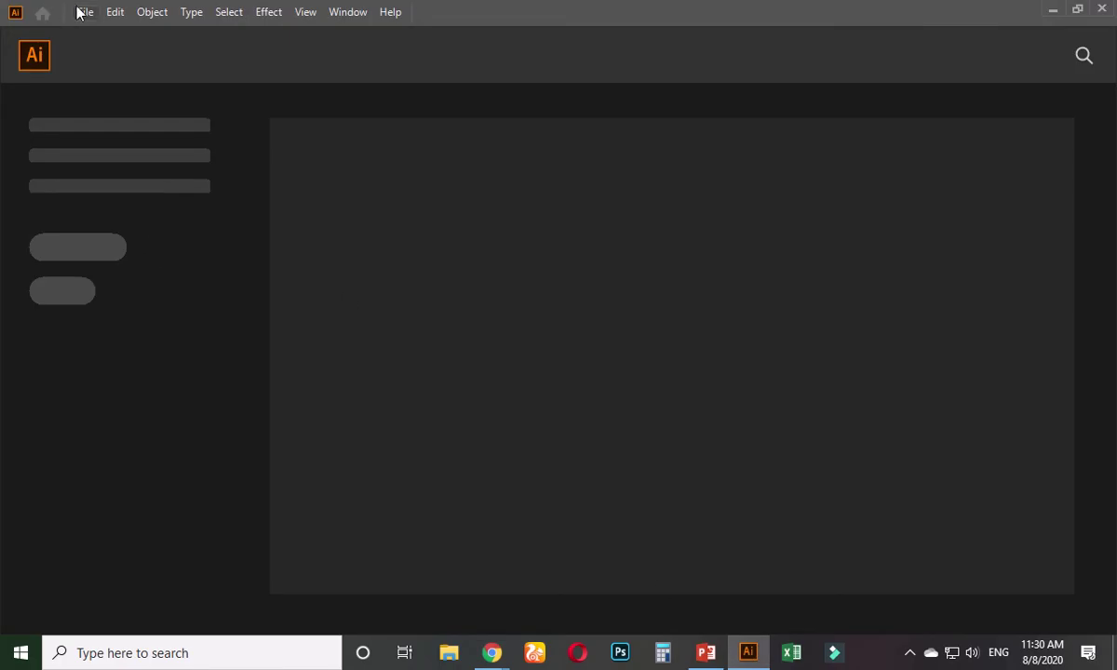
- Open business card template.ai from the recent files list
click(82, 11)
mouse_move(317, 90)
click(363, 90)
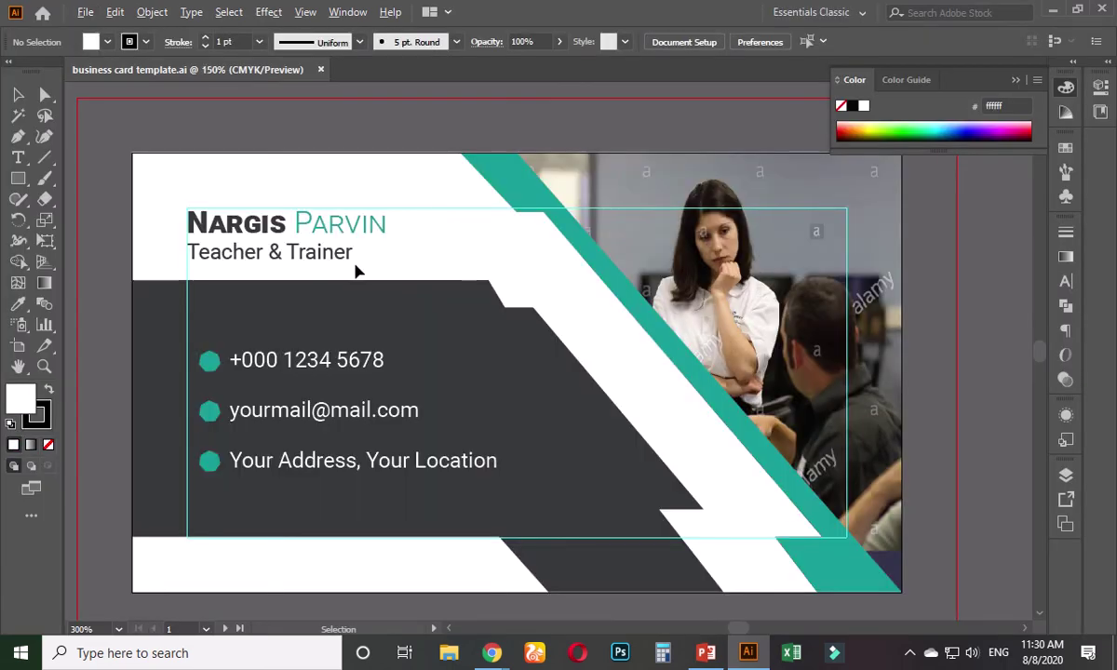
- Alt-drag a duplicate of the back card's white N logo to the right of the card
scroll(355, 270, down, 4)
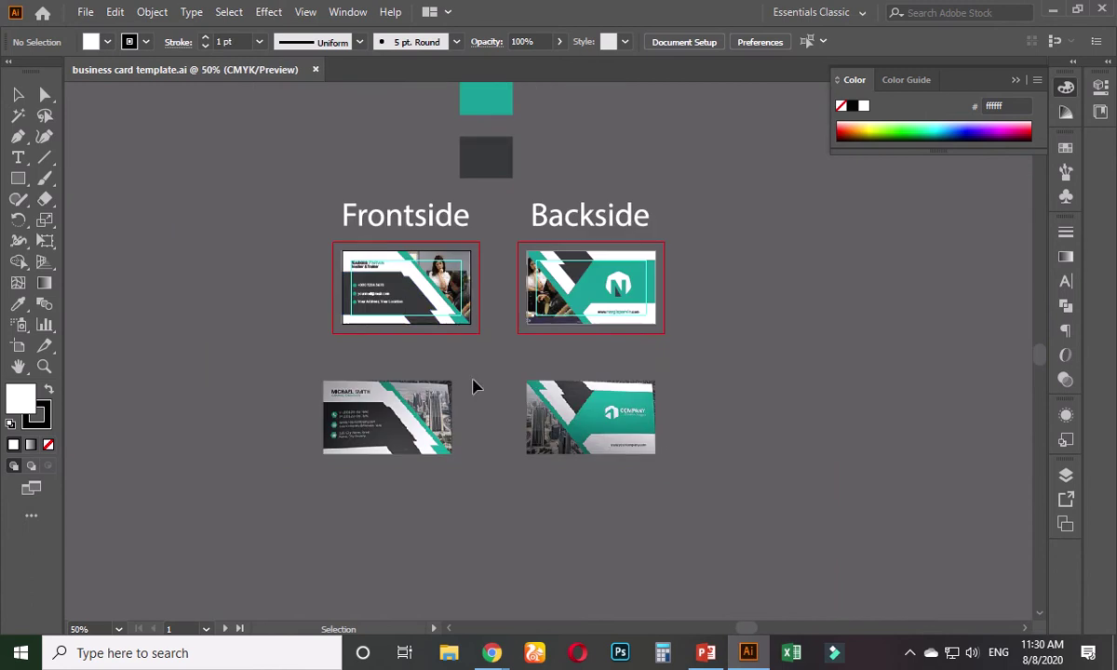
drag(524, 351, 363, 386)
scroll(449, 354, up, 4)
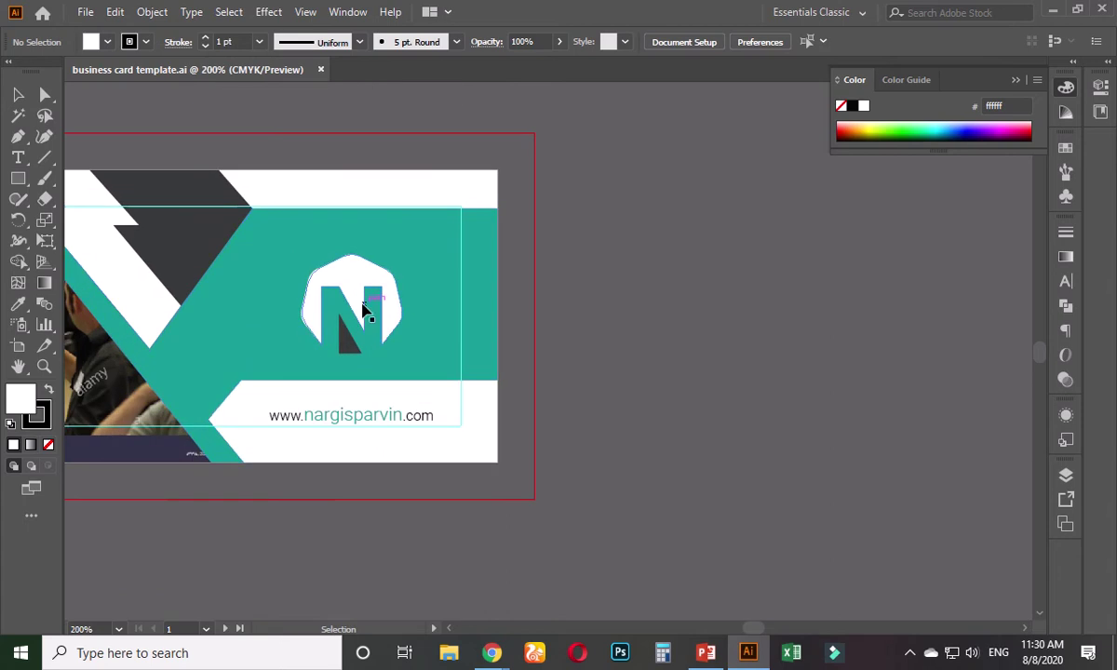
click(363, 310)
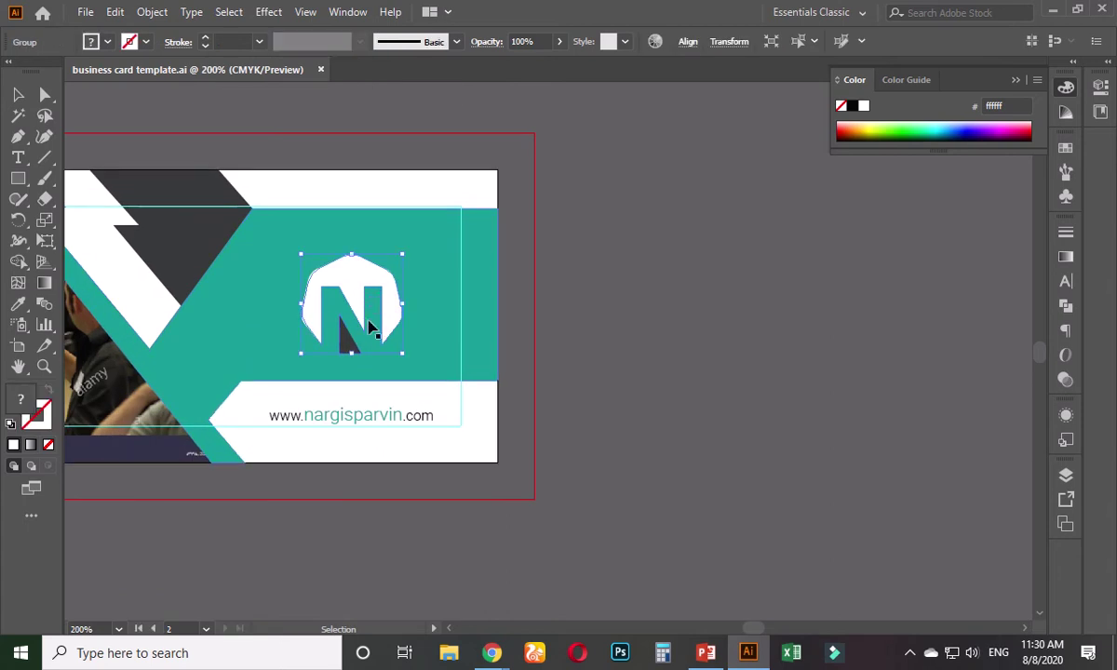
drag(363, 311, 624, 310)
click(620, 396)
scroll(596, 393, right, 1)
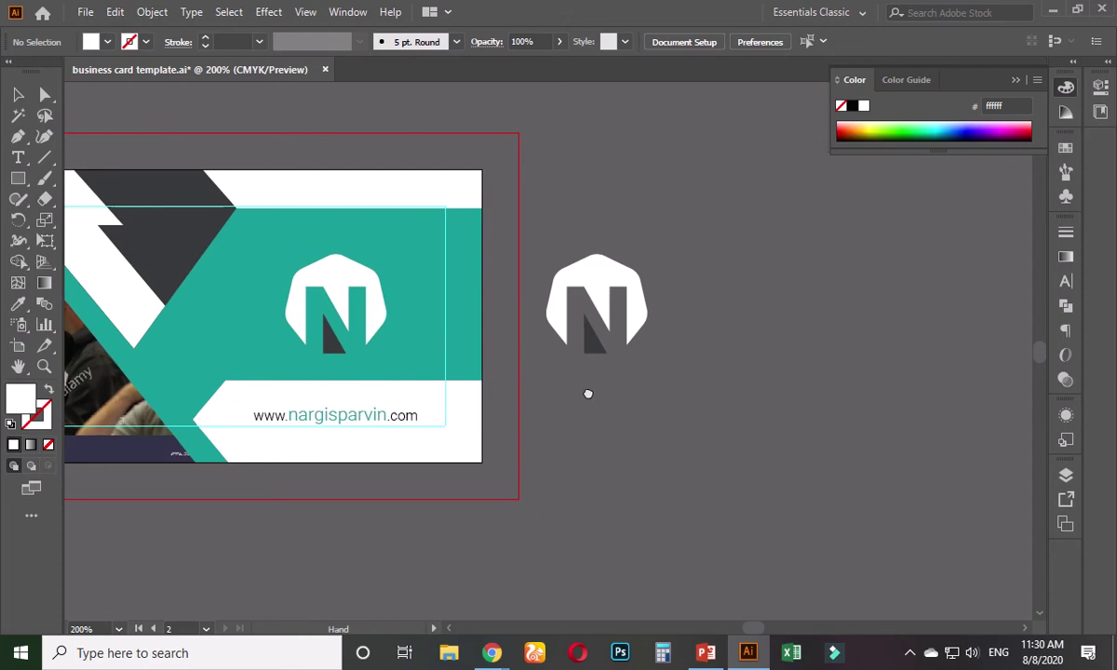
- Draw a rectangle covering the Backside card with the Rectangle tool
scroll(588, 396, down, 1)
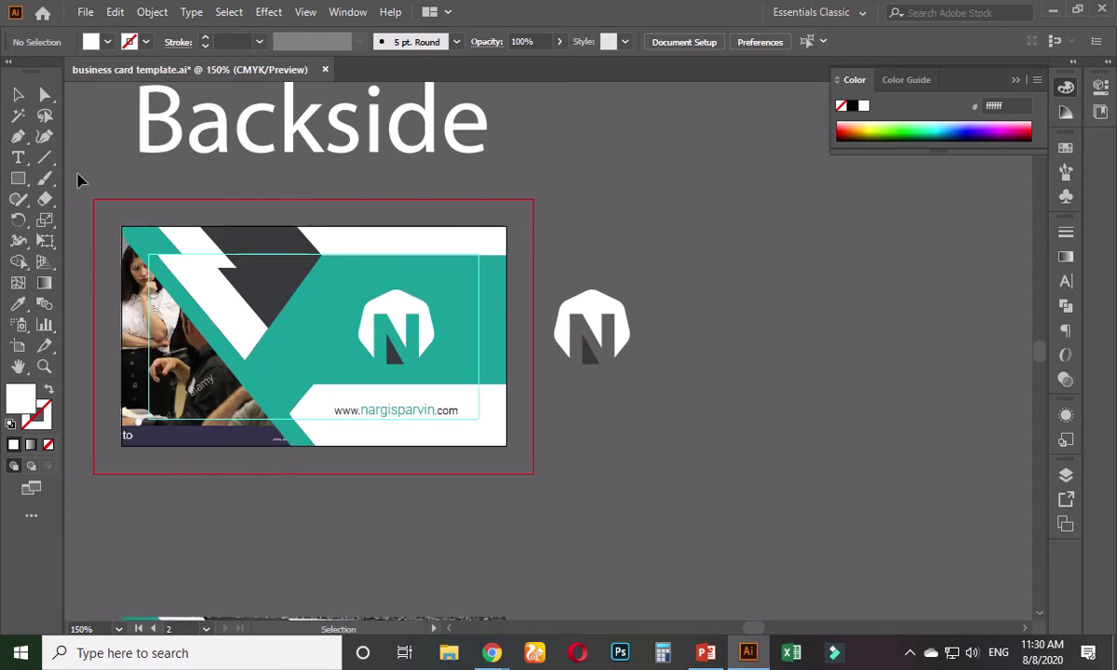
click(17, 178)
drag(121, 225, 508, 445)
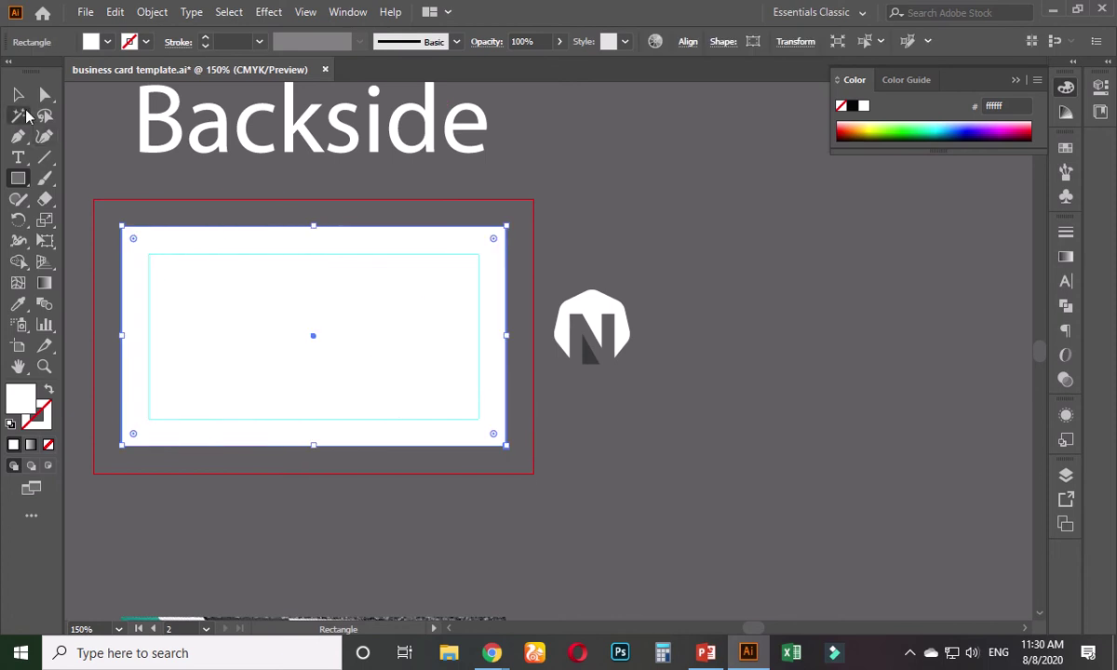
- Move the white rectangle off the card to the right
key(v)
scroll(149, 261, down, 2)
scroll(215, 324, right, 2)
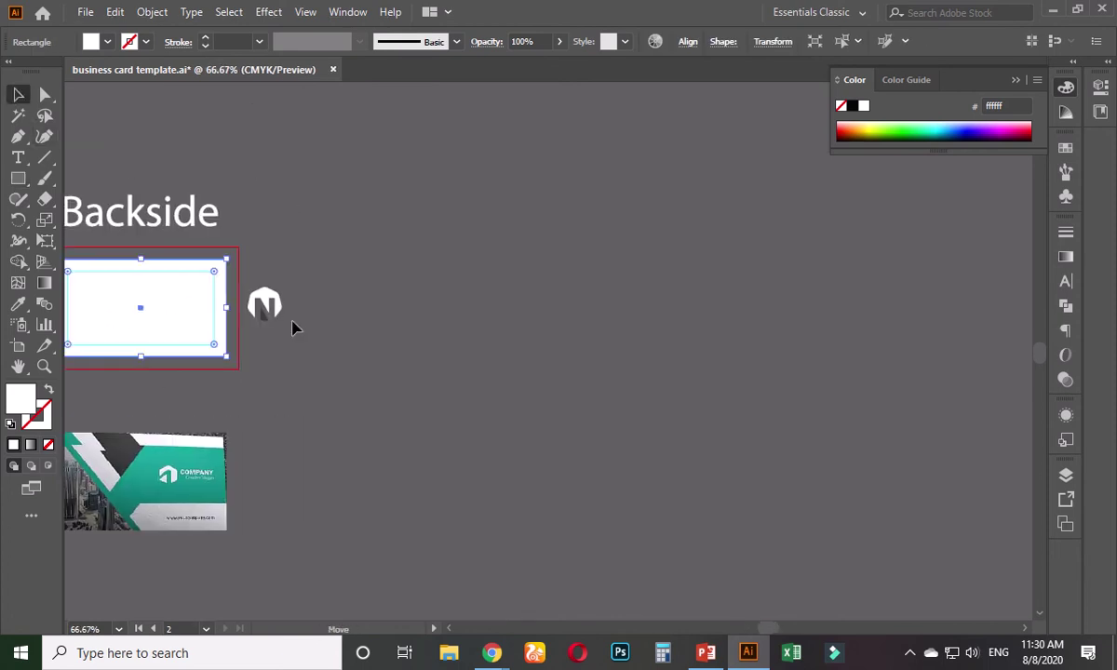
drag(190, 340, 819, 363)
click(493, 243)
scroll(304, 354, up, 2)
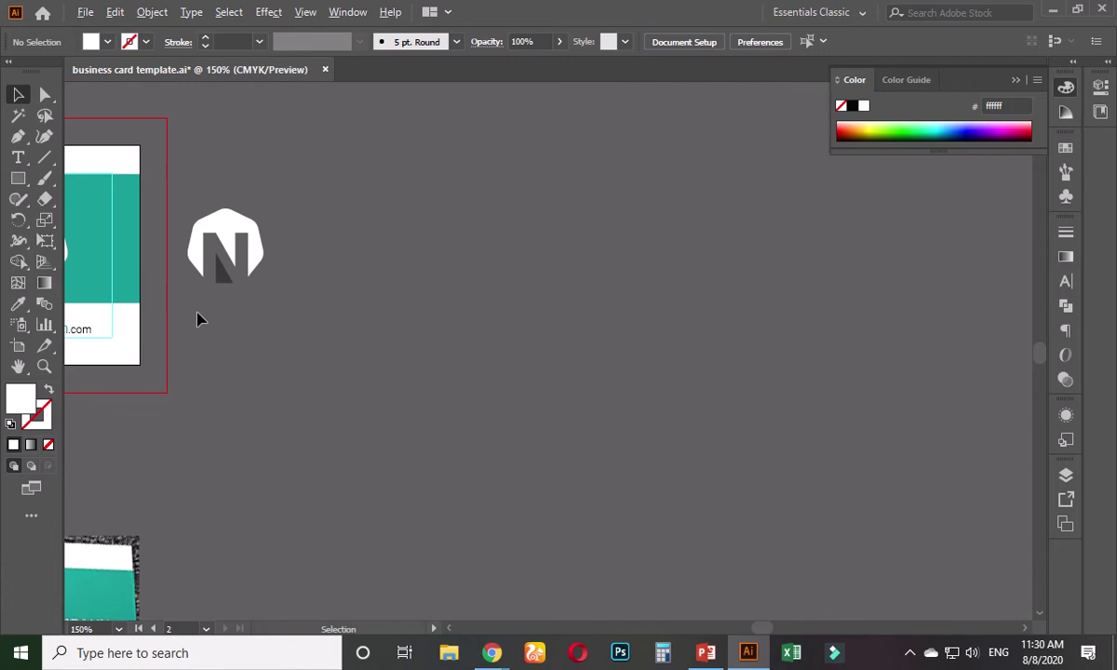
scroll(197, 316, up, 2)
scroll(197, 317, left, 2)
- Recolour the spare N logo with the card's teal using the Eyedropper
click(331, 362)
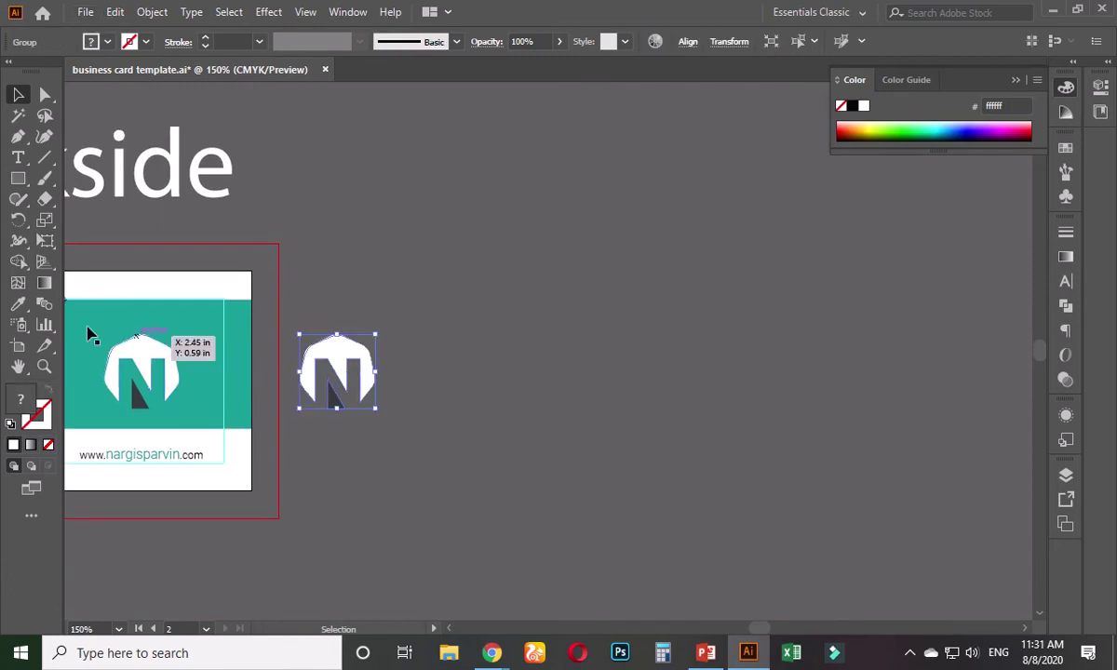
click(16, 305)
click(160, 302)
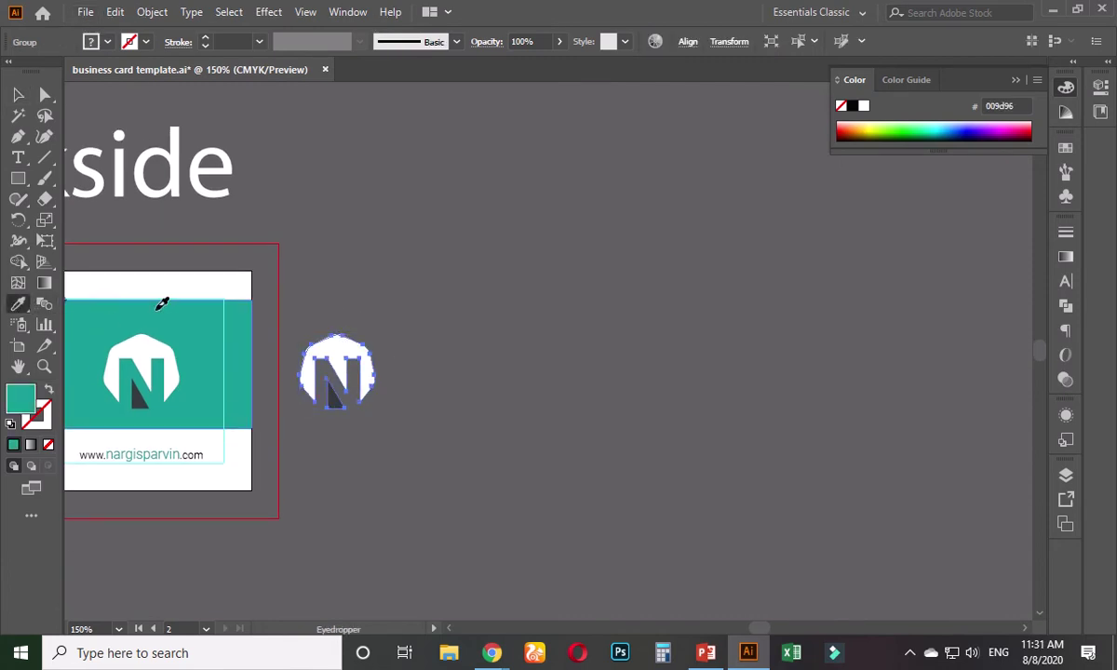
click(19, 92)
click(404, 379)
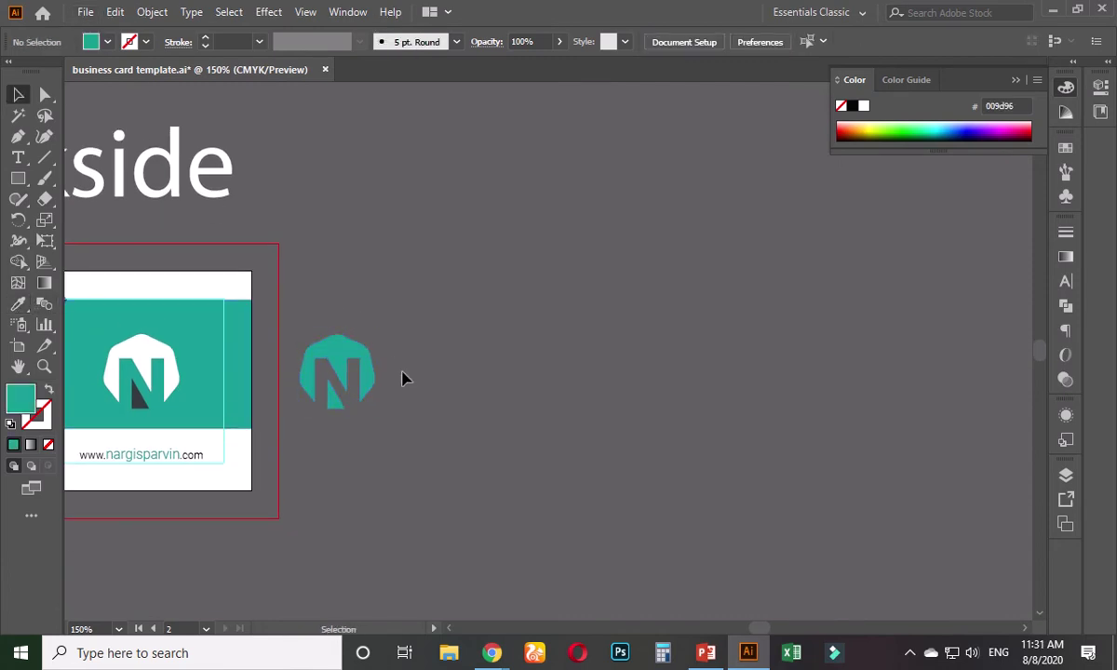
- Shrink the teal N logo and duplicate it into a row of three
scroll(389, 379, up, 1)
drag(390, 379, 474, 383)
click(481, 427)
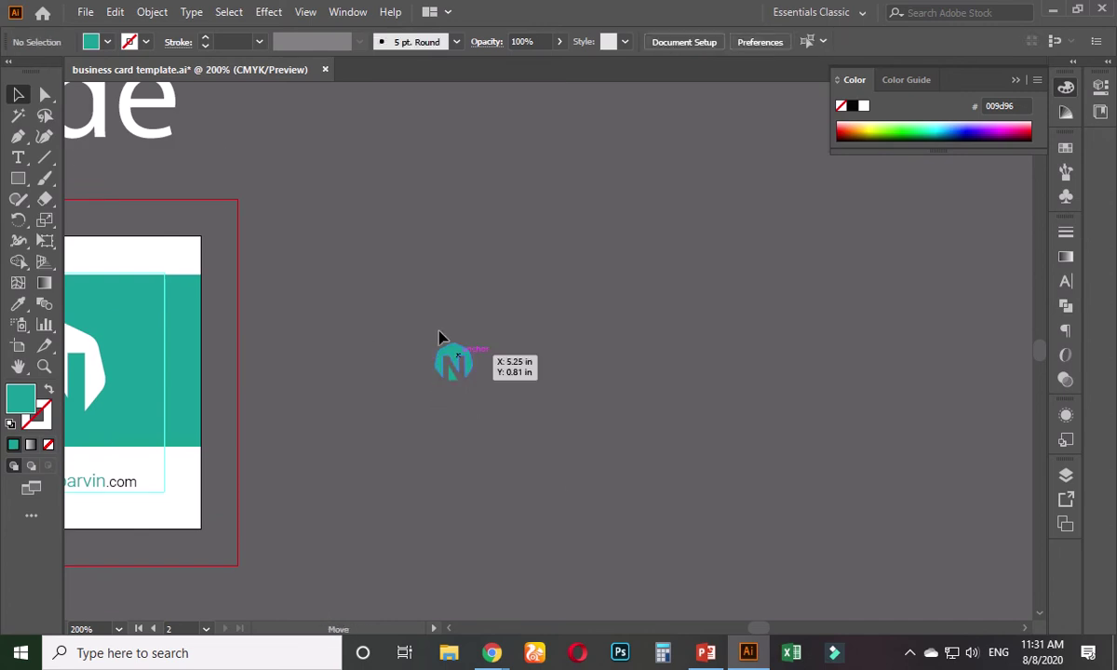
drag(441, 337, 473, 189)
scroll(410, 275, up, 1)
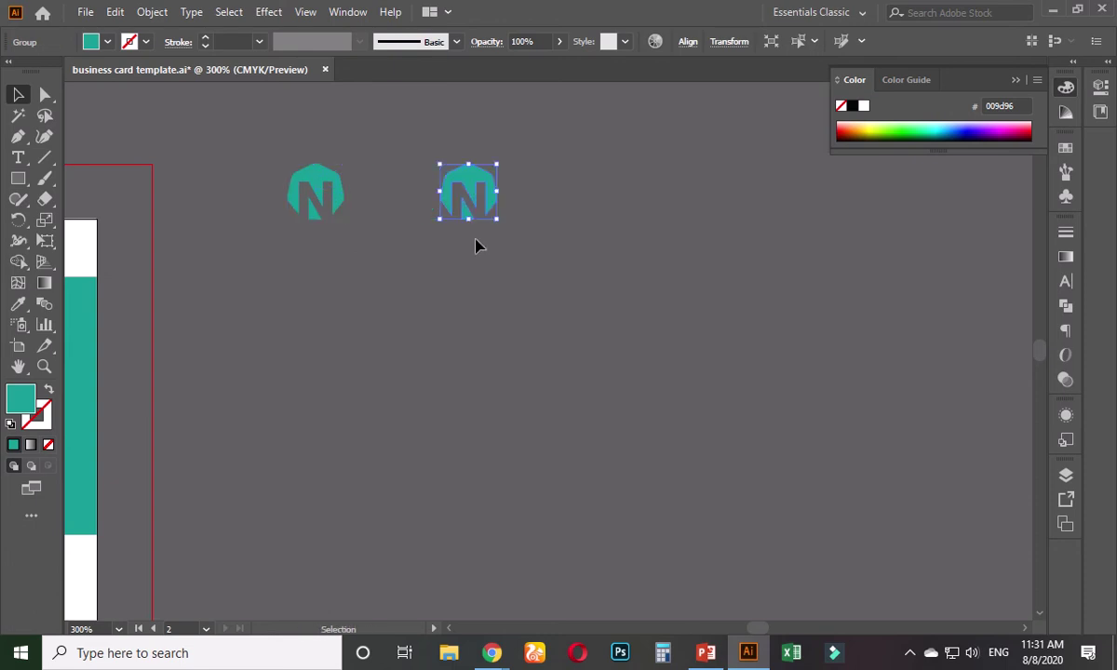
scroll(468, 254, down, 2)
scroll(410, 261, up, 2)
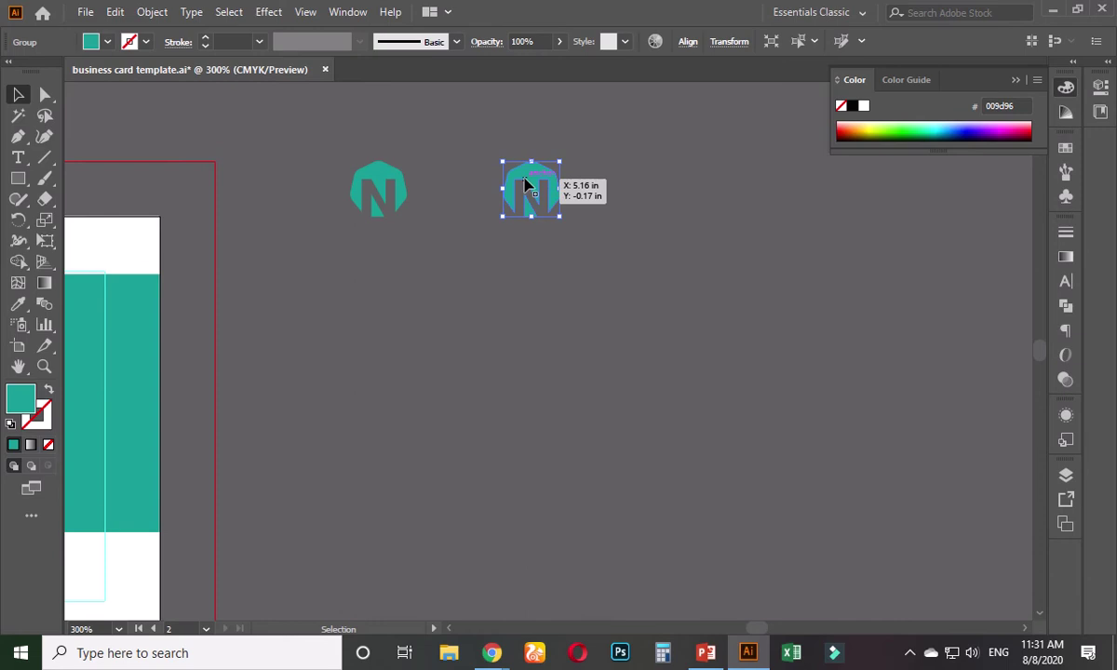
drag(526, 192, 622, 198)
drag(624, 278, 304, 170)
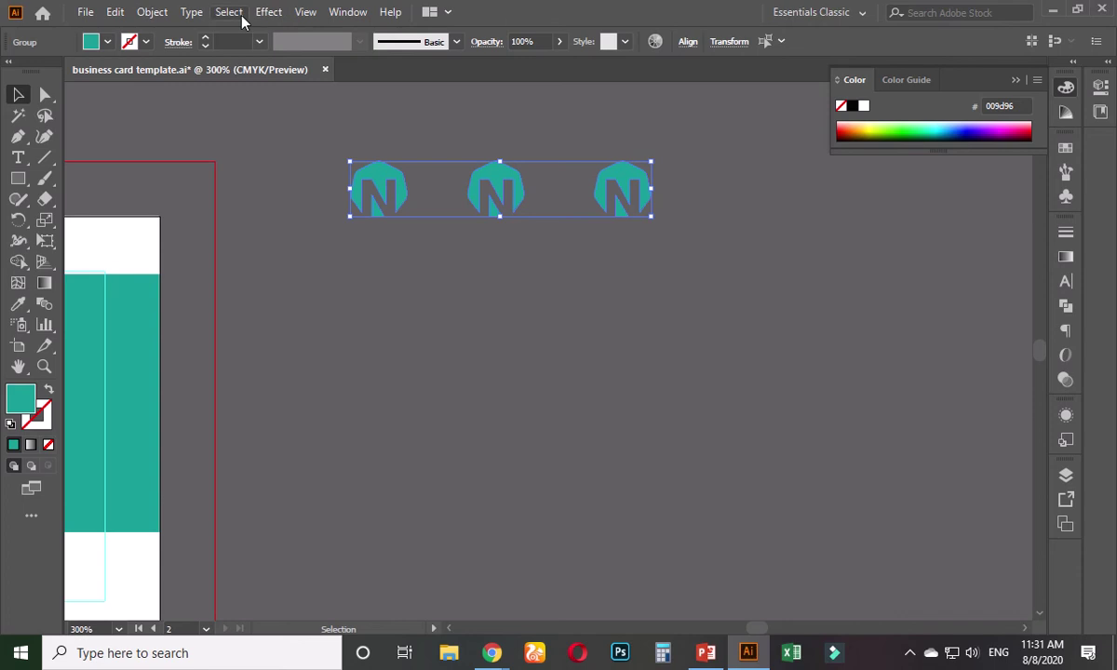
- Distribute the three logos evenly with Align to Selection, undoing the horizontal centering
click(688, 42)
click(680, 193)
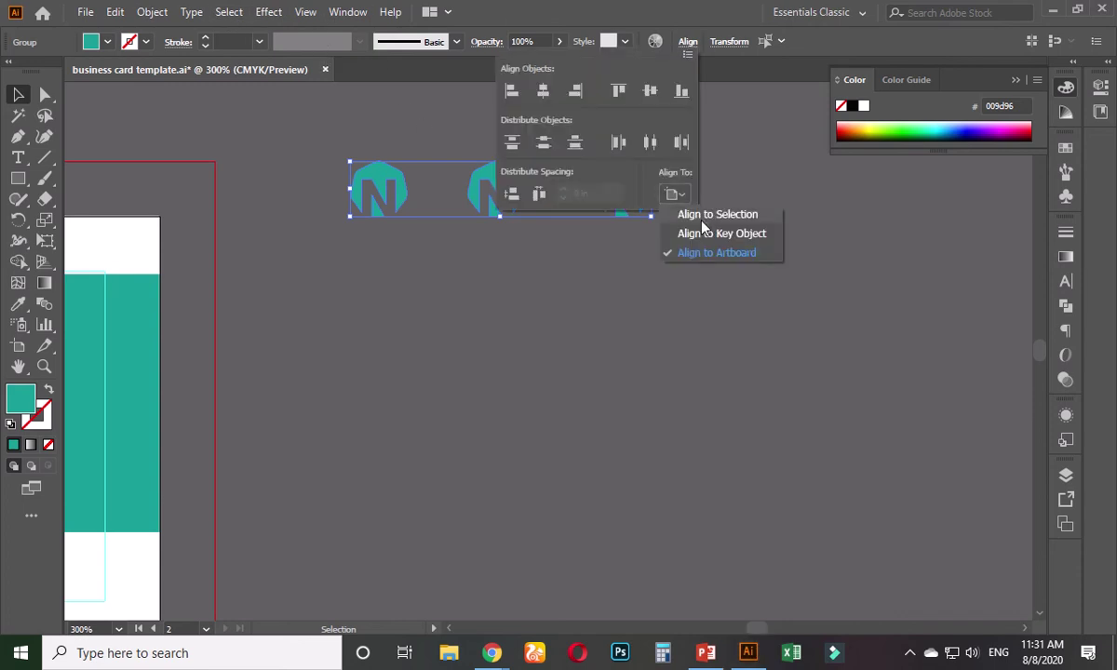
click(708, 216)
click(649, 147)
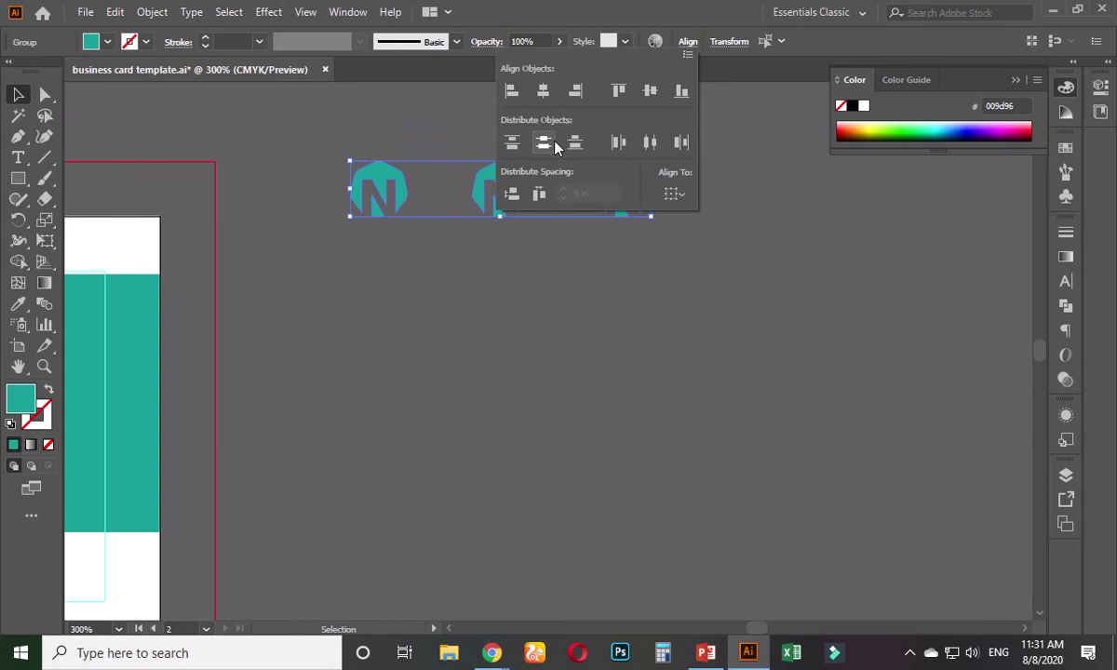
click(543, 91)
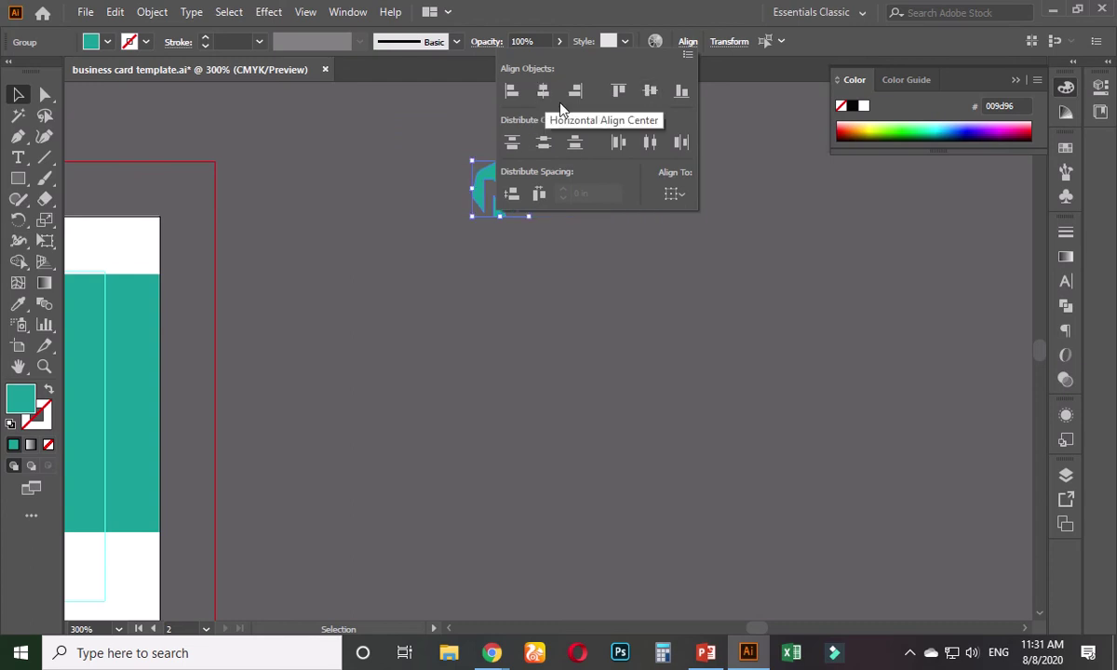
key(ctrl+z)
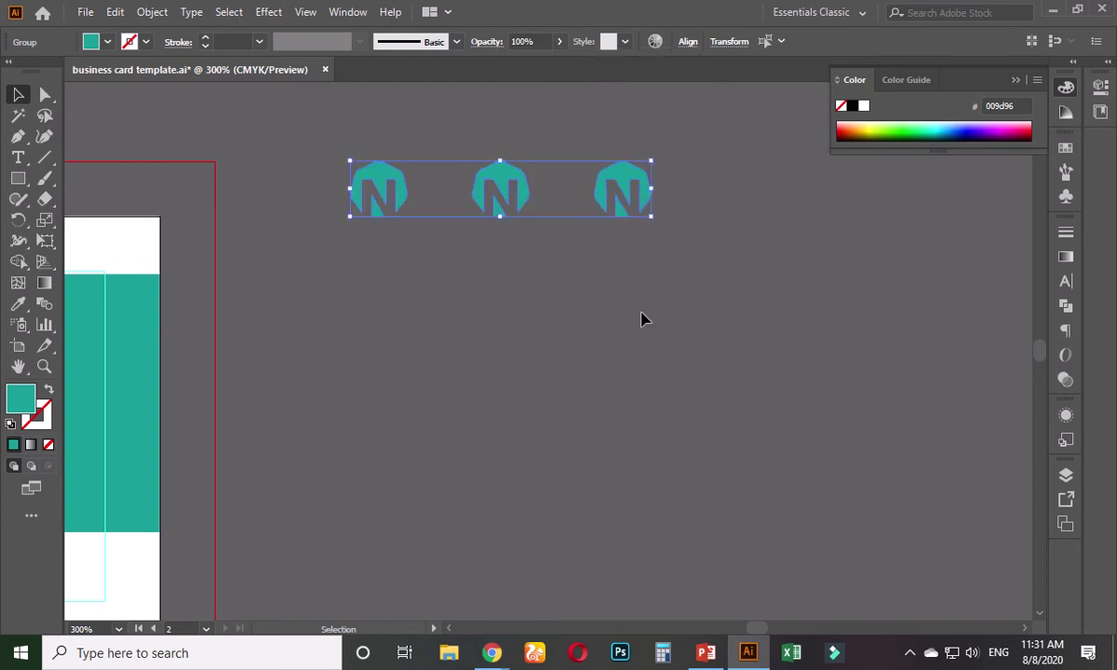
click(597, 318)
- Select the three small teal N logos
scroll(502, 312, down, 2)
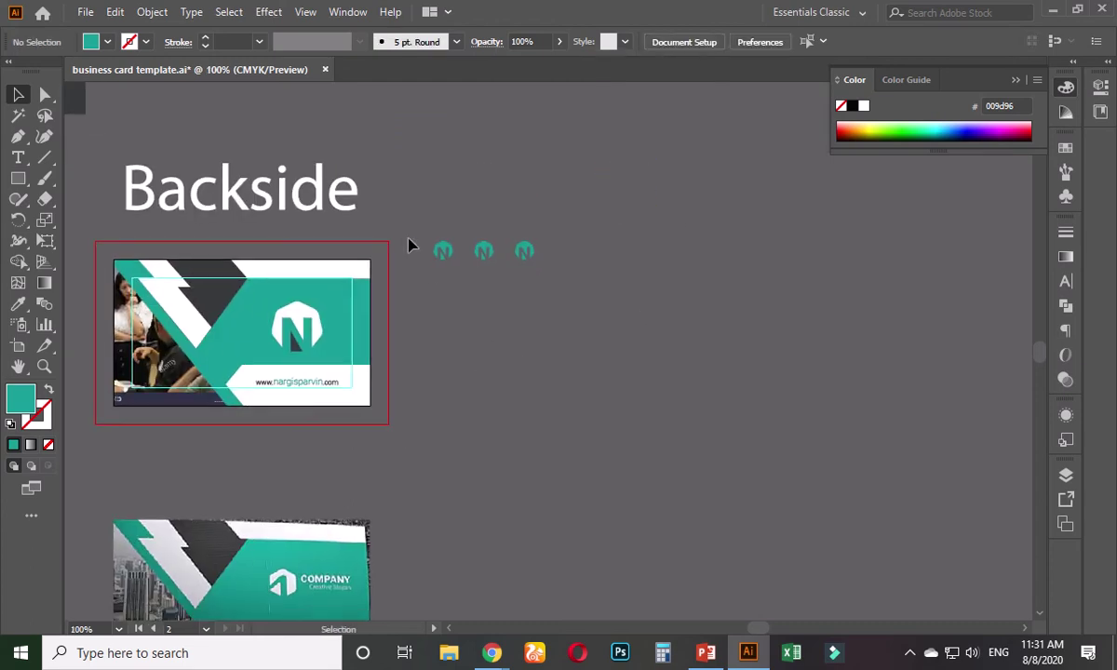
drag(411, 228, 631, 329)
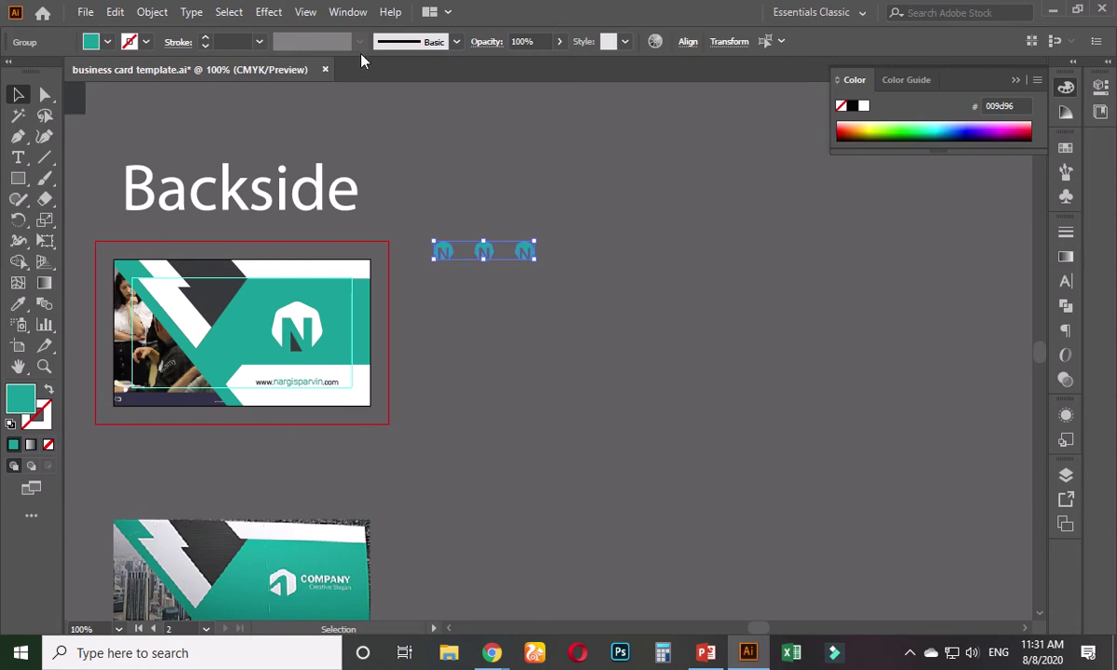
click(348, 12)
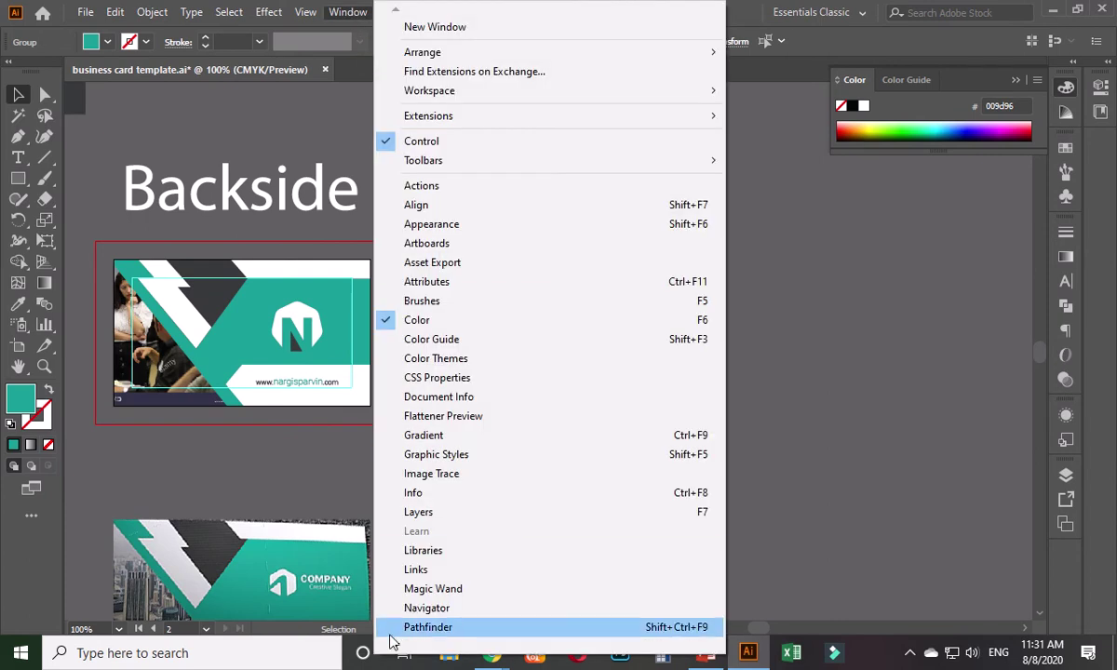
mouse_move(394, 649)
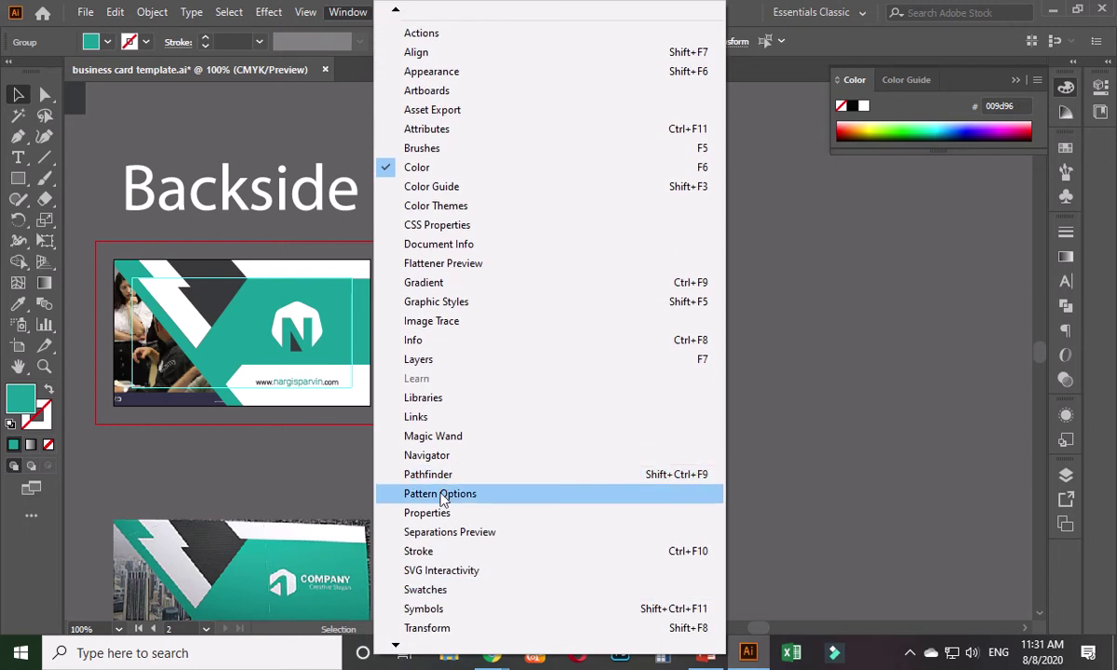
- Take an annotated Lightshot screenshot with arrows, then open Window > Pattern Options
key(Print)
drag(161, 1, 854, 612)
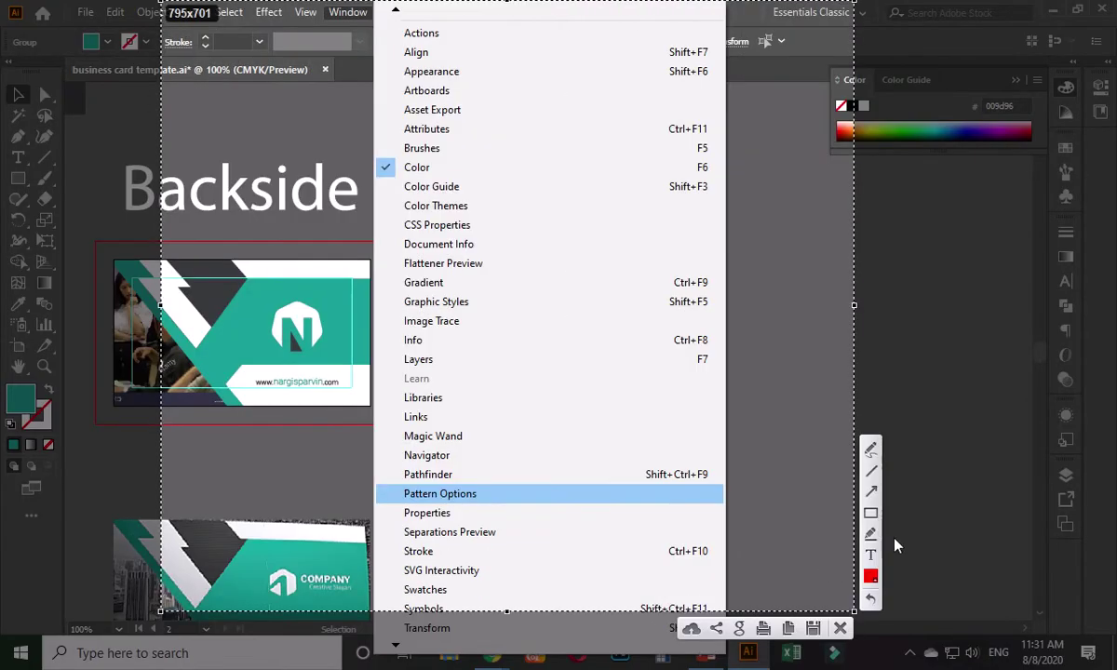
click(871, 491)
mouse_move(279, 172)
mouse_down()
mouse_move(387, 9)
mouse_move(335, 39)
mouse_up()
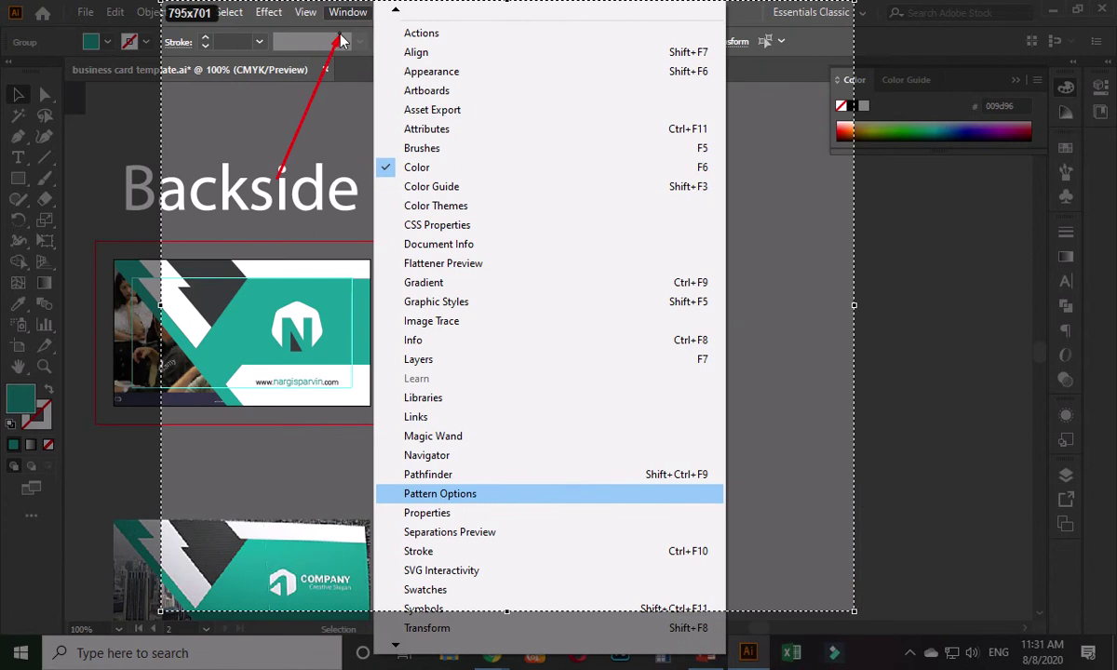
drag(310, 342, 416, 491)
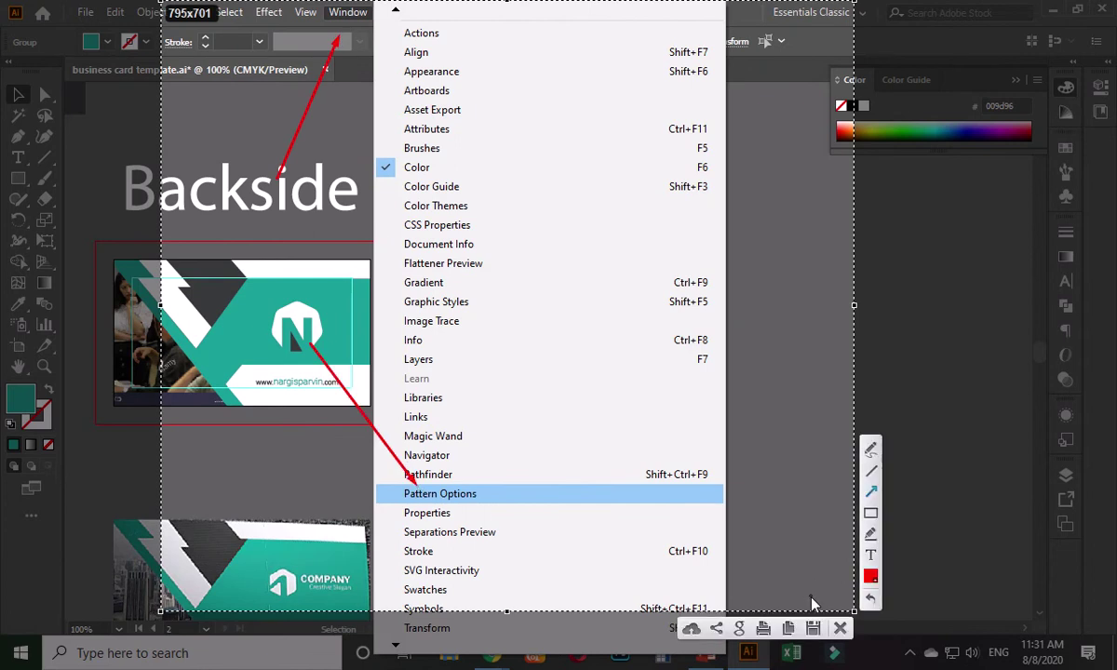
key(ctrl+c)
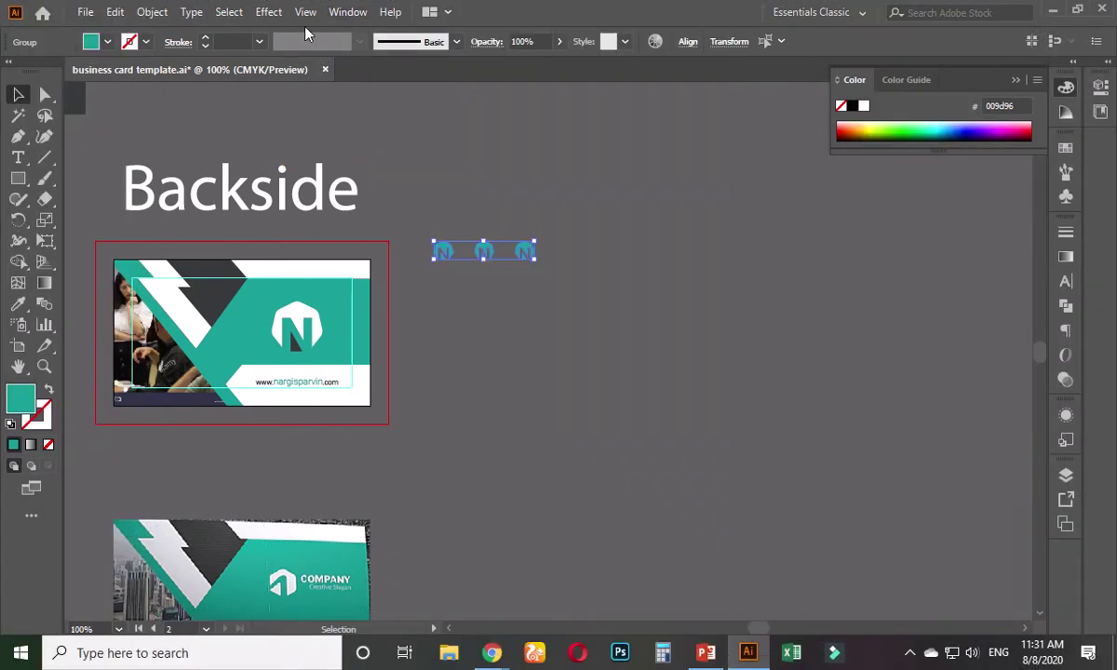
click(346, 12)
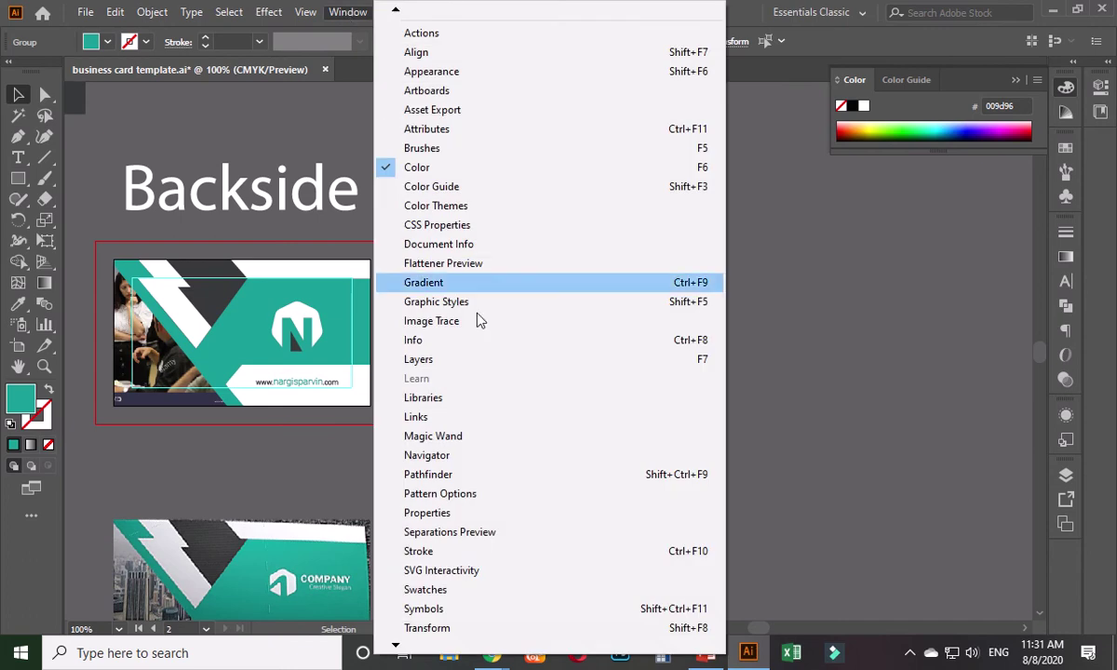
click(437, 496)
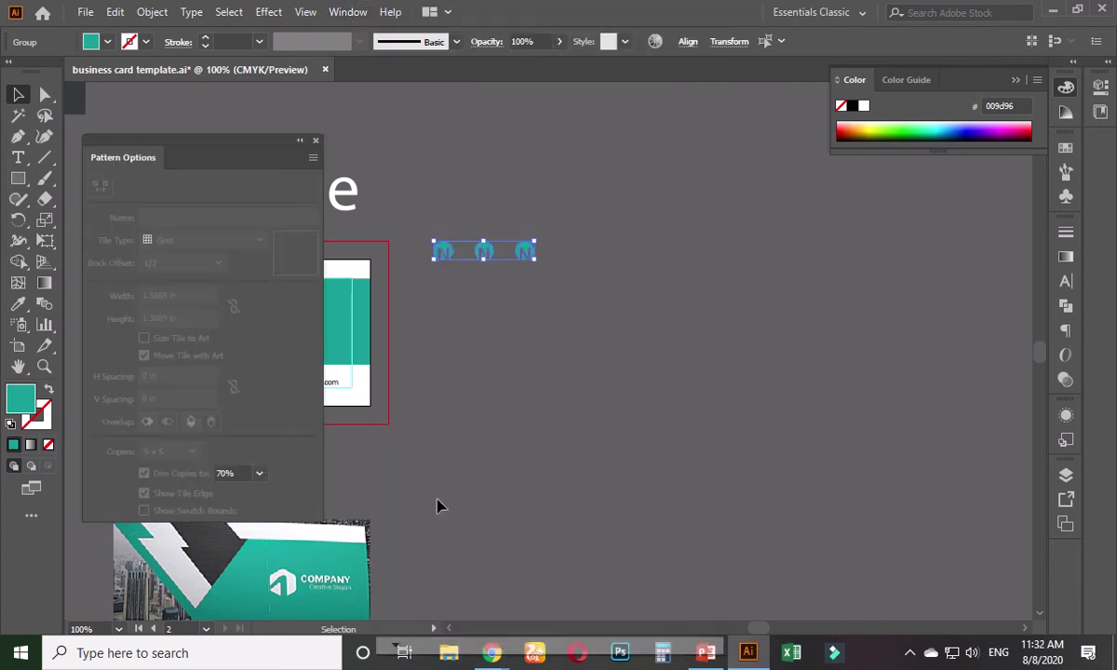
- Make a new pattern from the three N logos via the Pattern Options flyout
drag(259, 149, 772, 178)
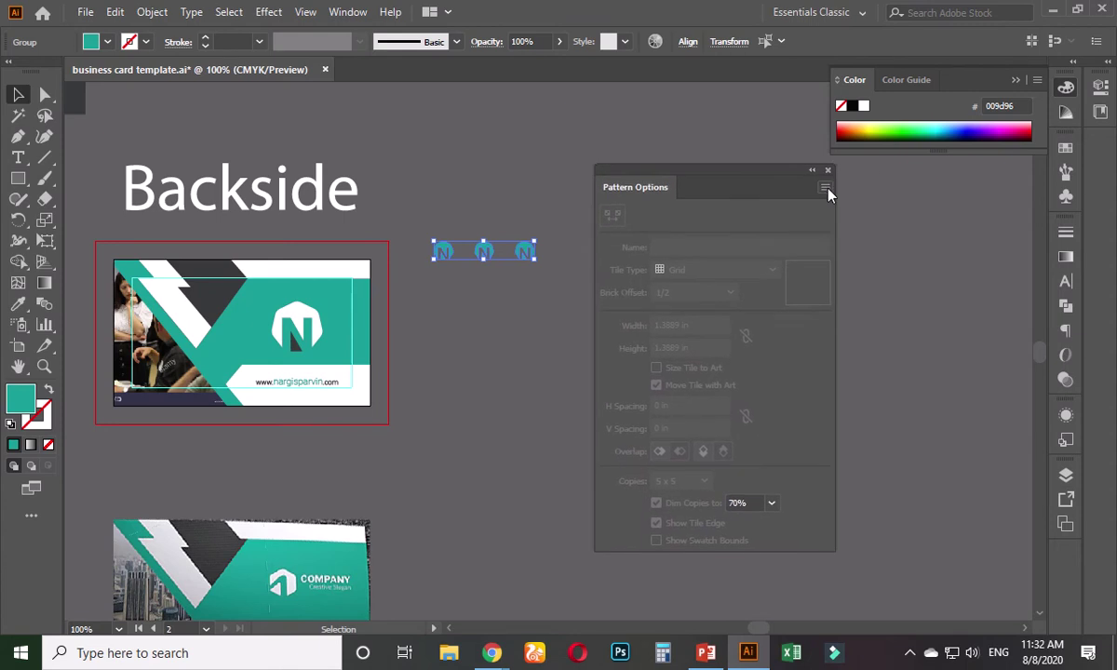
click(828, 192)
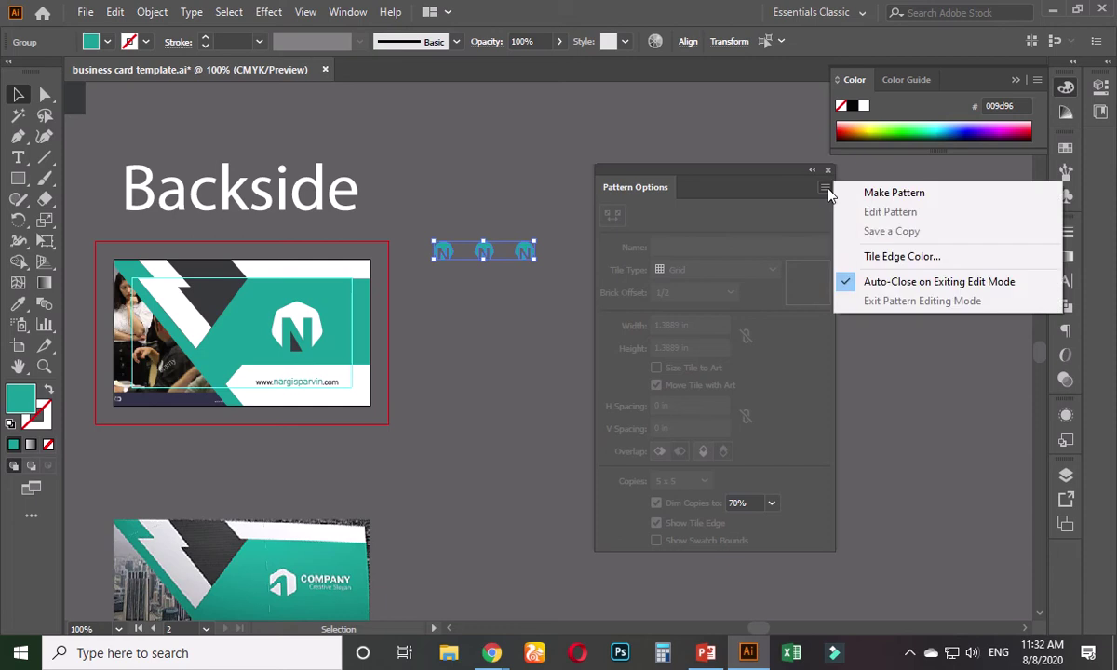
click(884, 194)
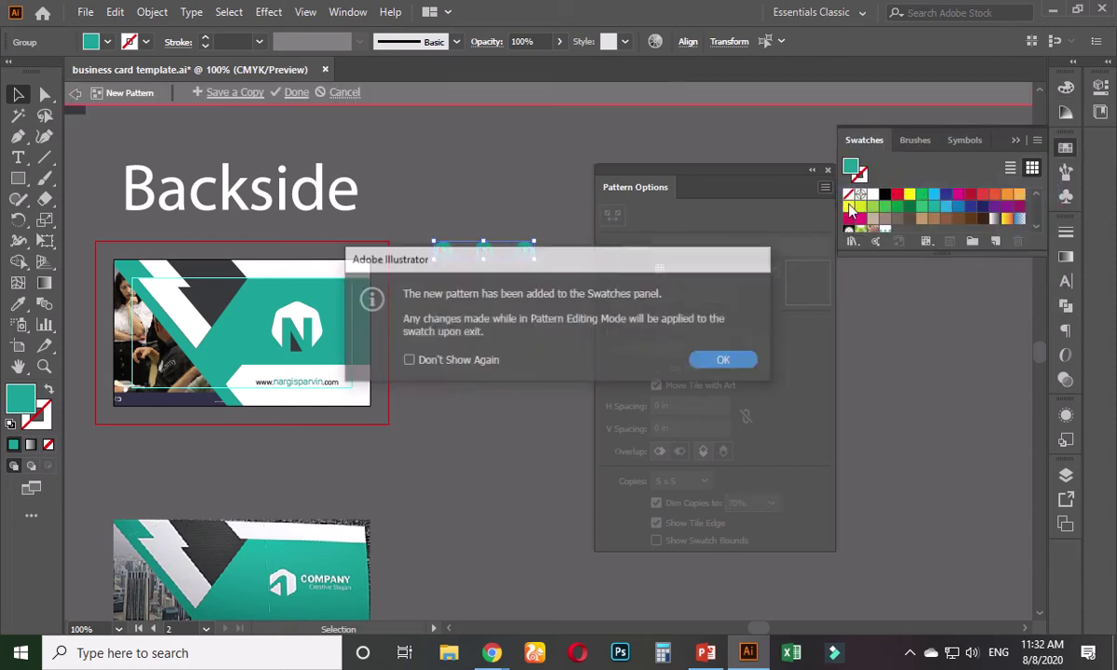
click(724, 363)
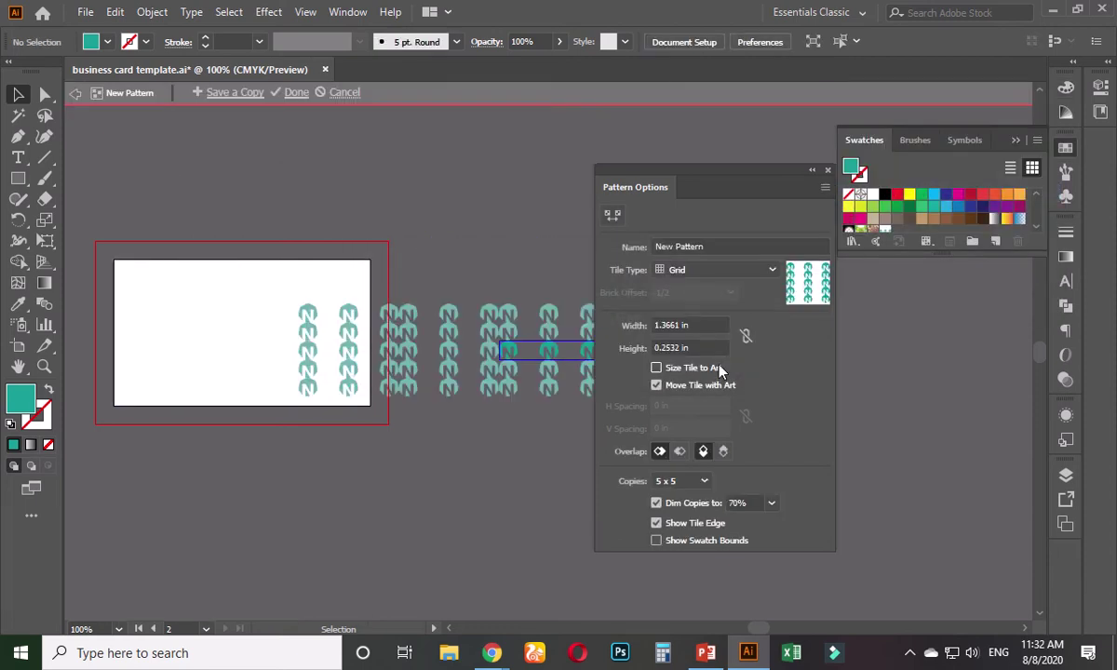
- Try Brick by Row at 2/3 offset and Brick by Column, settling on Hex by Column
click(768, 271)
click(669, 282)
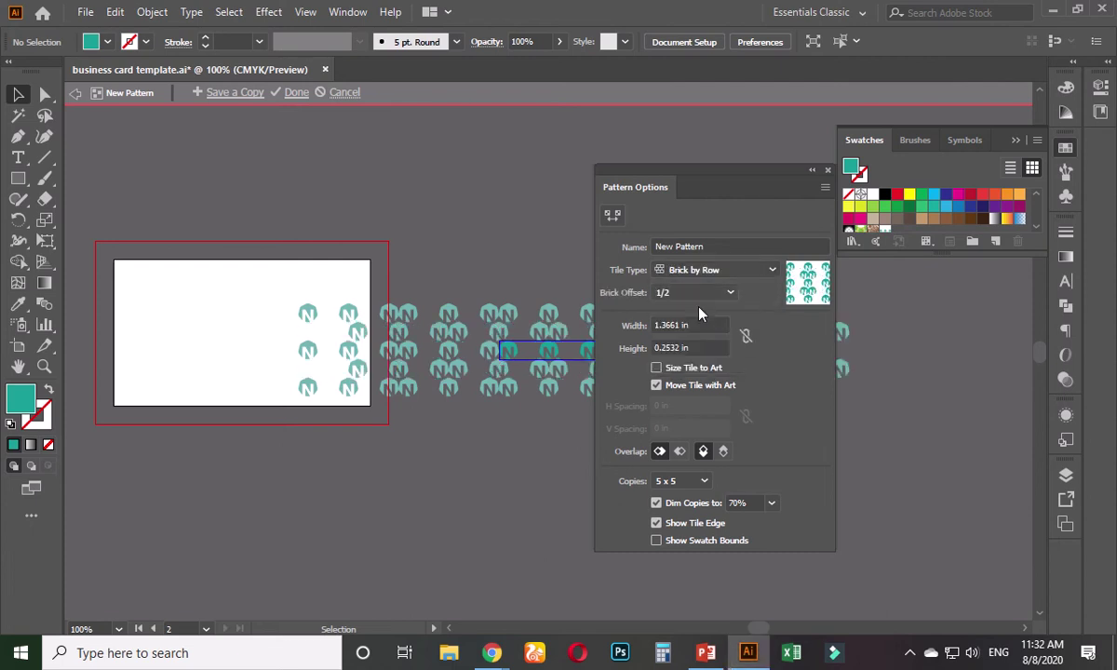
click(726, 292)
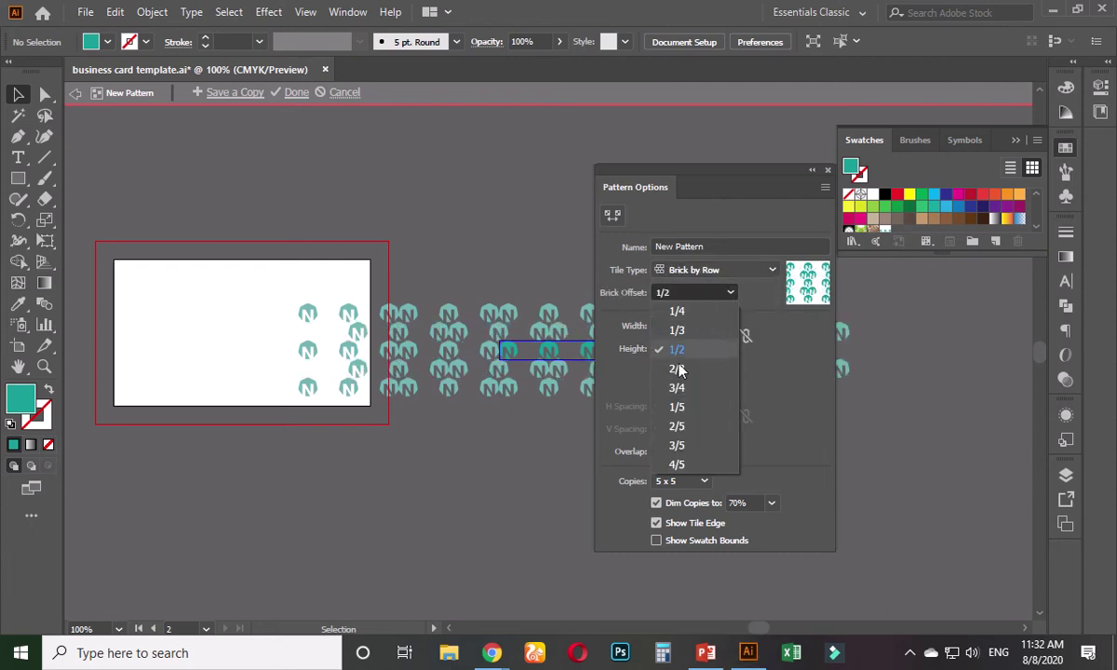
click(677, 369)
click(713, 293)
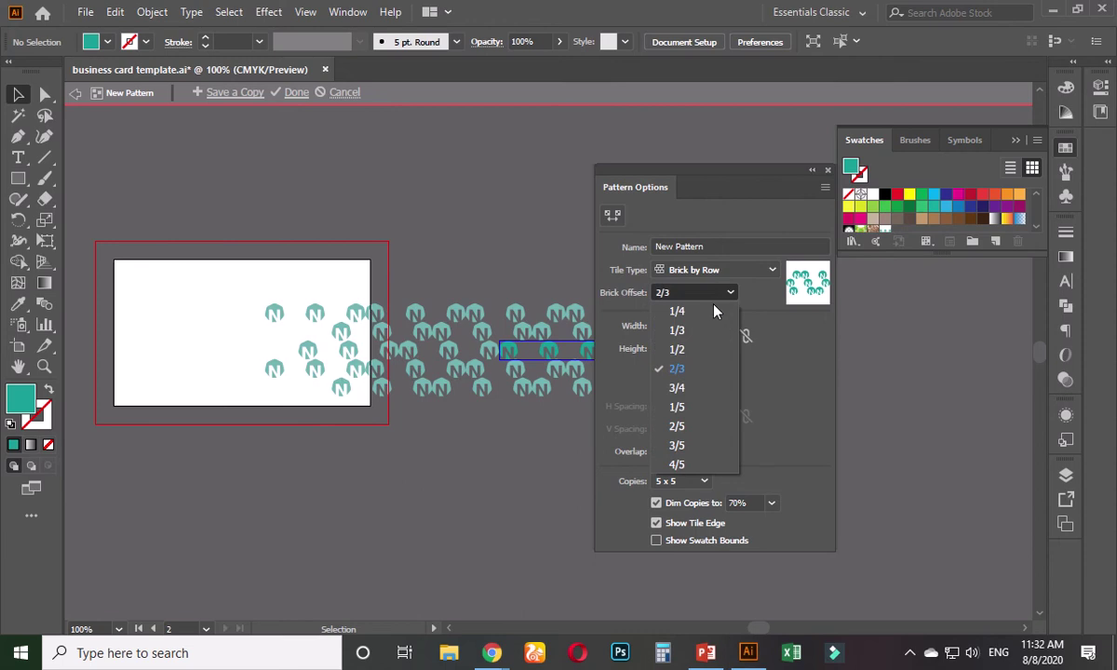
click(714, 293)
click(712, 270)
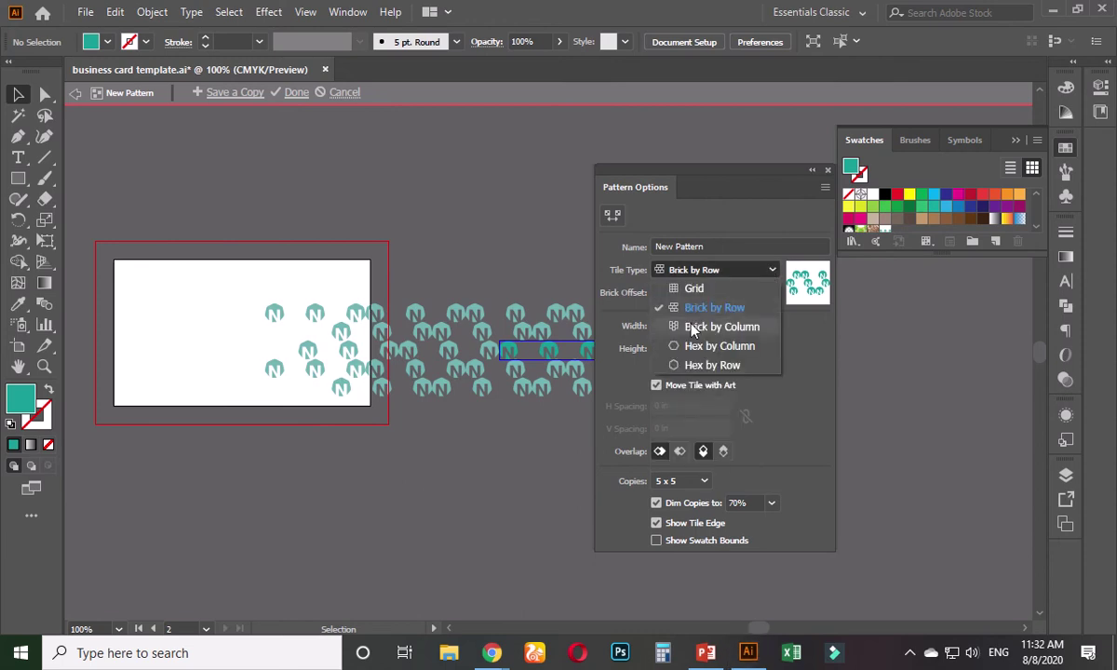
click(693, 328)
click(759, 271)
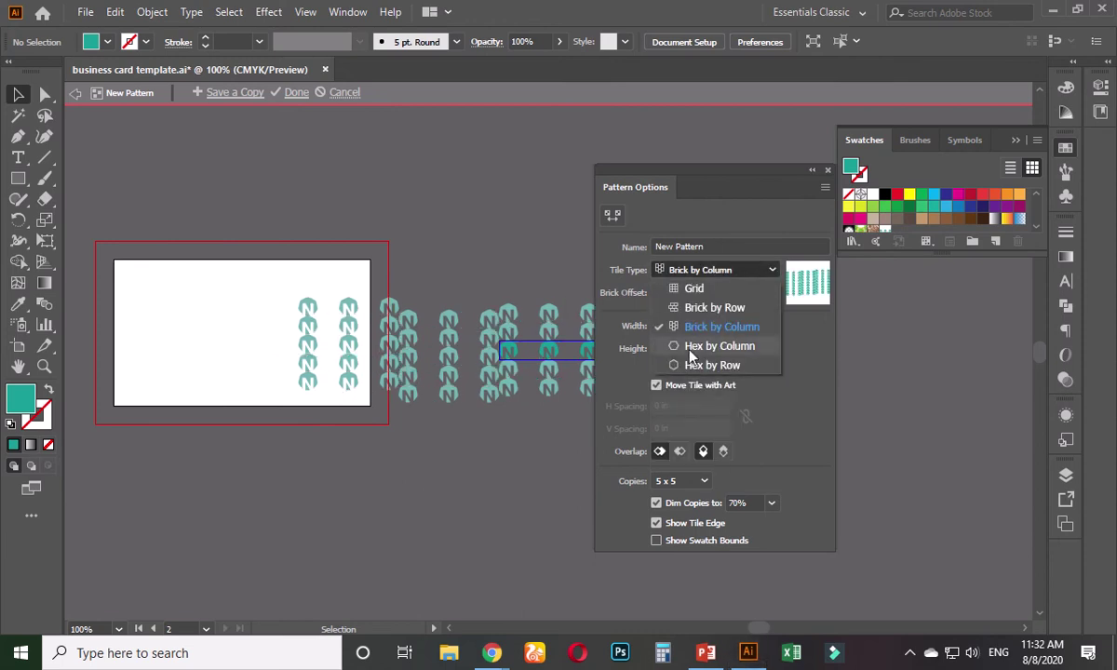
click(690, 347)
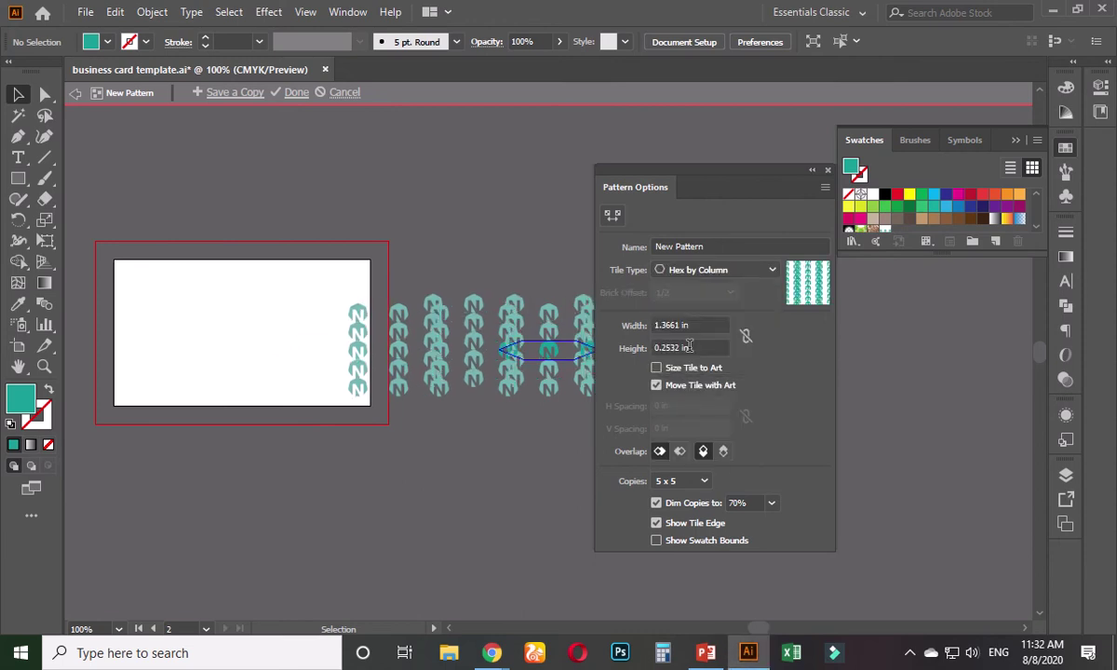
click(828, 171)
- Exit pattern editing, delete one N logo and stack the other two into one
key(Escape)
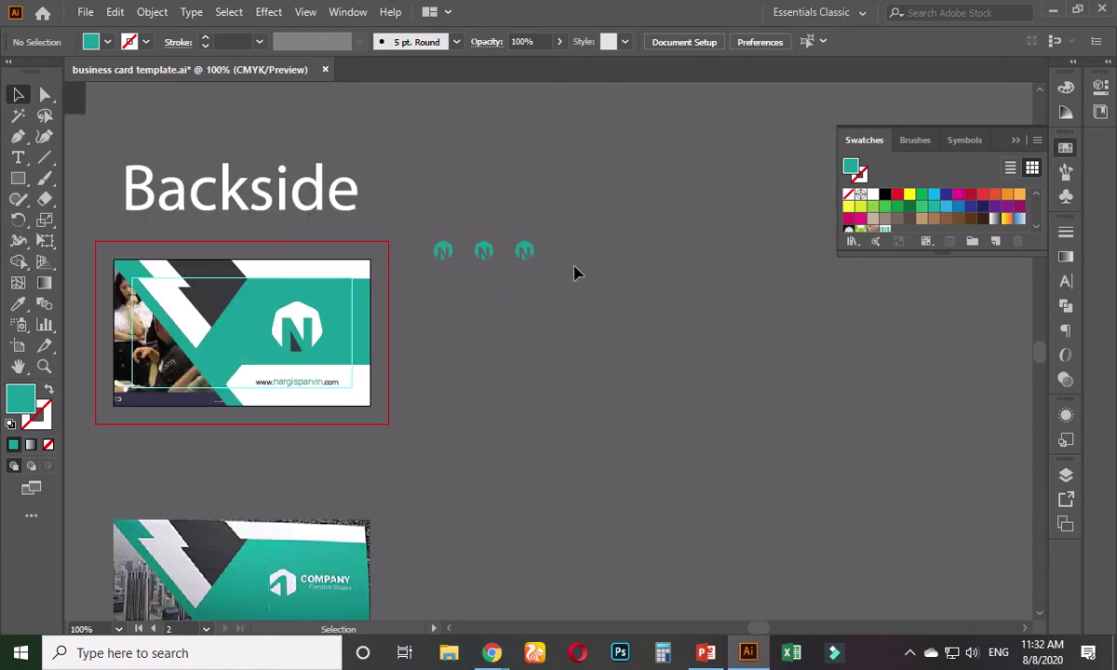
click(523, 252)
key(Delete)
drag(484, 252, 444, 252)
click(477, 279)
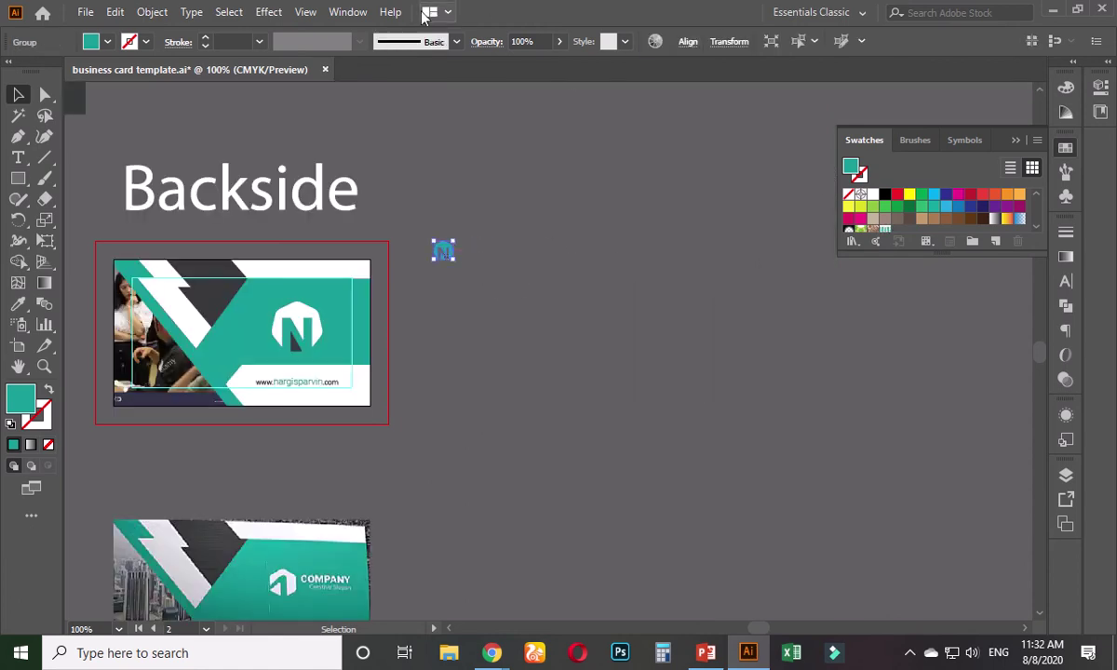
- Make a new pattern from the single N logo through Pattern Options
click(343, 12)
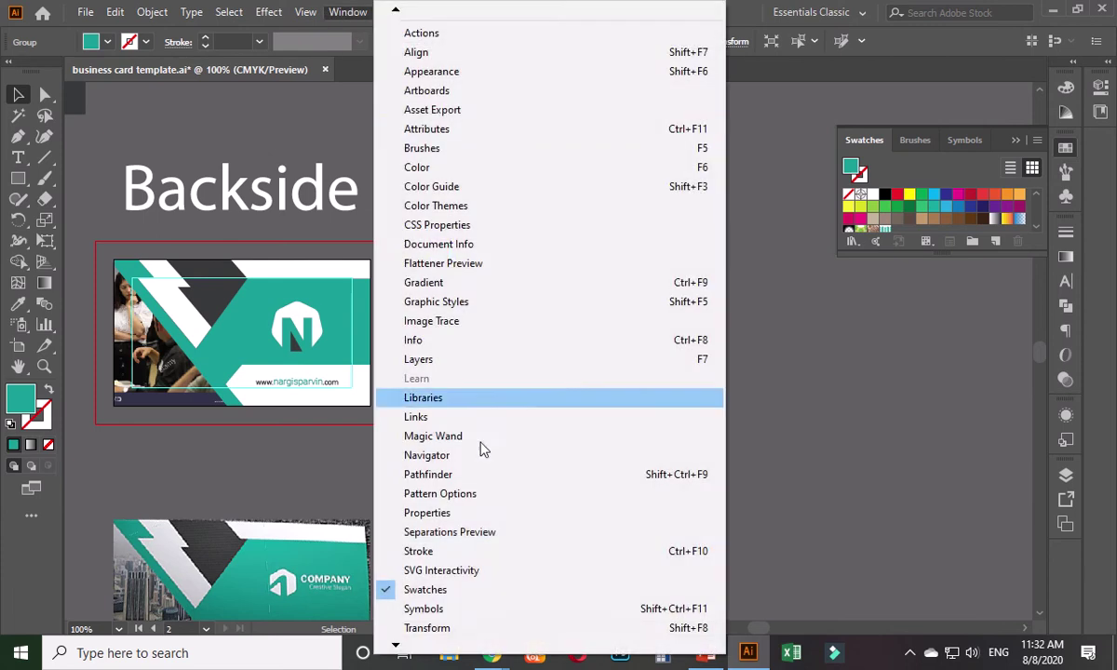
click(420, 494)
click(825, 187)
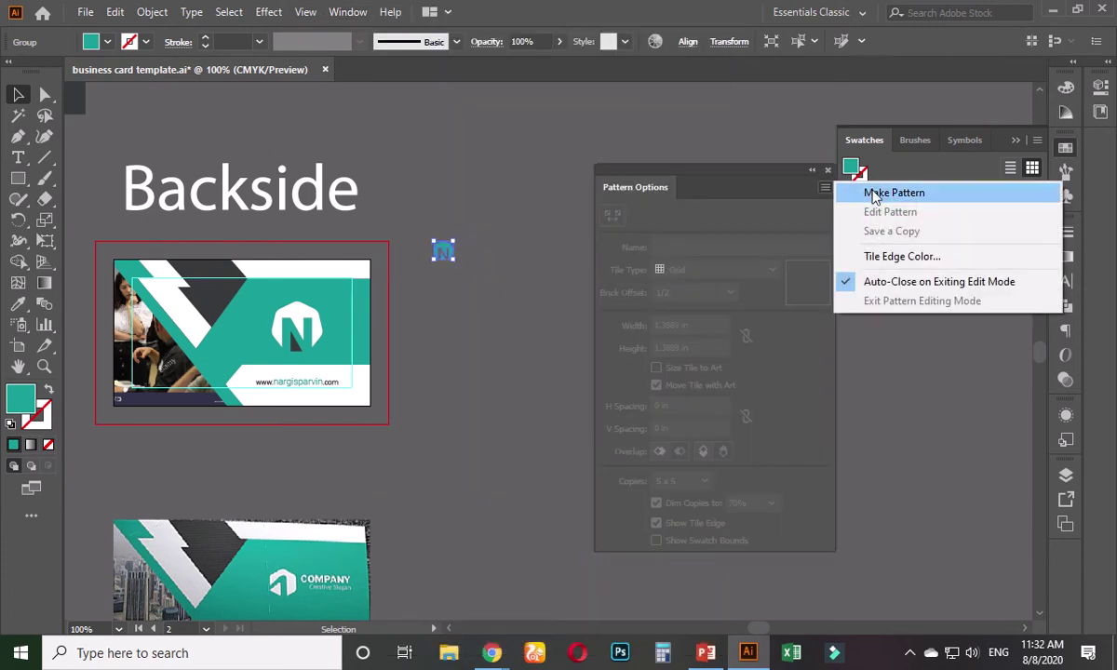
click(868, 192)
- Keep Grid tiling and preview copies at 100%, then set Dim Copies back to 70%
click(726, 361)
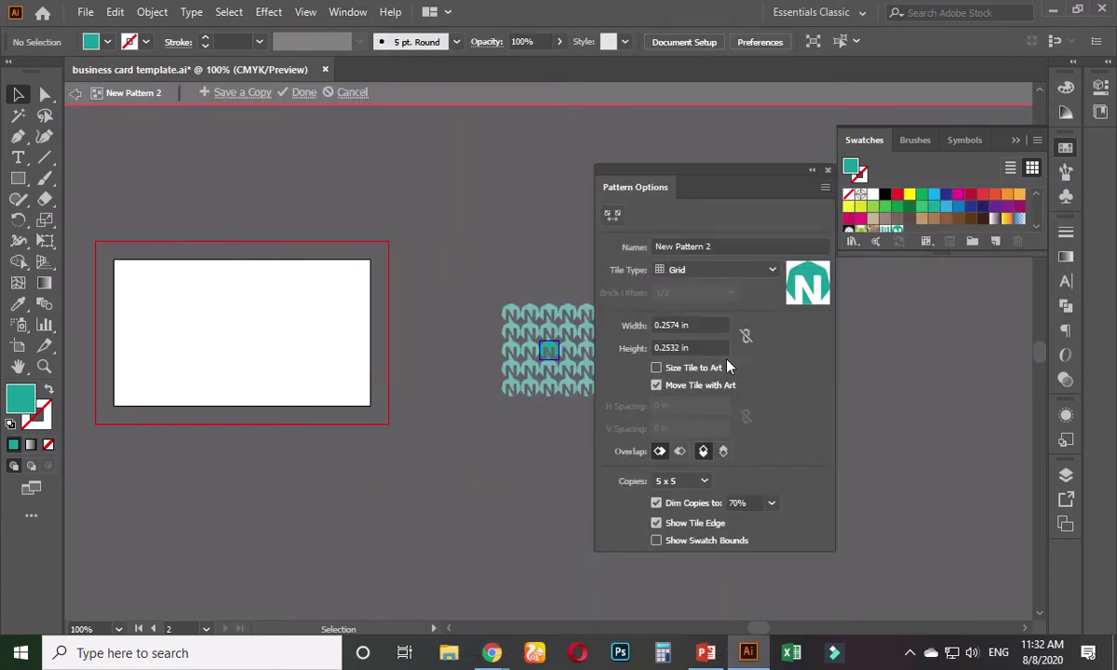
drag(717, 175, 819, 173)
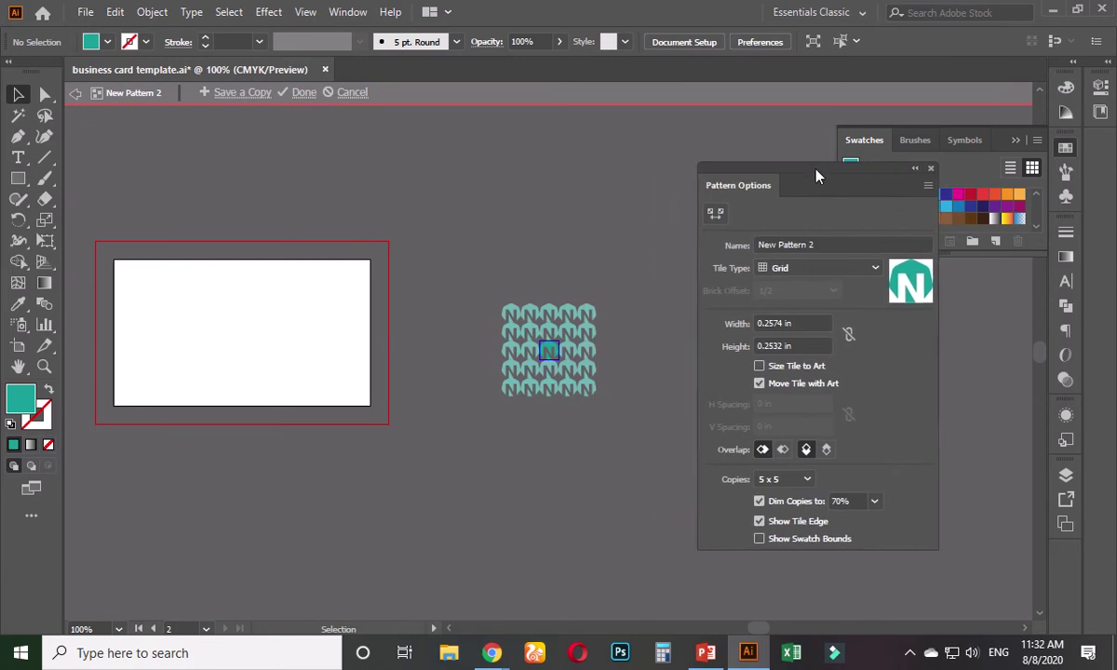
click(864, 270)
click(843, 290)
click(875, 503)
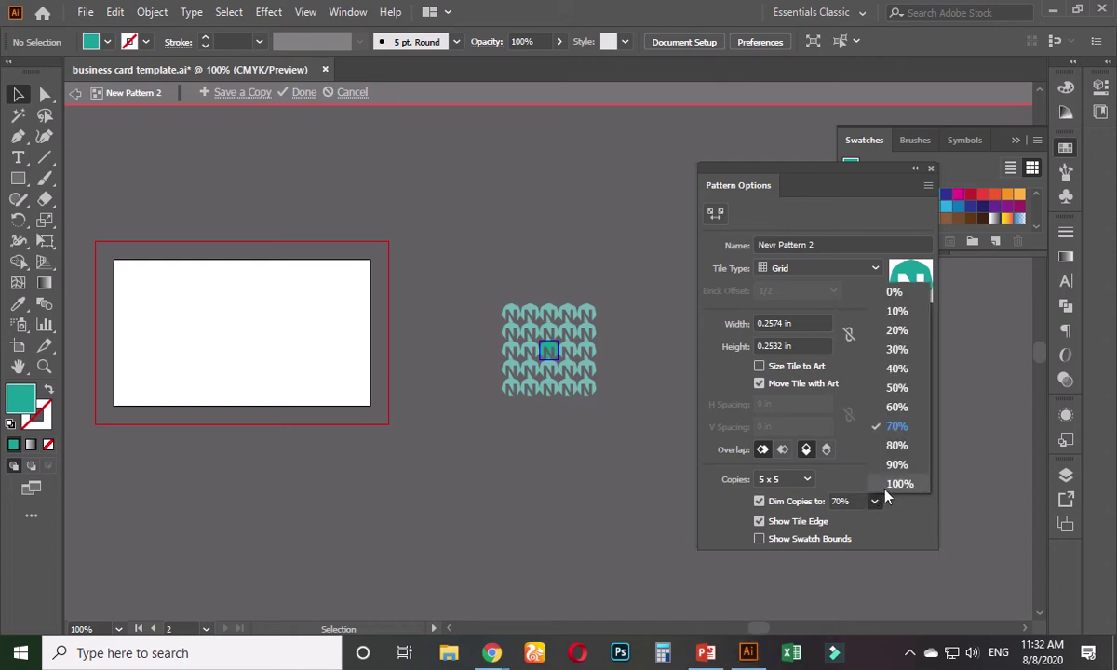
click(883, 484)
click(875, 503)
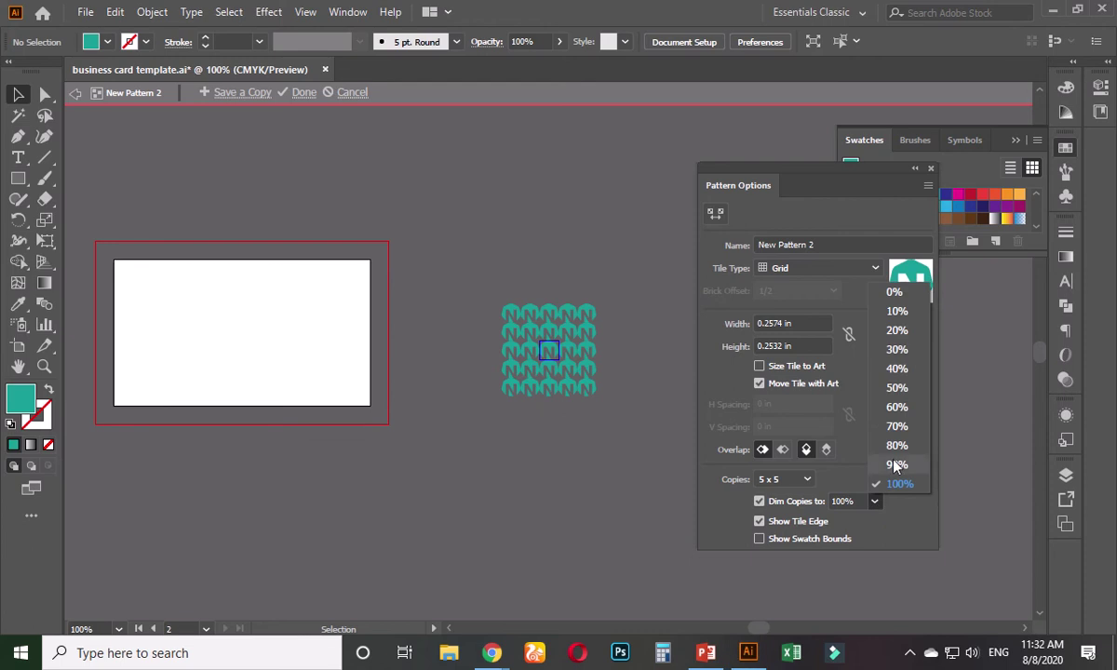
click(842, 426)
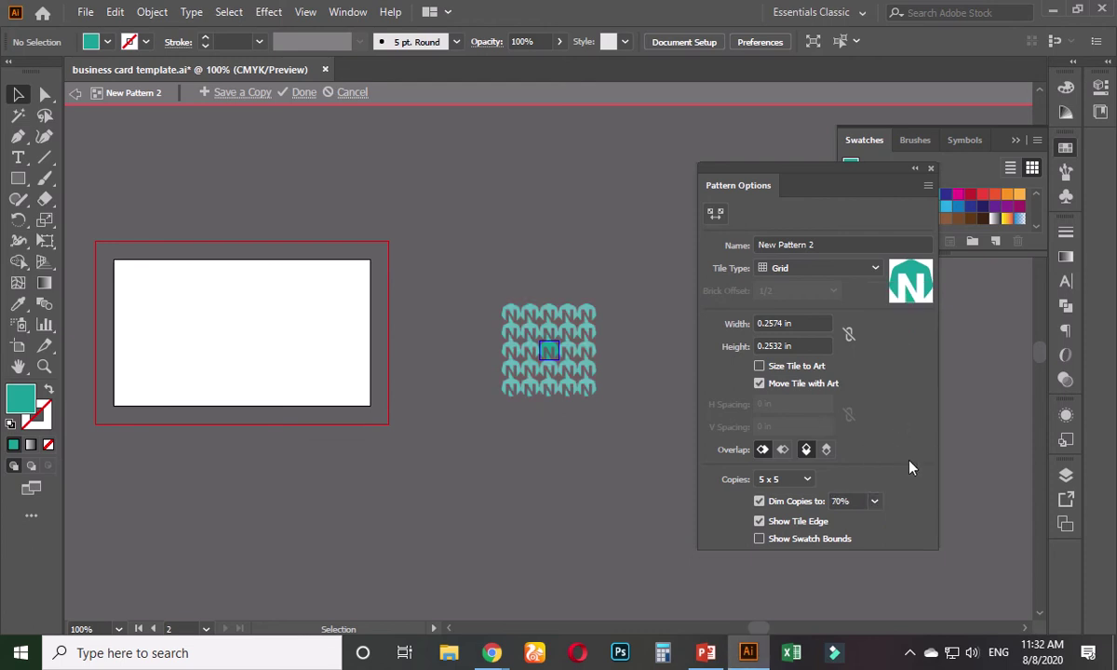
- Try Hex by Column and Brick by Column at 1/4 offset, then return to Grid
click(835, 270)
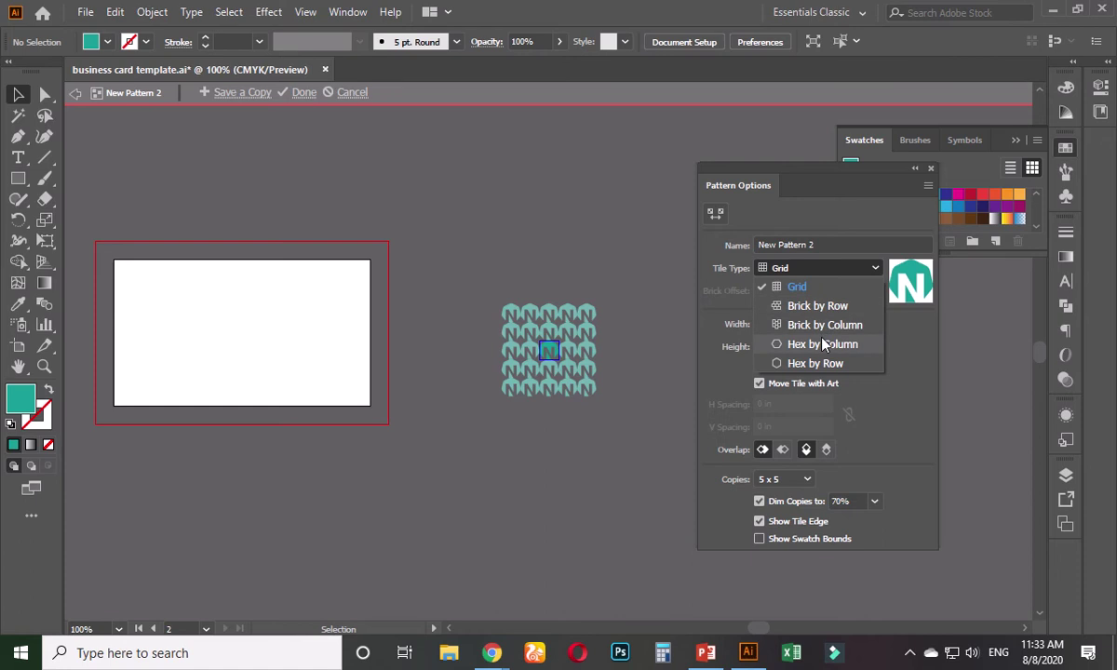
click(822, 344)
click(824, 271)
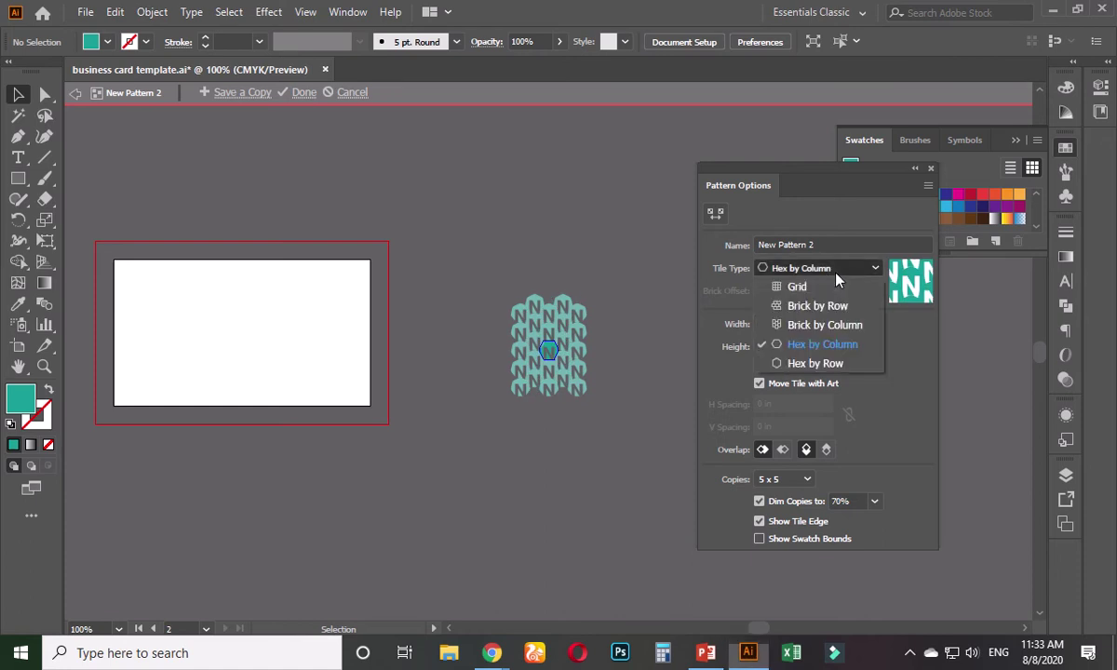
click(814, 323)
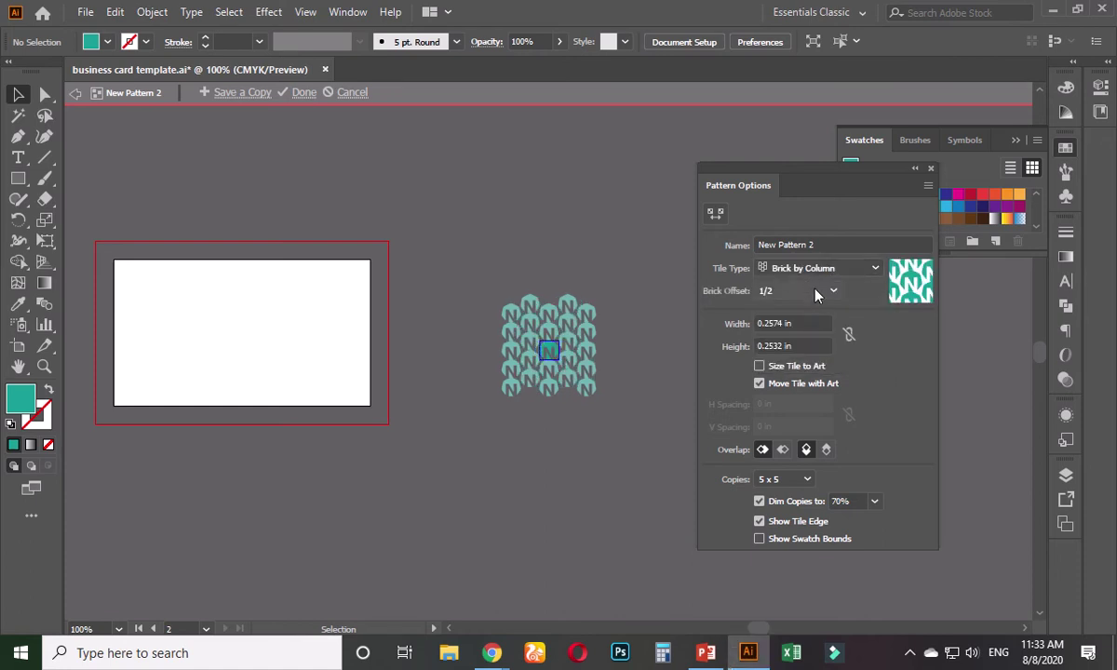
click(819, 291)
click(803, 311)
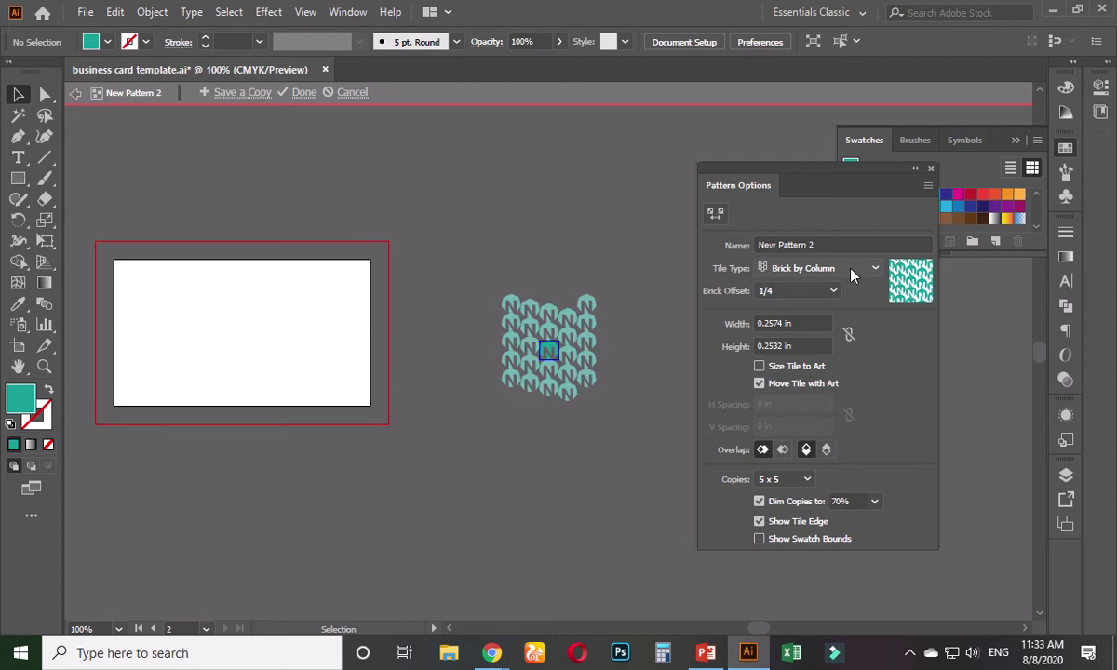
click(848, 269)
click(802, 288)
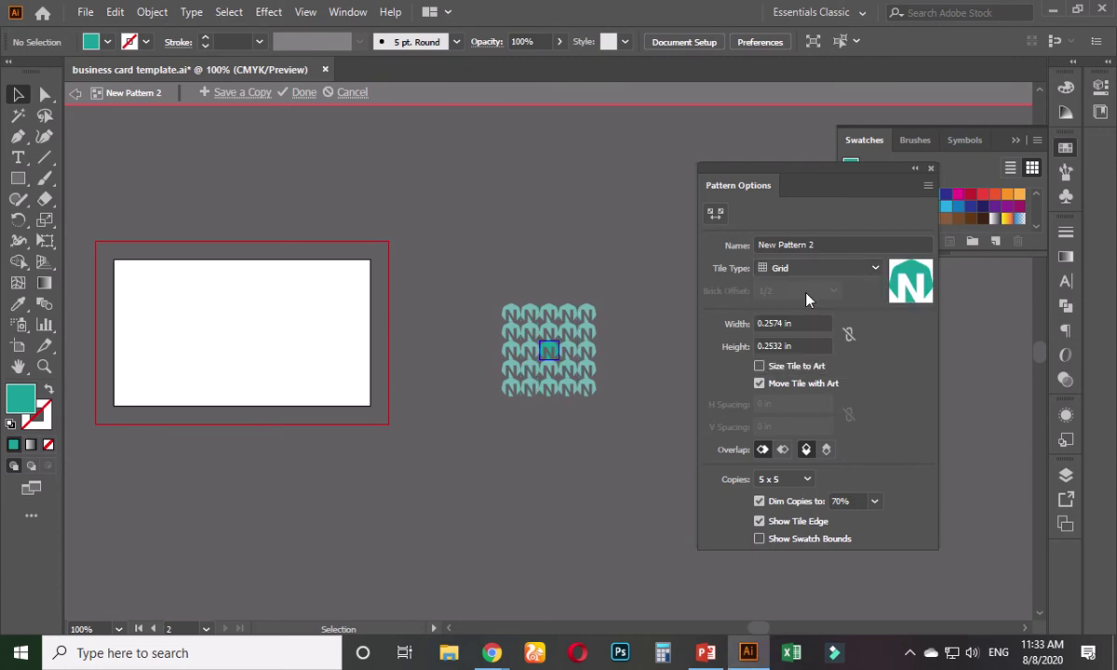
click(930, 170)
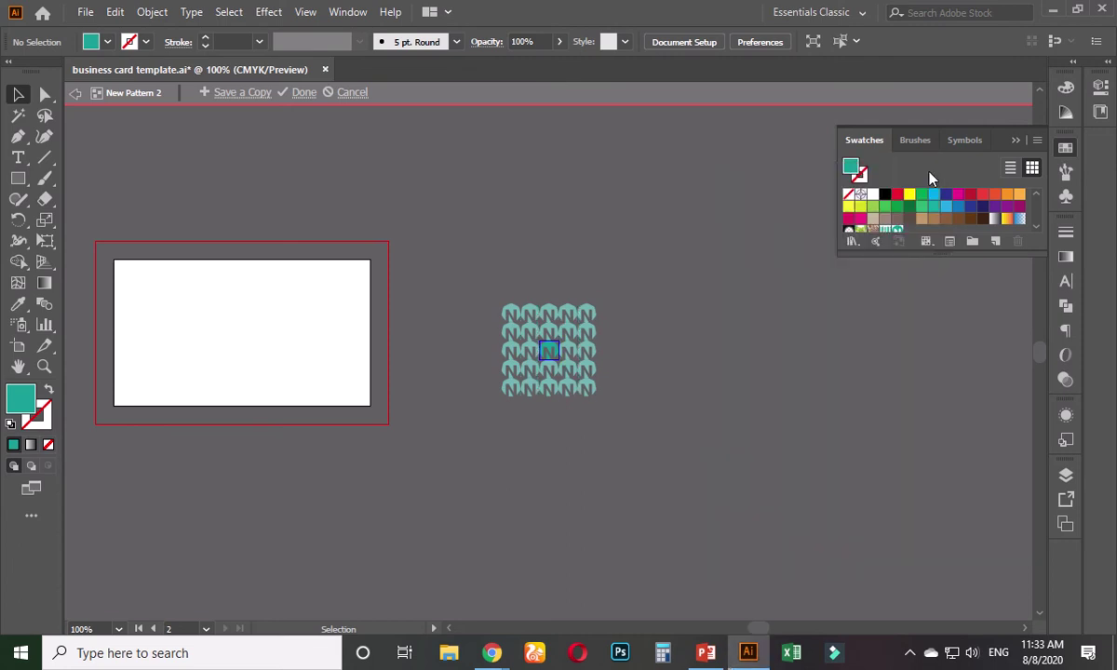
- Exit pattern editing and move the white rectangle onto the Backside card
key(Escape)
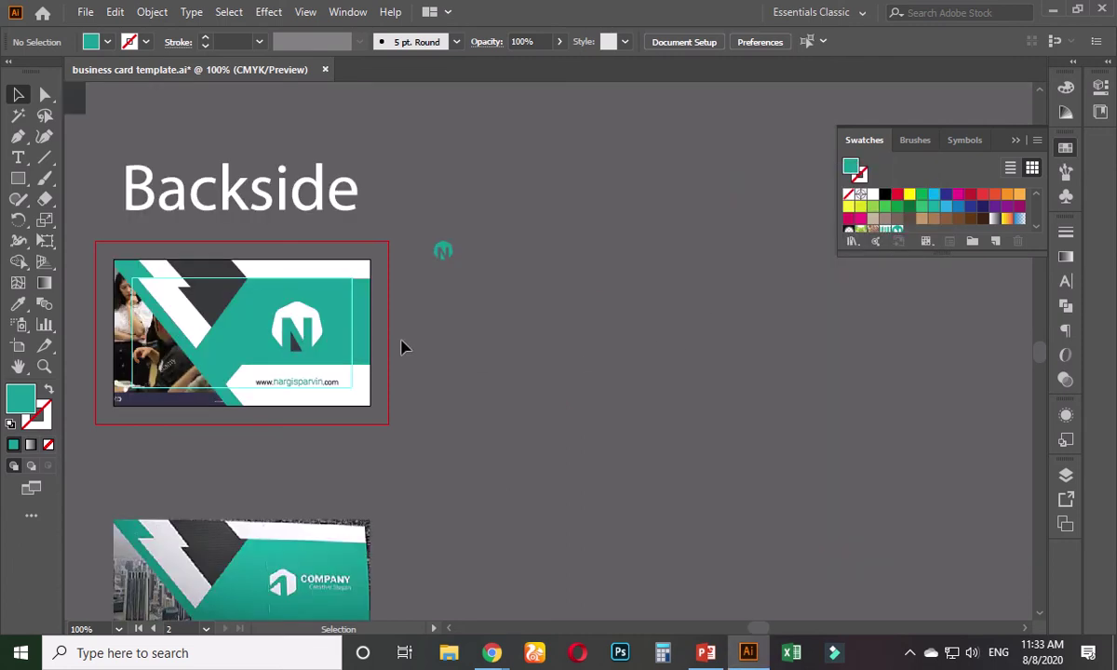
scroll(362, 349, down, 1)
scroll(404, 338, up, 1)
scroll(487, 377, up, 1)
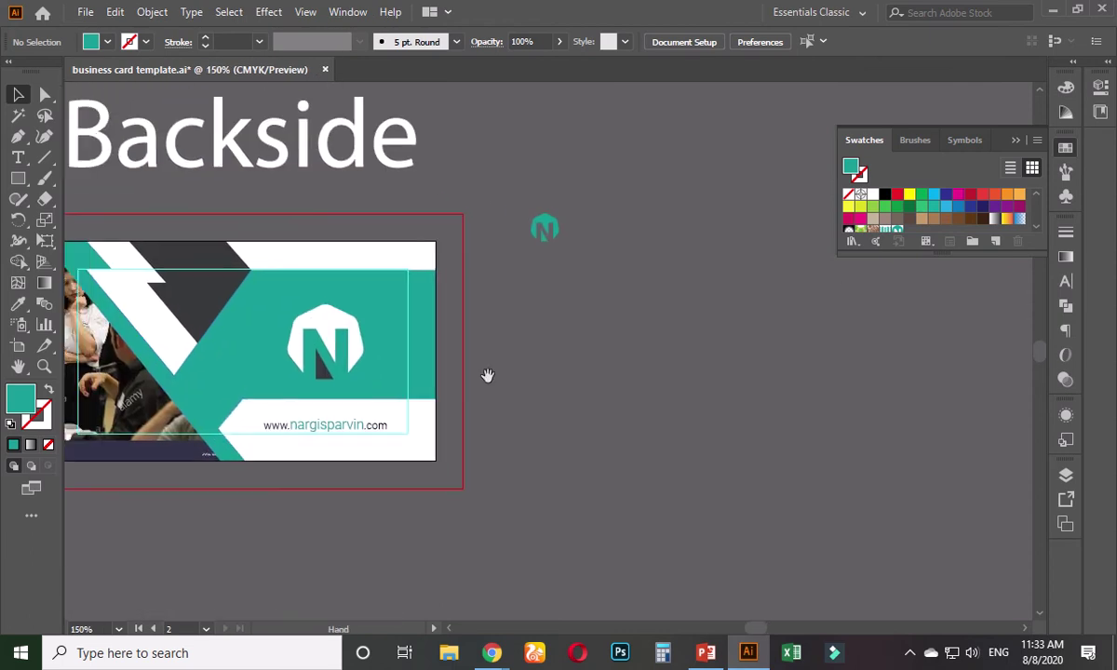
scroll(491, 381, down, 1)
drag(940, 374, 354, 380)
click(572, 301)
- Align the white rectangle to the Backside artboard using Align to Artboard
scroll(354, 380, up, 1)
scroll(354, 380, up, 1)
click(687, 41)
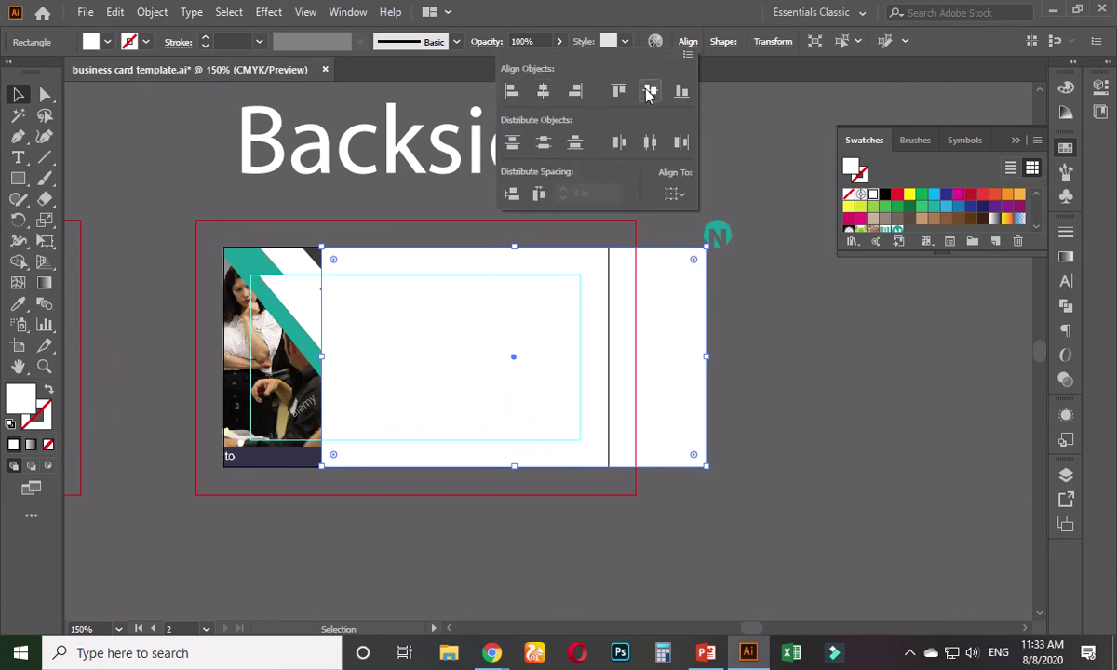
click(674, 193)
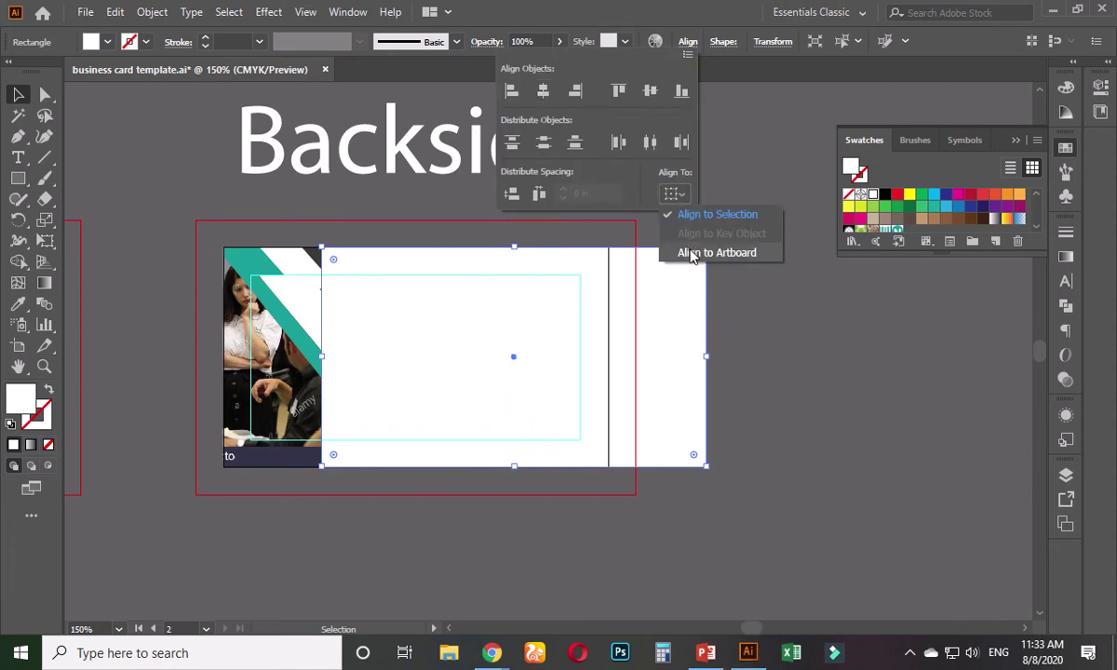
click(673, 249)
click(511, 90)
click(663, 324)
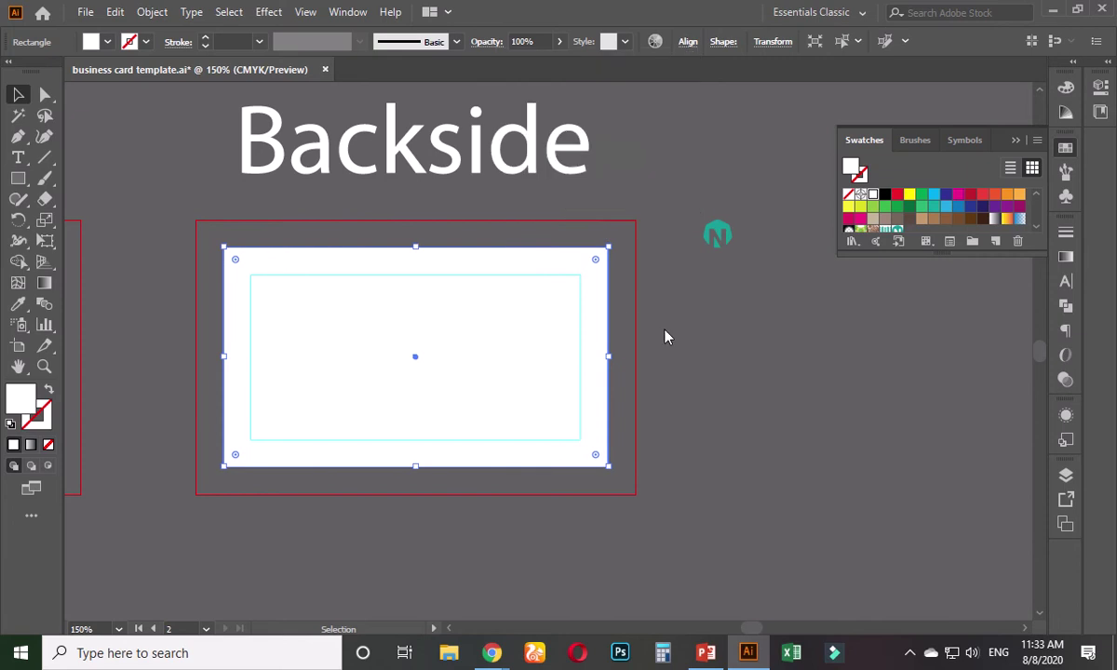
click(674, 301)
click(592, 279)
- Fill the rectangle with New Pattern 2 and send it to the back
scroll(1040, 231, down, 3)
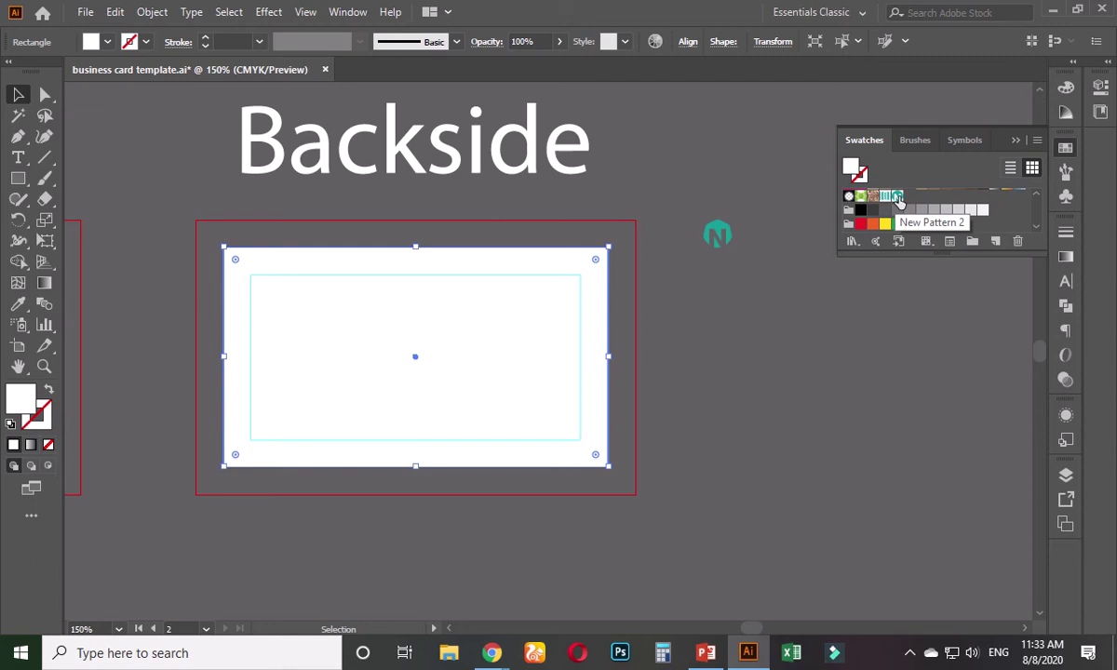
click(898, 199)
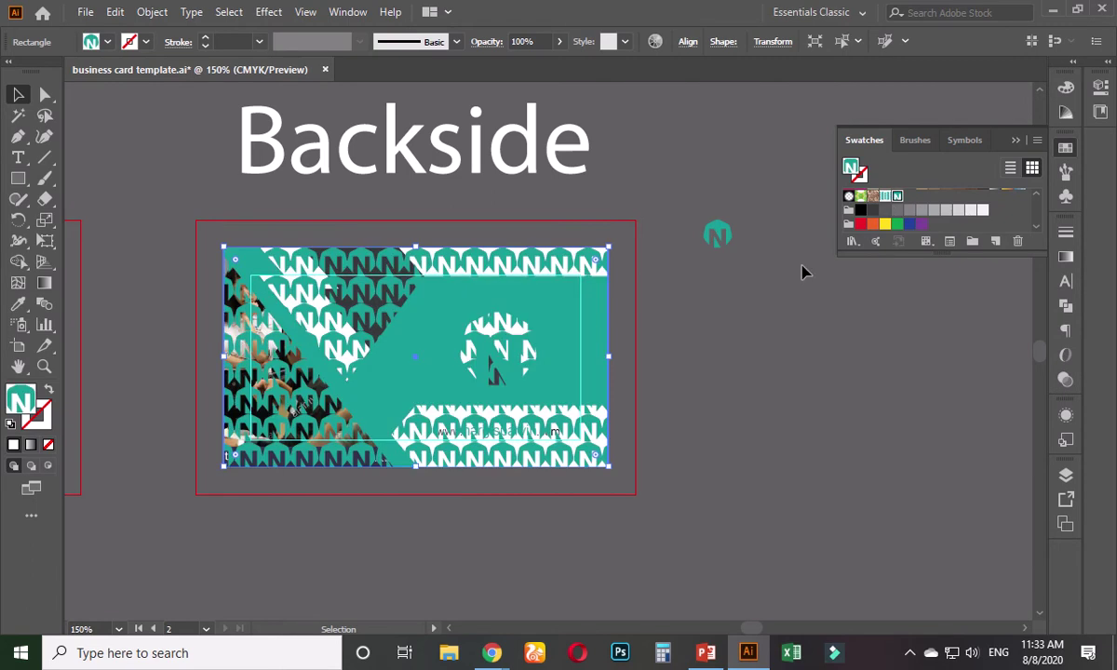
right_click(570, 262)
mouse_move(648, 548)
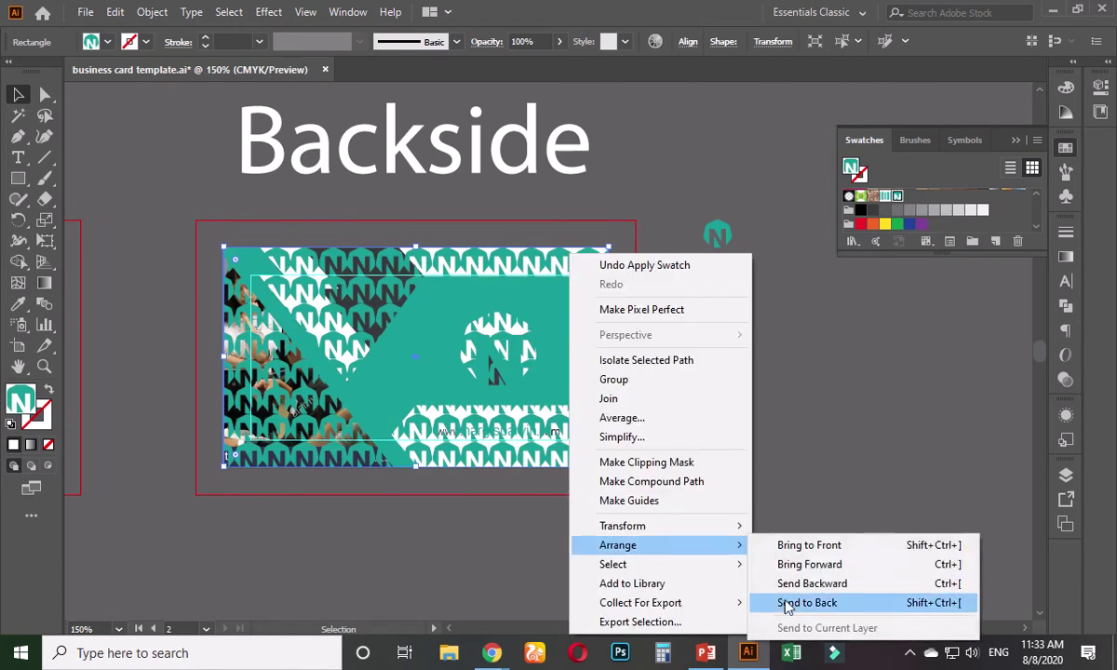
click(788, 605)
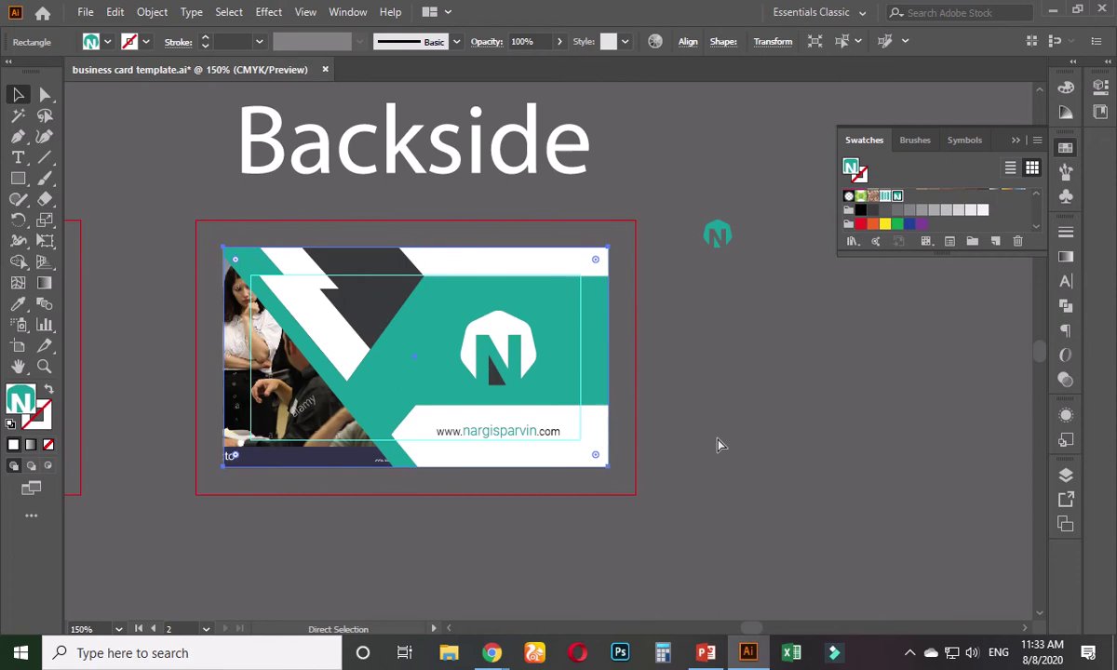
key(Delete)
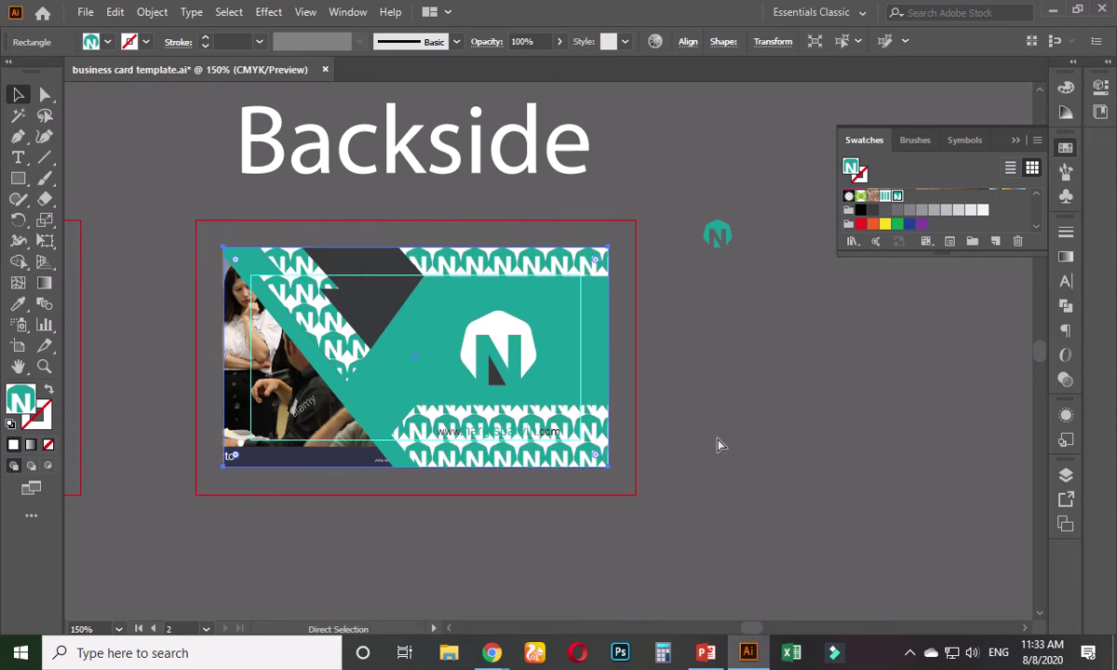
- Lower the pattern rectangle's opacity to 13%
click(558, 43)
drag(556, 62, 502, 67)
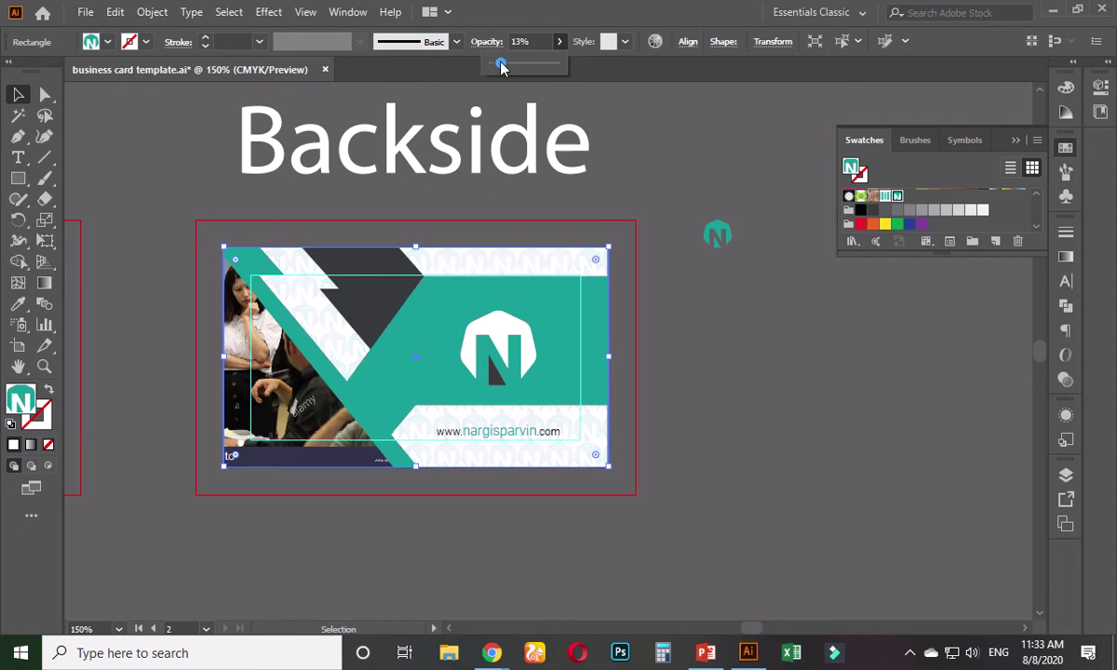
click(622, 312)
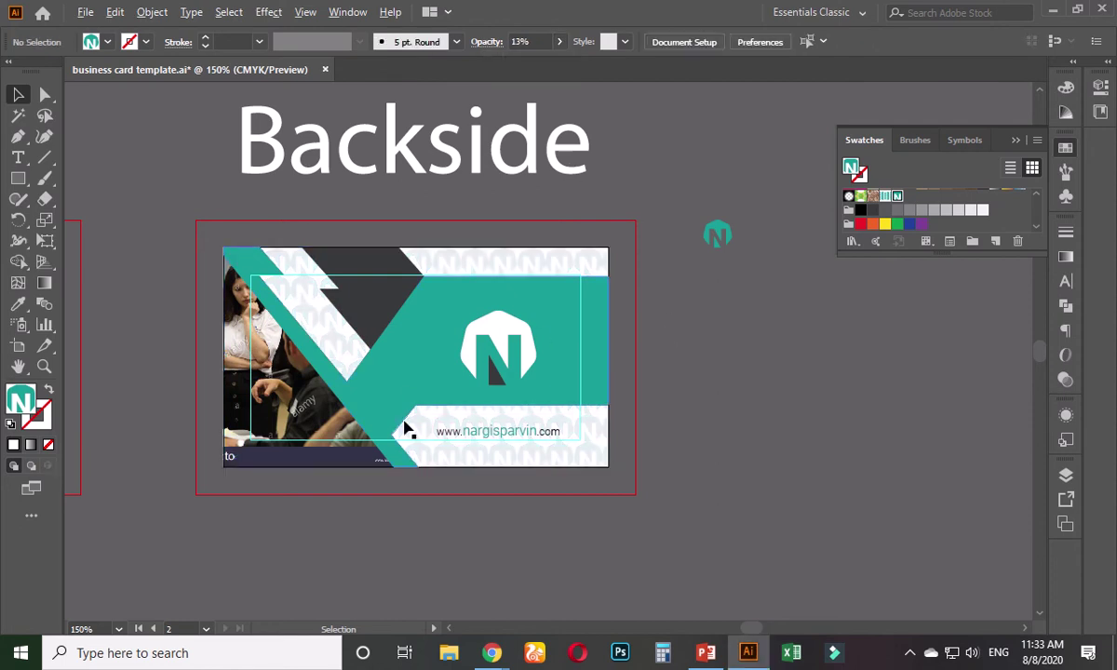
scroll(407, 429, up, 1)
scroll(554, 519, up, 1)
- Copy the Backside's faded N-logo pattern rectangle onto the Frontside card as its watermark background
scroll(549, 514, down, 4)
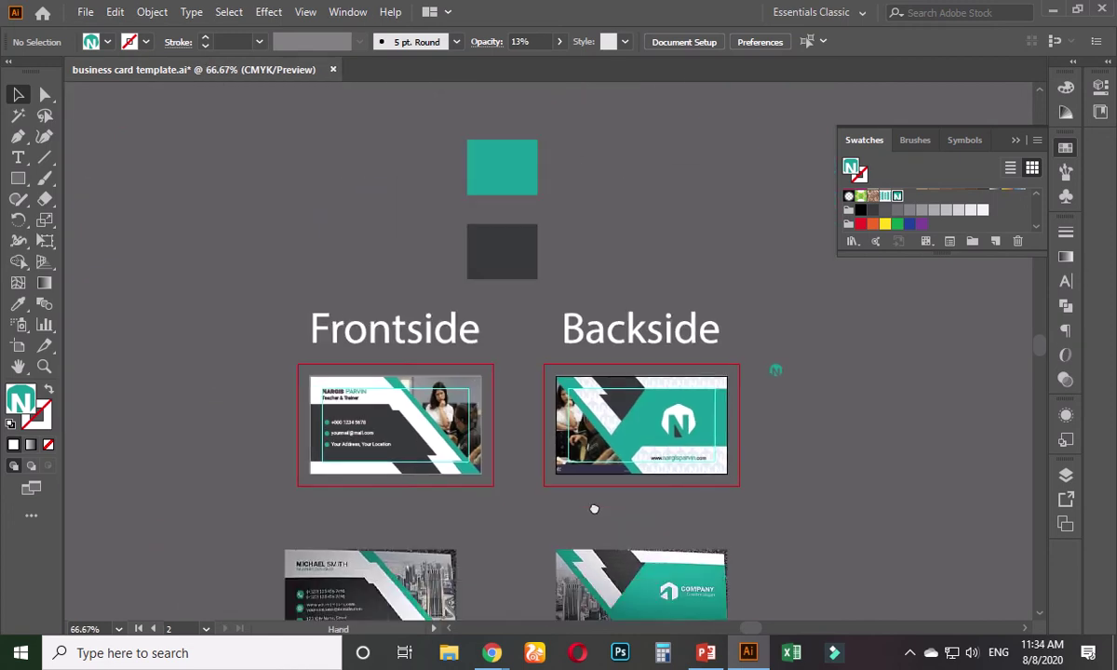
scroll(522, 475, up, 2)
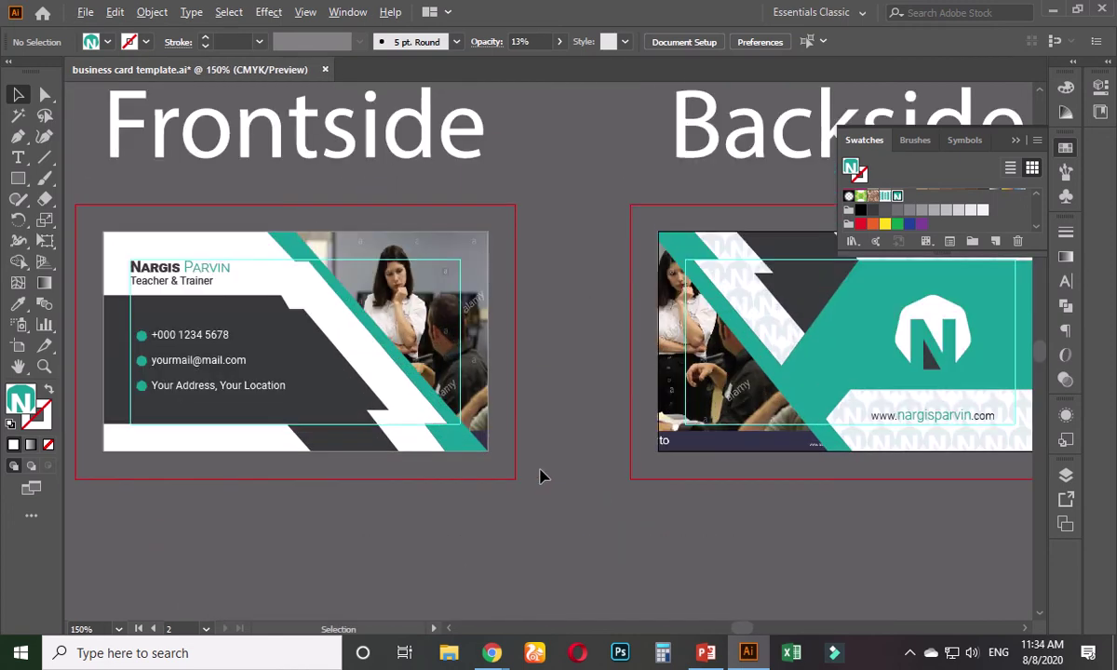
scroll(539, 477, down, 1)
click(823, 328)
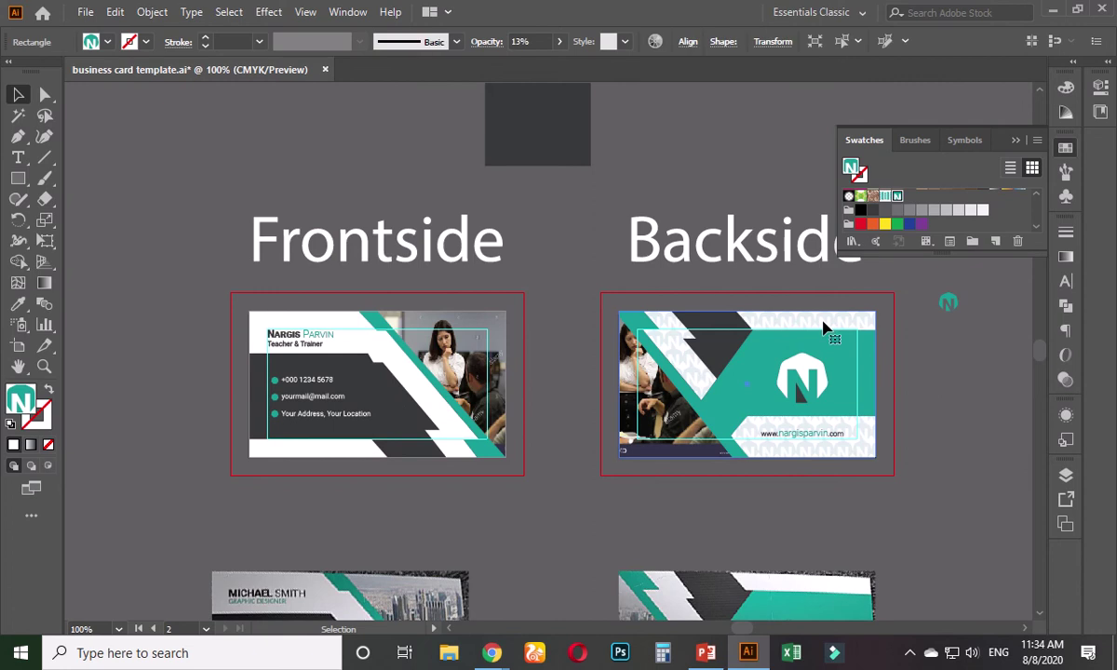
drag(823, 328, 450, 322)
click(525, 346)
scroll(380, 424, up, 3)
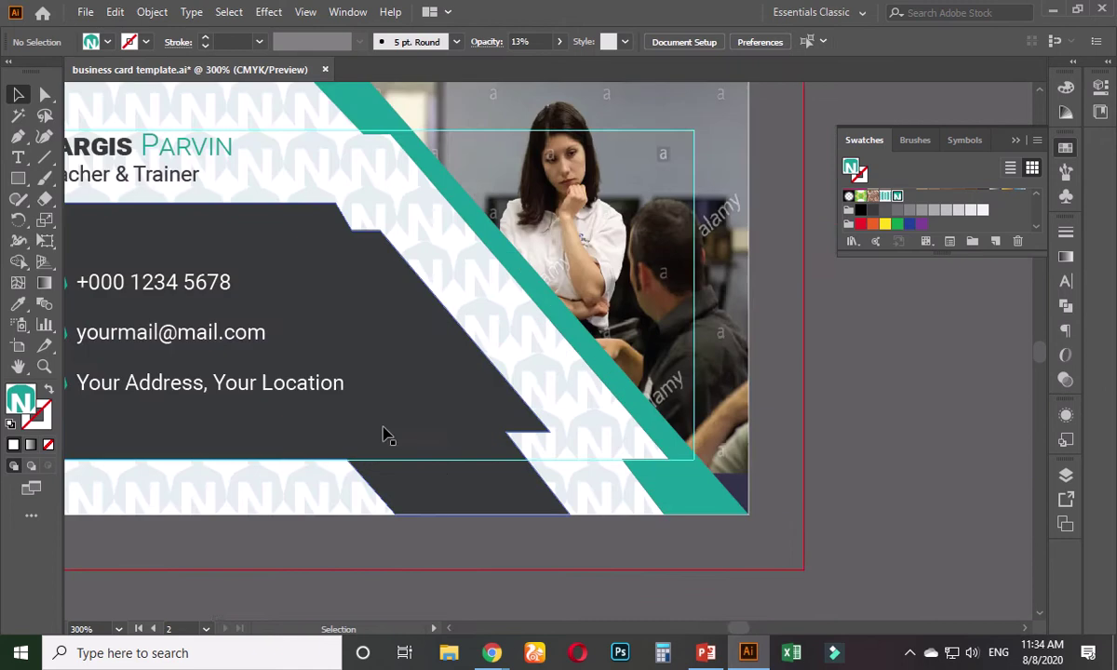
scroll(414, 379, down, 2)
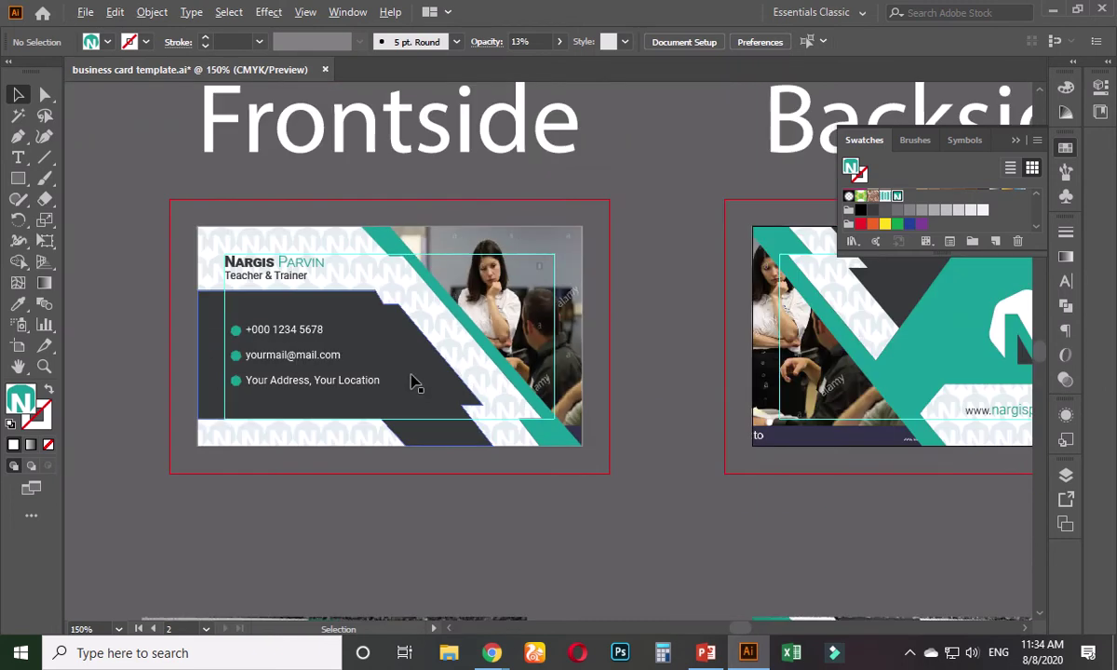
scroll(414, 380, down, 1)
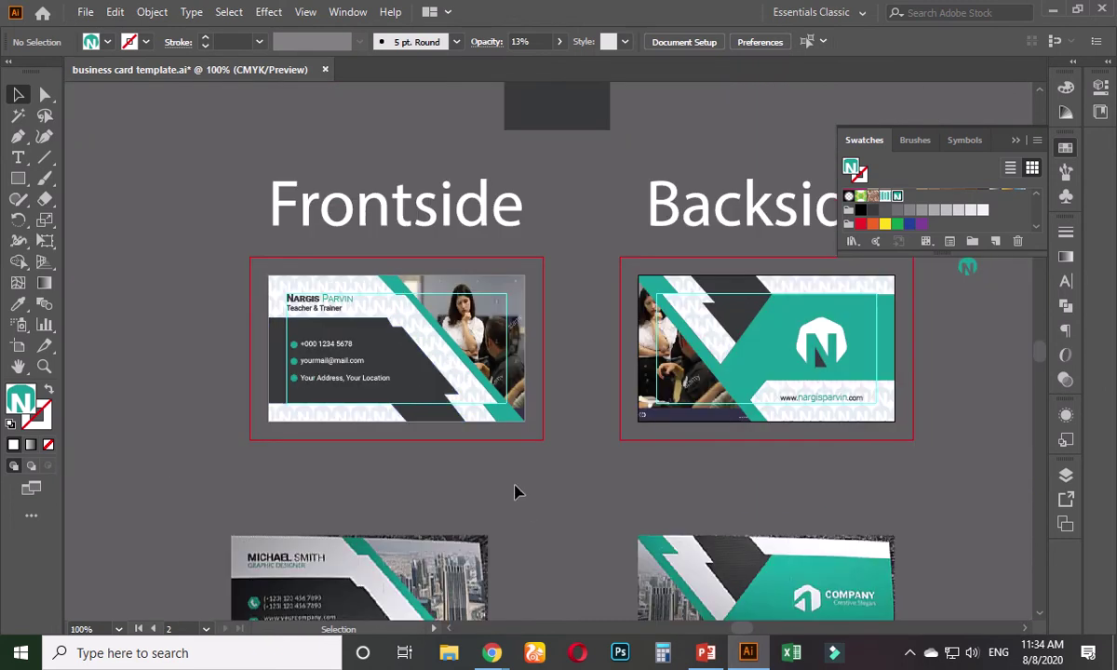
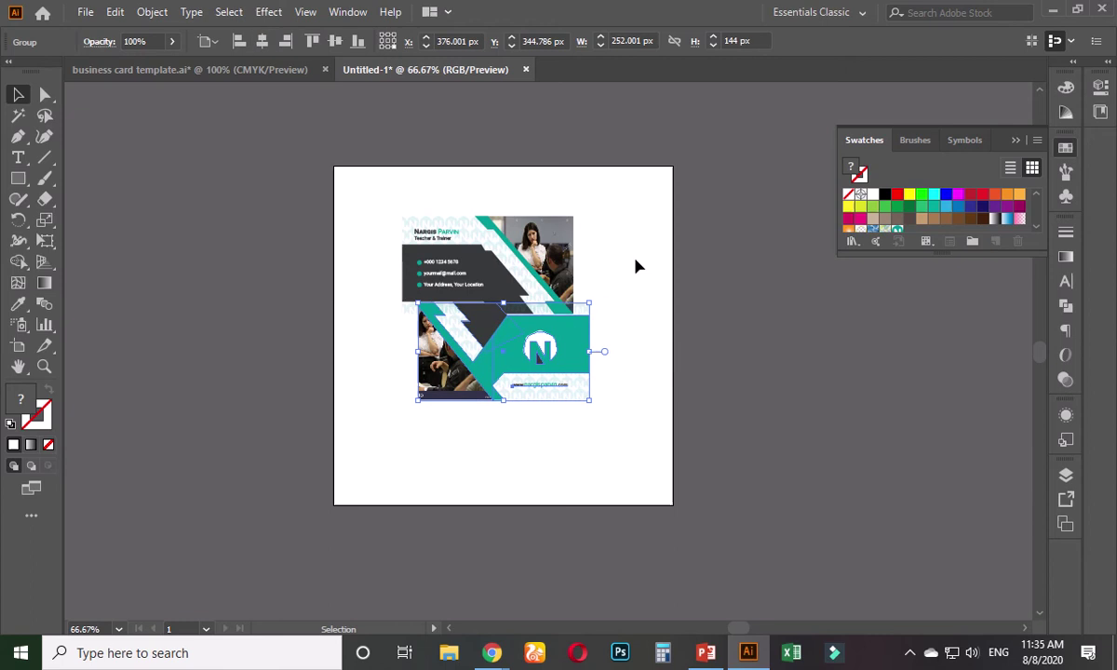
- Horizontally centre the back and front card designs, then drag the back card down beneath the front one
click(581, 244)
drag(444, 187, 447, 233)
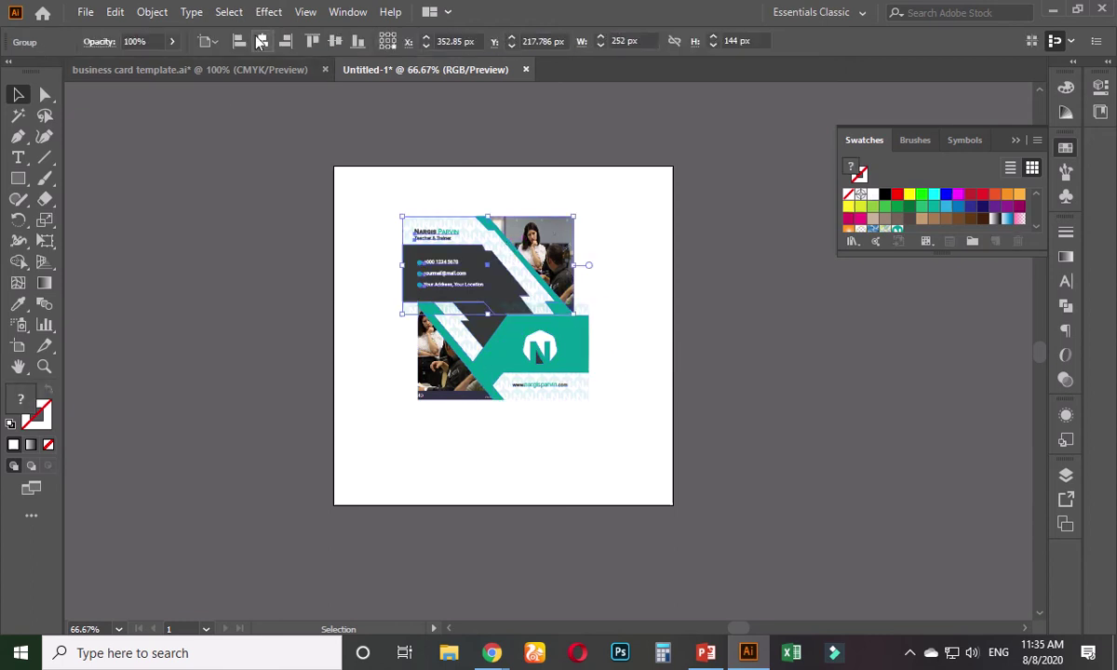
click(263, 41)
click(337, 282)
drag(518, 387, 519, 415)
click(618, 389)
key(ctrl+1)
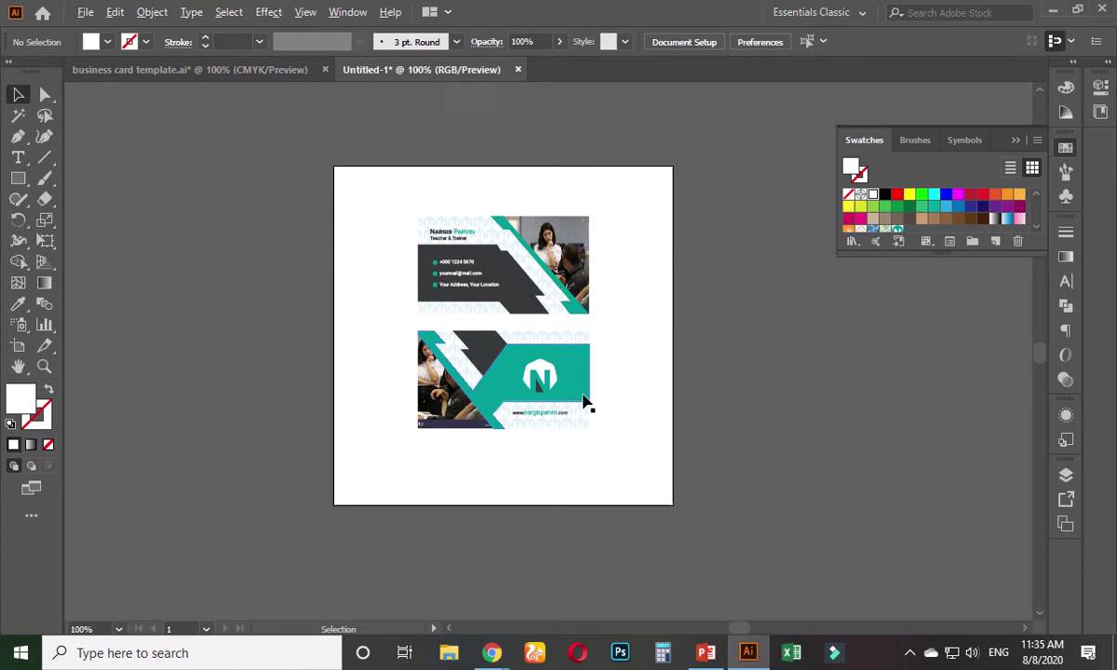
drag(615, 328, 610, 369)
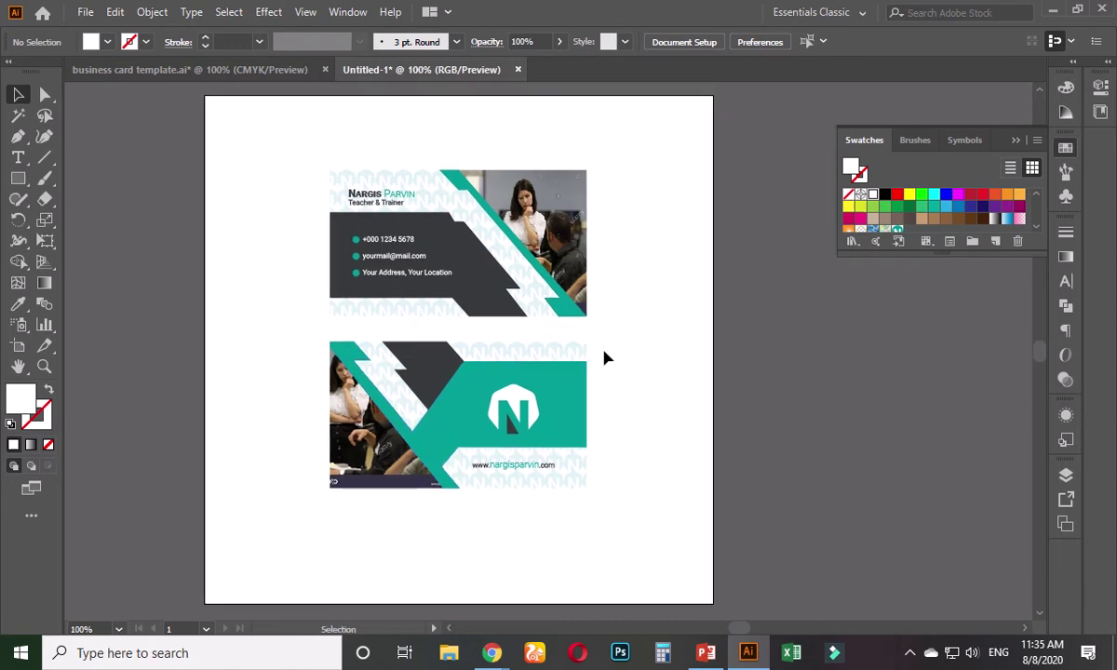
click(414, 225)
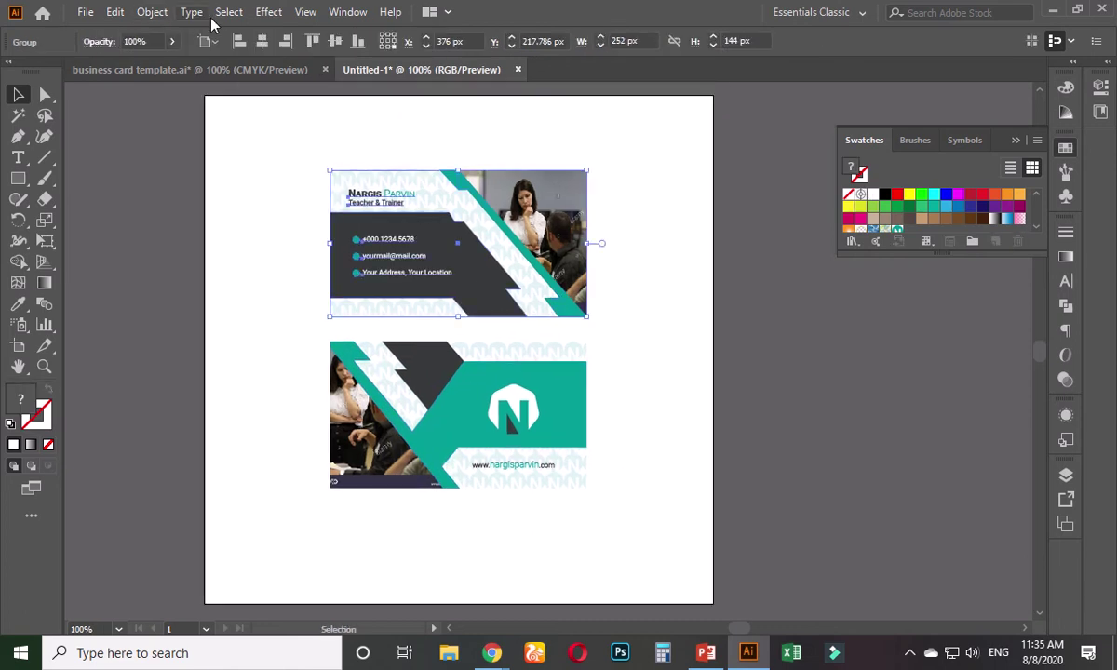
click(260, 15)
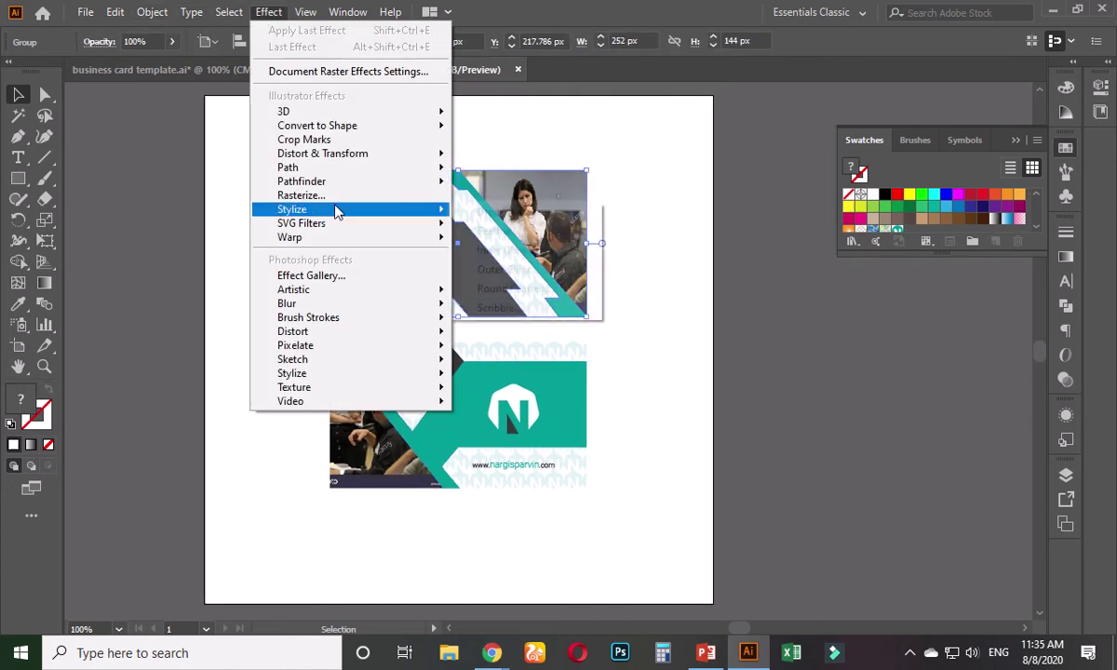
mouse_move(321, 200)
click(512, 213)
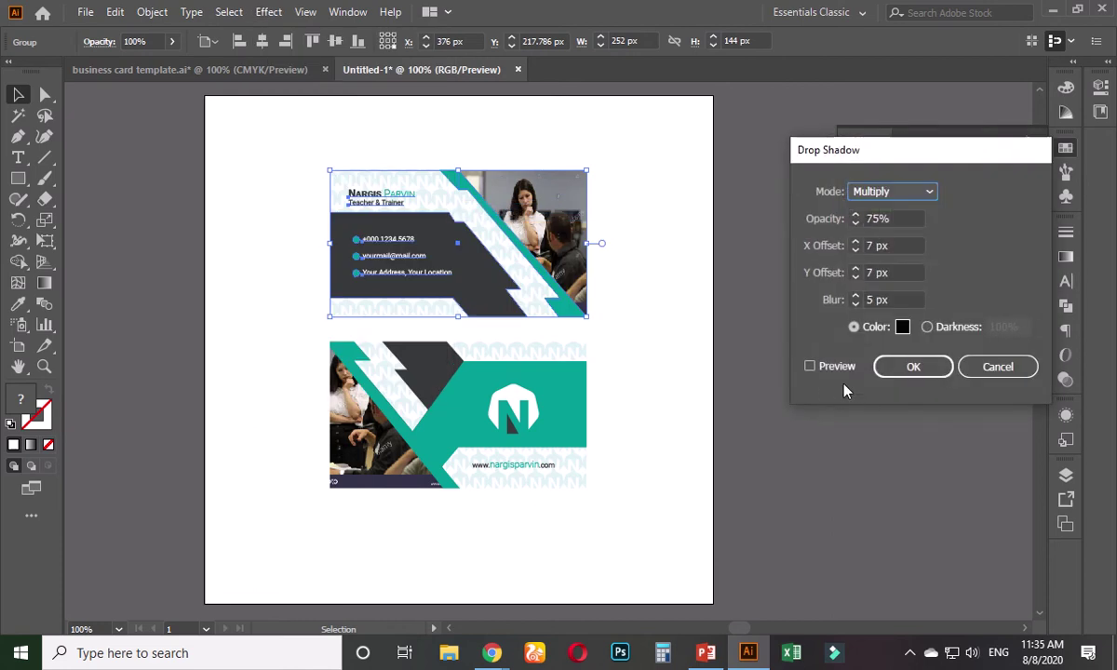
click(810, 367)
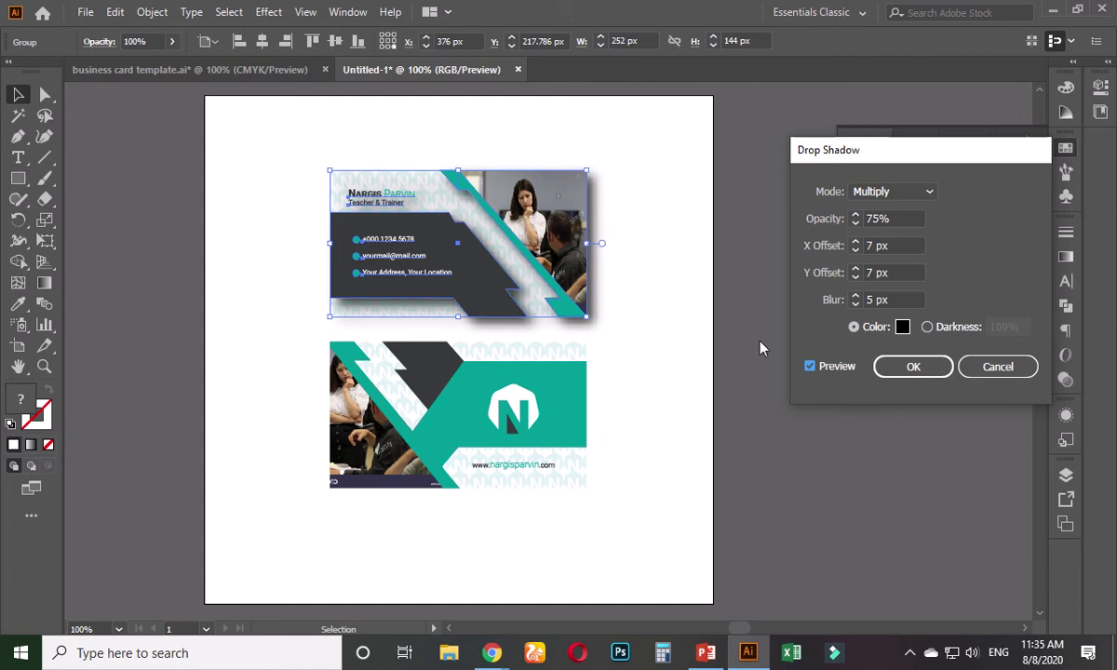
click(982, 369)
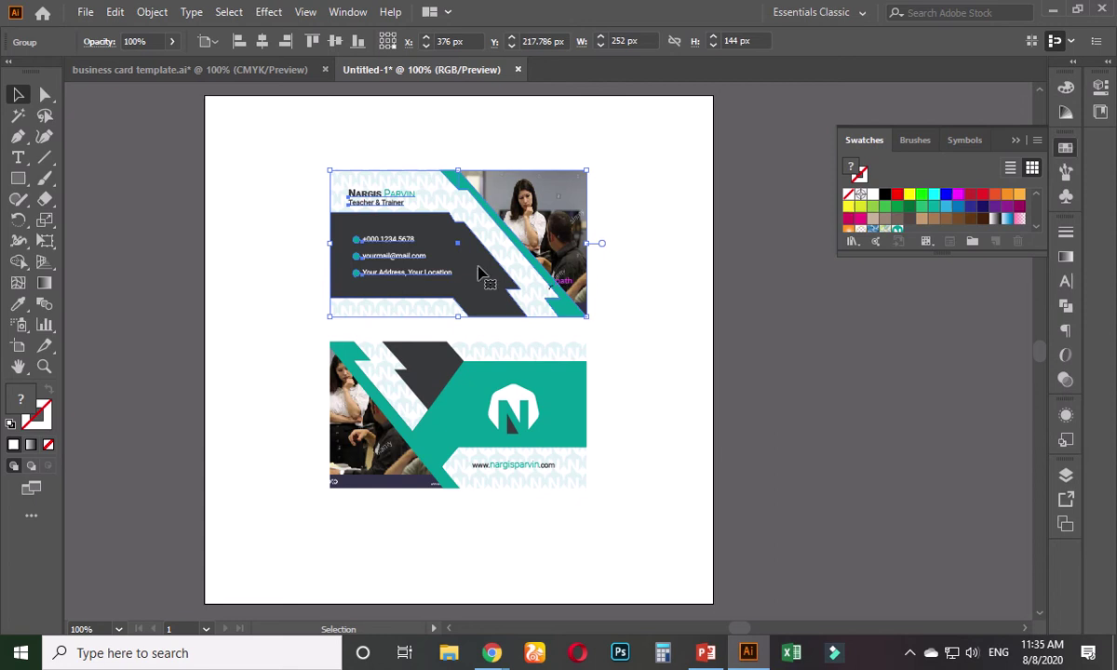
- Expand the back card design's appearance with Object > Expand Appearance
click(152, 12)
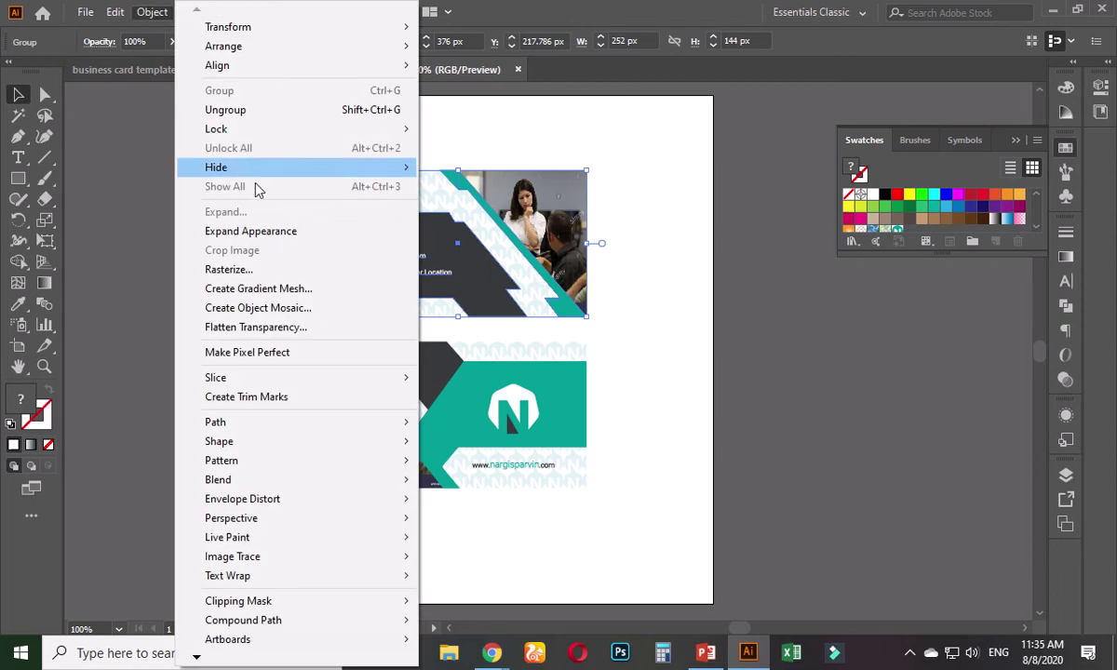
click(266, 231)
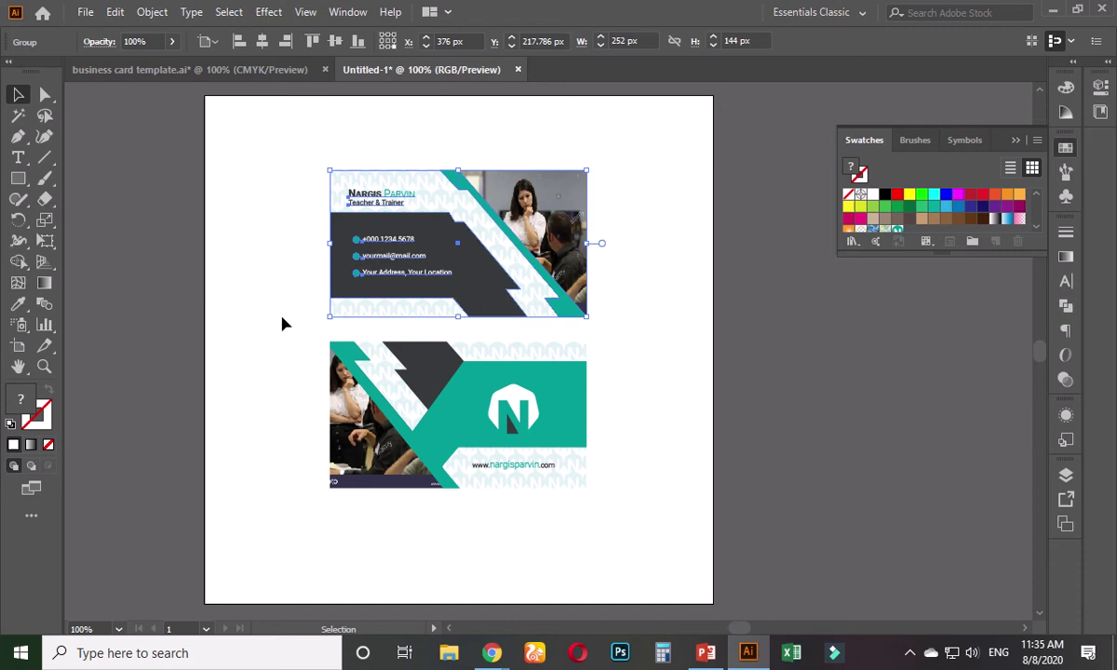
click(338, 377)
click(152, 12)
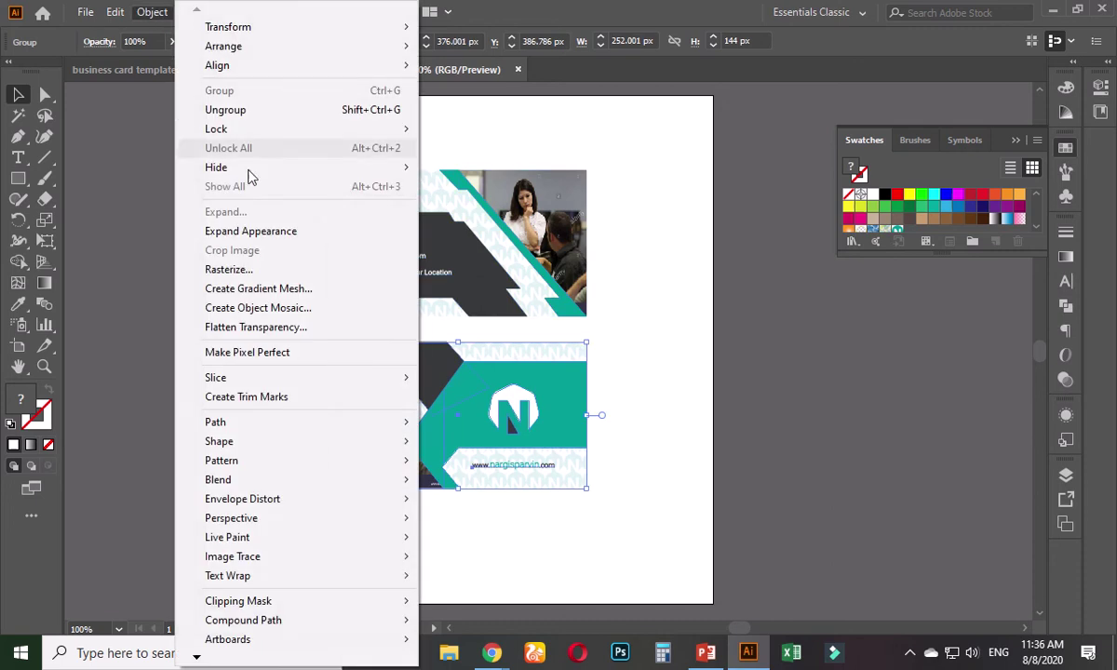
click(259, 233)
click(259, 180)
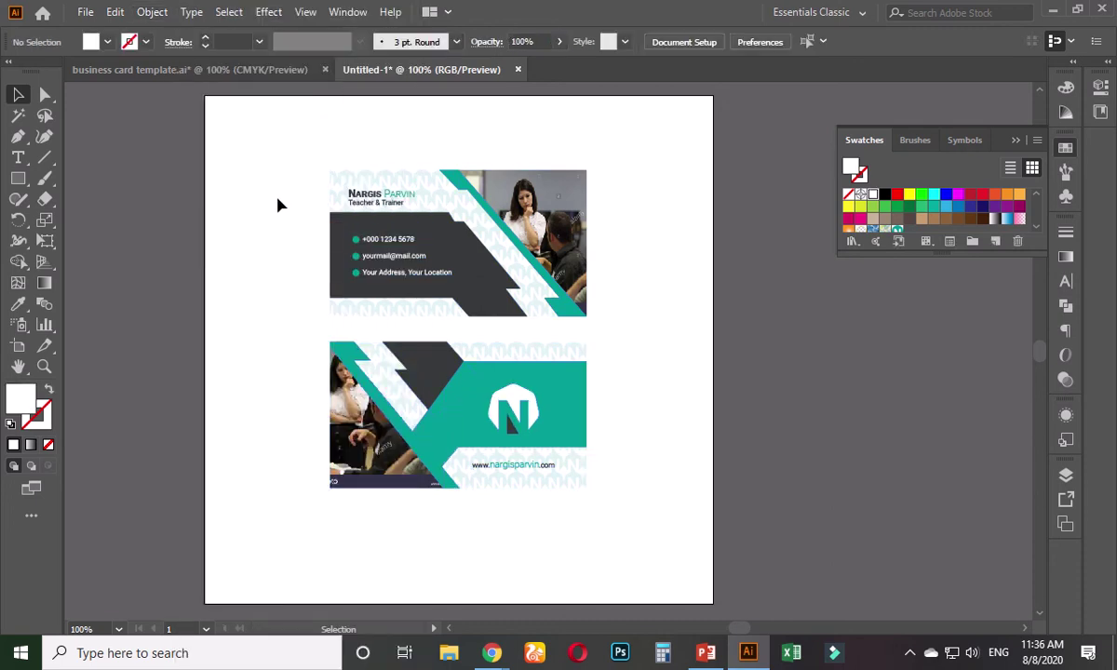
- Preview a drop shadow on the front card, then cancel without applying it
click(337, 213)
click(265, 13)
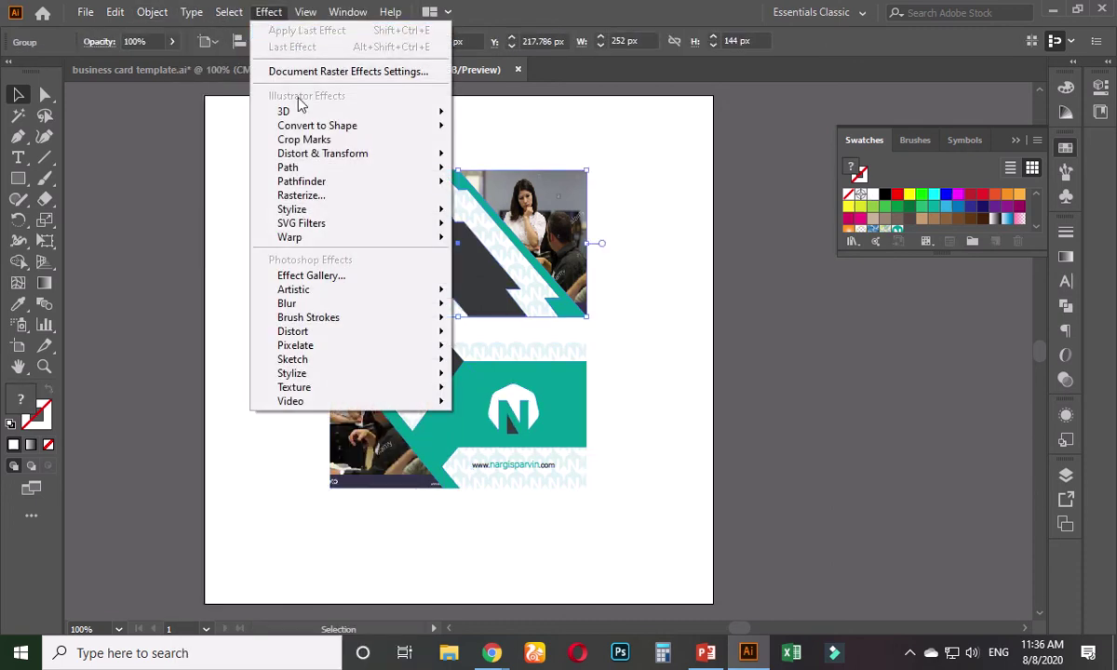
mouse_move(303, 209)
click(512, 210)
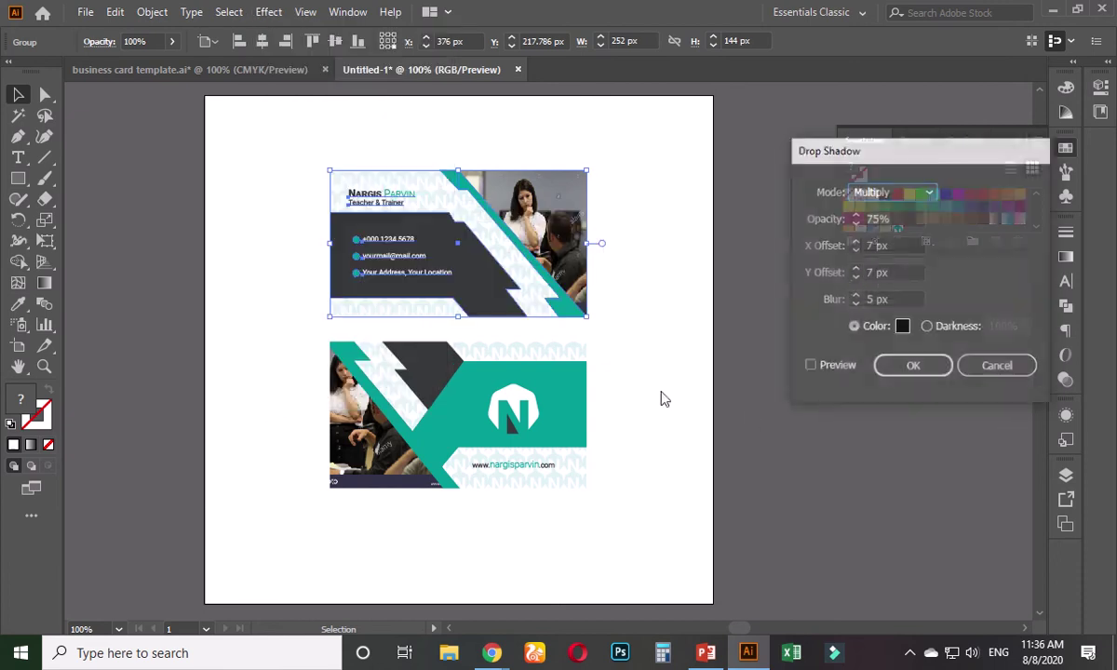
click(810, 367)
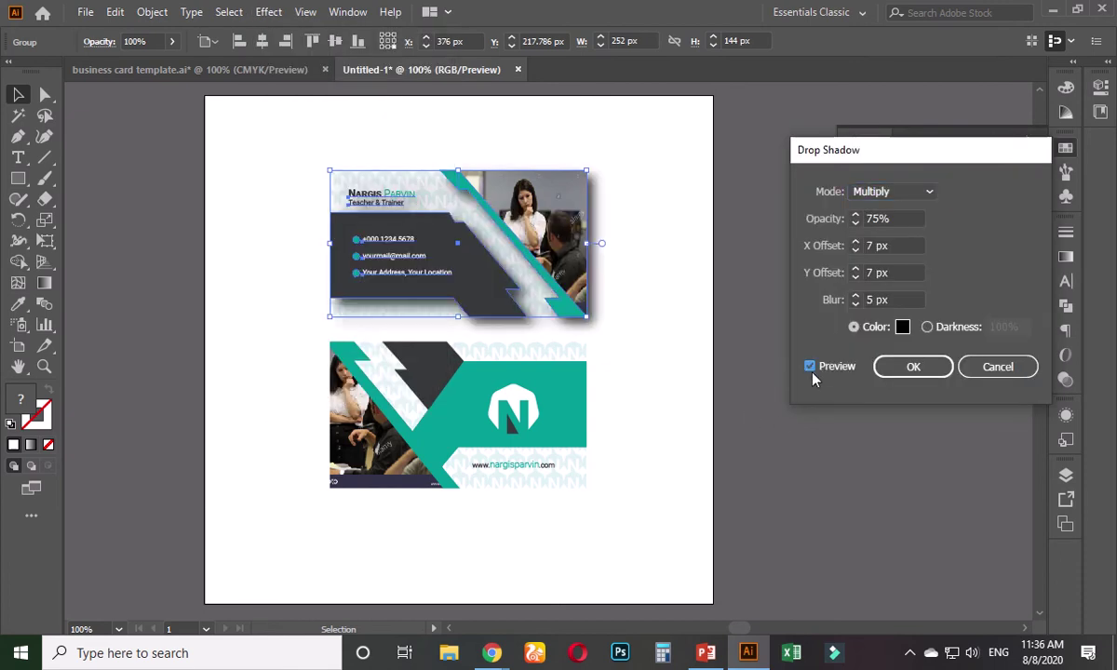
click(967, 367)
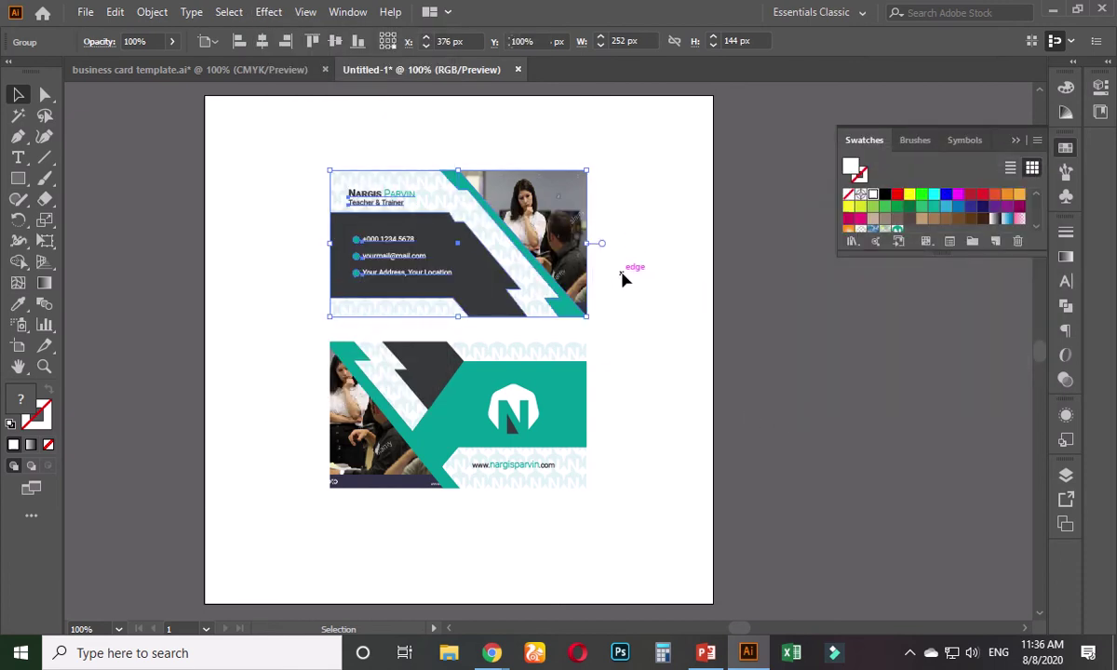
- Ungroup the front card and try pulling the N pattern rectangle off it, then undo the move
click(589, 305)
scroll(475, 305, up, 2)
click(363, 323)
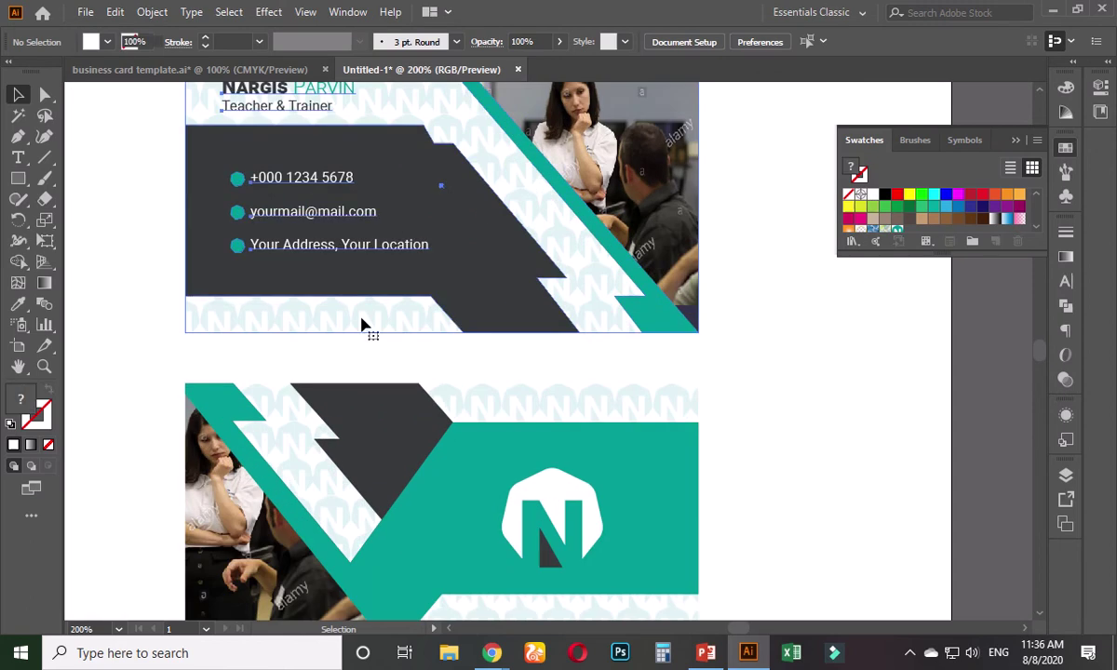
right_click(363, 323)
click(416, 465)
click(813, 431)
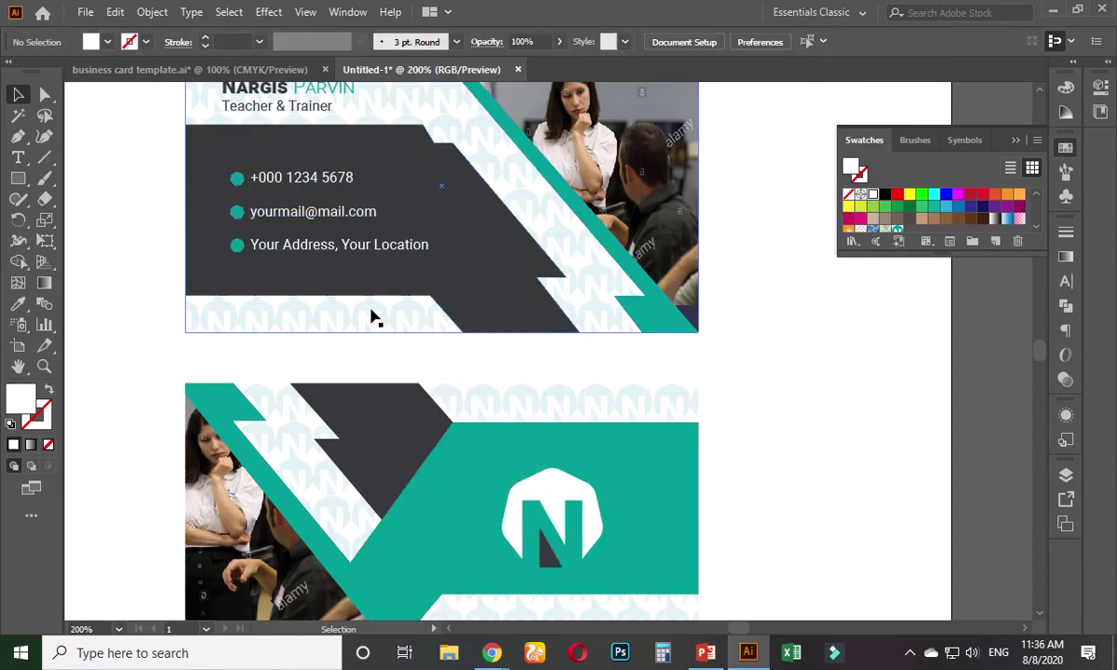
drag(374, 317, 232, 380)
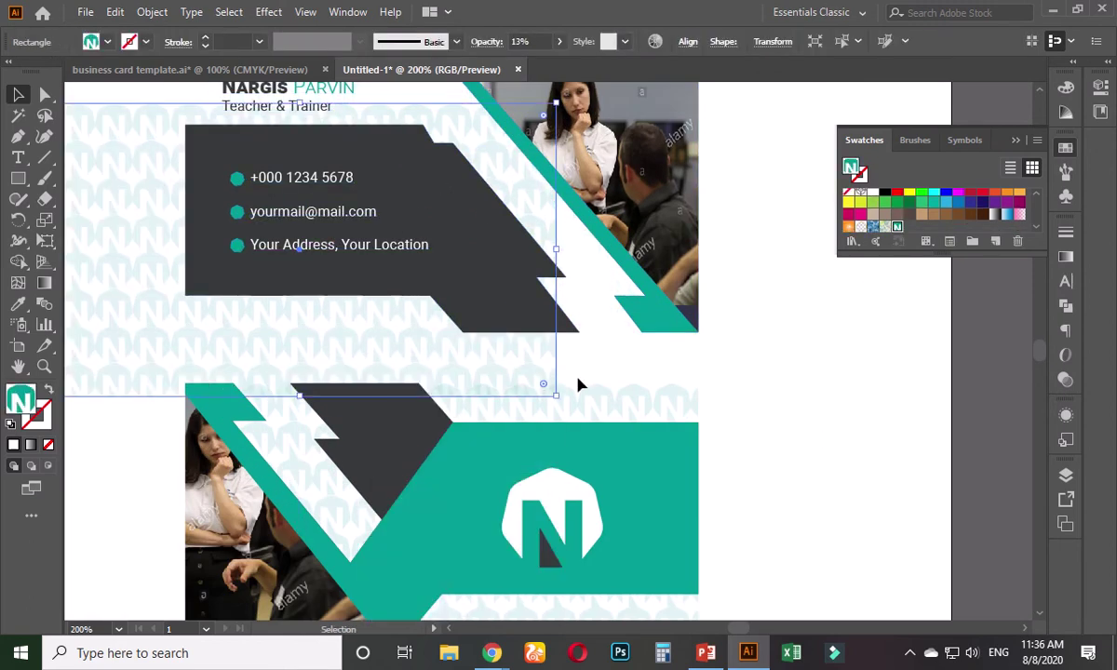
click(601, 314)
drag(608, 331, 673, 371)
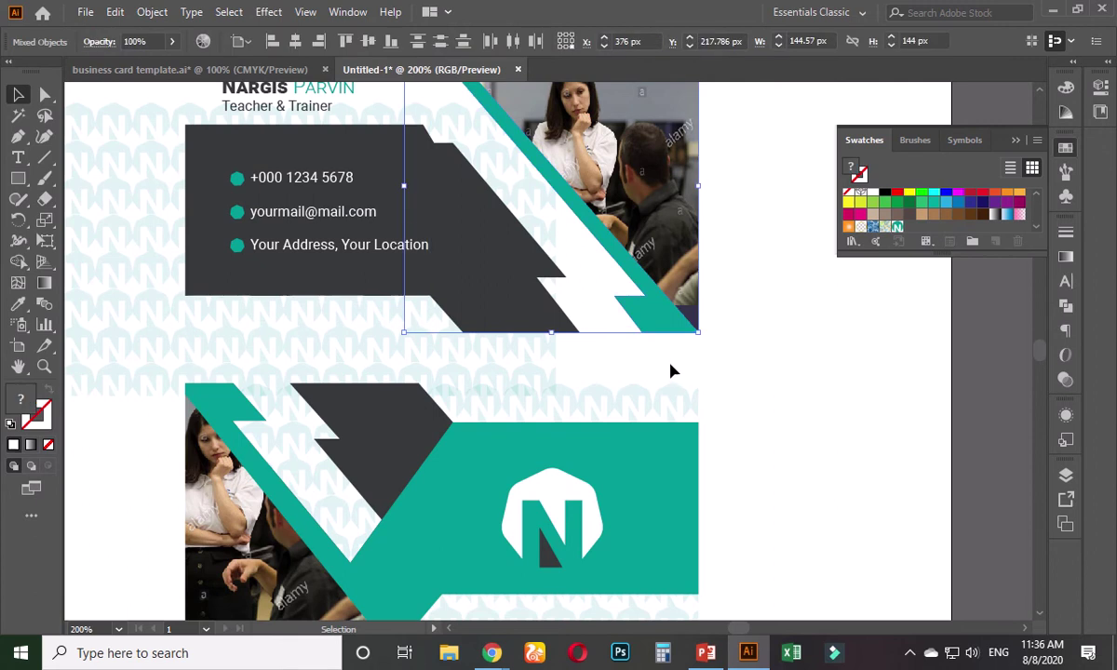
click(748, 354)
key(ctrl+z)
scroll(767, 384, down, 1)
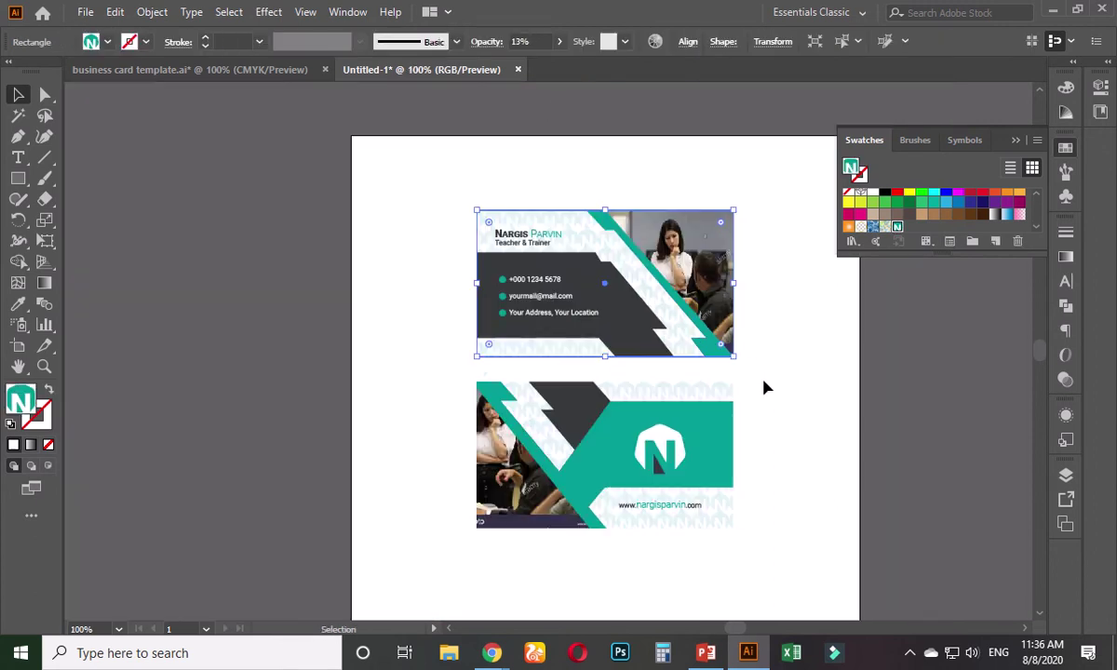
- In the template, draw a white rectangle over the front card and send it behind the artwork
click(209, 70)
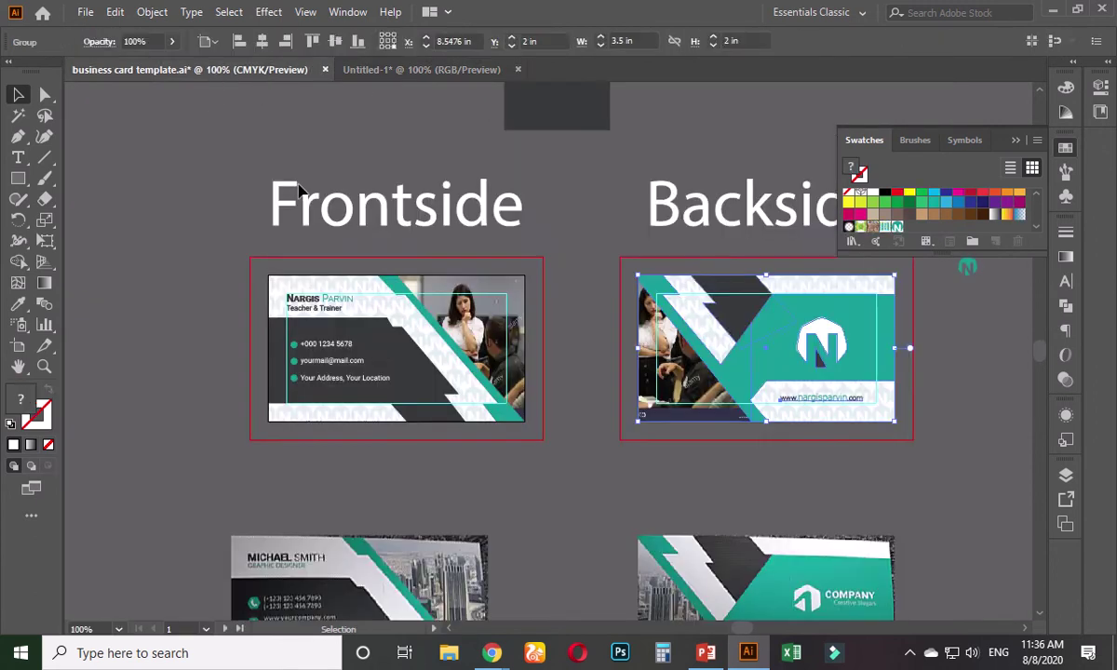
click(213, 262)
scroll(398, 475, up, 1)
key(m)
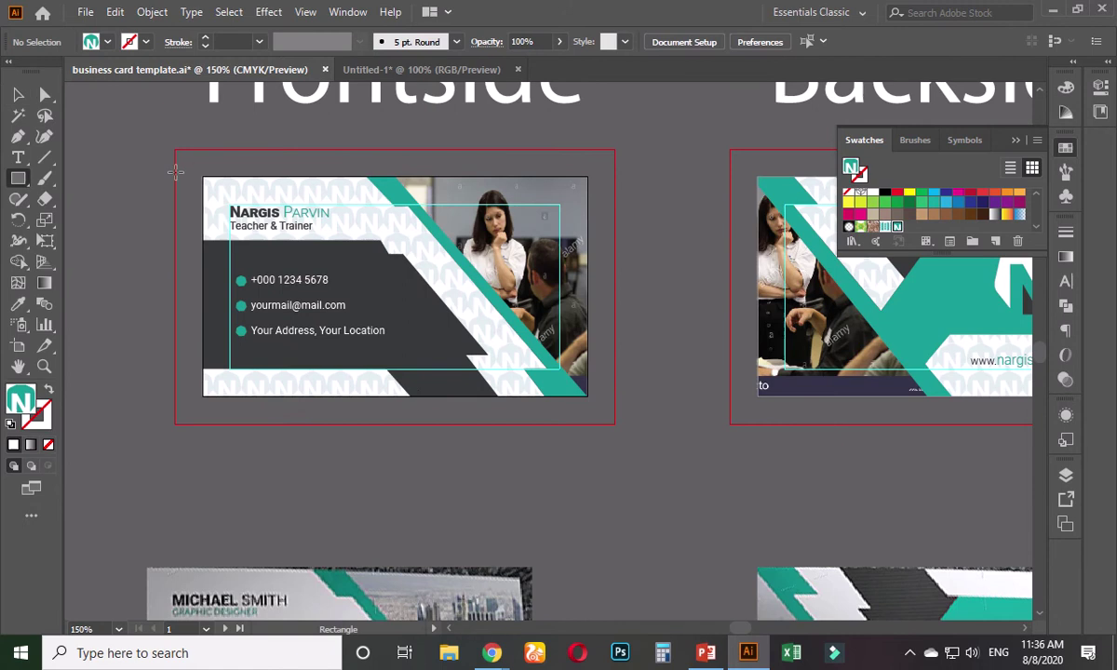
drag(203, 175, 587, 395)
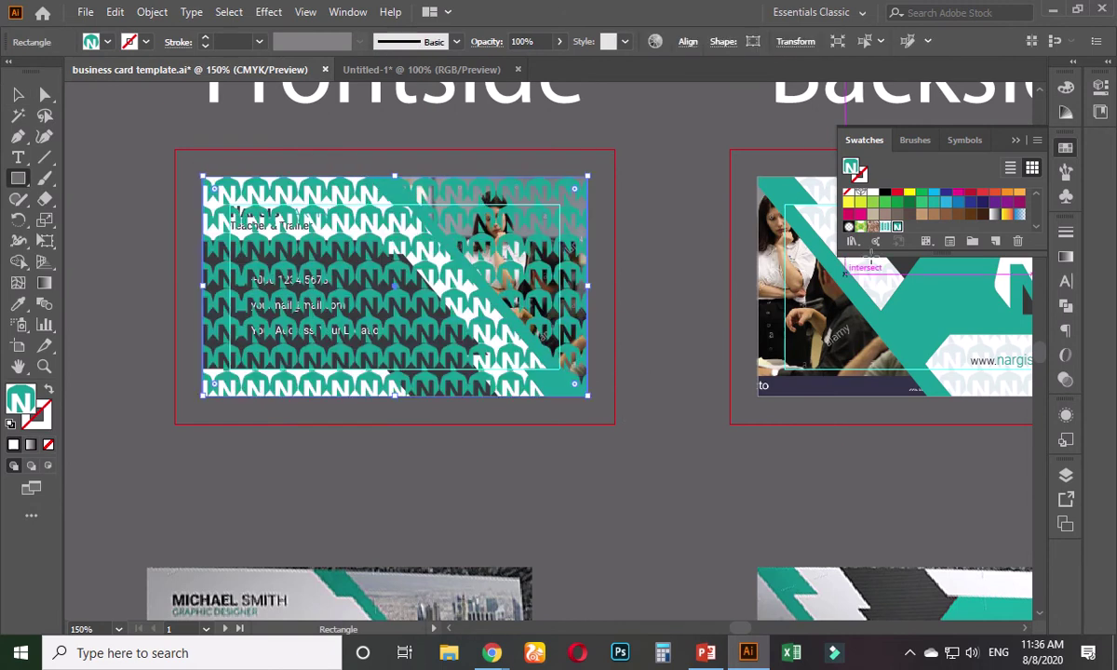
click(872, 194)
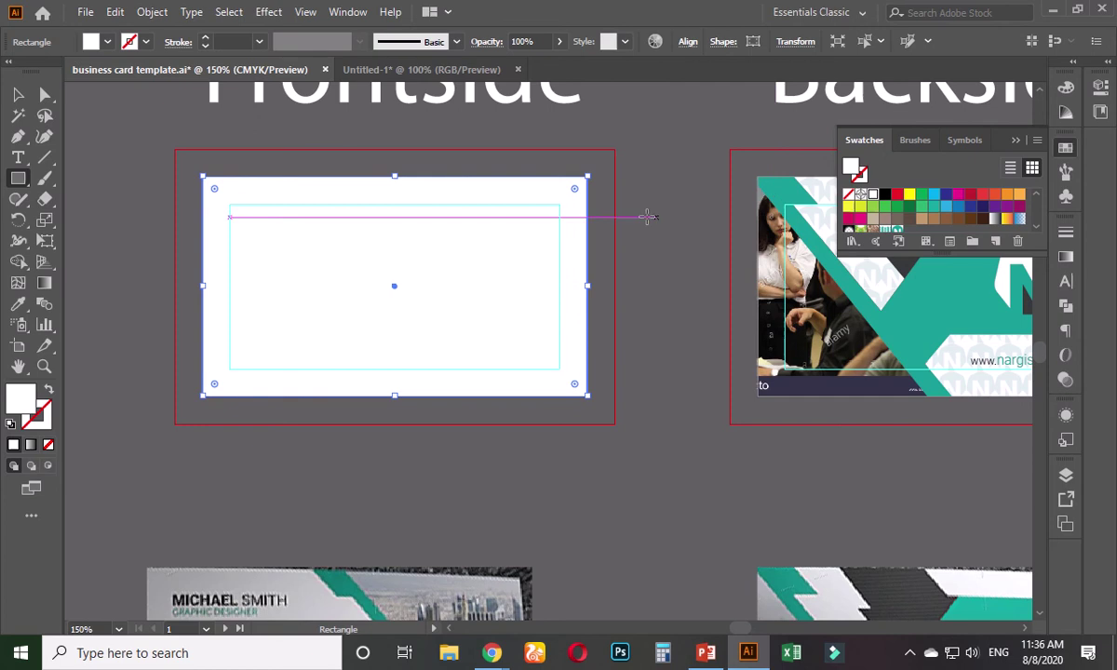
key(ctrl+shift+bracketleft)
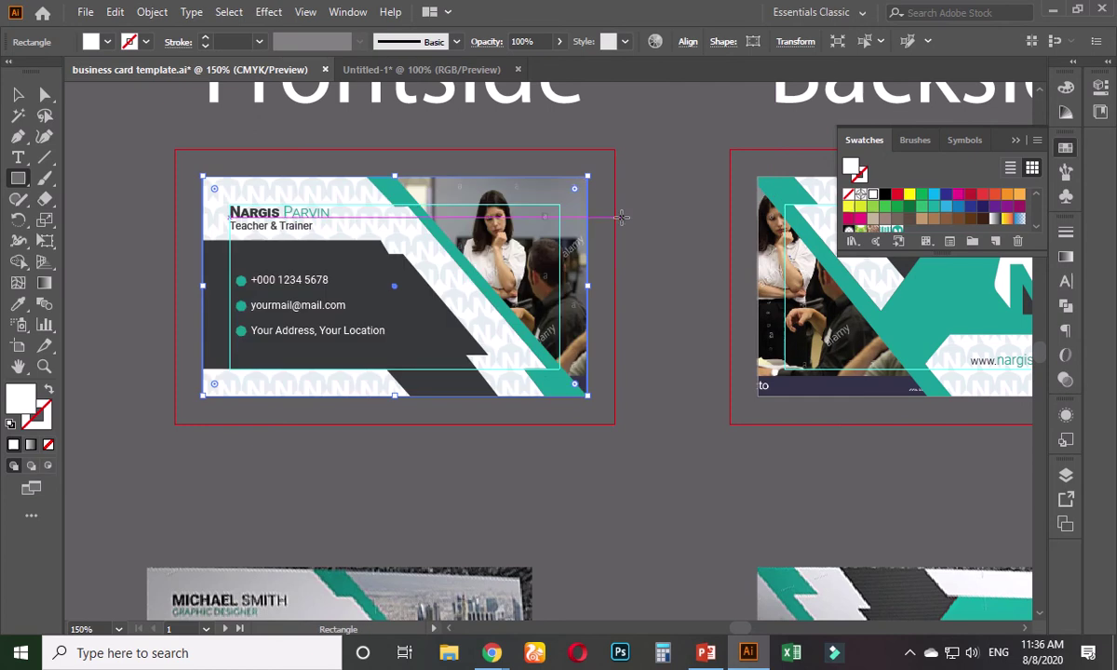
- Marquee-select all the front card artwork and group it with Ctrl+G
click(17, 94)
click(111, 193)
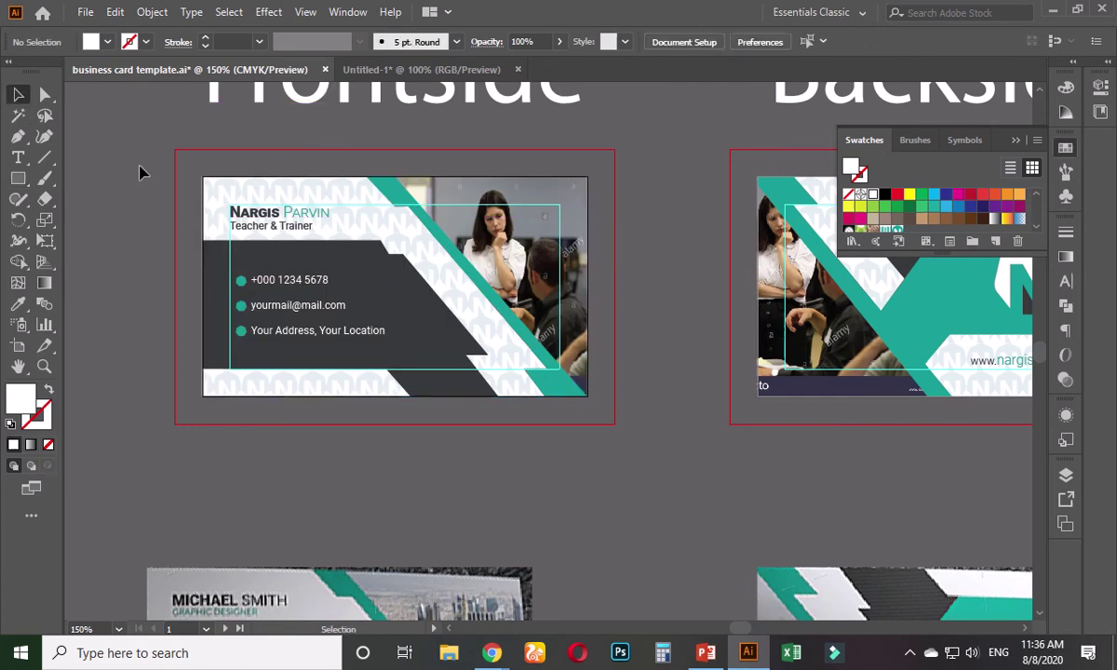
drag(139, 170, 618, 462)
key(ctrl+g)
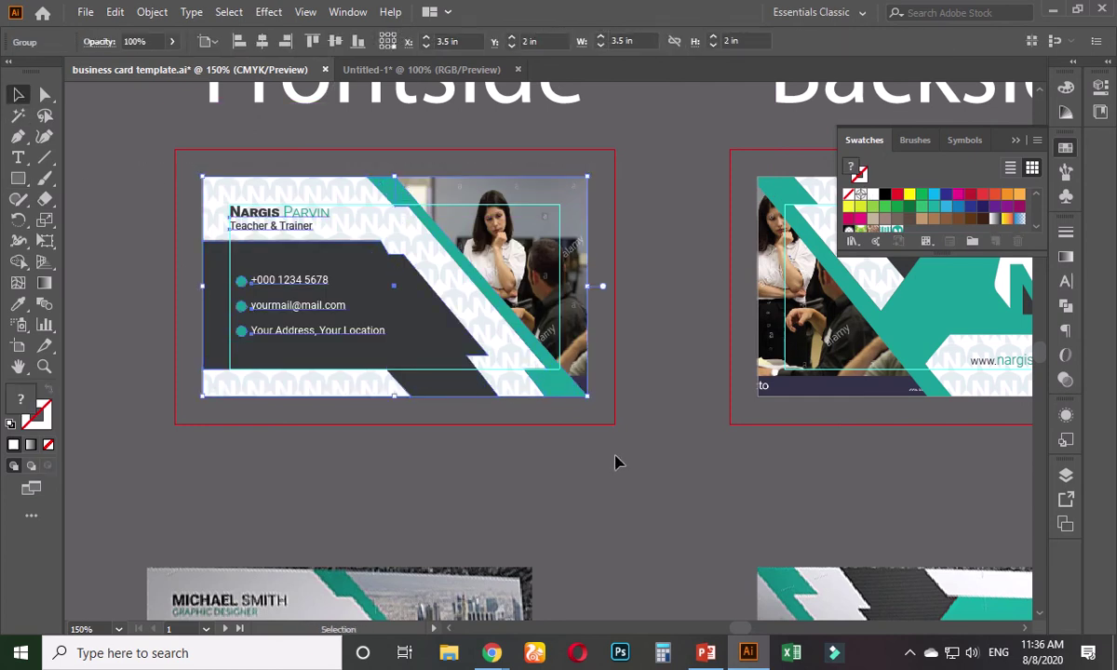
- In Untitled-1, replace the old front card with the pasted grouped card, positioned above the back card
click(400, 69)
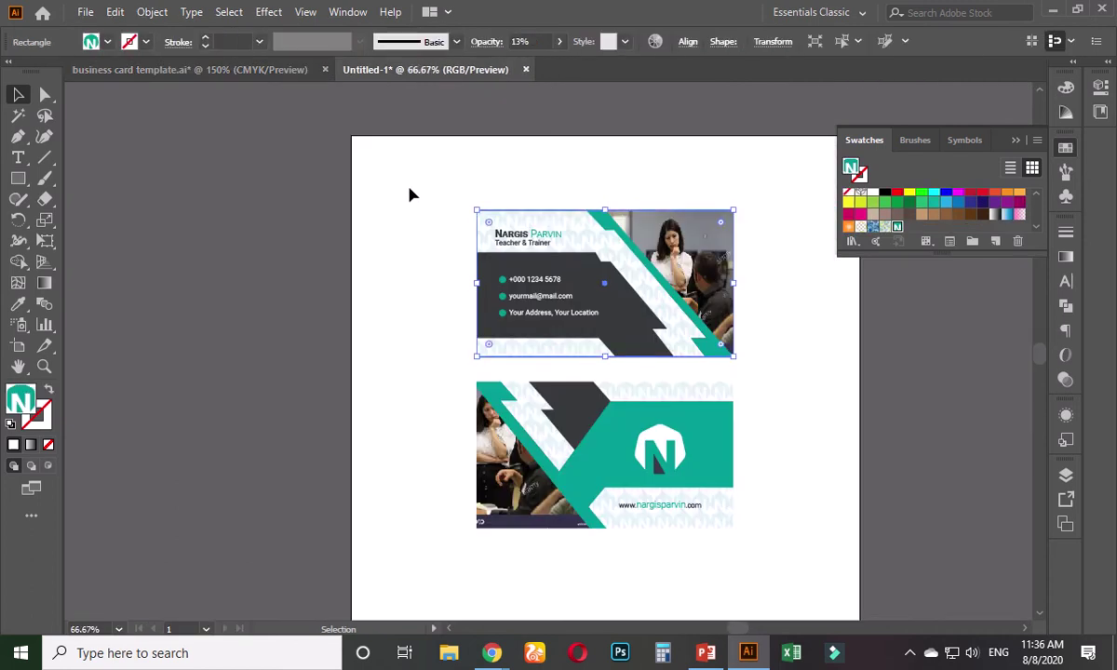
key(ctrl+minus)
key(ctrl+z)
key(ctrl+z)
key(ctrl+z)
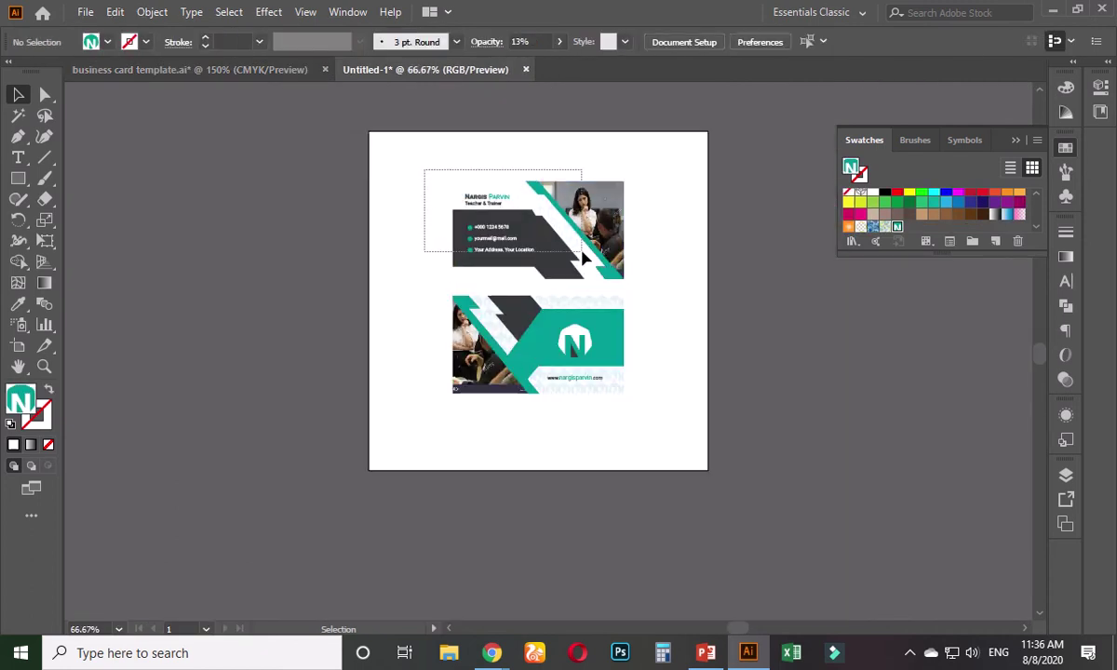
key(ctrl+v)
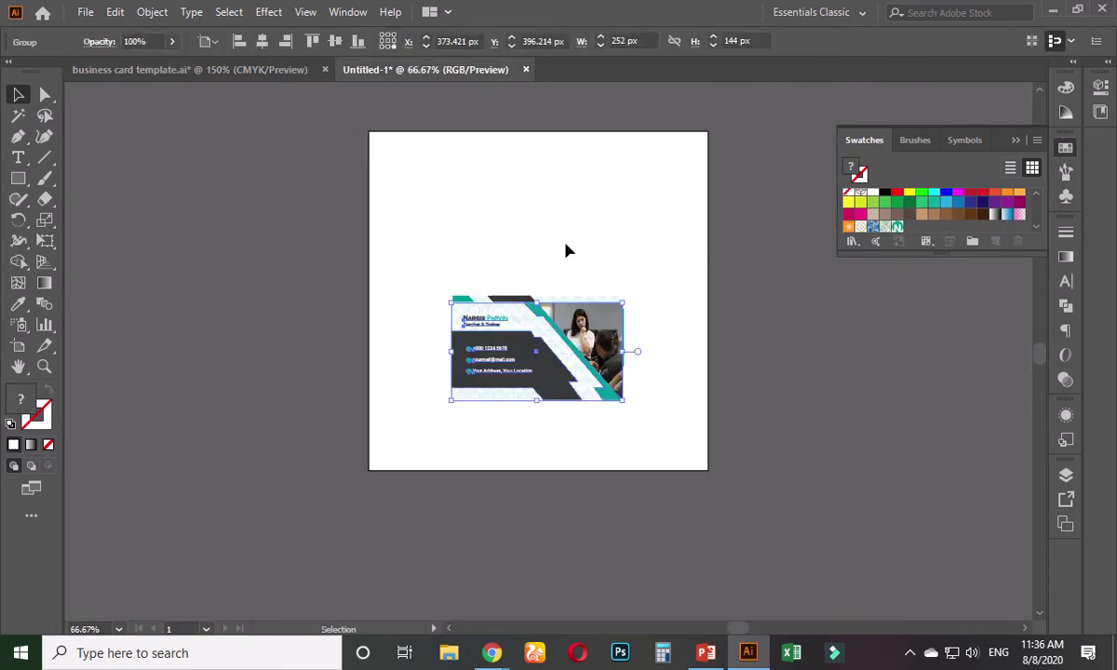
drag(535, 317, 544, 203)
- Preview a drop shadow on the front card, then abandon it without applying
click(268, 11)
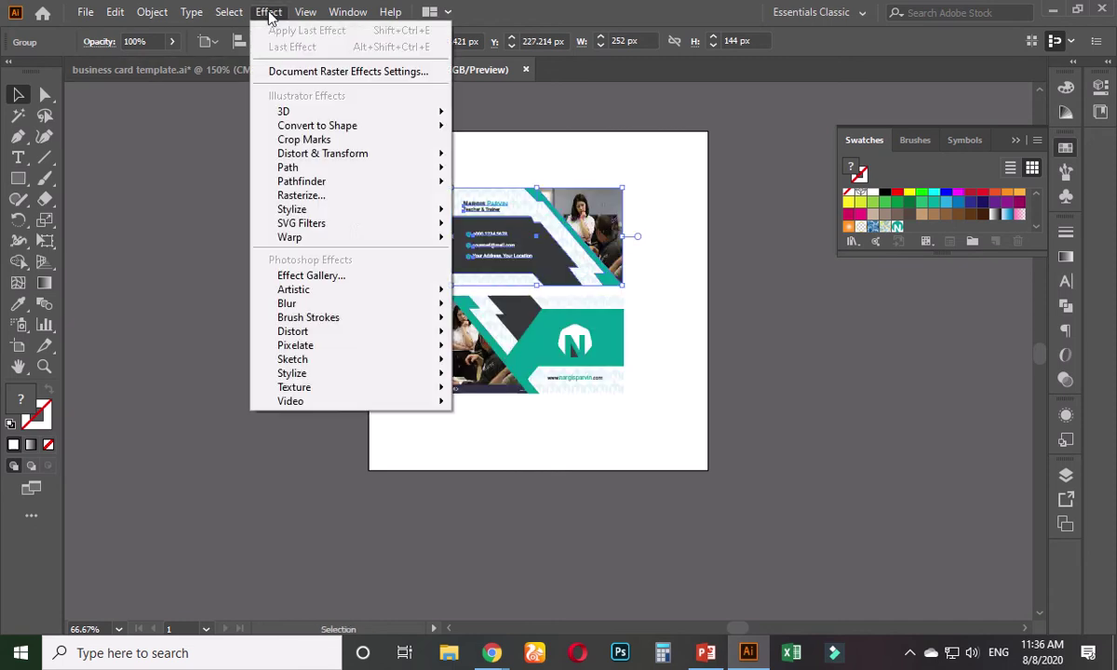
mouse_move(352, 216)
click(494, 211)
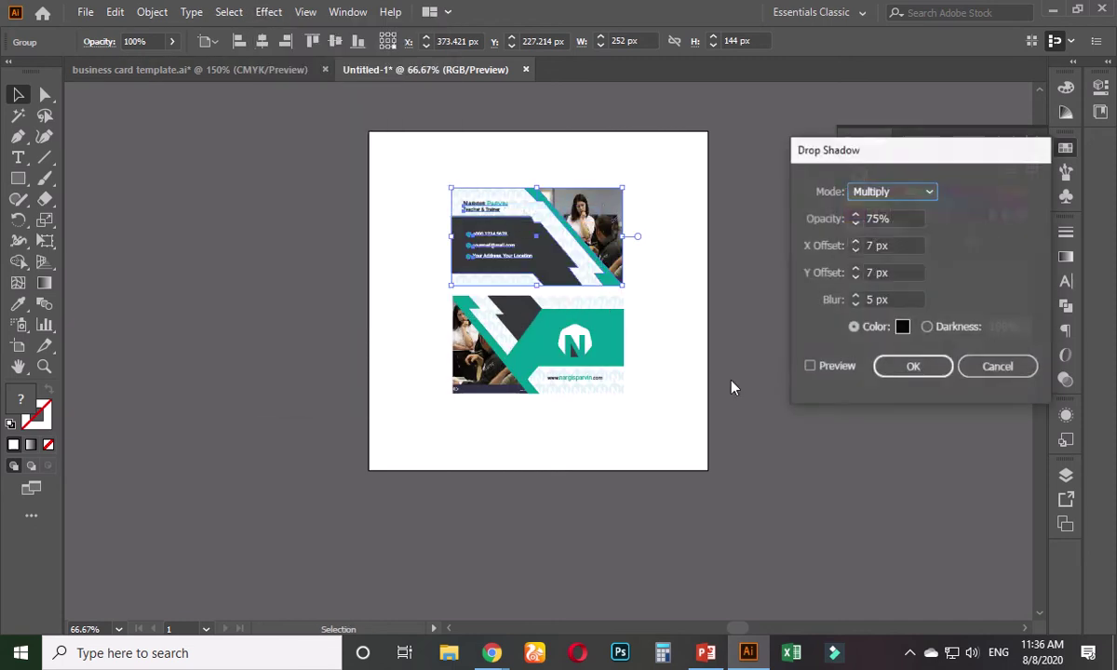
click(810, 367)
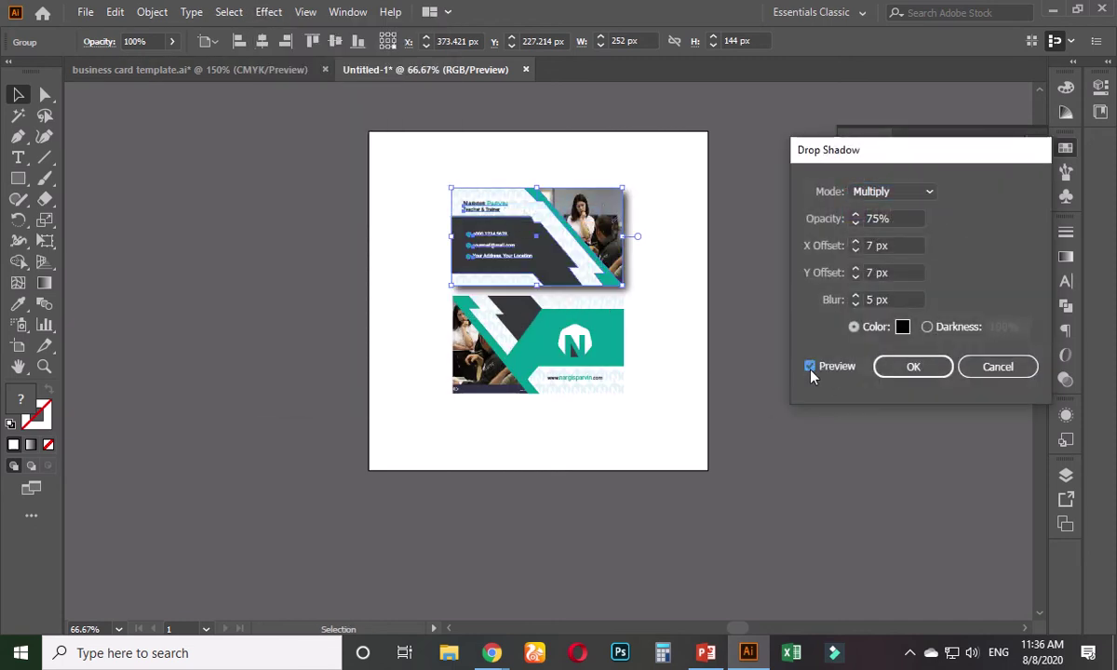
click(998, 368)
scroll(674, 311, up, 2)
scroll(642, 326, up, 2)
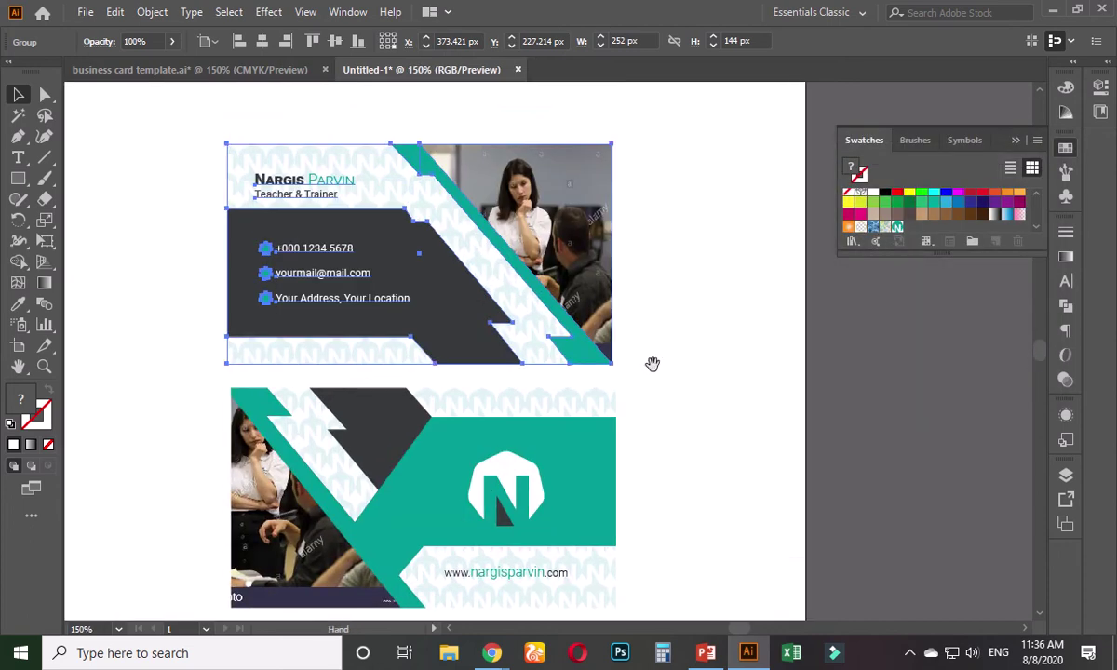
scroll(633, 321, up, 1)
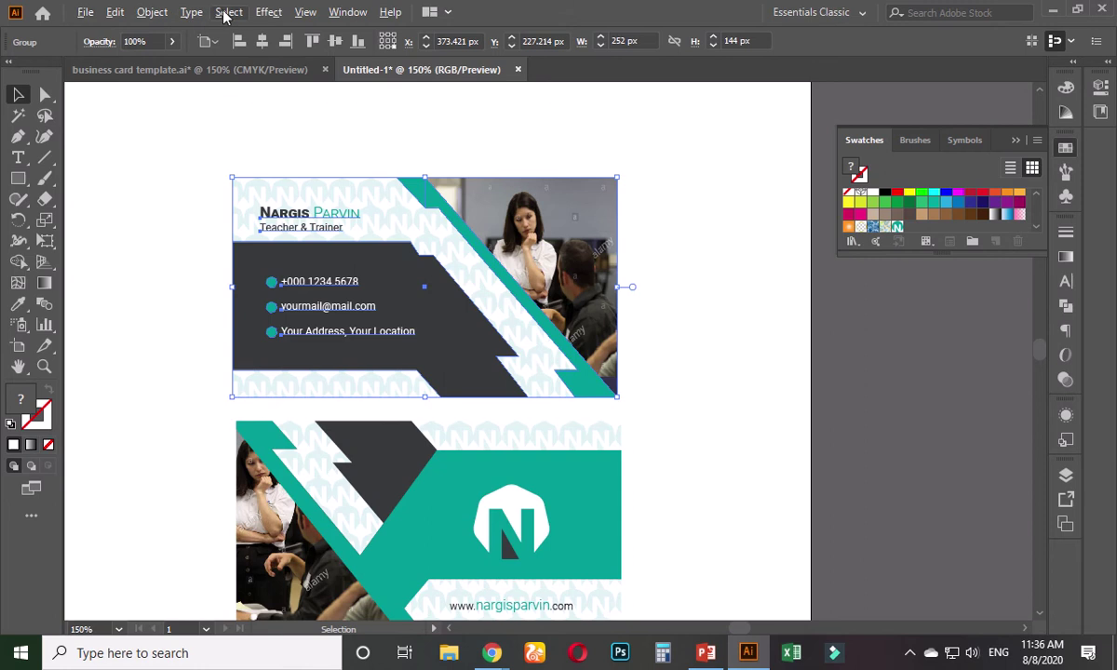
- Give the front card a drop shadow with 46% opacity, X 3 px, Y 4 px and 6 px blur
click(264, 14)
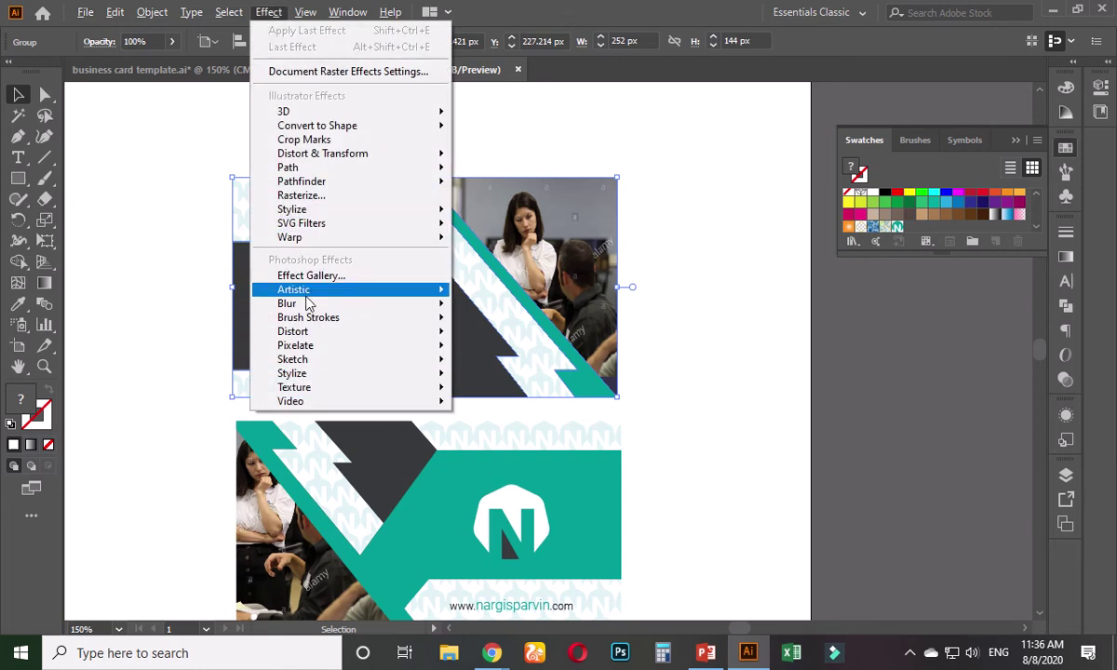
mouse_move(306, 303)
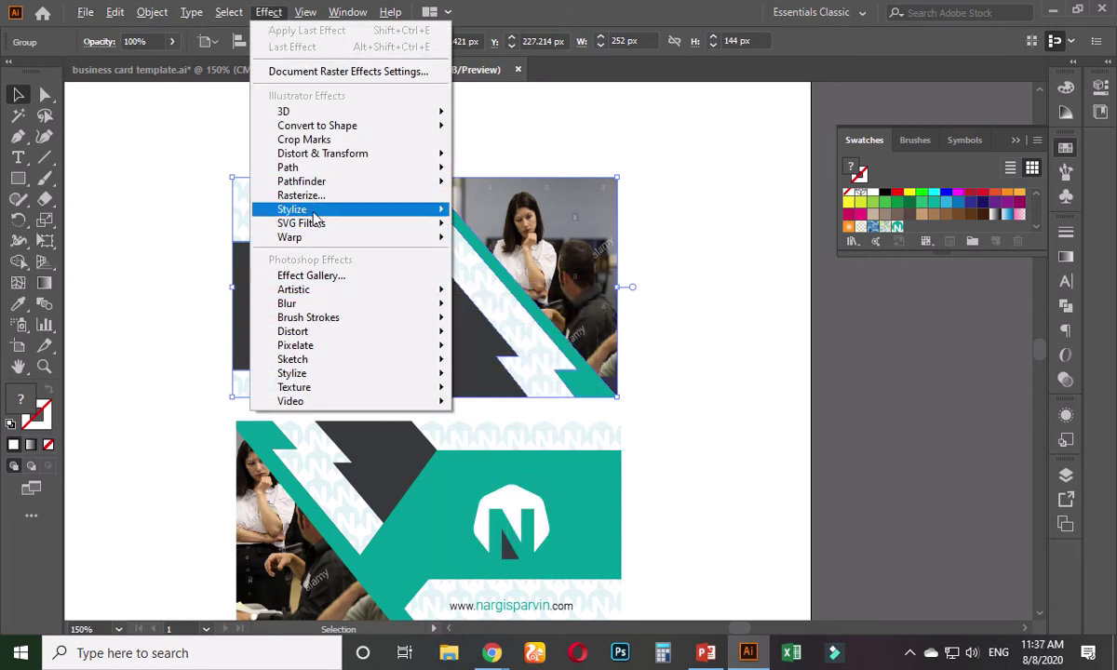
mouse_move(315, 217)
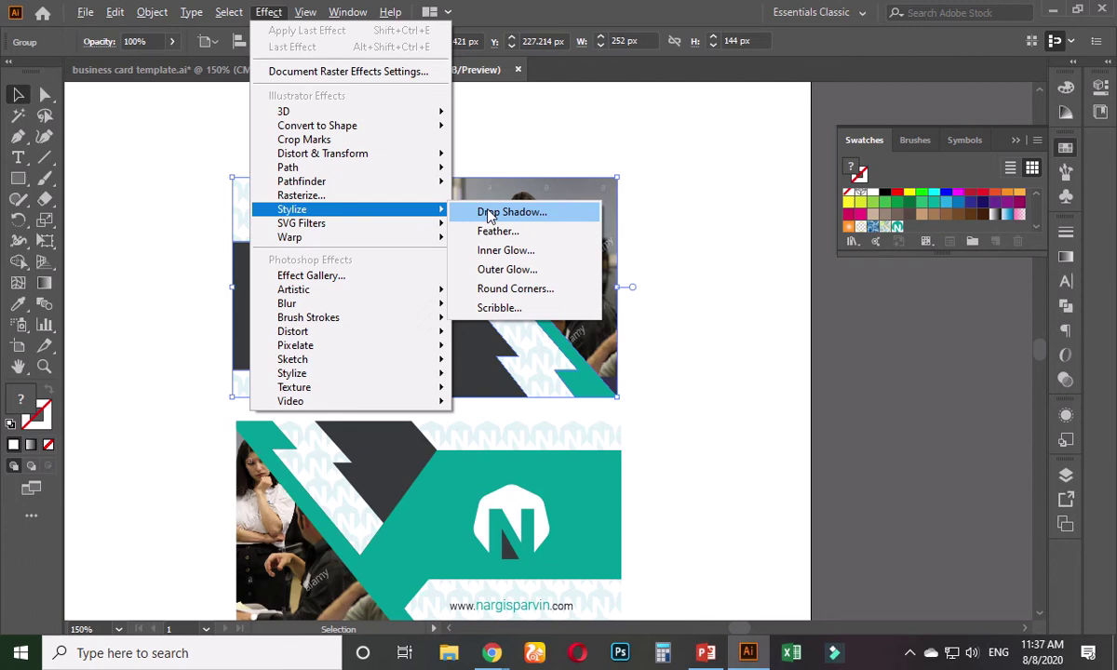
click(491, 215)
click(810, 368)
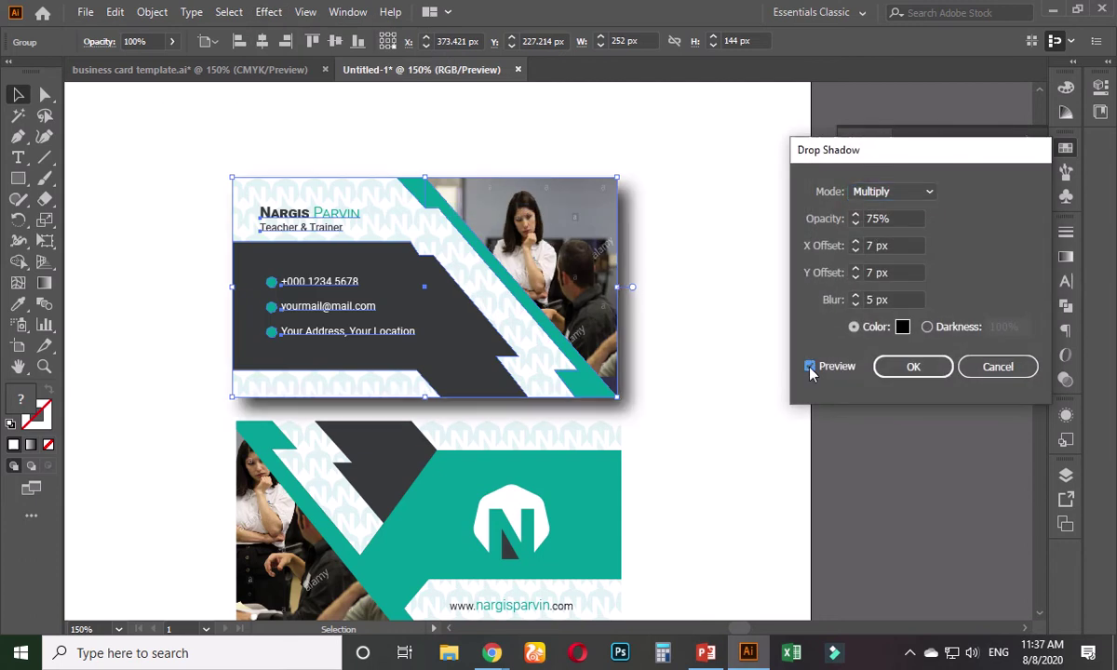
click(902, 300)
key(Down)
key(Down)
key(Down)
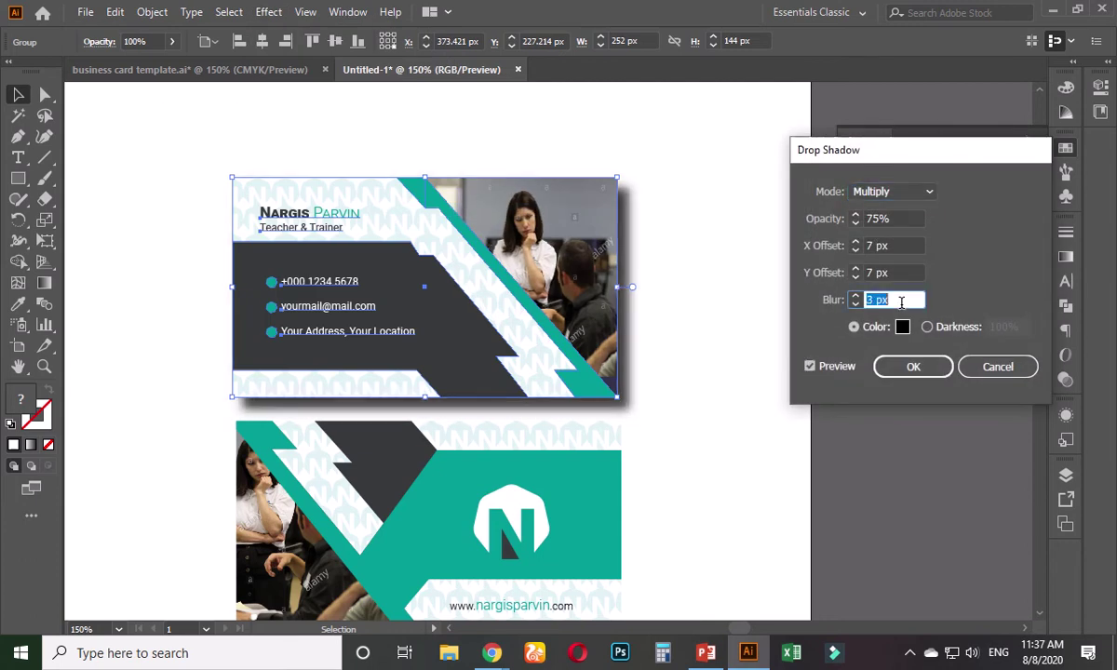
key(Up)
key(Up)
key(Up)
key(Up)
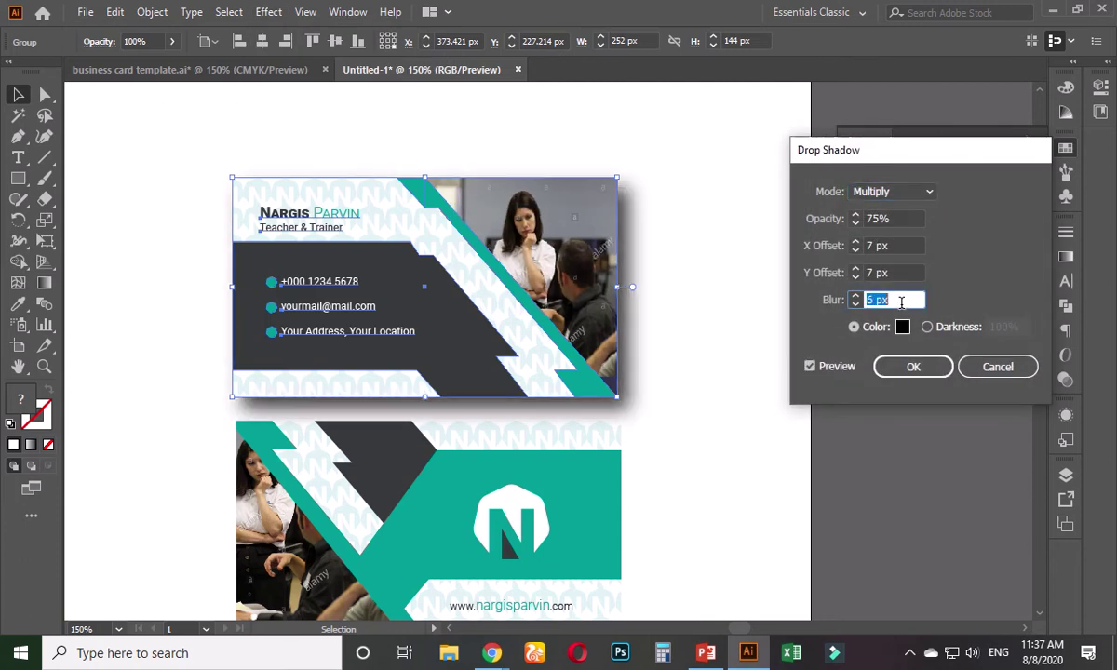
click(903, 218)
key(Down)
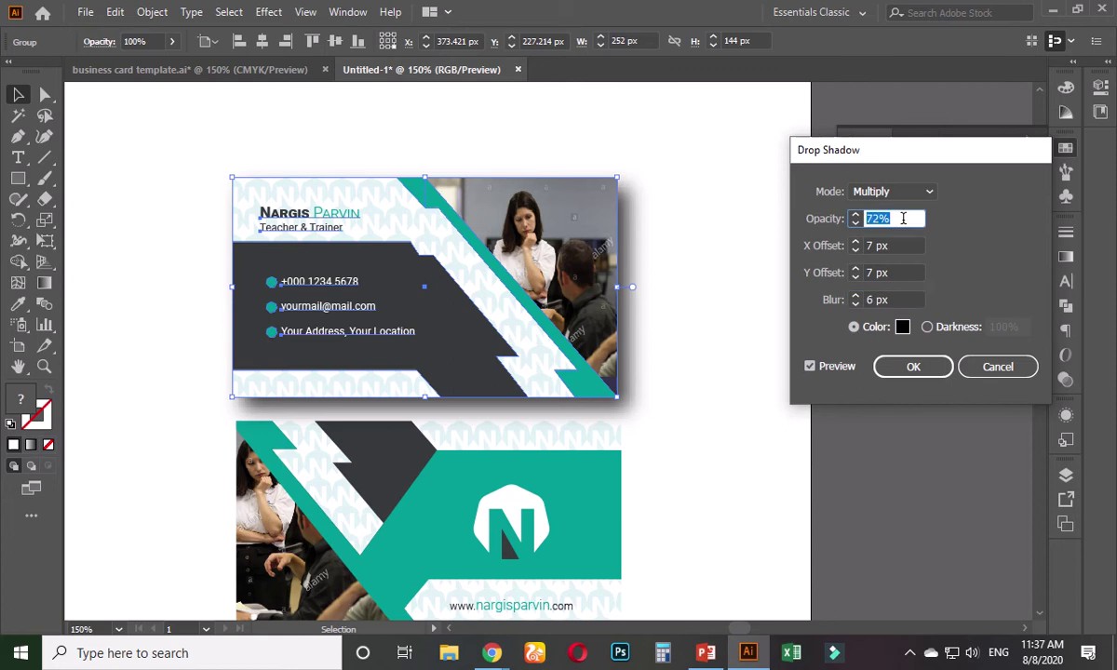
key(Down)
key(Down)
key(Down)
key(Down)
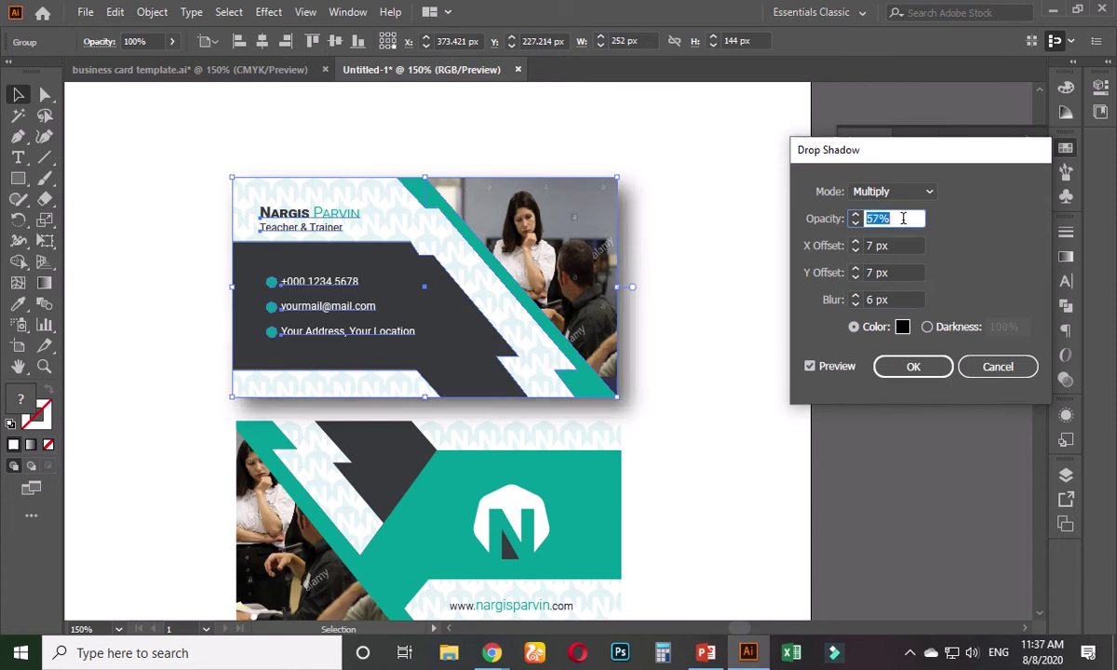
key(Down)
key(Down)
key(Down)
key(Down)
key(Down)
key(Down)
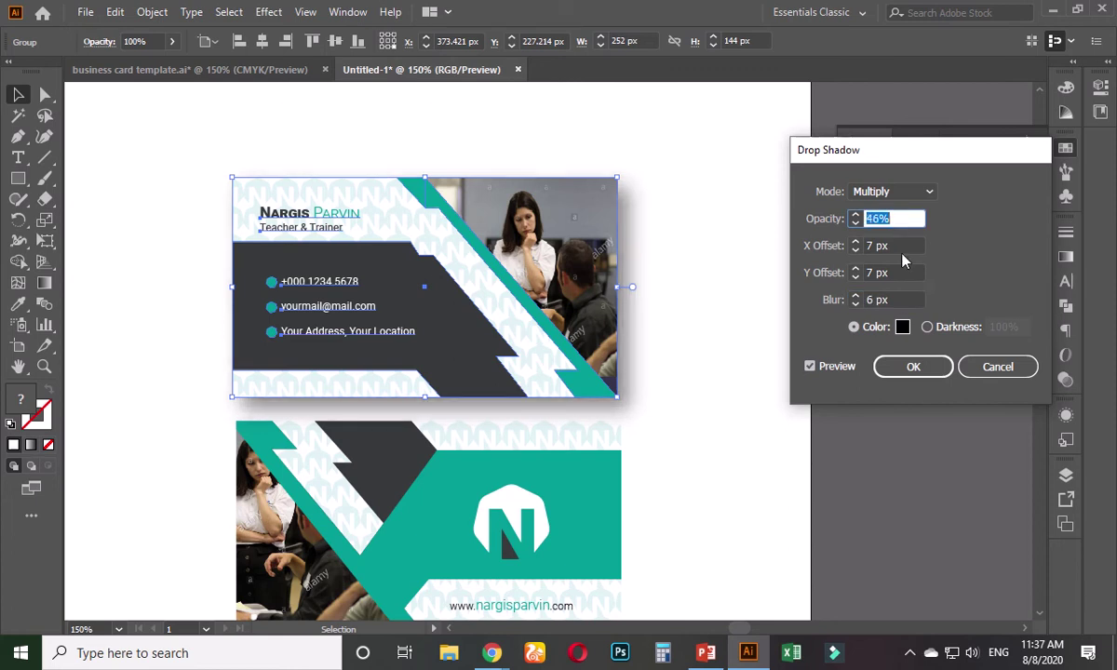
click(901, 246)
key(Down)
key(Down)
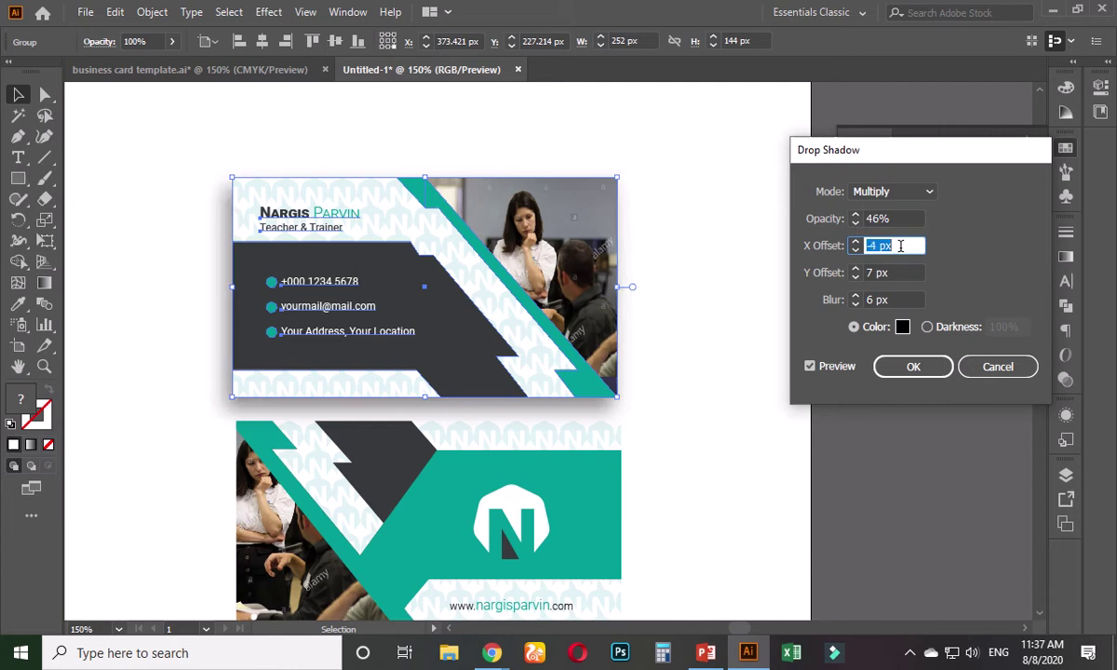
key(Up)
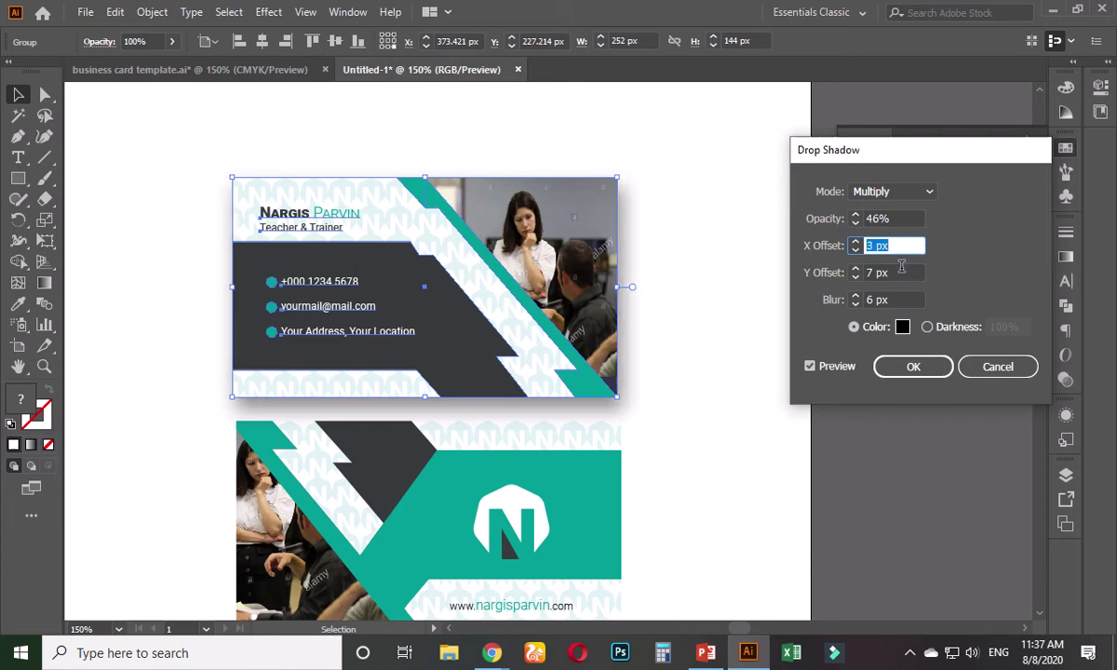
click(902, 268)
key(Down)
key(Down)
key(Down)
key(Down)
key(Down)
key(Down)
key(Down)
key(Down)
key(Down)
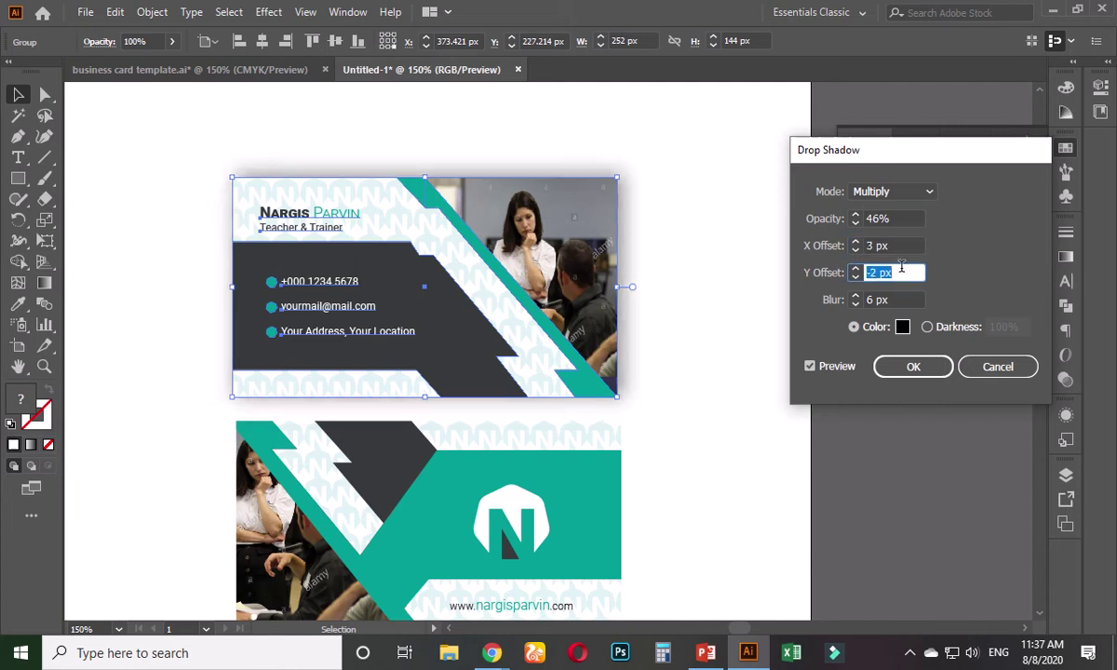
key(Up)
key(Up)
key(Up)
key(Up)
key(Up)
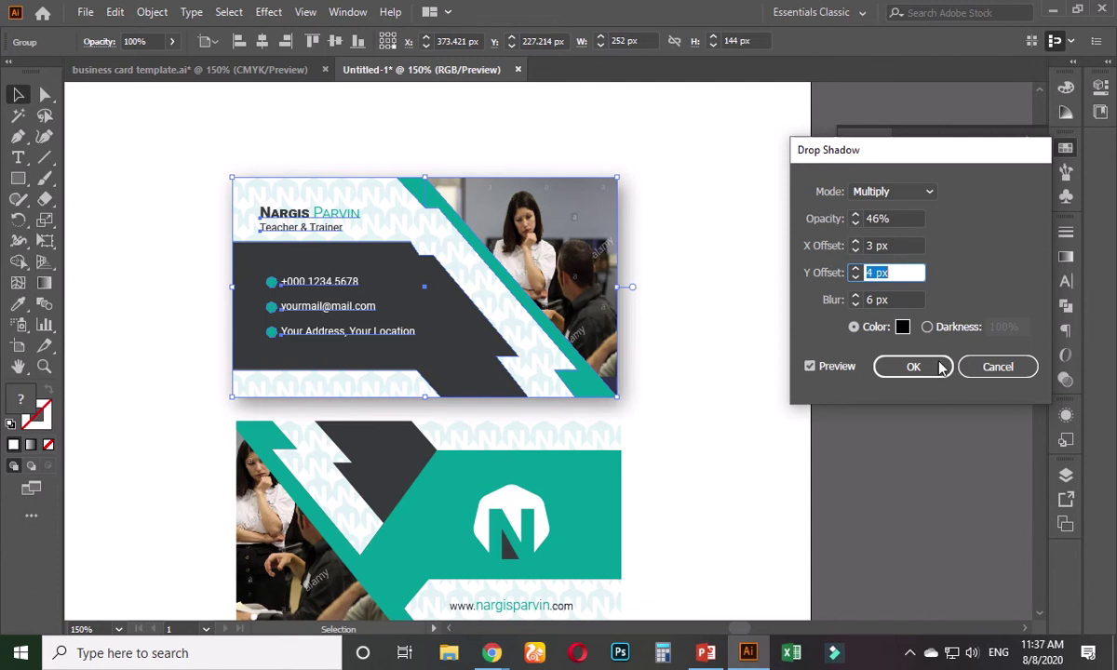
click(940, 368)
- Apply the same drop shadow to the back card with Apply Drop Shadow
click(712, 402)
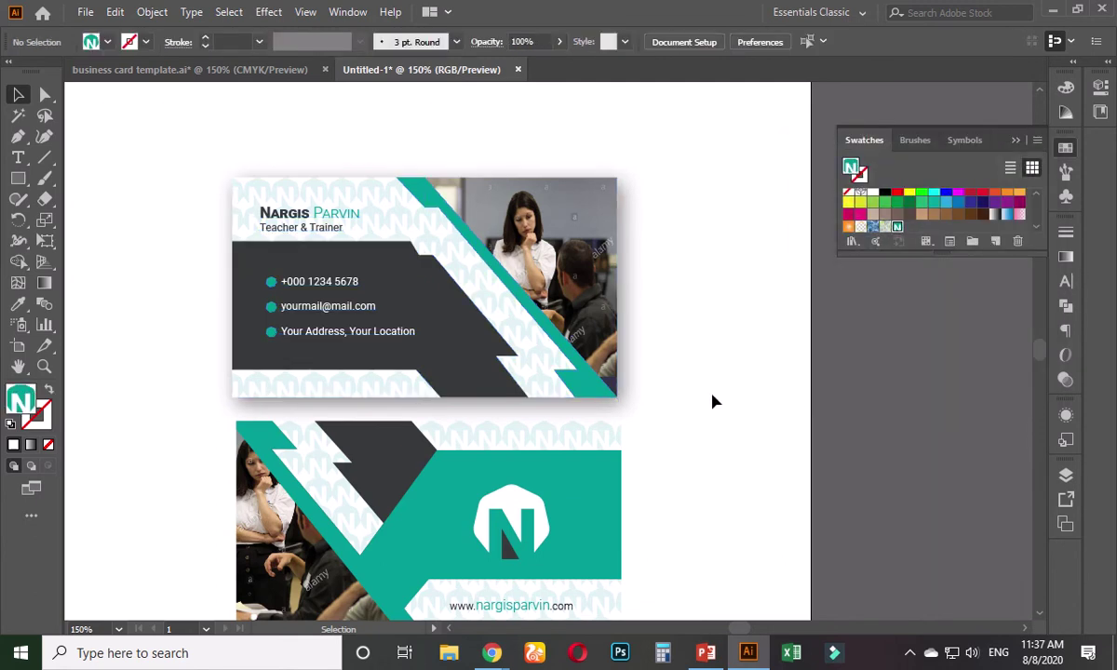
scroll(651, 419, down, 3)
click(579, 387)
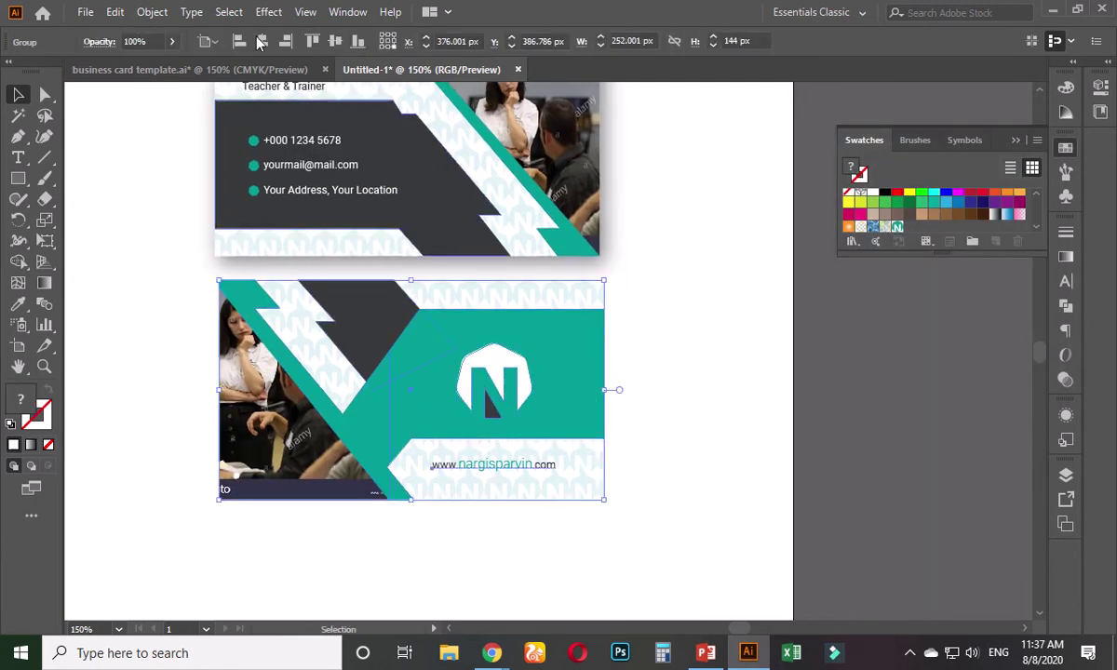
click(268, 12)
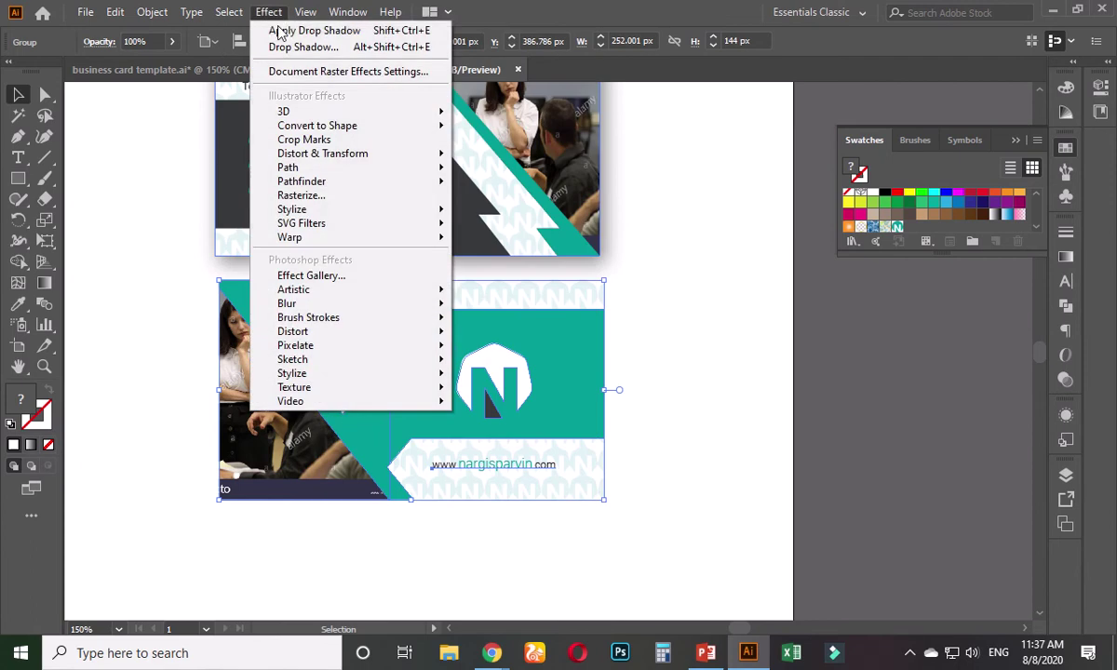
click(298, 31)
- Cut the shadowed back card from the page and return to the business card template document
click(679, 368)
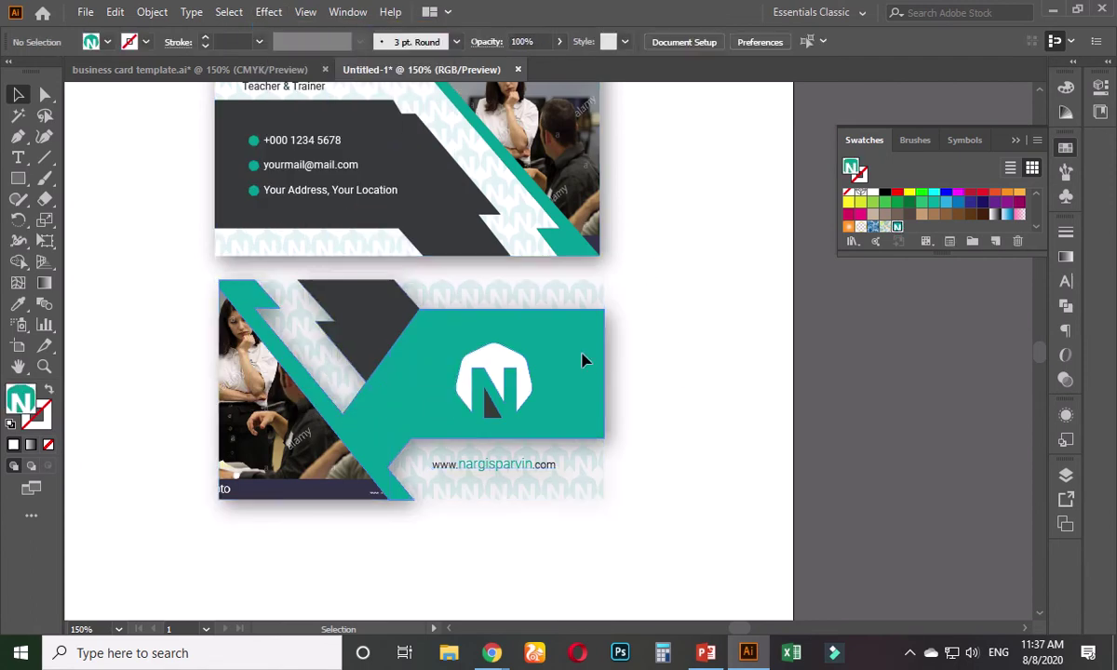
click(581, 342)
key(ctrl+x)
click(294, 72)
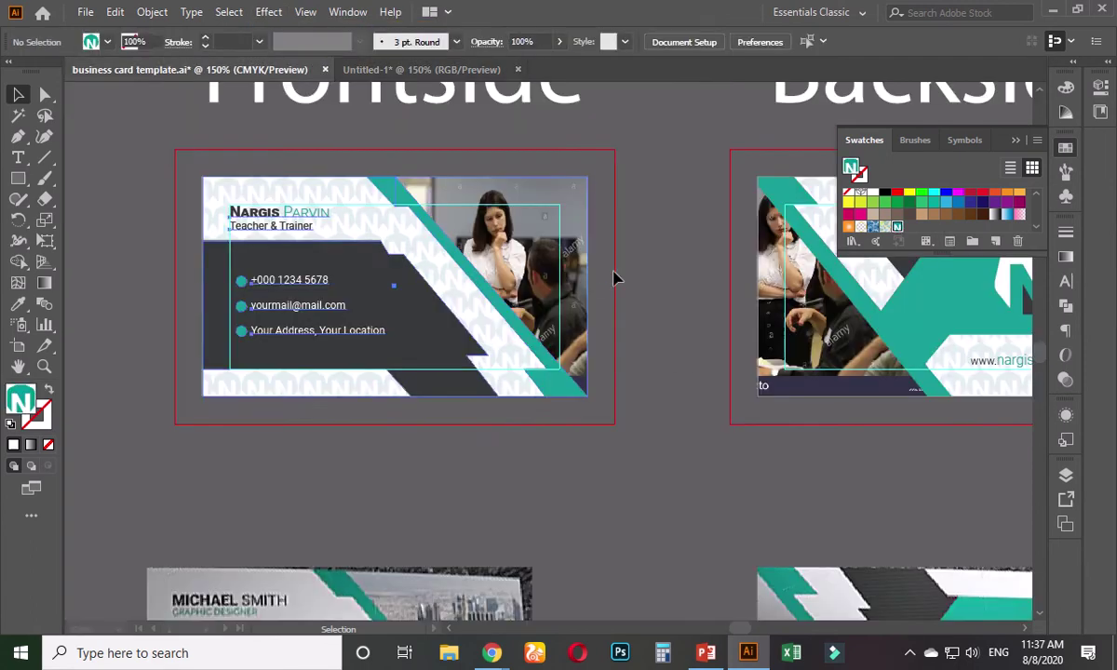
- Paste the back card into the template and draw a backing rectangle behind it
key(ctrl+v)
click(681, 364)
scroll(681, 364, right, 5)
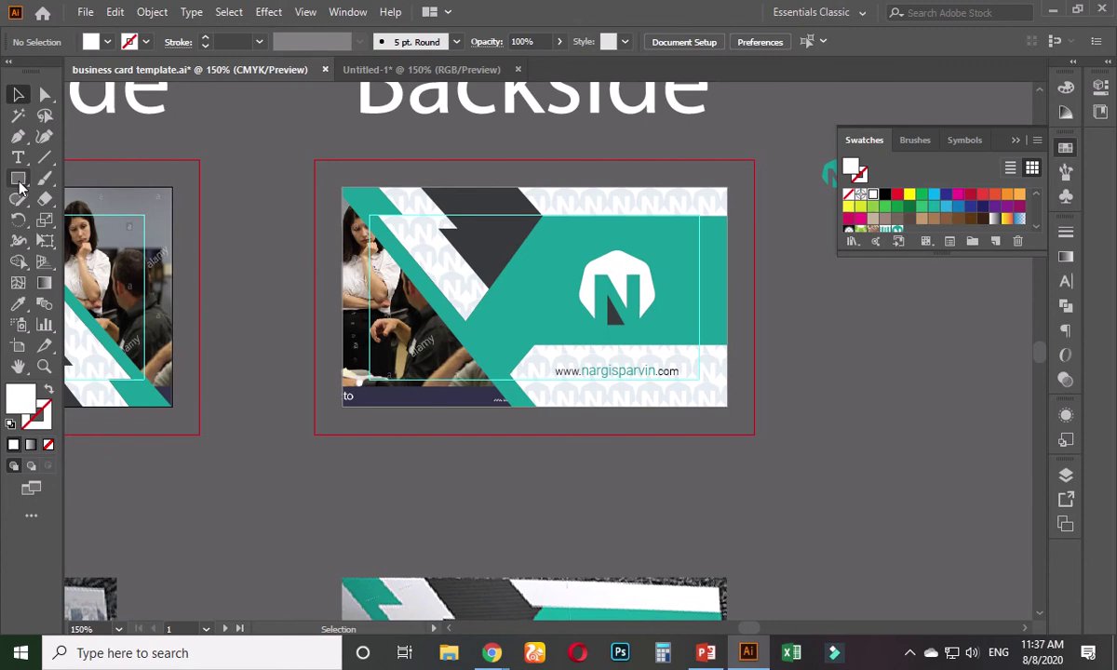
click(17, 178)
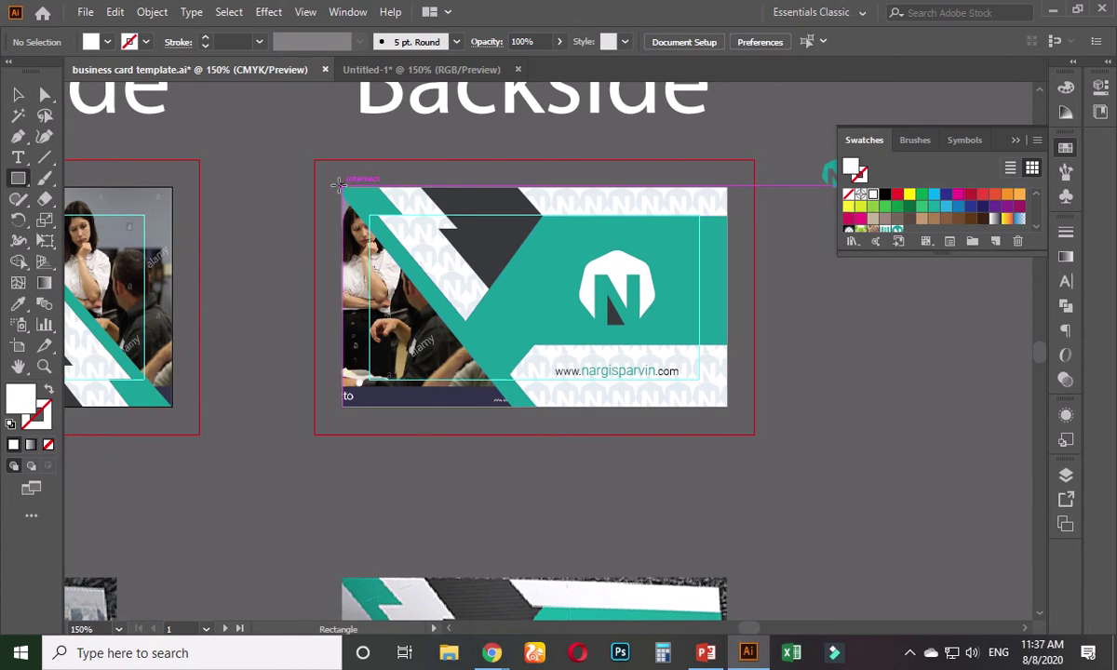
drag(344, 191, 728, 406)
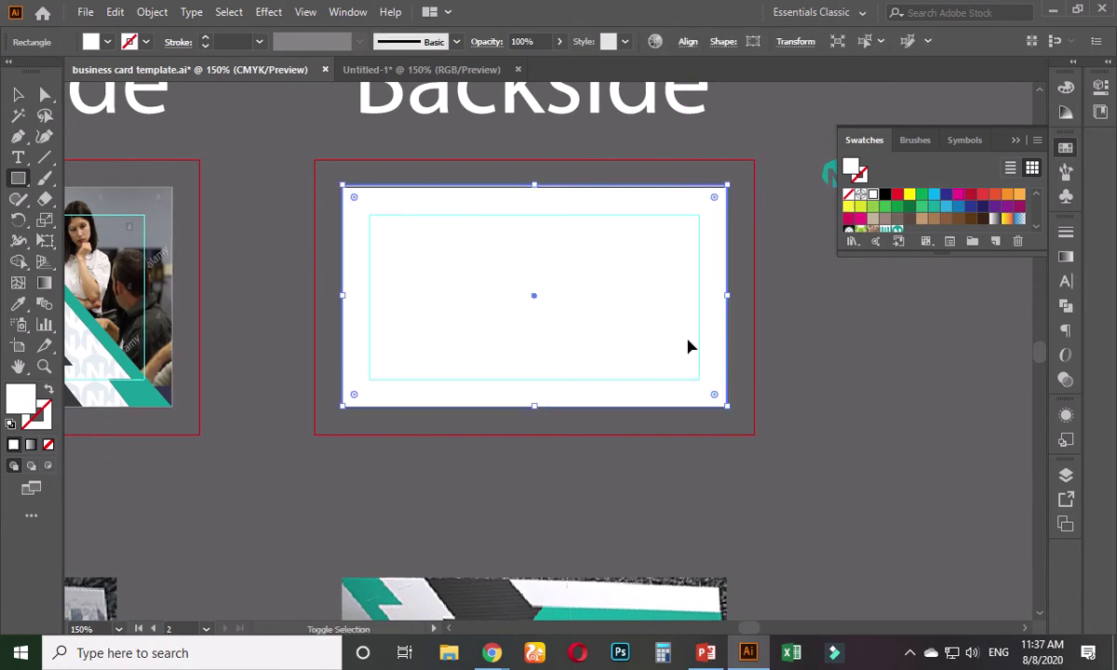
key(ctrl+shift+bracketleft)
- Set the backing rectangle's height to 2 in, making it 3.5 × 2 in
click(18, 94)
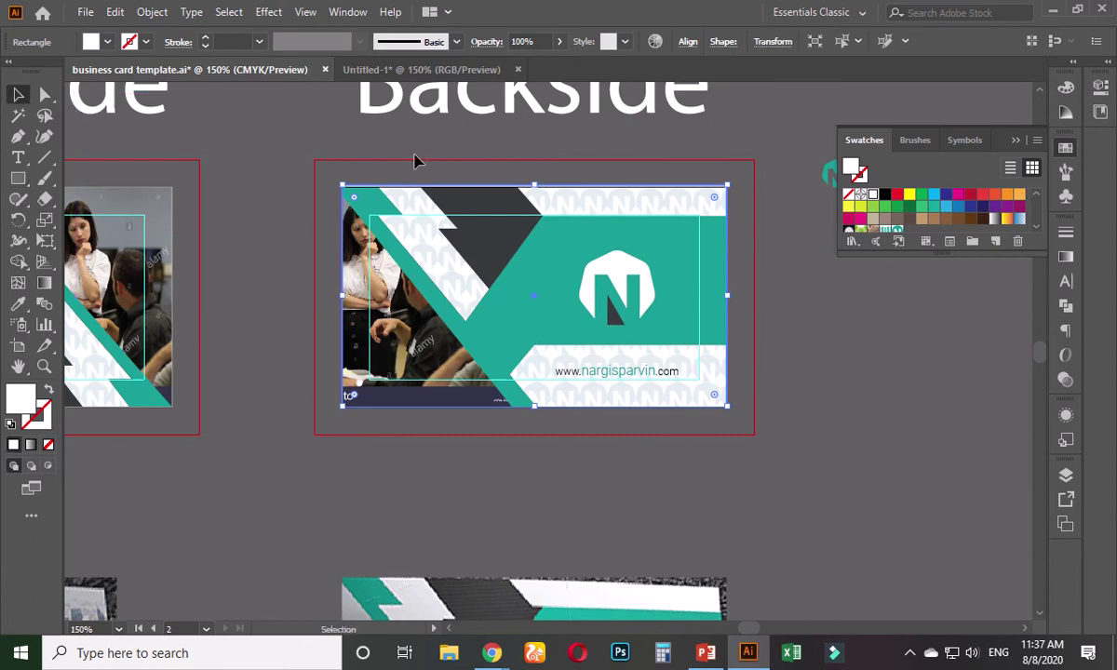
click(774, 41)
click(744, 71)
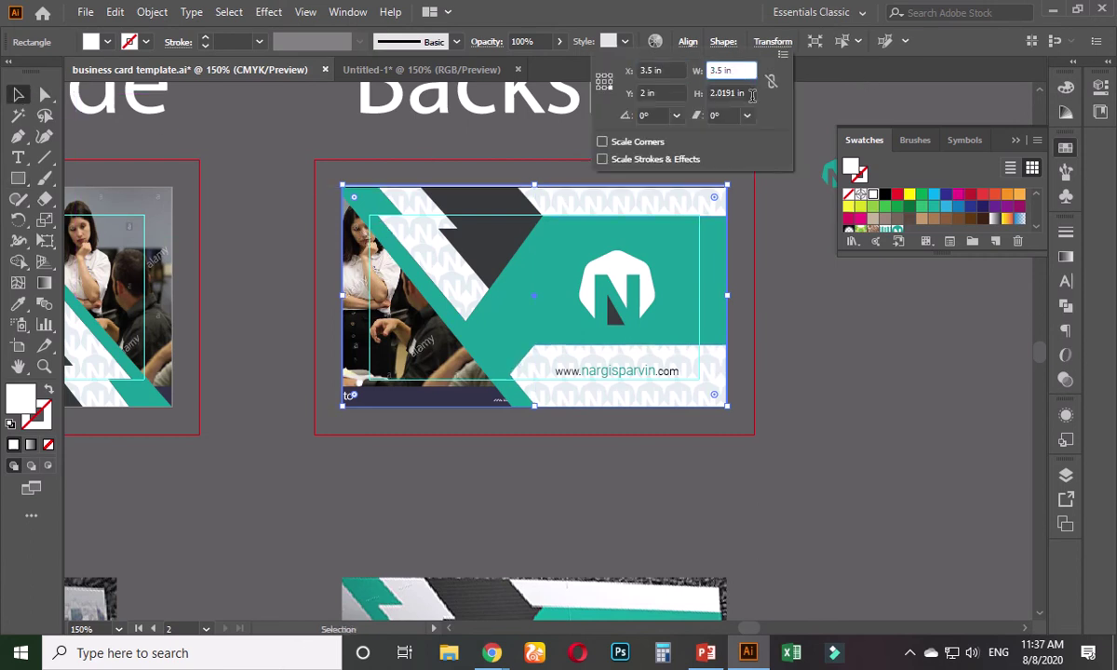
click(751, 94)
text(2)
key(Return)
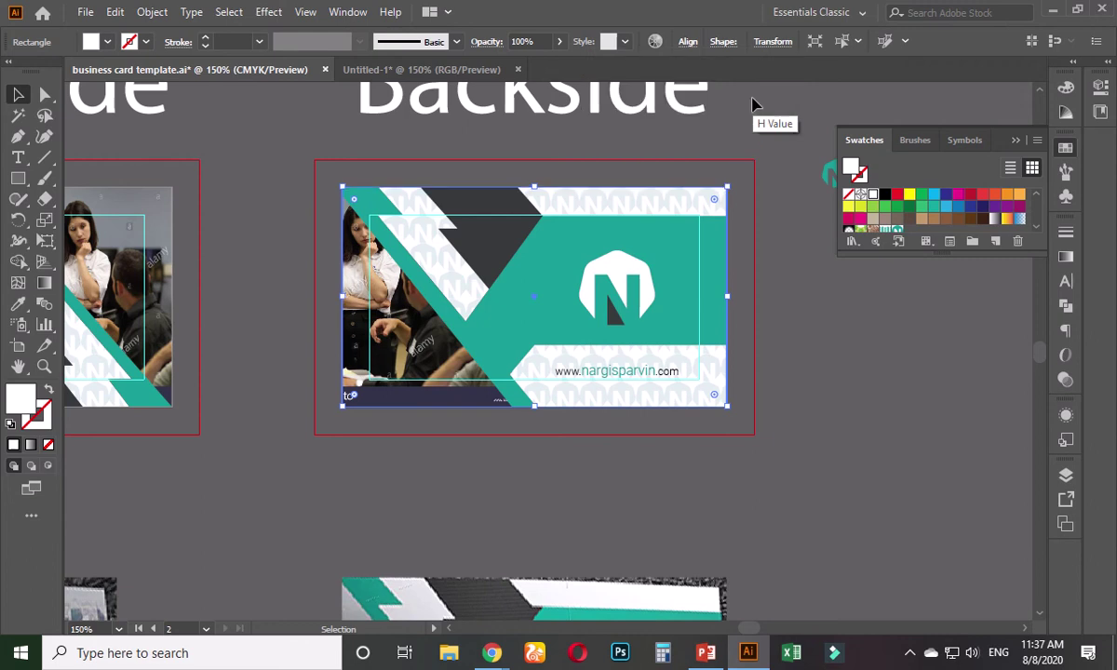
- Marquee-select the whole card back and drag it onto the Untitled-1 tab
click(706, 149)
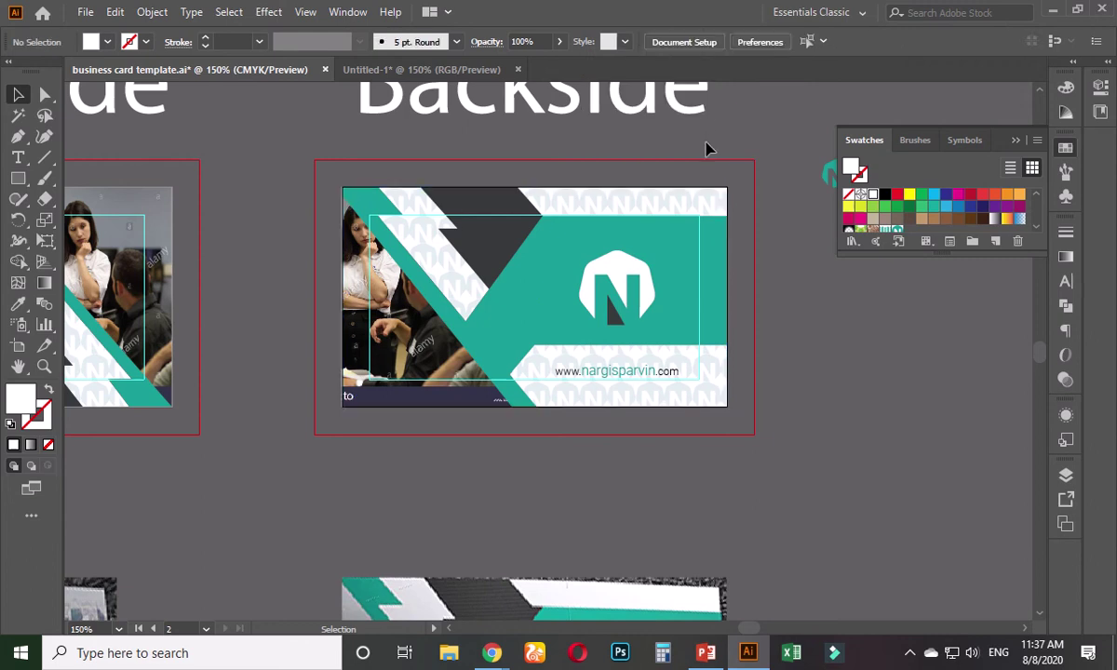
drag(296, 185, 732, 442)
drag(689, 395, 391, 207)
click(414, 412)
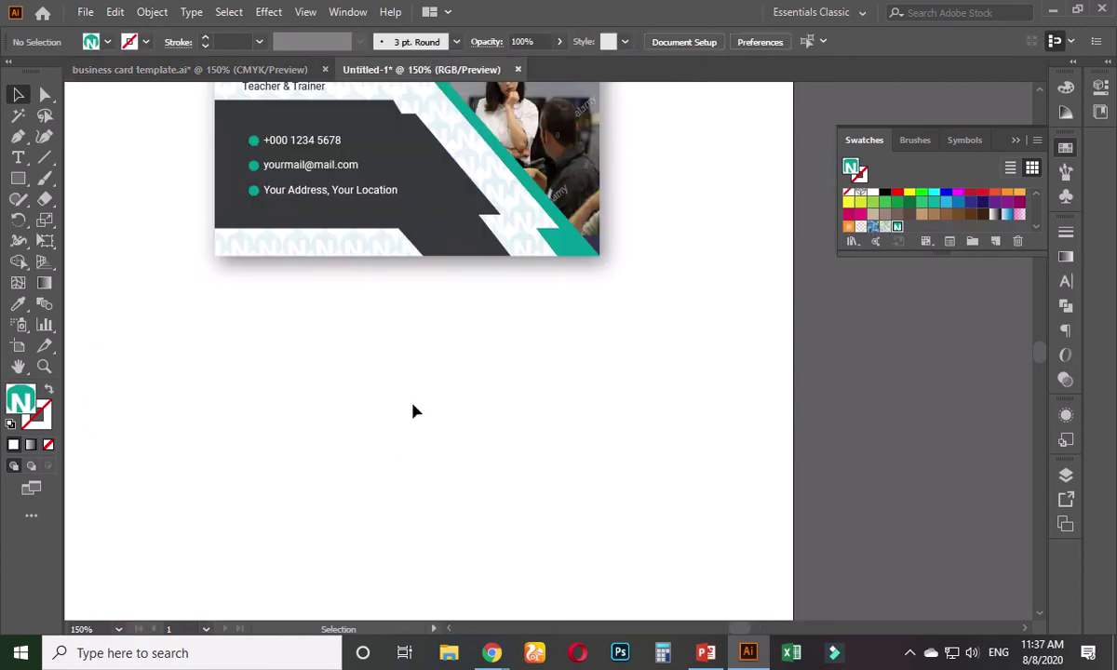
- Paste the card back below the front card and apply the same drop shadow to it
key(ctrl+v)
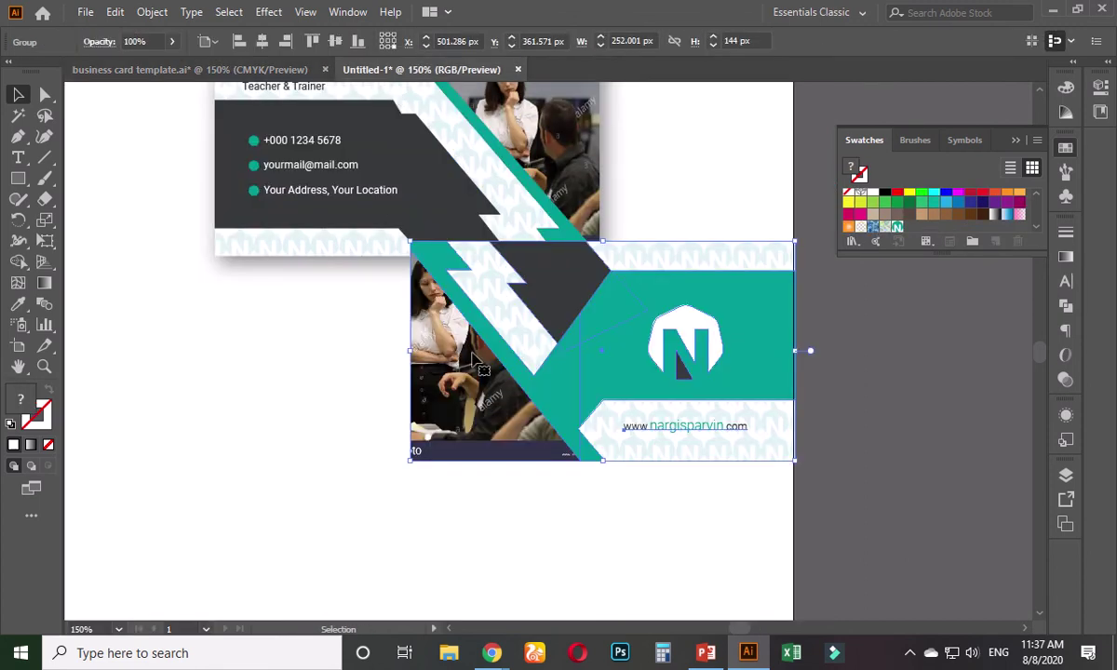
drag(424, 340, 277, 434)
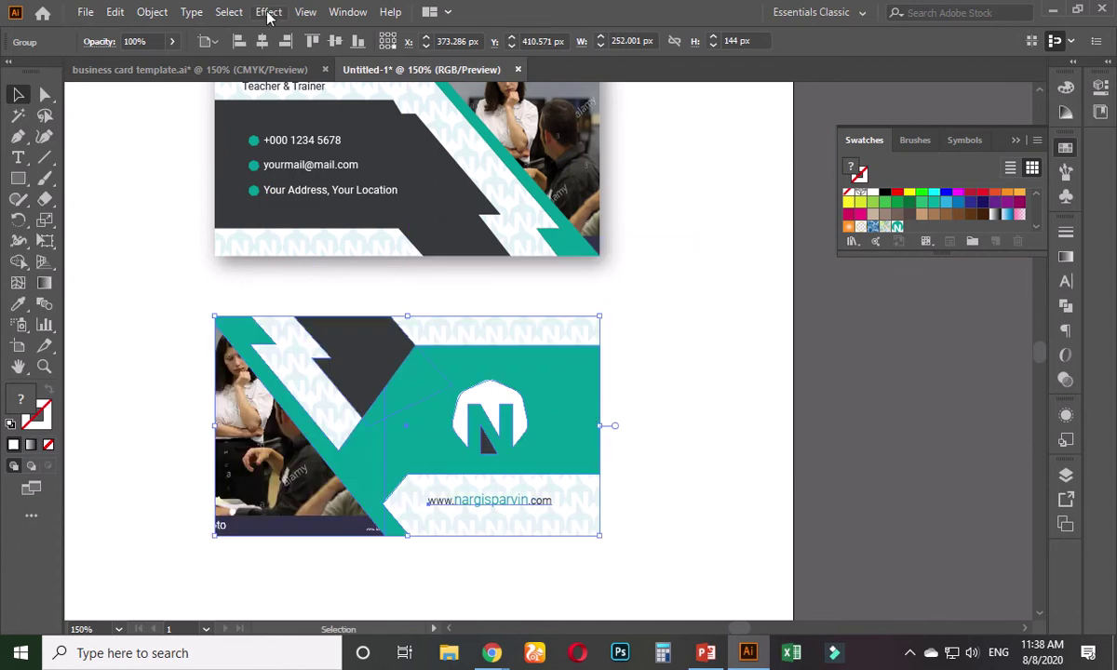
click(306, 11)
click(591, 331)
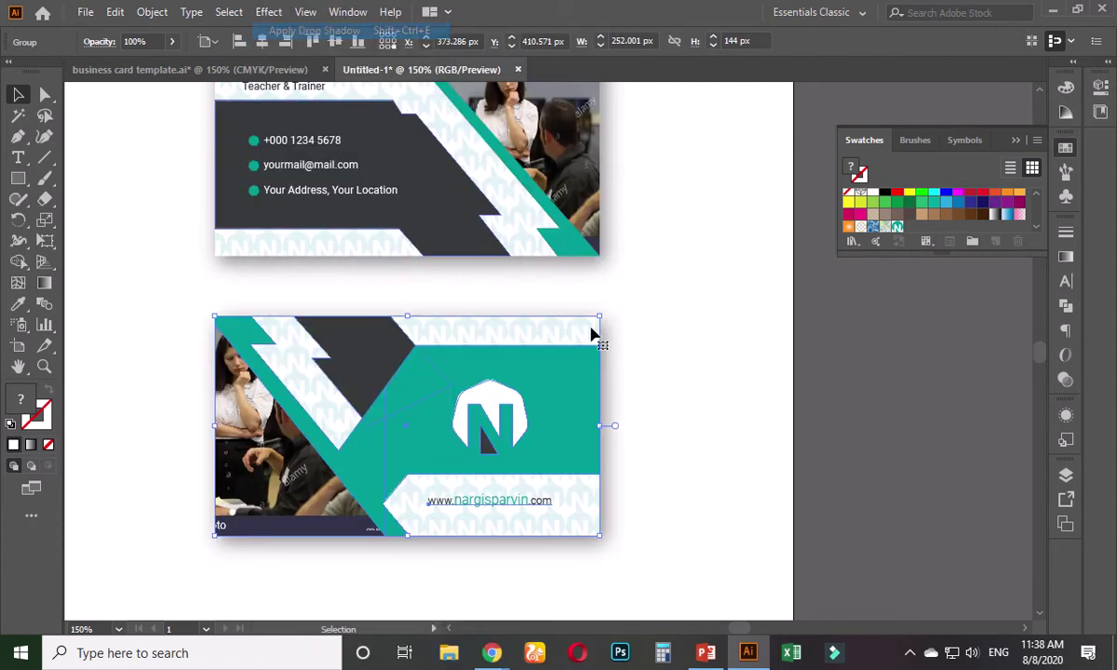
click(661, 404)
scroll(661, 398, down, 2)
scroll(656, 374, up, 1)
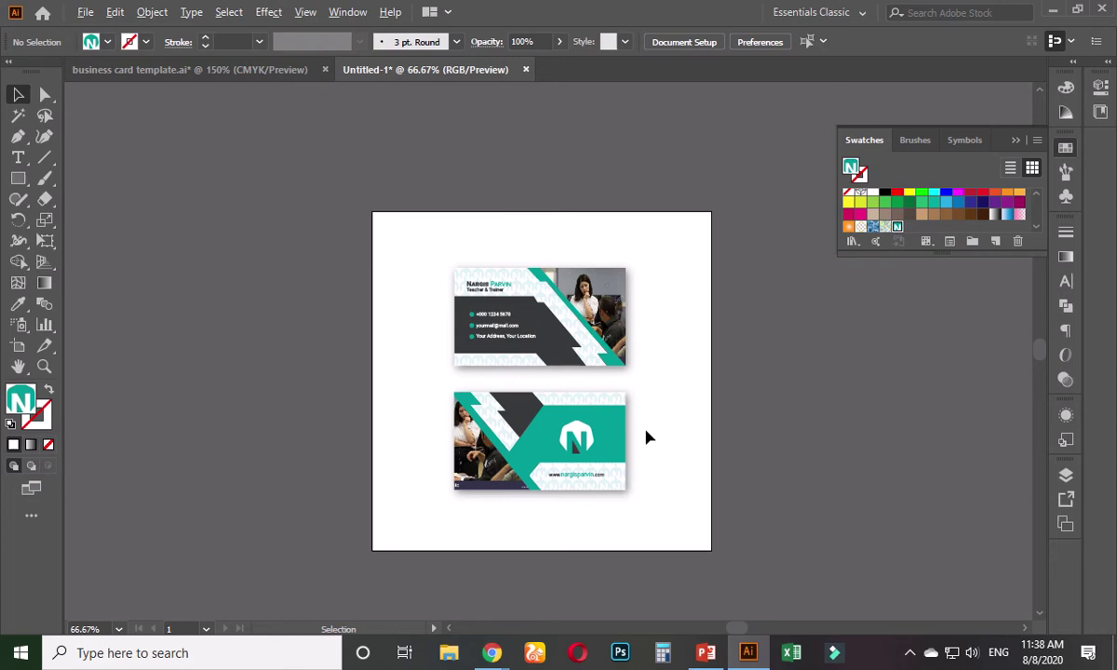
- Draw a square covering the whole artboard and send it behind both cards
scroll(644, 437, up, 1)
scroll(649, 436, down, 1)
click(17, 178)
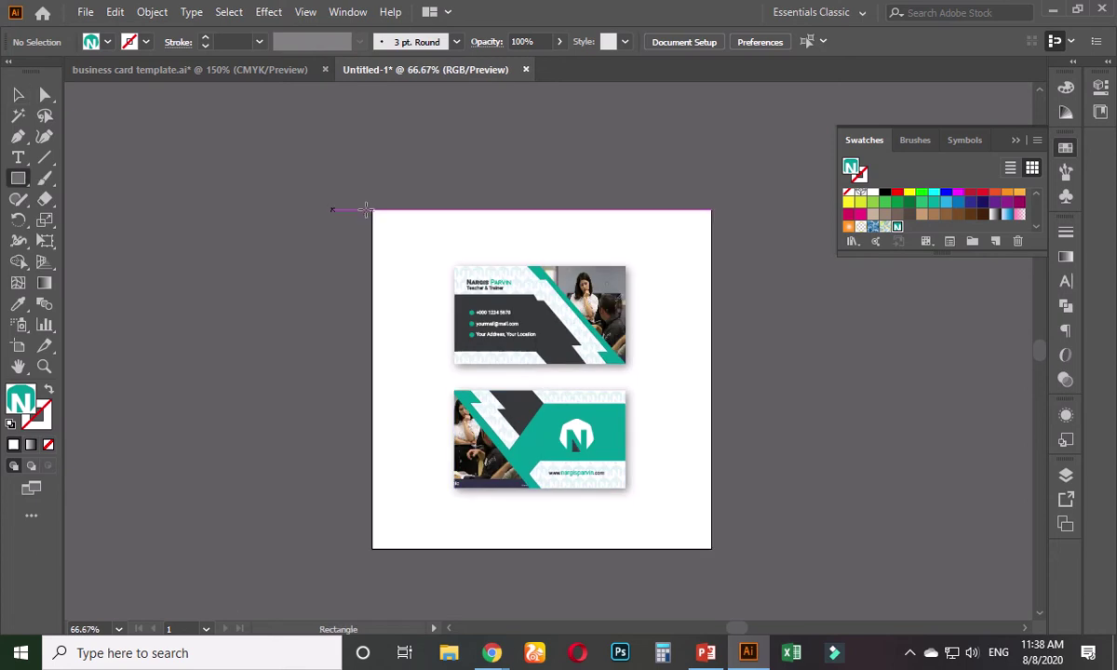
drag(372, 210, 714, 548)
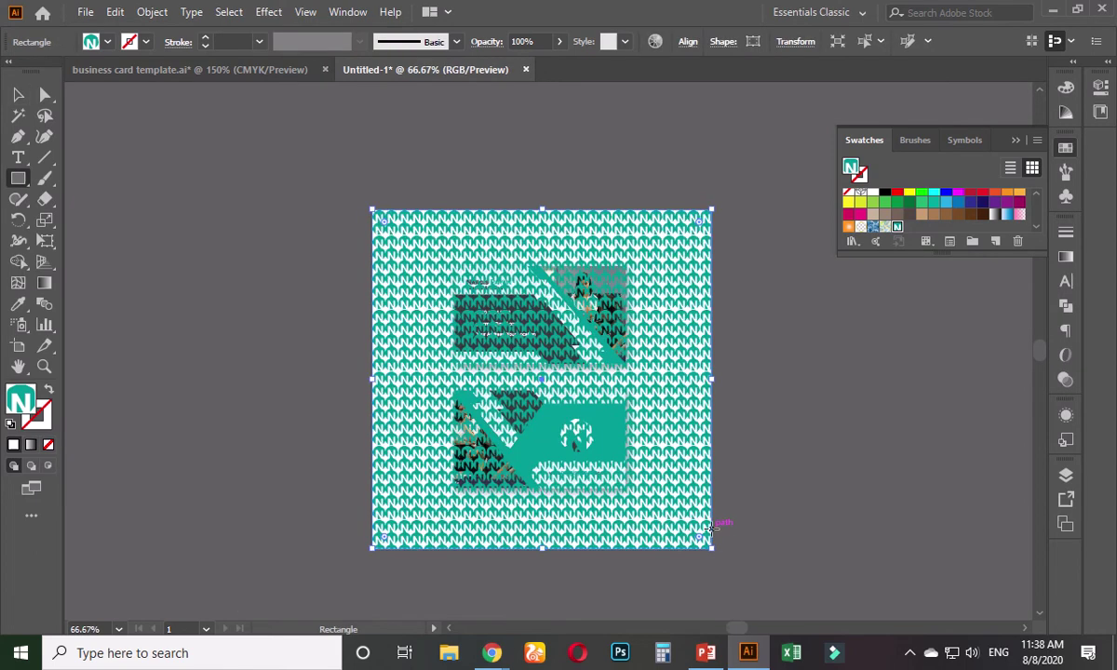
key(ctrl+shift+bracketleft)
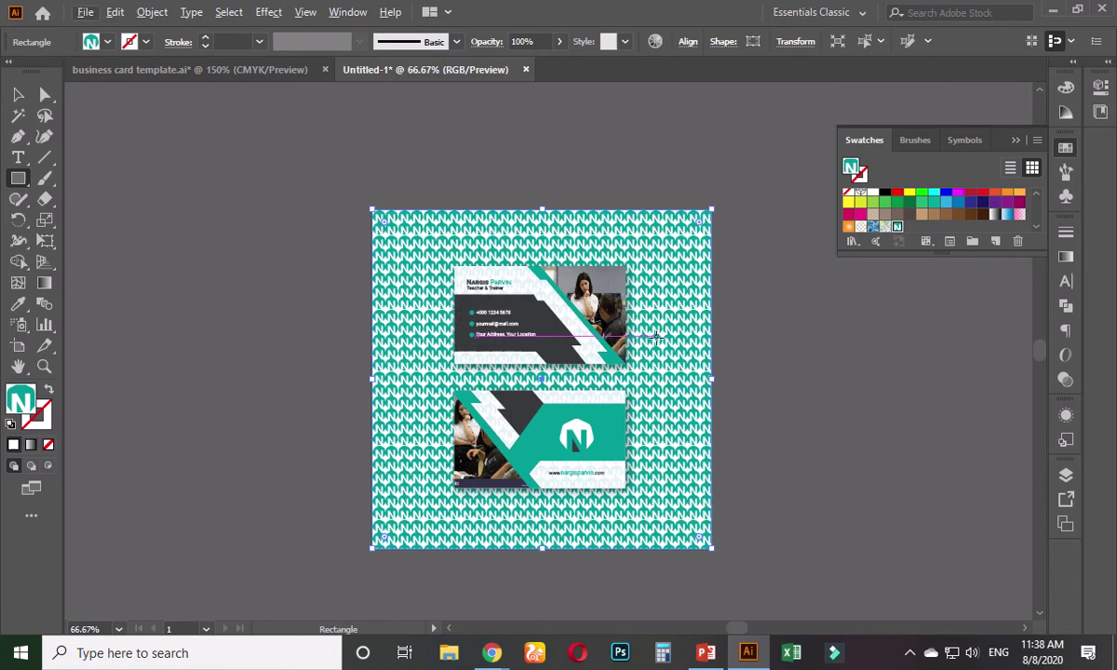
- Try 4% opacity and yellow-green, yellow and green fills on the background, then restore 100% opacity
click(559, 41)
drag(528, 63, 497, 63)
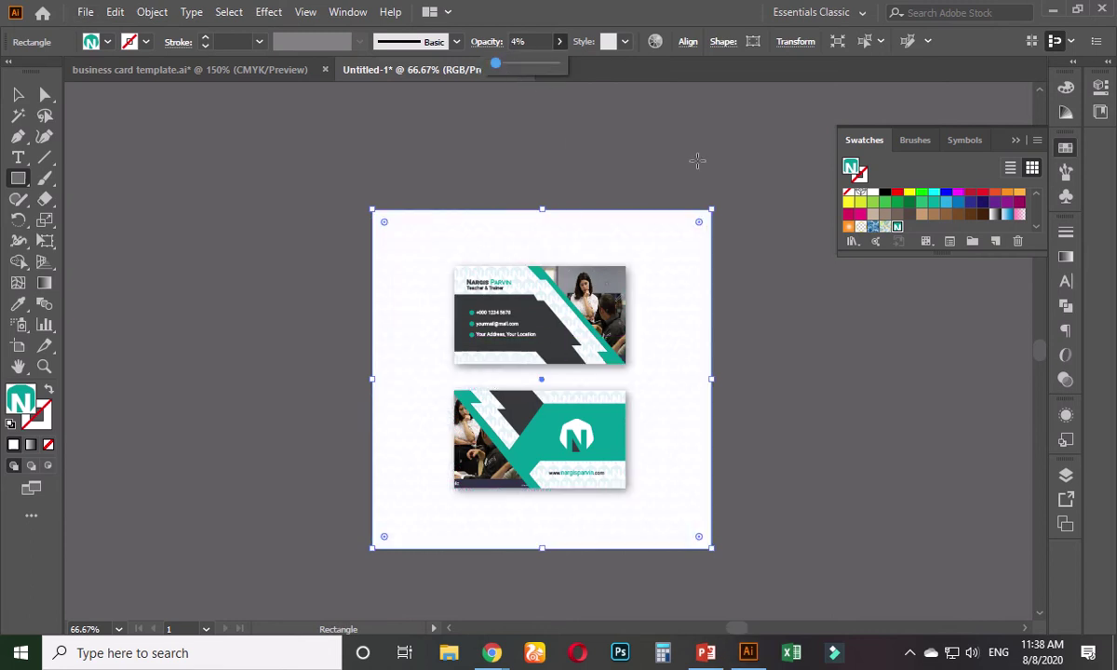
scroll(570, 374, up, 2)
scroll(569, 380, down, 1)
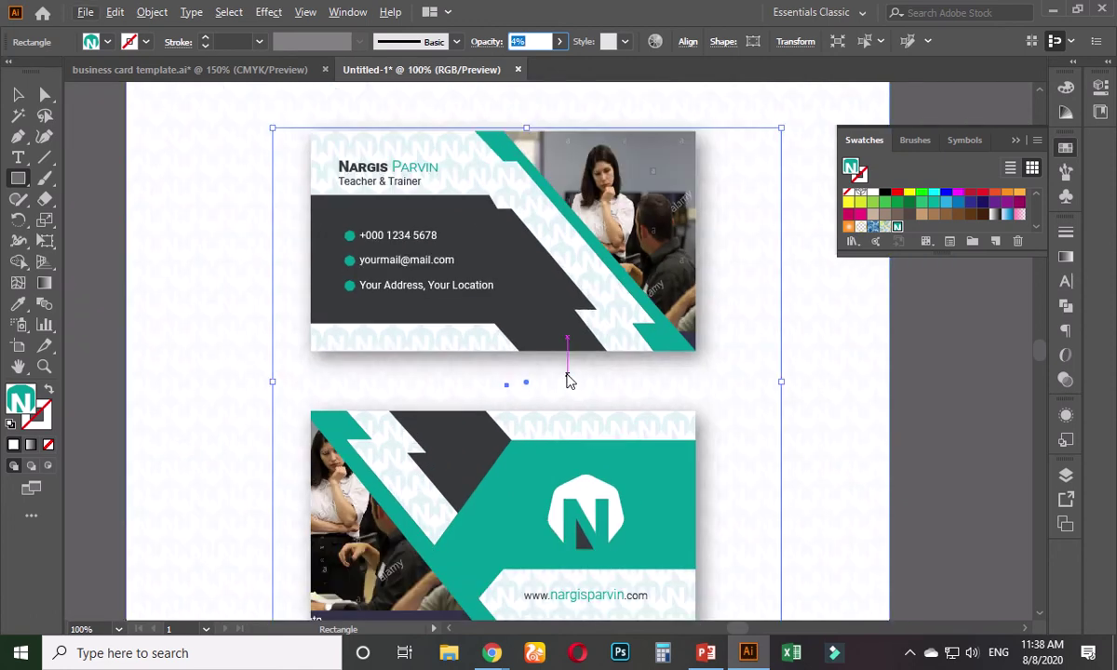
click(874, 204)
click(858, 202)
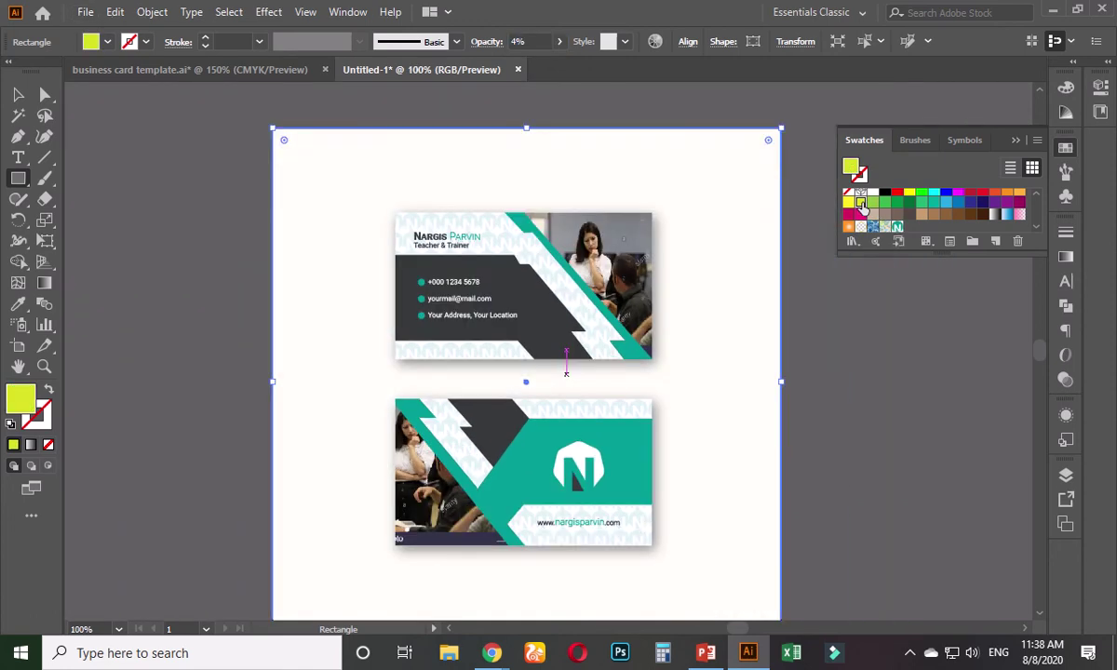
click(849, 202)
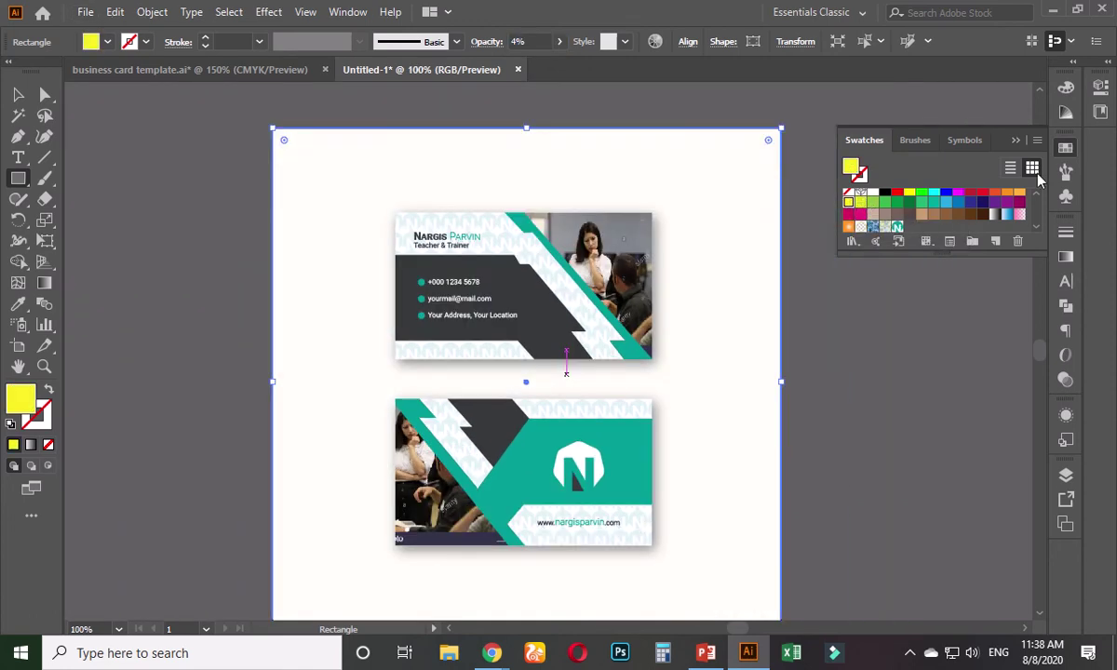
click(884, 203)
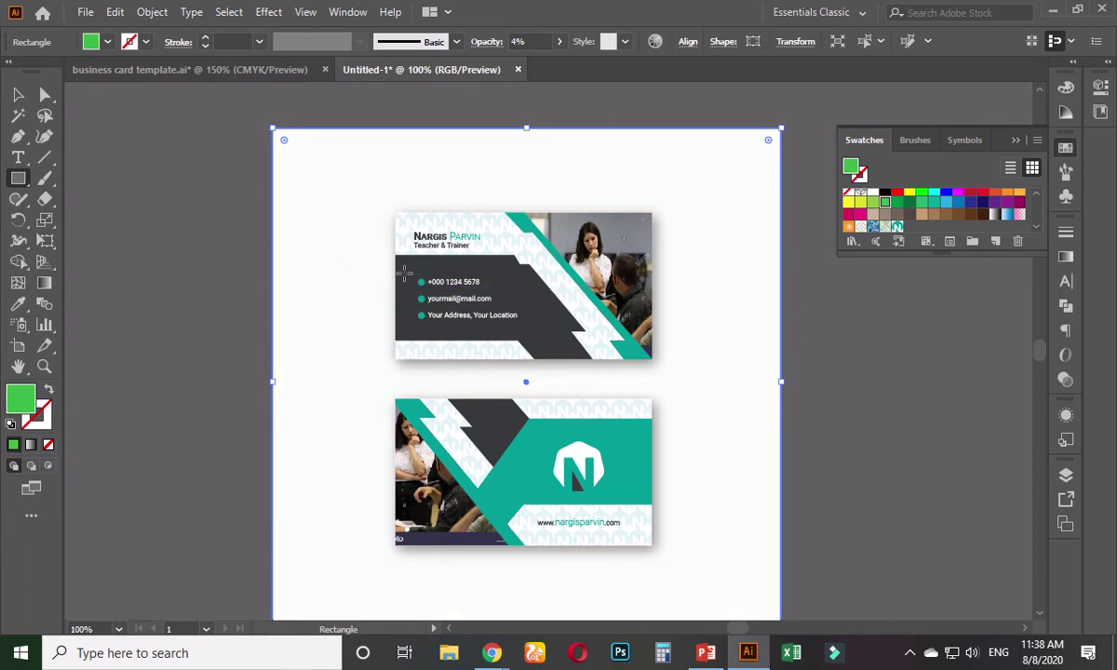
click(559, 43)
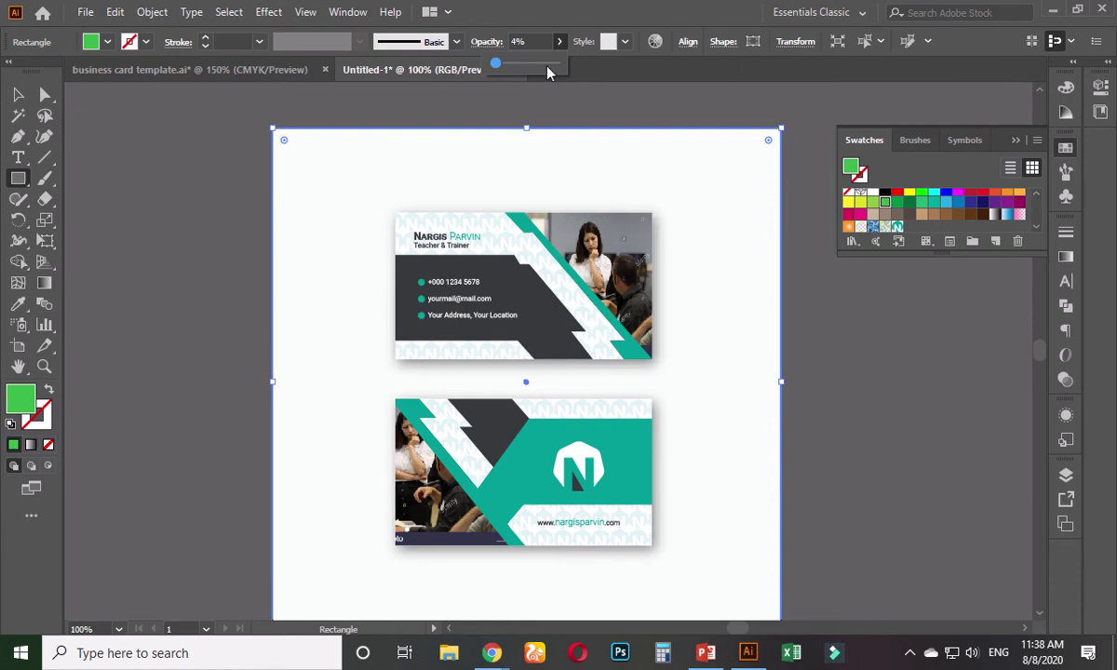
drag(546, 62, 556, 62)
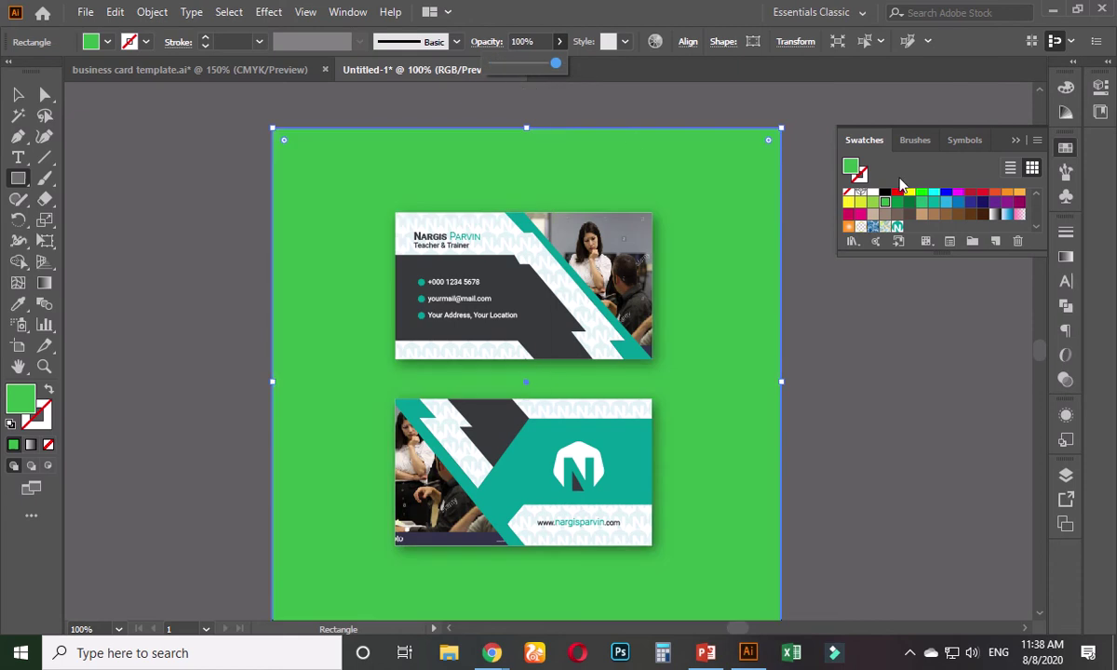
- Fill the background with the card's teal using the Eyedropper, then deselect it
click(18, 304)
click(252, 292)
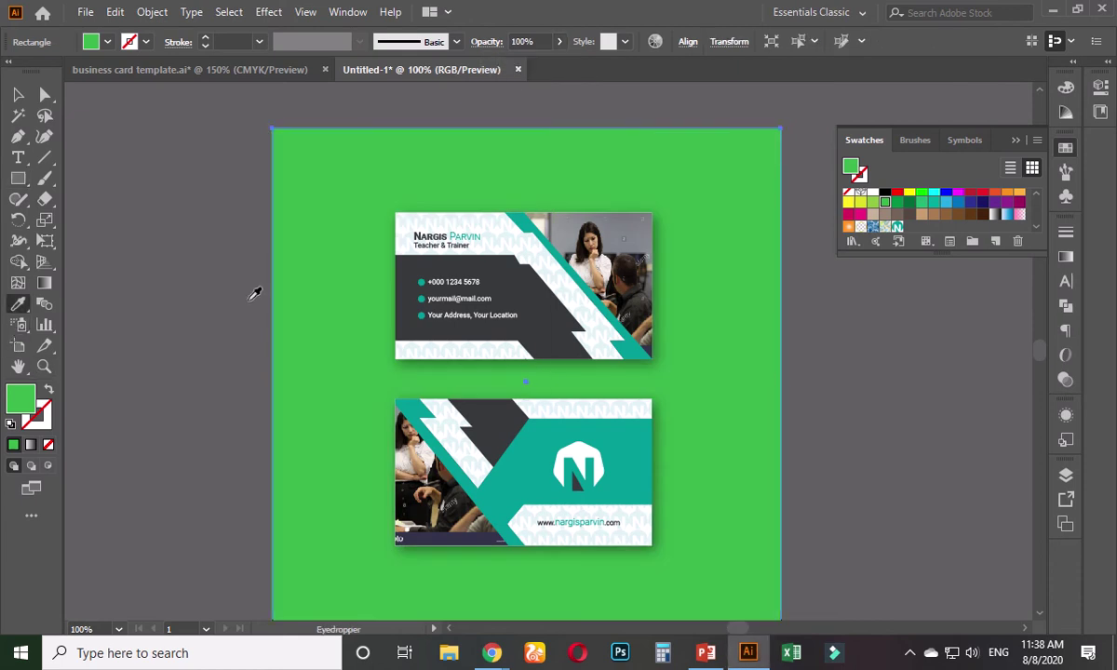
click(487, 420)
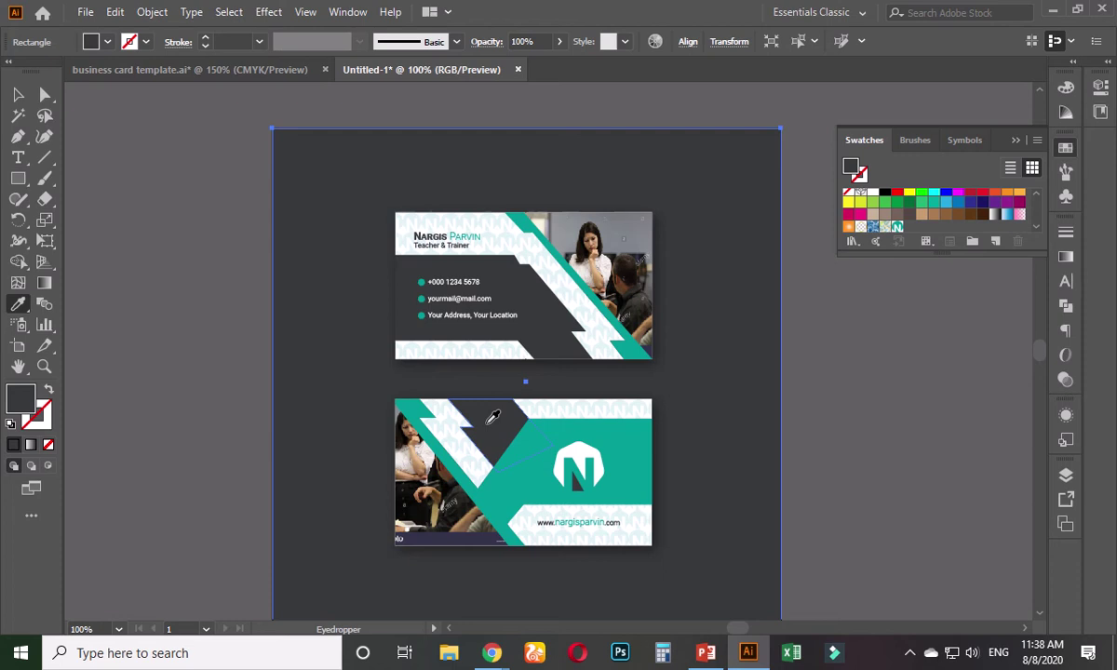
click(528, 465)
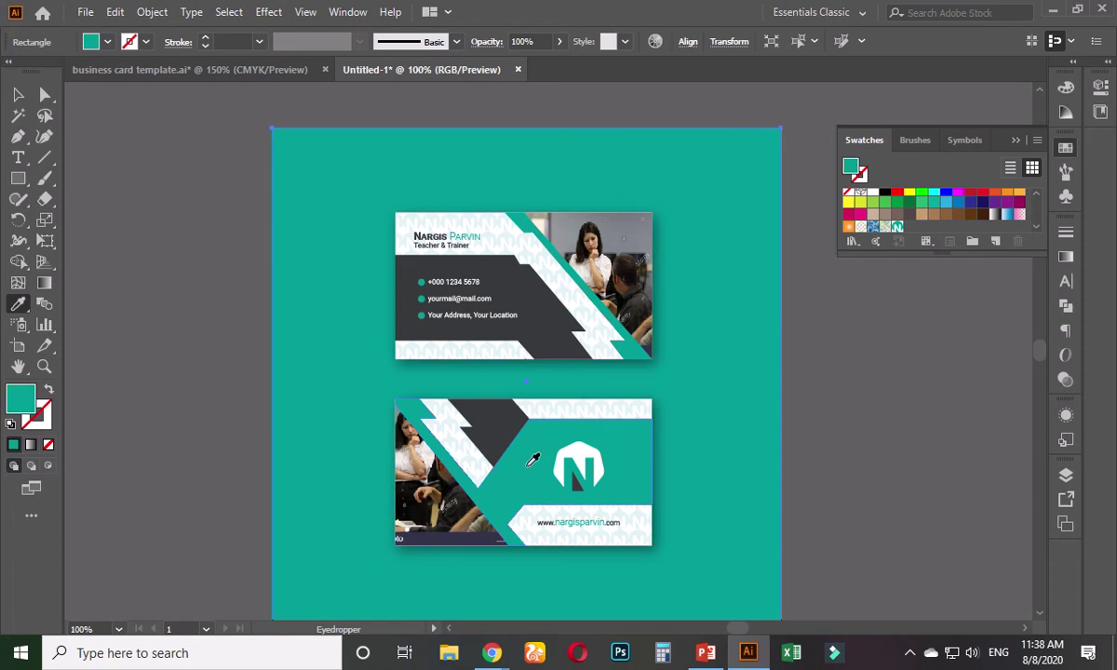
click(504, 421)
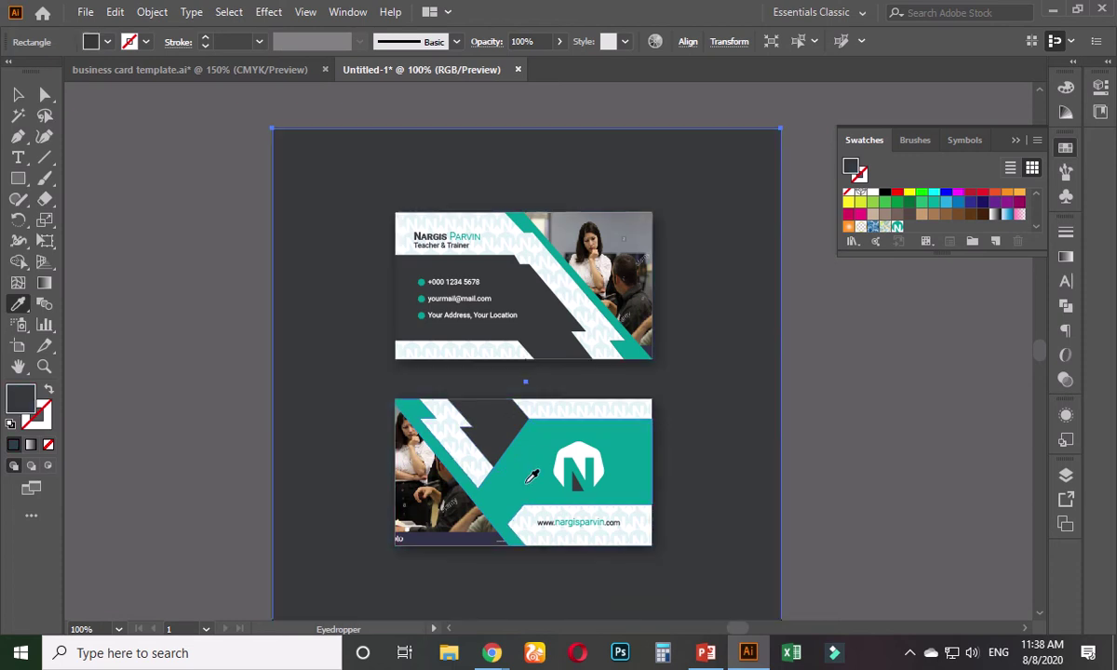
ctrl+click(495, 537)
click(538, 454)
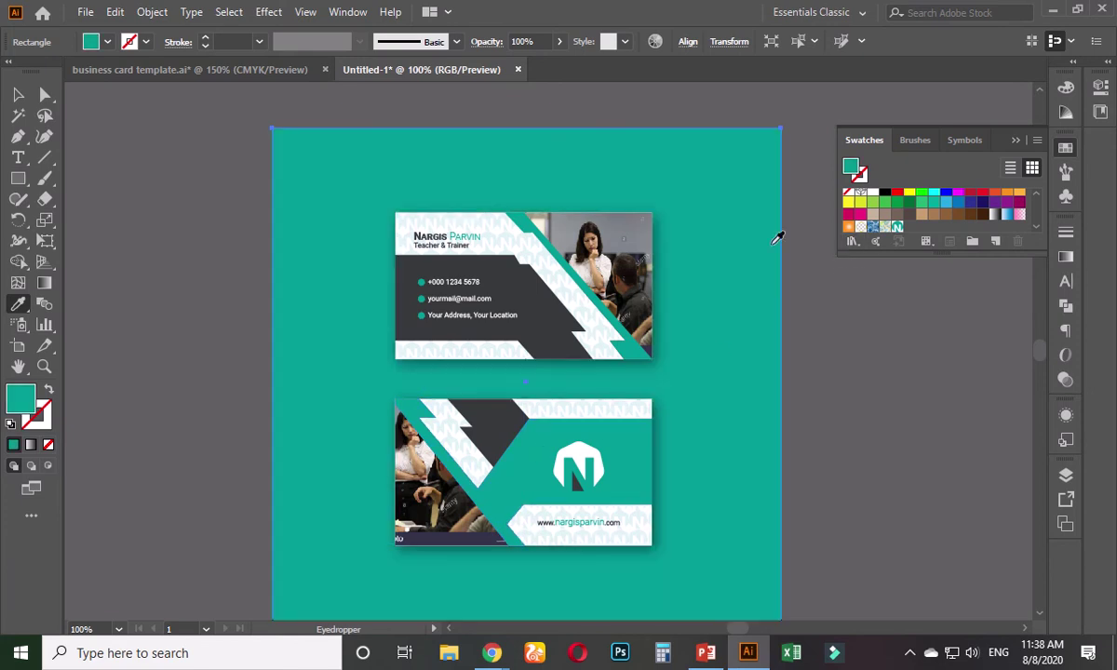
click(16, 93)
click(157, 284)
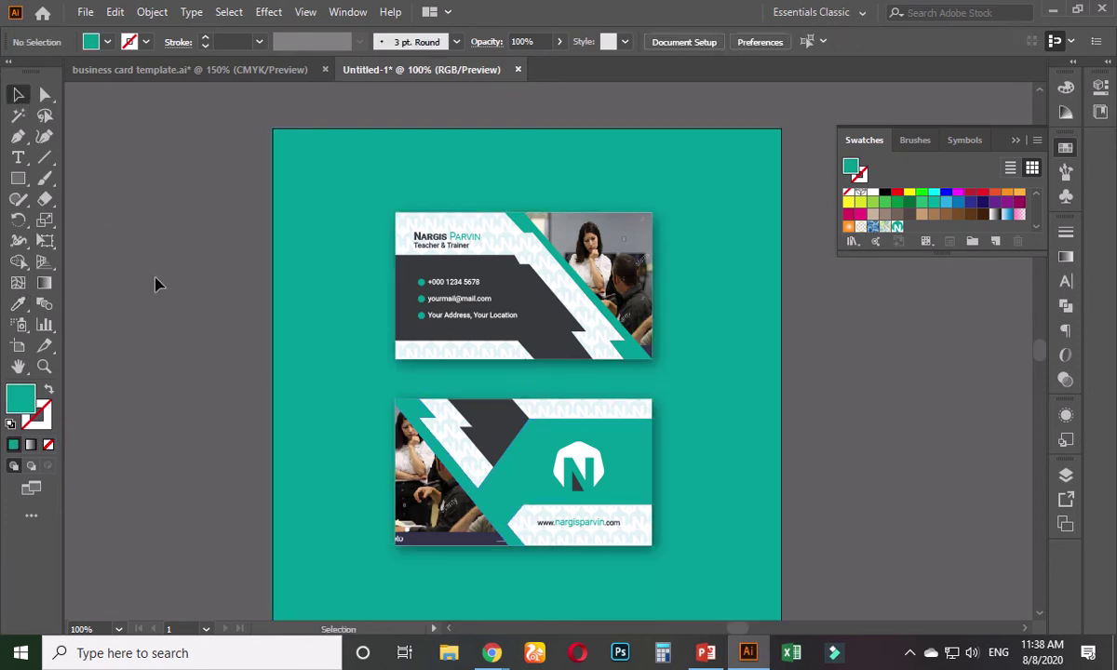
- Open Save for Web (Alt+Shift+Ctrl+S) to preview the teal artboard as a 100-quality JPEG
scroll(167, 309, down, 1)
scroll(222, 381, up, 2)
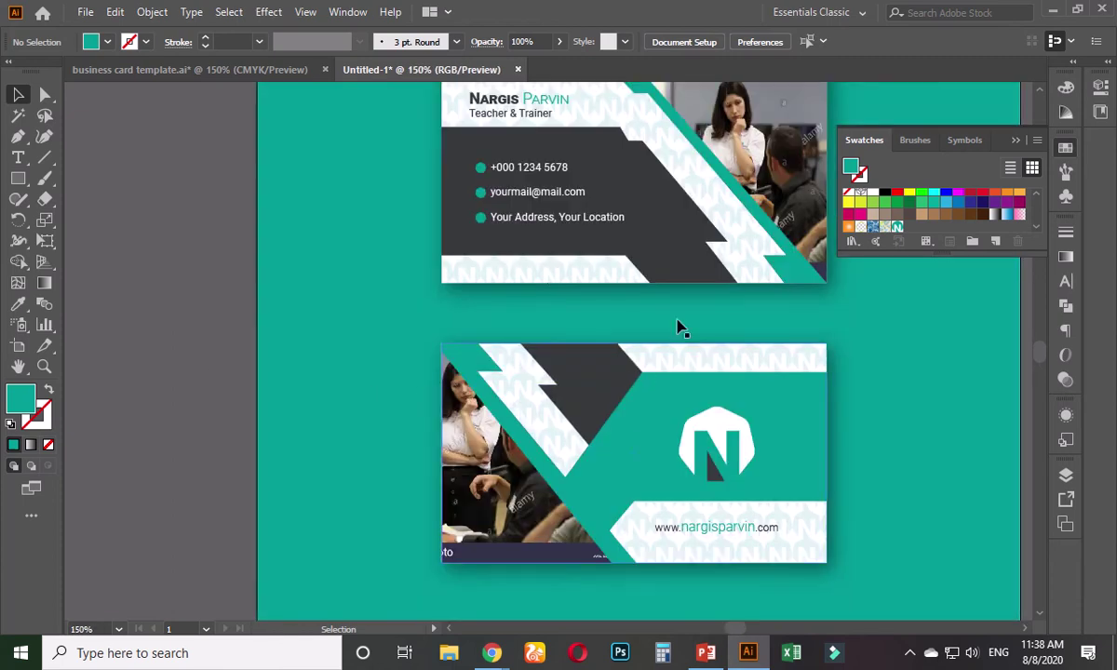
scroll(337, 336, down, 2)
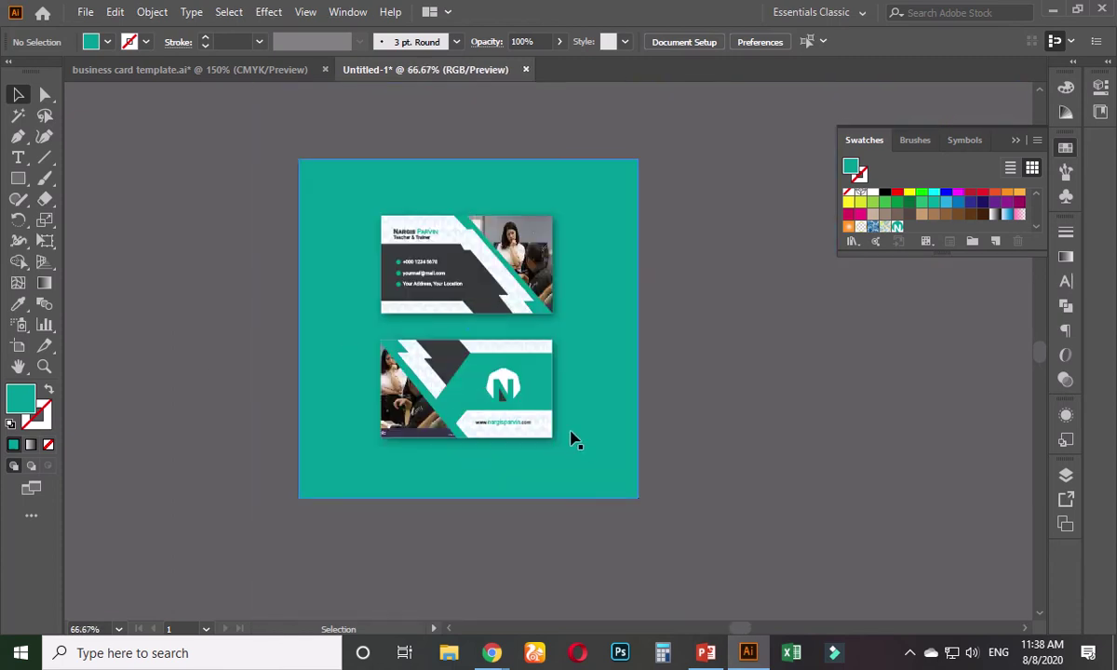
scroll(563, 420, up, 1)
scroll(391, 372, up, 1)
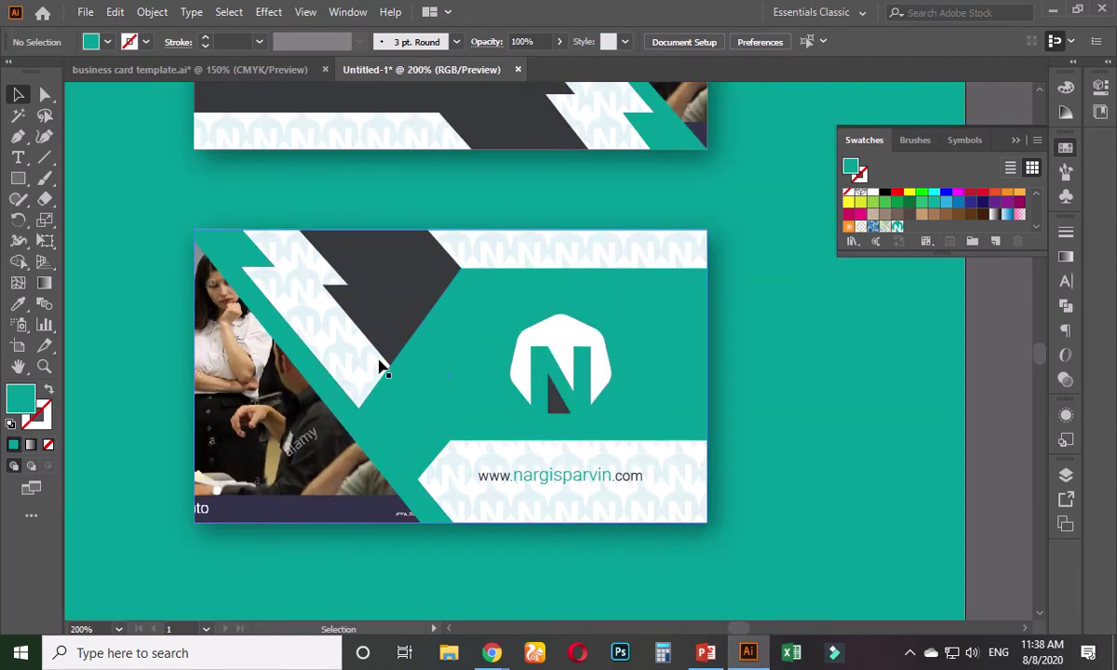
scroll(380, 366, down, 1)
scroll(380, 366, down, 3)
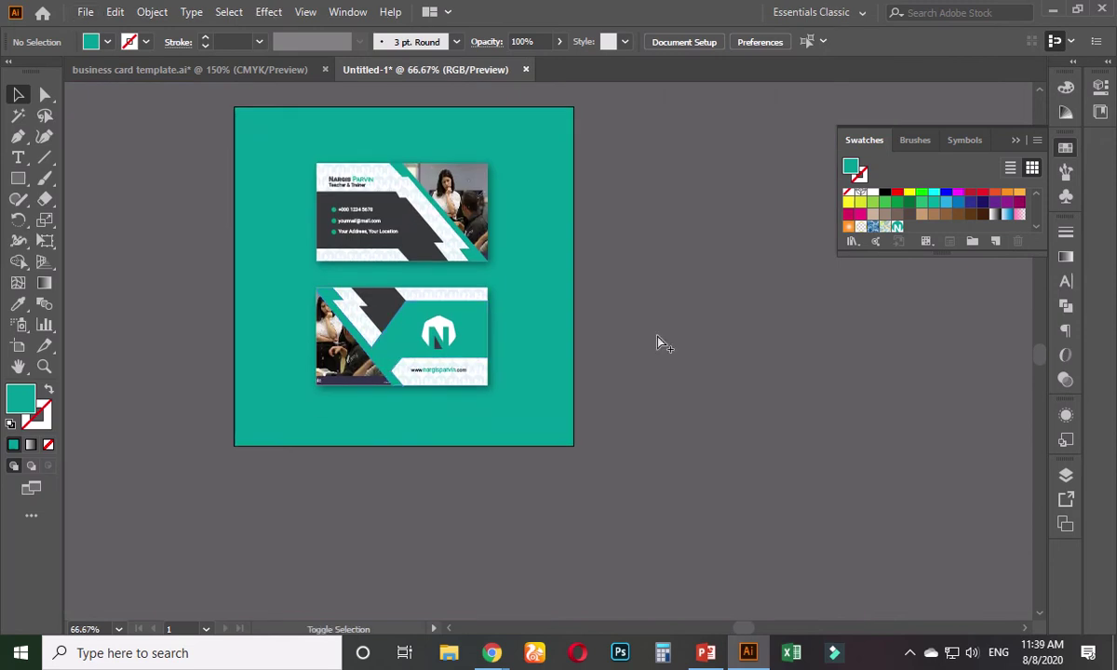
key(ctrl+alt+shift+s)
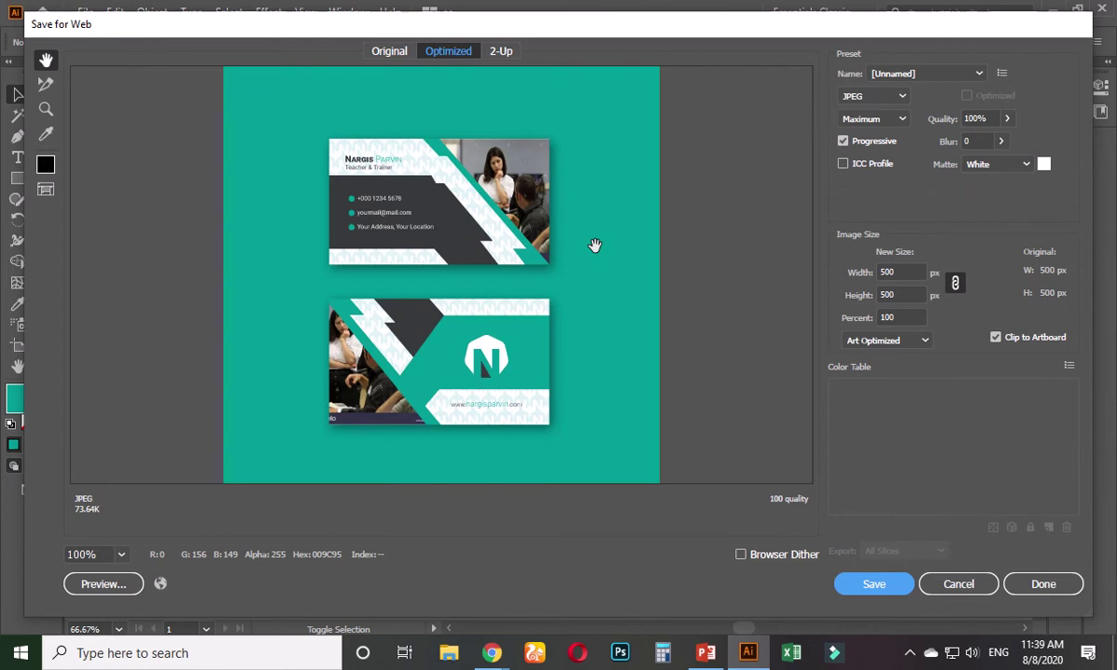
- Save the JPEG over the existing Untitled-1.jpg, then minimise Illustrator and refresh the desktop
key(Return)
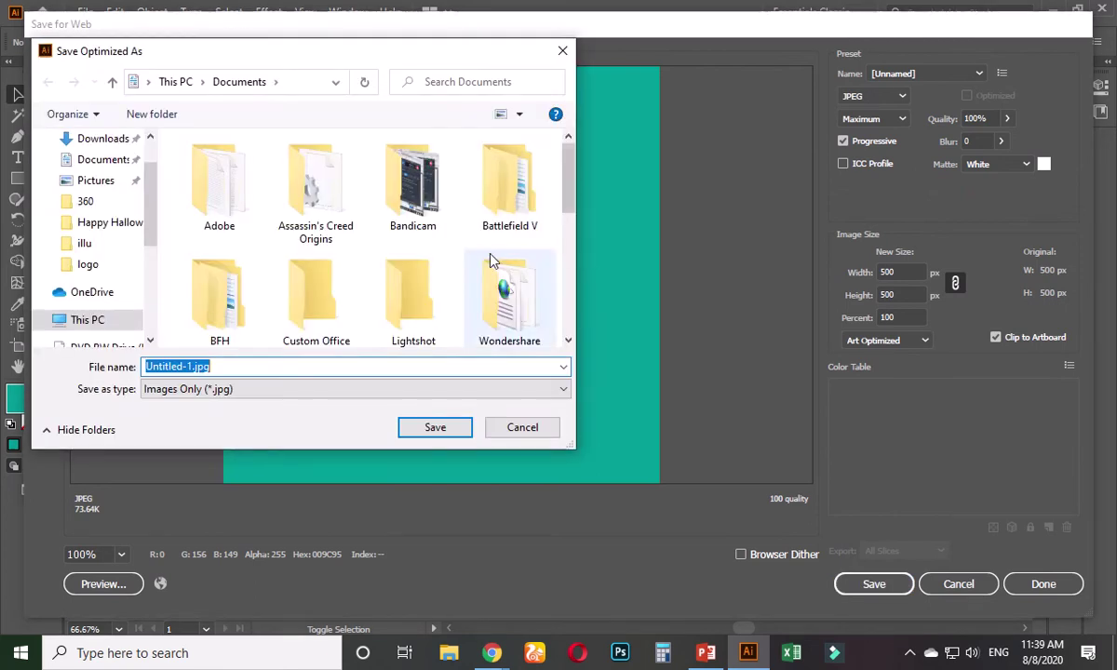
key(Return)
key(Return)
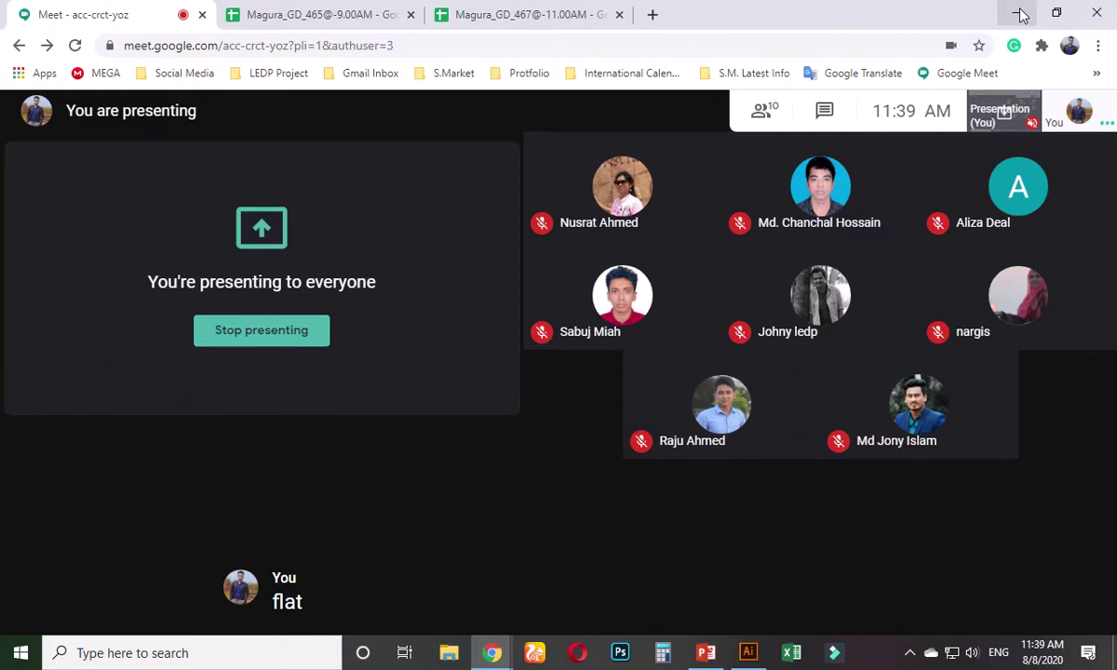
click(1018, 13)
click(463, 368)
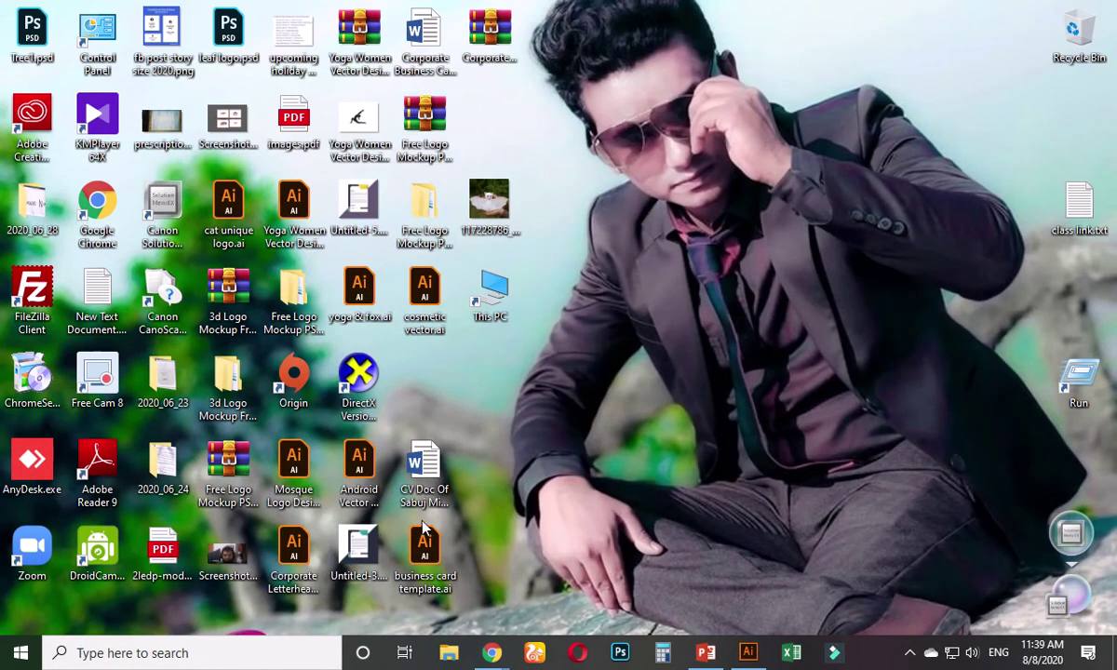
key(F5)
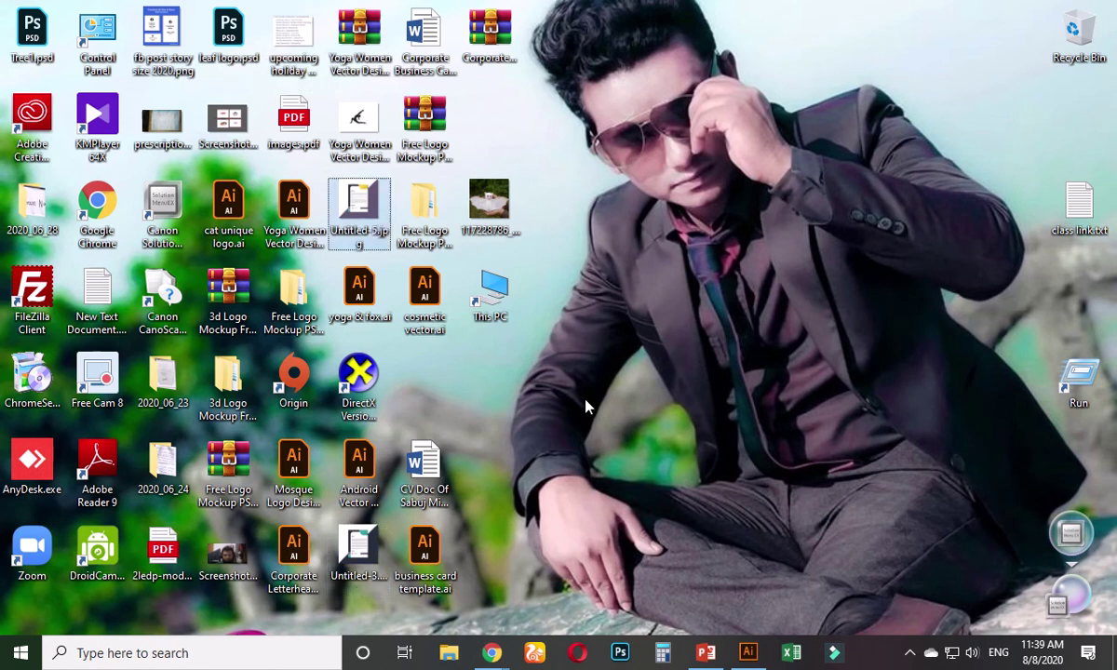
- Re-export the artboard through Save for Web as Untitled-1.jpg onto the Desktop
click(750, 657)
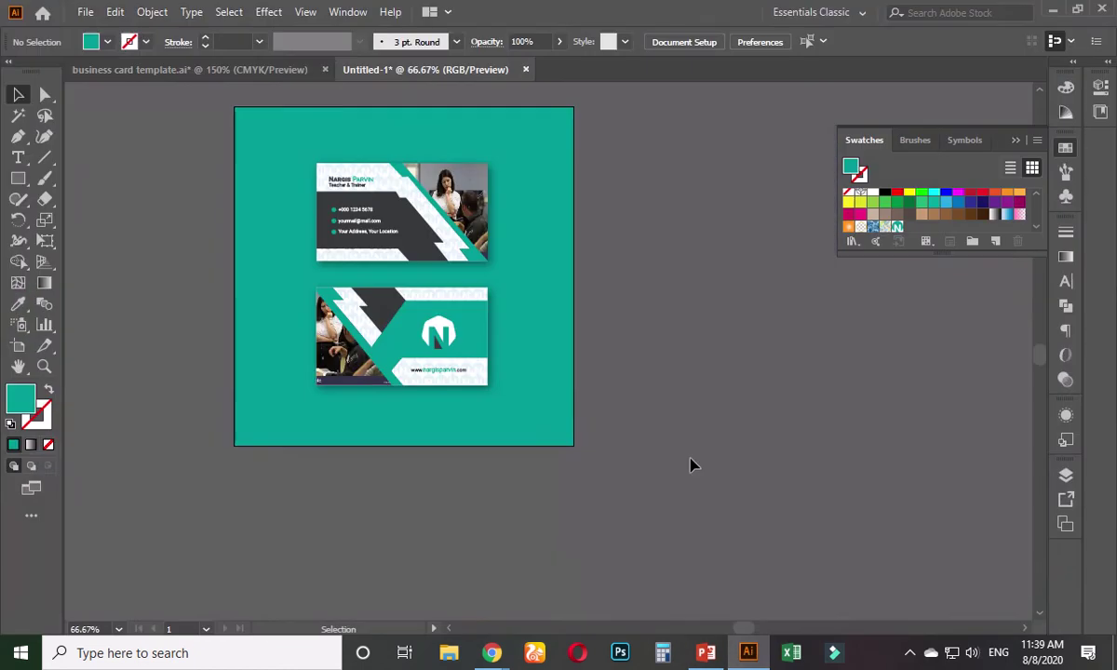
key(ctrl+alt+shift+s)
key(Return)
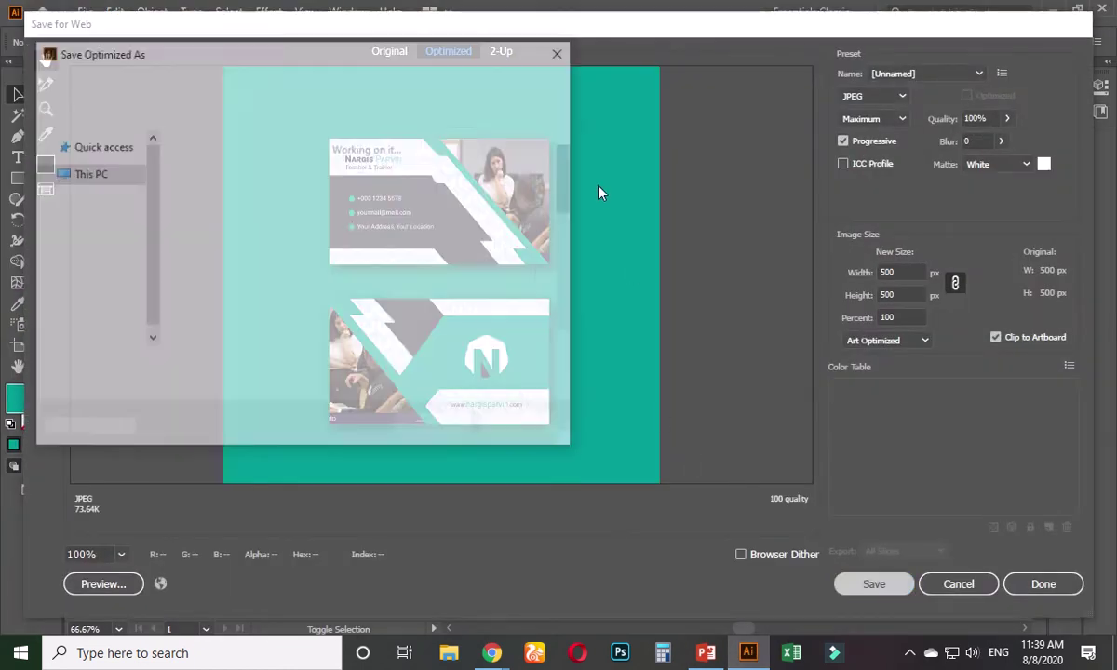
drag(573, 191, 568, 312)
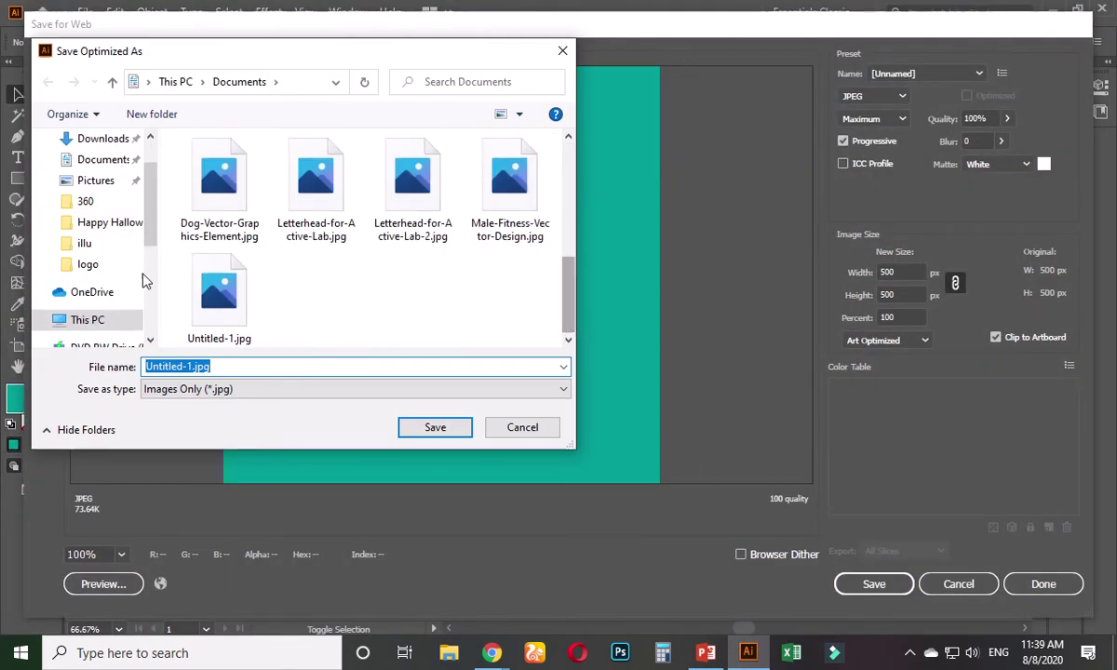
scroll(156, 198, up, 3)
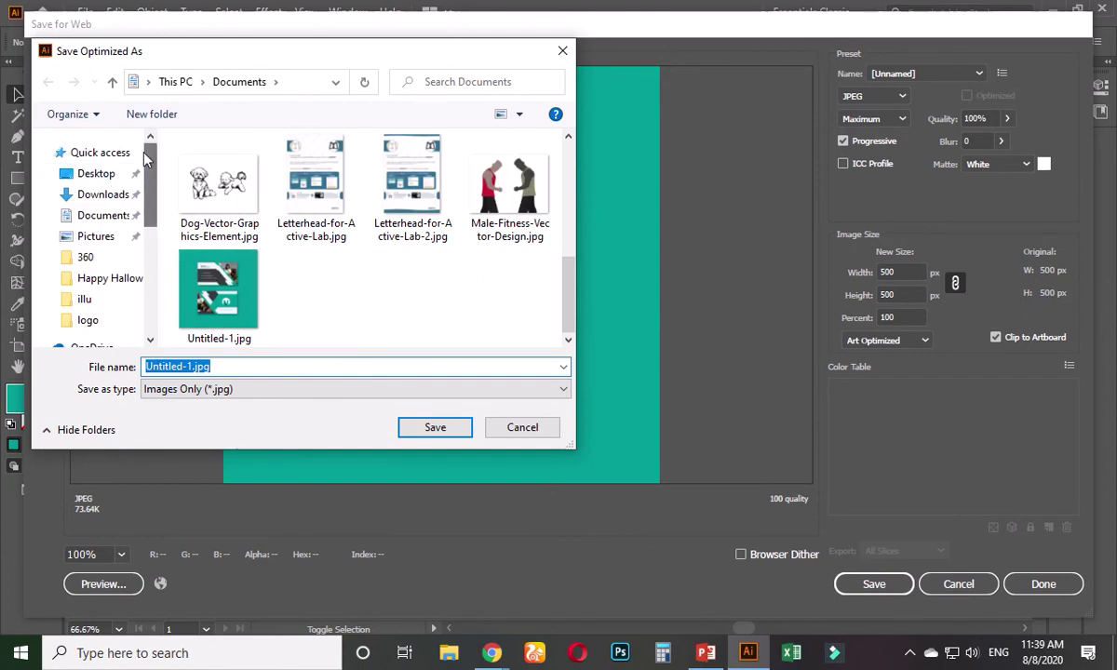
click(103, 175)
key(Return)
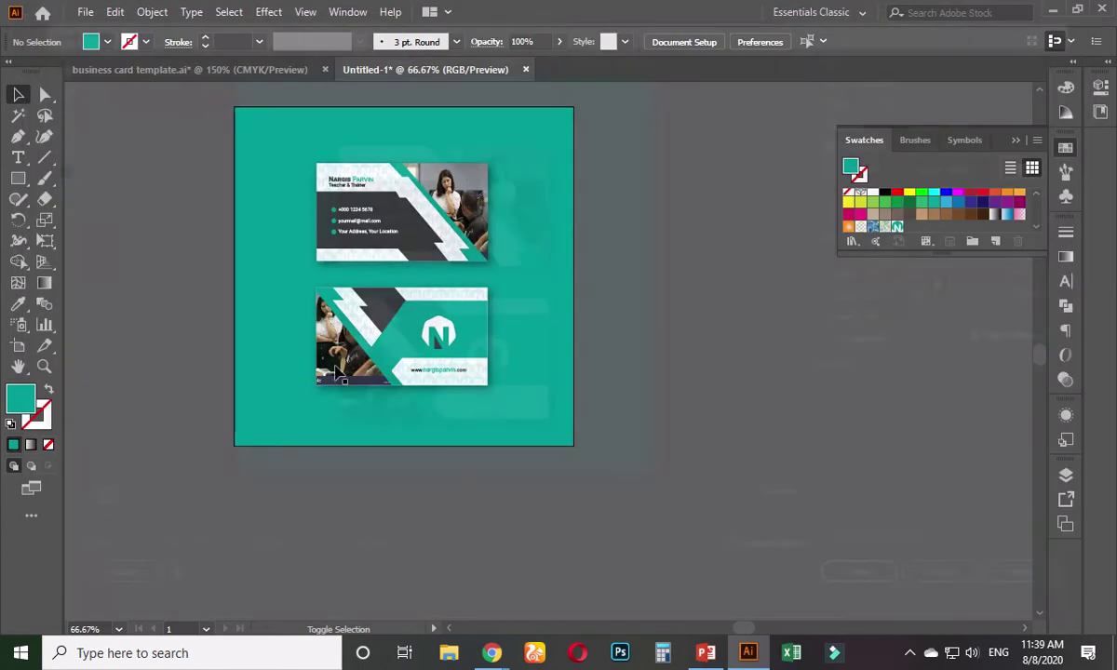
- Open Untitled-1.jpg from the desktop in Photos, zoom in to check it, then minimise it
click(1057, 13)
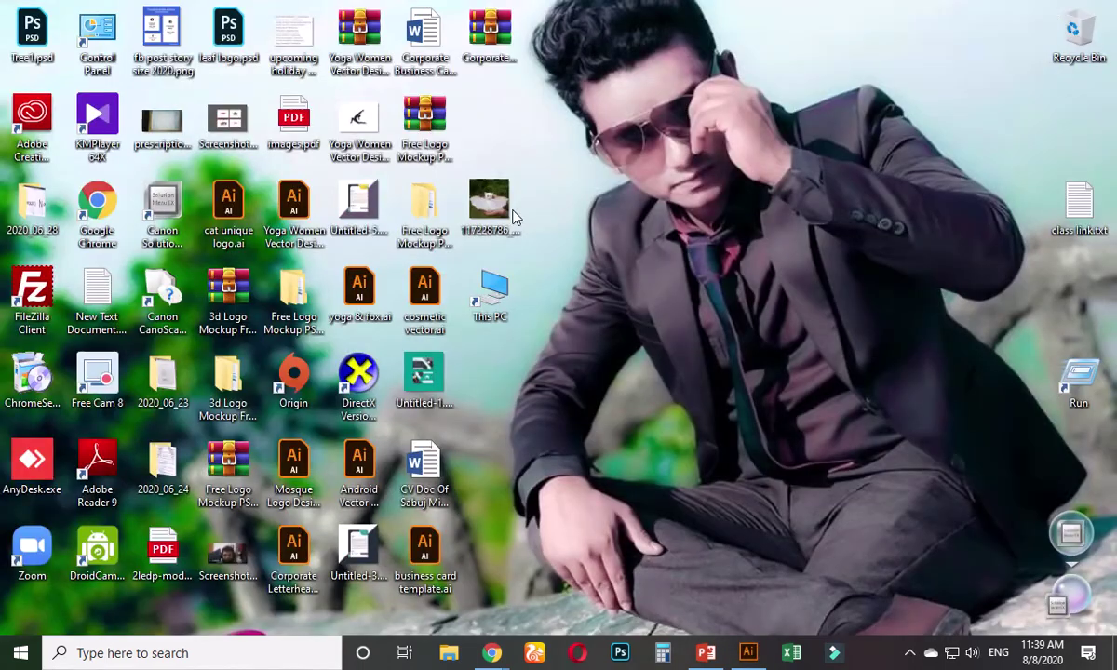
double_click(425, 368)
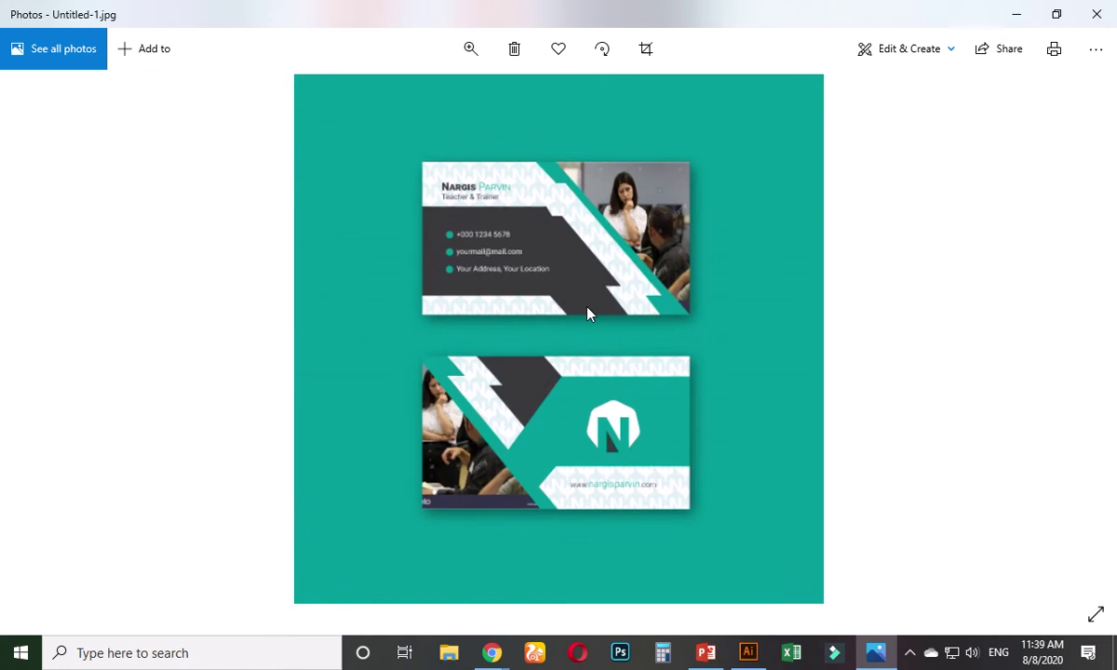
right_click(588, 314)
click(516, 324)
scroll(569, 354, up, 2)
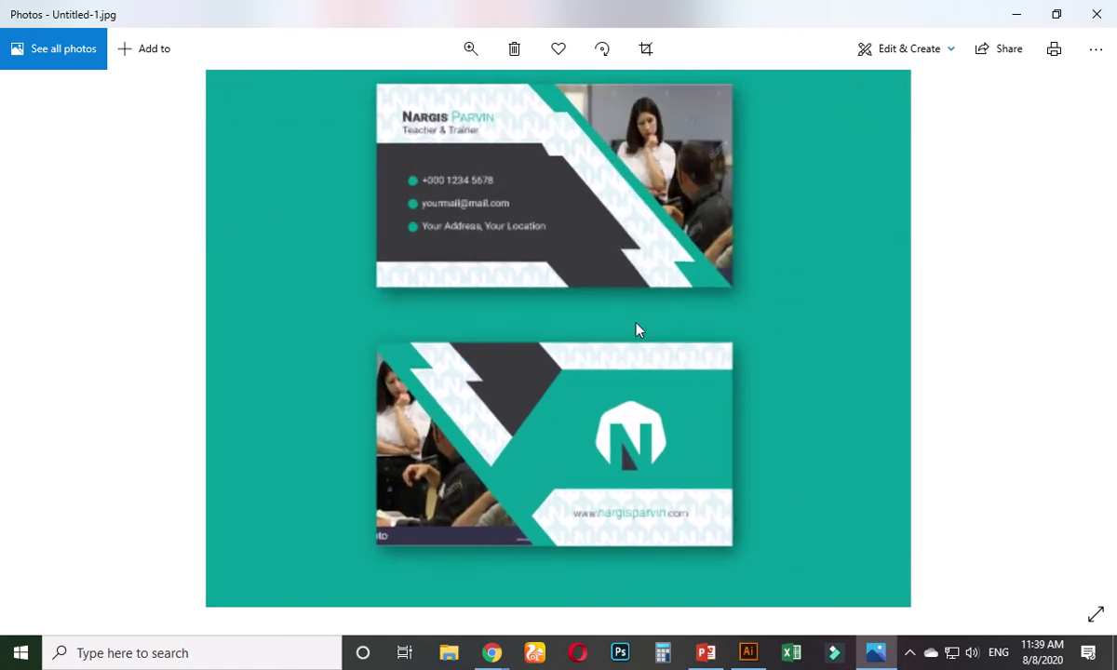
click(1017, 14)
- Search Google in a new tab for free download business card mockups
mouse_move(503, 652)
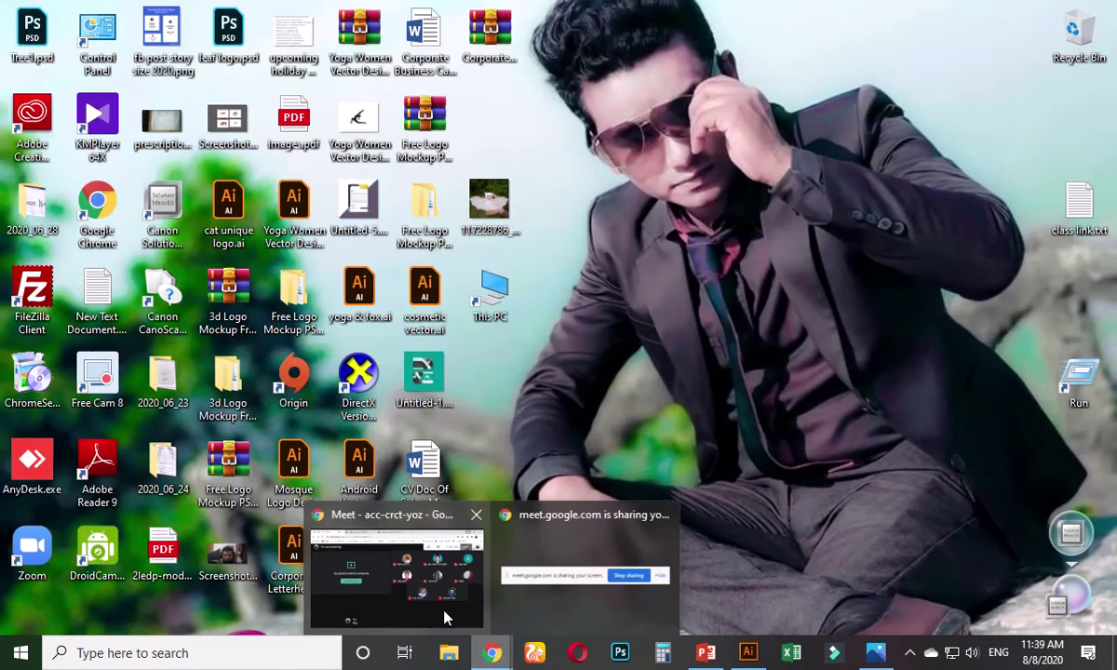
click(417, 572)
click(653, 16)
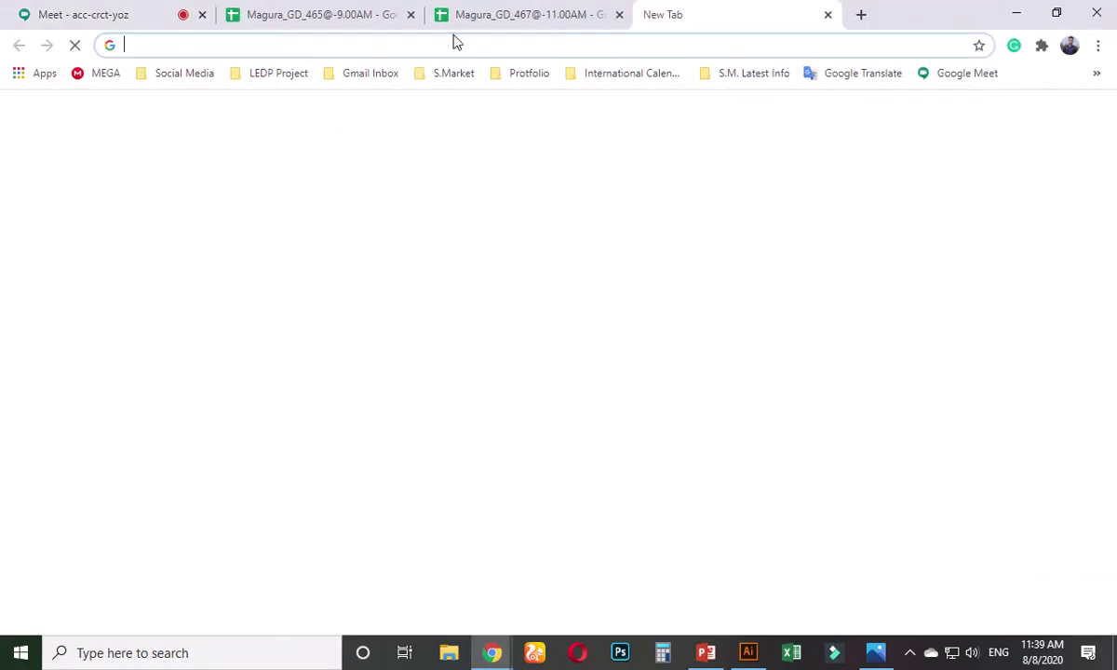
text(f)
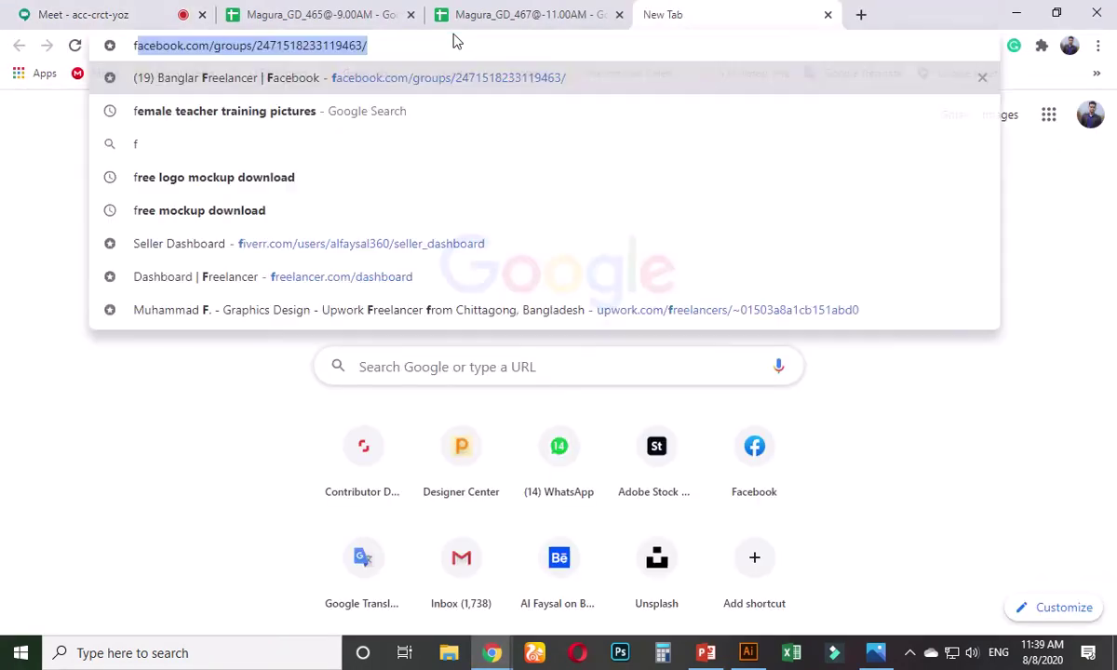
text(ree downloa)
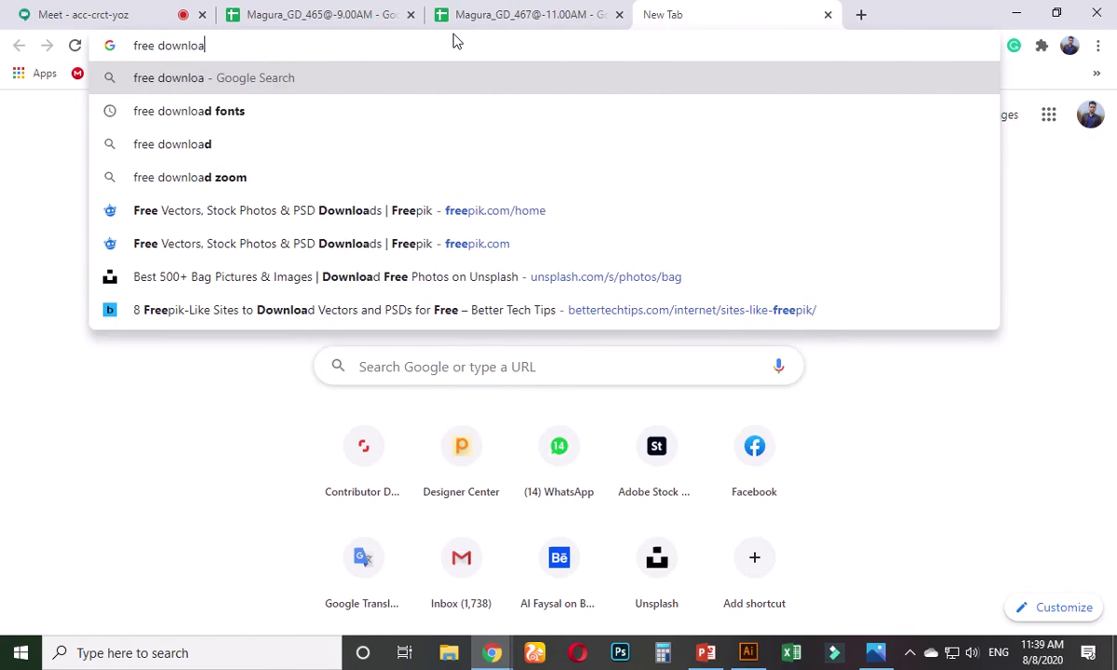
text(d busin)
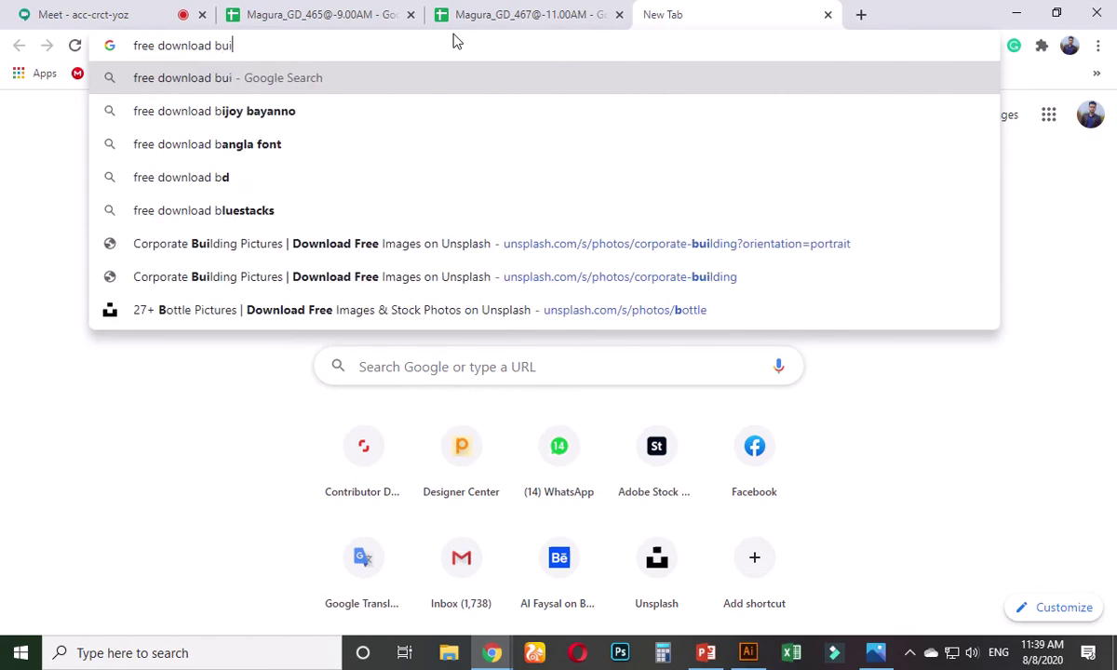
text(ess)
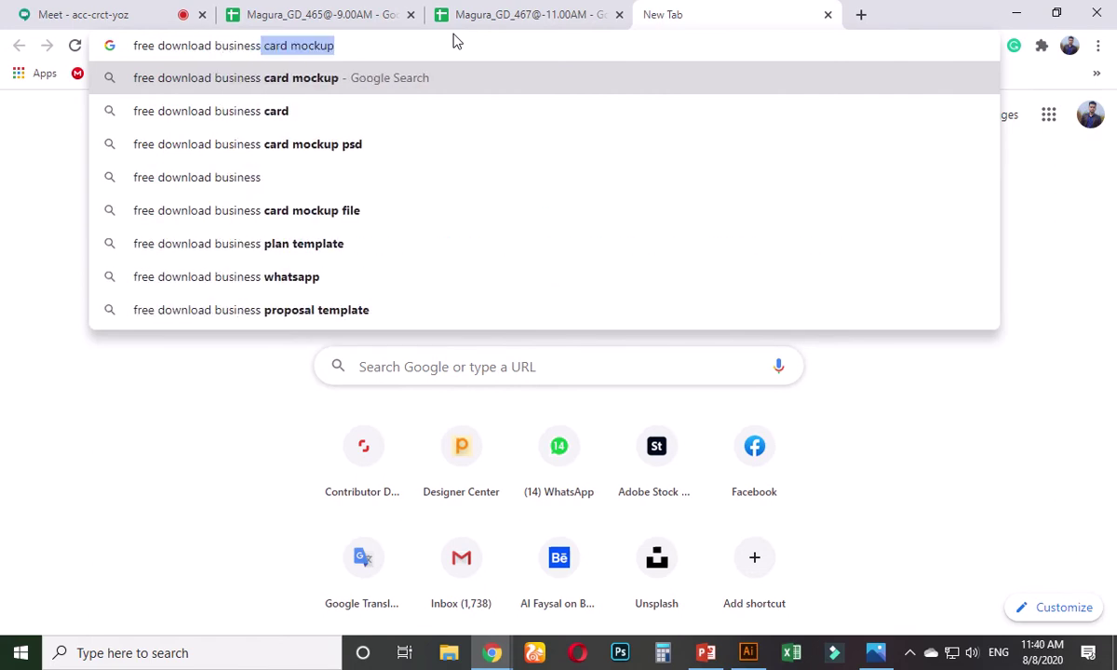
key(Return)
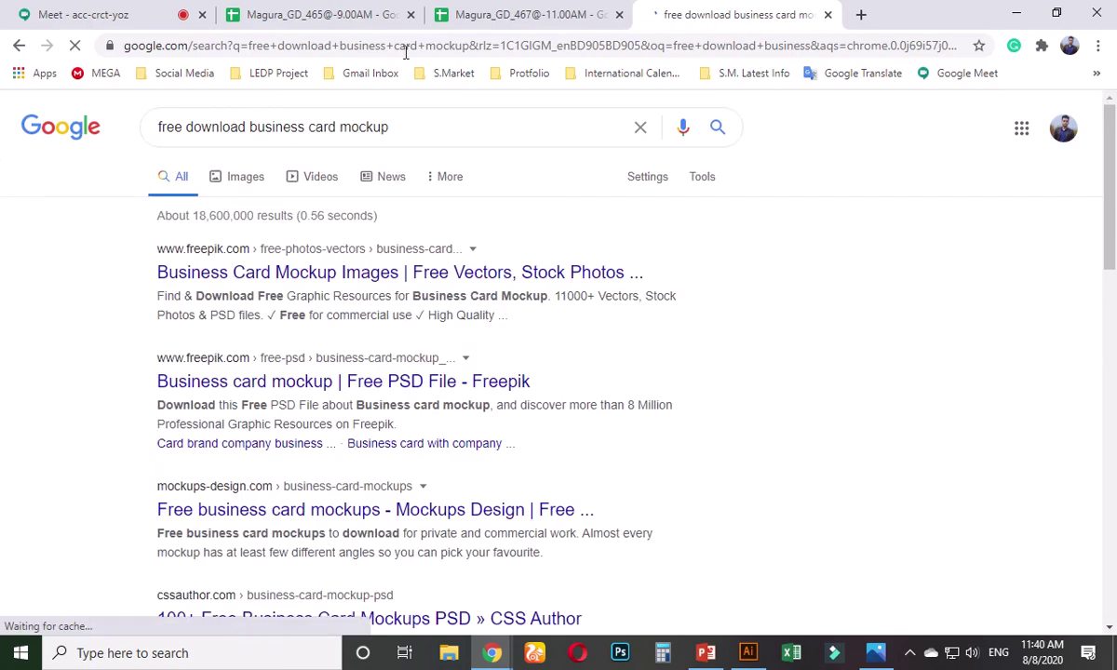
- Open the Freepik and mockups-design.com results in new tabs and view the Freepik page
right_click(232, 288)
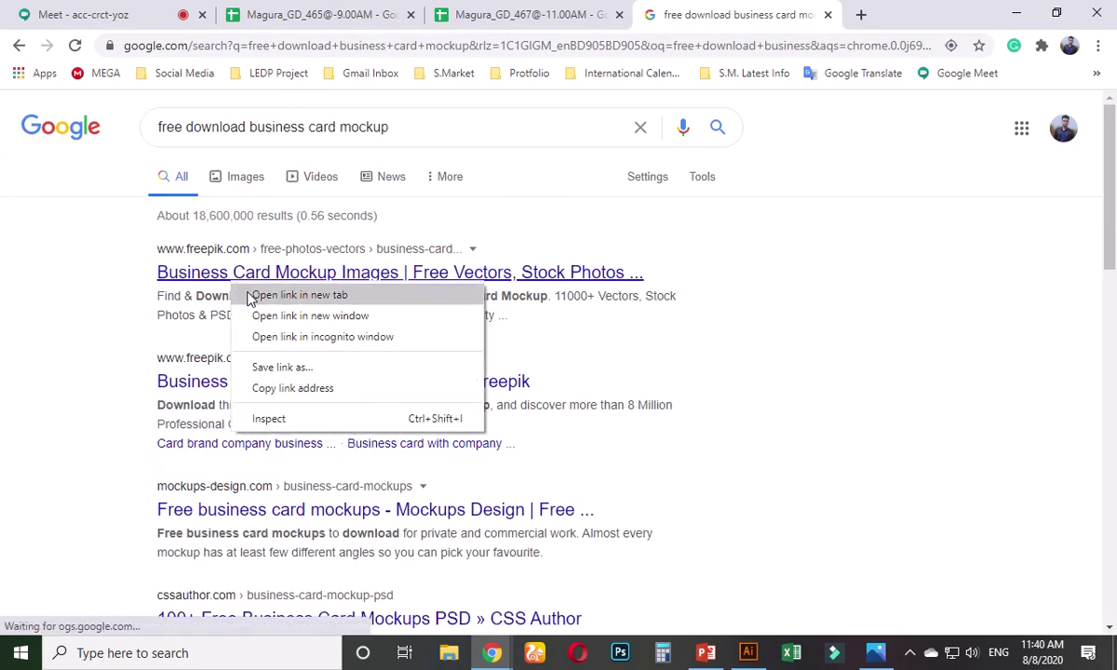
click(256, 296)
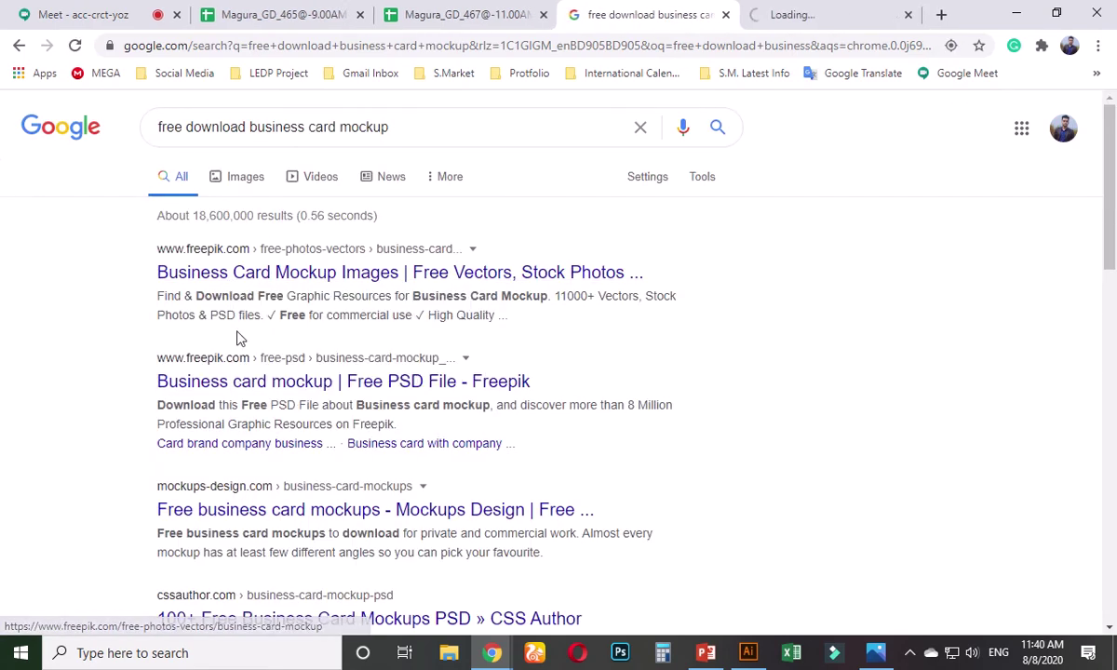
right_click(216, 502)
click(270, 372)
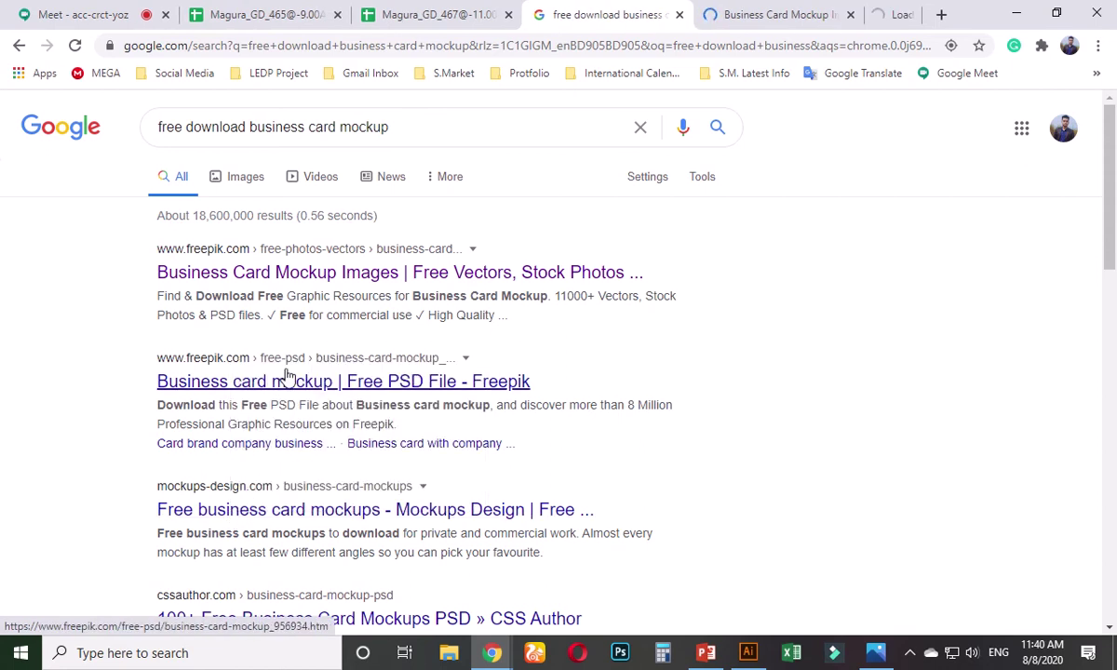
click(684, 17)
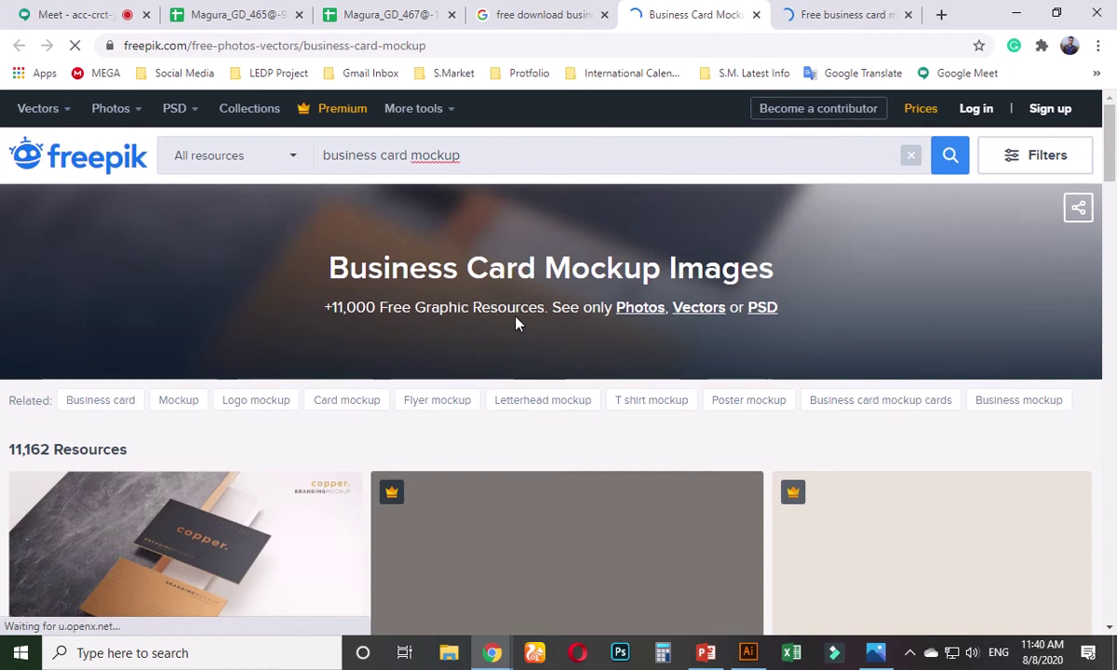
- Browse the Freepik results and open the elegant dark and copper business card mockup
scroll(519, 298, down, 2)
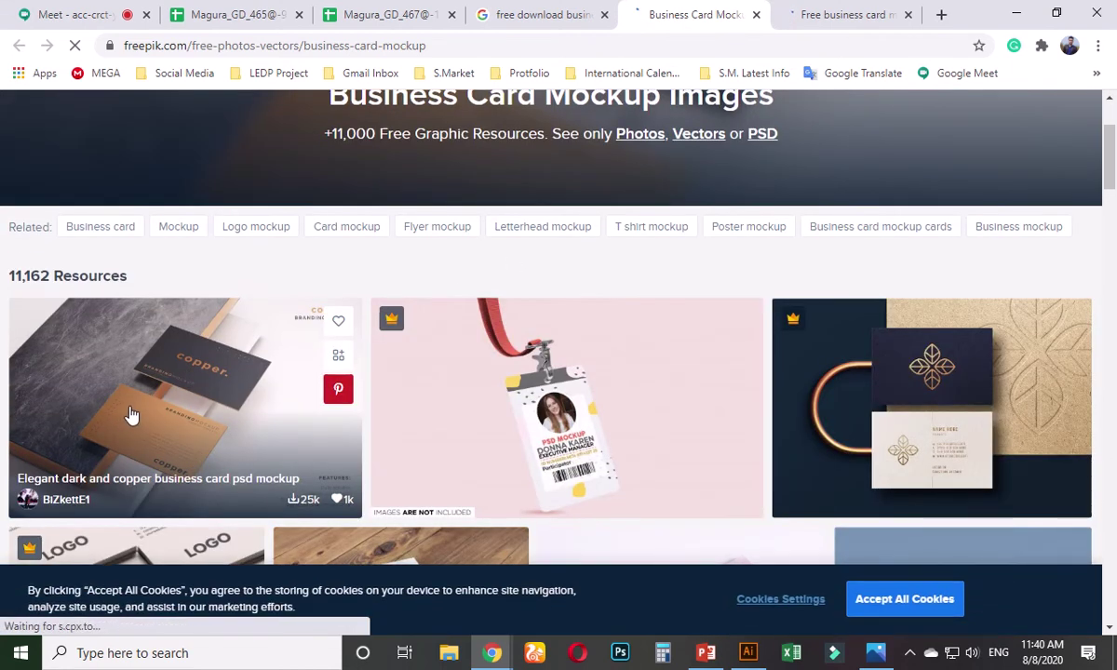
scroll(131, 415, down, 3)
scroll(391, 437, down, 3)
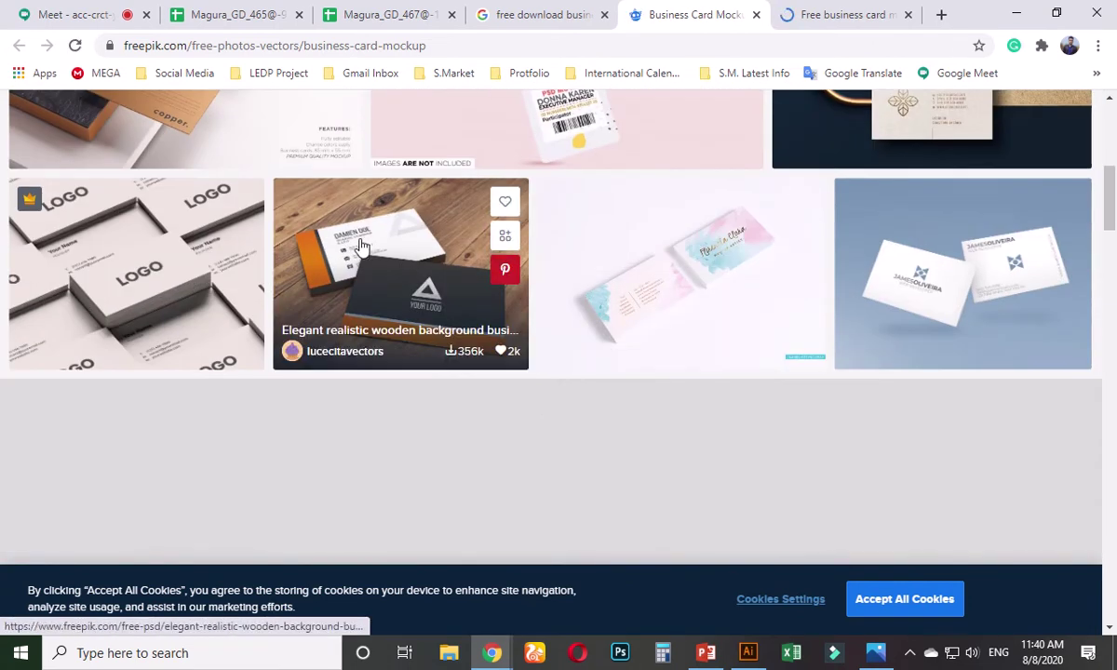
scroll(354, 384, up, 5)
scroll(229, 401, down, 2)
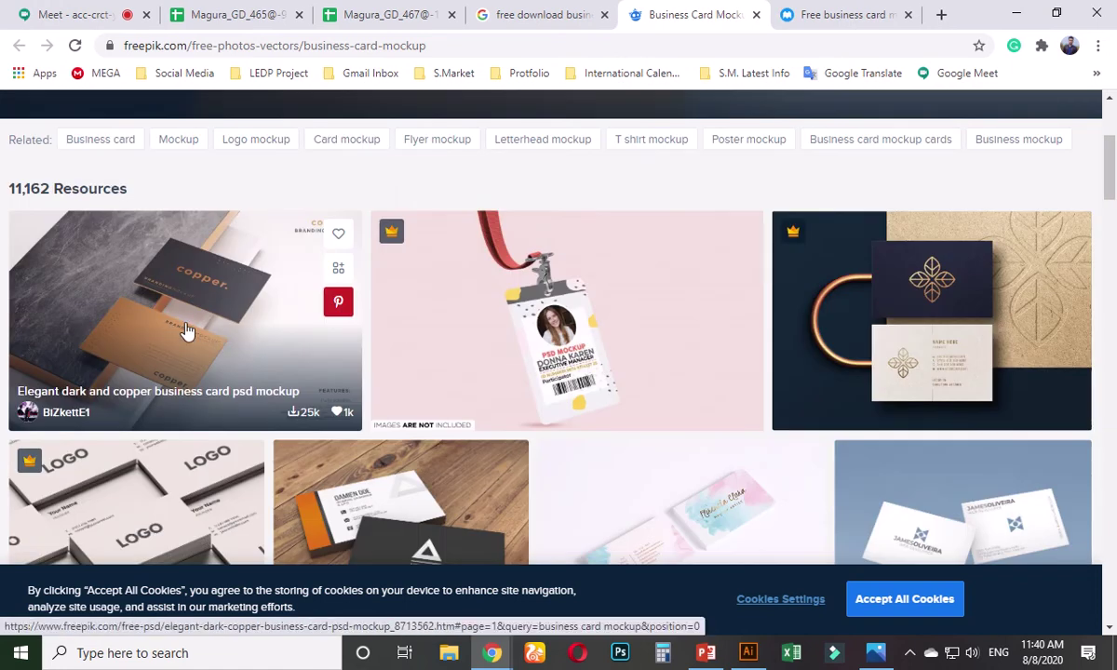
click(225, 303)
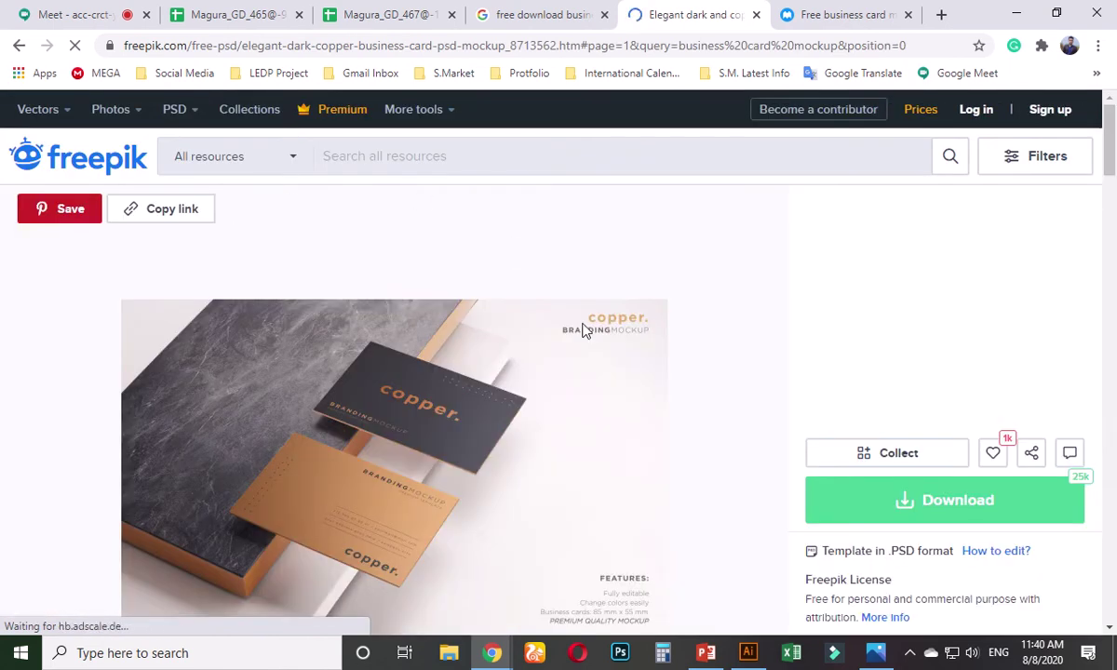
- Take the free download and save the mockup zip to the Desktop
click(932, 507)
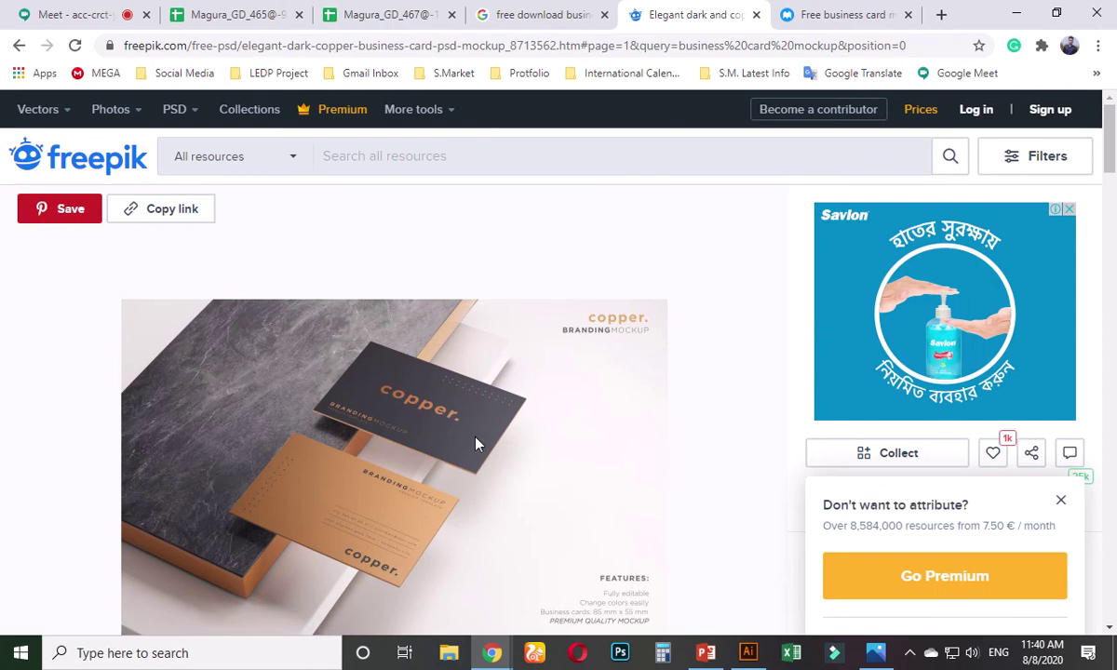
scroll(475, 444, down, 2)
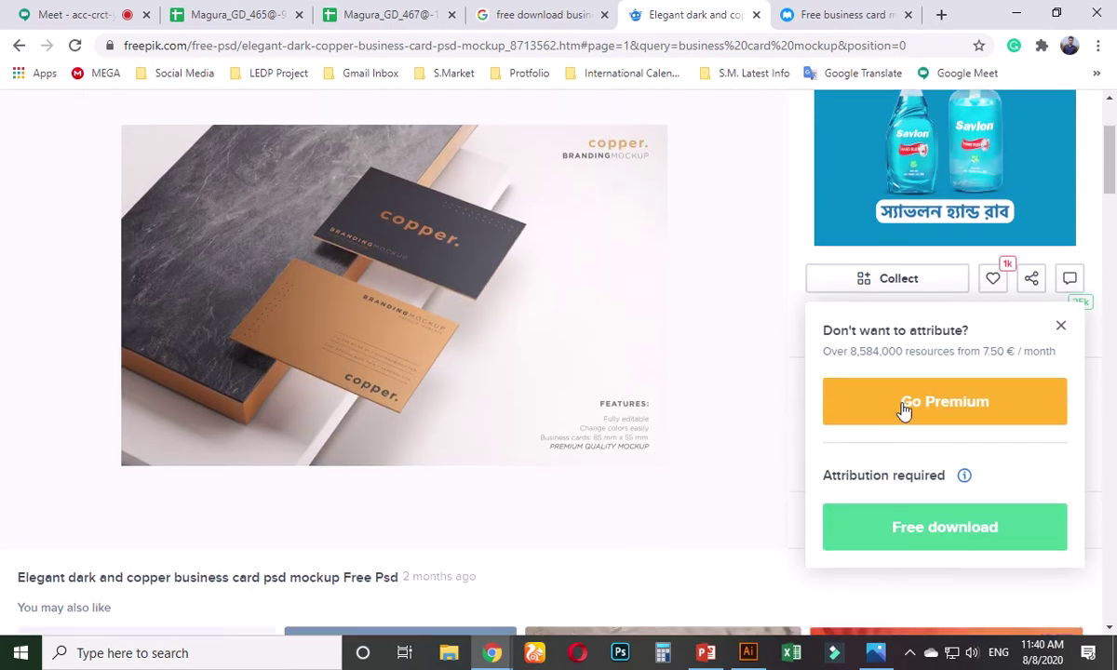
click(939, 530)
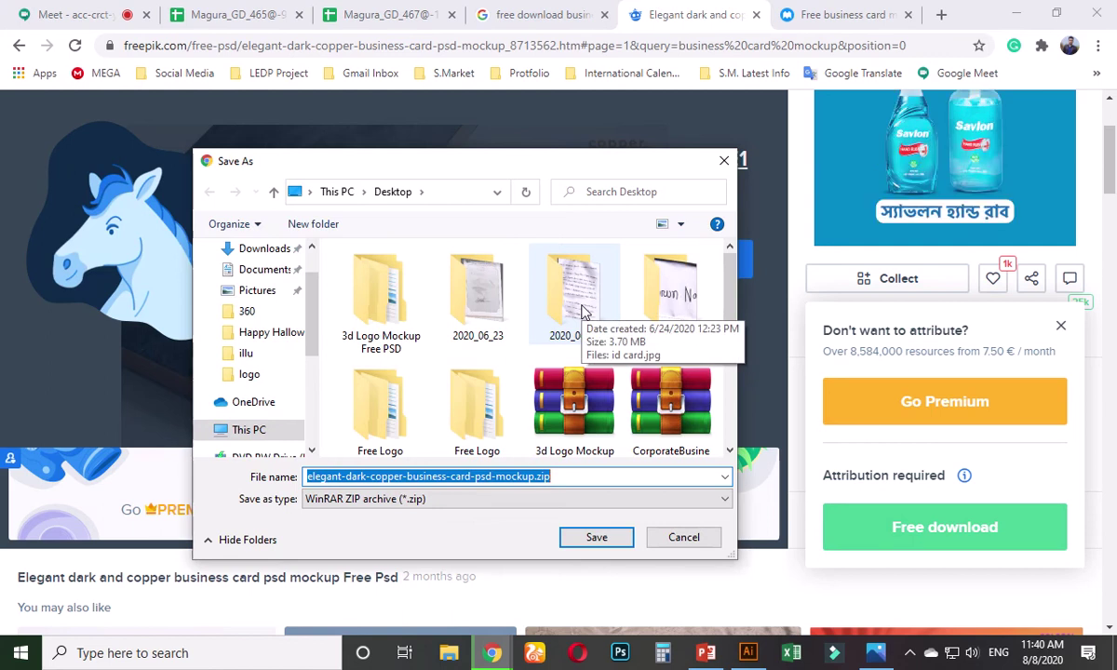
click(597, 538)
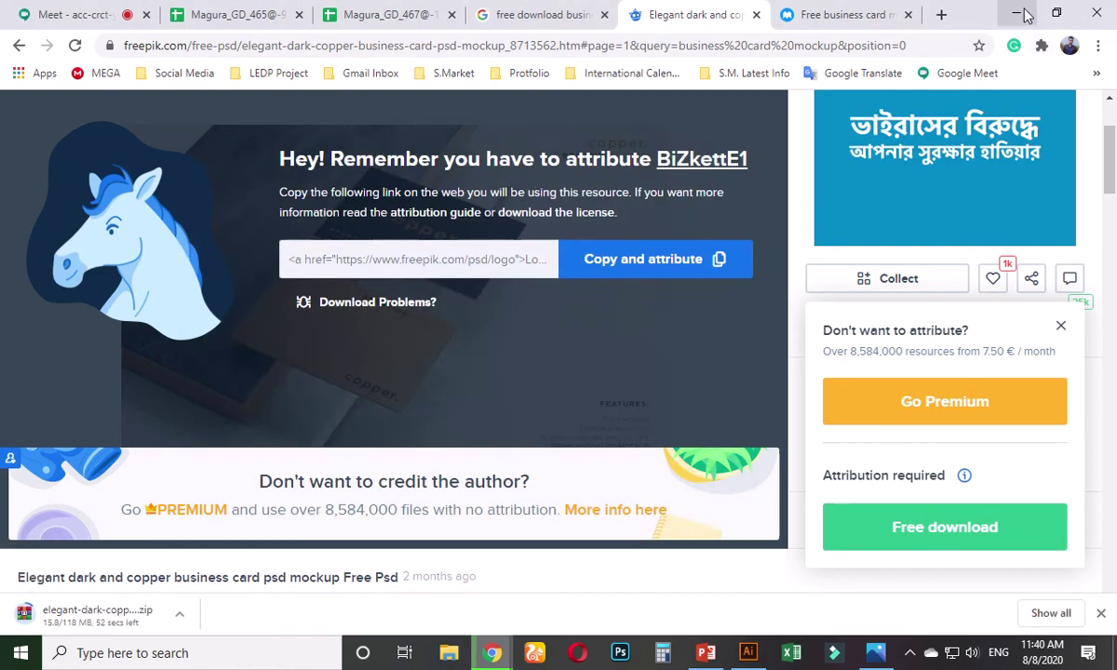
click(1016, 14)
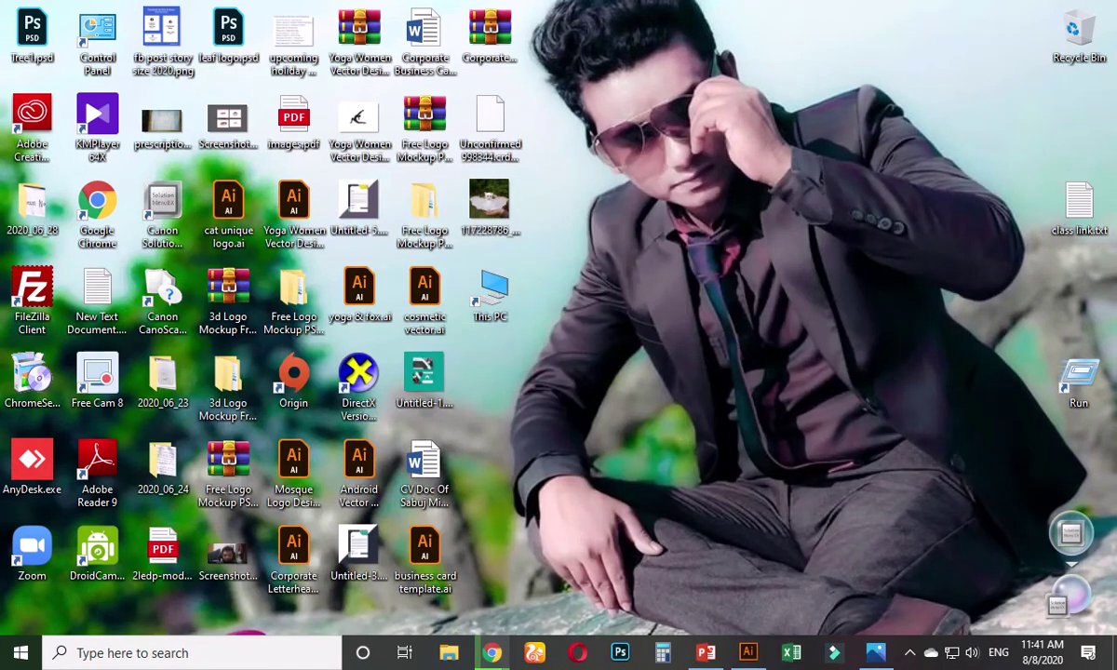
- Minimise Chrome and Illustrator to reveal the desktop
click(748, 652)
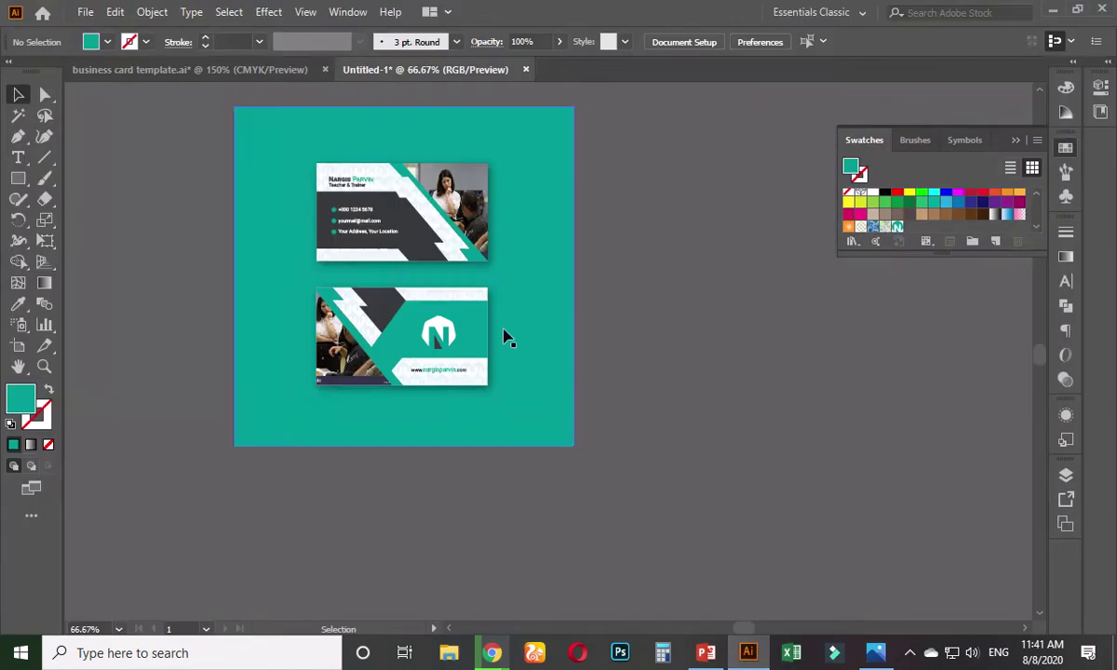
mouse_move(493, 652)
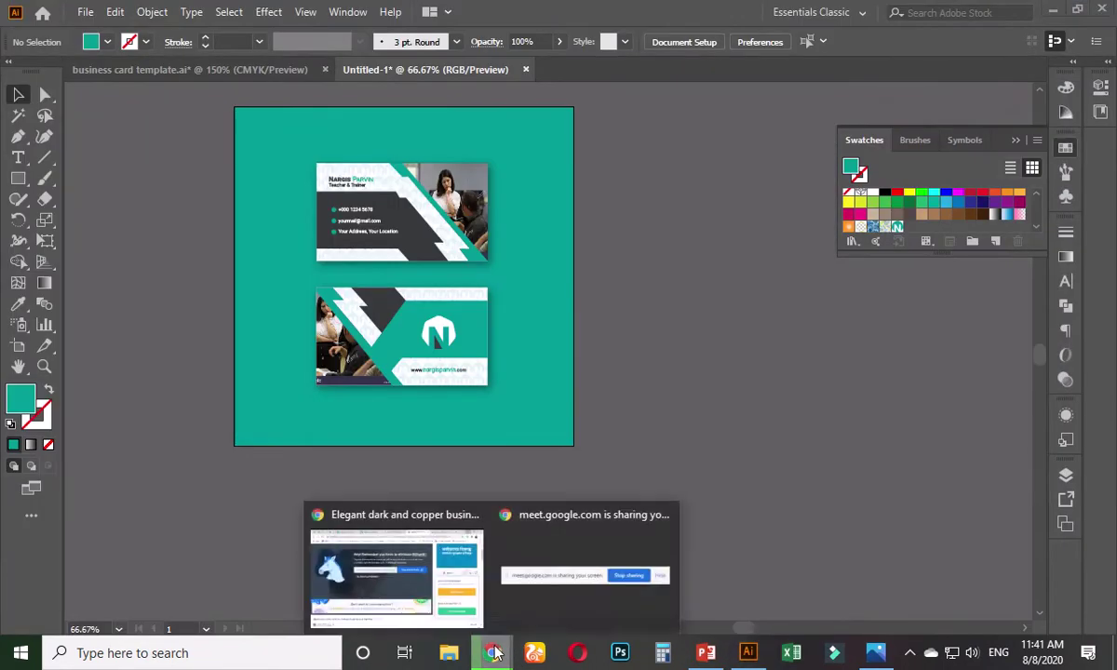
click(421, 575)
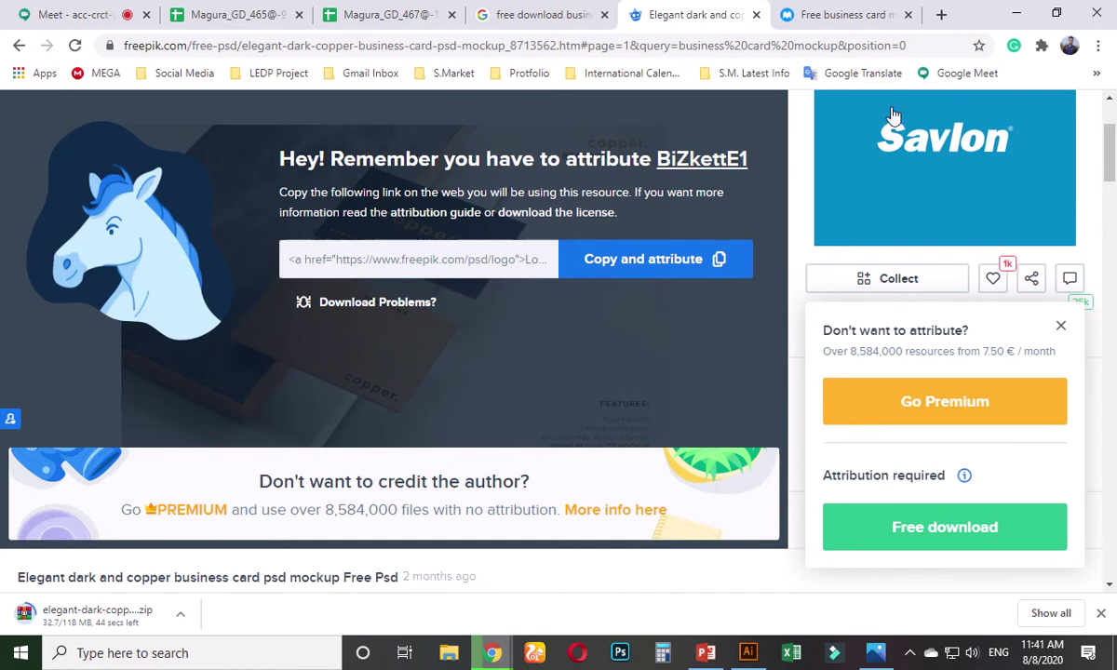
scroll(899, 296, up, 2)
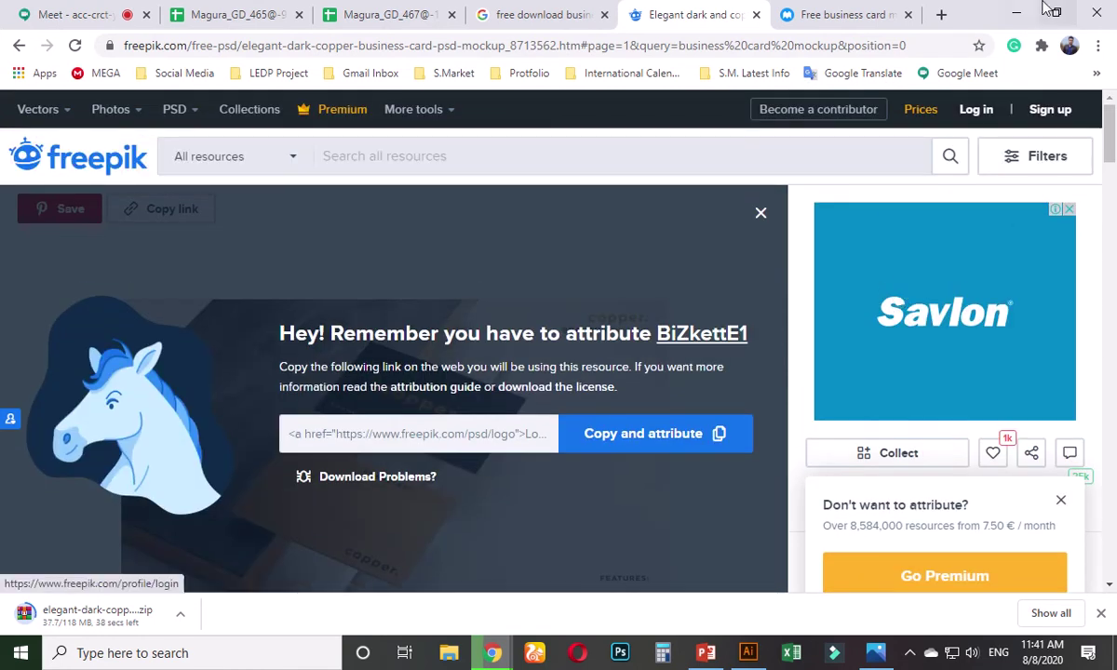
click(1017, 13)
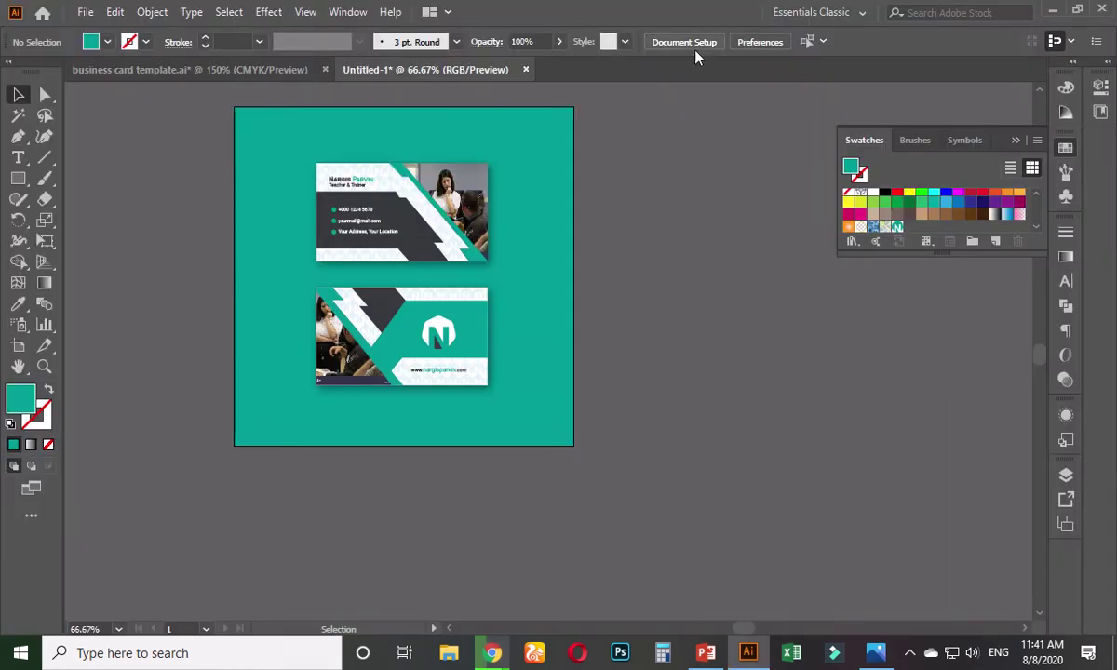
click(1053, 11)
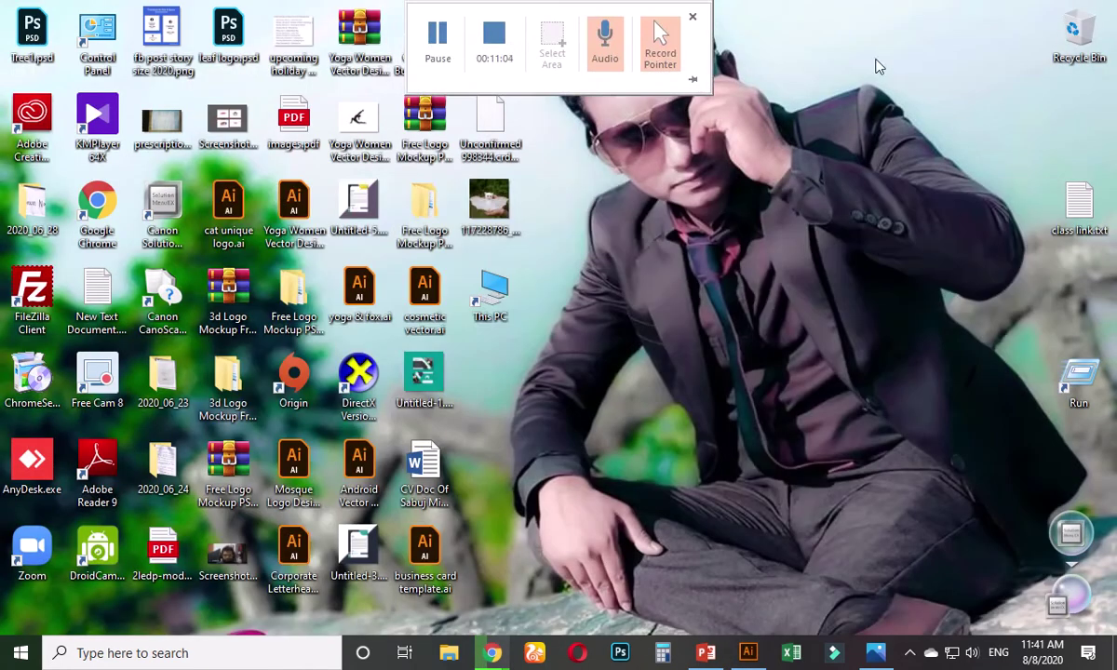
- Inspect the Free Logo Mockup and 3d Logo Mockup zips, then select Untitled-1.jpg
click(431, 133)
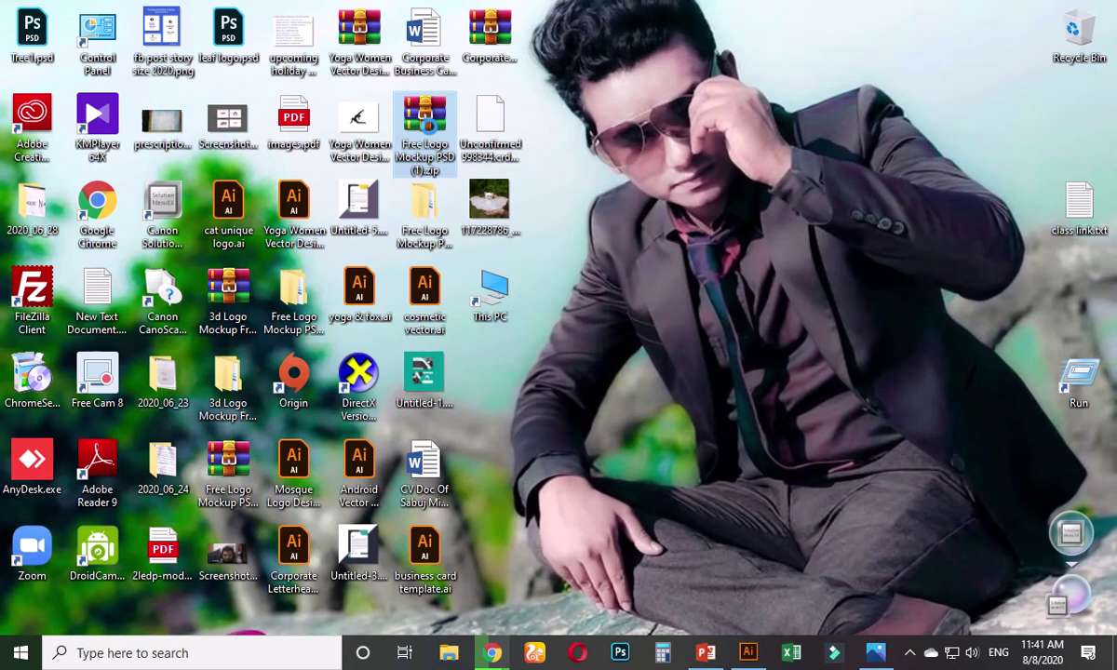
right_click(431, 130)
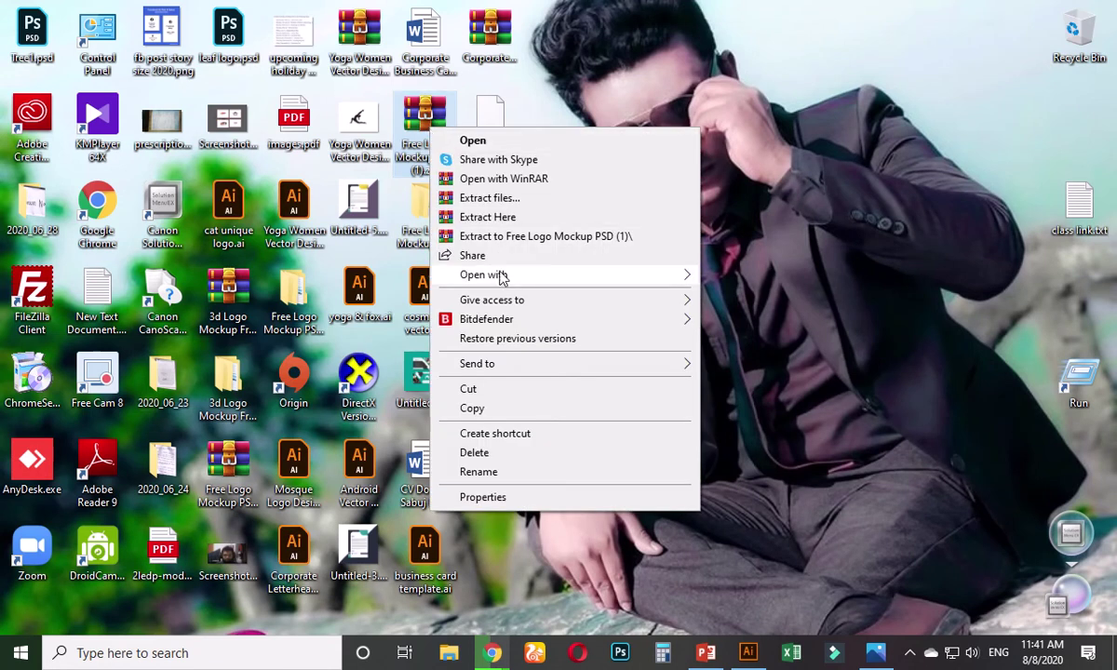
click(863, 237)
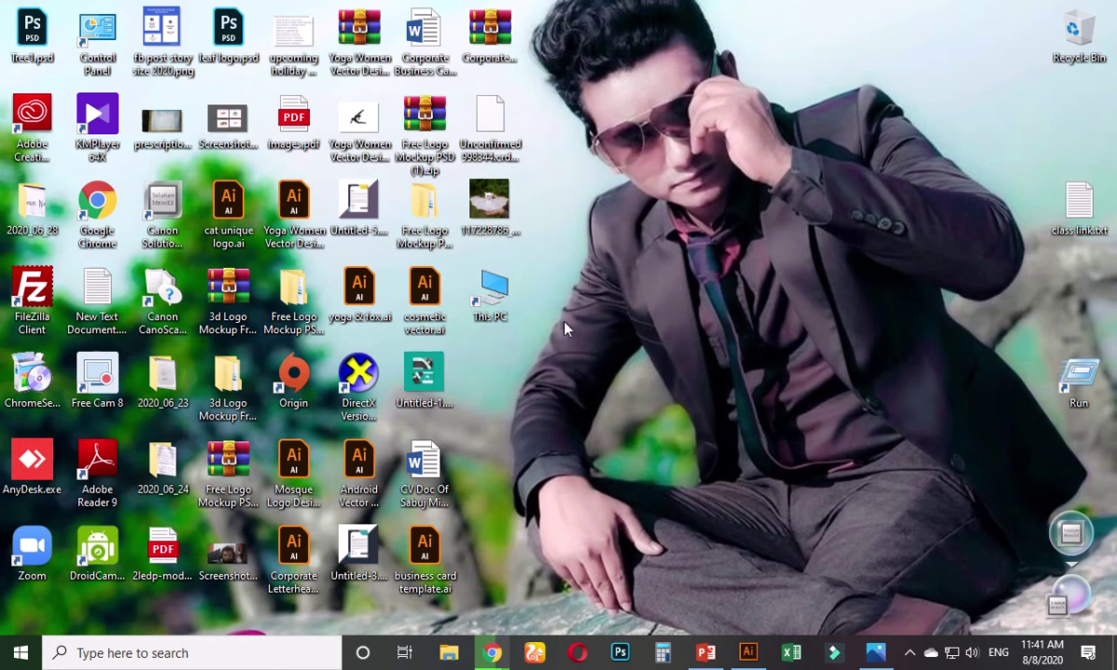
right_click(209, 490)
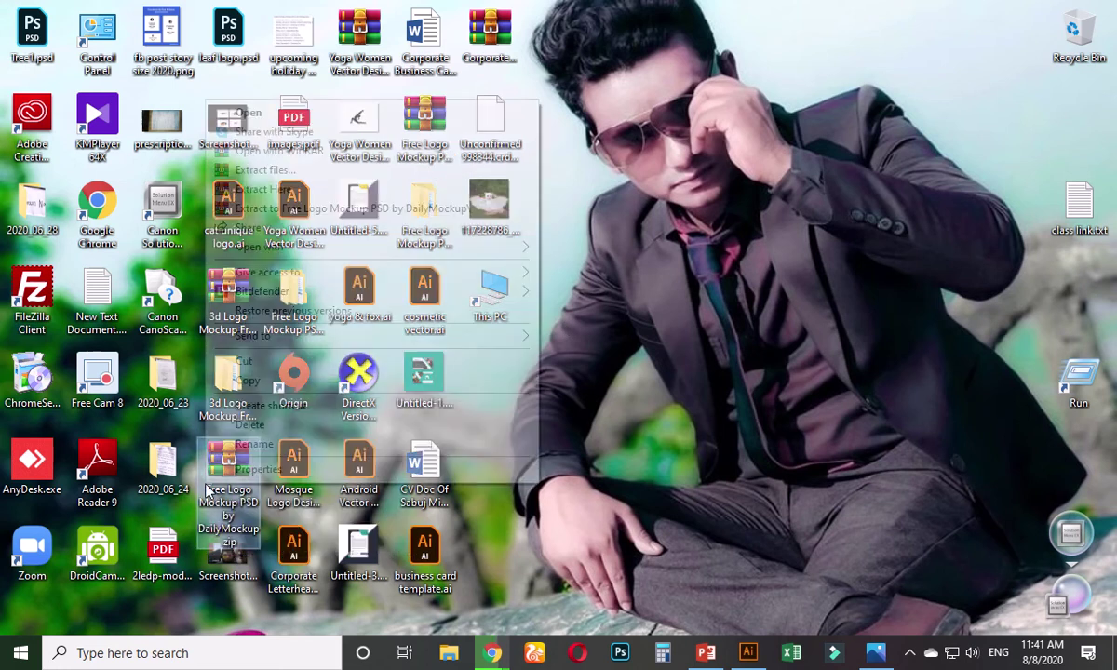
click(694, 412)
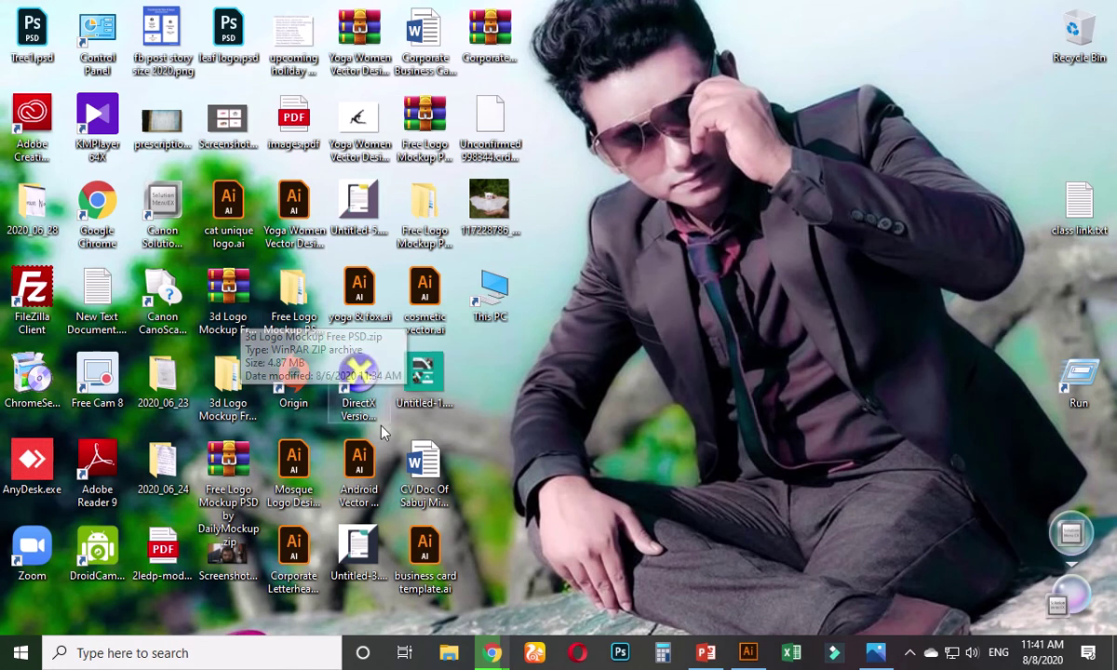
click(221, 312)
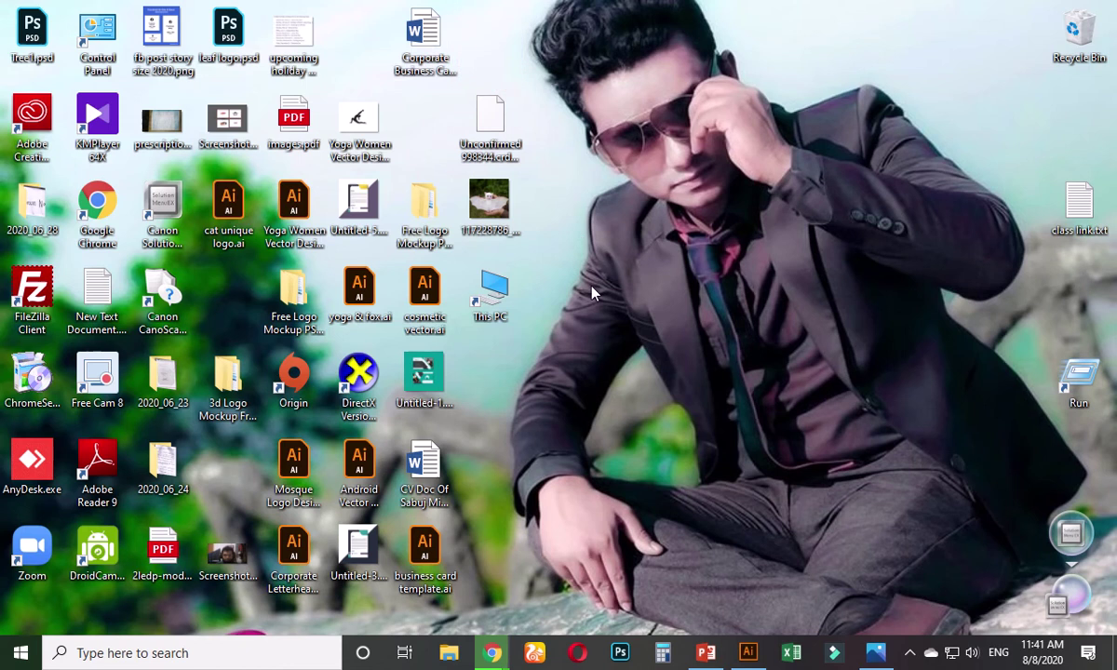
click(426, 385)
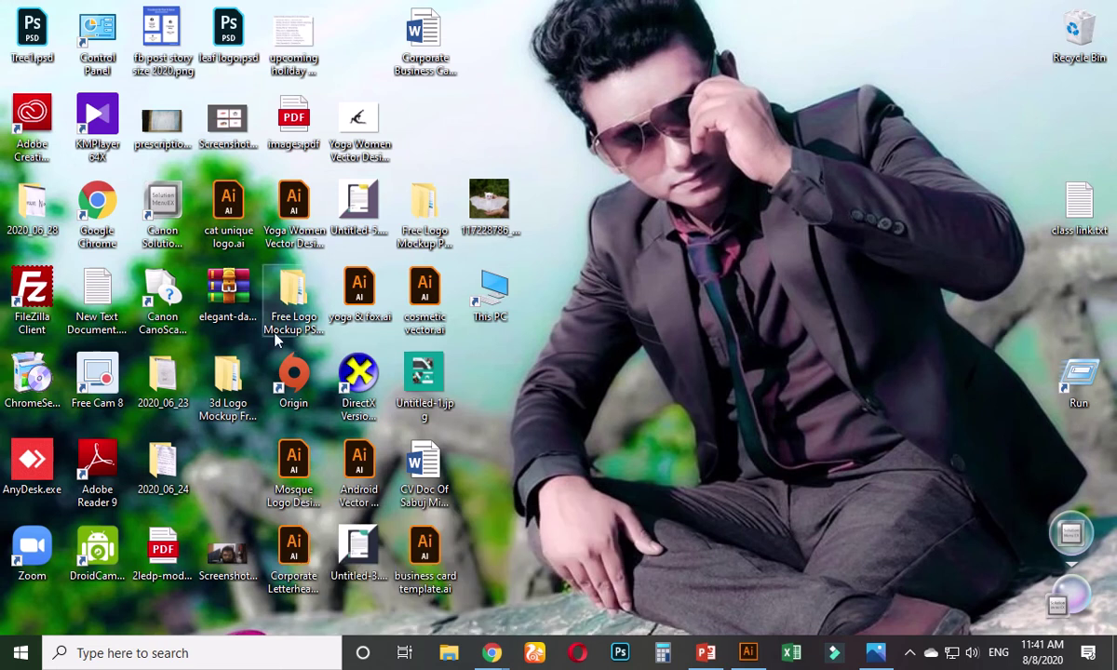
- Extract the copper mockup zip to its own folder and select 2552.psd inside
right_click(228, 296)
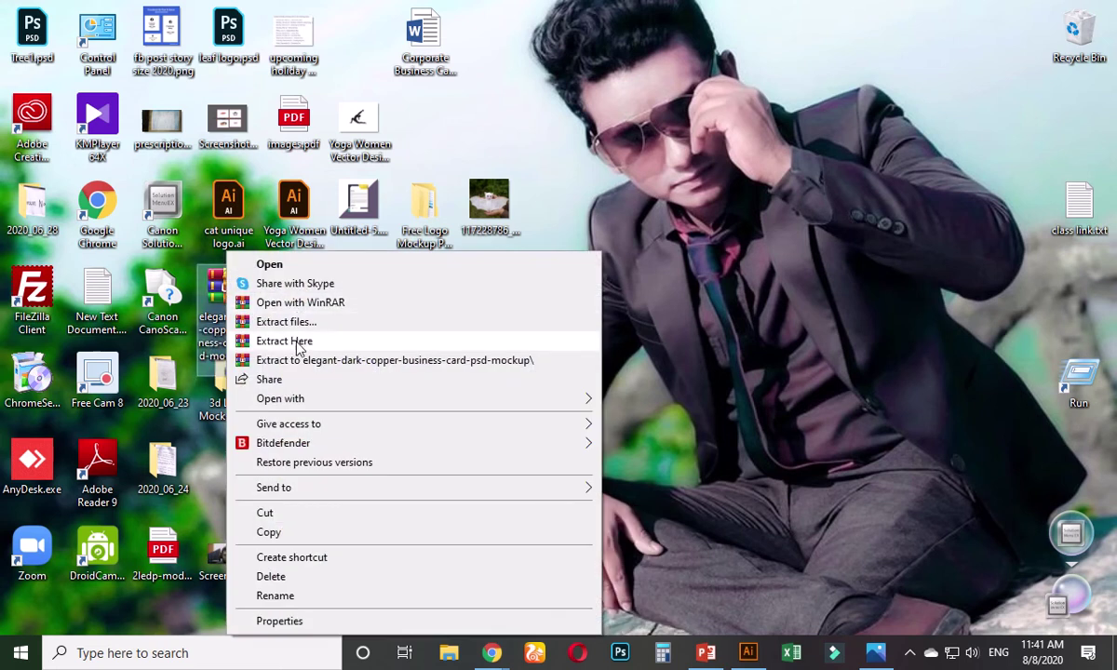
click(296, 359)
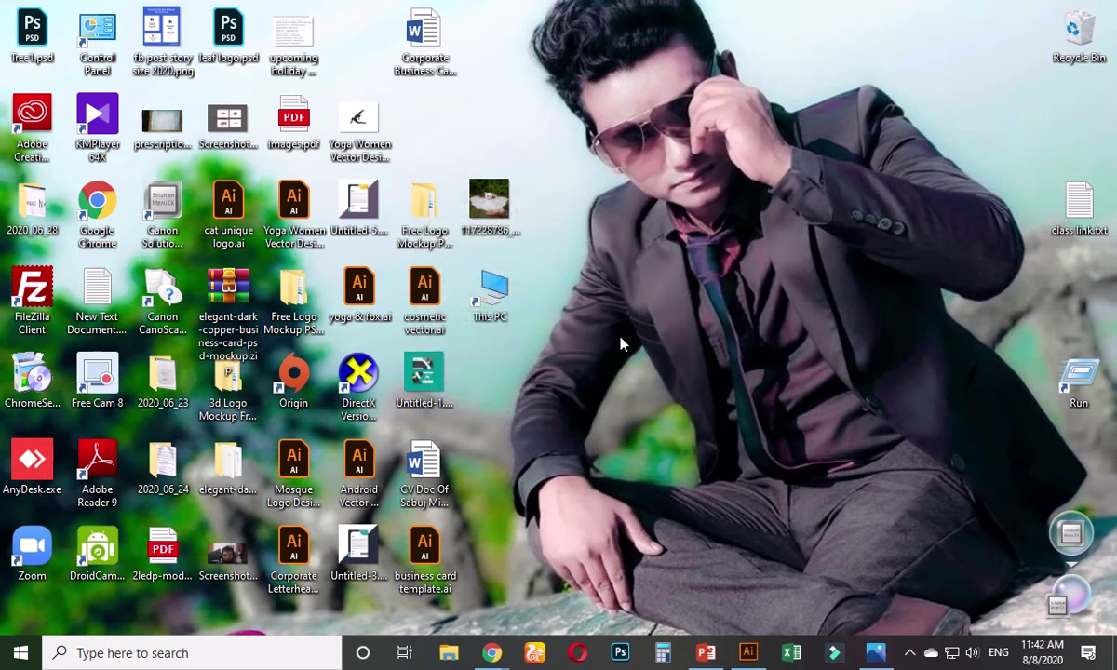
double_click(228, 458)
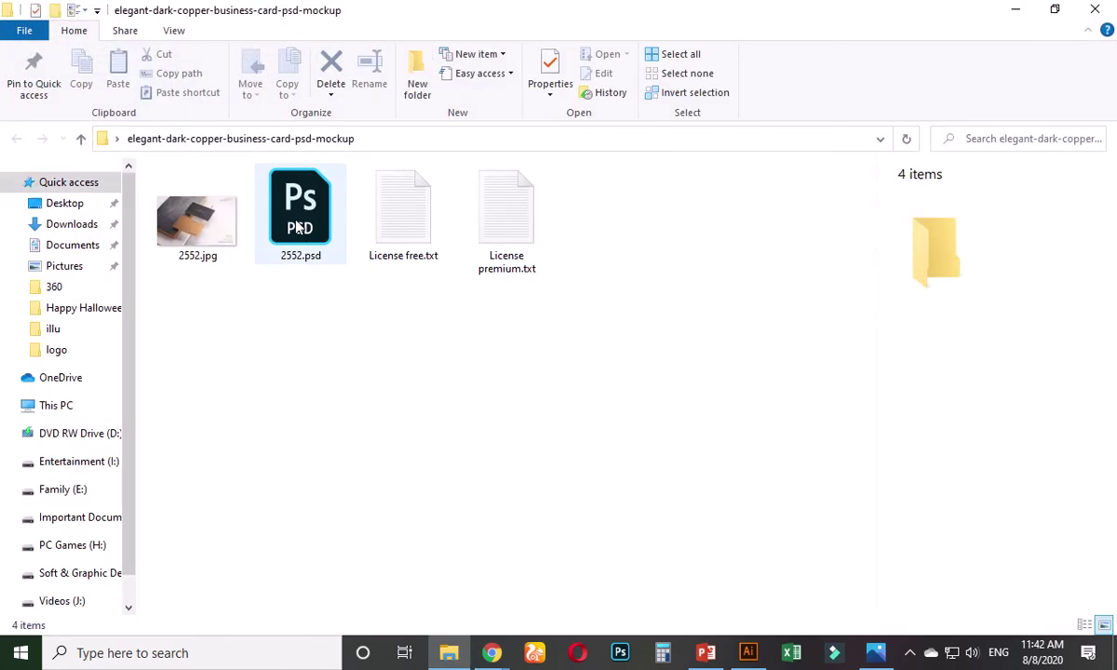
click(296, 219)
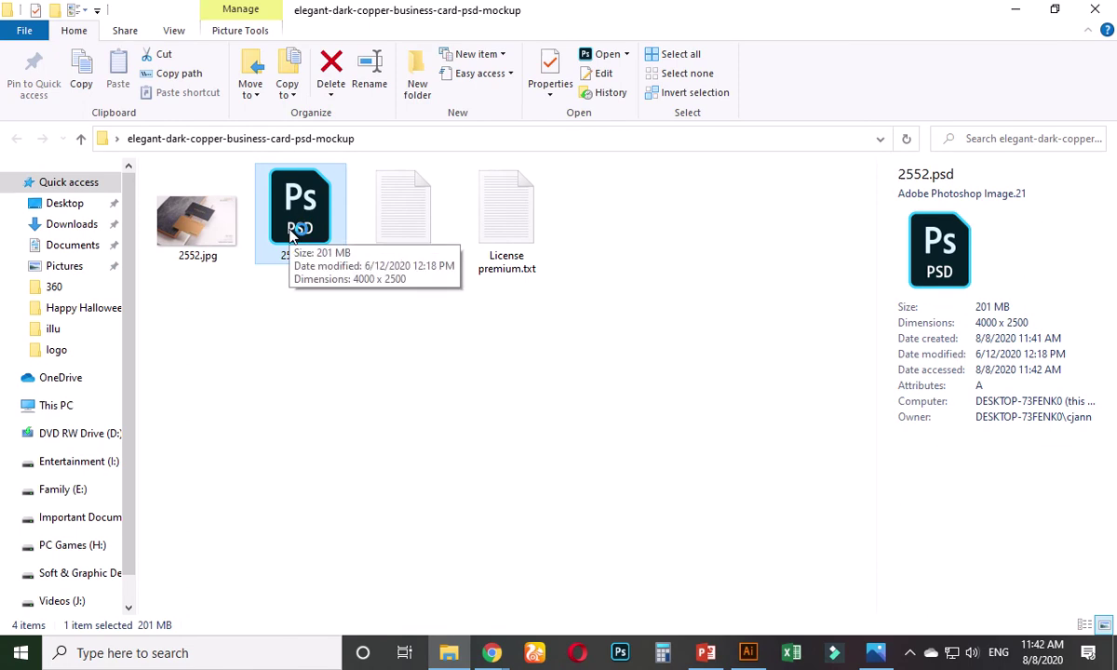
- Return to Illustrator's business card template document and select the front card group
click(754, 654)
click(238, 71)
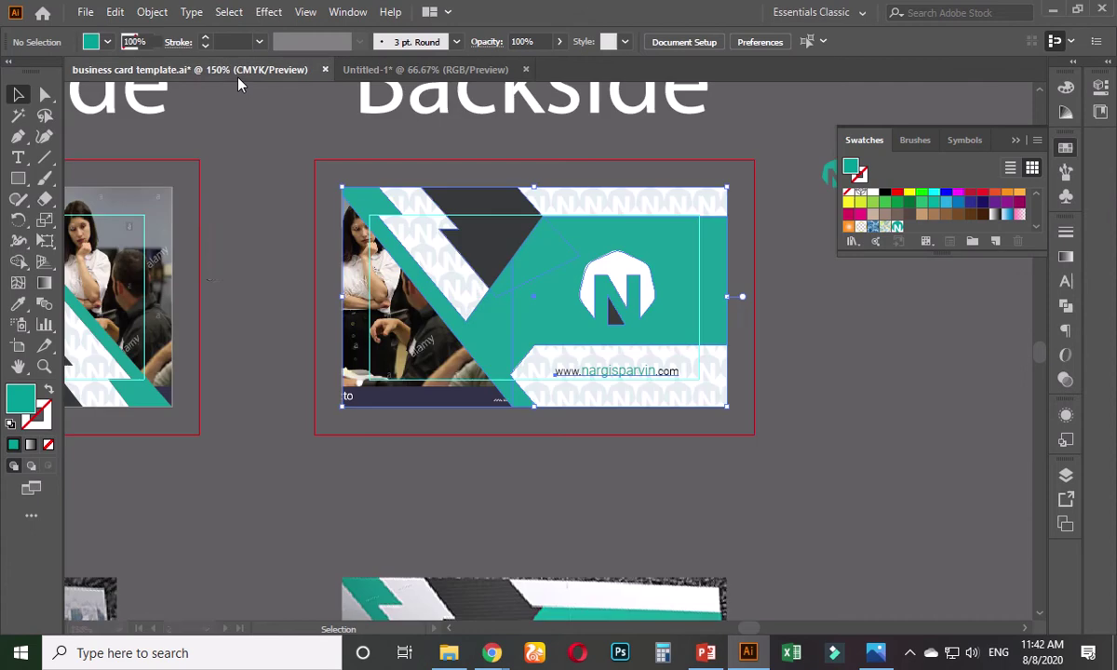
drag(232, 274, 562, 361)
click(364, 366)
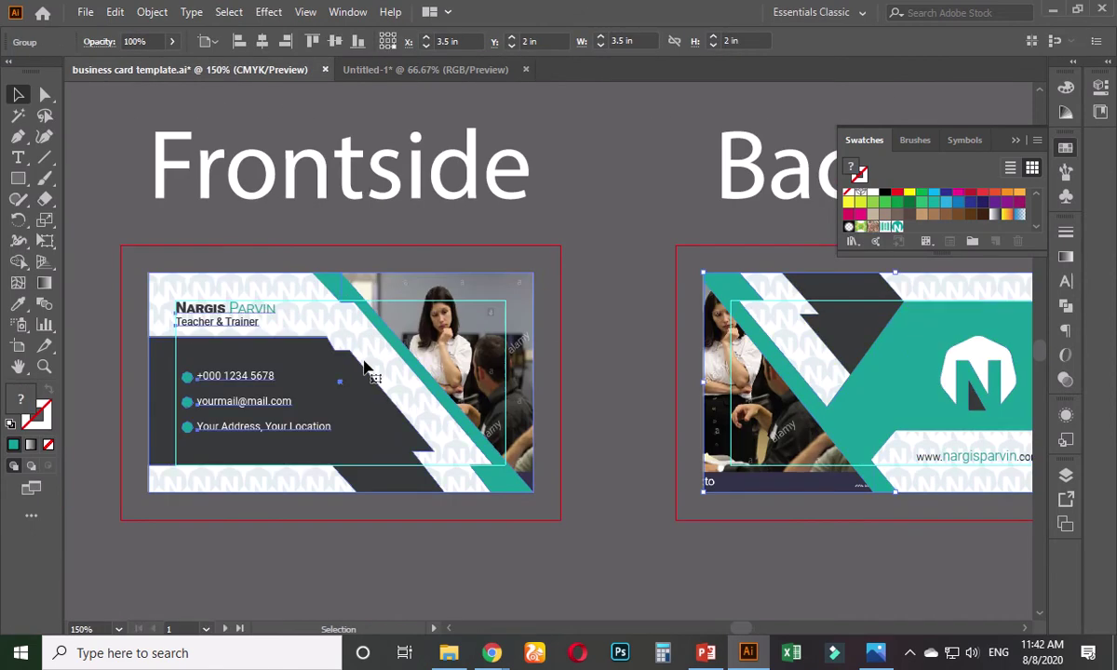
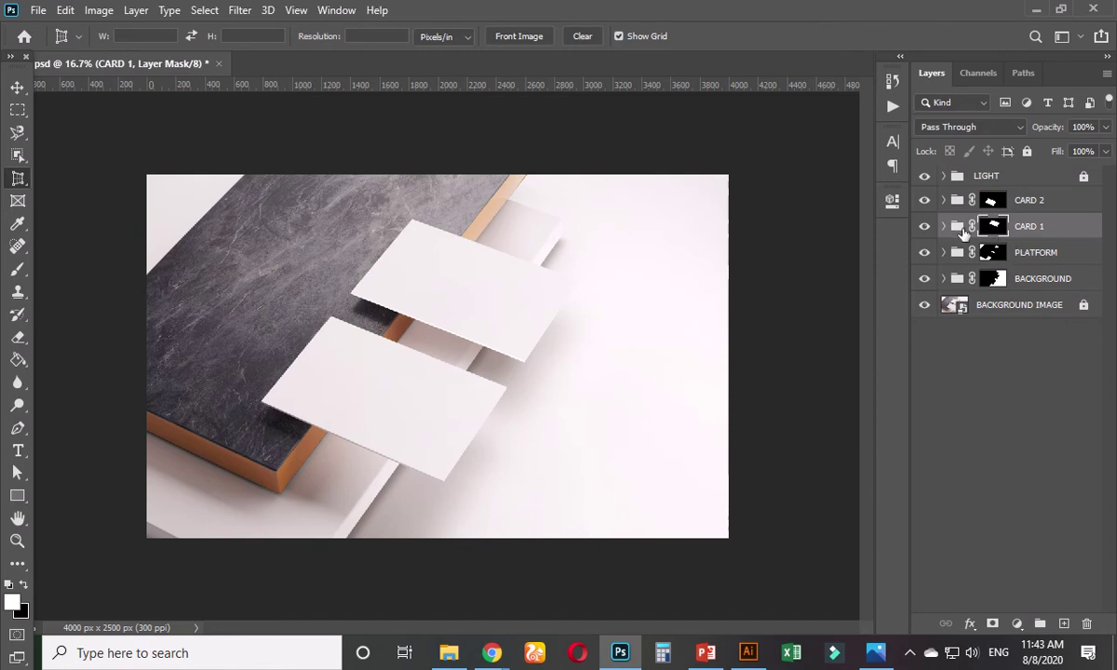
- Expand the CARD 2 group and open its YOUR DESIGN HERE smart object for editing
double_click(958, 228)
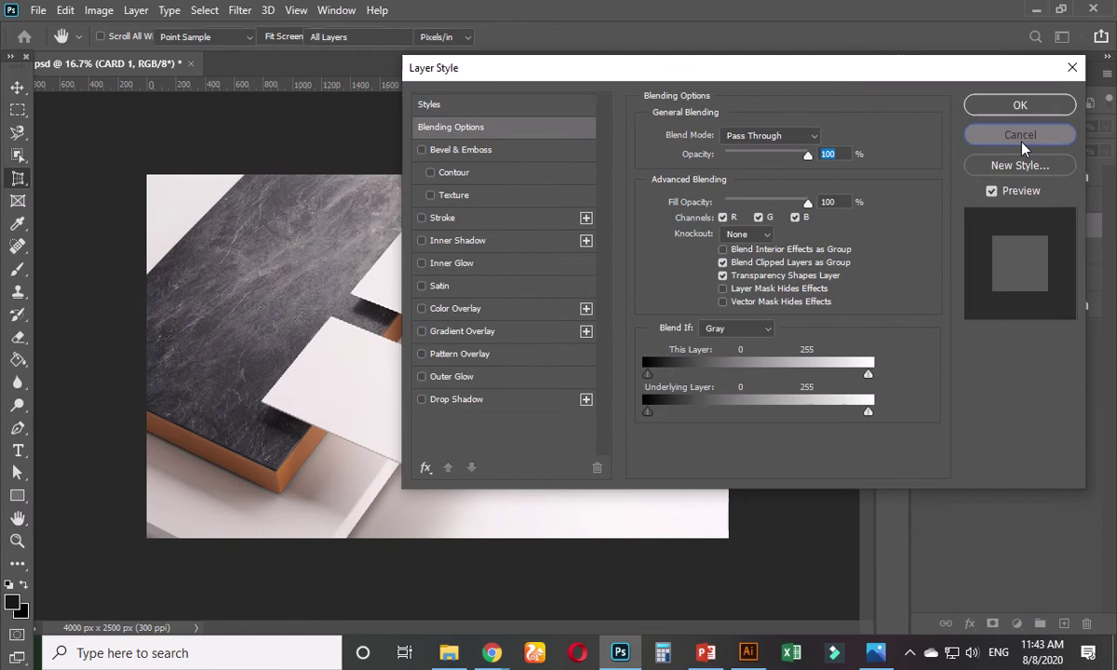
click(1015, 135)
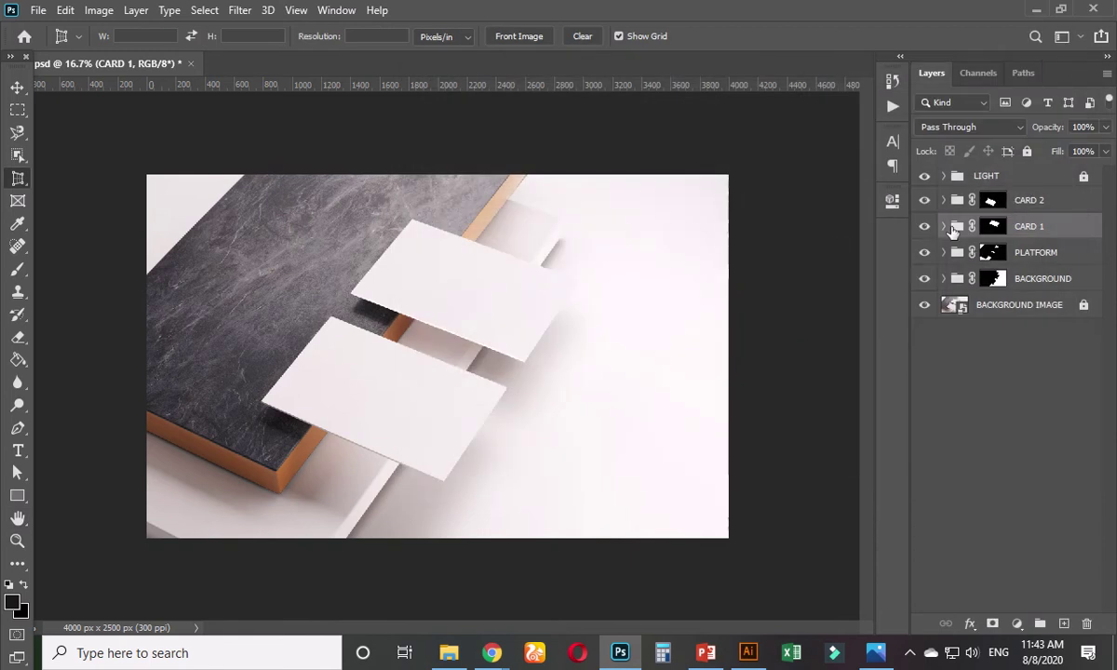
click(943, 177)
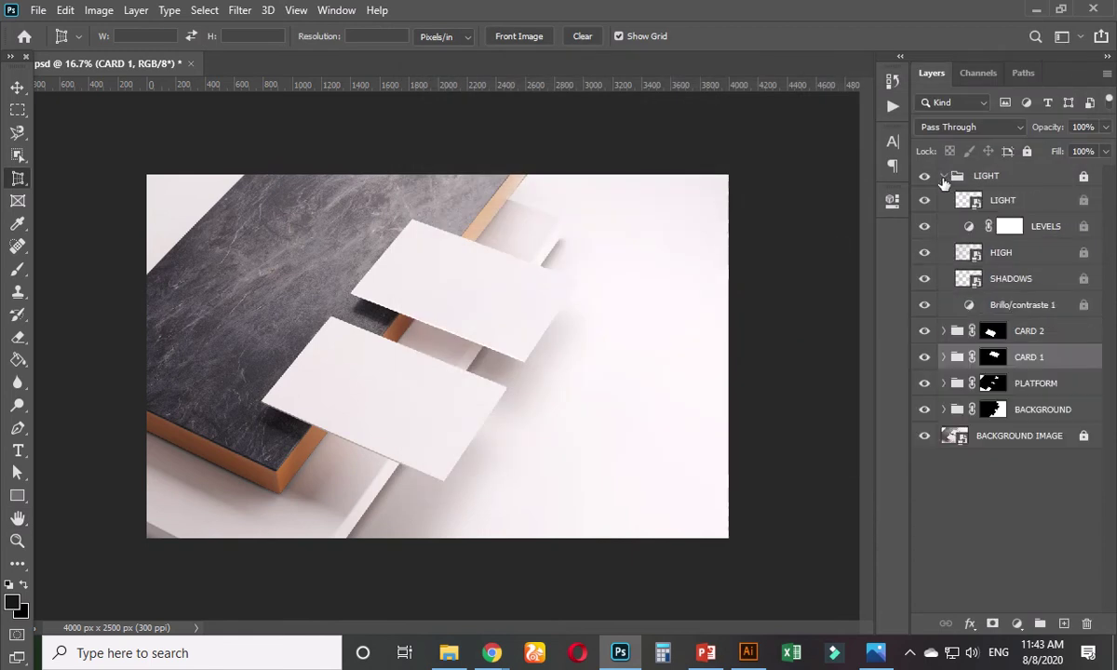
click(944, 177)
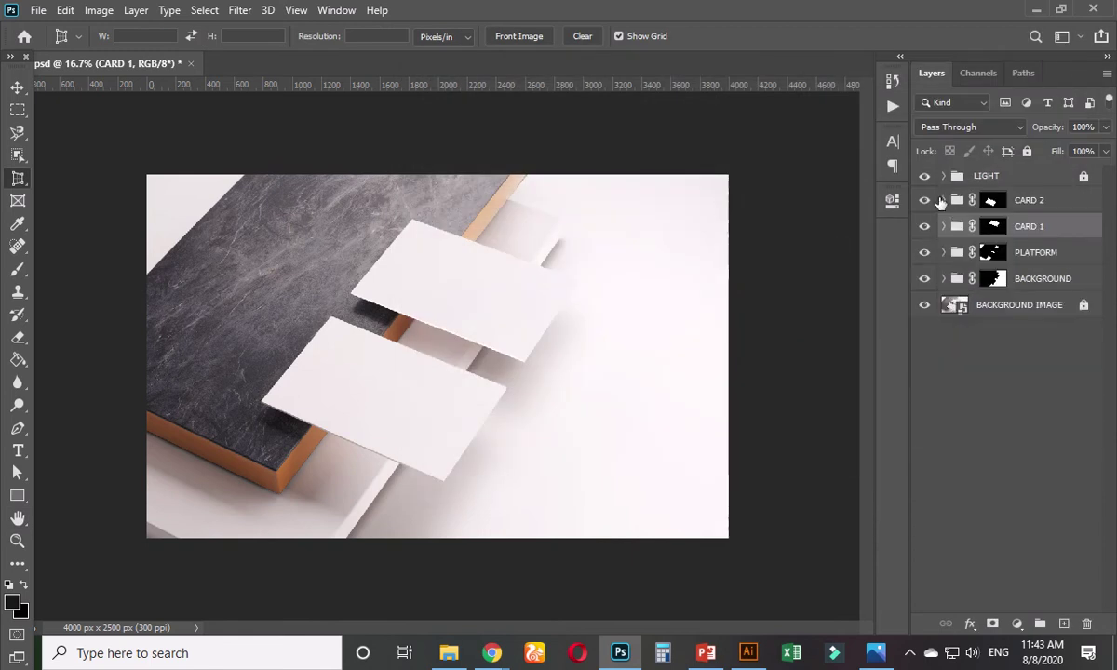
click(941, 203)
click(943, 201)
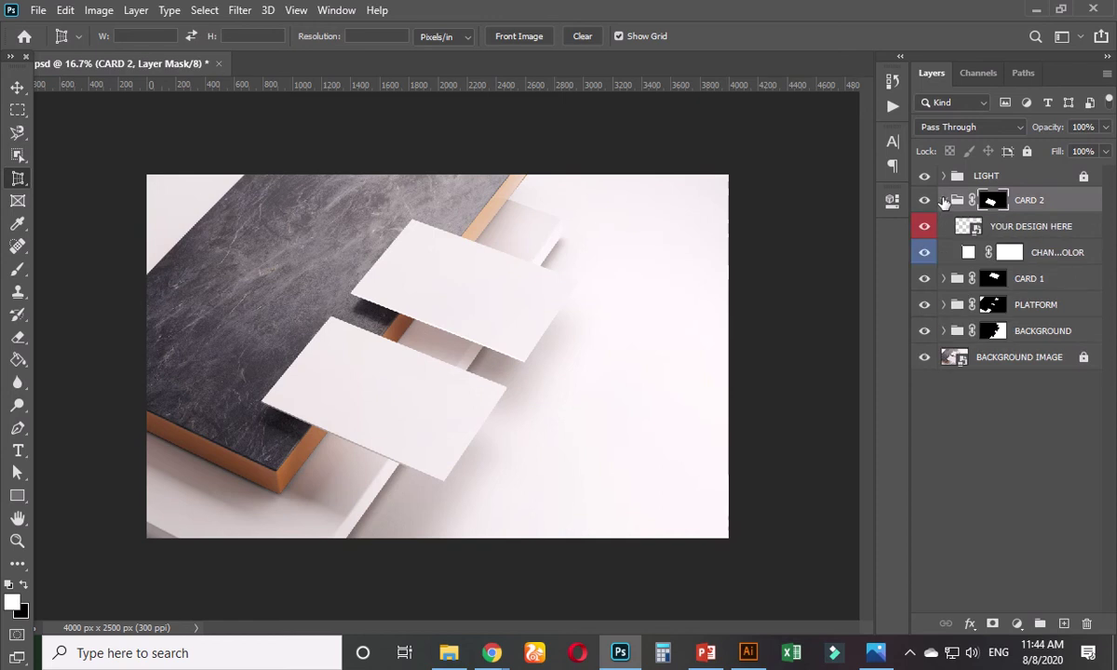
click(944, 201)
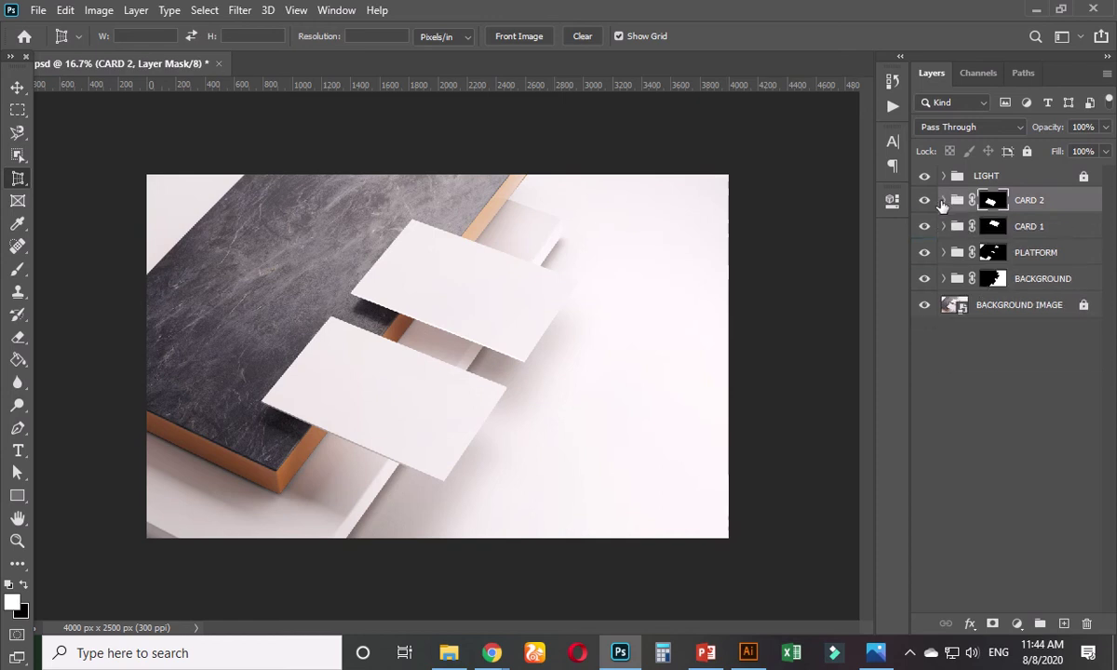
click(944, 201)
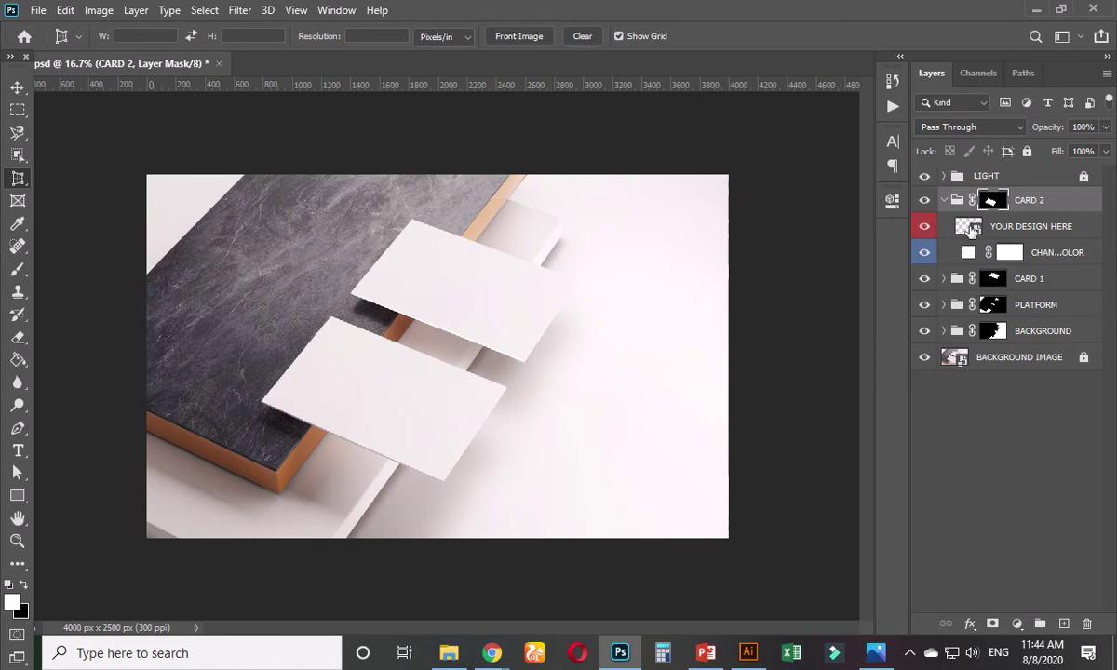
double_click(968, 227)
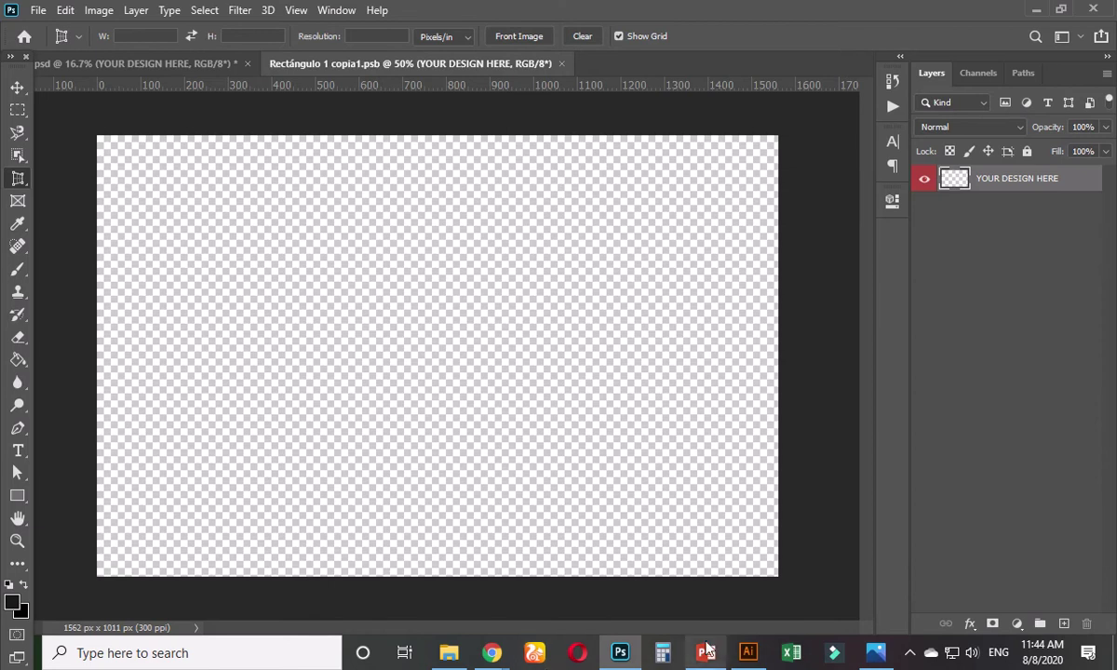
- Copy the front-side card design from Illustrator and return to Photoshop
click(748, 653)
click(232, 399)
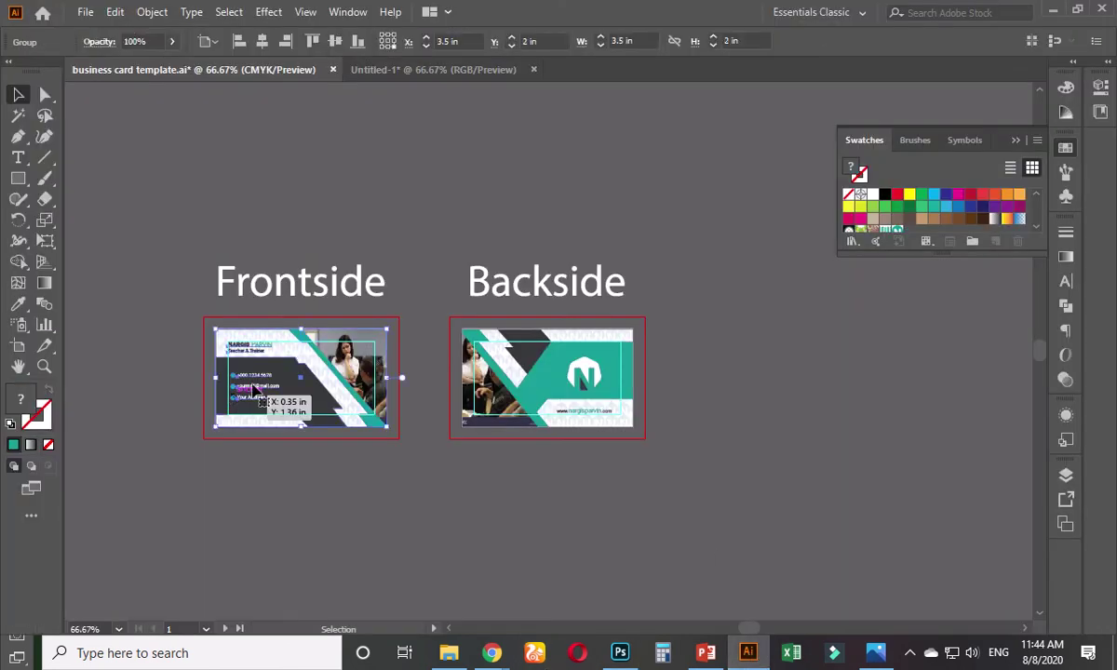
click(114, 12)
click(175, 96)
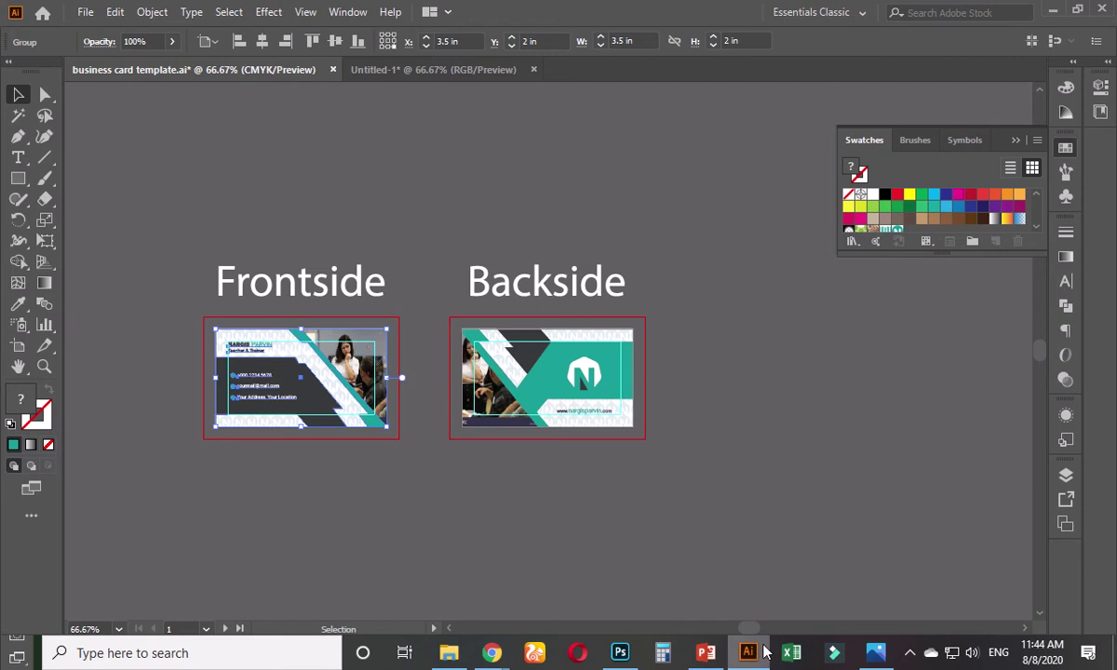
click(622, 654)
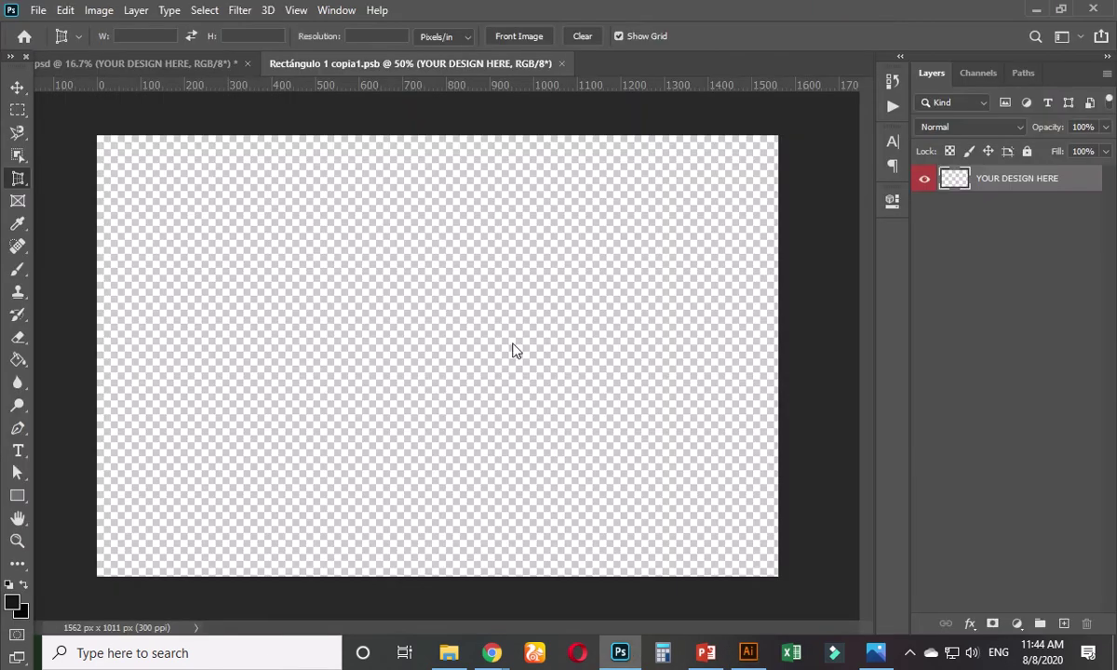
- Paste the front card design as a smart object and enlarge it across the canvas
key(ctrl+v)
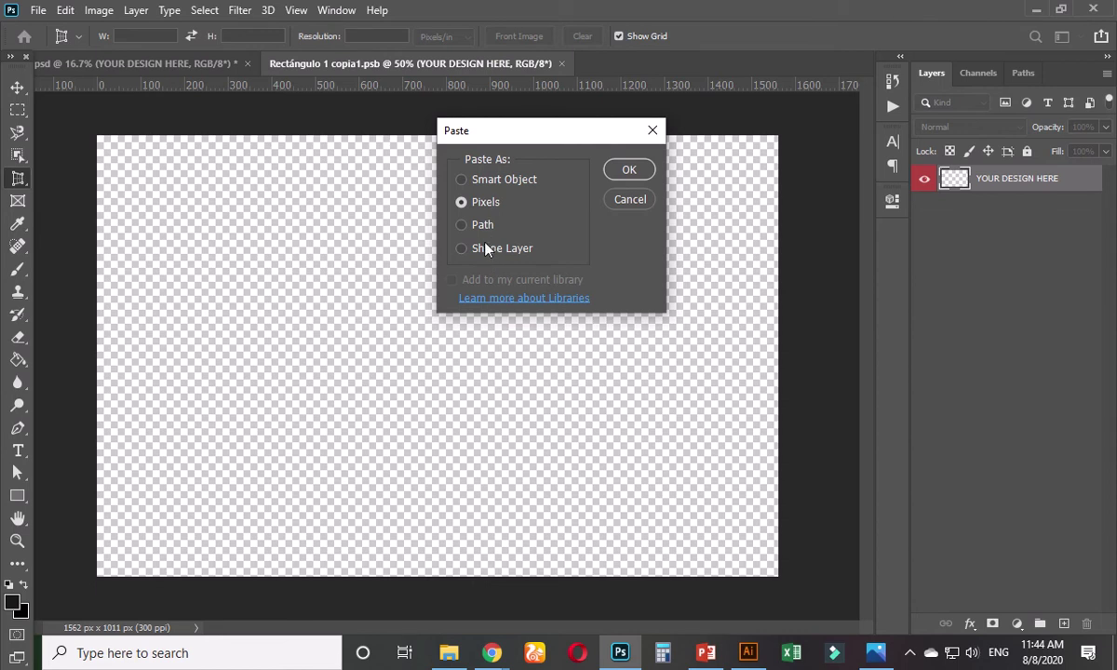
click(523, 180)
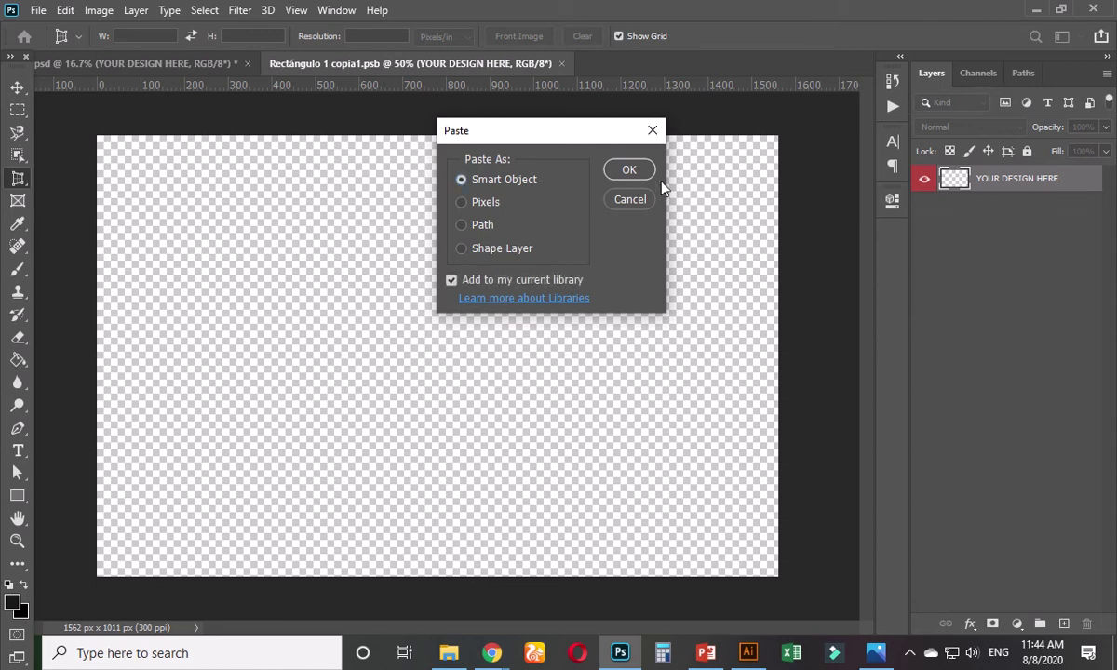
click(629, 170)
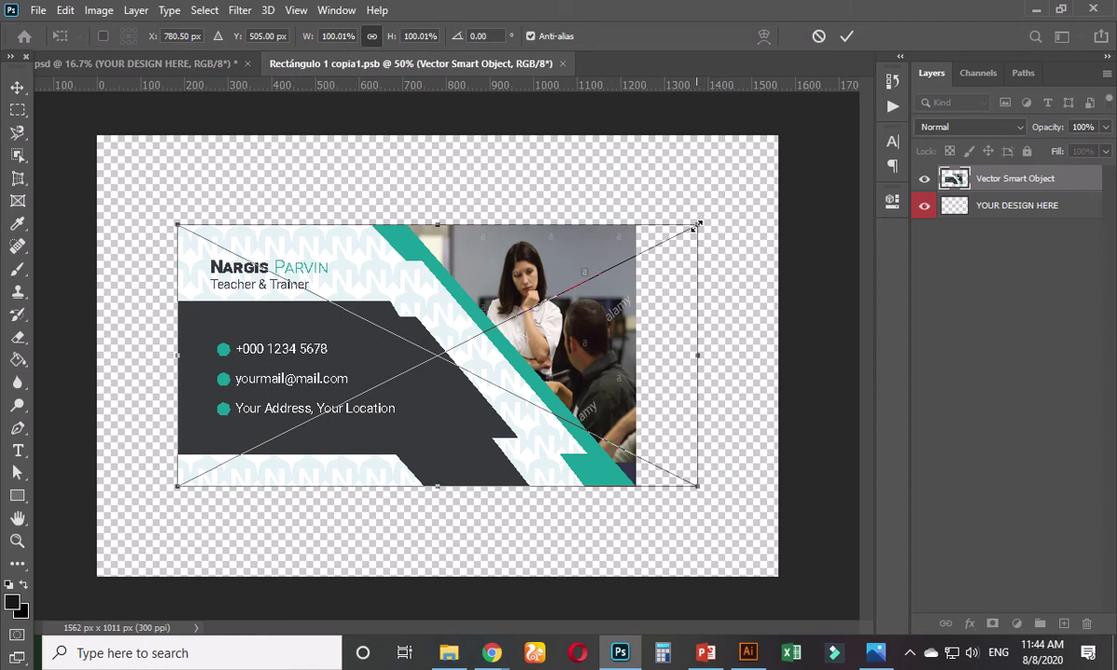
scroll(699, 224, down, 2)
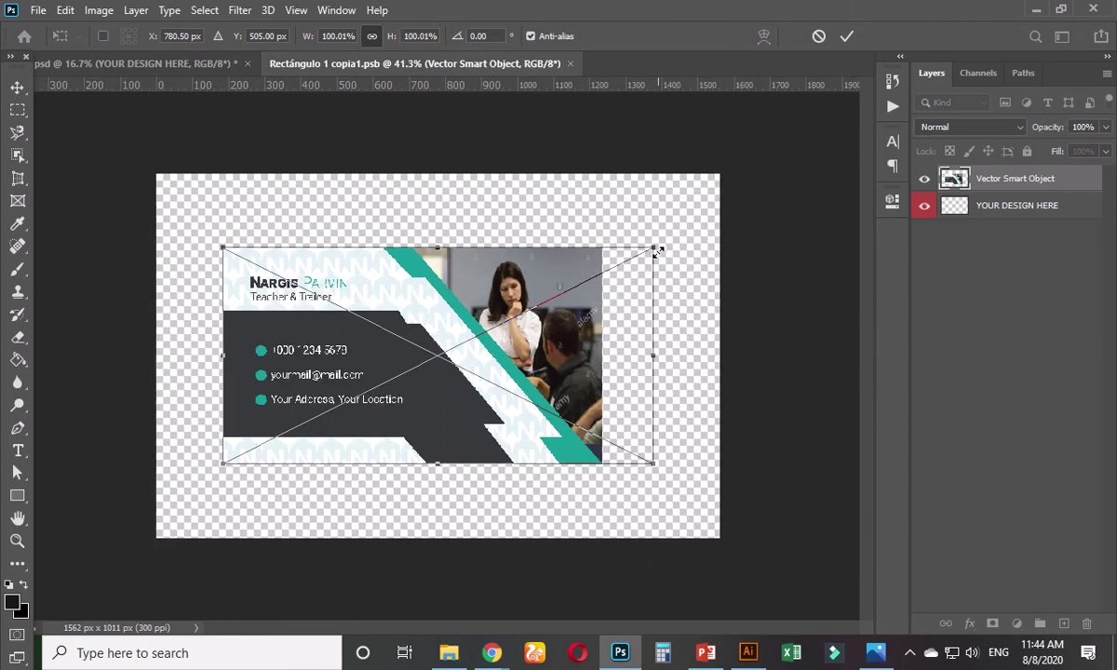
drag(659, 250, 780, 170)
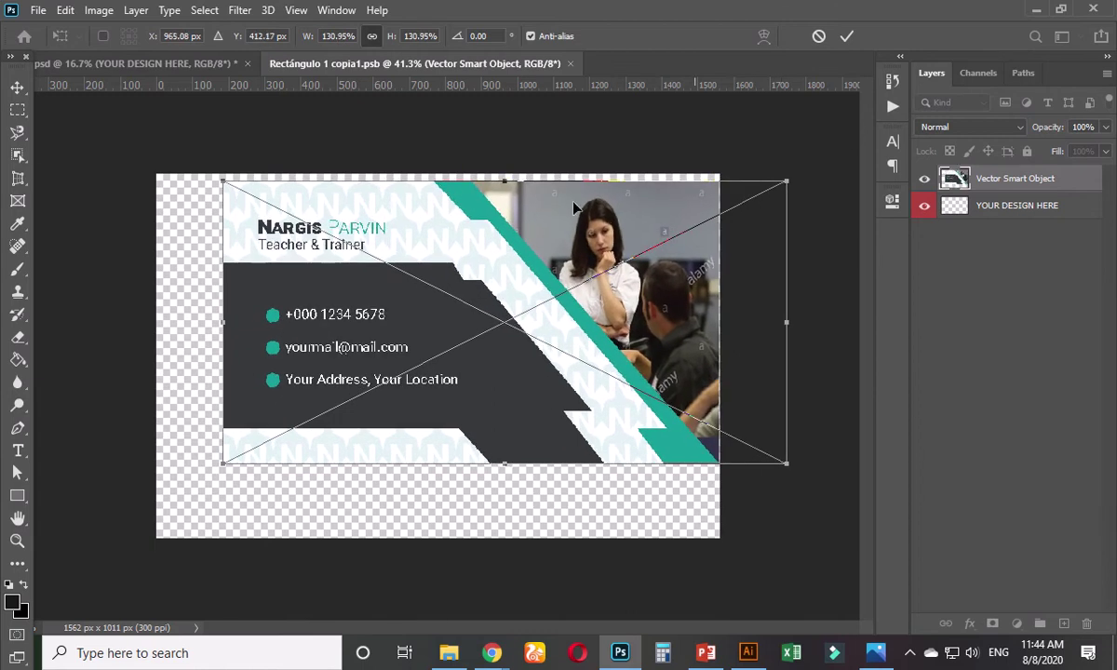
drag(222, 177, 142, 173)
drag(350, 290, 343, 345)
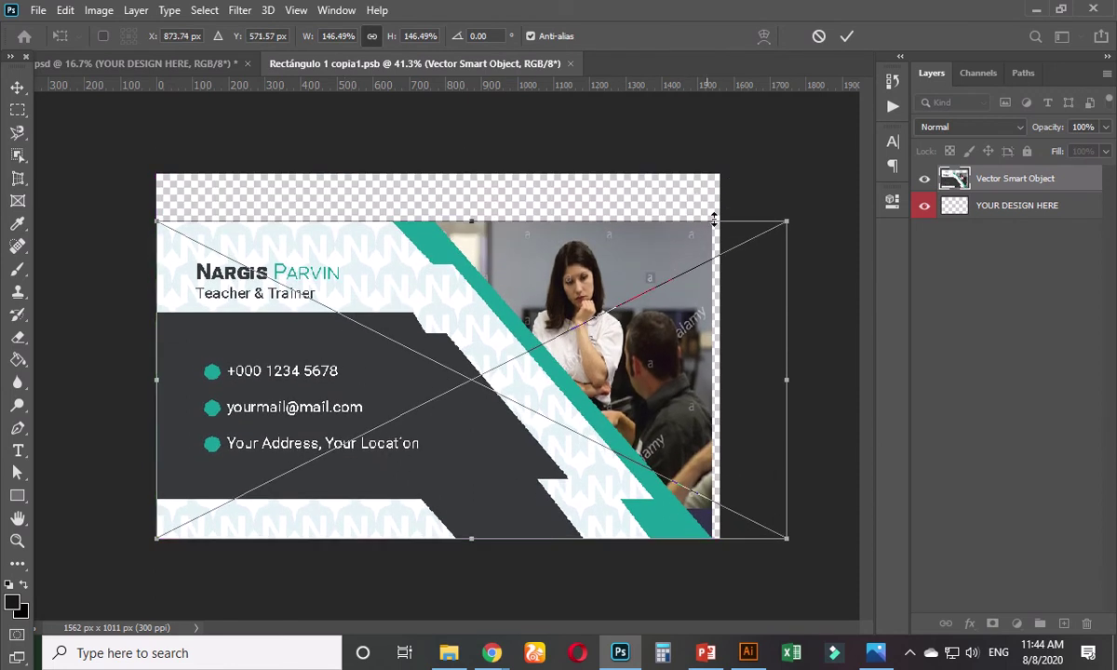
drag(788, 224, 797, 218)
drag(473, 216, 471, 176)
key(Return)
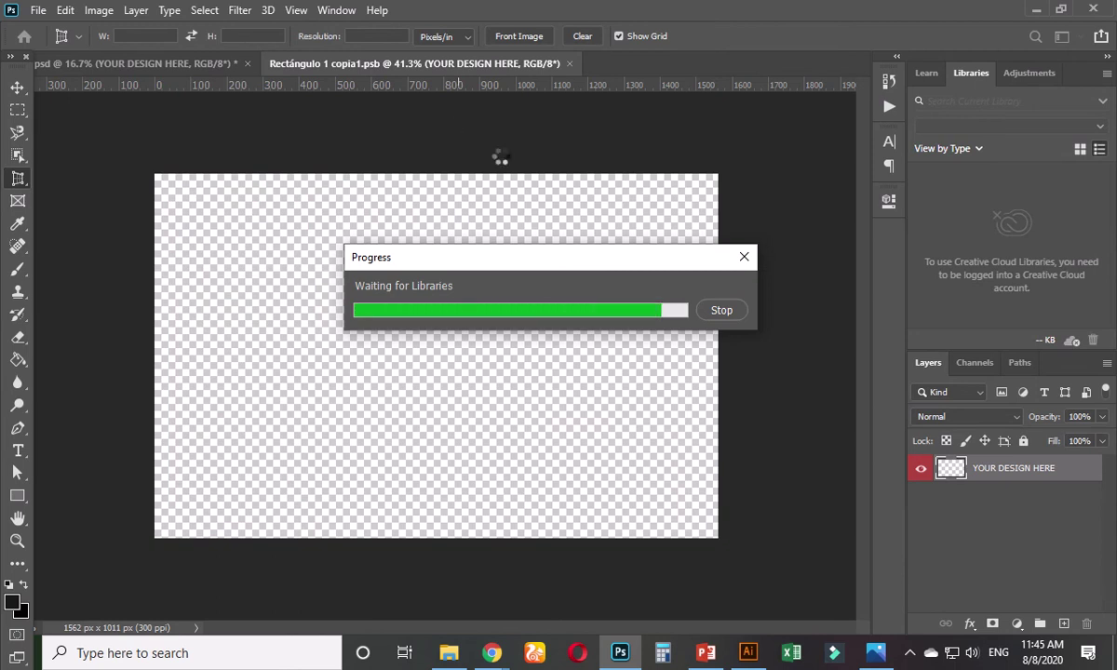
- Stretch the card to fill the 1562 x 1011 canvas exactly and save the .psb
click(715, 312)
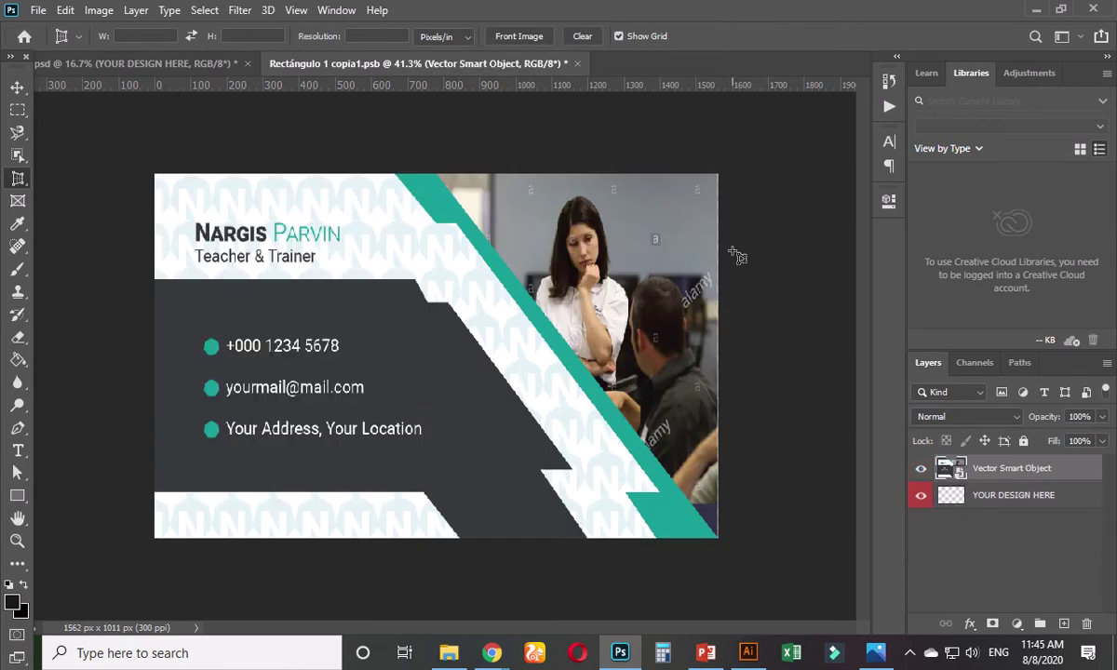
click(17, 87)
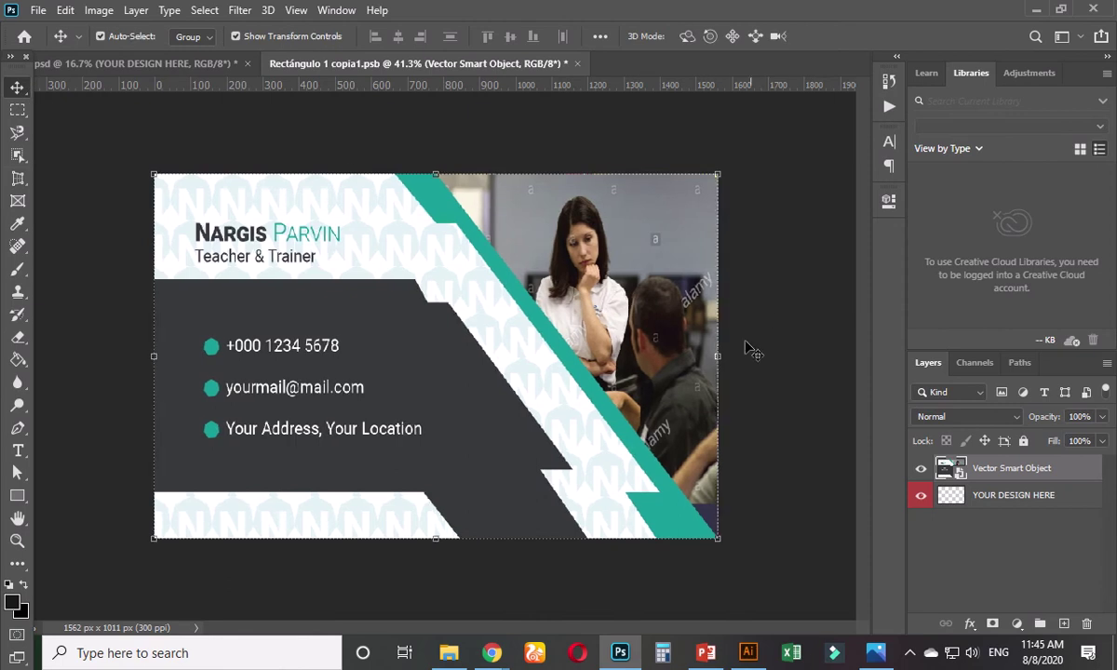
drag(717, 355, 794, 355)
key(Return)
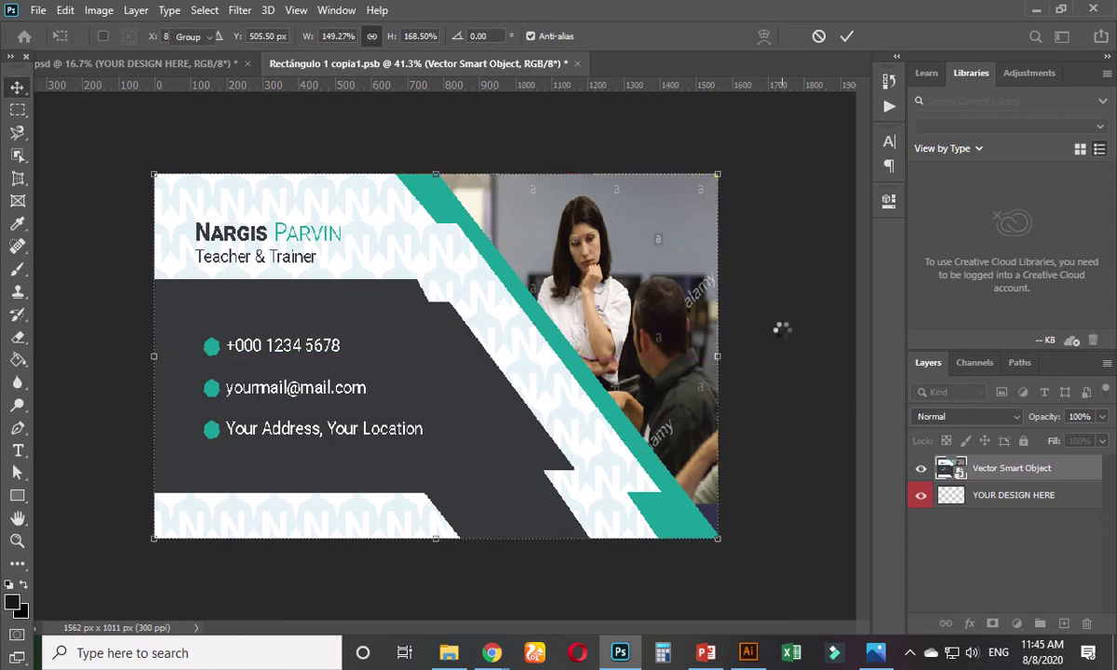
click(782, 337)
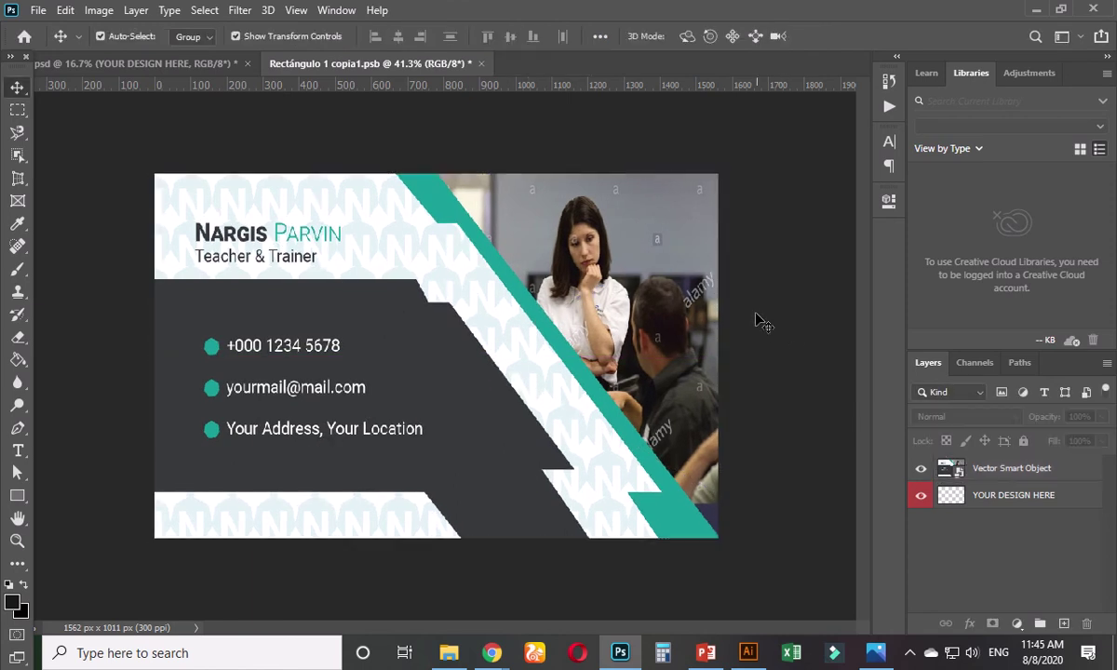
key(ctrl+s)
- Switch to the mockup document and zoom in to check the lower card's teal design
click(158, 65)
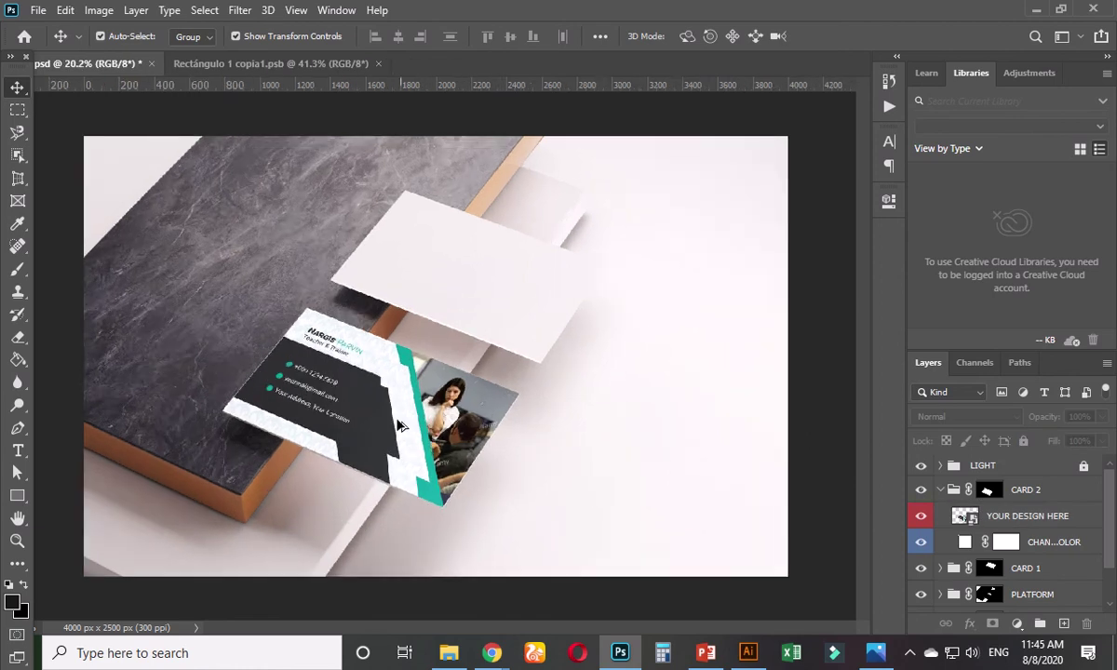
scroll(394, 424, up, 3)
scroll(387, 473, up, 5)
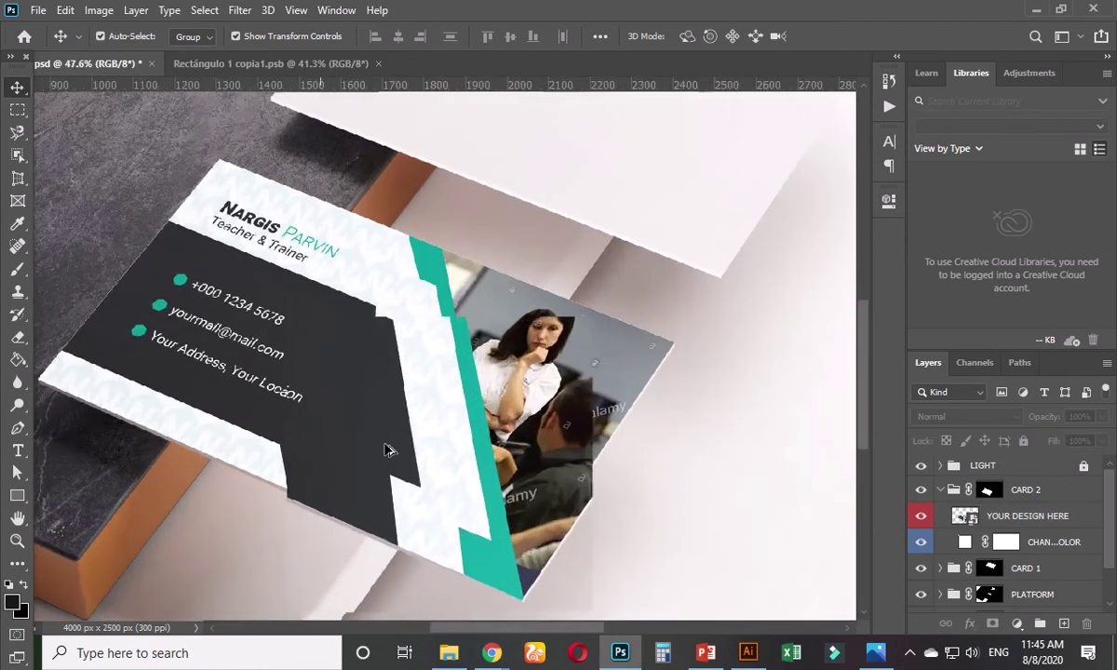
scroll(388, 450, down, 5)
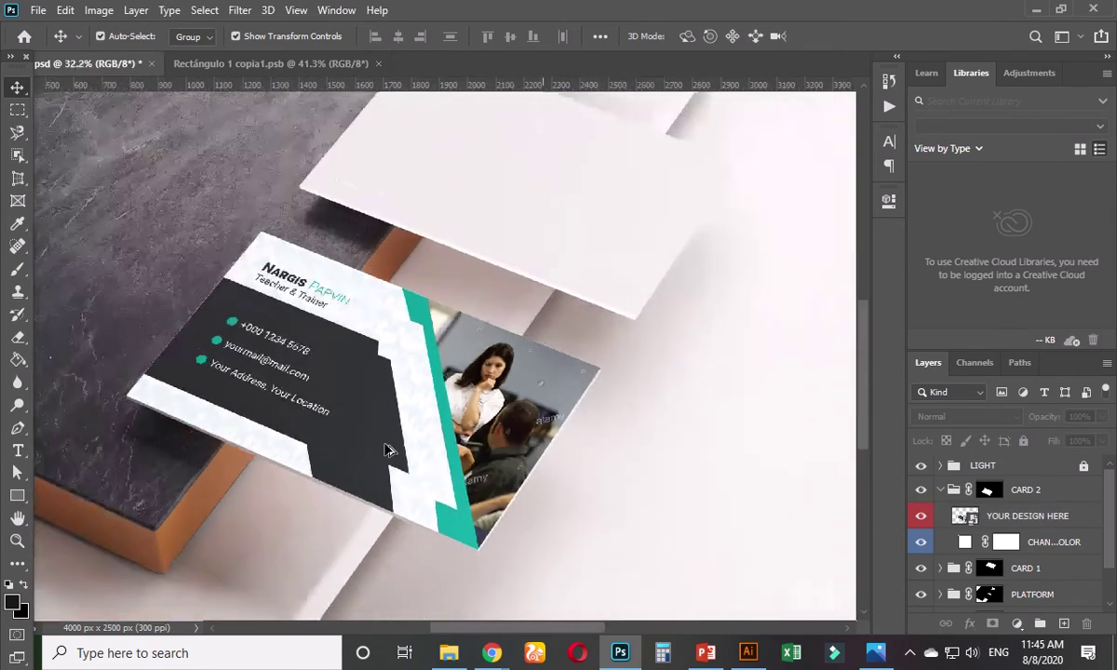
scroll(390, 450, down, 1)
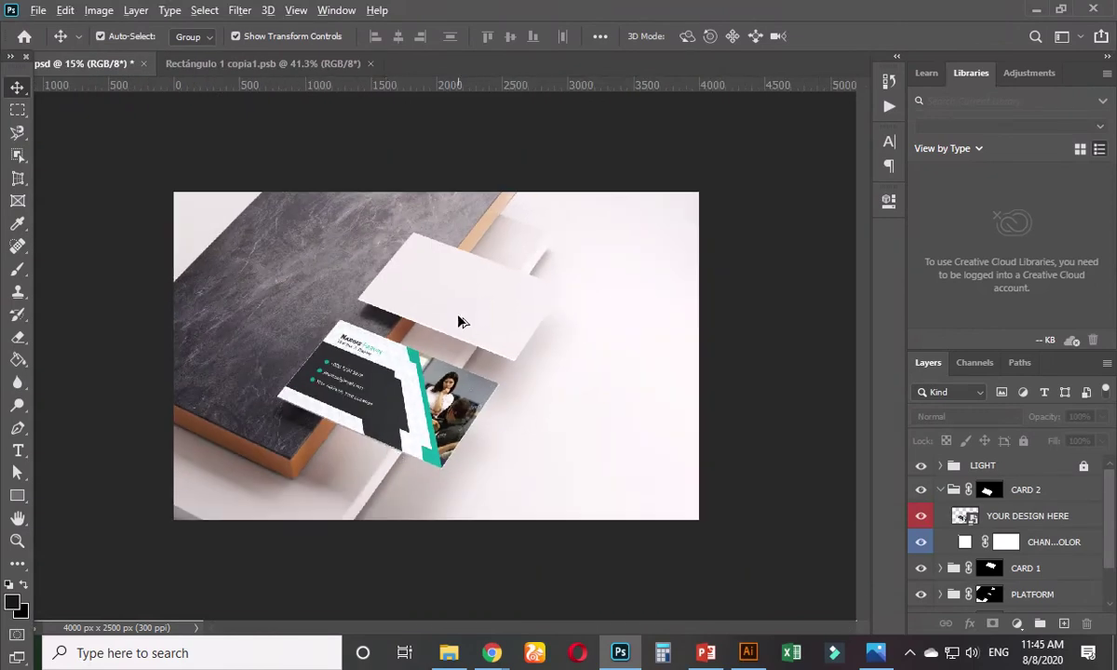
scroll(461, 321, up, 2)
scroll(463, 350, up, 2)
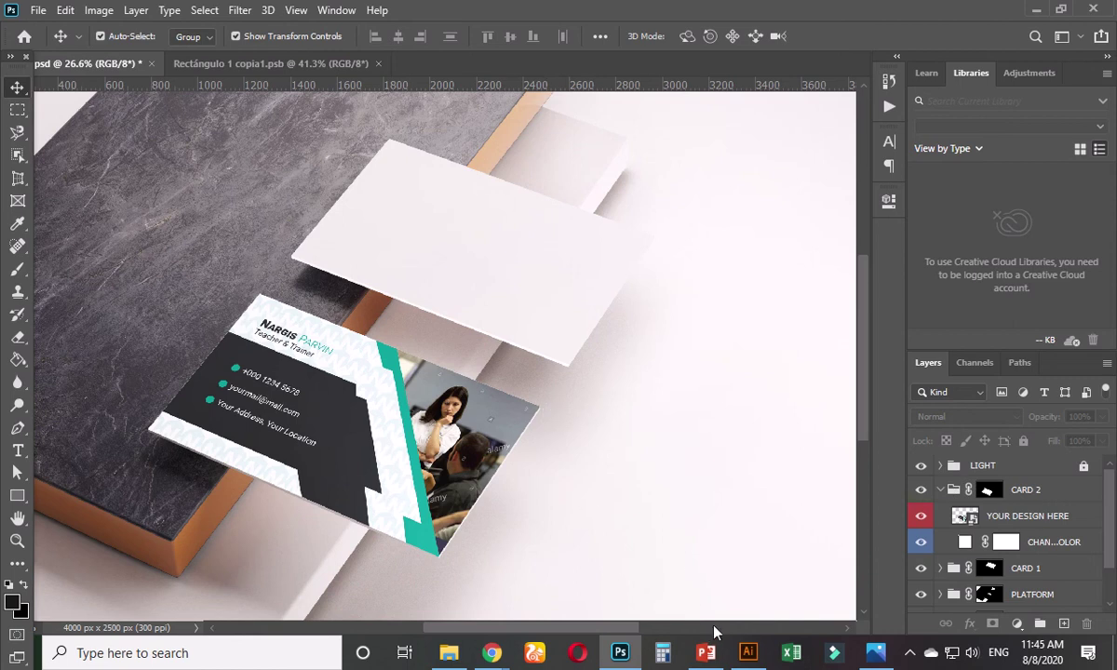
- Select the back-side card design in Illustrator, then return to Photoshop's mockup
click(748, 653)
click(515, 367)
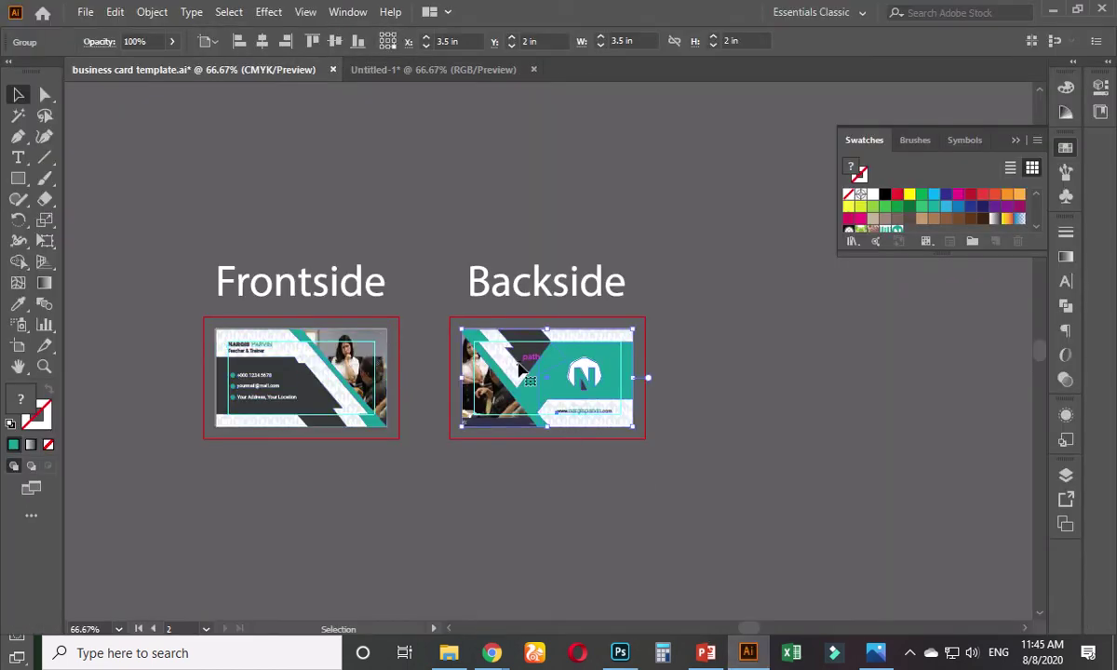
key(a)
click(571, 475)
click(622, 654)
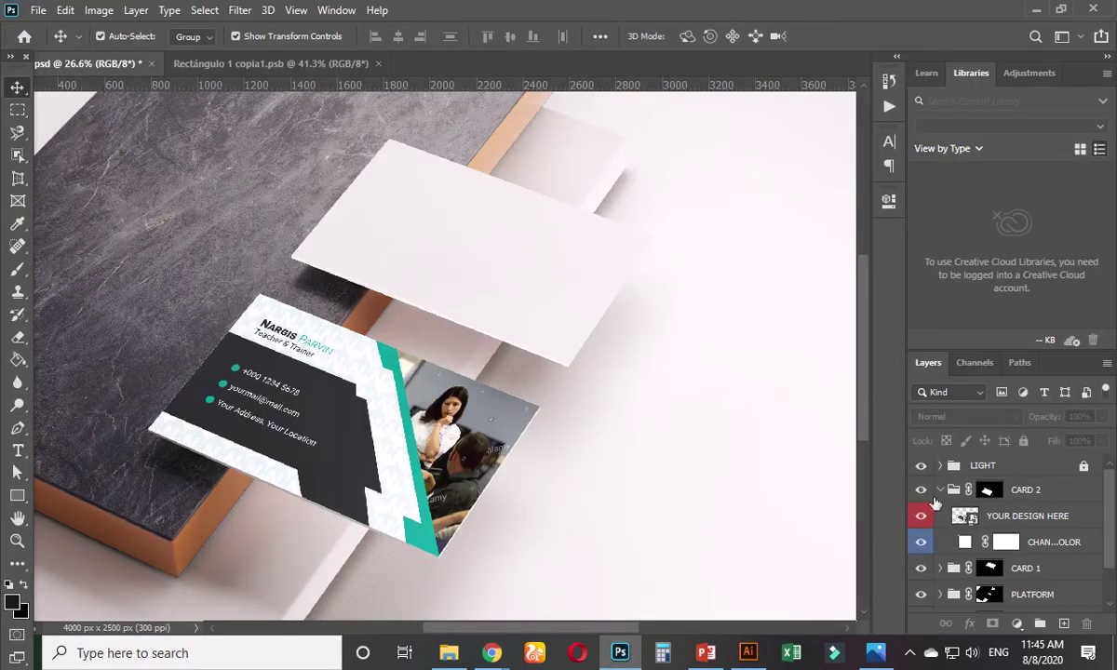
- Open the upper card's YOUR DESIGN HERE smart object and paste the back-of-card design into it
click(941, 494)
click(940, 491)
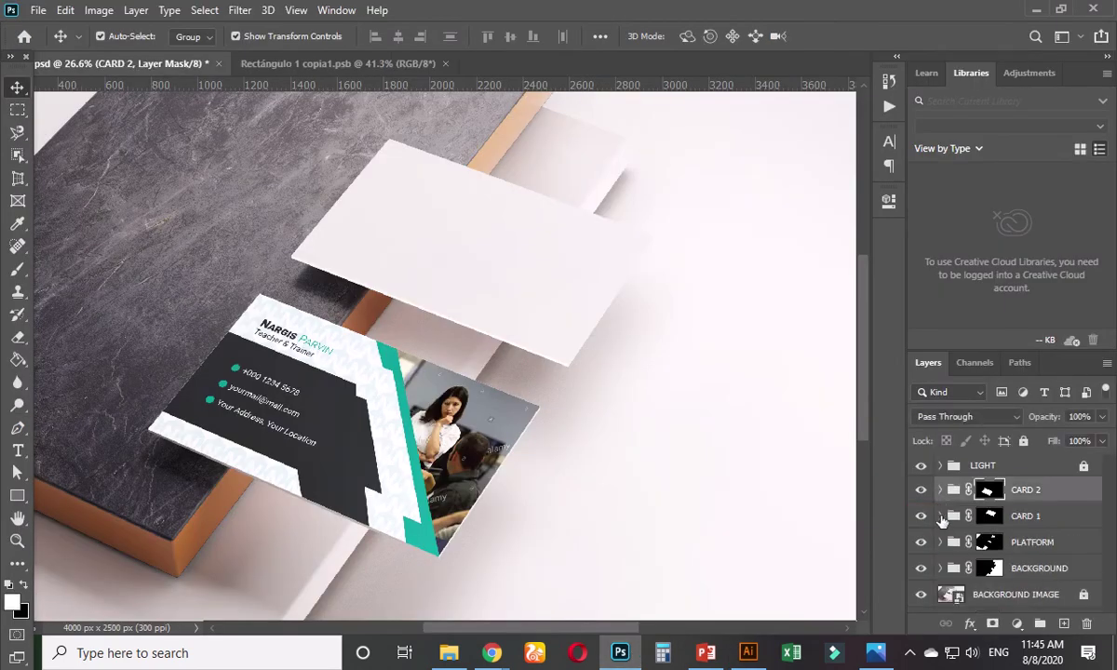
click(940, 517)
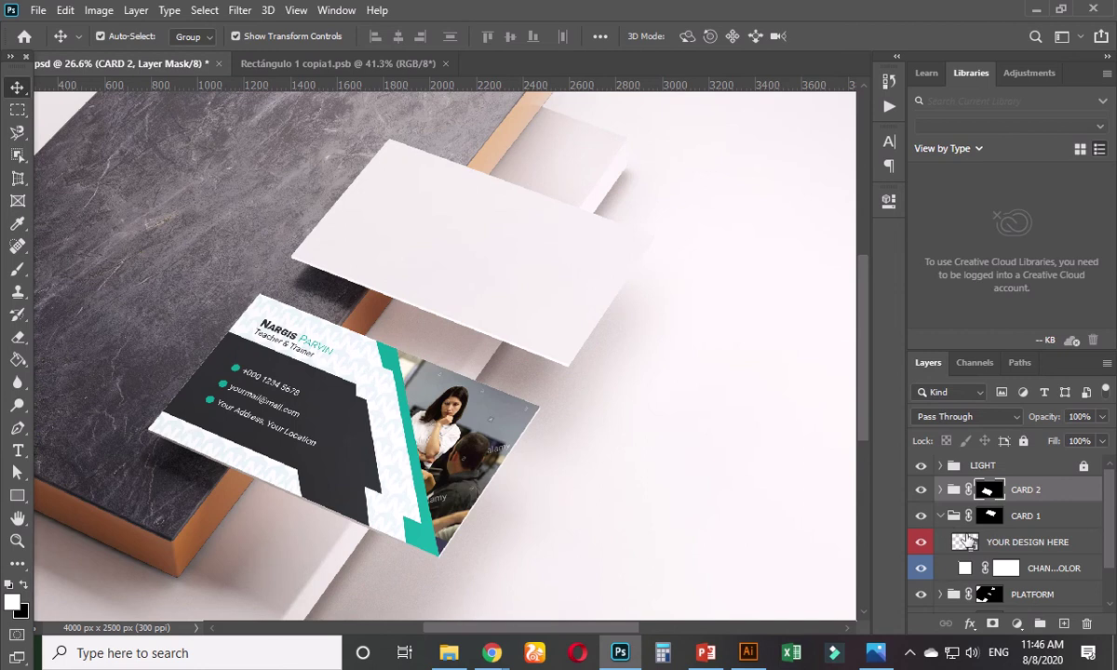
click(968, 546)
double_click(968, 546)
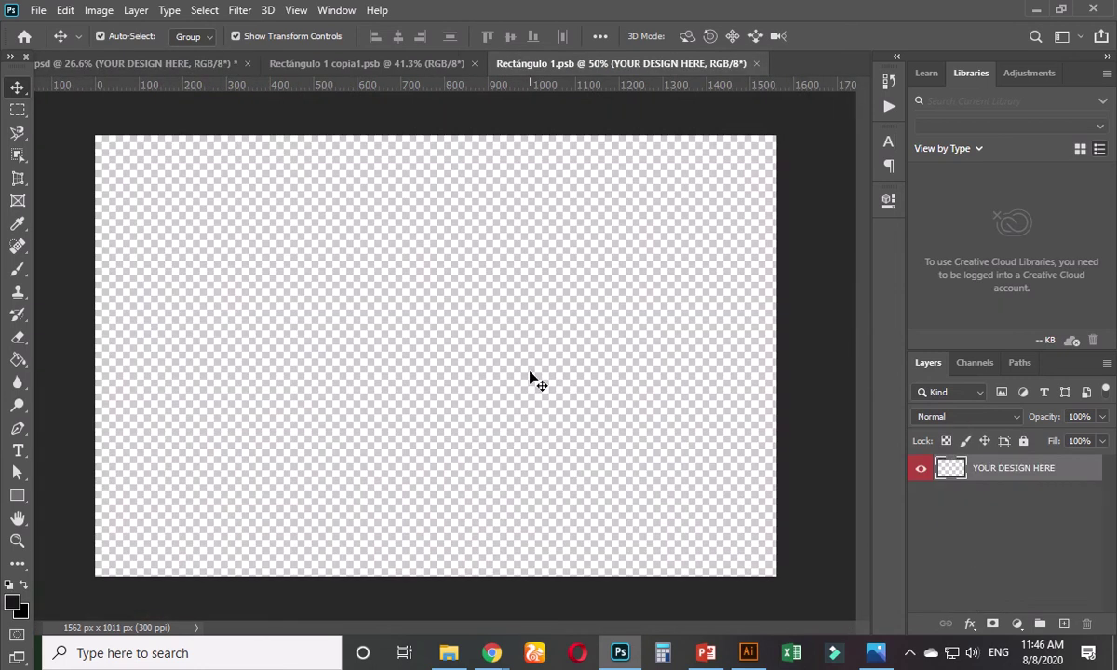
key(ctrl+v)
key(Return)
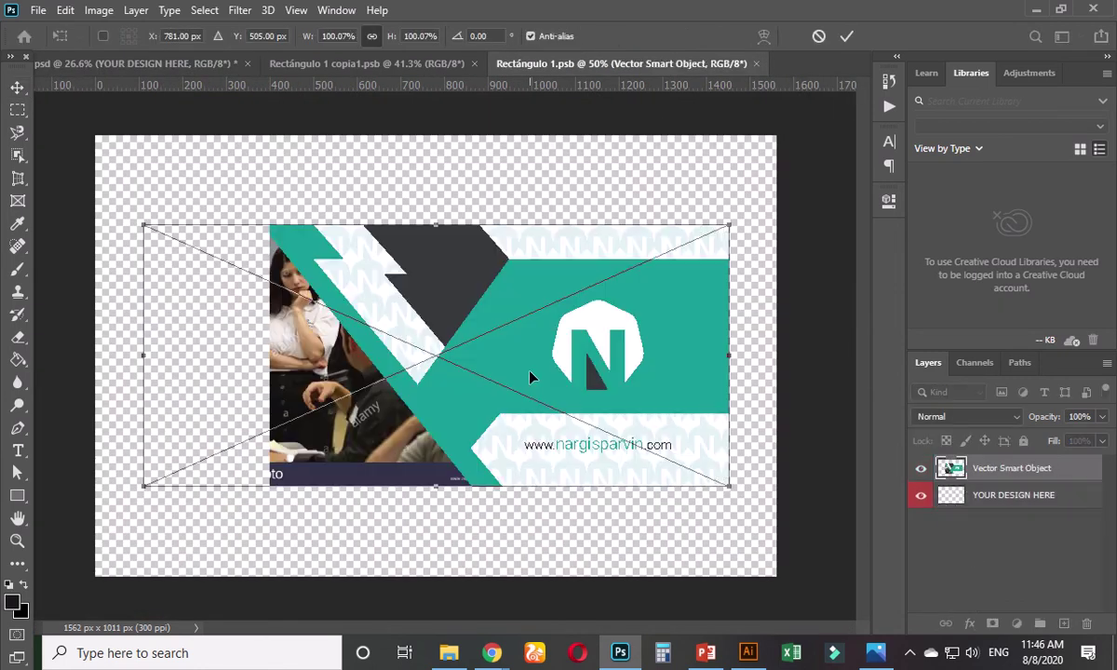
- Resize the back design to fill the canvas, save the smart object and close it
scroll(526, 373, down, 2)
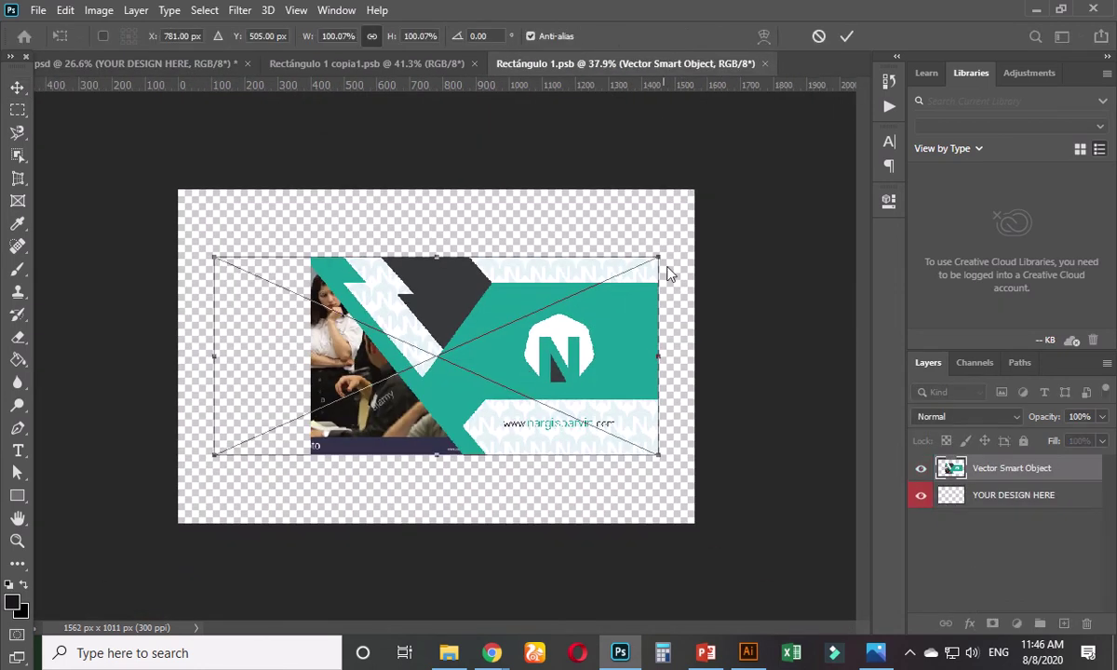
drag(658, 256, 678, 221)
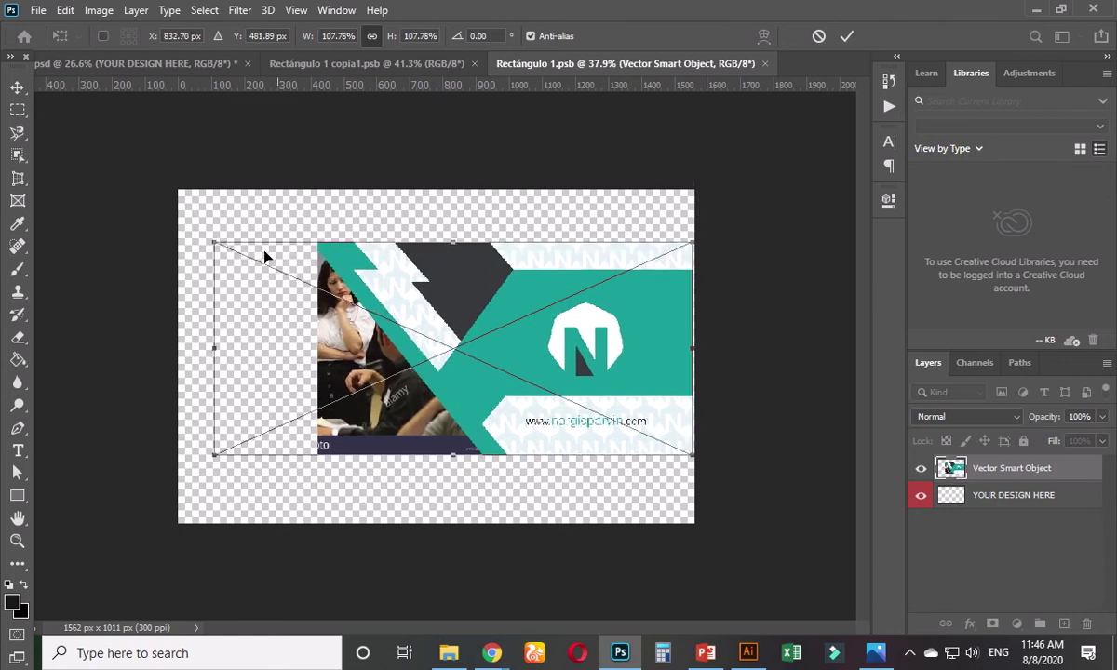
drag(210, 243, 69, 140)
drag(363, 261, 307, 275)
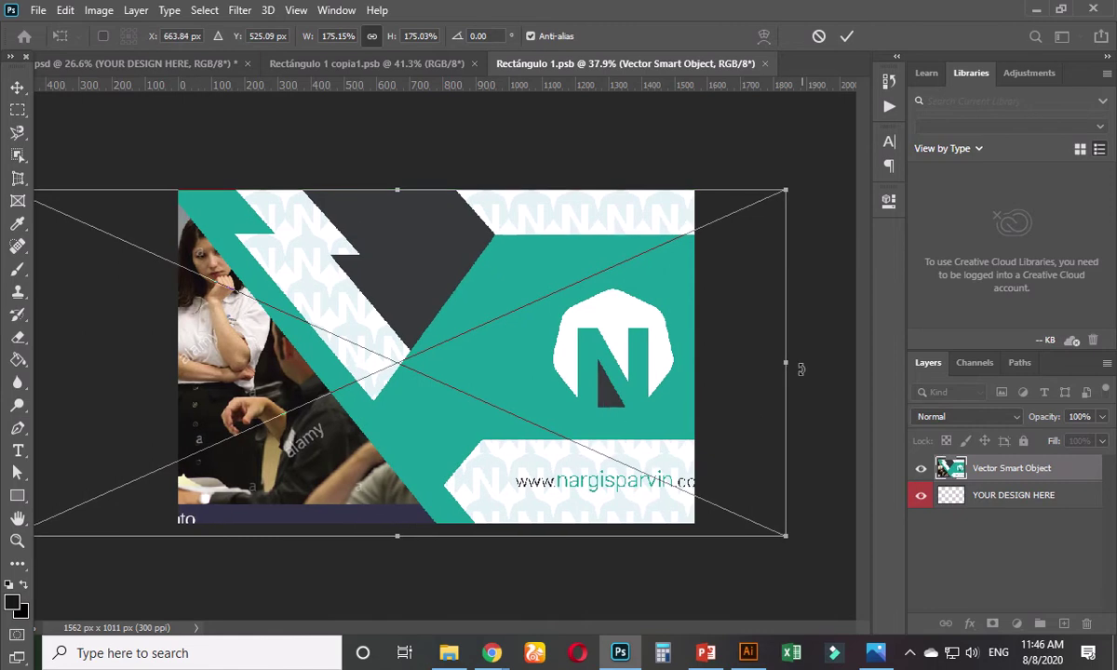
drag(788, 365, 701, 359)
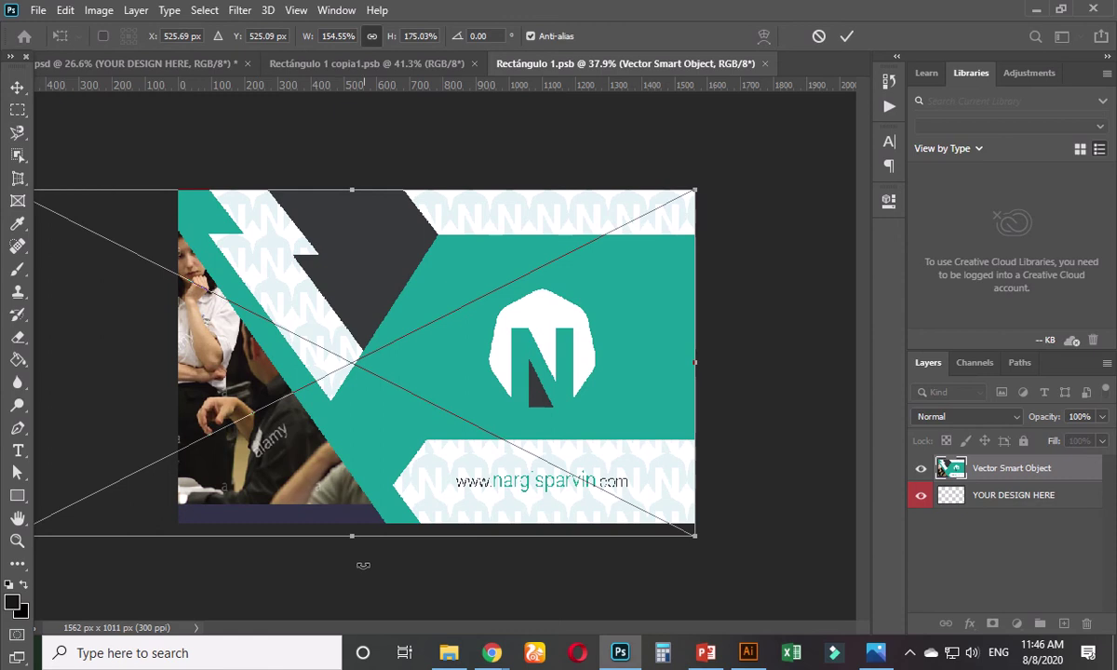
drag(350, 540, 350, 524)
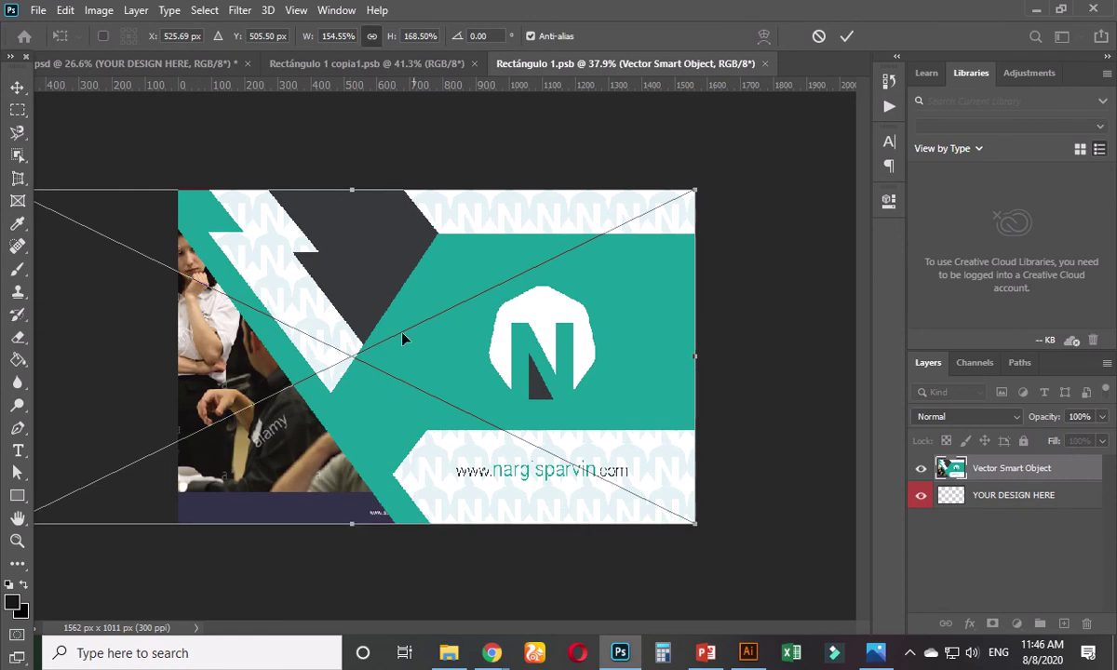
mouse_move(352, 190)
mouse_down()
mouse_move(352, 169)
mouse_move(353, 190)
mouse_up()
key(Return)
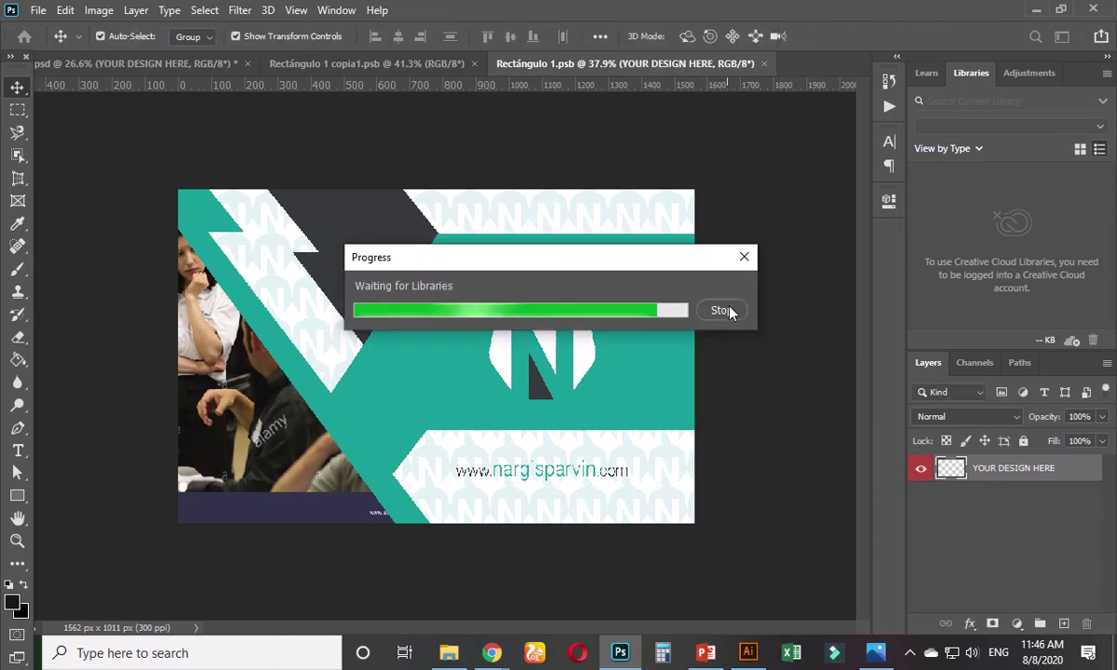
key(ctrl+s)
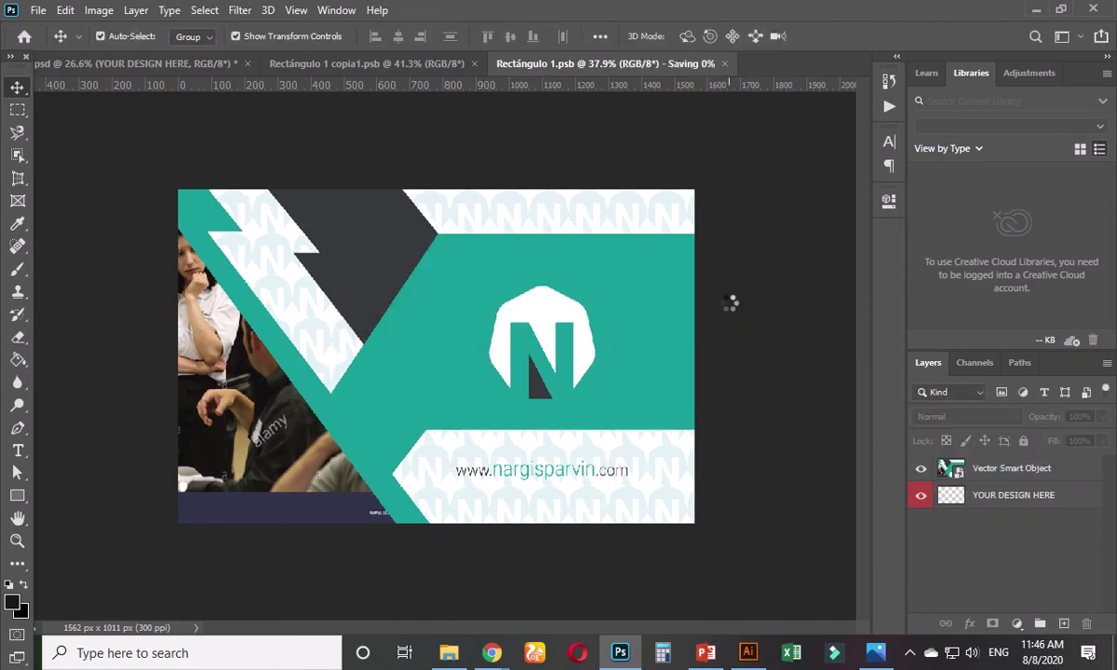
click(670, 64)
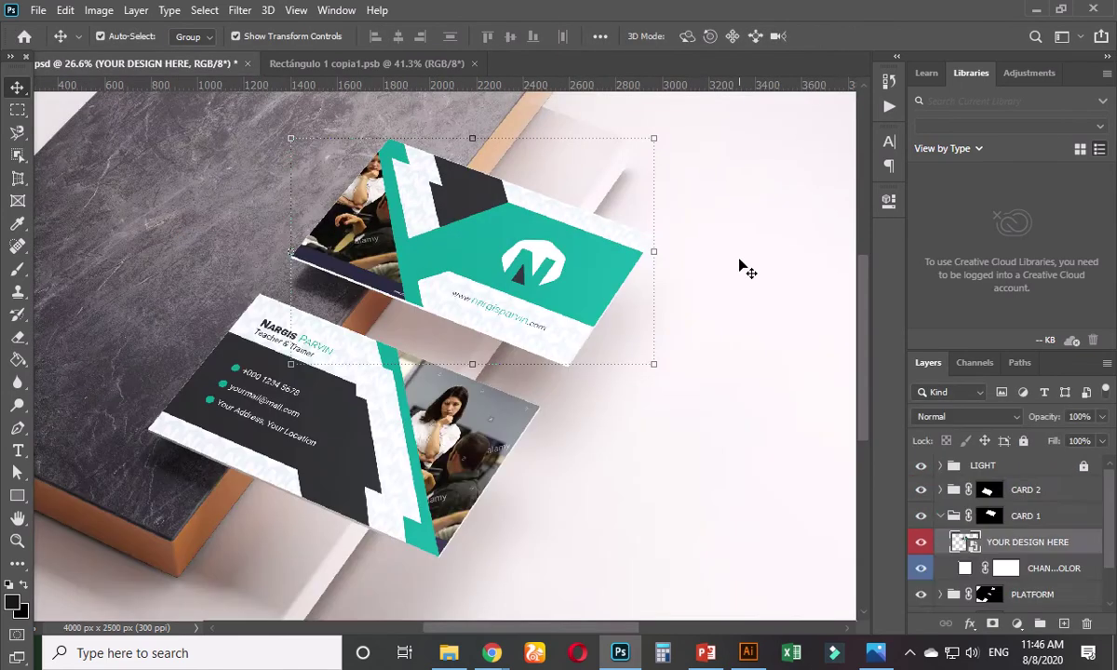
- Open Save for Web with JPEG Maximum quality 100 and zoom the preview out to 25%
scroll(717, 274, down, 3)
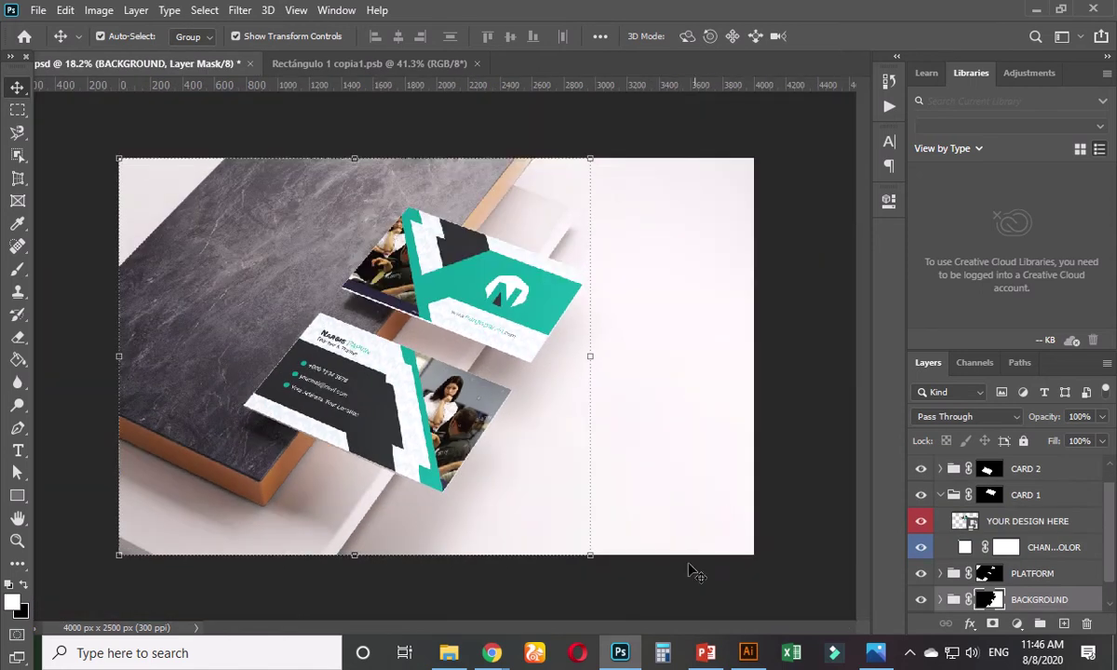
click(694, 573)
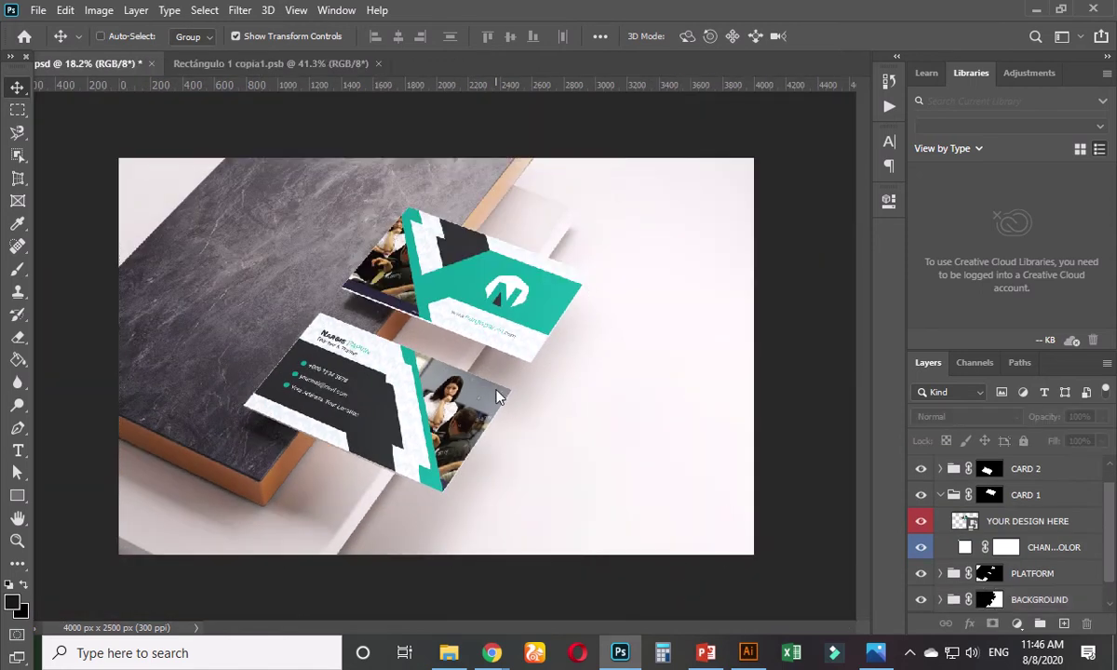
key(ctrl+alt+shift+s)
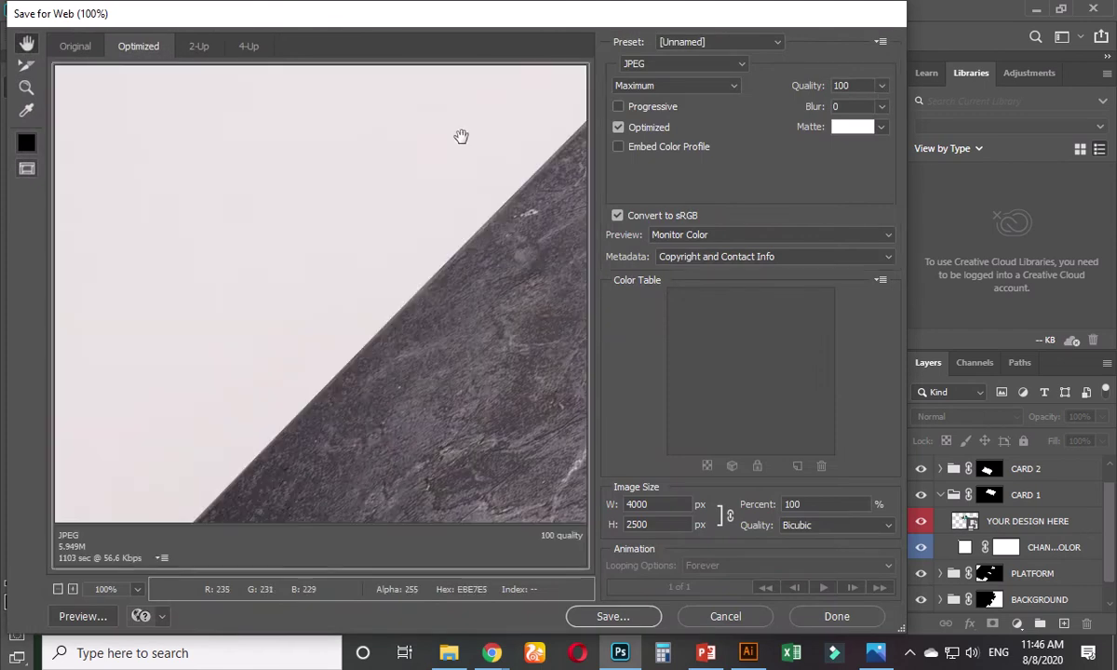
scroll(502, 366, down, 3)
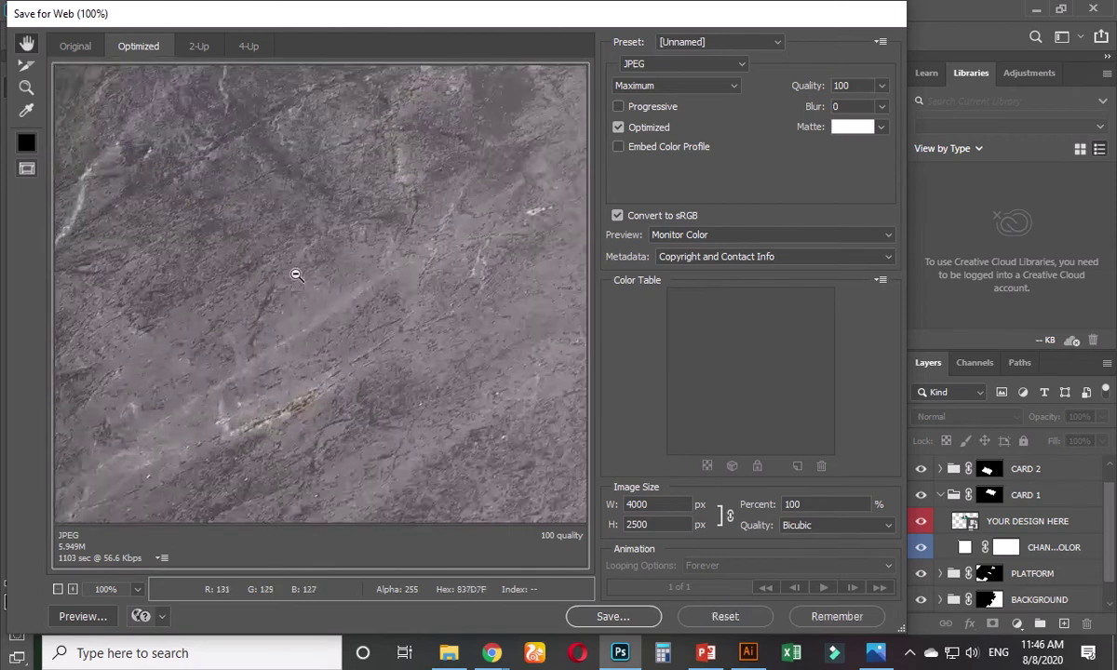
drag(468, 381, 337, 332)
key(alt)
alt+click(337, 346)
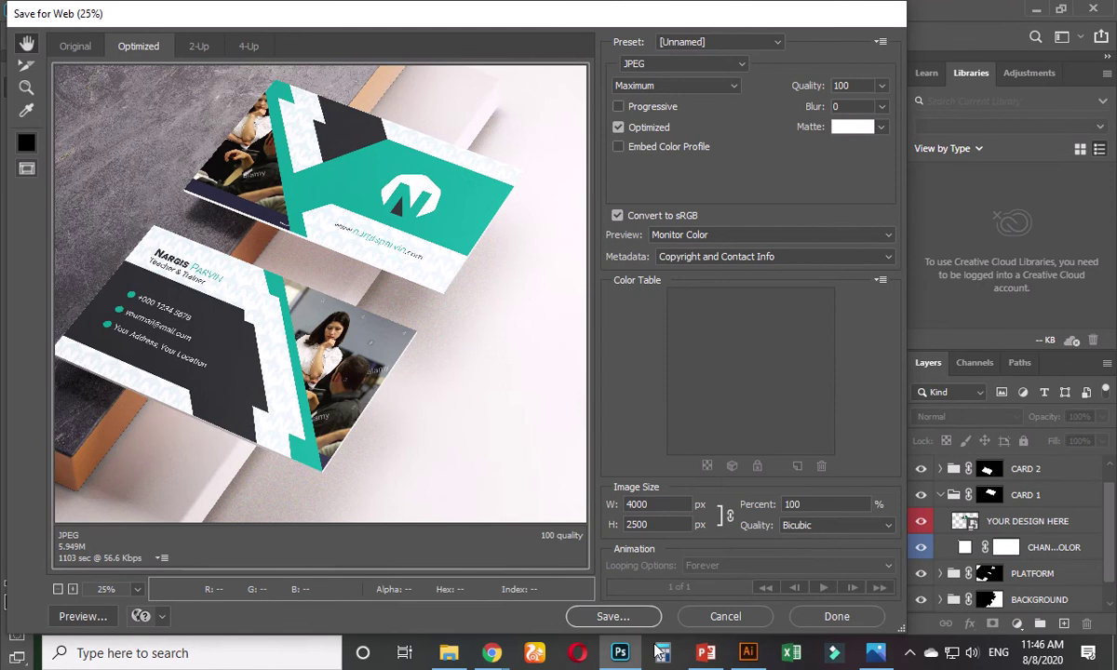
- Save the exported 4000 x 2500 JPEG into the mockup's folder, then minimize Photoshop
click(612, 617)
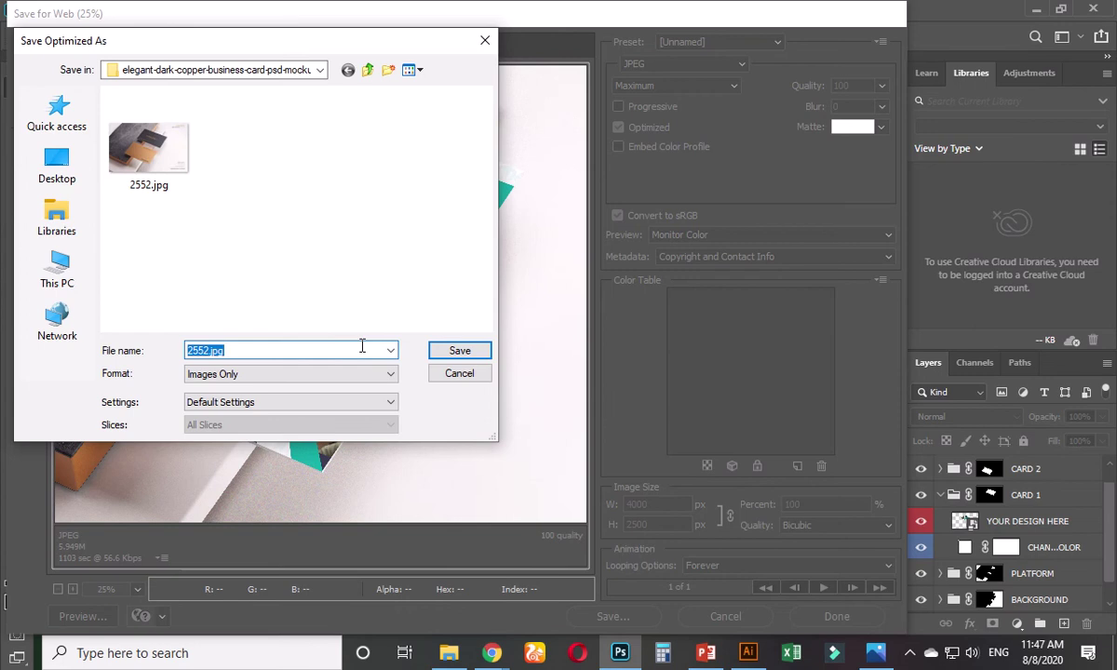
text(bg)
text(d)
key(Return)
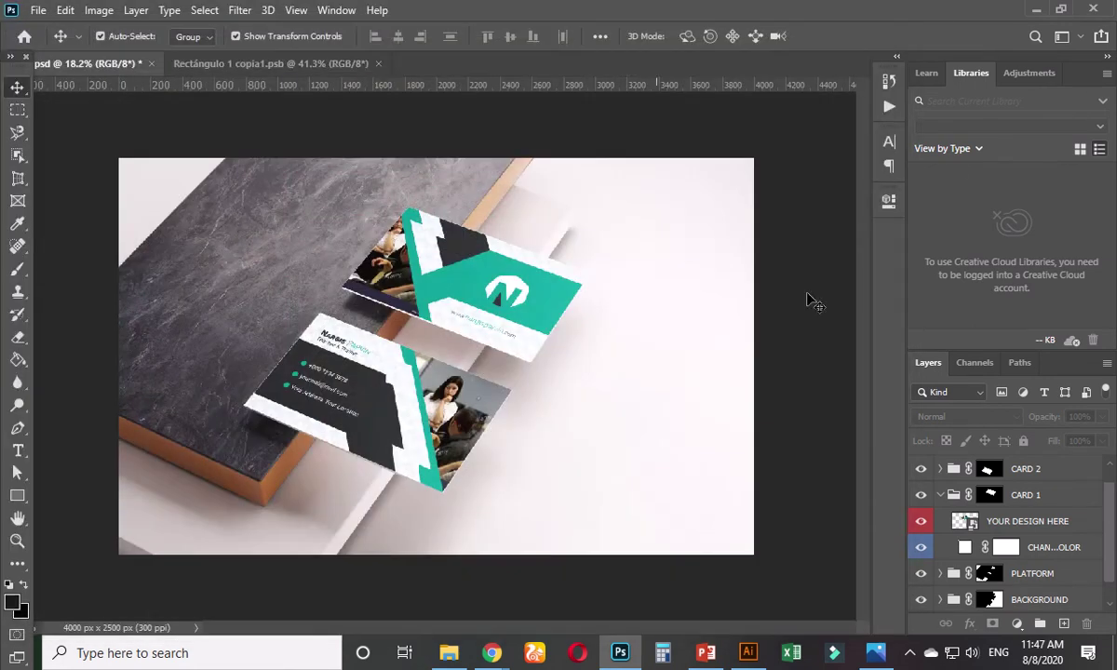
click(1036, 9)
- Minimize Illustrator, refresh the desktop, and preview Untitled-1.jpg in Photos before closing it
click(1039, 10)
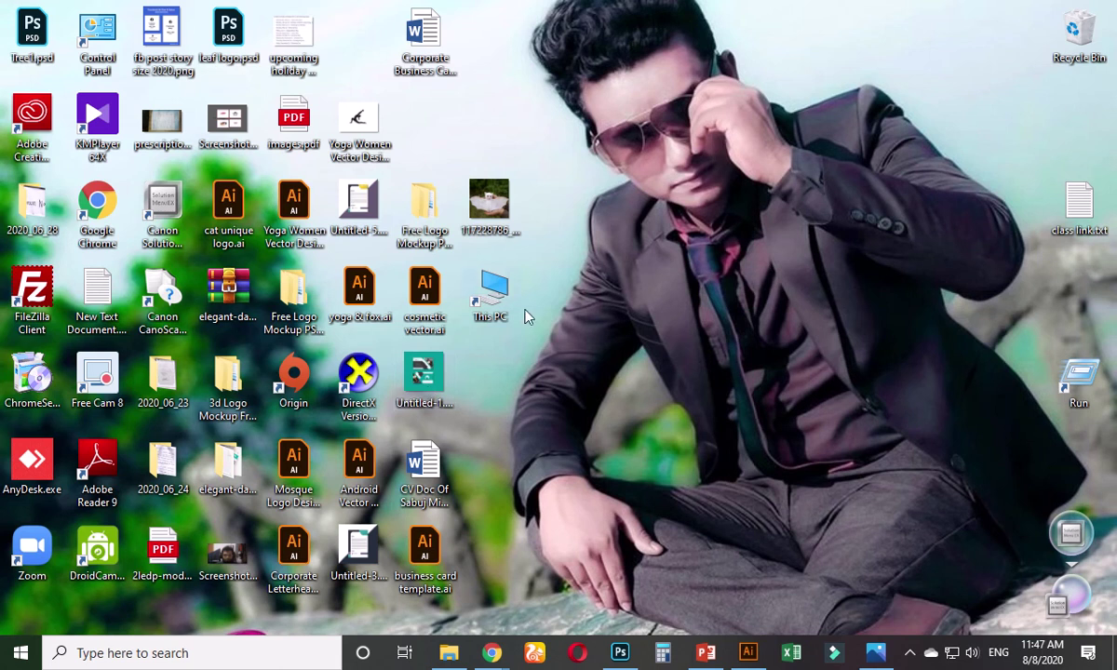
right_click(644, 239)
click(675, 289)
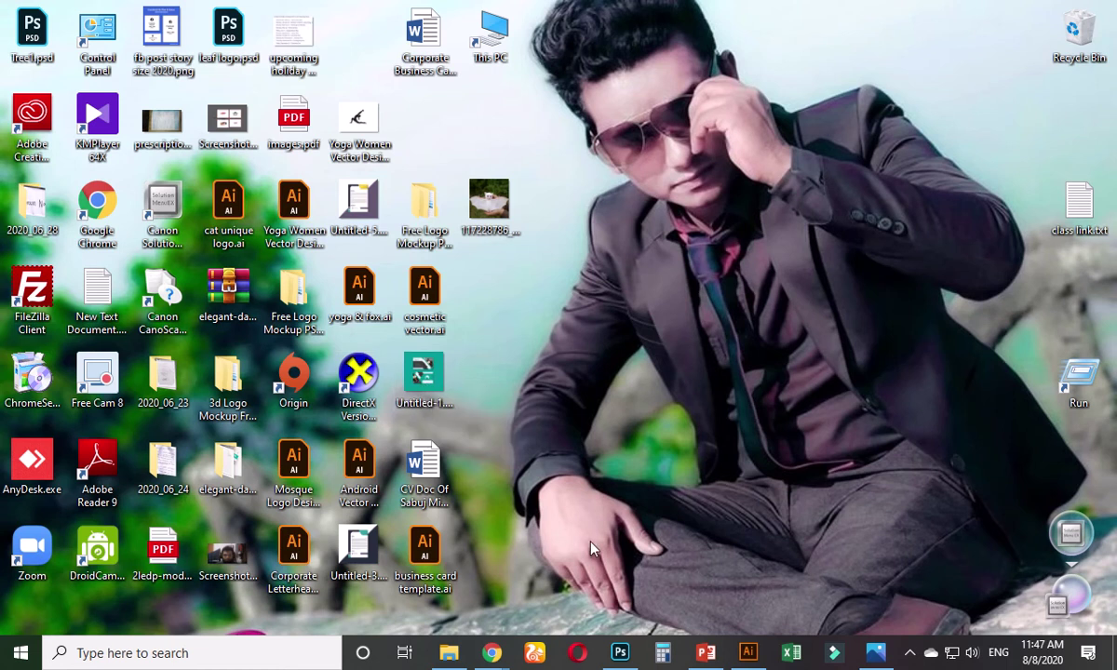
click(876, 653)
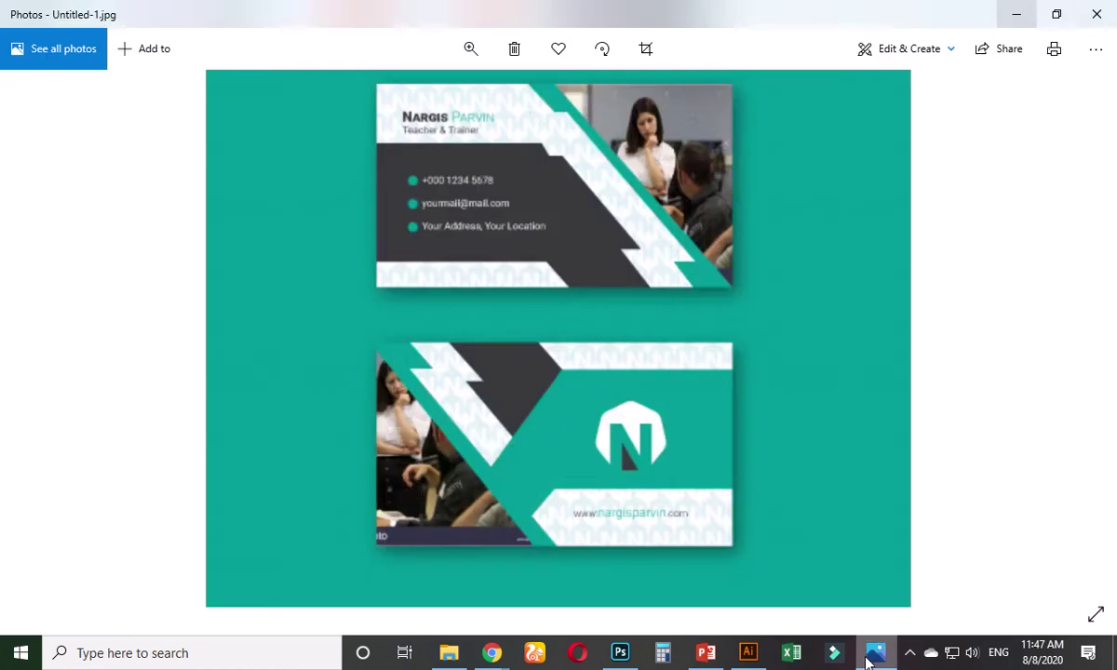
click(1097, 14)
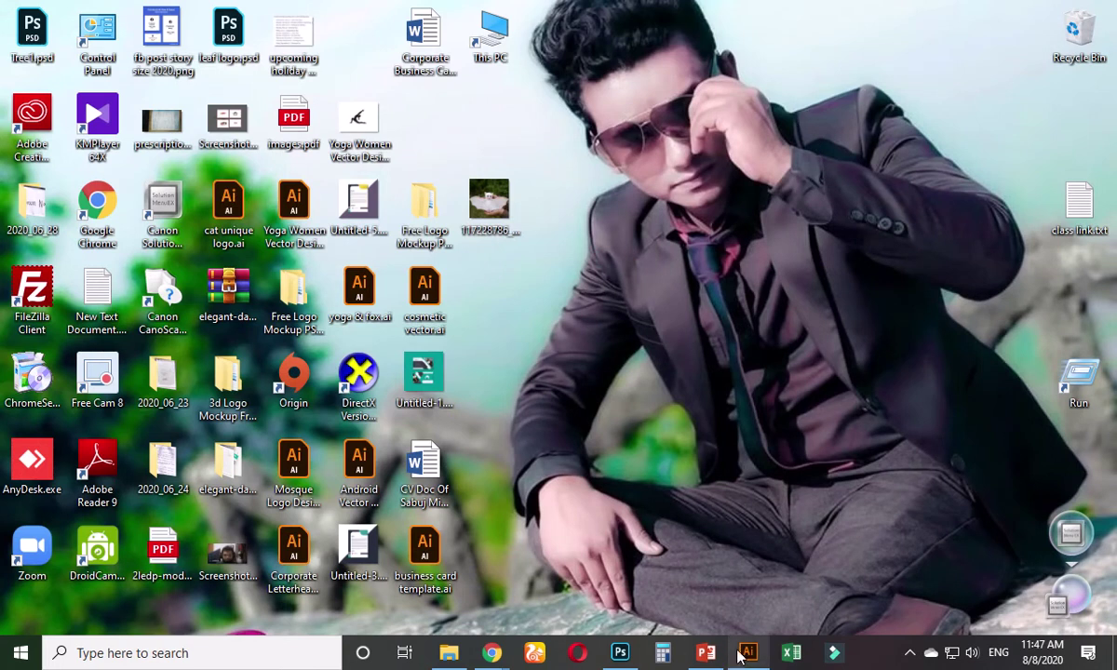
- Re-export the mockup through Save for Web as 2552.jpg onto the Desktop instead of replacing the existing file
click(620, 653)
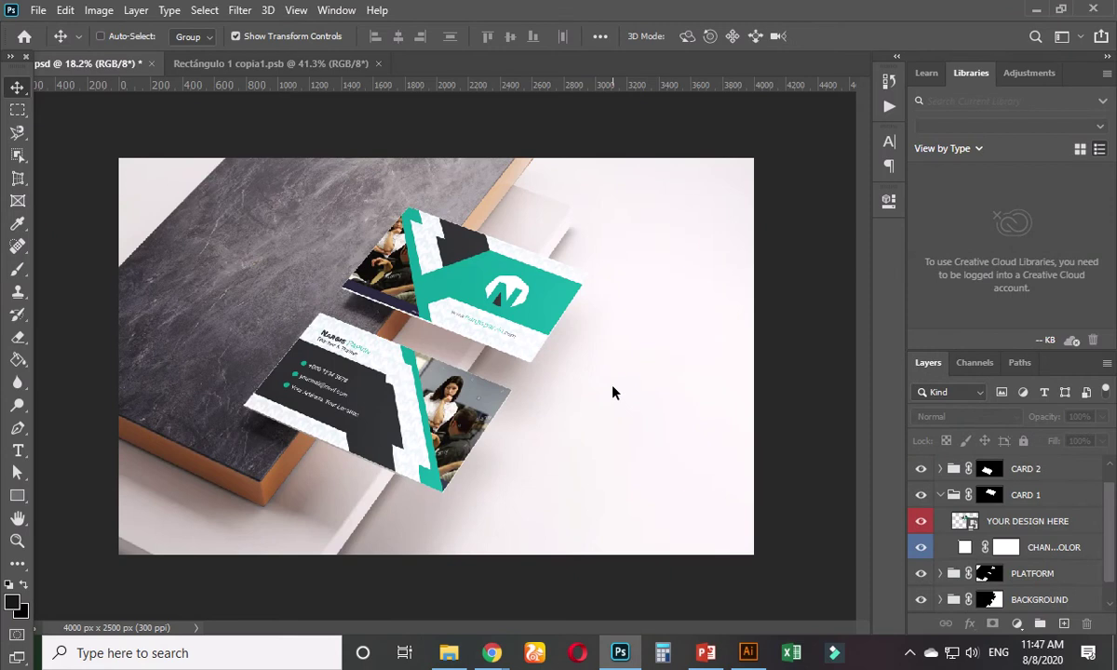
key(ctrl+alt+shift+s)
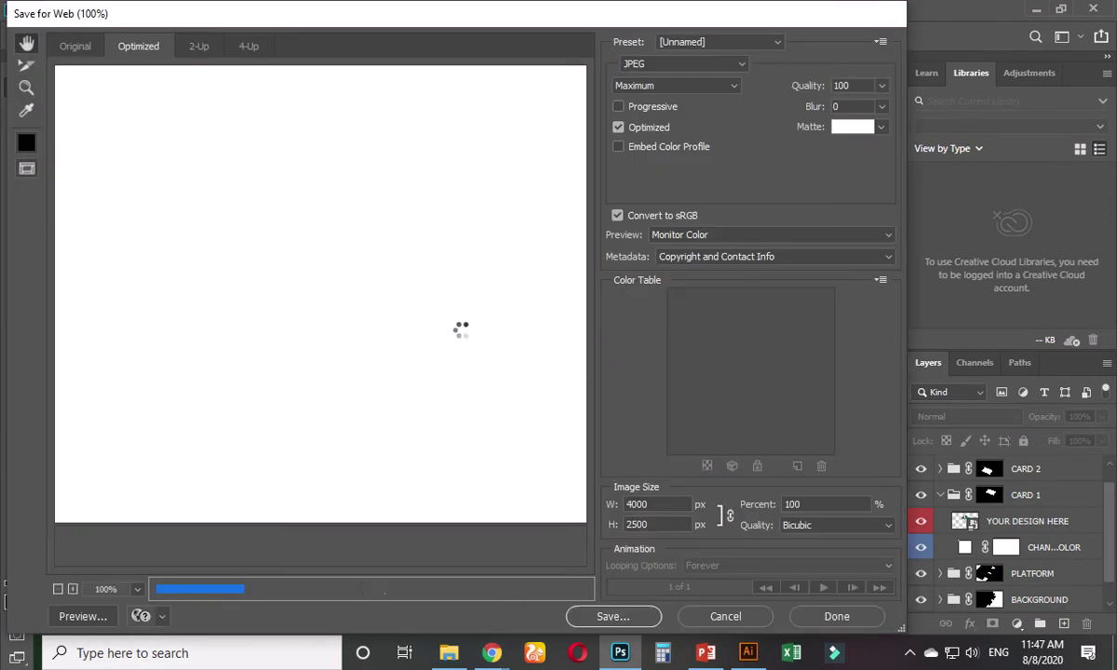
key(Return)
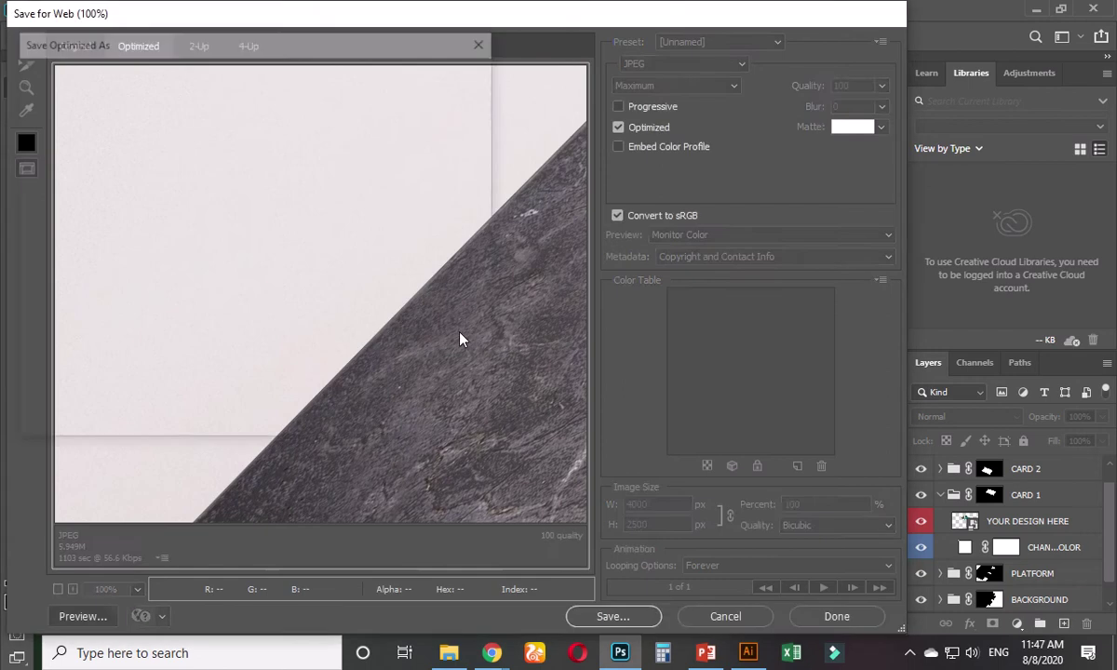
key(Return)
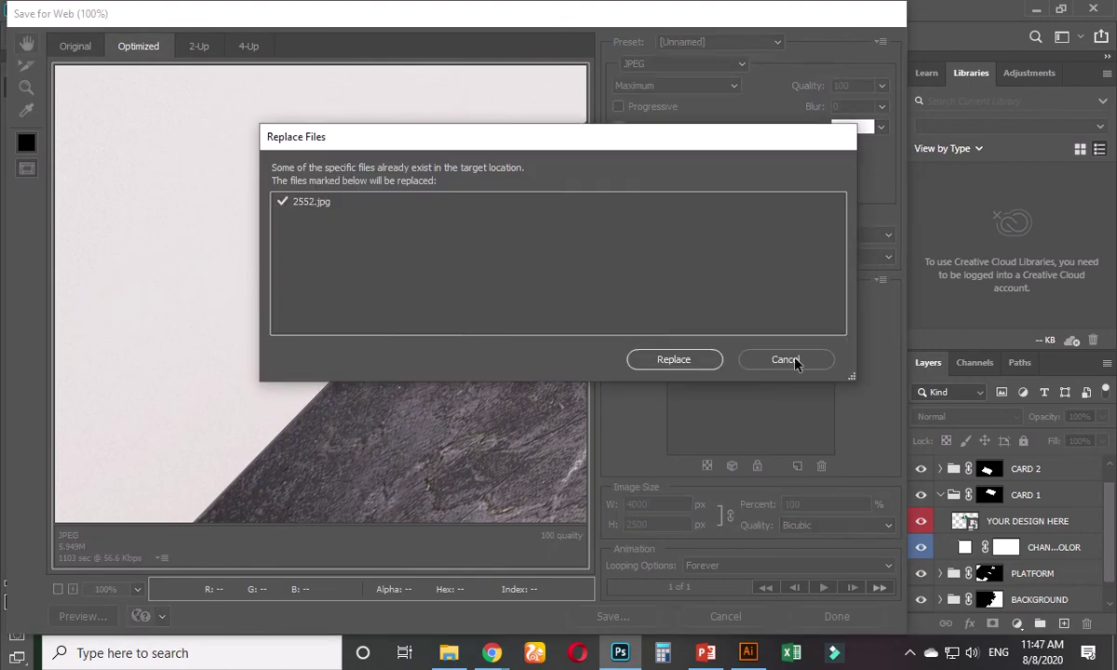
click(787, 360)
click(614, 617)
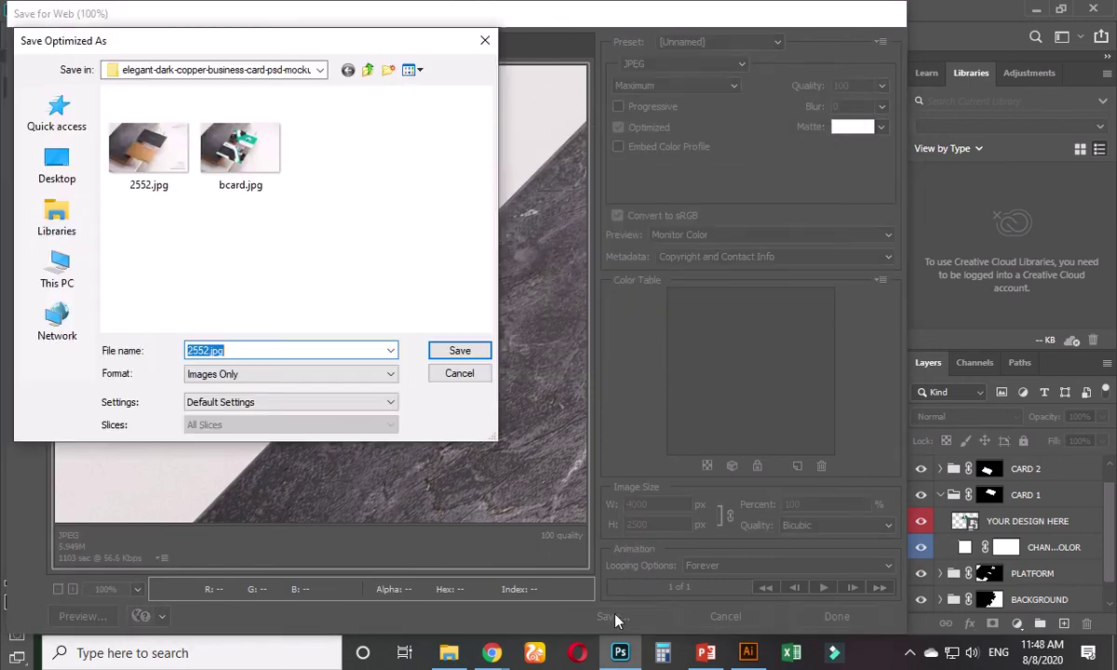
click(58, 166)
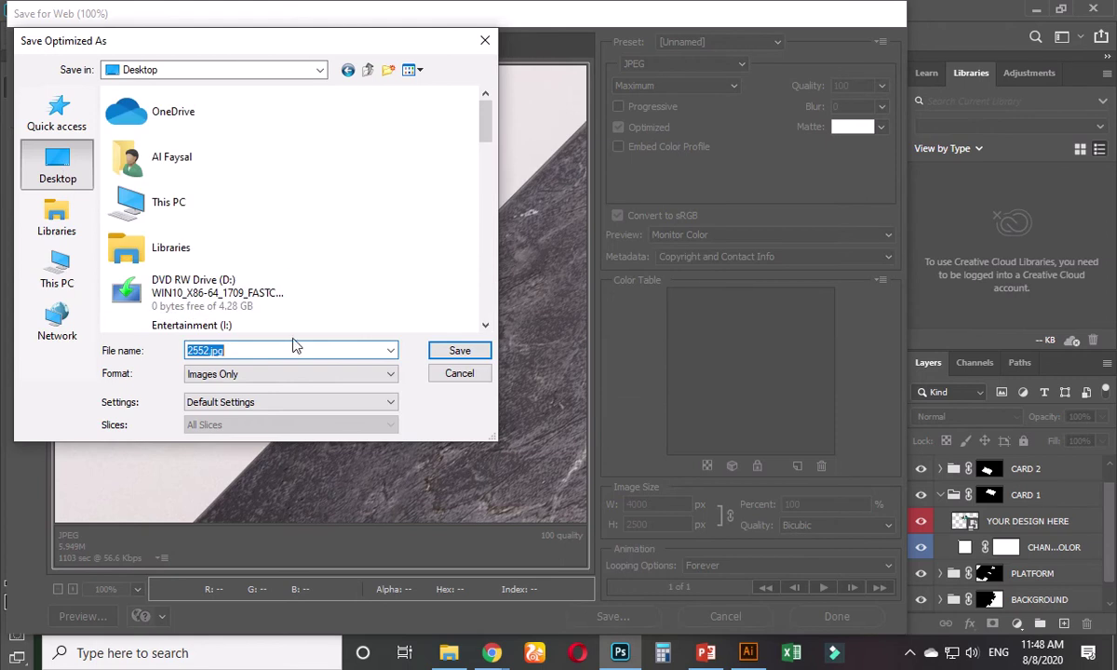
key(Return)
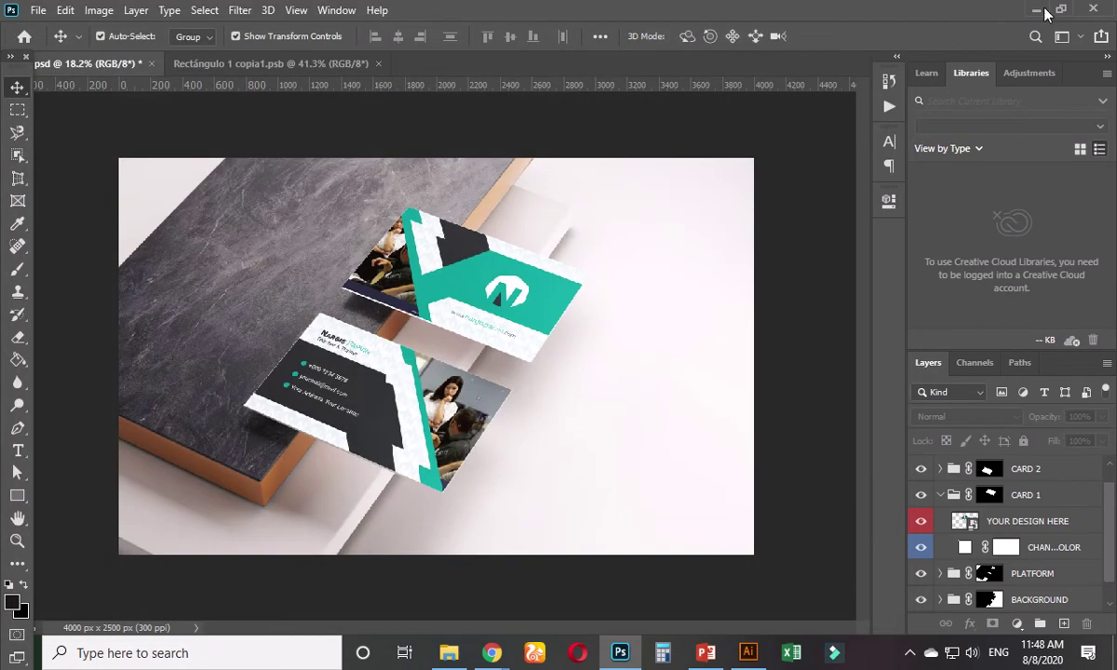
- Refresh the desktop and preview the exported 2552.jpg mockup in Photos, then close it
click(1044, 11)
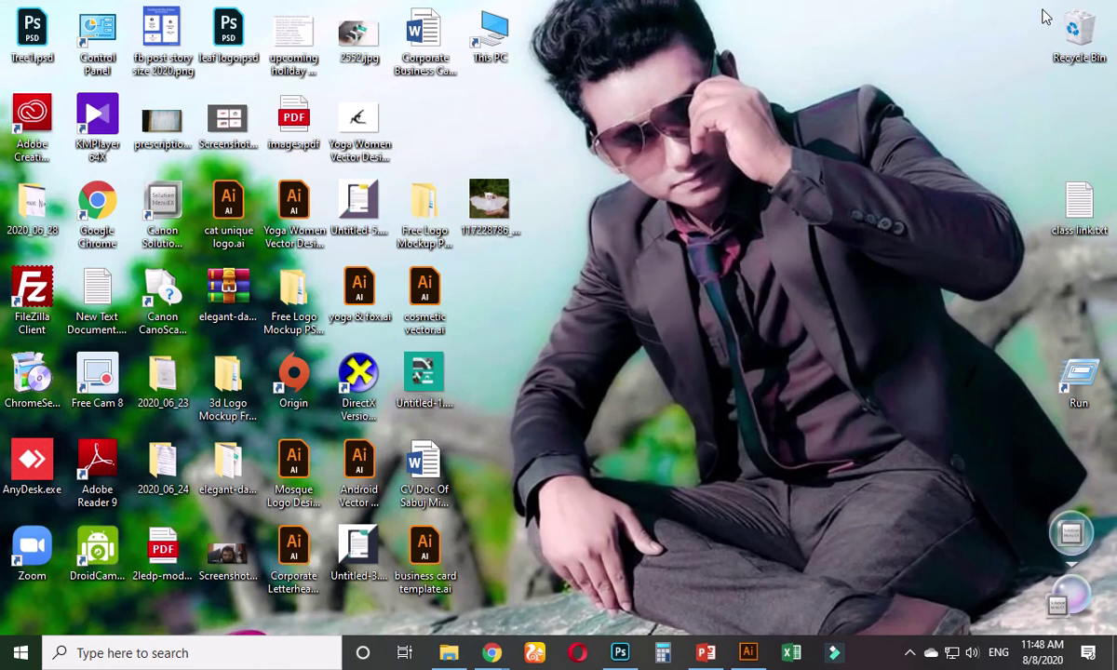
right_click(533, 306)
click(581, 355)
double_click(347, 43)
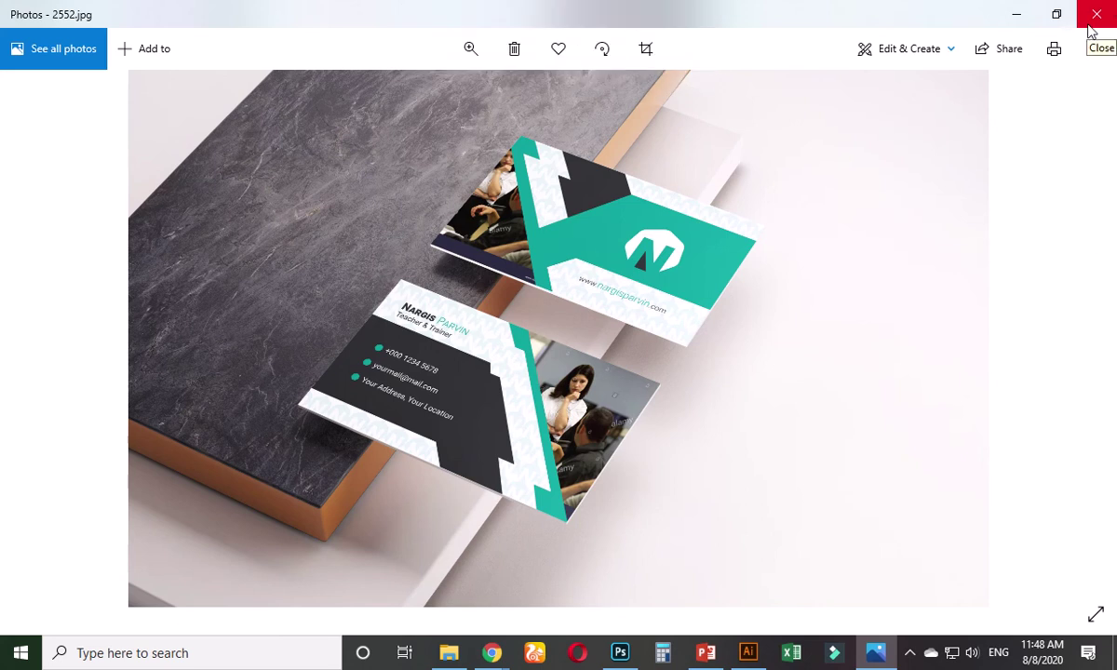
click(1096, 14)
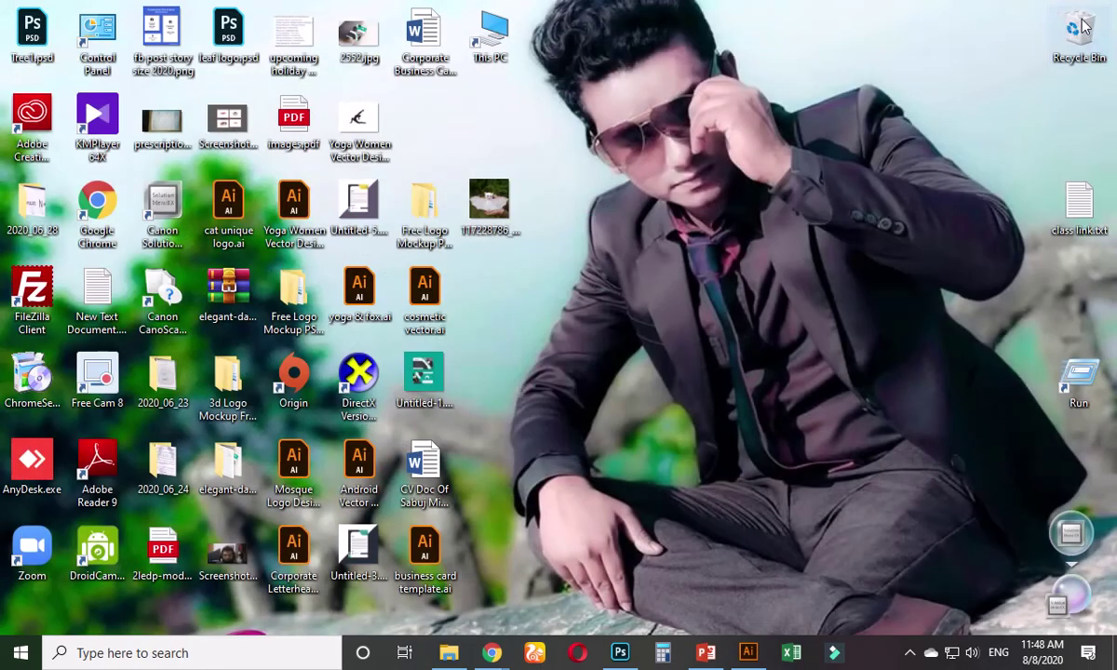
- Close the free business card mockups and freepik download tabs in Chrome
mouse_move(492, 652)
click(418, 568)
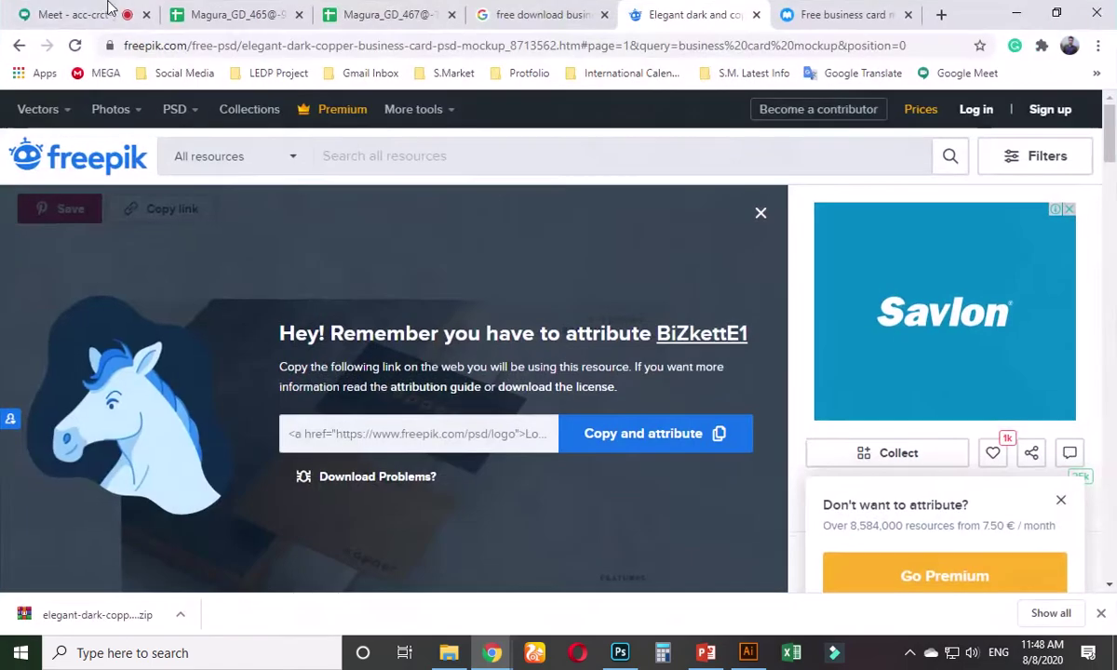
click(86, 14)
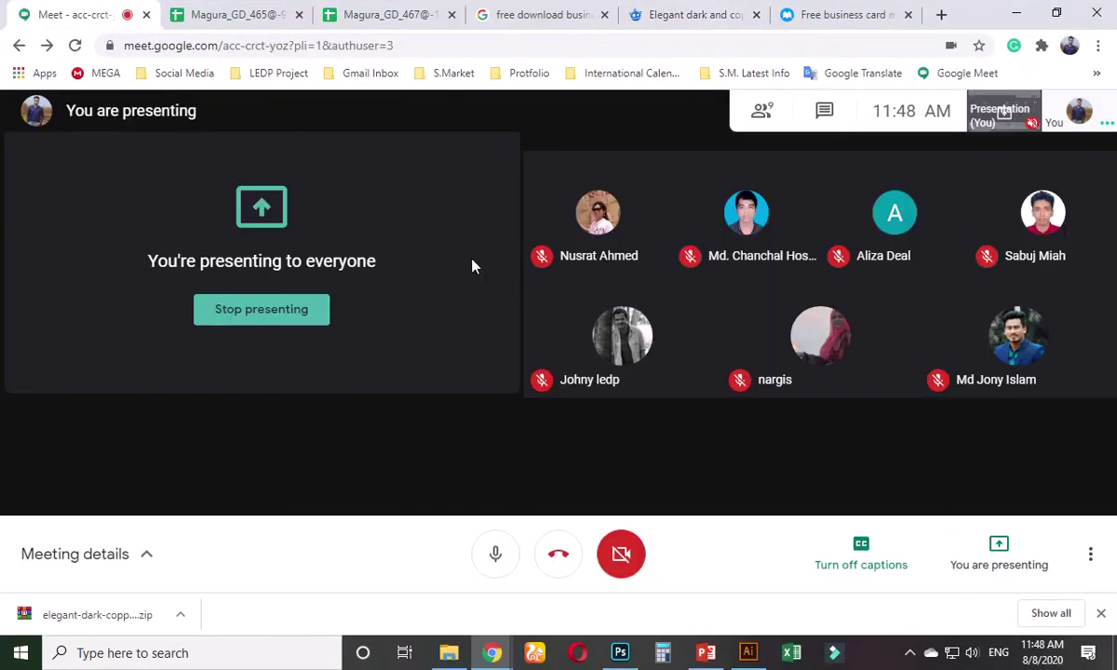
click(815, 21)
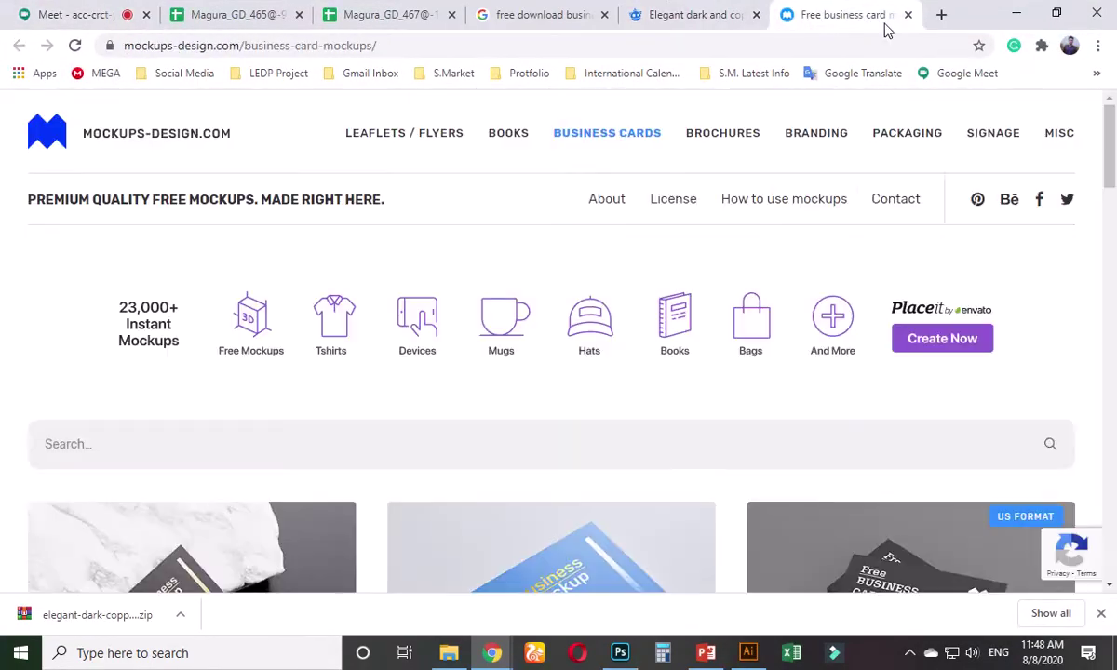
click(909, 15)
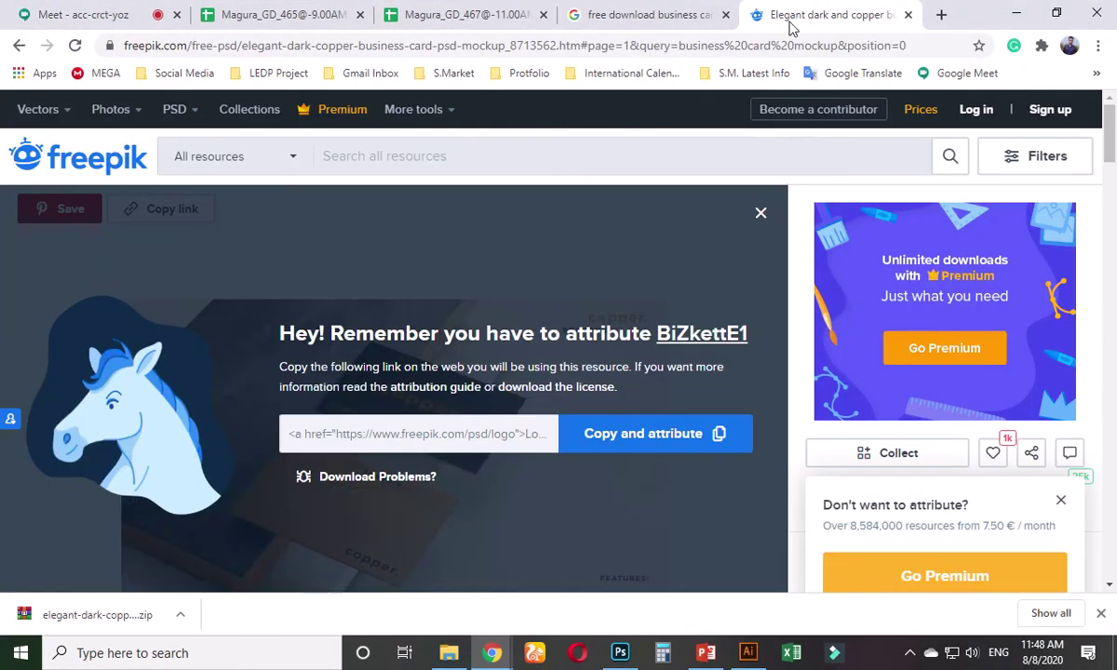
click(908, 15)
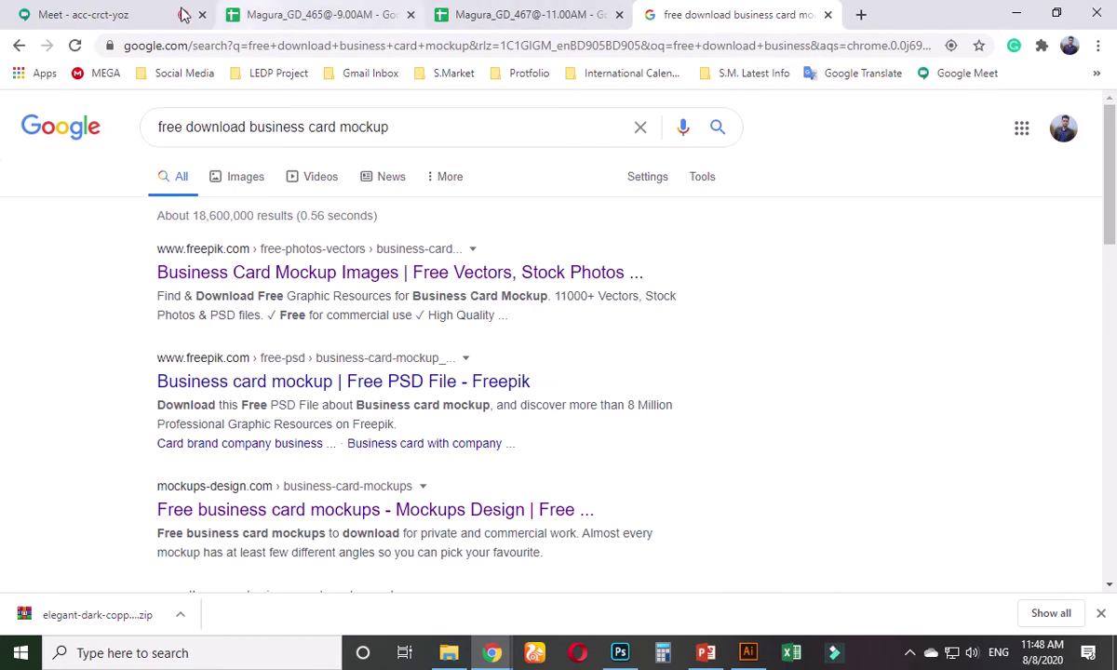
- Switch to the Magura_GD_465 attendance spreadsheet tab
key(ctrl+1)
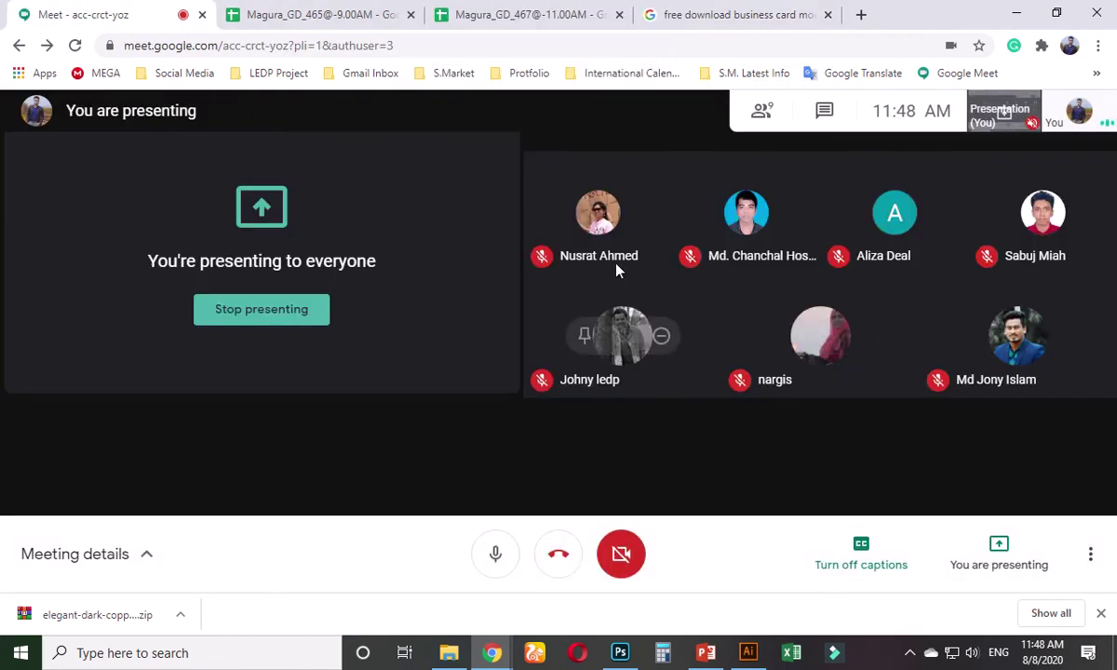
click(526, 19)
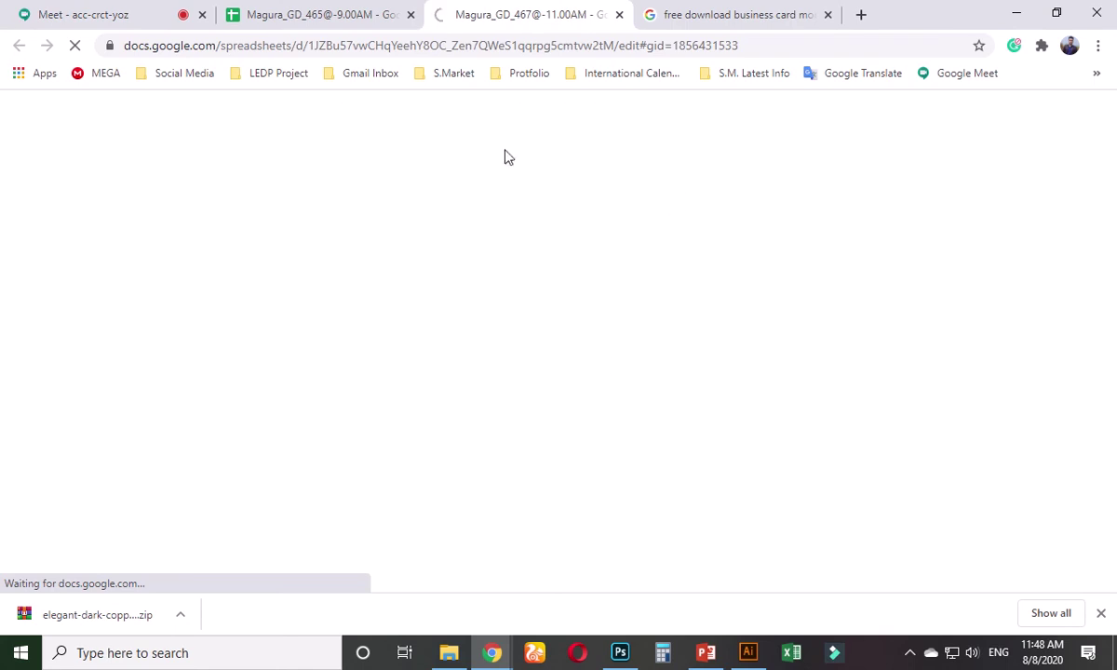
mouse_move(404, 5)
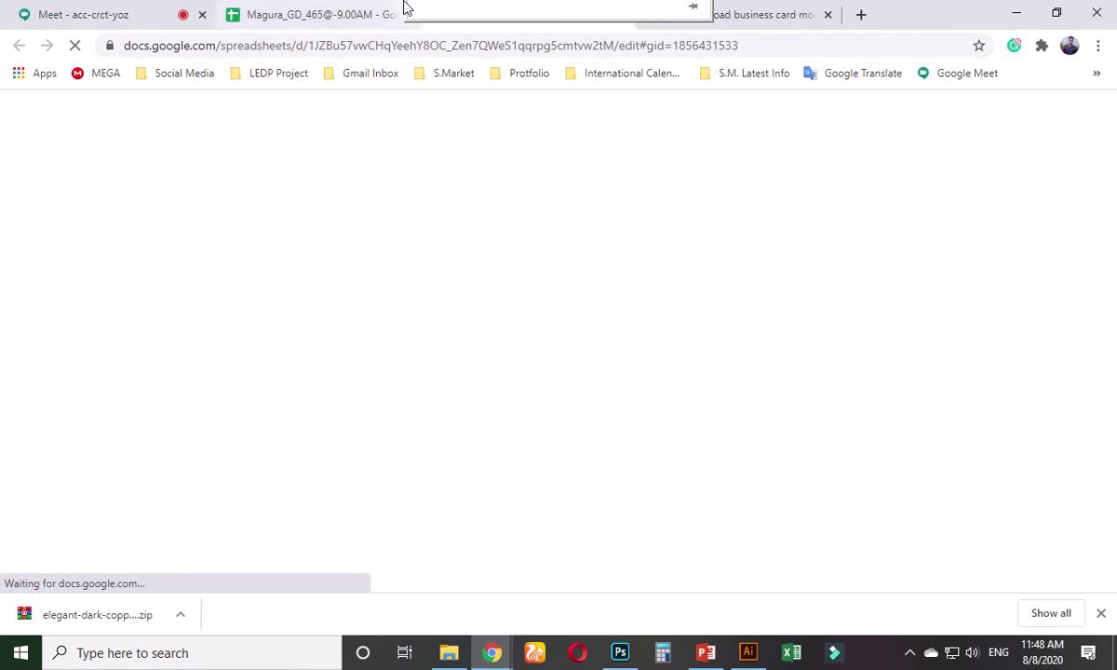
click(269, 19)
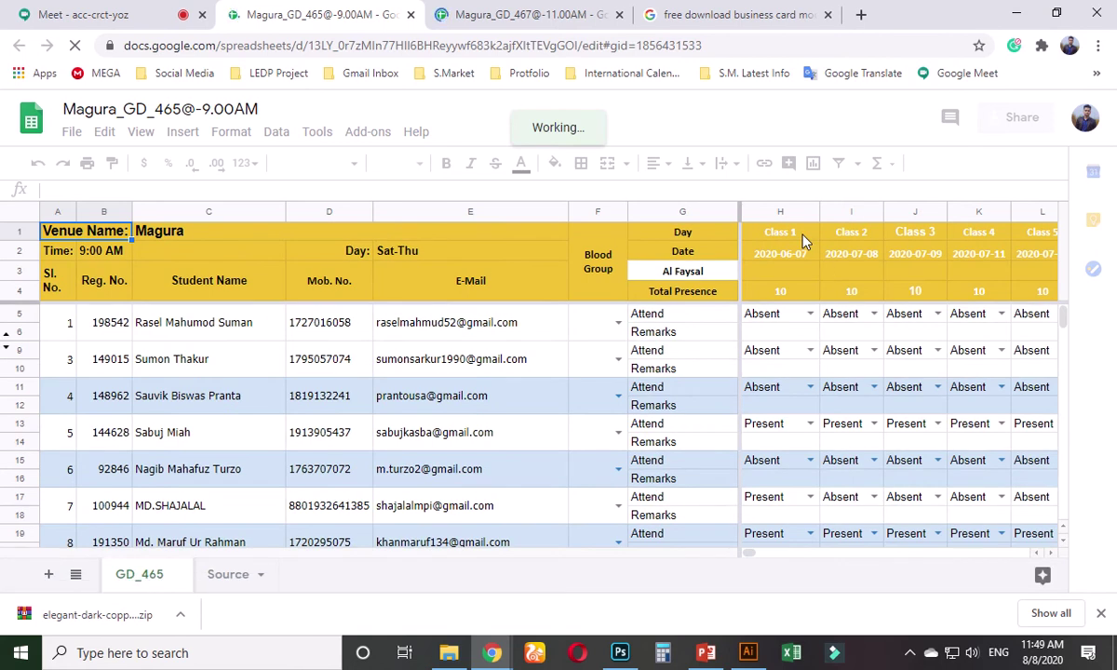
click(804, 242)
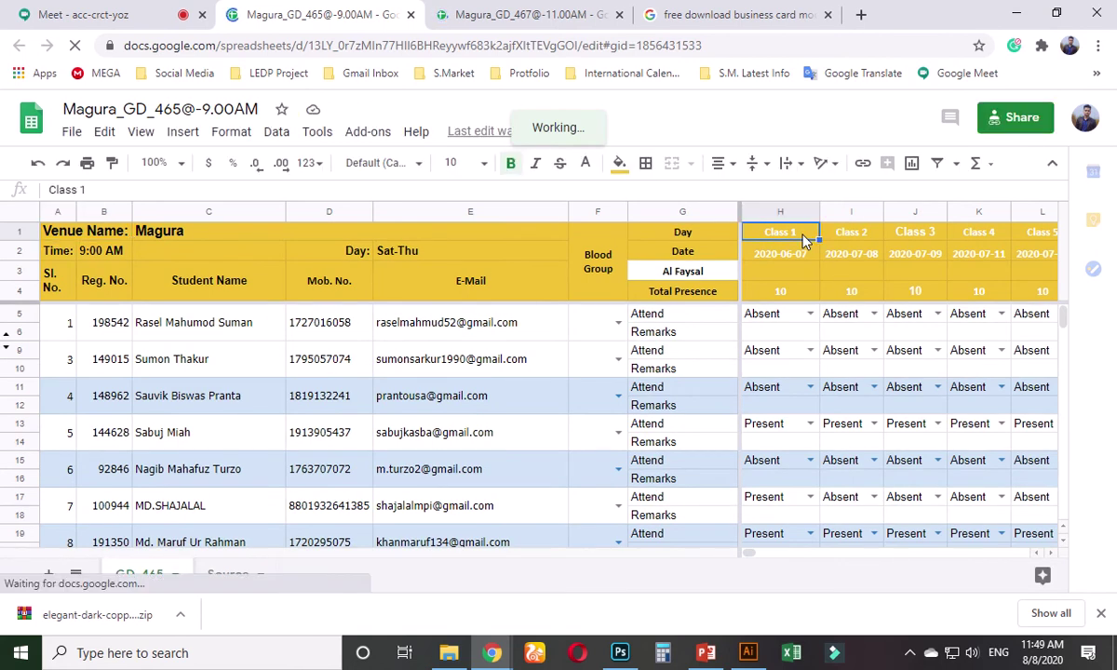
key(Right)
key(Right)
key(Right)
key(Right)
key(Right)
key(Right)
key(Right)
key(Right)
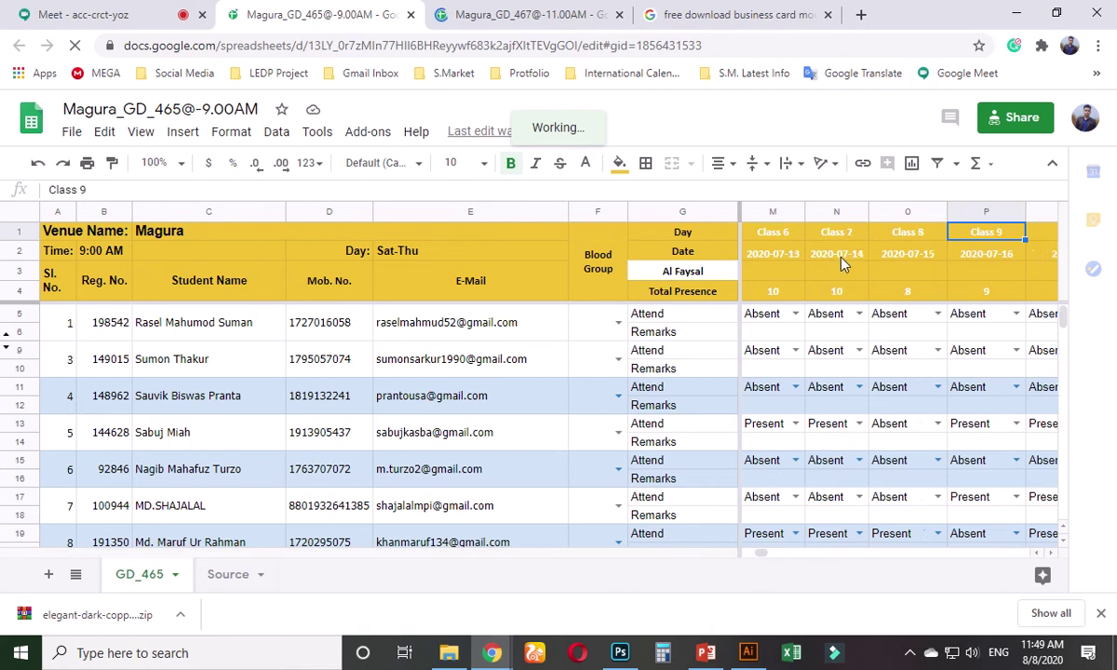
key(Right)
key(Right)
key(Right)
key(Right)
key(Right)
key(Right)
key(Right)
key(Right)
key(Right)
key(Right)
key(Right)
key(Right)
key(Right)
key(Right)
key(Right)
key(Right)
key(Right)
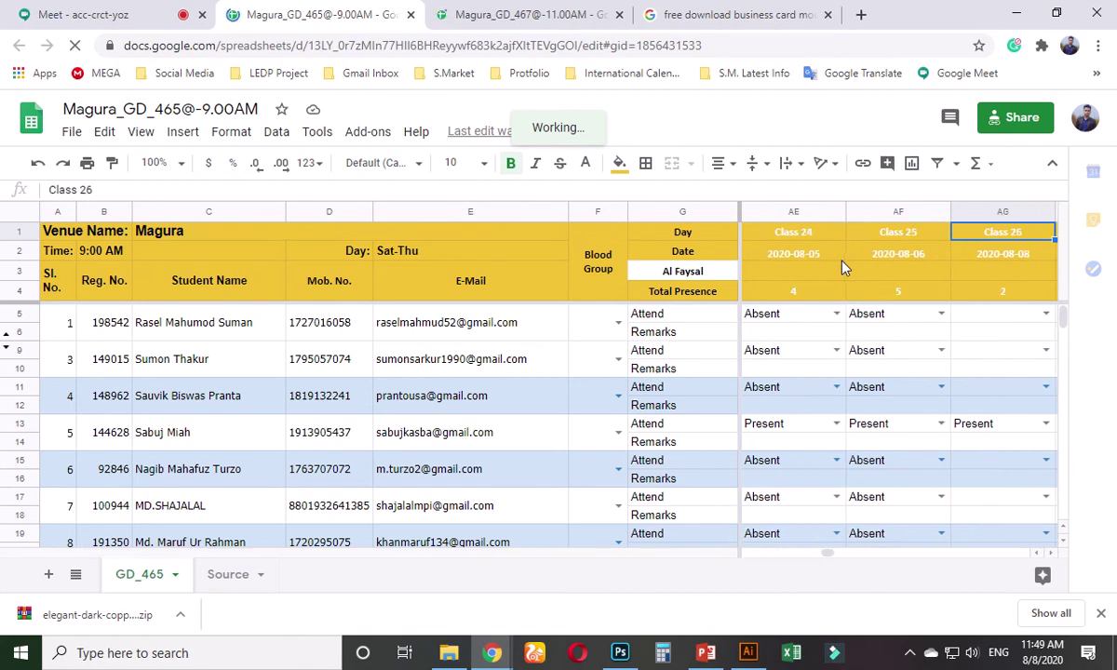
key(Right)
key(Left)
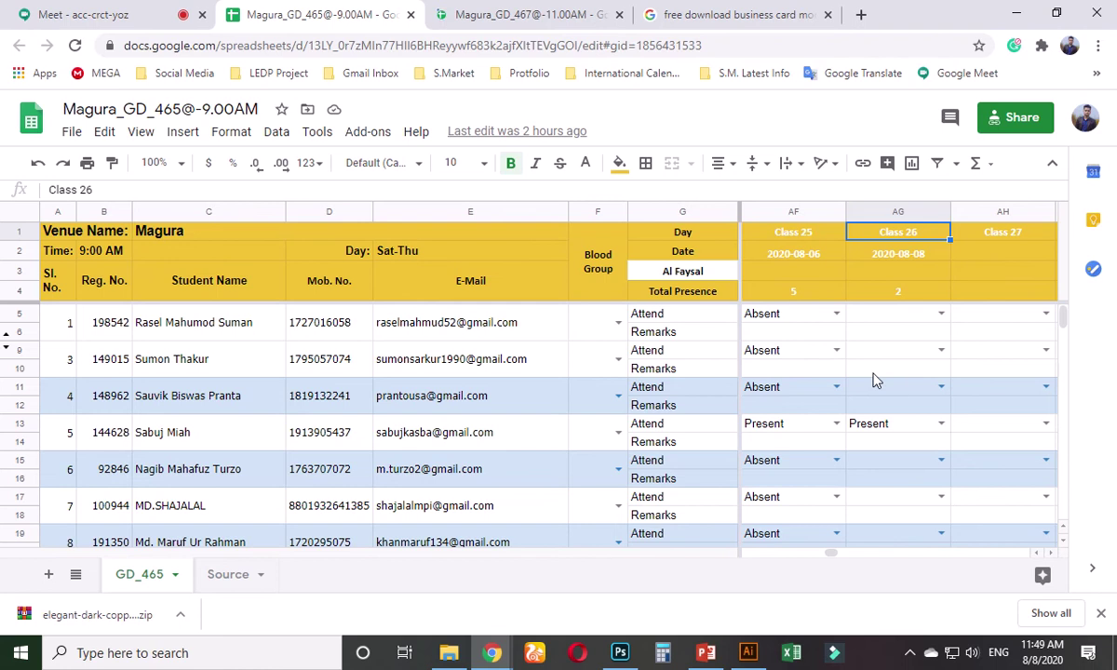
click(103, 14)
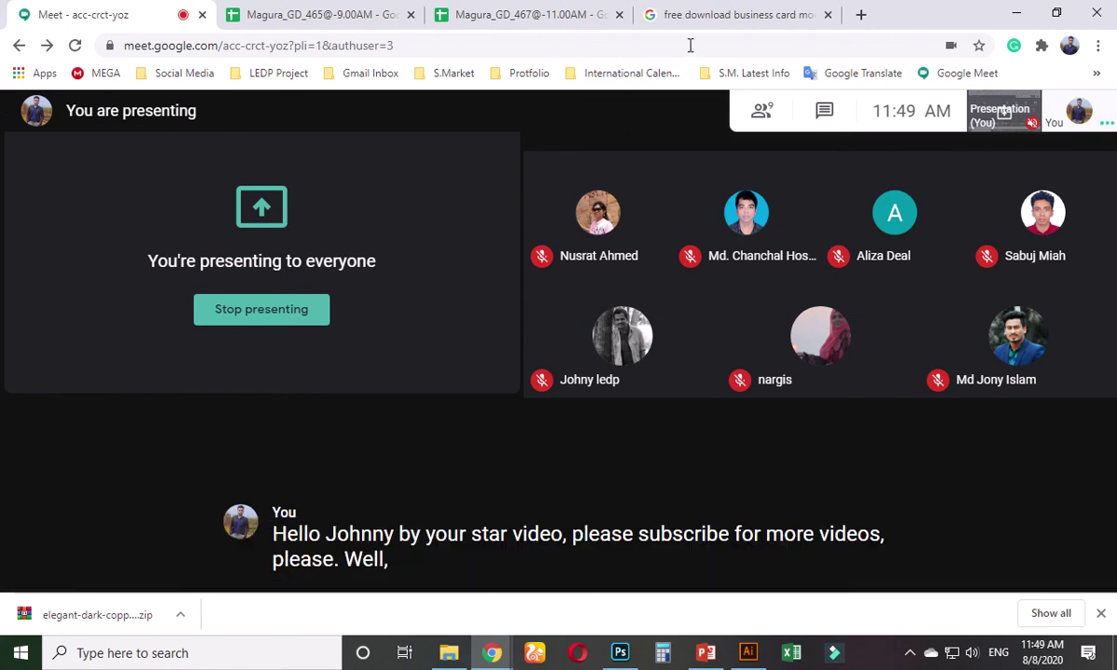
- Switch from the Meet call to the 'free download business card mockup' search results tab
mouse_move(725, 12)
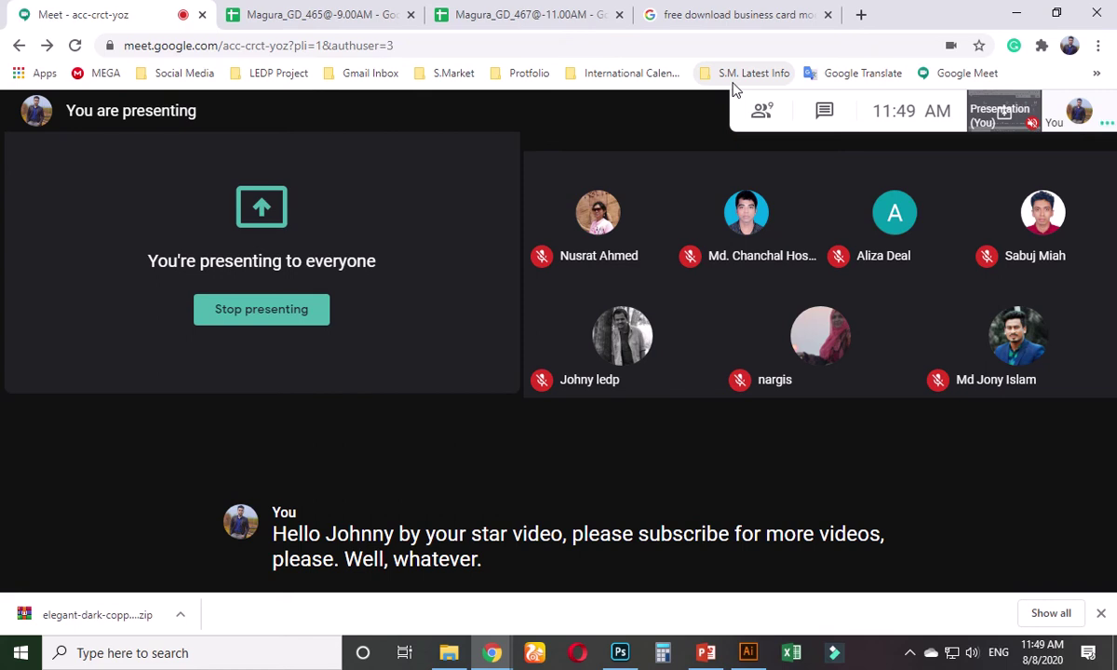
click(726, 14)
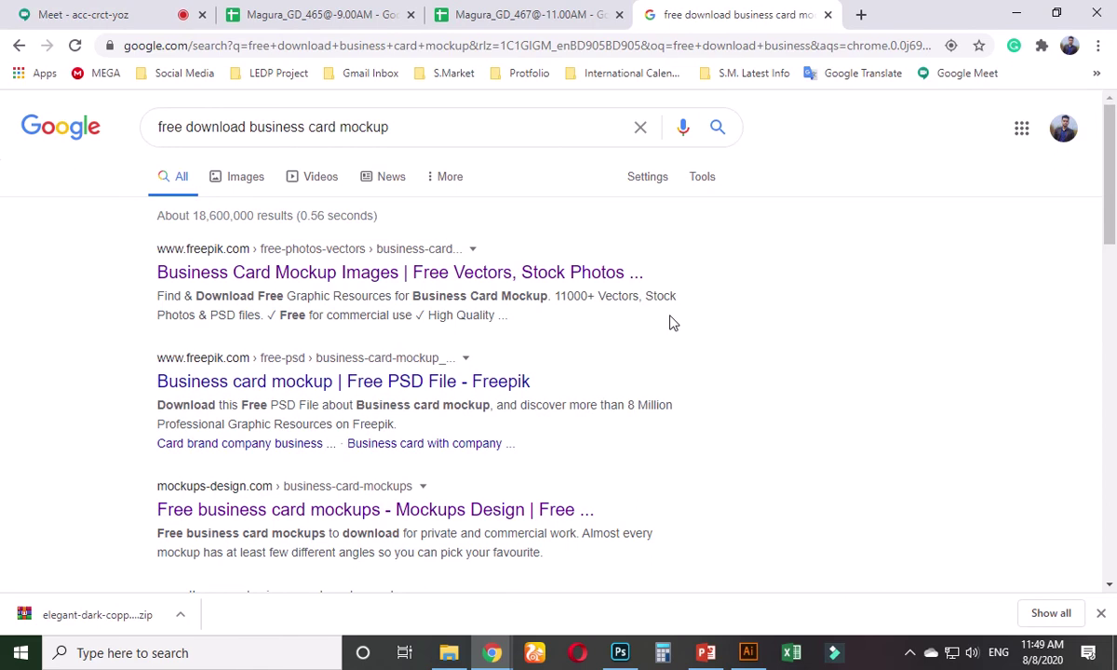
click(107, 16)
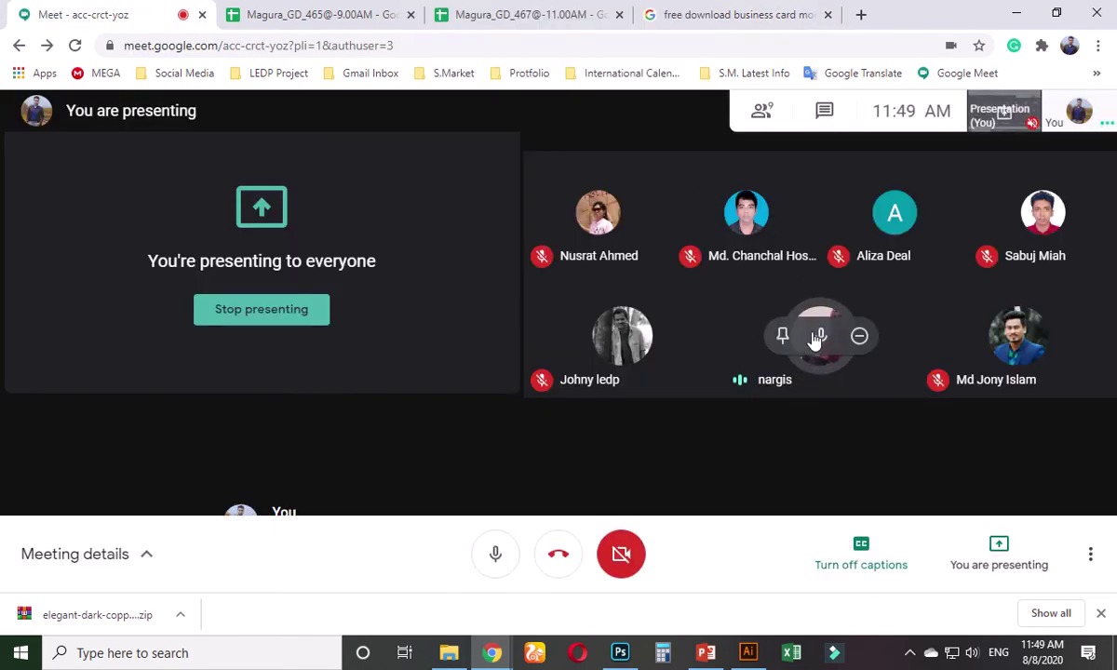
click(747, 11)
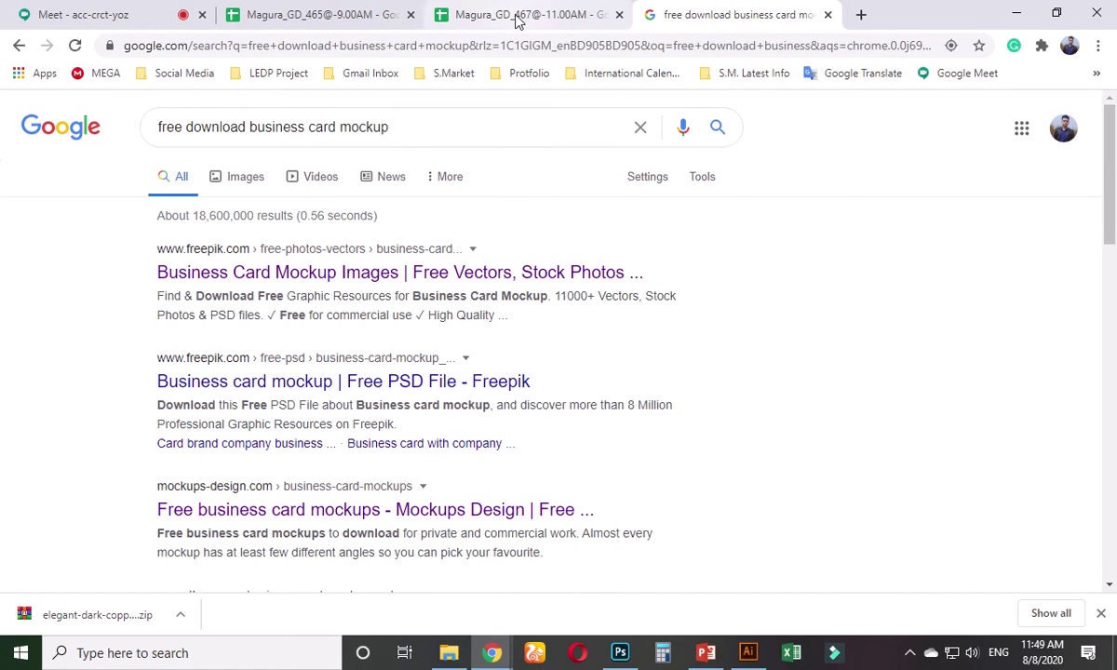
- In the Magura_GD_465 sheet, change the Class 26 total presence from 2 to 3
click(331, 14)
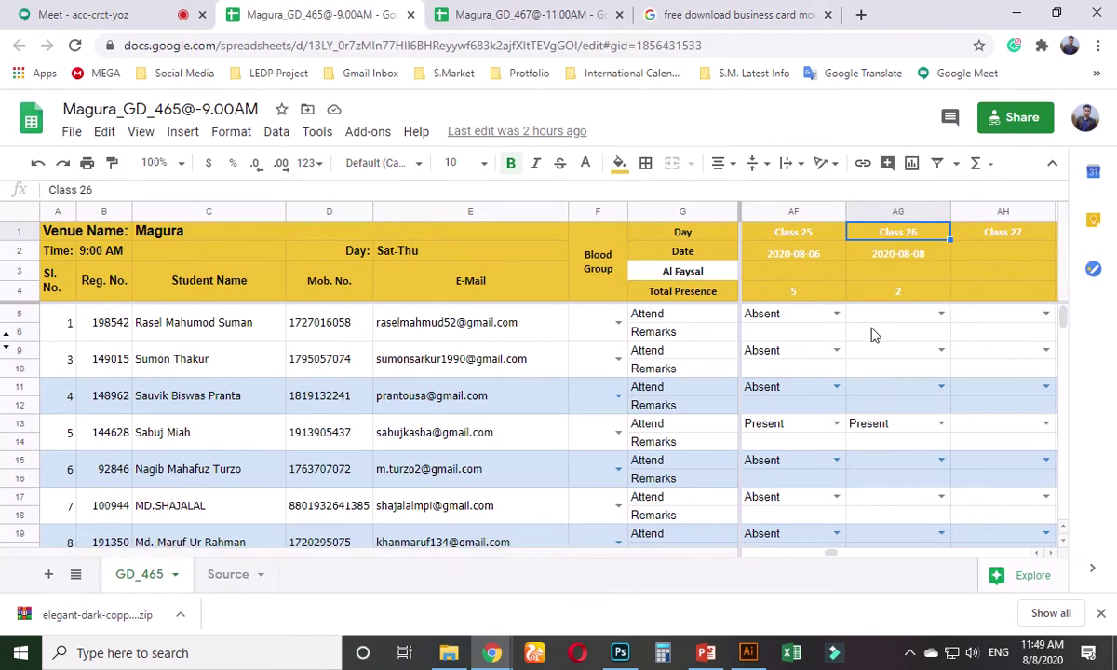
key(Down)
key(Down)
key(Down)
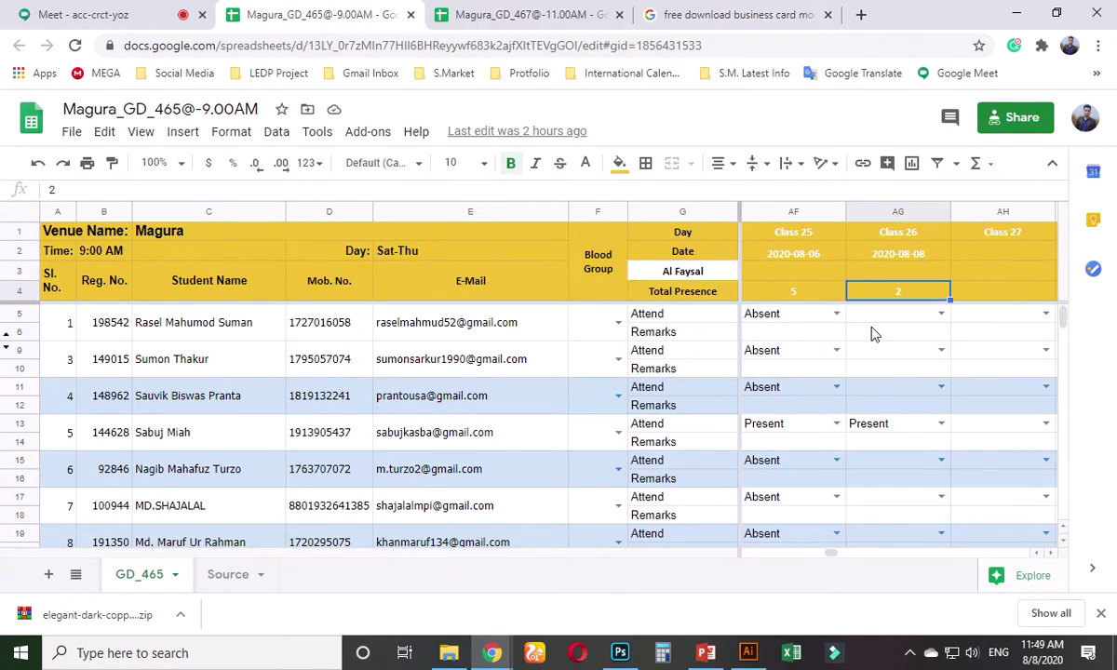
double_click(917, 293)
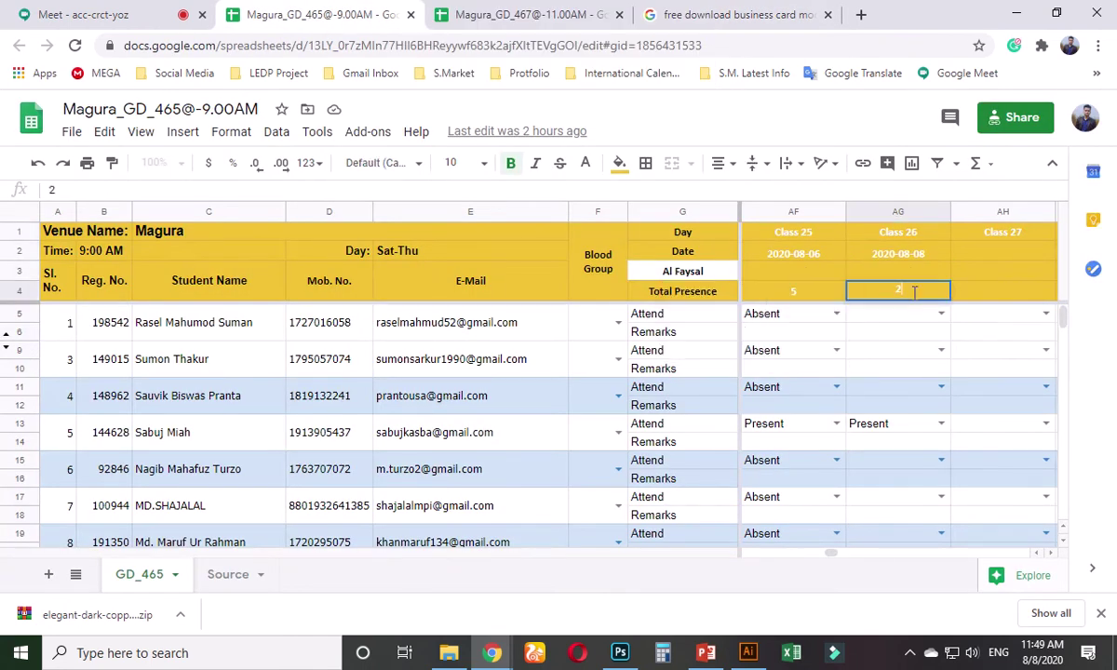
key(BackSpace)
text(3)
key(Return)
scroll(866, 391, down, 5)
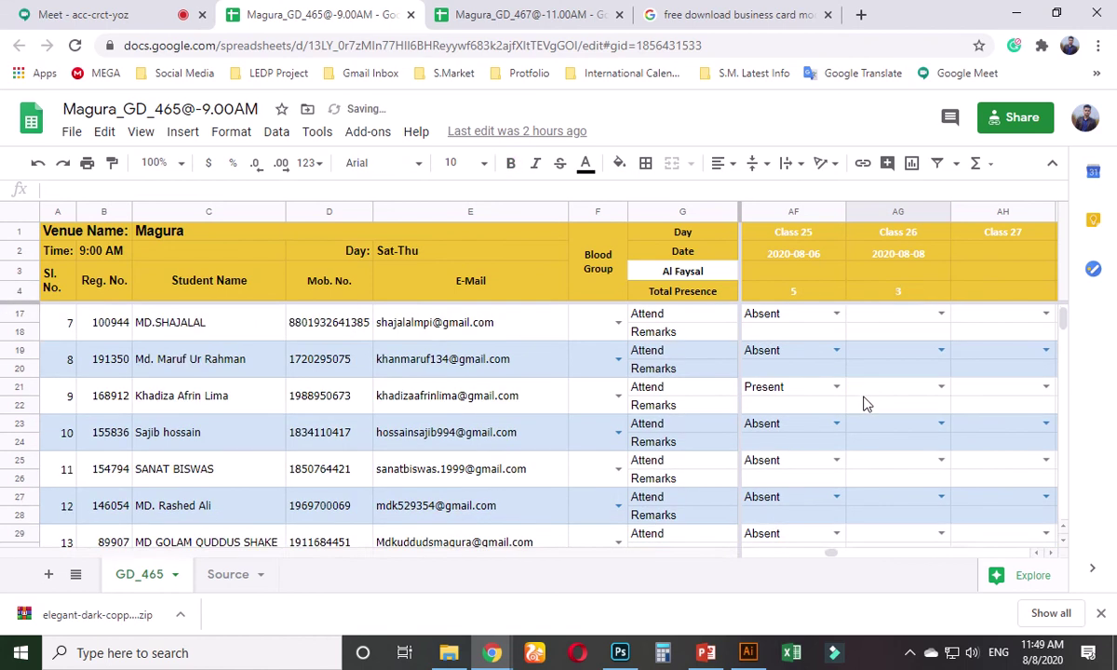
scroll(866, 395, down, 3)
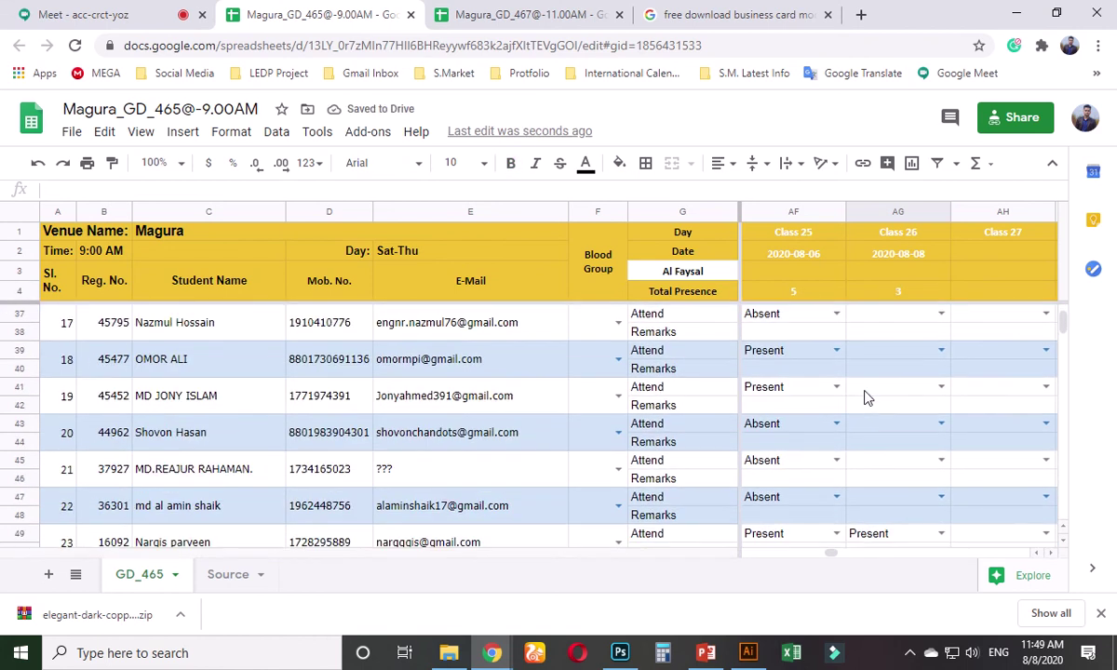
- Mark student 19 Present for Class 26, then scroll back to the top rows
click(939, 386)
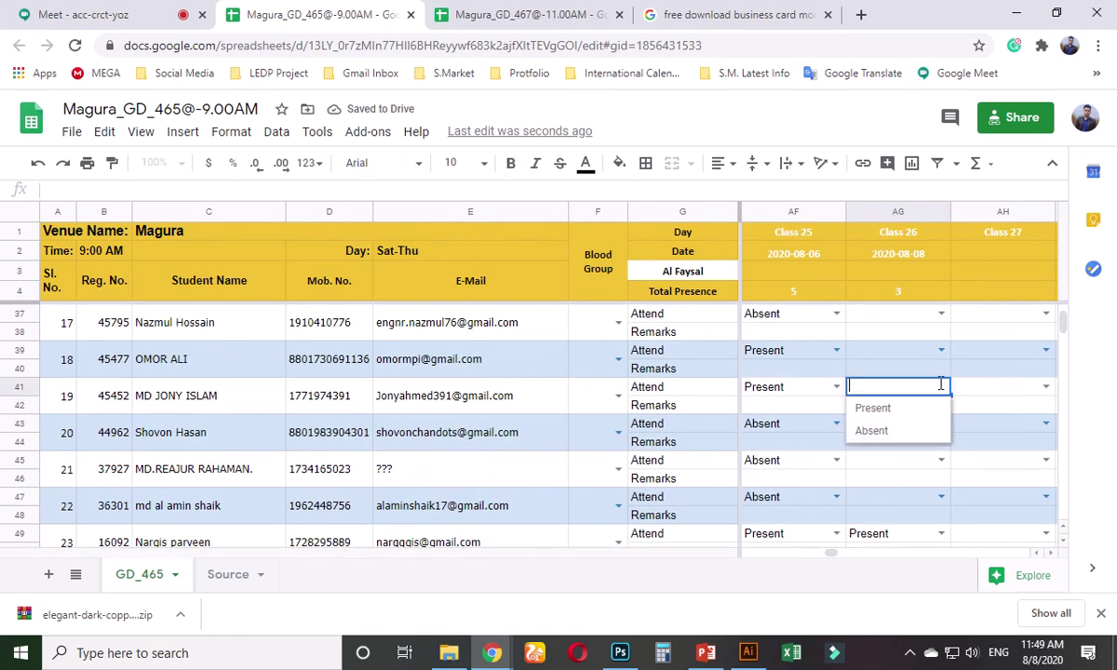
click(875, 431)
scroll(891, 425, up, 2)
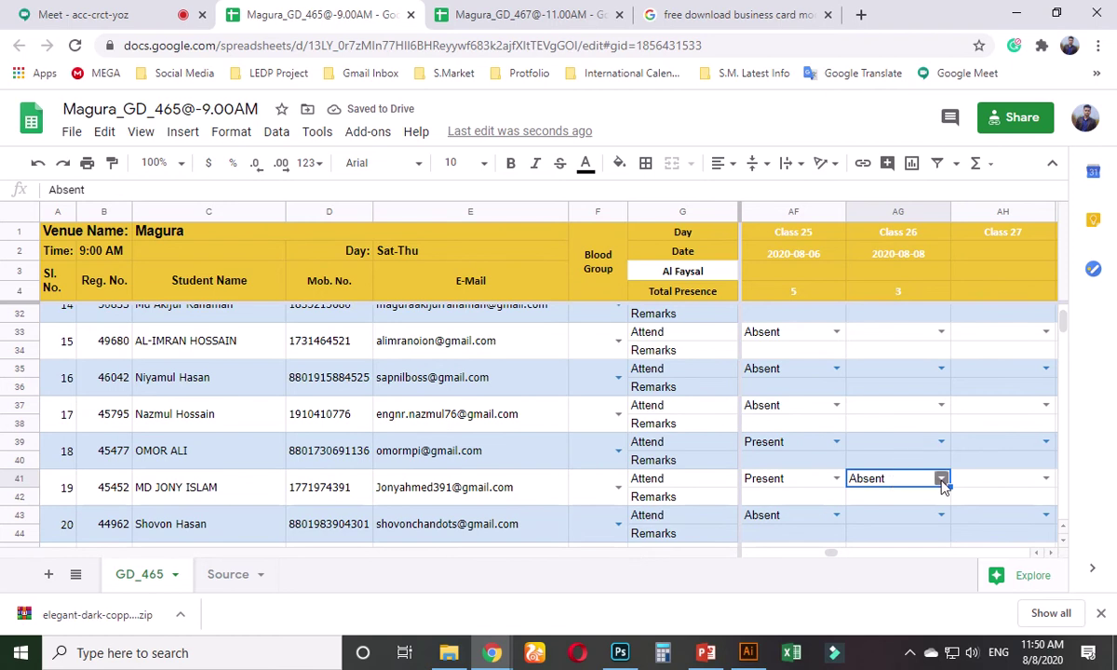
click(942, 479)
click(893, 436)
key(Return)
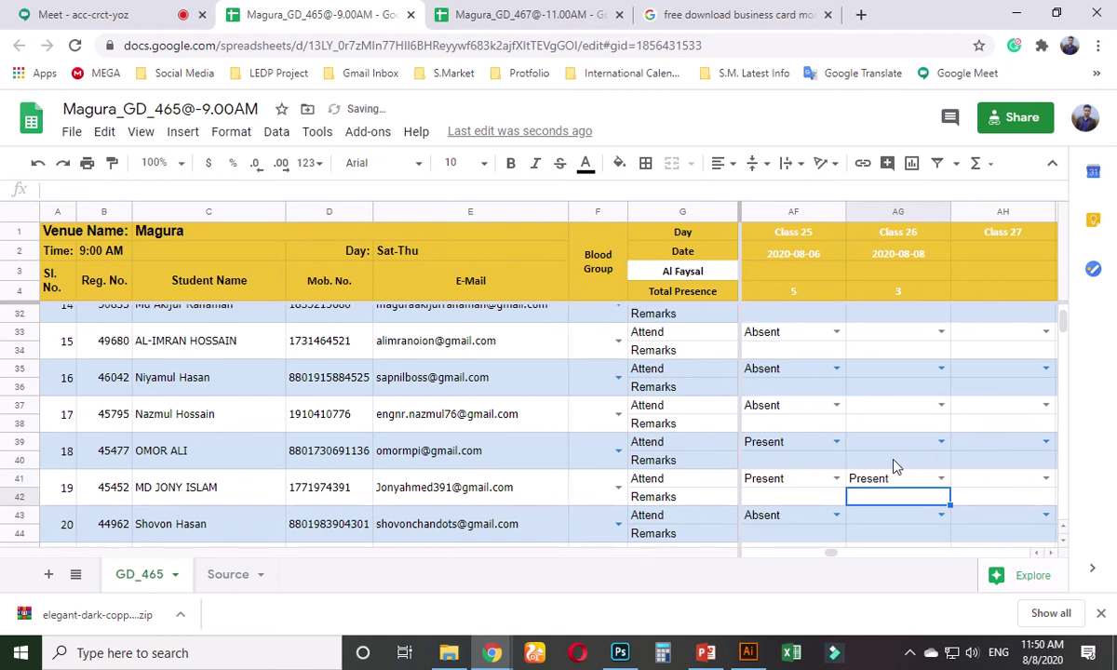
scroll(894, 463, up, 3)
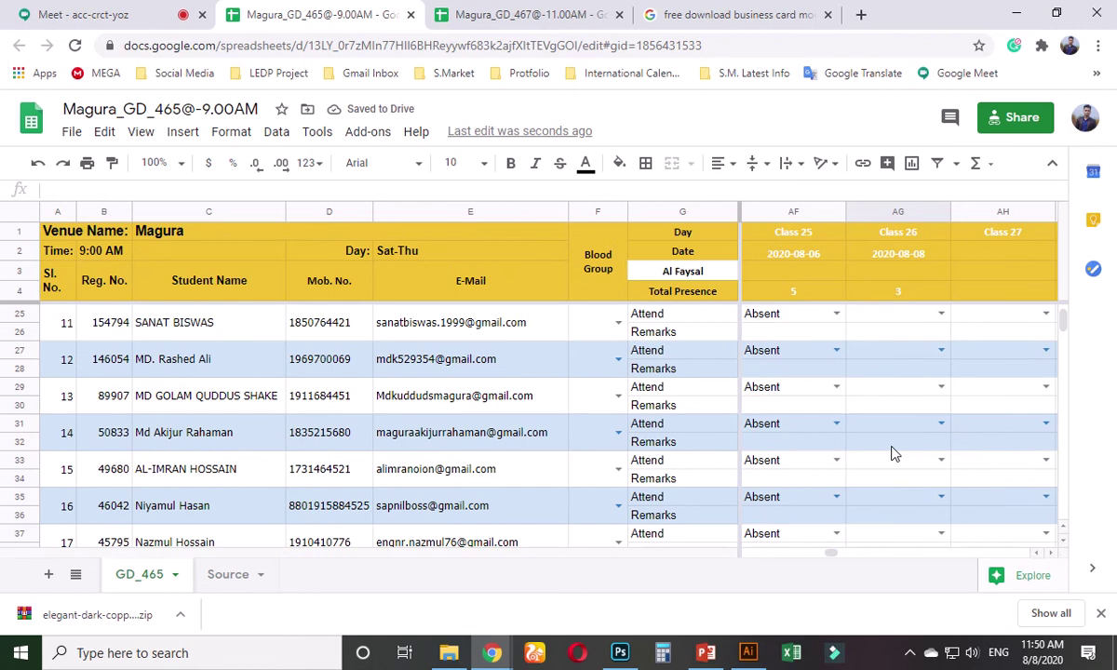
scroll(878, 382, up, 3)
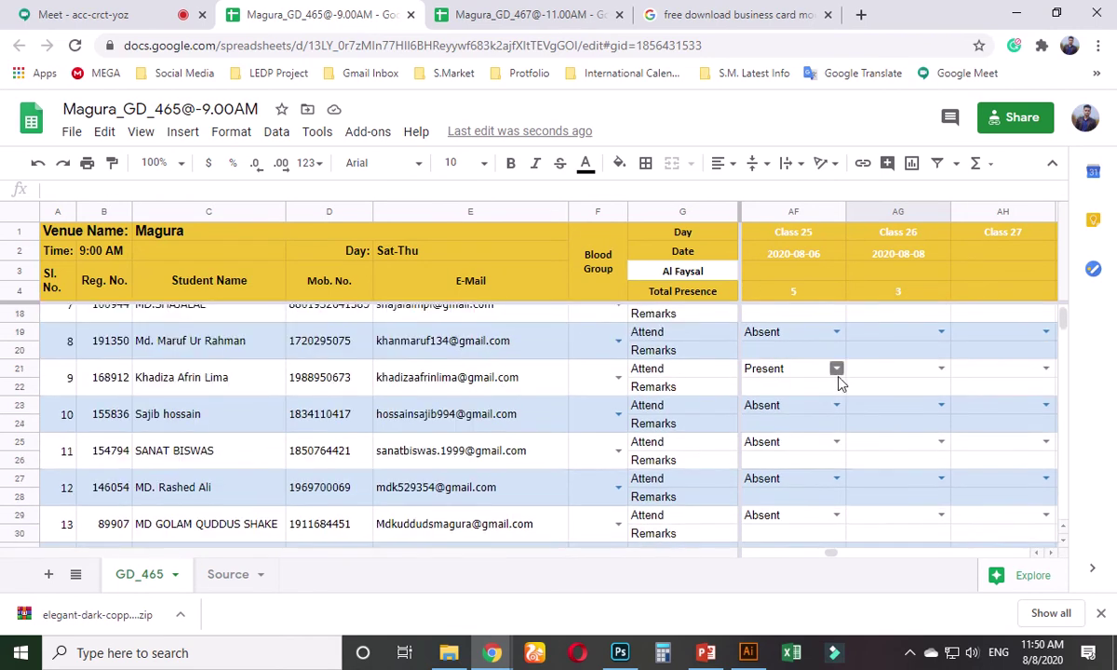
scroll(841, 383, up, 5)
scroll(507, 451, down, 5)
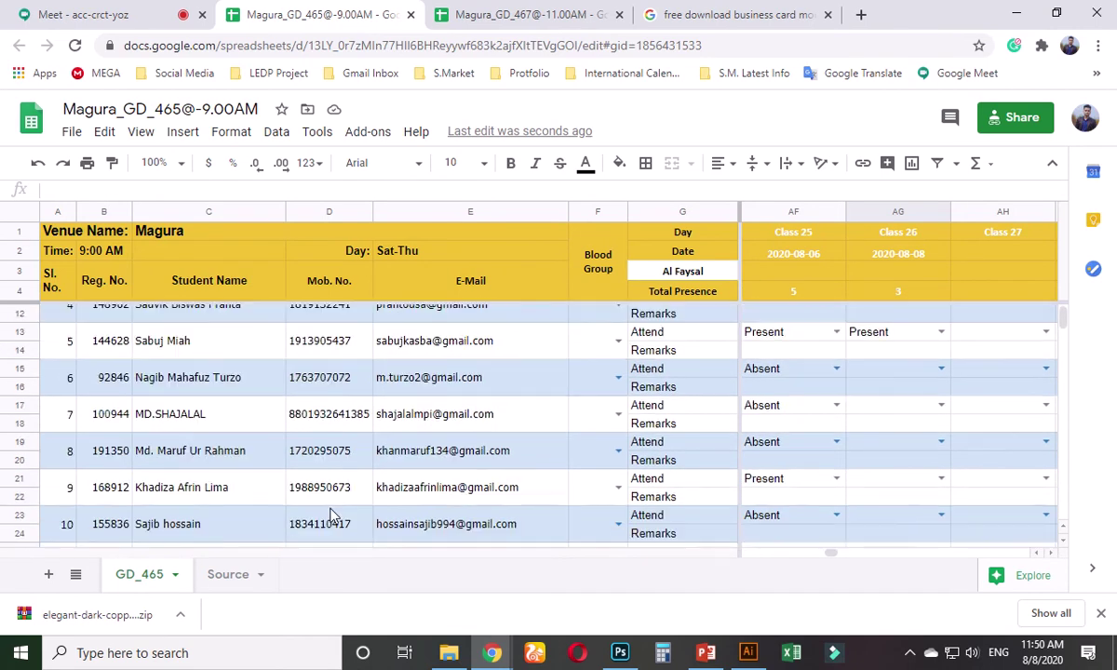
scroll(882, 387, down, 6)
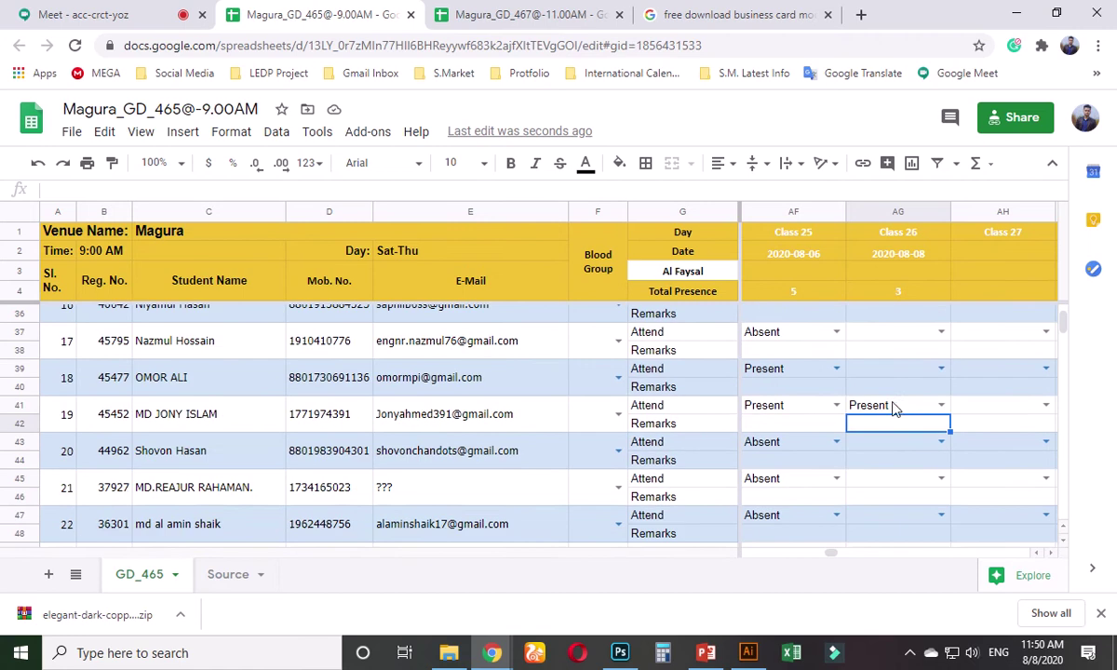
scroll(915, 470, down, 4)
scroll(915, 467, up, 8)
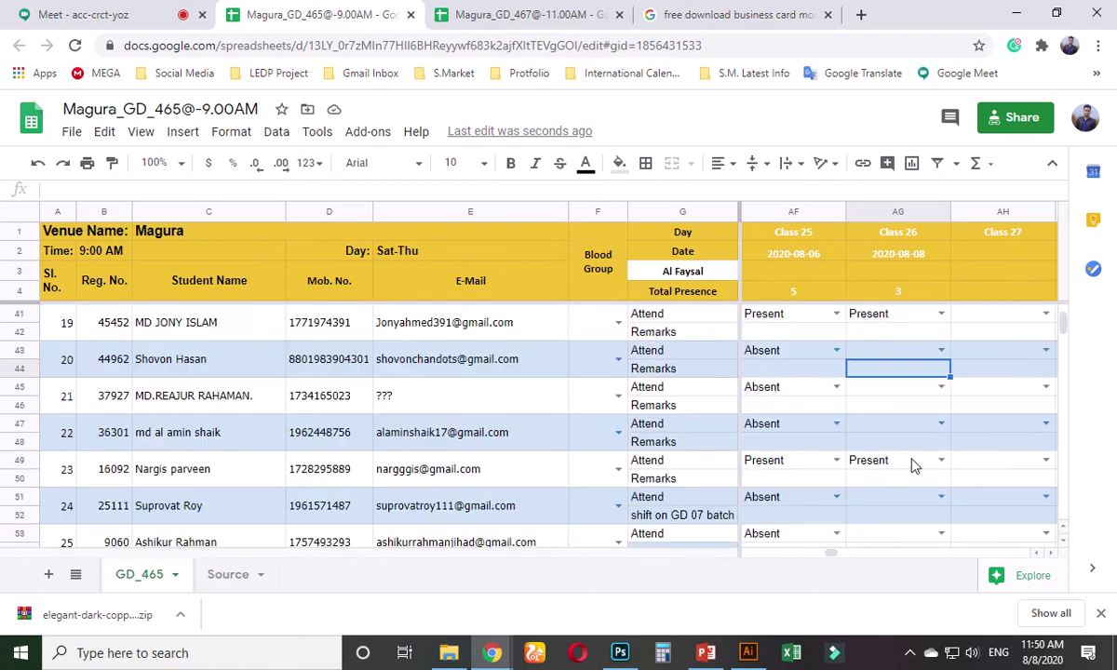
scroll(915, 465, up, 7)
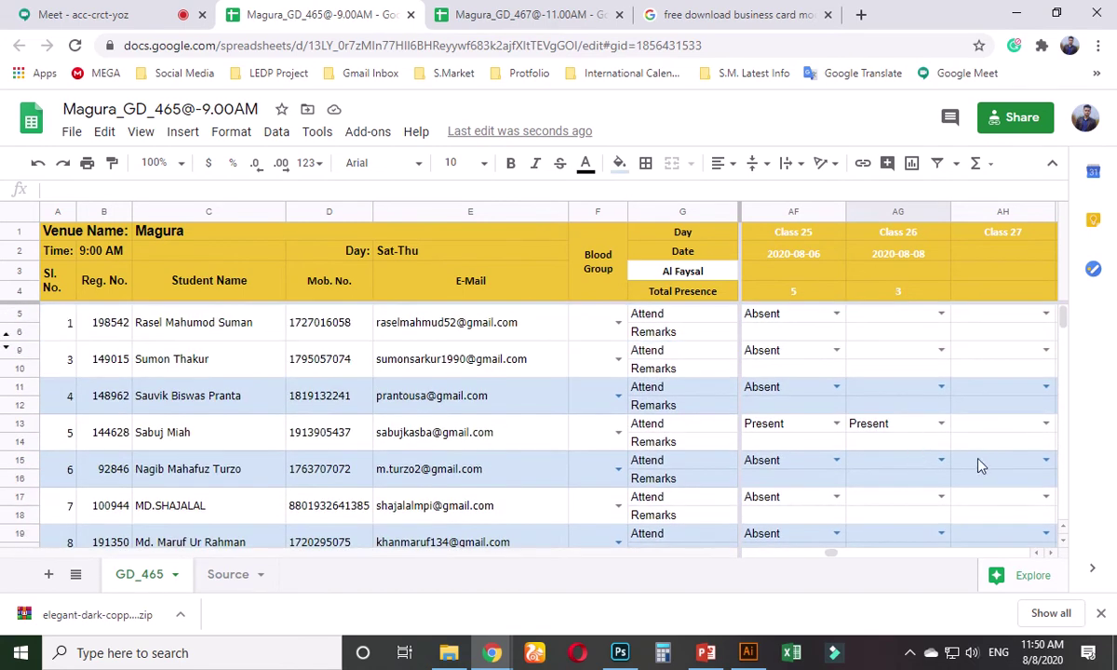
- Return to the Google Meet presentation after glancing at the search results and attendance sheet
click(56, 14)
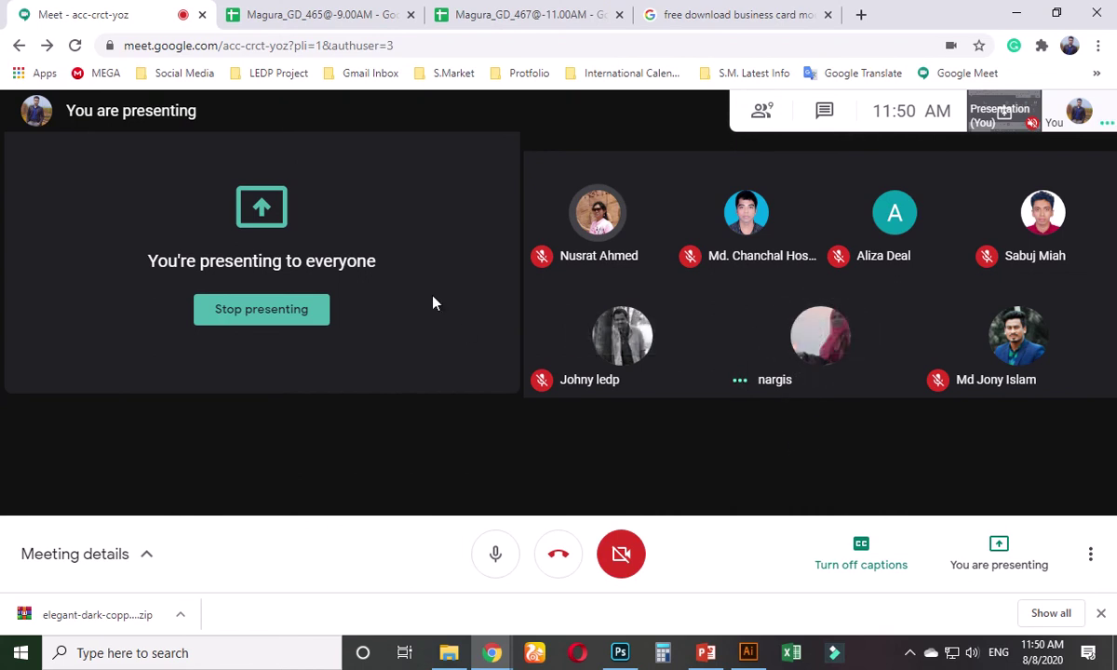
mouse_move(442, 32)
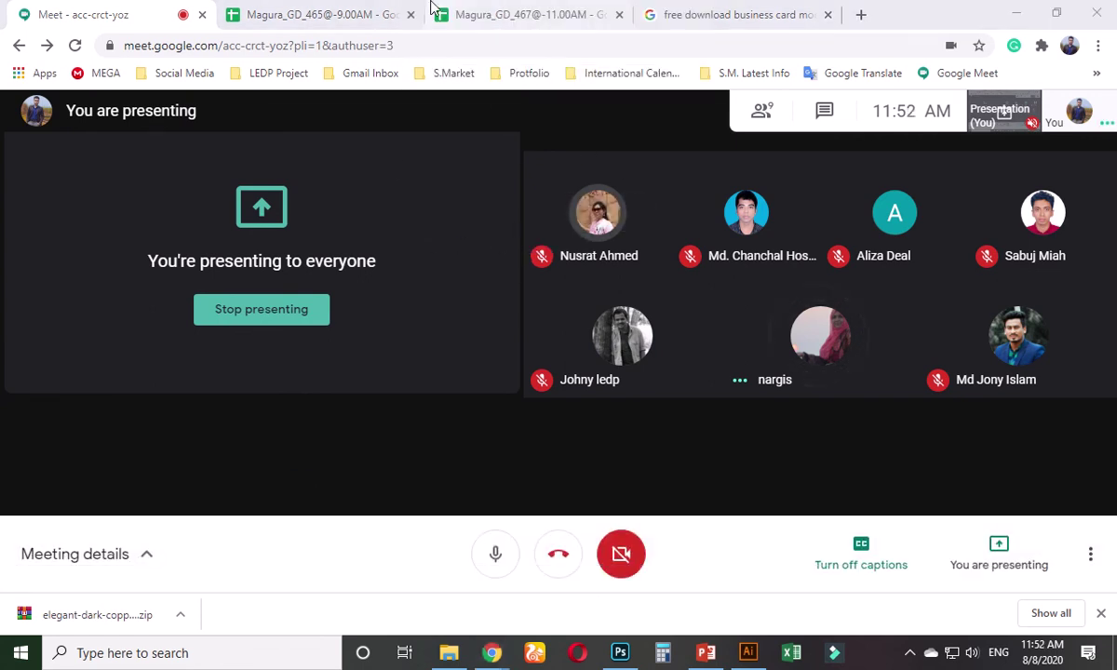
click(726, 13)
click(308, 14)
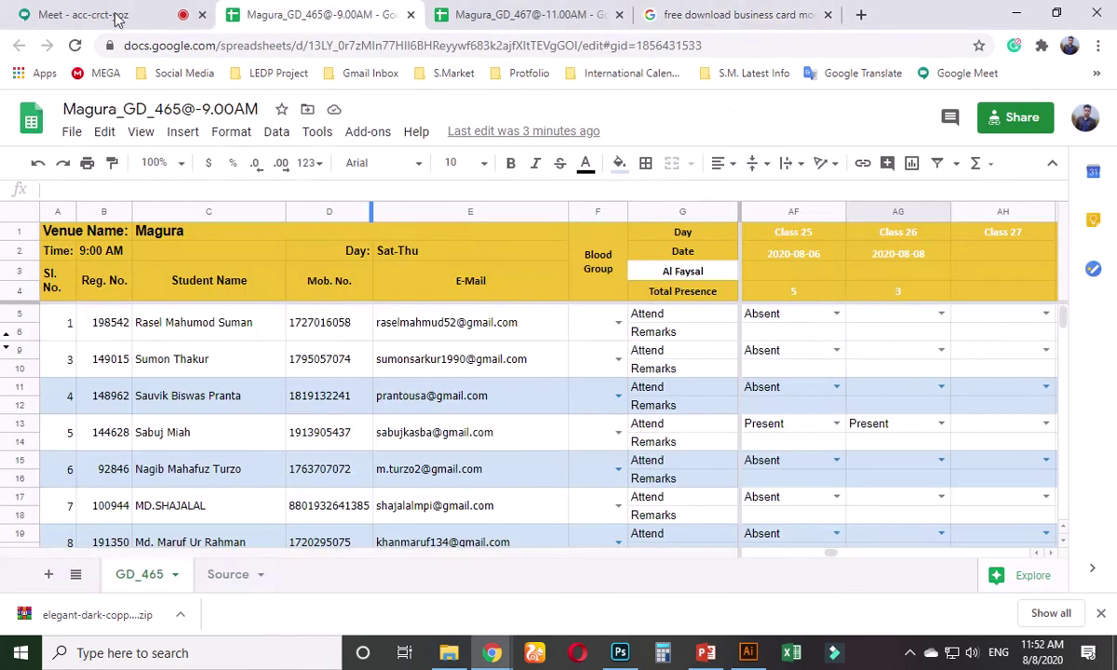
click(93, 14)
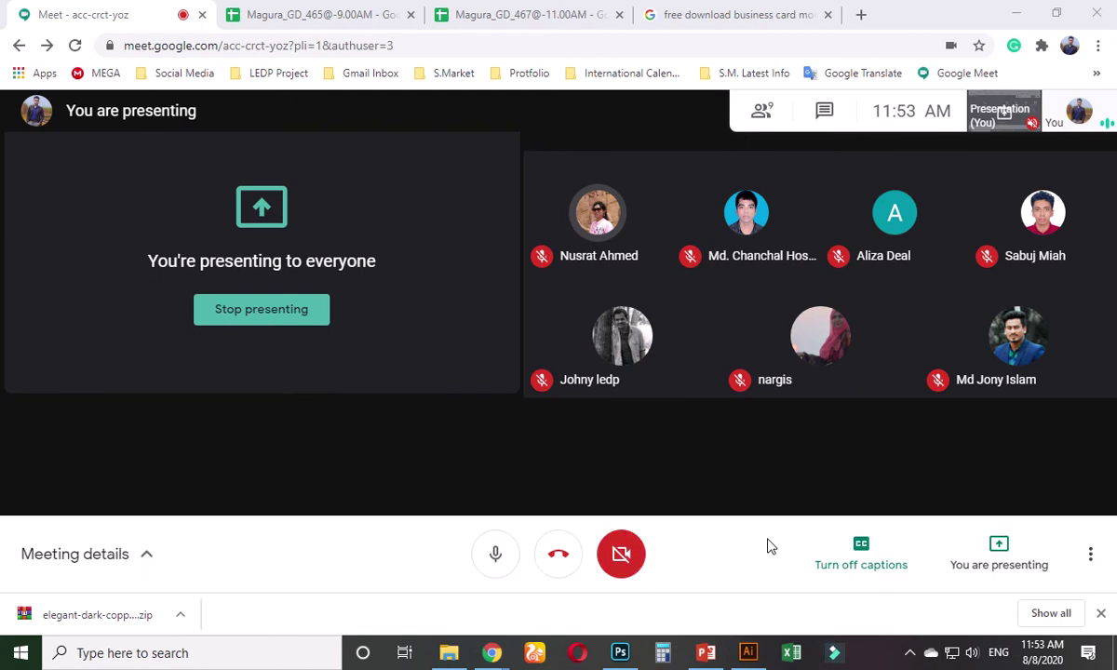
mouse_move(756, 380)
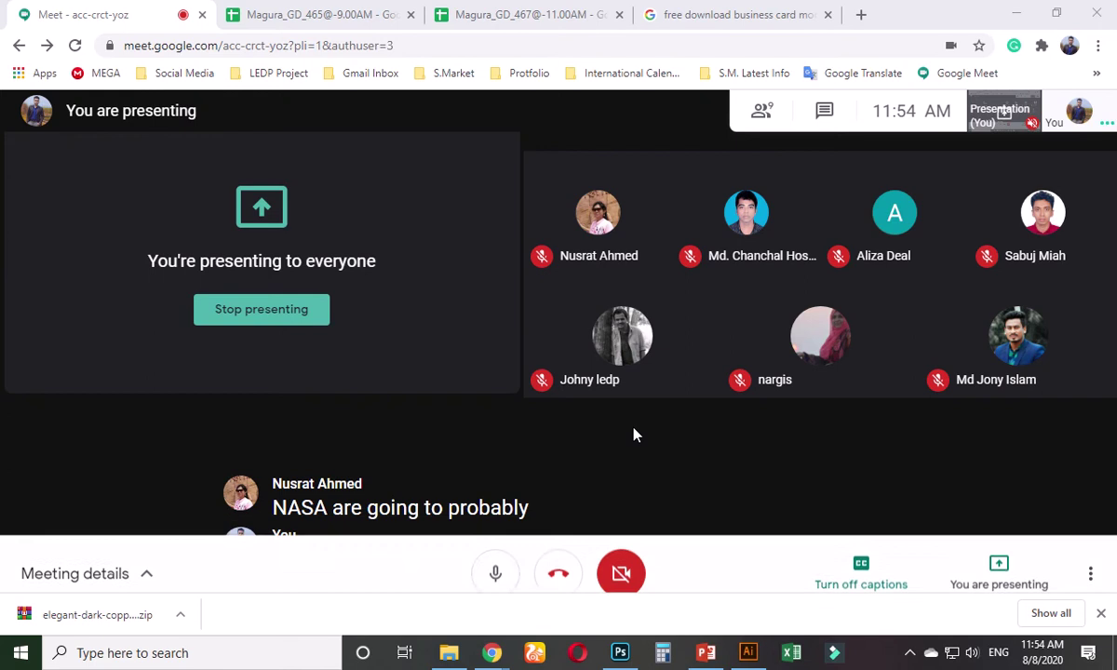
- Review the participant list and meeting chat, then go to the business card mockup results
click(762, 111)
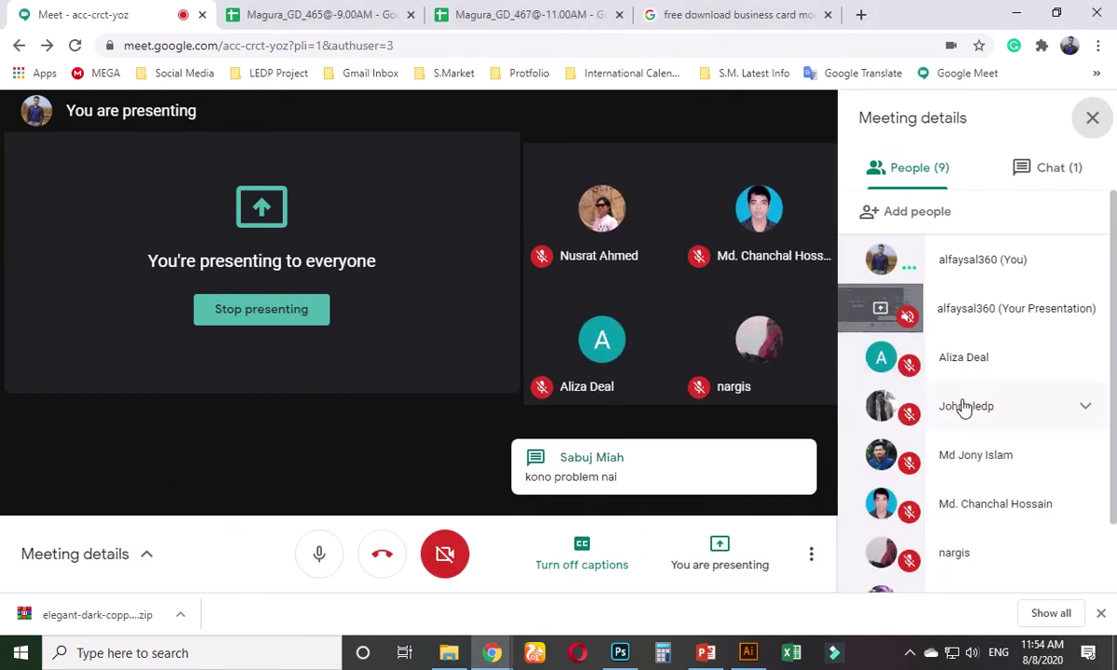
scroll(963, 402, down, 2)
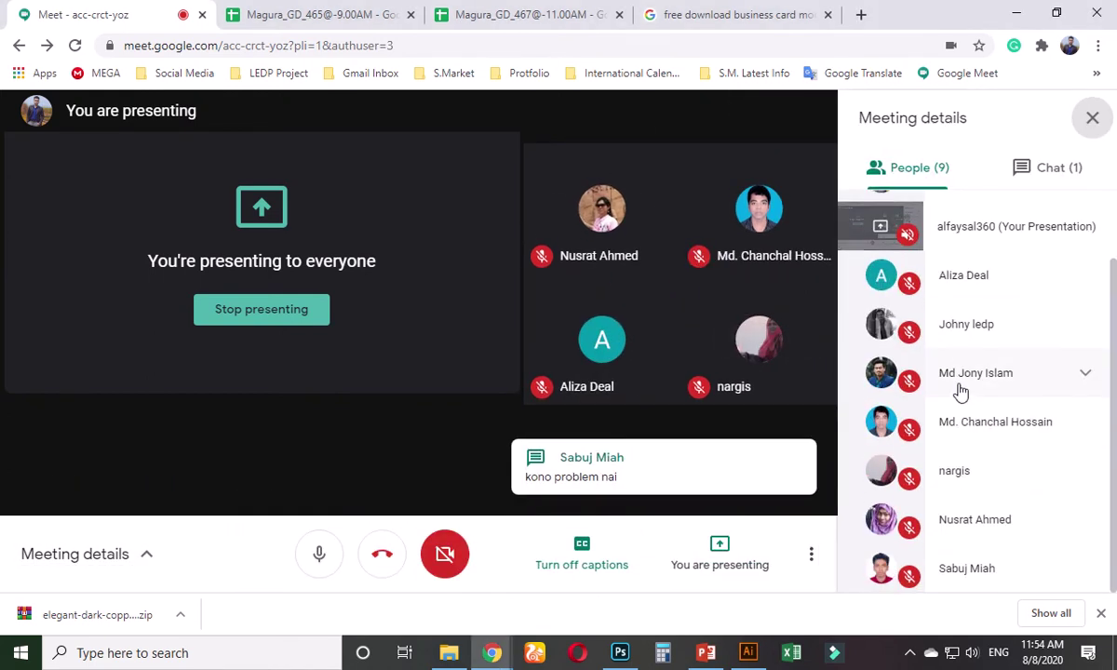
click(1094, 118)
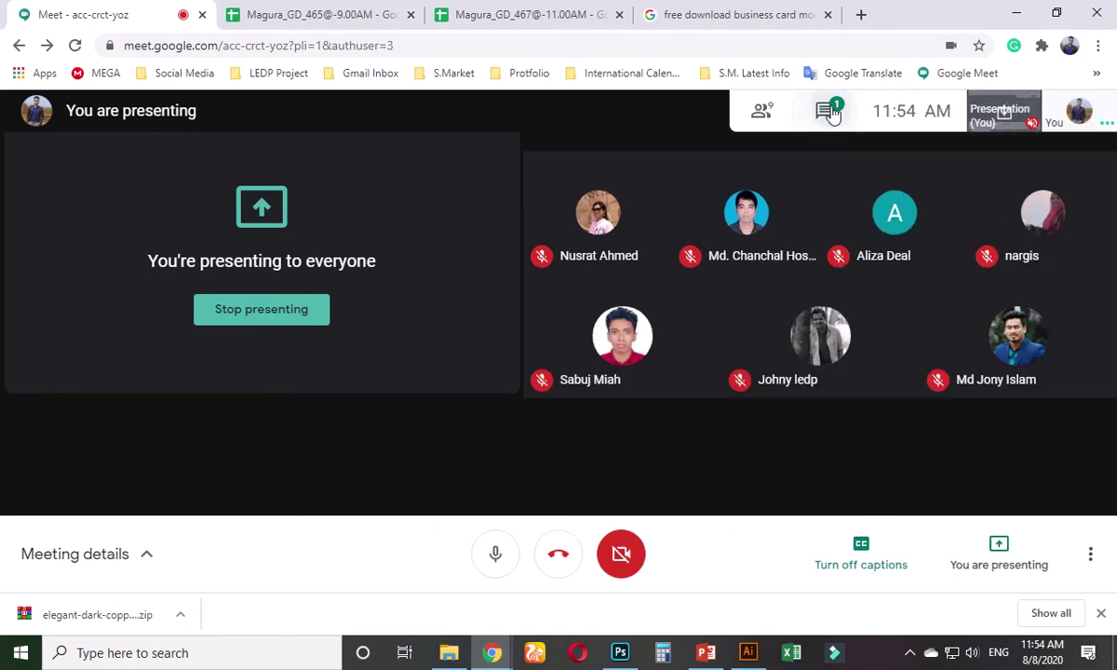
click(825, 110)
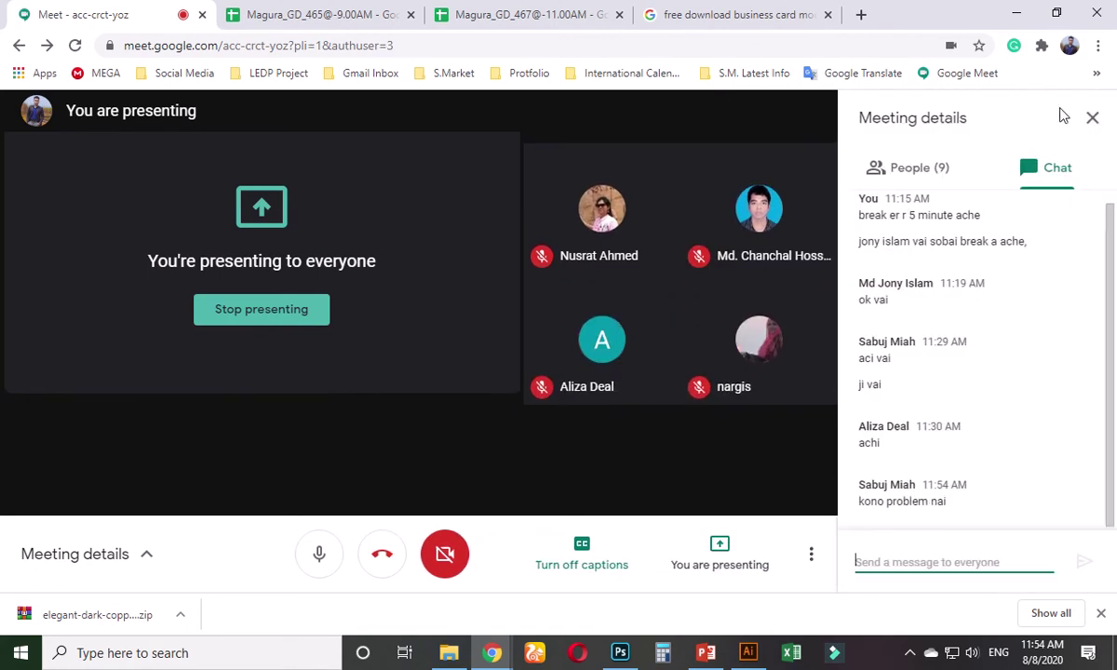
click(1093, 118)
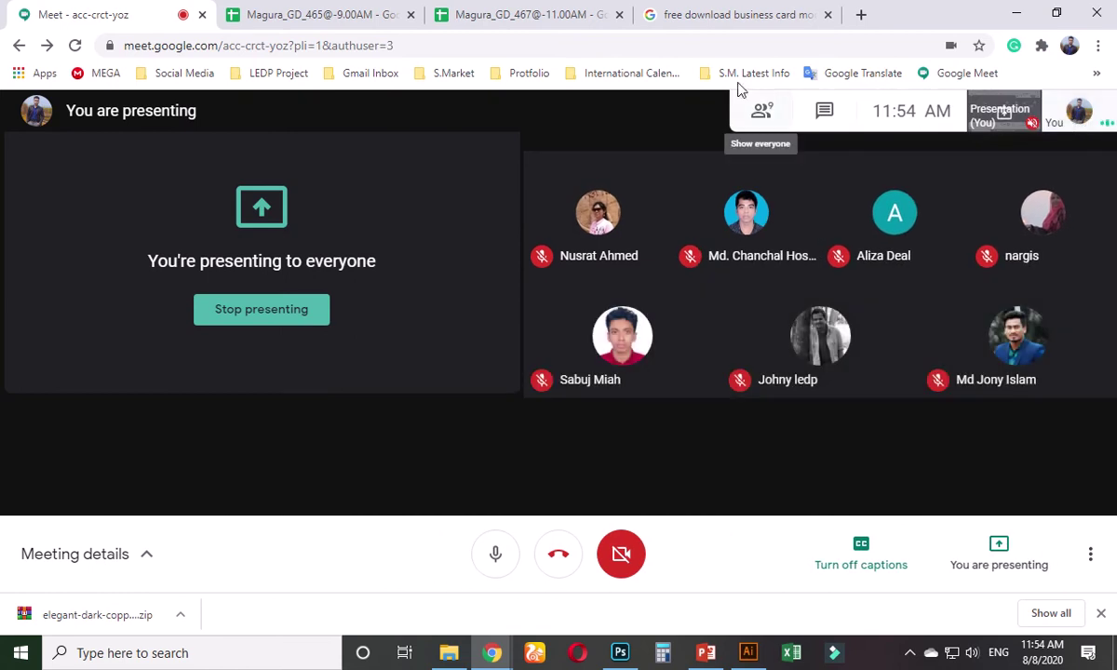
click(726, 14)
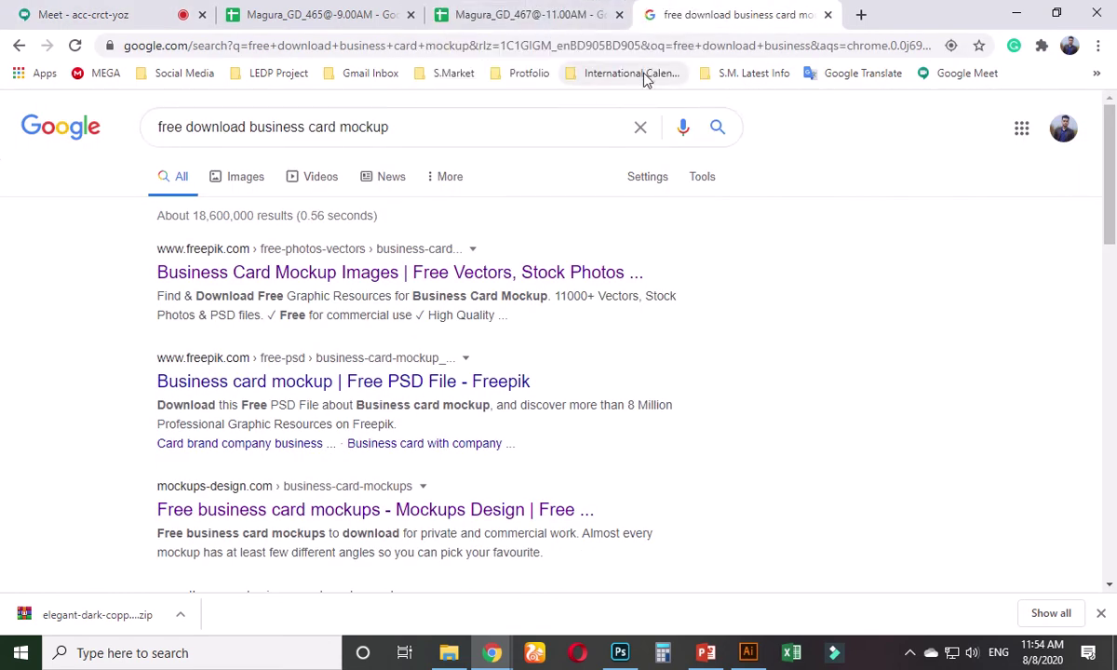
- Select the whole 'free download business card mockup' query after checking the Illustrator card template
click(517, 122)
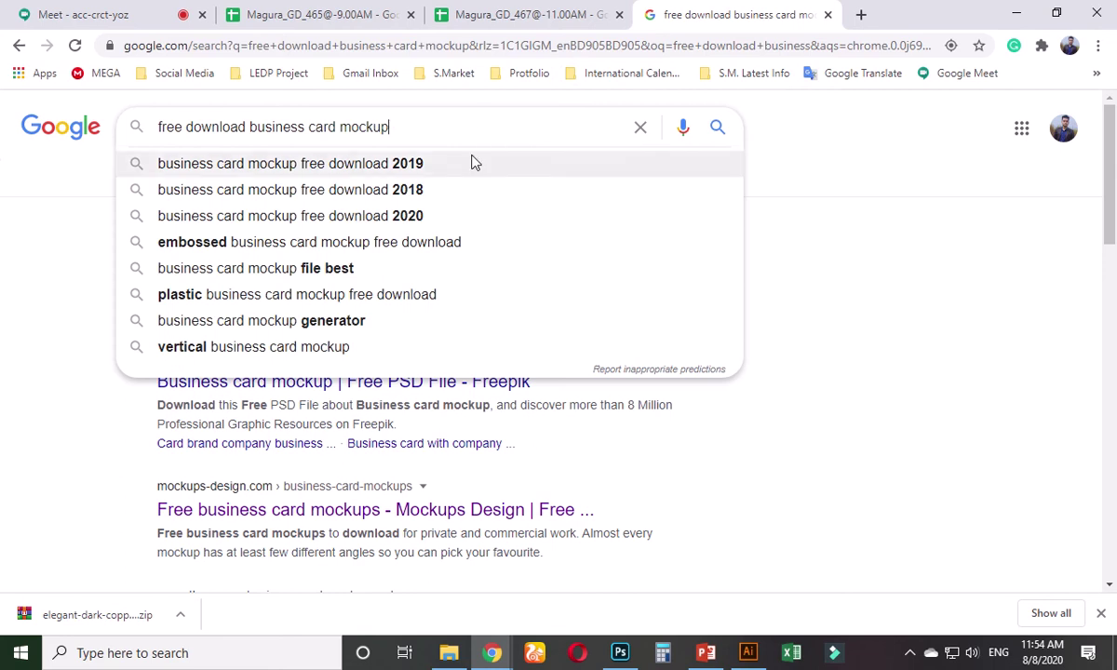
key(ctrl+a)
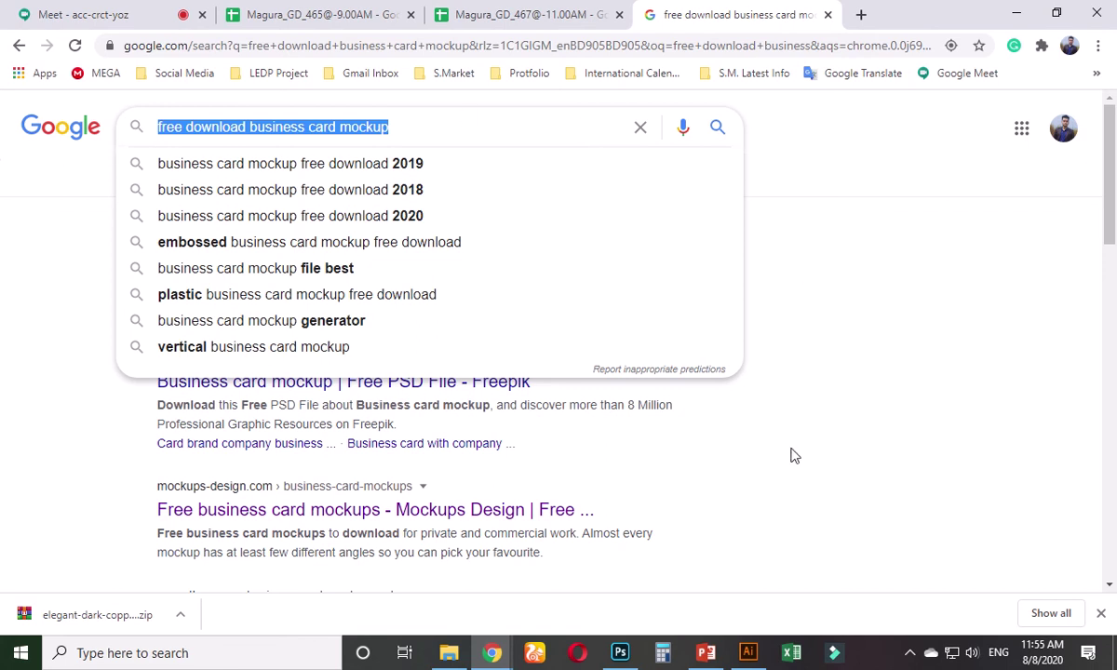
key(alt+Tab)
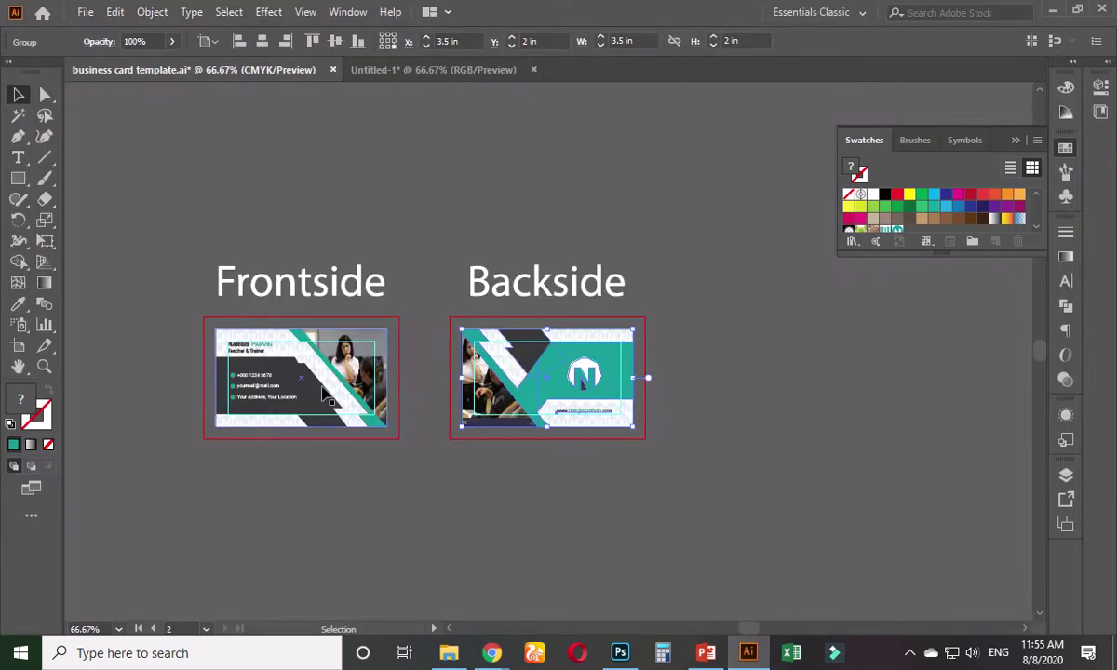
scroll(411, 380, up, 1)
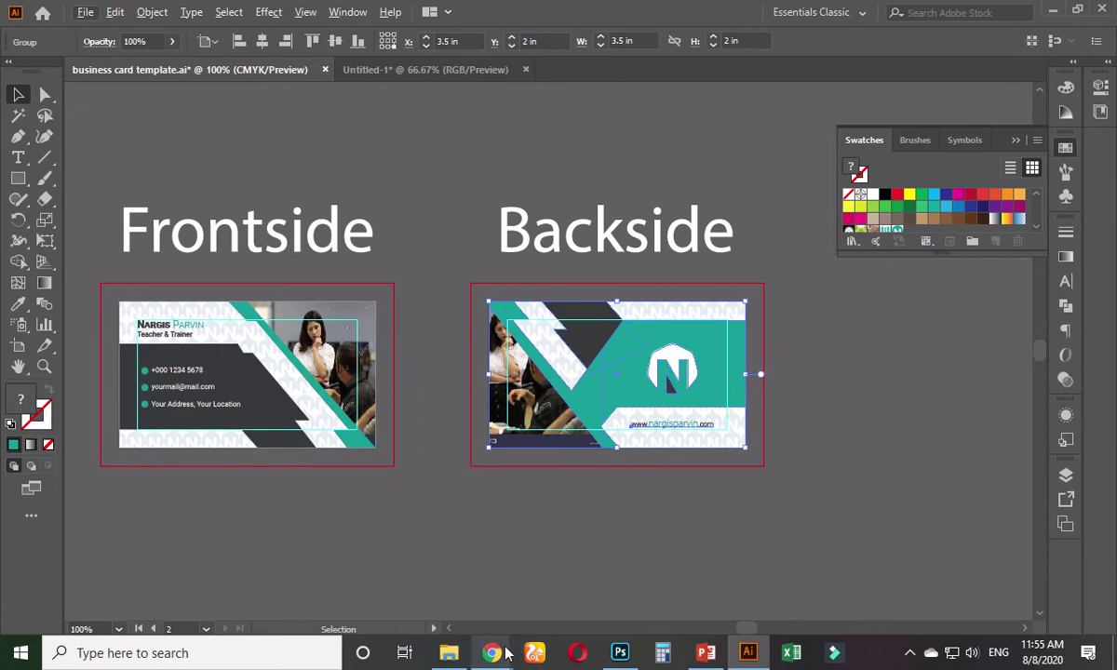
mouse_move(505, 655)
click(414, 522)
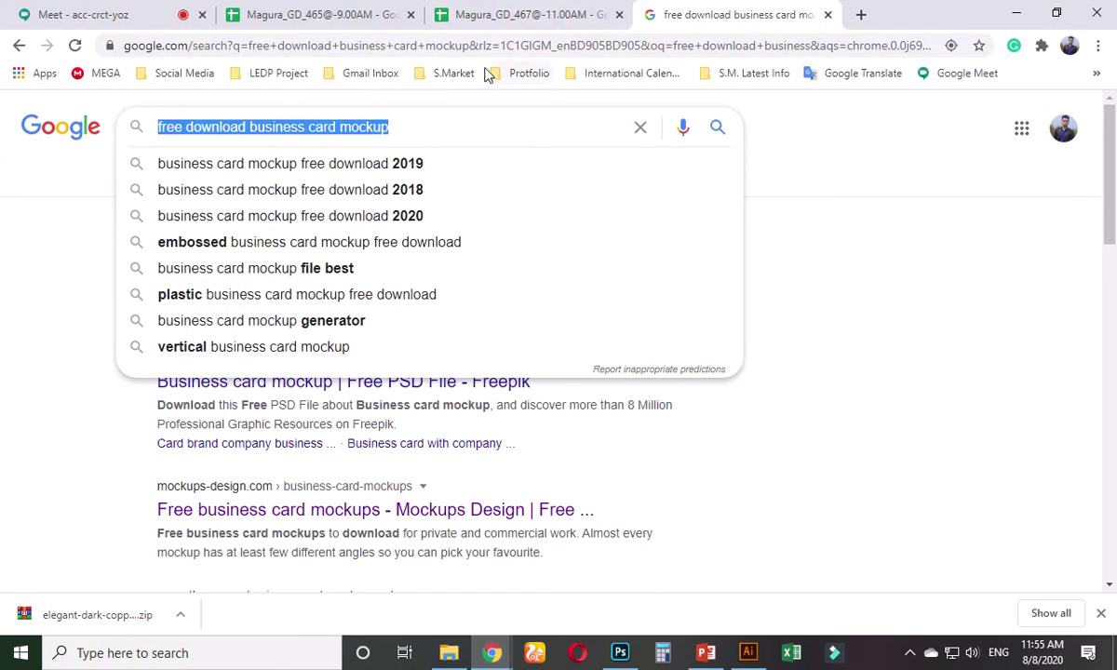
- Open graphicriver.net using the address bar's autocomplete suggestion
text(grap)
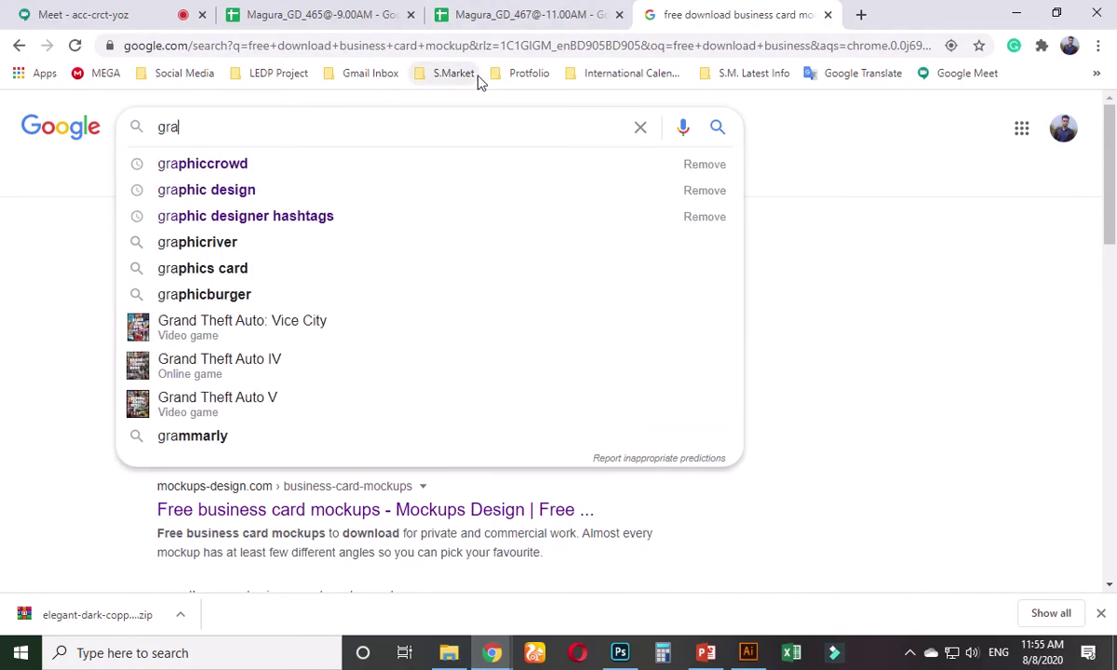
click(516, 47)
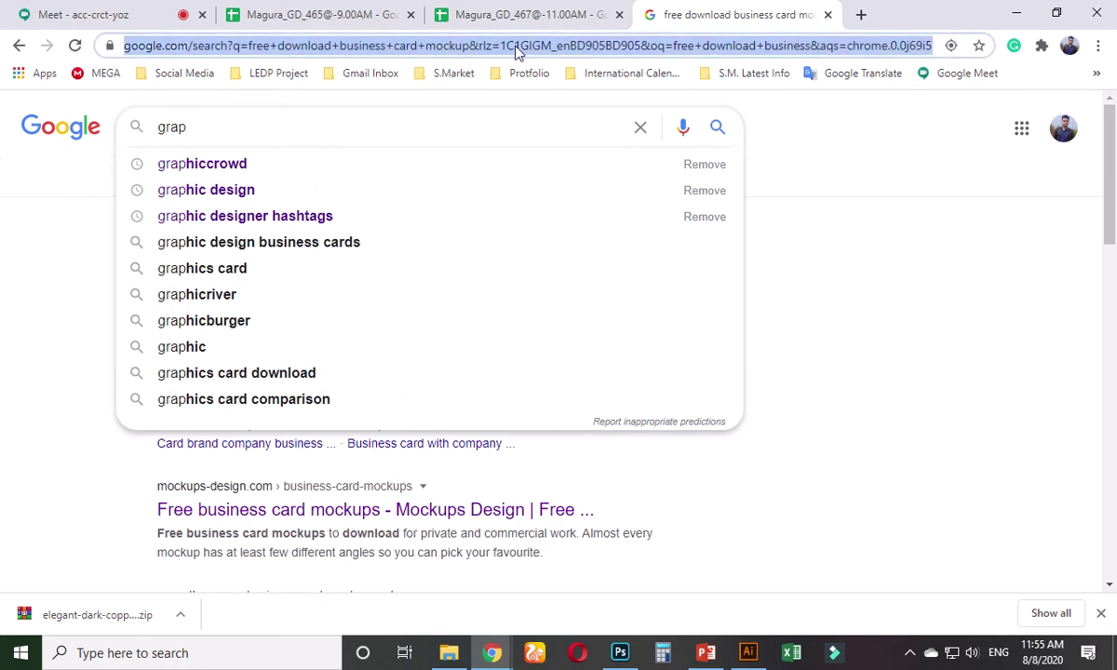
text(g)
key(Return)
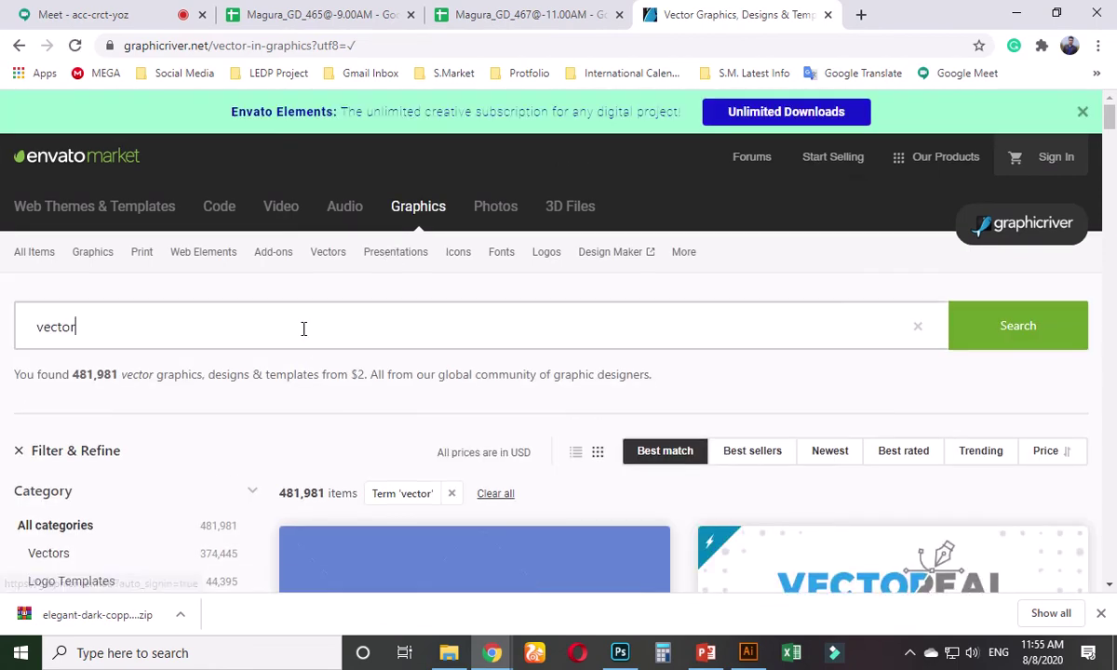
- Search GraphicRiver for 'vertical business card'
double_click(304, 329)
text(ver)
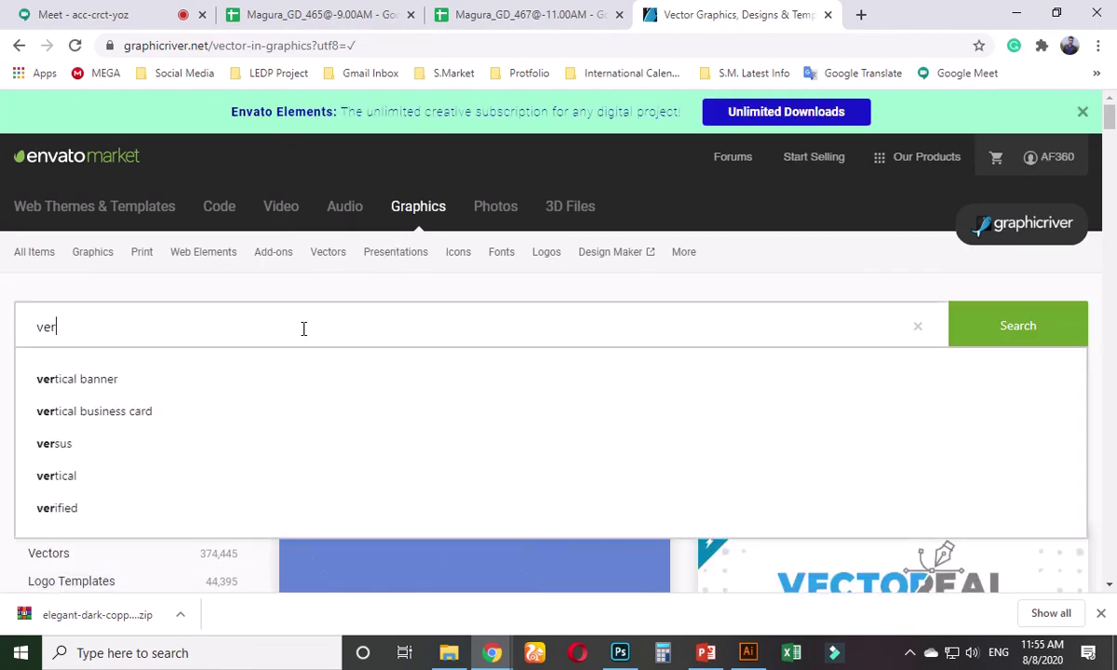
text(tical bu)
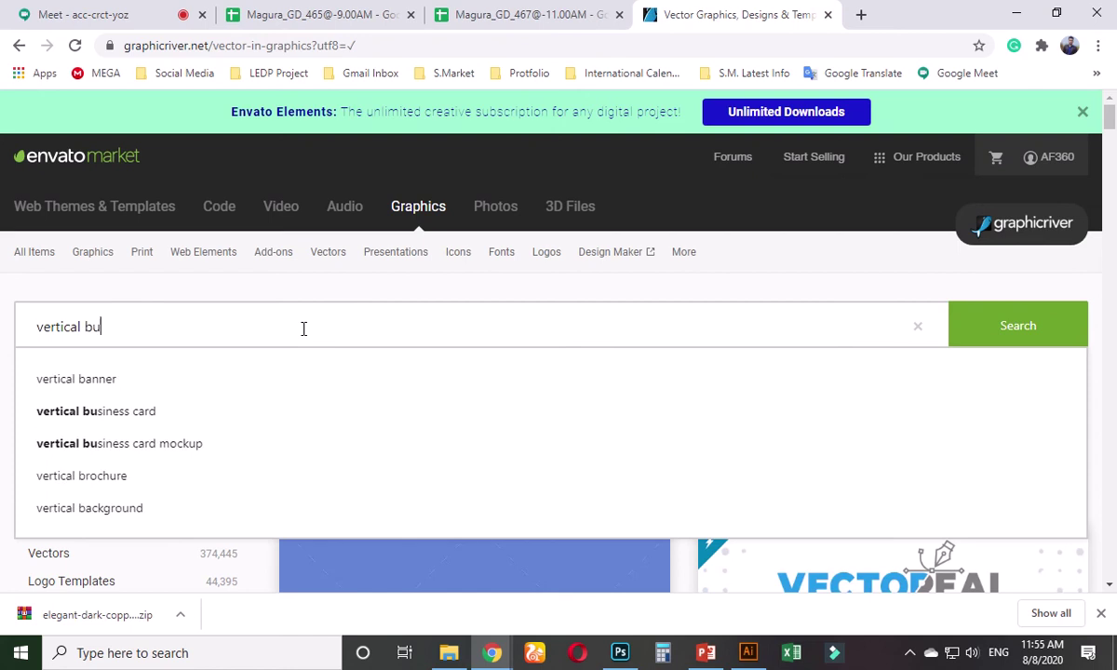
text(siness card)
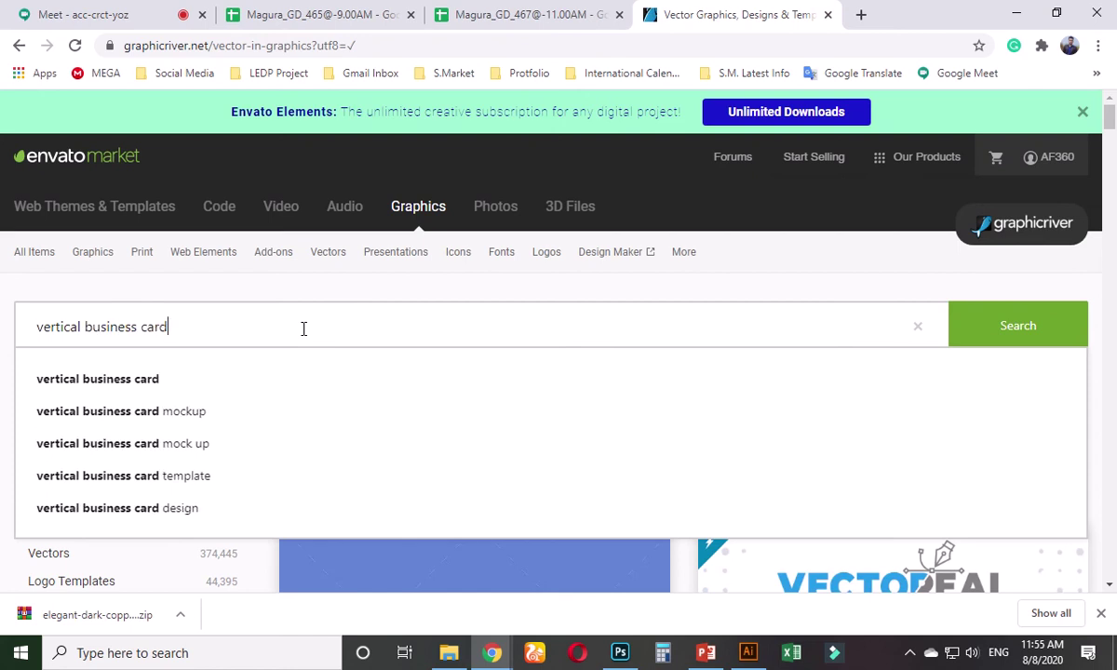
key(Return)
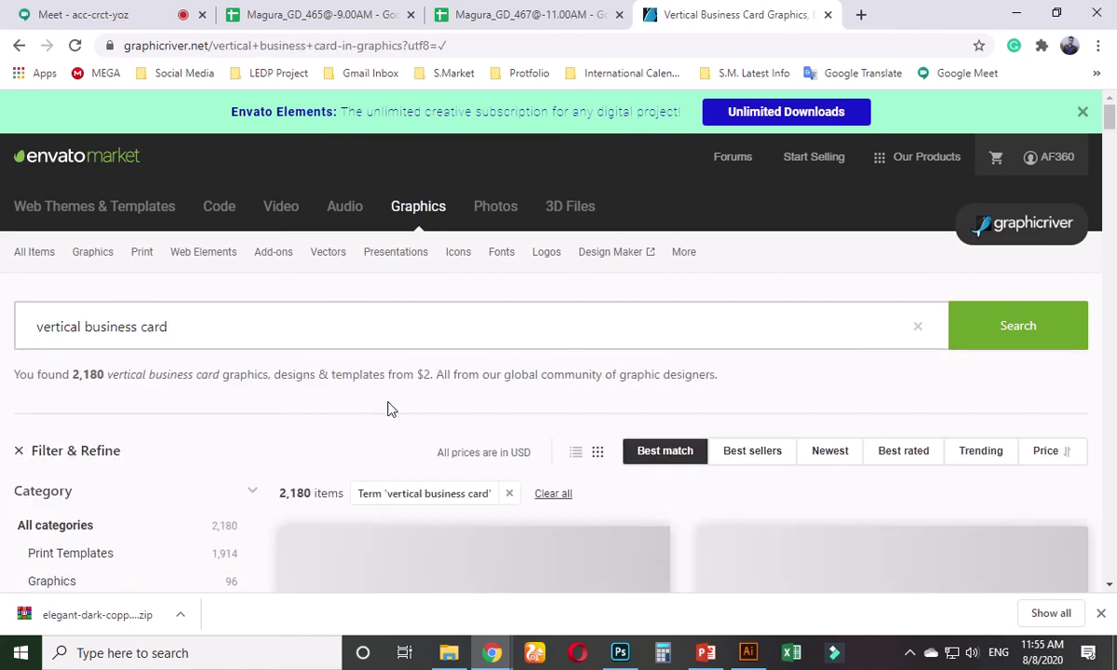
- Browse the 2,180 results and open the Corporate Business Card item page
scroll(405, 419, down, 6)
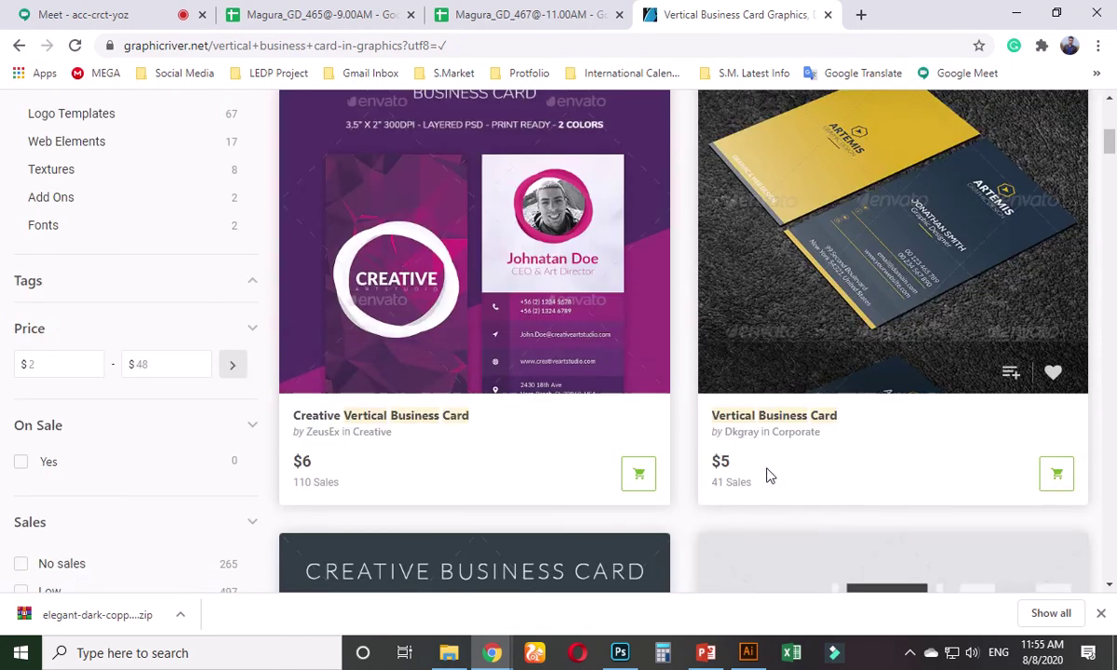
scroll(825, 470, up, 5)
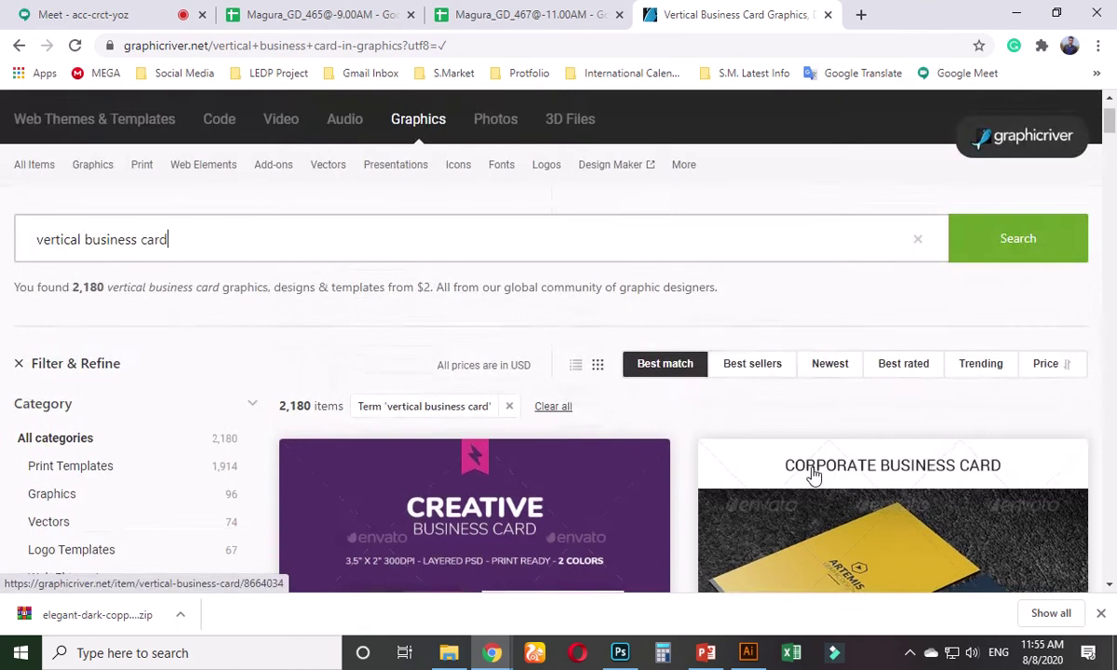
scroll(812, 475, down, 4)
scroll(812, 478, down, 8)
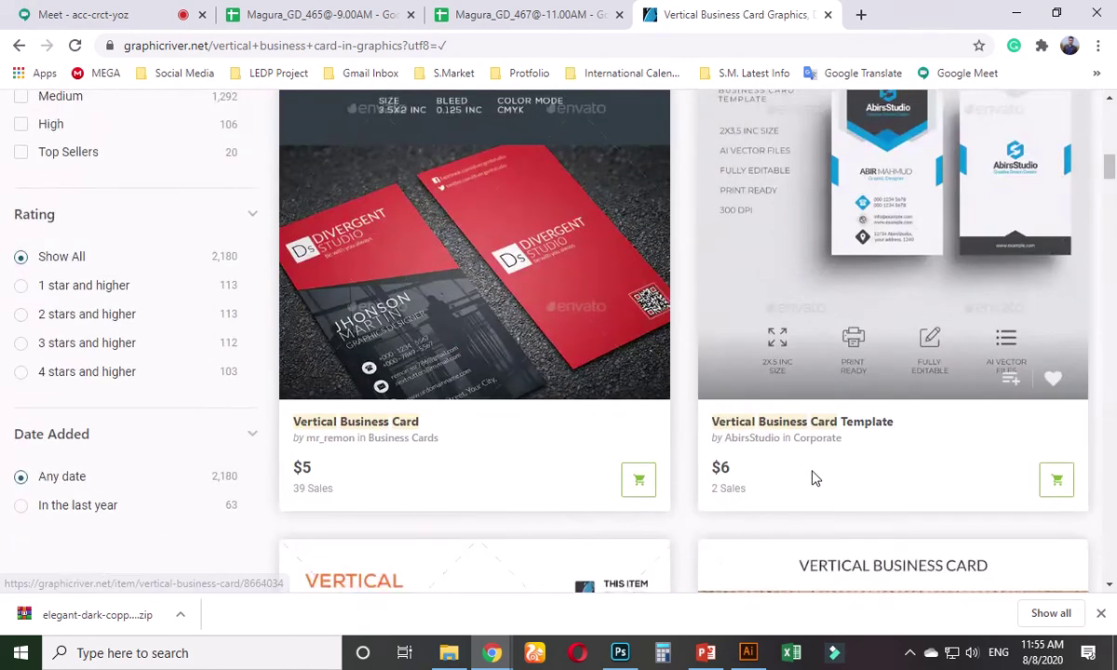
scroll(812, 478, up, 5)
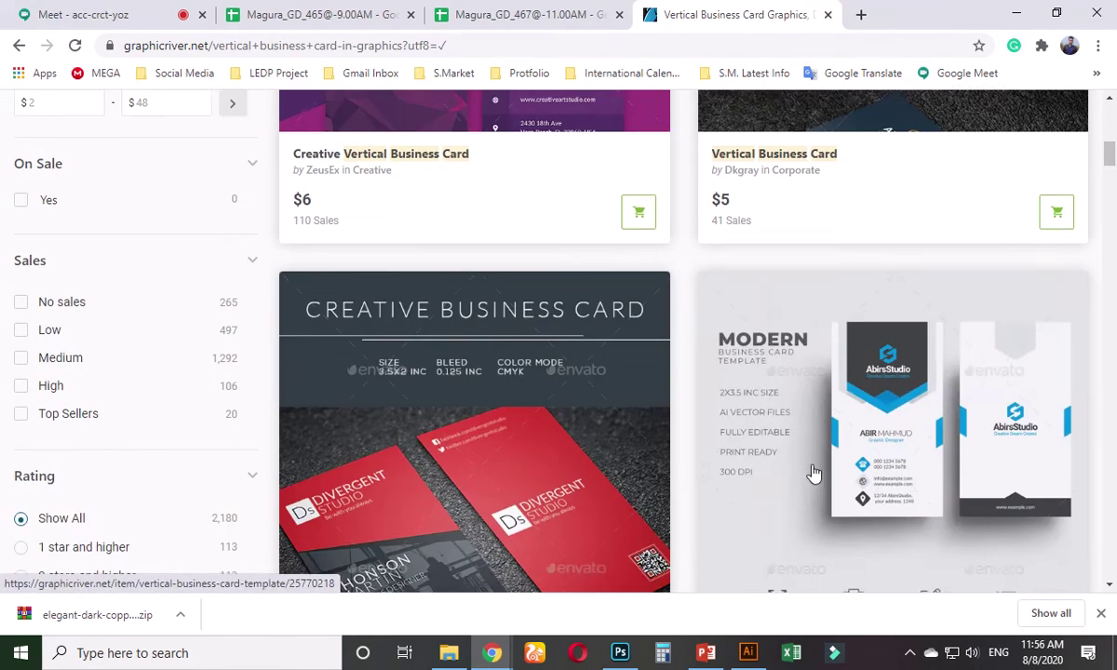
scroll(812, 475, up, 5)
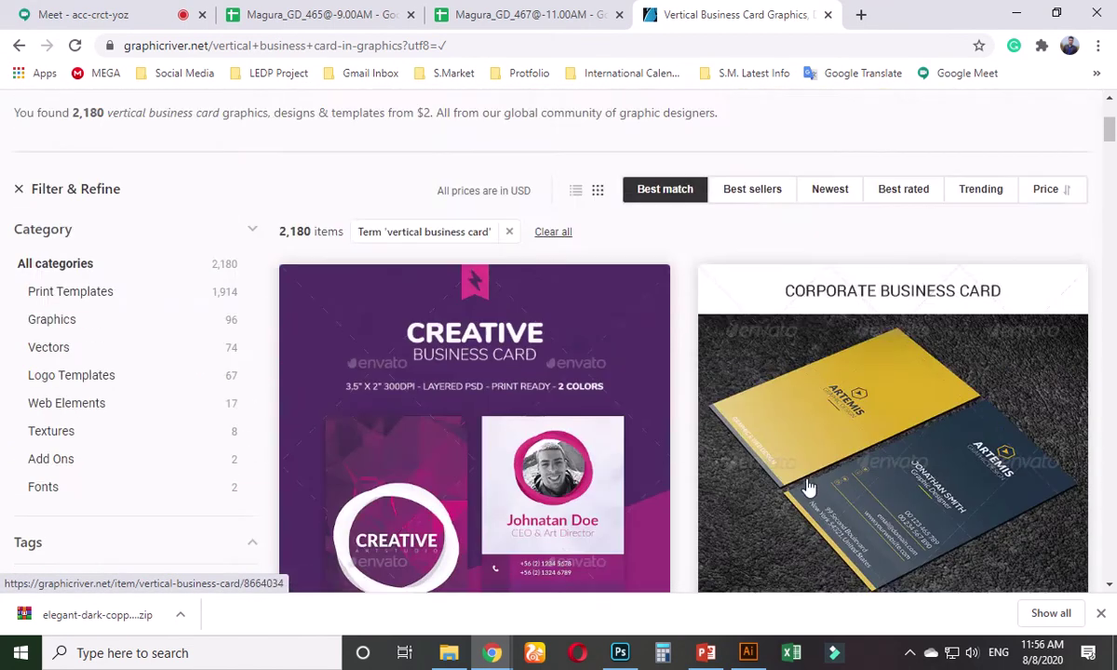
scroll(811, 486, down, 3)
scroll(801, 485, down, 3)
scroll(796, 493, up, 6)
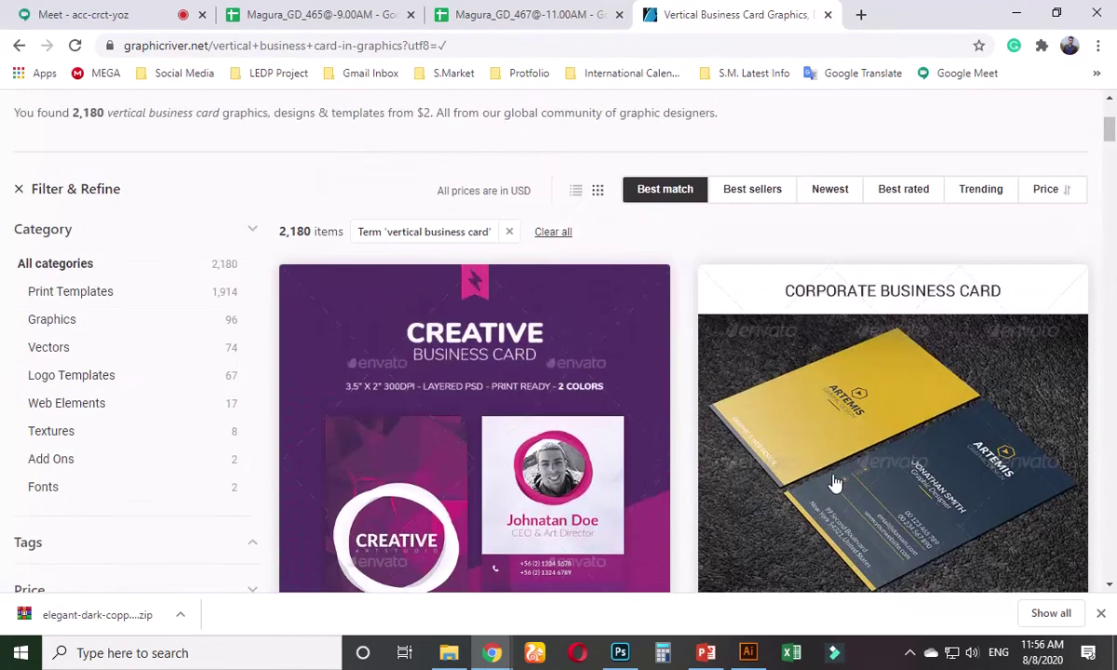
click(825, 467)
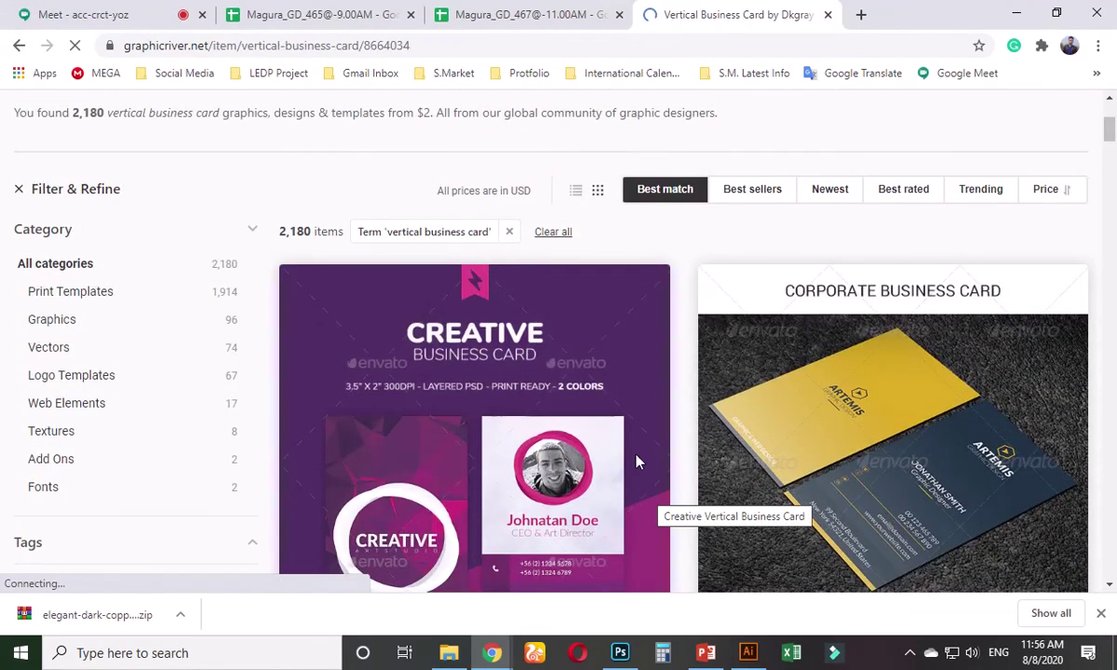
scroll(563, 539, down, 3)
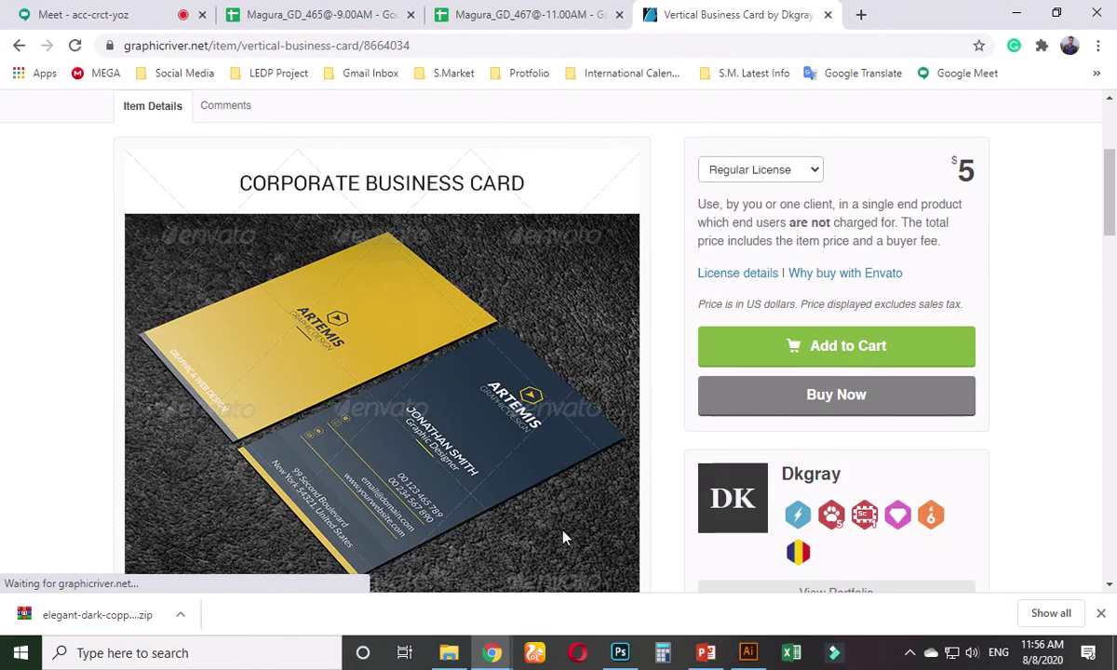
scroll(563, 526, down, 1)
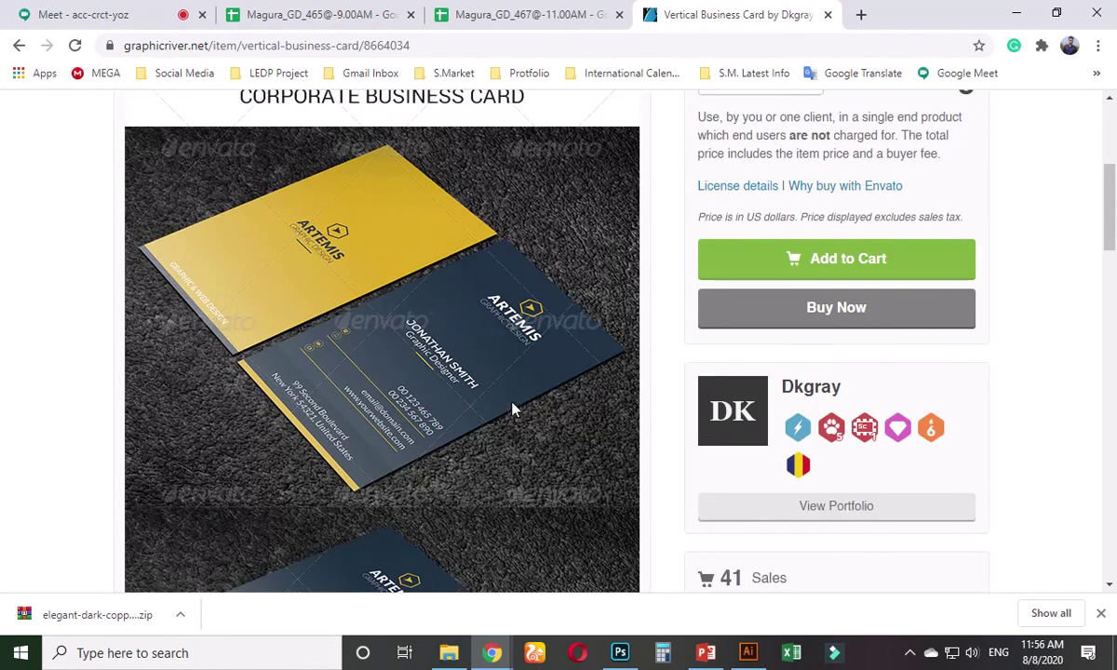
- Copy the dark-and-yellow card preview image from the item page
right_click(382, 183)
click(410, 246)
scroll(386, 443, down, 3)
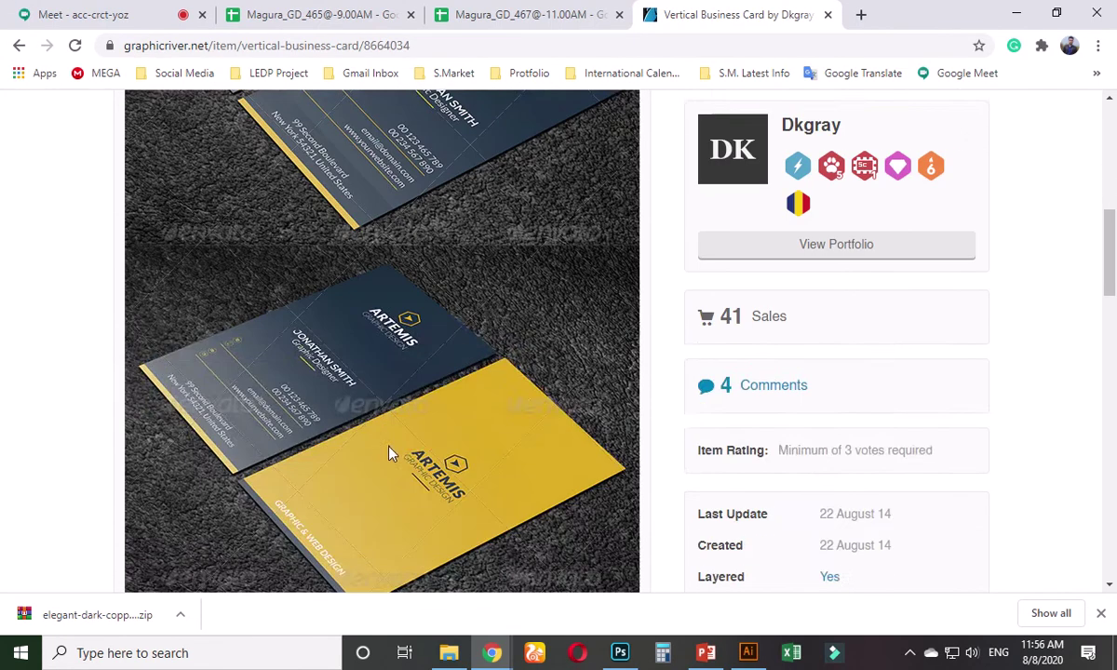
scroll(390, 454, up, 2)
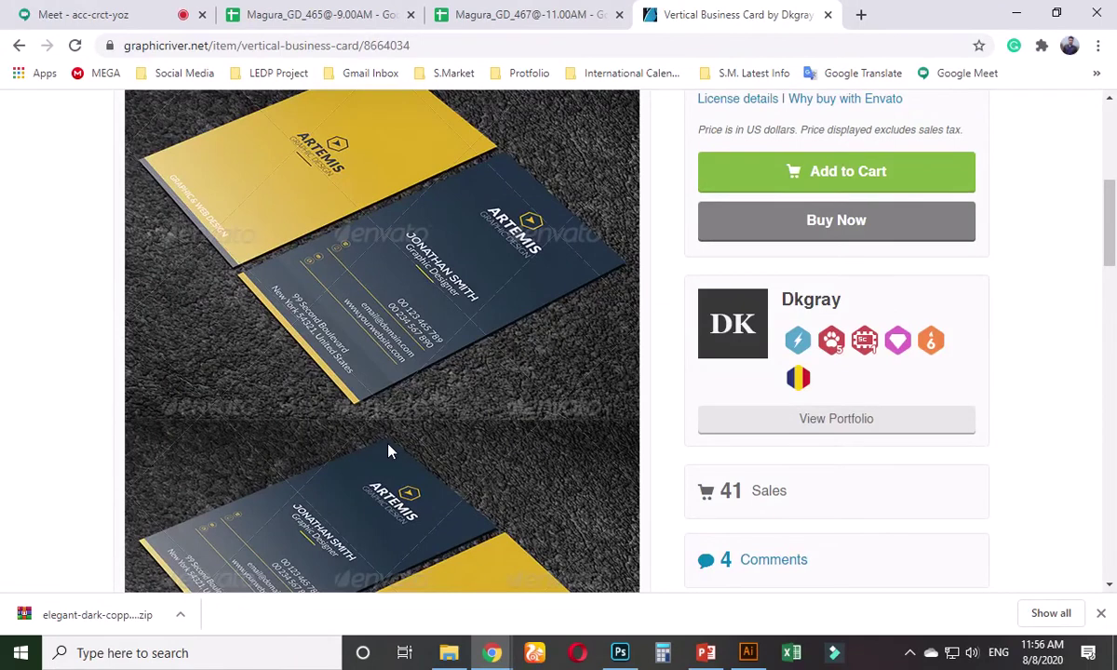
scroll(389, 452, up, 2)
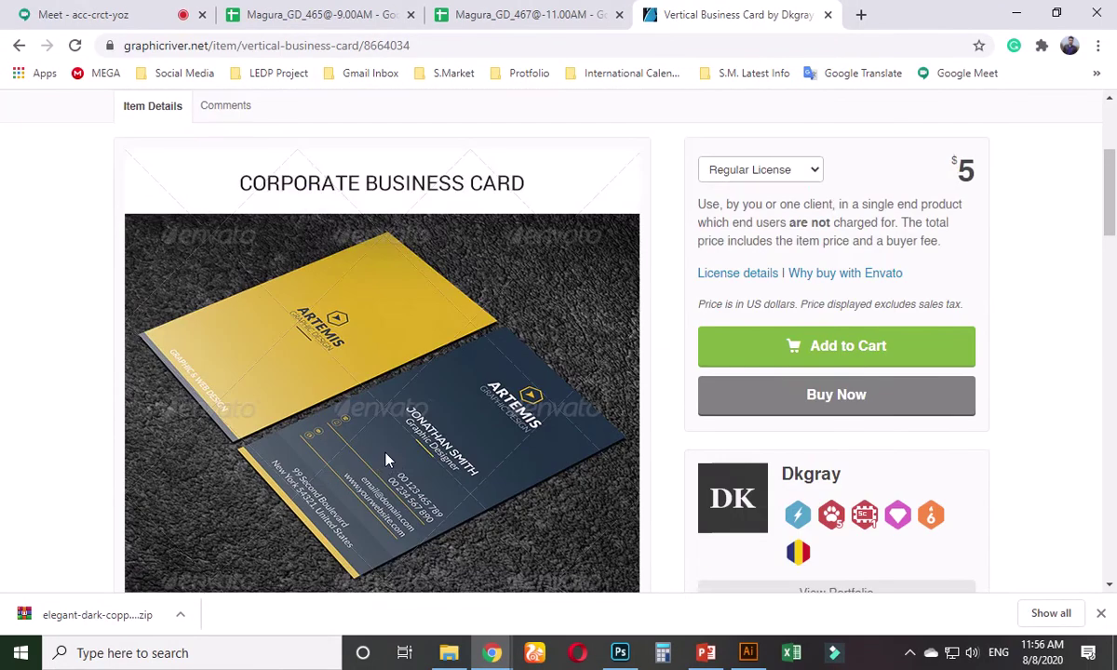
scroll(384, 458, down, 3)
scroll(384, 456, up, 2)
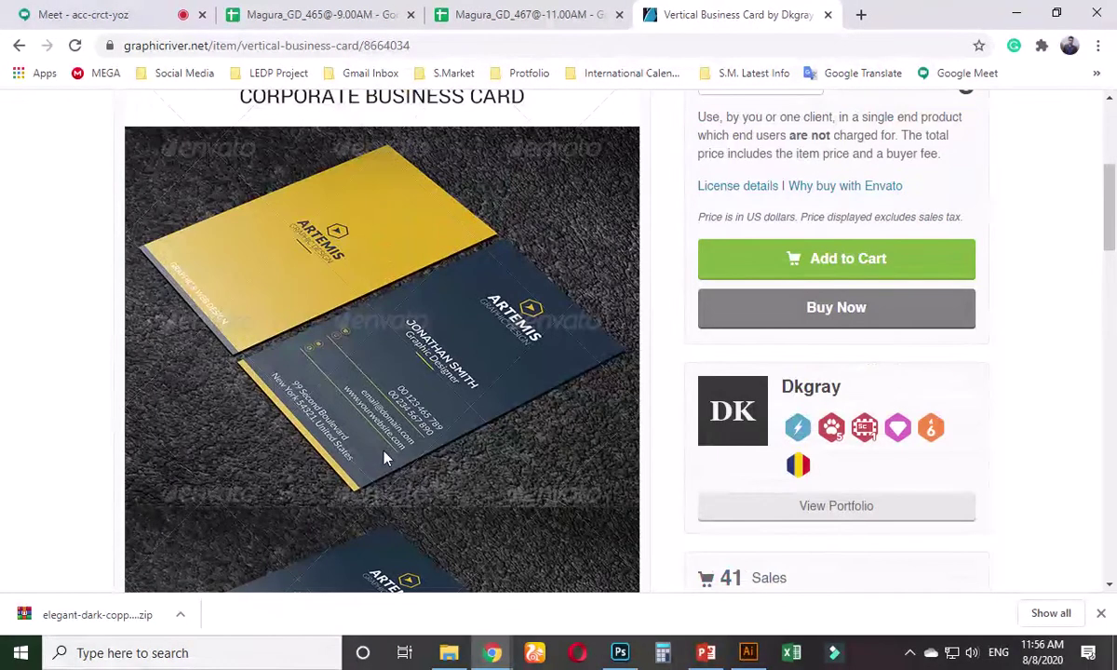
right_click(371, 279)
click(381, 332)
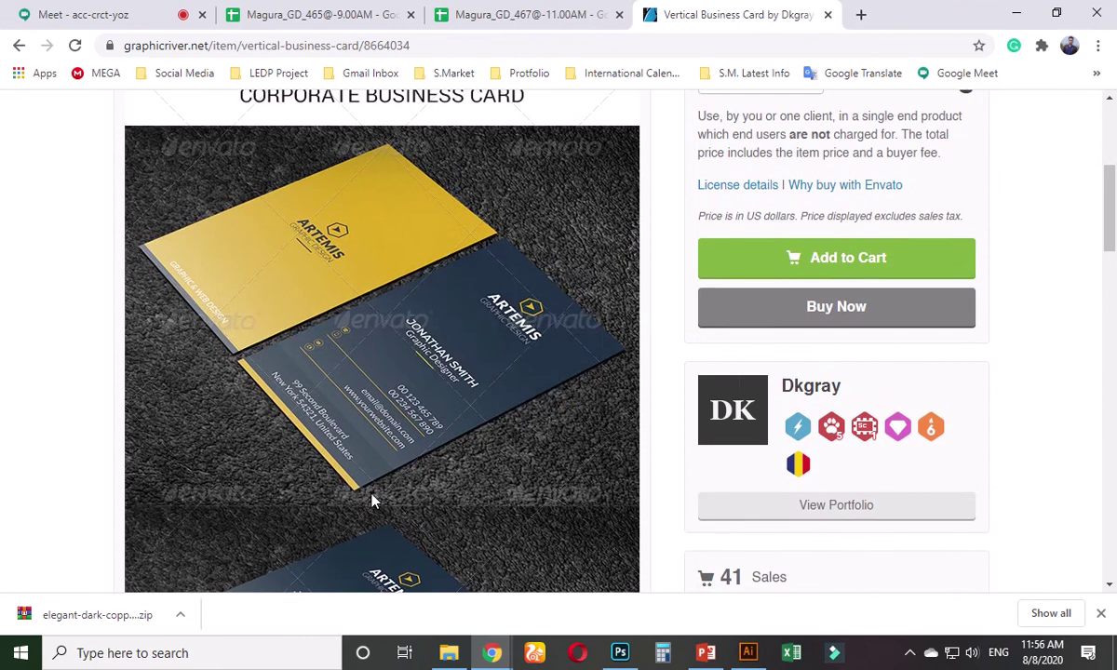
- Scroll through the item page, then go back to the 'vertical business card' results
scroll(371, 500, down, 5)
scroll(371, 501, down, 3)
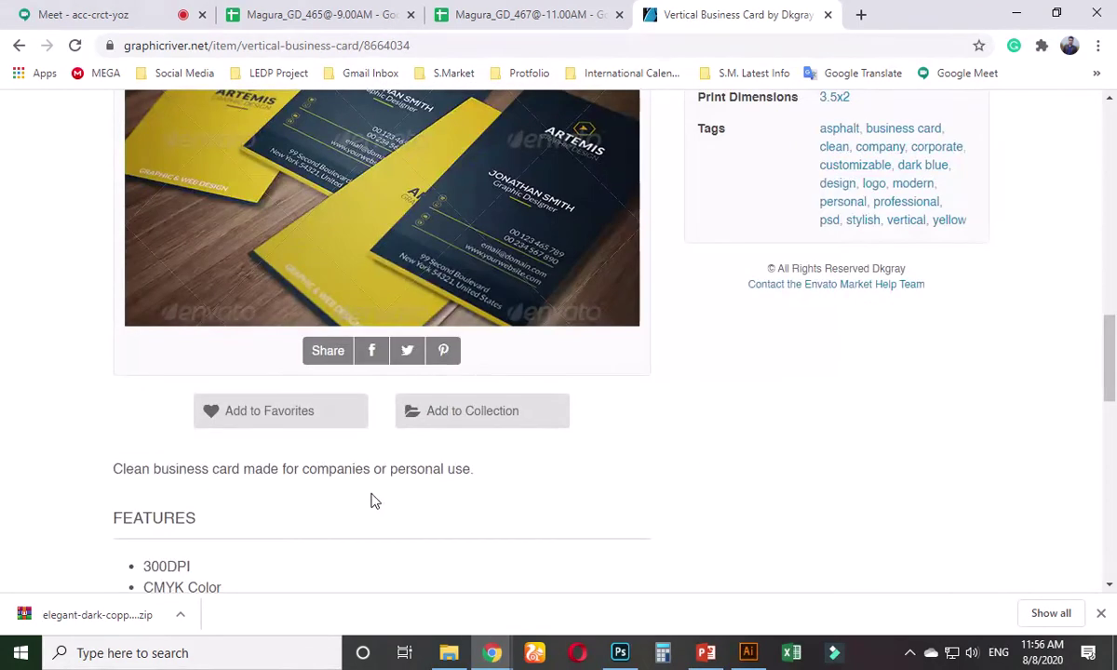
scroll(371, 501, up, 3)
scroll(372, 500, up, 2)
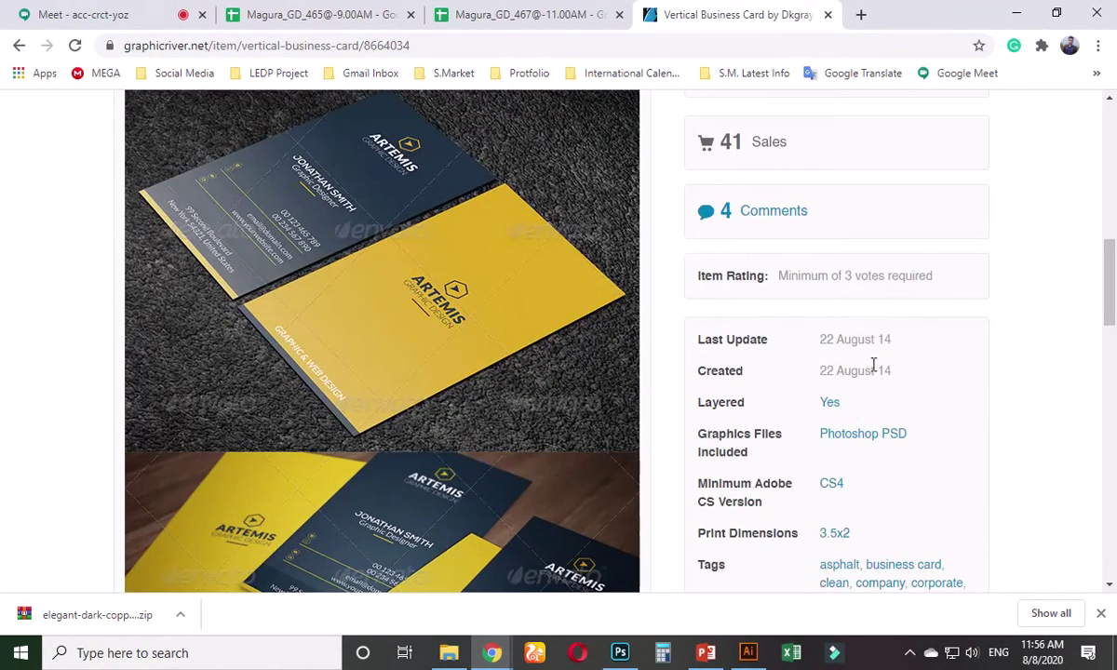
scroll(521, 317, up, 2)
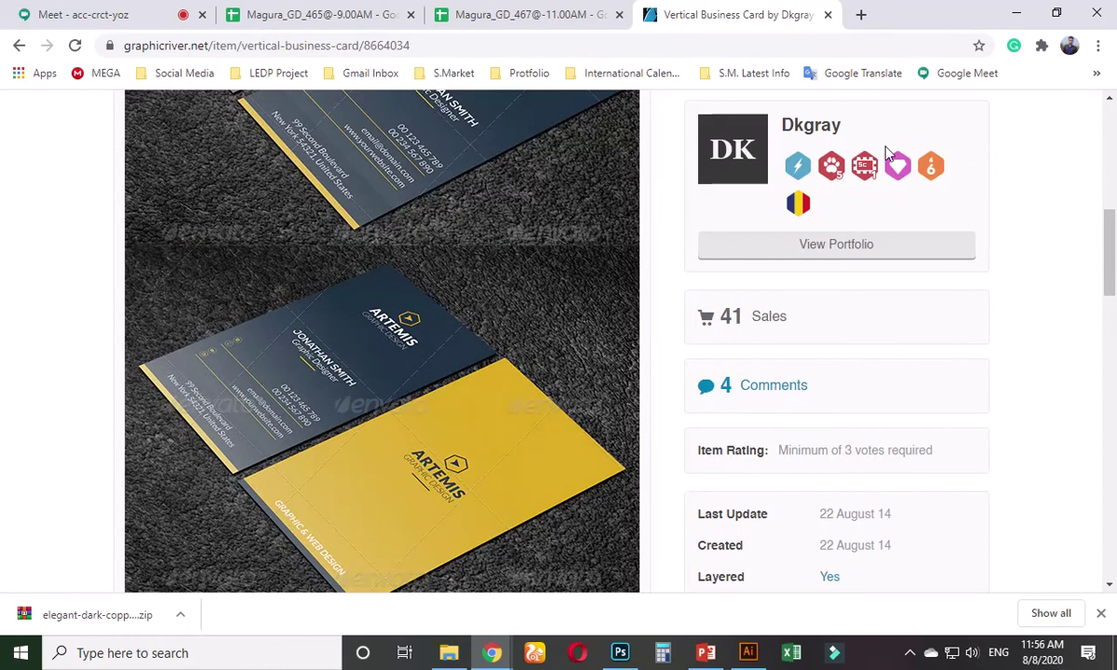
click(19, 45)
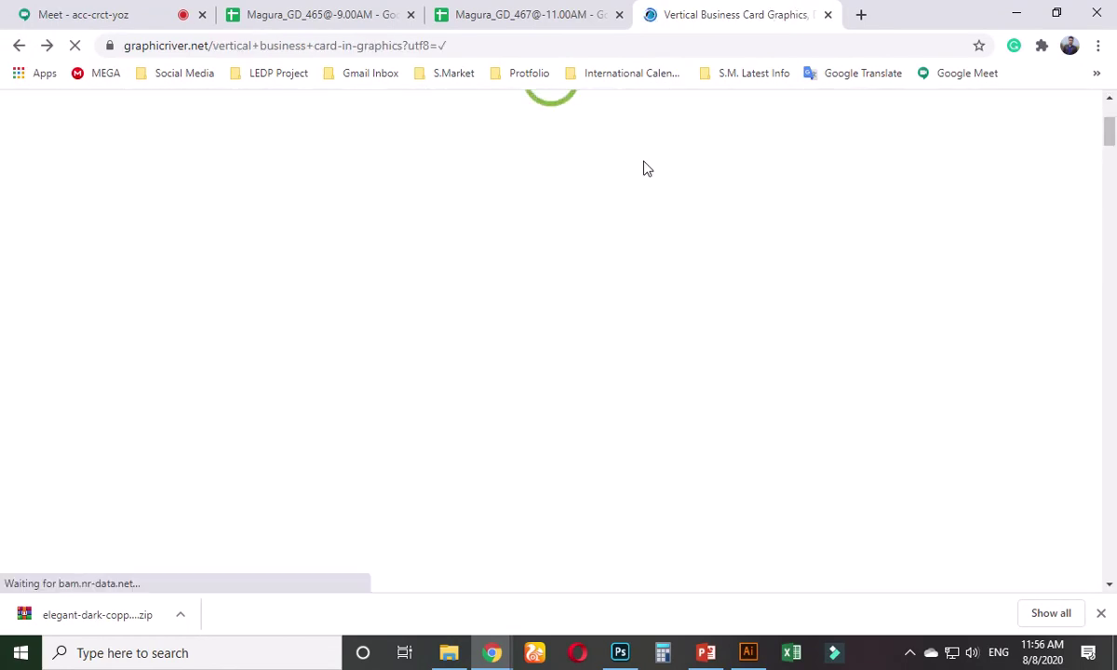
- Filter the vertical card results to the 63 added in the last year, then open a new tab
scroll(93, 439, down, 2)
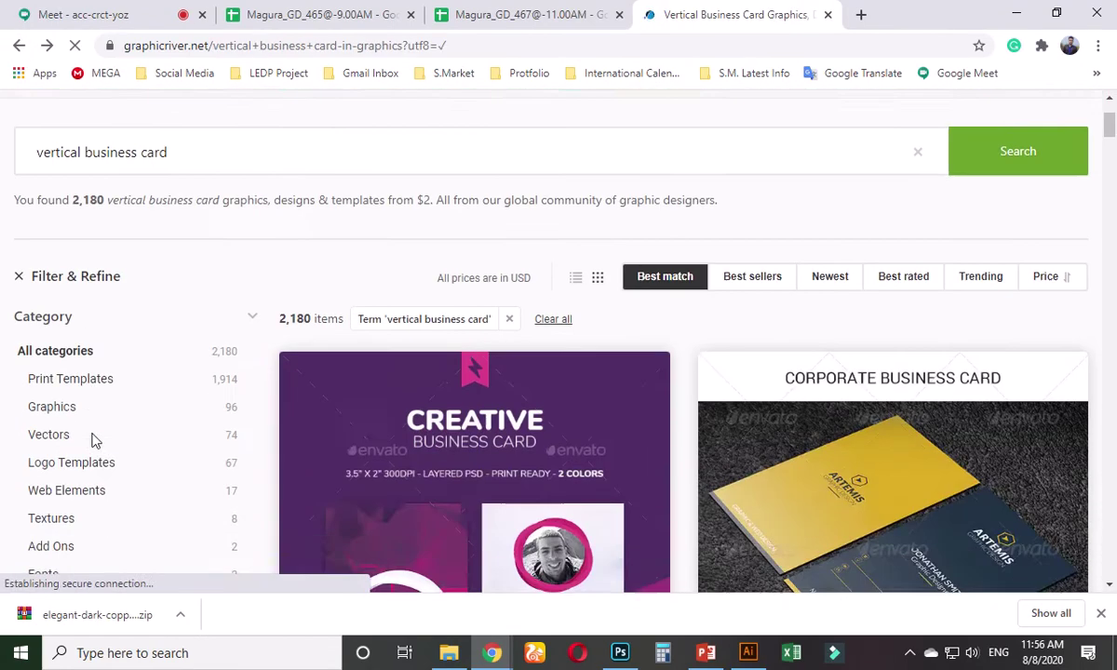
scroll(93, 437, down, 10)
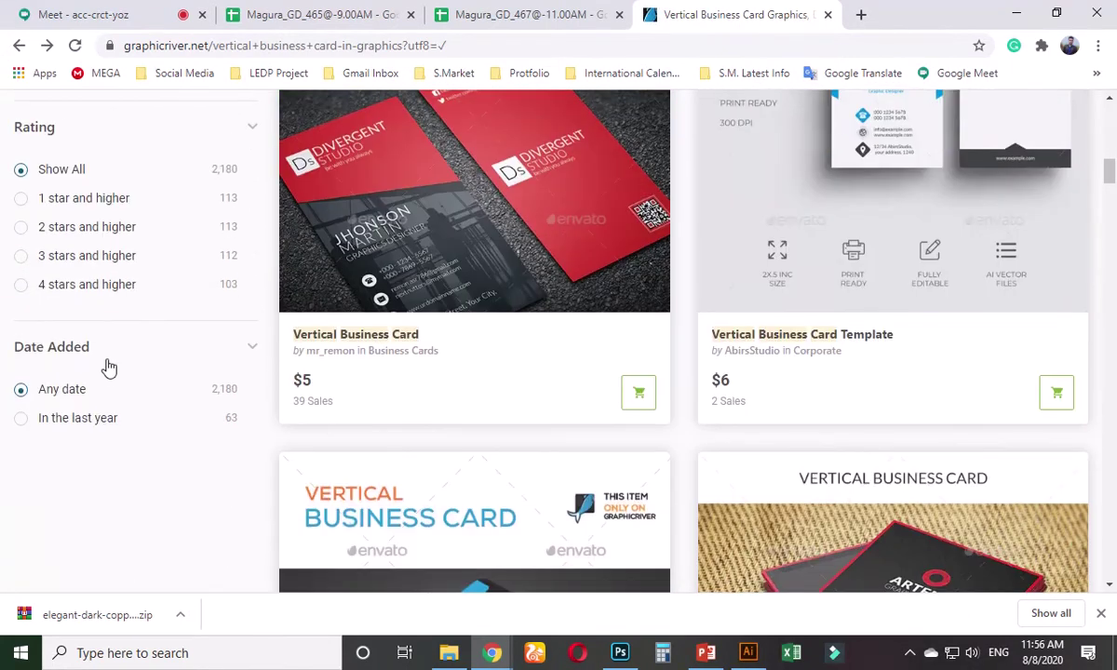
click(47, 424)
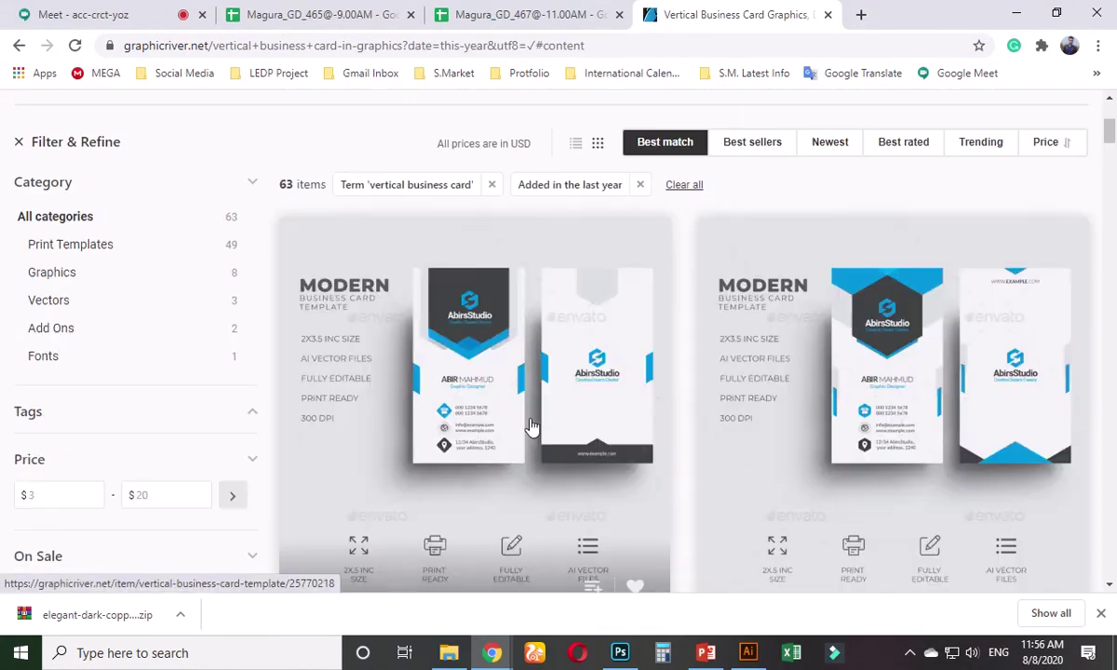
scroll(531, 426, down, 3)
scroll(531, 419, up, 2)
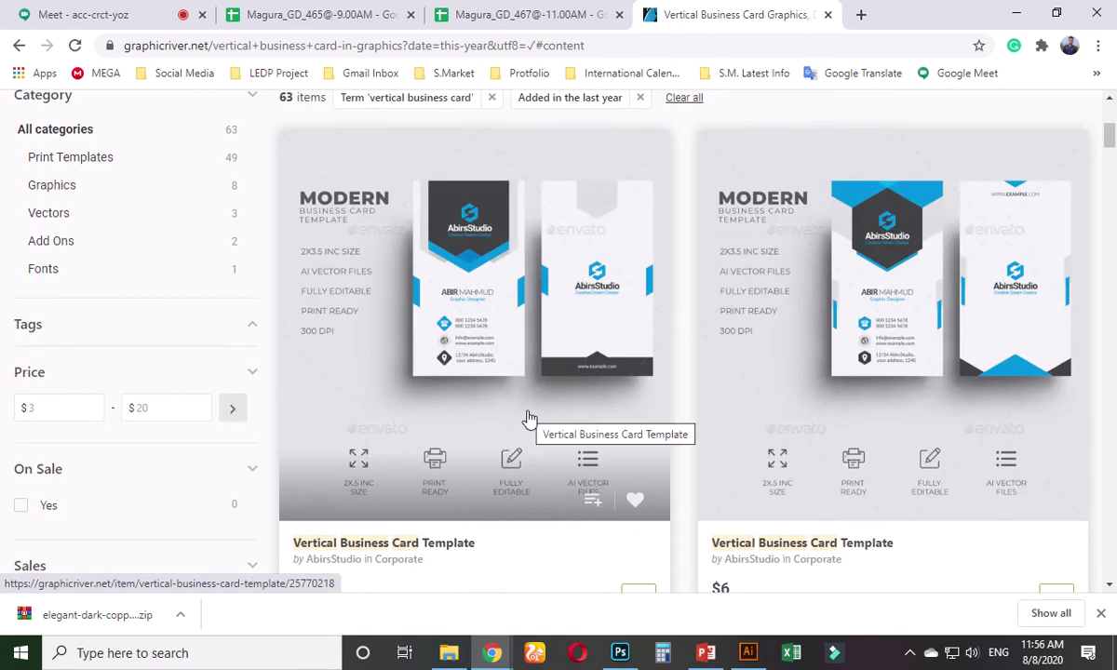
scroll(529, 419, down, 5)
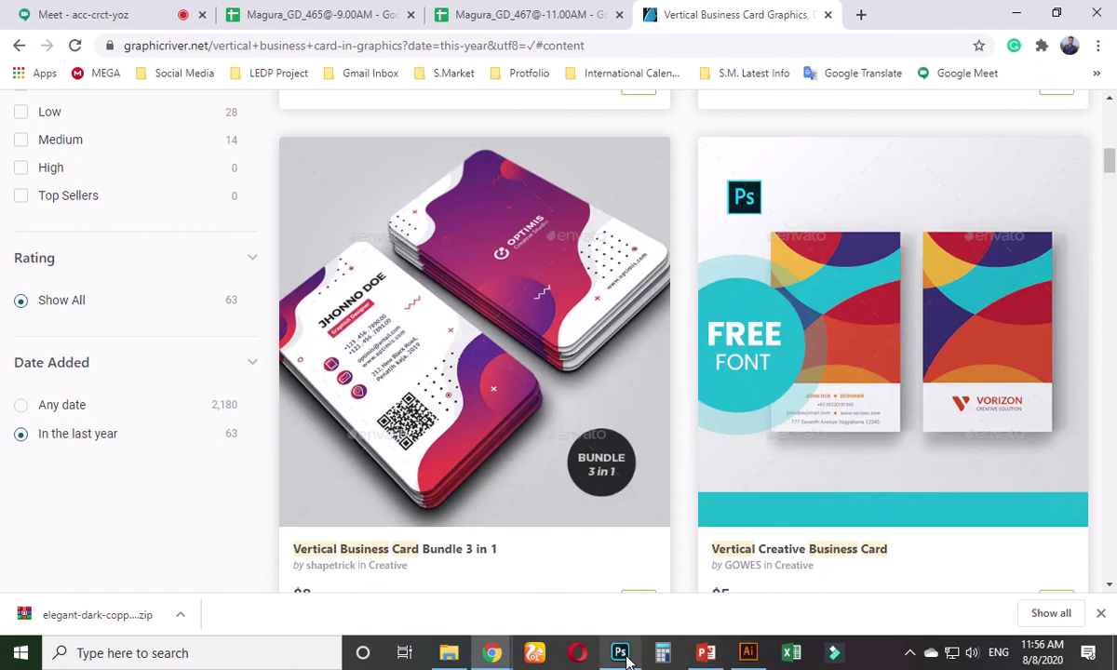
click(861, 15)
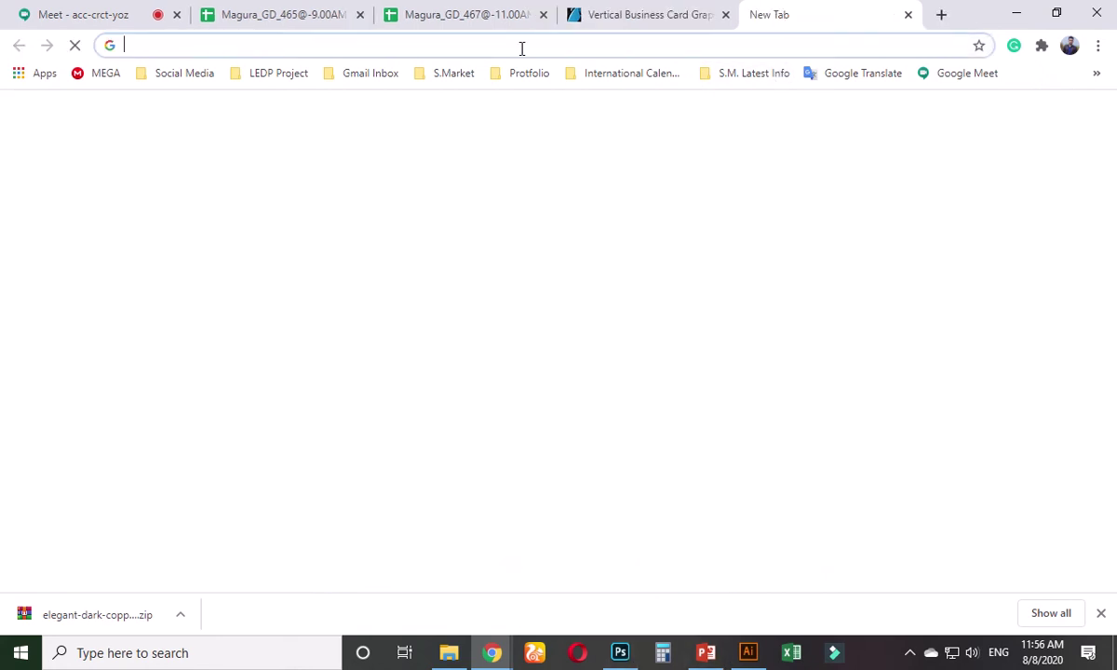
- Load flaticon.com in the new tab, replacing the half-typed 'qr co' text
text(qr)
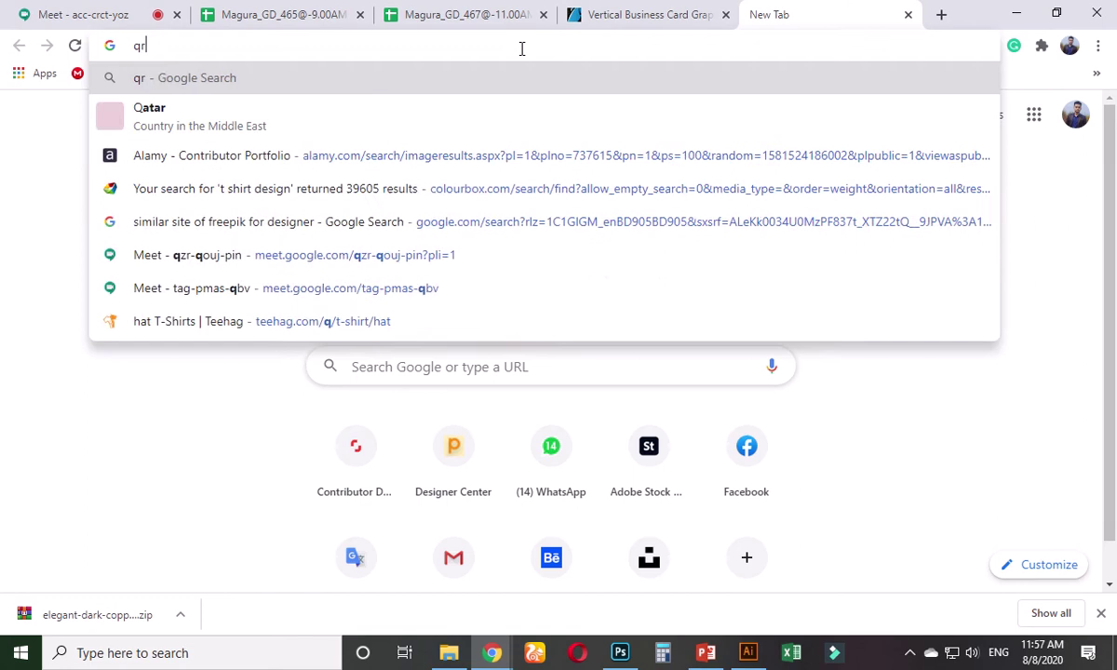
text( co)
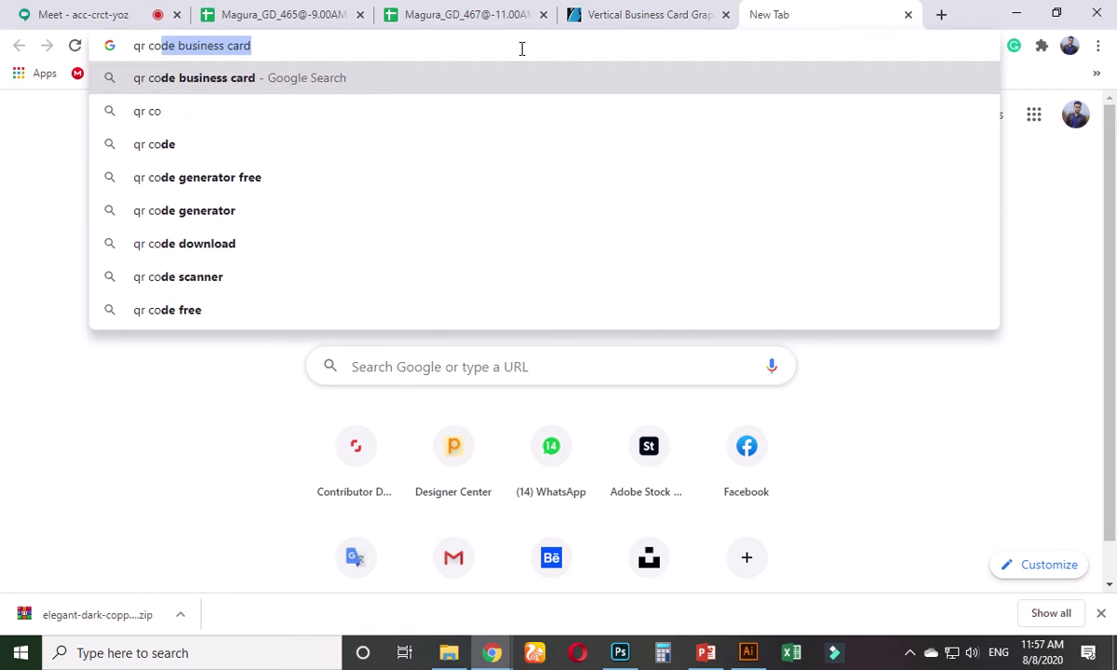
key(BackSpace)
key(BackSpace)
key(BackSpace)
key(BackSpace)
key(BackSpace)
key(BackSpace)
text(flat)
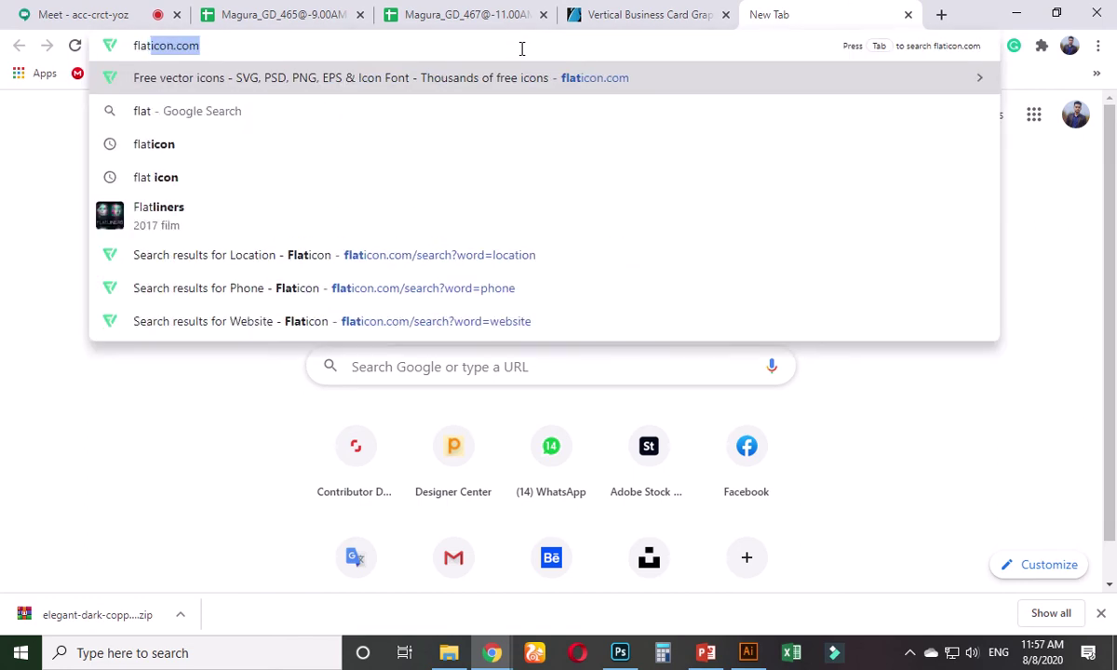
key(Return)
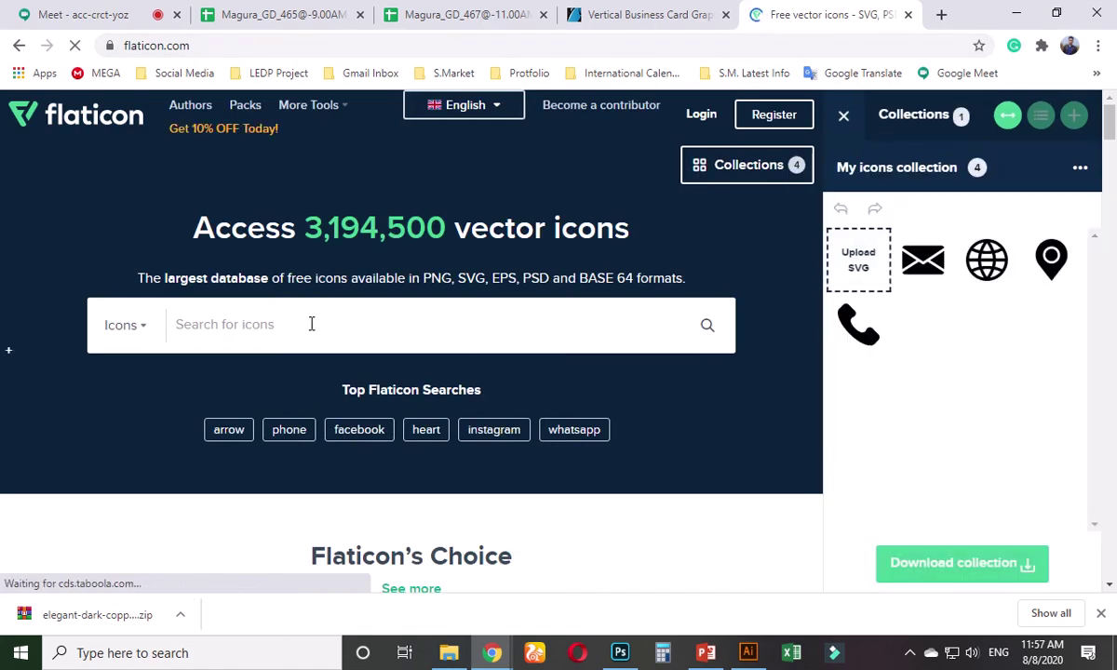
- Search Flaticon for 'qr code' and remove the pin, globe, phone and envelope icons from the collection
text(r)
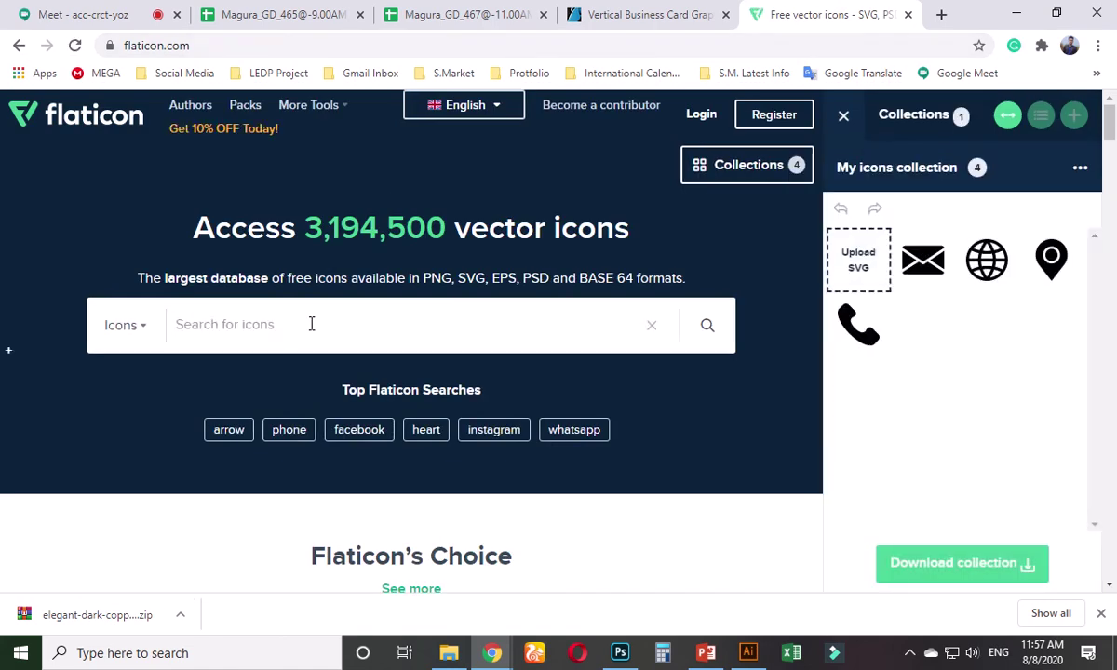
text( code)
key(Return)
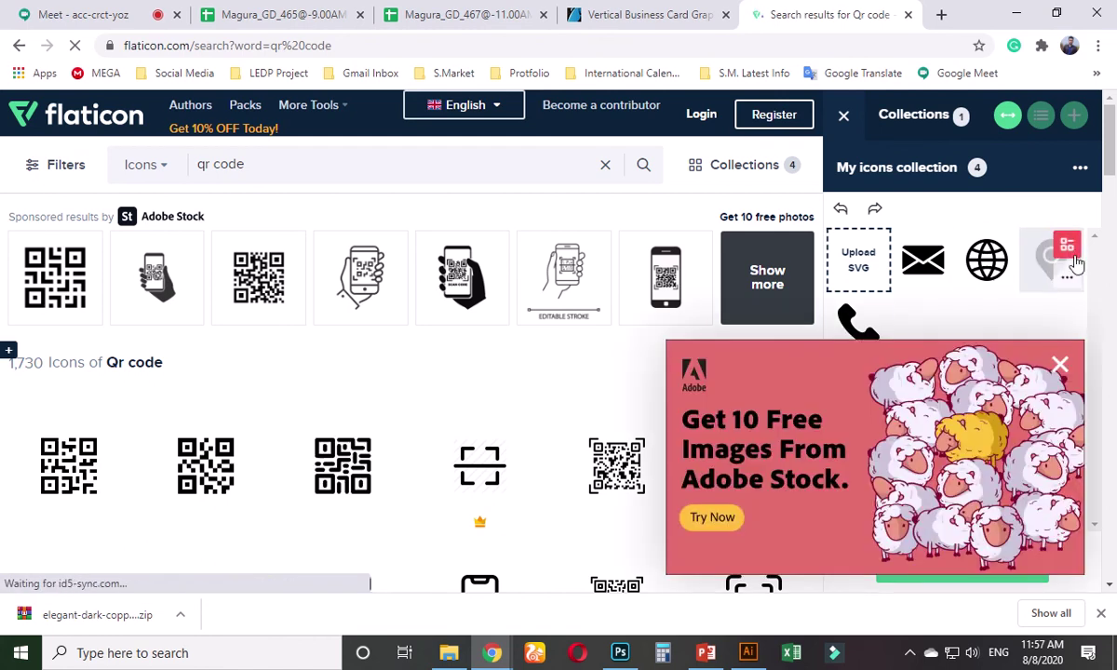
click(1060, 248)
click(987, 270)
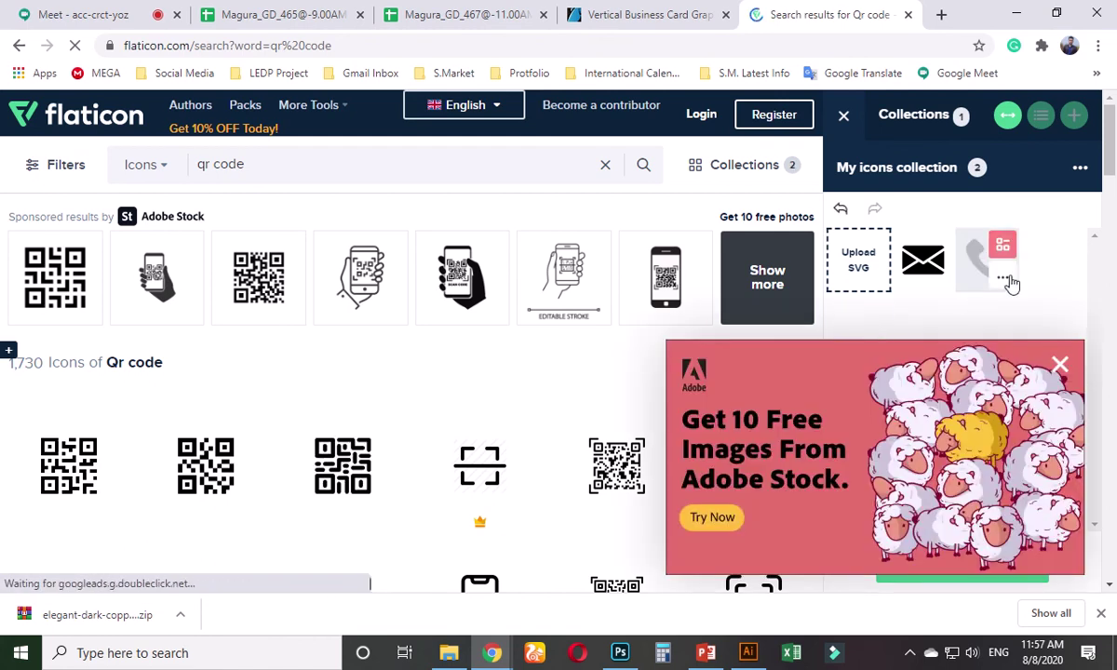
click(985, 253)
click(939, 248)
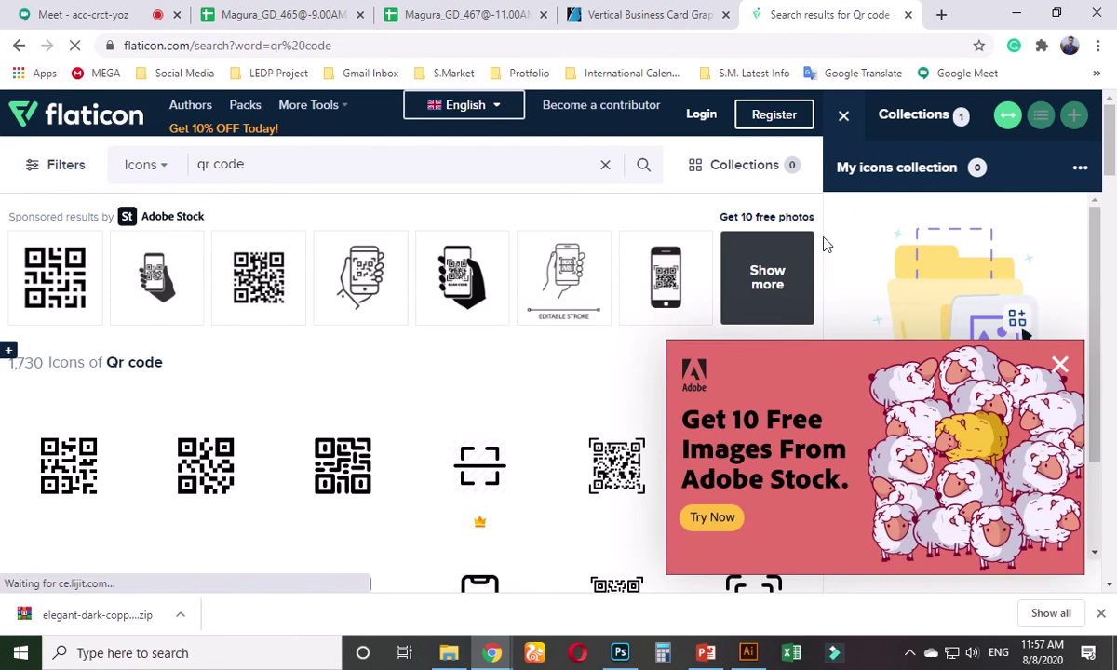
- Dismiss the Adobe Stock ad and add a QR code icon to the collection
click(1062, 368)
scroll(474, 382, down, 1)
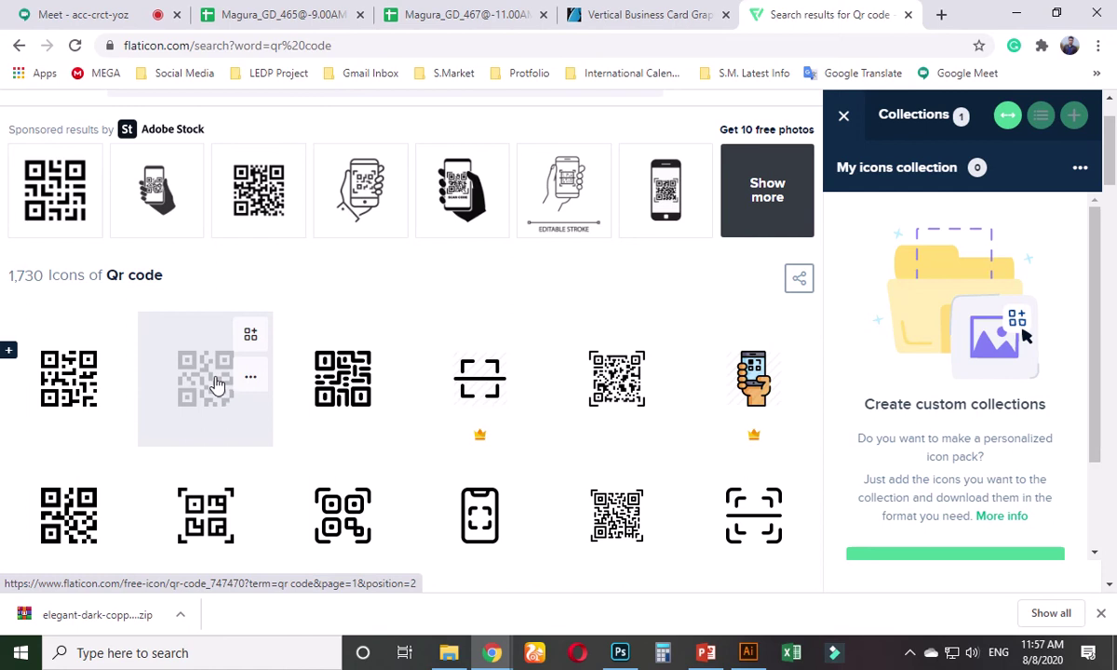
click(253, 339)
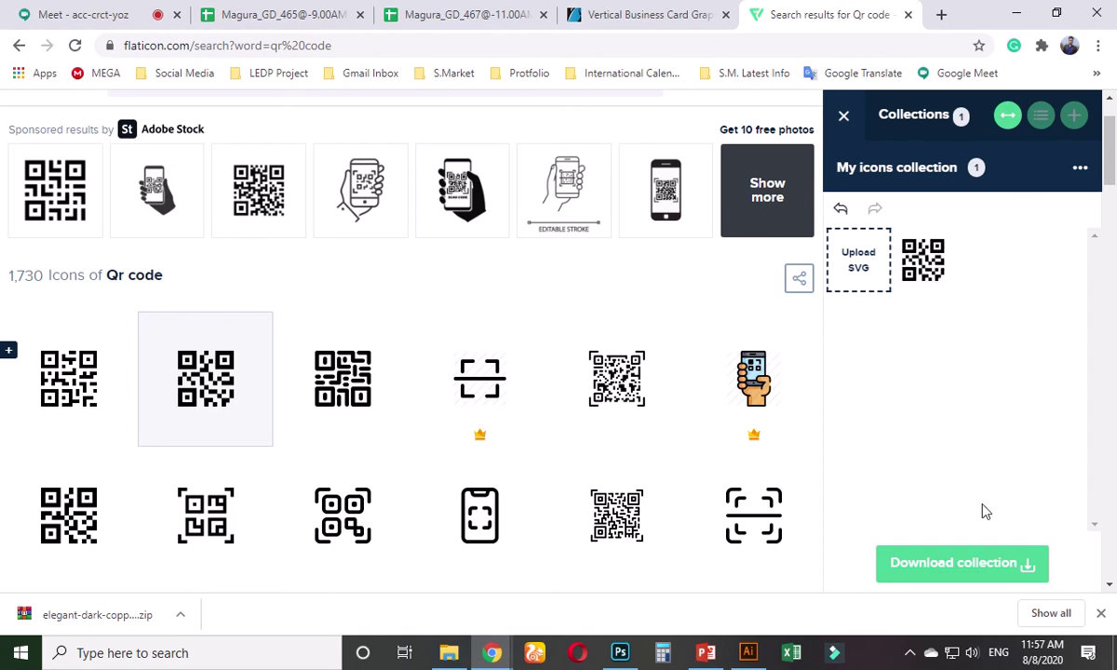
- Download the icon collection in EPS format with the free download option
click(990, 568)
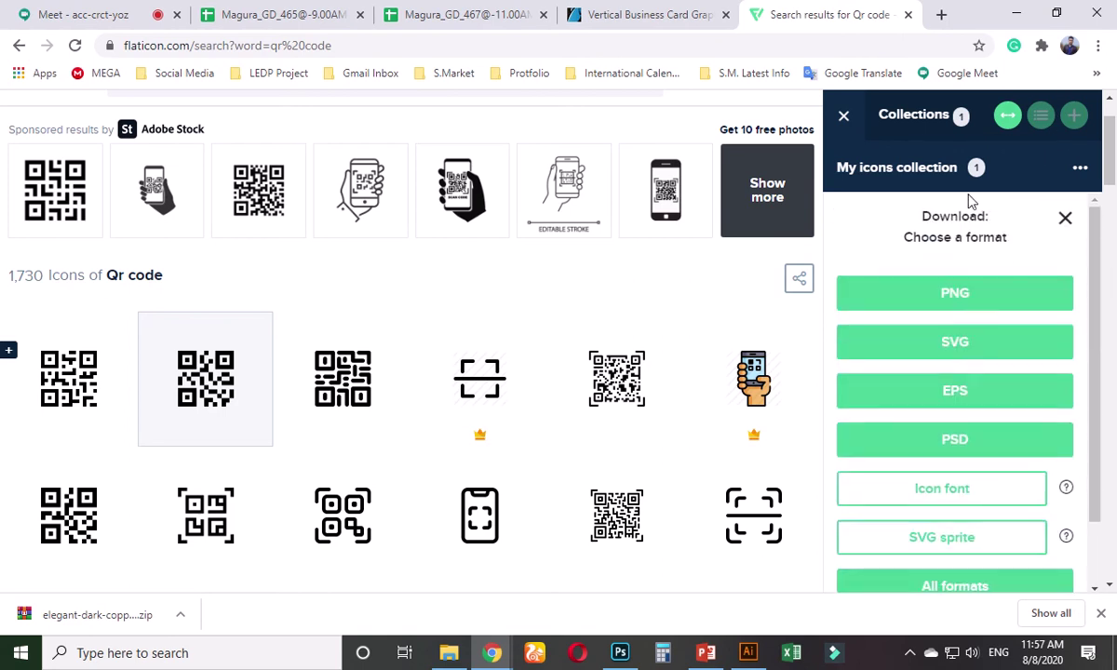
click(976, 395)
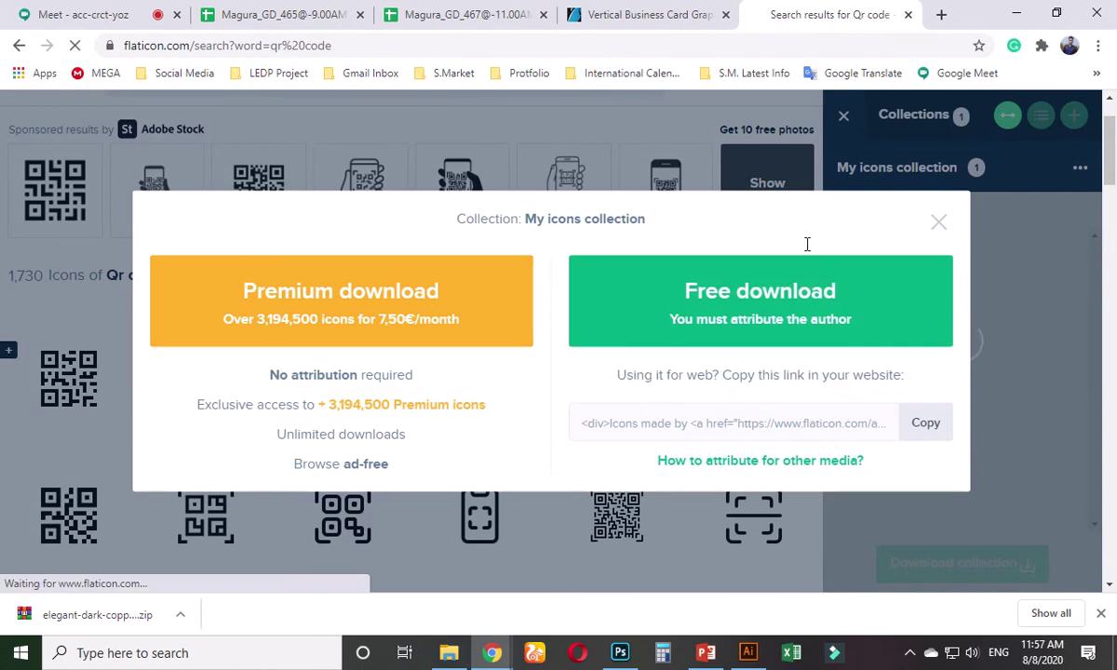
click(786, 280)
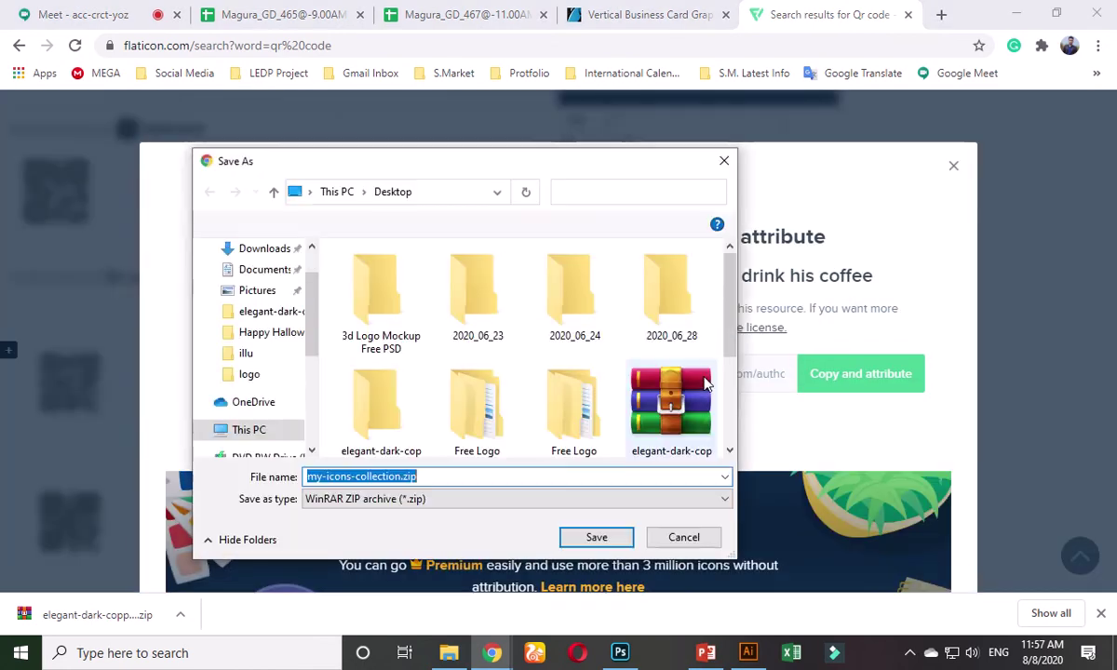
scroll(694, 368, down, 2)
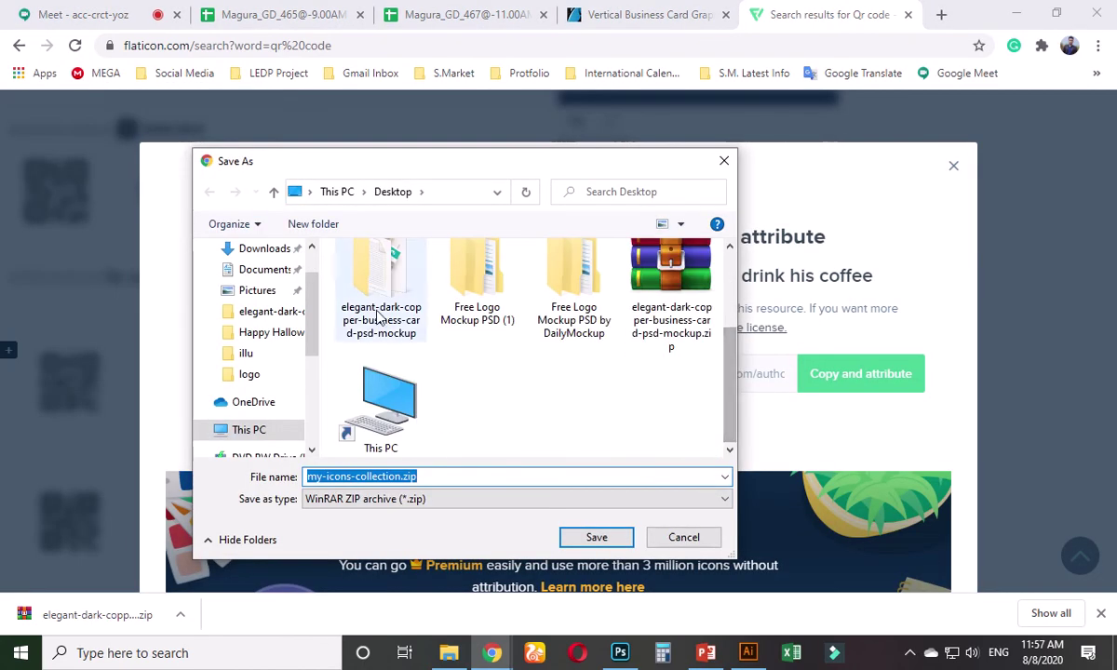
drag(312, 319, 313, 403)
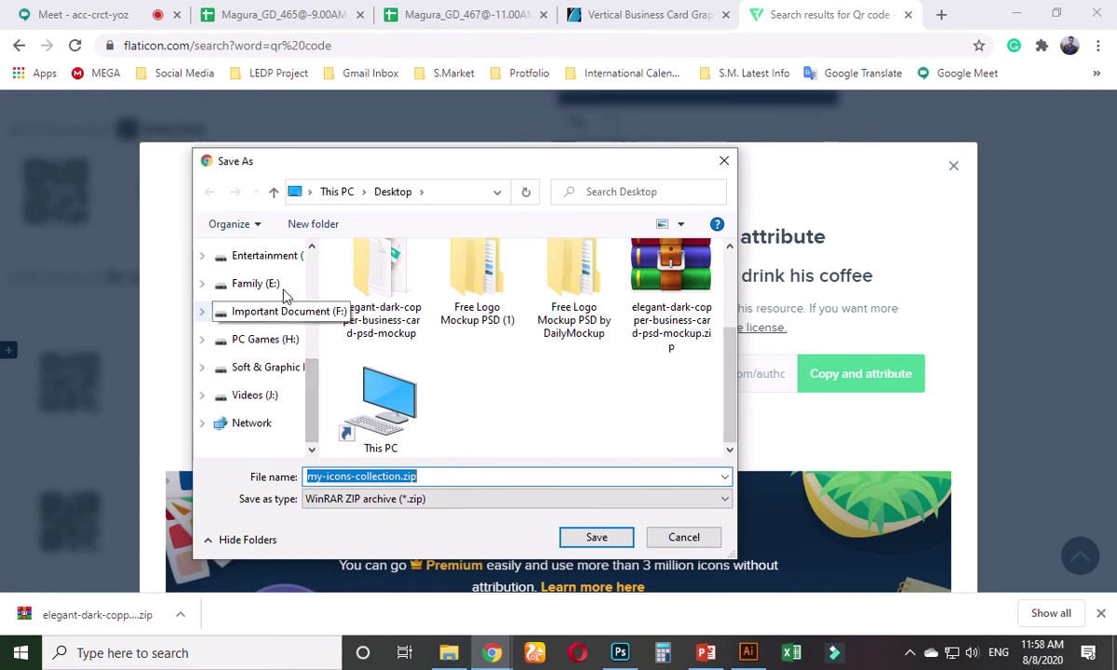
scroll(306, 372, up, 2)
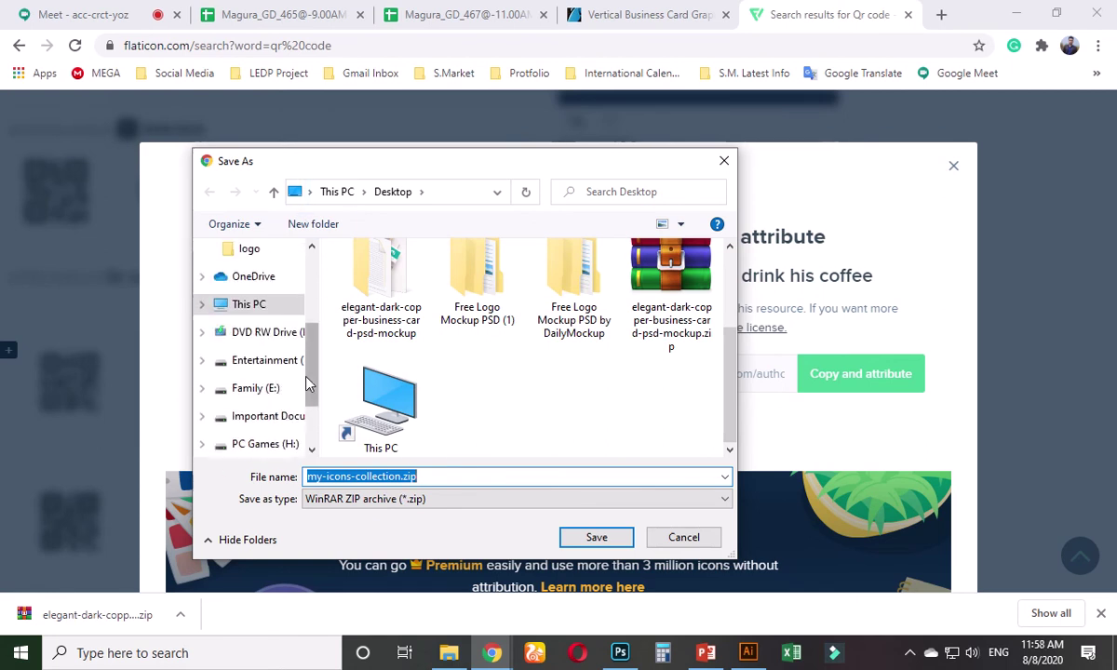
scroll(305, 377, down, 3)
scroll(296, 374, up, 2)
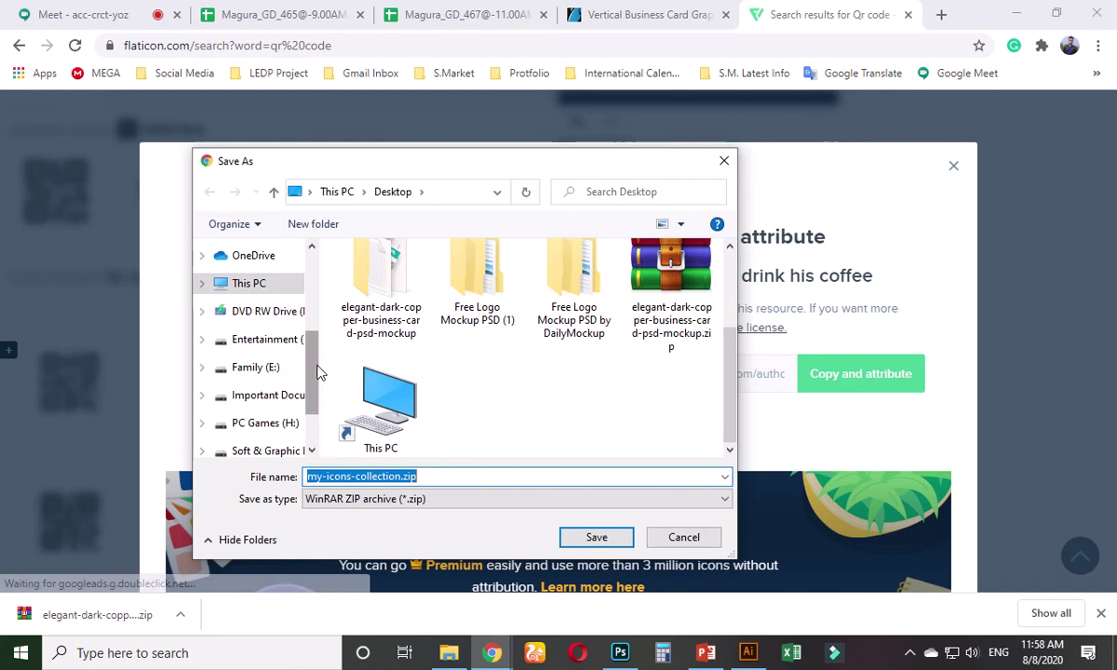
scroll(317, 372, down, 1)
scroll(294, 382, up, 1)
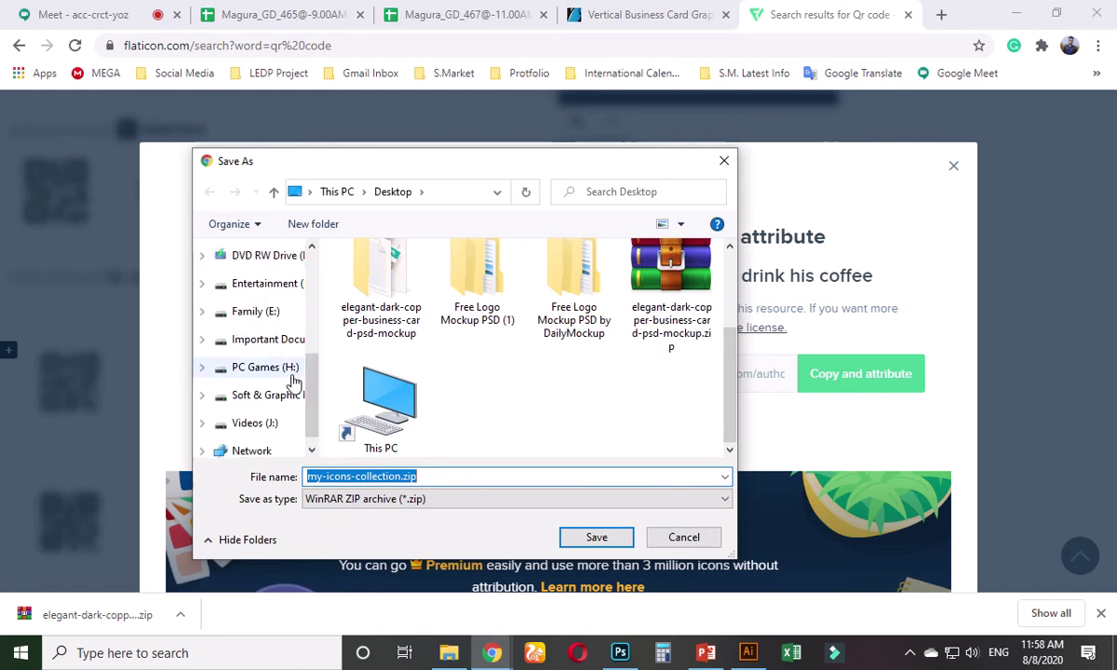
scroll(280, 377, up, 1)
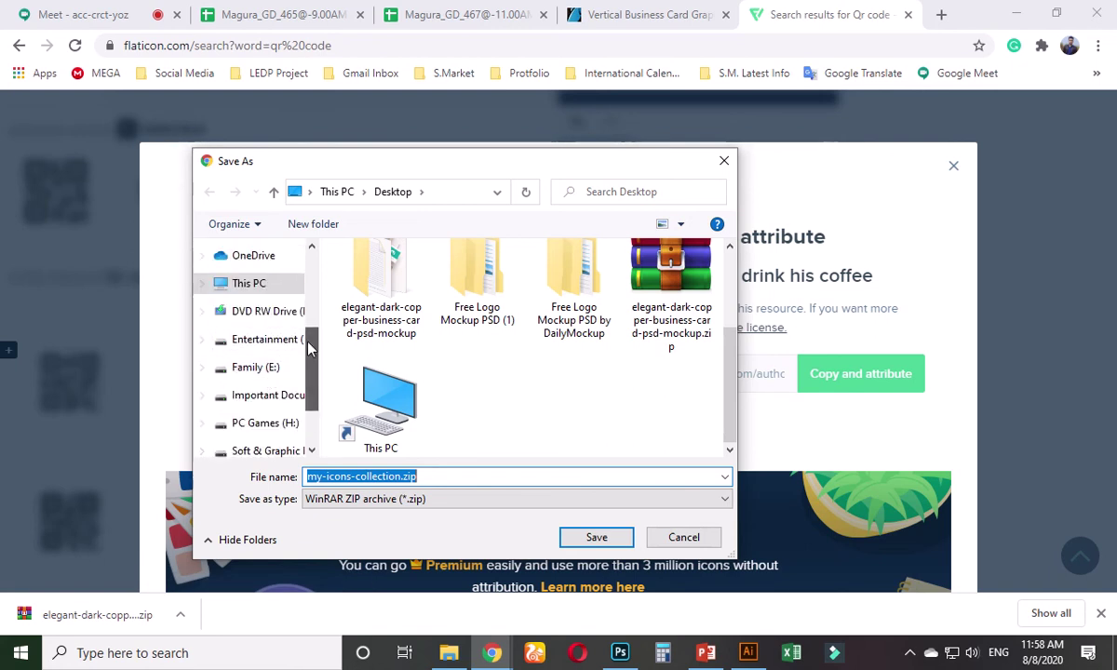
scroll(284, 337, down, 1)
scroll(275, 347, up, 1)
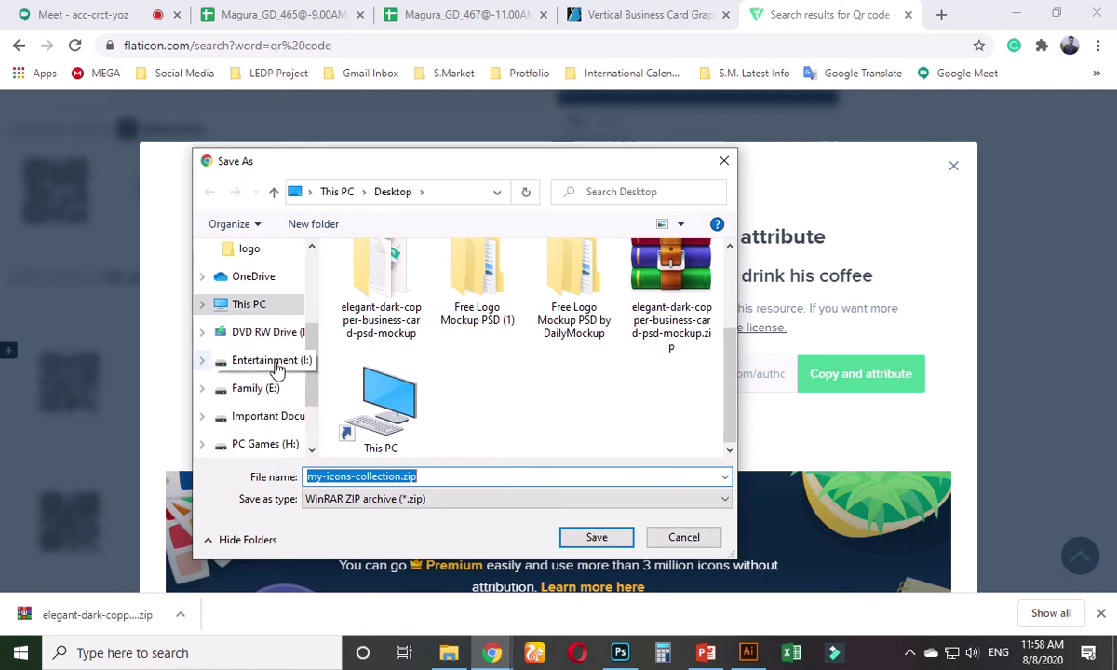
scroll(310, 391, down, 2)
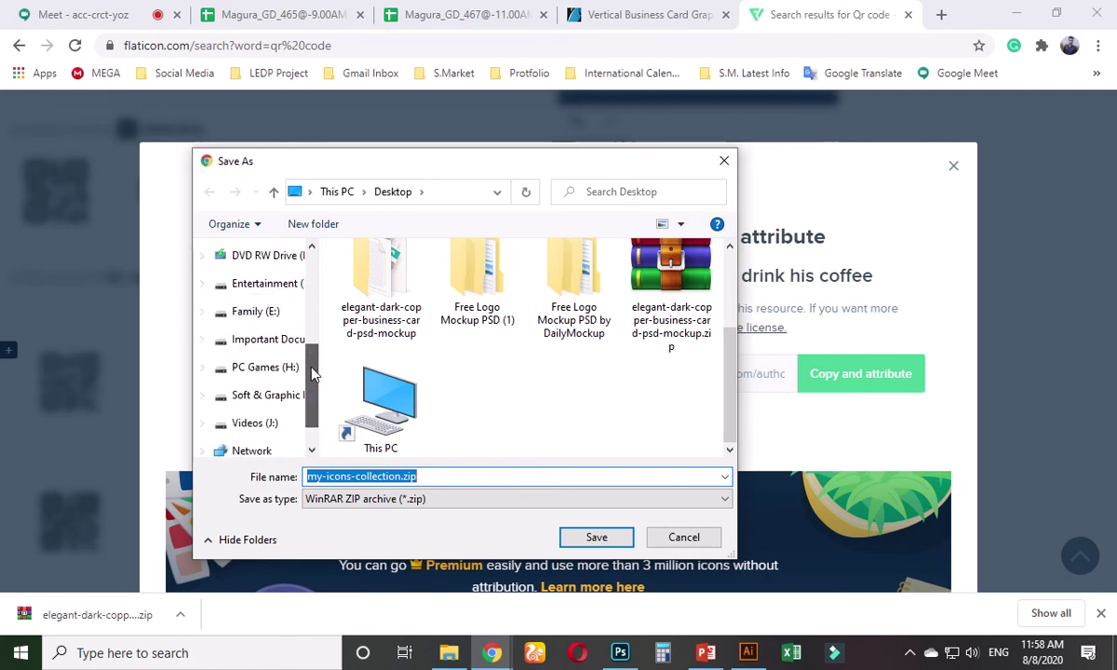
drag(313, 373, 326, 280)
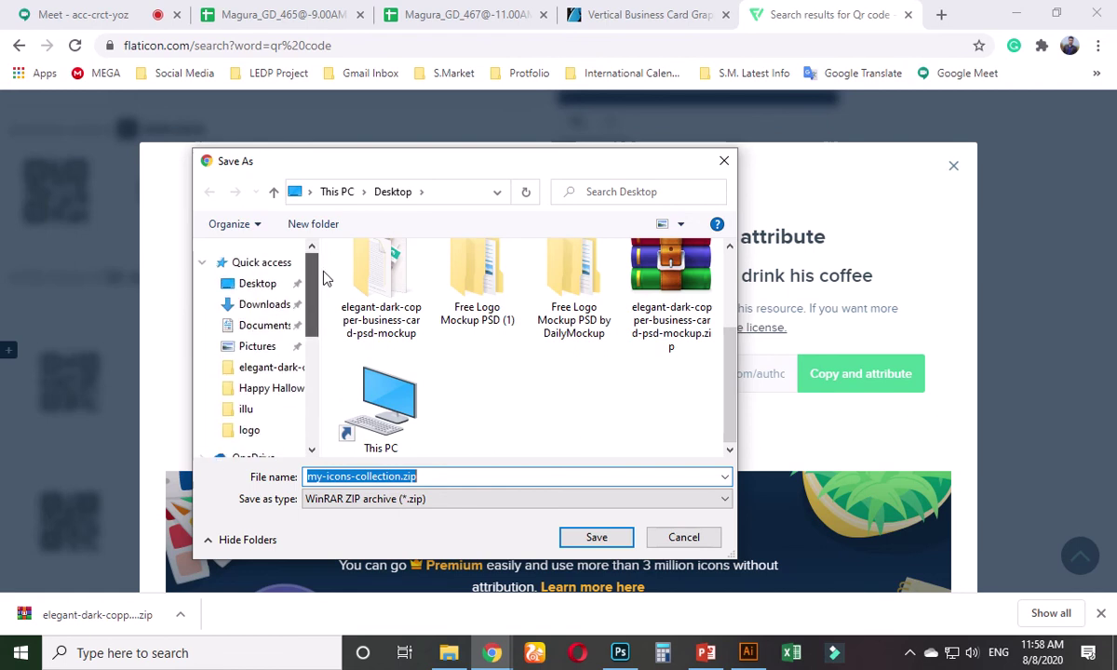
- Save my-icons-collection.zip to the Desktop and close the attribution popup
click(285, 283)
click(596, 538)
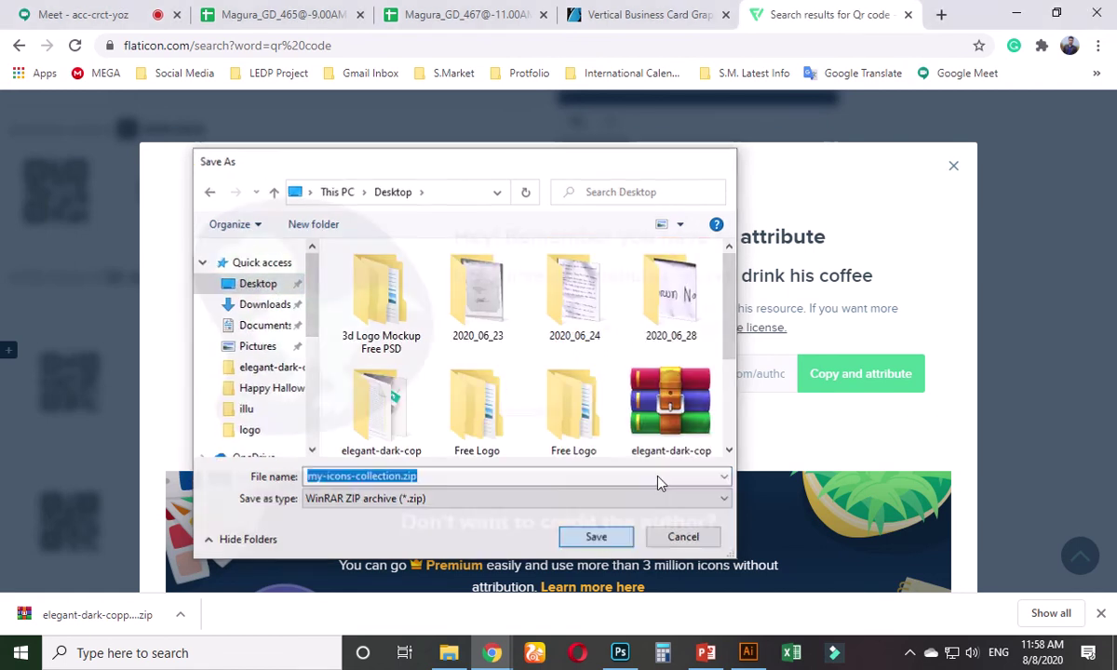
click(952, 171)
- Minimize Chrome and Illustrator, refresh the desktop, then return to Chrome's QR code search window
click(1013, 13)
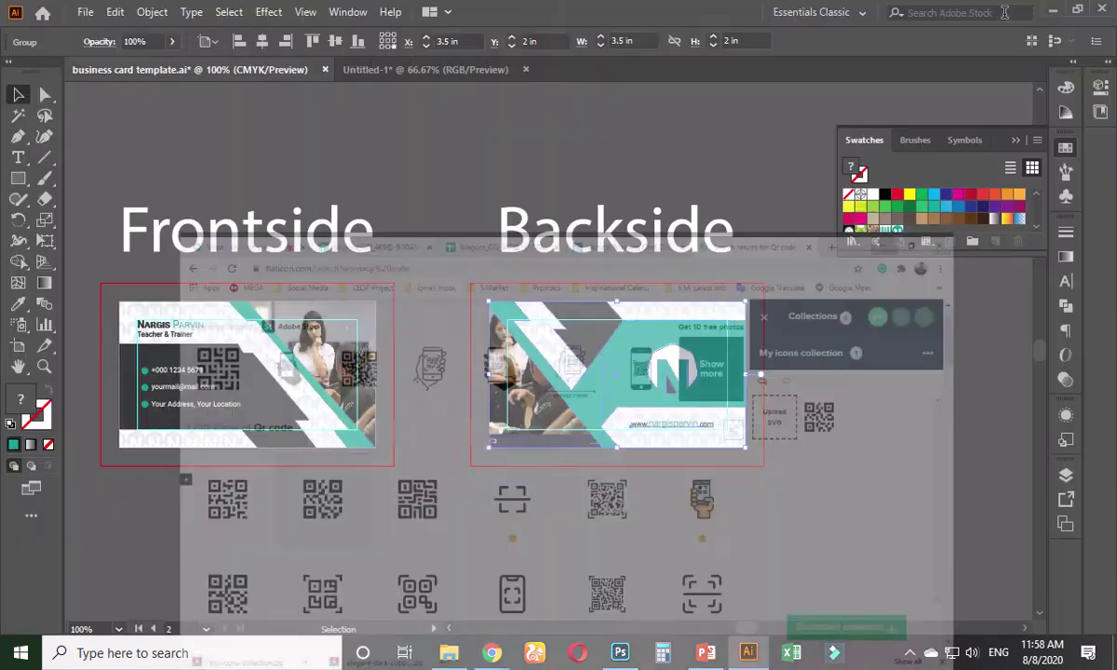
click(1053, 10)
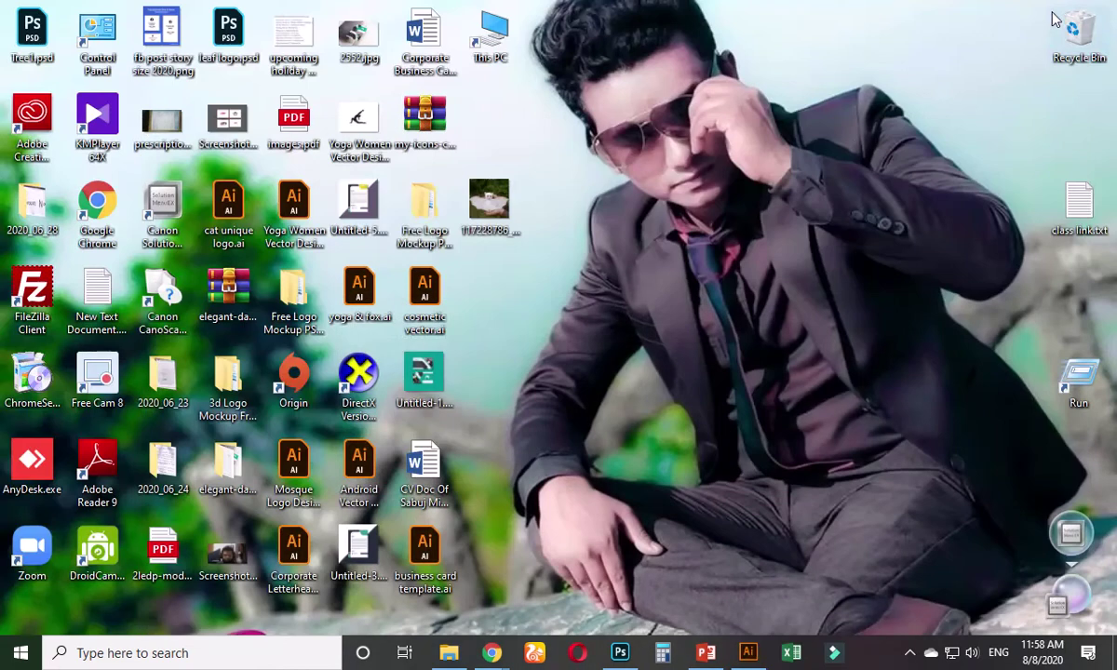
right_click(569, 272)
click(605, 322)
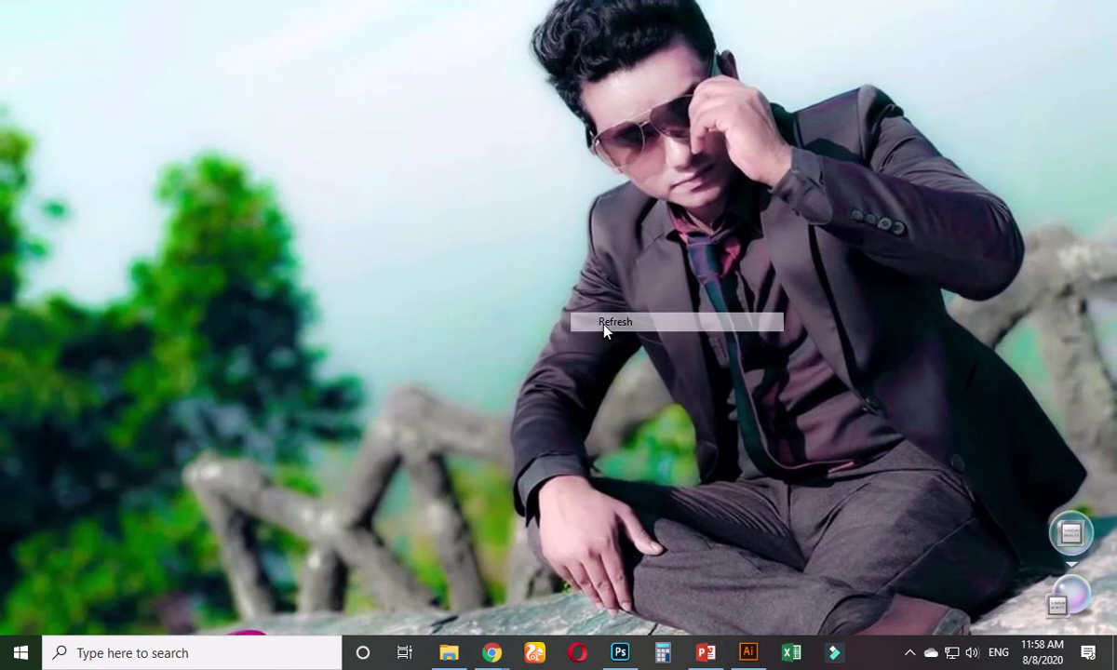
click(491, 653)
click(373, 530)
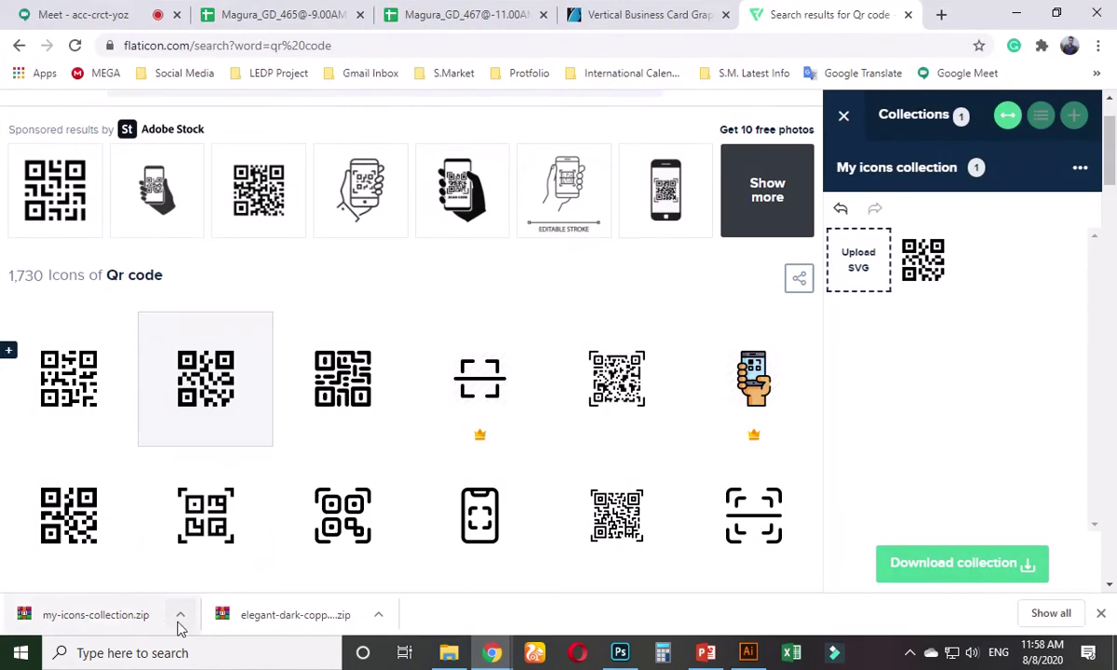
- Show the downloaded zip in its folder and extract it to my-icons-collection
click(180, 615)
click(227, 554)
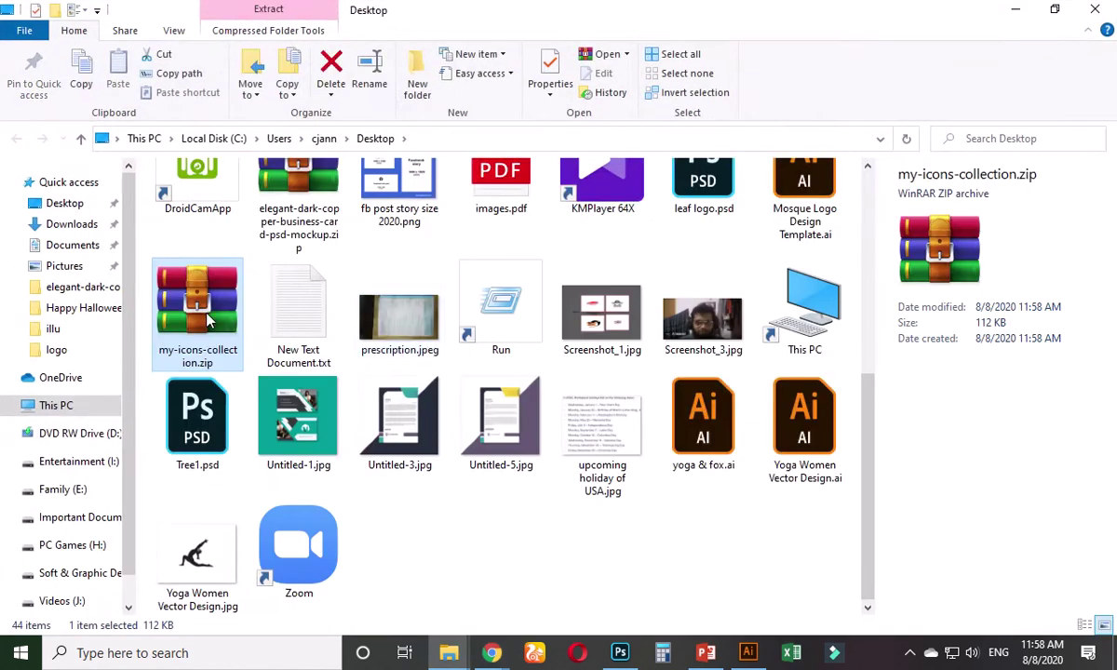
right_click(199, 317)
click(262, 361)
- Drag 001-qr-code.eps from the extracted eps folder onto Illustrator's card artboards
click(1017, 11)
click(1019, 16)
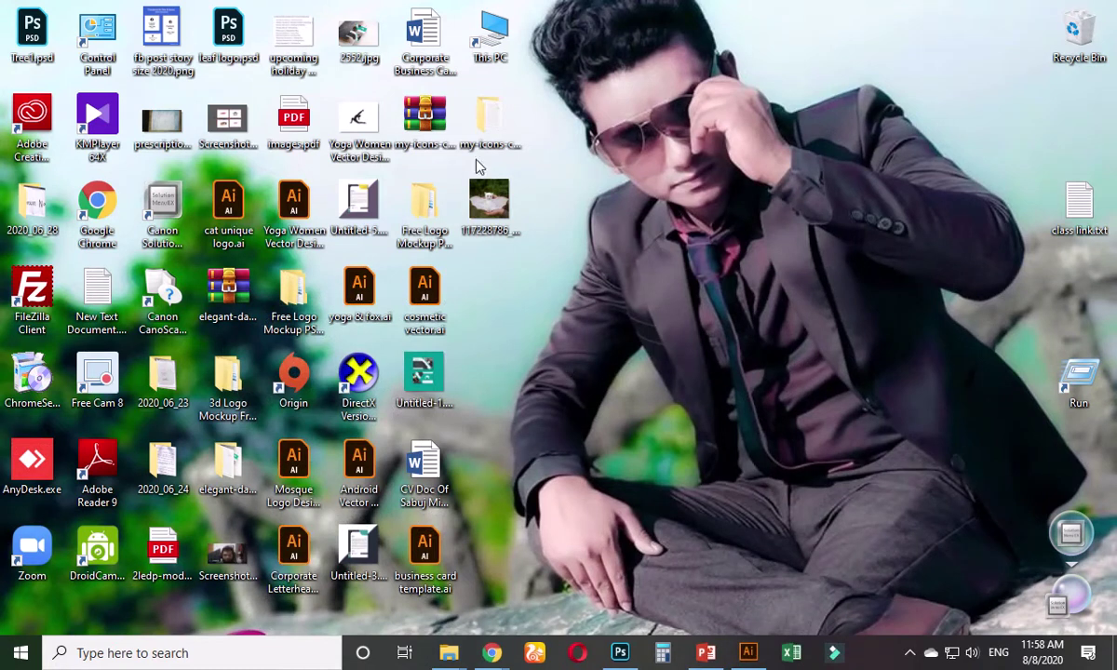
double_click(489, 119)
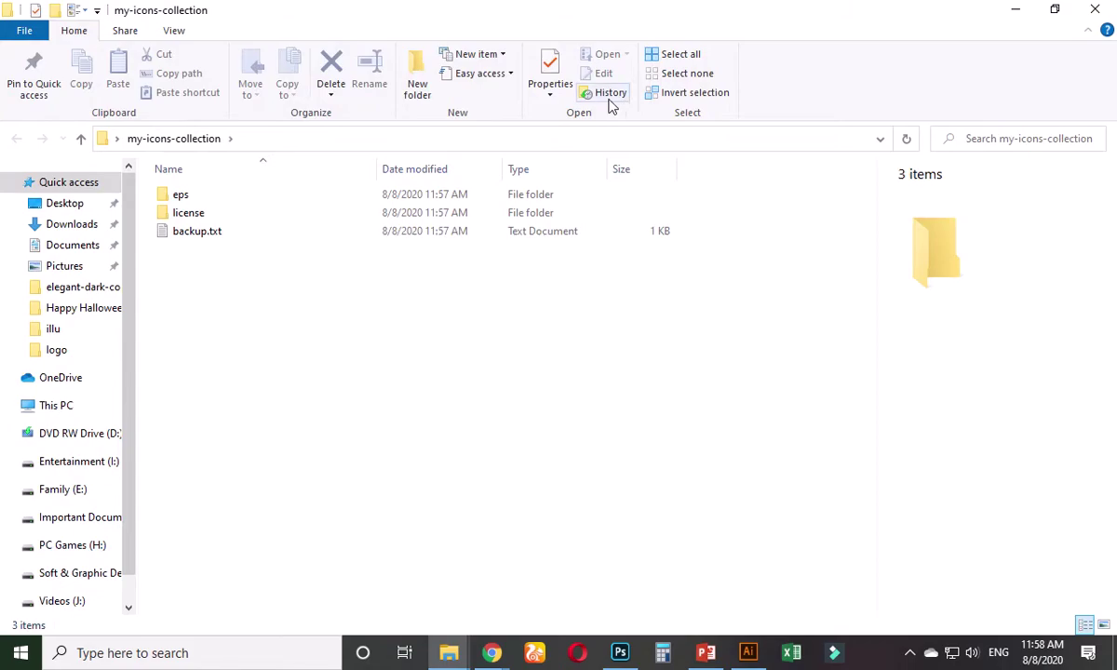
double_click(196, 205)
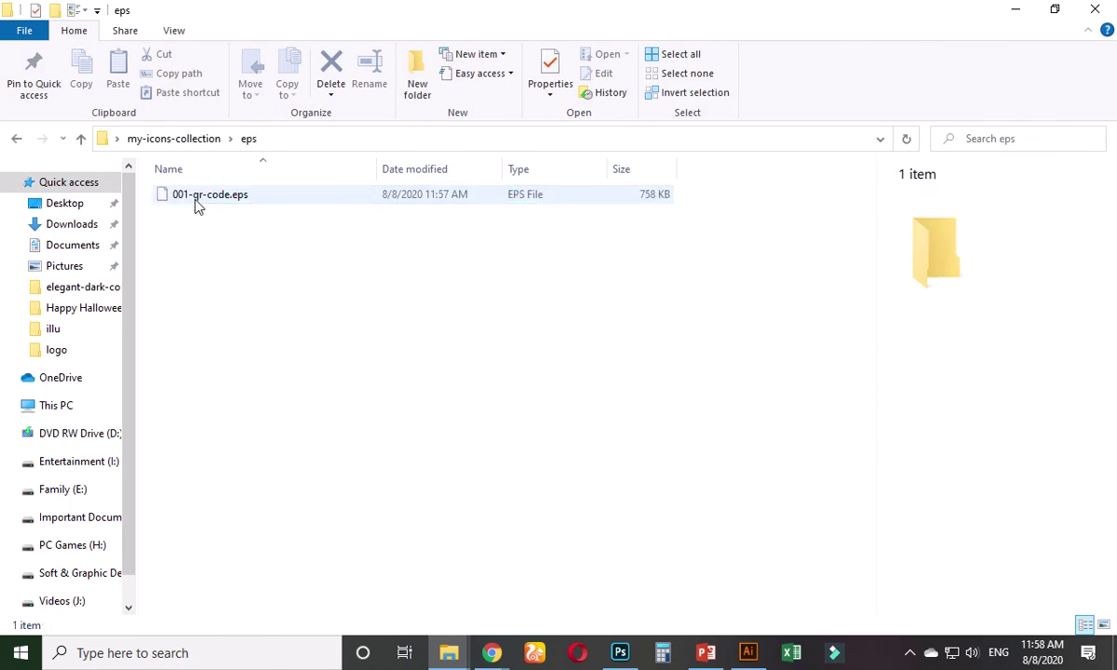
drag(217, 205, 340, 500)
click(615, 508)
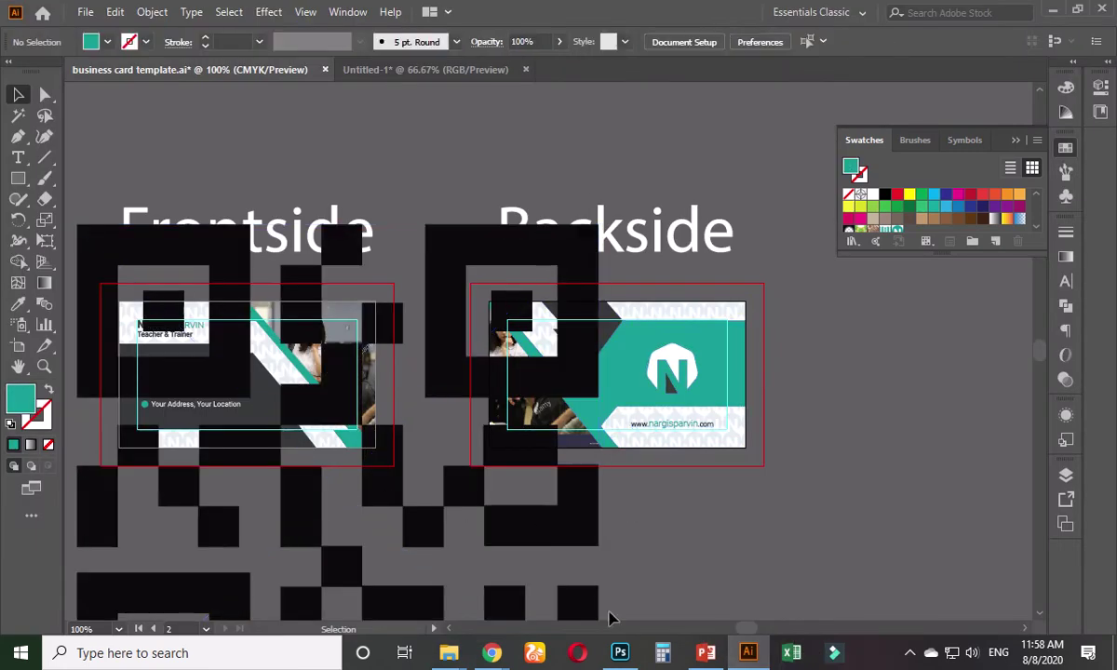
- Open a new Chrome tab and go to the Behance portfolio page
mouse_move(501, 658)
click(410, 559)
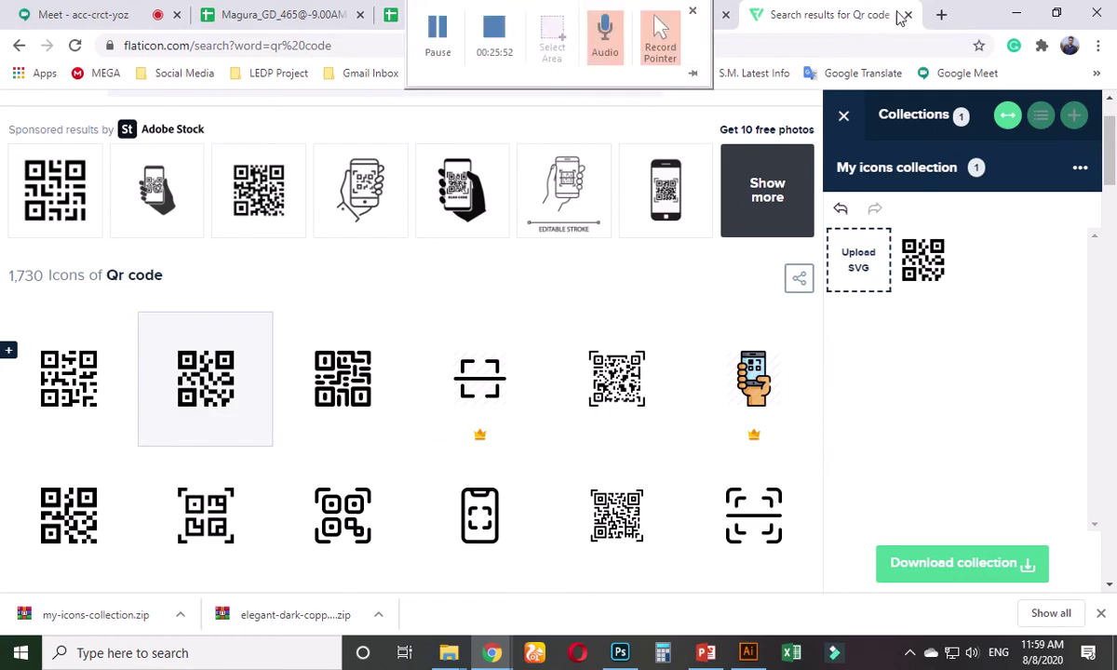
click(942, 16)
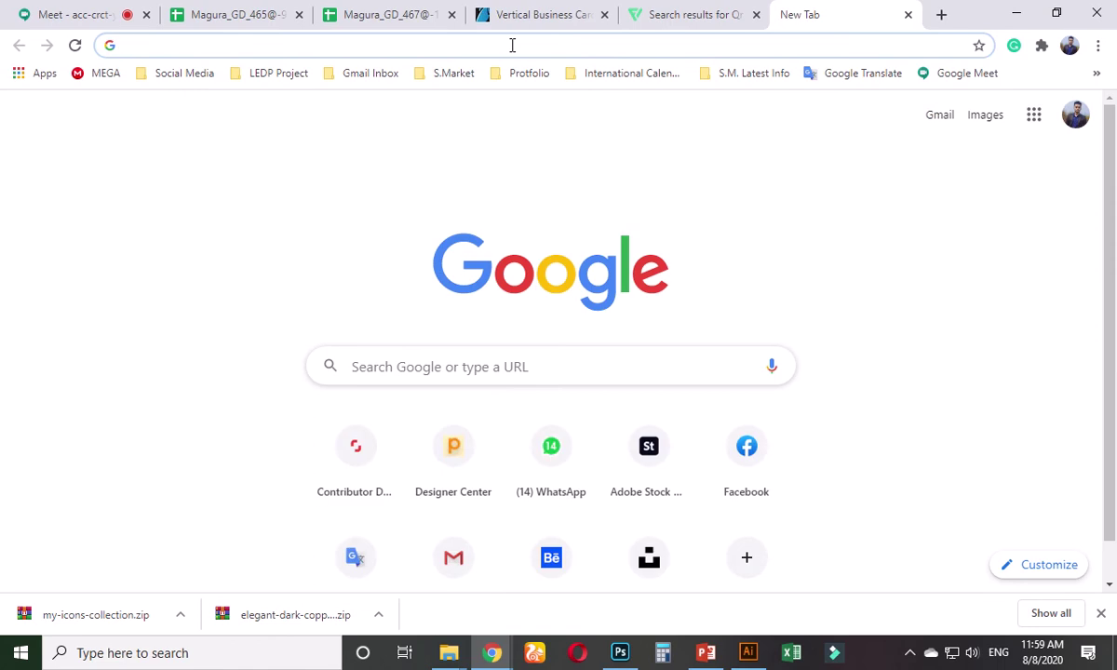
text(ba)
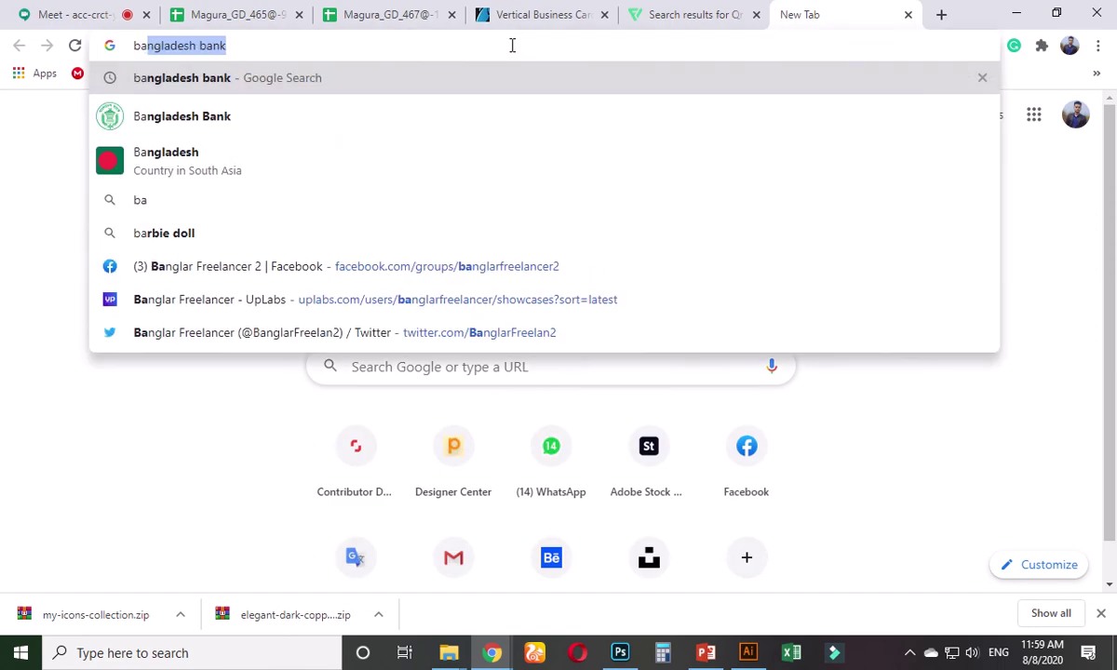
text(ng)
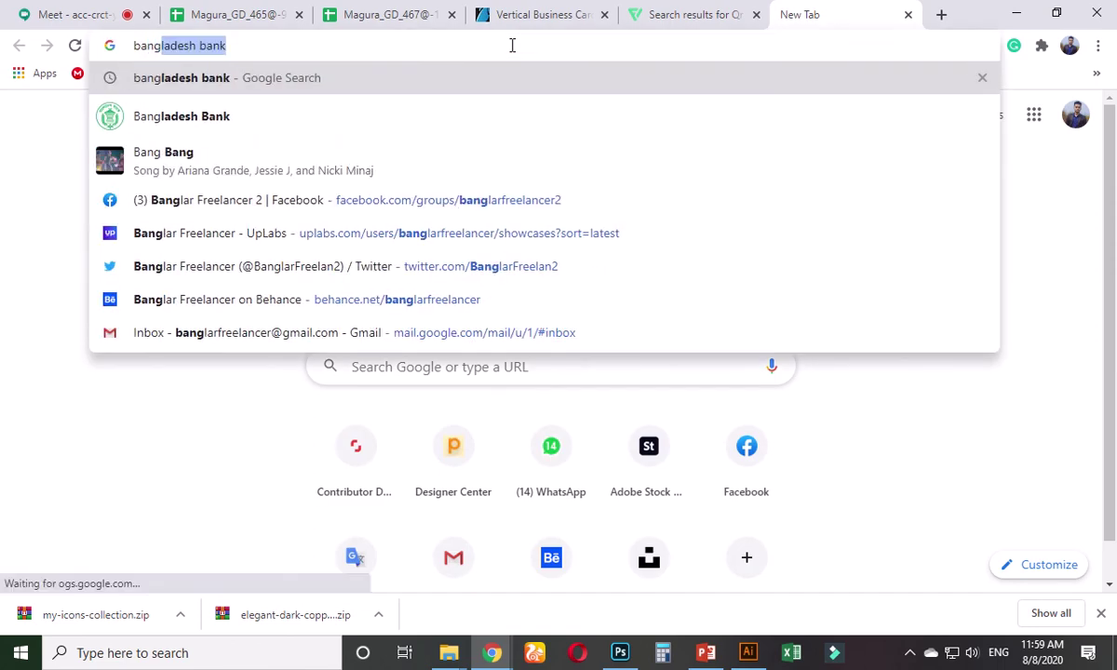
key(BackSpace)
key(BackSpace)
text(g)
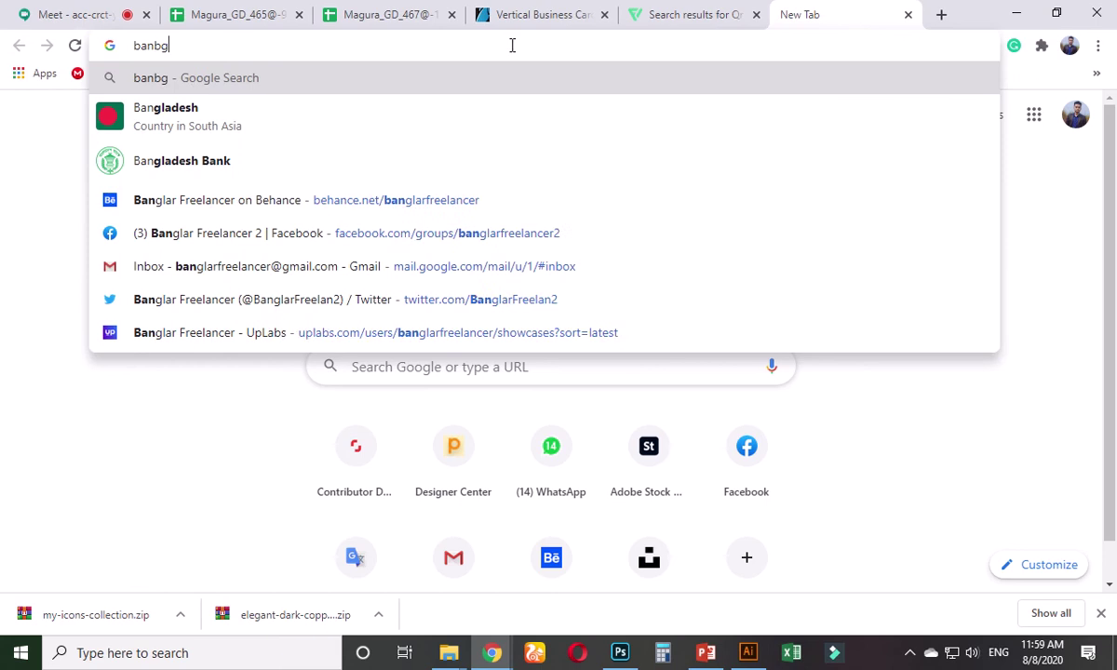
key(BackSpace)
key(BackSpace)
key(BackSpace)
text(e)
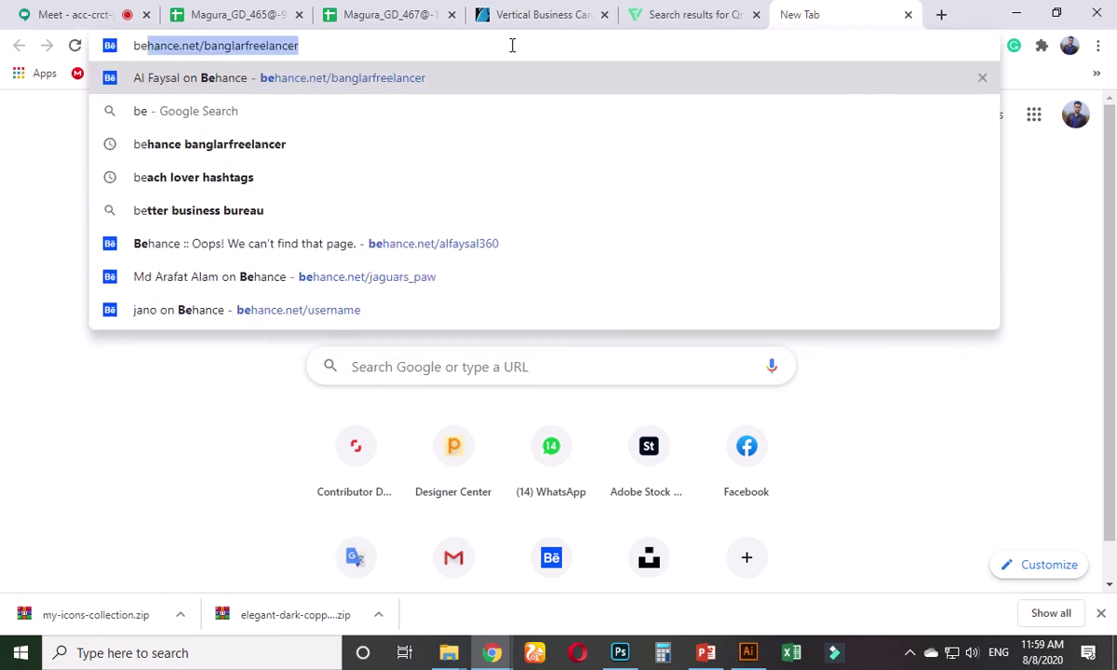
key(Return)
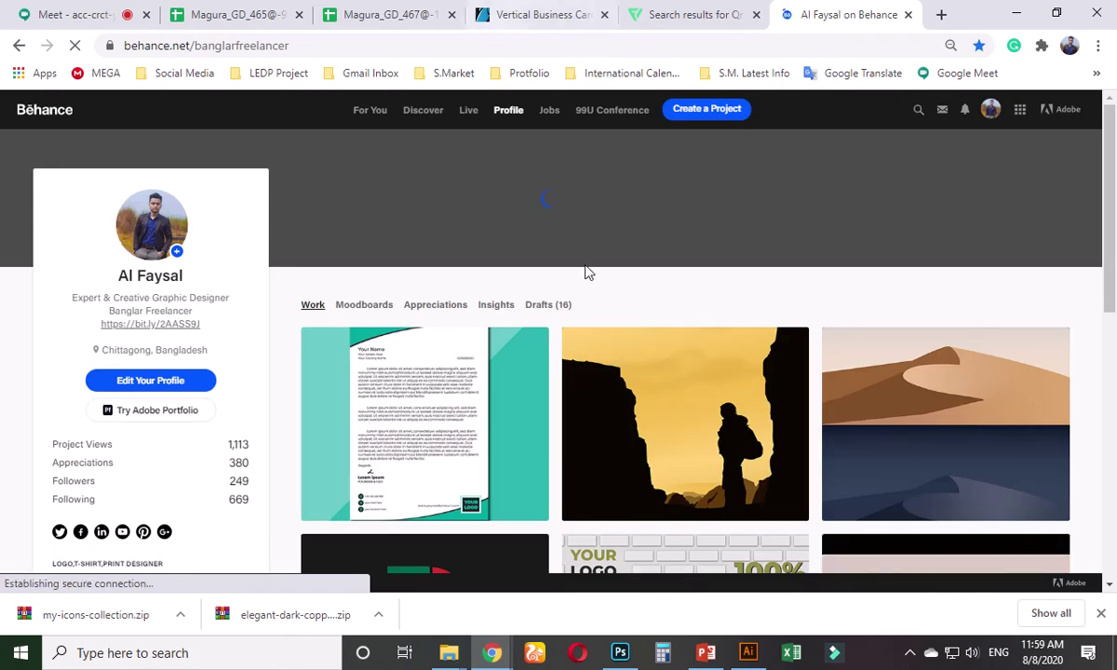
- Open the Creative Corporate Business Card project and scroll to its QR code back side
scroll(586, 272, down, 7)
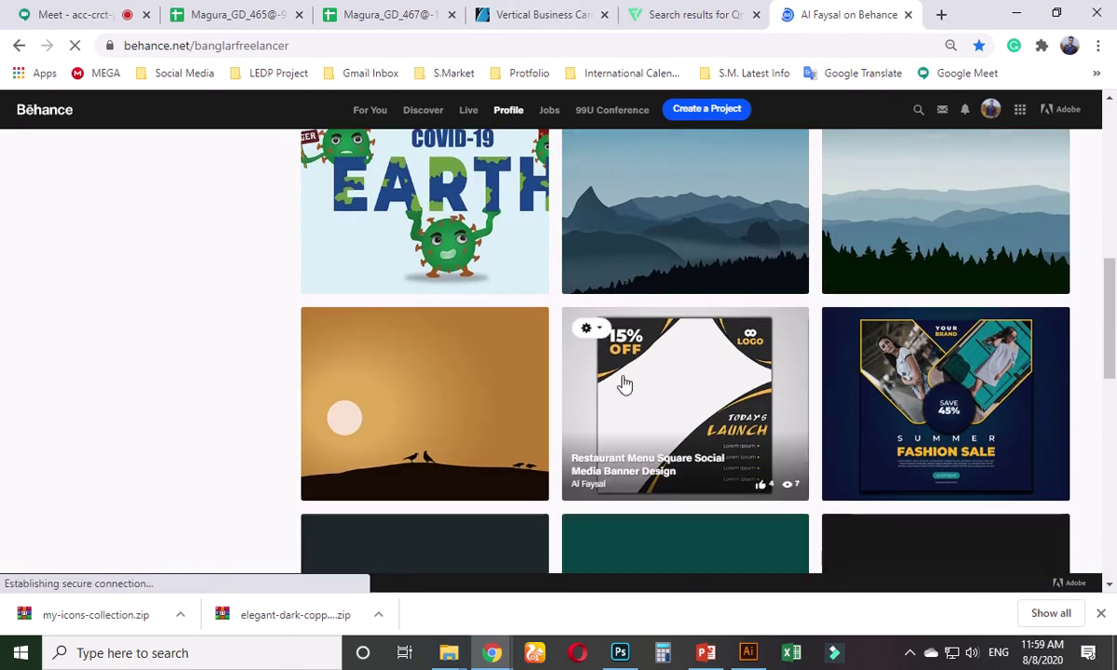
scroll(623, 383, down, 8)
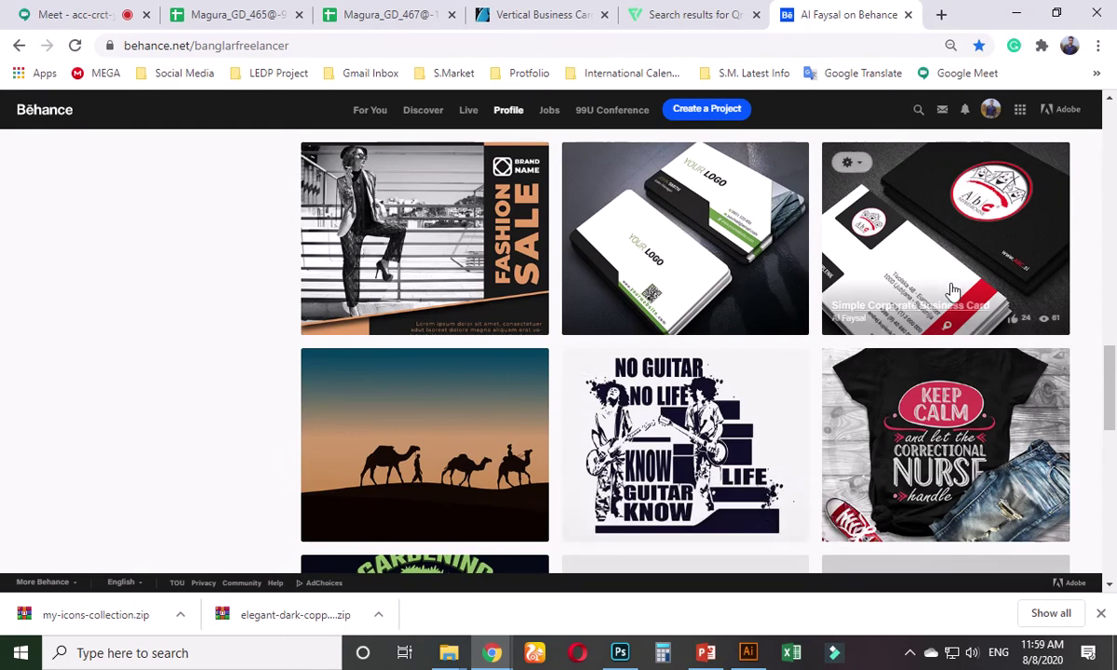
click(765, 244)
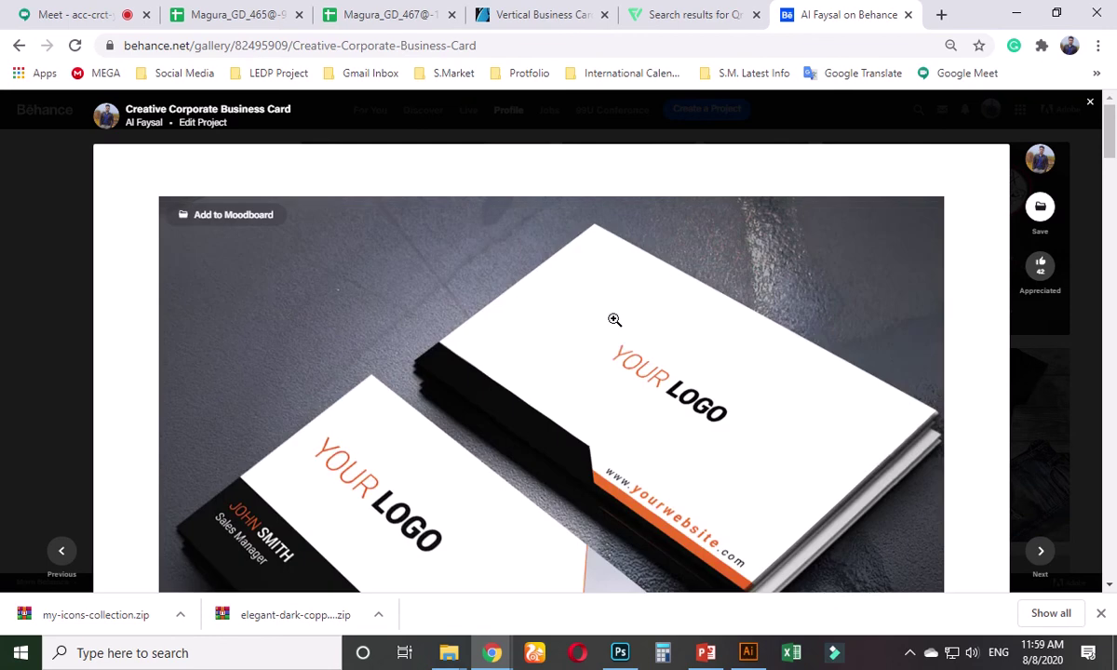
scroll(615, 319, down, 10)
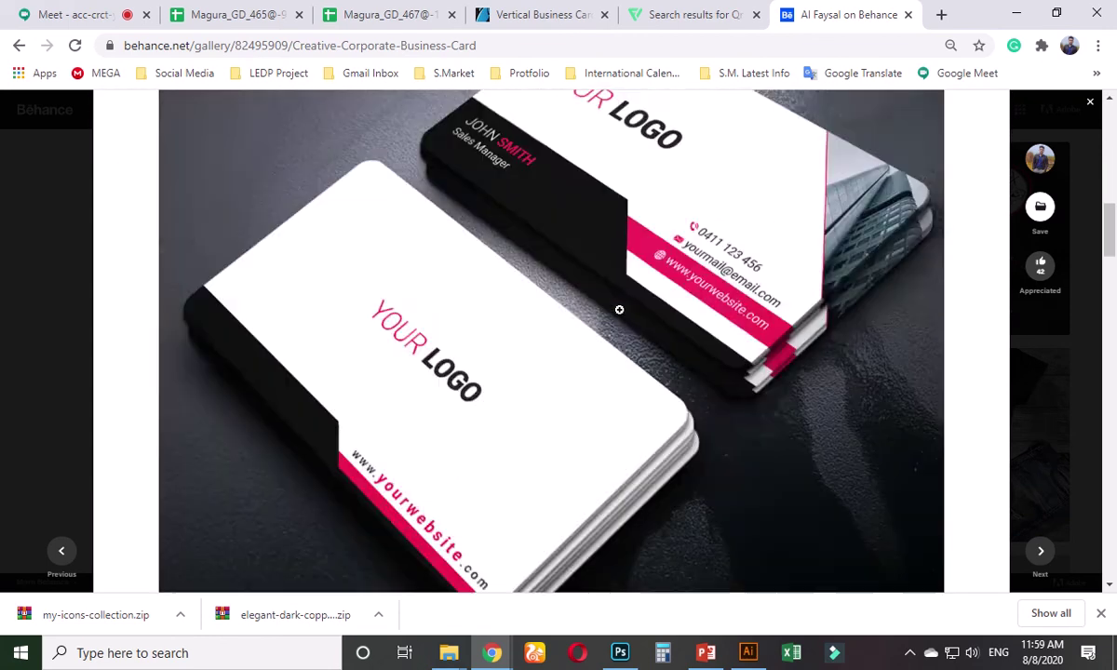
scroll(452, 304, down, 5)
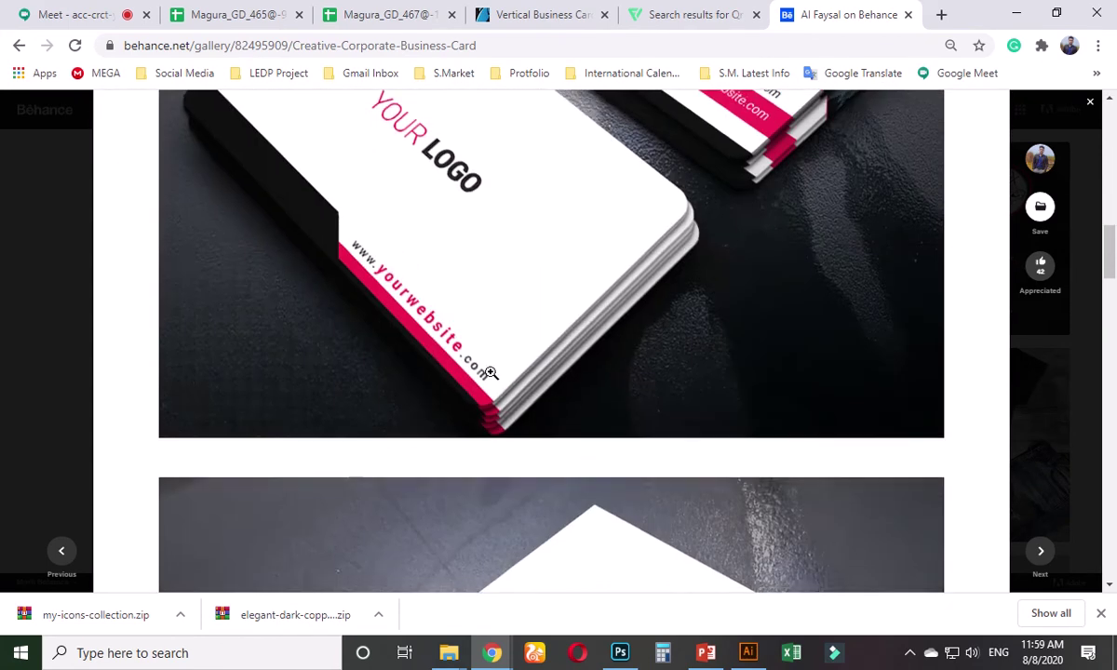
scroll(490, 372, down, 5)
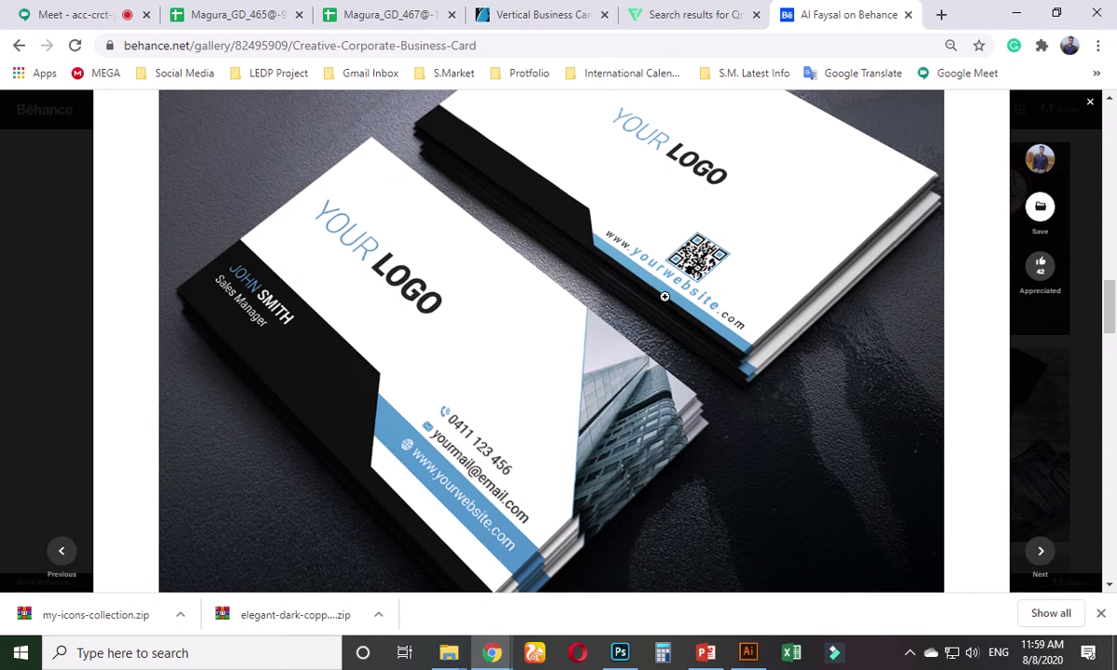
scroll(664, 296, up, 1)
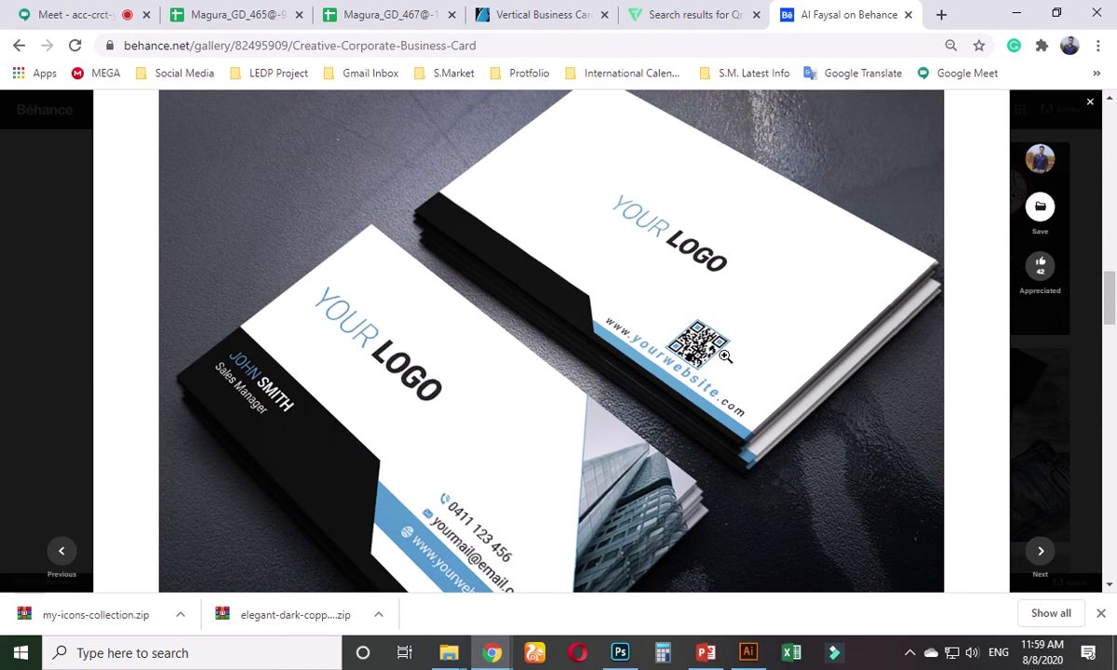
- Embed the QR code image, move it below the cards and shrink it to about 1.35 in
click(1030, 13)
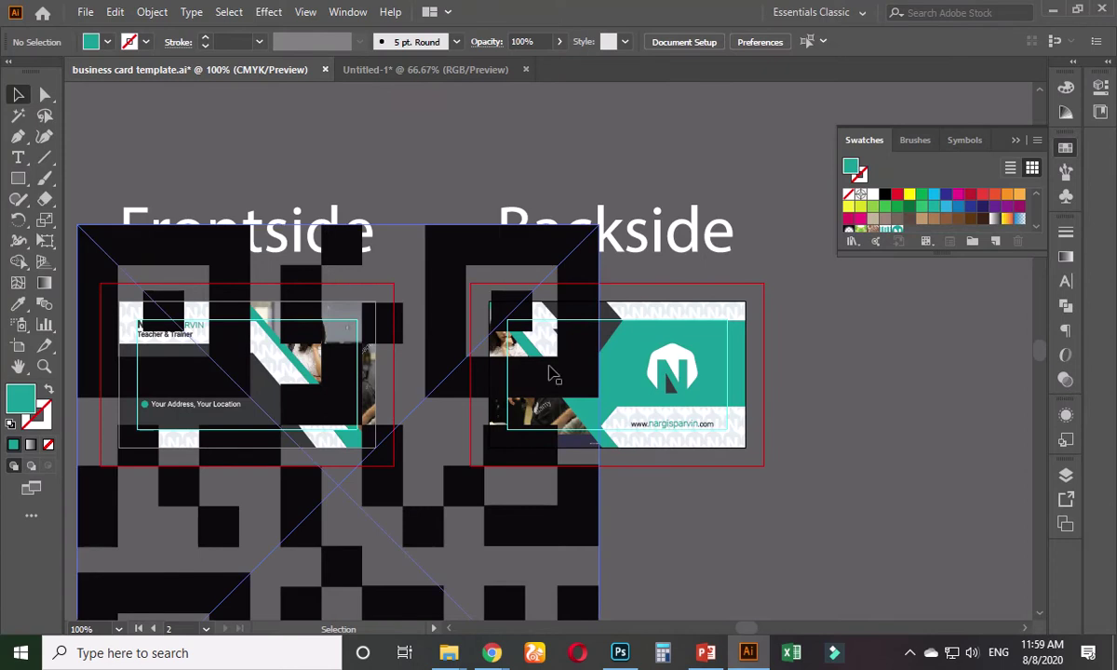
scroll(497, 495, down, 4)
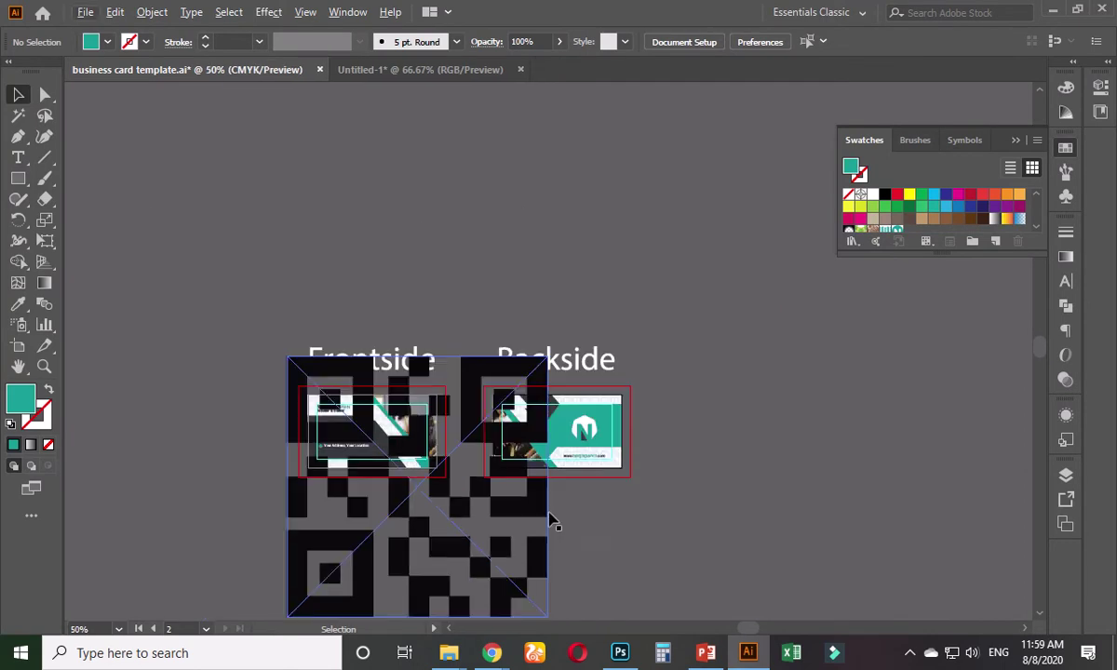
scroll(549, 464, up, 3)
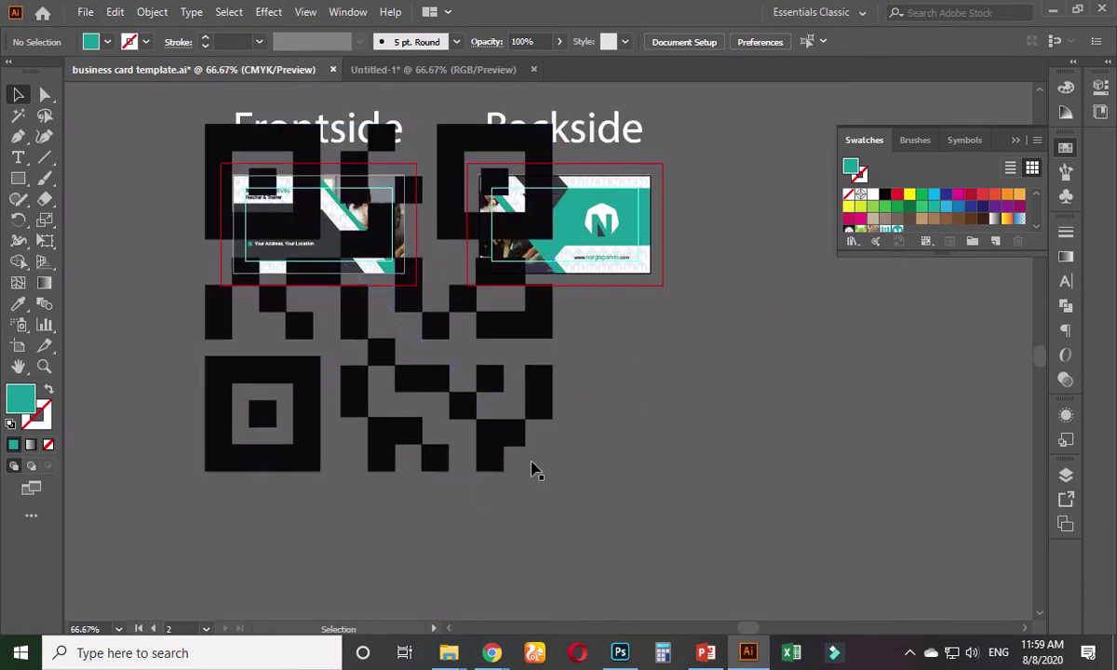
click(521, 445)
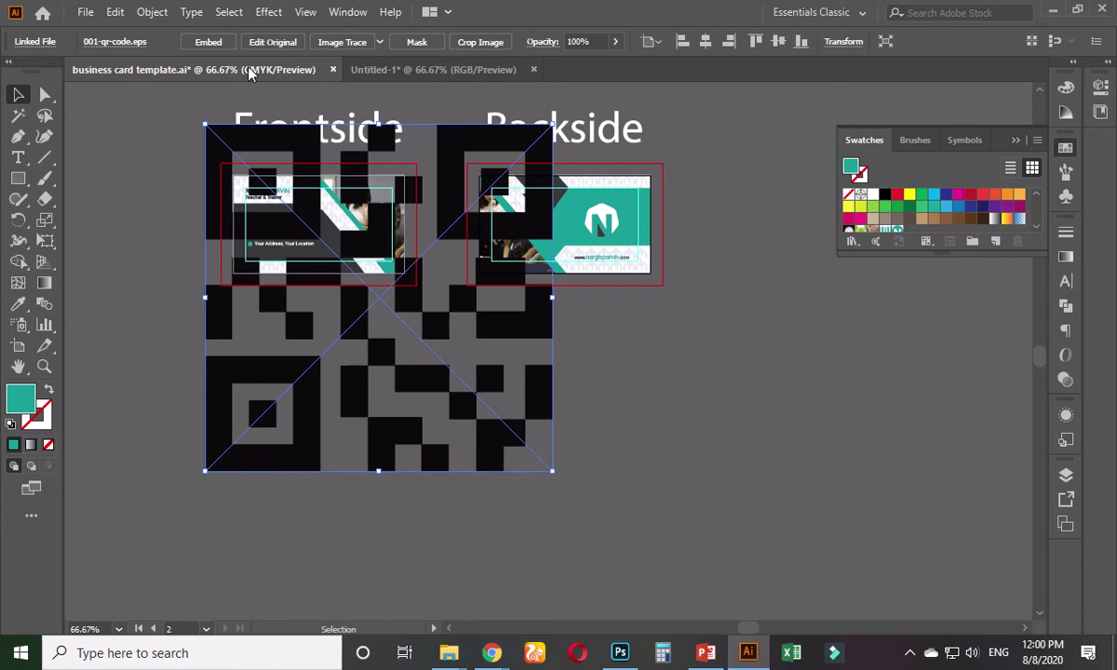
click(209, 41)
drag(419, 330, 429, 461)
drag(559, 292, 390, 565)
- Delete the N pattern from inside the front card's nested group
scroll(342, 560, down, 3)
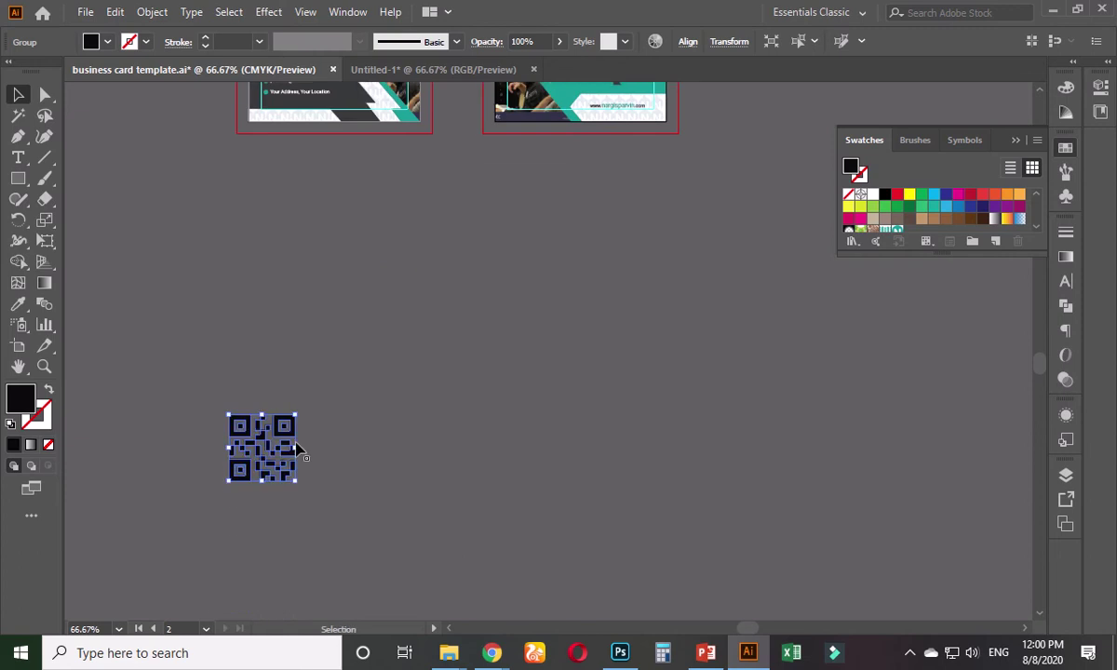
drag(270, 424, 384, 184)
drag(452, 181, 391, 383)
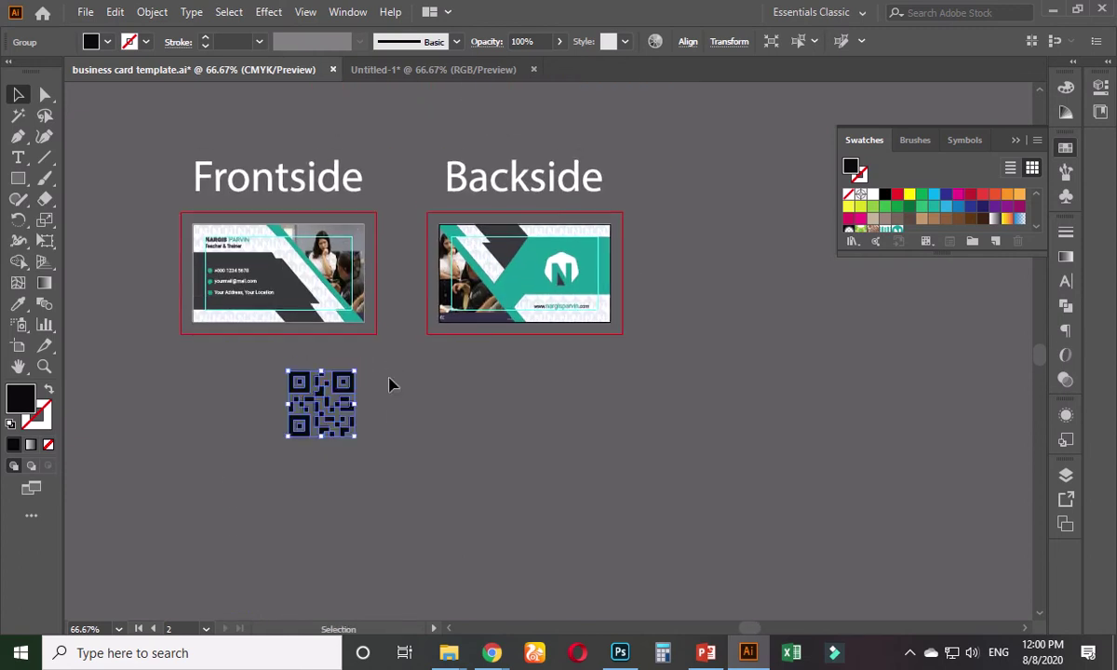
key(ctrl+plus)
key(ctrl+plus)
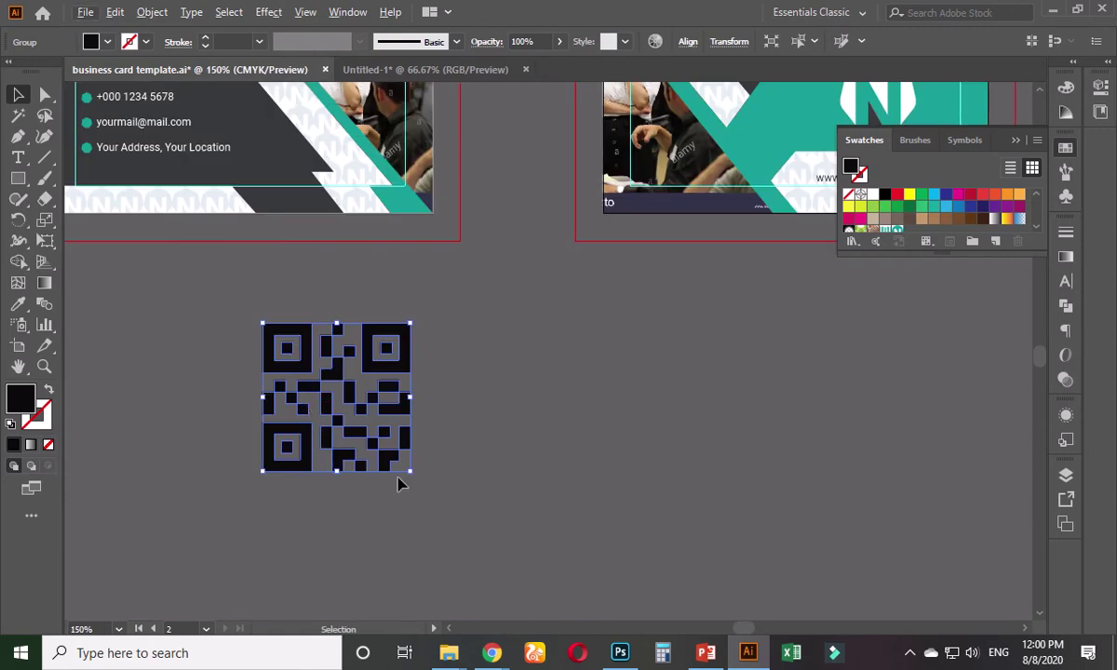
click(454, 350)
click(355, 180)
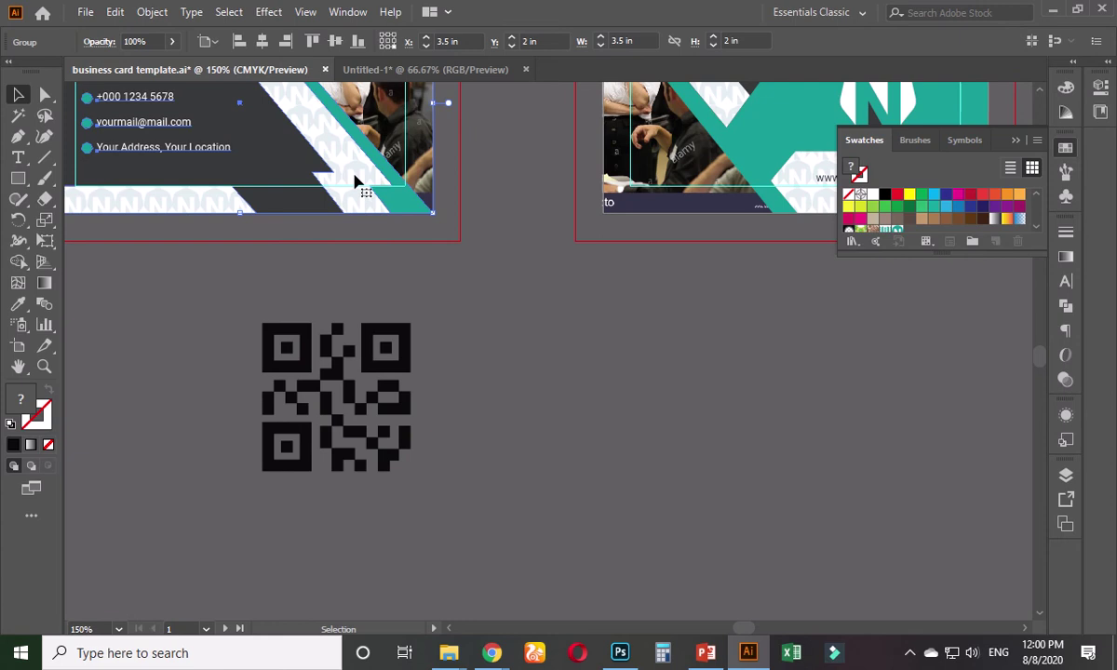
double_click(355, 180)
double_click(355, 179)
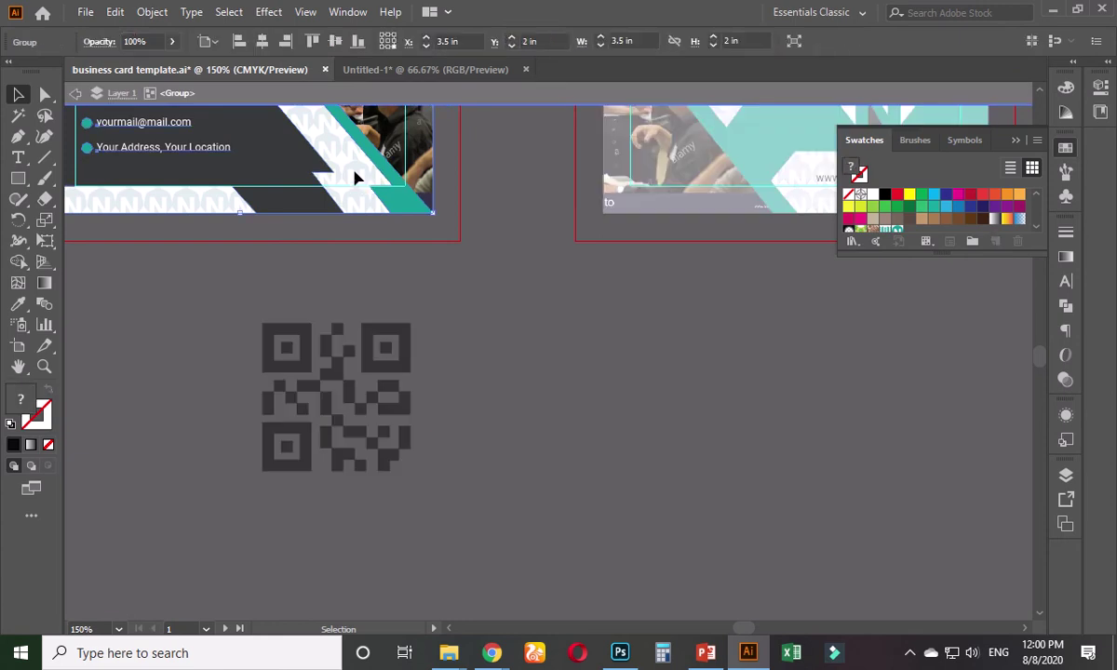
click(354, 180)
key(Delete)
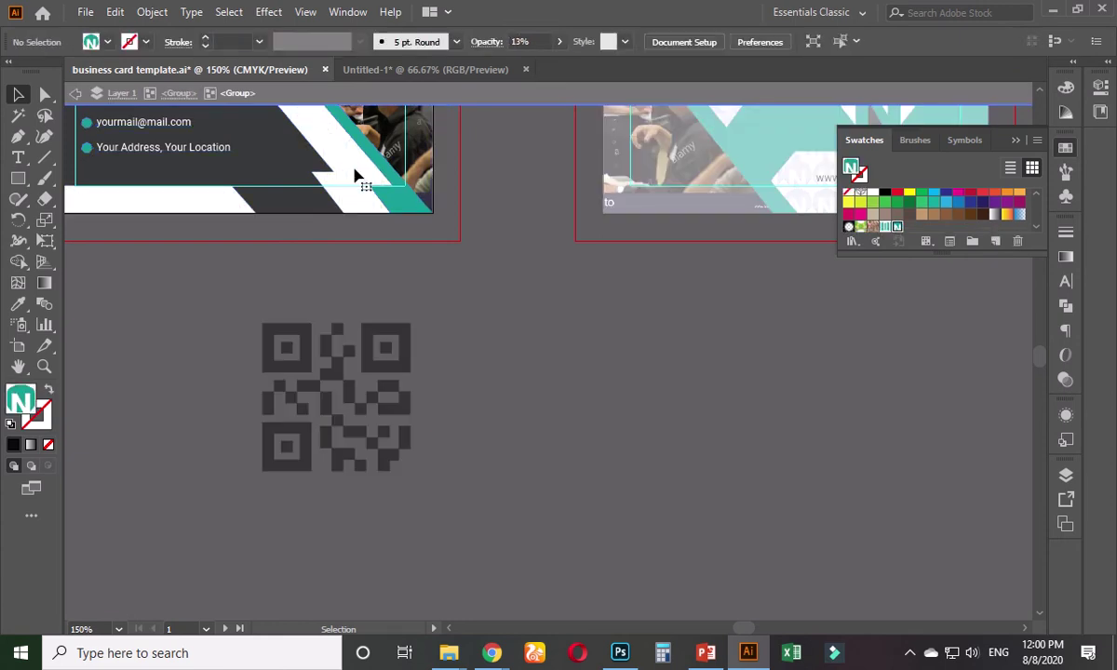
double_click(446, 308)
- Enter the back card's group, undoing two accidental deletions of its artwork
scroll(444, 301, down, 1)
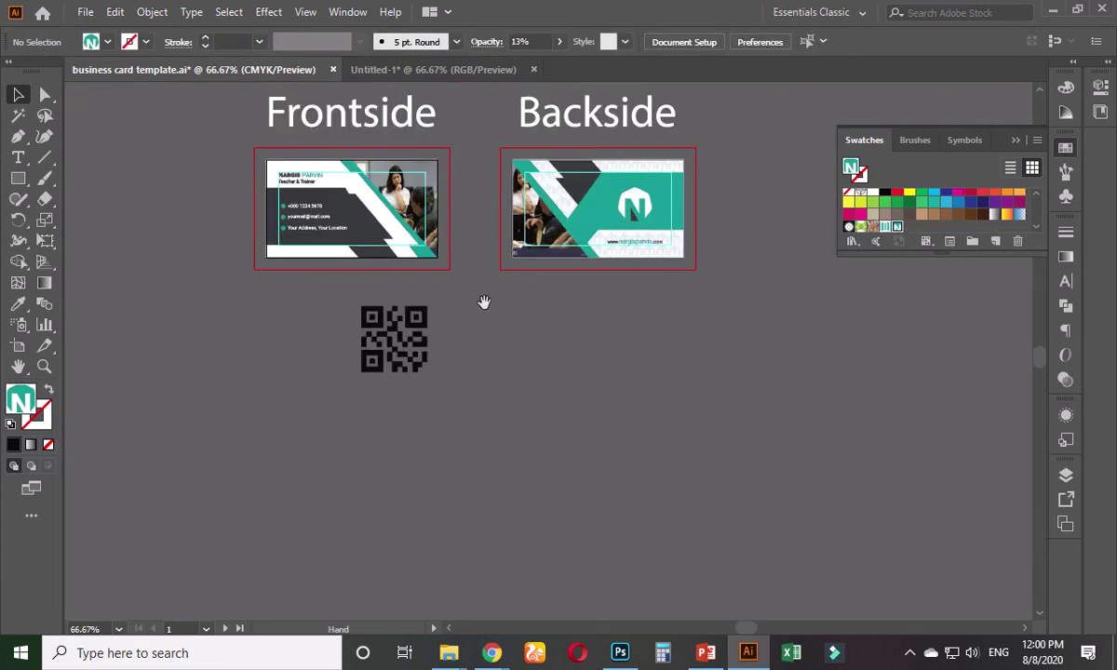
drag(484, 305, 415, 335)
double_click(588, 280)
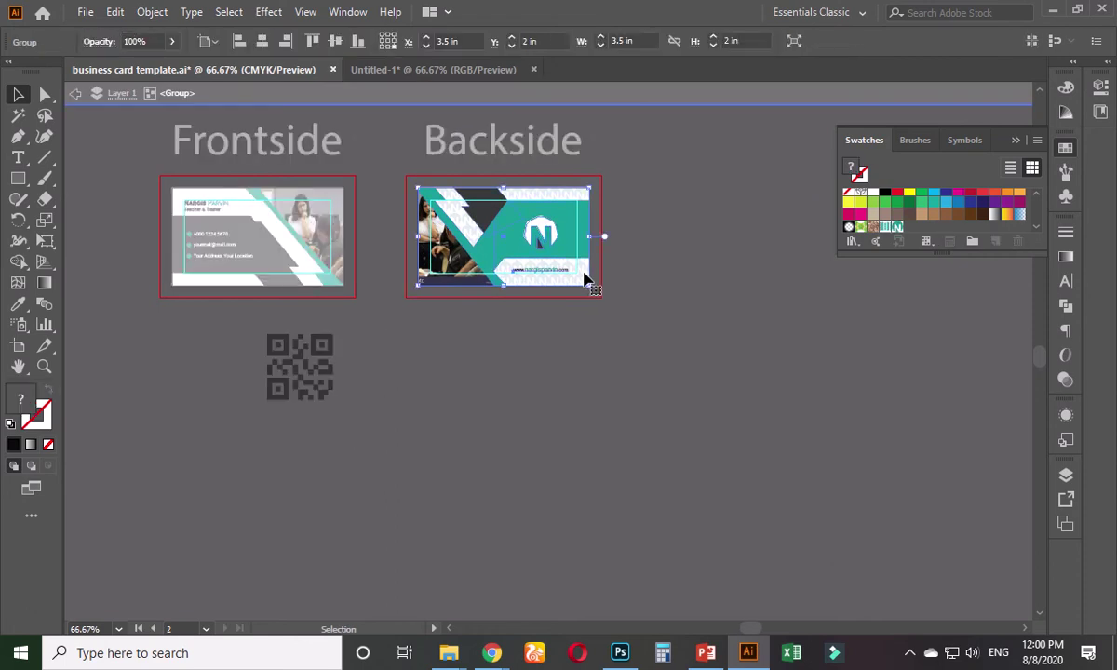
key(Delete)
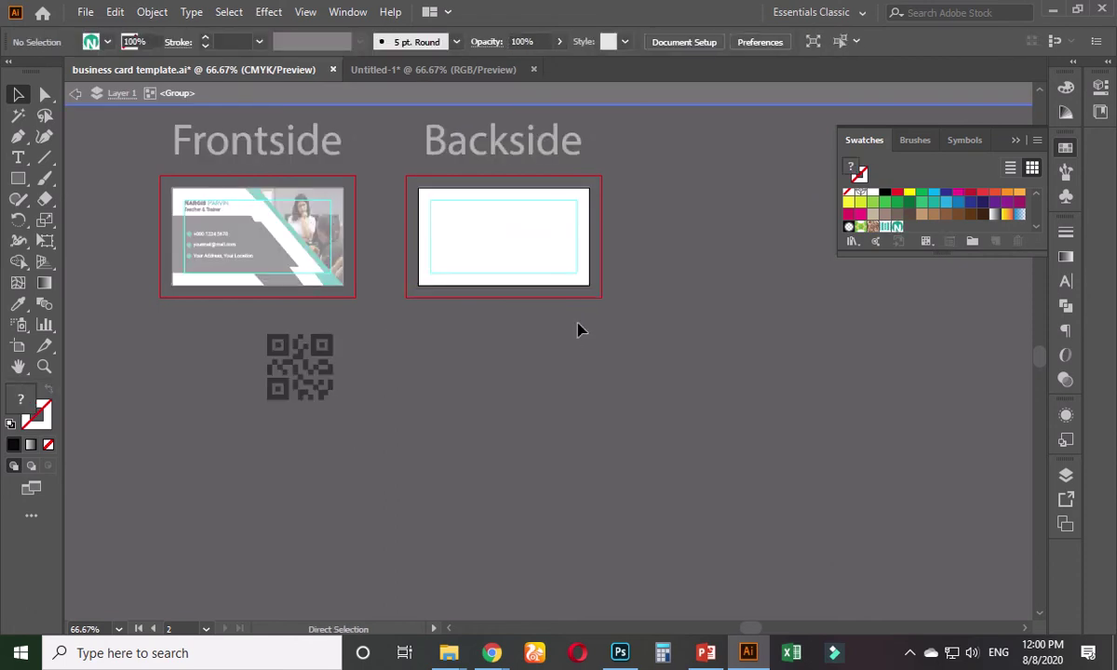
key(ctrl+z)
key(Escape)
key(ctrl+plus)
key(ctrl+plus)
key(ctrl+plus)
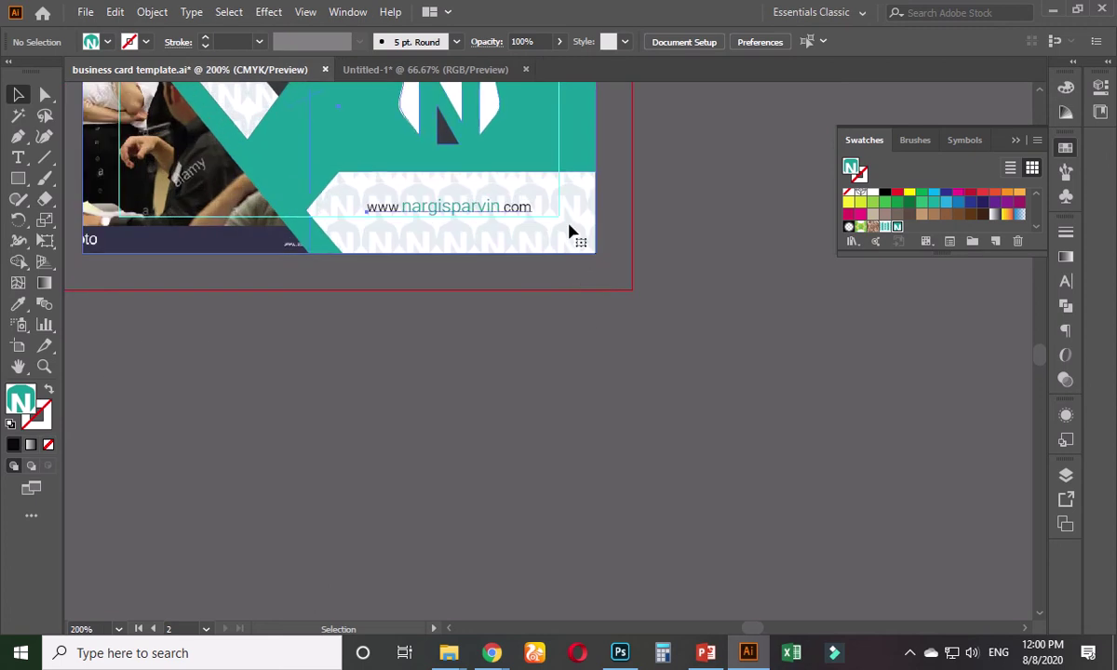
double_click(570, 230)
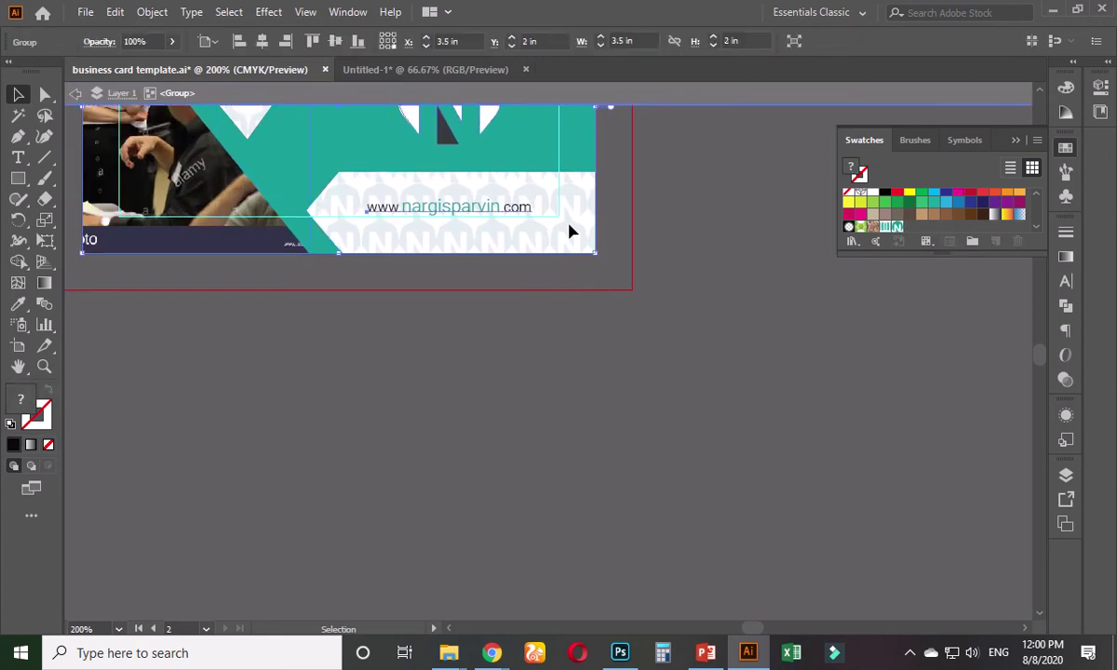
key(Delete)
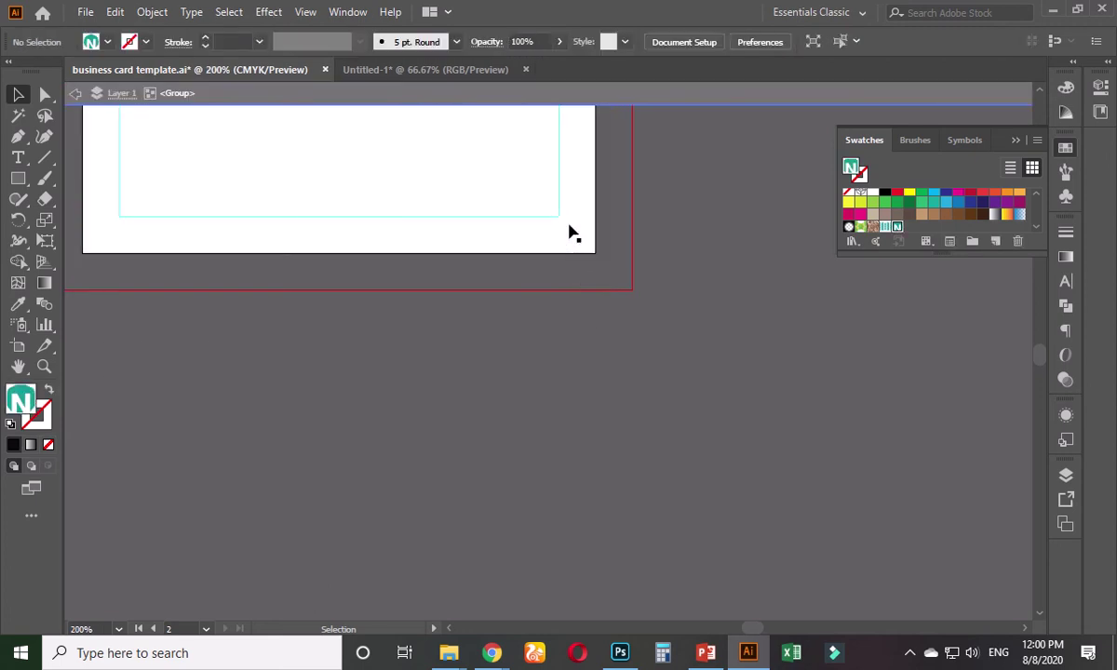
key(ctrl+z)
click(545, 351)
- Ungroup the back card artwork and delete its N pattern rectangle
right_click(565, 236)
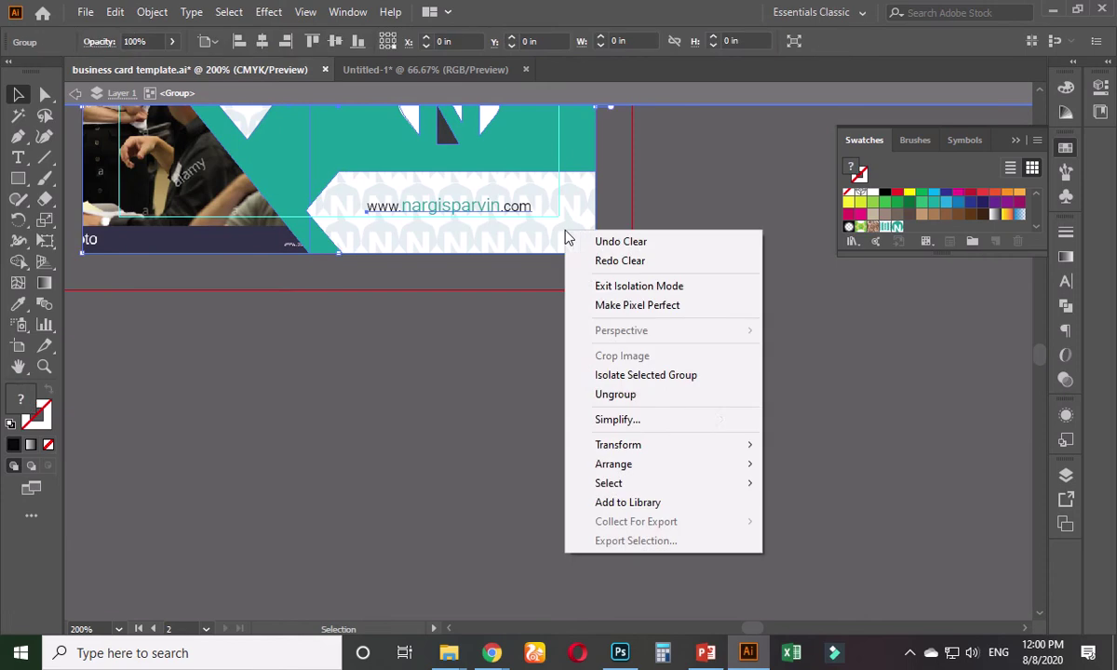
click(604, 396)
click(579, 240)
right_click(577, 230)
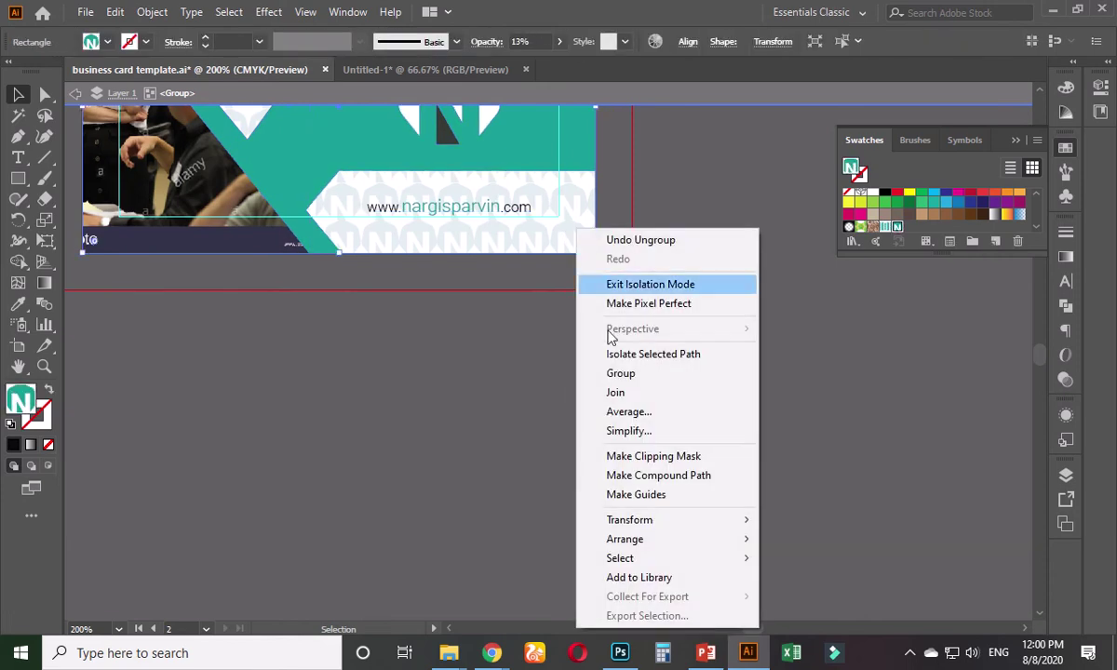
click(592, 392)
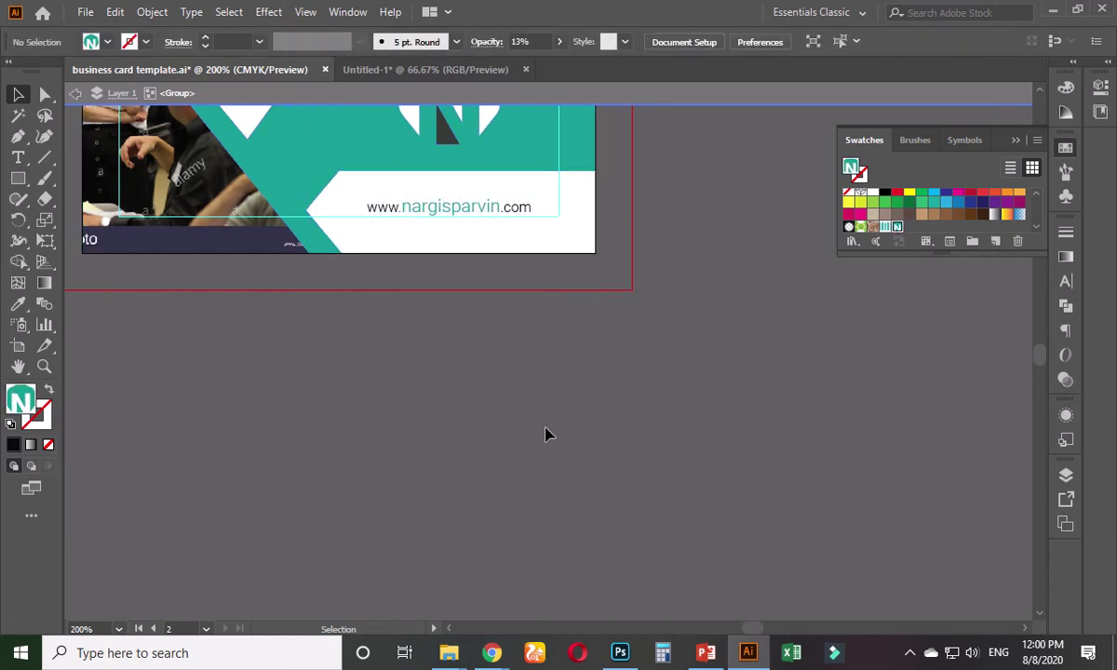
key(ctrl+minus)
key(ctrl+minus)
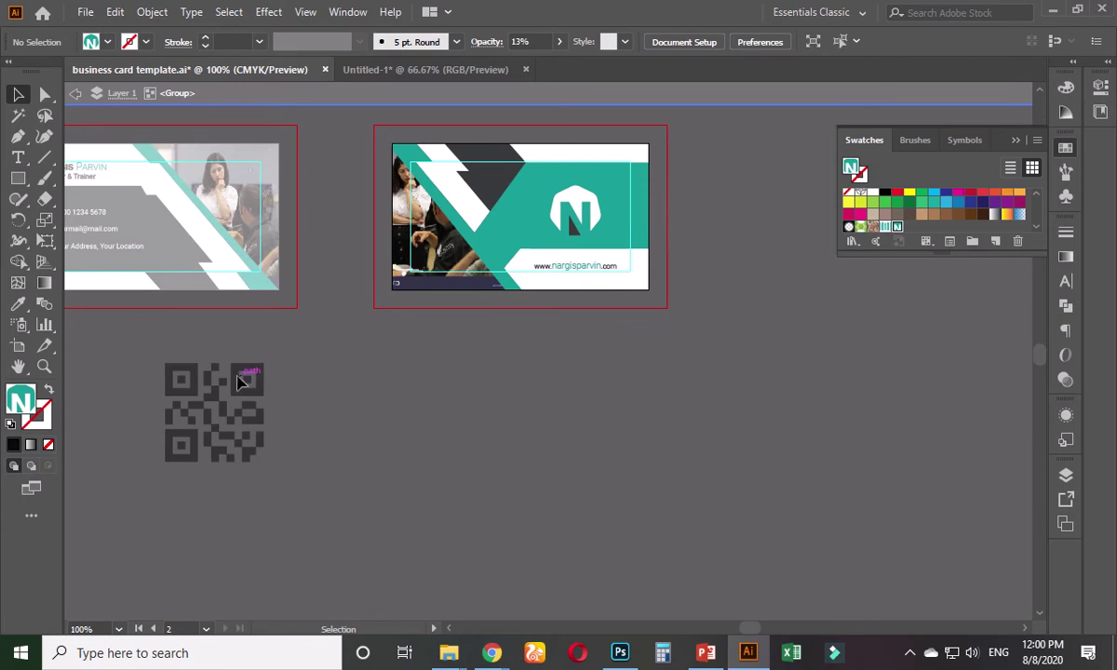
double_click(337, 369)
- Shift the QR code 1.13 in right beneath the back card, then select one of its pieces
drag(222, 395, 381, 396)
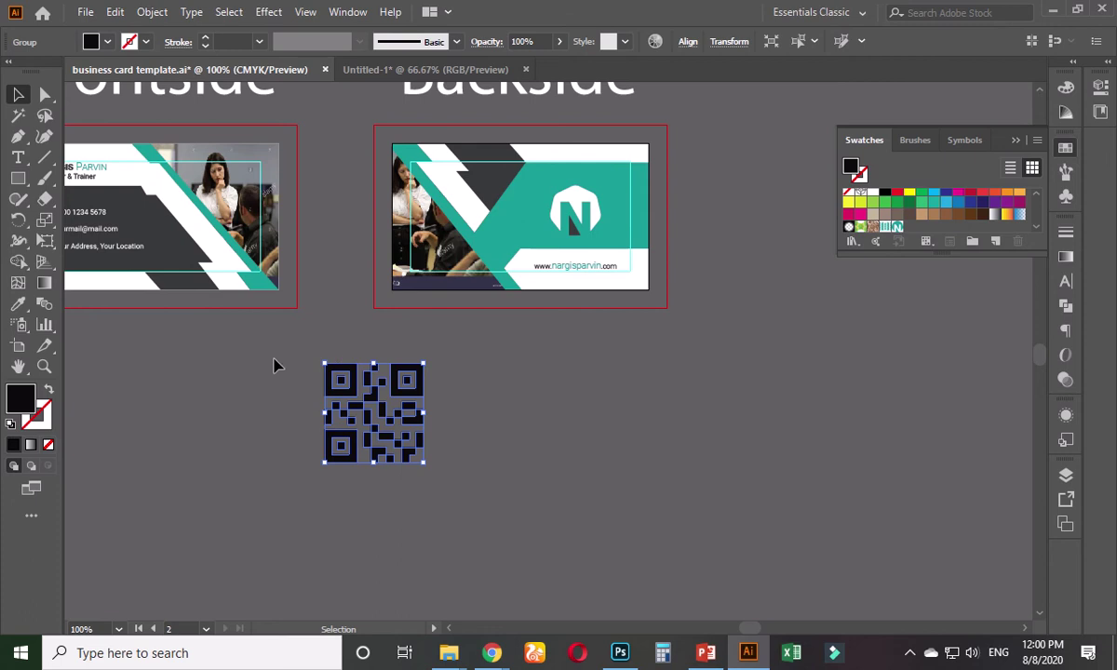
click(440, 387)
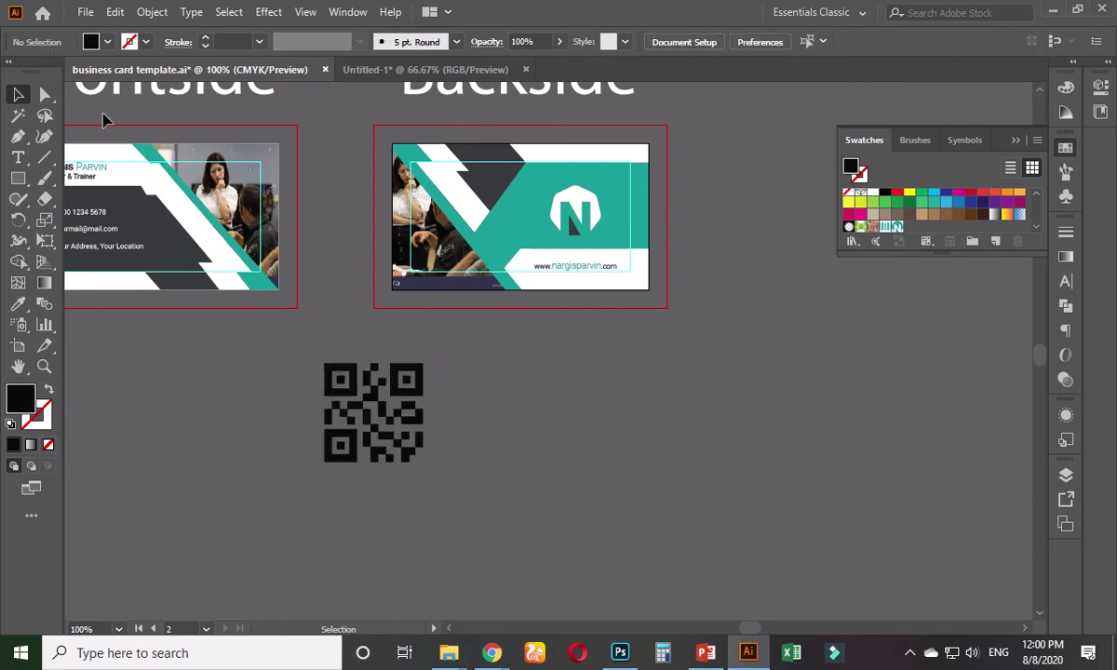
click(44, 96)
click(365, 362)
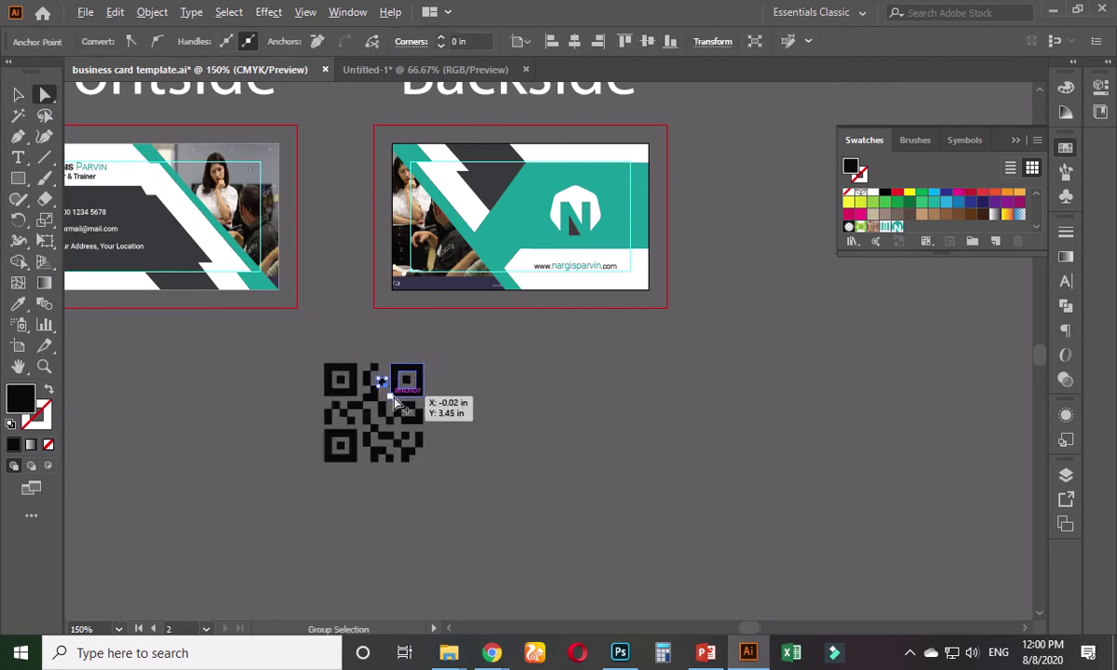
- Fill the QR code's three corner-marker inner squares with the card's teal via the Eyedropper
scroll(394, 395, up, 2)
scroll(415, 410, up, 1)
click(515, 326)
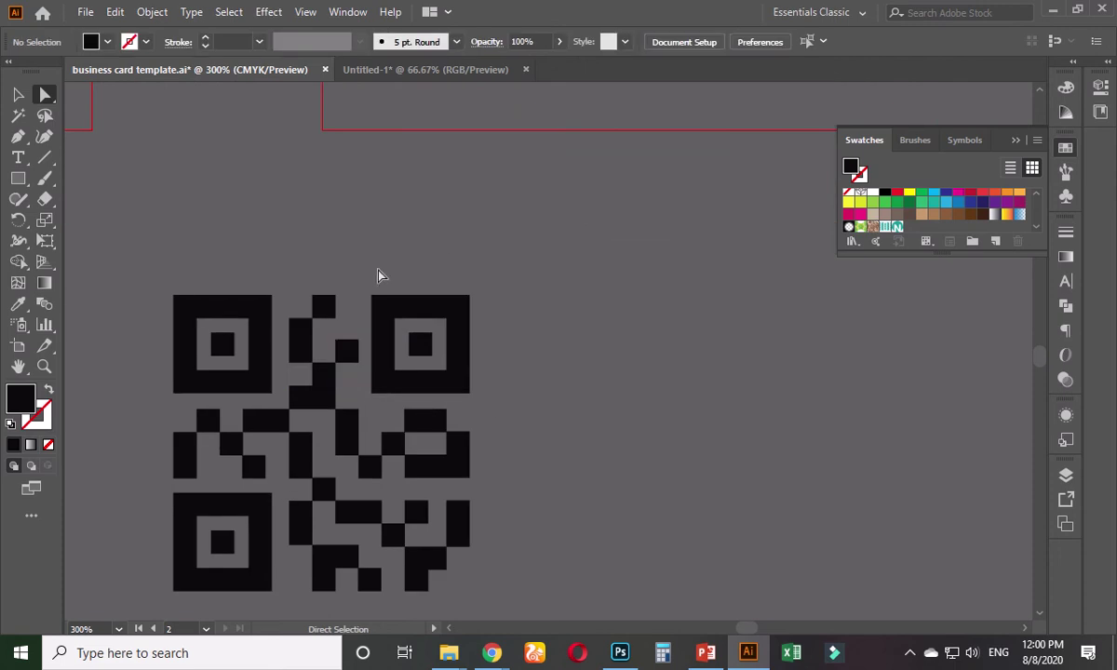
click(421, 346)
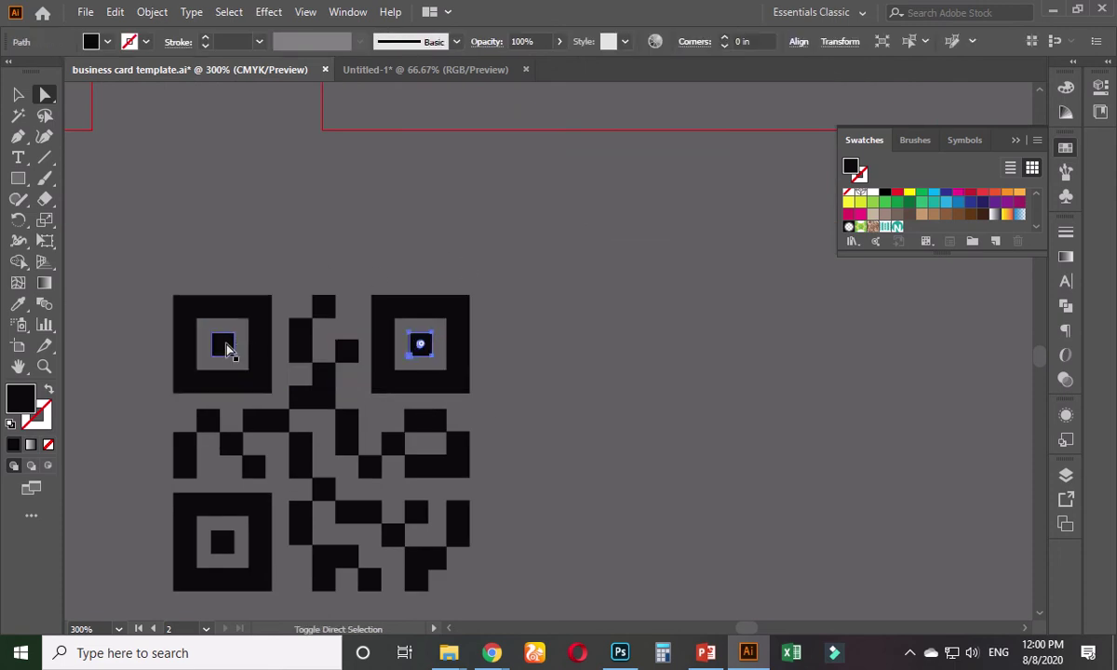
shift+click(225, 347)
shift+click(254, 521)
key(ctrl+1)
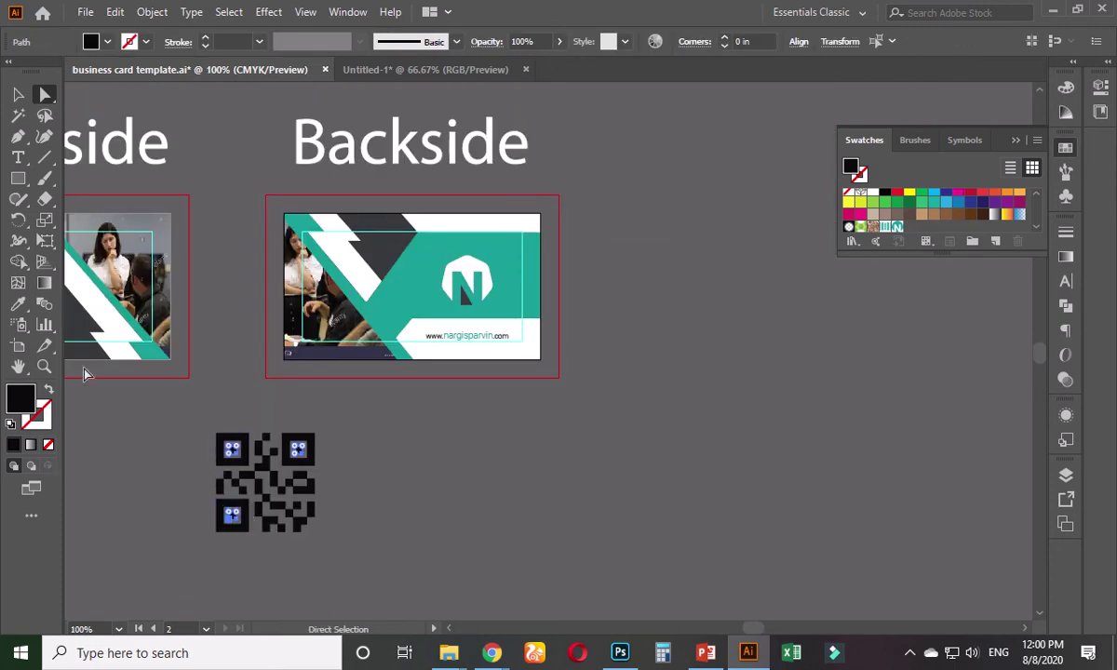
click(19, 306)
click(387, 271)
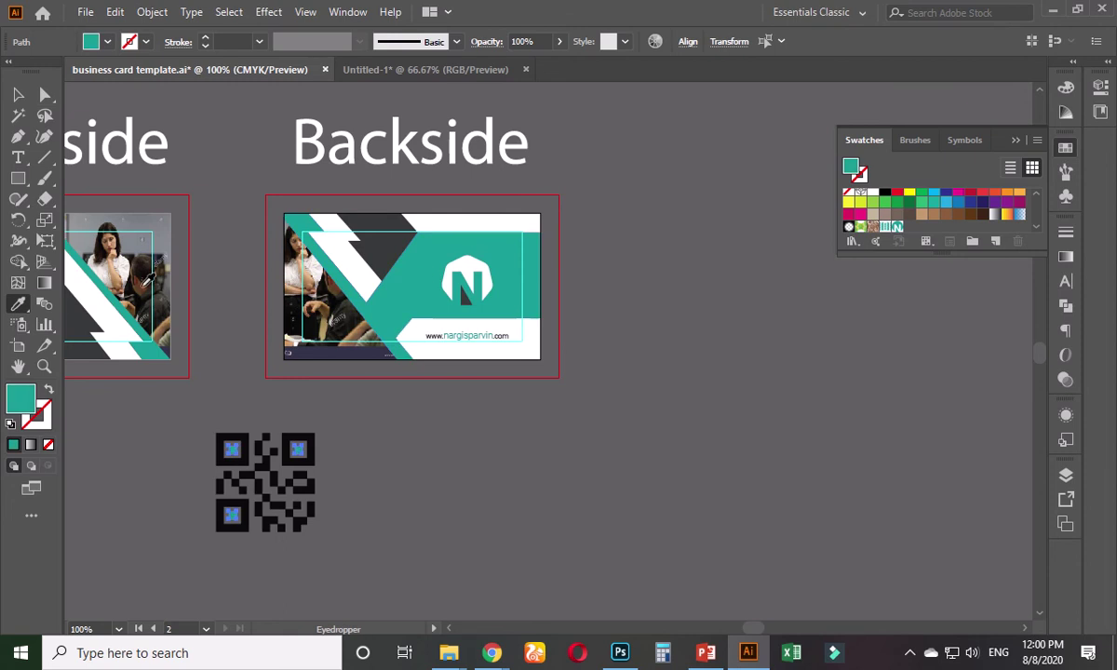
click(19, 95)
click(359, 450)
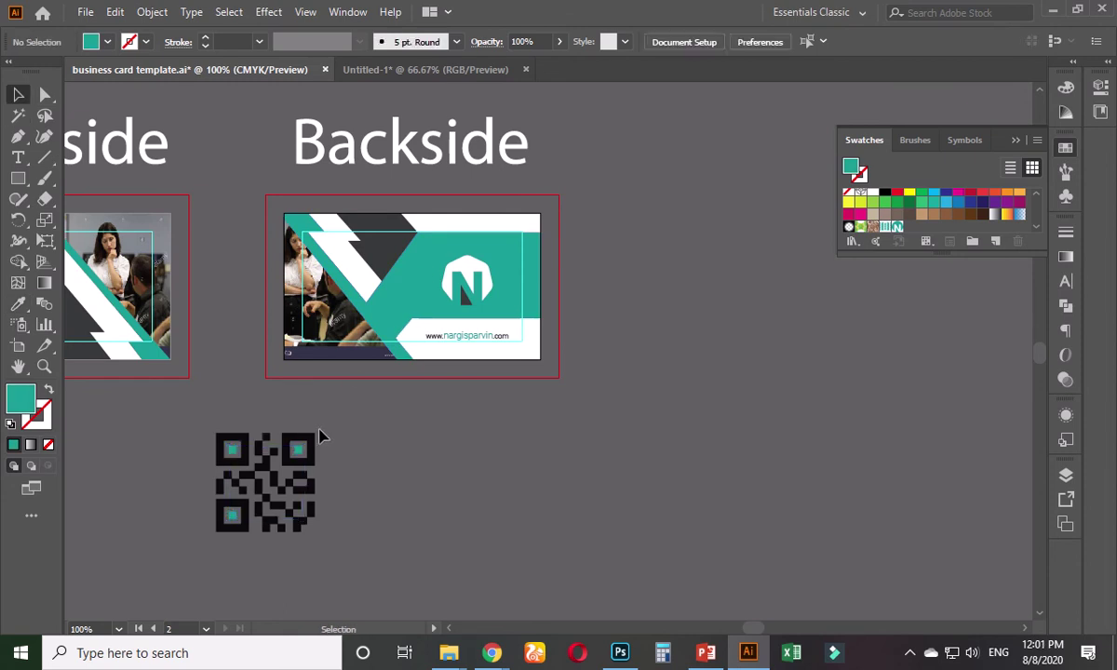
click(313, 441)
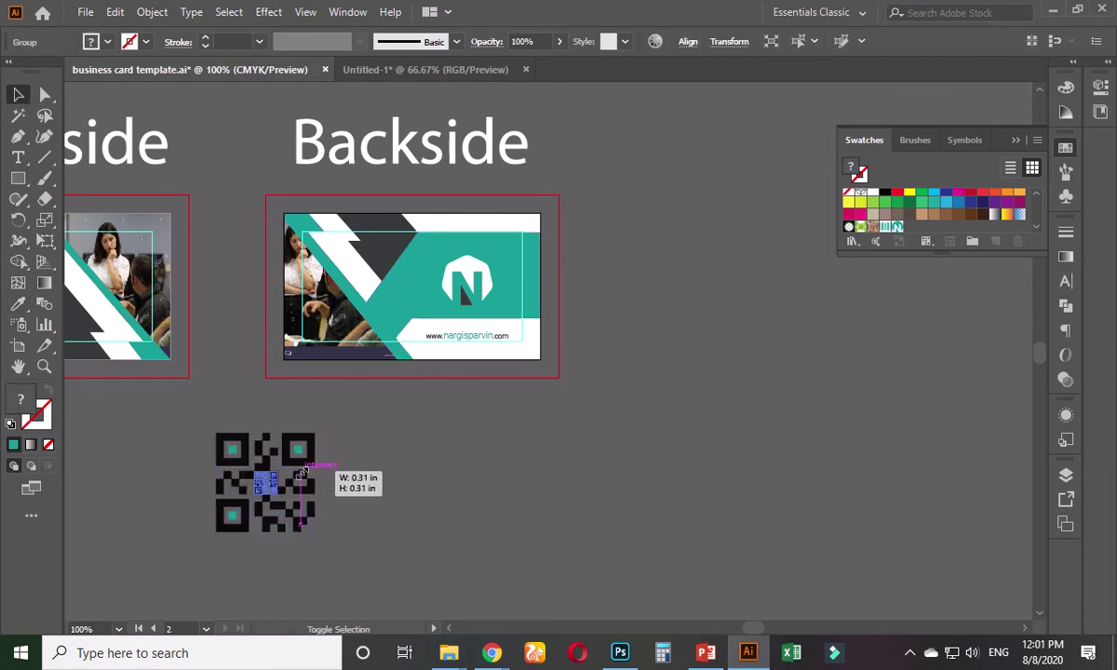
- Scale the QR code down to about 0.18 in and move it near the website address
drag(302, 473, 494, 382)
key(ctrl+equal)
key(ctrl+equal)
key(ctrl+equal)
key(ctrl+equal)
key(ctrl+equal)
drag(361, 431, 439, 534)
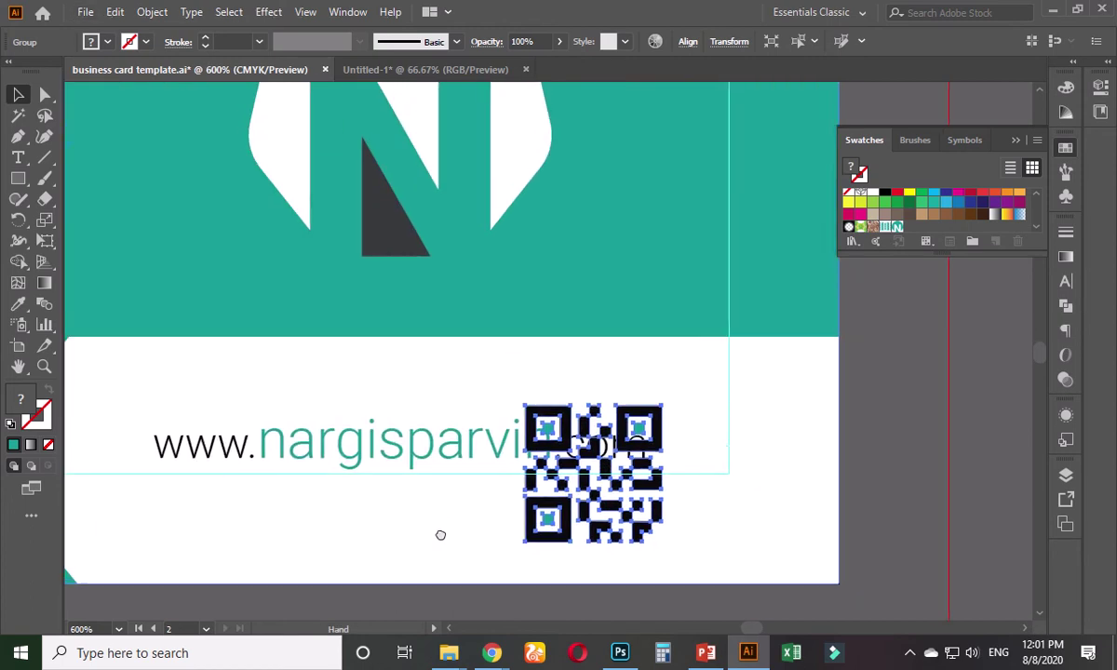
drag(663, 408, 719, 432)
- Nudge the website address text slightly left to make room for the QR code
click(614, 511)
drag(544, 464, 517, 468)
key(ctrl+z)
right_click(615, 445)
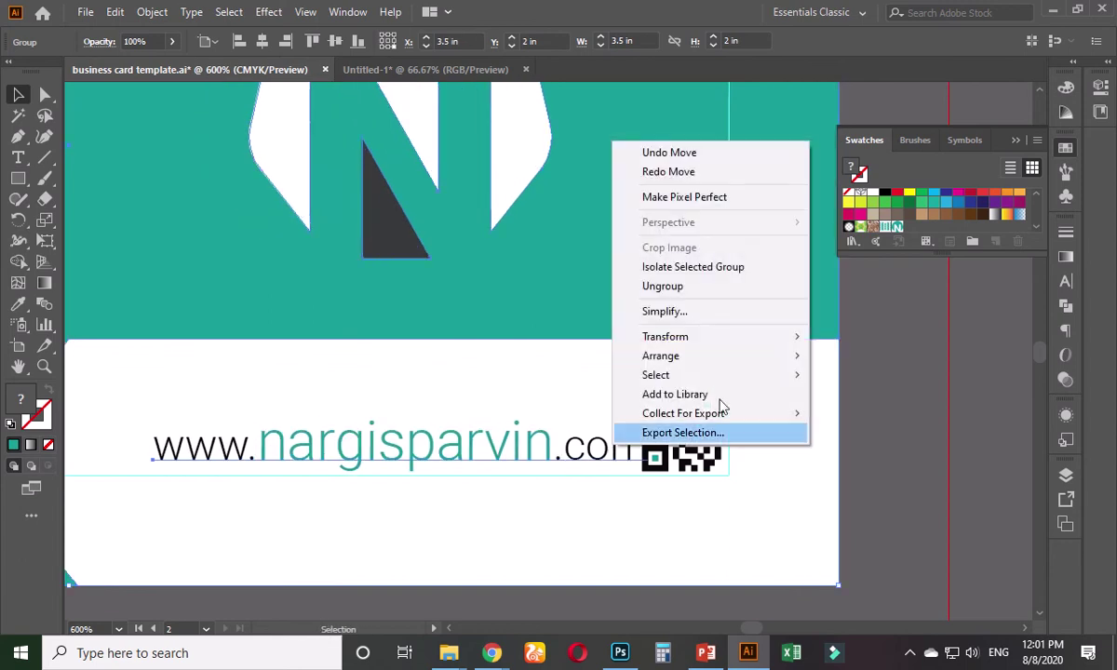
key(Escape)
click(833, 443)
drag(589, 452, 597, 454)
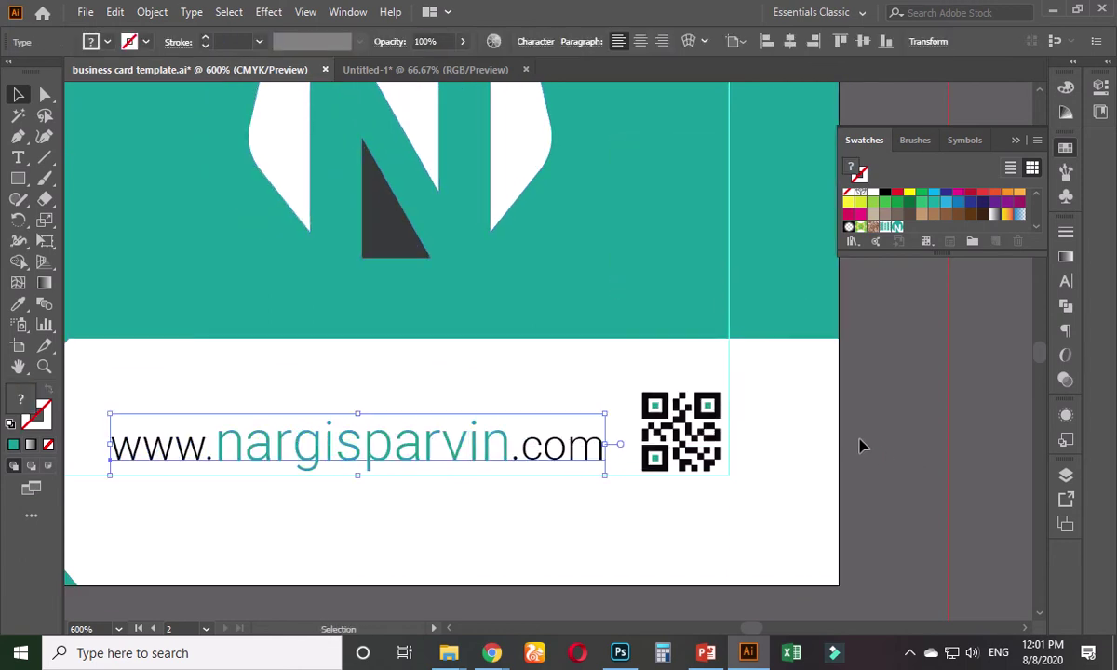
click(848, 433)
click(661, 402)
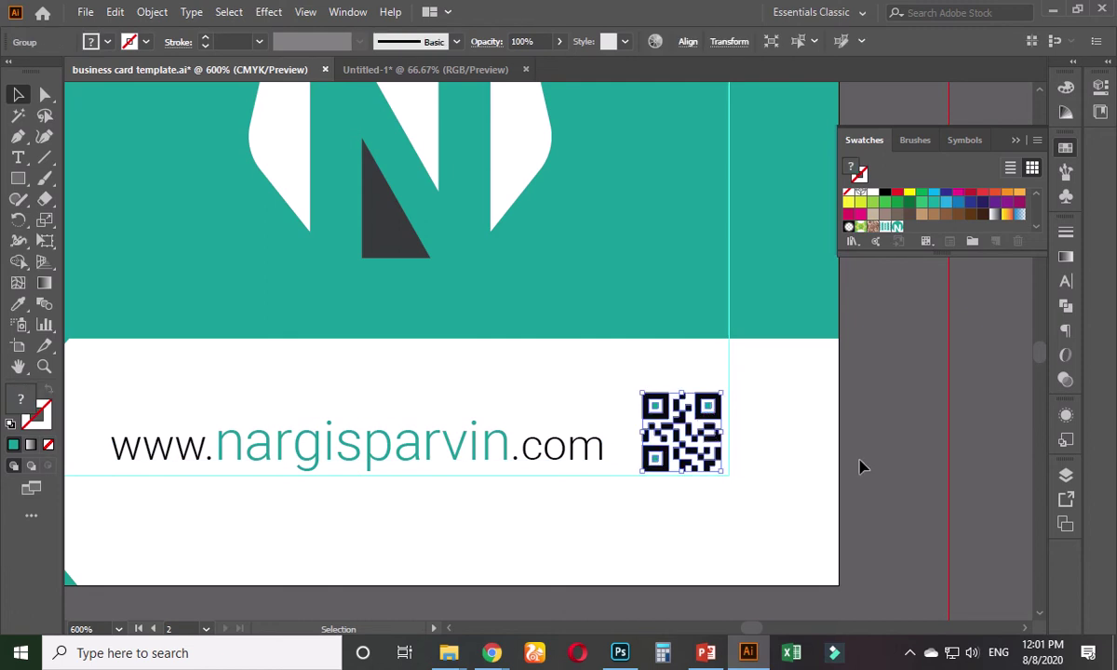
click(866, 462)
click(604, 449)
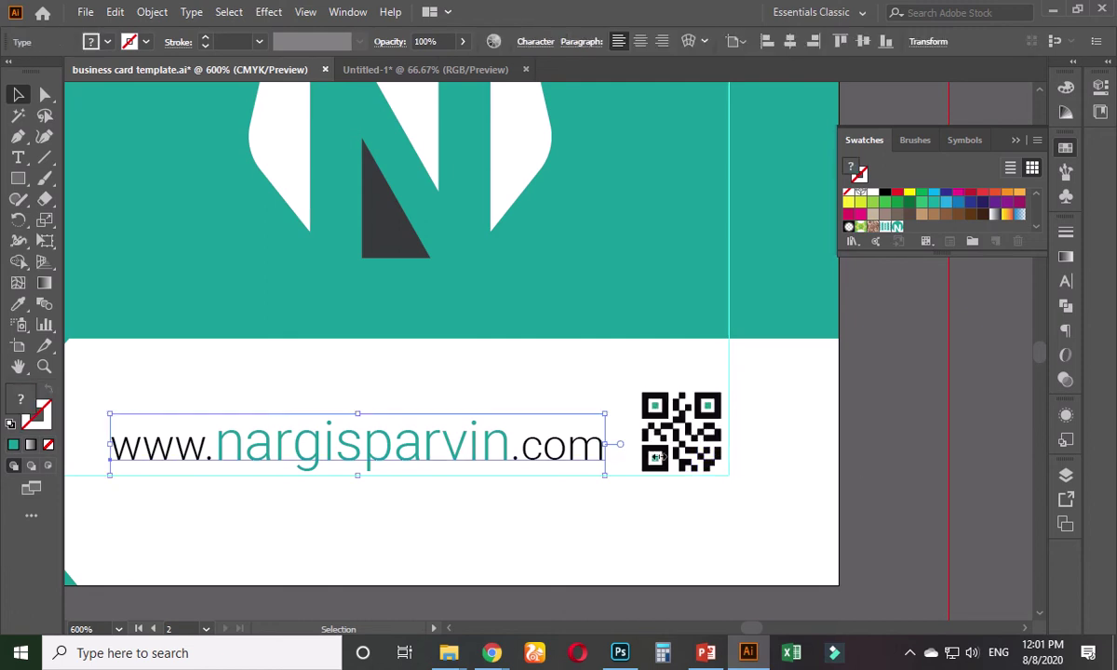
click(853, 450)
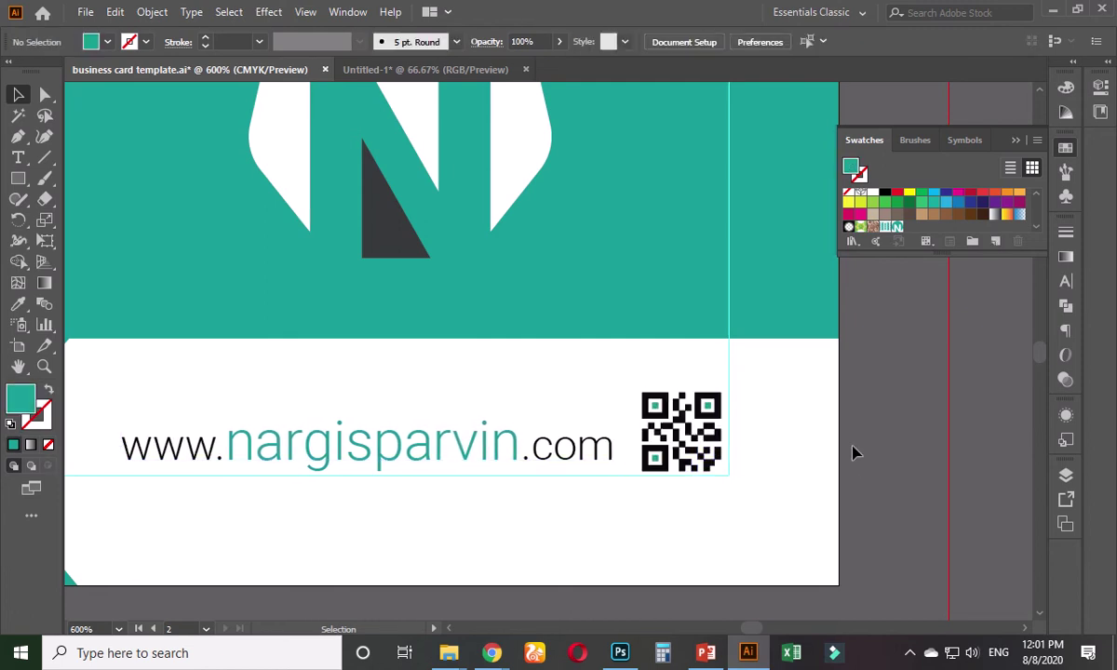
- Settle the QR code beside the website address, delete the extra QR copy, and zoom out
scroll(850, 452, down, 3)
scroll(853, 450, down, 2)
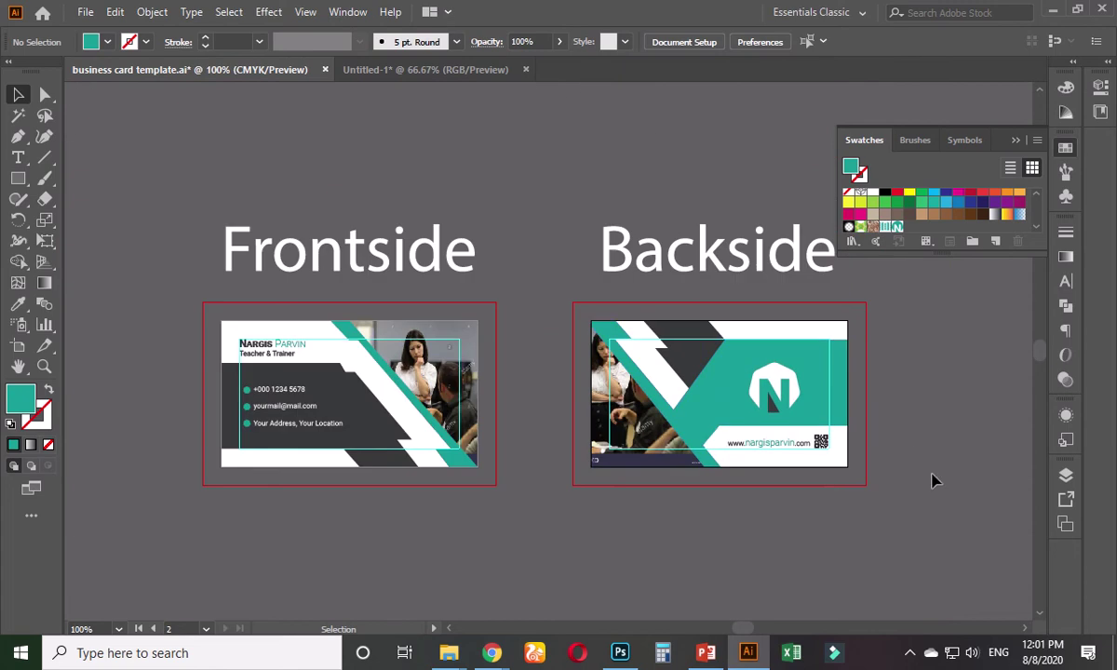
scroll(828, 456, up, 5)
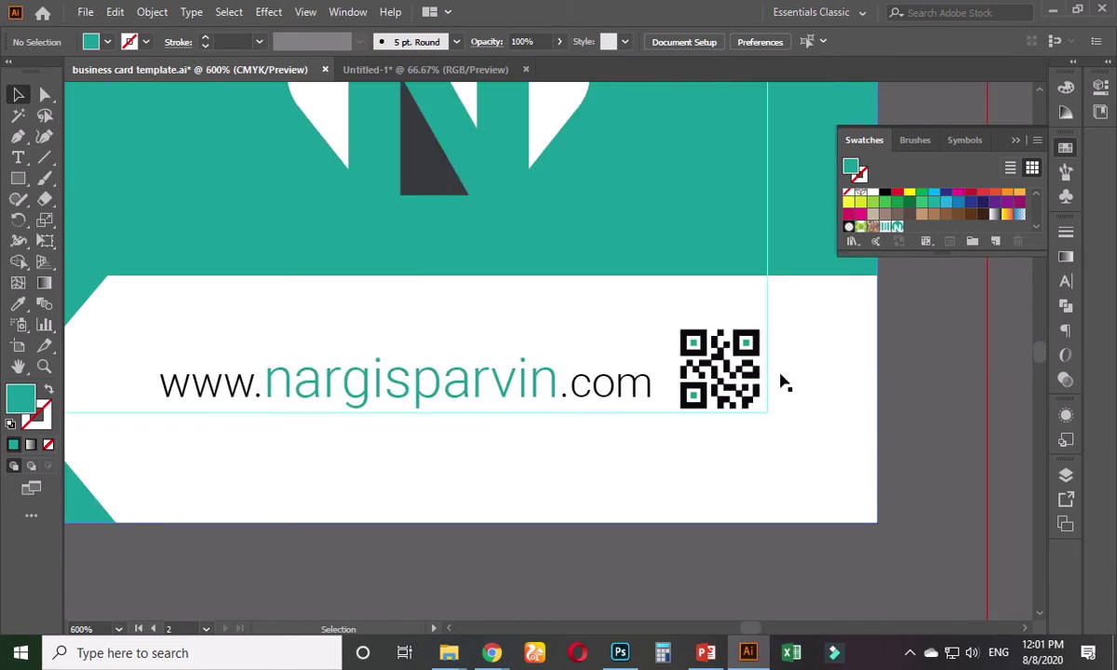
click(733, 373)
drag(733, 373, 532, 491)
key(ctrl+z)
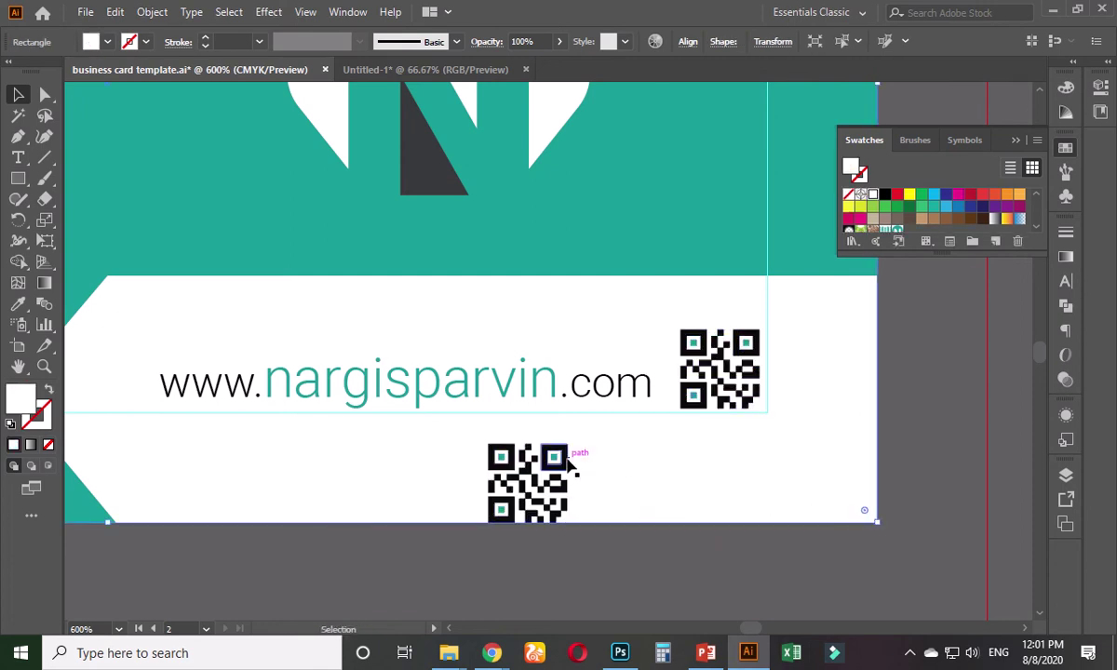
drag(568, 445, 626, 421)
click(636, 551)
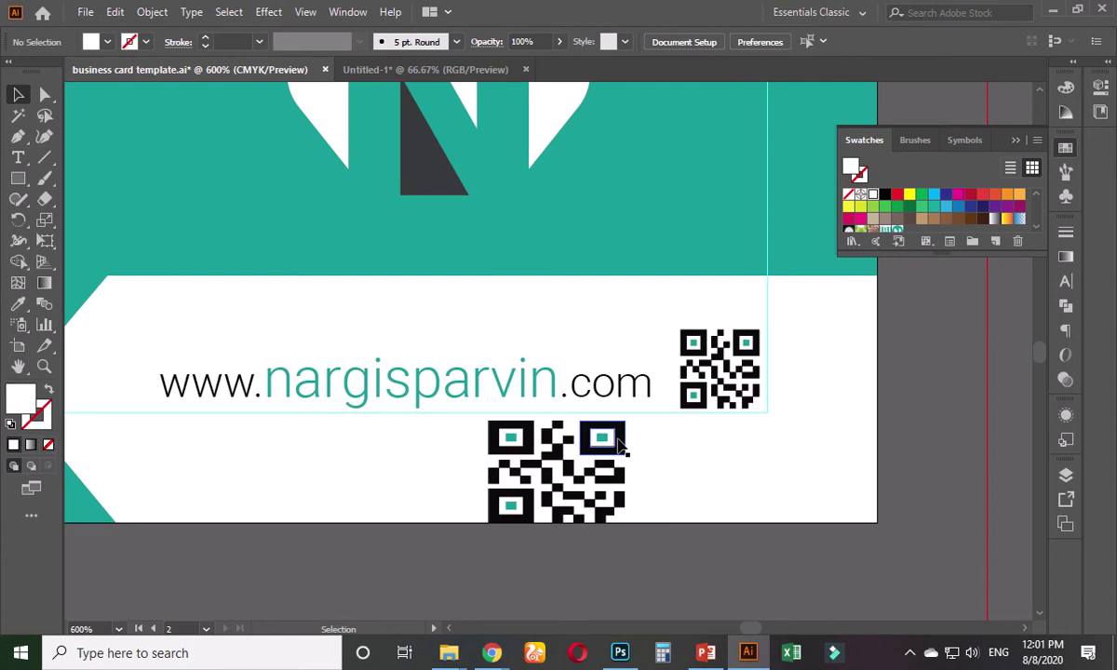
double_click(619, 456)
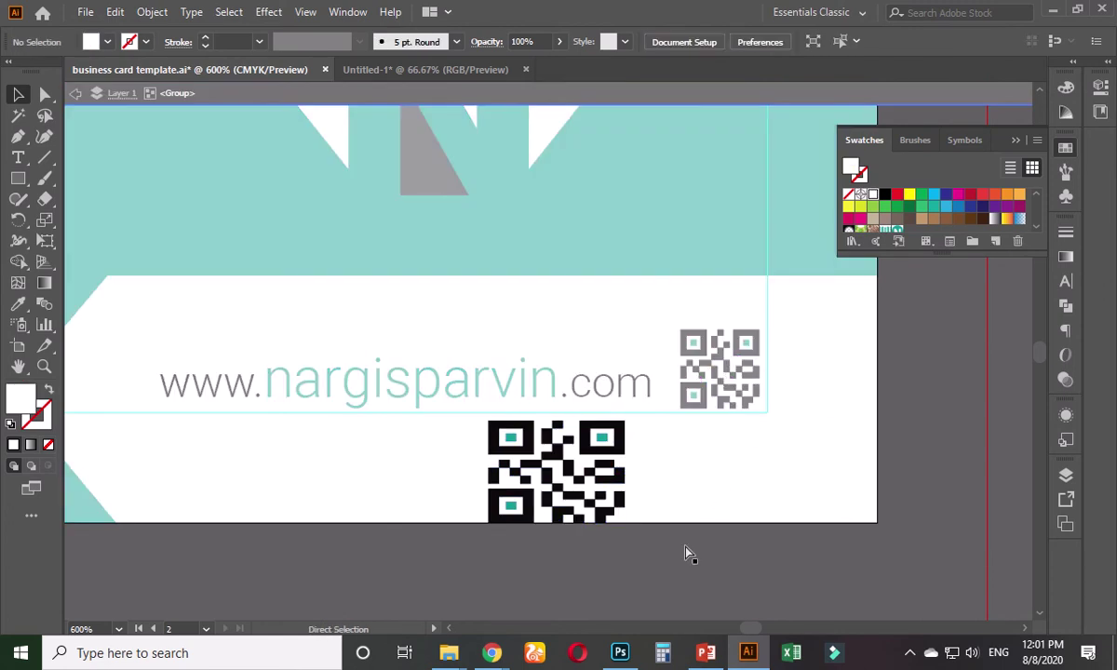
double_click(687, 554)
drag(574, 457, 693, 402)
key(Delete)
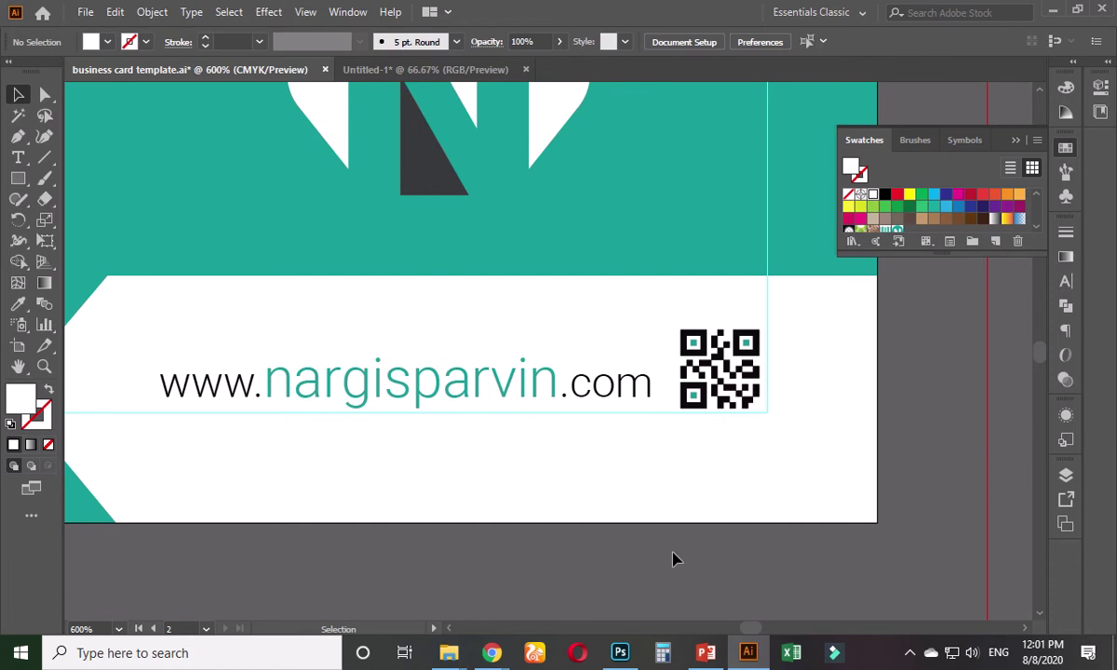
key(ctrl+minus)
key(ctrl+minus)
key(ctrl+minus)
key(ctrl+minus)
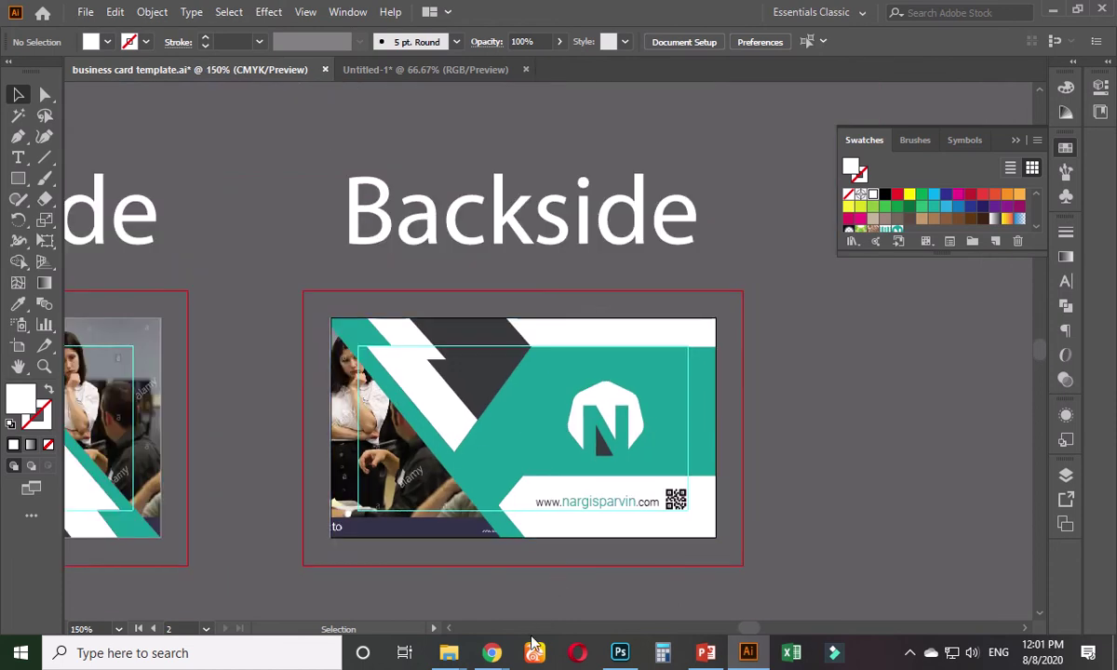
- Browse the Creative Corporate Business Card project on Behance, then close it to return to the portfolio grid
mouse_move(501, 652)
click(400, 569)
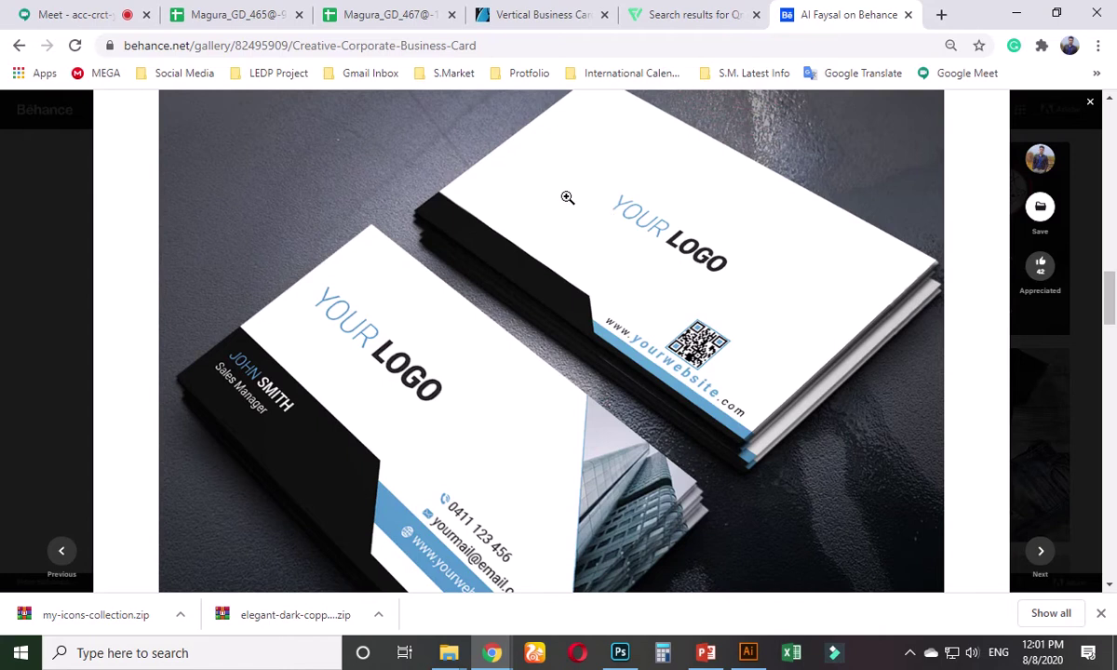
scroll(515, 346, down, 5)
scroll(515, 347, down, 6)
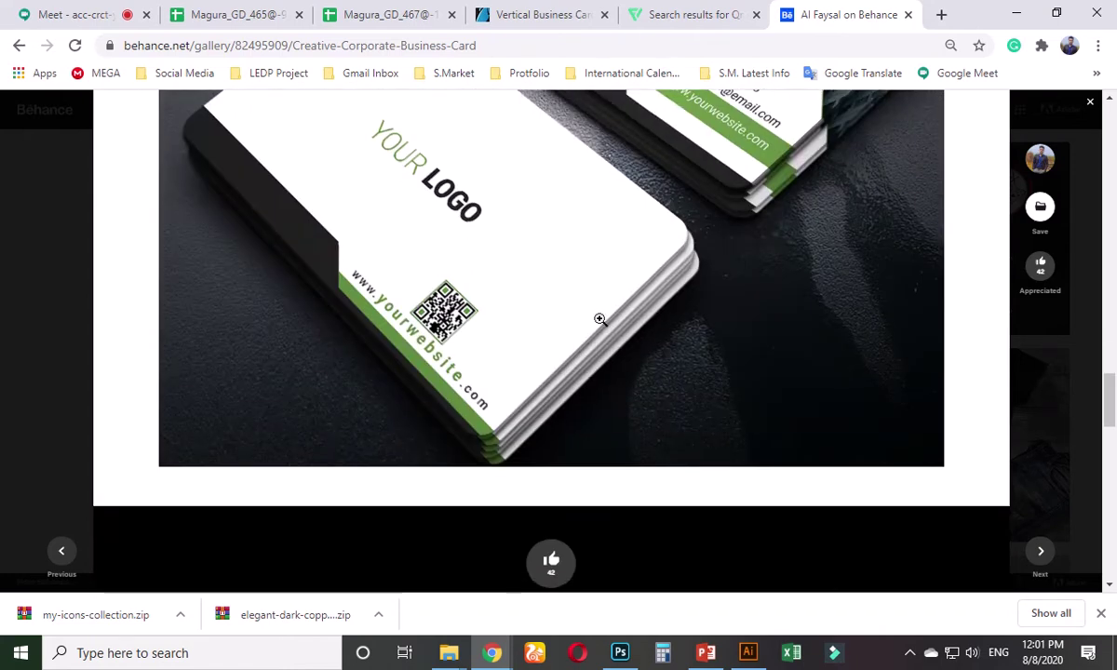
scroll(606, 336, up, 5)
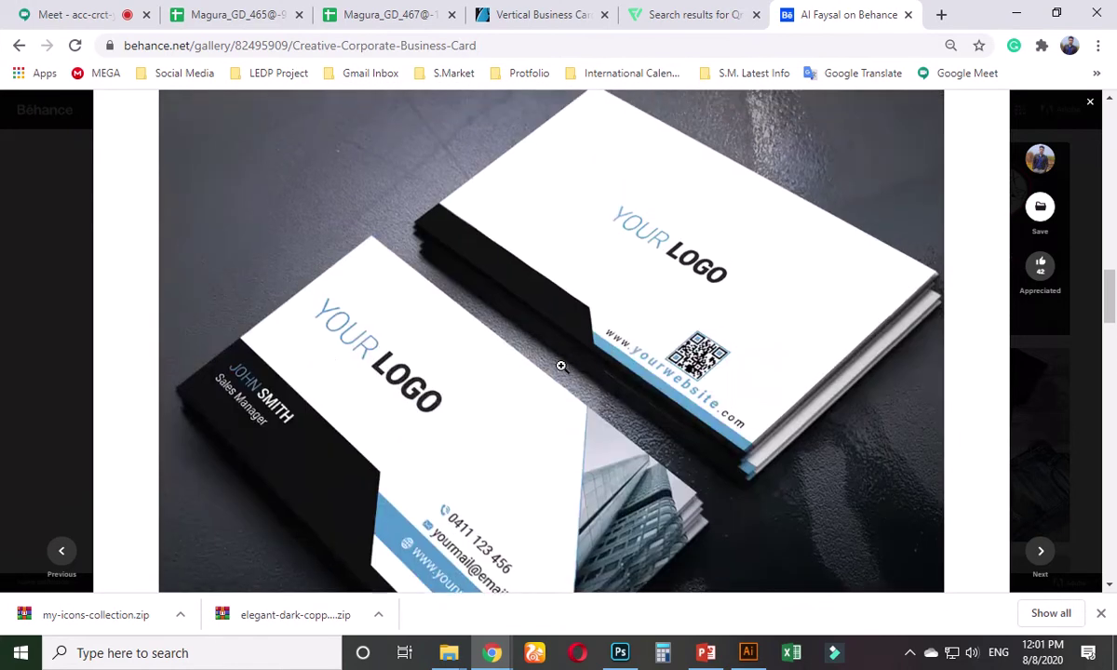
scroll(558, 361, up, 8)
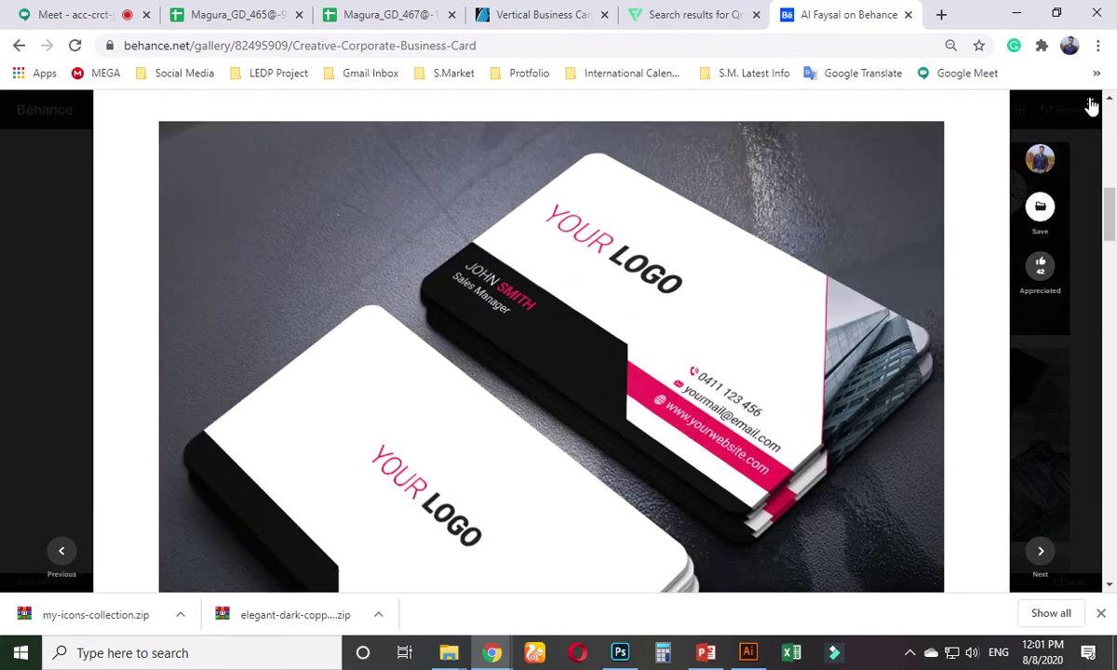
click(1092, 106)
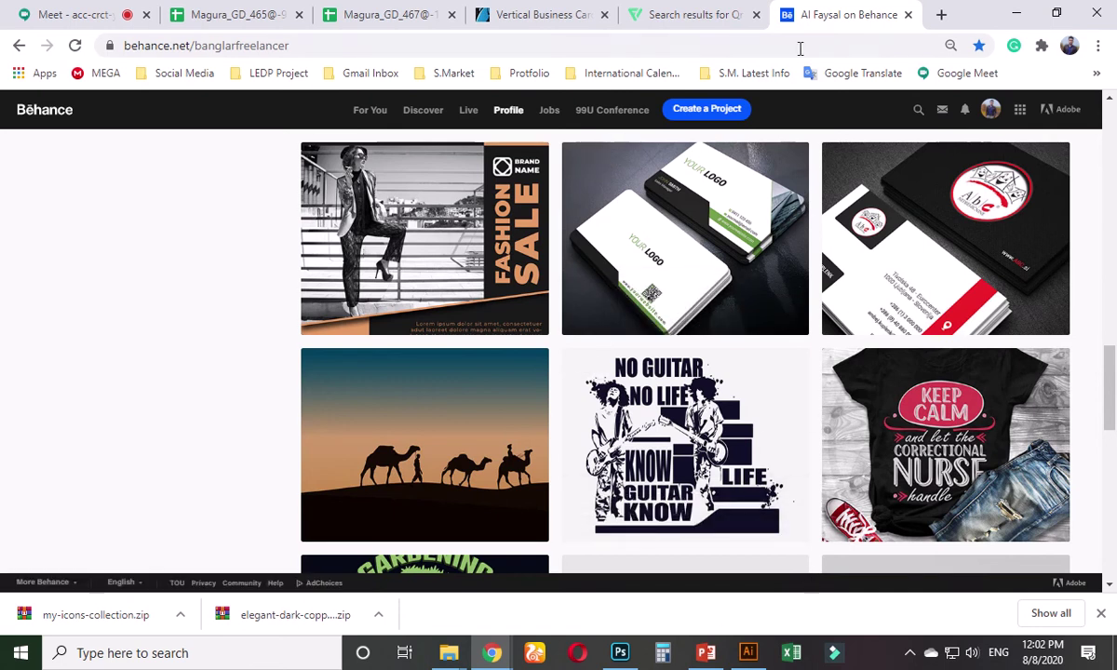
- Open the Vertical Business Card Template item from the GraphicRiver search results
click(524, 14)
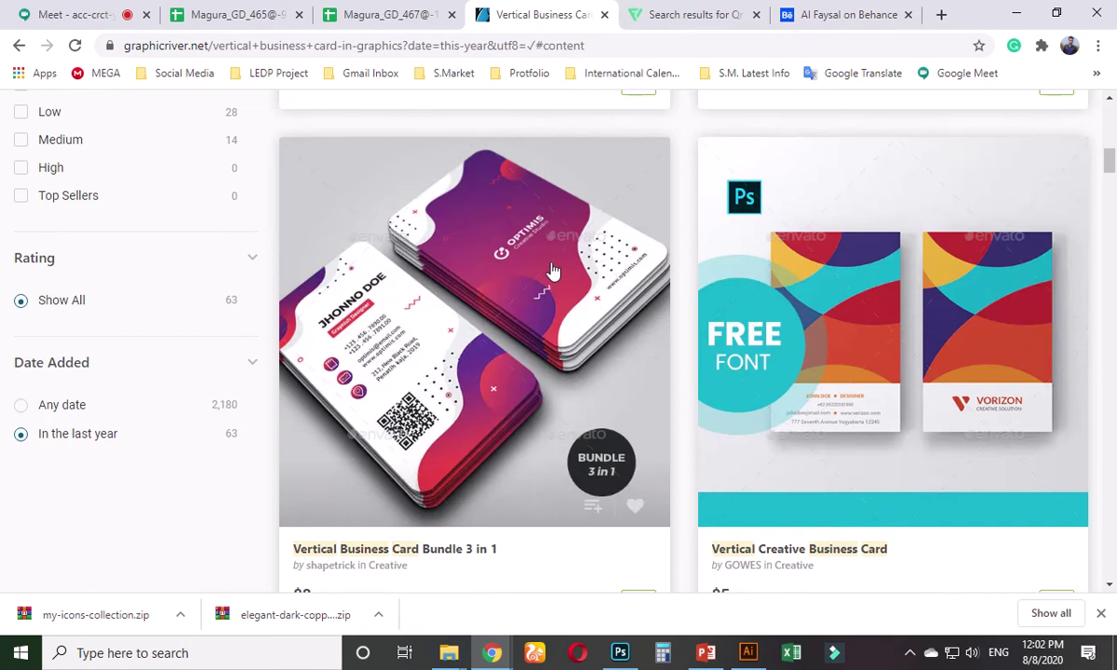
scroll(552, 295, up, 5)
scroll(553, 295, up, 3)
scroll(550, 293, down, 2)
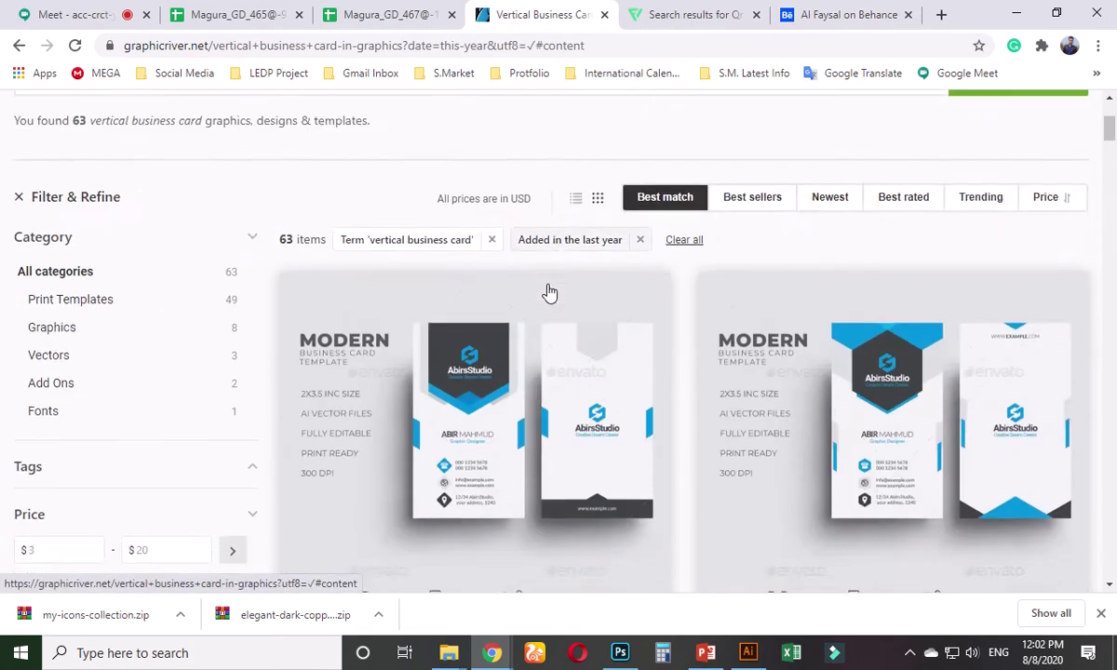
right_click(510, 265)
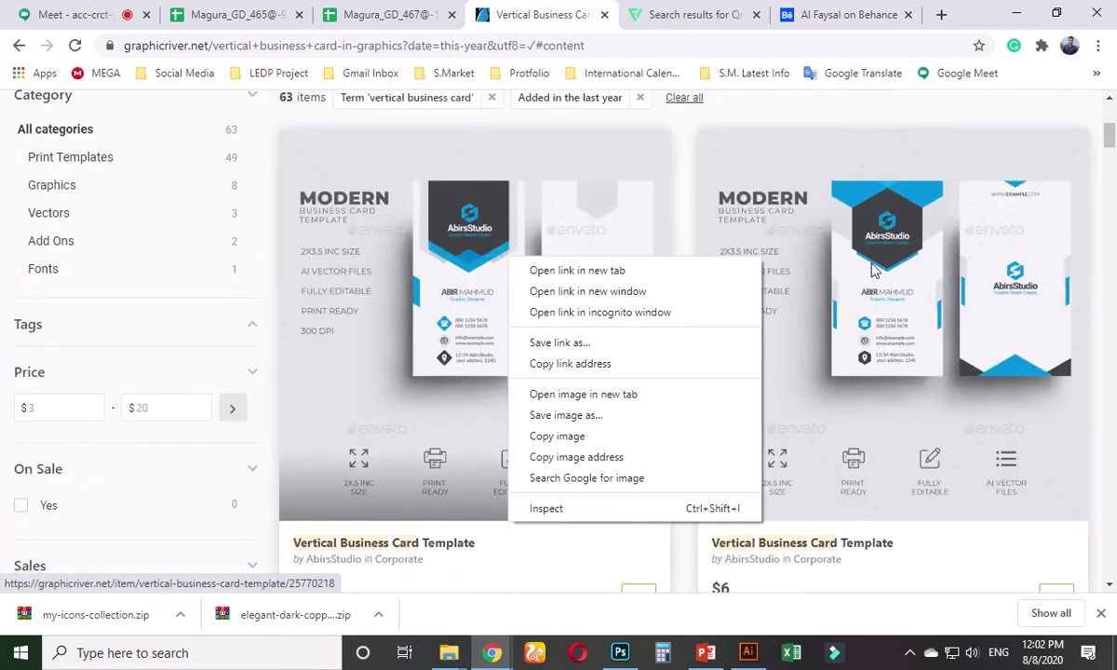
click(819, 253)
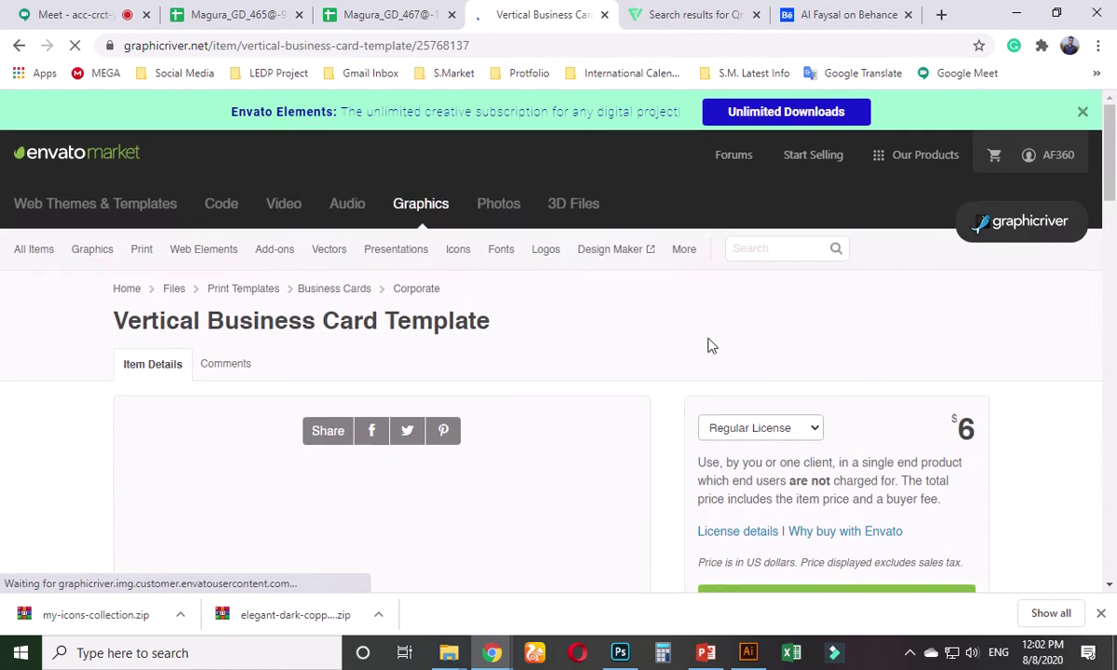
- Copy the template's preview image and return to the Illustrator card design
scroll(338, 338, down, 2)
scroll(339, 338, down, 2)
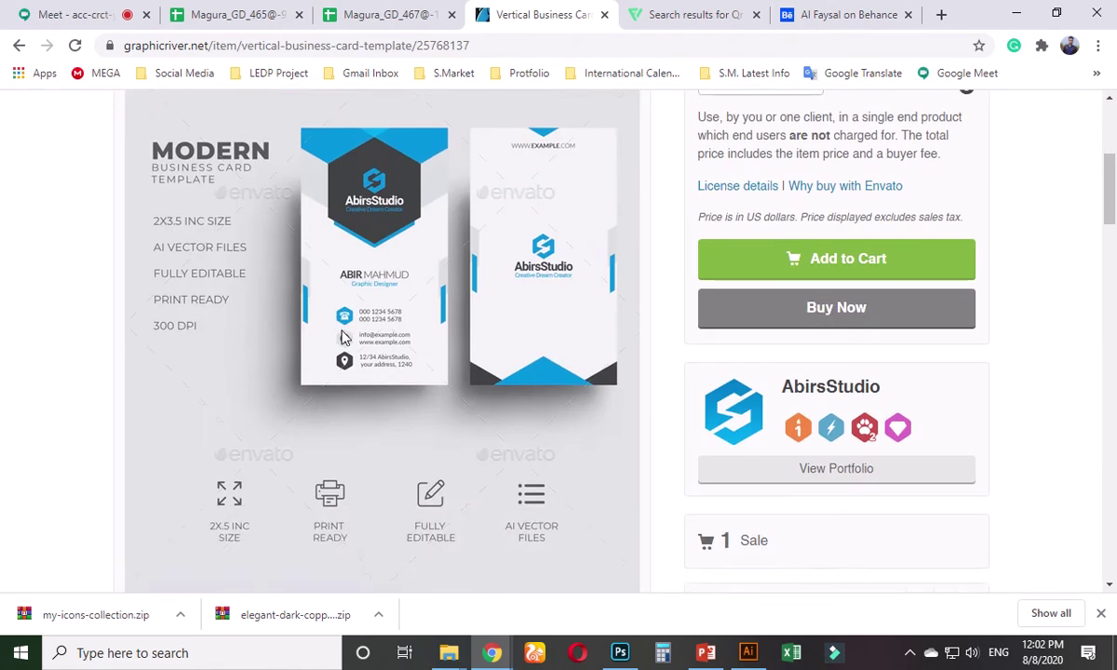
scroll(338, 338, up, 1)
right_click(401, 280)
click(449, 333)
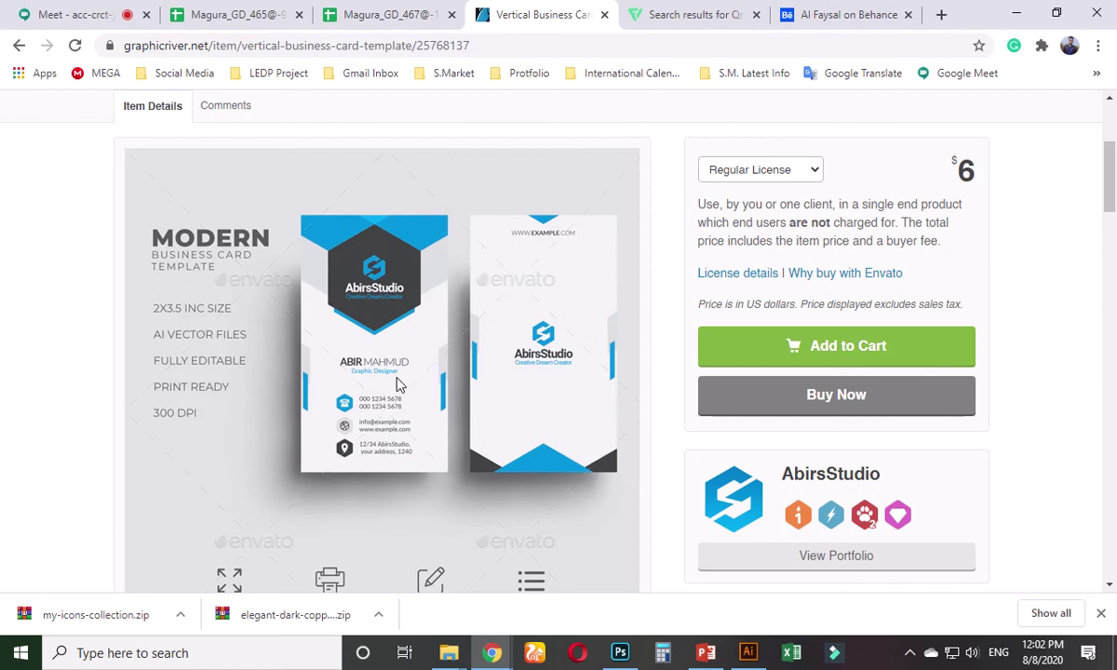
click(748, 653)
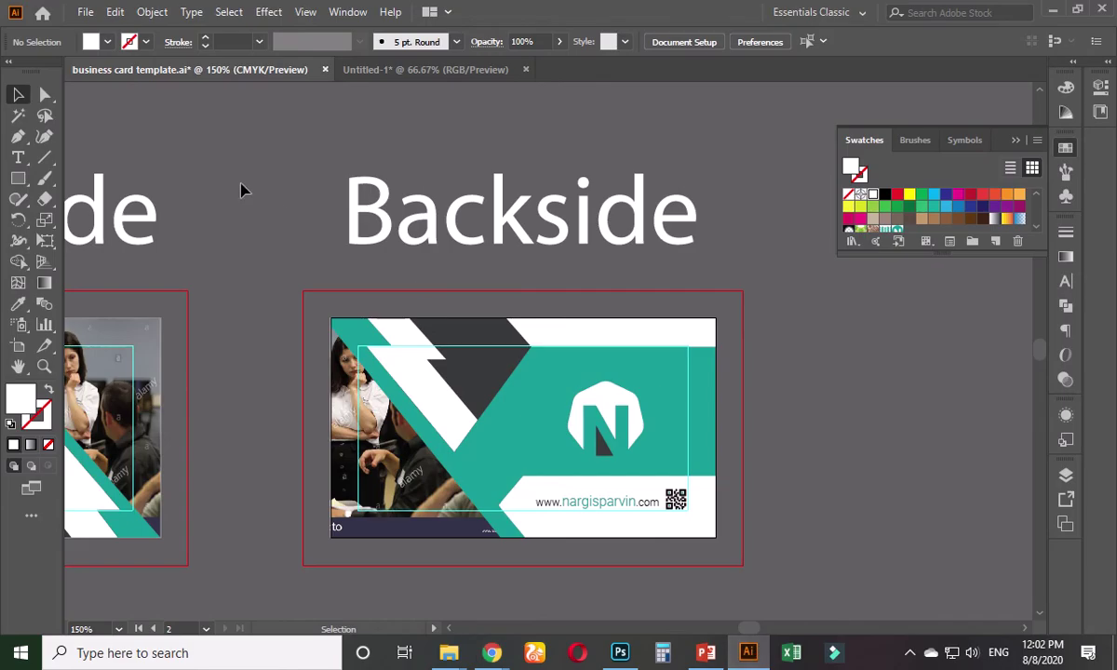
- Start a new document from the Print presets with units in Inches and width 2 in
scroll(210, 213, down, 2)
click(85, 11)
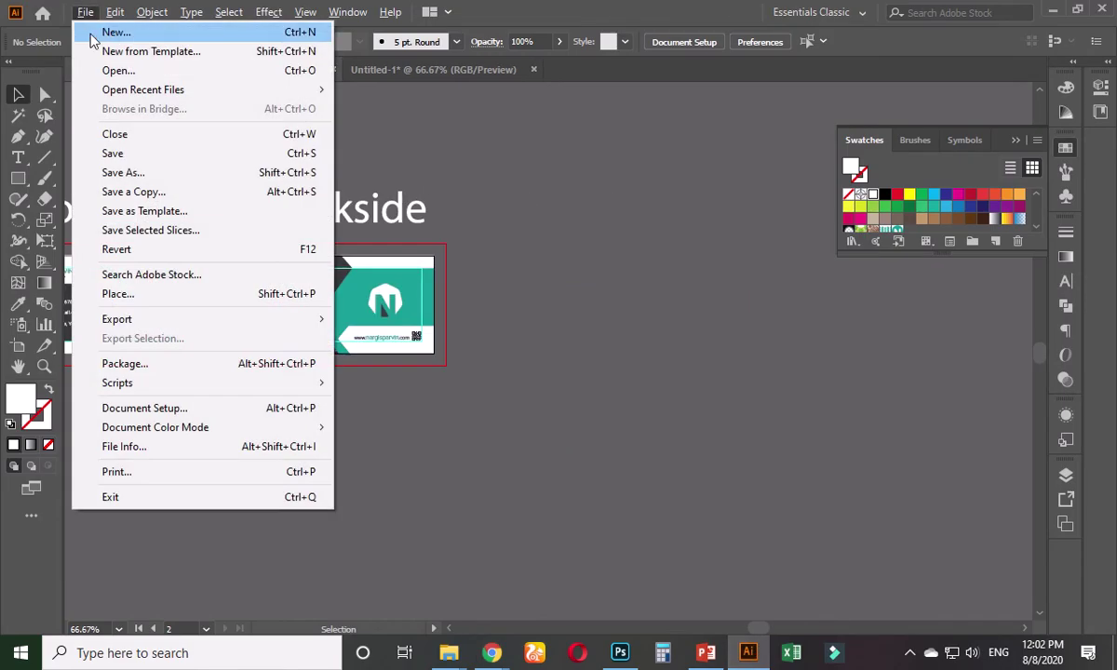
click(92, 35)
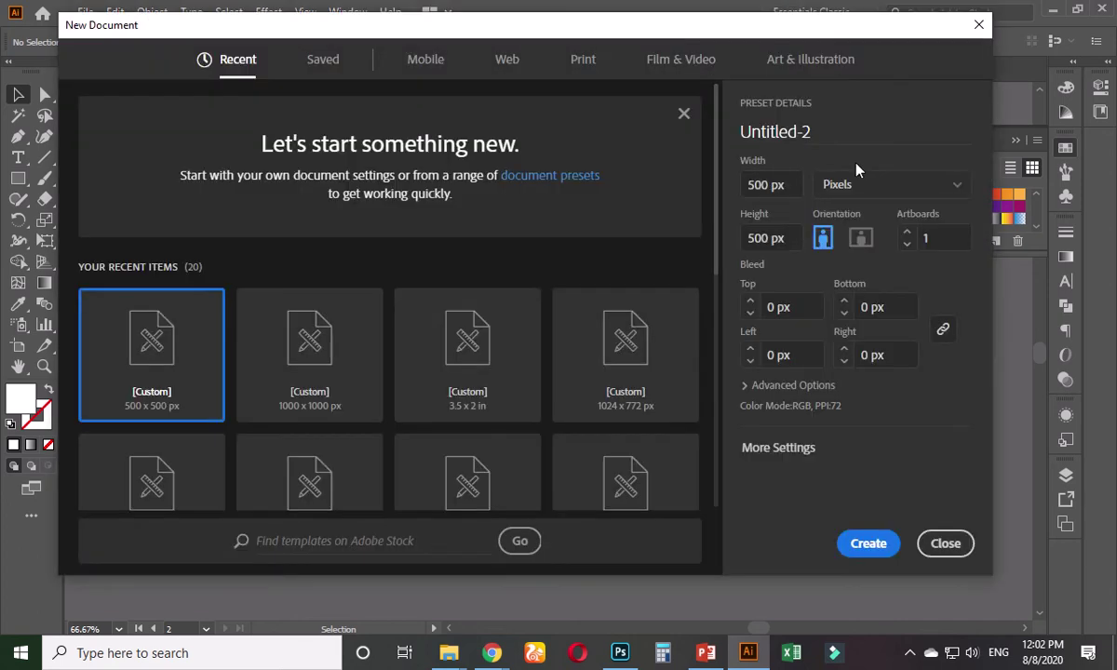
click(589, 64)
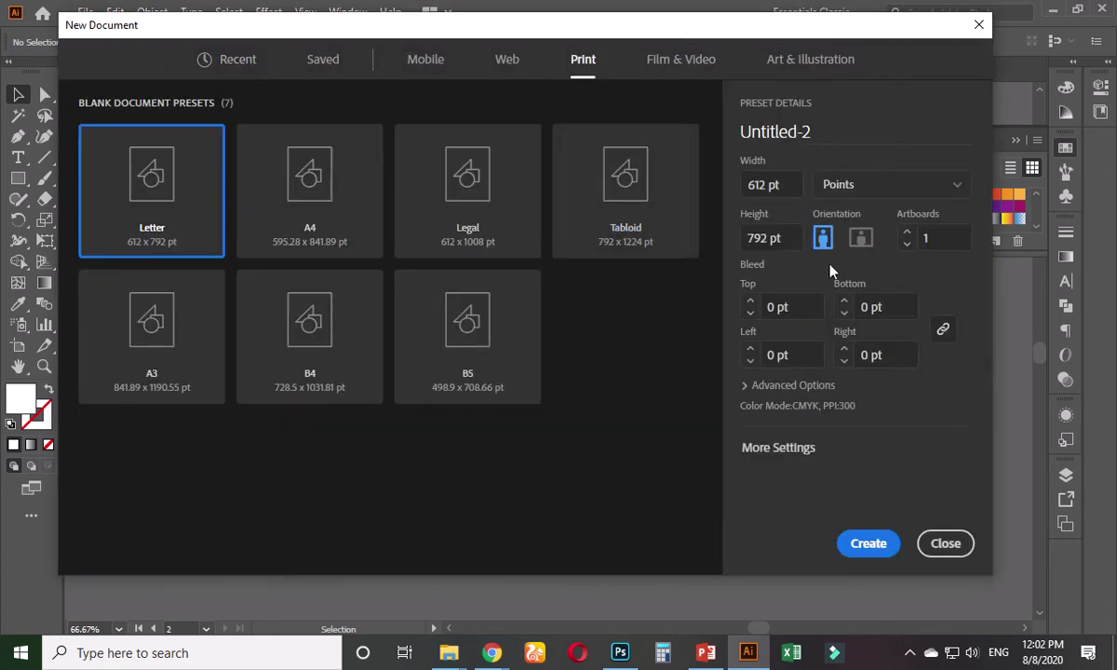
click(860, 186)
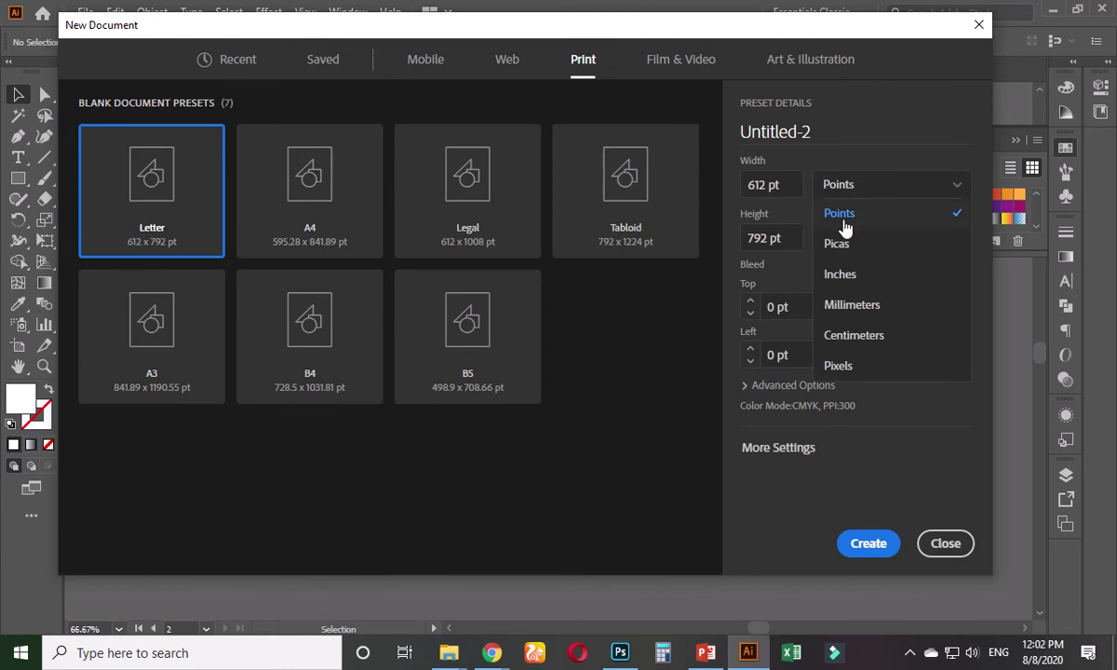
click(843, 277)
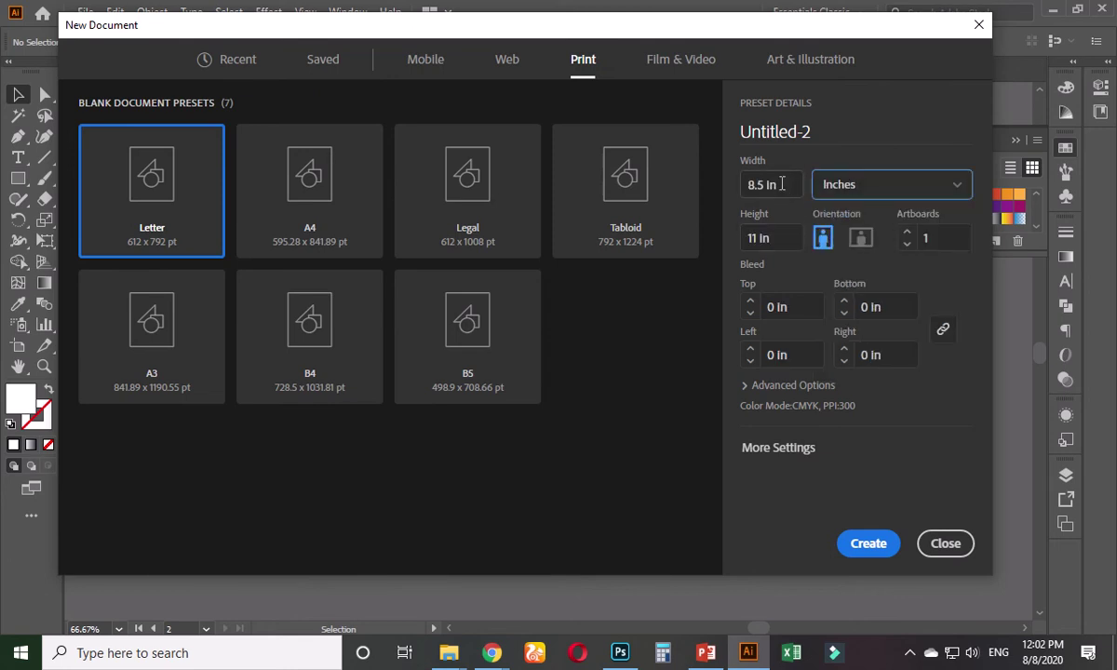
click(782, 183)
text(2)
key(Tab)
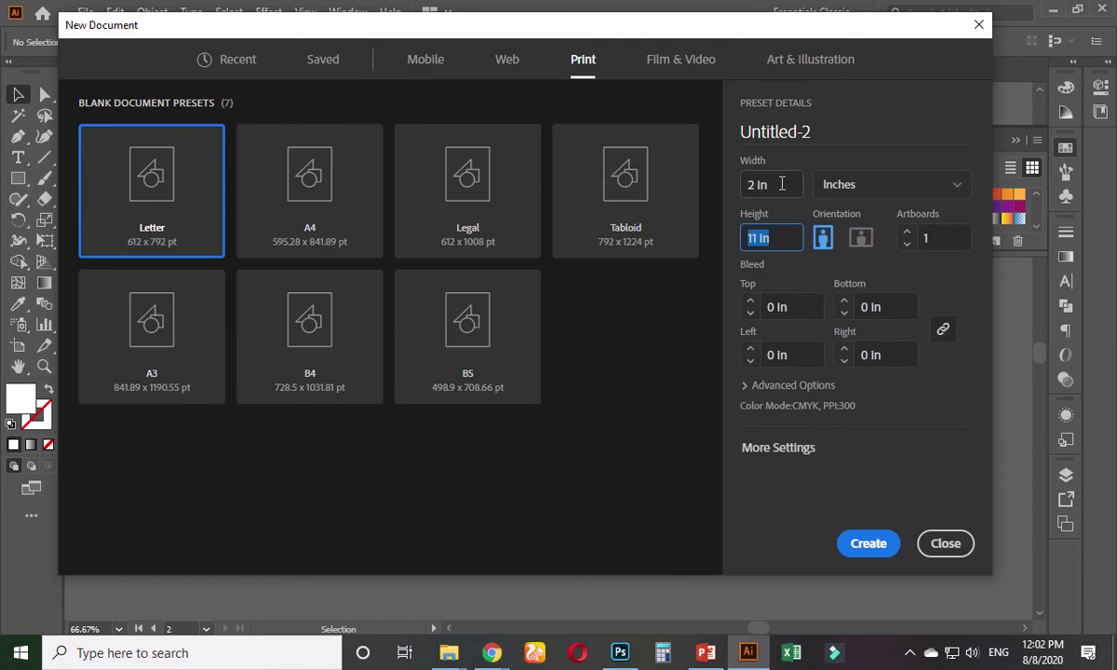
- Create the 2 in wide document, then paste the business-card image and undo it
key(Return)
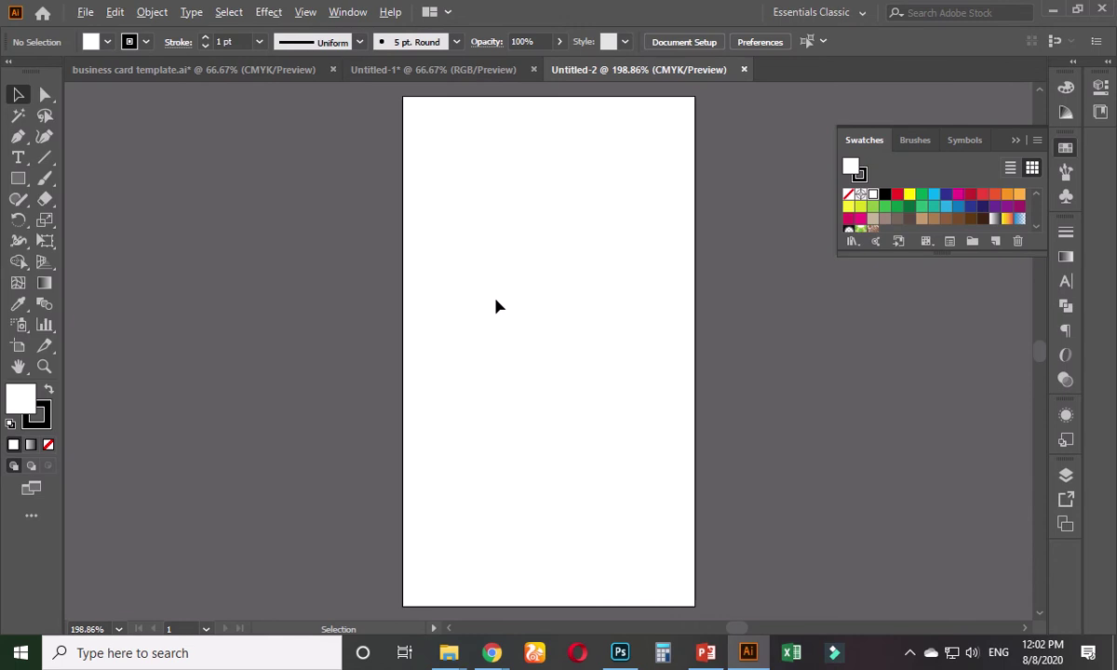
key(ctrl+minus)
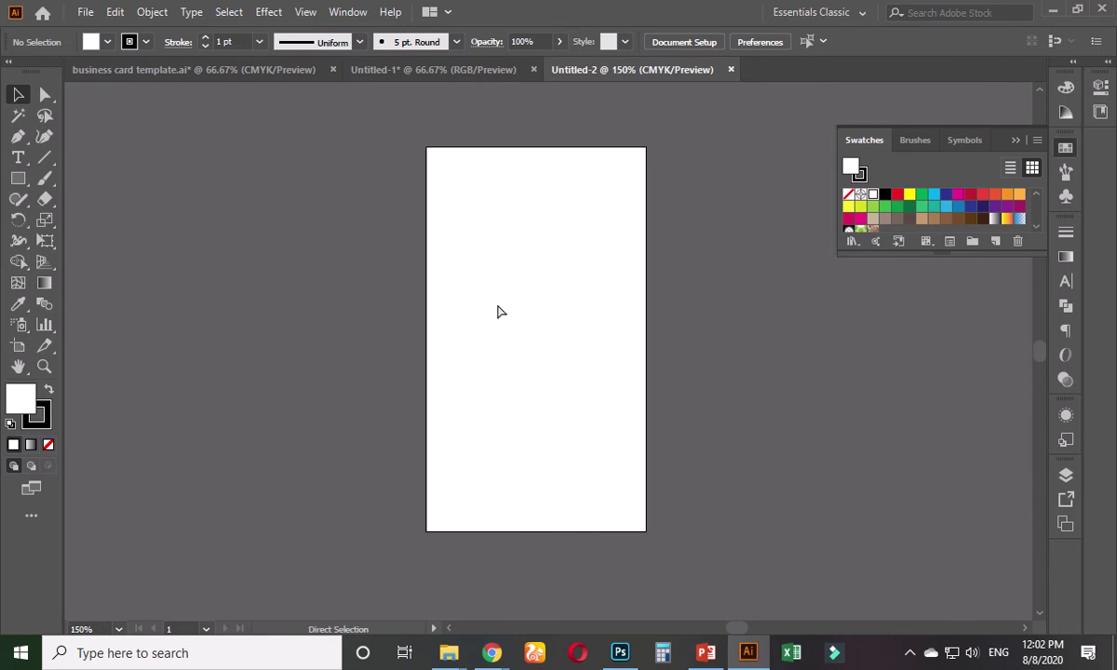
key(ctrl+v)
key(ctrl+z)
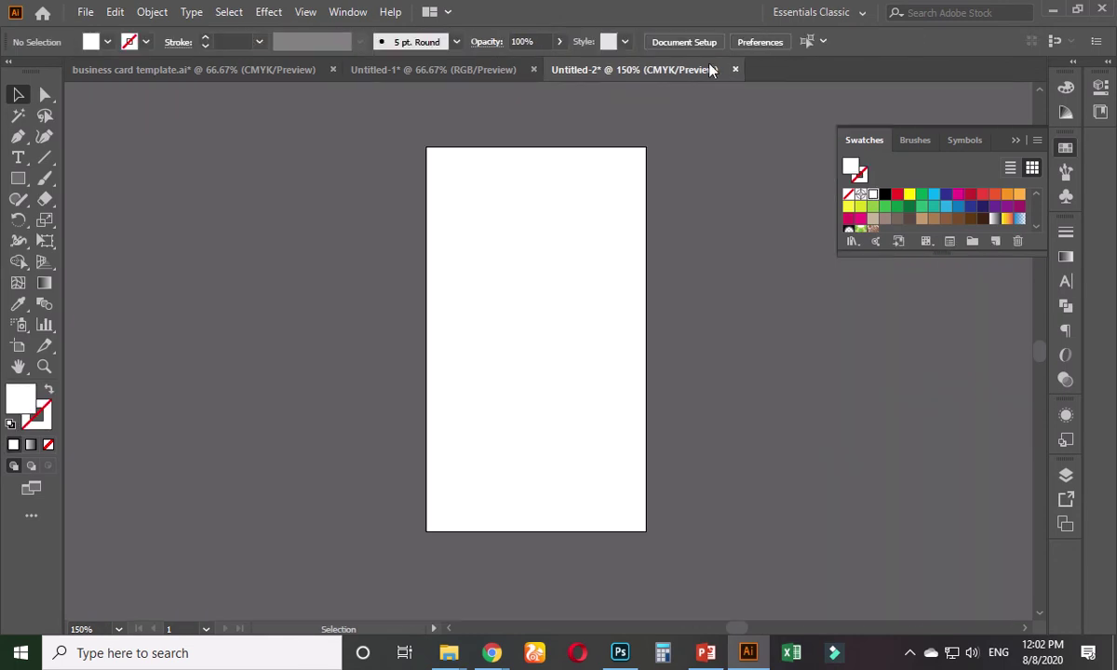
- Close Untitled-2 without saving and create another new document, Untitled-3
click(736, 70)
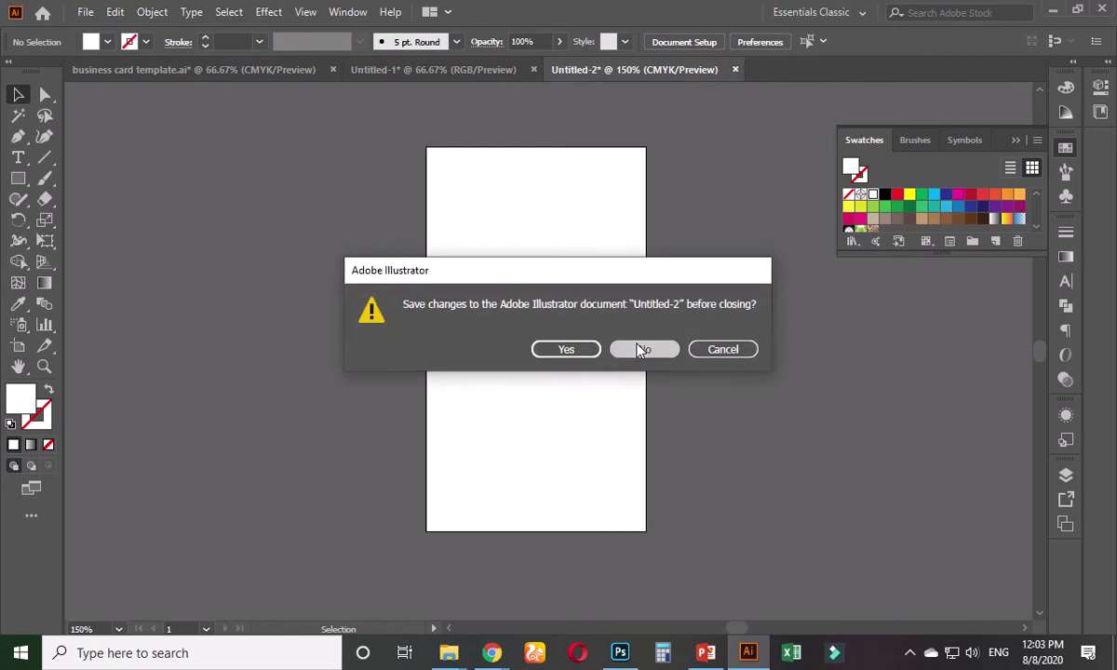
click(643, 350)
click(85, 12)
click(146, 82)
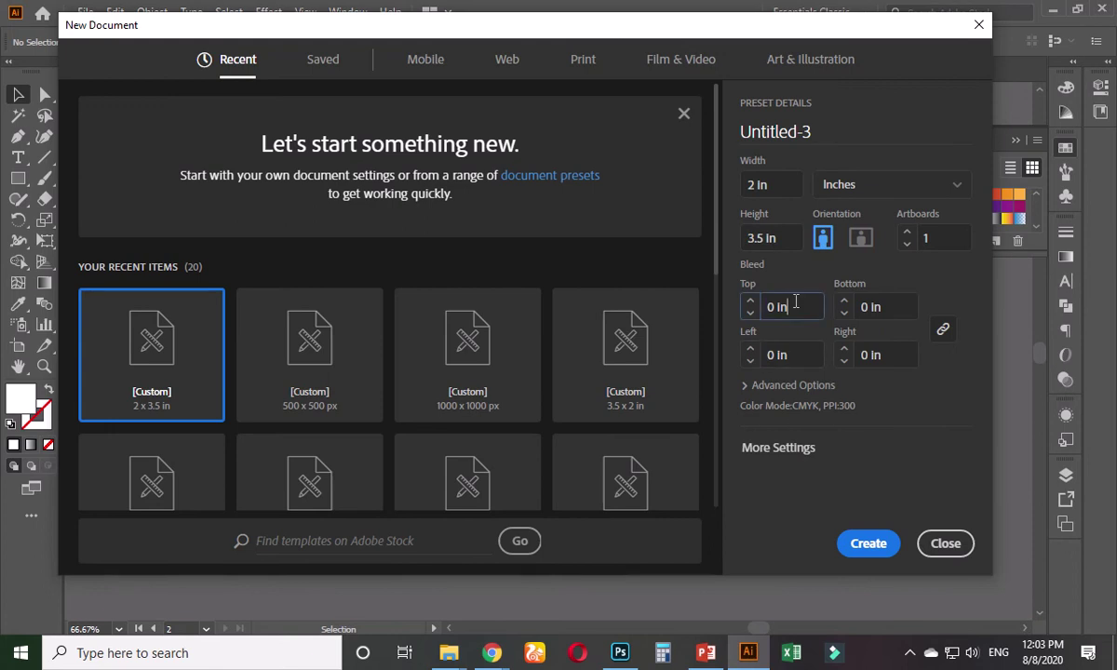
click(796, 301)
key(Return)
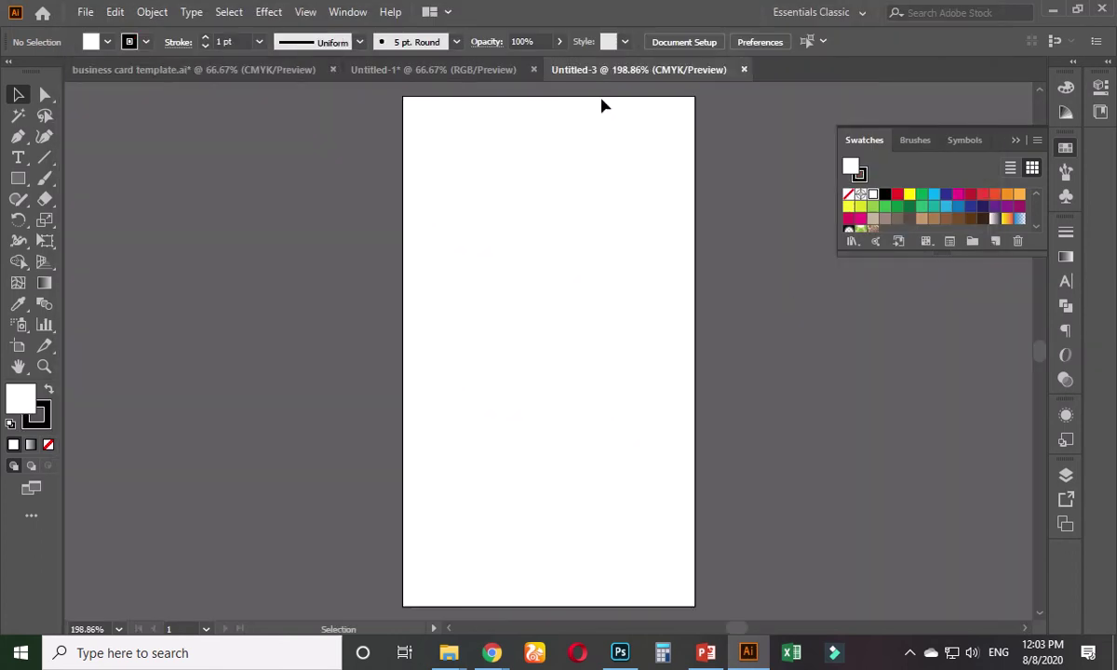
- Close Untitled-3 and return to the Untitled-1 card design
click(745, 69)
click(461, 69)
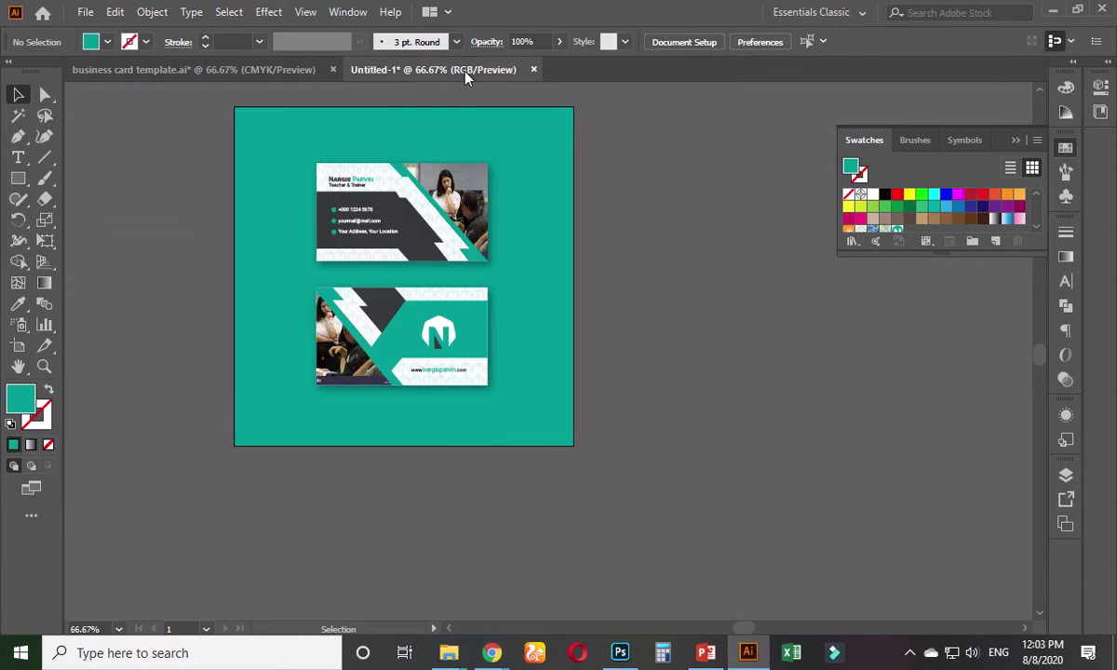
click(85, 12)
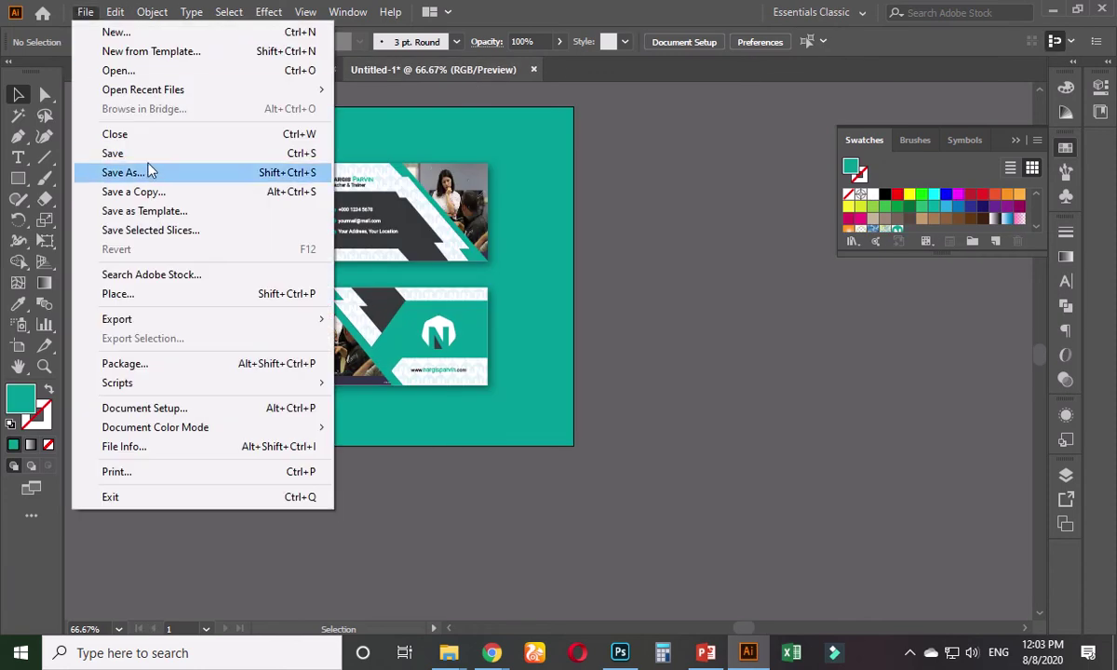
key(Escape)
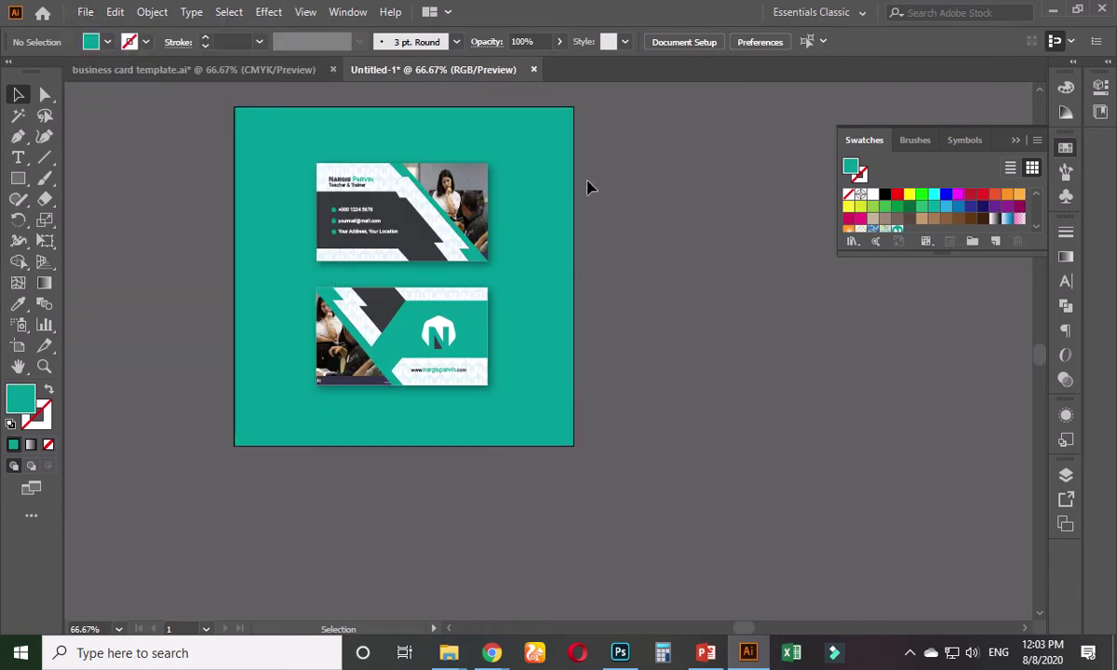
- Create a 2 × 3.5 in print document with a 0.25 in bleed on all sides
key(ctrl+n)
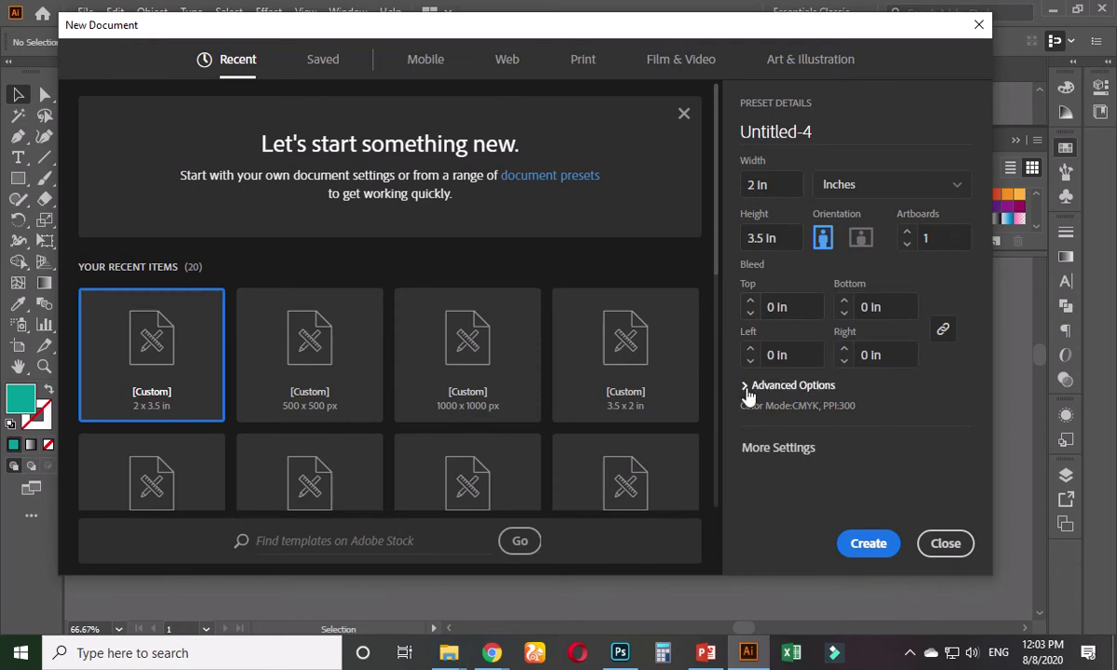
click(748, 388)
click(797, 231)
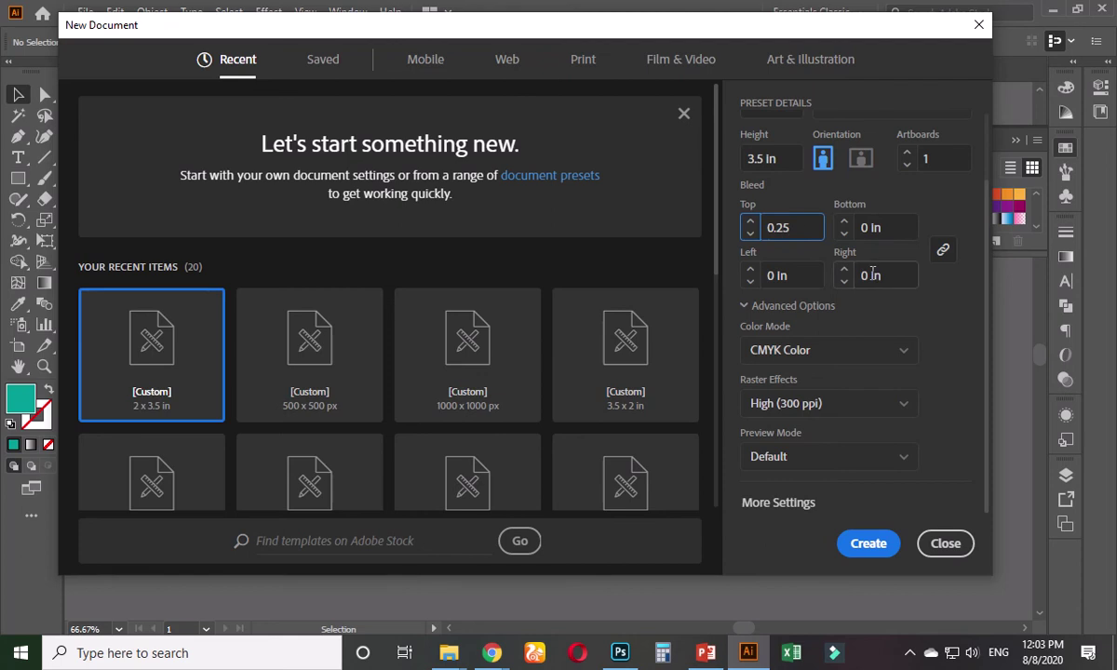
click(880, 276)
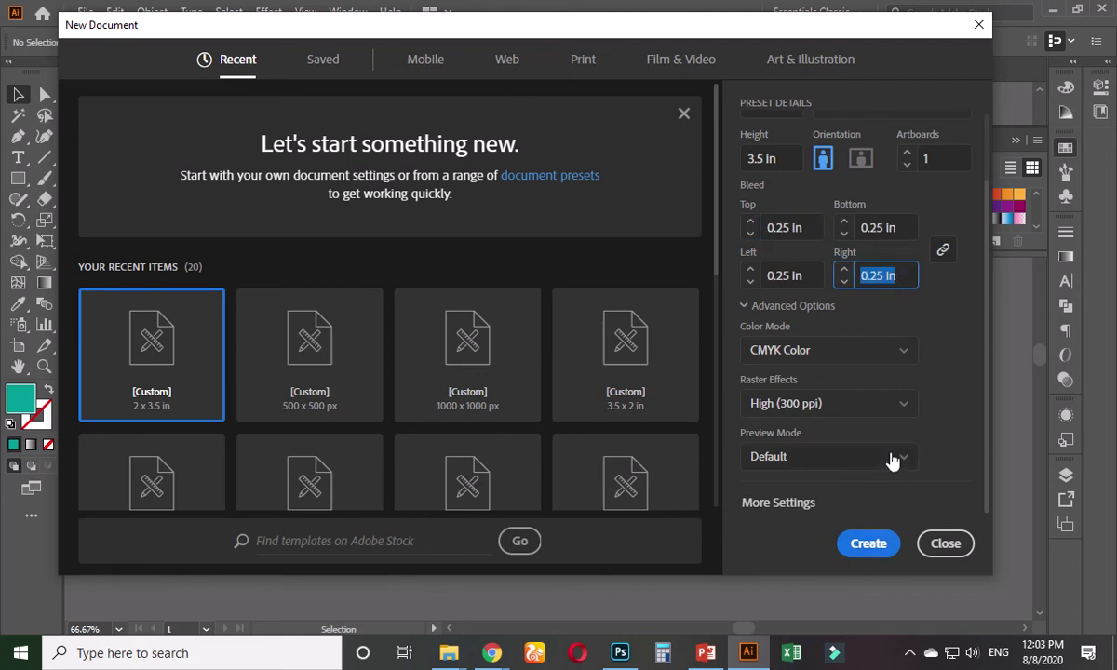
click(868, 545)
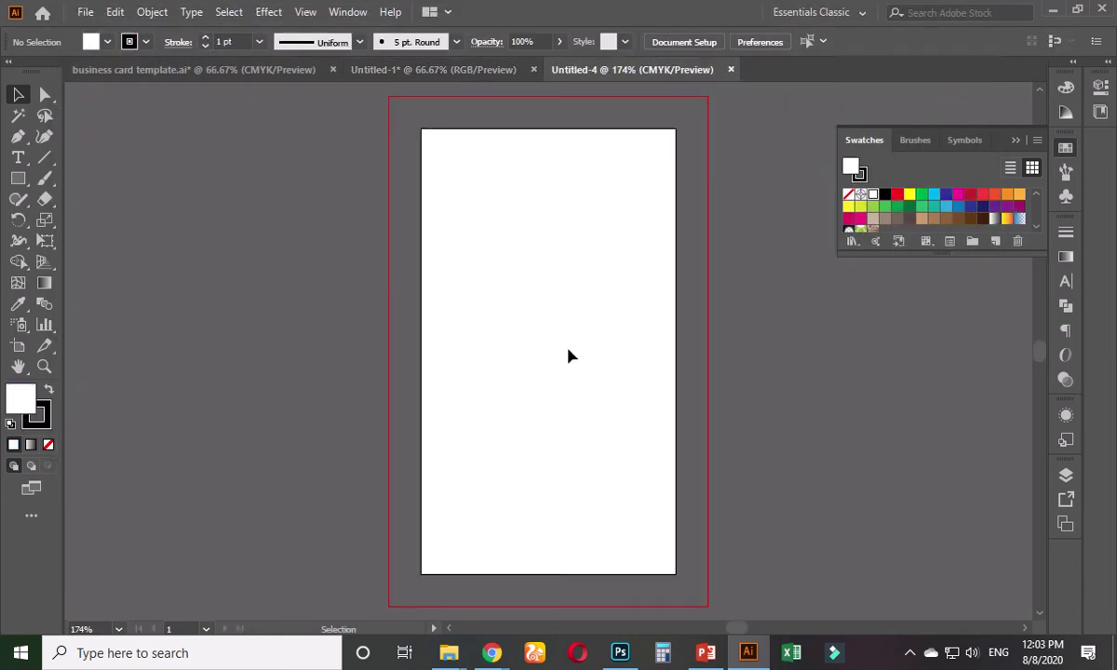
- Draw a 2 × 3.5 in rectangle at exact size with the Rectangle tool
key(ctrl+1)
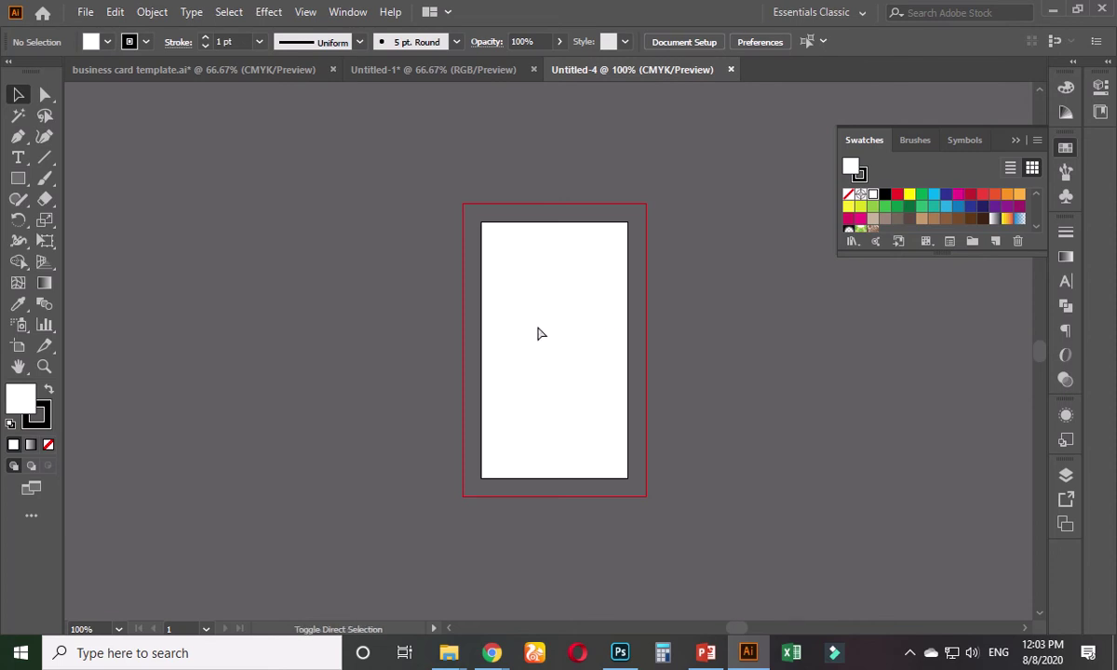
click(18, 178)
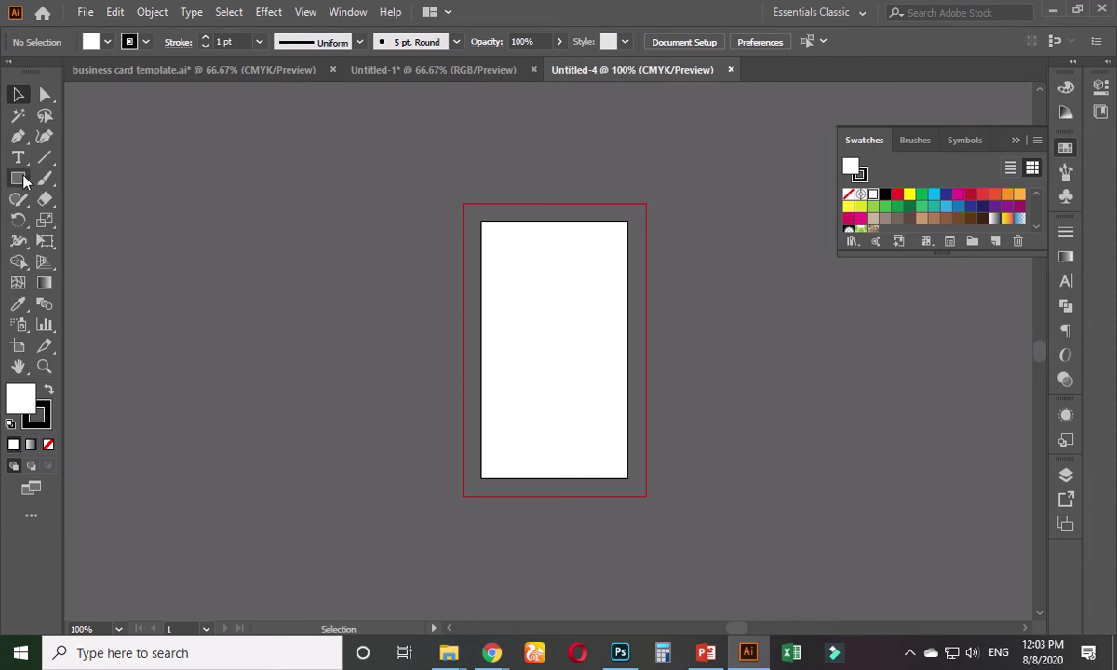
click(421, 227)
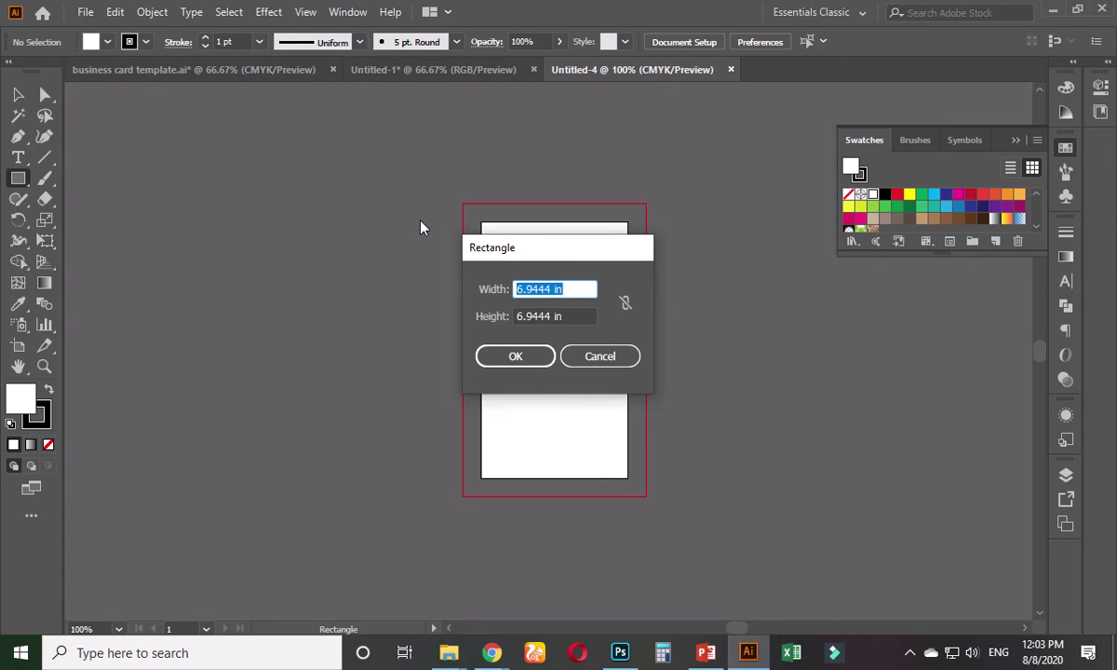
text(2)
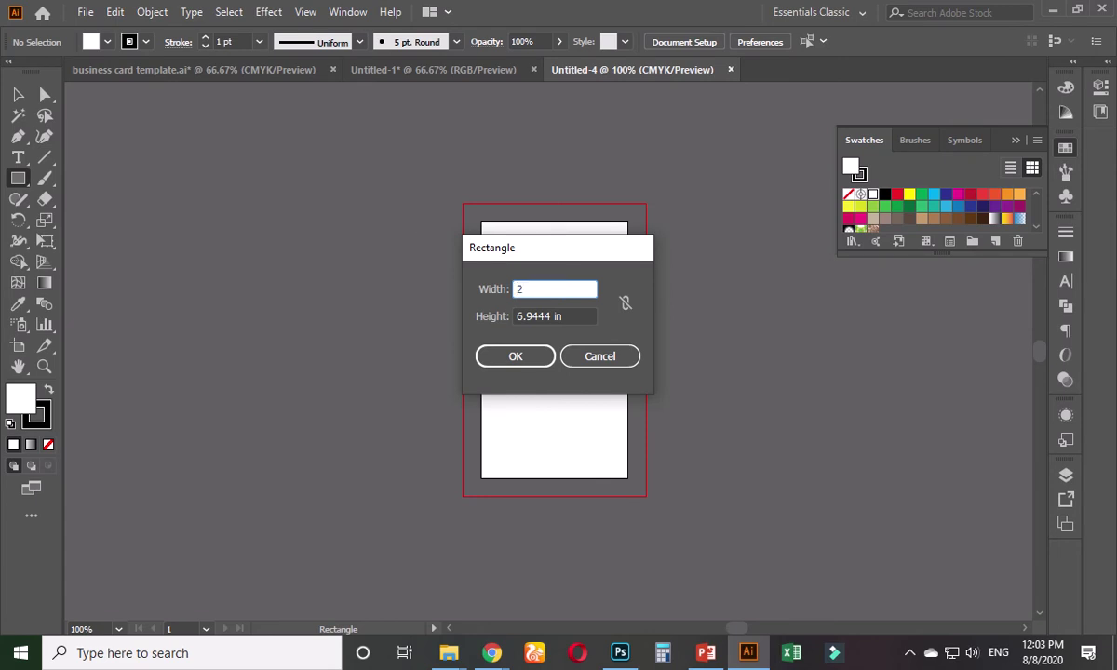
key(Tab)
text(3)
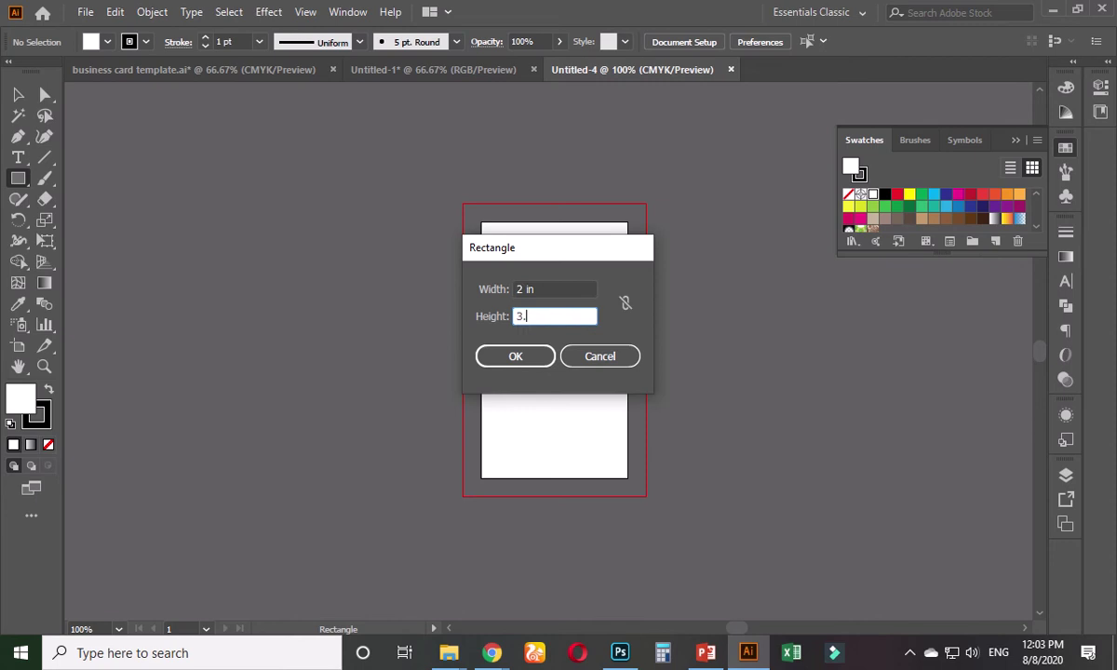
click(498, 357)
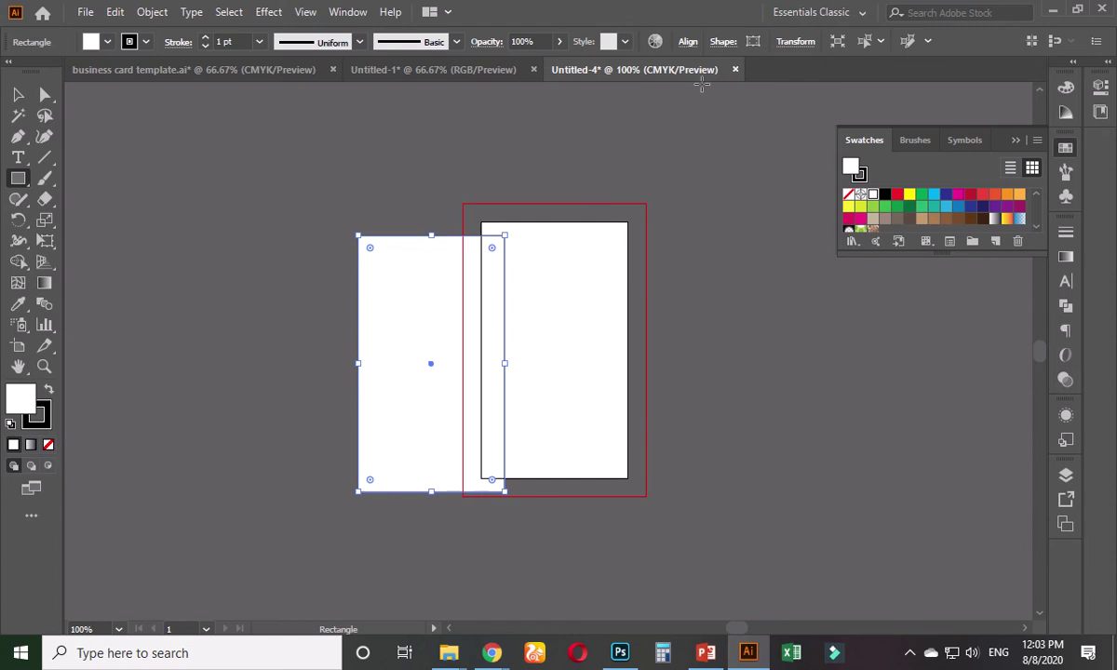
- Centre the rectangle on the artboard and set its stroke to None
click(687, 41)
click(544, 91)
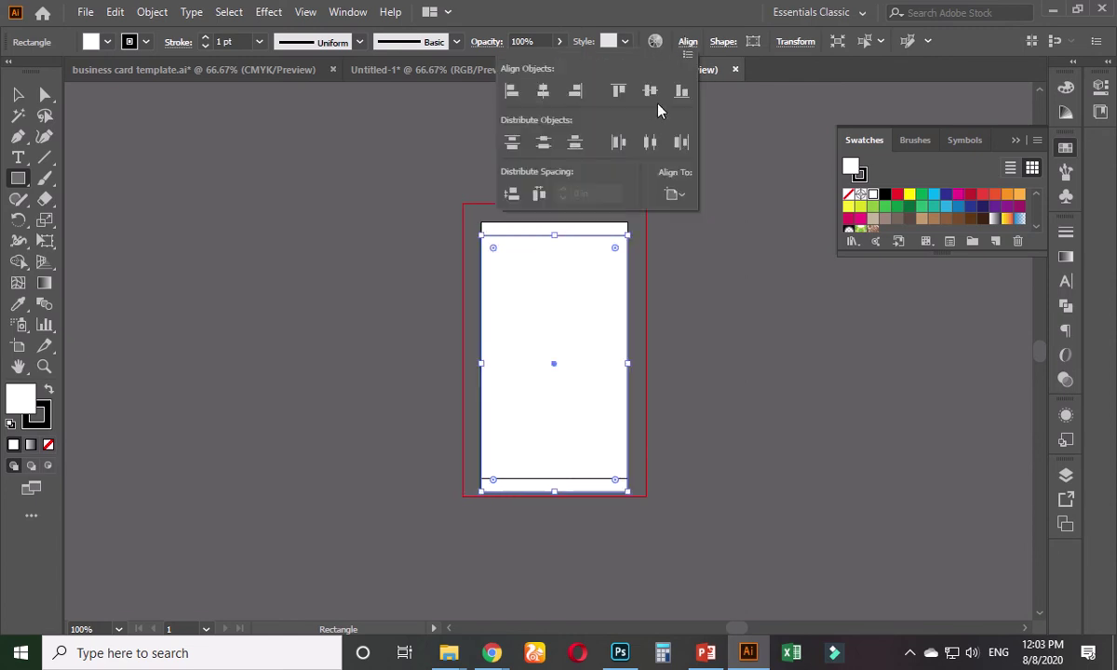
click(650, 90)
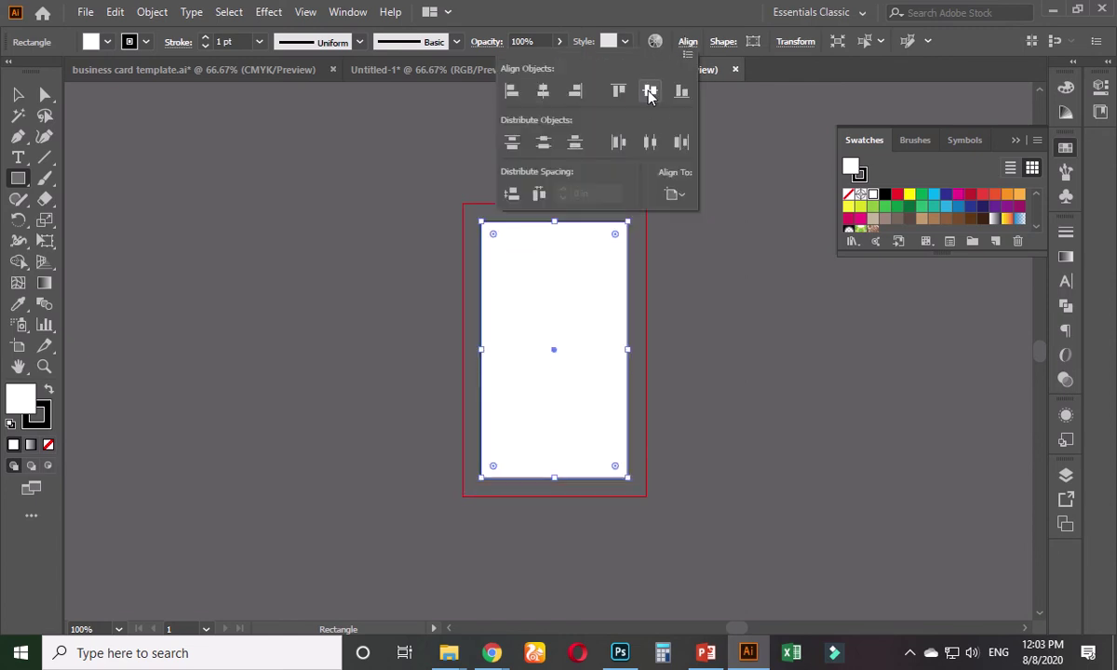
click(42, 421)
click(47, 444)
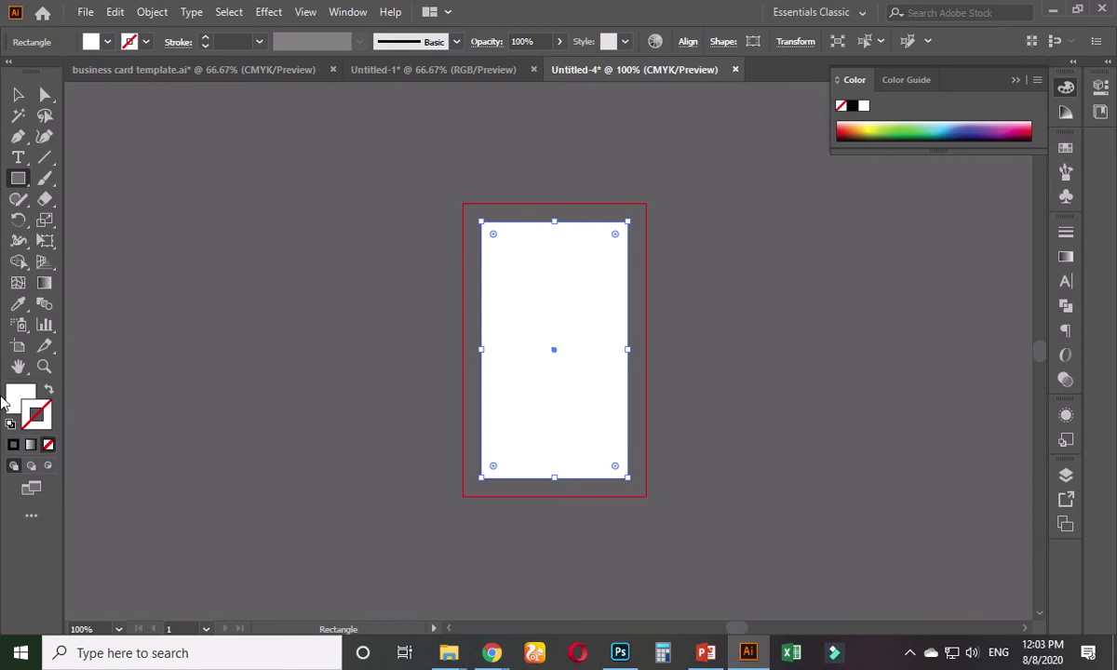
click(24, 403)
- Offset the rectangle's path by -0.25 in and turn the inner copy into guides
click(160, 14)
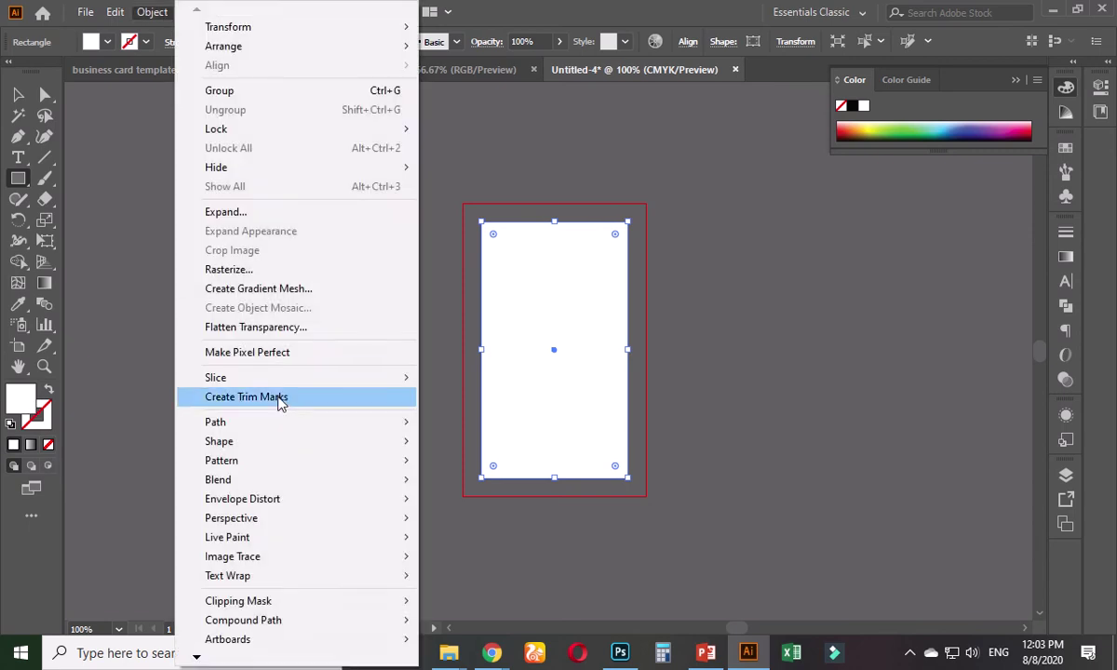
mouse_move(229, 427)
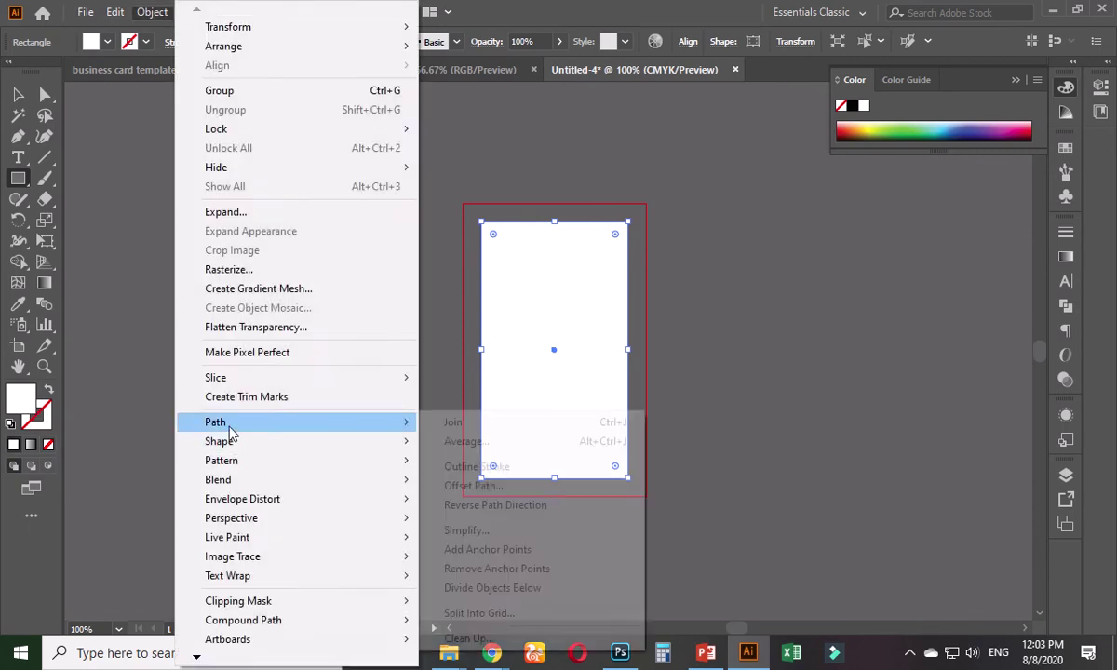
click(479, 486)
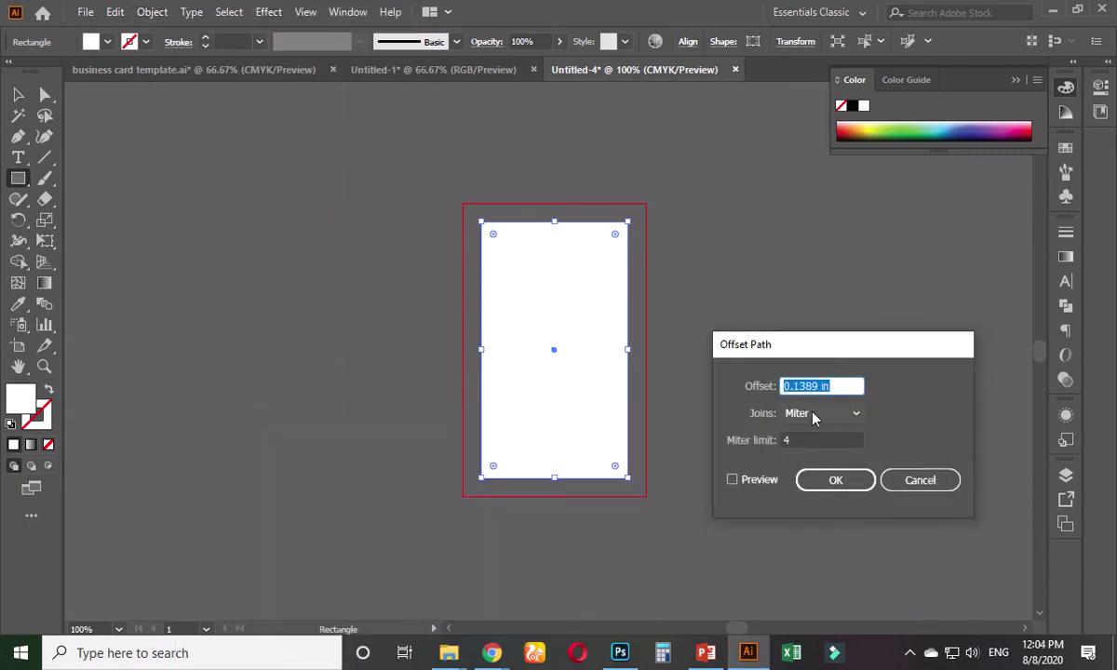
text(-0.25)
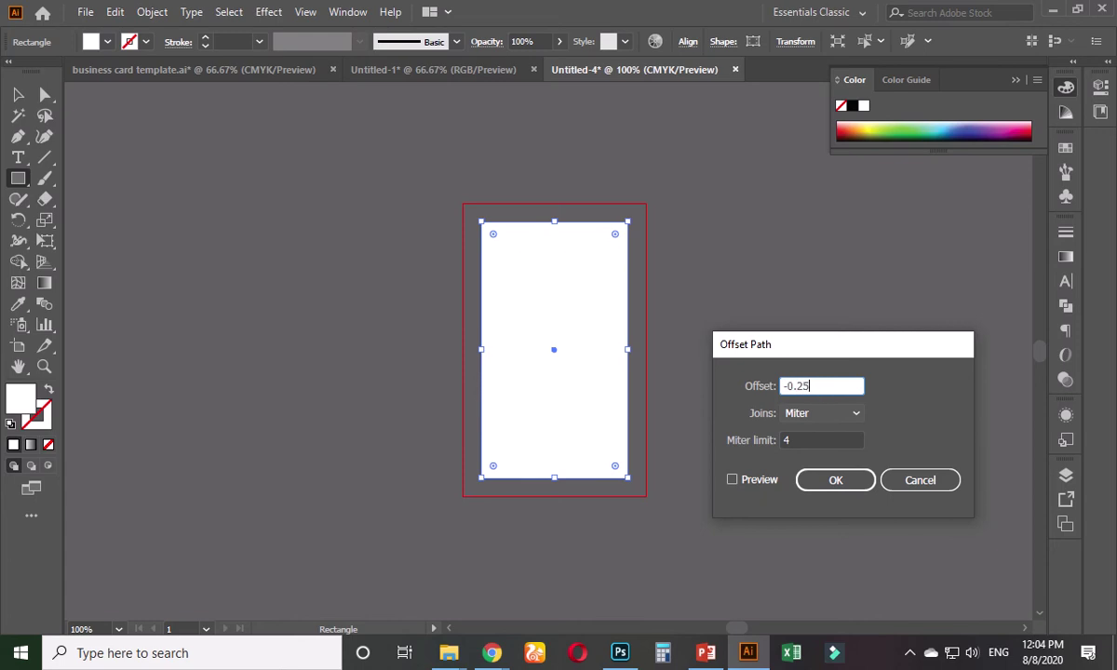
key(Return)
right_click(573, 290)
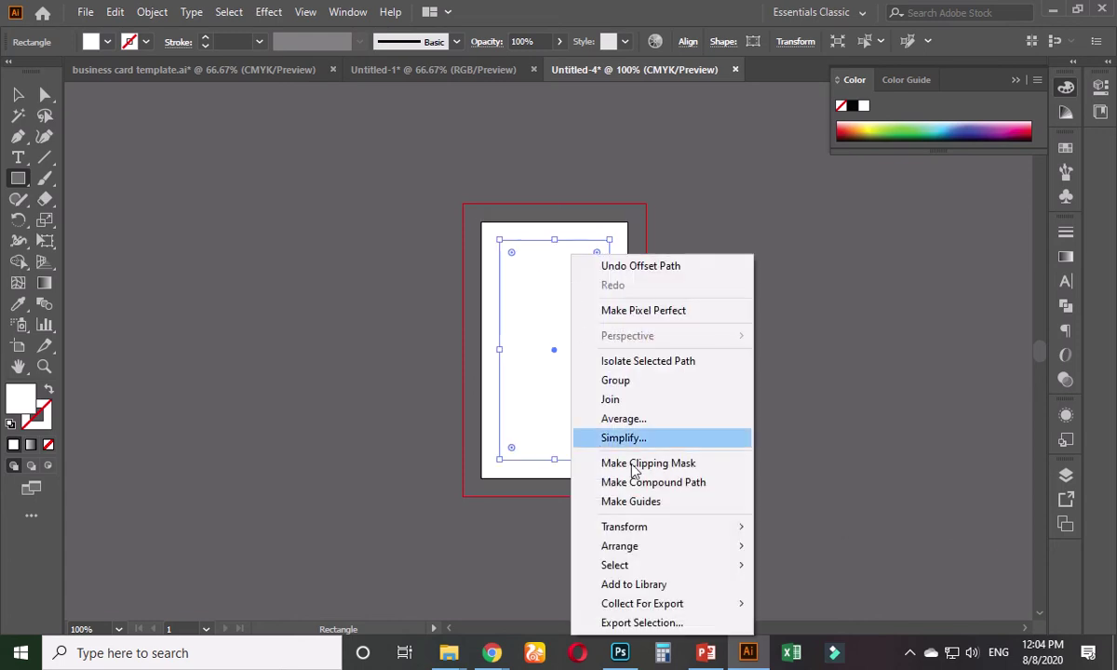
click(651, 510)
- Duplicate the white rectangle by dragging it to the right
right_click(554, 318)
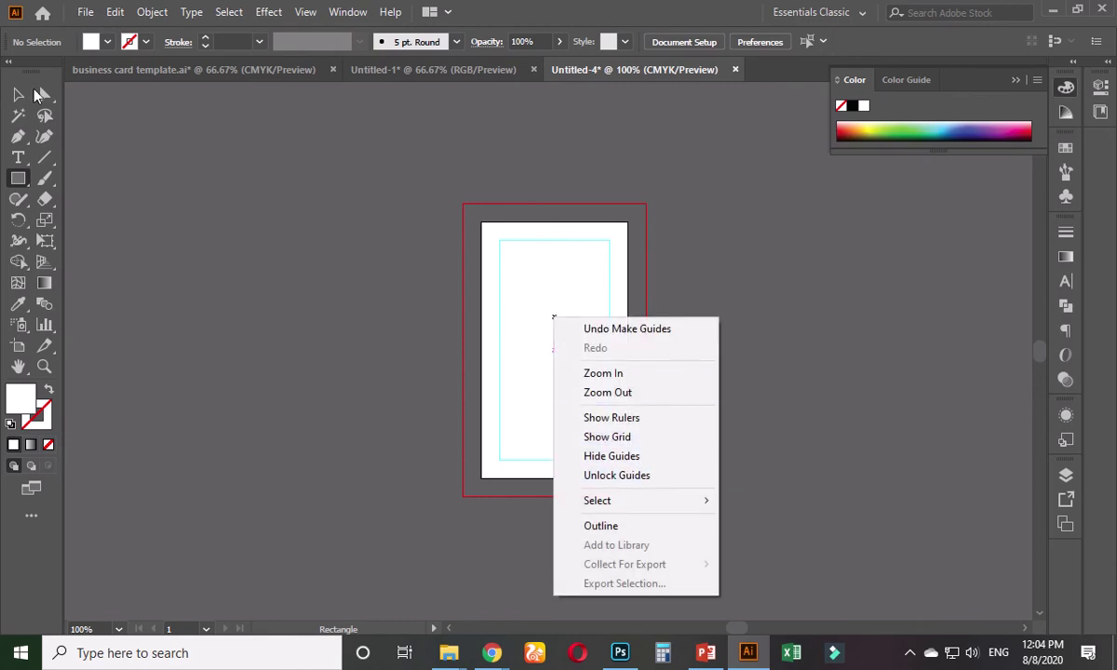
click(22, 94)
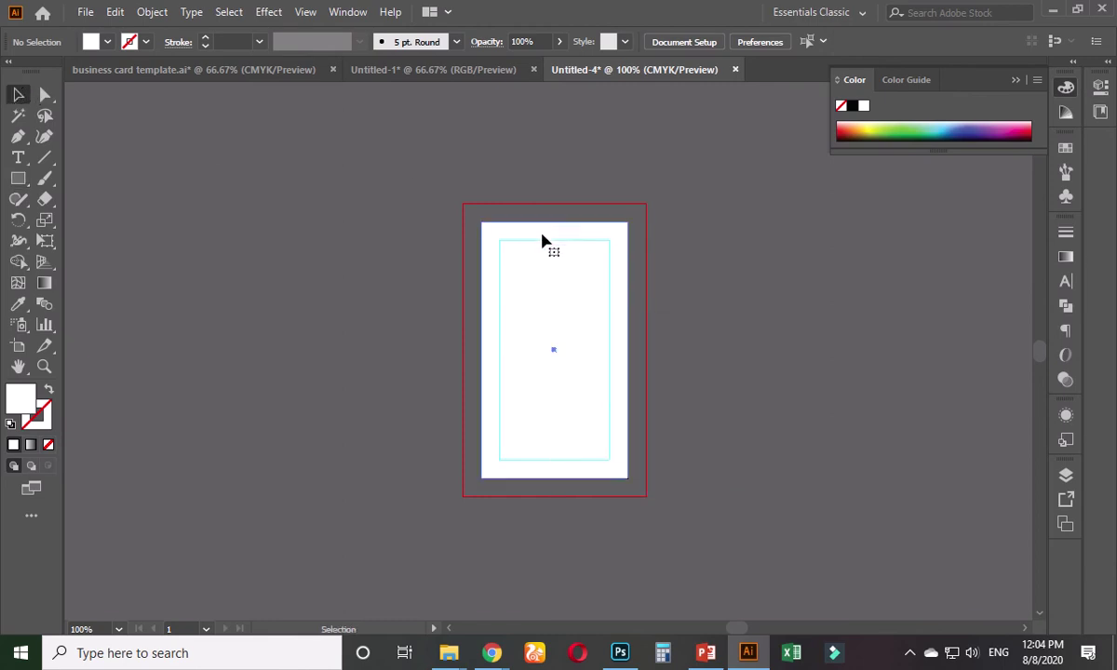
drag(542, 240, 724, 244)
- Undo the duplicated rectangle and zoom out to recentre the artboard
key(ctrl+z)
click(676, 302)
key(ctrl+minus)
key(ctrl+minus)
drag(579, 342, 496, 347)
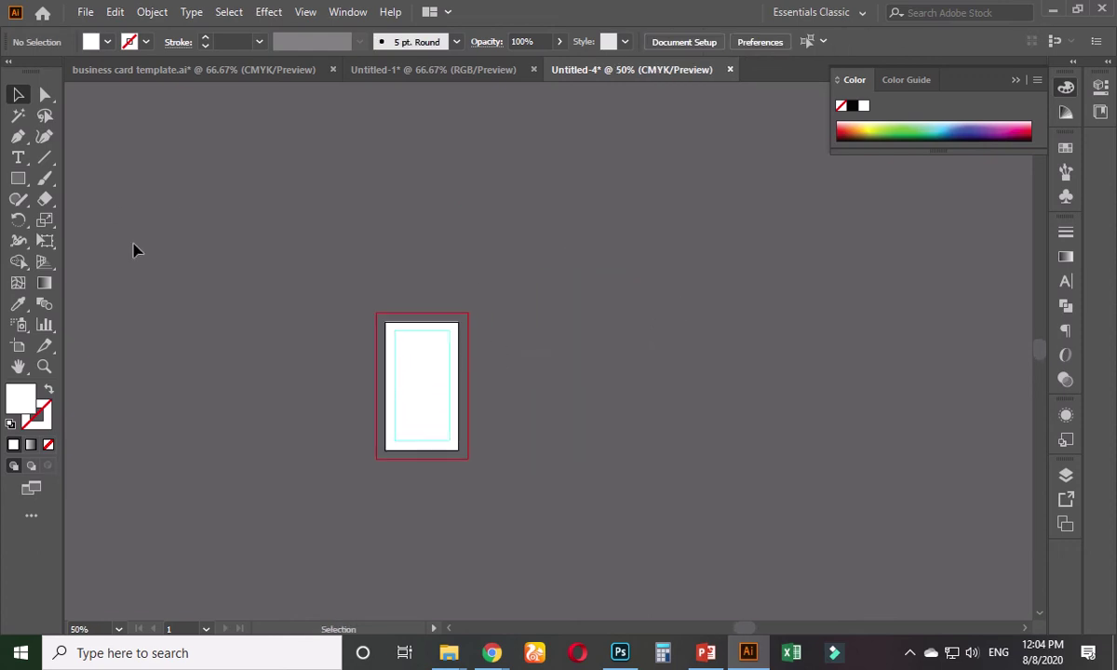
- Duplicate the artboard to the right as a second card
click(18, 345)
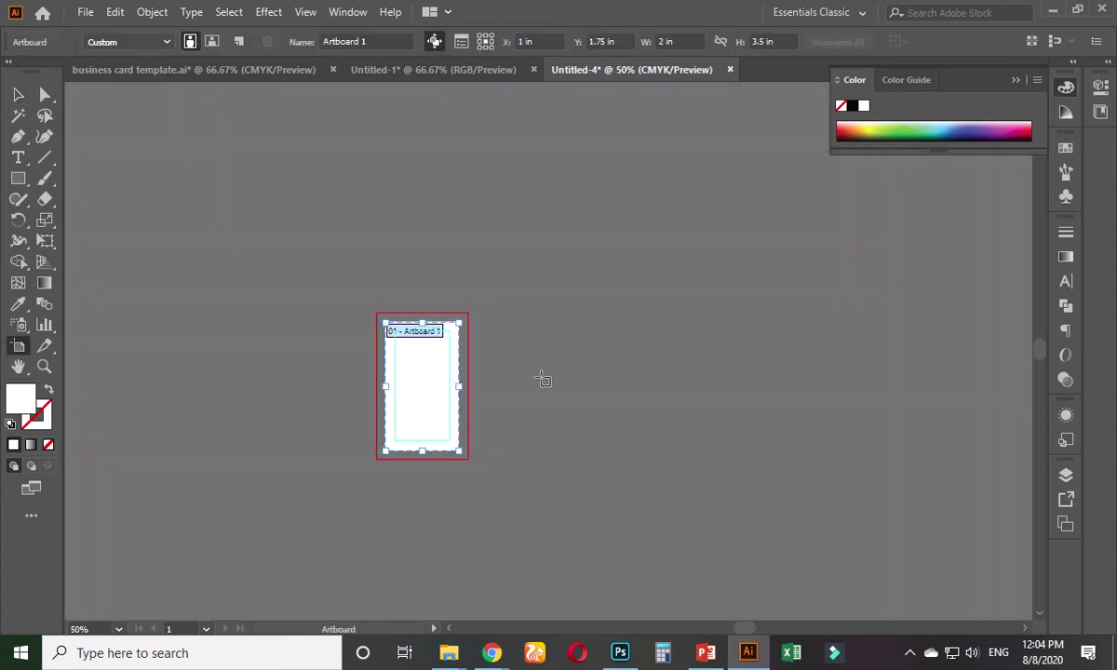
drag(435, 374, 567, 373)
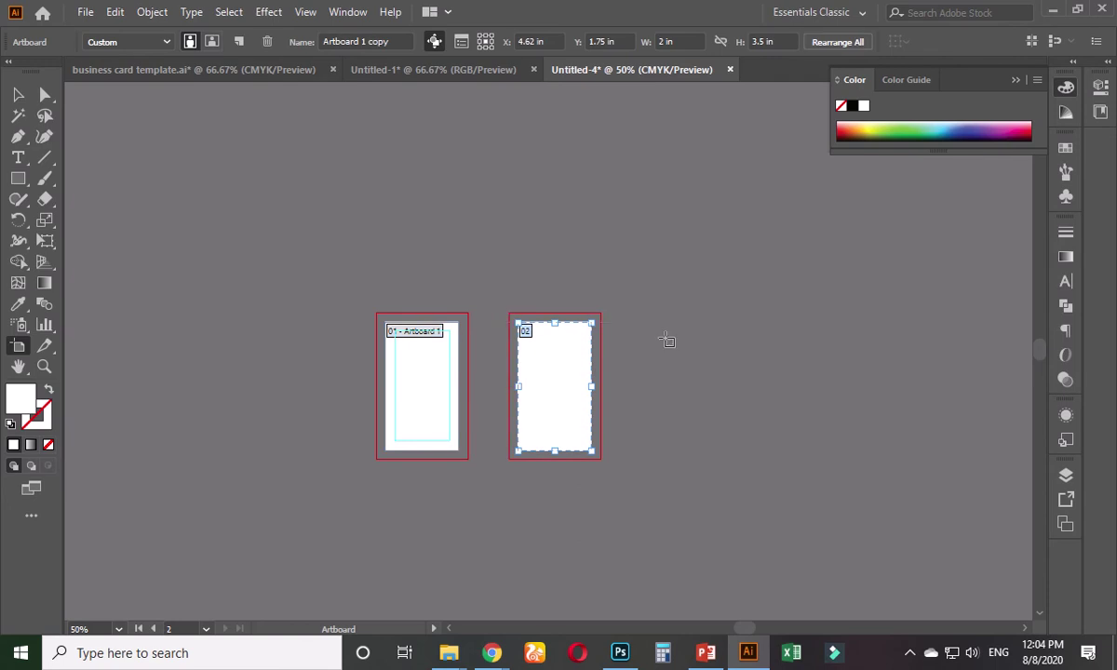
click(19, 95)
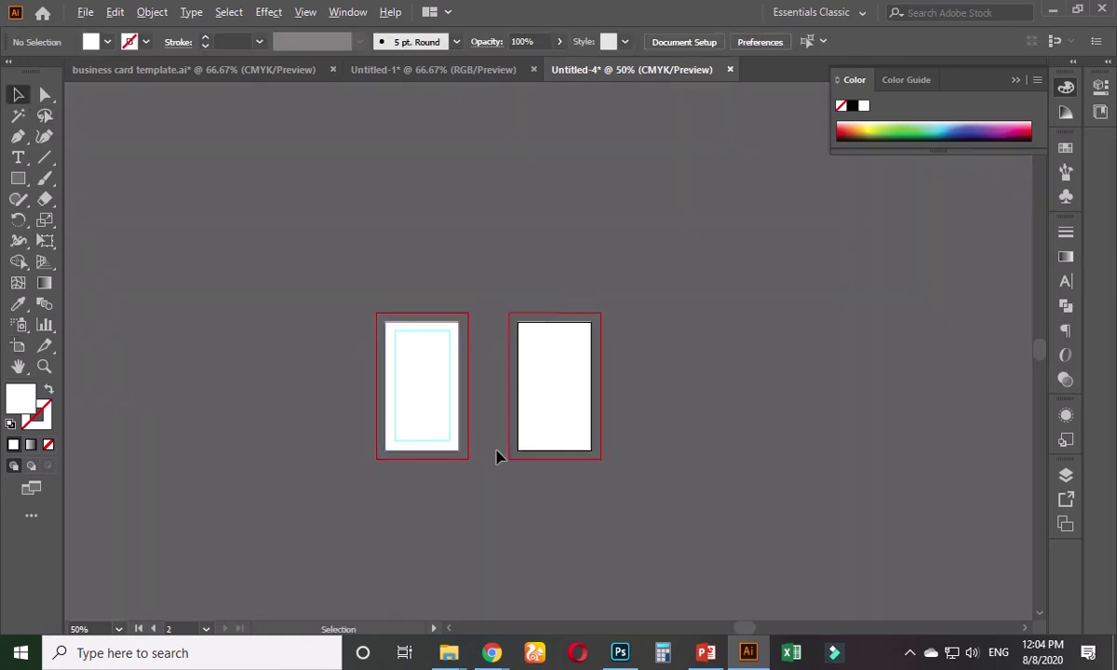
scroll(497, 456, up, 2)
click(611, 326)
click(739, 354)
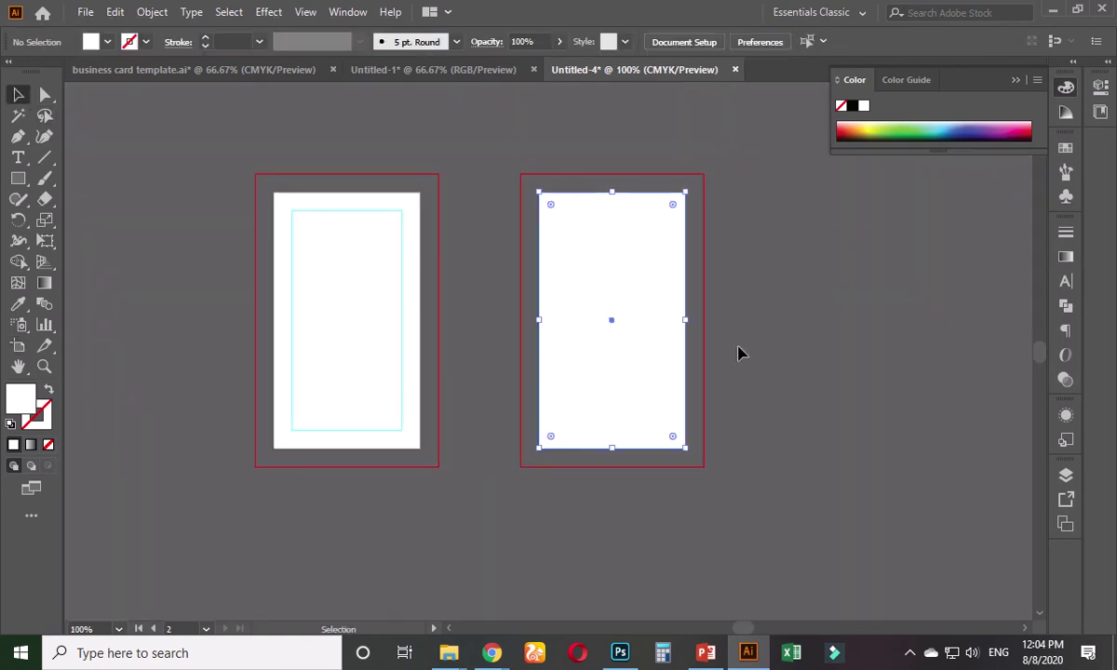
- Unlock the guides and copy the cyan margin guide onto the second artboard
right_click(398, 283)
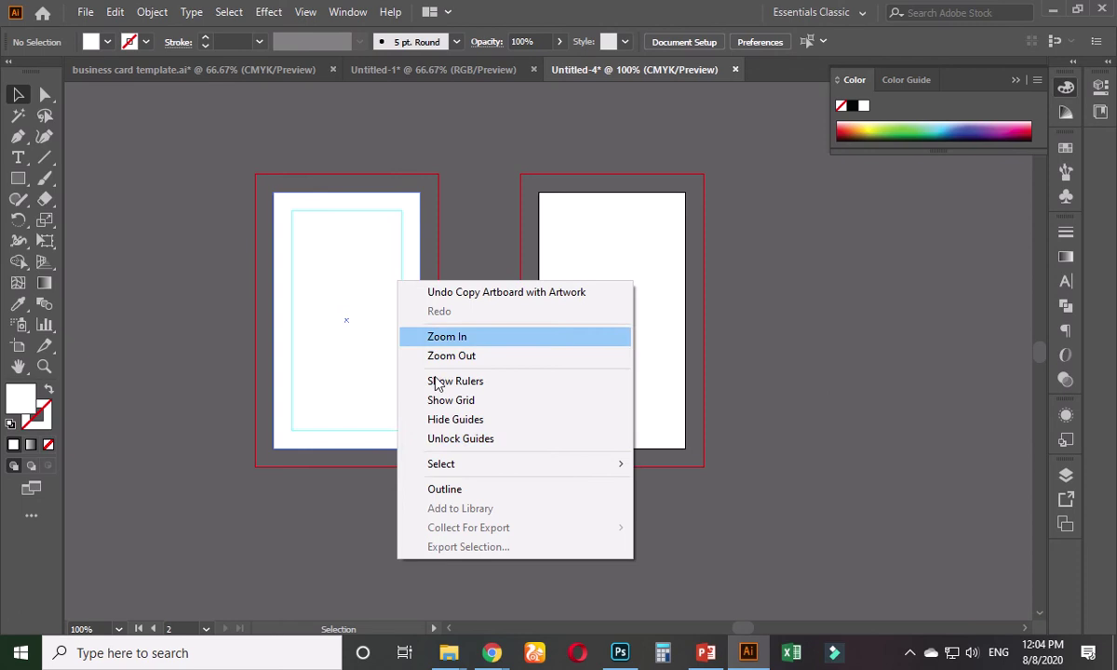
click(466, 440)
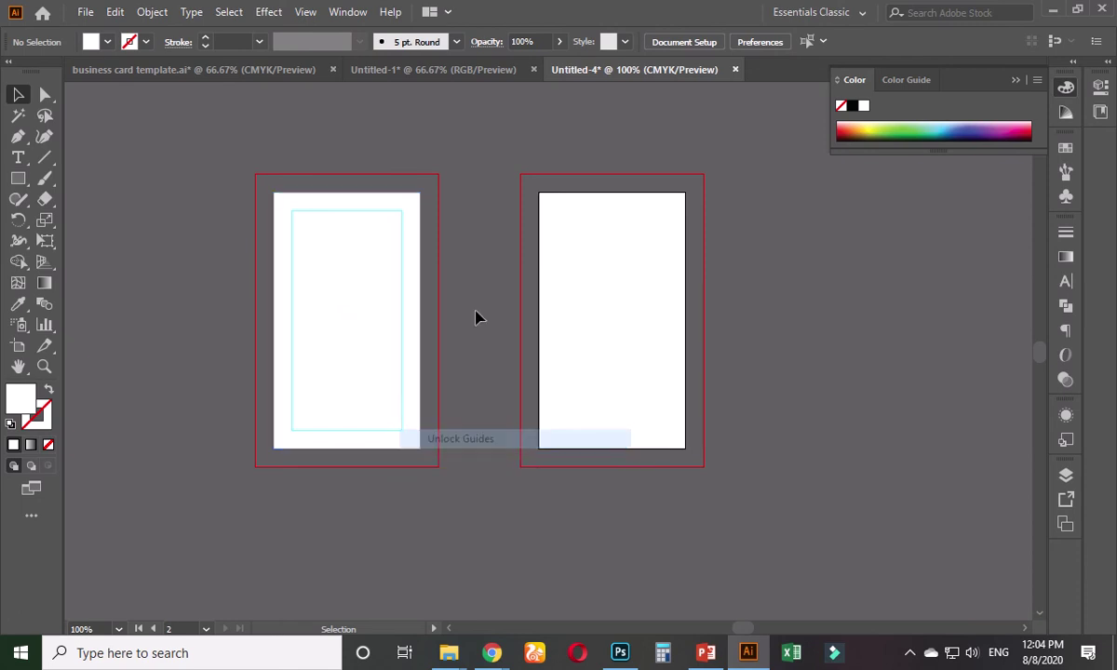
click(402, 270)
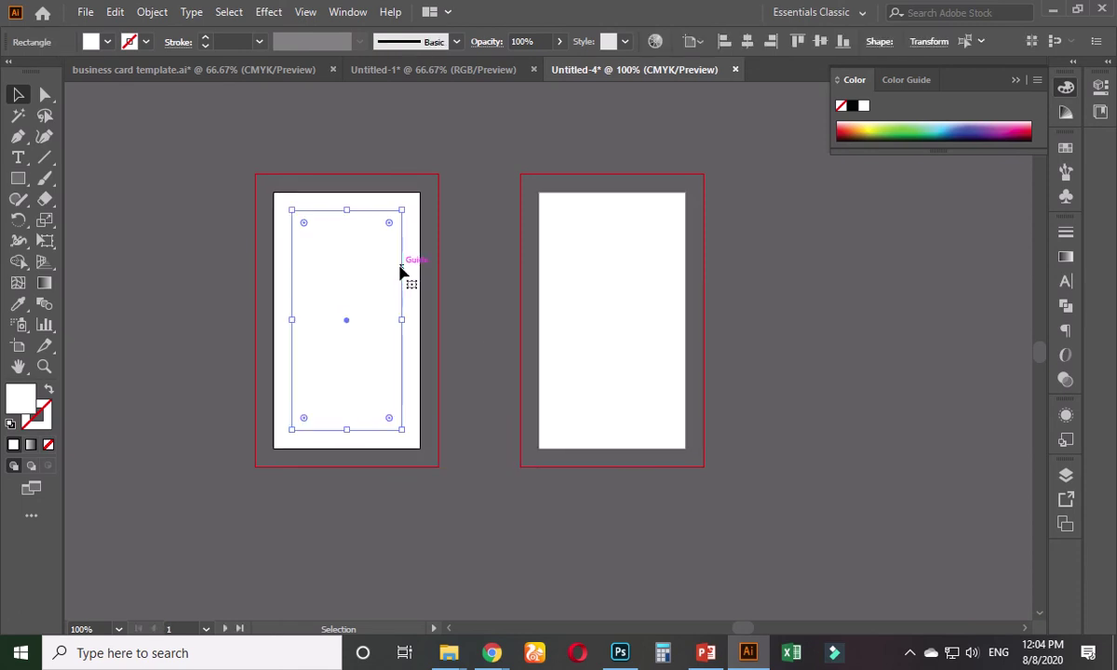
drag(401, 270, 663, 295)
click(754, 315)
- Horizontally centre the copied guide on the second card's rectangle, then start saving
click(18, 345)
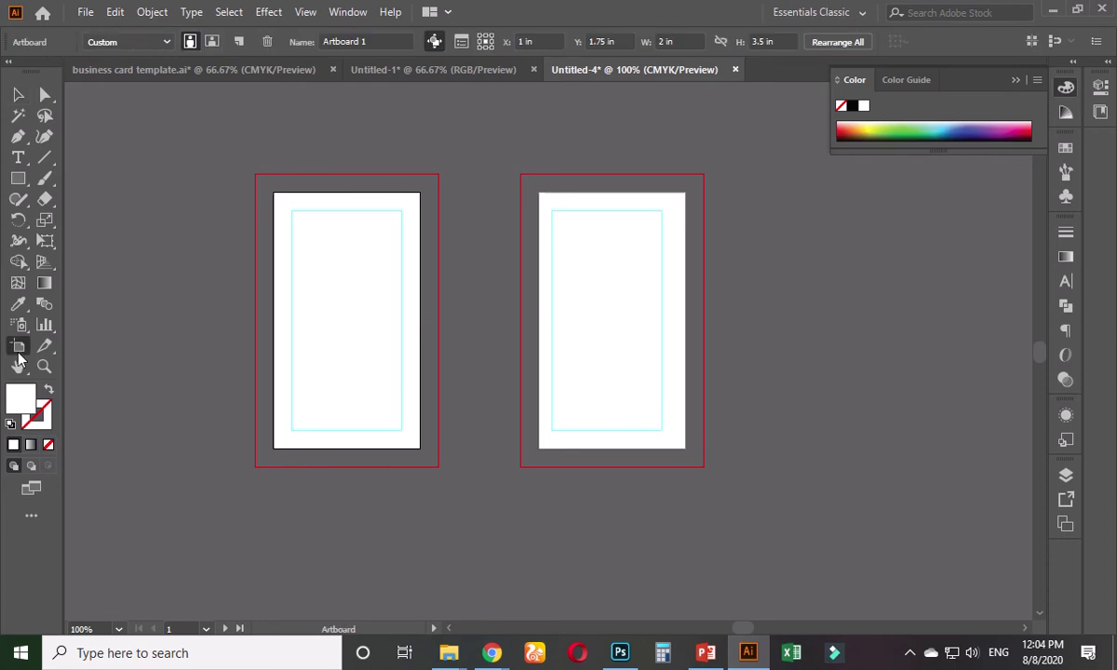
click(567, 360)
click(18, 94)
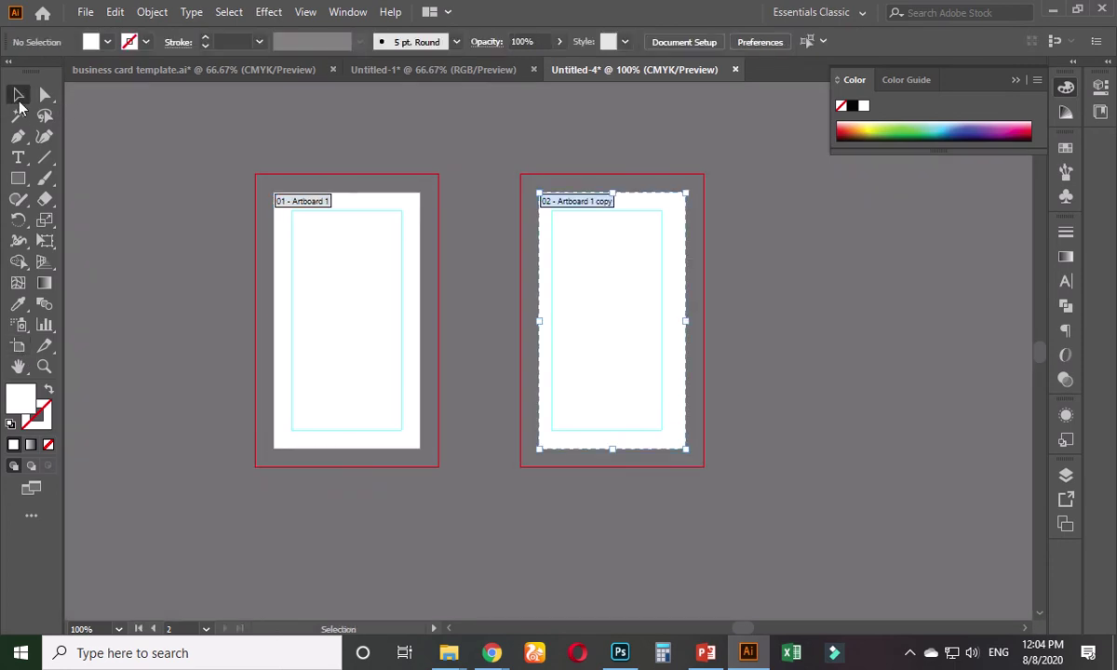
click(610, 325)
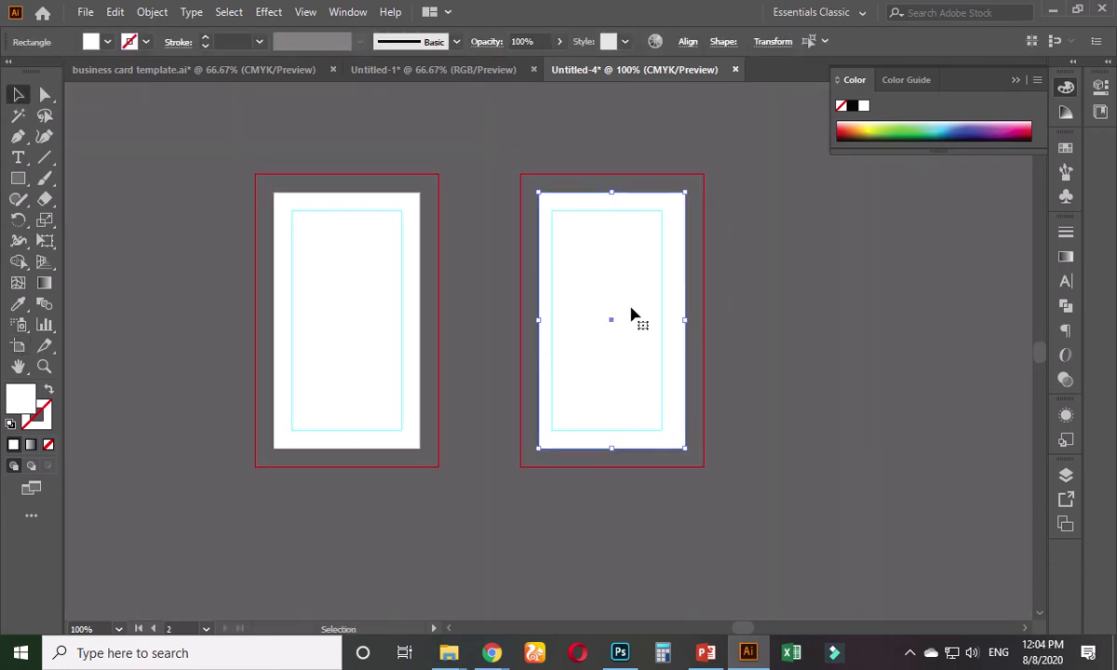
shift+click(661, 247)
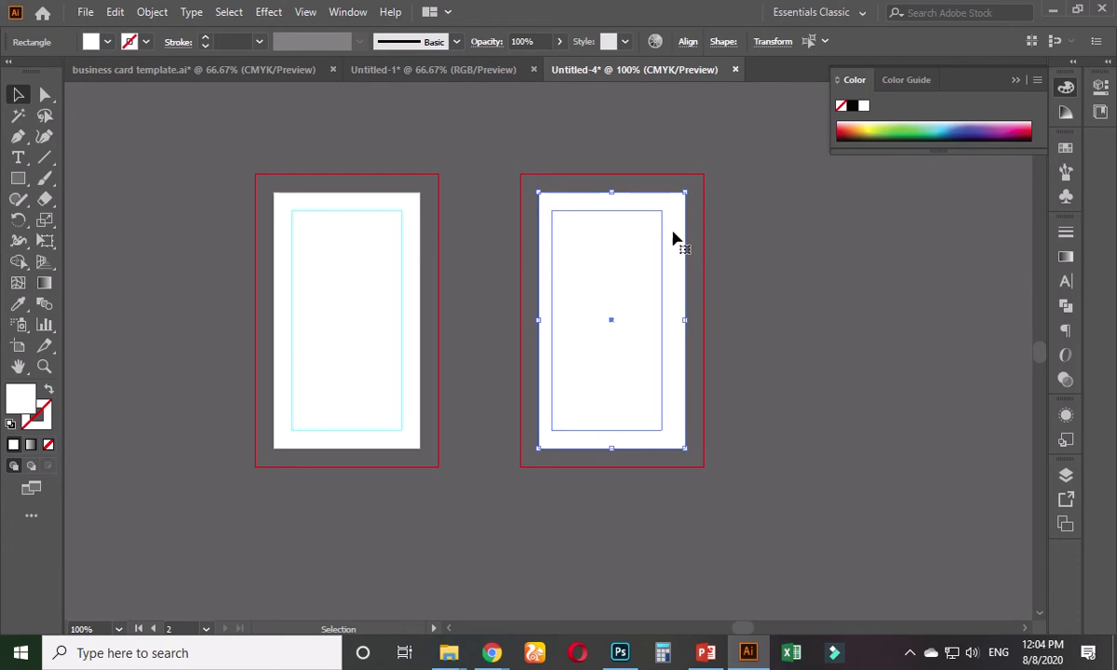
click(688, 41)
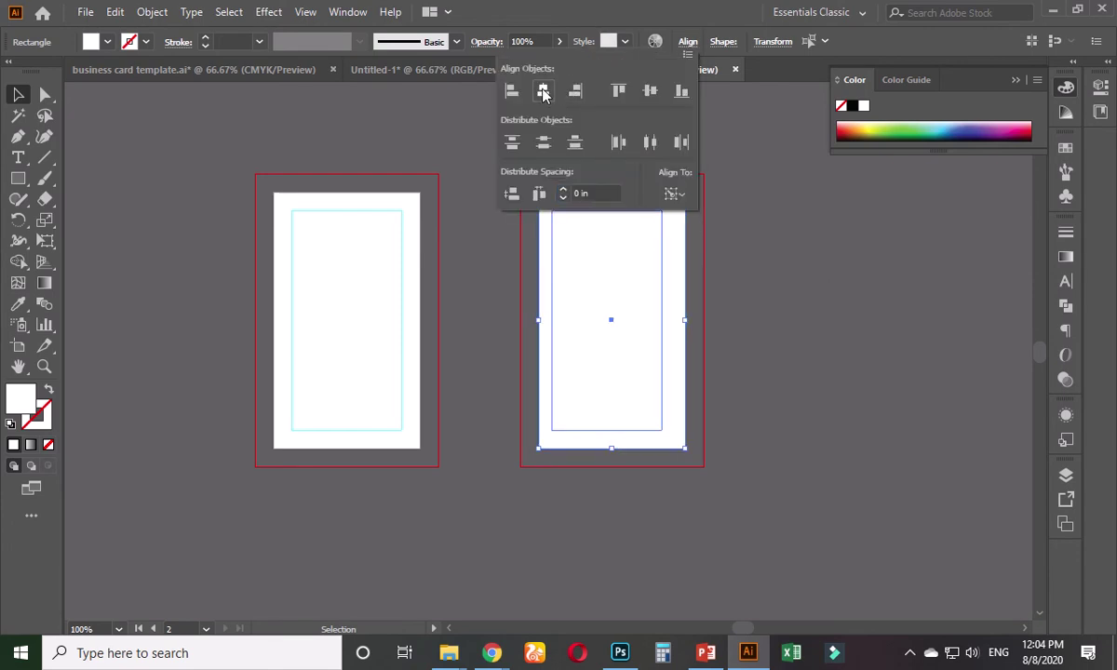
click(543, 90)
click(733, 356)
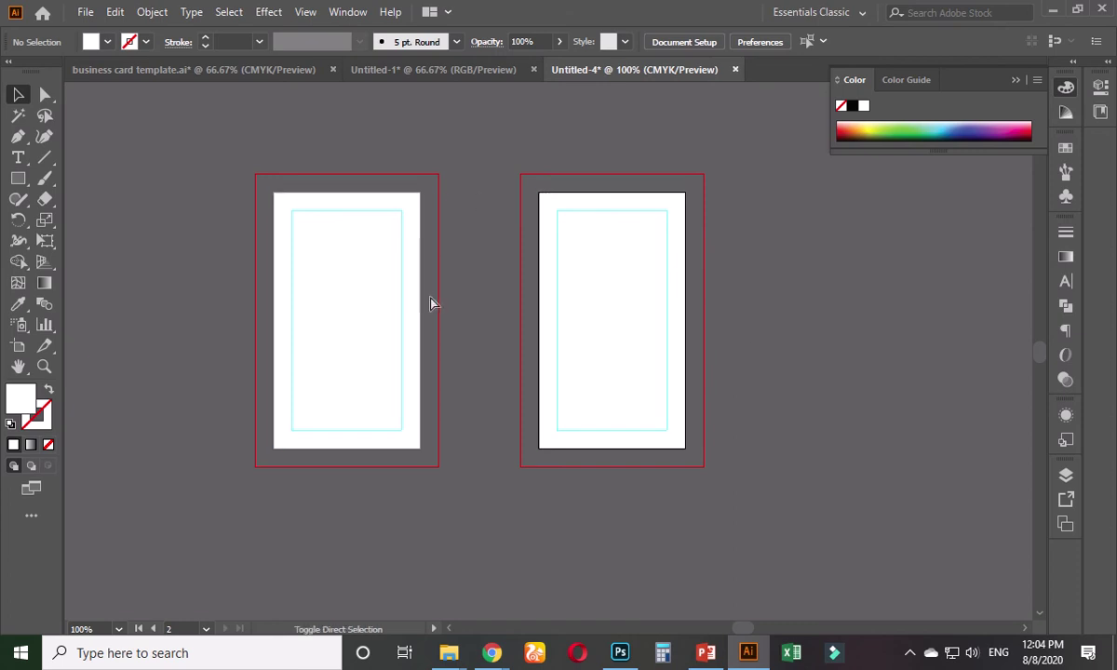
key(ctrl+s)
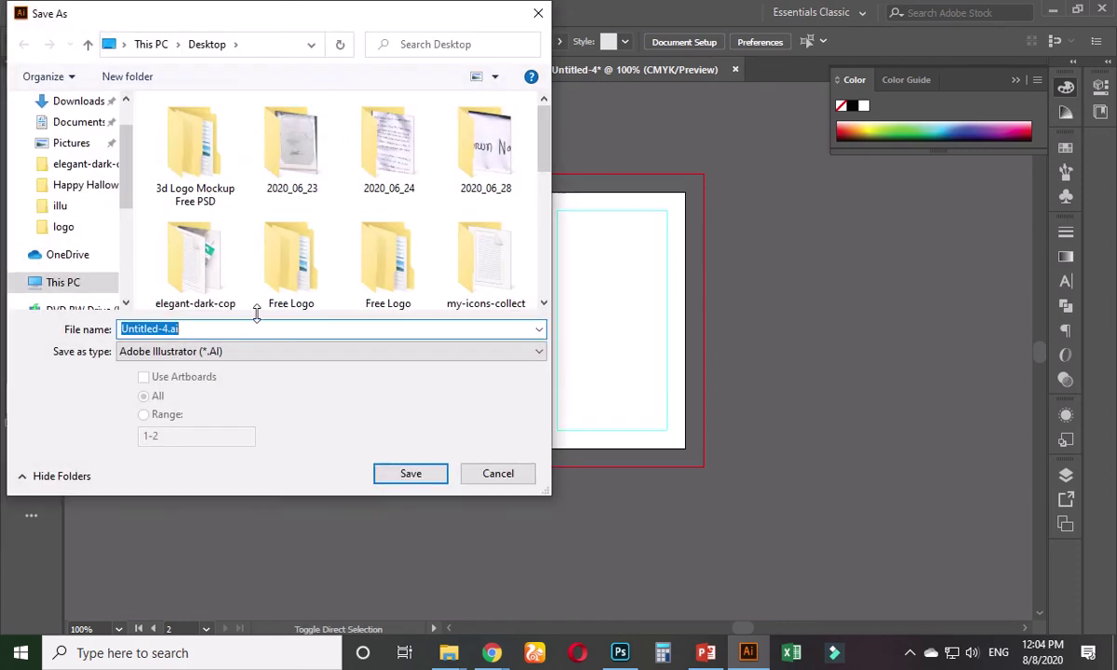
- Save the file as 'vertical business card template' with the default Illustrator options
text(vertic)
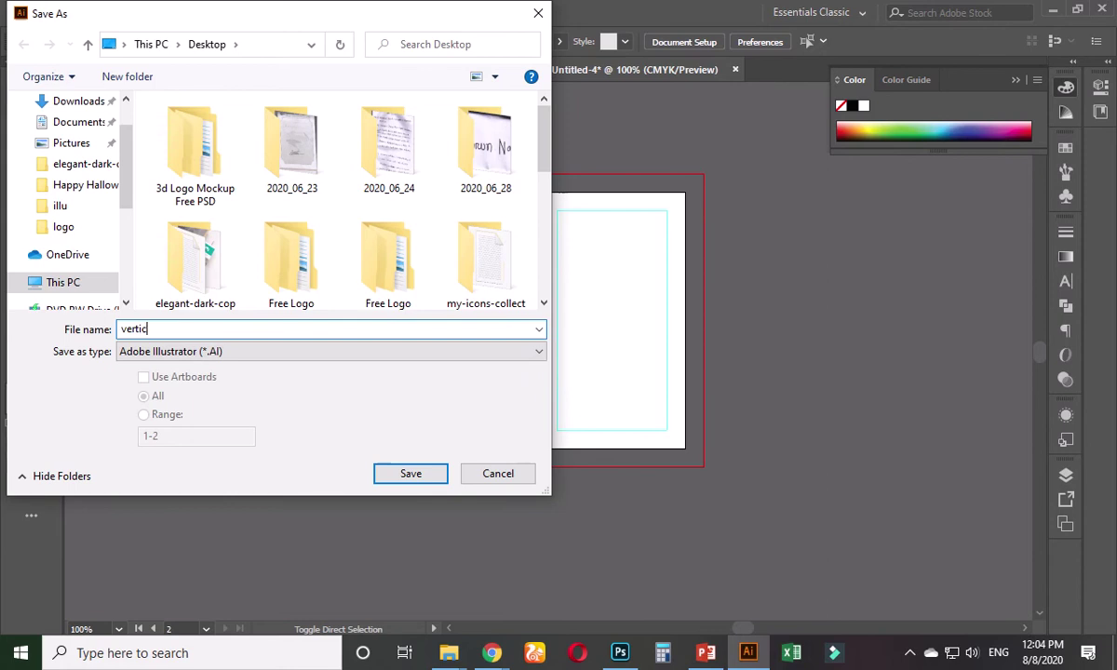
text(al business card tem)
key(BackSpace)
key(BackSpace)
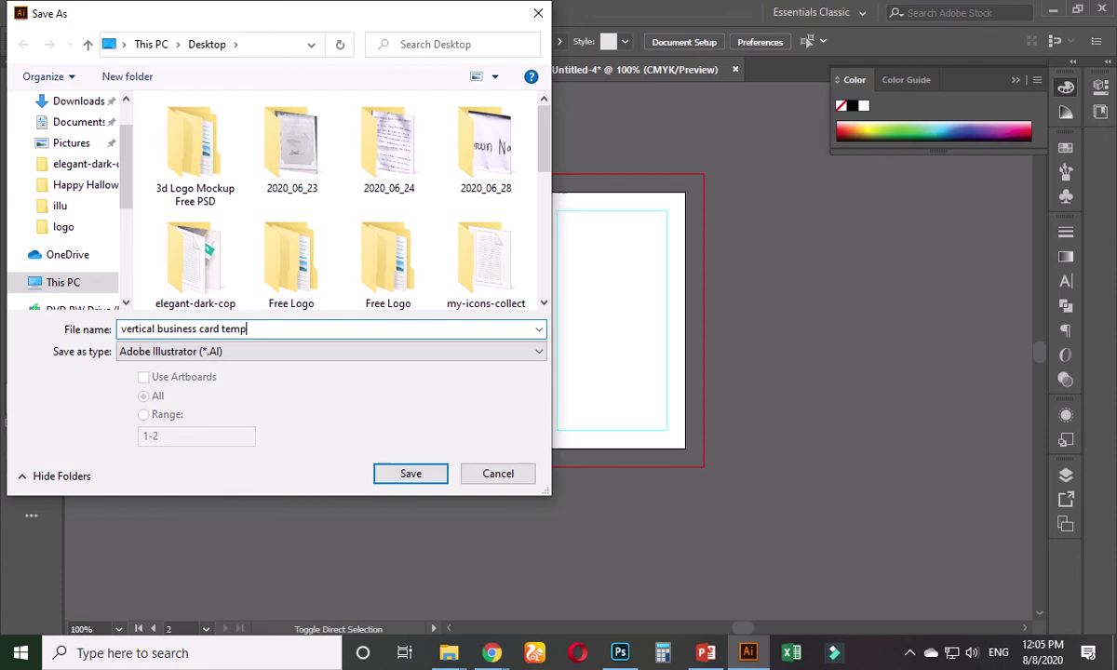
text(late)
key(Return)
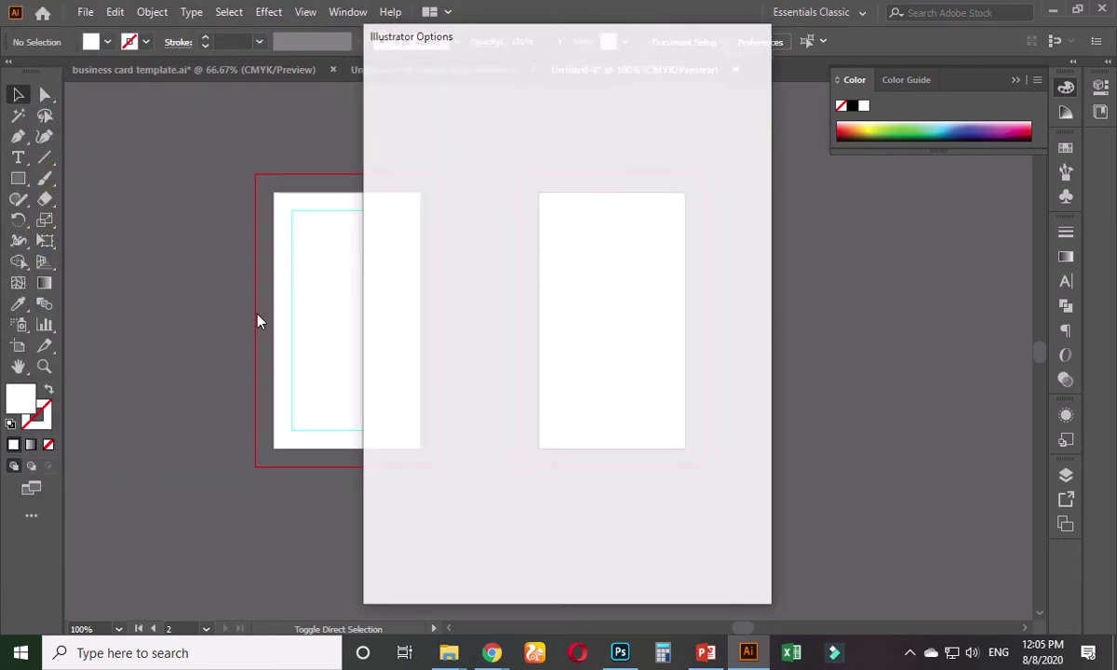
key(Return)
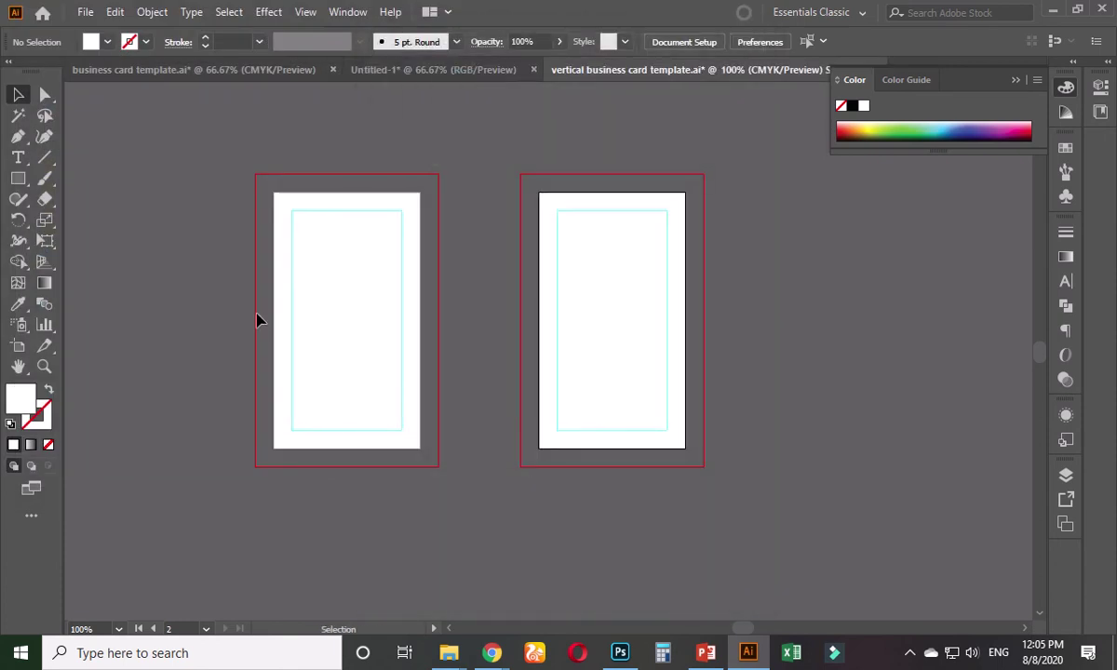
- Paste the business card mockup image and place it left of the artboards
click(349, 207)
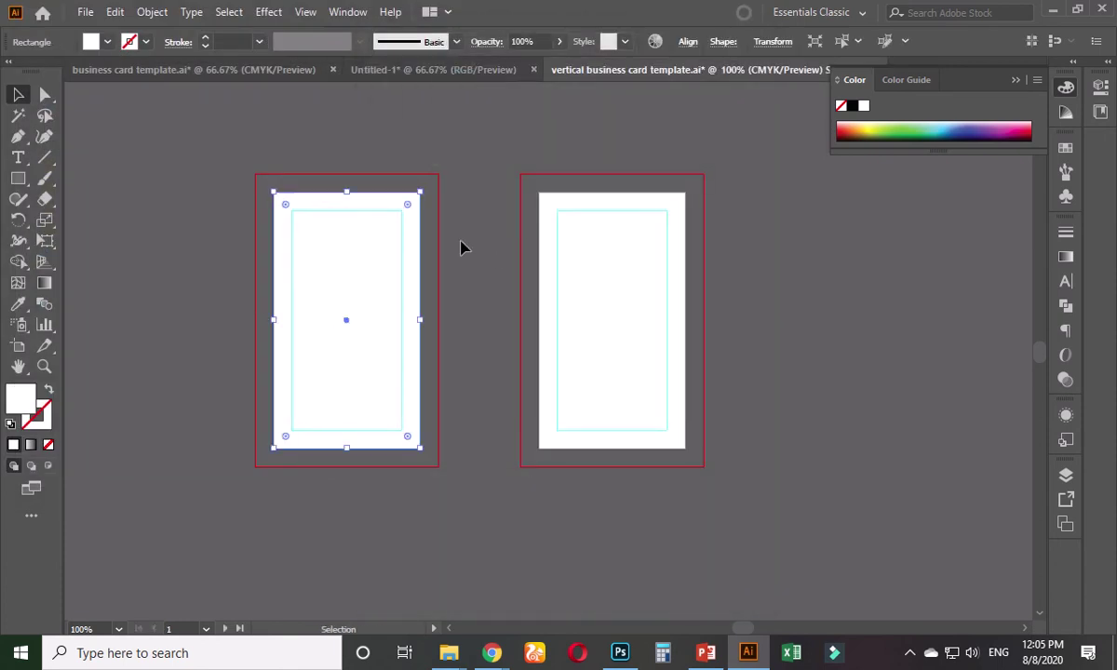
click(454, 233)
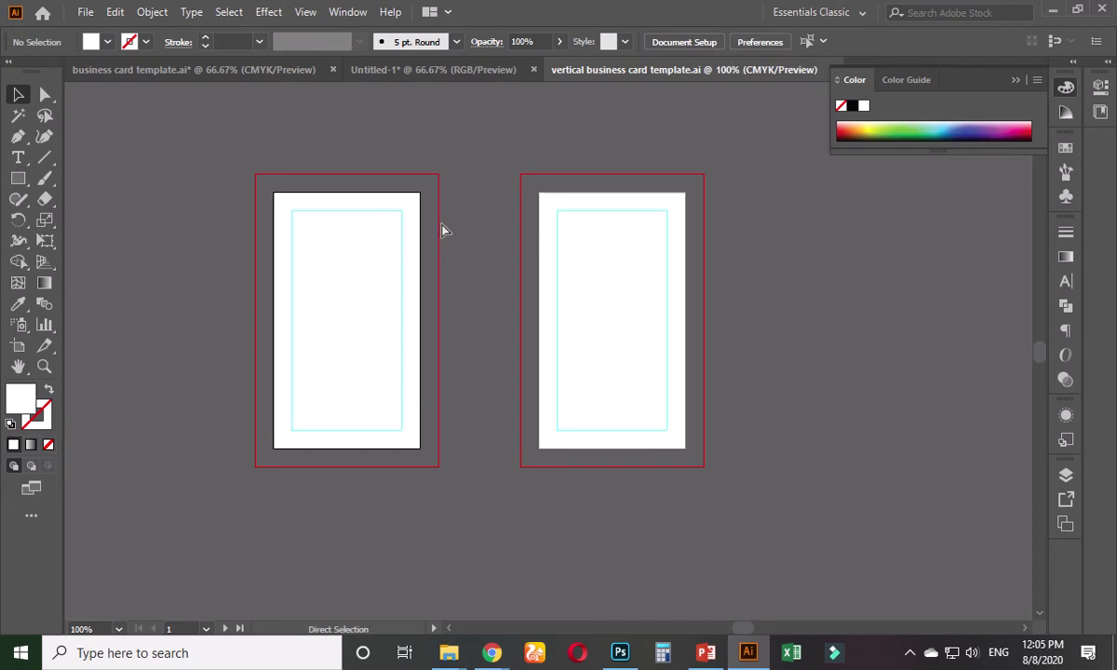
key(ctrl+v)
key(ctrl+minus)
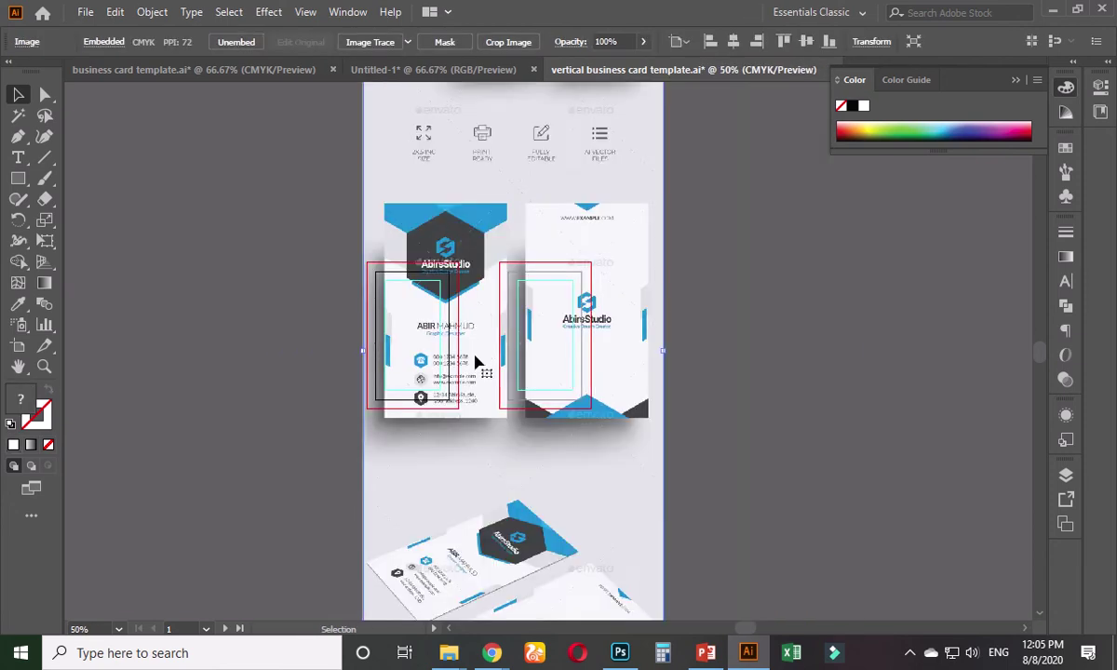
scroll(474, 356, down, 2)
scroll(474, 357, left, 4)
drag(782, 456, 385, 414)
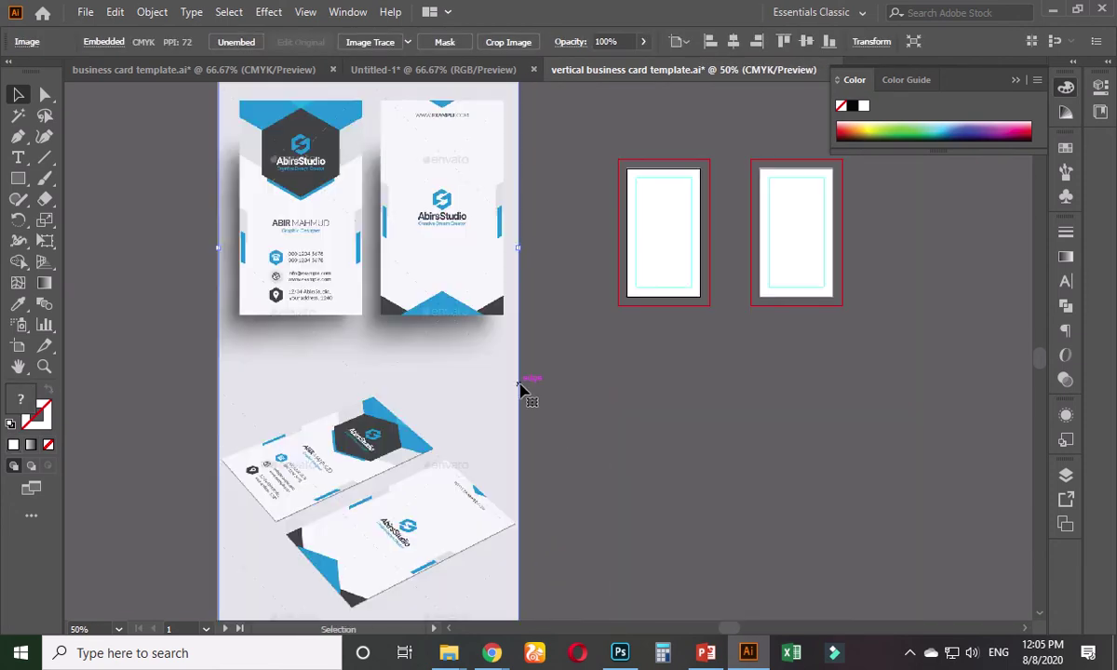
drag(484, 381, 535, 393)
click(636, 398)
scroll(559, 419, up, 2)
scroll(559, 419, right, 1)
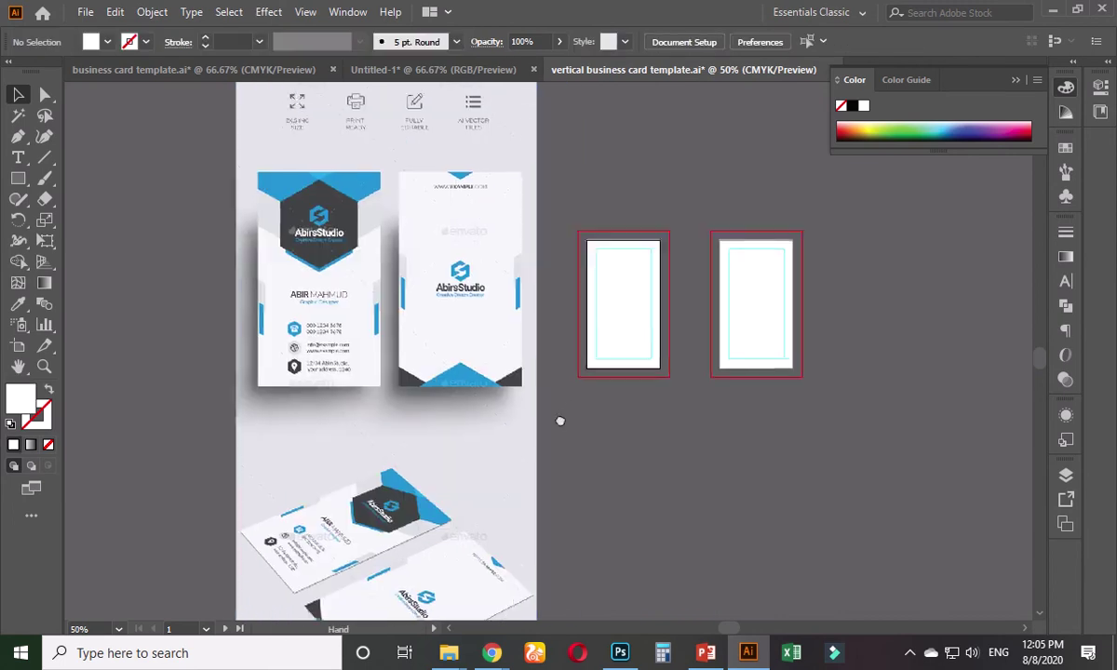
- Look over the template's web page in Chrome, then return to Illustrator
mouse_move(492, 653)
click(463, 617)
scroll(377, 494, down, 10)
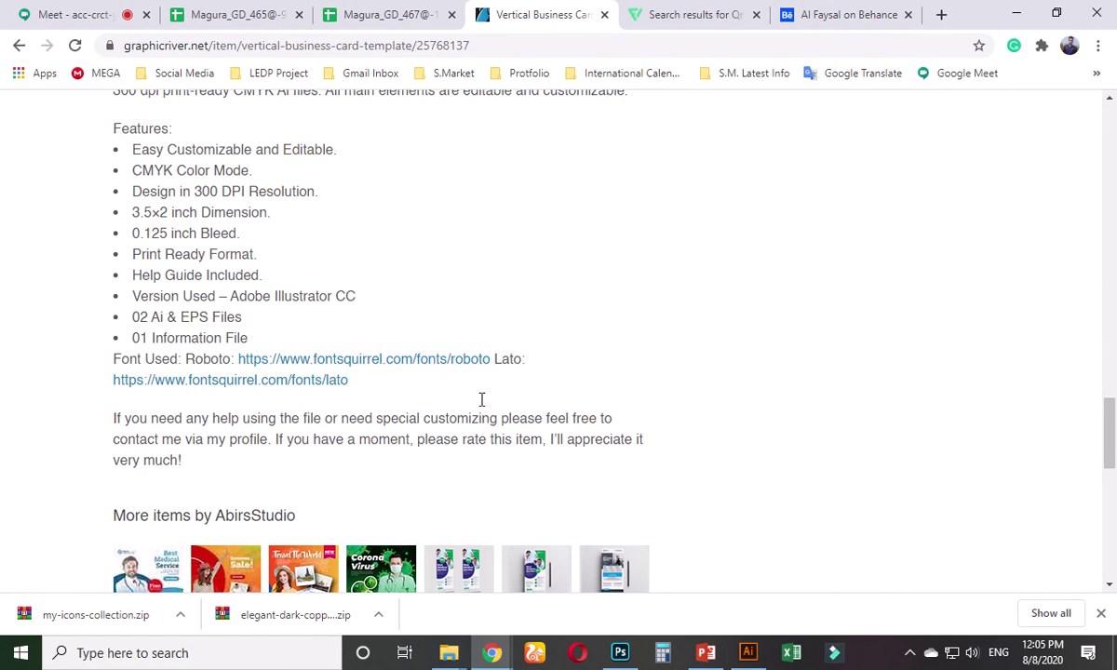
click(1016, 13)
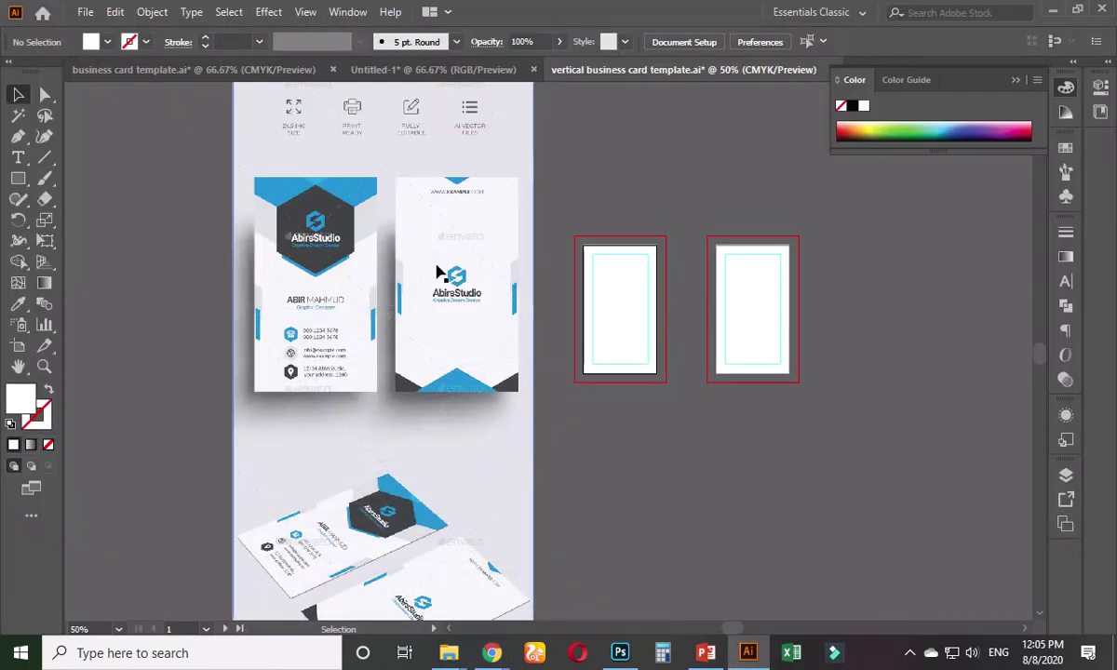
- Draw a polygon over the mockup's dark hexagon and move it toward the artboards
scroll(342, 271, up, 1)
scroll(281, 207, up, 2)
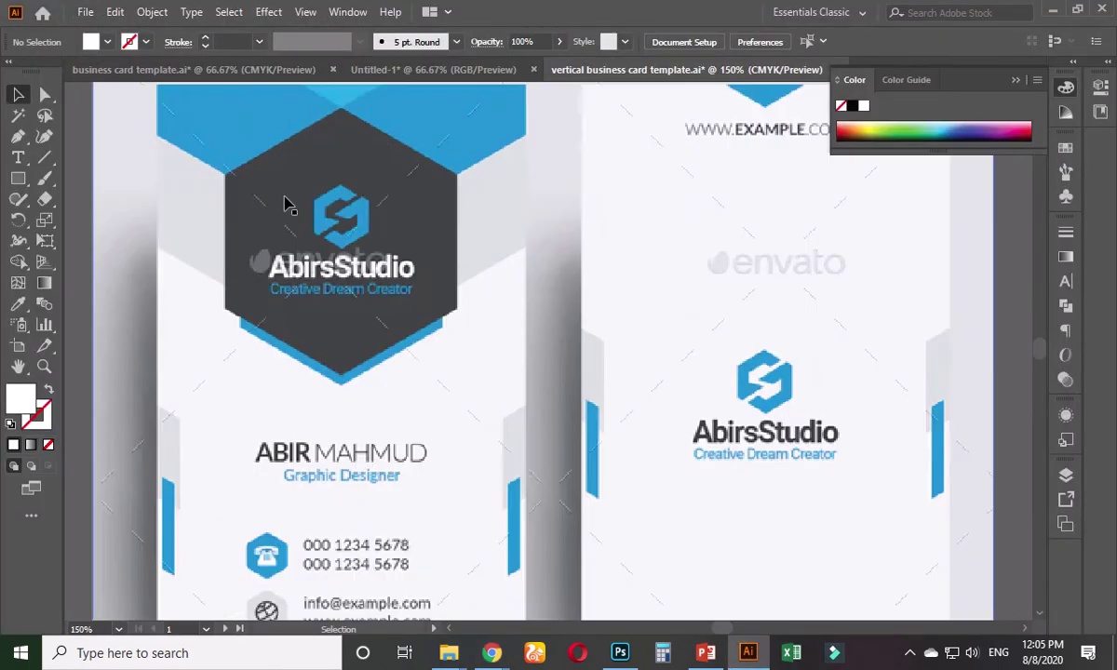
scroll(285, 198, down, 1)
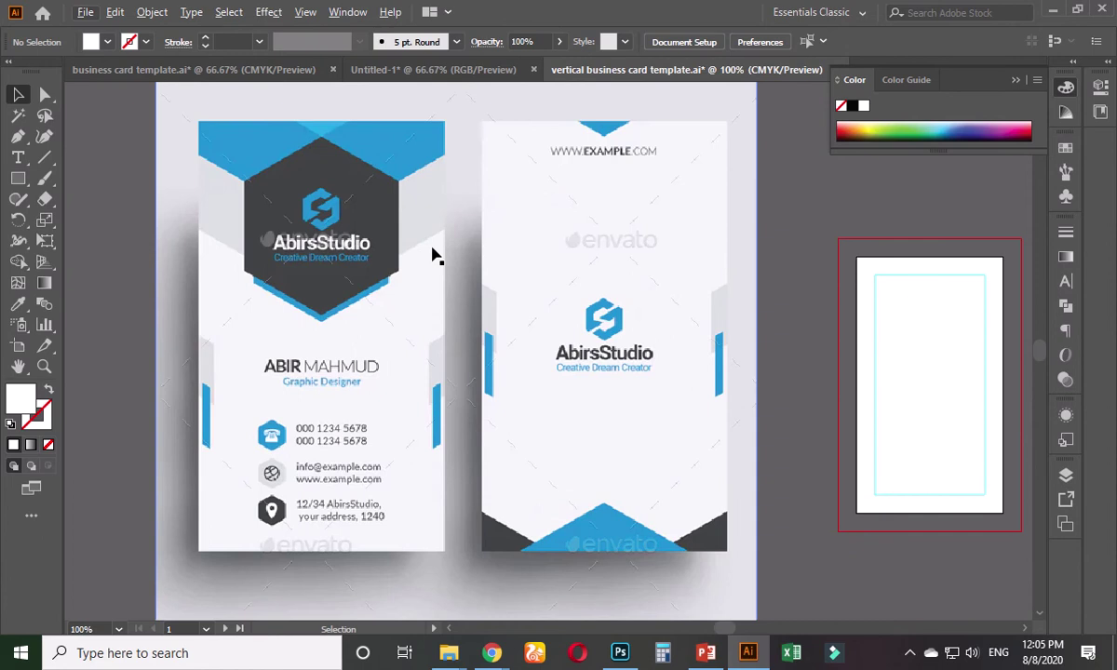
scroll(434, 249, down, 1)
drag(471, 267, 384, 282)
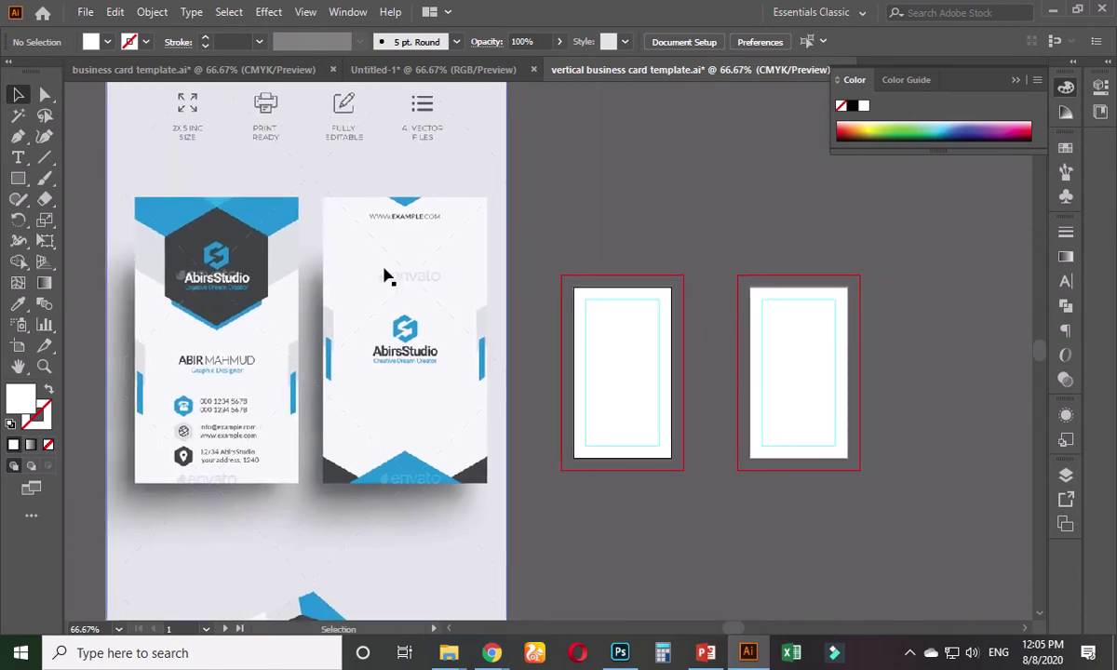
click(17, 178)
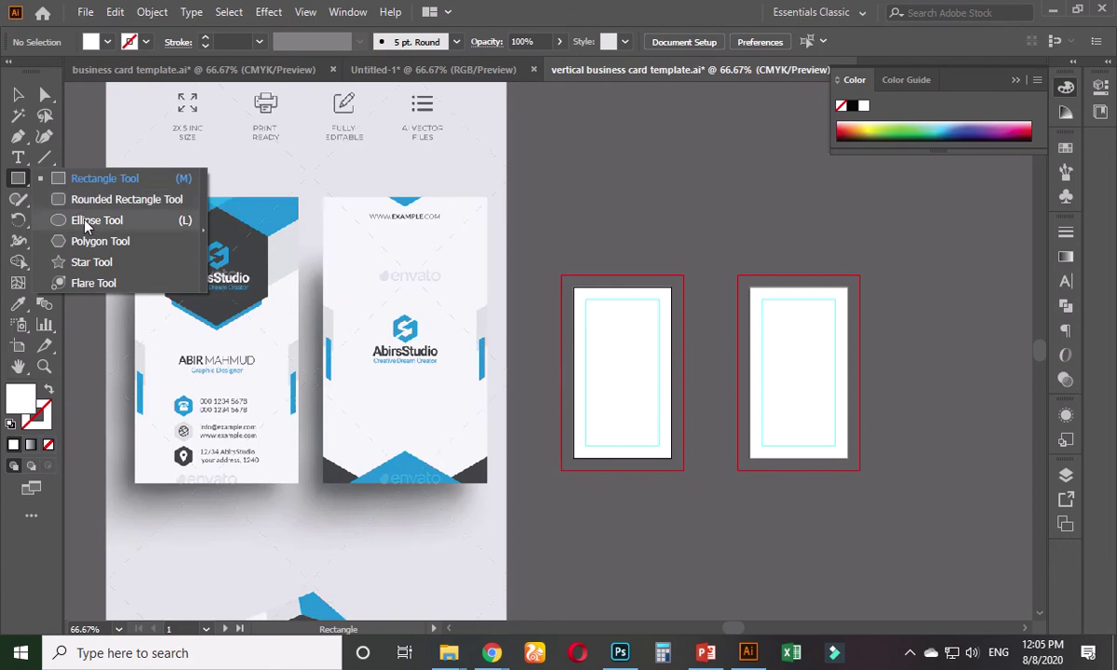
click(101, 242)
drag(216, 258, 247, 307)
key(v)
drag(224, 262, 617, 235)
- Eyedrop the mockup hexagon's dark grey onto the polygon and move it onto the left card
key(i)
click(231, 225)
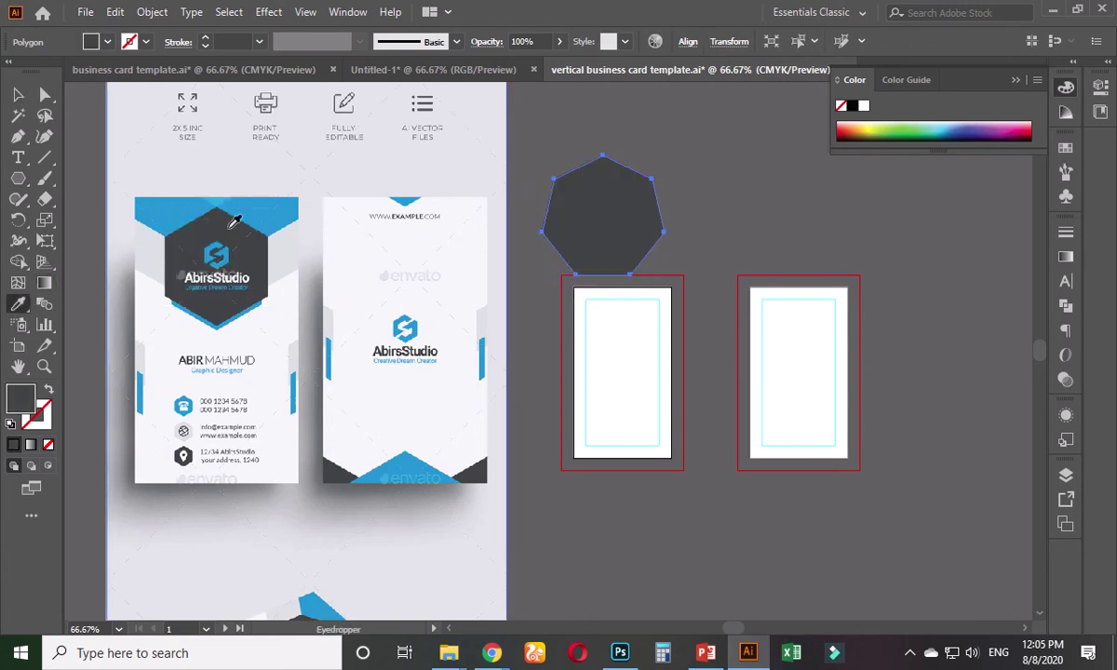
key(v)
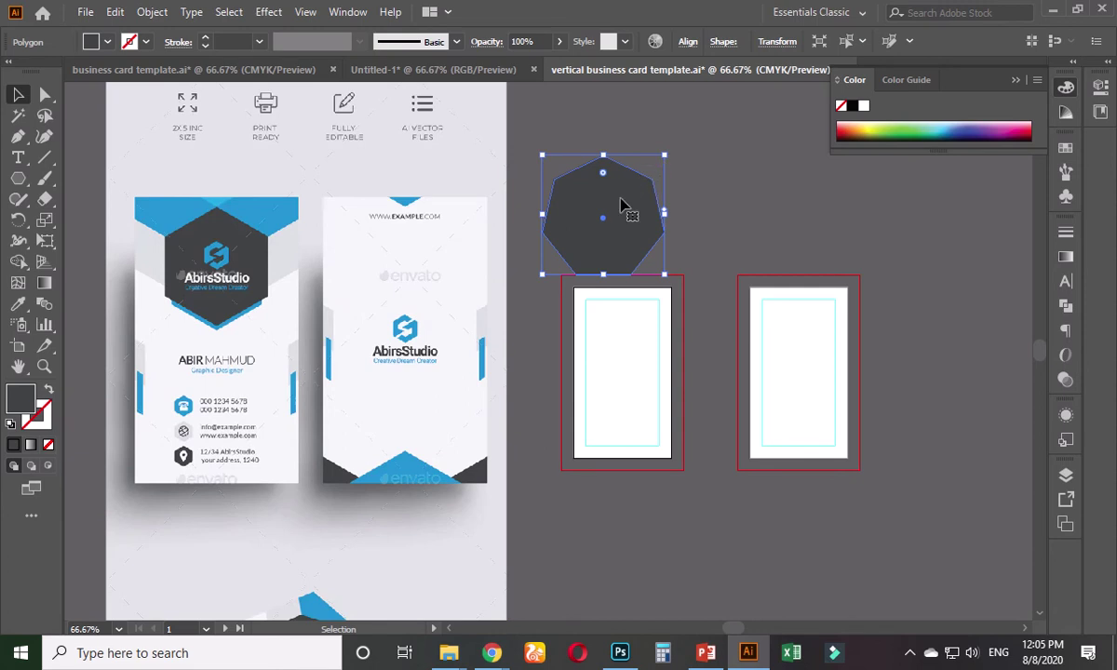
drag(624, 209, 658, 343)
- Zoom in and scale the dark heptagon down to a small shape
key(ctrl+equal)
key(ctrl+equal)
key(ctrl+equal)
key(ctrl+equal)
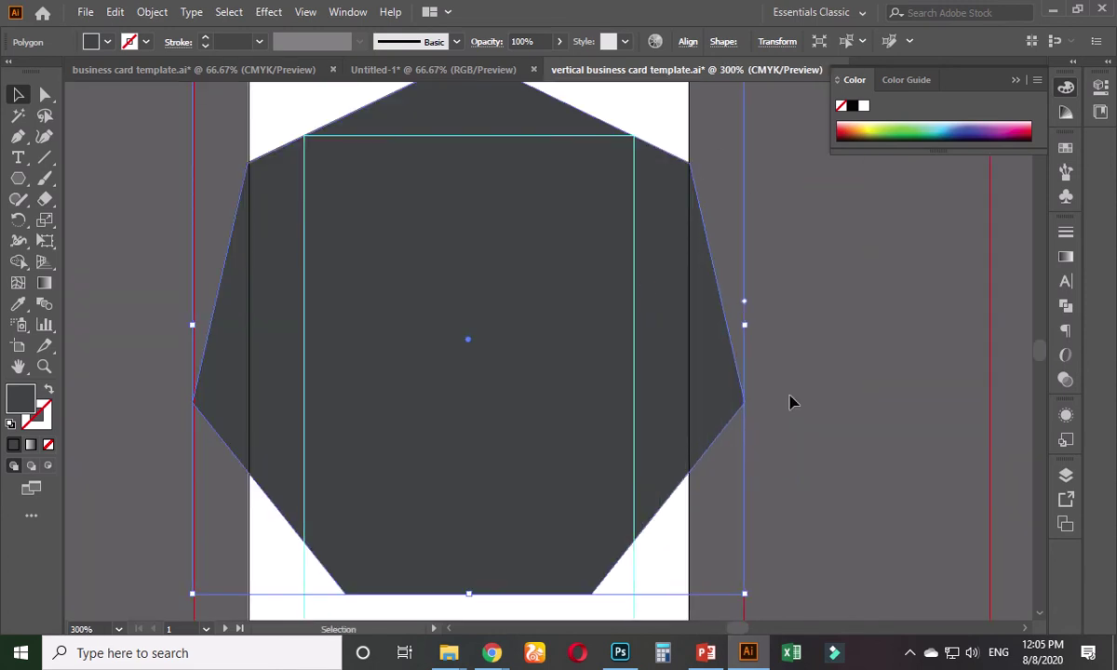
drag(743, 593, 561, 516)
click(836, 392)
key(ctrl+equal)
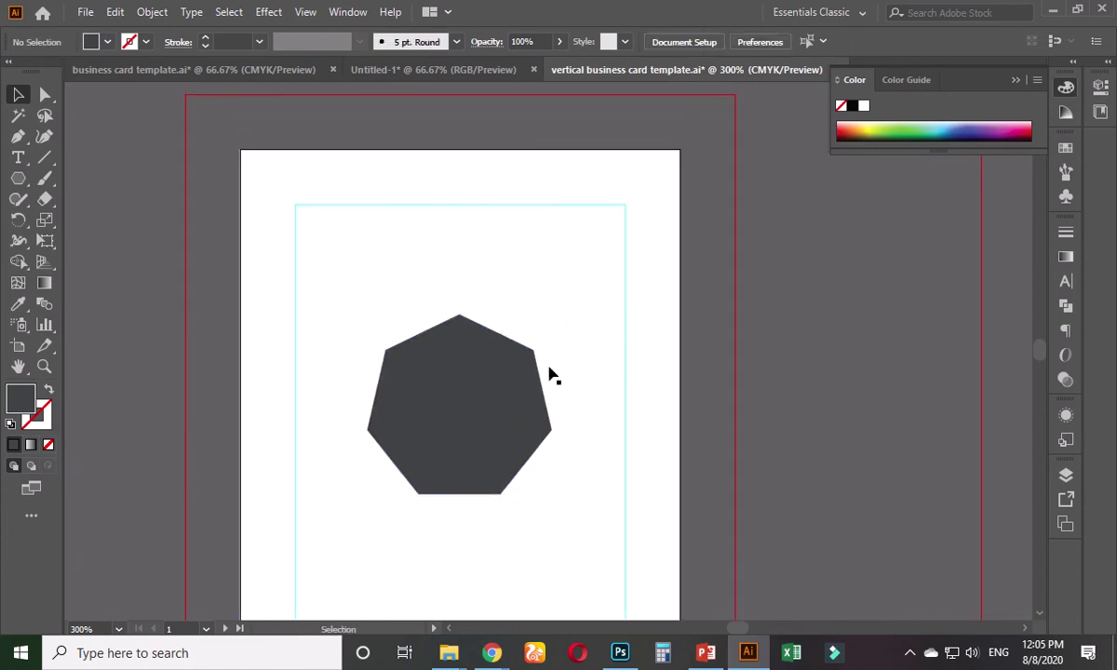
click(486, 384)
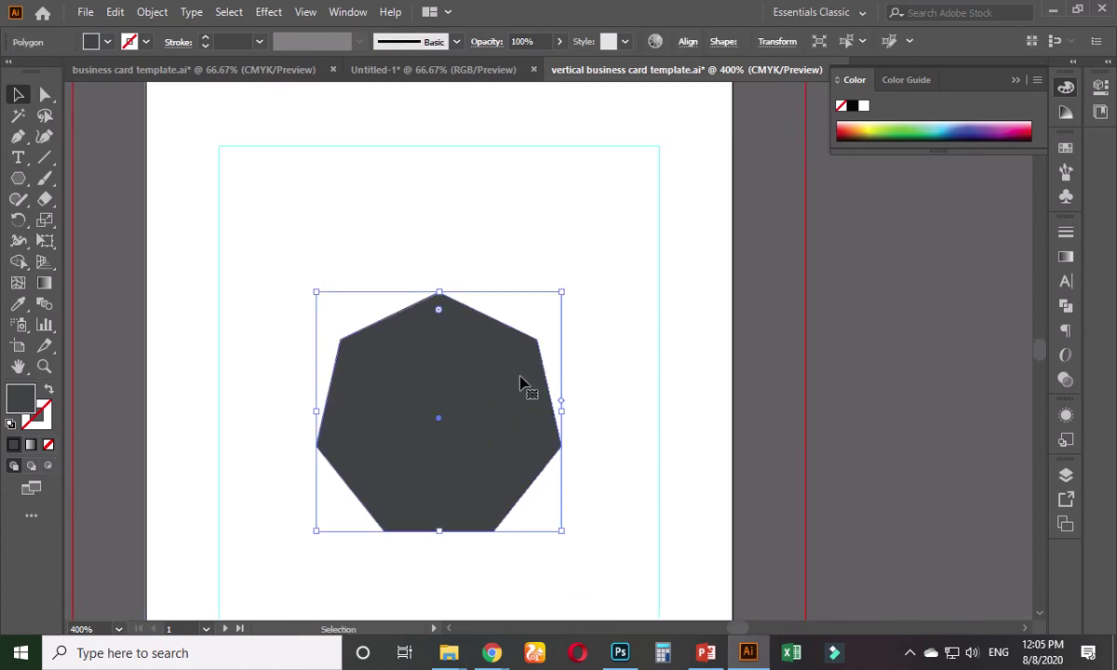
- Lock the margin guides in place on the left card
click(615, 235)
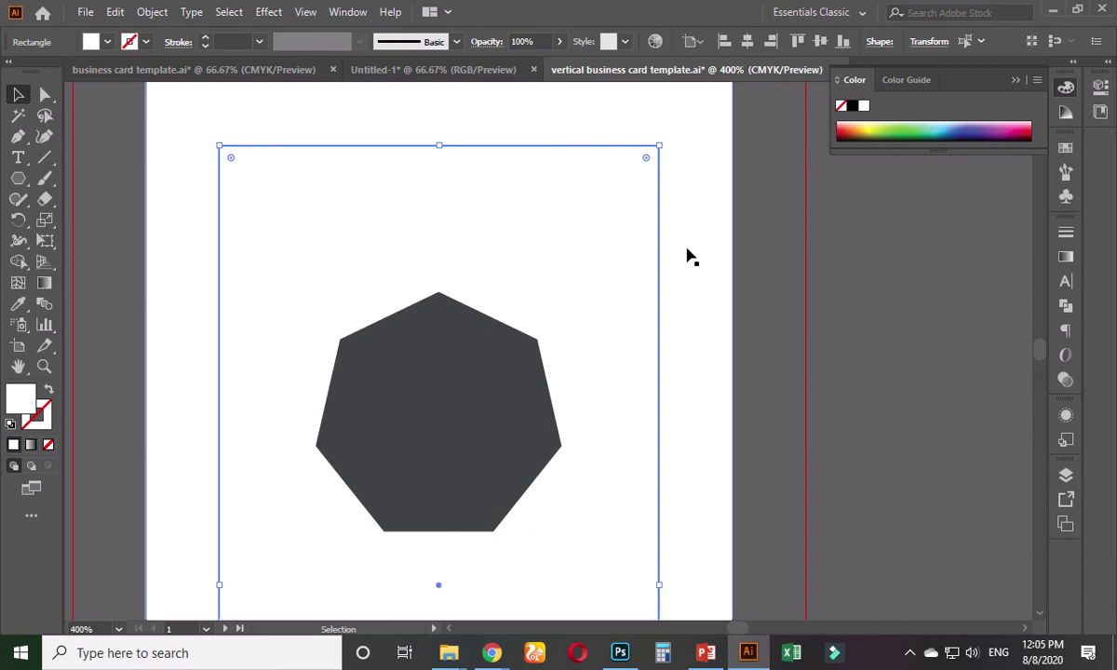
click(687, 253)
right_click(631, 238)
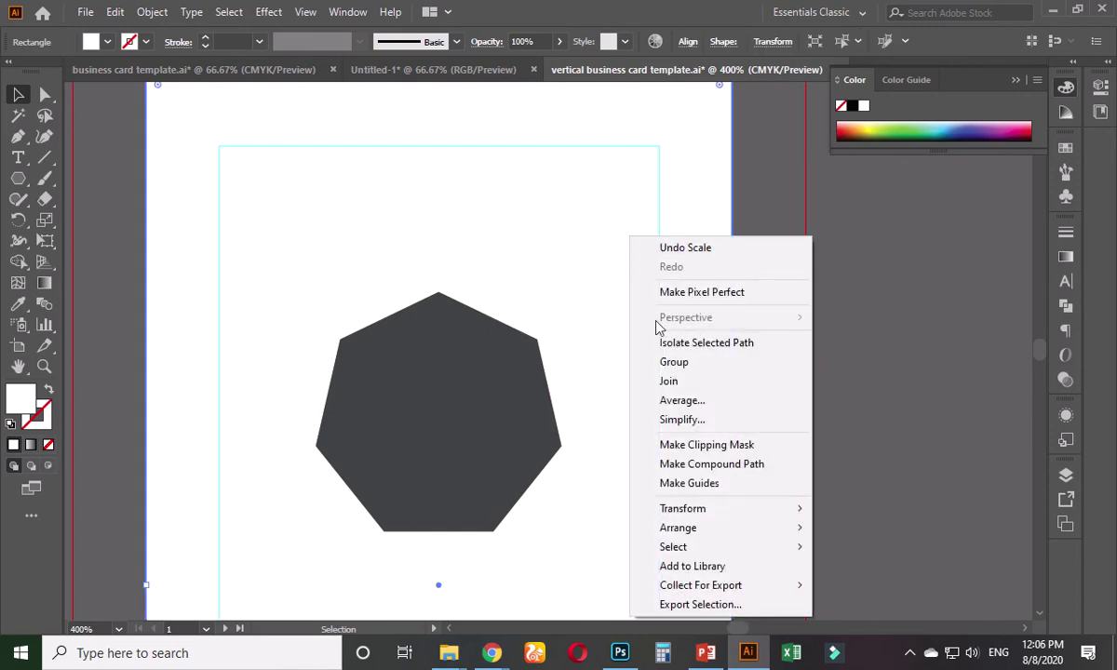
click(986, 363)
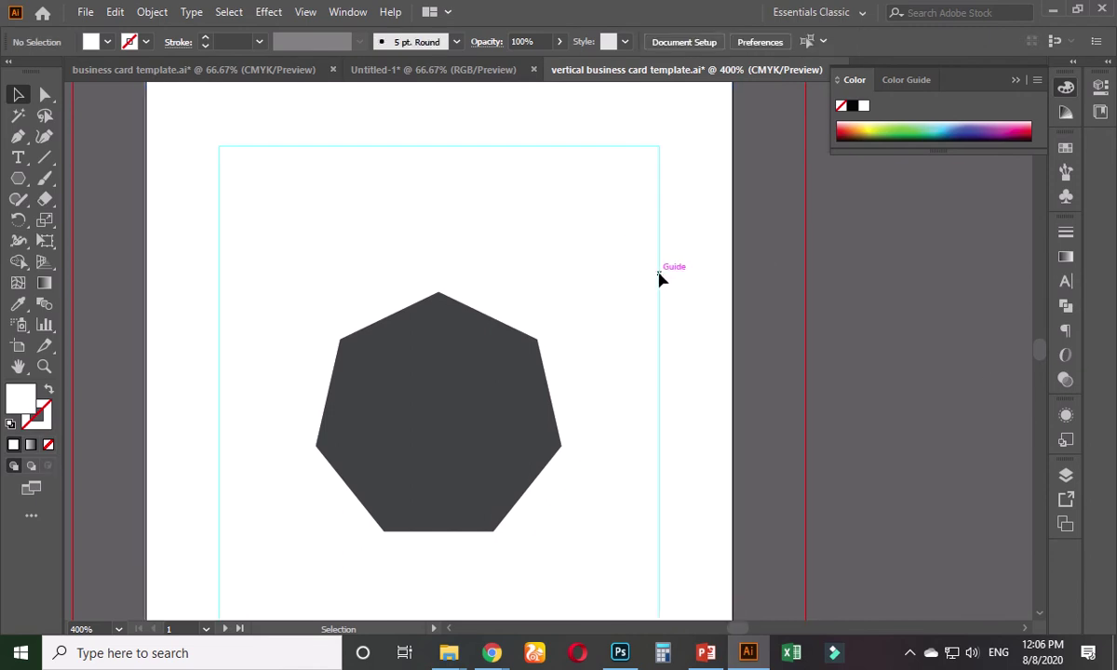
right_click(659, 279)
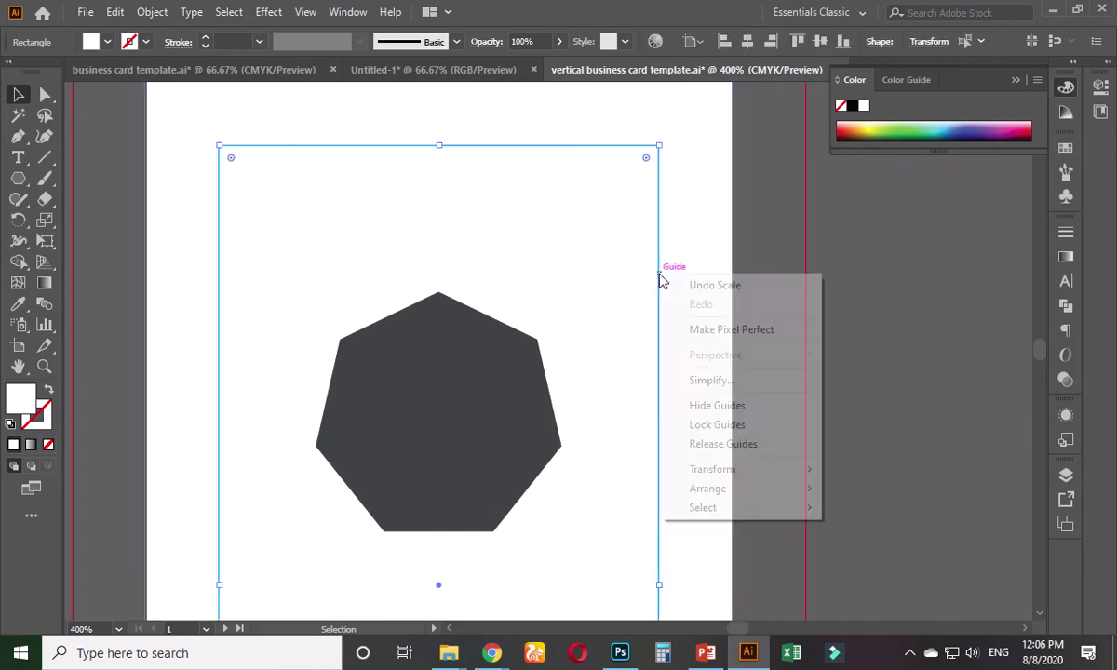
click(731, 424)
scroll(767, 396, down, 1)
drag(767, 397, 736, 436)
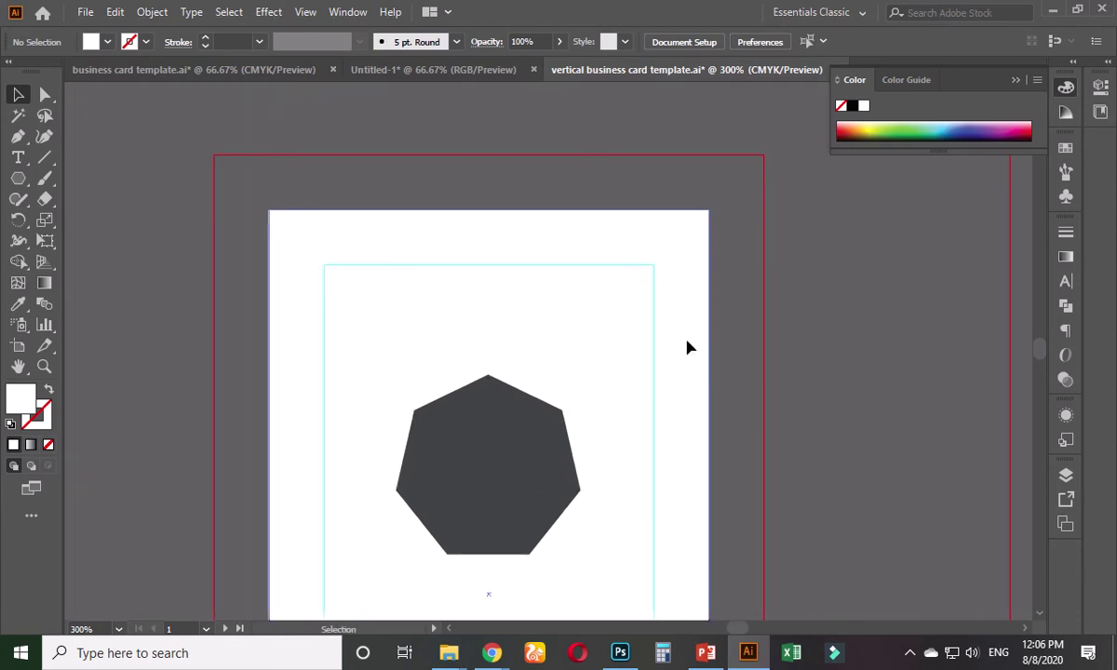
- Select the card background and heptagon to check their alignment
click(544, 399)
shift+click(545, 406)
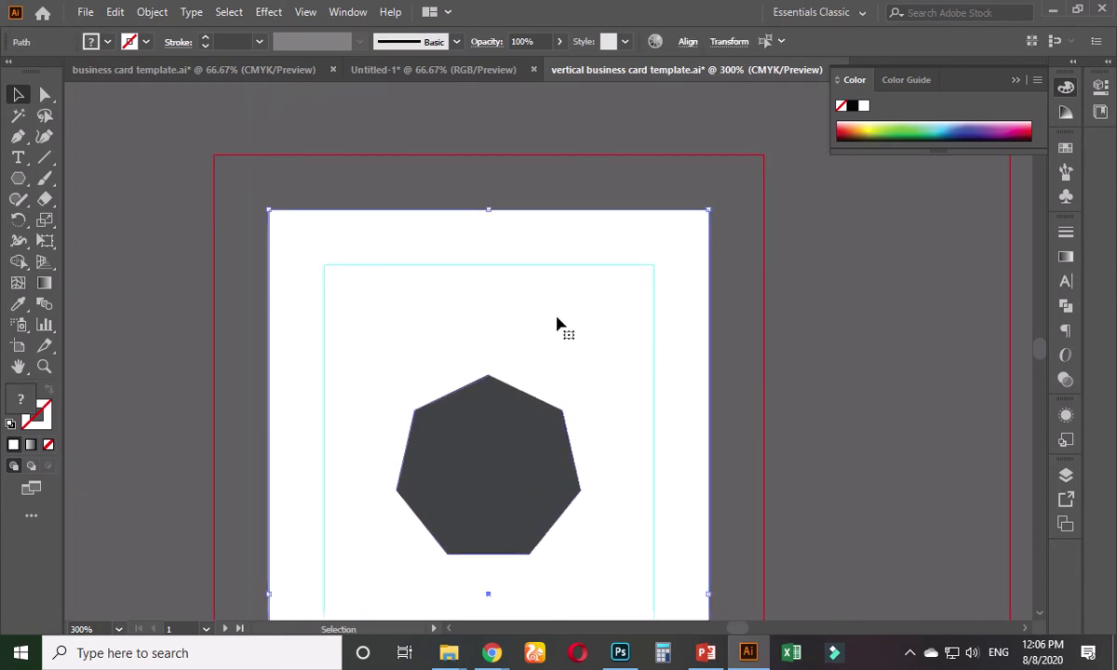
click(688, 42)
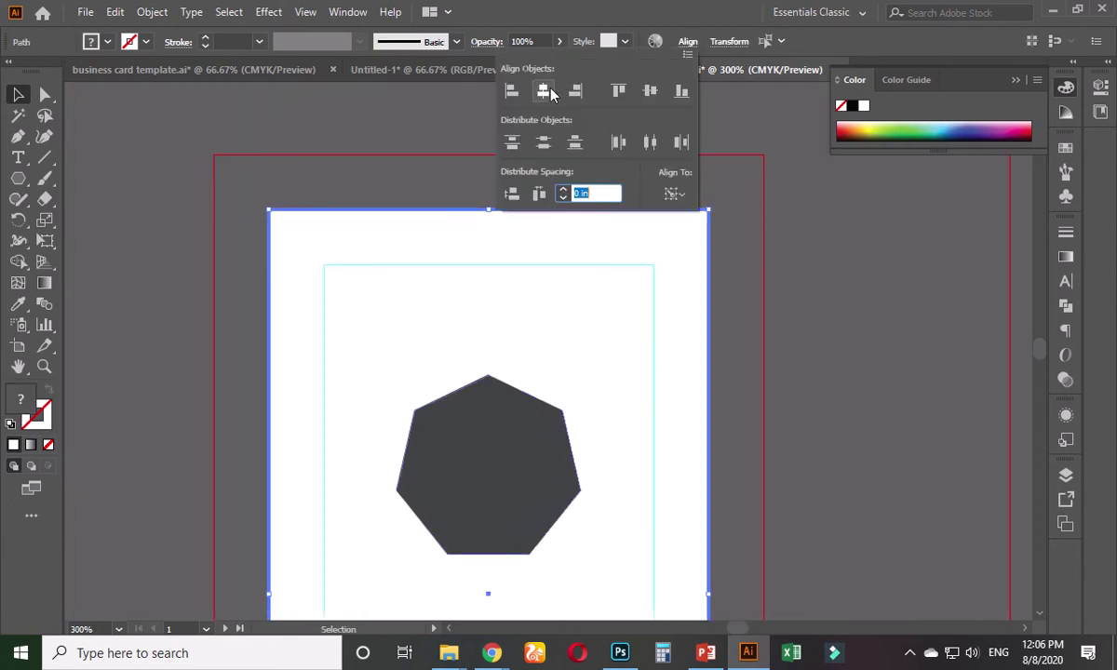
click(787, 253)
scroll(787, 253, down, 3)
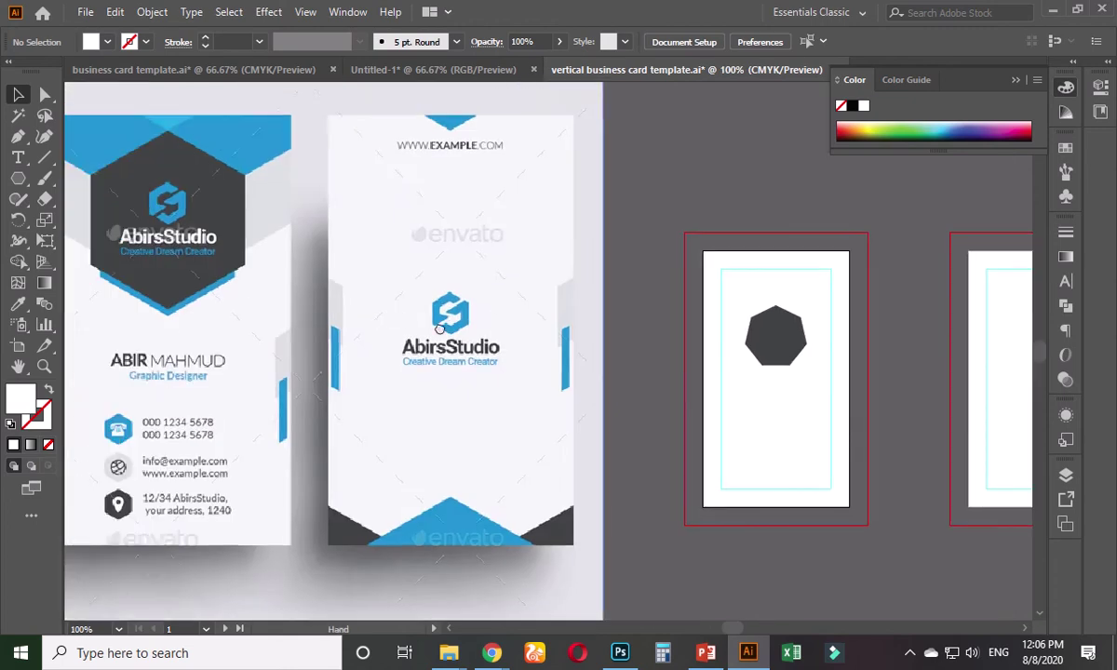
- Pan between the sample card artwork and the empty card artboards
drag(440, 328, 487, 339)
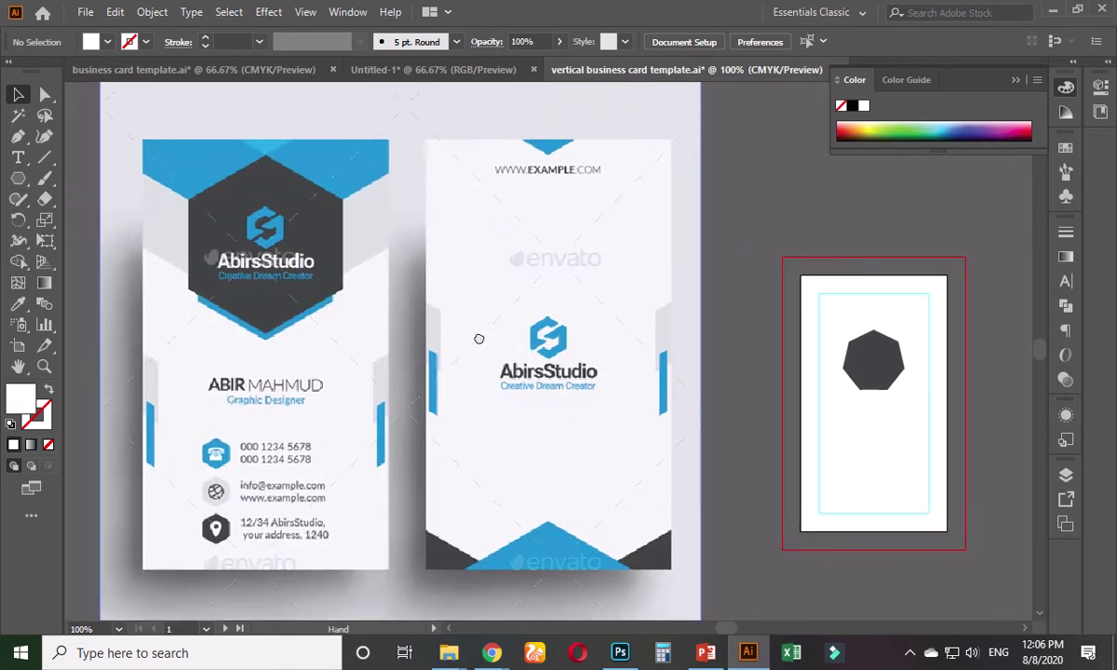
scroll(522, 359, right, 5)
scroll(150, 324, left, 5)
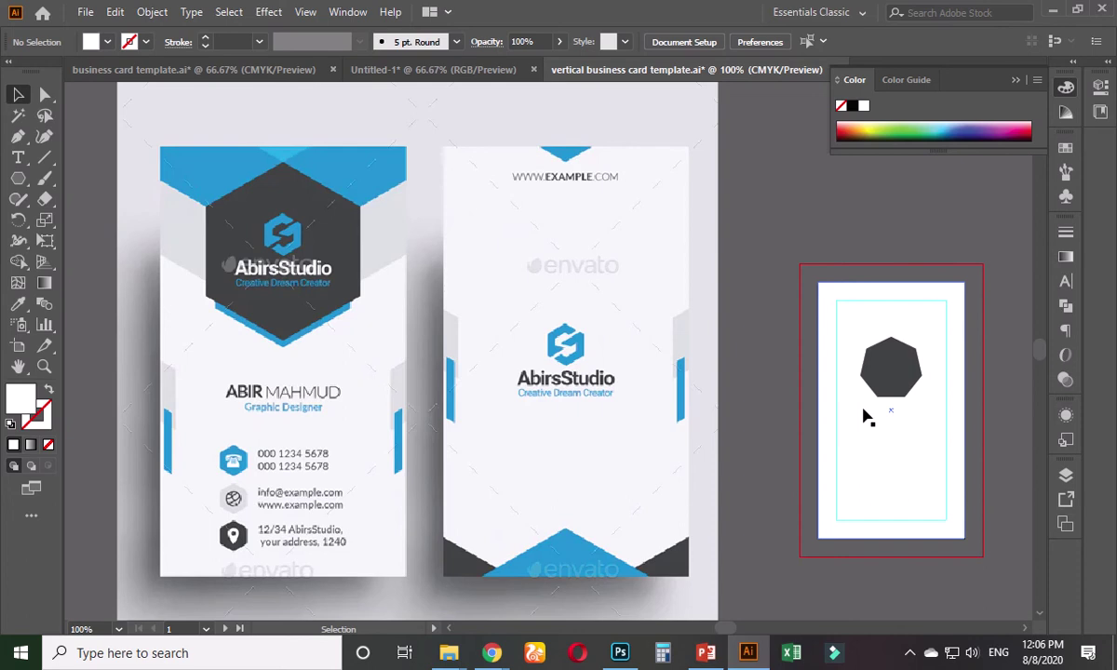
drag(751, 401, 404, 354)
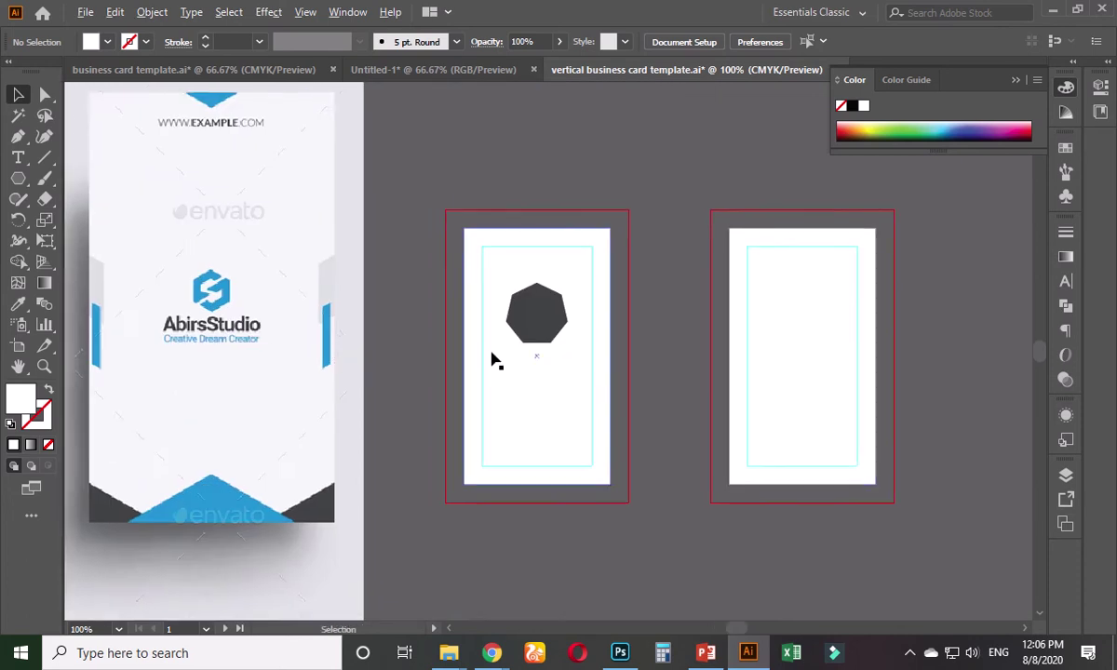
scroll(494, 359, up, 2)
click(573, 309)
click(321, 315)
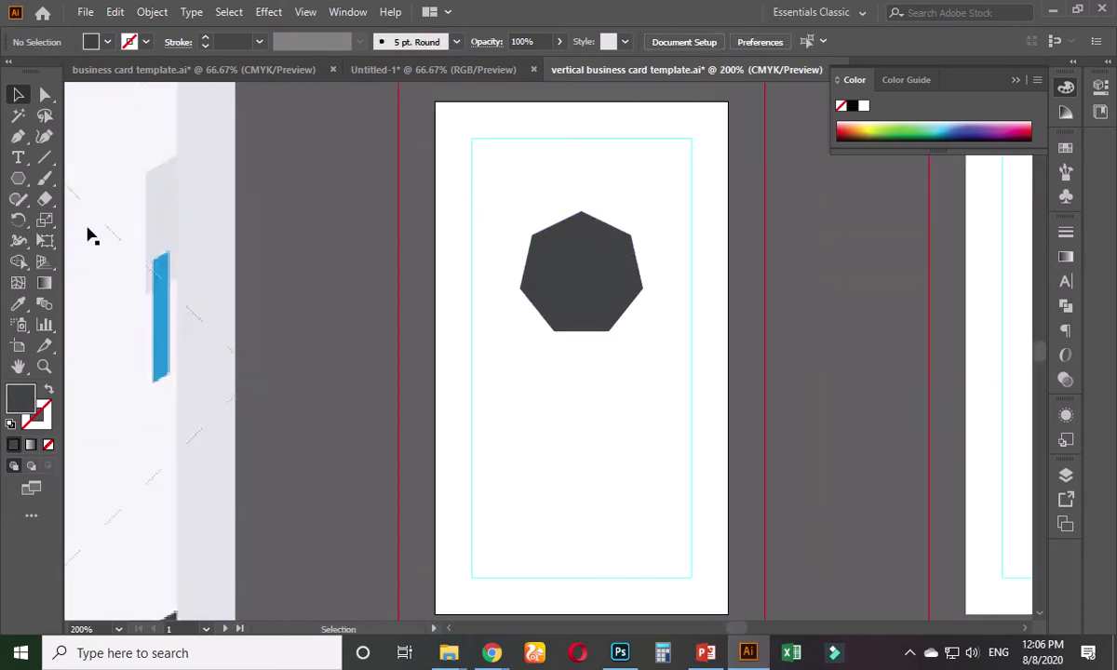
- Draw a dark octagon about 1.26 in wide on the pasteboard left of the card
click(18, 178)
drag(304, 283, 371, 350)
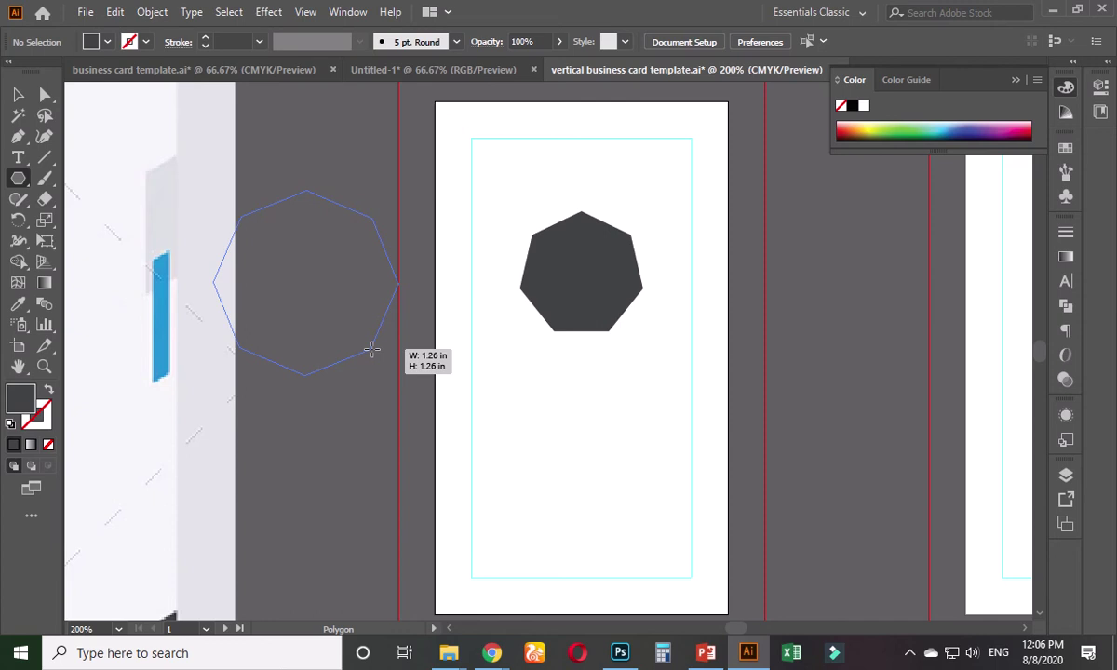
drag(372, 349, 371, 349)
key(v)
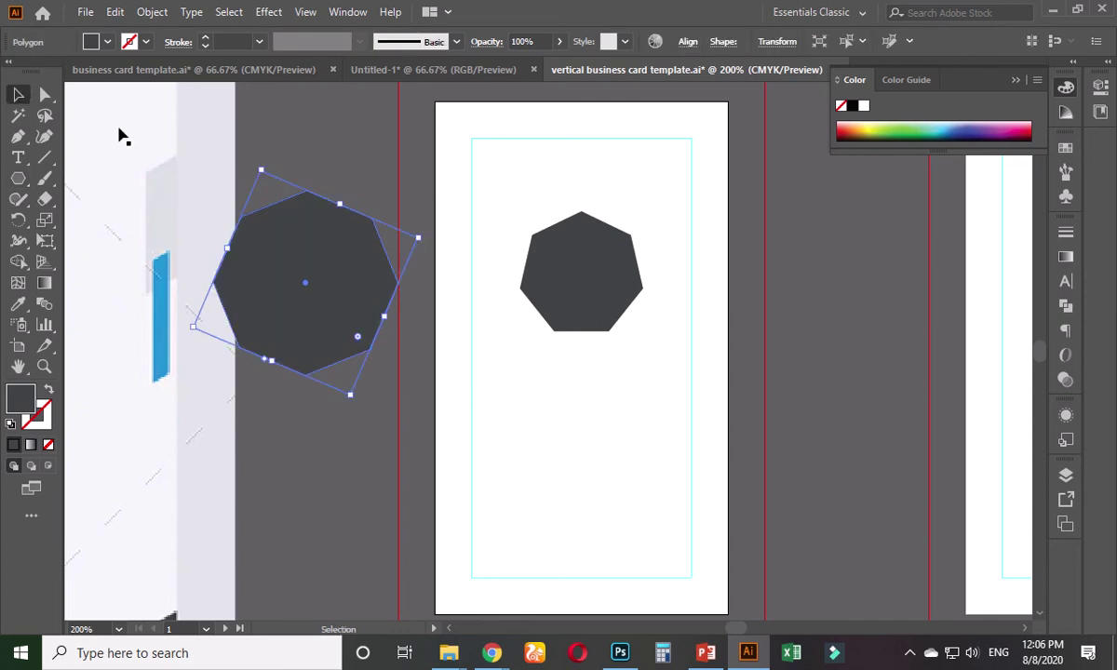
- Try deleting the heptagon's bottom anchor points with the Pen tool, then undo
click(569, 271)
click(18, 135)
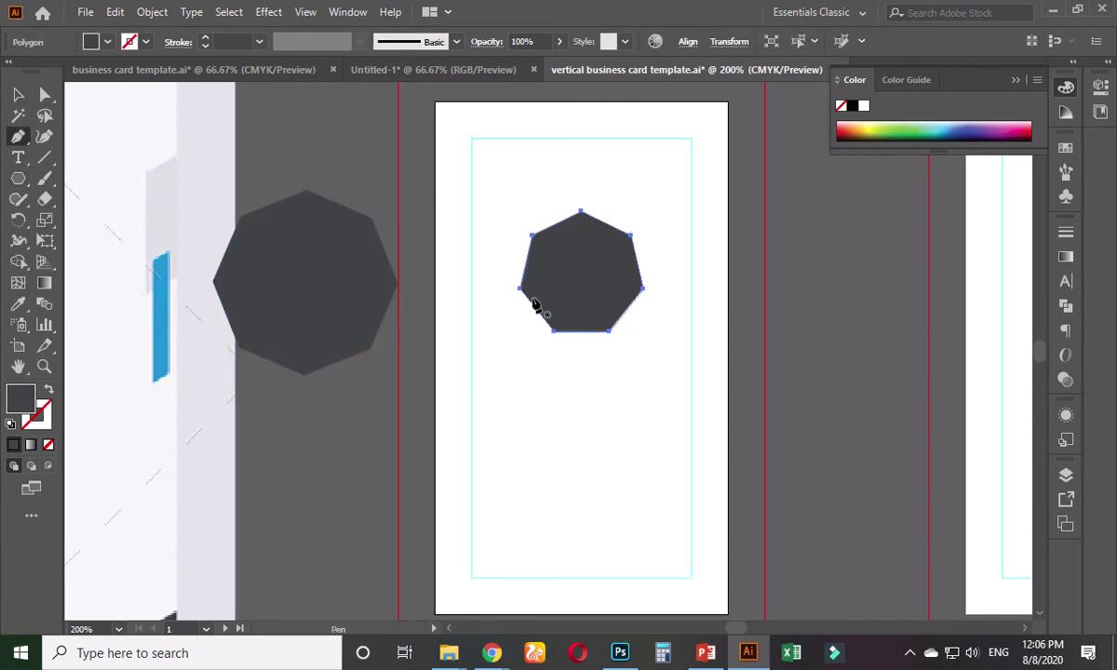
click(554, 330)
click(609, 330)
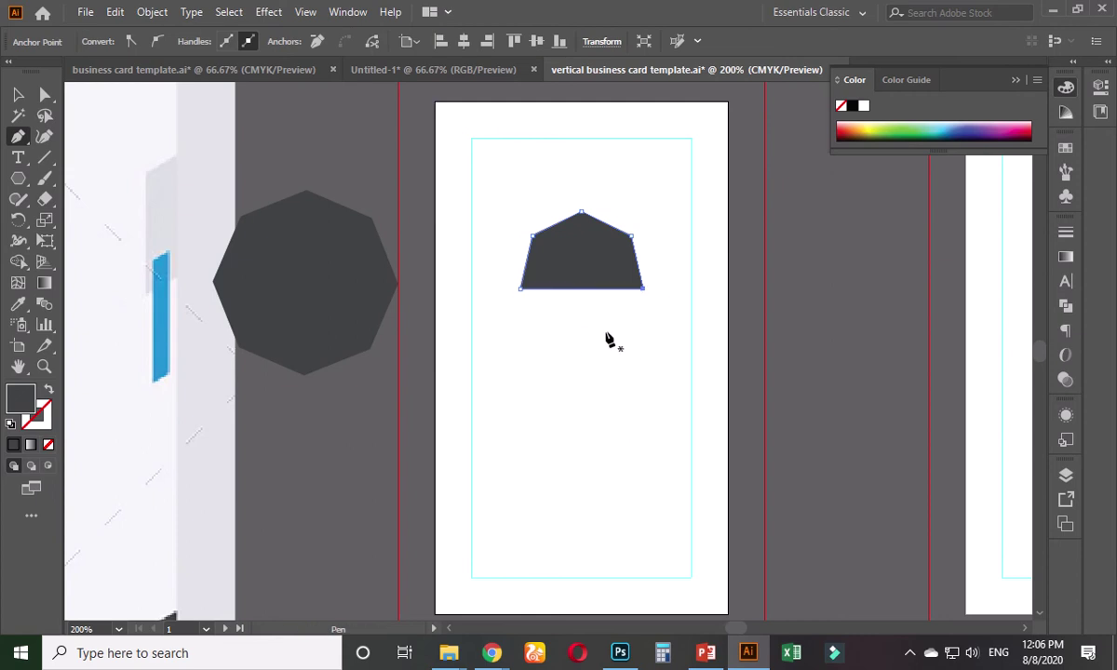
key(ctrl+z)
key(ctrl+z)
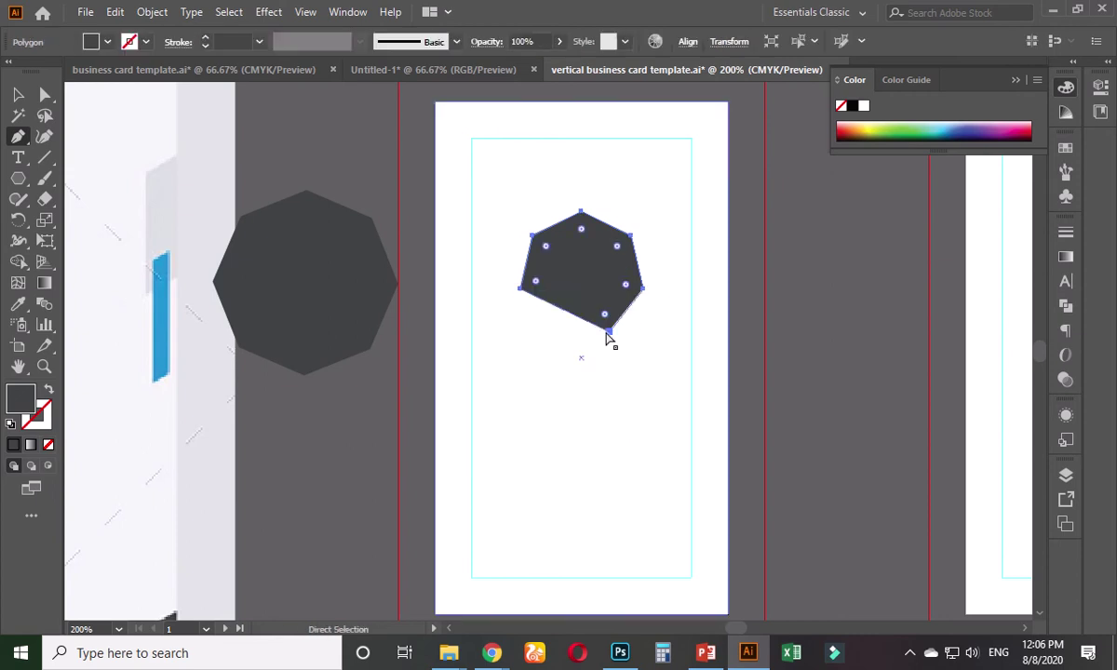
- Select the large octagon beside the card
click(18, 94)
click(312, 316)
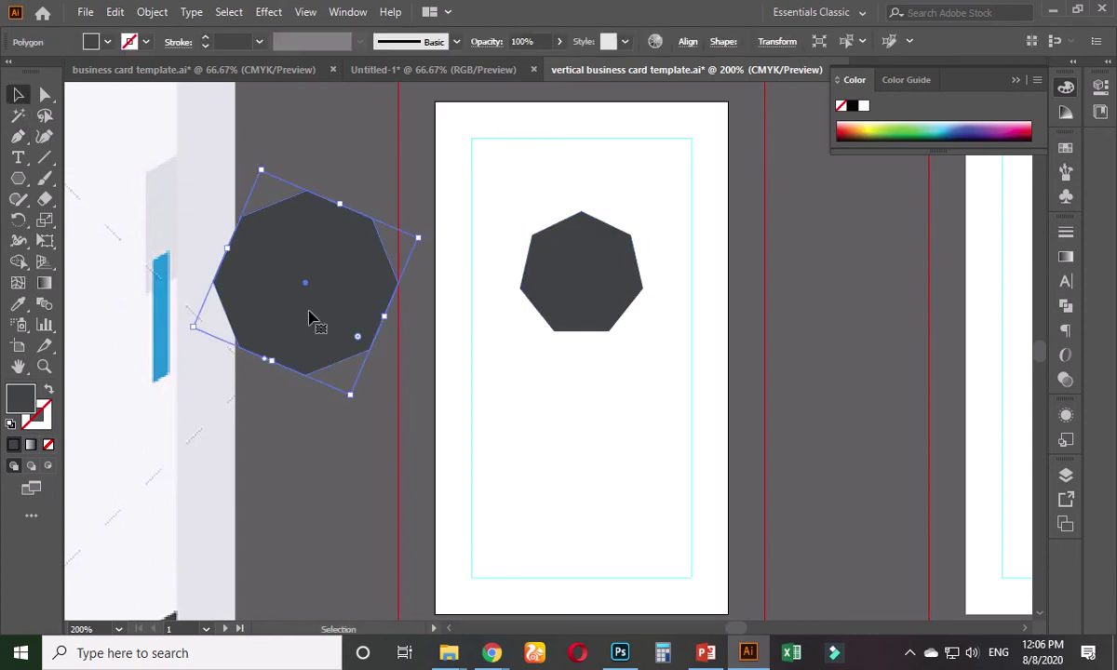
scroll(312, 316, down, 3)
scroll(547, 396, left, 5)
scroll(477, 296, up, 3)
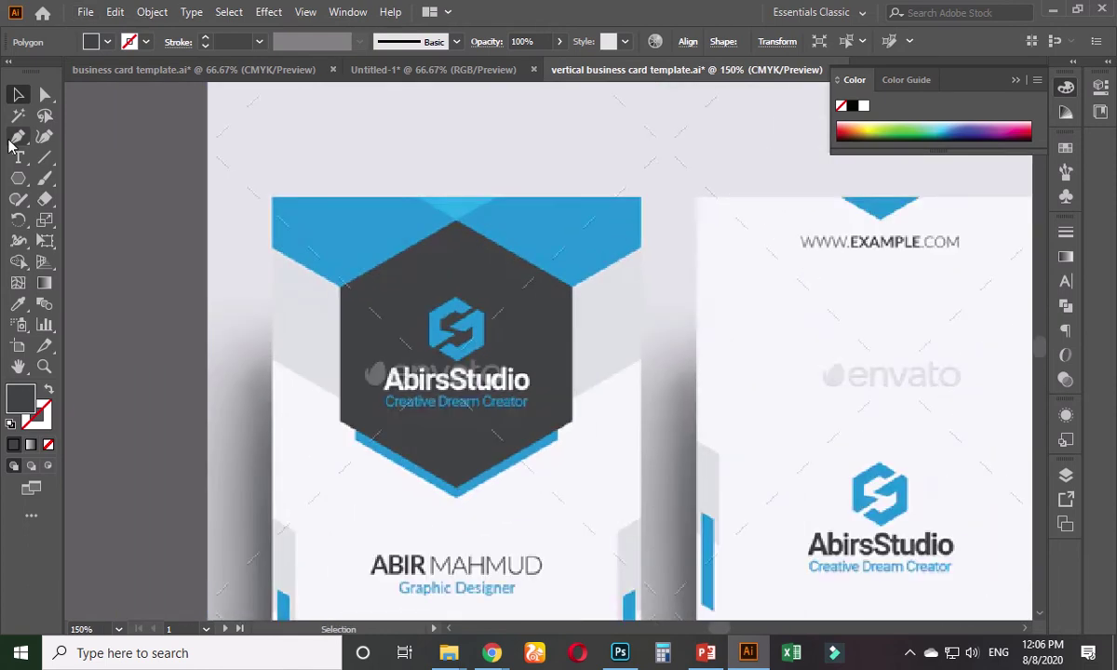
- Trace the half-hexagon with the Pen tool, ending back at the upper-left corner
click(18, 136)
click(340, 286)
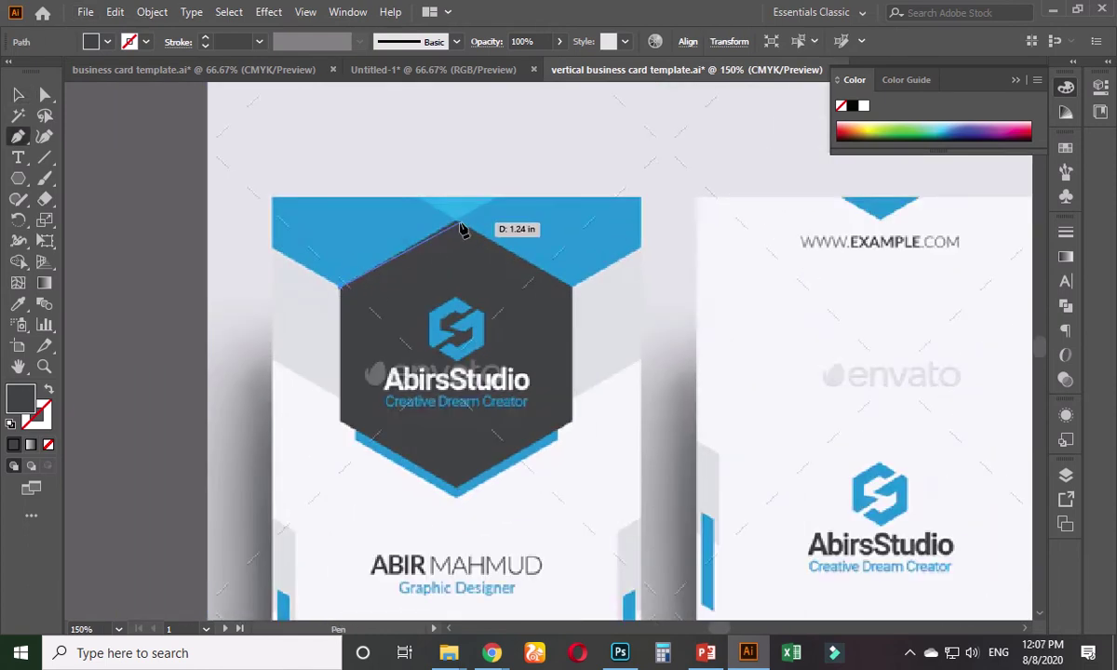
click(455, 223)
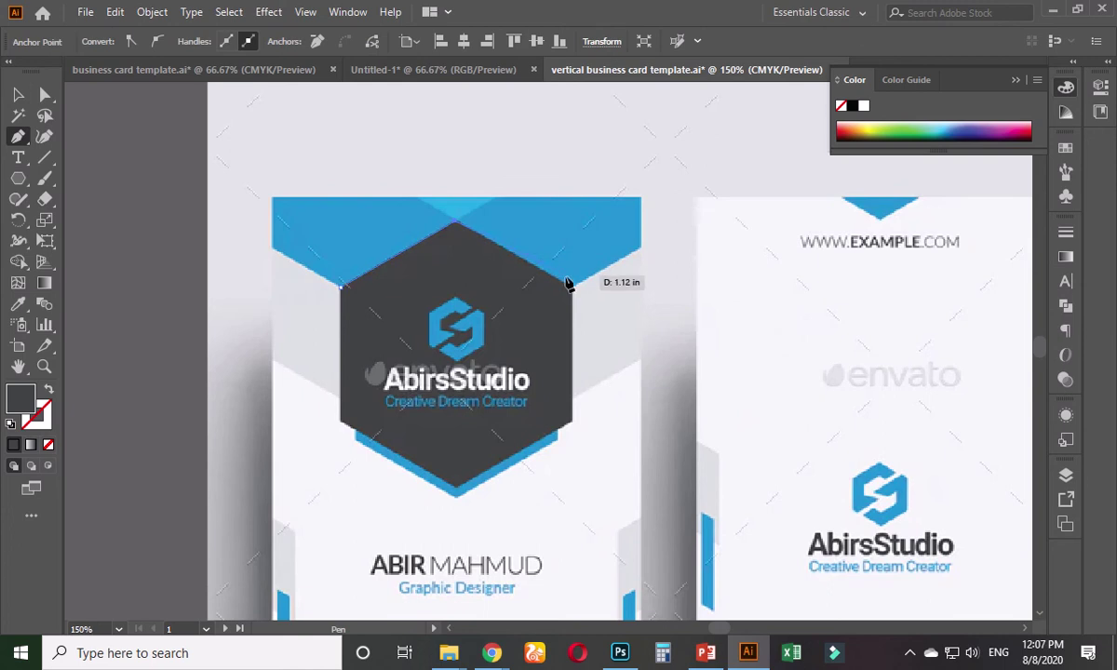
click(571, 287)
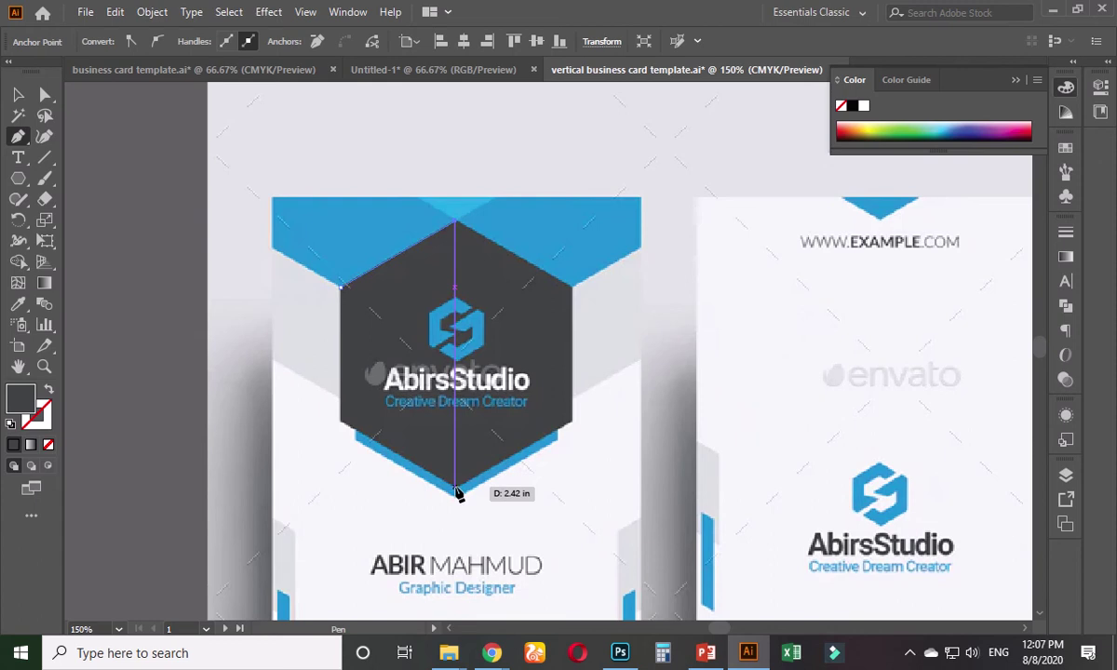
click(457, 493)
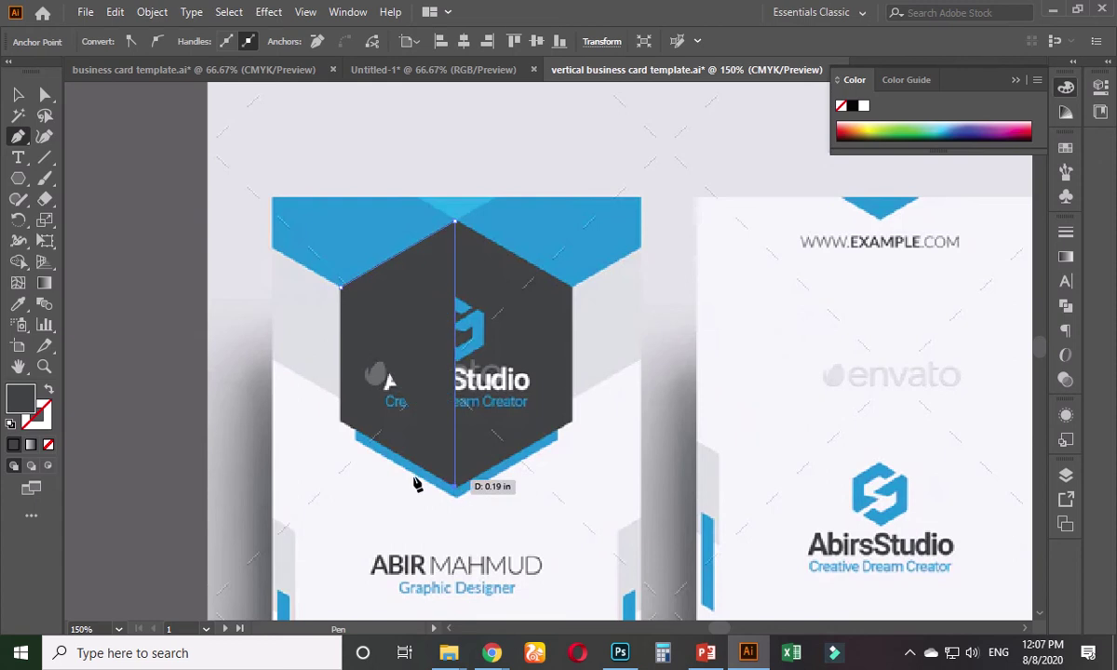
click(341, 422)
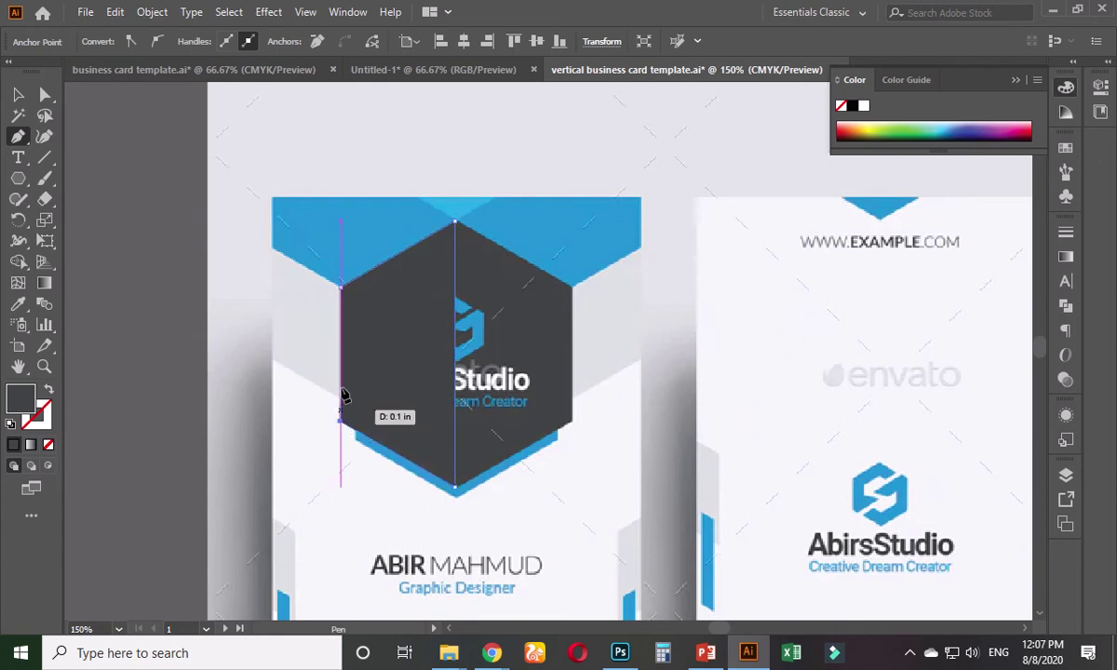
click(342, 284)
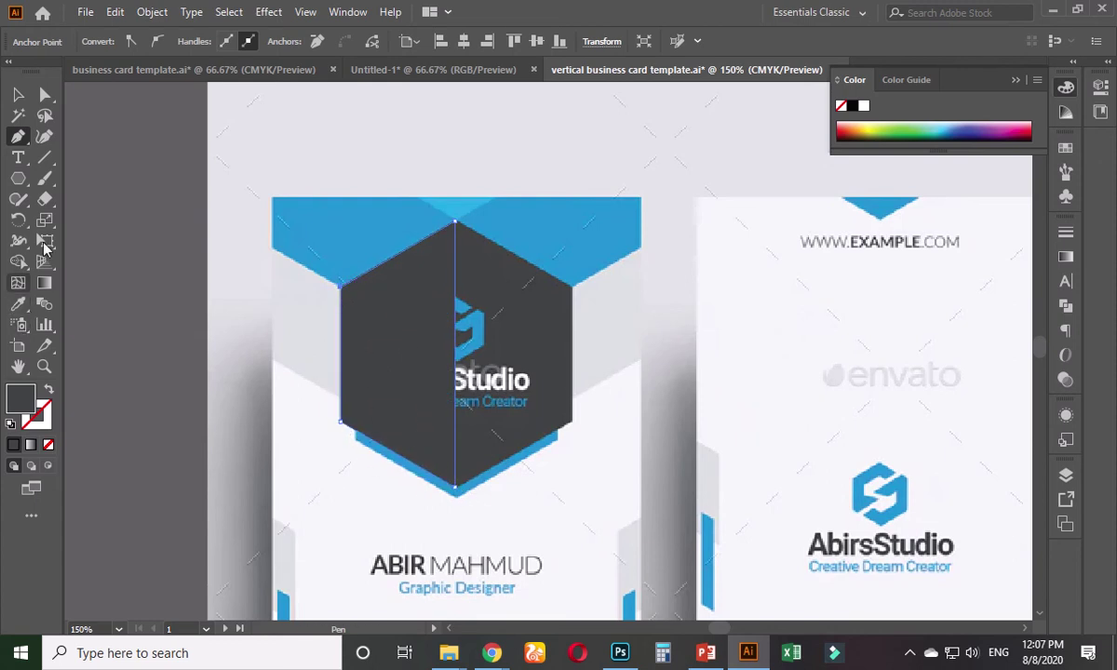
- Make a vertically mirrored copy of the traced half with the Reflect tool and move it right
click(17, 94)
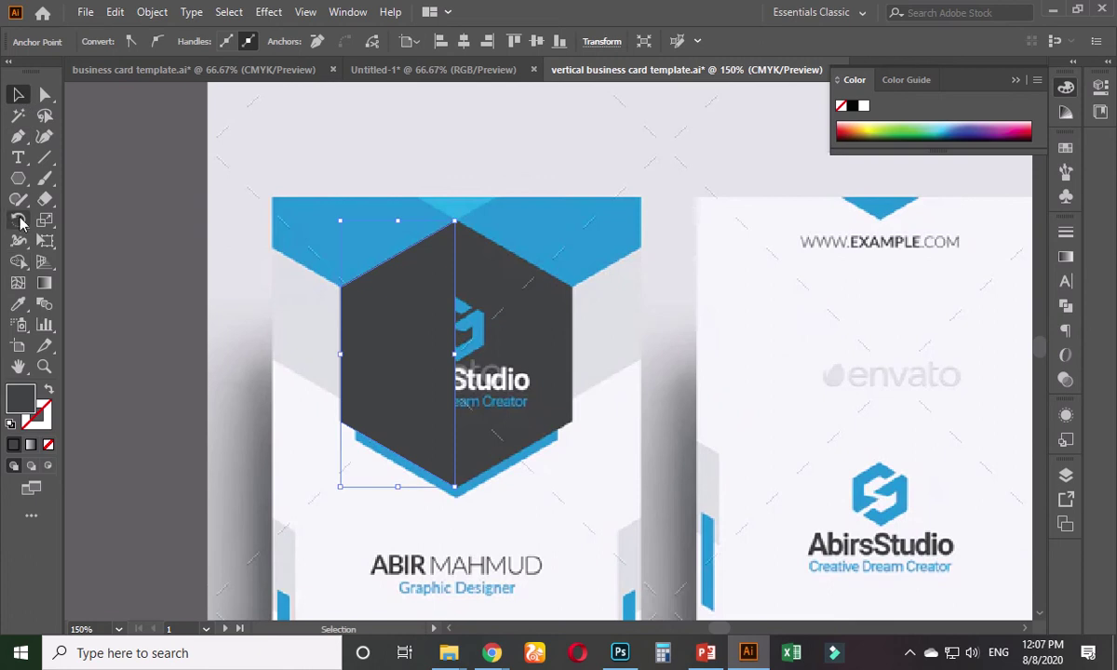
click(19, 220)
click(65, 243)
double_click(18, 220)
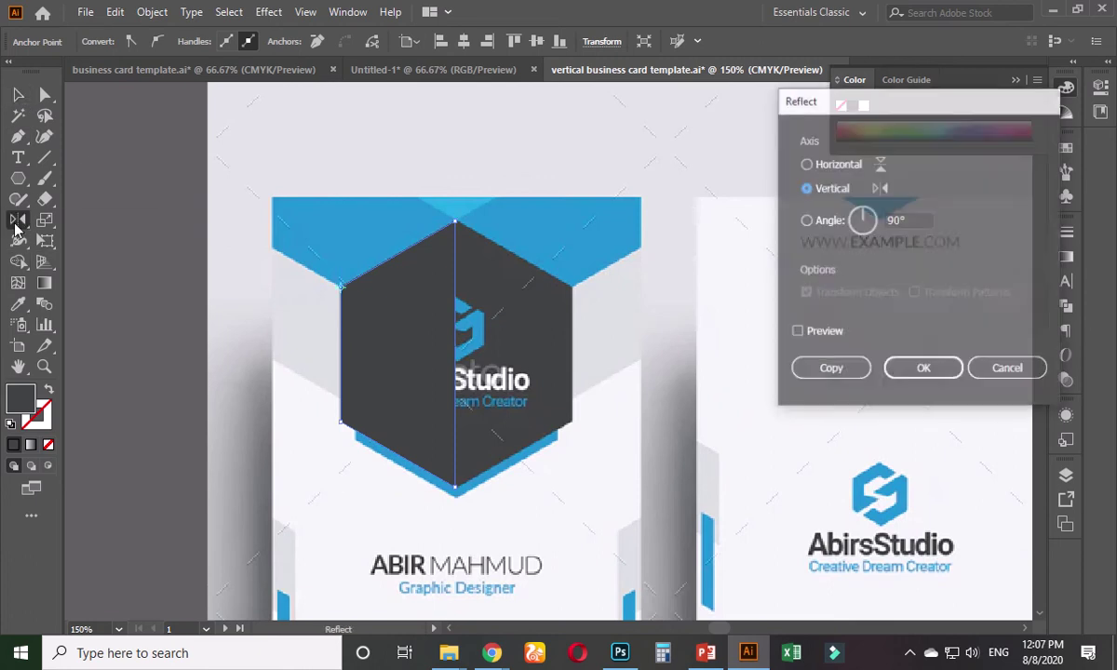
click(830, 370)
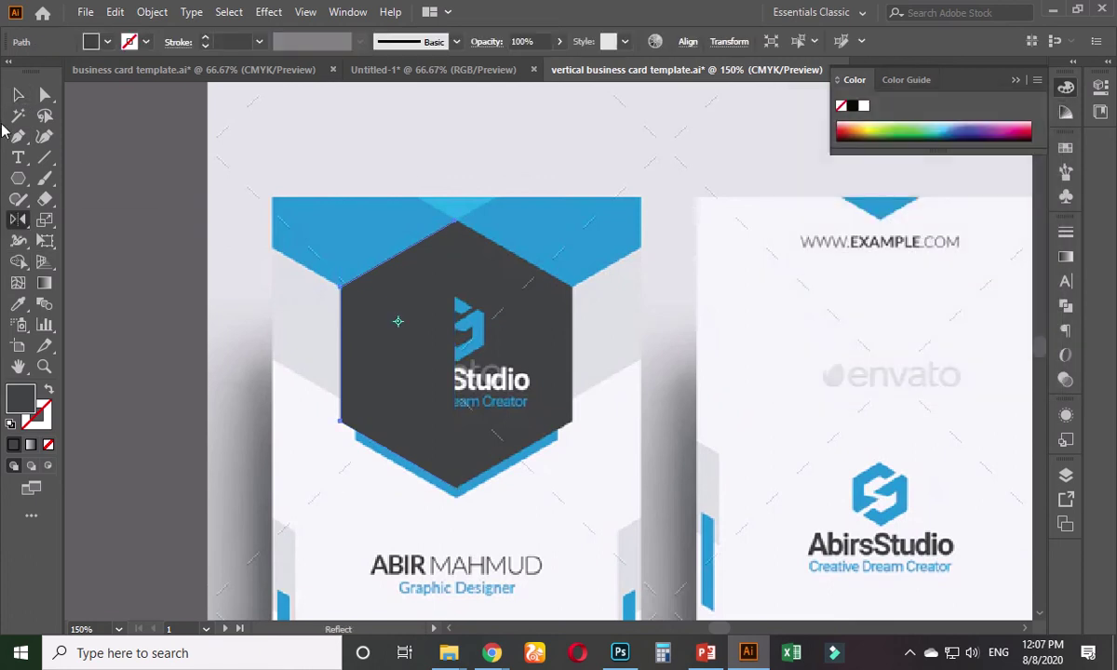
click(18, 94)
drag(402, 321, 509, 346)
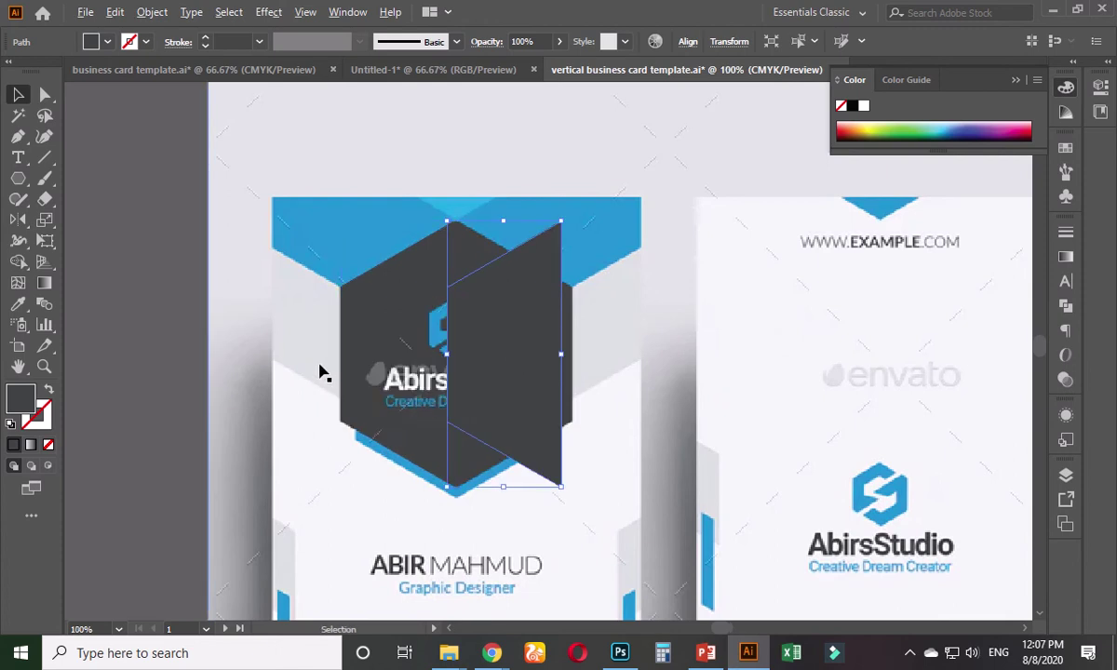
key(ctrl+minus)
- Mirror the half again and slide the copy into place to complete the hexagon outline
drag(621, 381, 242, 392)
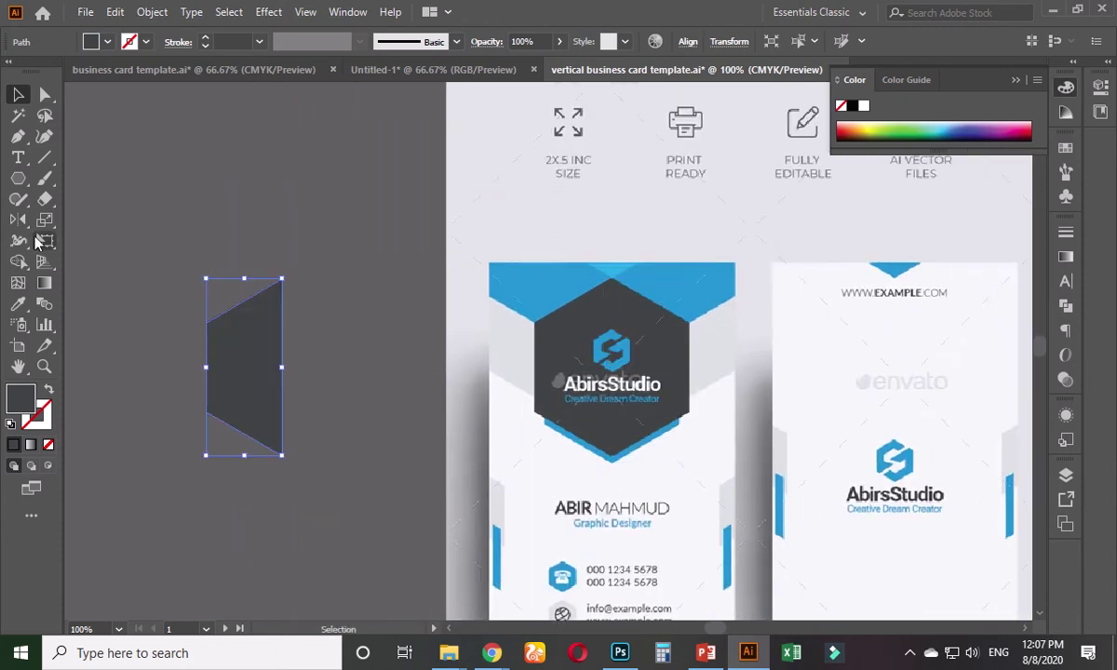
double_click(17, 219)
click(852, 370)
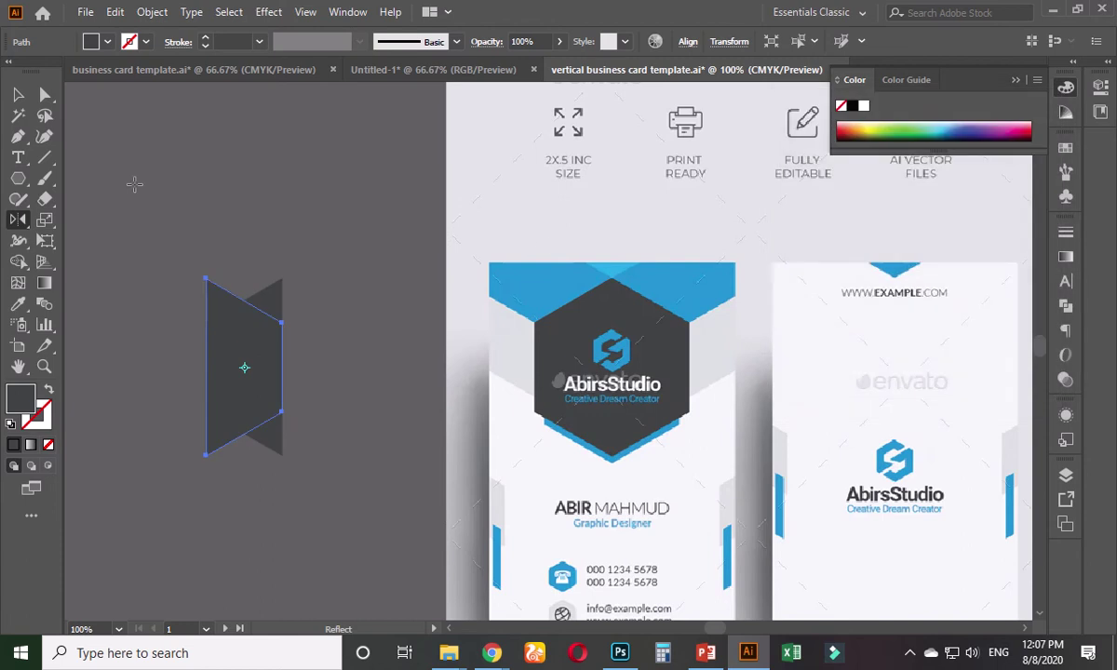
key(v)
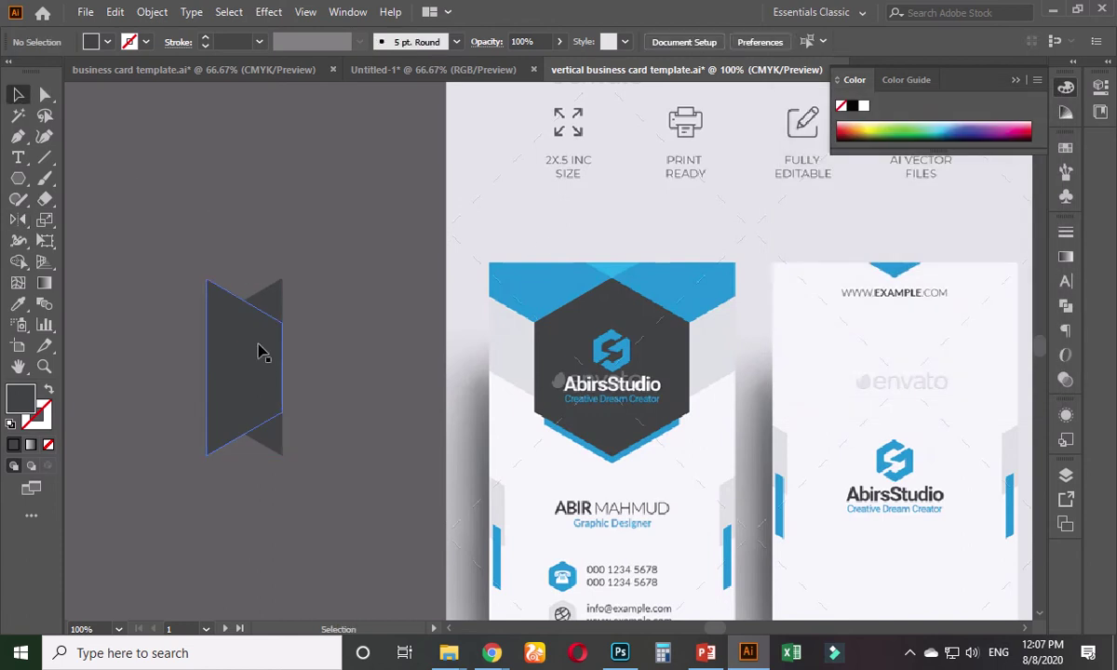
drag(260, 349, 337, 365)
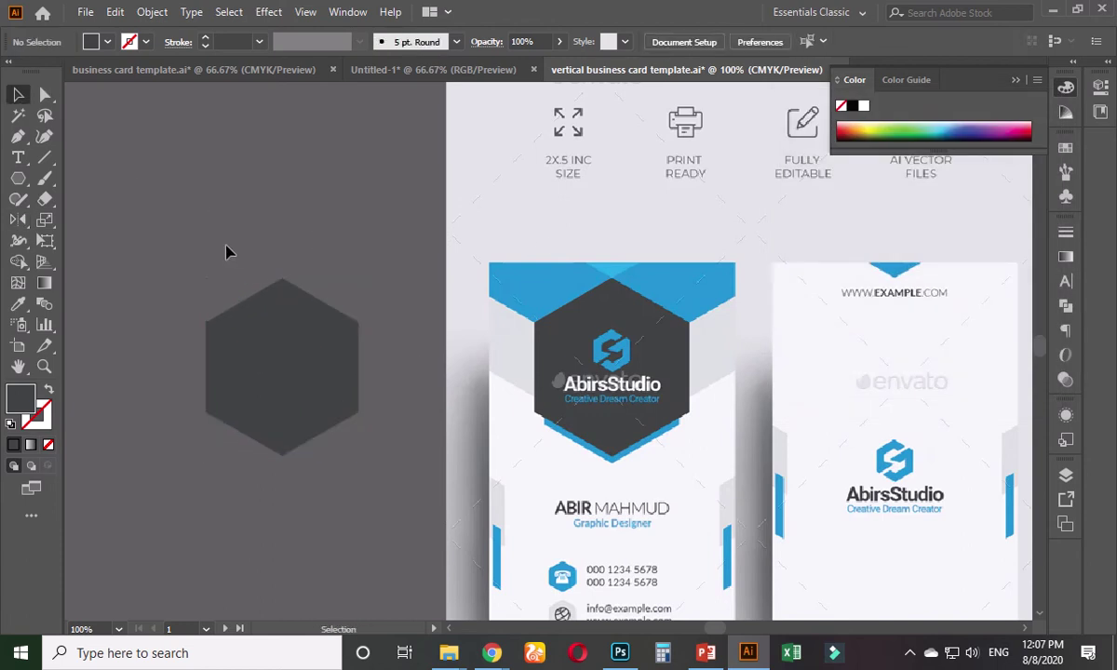
- Merge both halves into one dark hexagon with the Shape Builder
drag(224, 249, 320, 392)
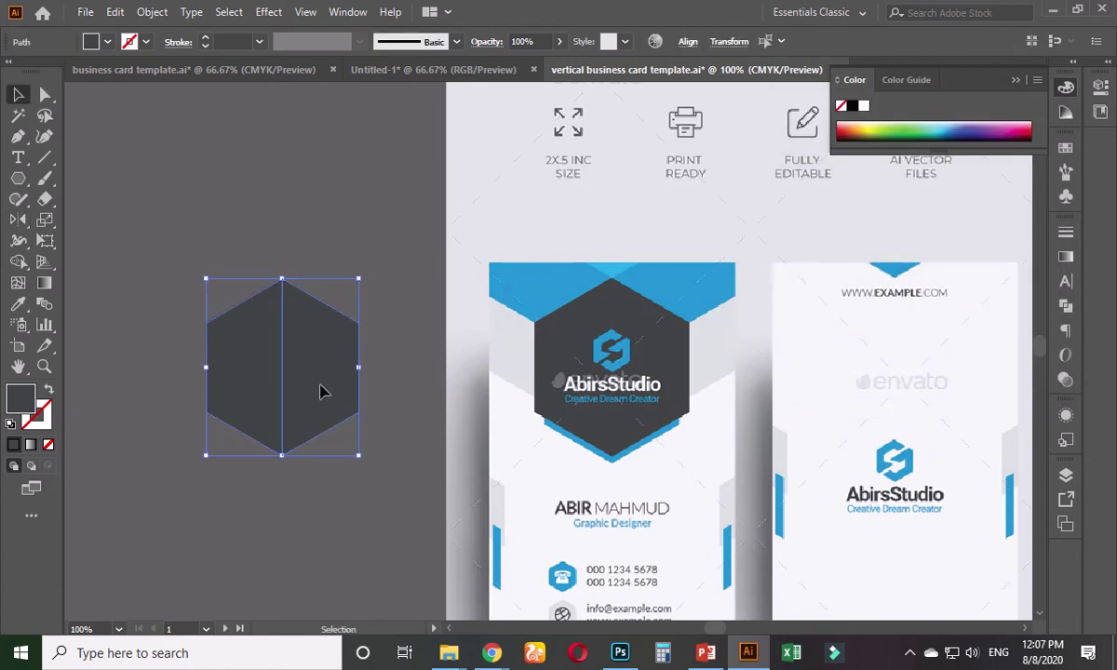
click(18, 262)
drag(219, 359, 316, 387)
key(v)
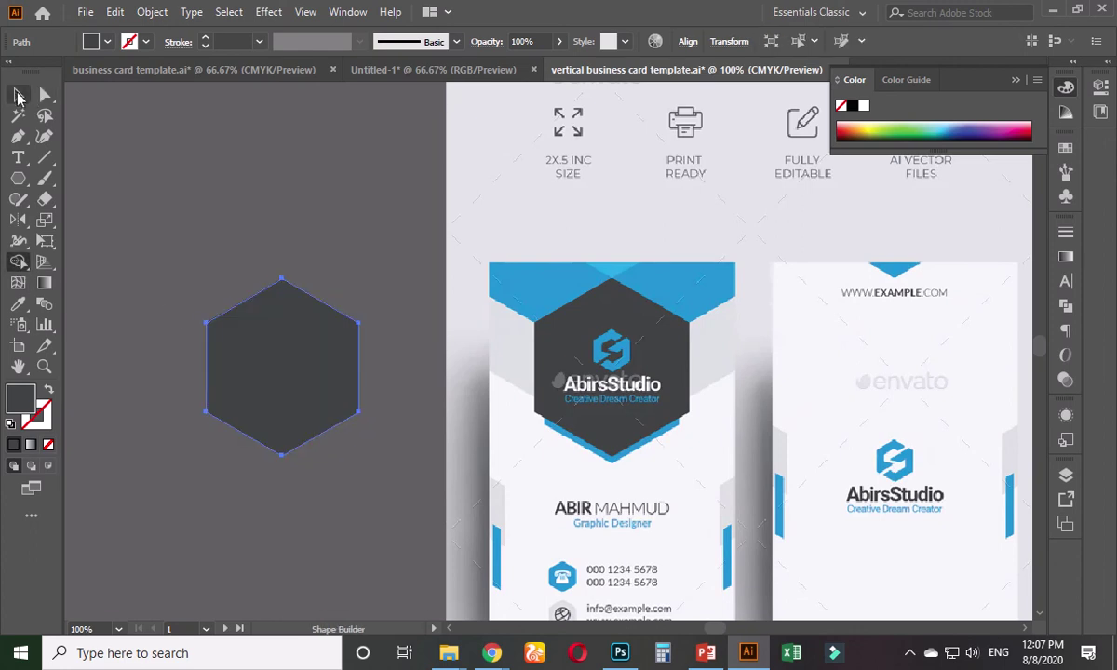
click(330, 244)
- Zoom out to see all the artboards and bring the Chrome window forward
key(ctrl+minus)
key(ctrl+minus)
key(ctrl+minus)
scroll(349, 382, right, 4)
scroll(349, 382, down, 1)
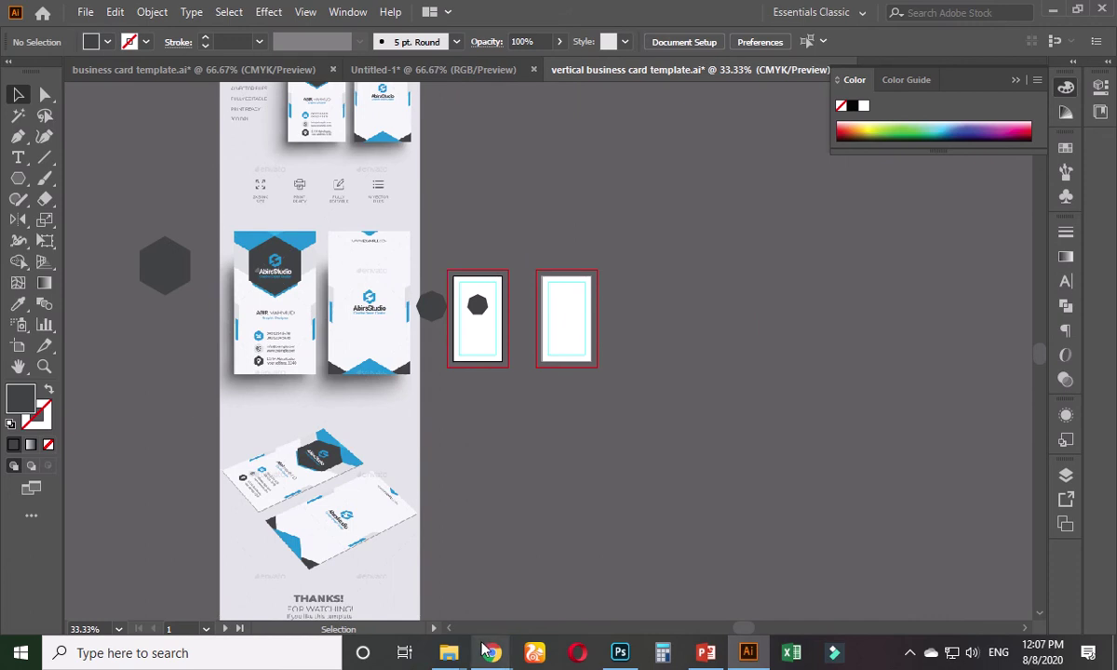
click(467, 632)
- Mute then unmute the microphone in the Meet call and show the participant list
click(90, 14)
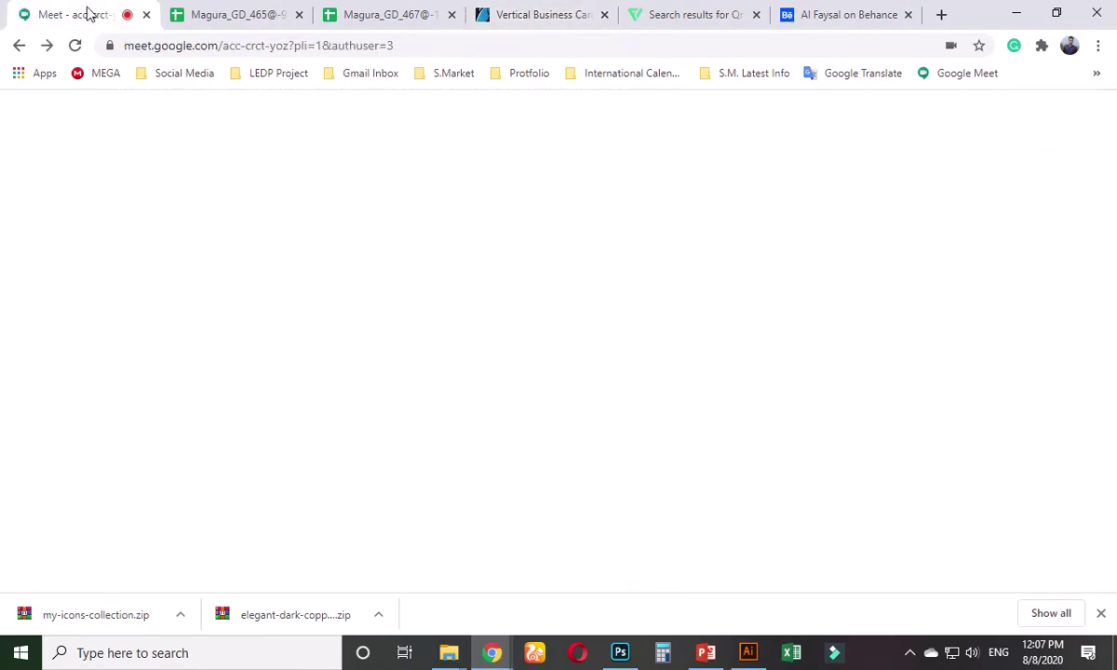
click(495, 560)
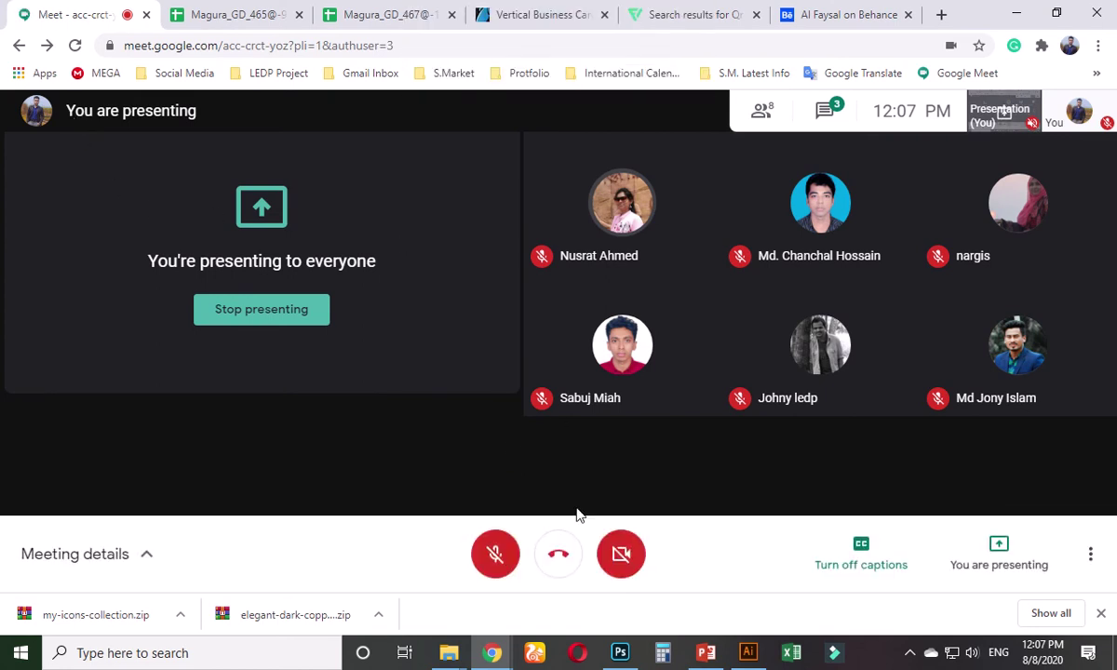
click(495, 554)
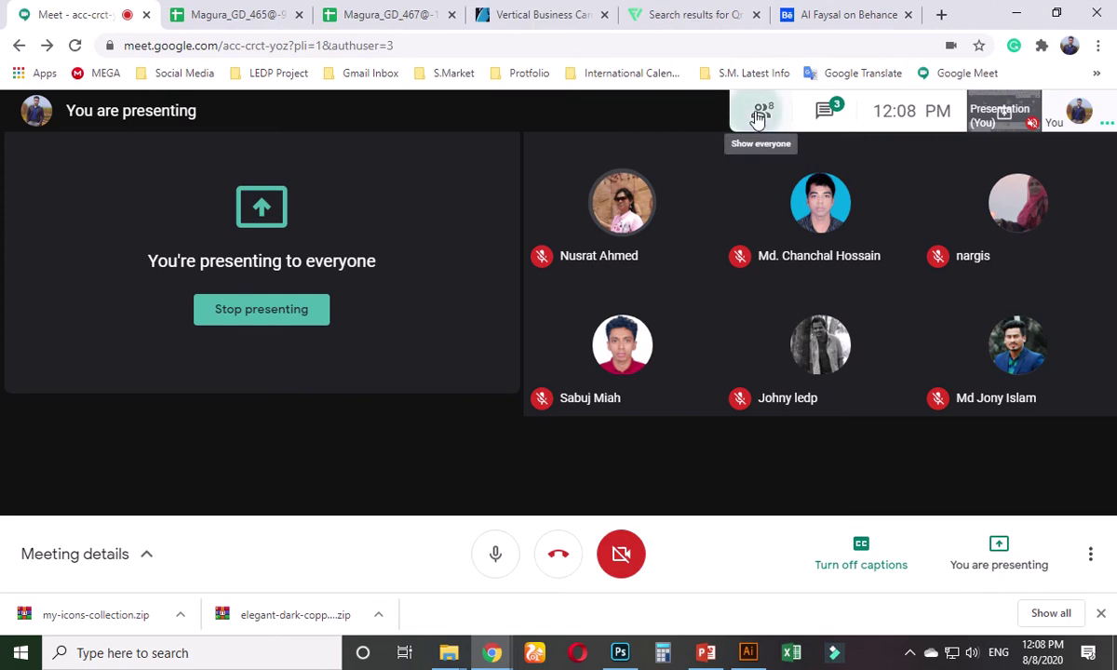
click(757, 113)
scroll(1071, 399, down, 1)
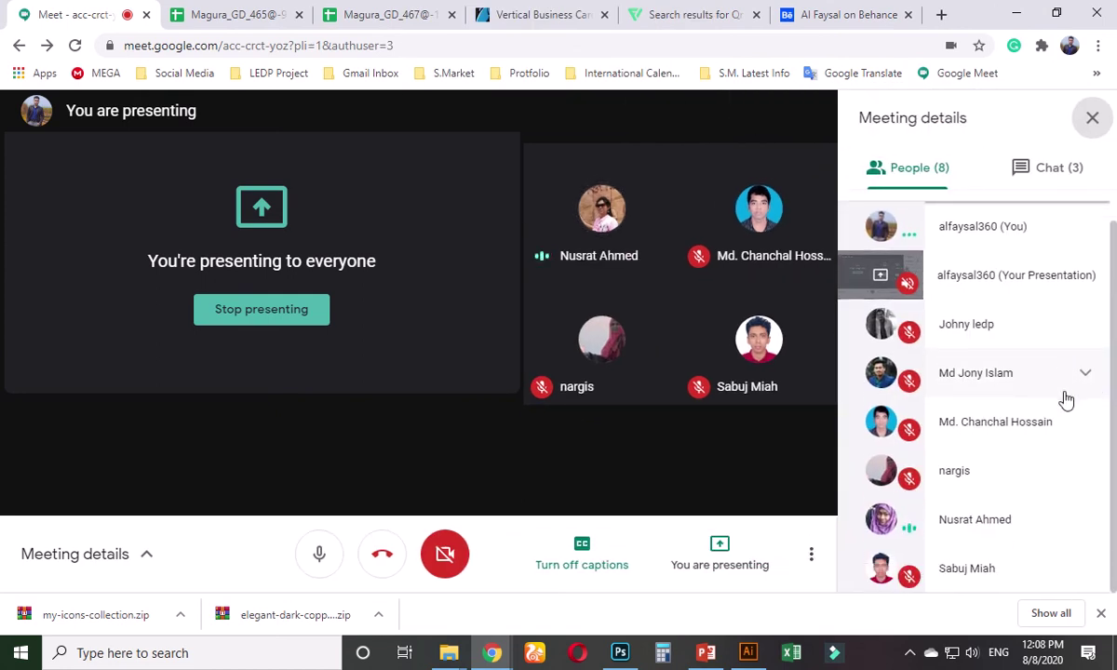
- Return to Illustrator and reposition the reference template image
click(1017, 13)
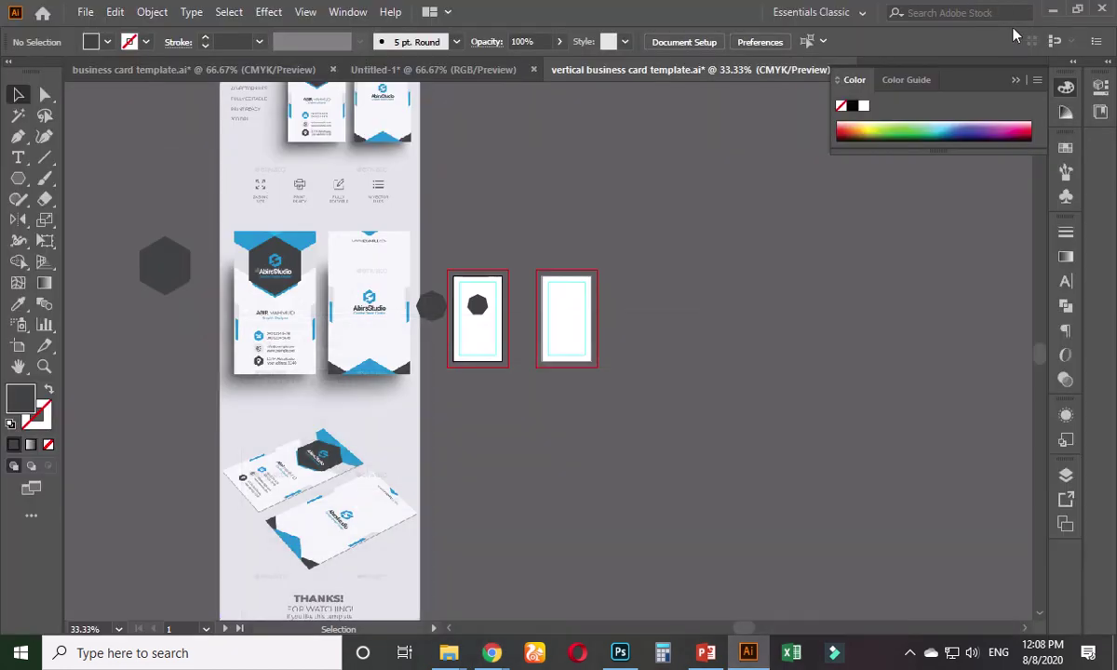
scroll(392, 400, up, 2)
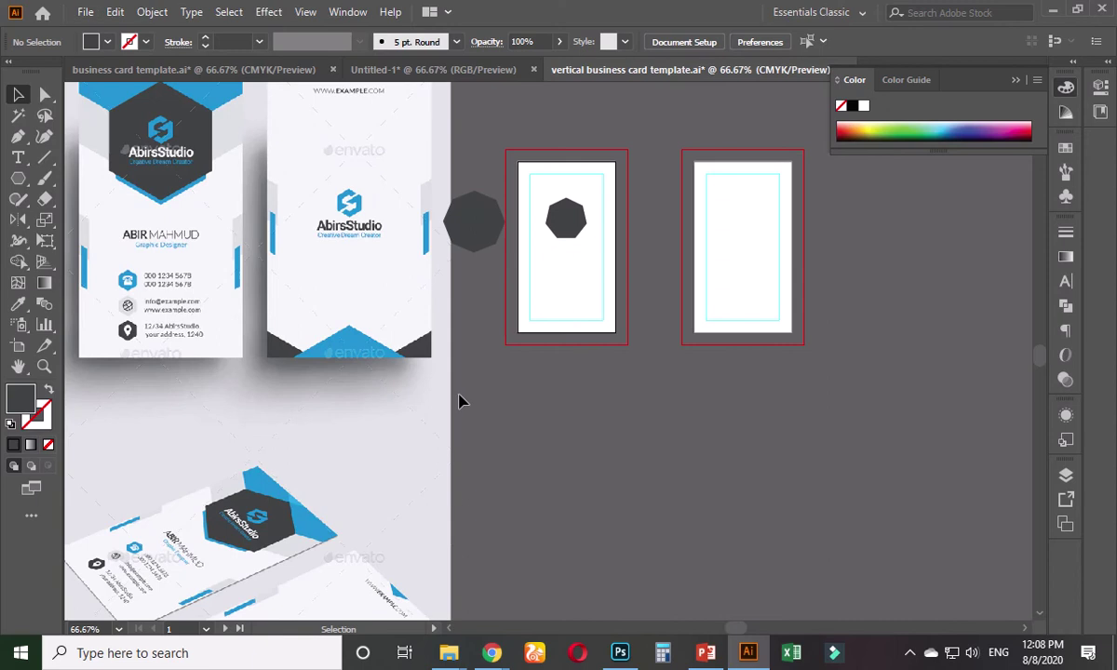
scroll(462, 400, down, 2)
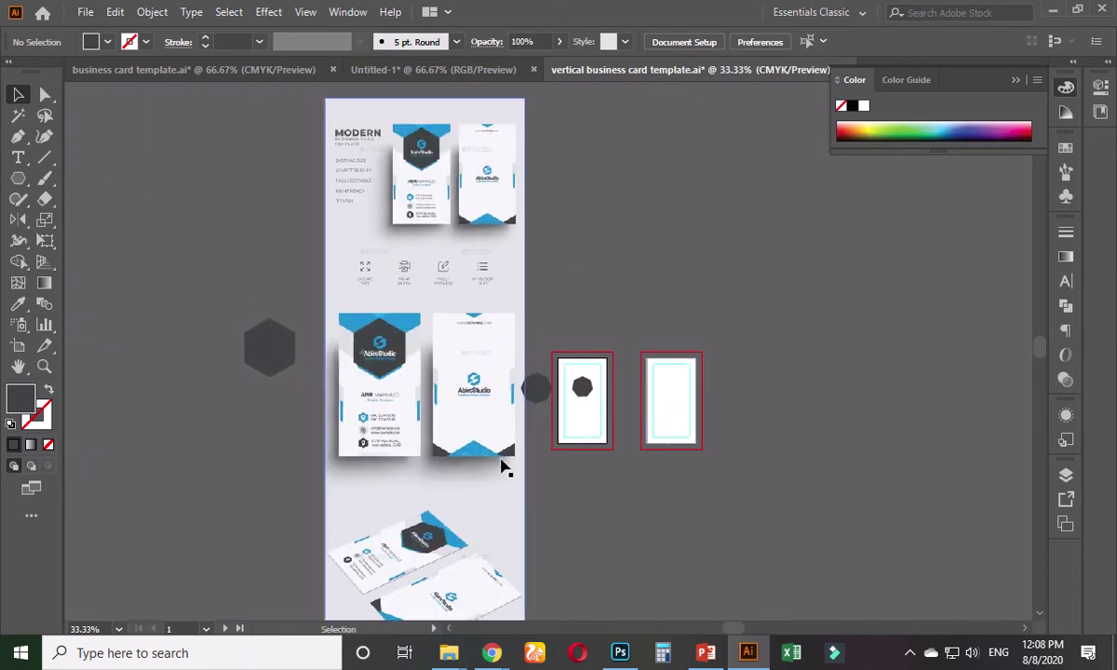
scroll(503, 468, up, 1)
drag(516, 316, 407, 410)
click(630, 500)
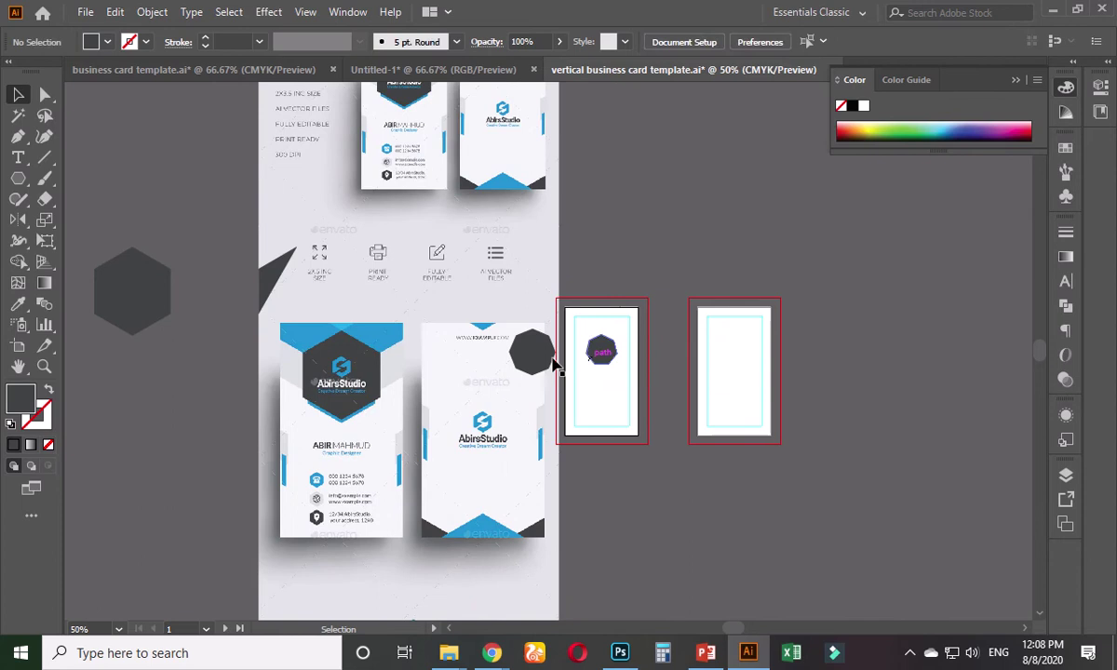
- Delete the old dark octagon shapes
click(532, 351)
key(Delete)
click(601, 350)
key(Delete)
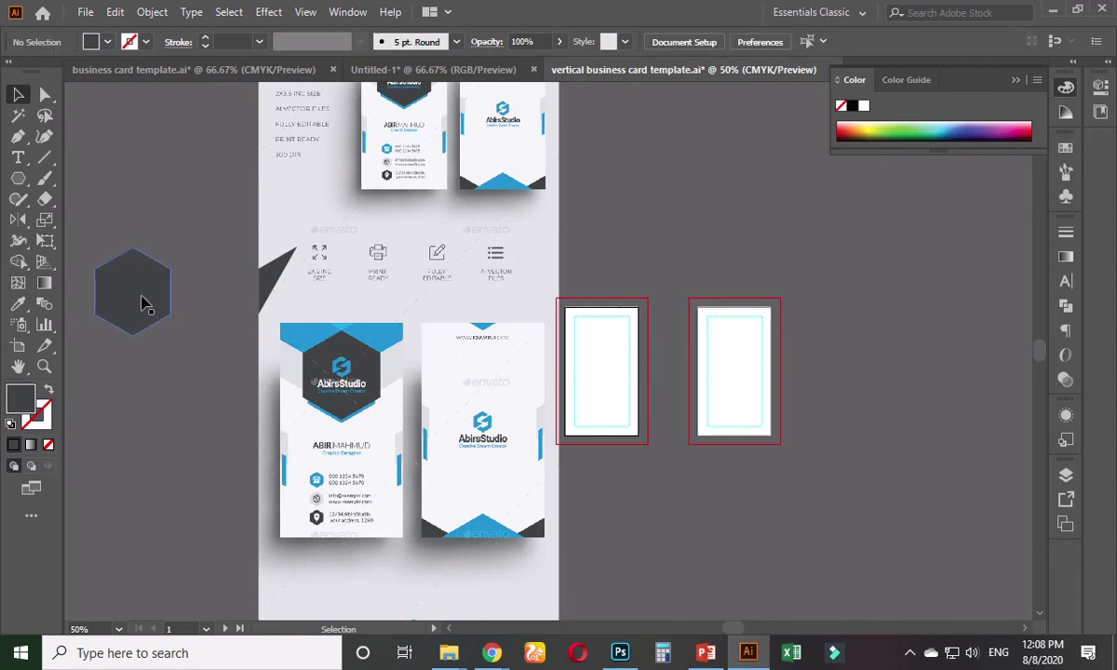
- Move the merged hexagon onto the first card artboard and nudge it down
drag(145, 305, 611, 372)
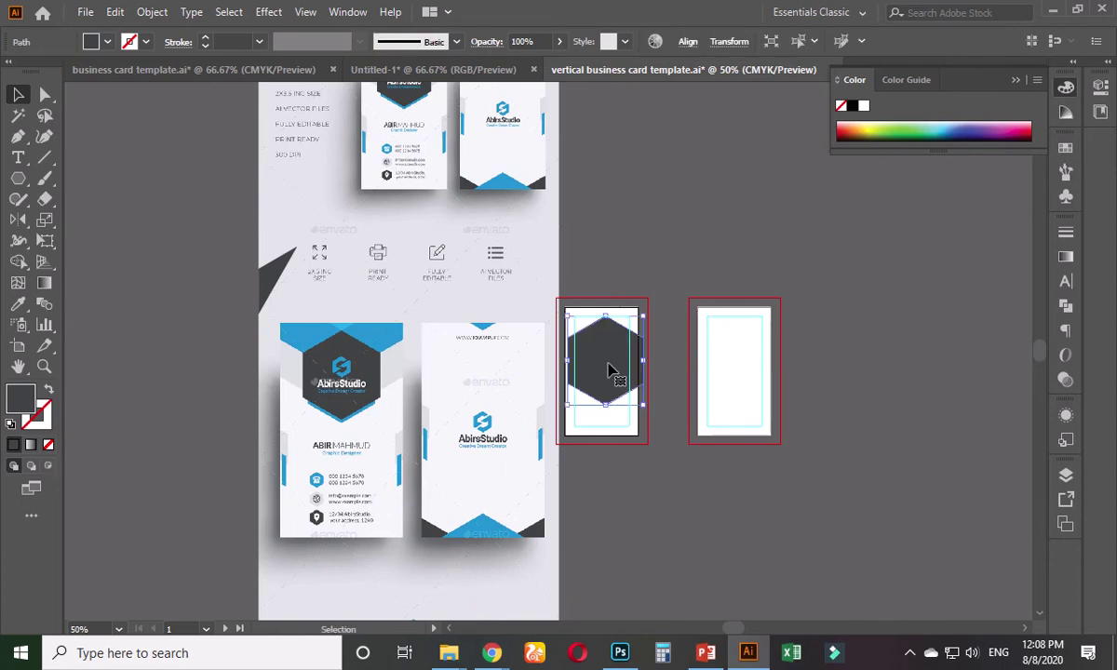
key(a)
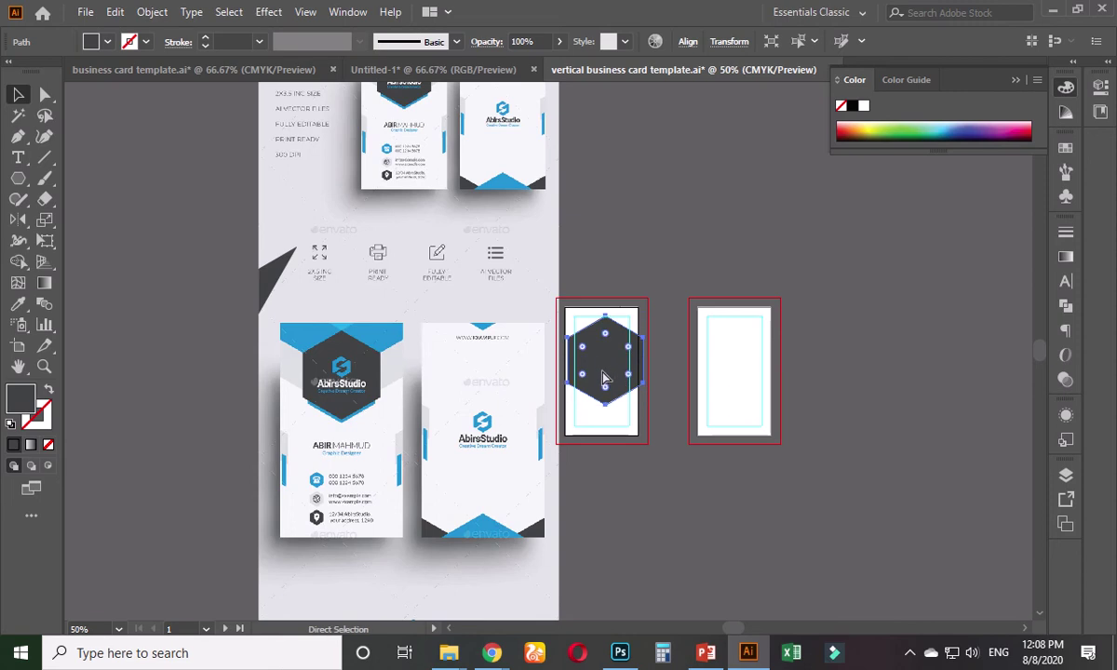
key(v)
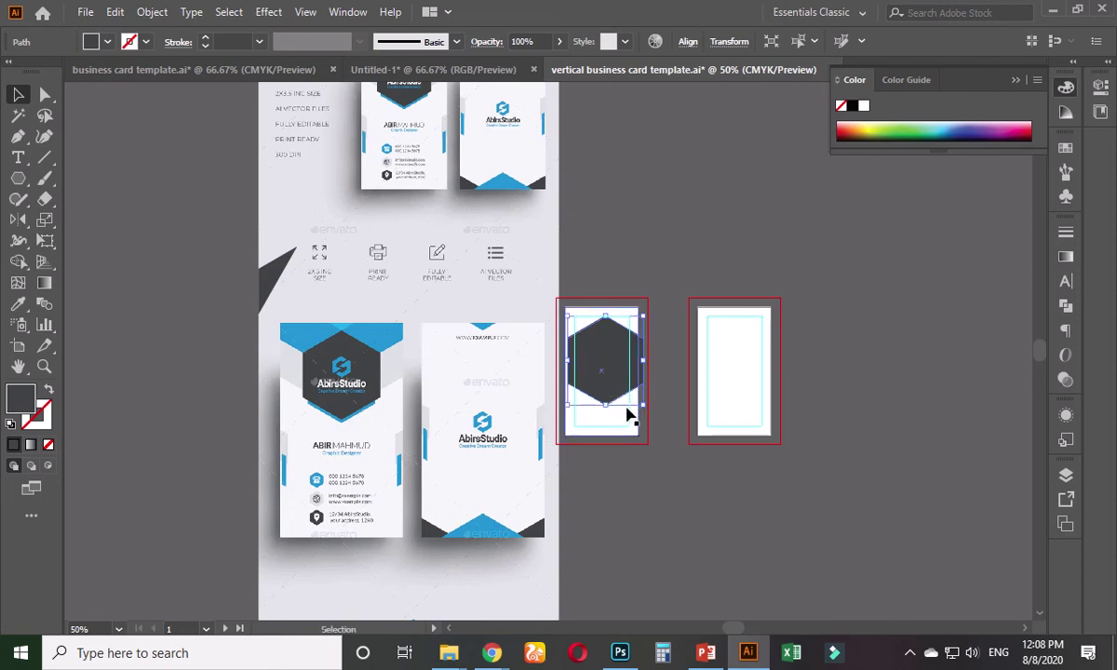
key(Down)
key(Down)
key(Down)
key(Down)
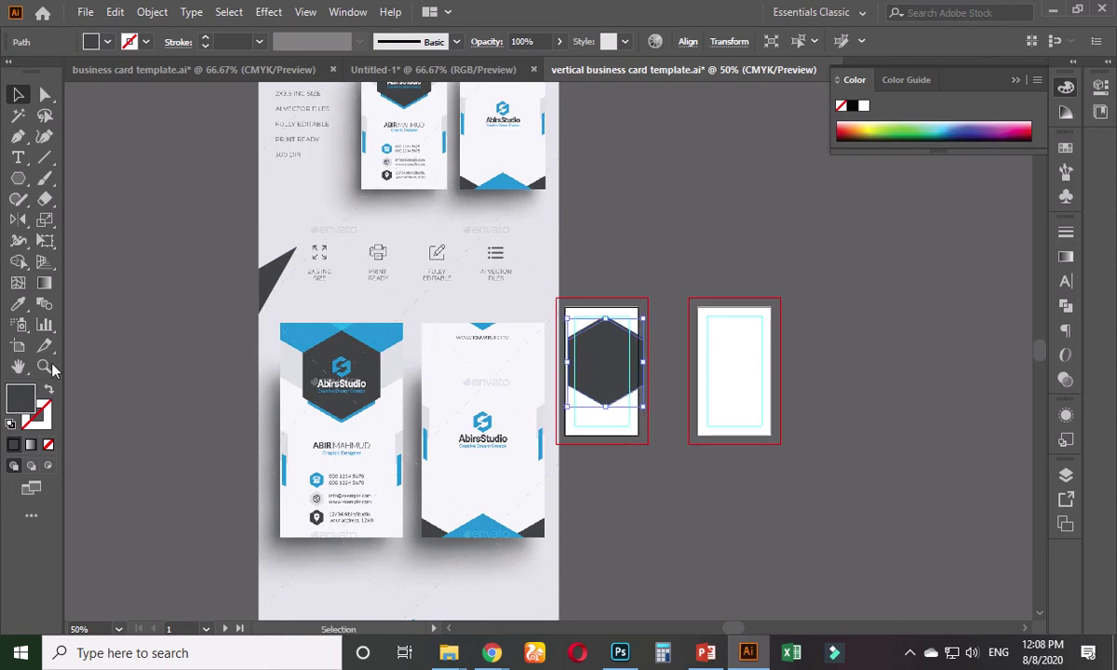
- Fill the hexagon copy with the banner's blue and scale it down
click(17, 304)
click(306, 320)
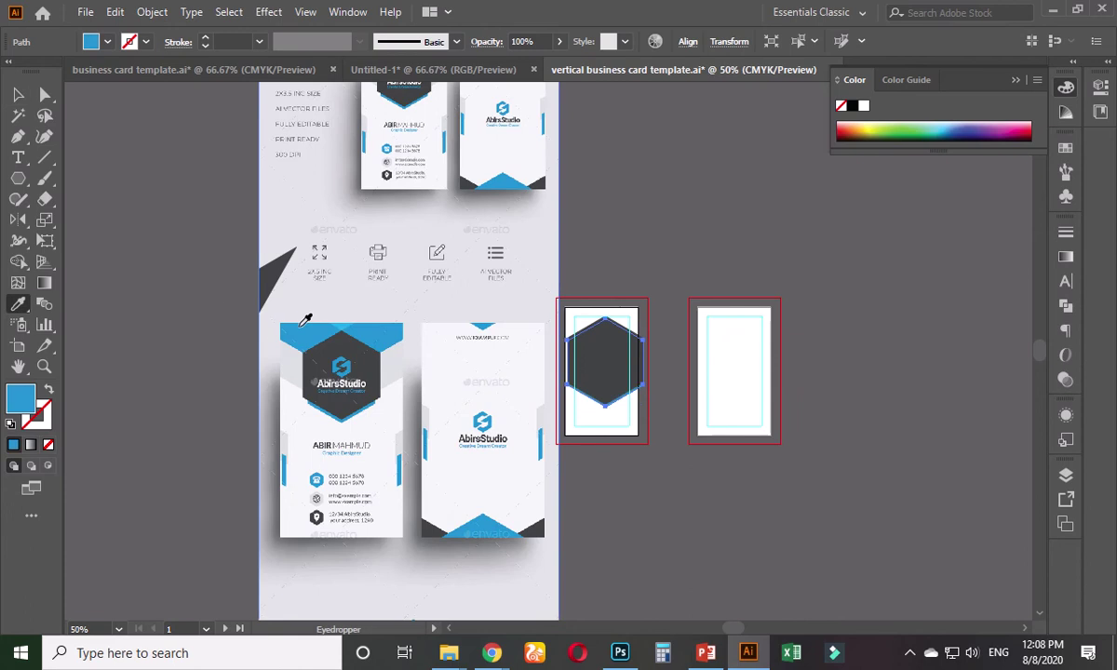
key(v)
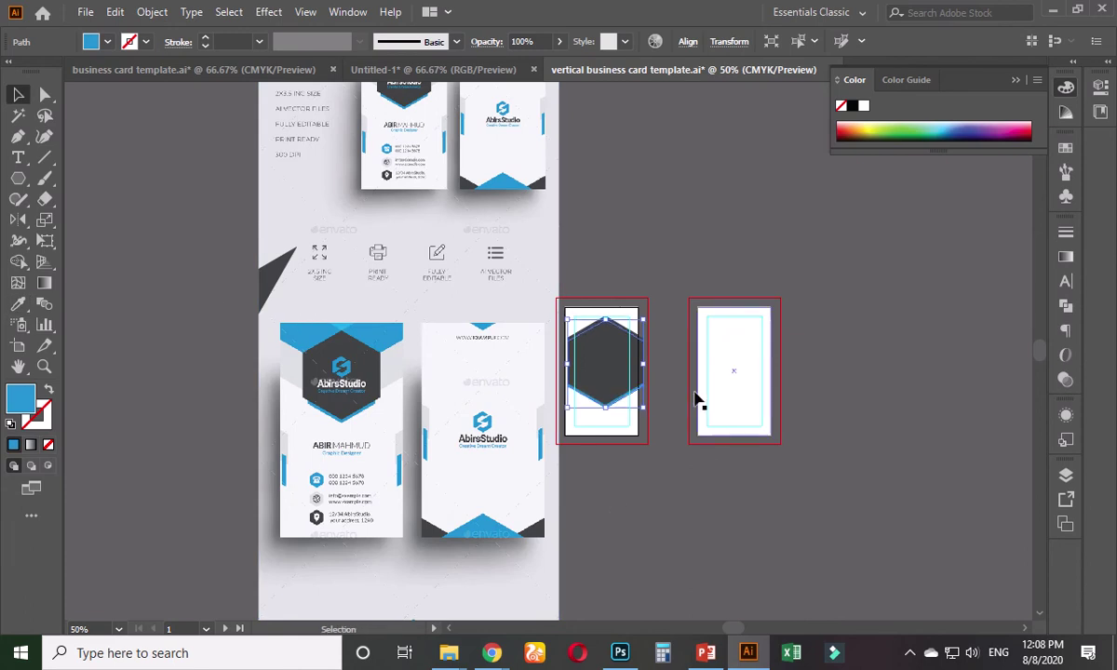
drag(647, 368, 639, 369)
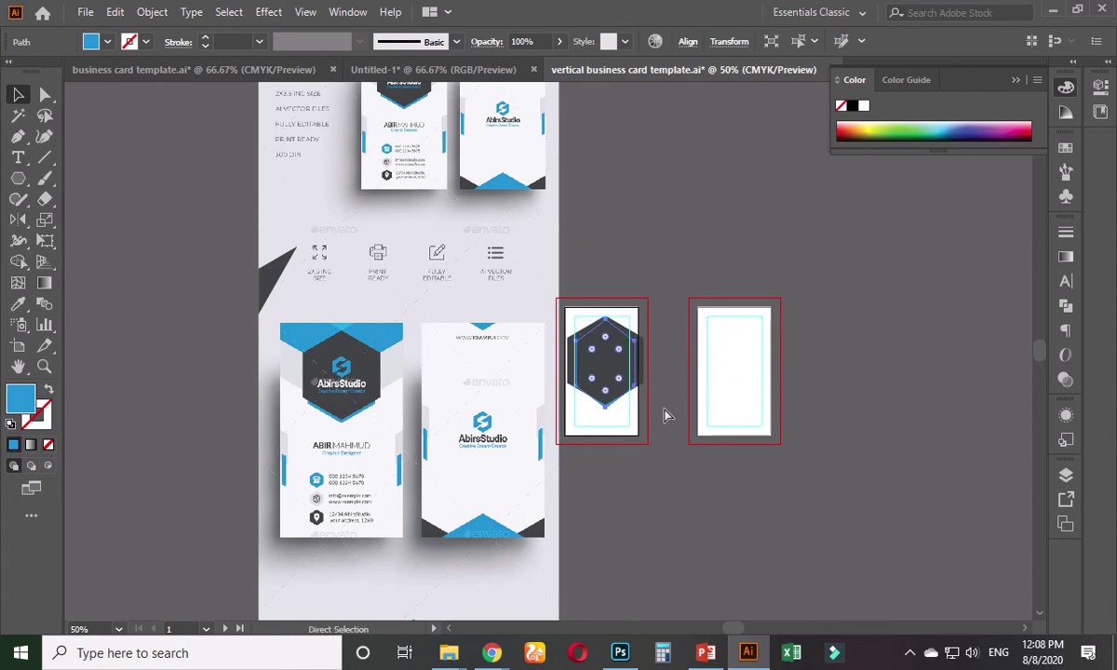
key(ctrl+equal)
key(ctrl+equal)
key(ctrl+equal)
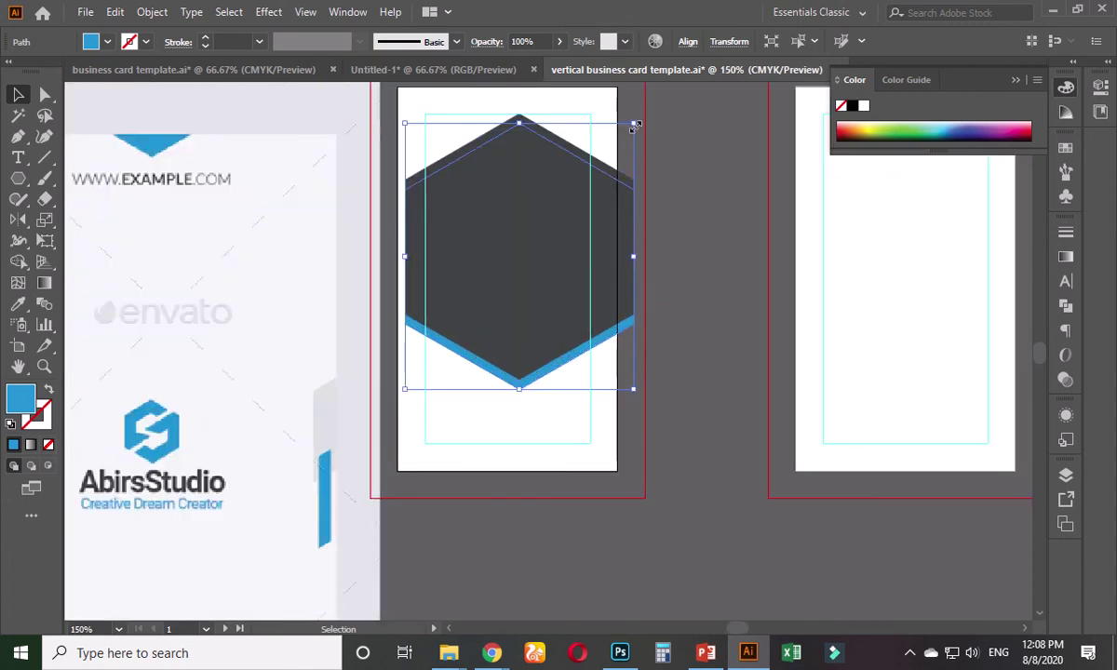
drag(633, 124, 611, 151)
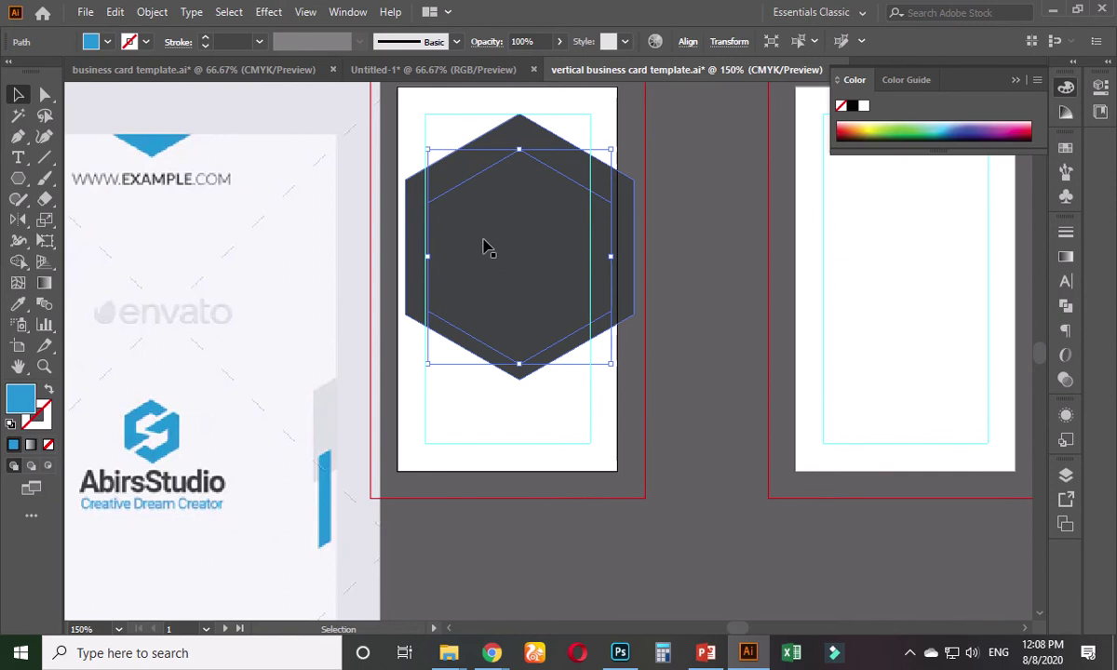
- Shrink the blue hexagon behind the dark one and nudge it down twice
drag(484, 239, 485, 277)
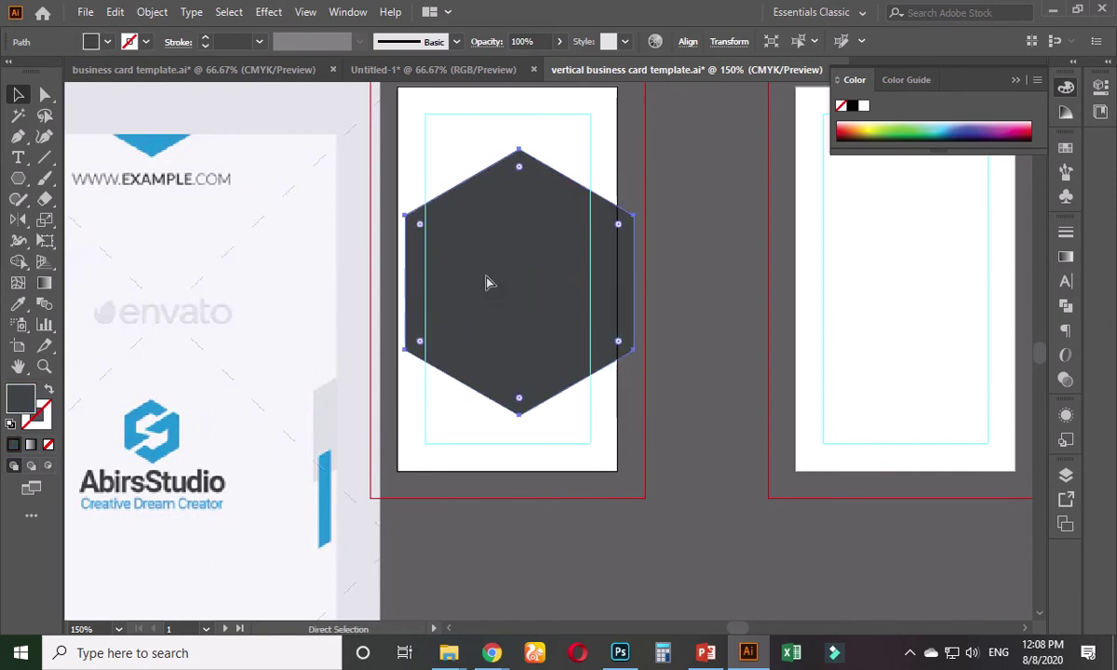
key(ctrl+z)
key(ctrl+z)
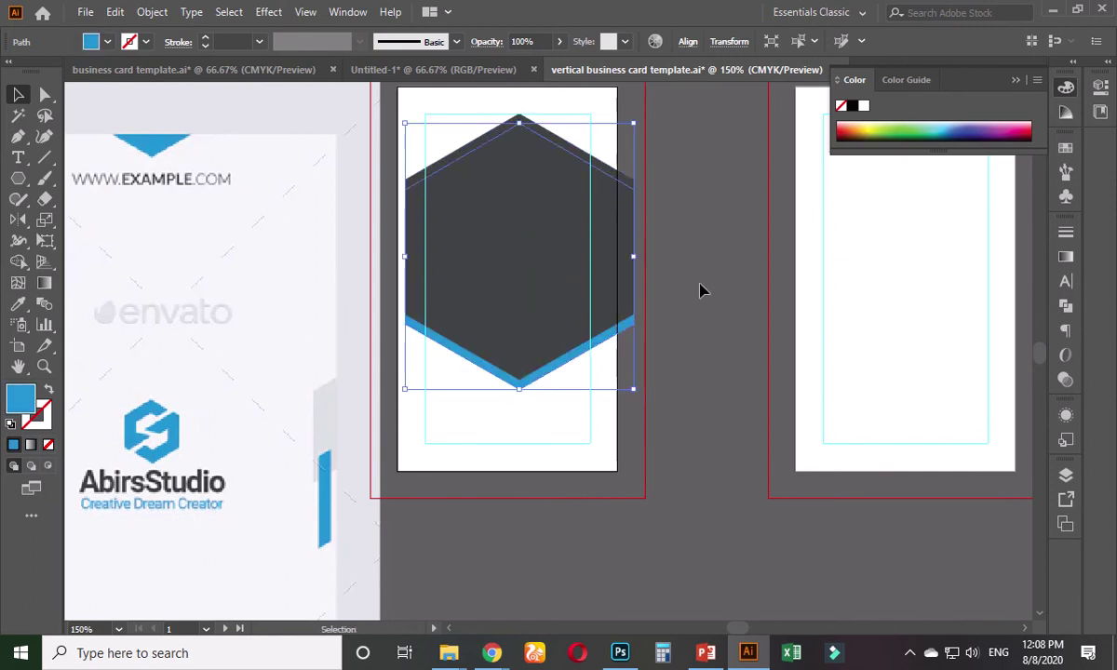
drag(639, 127, 630, 166)
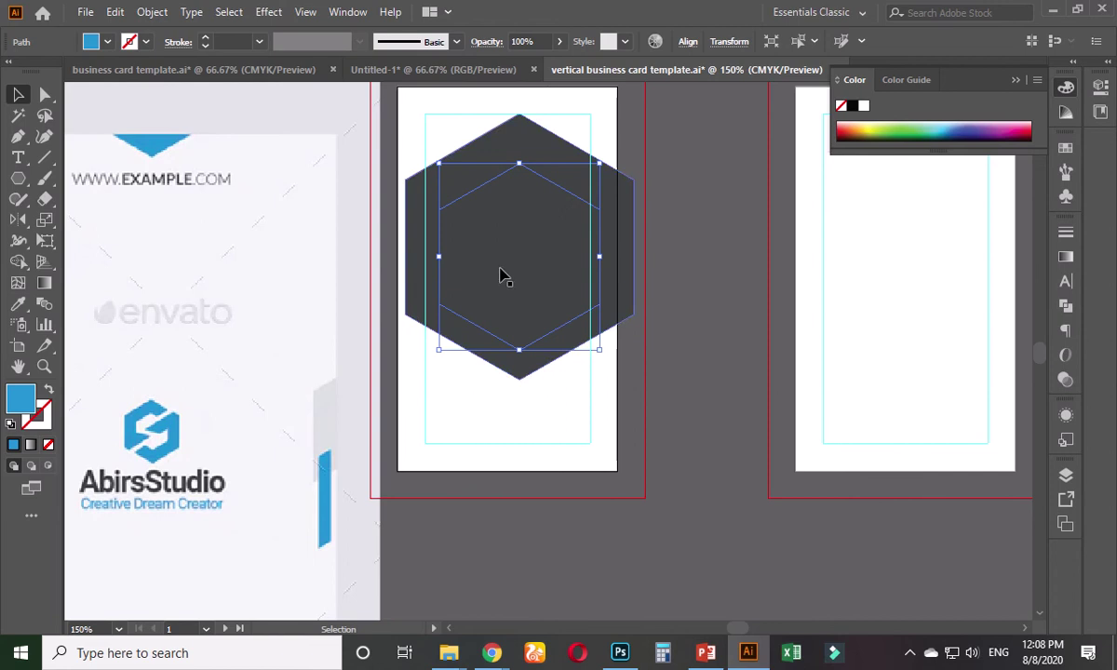
key(Down)
key(Down)
key(Down)
key(Down)
key(Down)
key(Down)
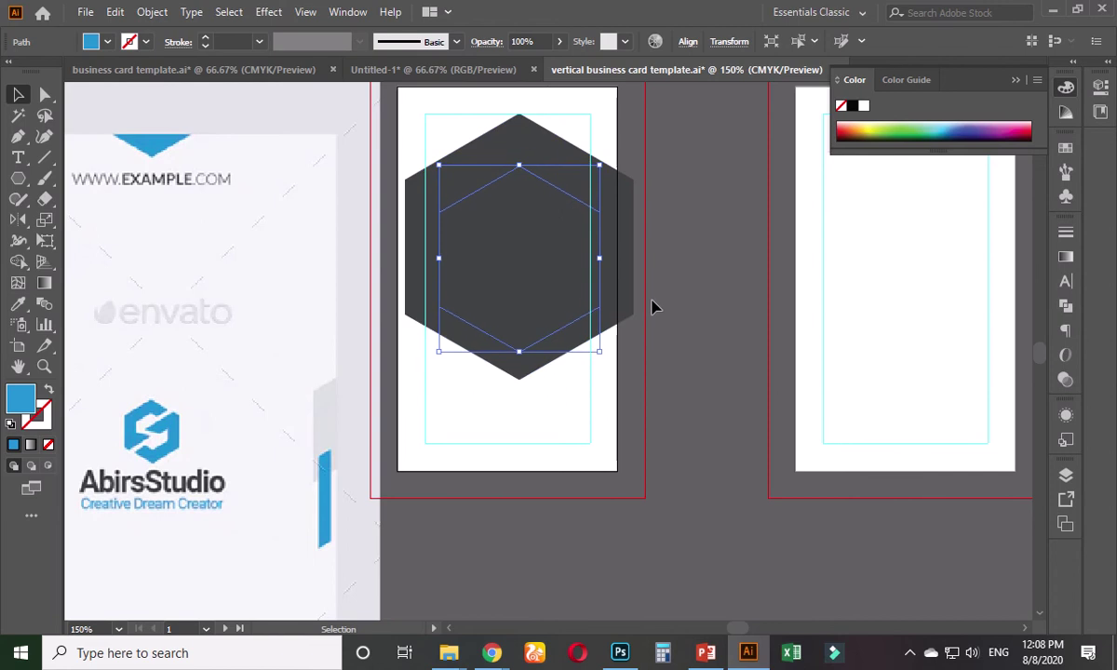
key(Down)
key(Down)
key(Down)
key(Down)
key(Down)
key(Down)
key(Down)
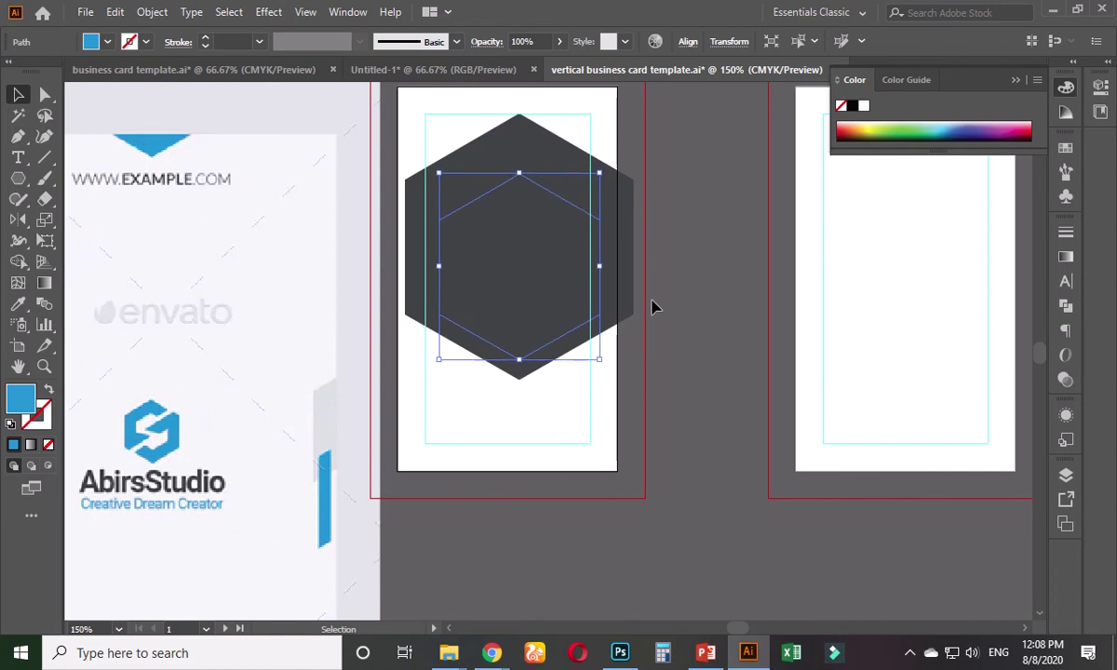
- Raise the dark hexagon slightly so a thin blue band shows beneath it
click(679, 314)
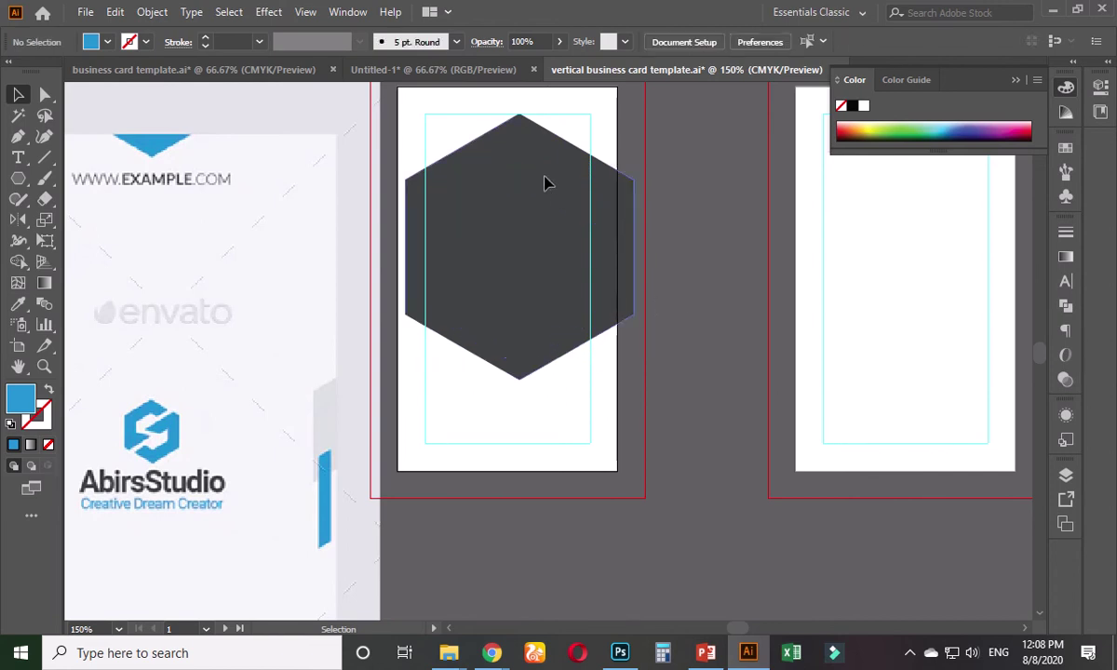
click(544, 271)
drag(544, 272, 540, 244)
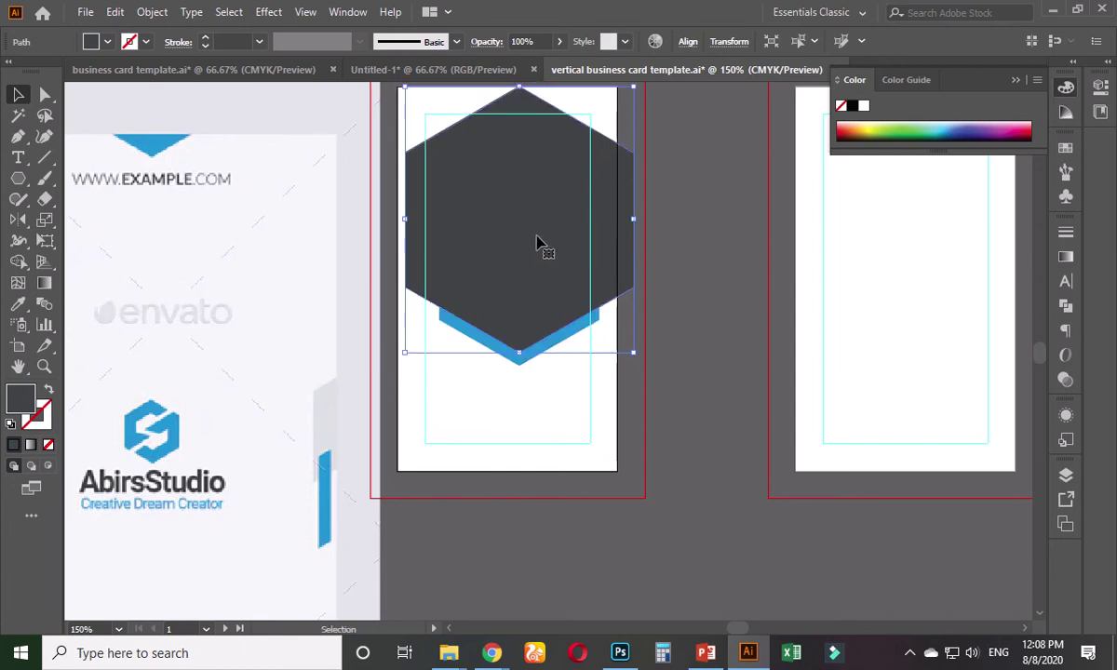
click(678, 340)
key(ctrl+minus)
key(ctrl+minus)
drag(371, 459, 369, 430)
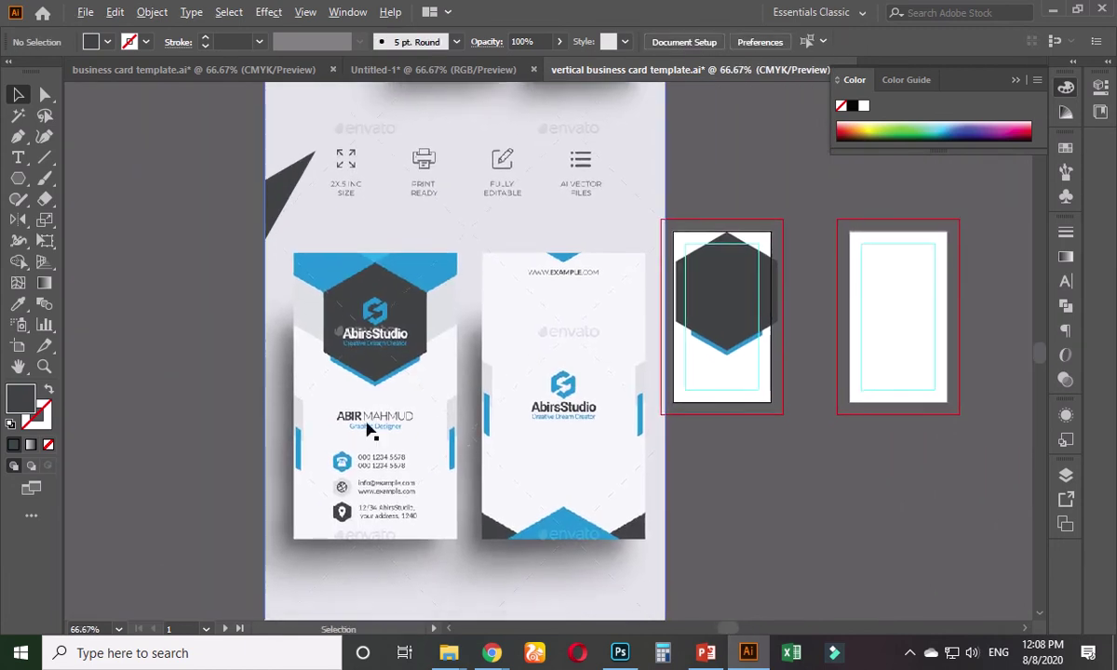
- Duplicate the blue hexagon straight up above the dark hexagon
scroll(369, 429, up, 2)
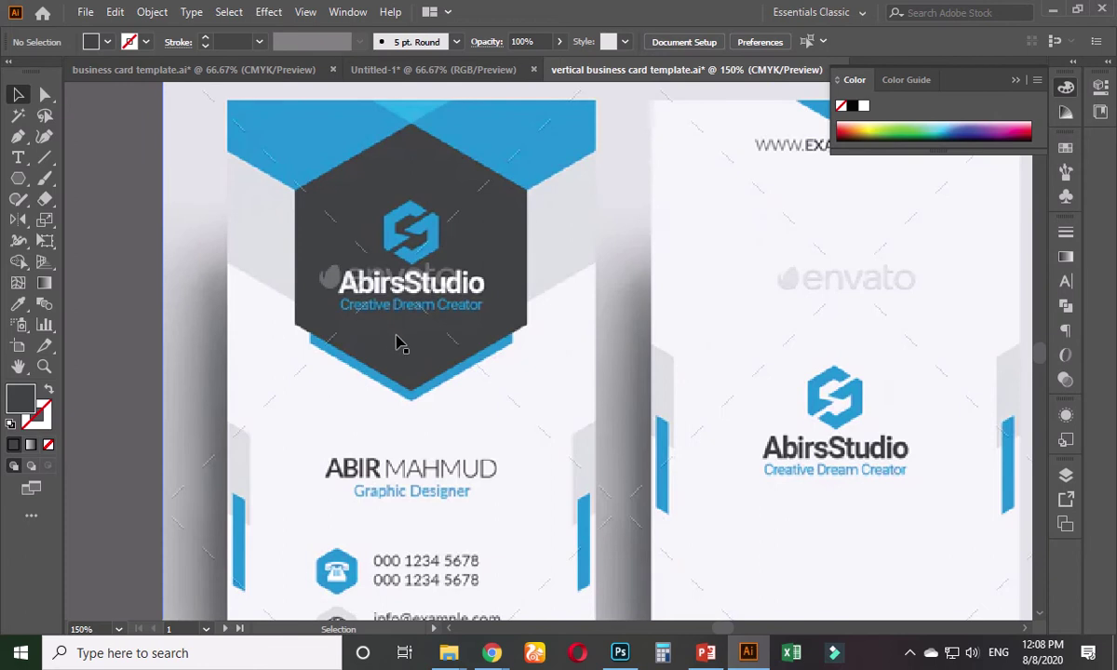
scroll(417, 395, down, 1)
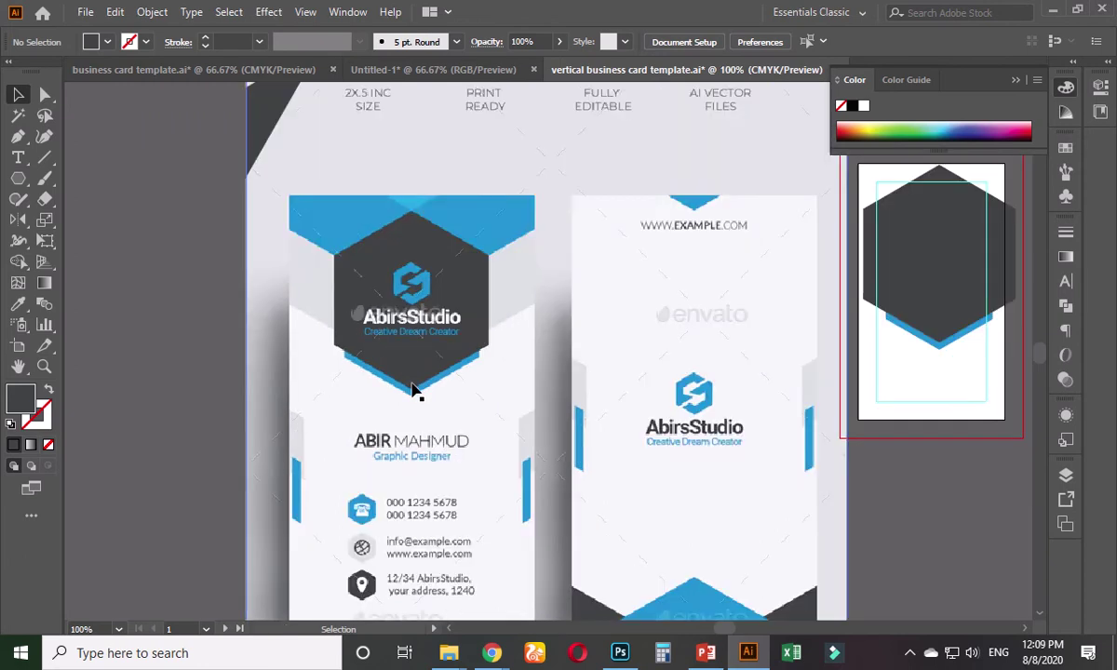
drag(592, 400, 378, 458)
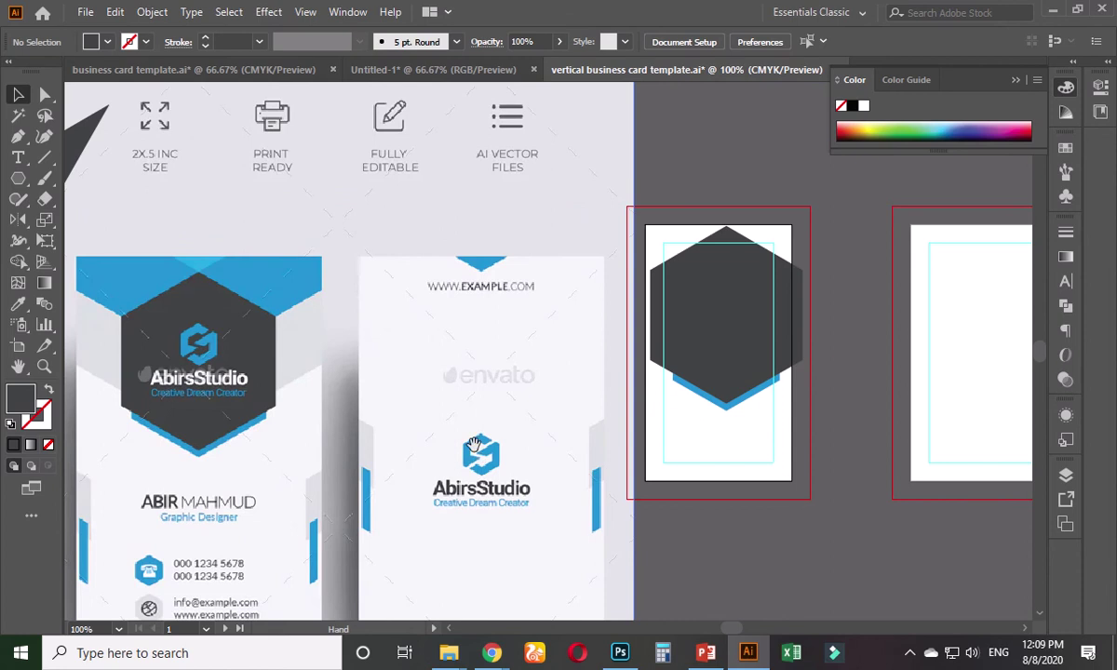
drag(474, 447, 355, 510)
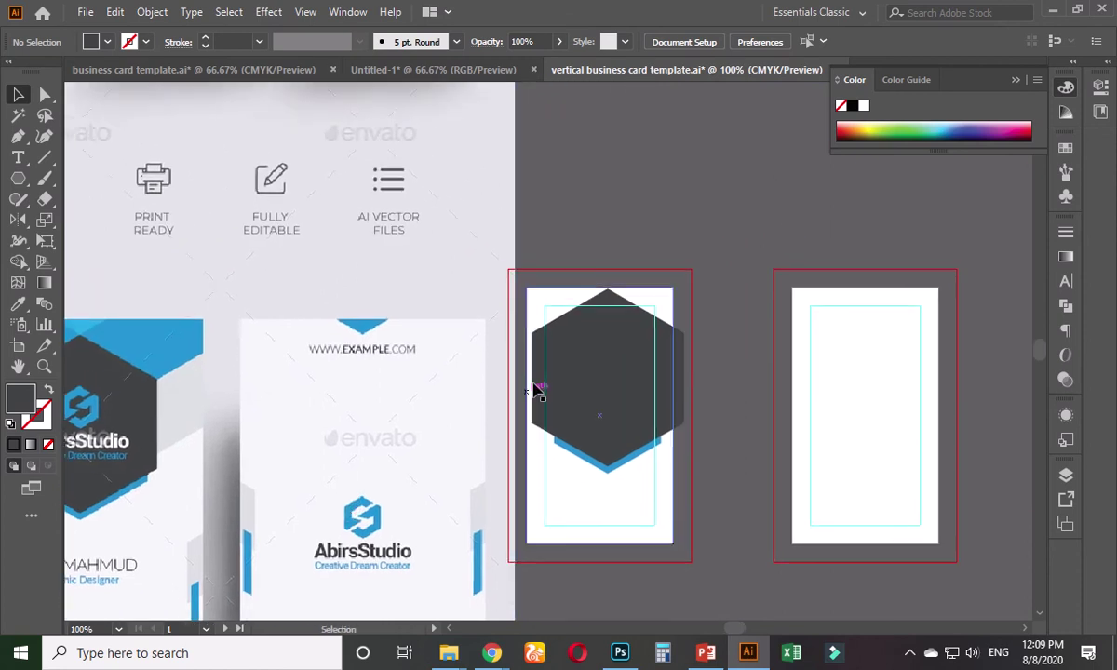
click(611, 471)
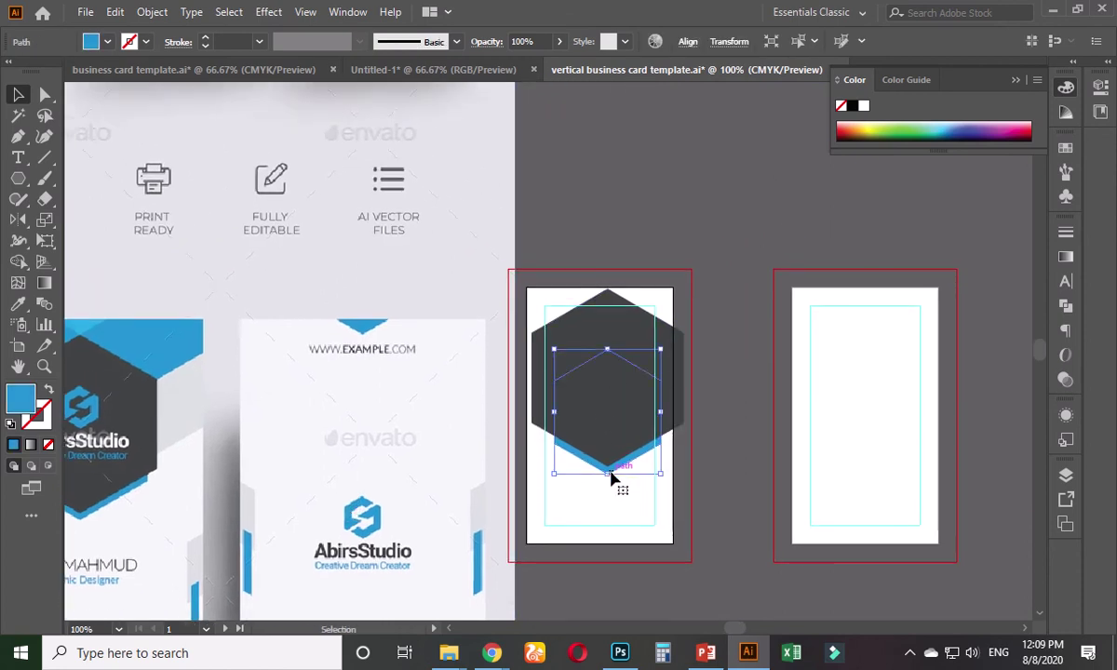
drag(599, 471, 610, 297)
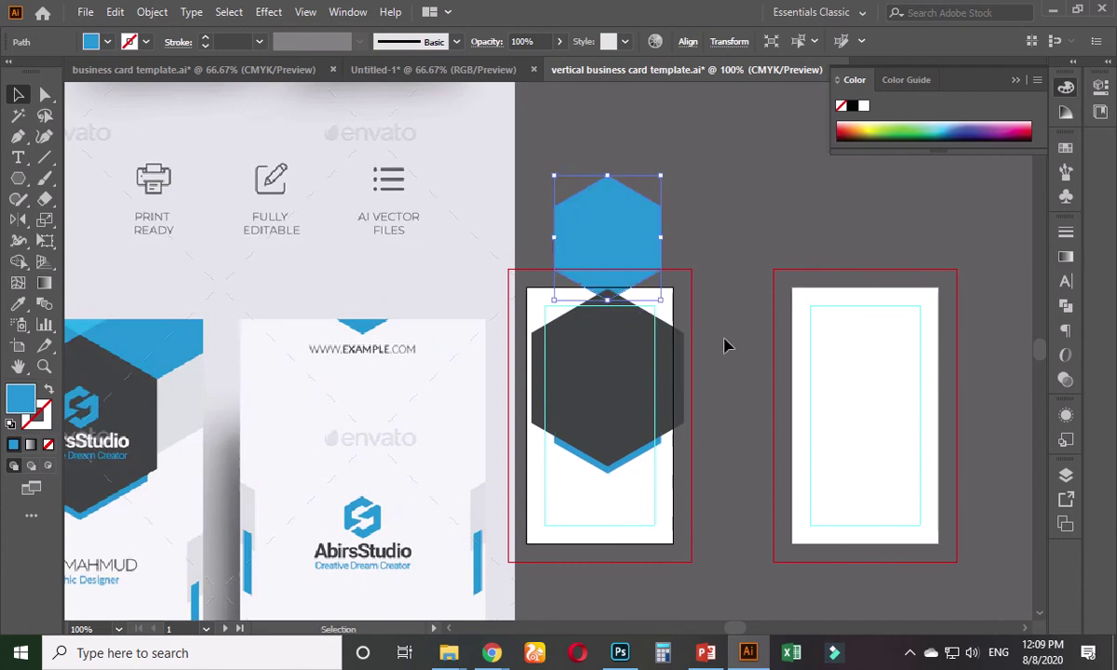
- Select all three hexagons and scale them down together
drag(691, 232, 527, 461)
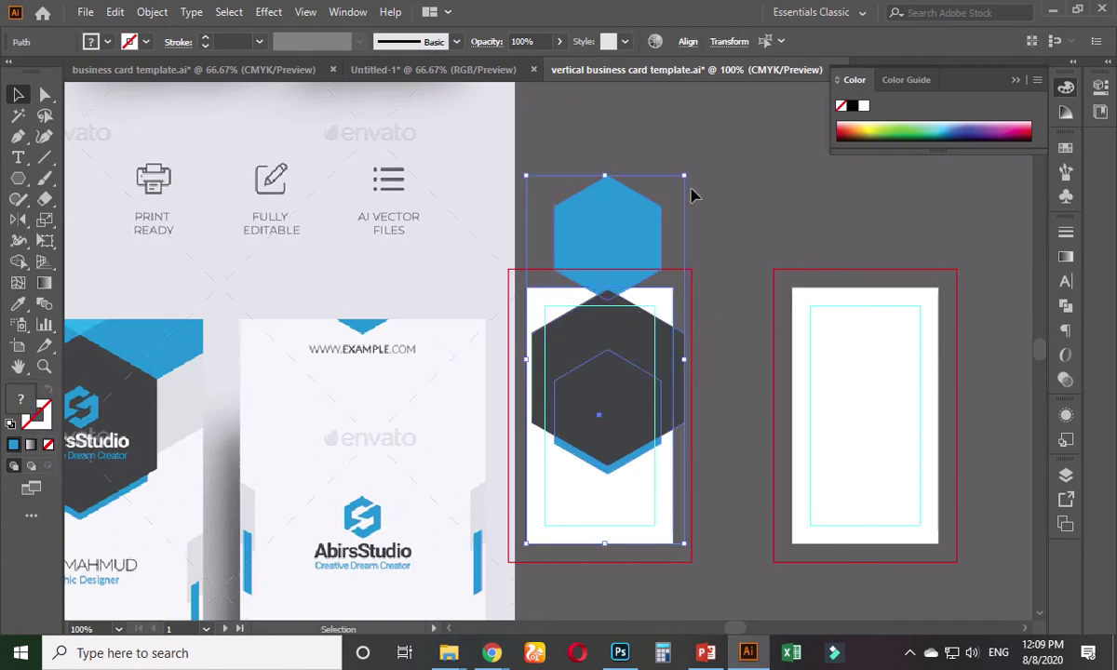
click(691, 312)
click(669, 309)
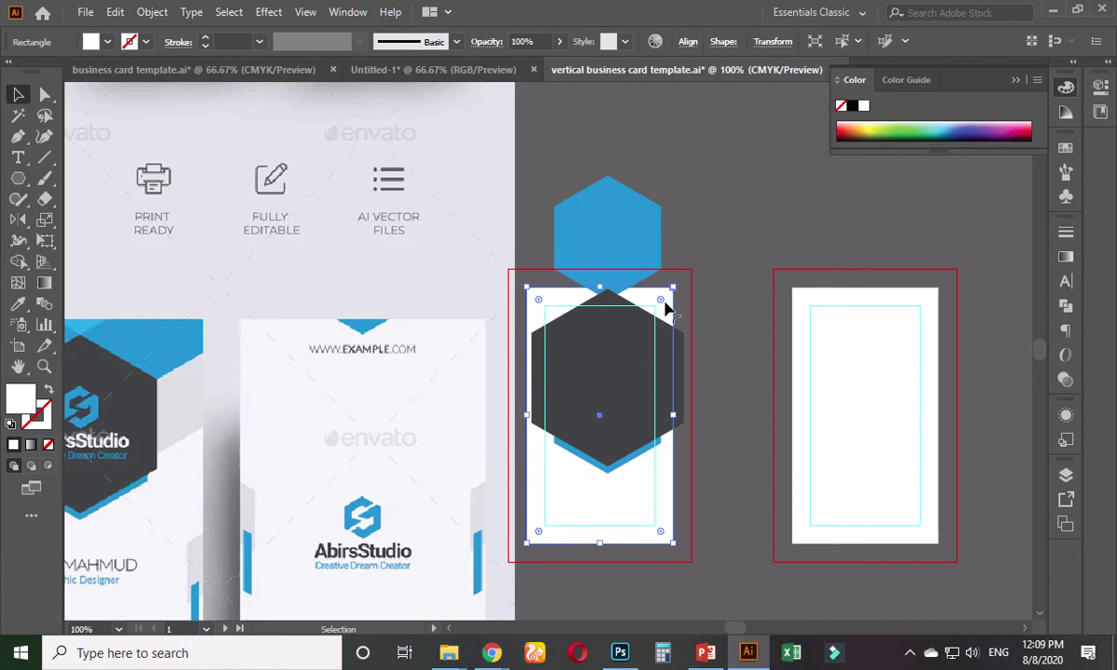
click(677, 225)
drag(649, 175, 547, 445)
drag(685, 180, 649, 251)
click(654, 206)
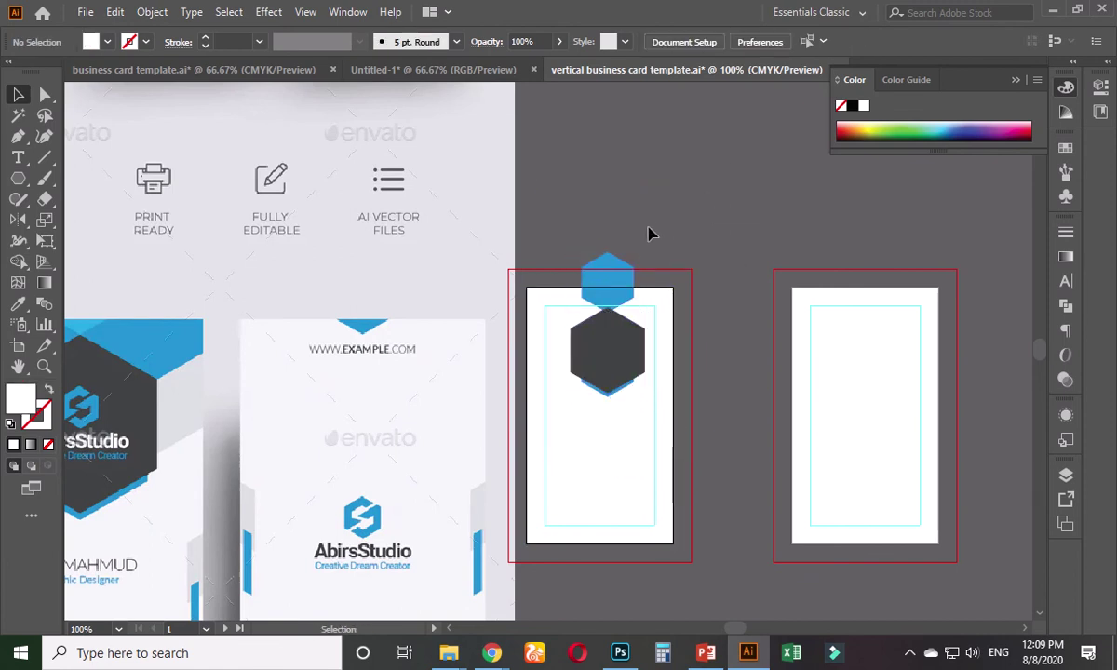
- Group the three hexagons and centre the group horizontally on the card
alt+scroll(657, 219, down, 2)
alt+scroll(700, 309, up, 5)
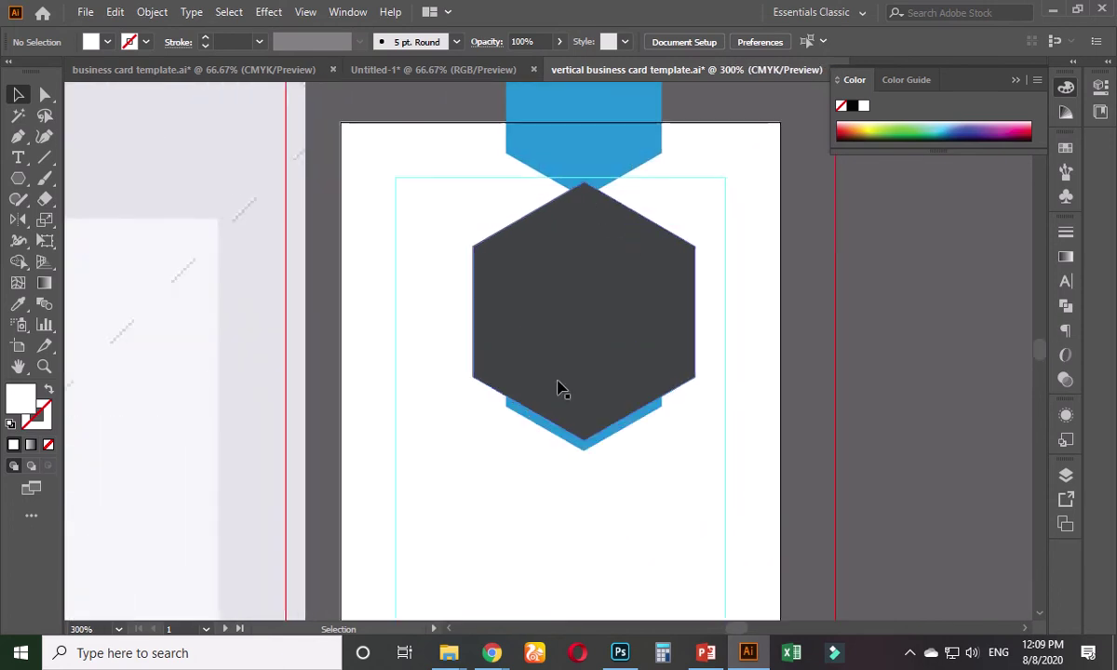
click(577, 446)
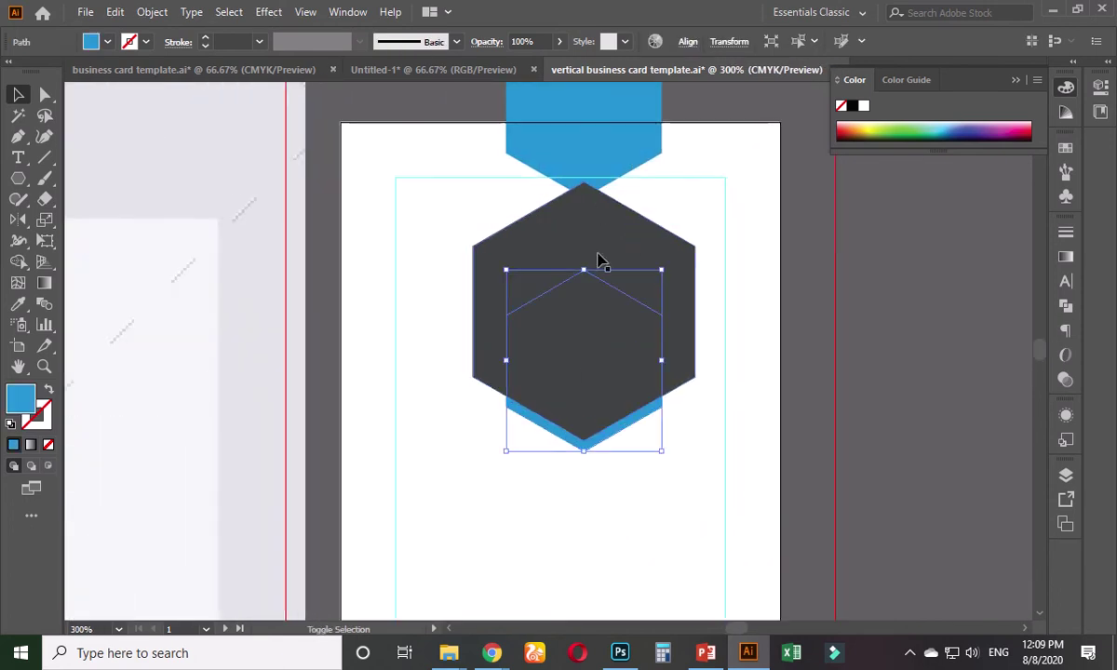
shift+click(599, 257)
shift+click(579, 139)
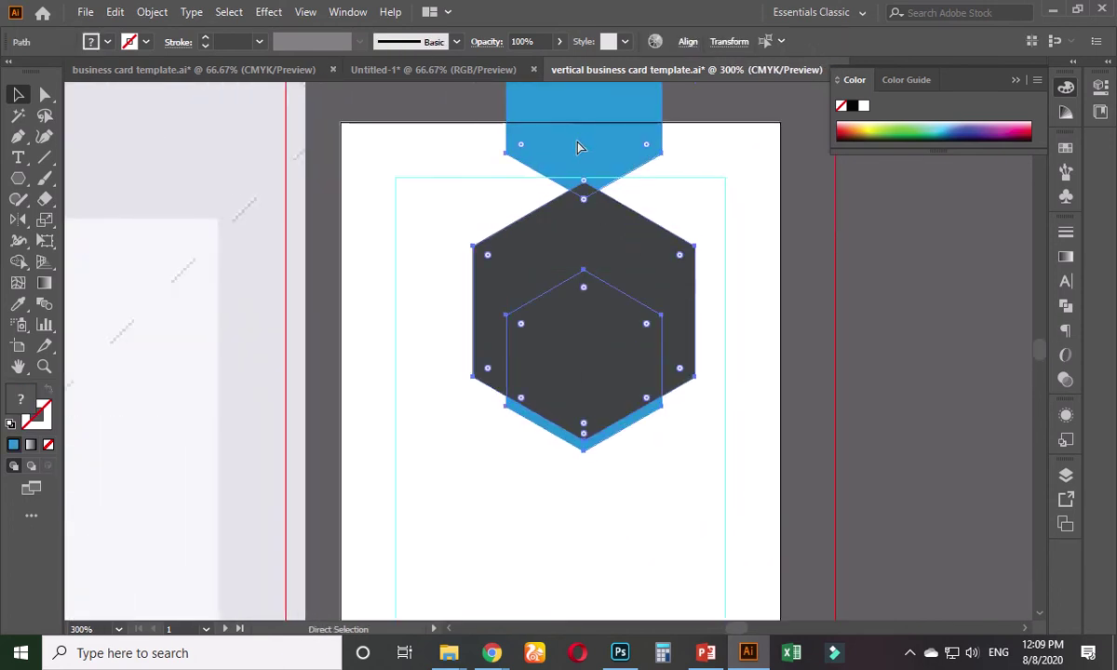
key(ctrl+g)
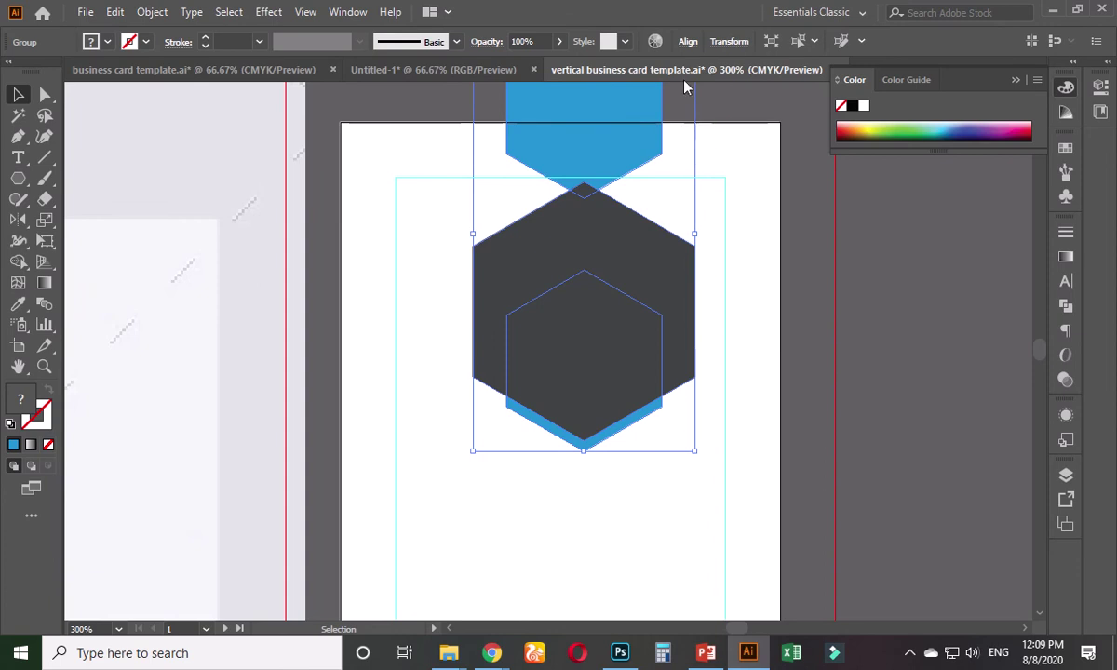
click(688, 42)
click(575, 90)
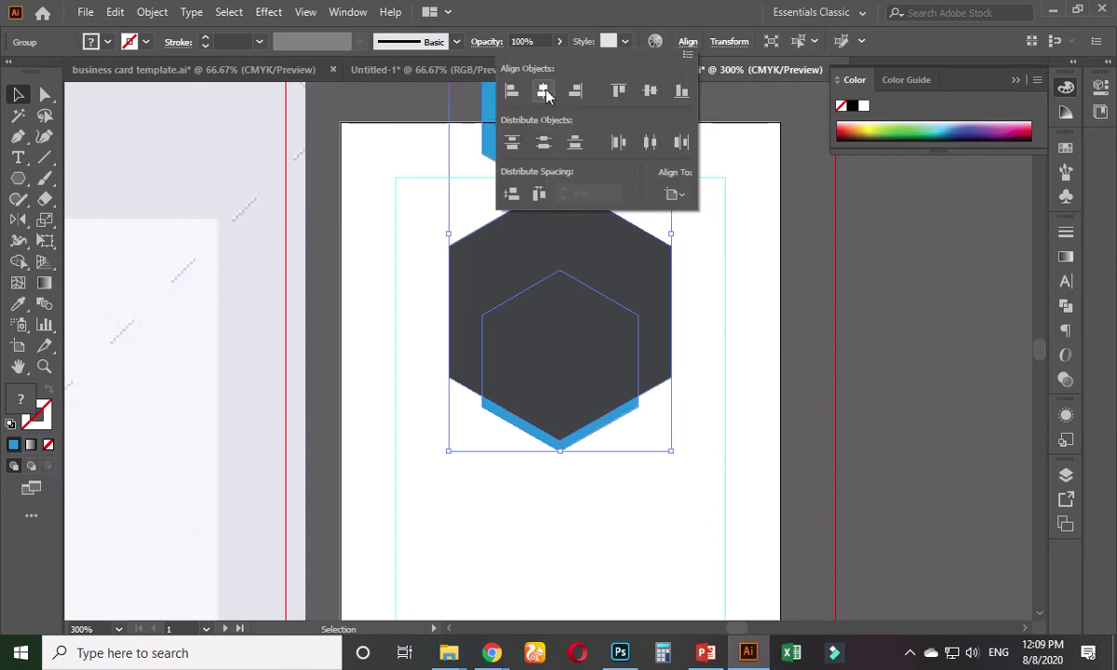
click(838, 253)
click(865, 259)
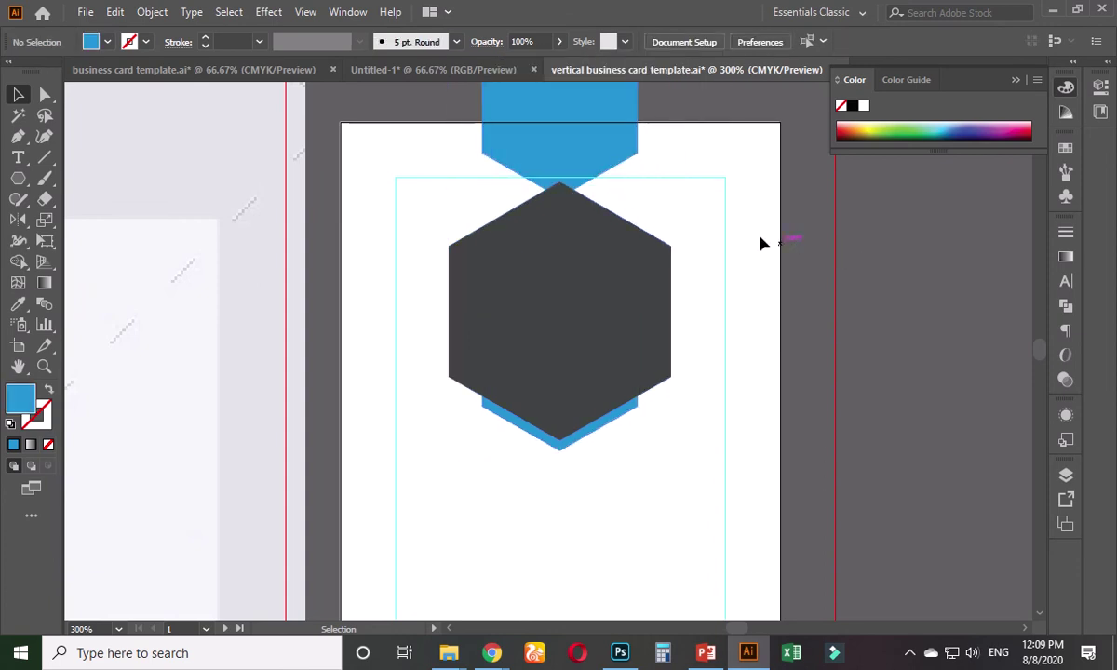
- Move the hexagon group up and shrink it to fit the card
drag(761, 242, 743, 322)
click(577, 419)
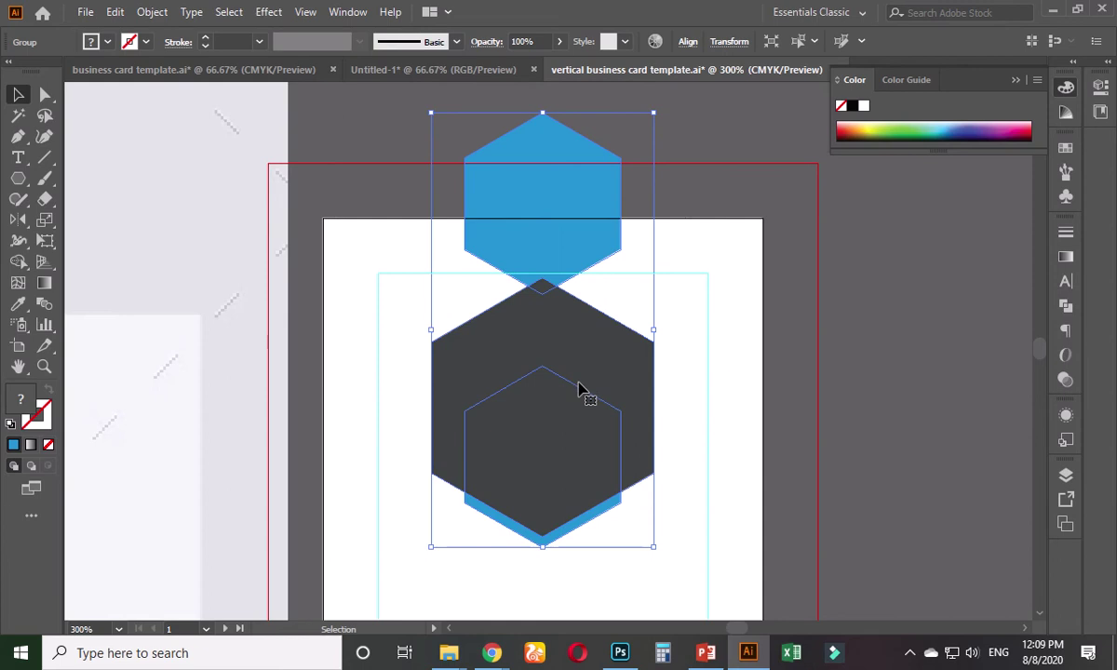
drag(548, 393, 550, 343)
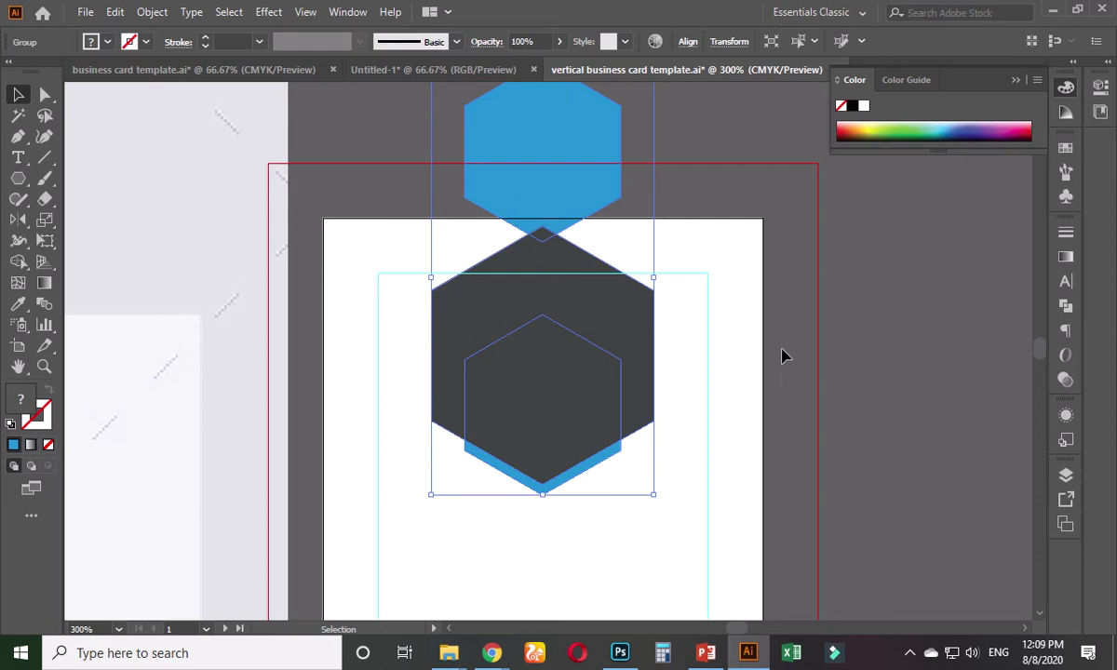
drag(656, 500, 602, 449)
click(688, 45)
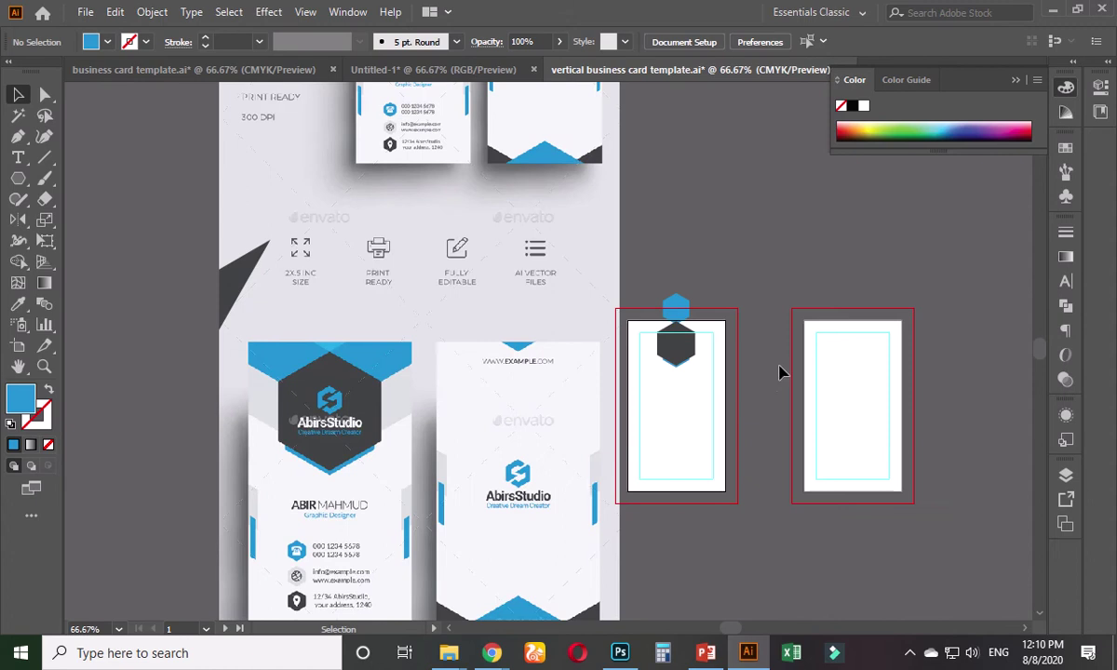
scroll(753, 347, up, 3)
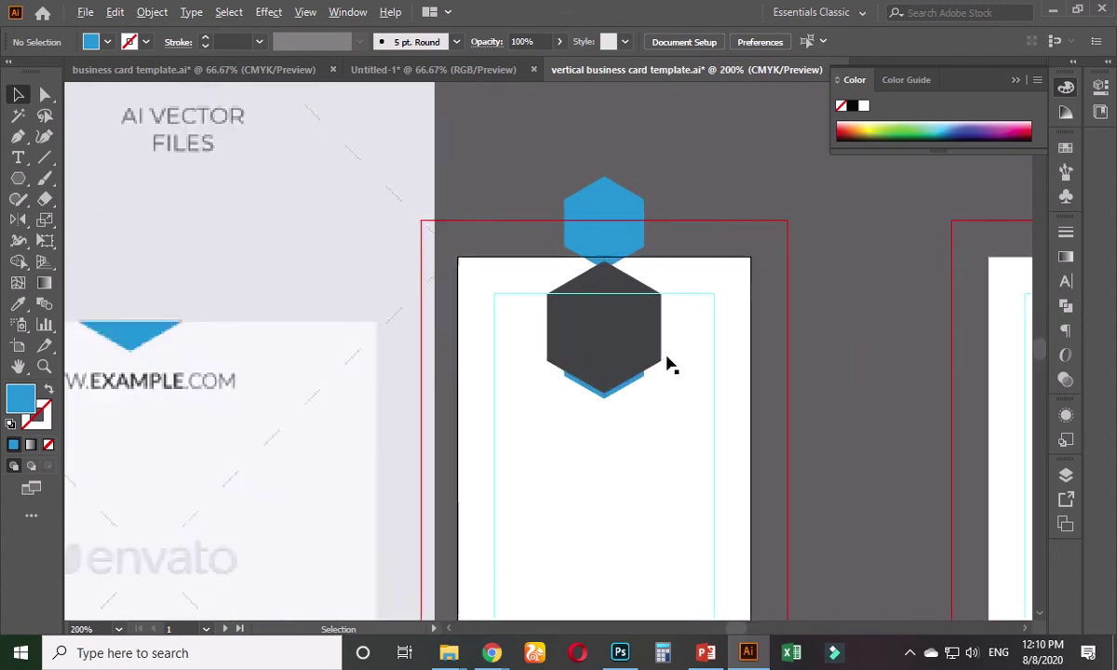
scroll(669, 365, up, 2)
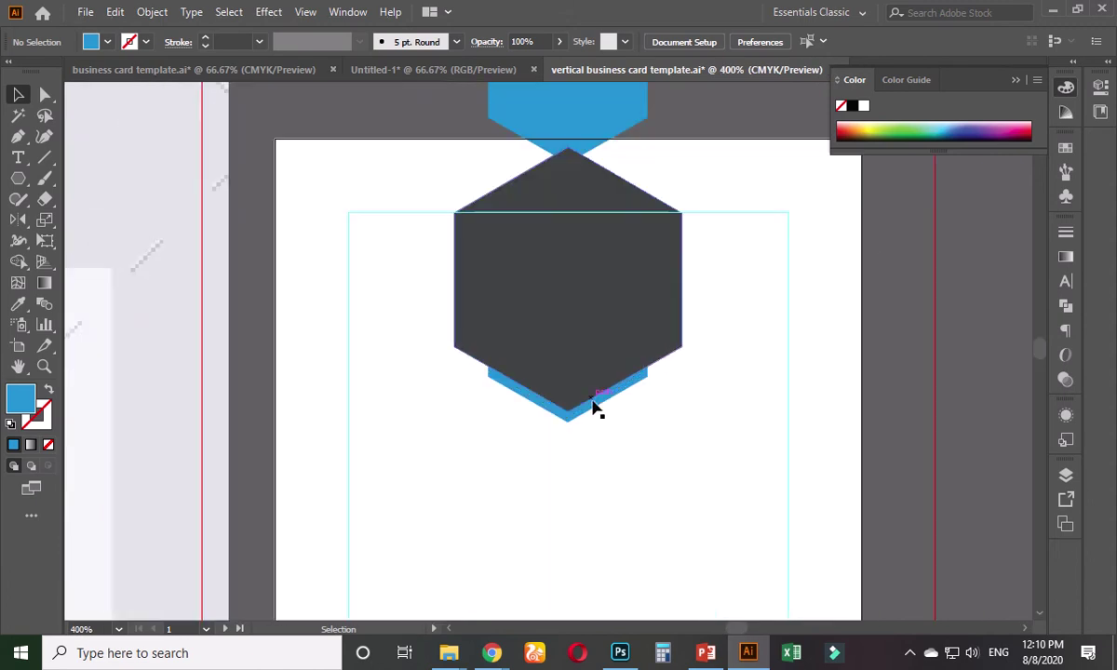
- Shift the lower blue and dark hexagons down slightly, then nudge them up one step
click(591, 342)
key(ctrl+shift+a)
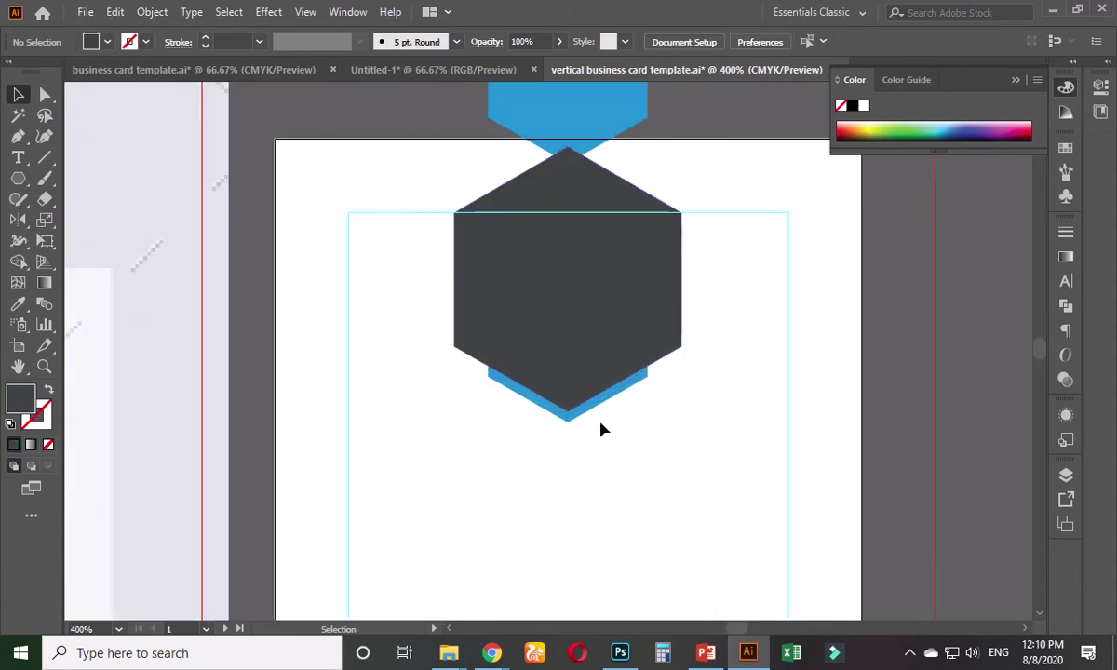
click(591, 414)
click(581, 438)
click(569, 418)
shift+click(575, 326)
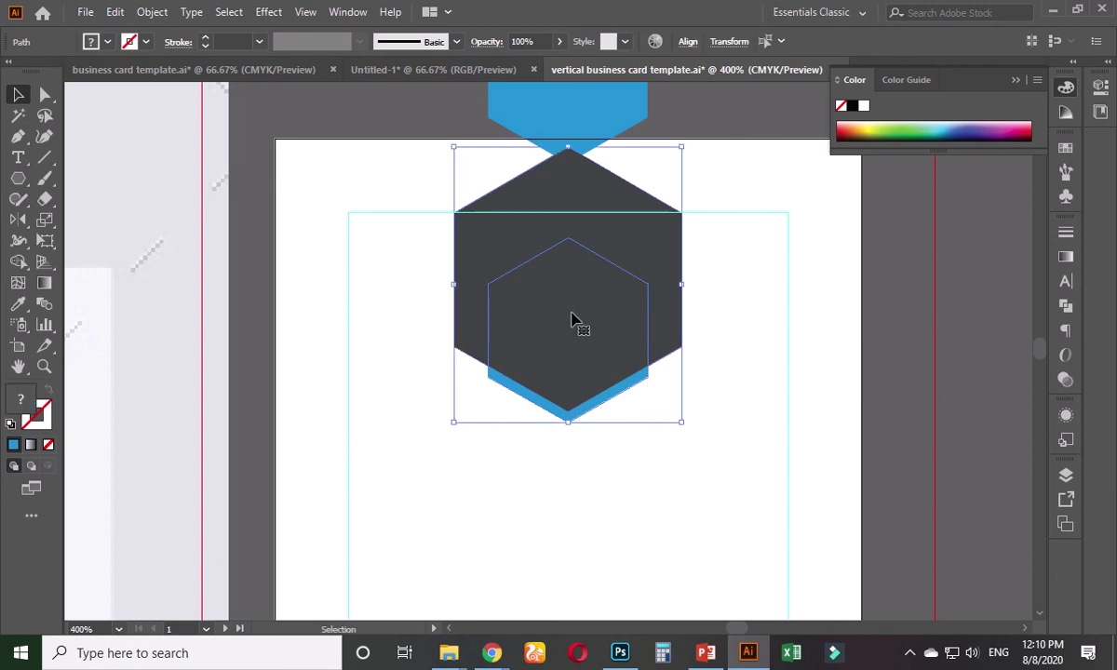
drag(573, 319, 575, 342)
key(Up)
key(Up)
key(Up)
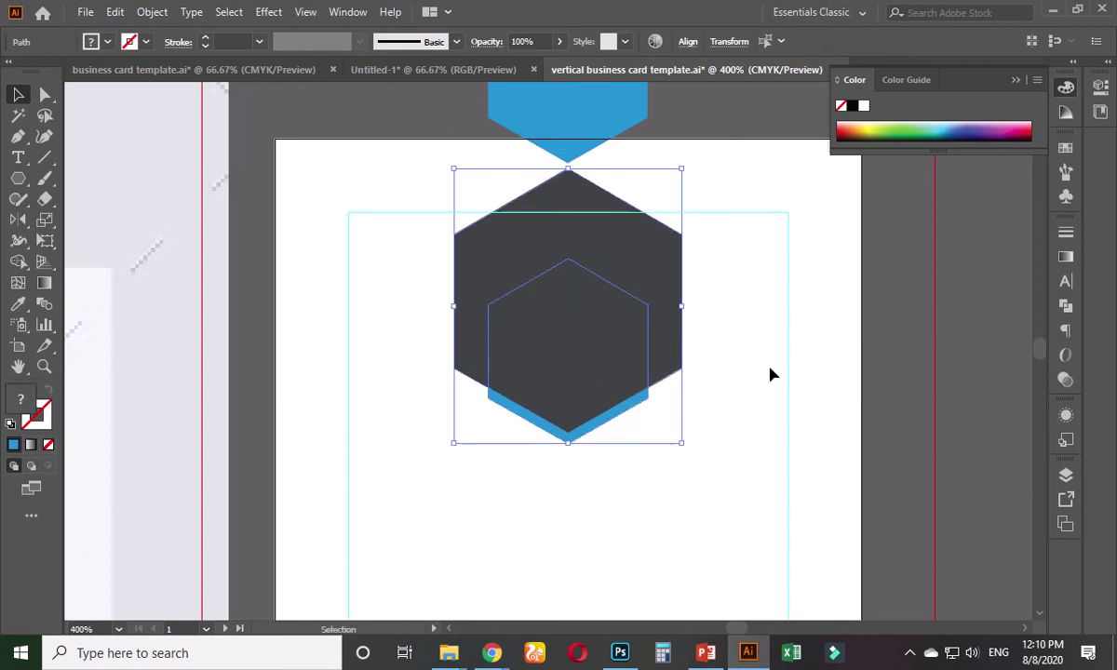
click(899, 292)
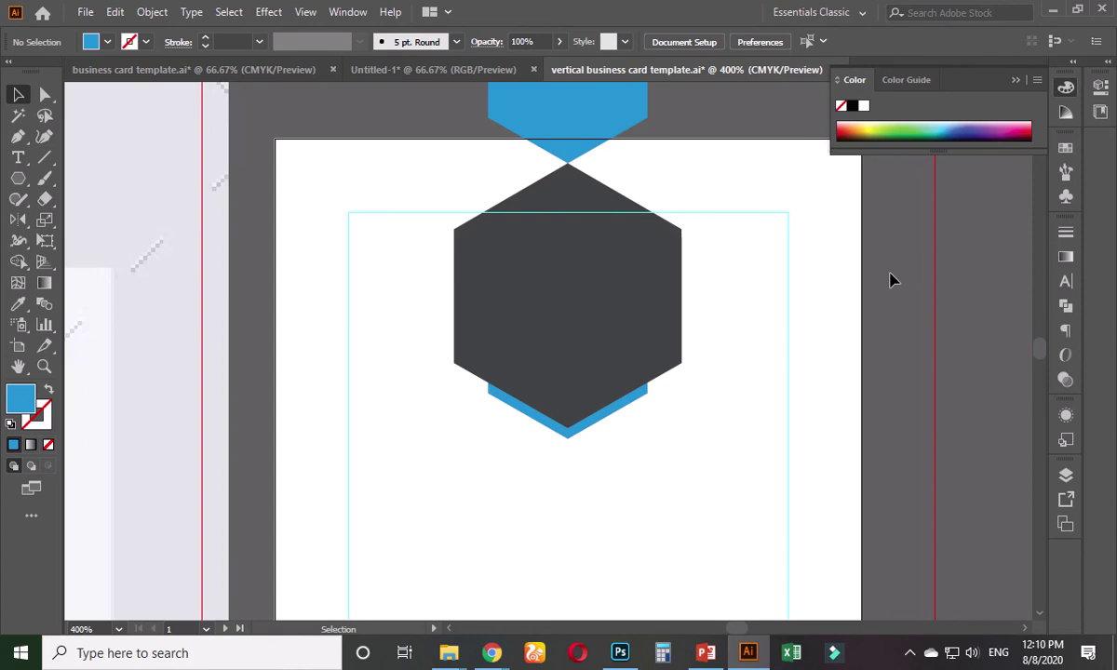
scroll(892, 281, down, 2)
scroll(891, 288, down, 1)
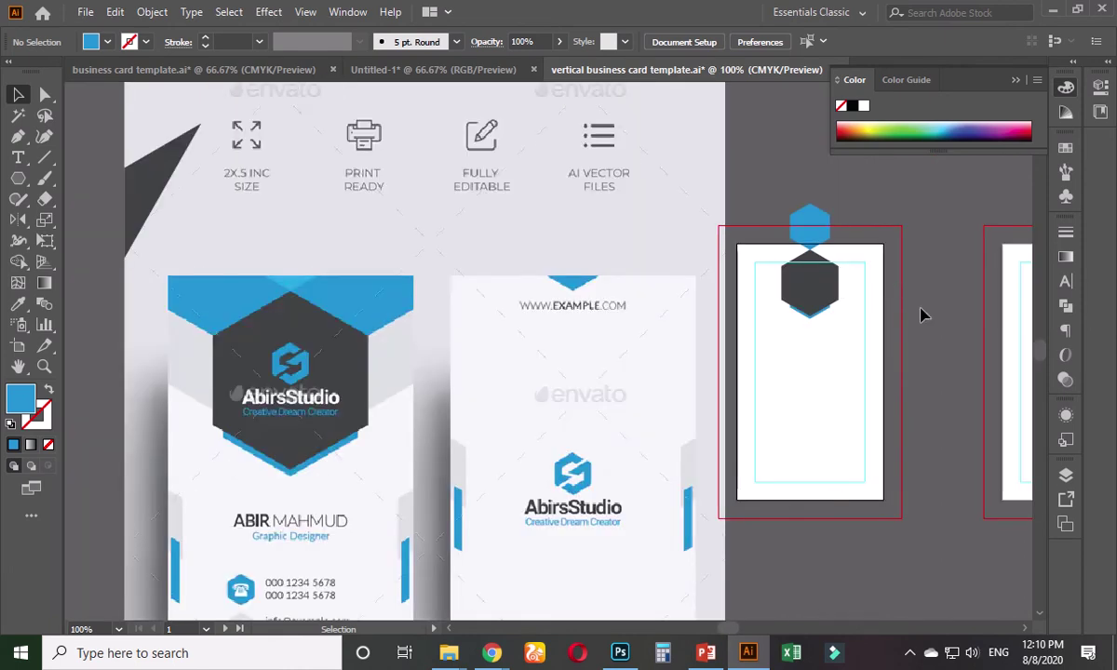
scroll(913, 315, up, 3)
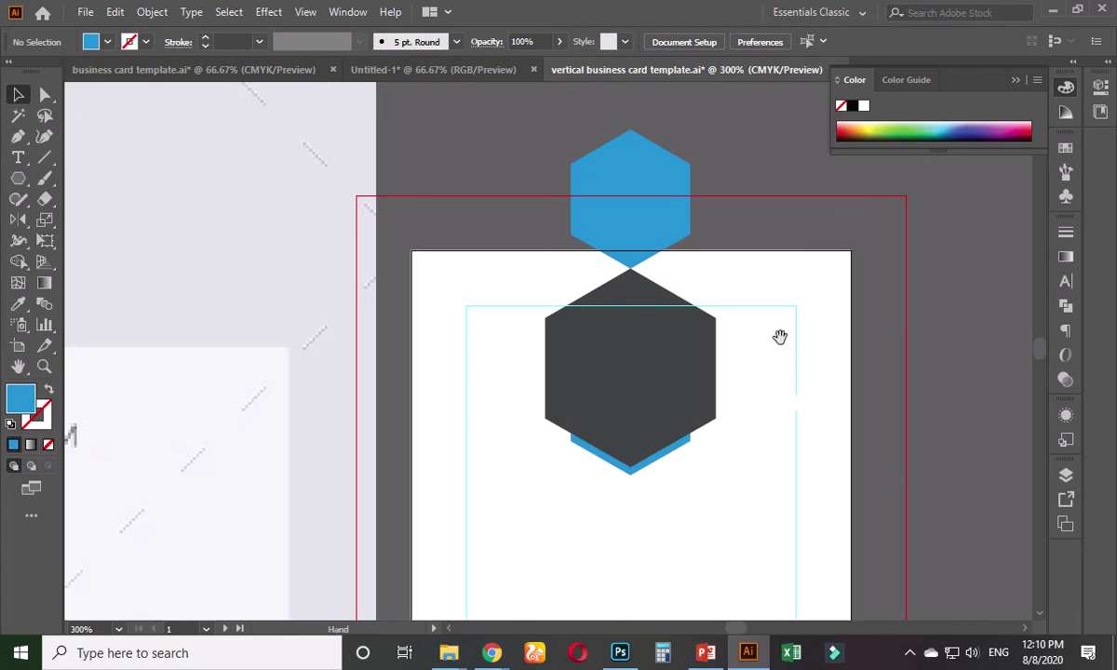
scroll(743, 456, up, 2)
- Draw a triangle from the hexagon centre to the card's top-right corner and above the centre
click(18, 138)
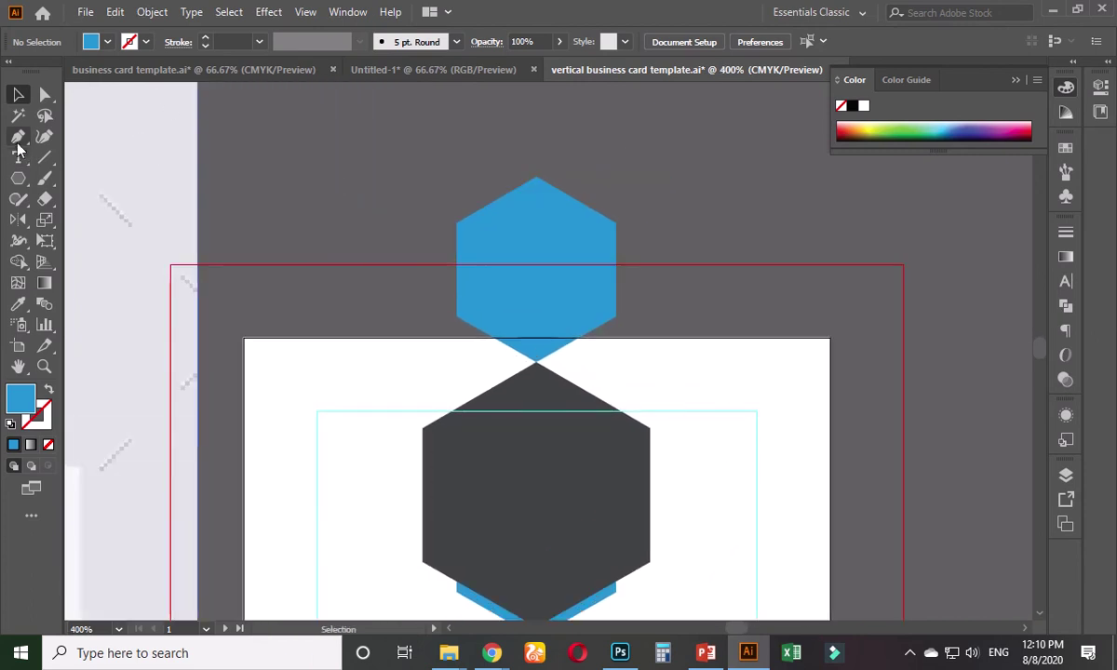
scroll(613, 460, up, 1)
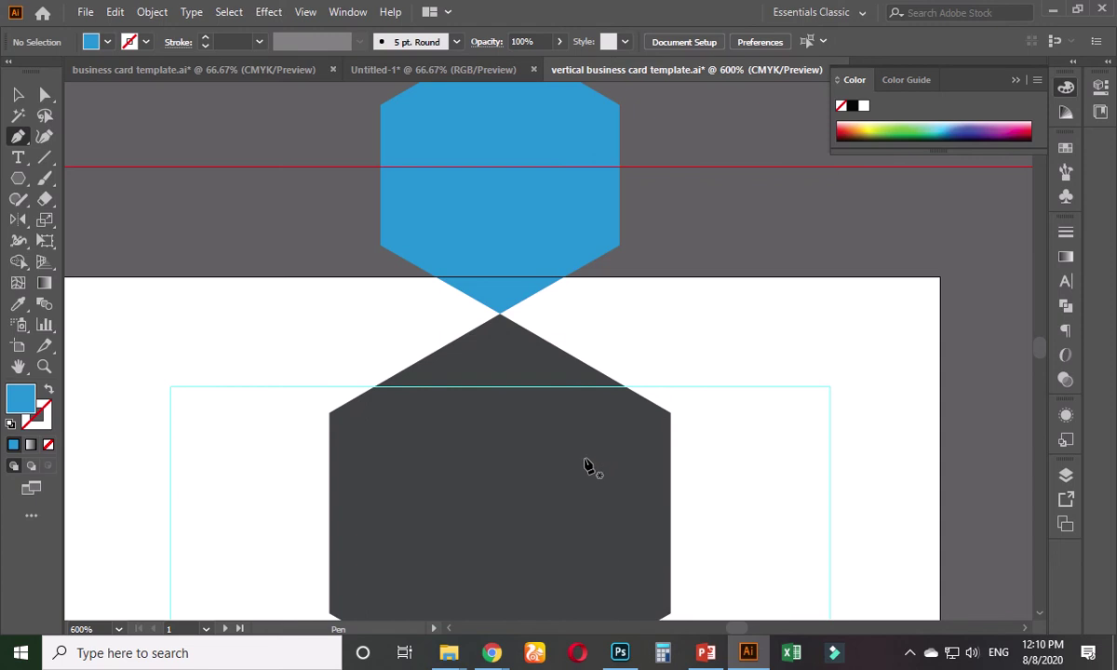
click(506, 481)
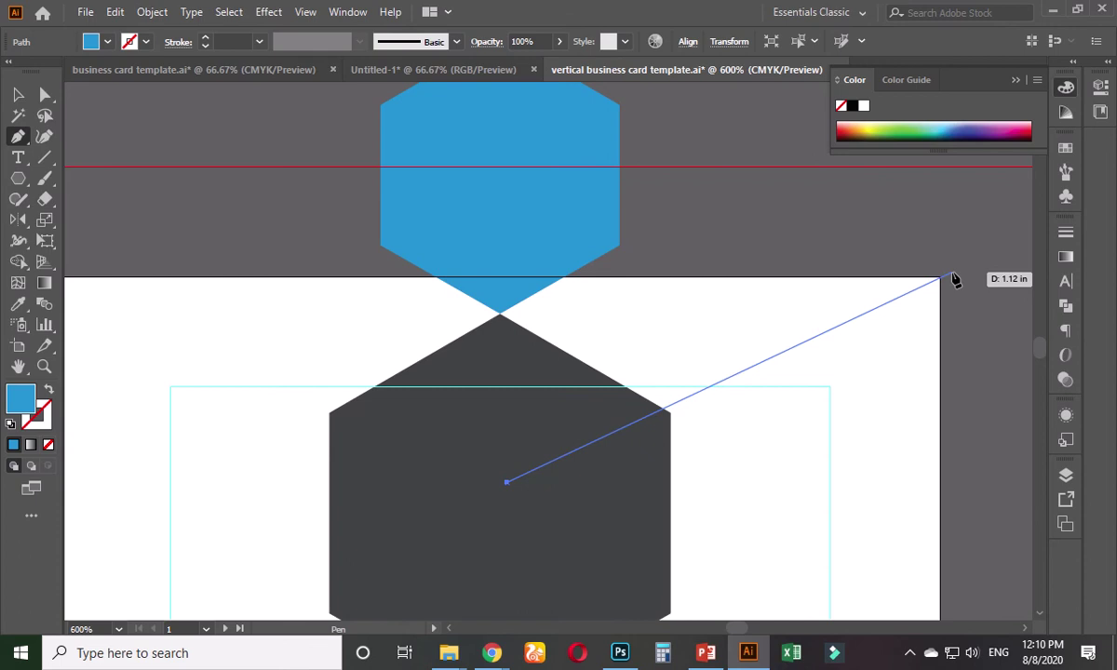
click(951, 276)
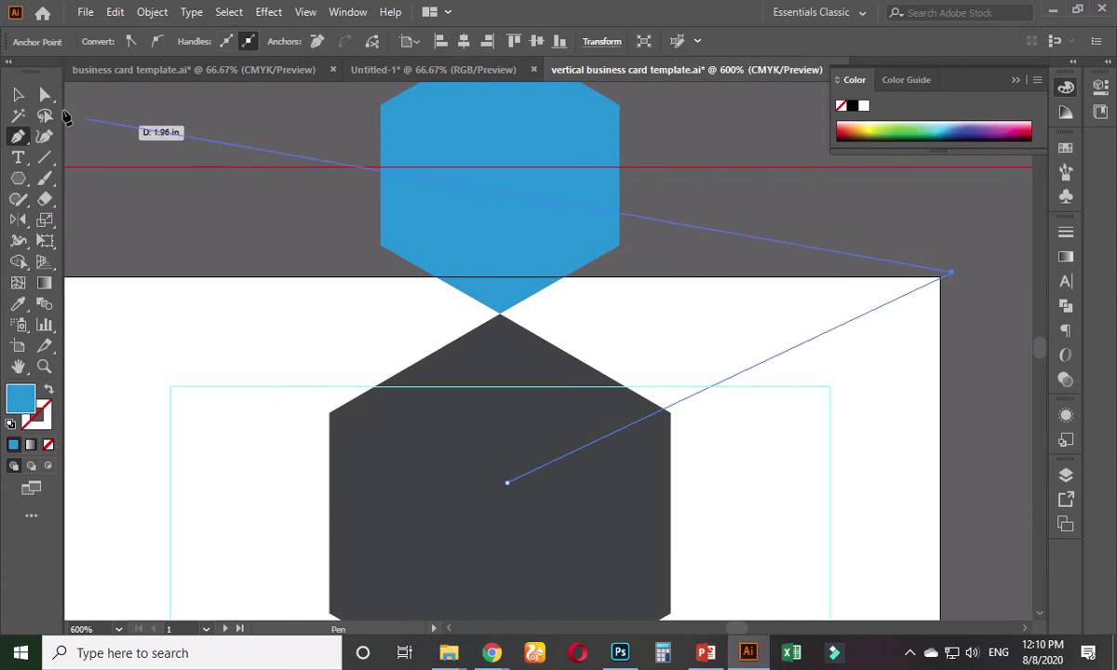
click(44, 94)
drag(508, 484, 506, 492)
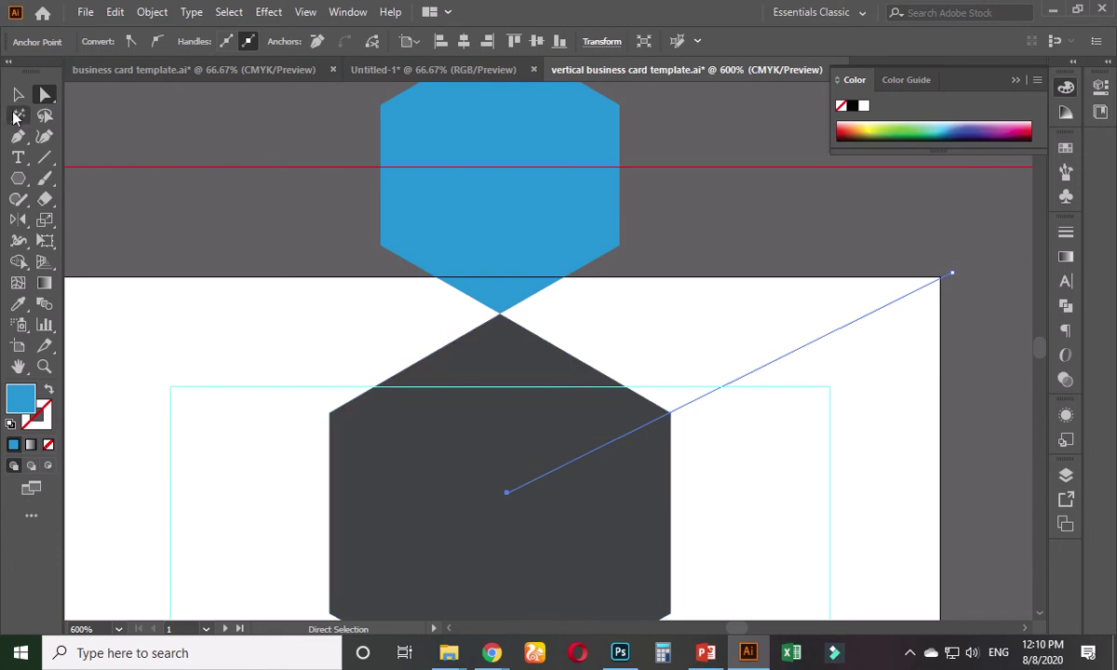
click(17, 136)
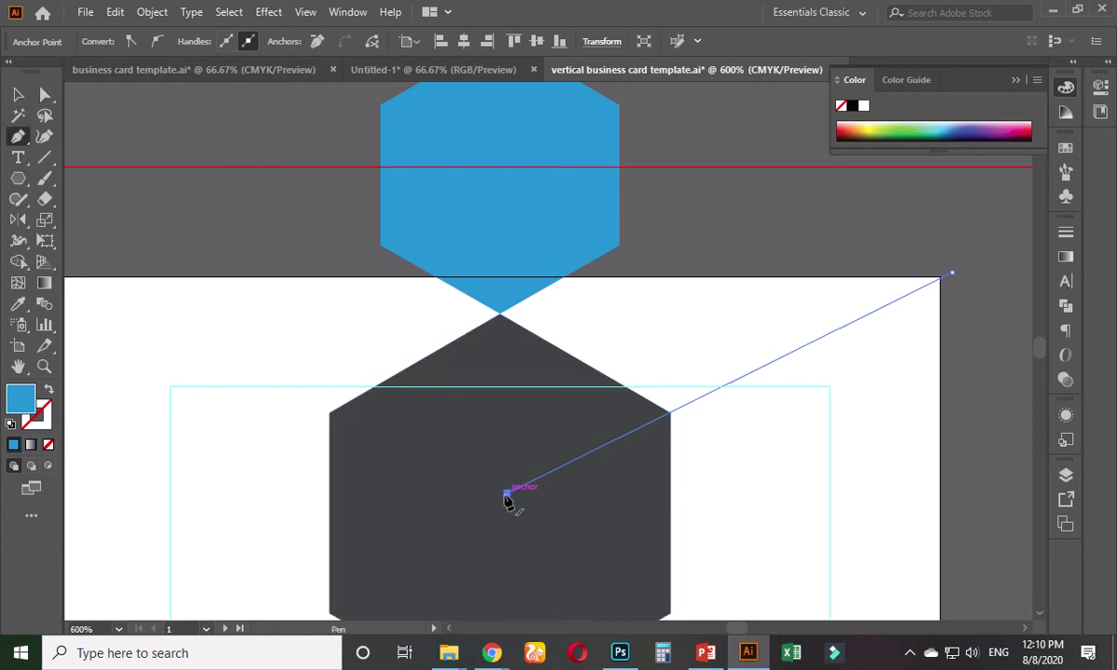
click(507, 491)
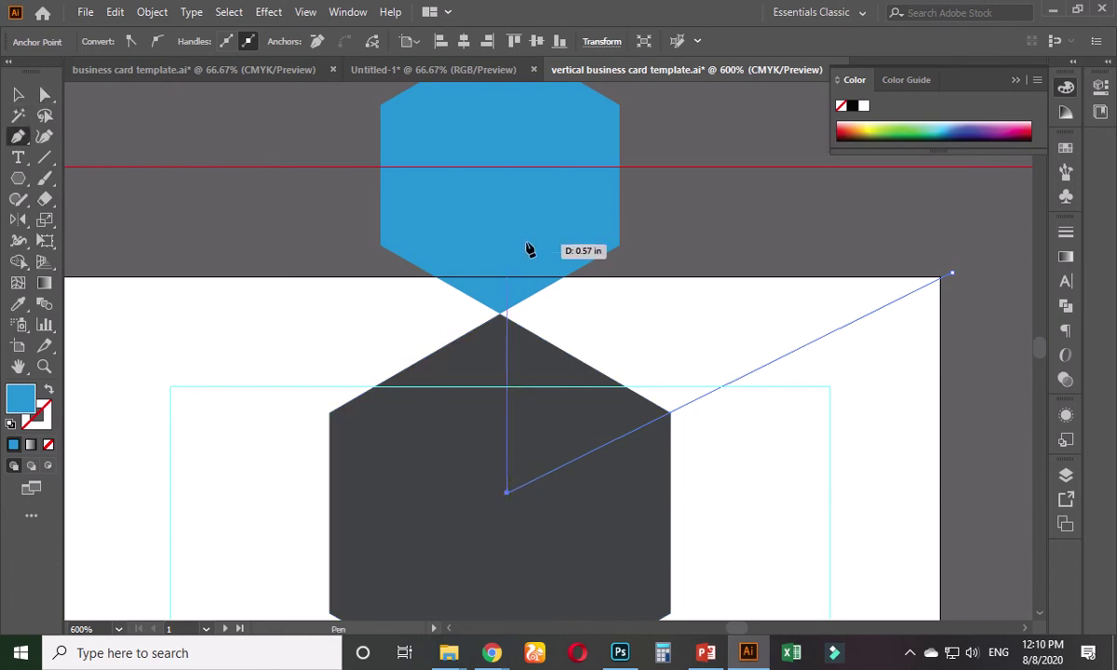
shift+click(507, 276)
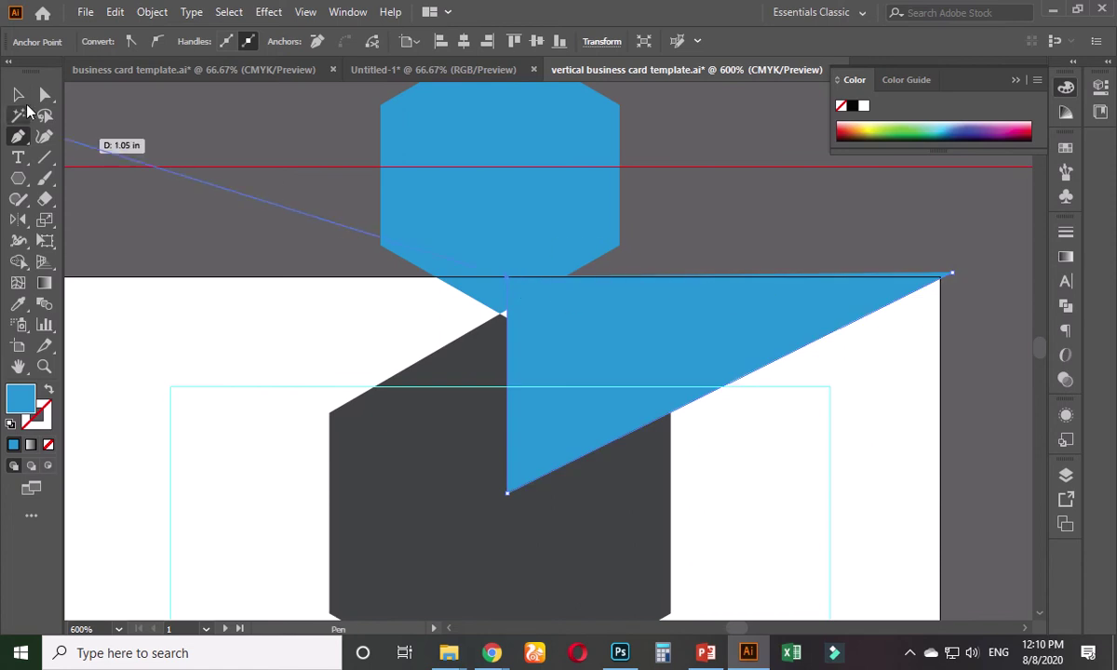
key(v)
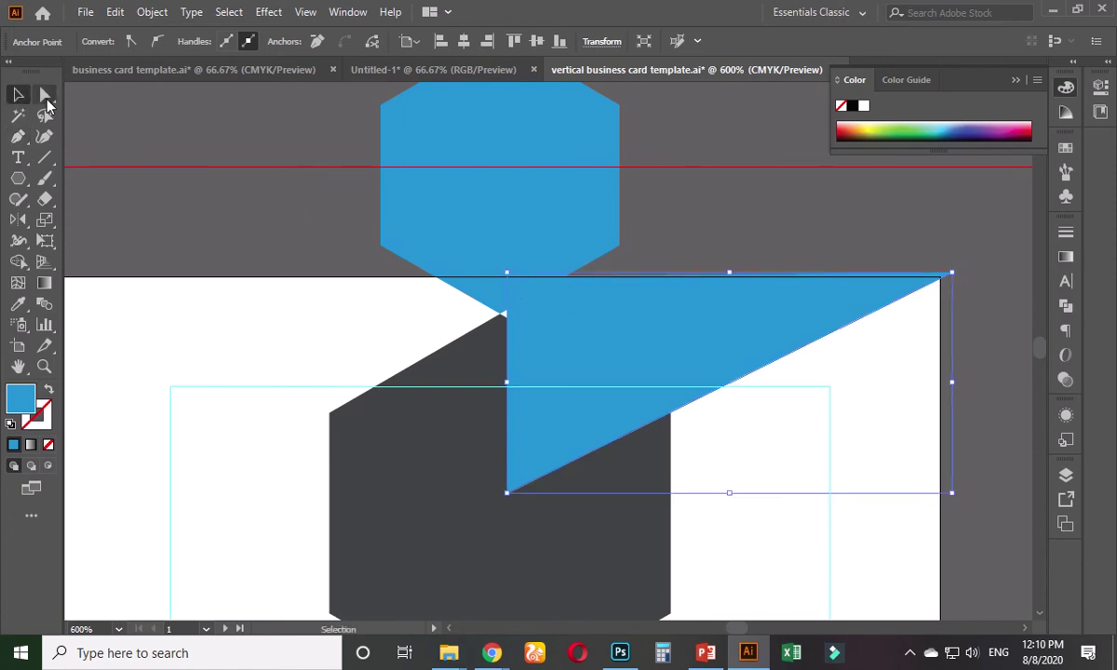
- Align the triangle's top-right point with the card top and keep the triangle in front
click(45, 94)
click(952, 274)
key(Down)
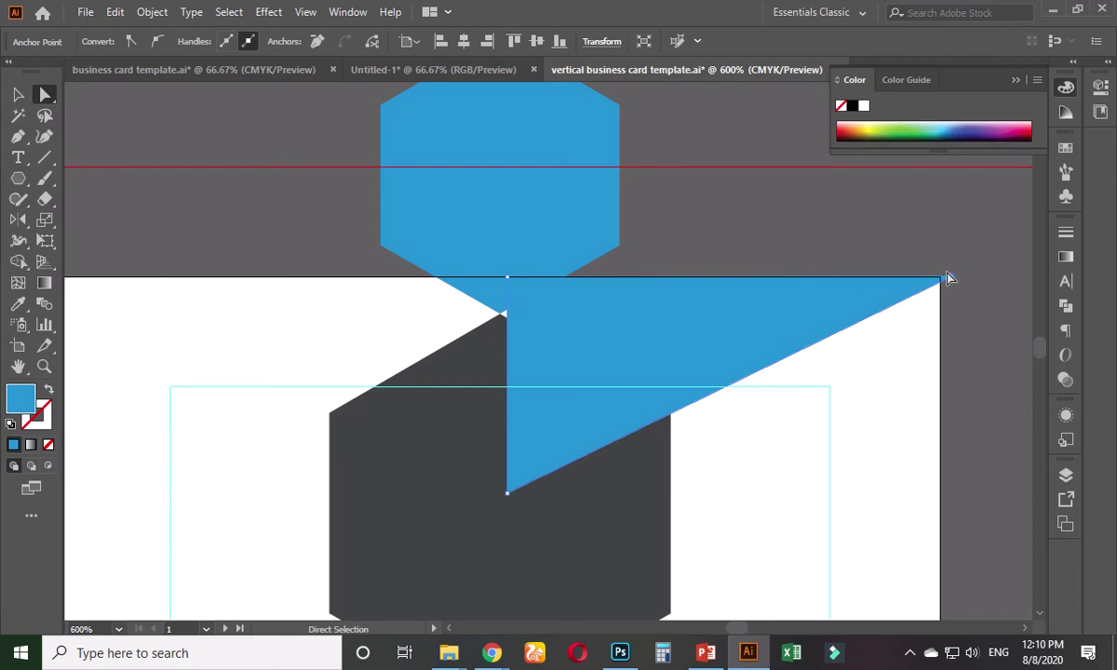
key(v)
key(ctrl+shift+bracketleft)
key(a)
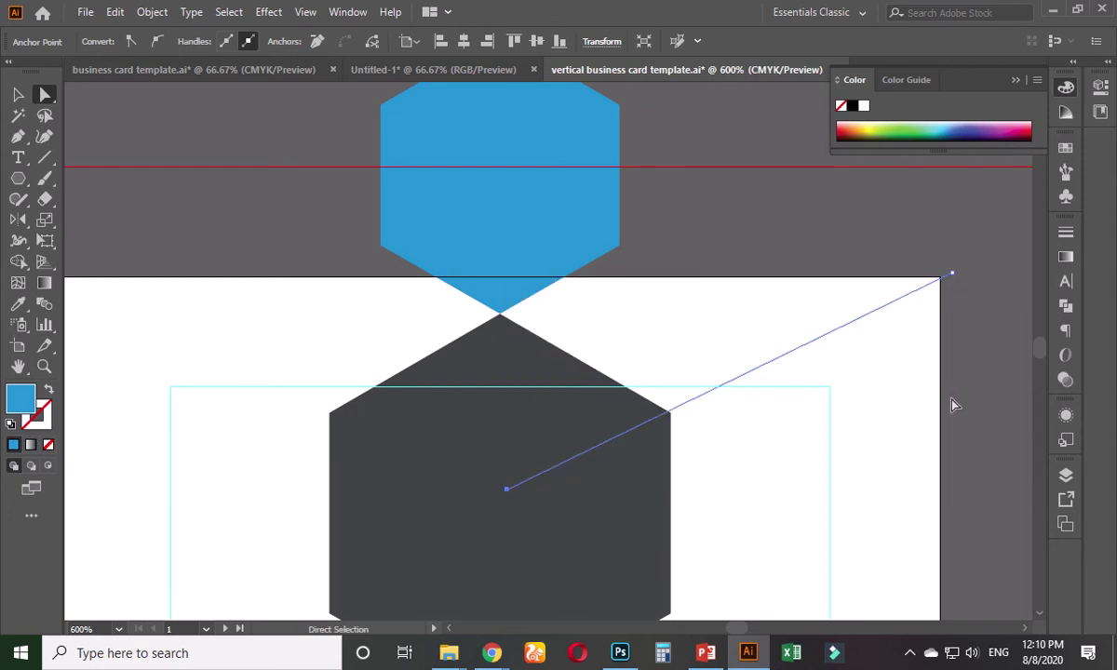
key(ctrl)
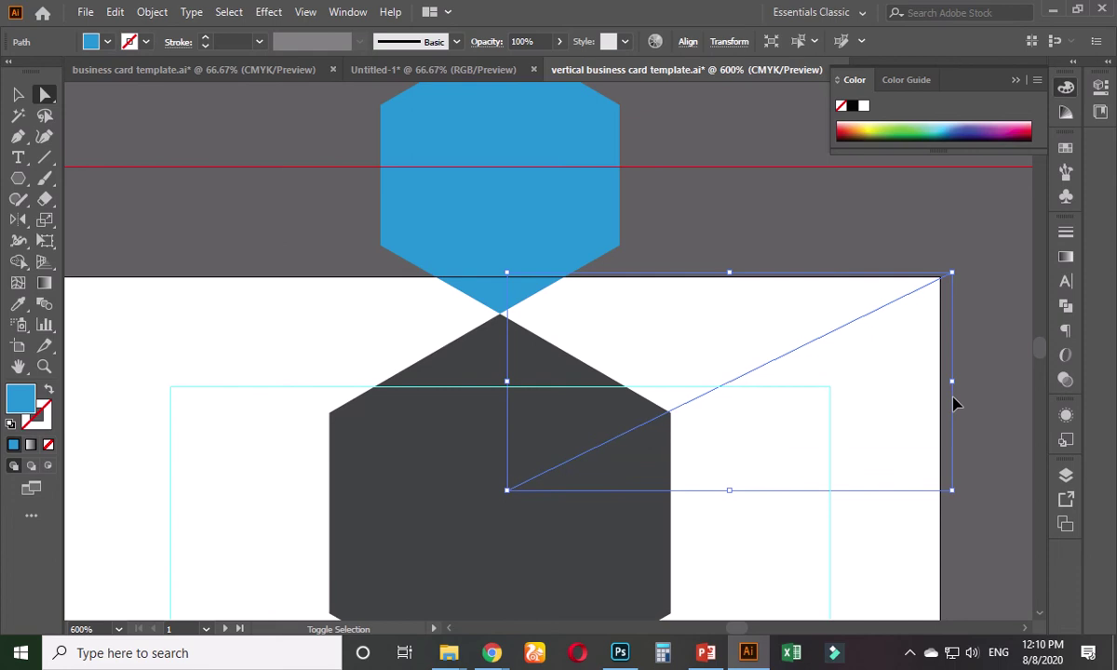
key(ctrl+shift+bracketright)
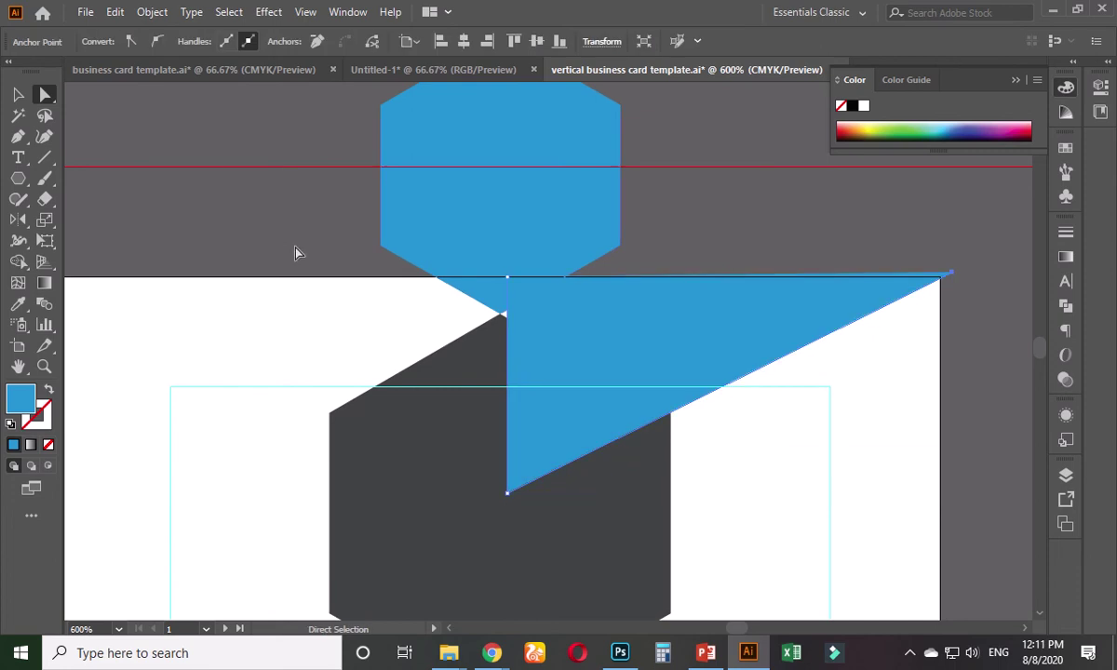
click(16, 96)
click(695, 220)
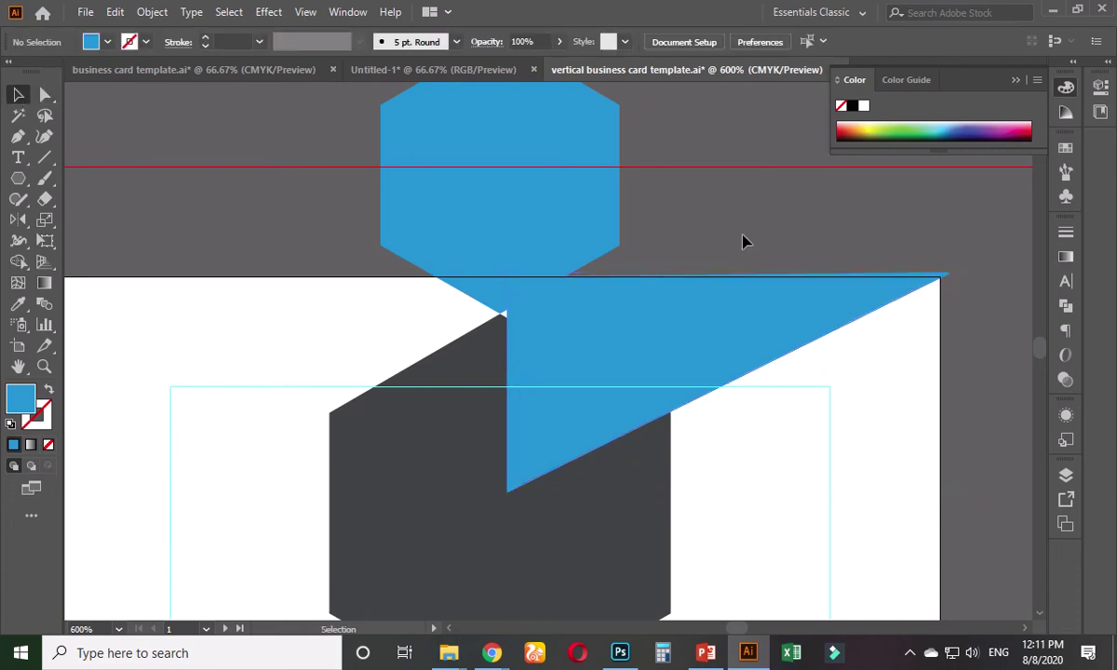
click(589, 333)
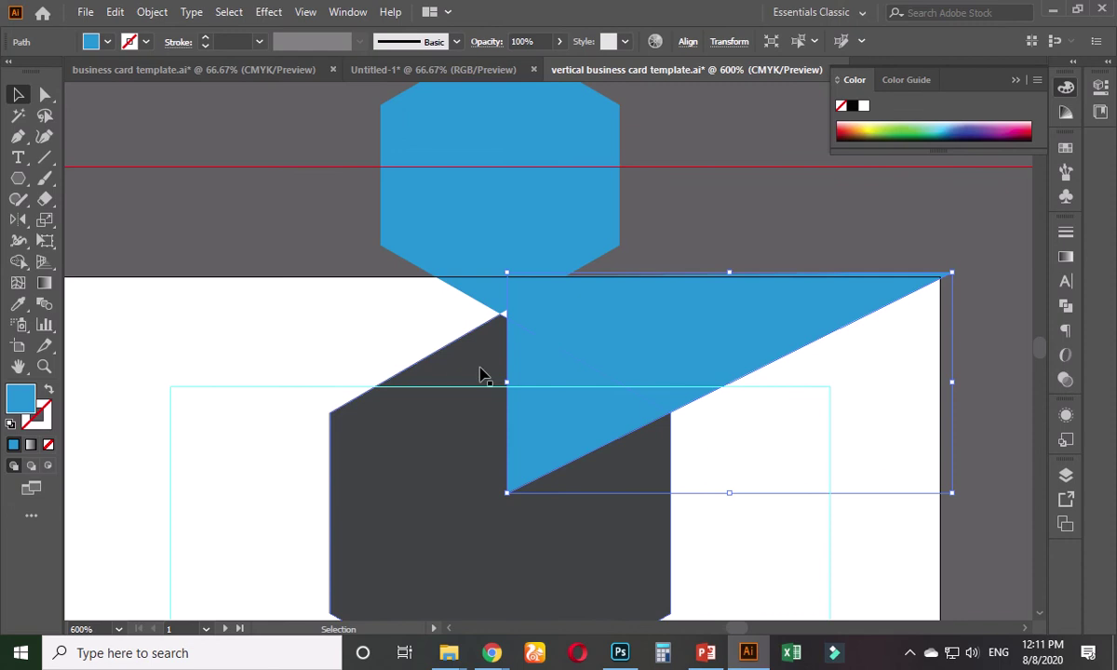
- Make a vertically reflected copy of the triangle and align it to the artboard's left edge
drag(504, 383, 500, 384)
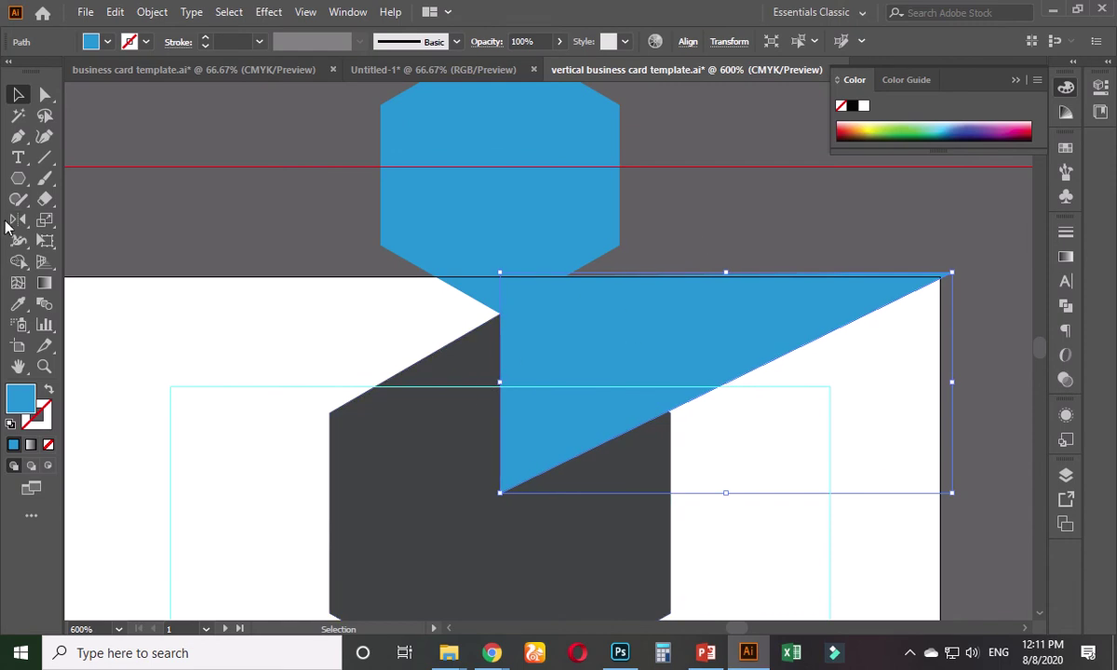
double_click(18, 219)
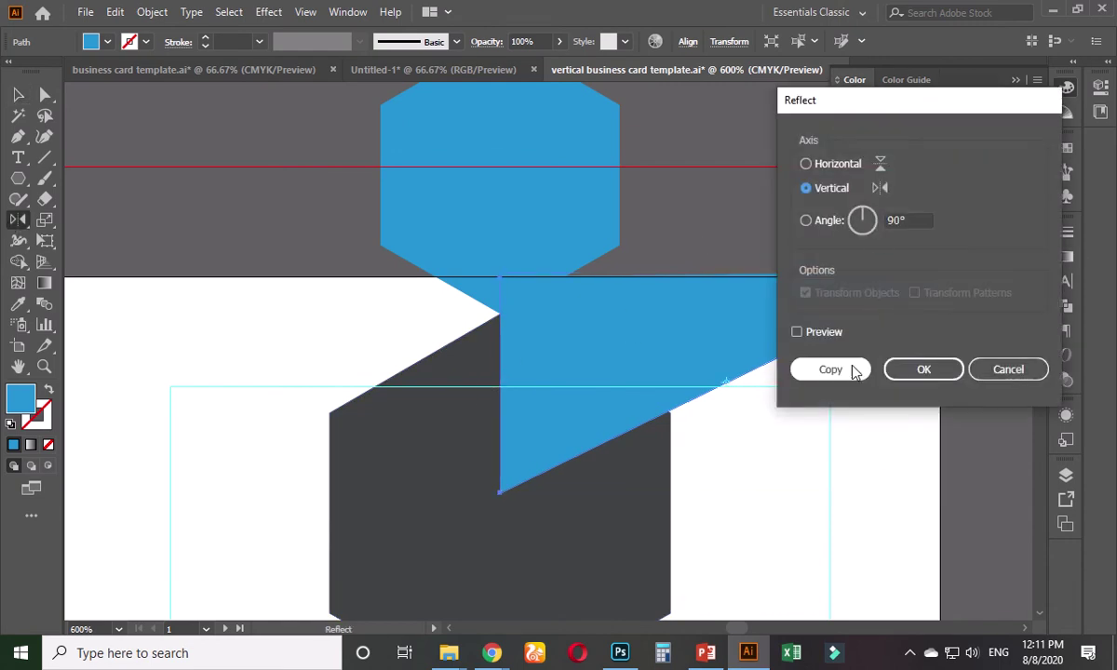
click(855, 369)
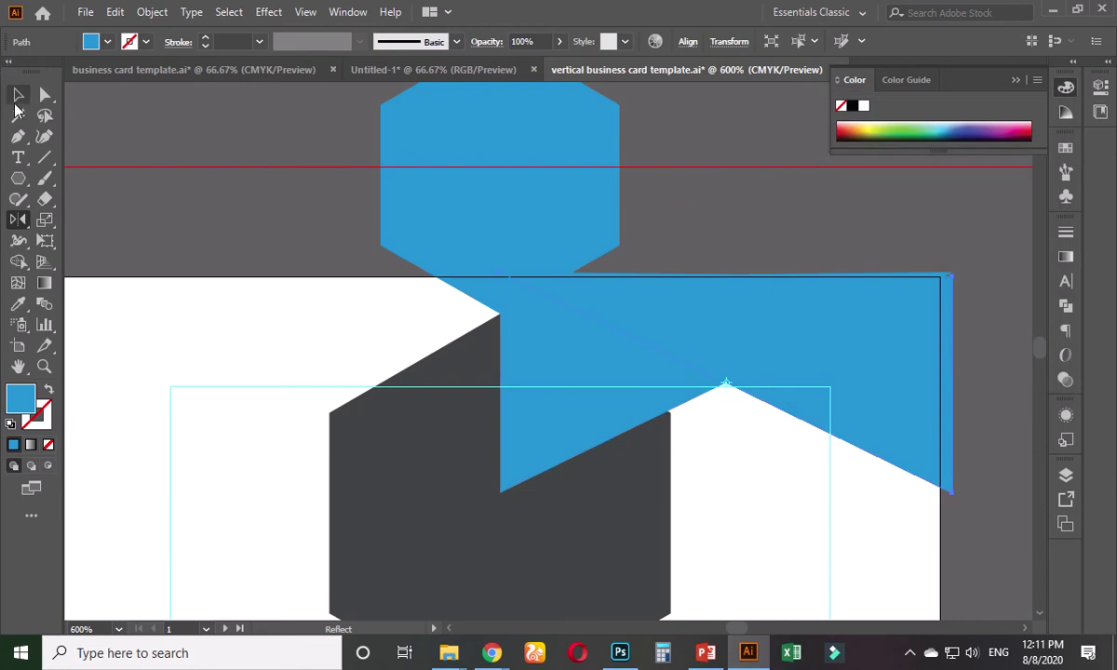
key(v)
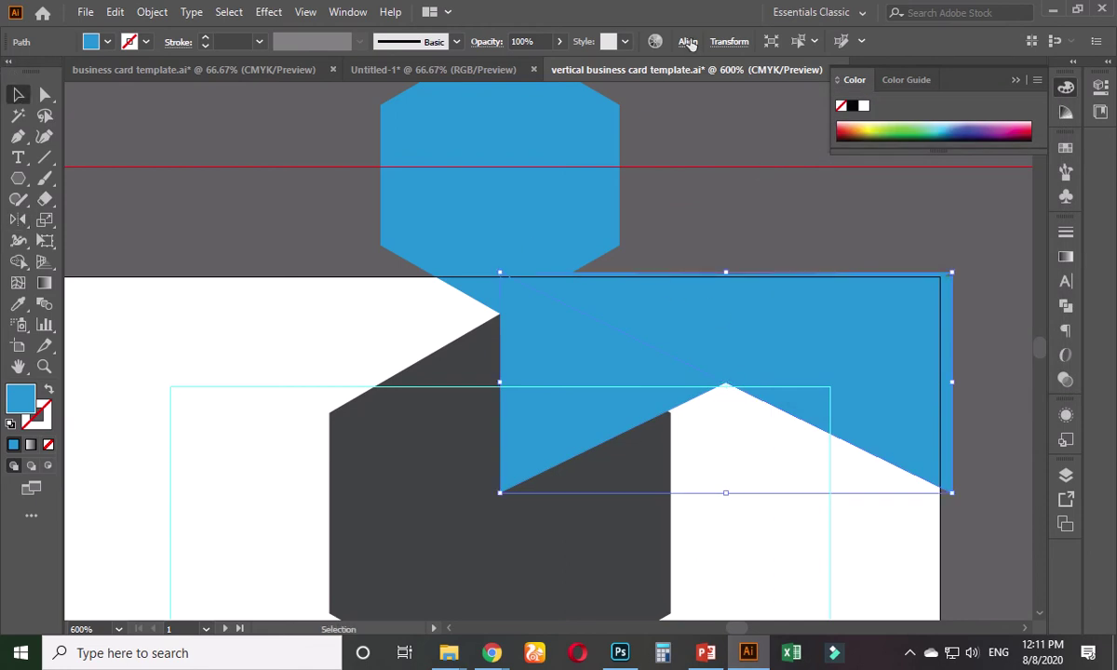
click(688, 42)
click(511, 91)
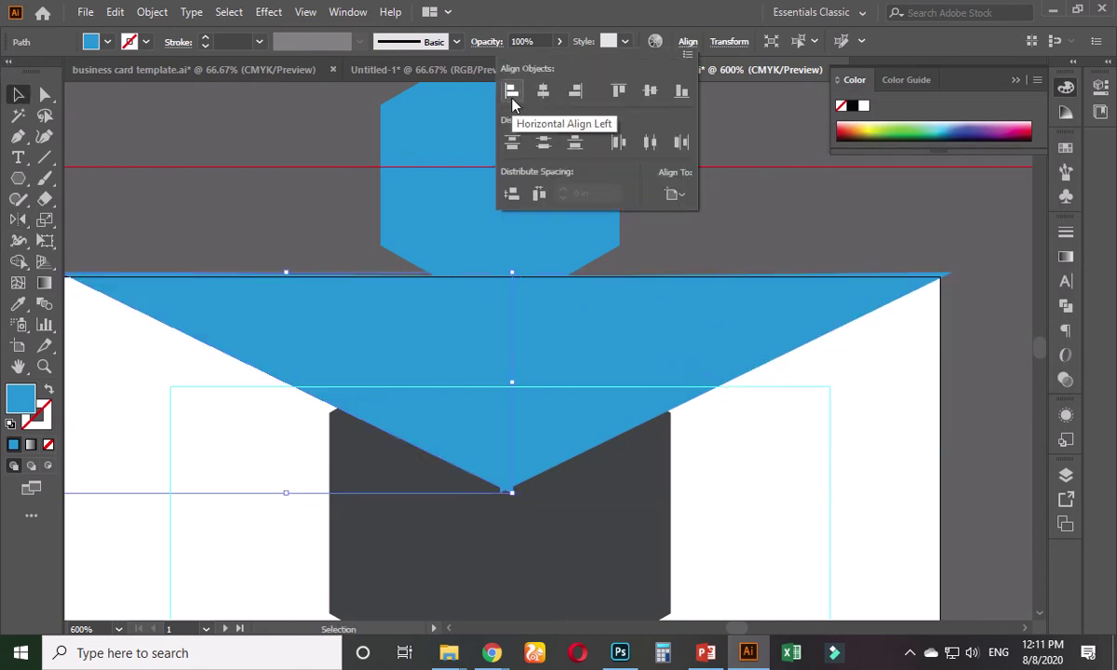
click(272, 145)
click(272, 144)
click(389, 321)
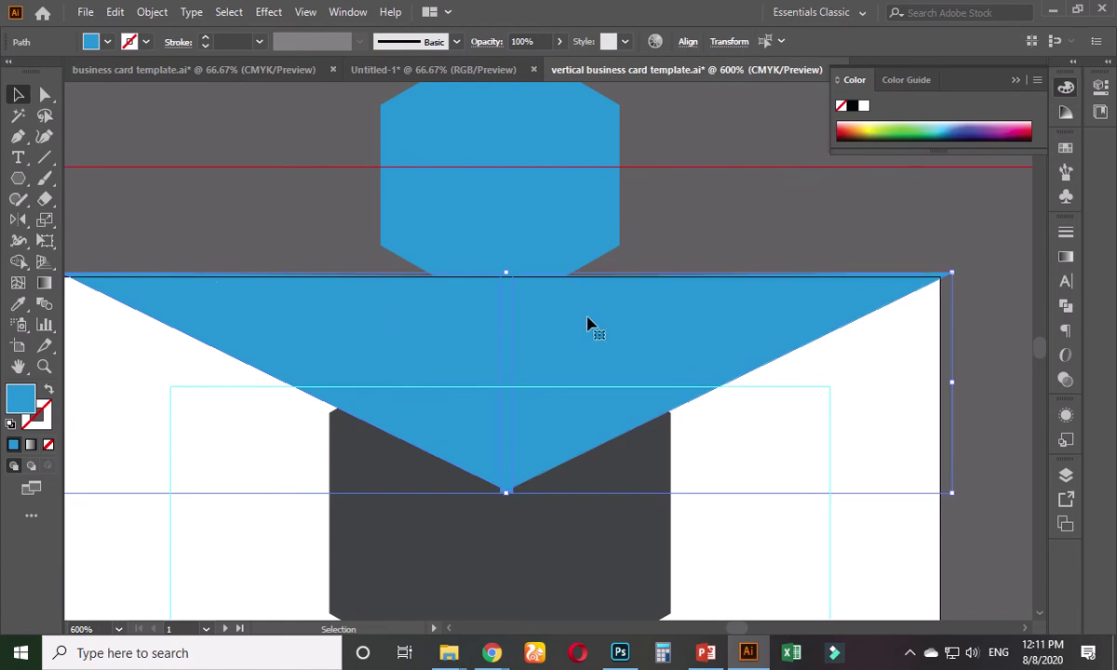
- Merge both triangle halves into one blue V-shaped banner with the Shape Builder tool
click(17, 261)
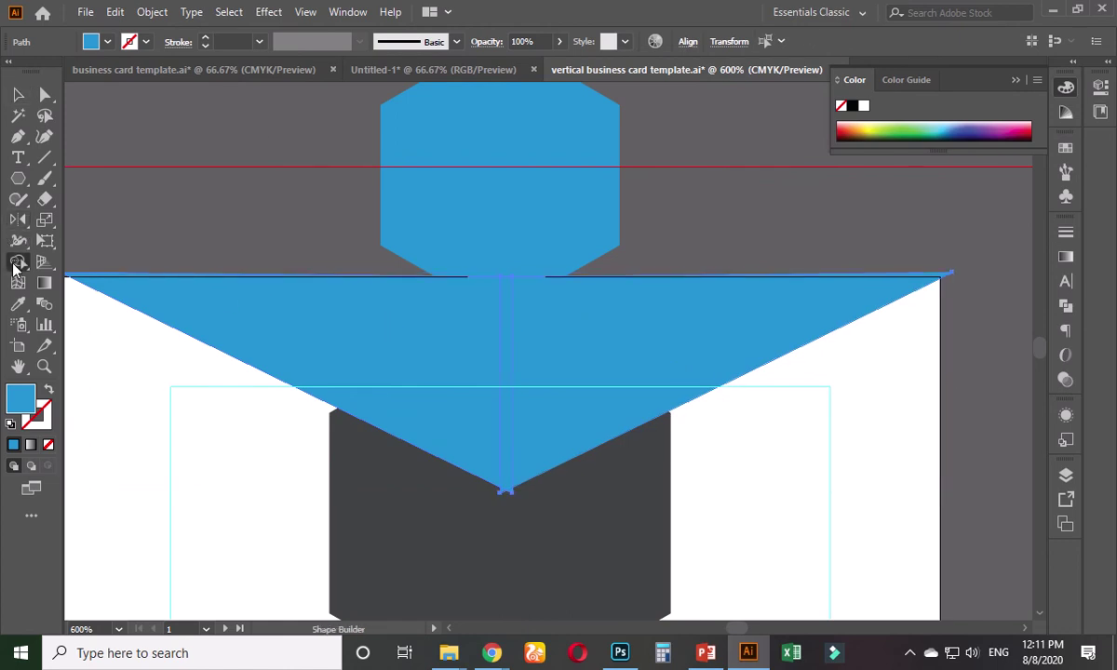
mouse_move(431, 340)
mouse_down()
mouse_move(646, 334)
mouse_move(663, 316)
mouse_up()
click(18, 95)
click(300, 238)
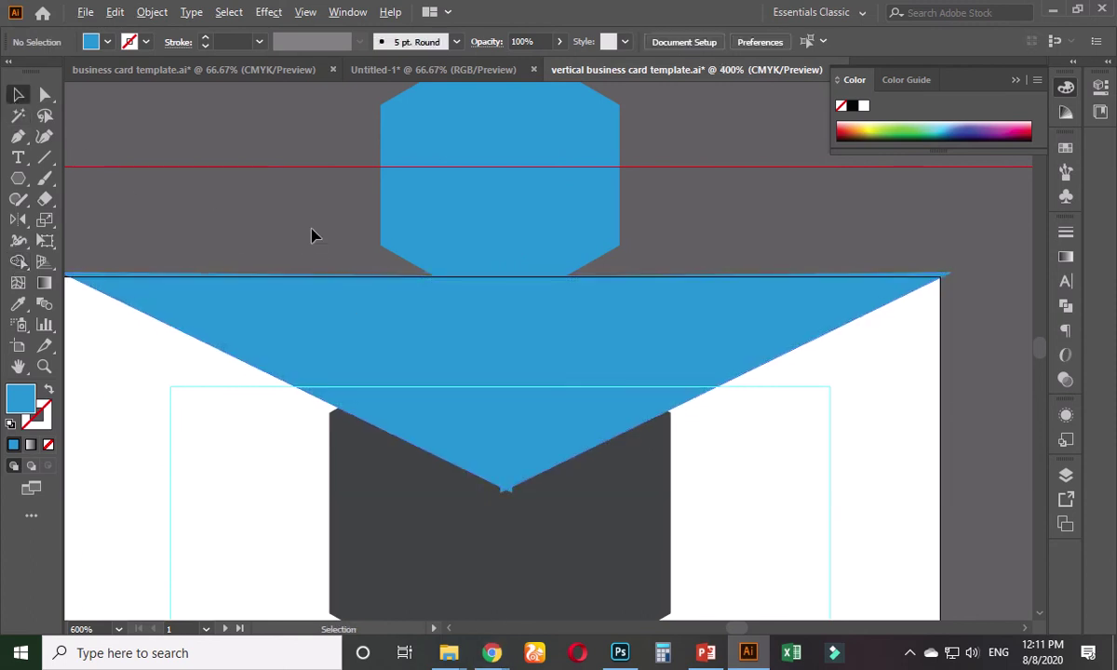
scroll(307, 233, down, 2)
scroll(344, 268, up, 3)
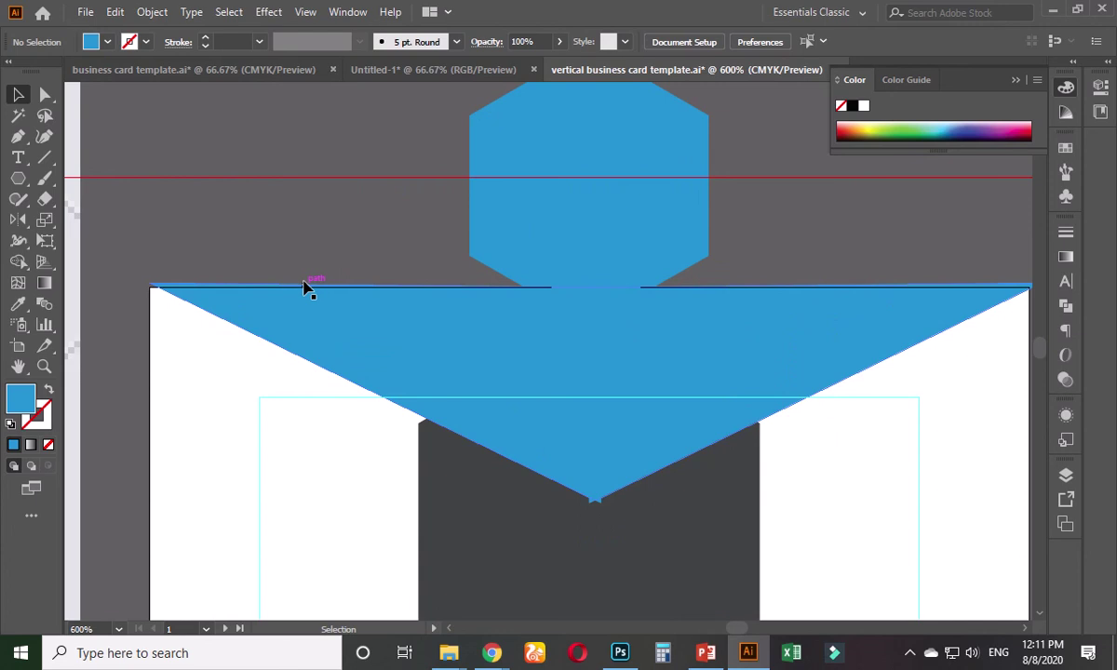
- Select the merged blue V-shaped triangle at the card's top and delete it
click(339, 309)
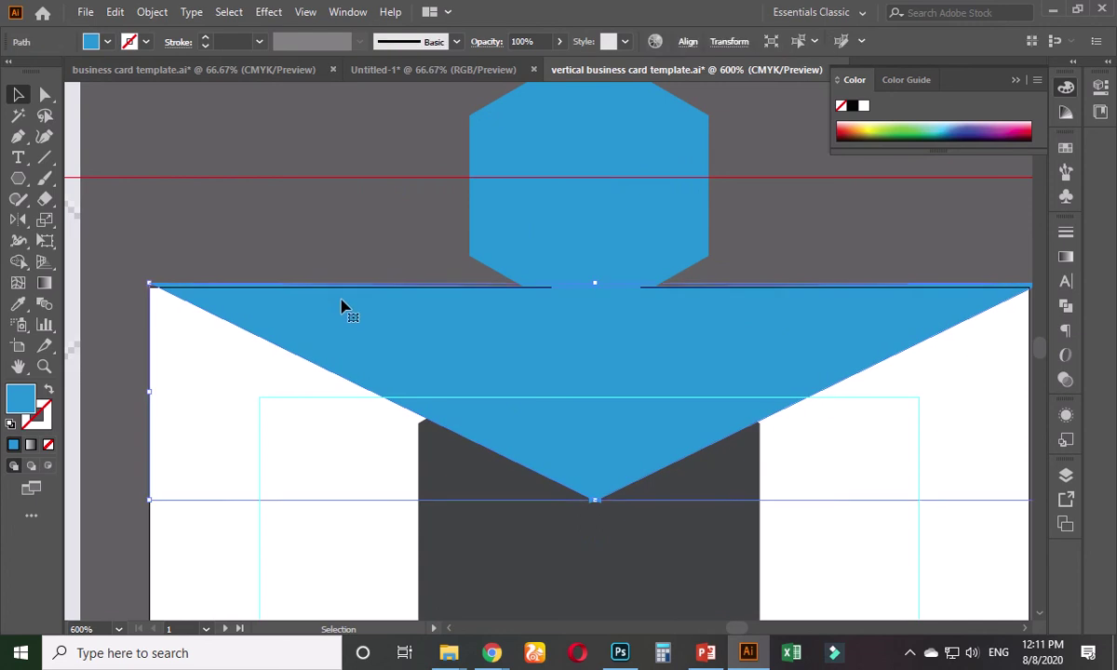
click(279, 233)
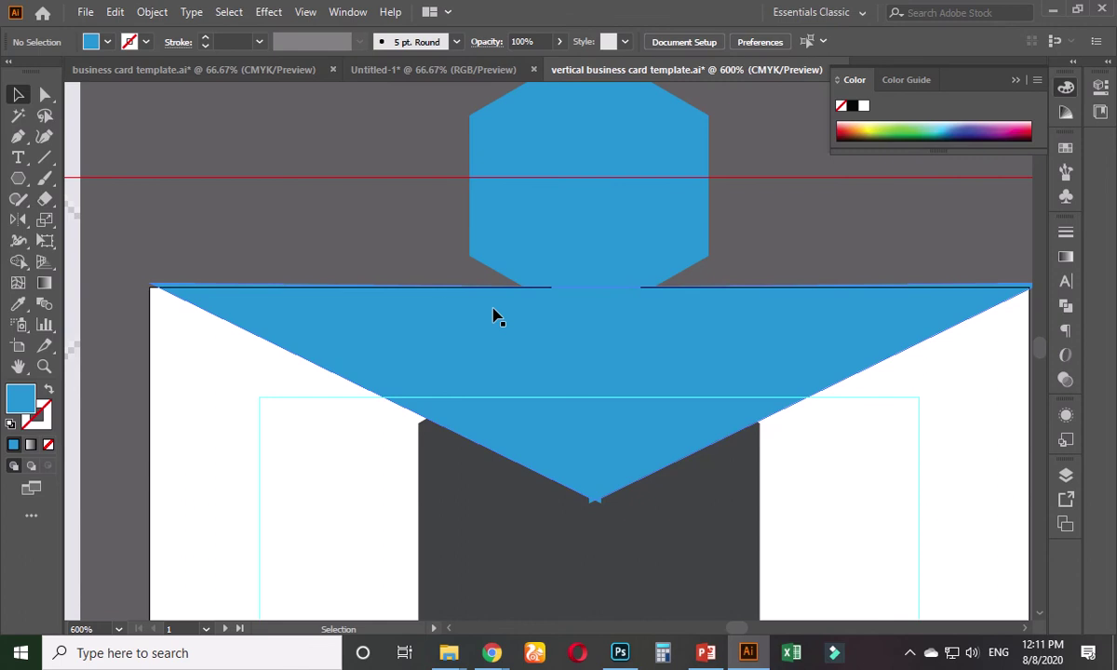
scroll(749, 323, down, 1)
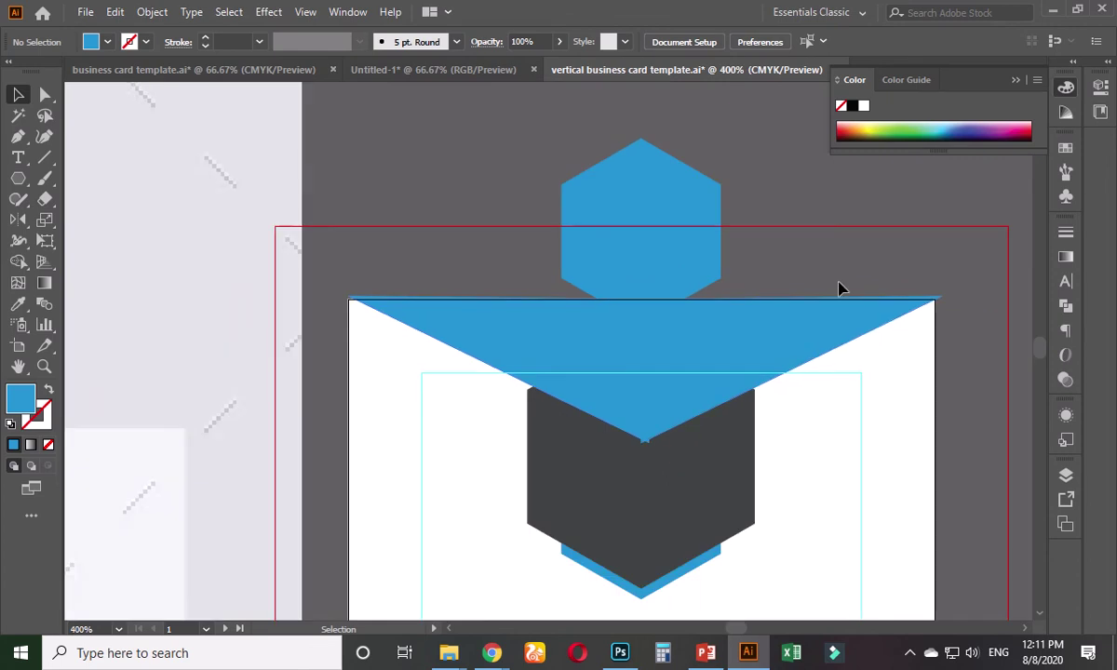
click(700, 391)
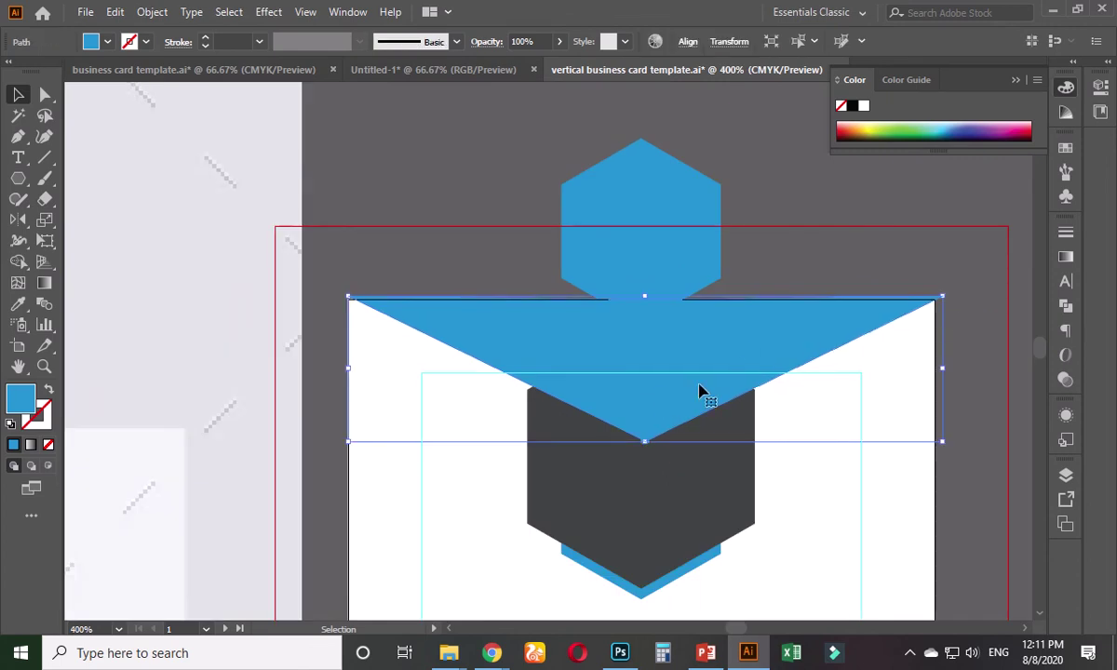
click(962, 323)
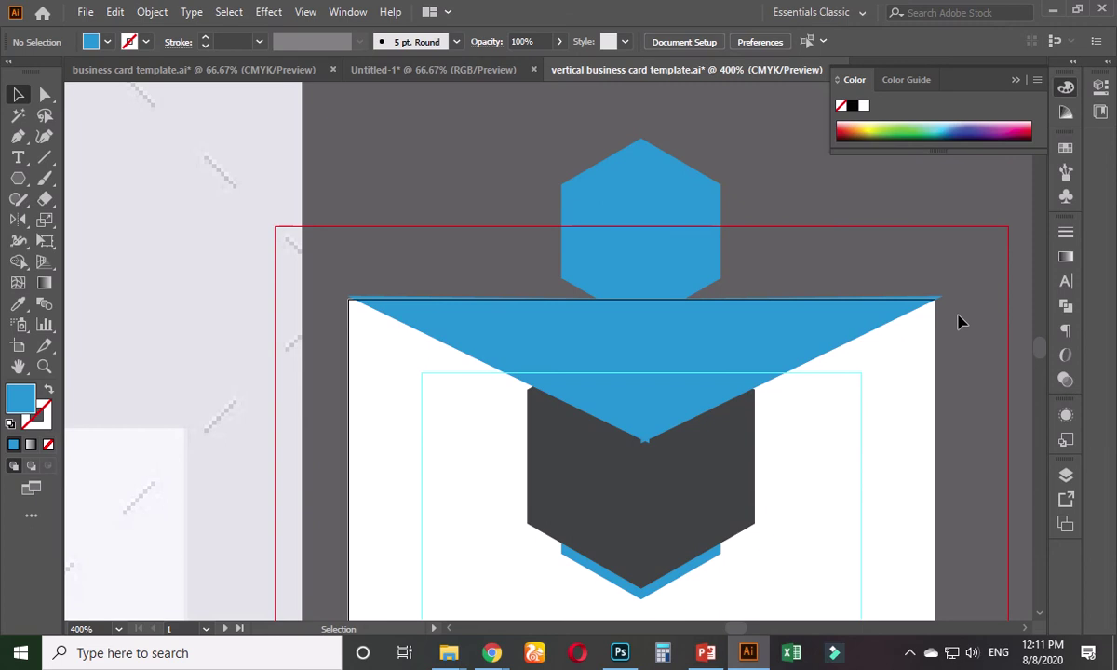
click(849, 327)
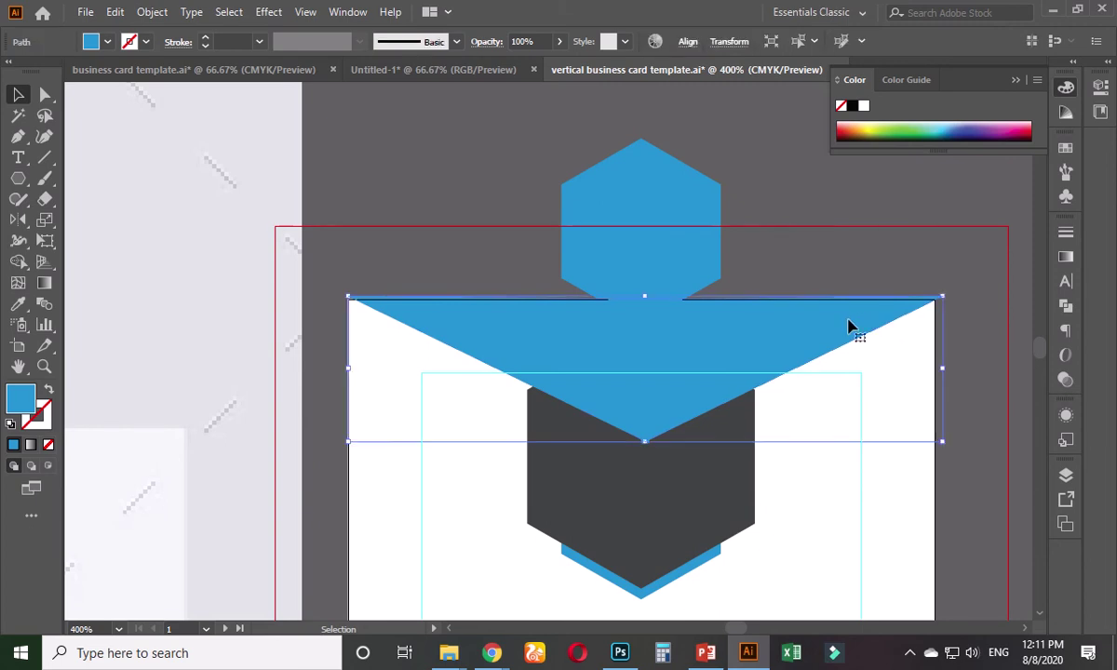
key(Delete)
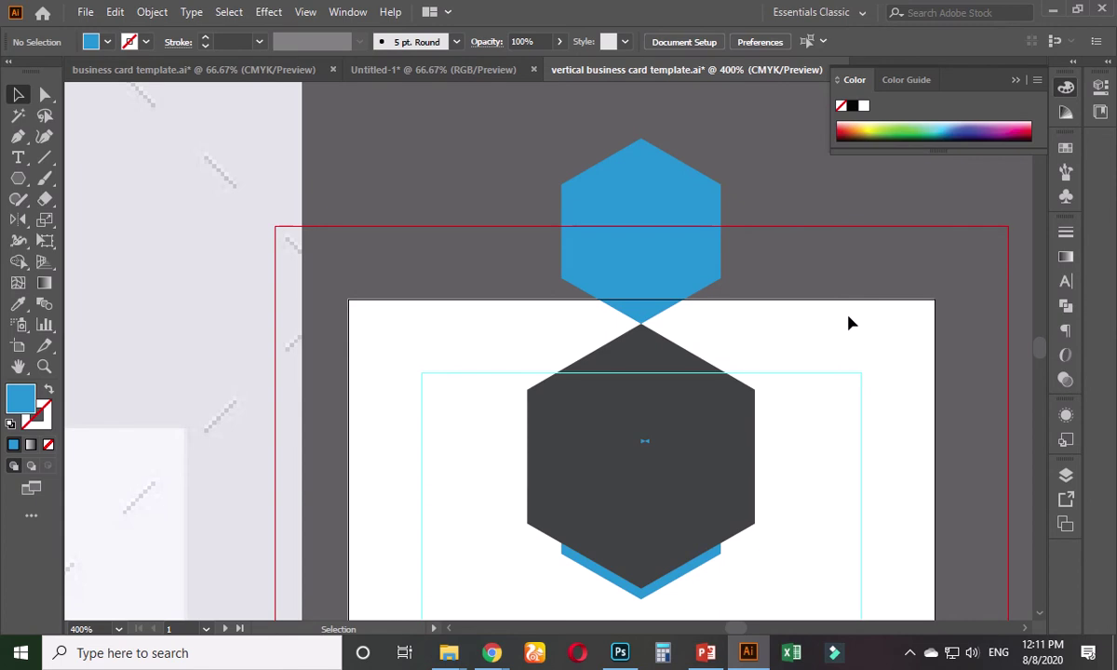
scroll(693, 403, up, 1)
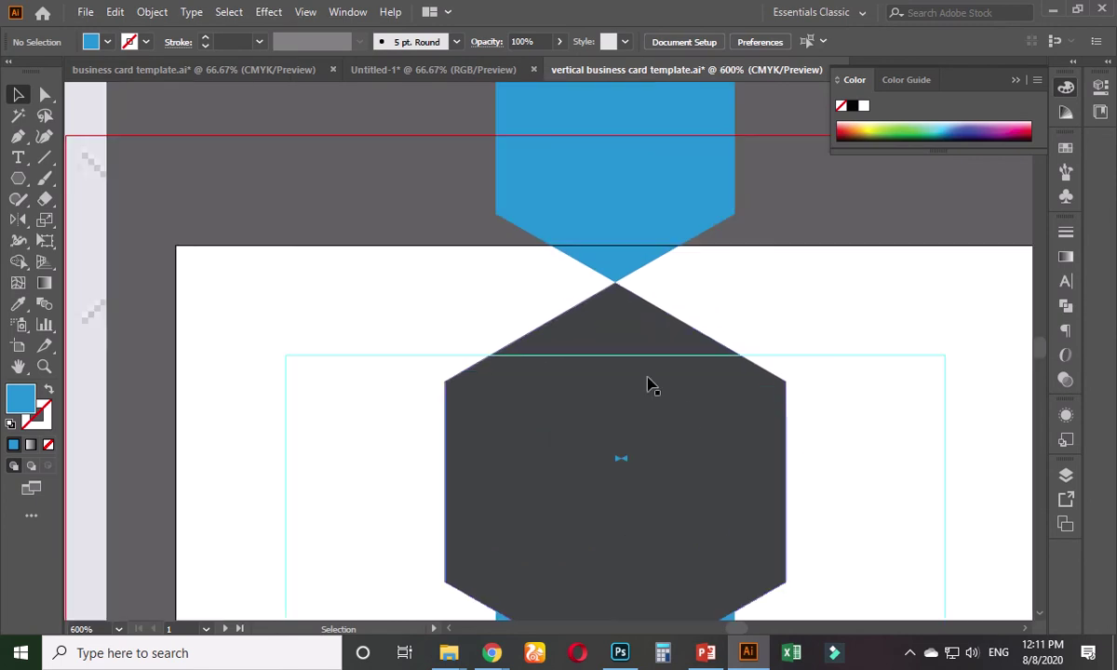
- Pen-draw a closed blue shape from the card's top-left corner down to the hexagon's top point
click(17, 136)
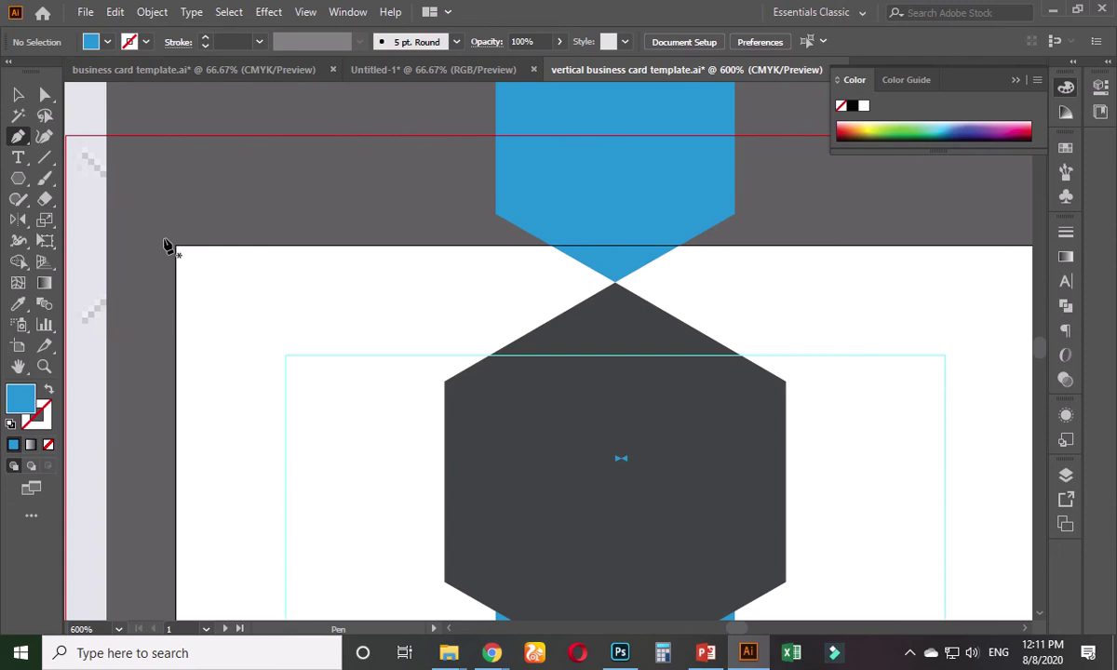
click(176, 247)
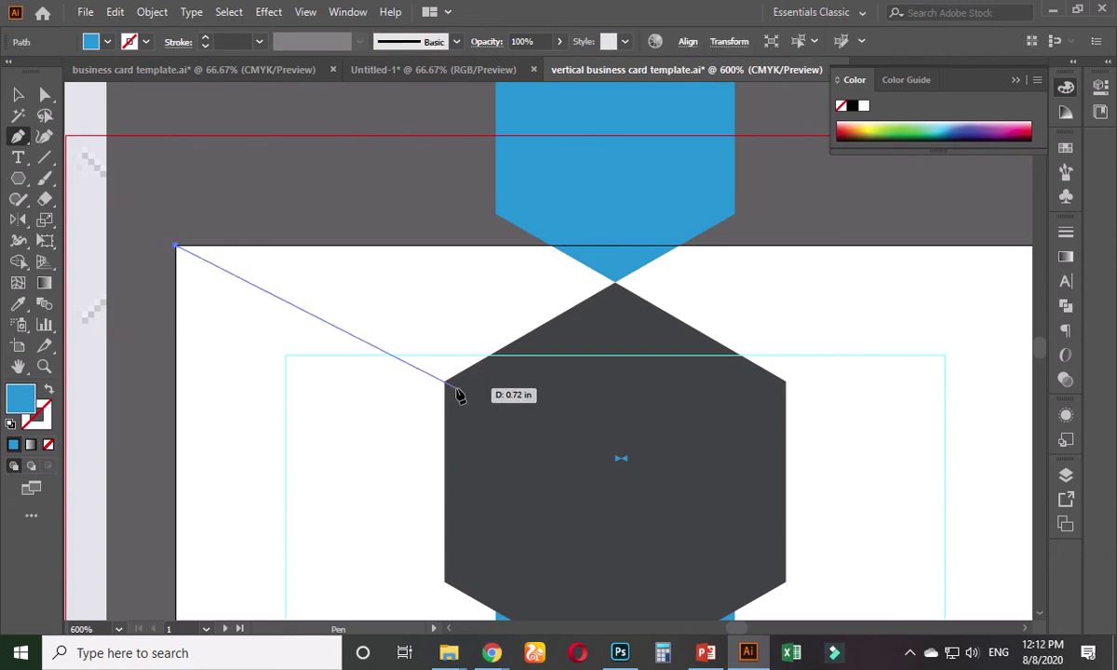
click(455, 385)
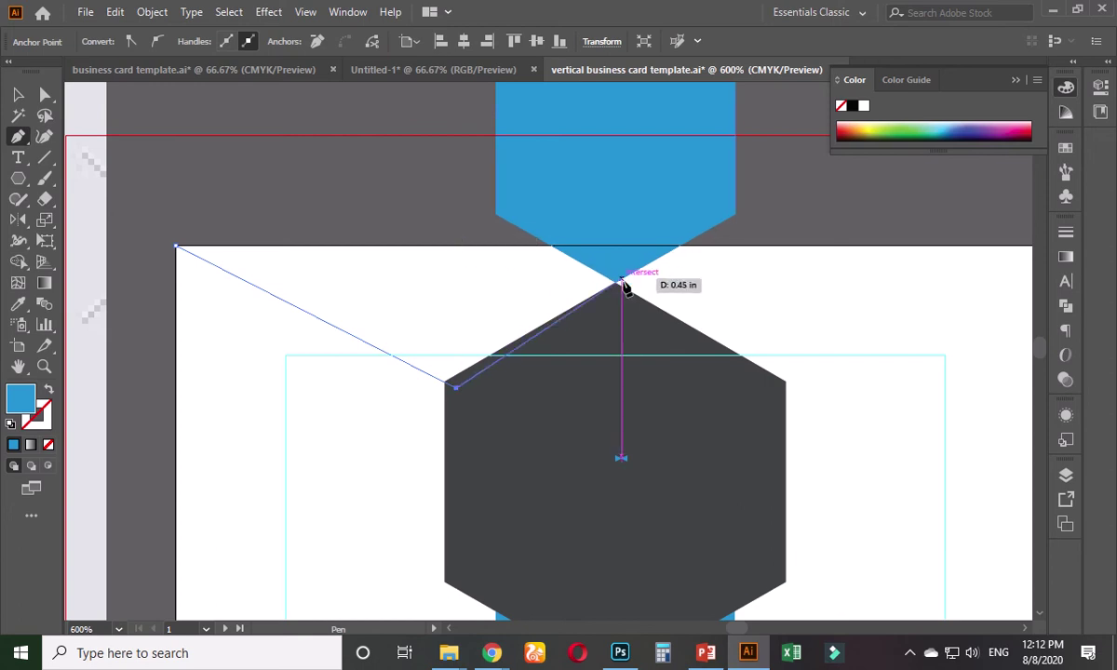
click(616, 299)
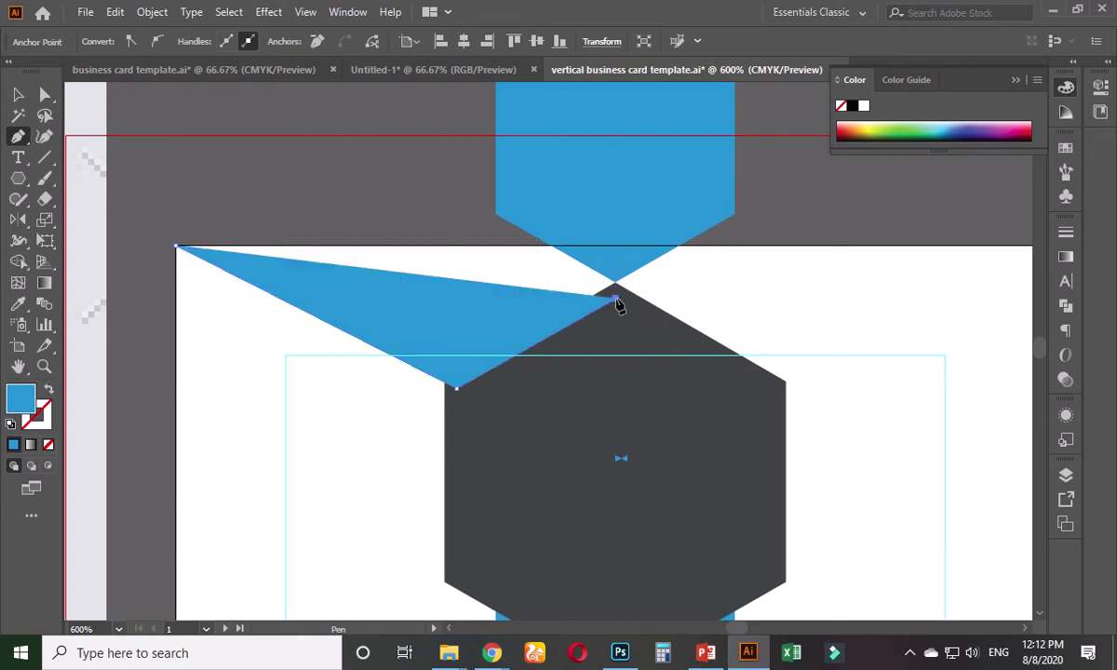
click(615, 215)
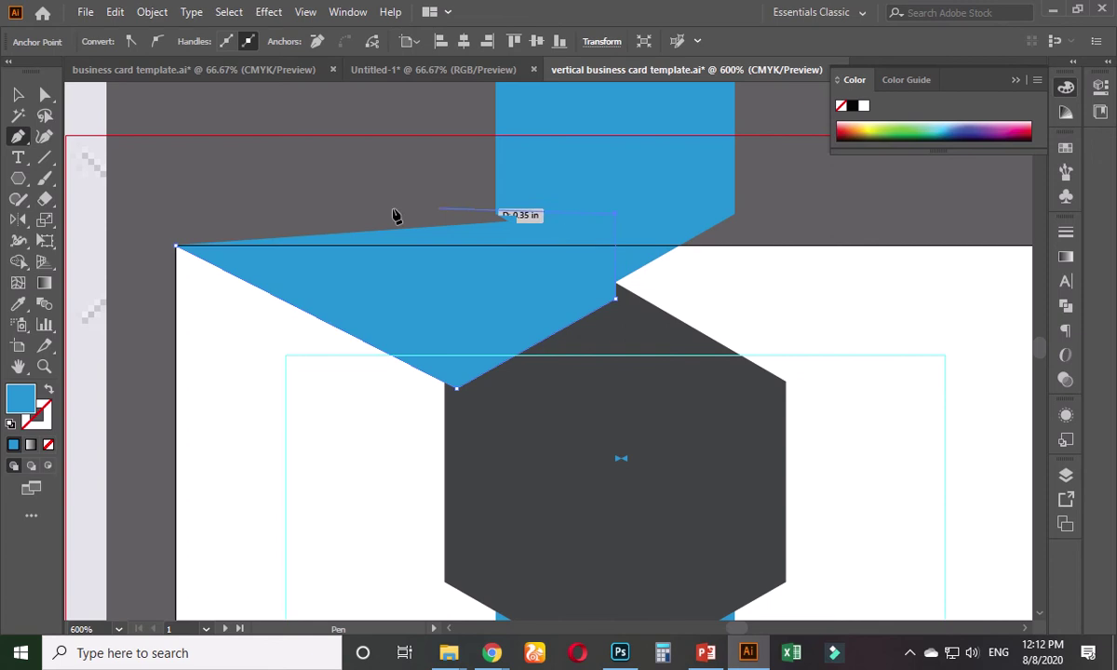
click(160, 209)
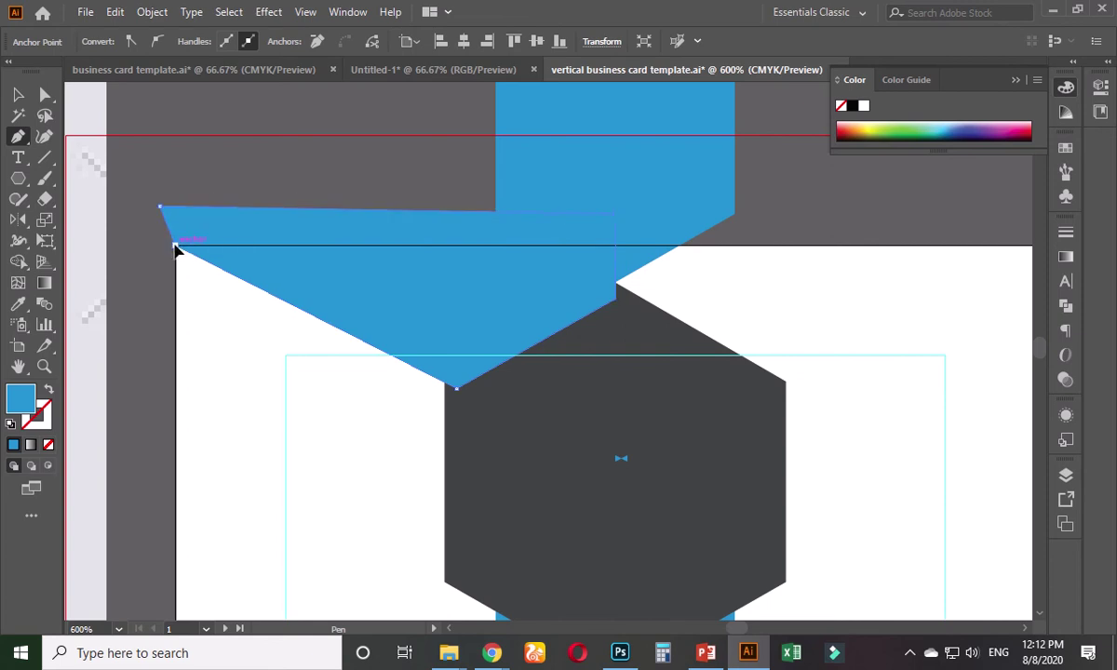
click(18, 98)
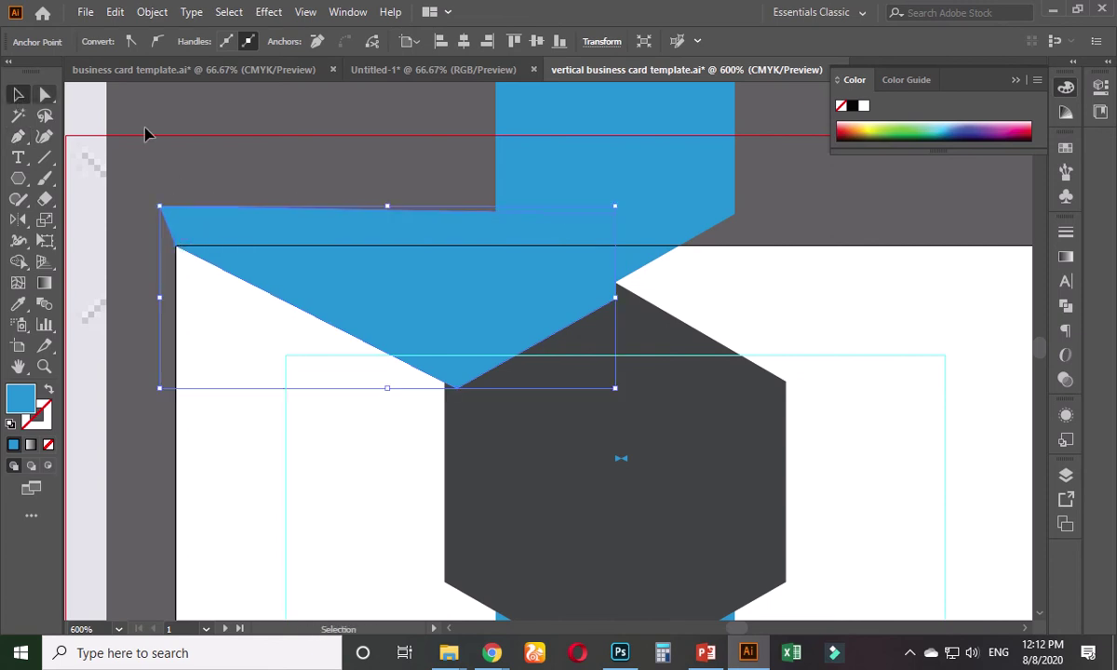
click(326, 154)
scroll(385, 211, down, 2)
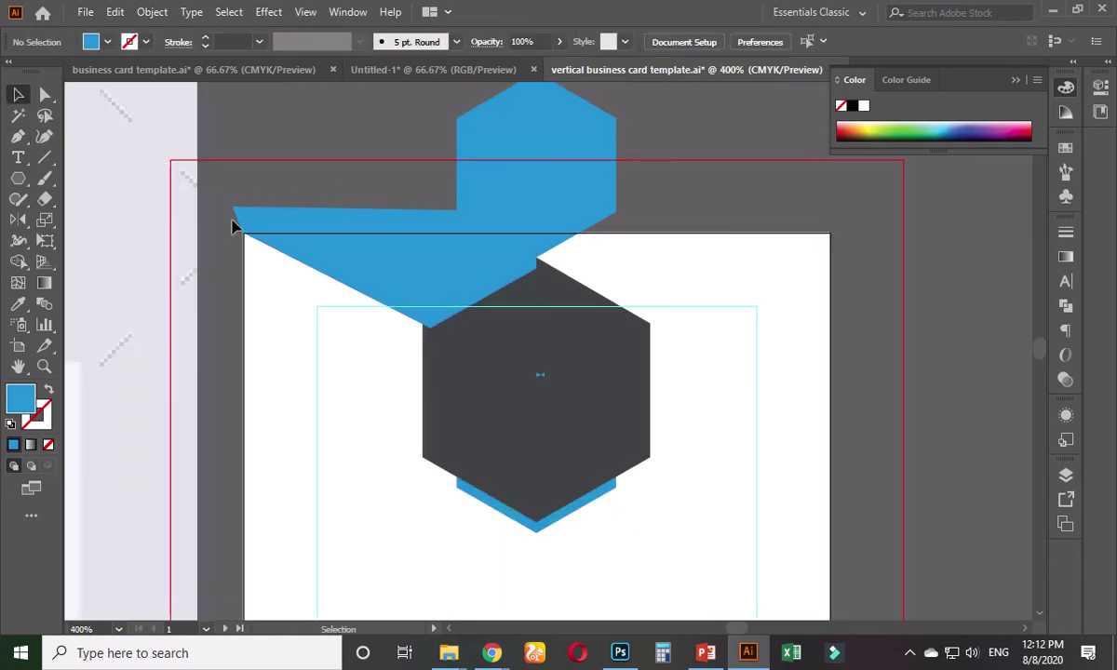
click(18, 136)
- Pen-draw the right-half banner shape from the hexagon's right corner past the card's top-right, then select it
scroll(630, 335, up, 2)
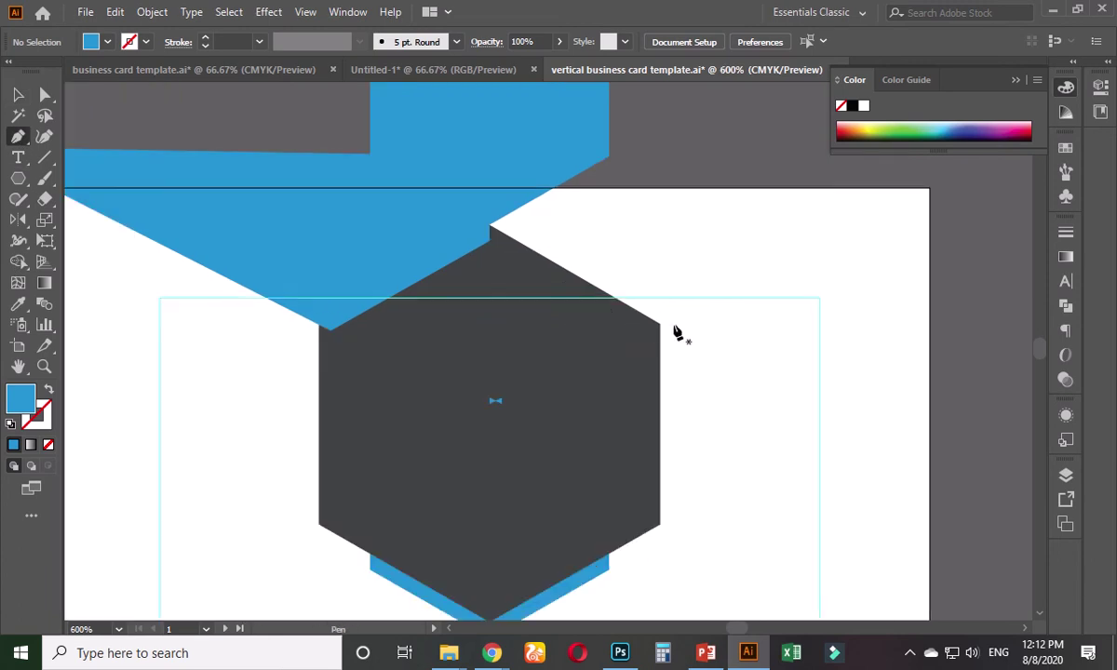
click(648, 330)
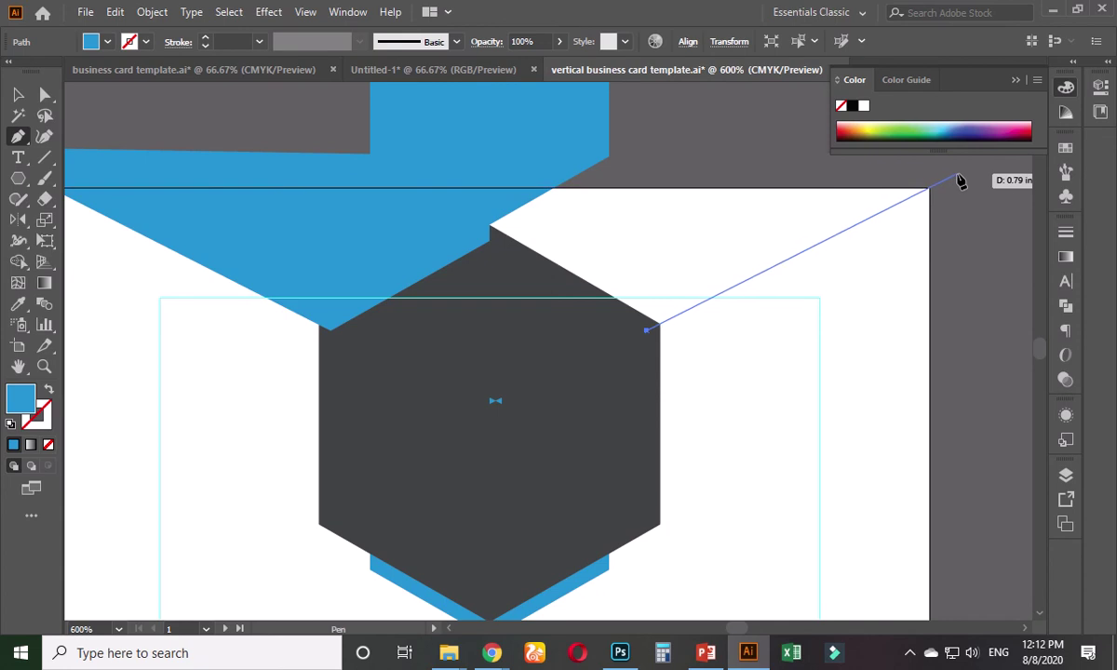
click(959, 174)
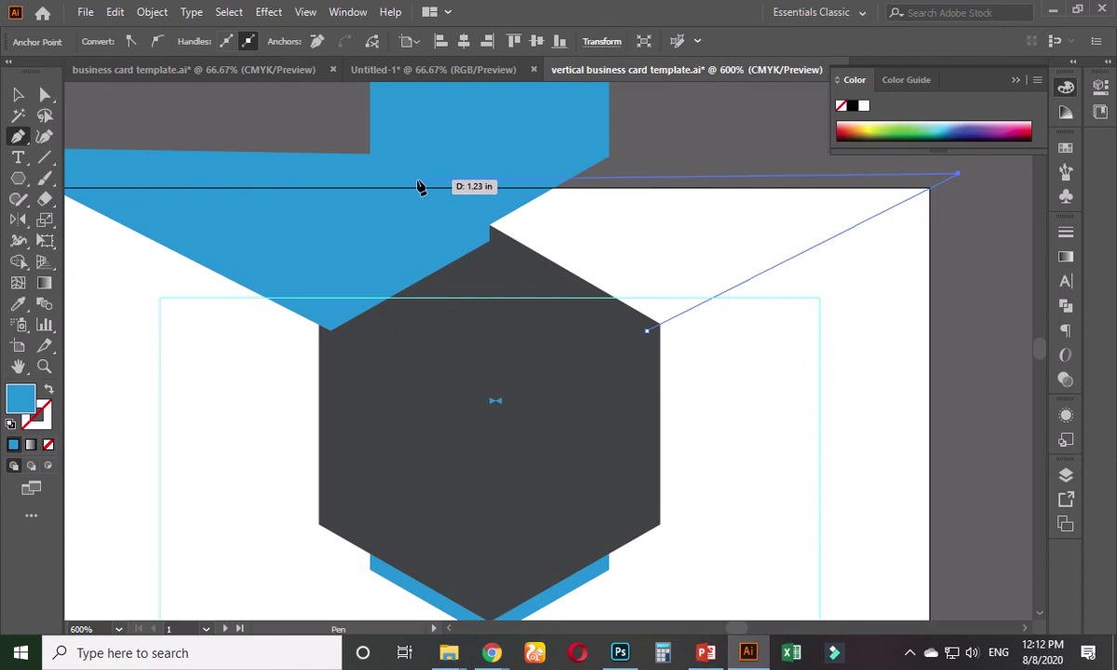
click(414, 177)
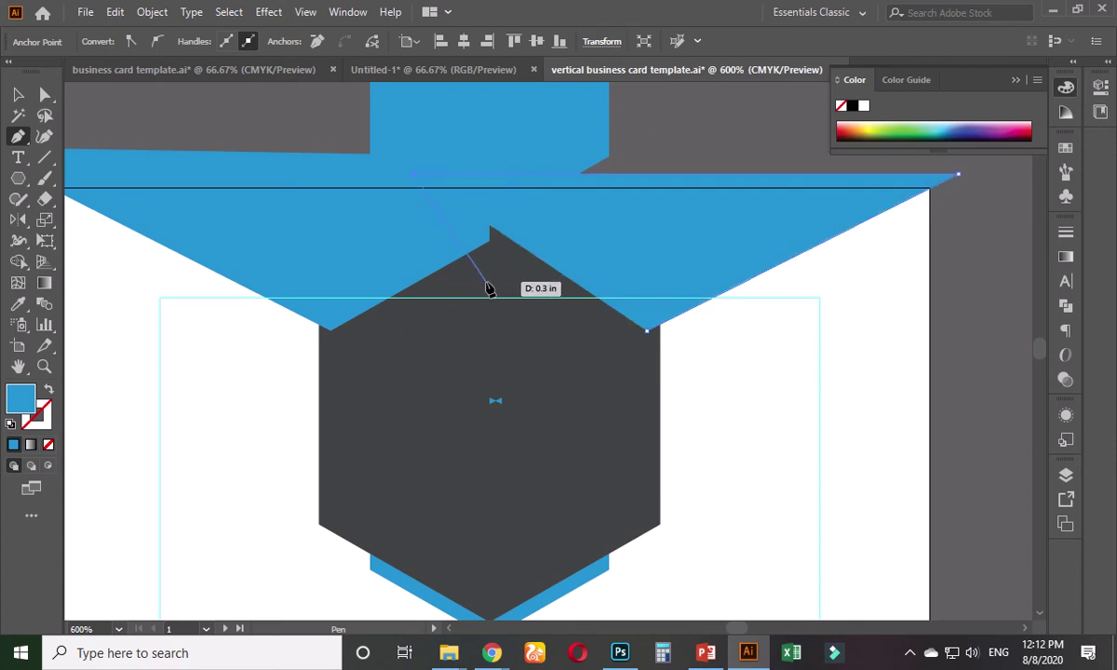
click(498, 330)
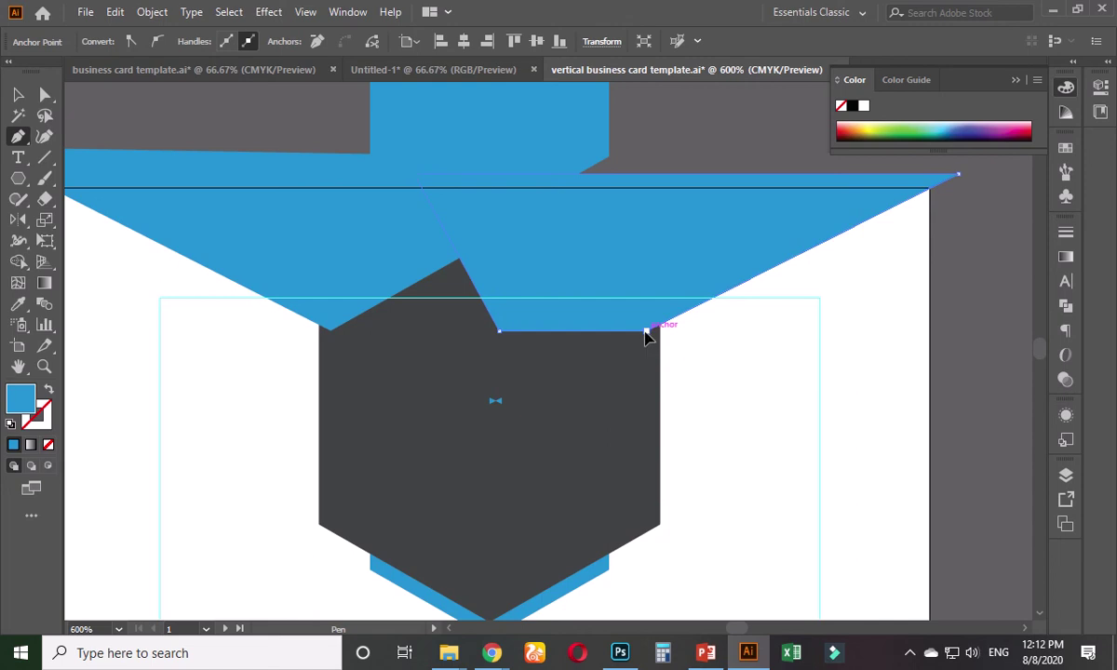
click(649, 330)
click(18, 94)
click(263, 142)
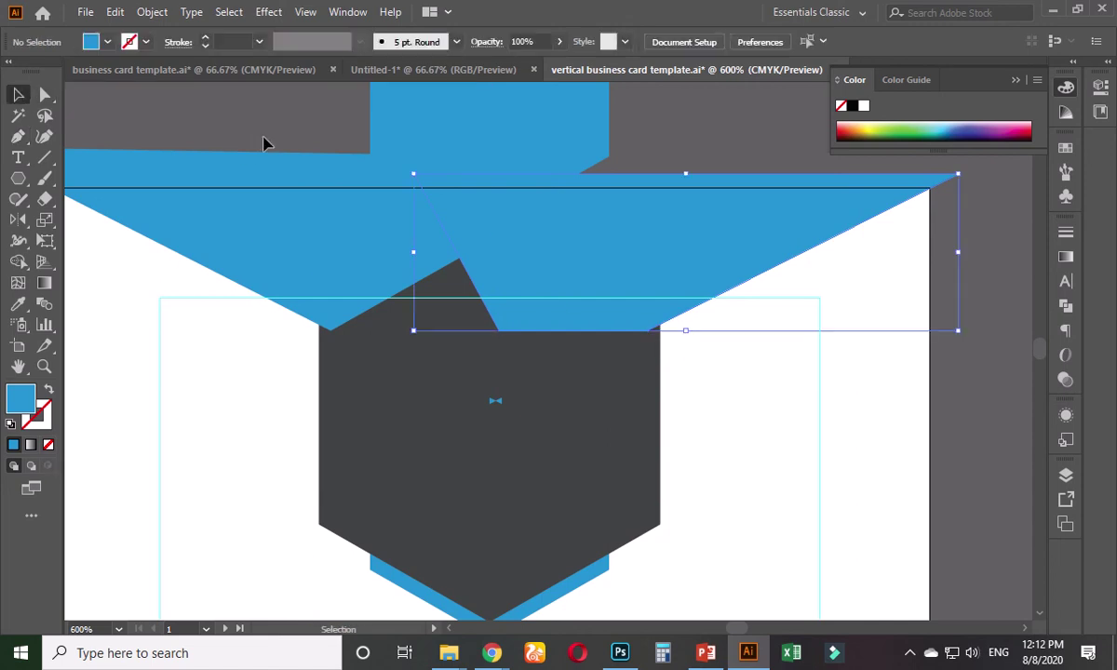
key(ctrl+1)
drag(201, 241, 312, 340)
scroll(633, 260, up, 4)
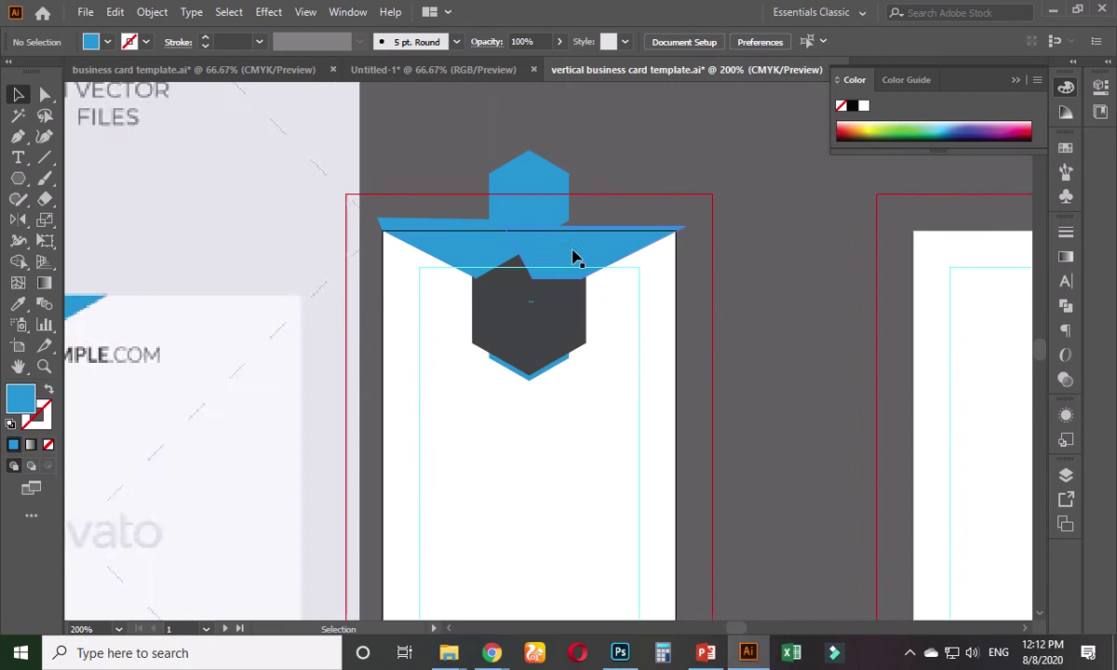
click(555, 270)
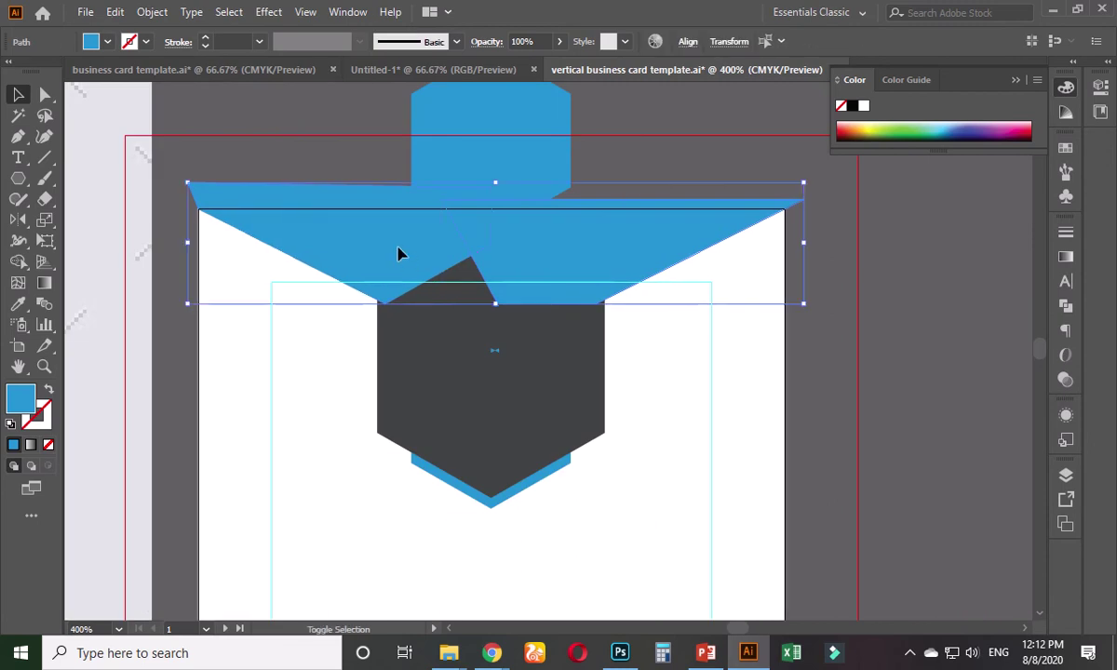
- Send the blue banner shapes behind the dark hexagon
key(a)
key(ctrl+bracketleft)
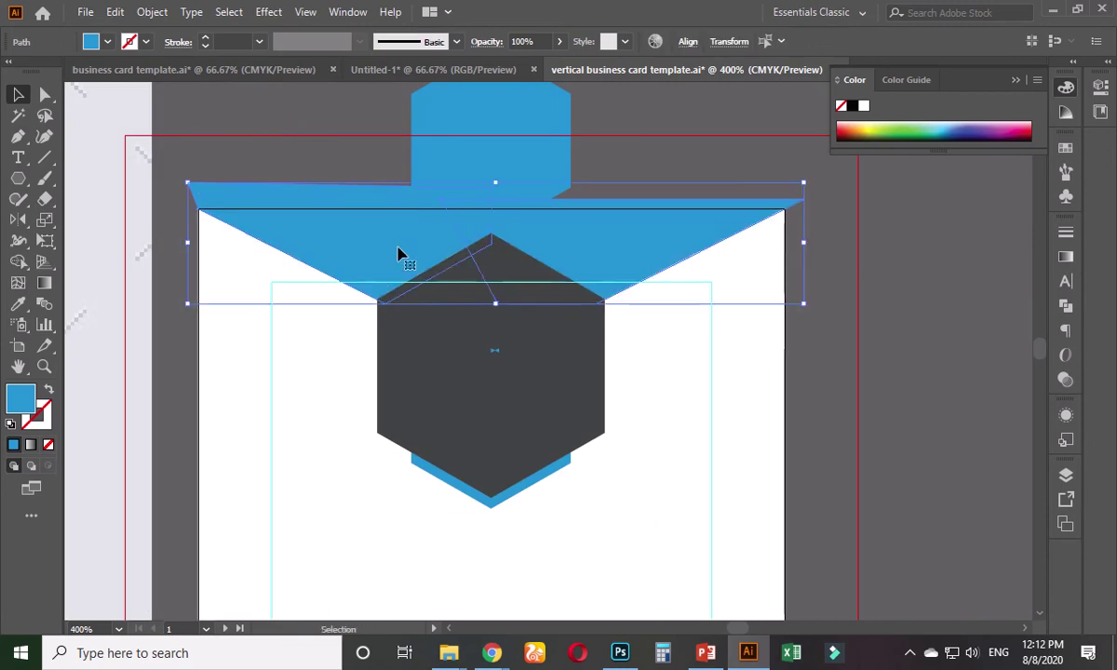
click(1066, 305)
click(911, 403)
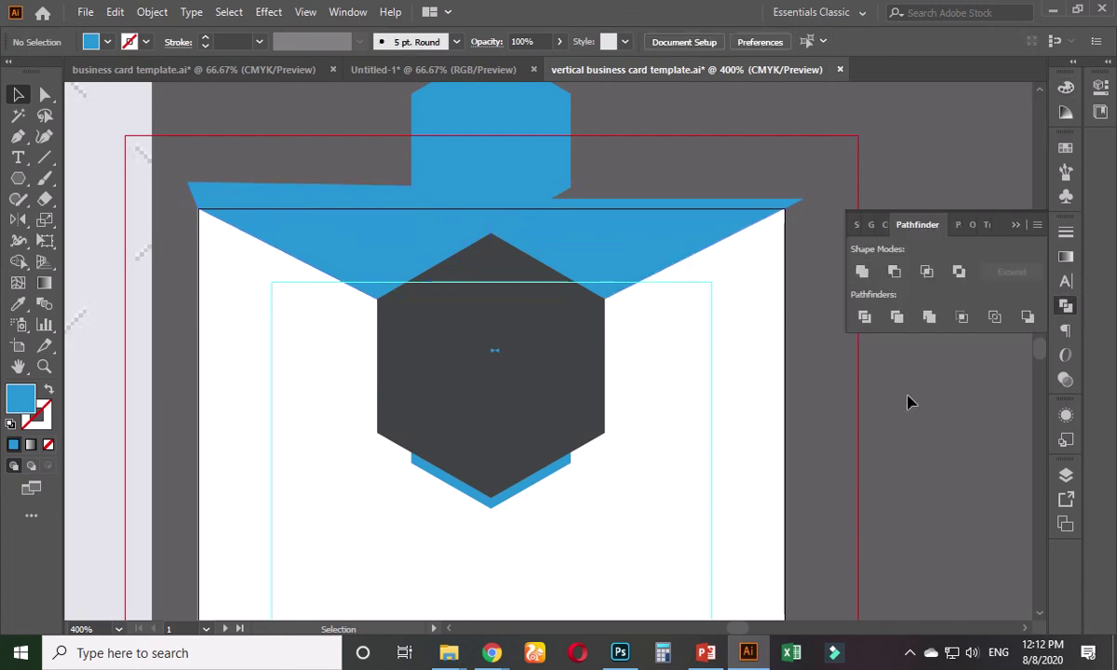
click(1016, 225)
click(599, 250)
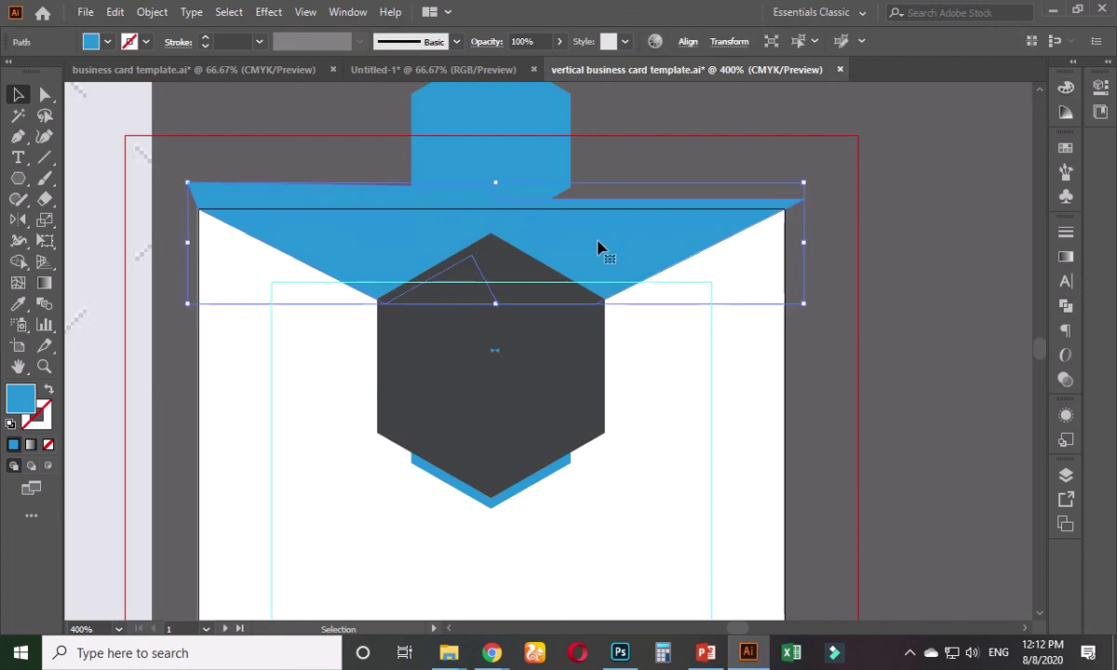
key(space)
drag(604, 225, 595, 310)
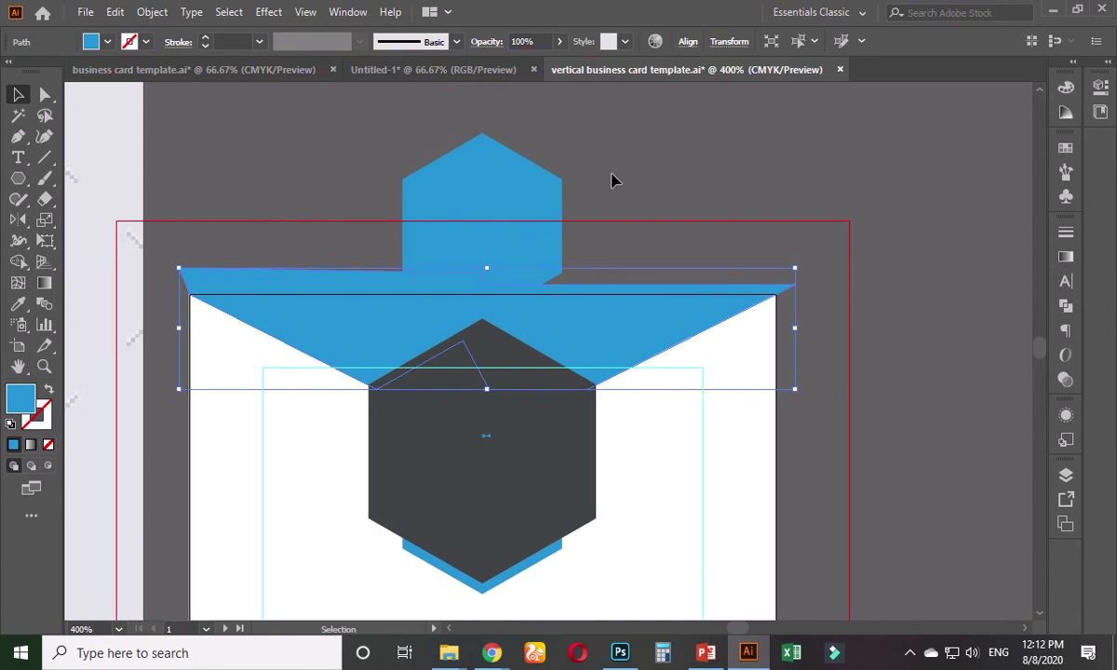
click(610, 181)
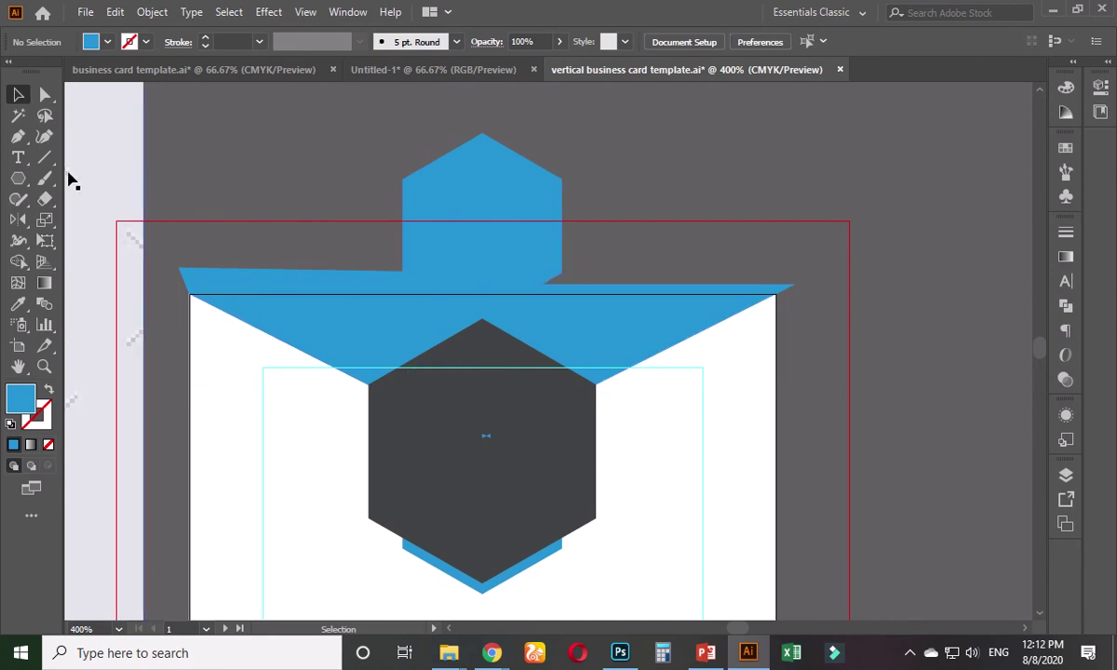
- Draw a blue rectangle bar across the card's top edge and select it with the upper hexagon
click(17, 185)
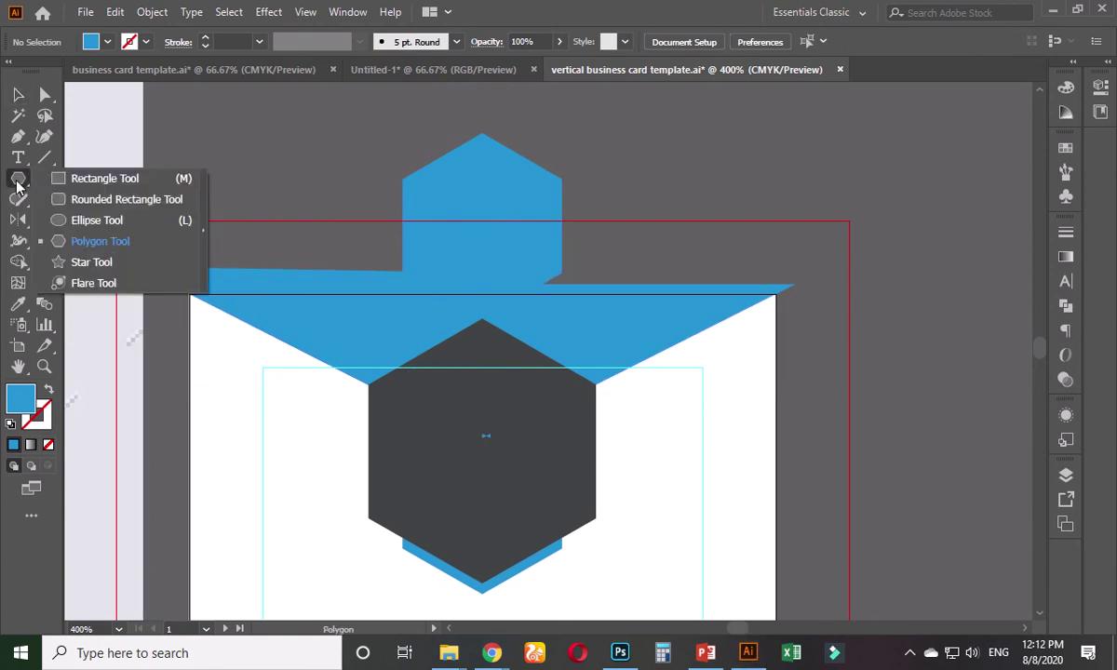
click(75, 179)
mouse_move(167, 241)
mouse_down()
mouse_move(280, 262)
mouse_move(776, 261)
mouse_move(811, 294)
mouse_up()
key(v)
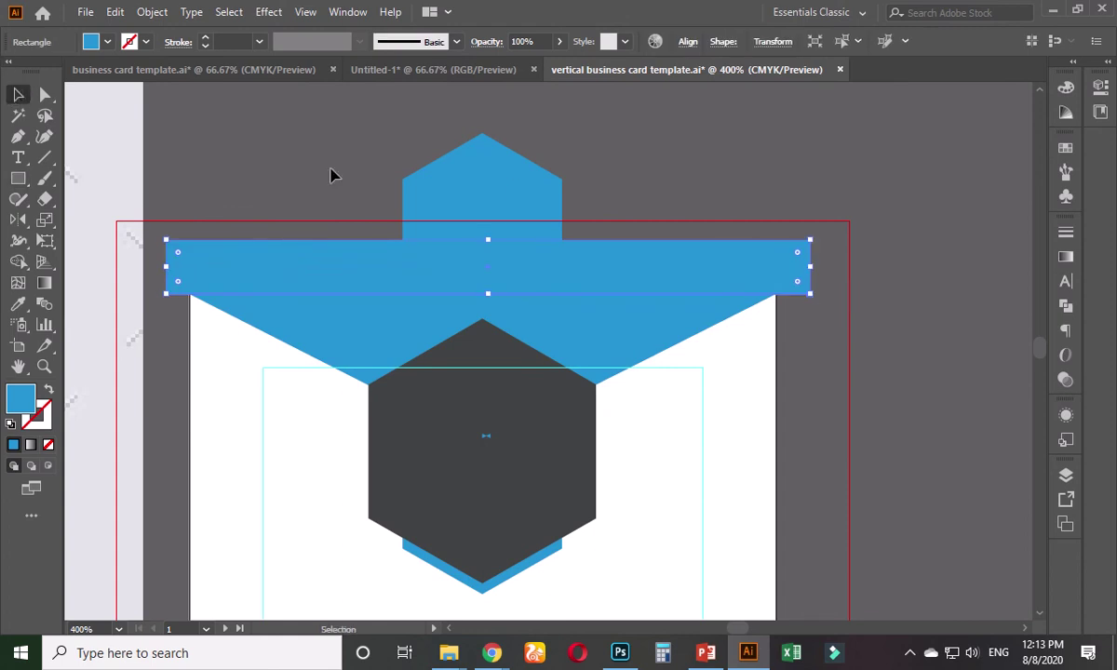
shift+click(460, 192)
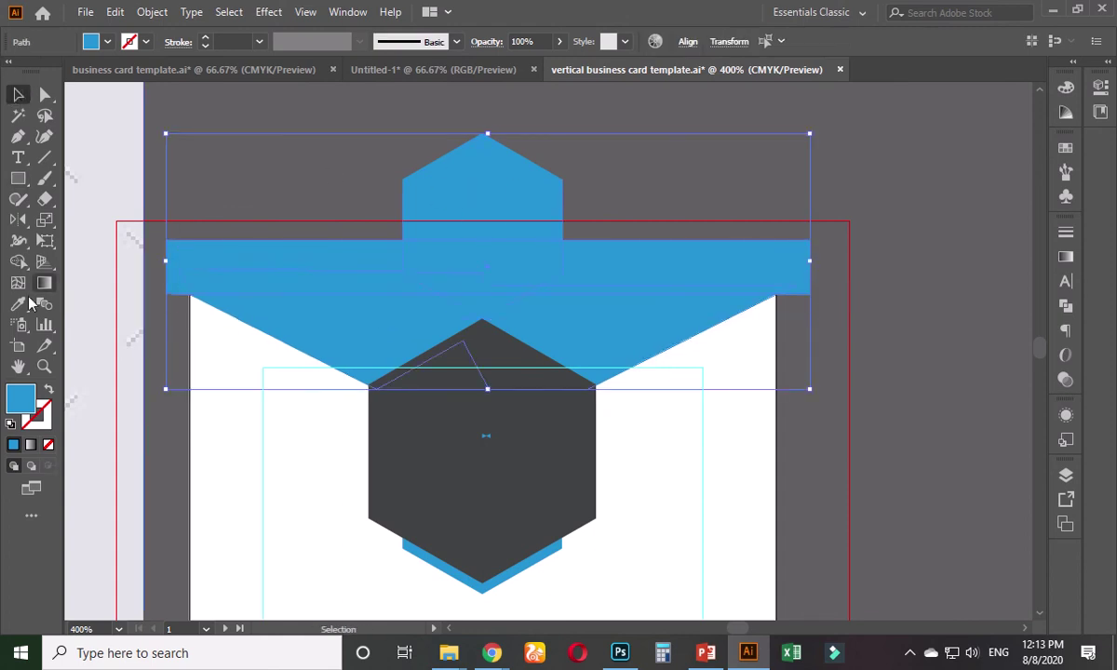
- Remove the bar, the upper blue hexagon and the leftover strips above the banner using Shape Builder
click(18, 261)
alt+scroll(418, 275, up, 1)
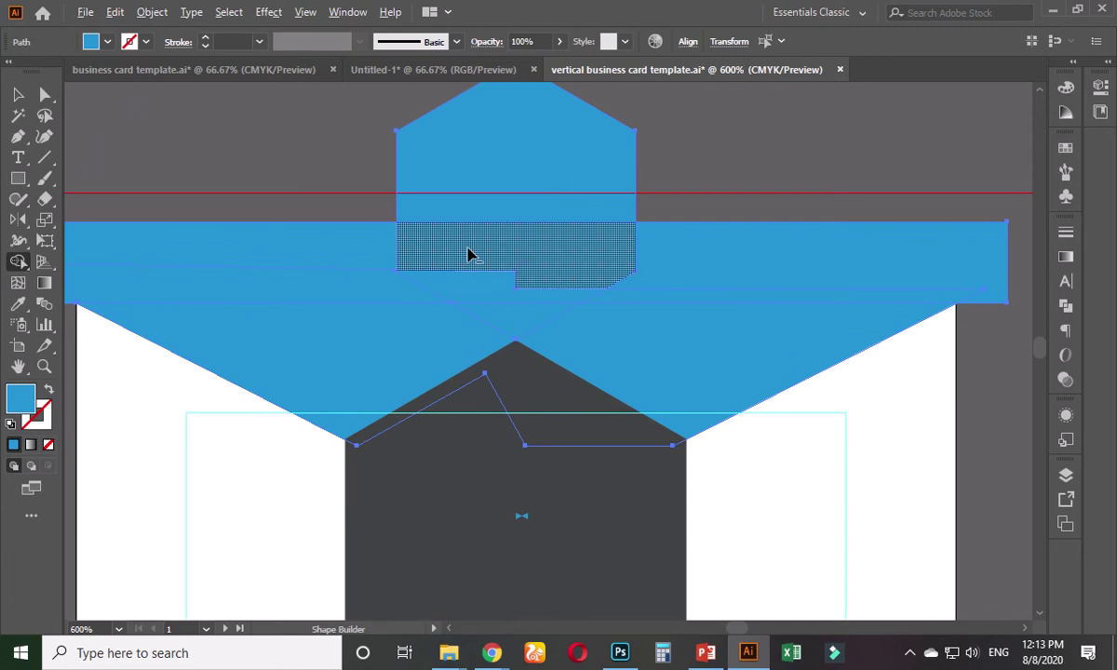
alt+click(471, 253)
alt+click(494, 212)
alt+click(686, 259)
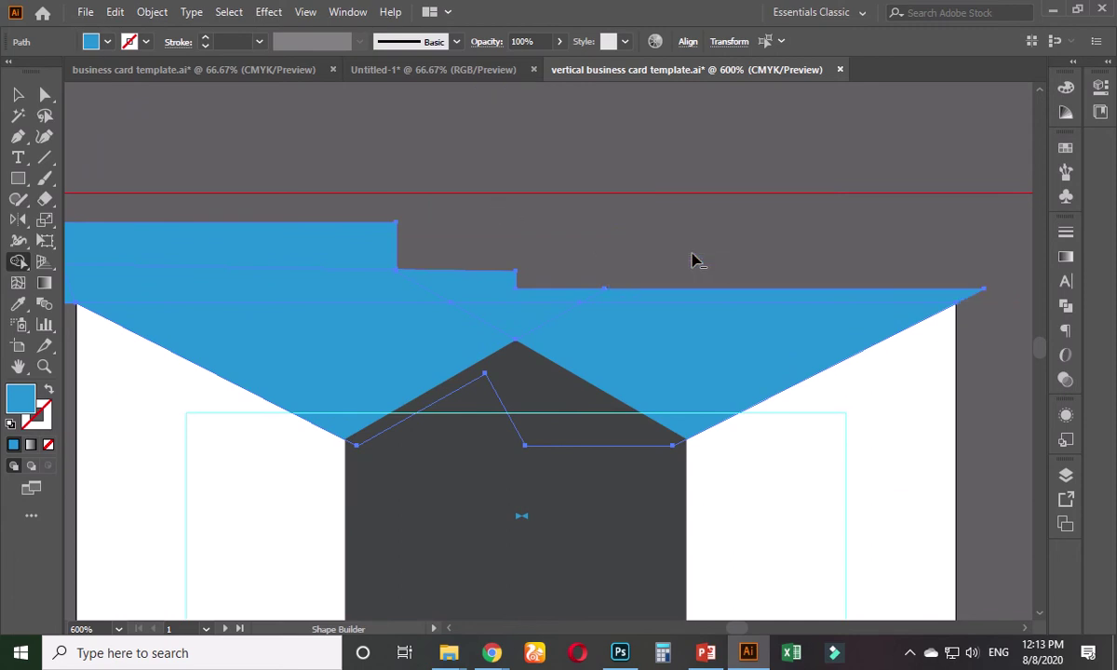
alt+click(456, 272)
alt+click(318, 269)
alt+click(315, 282)
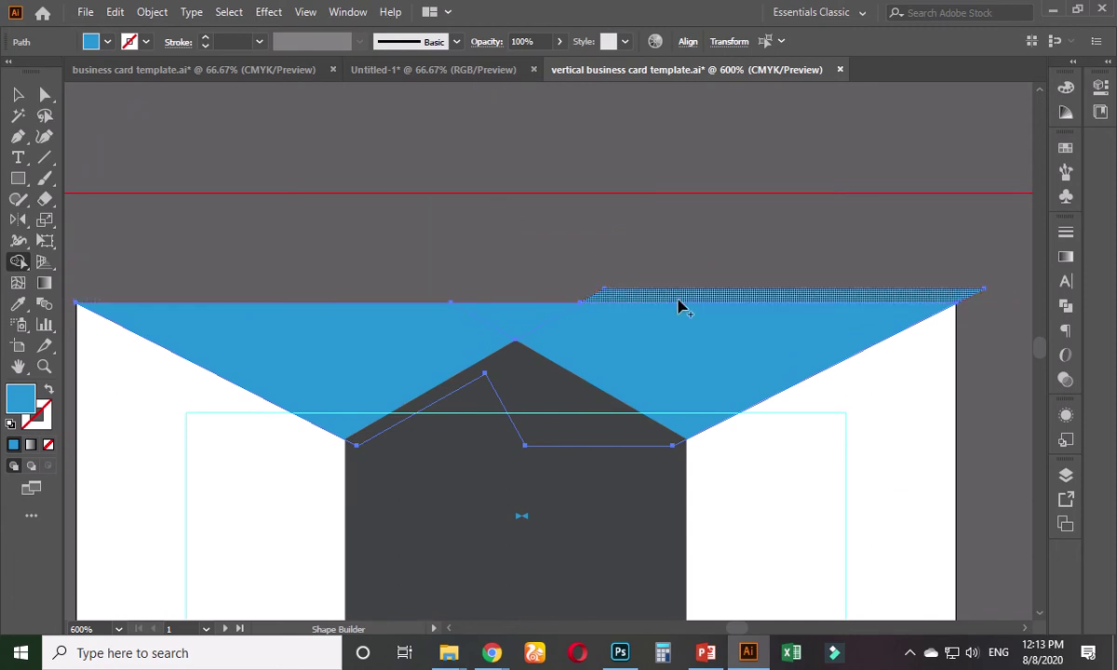
alt+scroll(679, 309, up, 2)
alt+click(636, 296)
alt+scroll(544, 287, down, 1)
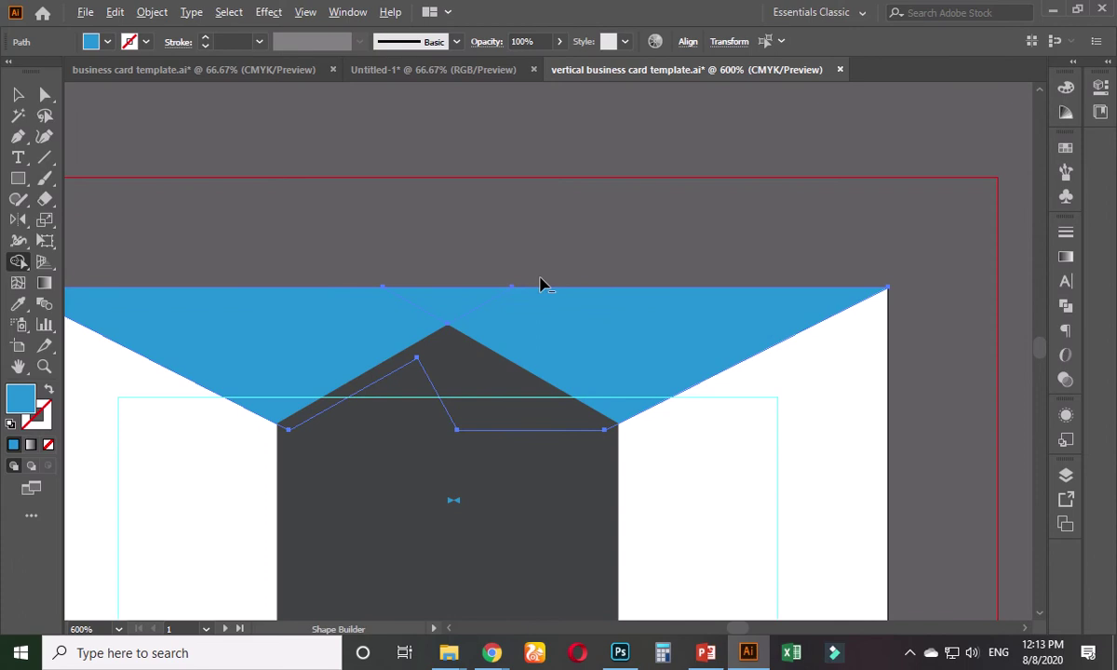
click(17, 97)
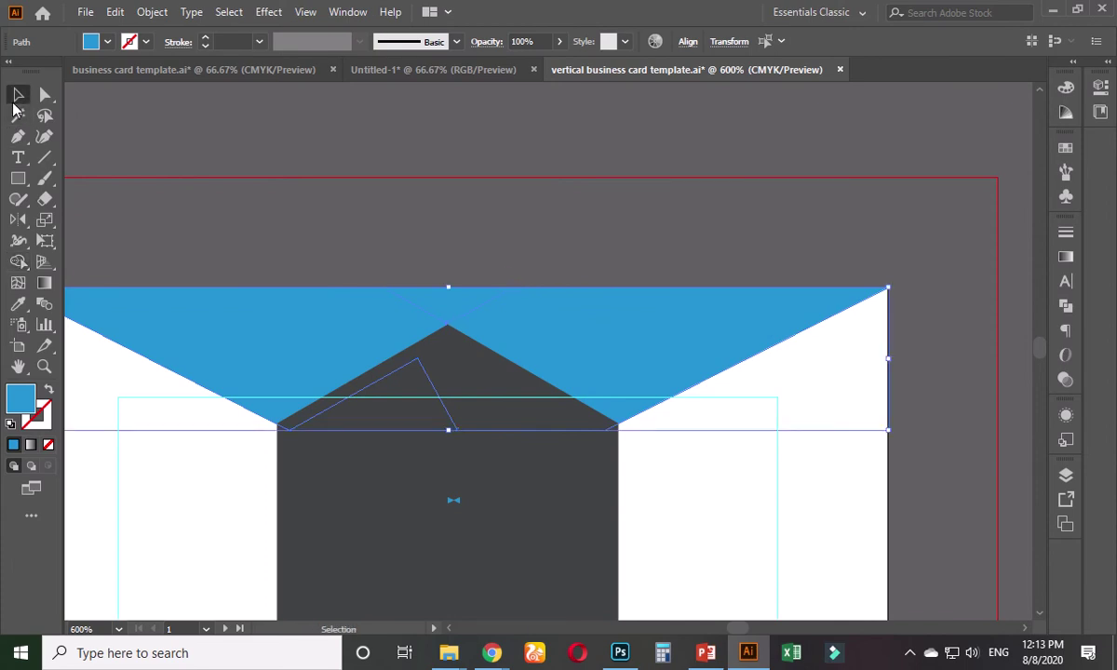
click(364, 229)
click(452, 313)
alt+scroll(451, 312, down, 1)
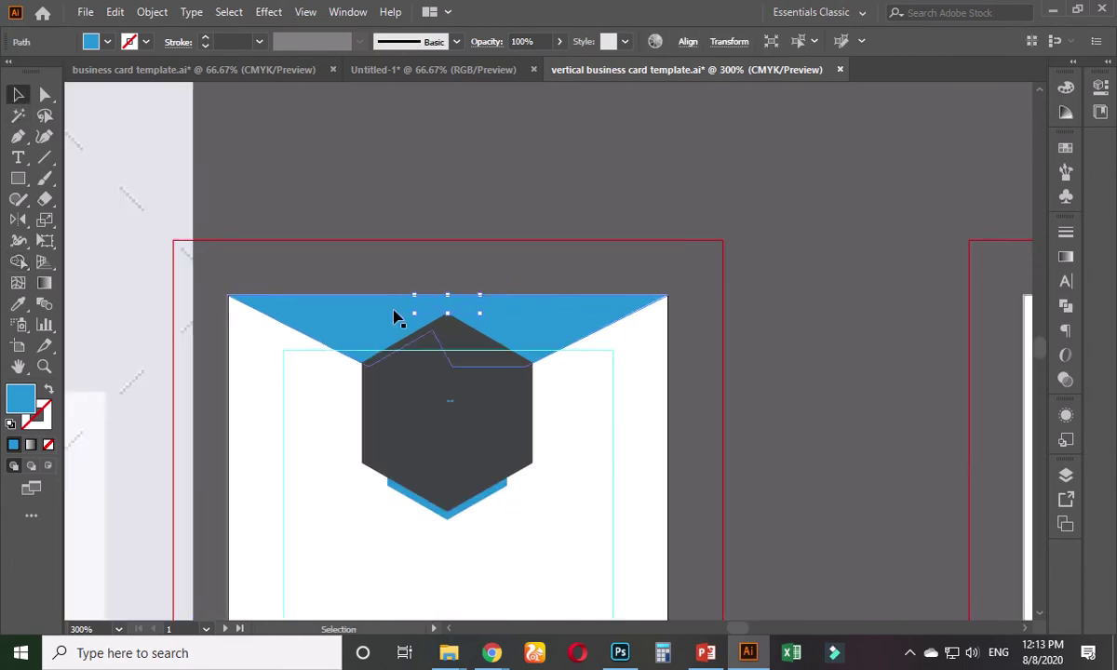
click(16, 303)
drag(298, 428, 584, 368)
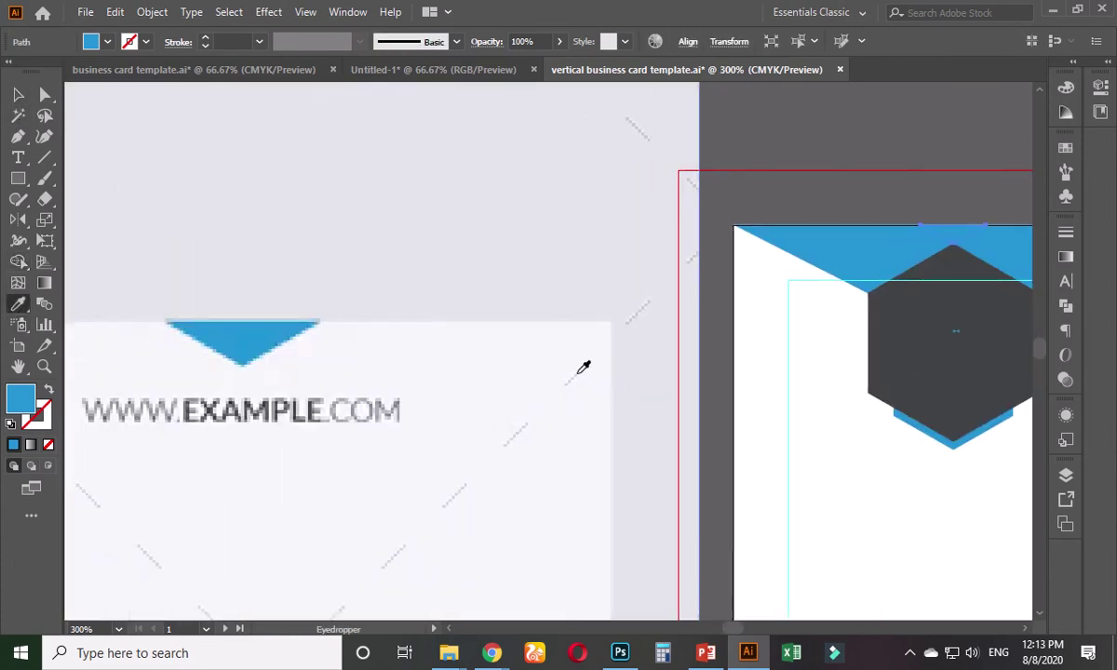
alt+scroll(342, 346, down, 3)
drag(211, 360, 489, 295)
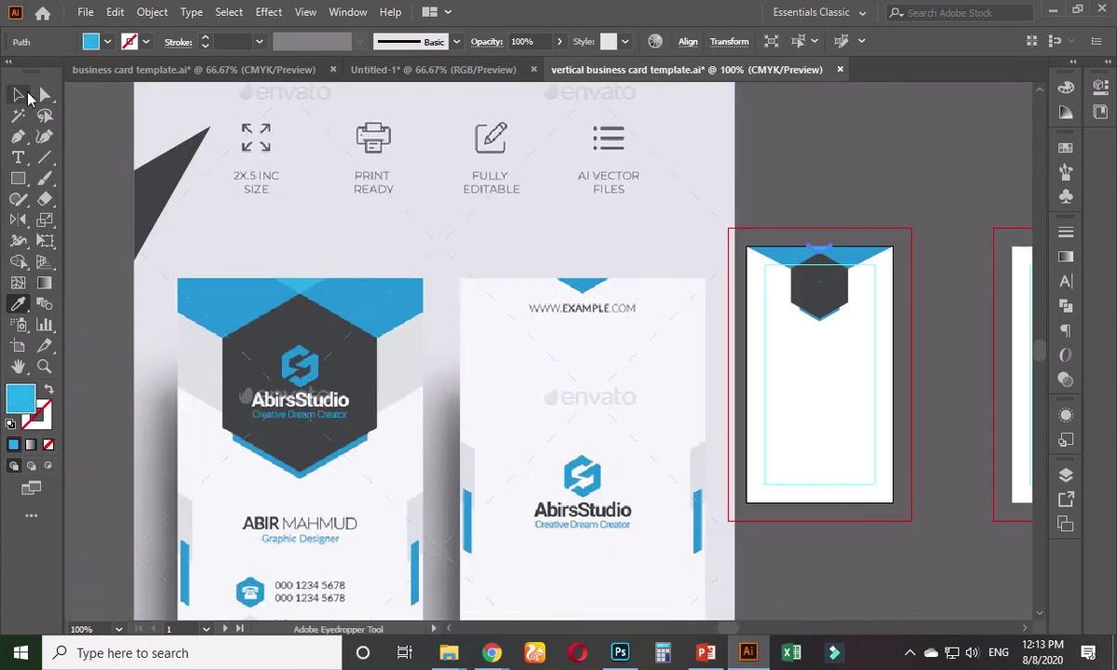
click(18, 94)
click(893, 187)
drag(893, 187, 674, 205)
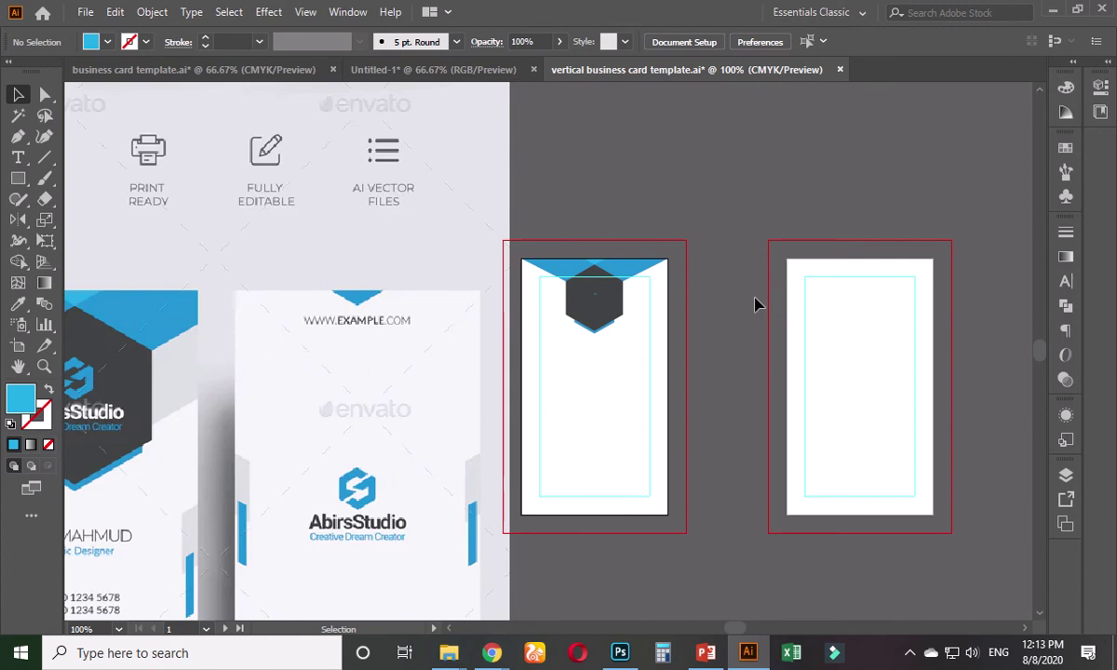
scroll(717, 326, left, 5)
scroll(717, 326, down, 3)
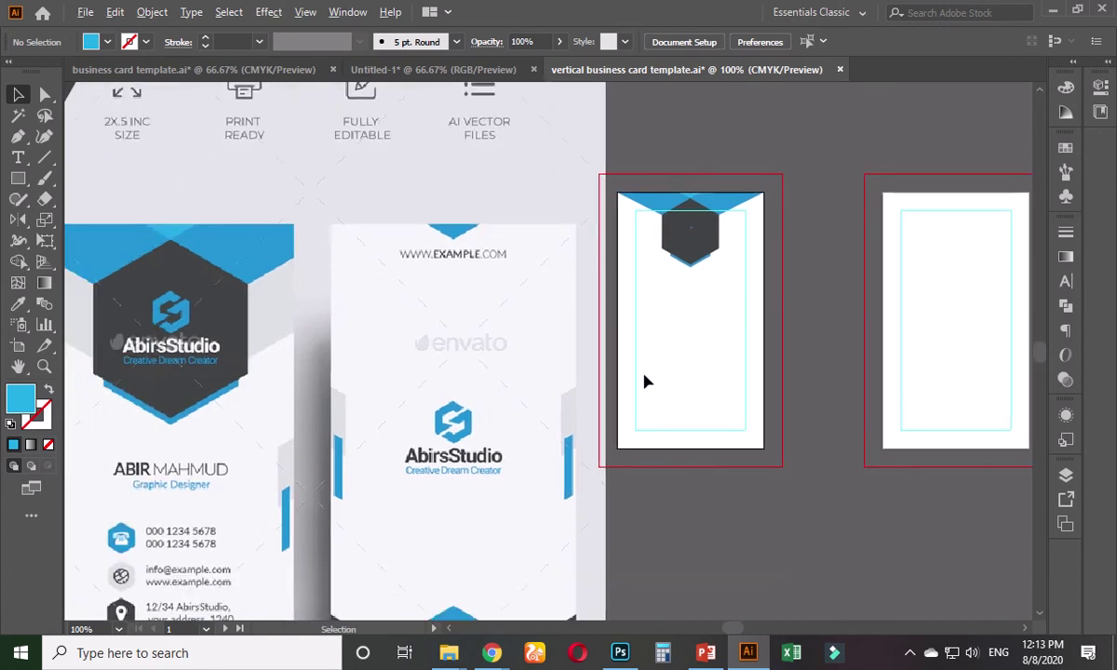
scroll(644, 379, down, 1)
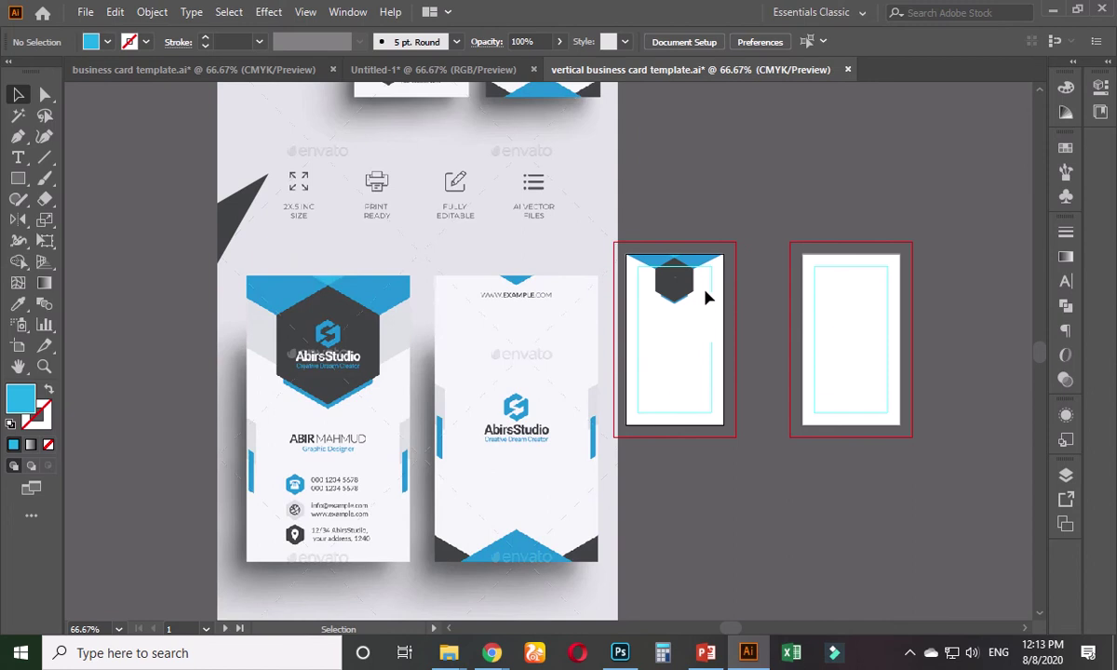
scroll(706, 296, up, 3)
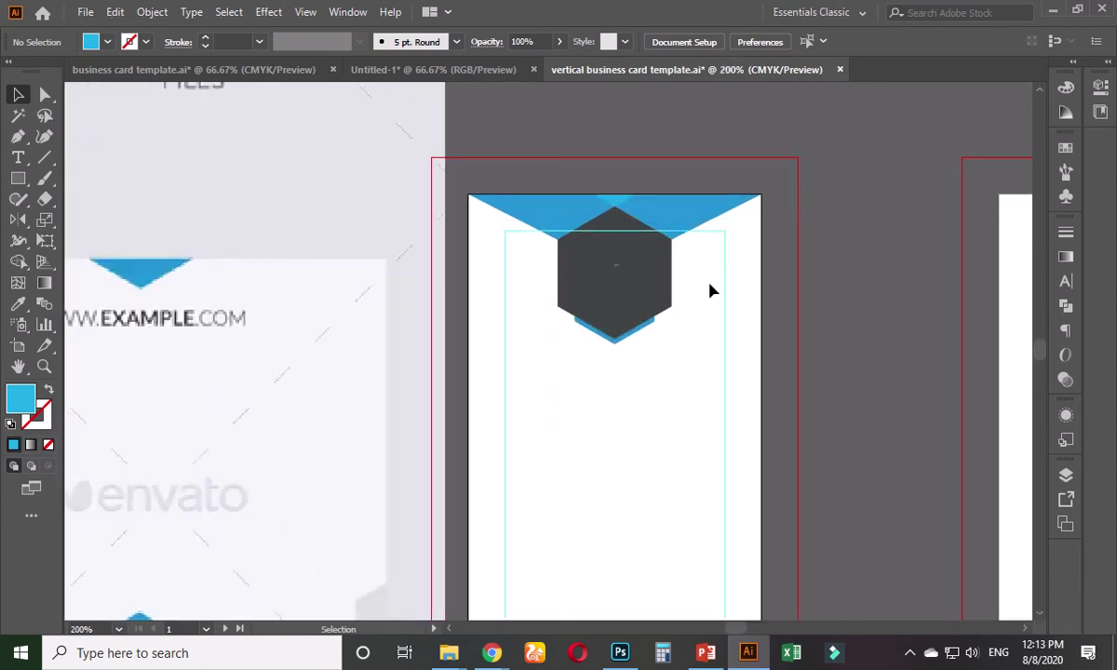
scroll(803, 317, up, 2)
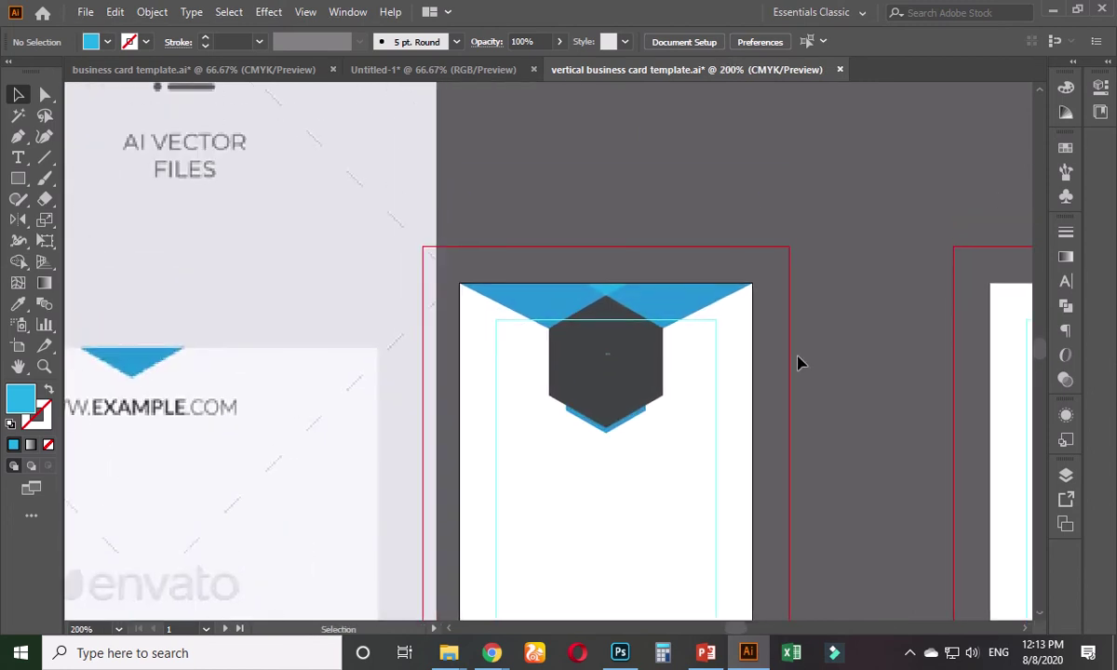
- Draw a blue rectangle across the card's top and layer it just behind the dark hexagon
click(18, 179)
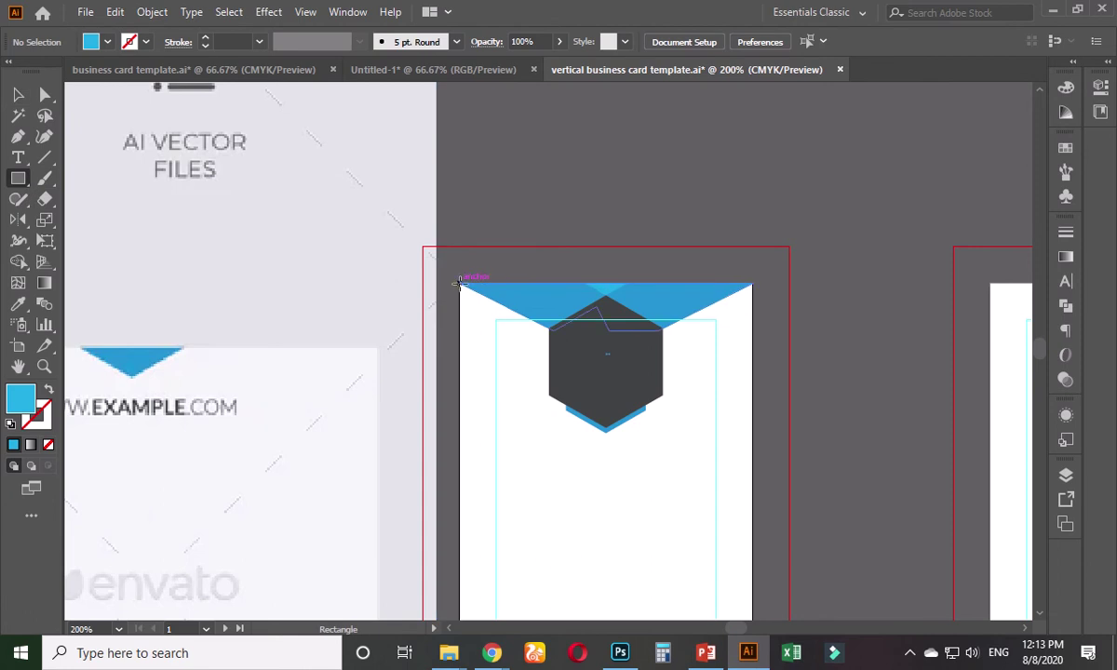
drag(459, 282, 754, 378)
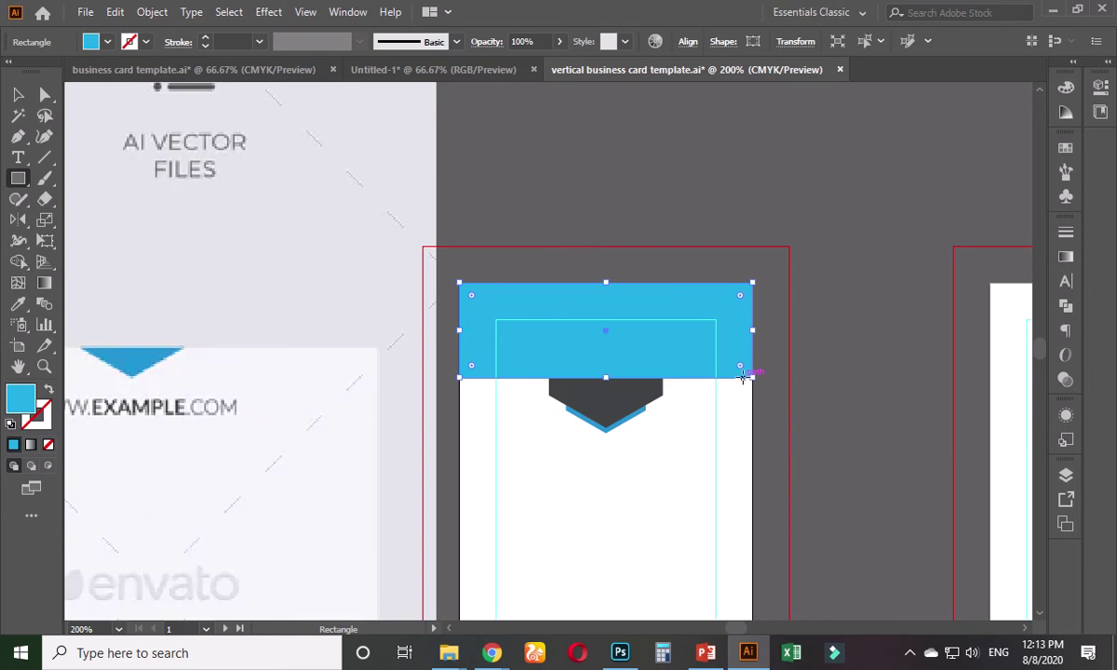
key(ctrl+shift+bracketleft)
key(ctrl+bracketright)
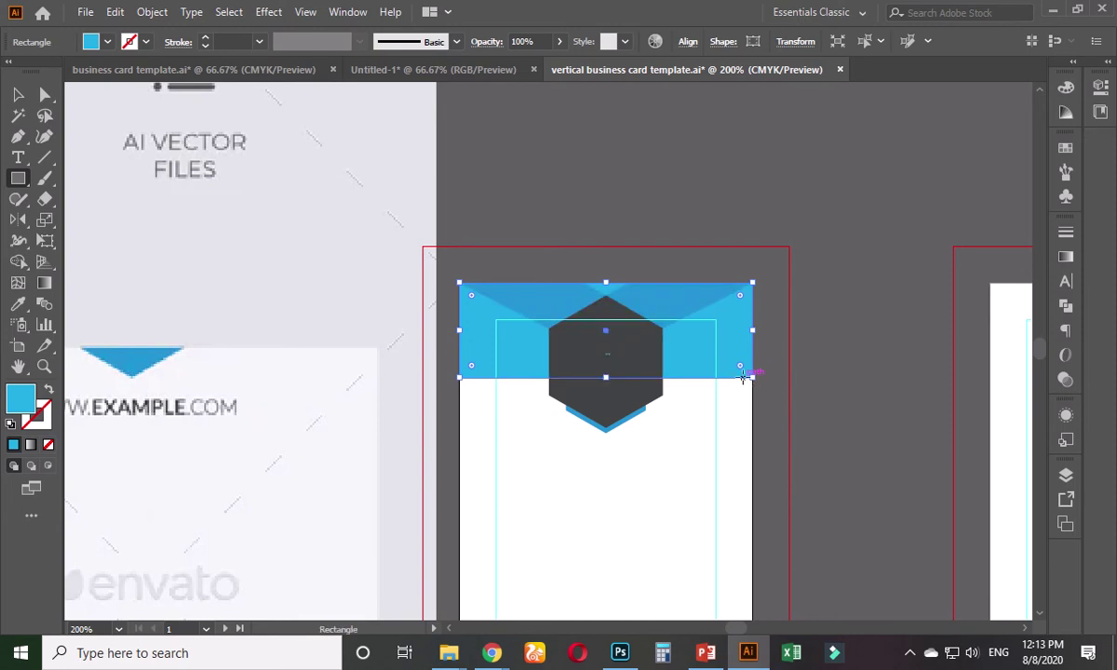
- Try removing the rectangle's bottom-left corner point, then undo to restore the rectangle
click(45, 94)
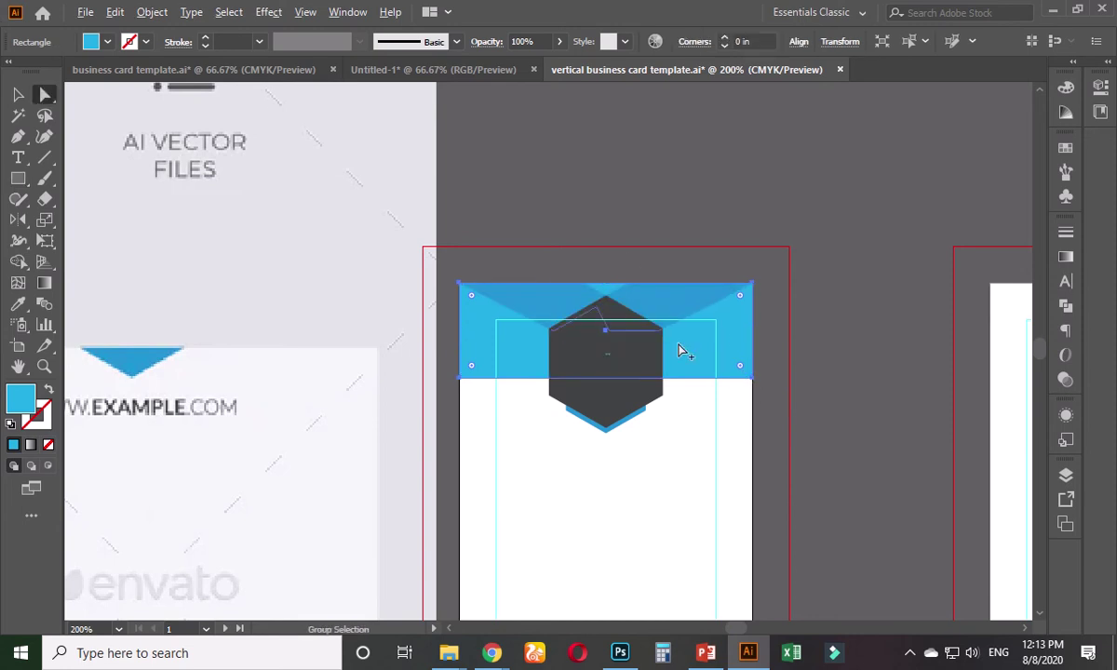
scroll(689, 368, up, 2)
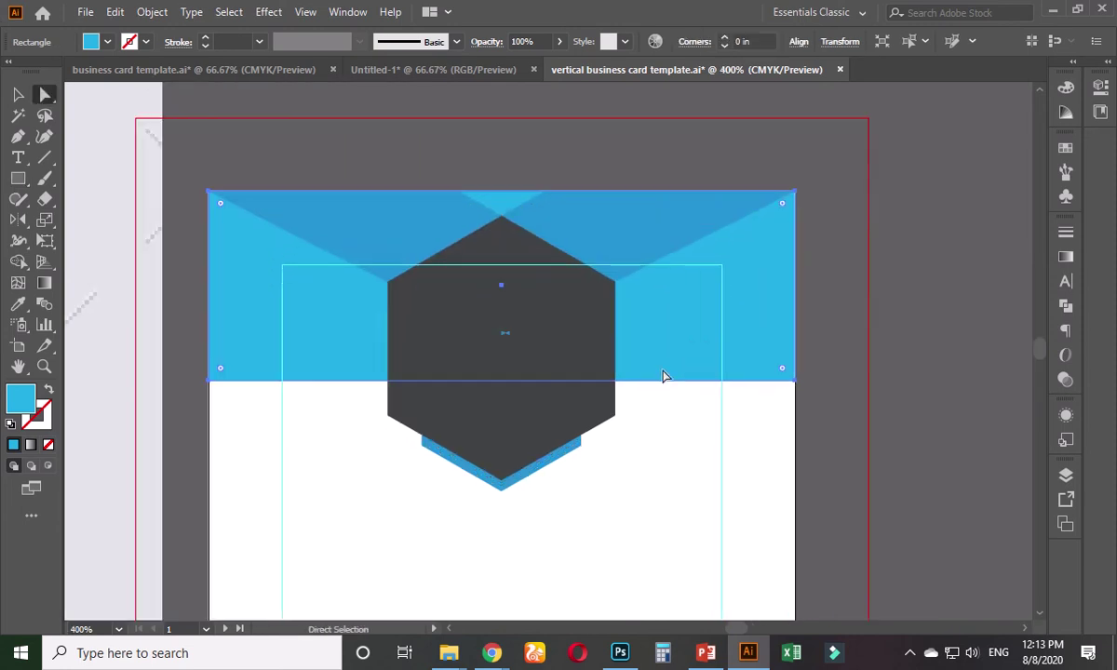
click(210, 382)
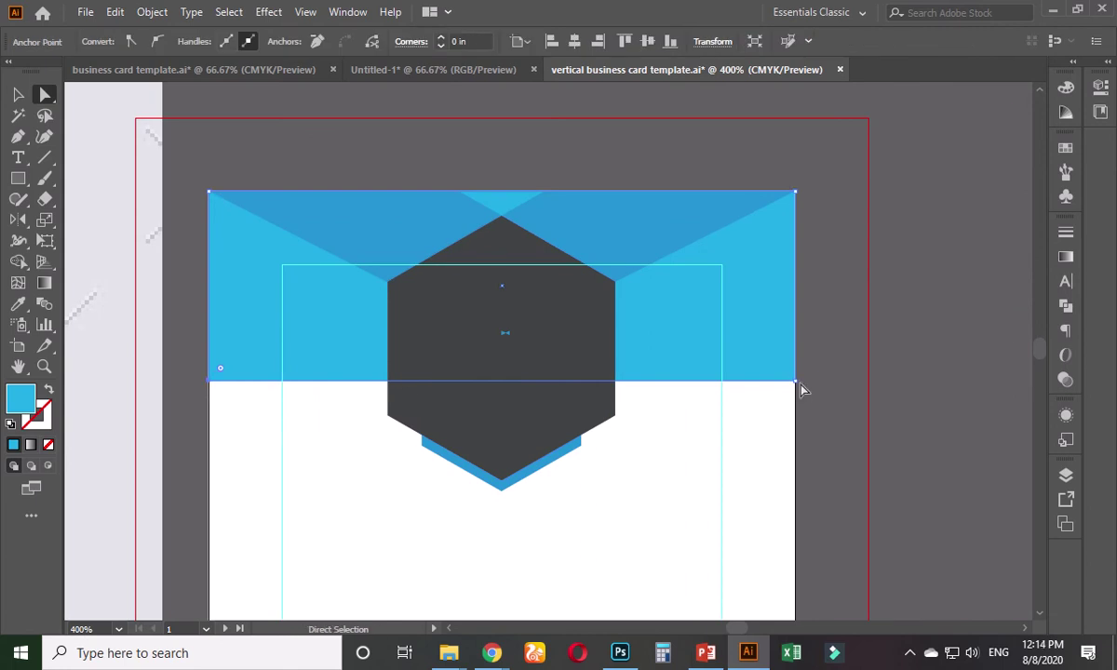
key(p)
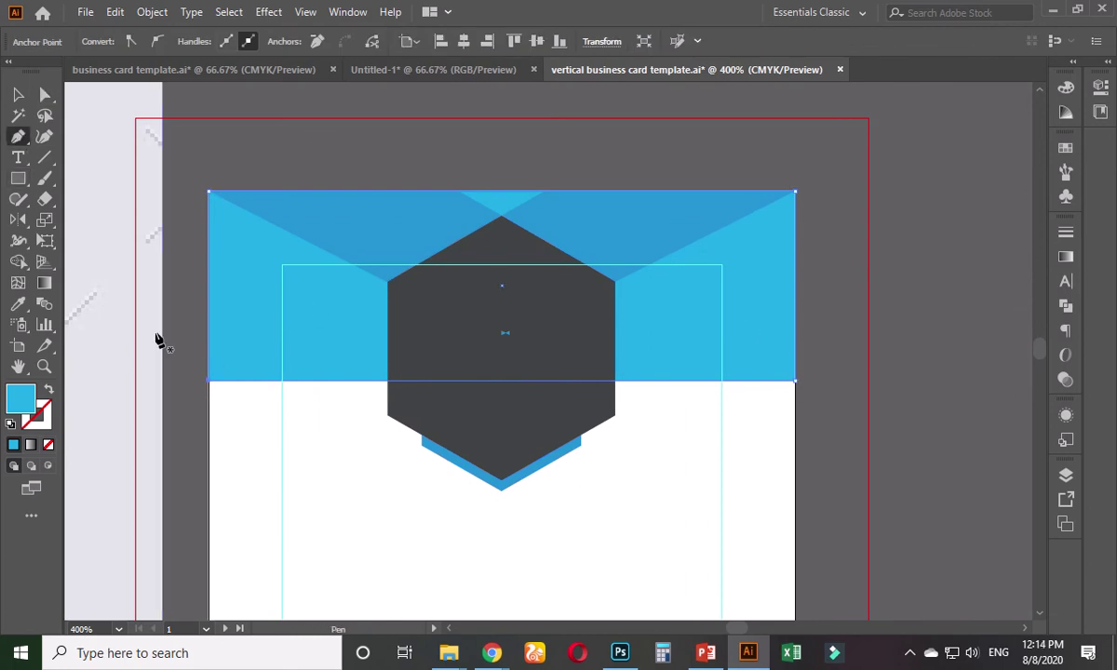
click(210, 382)
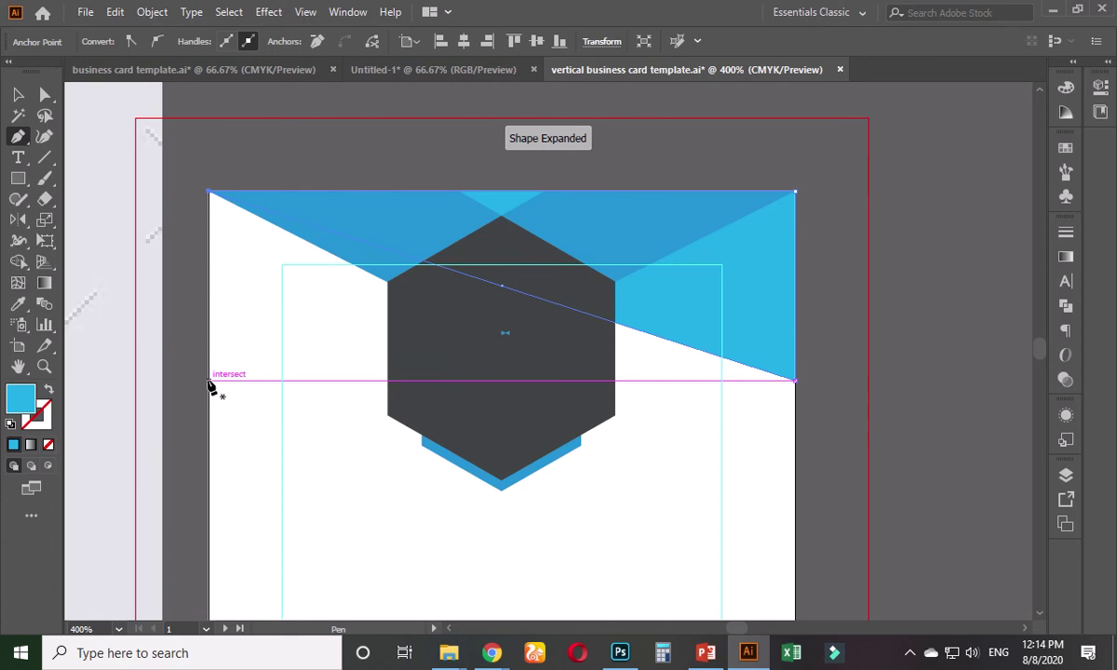
key(ctrl+z)
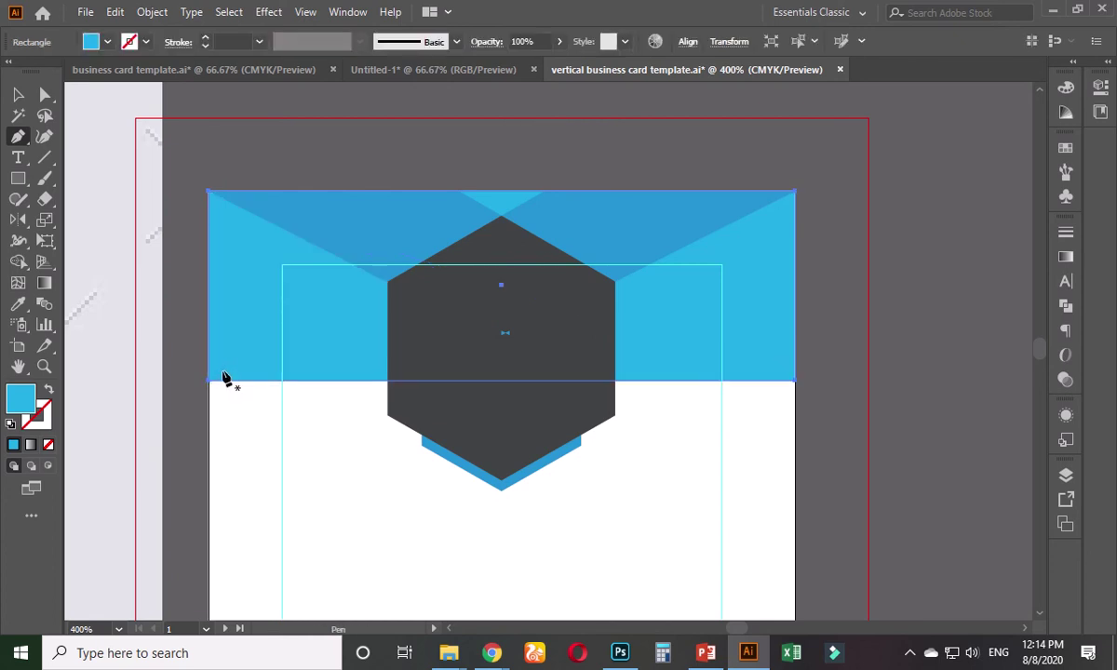
- Narrow the blue rectangle to half the card width and raise its bottom-left corner into a triangle
click(18, 94)
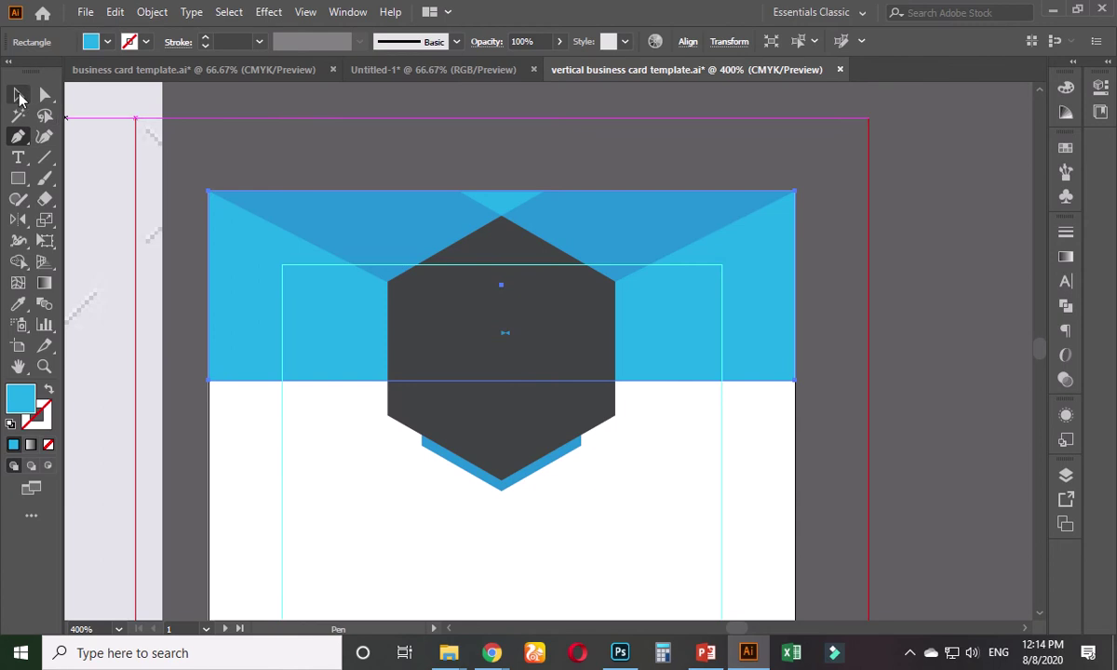
click(765, 298)
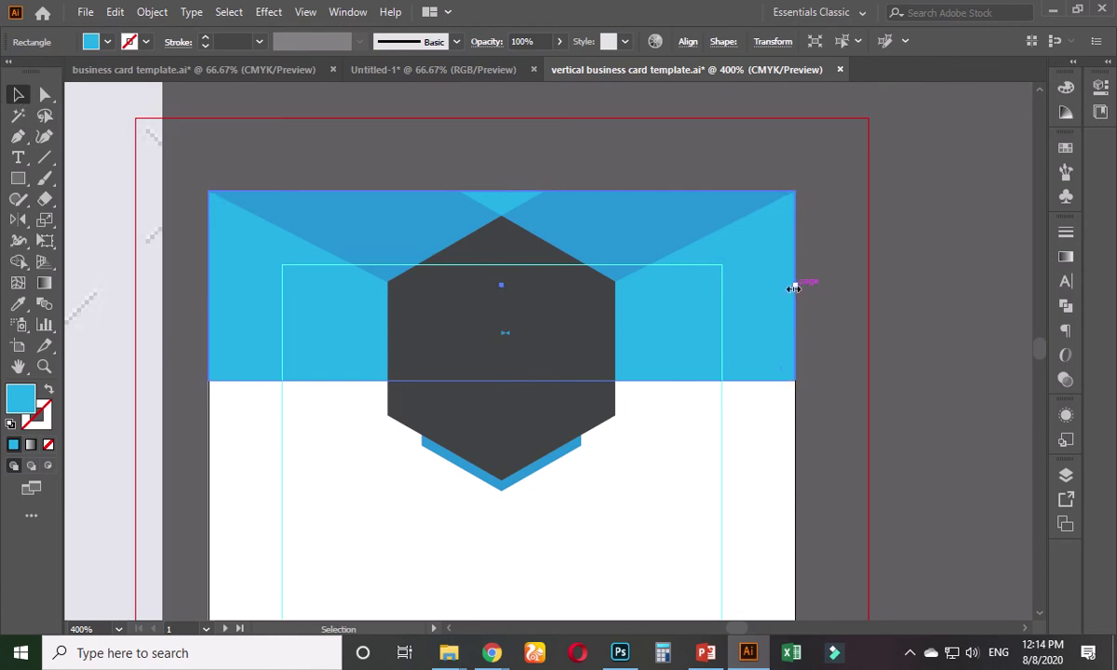
drag(793, 287, 504, 292)
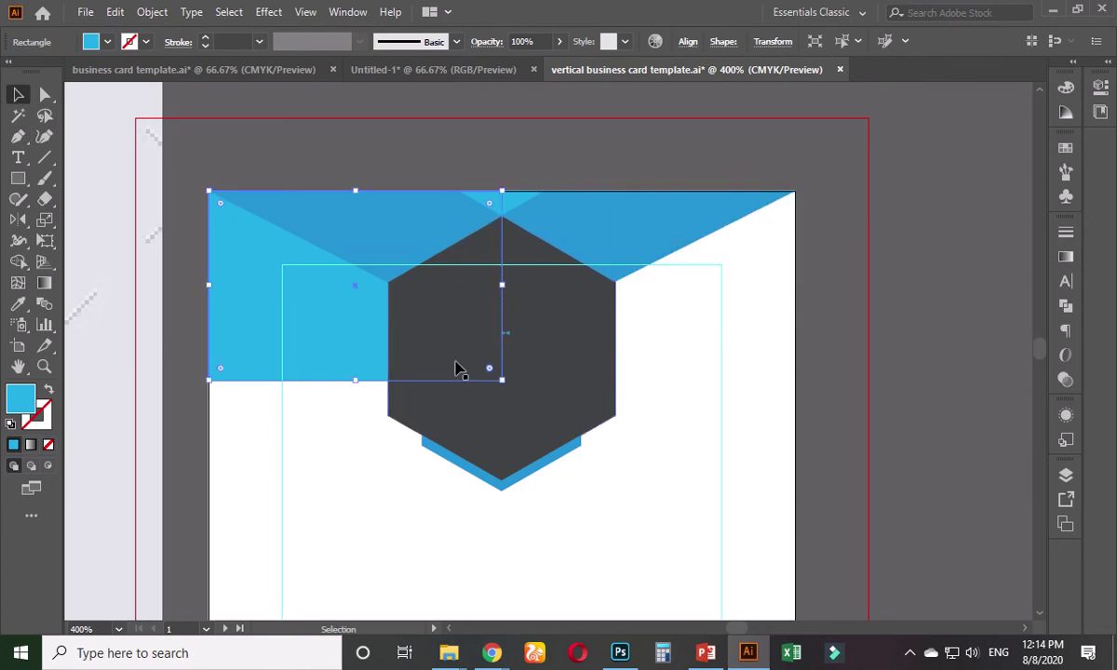
click(46, 94)
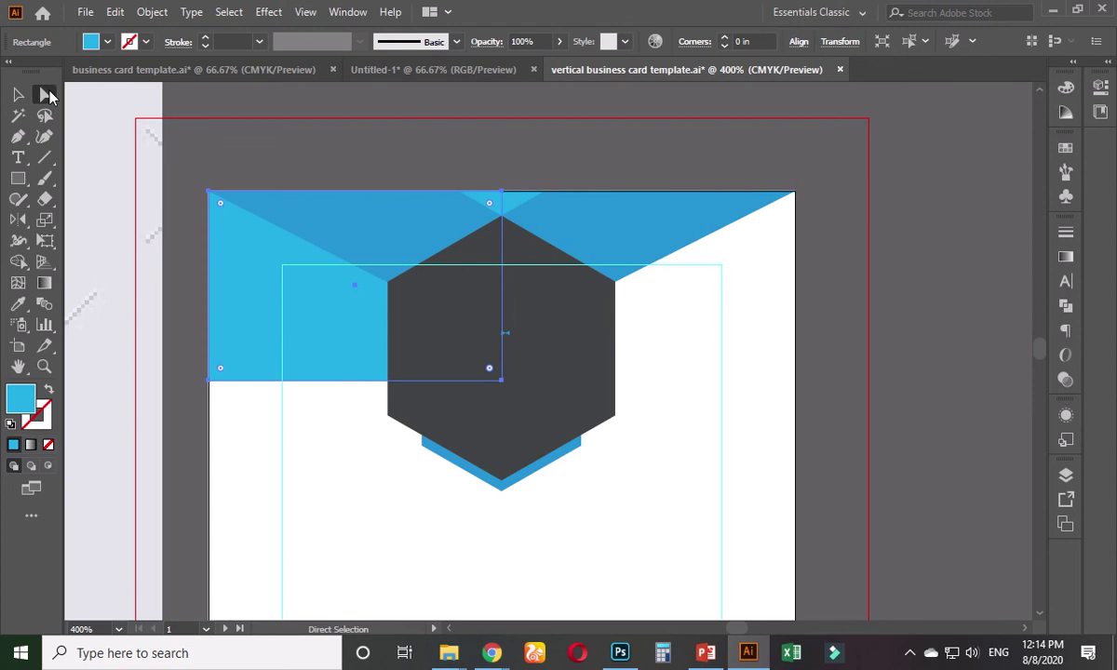
drag(207, 377, 216, 198)
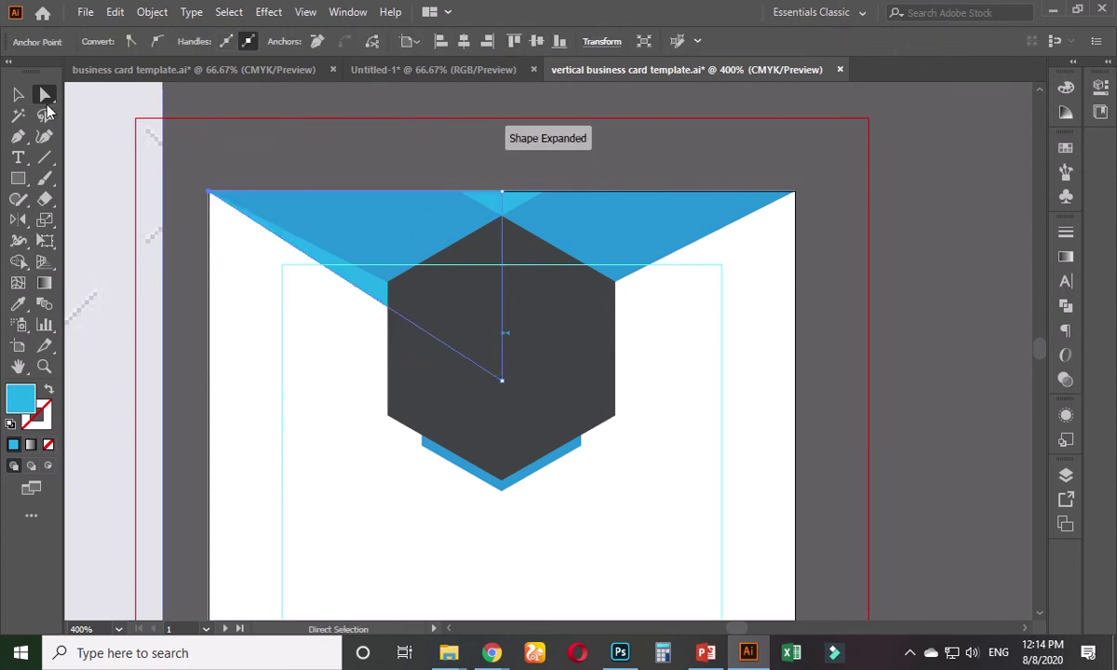
- Move the light-blue triangle down, then delete it
click(18, 94)
drag(362, 285, 362, 258)
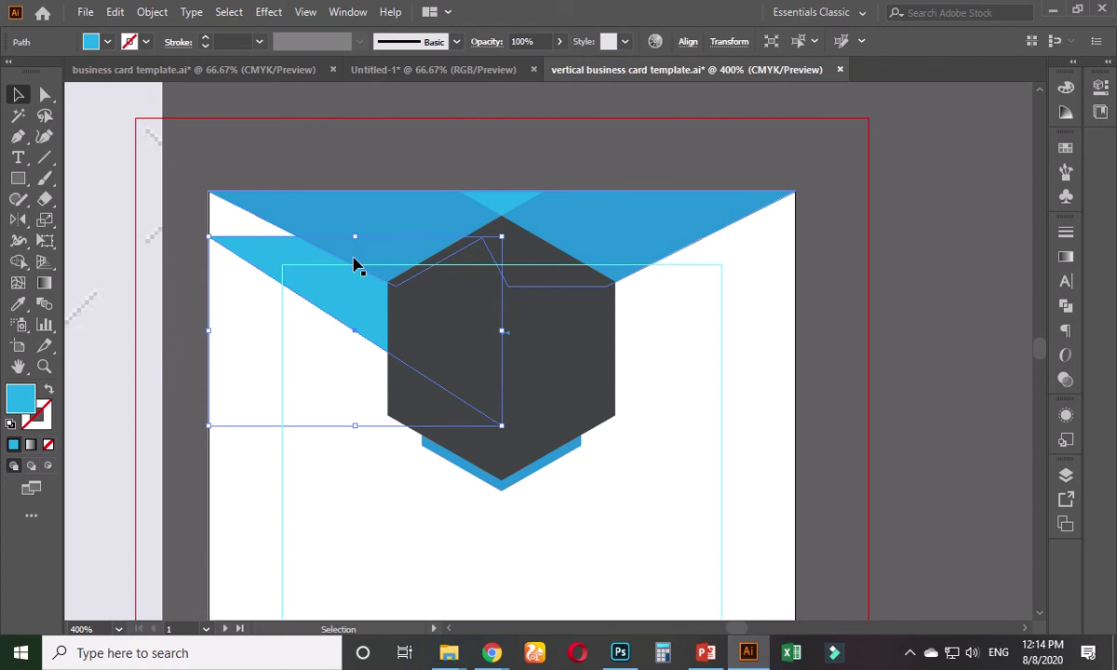
drag(353, 265, 346, 281)
key(Delete)
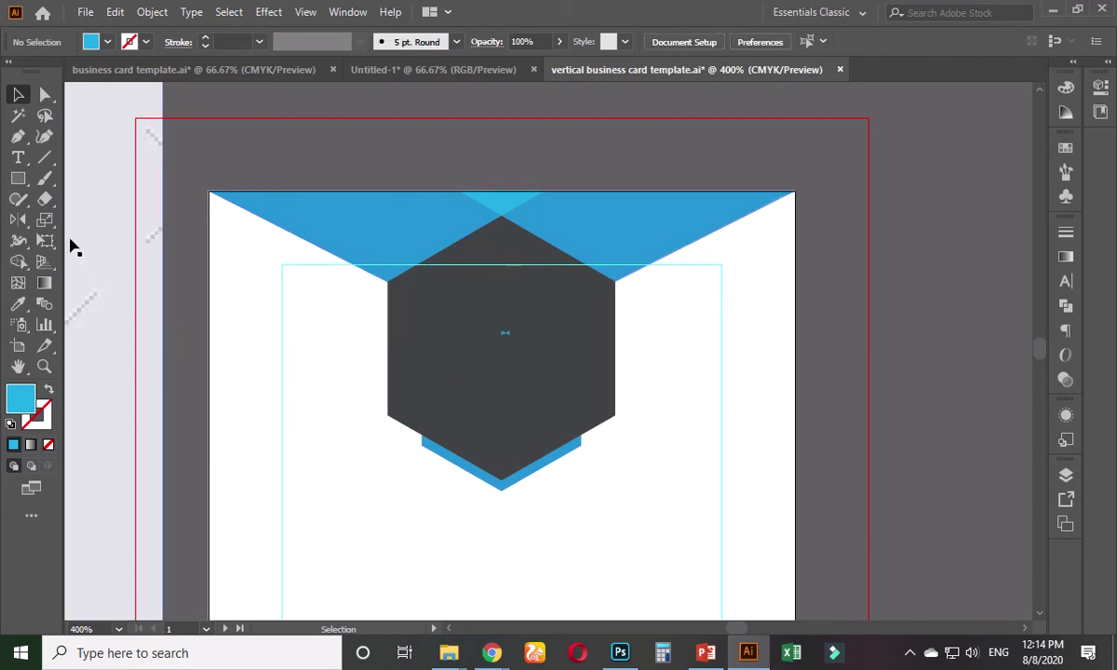
- Draw a narrow blue rectangle from the card's top-left corner and slant it into a diagonal strip
click(19, 178)
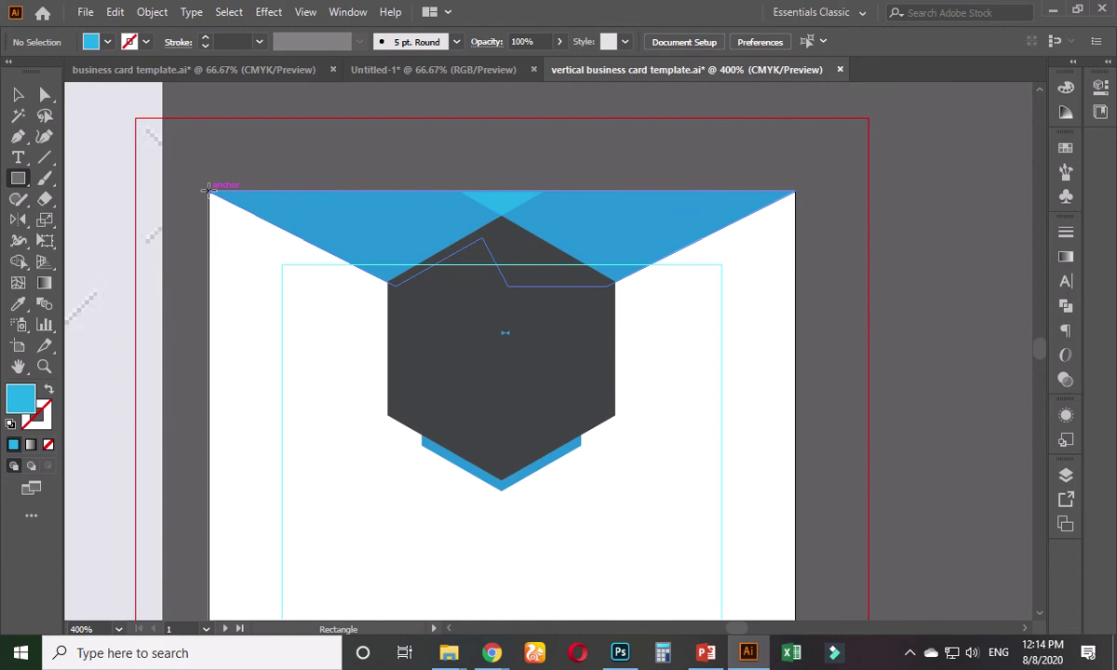
drag(209, 190, 298, 463)
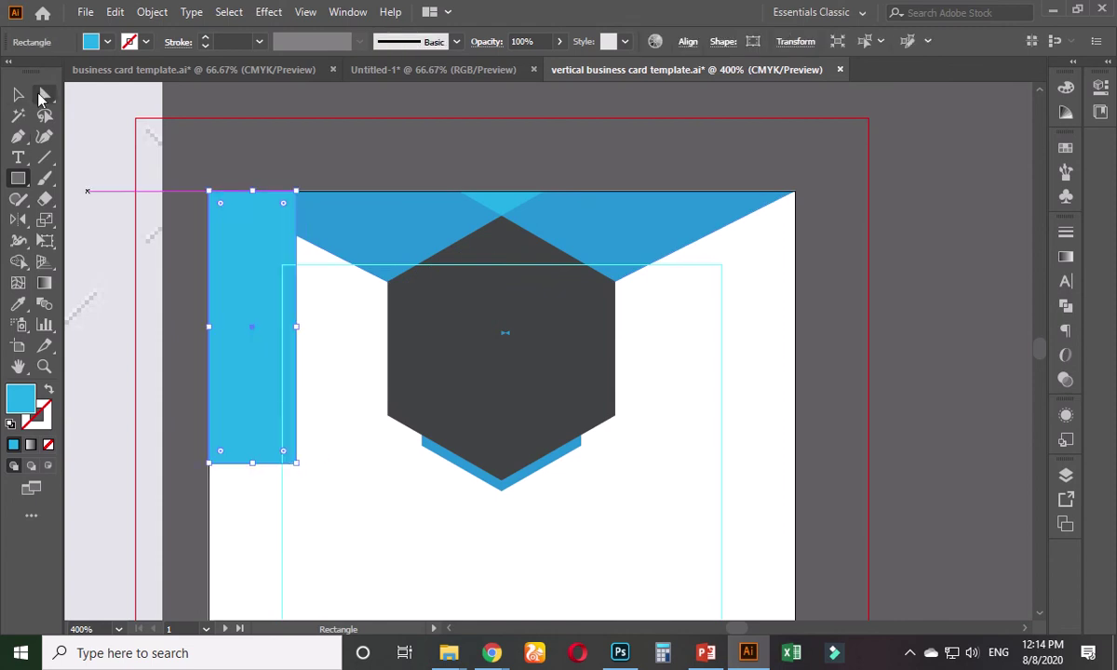
click(44, 95)
click(296, 463)
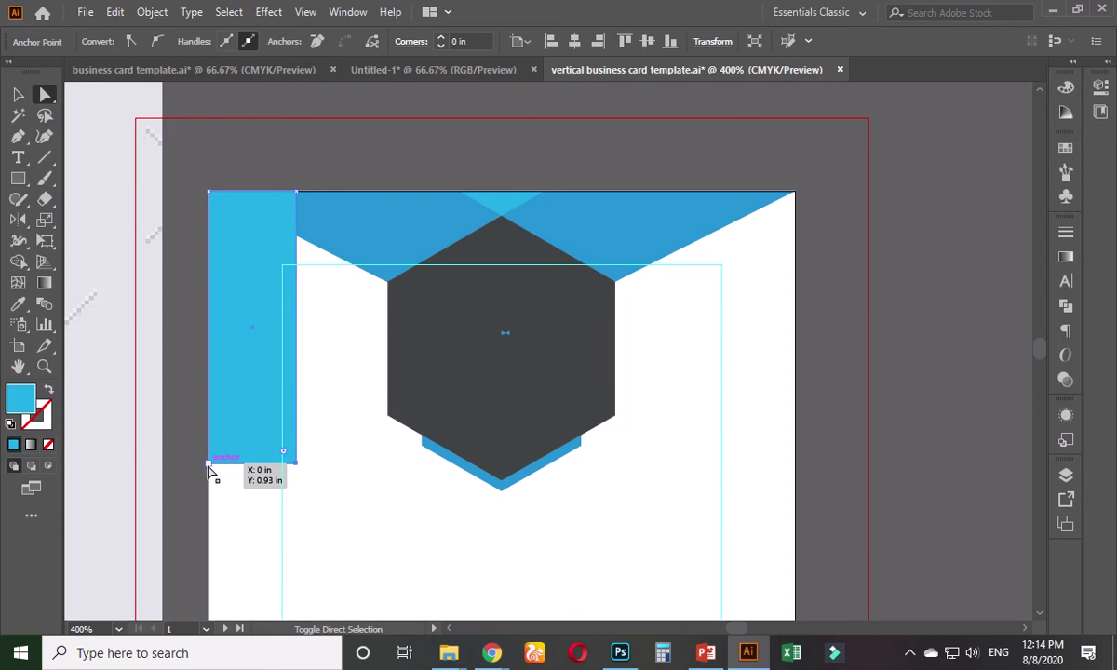
drag(211, 466, 514, 400)
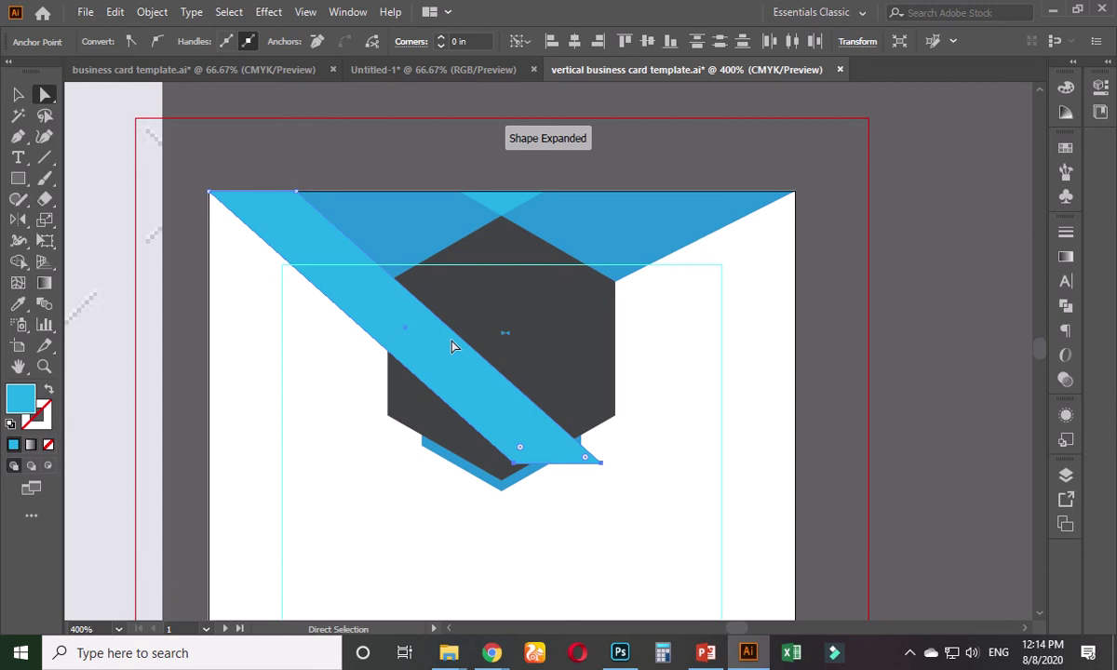
- Move the blue strip up-left and rotate it to a shallower angle across the hexagon
click(18, 94)
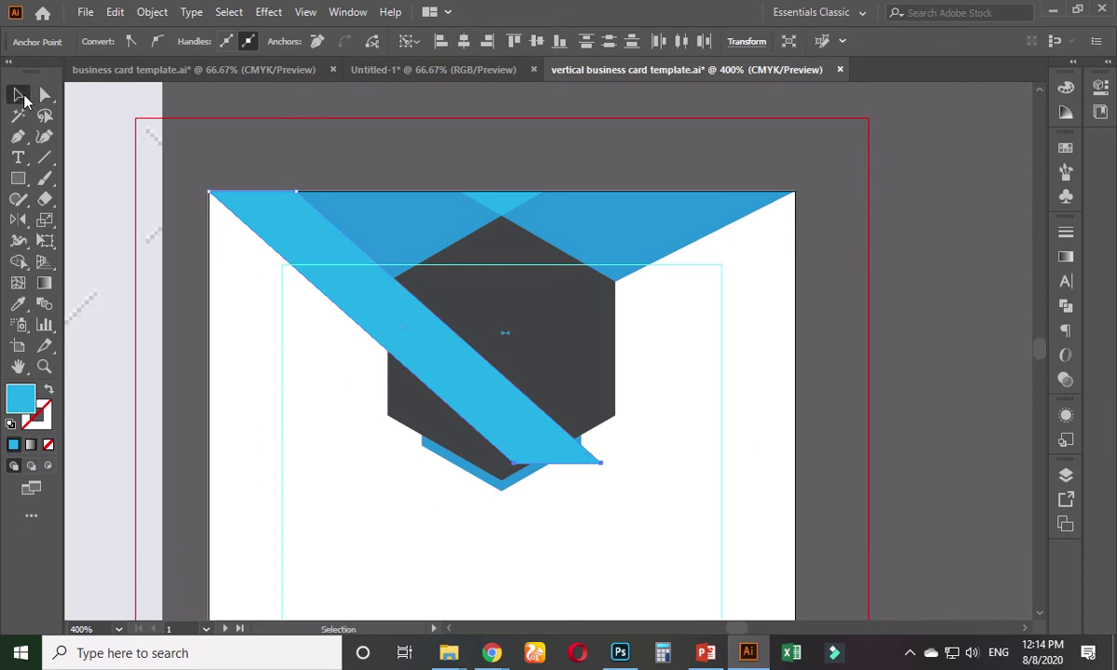
click(304, 166)
click(377, 343)
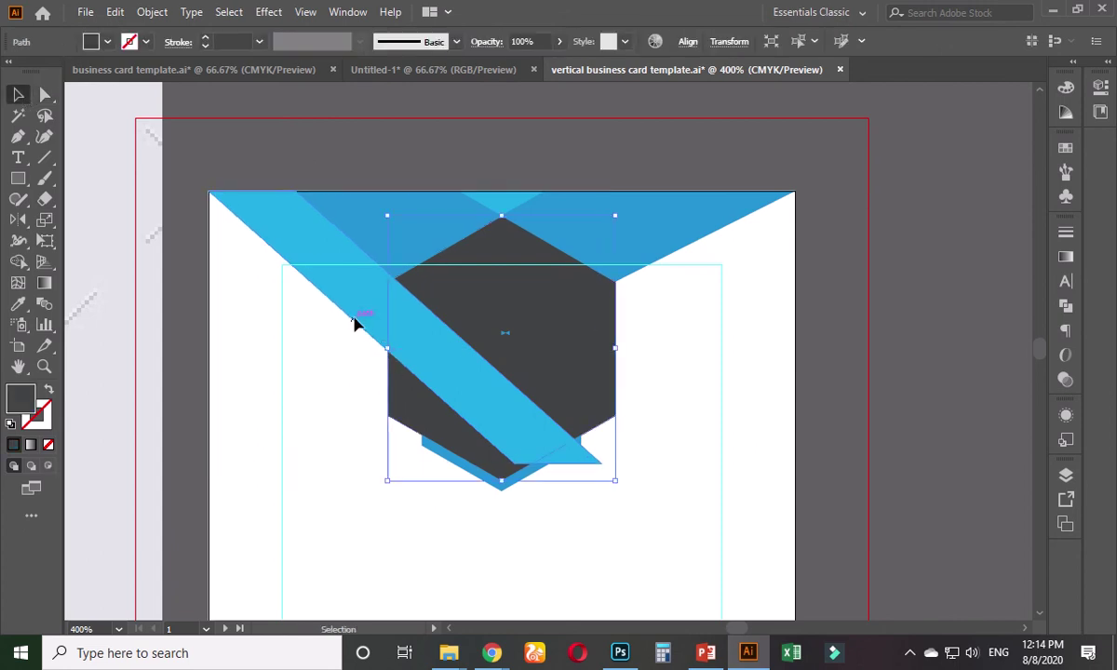
drag(354, 305, 250, 212)
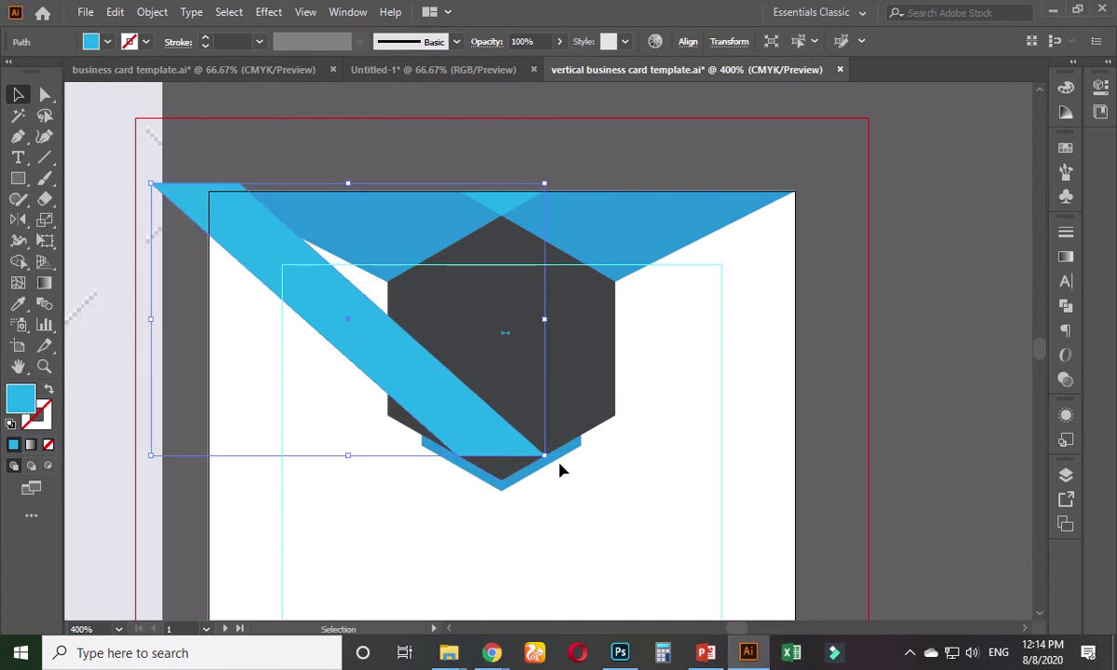
drag(547, 467, 573, 395)
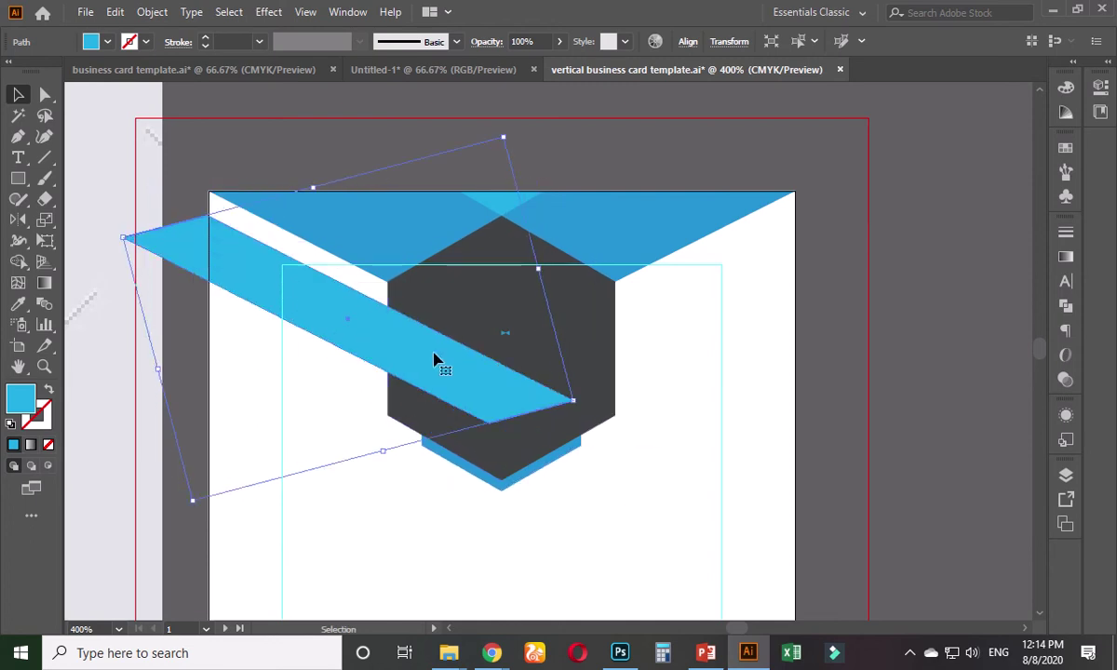
drag(437, 361, 436, 337)
click(233, 152)
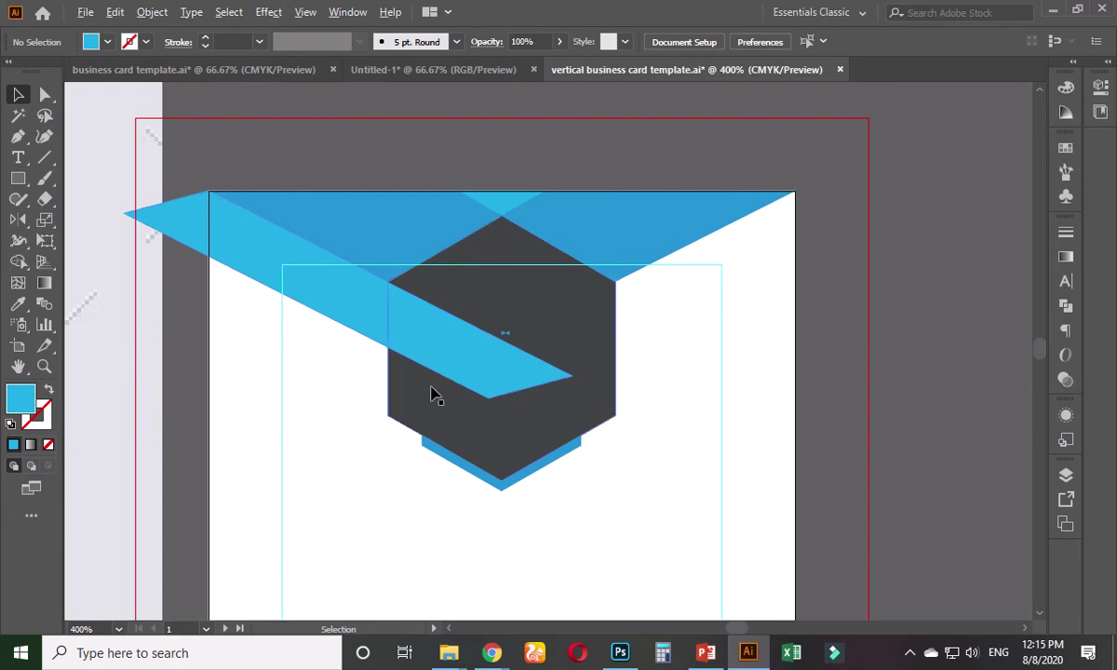
scroll(432, 391, down, 4)
drag(317, 458, 499, 412)
scroll(499, 411, down, 2)
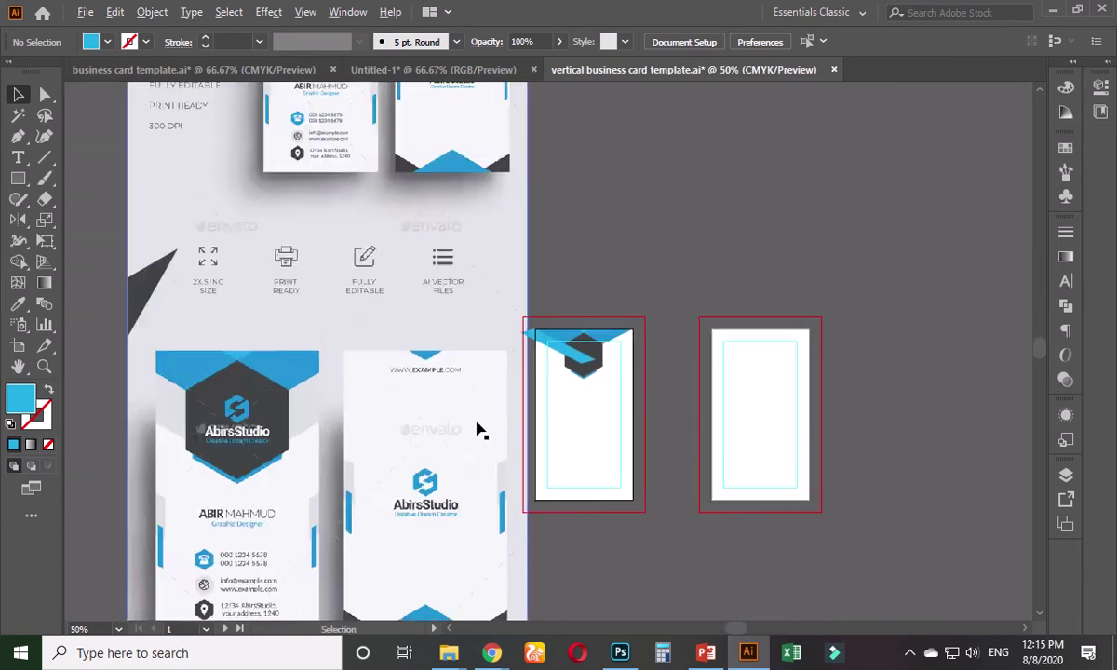
scroll(291, 491, up, 2)
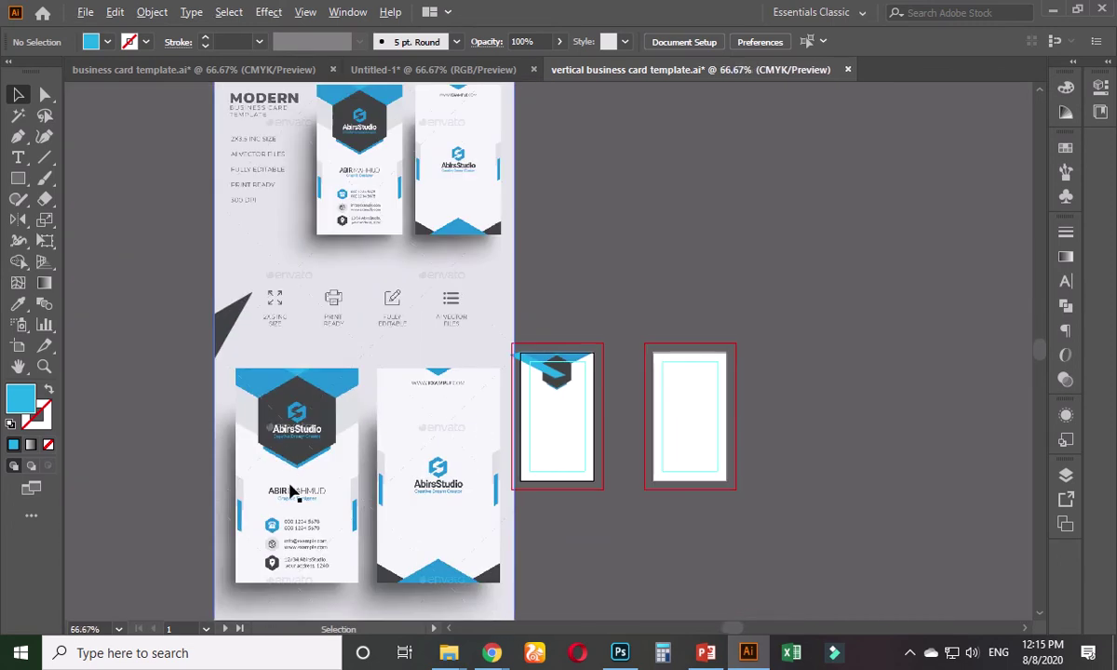
scroll(316, 504, up, 1)
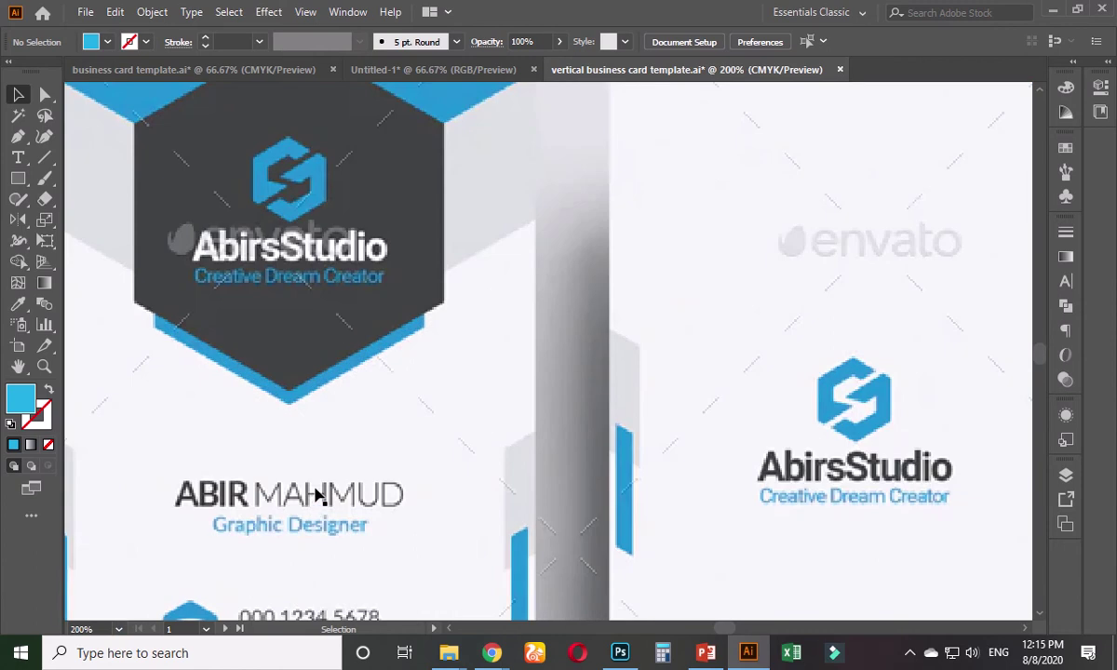
scroll(321, 493, down, 1)
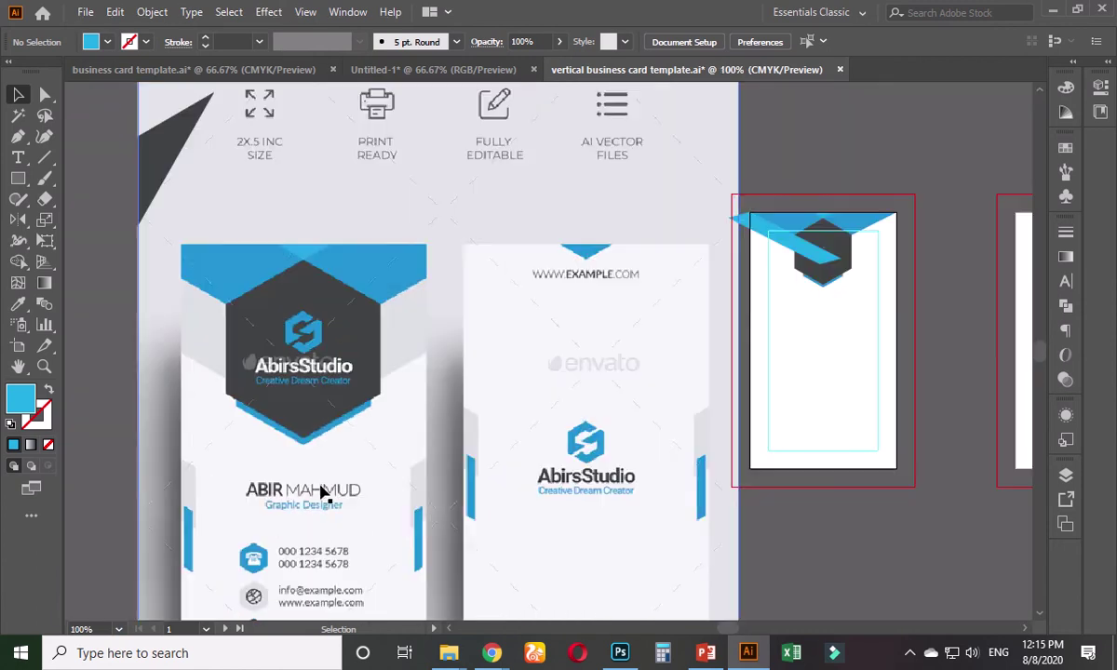
scroll(317, 507, down, 3)
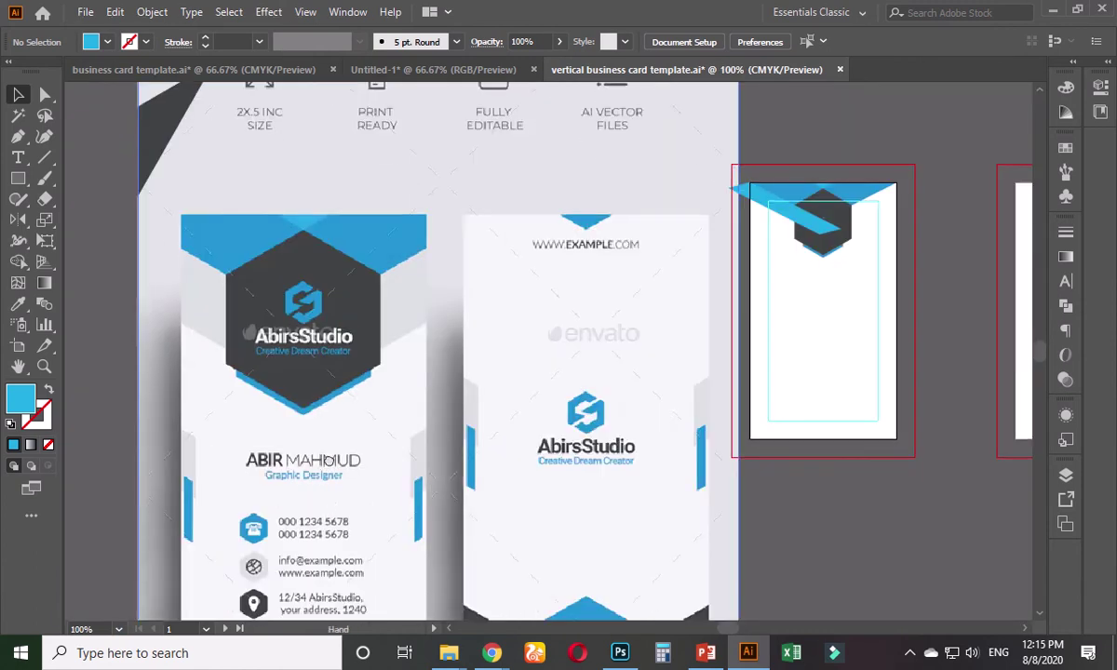
scroll(273, 542, up, 1)
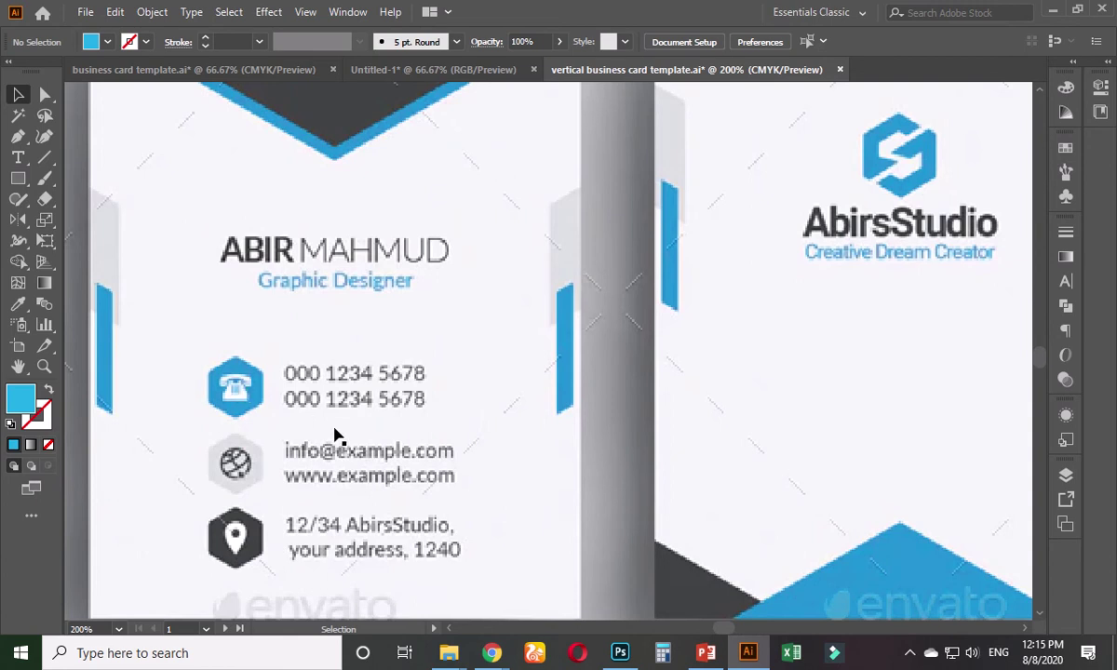
scroll(337, 436, down, 1)
scroll(337, 436, down, 1)
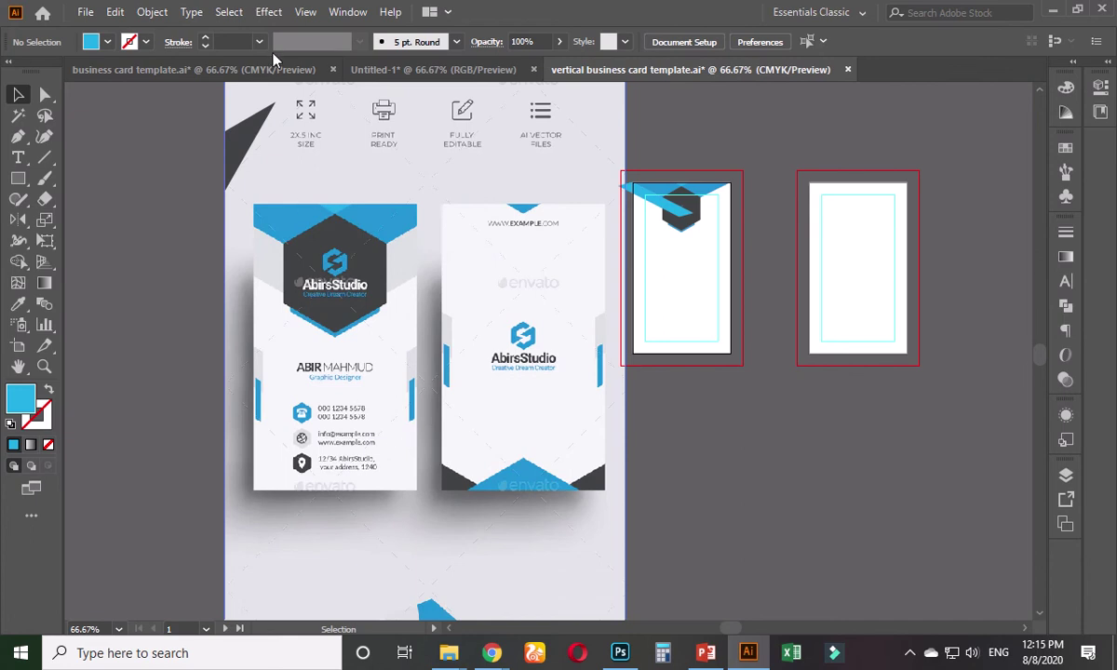
click(249, 69)
scroll(259, 337, up, 1)
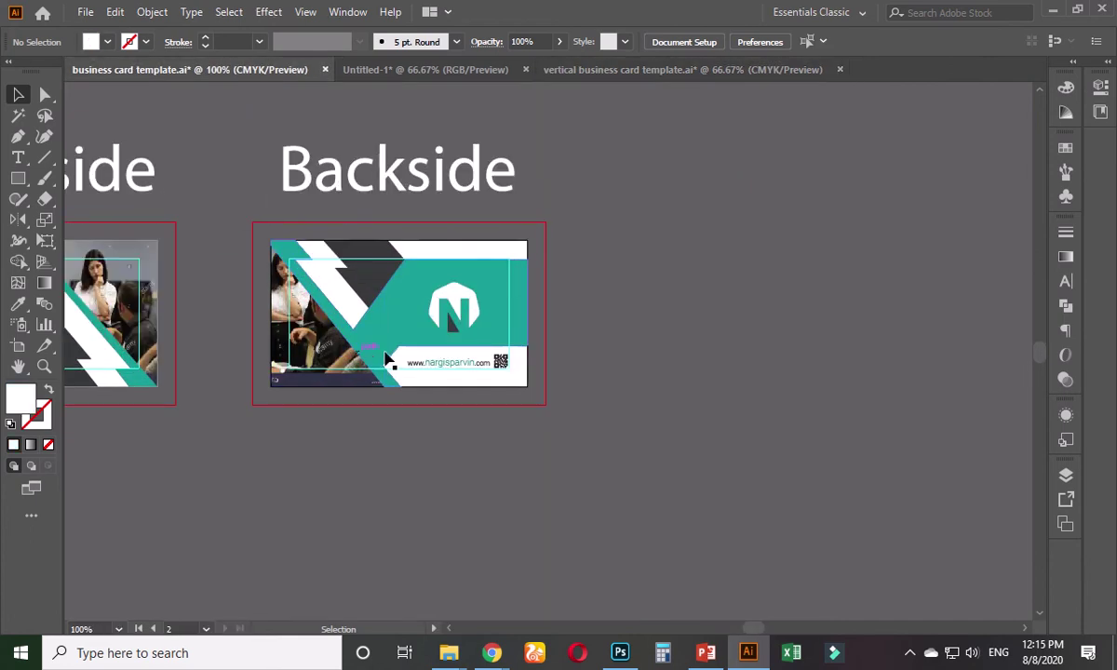
click(556, 61)
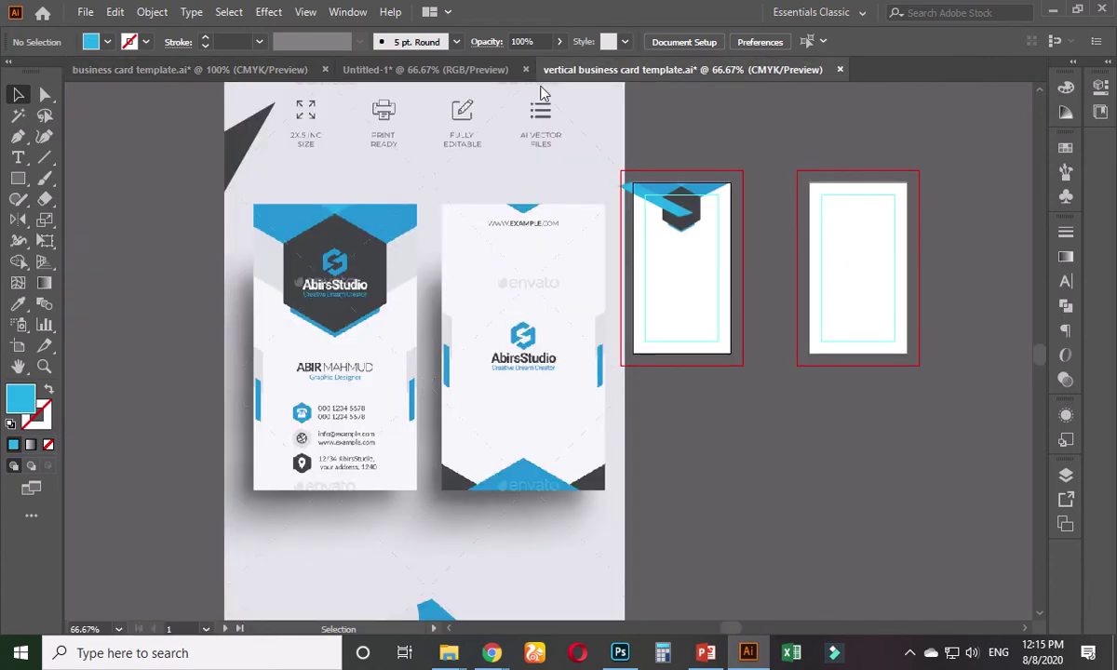
scroll(427, 461, up, 1)
scroll(391, 456, up, 1)
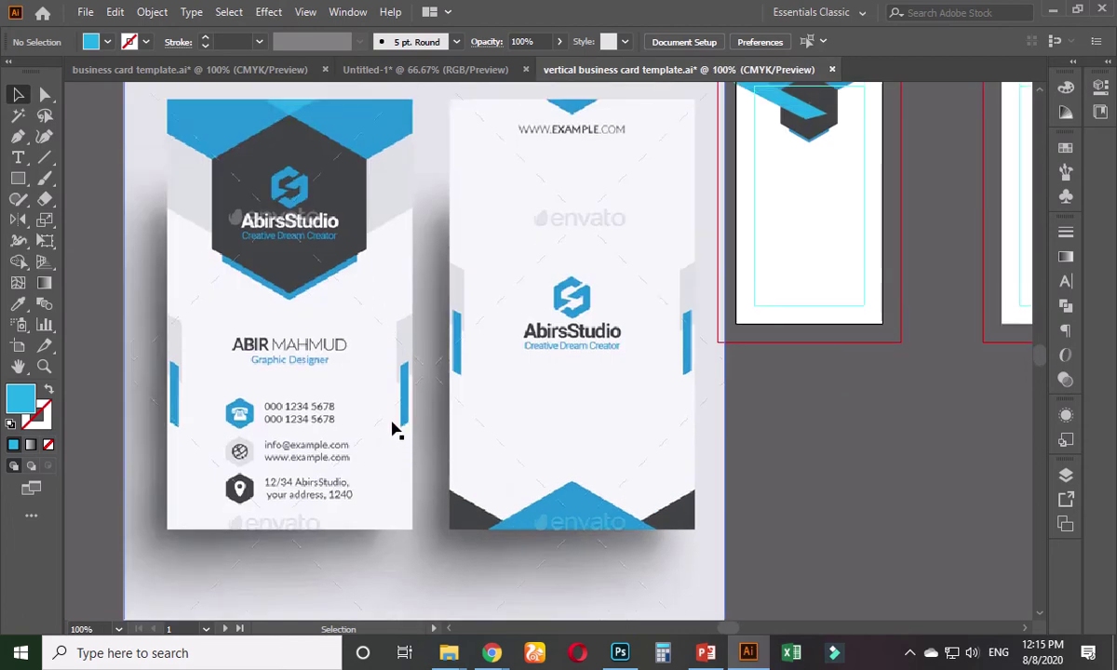
scroll(447, 411, down, 2)
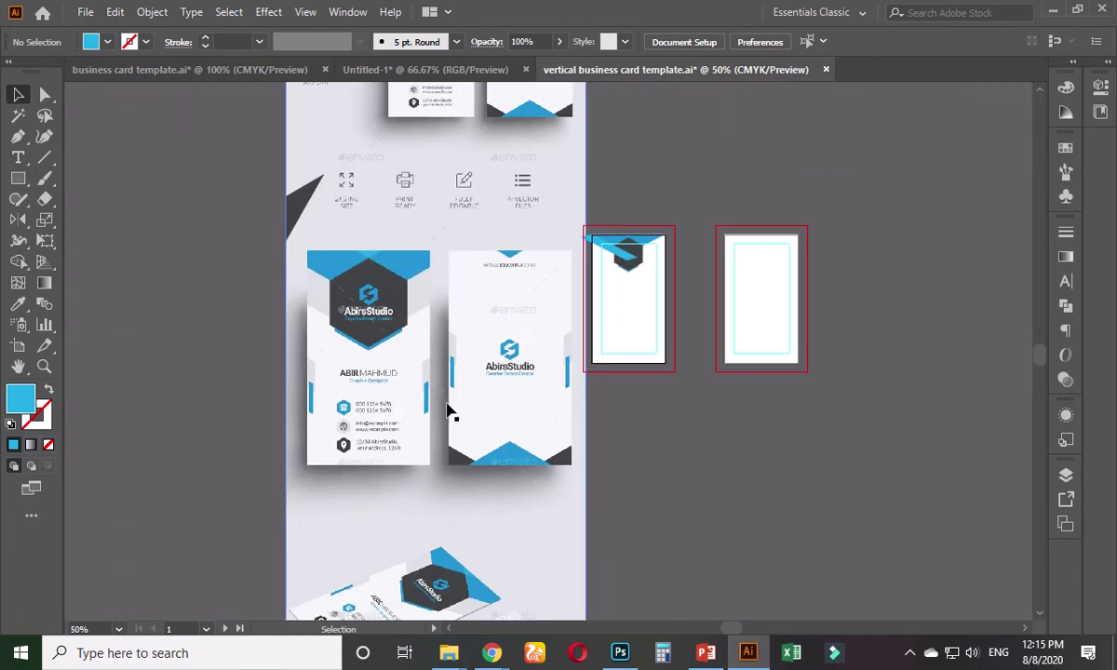
scroll(465, 359, right, 2)
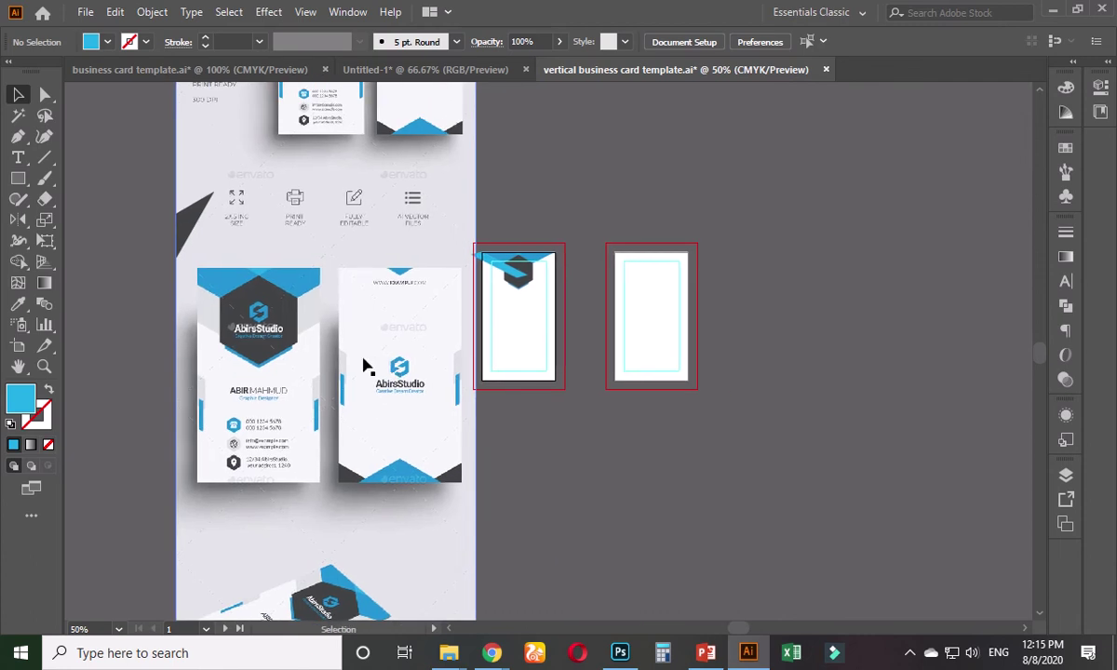
scroll(263, 345, up, 2)
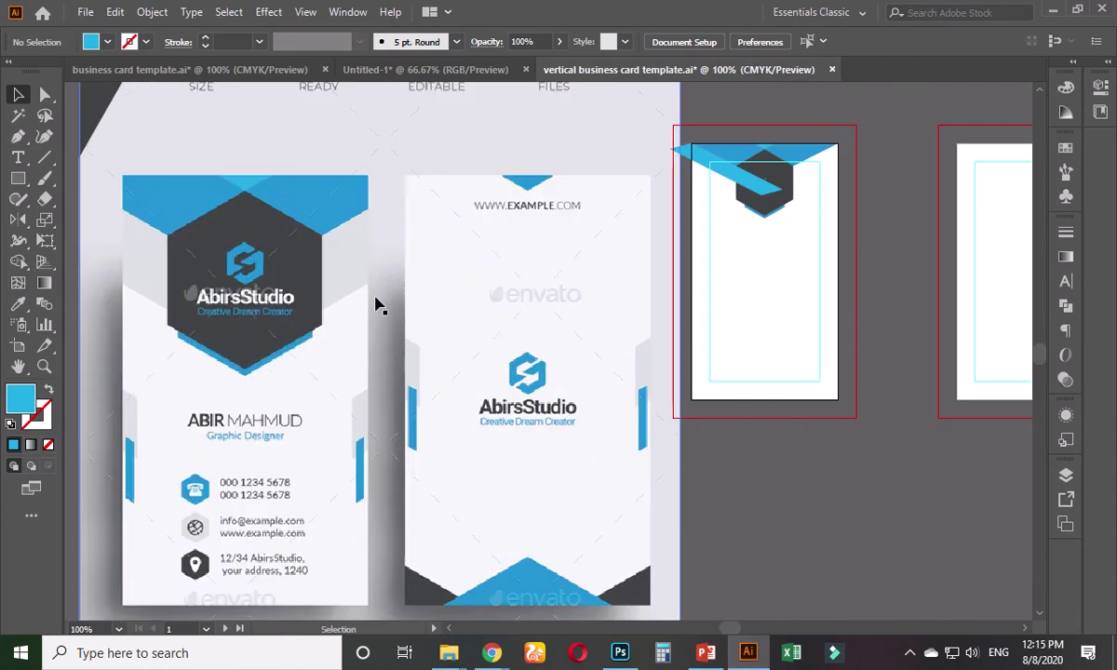
click(254, 70)
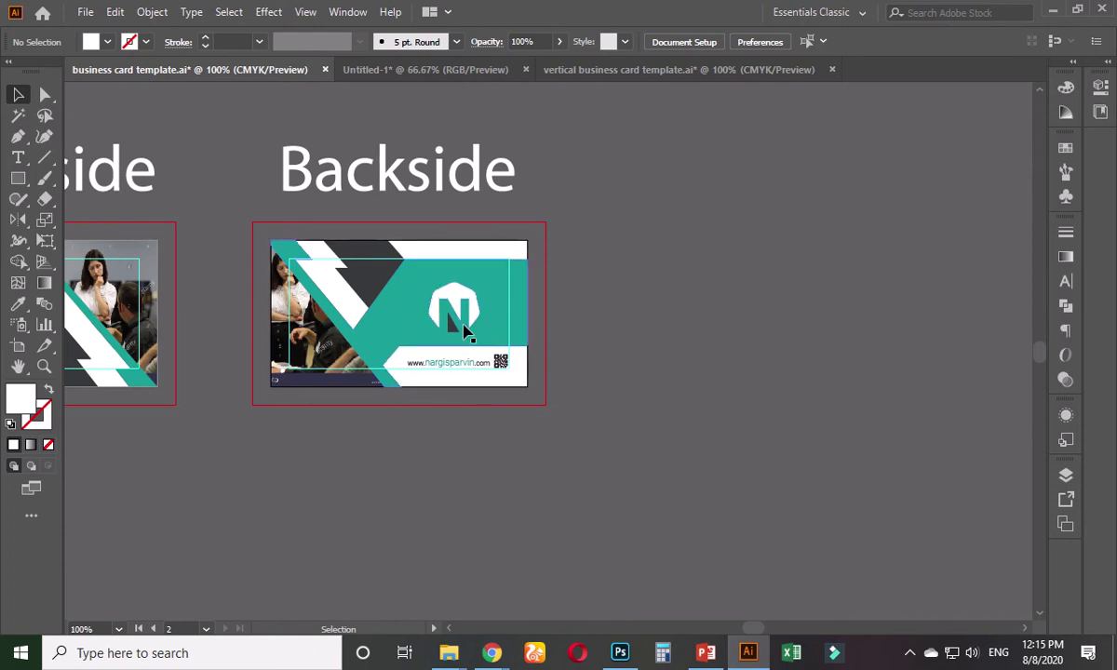
click(582, 69)
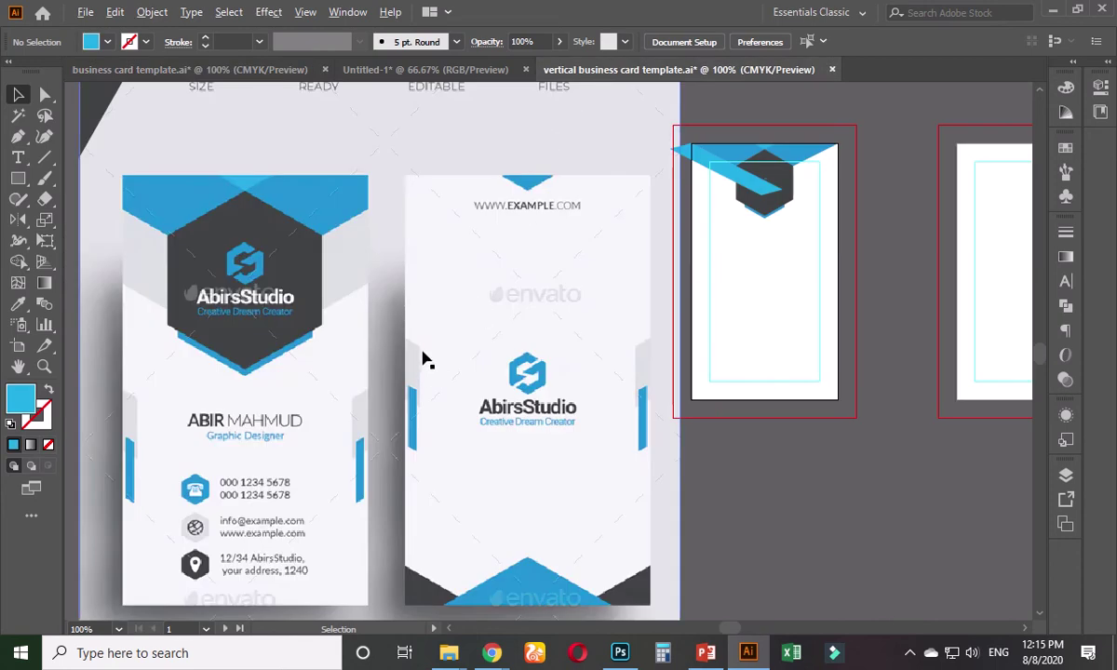
scroll(424, 360, down, 1)
scroll(441, 346, right, 3)
scroll(500, 275, up, 2)
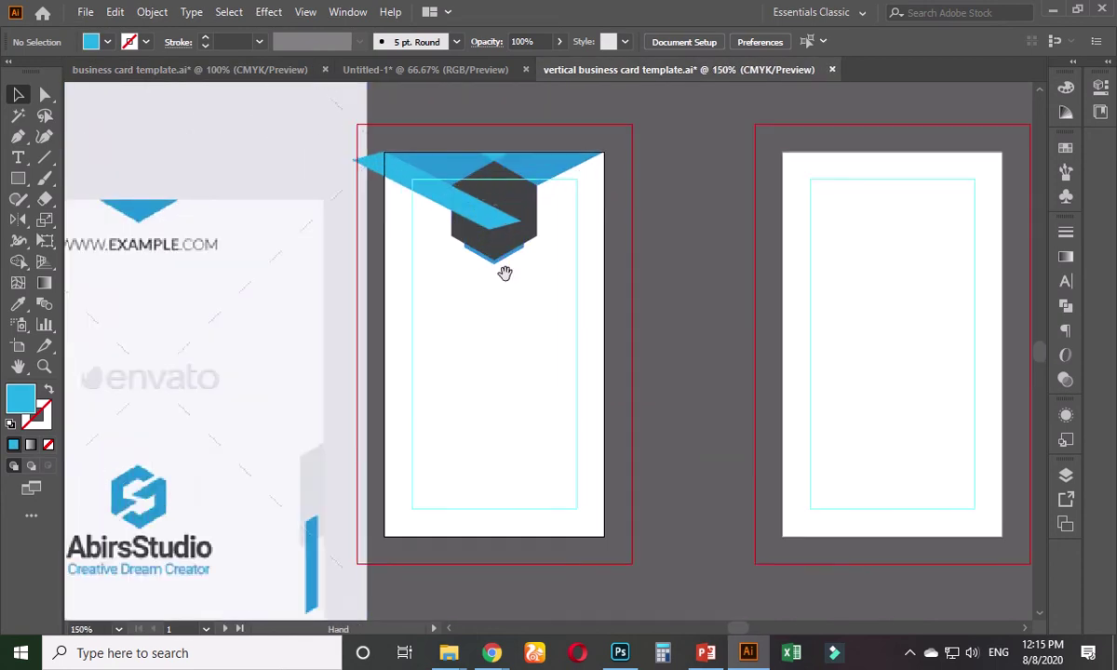
scroll(503, 308, up, 2)
scroll(493, 335, up, 1)
scroll(447, 315, up, 2)
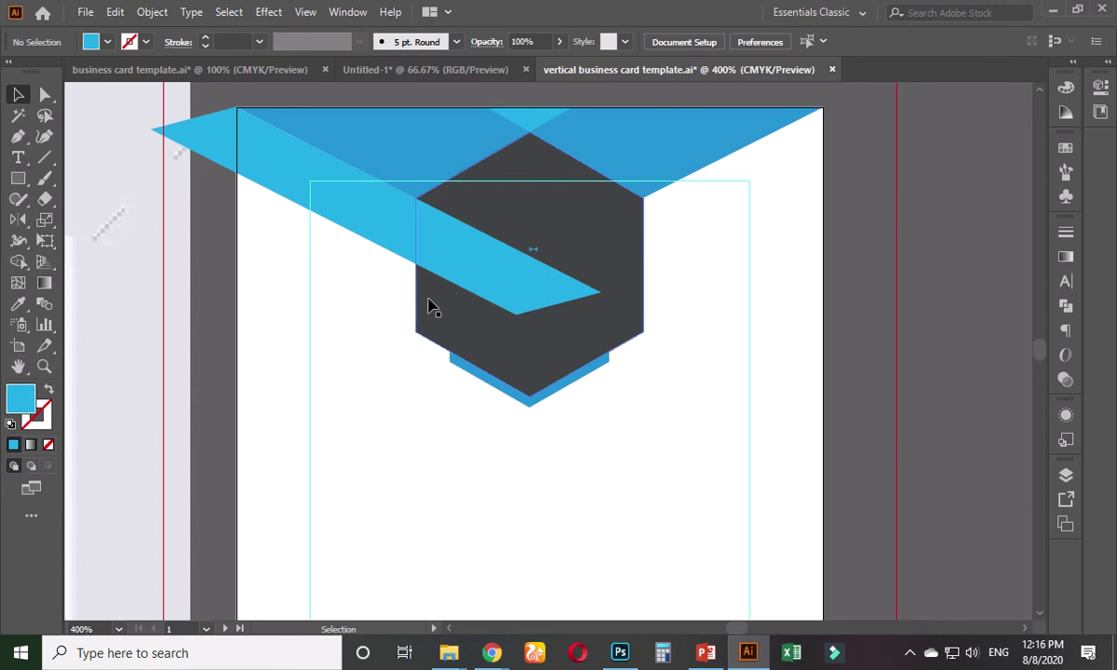
scroll(407, 244, down, 2)
drag(390, 270, 332, 372)
scroll(357, 287, up, 1)
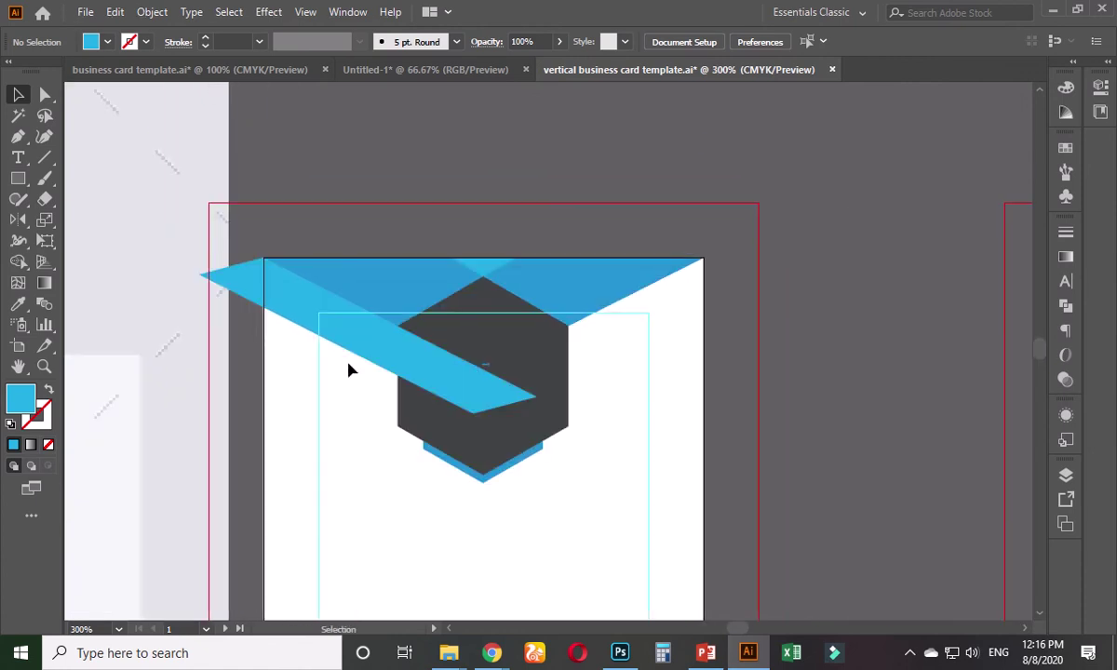
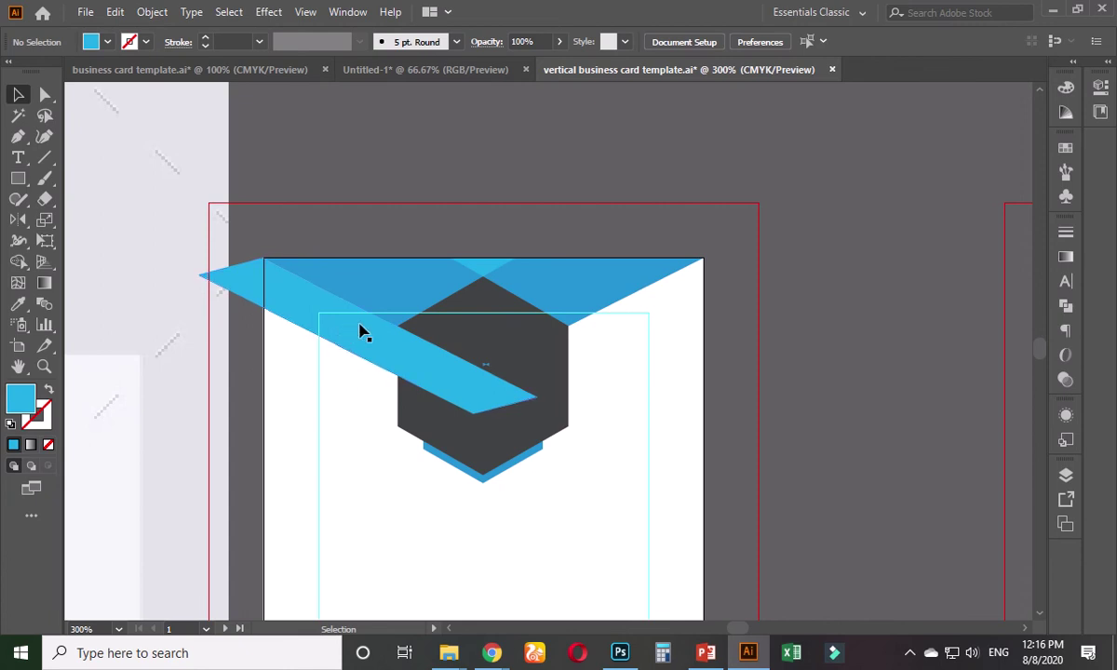
- Place the diagonal band just behind the dark hexagon and fill it with grey-blue #8499a0
click(376, 337)
key(a)
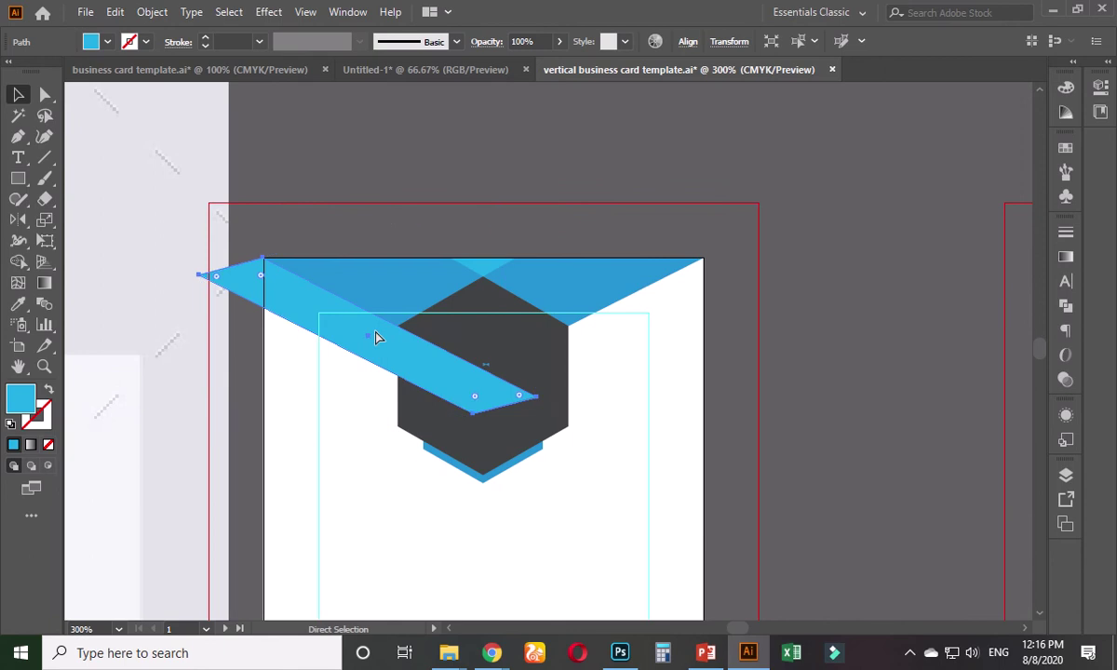
key(ctrl+[)
key(ctrl+])
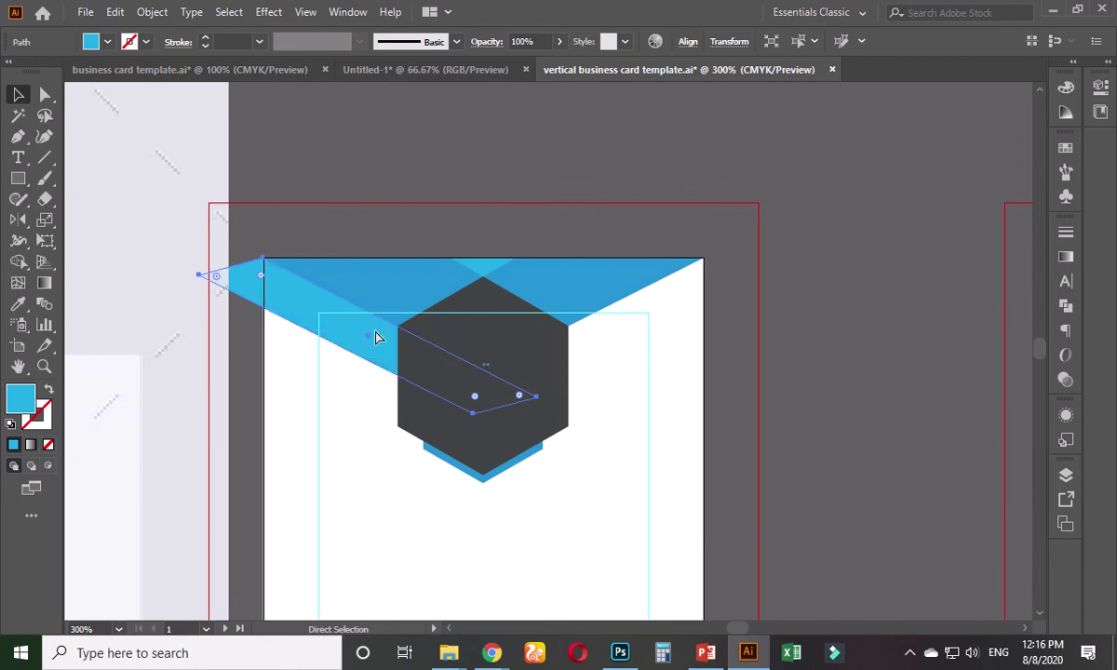
double_click(22, 395)
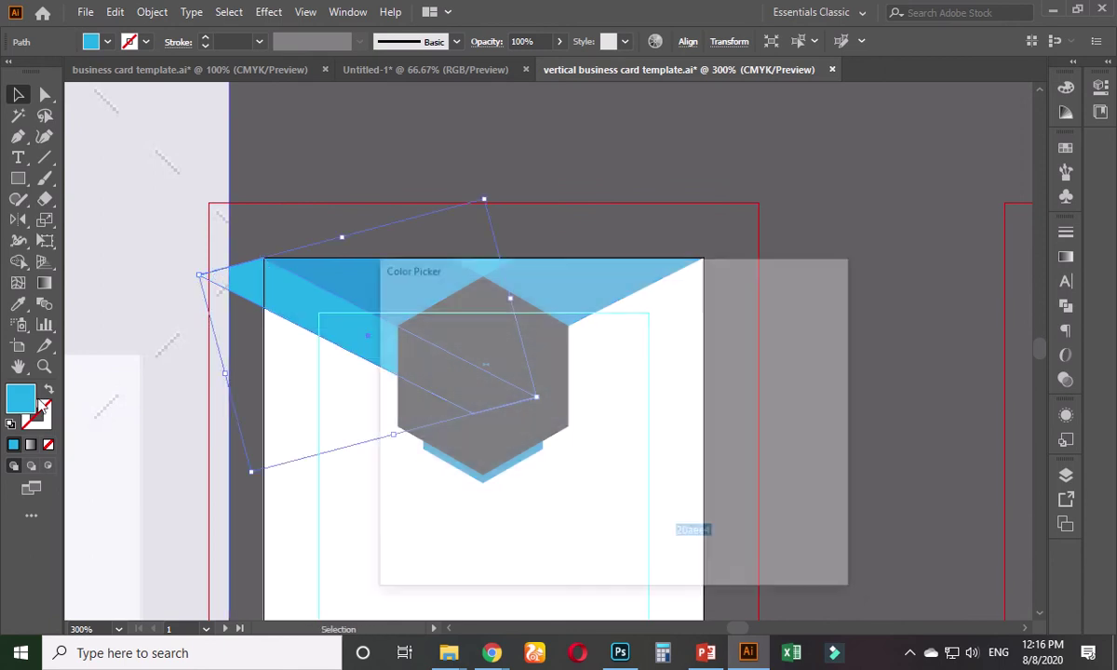
click(427, 398)
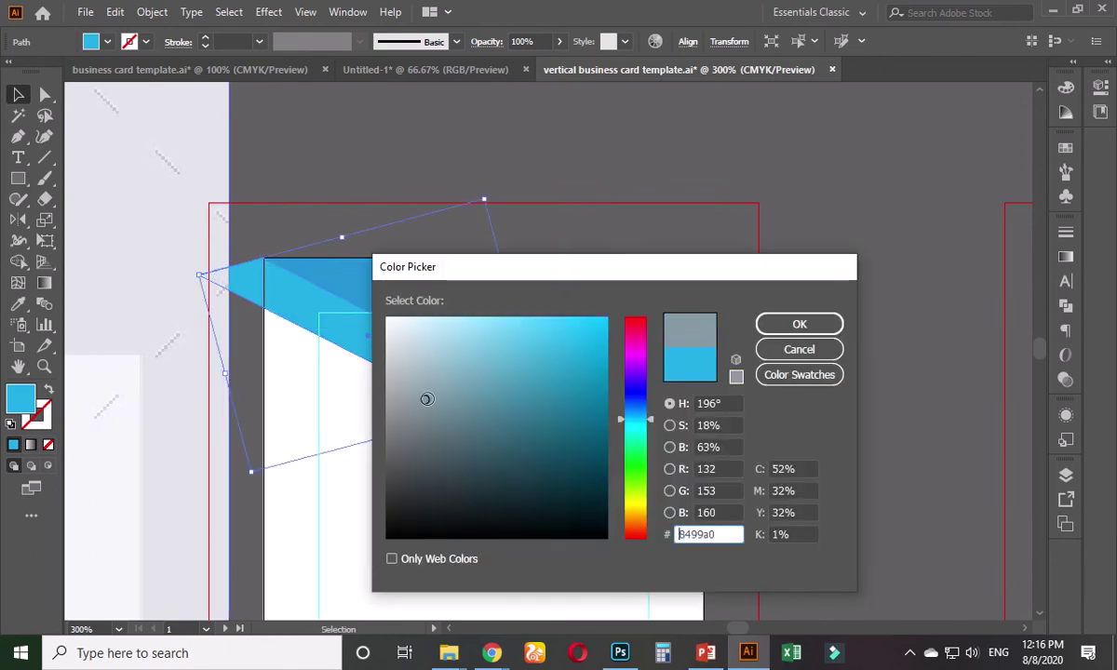
click(776, 324)
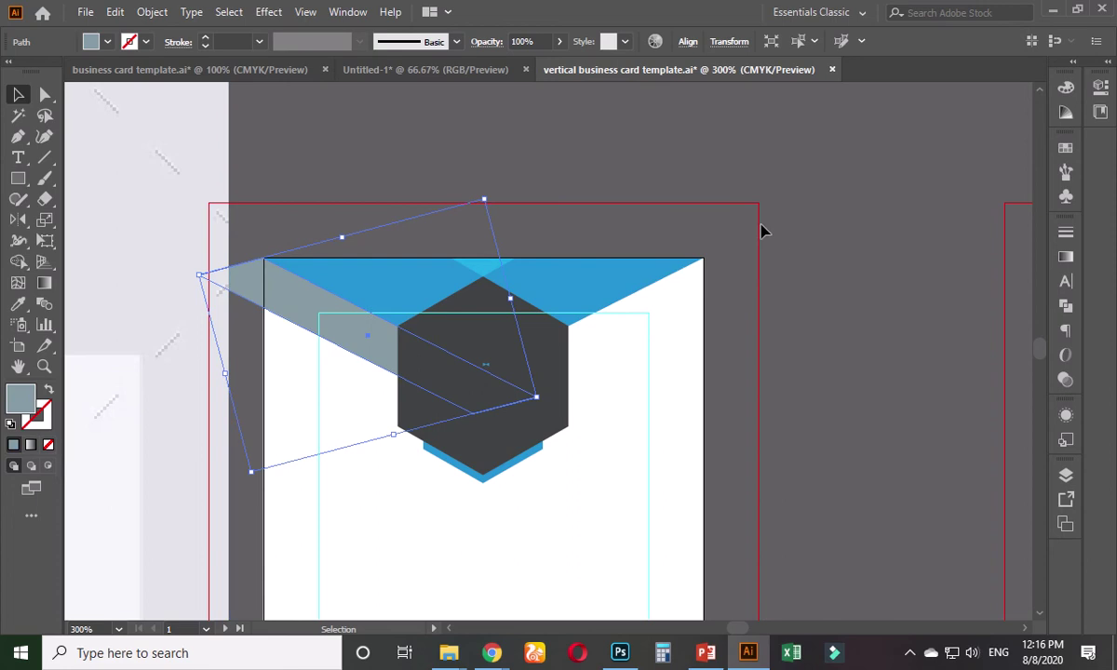
- Bring the reference card design into view and reselect the grey band
click(502, 180)
scroll(511, 180, down, 3)
drag(312, 206, 632, 204)
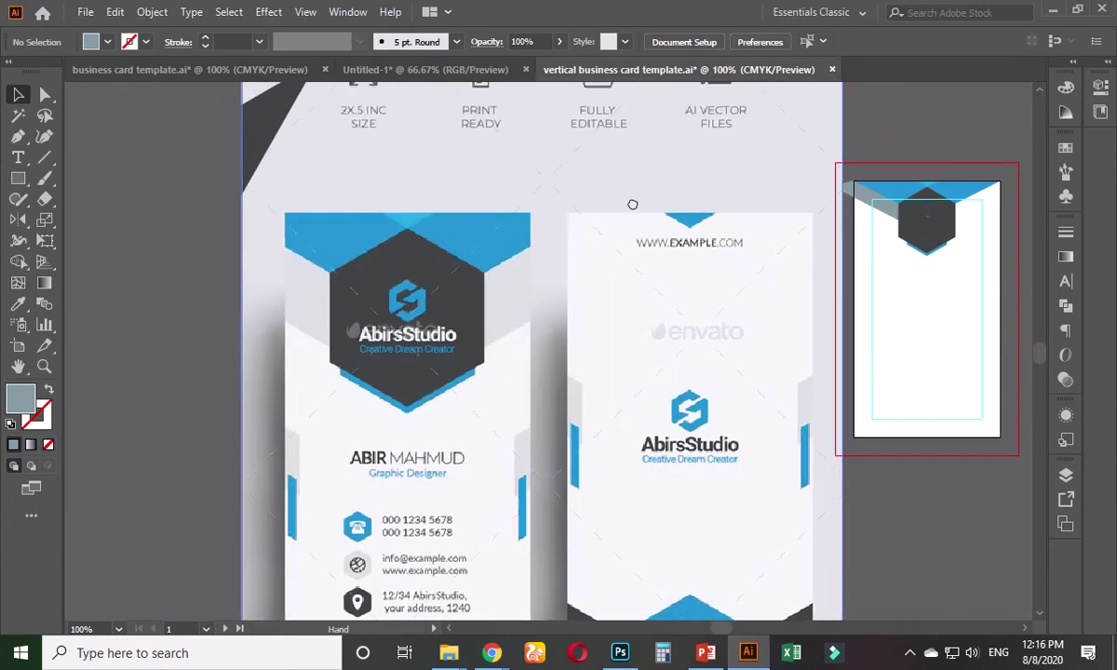
scroll(648, 337, right, 3)
scroll(607, 319, up, 4)
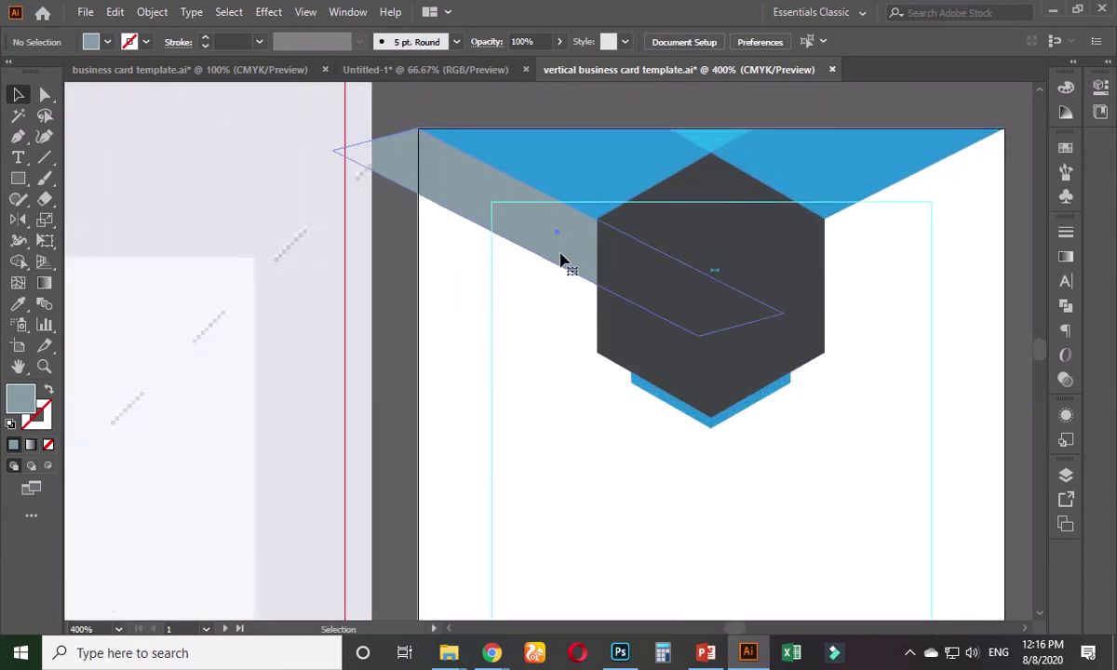
click(563, 260)
- Lower the band's bottom and left anchor points, then nudge both up to narrow the band
click(44, 94)
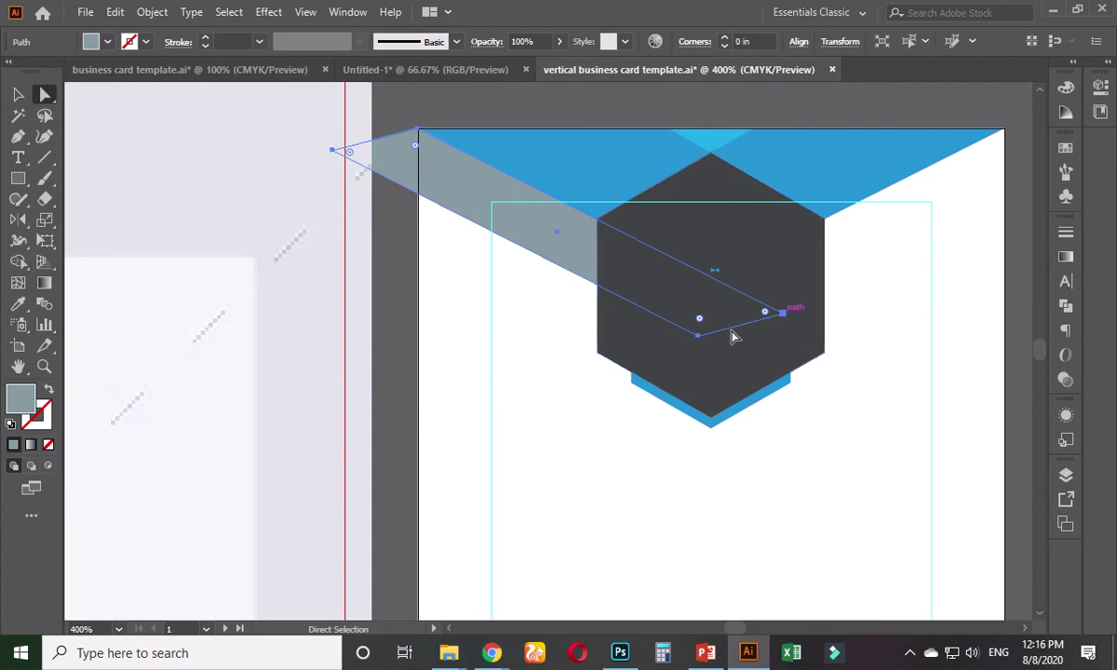
drag(699, 334, 697, 393)
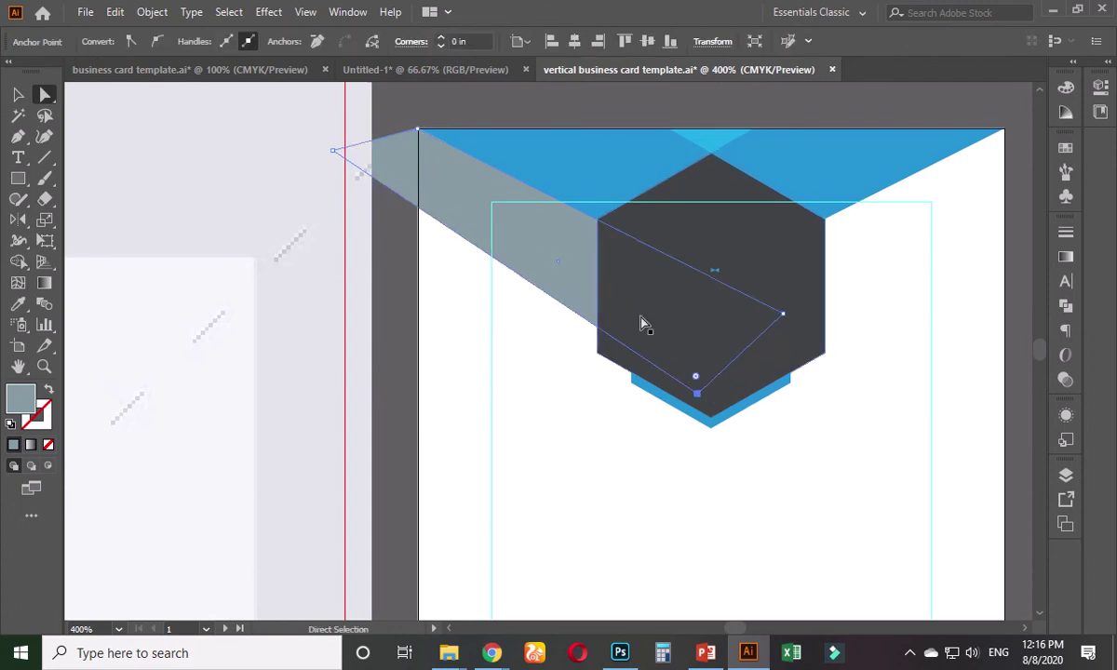
drag(332, 152, 339, 204)
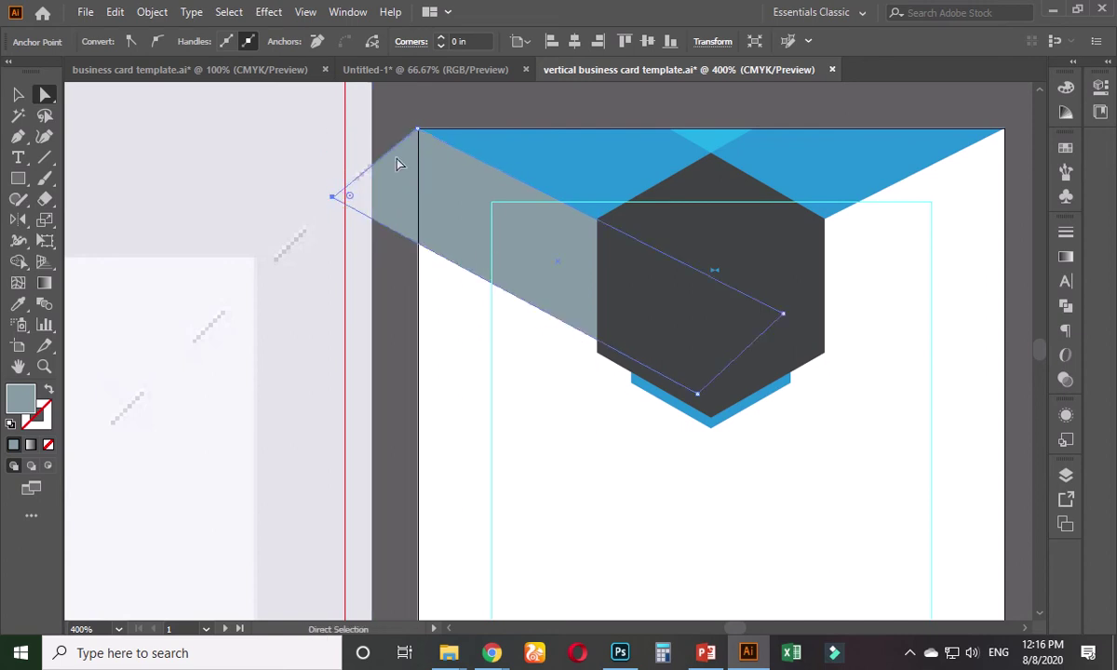
click(699, 394)
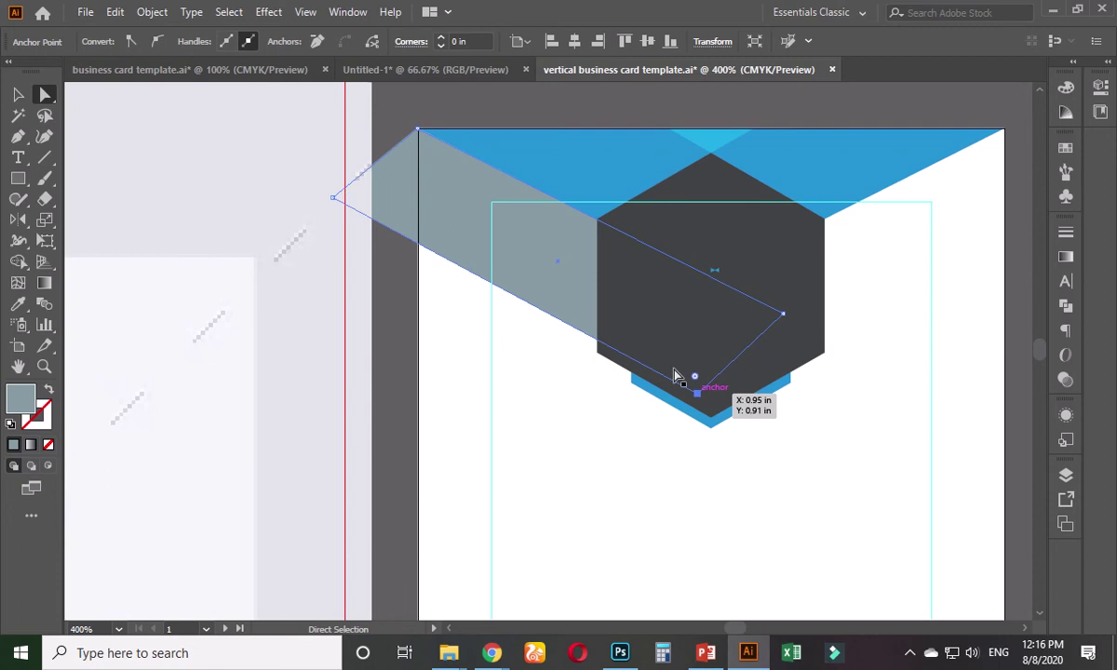
shift+click(333, 196)
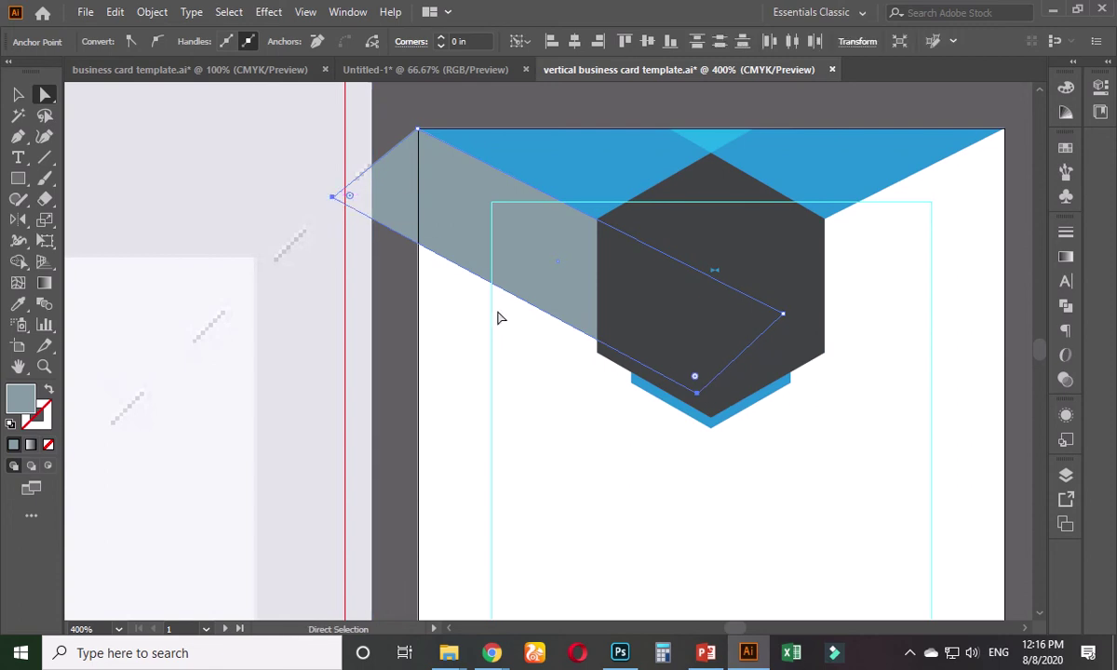
key(Up)
key(Up)
key(Up)
key(Up)
key(Up)
key(Up)
key(Up)
key(Up)
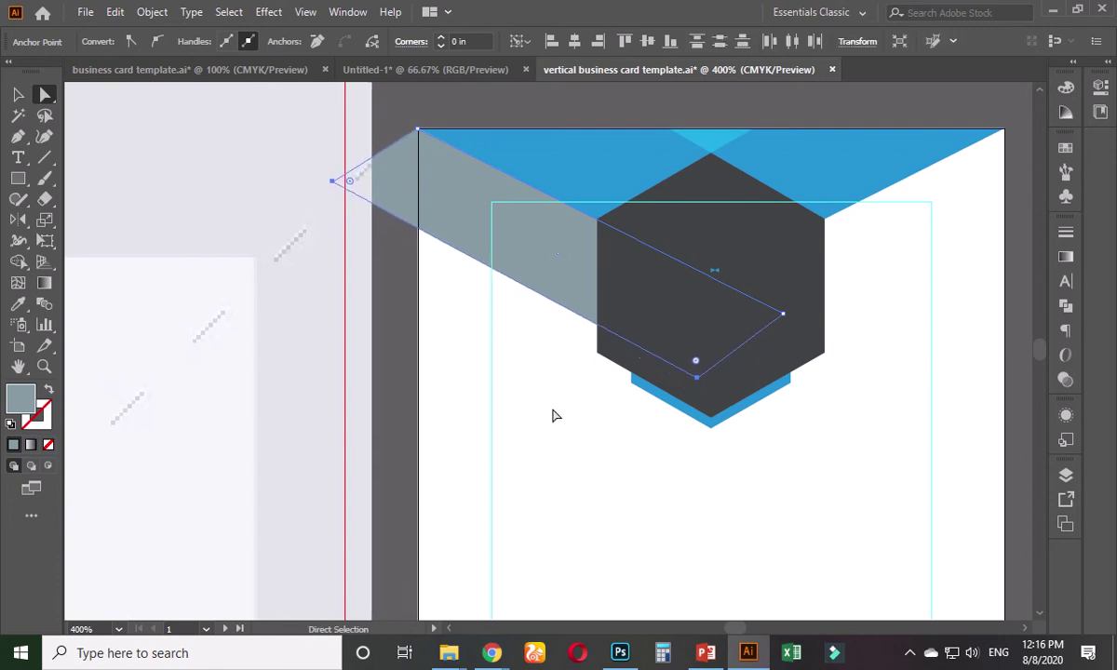
key(Up)
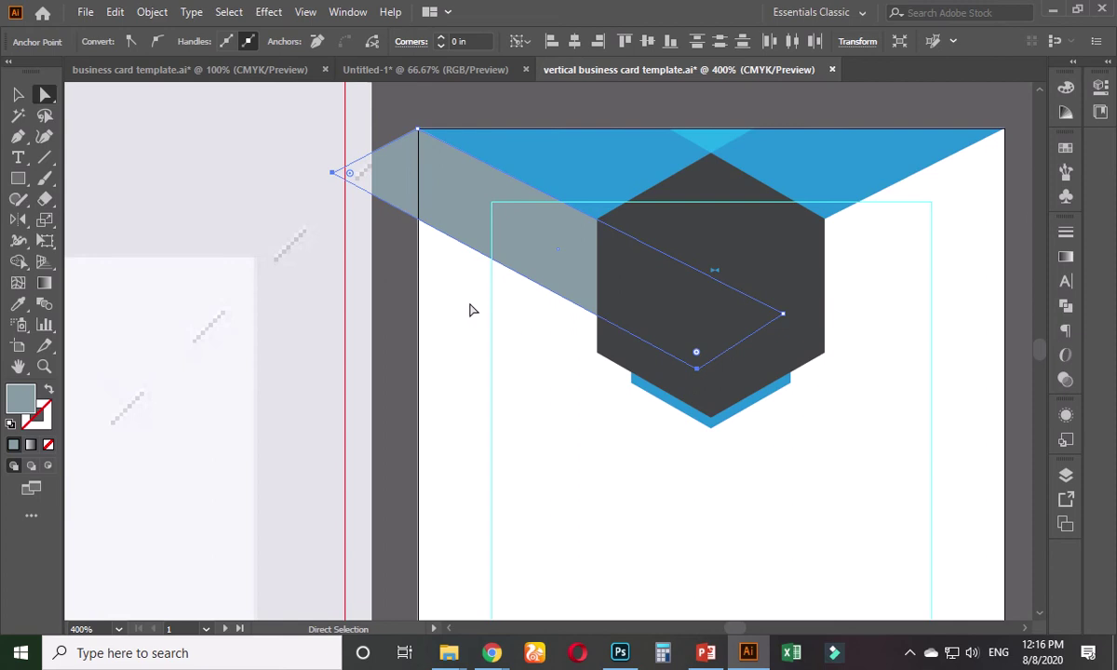
- Eyedrop the light grey from the reference design onto the band
key(i)
drag(153, 380, 836, 368)
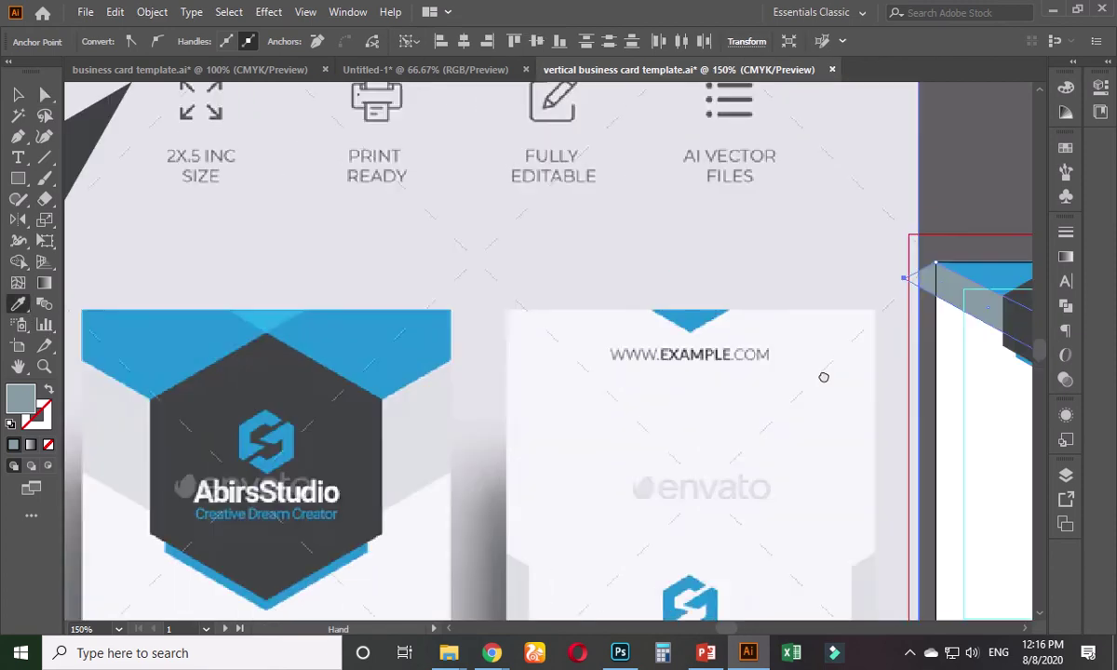
click(381, 410)
drag(719, 376, 285, 329)
key(ctrl+plus)
key(ctrl+plus)
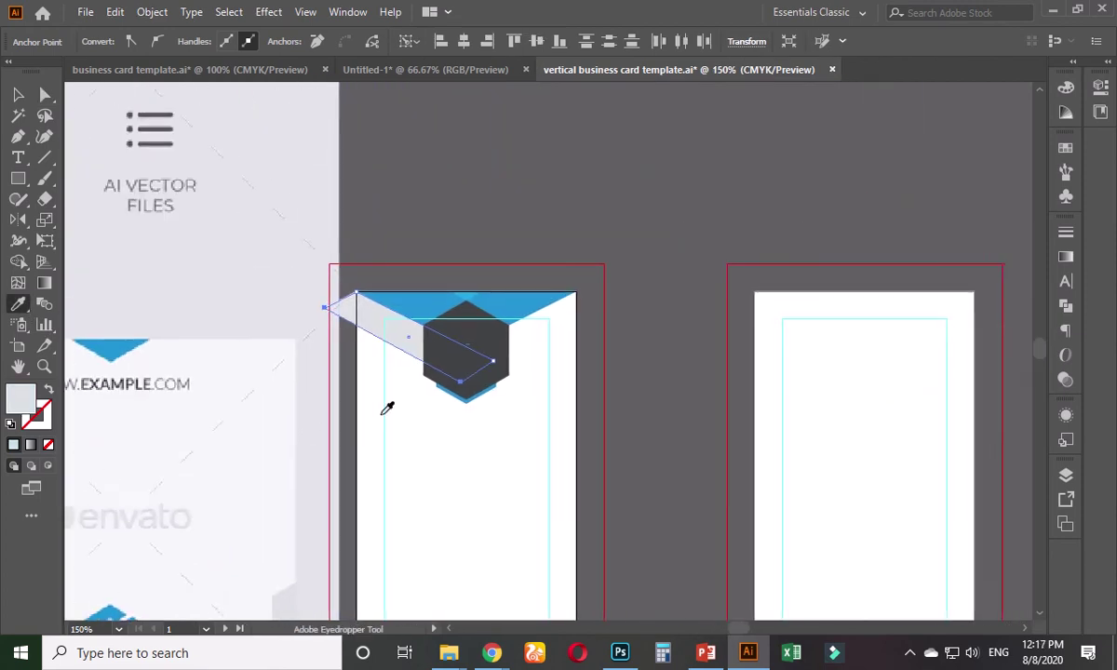
- Attempt a reflected copy of the grey band, undo the misplaced result, and reselect the band
click(17, 96)
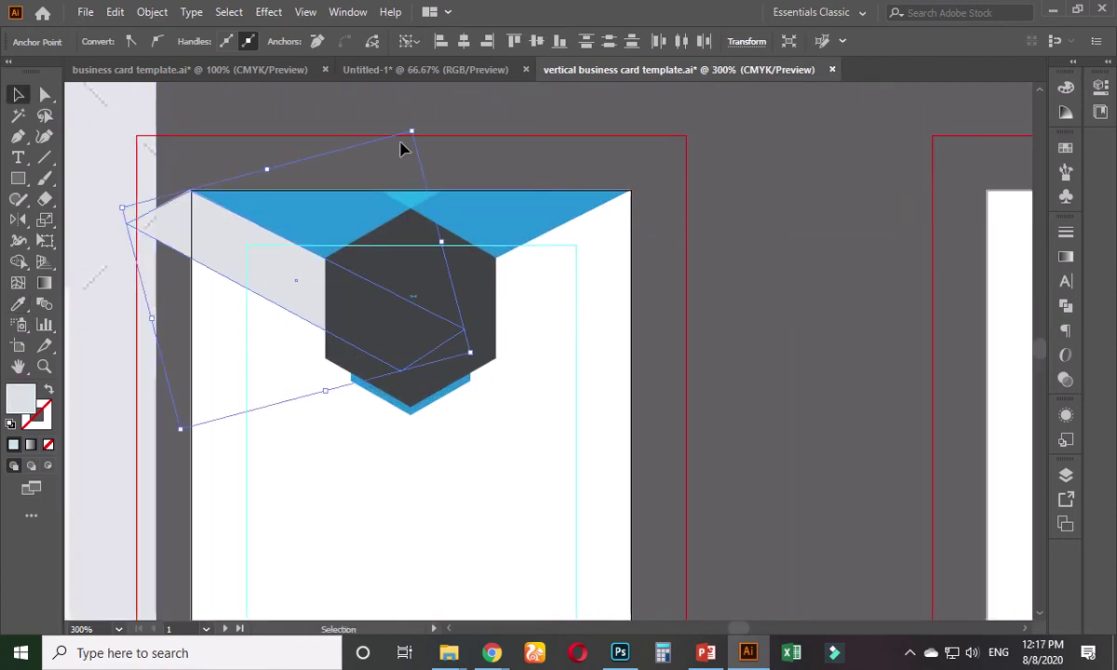
click(18, 222)
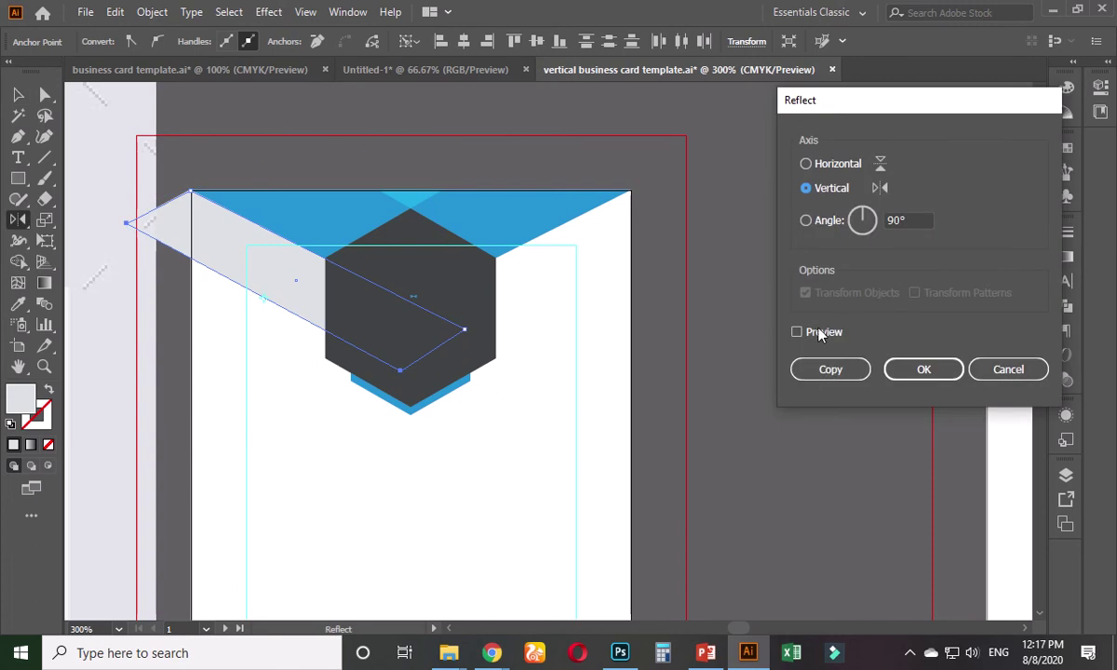
click(818, 370)
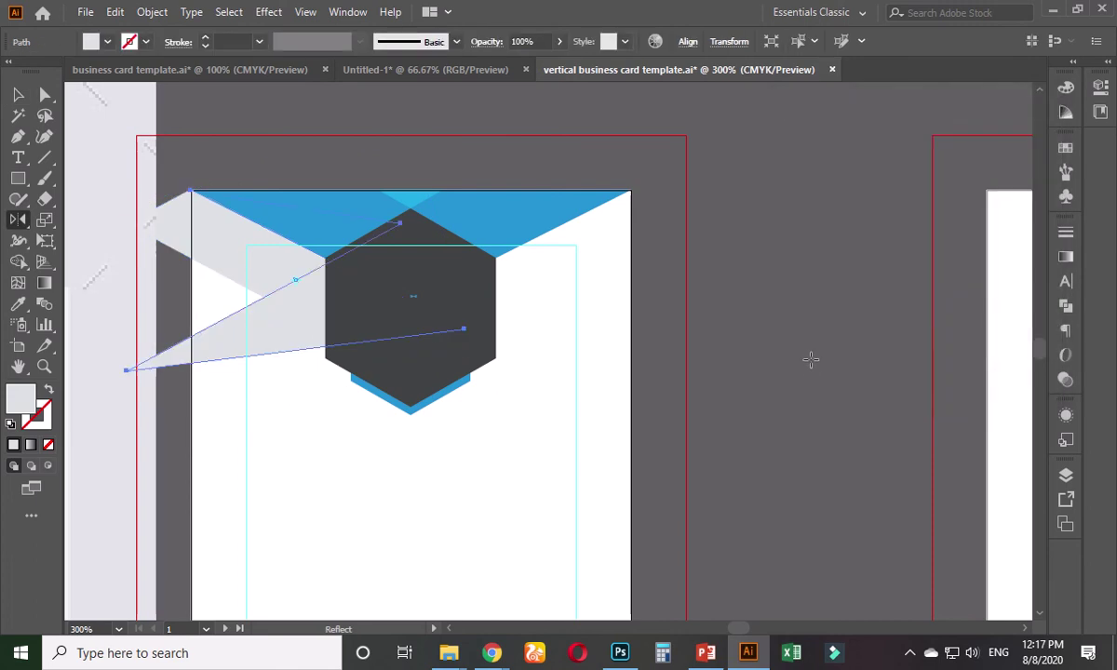
drag(298, 334, 275, 320)
key(v)
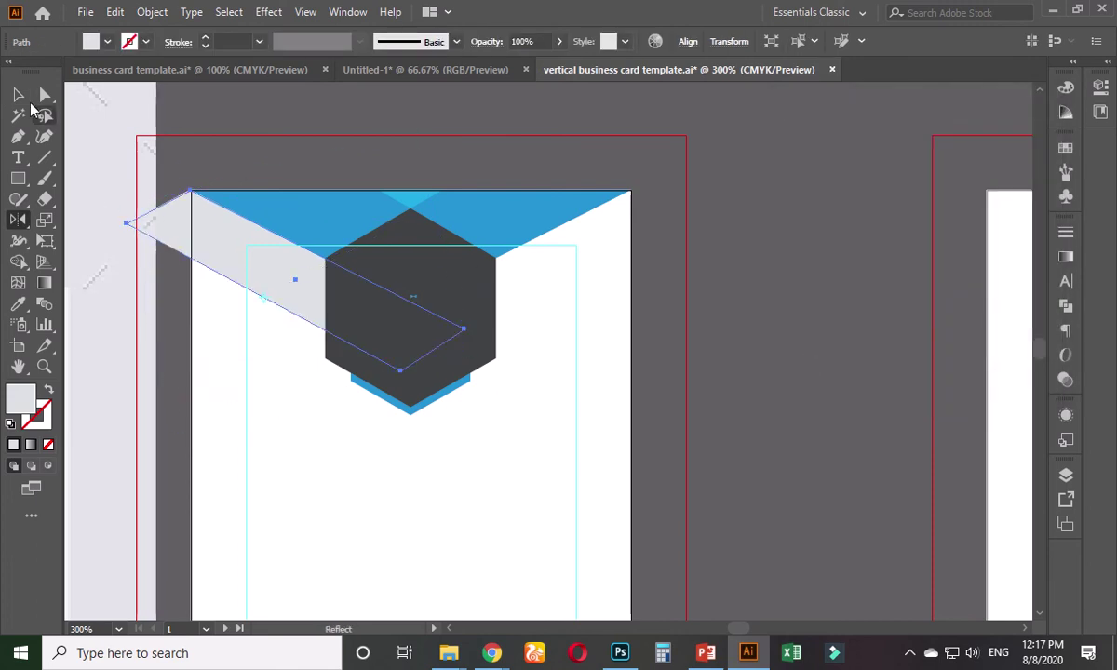
click(696, 357)
click(266, 279)
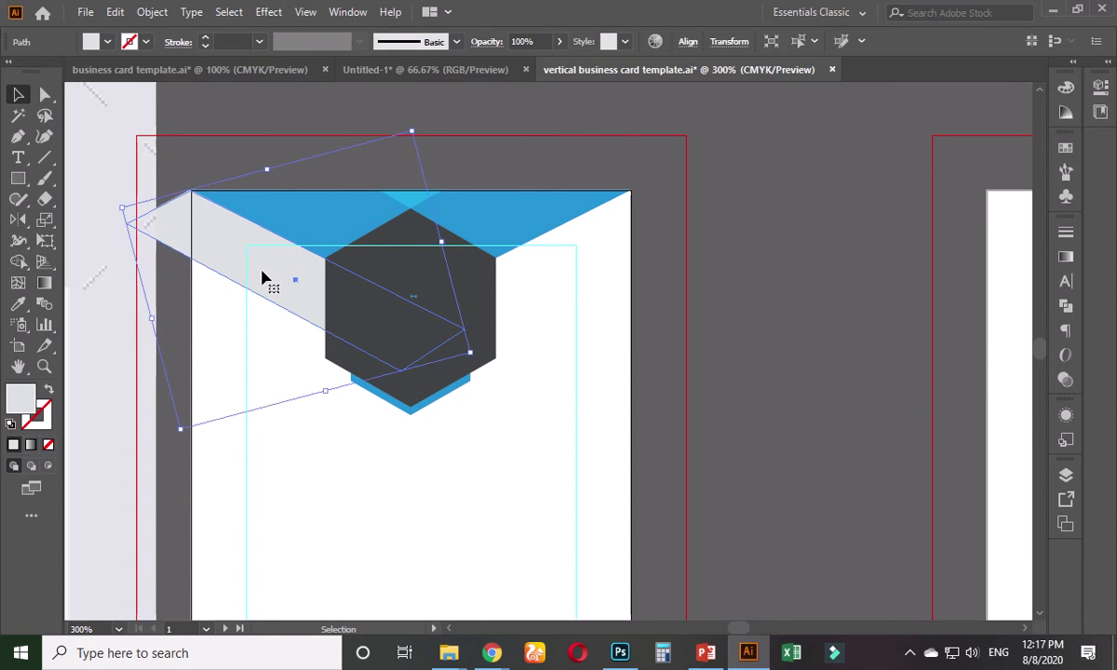
drag(261, 279, 331, 312)
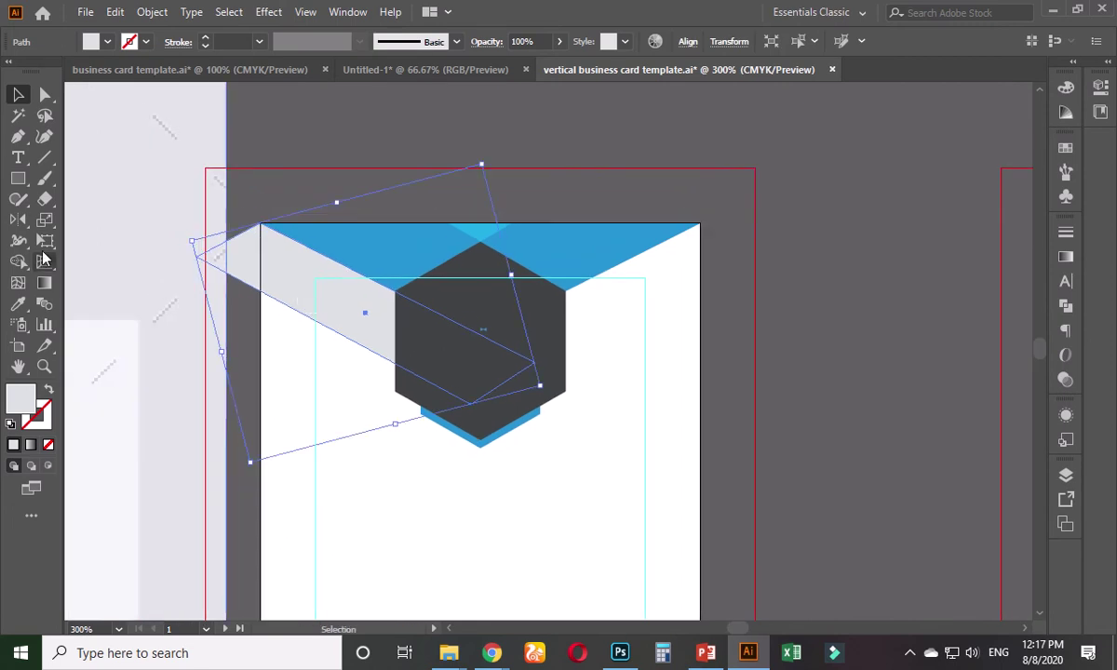
- Make a vertically mirrored copy, centre it horizontally, and move it to the card's right edge
double_click(18, 224)
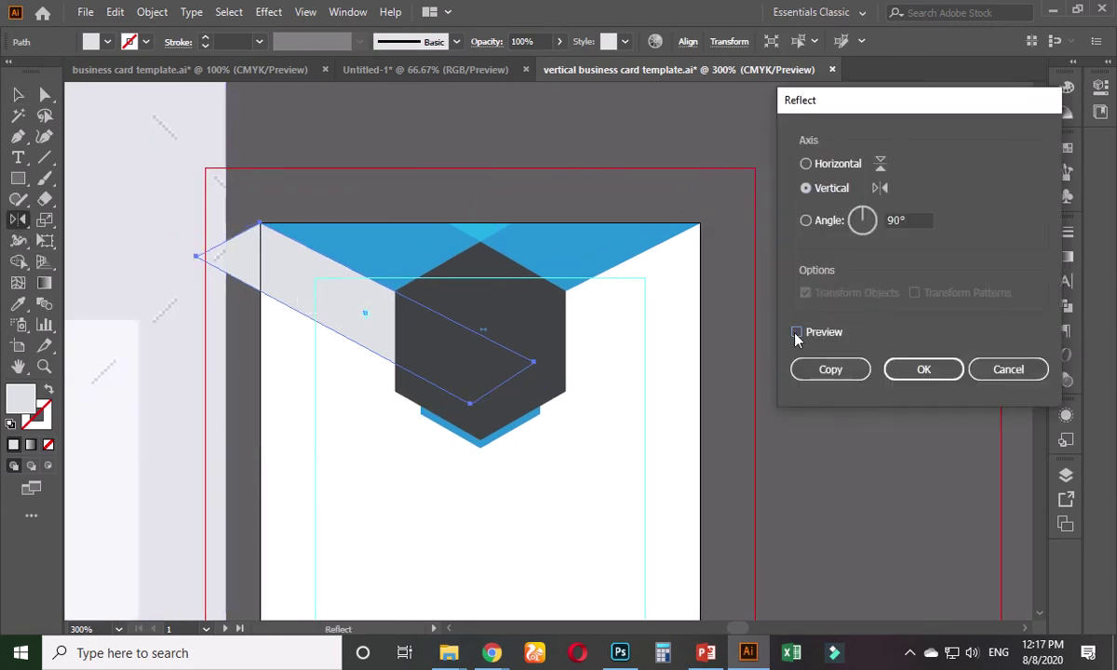
click(797, 333)
click(831, 369)
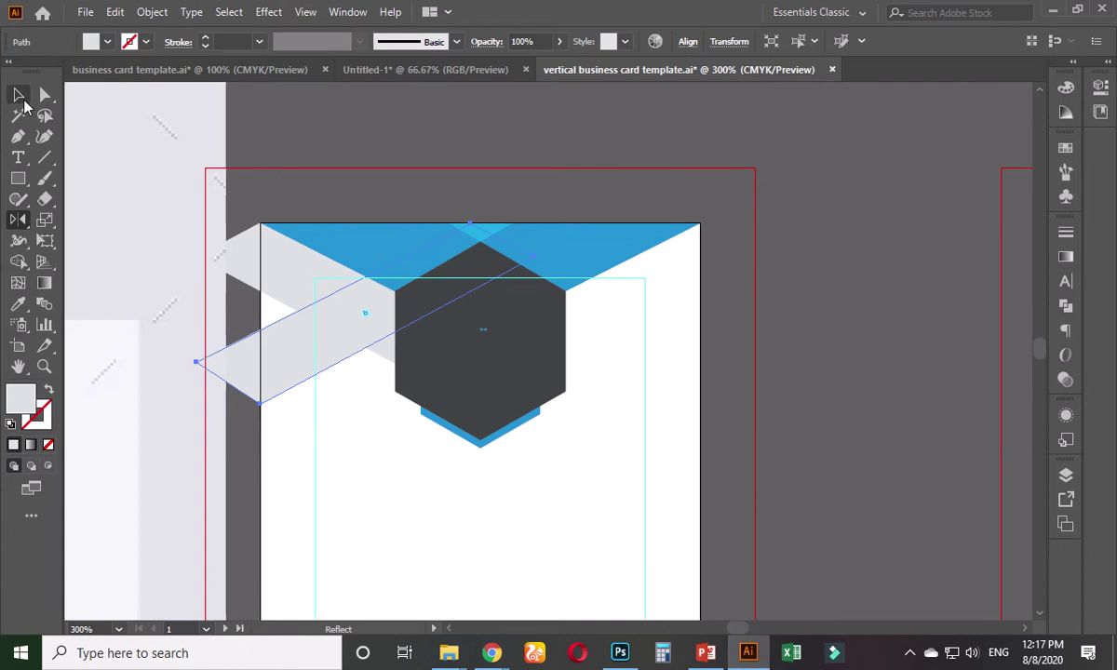
click(18, 94)
click(693, 42)
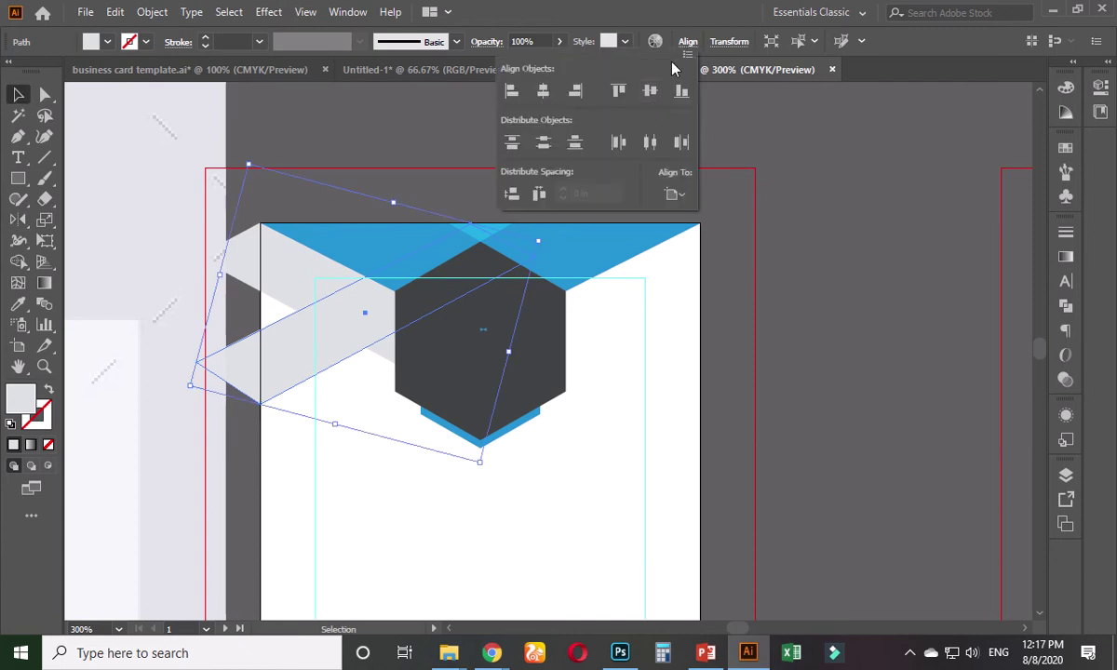
click(543, 91)
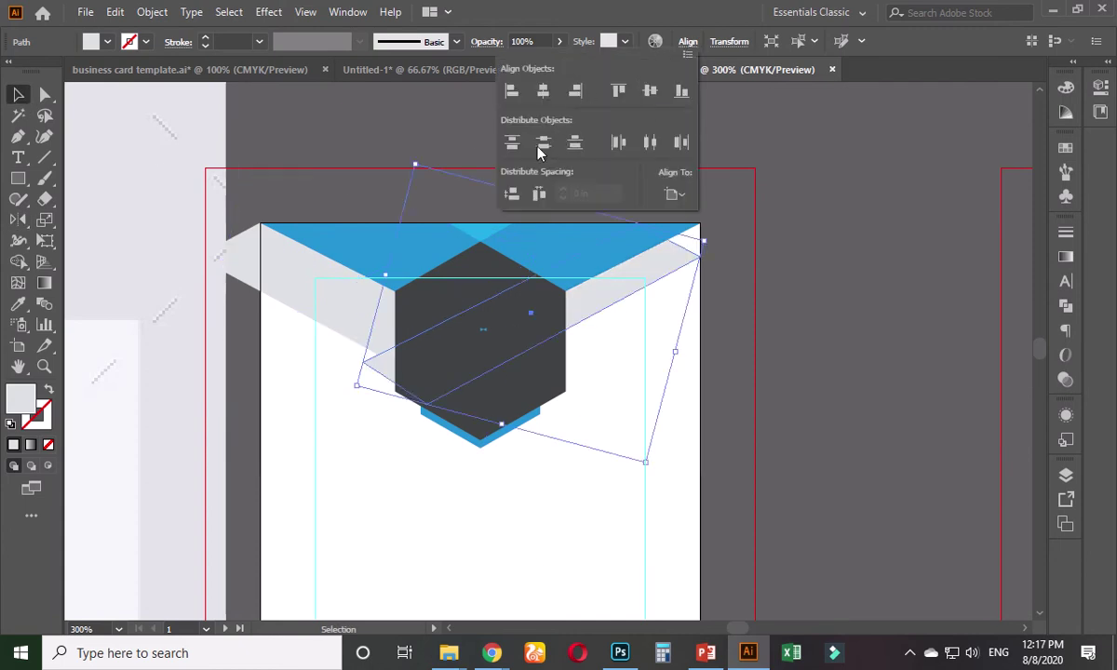
click(794, 310)
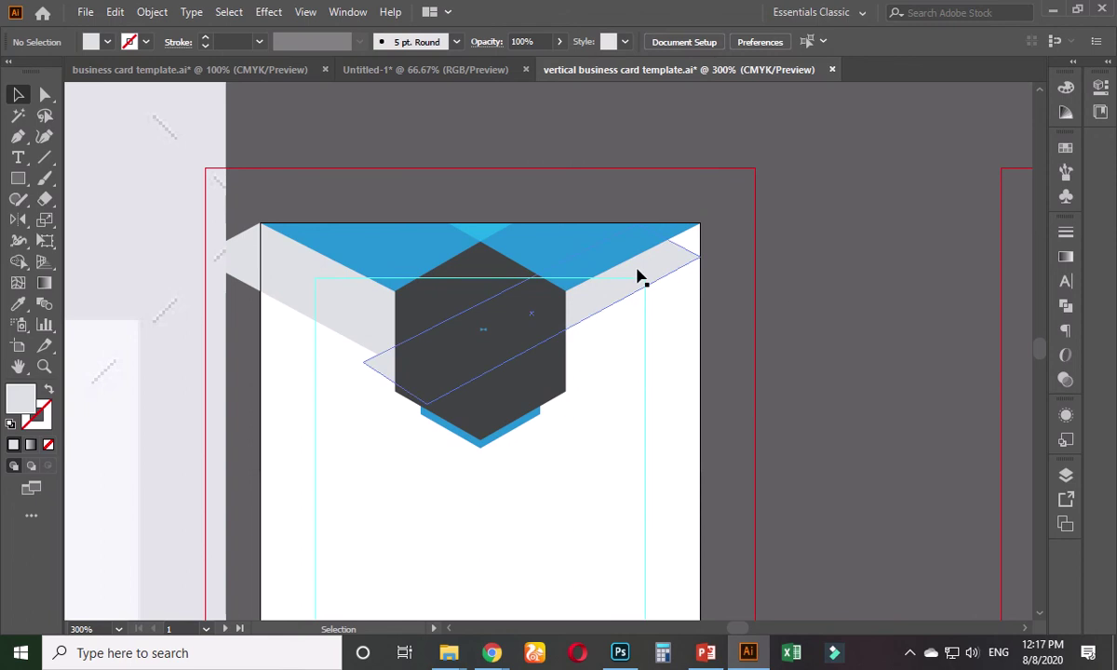
drag(638, 276, 705, 260)
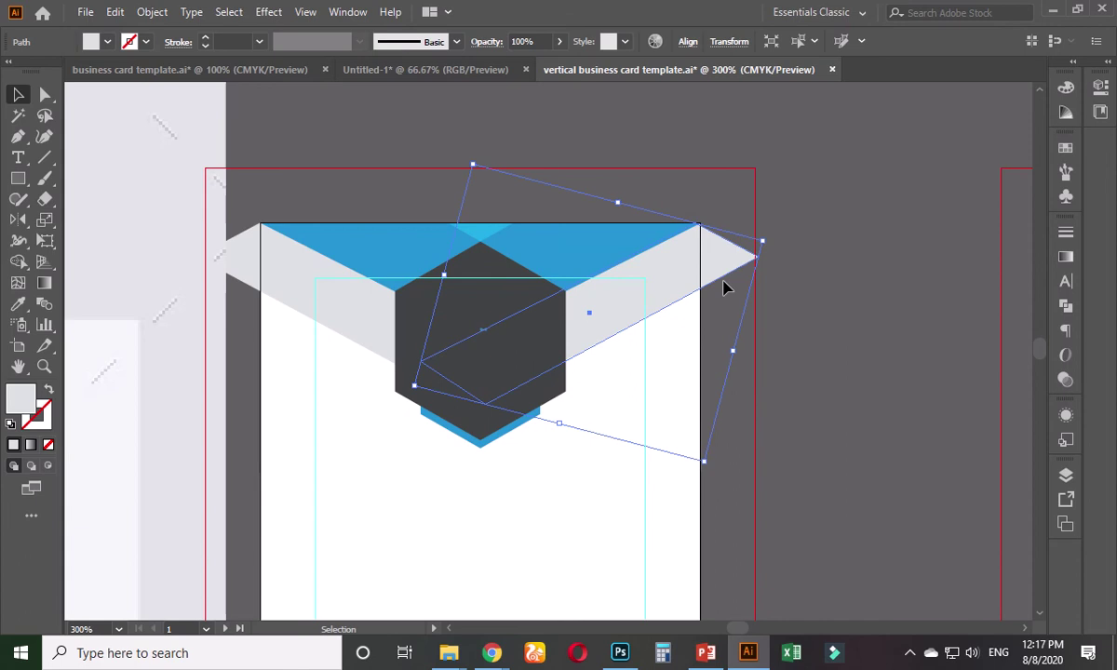
- Trim the left band's tip past the card edge using a covering rectangle and Shape Builder
click(803, 297)
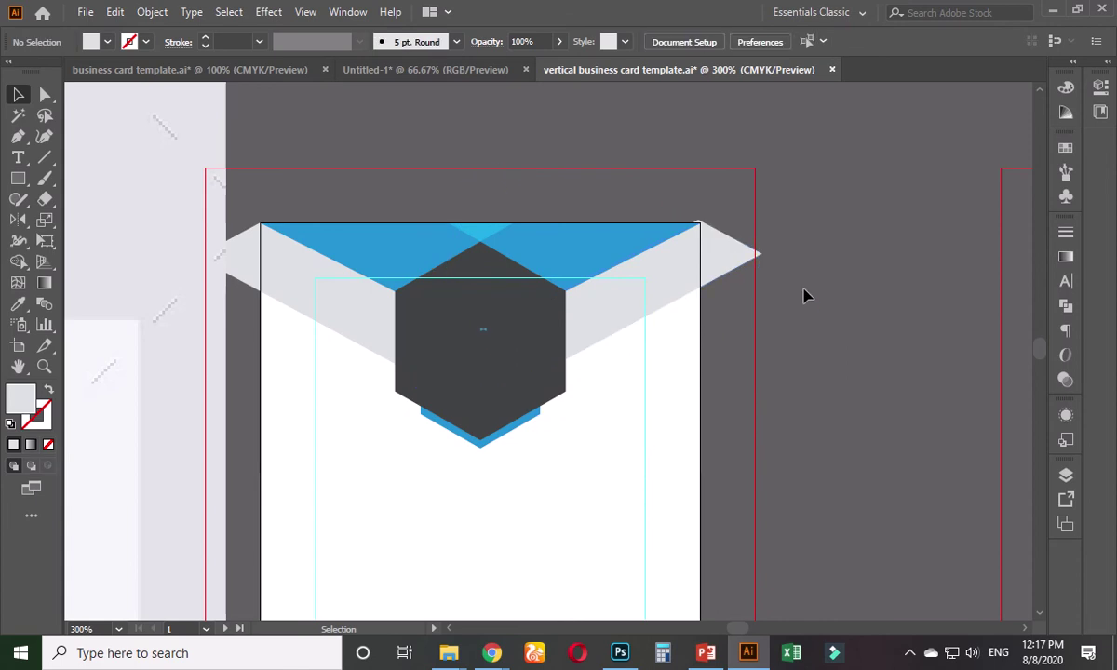
click(17, 178)
drag(163, 195, 261, 366)
click(15, 95)
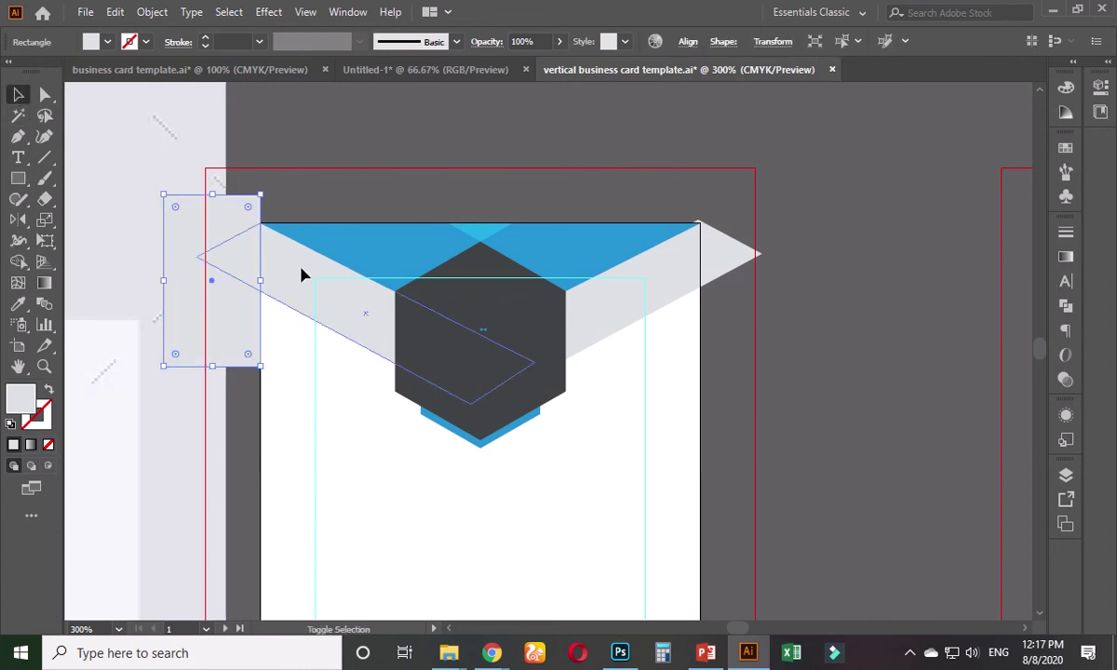
shift+click(302, 275)
click(18, 261)
alt+click(205, 271)
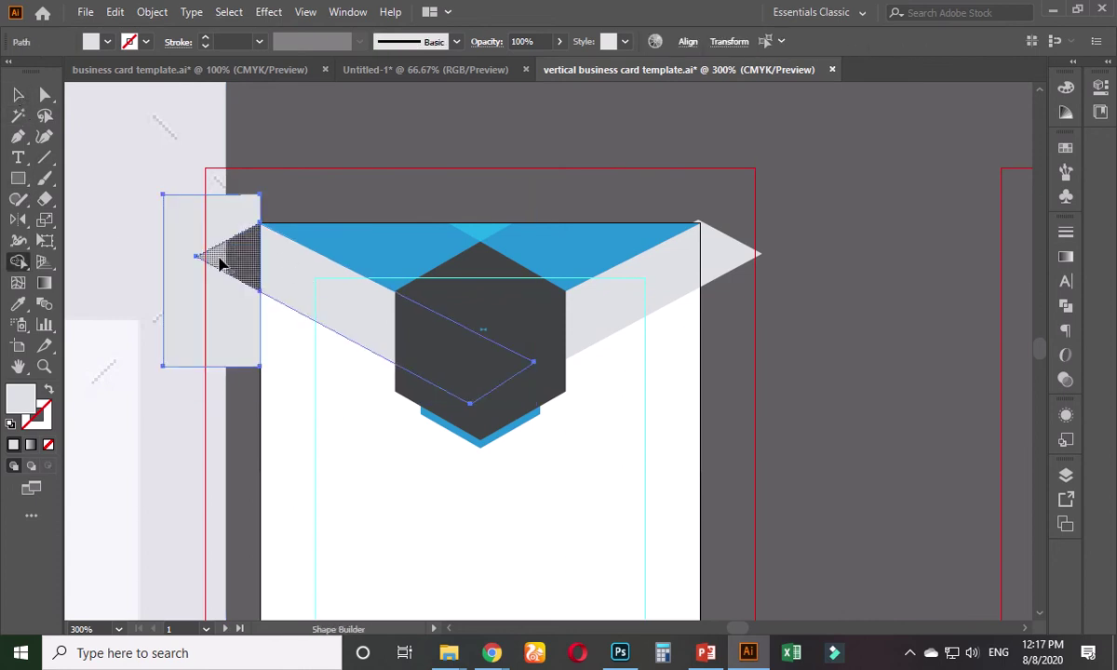
alt+click(220, 259)
key(v)
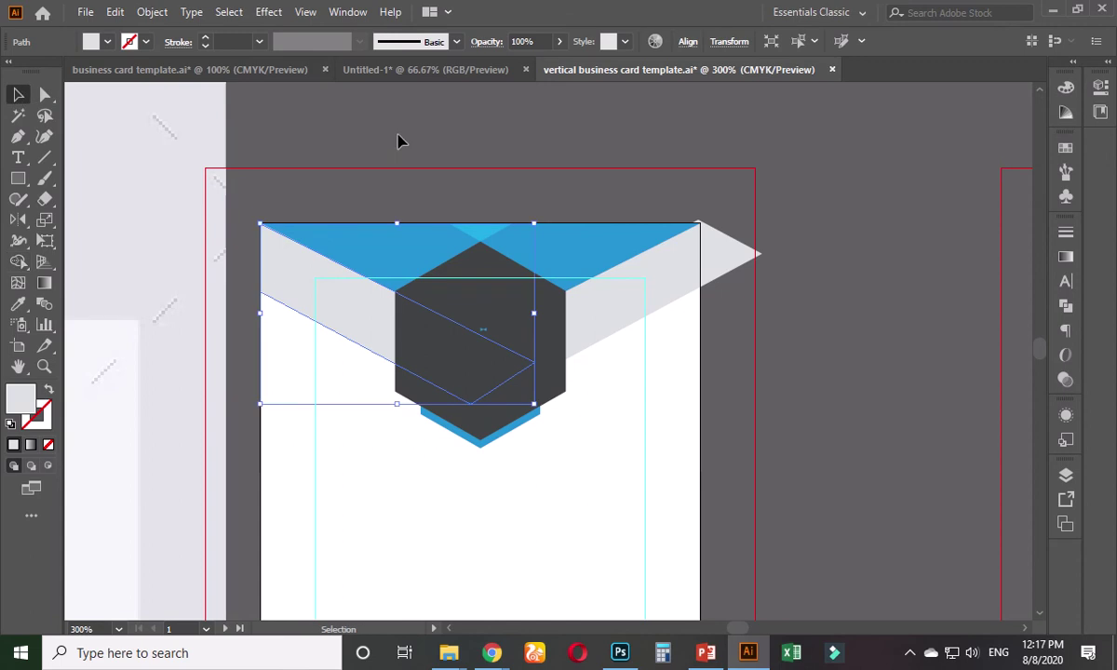
click(398, 140)
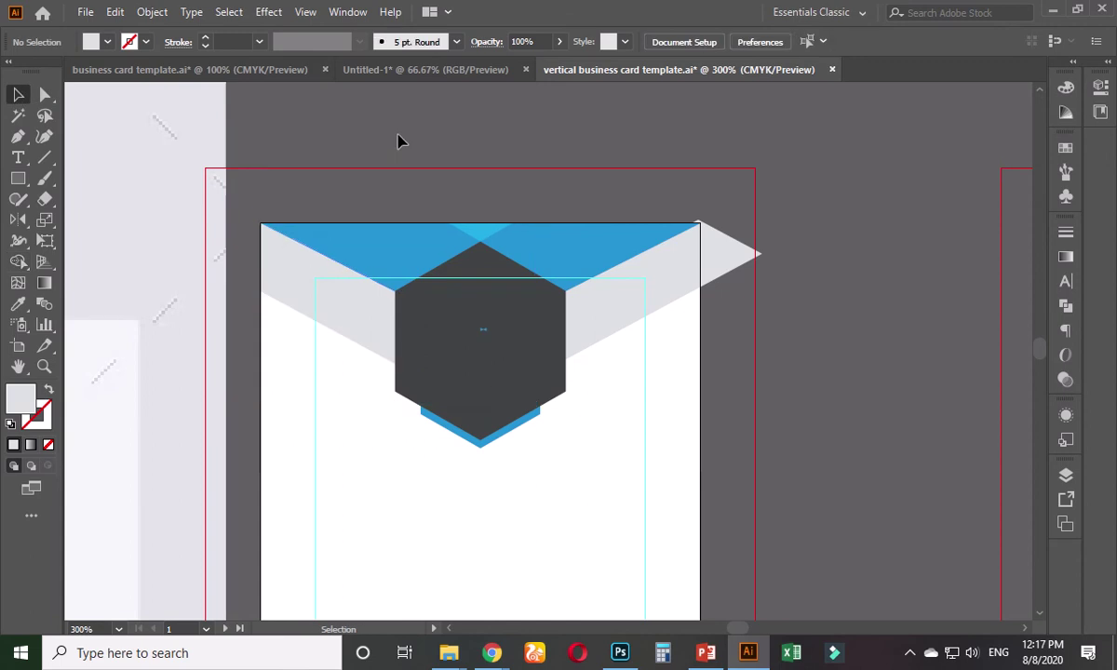
- Cut off the right band's overhang so it sits flush with the card's right edge
click(647, 292)
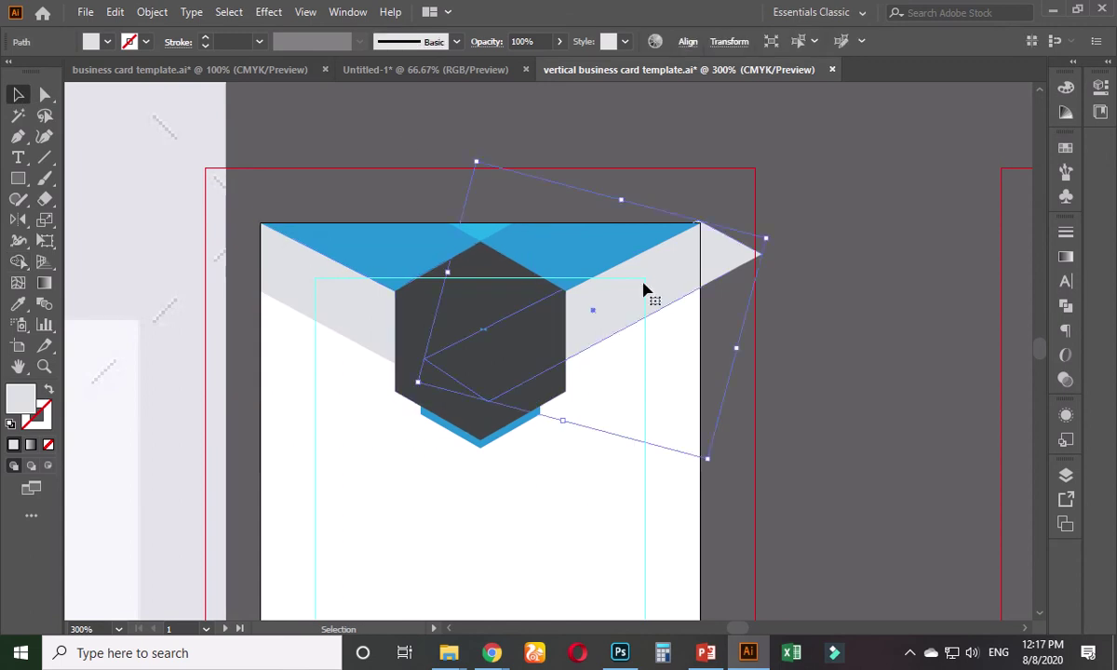
click(18, 178)
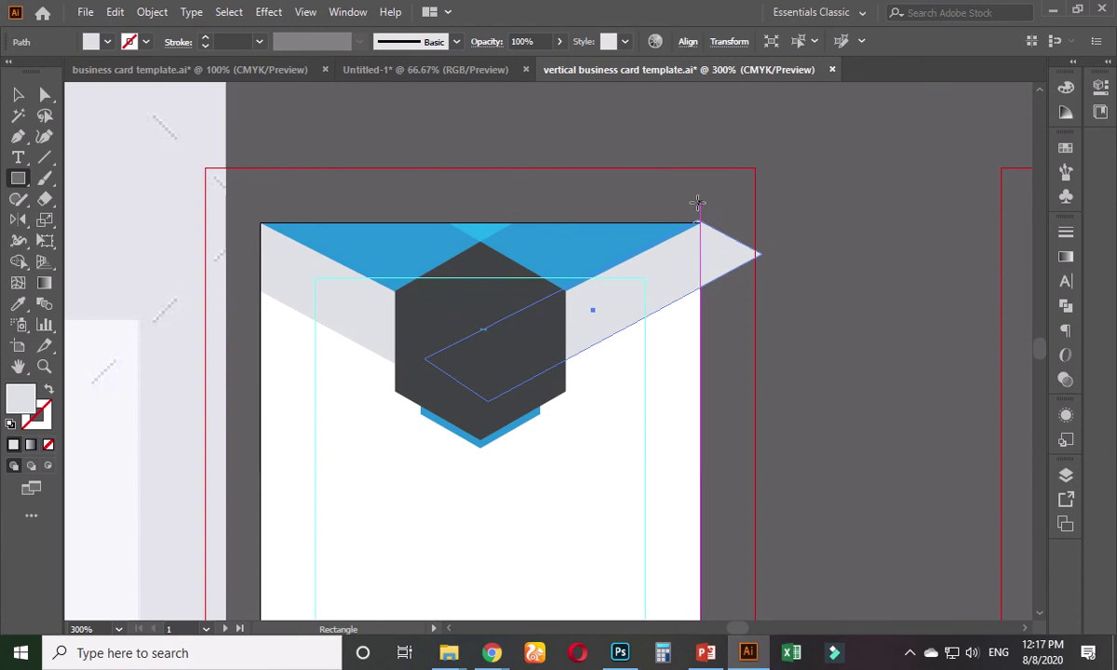
mouse_move(700, 203)
mouse_down()
mouse_move(707, 240)
mouse_move(798, 396)
mouse_up()
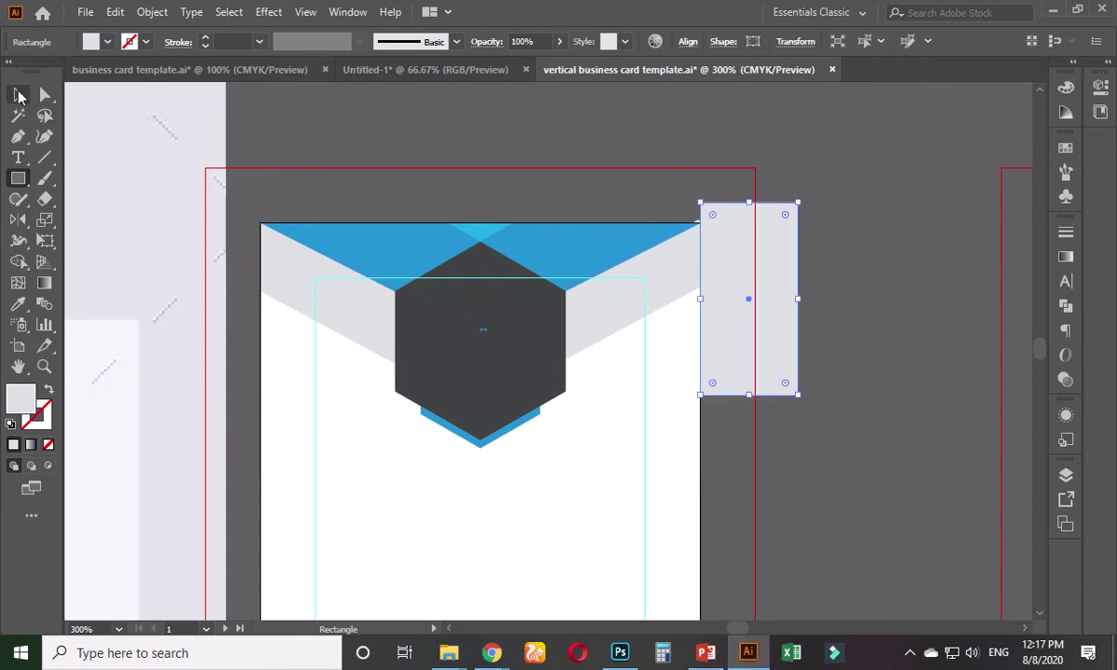
key(v)
shift+click(667, 284)
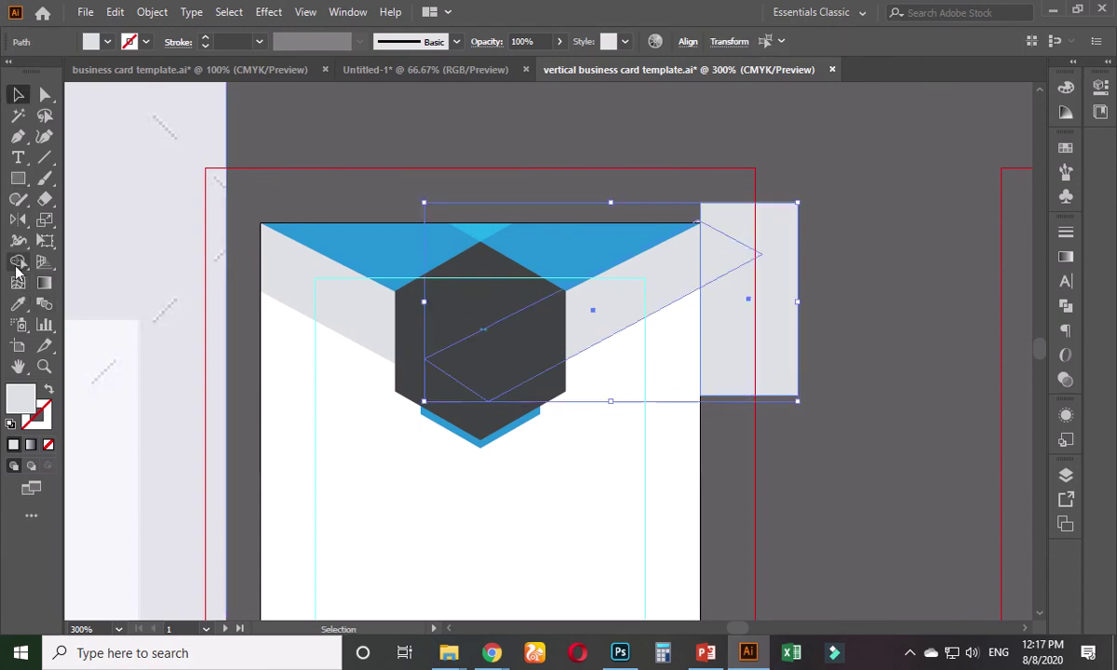
click(18, 262)
alt+click(766, 224)
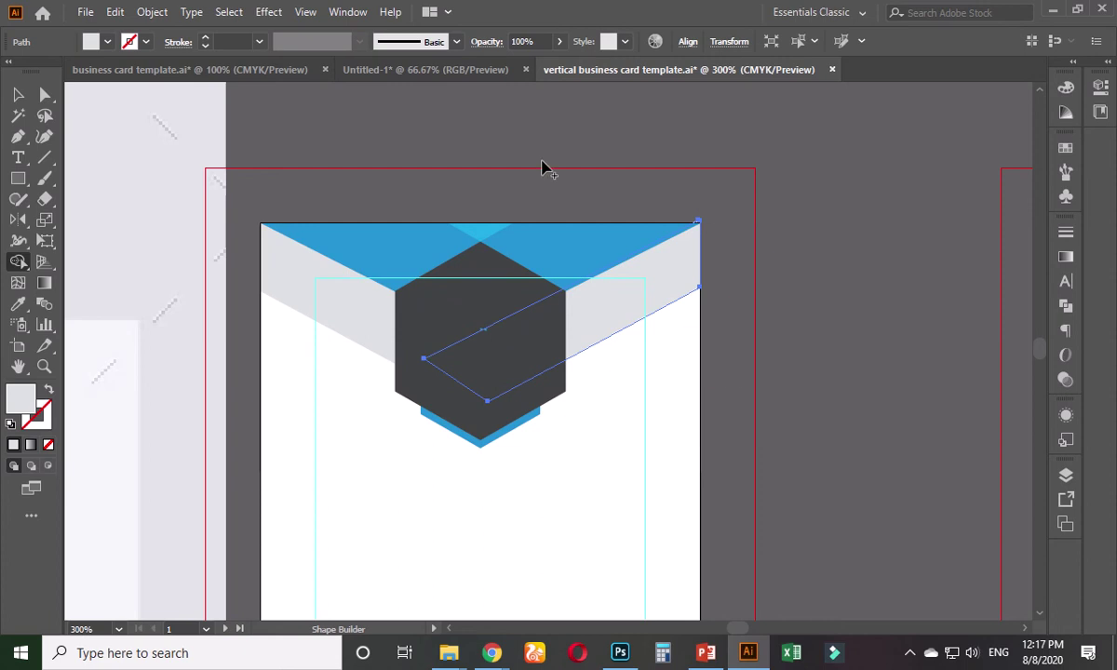
key(v)
click(768, 284)
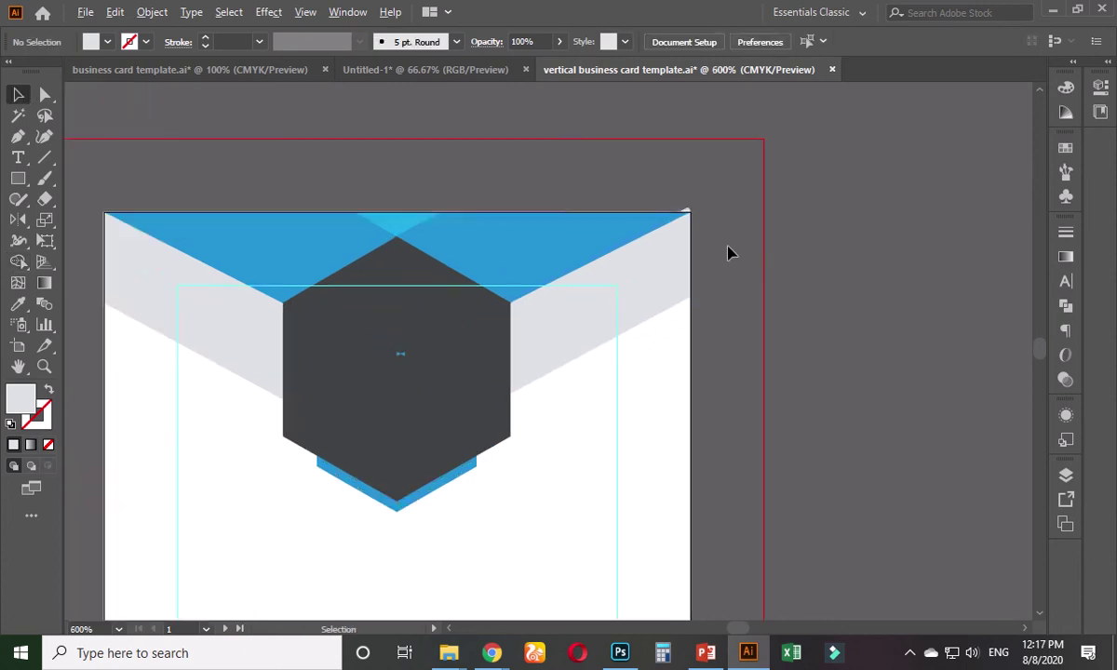
- Remove the grey sliver above the card corner with a covering rectangle and Shape Builder
scroll(728, 252, up, 1)
scroll(673, 202, up, 3)
scroll(607, 335, up, 1)
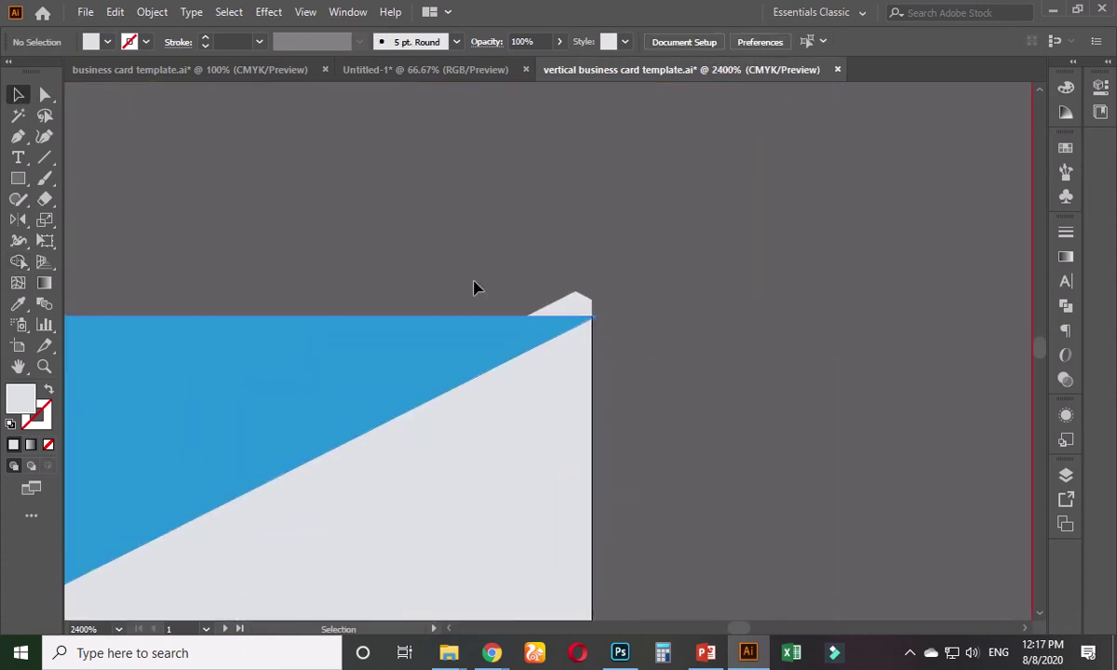
click(17, 178)
drag(386, 220, 656, 317)
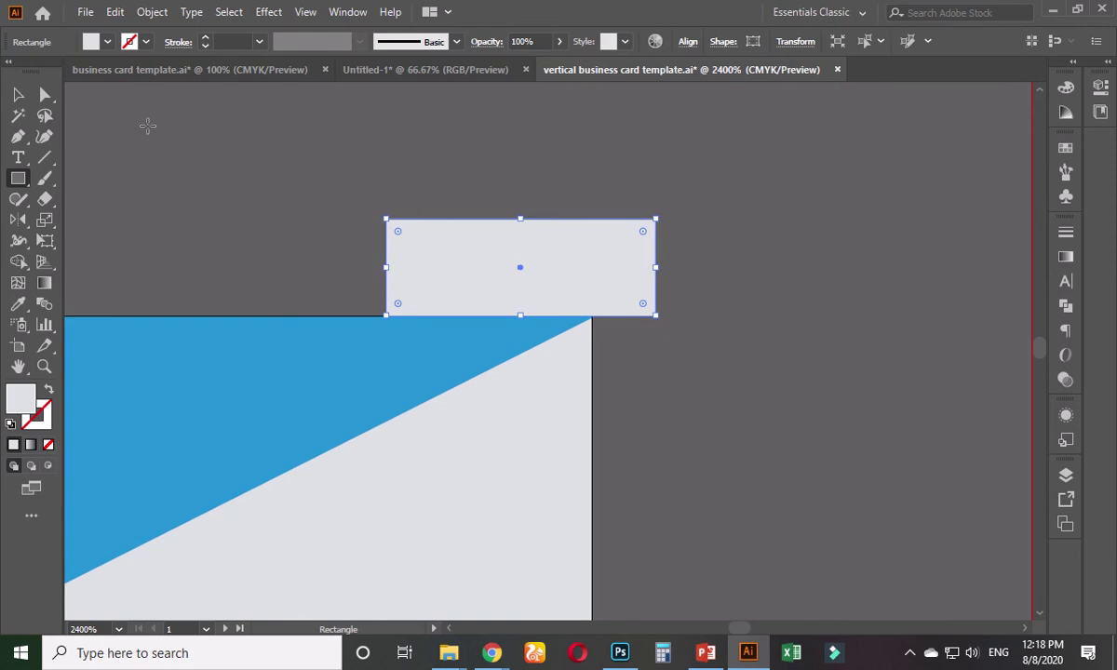
click(18, 94)
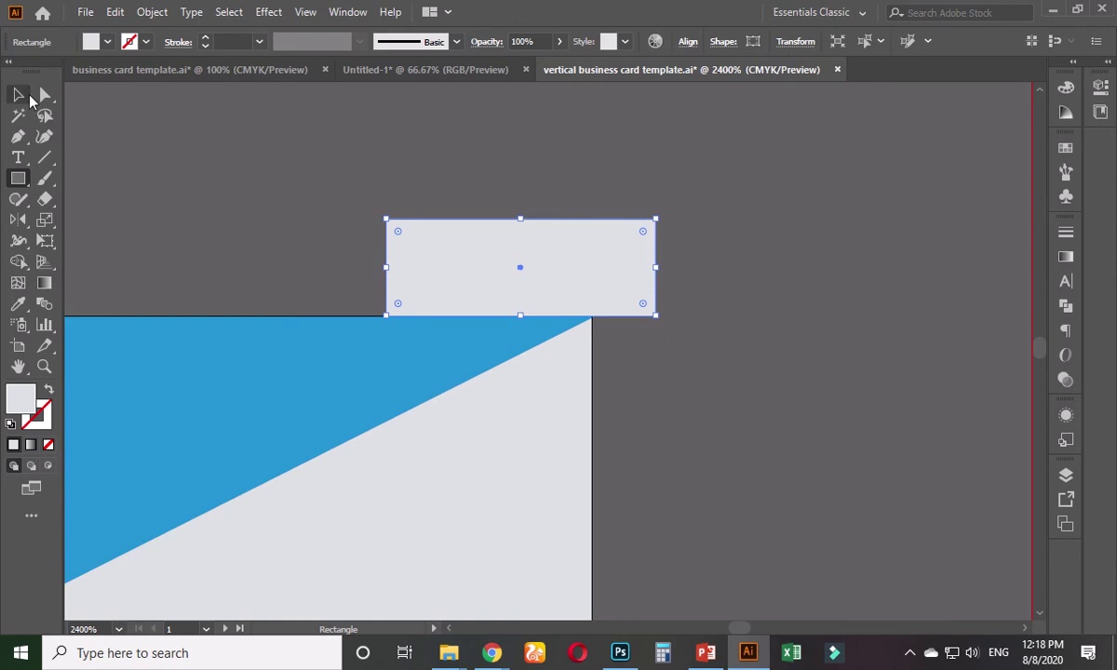
click(693, 275)
drag(703, 260, 491, 314)
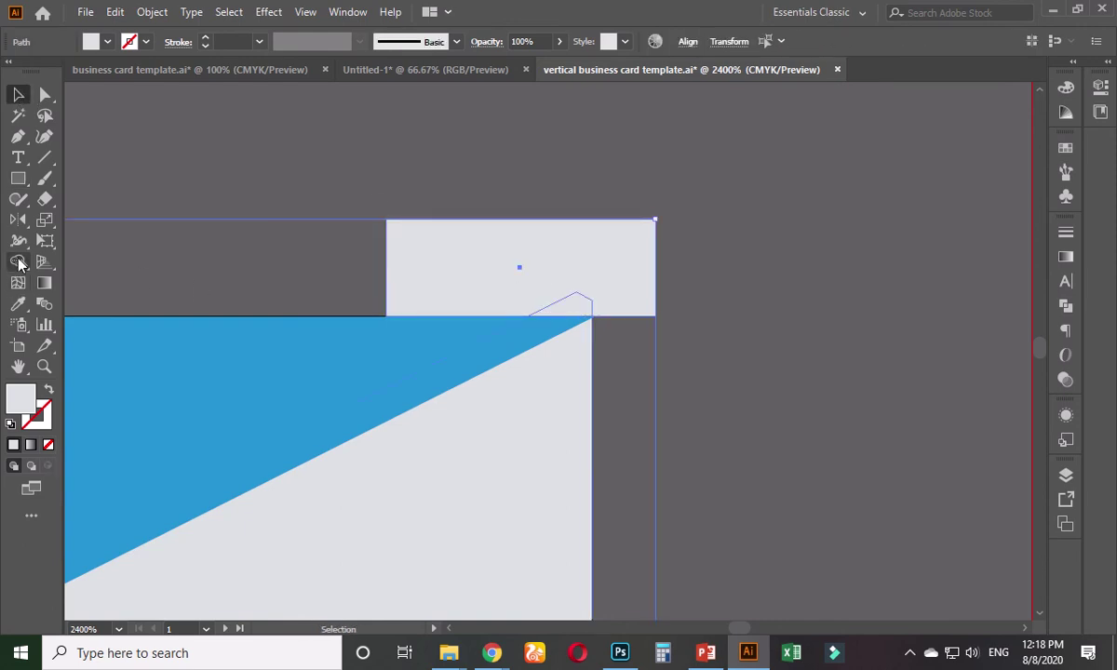
click(18, 264)
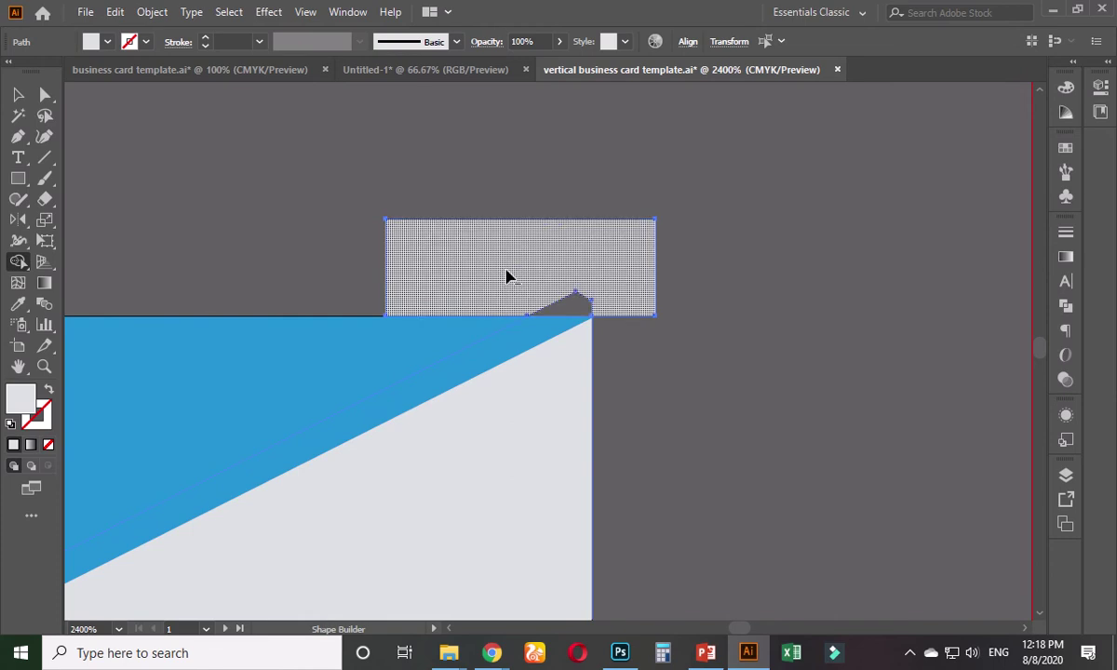
alt+click(507, 277)
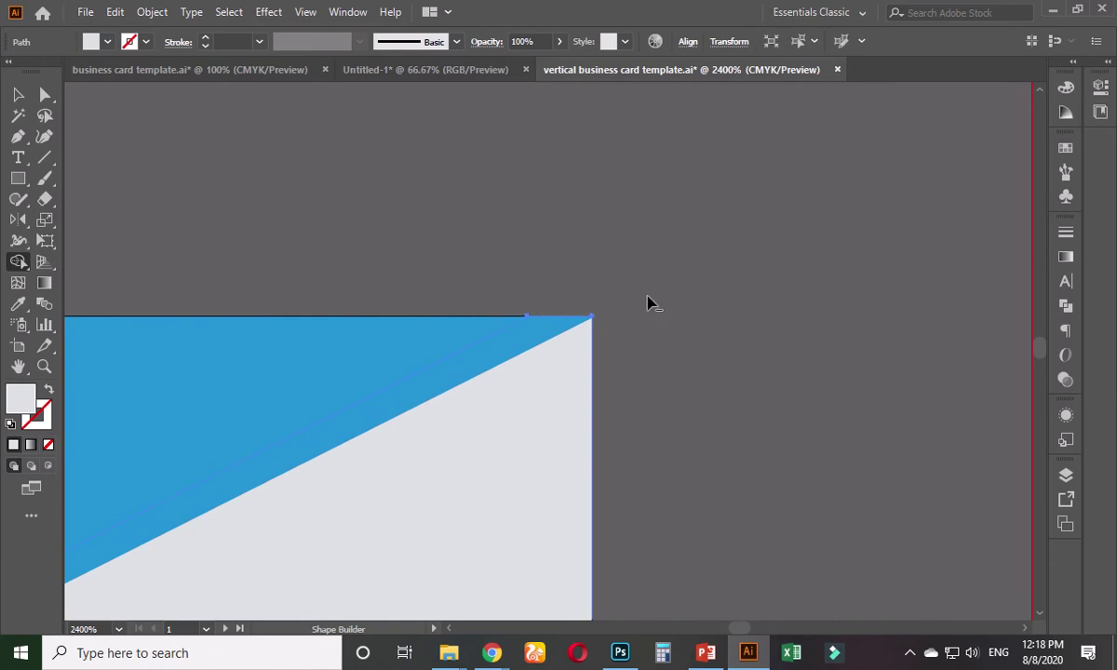
click(19, 93)
click(730, 326)
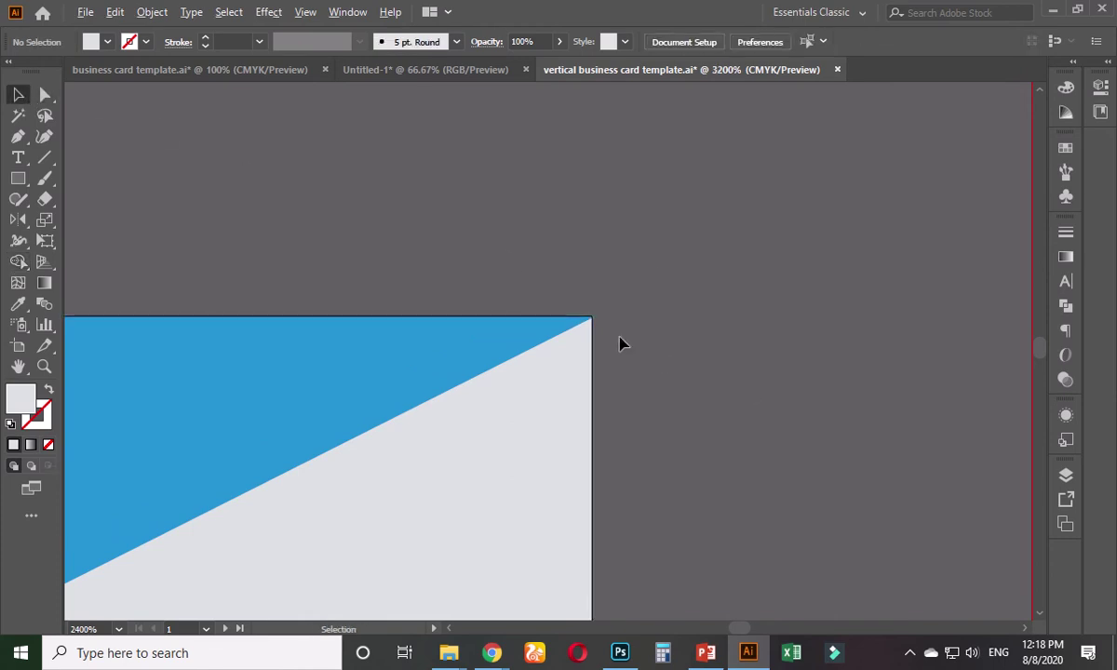
- Trim the blue band's tip past the top-right corner flush with the card edge
scroll(624, 344, up, 5)
drag(549, 172, 546, 502)
scroll(546, 502, up, 2)
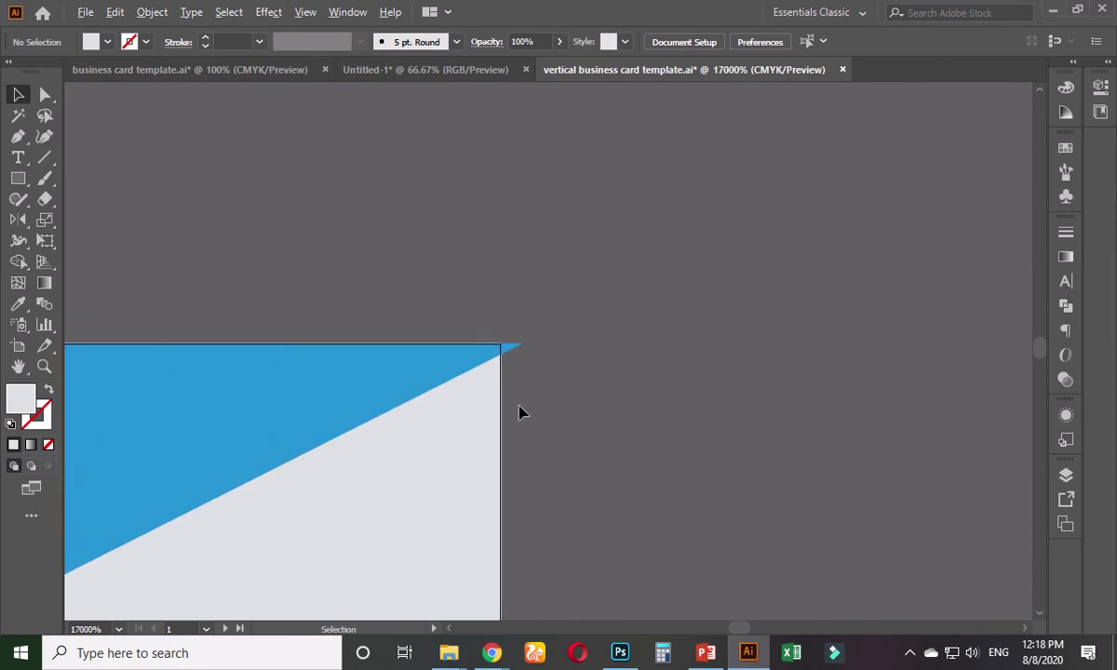
scroll(519, 412, up, 1)
click(17, 178)
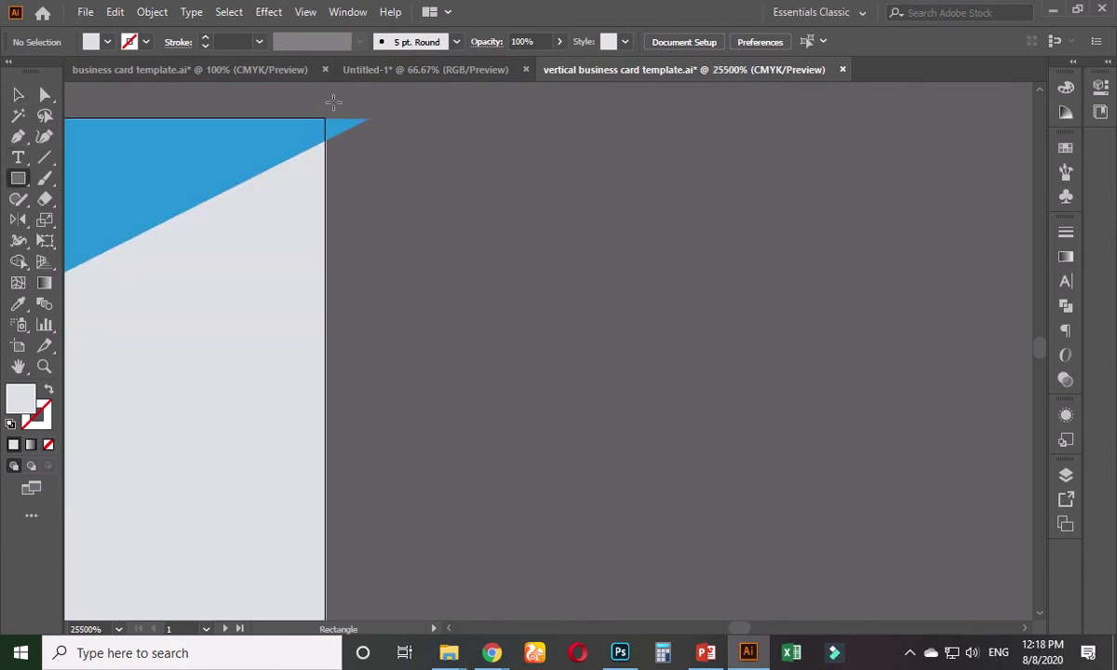
mouse_move(325, 101)
mouse_down()
mouse_move(367, 212)
mouse_move(385, 221)
mouse_up()
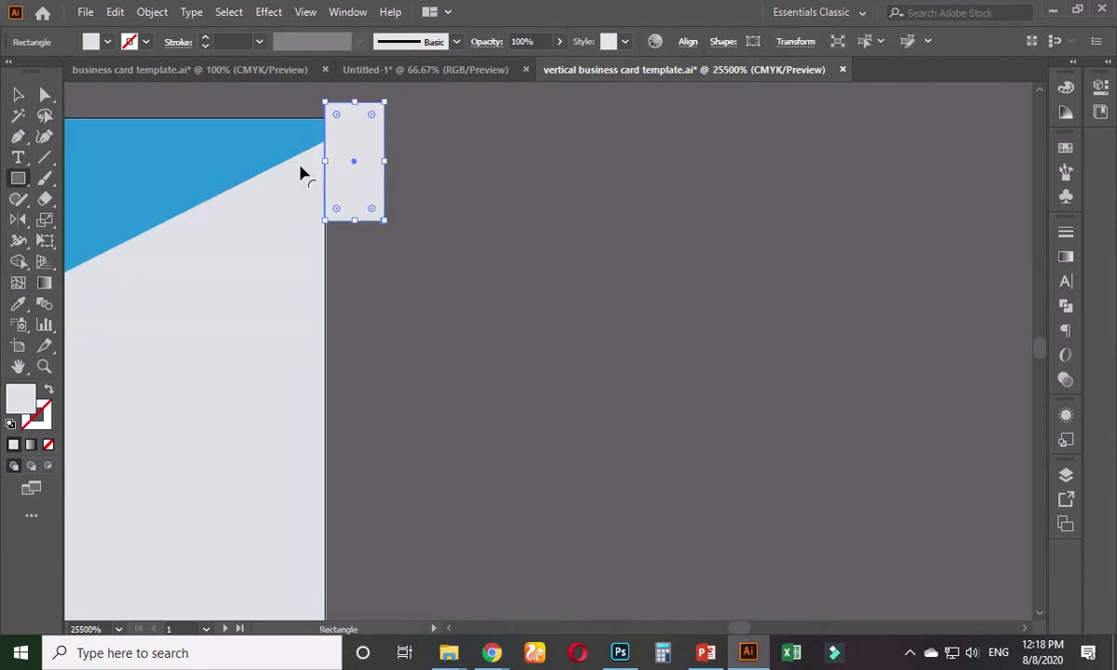
click(18, 94)
click(407, 114)
key(ctrl+a)
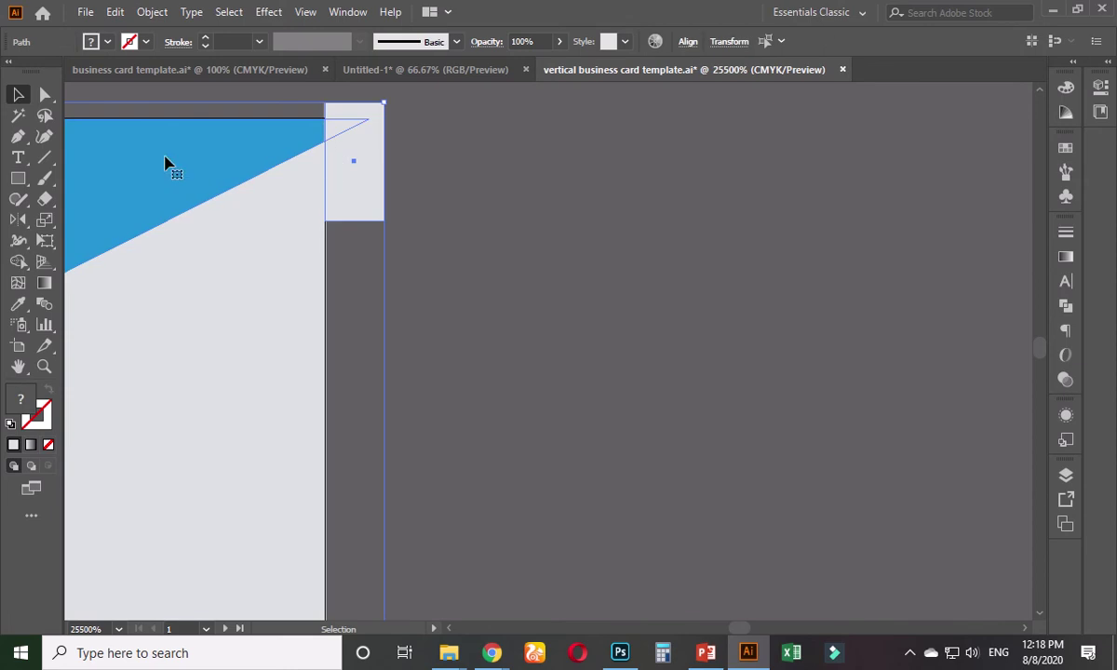
click(21, 264)
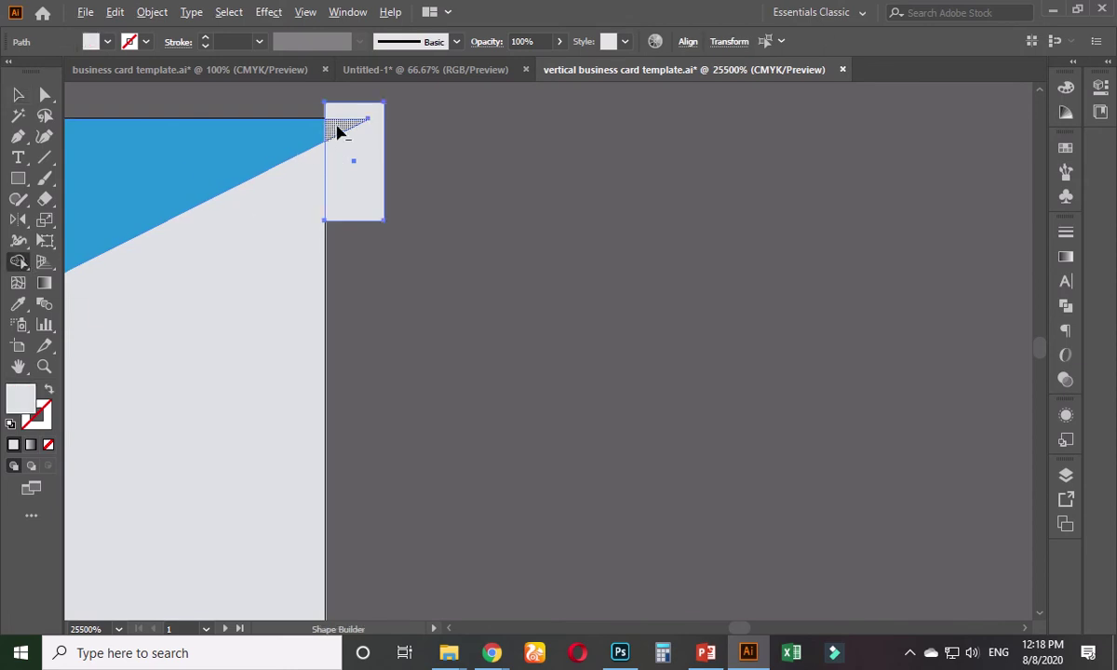
alt+click(340, 127)
alt+click(376, 159)
click(19, 94)
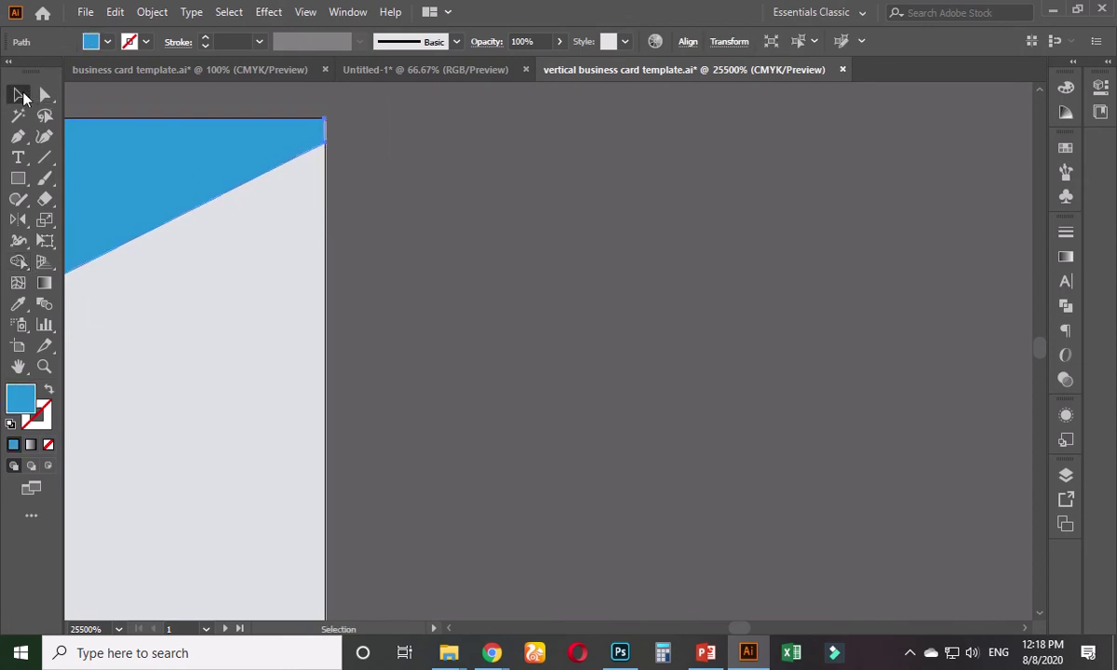
click(431, 257)
key(ctrl+minus)
key(ctrl+minus)
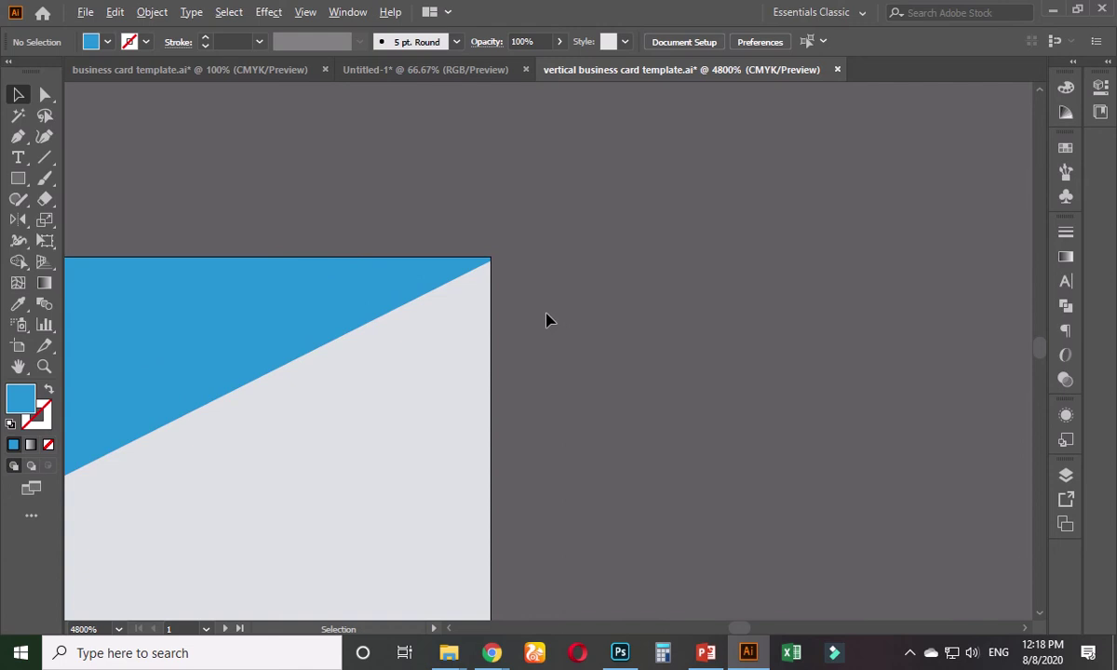
scroll(547, 321, down, 10)
- Duplicate the dark hexagon onto the pasteboard above the card and scale the copy down
scroll(585, 405, down, 3)
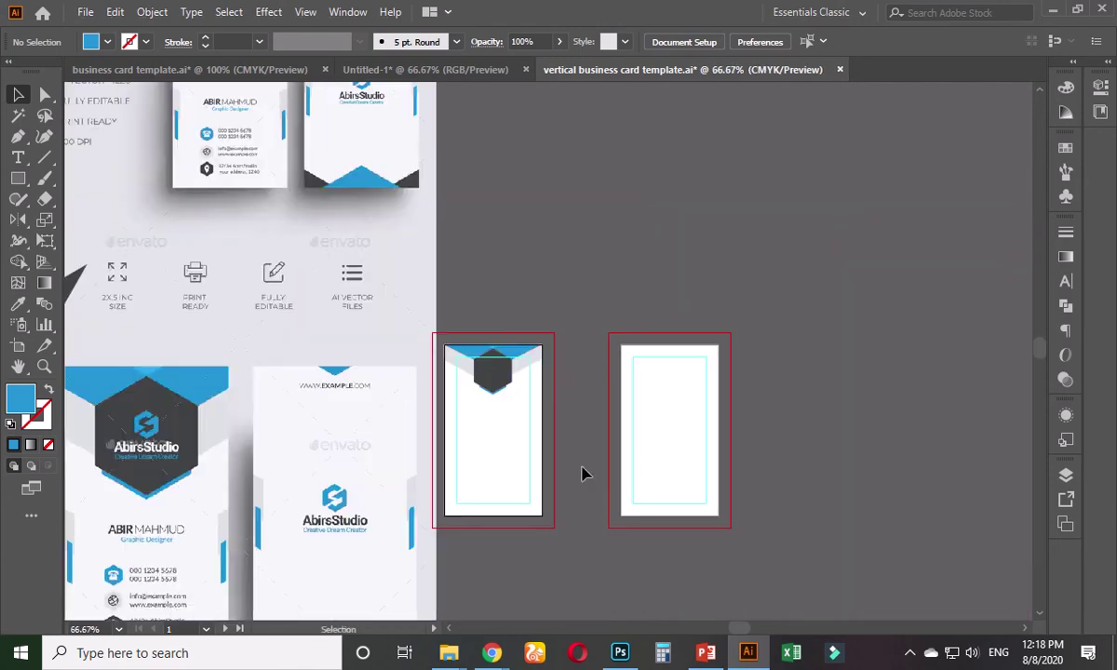
drag(582, 475, 663, 350)
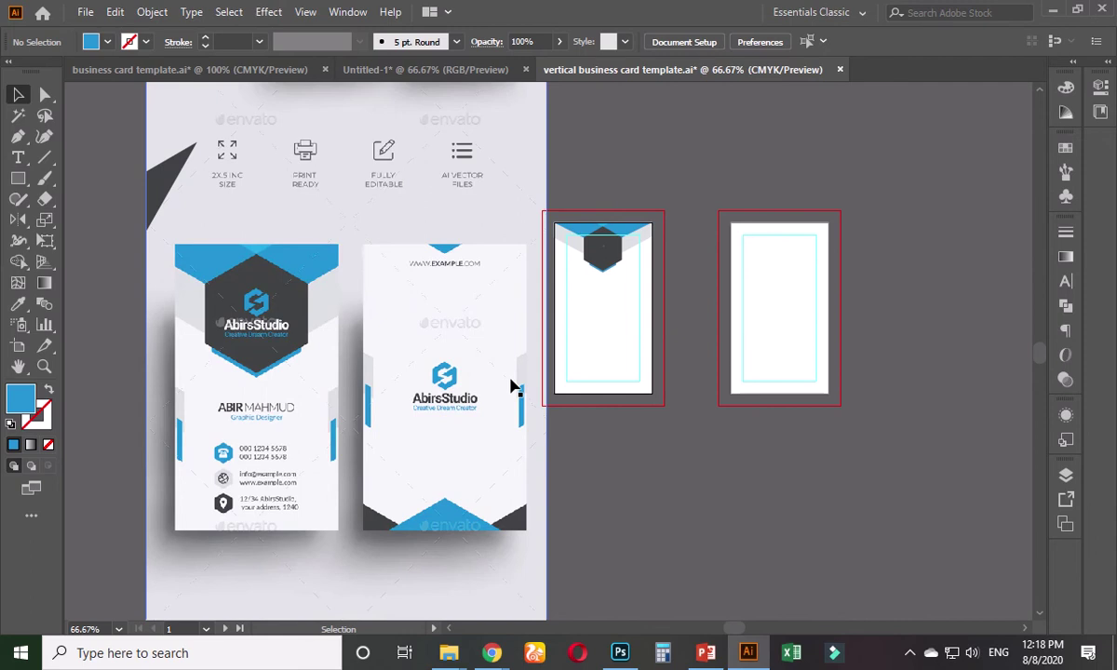
drag(661, 289, 529, 325)
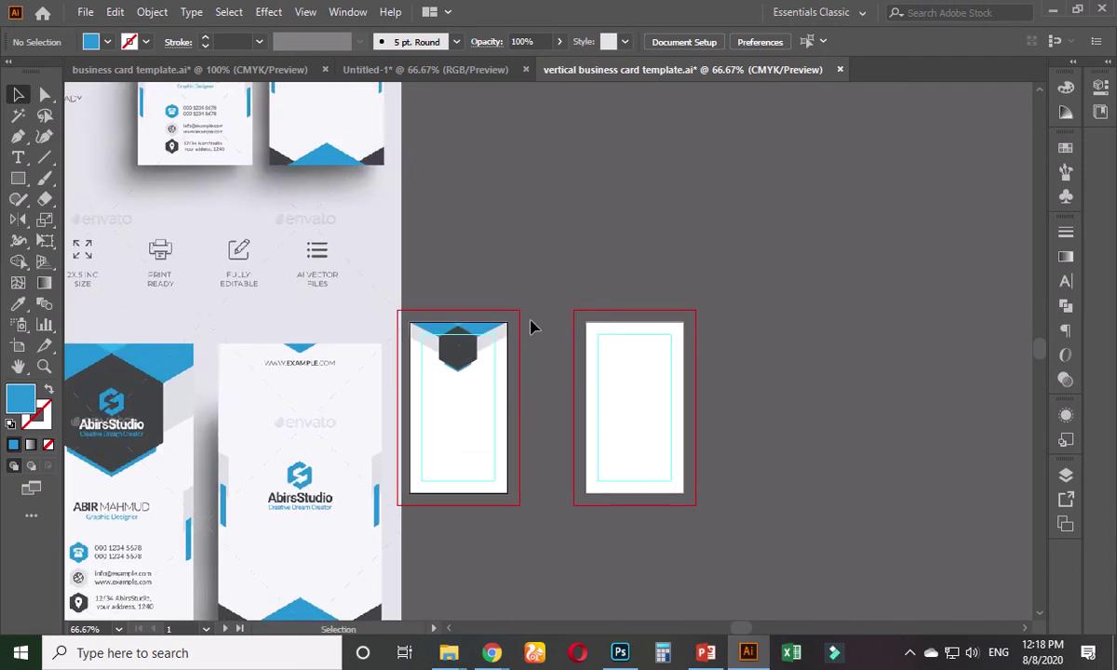
scroll(519, 295, up, 2)
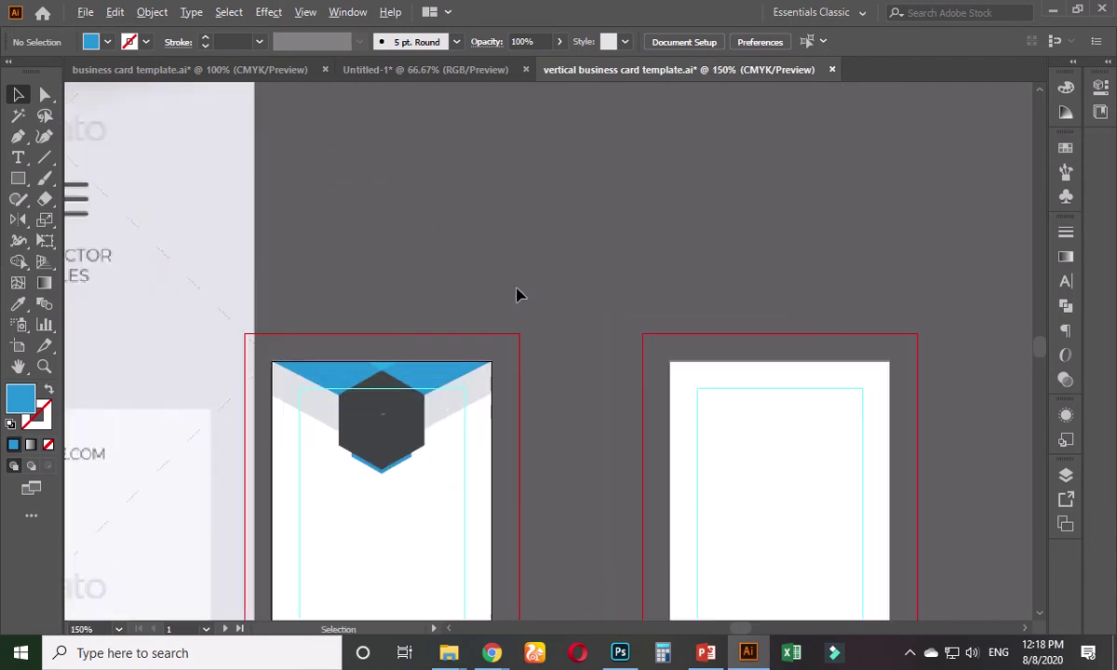
click(18, 182)
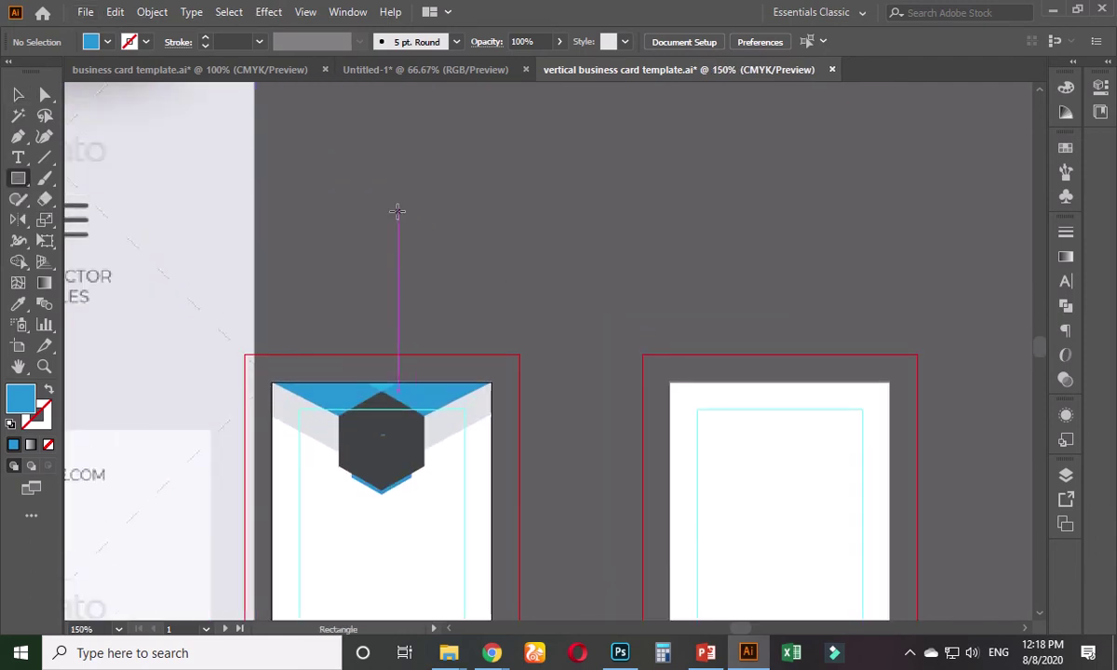
click(18, 182)
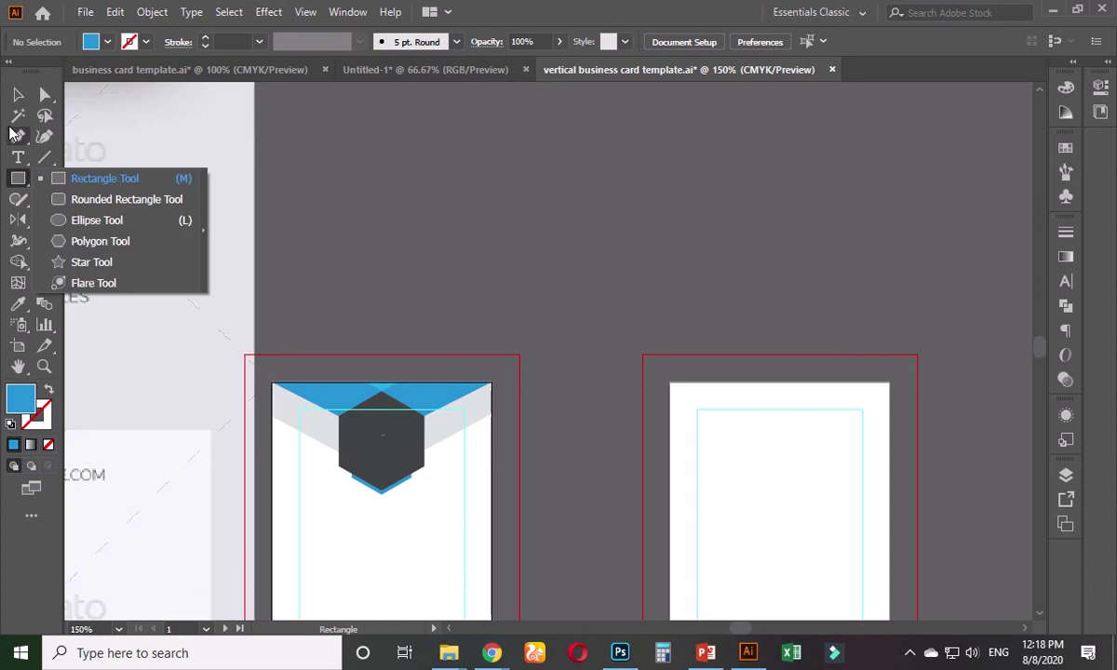
key(v)
click(392, 447)
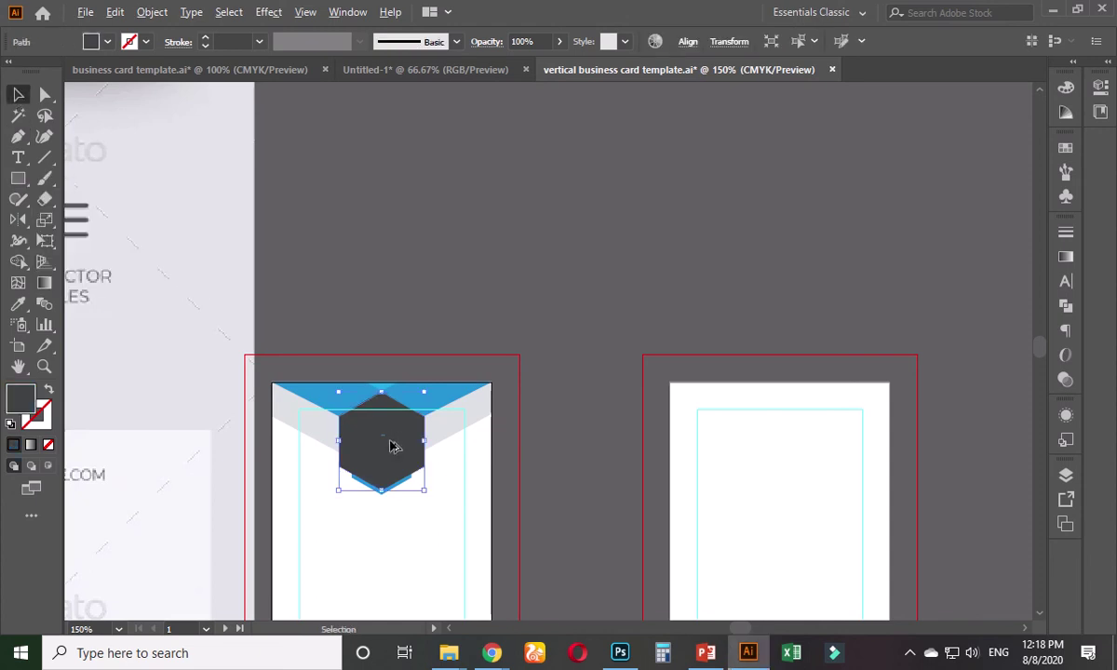
drag(391, 447, 389, 238)
key(ctrl+plus)
key(ctrl+plus)
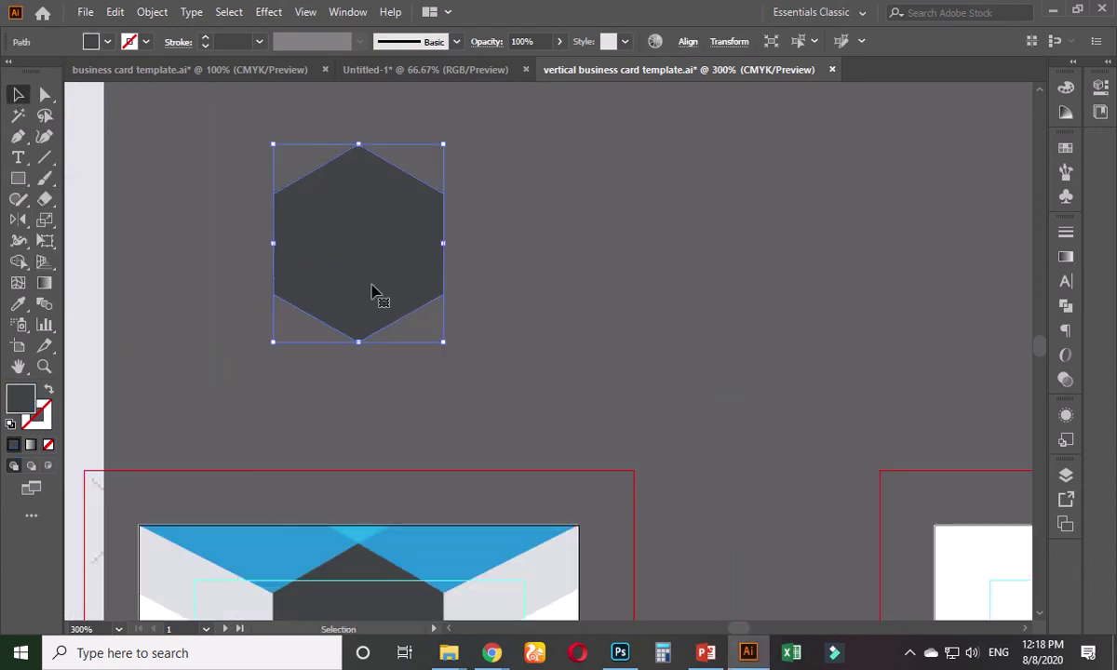
drag(443, 344, 417, 343)
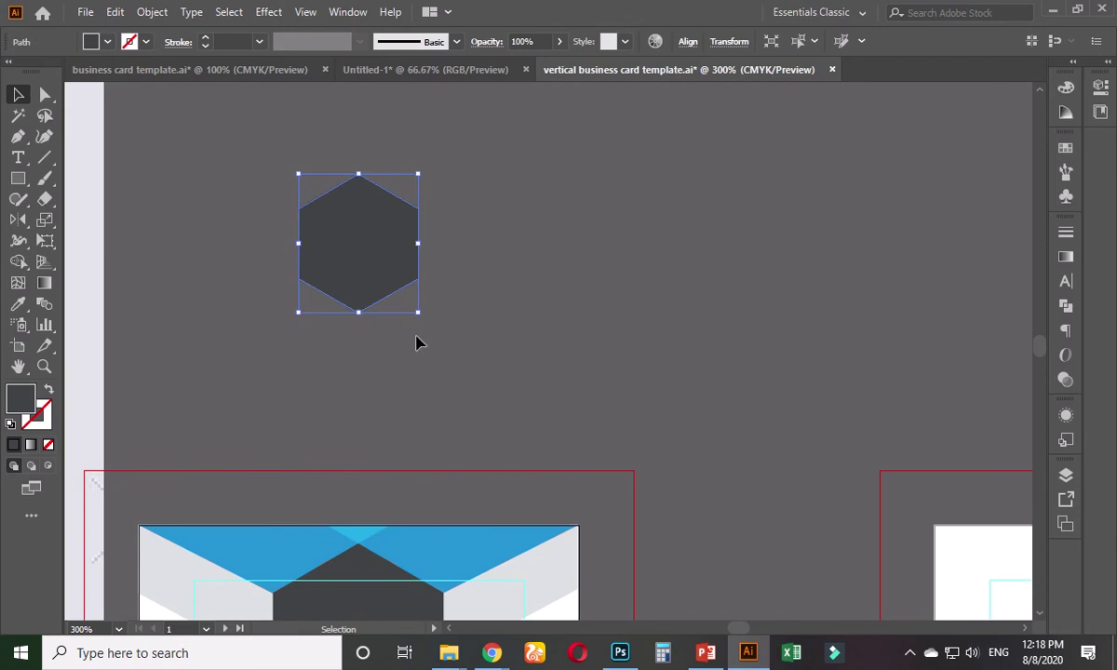
click(155, 229)
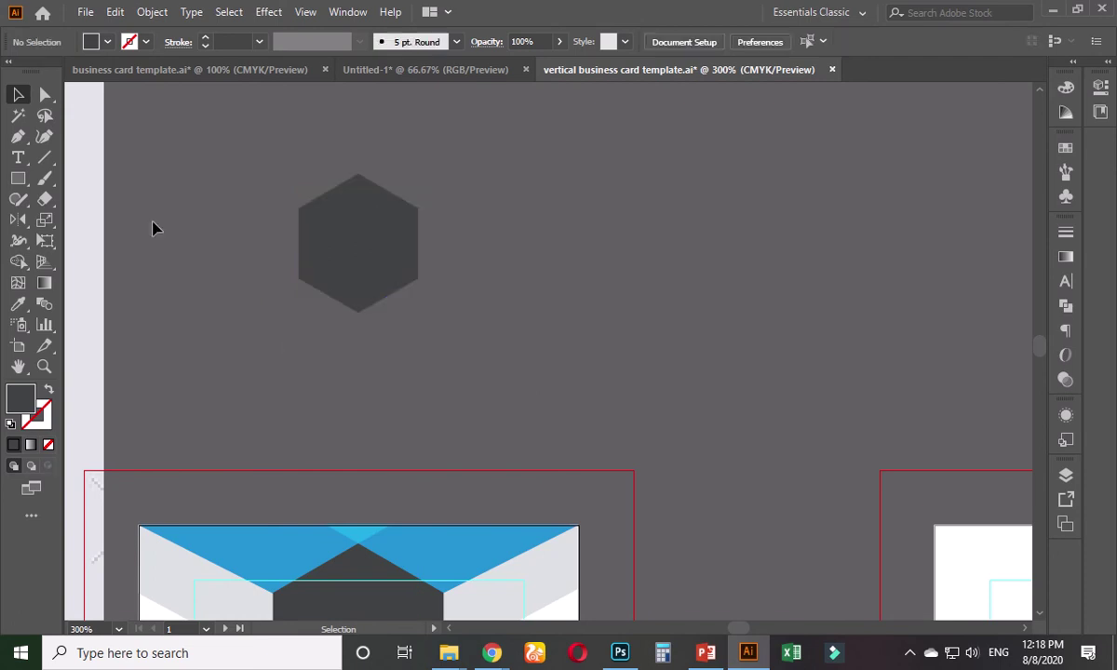
- Type a capital 'A' below the small hexagon copy
click(19, 158)
click(438, 355)
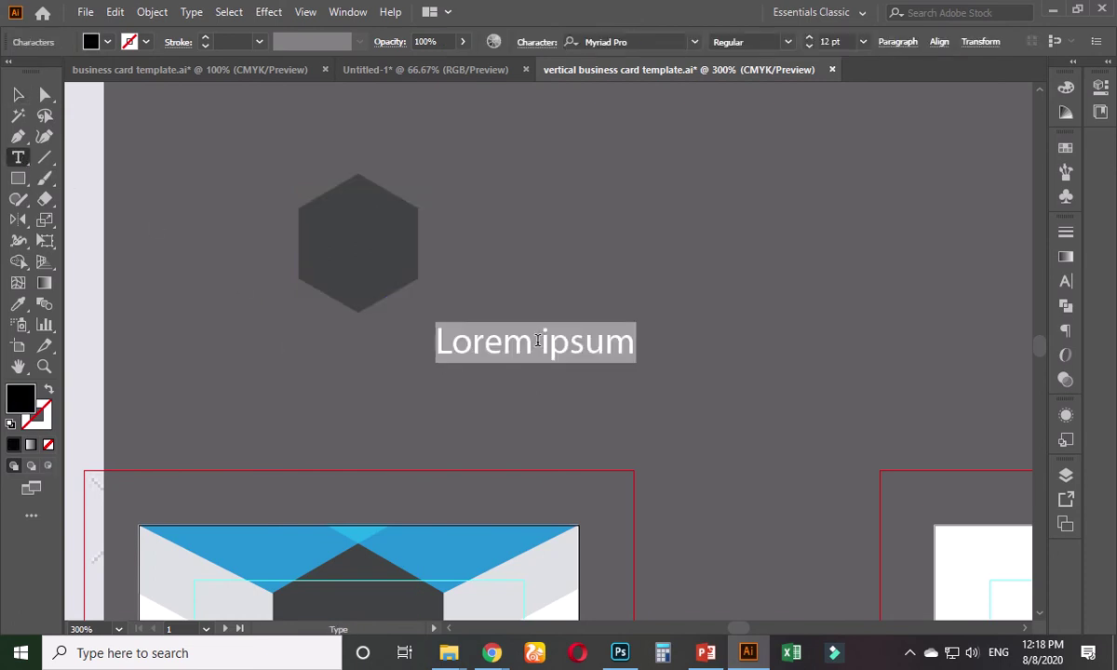
text(A)
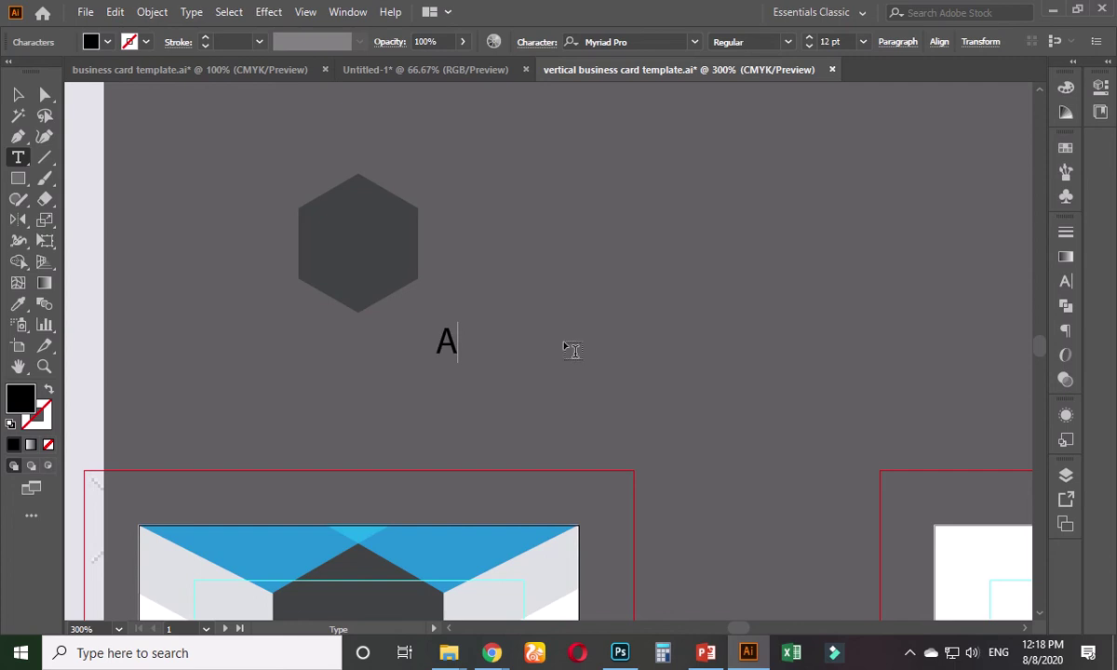
click(18, 96)
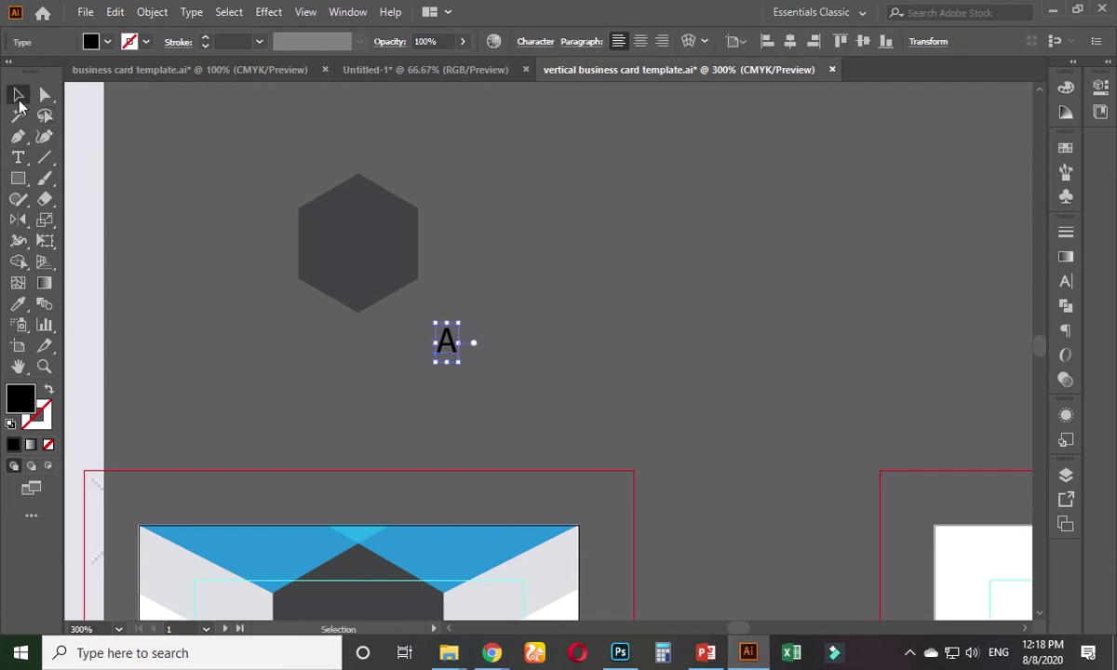
- Set the A in Roboto Light and convert it to outlines
click(1061, 282)
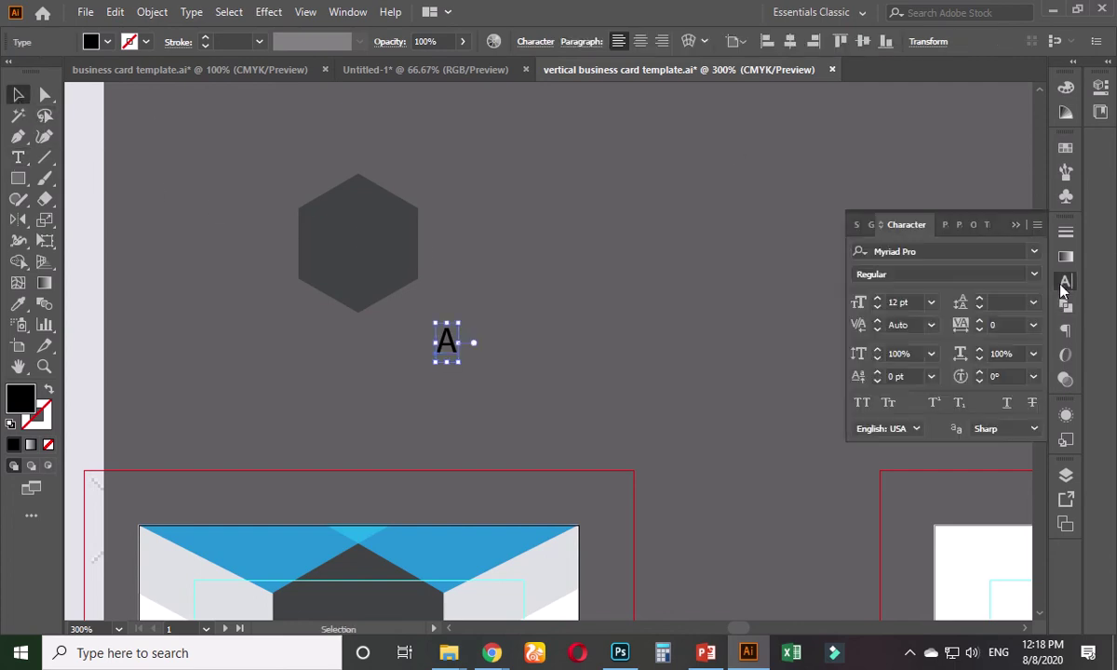
click(926, 251)
text(robto)
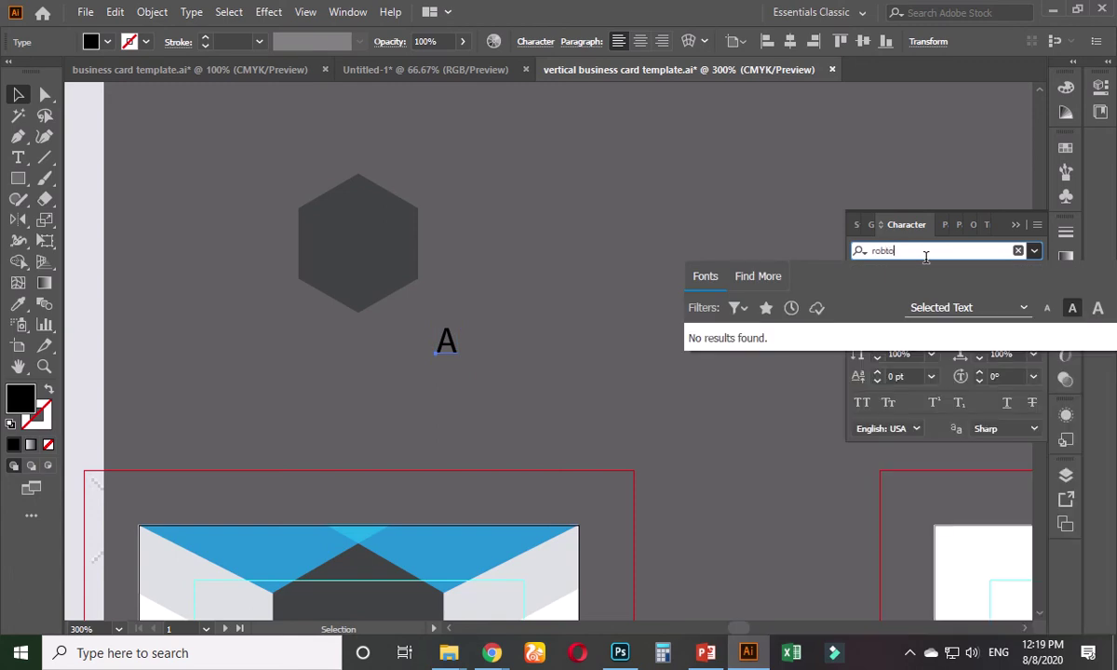
key(BackSpace)
key(BackSpace)
key(Return)
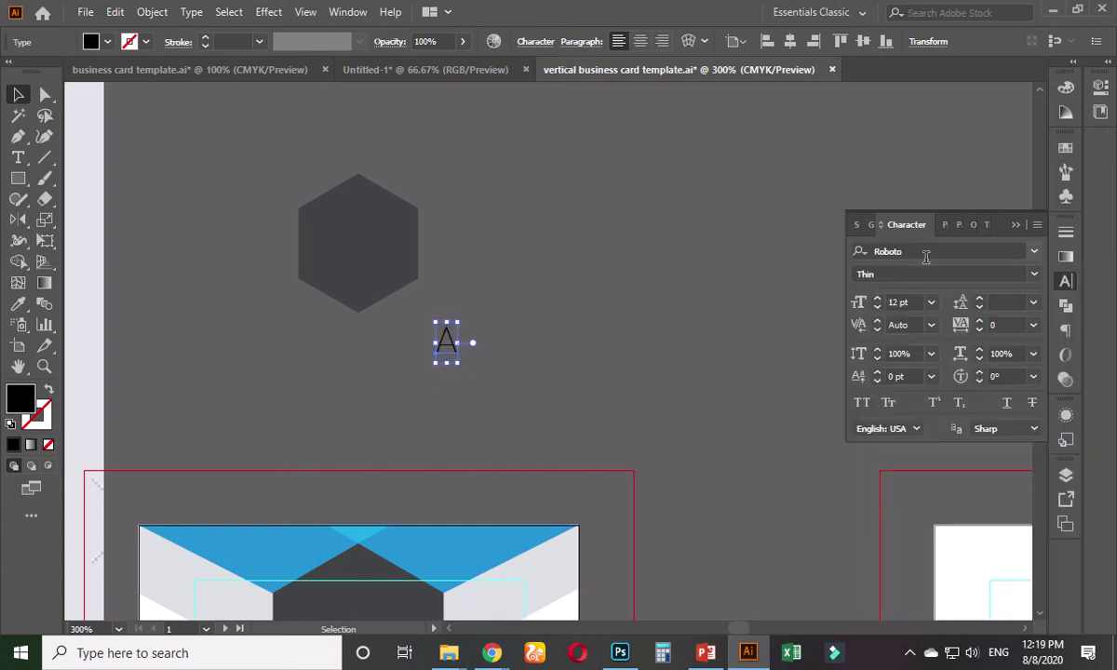
click(1034, 275)
click(907, 330)
right_click(454, 343)
click(520, 393)
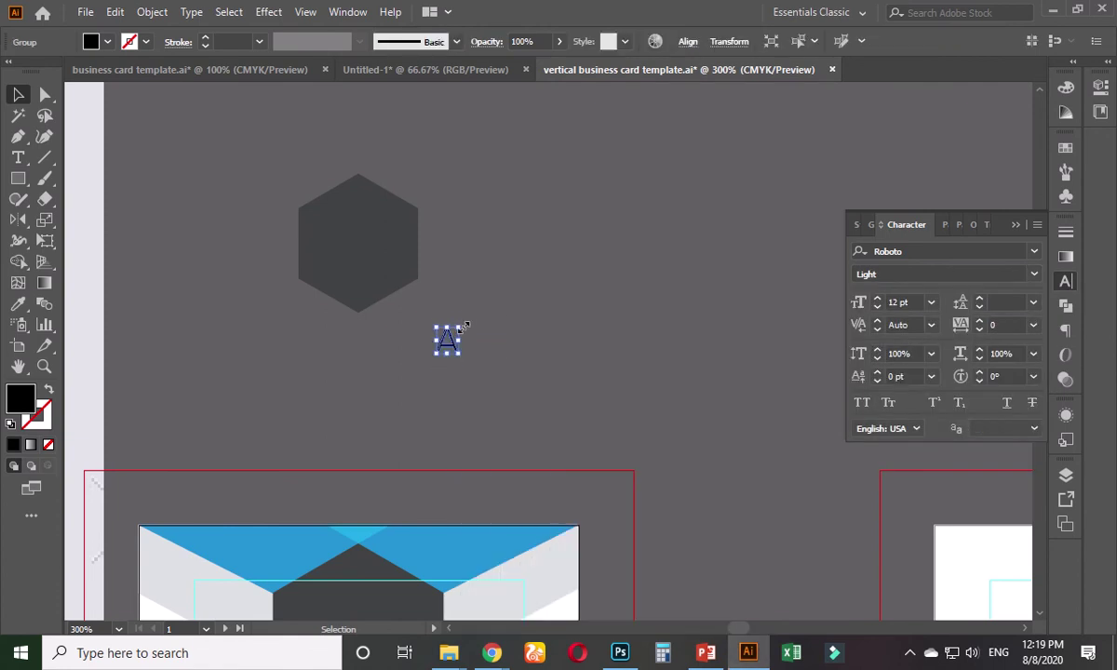
- Enlarge the outlined A, move it onto the hexagon, and tilt it at a slant
drag(463, 324, 497, 281)
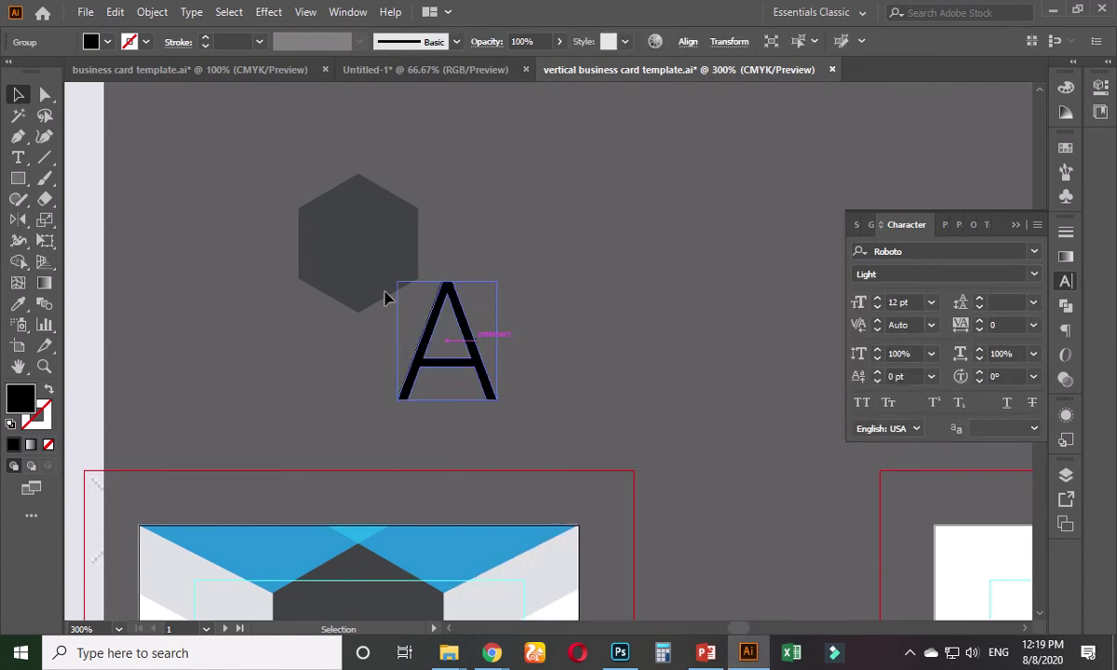
drag(431, 335, 338, 256)
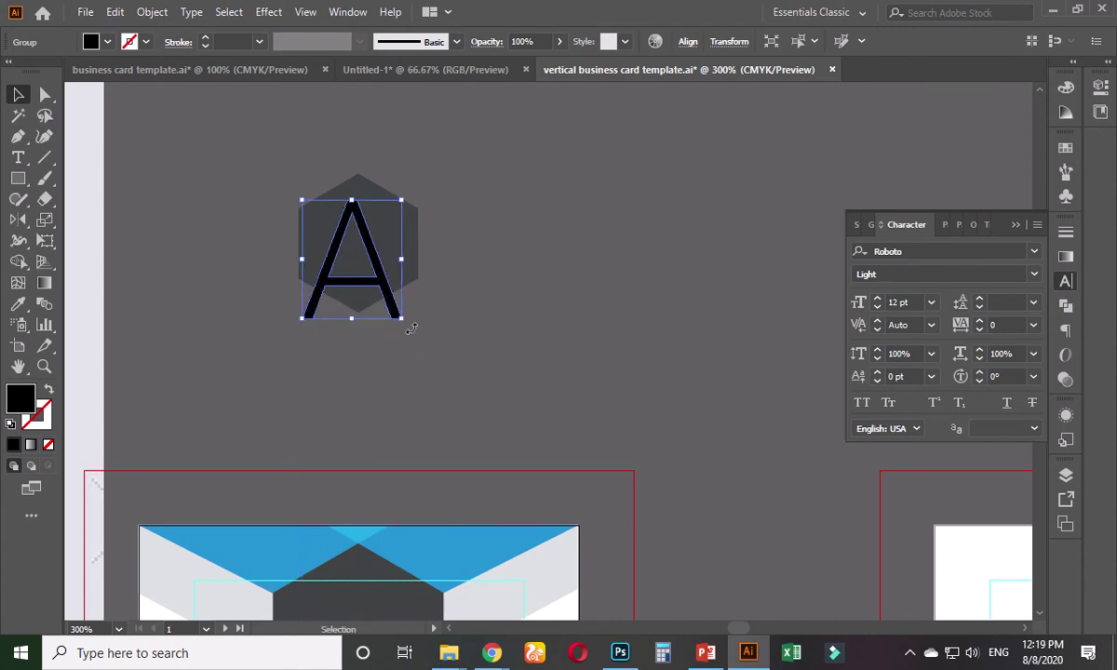
drag(410, 328, 376, 351)
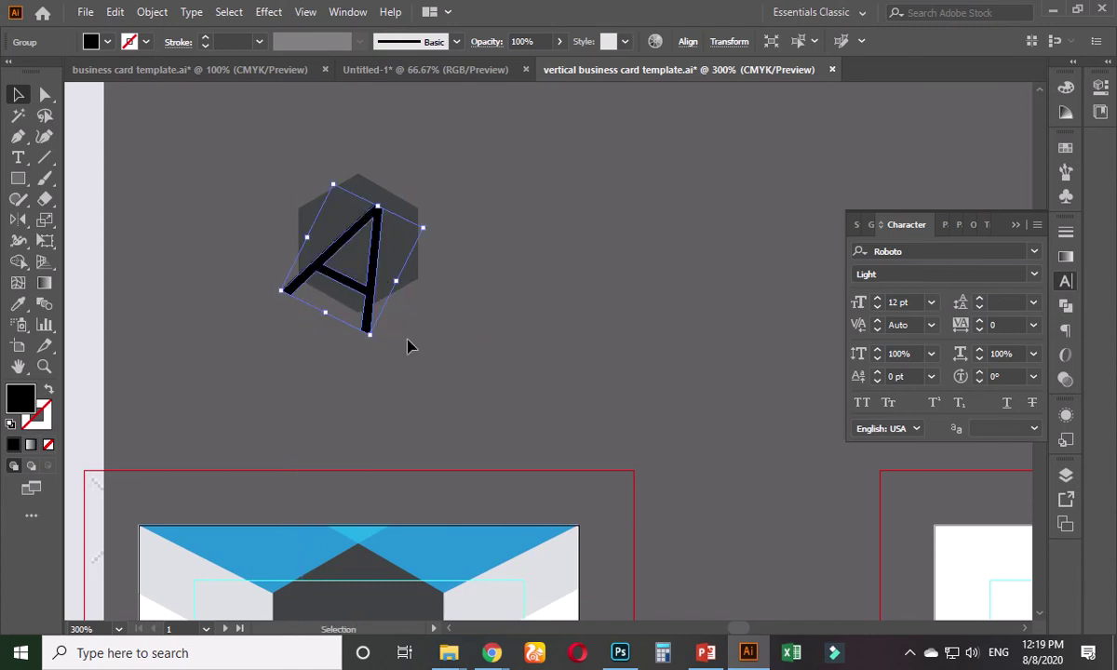
key(Up)
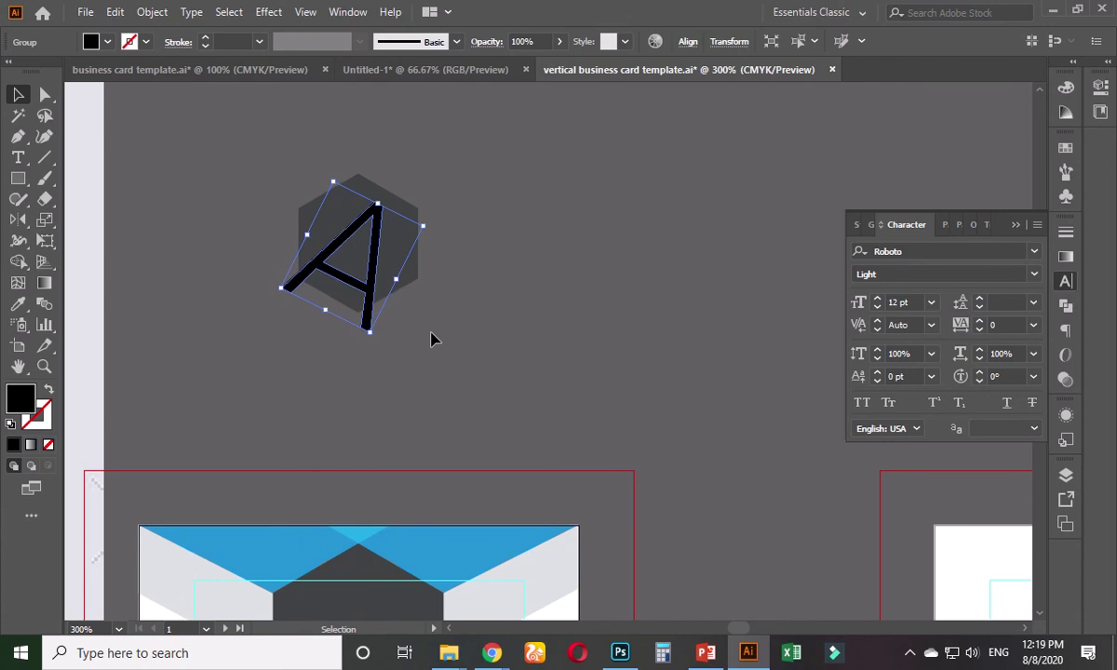
click(431, 339)
- Subtract the A from the hexagon with Minus Front and expand the result
drag(456, 188, 306, 324)
click(1066, 305)
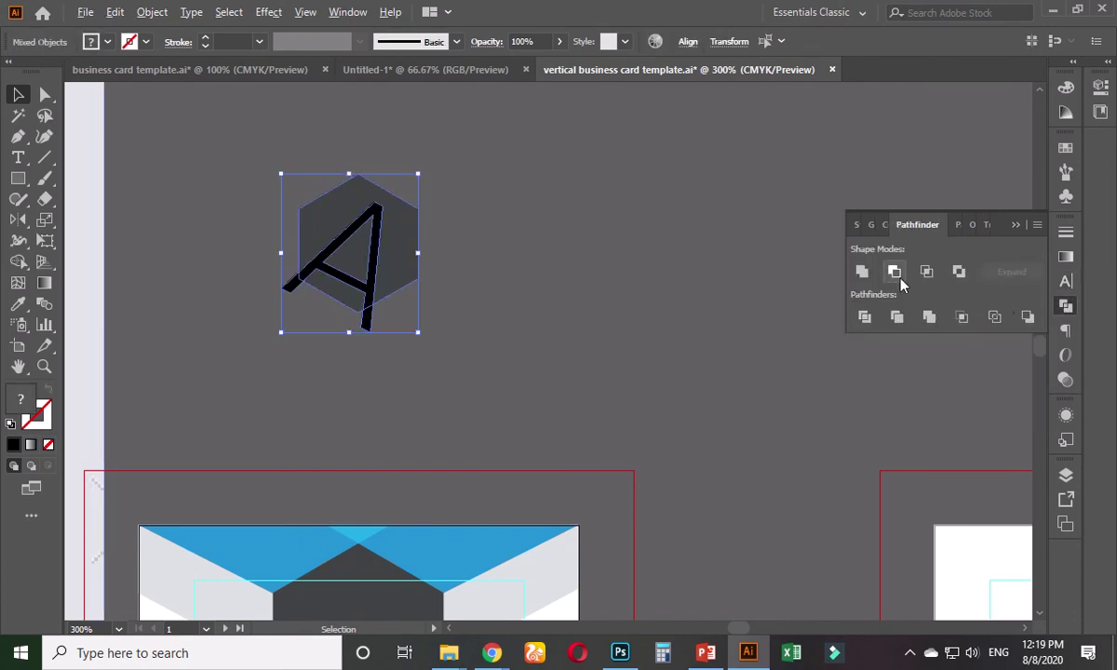
click(896, 272)
click(1003, 274)
click(525, 277)
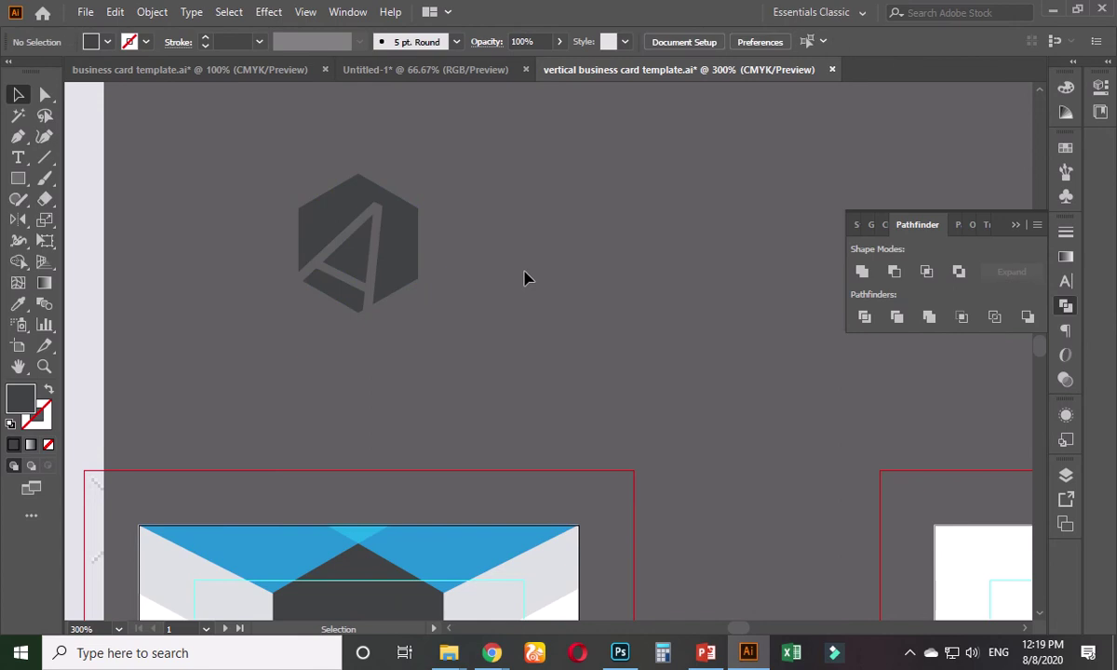
key(ctrl+minus)
drag(501, 319, 634, 323)
scroll(596, 308, up, 2)
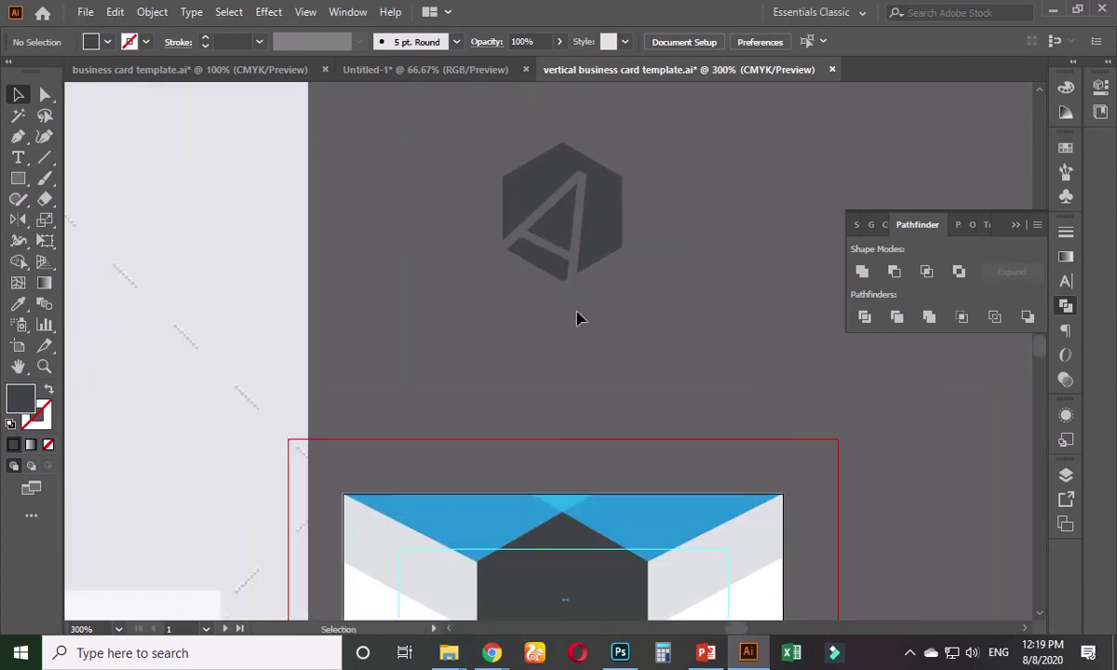
click(592, 254)
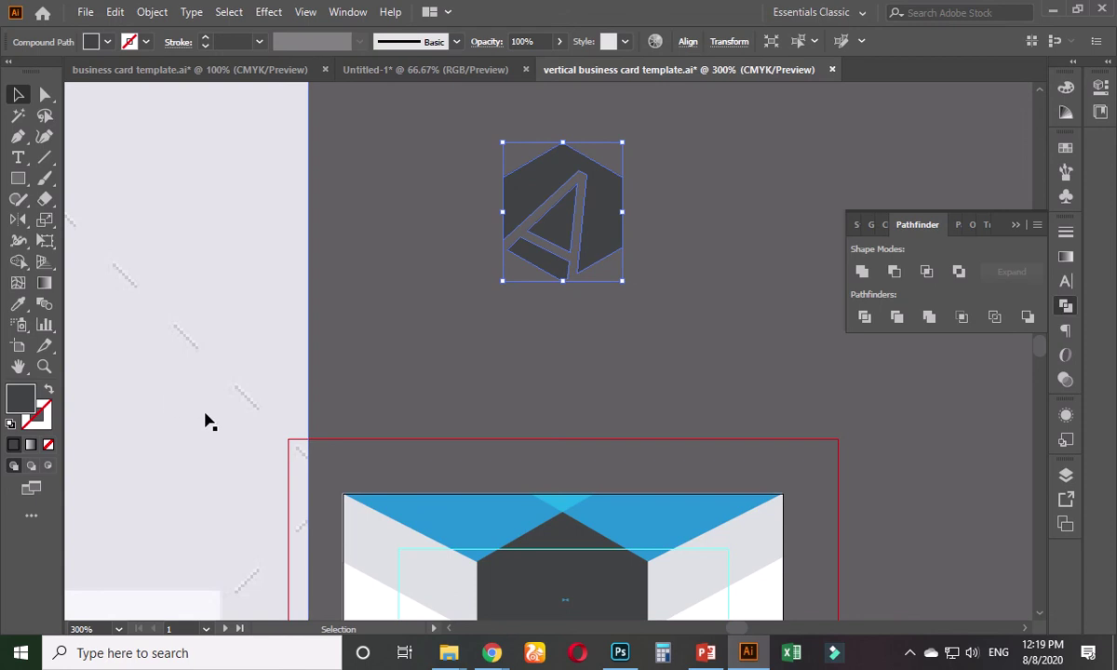
- Fill the hexagon logo with the card's blue, nudge it down, and shrink it to about a third
click(18, 304)
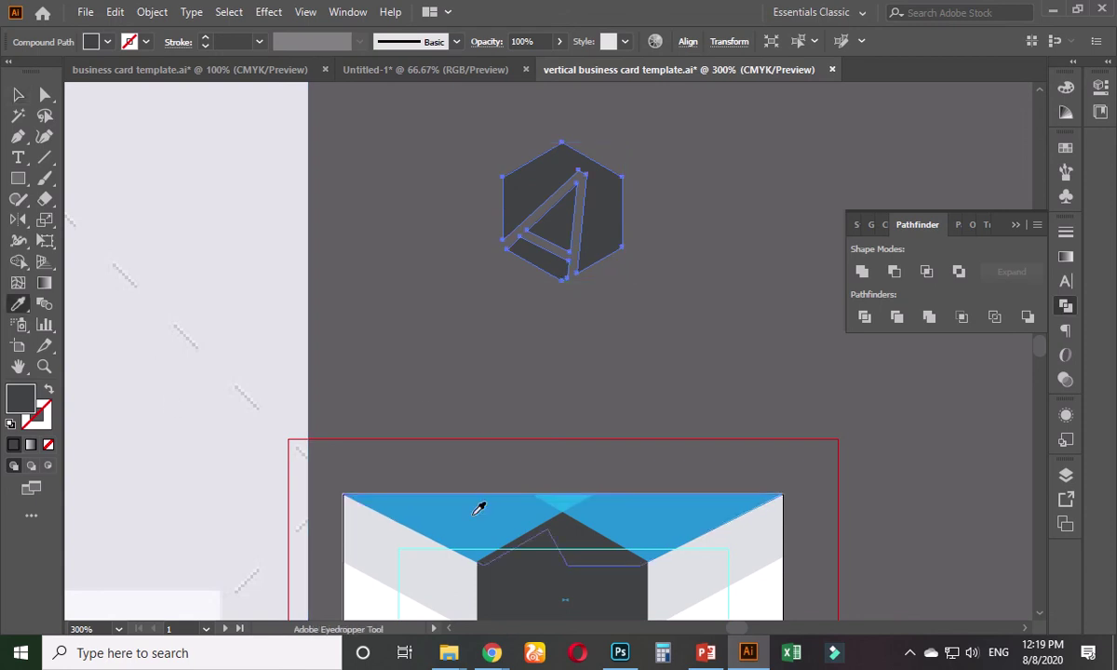
click(481, 506)
click(21, 95)
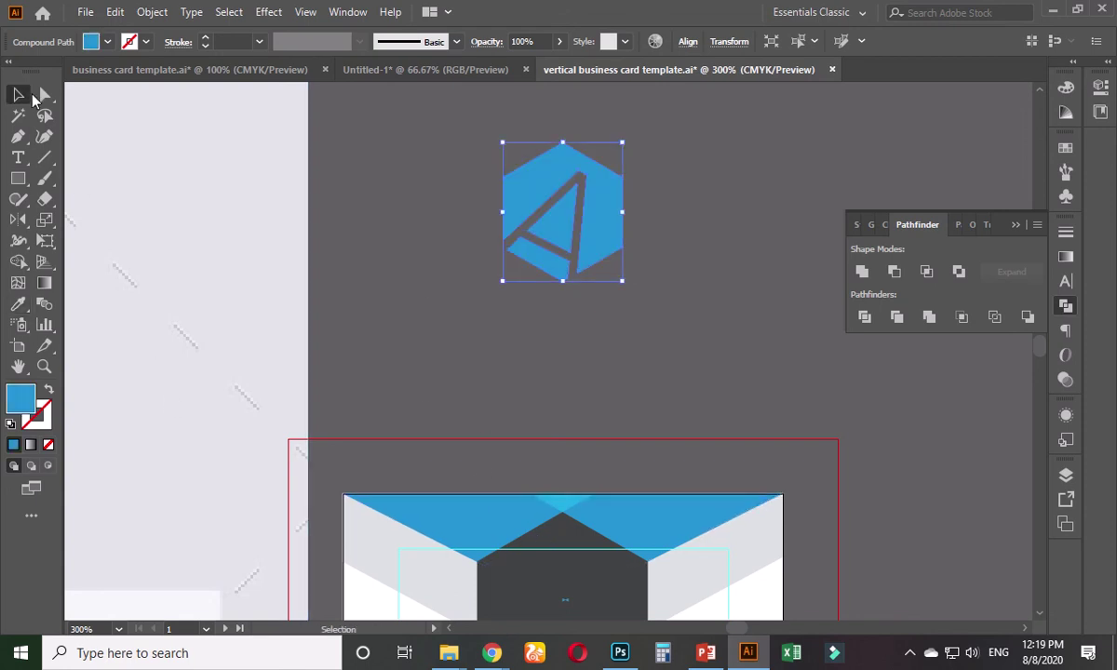
click(606, 423)
scroll(559, 356, down, 3)
scroll(558, 356, right, 2)
drag(529, 124, 540, 206)
click(535, 241)
scroll(535, 241, up, 2)
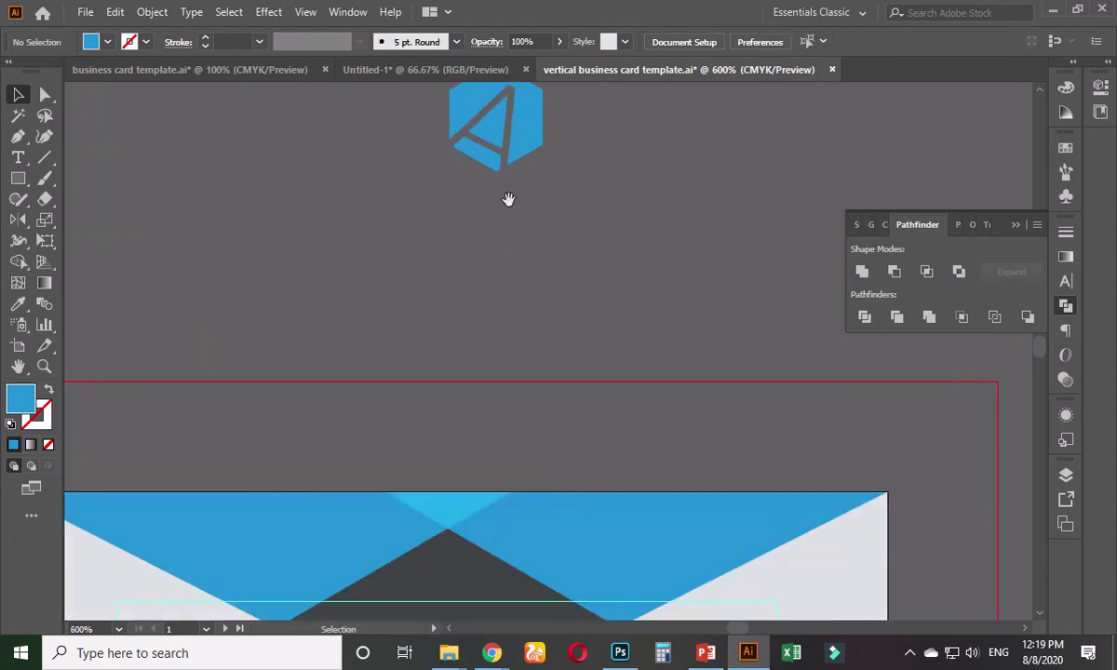
scroll(508, 197, up, 2)
- Type 'Alpha Studio' below the logo, then select the word Alpha for character formatting
click(17, 157)
click(401, 367)
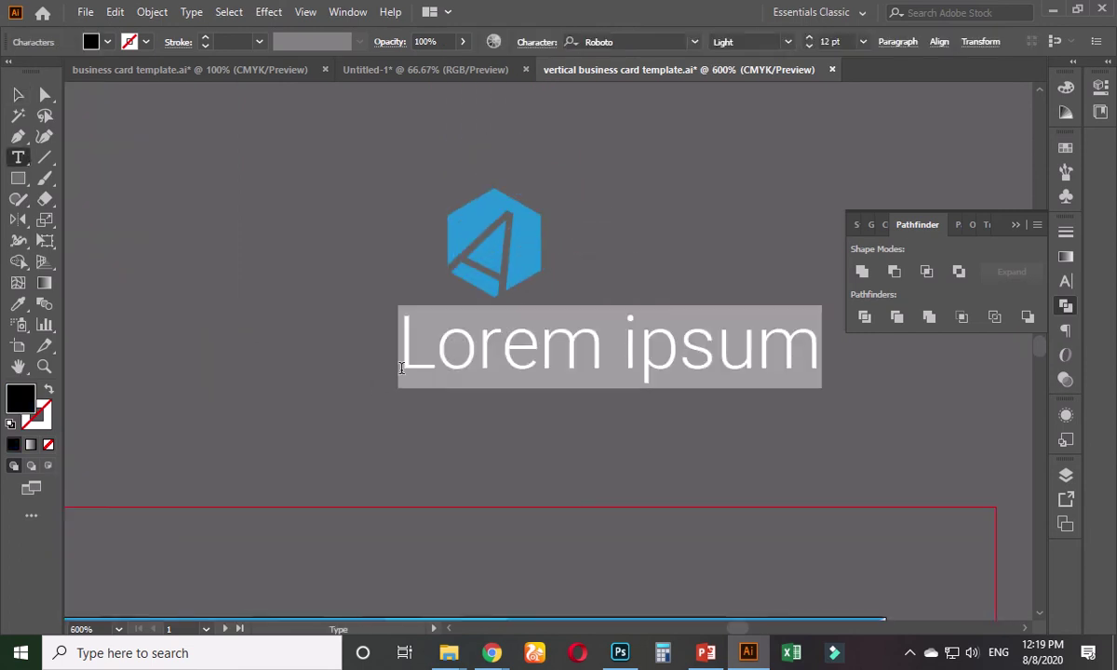
text(A)
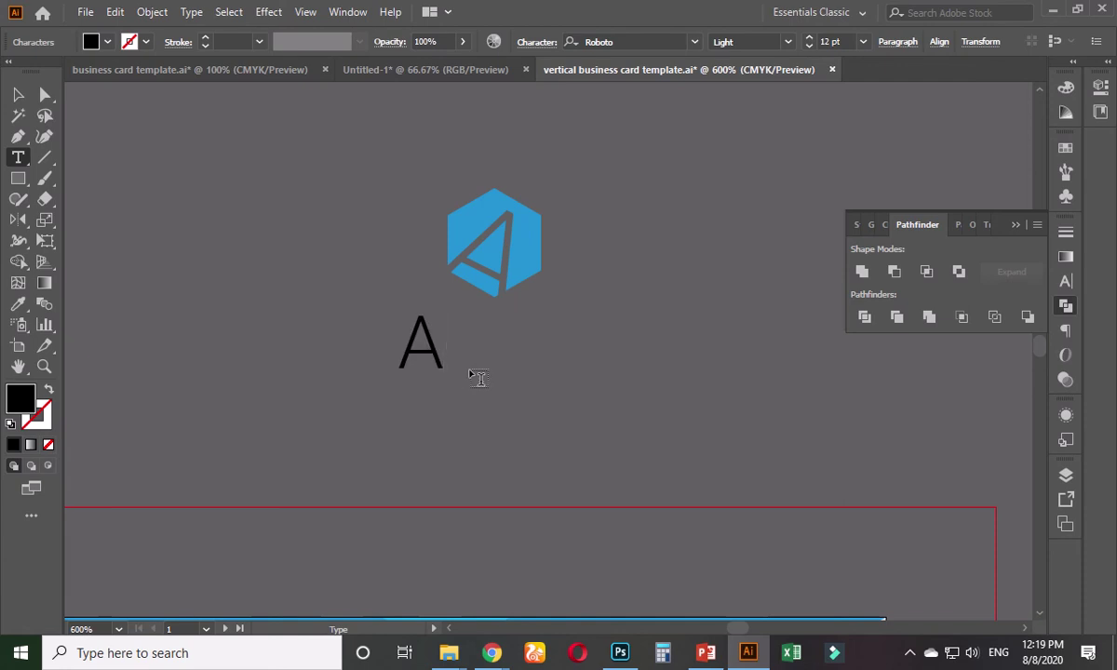
text(lpha )
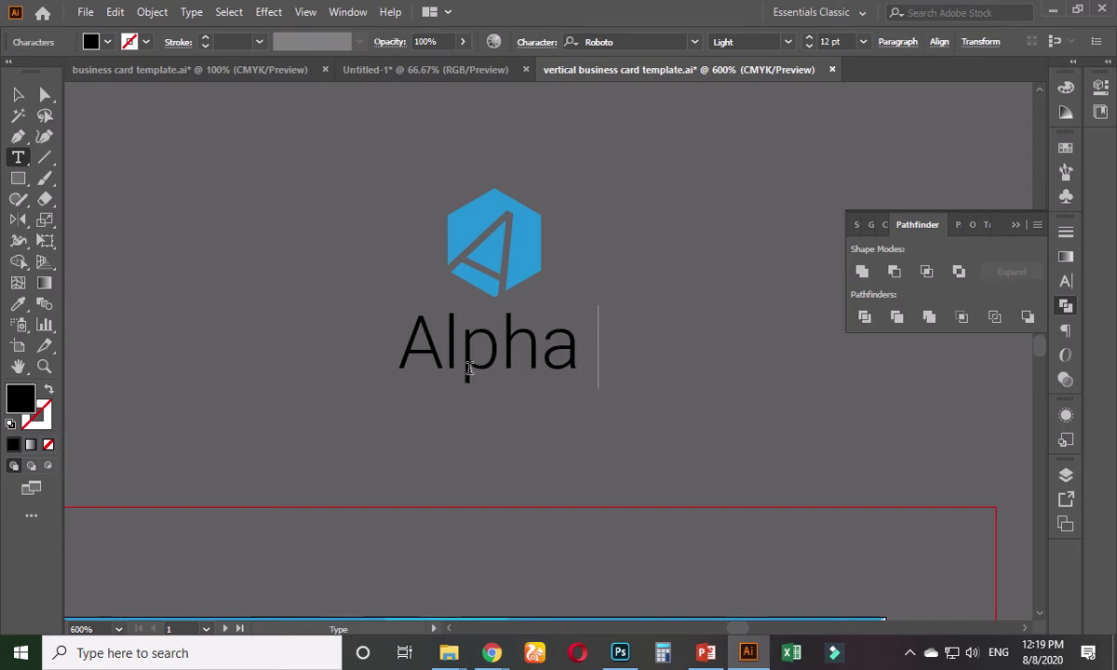
text(Studio)
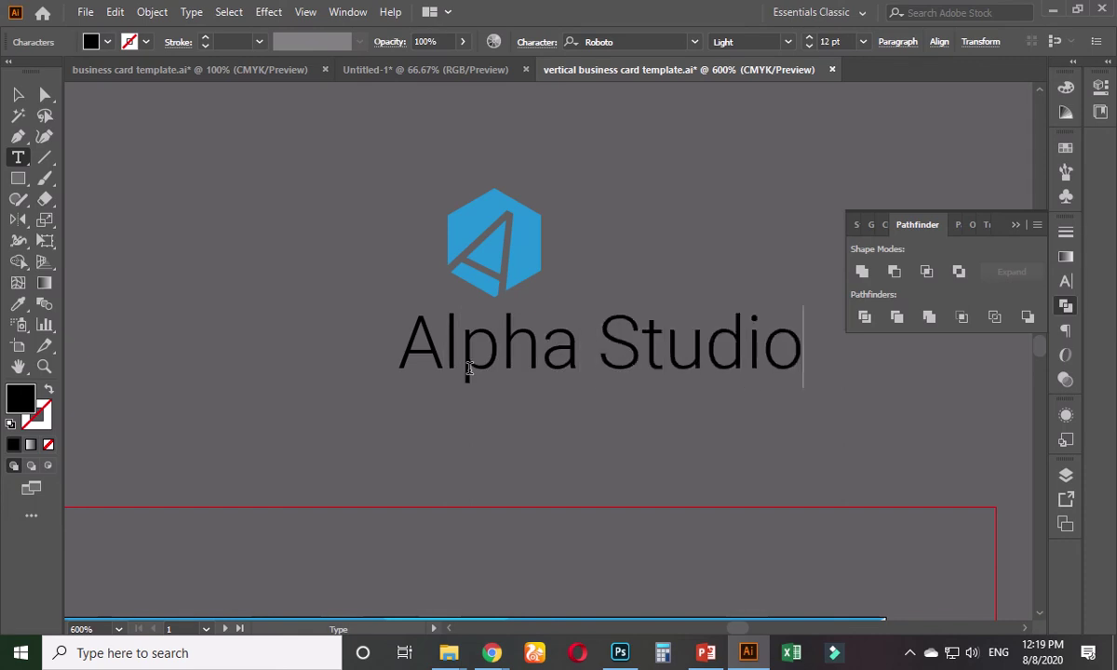
double_click(551, 343)
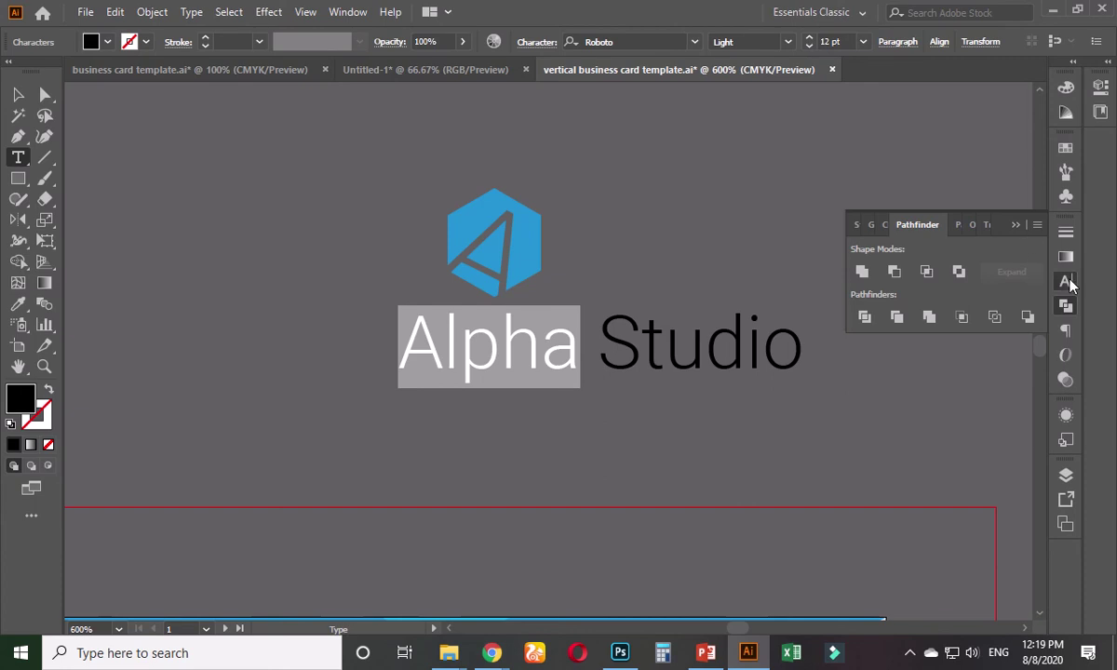
key(ctrl+t)
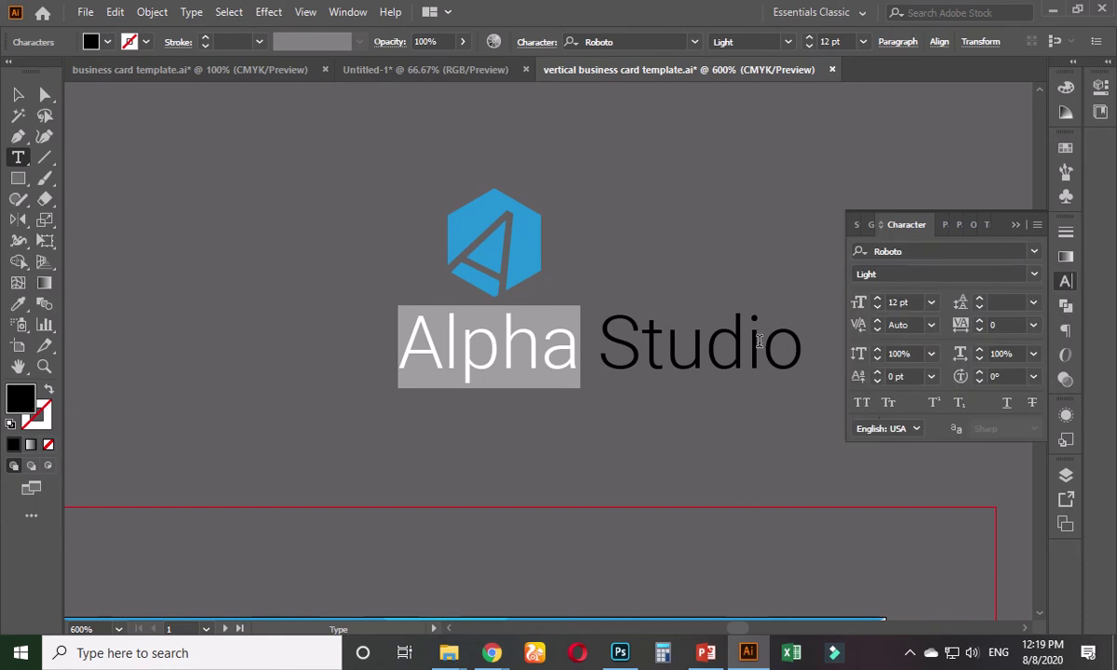
- Set the Alpha Studio line in small caps and make Alpha Roboto Black
triple_click(762, 342)
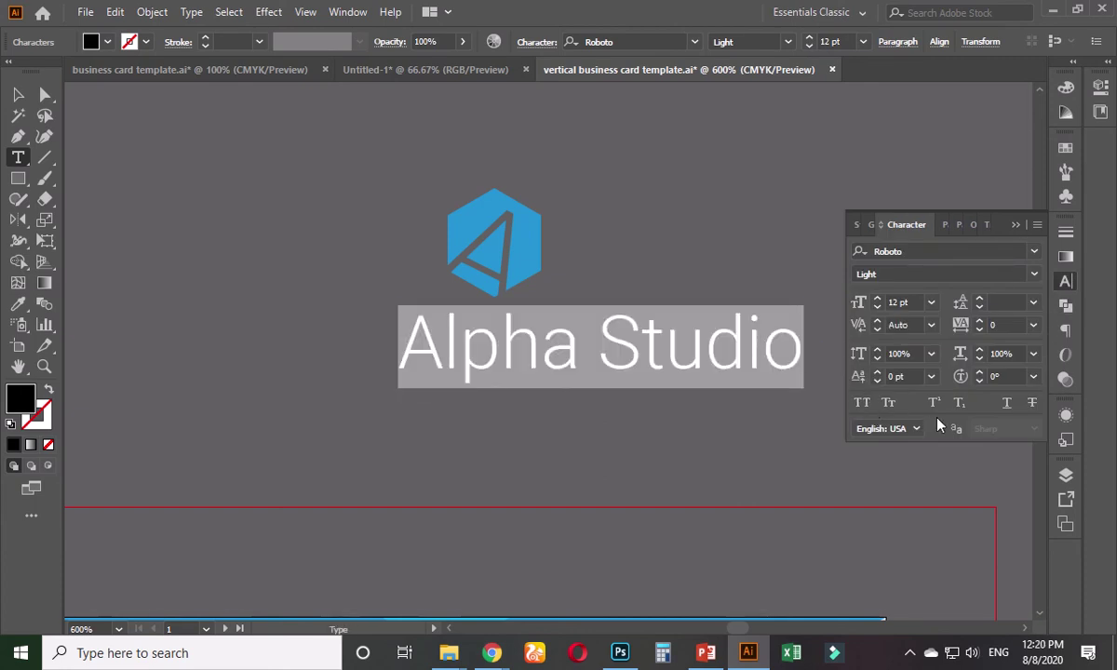
click(891, 406)
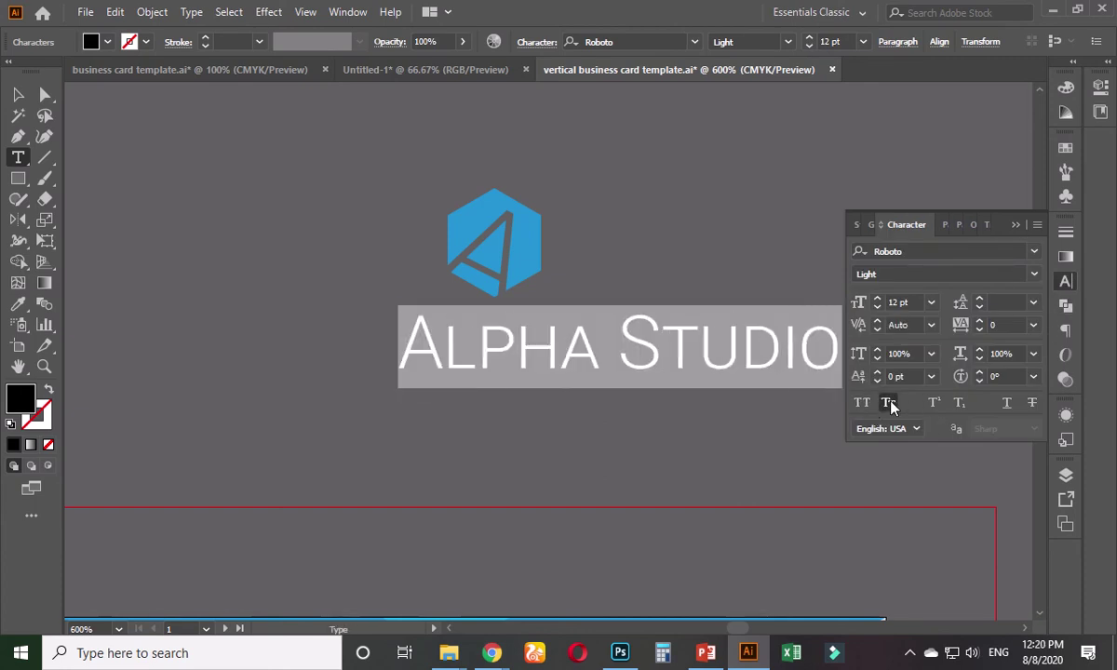
click(600, 355)
drag(602, 347, 391, 359)
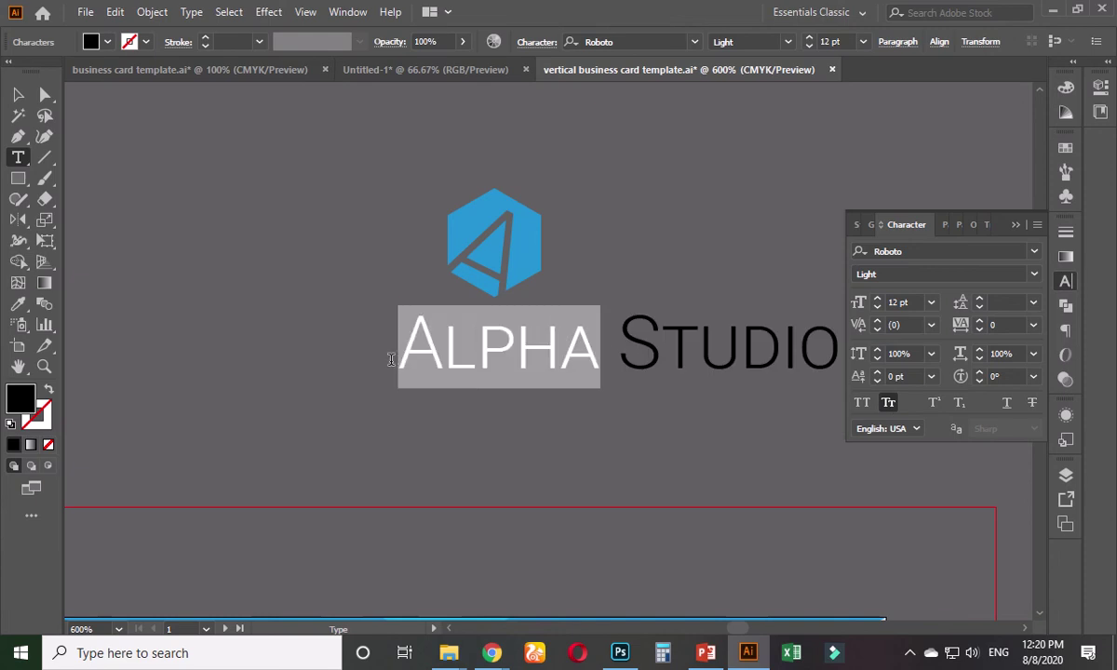
click(1031, 282)
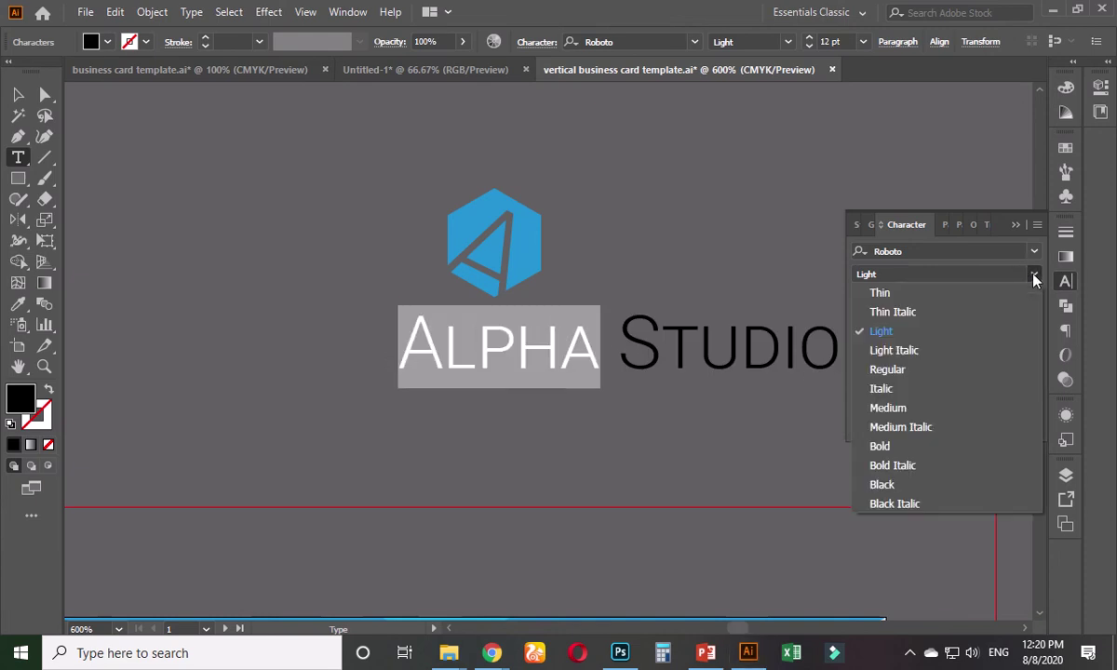
click(898, 483)
- Make Studio Roboto Thin and move the wordmark left under the logo
drag(630, 346, 844, 347)
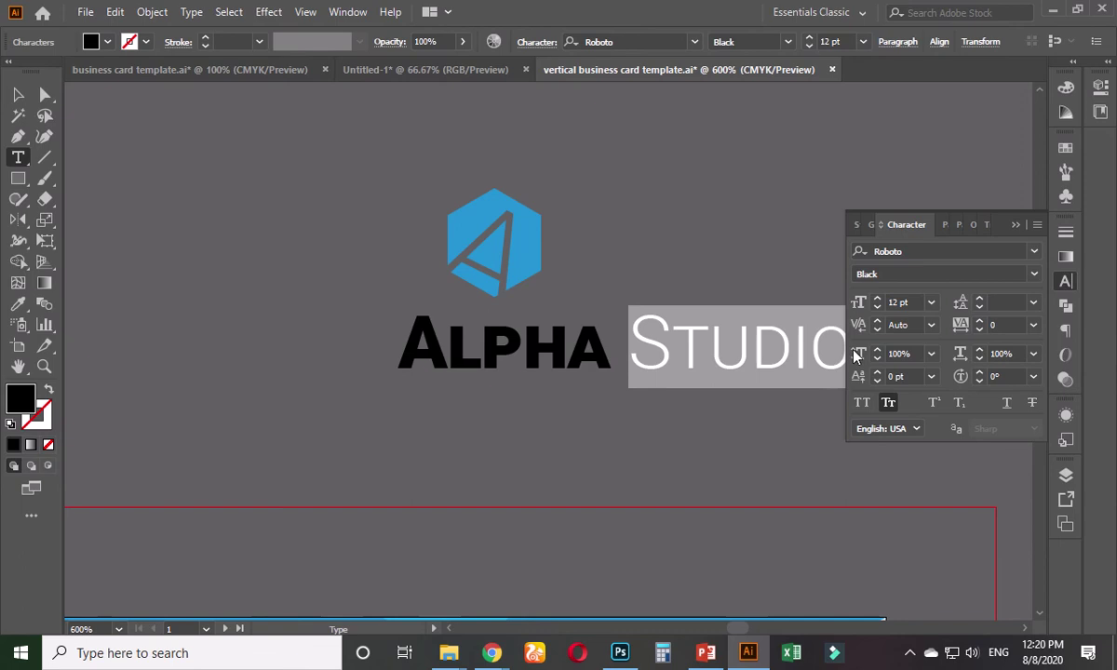
click(1036, 276)
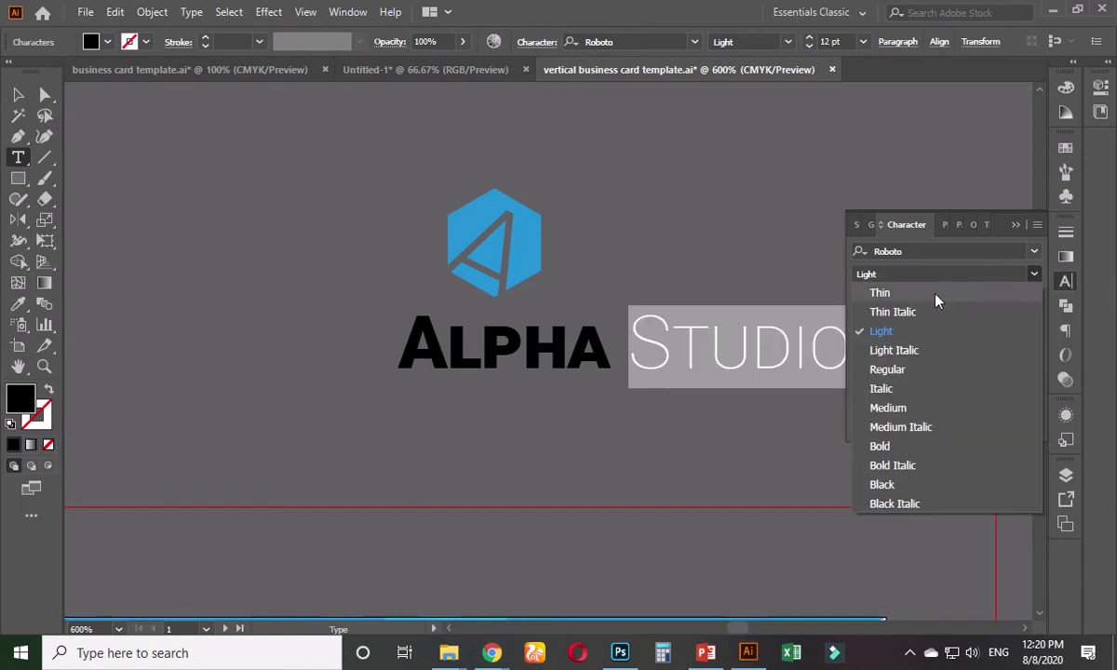
click(877, 294)
click(19, 97)
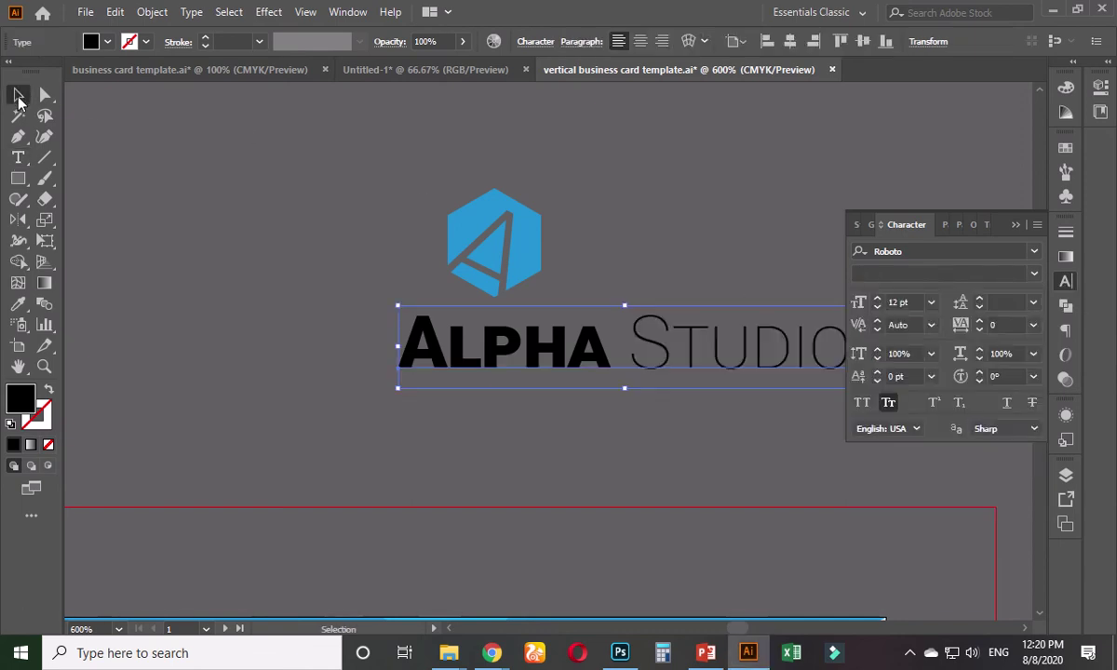
drag(507, 337, 336, 326)
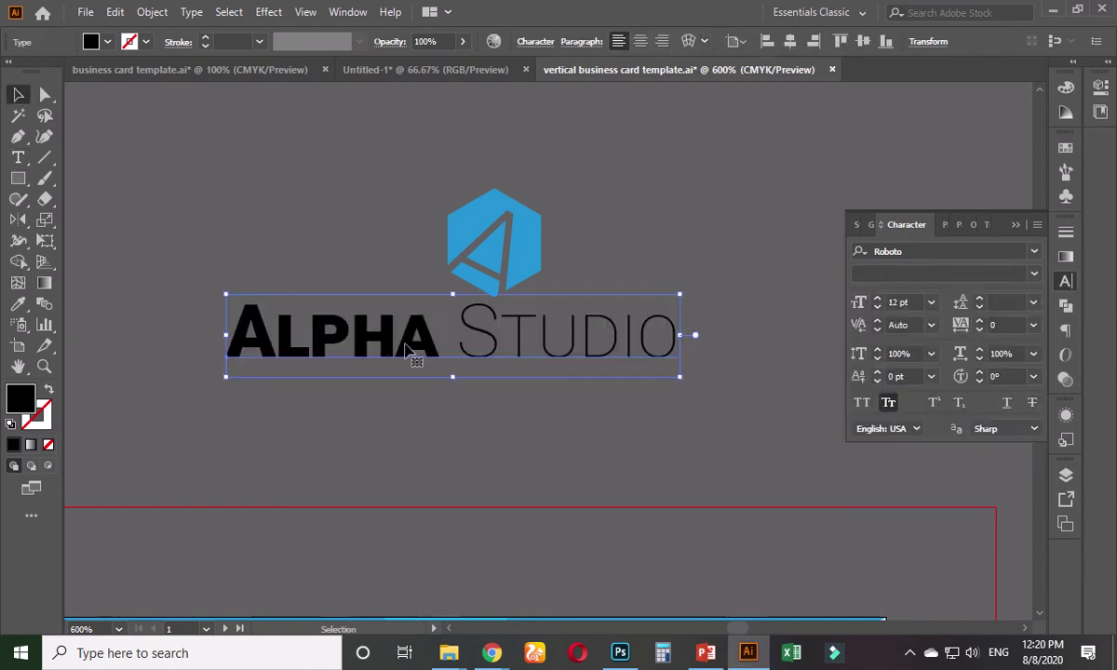
- Convert Alpha Studio to outlines, lower it, and enlarge the hexagon logo around its centre
right_click(407, 343)
click(485, 394)
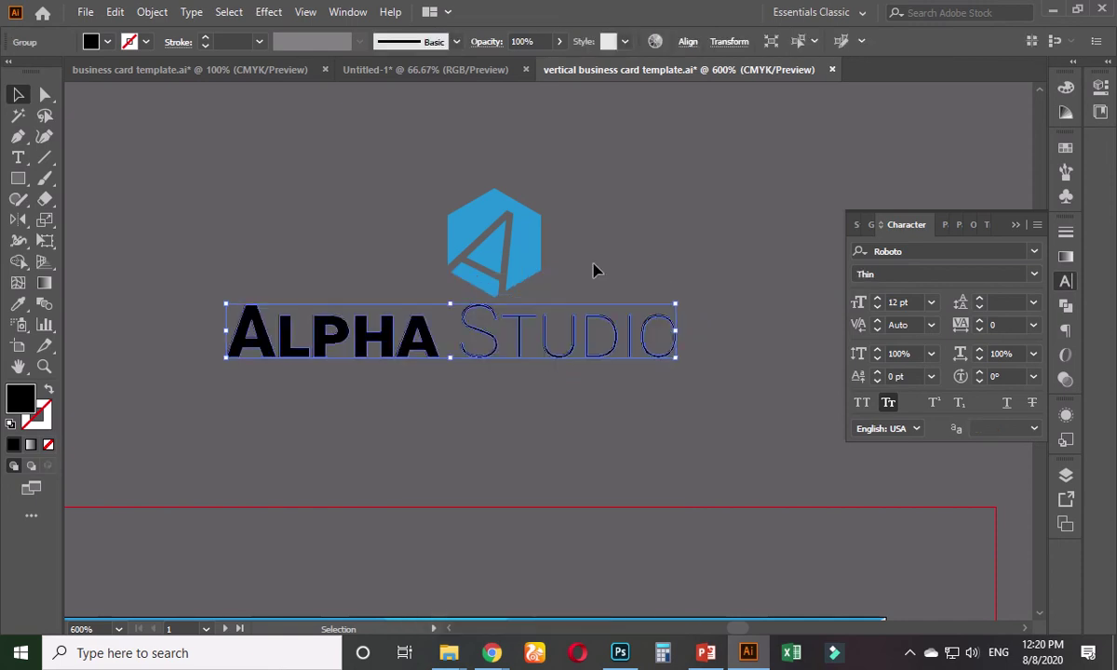
drag(524, 345, 534, 425)
click(543, 290)
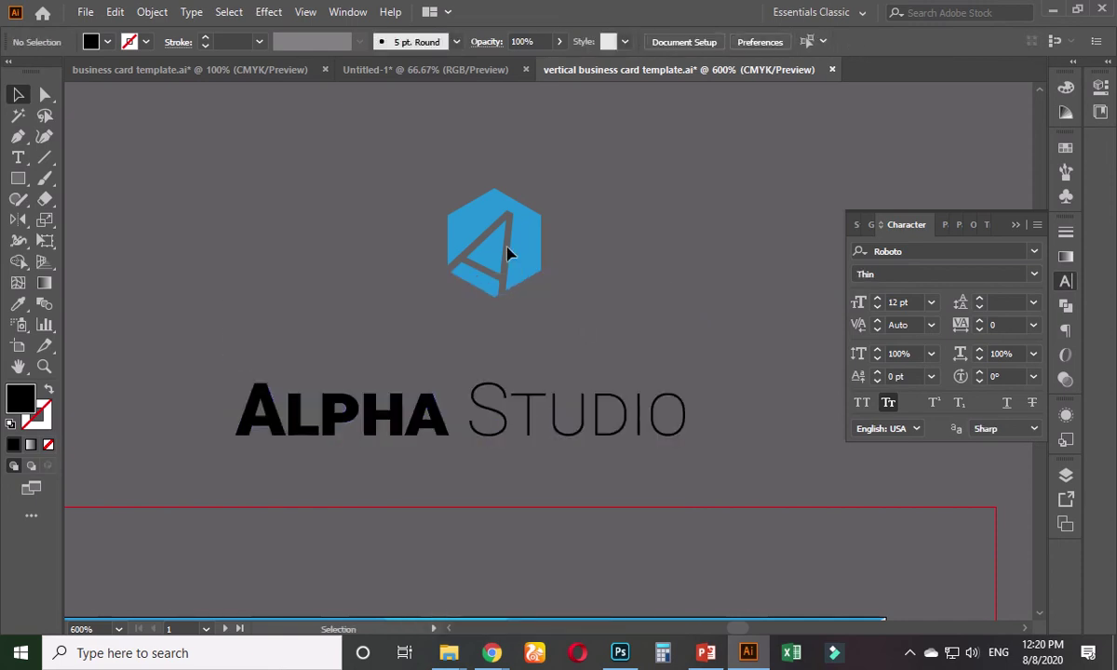
click(507, 249)
drag(541, 298, 656, 379)
- Shrink the wordmark proportionally and centre it horizontally beneath the hexagon logo
click(674, 346)
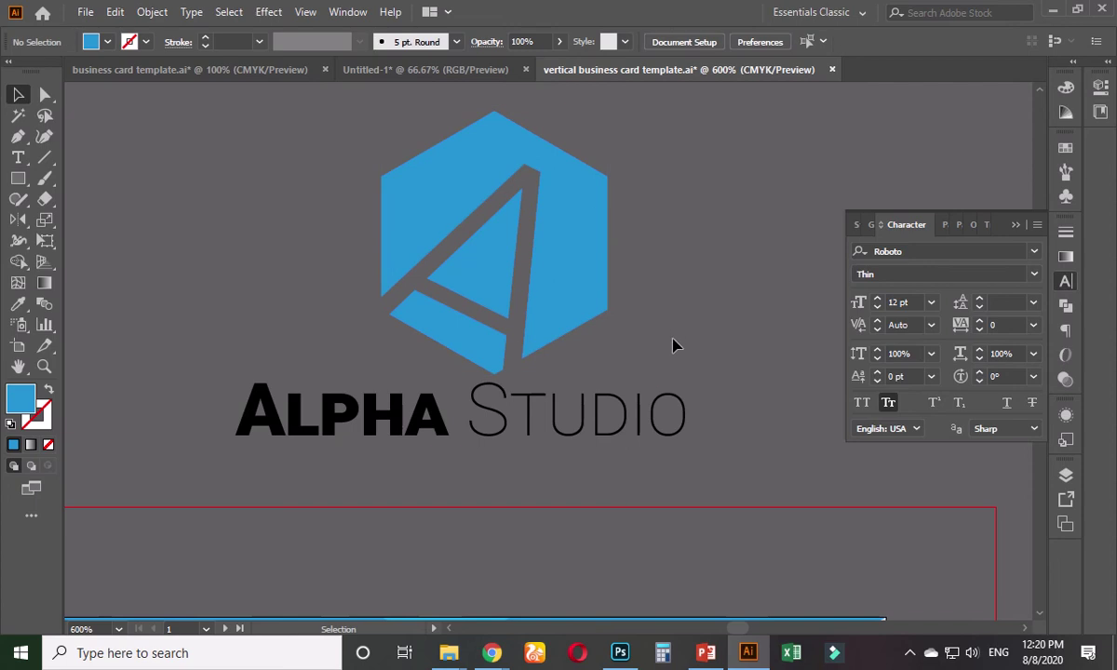
click(643, 403)
drag(686, 382, 554, 424)
drag(468, 424, 576, 423)
shift+click(538, 284)
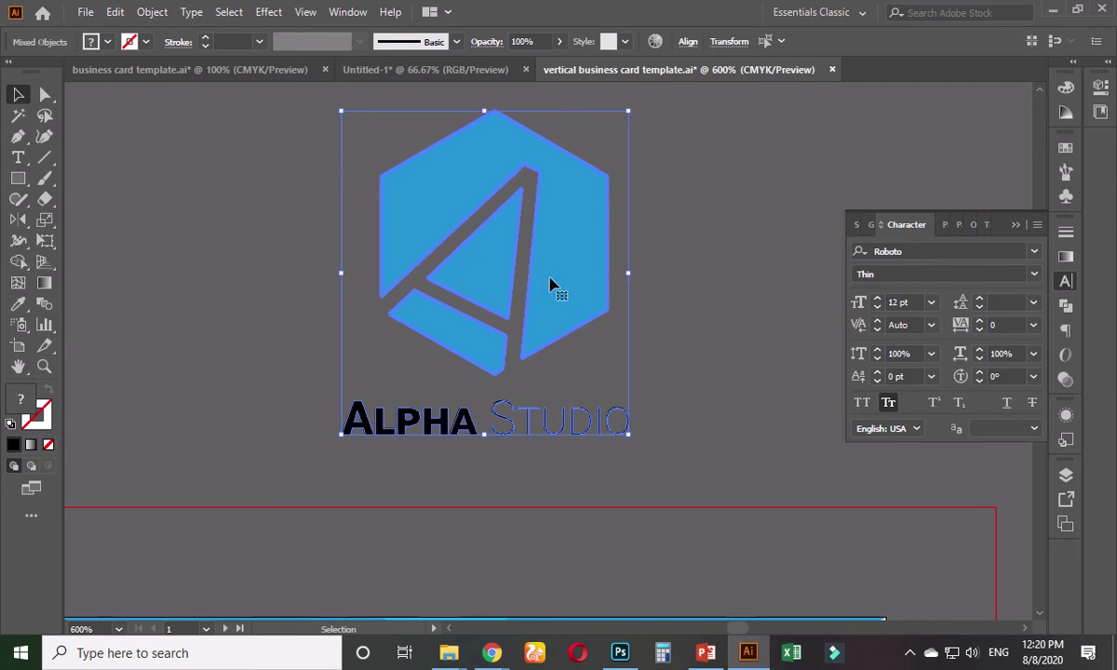
click(689, 42)
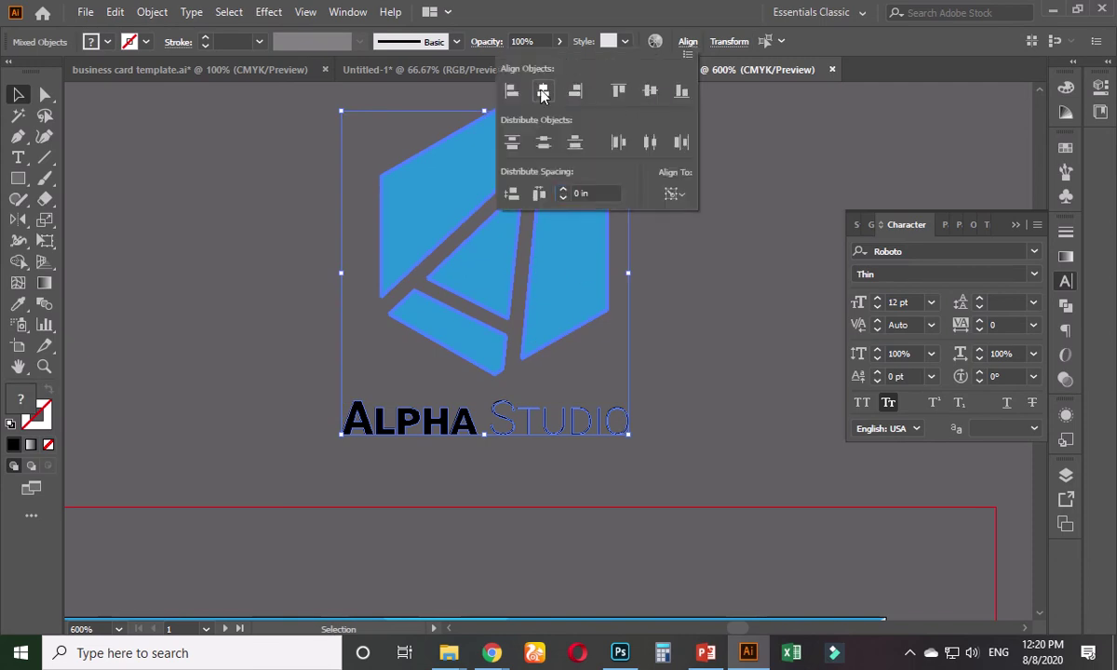
click(542, 90)
- Ungroup the ALPHA STUDIO wordmark into separate letters
click(611, 292)
click(591, 286)
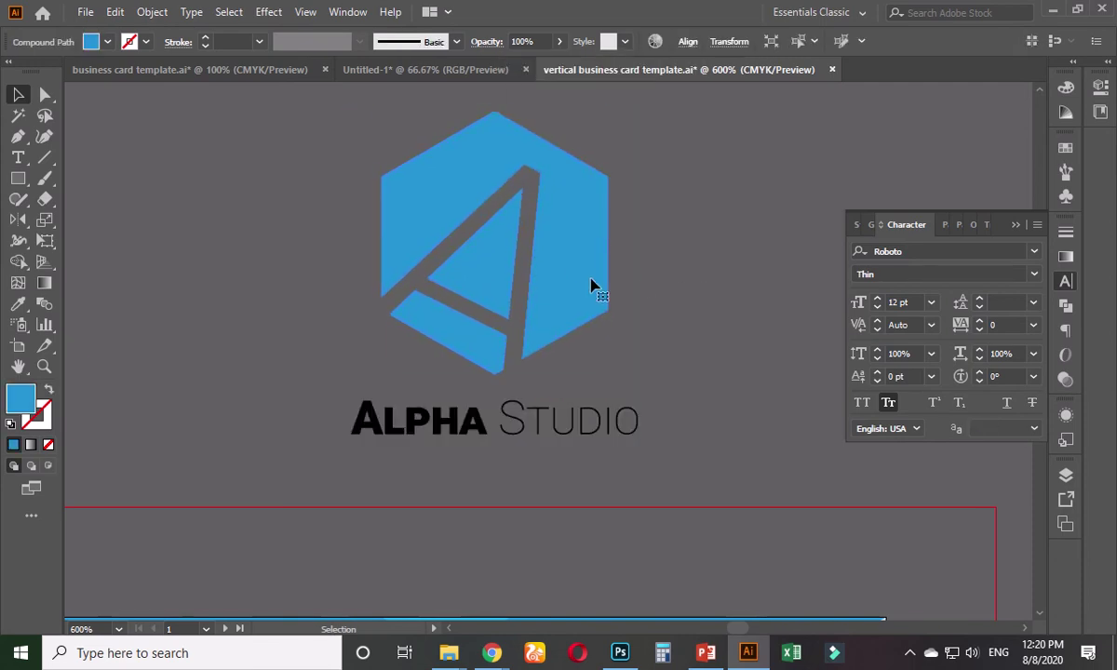
click(651, 290)
drag(658, 252, 510, 476)
click(695, 308)
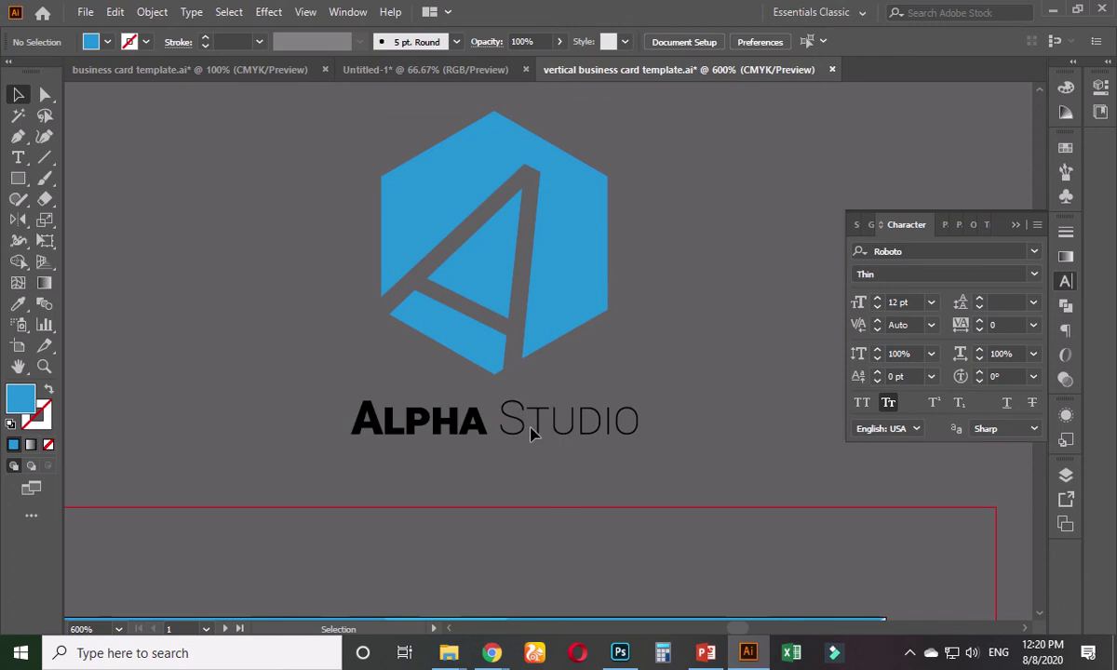
click(525, 430)
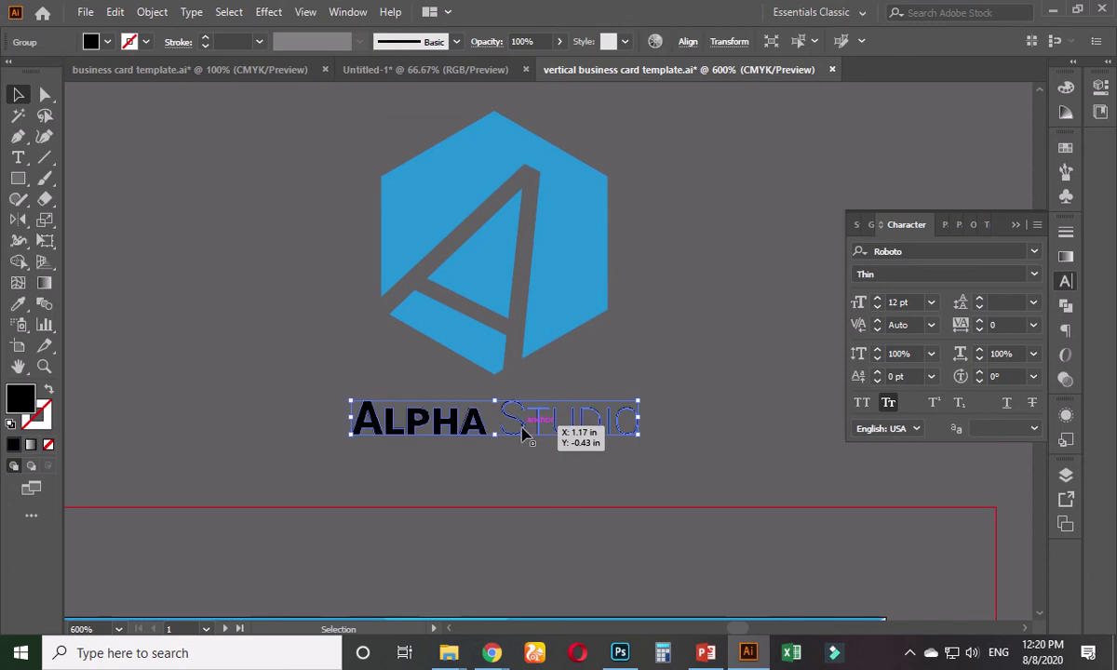
right_click(524, 430)
click(588, 267)
click(547, 457)
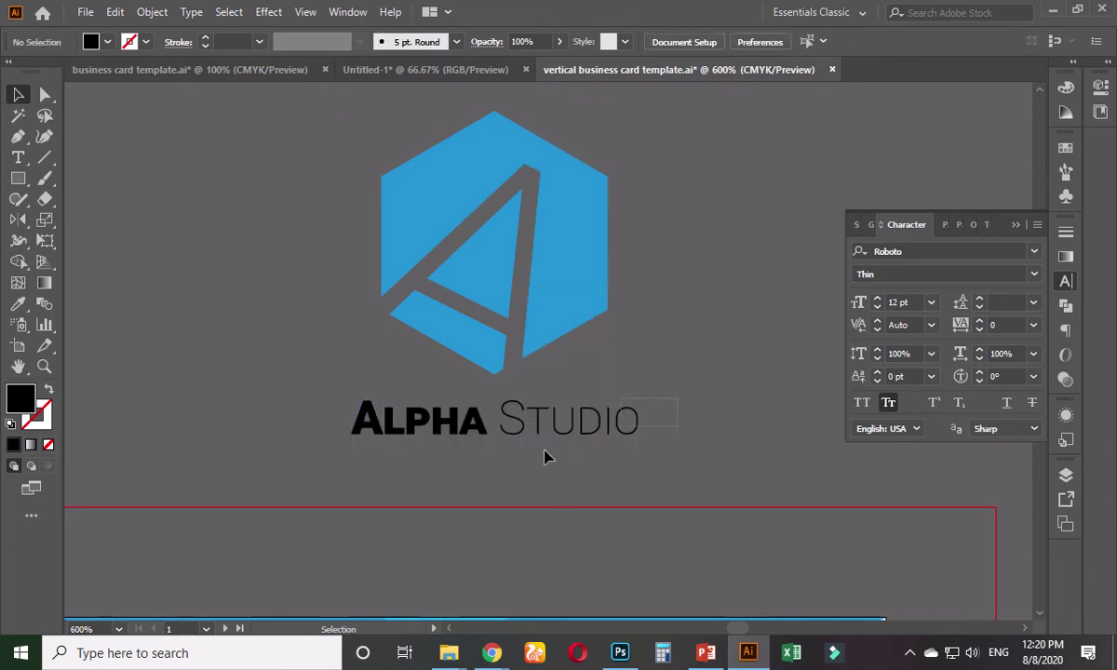
- Group the STUDIO letters and the ALPHA letters as two separate groups
drag(509, 453, 510, 455)
key(ctrl+g)
drag(307, 392, 478, 435)
key(ctrl+g)
- Try sampled colours on the words: light grey on ALPHA, the hexagon's blue on STUDIO
click(18, 303)
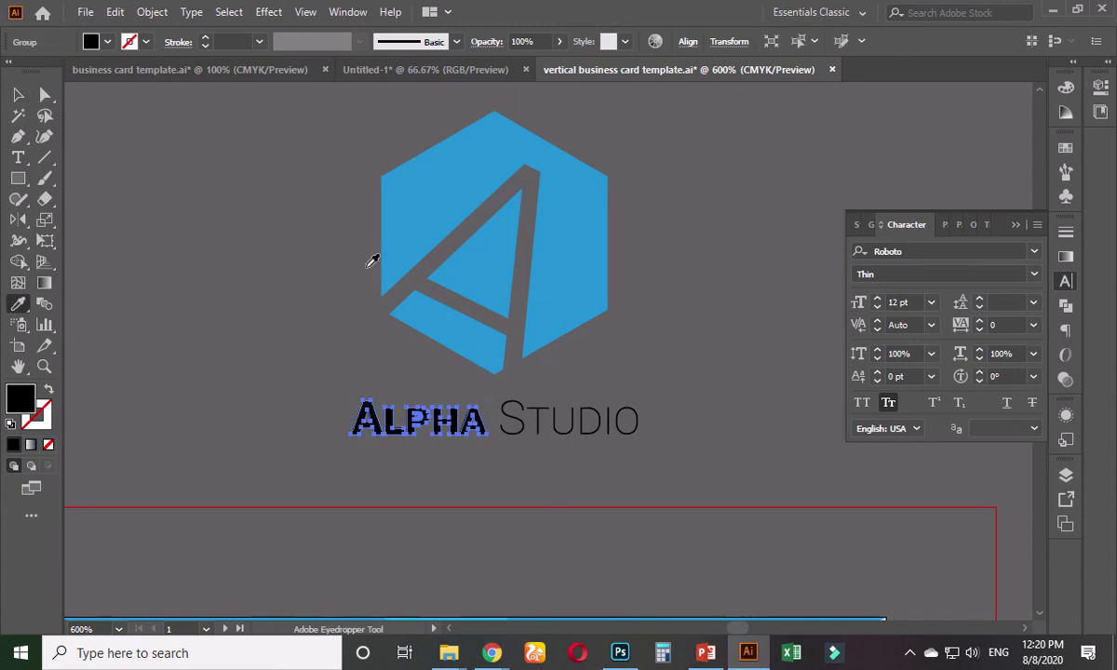
click(416, 217)
key(ctrl+z)
scroll(324, 355, down, 2)
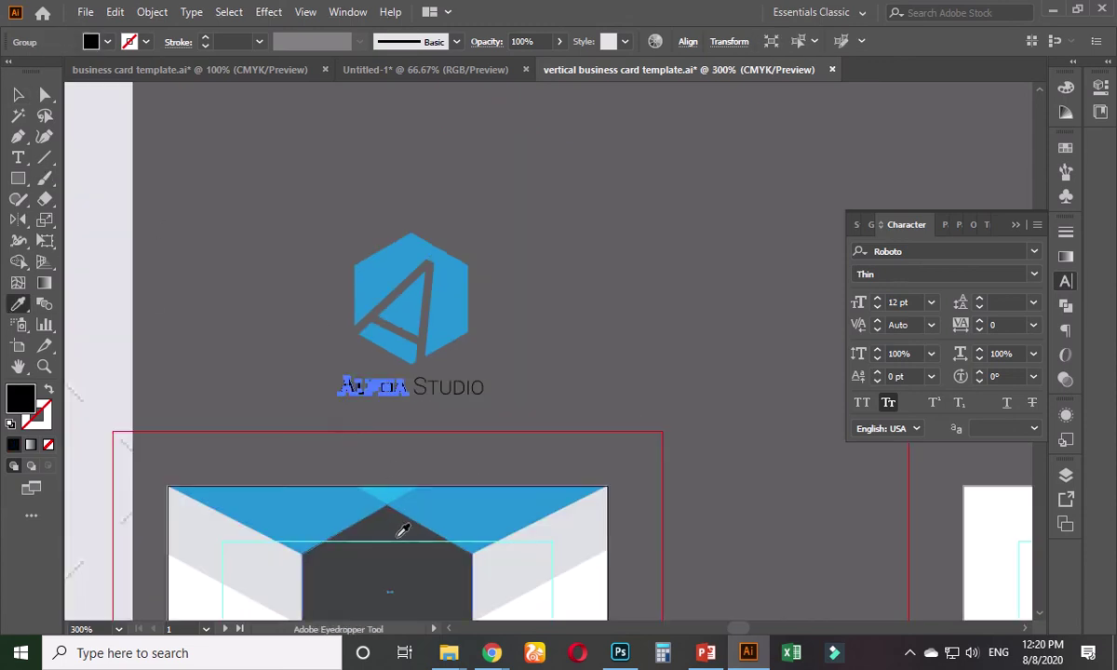
scroll(399, 529, down, 3)
click(250, 449)
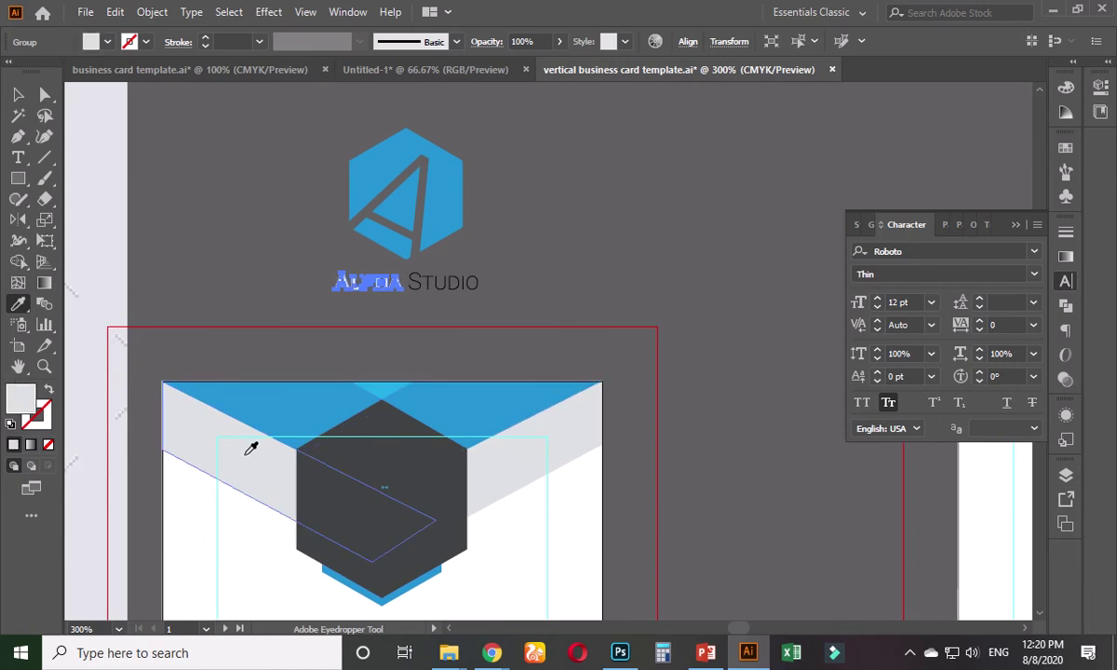
click(18, 94)
drag(414, 265, 490, 283)
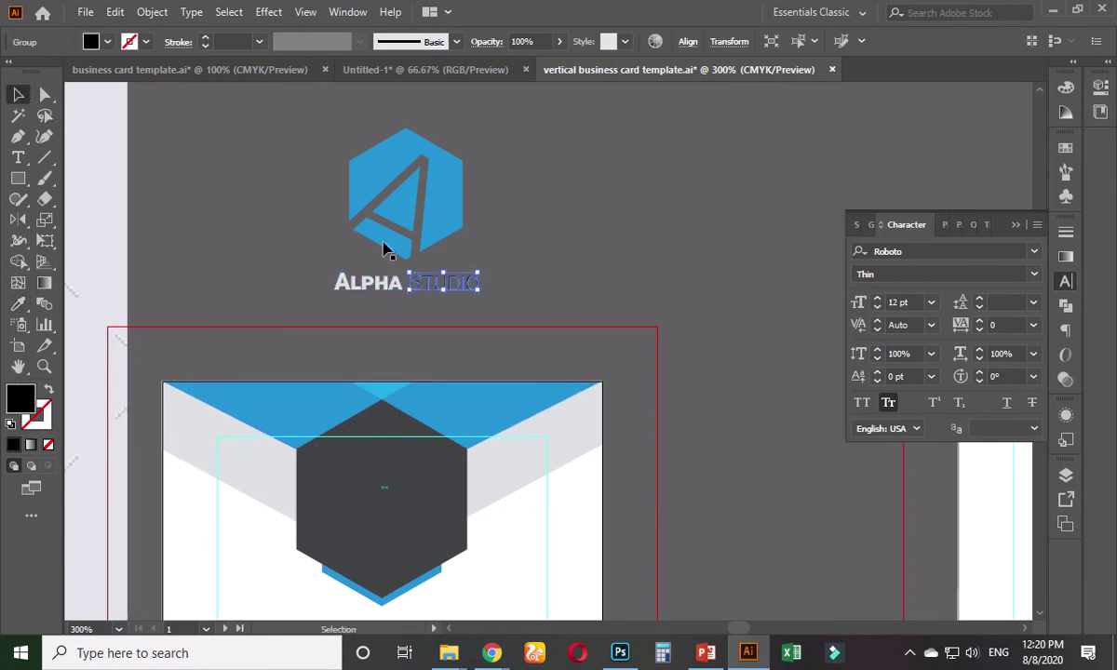
click(18, 304)
click(391, 166)
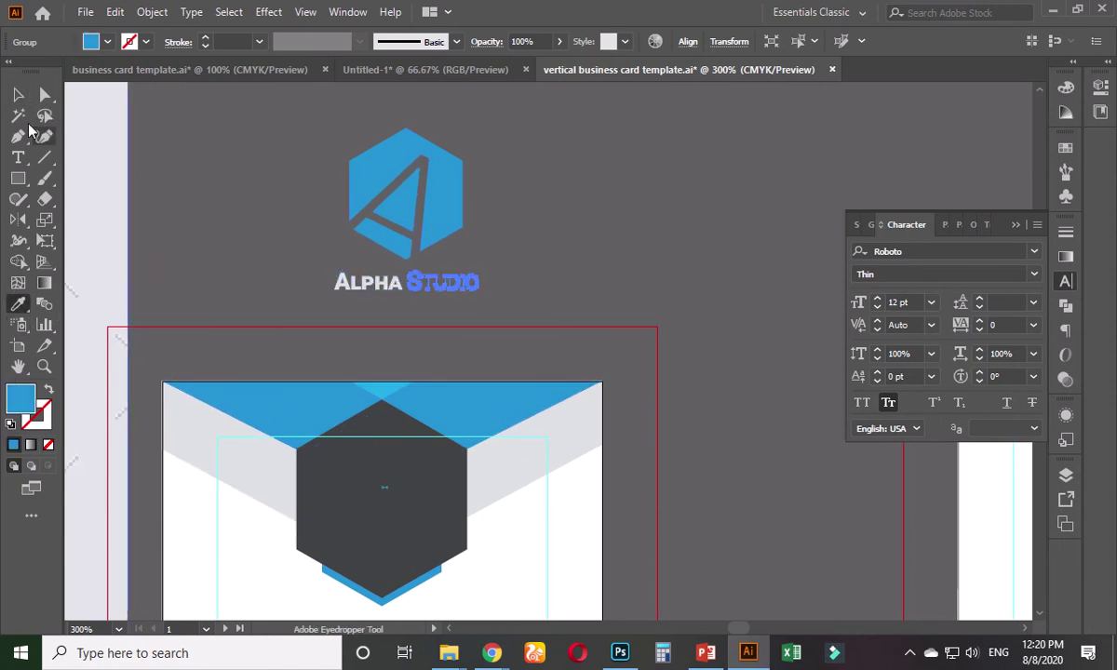
click(18, 94)
click(229, 229)
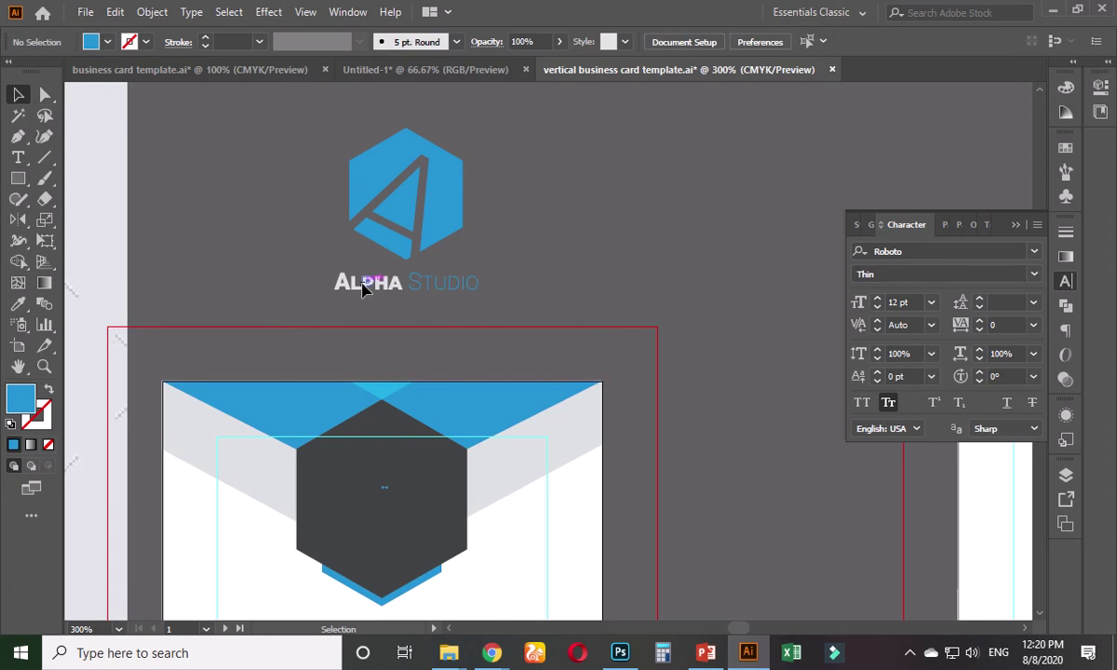
- Recolour ALPHA with the hexagon's blue and STUDIO with the card's light grey
click(350, 280)
click(18, 304)
click(413, 187)
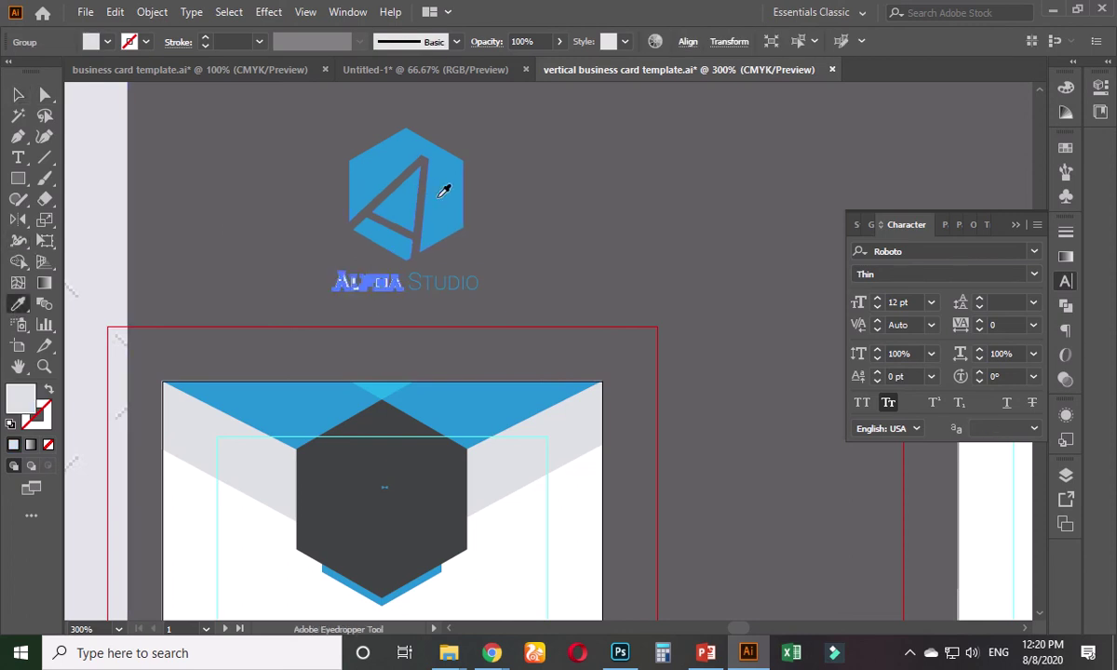
click(18, 94)
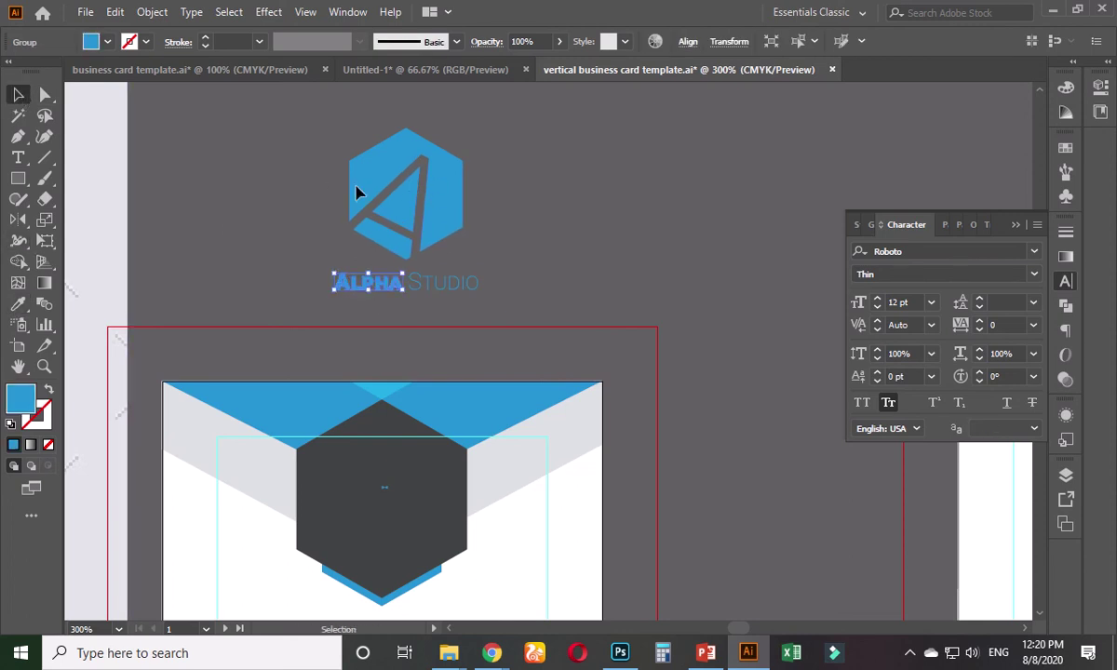
click(447, 281)
click(474, 254)
scroll(430, 266, up, 1)
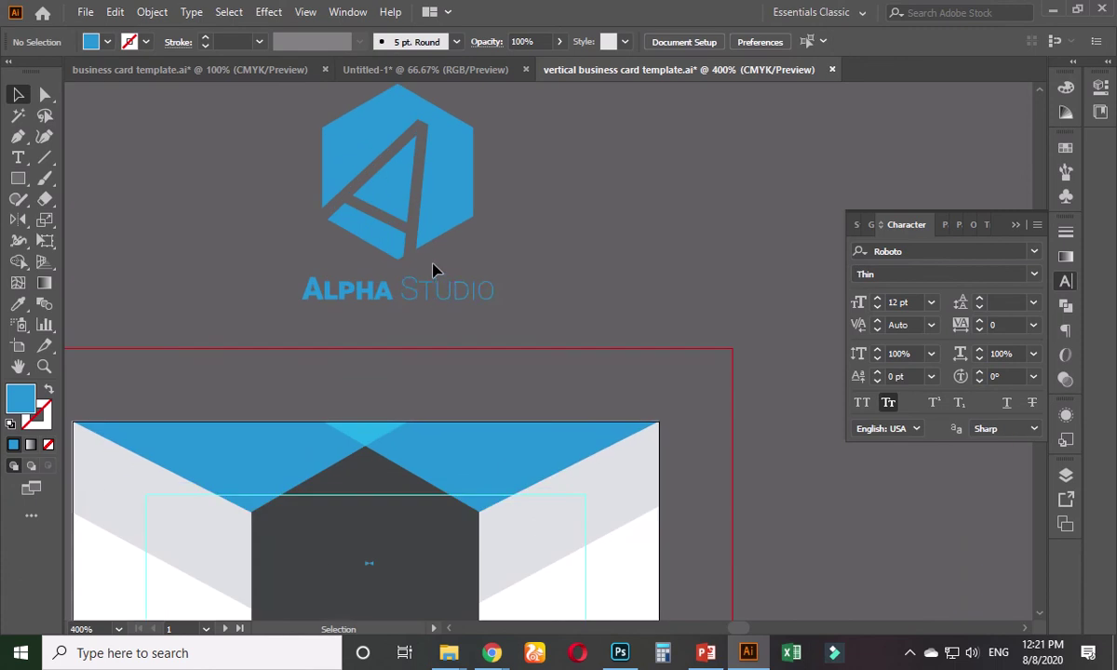
click(438, 294)
click(17, 304)
click(536, 479)
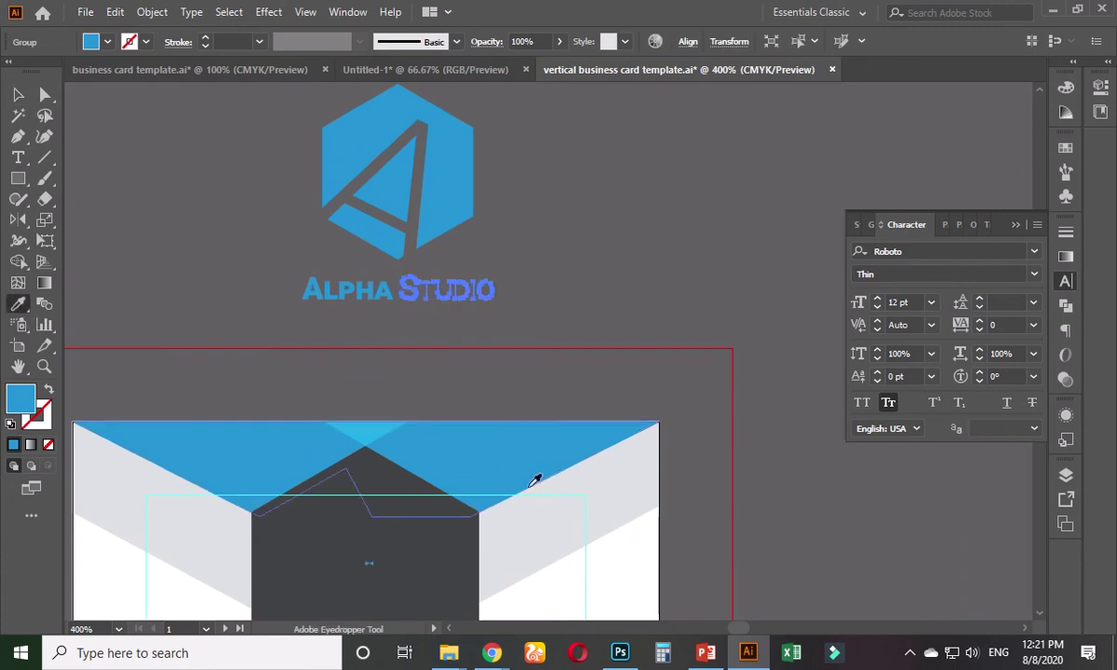
click(18, 94)
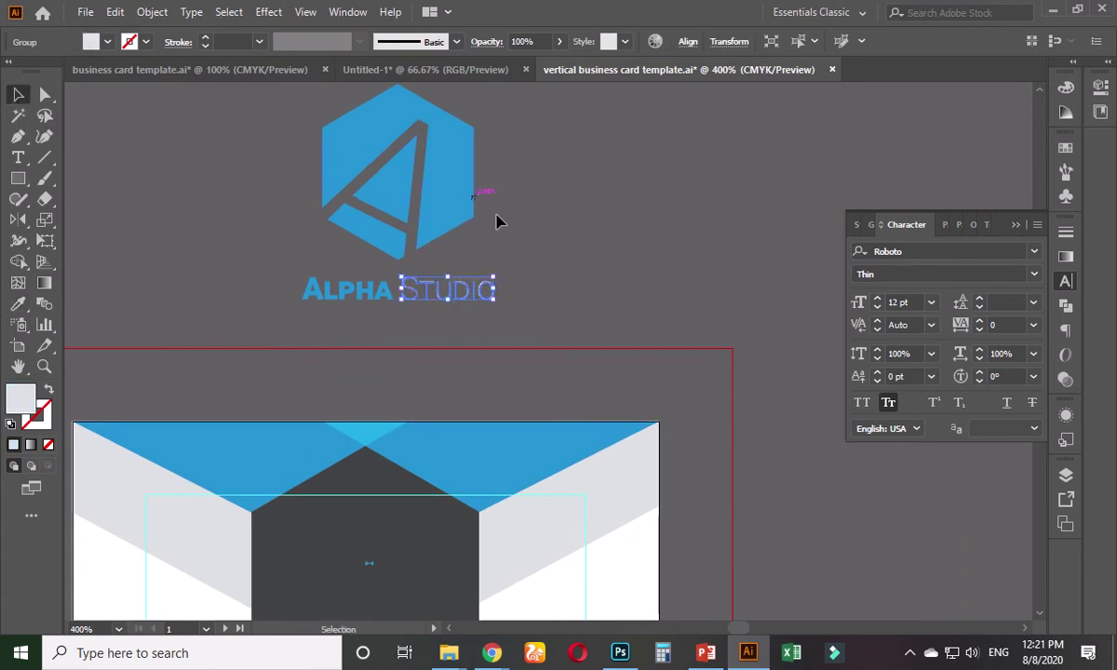
click(507, 238)
scroll(419, 265, up, 2)
- Group the logo with its wordmark, shrink it, and place it inside the dark hexagon
drag(299, 201, 567, 279)
key(ctrl+g)
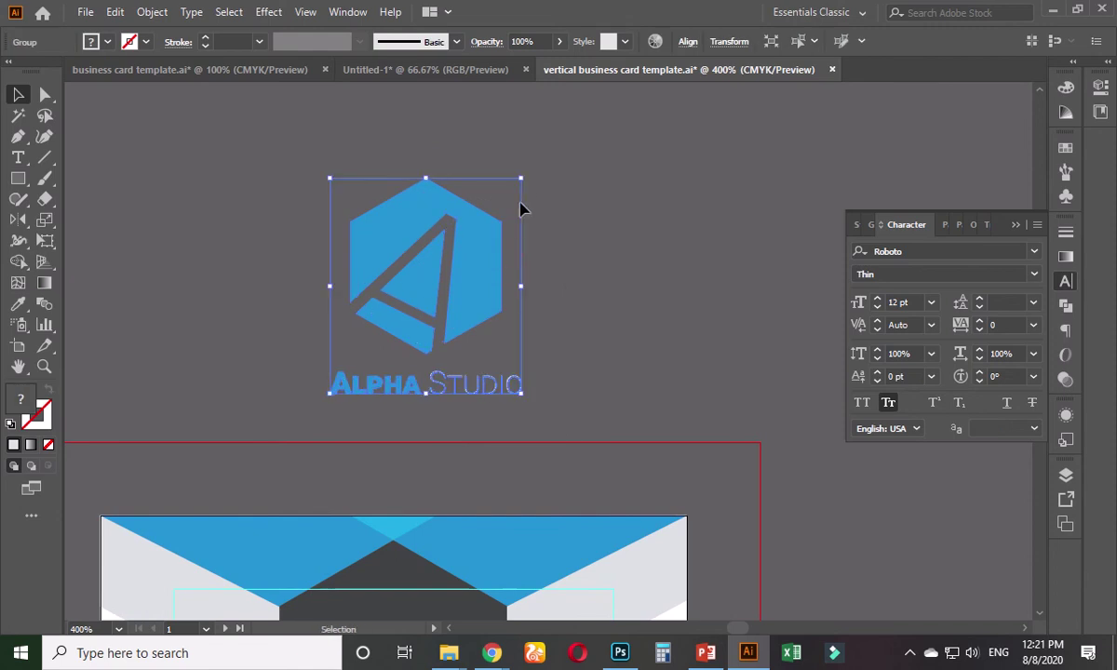
drag(524, 182, 474, 290)
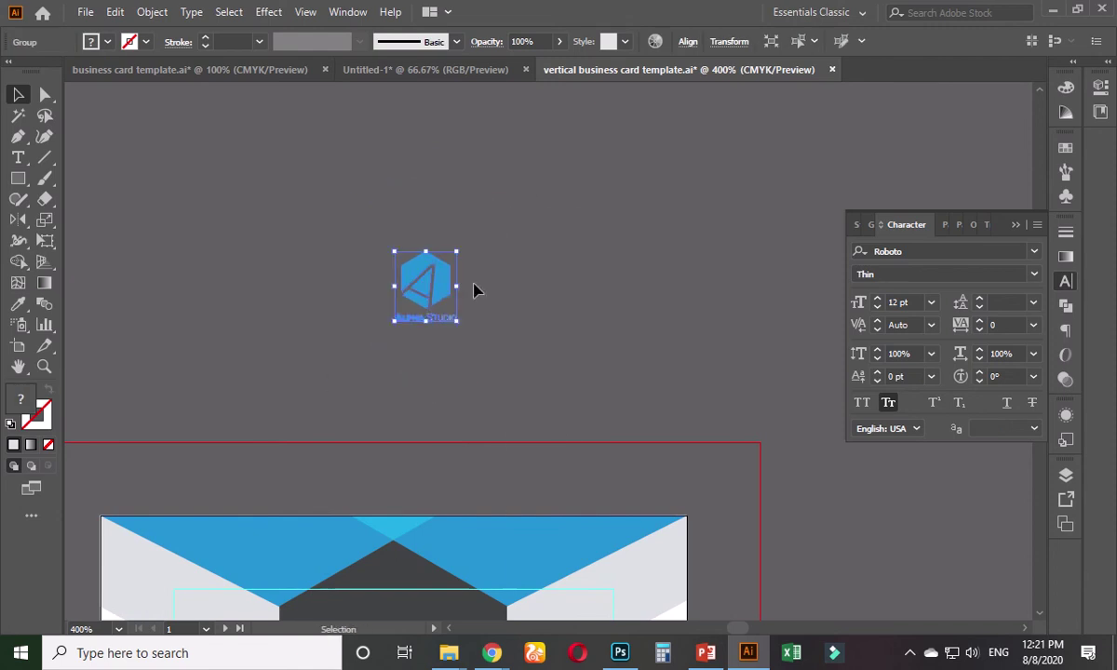
scroll(511, 199, down, 4)
drag(470, 119, 438, 488)
scroll(416, 531, up, 2)
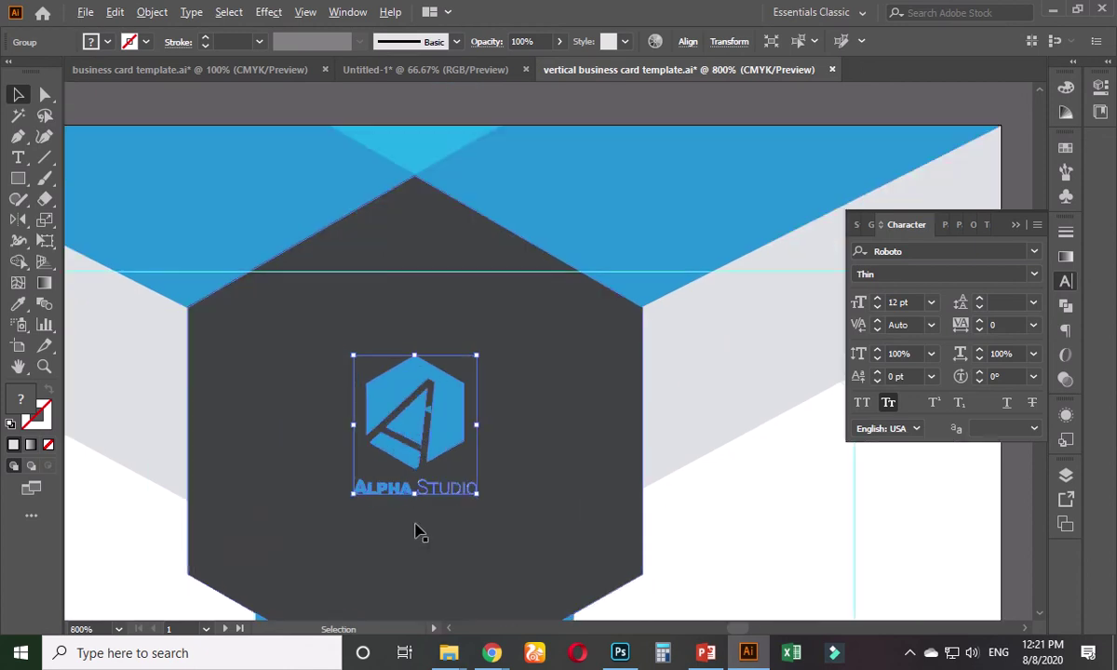
scroll(718, 452, down, 2)
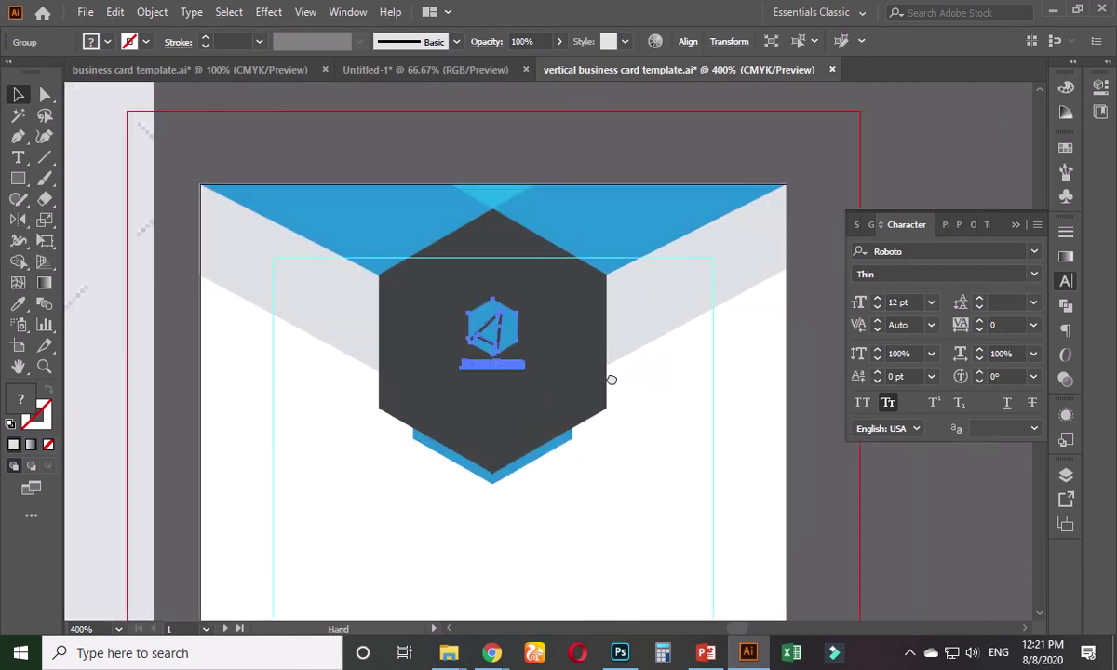
click(523, 422)
- Move the logo group just above the card and select it together with the dark hexagon
scroll(479, 331, up, 4)
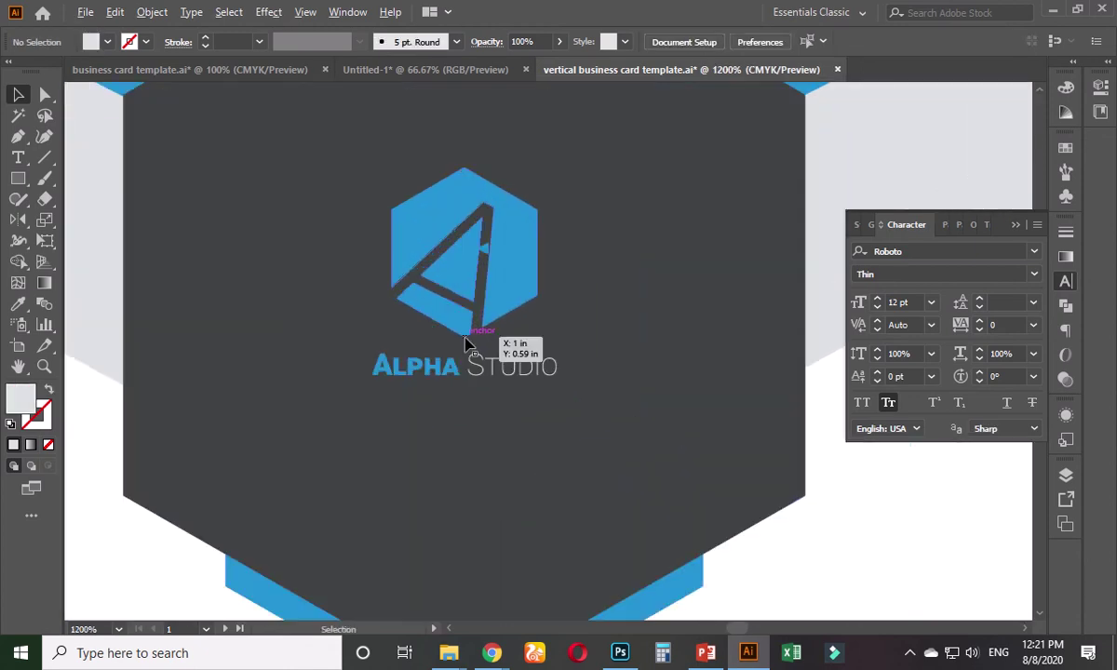
click(503, 284)
scroll(503, 295, down, 4)
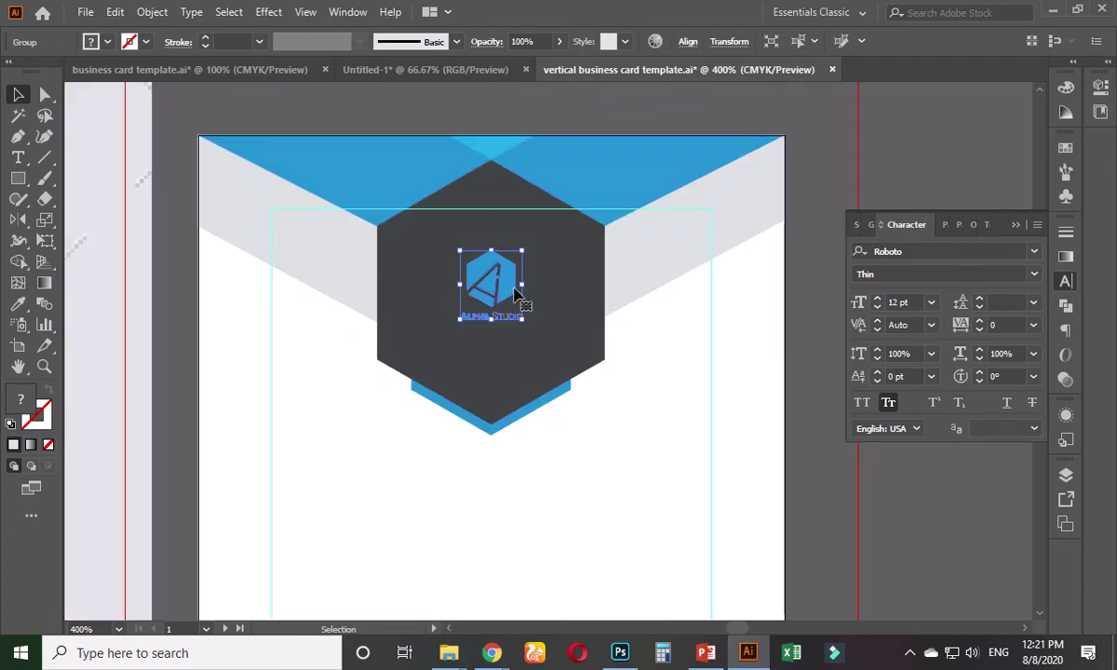
scroll(499, 287, up, 3)
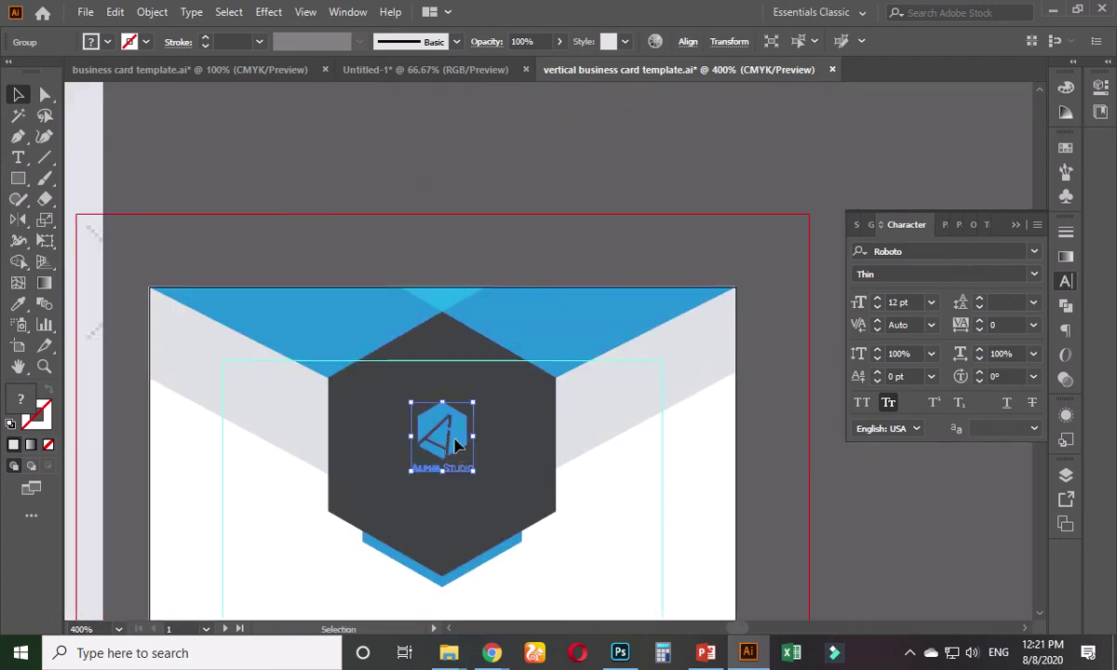
drag(455, 445, 459, 221)
click(514, 187)
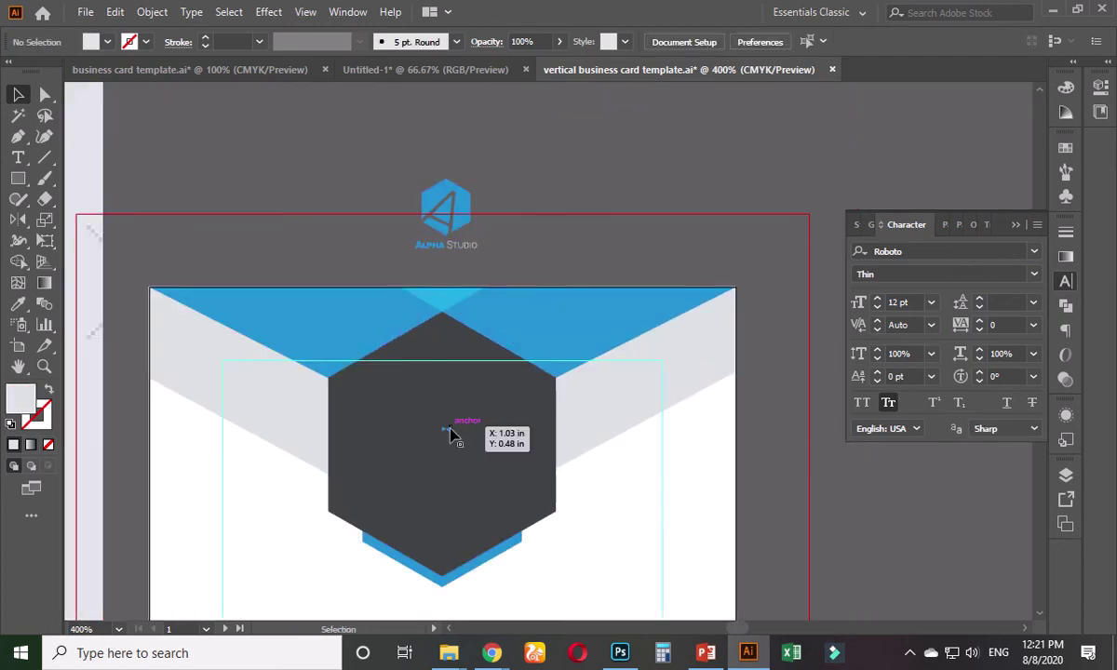
scroll(457, 444, up, 3)
click(457, 445)
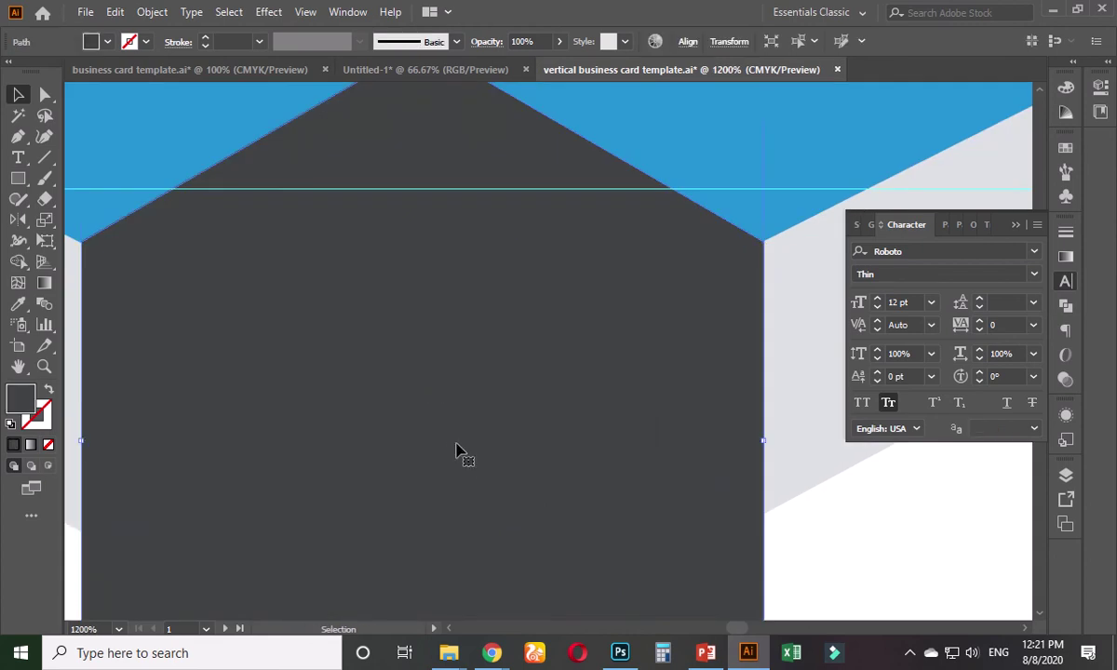
scroll(493, 381, down, 4)
click(464, 218)
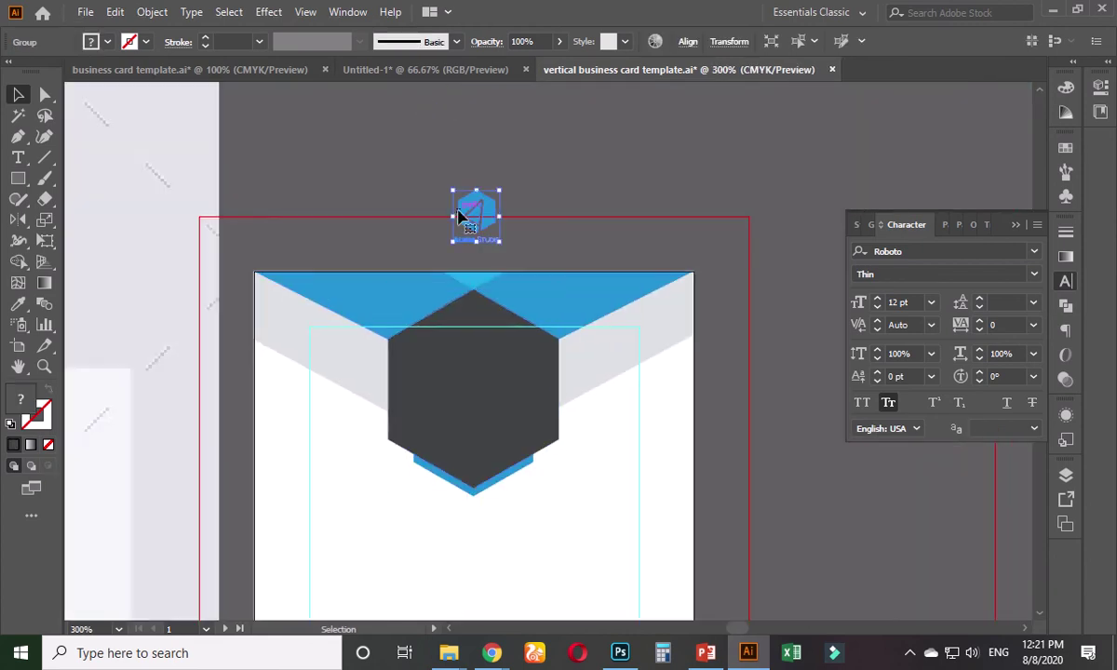
shift+click(486, 392)
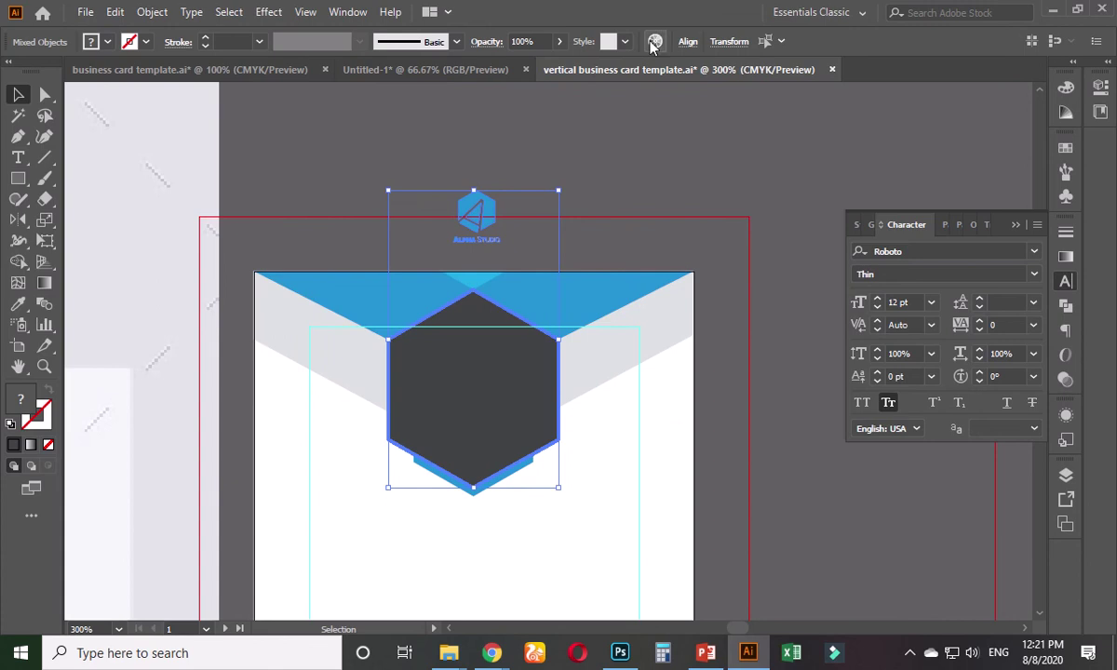
- Centre the logo vertically on the dark hexagon and send the hexagon behind it
click(687, 41)
click(650, 90)
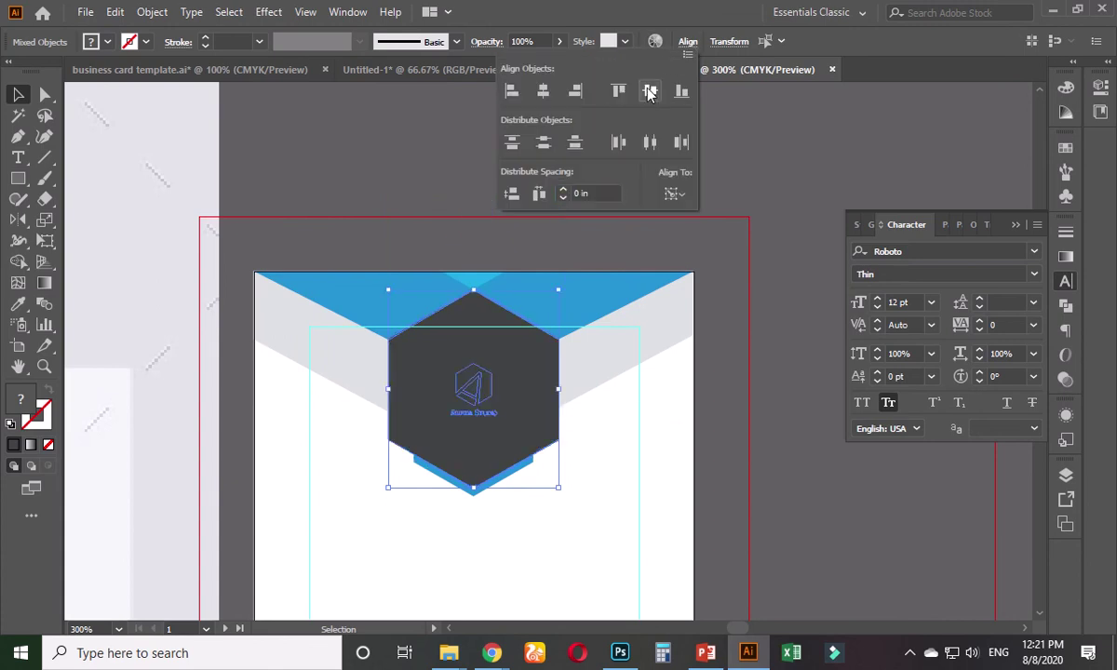
click(754, 154)
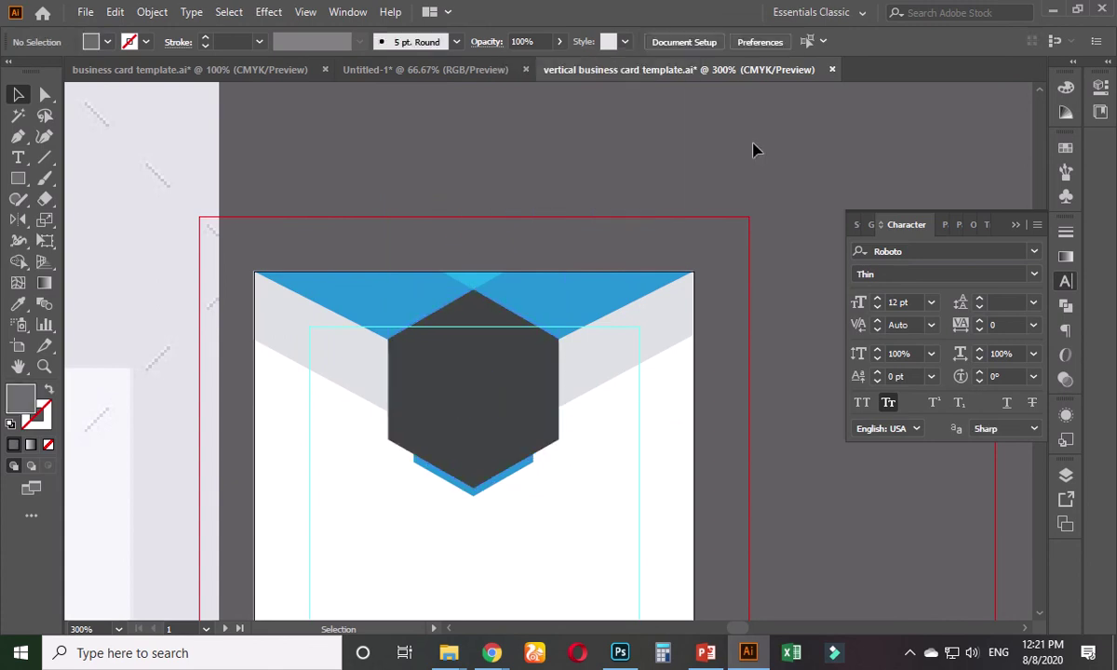
click(535, 362)
key(ctrl+[)
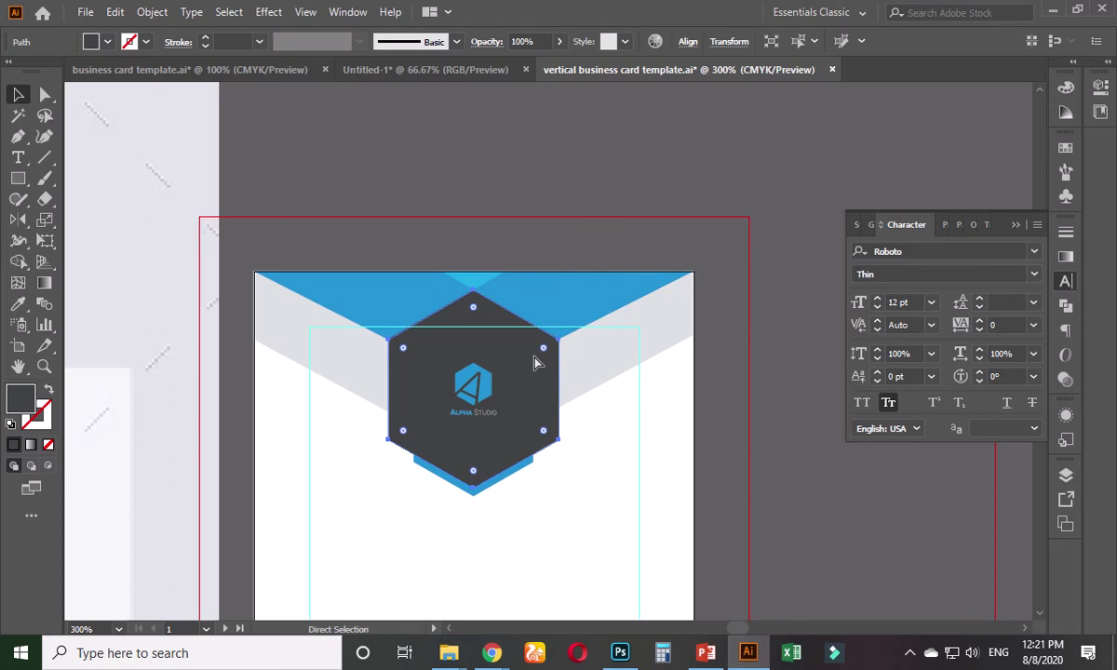
- Enlarge the Alpha Studio logo slightly and zoom out to the whole artboard
click(529, 180)
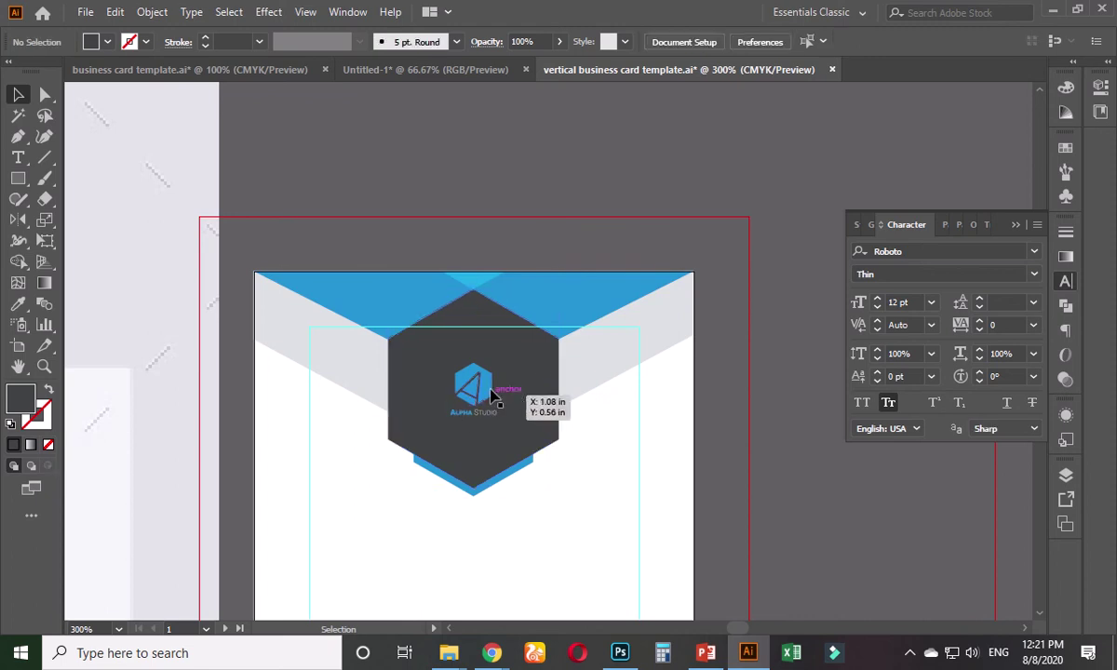
click(495, 385)
drag(498, 364, 513, 345)
click(553, 190)
key(ctrl+1)
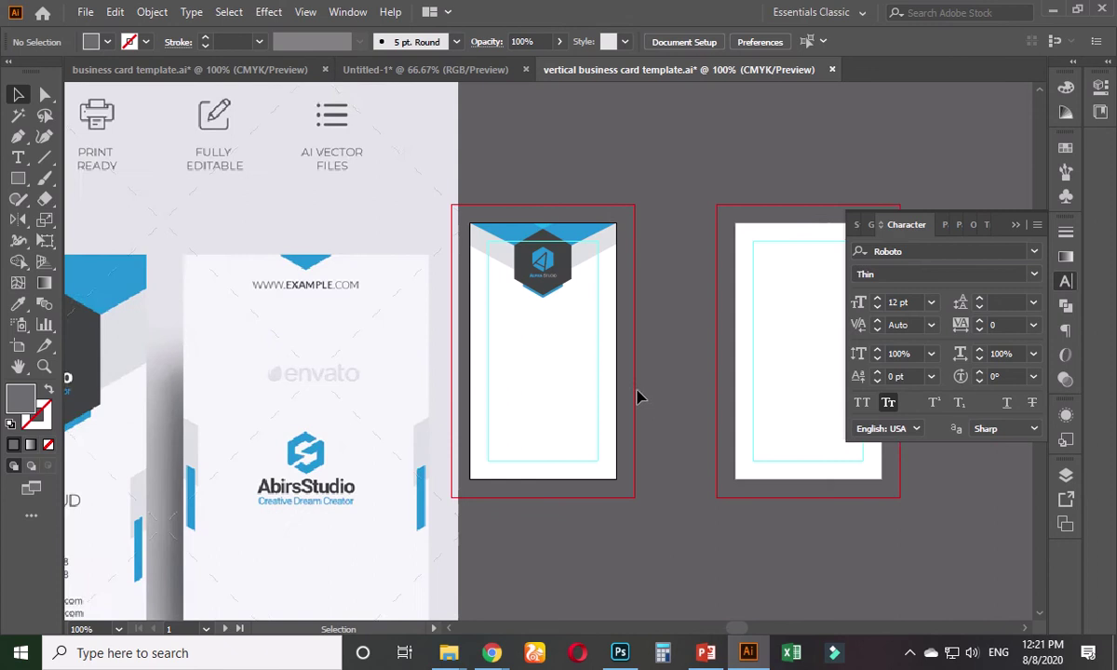
drag(447, 405, 567, 377)
scroll(548, 387, down, 1)
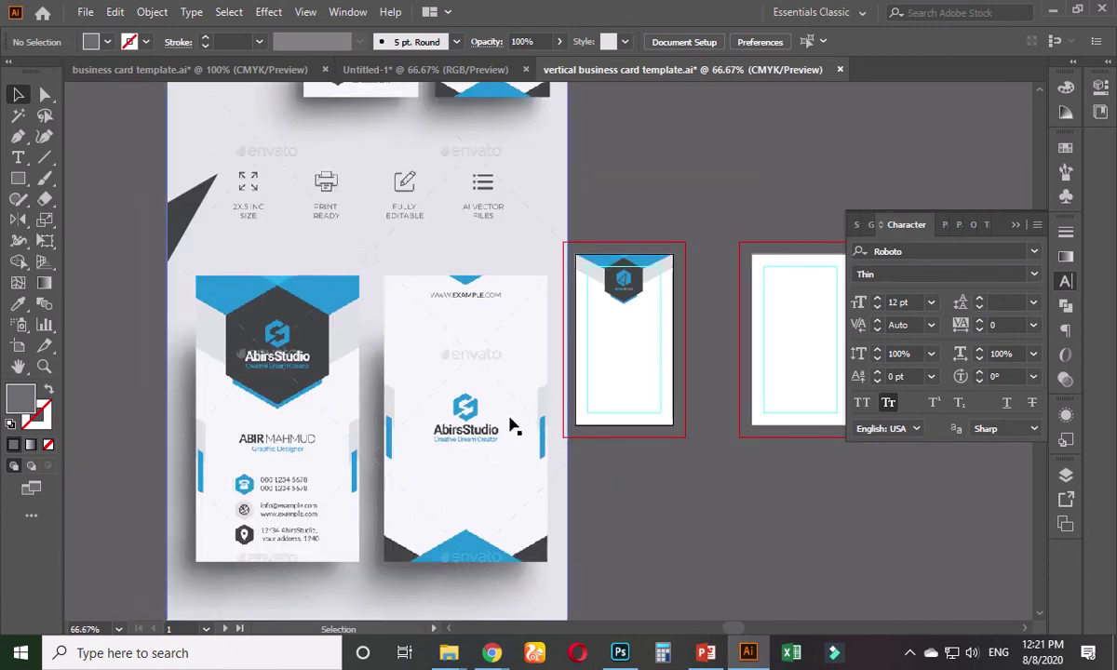
drag(503, 422, 447, 445)
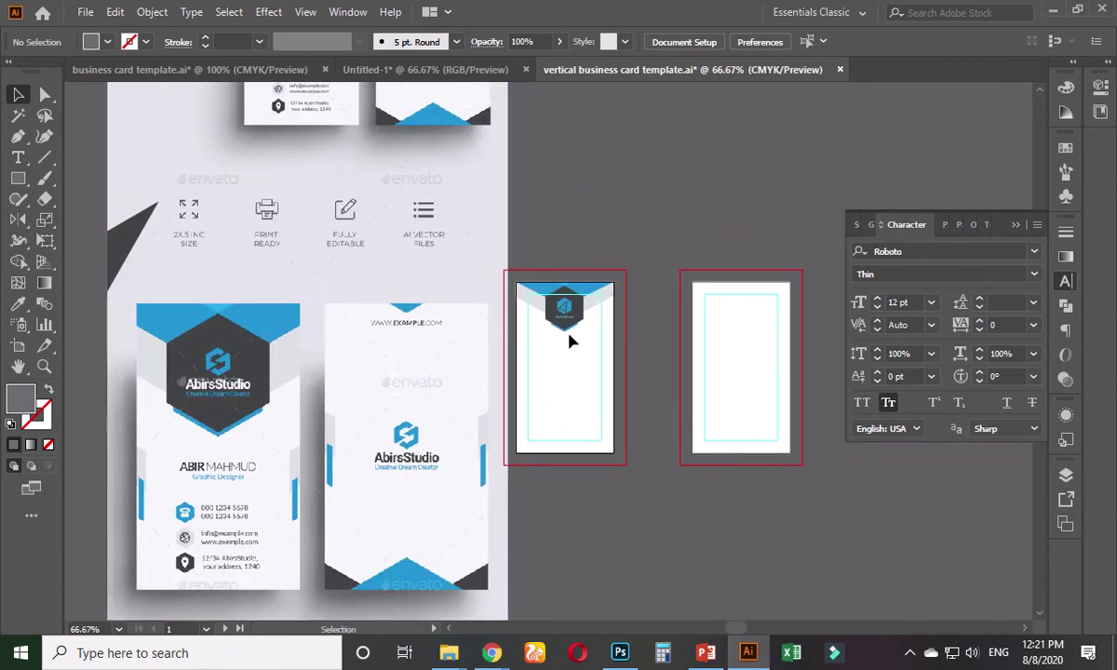
scroll(571, 342, up, 2)
scroll(548, 377, down, 2)
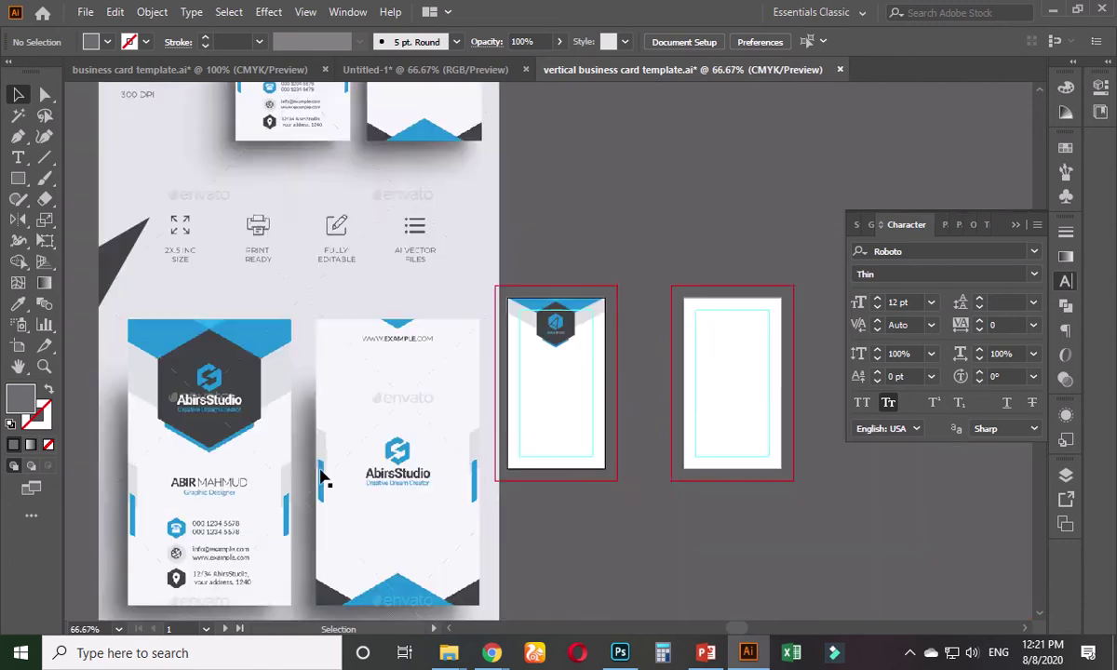
scroll(386, 374, left, 3)
scroll(444, 412, up, 4)
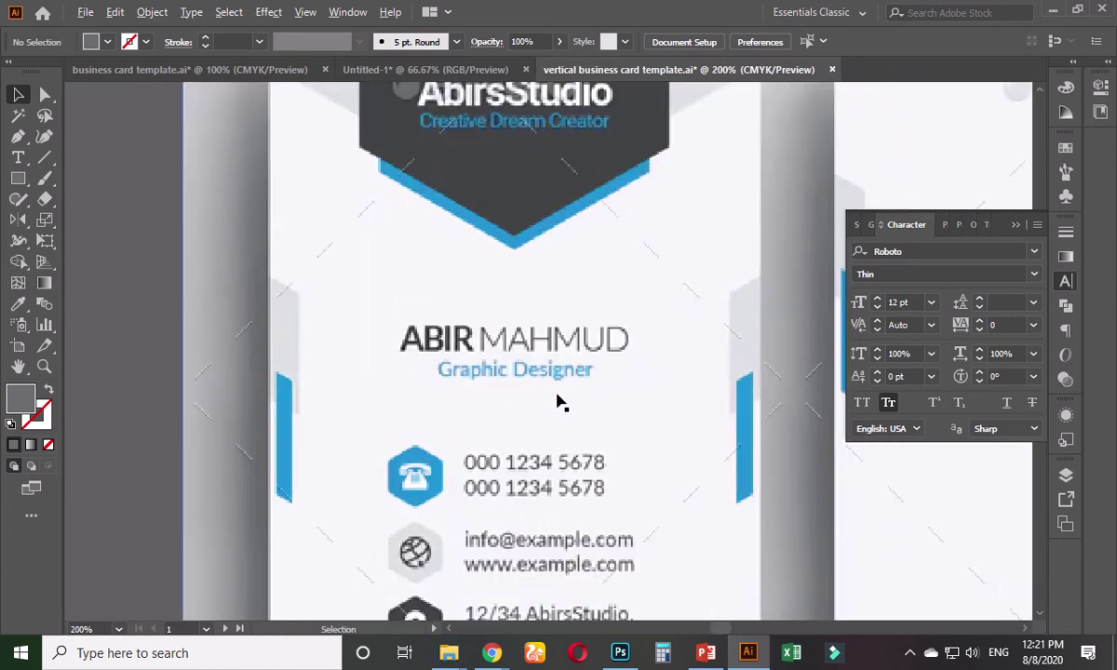
scroll(557, 402, down, 3)
scroll(465, 419, right, 4)
scroll(517, 364, up, 2)
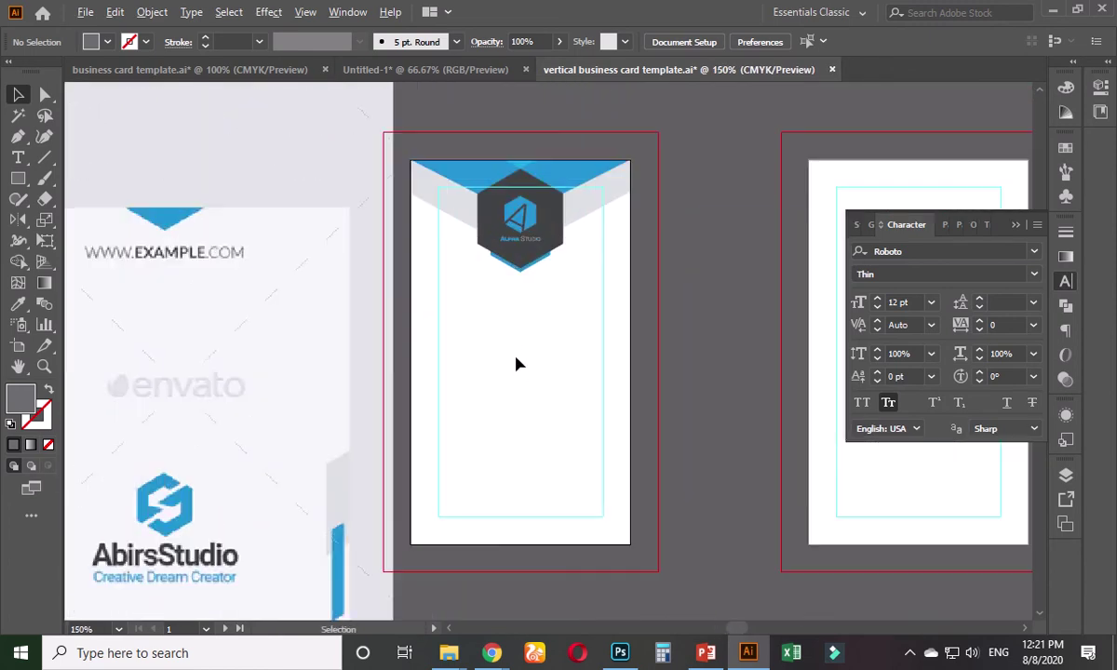
scroll(517, 362, up, 2)
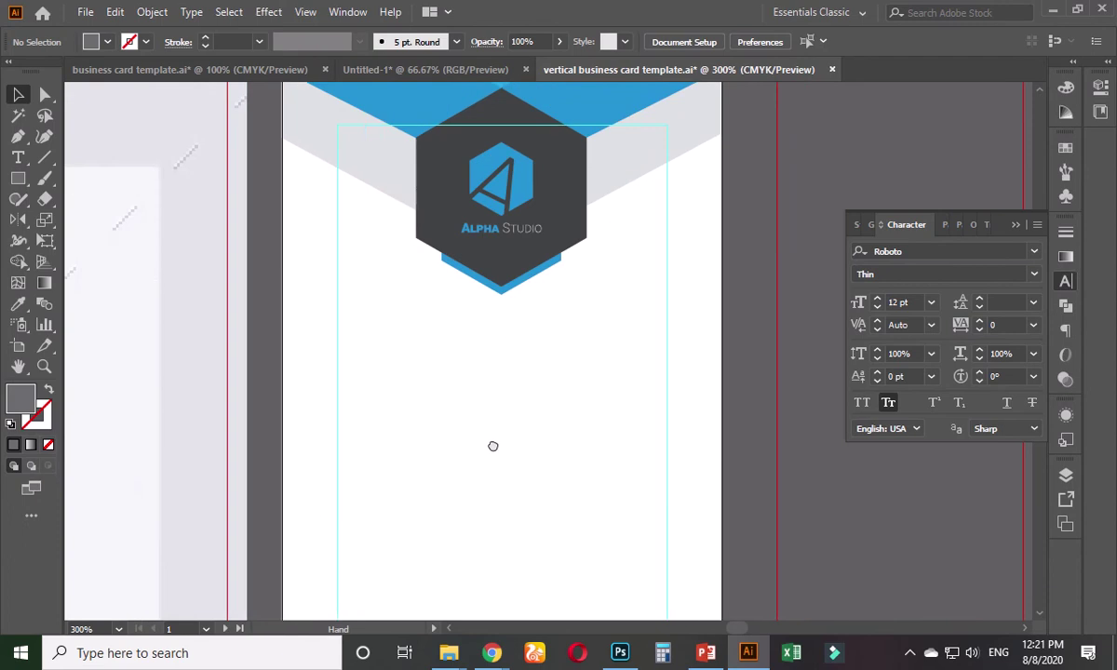
- Add a text line below the logo containing the cardholder's two-word name
click(20, 158)
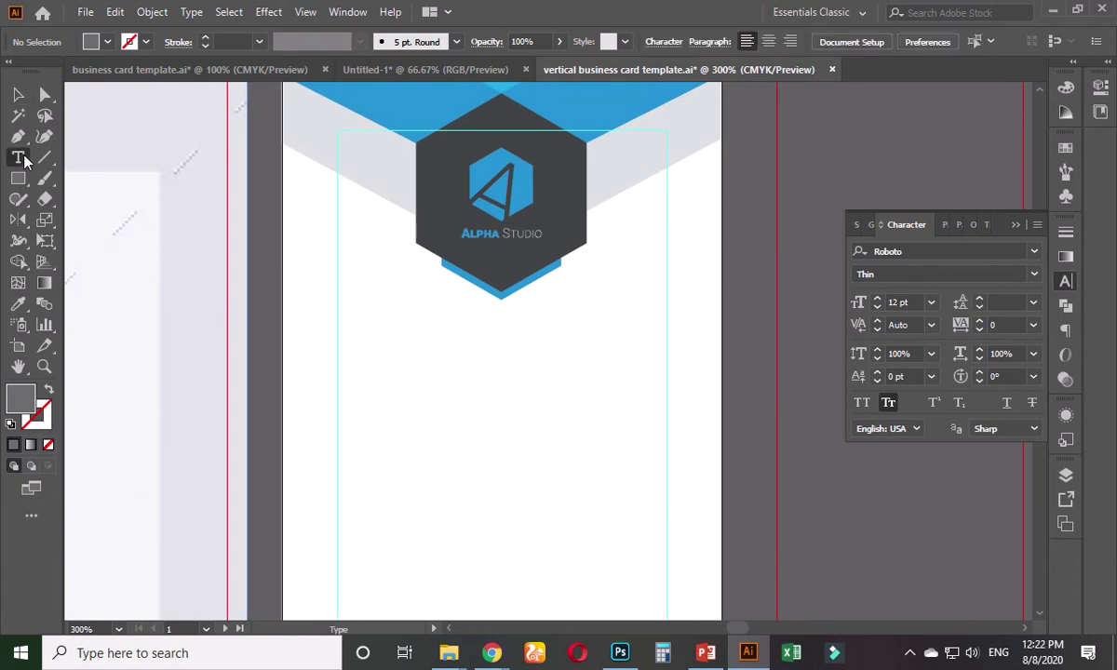
click(428, 377)
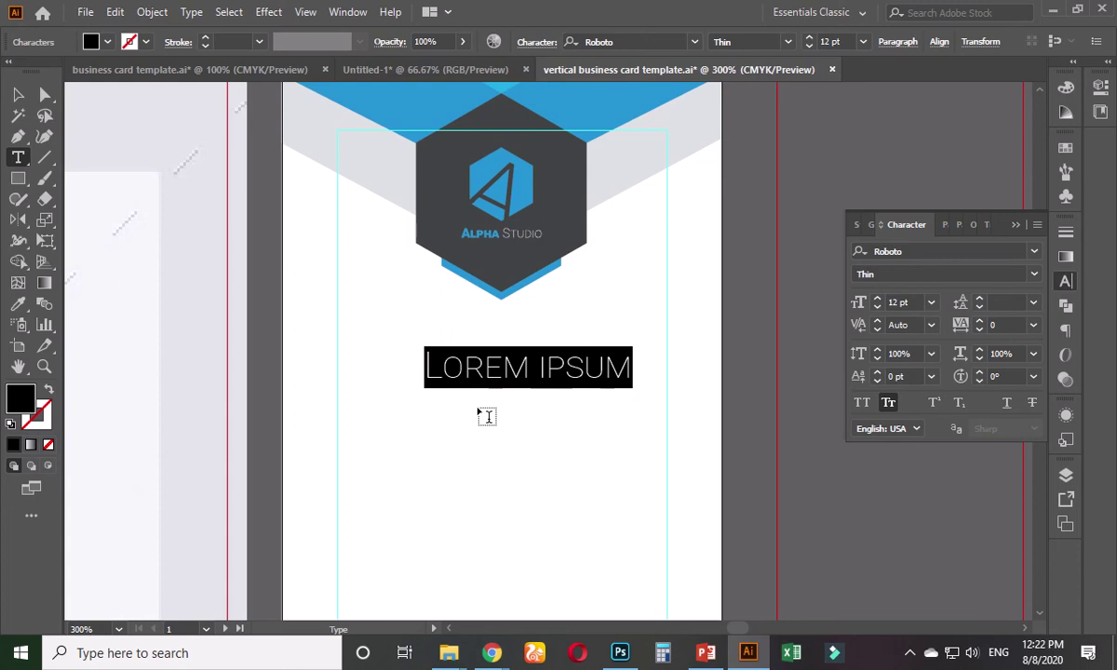
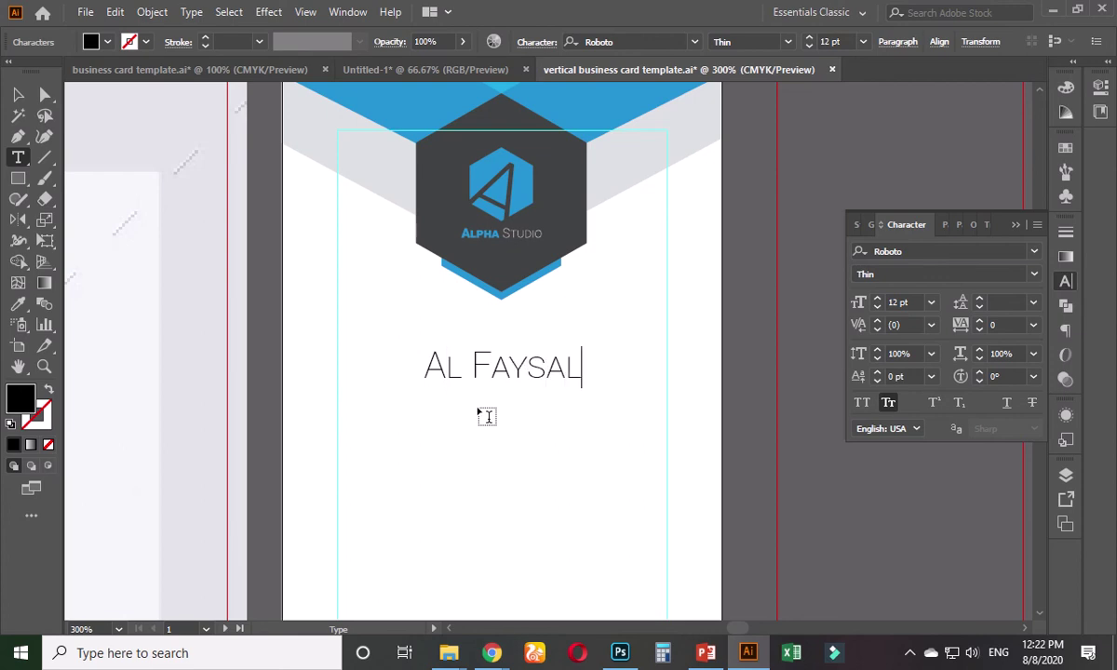
- Set the name's first word in Bold and the second word in Light
double_click(498, 365)
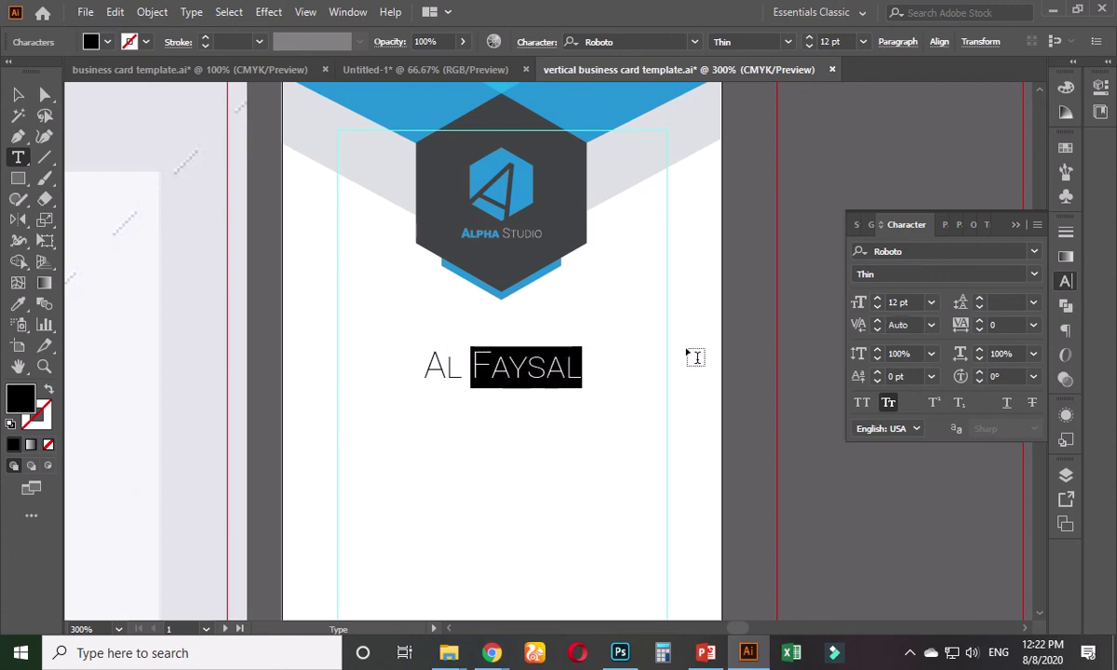
click(1034, 276)
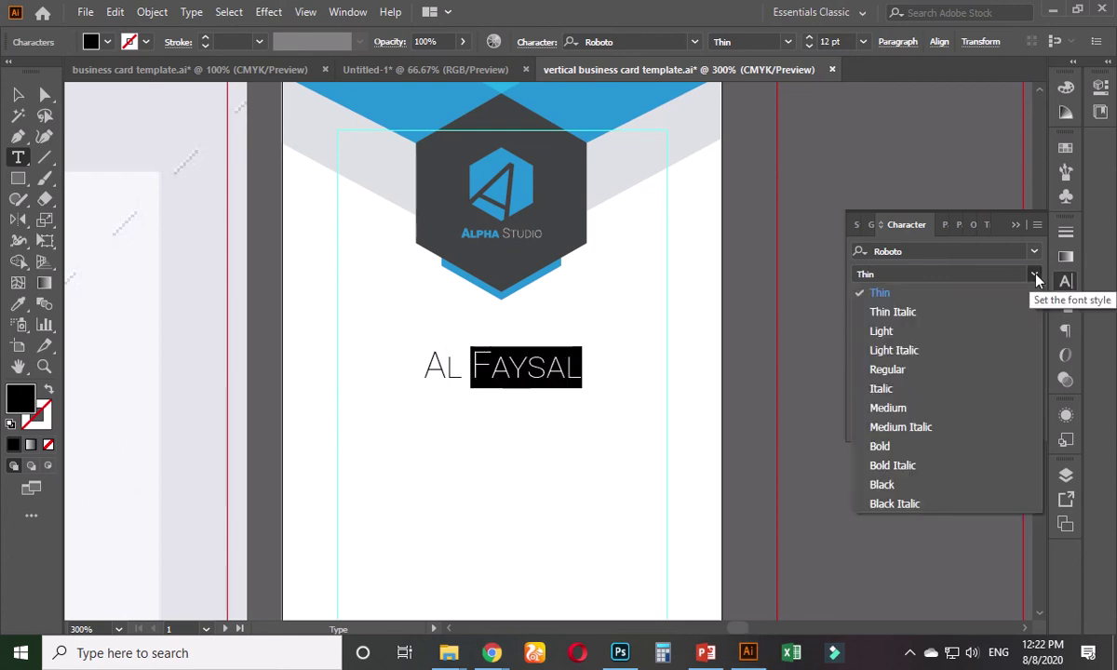
click(1035, 276)
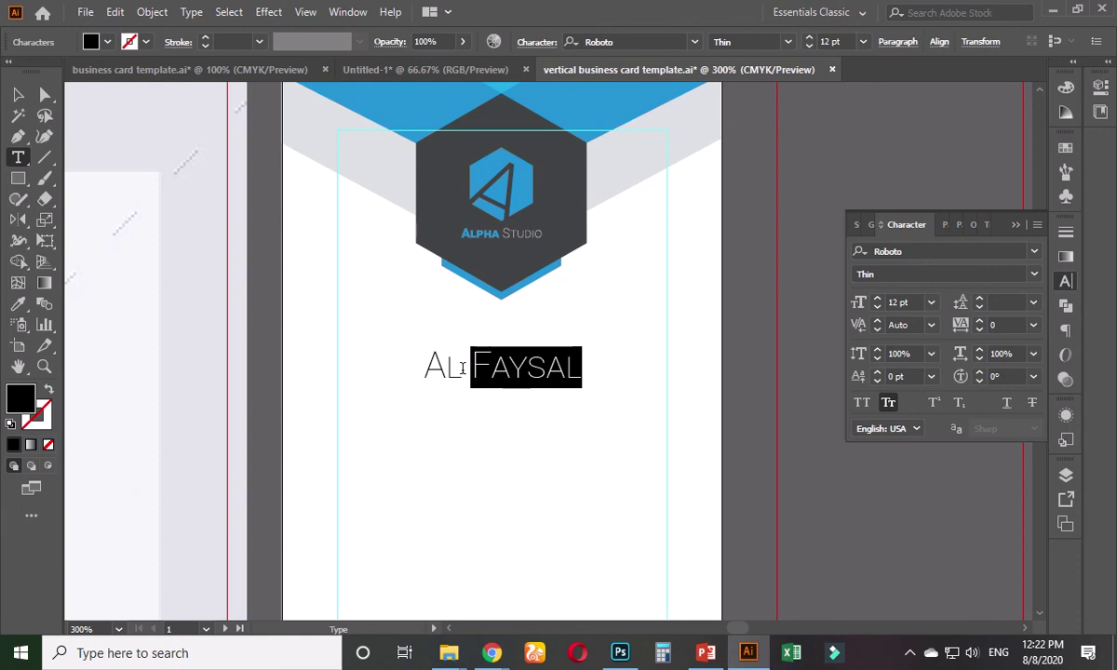
drag(463, 368, 425, 369)
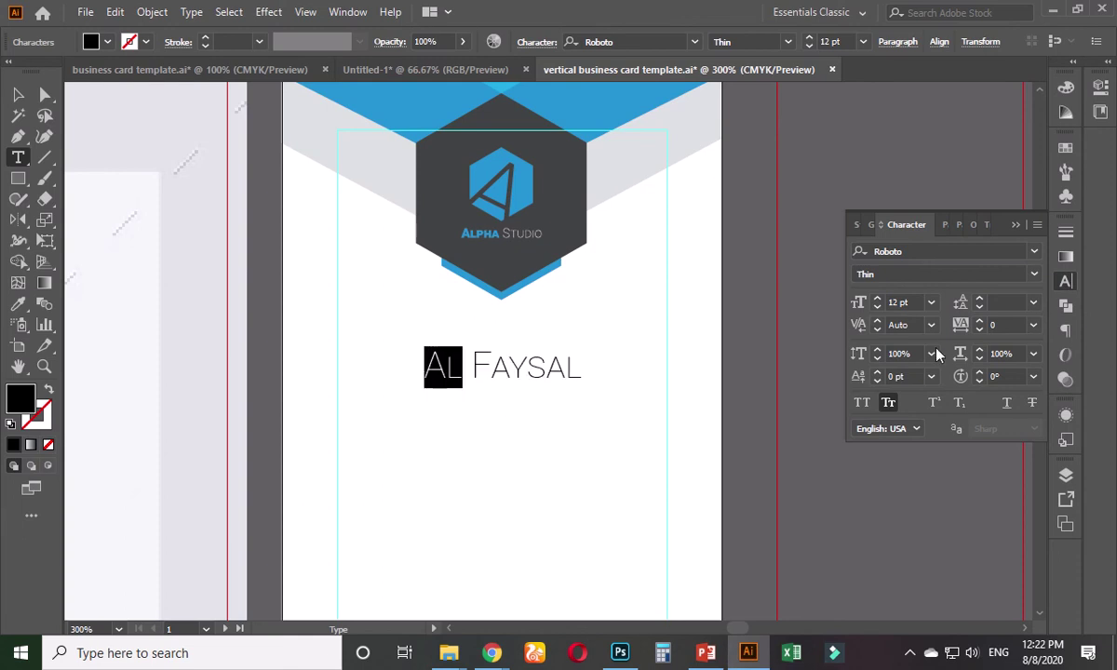
click(1035, 274)
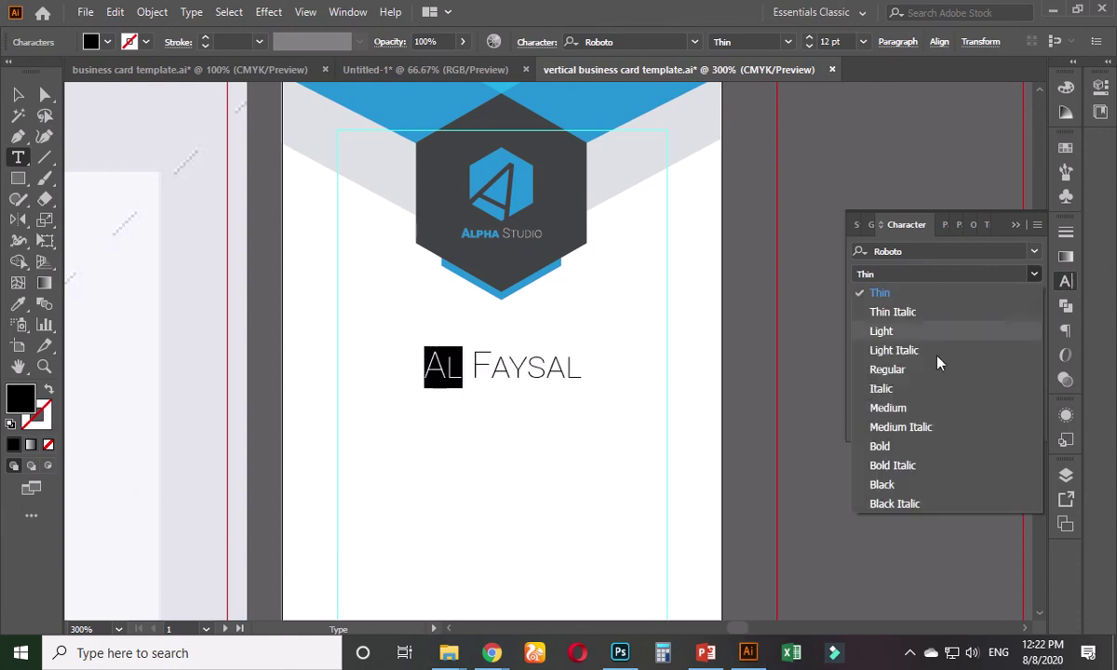
click(903, 449)
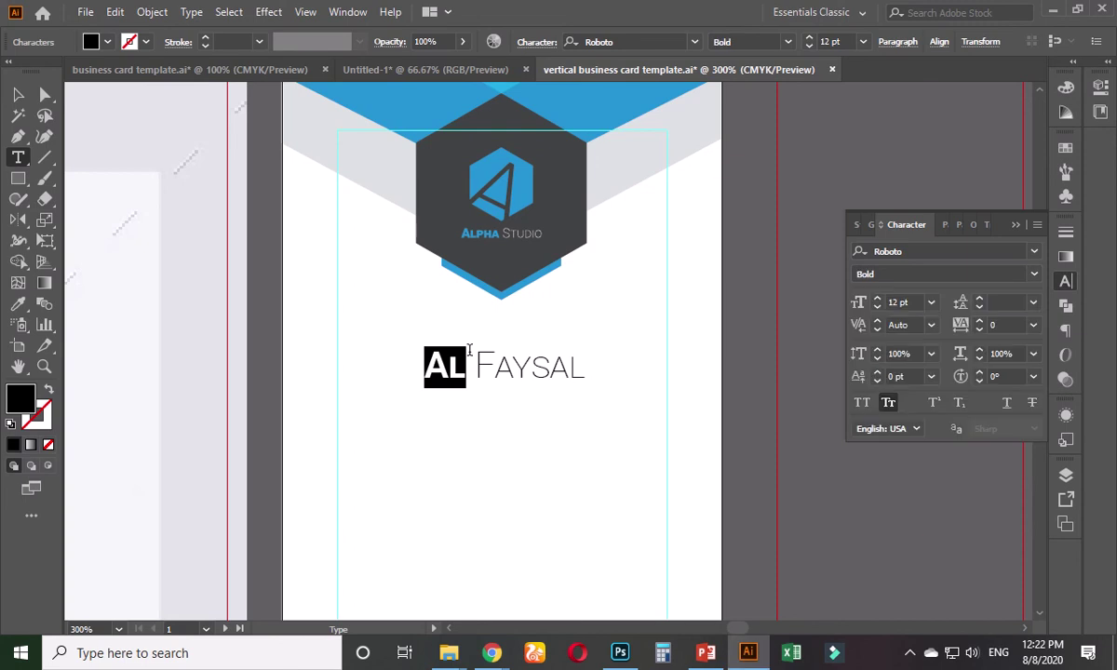
drag(478, 359, 588, 358)
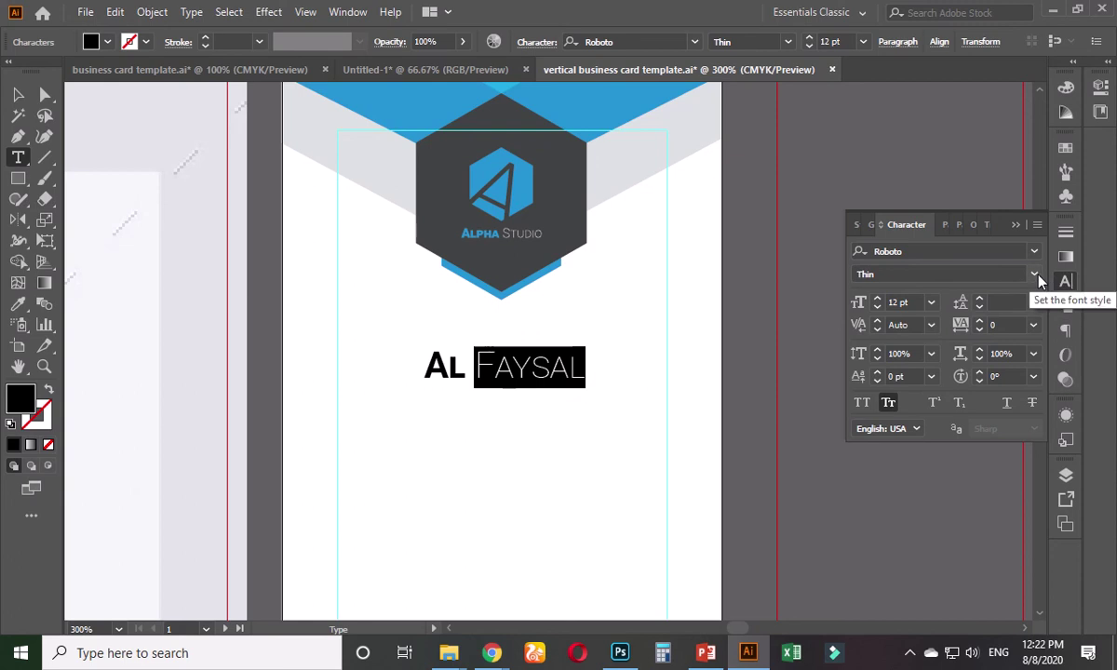
click(1008, 275)
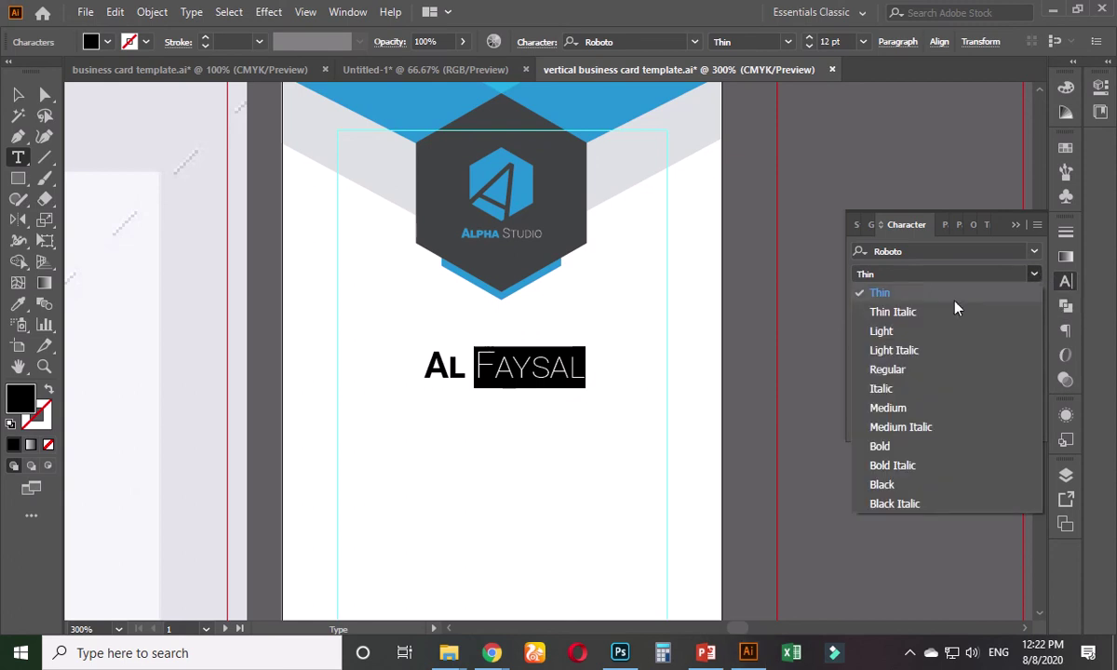
click(896, 331)
click(501, 361)
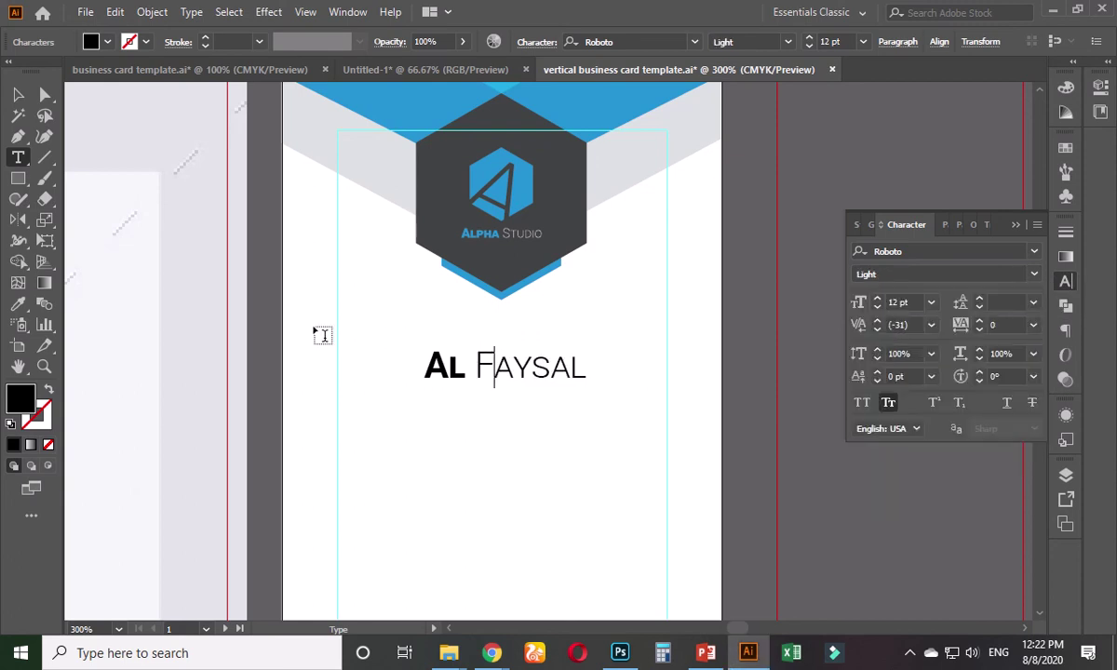
- Colour the first word the logo's blue and the second the dark hexagon's grey
double_click(453, 366)
click(18, 304)
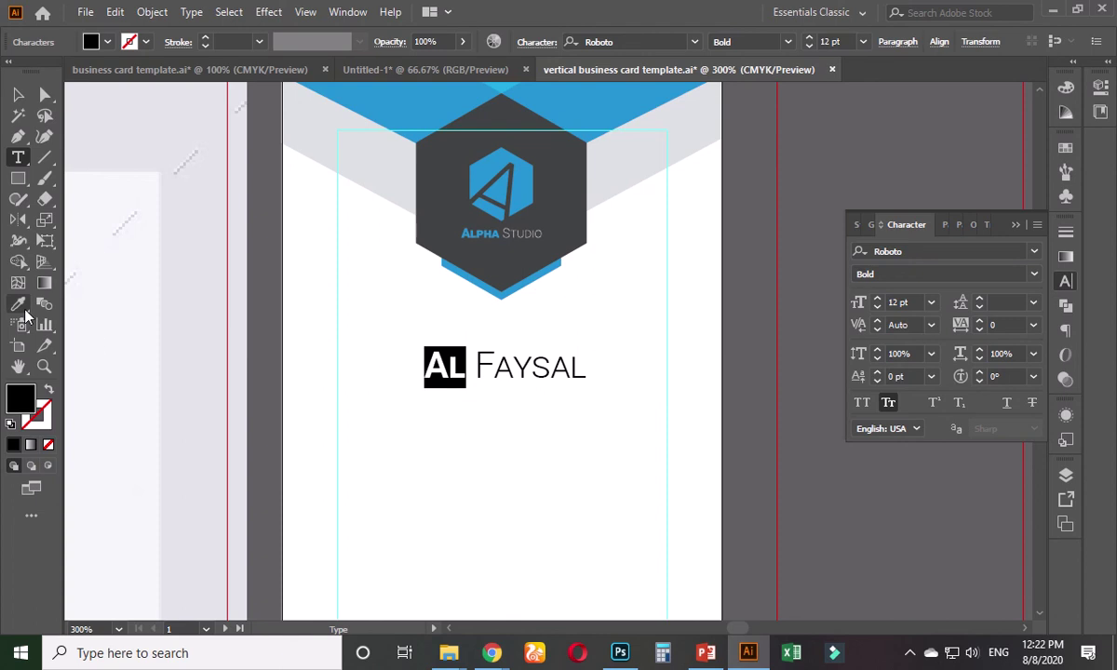
click(494, 165)
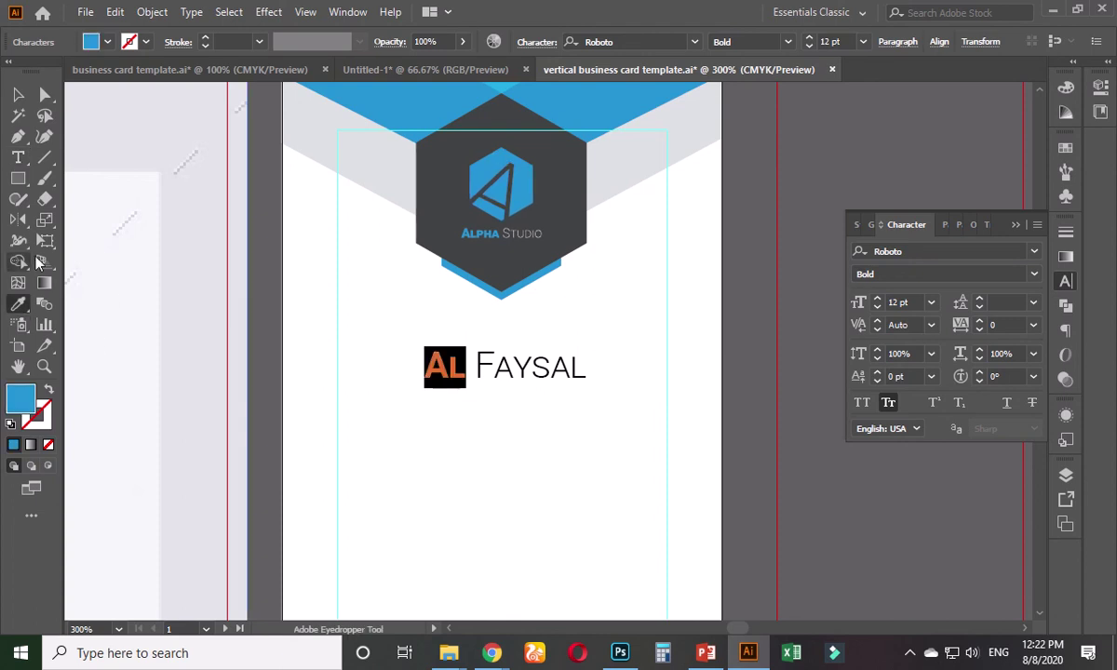
click(19, 159)
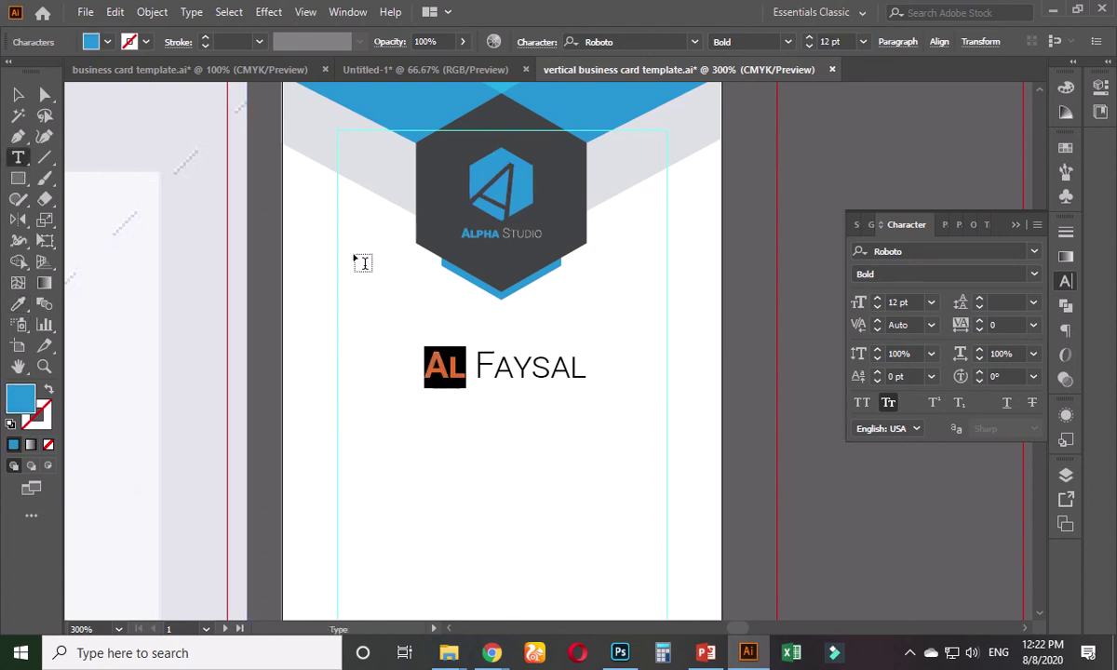
double_click(477, 365)
click(18, 303)
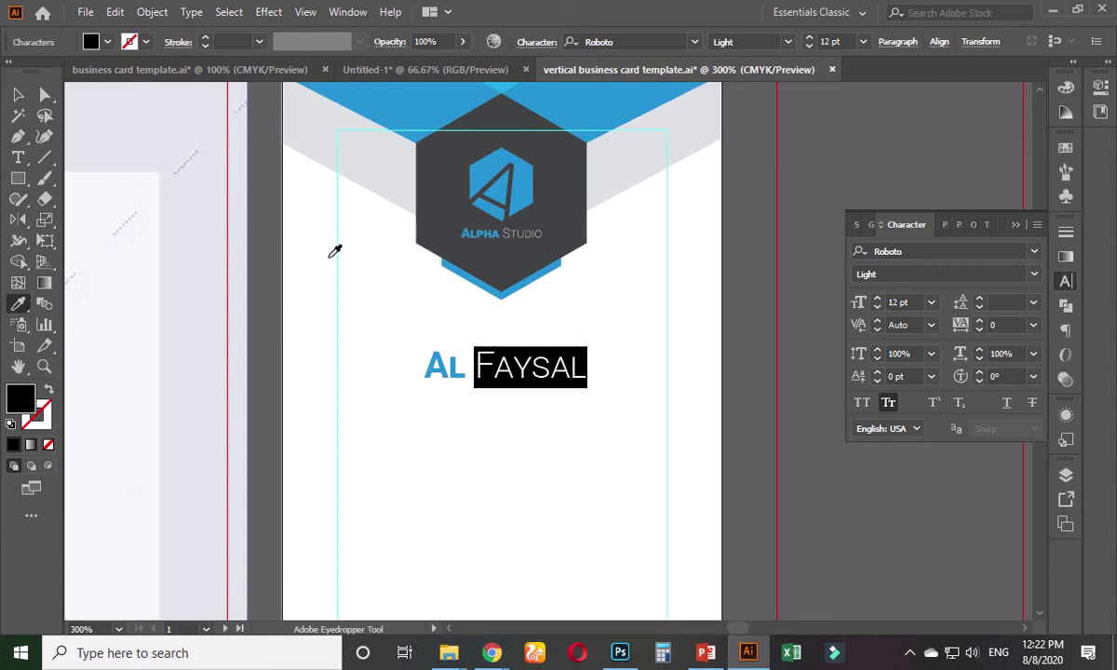
click(495, 258)
key(v)
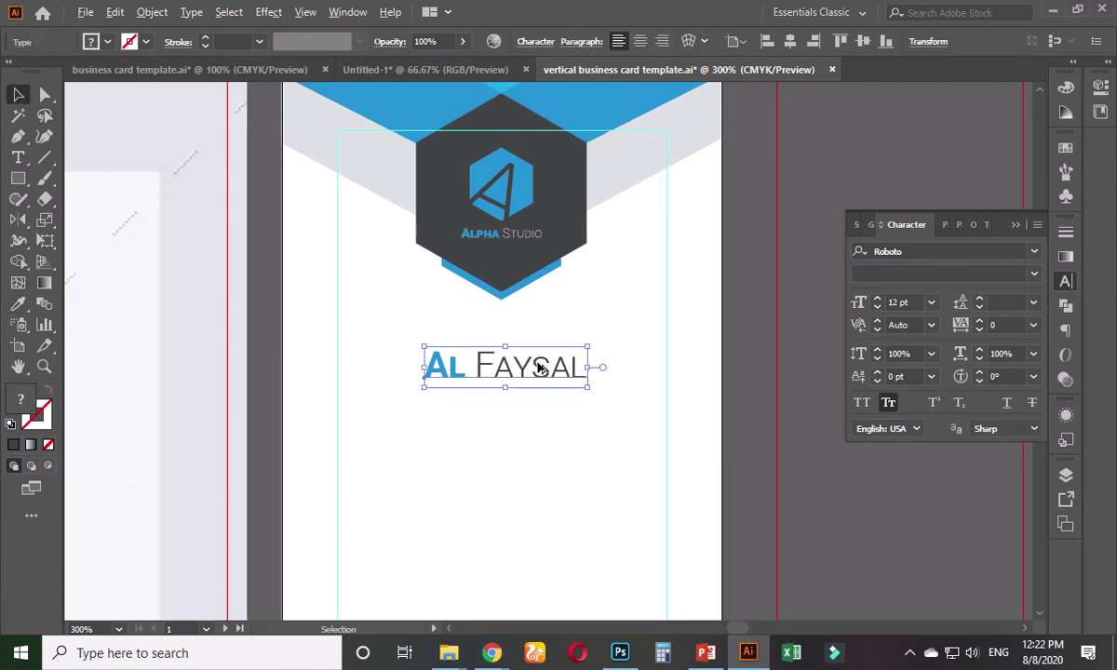
drag(538, 369, 538, 411)
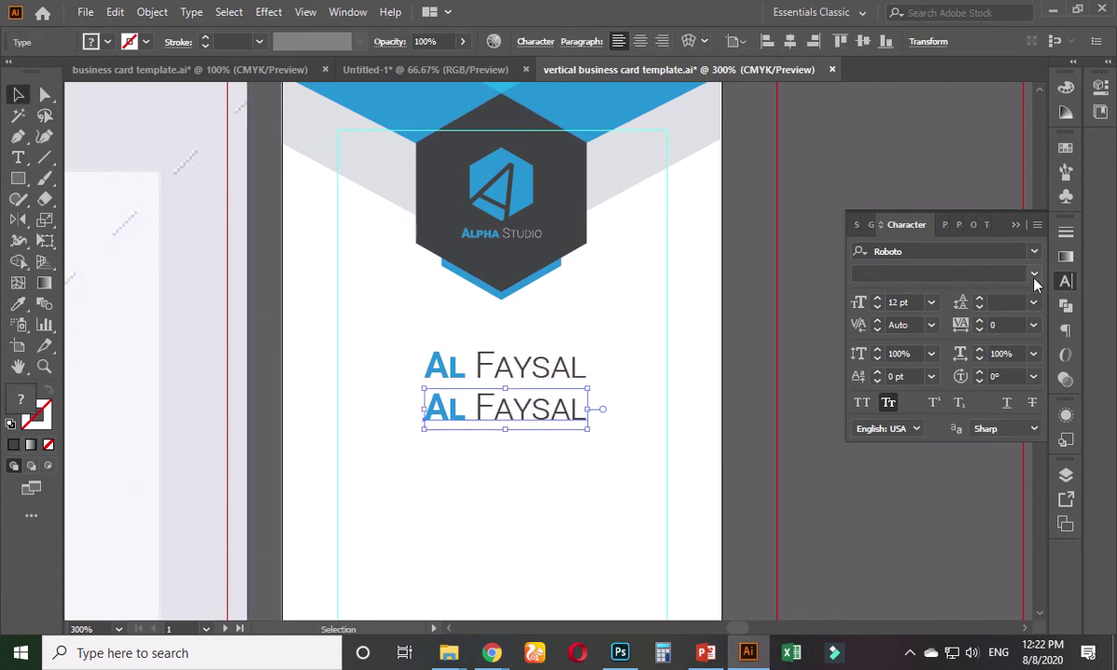
click(1035, 279)
click(885, 289)
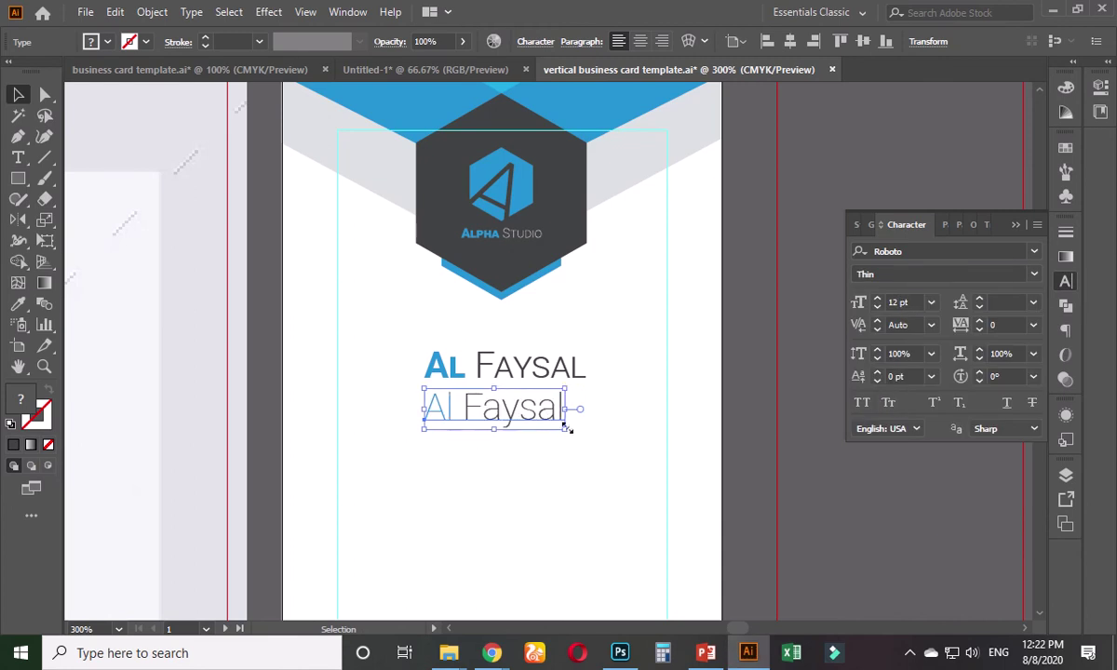
click(917, 302)
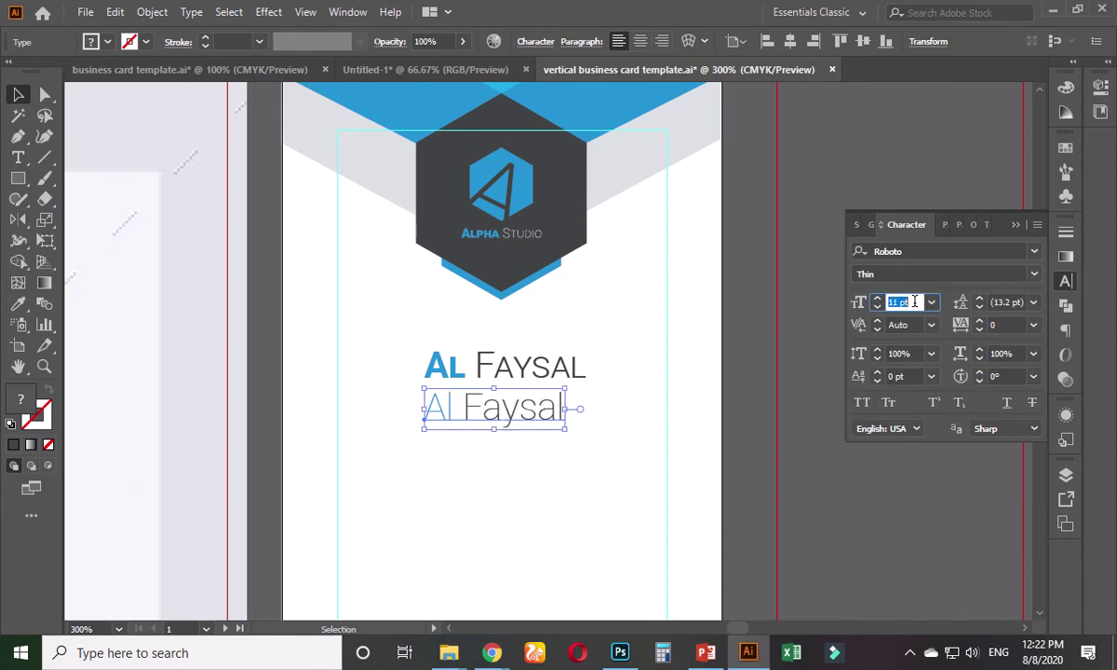
key(Down)
key(Down)
key(Down)
key(Down)
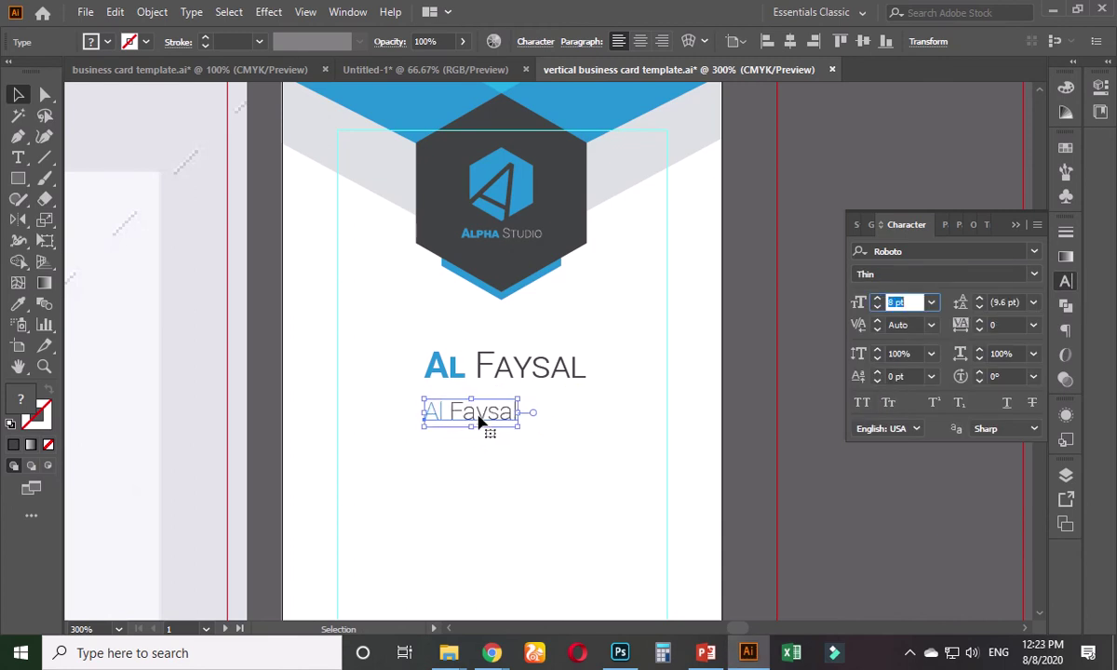
text(12)
key(Return)
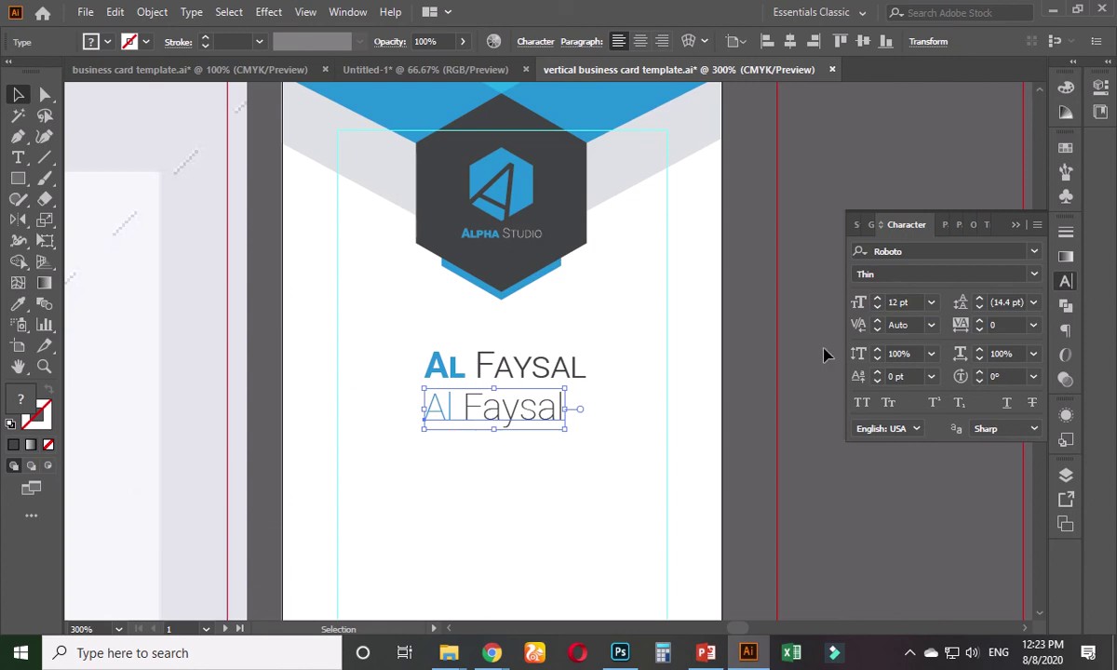
click(915, 303)
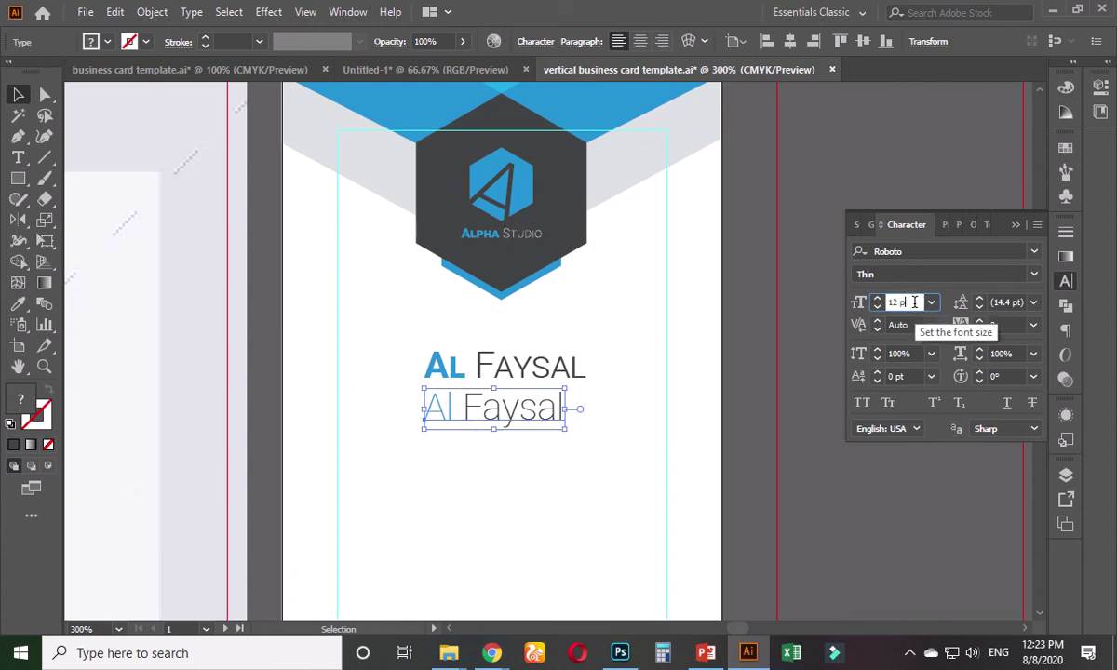
key(Return)
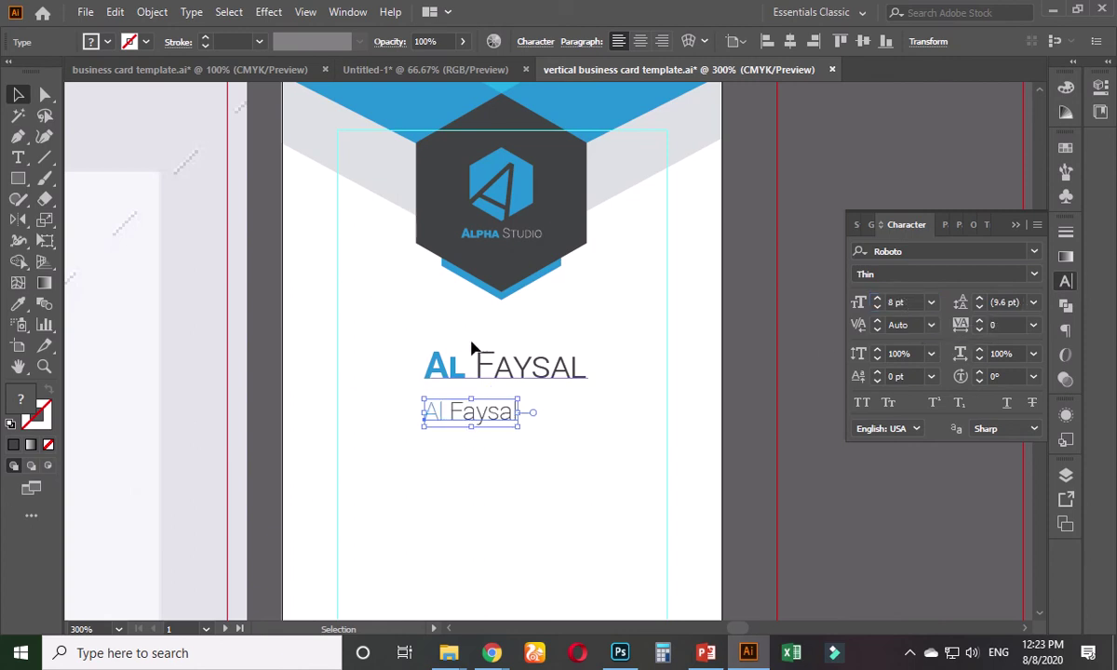
- Retype the copy as 'Professional Graphic Designer', set it to 6 pt, then delete 'Professional '
double_click(463, 415)
key(ctrl+a)
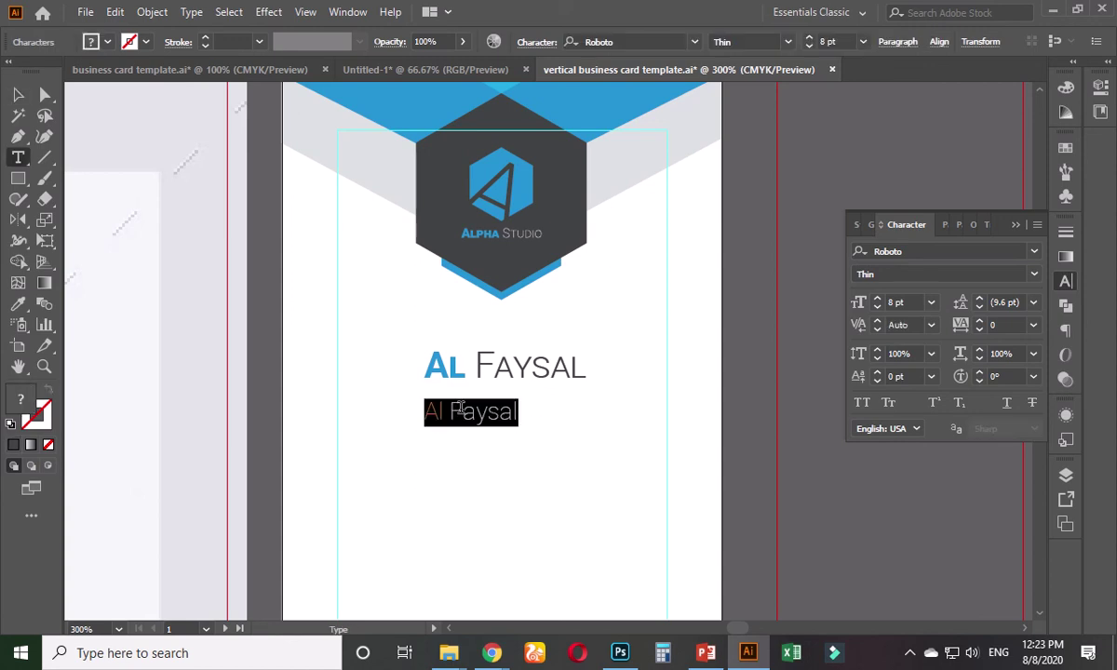
text(Profession)
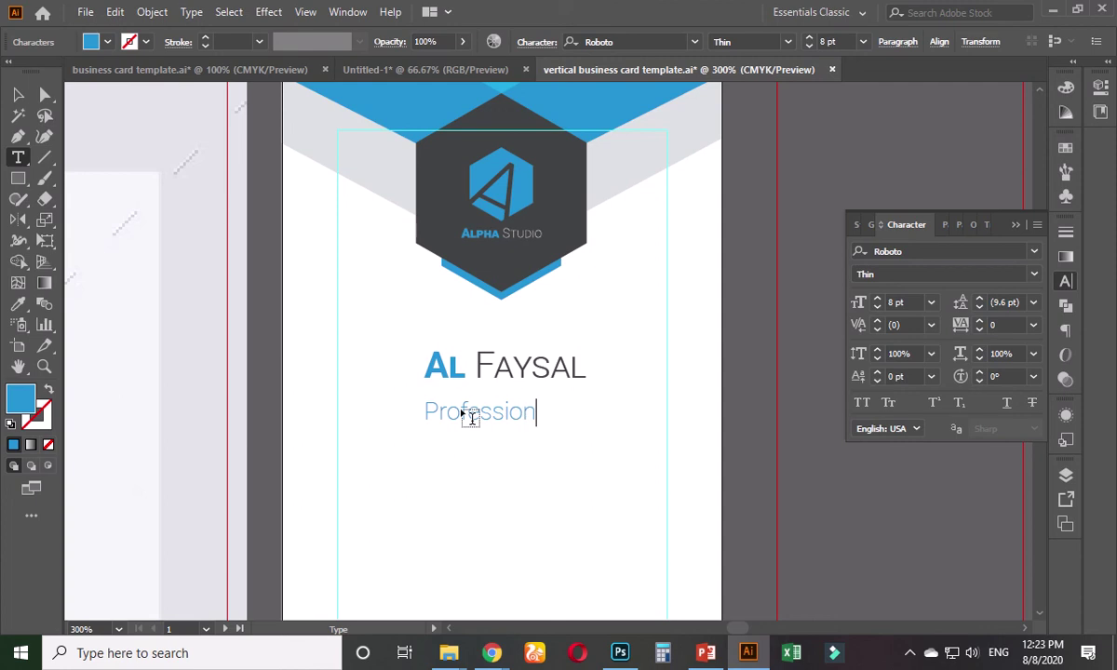
text(al Grap)
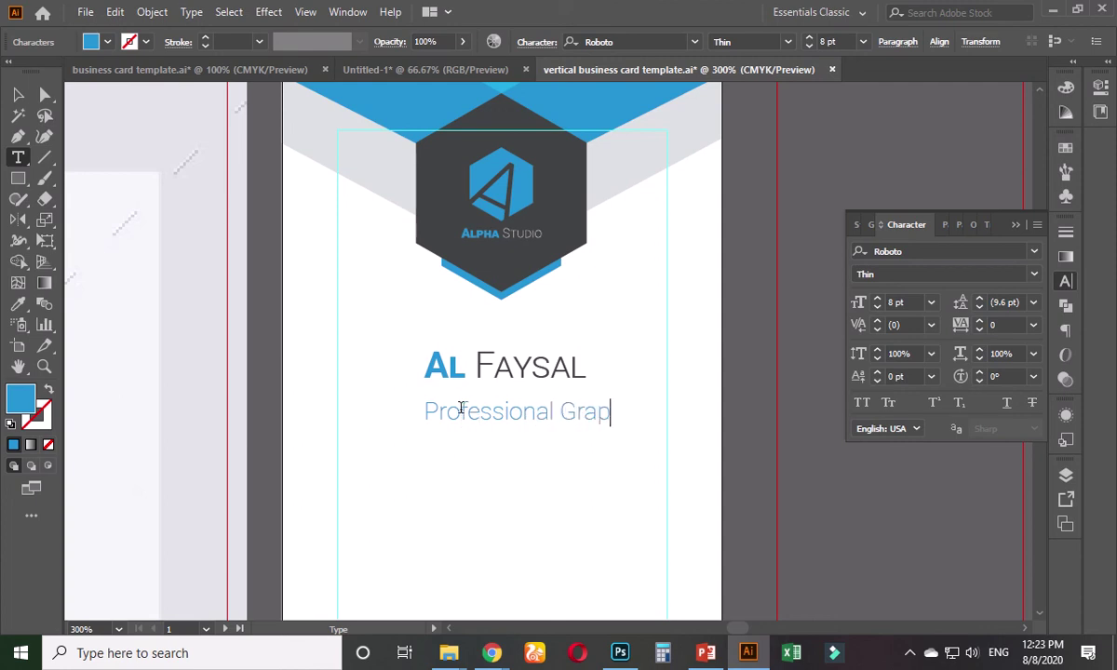
text(hic Designer)
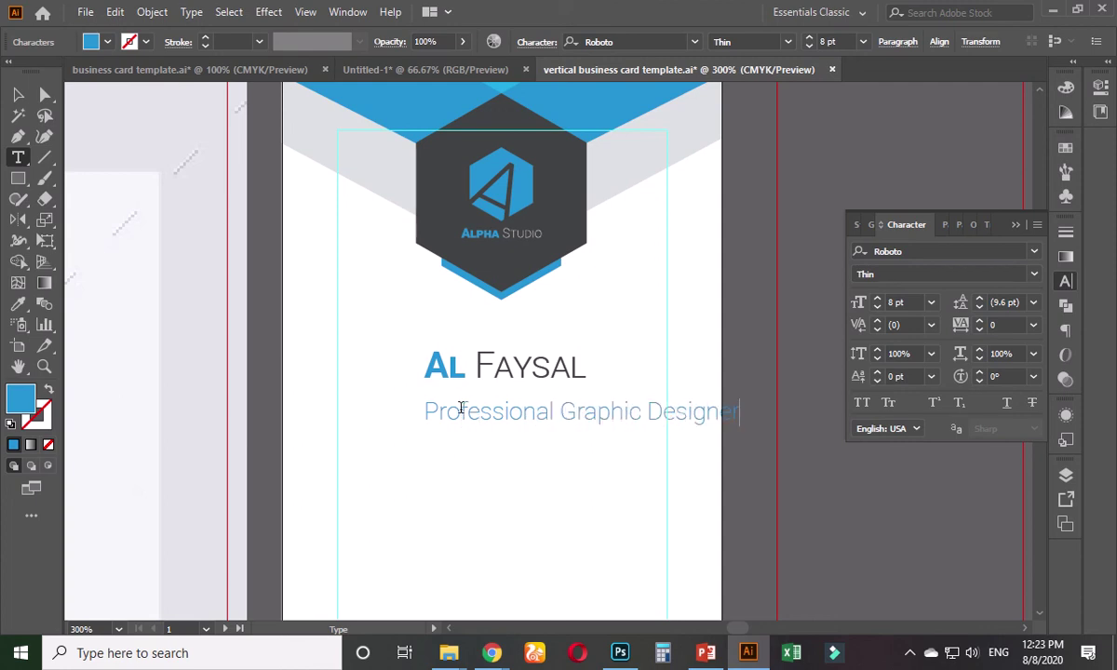
triple_click(461, 410)
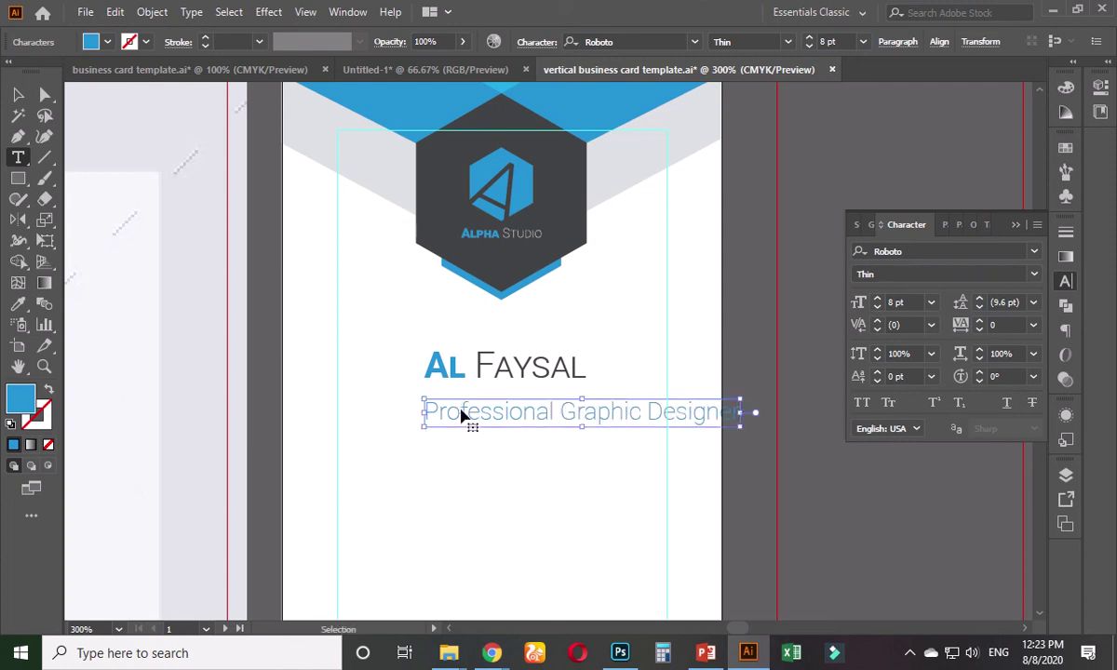
click(908, 302)
text(6)
key(Return)
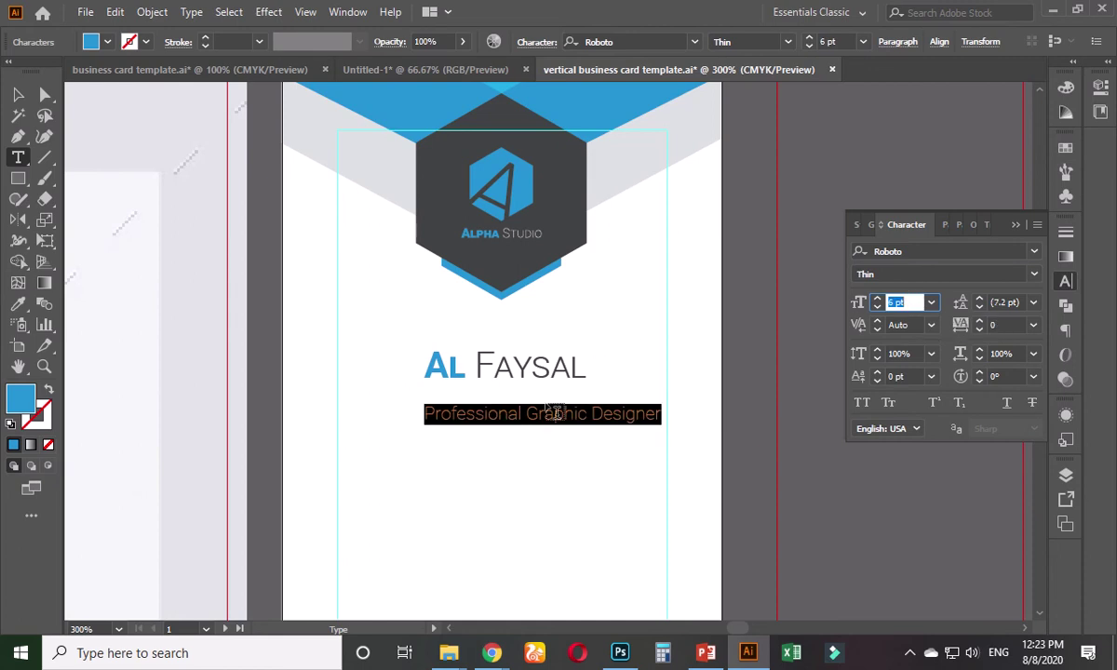
click(532, 412)
key(BackSpace)
key(BackSpace)
key(BackSpace)
key(BackSpace)
key(BackSpace)
key(BackSpace)
key(BackSpace)
key(BackSpace)
key(BackSpace)
key(BackSpace)
key(BackSpace)
key(BackSpace)
key(BackSpace)
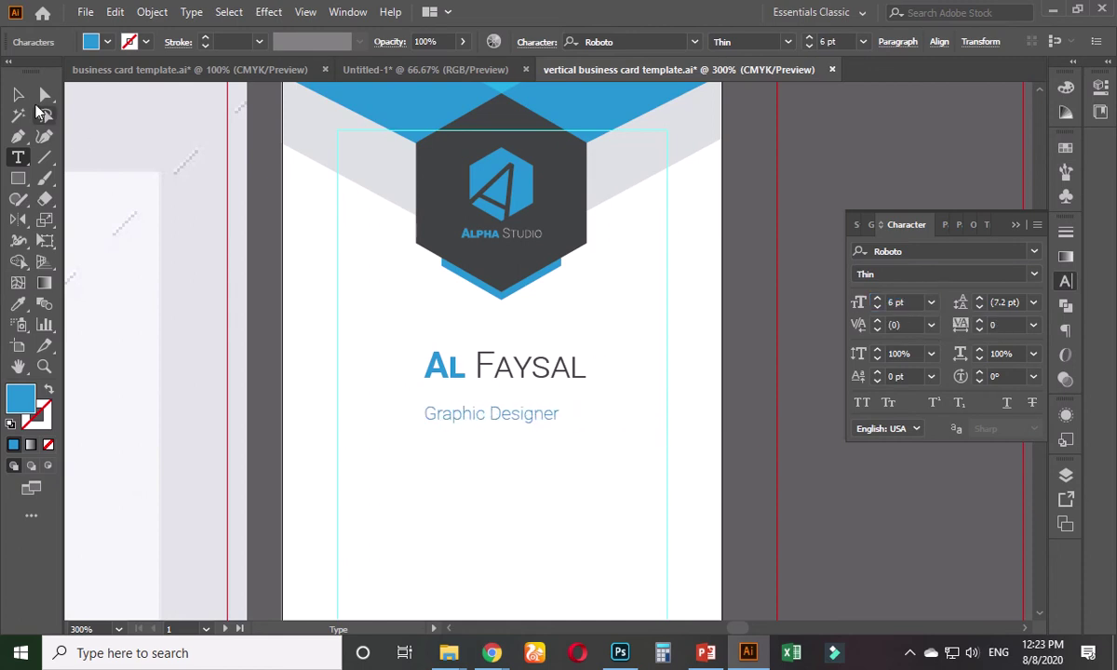
- Colour the title dark grey by sampling the logo hexagon
click(18, 94)
key(i)
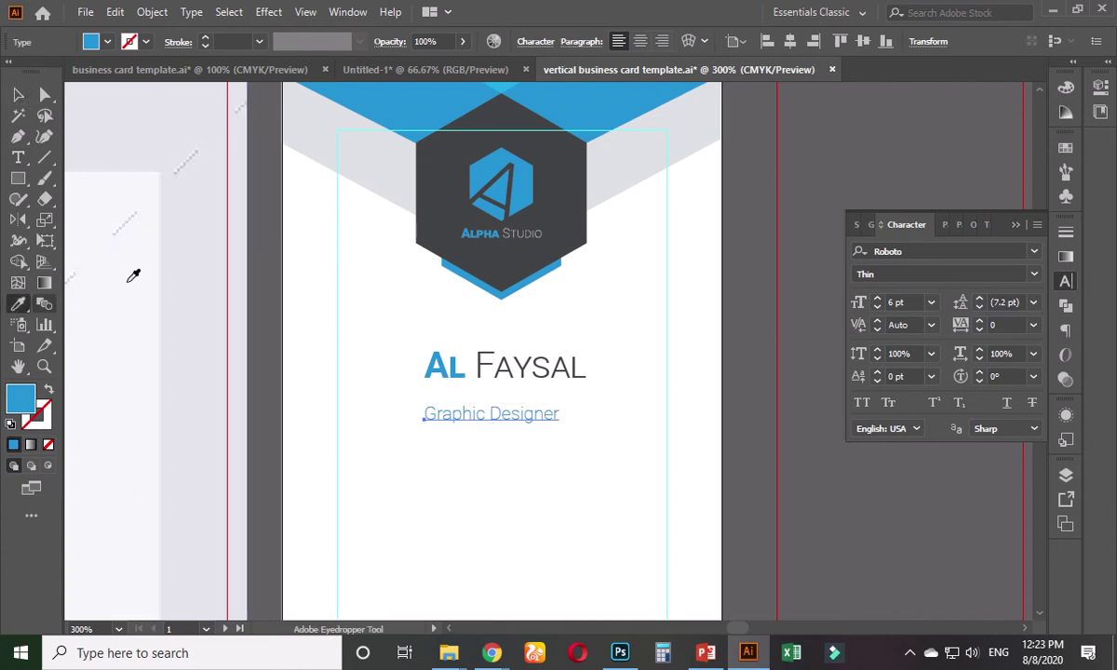
click(447, 186)
click(18, 95)
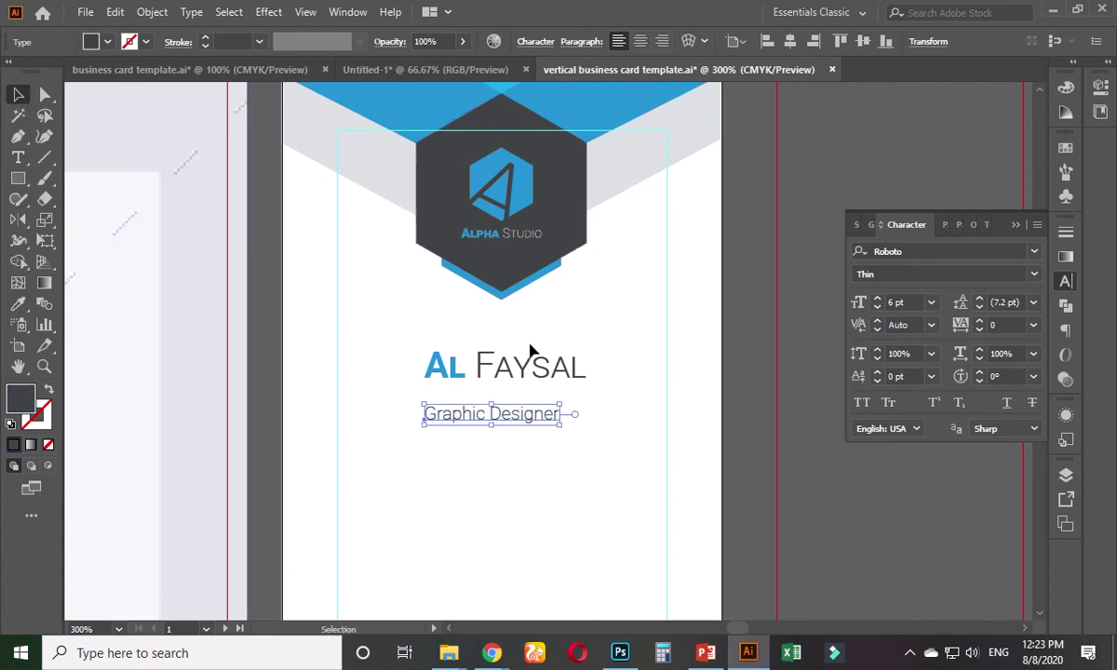
shift+click(516, 375)
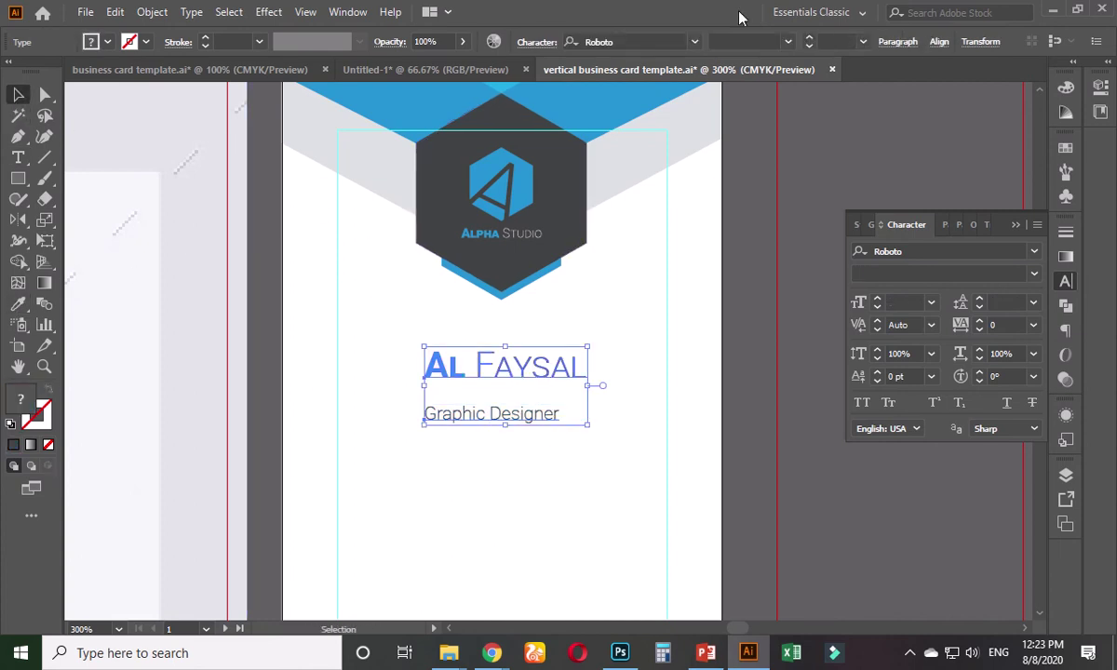
click(939, 41)
click(794, 91)
click(785, 312)
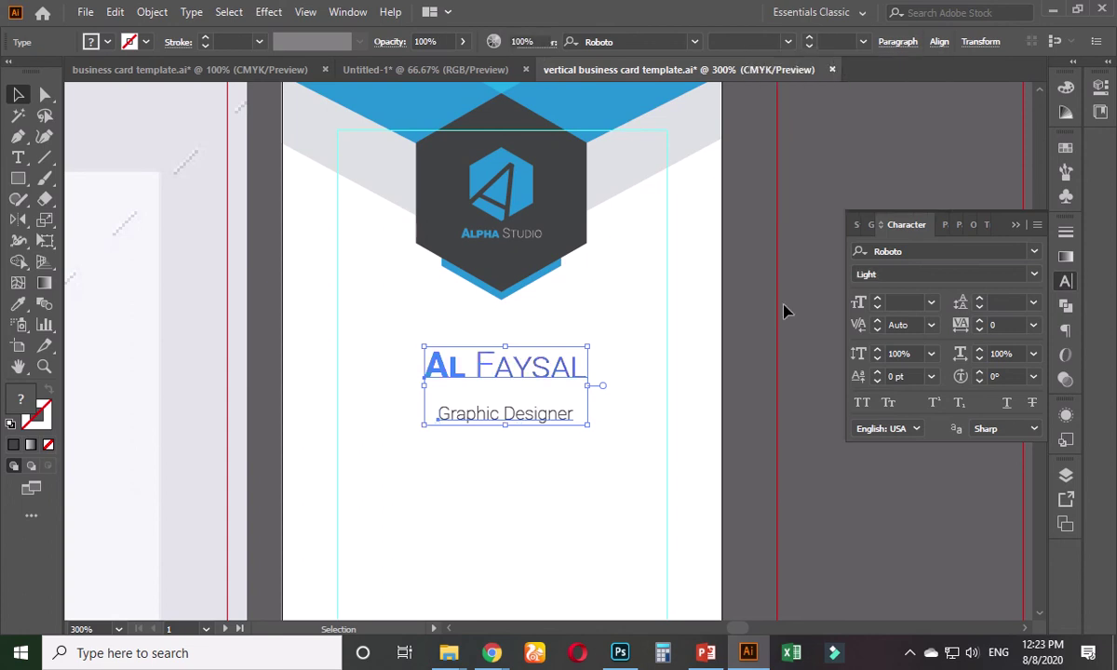
click(559, 424)
click(570, 418)
key(Up)
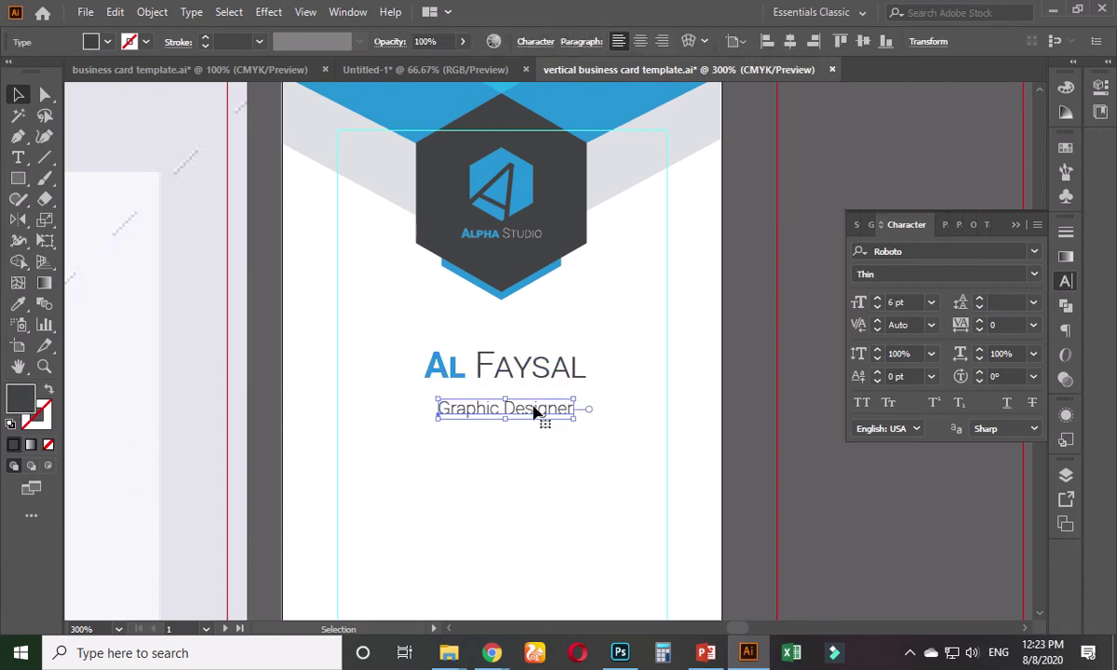
drag(536, 414, 534, 402)
click(753, 347)
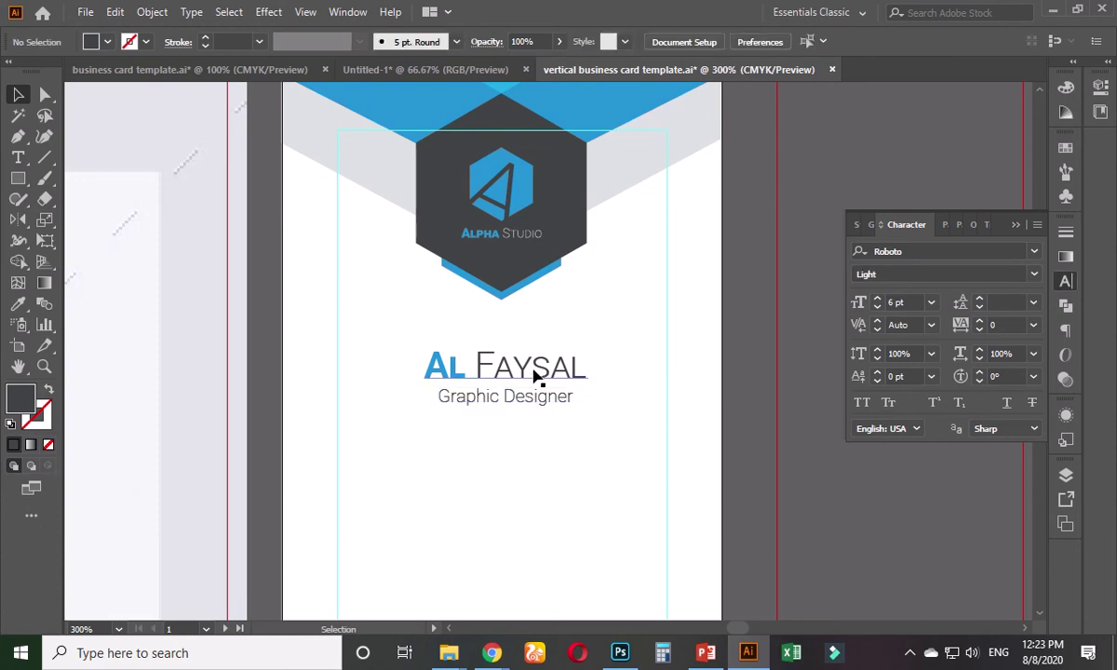
scroll(534, 374, up, 1)
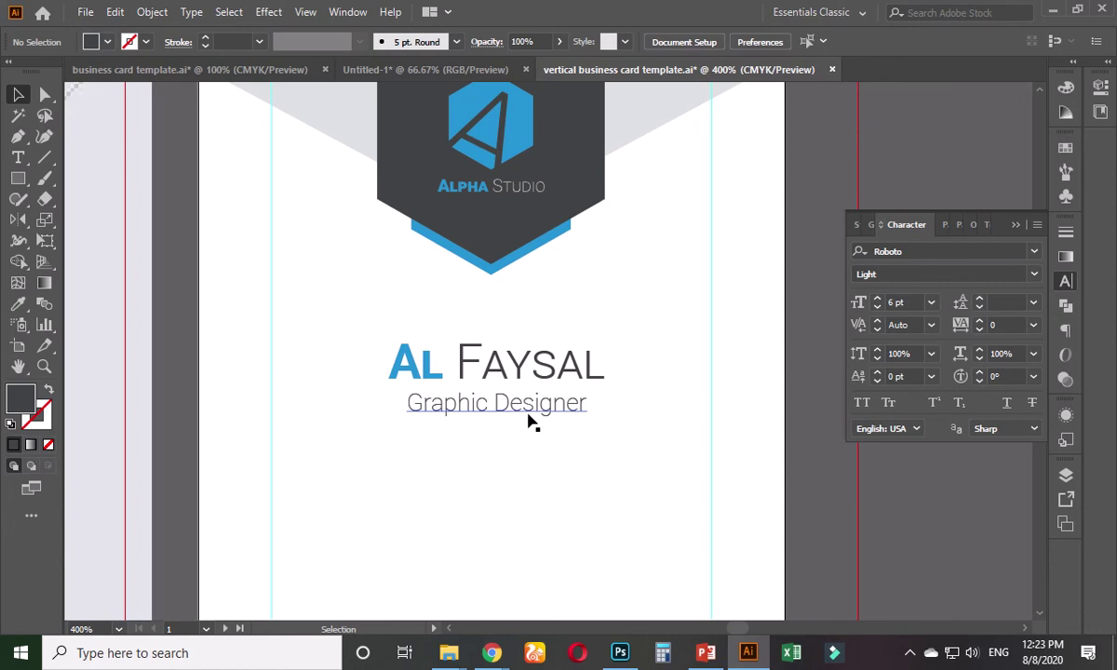
drag(517, 424, 517, 442)
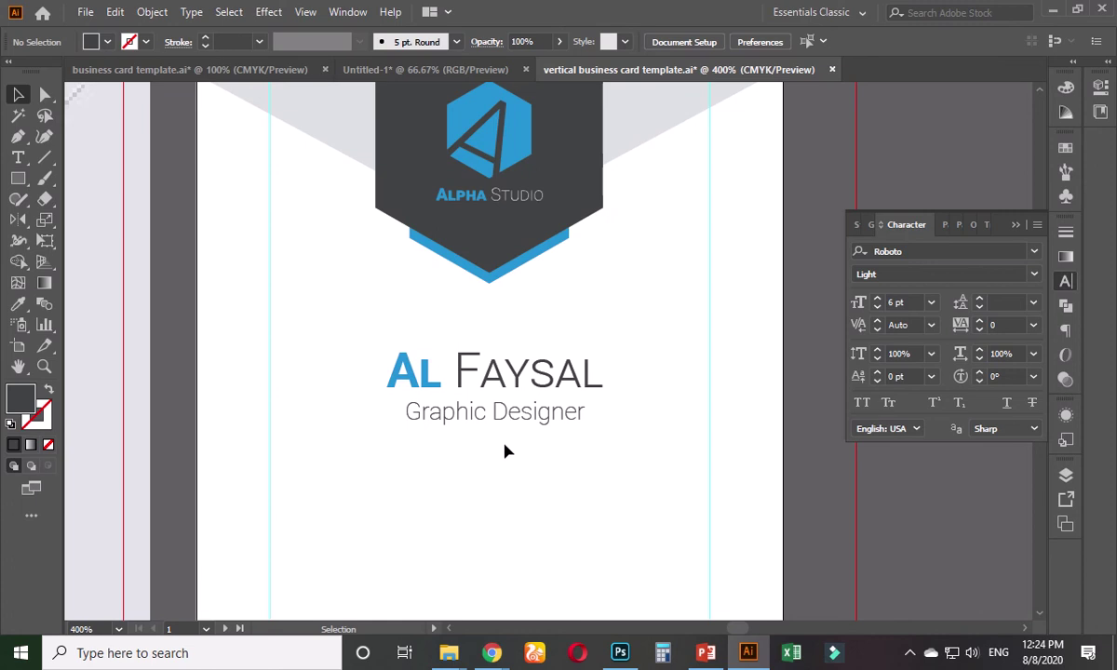
drag(504, 441, 489, 492)
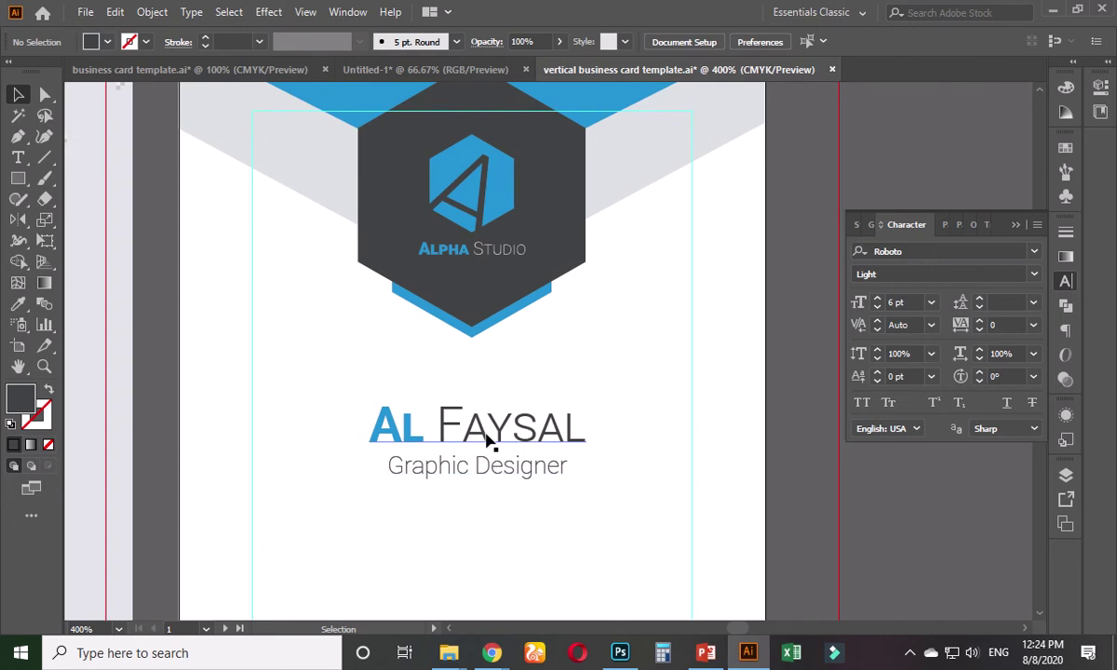
click(487, 472)
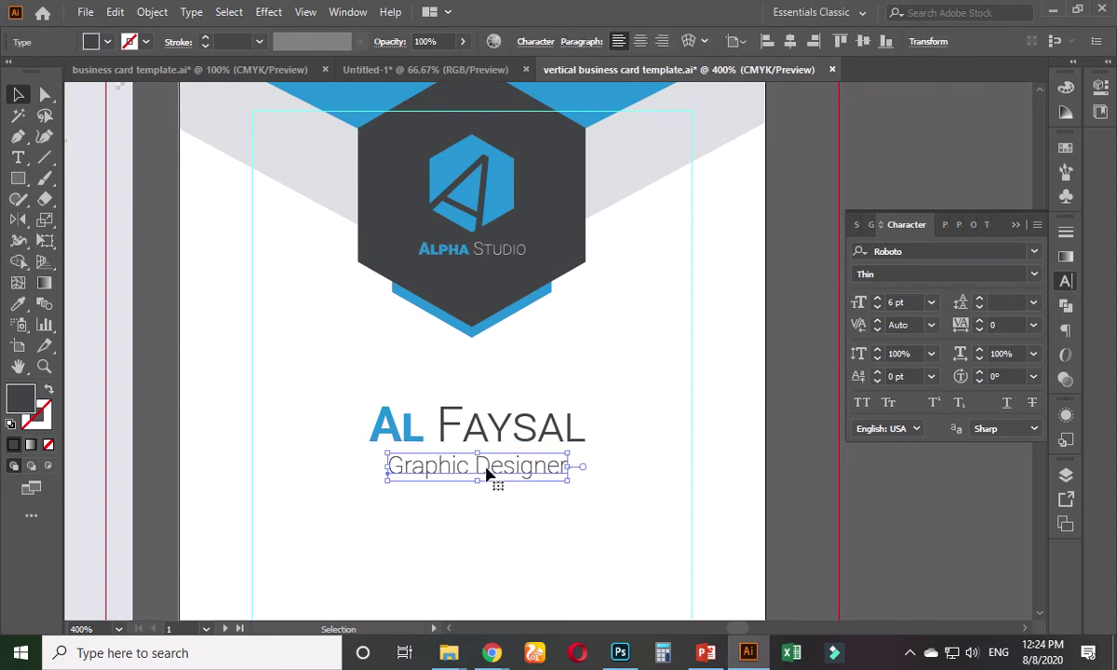
shift+click(487, 445)
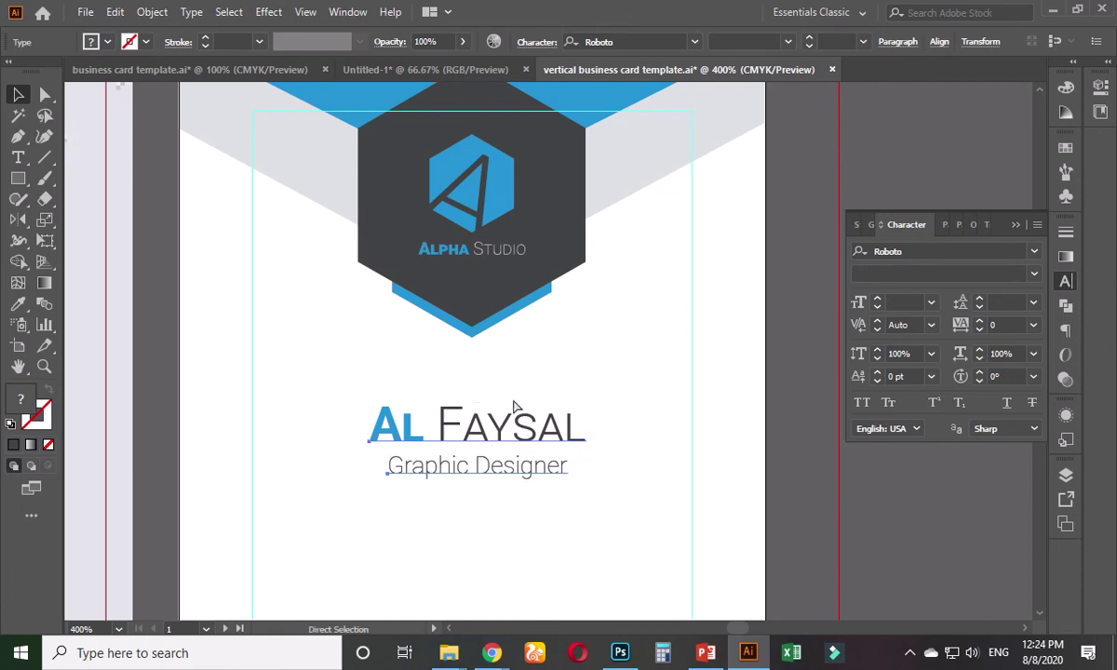
key(ctrl+g)
click(791, 42)
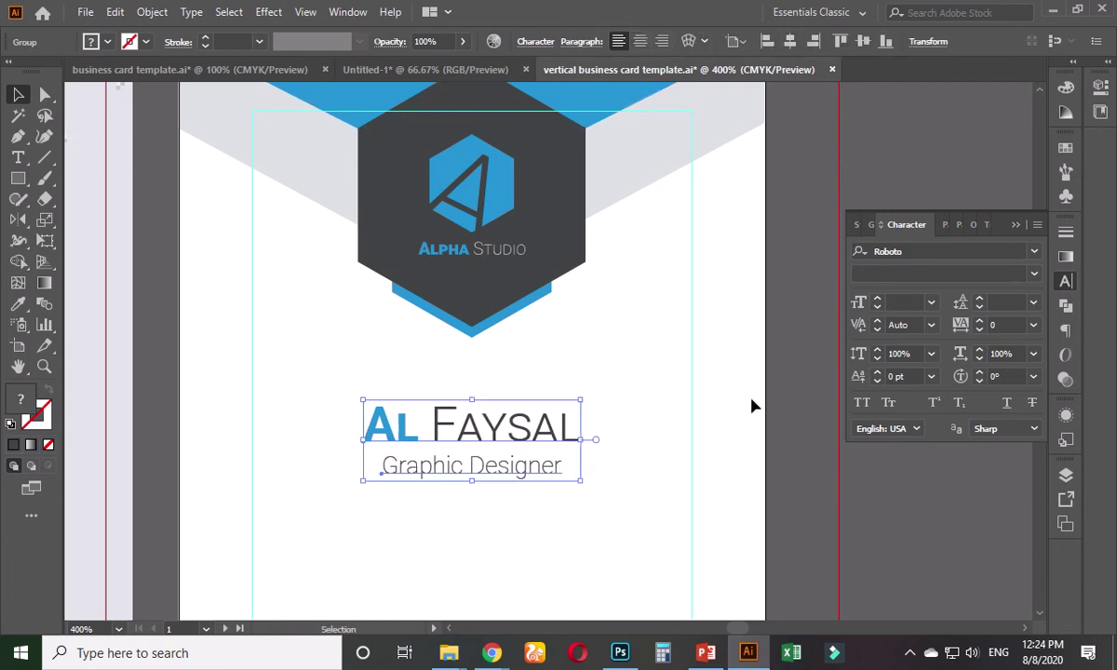
click(790, 422)
- Switch to the horizontal business card template and bring its front and back cards into view
scroll(599, 430, down, 2)
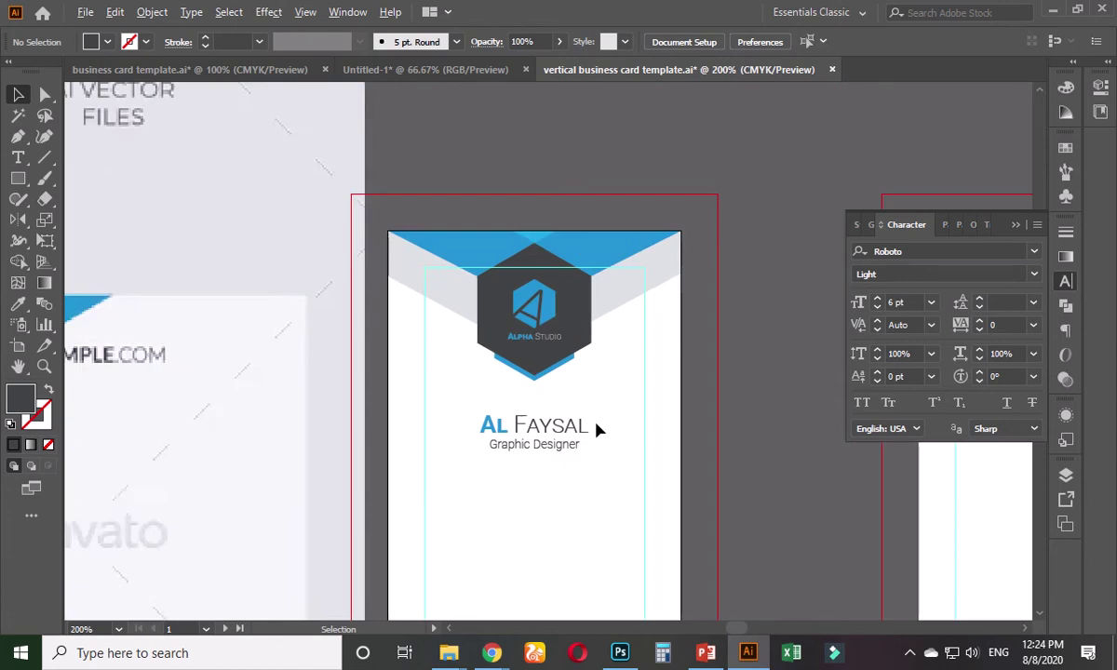
drag(299, 473, 511, 320)
scroll(270, 524, up, 1)
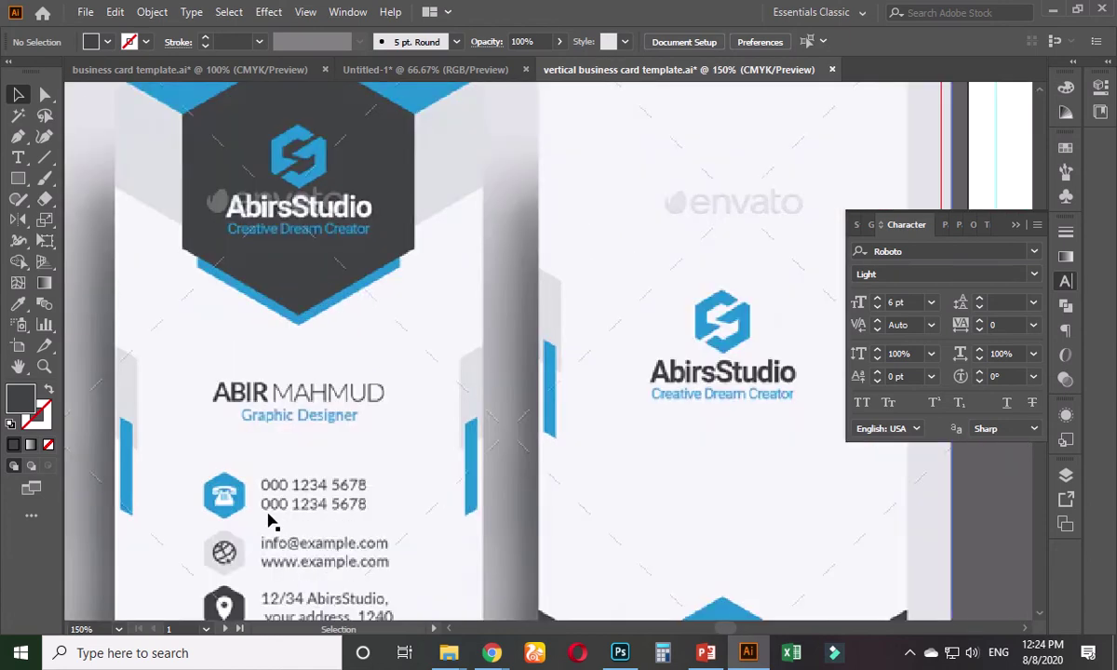
scroll(231, 559, down, 1)
scroll(298, 466, right, 3)
scroll(298, 465, down, 1)
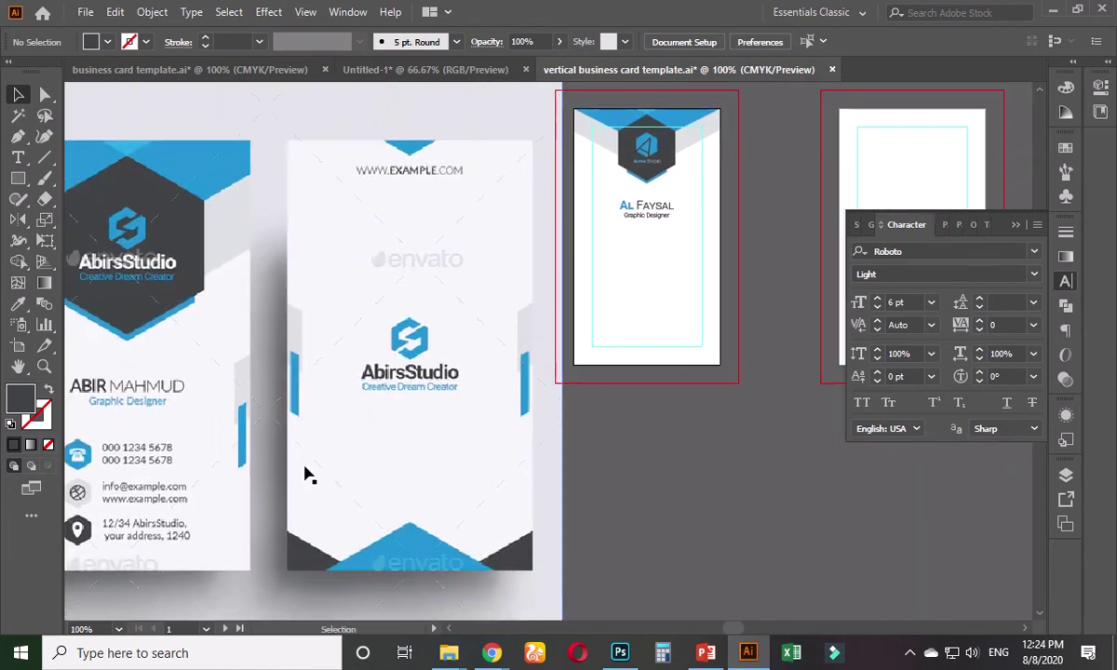
scroll(417, 428, down, 1)
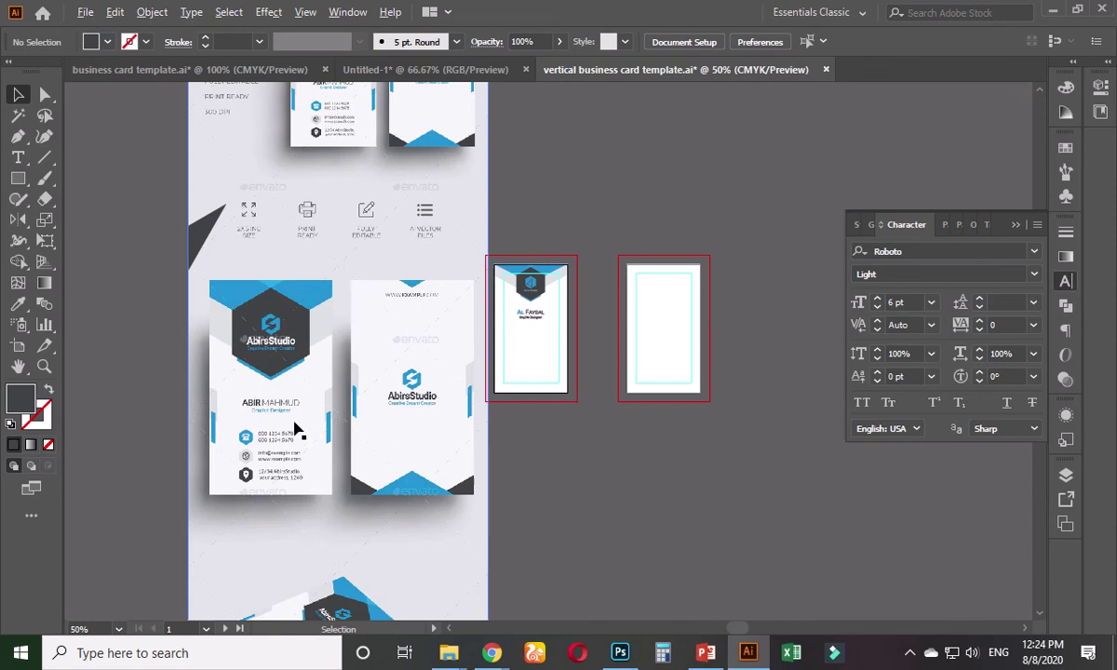
scroll(296, 430, up, 1)
click(249, 68)
drag(180, 370, 468, 382)
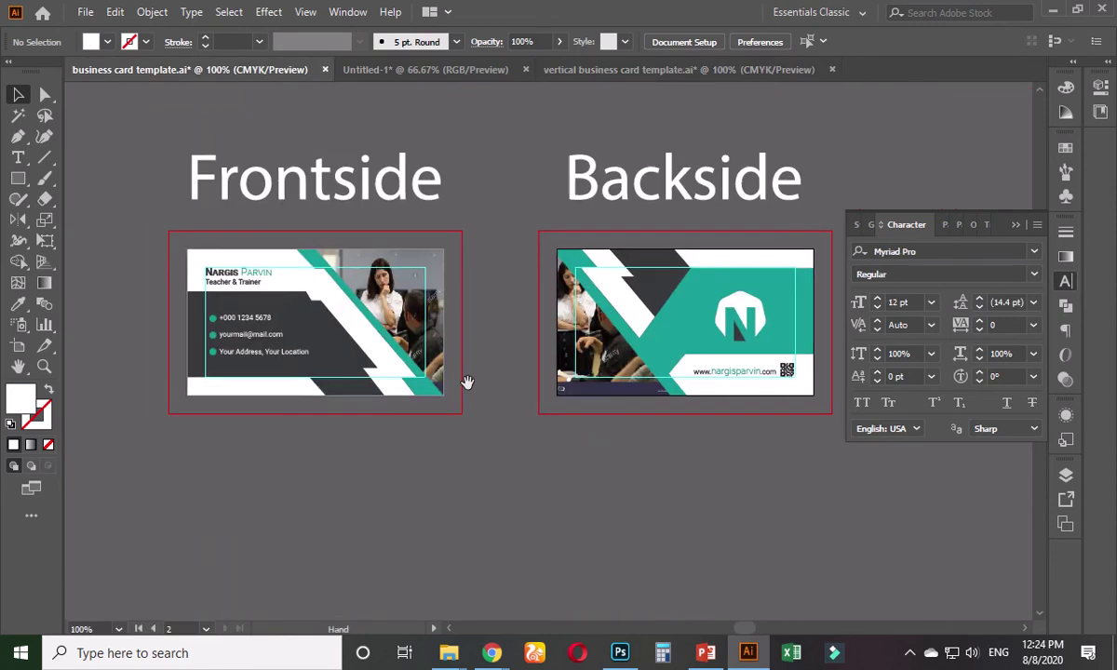
scroll(190, 326, up, 2)
scroll(250, 366, up, 2)
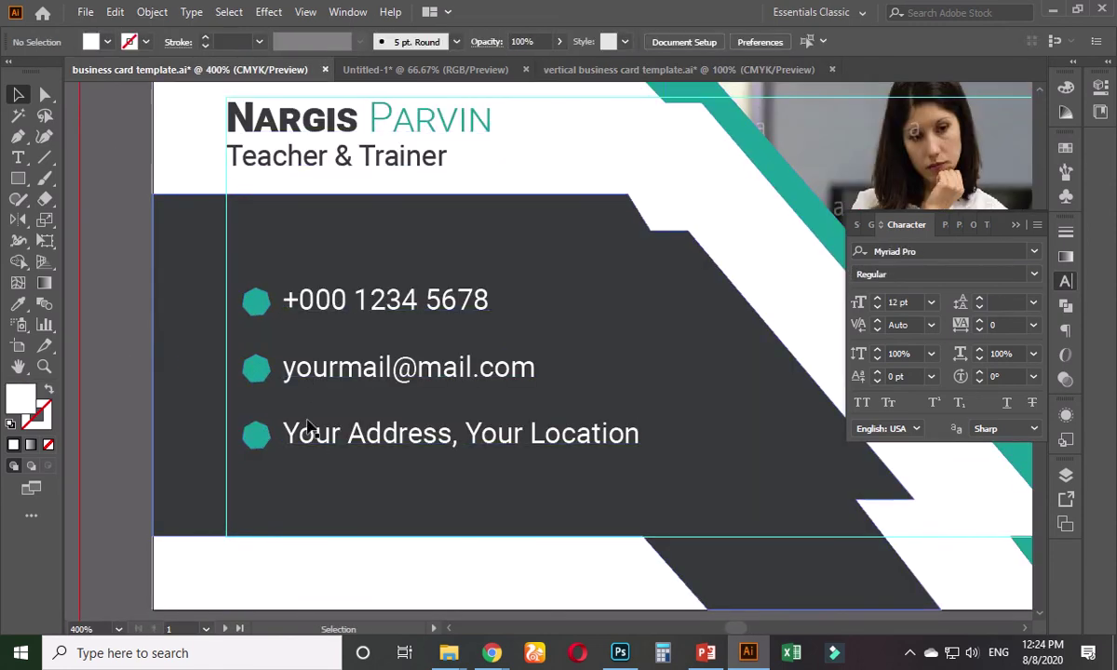
- Ungroup the contact details on the horizontal card's front, breaking apart both nested groups
click(284, 430)
right_click(301, 444)
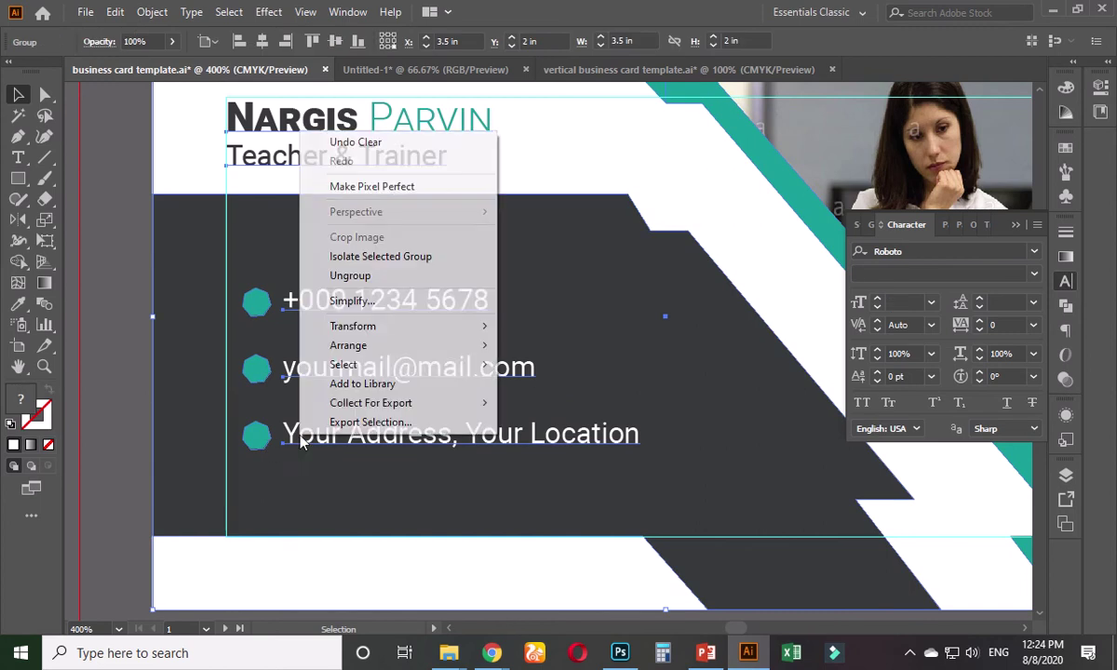
click(351, 276)
click(116, 300)
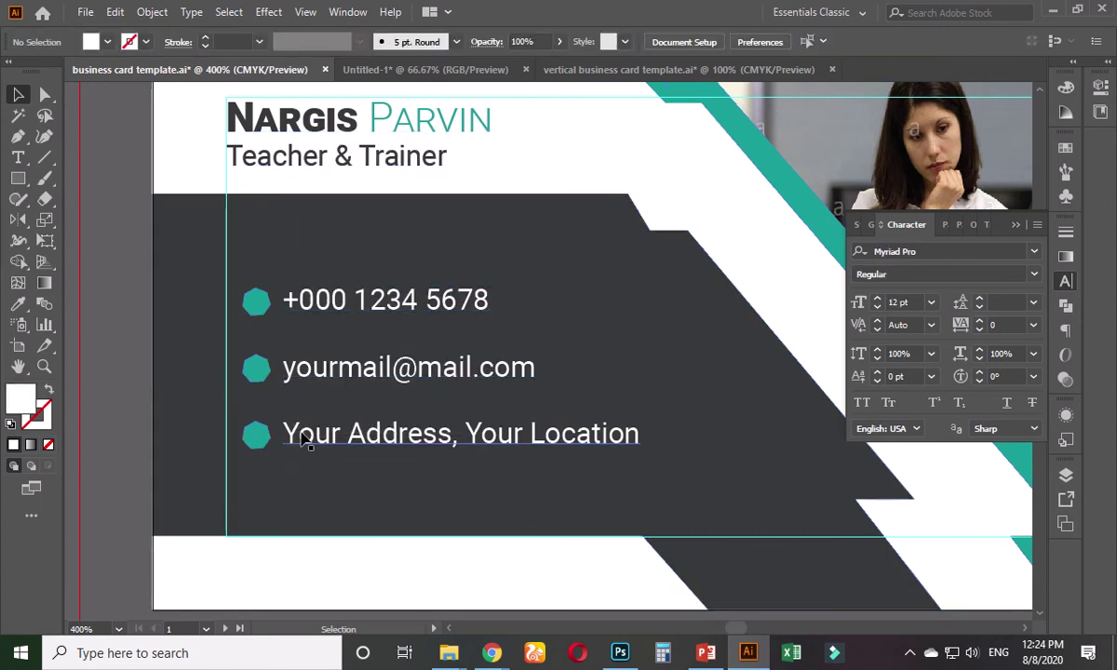
click(298, 436)
right_click(263, 427)
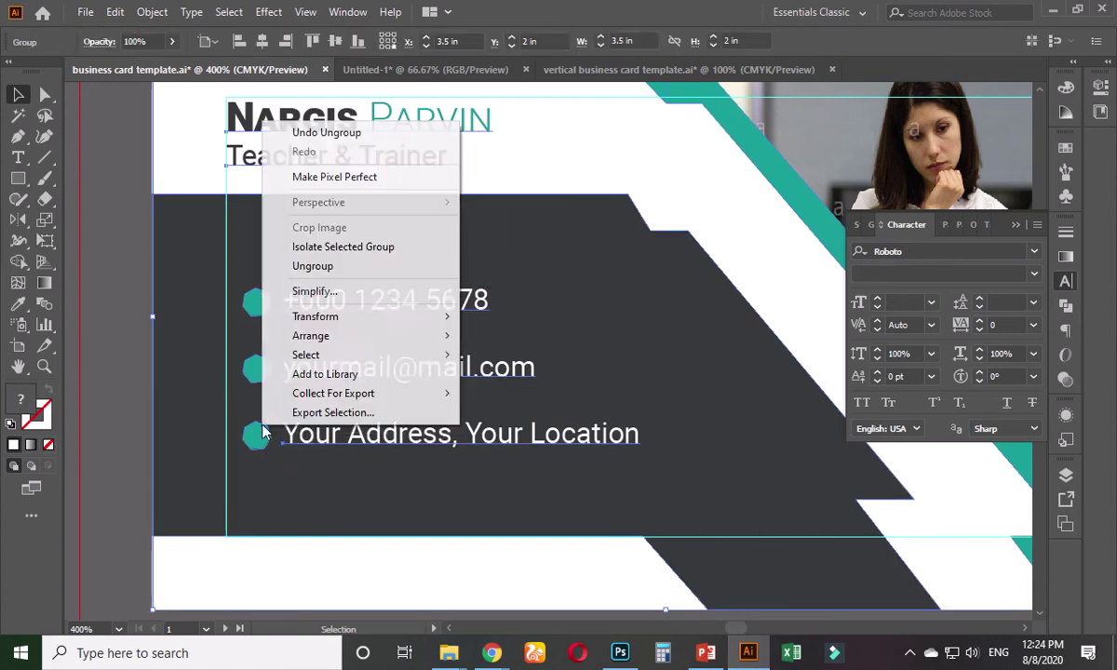
click(327, 272)
click(132, 290)
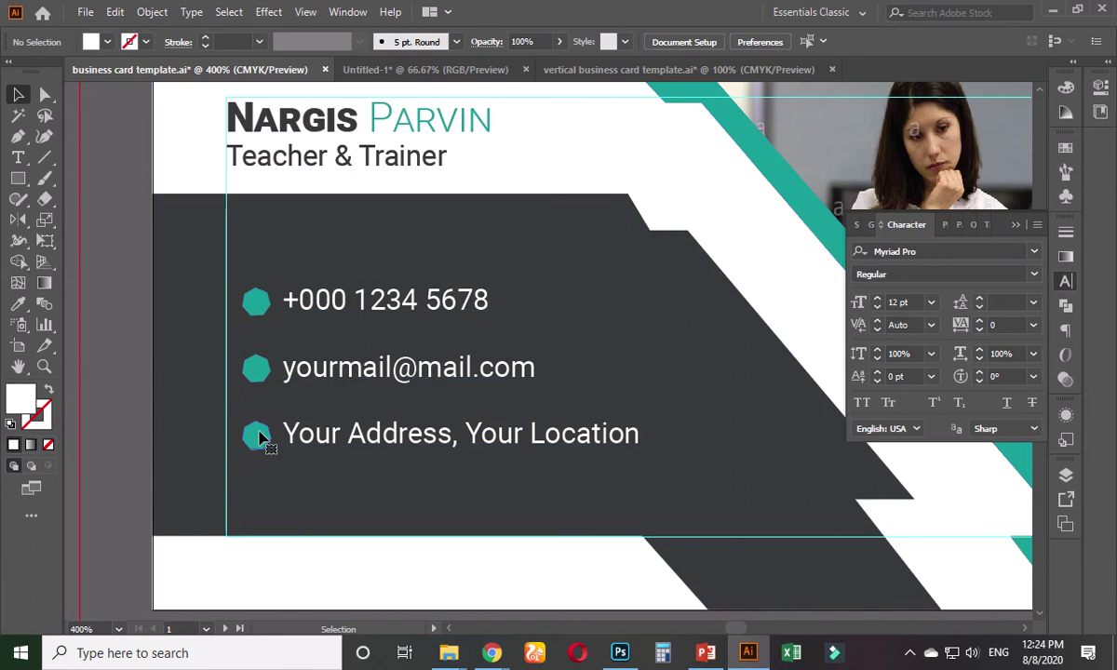
- Group the phone, email and address lines and drag them onto the vertical card
click(261, 438)
shift+click(298, 378)
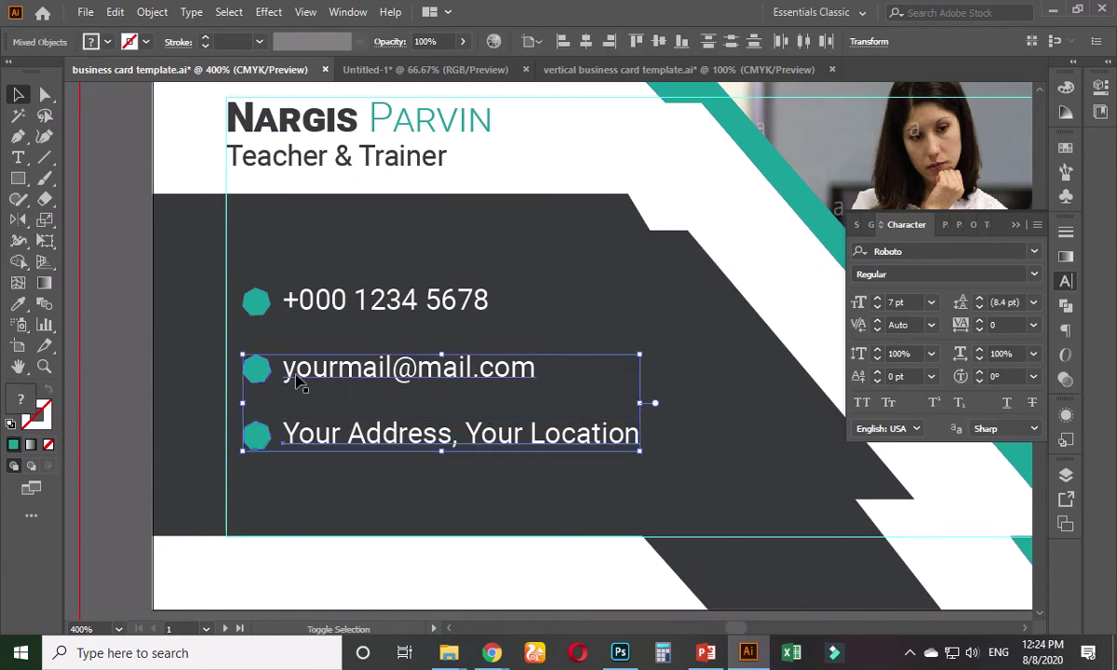
shift+click(296, 304)
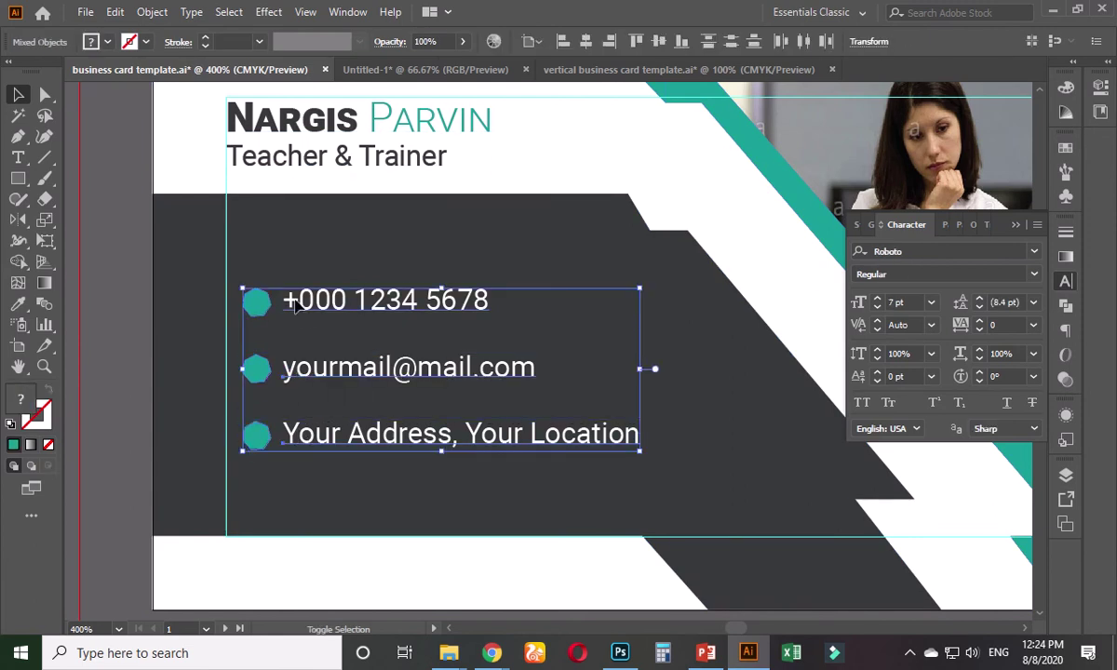
key(ctrl+g)
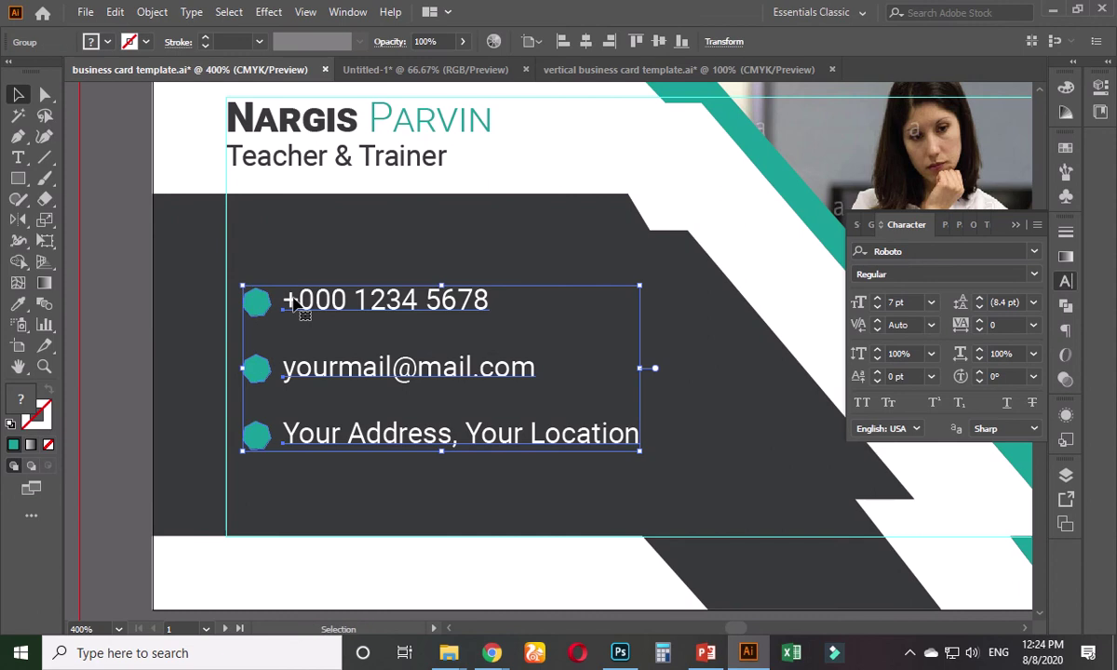
drag(294, 305, 621, 76)
drag(444, 373, 498, 309)
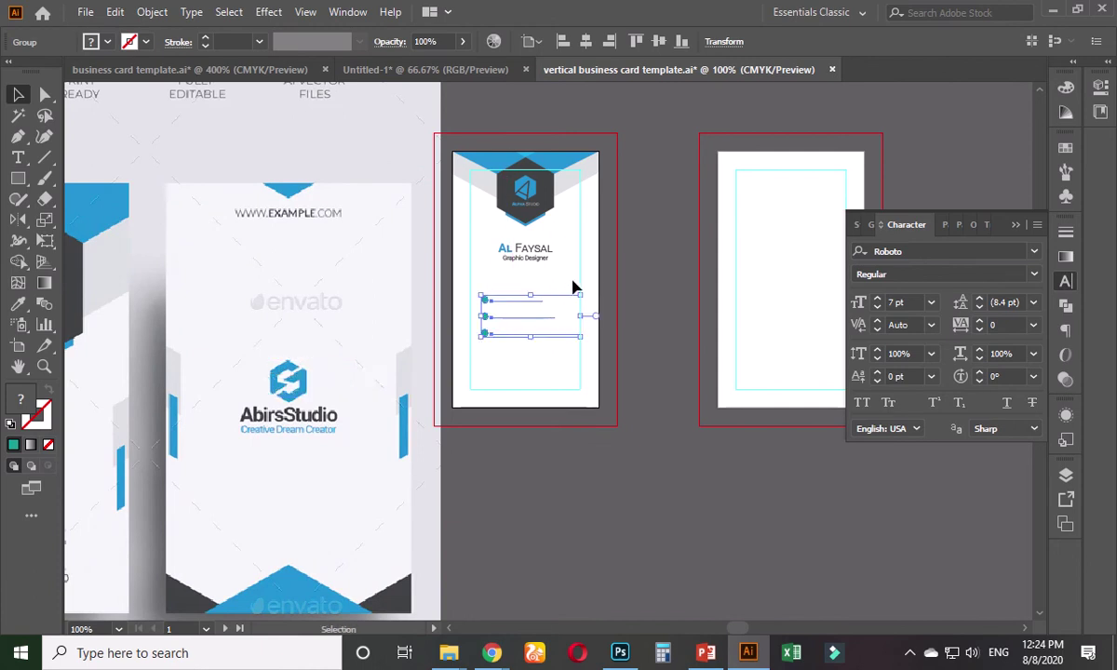
- Centre the contact group horizontally on the card and ungroup it
scroll(559, 302, up, 2)
click(586, 42)
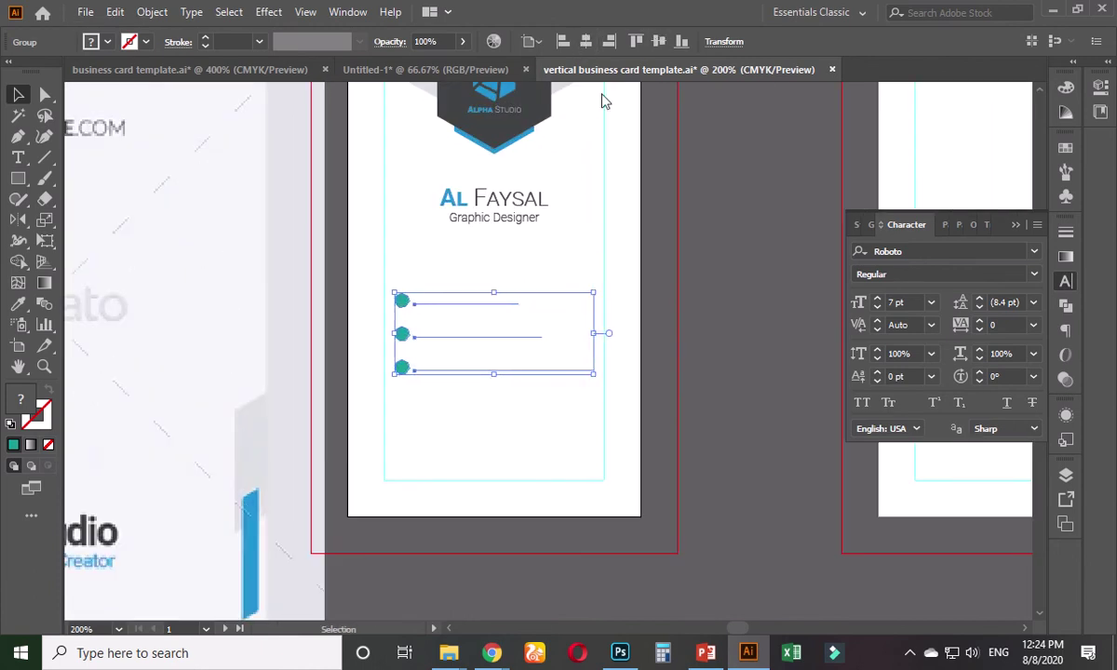
click(716, 269)
scroll(518, 332, up, 1)
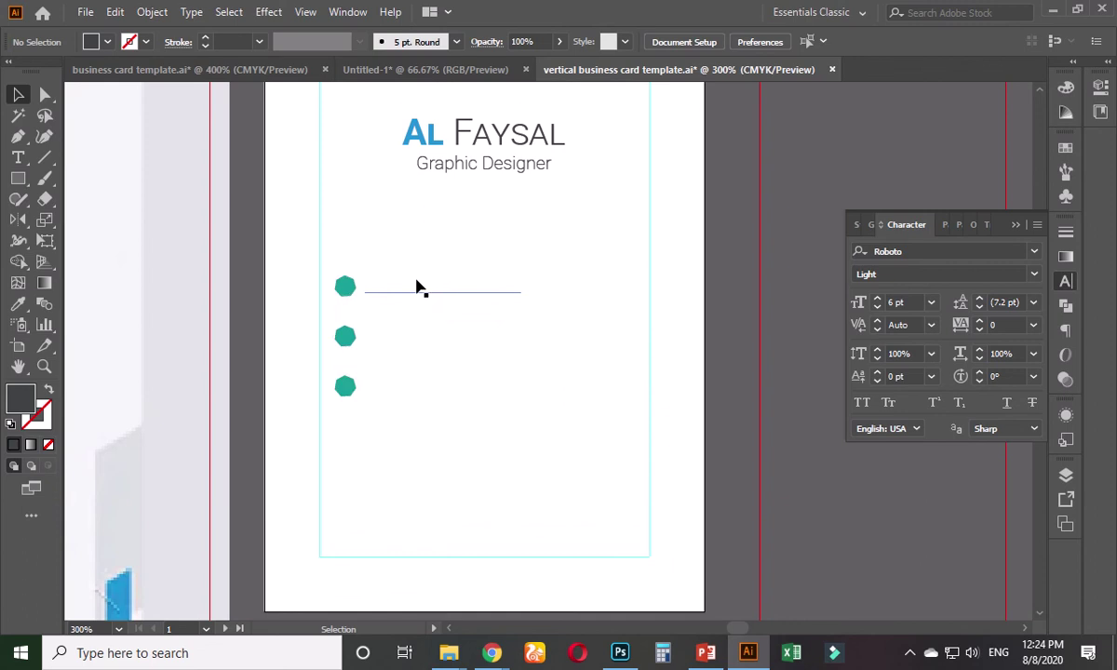
click(416, 287)
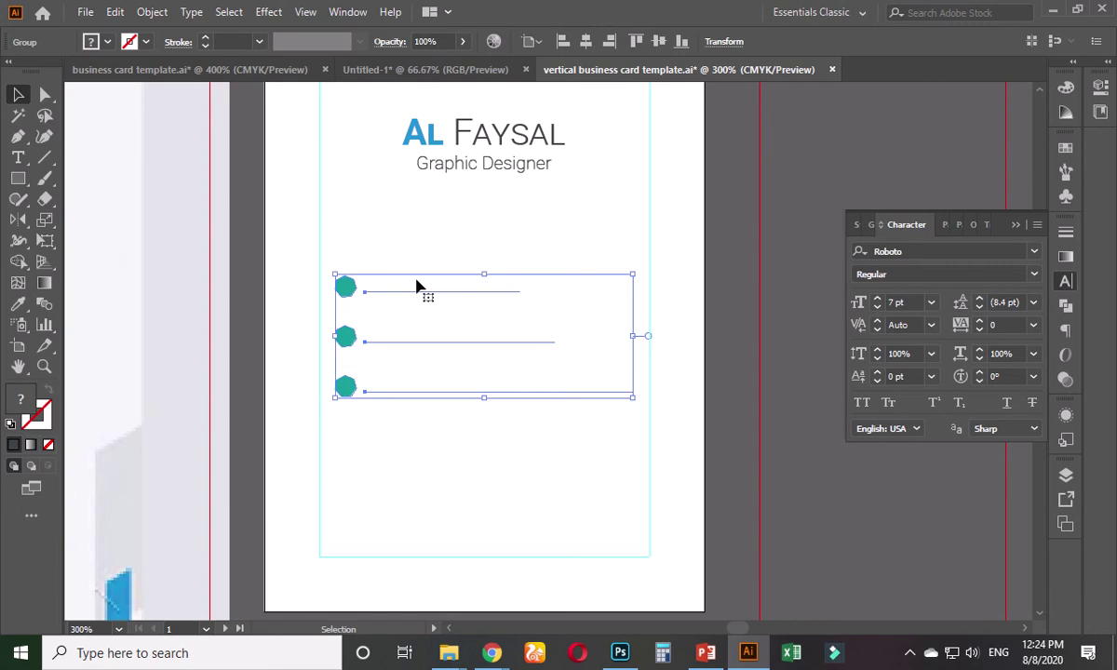
right_click(416, 287)
click(467, 438)
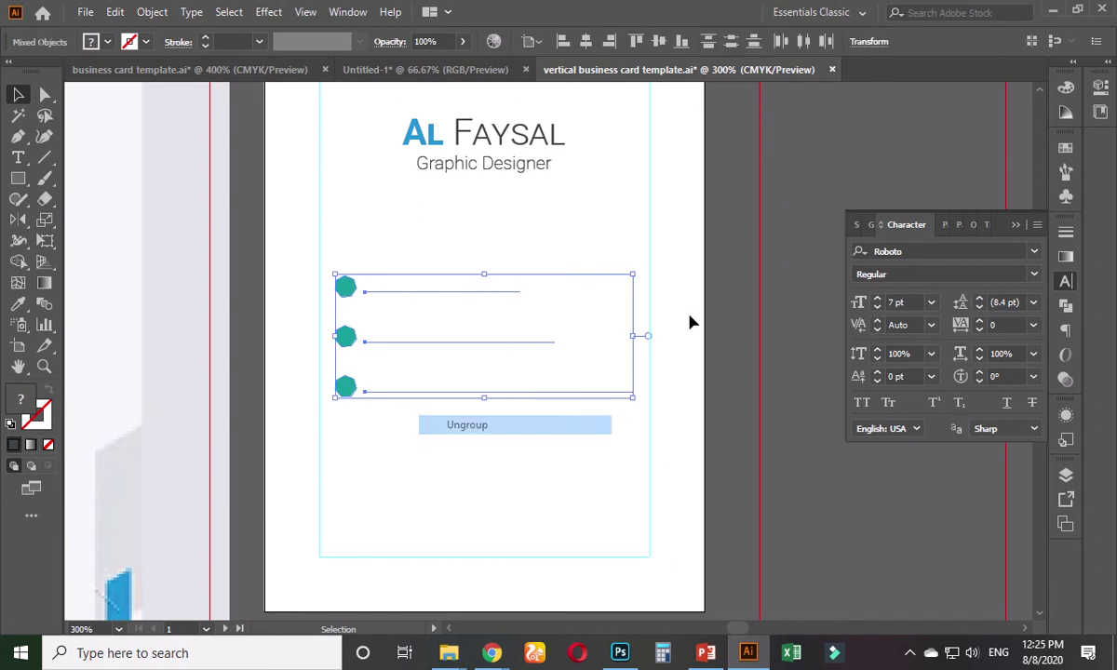
click(802, 222)
- Colour the three contact text lines dark grey by sampling the logo hexagon
drag(404, 254, 457, 419)
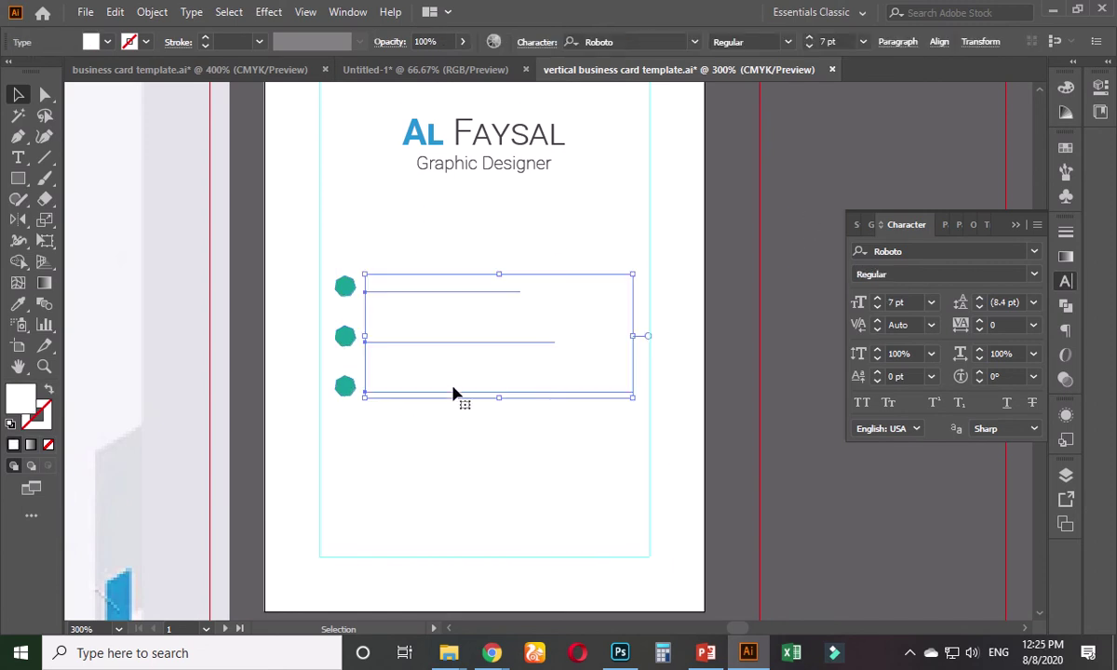
click(18, 304)
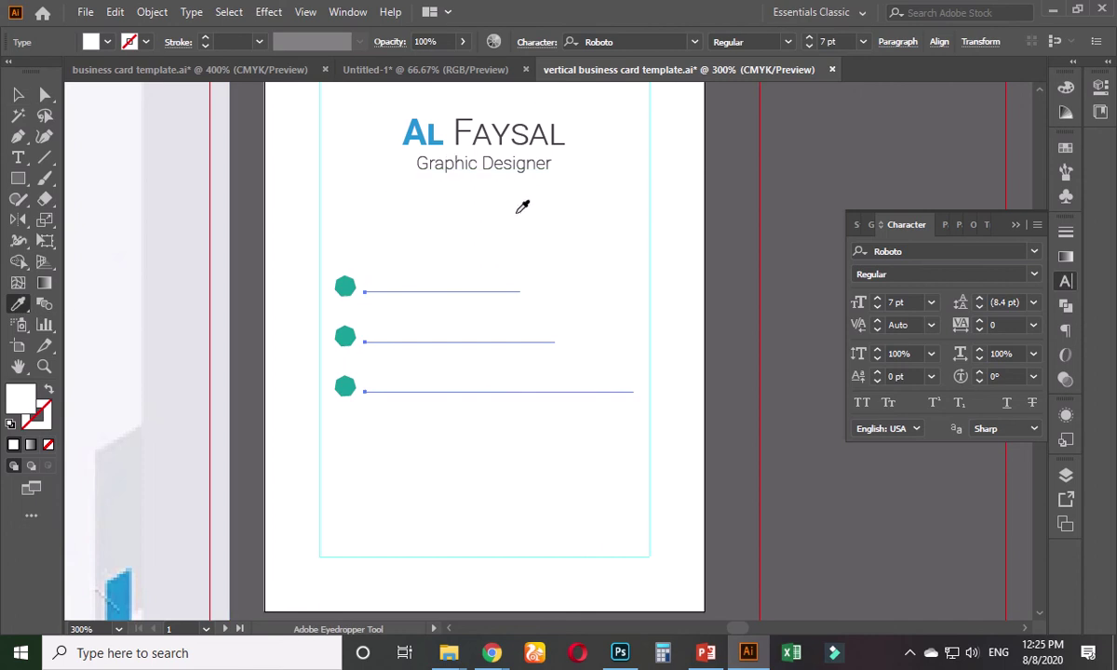
scroll(546, 197, up, 3)
click(435, 183)
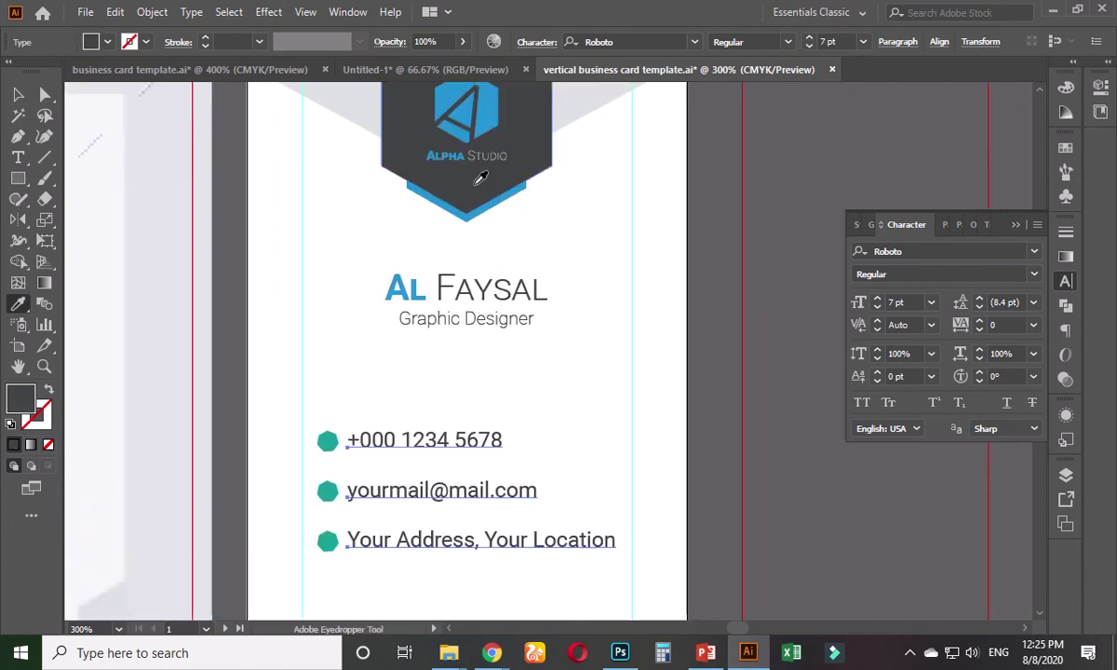
click(19, 94)
click(397, 391)
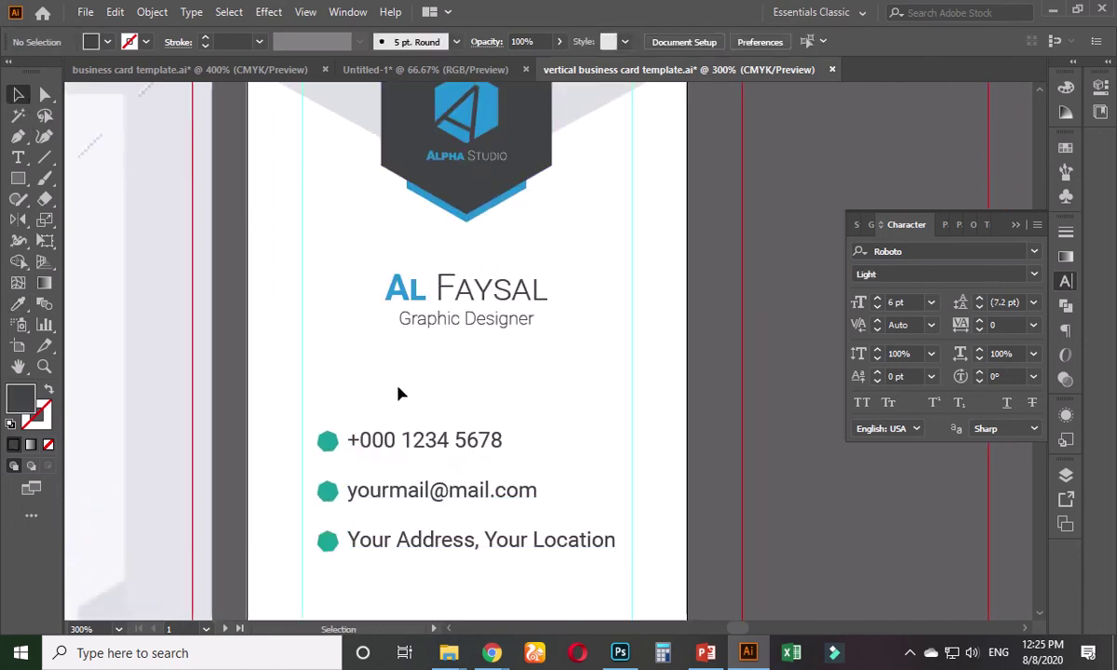
- Set the phone, email and address text to the Light font style
click(407, 444)
shift+click(435, 493)
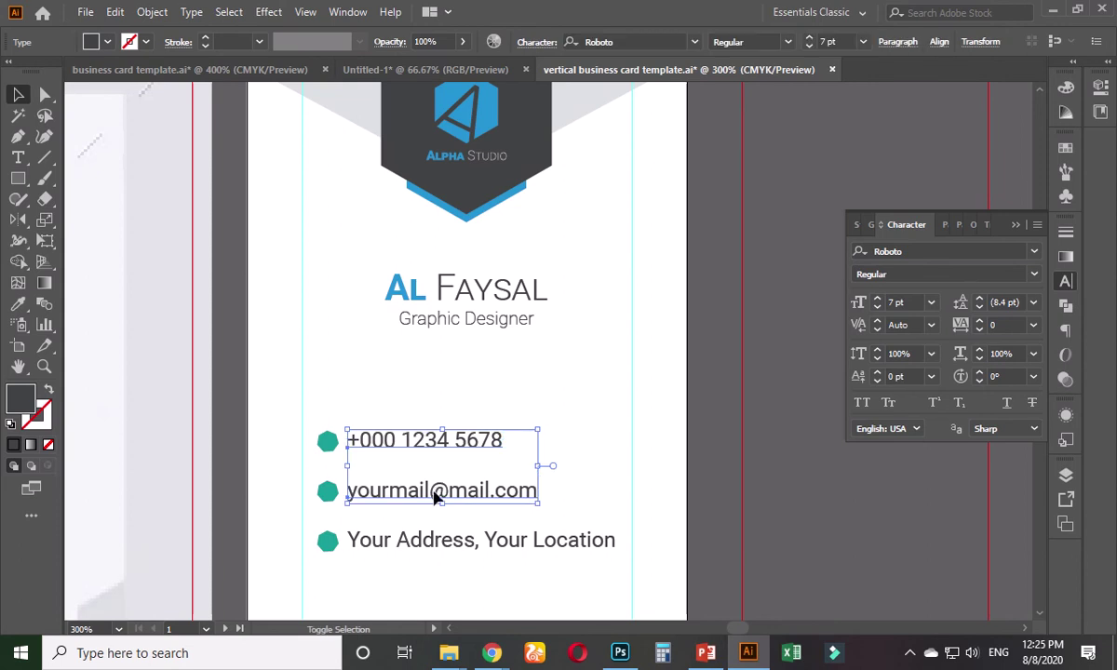
shift+click(427, 544)
click(1035, 274)
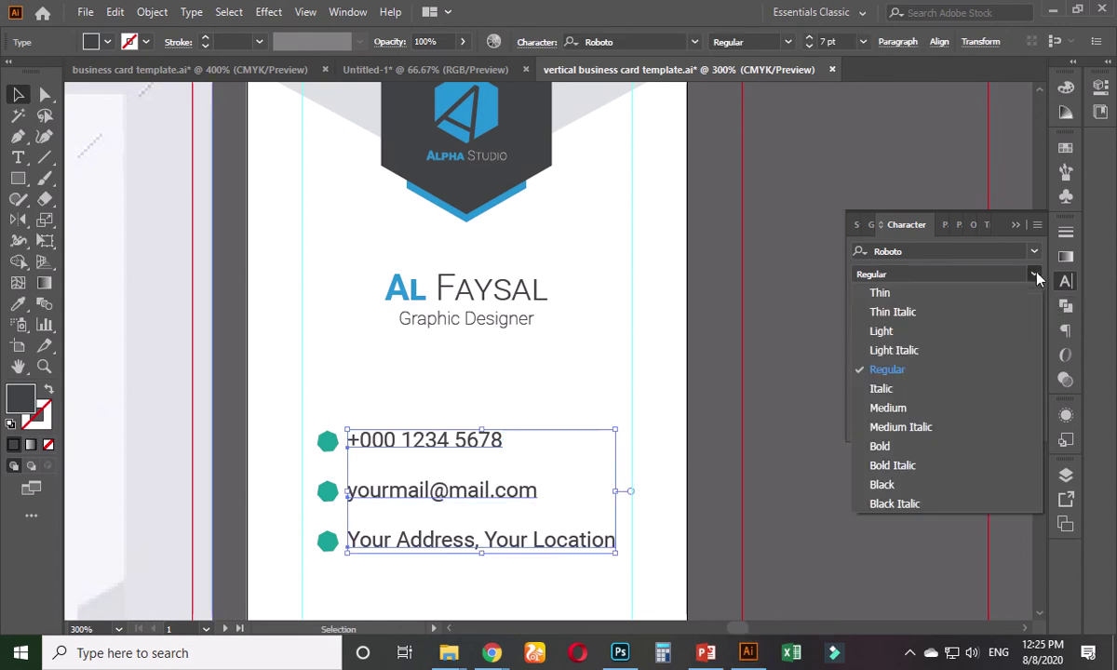
click(883, 330)
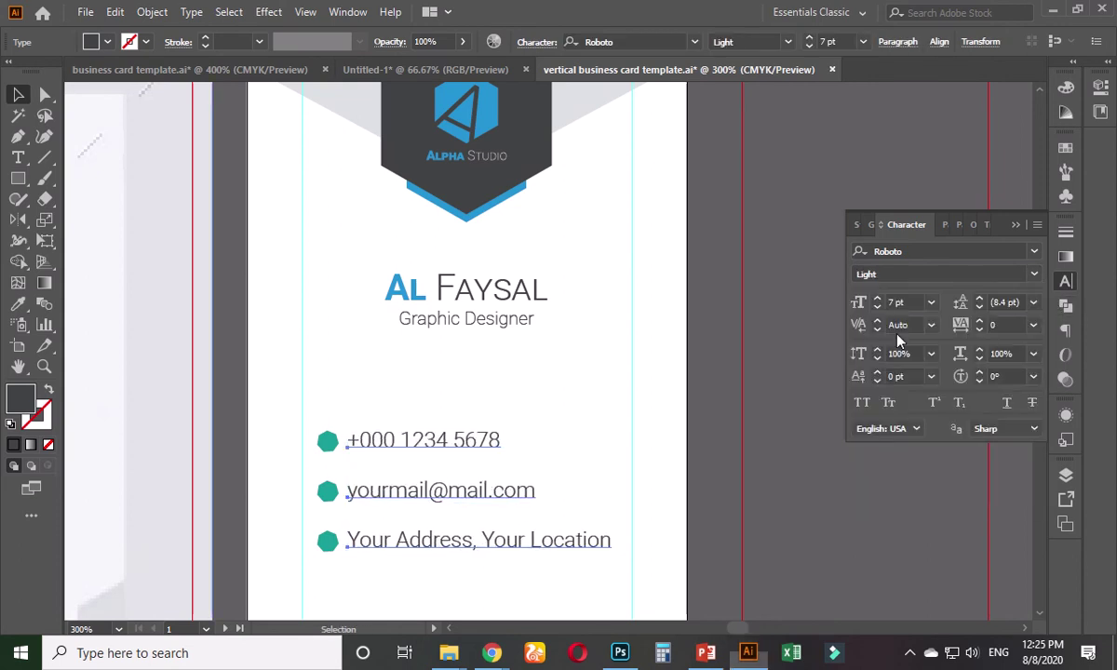
click(712, 361)
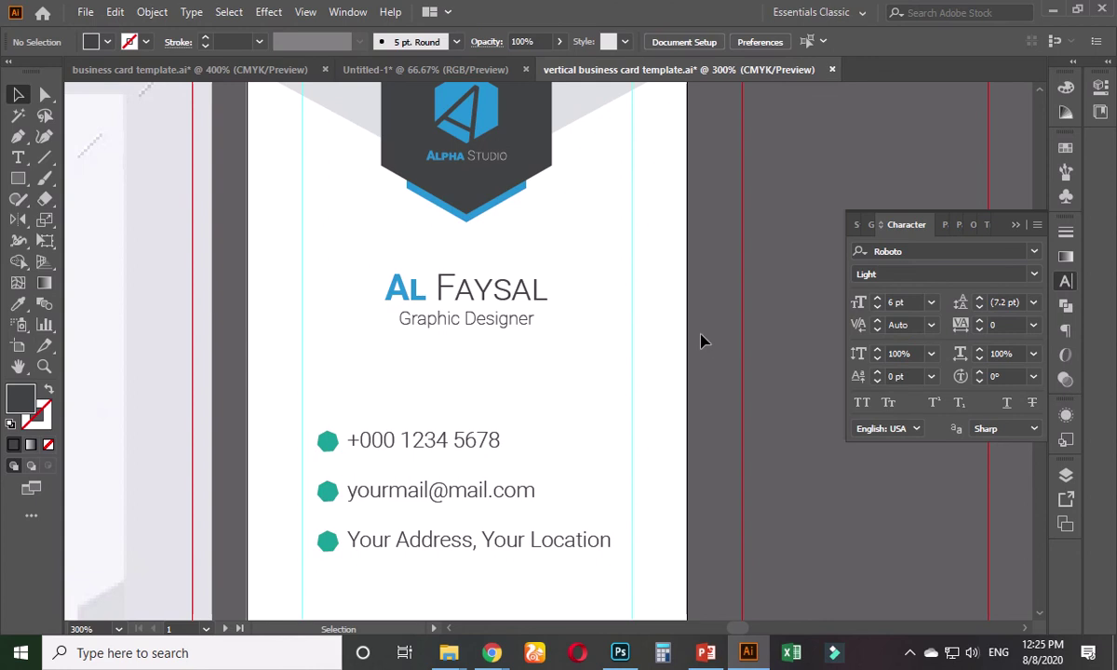
- Give the three hexagon contact icons the logo's blue
scroll(691, 244, up, 1)
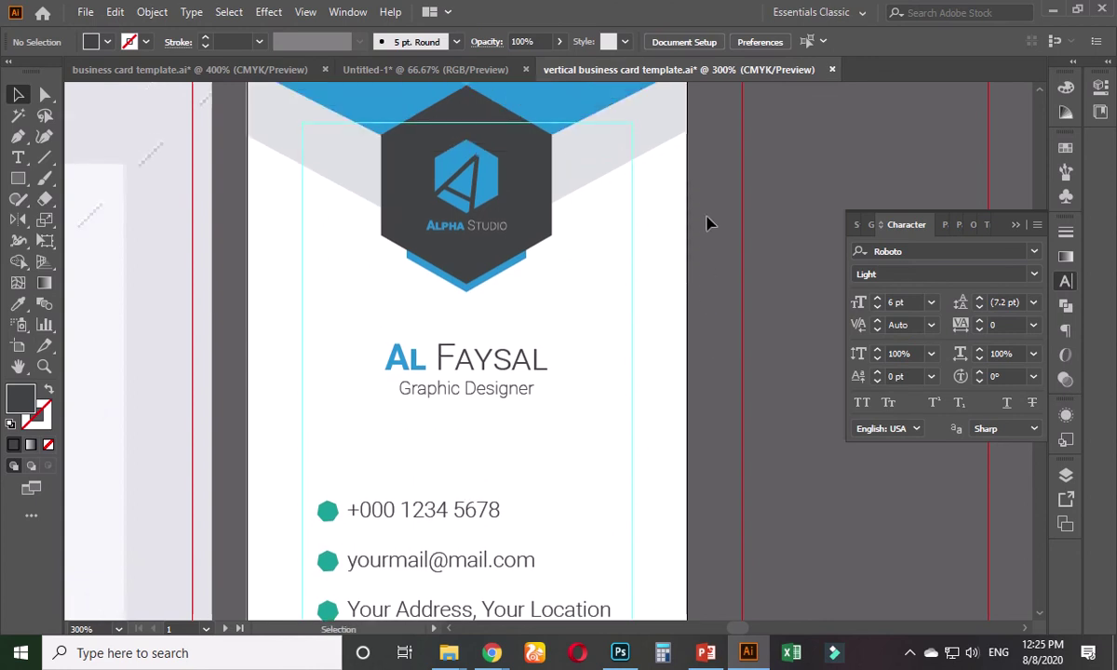
scroll(571, 402, down, 2)
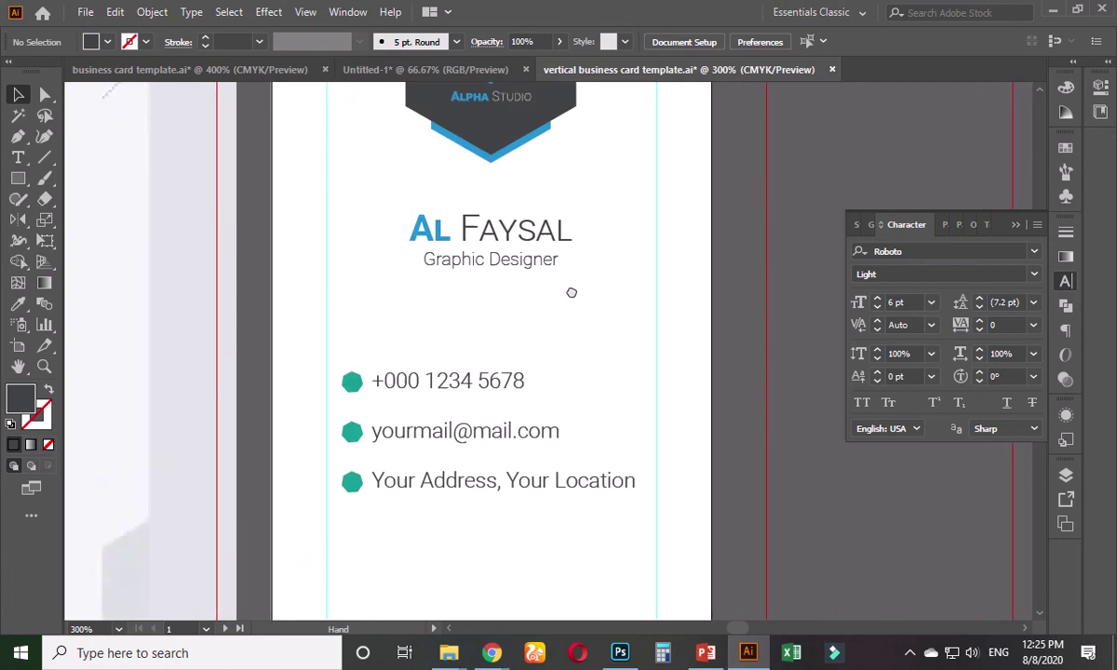
scroll(419, 423, up, 1)
click(328, 338)
key(a)
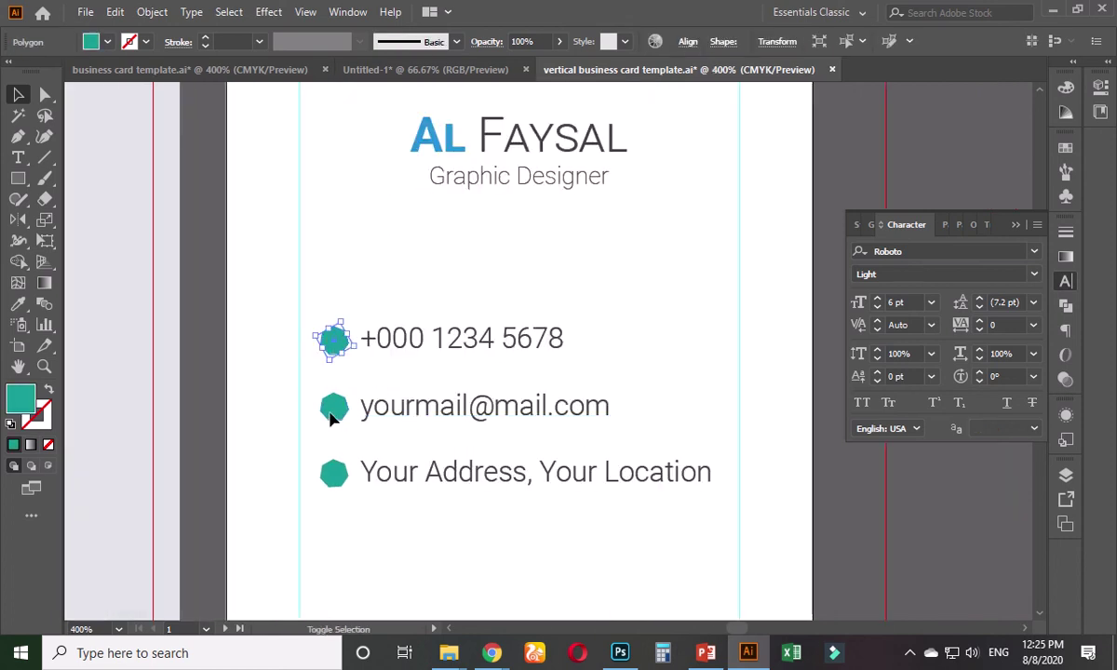
drag(312, 321, 337, 470)
key(v)
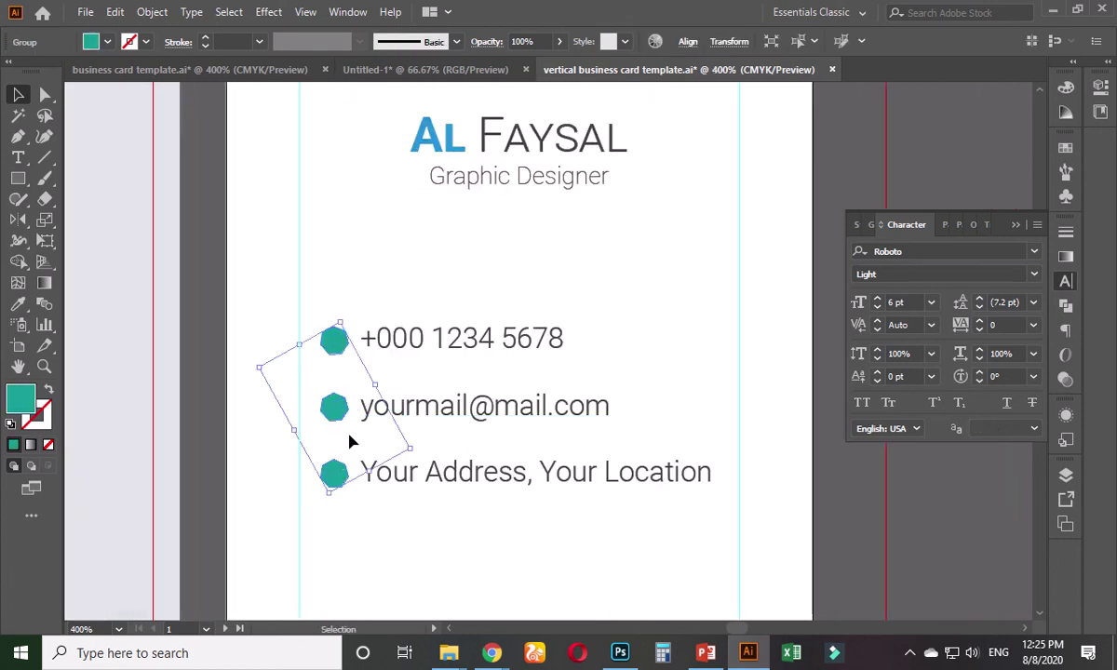
key(ctrl+minus)
click(18, 304)
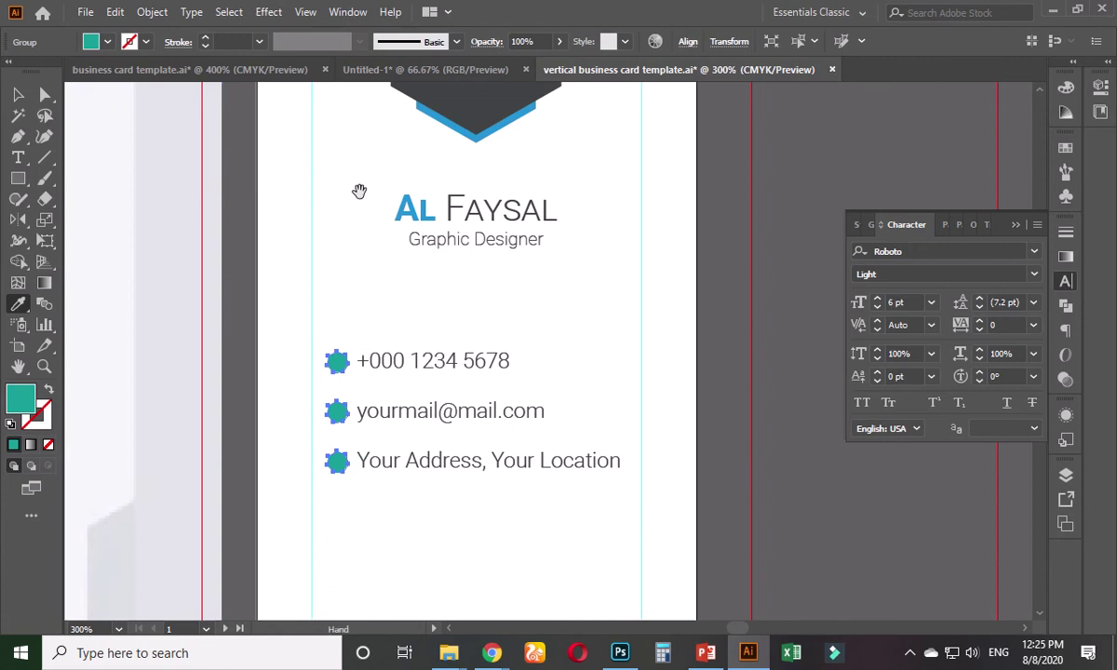
scroll(362, 189, up, 2)
click(436, 140)
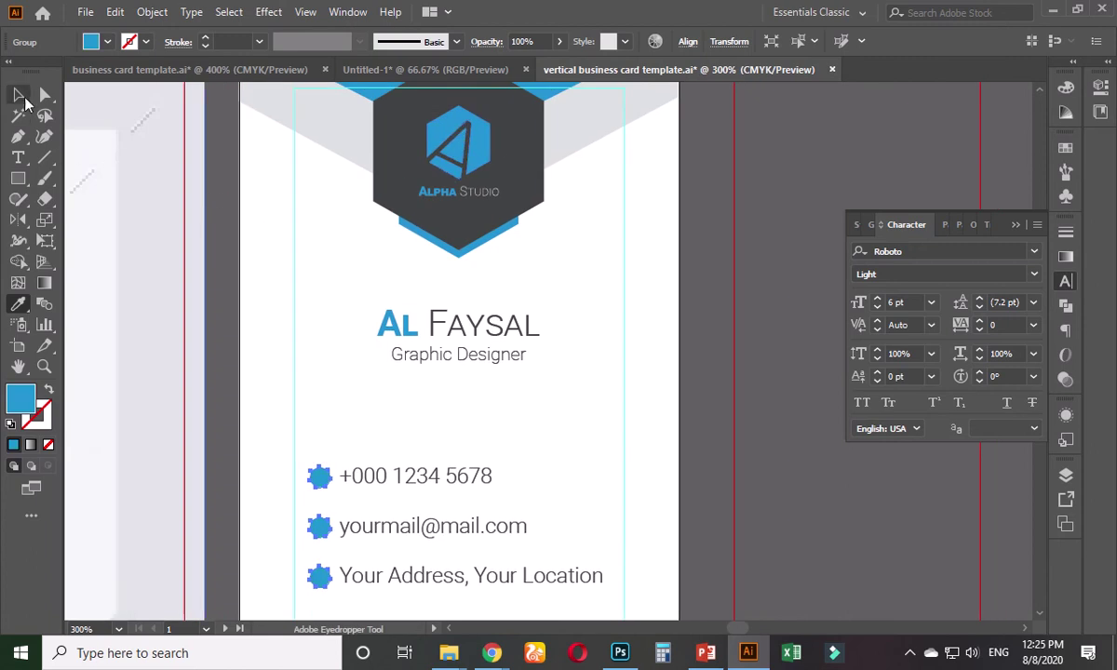
key(v)
click(387, 409)
- Zoom out to compare the card with the reference mockup, then zoom back to the contact rows
key(ctrl+minus)
key(ctrl+minus)
scroll(390, 411, down, 3)
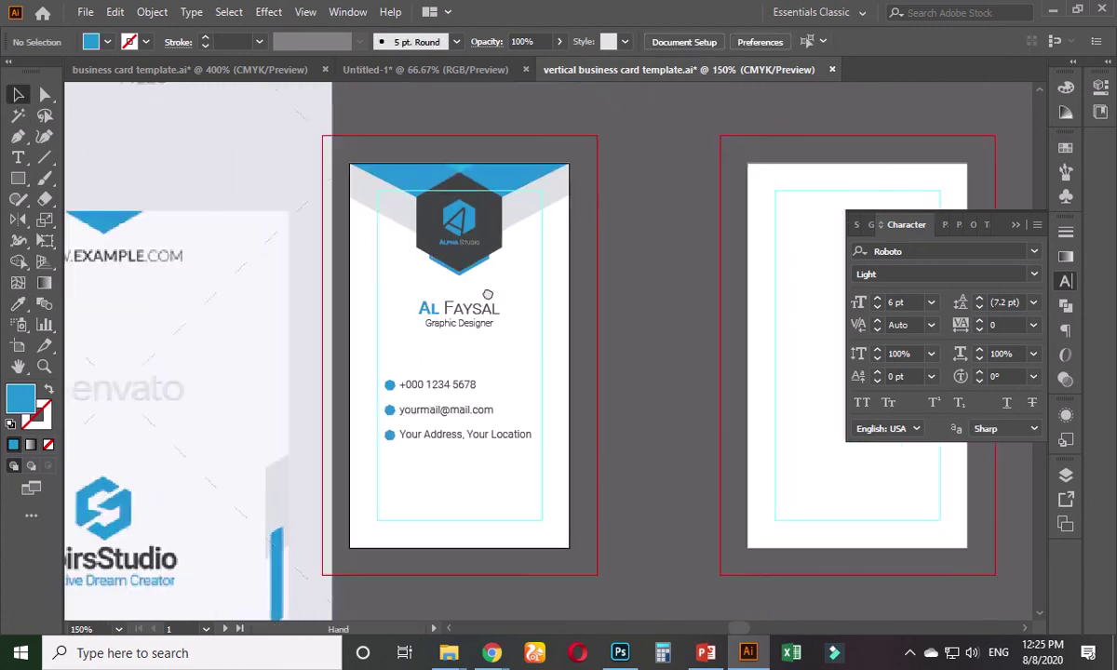
scroll(453, 363, down, 1)
key(ctrl+minus)
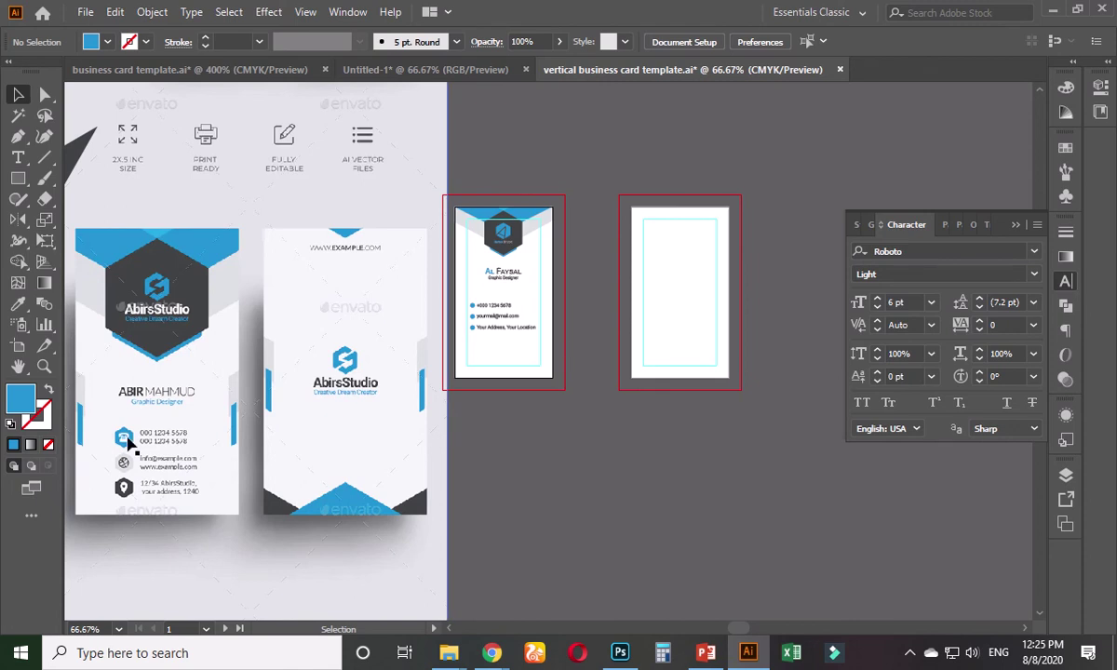
key(ctrl+plus)
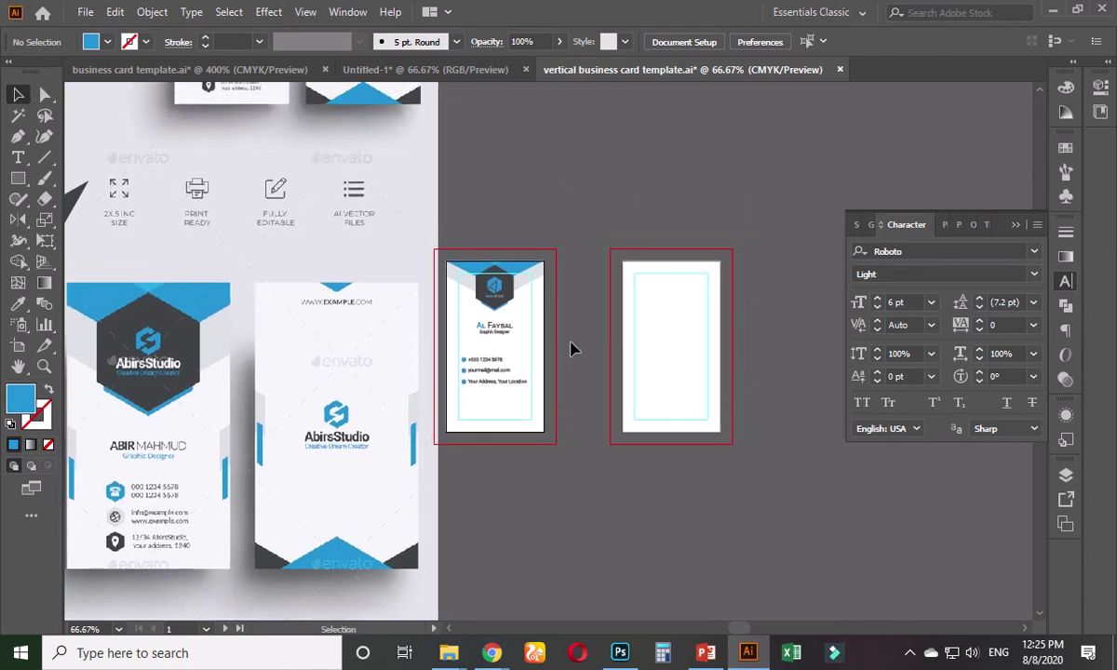
key(ctrl+plus)
click(506, 242)
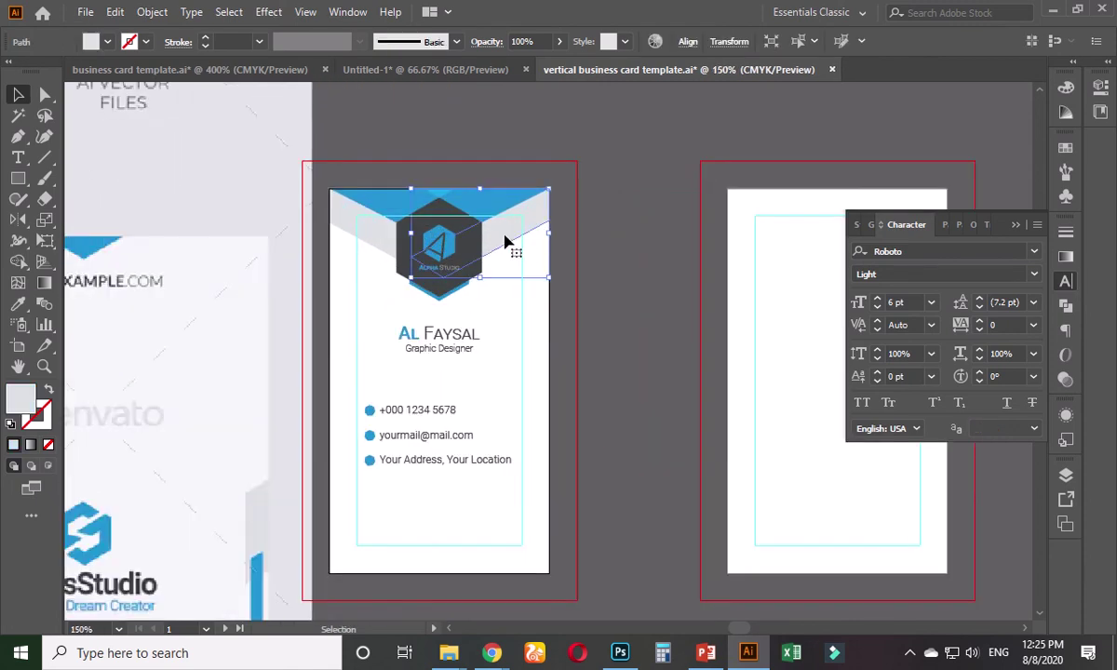
scroll(505, 242, up, 1)
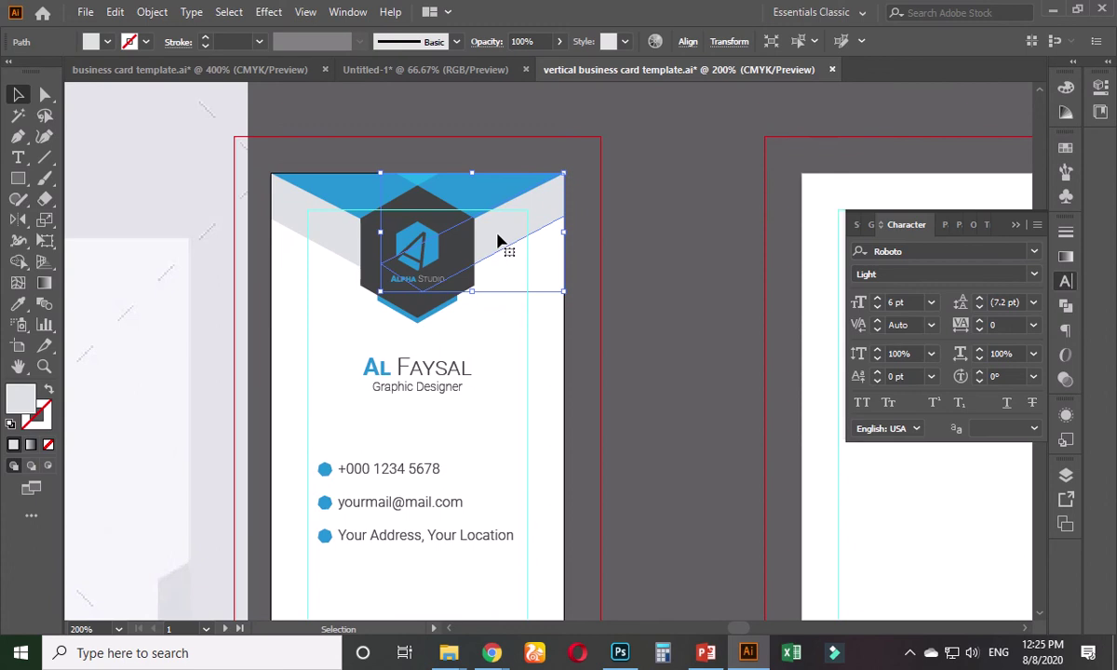
click(601, 397)
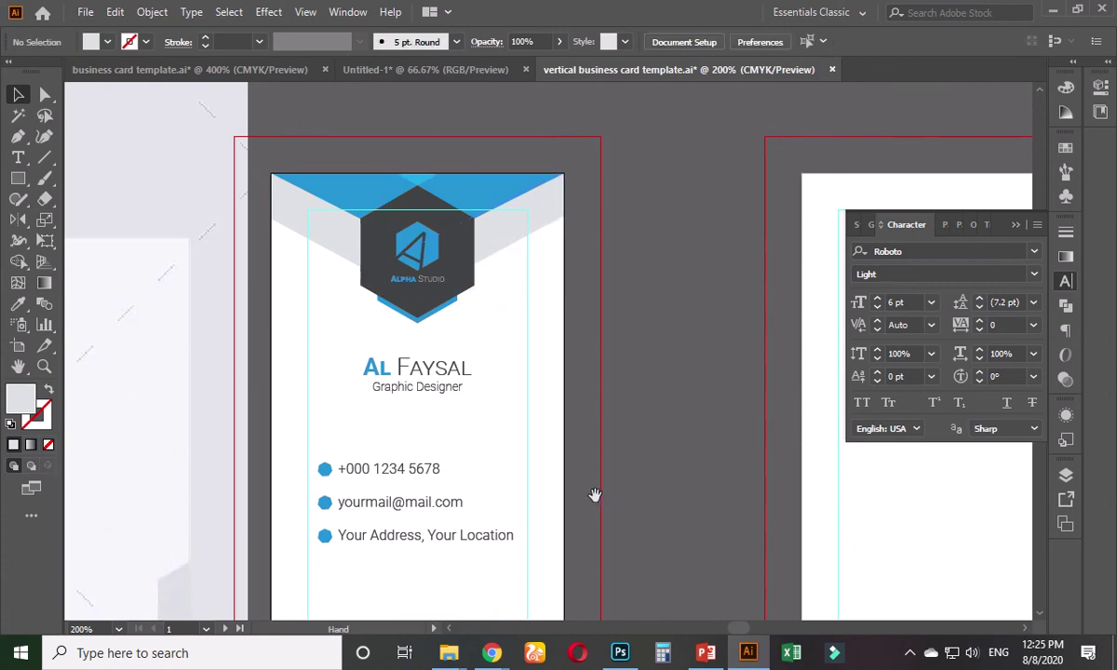
drag(593, 496, 615, 310)
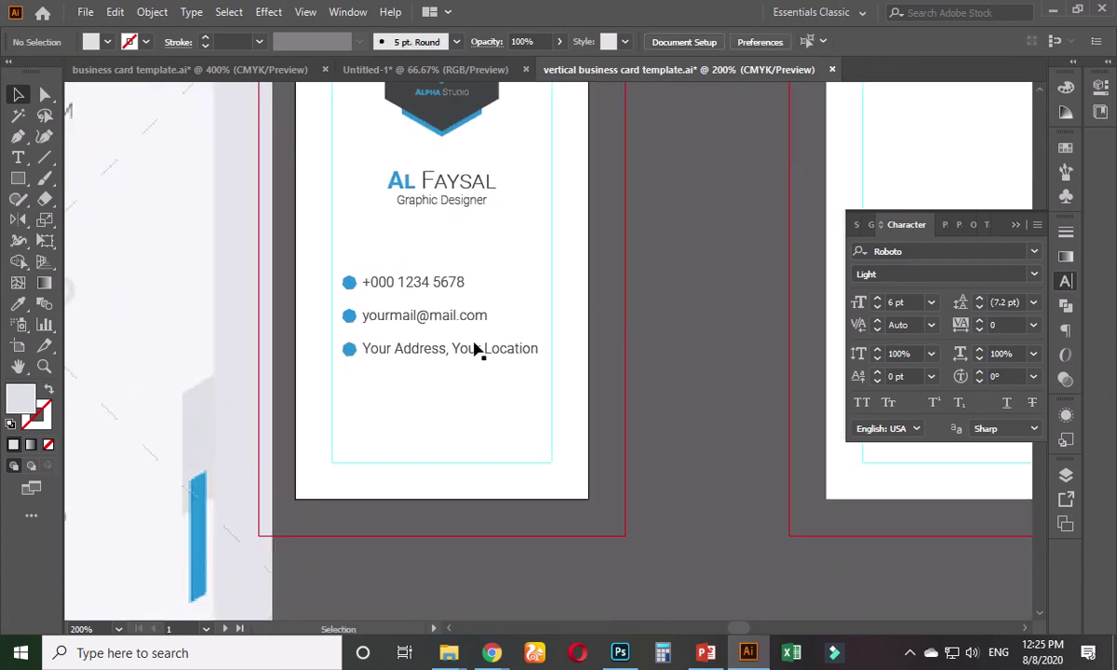
scroll(382, 424, up, 2)
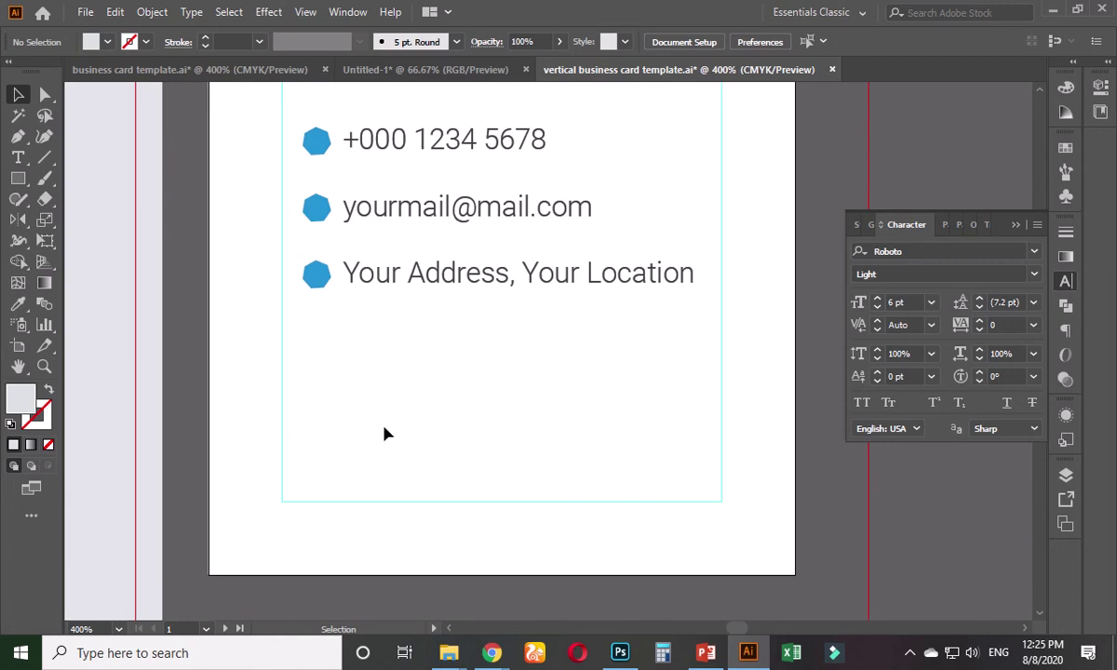
- Draw a rectangle across the card's bottom and give it the logo's dark grey
click(18, 180)
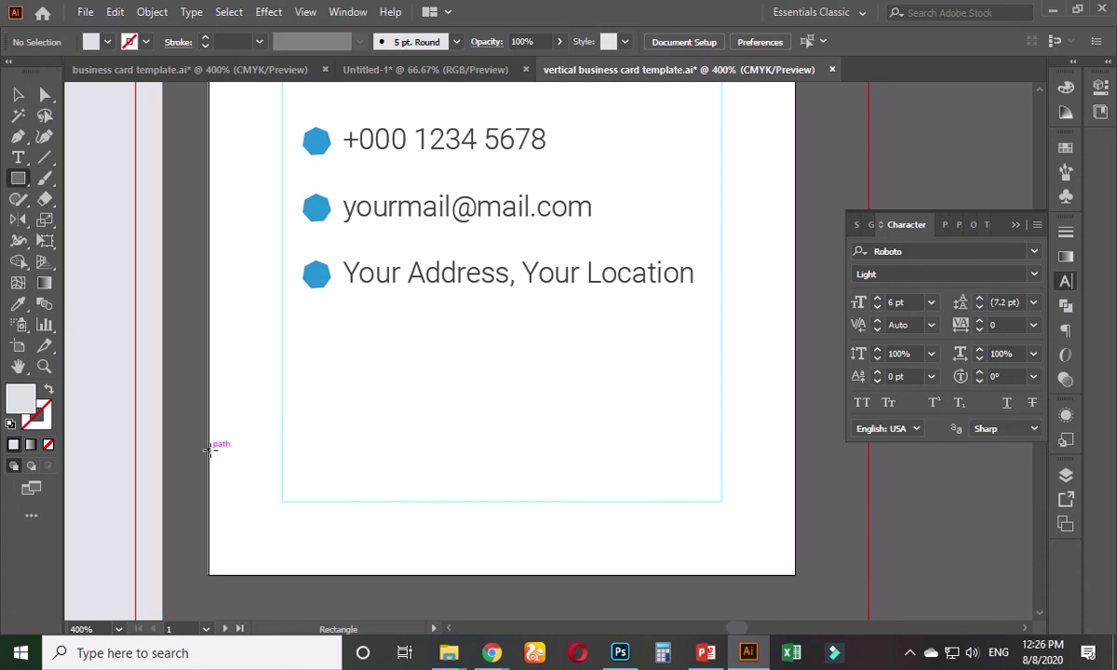
drag(208, 450, 795, 575)
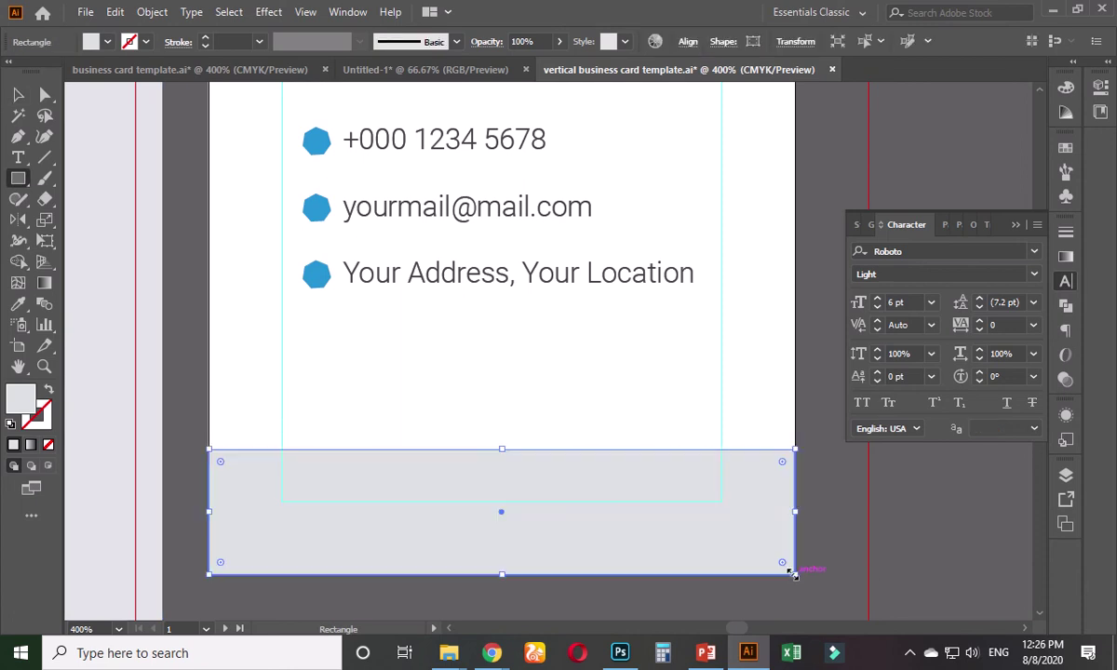
scroll(509, 392, down, 2)
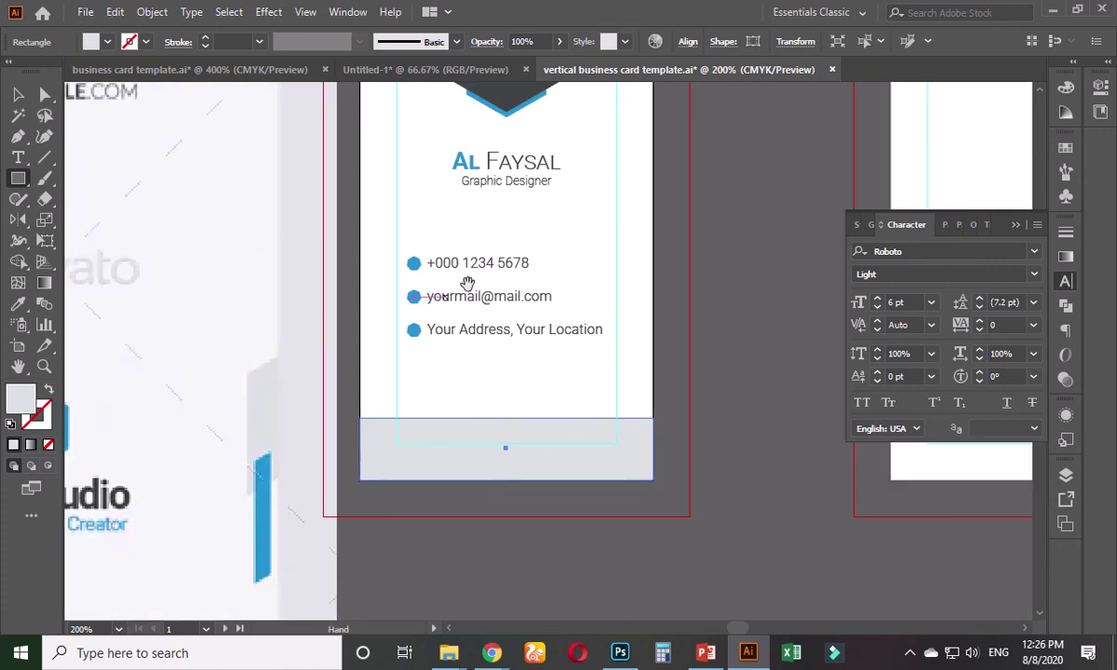
scroll(467, 284, up, 2)
click(18, 303)
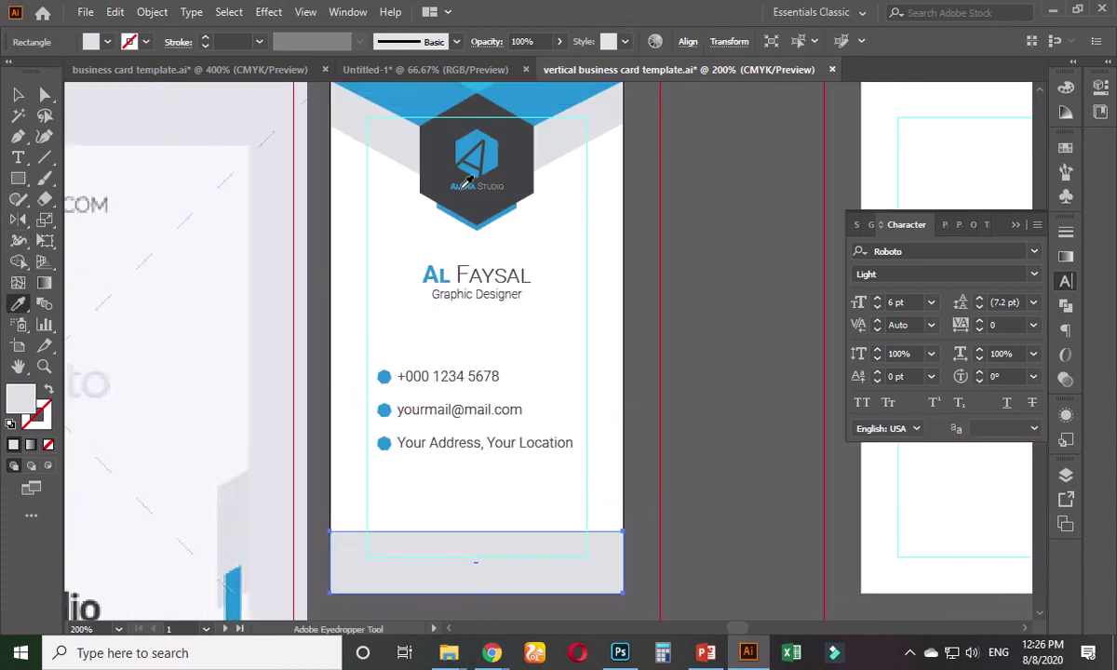
click(519, 155)
key(v)
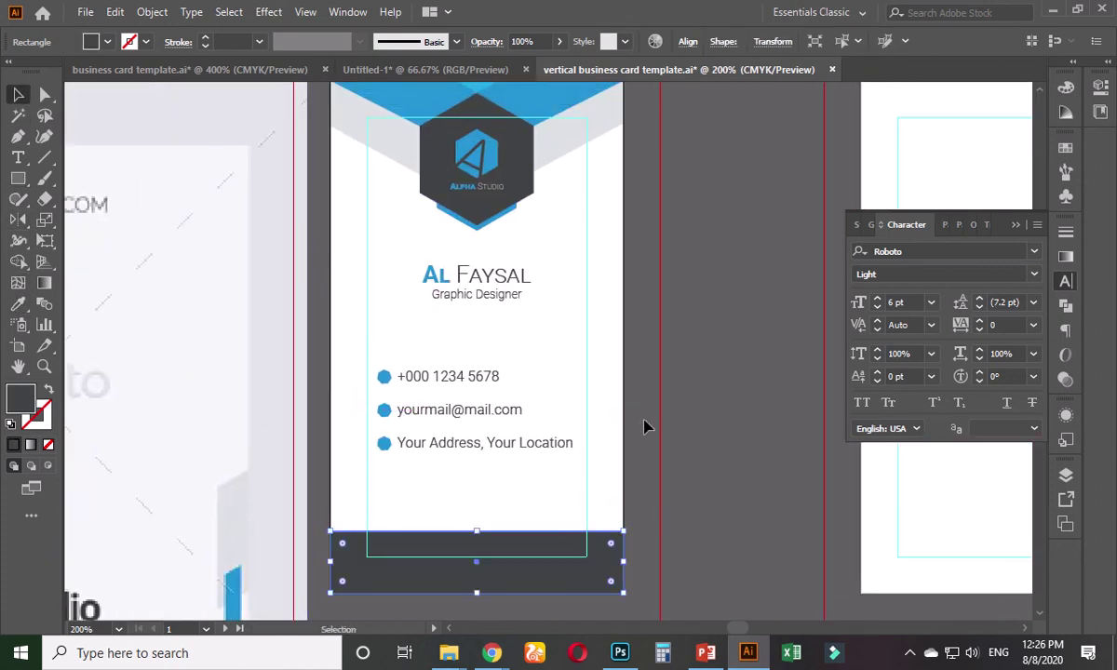
click(679, 506)
- Make a band directly above the dark footer and fill it with the card's blue
scroll(670, 465, down, 2)
scroll(666, 429, up, 1)
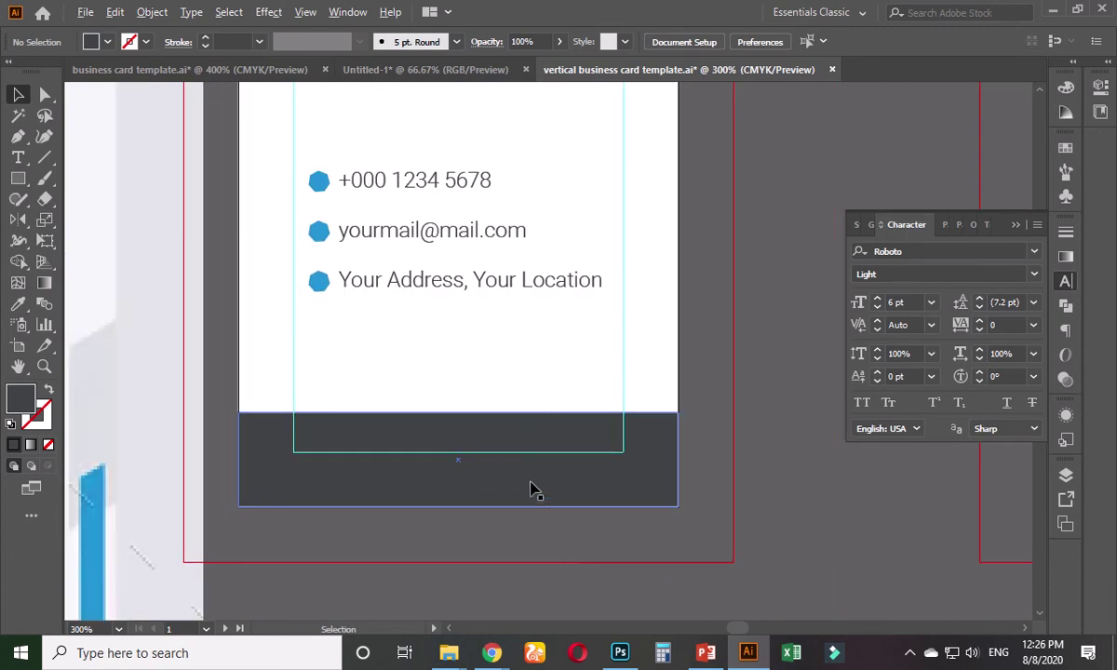
click(456, 430)
drag(458, 414, 454, 428)
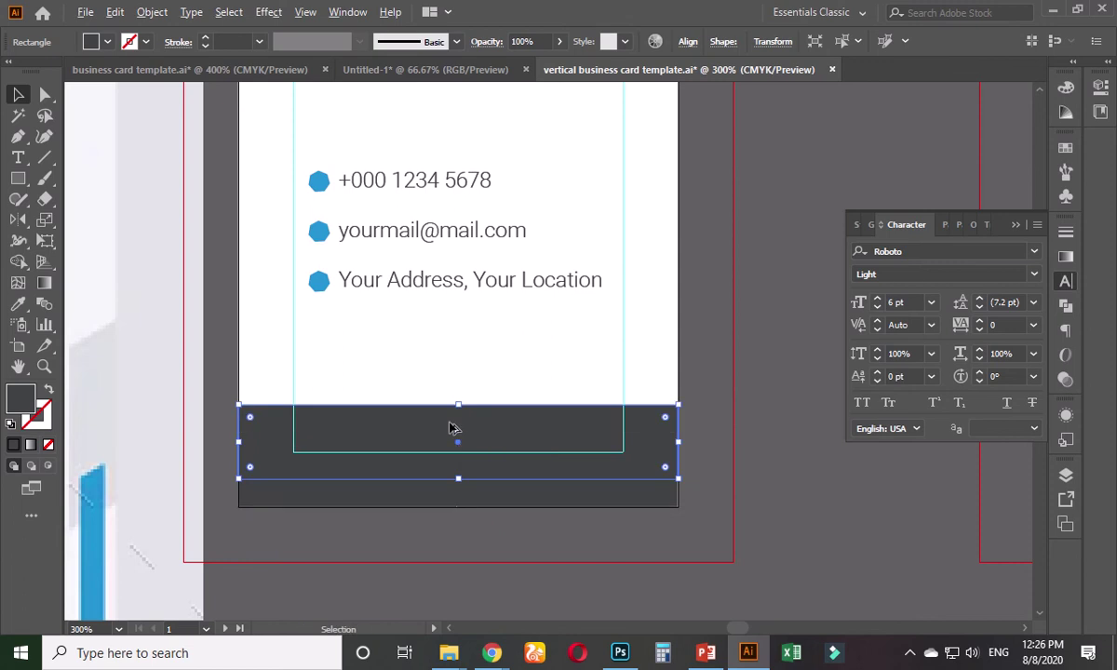
scroll(455, 428, down, 2)
click(18, 303)
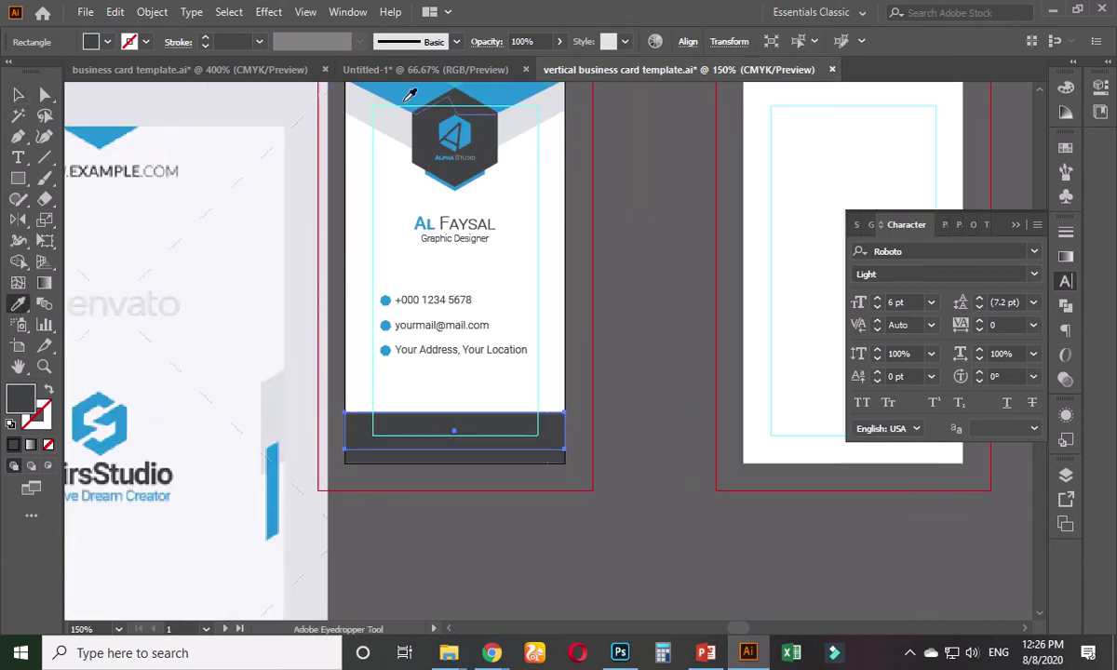
click(410, 96)
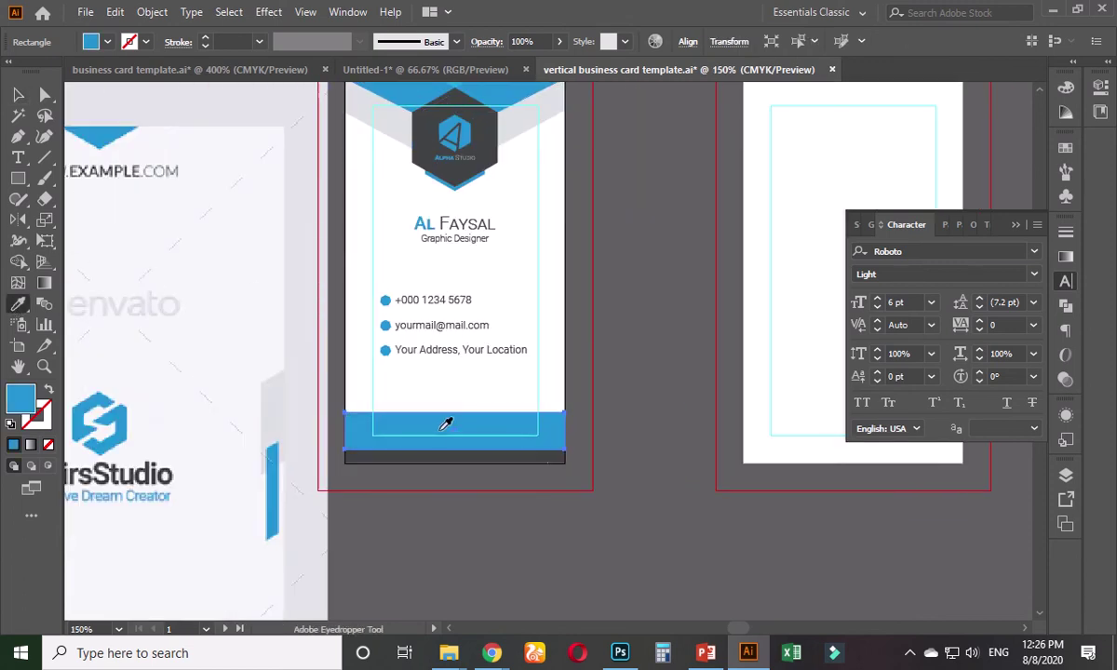
key(ctrl+z)
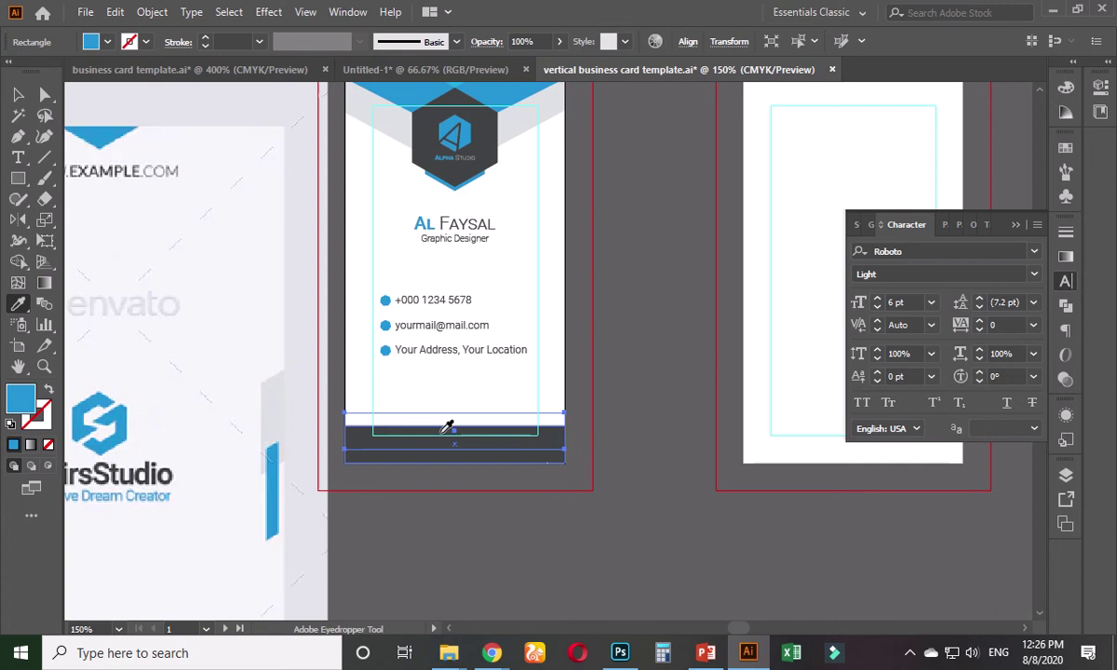
key(i)
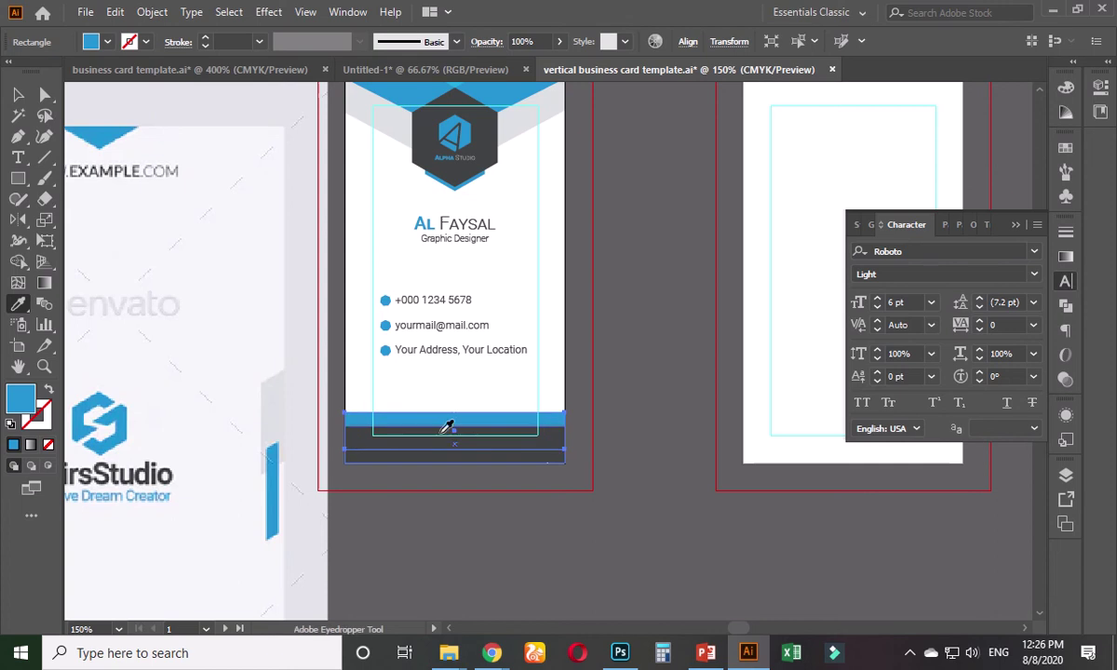
click(410, 93)
- Resize the dark grey footer rectangle so it meets the blue band
click(16, 96)
click(527, 486)
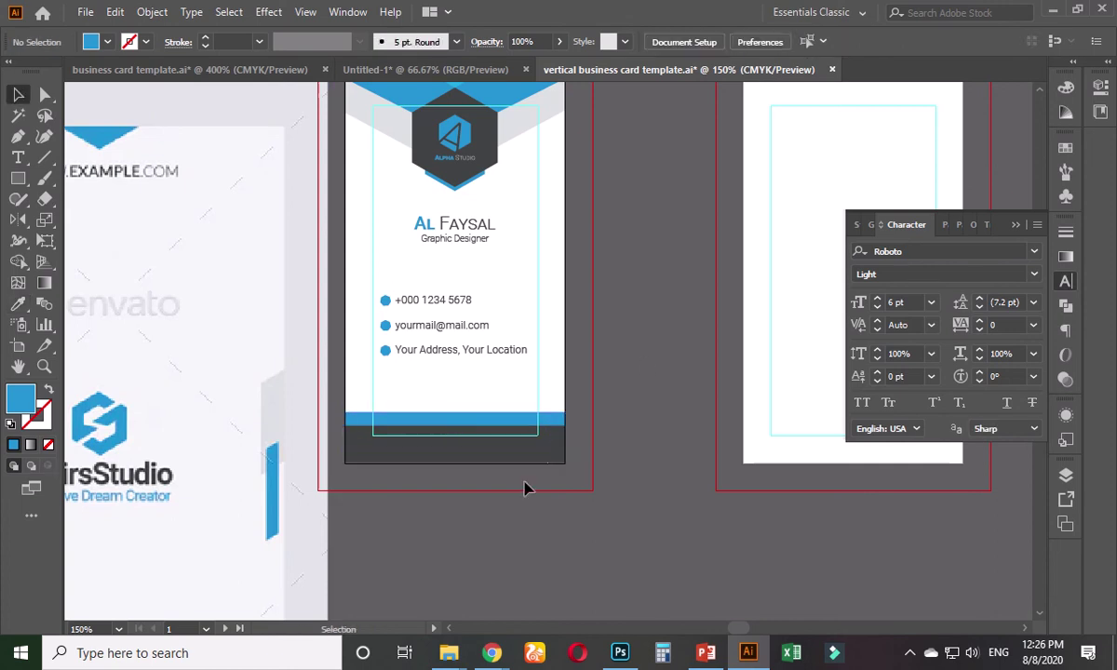
scroll(424, 489, up, 3)
drag(421, 486, 389, 554)
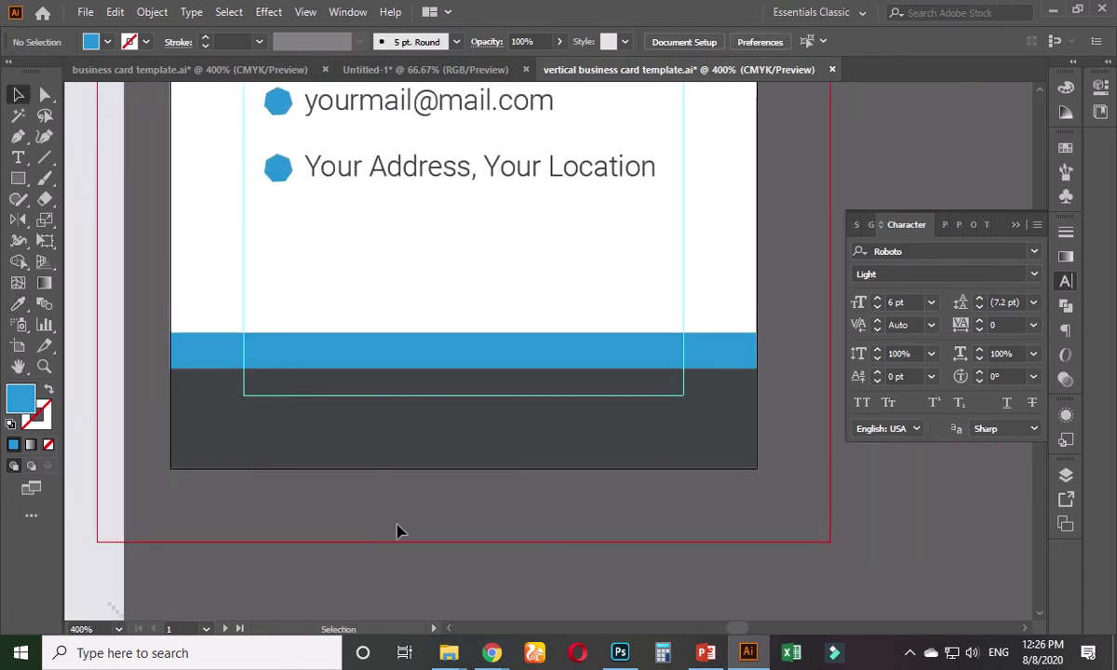
click(407, 454)
mouse_move(463, 373)
mouse_down()
mouse_move(463, 391)
mouse_move(463, 376)
mouse_up()
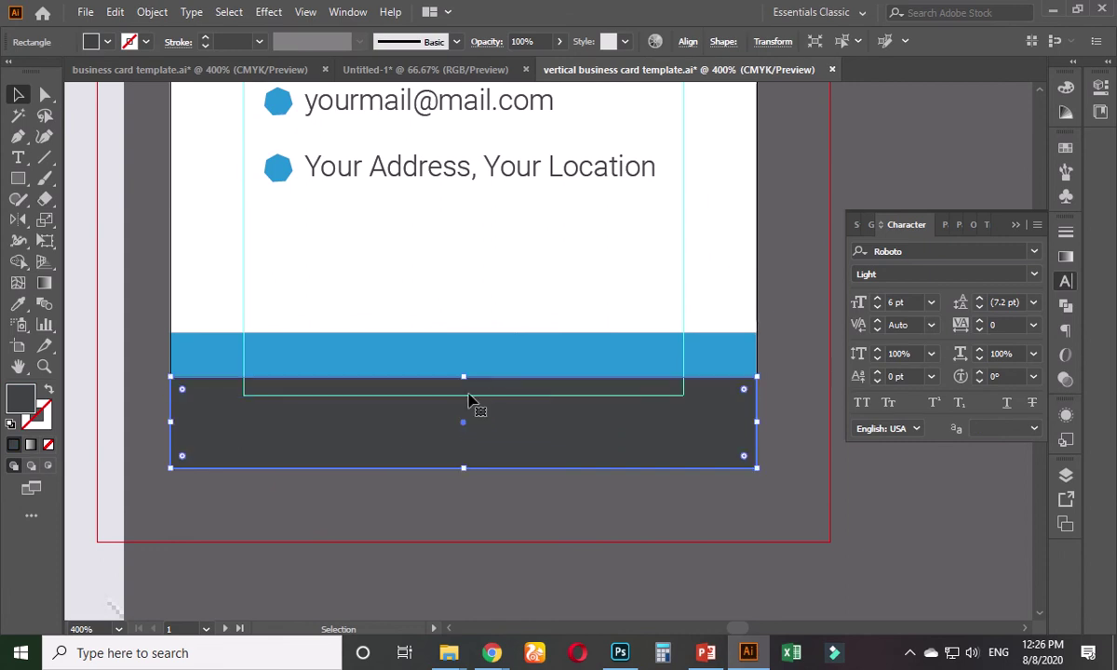
click(782, 277)
- Pan and zoom out to view the whole card with its new footer bands
drag(799, 213, 761, 298)
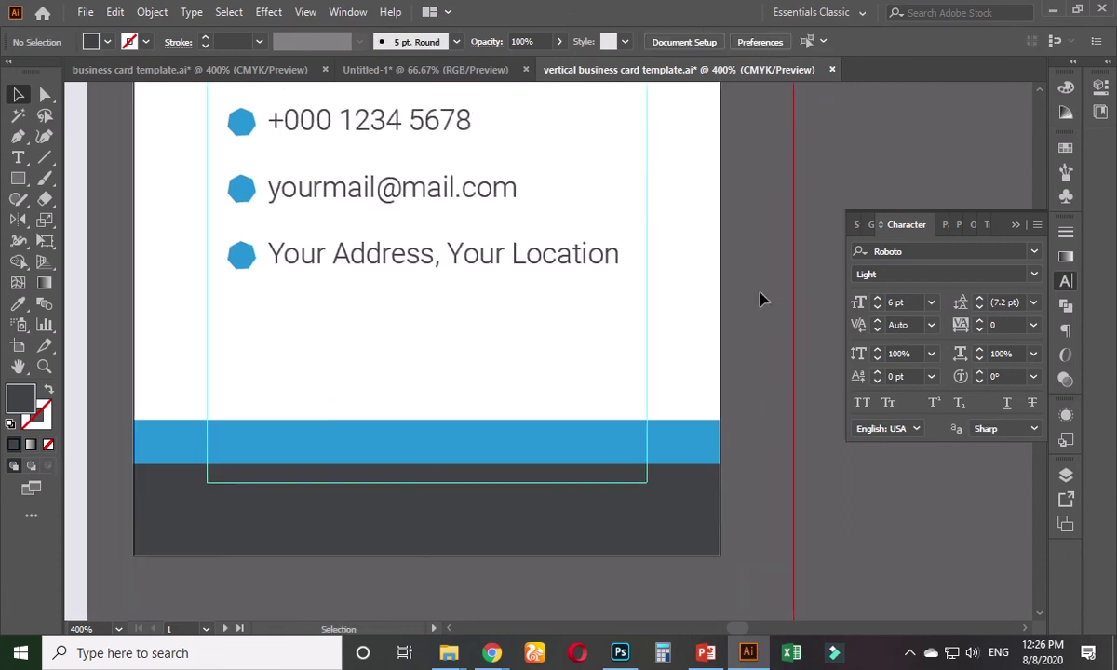
scroll(683, 353, down, 2)
drag(714, 221, 621, 369)
scroll(621, 373, down, 1)
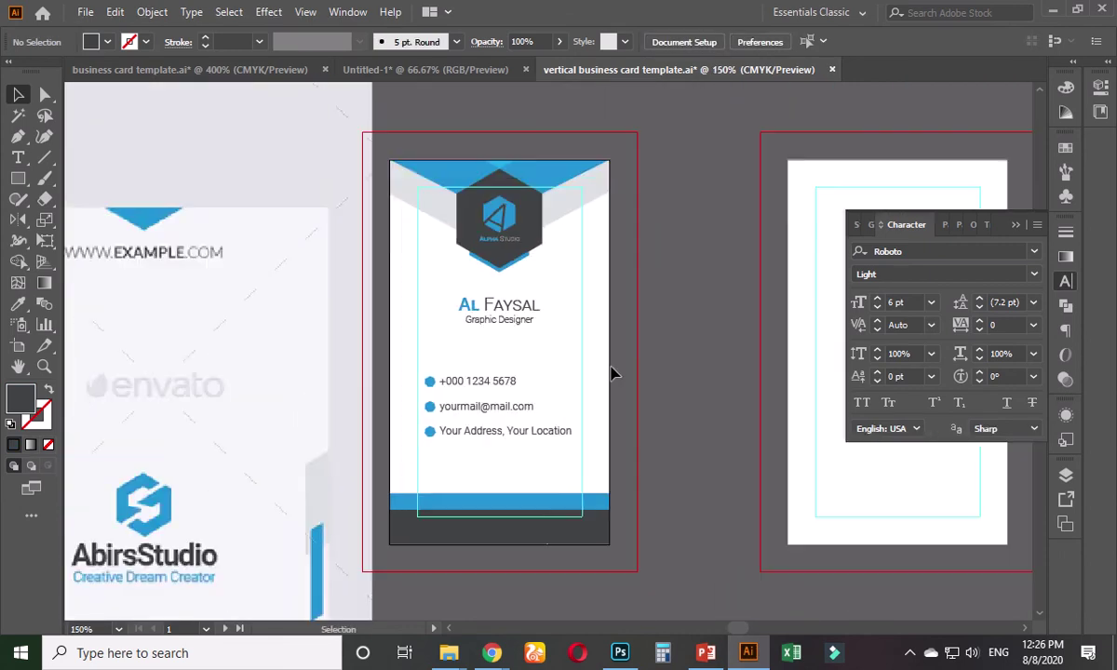
scroll(600, 440, up, 1)
scroll(624, 404, up, 1)
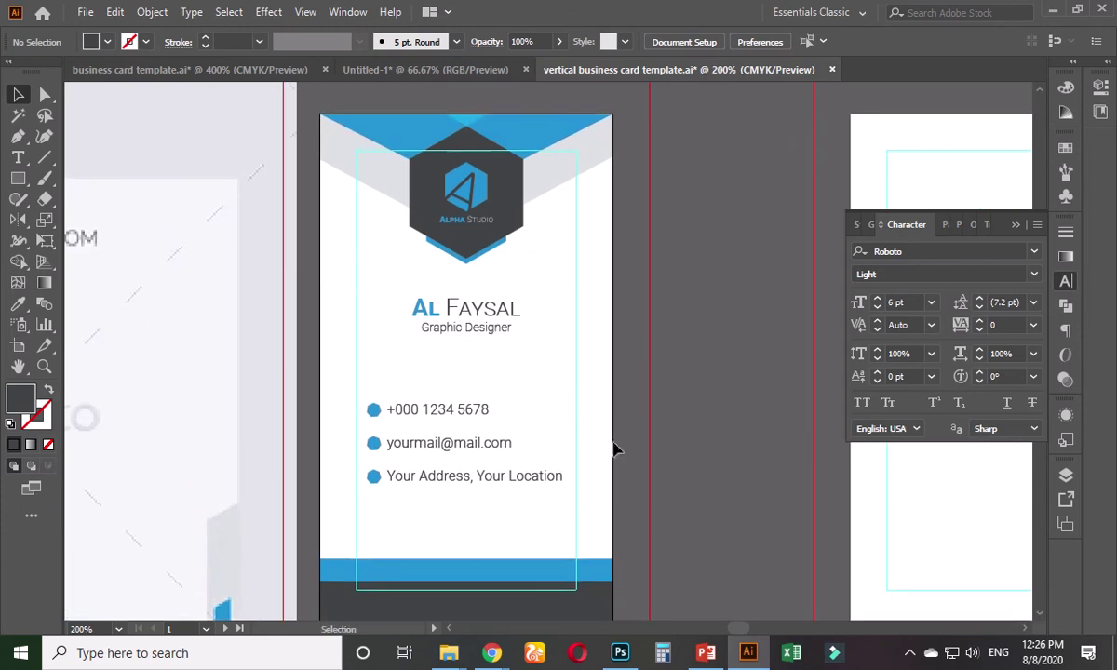
scroll(613, 447, down, 2)
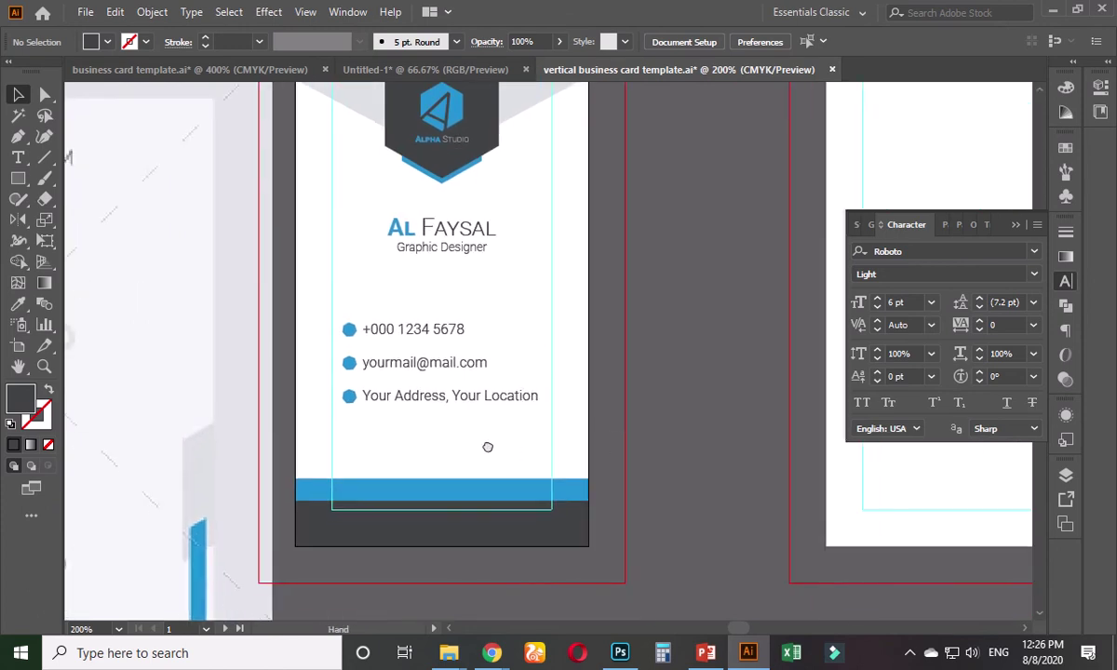
scroll(465, 485, up, 1)
scroll(414, 532, up, 1)
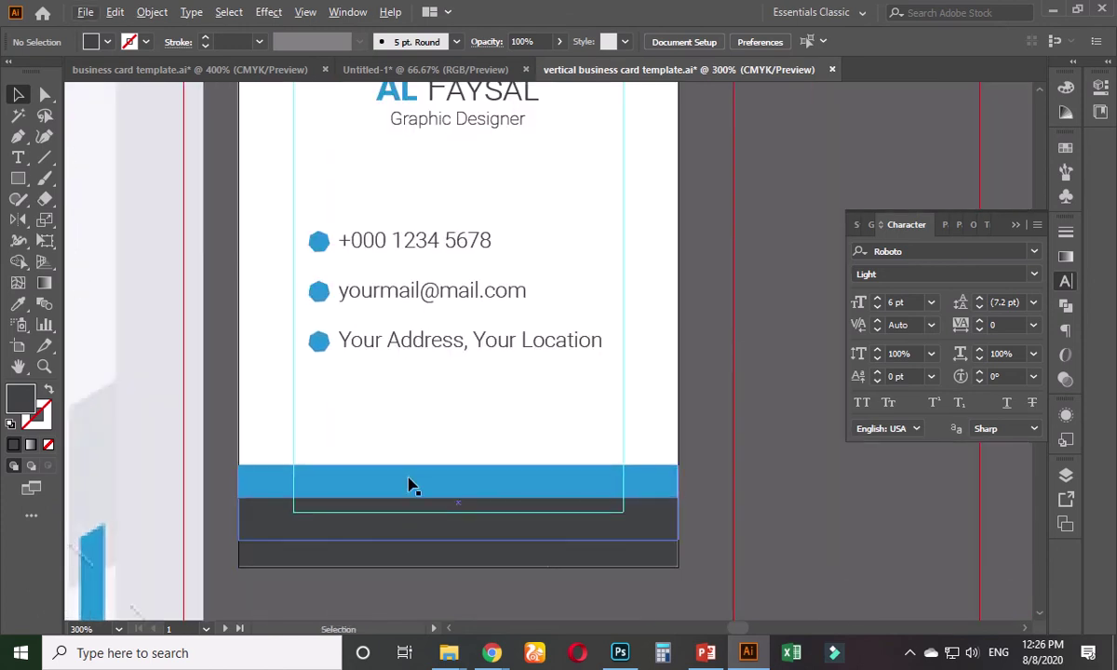
- Nudge the blue footer band slightly downward
click(419, 485)
key(Down)
key(Down)
key(Down)
key(Down)
key(Down)
key(Down)
key(Down)
key(Down)
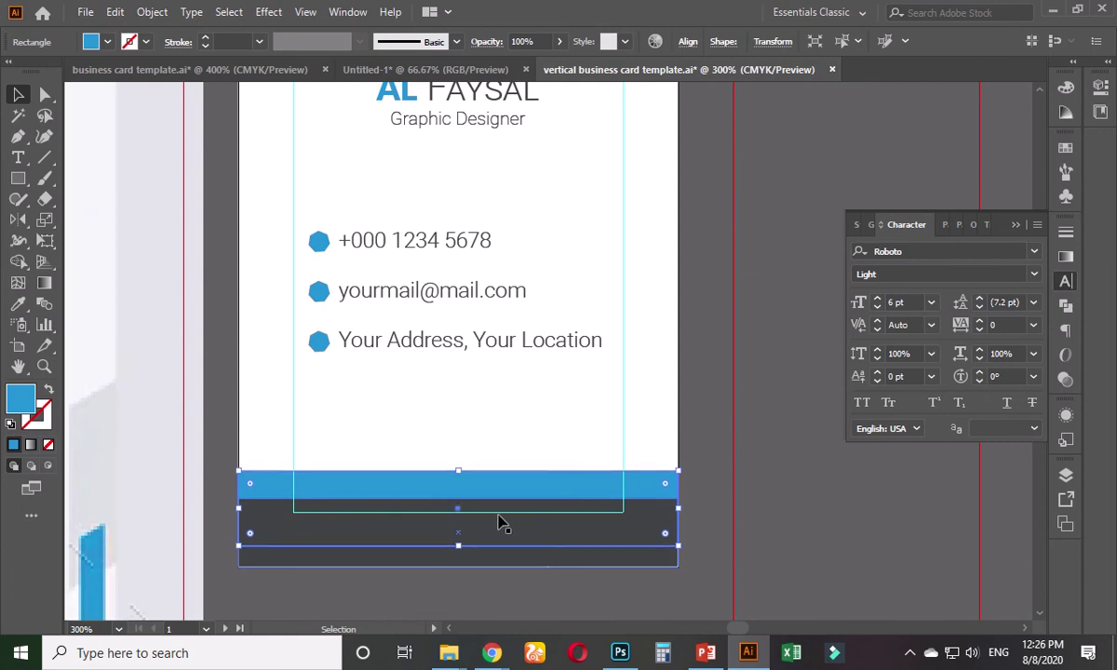
click(596, 466)
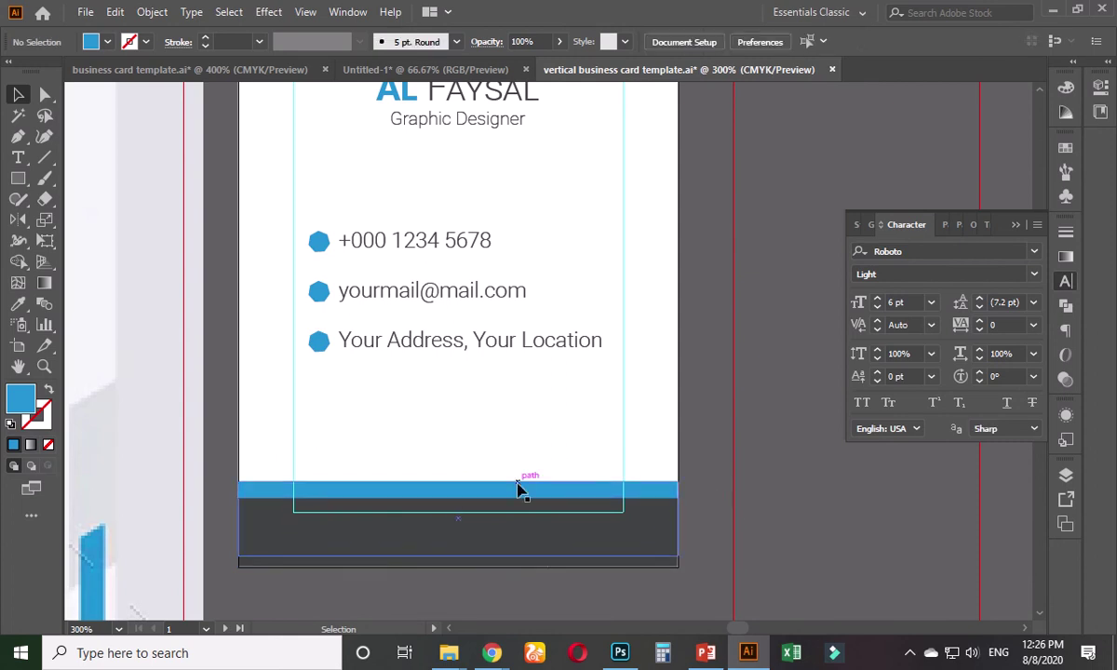
- Copy the dark band upward, send it behind the blue band, and fill it light grey
mouse_move(508, 499)
mouse_down()
mouse_move(508, 474)
mouse_move(517, 478)
mouse_up()
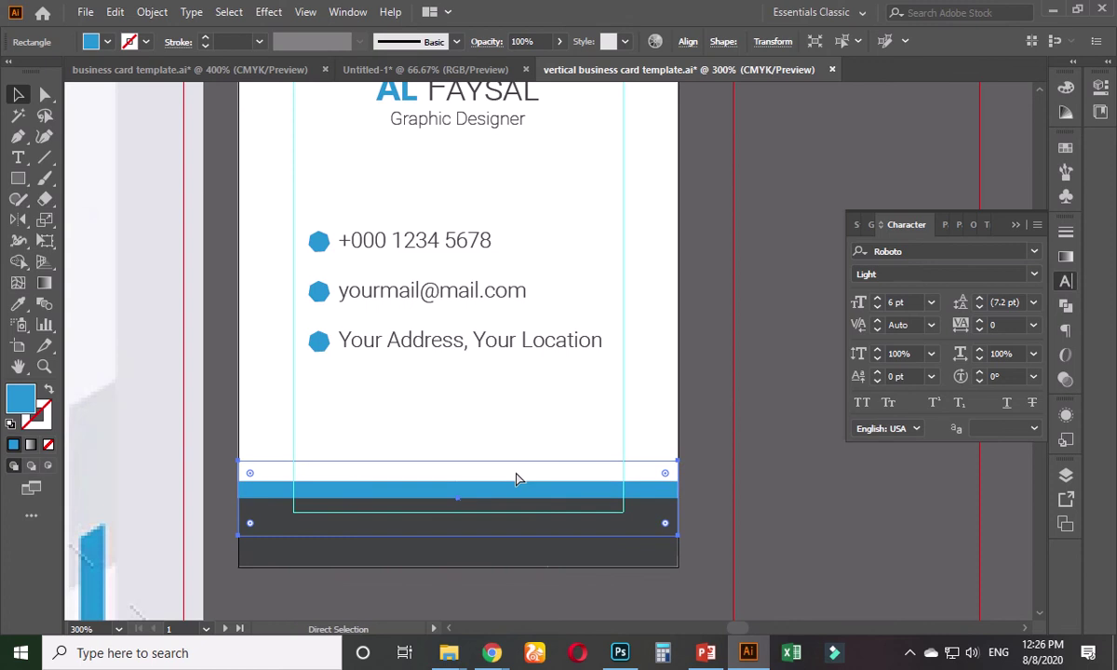
key(ctrl+bracketright)
scroll(517, 476, down, 1)
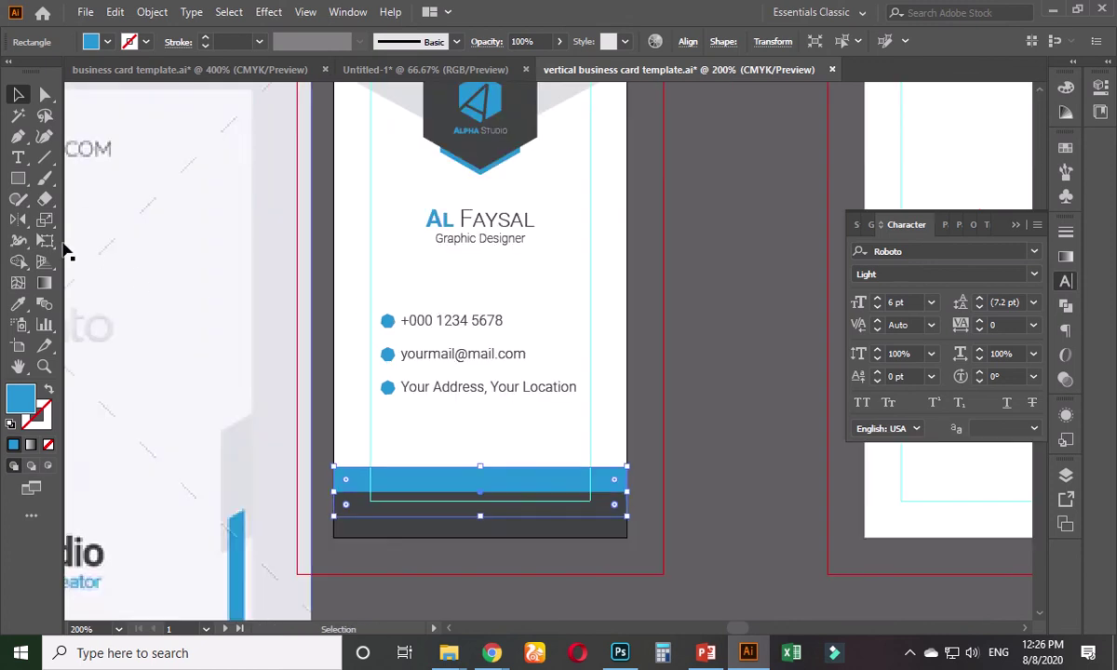
click(19, 304)
scroll(371, 208, up, 2)
click(382, 203)
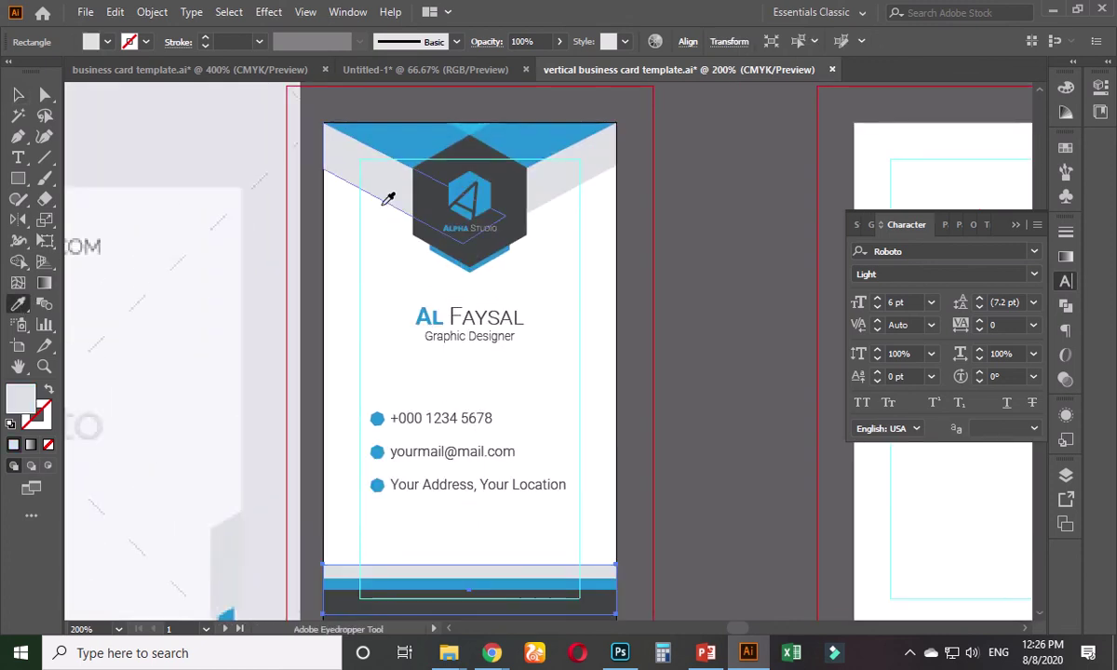
click(638, 438)
- Pan and zoom around to check the grey, blue and dark grey footer stack
scroll(559, 447, down, 3)
scroll(559, 447, right, 1)
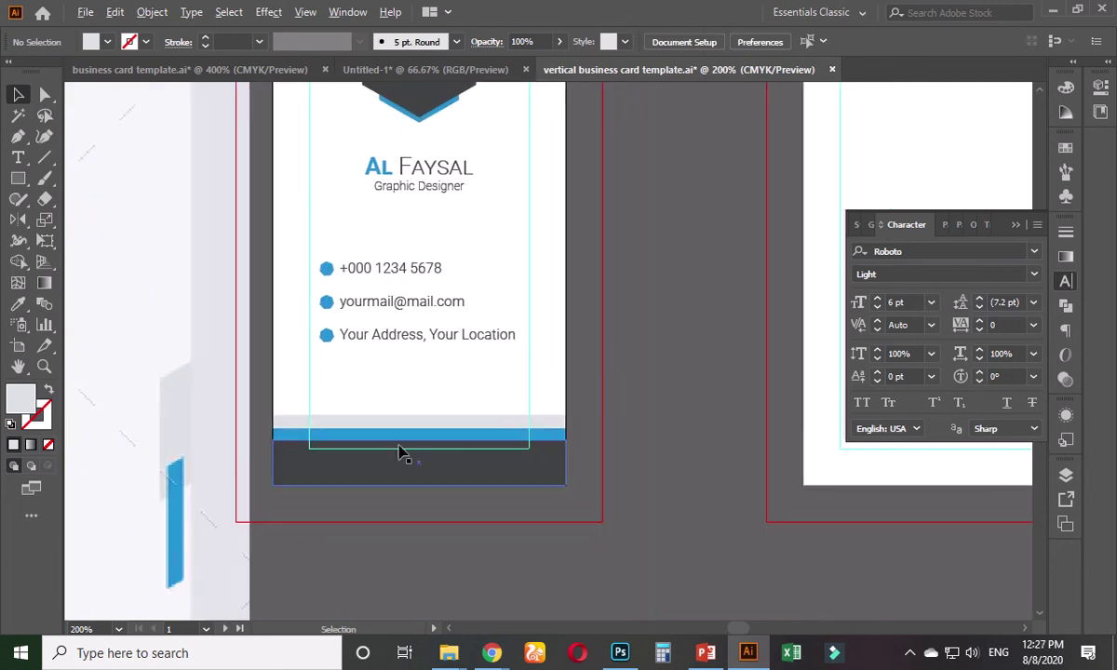
scroll(400, 452, down, 2)
scroll(423, 526, up, 2)
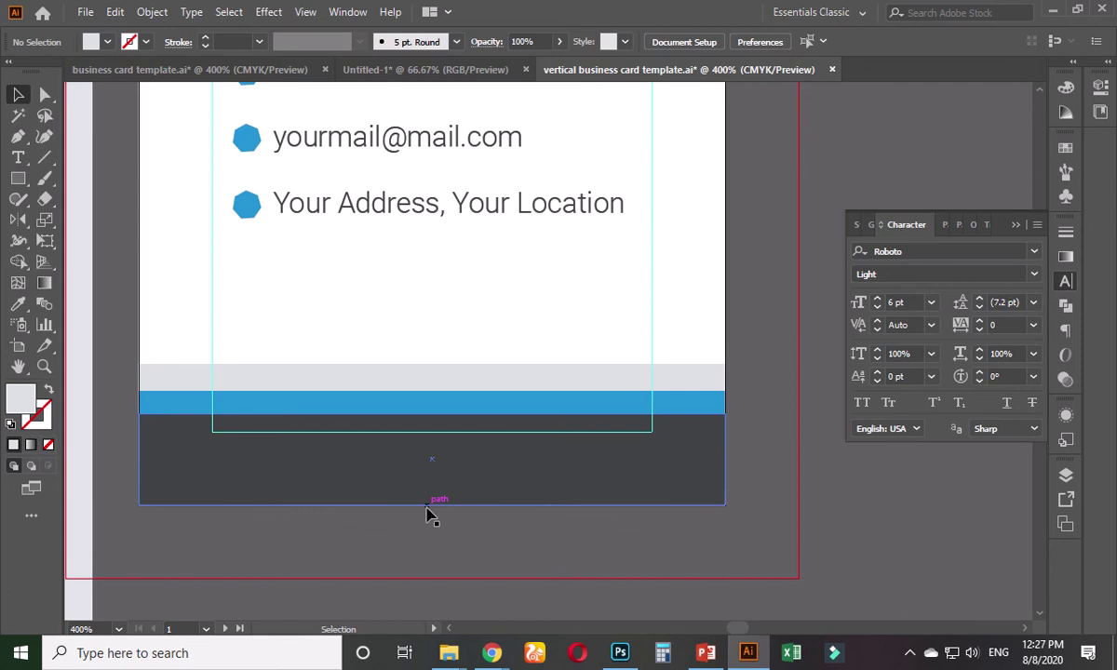
scroll(409, 526, up, 1)
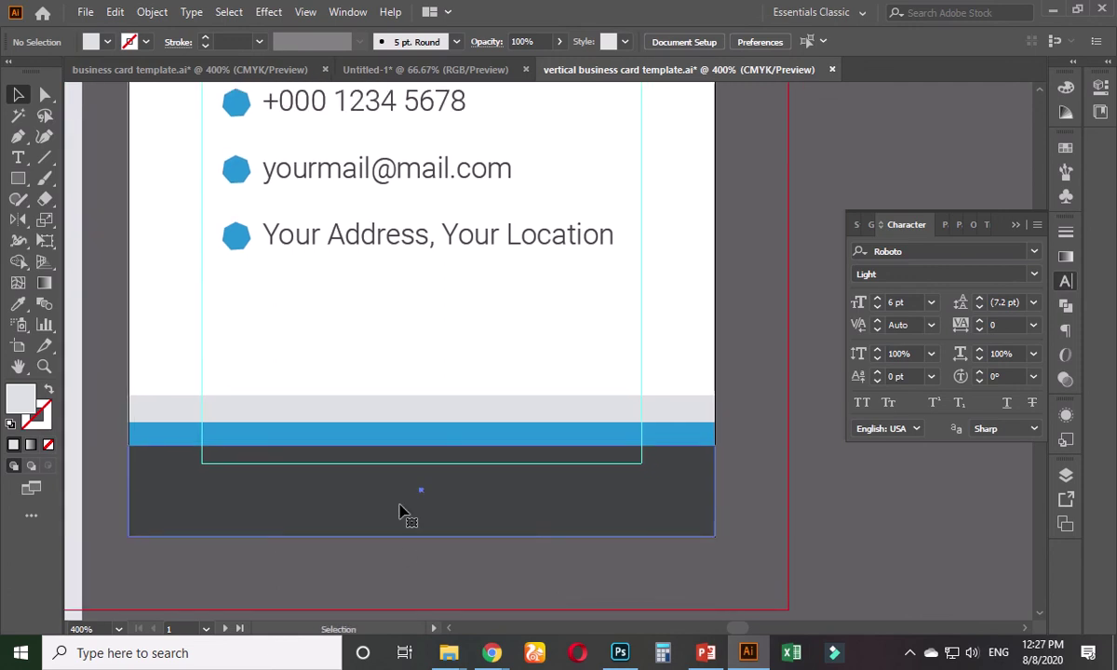
click(406, 510)
scroll(740, 405, down, 1)
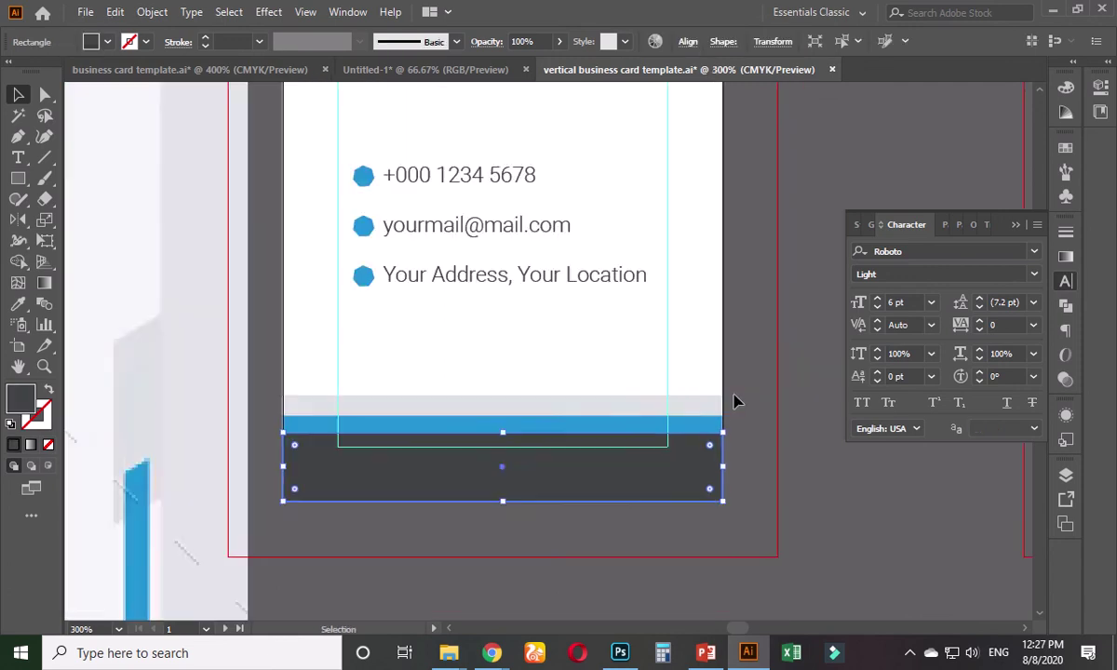
click(741, 392)
scroll(732, 372, down, 1)
drag(736, 330, 620, 474)
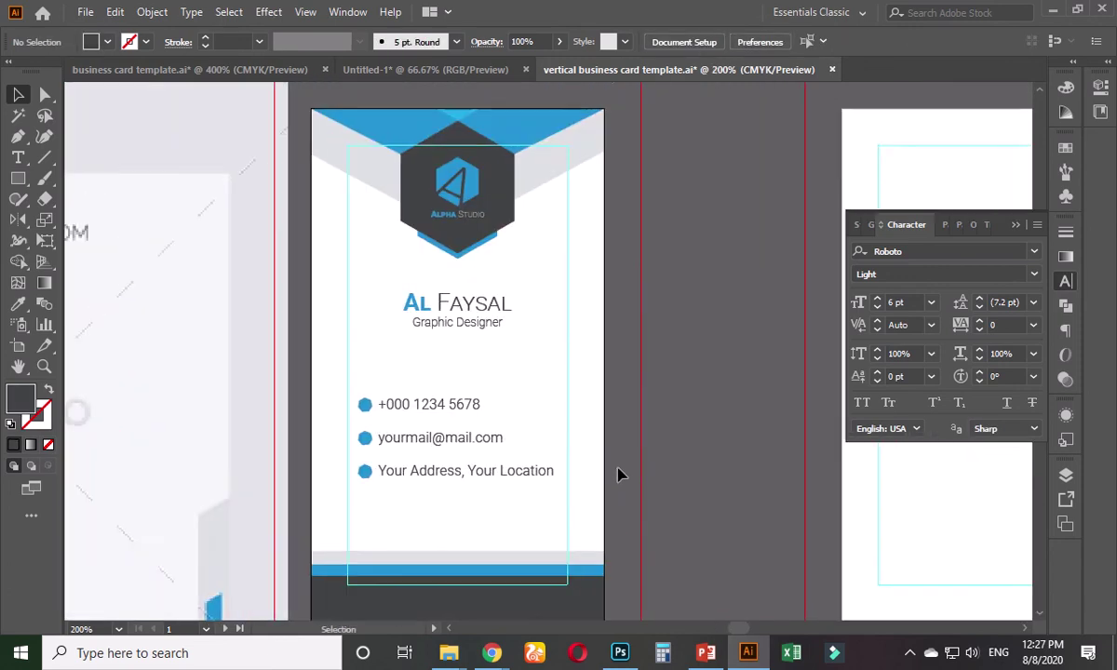
scroll(504, 502, down, 3)
scroll(447, 526, up, 2)
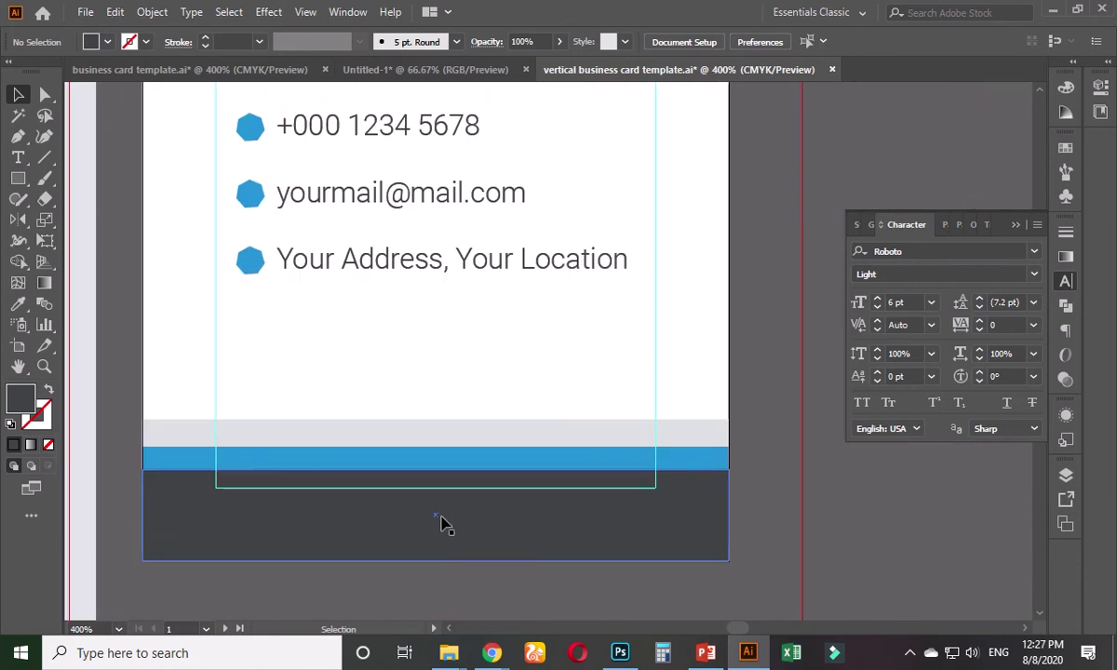
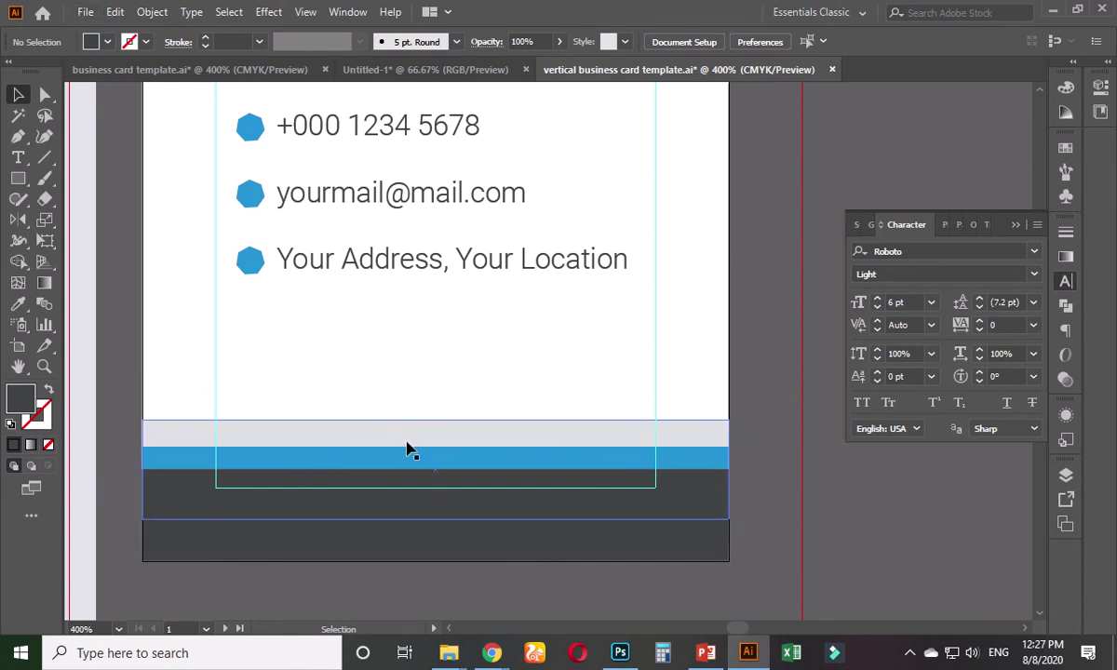
- Round the grey footer band's top corners to 0.1 in
scroll(410, 451, down, 1)
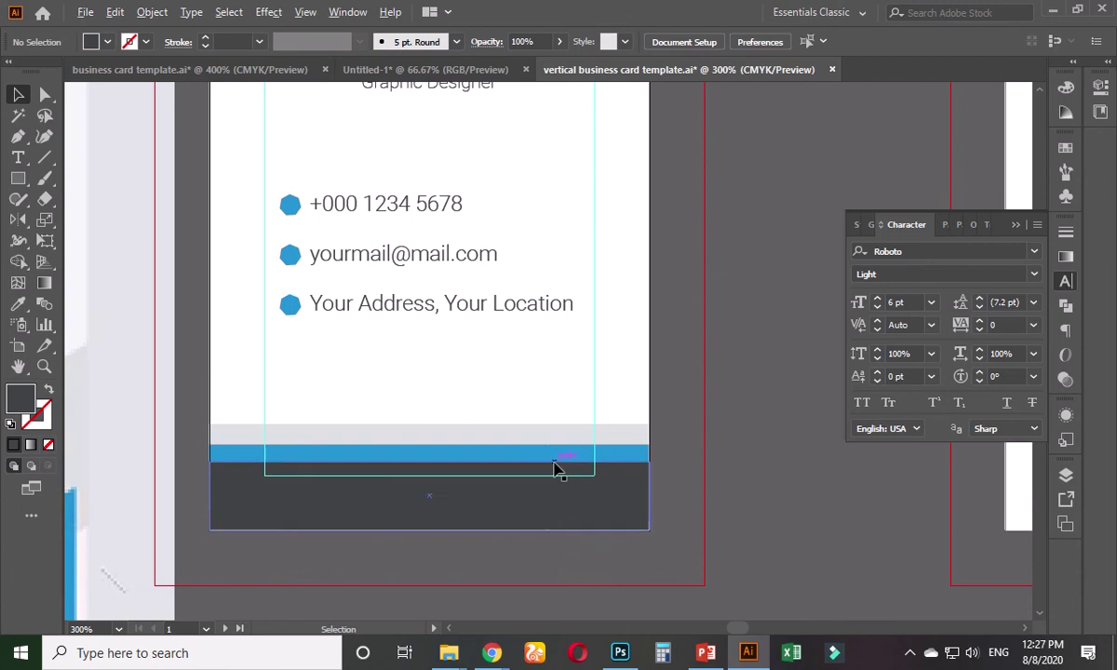
scroll(558, 465, up, 2)
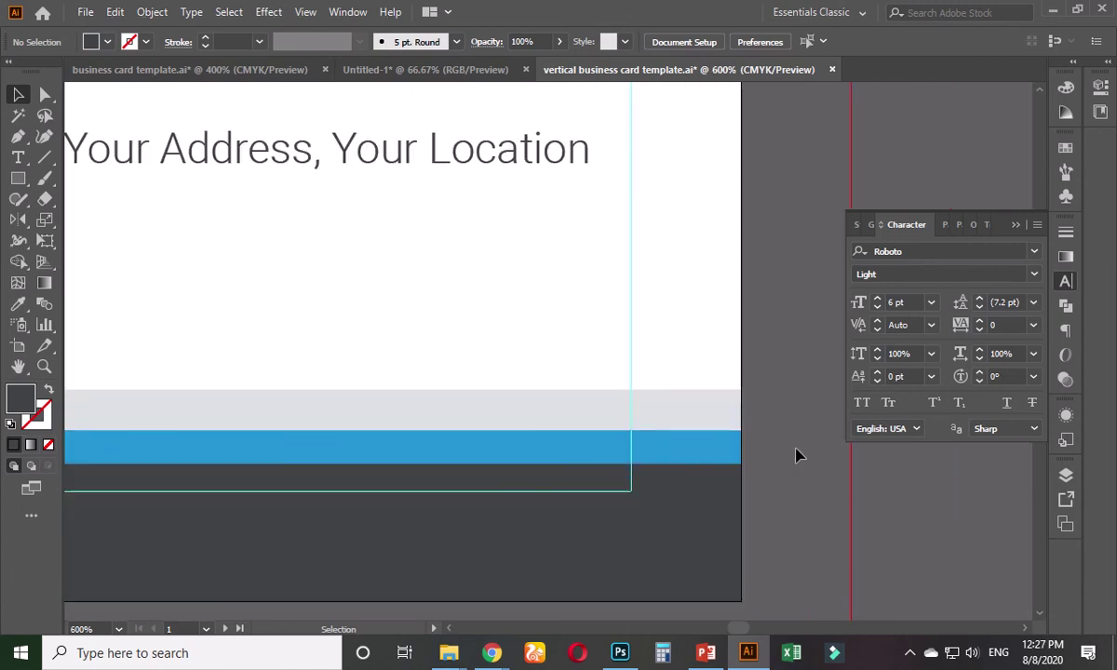
scroll(785, 453, down, 1)
scroll(782, 358, up, 1)
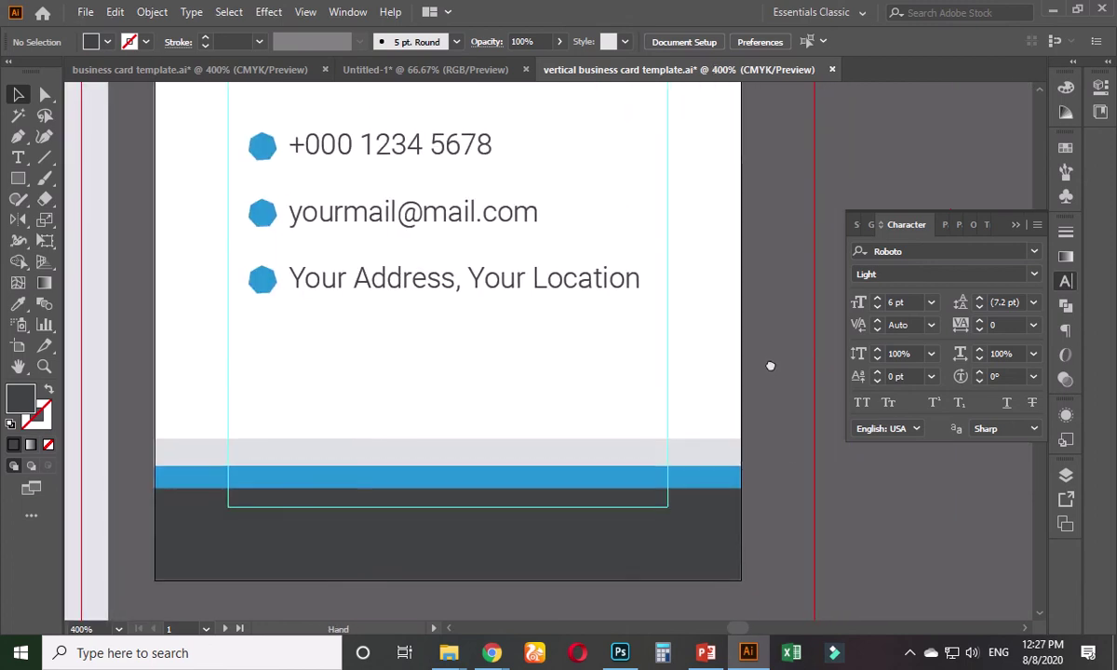
scroll(741, 385, down, 2)
scroll(717, 437, up, 2)
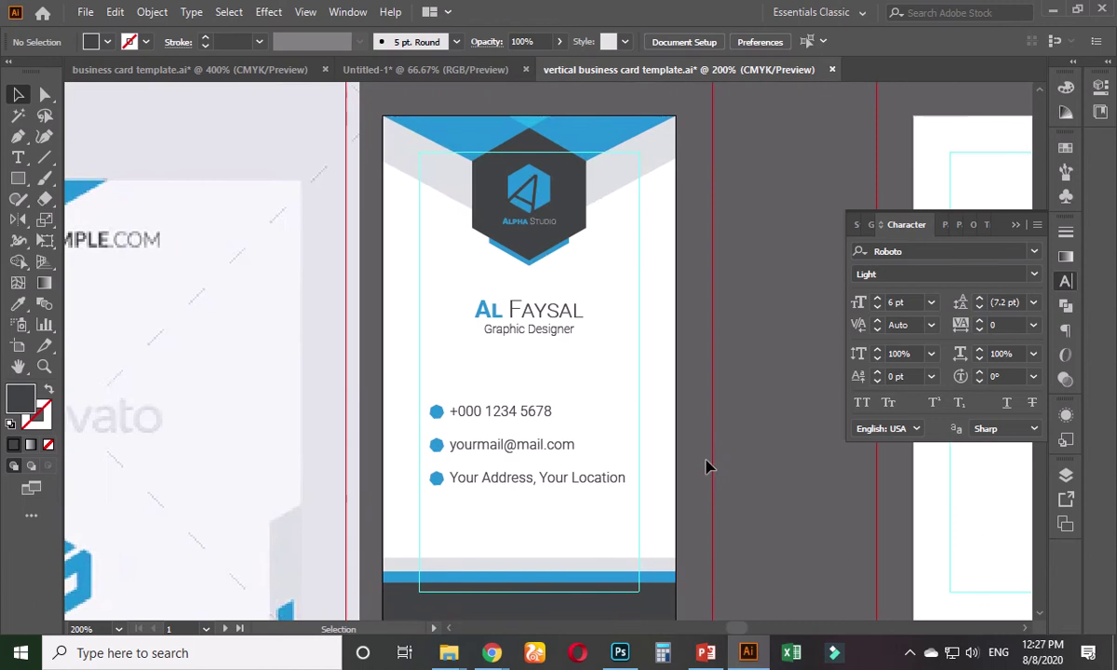
scroll(669, 373, down, 2)
scroll(559, 454, up, 1)
scroll(652, 353, down, 2)
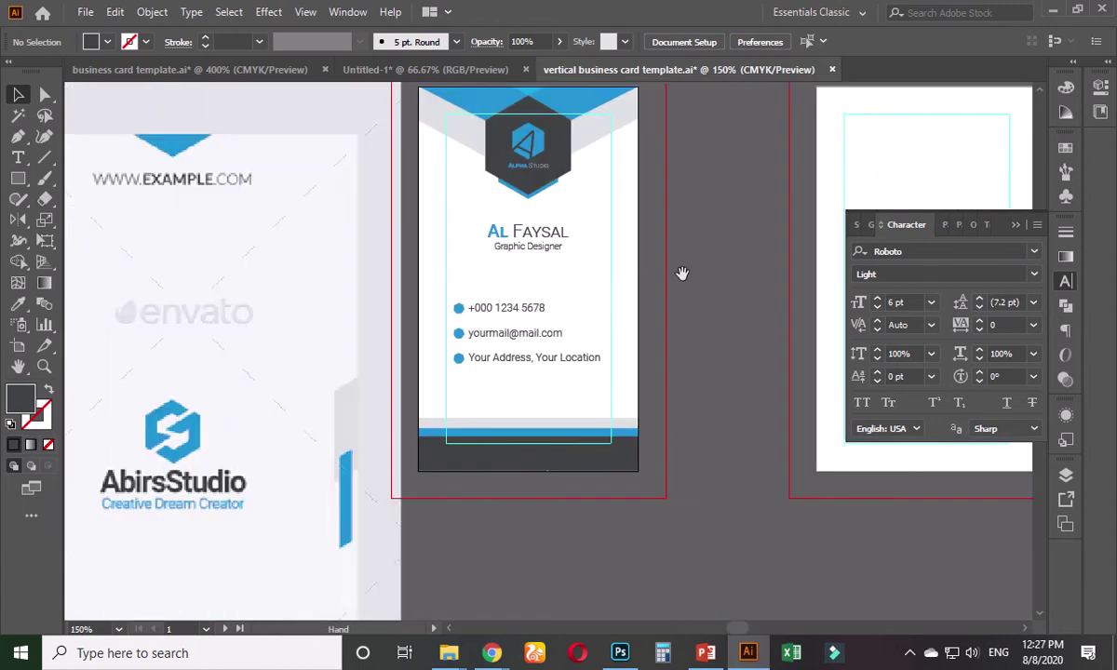
scroll(612, 375, up, 1)
scroll(510, 542, up, 1)
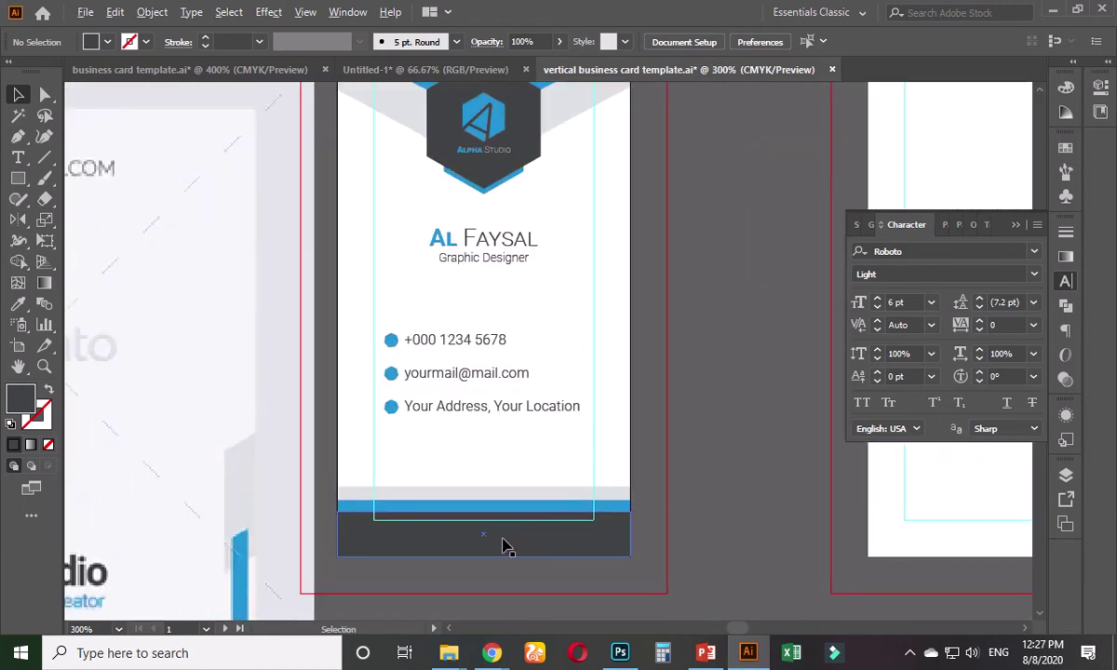
scroll(502, 533, up, 2)
click(449, 503)
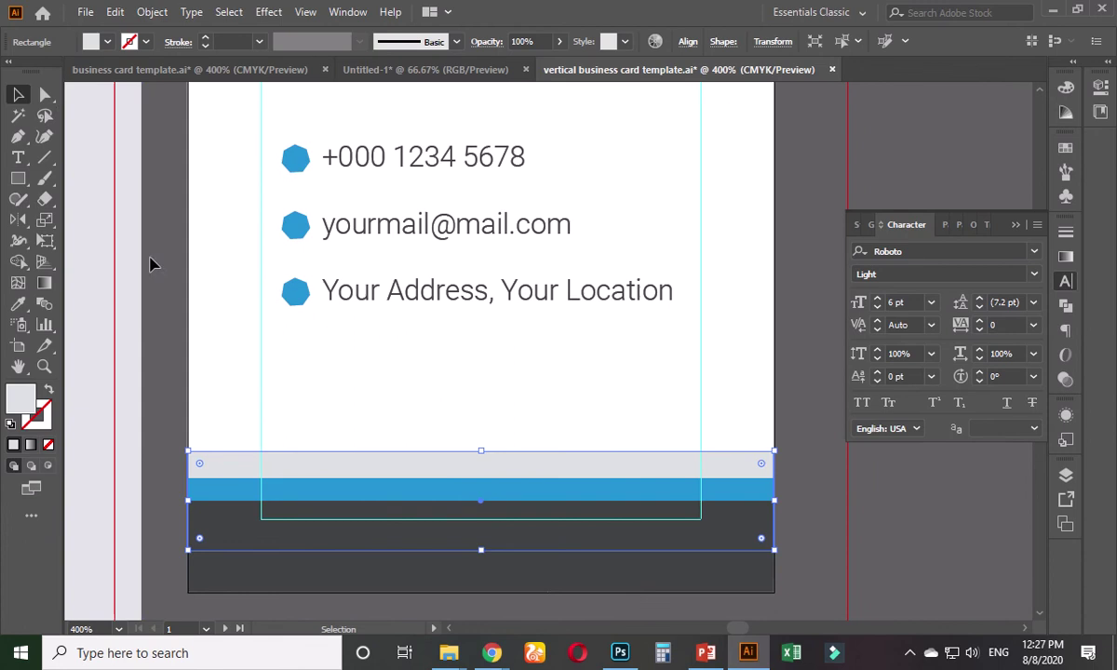
click(45, 94)
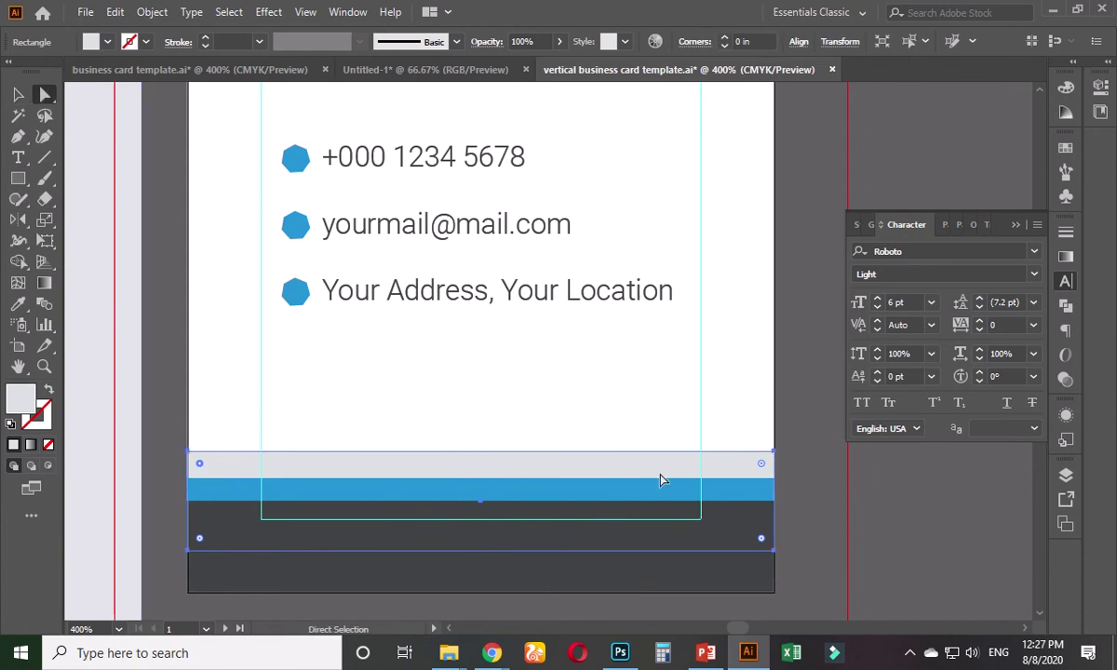
drag(762, 463, 741, 482)
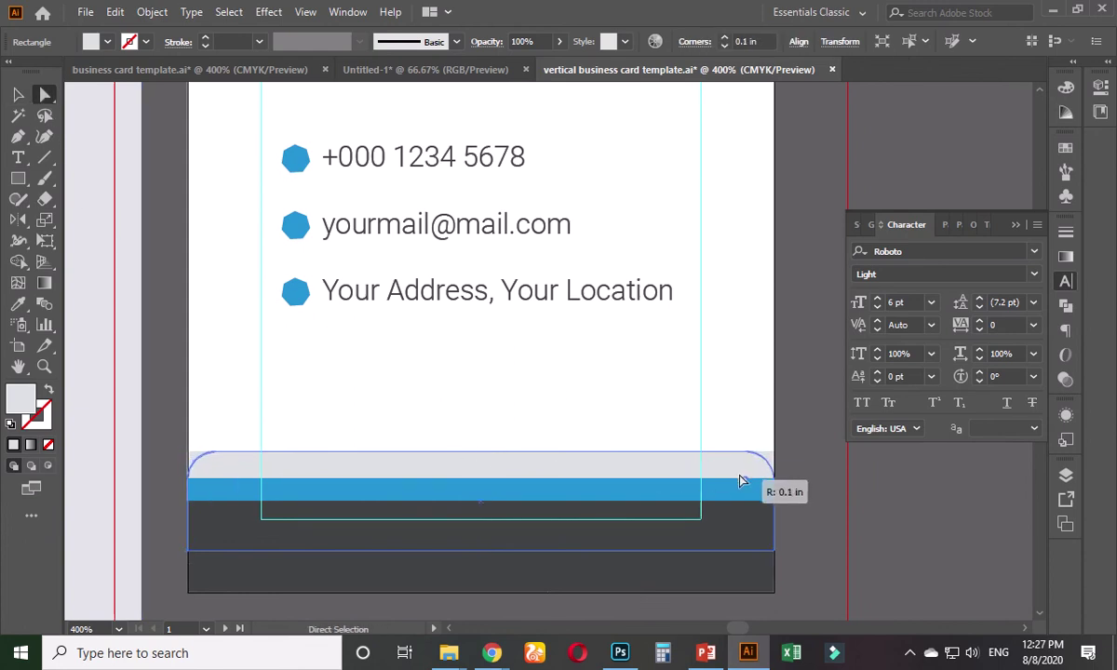
click(819, 496)
scroll(547, 517, up, 2)
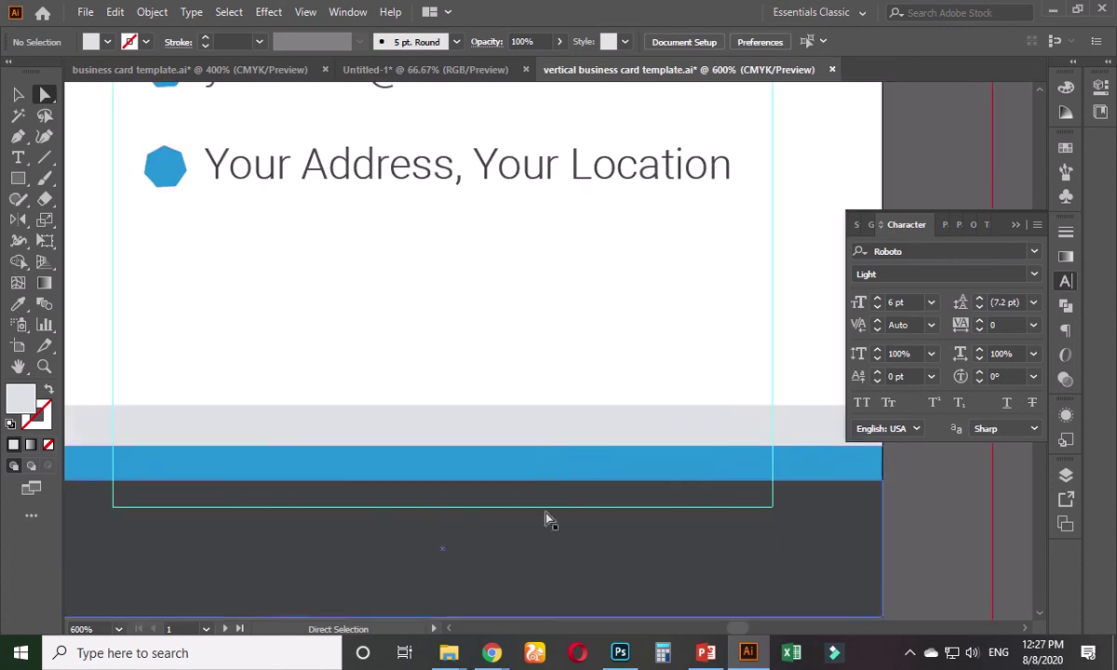
scroll(529, 496, down, 2)
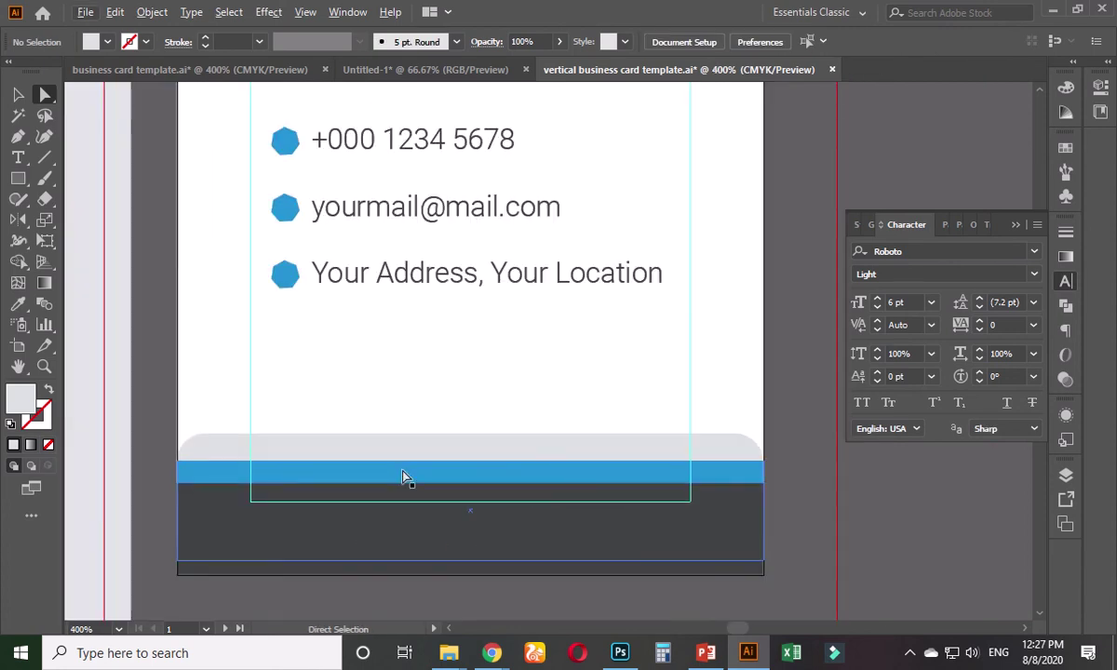
- Nudge the rounded grey band slightly downward
click(18, 96)
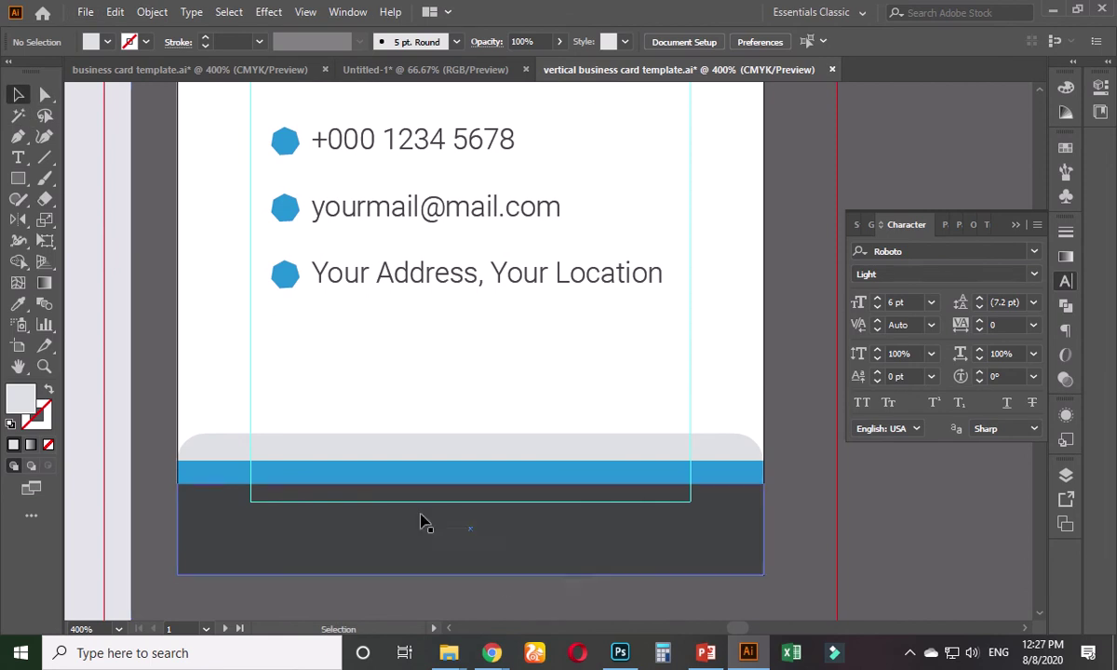
scroll(346, 573, down, 1)
scroll(338, 570, up, 1)
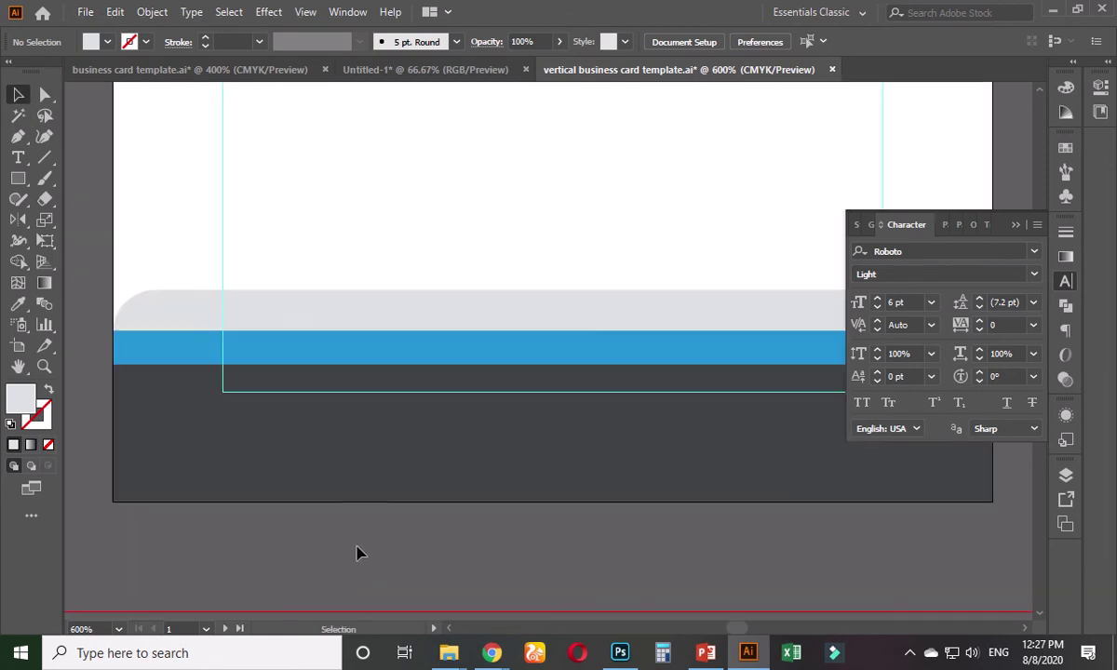
click(382, 352)
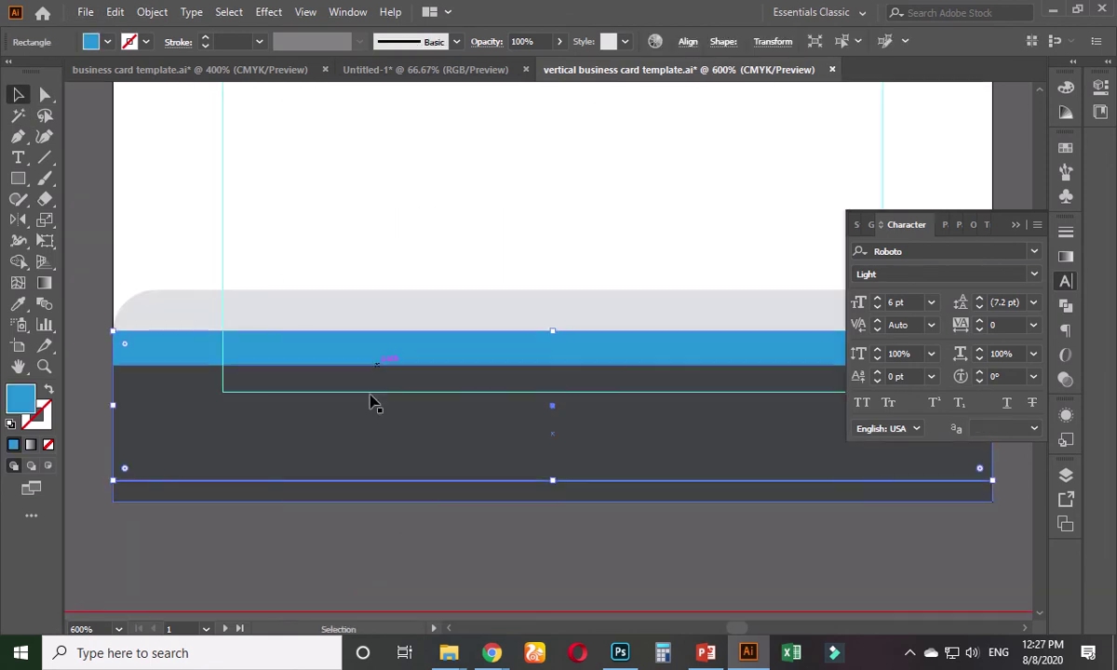
click(416, 328)
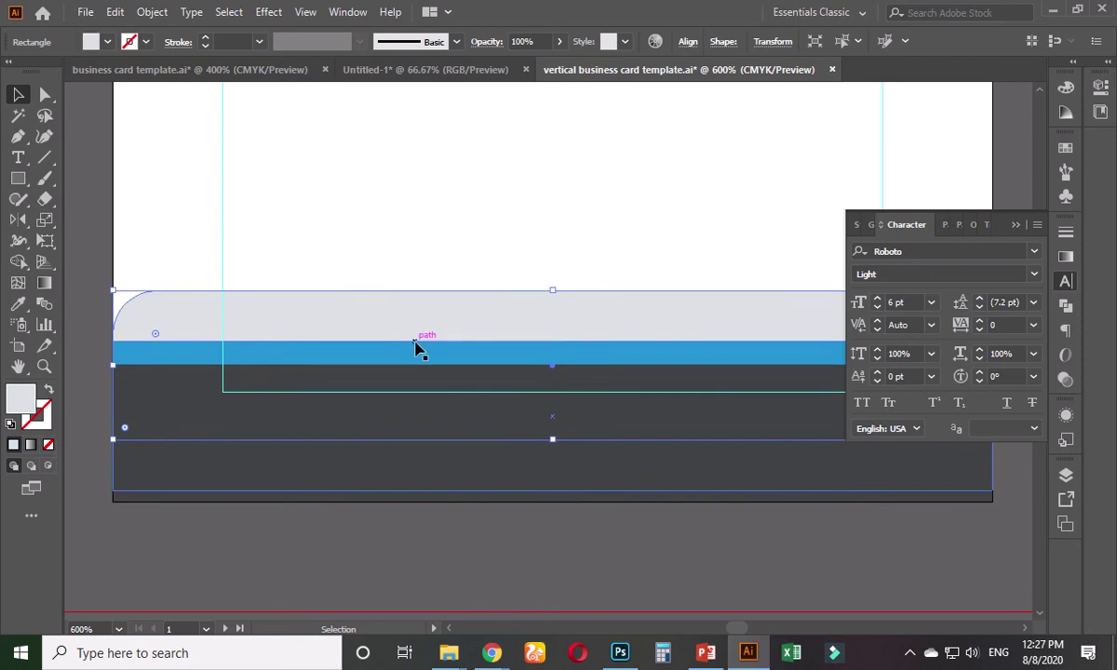
key(Down)
key(Down)
click(465, 540)
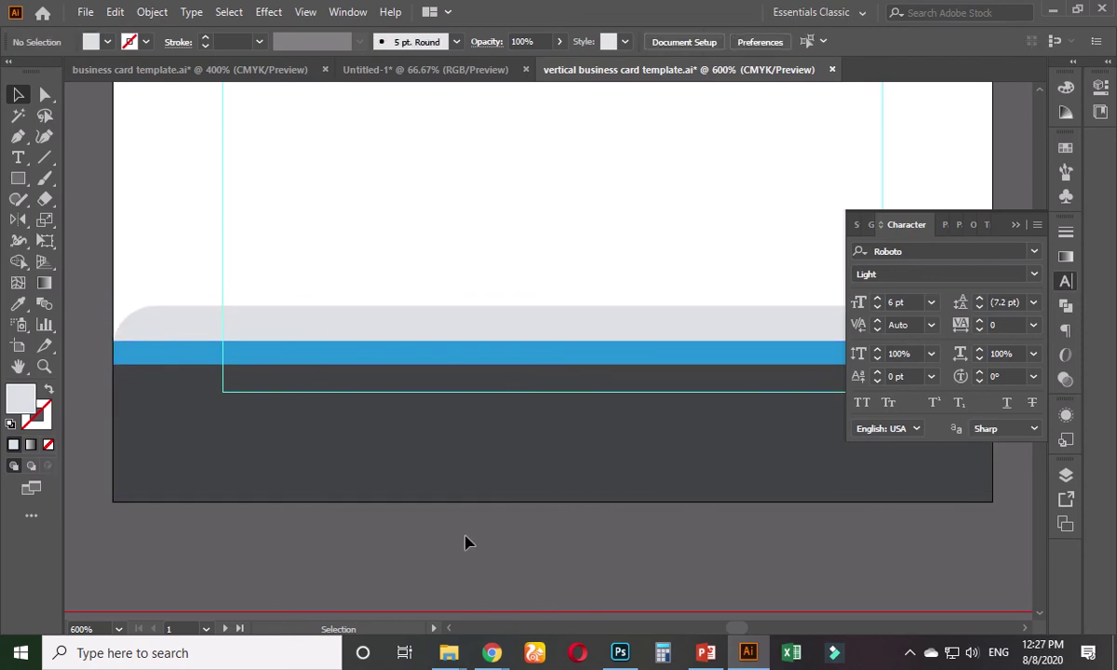
- Round the top corners of the blue band and the dark band to 0.08 in
scroll(465, 538, down, 3)
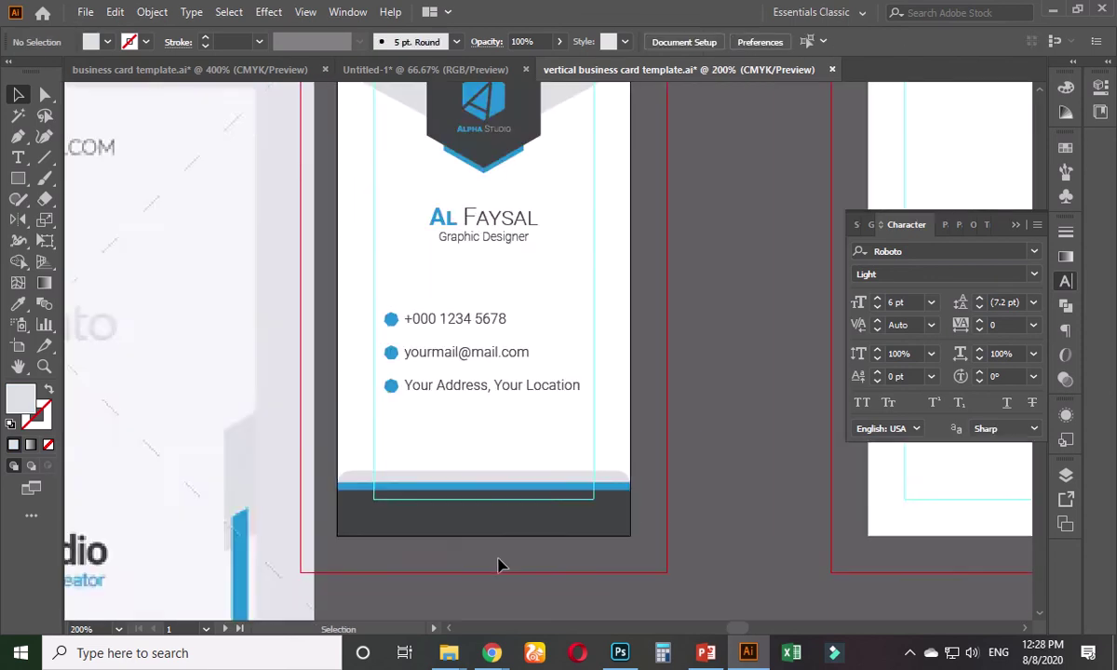
scroll(466, 549, up, 3)
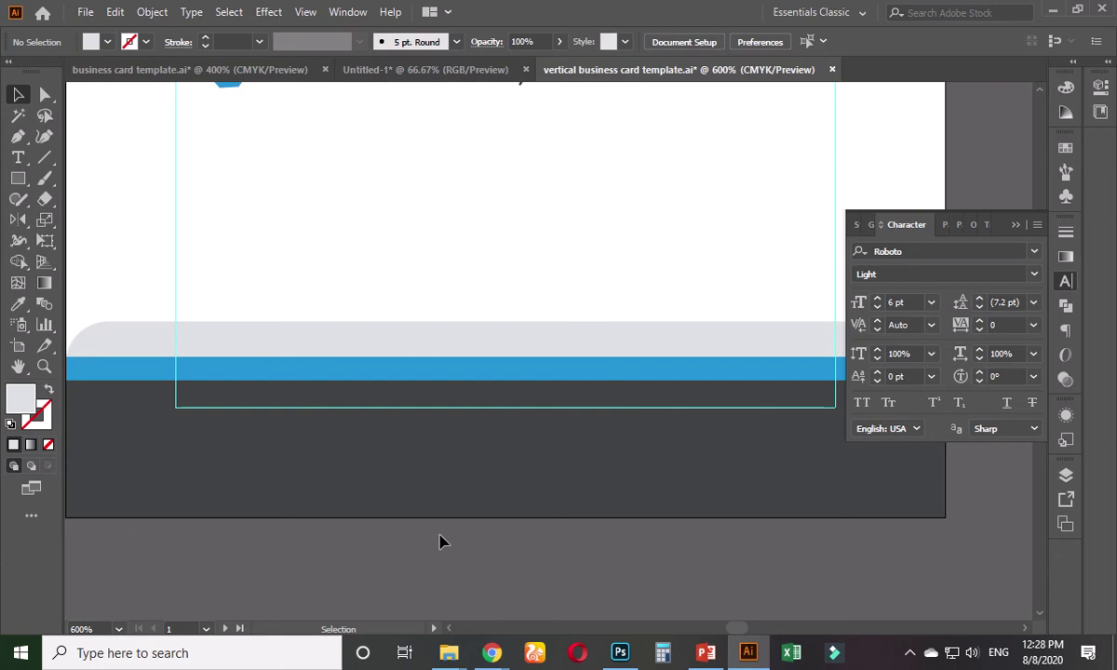
scroll(444, 541, down, 1)
drag(476, 545, 440, 513)
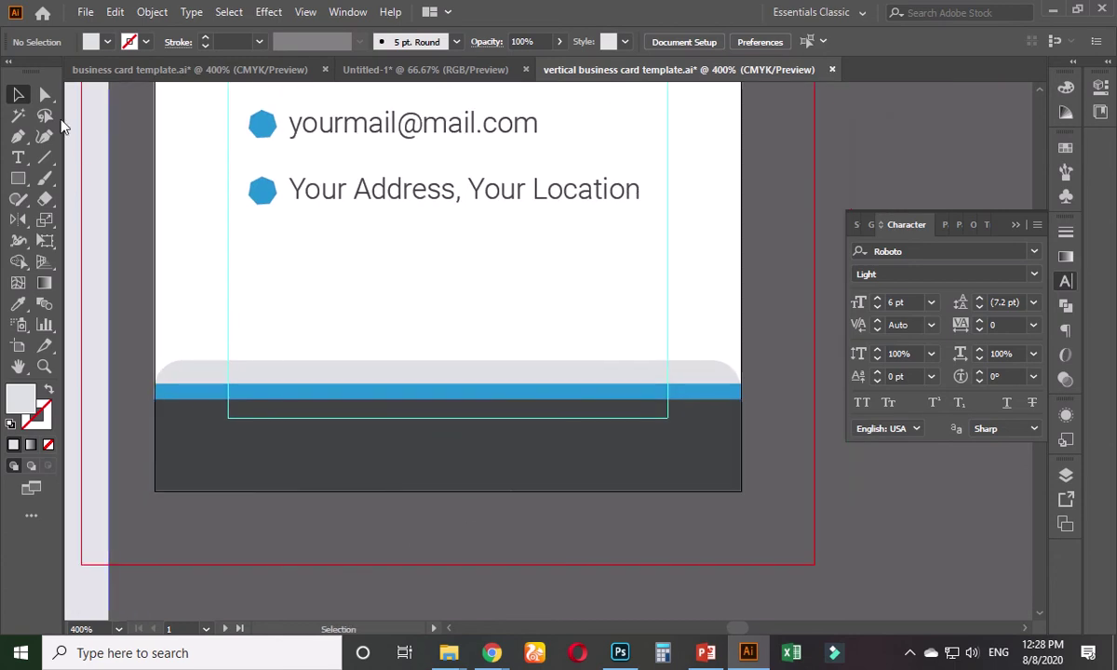
click(46, 94)
click(170, 408)
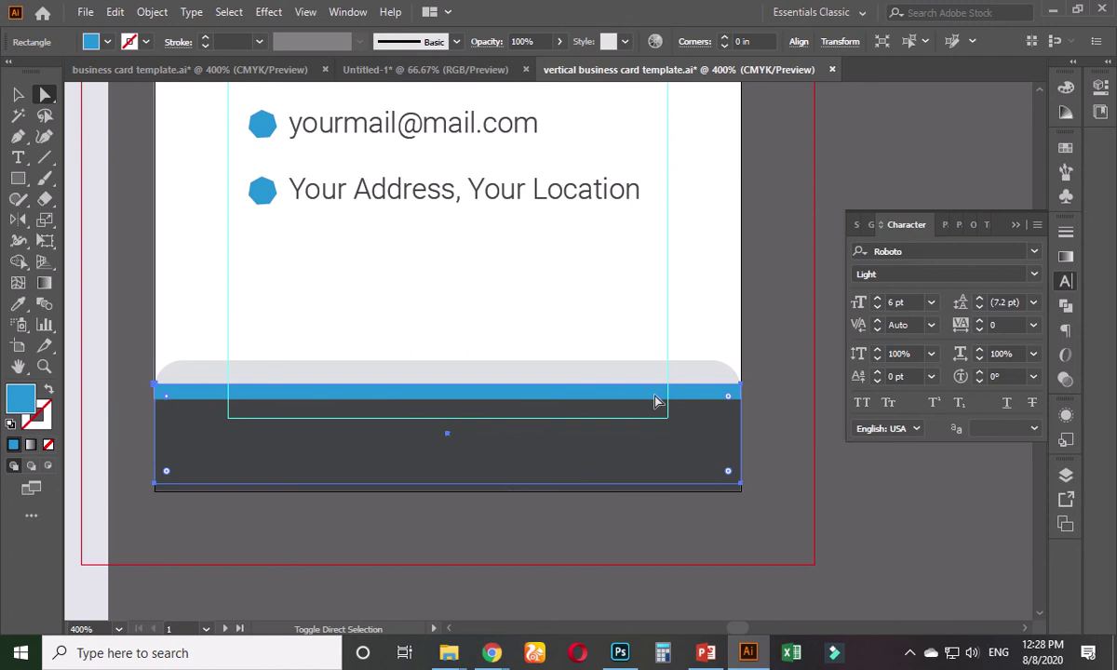
drag(729, 399, 721, 407)
click(482, 554)
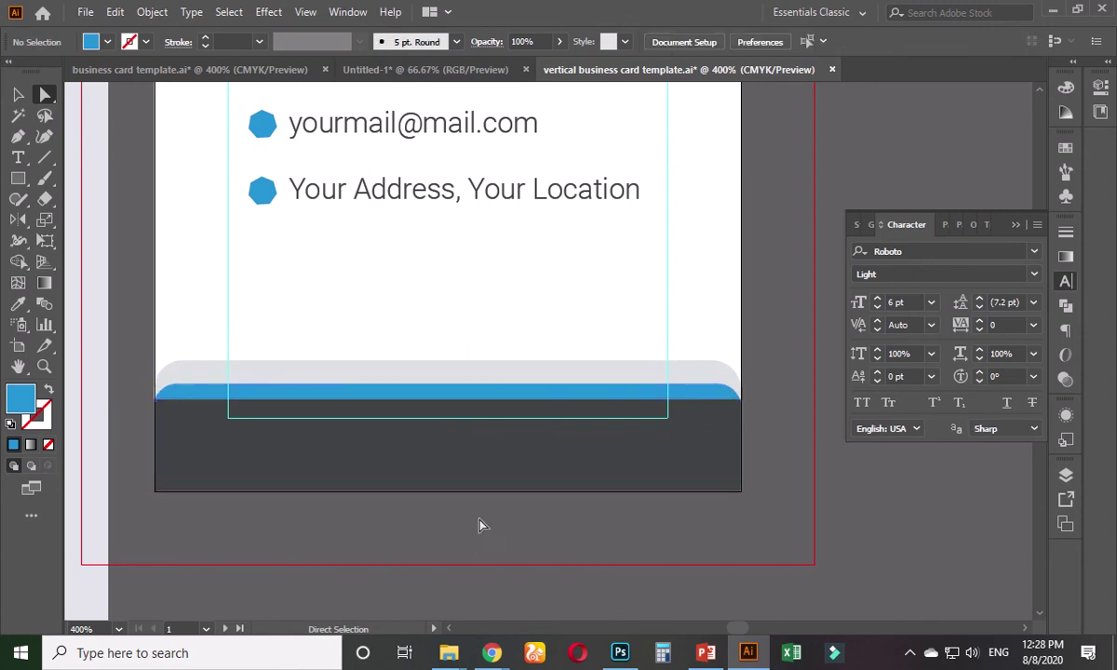
click(430, 457)
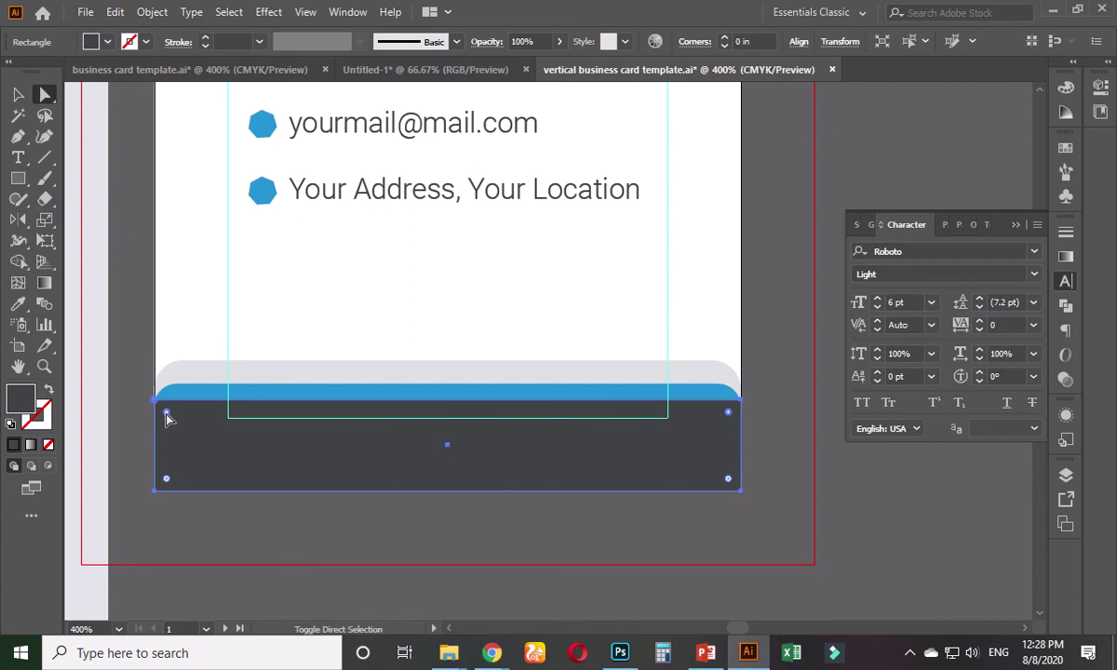
drag(167, 419, 175, 392)
click(317, 531)
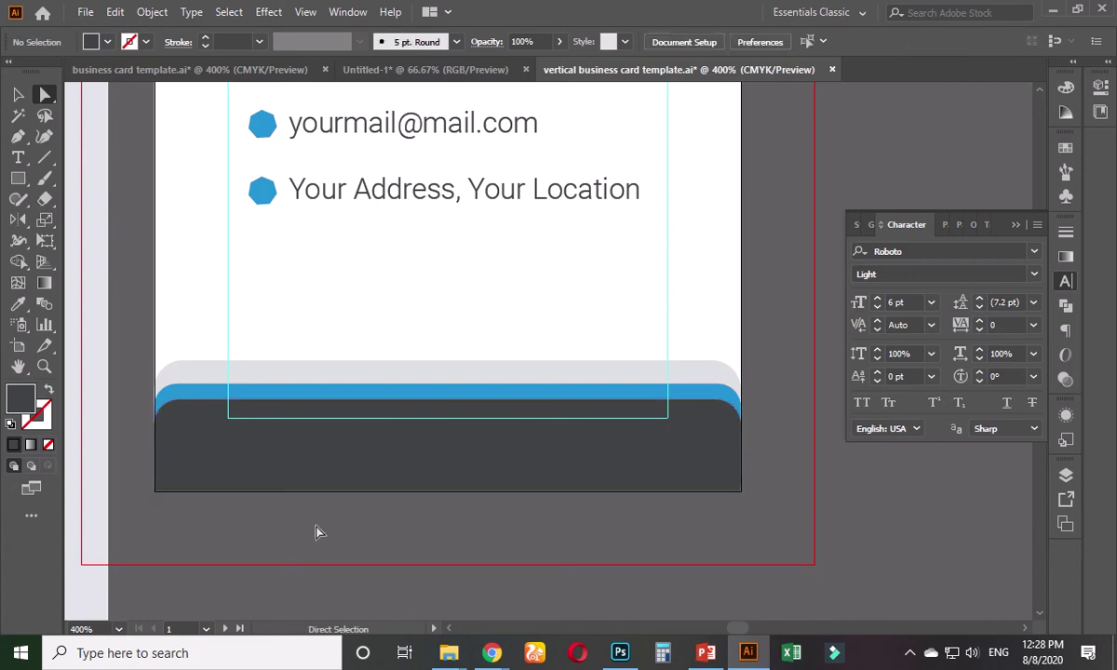
scroll(328, 527, down, 1)
scroll(452, 525, down, 2)
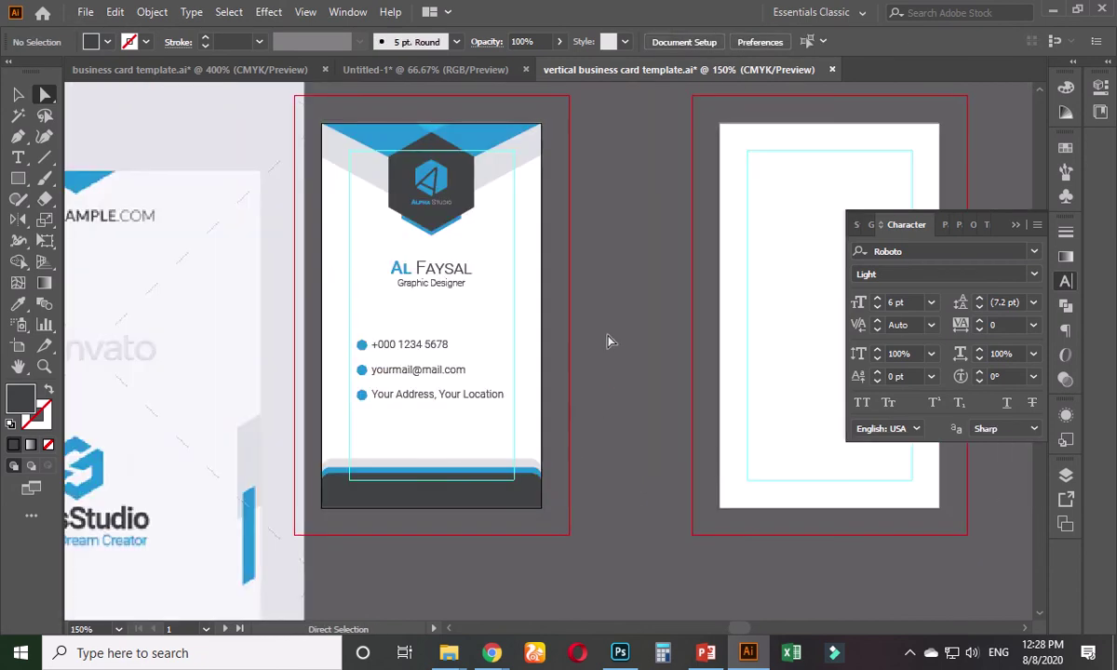
drag(607, 342, 595, 384)
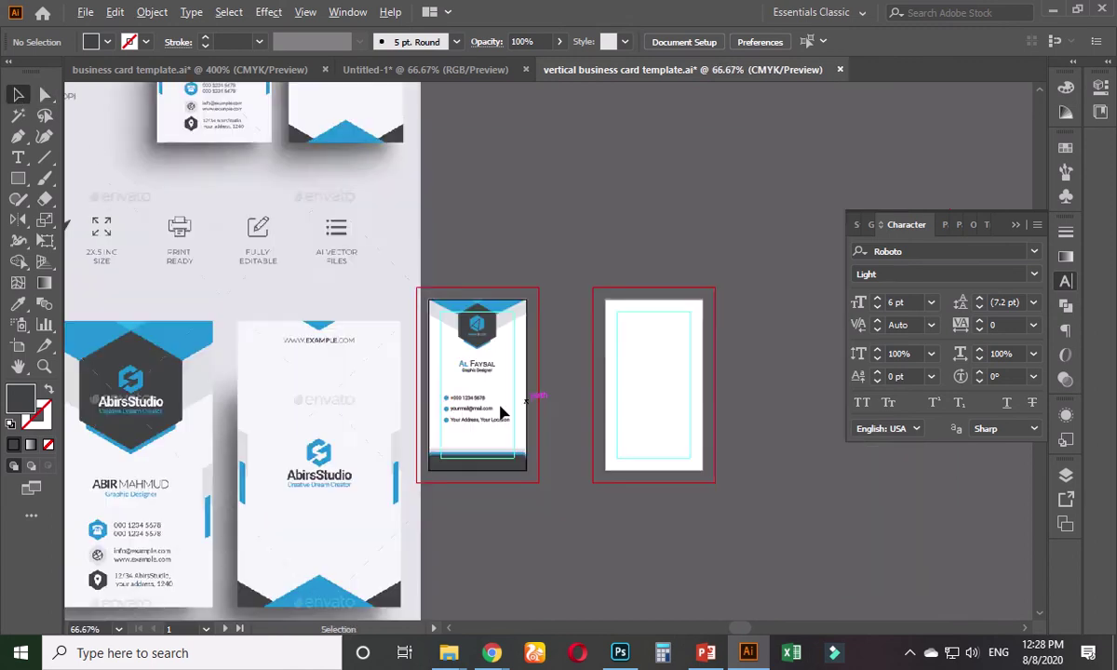
scroll(501, 412, down, 2)
drag(379, 549, 395, 396)
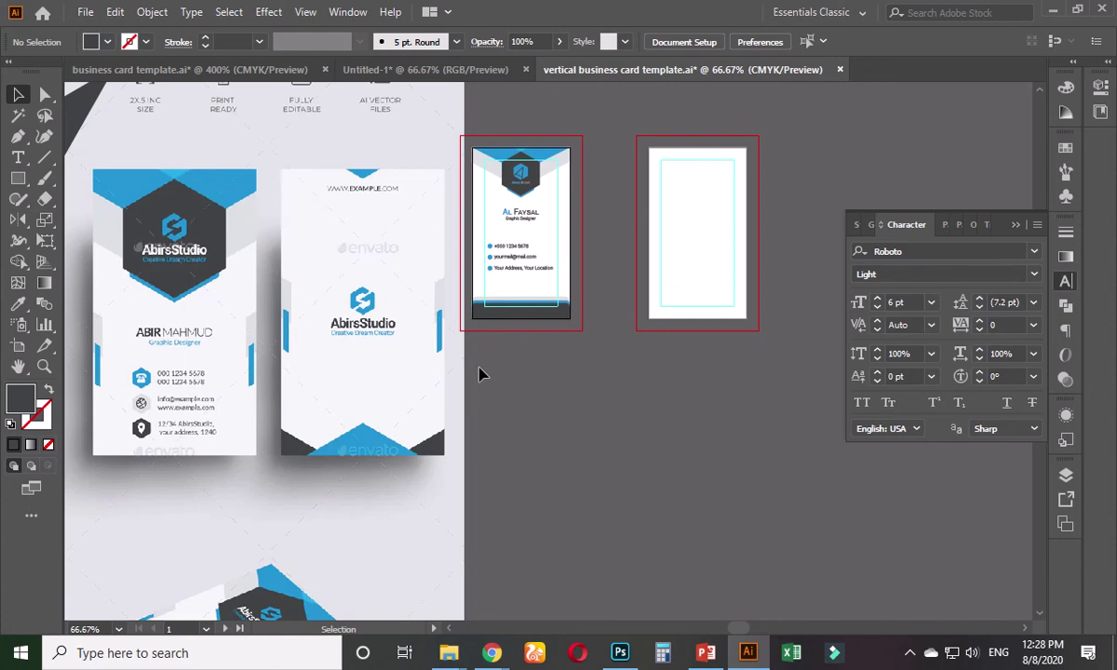
scroll(383, 401, down, 2)
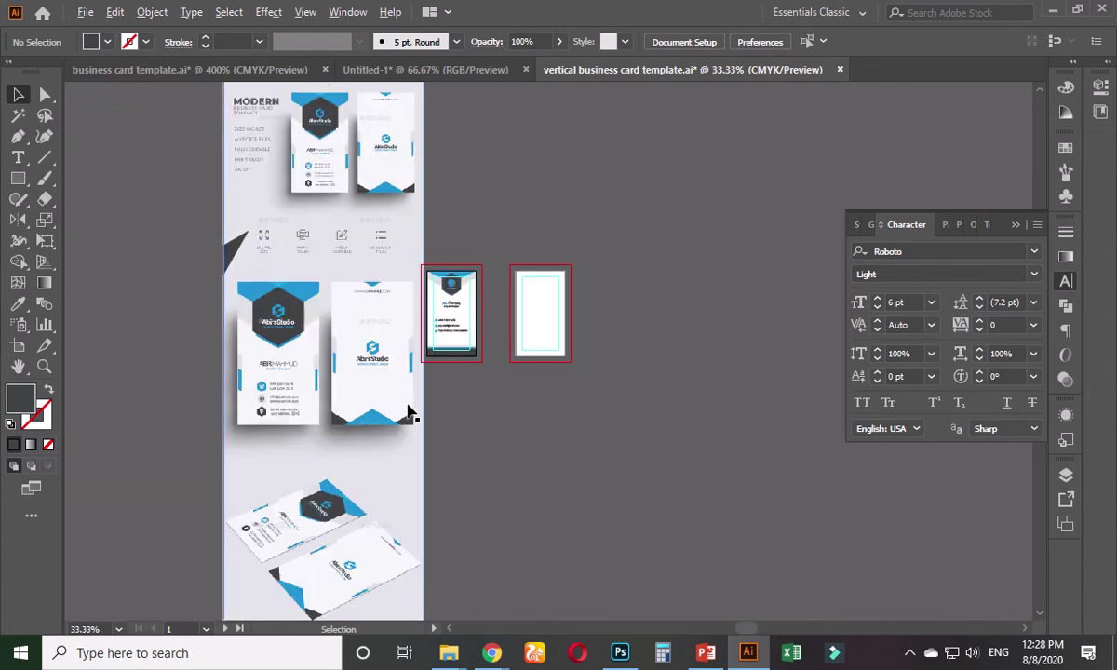
scroll(410, 411, up, 2)
drag(509, 324, 523, 361)
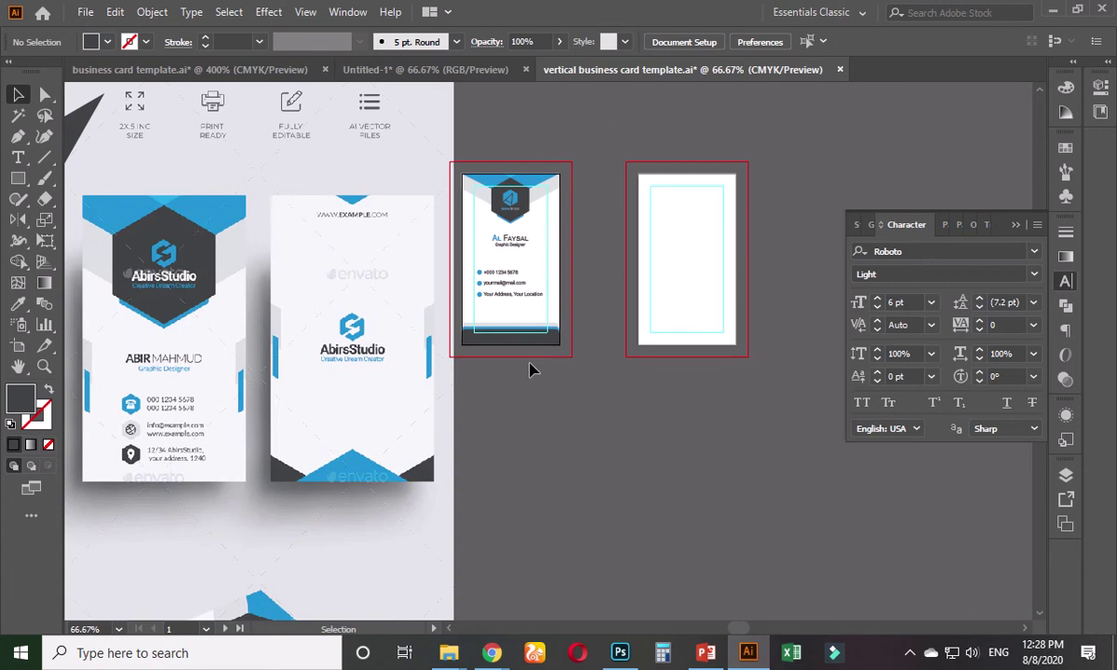
scroll(569, 356, up, 2)
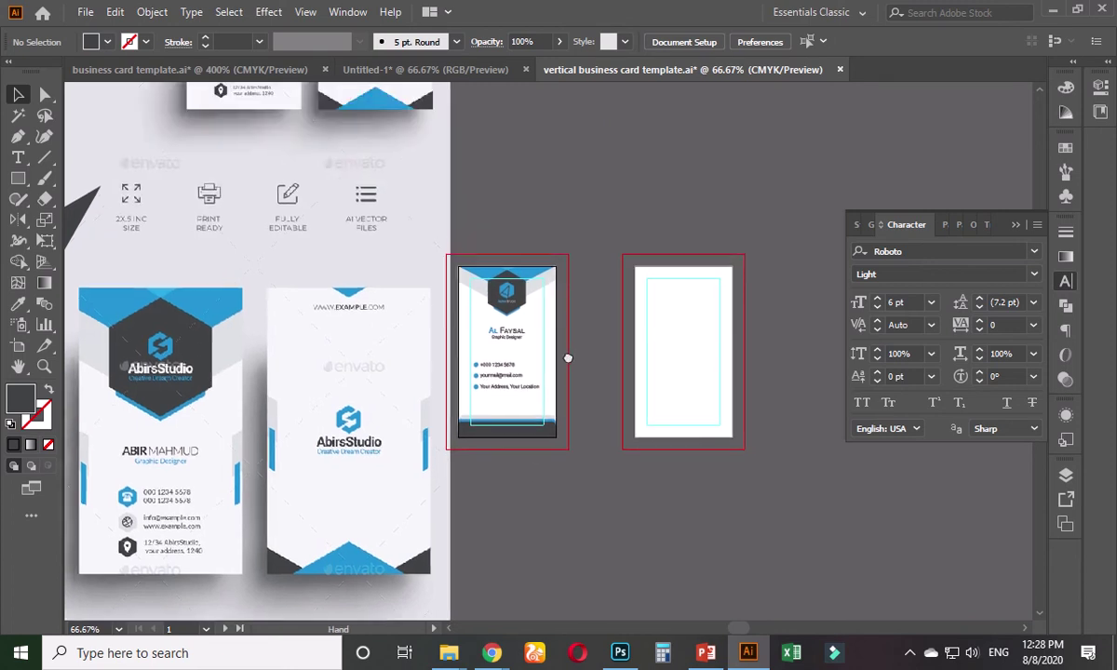
scroll(521, 404, up, 3)
scroll(469, 449, up, 2)
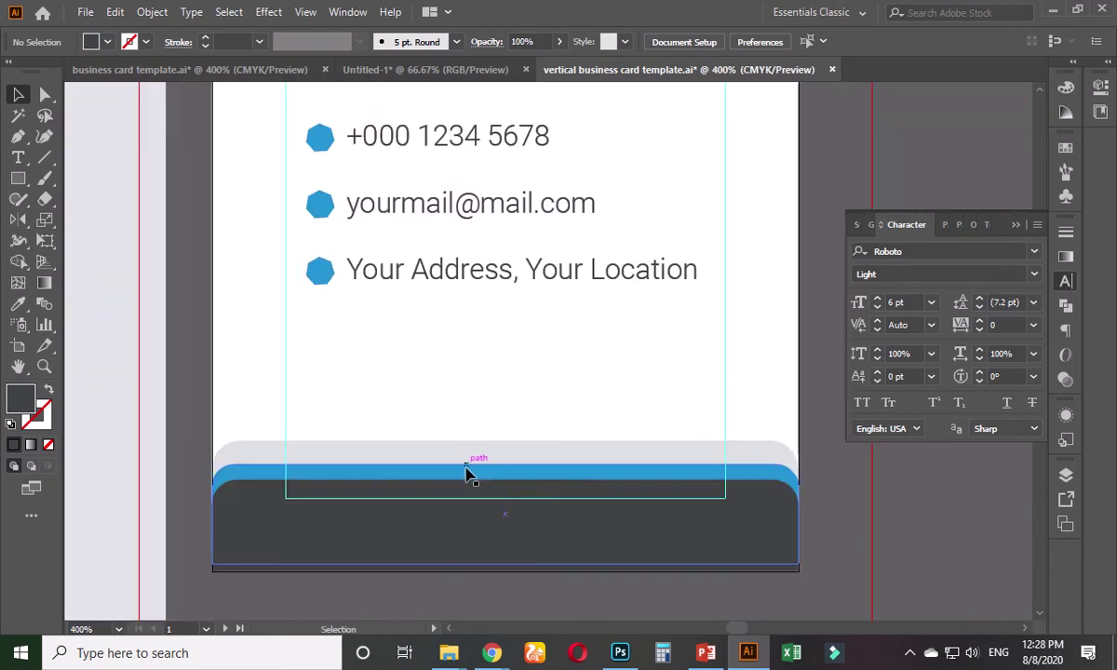
click(467, 469)
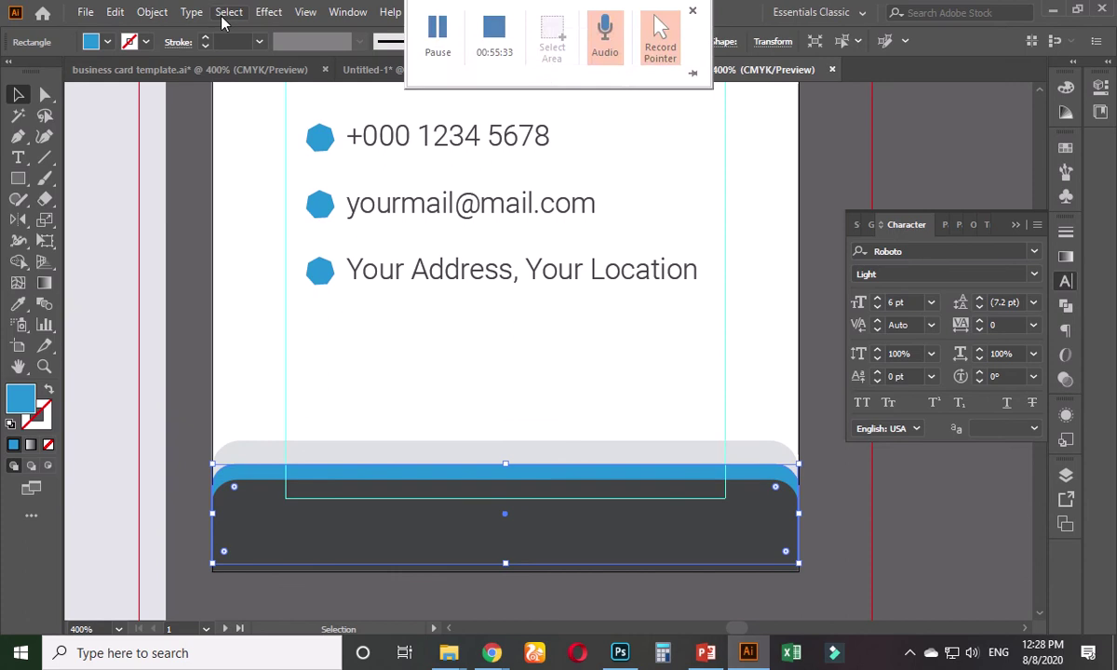
click(268, 12)
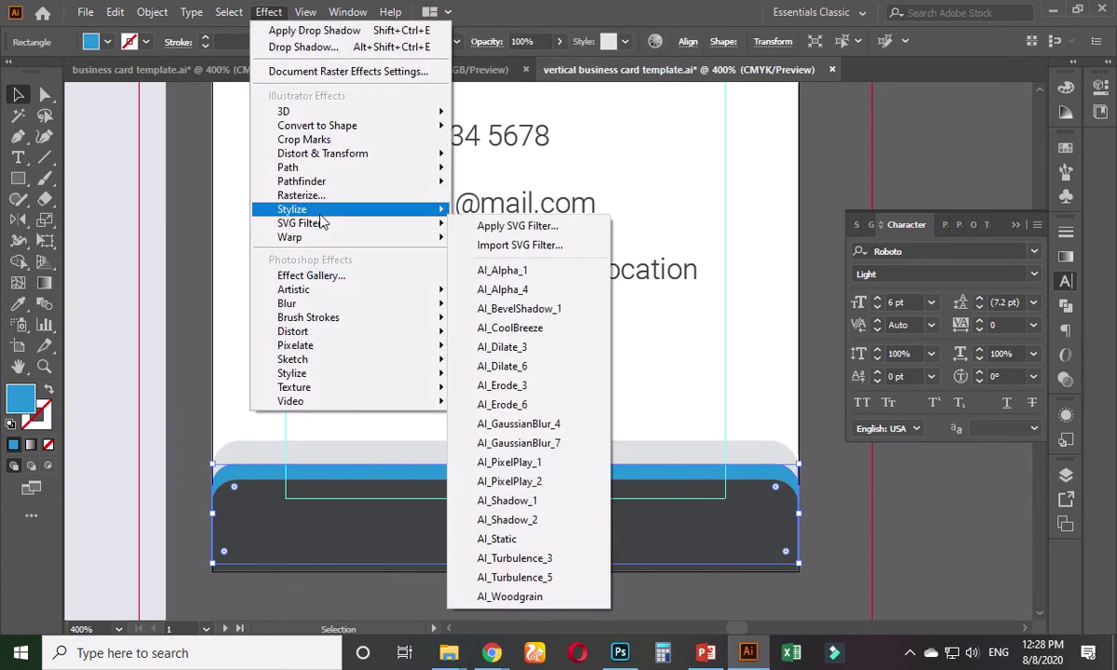
mouse_move(357, 208)
click(480, 212)
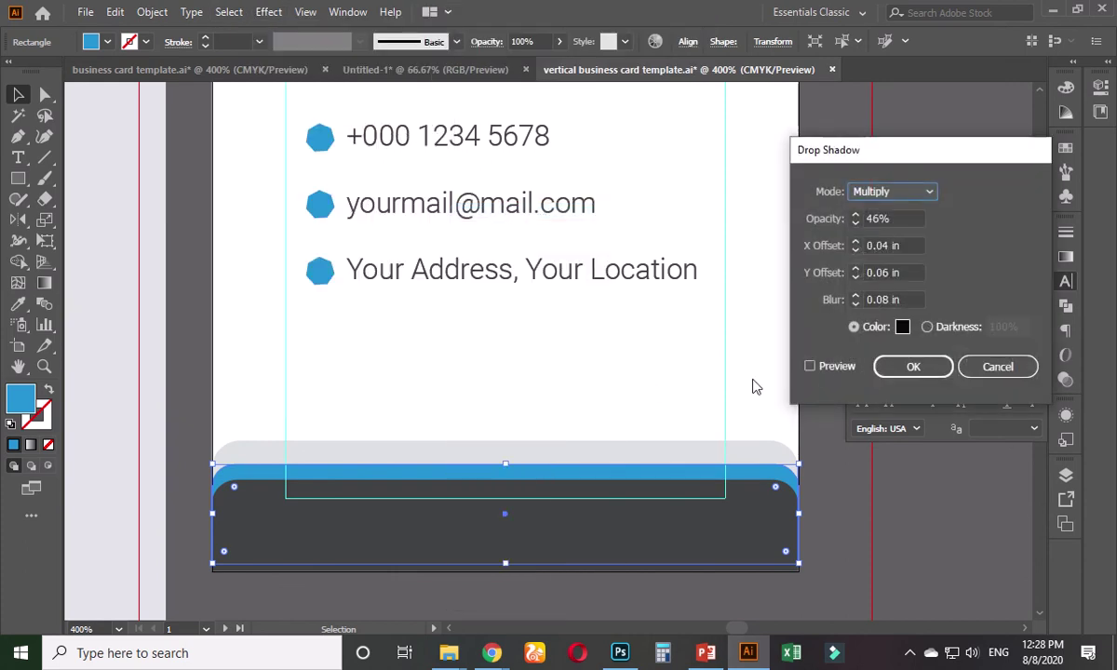
click(812, 367)
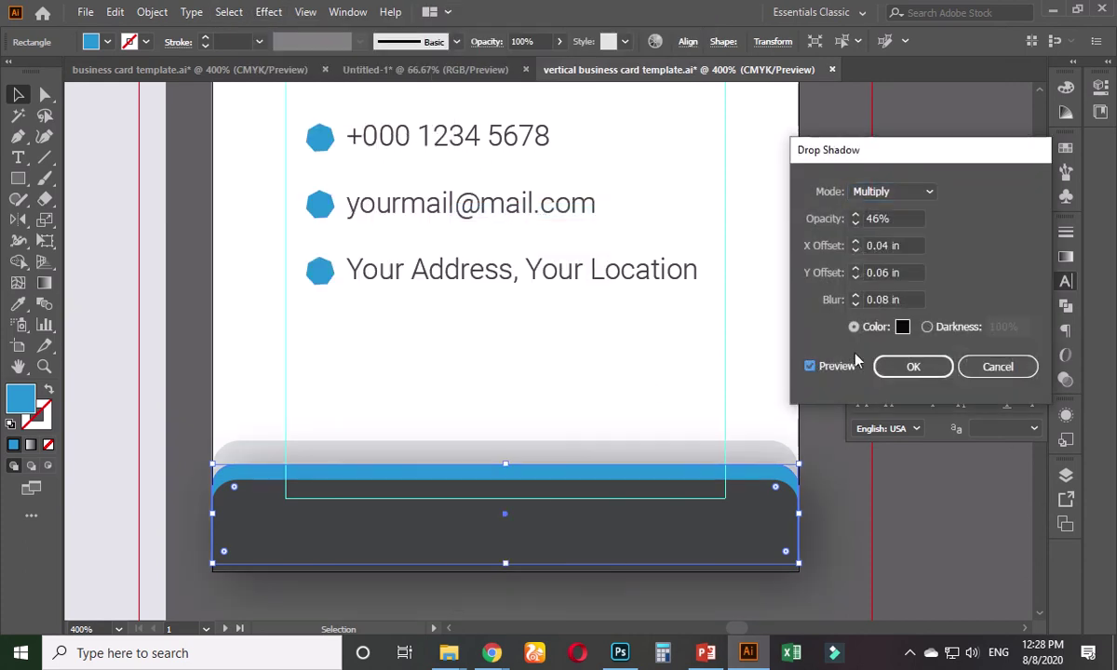
click(906, 299)
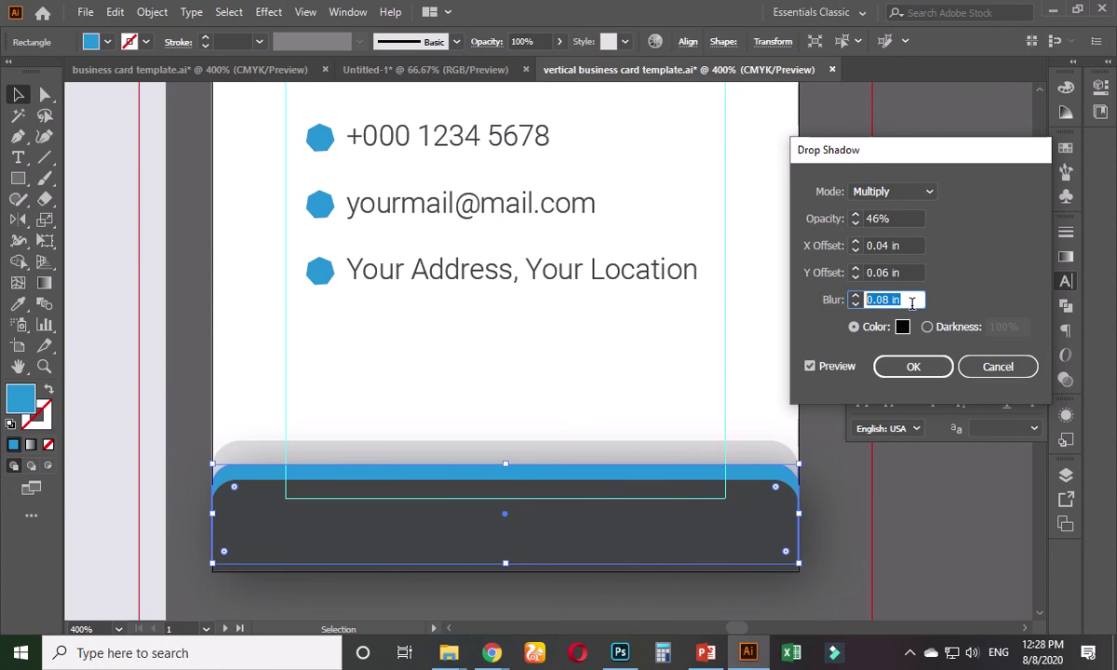
text(7)
click(908, 272)
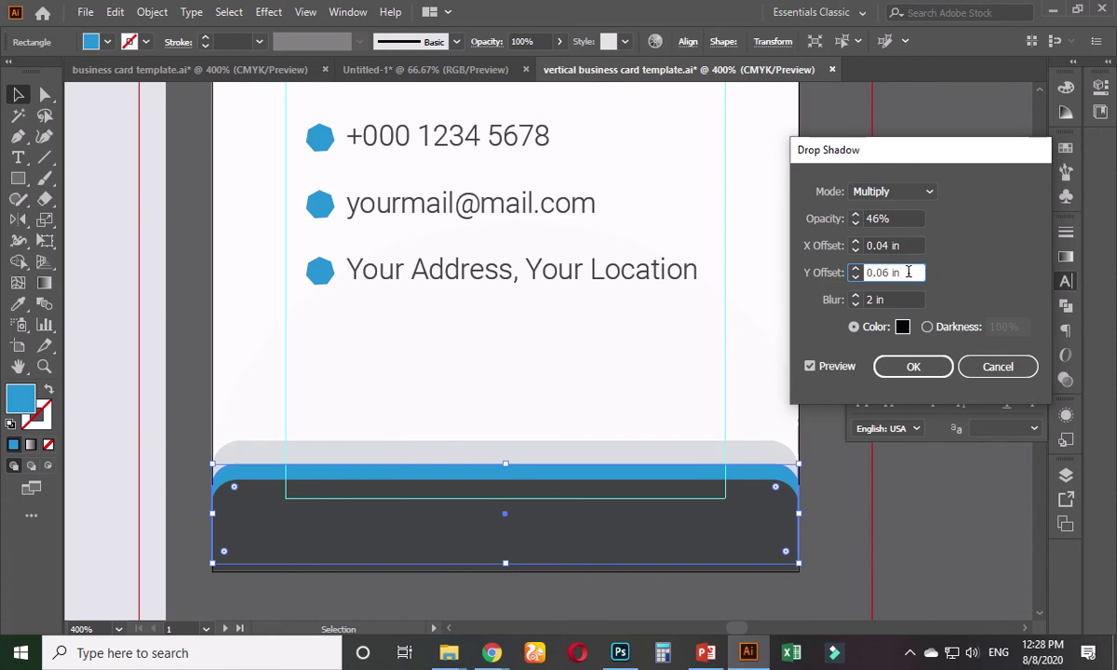
click(886, 273)
text(3)
click(908, 246)
click(889, 246)
text(3)
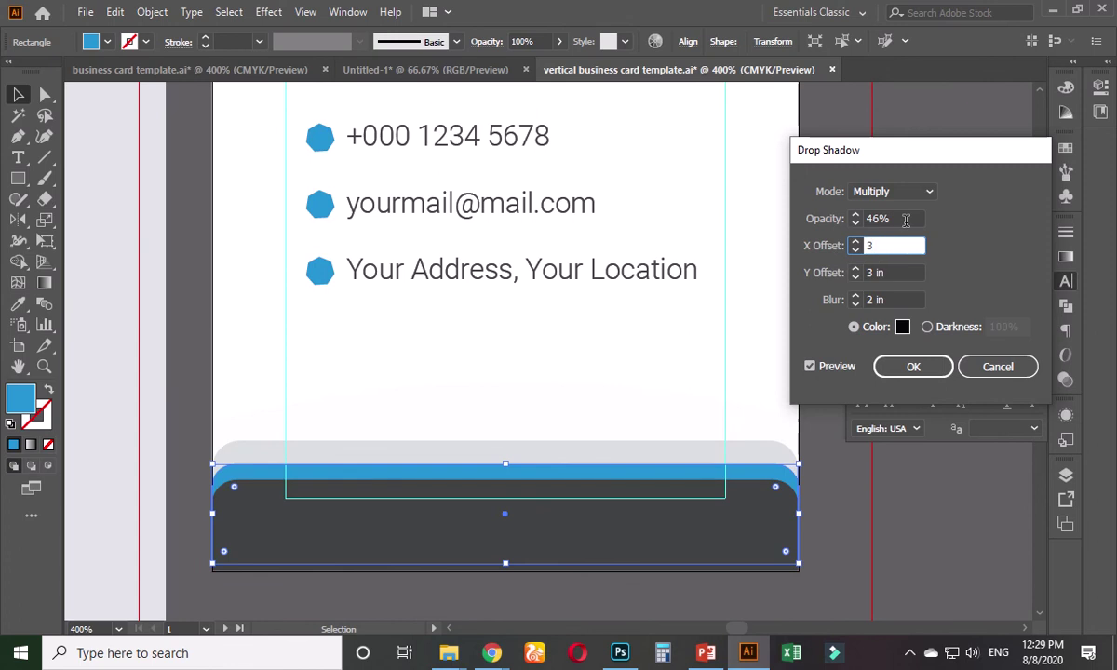
click(905, 220)
drag(885, 218, 835, 234)
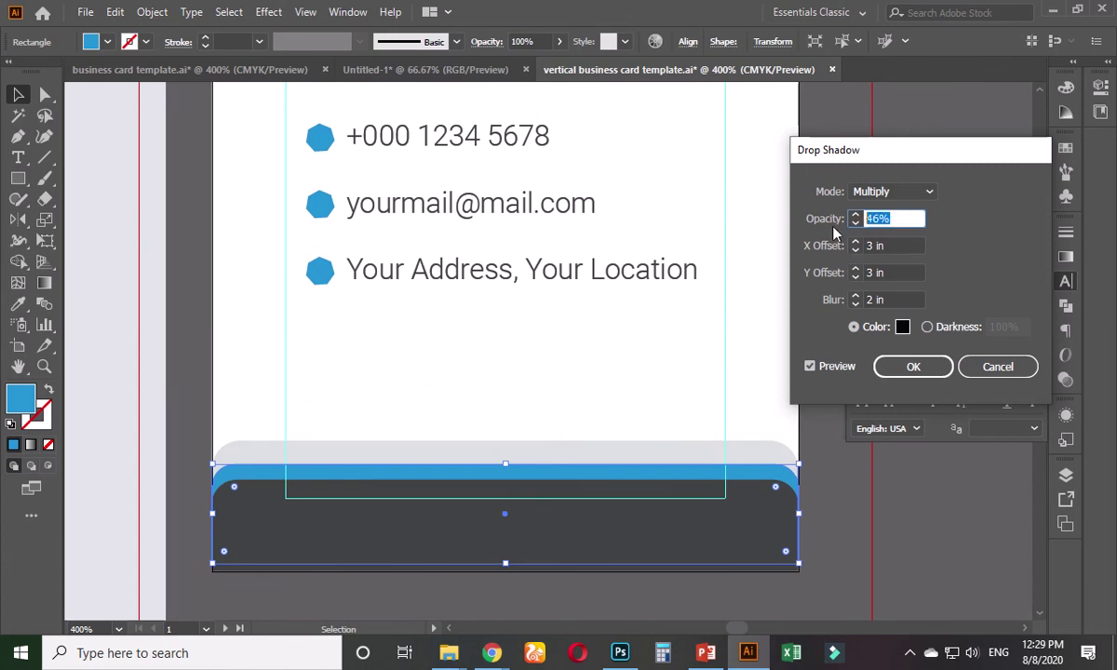
text(75)
click(905, 245)
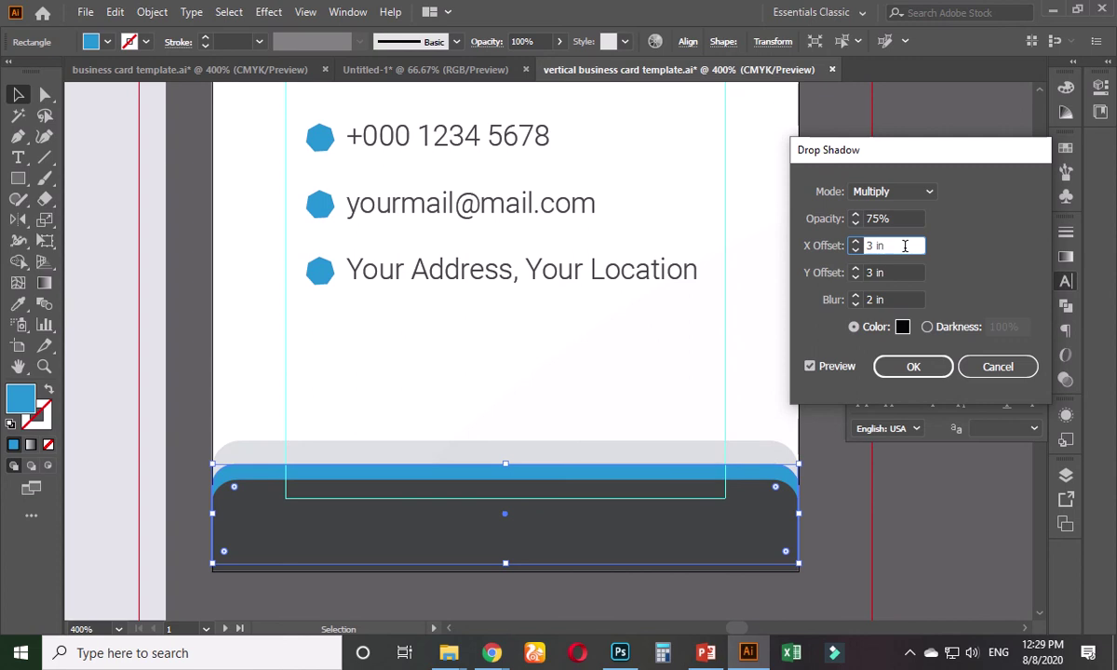
click(970, 367)
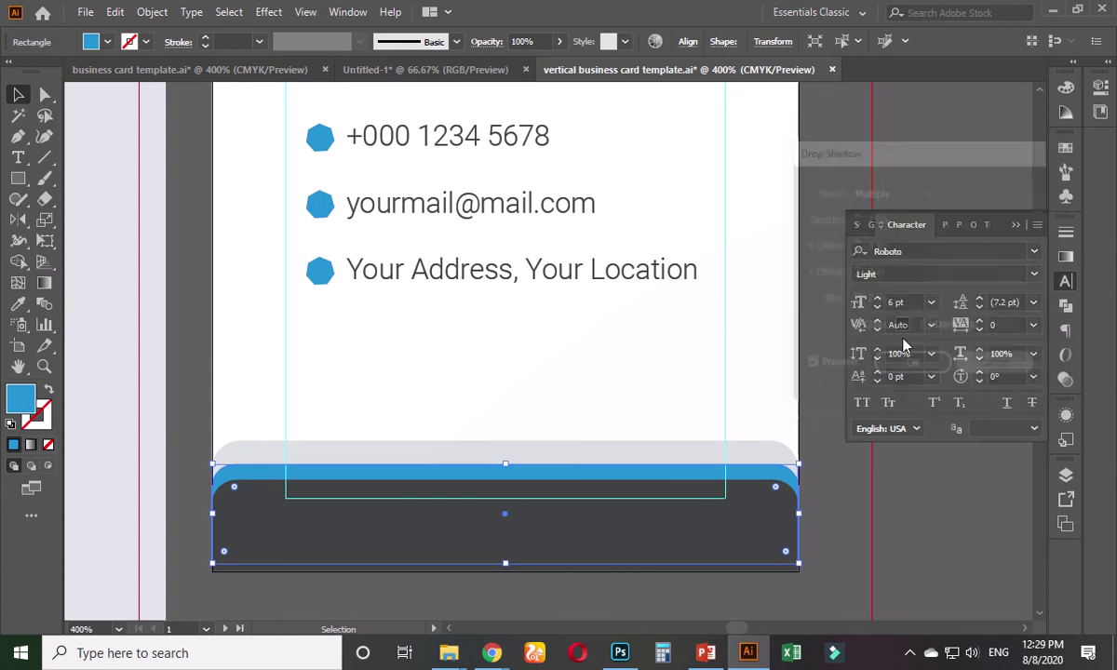
click(821, 231)
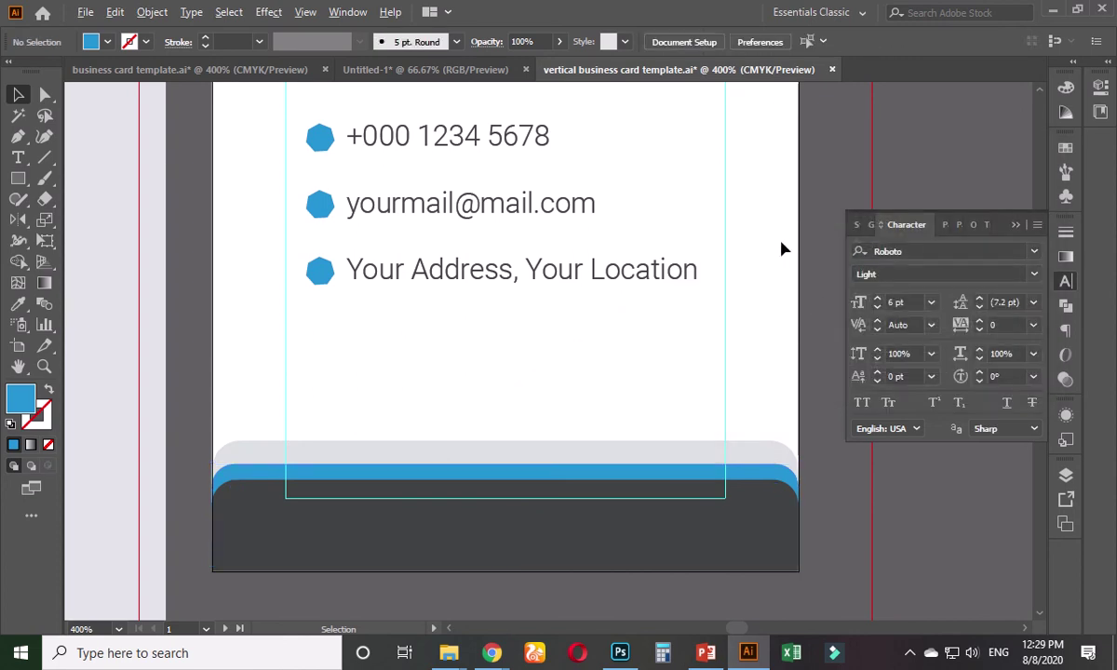
scroll(781, 247, down, 1)
scroll(517, 374, up, 1)
click(467, 406)
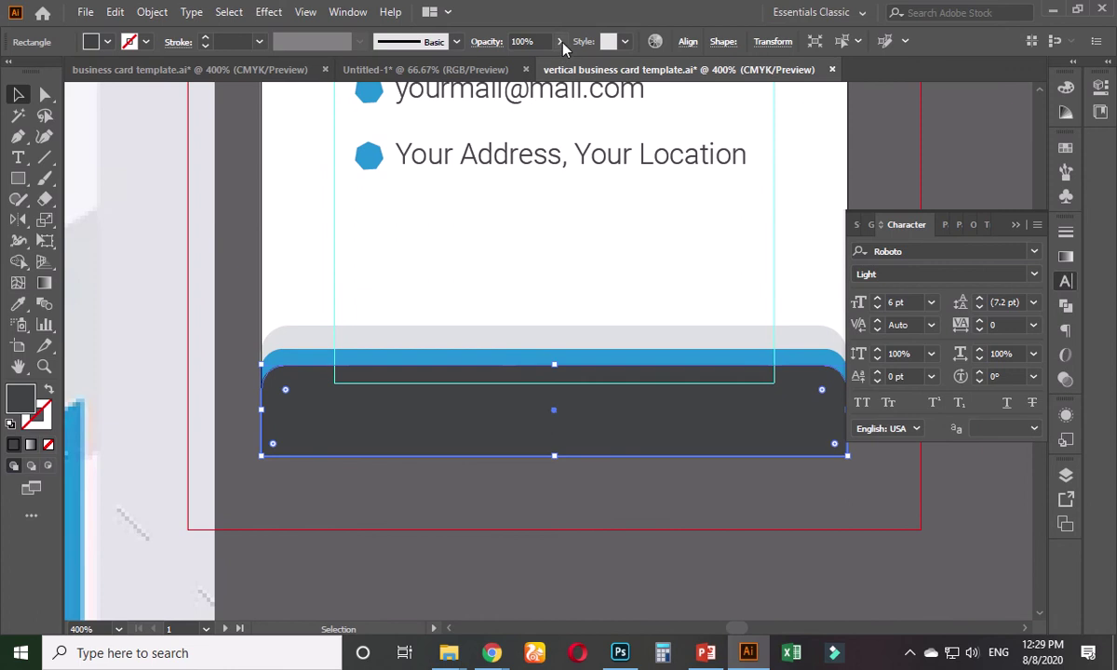
click(560, 41)
click(534, 64)
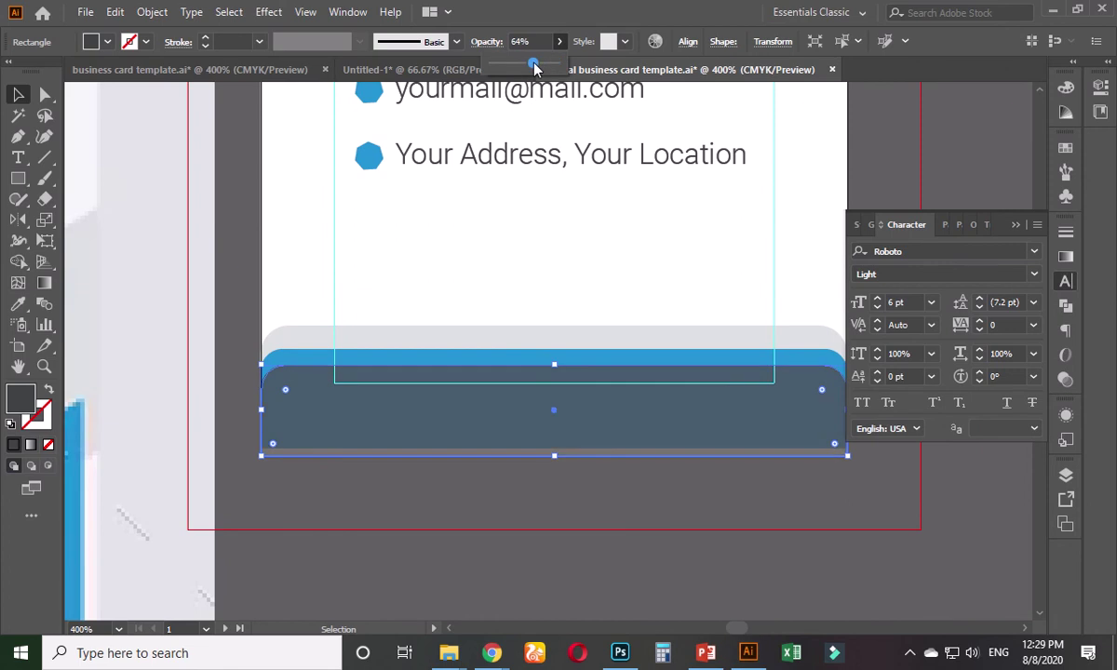
drag(534, 67, 569, 71)
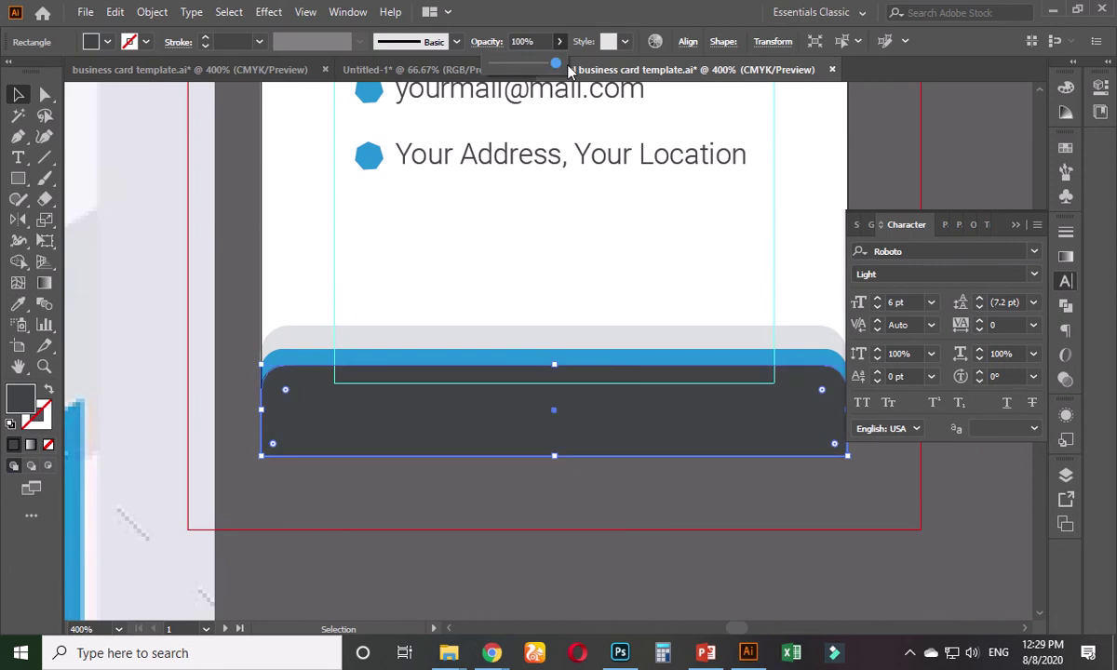
click(556, 254)
scroll(617, 257, down, 2)
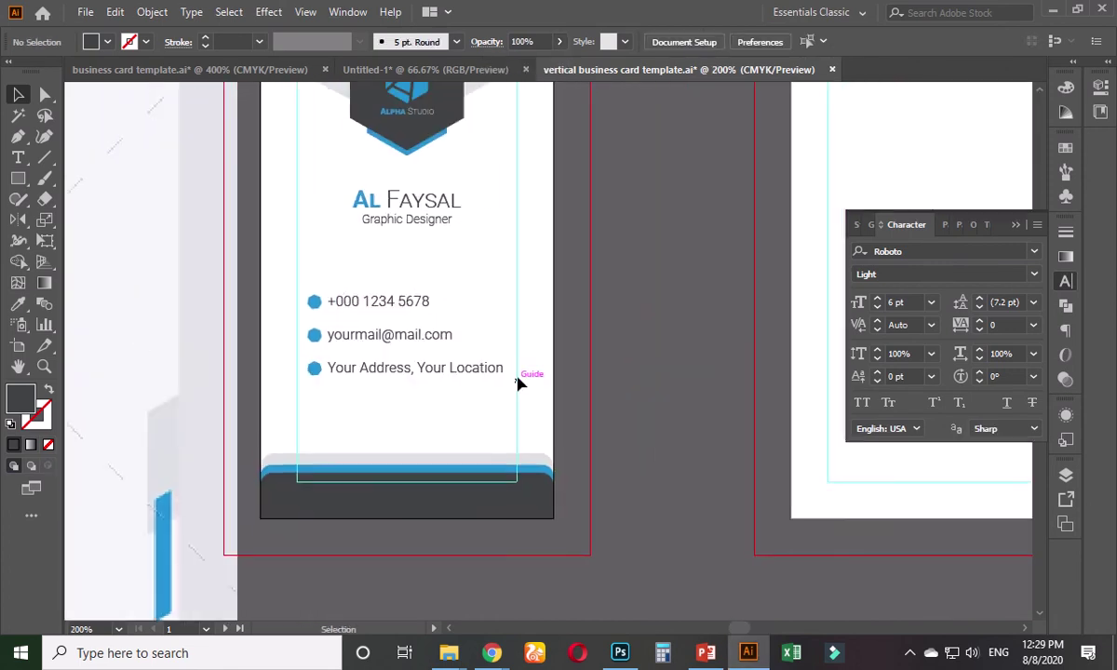
scroll(481, 357, down, 3)
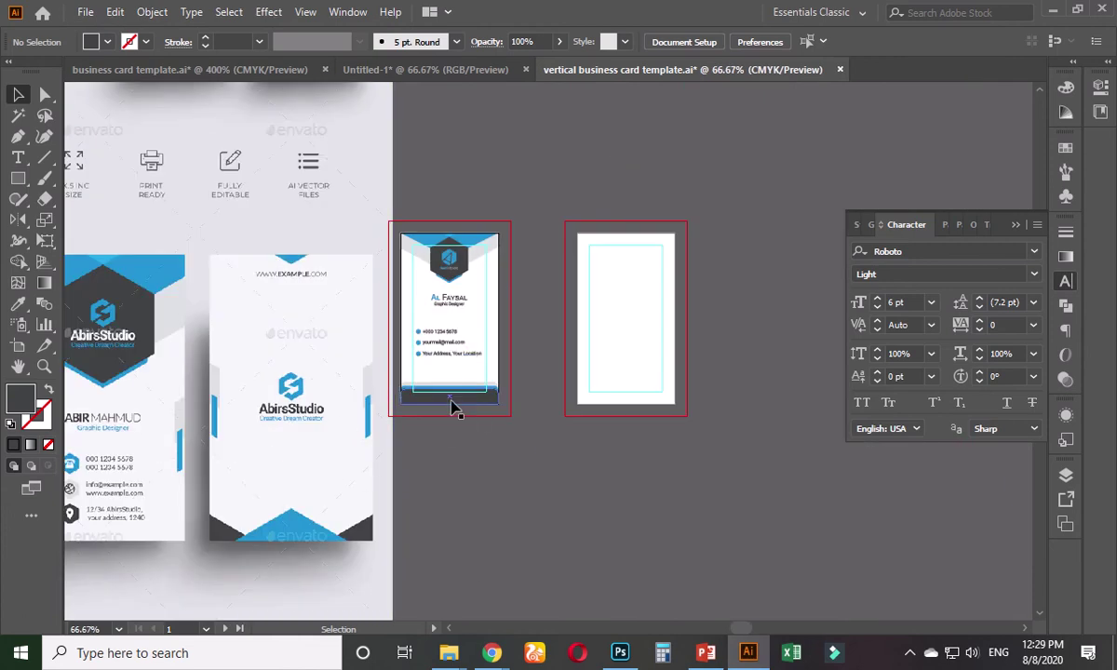
scroll(492, 372, left, 3)
scroll(492, 373, down, 1)
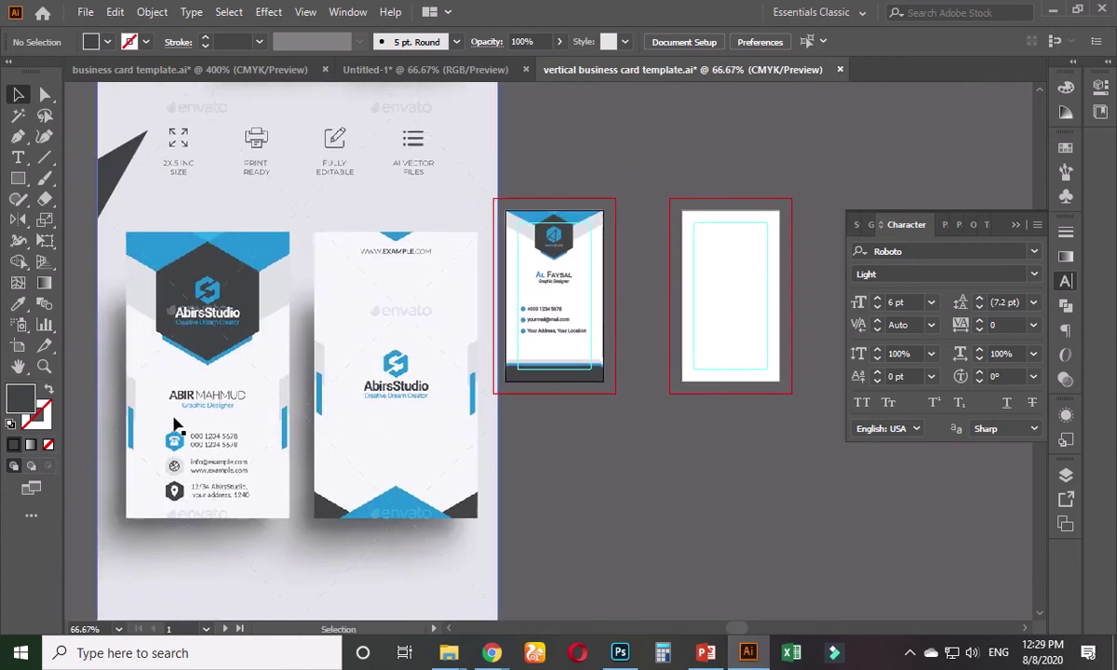
scroll(577, 363, right, 1)
scroll(577, 363, up, 2)
scroll(501, 401, up, 1)
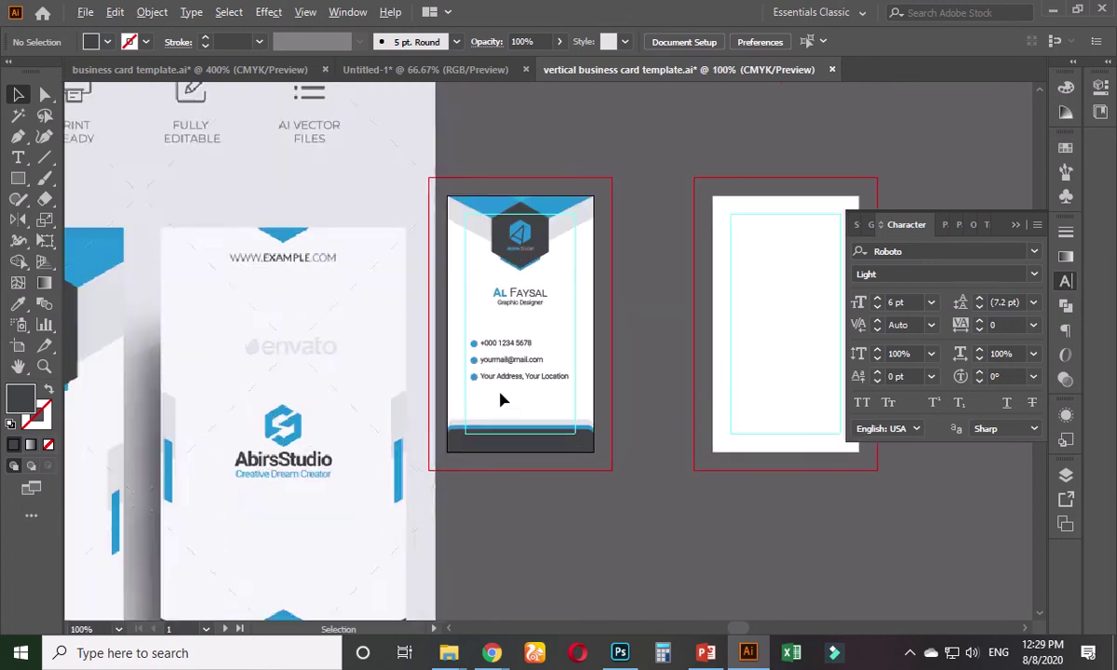
scroll(519, 375, up, 1)
scroll(491, 361, up, 1)
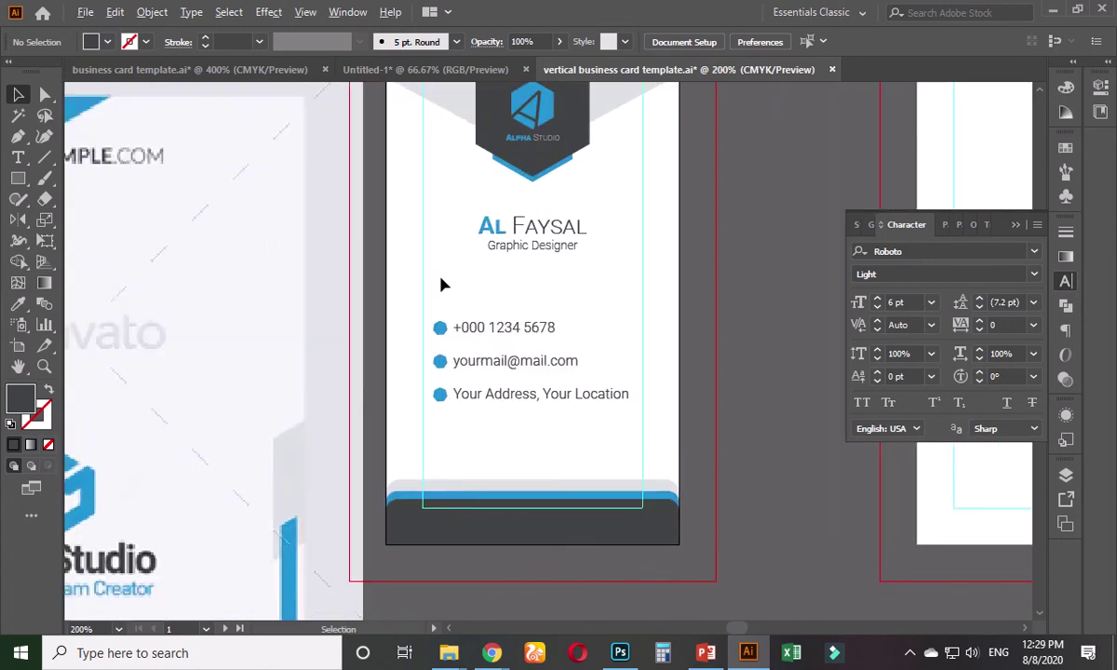
scroll(441, 286, up, 1)
- Draw a narrow rectangle along the card's left edge and fill it with the card's light grey
click(33, 179)
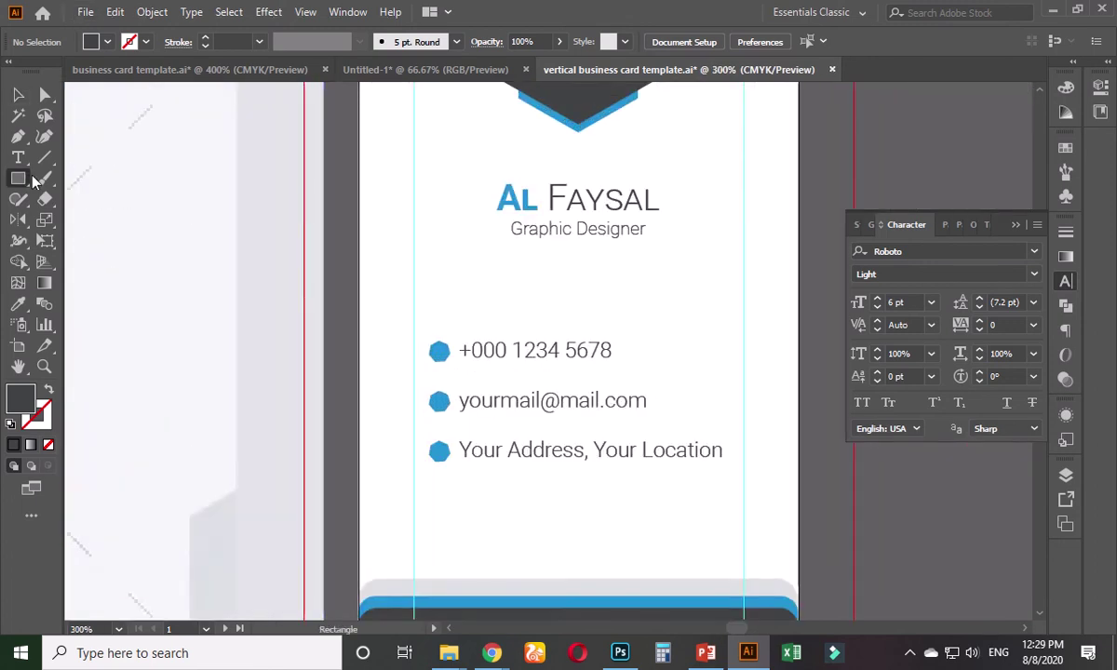
drag(358, 206, 382, 352)
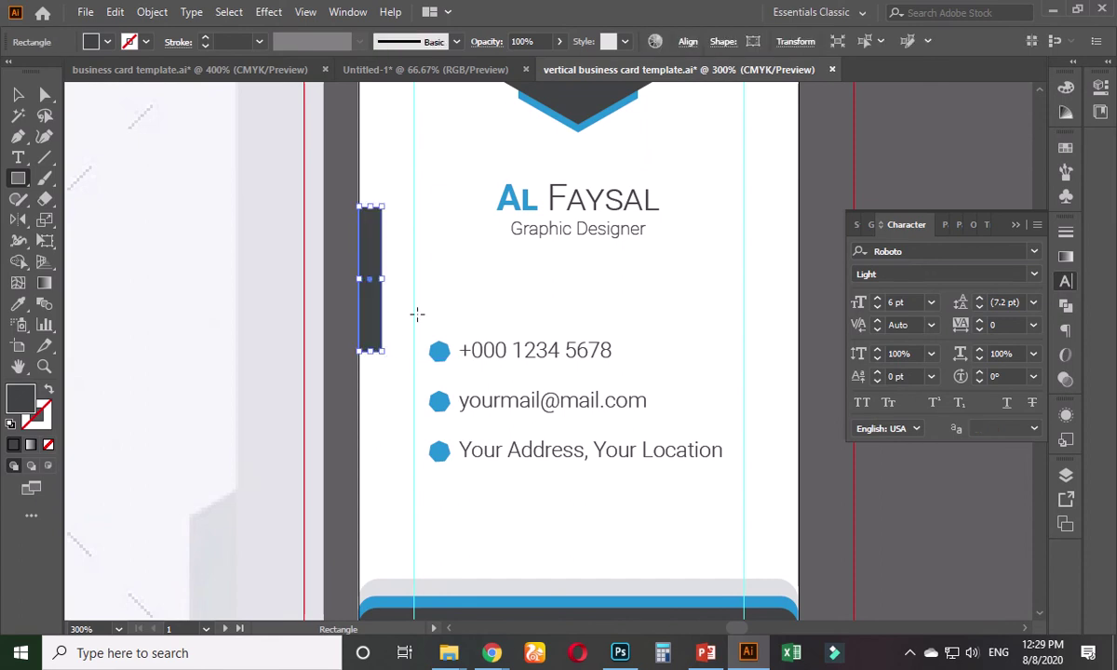
scroll(417, 311, down, 2)
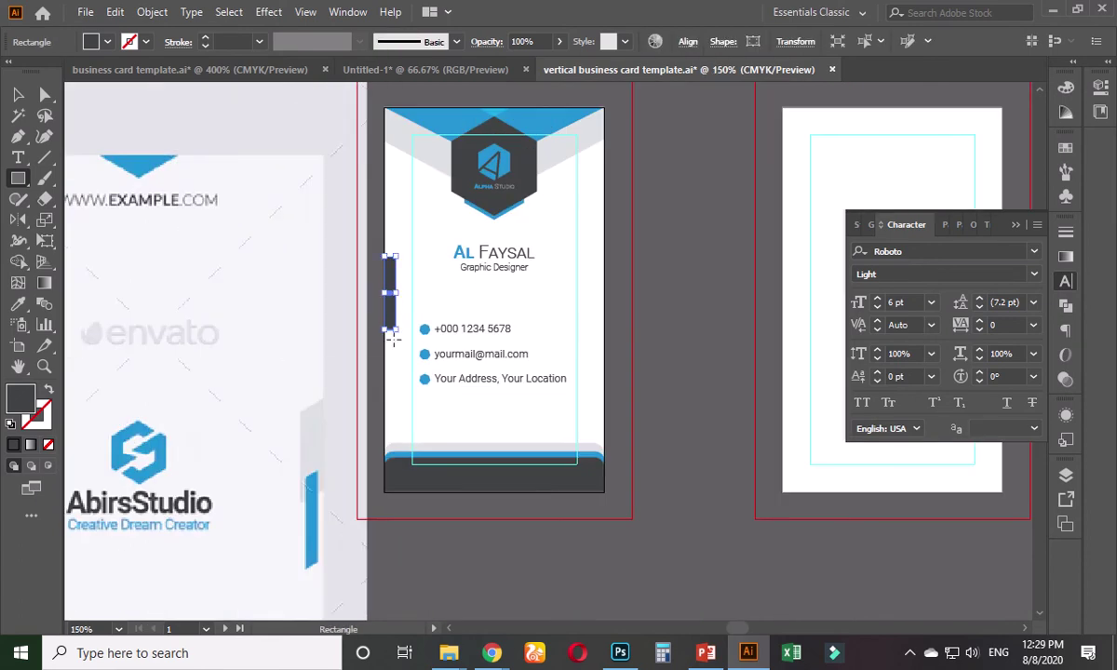
scroll(437, 294, up, 1)
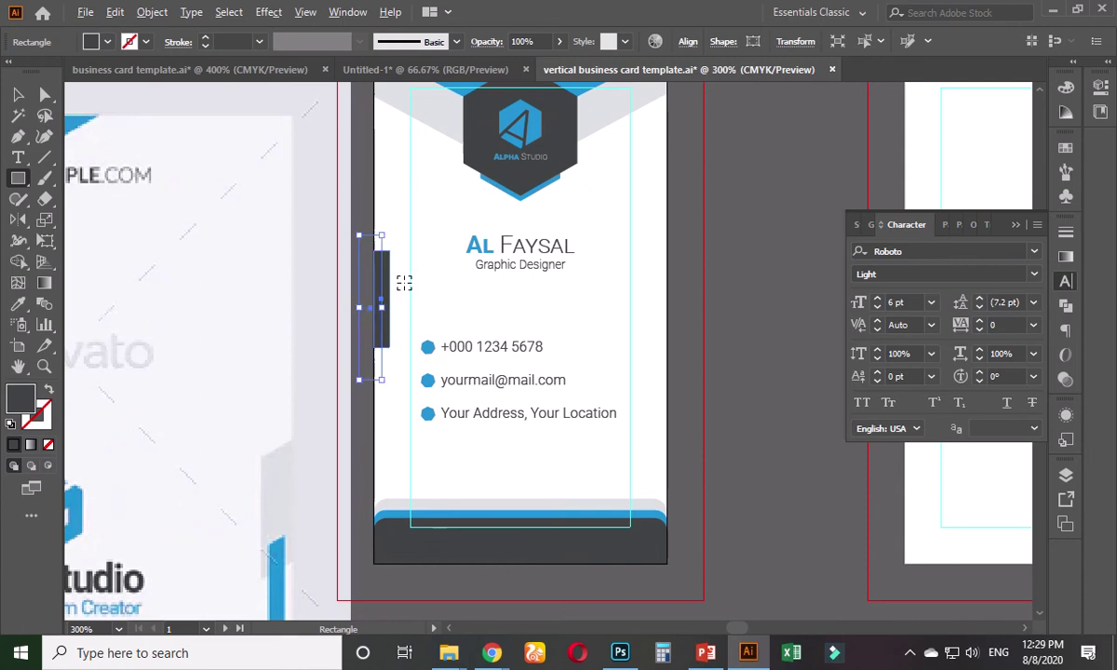
scroll(403, 283, up, 1)
scroll(403, 283, up, 2)
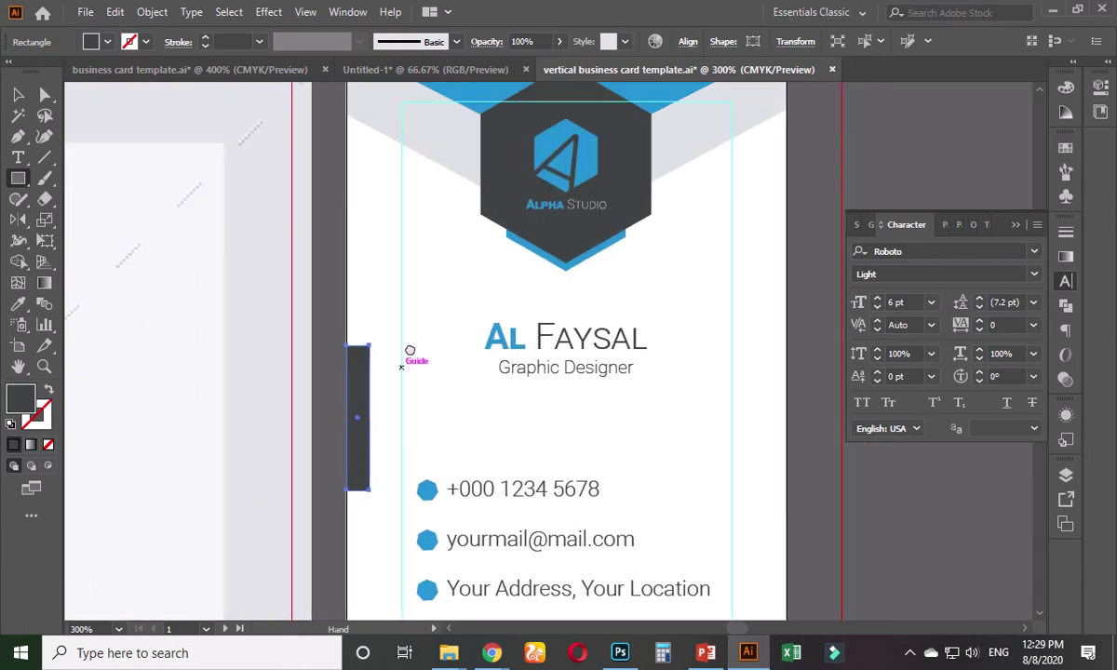
click(18, 304)
click(416, 149)
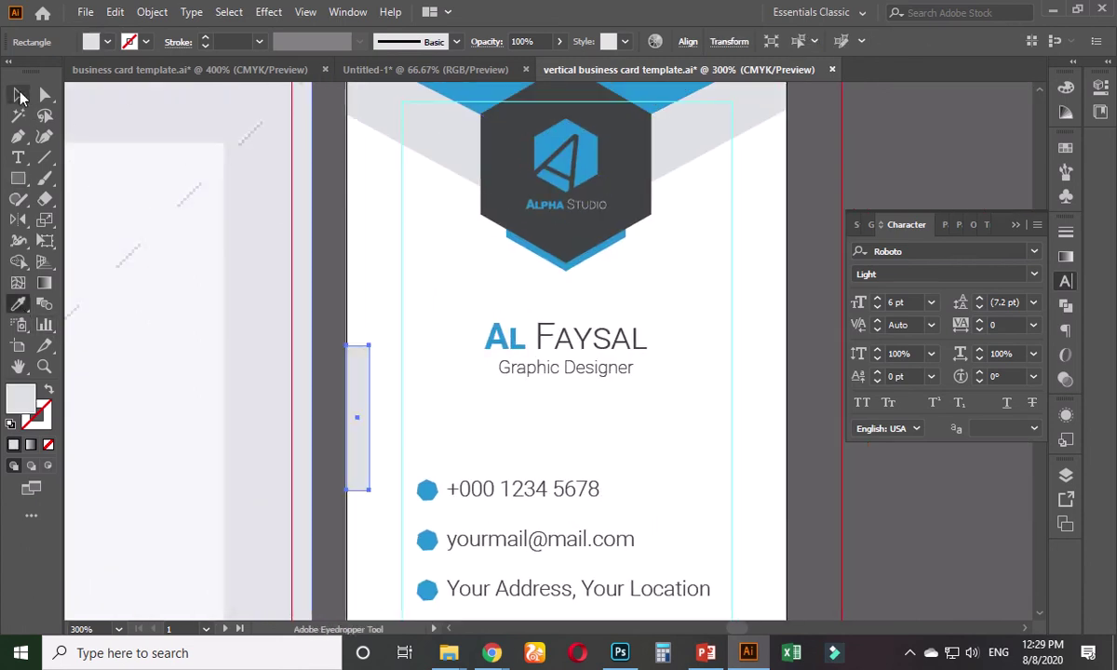
- Round the grey rectangle's corners to 0.09 in
click(18, 94)
scroll(356, 375, up, 2)
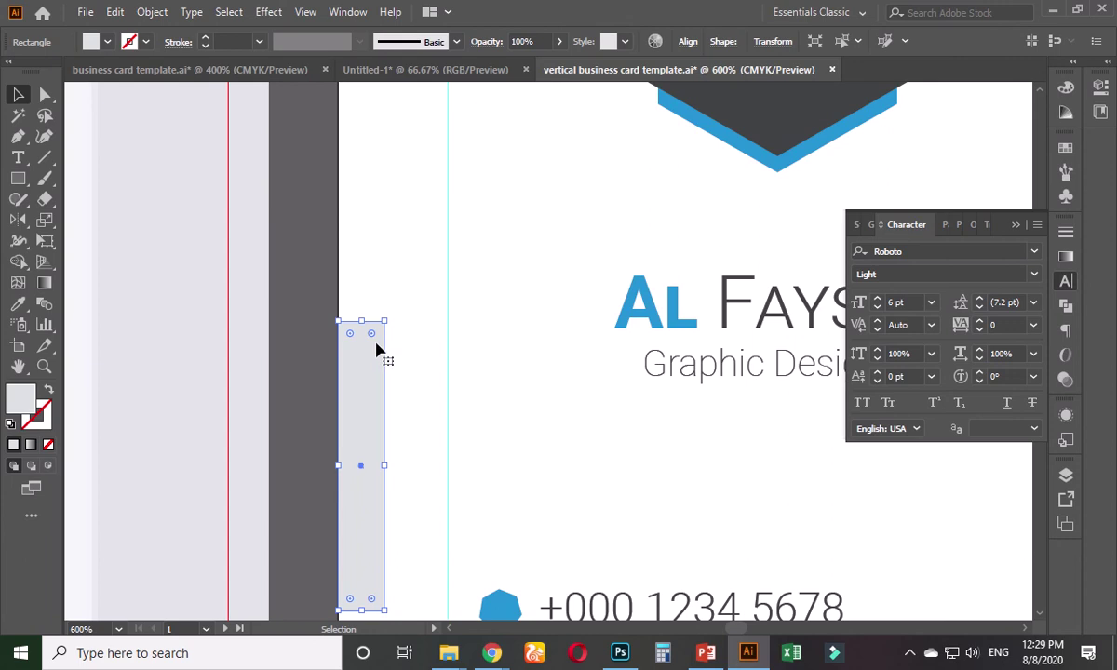
click(46, 95)
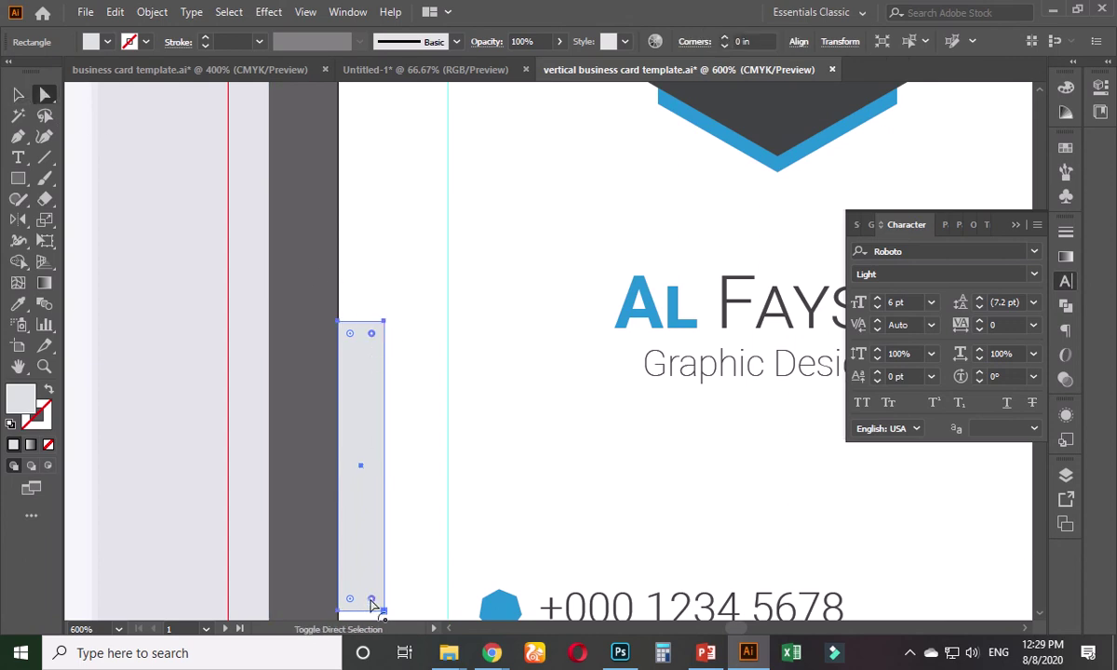
drag(371, 600, 341, 587)
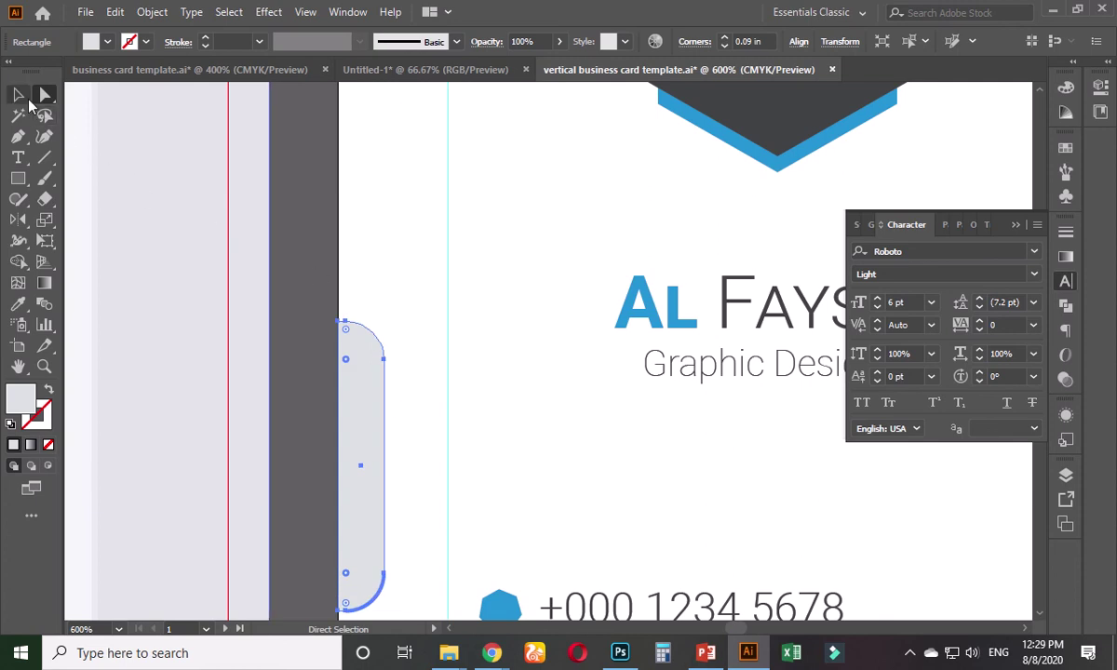
- Nudge the grey tab slightly to the right
click(18, 95)
scroll(364, 382, down, 2)
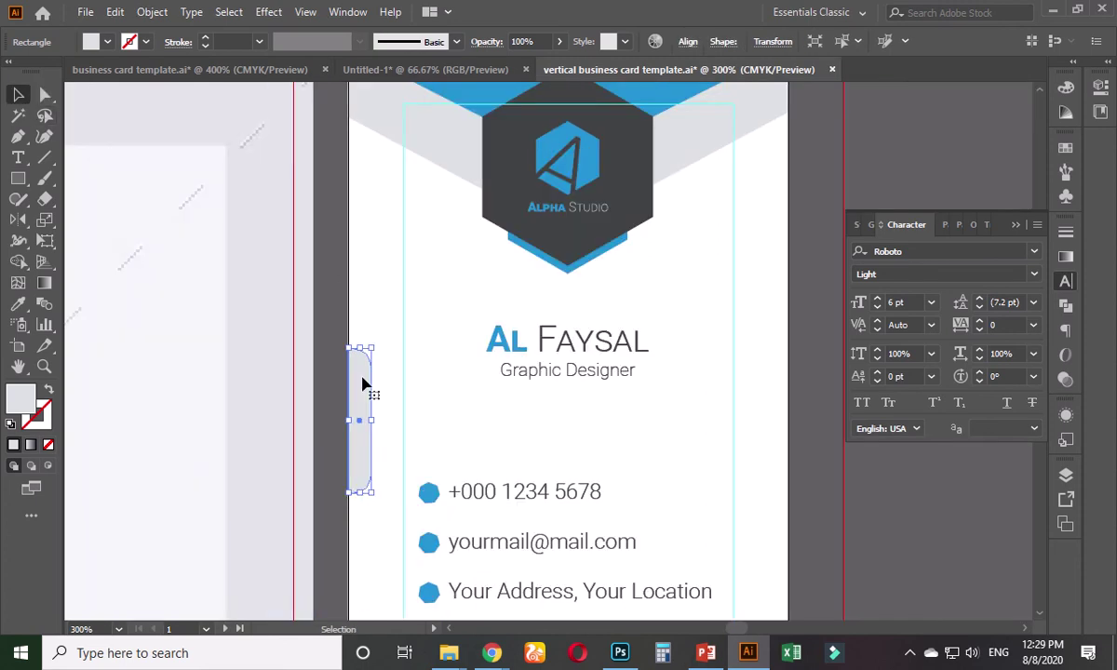
scroll(359, 389, up, 1)
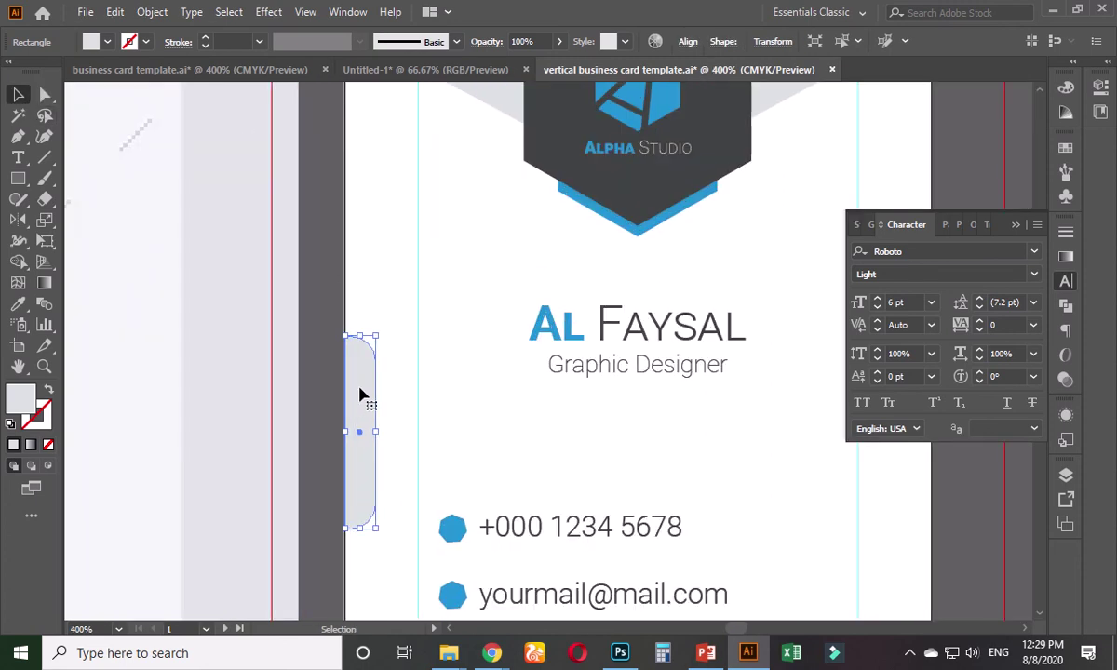
key(a)
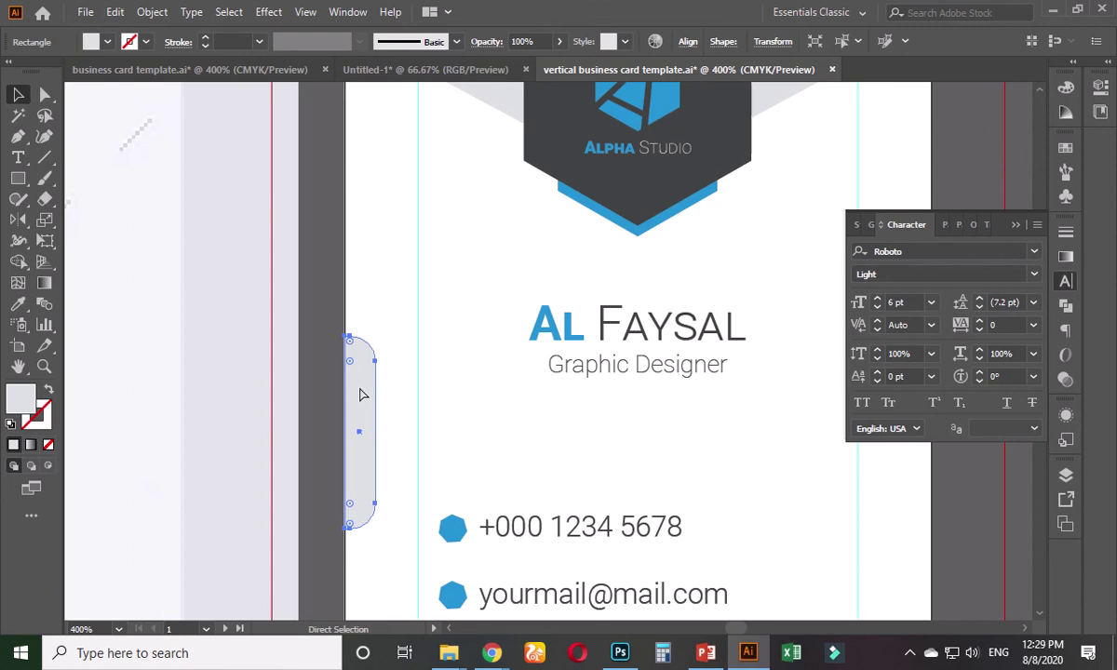
key(v)
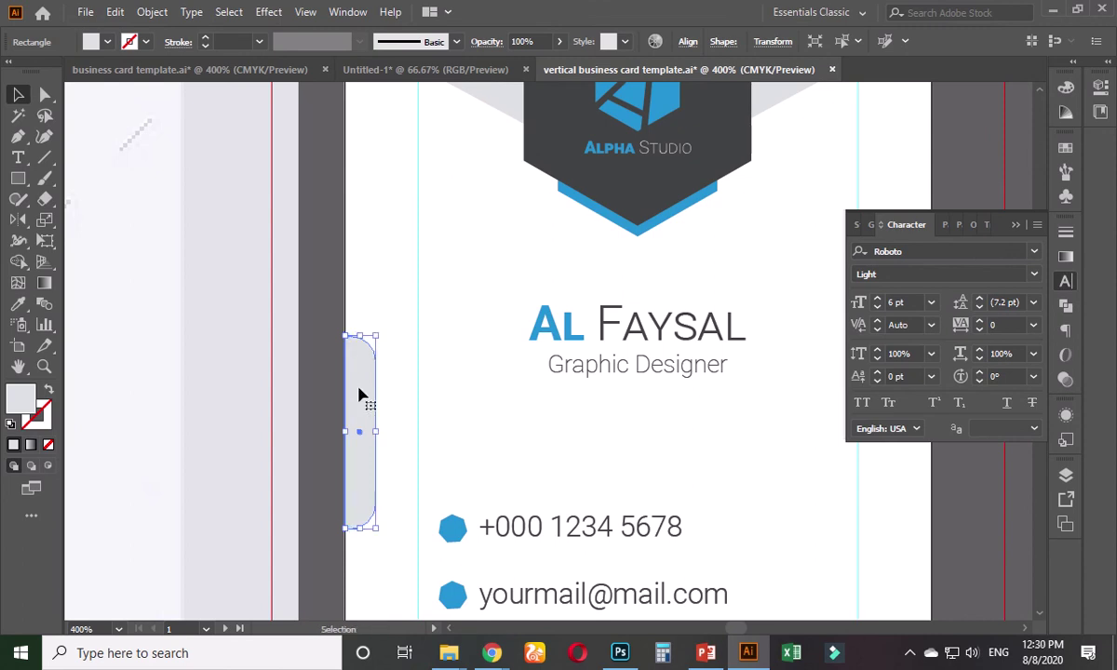
key(Right)
key(Right)
key(Right)
key(Right)
key(Right)
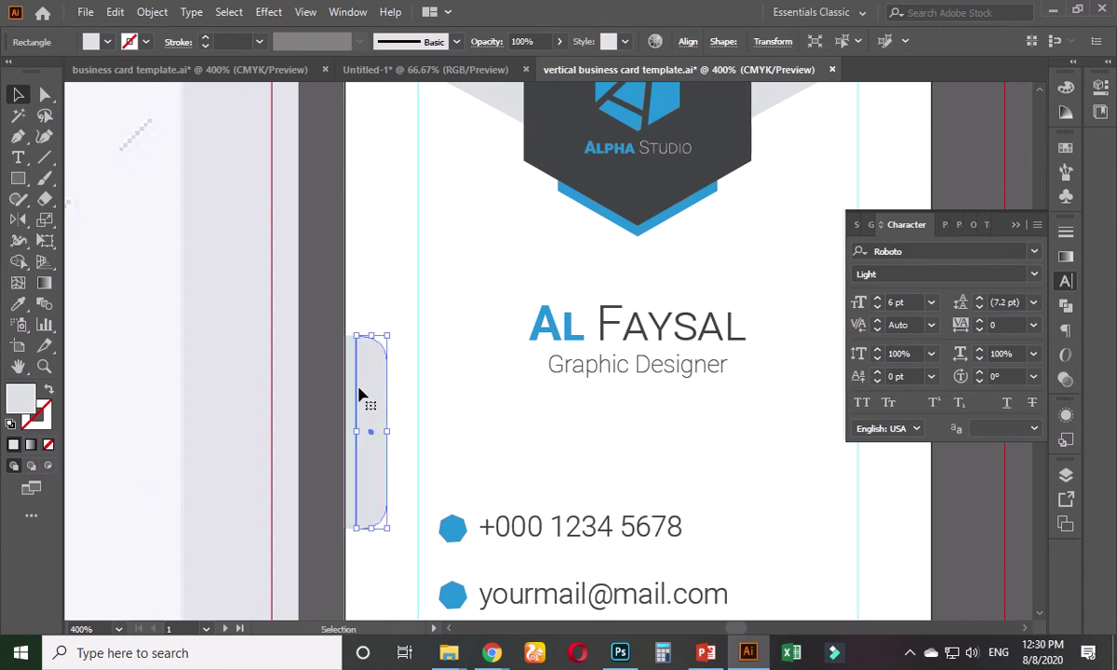
- Fill the back tab with the blue sampled from the icon hexagon
click(18, 303)
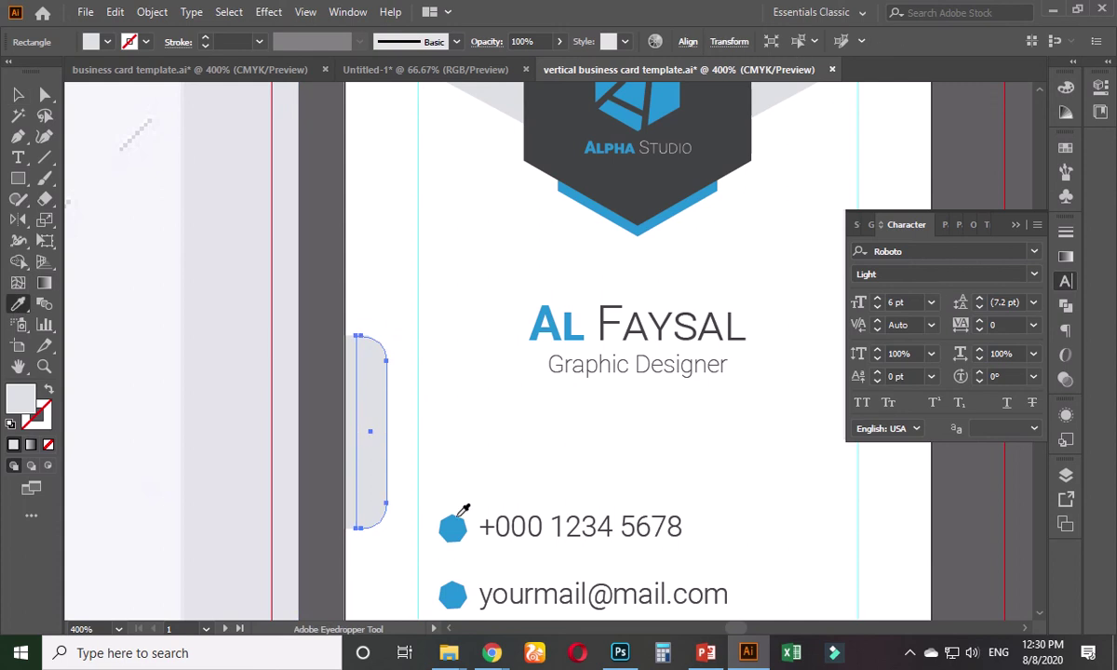
click(455, 531)
click(455, 527)
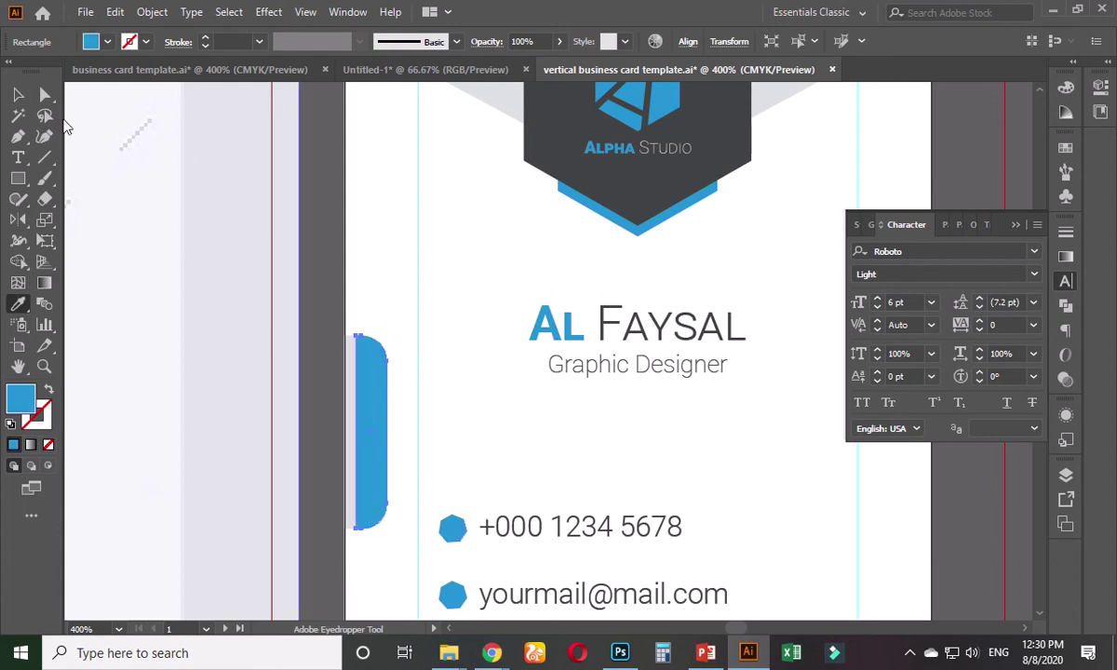
click(16, 97)
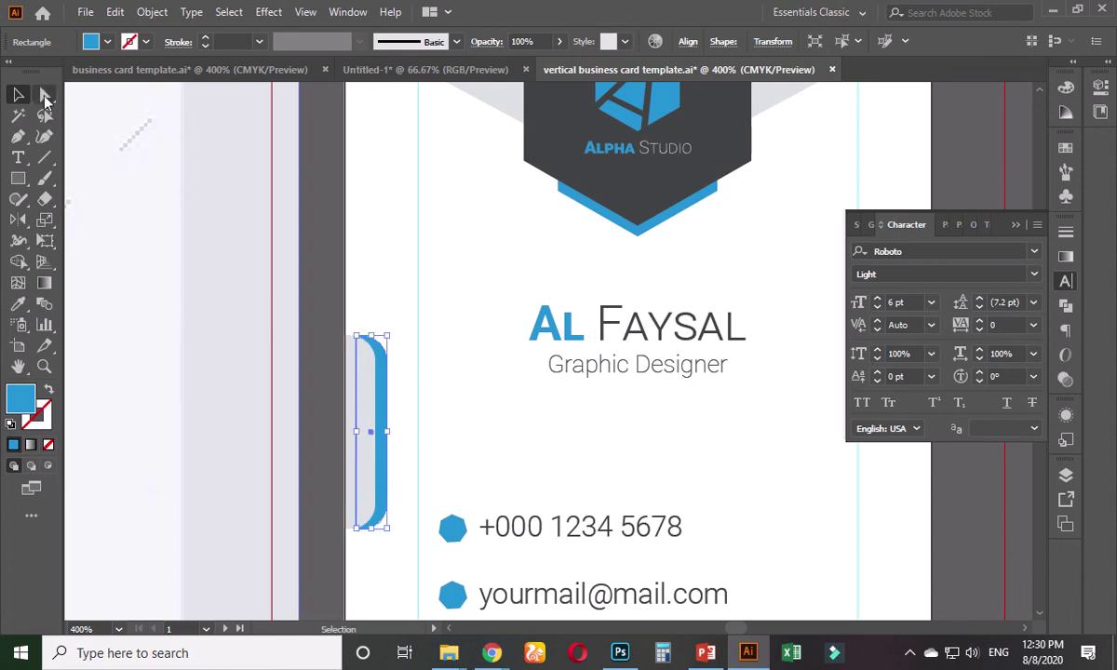
click(326, 222)
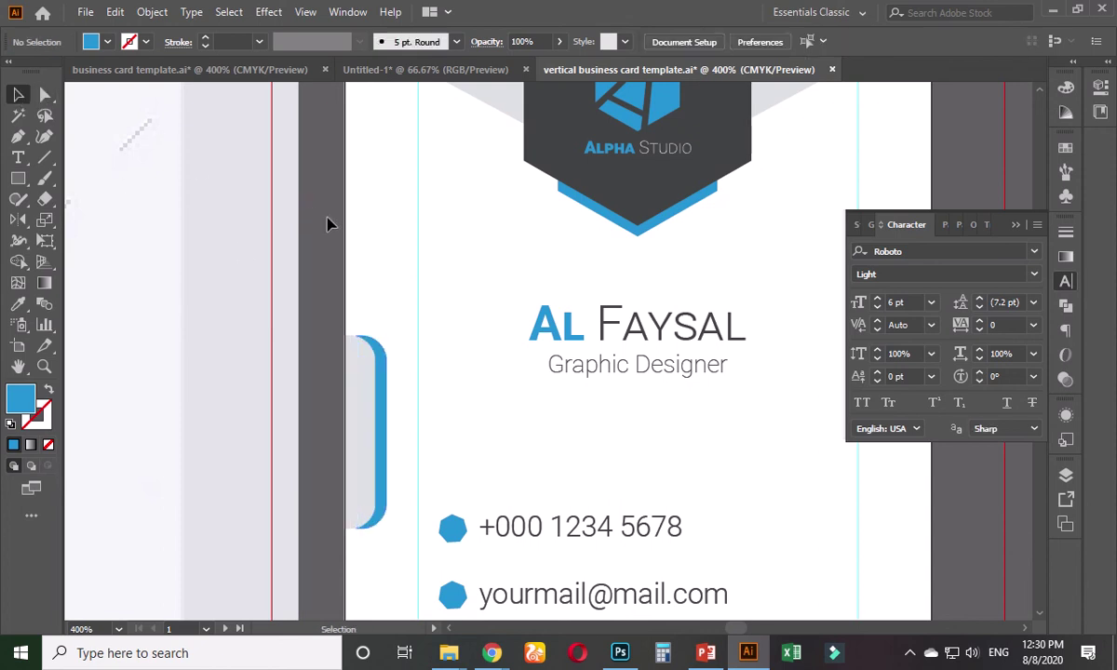
- Nudge the grey tab left and move the blue tab up so a blue edge peeks out
click(388, 380)
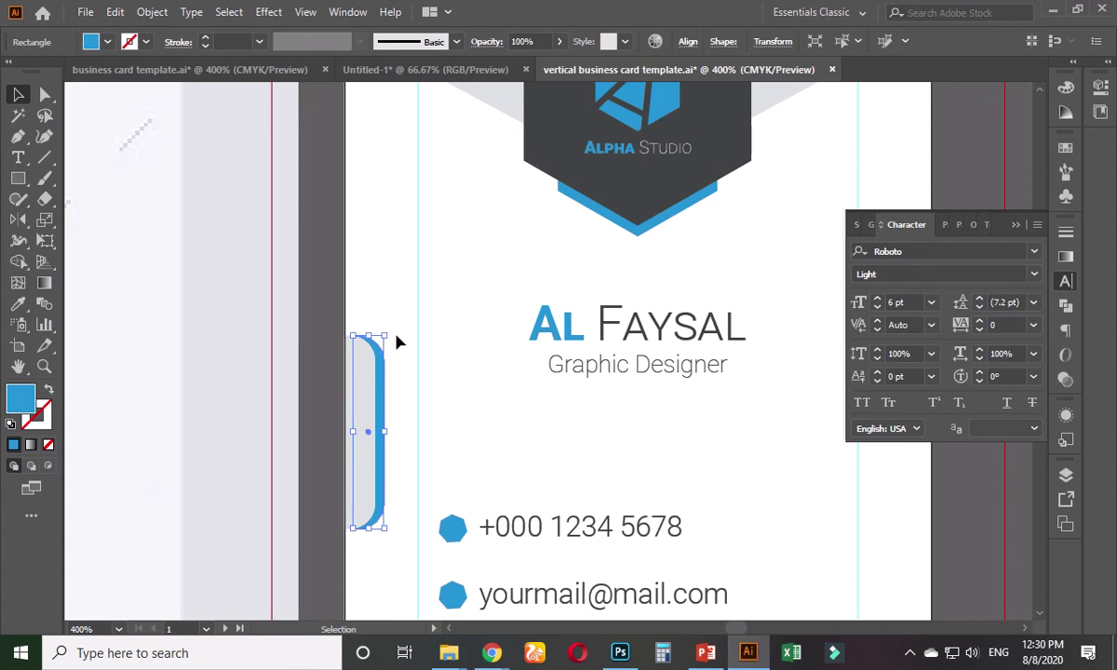
key(Left)
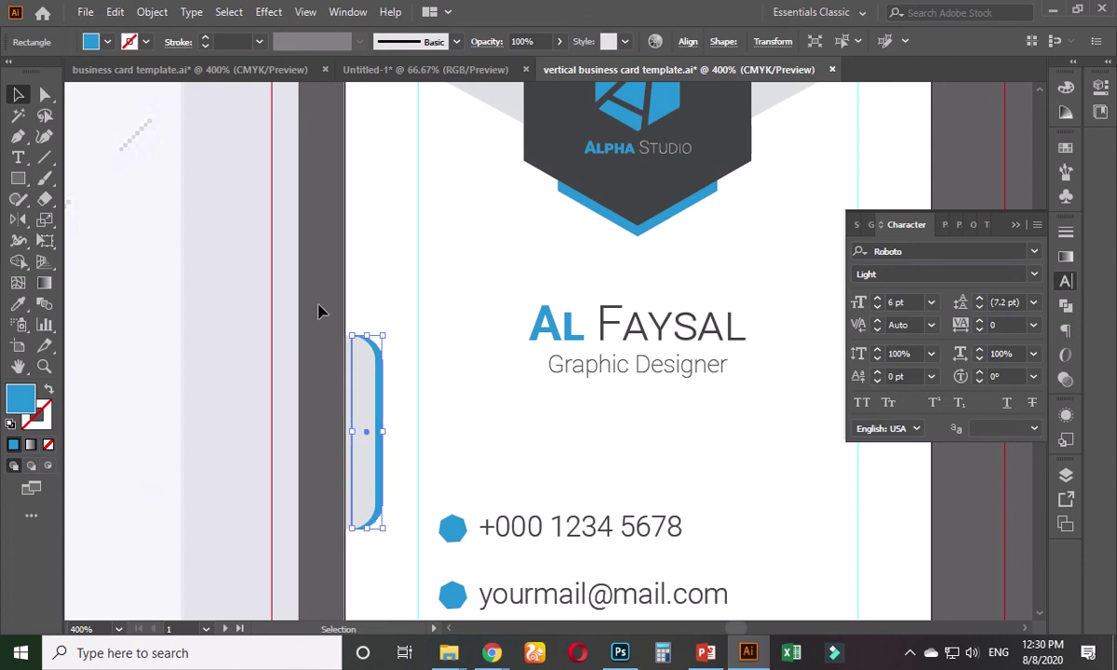
click(319, 311)
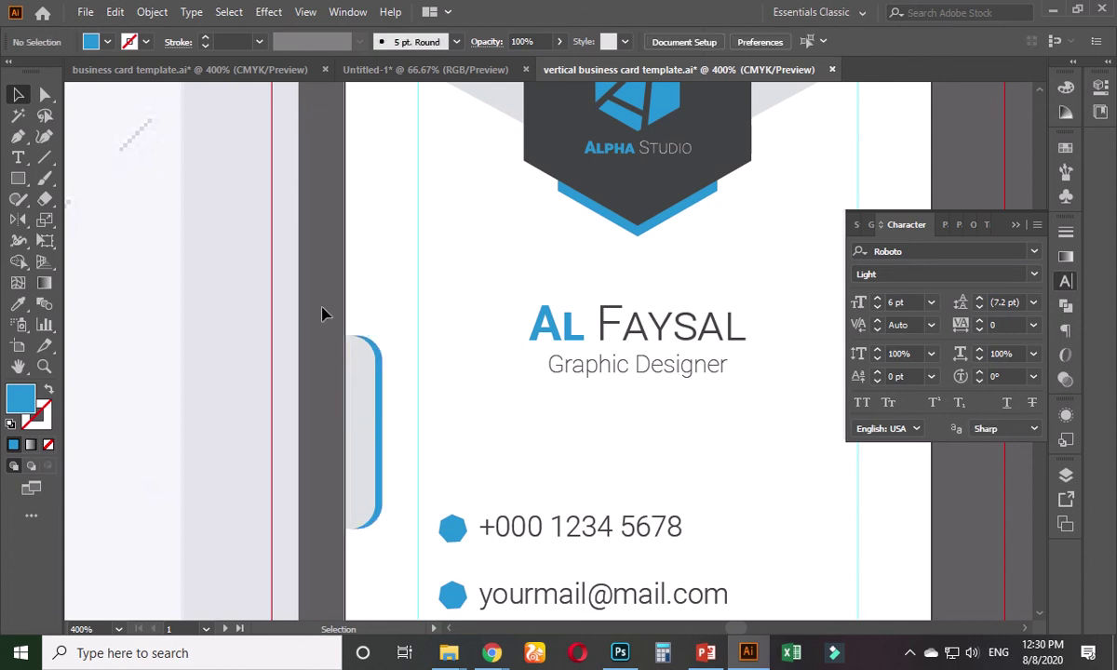
scroll(352, 389, up, 2)
drag(416, 370, 381, 294)
click(265, 357)
scroll(265, 361, down, 2)
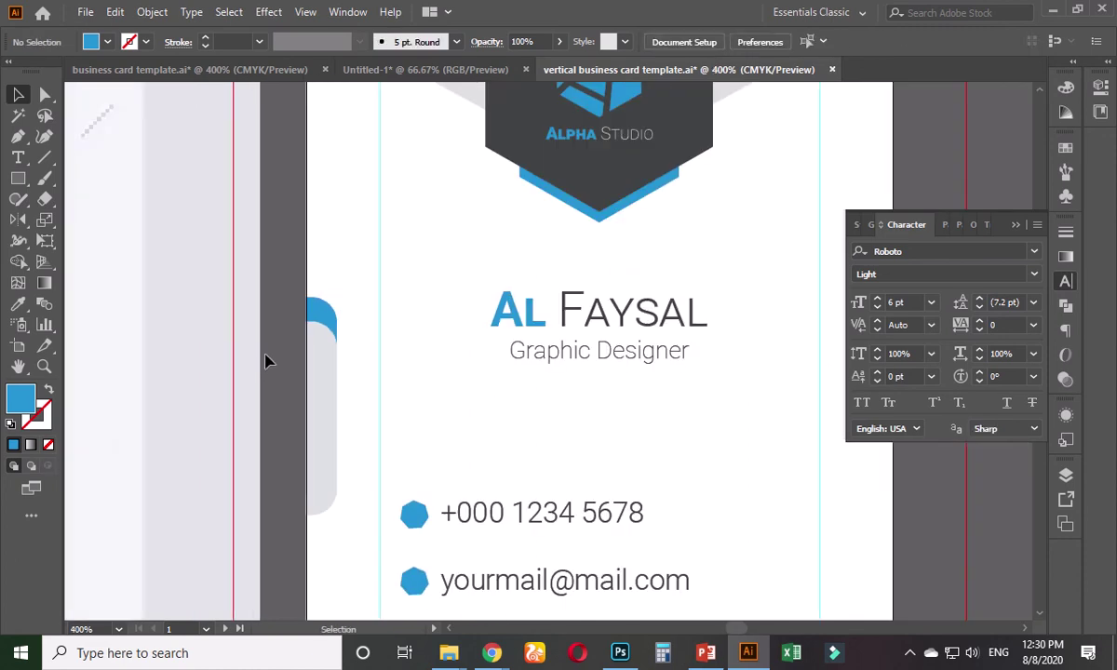
scroll(284, 358, down, 1)
- Make a left-right mirrored copy of the blue-and-grey tab and align it to the card's right edge
key(a)
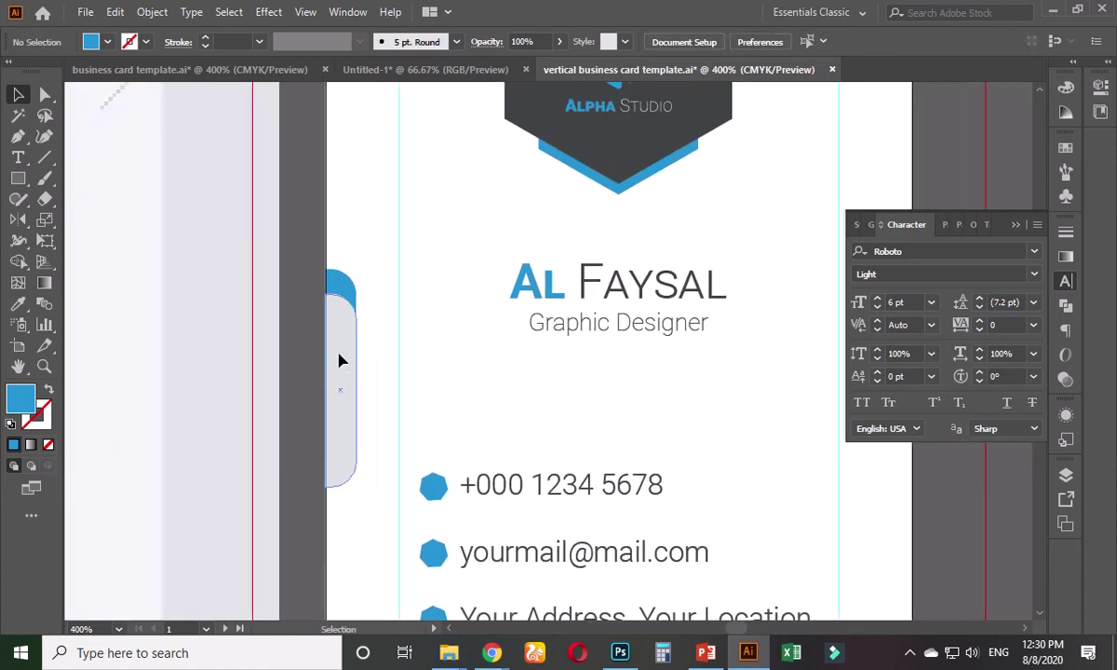
click(341, 289)
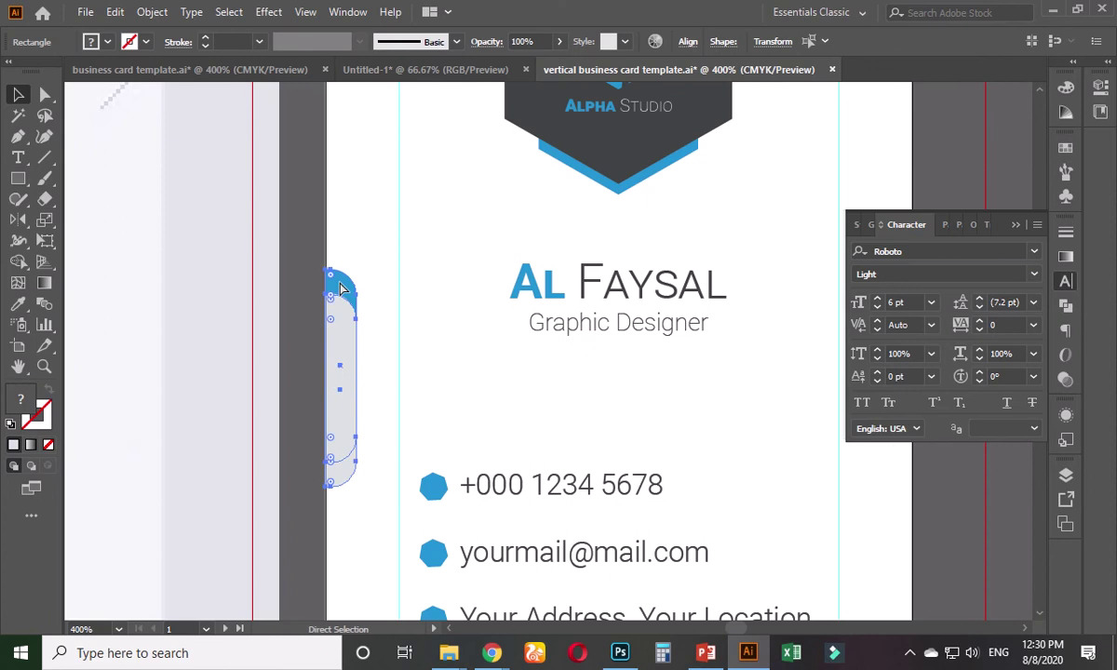
key(v)
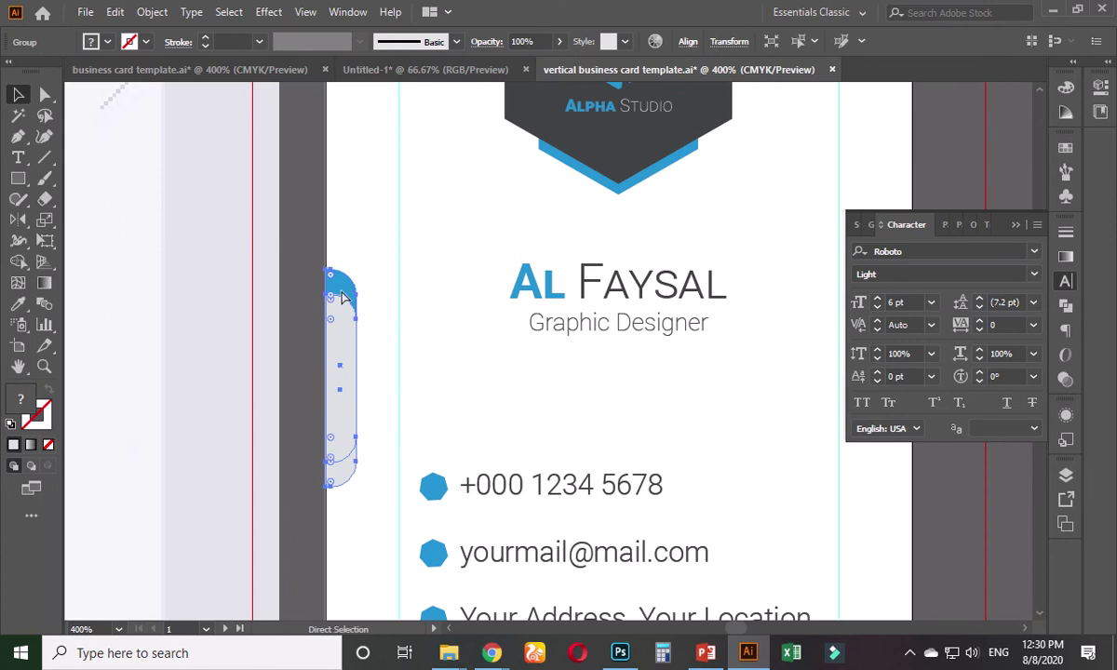
double_click(18, 220)
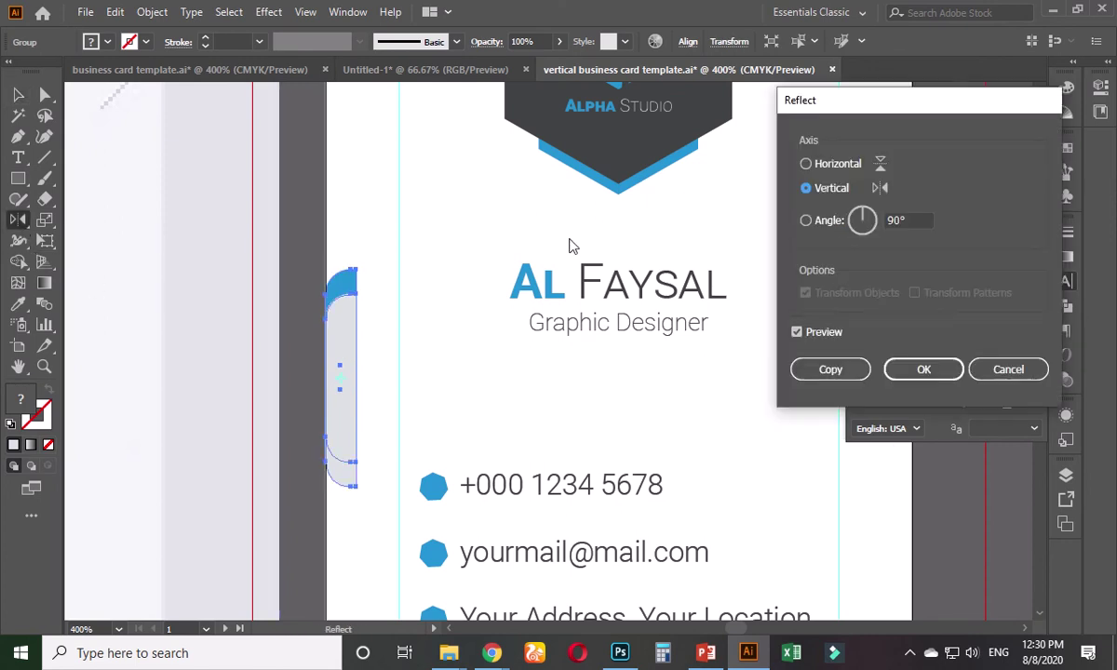
click(831, 369)
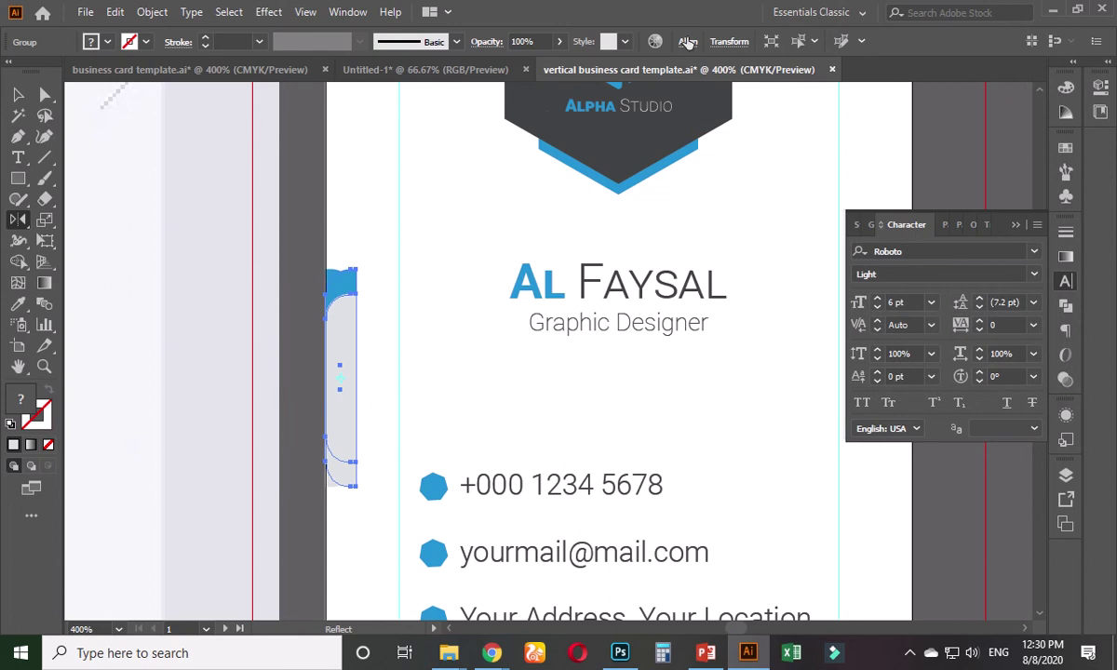
click(687, 44)
click(575, 90)
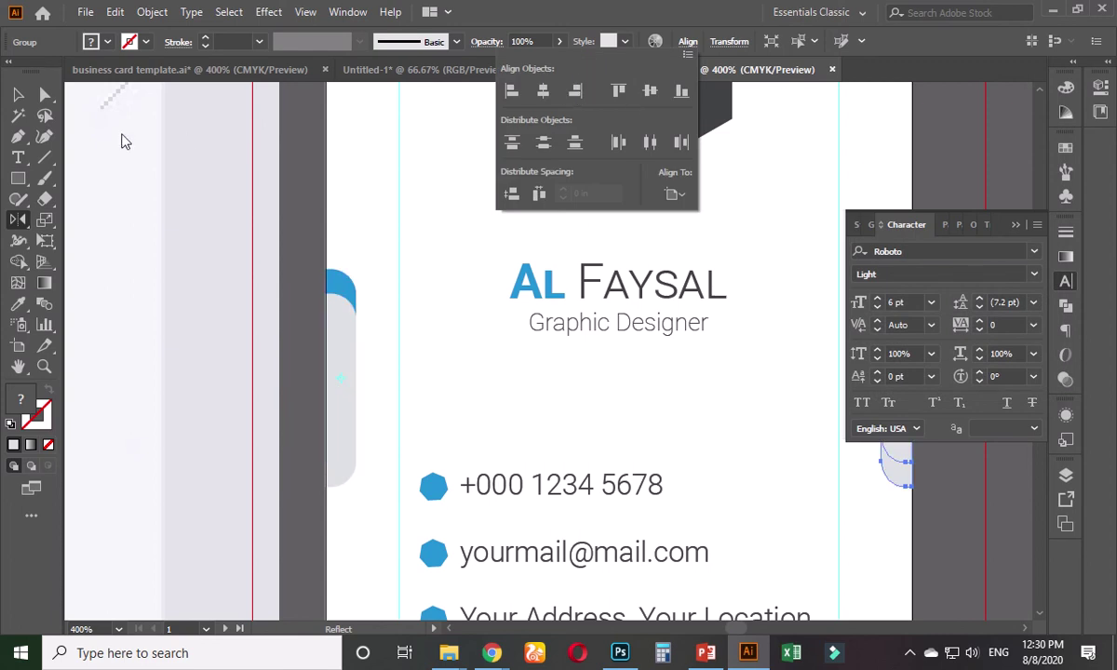
click(299, 193)
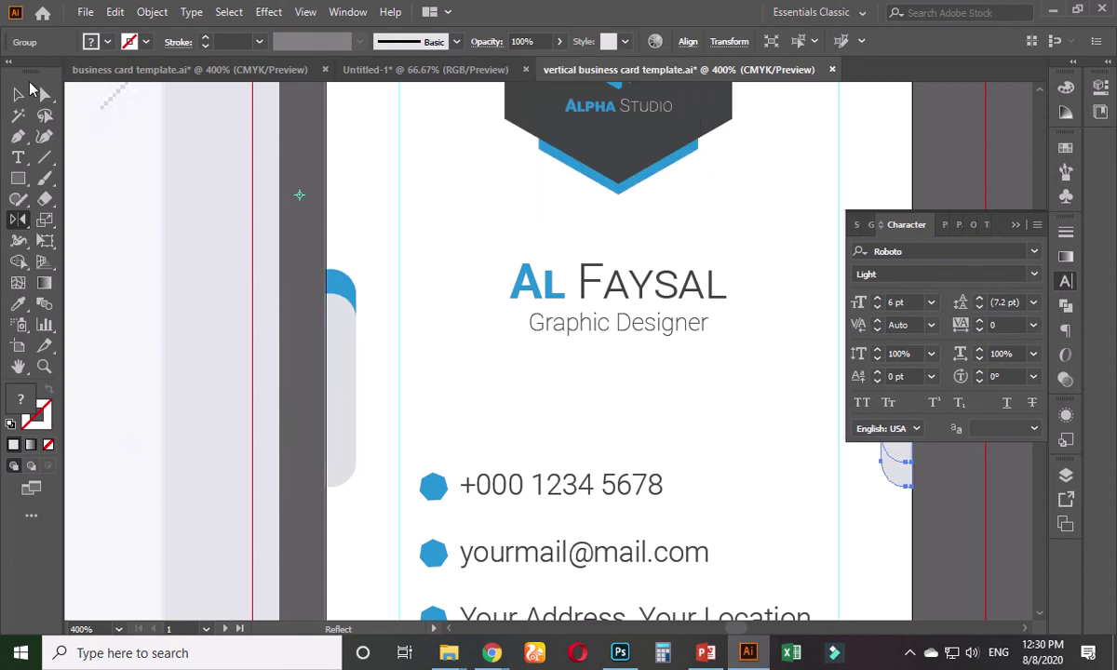
- Flip the right-side tab top-to-bottom so its blue edge sits at the bottom
click(28, 92)
click(301, 181)
scroll(303, 215, down, 2)
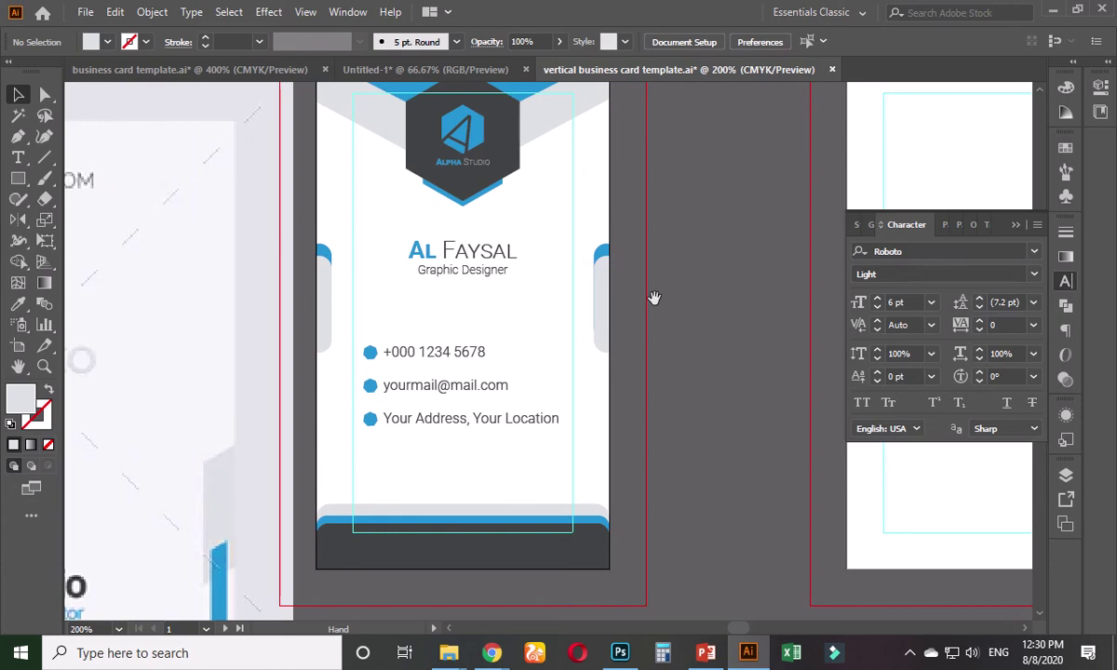
drag(654, 298, 633, 324)
click(576, 324)
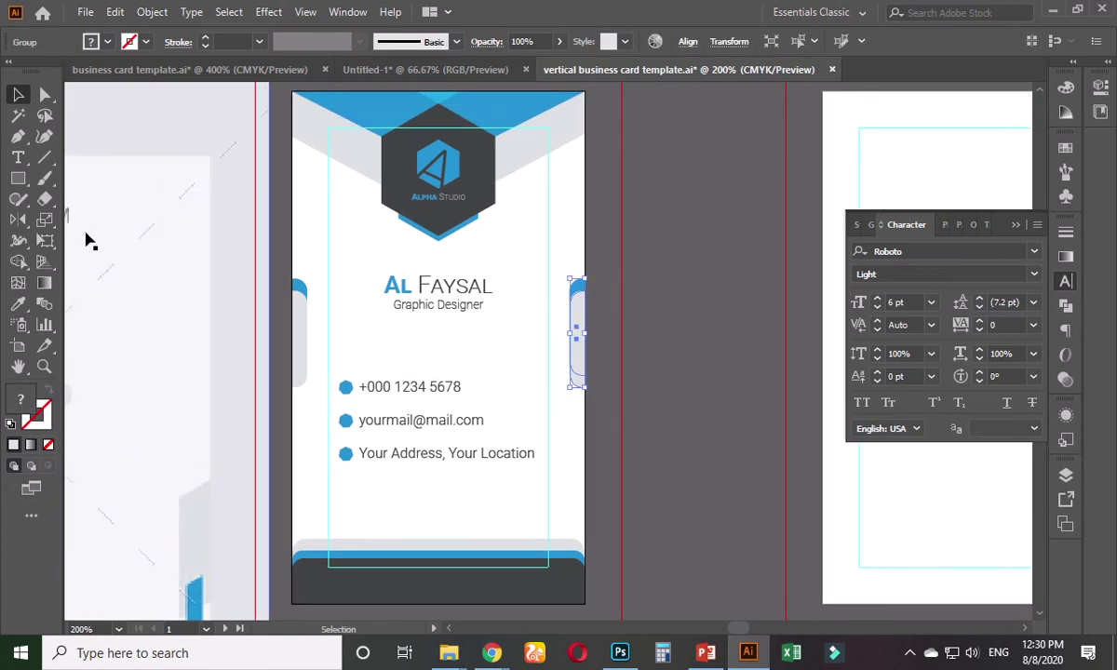
click(18, 221)
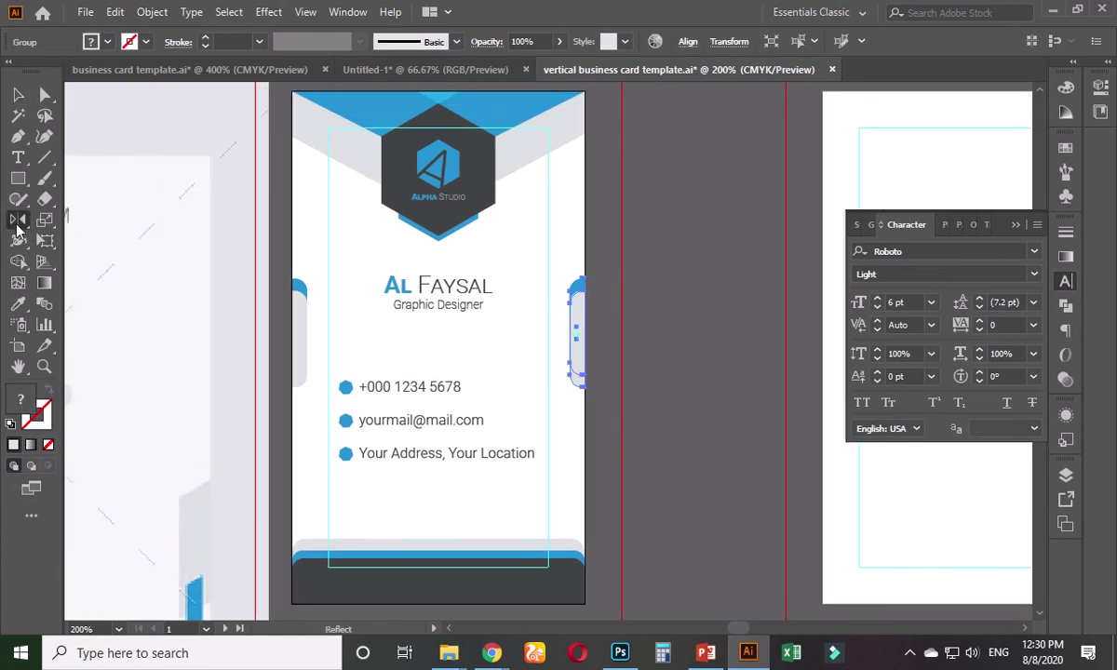
double_click(17, 223)
click(806, 164)
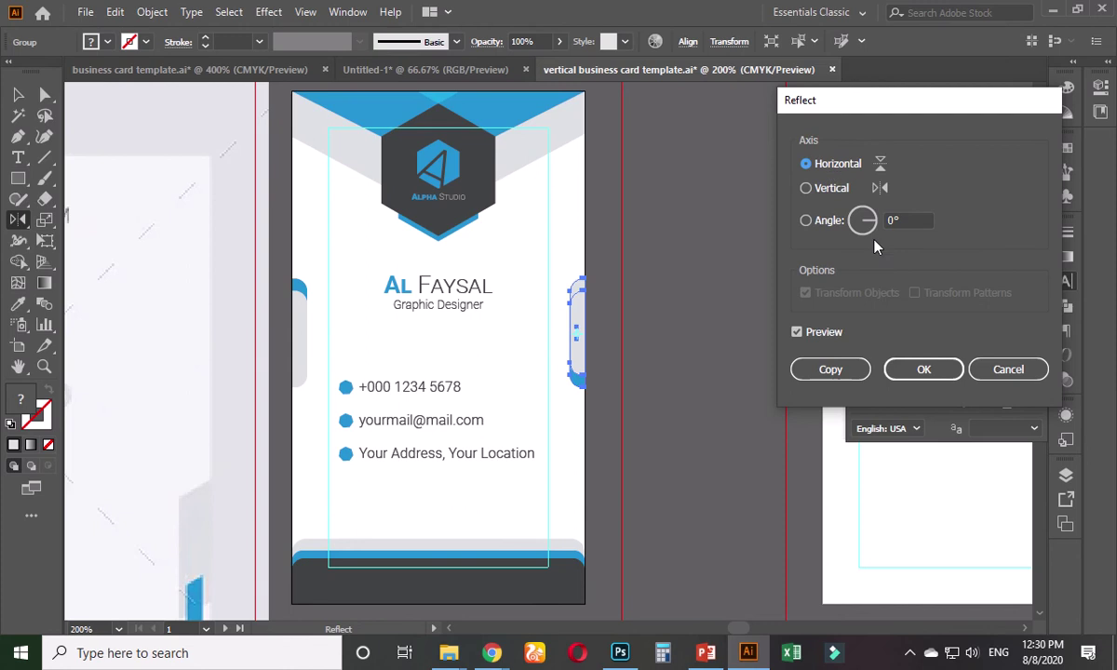
click(924, 369)
click(17, 94)
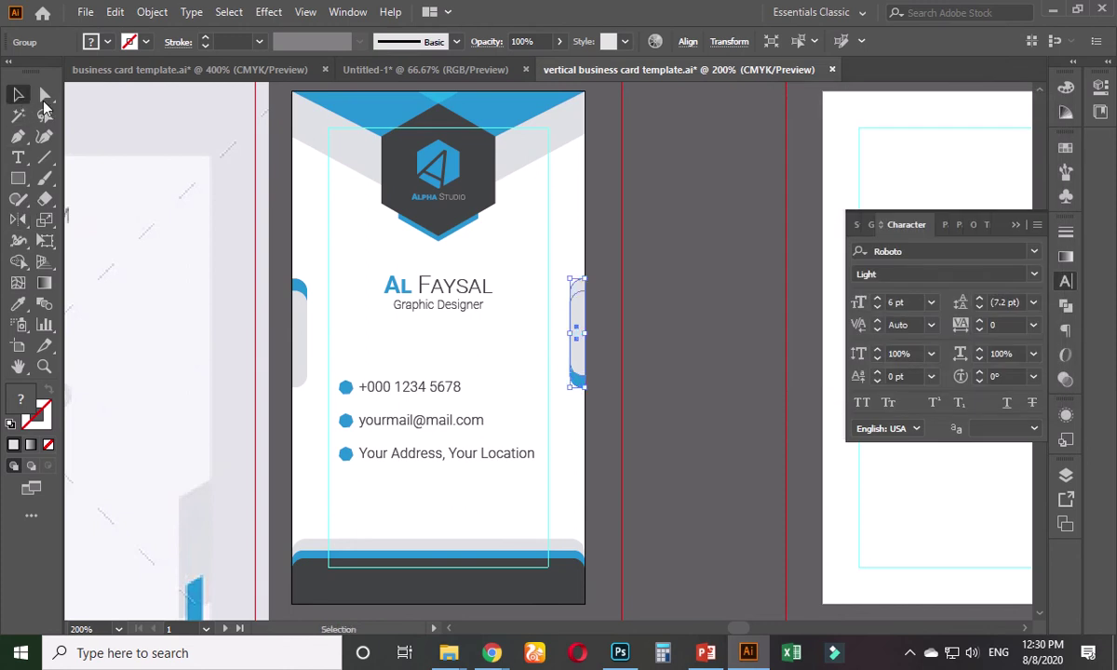
click(641, 283)
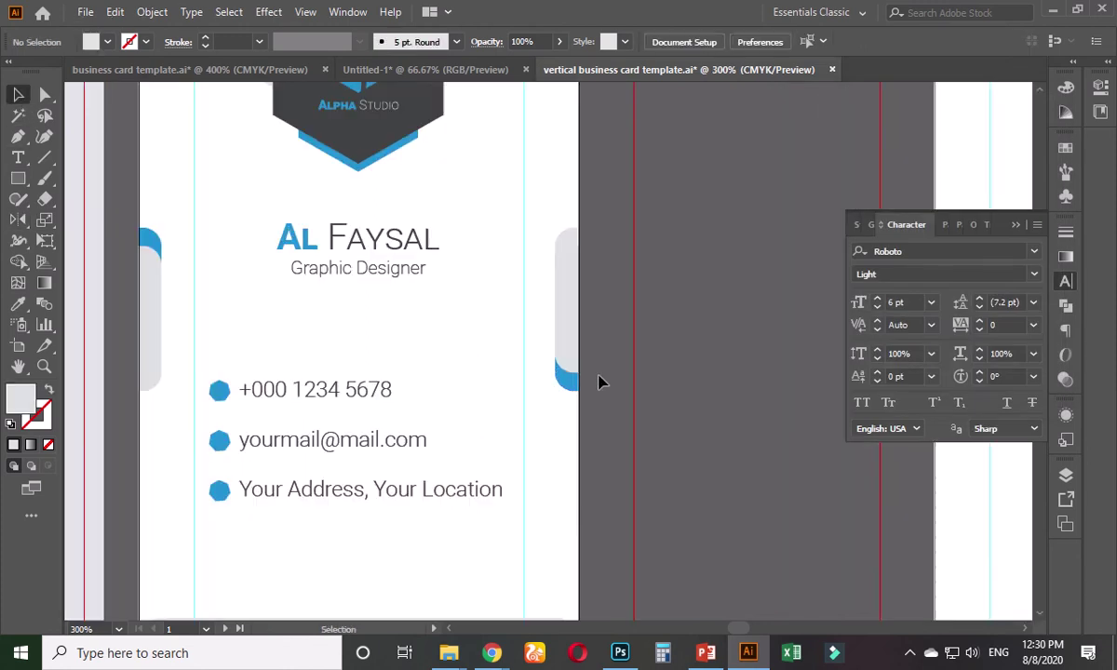
- Vertically centre the right tab level with the left tab
click(597, 321)
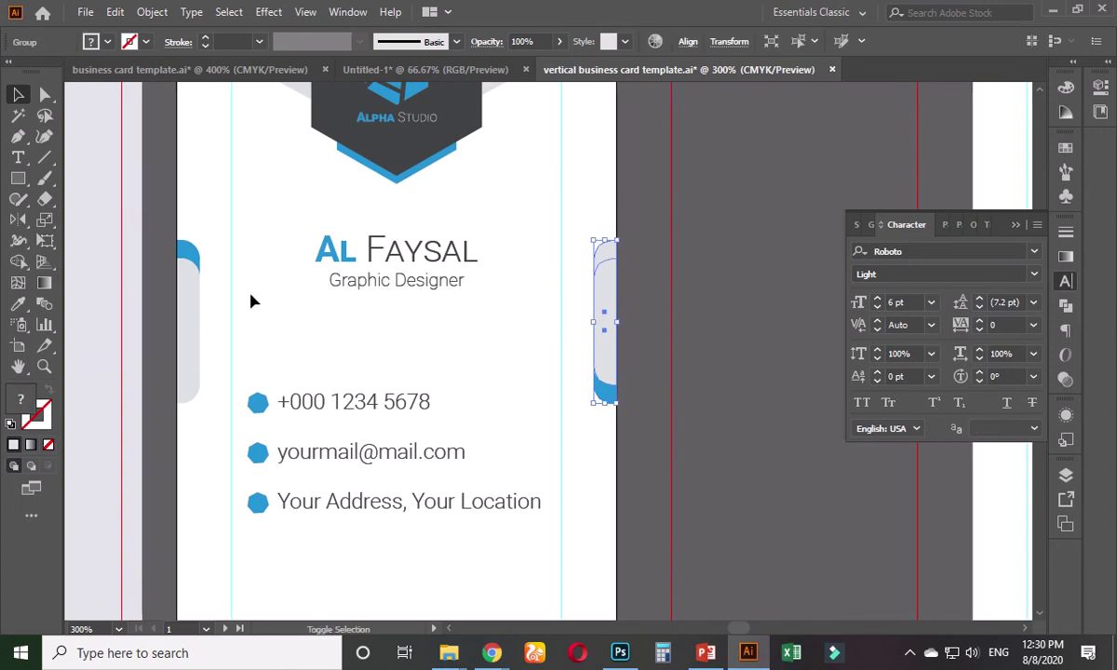
shift+click(193, 302)
key(a)
key(v)
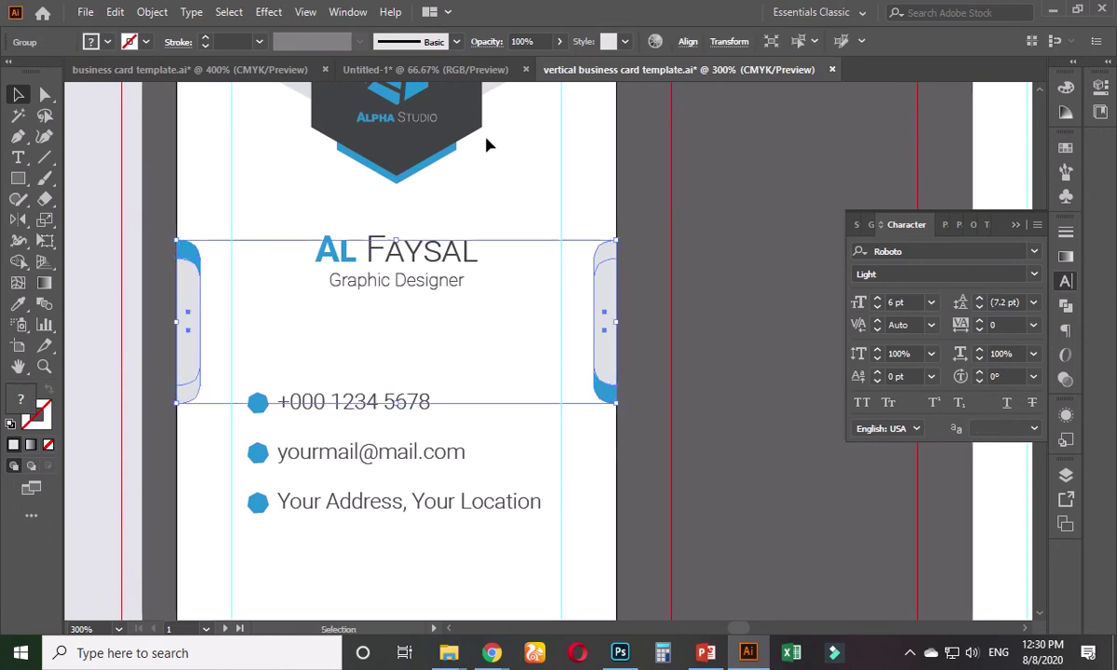
click(687, 42)
click(650, 90)
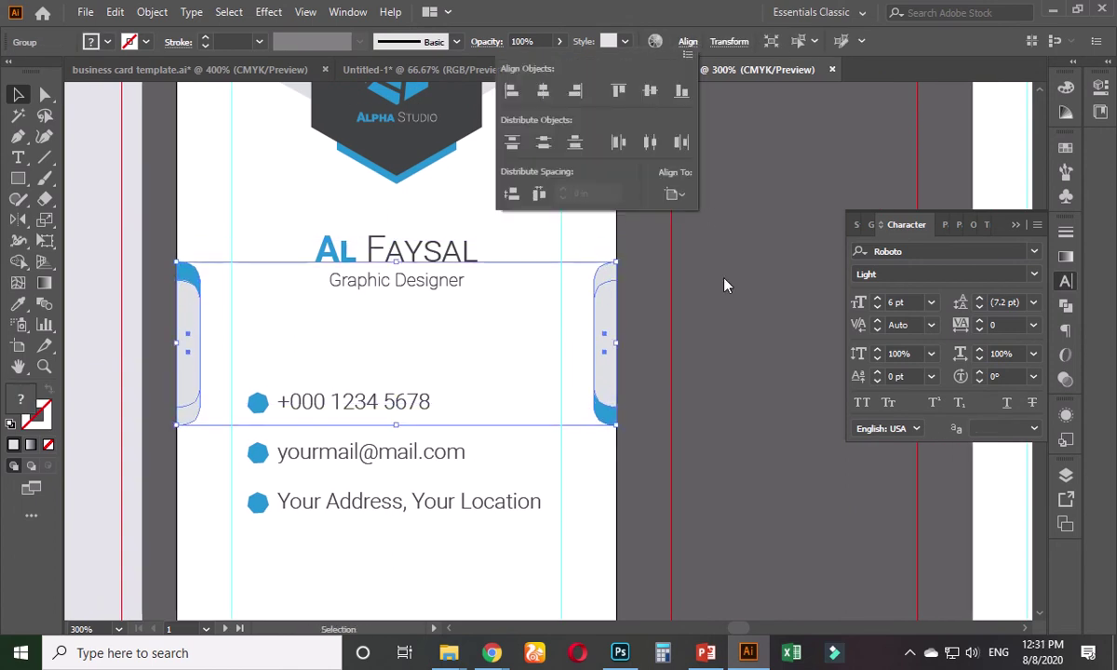
click(713, 310)
- Enlarge the name and title block and move it down slightly
scroll(694, 322, down, 4)
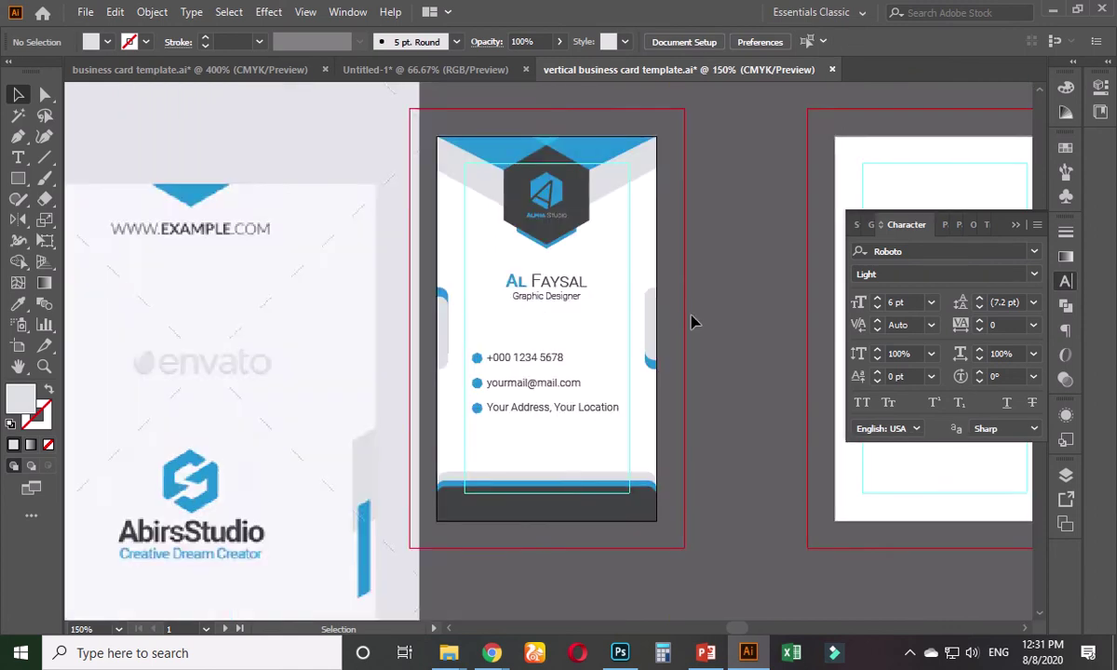
scroll(685, 342, up, 3)
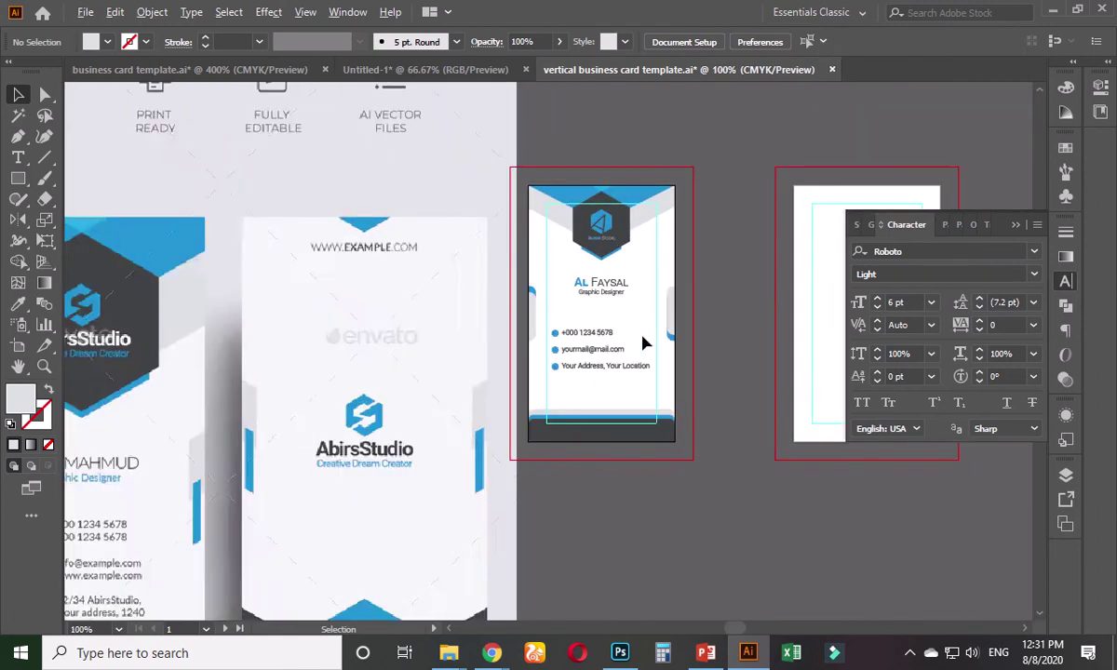
click(588, 270)
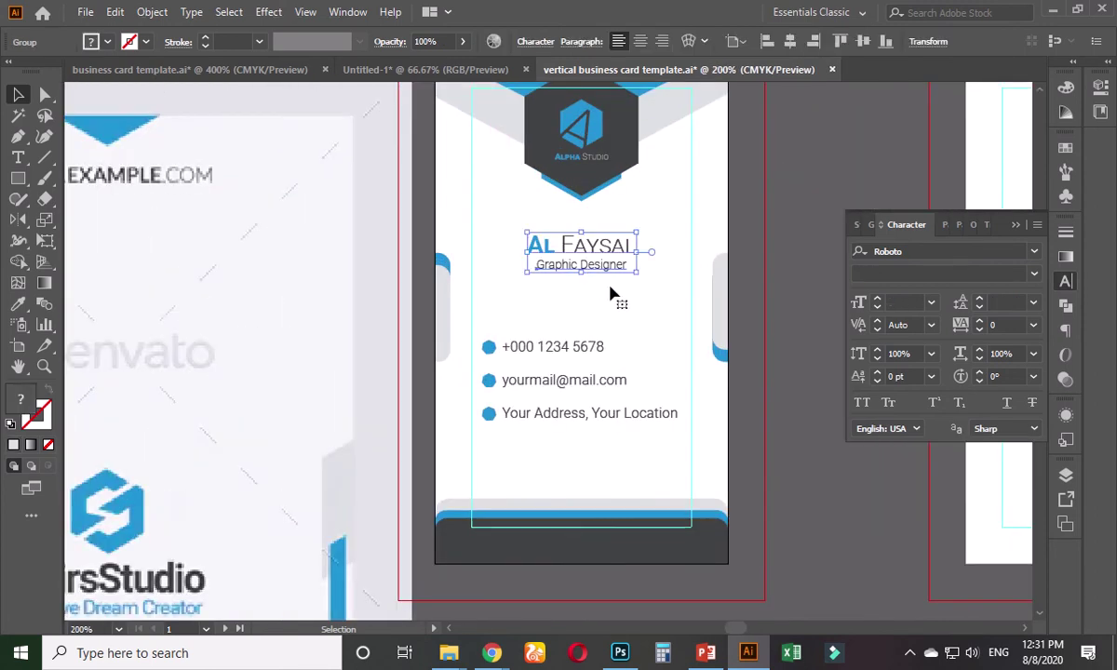
drag(639, 274, 662, 282)
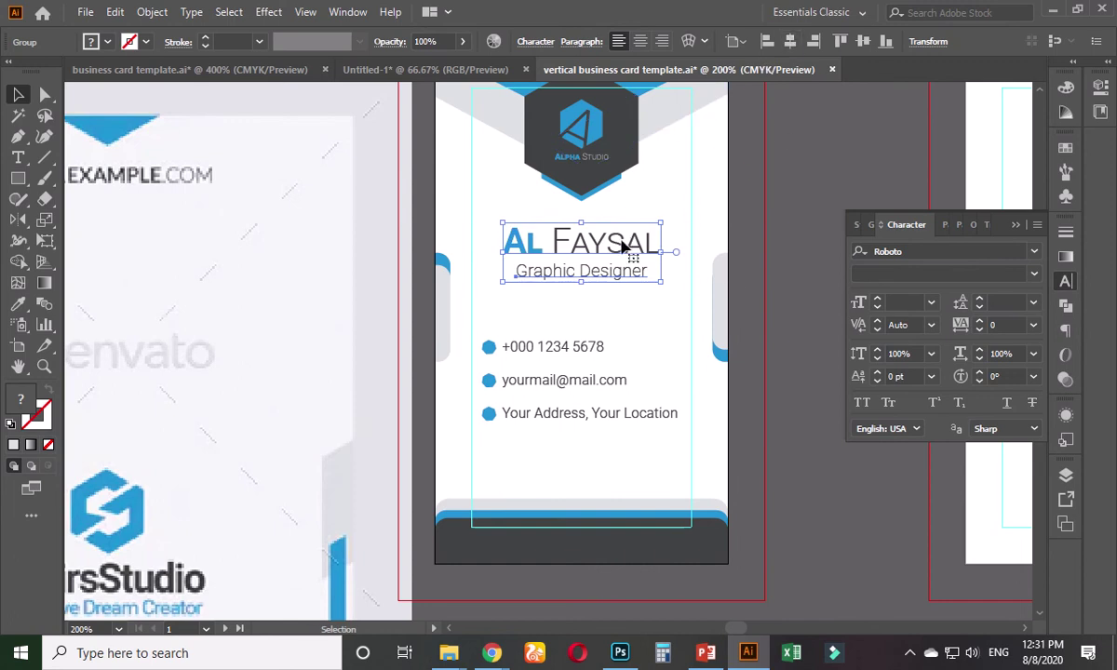
click(740, 302)
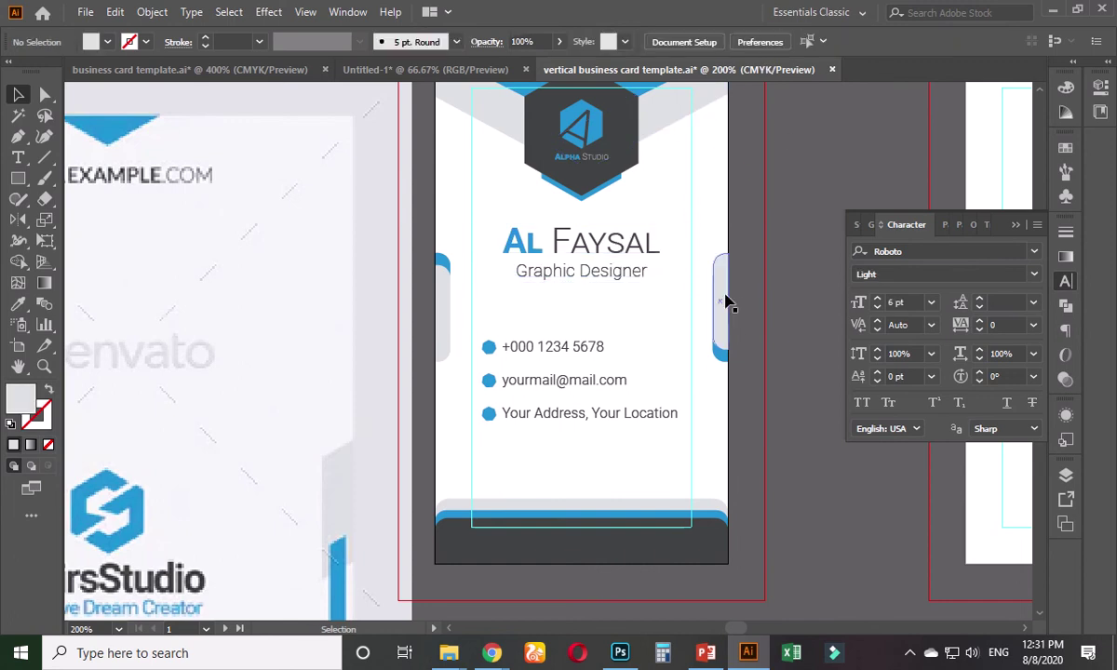
drag(607, 248, 608, 277)
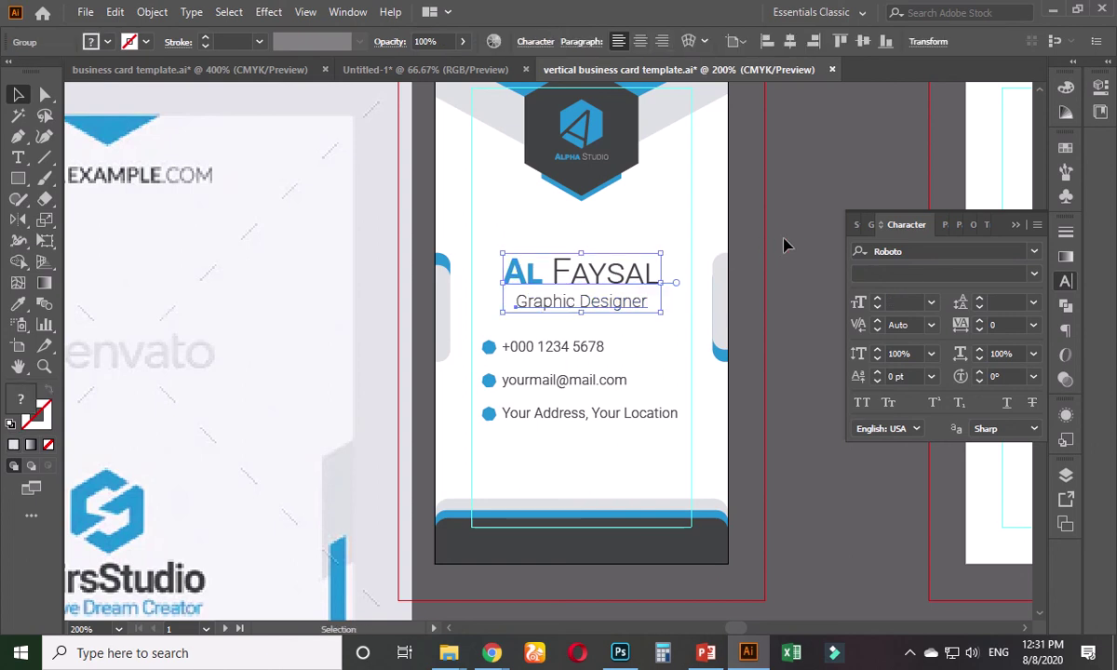
click(784, 244)
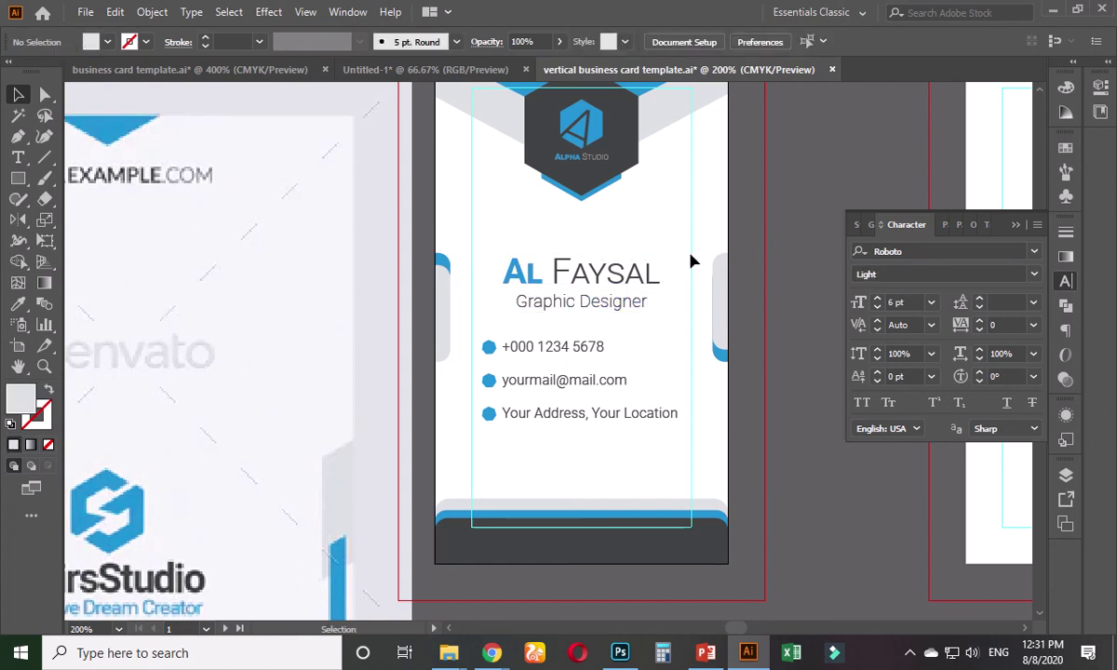
- Group the phone, email and address lines with their blue bullet icons
click(641, 278)
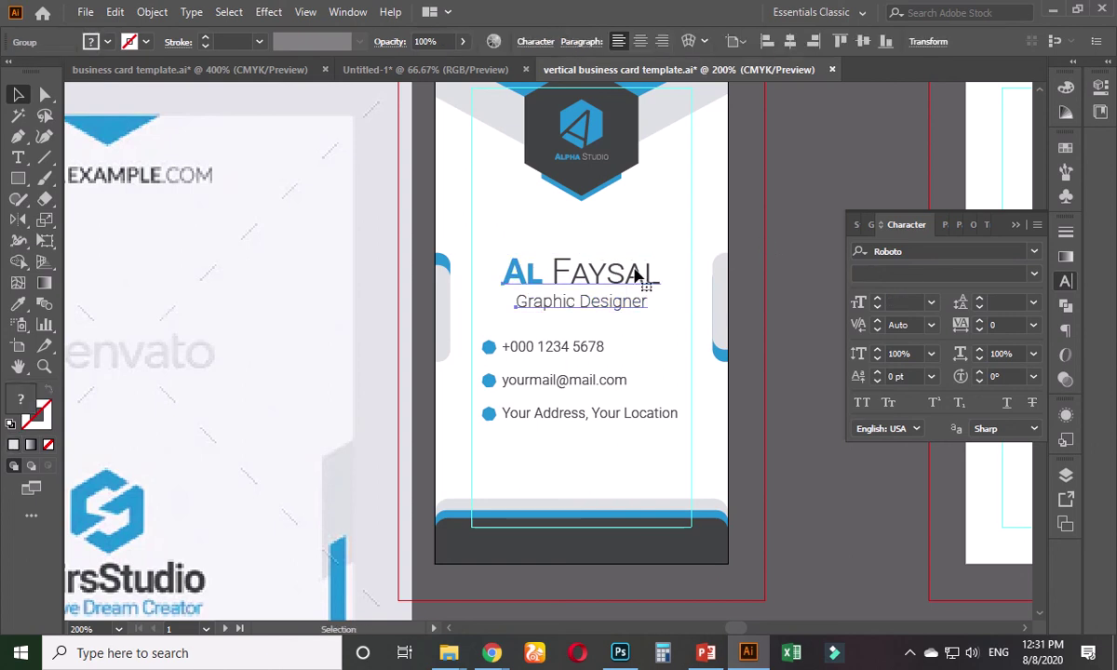
shift+click(564, 350)
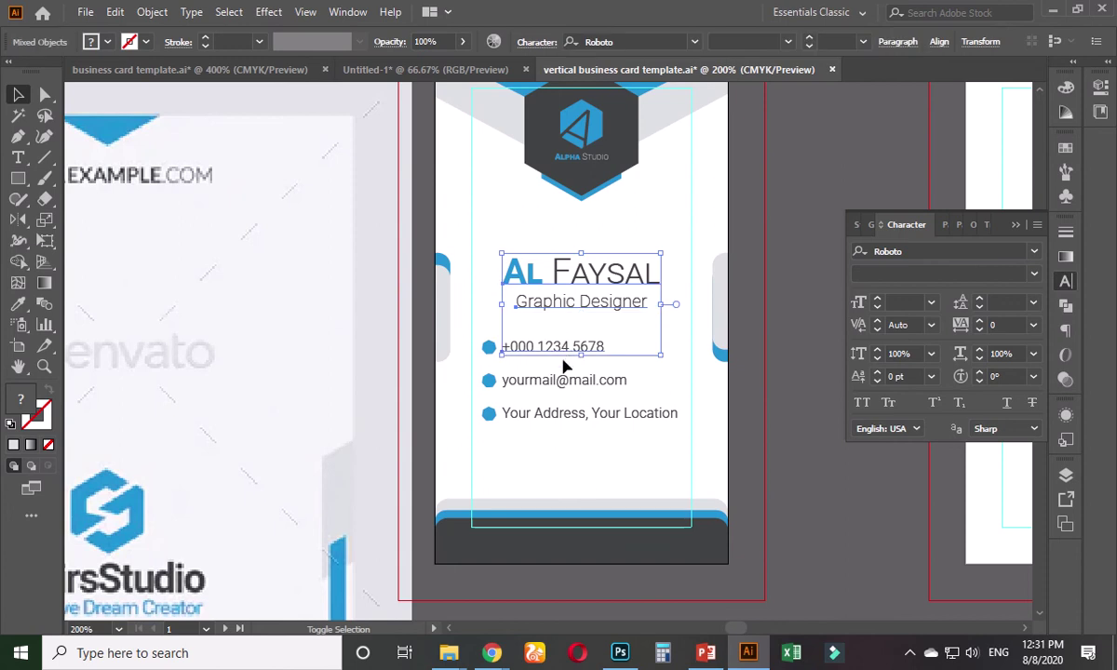
click(742, 390)
click(619, 418)
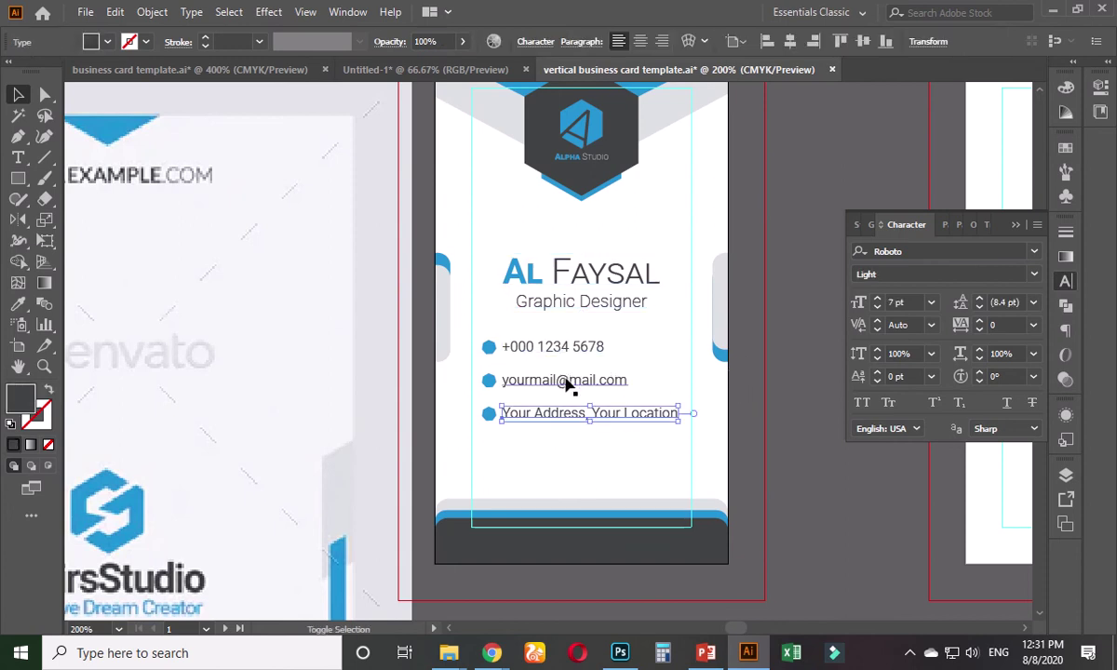
shift+click(565, 382)
shift+click(531, 346)
shift+click(488, 349)
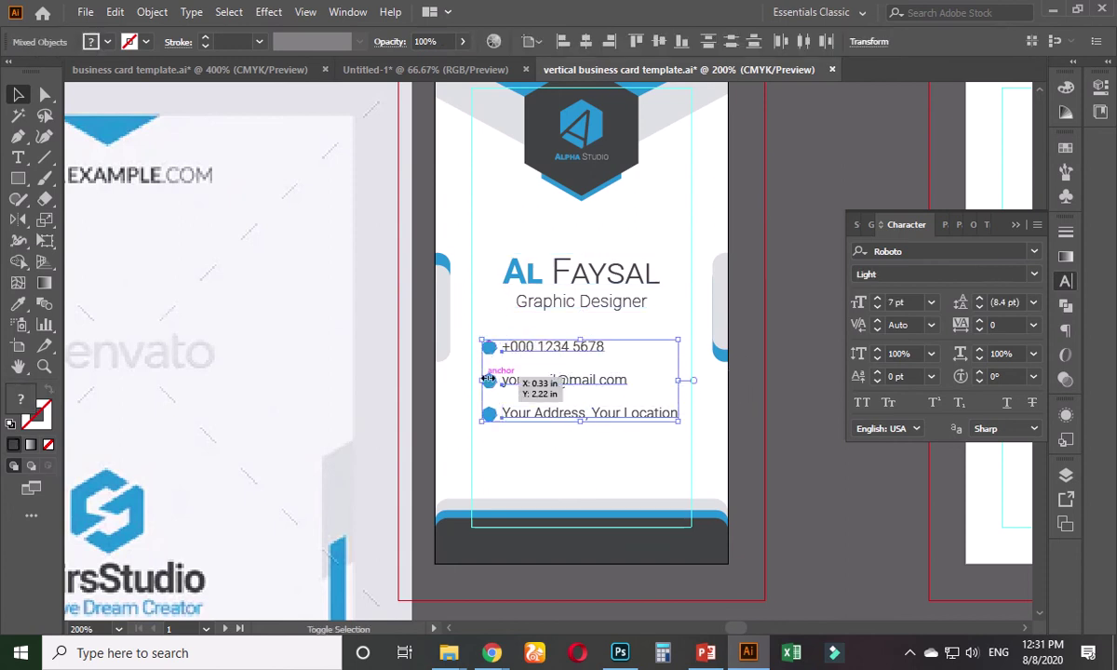
key(ctrl+g)
- Shift the contact group slightly left to the card's inner margin
scroll(488, 380, up, 3)
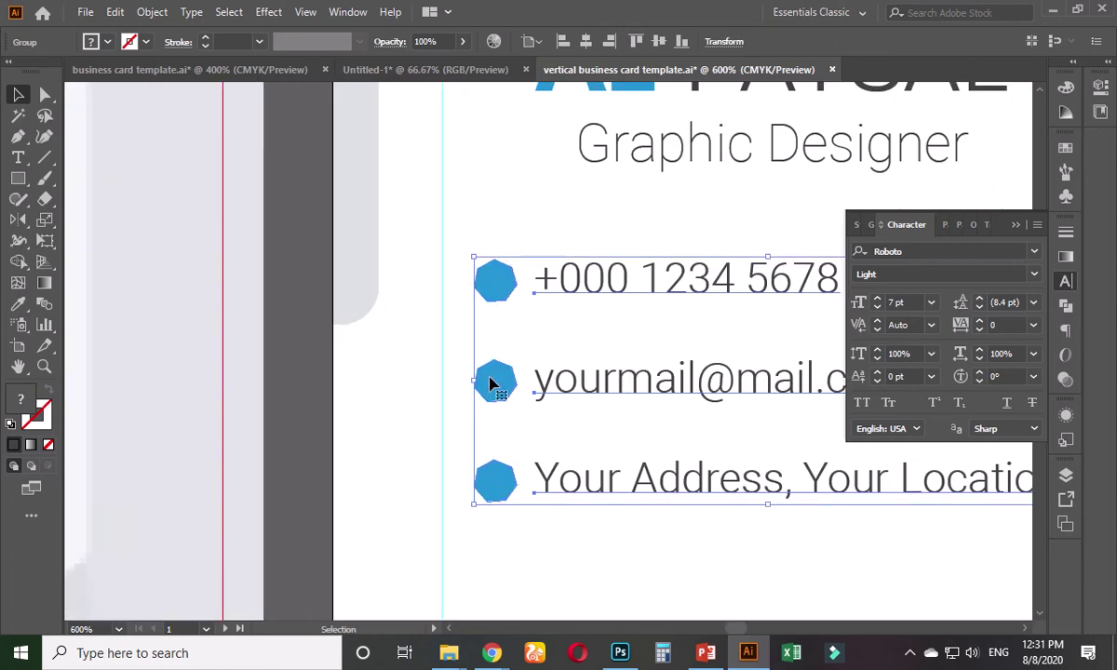
scroll(491, 382, up, 3)
drag(484, 220, 437, 222)
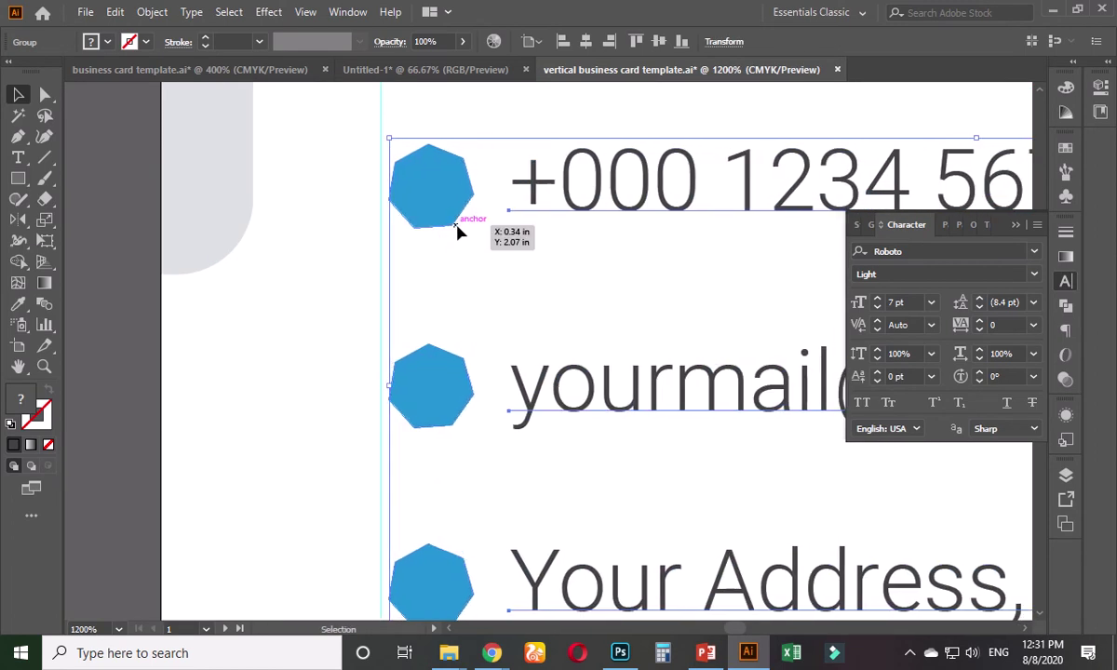
key(Left)
key(Left)
key(Left)
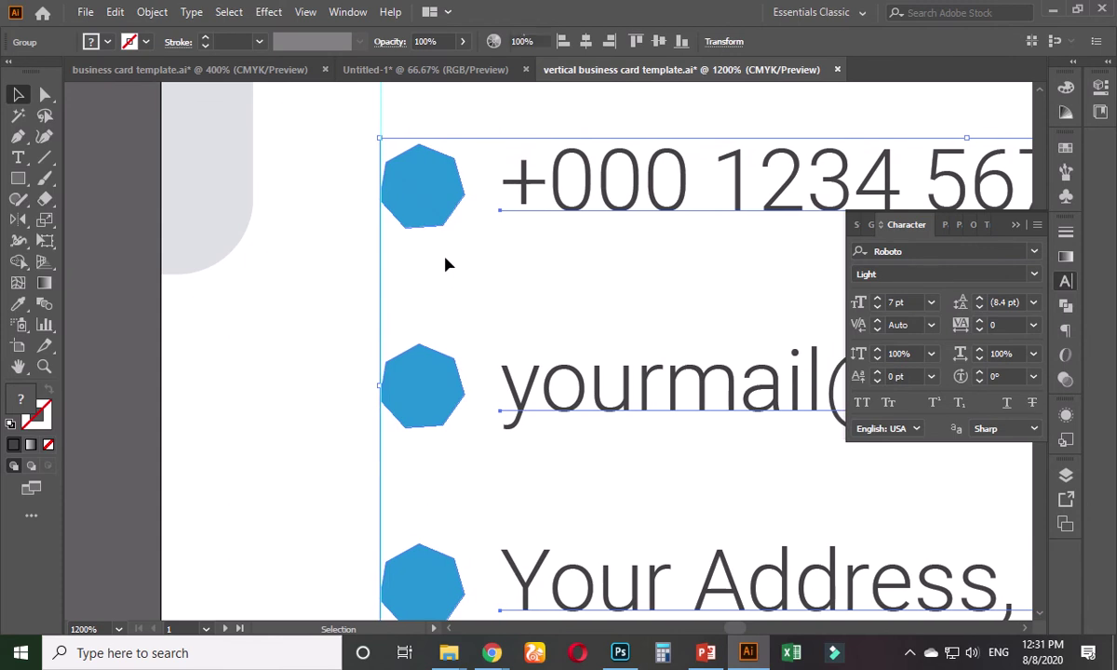
click(445, 266)
scroll(445, 266, down, 4)
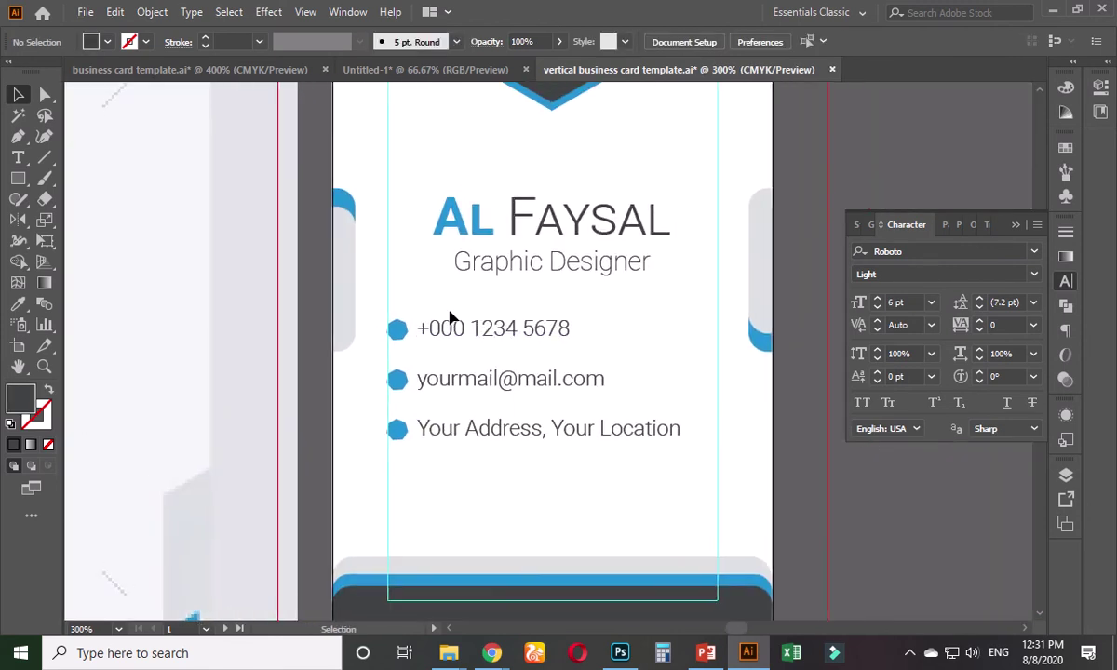
- Vertically centre the name, title and contact block with the blue side tabs, shifting it down
click(477, 328)
shift+click(526, 270)
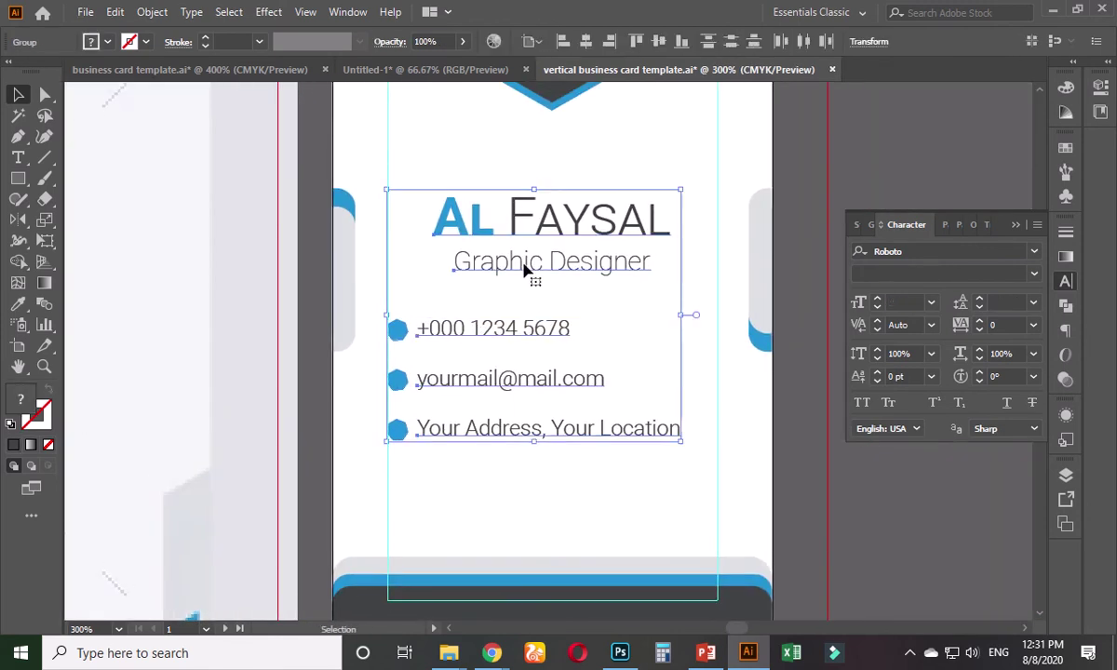
shift+click(342, 269)
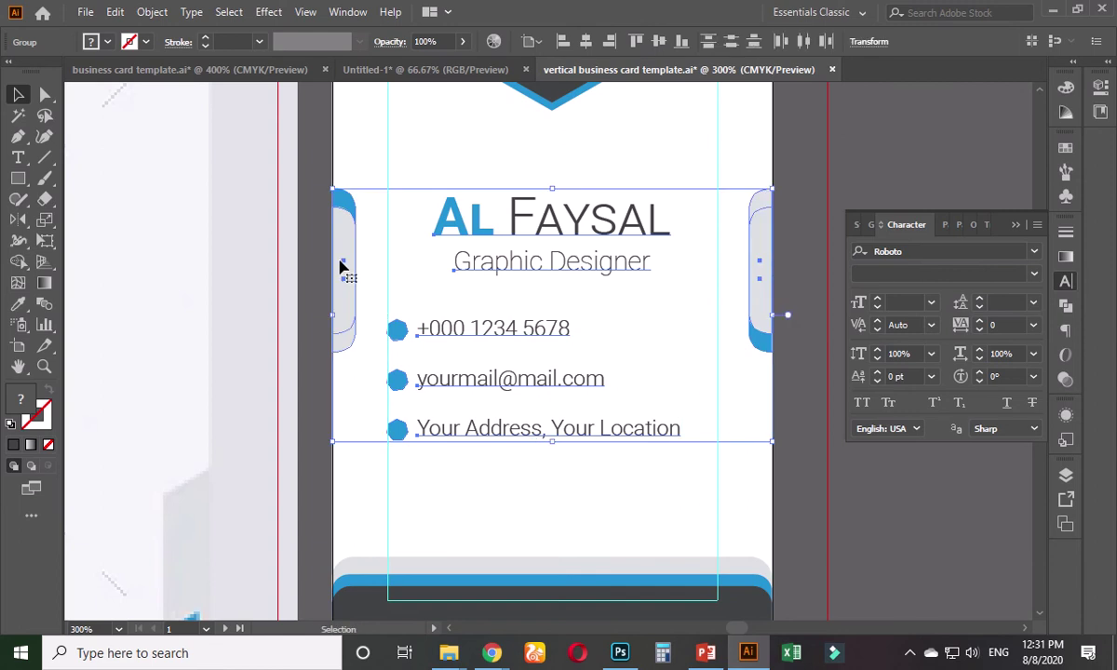
click(661, 42)
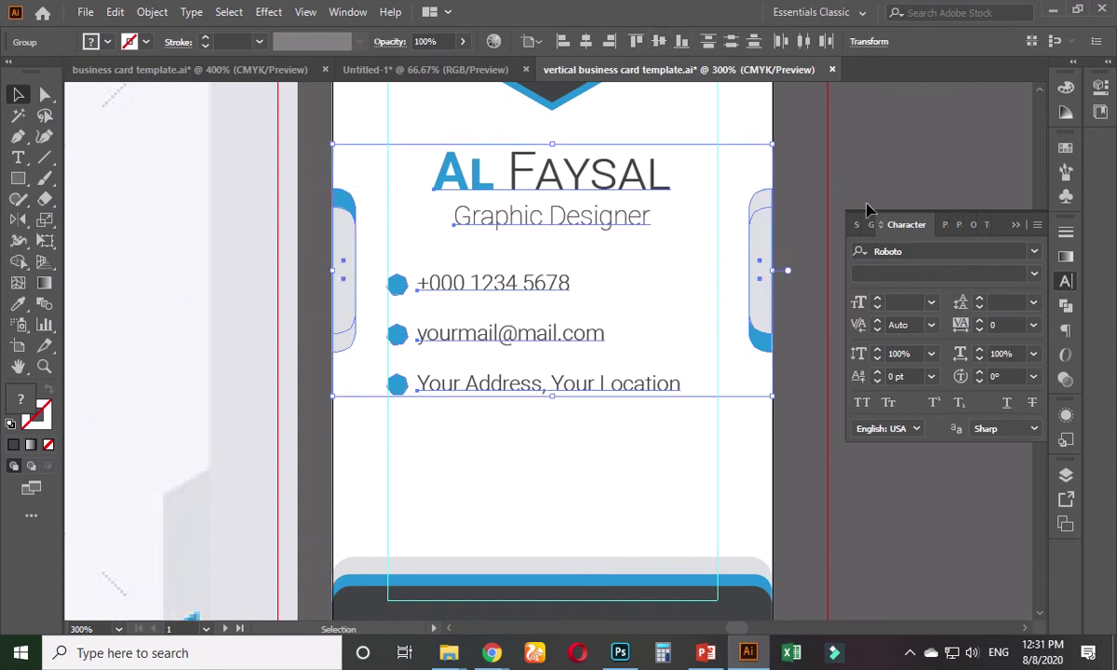
click(861, 166)
click(751, 246)
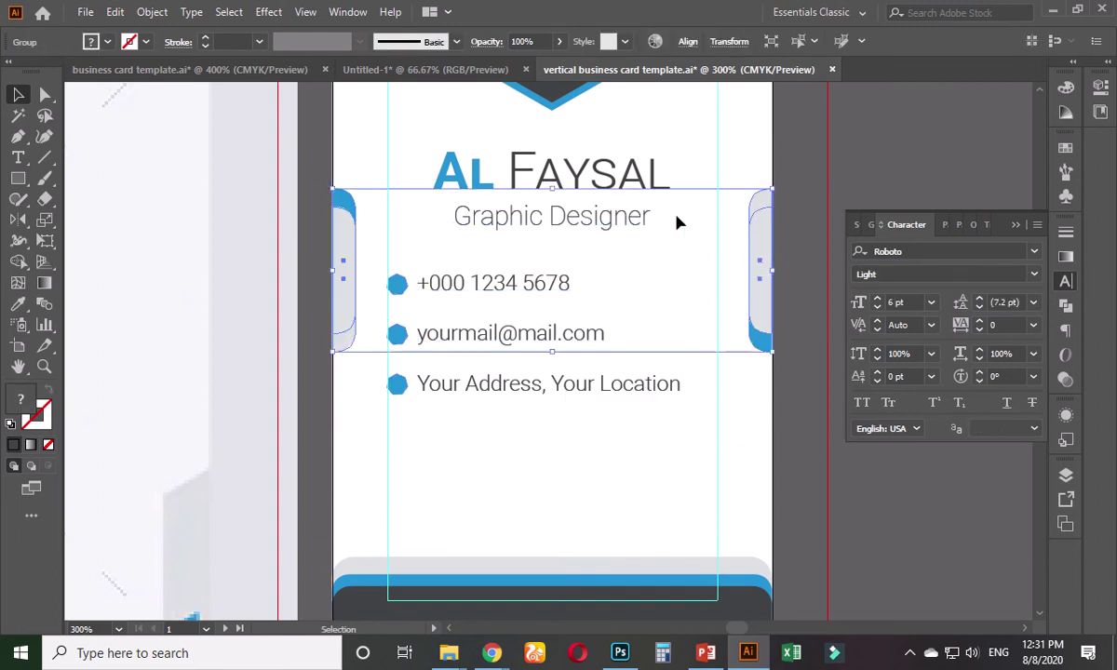
shift+click(622, 221)
drag(614, 225, 611, 268)
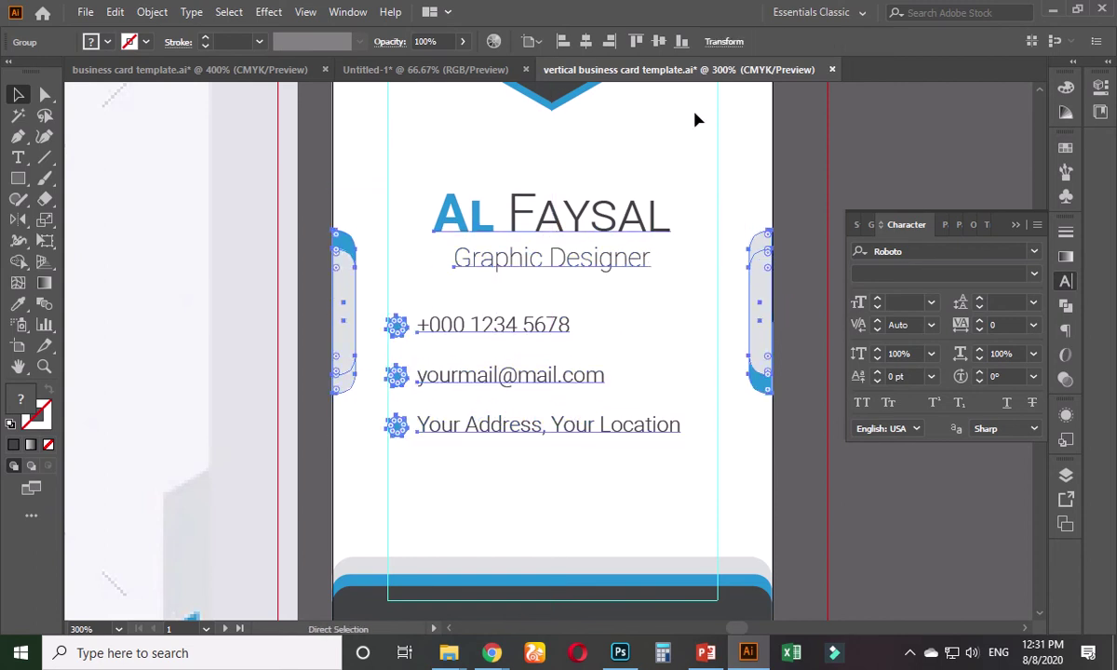
click(660, 41)
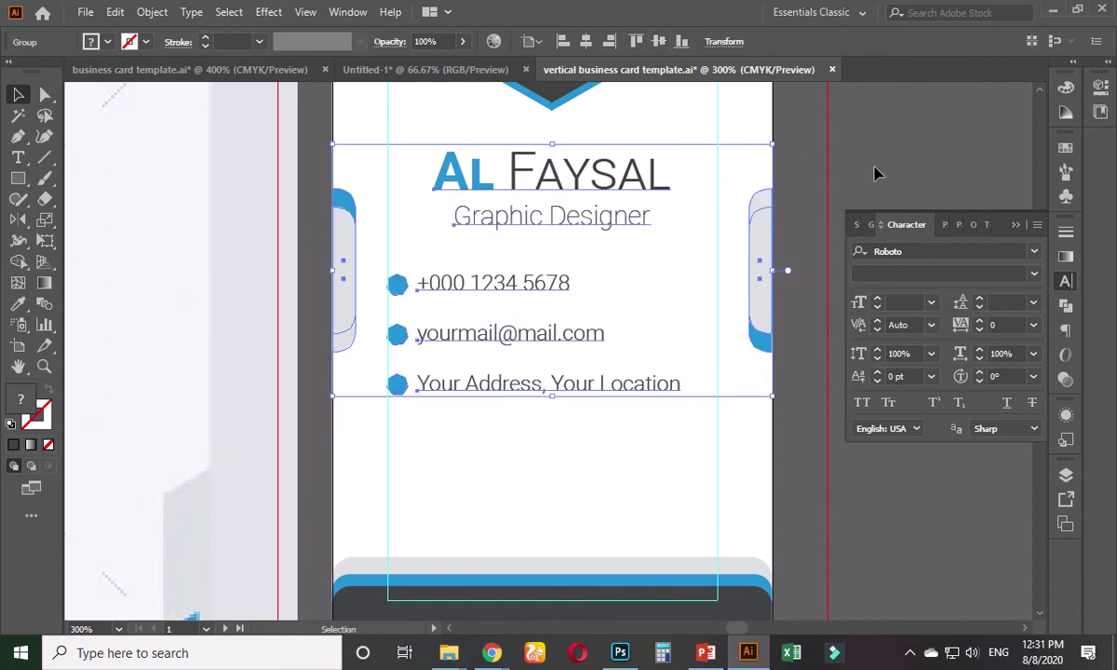
click(875, 172)
- Move the name and contact block further down the card and zoom out to the reference mockup
key(ctrl+minus)
key(ctrl+minus)
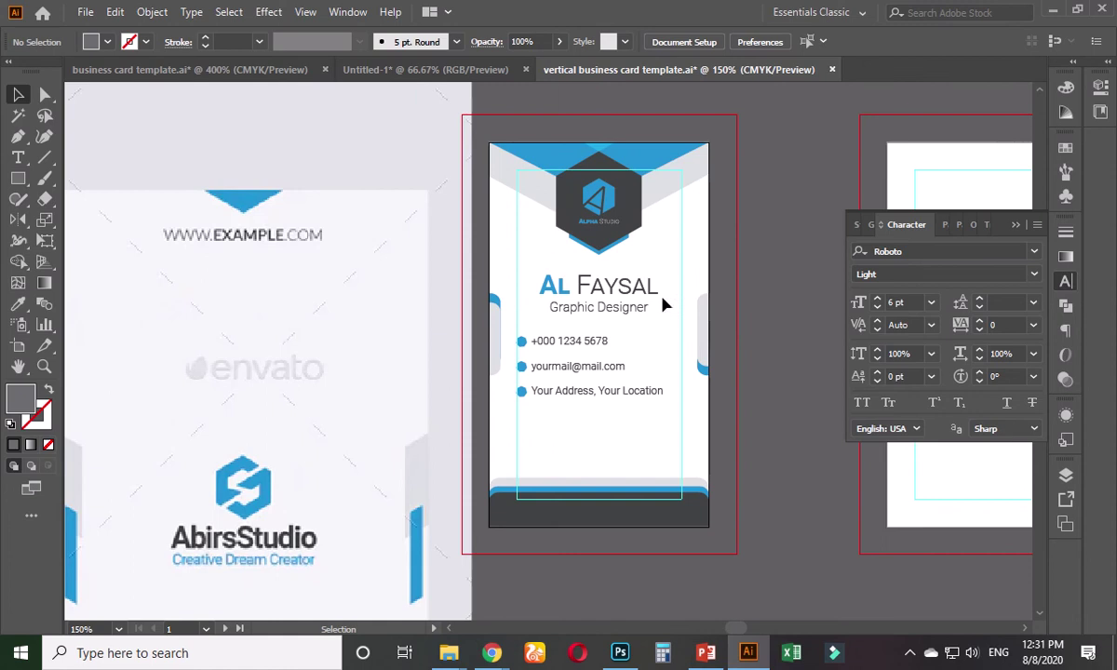
drag(616, 301, 619, 325)
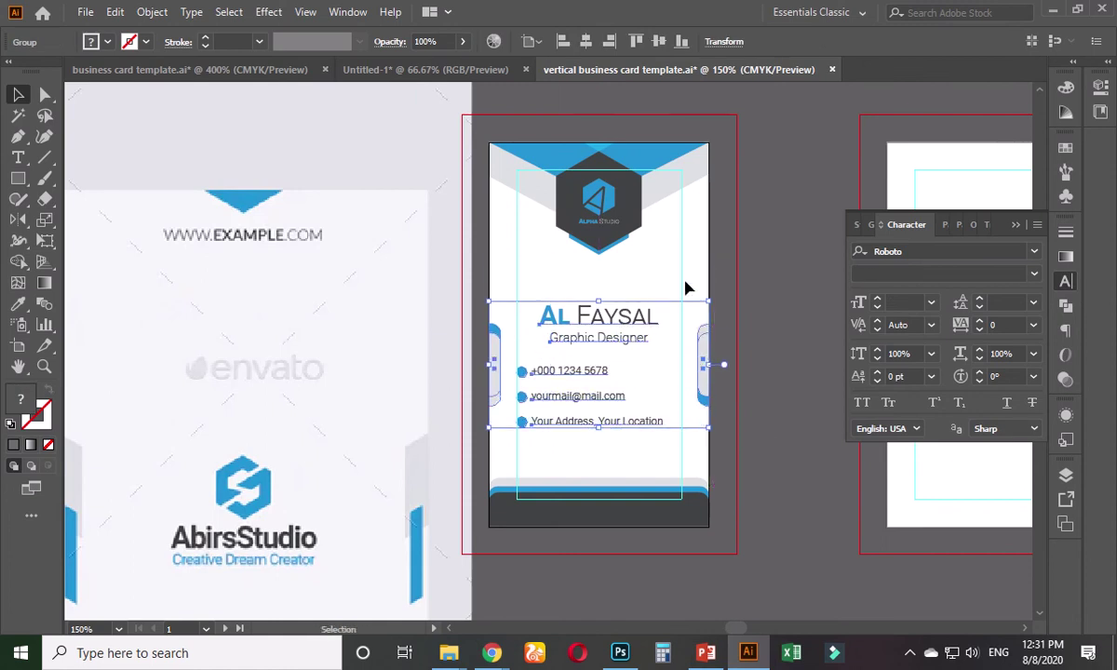
click(759, 232)
key(ctrl+minus)
scroll(743, 232, down, 1)
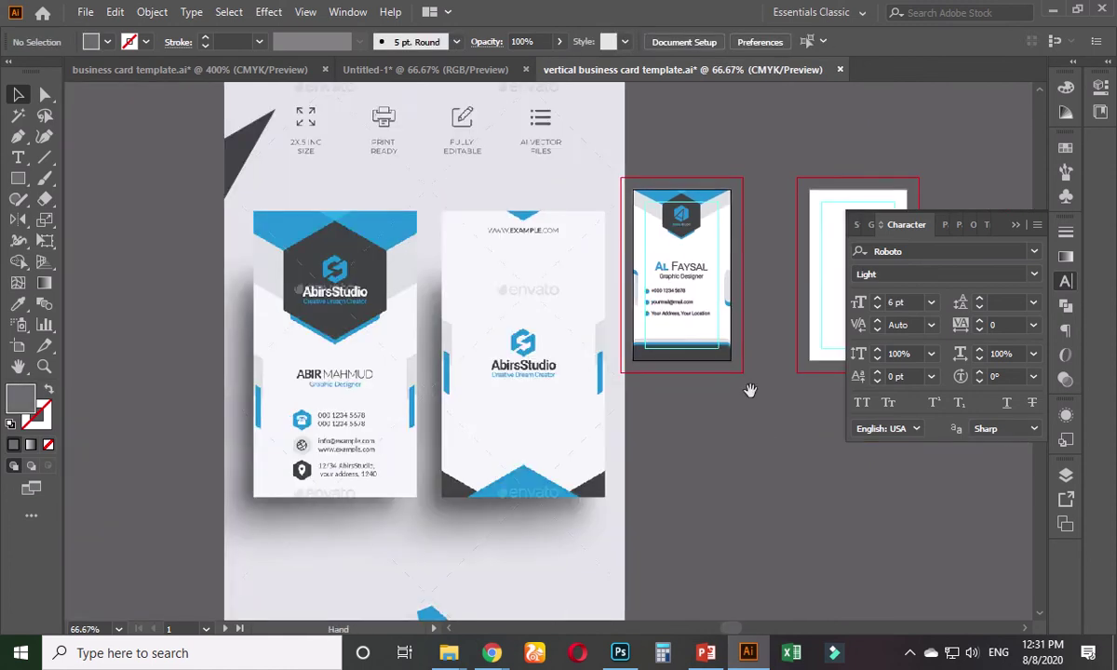
drag(748, 392, 529, 419)
scroll(522, 401, up, 3)
- Ungroup the card's text block from the blue side tabs
right_click(457, 258)
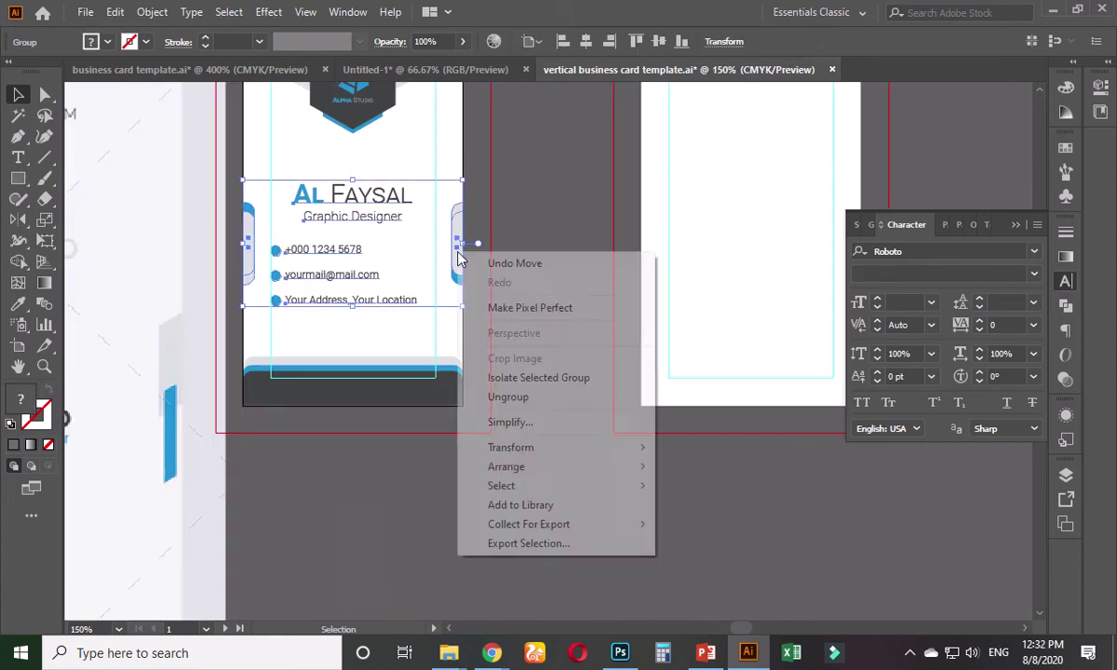
click(510, 396)
click(547, 337)
- Copy the blue side tabs onto the back card, flush with its left and right edges
click(456, 249)
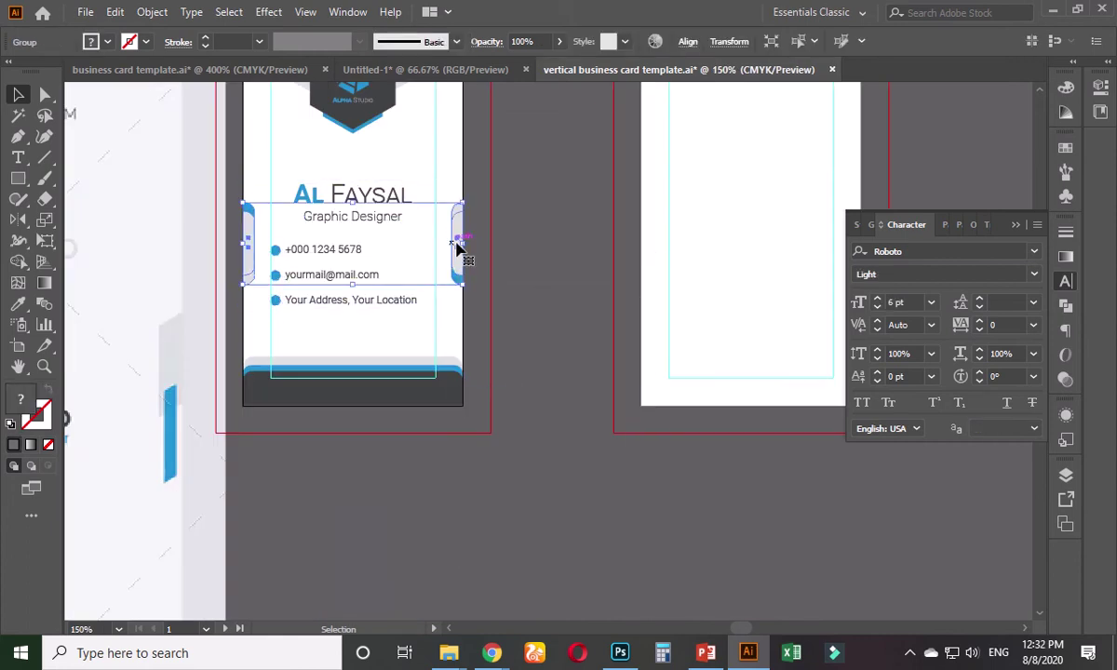
drag(456, 249, 802, 281)
scroll(668, 357, right, 5)
scroll(668, 357, up, 2)
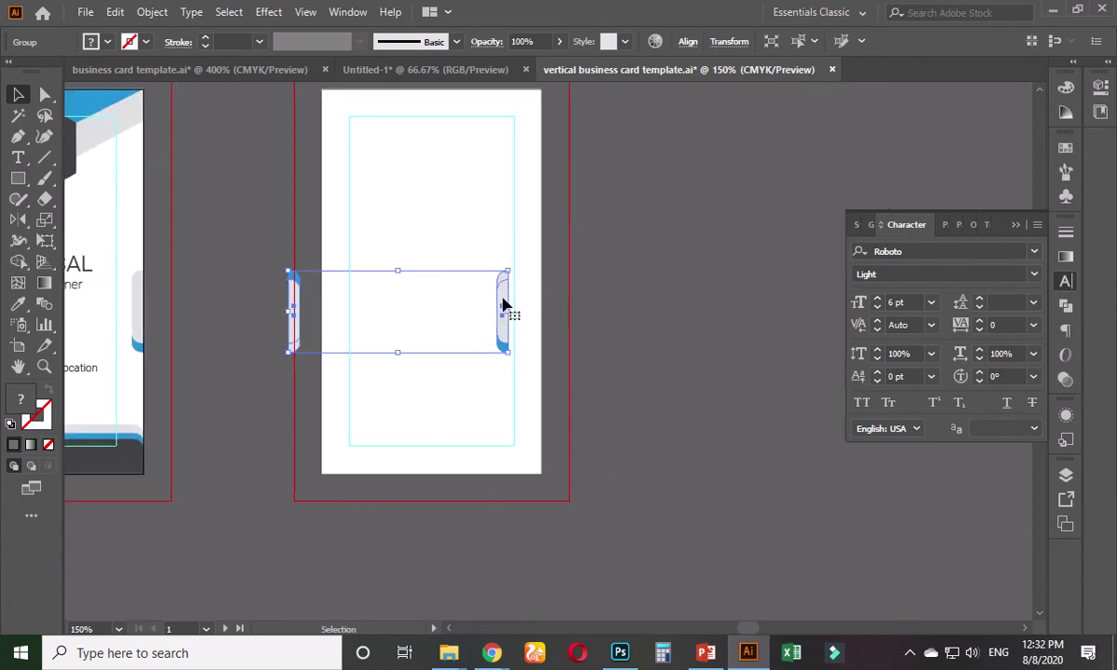
drag(503, 305, 537, 306)
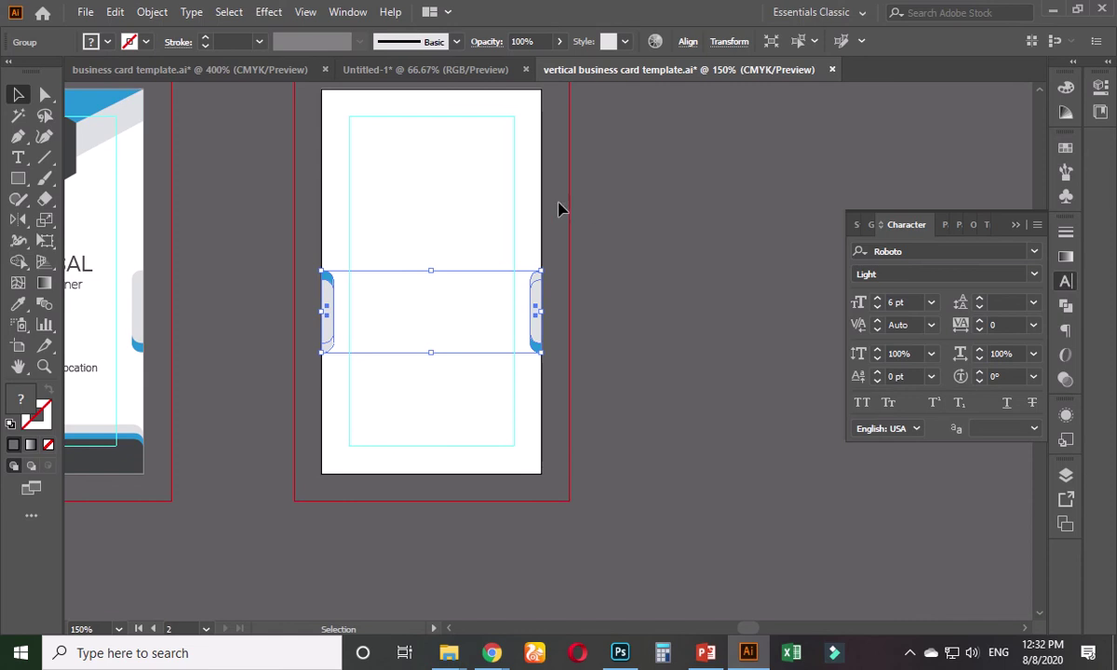
- Vertically centre the copied side tabs on the back card using Align
click(605, 226)
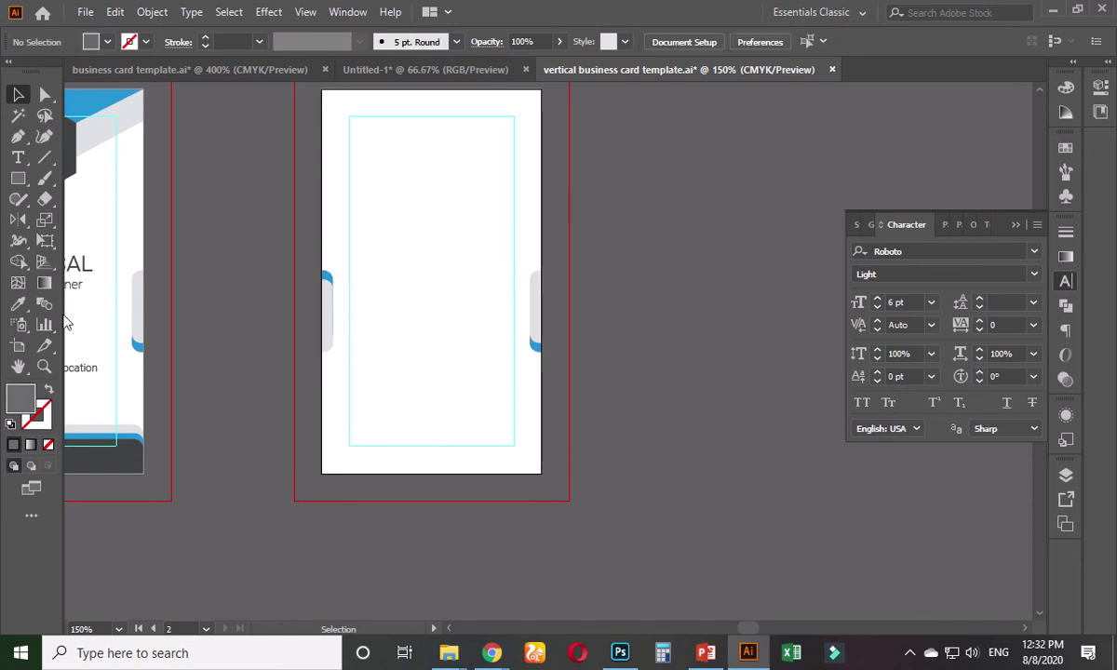
click(542, 308)
click(688, 42)
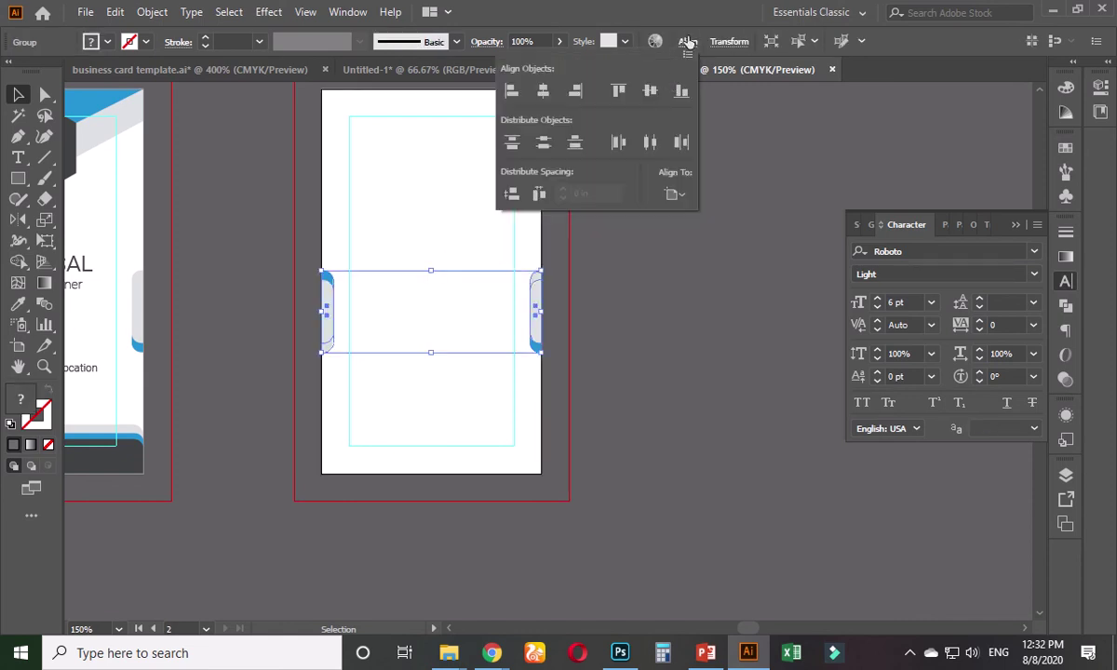
click(651, 91)
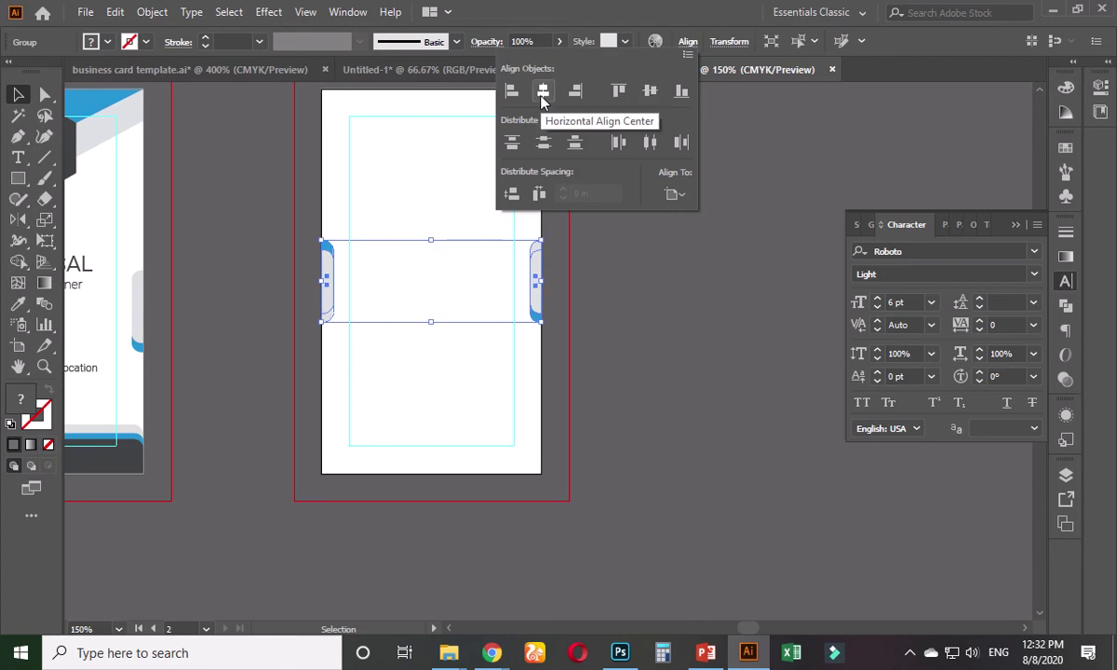
click(649, 281)
- Scroll back to the front card and select its hexagon logo
scroll(550, 317, down, 3)
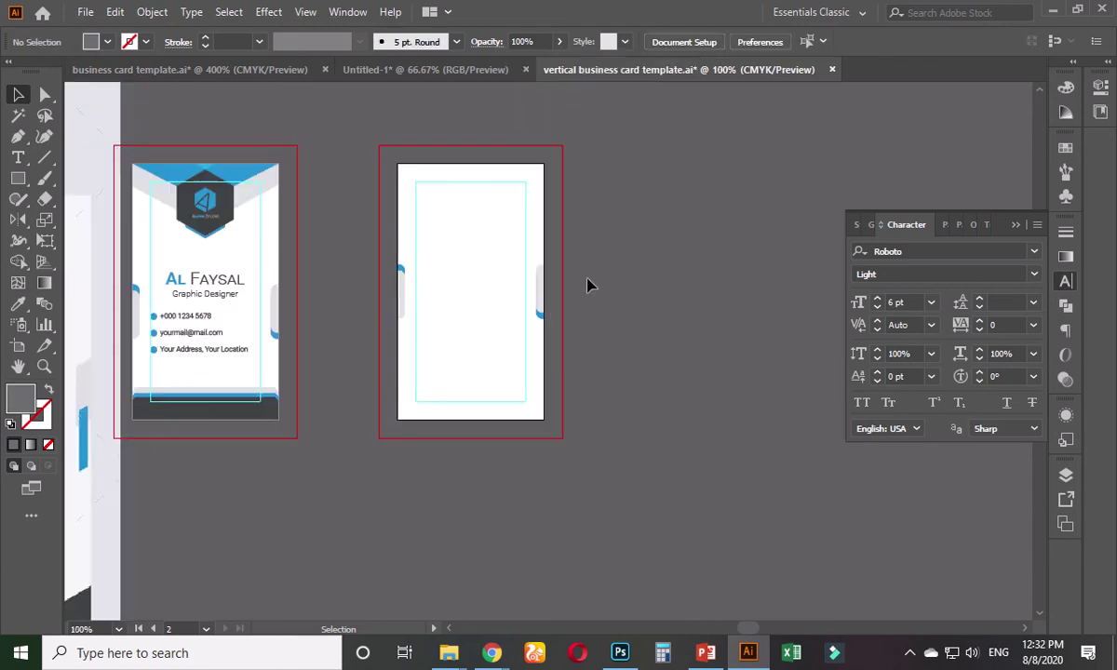
scroll(303, 421, down, 2)
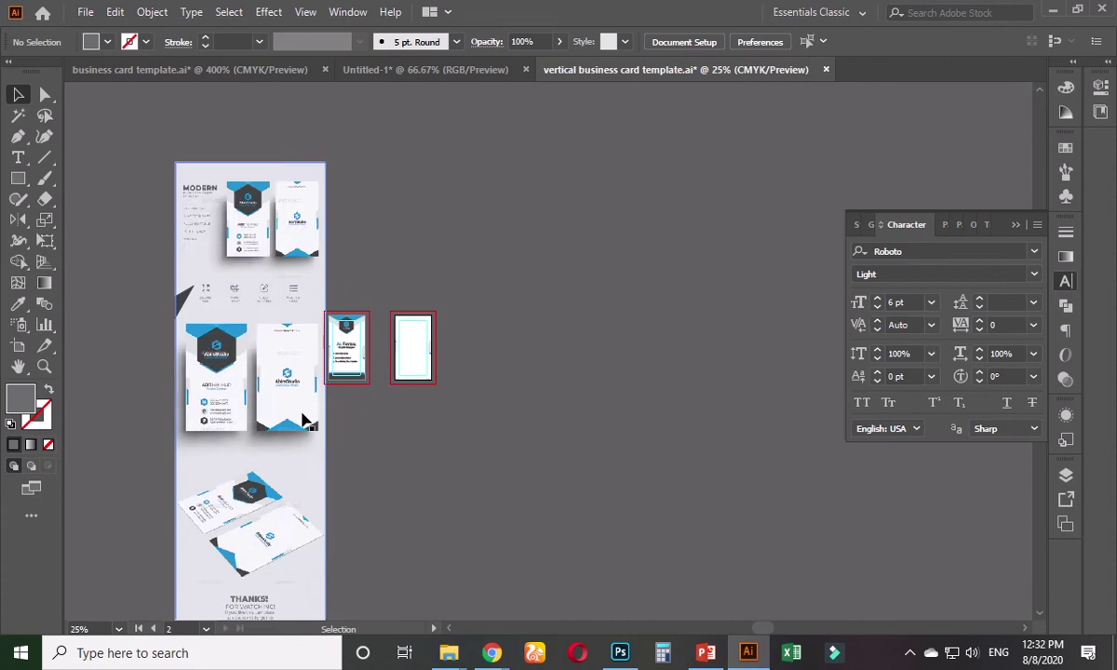
scroll(307, 407, up, 1)
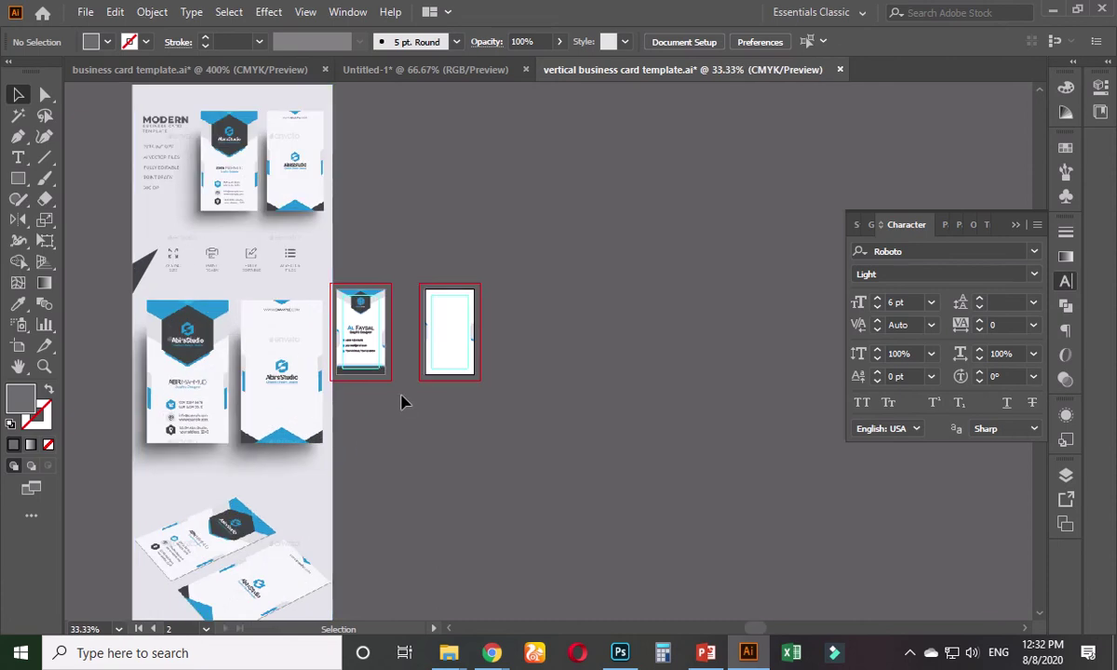
scroll(415, 378, up, 4)
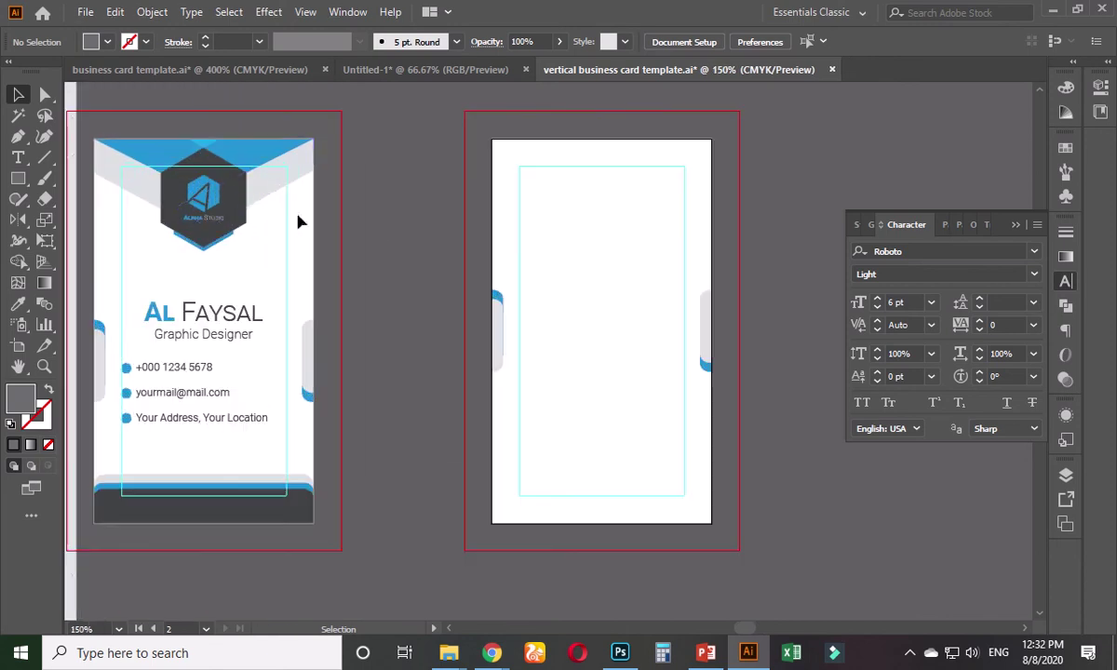
click(238, 203)
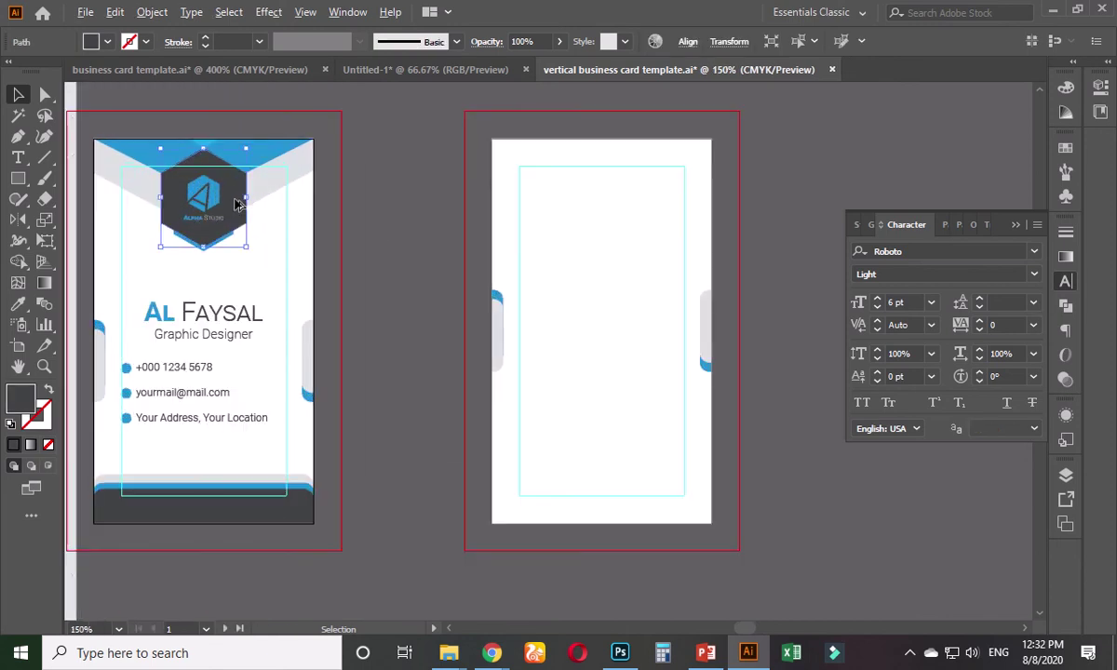
- Copy the front hexagon logo down to below the back card
drag(237, 203, 449, 419)
click(690, 41)
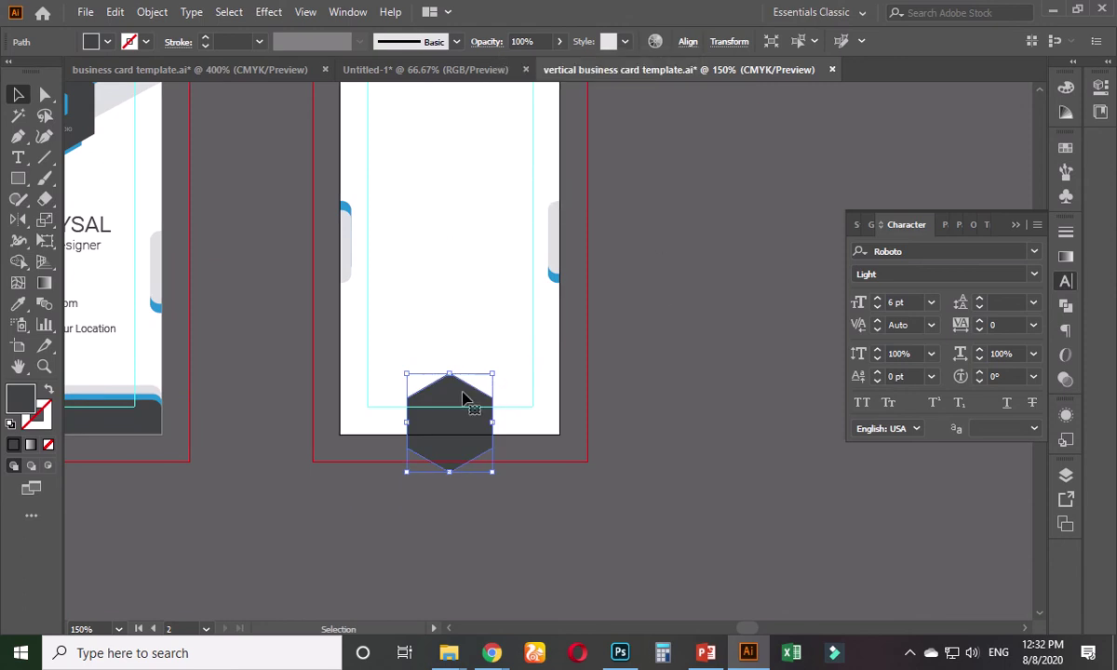
click(612, 394)
- Move the dark hexagon down over the back card's bottom edge, nudging it twice lower
click(452, 391)
drag(454, 398, 528, 399)
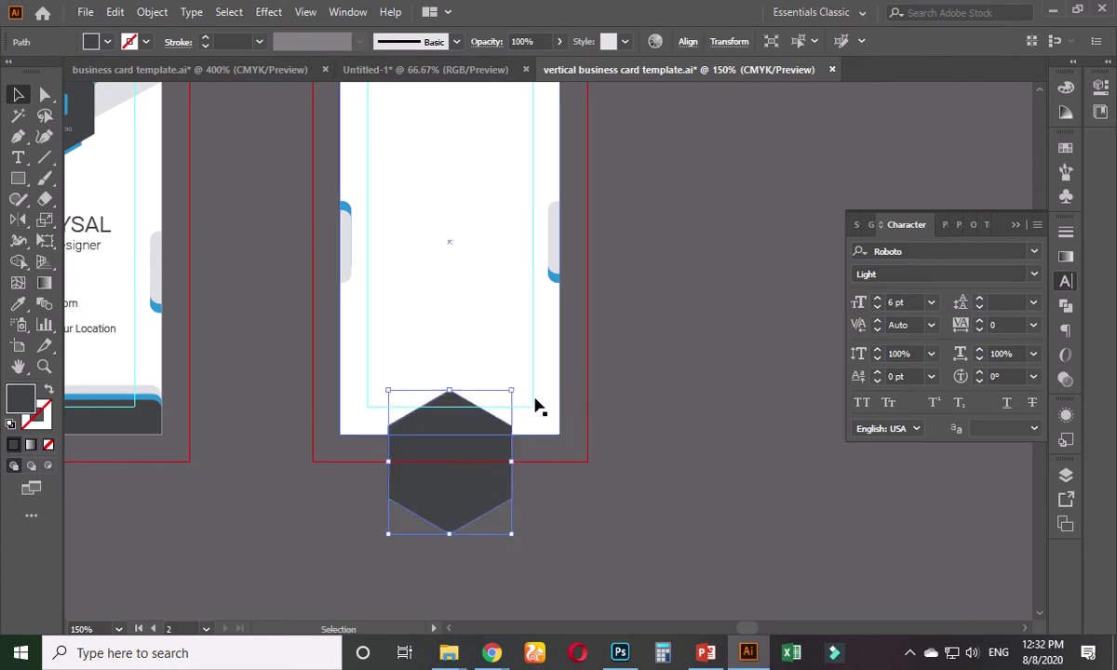
key(Down)
key(Down)
key(Down)
key(Down)
key(Down)
key(Down)
key(Down)
key(Down)
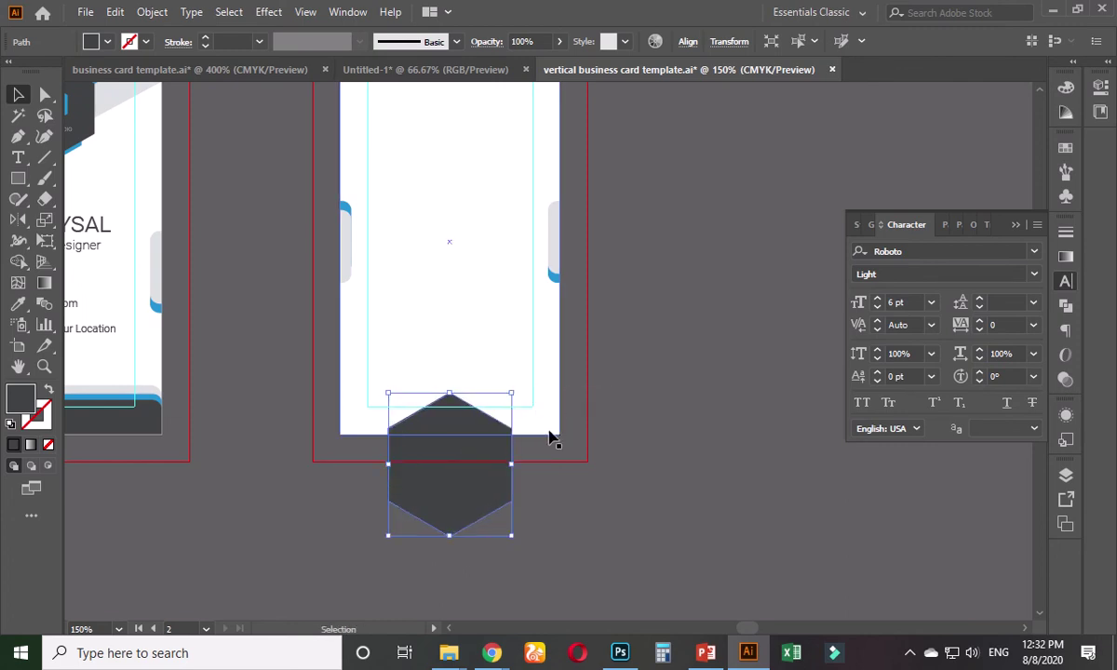
key(Down)
key(Down)
key(Down)
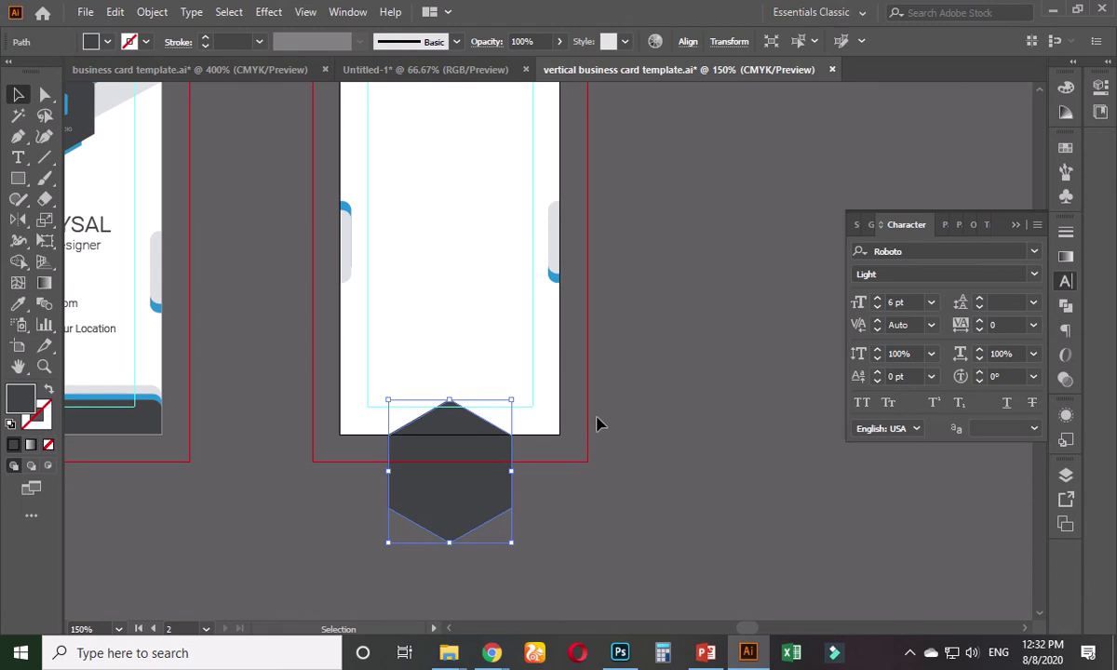
click(599, 424)
- Enlarge the hexagon around its centre and nudge it slightly further down
scroll(599, 424, down, 2)
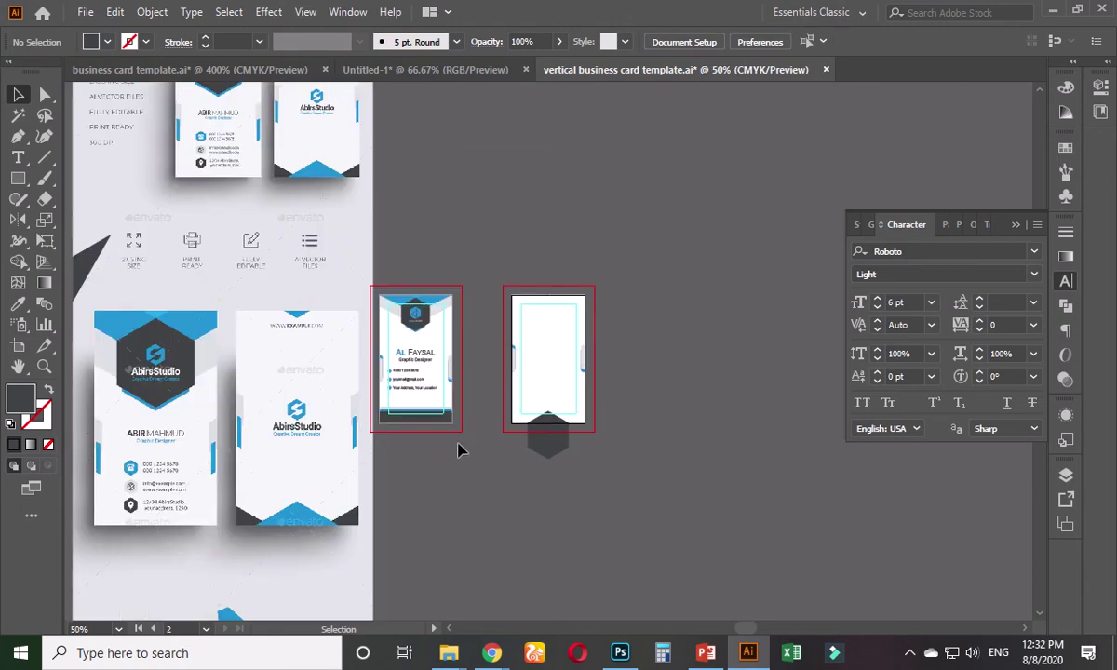
scroll(599, 483, up, 3)
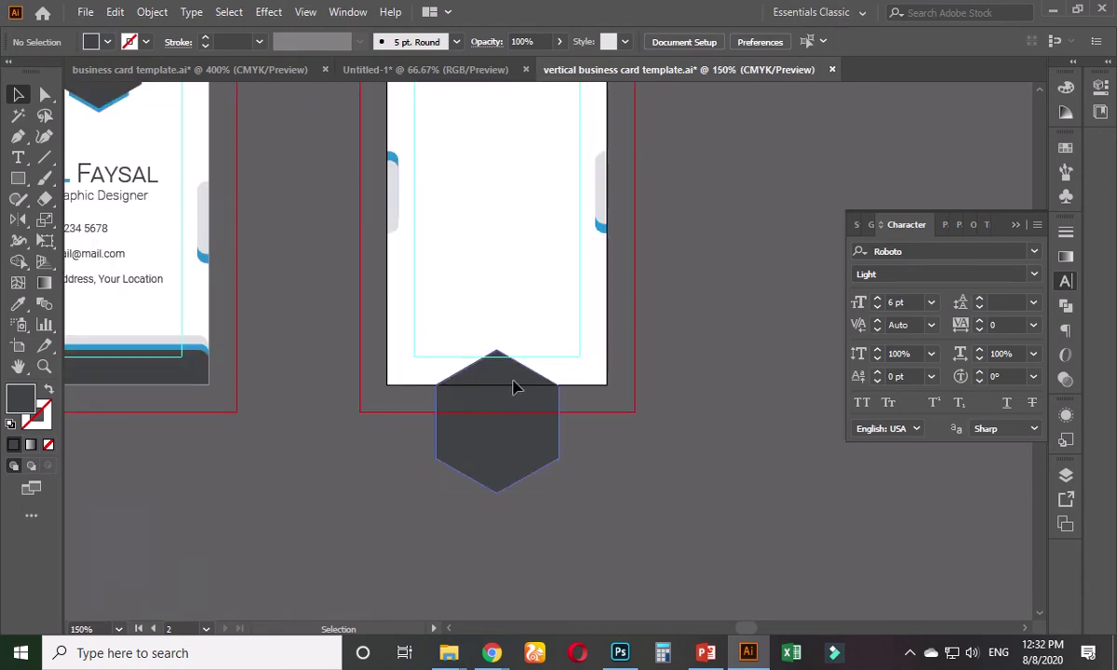
click(514, 387)
drag(561, 352, 571, 337)
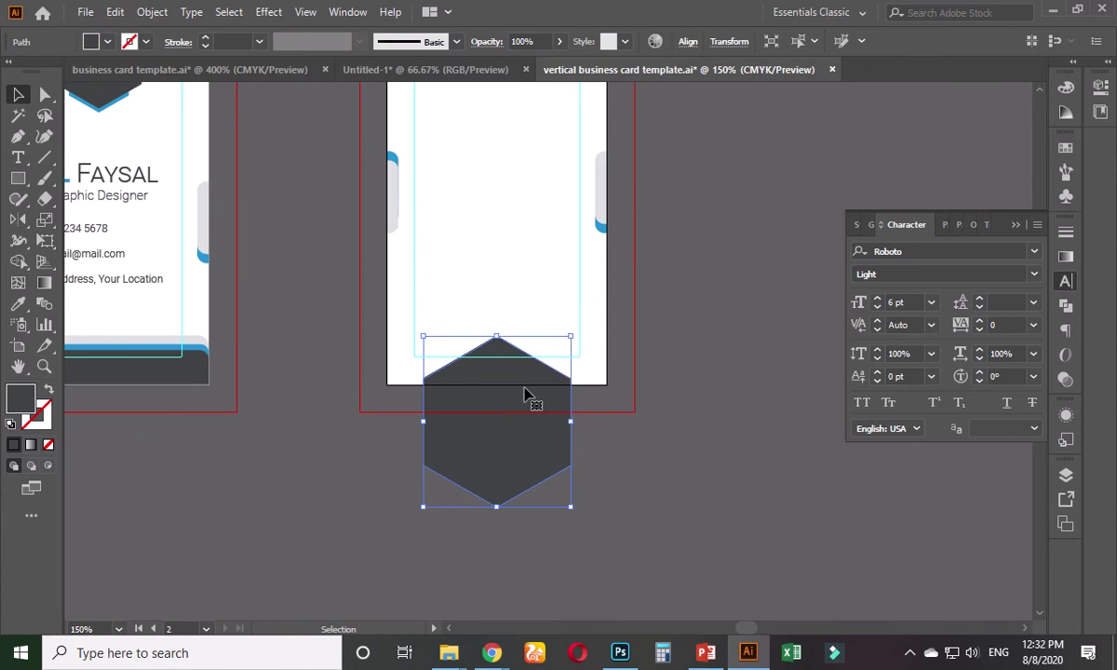
key(Down)
key(Down)
key(Down)
key(Down)
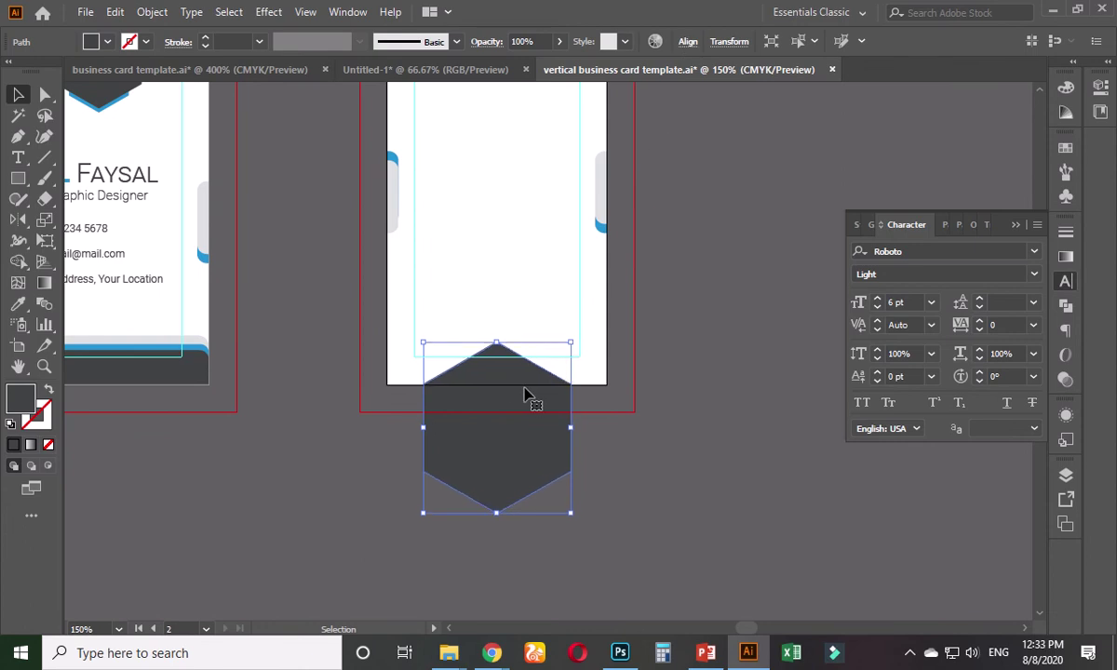
click(611, 403)
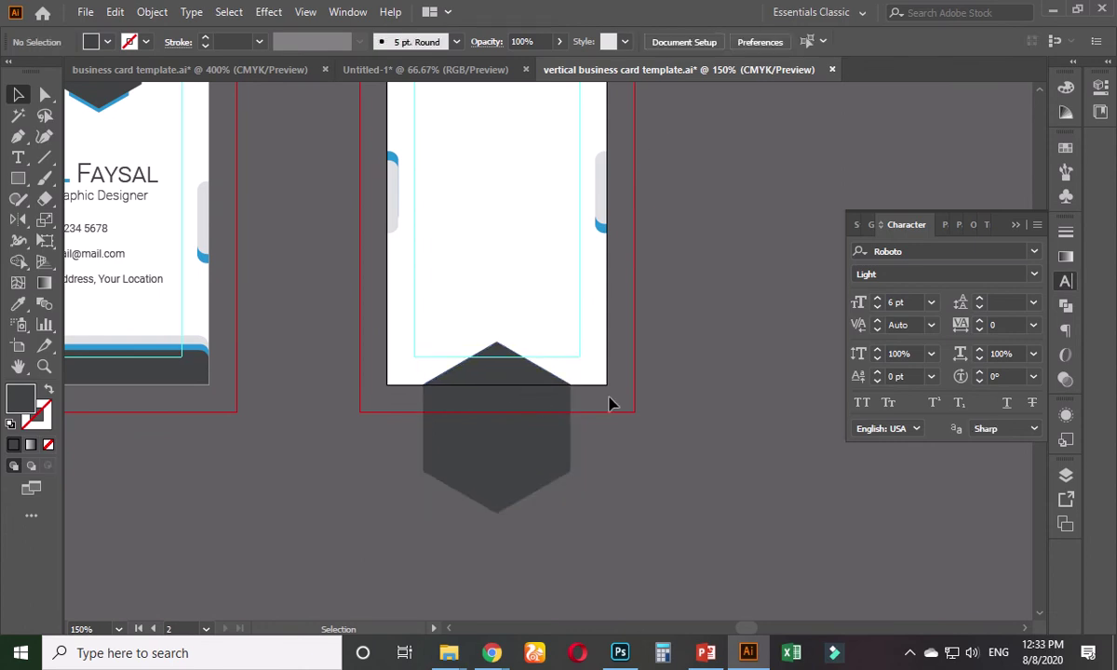
scroll(416, 457, down, 3)
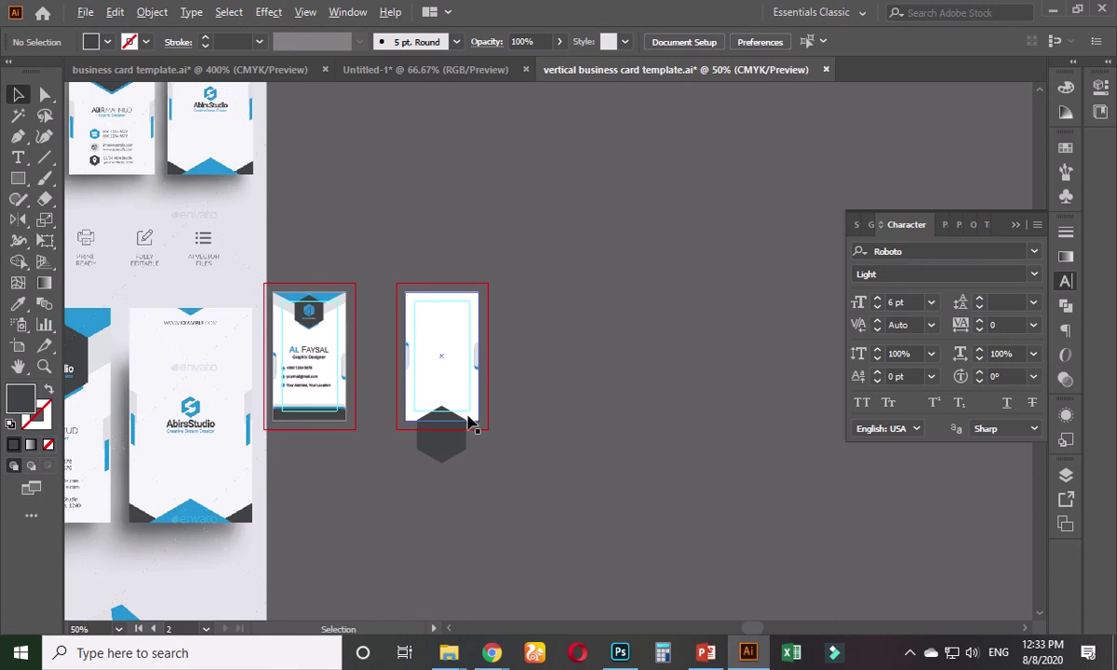
- Duplicate the dark hexagon to the right and left along the bottom edge
scroll(470, 423, up, 5)
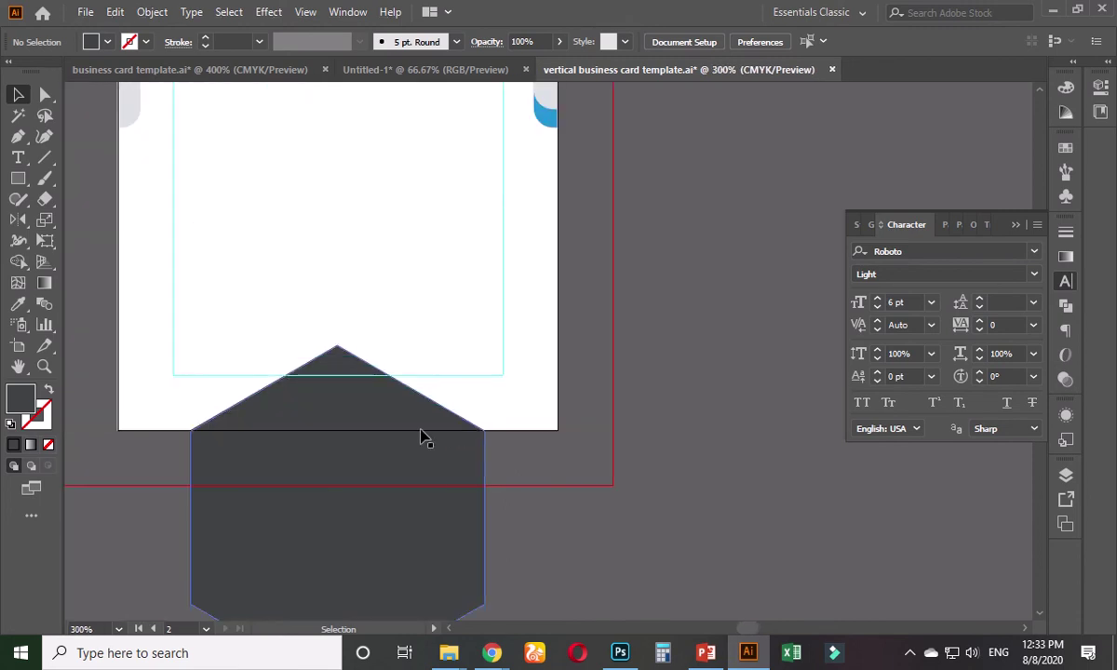
click(418, 435)
drag(400, 428, 631, 423)
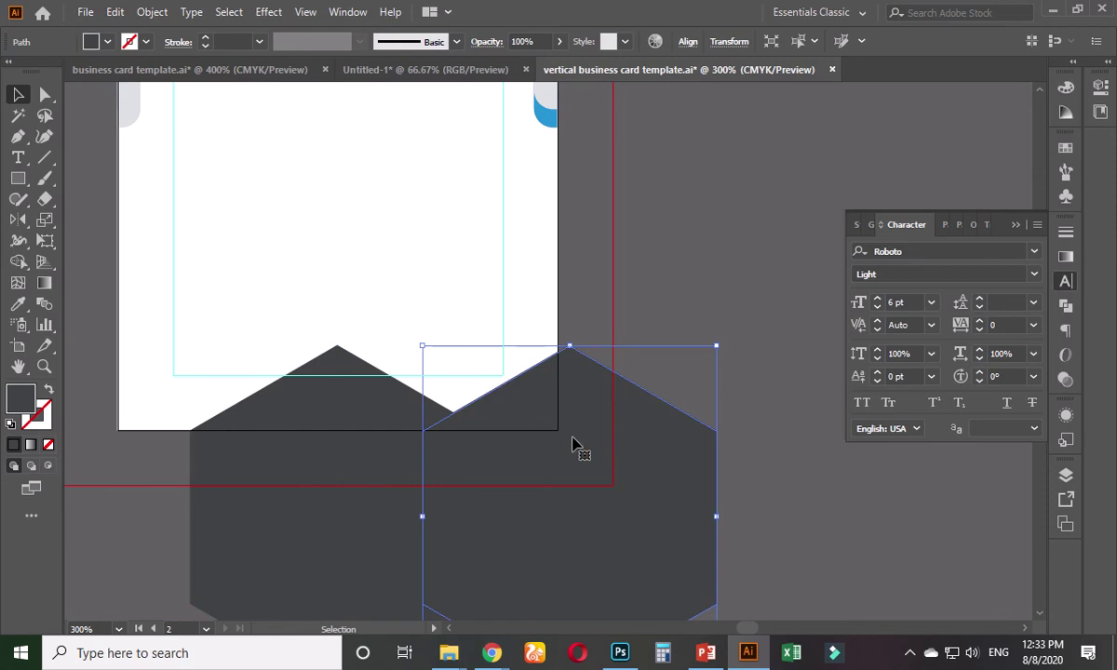
drag(523, 446, 114, 443)
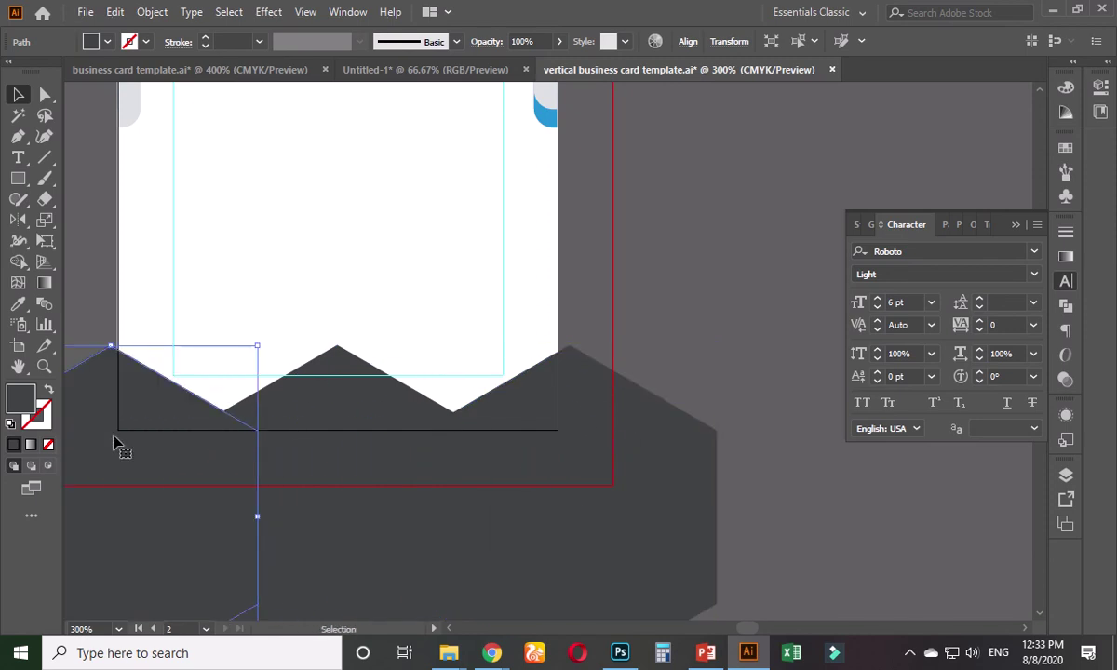
- Colour the middle hexagon with the reference image's blue using the Eyedropper
click(320, 407)
key(ctrl+1)
key(ctrl+minus)
key(ctrl+minus)
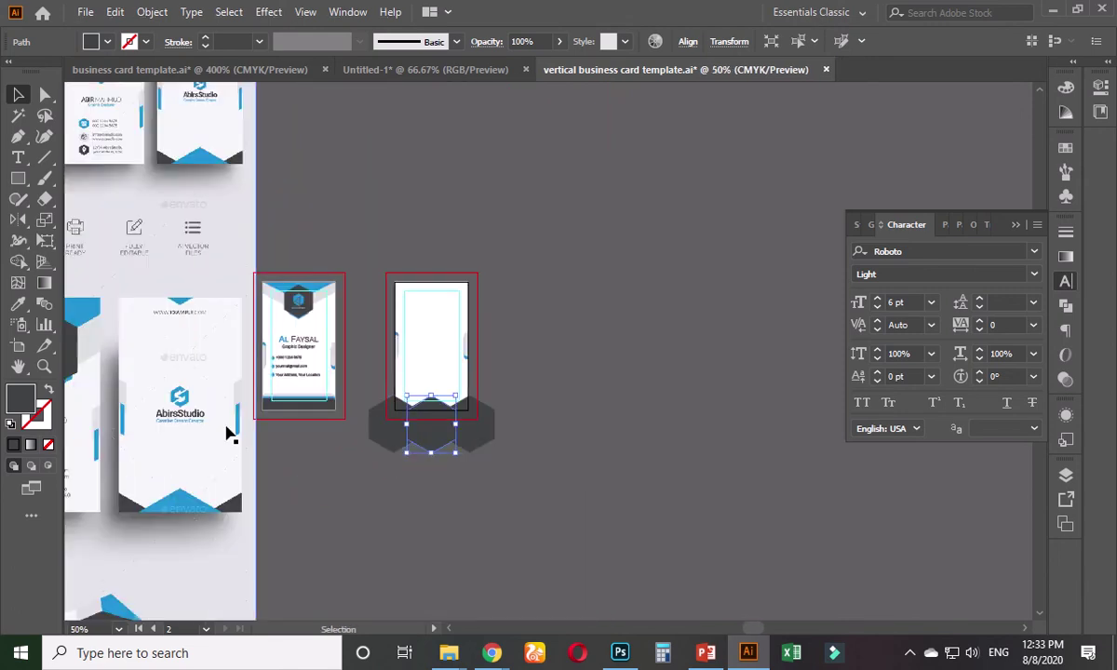
click(18, 308)
click(184, 497)
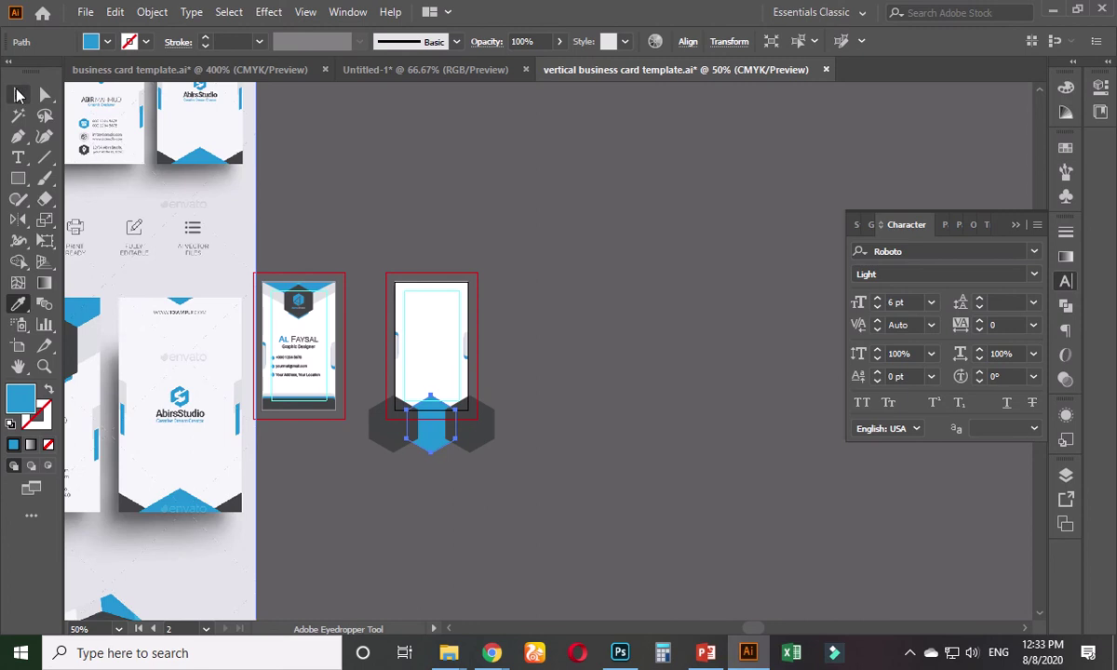
key(v)
click(542, 337)
- Bring the blue hexagon in front of the two dark hexagons
scroll(424, 466, up, 2)
click(424, 420)
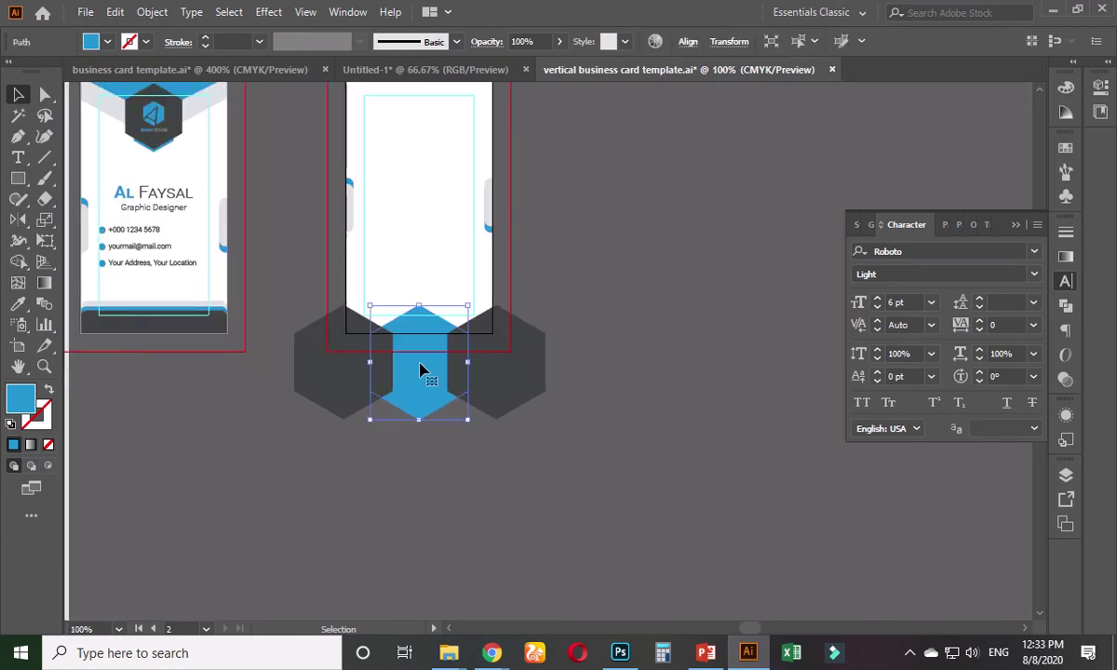
key(ctrl+shift+bracketright)
click(569, 414)
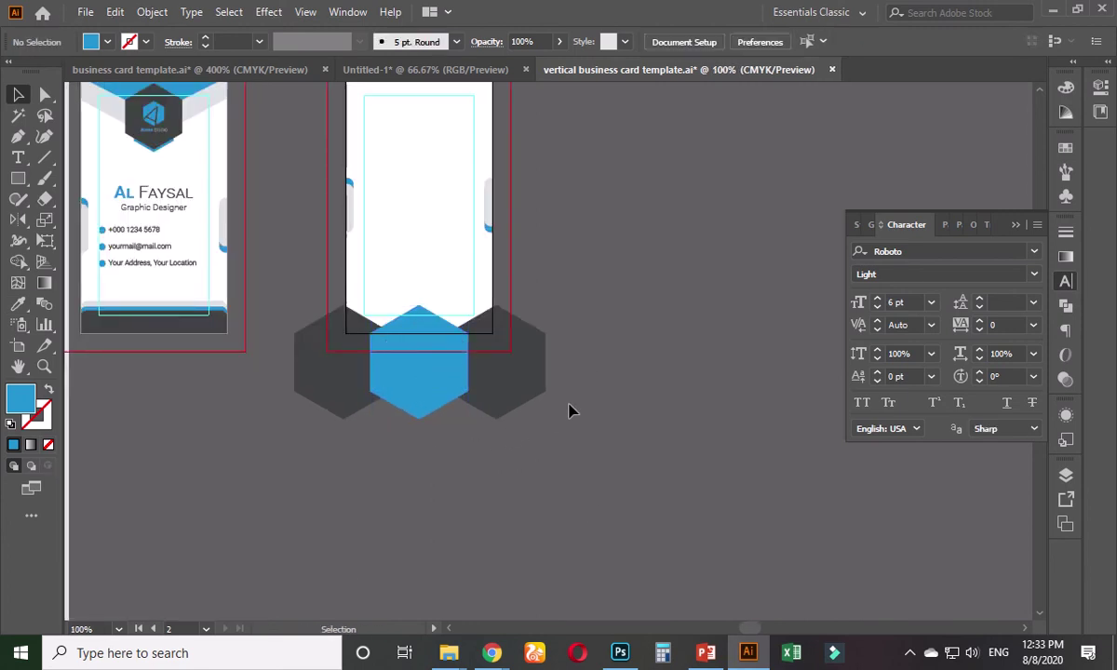
scroll(568, 412, up, 2)
drag(507, 429, 591, 499)
scroll(525, 499, up, 1)
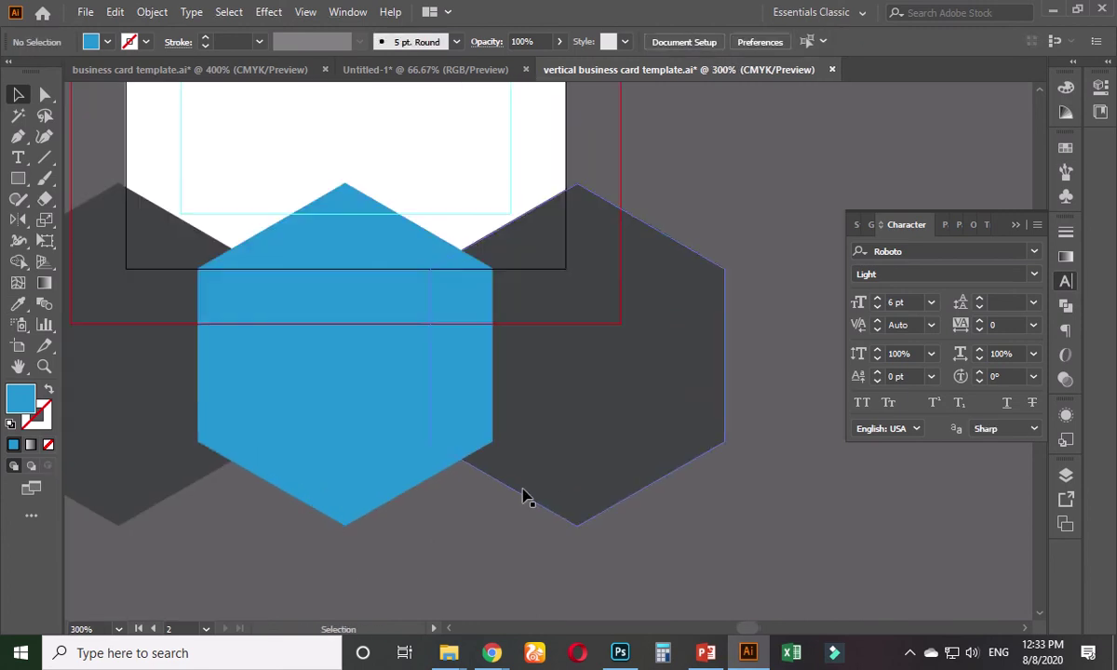
scroll(508, 505, down, 1)
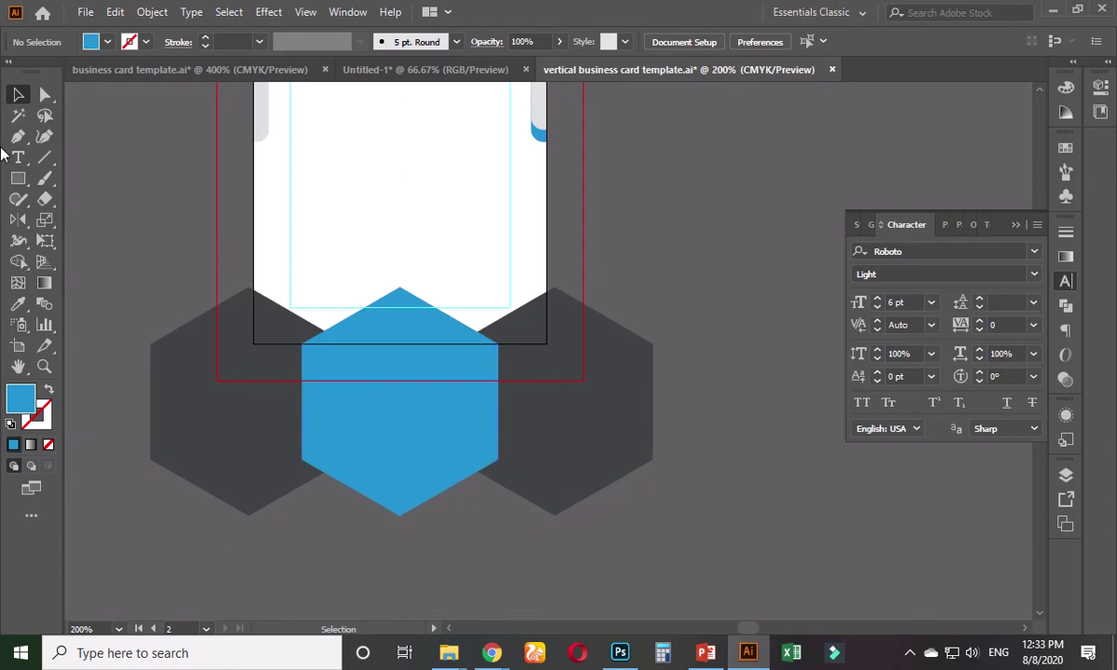
click(18, 178)
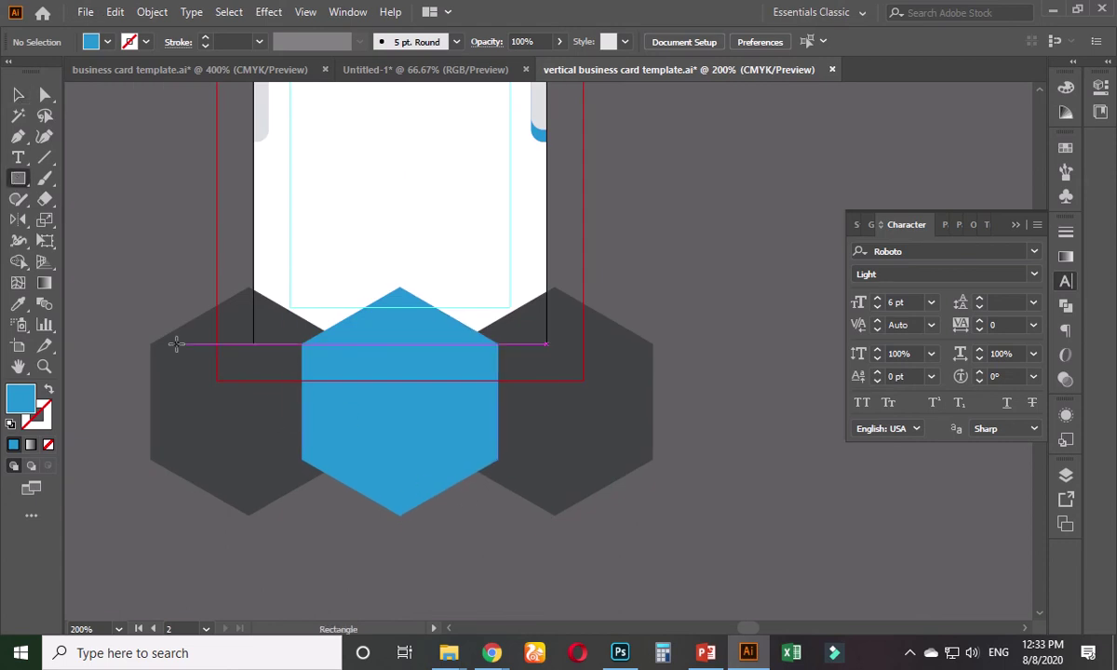
- Draw a wide blue rectangle over the hexagons' lower halves and select all three hexagons
drag(120, 344, 690, 531)
click(18, 94)
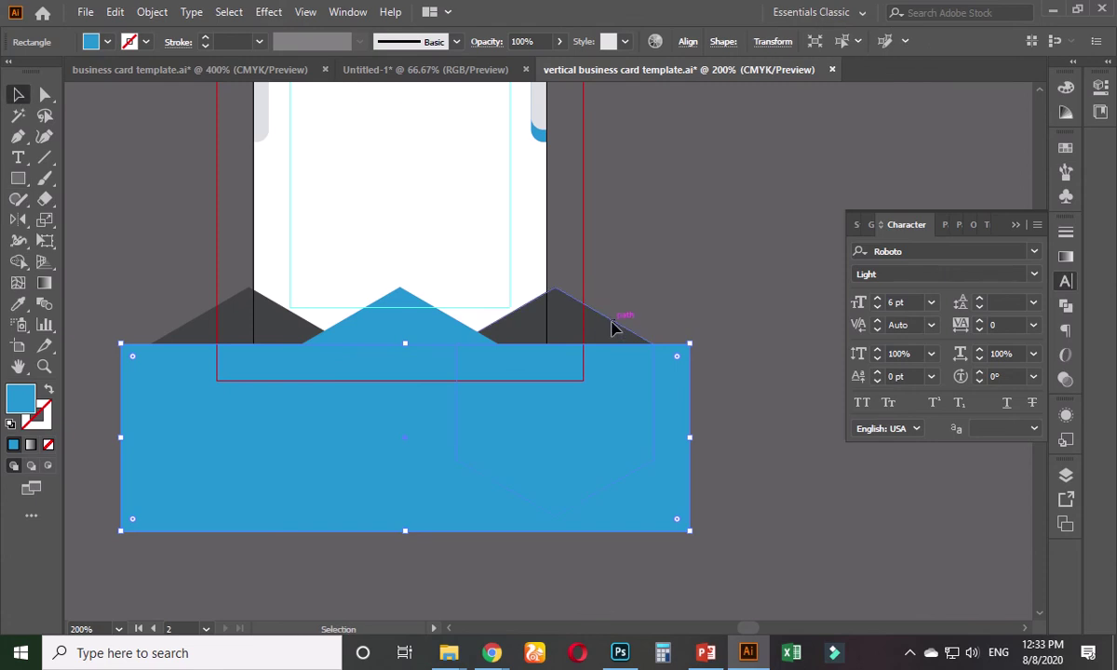
click(606, 321)
shift+click(420, 324)
shift+click(244, 319)
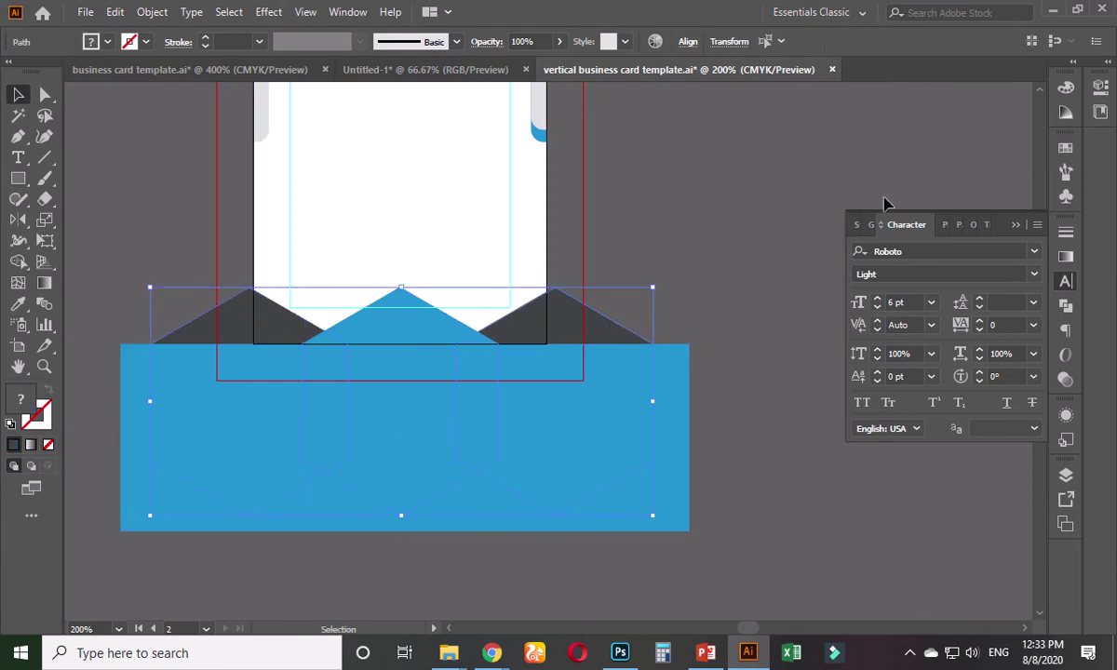
- Open the Pathfinder panel and apply Minus Front to the selected hexagons
click(1015, 225)
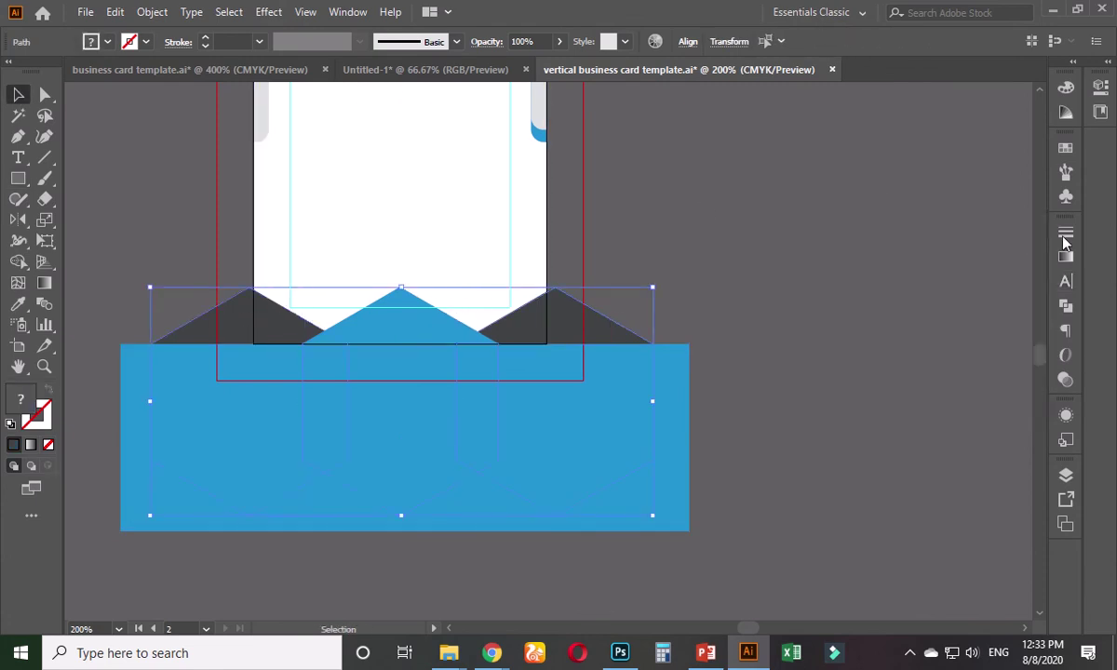
click(1064, 311)
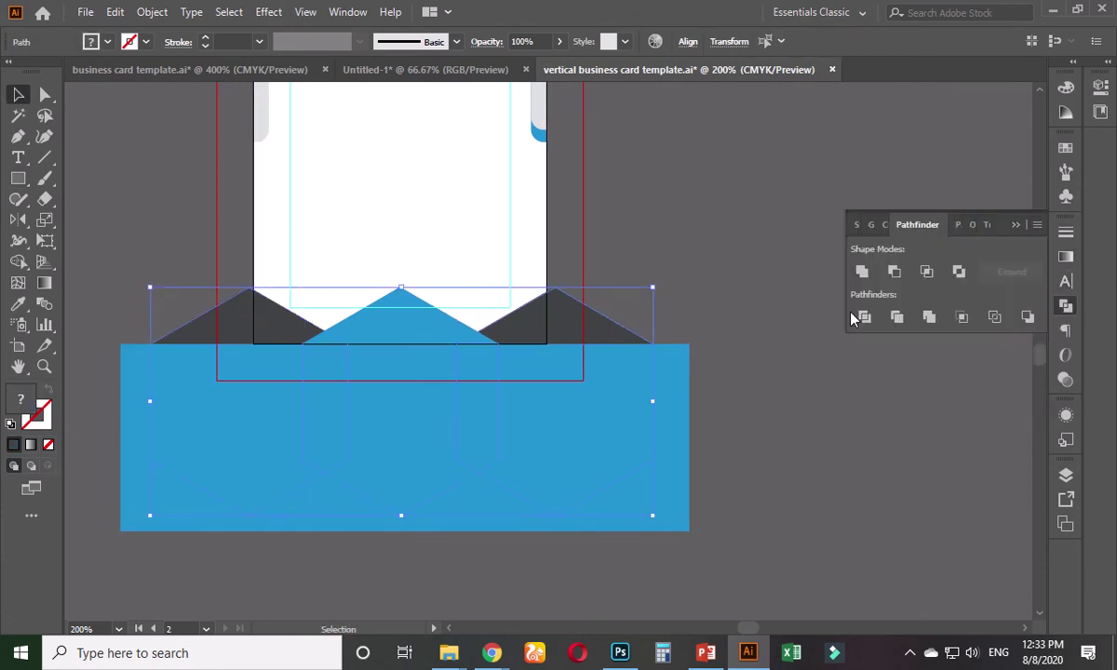
click(895, 272)
click(19, 262)
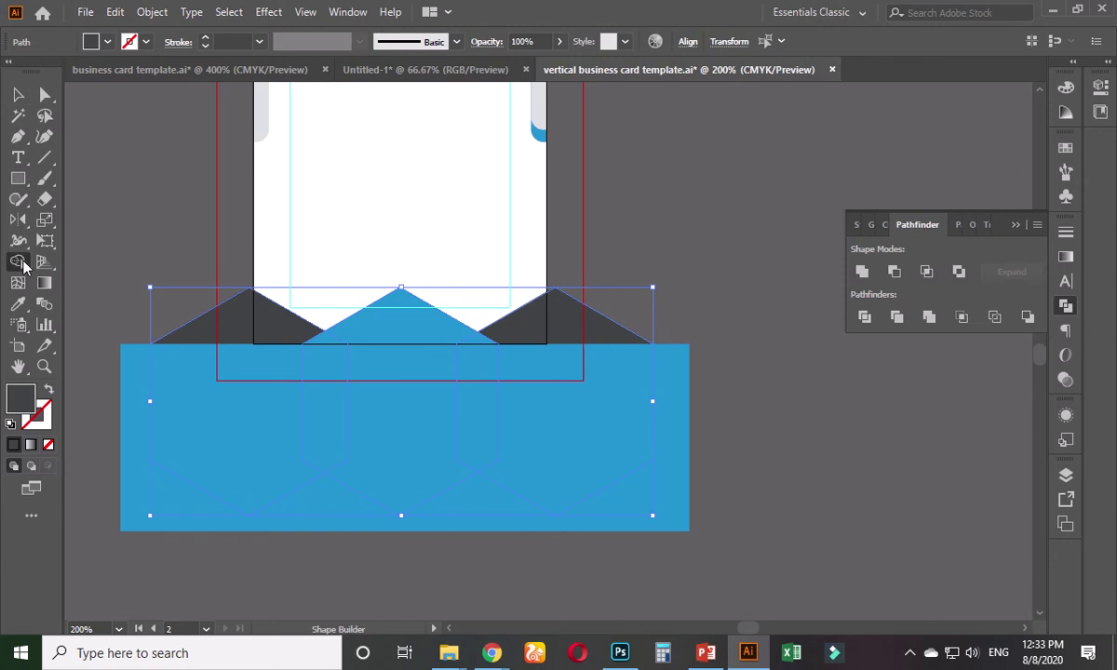
- Remove the centre hexagon region with the Shape Builder after undoing a first attempt
alt+click(233, 419)
alt+click(340, 431)
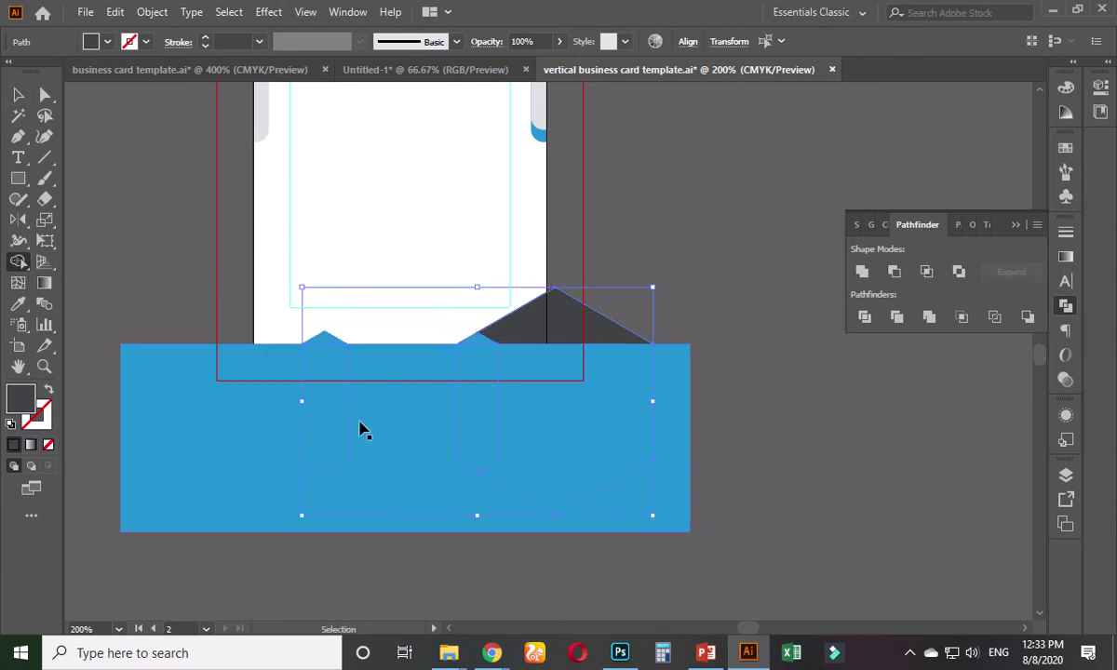
key(ctrl+z)
key(ctrl+z)
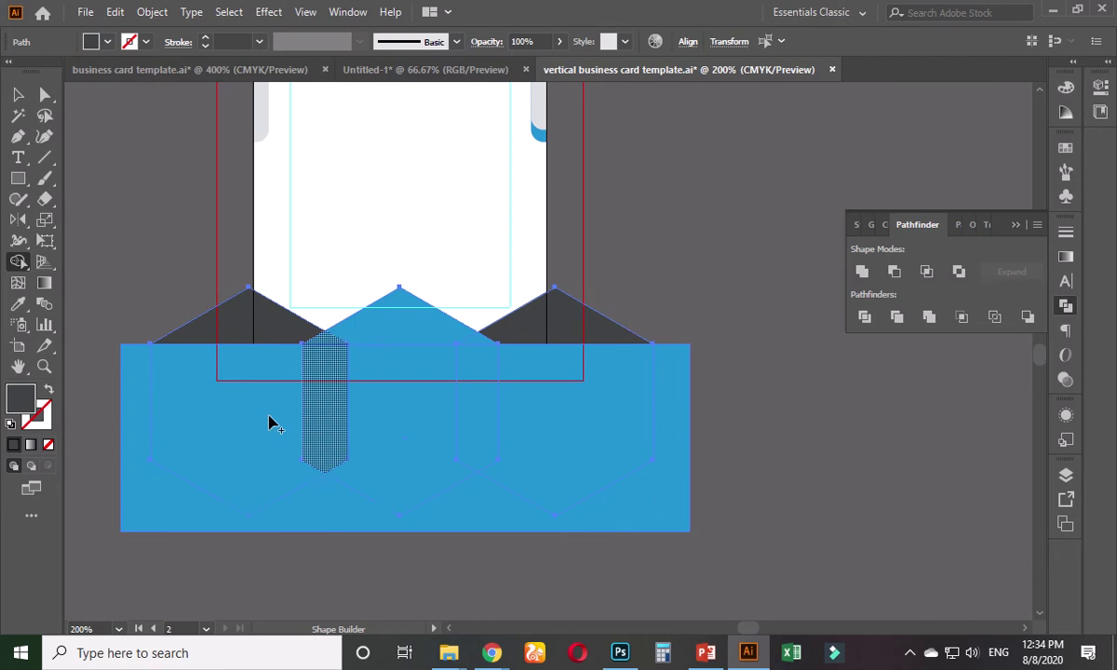
alt+click(400, 438)
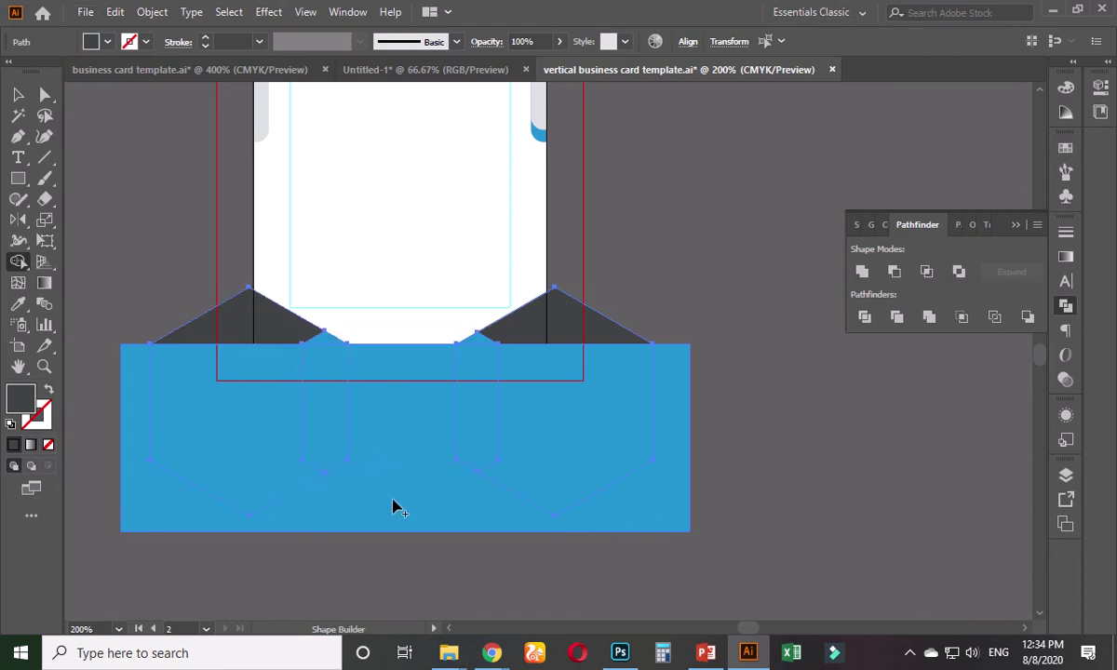
click(394, 493)
click(17, 94)
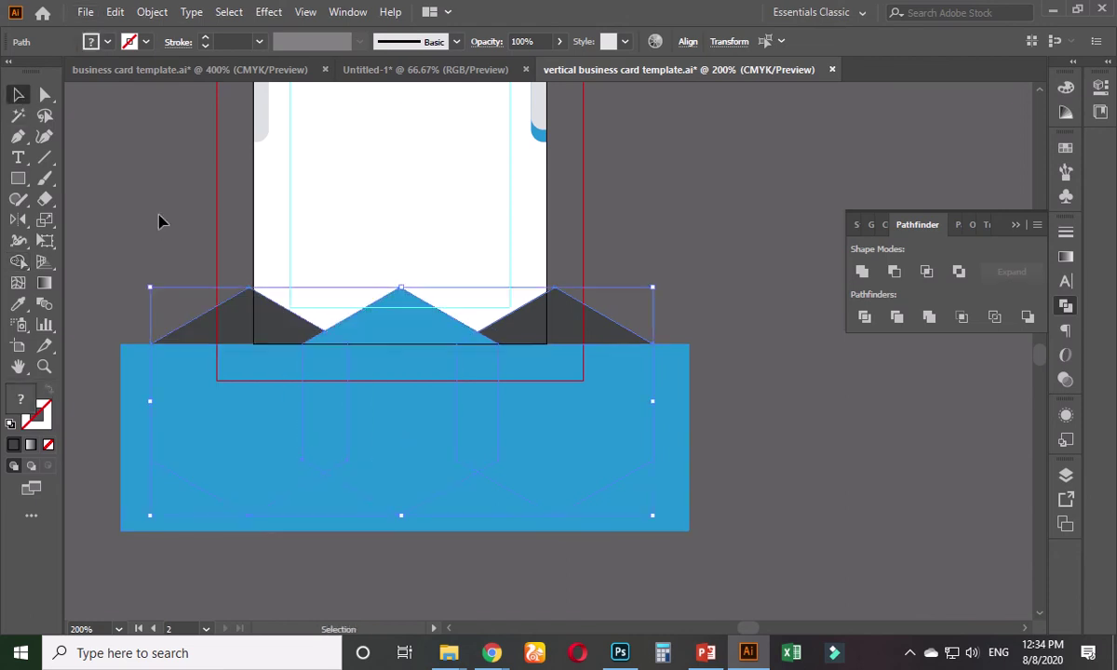
- Erase the blue hexagon region from the centre blue shape and large rectangle
click(401, 332)
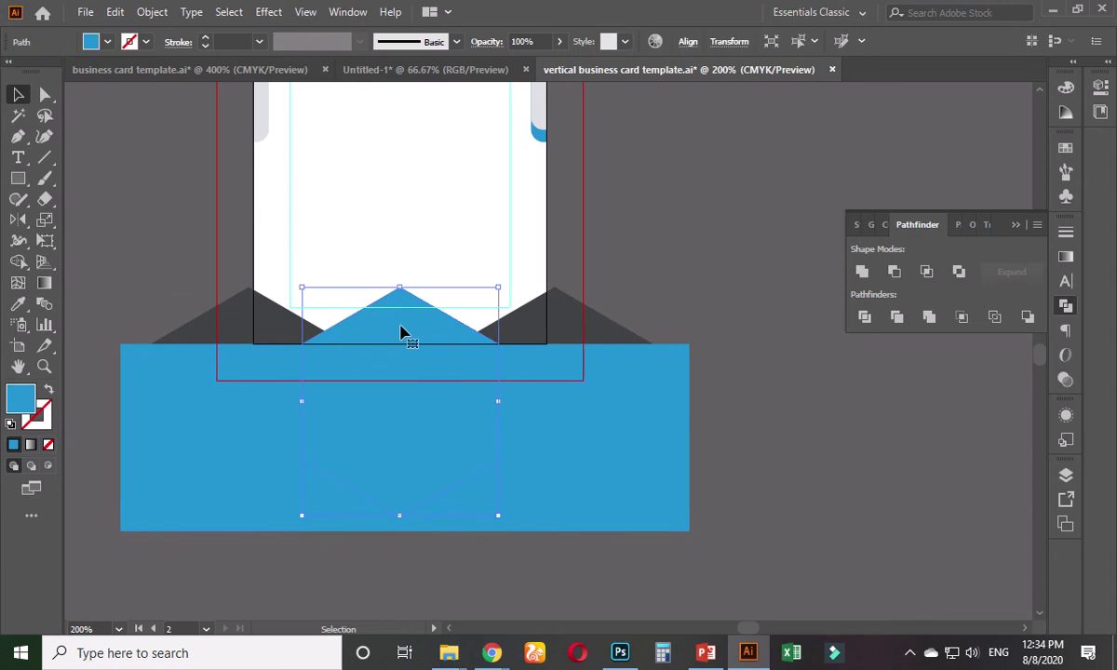
shift+click(388, 407)
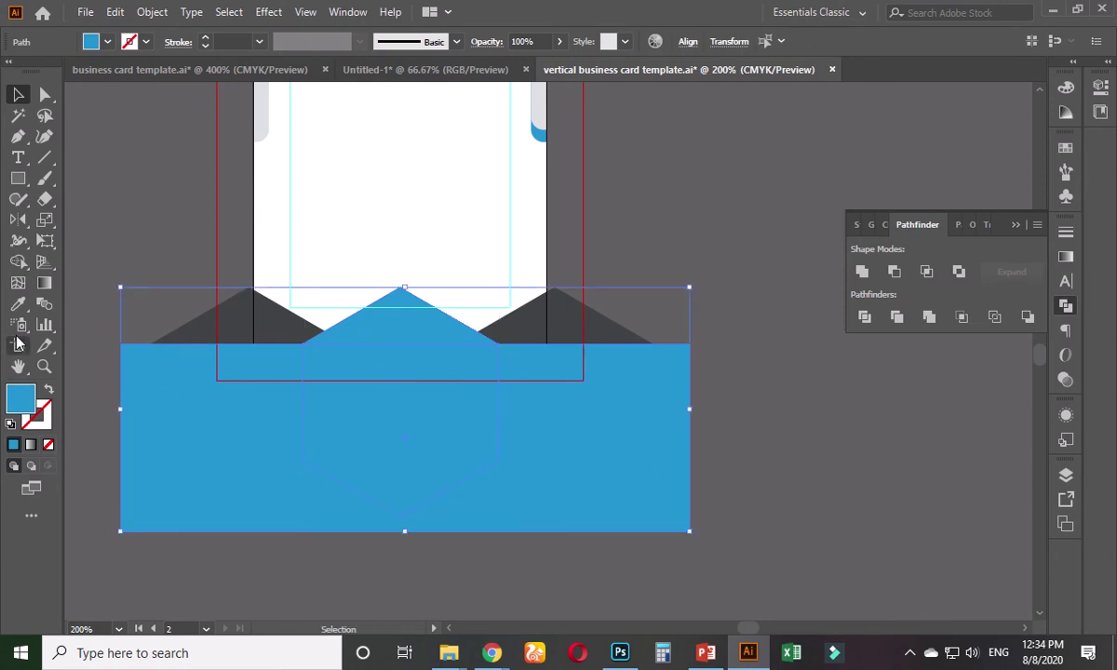
click(18, 262)
alt+click(392, 428)
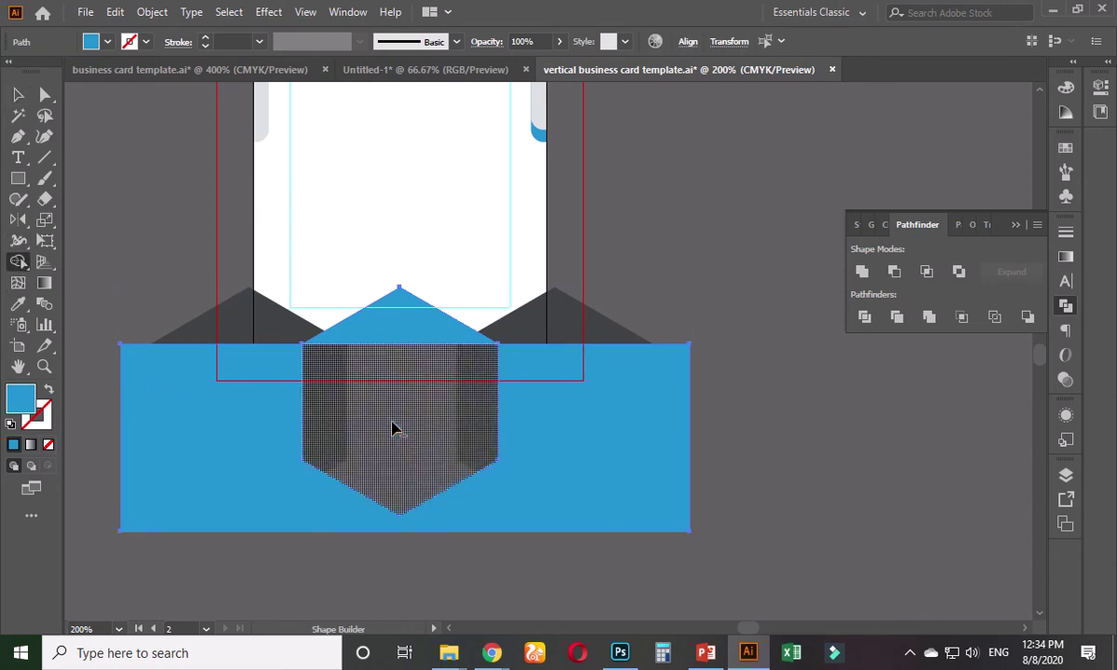
key(v)
- Erase the left blue hexagon region, undoing an accidental strip deletion
click(114, 220)
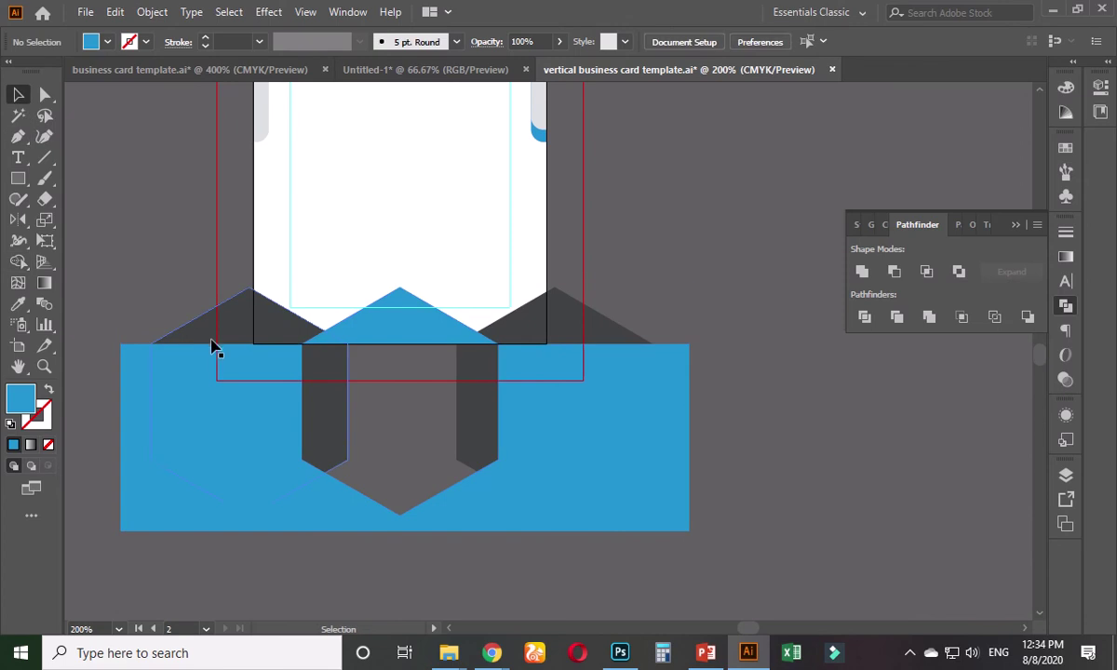
click(206, 367)
shift+click(202, 376)
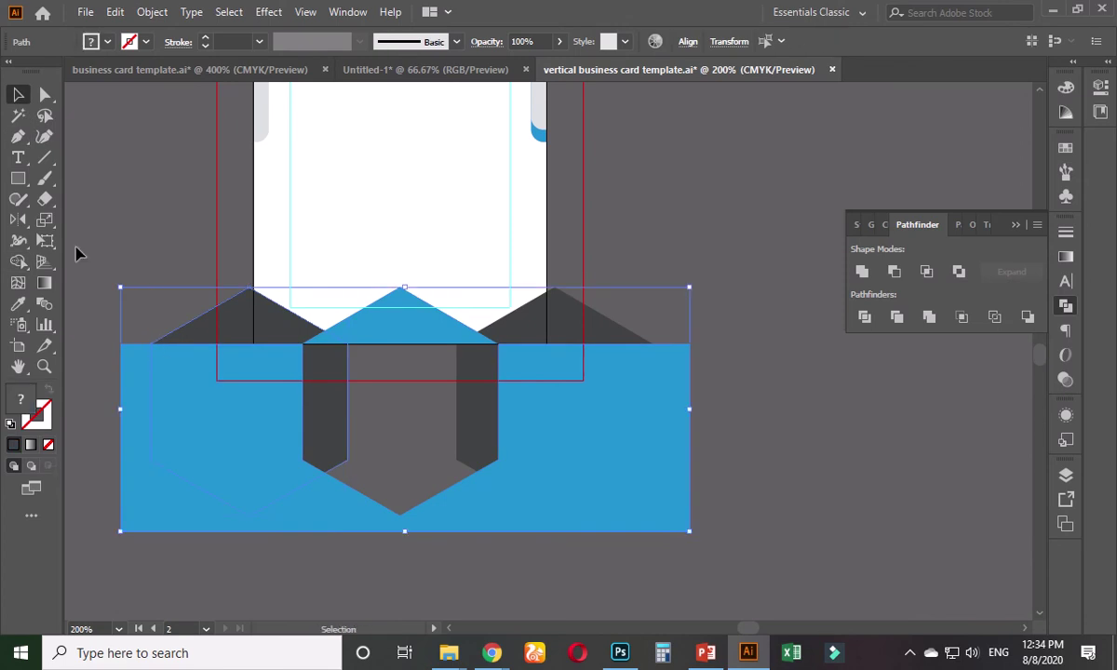
click(17, 261)
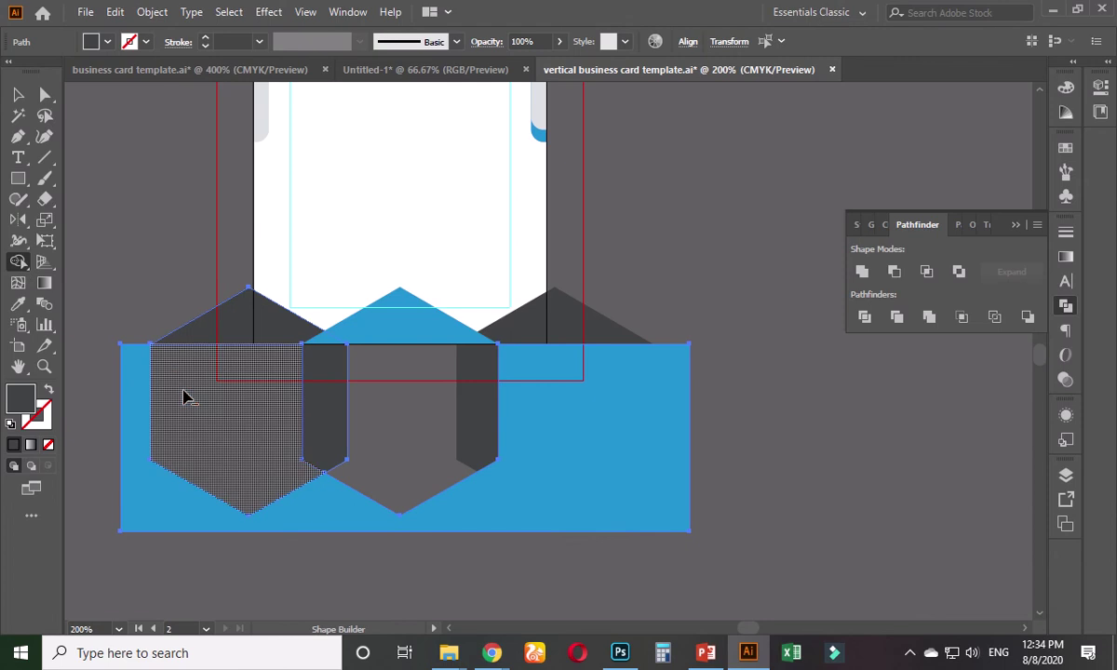
alt+click(185, 395)
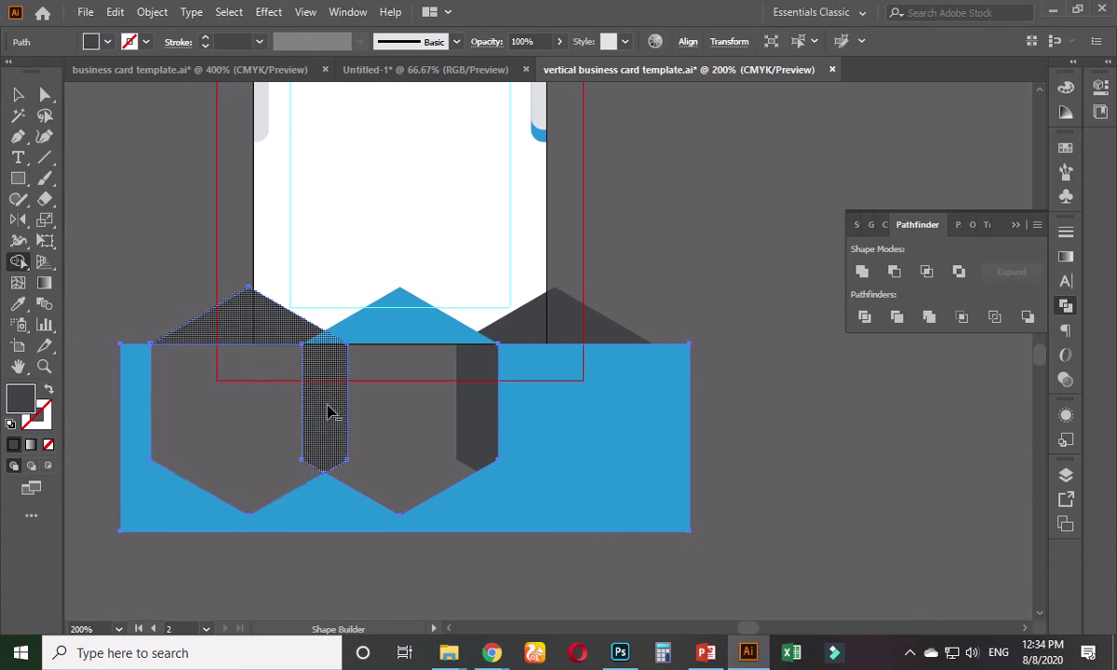
alt+click(328, 413)
key(ctrl+z)
click(17, 95)
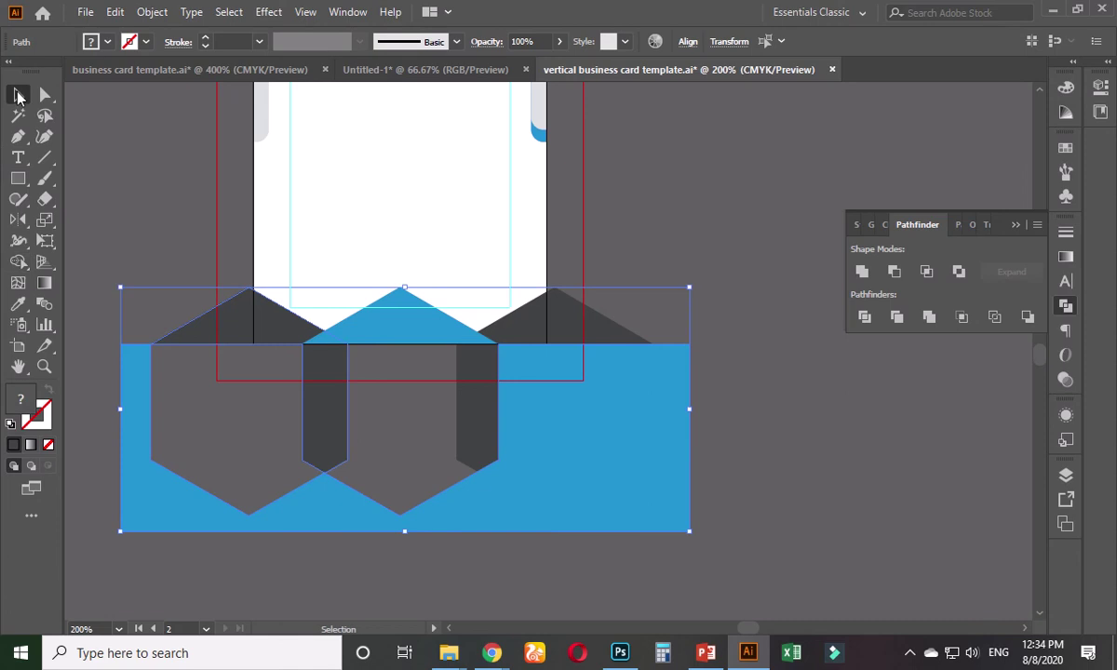
- Erase the right hexagon region and the rest of the blue shape
click(713, 373)
click(657, 382)
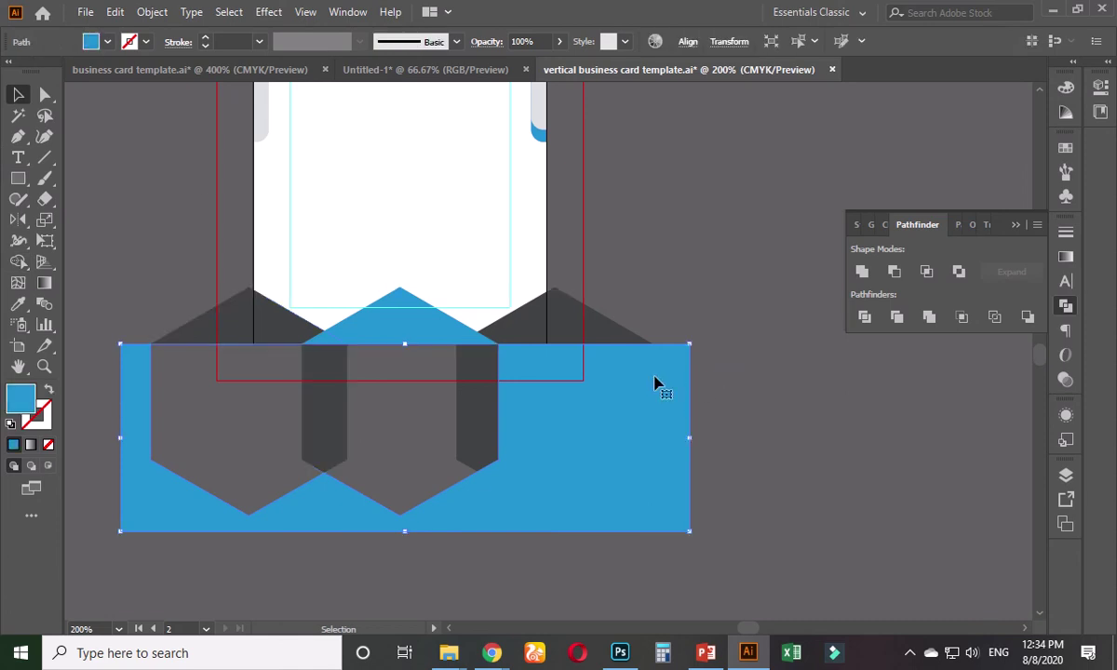
shift+click(606, 326)
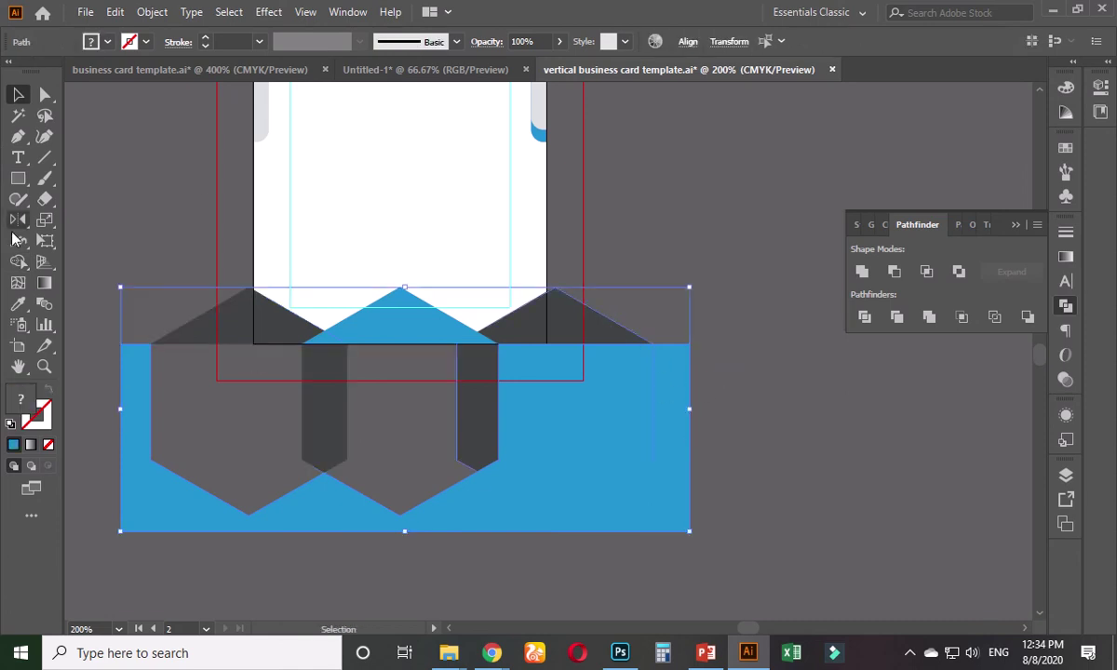
click(17, 261)
alt+click(538, 421)
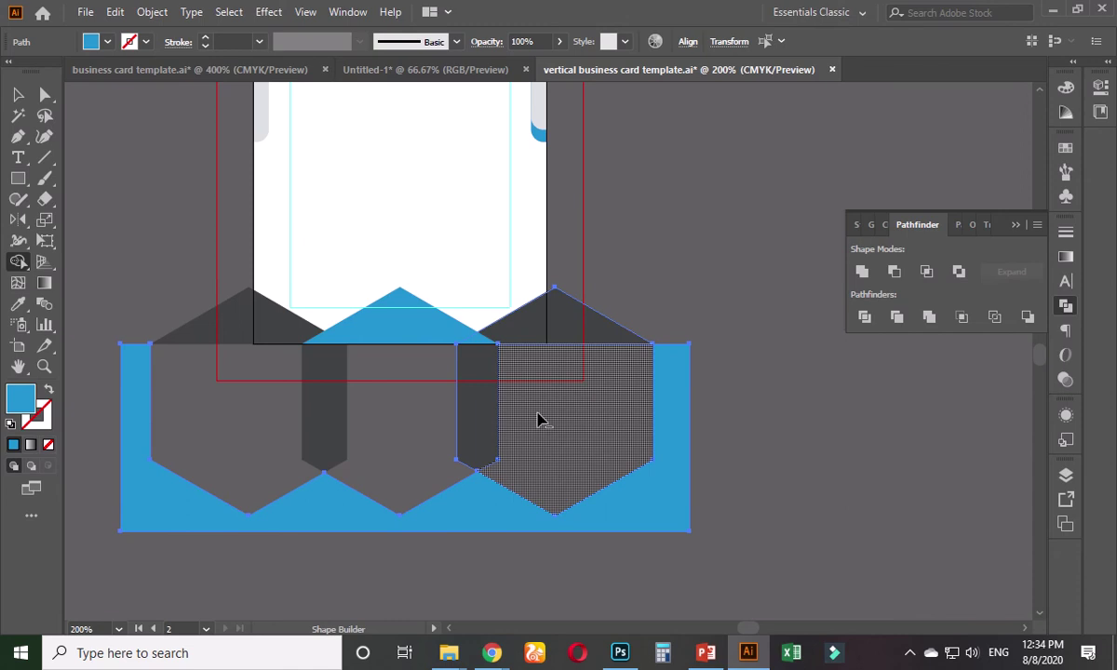
alt+click(631, 530)
click(18, 94)
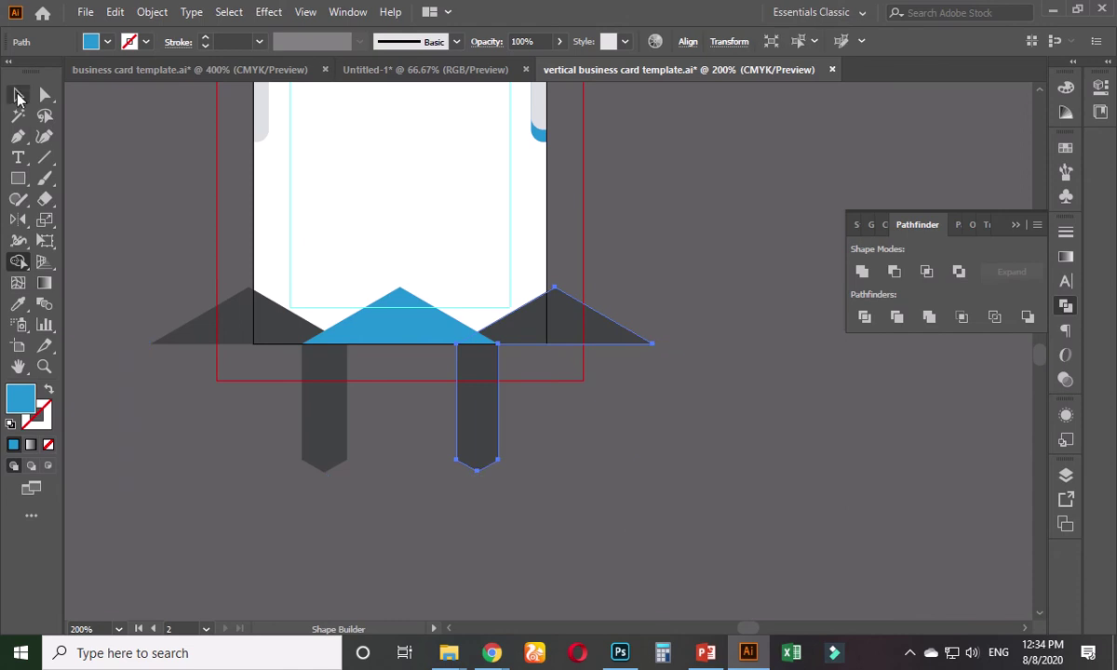
click(702, 449)
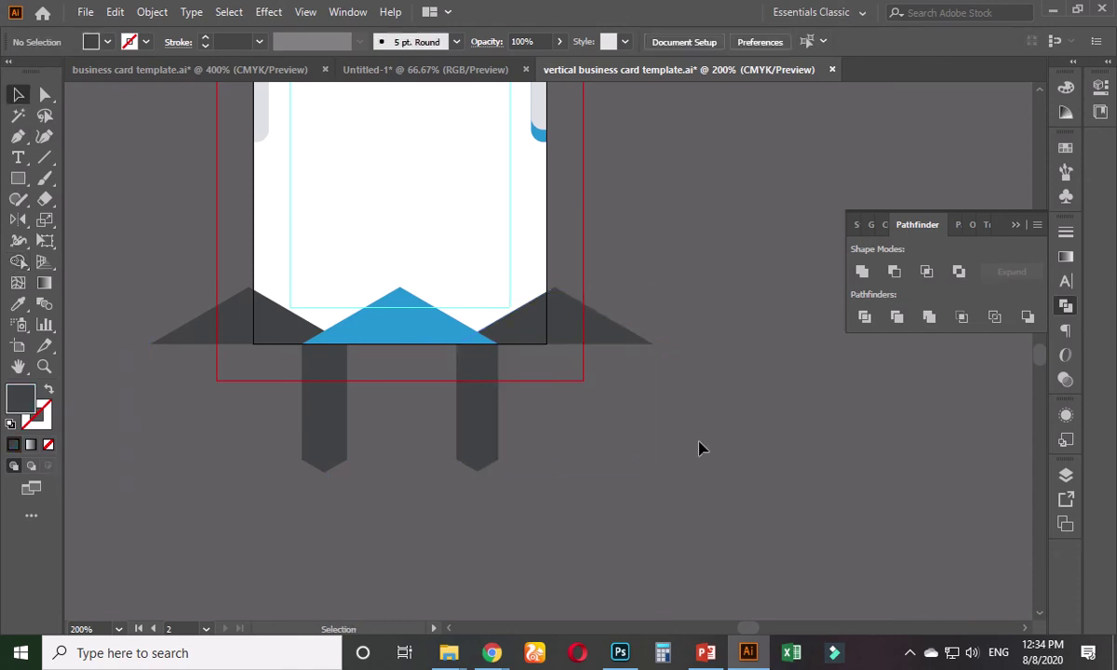
- Trim the left dark triangle's overhang beyond the card's left edge using a helper rectangle
click(18, 178)
drag(90, 201, 255, 428)
click(18, 94)
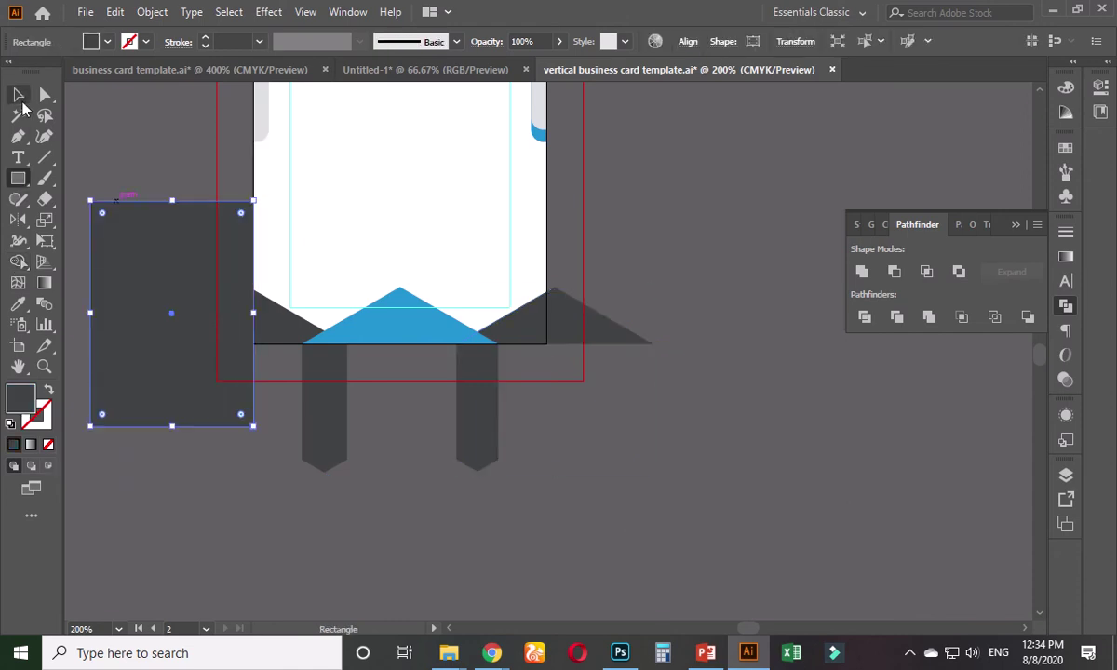
shift+click(282, 324)
shift+click(324, 391)
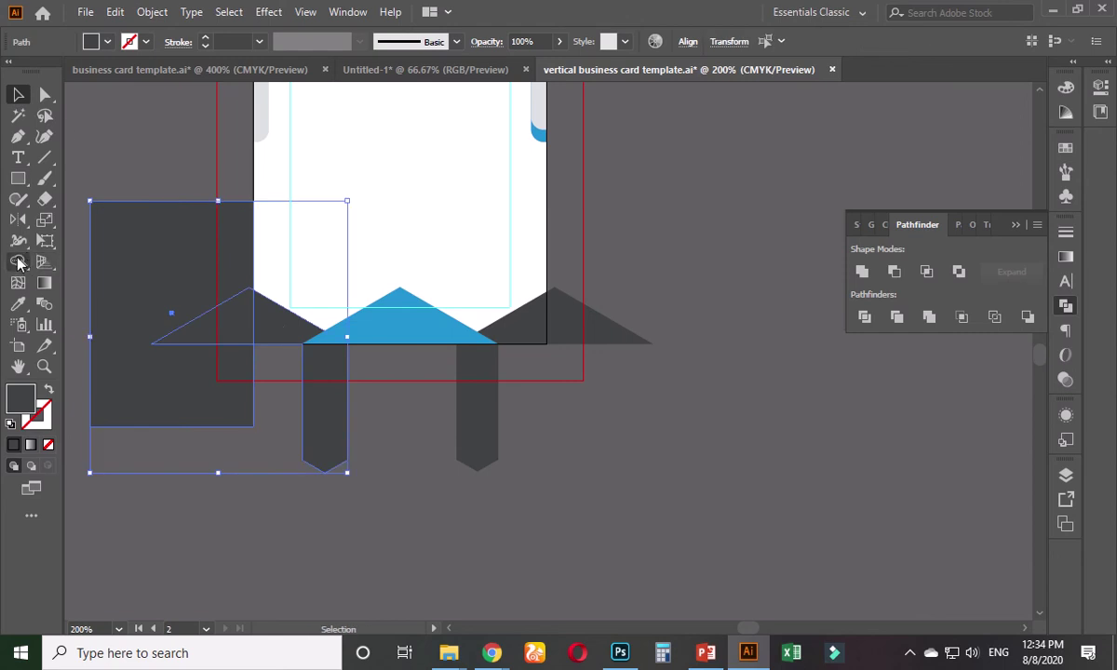
click(17, 263)
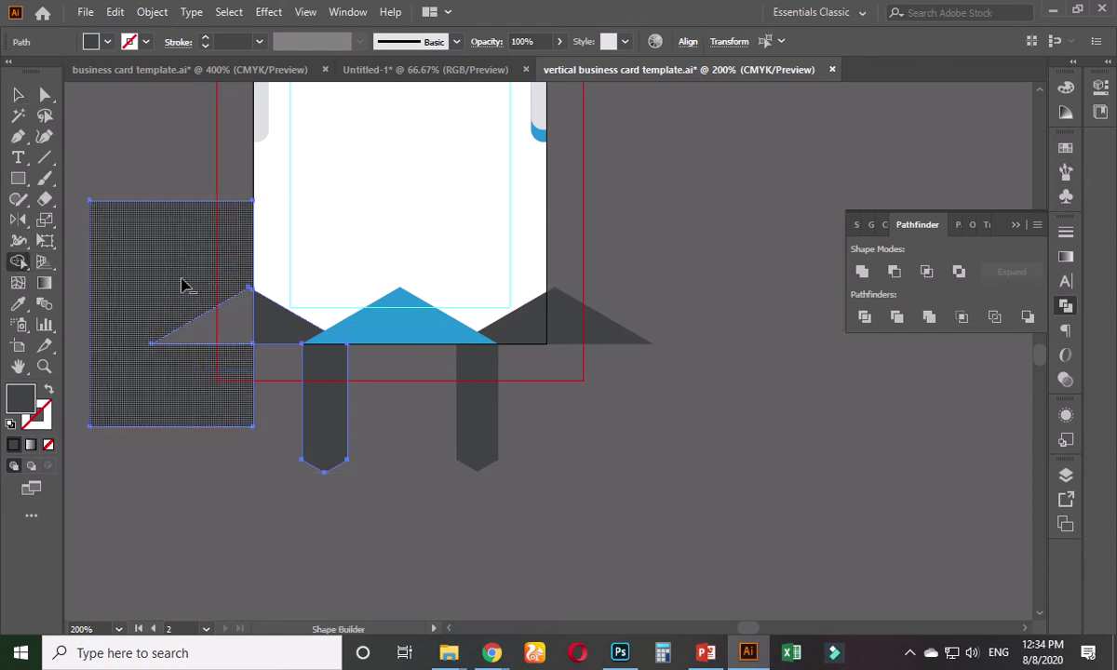
alt+click(184, 286)
click(18, 94)
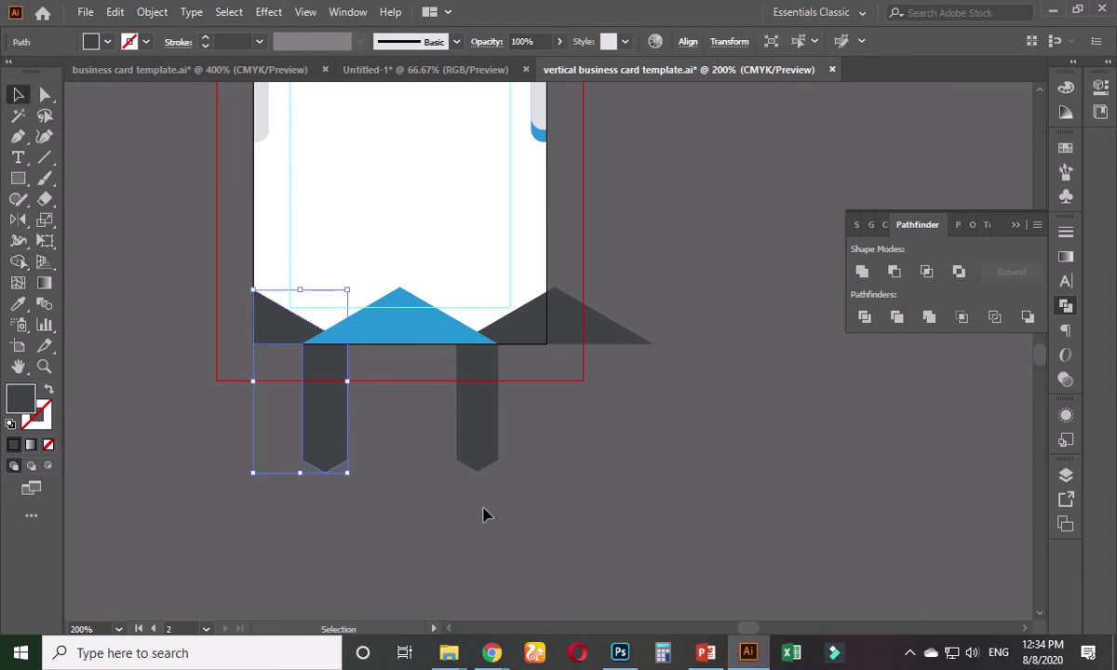
click(484, 515)
- Trim the pieces extending past the card's right edge using a helper rectangle
click(18, 176)
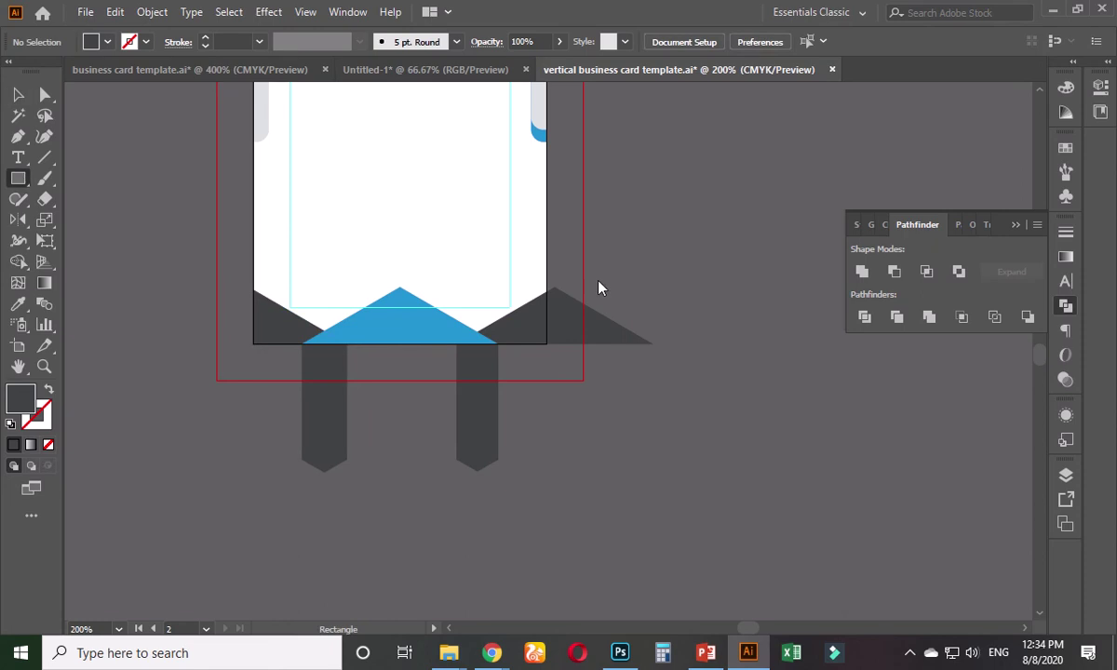
drag(547, 235, 591, 408)
click(18, 94)
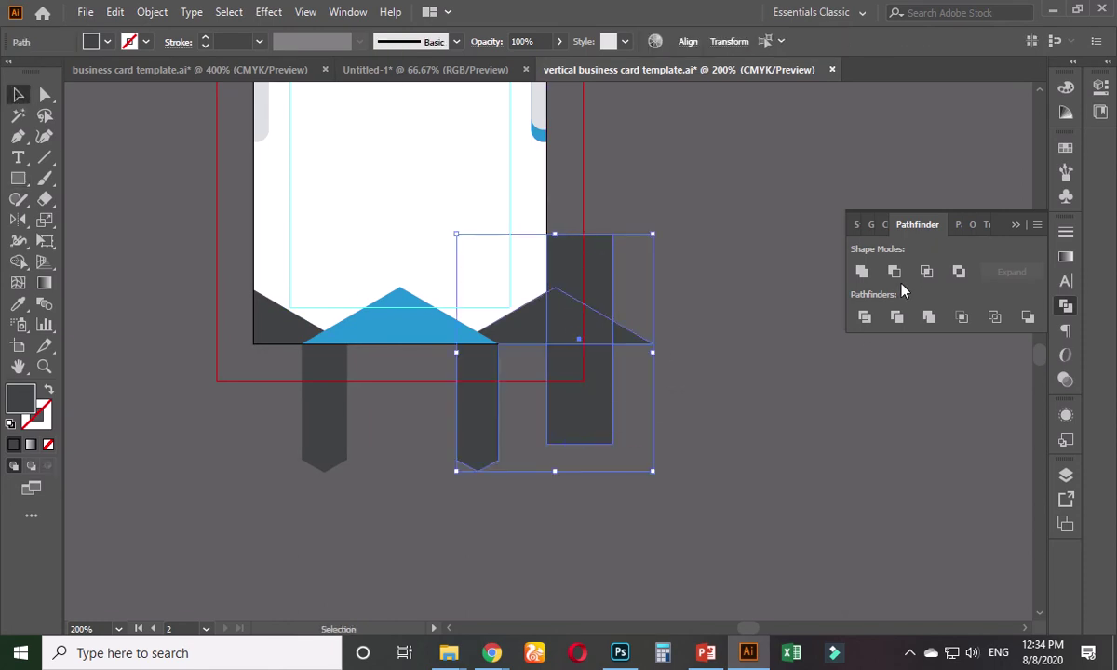
click(17, 262)
alt+click(570, 332)
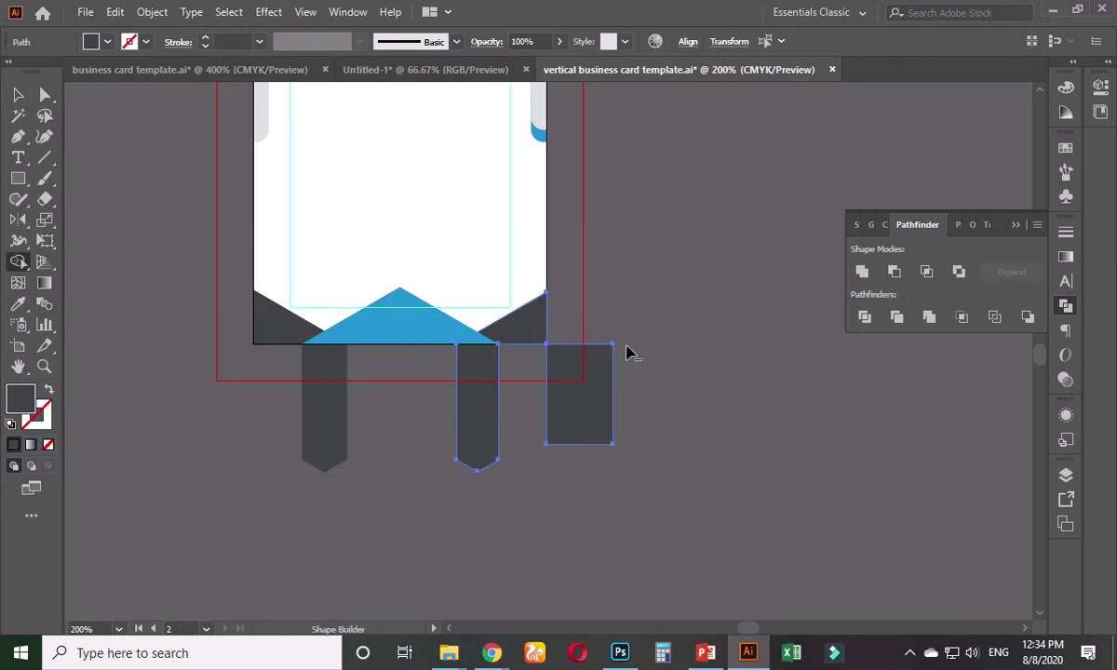
alt+click(571, 399)
click(21, 95)
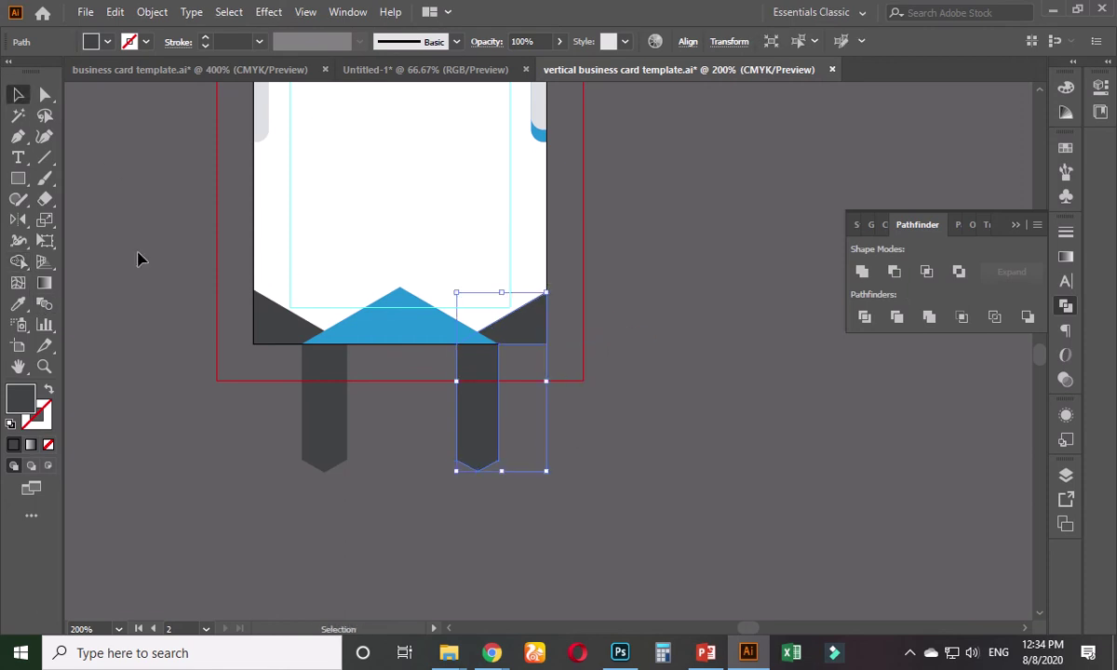
click(139, 254)
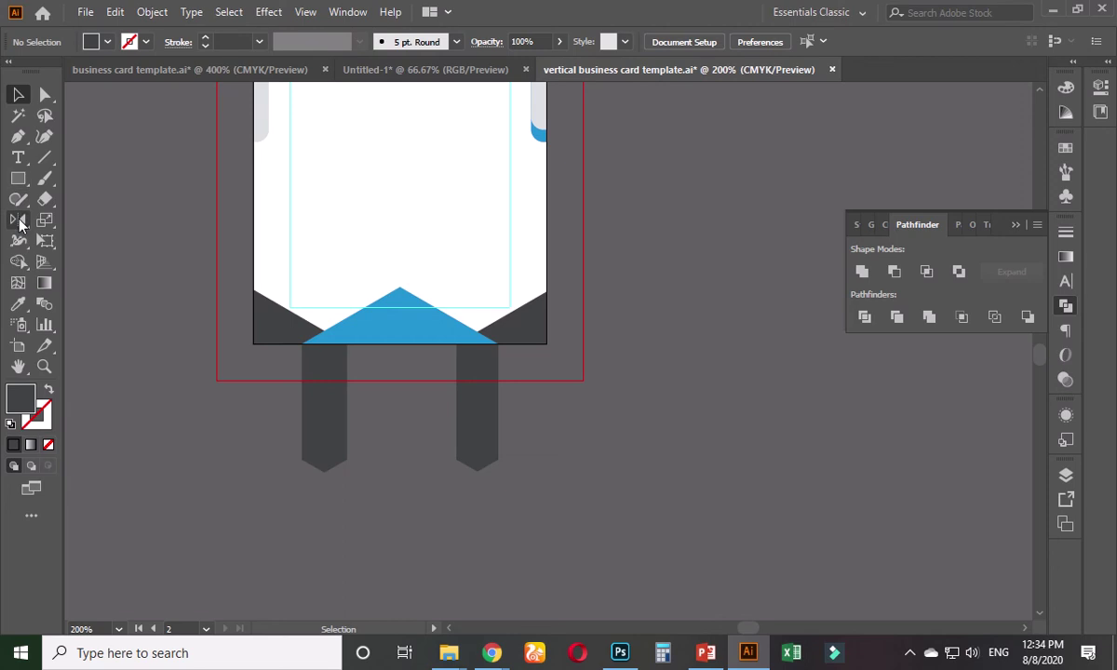
- Erase the strips below the card's bottom edge using a covering helper rectangle
click(20, 180)
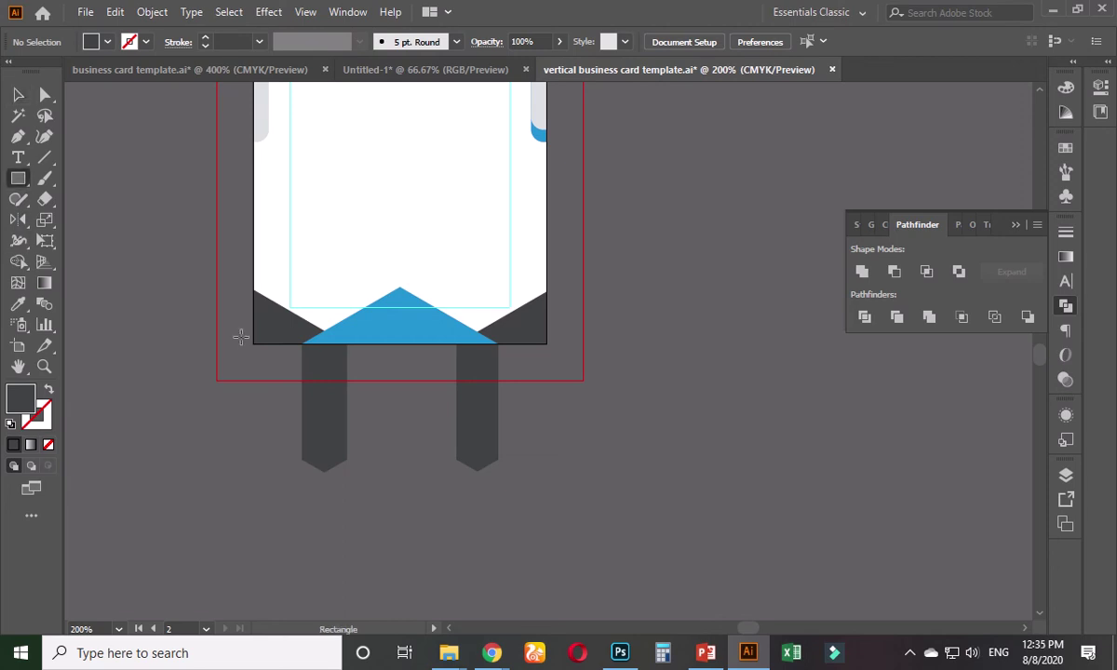
drag(237, 345, 558, 497)
click(17, 95)
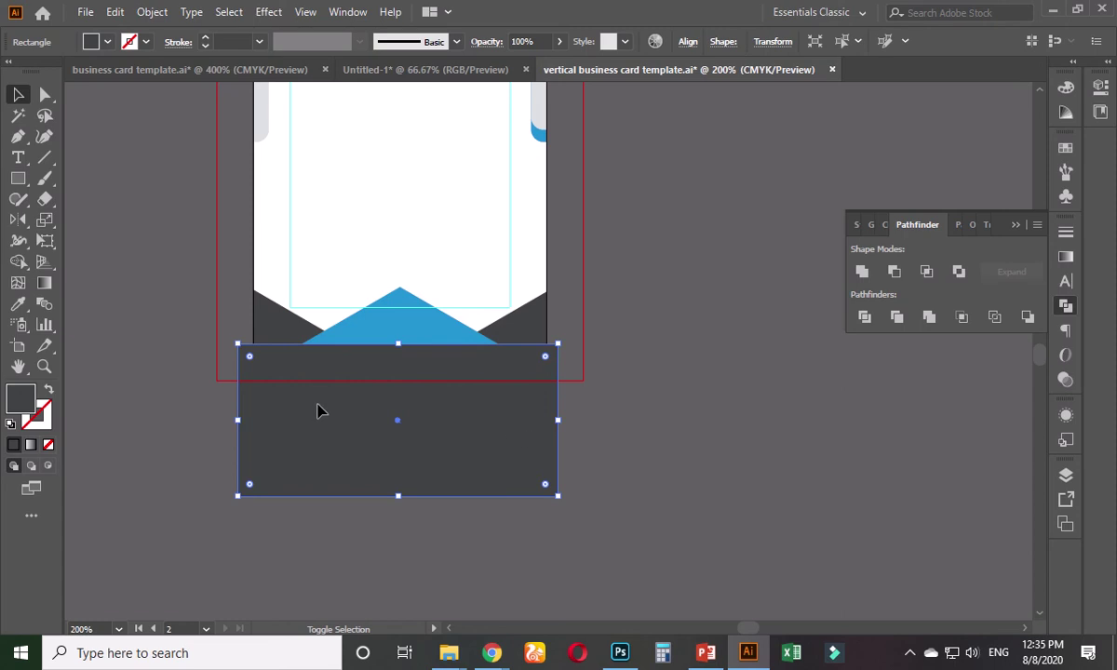
click(587, 410)
drag(617, 411, 289, 486)
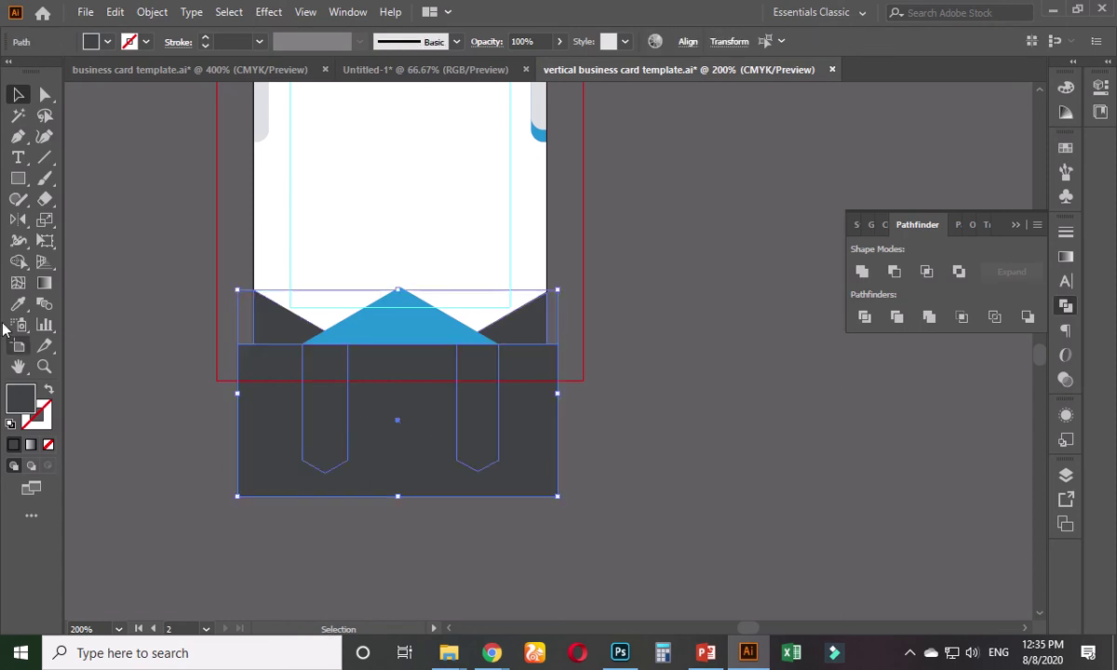
click(16, 263)
drag(257, 391, 316, 412)
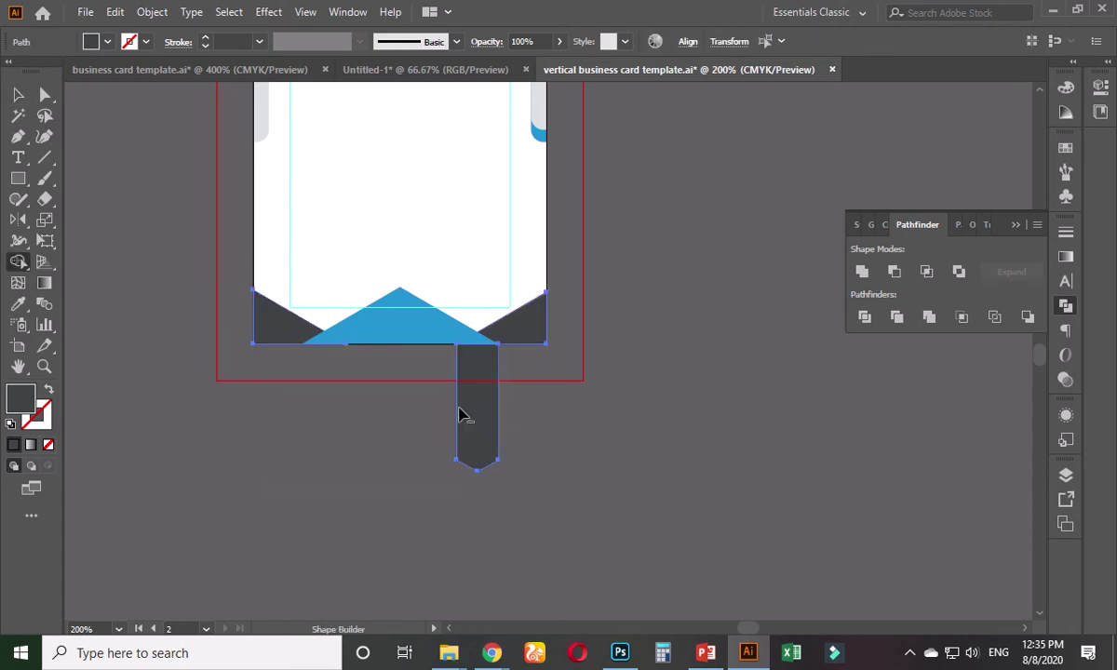
alt+click(474, 411)
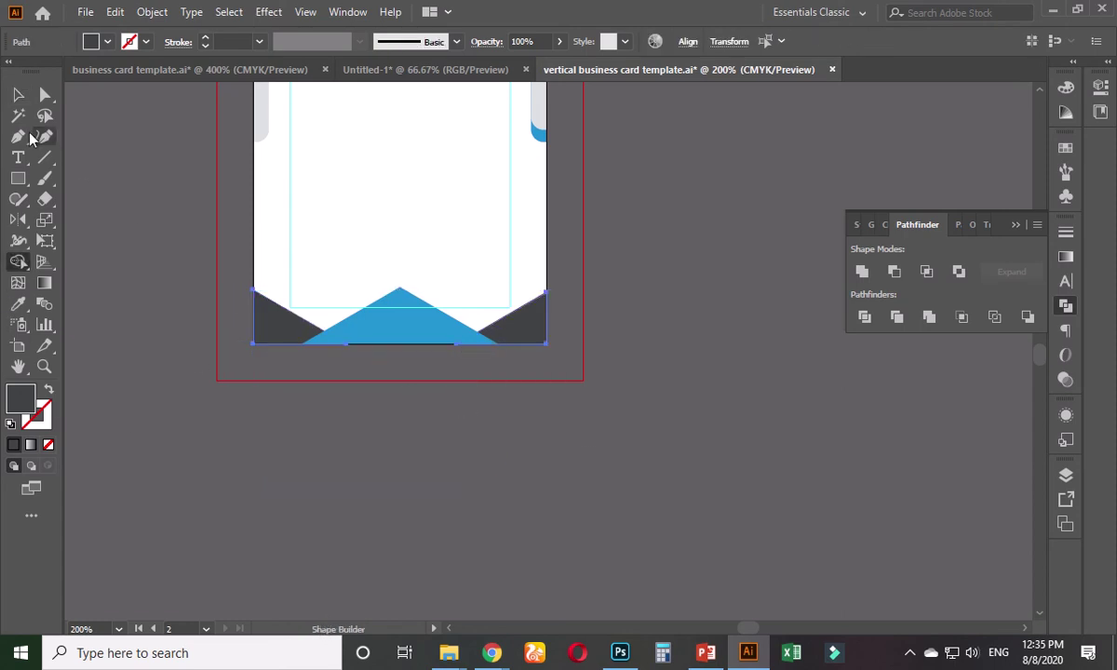
click(17, 95)
click(389, 451)
- Group the two dark corner shapes and the blue centre triangle
scroll(443, 540, up, 3)
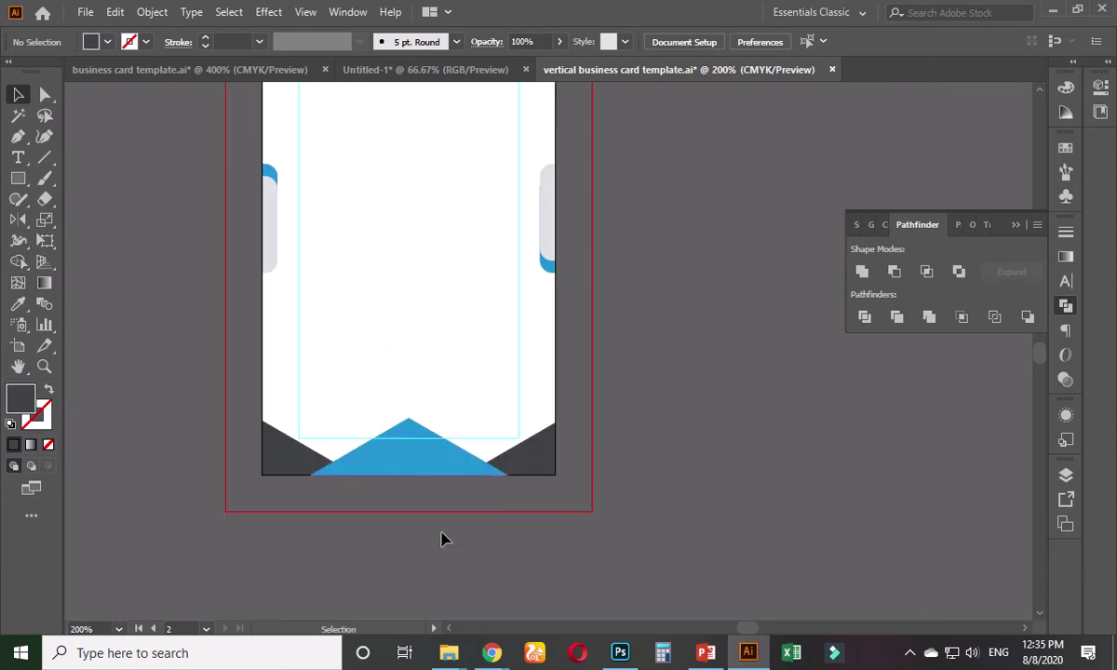
click(524, 437)
shift+click(419, 449)
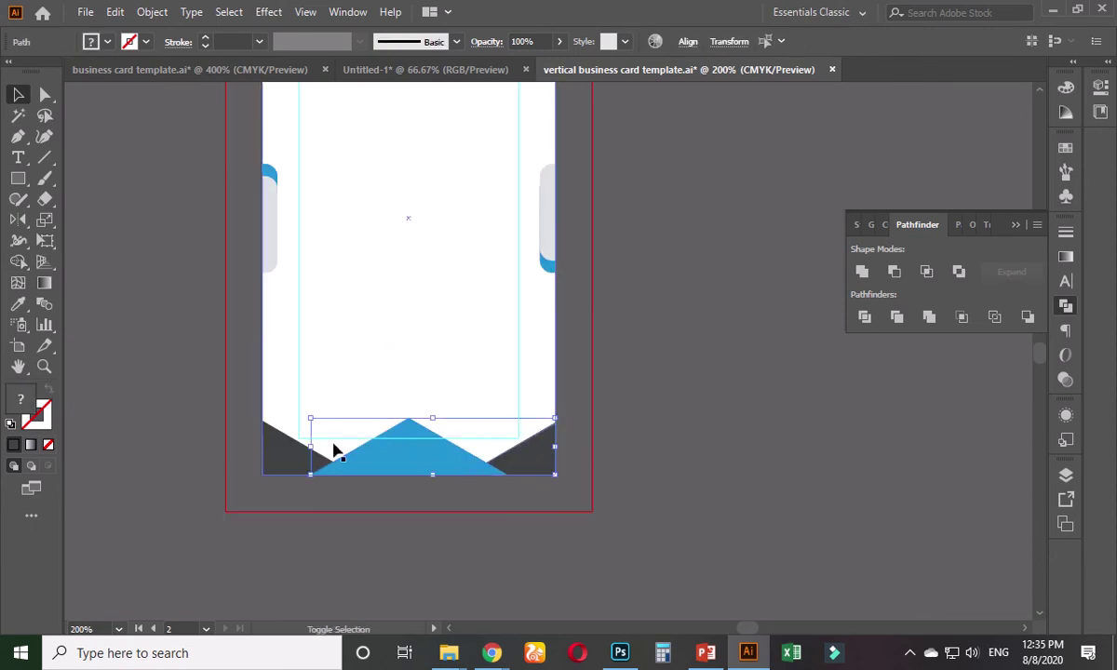
shift+click(287, 454)
key(ctrl+g)
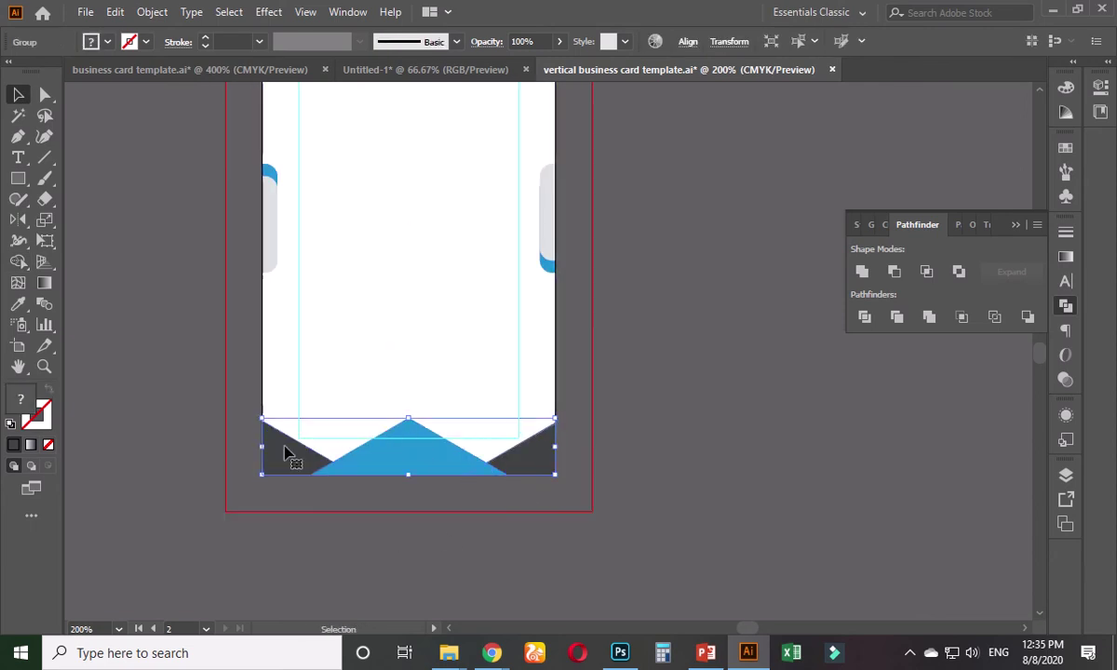
- Flip the ornament group vertically so it sits along the back card's top edge
double_click(19, 220)
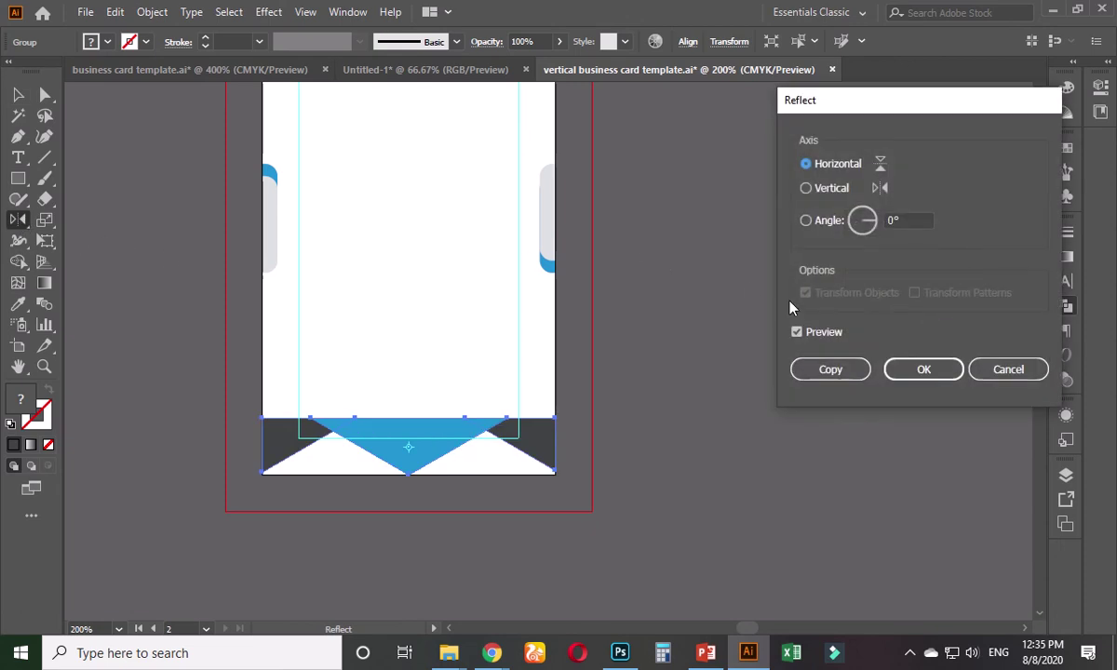
click(921, 368)
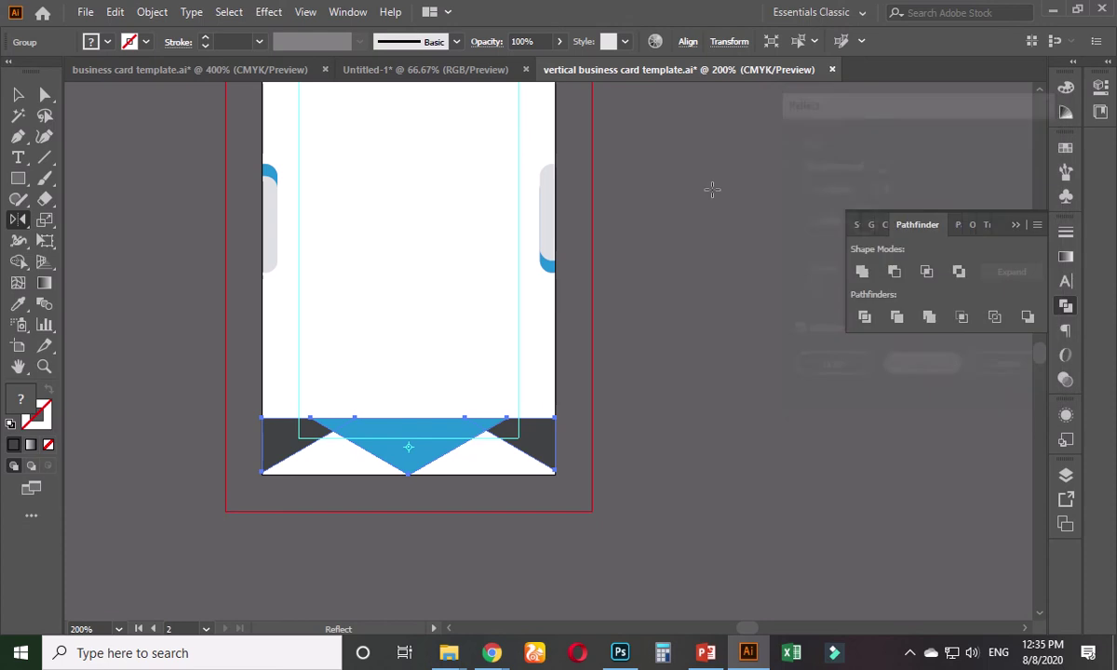
click(688, 40)
click(618, 90)
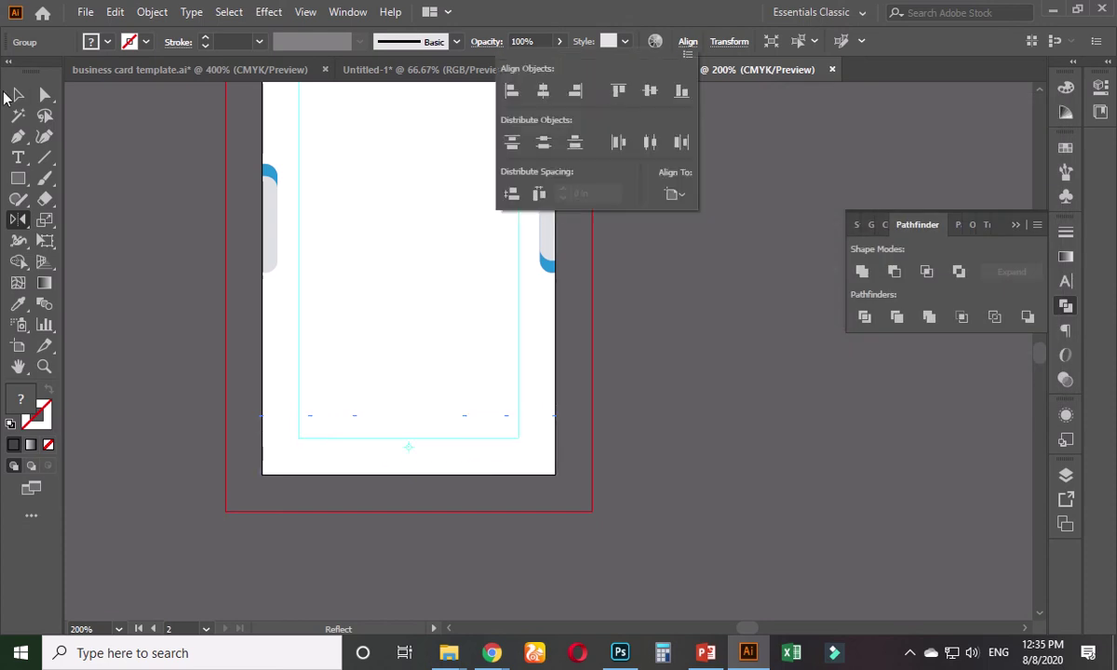
click(11, 95)
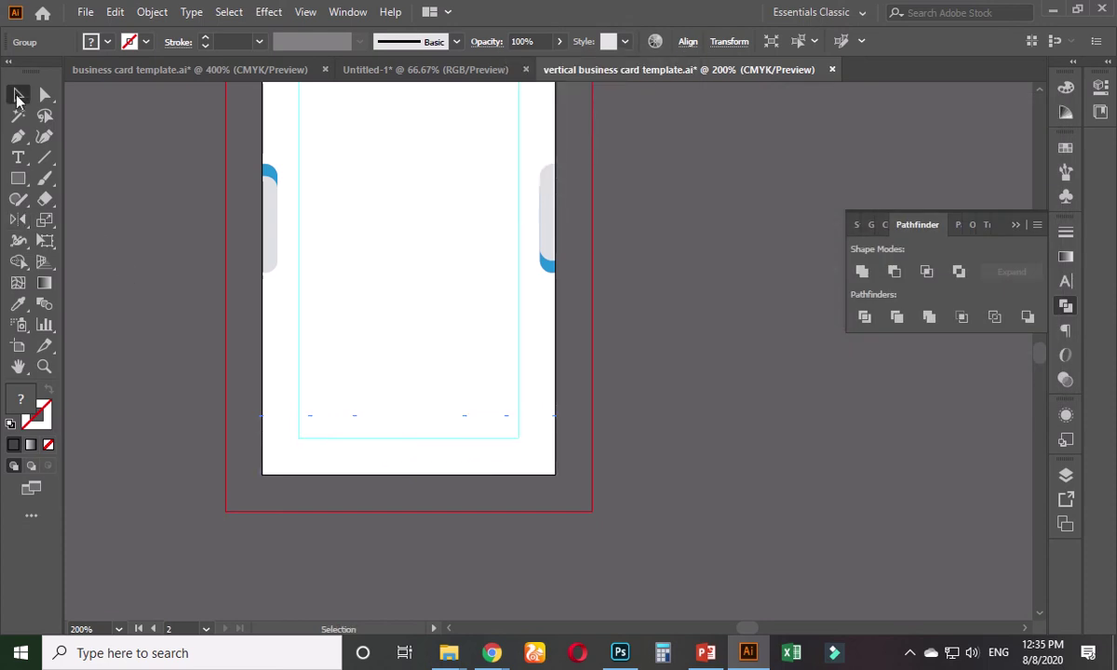
click(166, 244)
key(ctrl+minus)
key(ctrl+minus)
key(ctrl+minus)
drag(179, 225, 338, 321)
- Group the front card's dark, blue and grey bottom bands together
scroll(325, 357, up, 1)
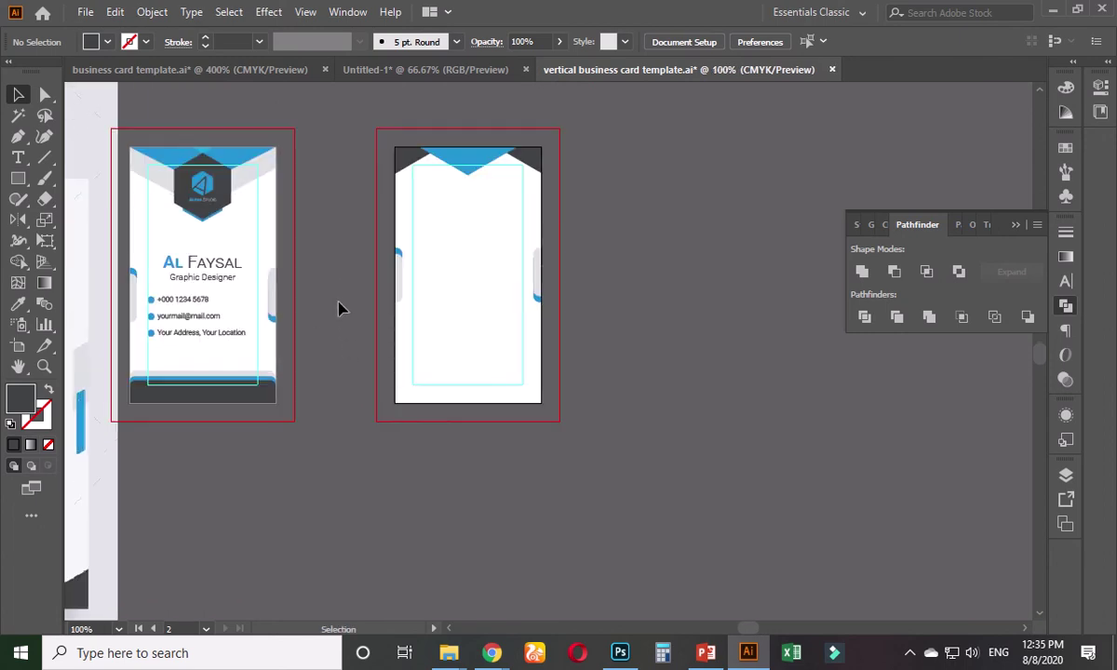
scroll(341, 296, up, 1)
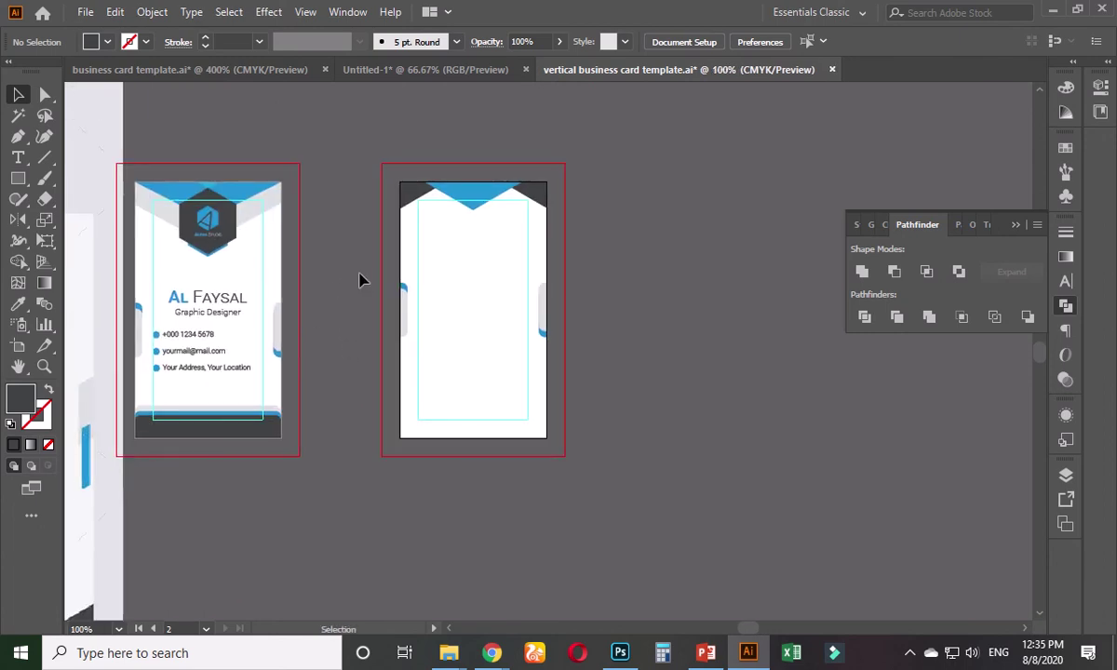
scroll(220, 468, up, 1)
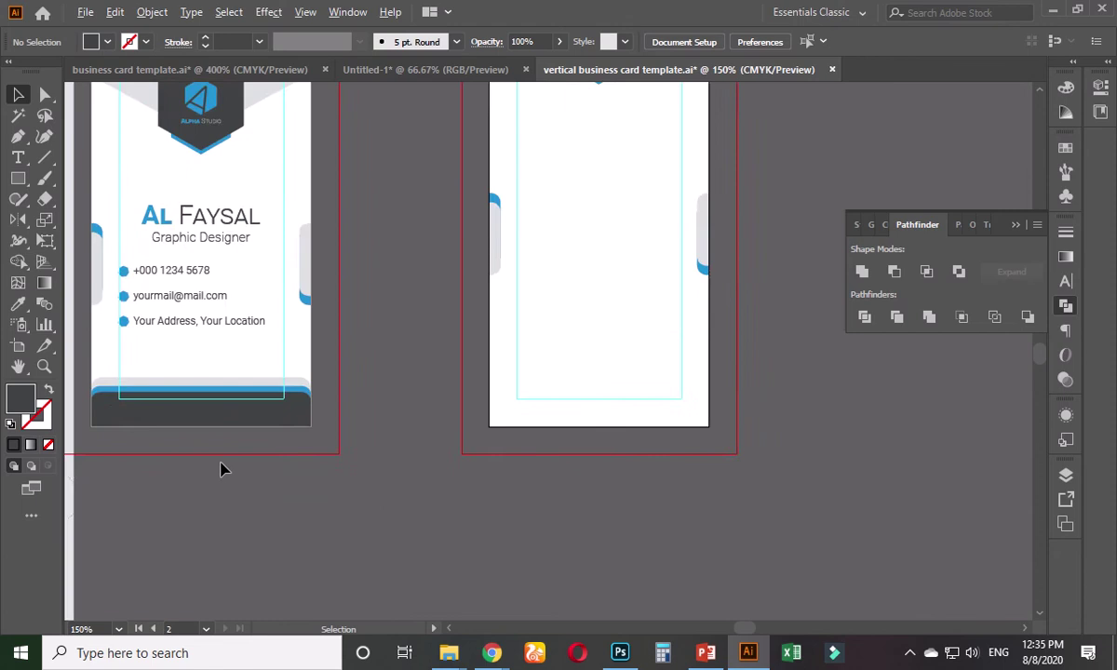
scroll(221, 459, up, 1)
click(265, 390)
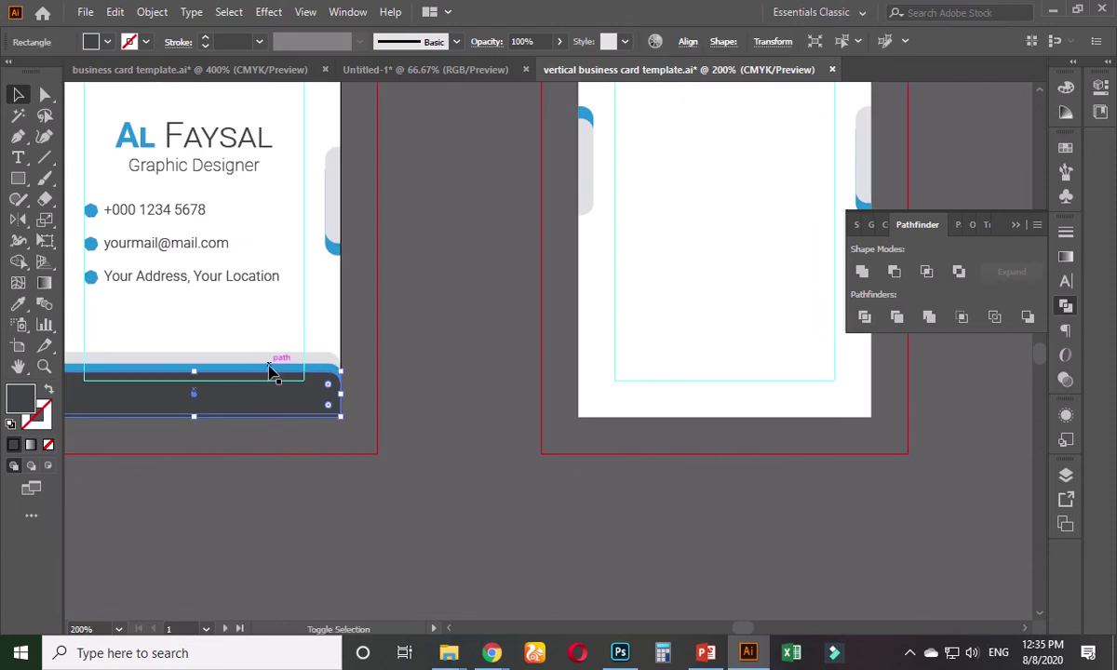
scroll(228, 392, up, 1)
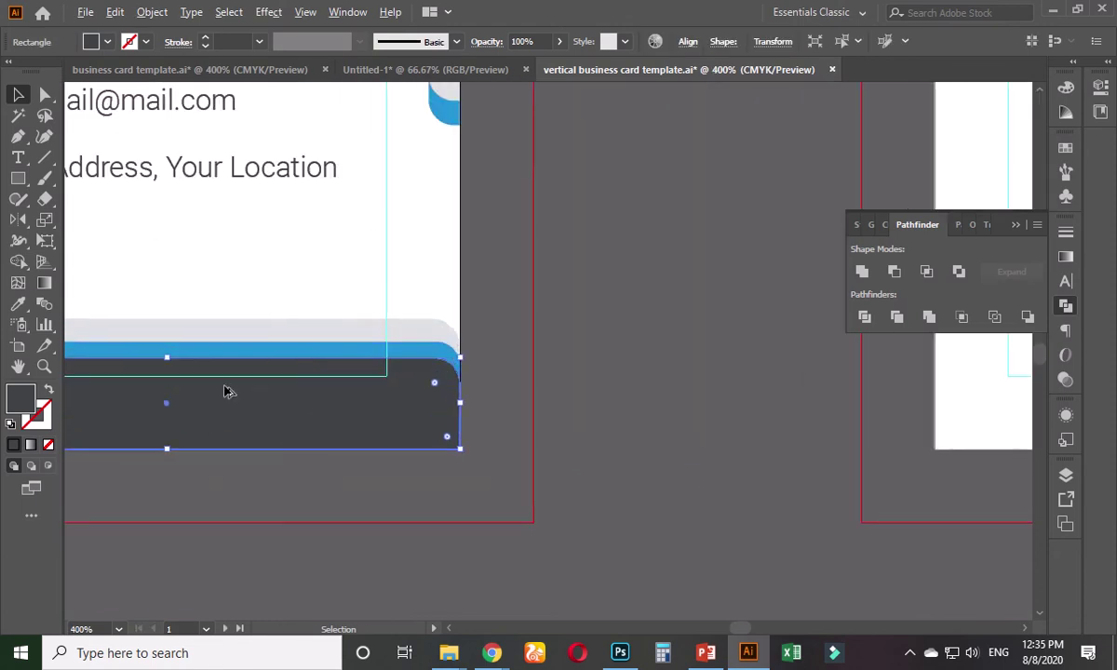
shift+click(277, 355)
shift+click(284, 333)
key(ctrl+g)
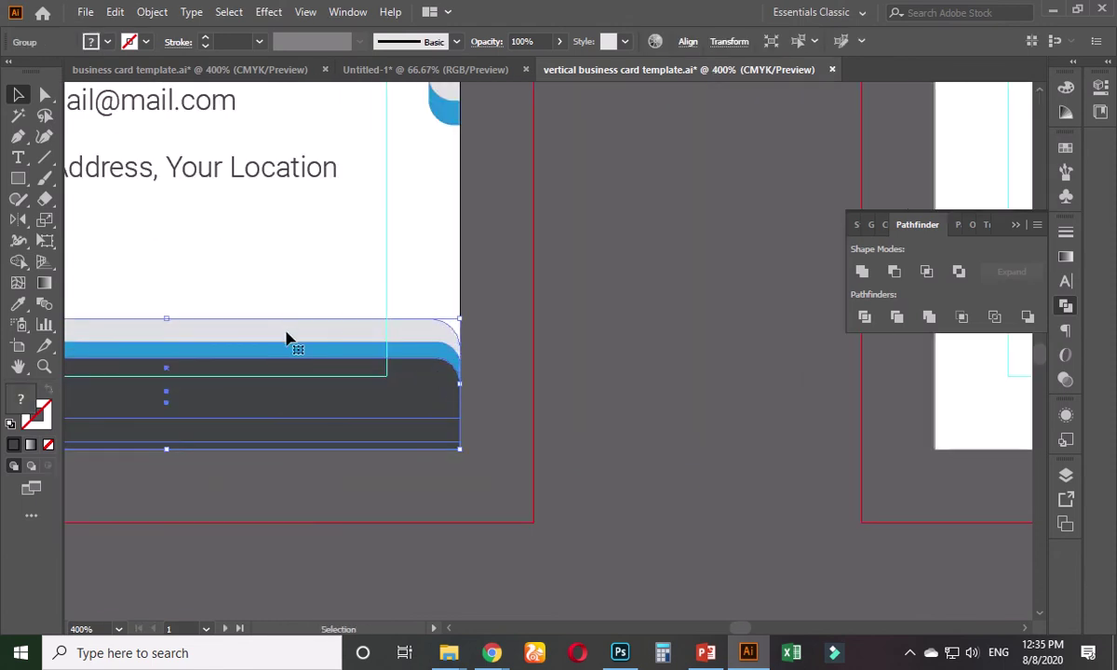
- Alt-drag a copy of the grouped bands onto the bottom of the back card
scroll(284, 340, down, 3)
drag(266, 338, 663, 339)
click(688, 44)
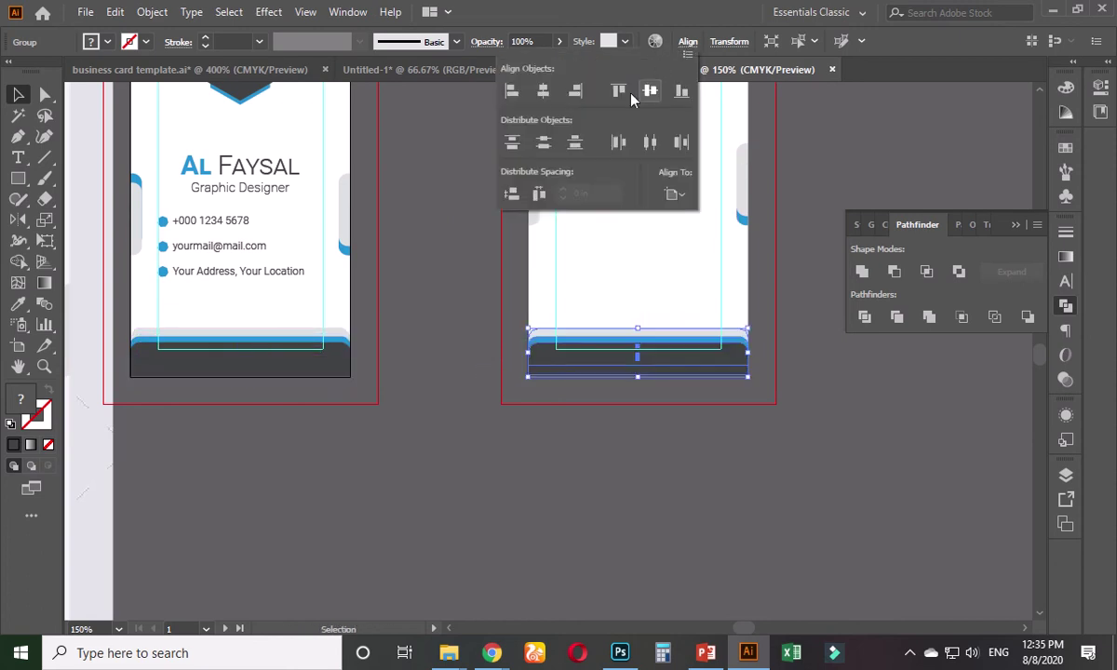
key(ctrl+z)
key(Escape)
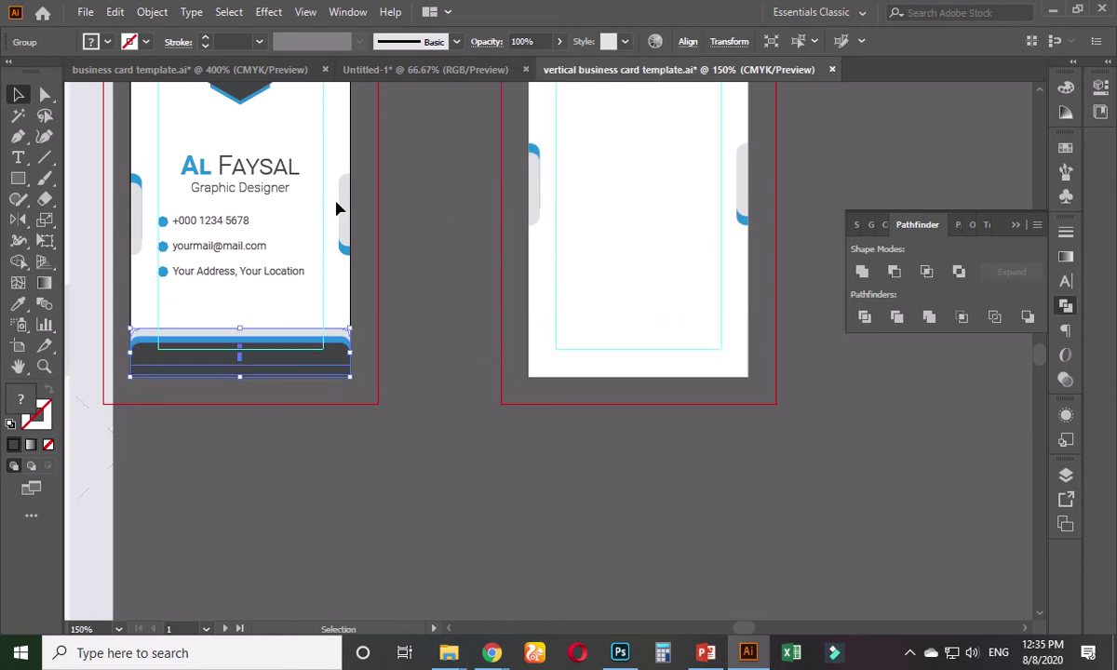
drag(274, 348, 701, 347)
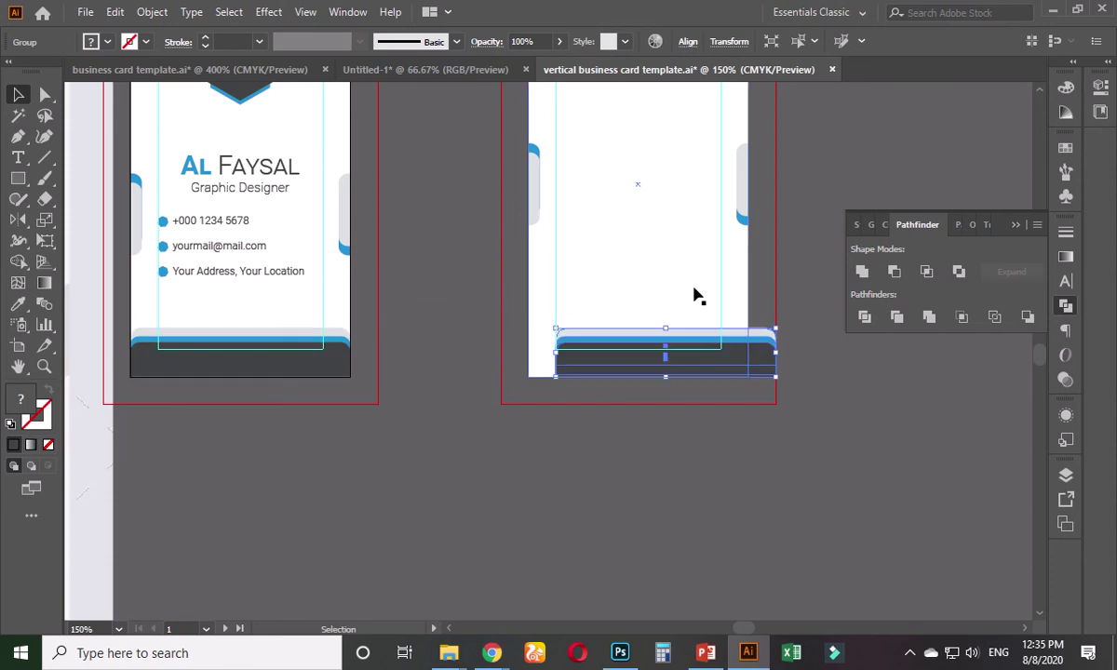
click(688, 42)
key(ctrl+z)
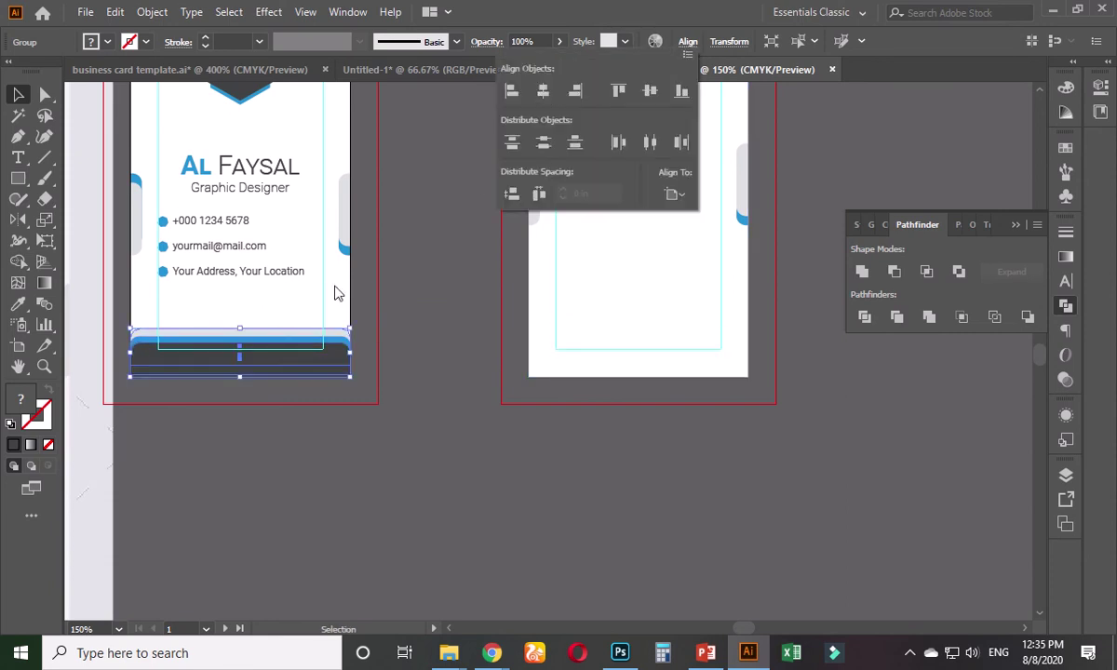
key(Escape)
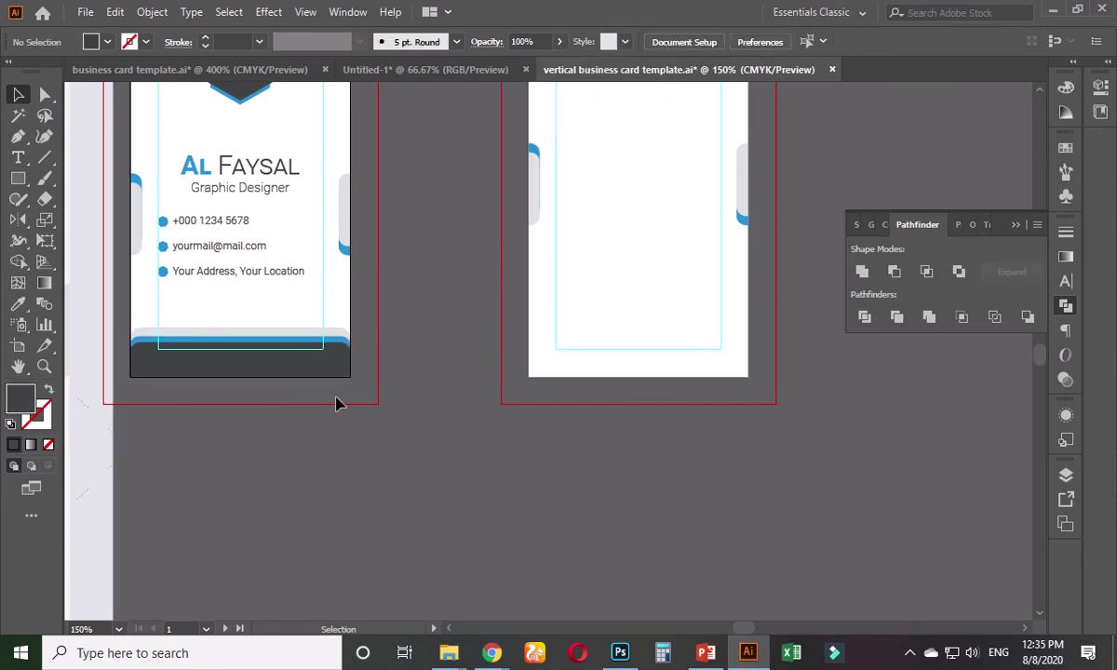
drag(292, 372, 649, 375)
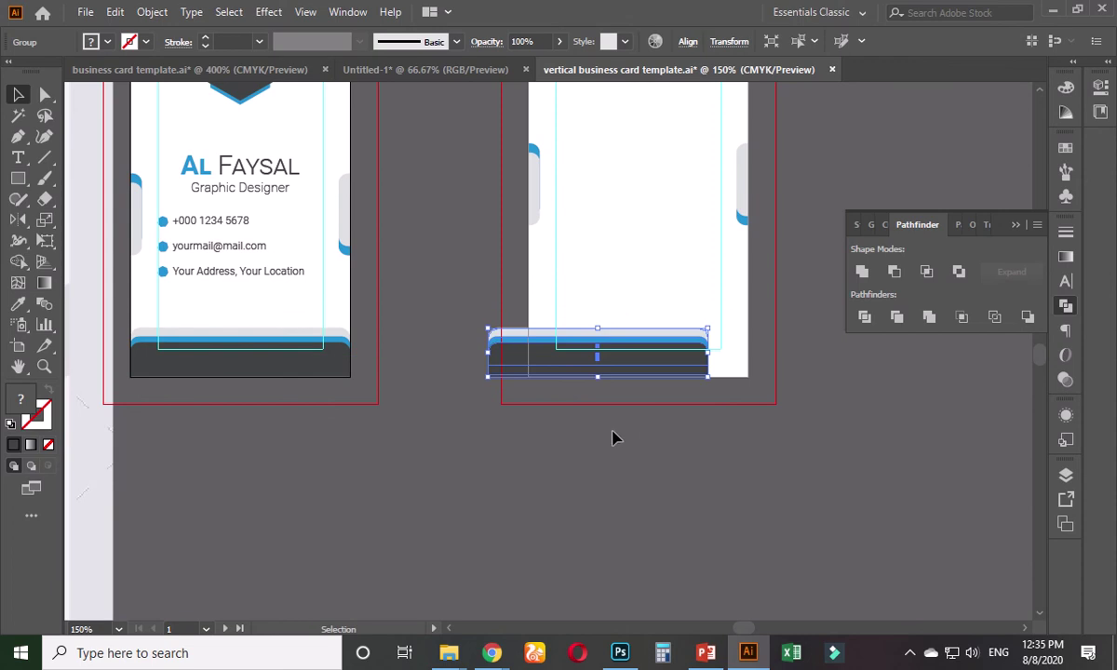
click(611, 438)
- Make the back card's artboard active and centre the copied bands horizontally on it
key(shift+o)
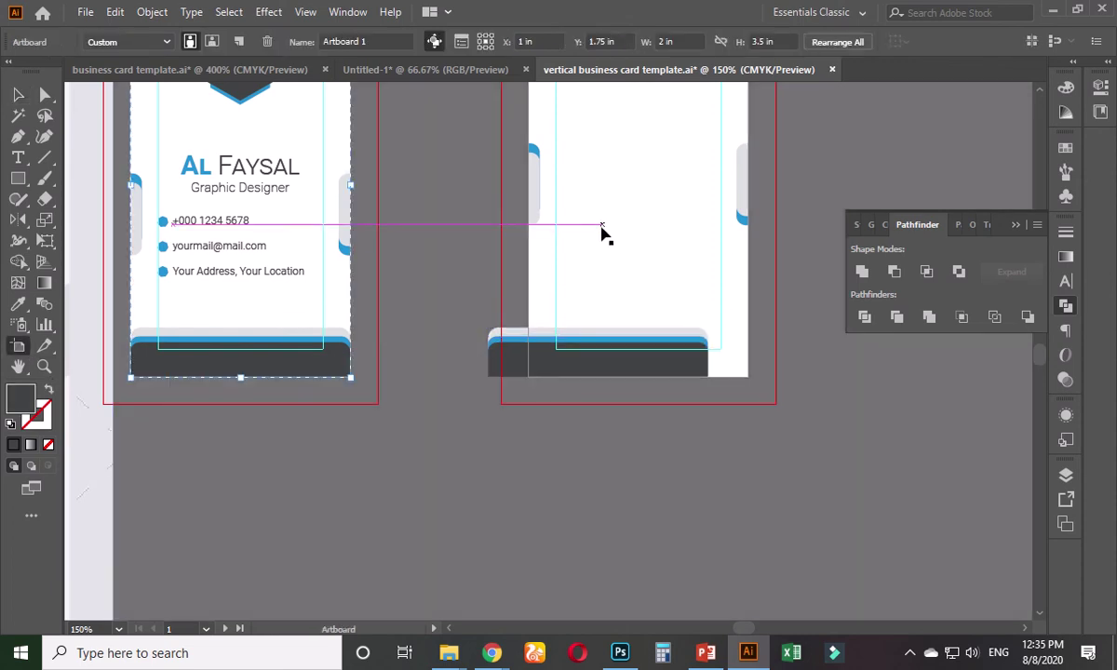
click(604, 233)
drag(613, 235, 455, 357)
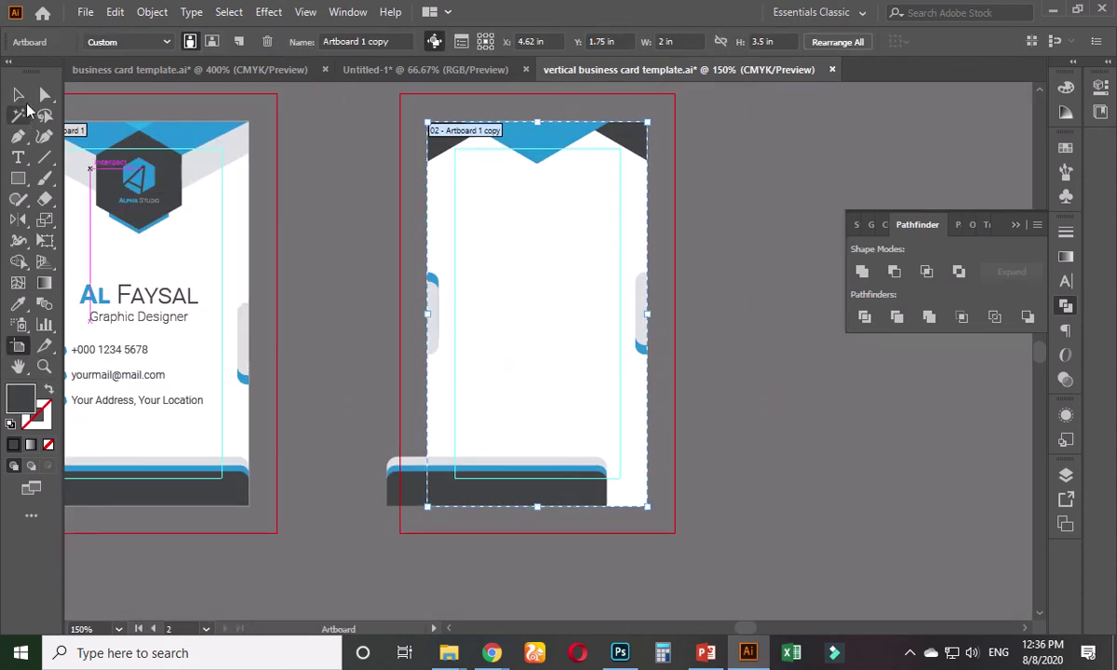
click(17, 94)
drag(544, 478, 589, 479)
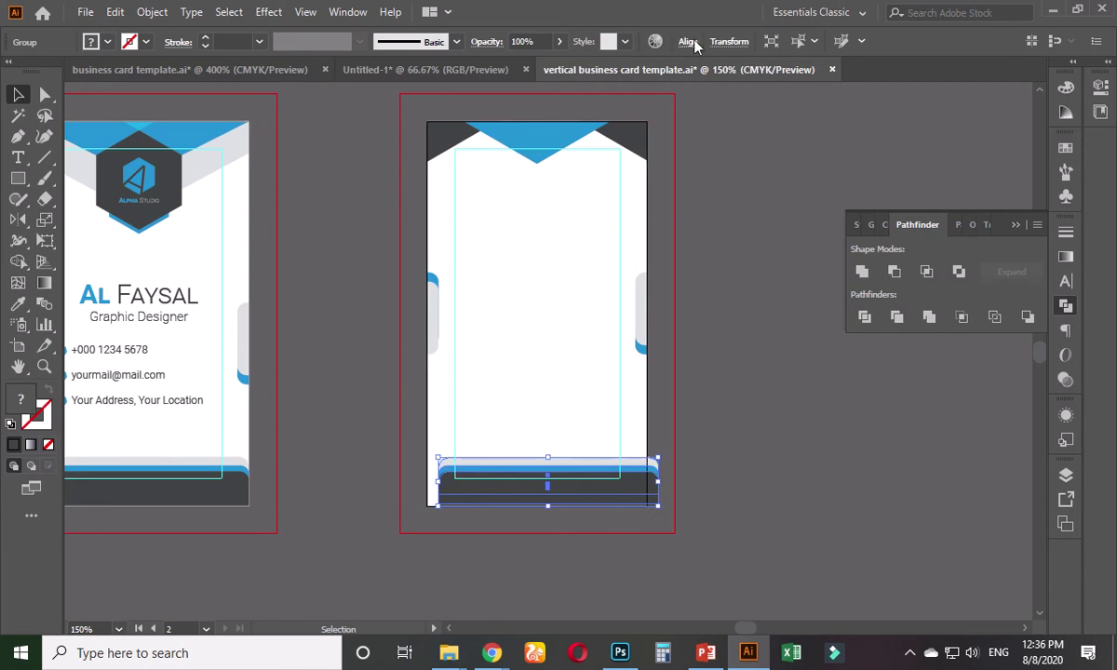
click(694, 46)
click(546, 93)
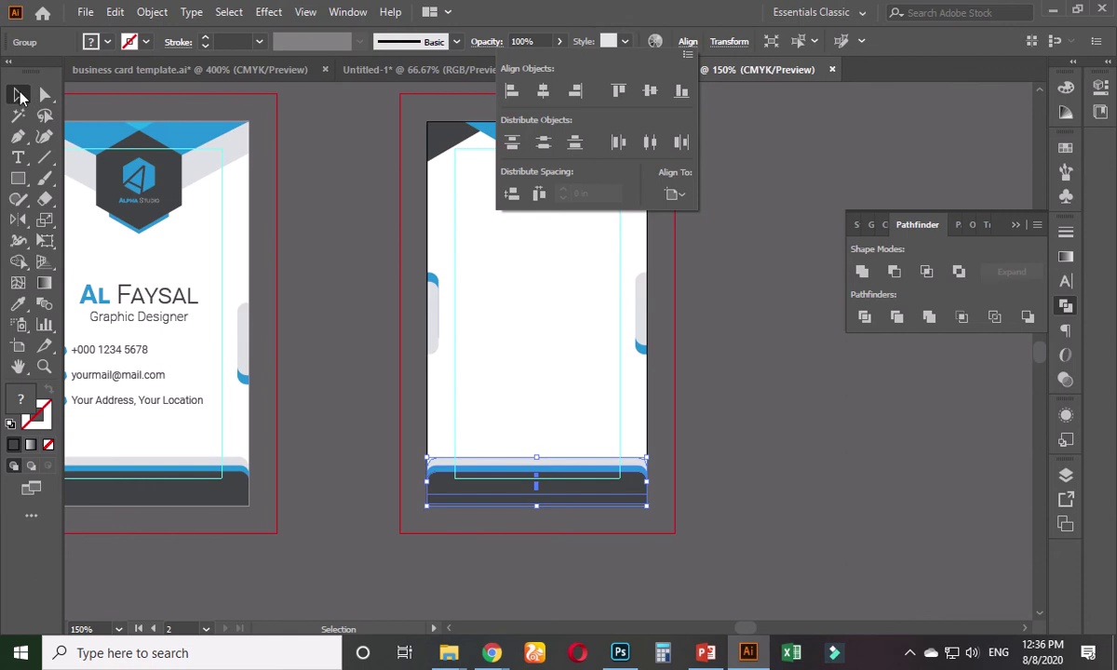
click(301, 335)
scroll(326, 363, down, 2)
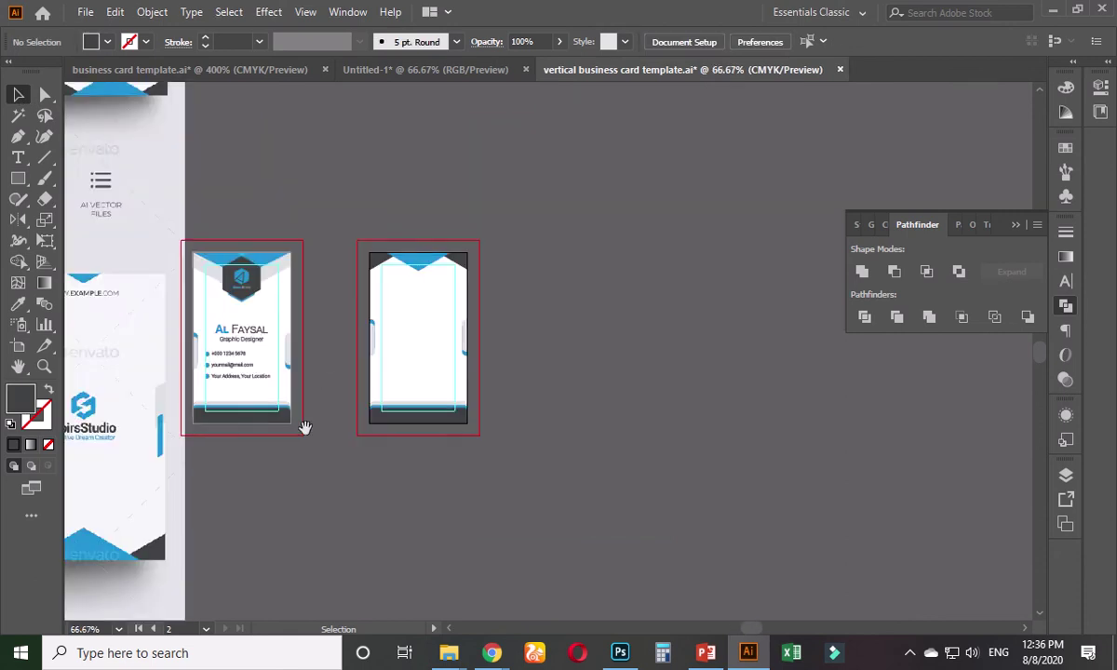
drag(302, 429, 516, 369)
scroll(372, 372, up, 1)
- Copy the hexagon logo, with its icon and text, out beside the front card
key(space)
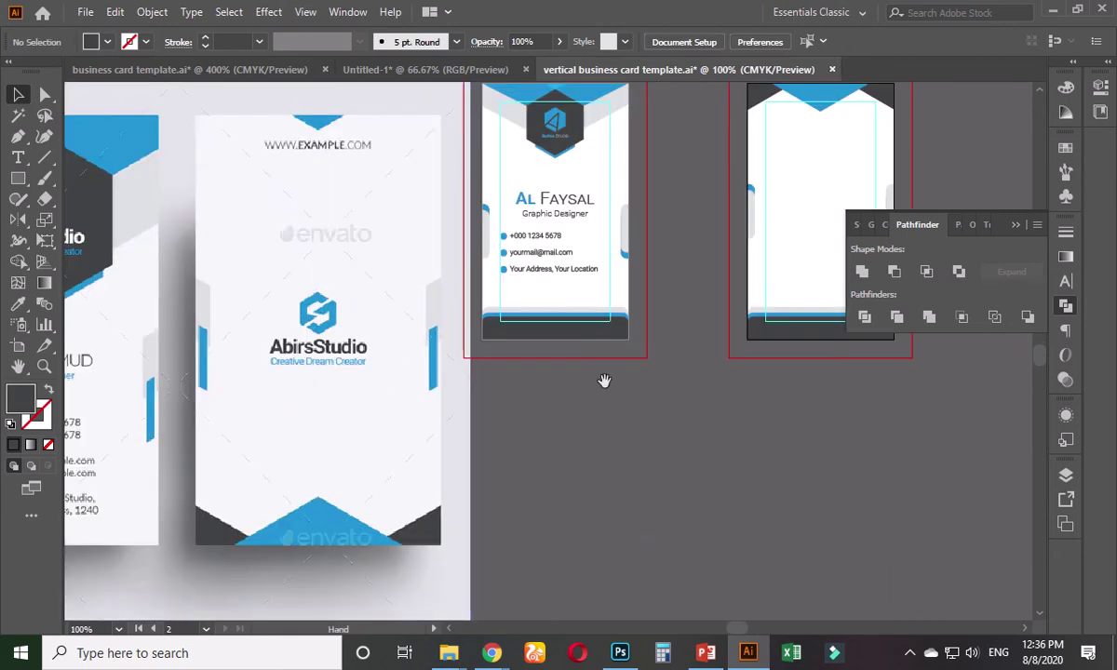
drag(605, 382, 411, 494)
scroll(466, 424, up, 1)
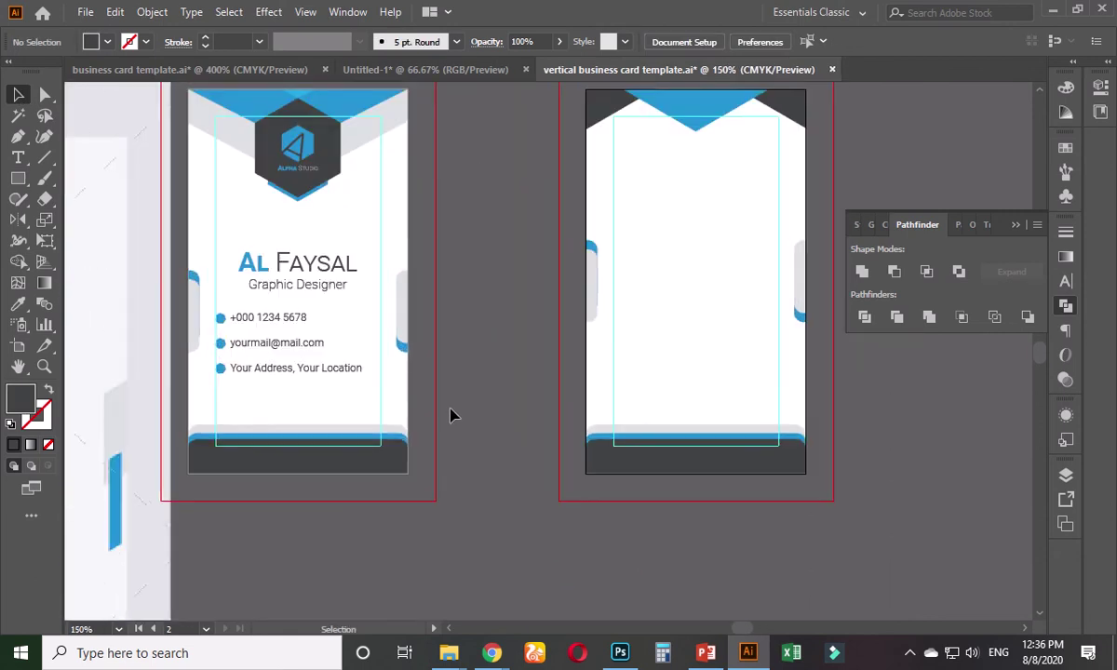
scroll(419, 330, up, 3)
scroll(363, 312, up, 2)
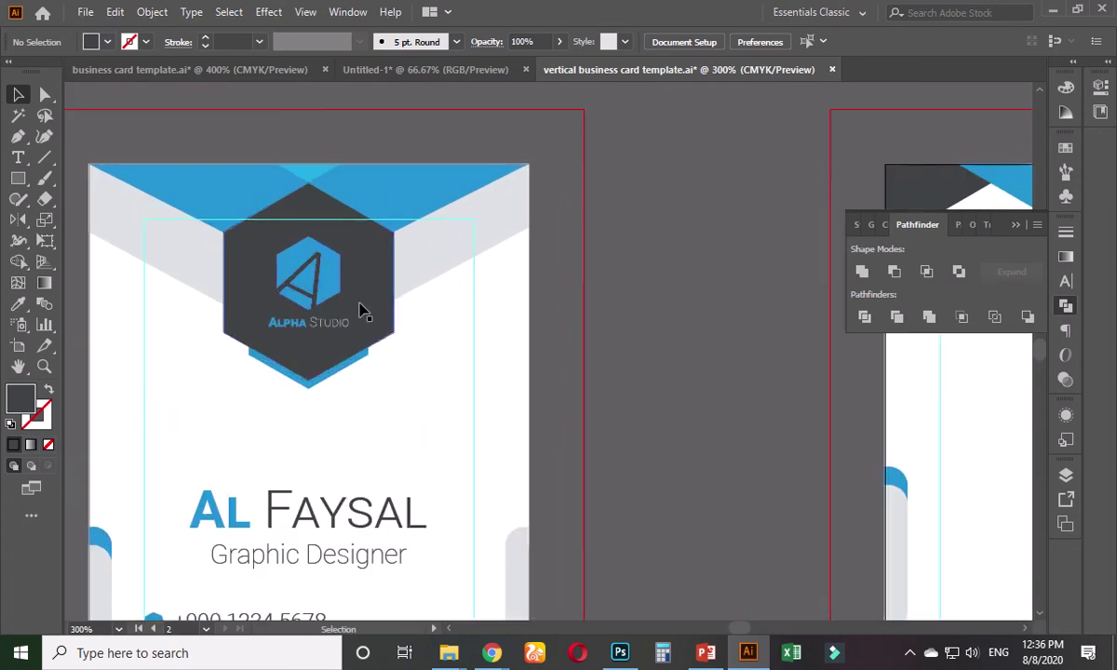
click(343, 291)
shift+click(337, 286)
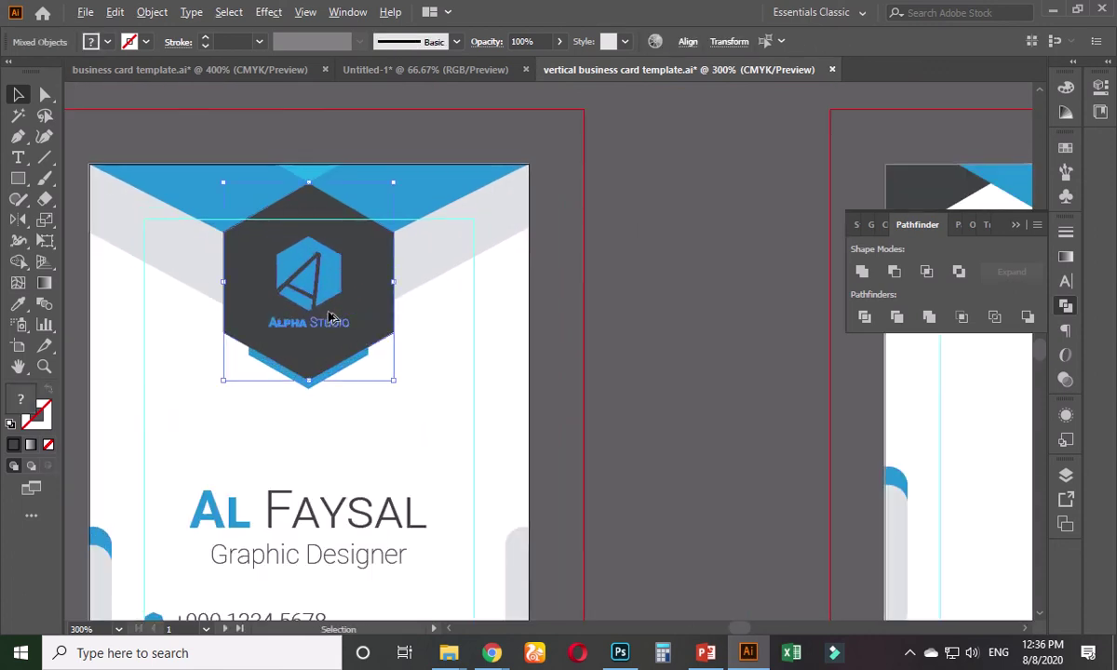
drag(329, 317, 708, 318)
- Group the copied logo parts and align them to the card's centre
key(ctrl+minus)
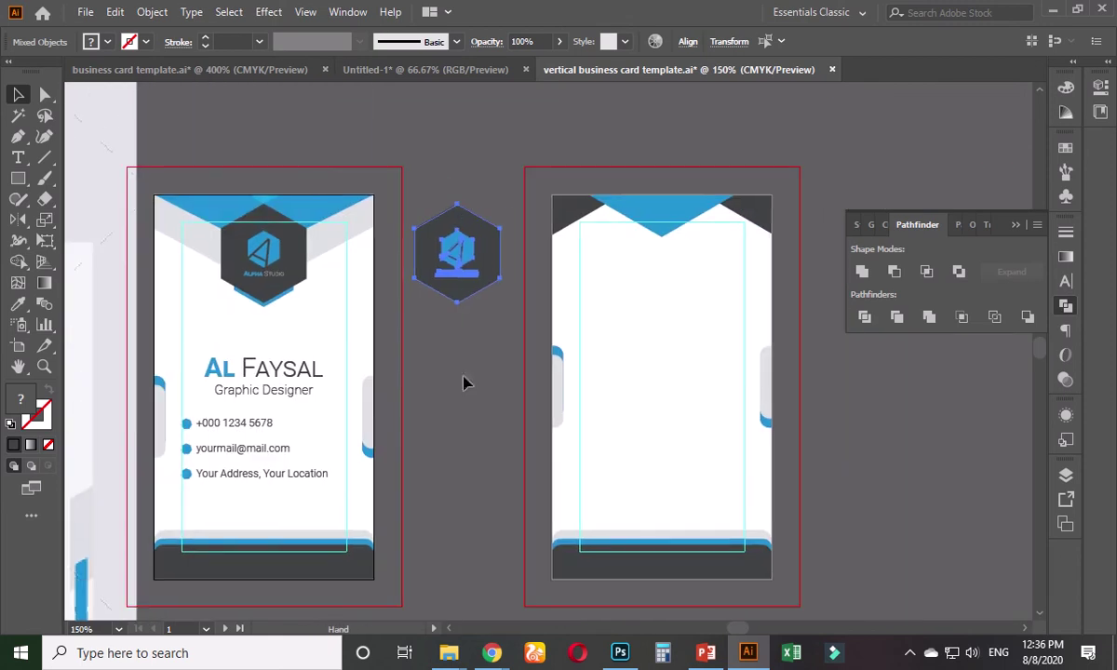
key(ctrl+g)
click(694, 43)
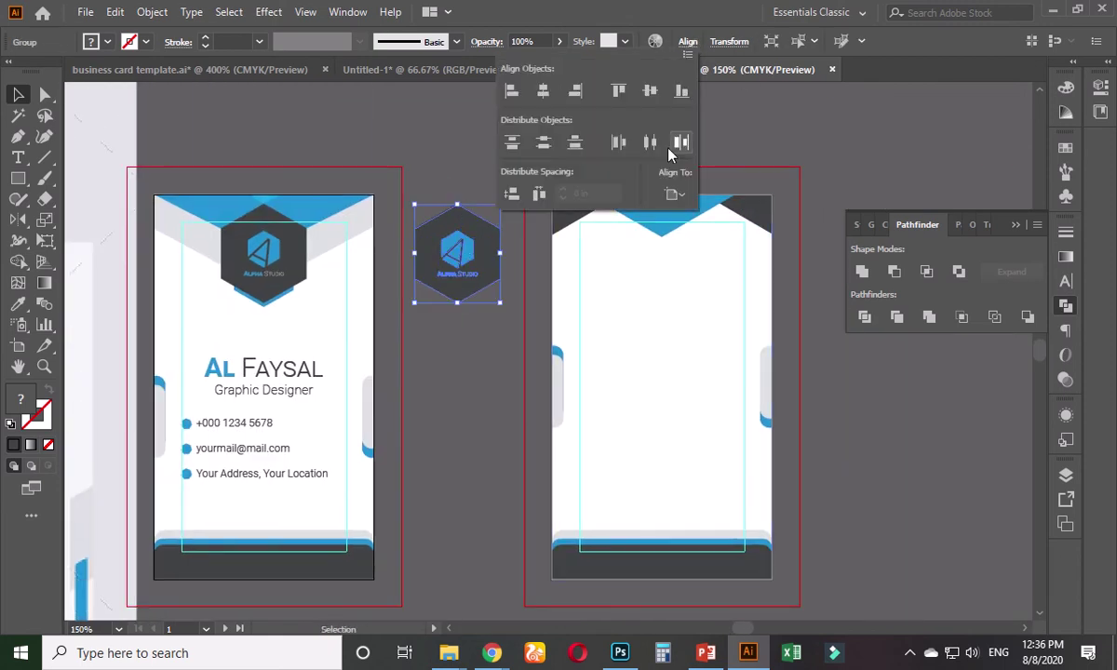
click(620, 142)
click(650, 92)
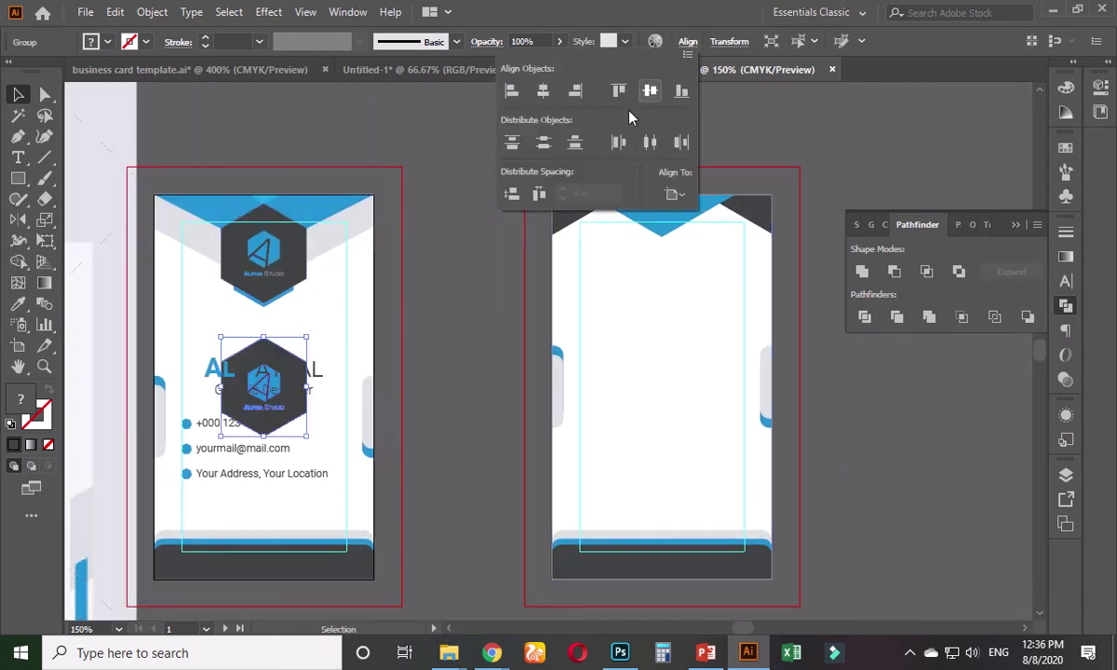
click(460, 295)
- Move the logo copy straight across onto the back card
drag(272, 371, 625, 363)
key(ctrl+z)
click(447, 287)
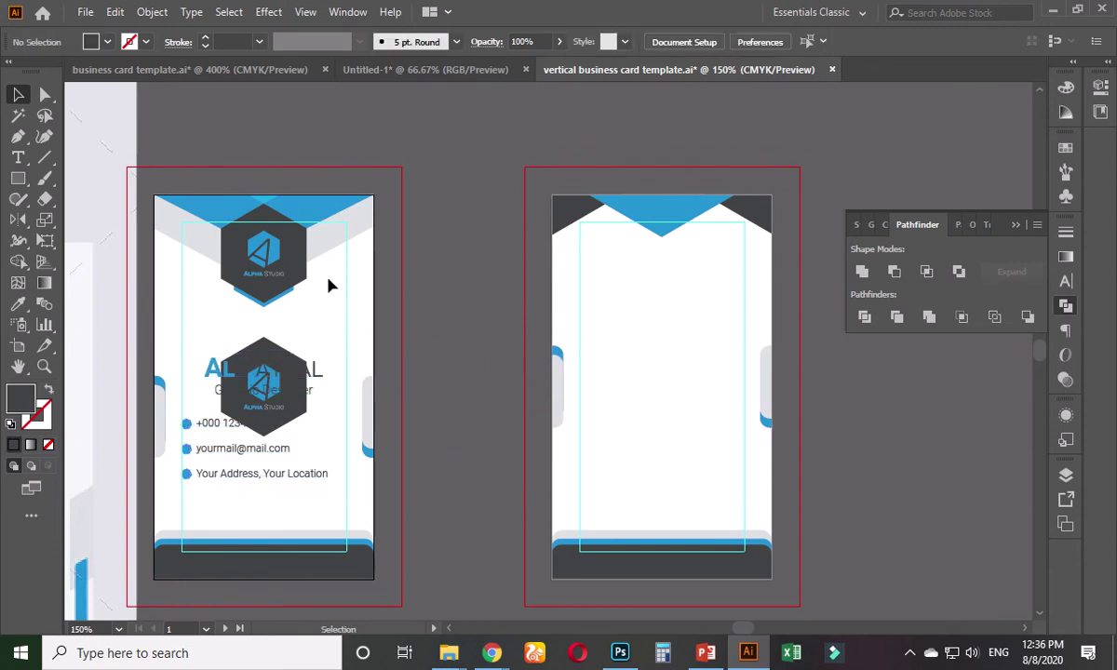
drag(267, 357, 673, 351)
click(878, 441)
scroll(745, 392, down, 3)
scroll(652, 363, right, 5)
- Make the back card's artboard active and centre the hexagon logo horizontally on it
scroll(582, 335, up, 1)
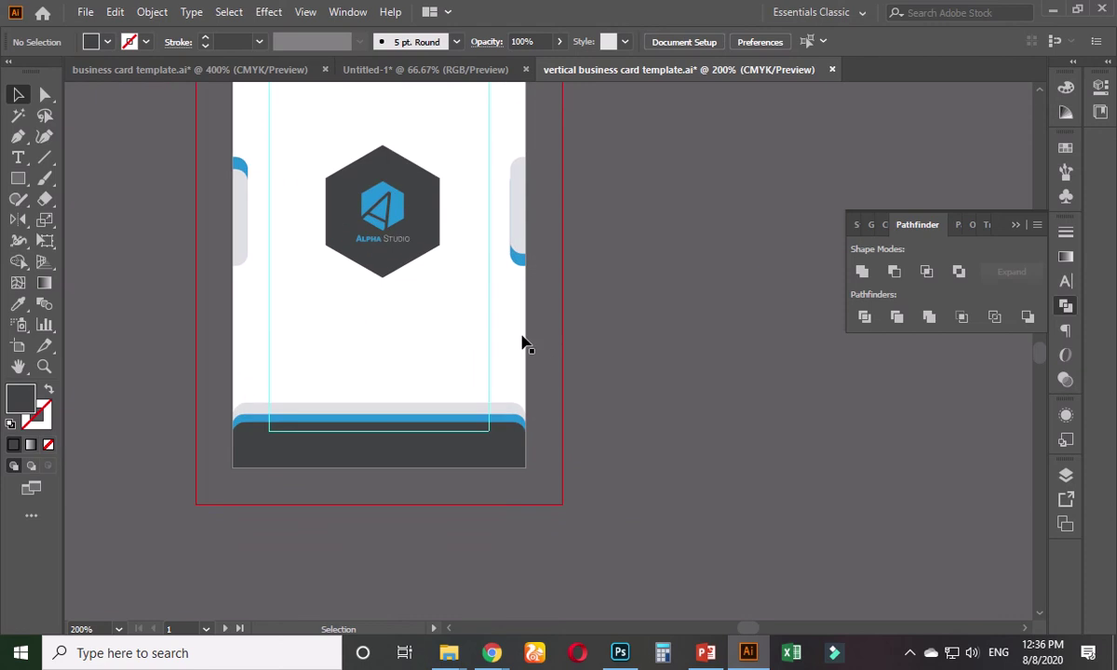
scroll(559, 353, up, 2)
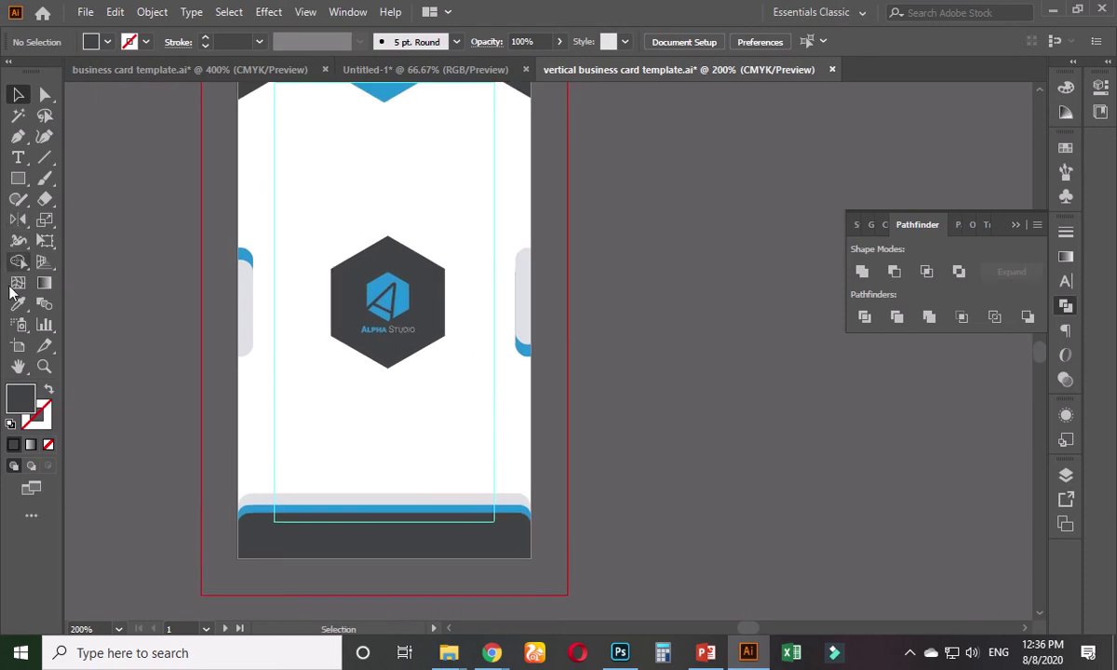
click(18, 345)
click(282, 406)
click(18, 94)
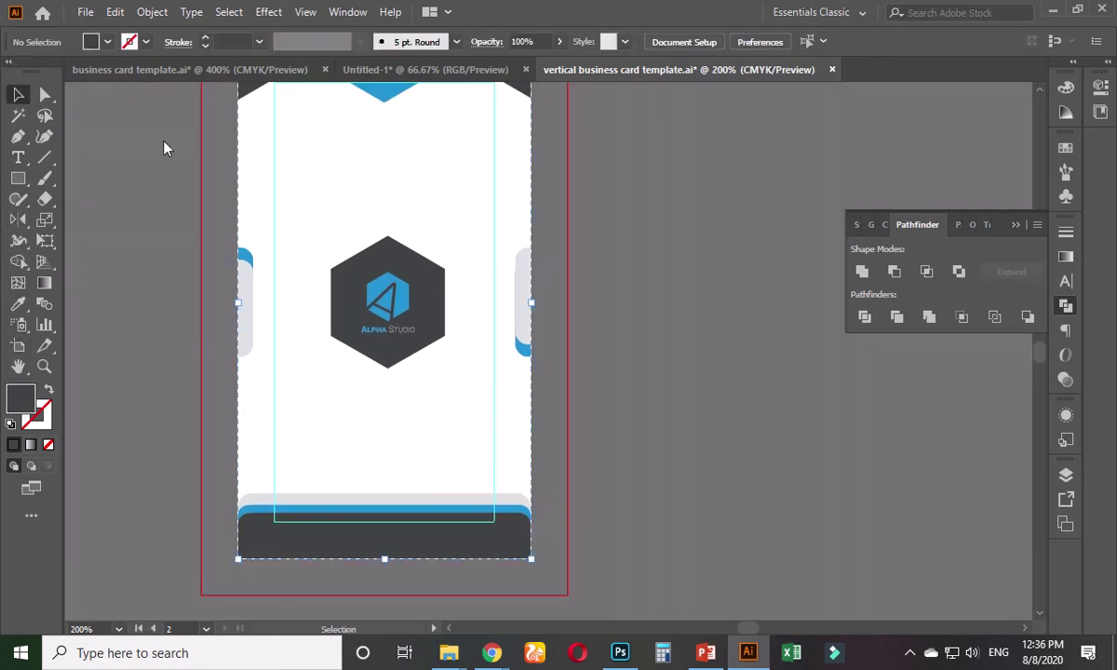
click(440, 273)
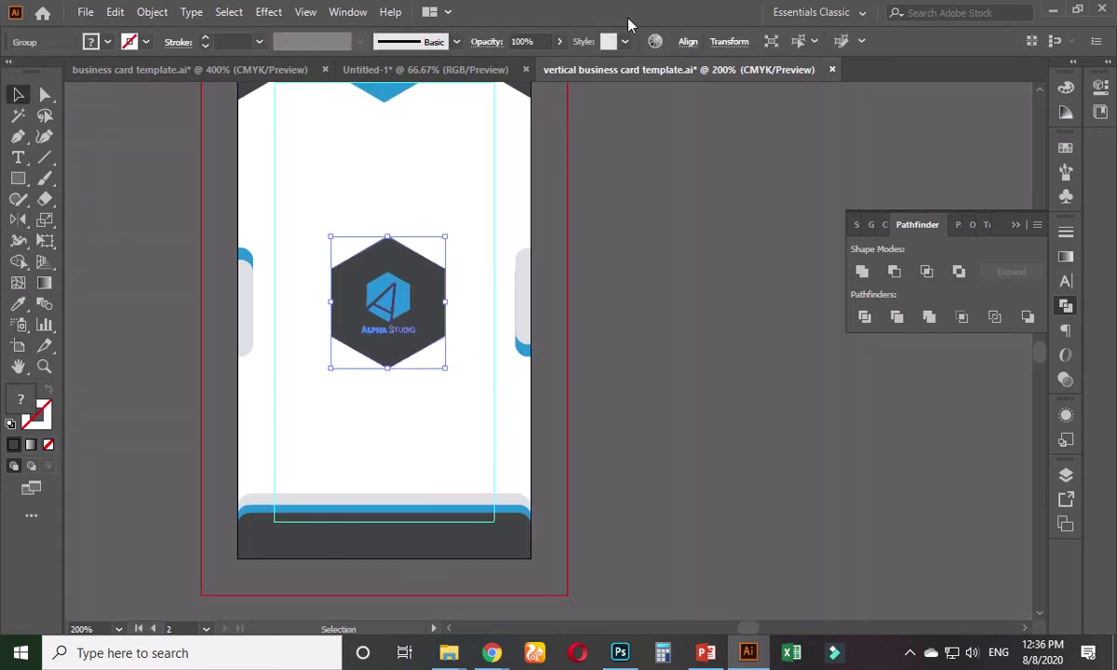
click(687, 42)
click(539, 86)
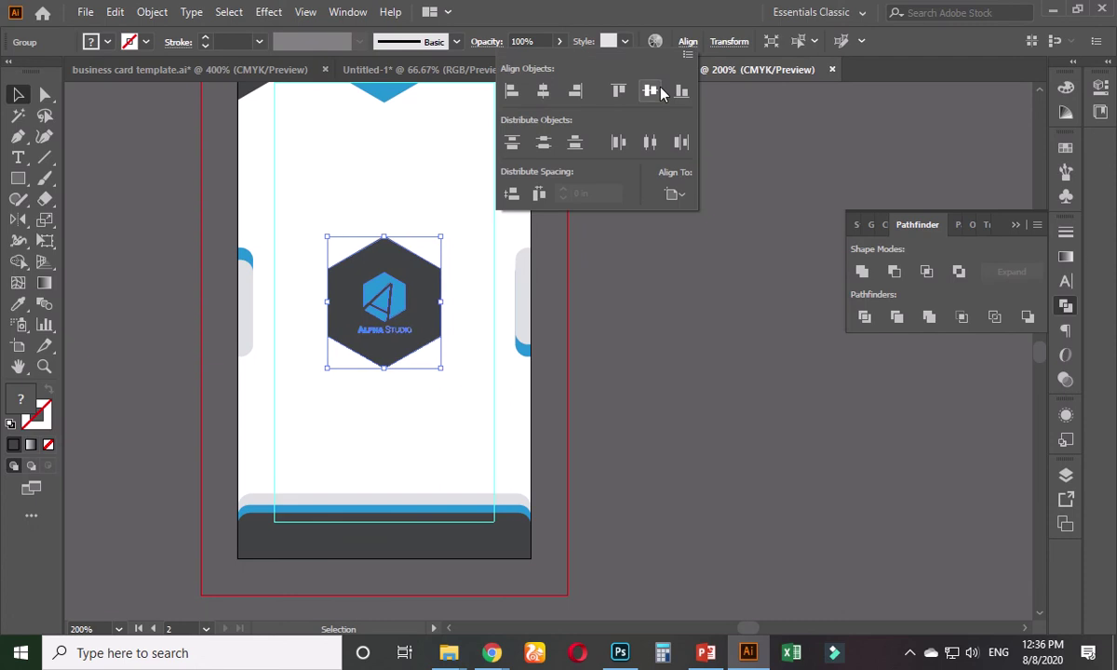
click(640, 308)
drag(615, 250, 621, 278)
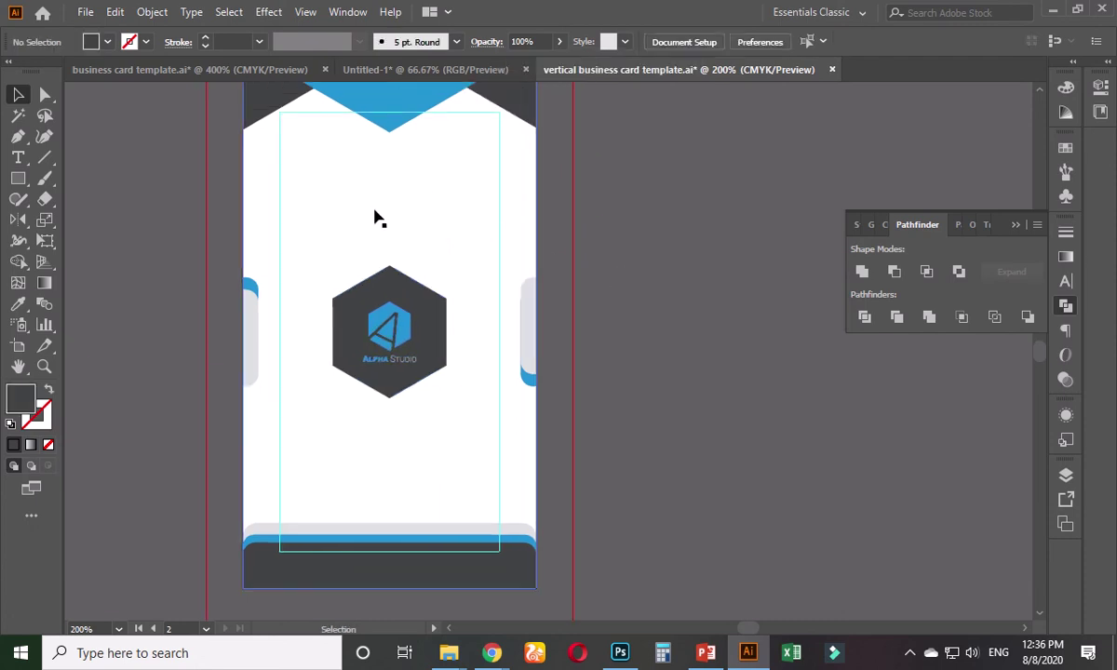
- Ungroup the logo and its inner group into separate parts
scroll(373, 321, up, 2)
click(417, 337)
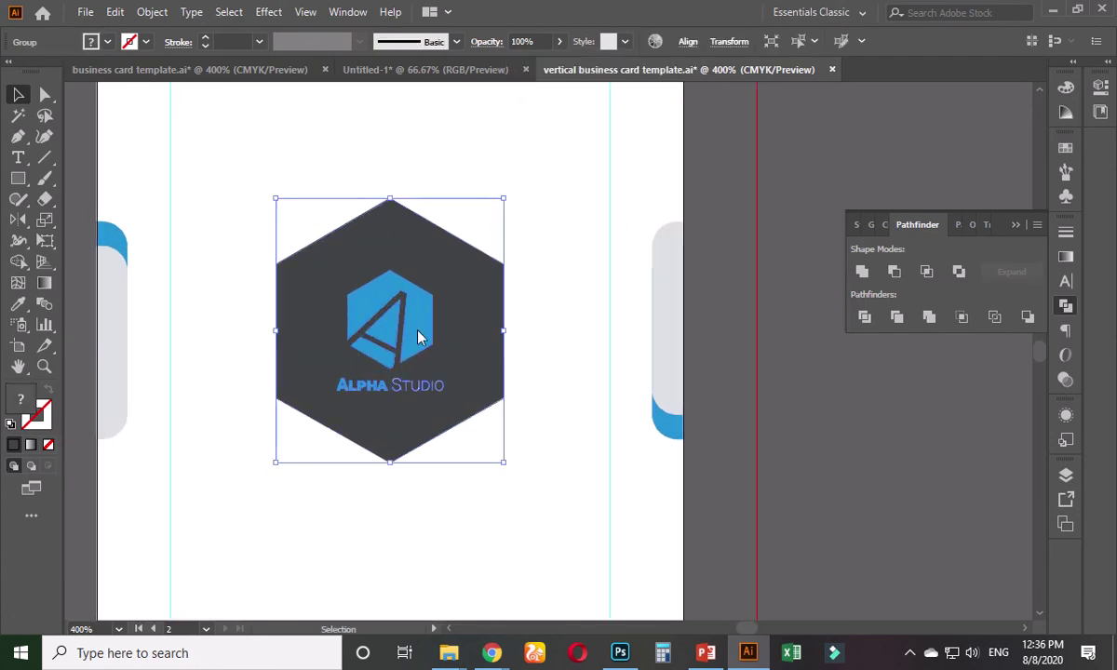
right_click(417, 337)
click(508, 473)
click(794, 251)
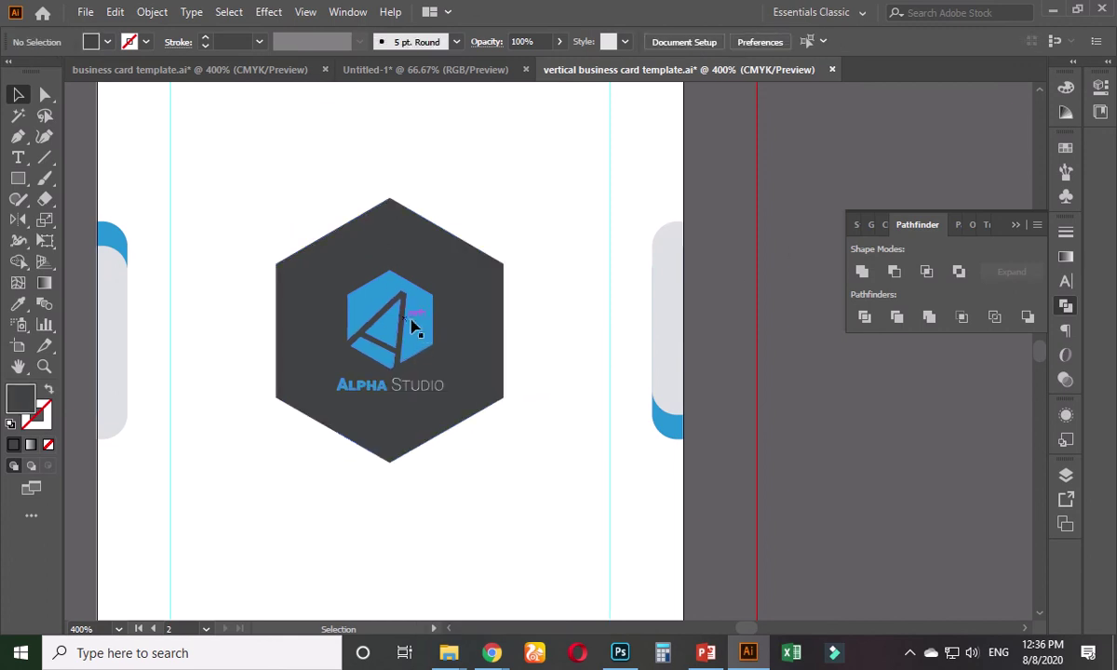
click(413, 325)
right_click(419, 319)
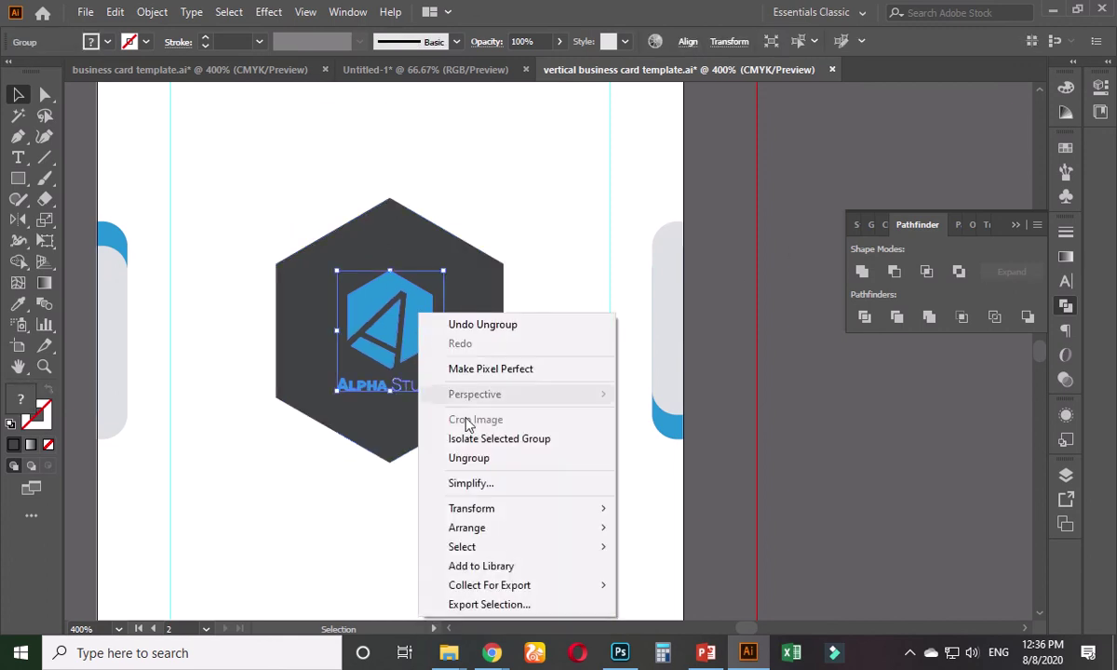
click(503, 458)
click(806, 257)
- Fill the blue inner hexagon mark and the ALPHA text with white using the Eyedropper
click(424, 327)
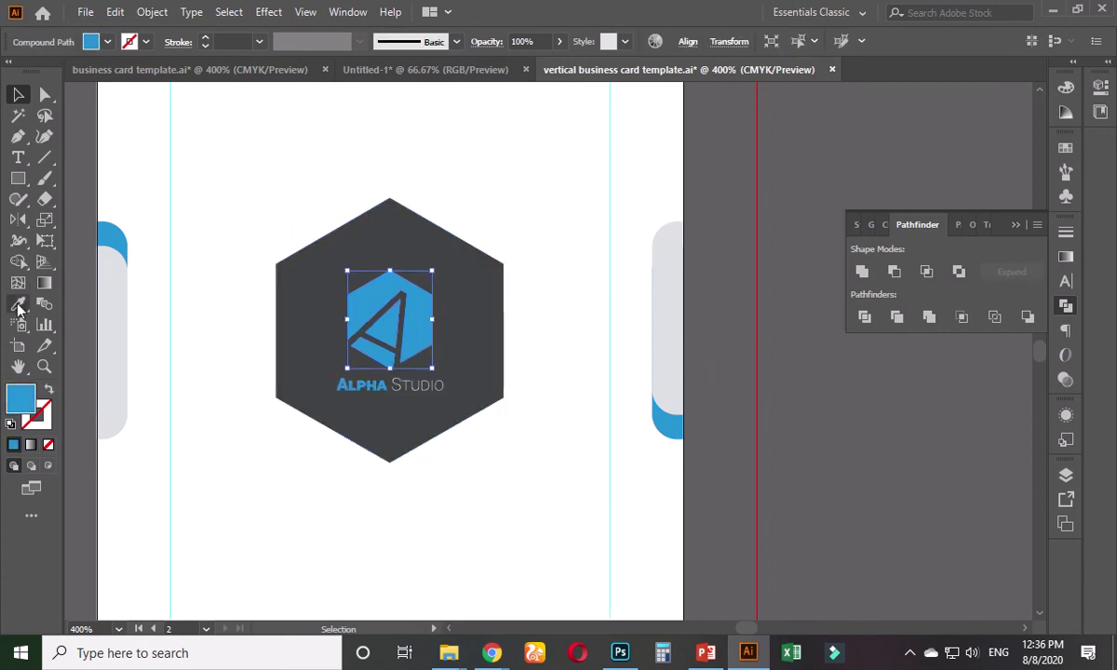
click(17, 306)
click(220, 205)
click(18, 94)
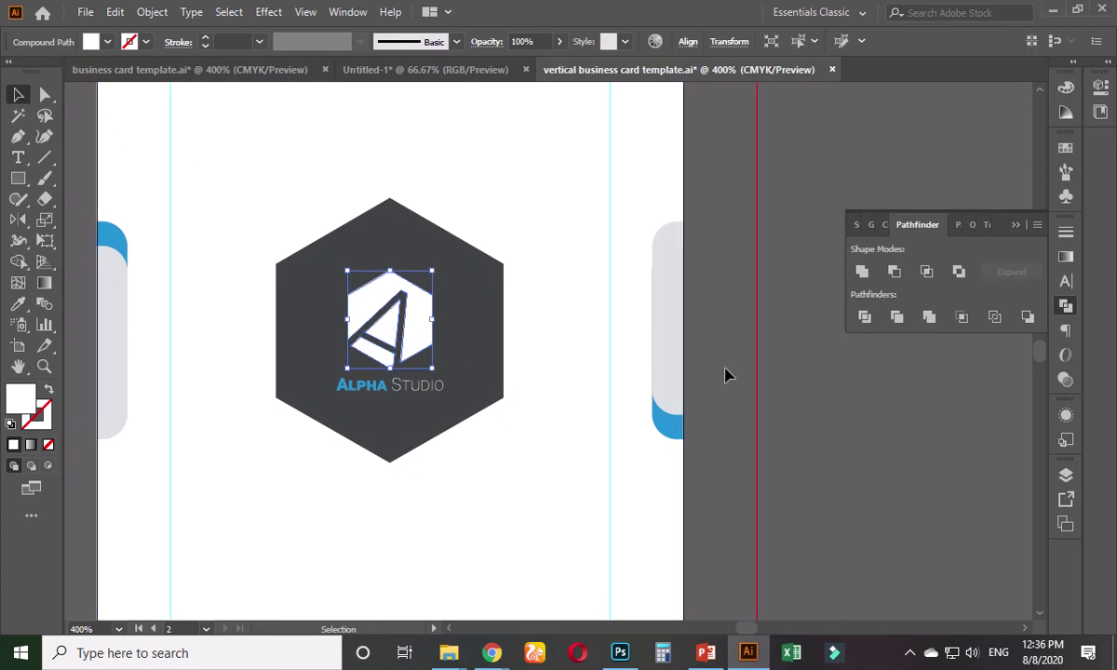
drag(414, 352, 374, 392)
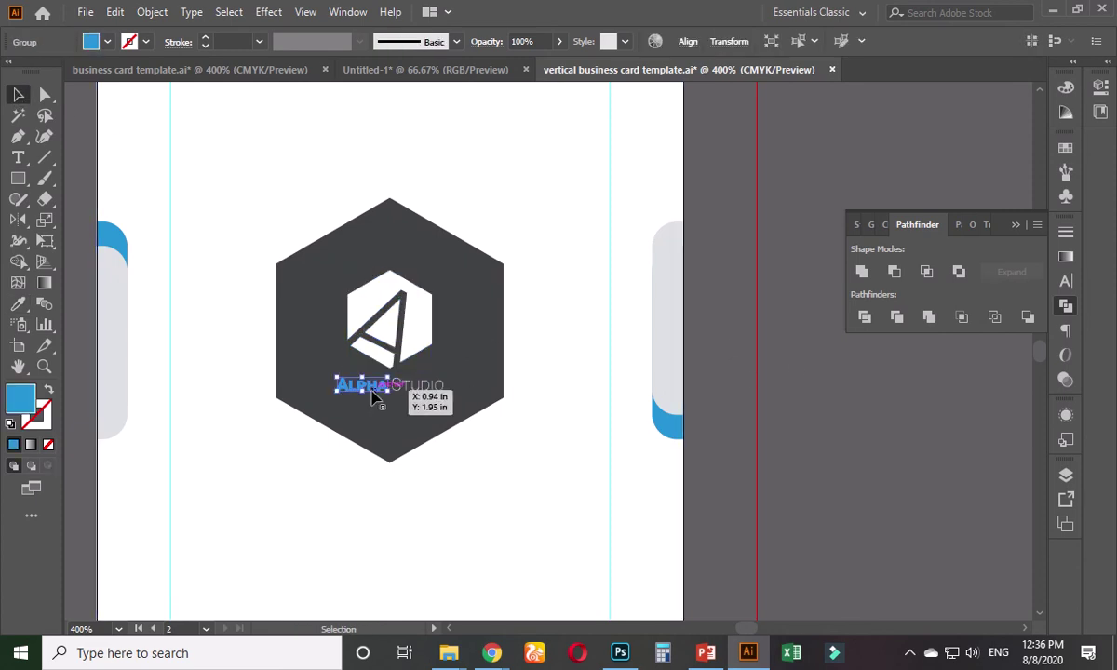
key(i)
click(352, 292)
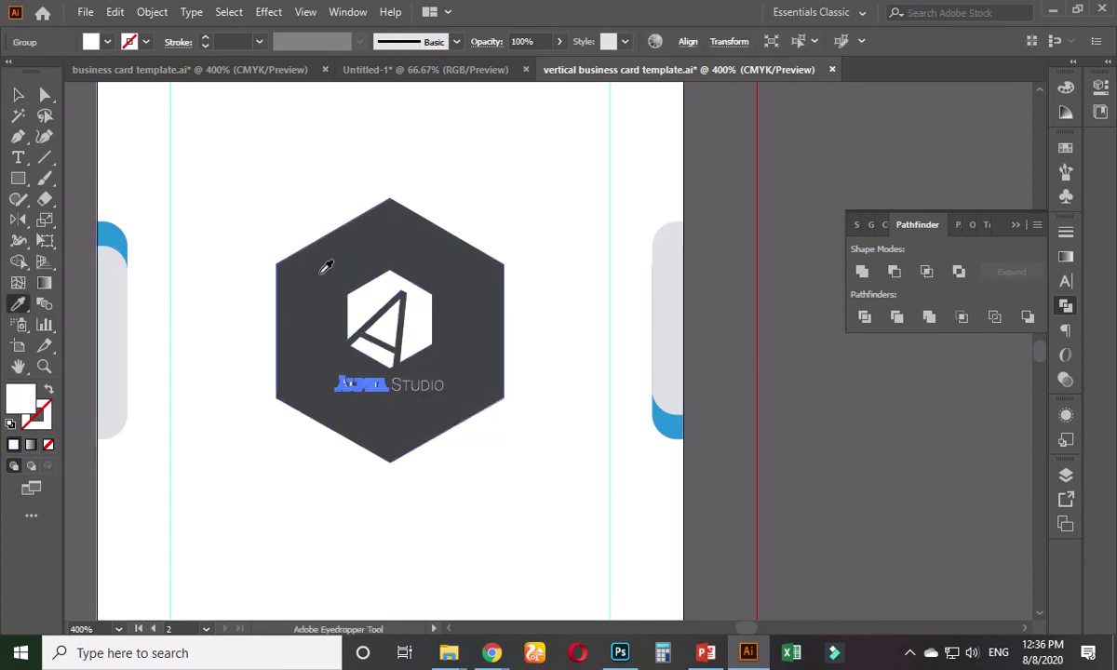
key(v)
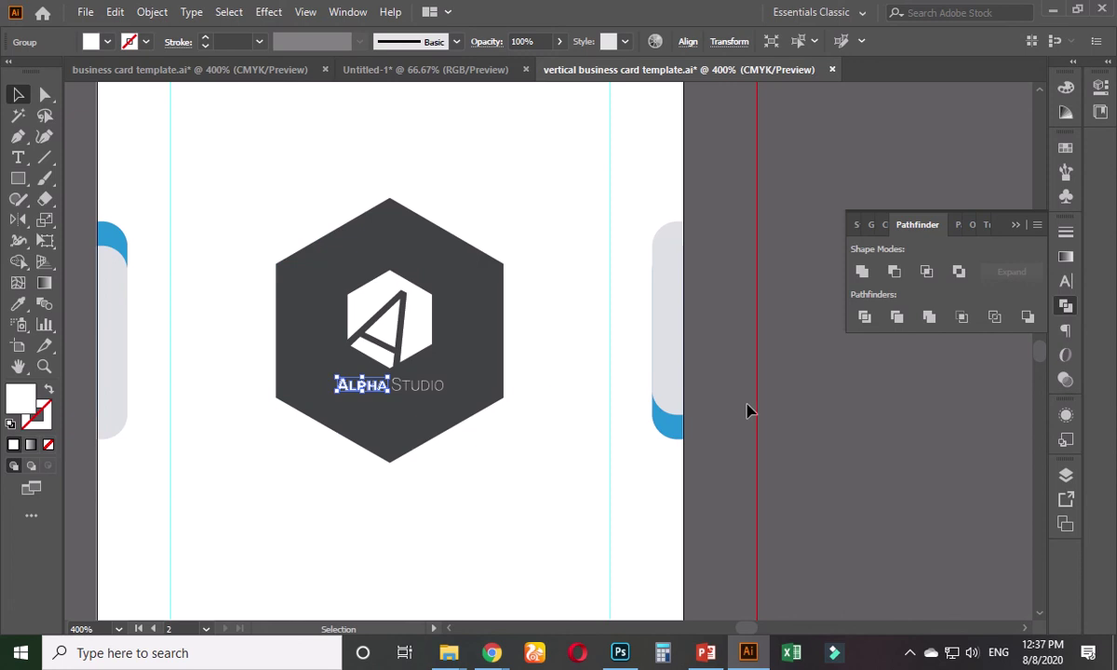
click(738, 408)
scroll(735, 406, down, 1)
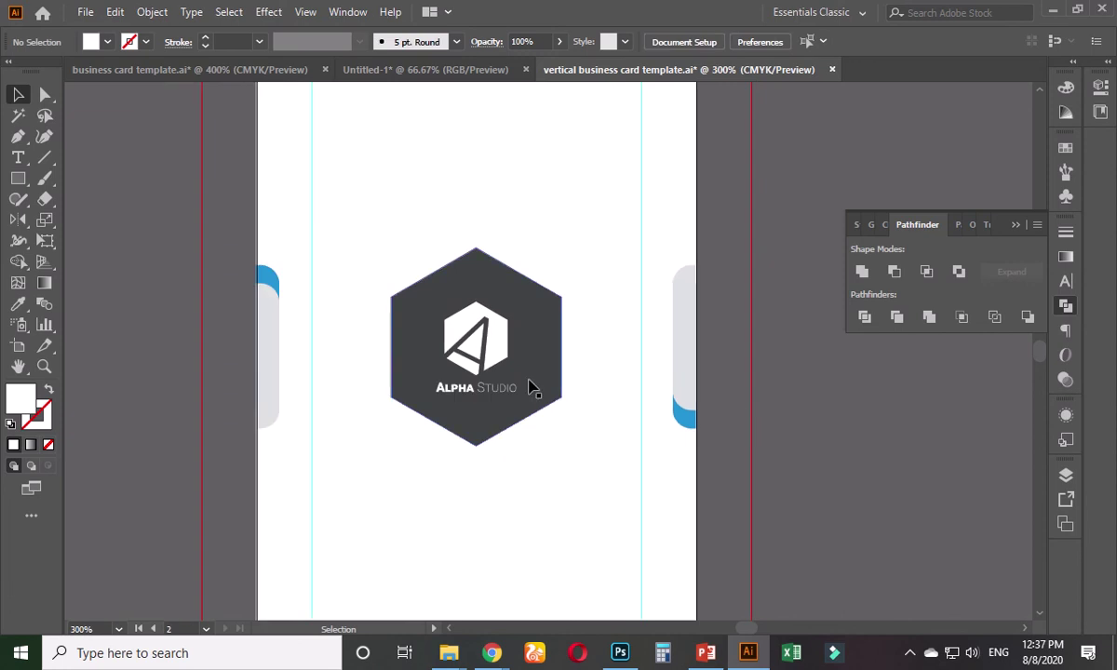
- Group the Studio and ALPHA text, the logo mark and the dark hexagon together
click(503, 397)
shift+click(501, 391)
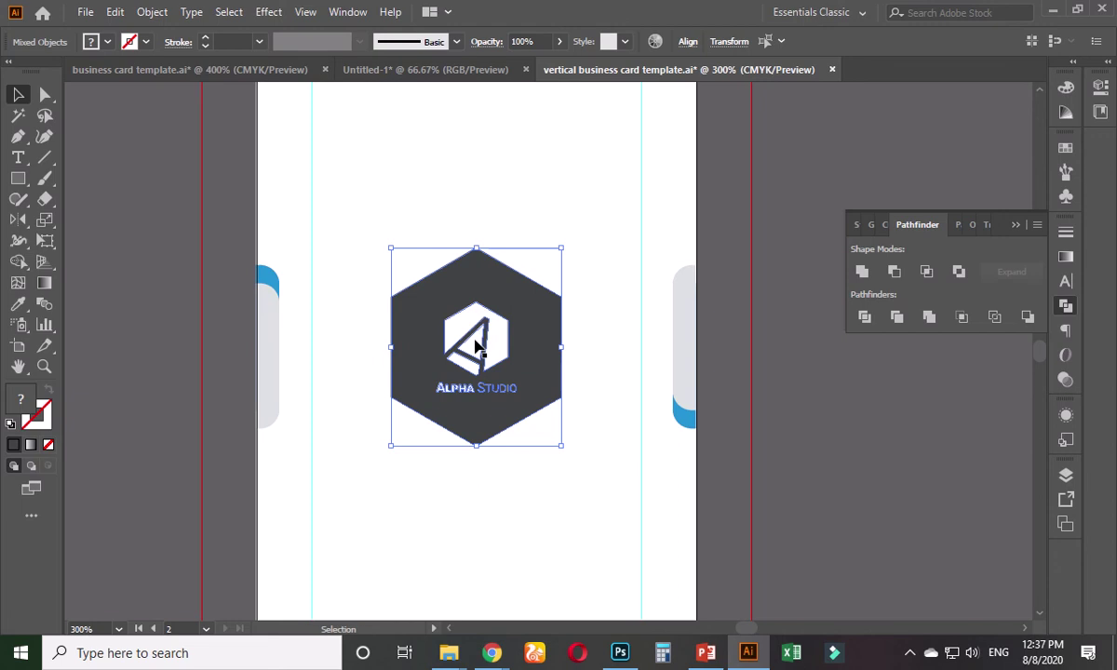
key(ctrl+g)
key(ctrl+z)
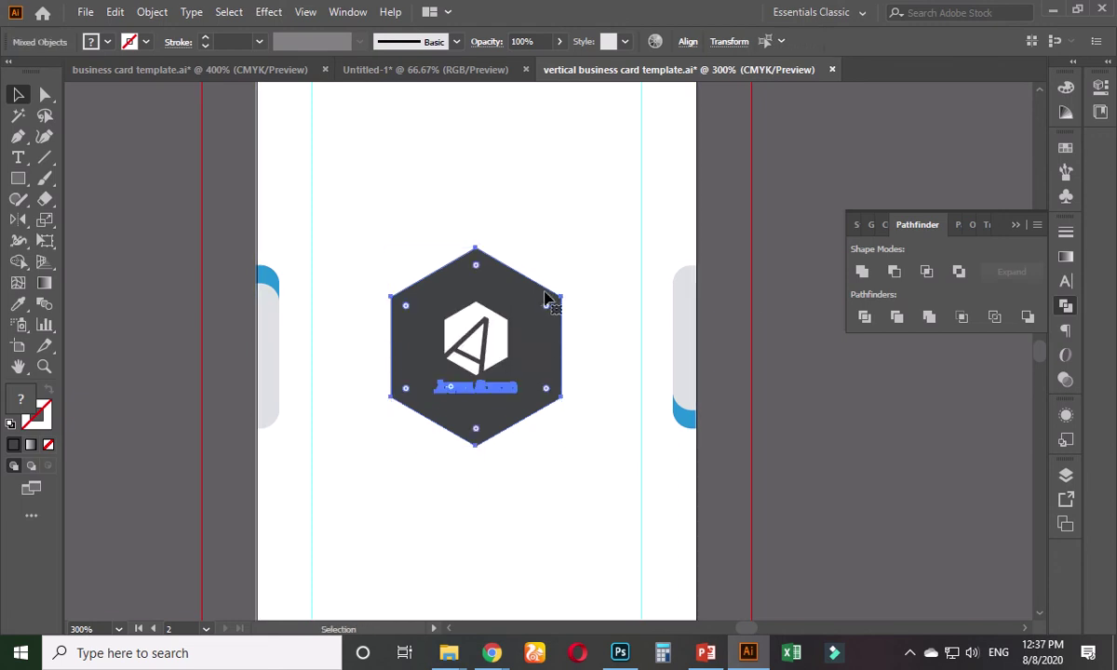
click(760, 299)
click(511, 370)
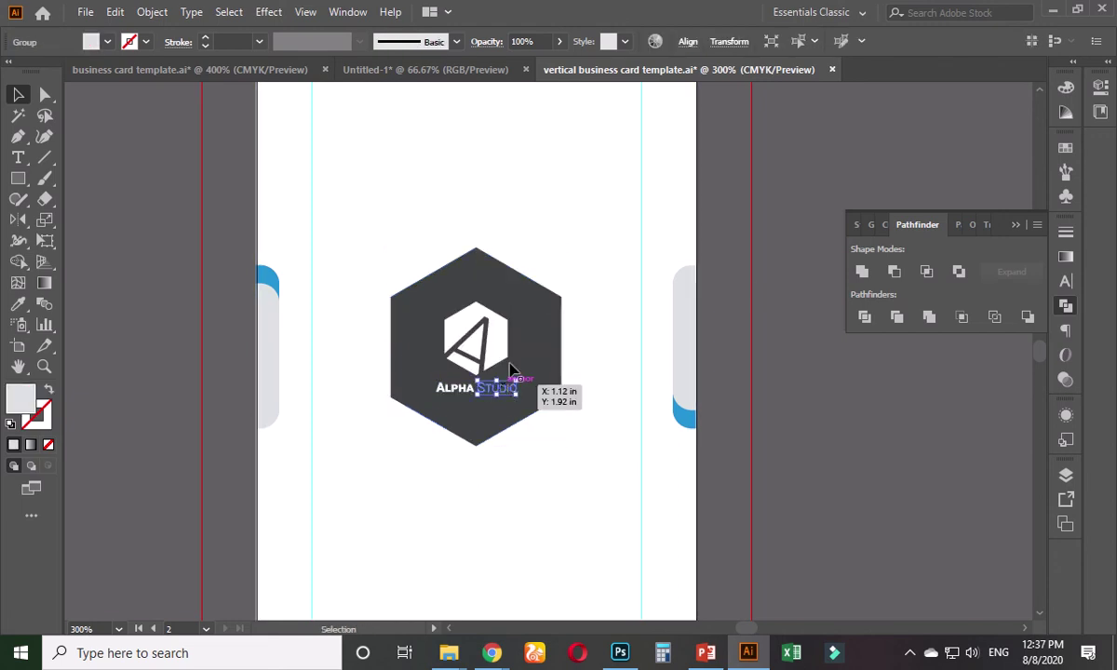
shift+click(445, 387)
shift+click(468, 329)
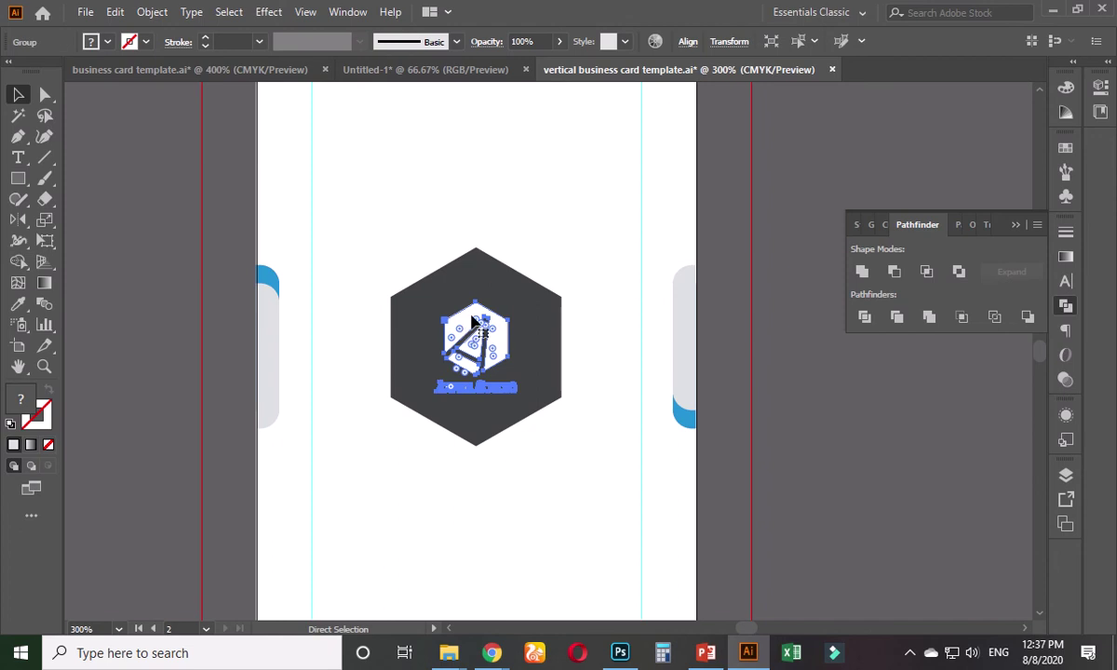
shift+click(468, 288)
key(ctrl+g)
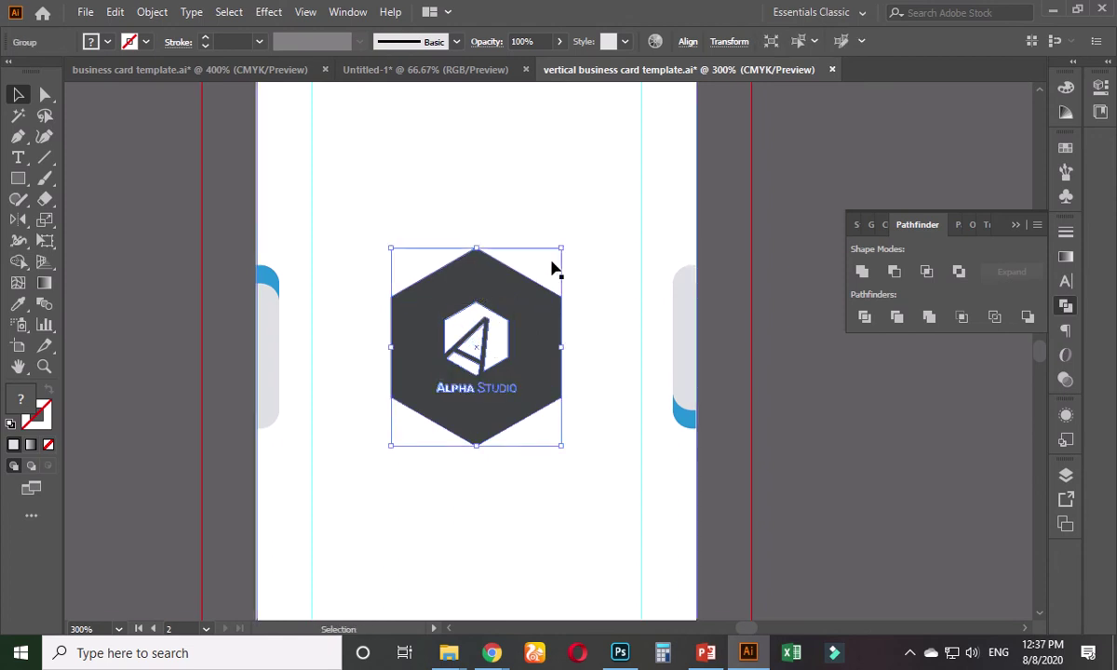
- Scale the grouped back-card logo up to about 1.5 times its size
drag(561, 245, 607, 197)
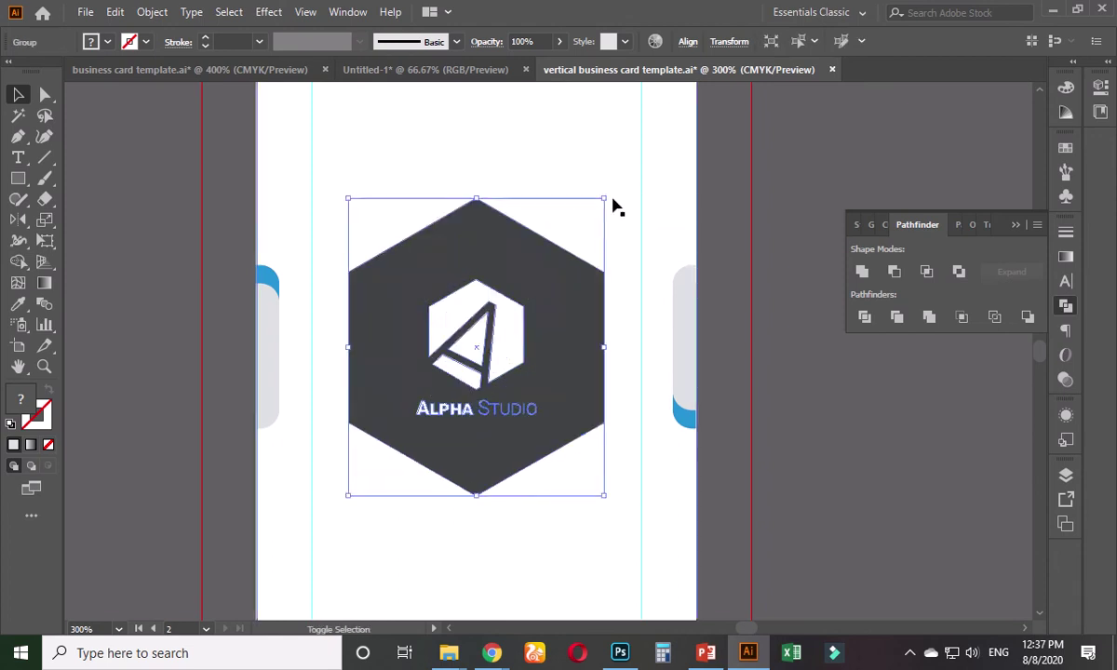
click(759, 245)
key(ctrl+minus)
key(ctrl+minus)
scroll(754, 257, up, 2)
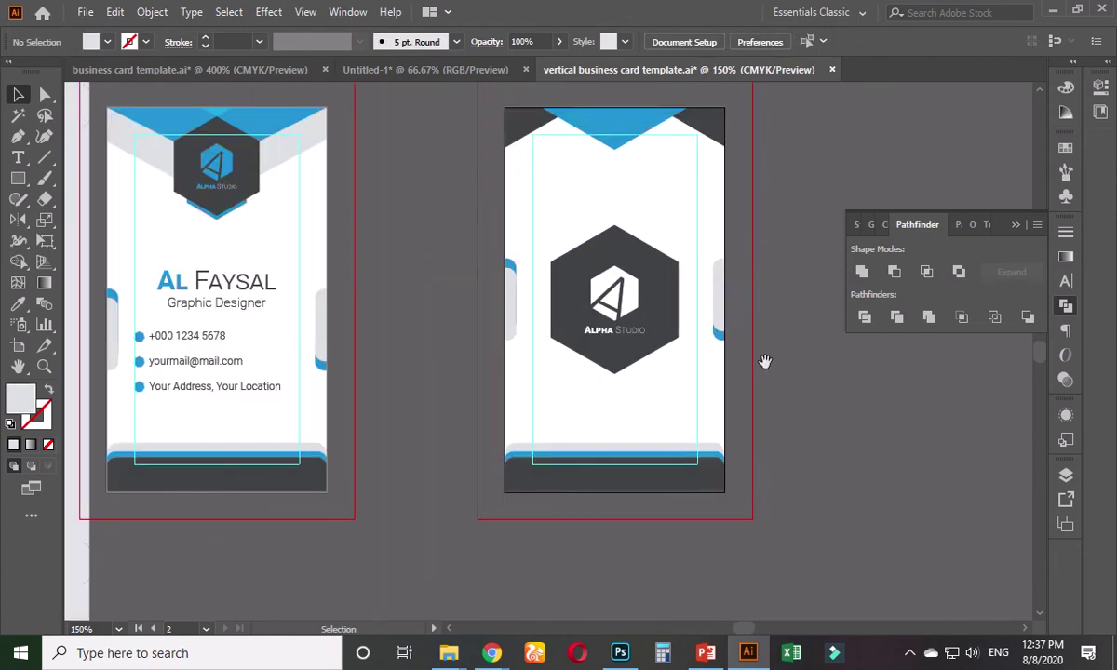
scroll(724, 403, down, 1)
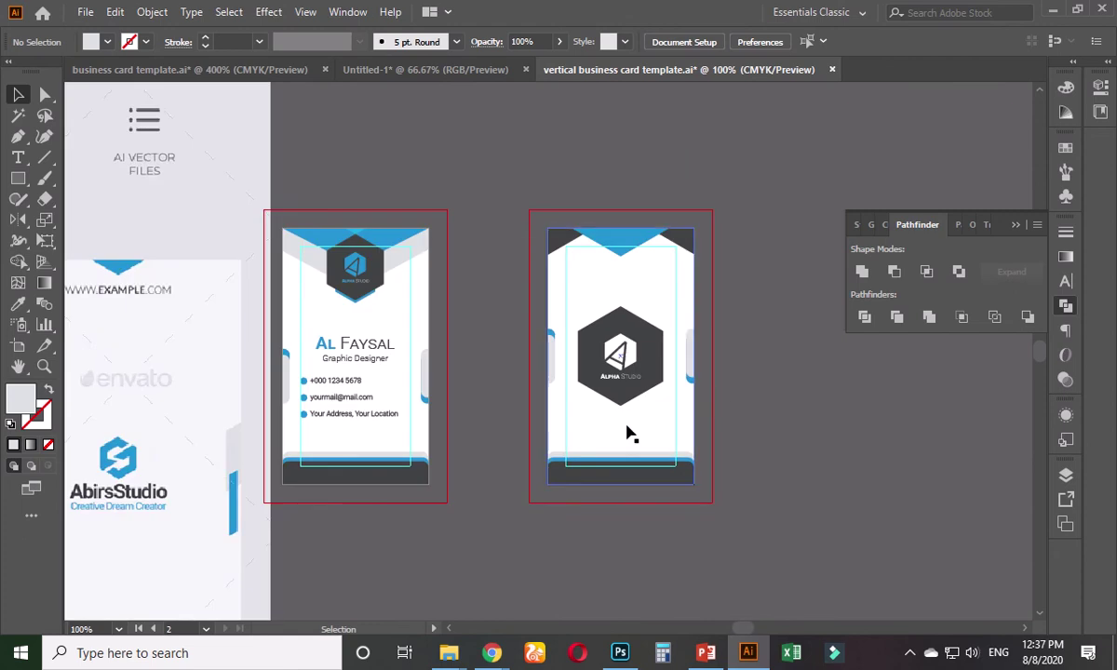
scroll(624, 431, down, 1)
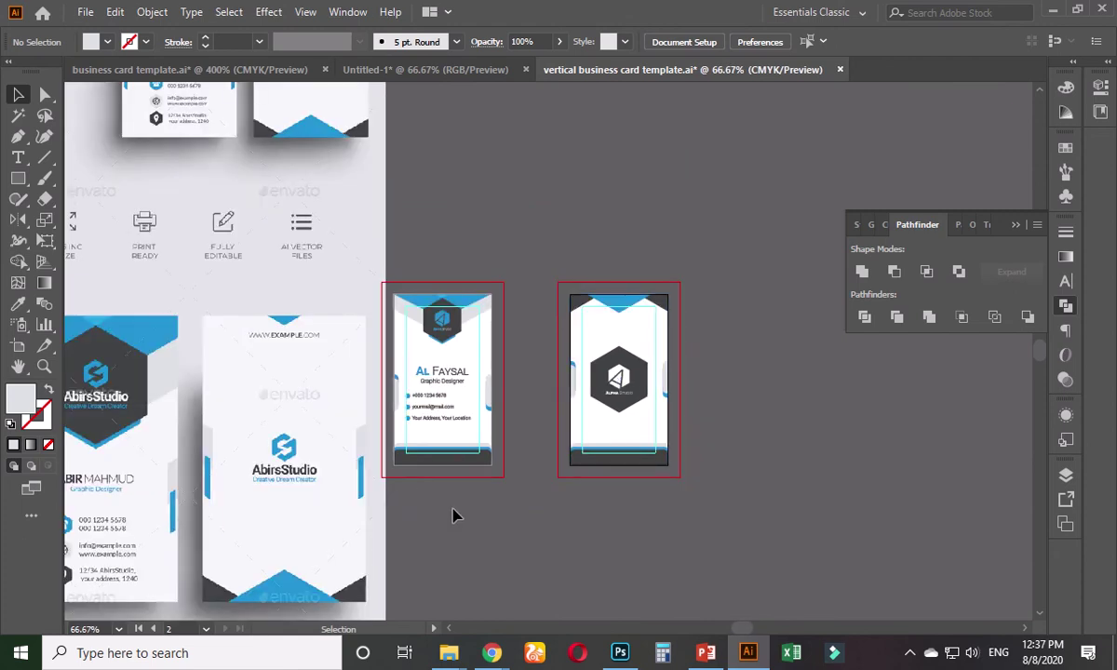
scroll(632, 341, up, 1)
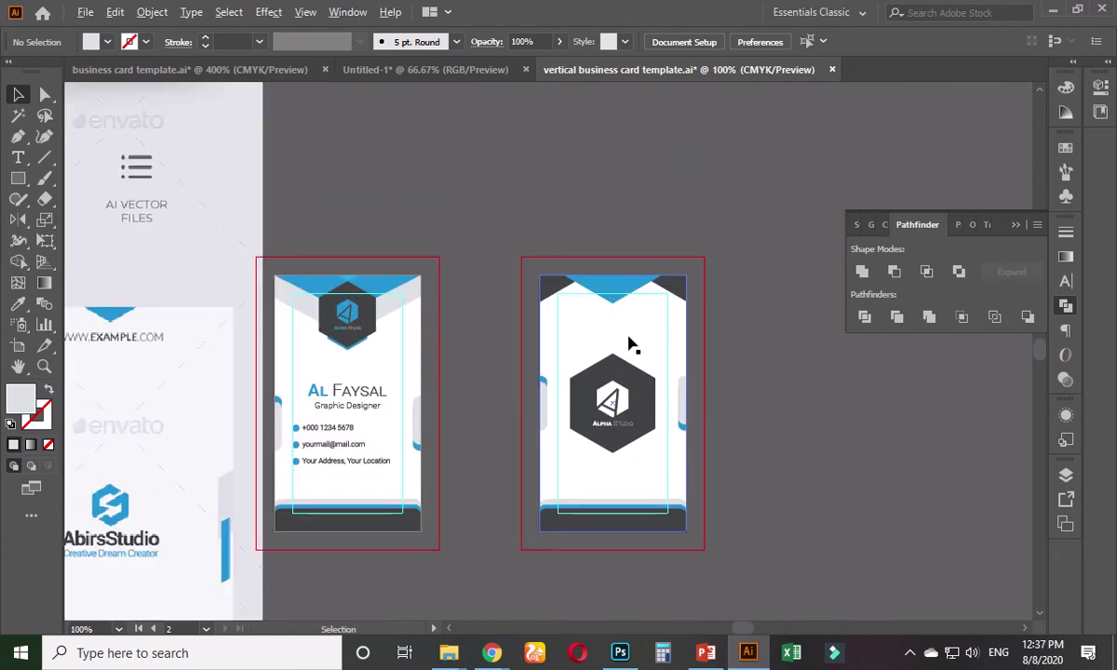
scroll(630, 343, up, 1)
scroll(596, 322, up, 2)
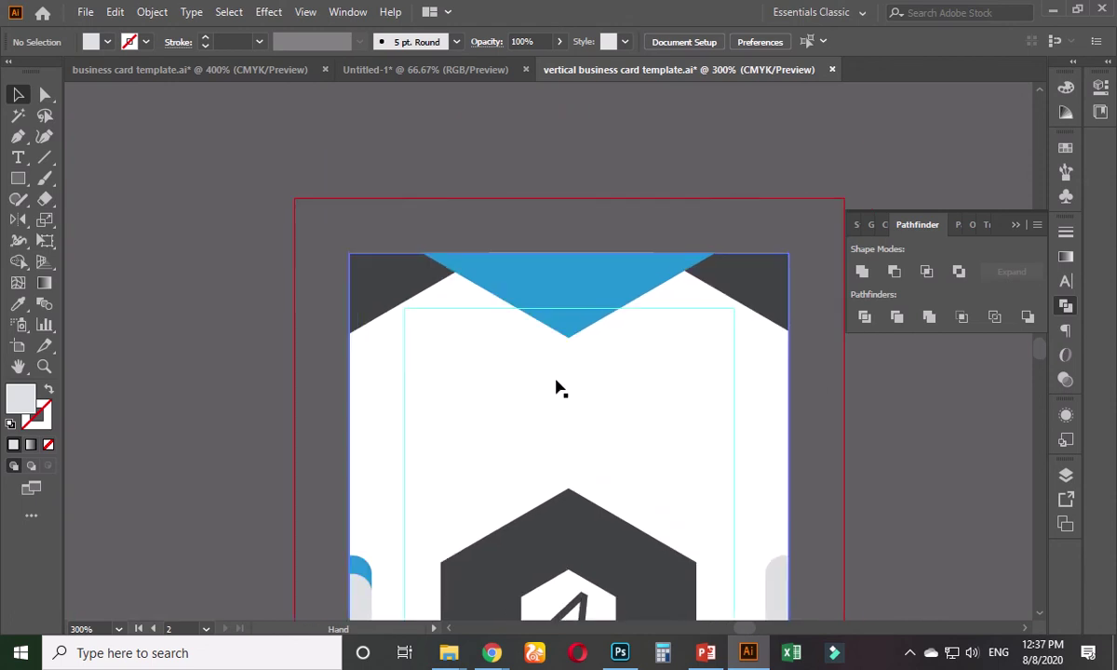
click(18, 159)
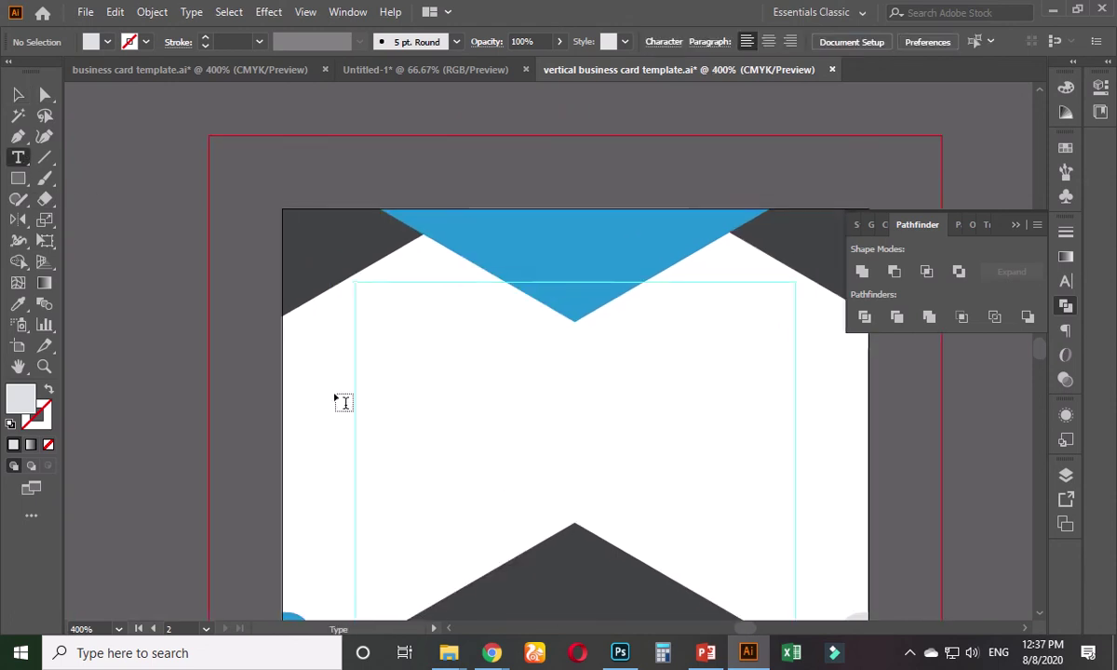
click(434, 383)
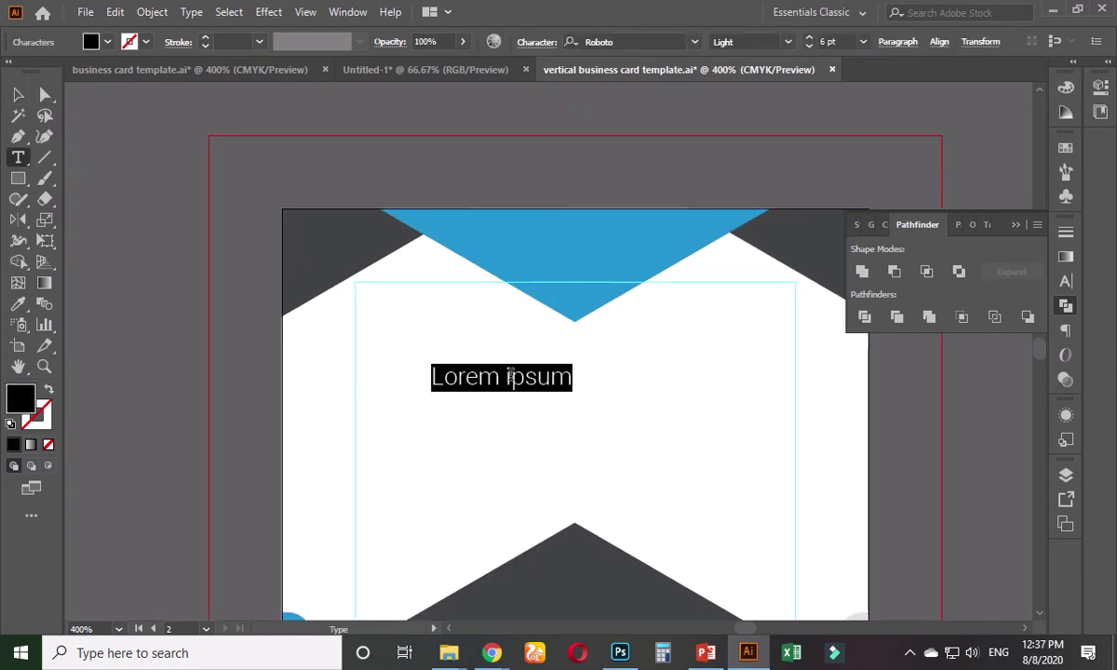
text(www)
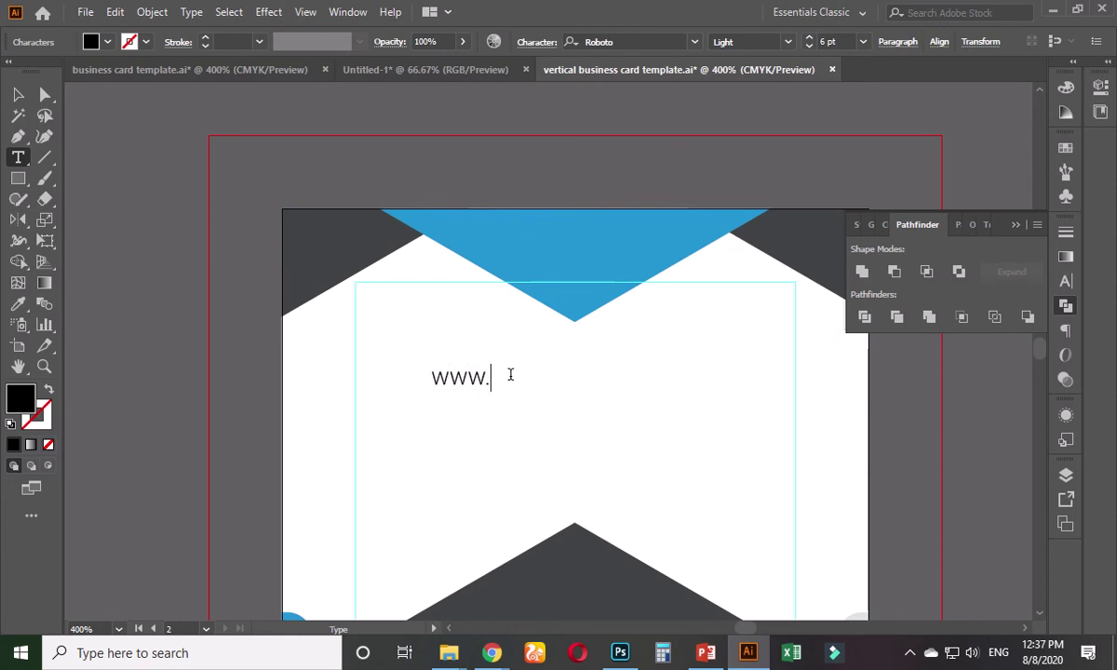
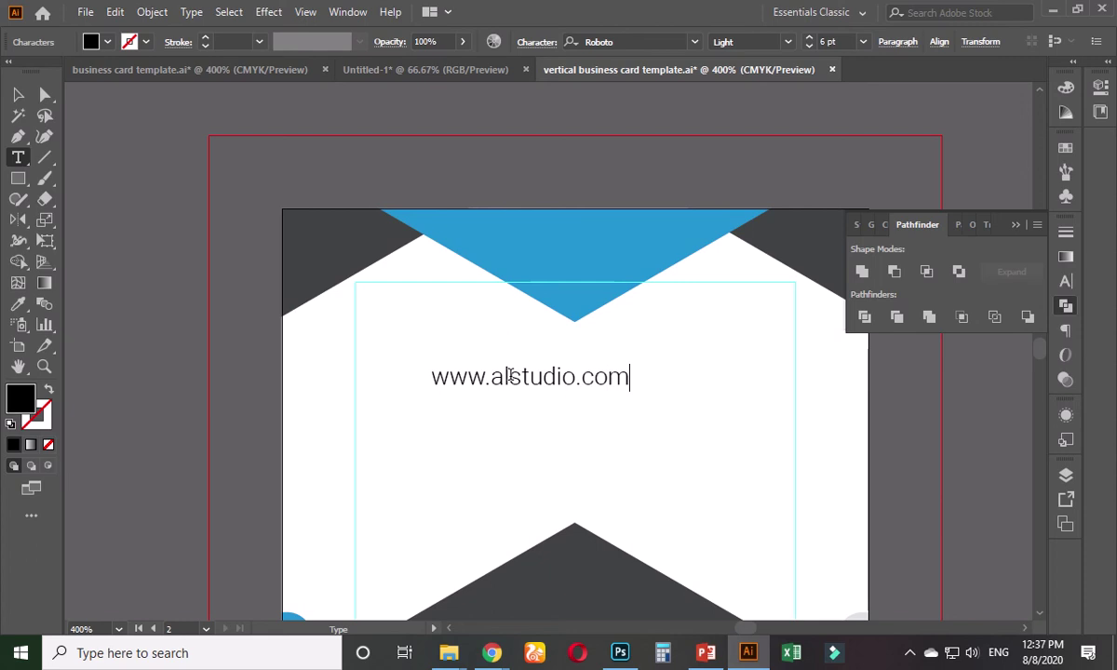
- Make 'alstudio' in the web address 8 pt Regular weight
drag(491, 377, 576, 377)
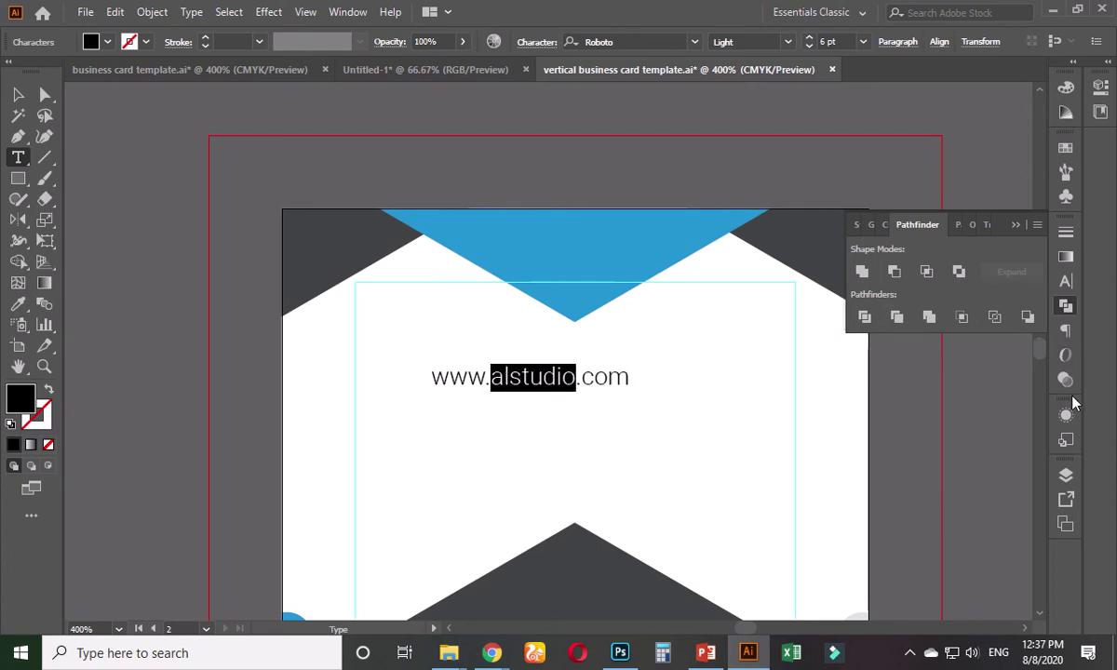
click(1066, 284)
triple_click(904, 303)
text(8)
key(Return)
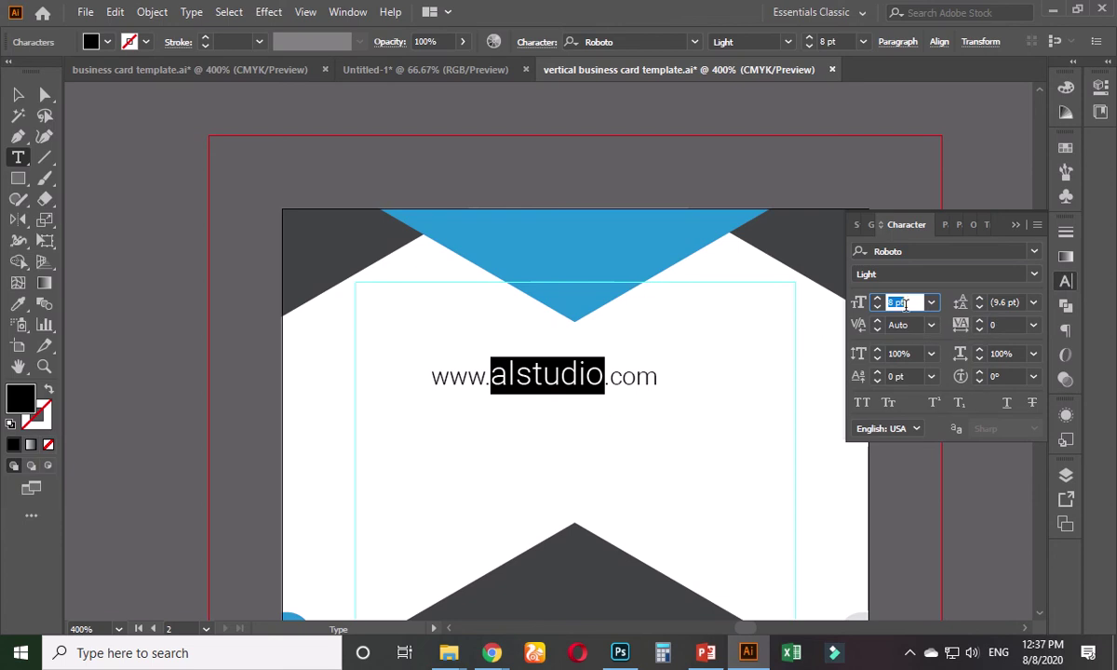
click(1034, 276)
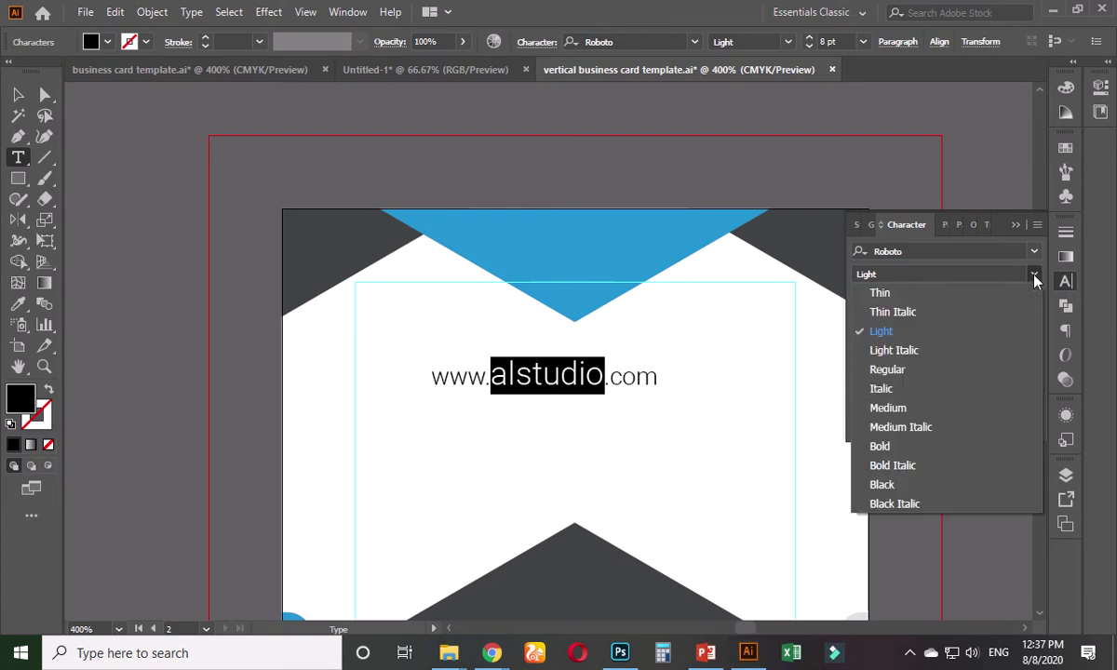
click(887, 370)
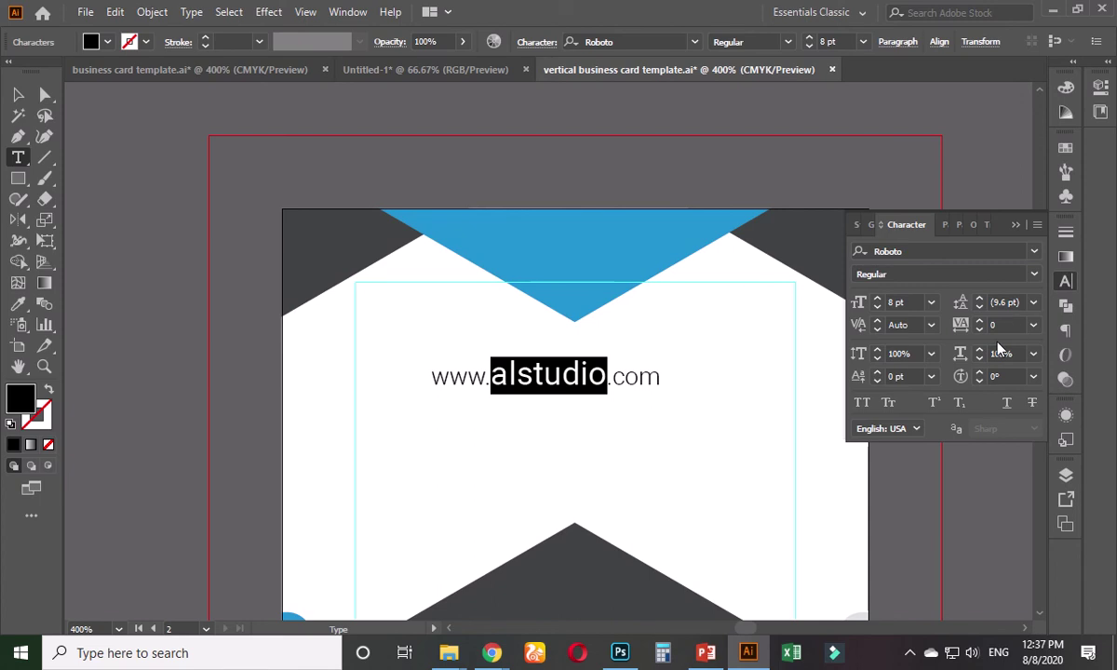
- Colour 'alstudio' with the top triangle's blue and centre the web address horizontally
click(17, 304)
click(534, 249)
click(18, 94)
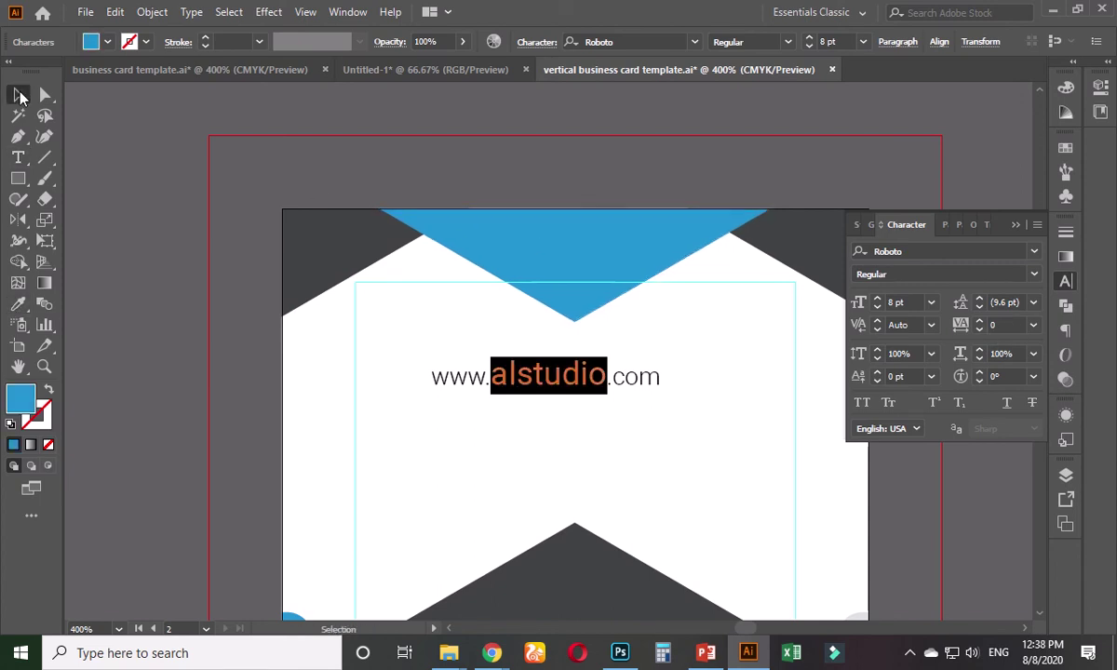
click(788, 42)
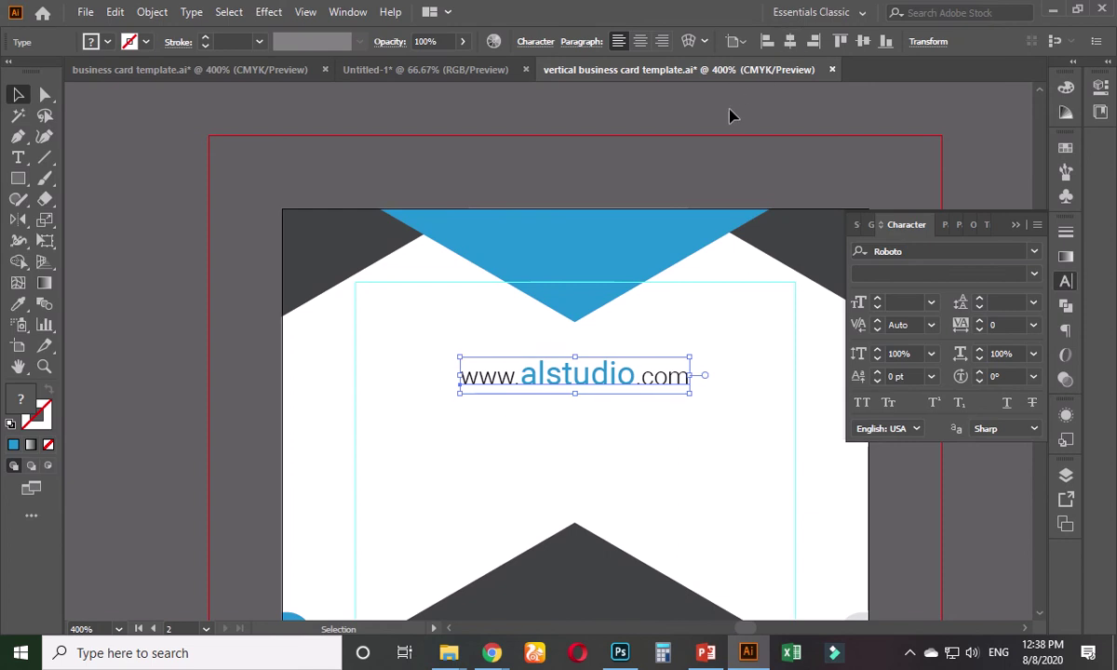
click(483, 168)
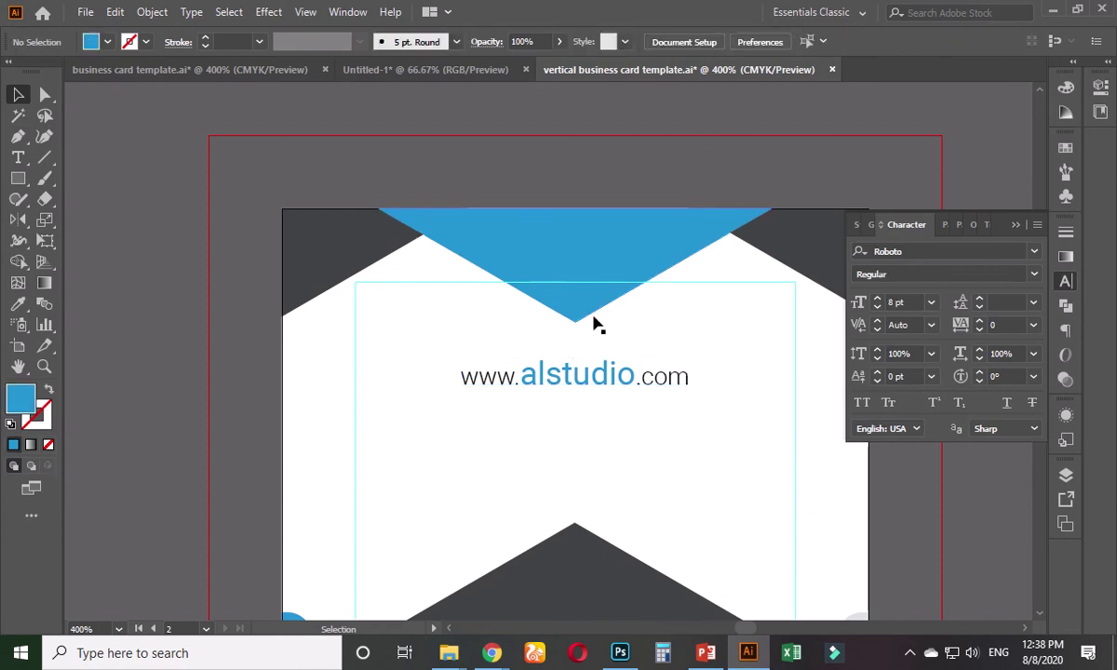
- Move the hexagon logo group higher on the card
scroll(414, 451, down, 2)
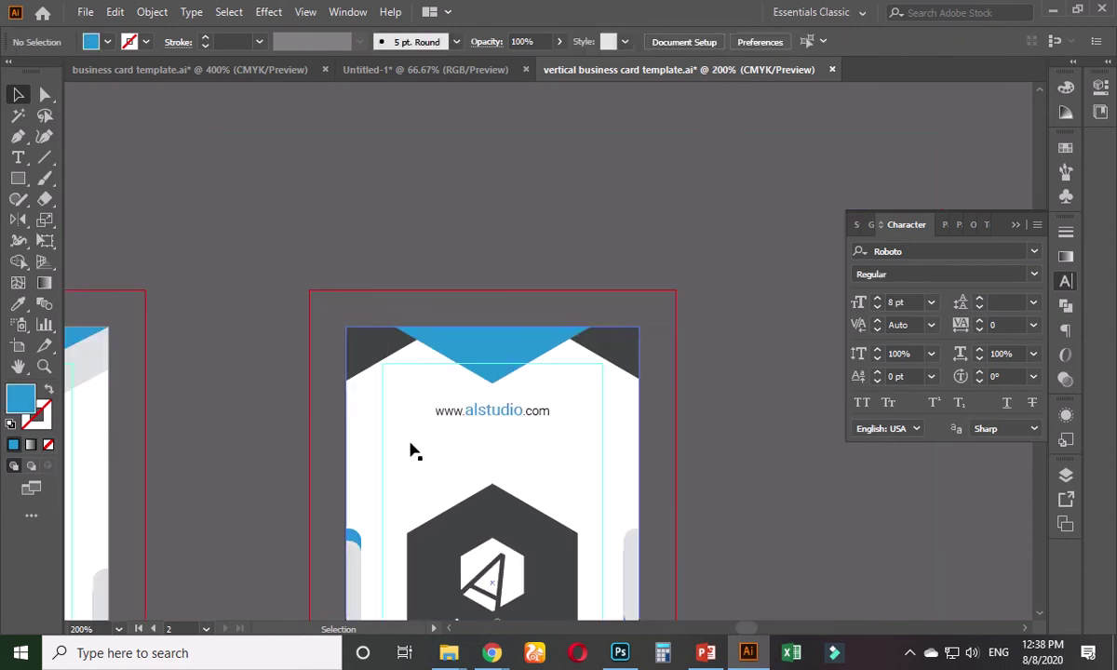
drag(672, 389, 644, 220)
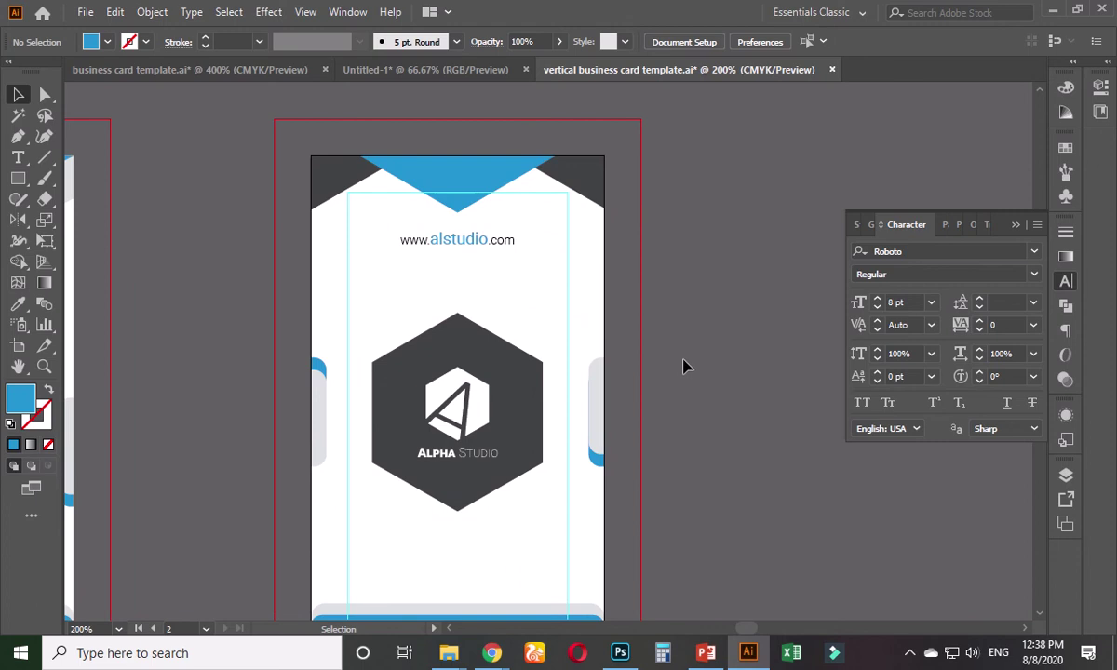
drag(684, 367, 684, 330)
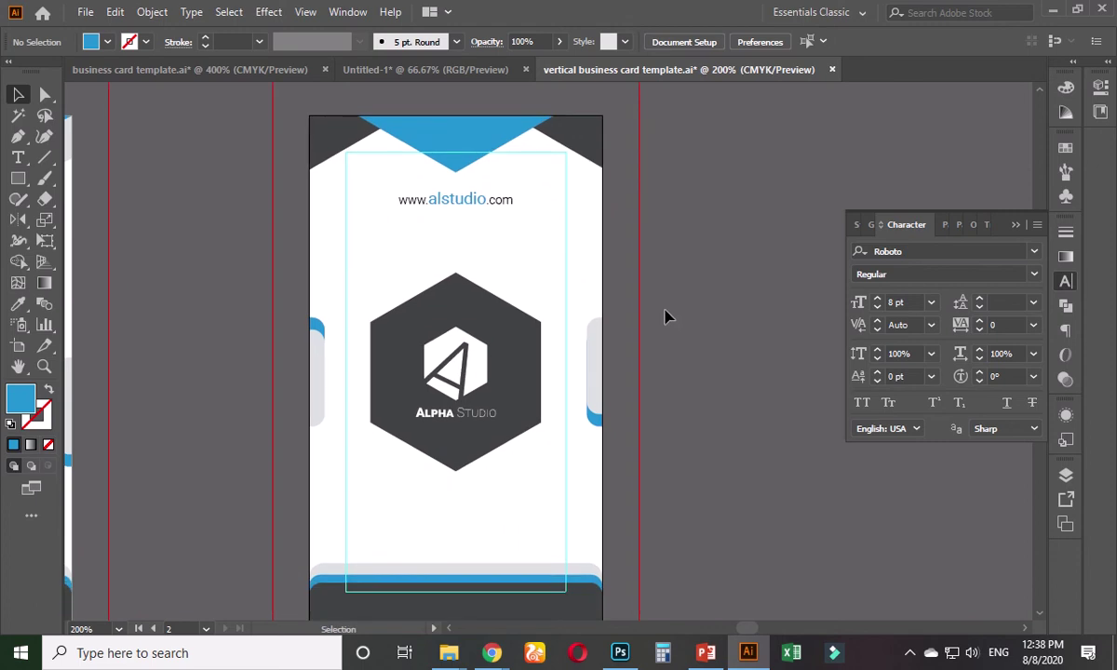
click(527, 365)
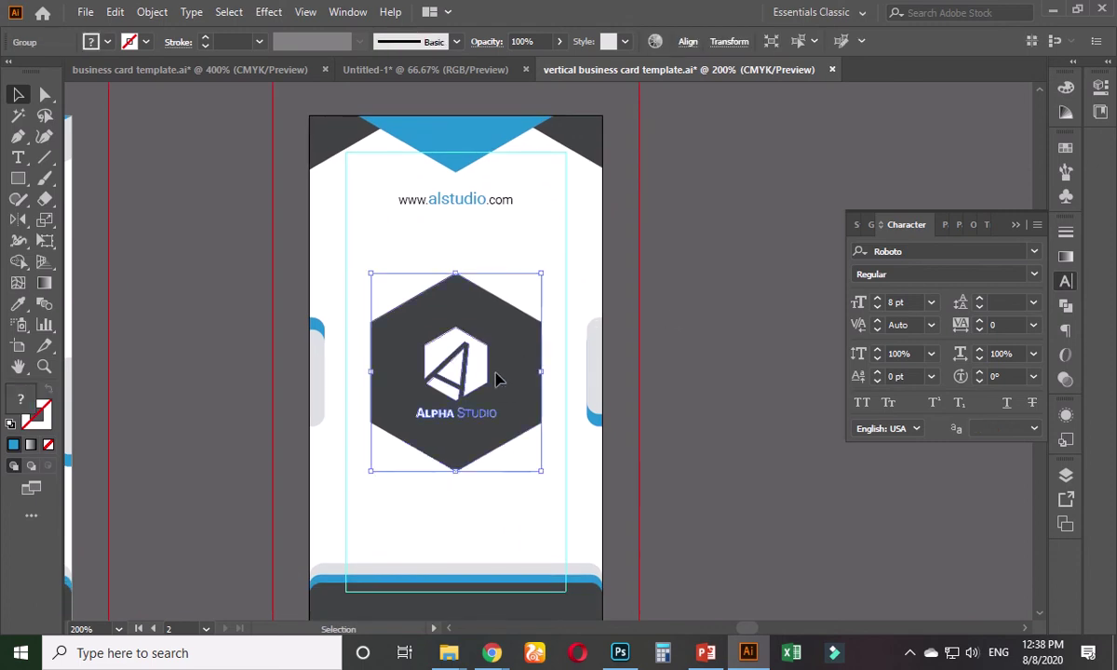
drag(496, 377, 496, 322)
click(573, 205)
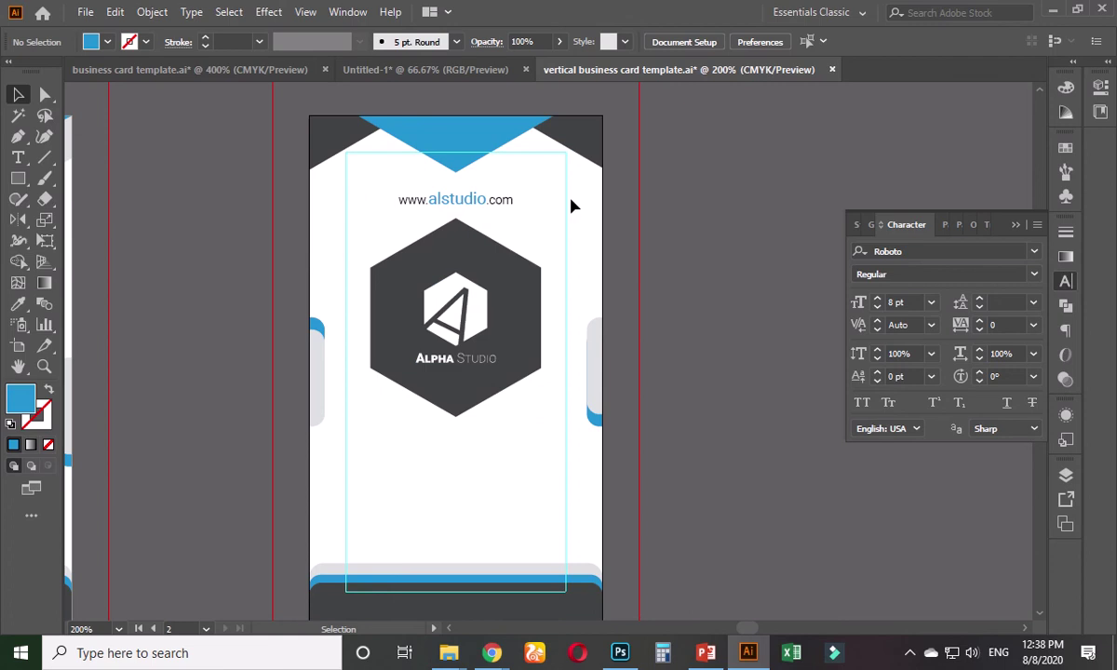
- Move the web address down below the logo, then switch documents
drag(454, 202, 472, 517)
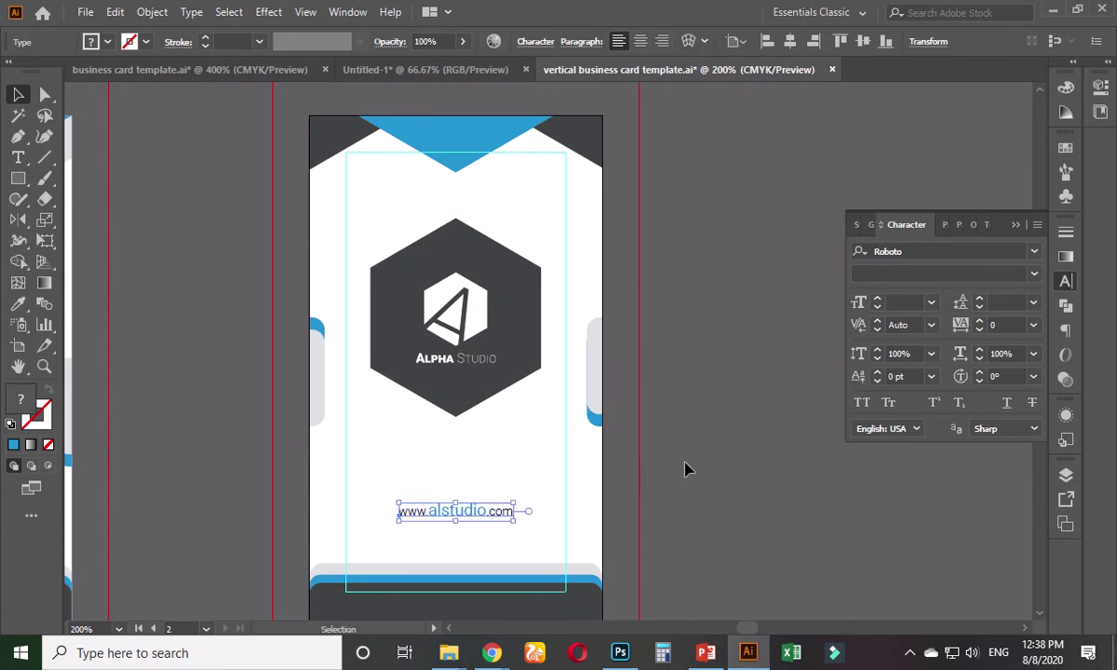
click(685, 469)
click(367, 67)
- Find the backside QR code on the business card template, then return to the vertical card
click(274, 73)
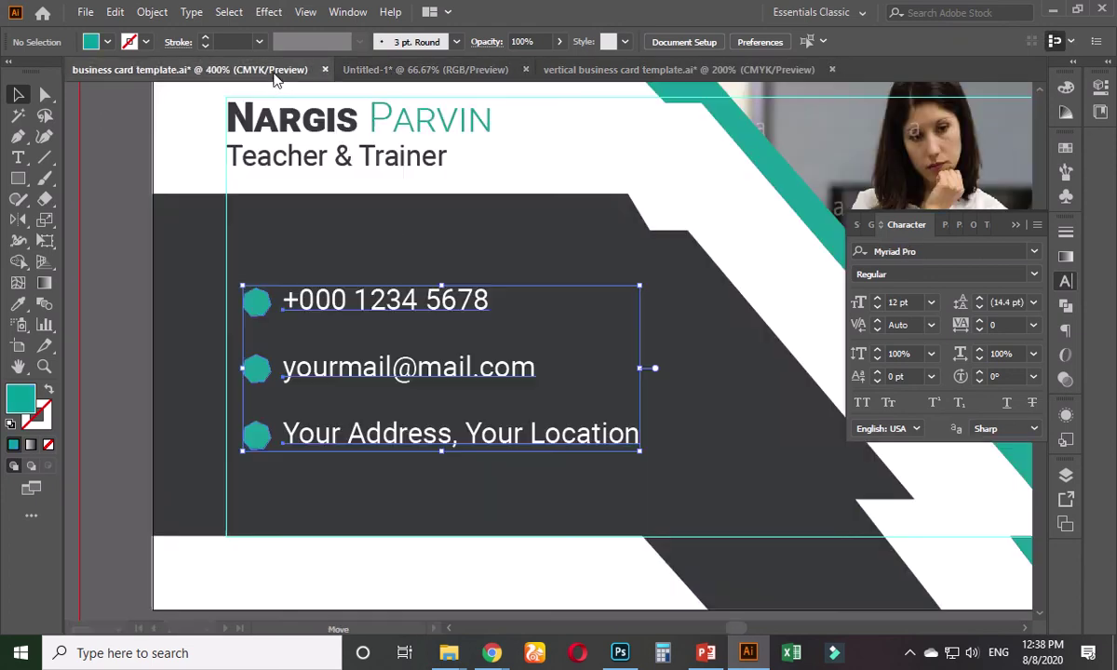
scroll(574, 362, down, 5)
scroll(507, 475, right, 5)
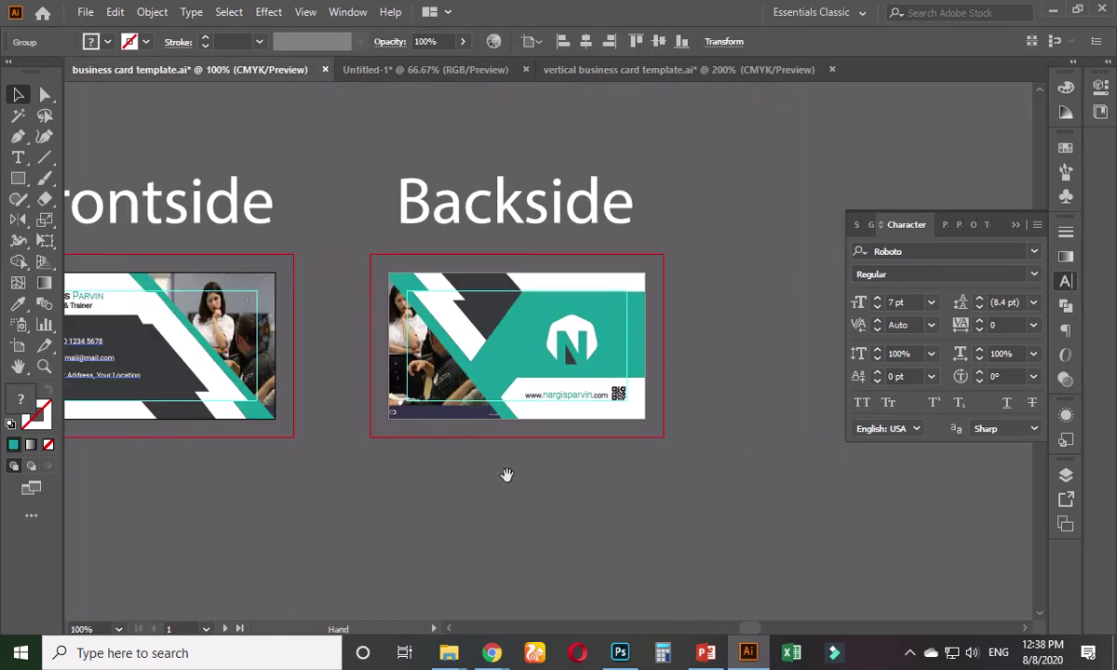
scroll(506, 475, right, 3)
scroll(488, 465, up, 2)
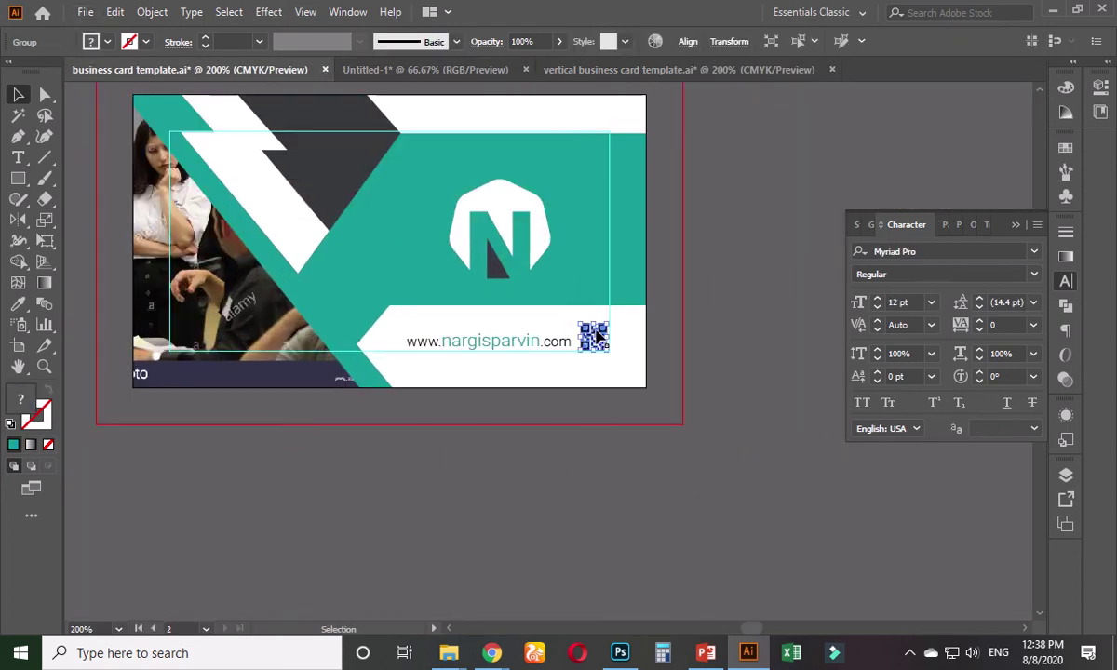
click(649, 72)
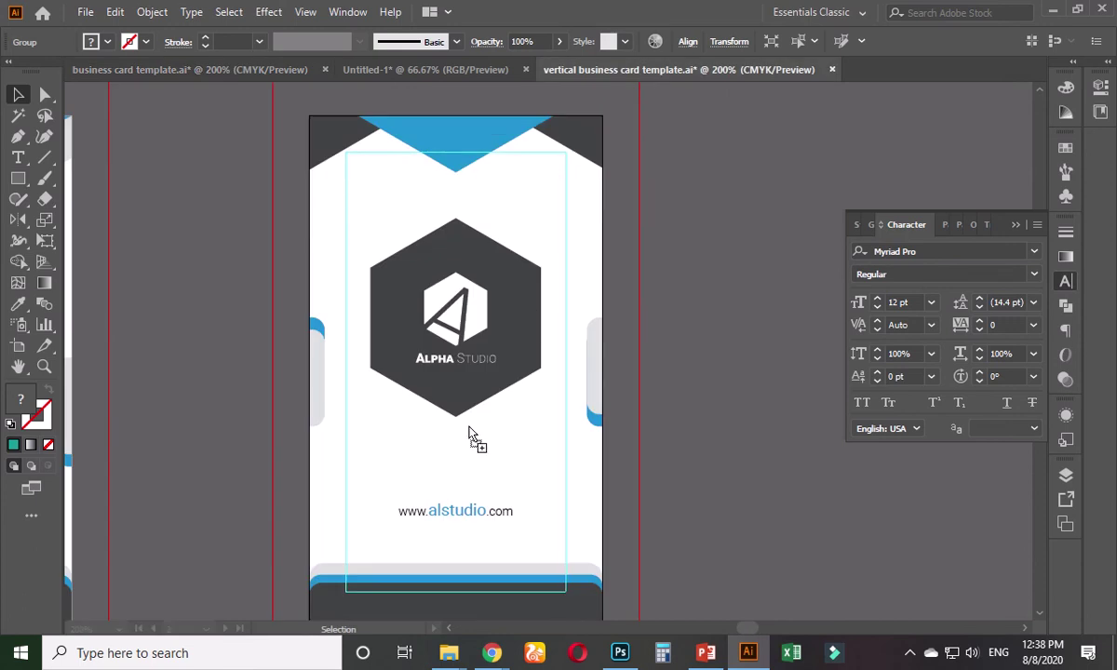
- Enlarge the QR code on the vertical card
drag(470, 435, 438, 470)
scroll(416, 426, down, 3)
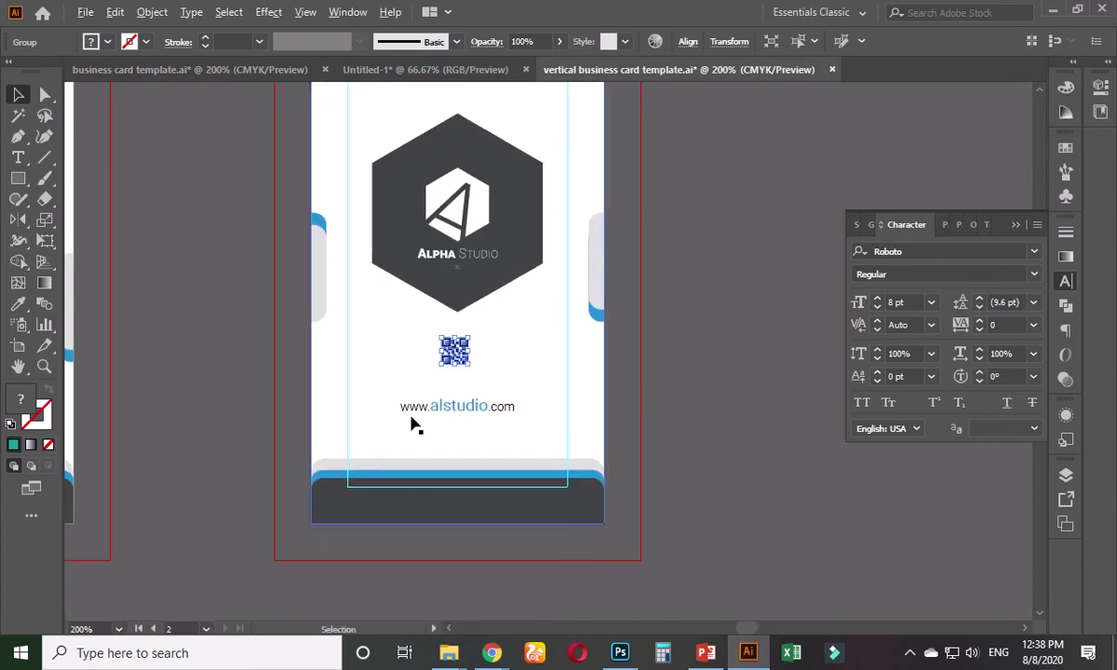
scroll(416, 426, up, 2)
drag(532, 320, 559, 367)
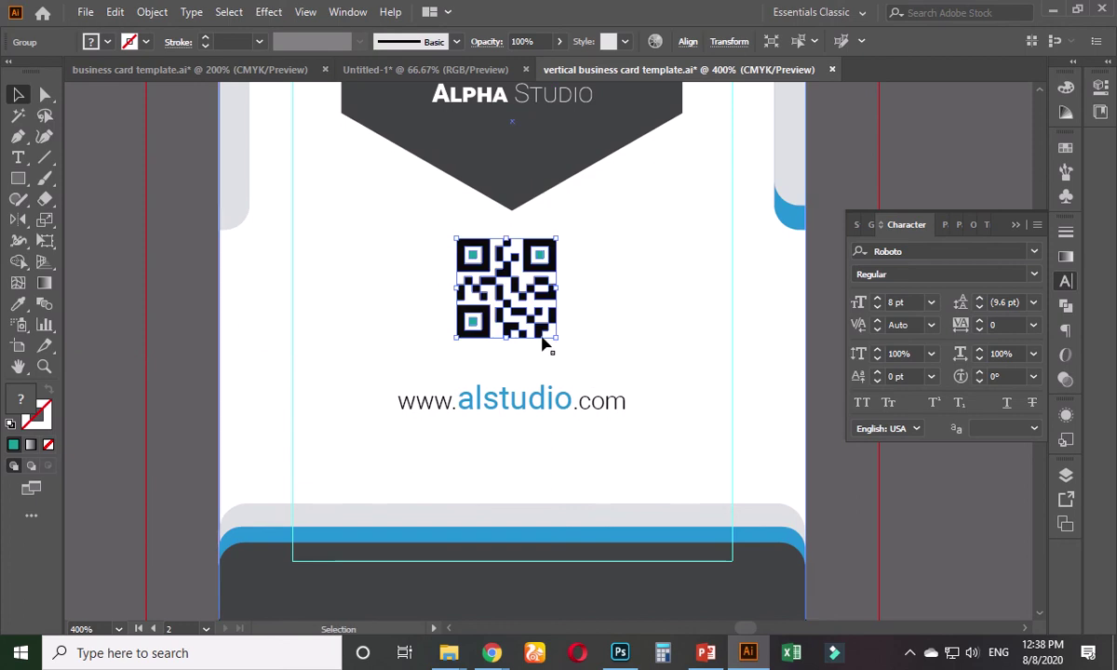
- Move the web address lower and set the QR code just above it
click(536, 409)
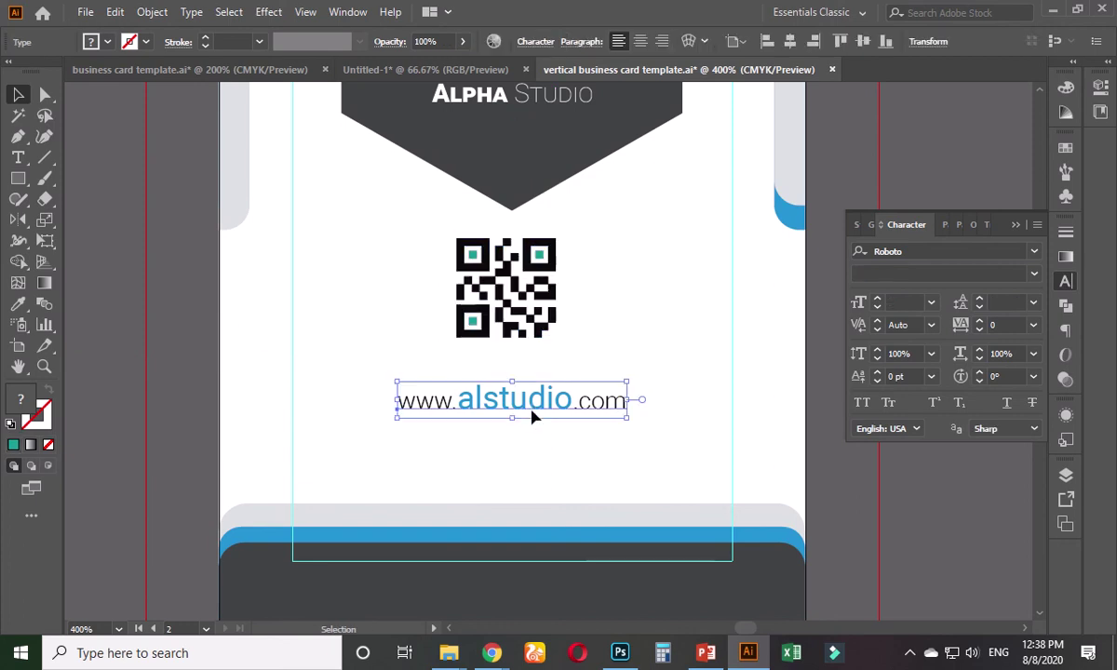
drag(532, 418, 531, 456)
drag(518, 308, 518, 352)
click(672, 382)
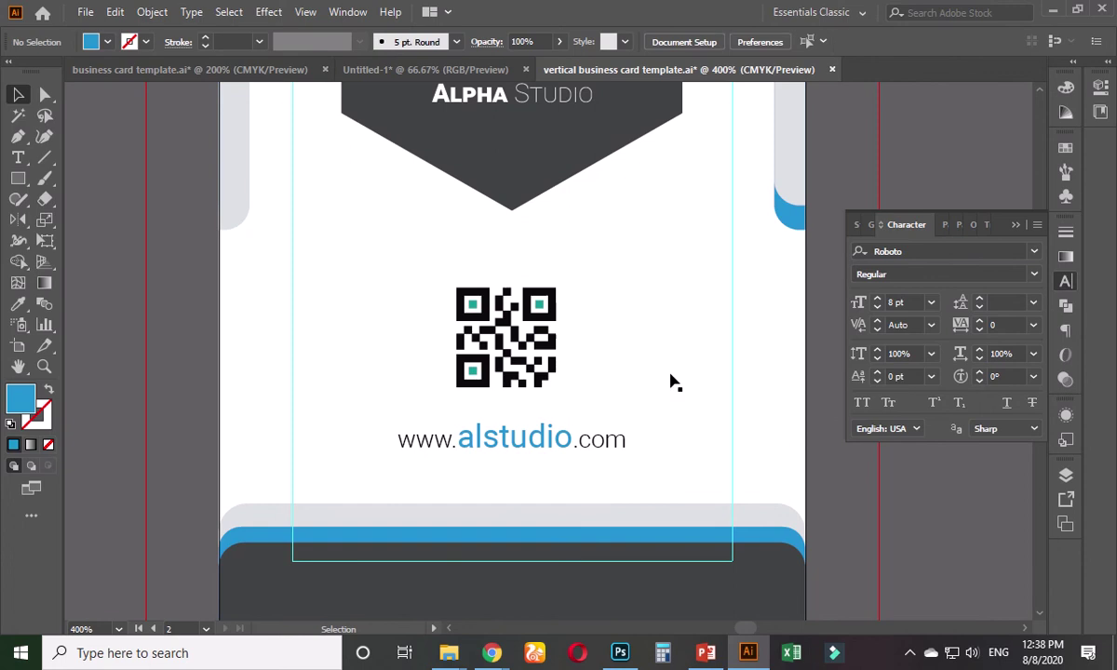
scroll(529, 398, up, 2)
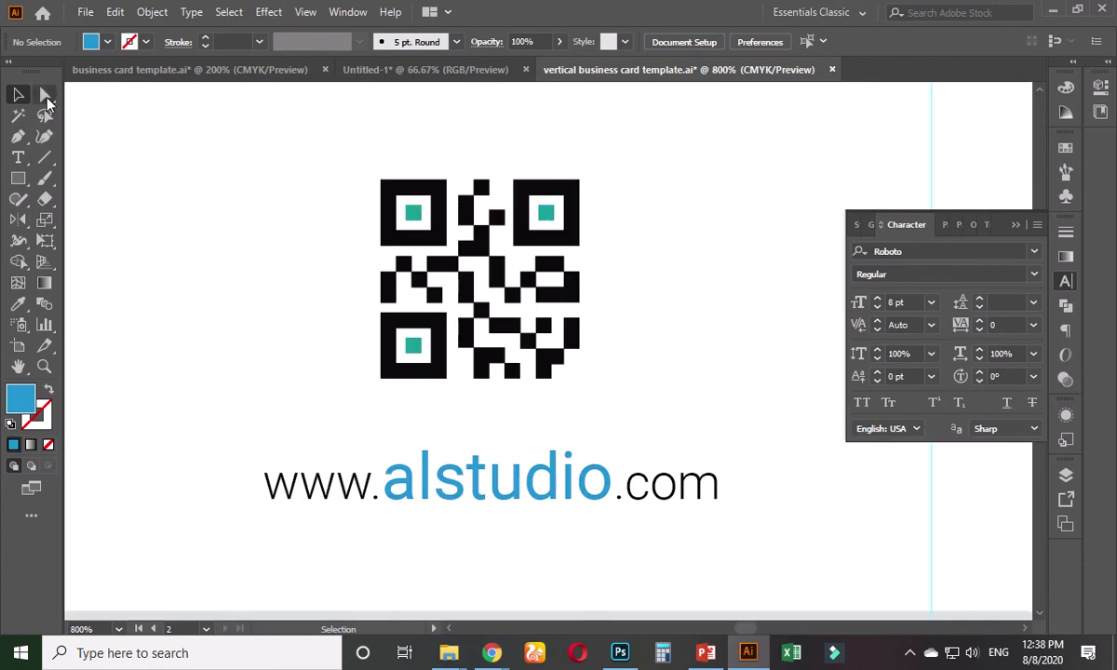
- Recolour the three QR eye squares with the web address's blue
click(45, 96)
click(544, 212)
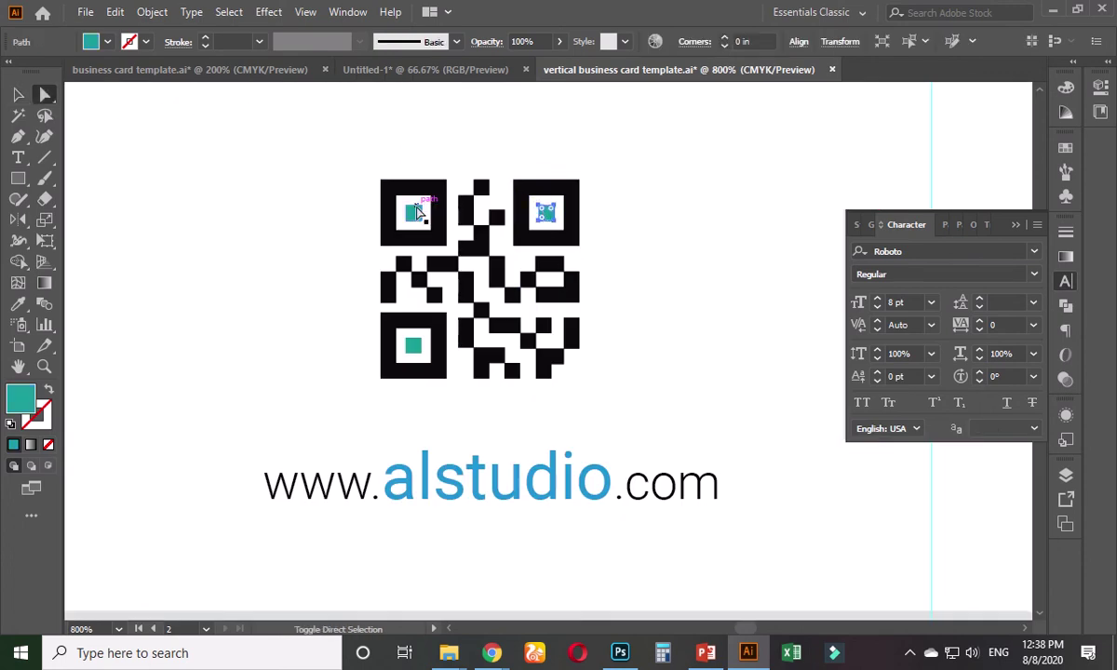
shift+click(413, 212)
shift+click(414, 345)
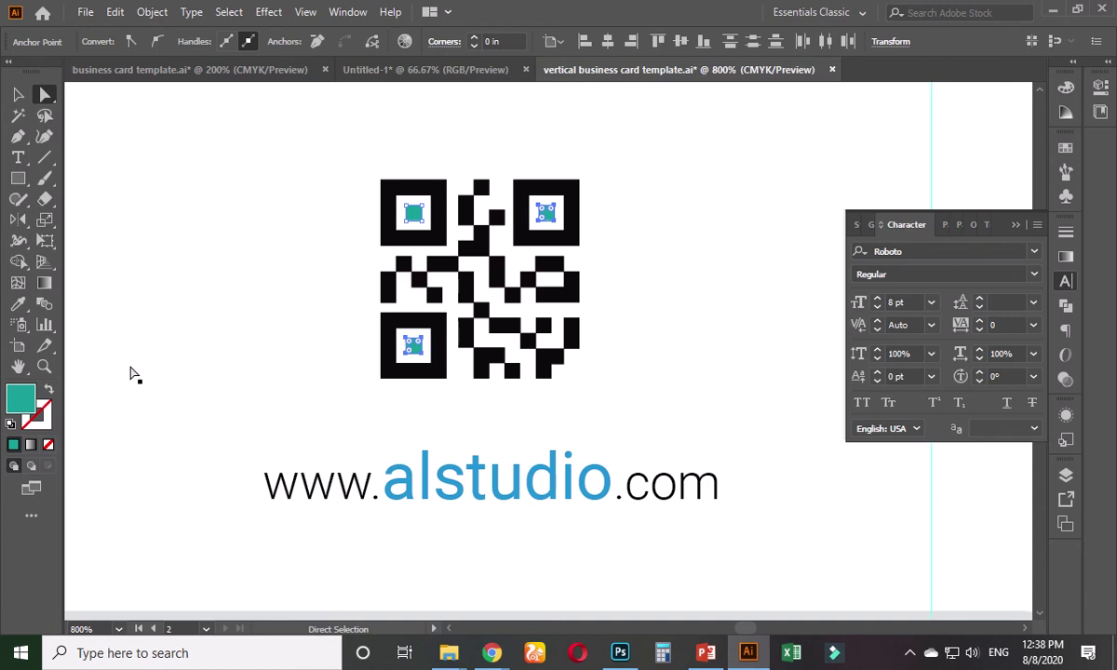
click(18, 303)
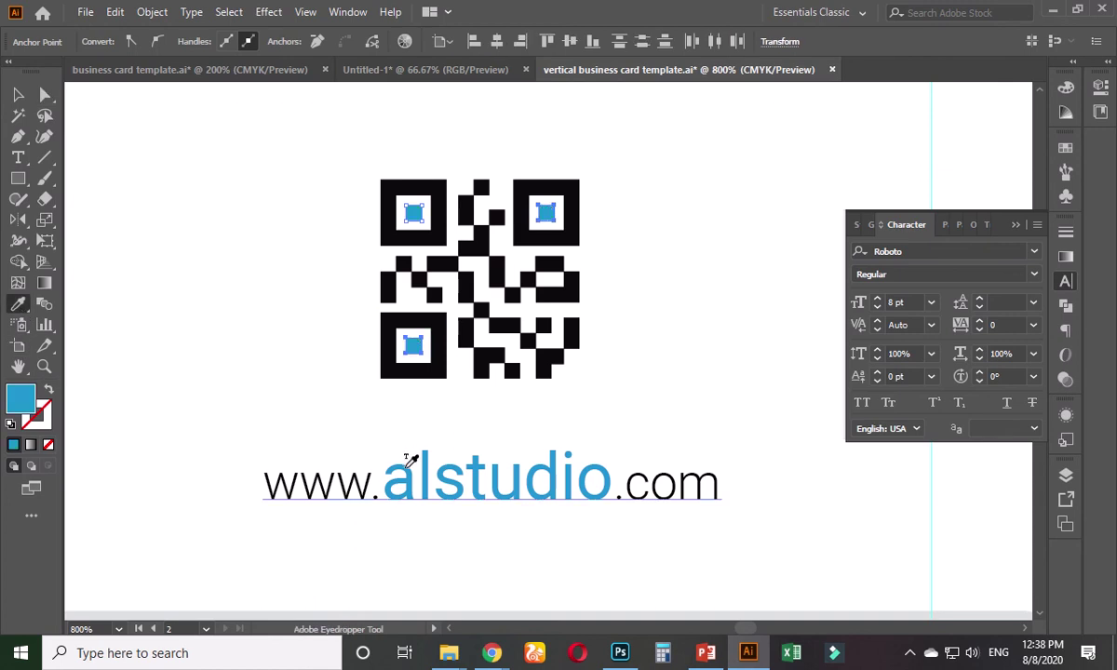
click(18, 94)
click(281, 363)
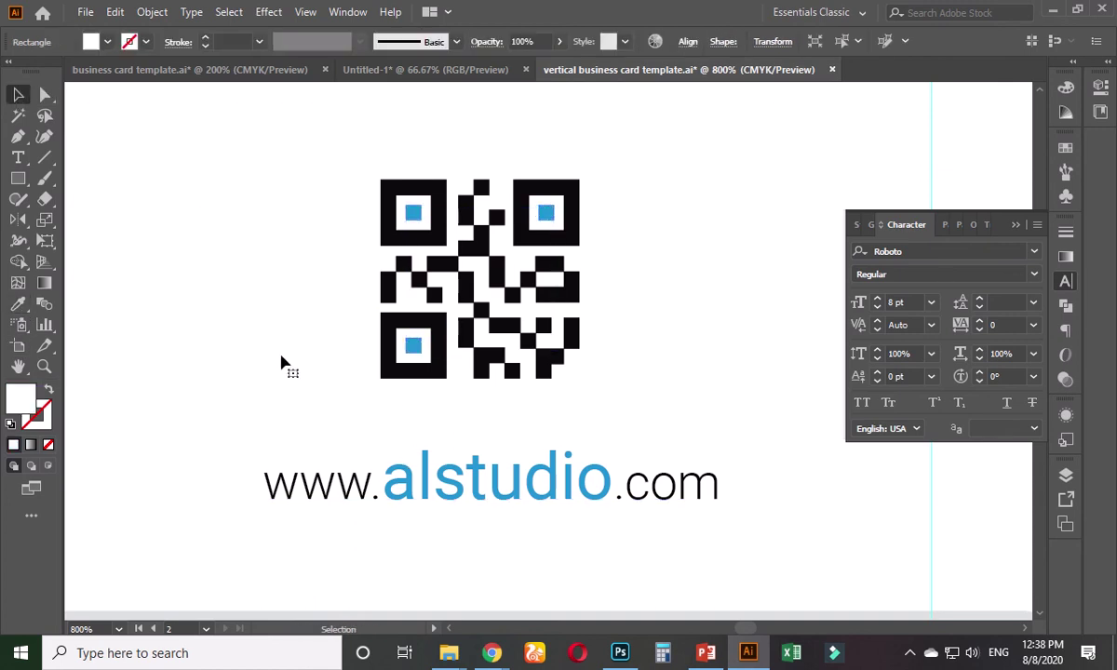
- Horizontally centre the QR code and web address on each other
scroll(281, 363, down, 4)
click(569, 355)
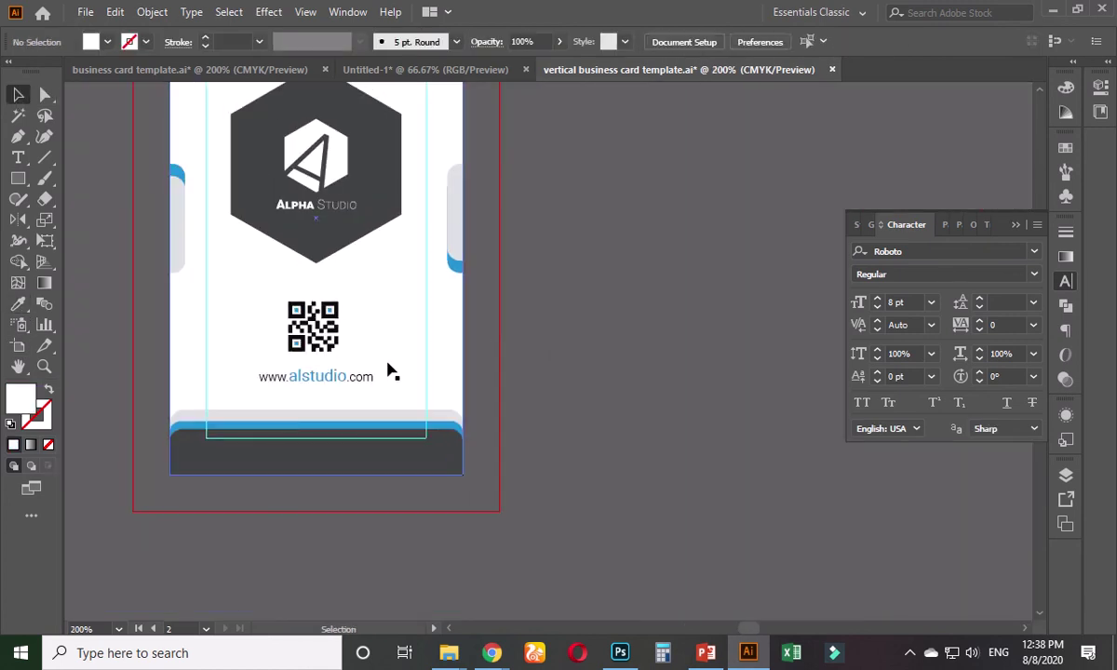
click(371, 374)
click(321, 321)
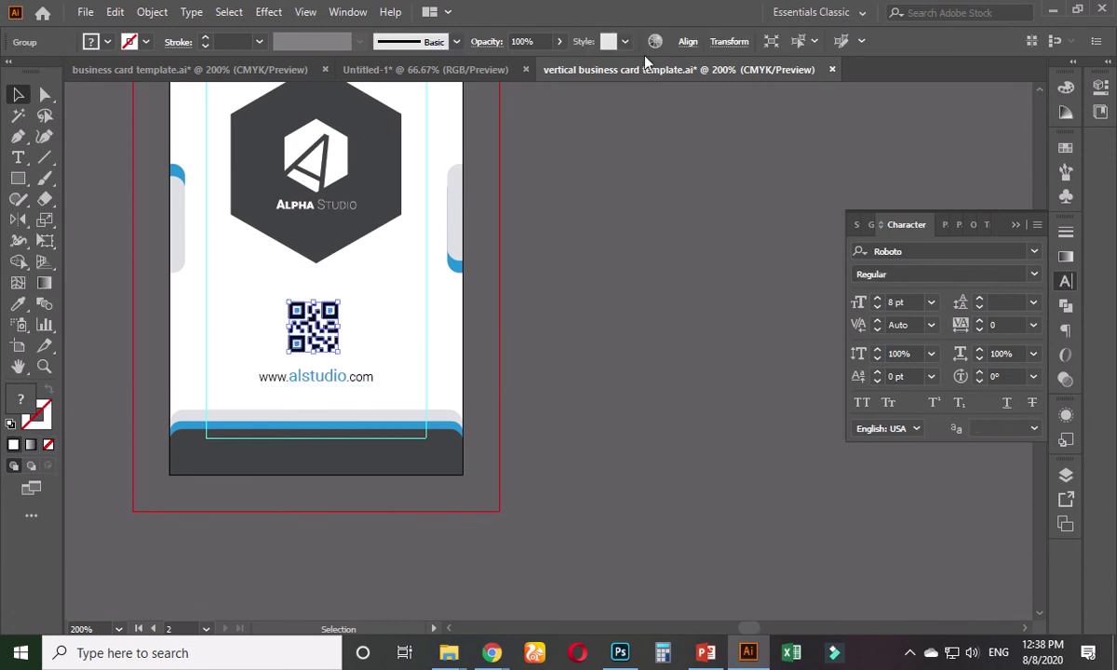
click(688, 42)
click(544, 90)
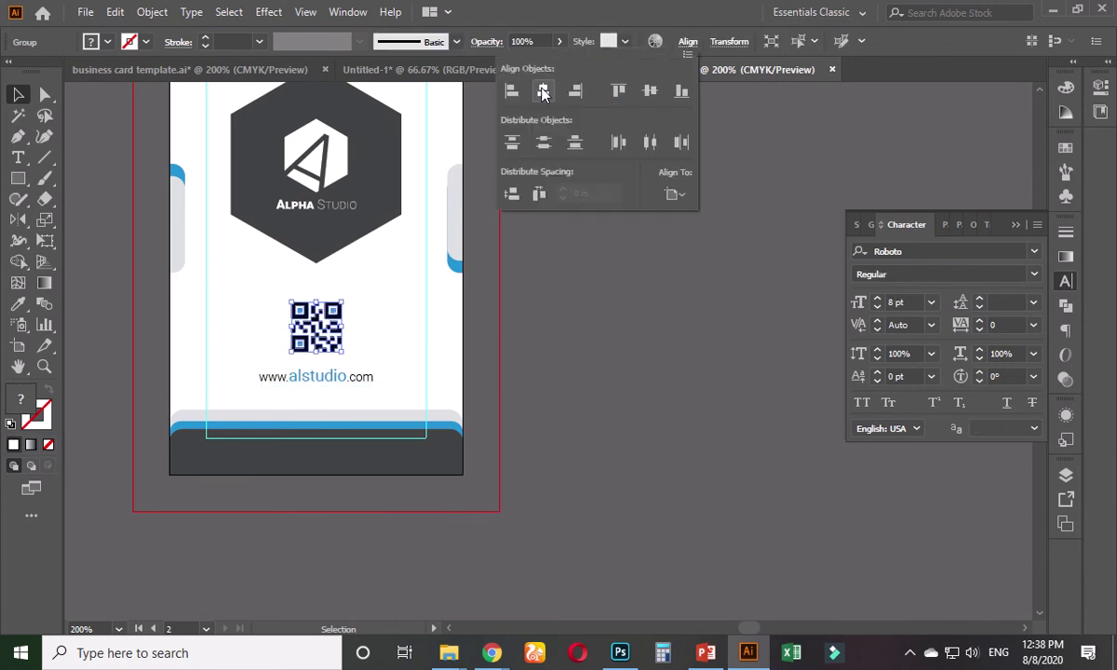
click(615, 333)
click(369, 378)
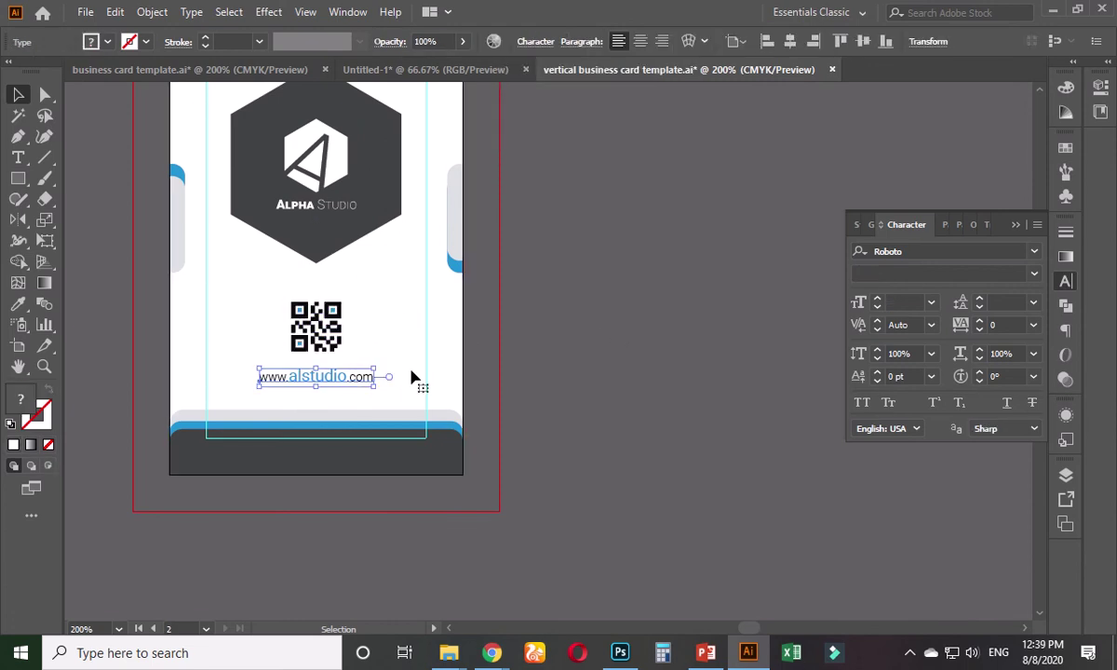
key(Up)
key(Up)
click(581, 323)
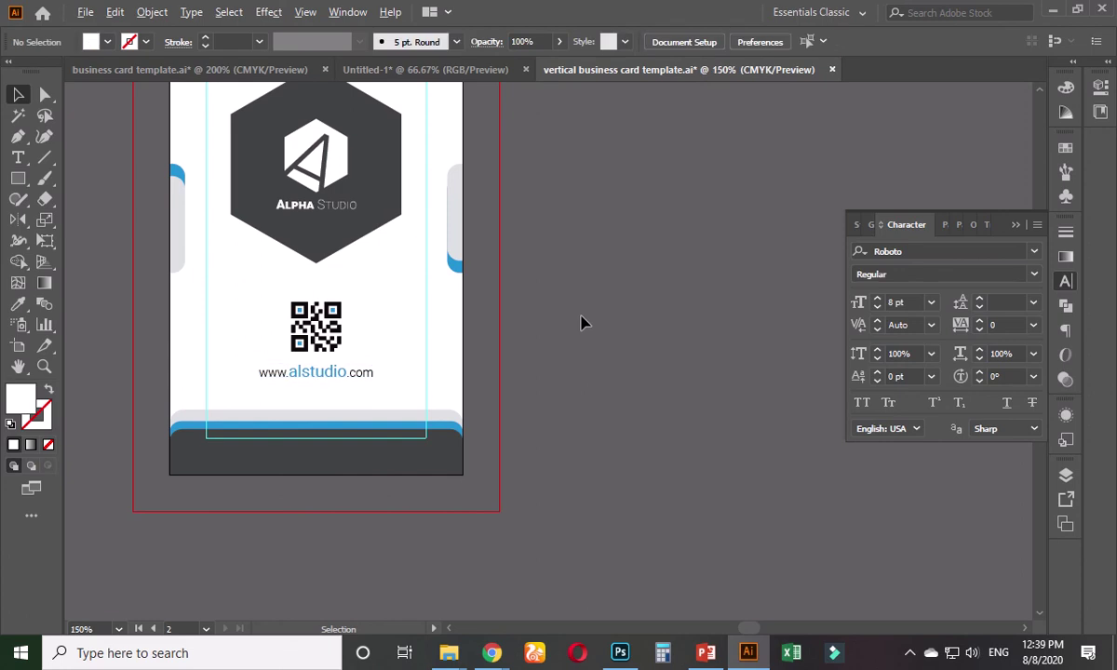
key(ctrl+minus)
- Move the large mock-up image up and to the left
scroll(619, 339, up, 2)
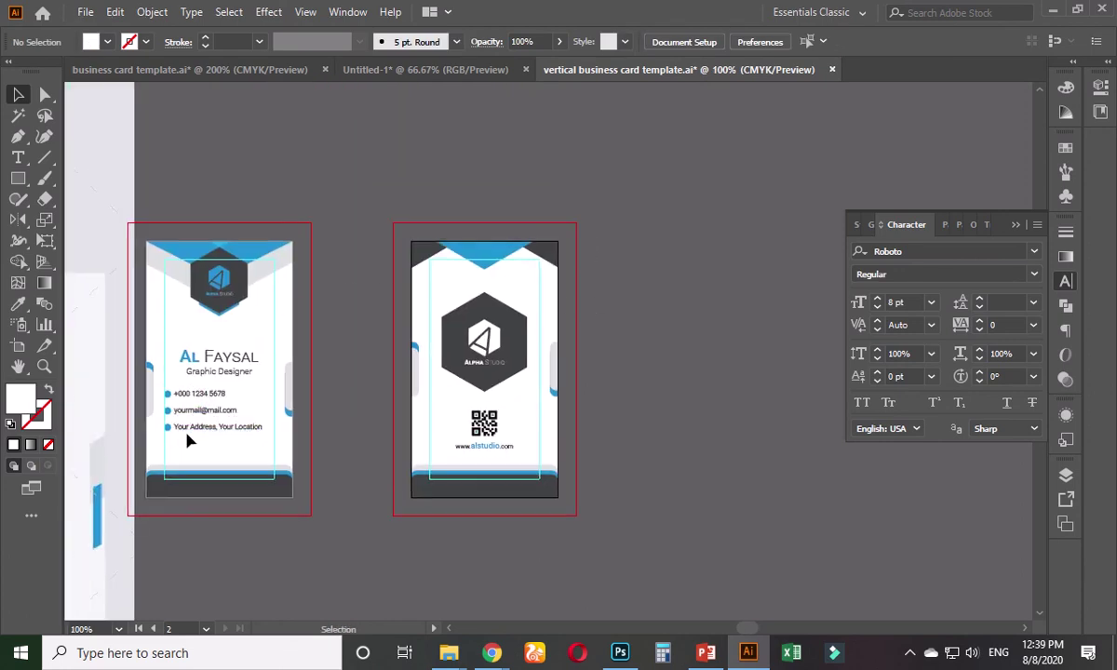
key(ctrl+minus)
key(ctrl+minus)
key(ctrl+minus)
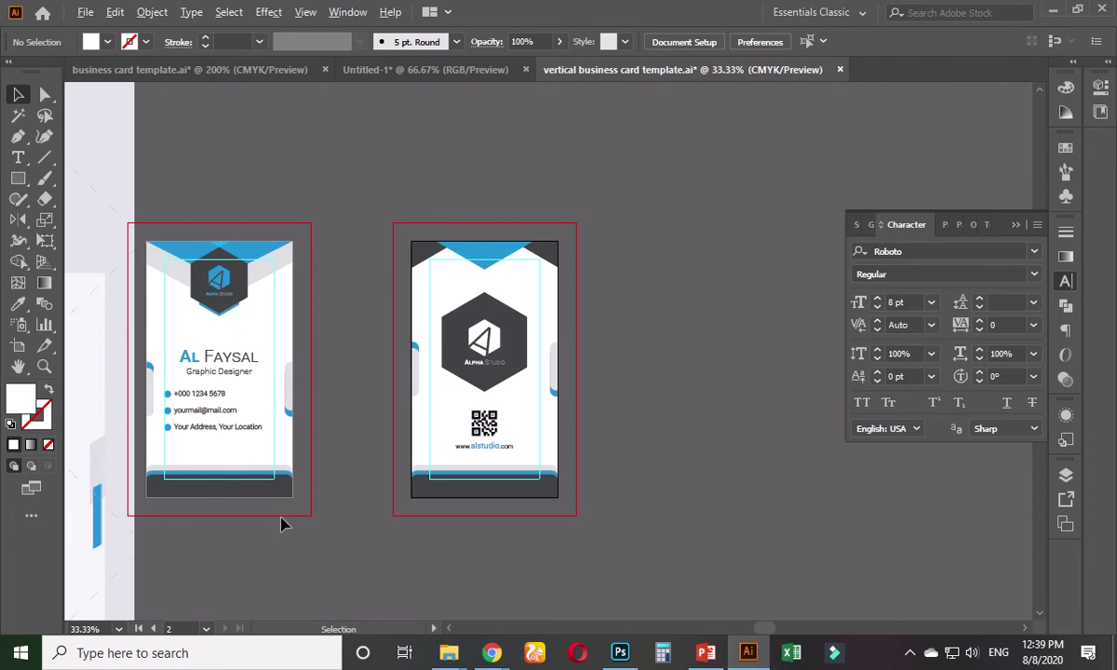
drag(268, 577, 500, 454)
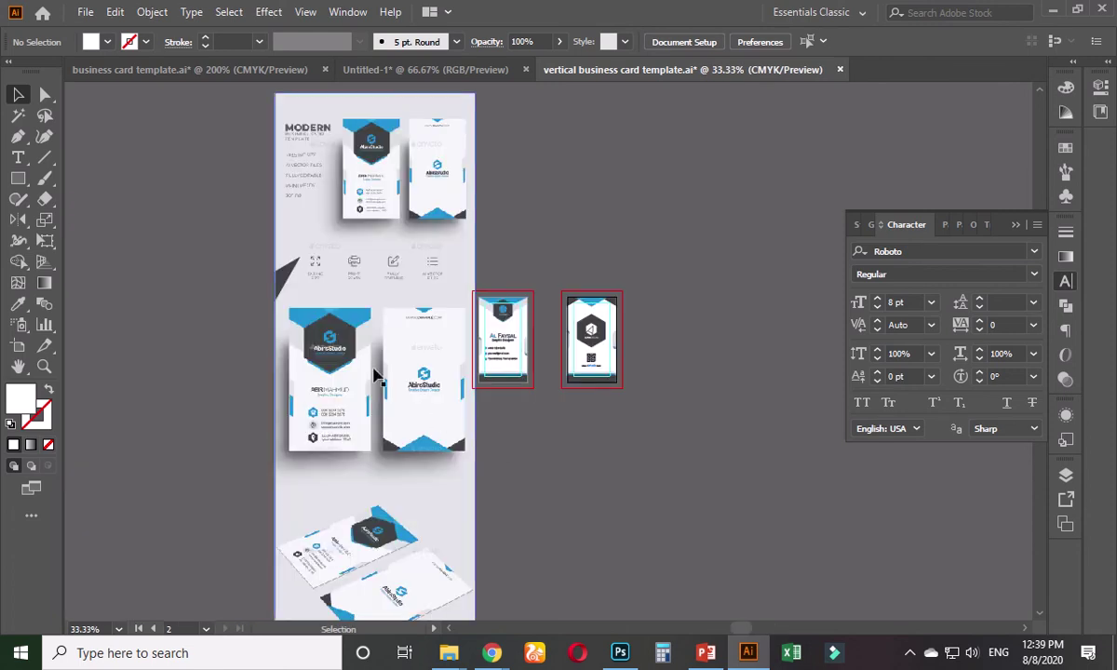
drag(394, 404, 316, 394)
click(569, 433)
- Unlock all artwork (Alt+Ctrl+2) and check each card's objects are selectable
scroll(633, 405, up, 2)
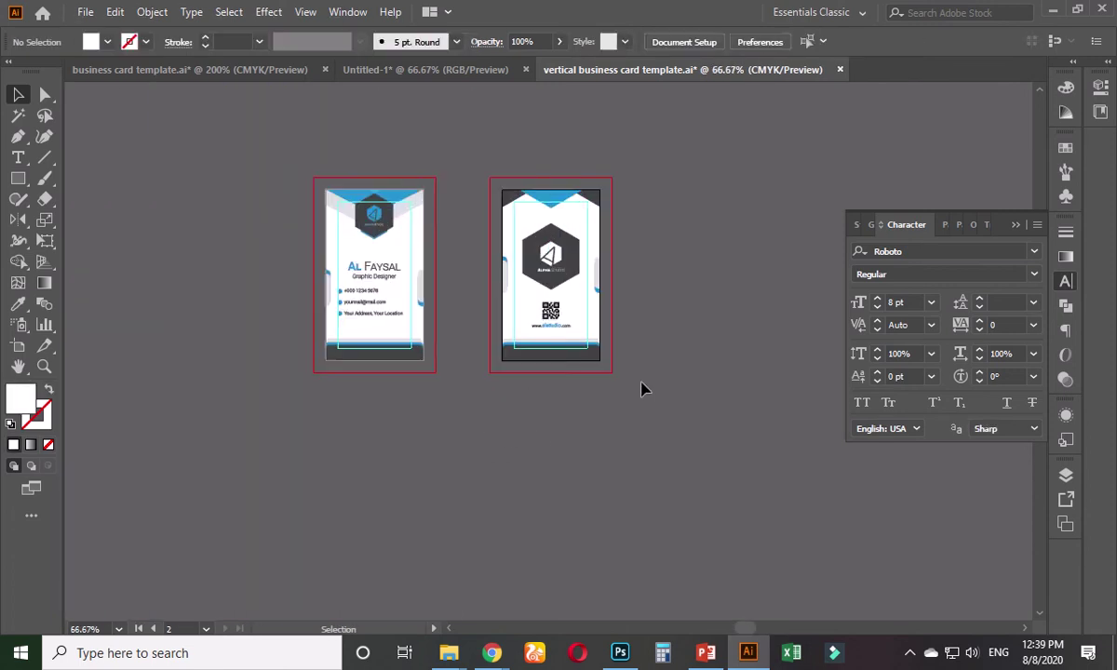
scroll(627, 323, up, 1)
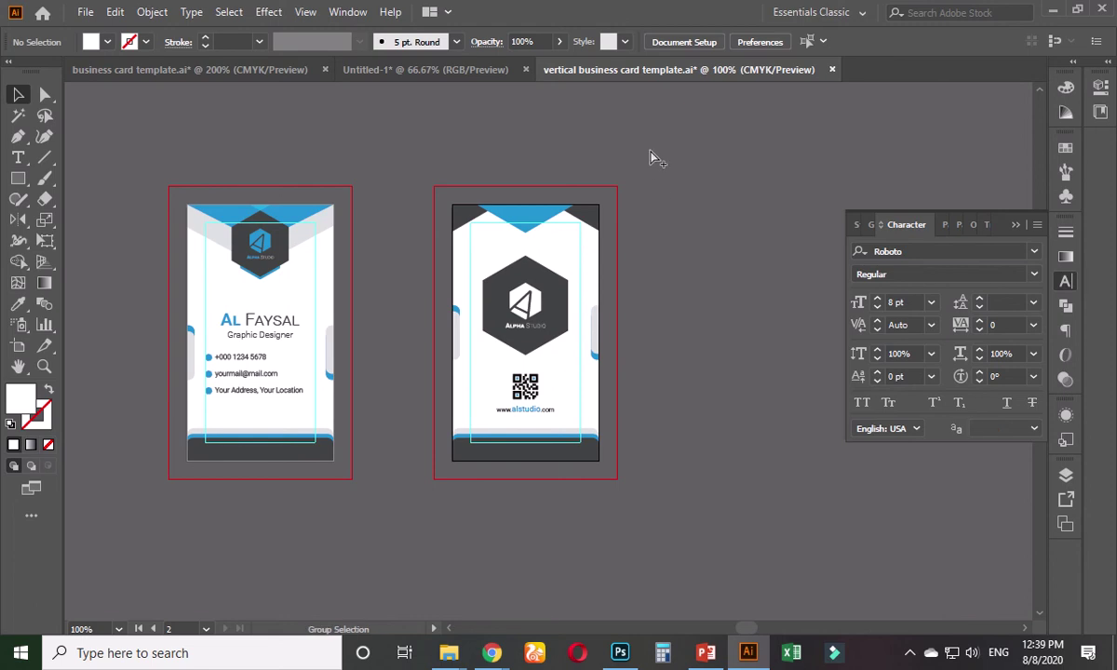
key(ctrl+alt+2)
click(636, 232)
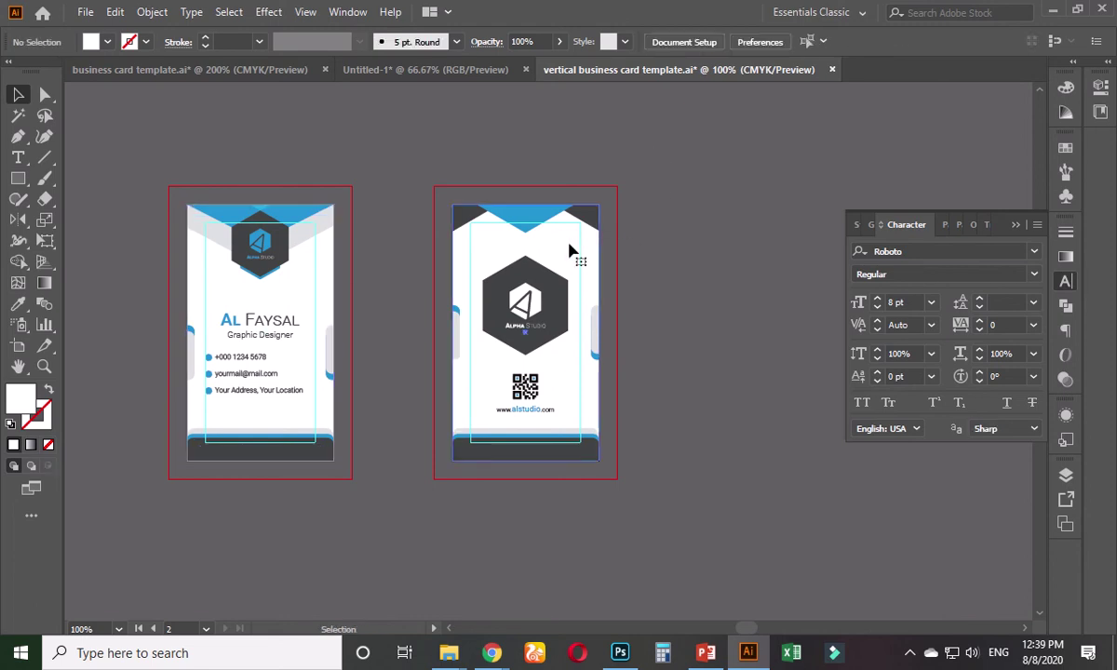
click(571, 252)
drag(654, 170, 448, 530)
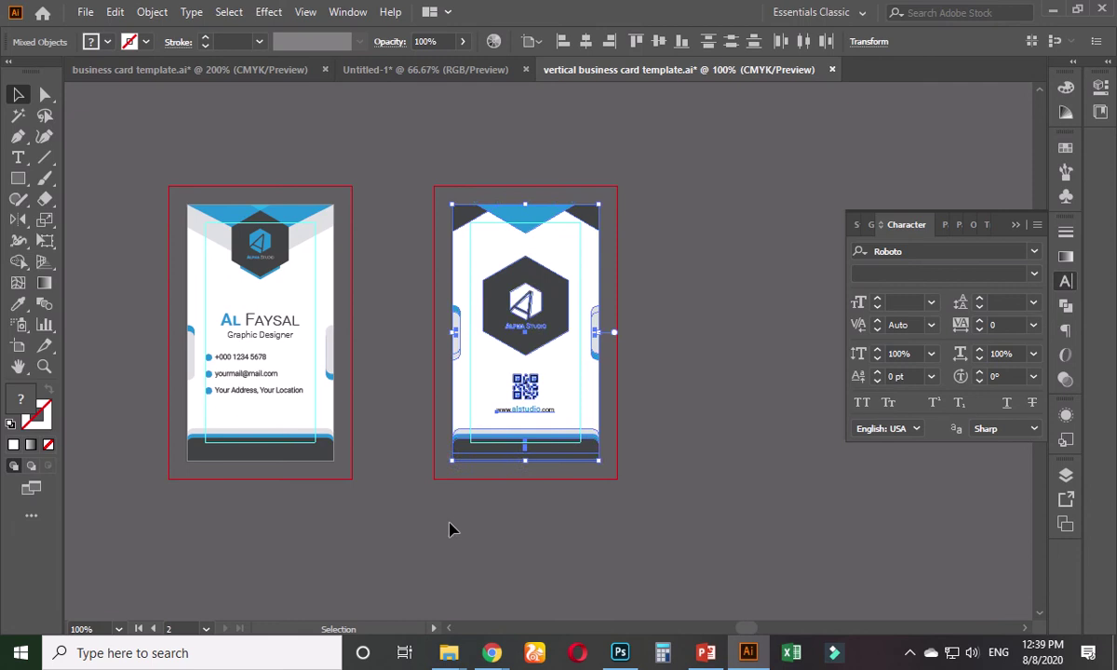
click(131, 217)
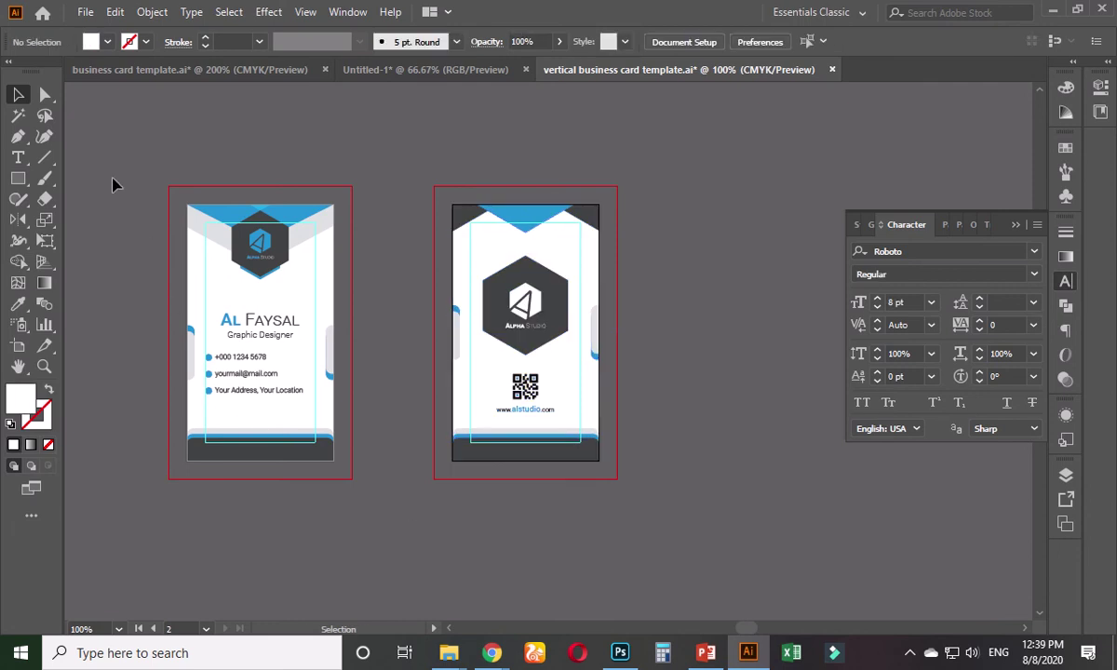
drag(339, 504, 344, 509)
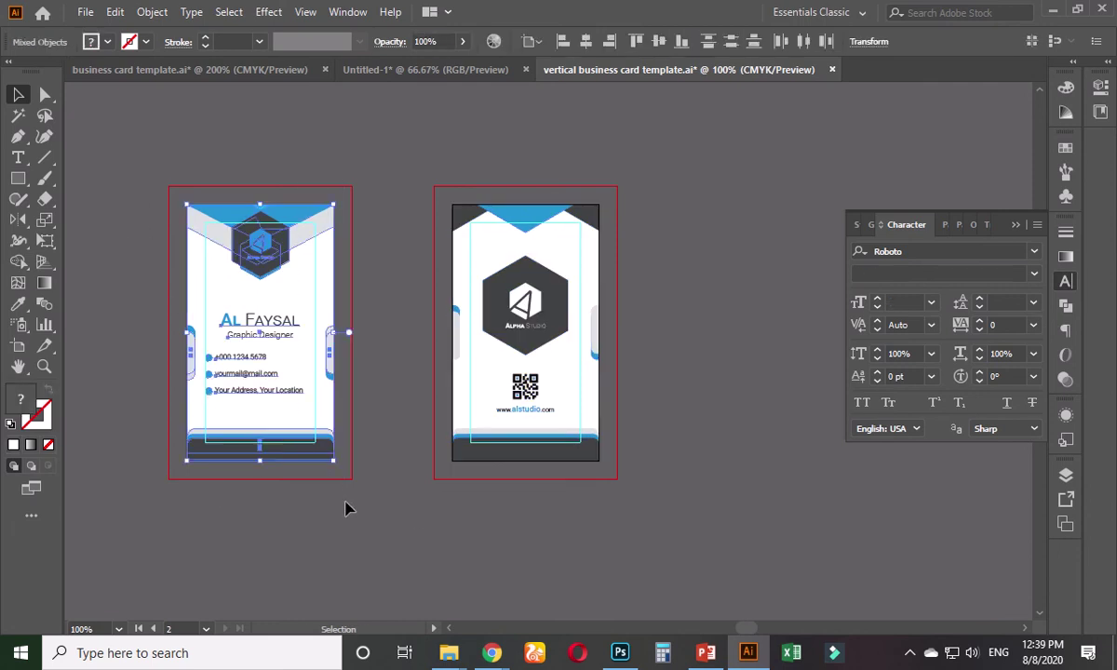
click(376, 287)
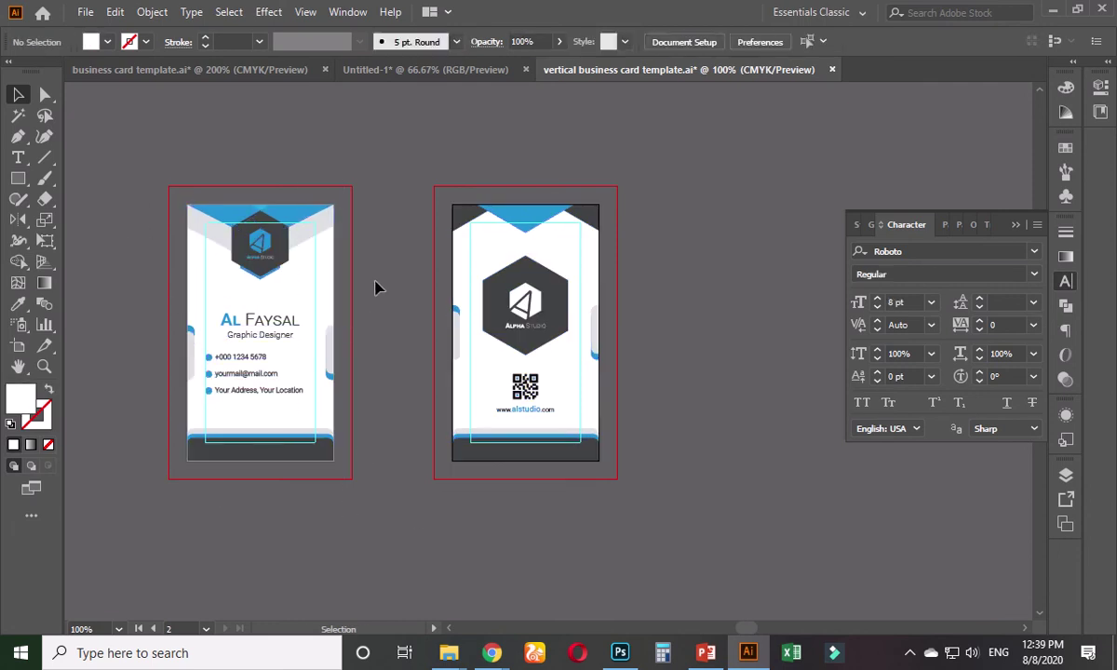
alt+scroll(168, 259, up, 1)
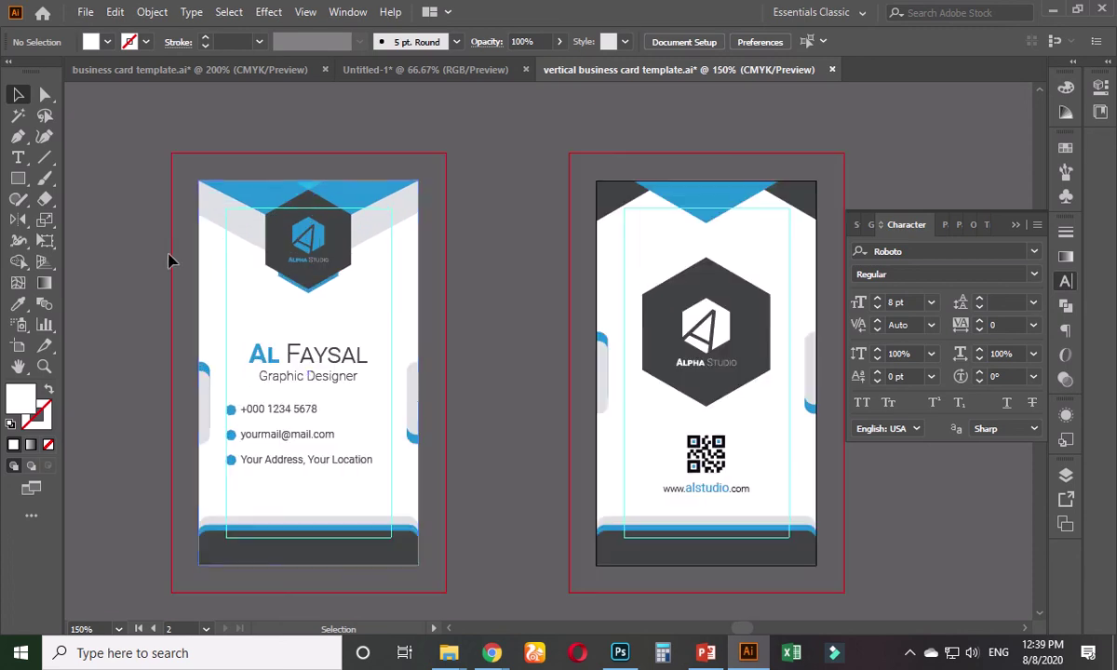
alt+scroll(317, 242, up, 1)
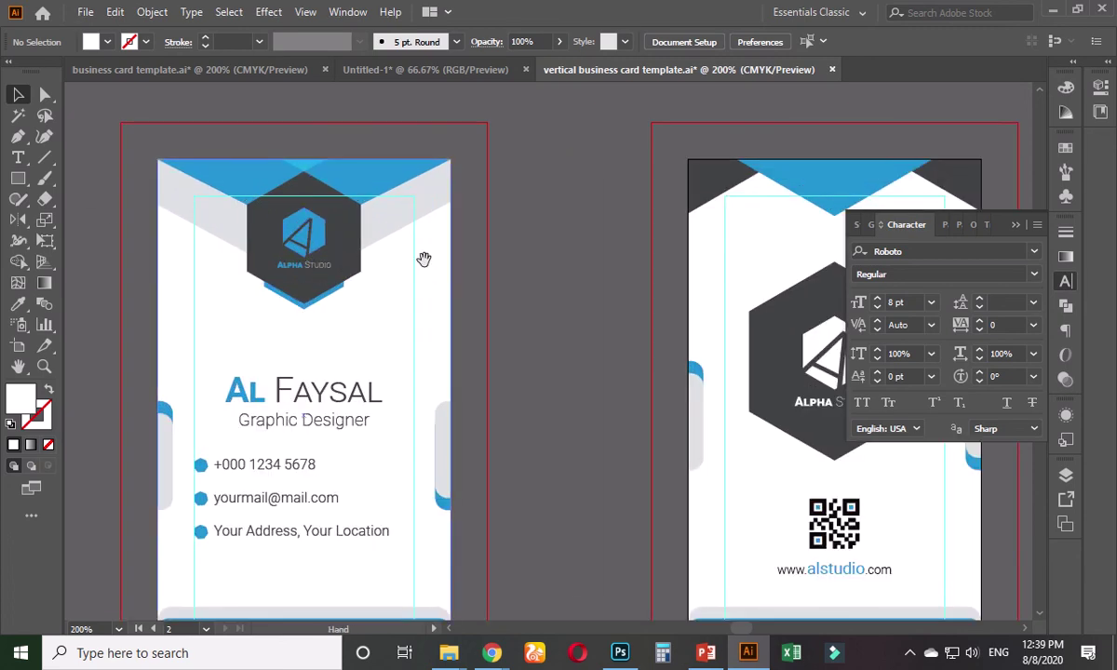
alt+scroll(317, 312, up, 1)
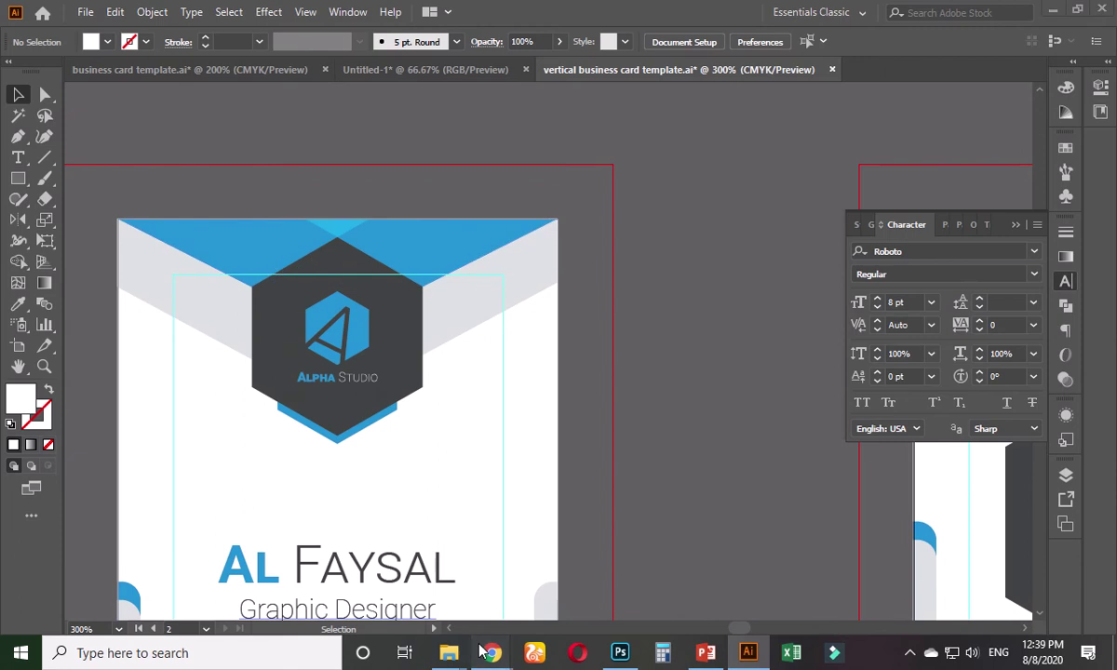
- Minimize the video meeting window to get back to Illustrator
mouse_move(492, 653)
click(389, 562)
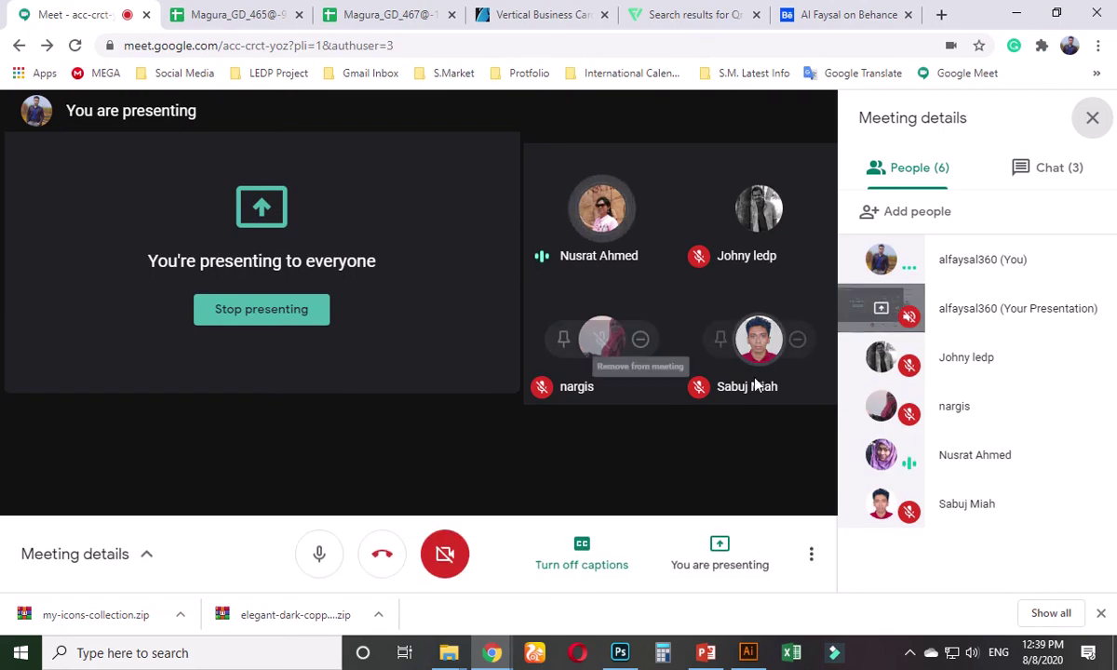
click(1017, 13)
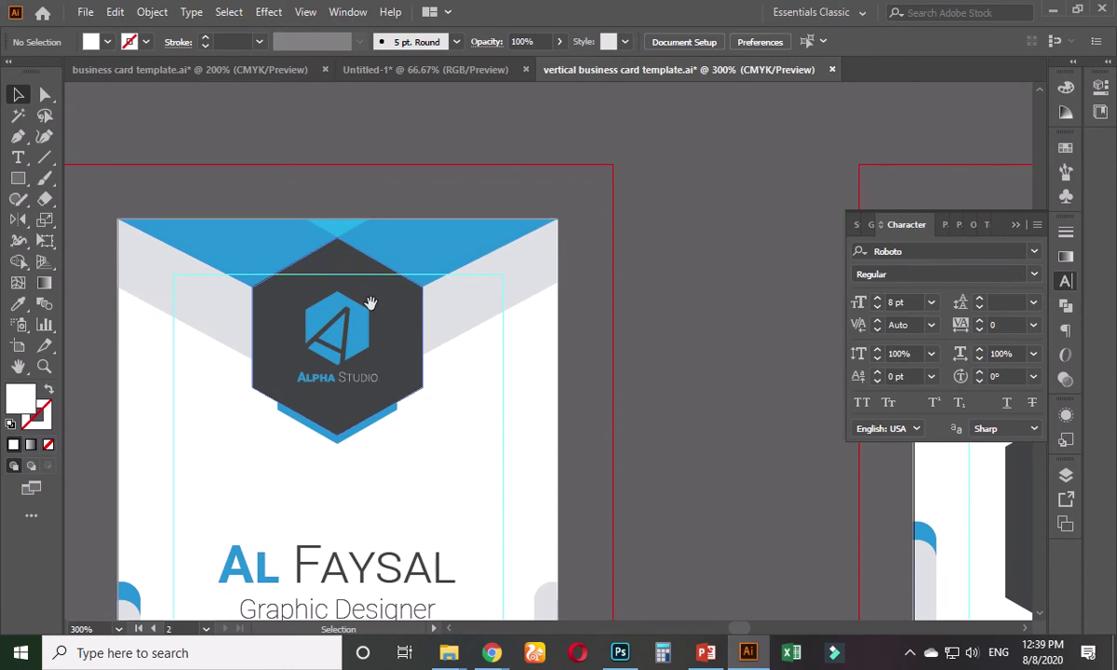
- Magic Wand the left card's blue top area to select all blue shapes
drag(371, 304, 486, 288)
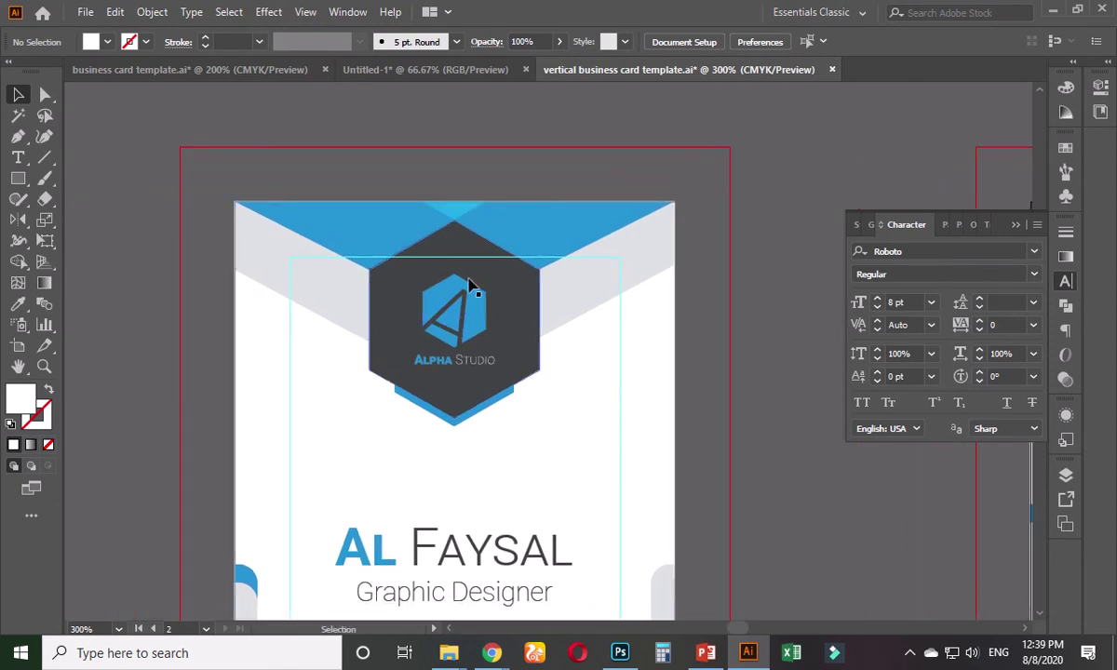
scroll(507, 317, down, 1)
drag(661, 463, 575, 410)
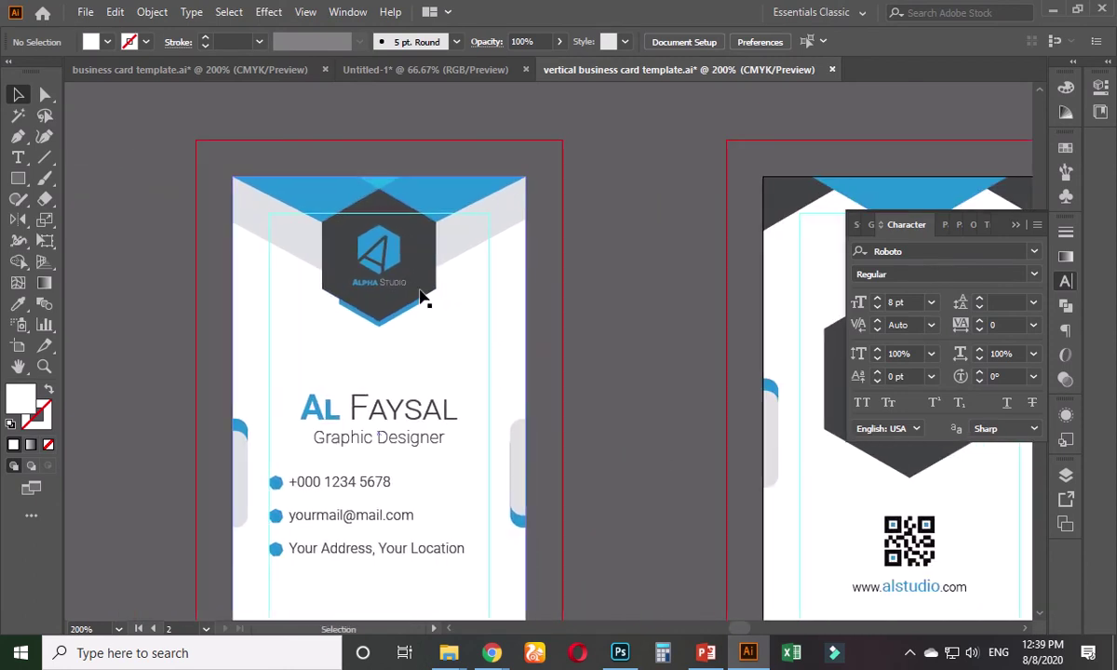
scroll(358, 284, up, 1)
drag(349, 294, 332, 432)
click(19, 116)
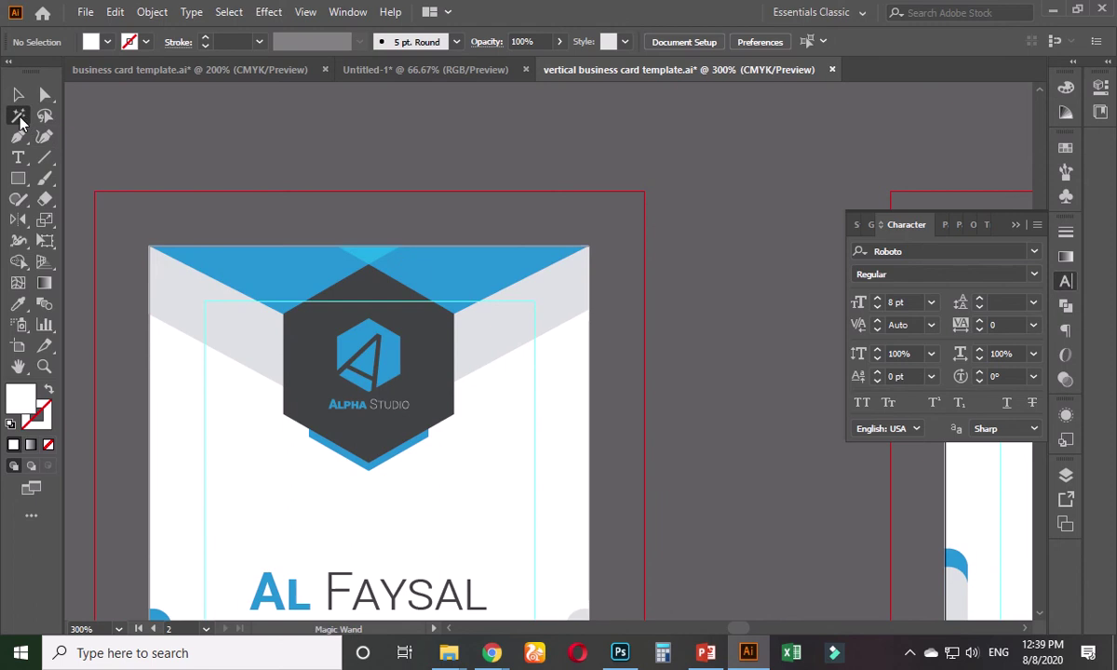
click(282, 275)
scroll(284, 276, down, 2)
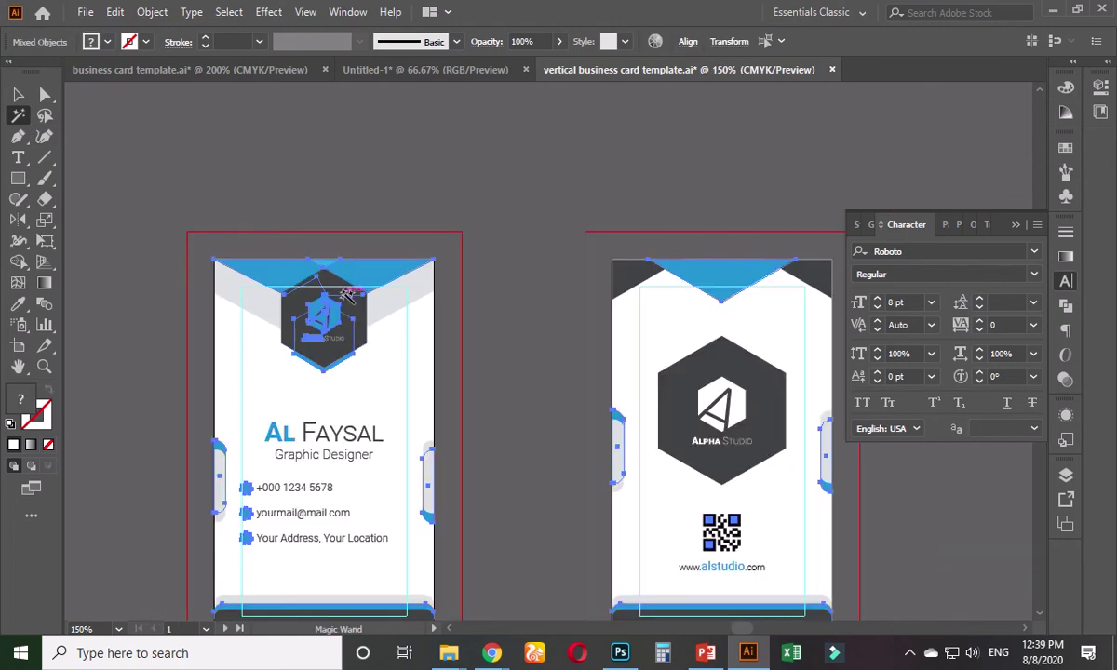
double_click(20, 399)
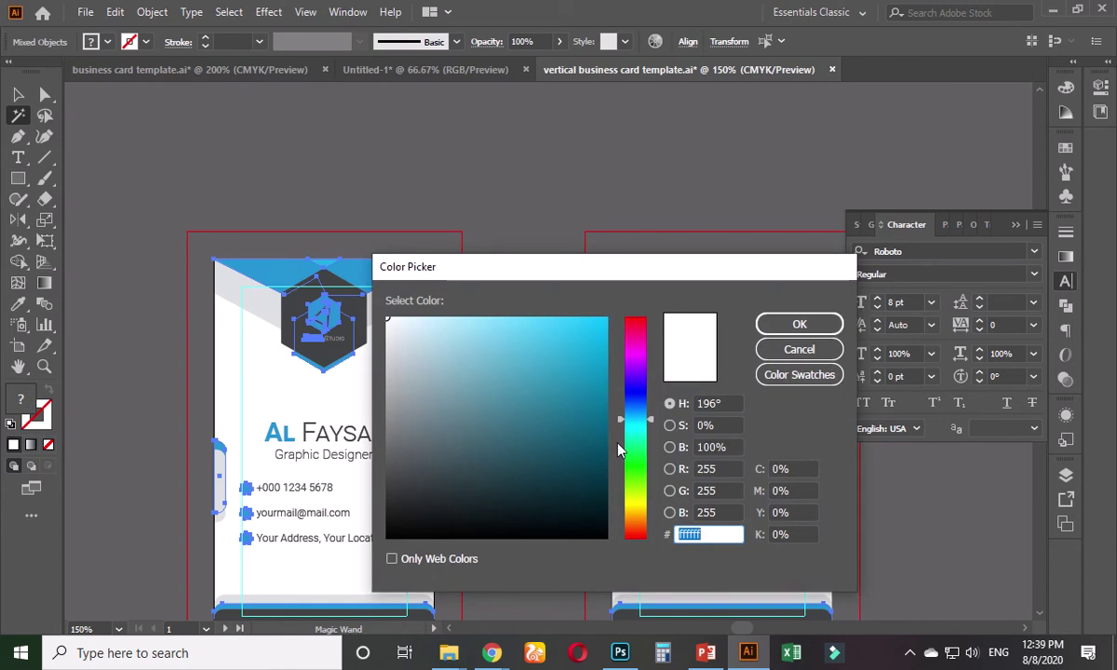
drag(640, 415, 640, 412)
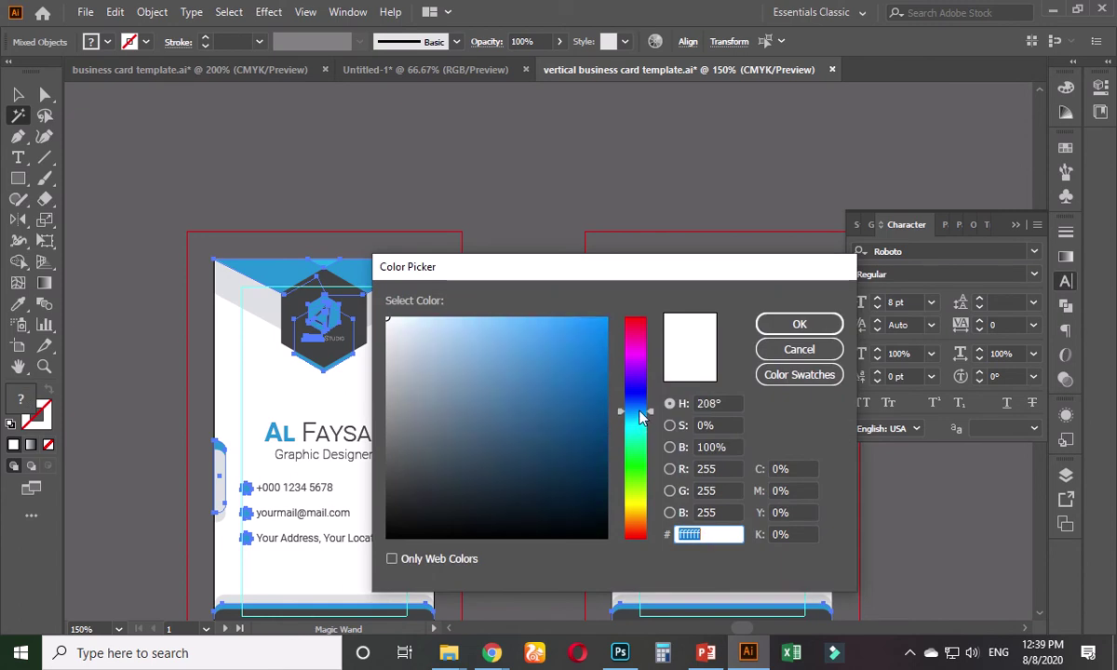
click(488, 331)
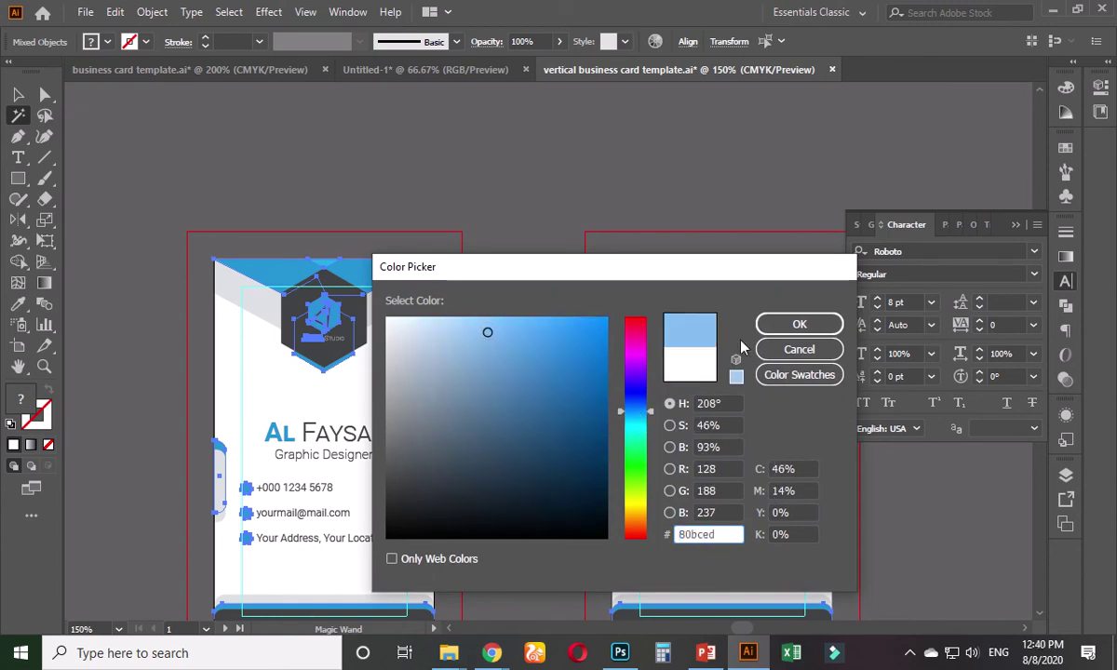
click(796, 325)
key(v)
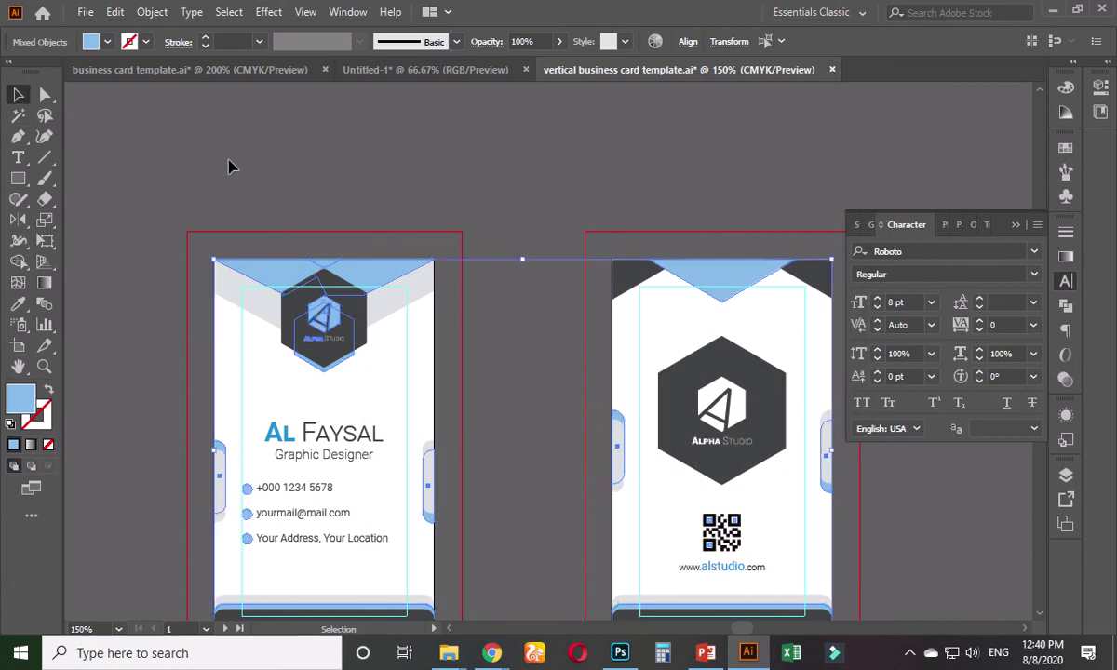
click(228, 166)
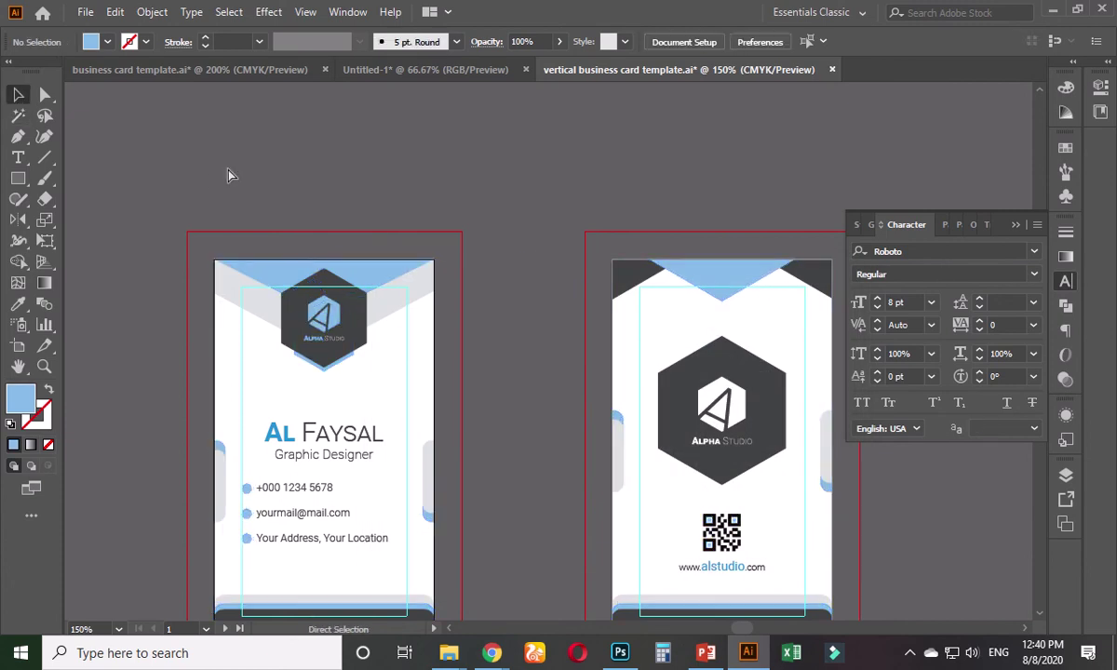
key(ctrl+z)
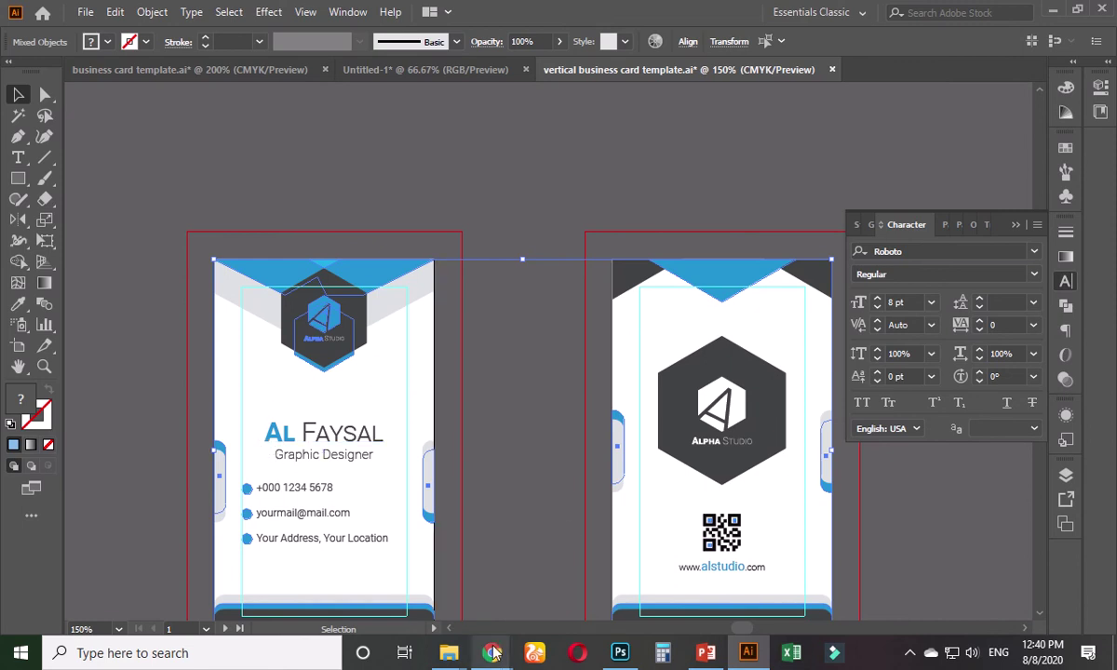
- Open the Creative Corporate Business Card project on Behance
mouse_move(494, 655)
click(391, 558)
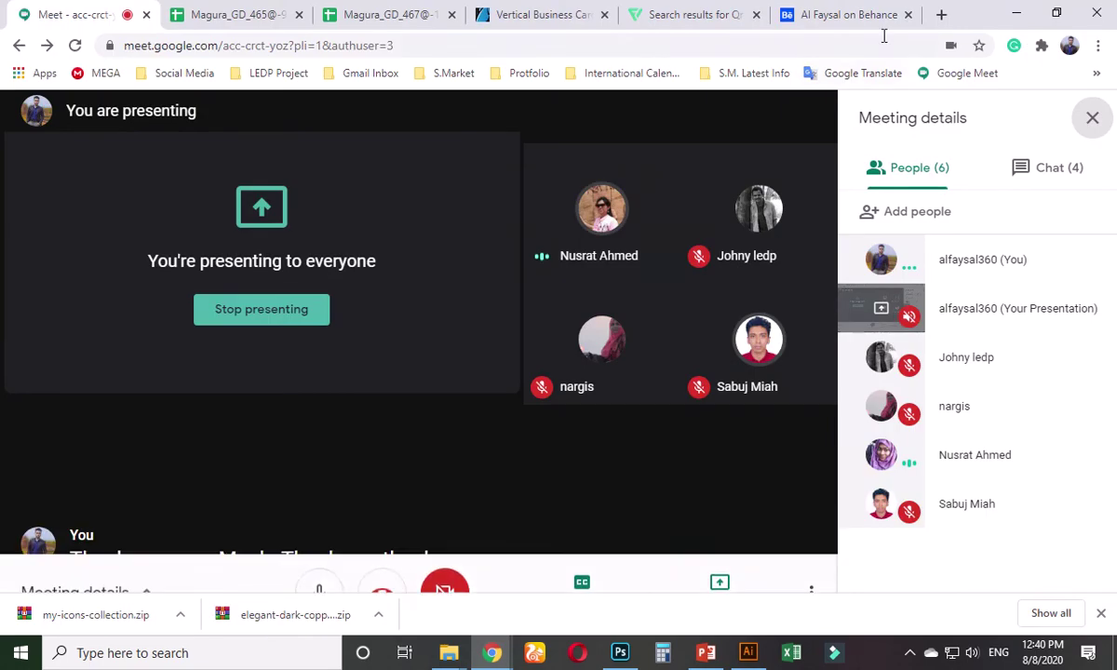
click(880, 15)
click(522, 37)
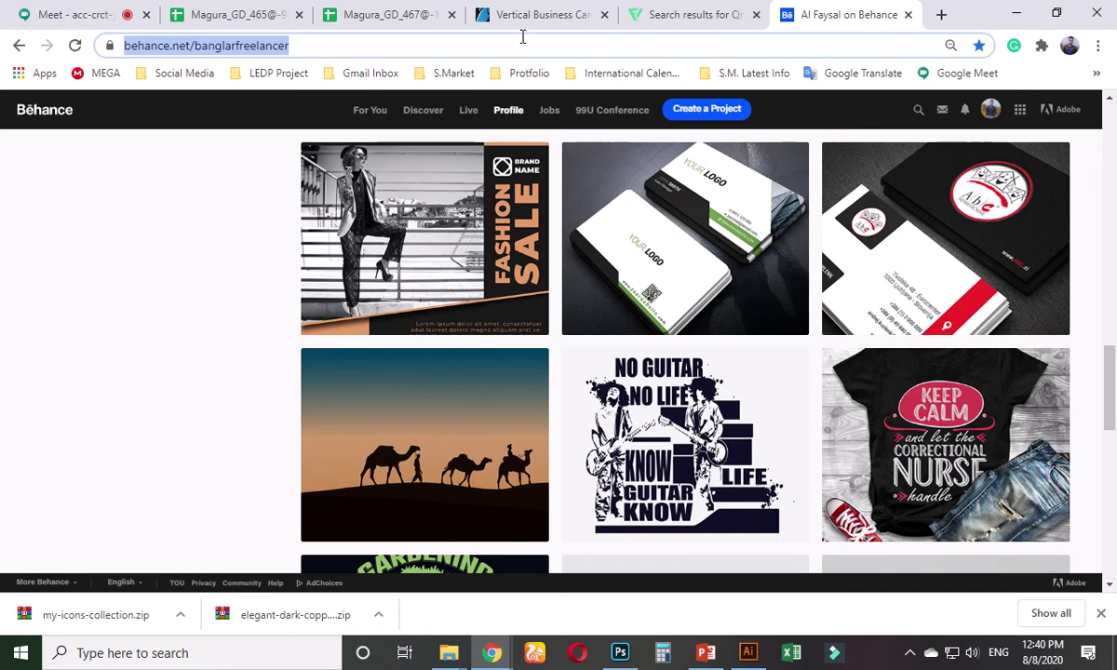
click(656, 259)
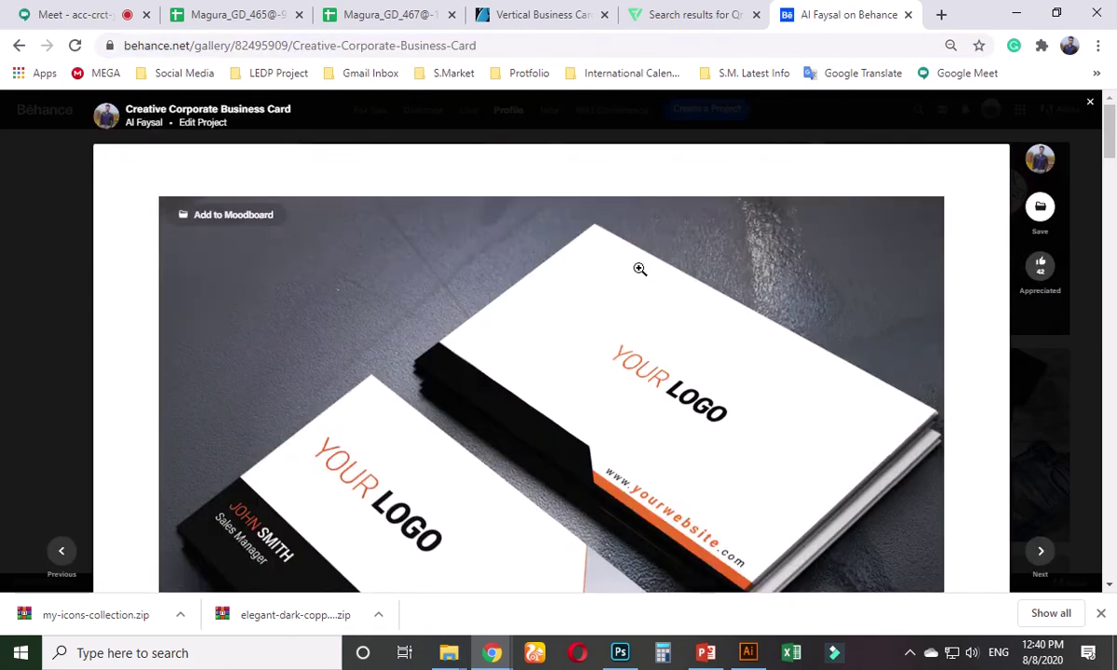
- Copy the green card mockup image and minimize the browser
scroll(638, 267, down, 5)
scroll(612, 321, down, 5)
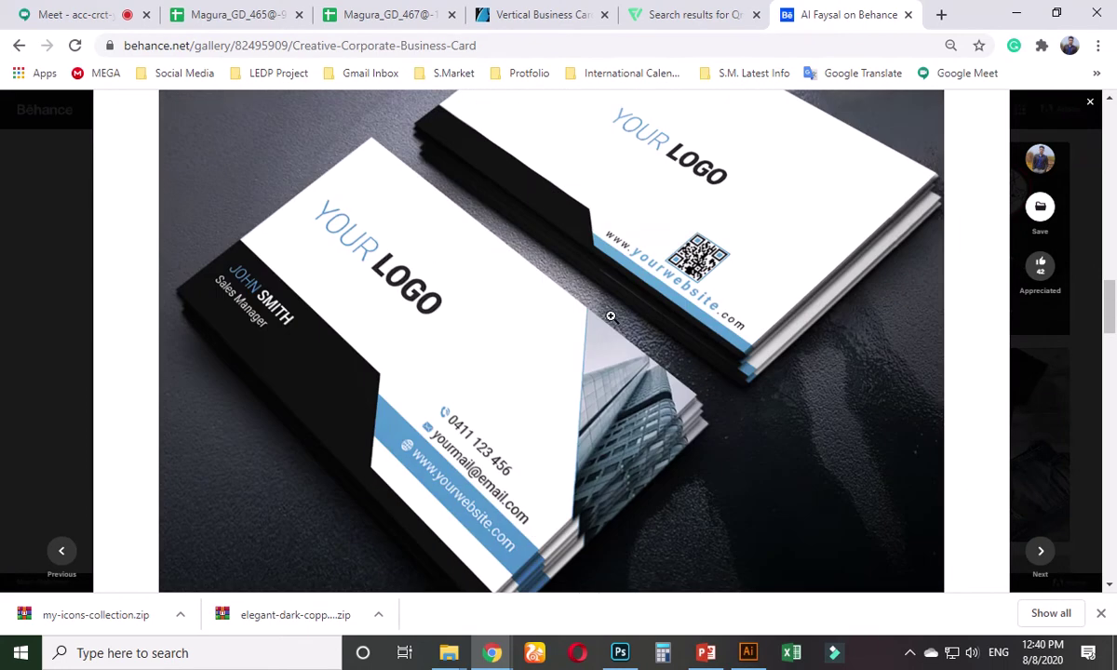
scroll(611, 316, down, 5)
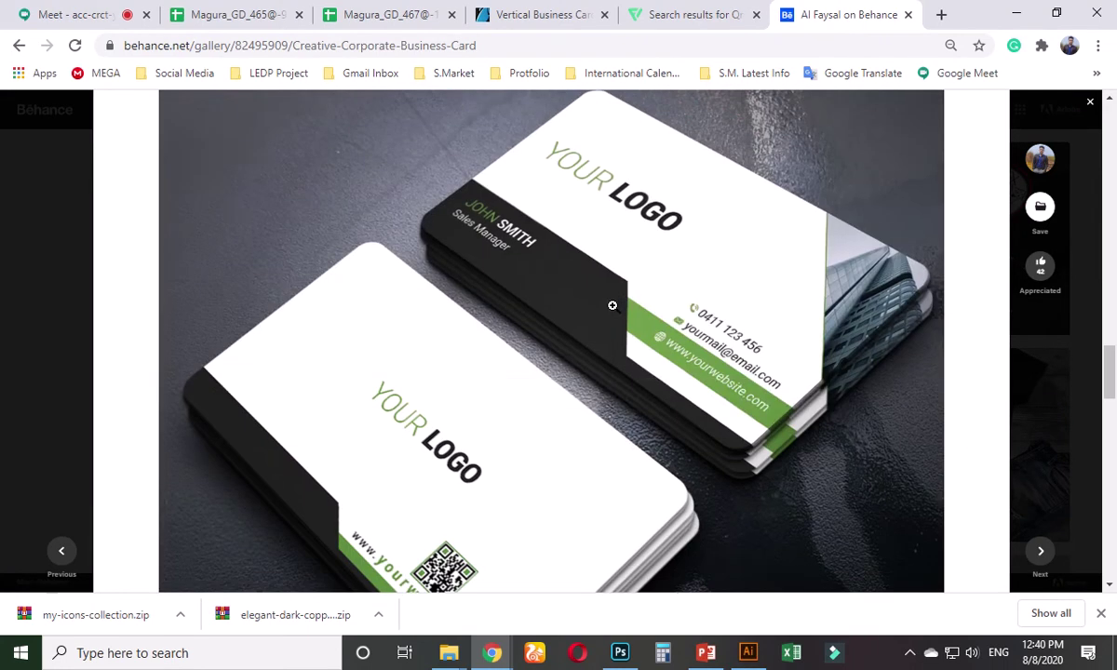
right_click(597, 275)
click(642, 328)
click(1016, 13)
- Paste the green card photo and place it to the right of the cards
click(482, 372)
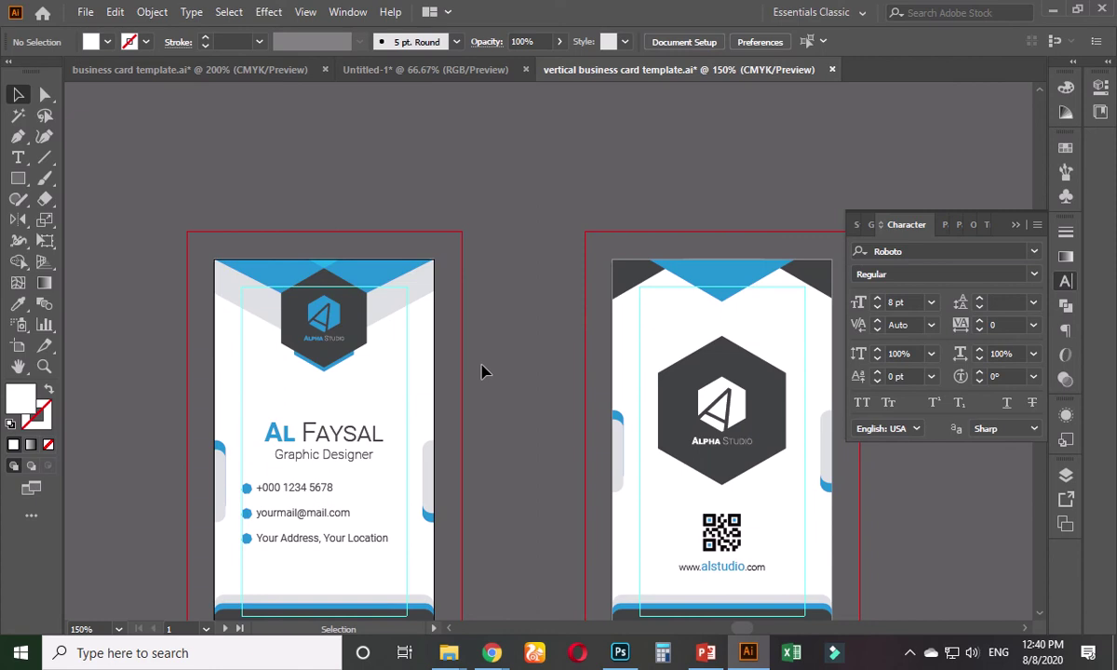
key(ctrl+minus)
key(ctrl+minus)
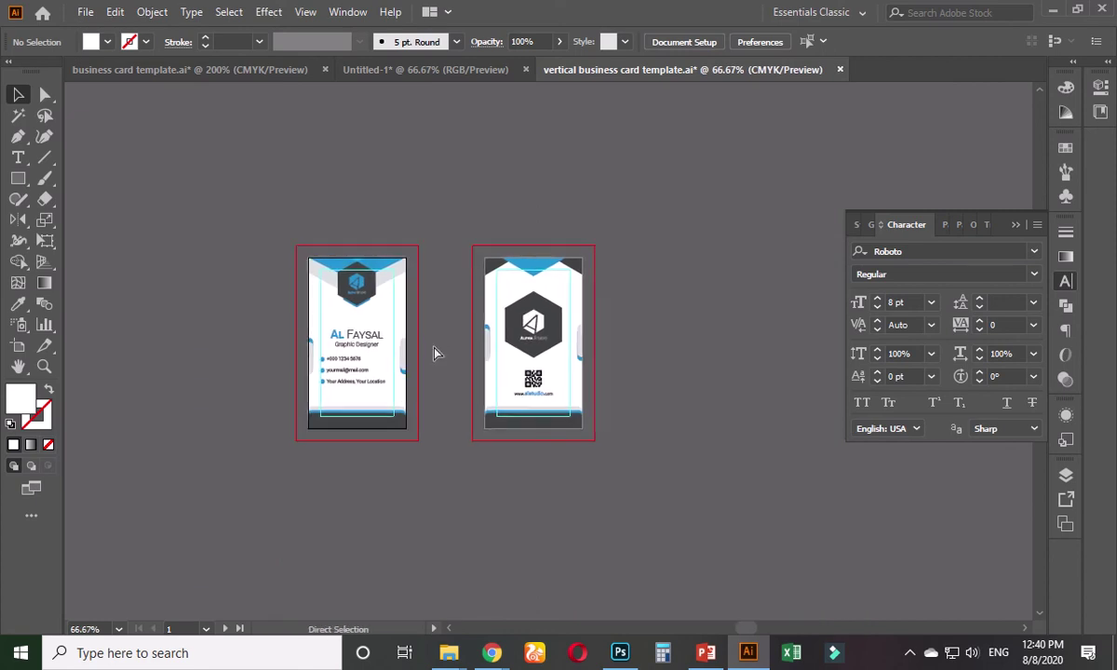
key(ctrl+v)
key(ctrl+minus)
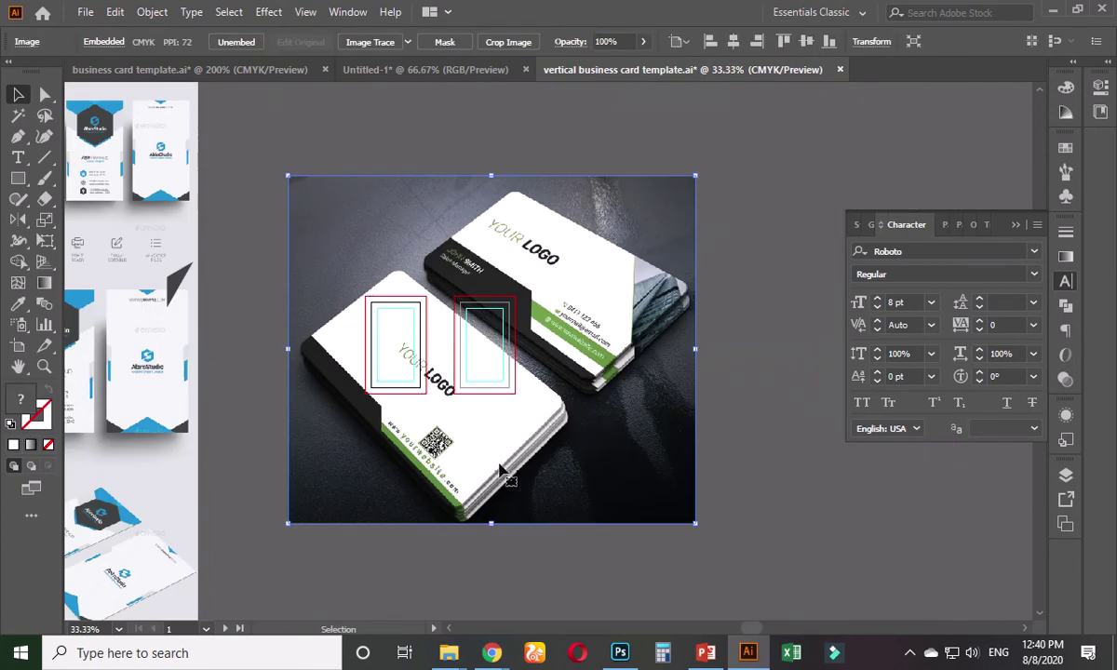
drag(496, 469, 759, 485)
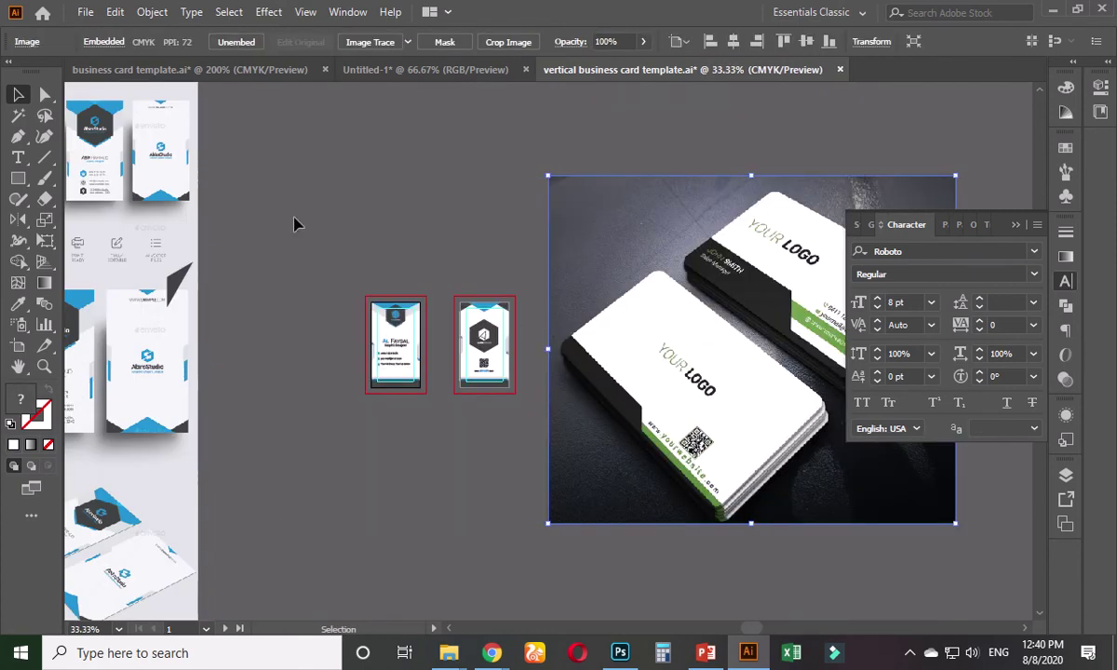
click(295, 224)
- Draw a small square filled with the photo's near-black colour
click(17, 178)
drag(261, 252, 295, 285)
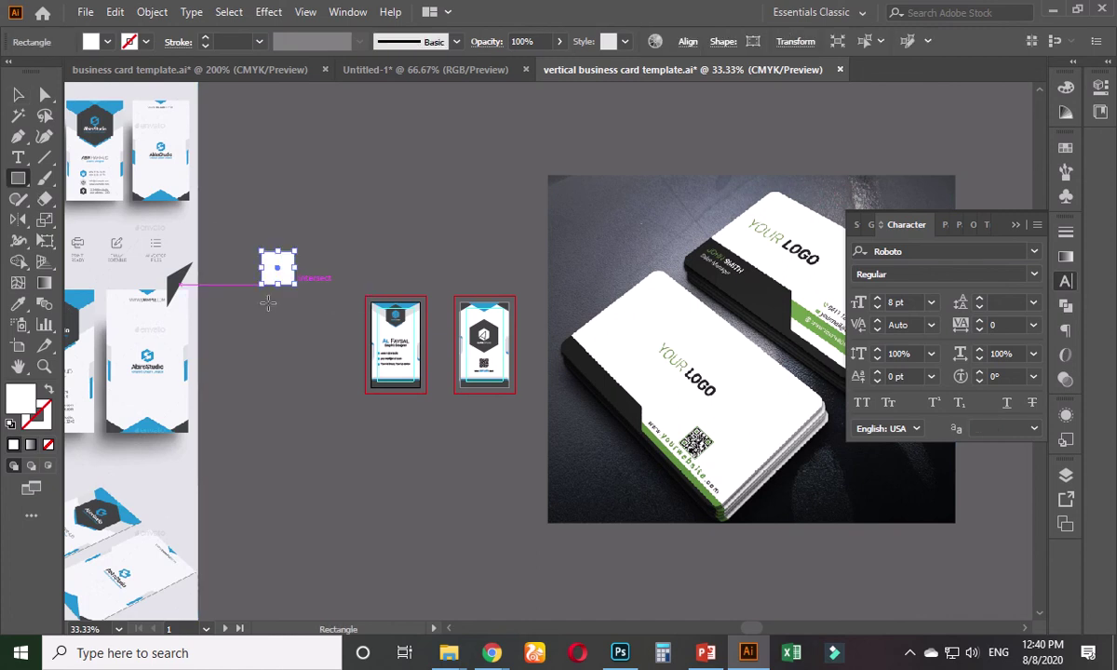
key(i)
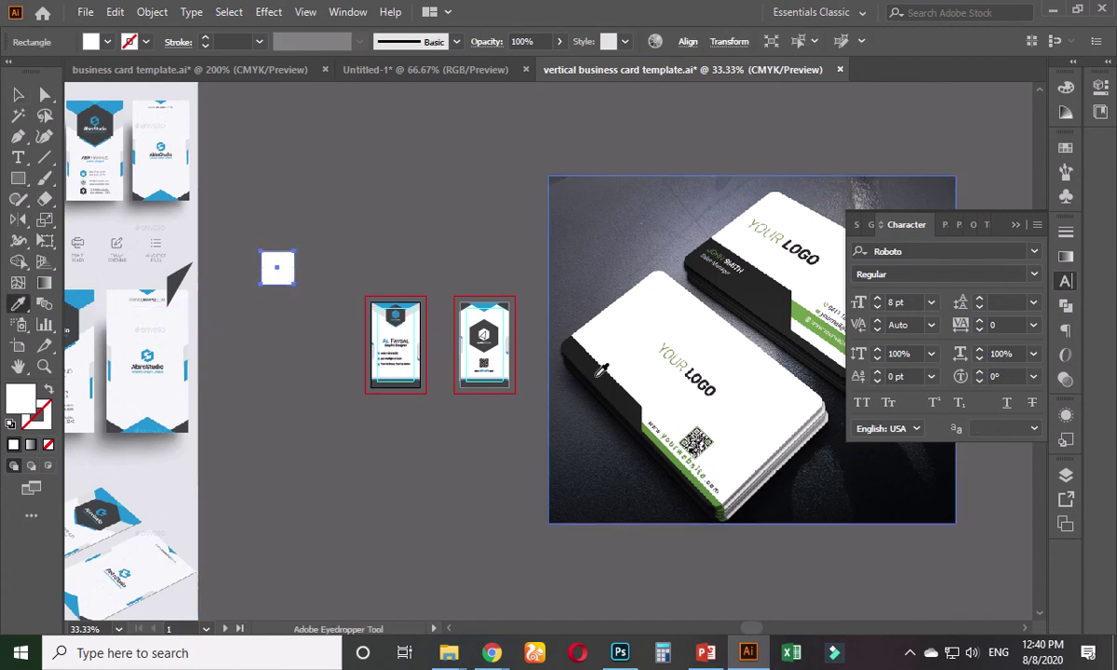
click(603, 370)
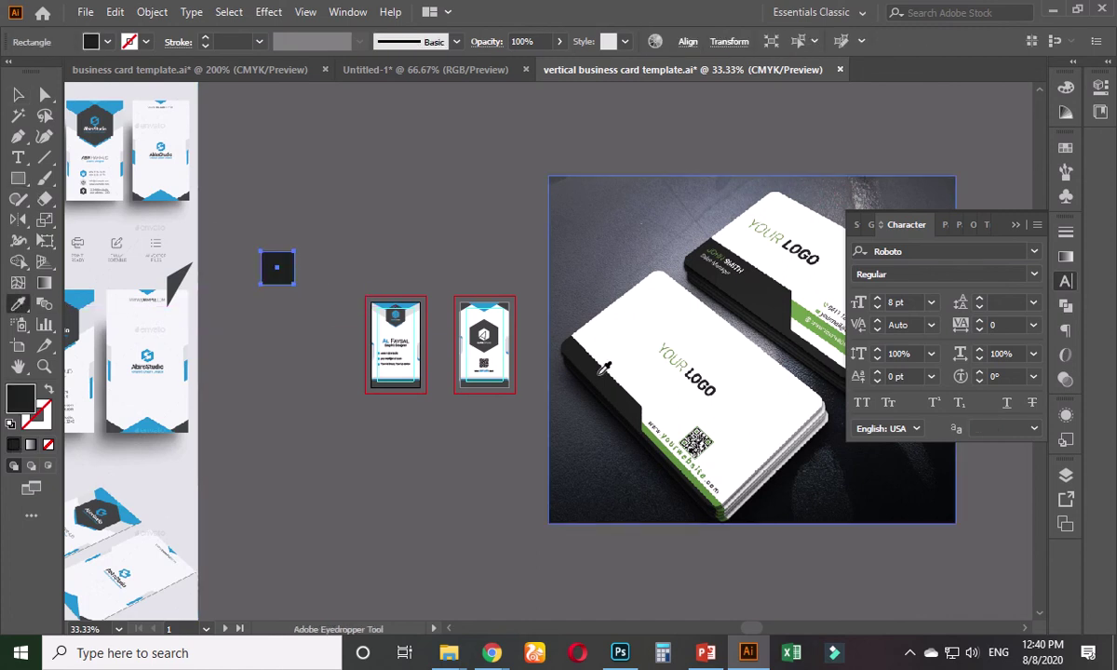
click(18, 94)
click(317, 225)
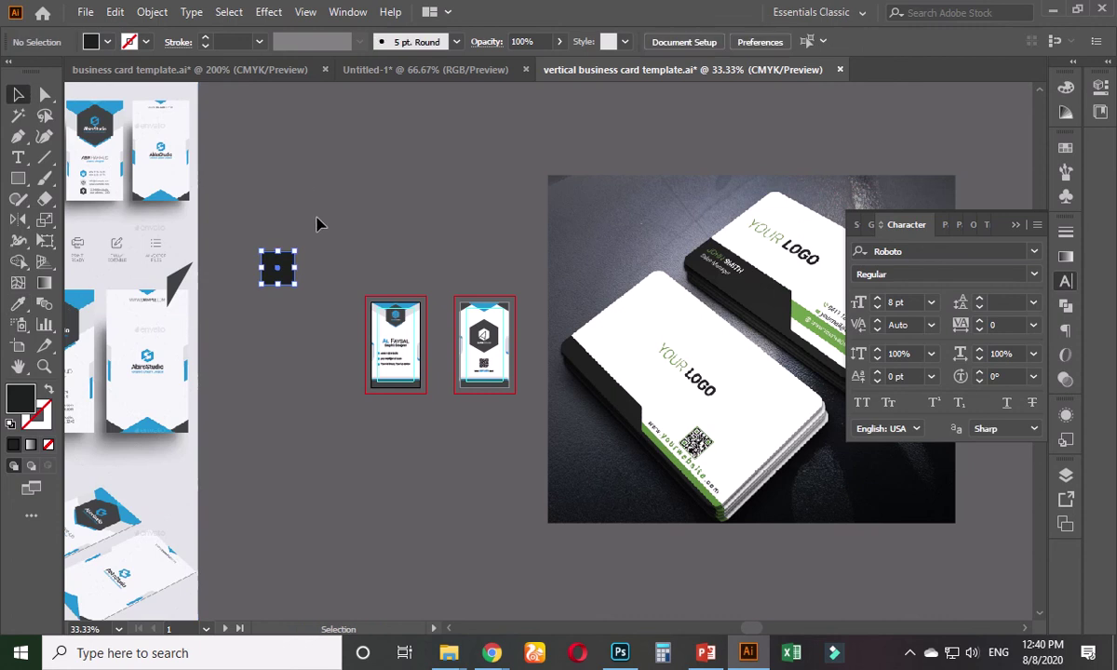
- Duplicate the square below and fill the copy with the photo's green
click(286, 268)
drag(284, 286, 285, 338)
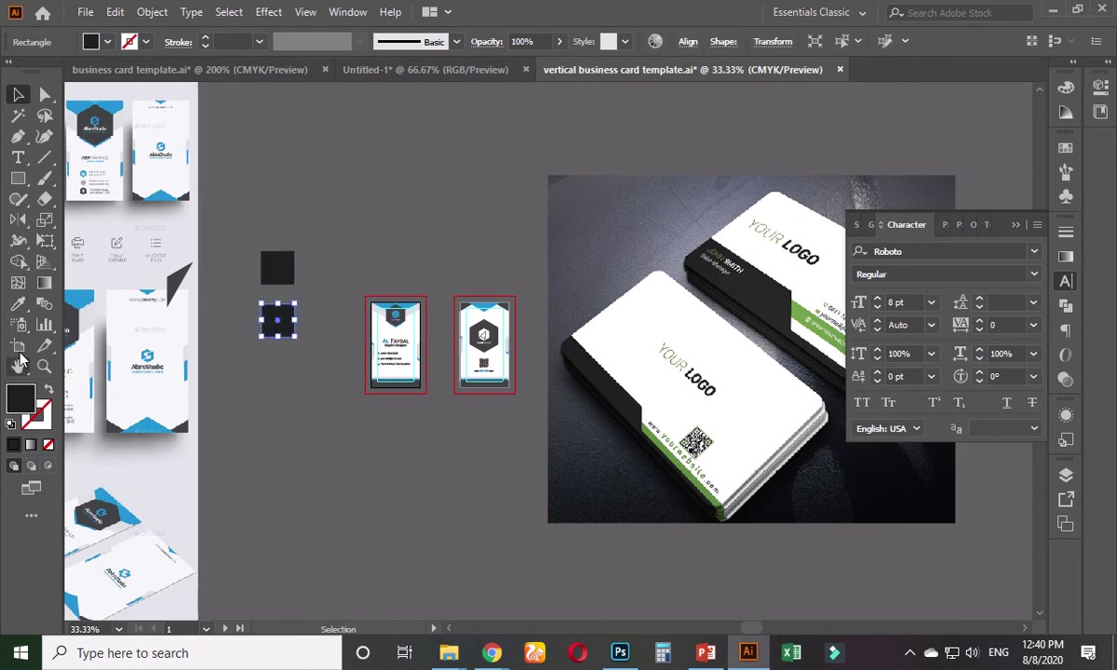
key(i)
click(658, 436)
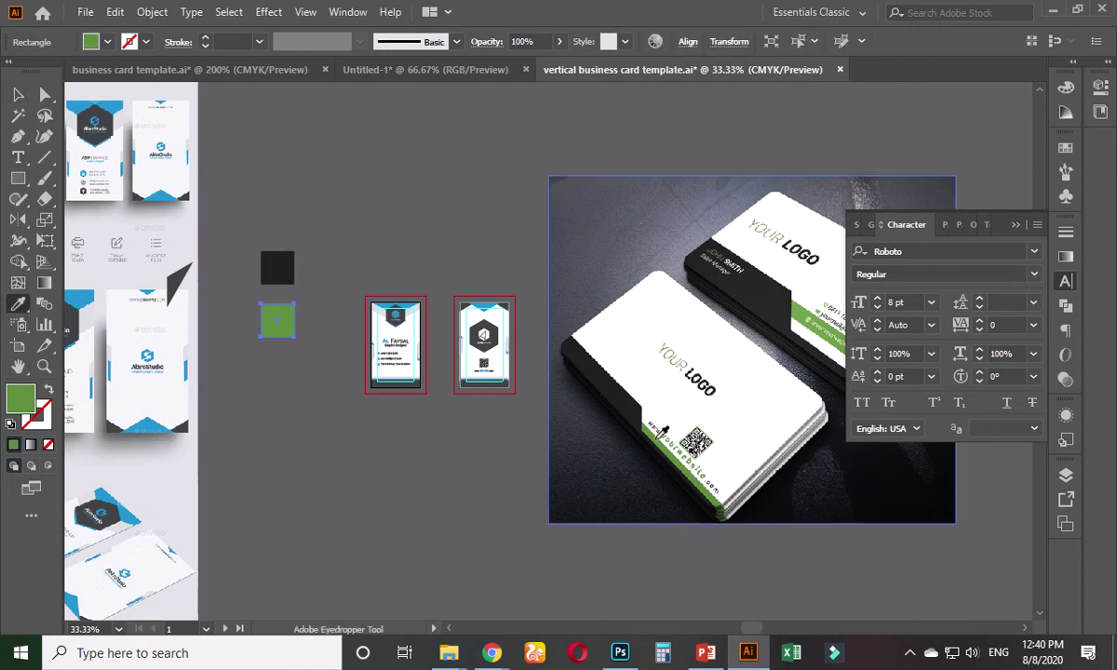
click(18, 94)
click(366, 257)
- Move both swatch squares next to the cards
scroll(407, 345, up, 2)
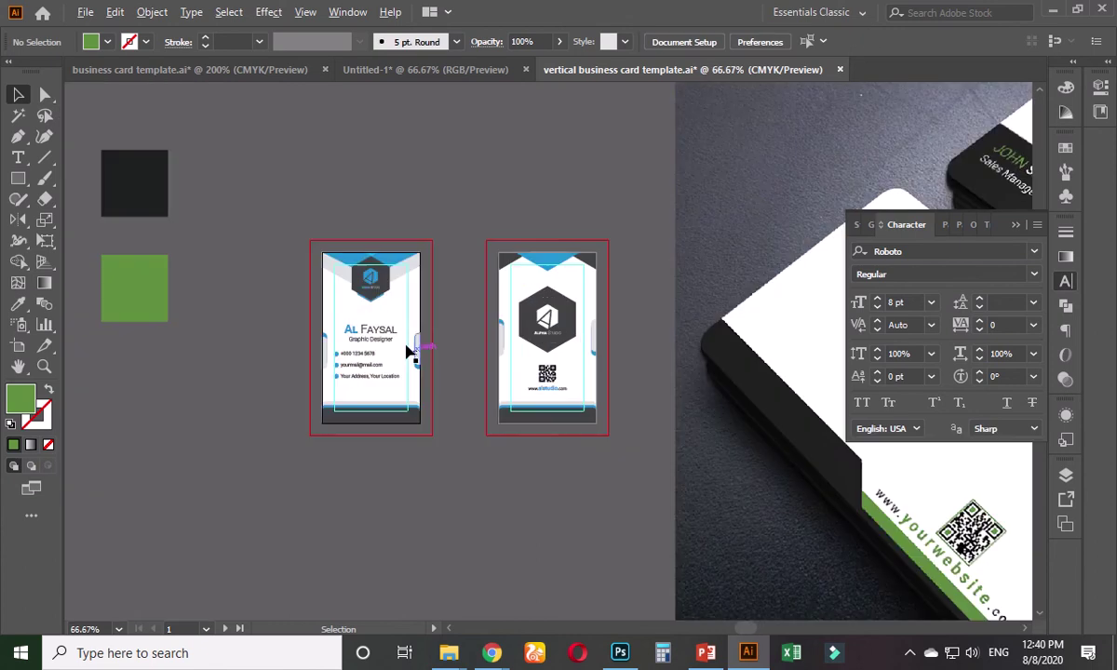
drag(185, 156, 126, 309)
drag(135, 305, 245, 388)
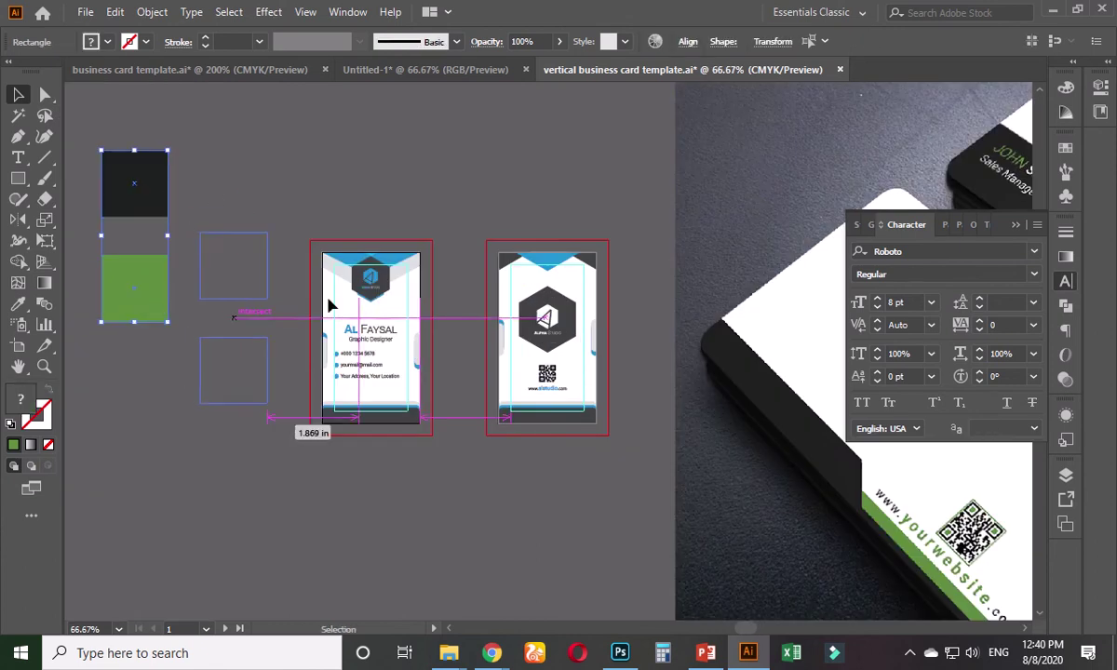
click(379, 394)
scroll(369, 431, up, 2)
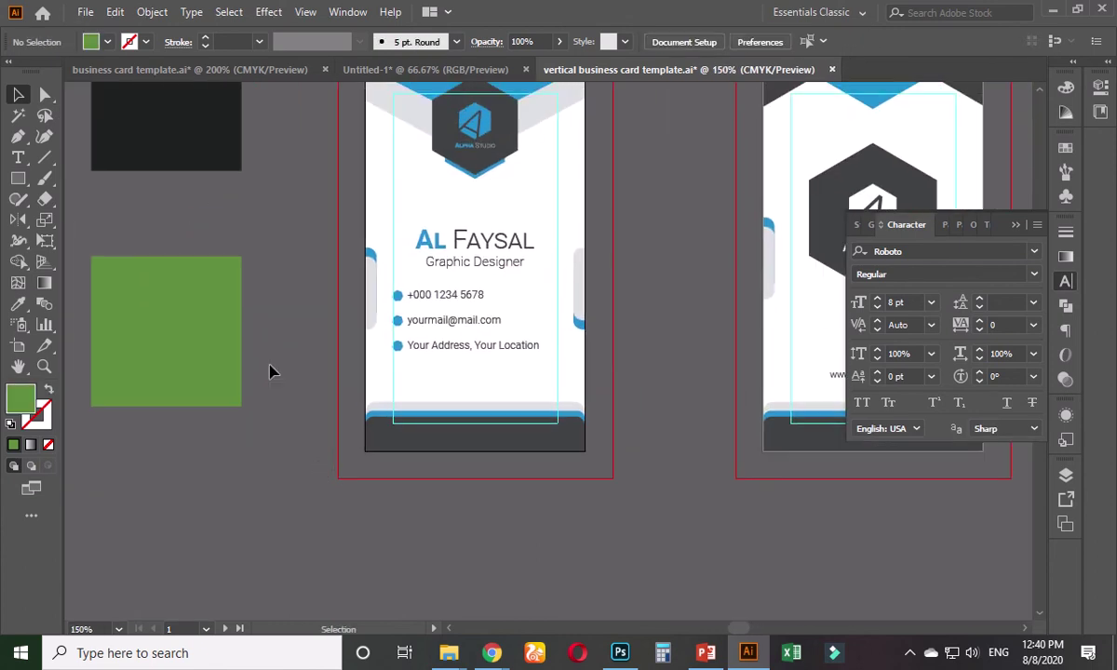
- Give all dark bars and hexagons the black swatch colour
click(18, 116)
click(475, 439)
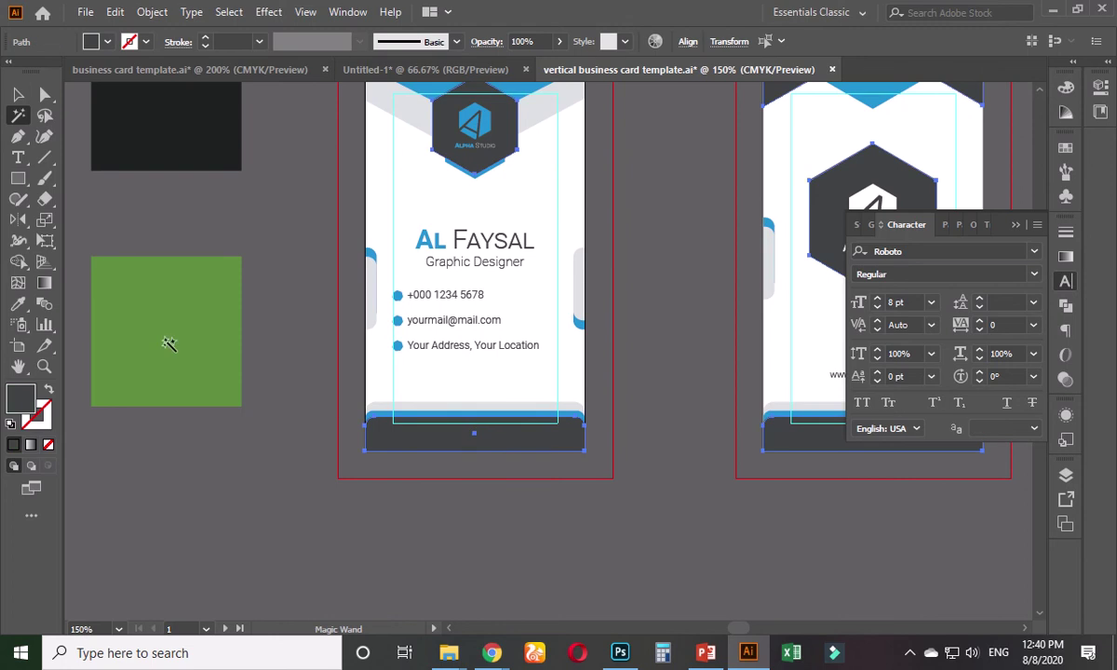
click(18, 303)
click(177, 119)
click(20, 91)
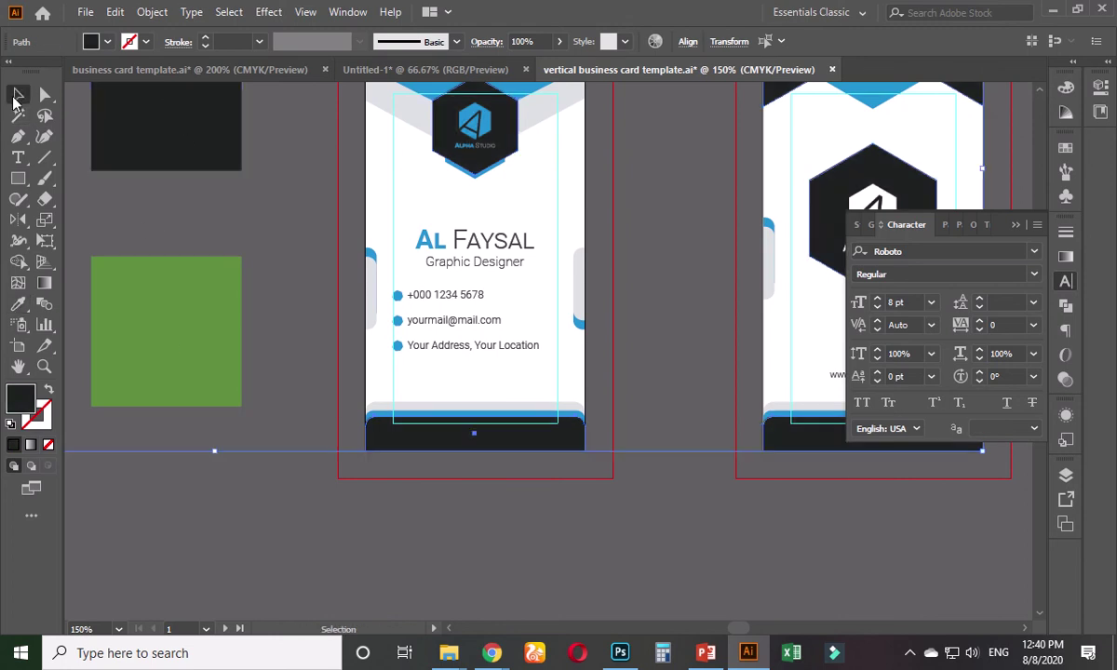
click(293, 232)
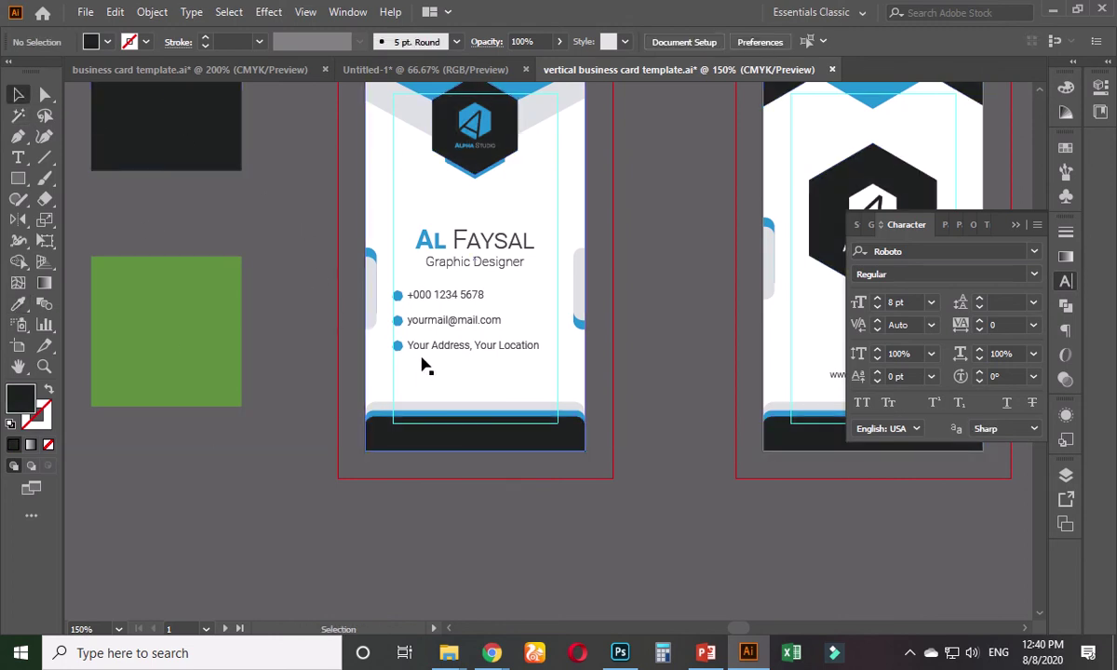
- Turn all blue shapes on both cards green from the green swatch
click(19, 116)
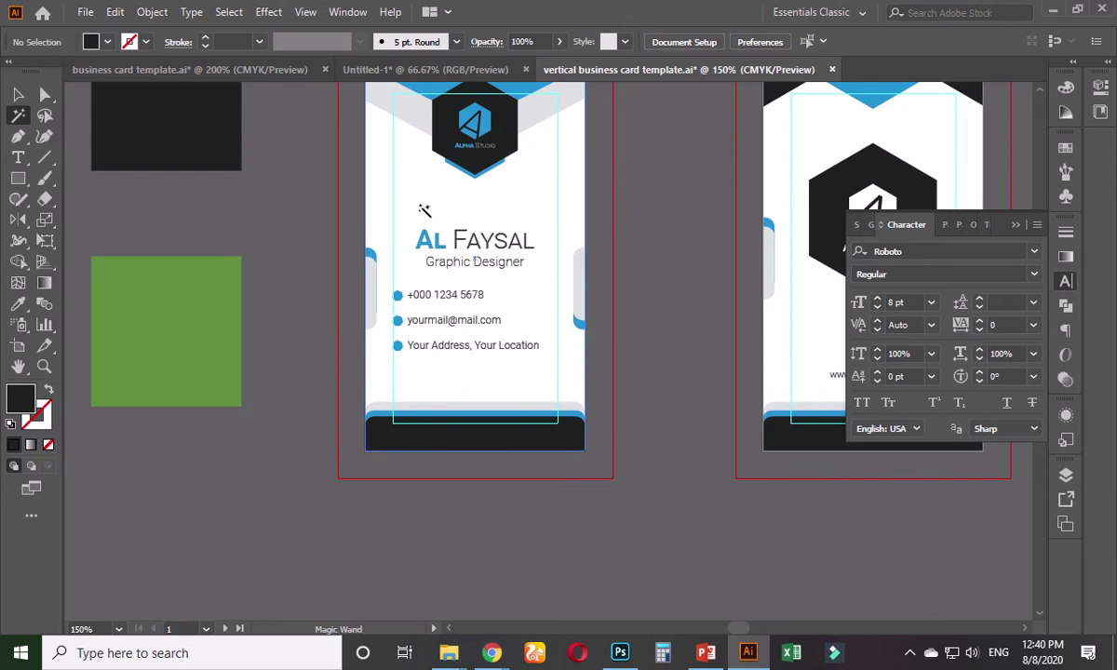
scroll(473, 200, up, 2)
click(447, 200)
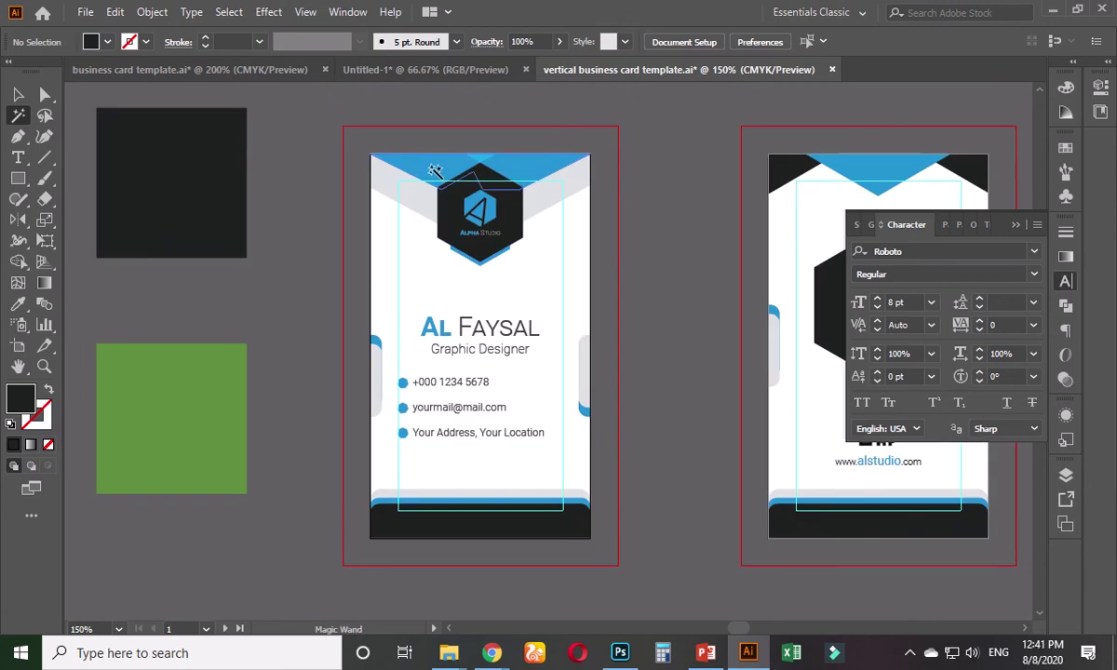
key(i)
click(145, 373)
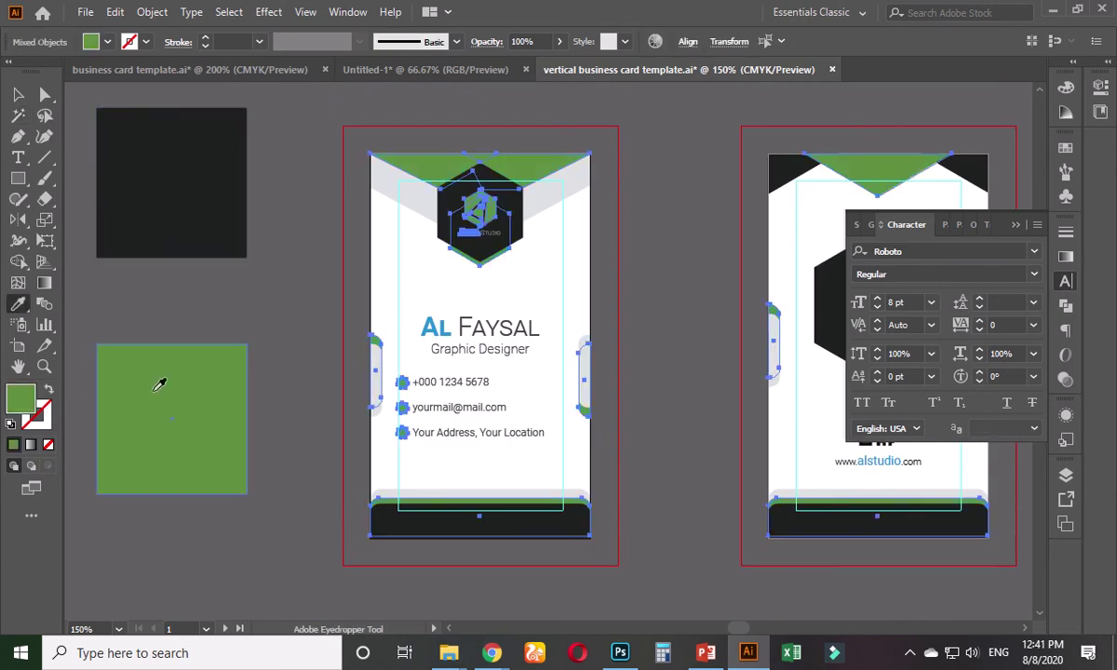
click(14, 96)
click(223, 303)
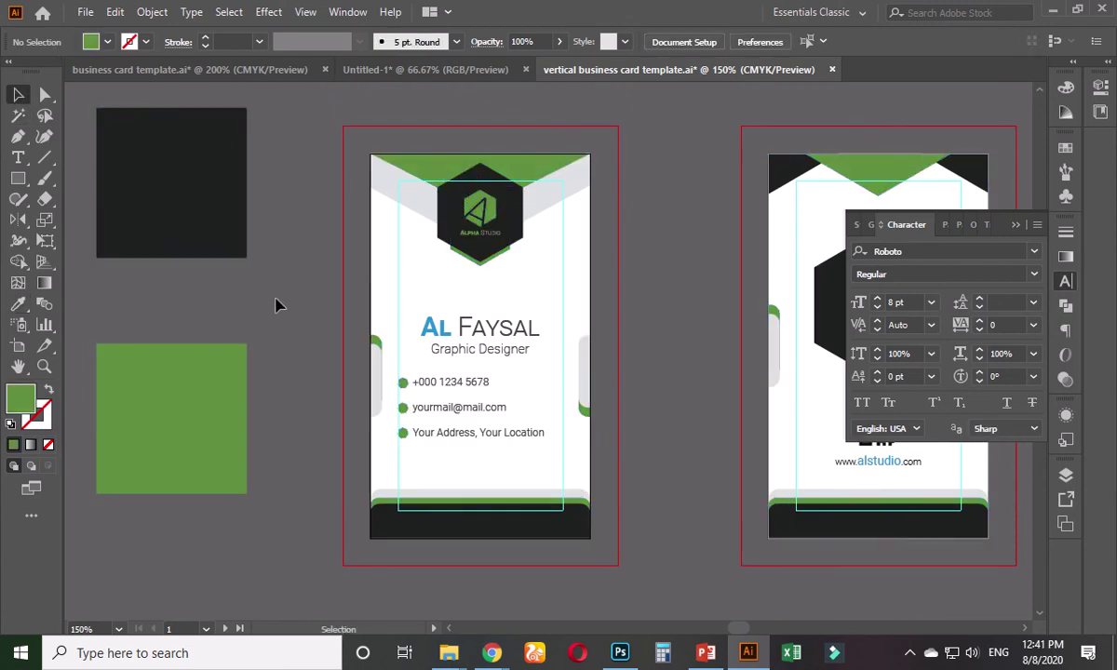
scroll(194, 301, right, 2)
- Colour the 'AL' in the name green with the Eyedropper from the top stripe
click(384, 346)
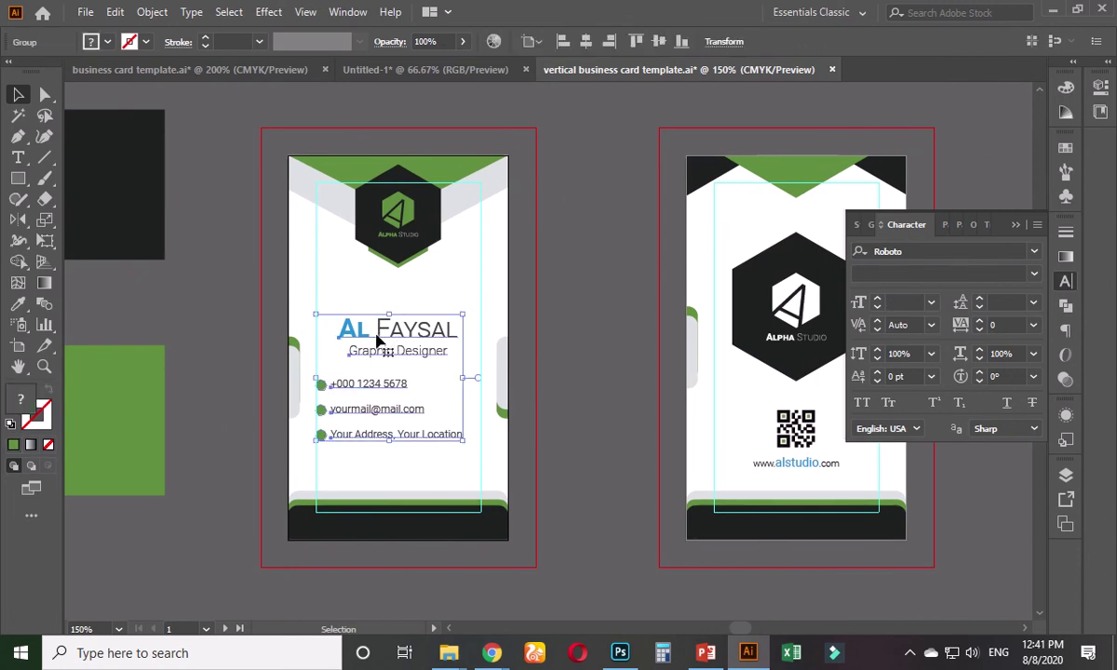
double_click(377, 341)
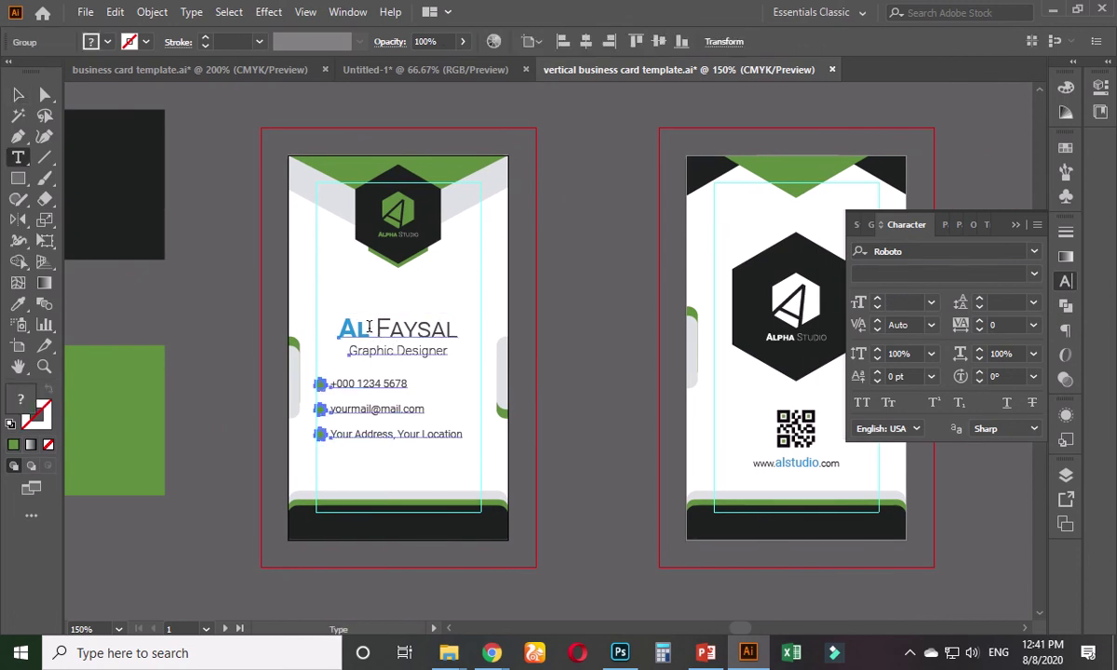
double_click(354, 330)
click(17, 305)
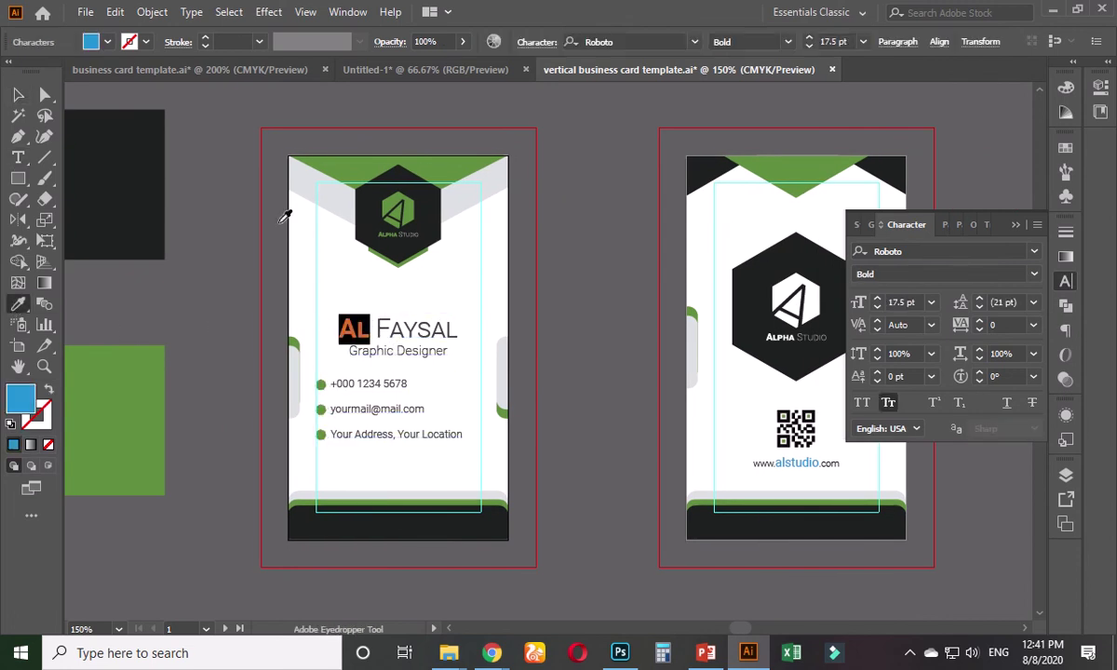
click(364, 160)
click(18, 95)
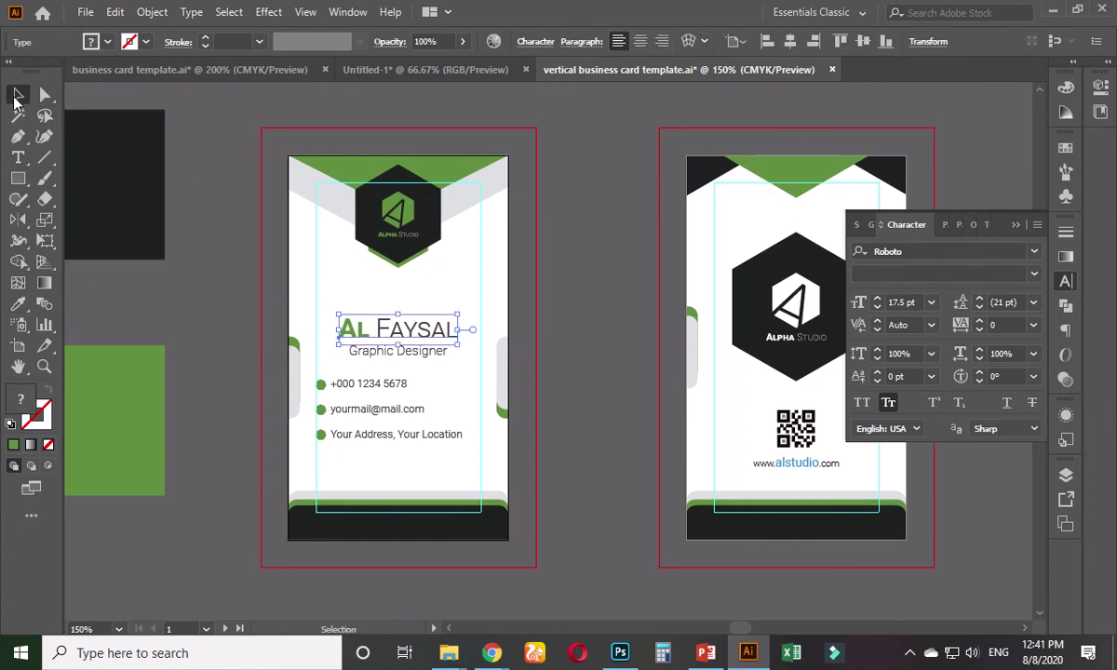
- Give the word 'Faysal' the logo's dark colour using the Eyedropper
click(559, 289)
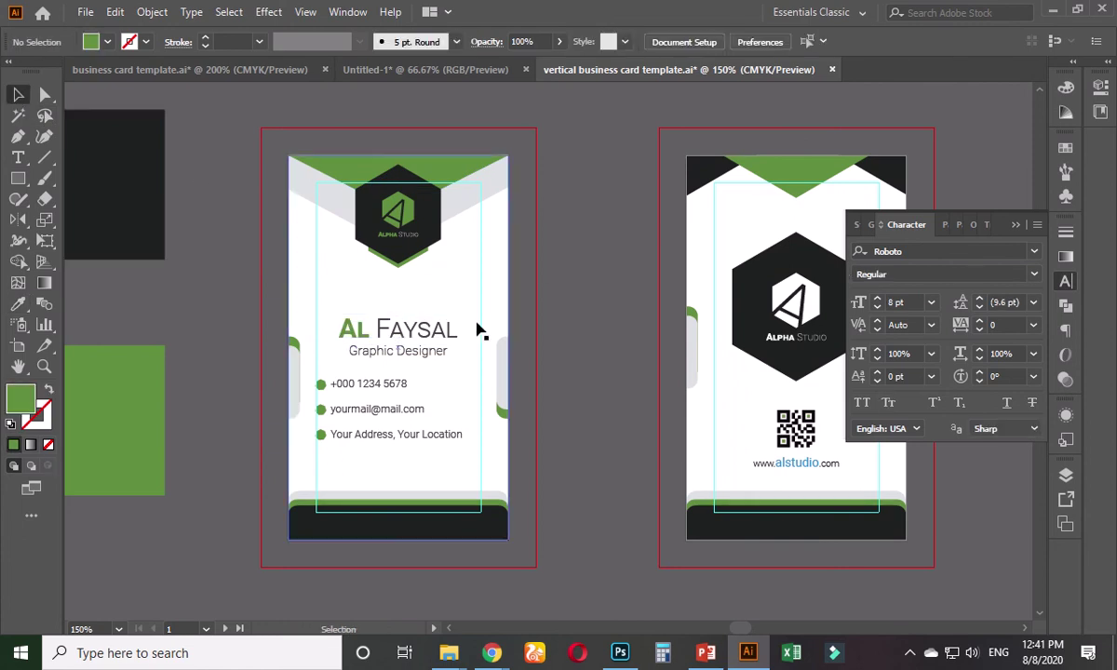
click(438, 334)
key(t)
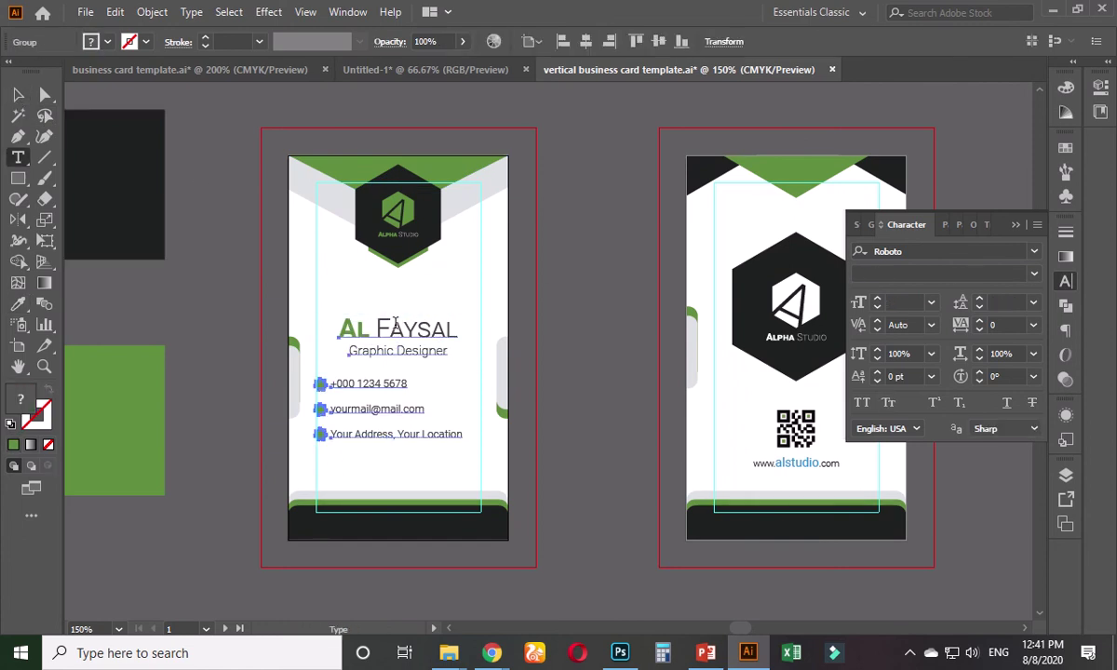
drag(377, 328, 458, 330)
key(i)
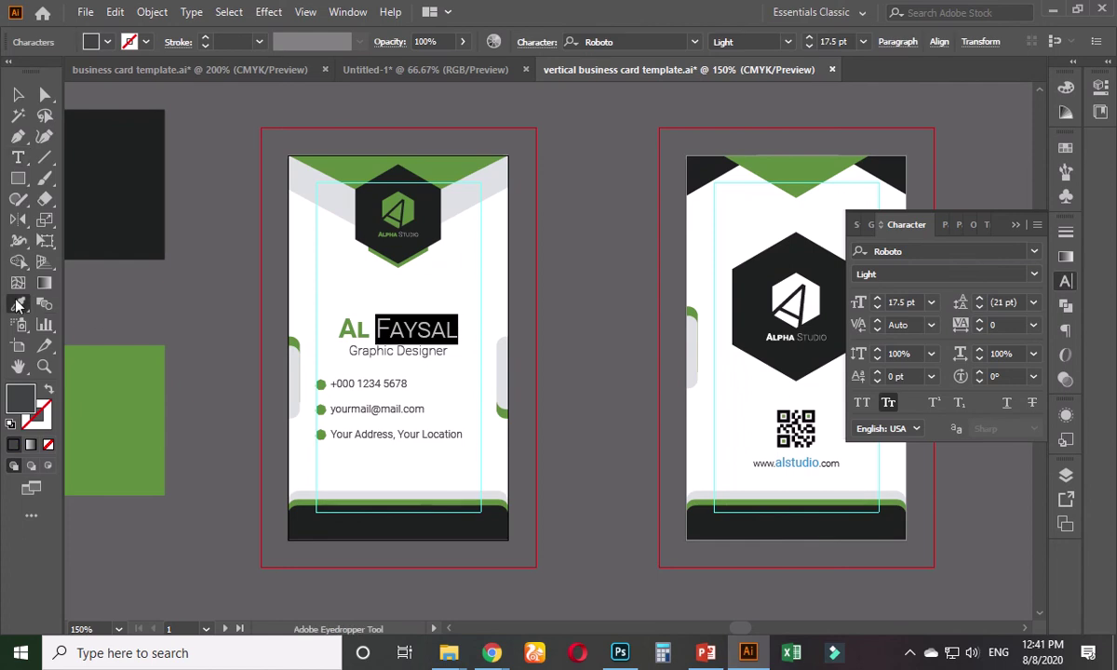
click(371, 238)
key(v)
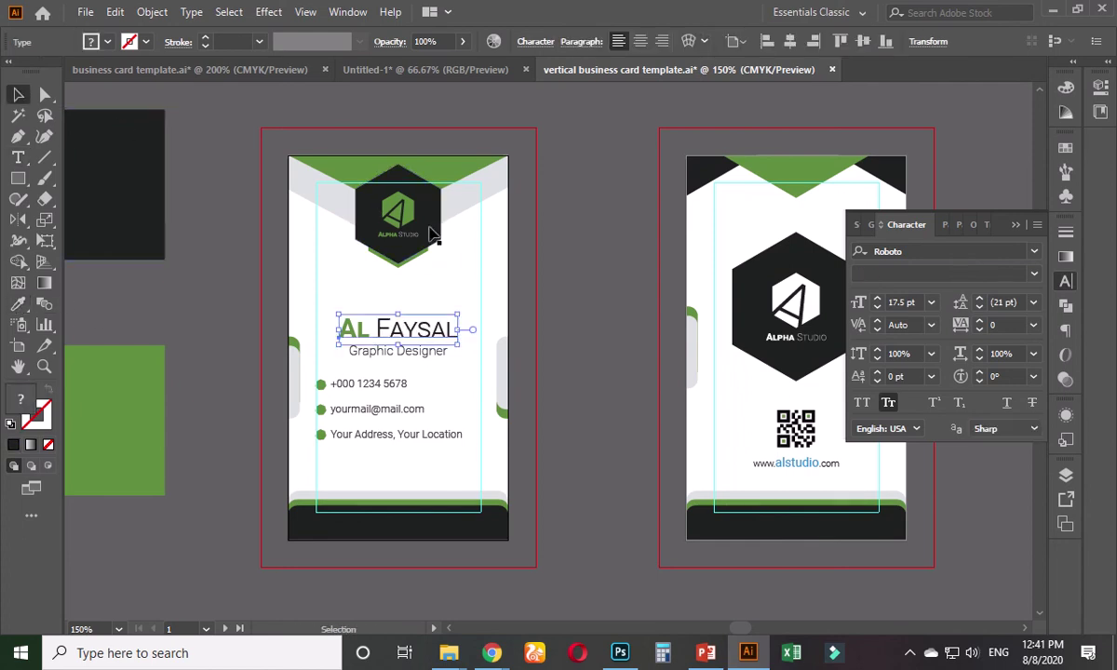
- Deselect the name text and pan to bring the card back into view
click(564, 298)
drag(571, 325, 442, 315)
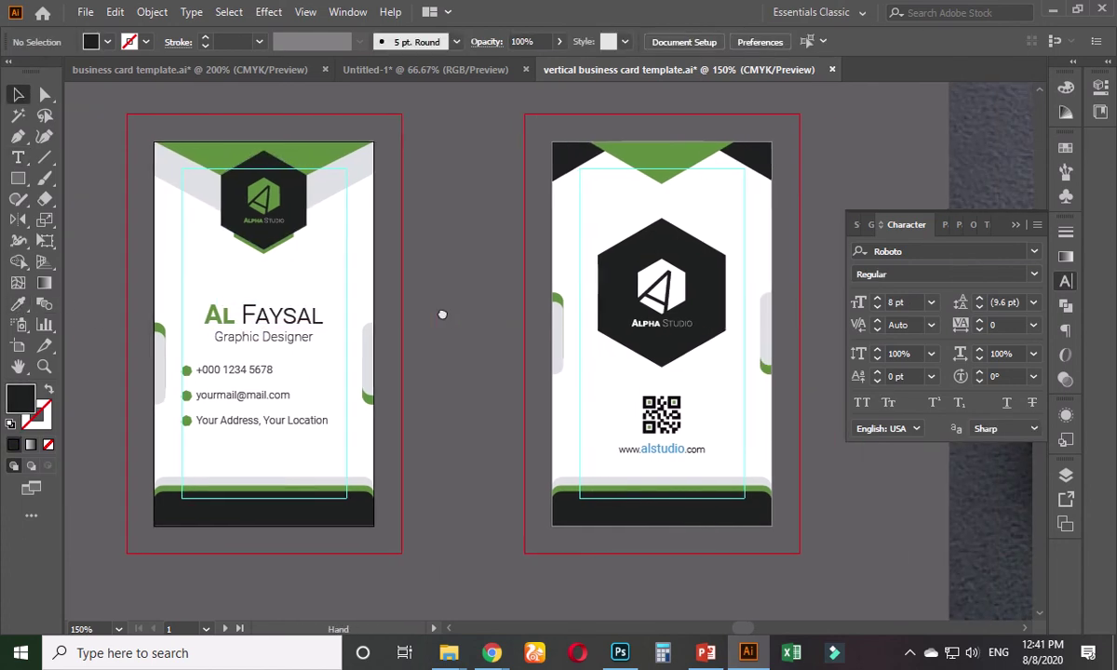
scroll(584, 475, up, 4)
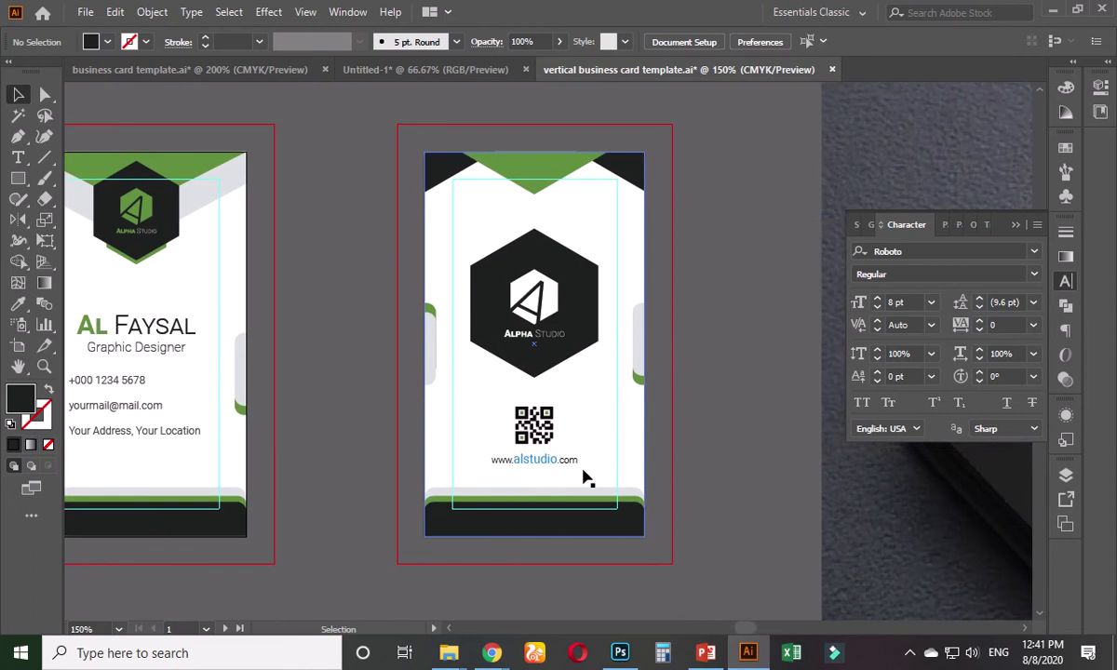
- Colour 'alstudio' in the web address with the green accent colour
key(ctrl+a)
key(t)
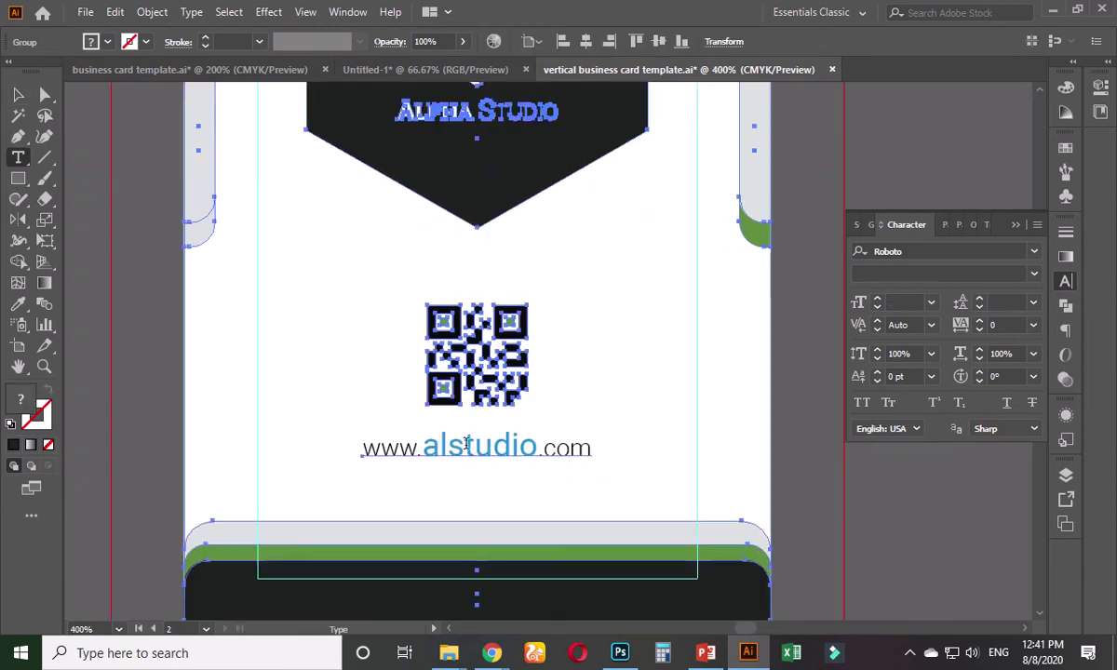
drag(428, 447, 538, 448)
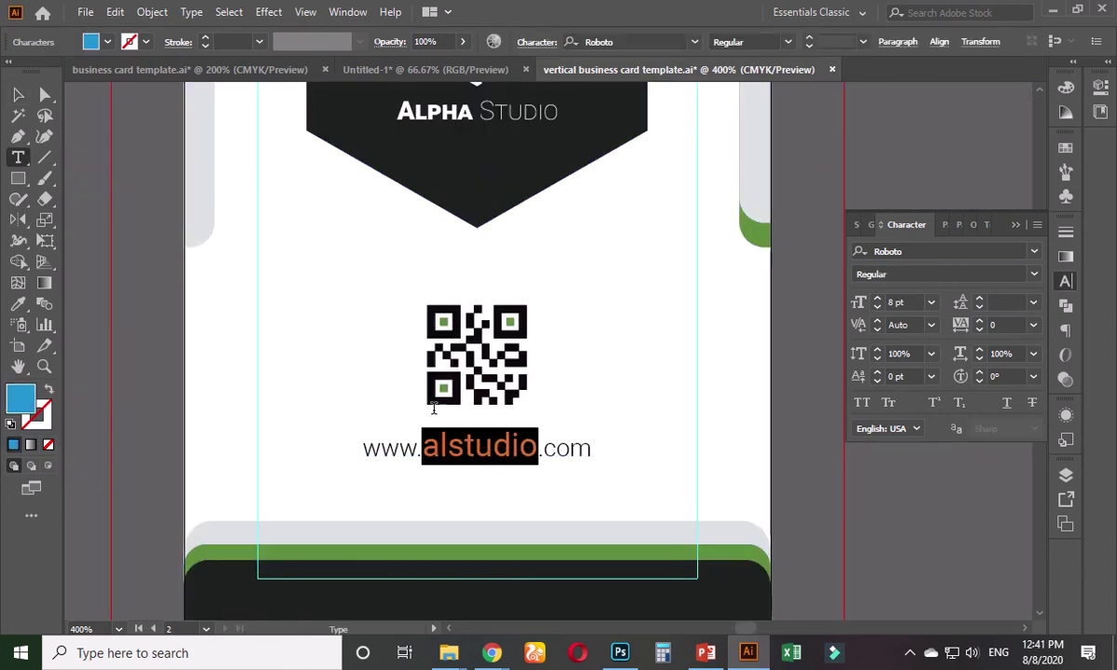
click(18, 303)
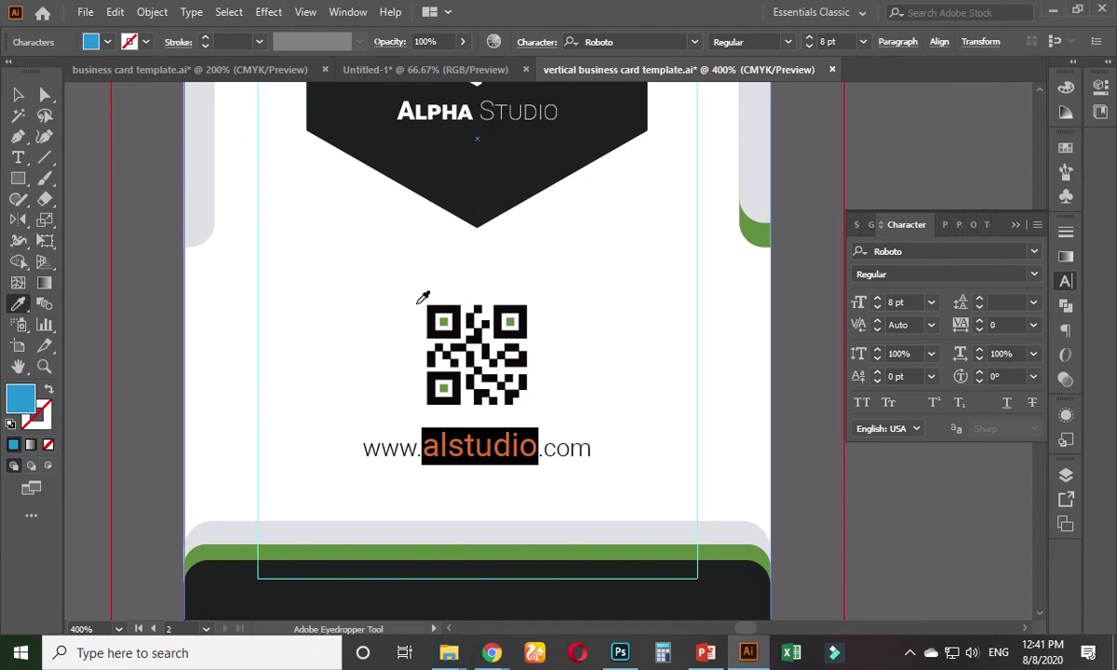
click(761, 227)
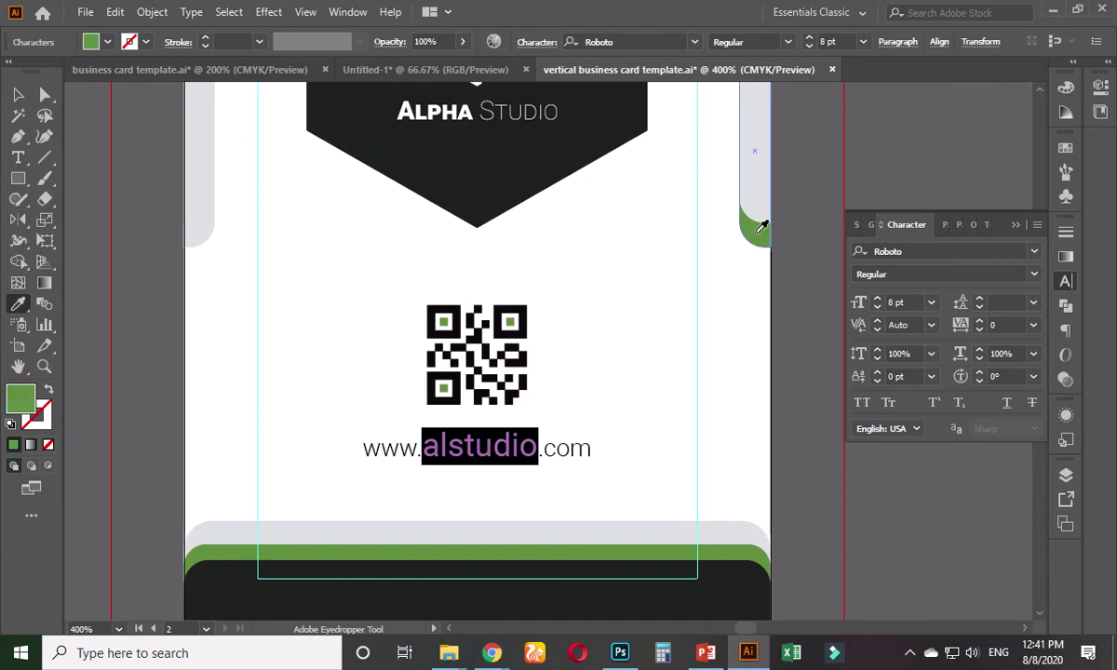
click(18, 94)
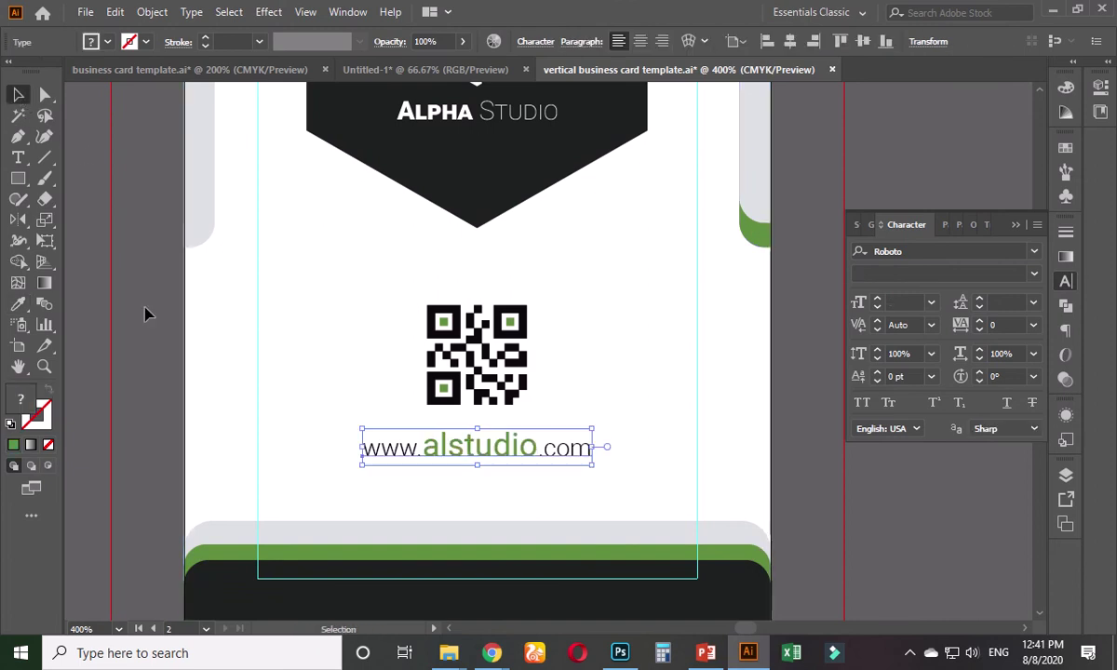
- Ungroup the card back artwork
click(145, 314)
scroll(145, 314, down, 1)
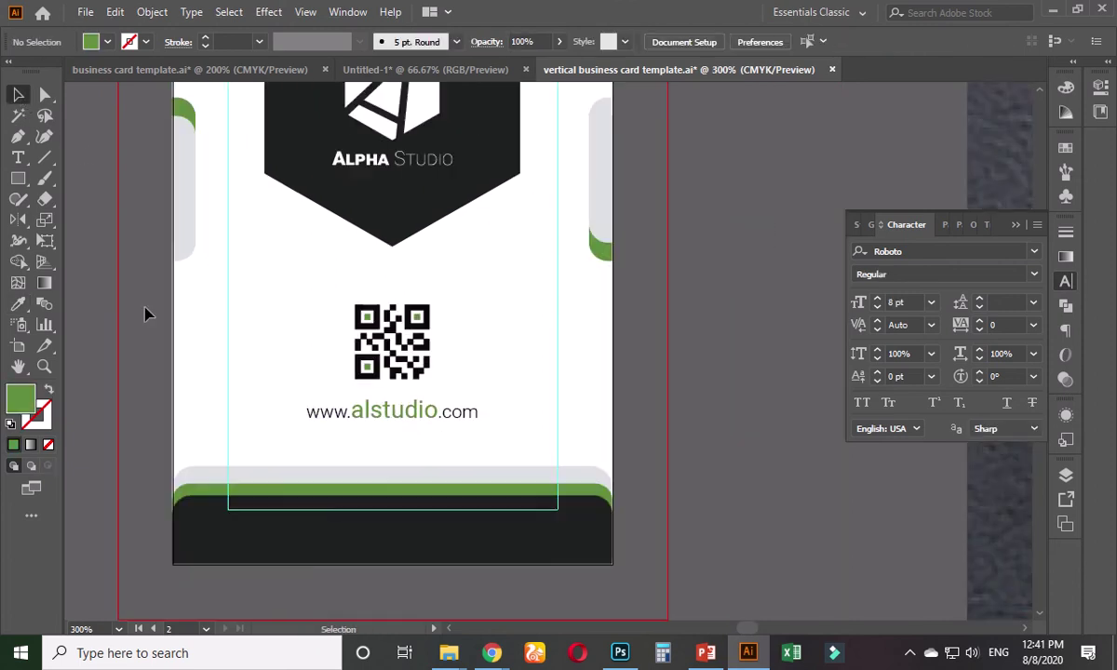
drag(140, 315, 207, 422)
click(459, 279)
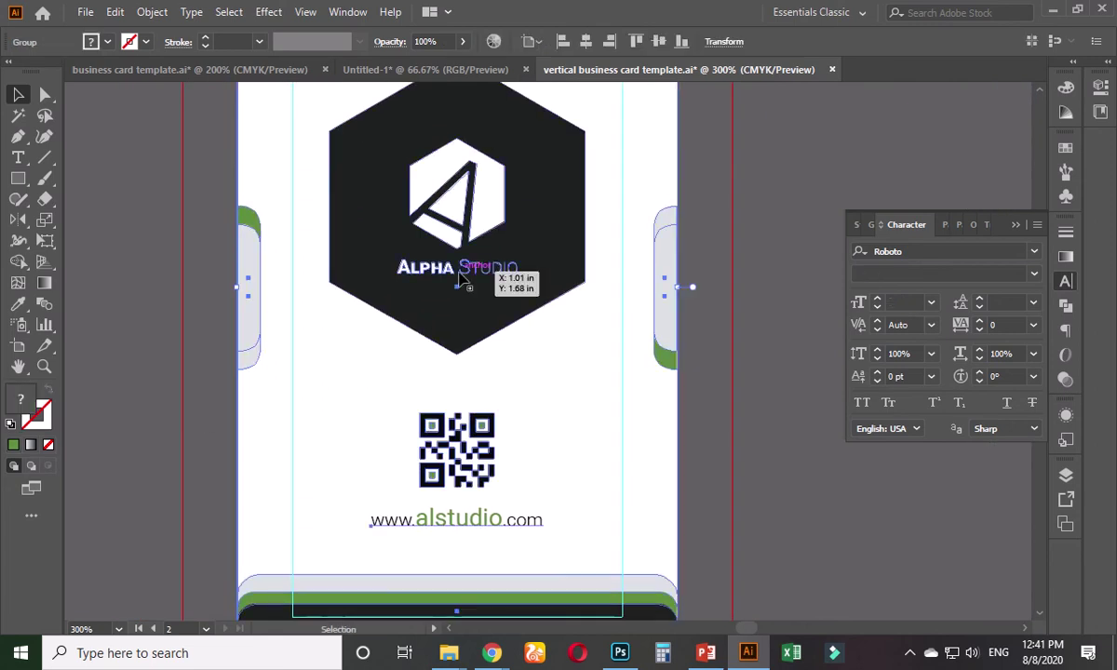
right_click(458, 277)
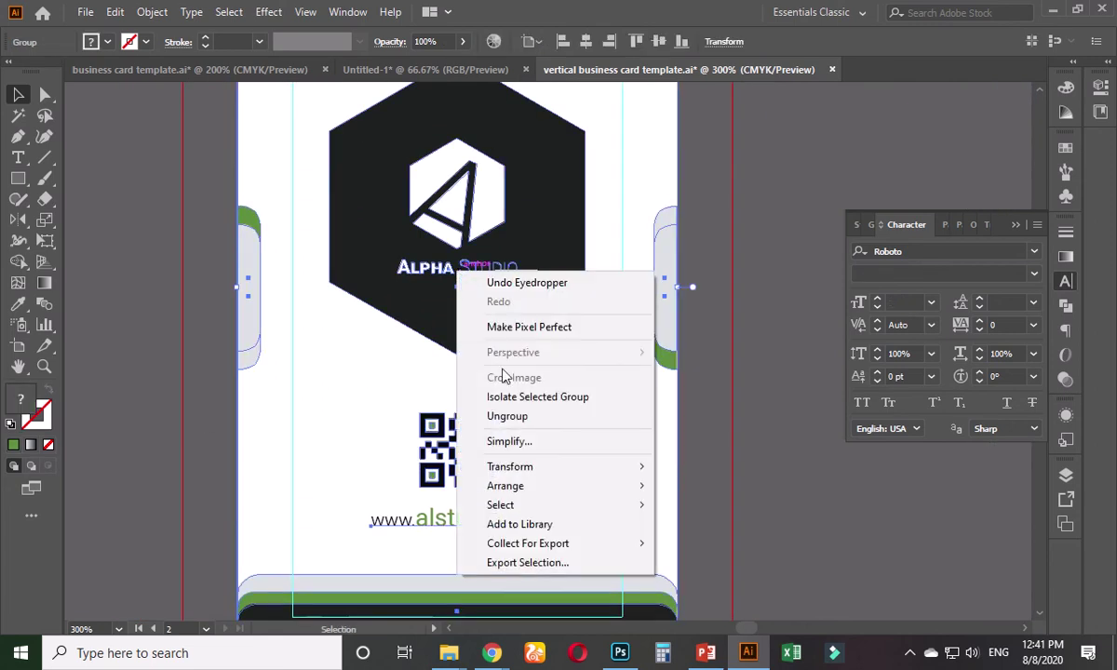
click(492, 391)
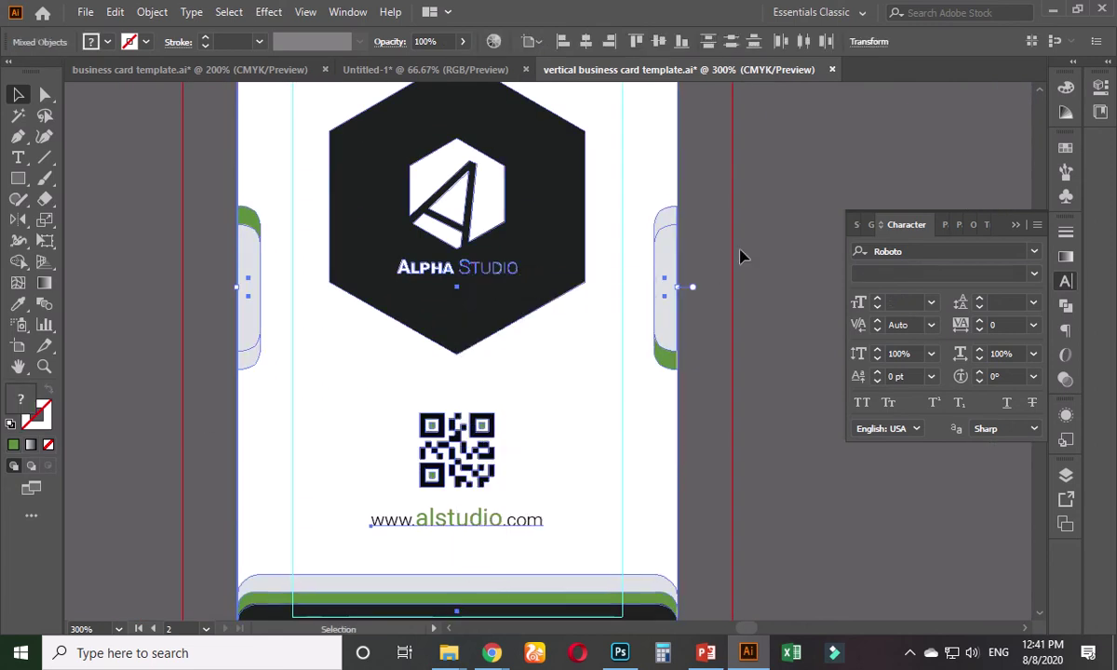
- Ungroup the logo group twice so its pieces are separate
click(494, 280)
right_click(492, 281)
click(559, 412)
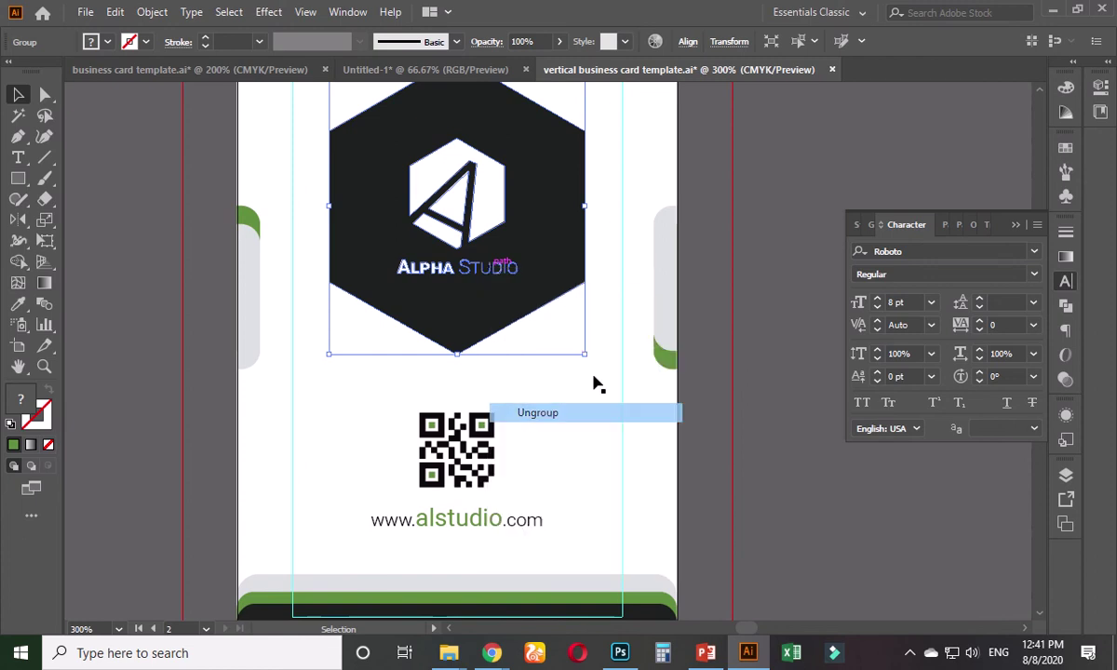
click(773, 252)
click(498, 277)
right_click(493, 277)
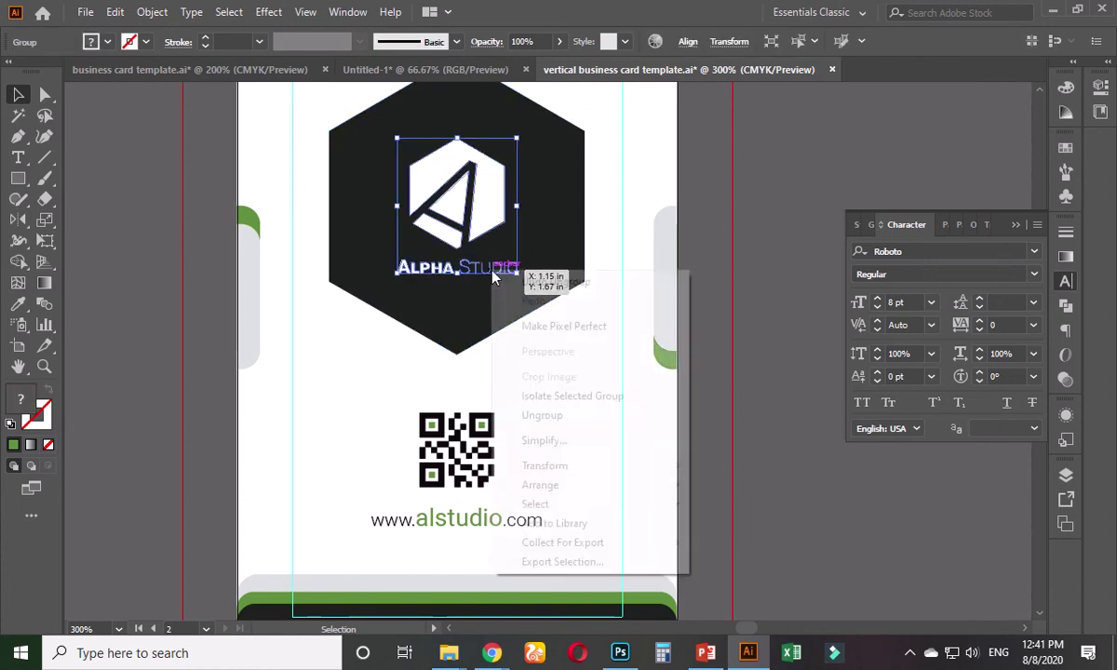
click(551, 410)
click(766, 227)
- Colour the word ALPHA in the logo with the green accent colour
click(445, 268)
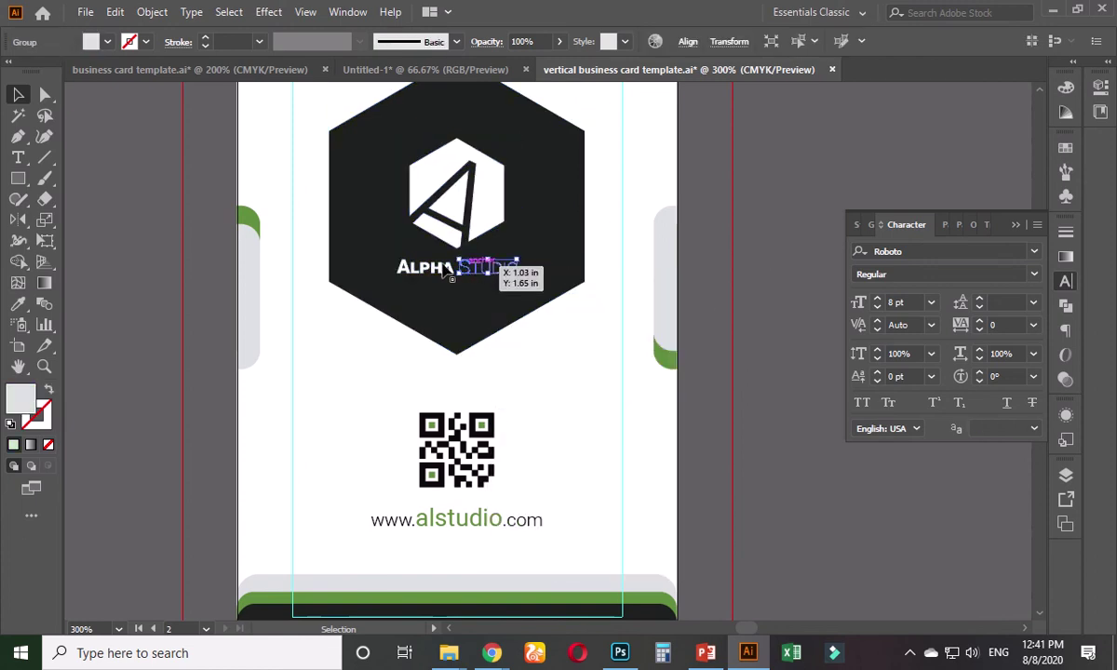
click(17, 304)
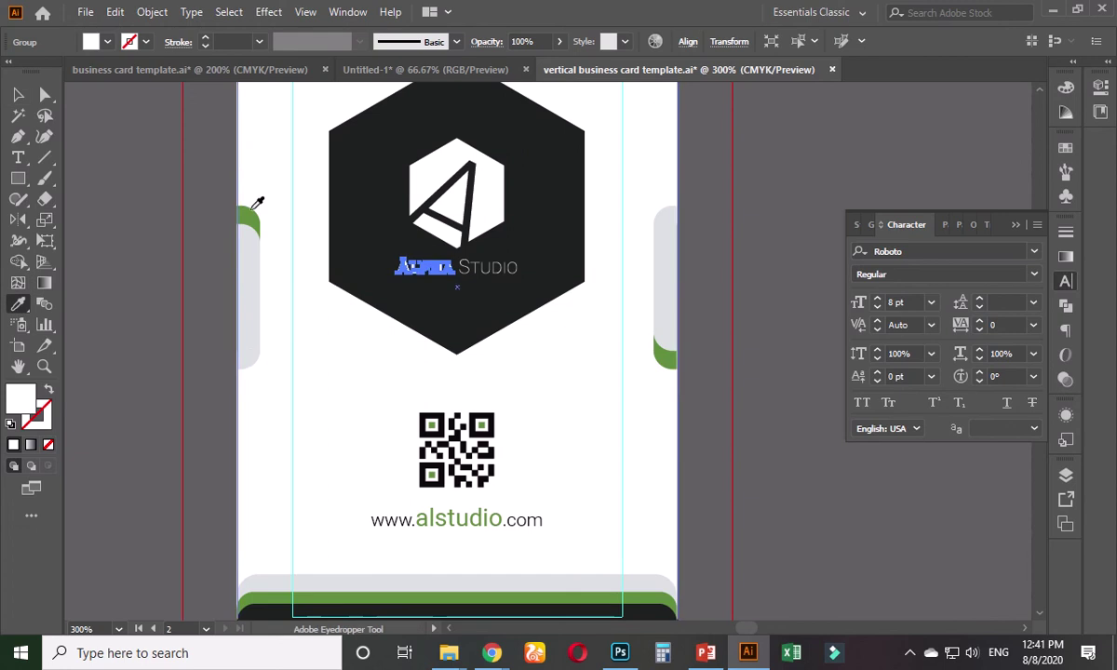
click(247, 210)
click(18, 94)
click(137, 160)
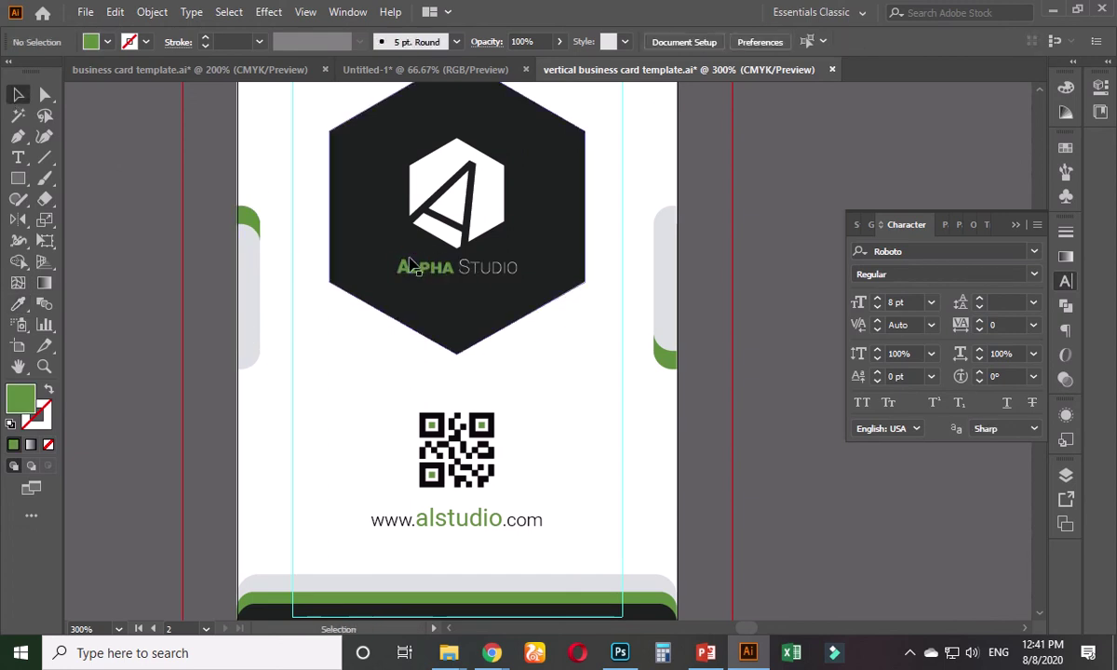
click(427, 271)
click(137, 254)
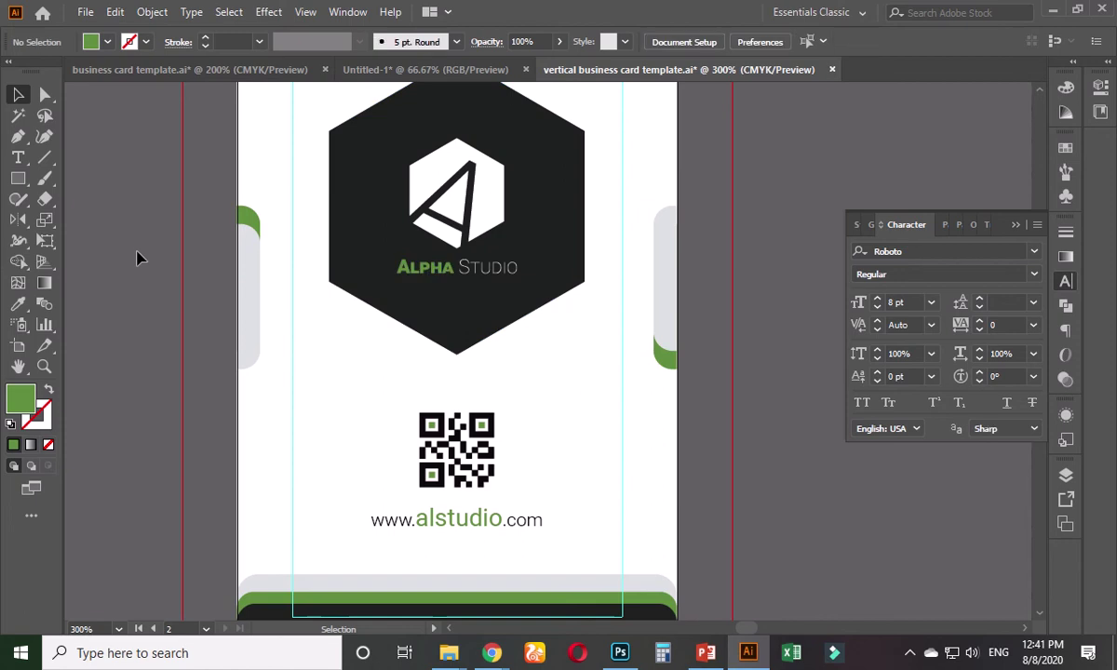
scroll(137, 254, down, 2)
drag(137, 254, 296, 337)
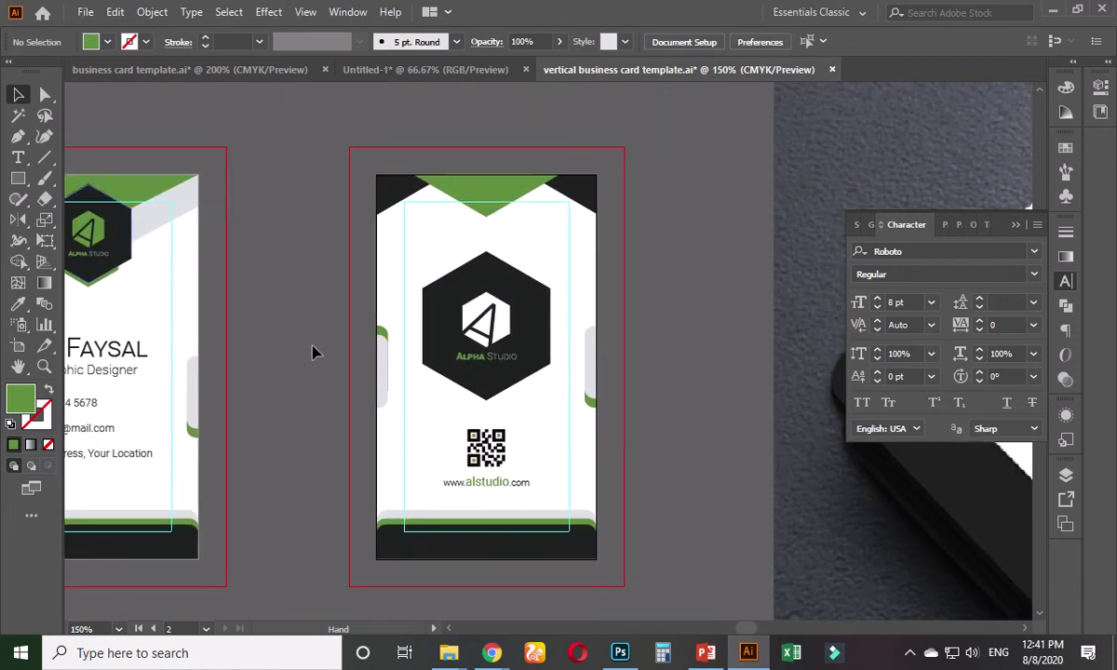
scroll(485, 503, up, 2)
scroll(485, 510, up, 2)
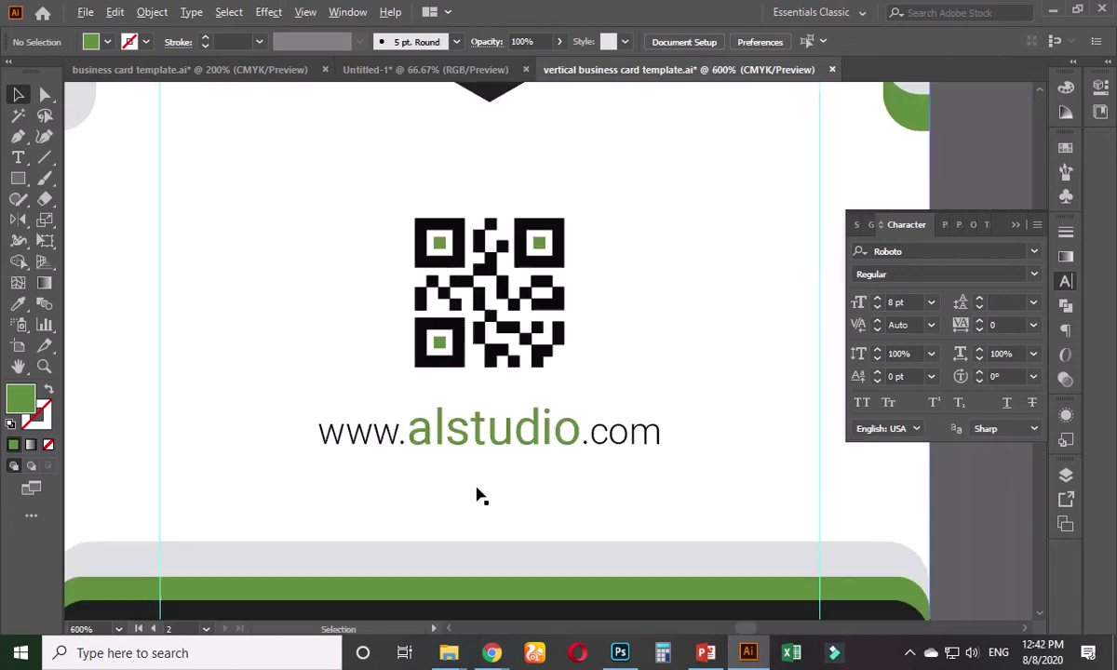
key(t)
click(443, 426)
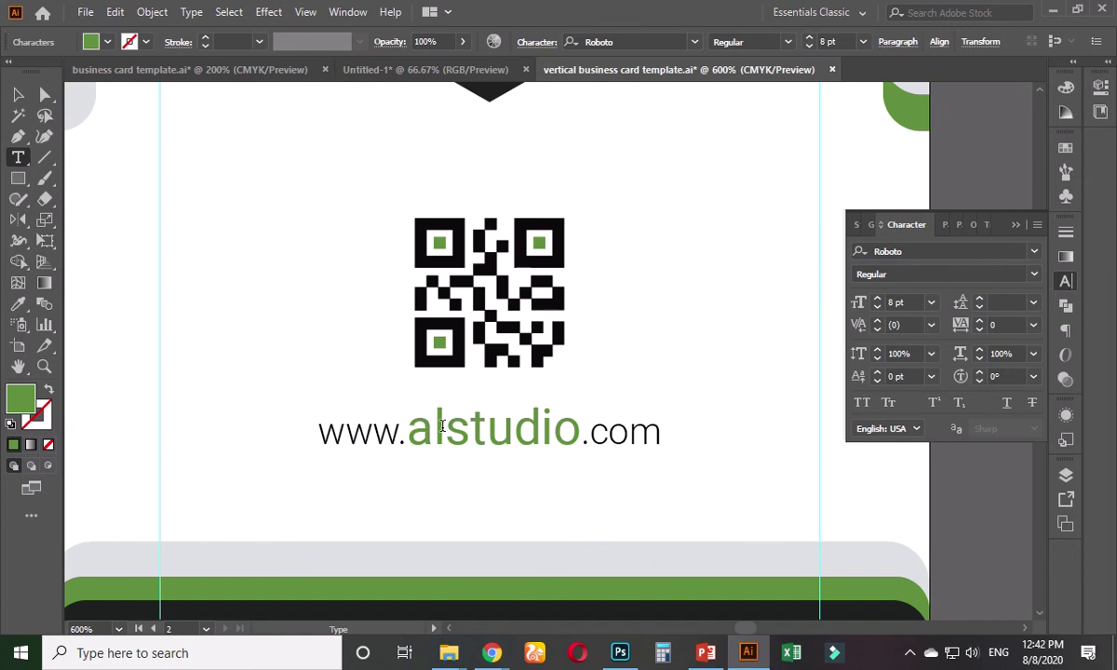
text(pha)
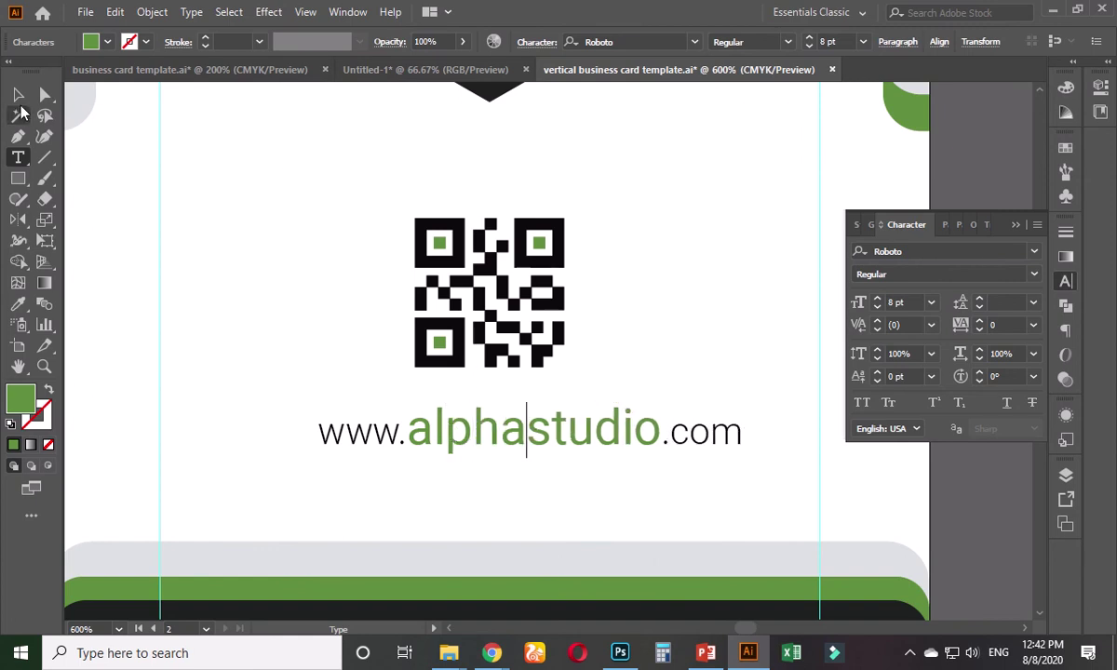
click(18, 94)
- Re-centre the web address horizontally on the card back
click(767, 42)
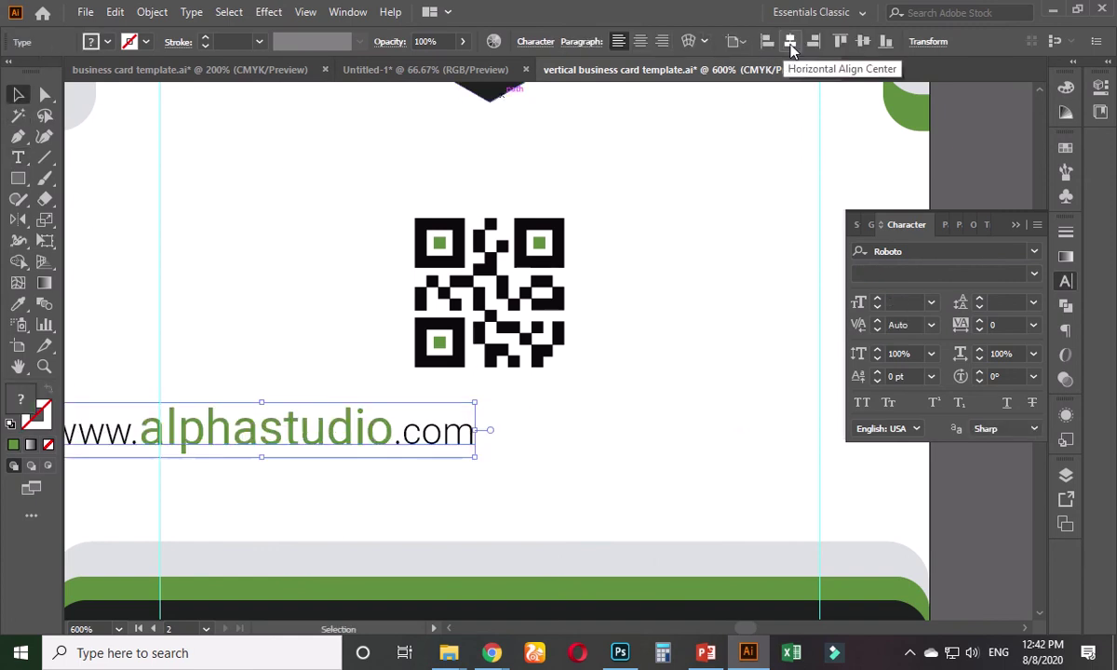
click(789, 41)
click(981, 491)
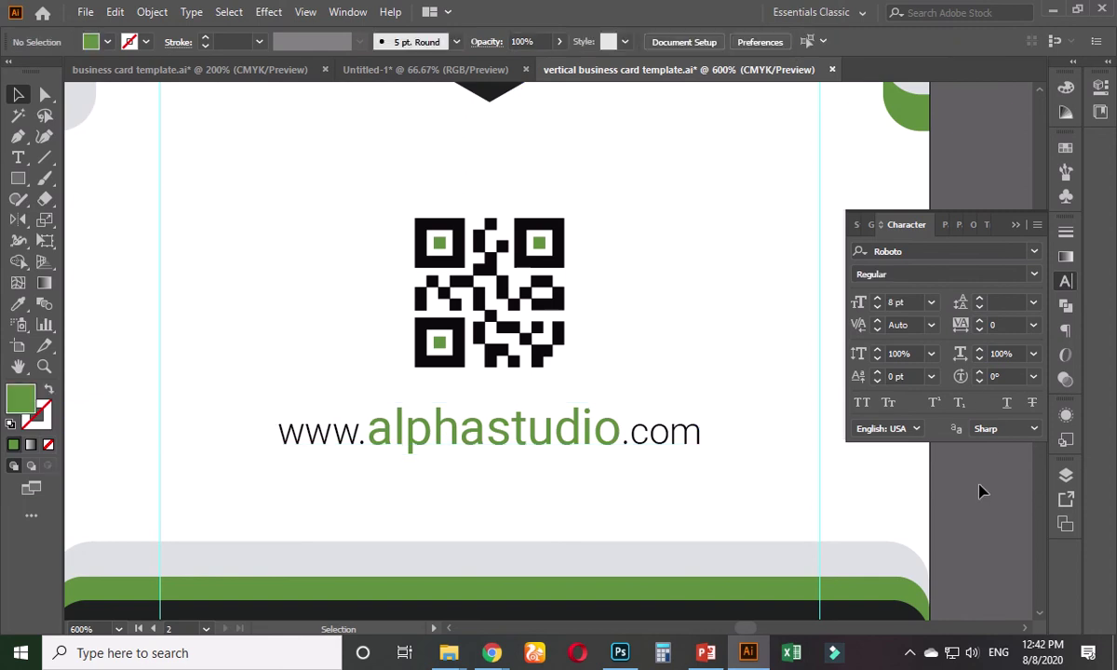
scroll(978, 494, down, 1)
drag(976, 517, 787, 585)
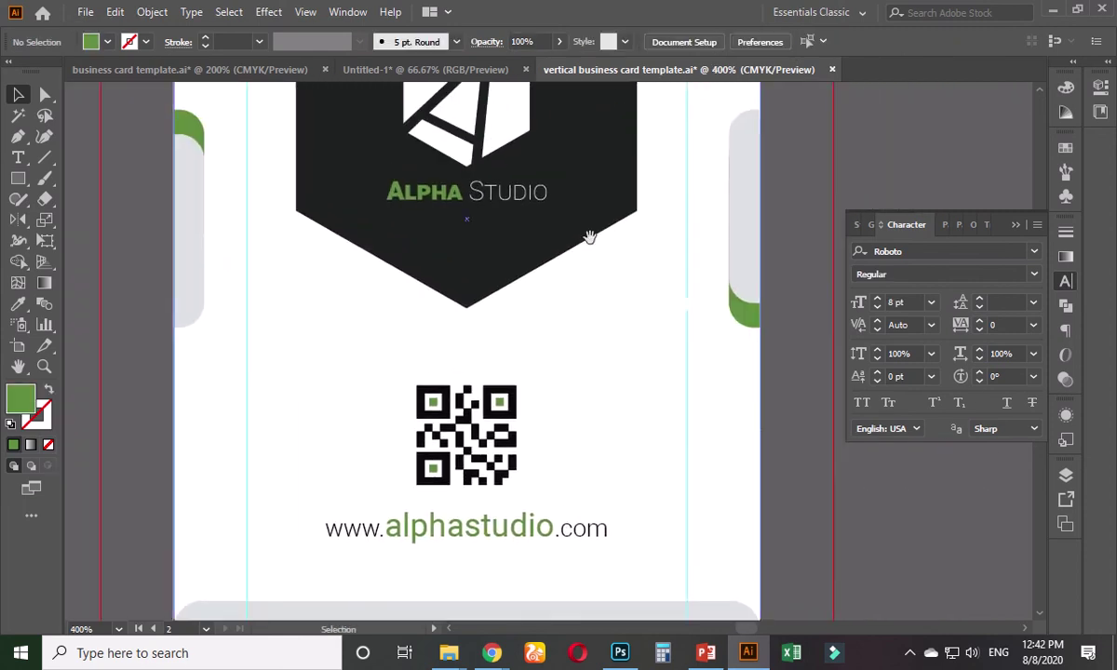
- Fill the logo's white inner hexagon with ALPHA's green using Direct Selection and Eyedropper
drag(589, 237, 529, 389)
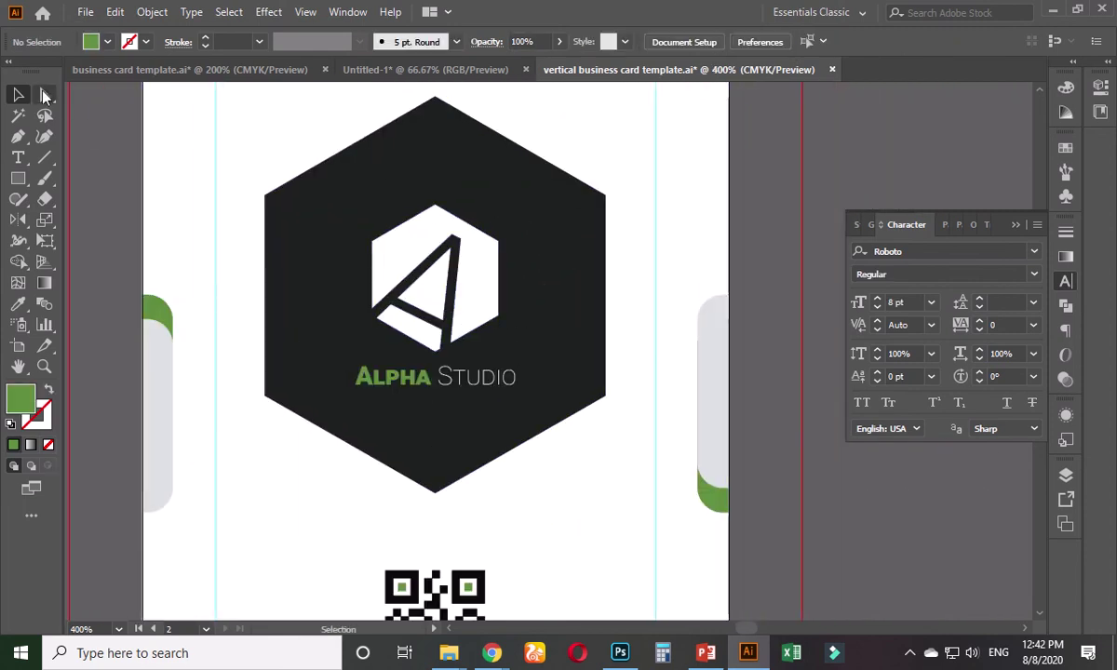
click(45, 95)
click(408, 291)
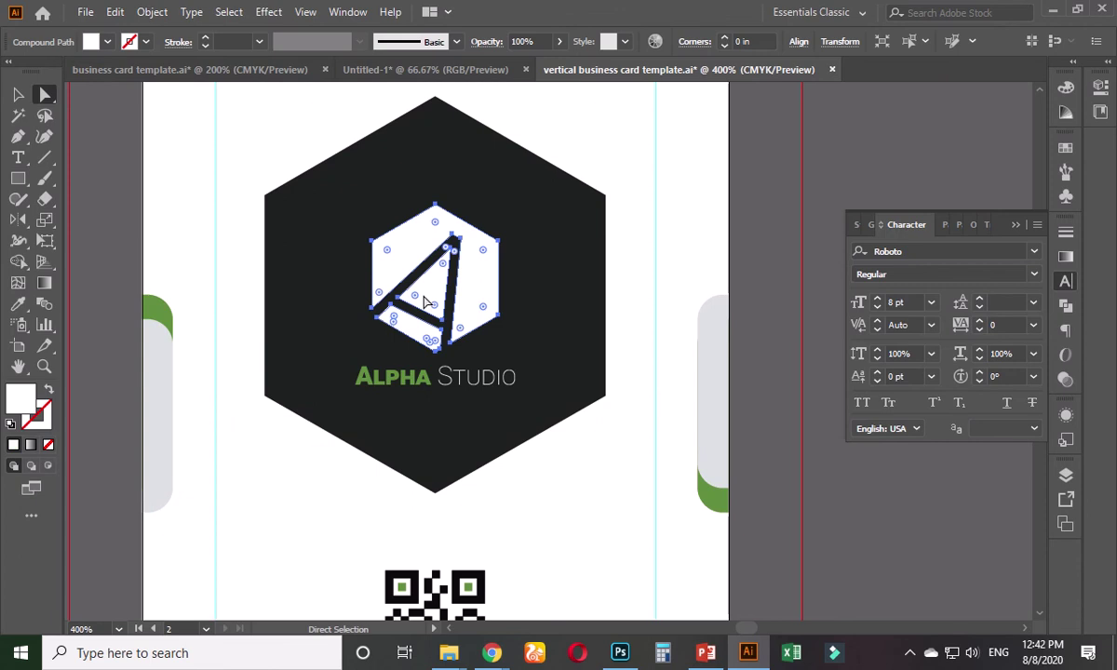
click(18, 307)
click(359, 372)
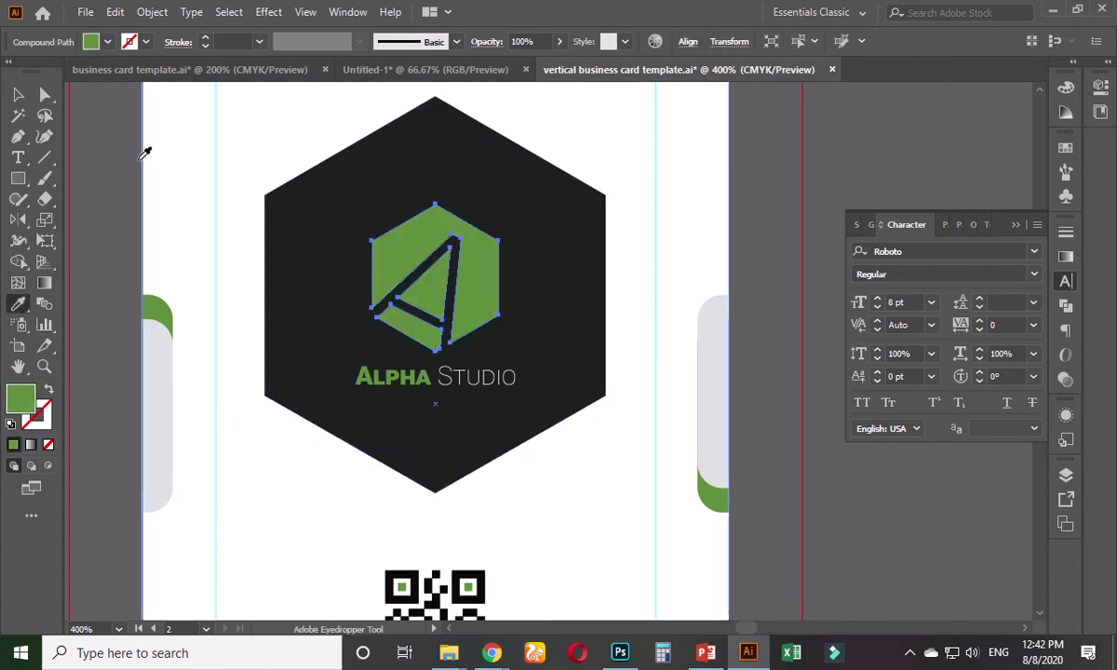
key(v)
click(821, 181)
scroll(822, 180, down, 4)
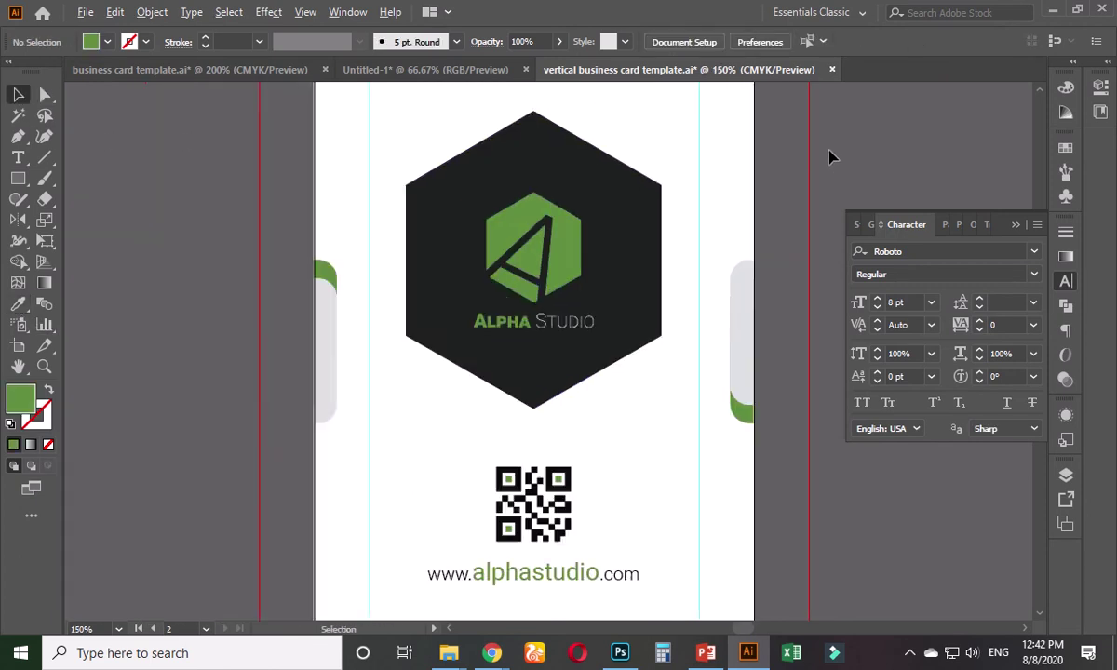
drag(578, 159, 442, 268)
scroll(443, 336, up, 2)
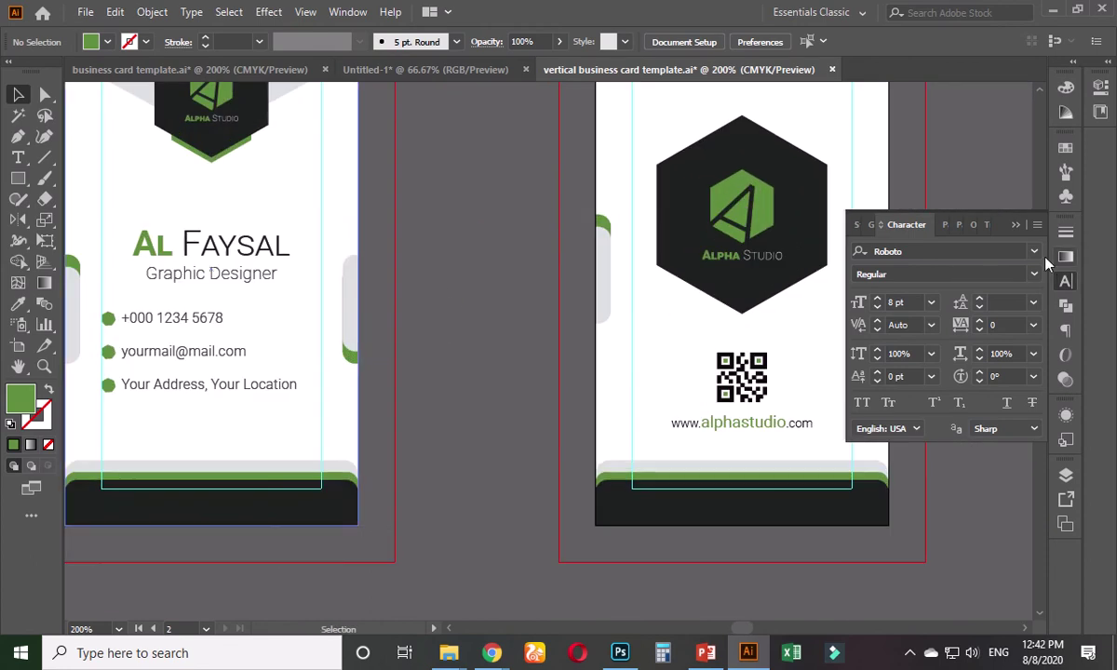
- Marquee-select the front and back cards to confirm each is grouped, then select the front card
click(1016, 228)
drag(440, 362, 532, 402)
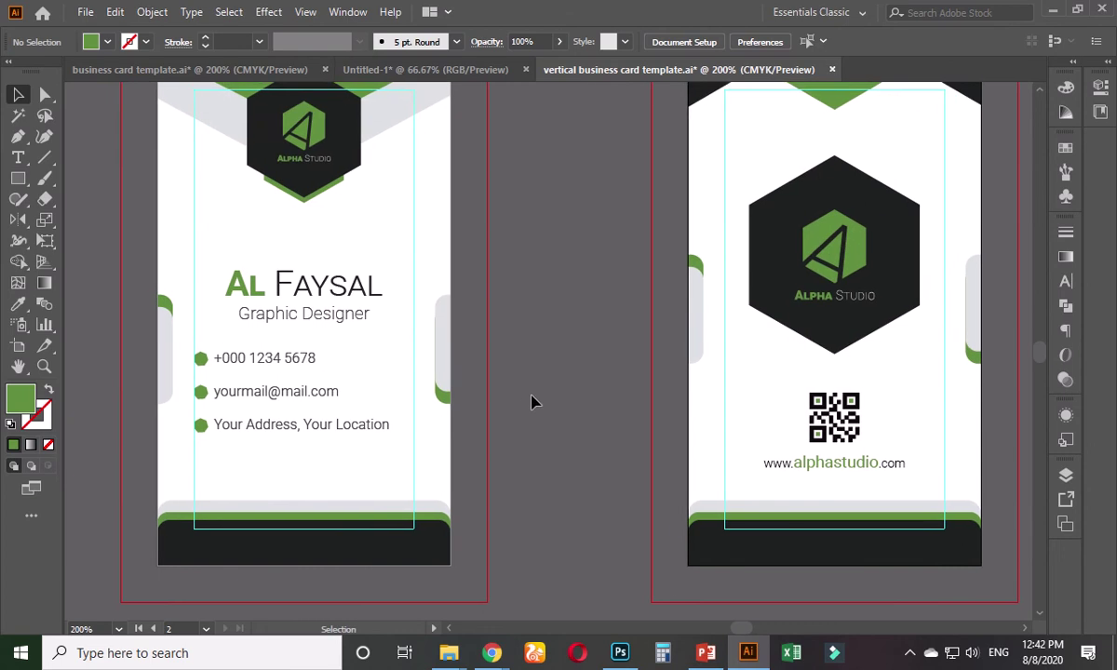
scroll(510, 373, down, 1)
drag(507, 349, 524, 374)
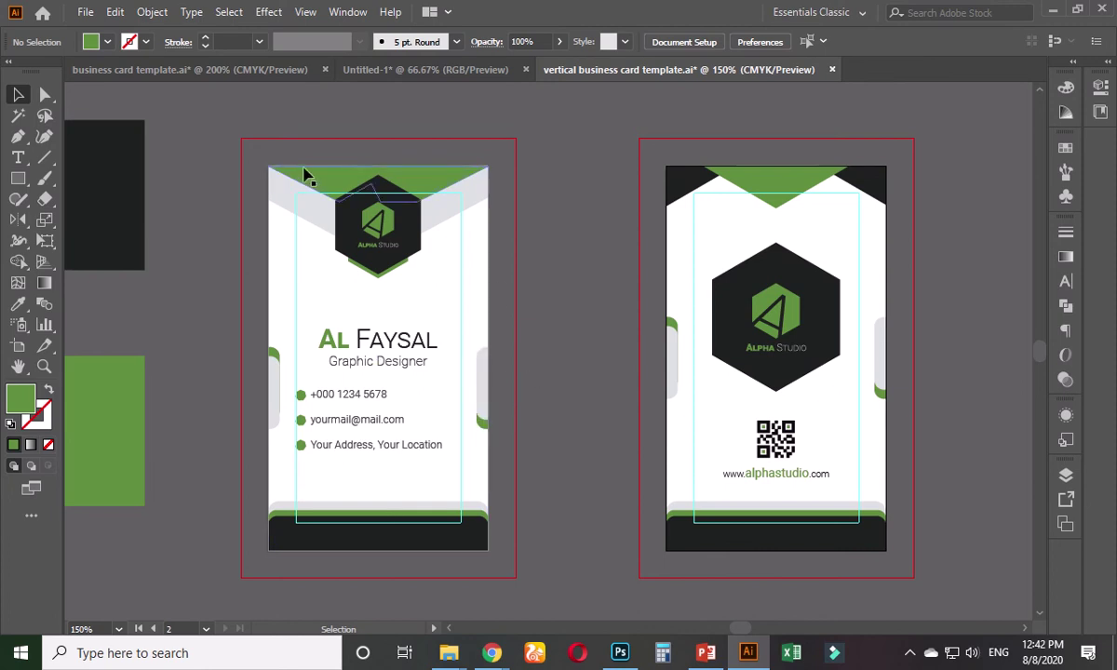
drag(217, 146, 524, 560)
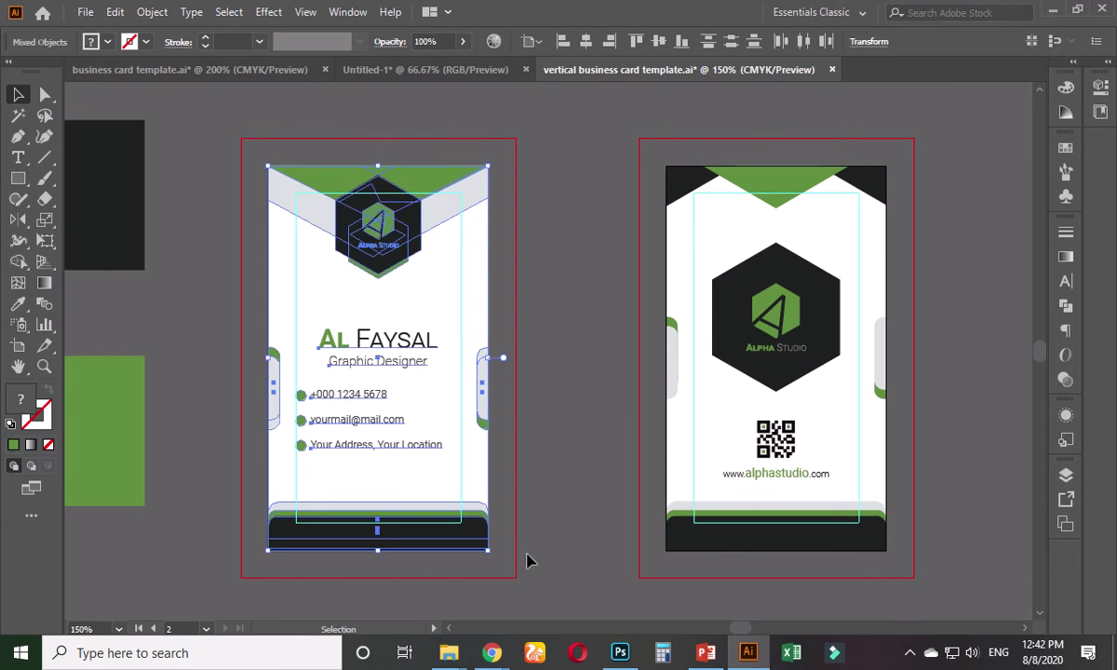
click(599, 322)
drag(615, 135, 943, 579)
click(964, 444)
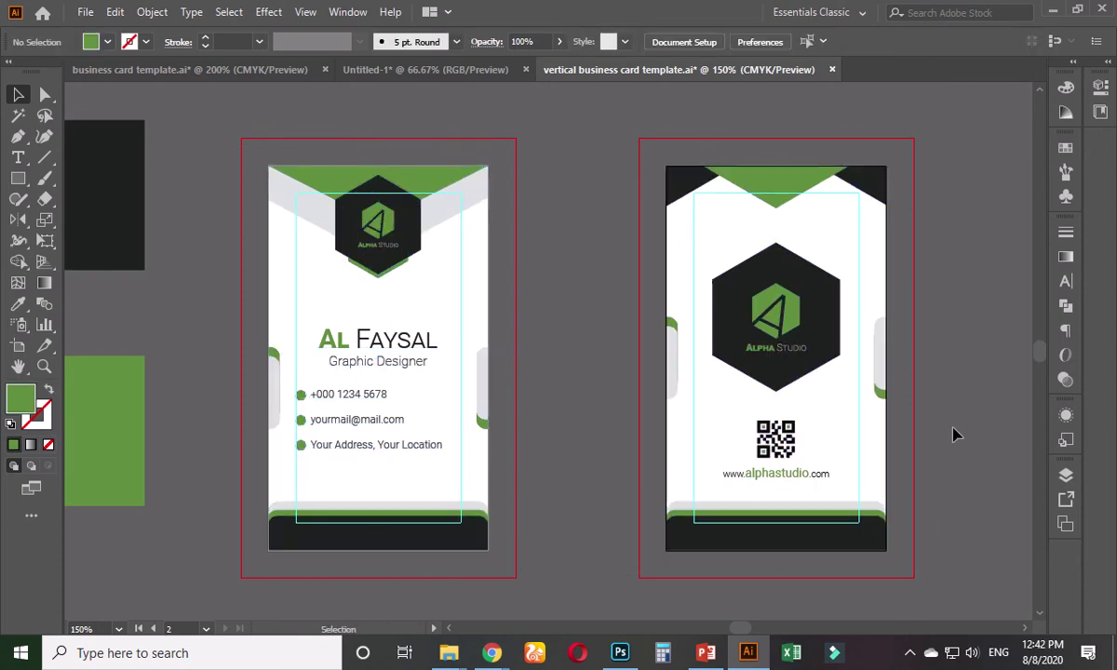
click(316, 186)
- In Untitled-1, delete both horizontal teal cards and the teal background rectangle
click(469, 72)
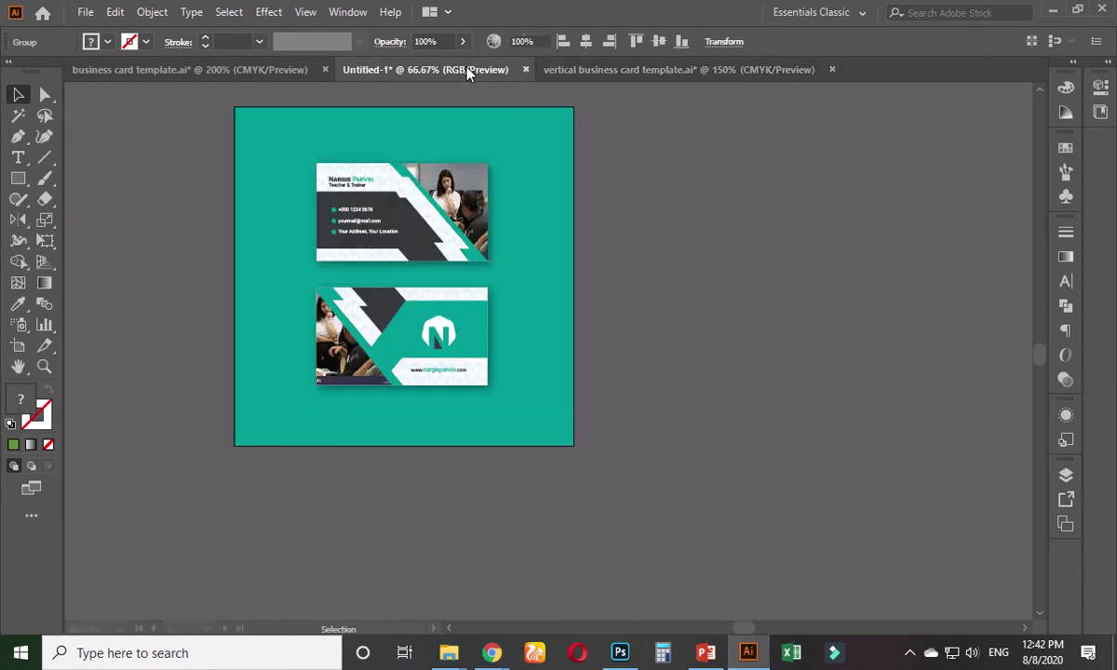
click(449, 236)
key(Delete)
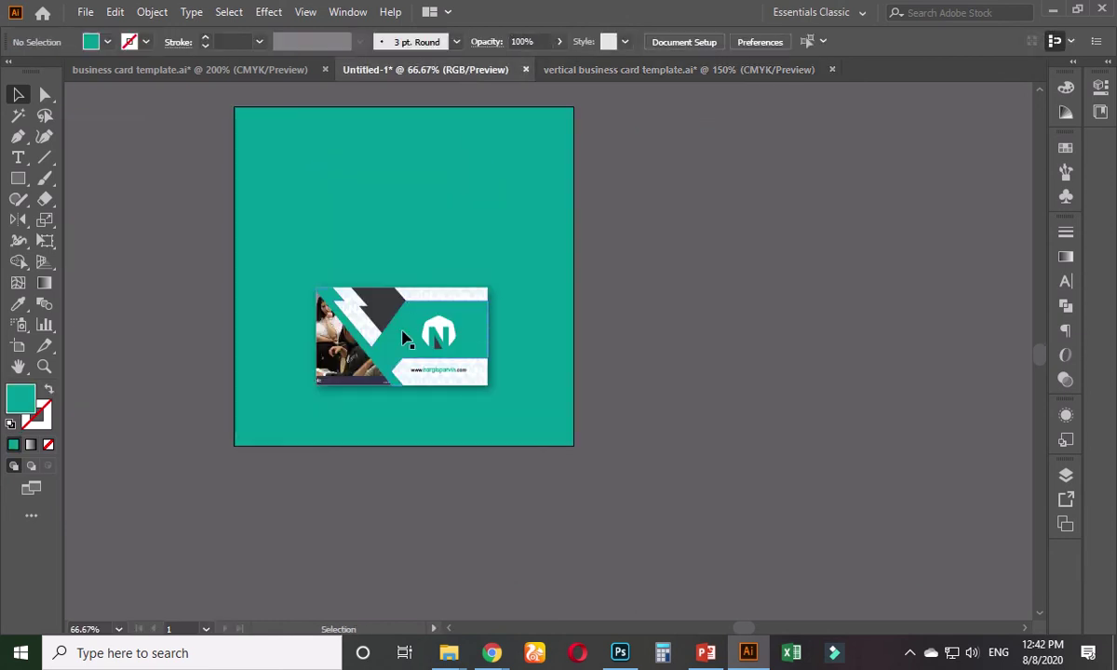
click(402, 337)
key(Delete)
click(407, 331)
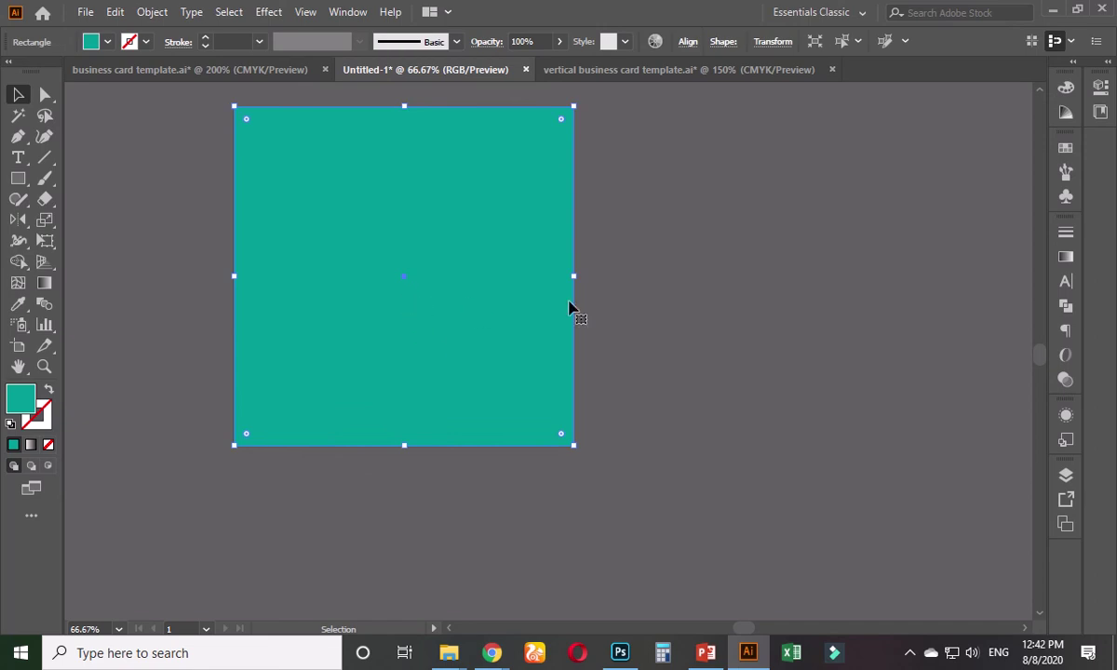
click(609, 305)
click(528, 284)
key(Delete)
- Paste the front vertical card onto the left side of the artboard
key(ctrl+v)
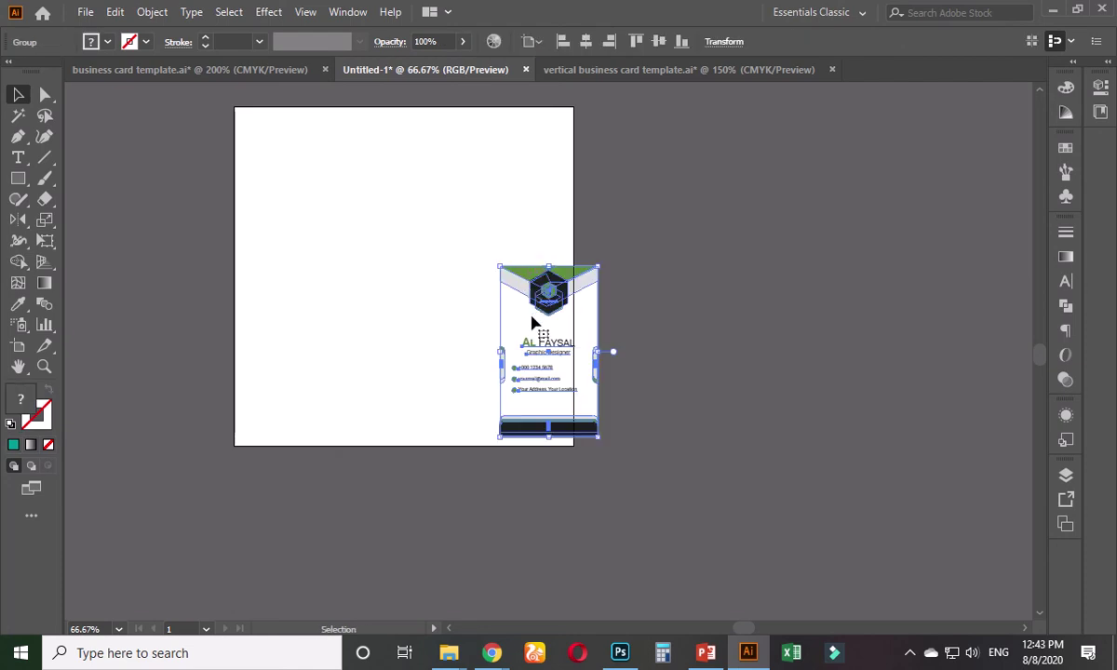
drag(534, 322, 327, 271)
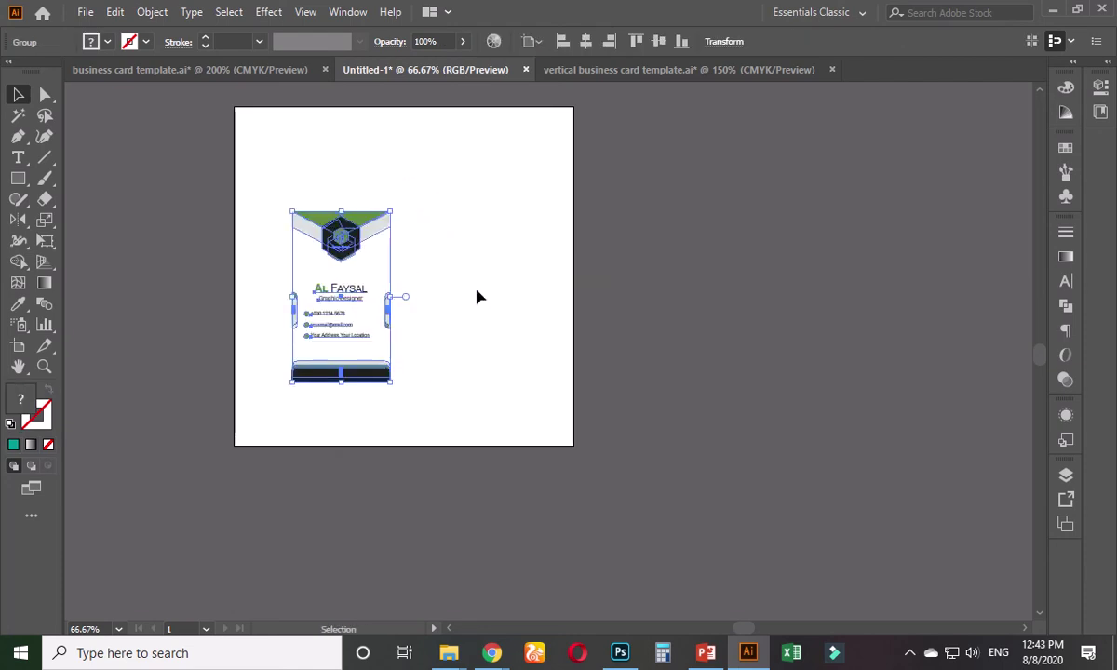
click(601, 325)
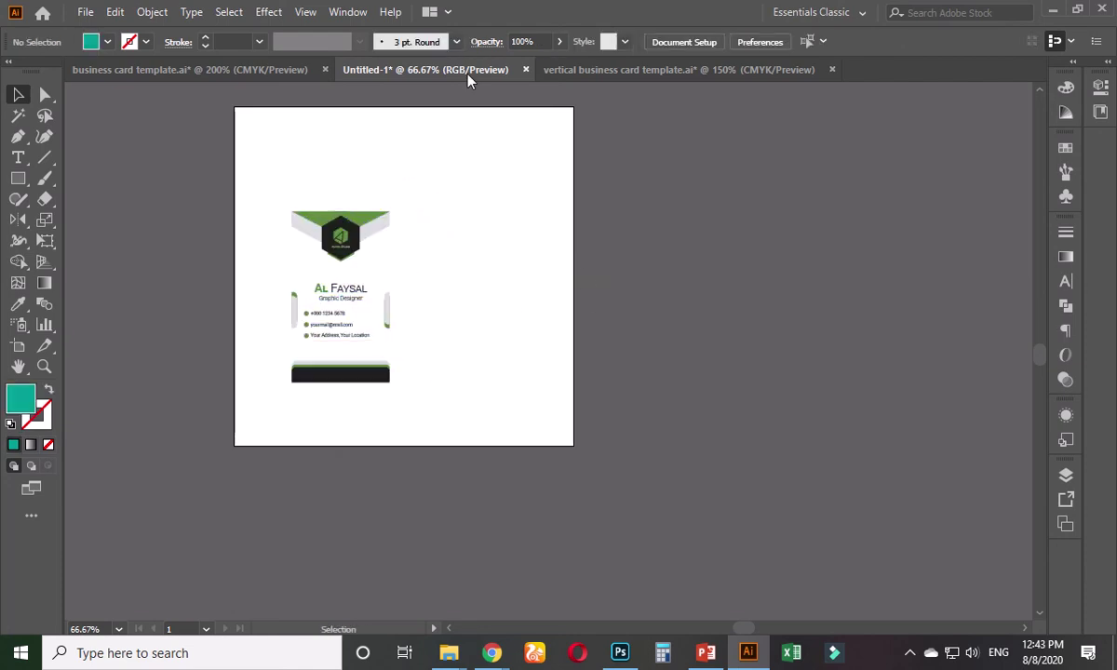
- Bring the back card group from the vertical template and paste it into Untitled-1
click(596, 72)
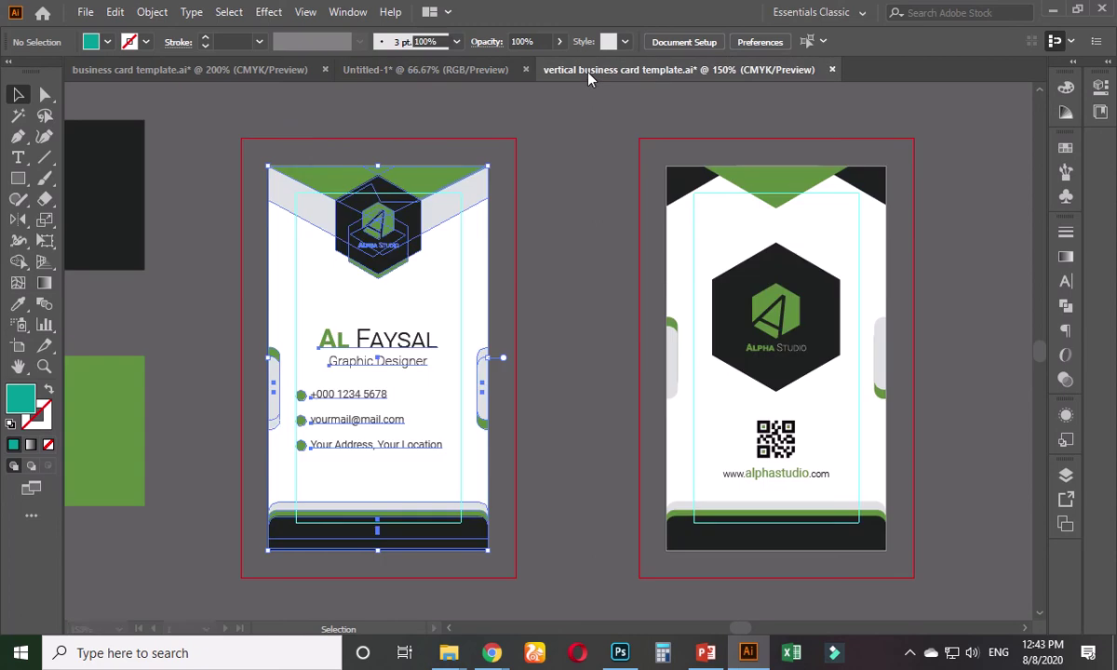
click(656, 224)
click(673, 225)
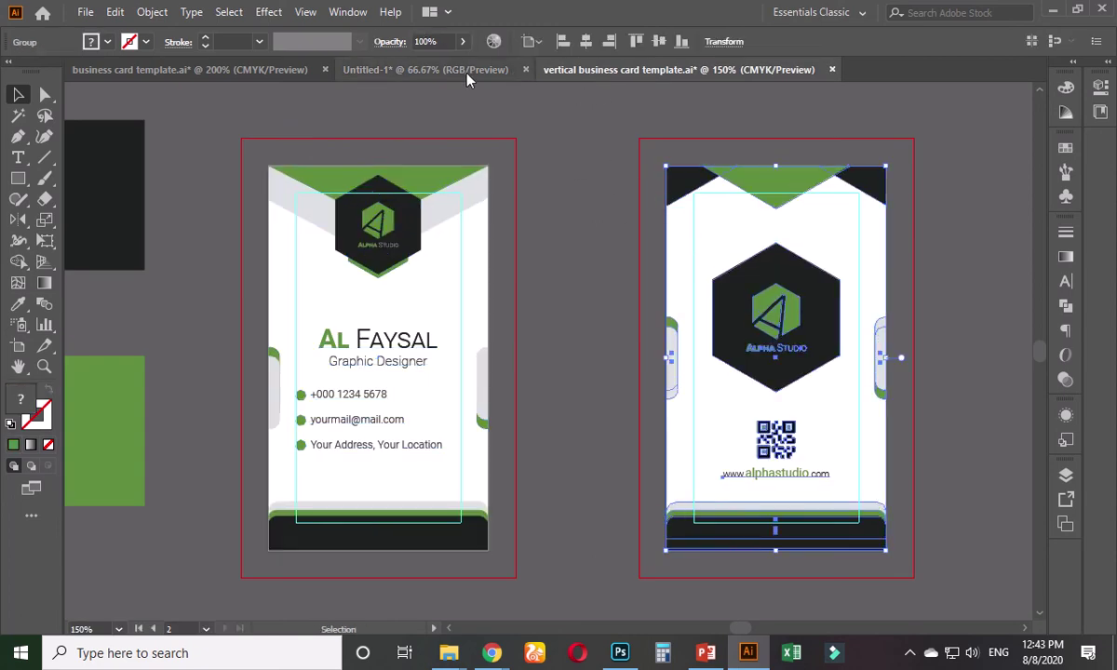
click(438, 69)
click(446, 277)
key(ctrl+v)
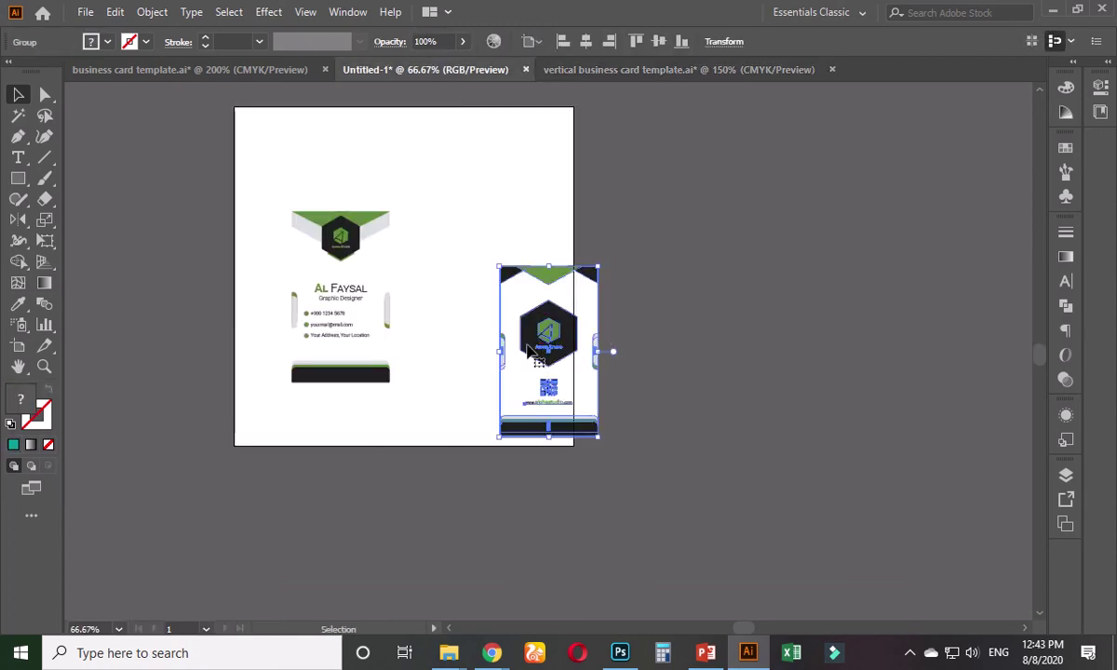
click(467, 286)
click(551, 323)
- Centre both cards vertically on the artboard, place them side by side, view at 100%
click(658, 41)
click(647, 225)
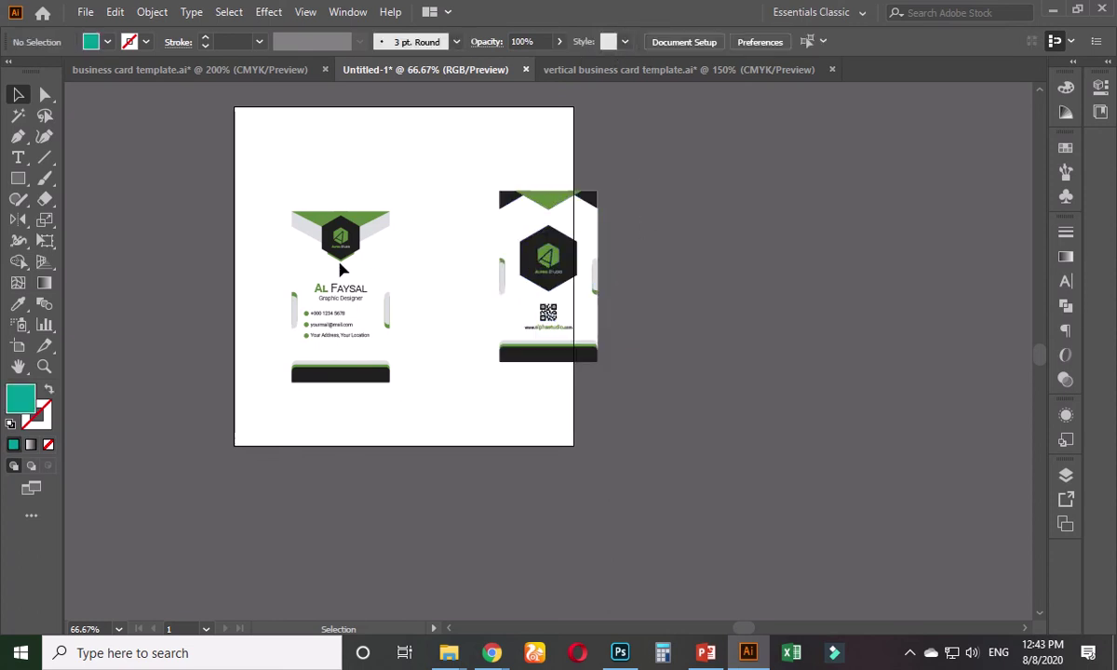
click(323, 253)
click(658, 41)
click(647, 224)
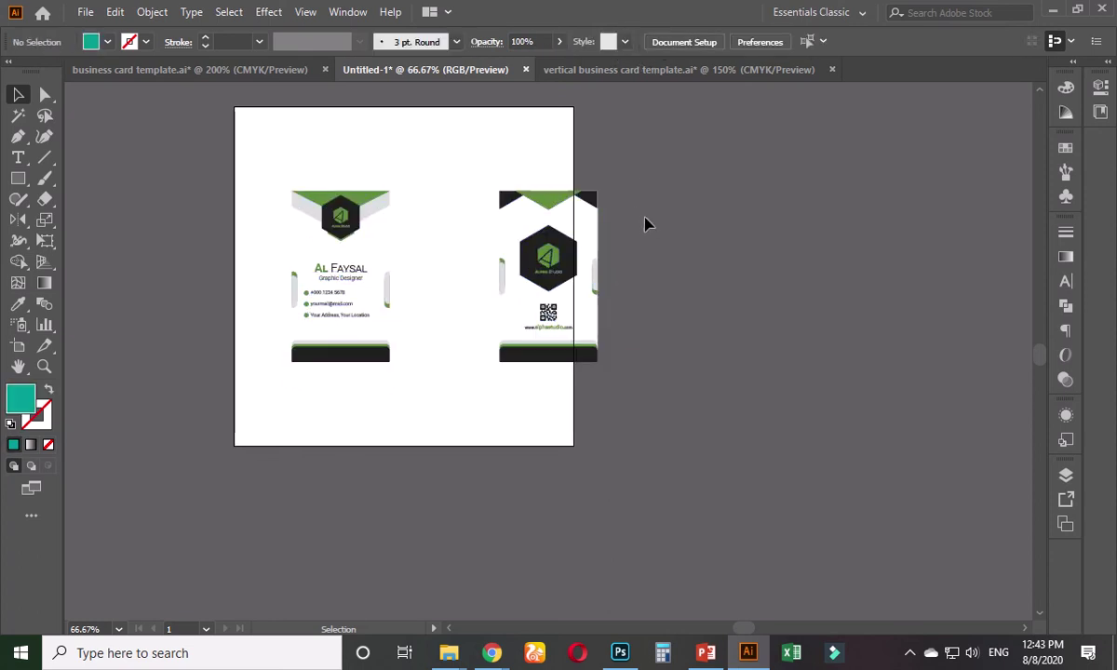
drag(592, 260, 496, 260)
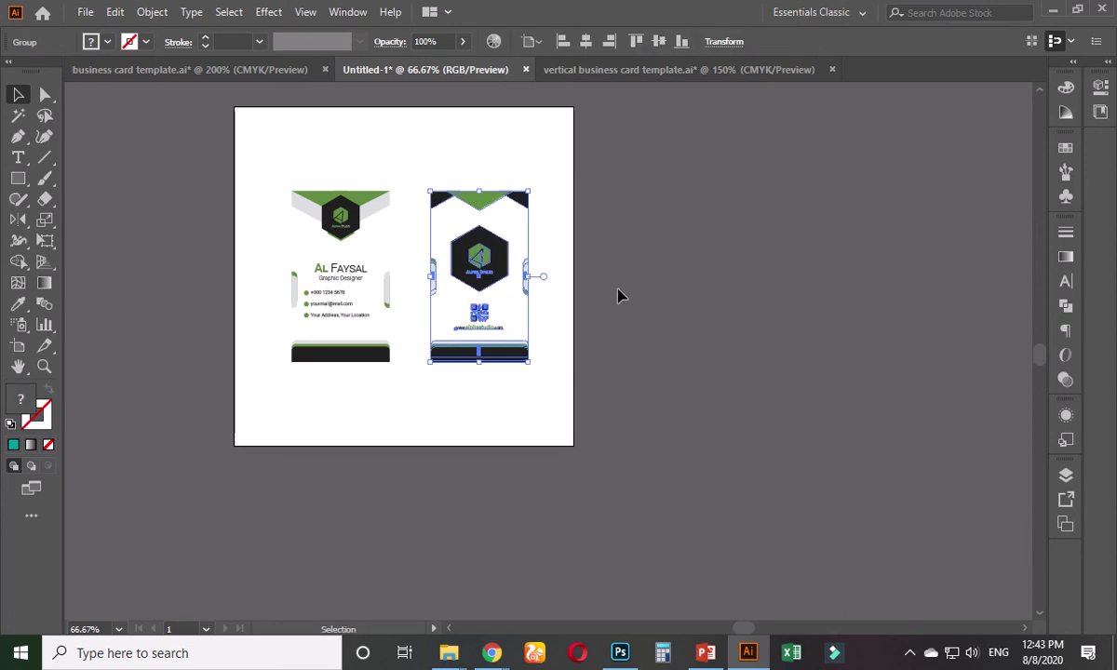
click(618, 296)
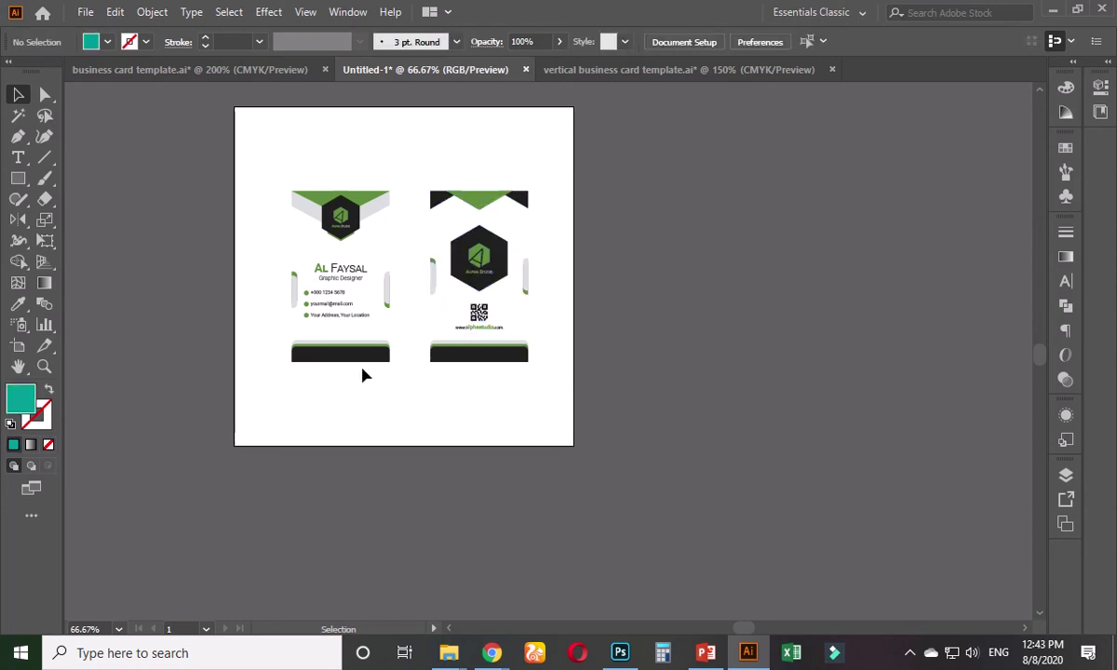
key(ctrl+1)
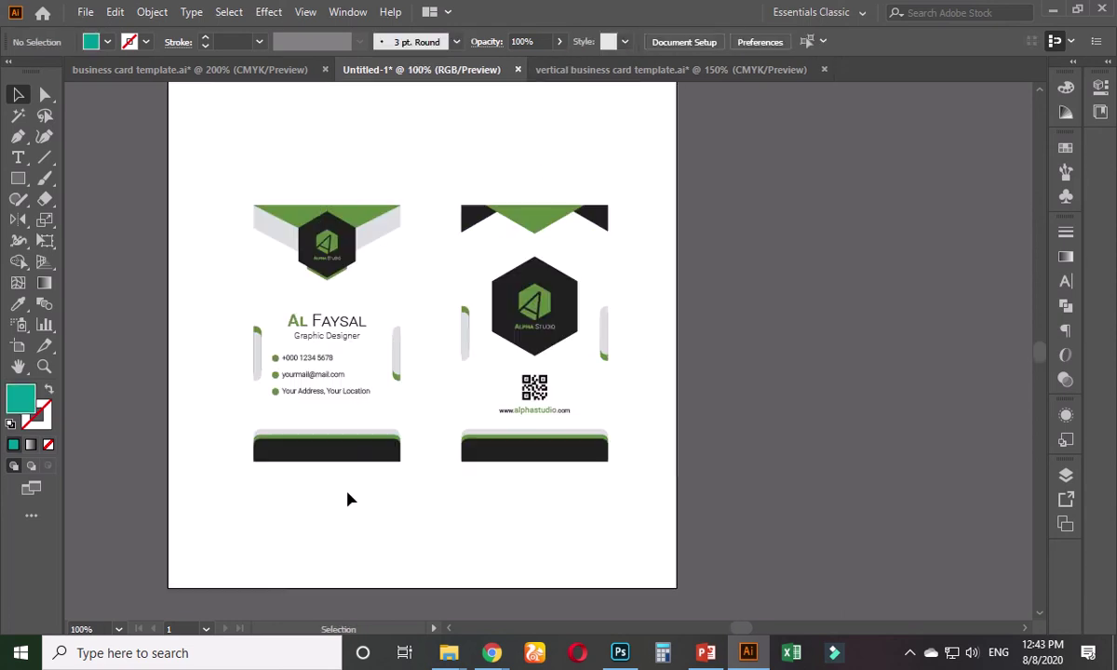
click(344, 363)
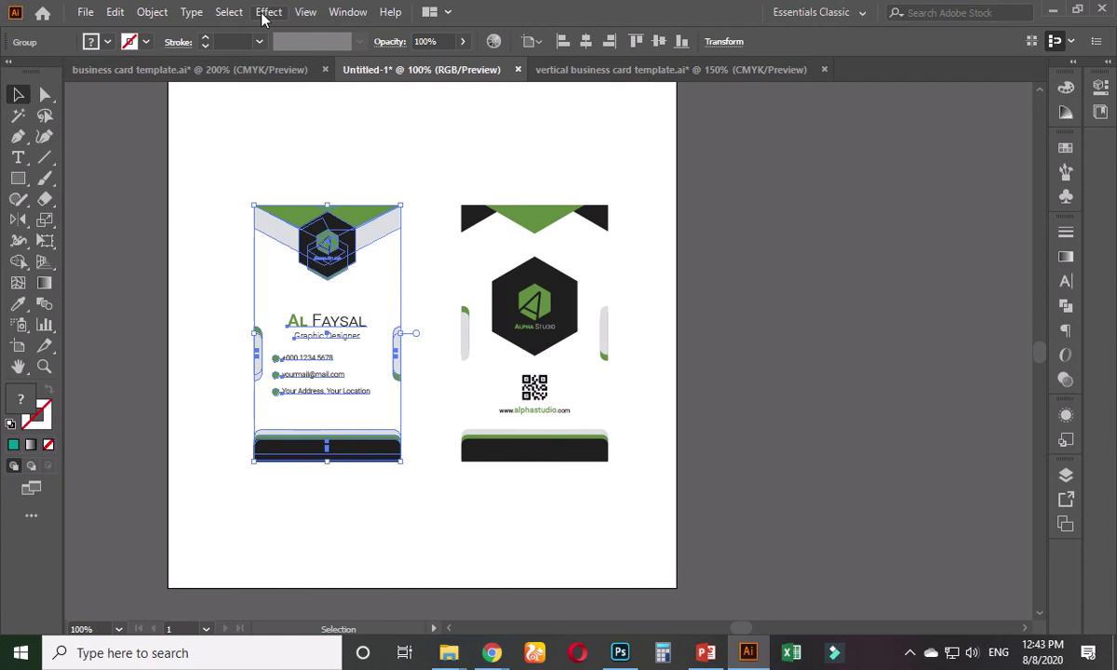
- Add a Drop Shadow to the front card with 75% opacity and 2 px blur
click(268, 13)
mouse_move(296, 210)
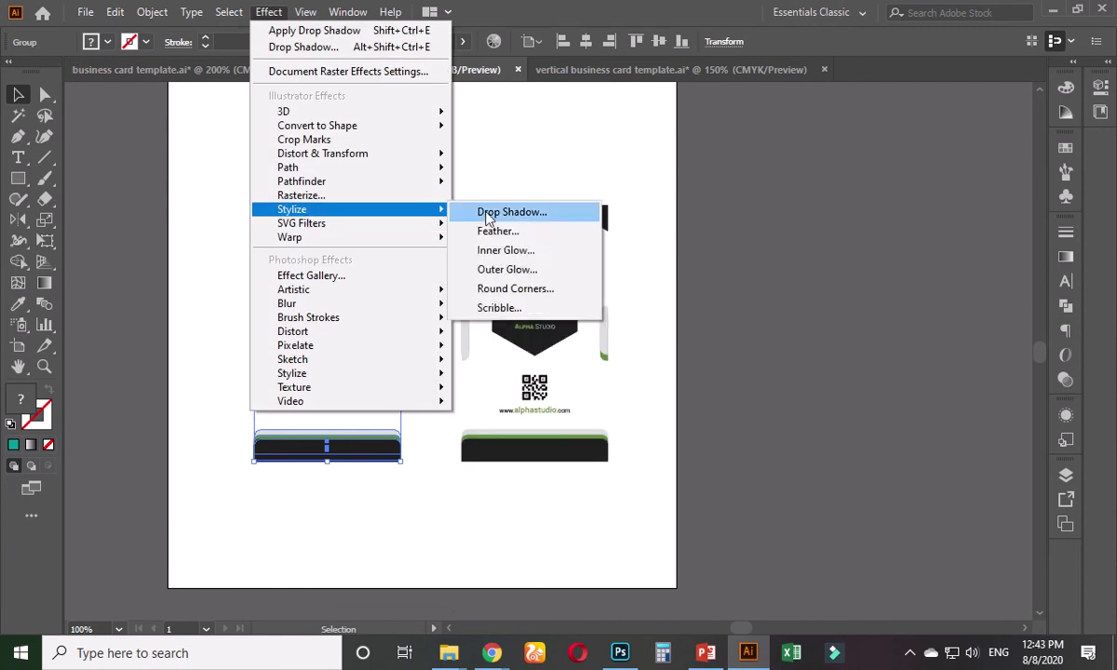
click(488, 214)
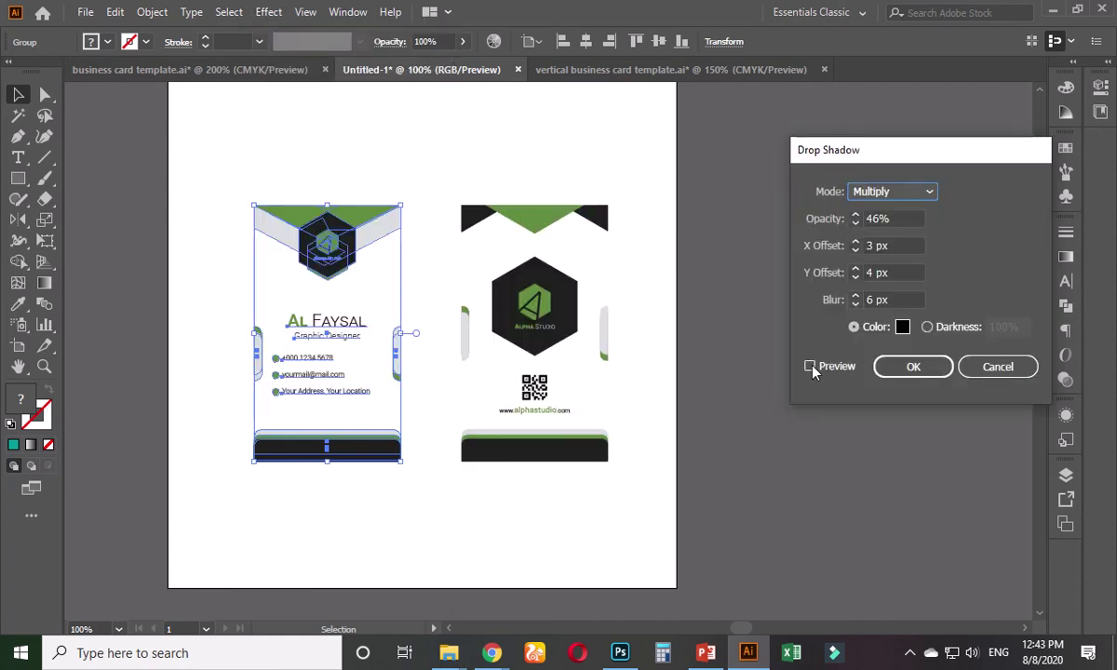
click(810, 367)
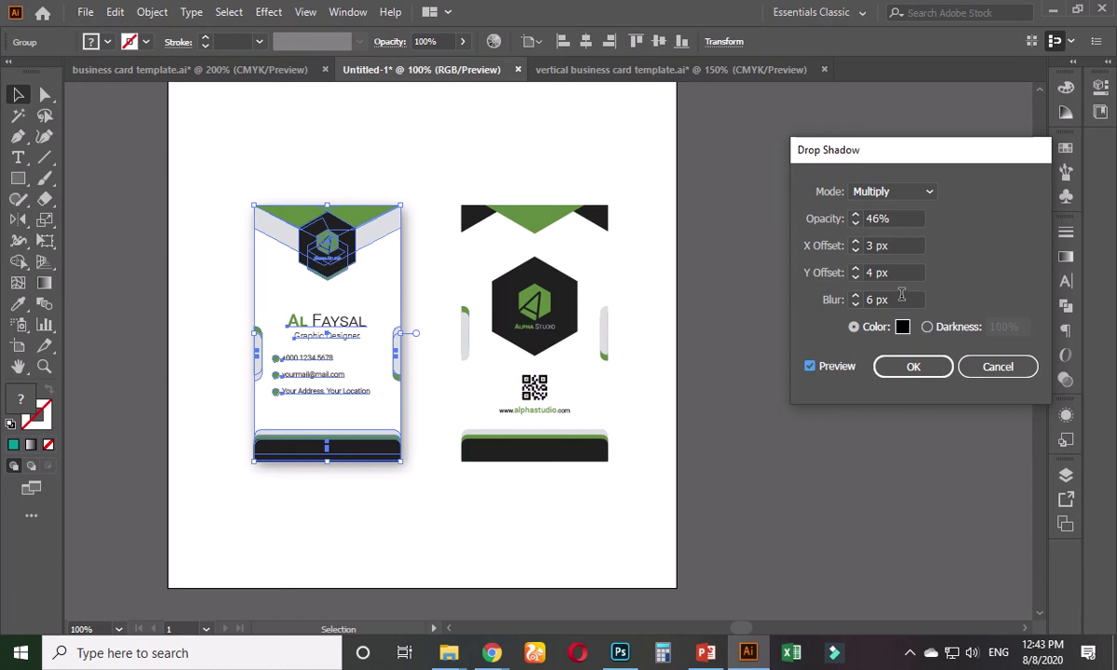
click(904, 216)
drag(908, 228, 836, 228)
click(900, 244)
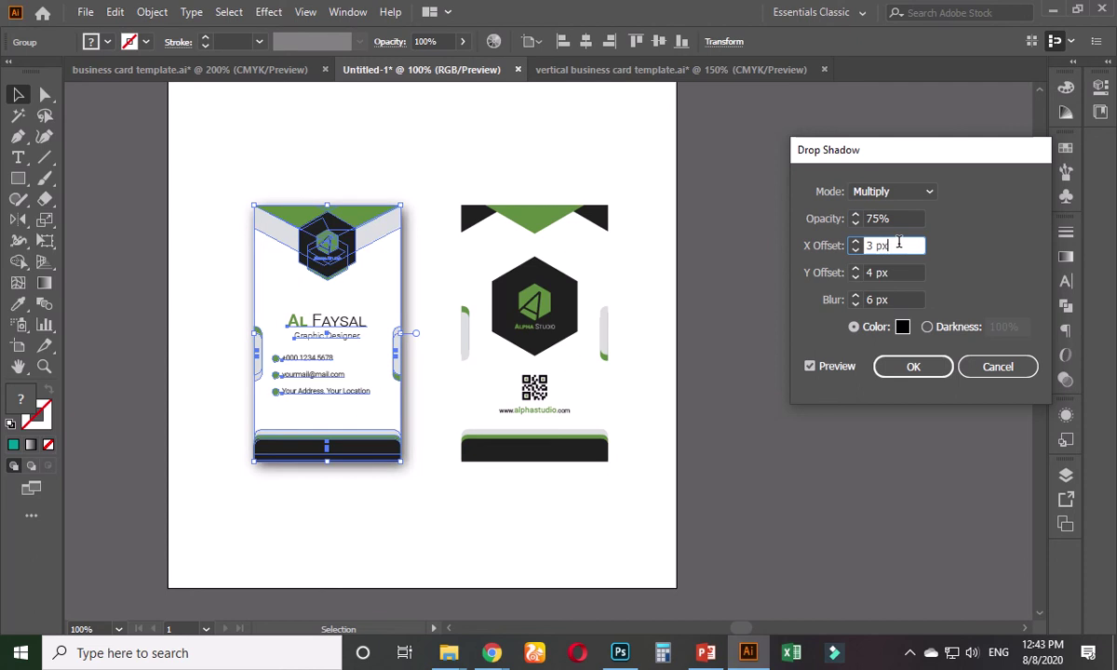
click(890, 300)
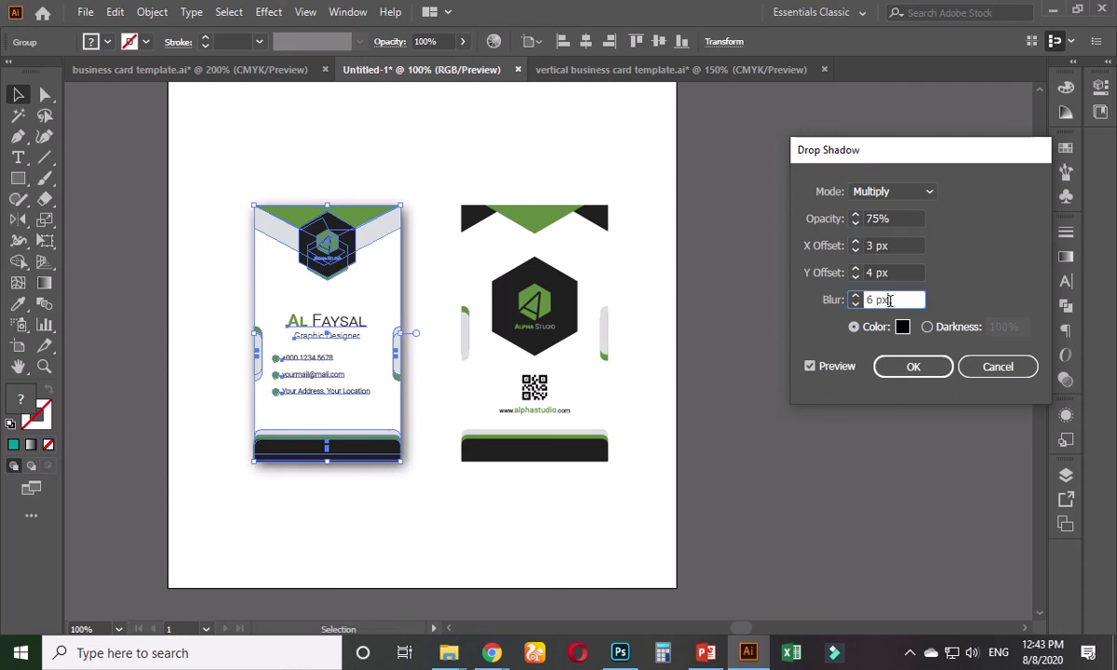
key(Down)
key(Down)
key(Down)
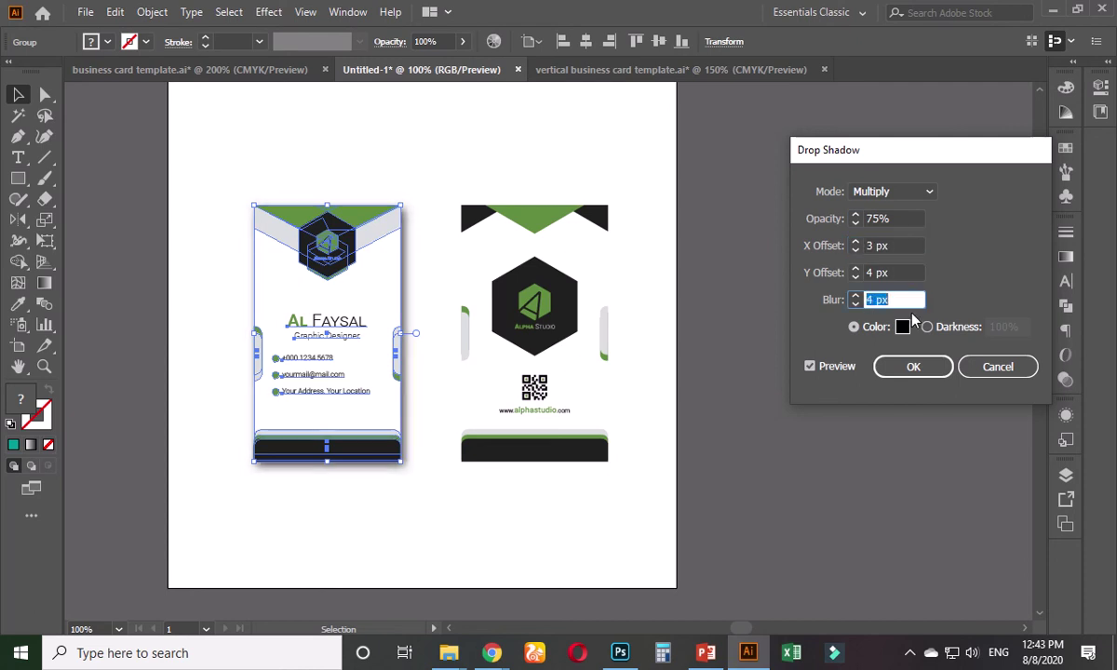
key(Down)
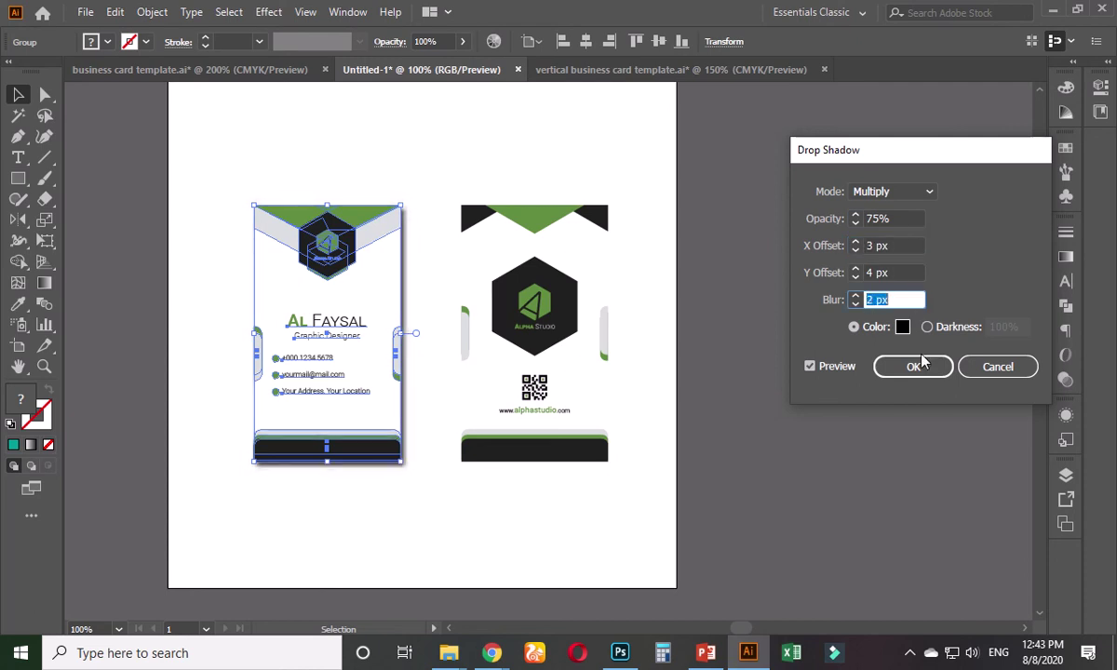
click(918, 366)
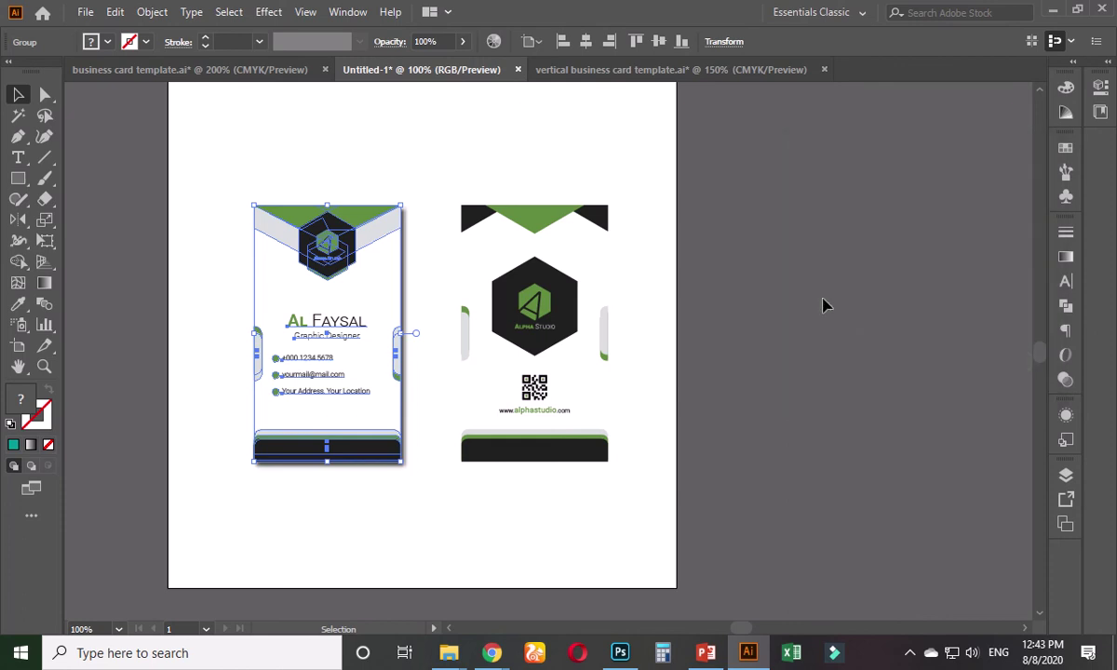
- Apply the same drop shadow to the back card
click(745, 285)
click(472, 306)
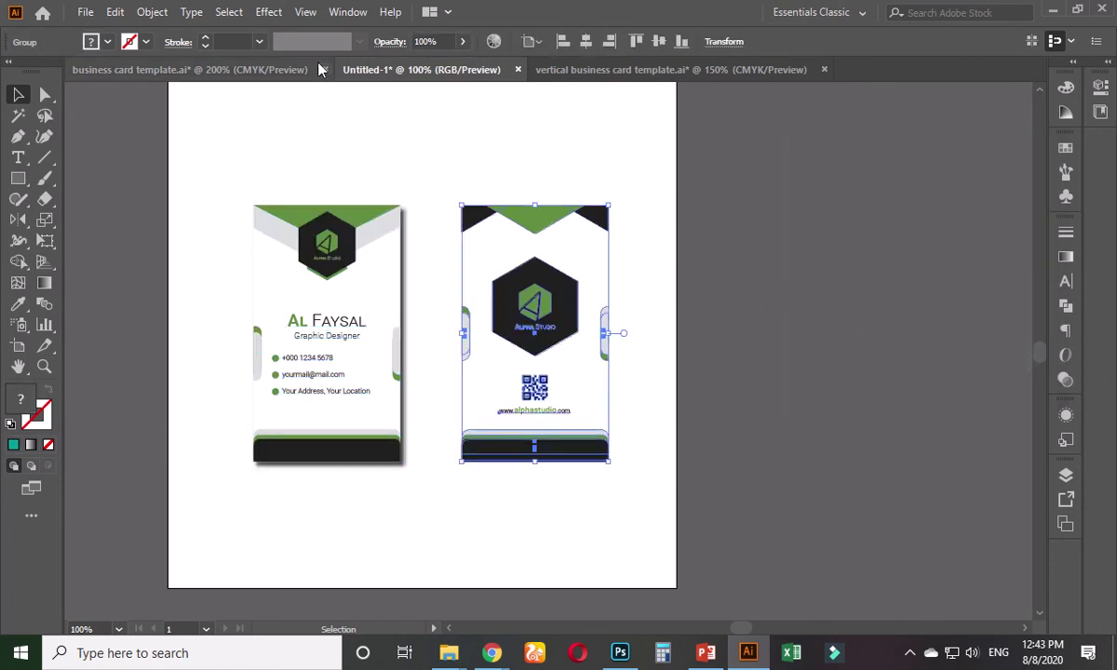
click(267, 12)
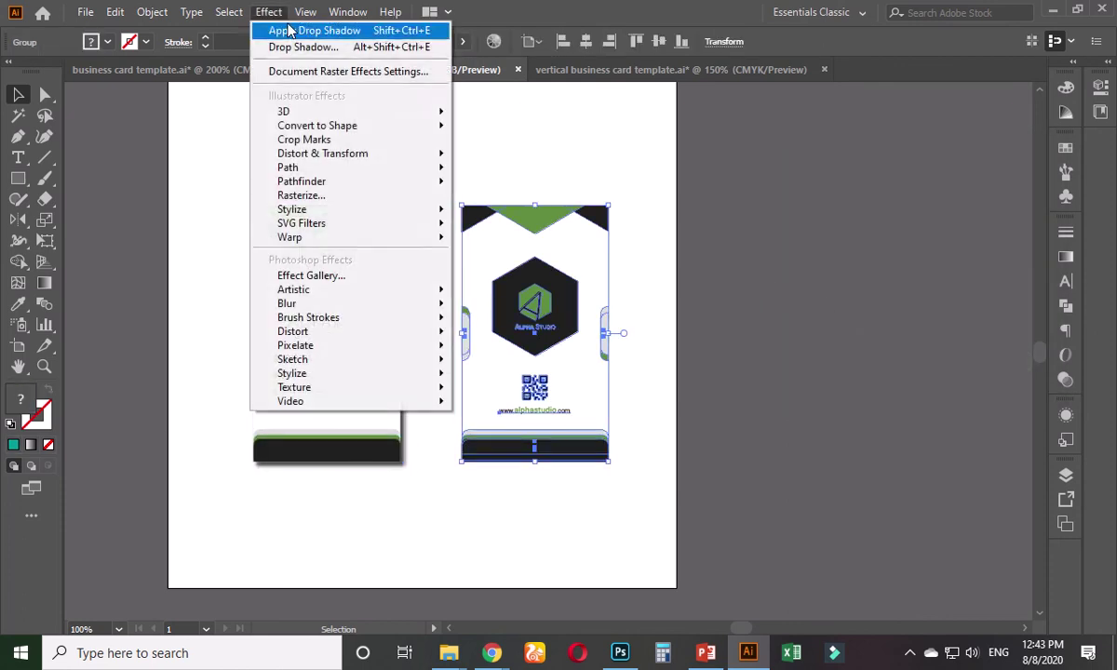
click(312, 32)
click(696, 297)
- Apply the drop shadow a second time to the front card with Shift+Ctrl+E
click(373, 335)
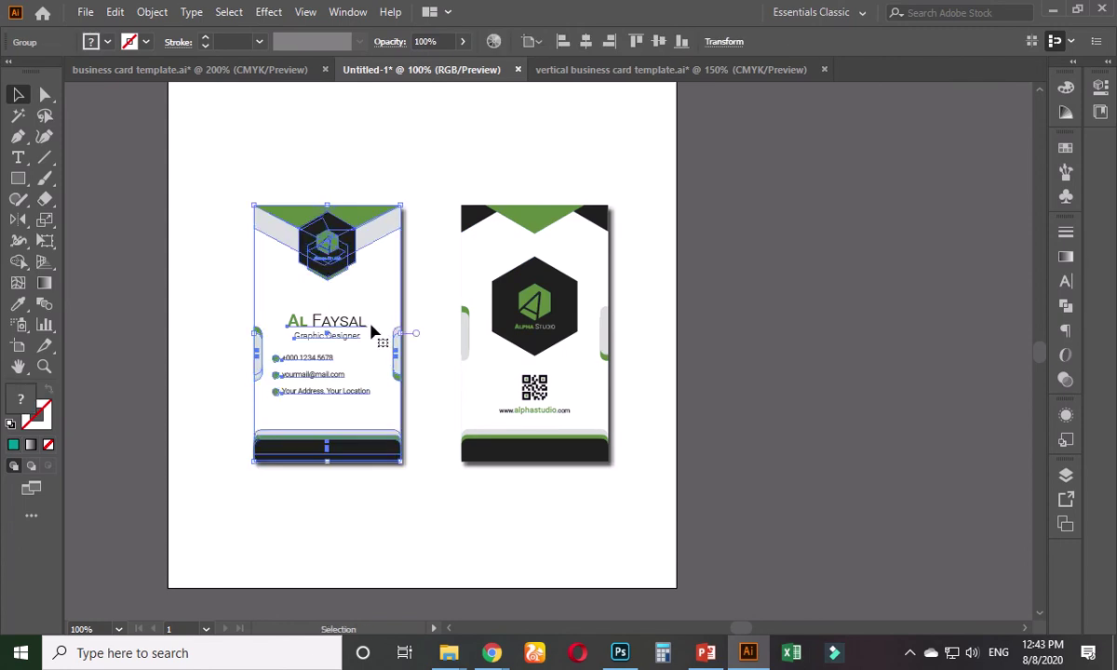
key(shift+ctrl+e)
key(shift+ctrl+e)
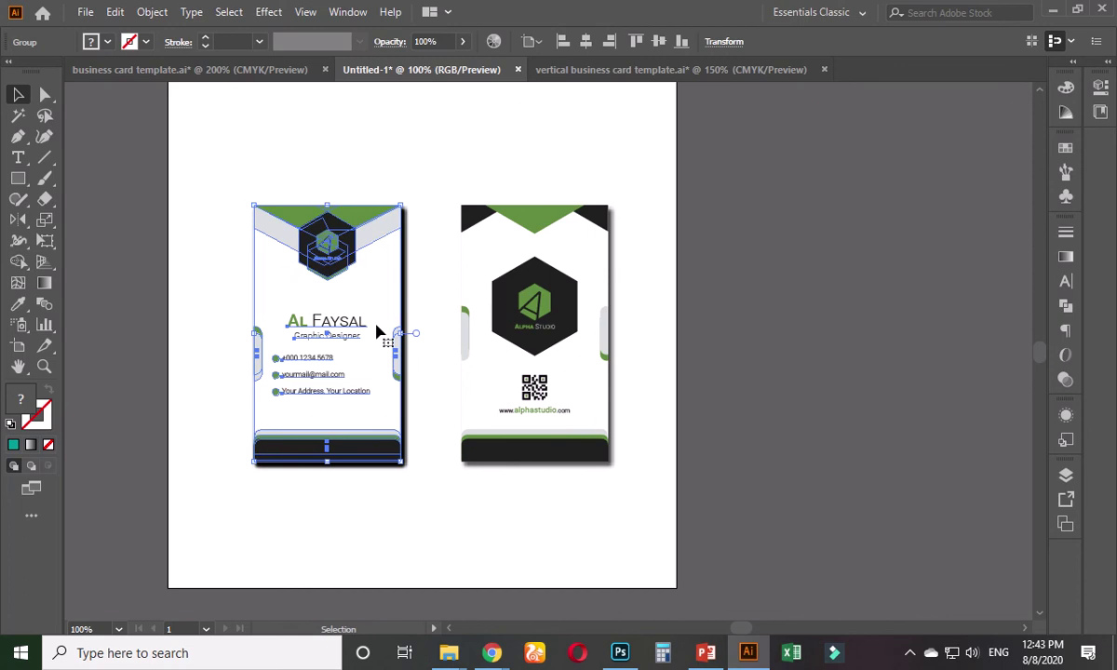
click(487, 323)
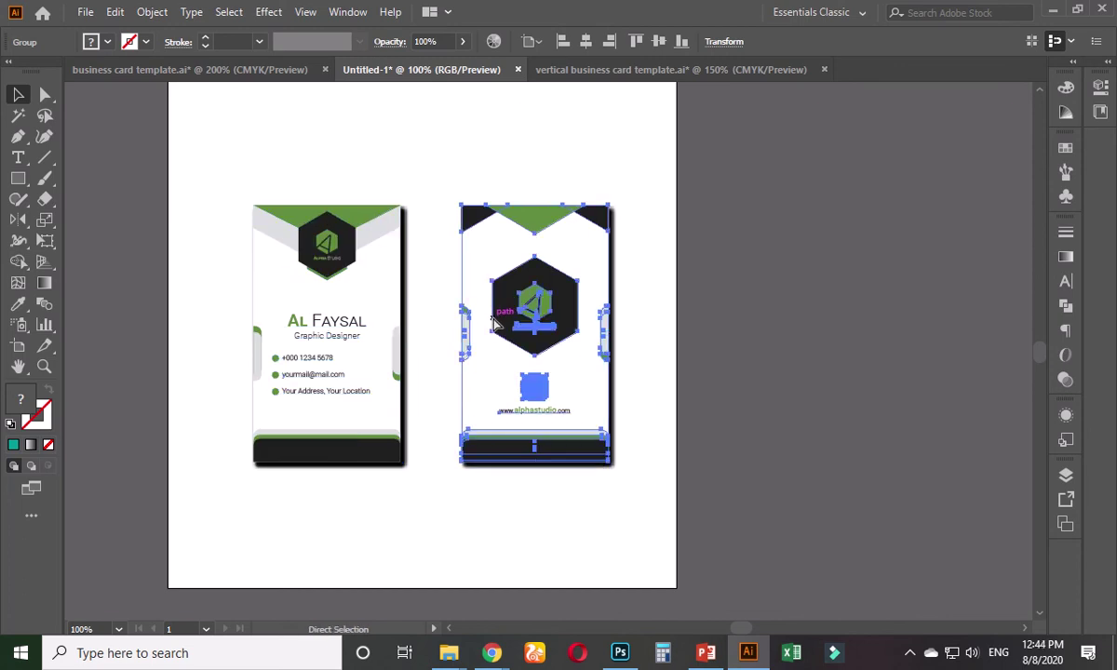
- Apply the same drop shadow to the back card
key(shift+ctrl+e)
click(671, 294)
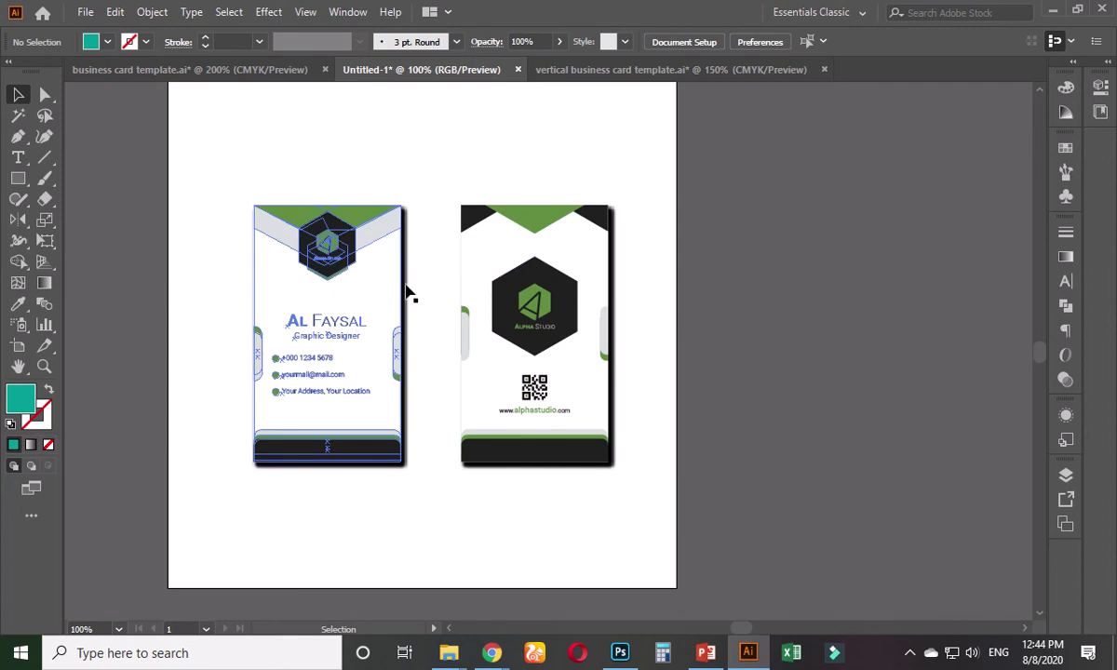
scroll(325, 484, up, 1)
scroll(325, 488, up, 1)
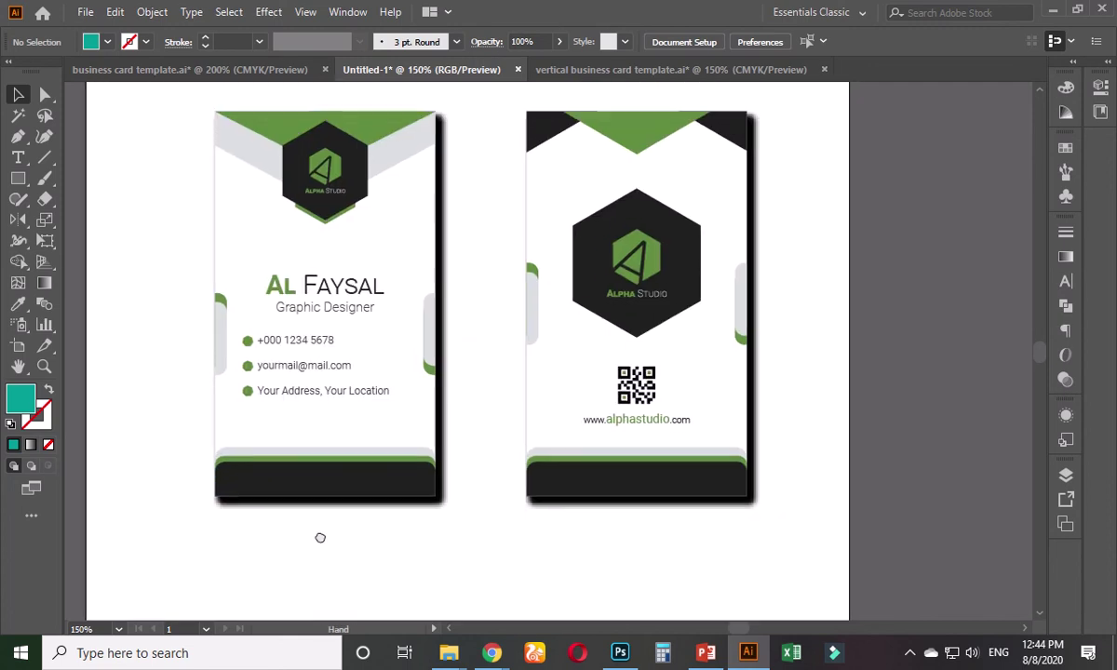
- Stack several slightly left- and up-offset copies of the front card group
click(377, 363)
key(Left)
key(Left)
key(Left)
key(Left)
key(Left)
key(Left)
key(Left)
key(Left)
key(Left)
key(Left)
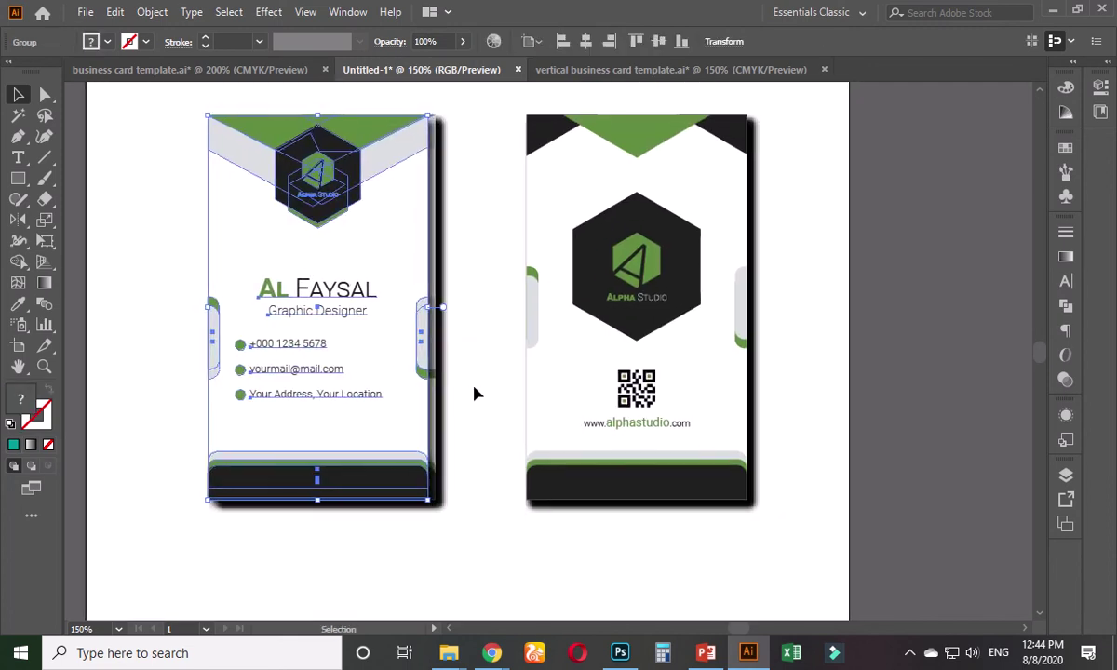
key(Left)
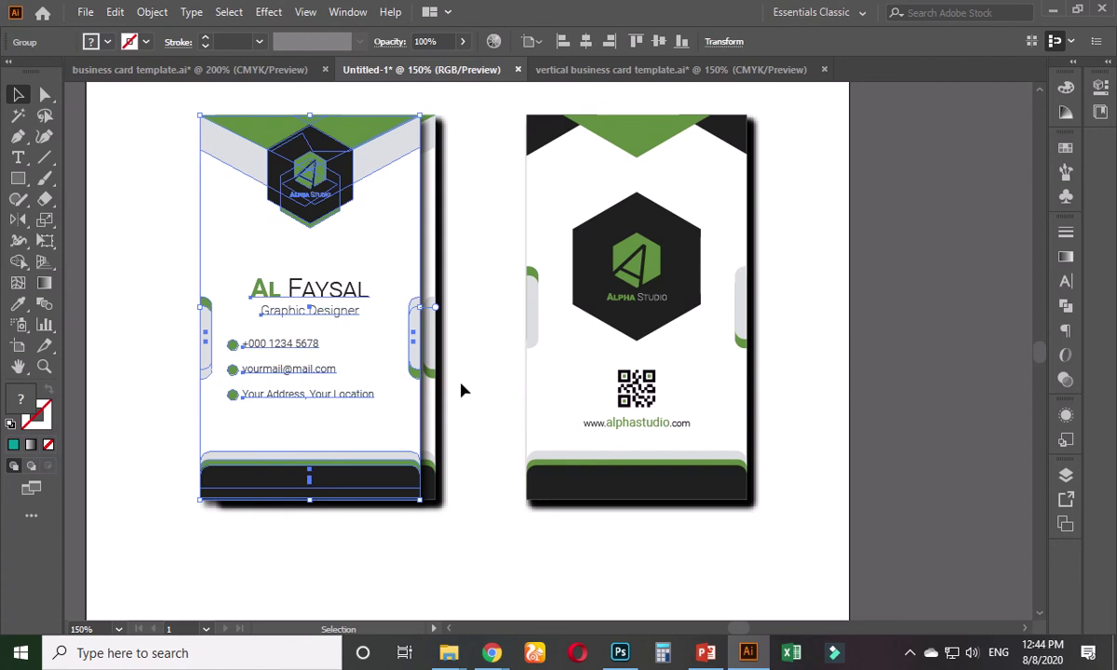
click(460, 387)
click(410, 235)
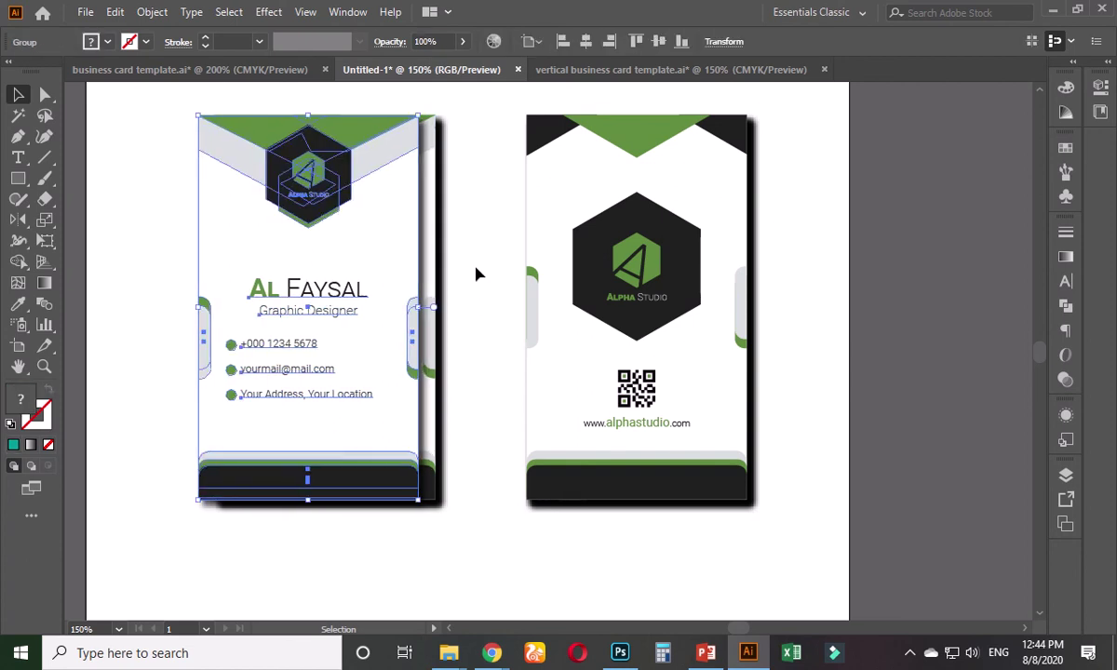
key(Left)
key(Left)
click(452, 367)
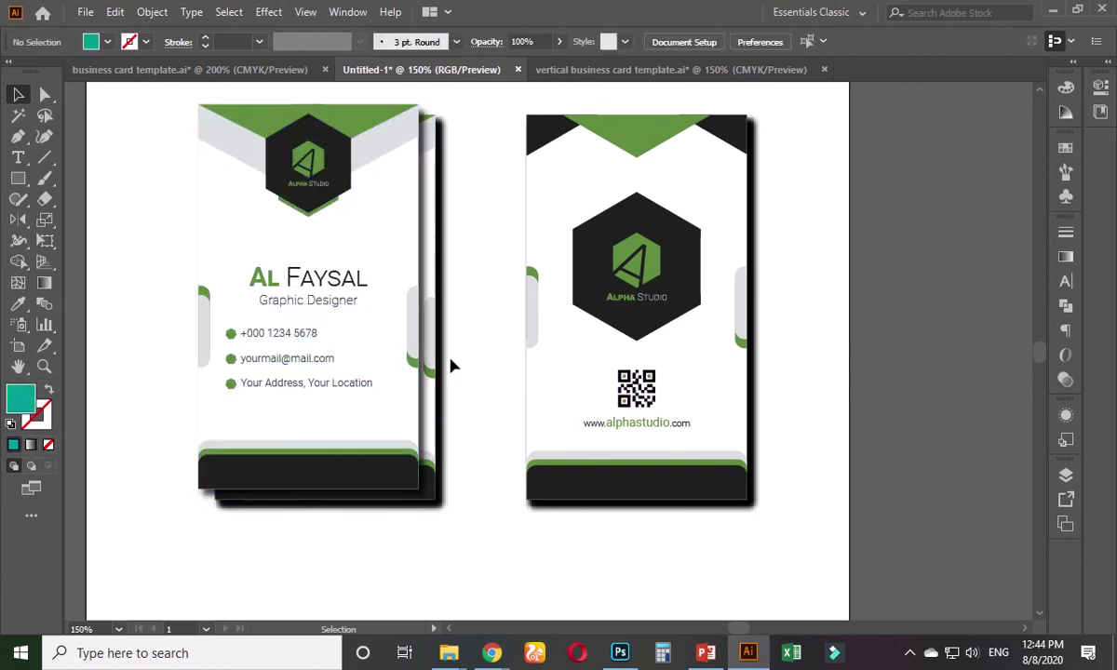
drag(445, 379, 468, 433)
key(Left)
key(Left)
key(Left)
key(Left)
key(Left)
key(Left)
key(Left)
key(Left)
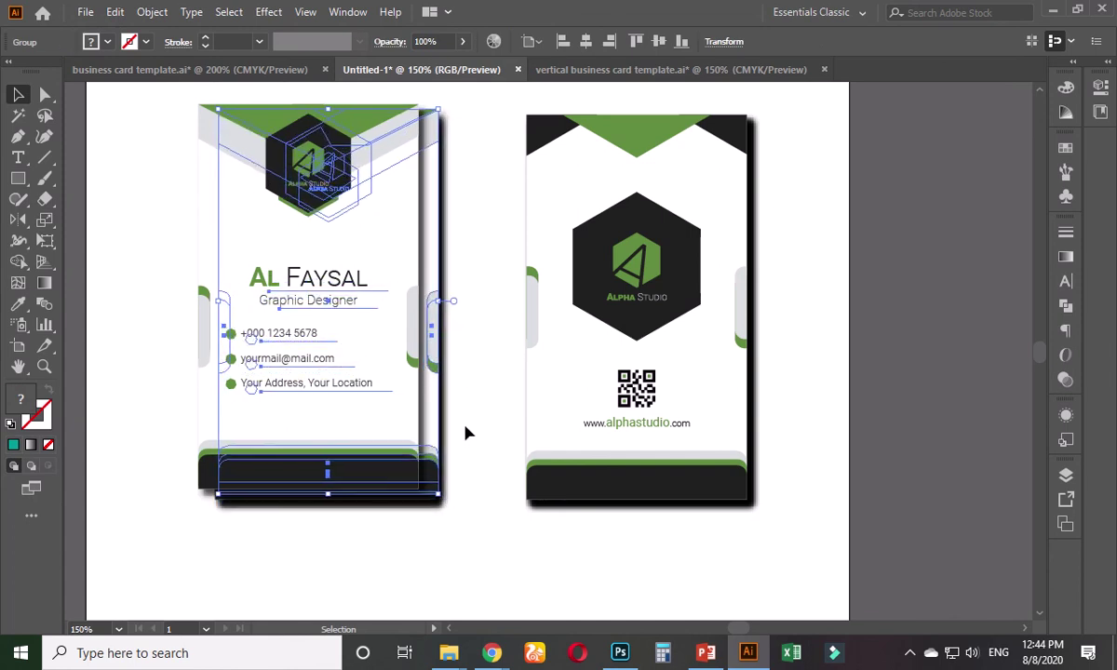
key(Left)
key(Left)
key(Left)
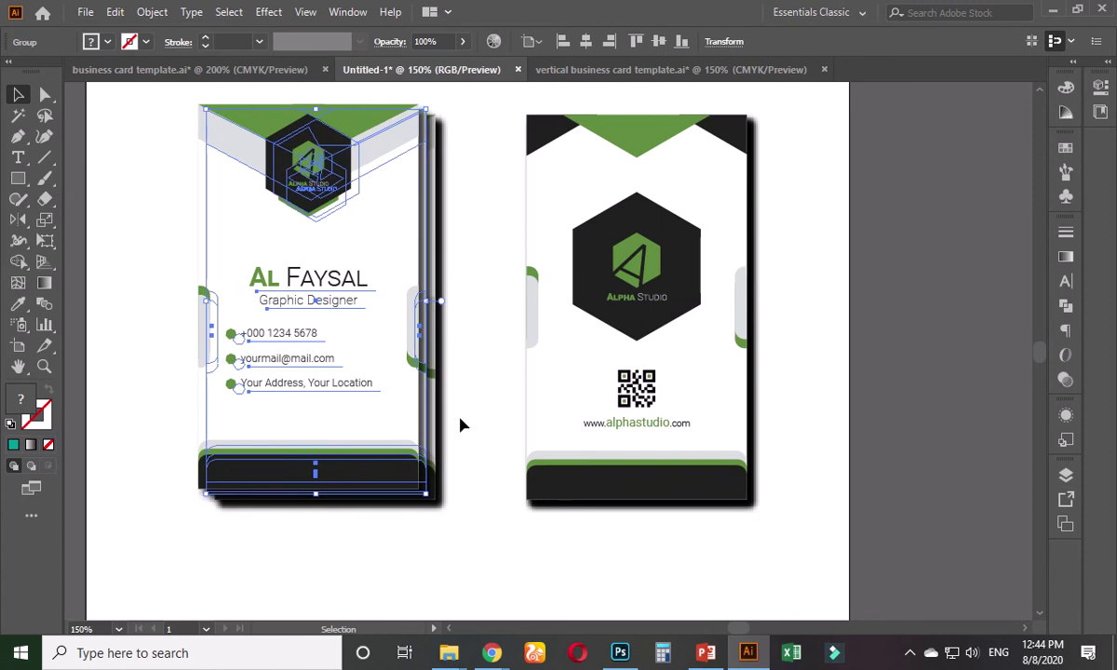
click(463, 425)
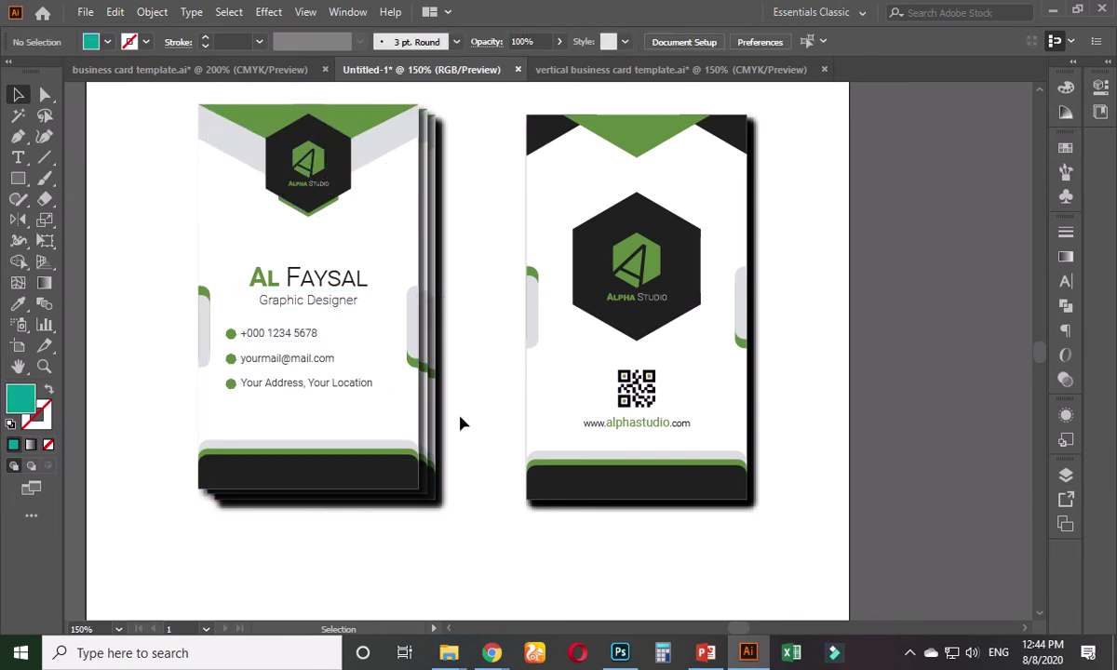
mouse_move(469, 423)
mouse_down()
mouse_move(466, 439)
mouse_move(453, 429)
mouse_up()
- Build a matching stack of offset copies from the back card group
click(554, 416)
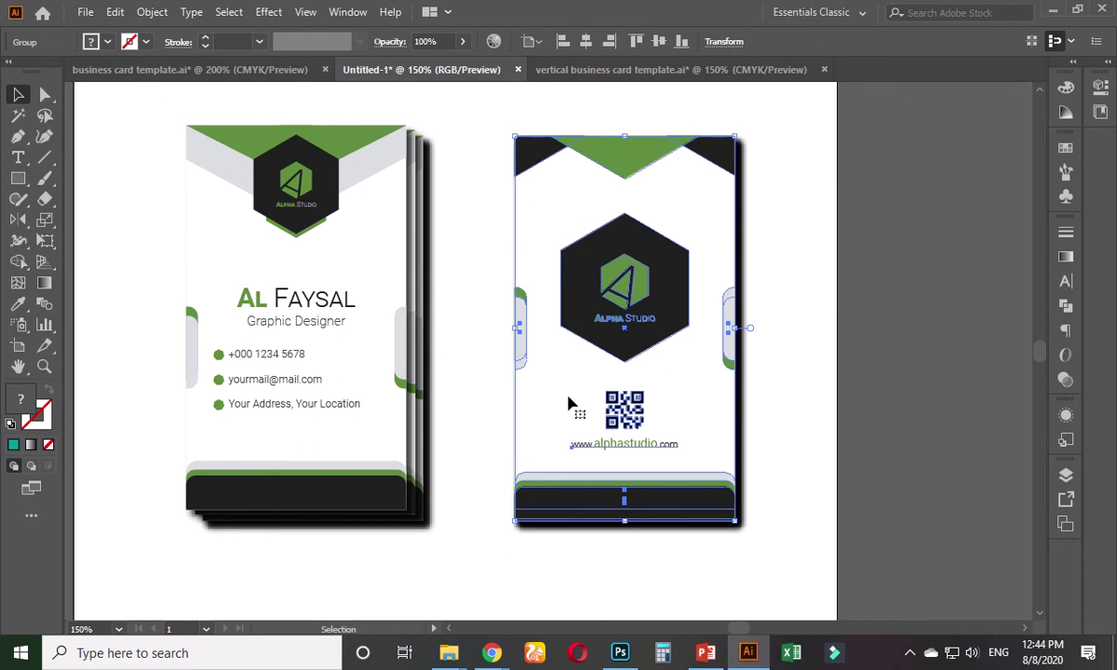
key(shift+Left)
key(Left)
key(Left)
key(Left)
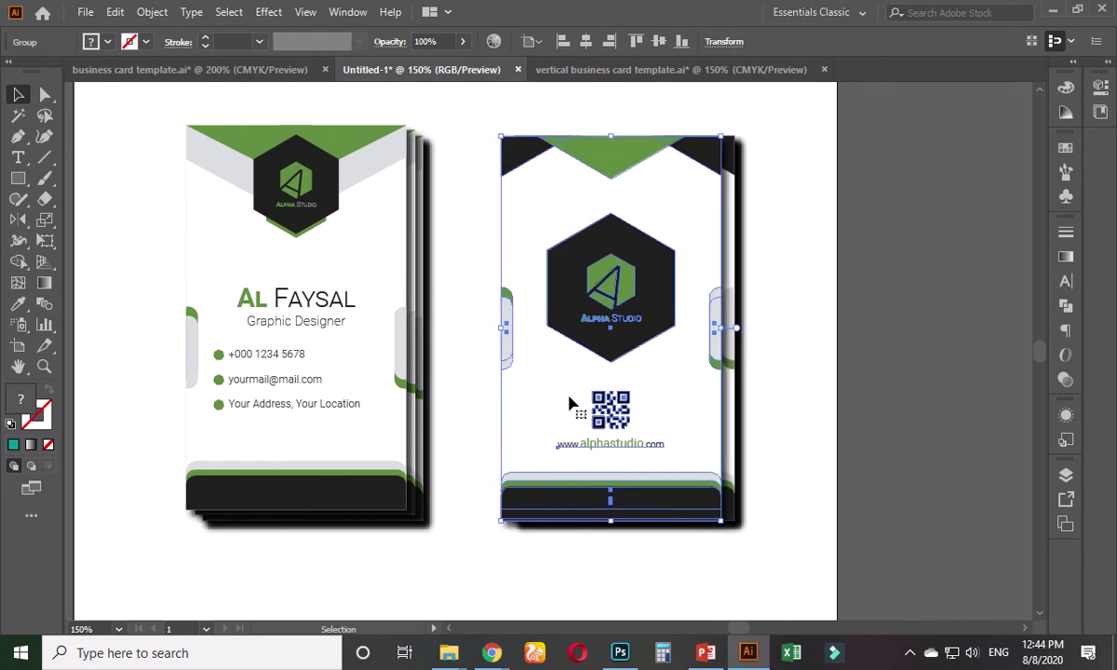
key(Up)
key(Up)
key(Up)
key(Up)
key(Up)
key(Up)
key(Up)
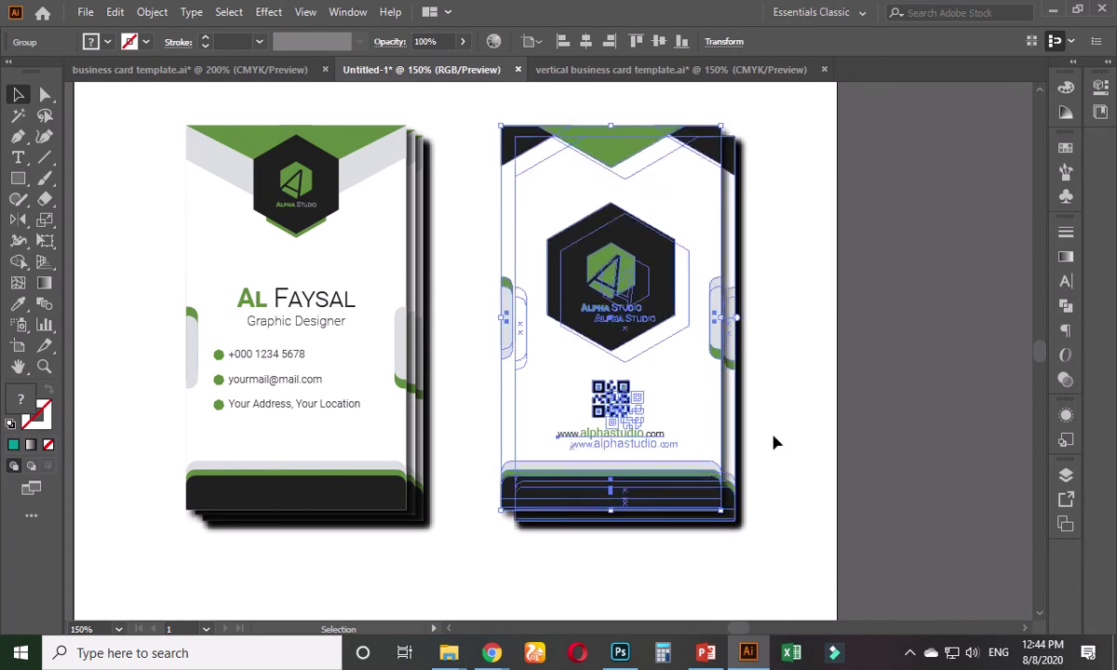
key(Left)
key(Left)
key(Left)
key(ctrl+shift+a)
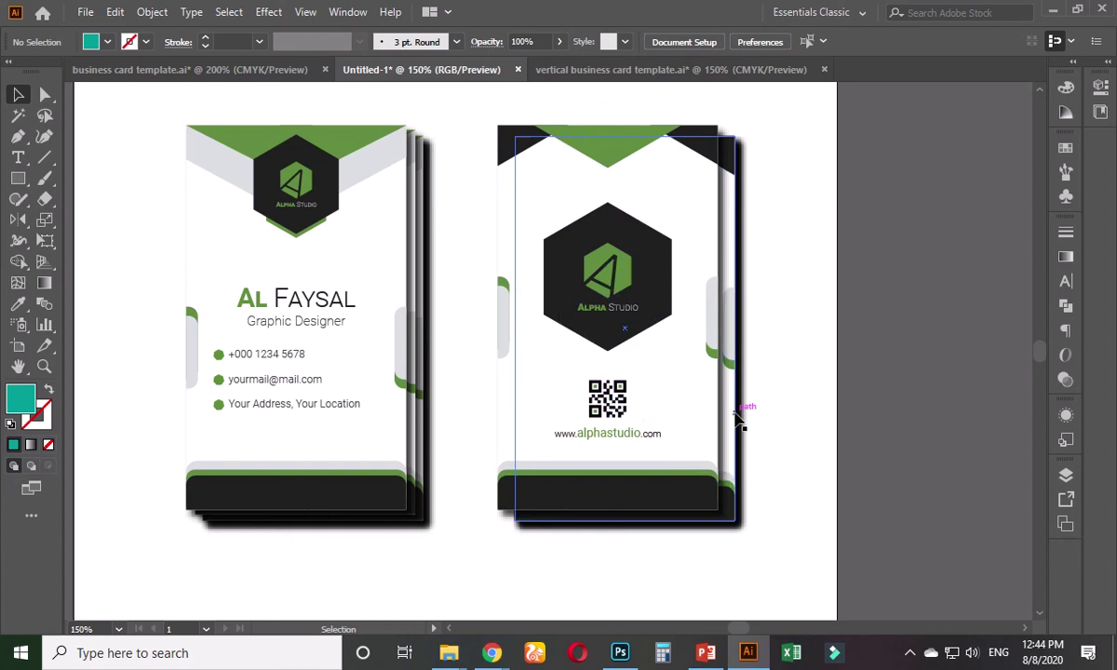
click(745, 426)
key(Left)
key(Left)
key(Left)
key(Left)
key(Left)
key(Up)
key(Up)
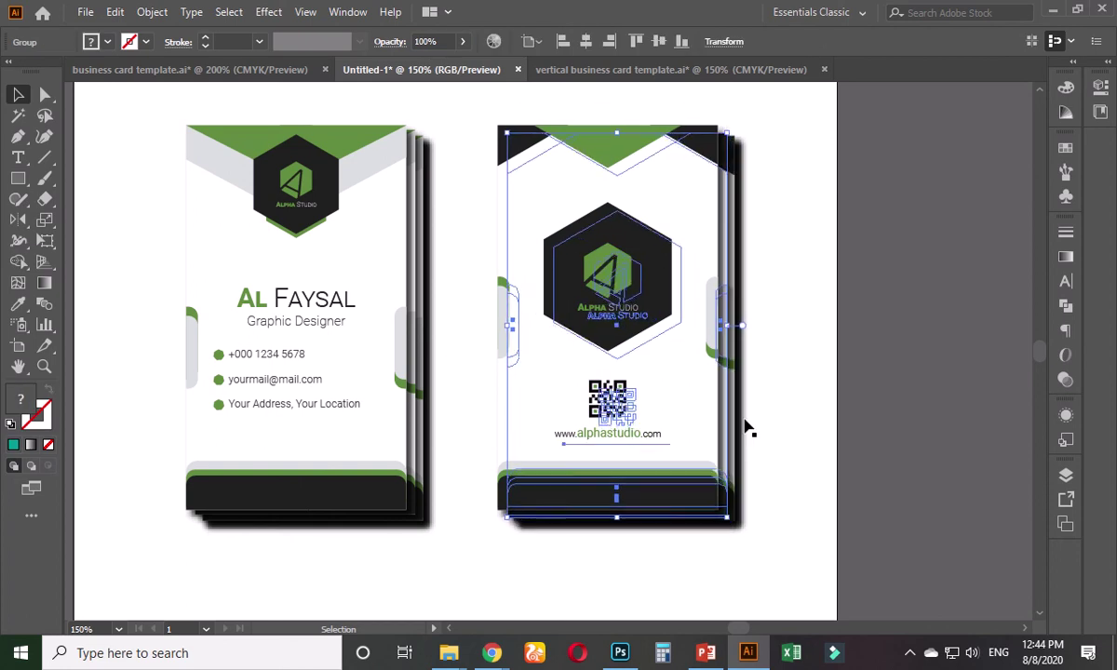
key(Down)
key(Down)
key(Down)
key(Down)
key(Right)
key(Right)
key(Right)
key(Right)
key(Right)
key(Right)
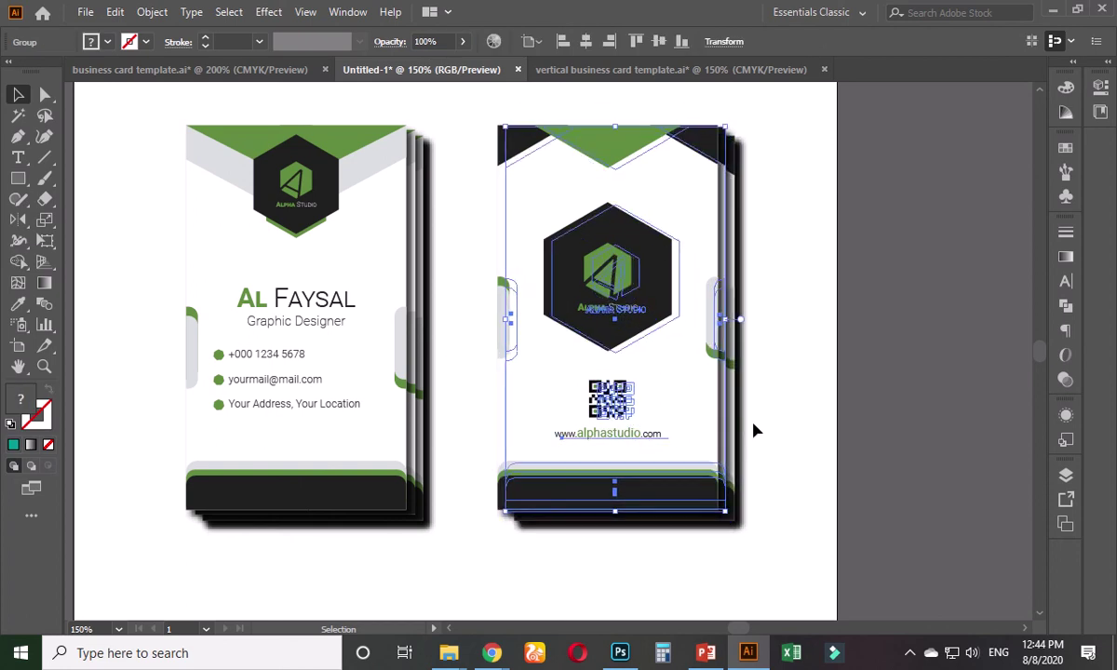
key(ctrl+shift+a)
scroll(840, 372, down, 1)
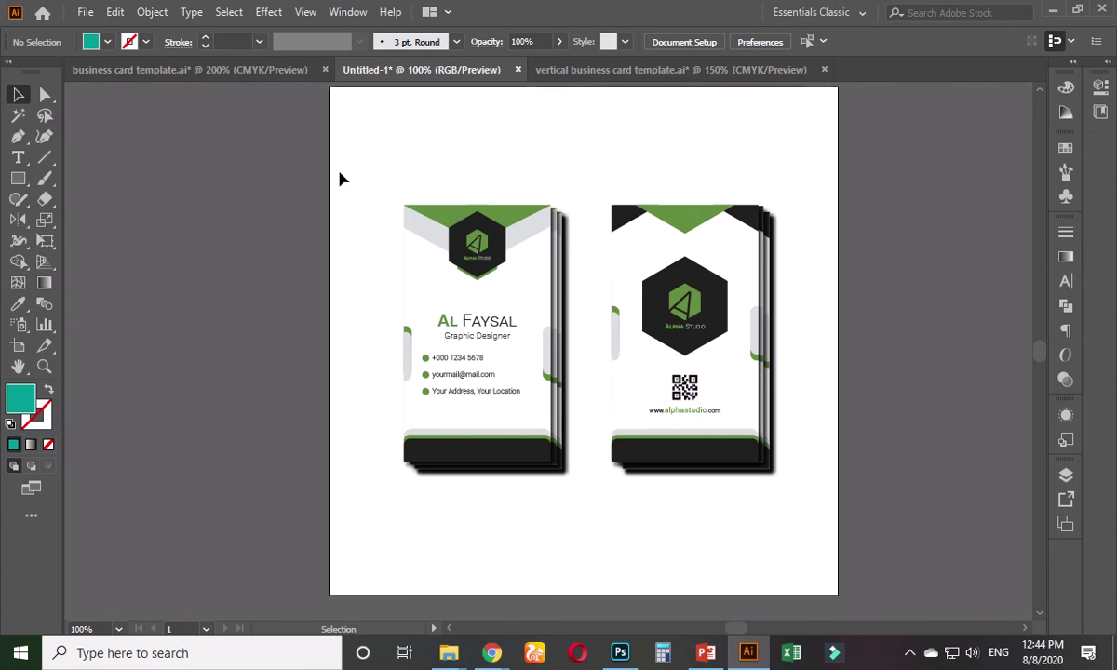
- Add a background rectangle behind both cards, trying and undoing corner-point removals
key(ctrl+b)
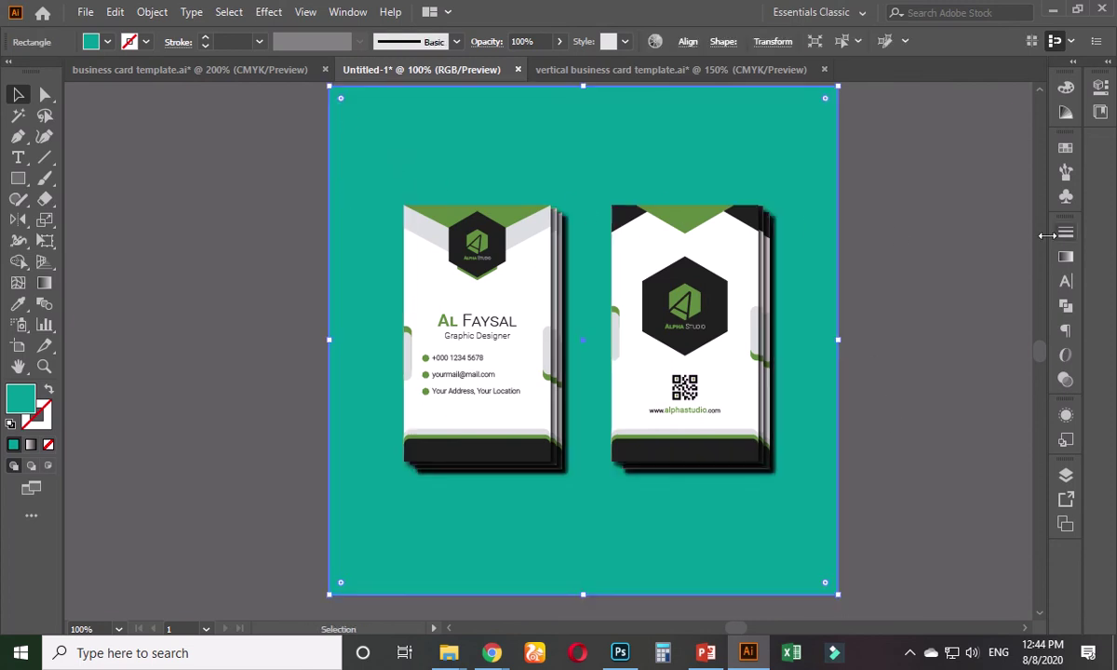
click(18, 136)
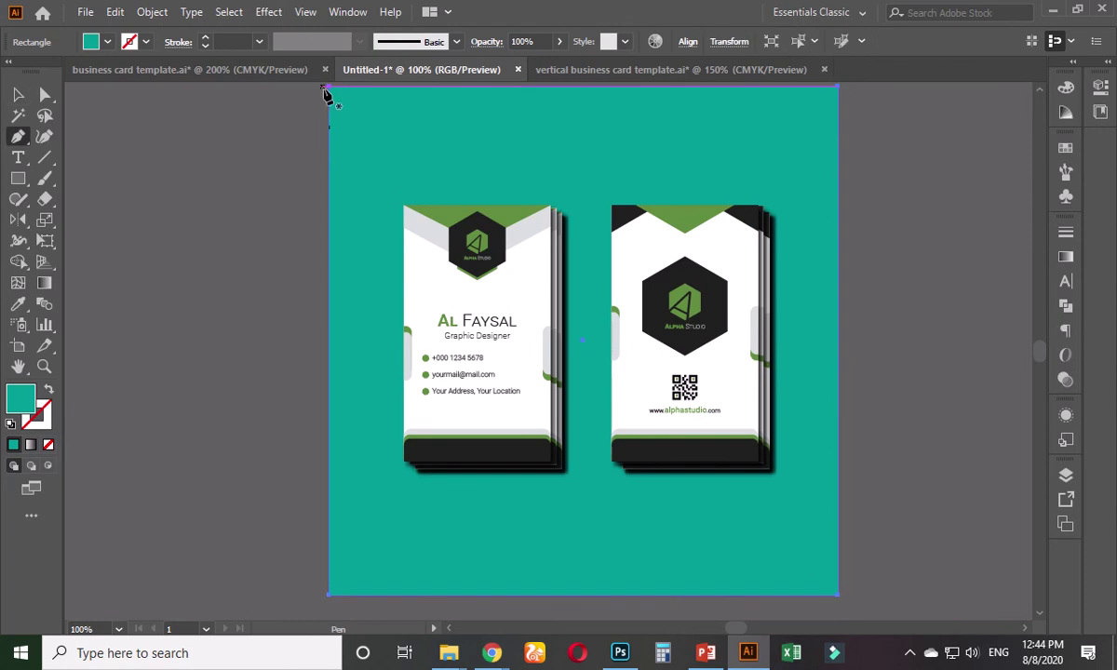
click(328, 88)
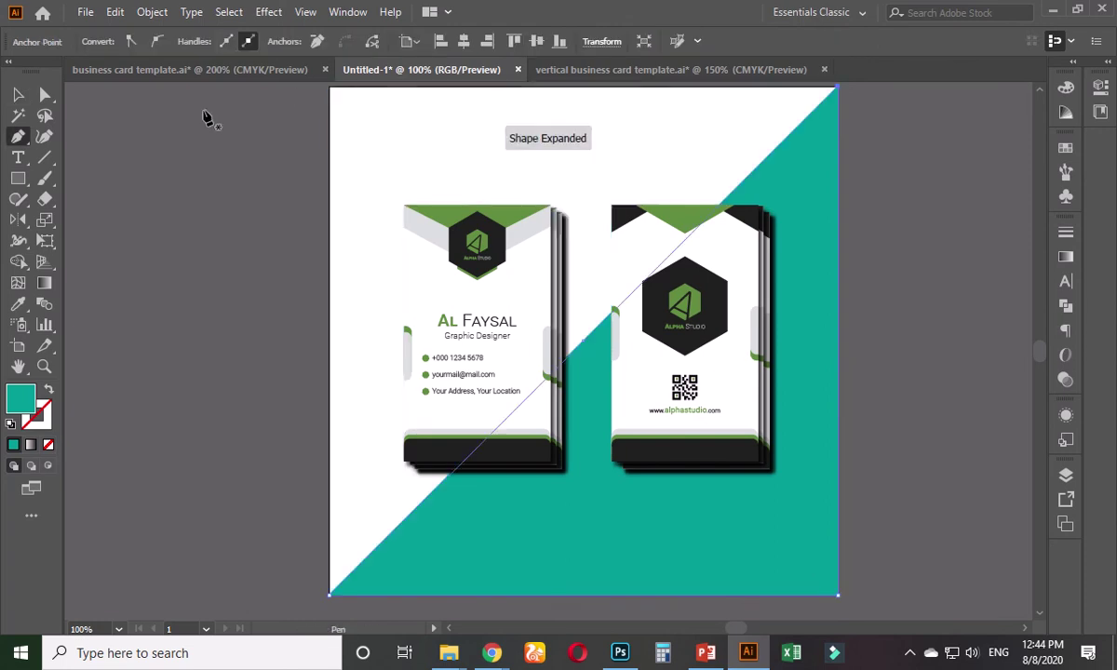
key(ctrl+z)
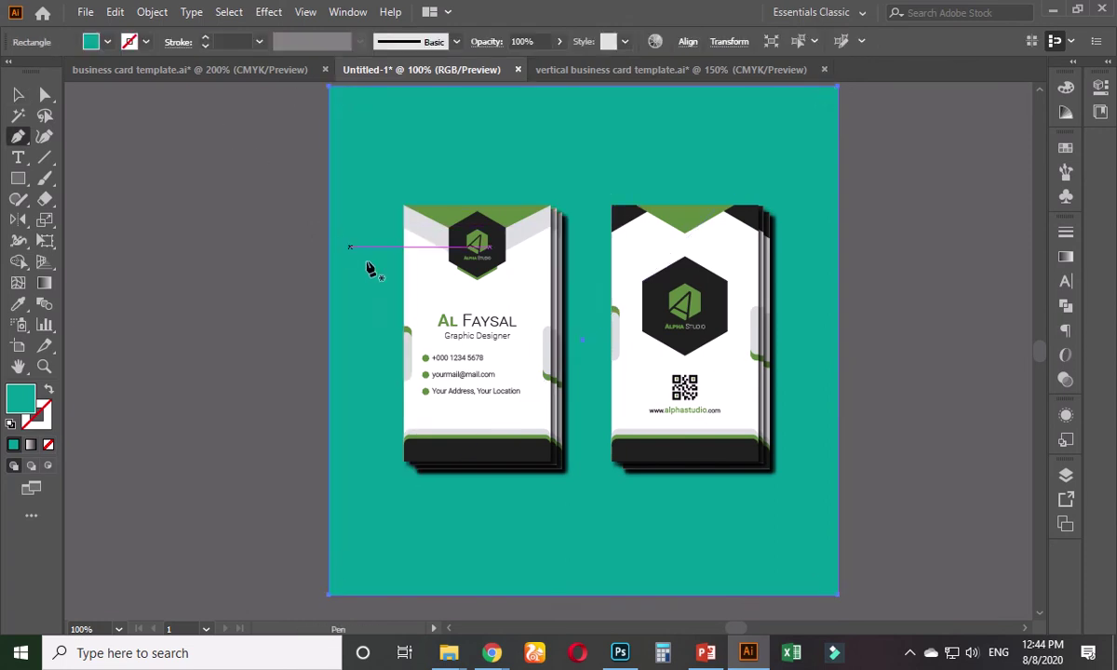
drag(841, 601, 842, 602)
click(838, 597)
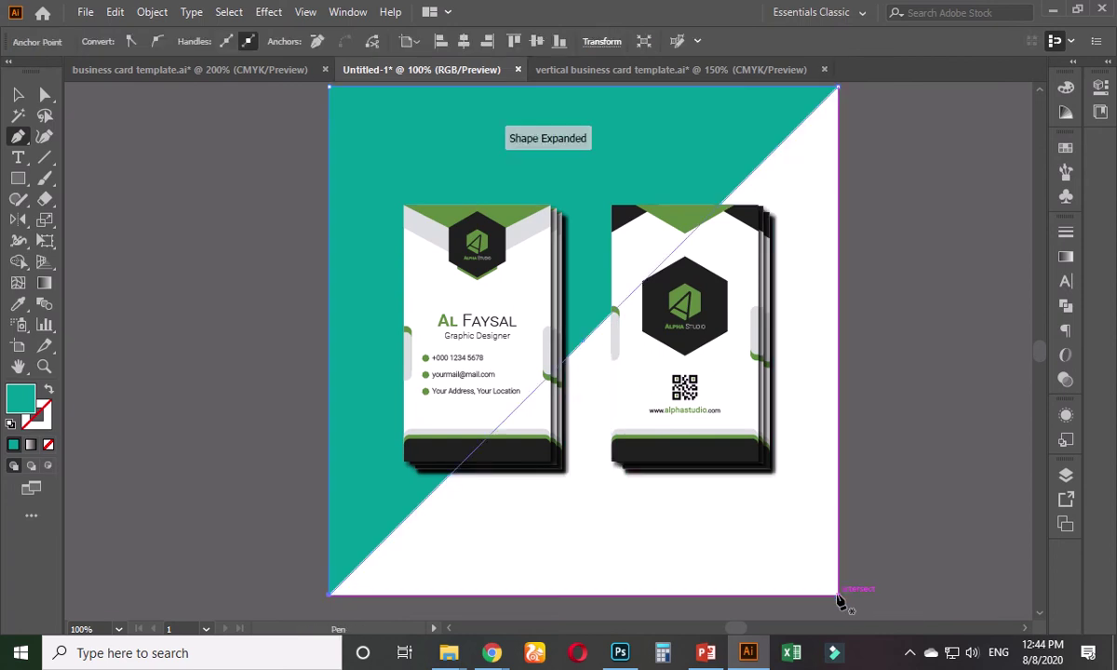
key(ctrl+z)
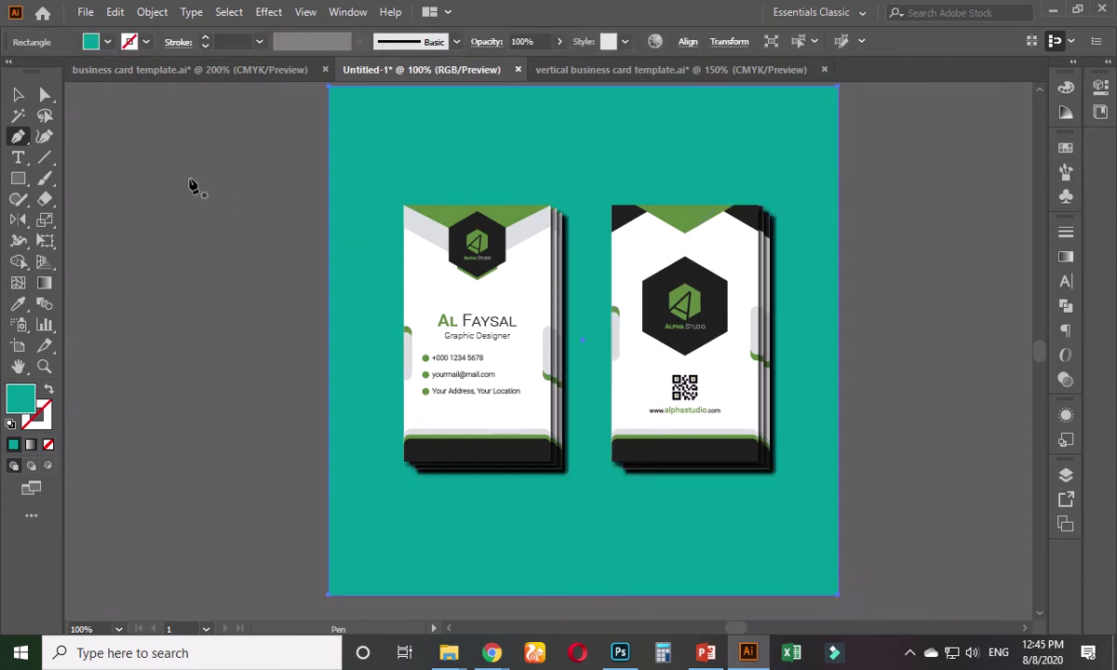
- Try orange-red, card green, yellow-green, tan and light pink f2e3db background fills
click(1066, 171)
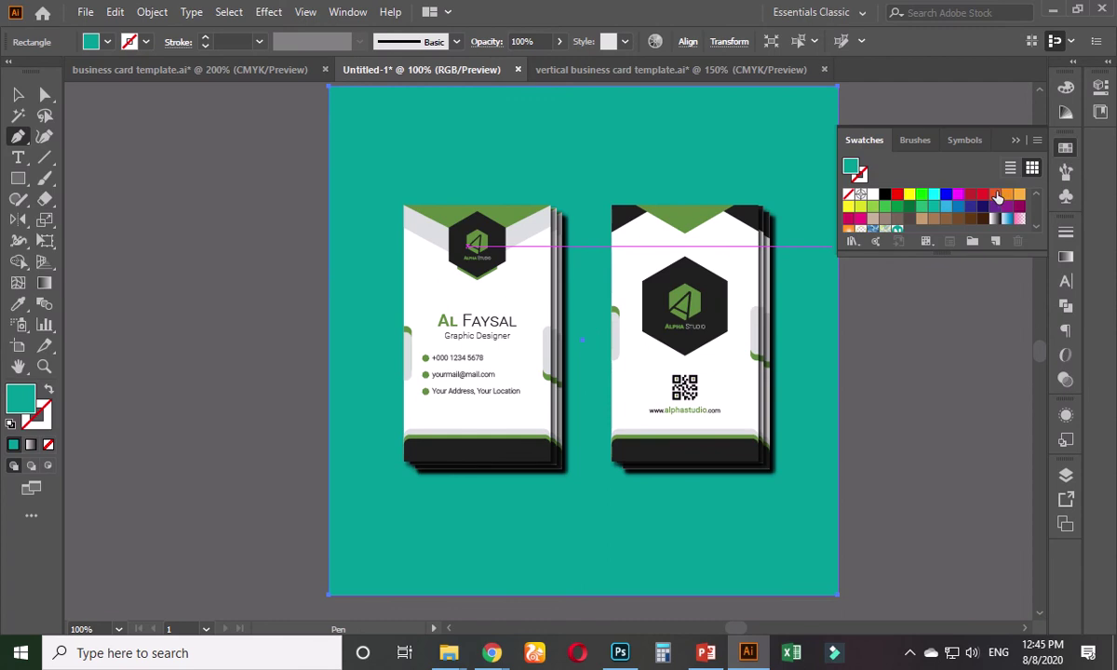
click(994, 194)
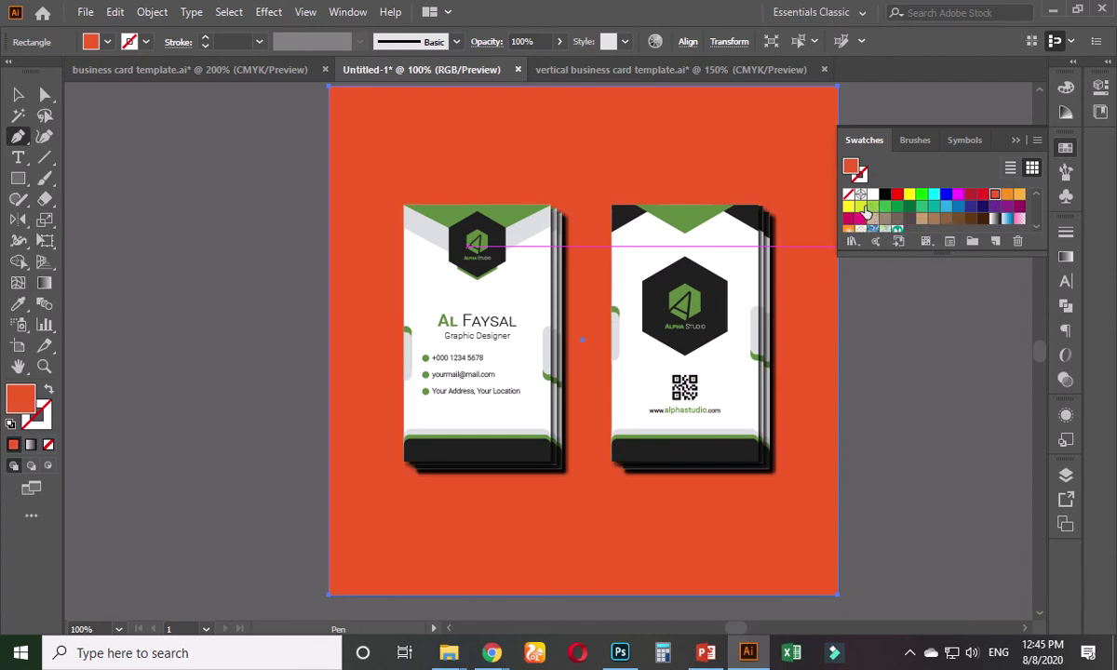
click(16, 307)
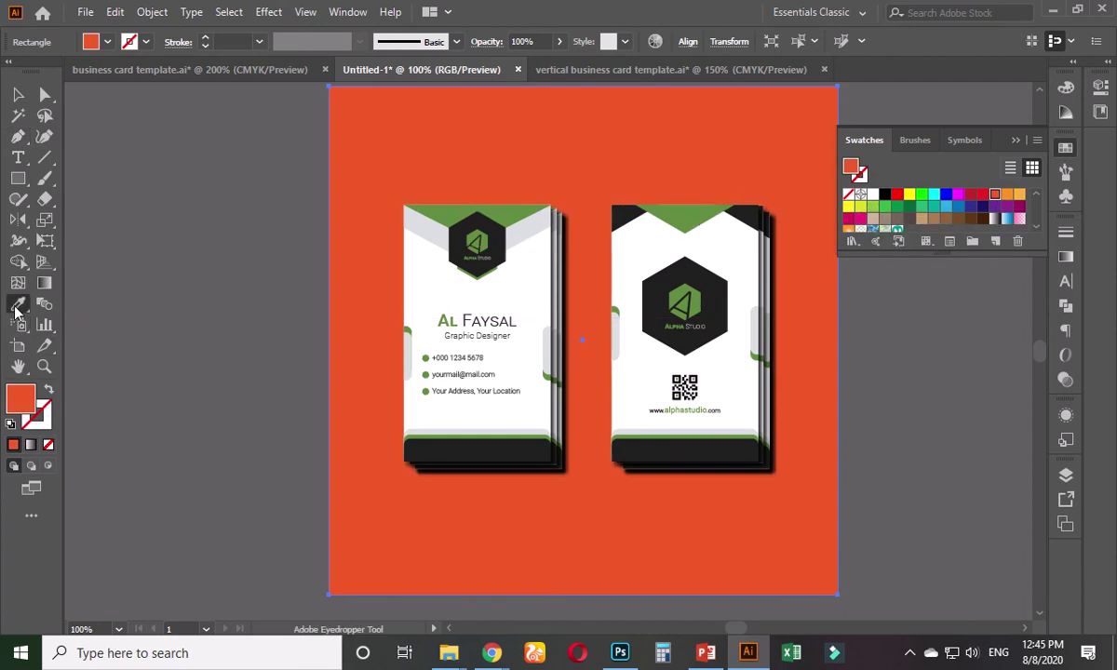
click(450, 207)
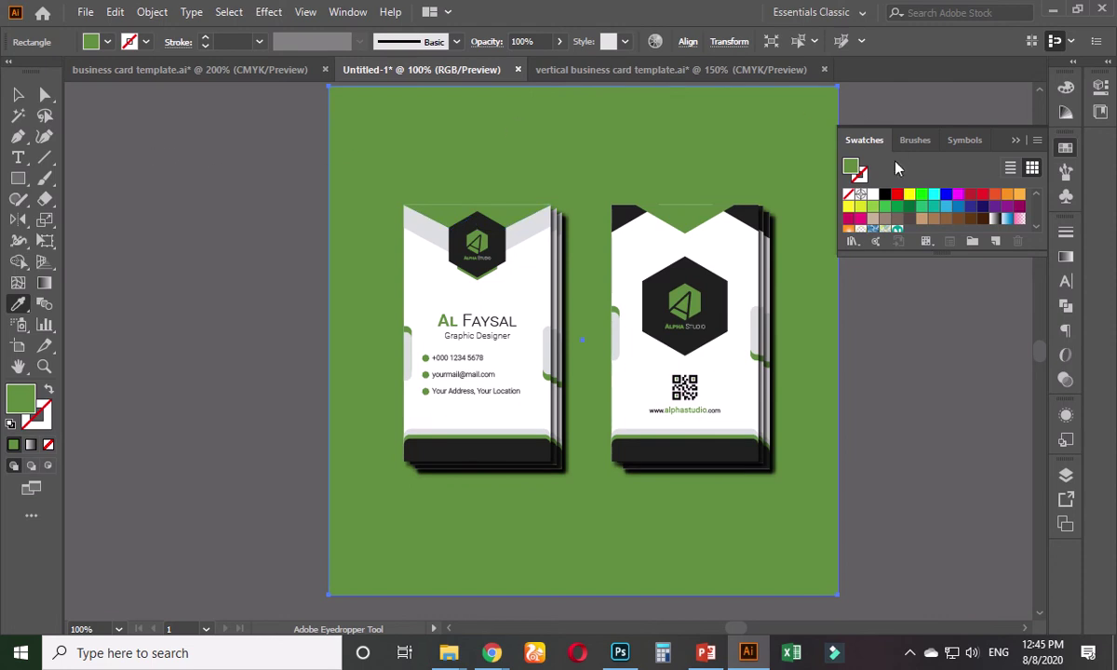
click(861, 208)
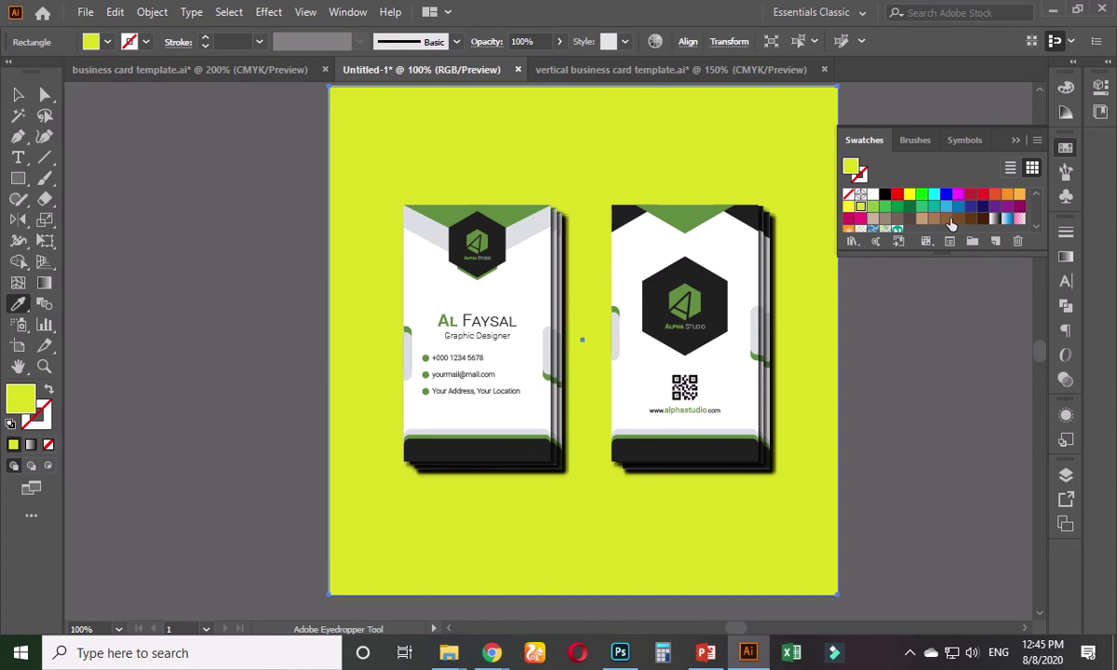
click(873, 220)
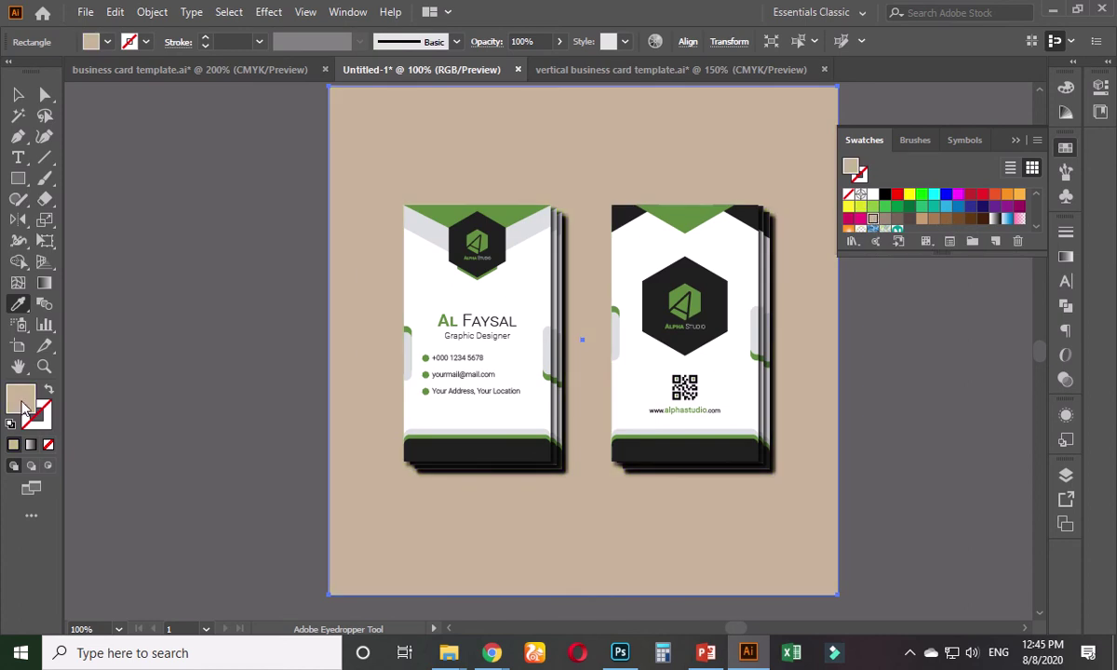
double_click(22, 401)
text(f2e3db)
click(799, 324)
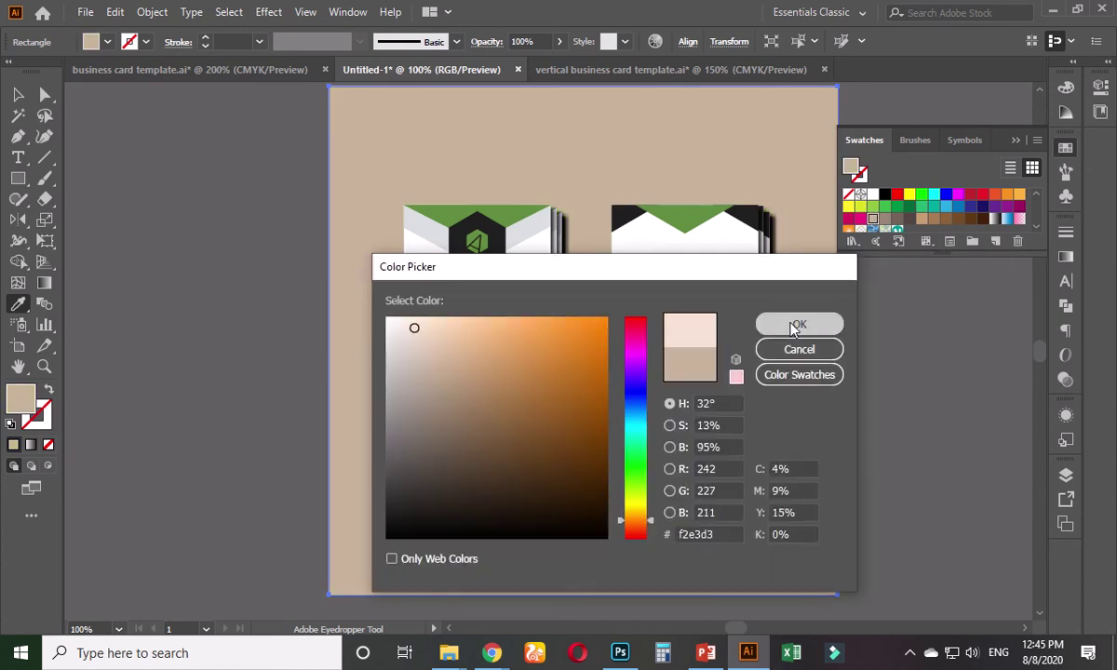
- Fill the background with pale green d8f2c4 and deselect it
click(496, 212)
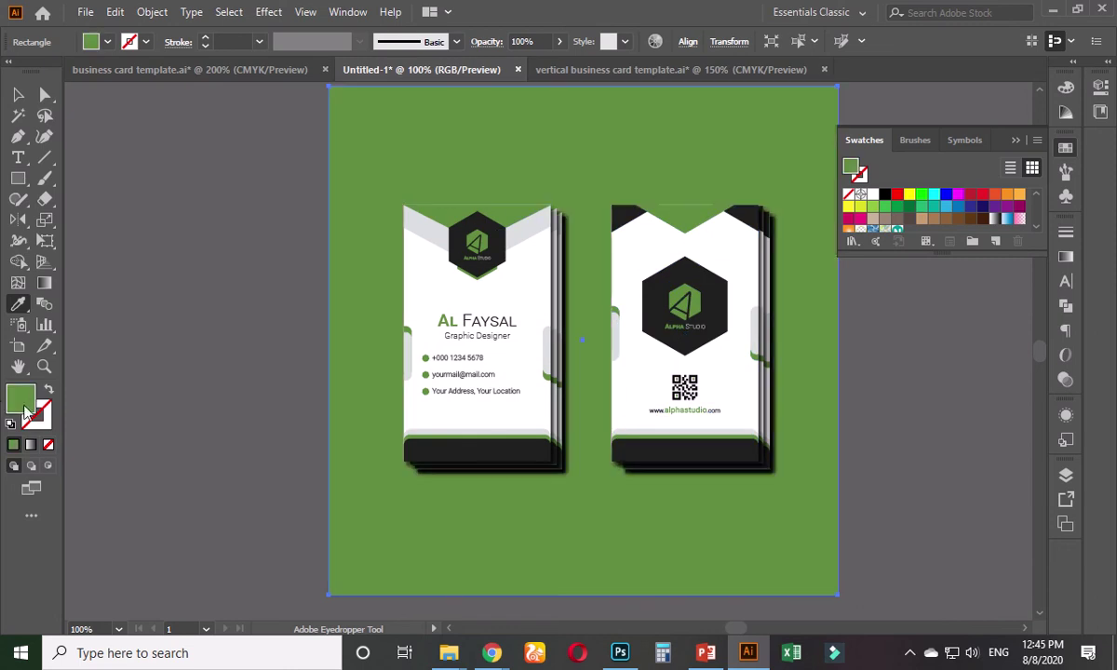
double_click(22, 401)
text(d8f2c4)
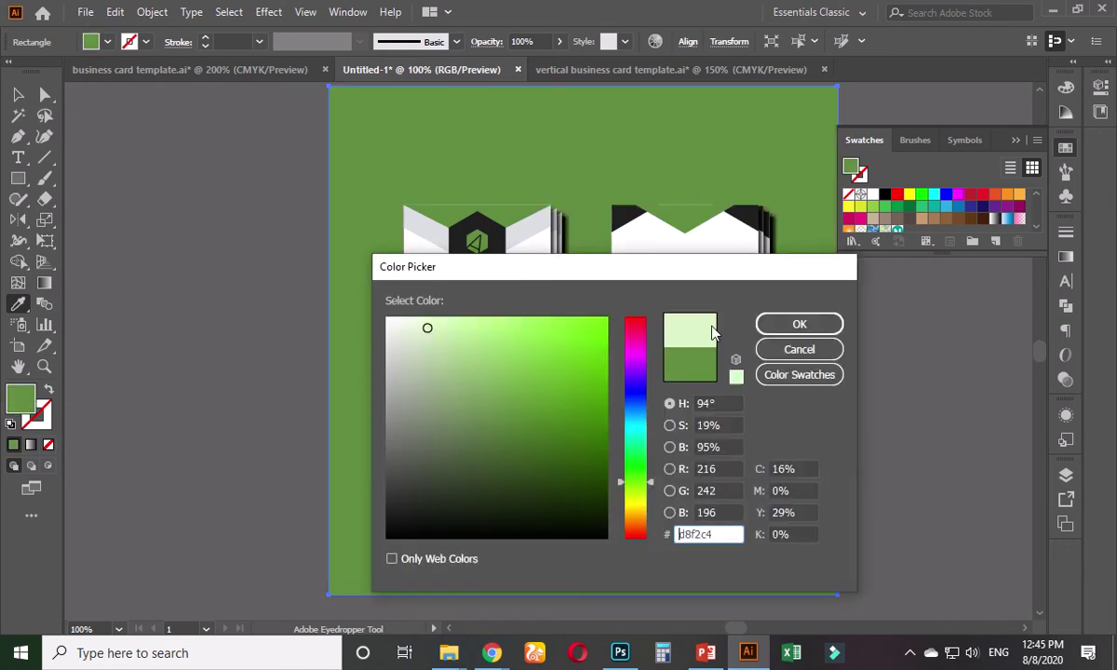
click(799, 325)
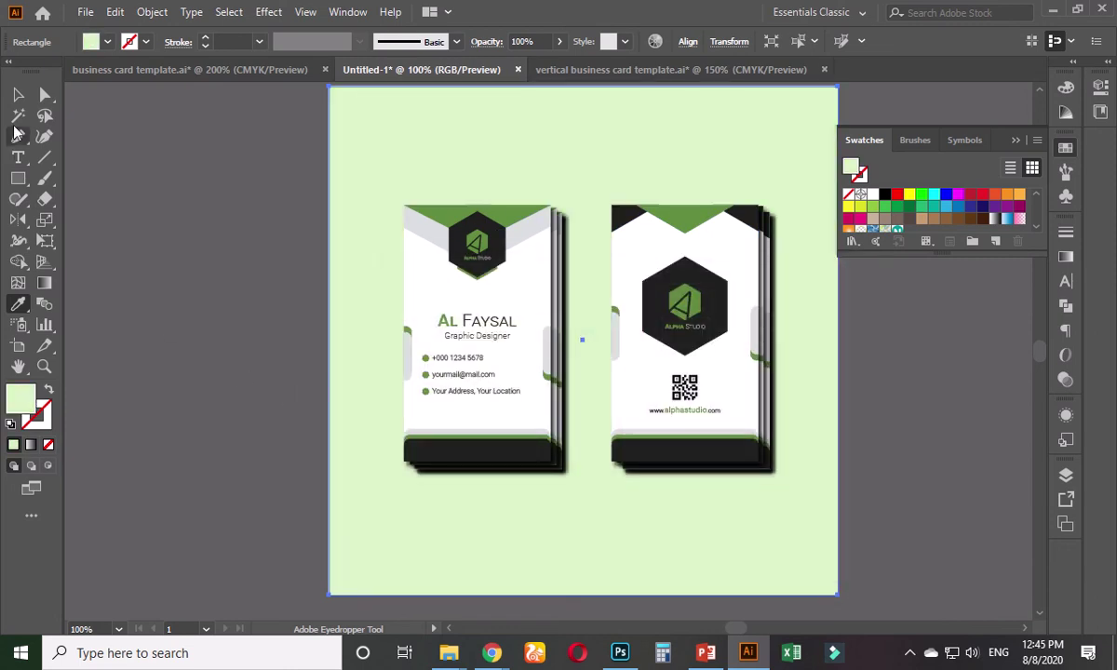
click(18, 94)
click(202, 335)
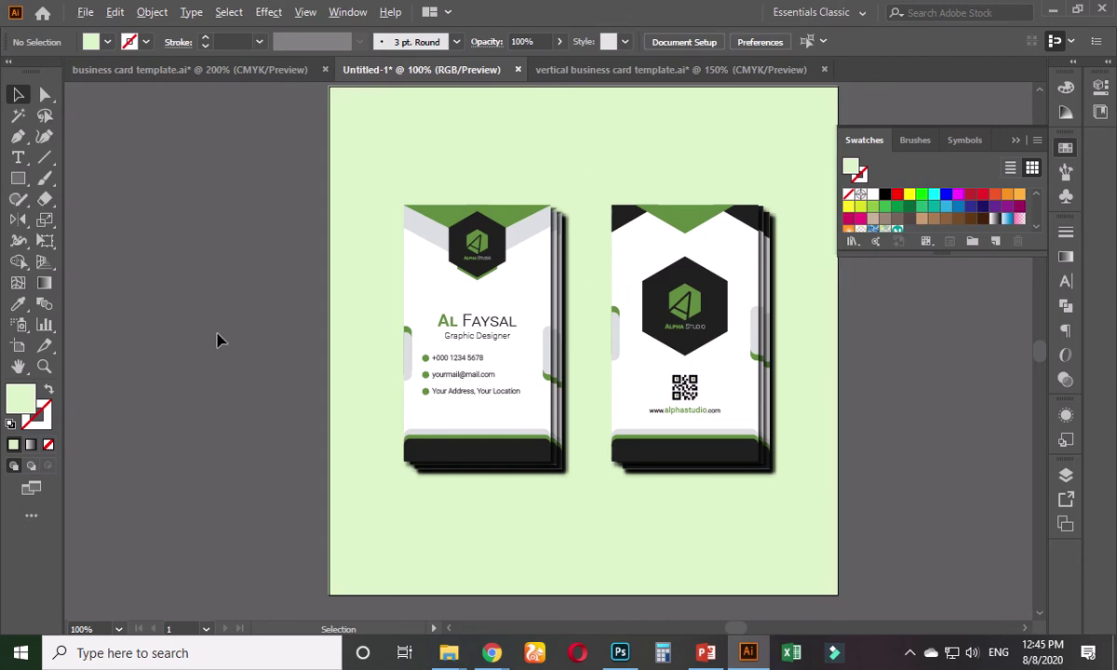
- Return to vertical business card template.ai and Save As under the same name, replacing the file
scroll(220, 339, down, 2)
scroll(461, 372, up, 4)
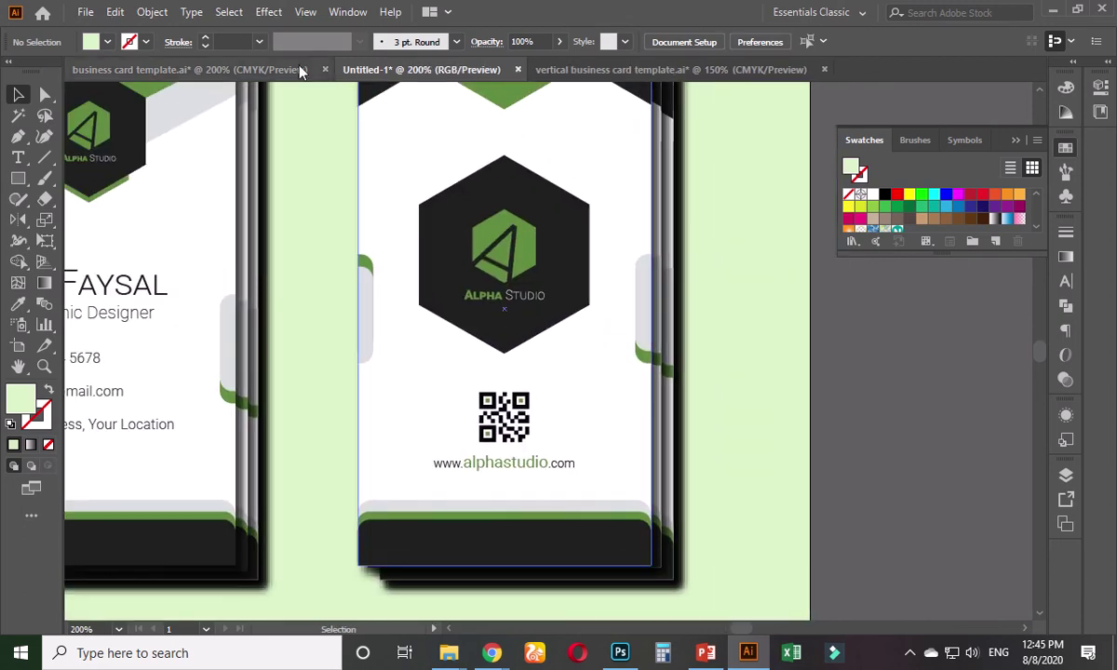
click(291, 69)
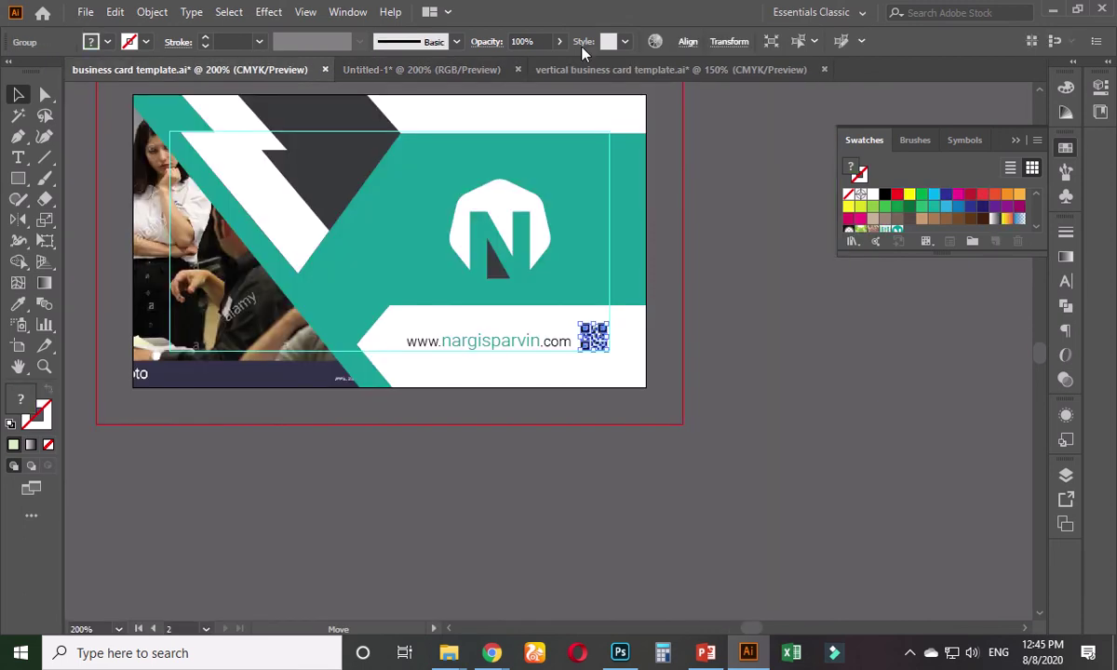
click(596, 69)
click(552, 243)
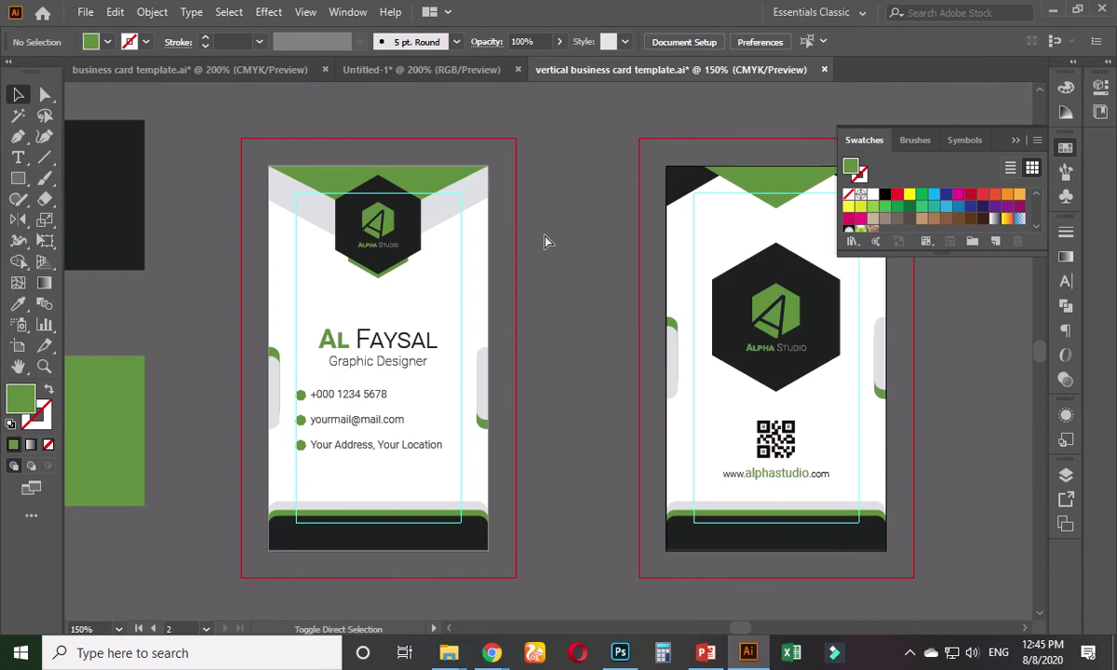
key(ctrl+shift+s)
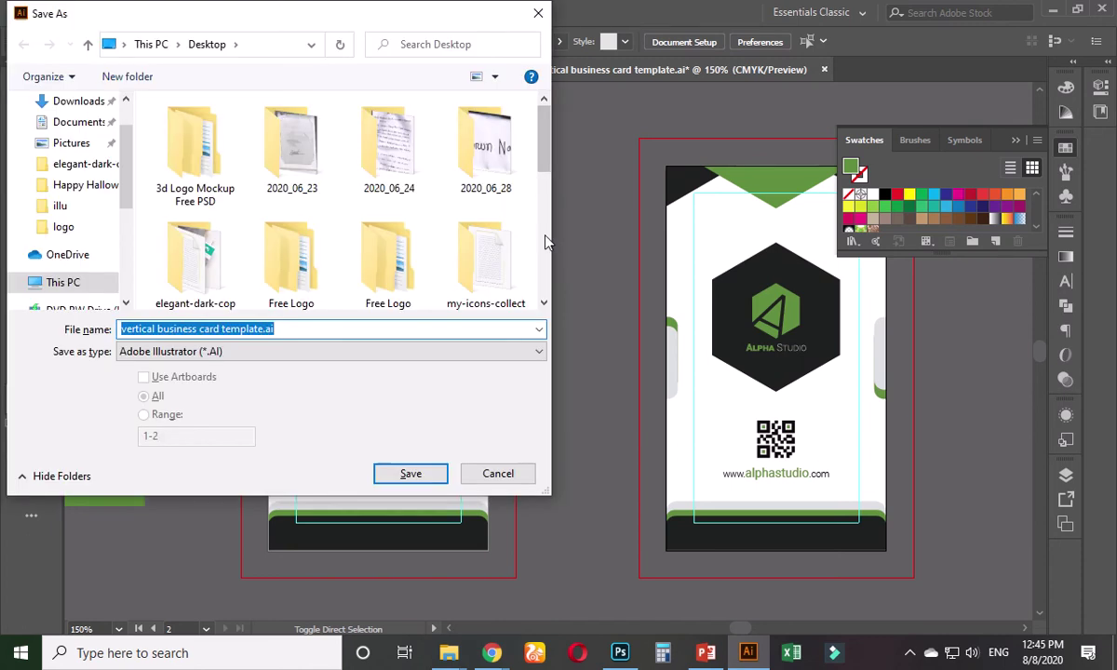
key(Return)
key(Return)
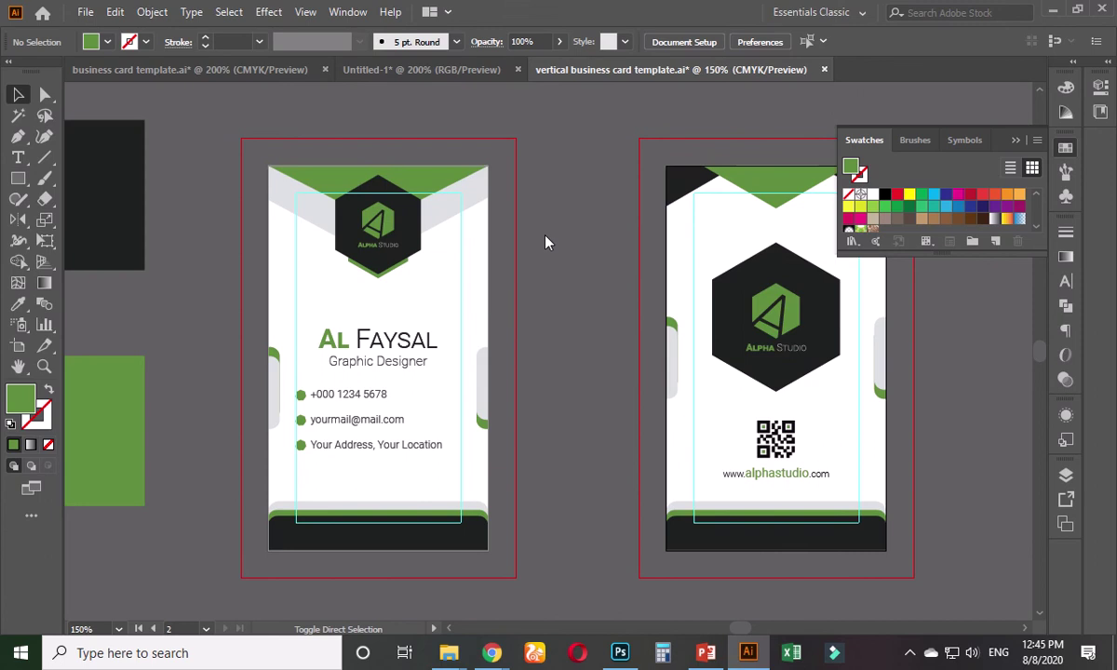
key(Return)
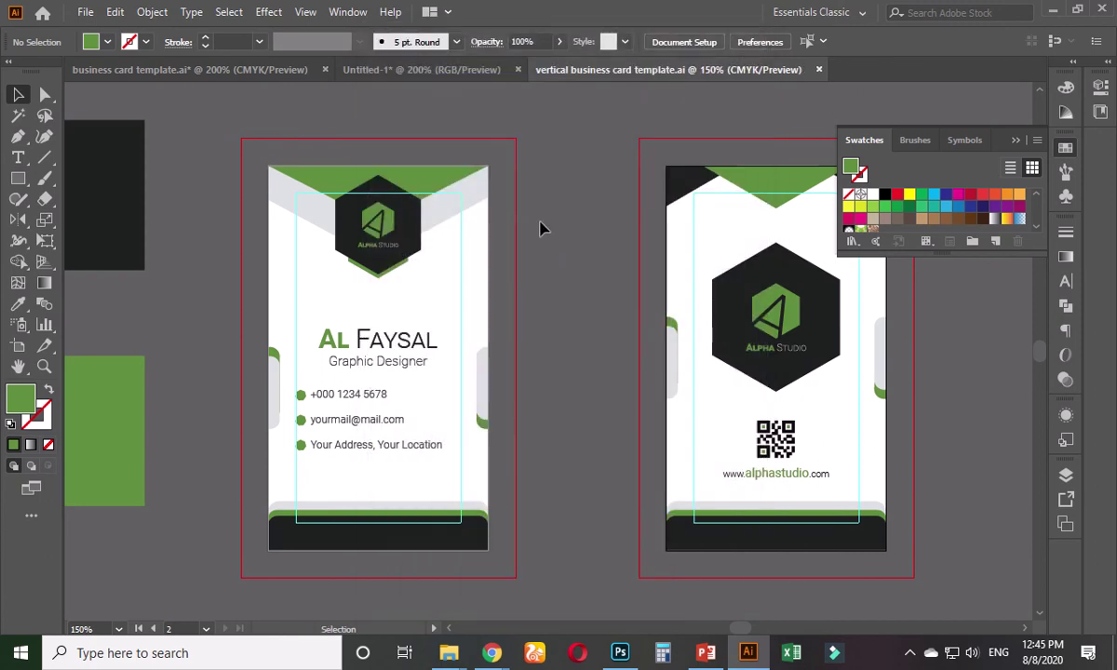
- Resize the Untitled-1 artboard to W 900 px and H 1200 px
click(481, 74)
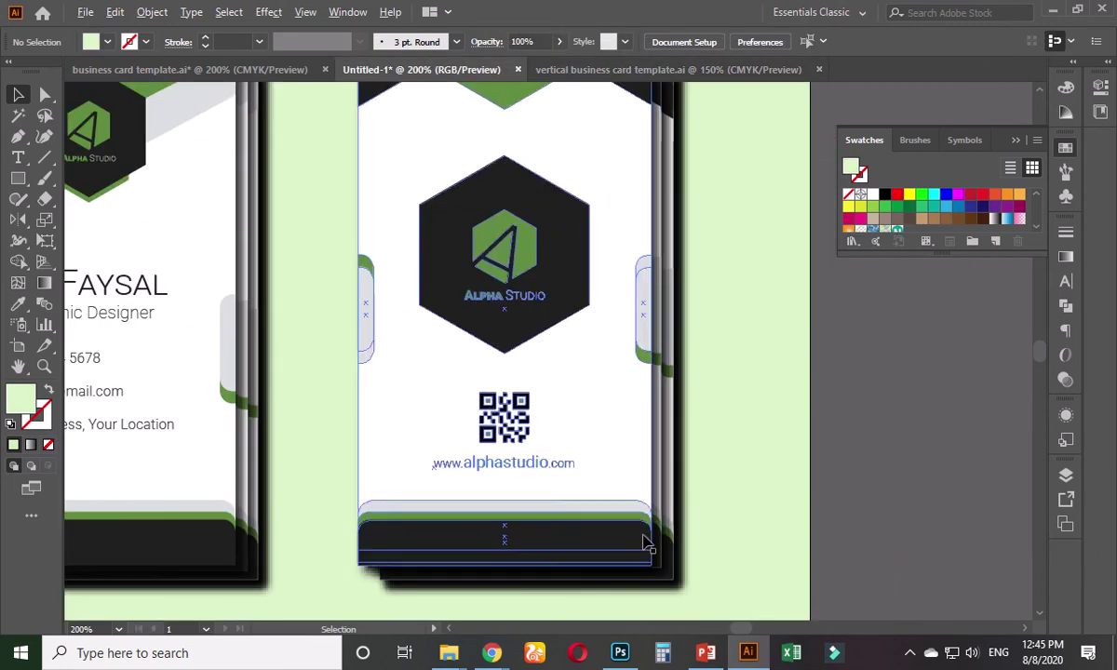
scroll(644, 542, down, 3)
drag(769, 499, 726, 450)
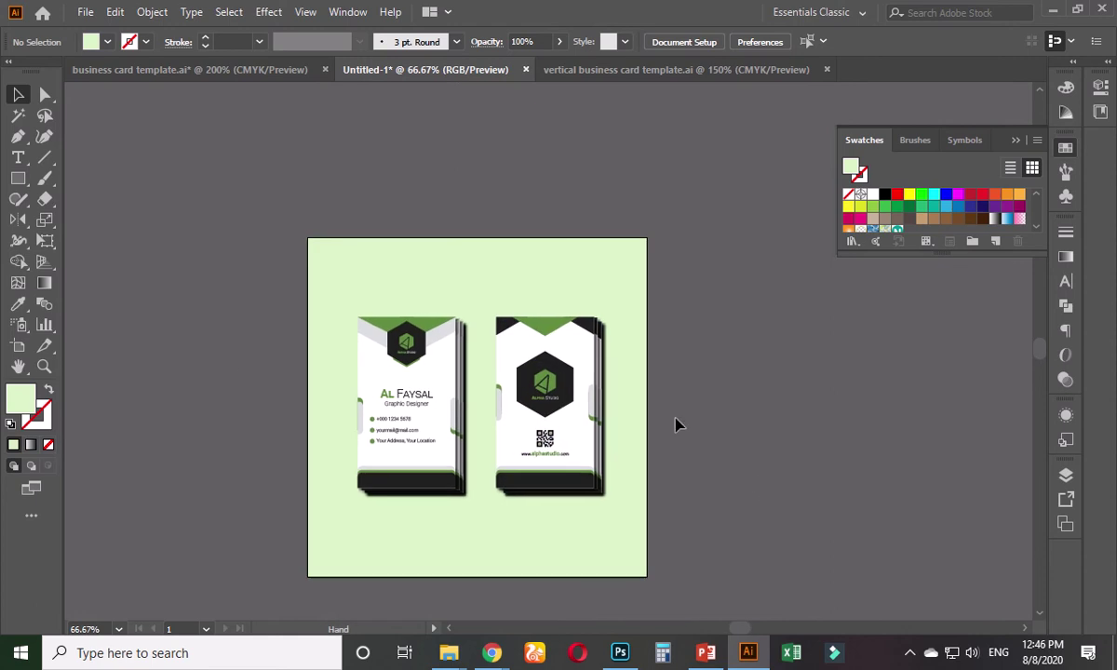
click(18, 346)
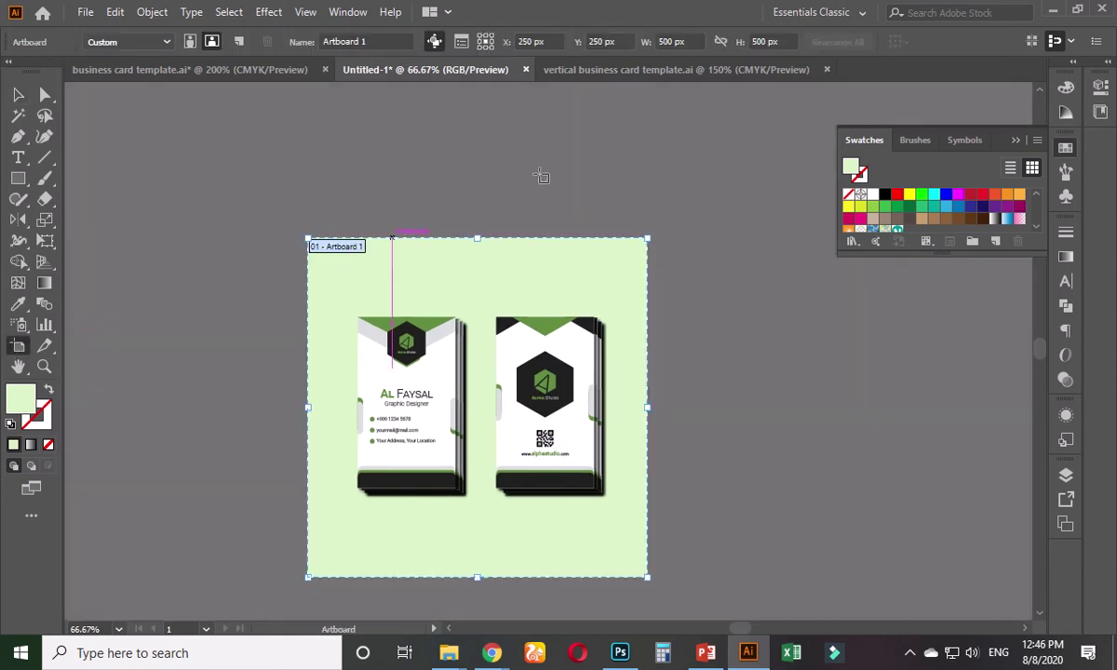
click(687, 41)
text(900)
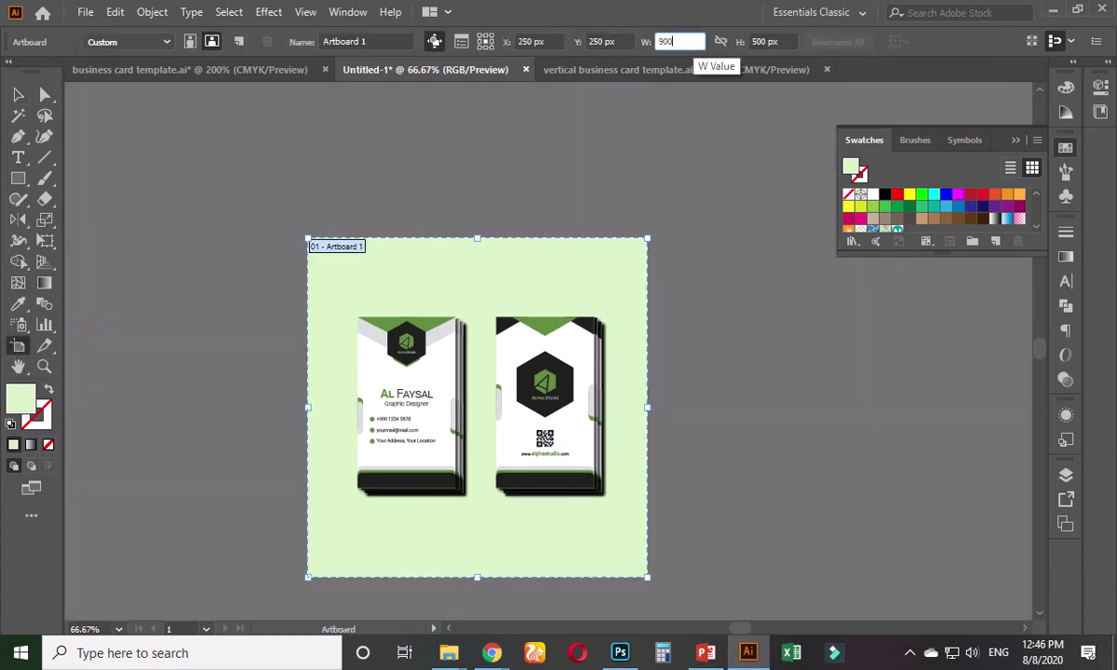
key(Tab)
text(1)
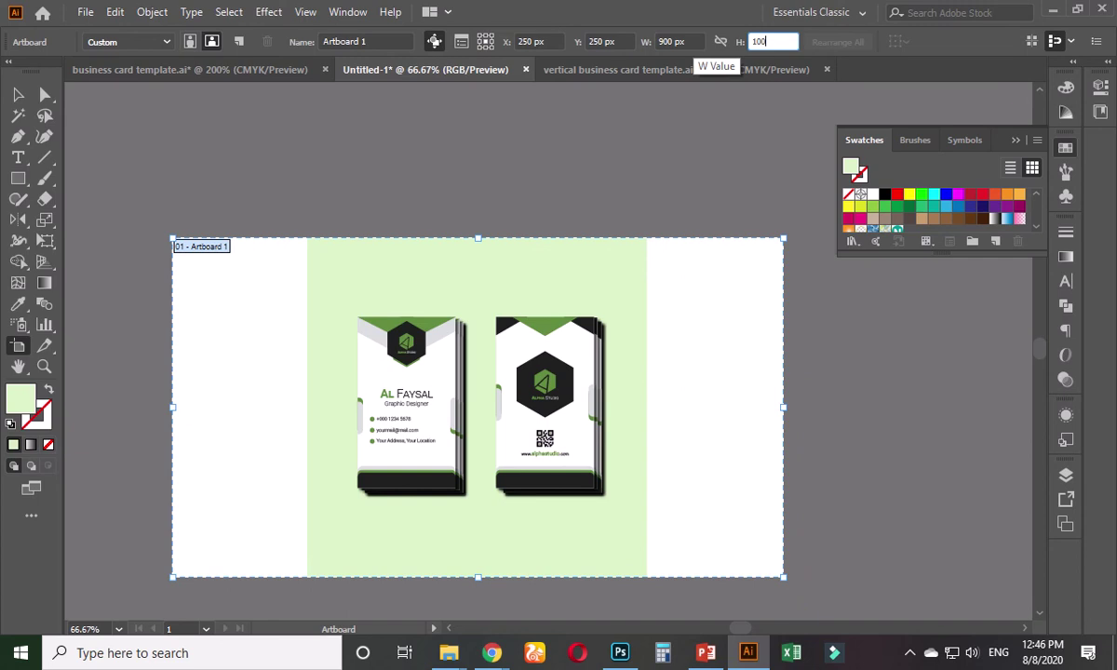
text(200)
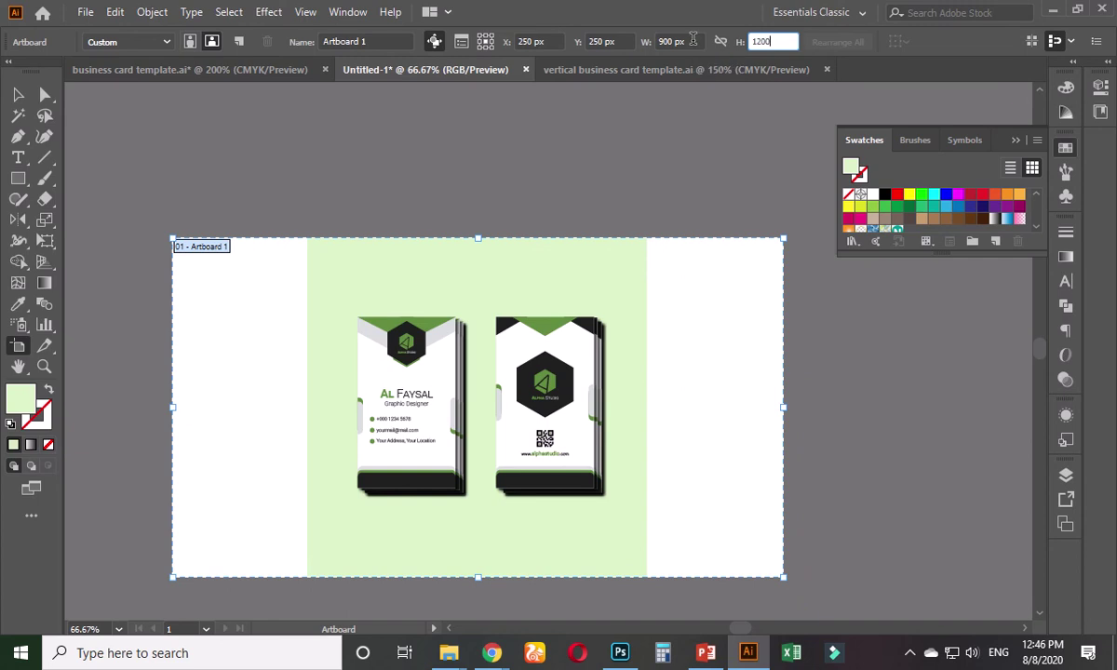
key(Return)
click(18, 94)
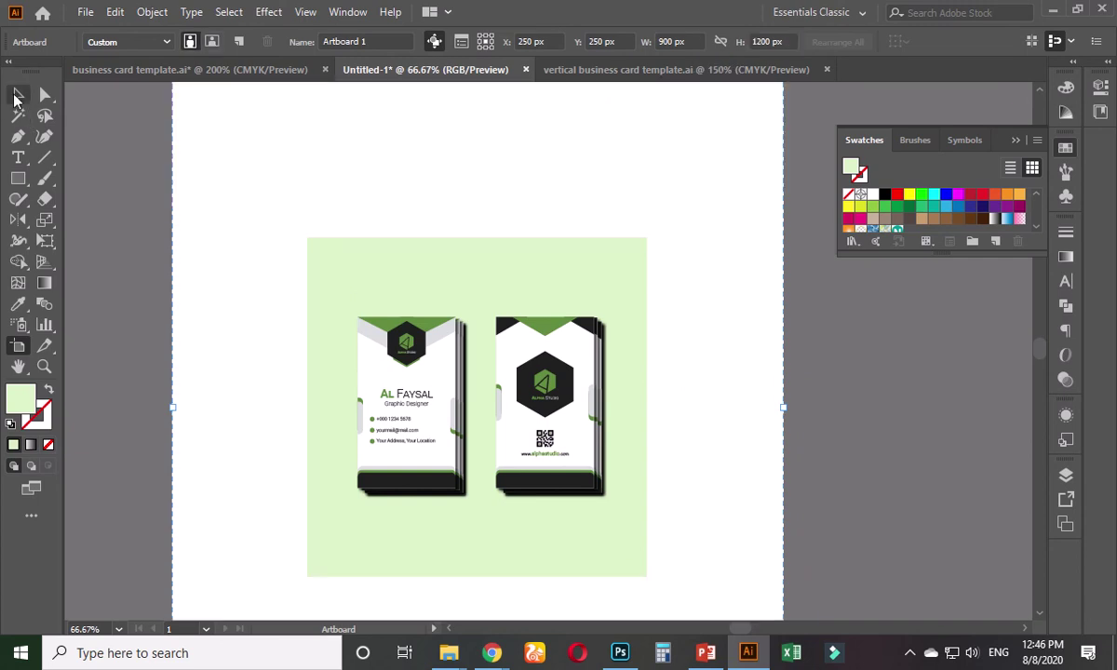
- Delete the pale green background rectangle behind the card stacks
key(ctrl+minus)
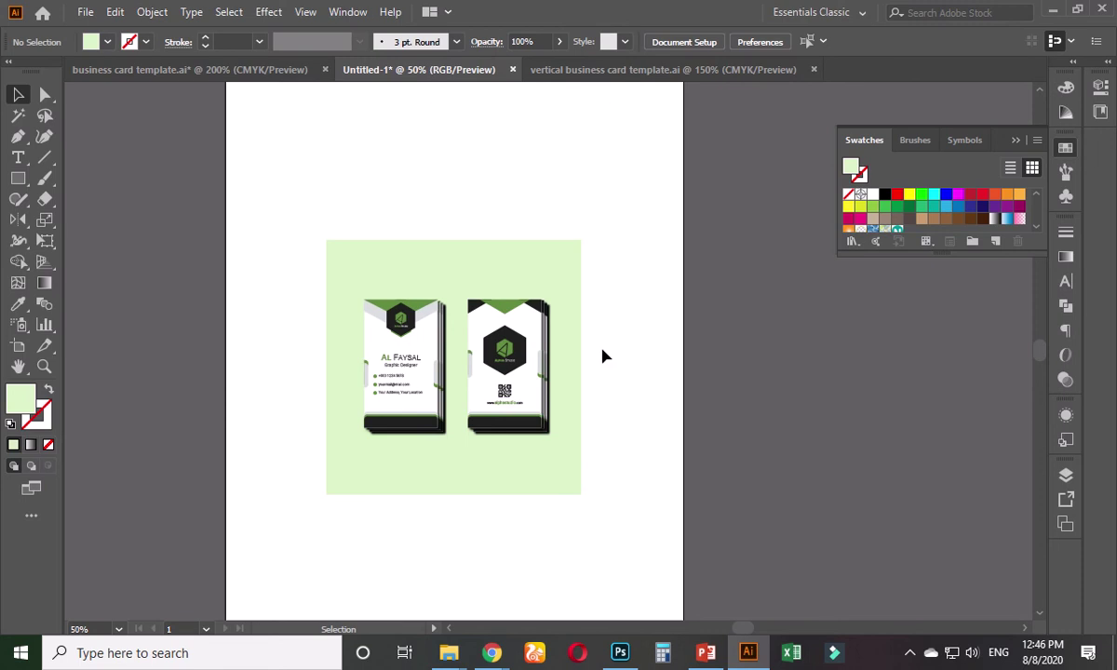
drag(606, 337, 601, 387)
click(507, 410)
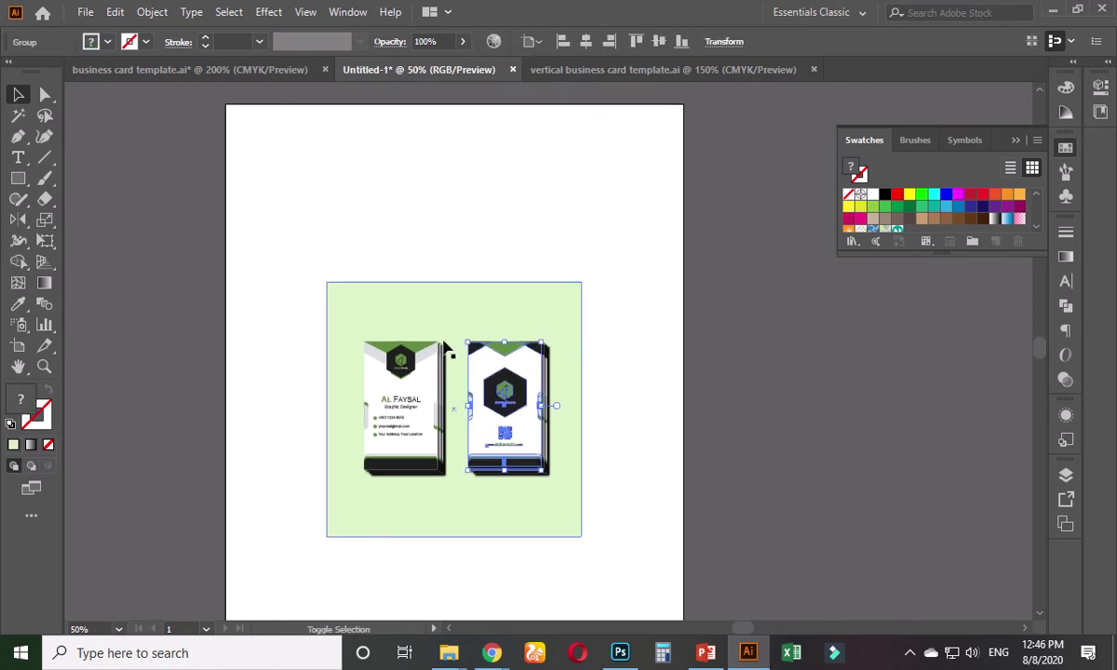
shift+click(413, 380)
click(631, 379)
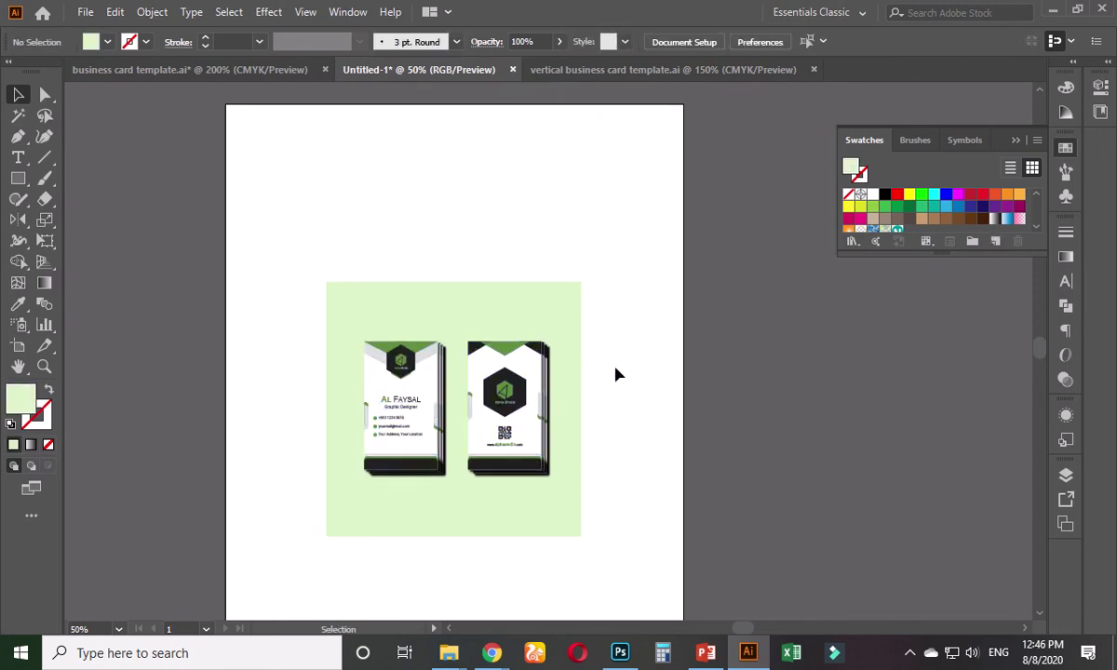
click(564, 342)
key(Delete)
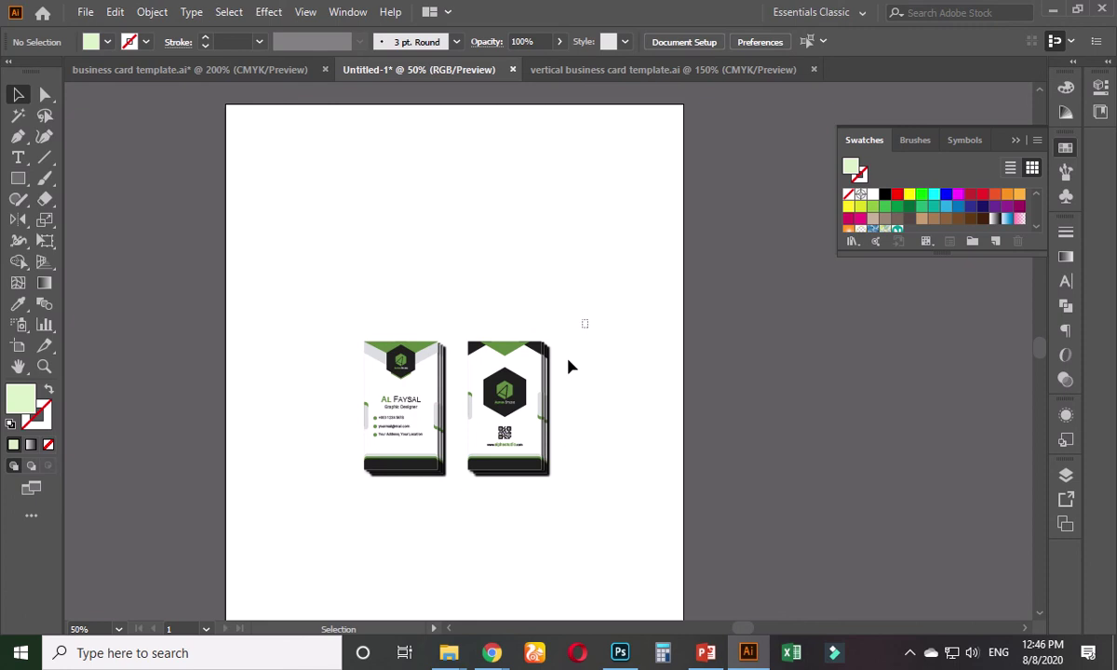
- Duplicate both card stacks straight above the originals, then bring up the Behance page
drag(571, 366, 364, 489)
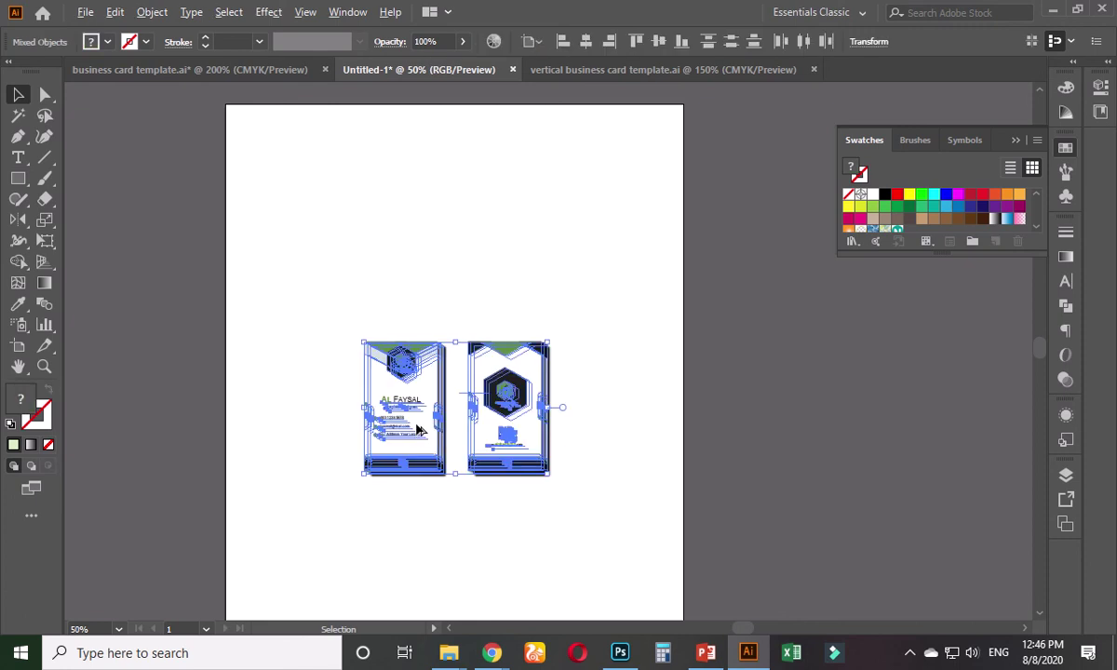
drag(417, 430, 440, 243)
drag(519, 359, 519, 359)
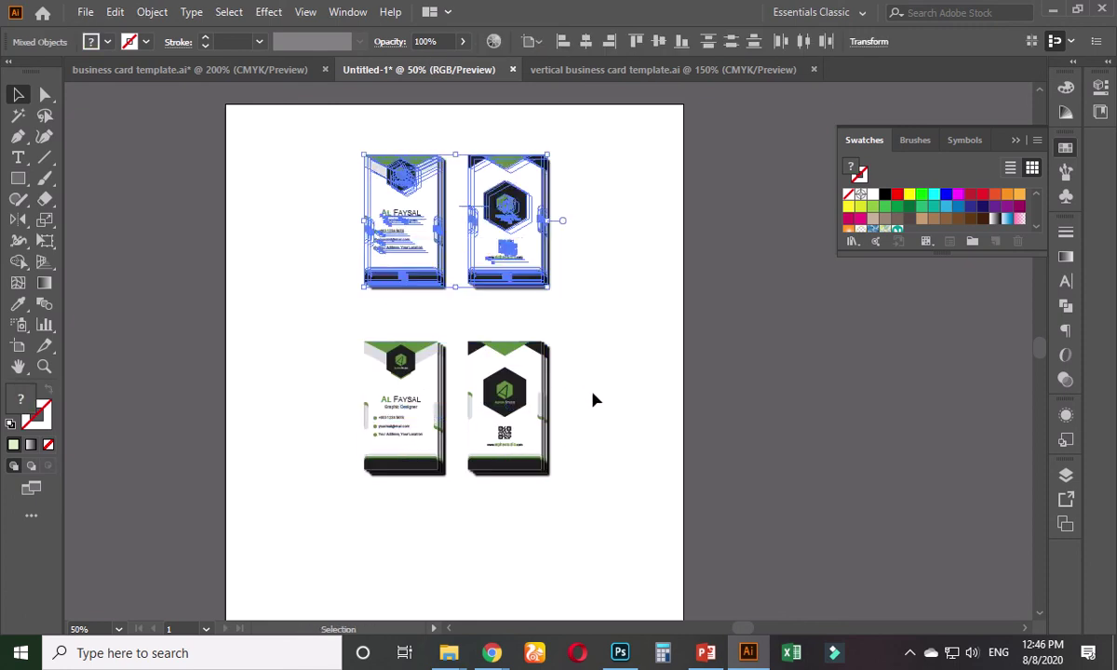
click(594, 399)
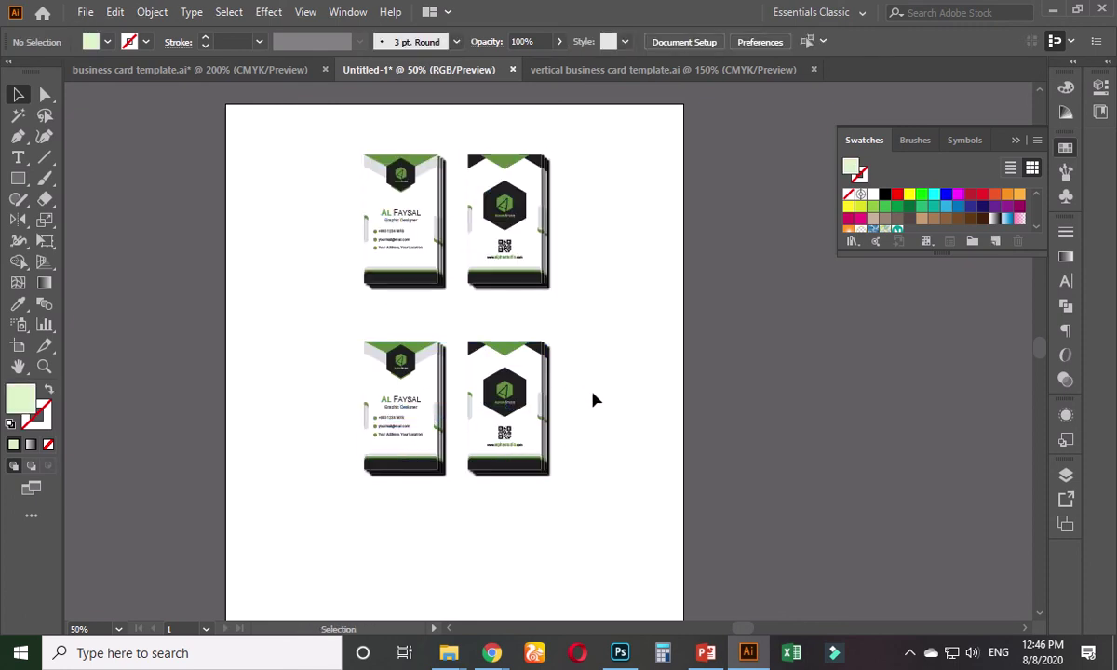
scroll(577, 405, up, 2)
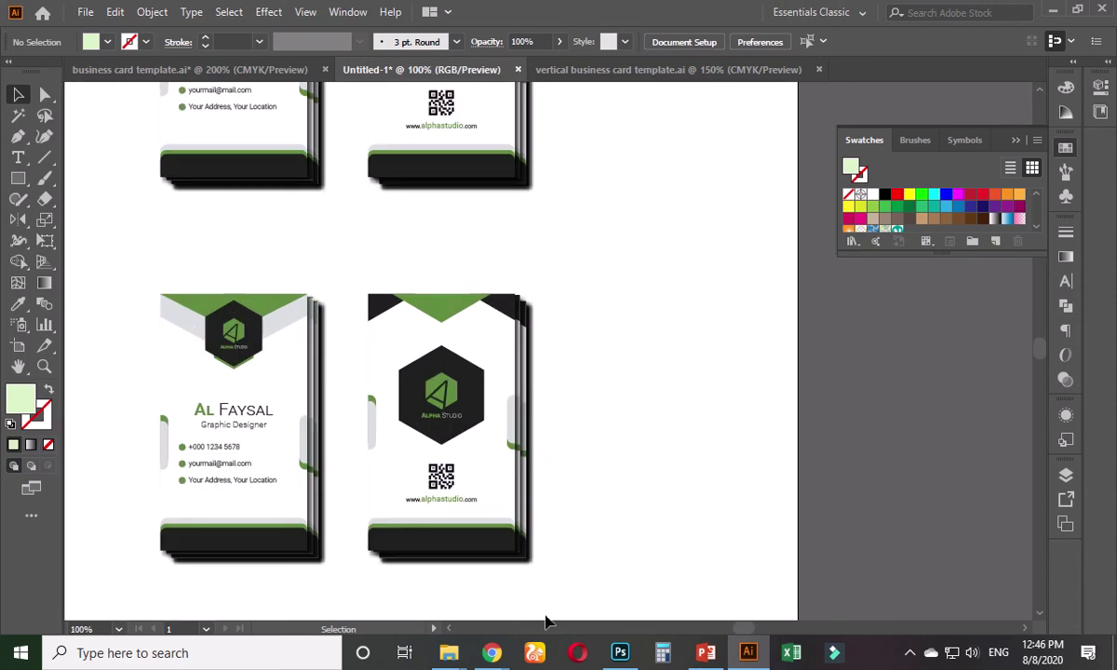
click(396, 563)
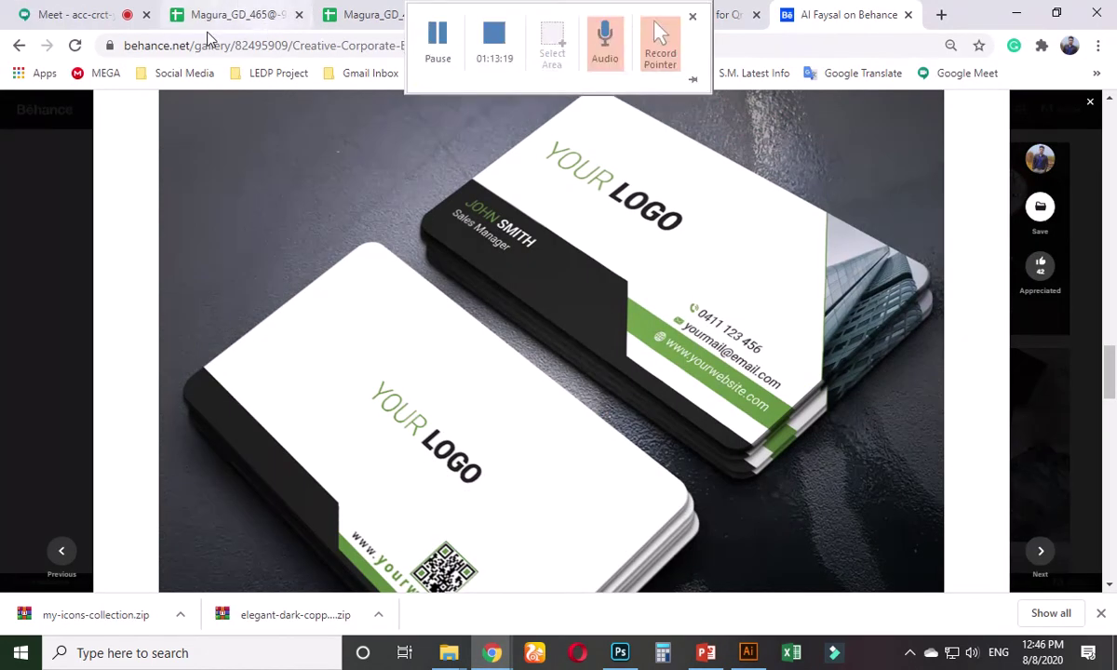
- In the Meet tab, close meeting details, stop presenting, and turn captions back on
click(82, 14)
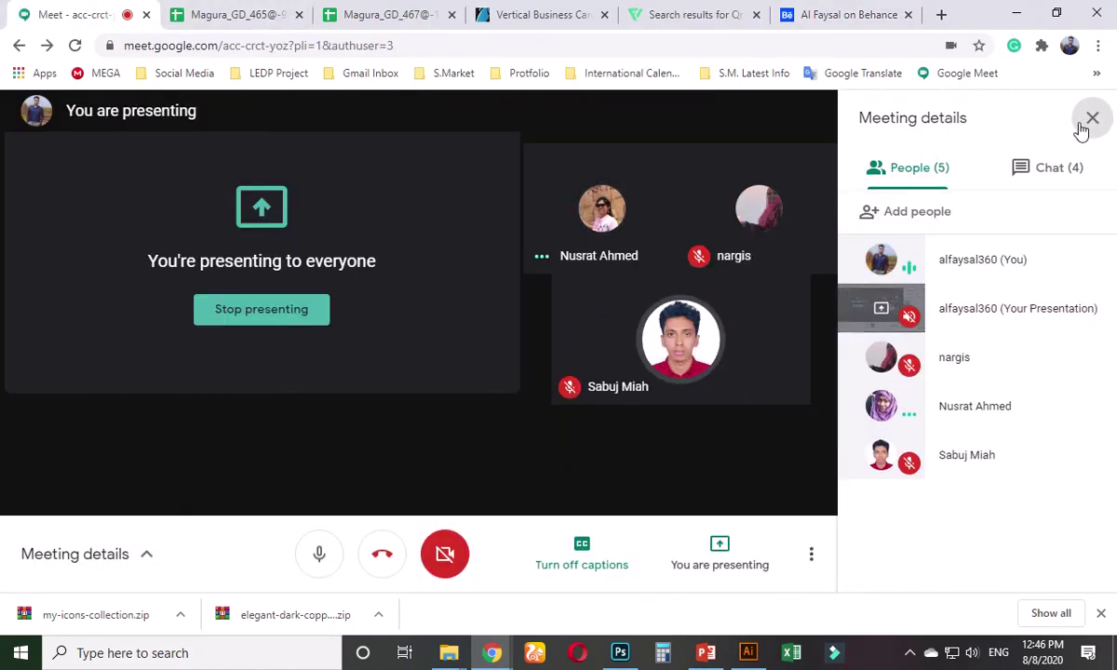
click(1092, 119)
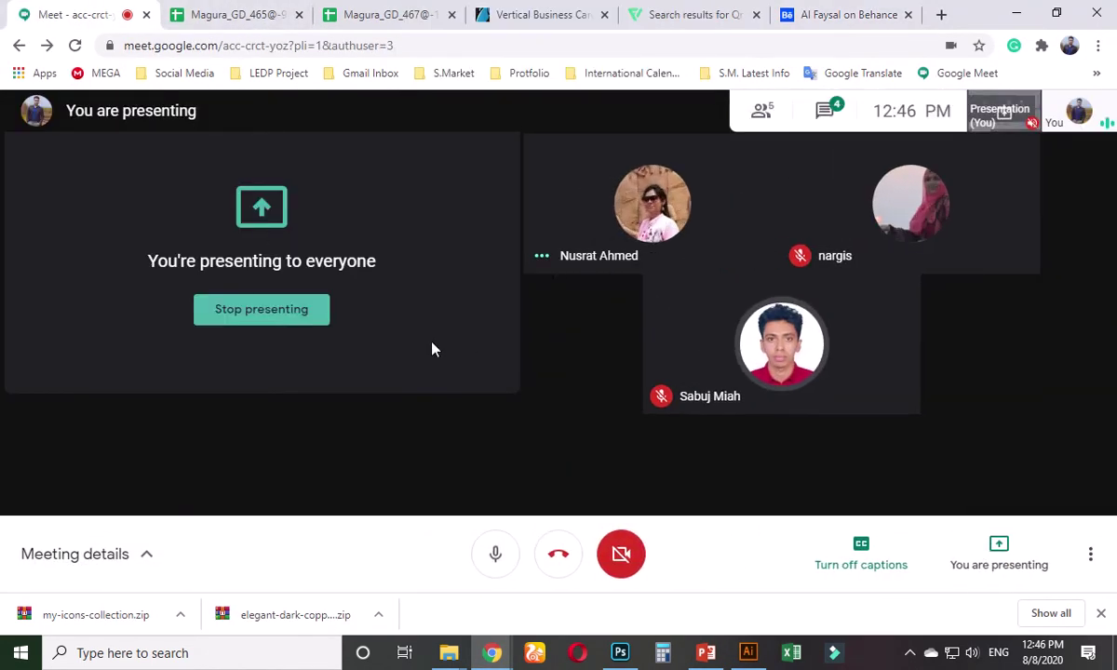
click(300, 326)
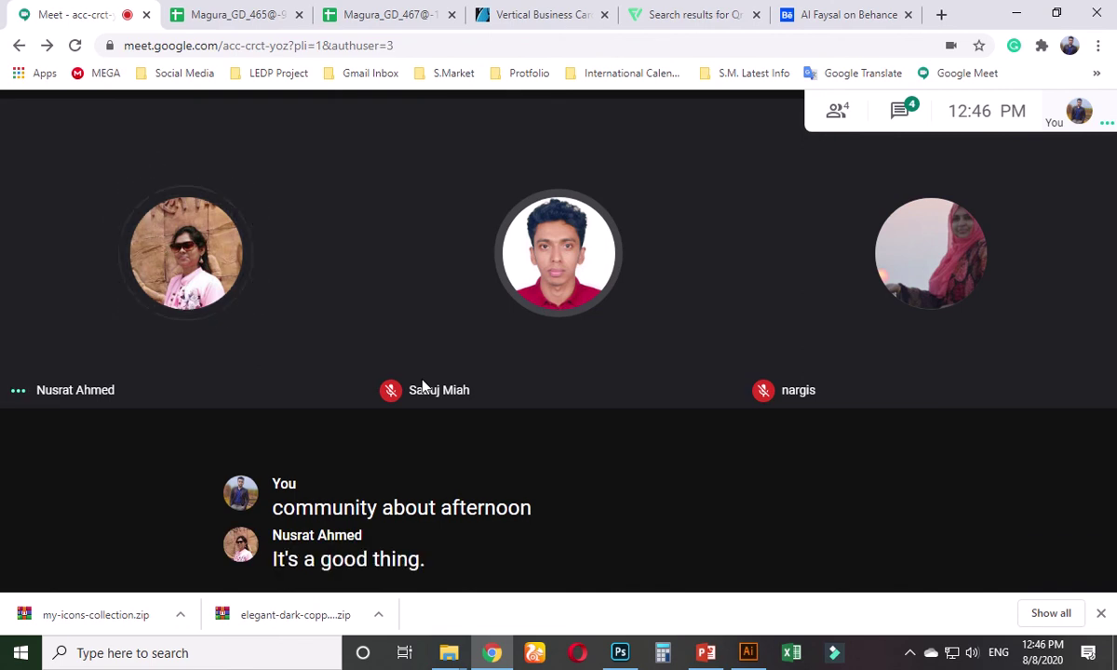
click(866, 564)
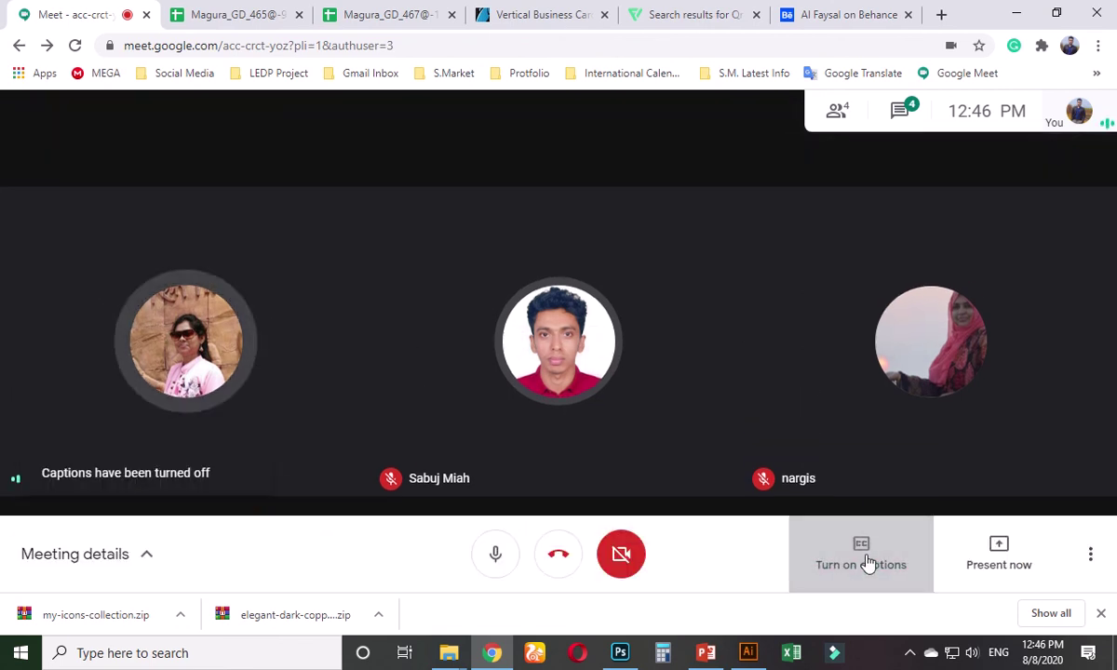
click(866, 565)
- Present the entire screen to everyone in the call
click(994, 564)
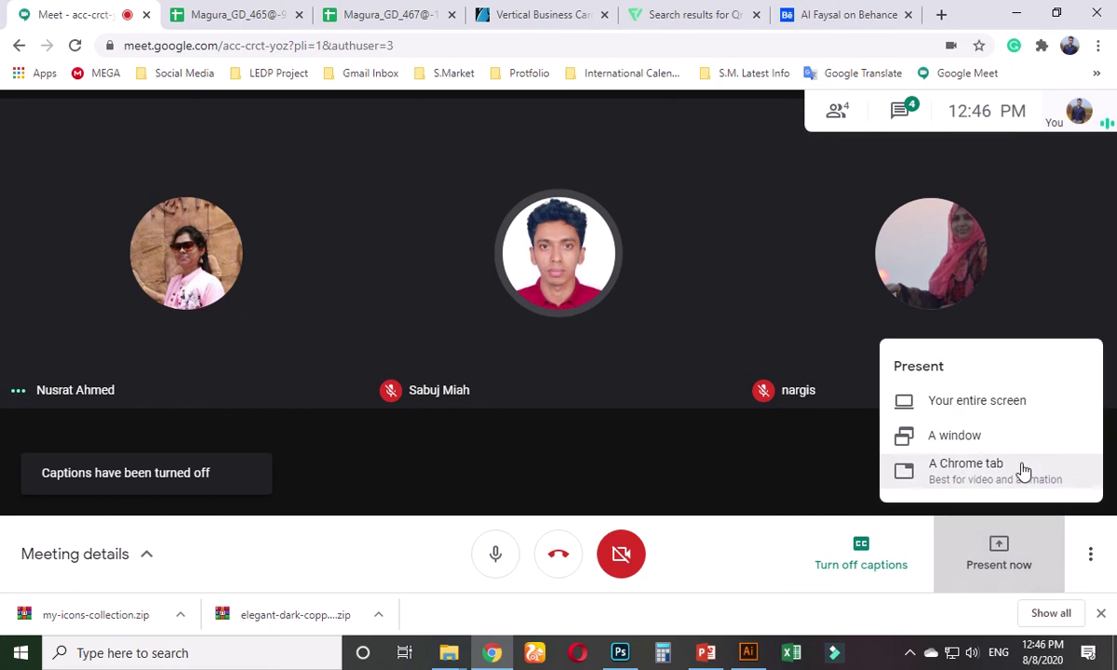
click(992, 410)
click(559, 289)
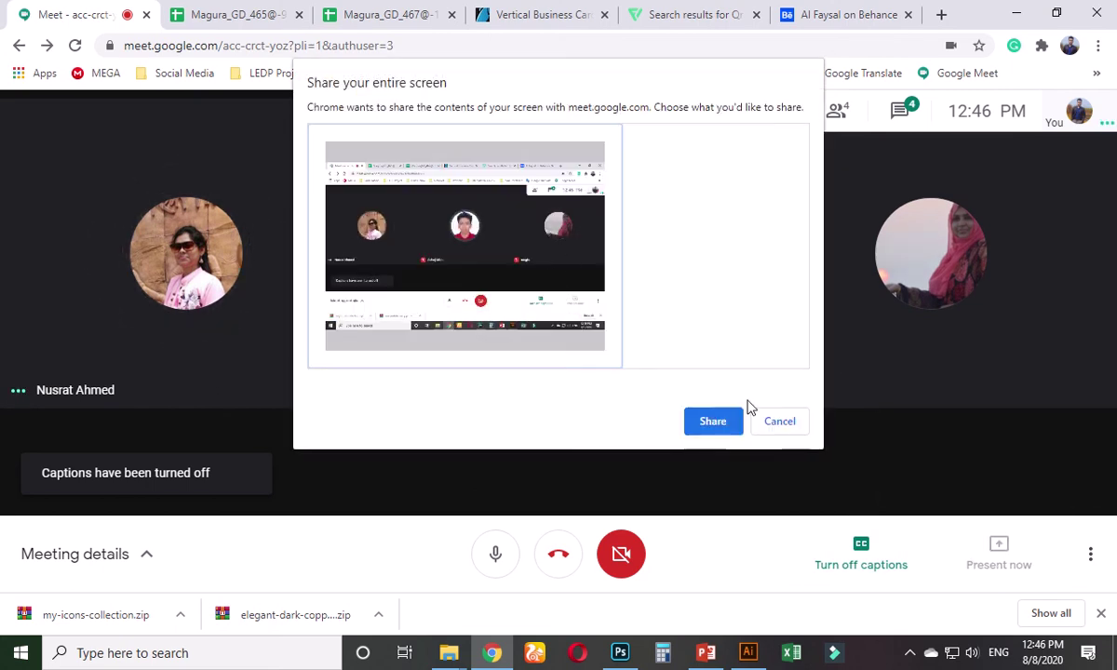
click(715, 423)
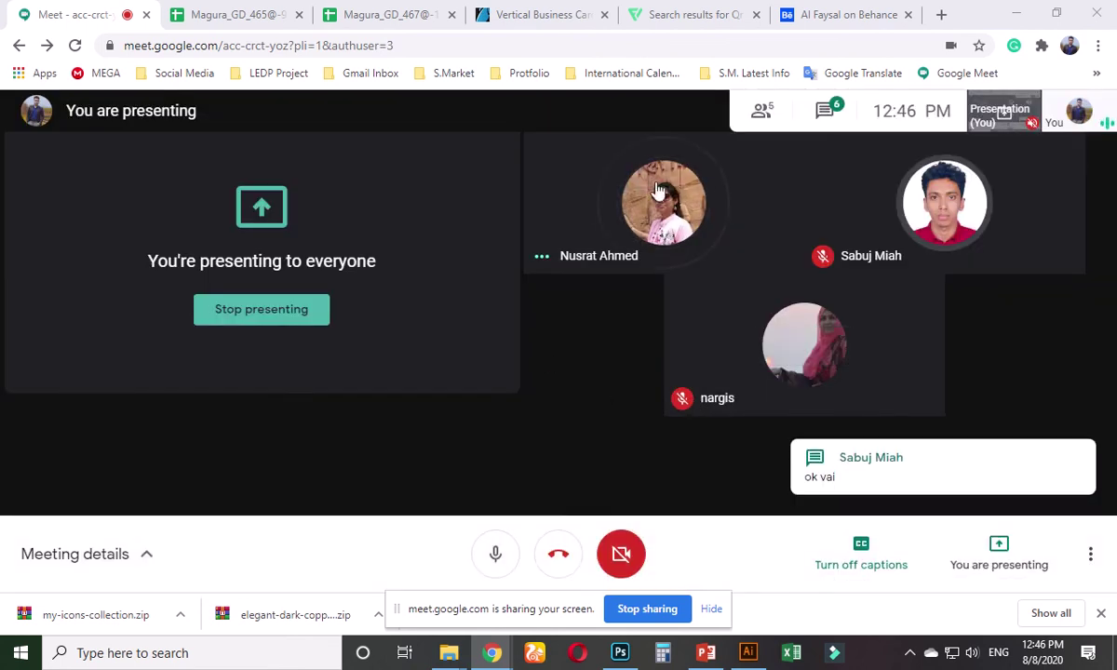
- View the Vertical Business Card Template listing from the top, type 'sq' in search, return to Illustrator
click(942, 17)
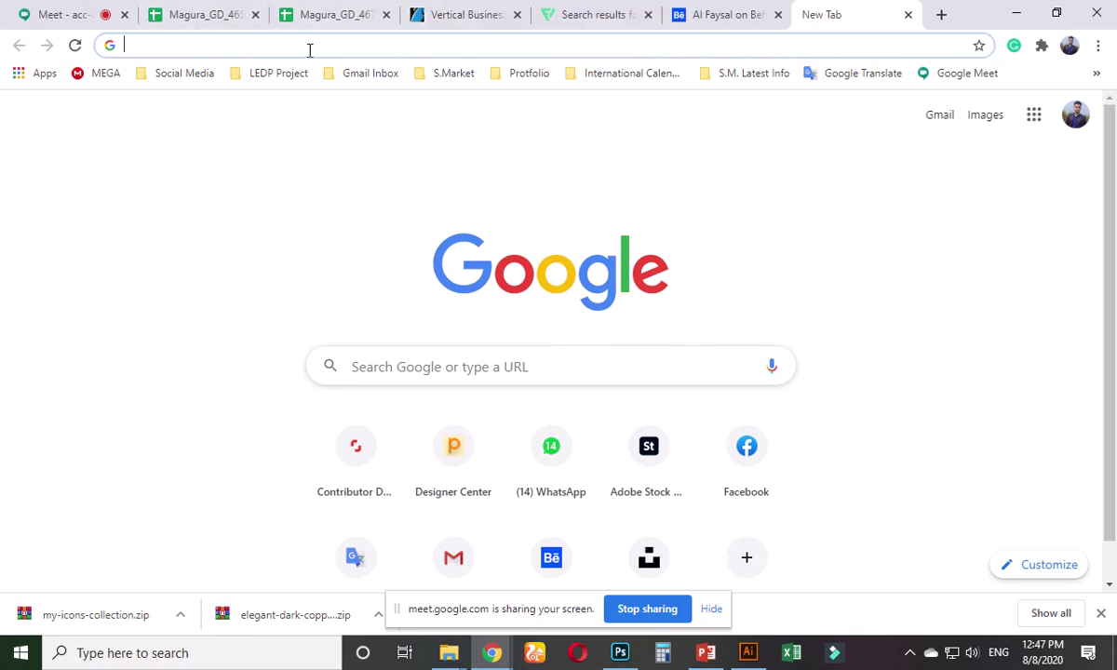
click(493, 8)
scroll(452, 357, up, 5)
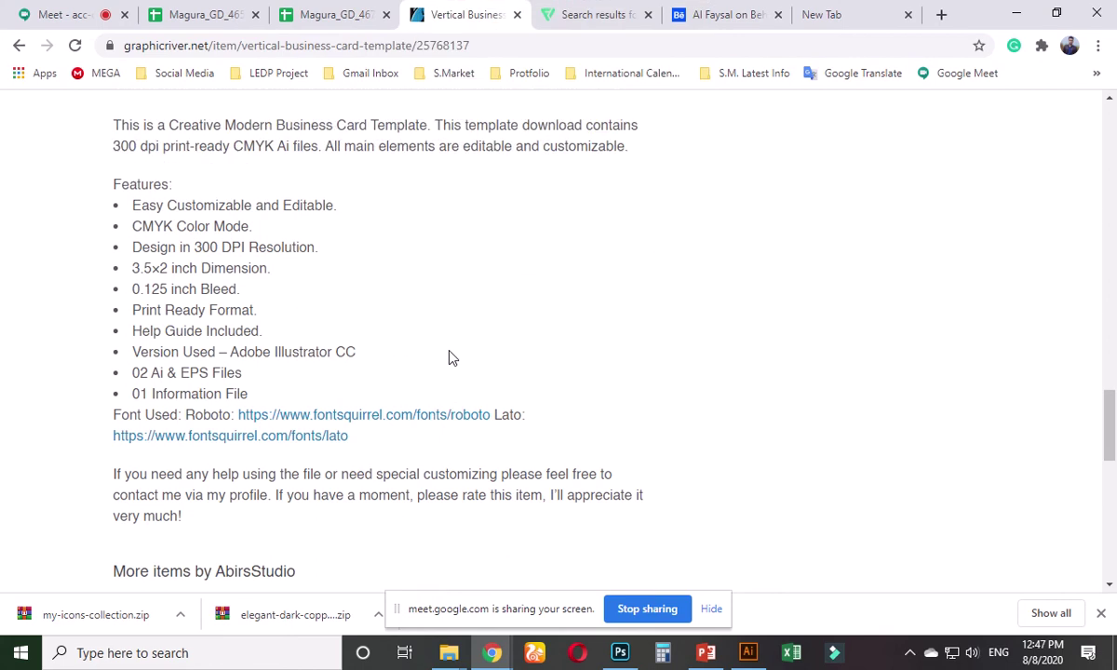
scroll(468, 405, up, 10)
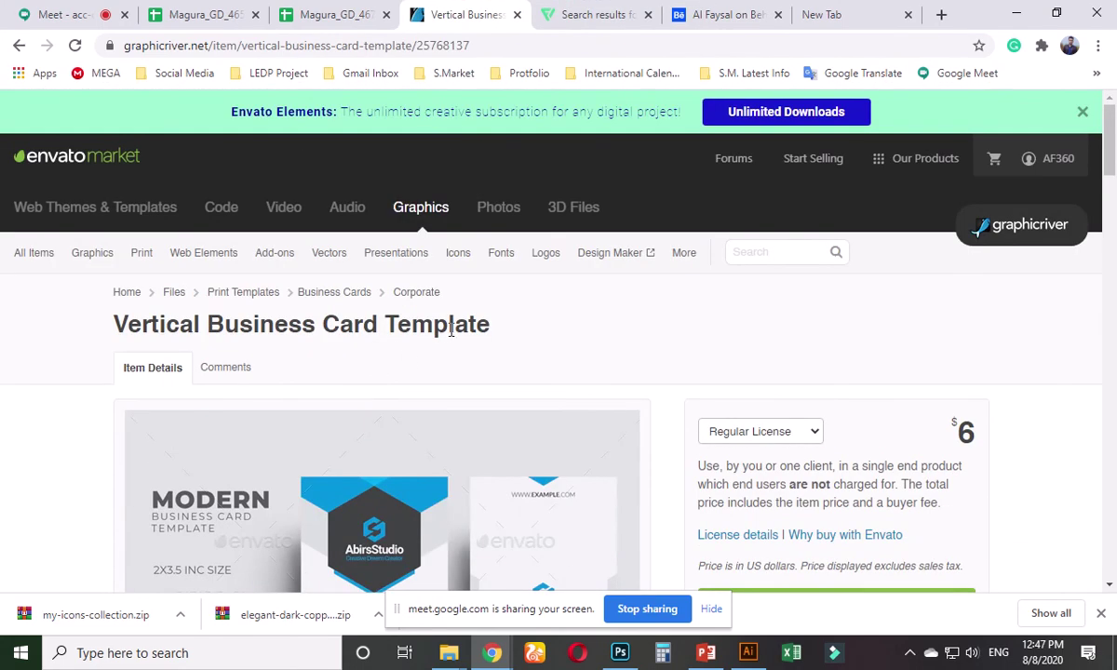
click(750, 253)
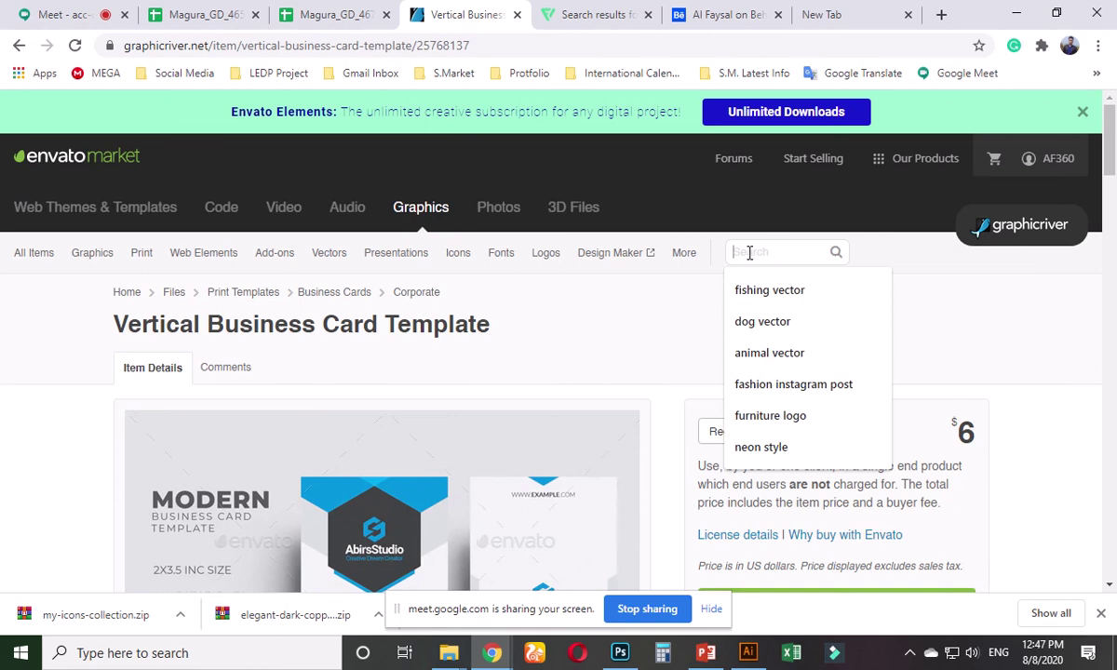
text(s)
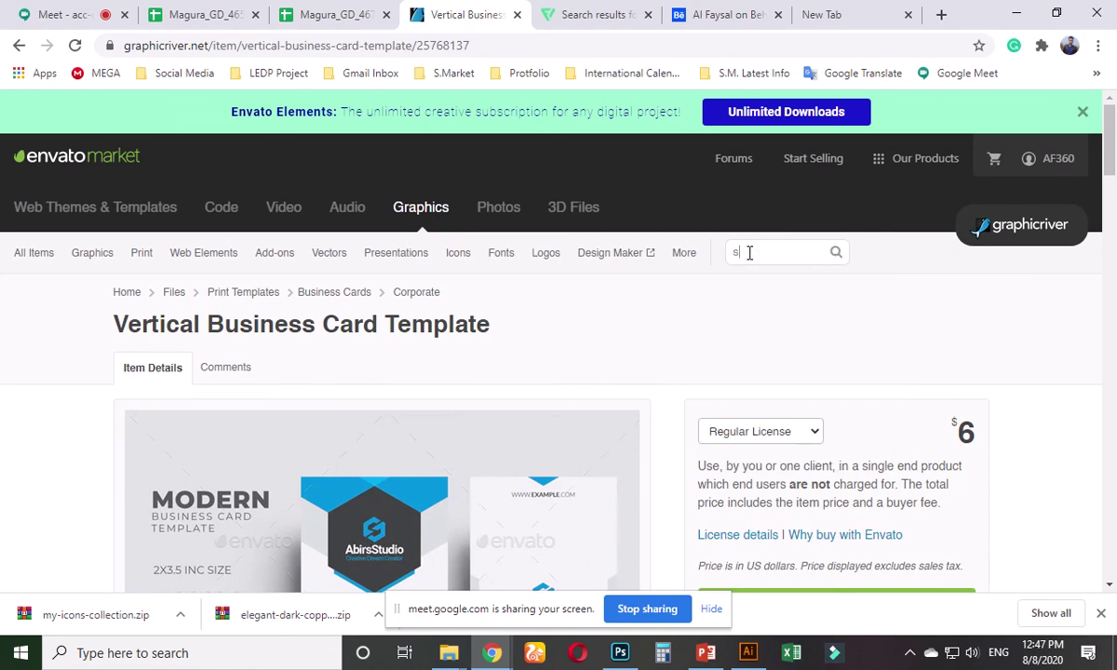
text(q)
click(748, 652)
- Switch from Untitled-1 to the vertical business card template.ai document, zoomed out
key(ctrl+minus)
key(ctrl+minus)
key(ctrl+shift+Tab)
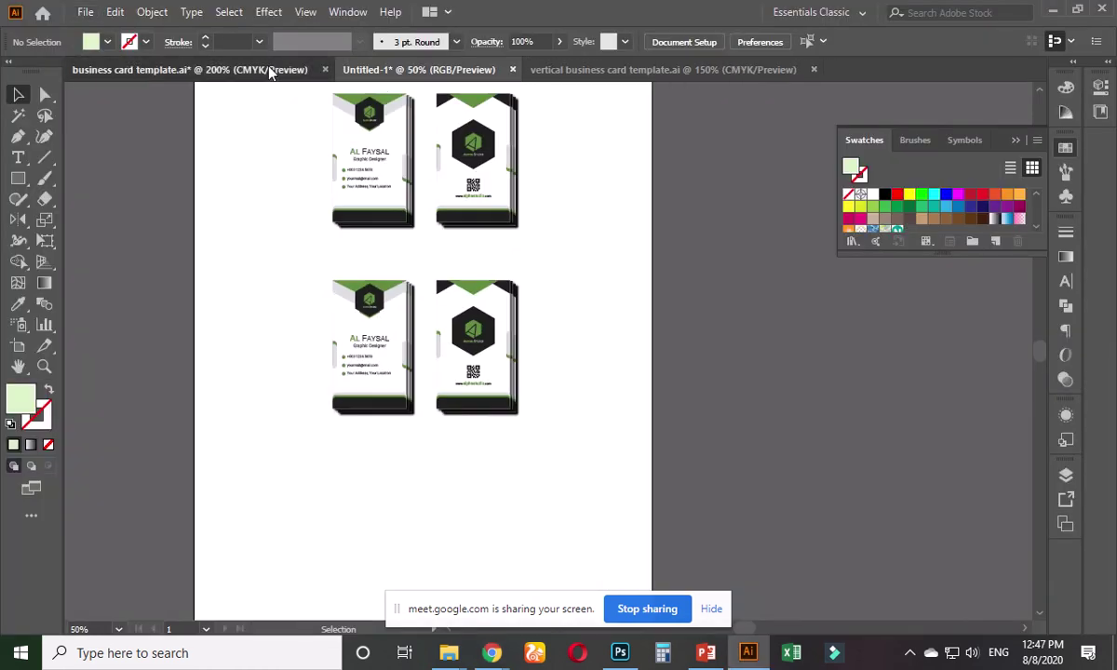
key(ctrl+Tab)
click(392, 334)
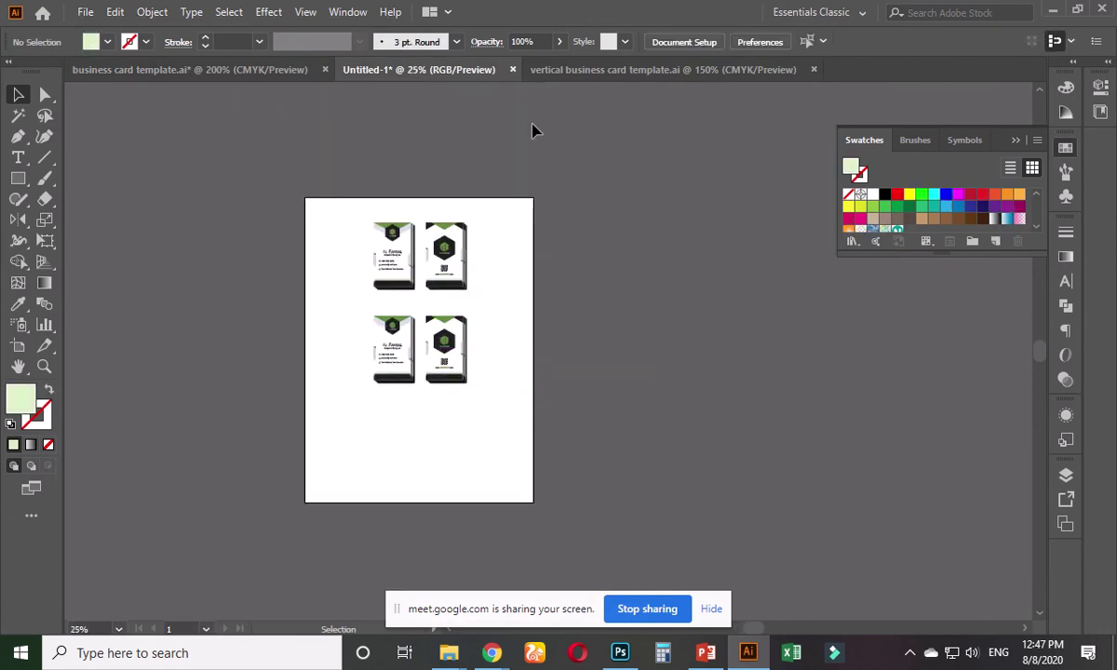
click(576, 70)
key(ctrl+minus)
key(ctrl+minus)
key(ctrl+minus)
key(ctrl+minus)
key(ctrl+minus)
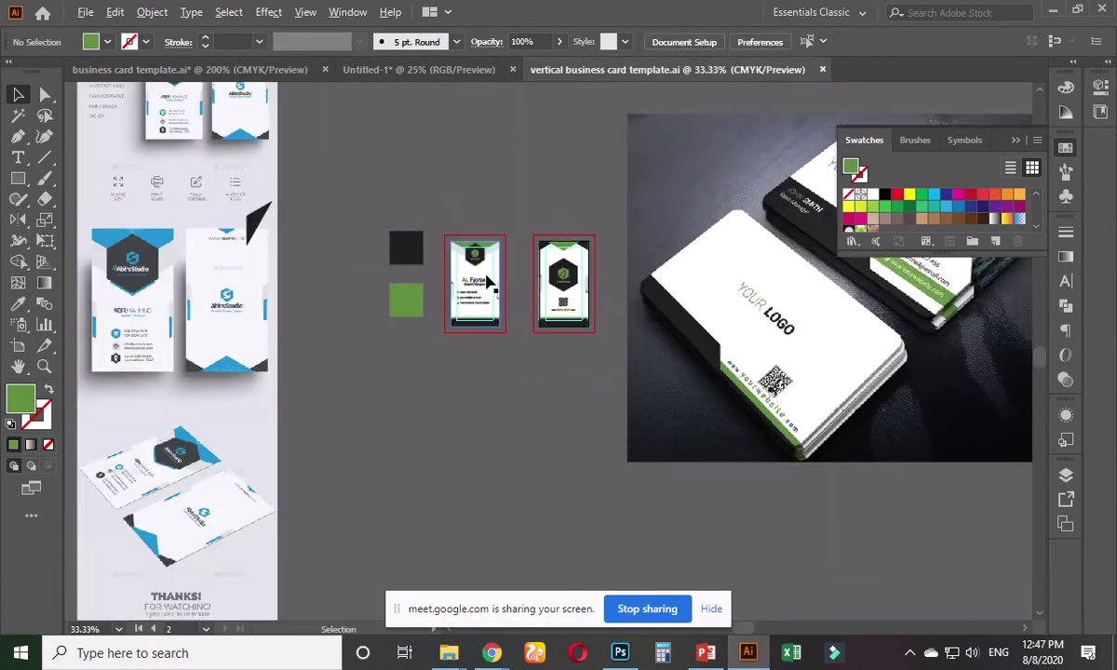
- Delete the mockup photo and the tall preview image, leaving the two cards
click(606, 357)
key(Delete)
drag(317, 206, 468, 461)
key(Delete)
scroll(540, 331, up, 6)
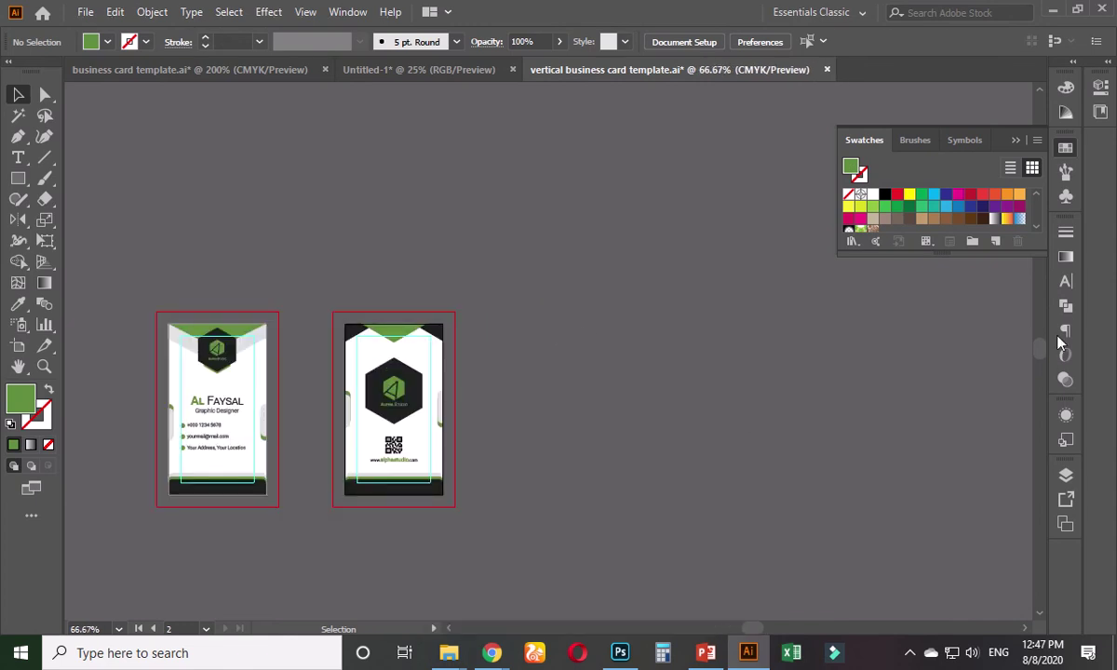
- Expand Layer 1 and toggle each card group's visibility to tell the front and back cards apart
click(1019, 141)
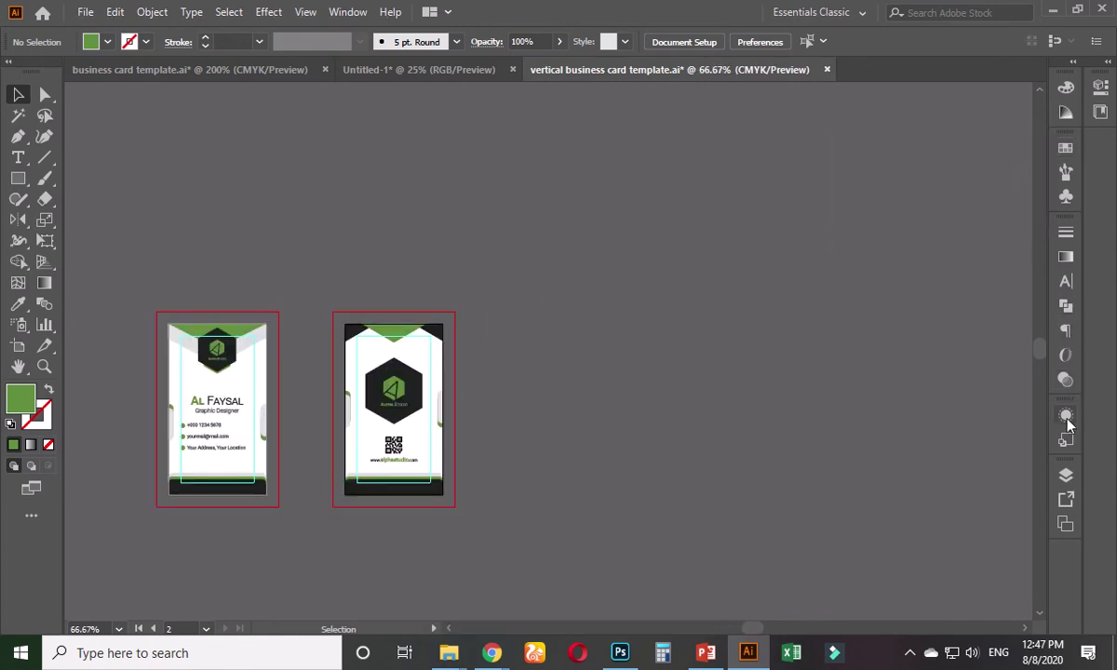
click(1067, 473)
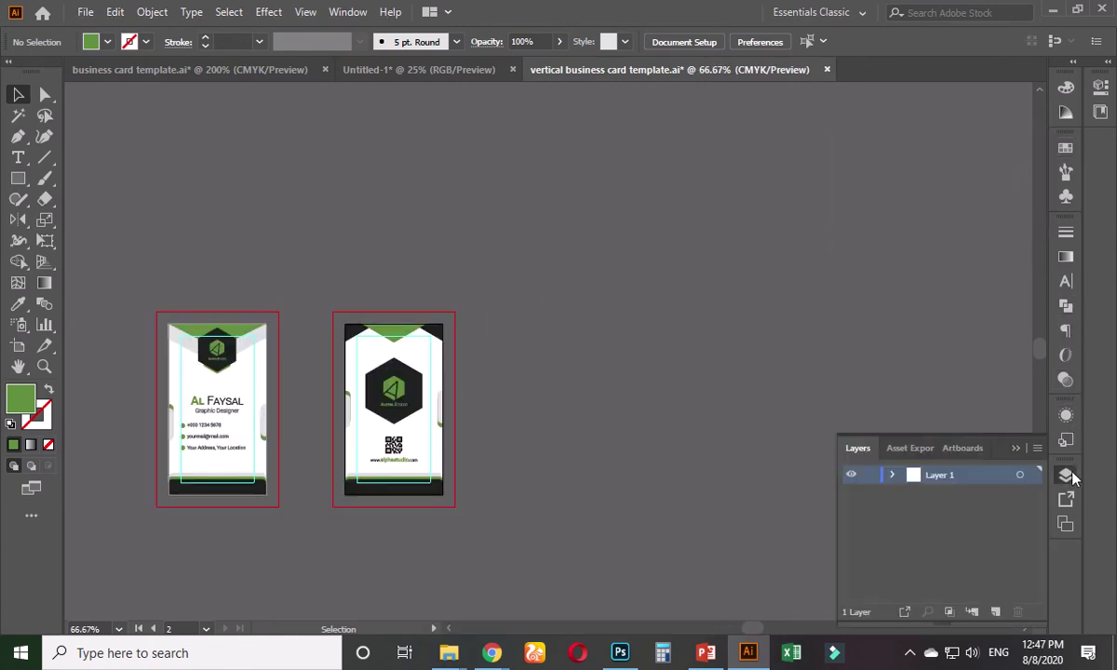
click(893, 476)
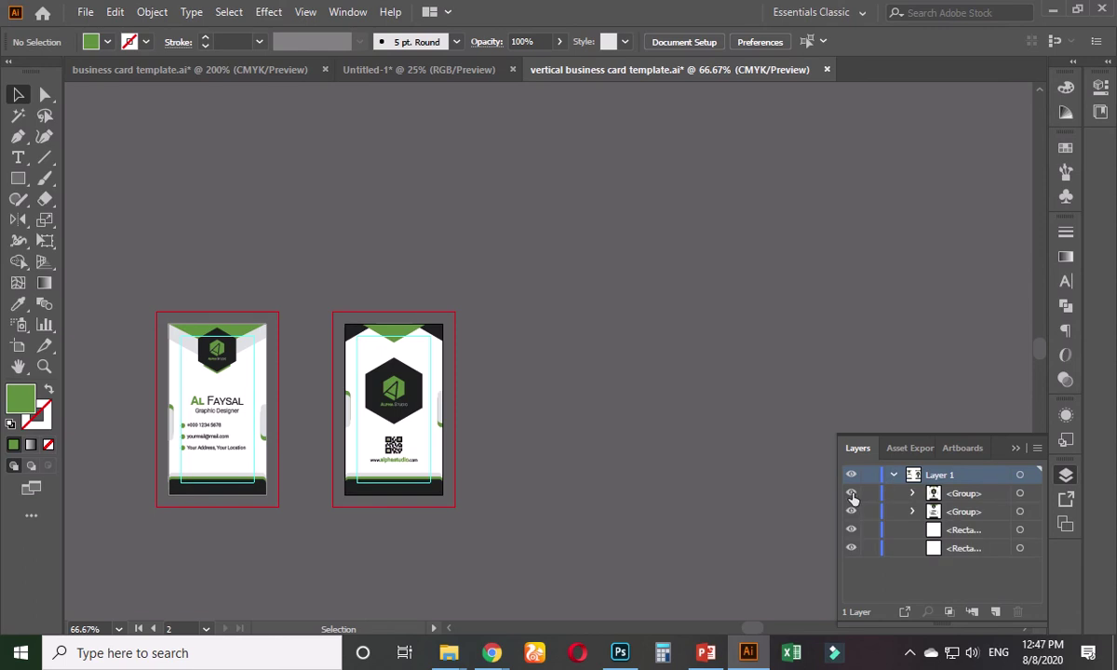
click(851, 494)
click(851, 494)
click(851, 513)
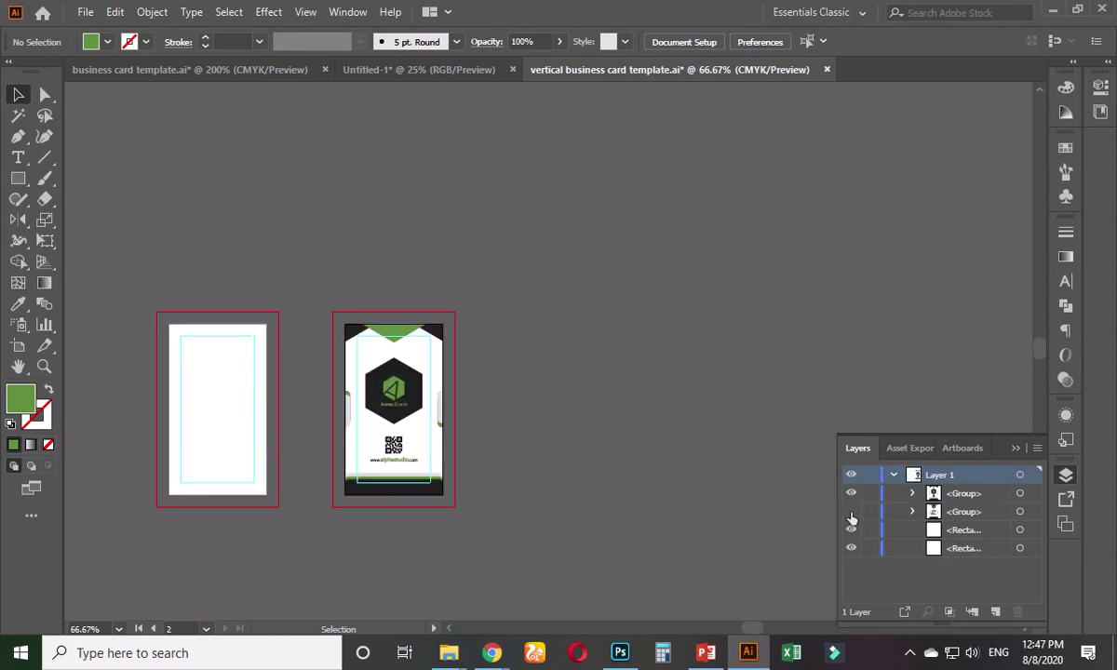
click(851, 513)
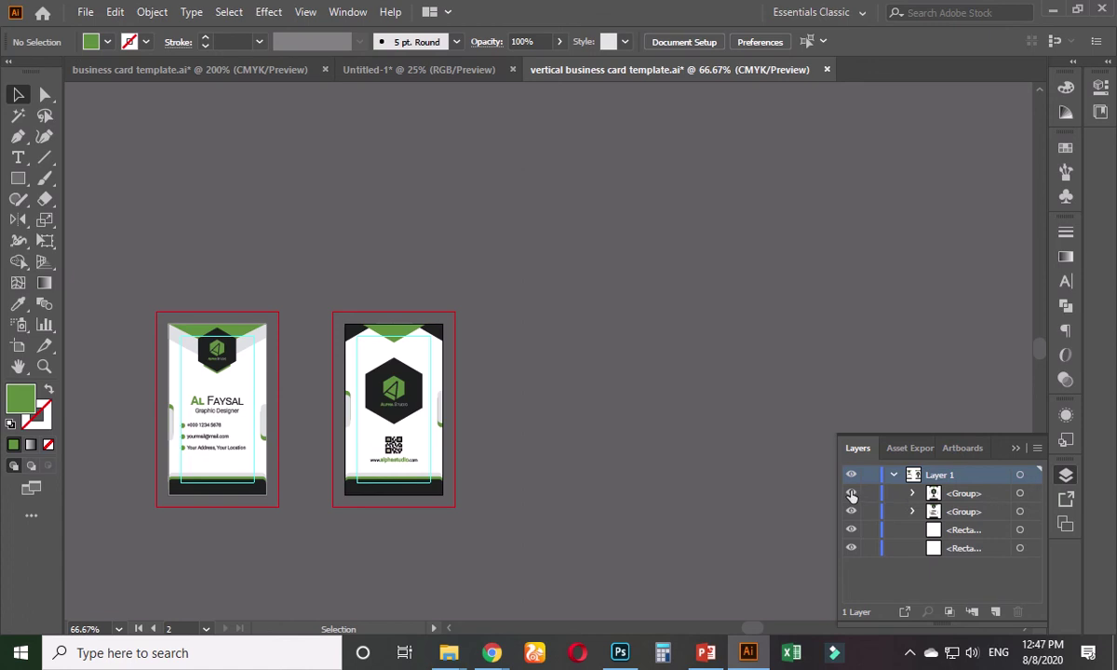
click(851, 494)
click(851, 495)
click(851, 495)
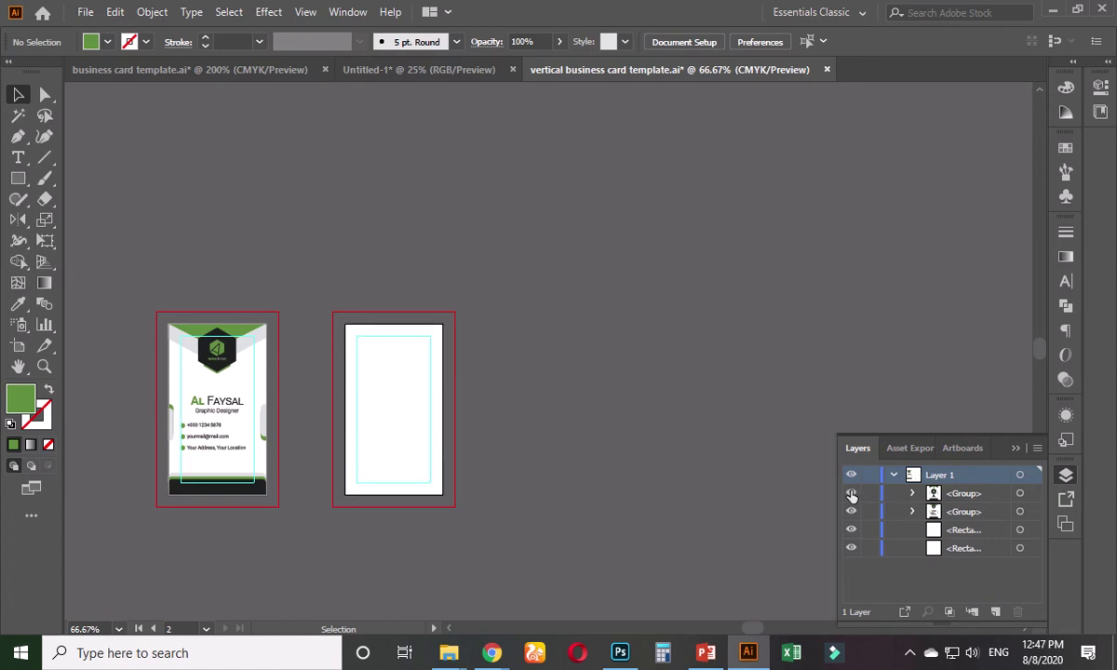
click(851, 494)
- Name the right card's group Backside and the left card's group Frontside
double_click(963, 494)
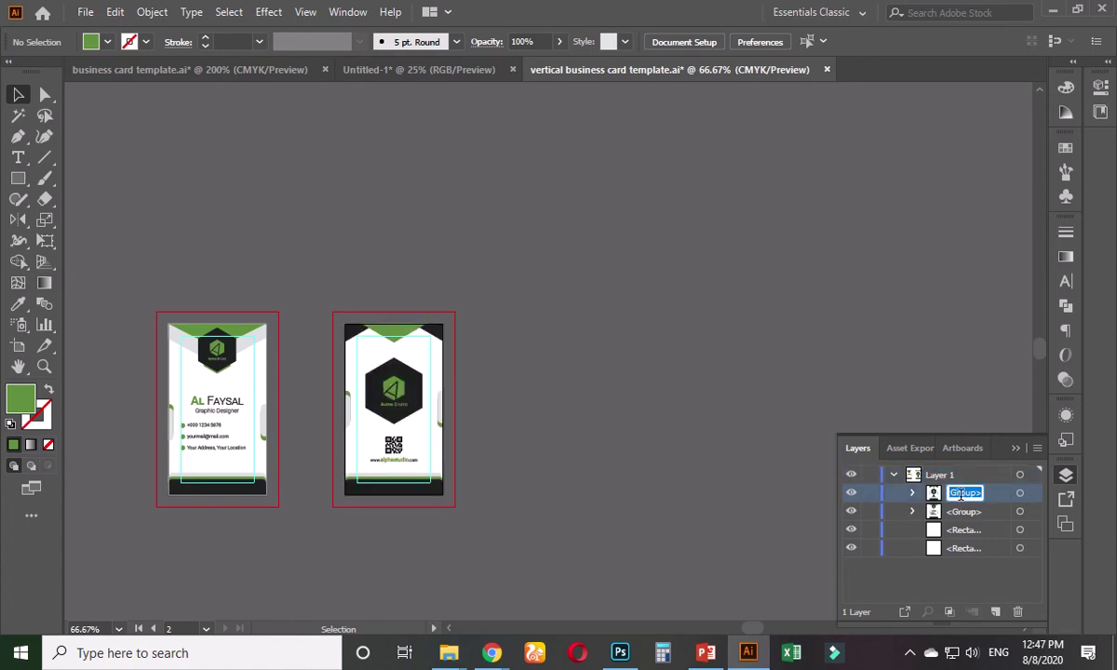
text(Backside)
key(Return)
click(219, 378)
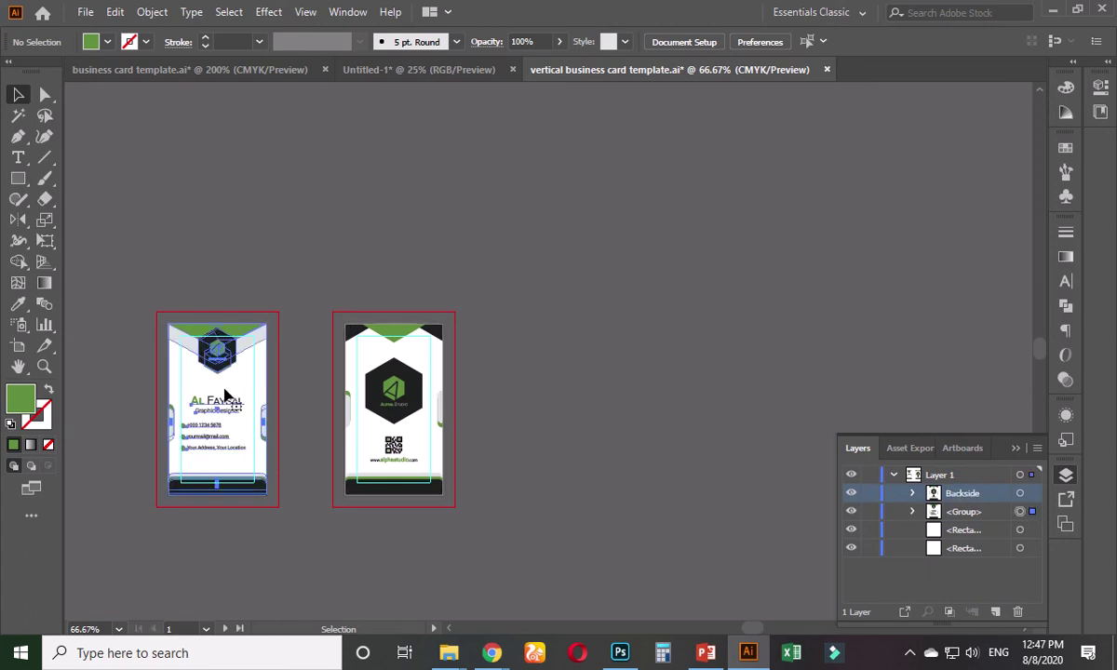
double_click(966, 511)
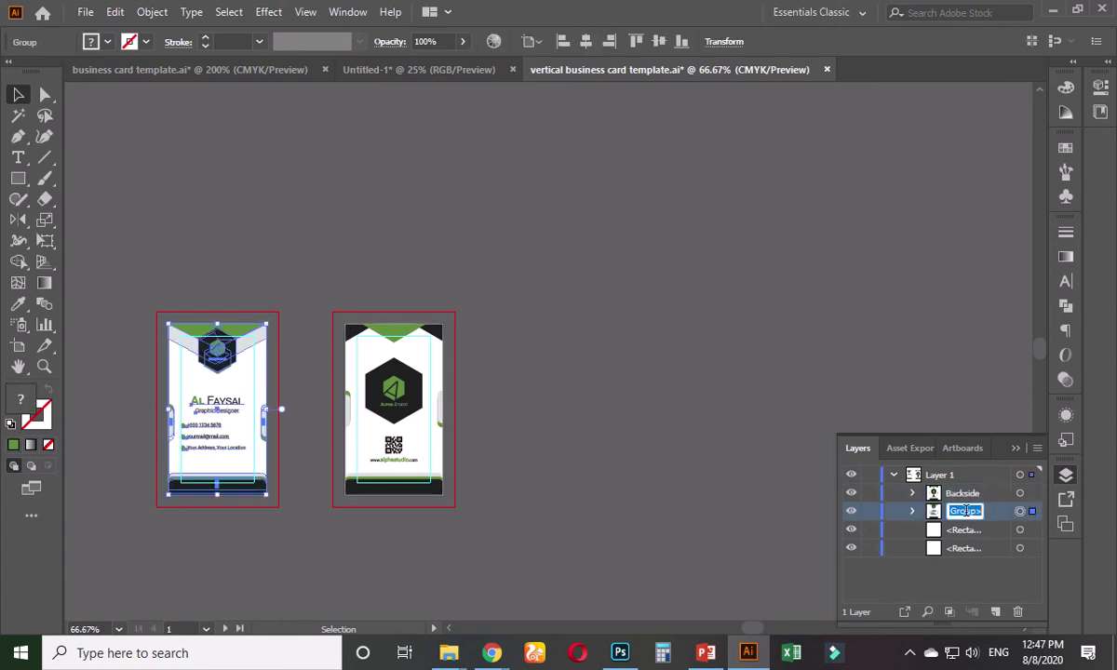
text(Frontside)
key(Return)
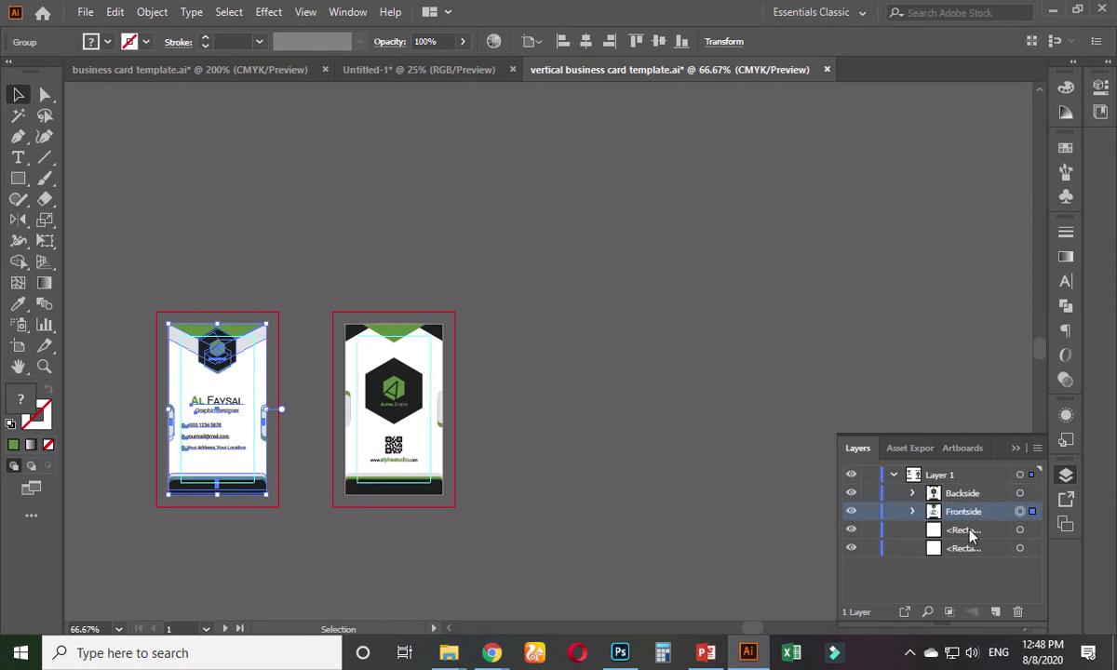
- Move the two stray background rectangles into the Backside and Frontside groups
double_click(968, 530)
key(Return)
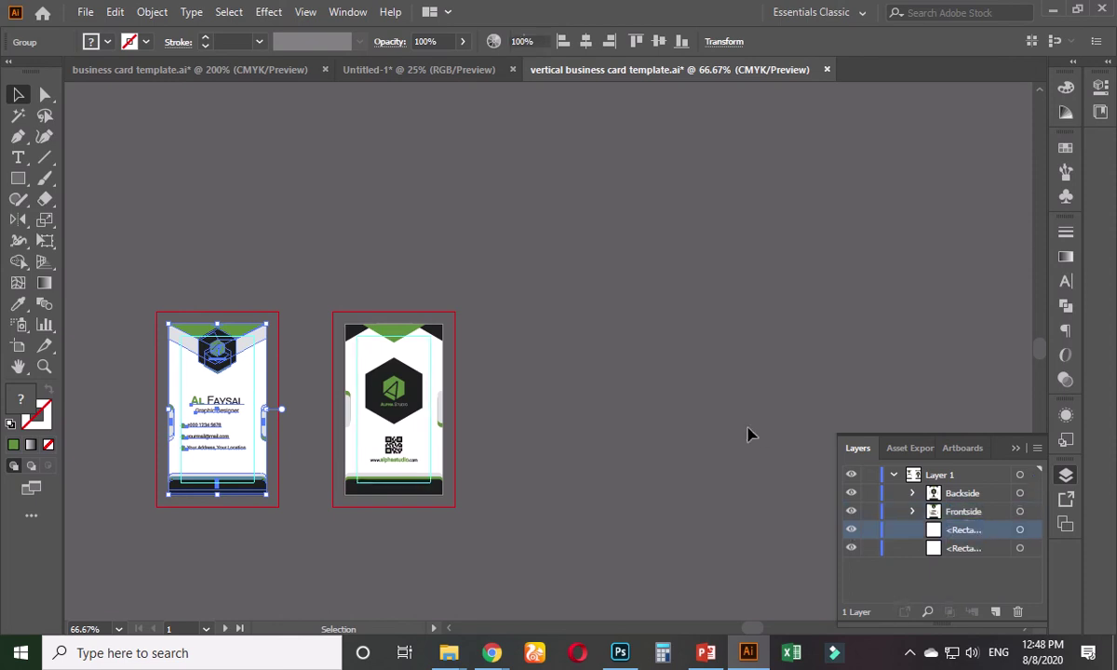
click(751, 430)
drag(531, 309, 396, 524)
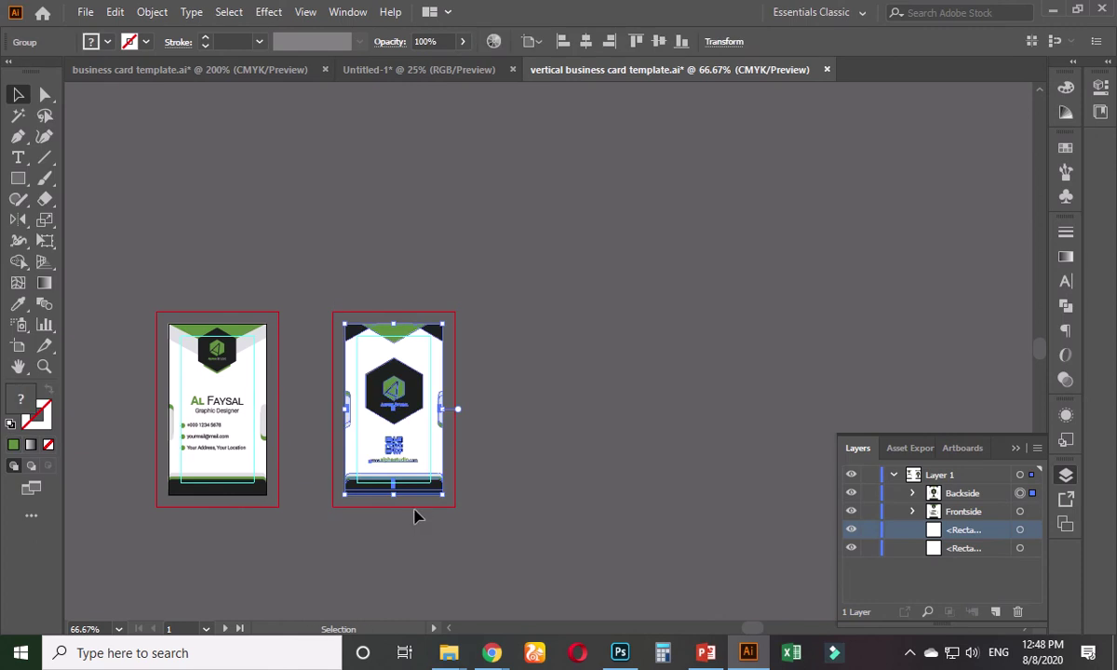
drag(147, 271, 278, 499)
click(628, 452)
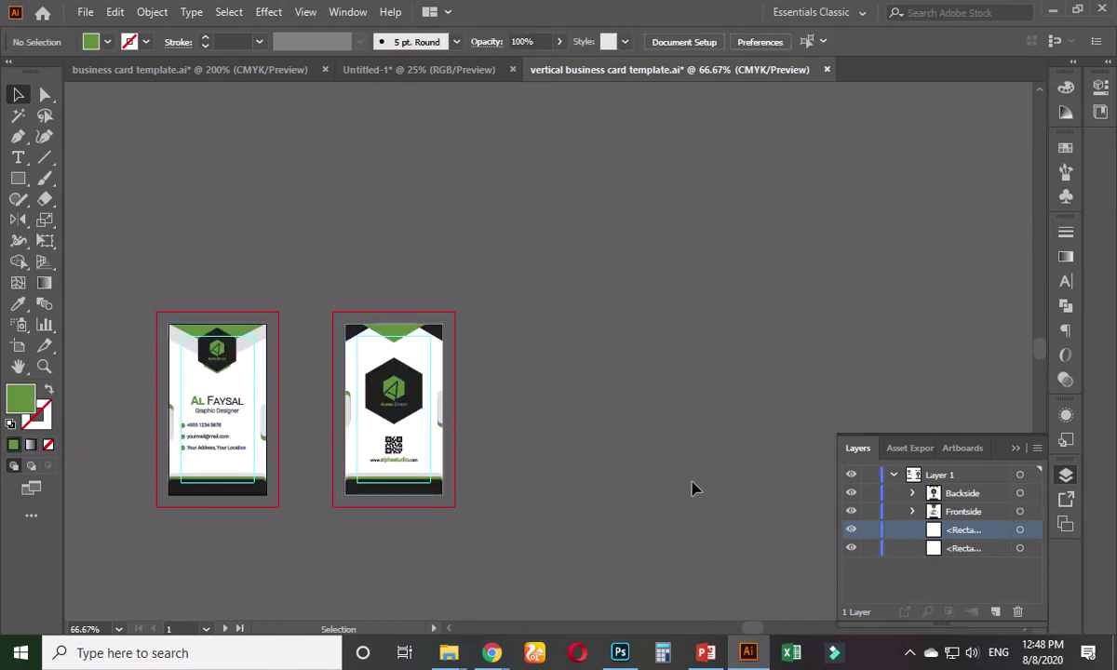
click(955, 551)
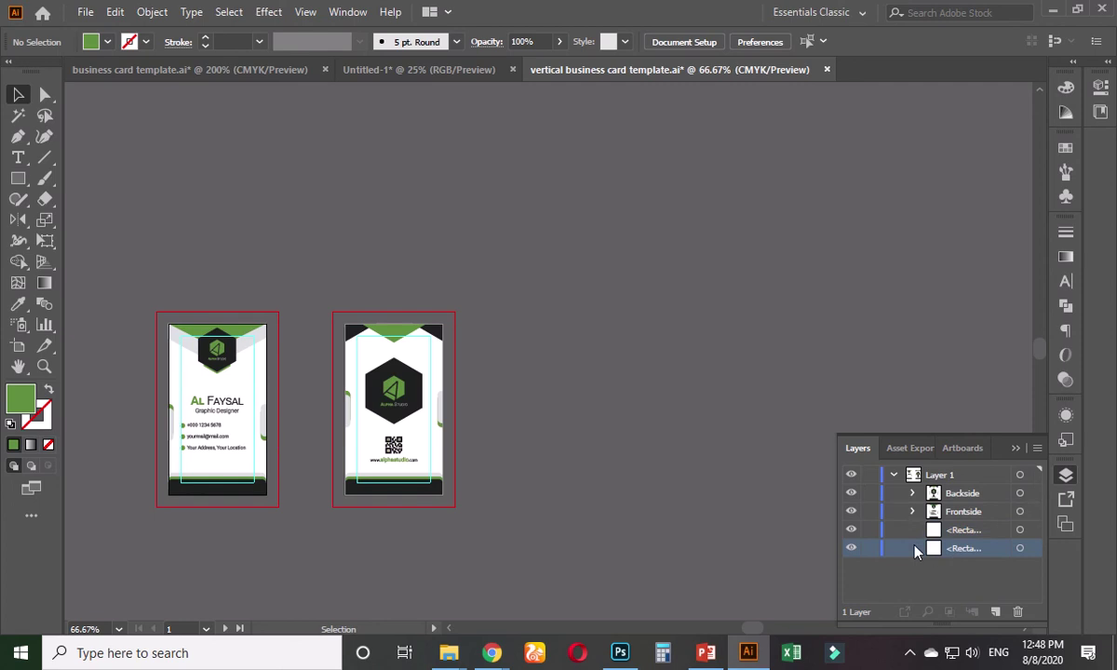
click(959, 533)
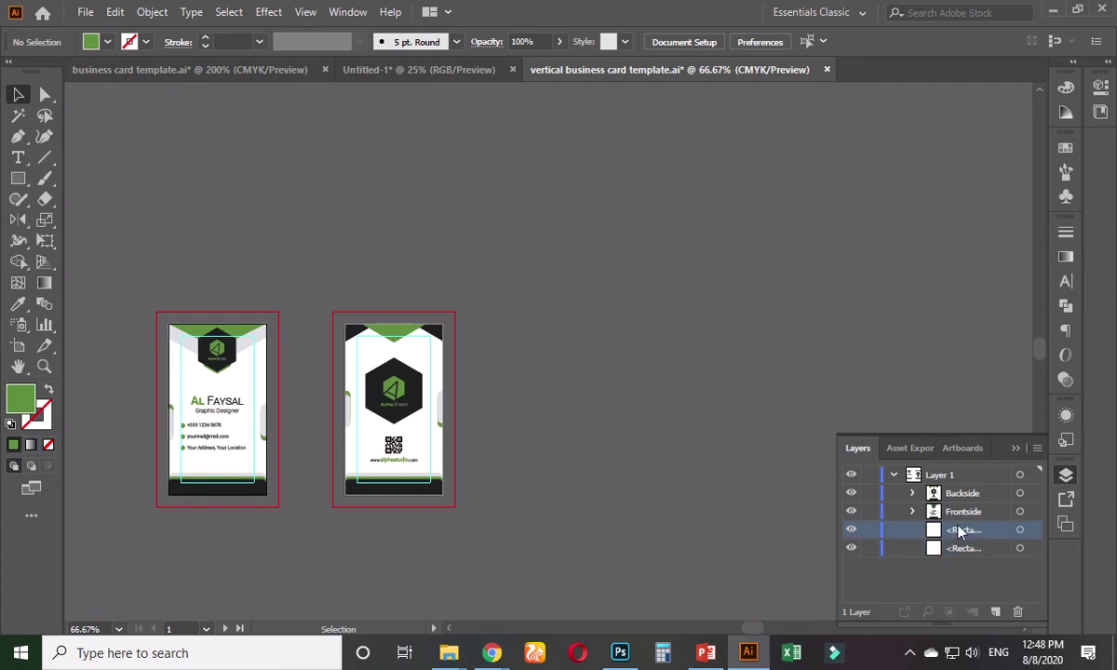
drag(962, 532, 961, 503)
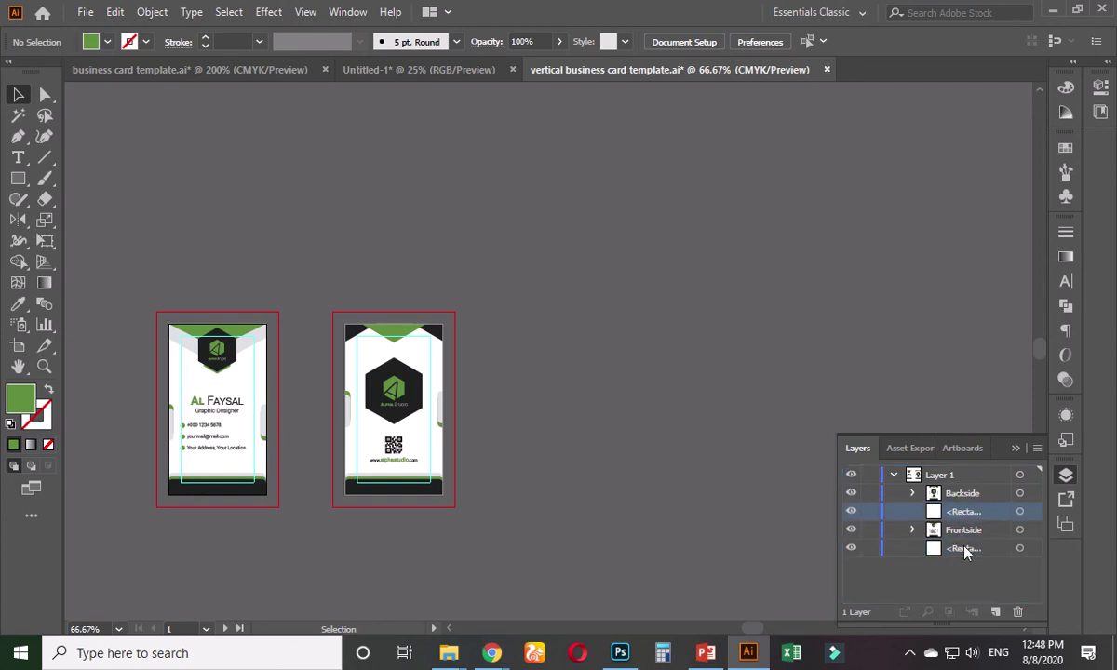
drag(965, 552, 963, 494)
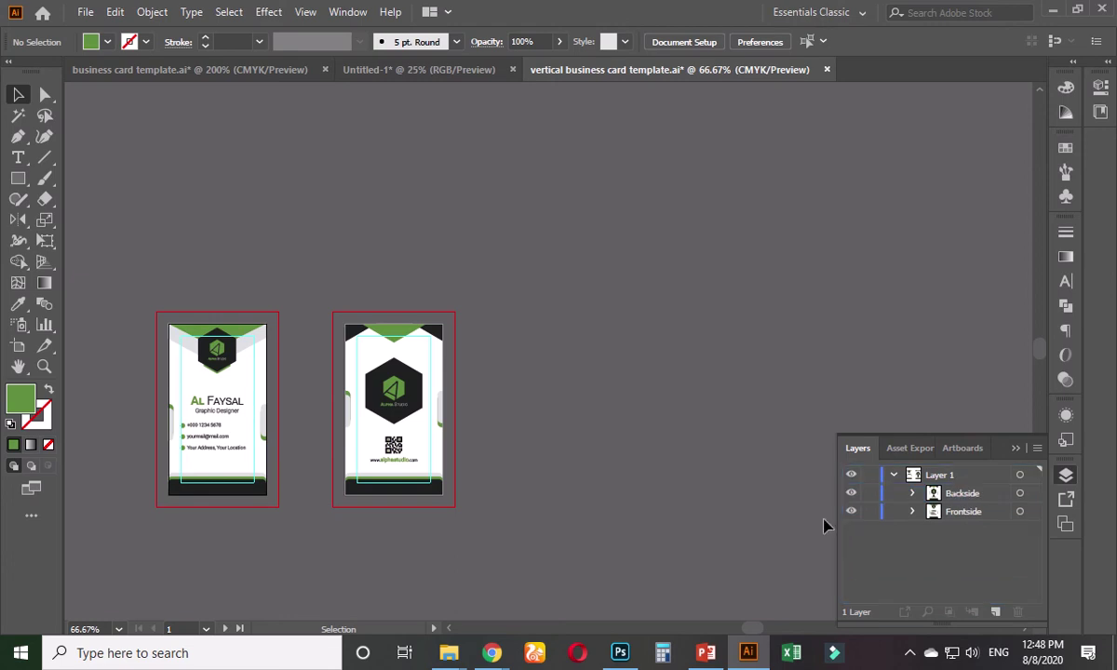
- Rename Layer 1 to Design
double_click(940, 474)
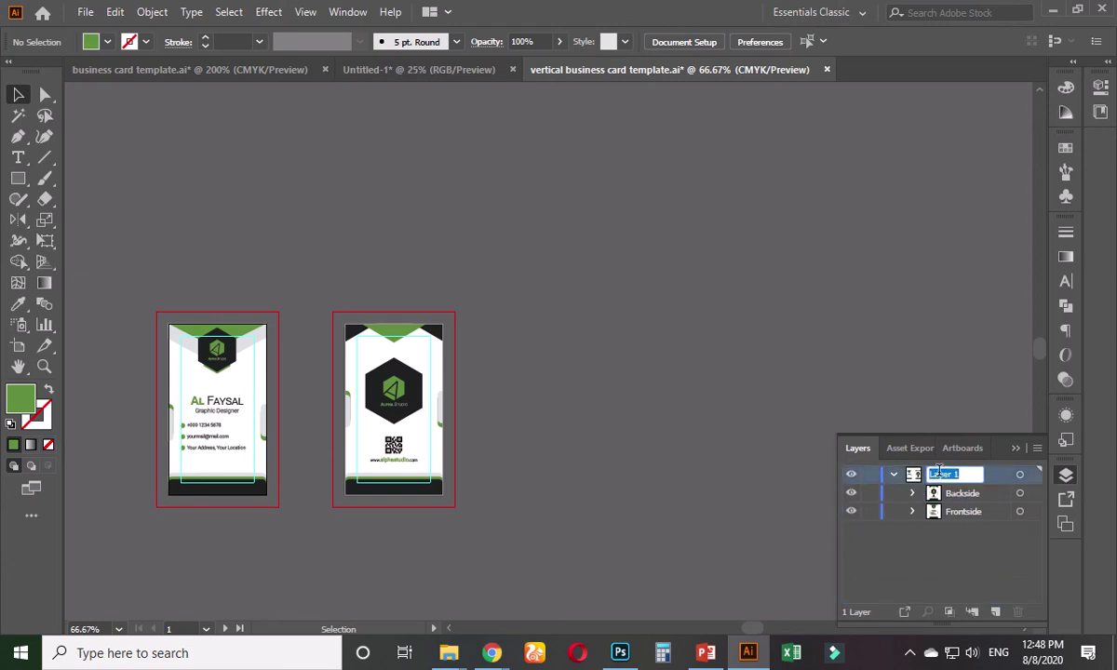
text(Design)
key(Return)
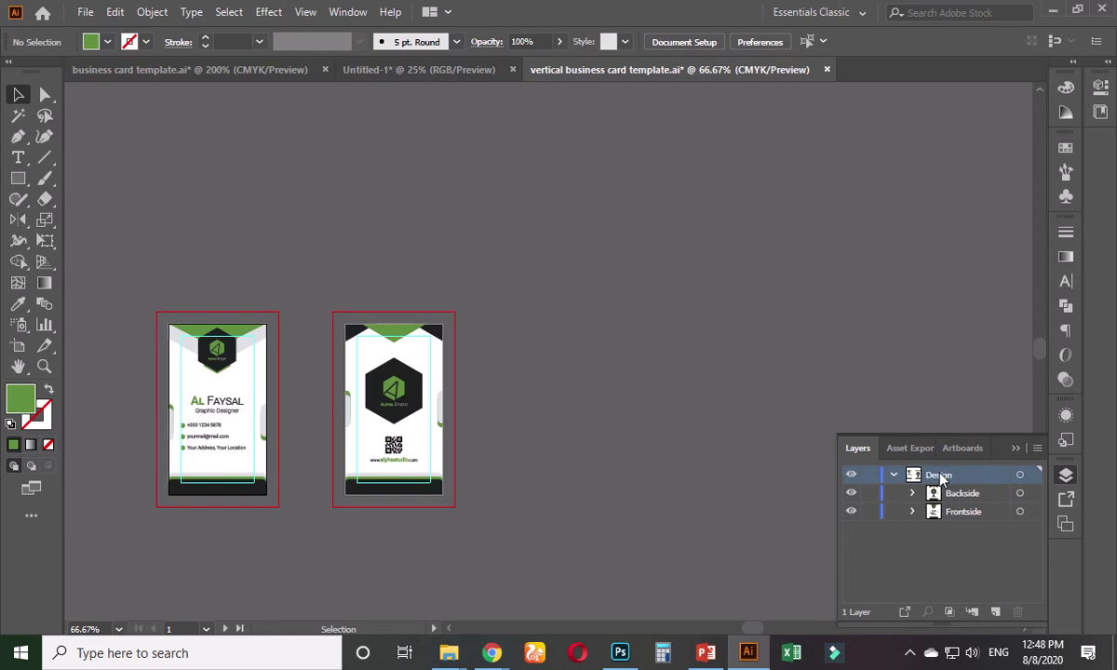
key(Print)
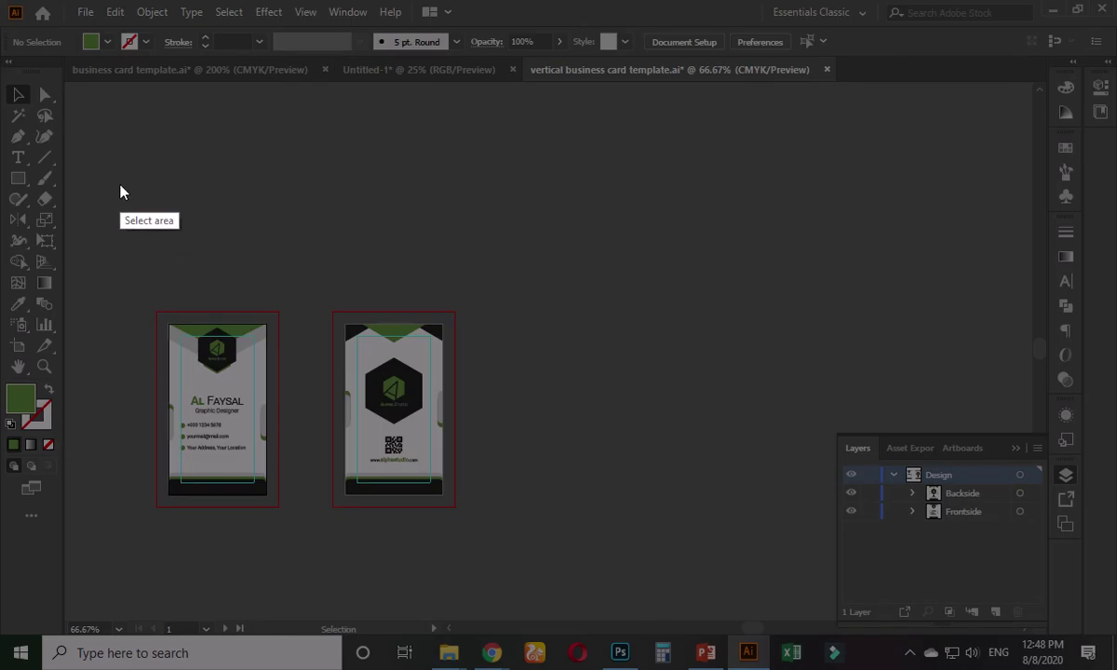
mouse_move(120, 184)
mouse_down()
mouse_move(983, 534)
mouse_move(1096, 615)
mouse_up()
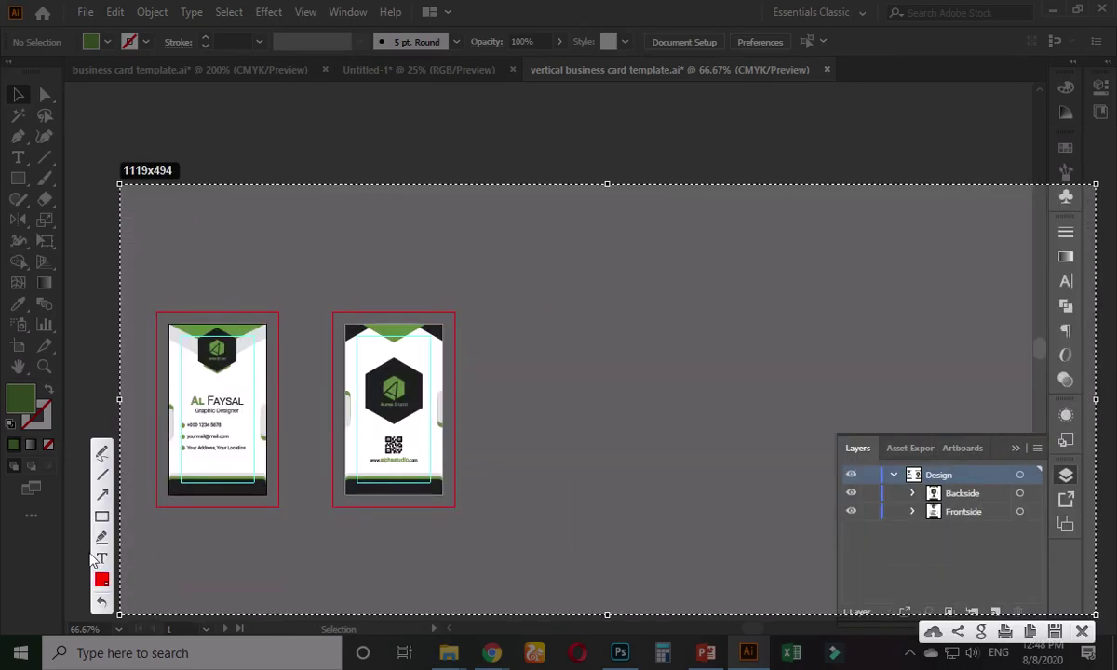
click(102, 494)
drag(608, 529, 896, 477)
drag(777, 562, 932, 499)
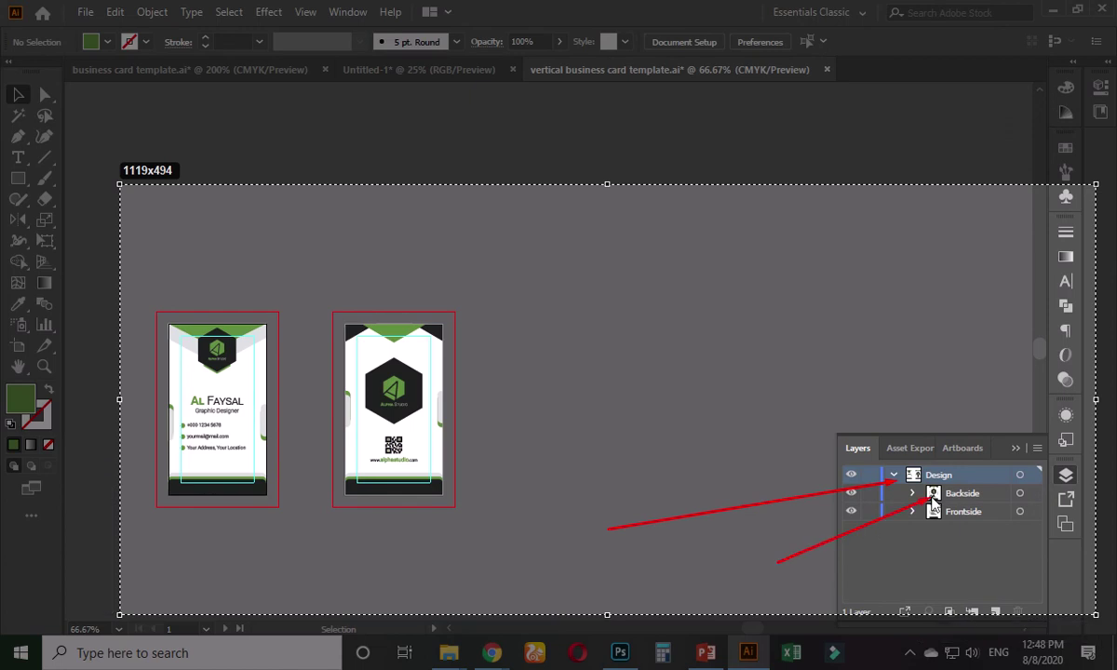
drag(875, 594, 948, 523)
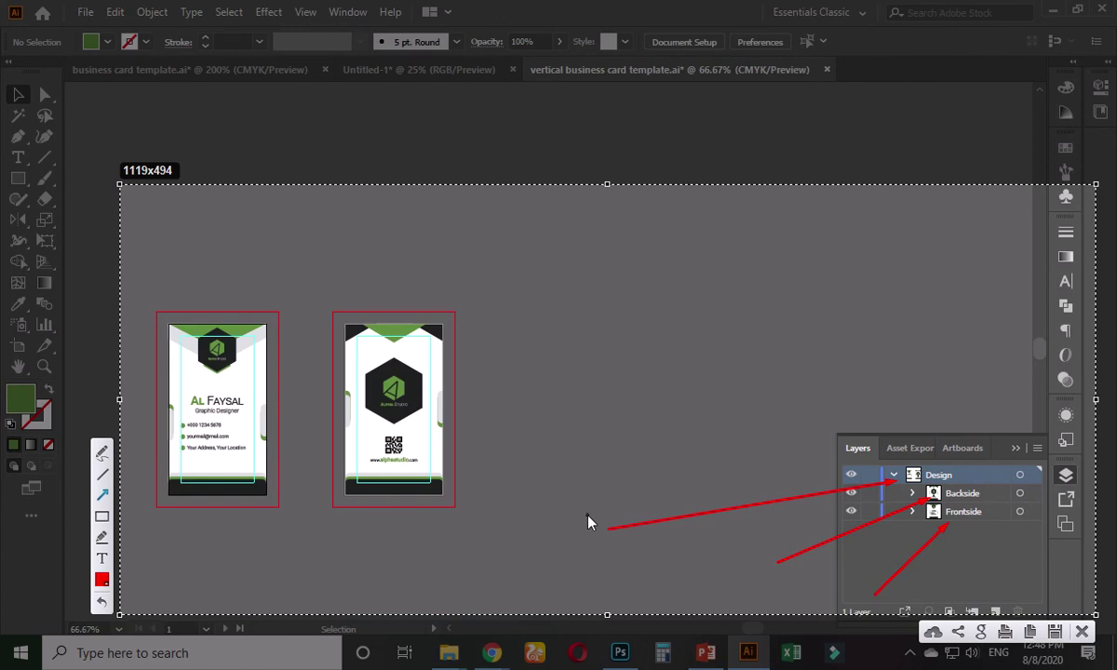
key(Escape)
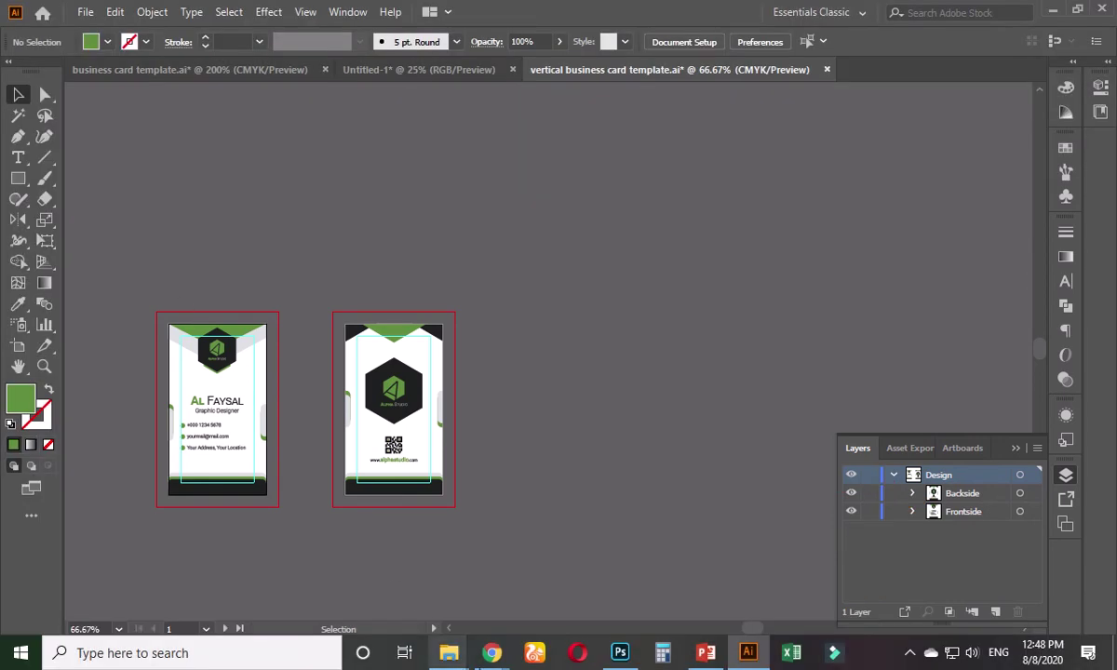
- Zoom in and back out on the front and back cards so both designs fill the view
scroll(205, 436, up, 2)
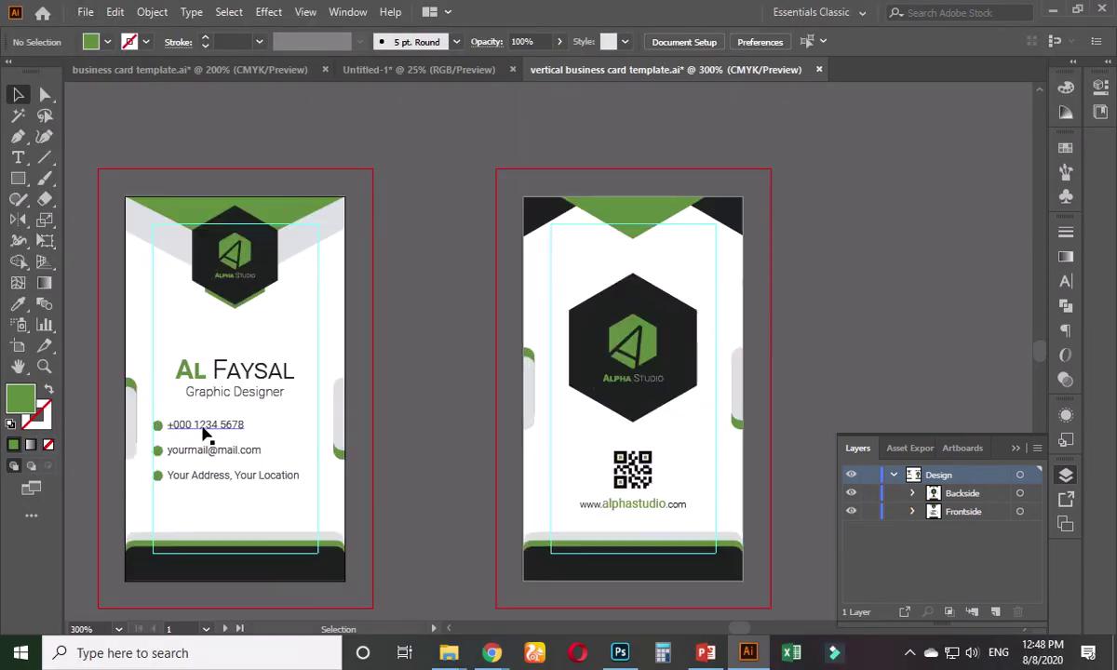
scroll(209, 435, up, 2)
scroll(209, 447, down, 4)
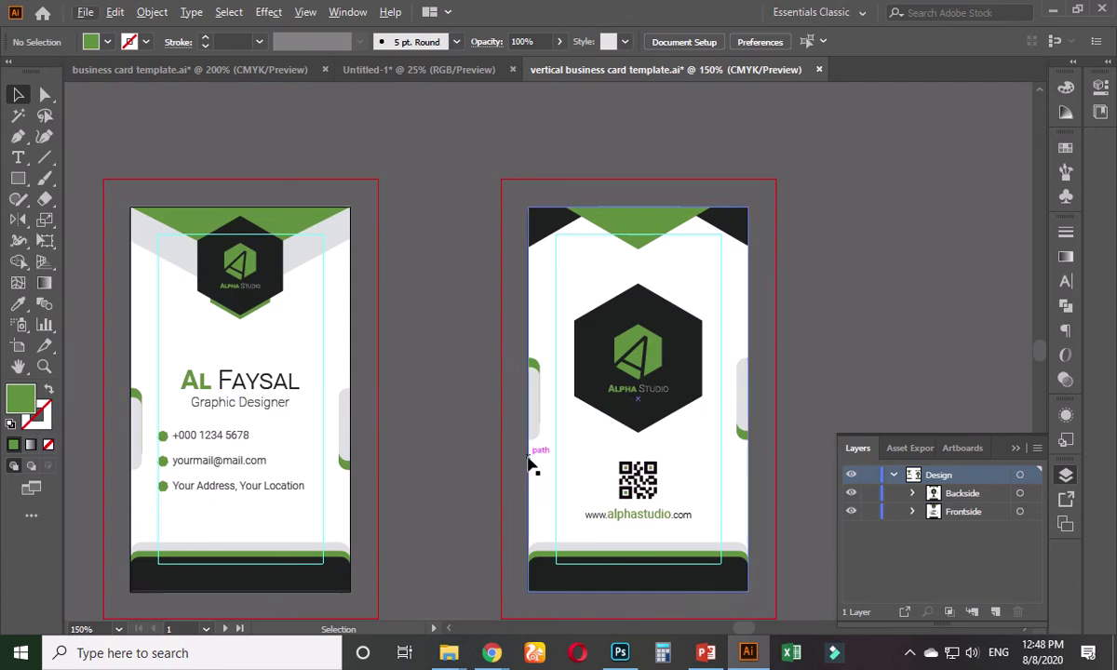
scroll(602, 481, up, 1)
scroll(727, 470, up, 2)
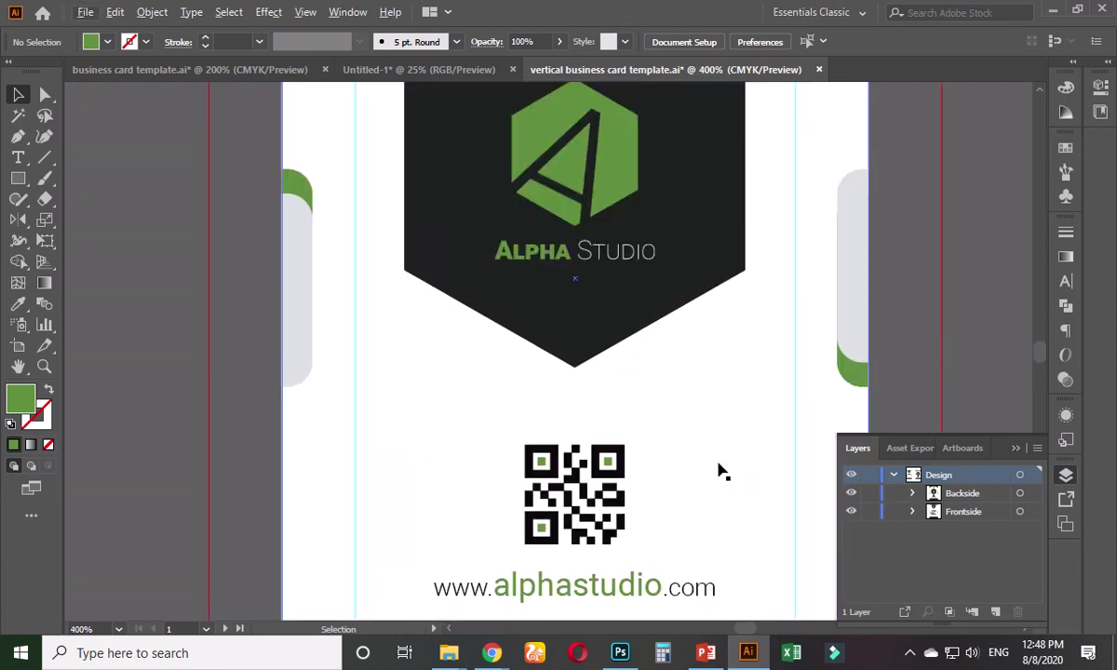
scroll(718, 470, down, 3)
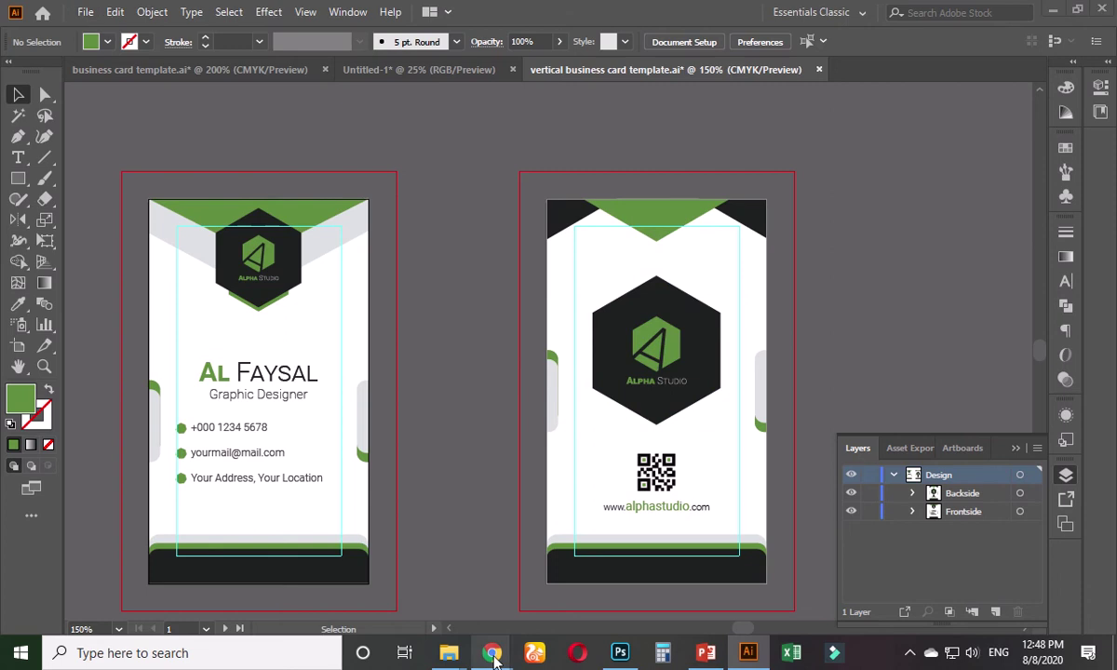
- Switch to the GraphicRiver item page and scroll down to its Features list
mouse_move(492, 653)
click(433, 588)
scroll(377, 481, down, 3)
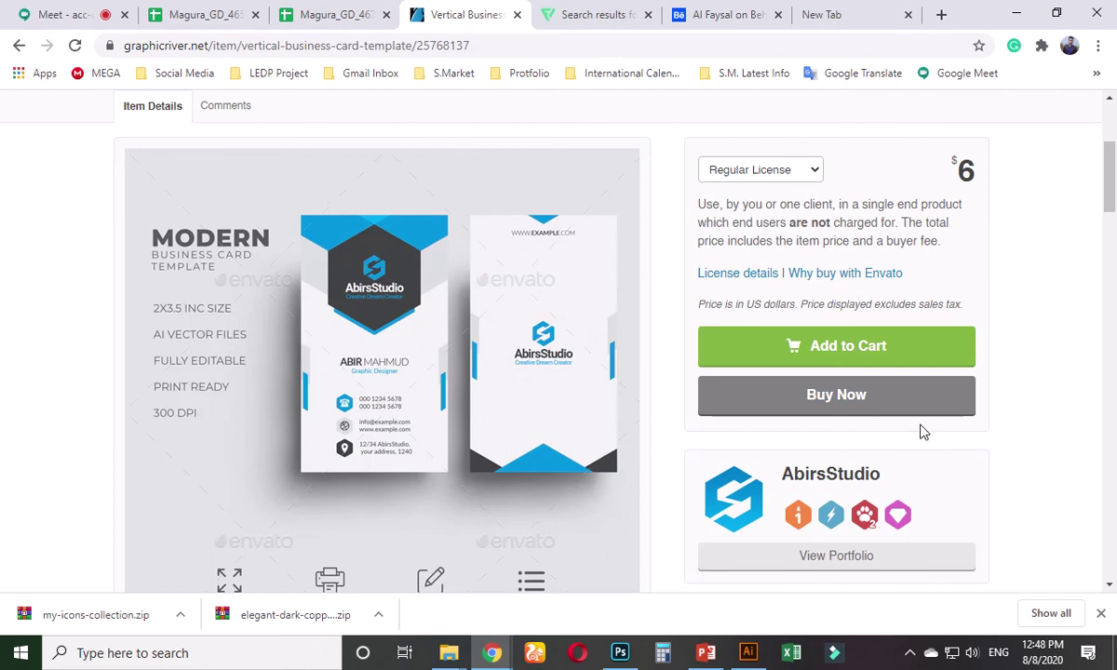
scroll(749, 387, down, 4)
scroll(777, 491, down, 3)
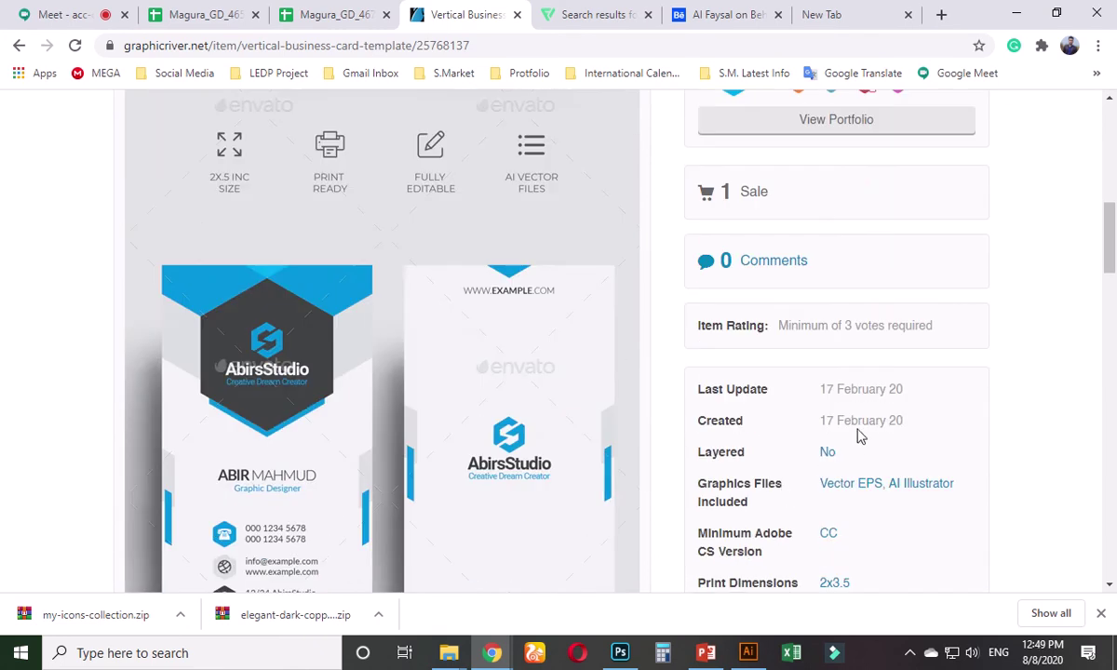
scroll(855, 458, up, 3)
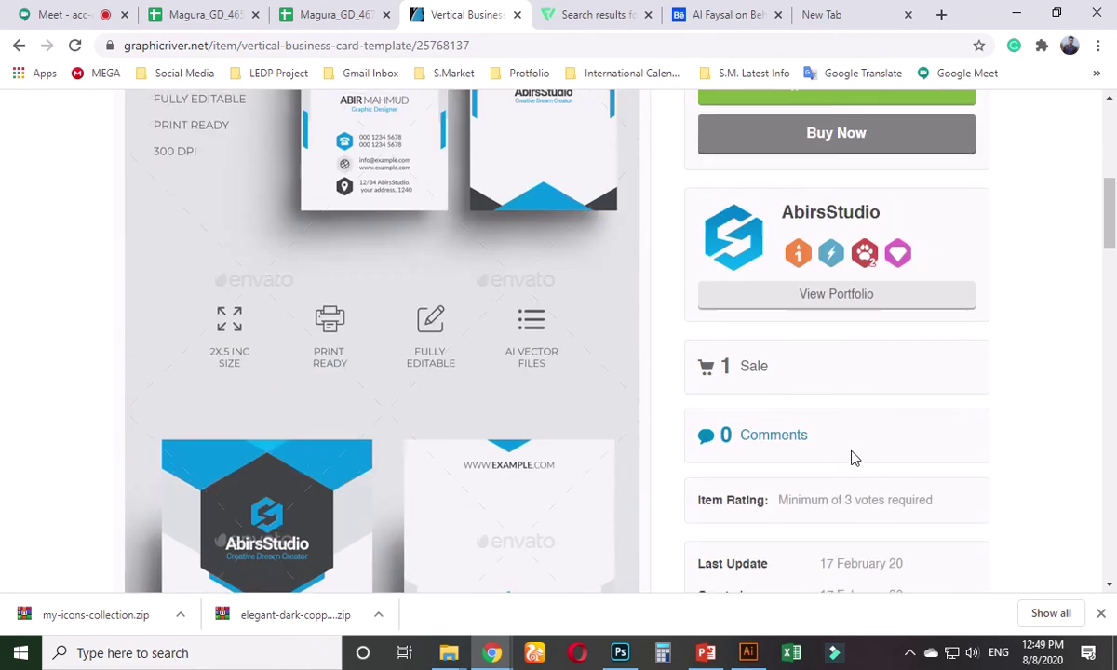
scroll(757, 396, up, 8)
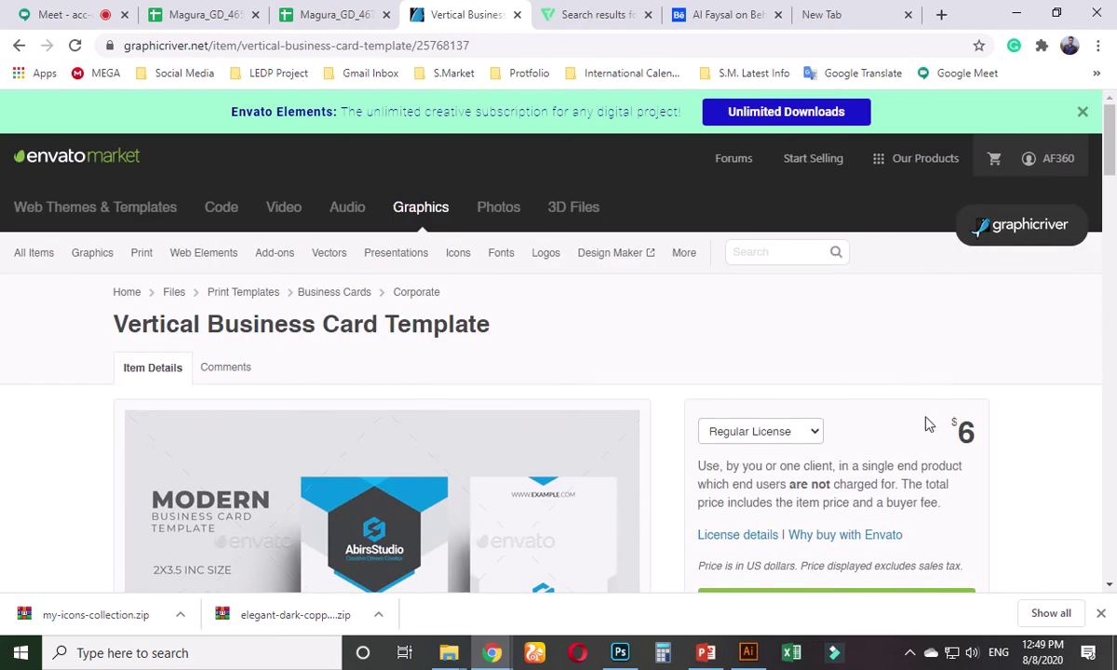
scroll(908, 456, down, 5)
scroll(896, 485, down, 15)
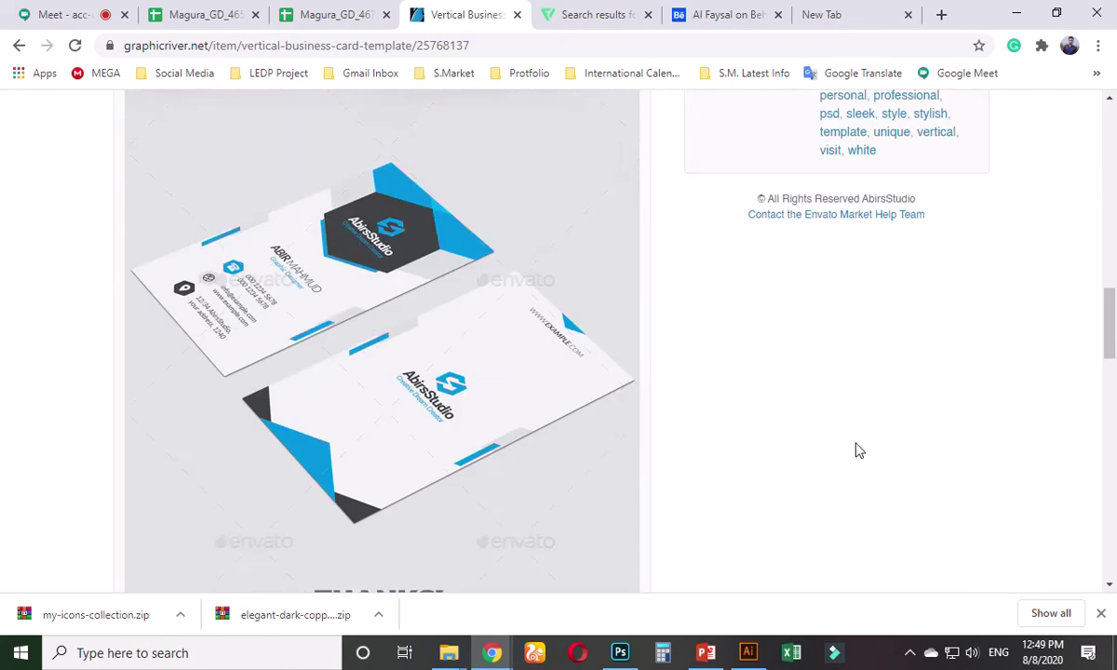
scroll(756, 432, down, 7)
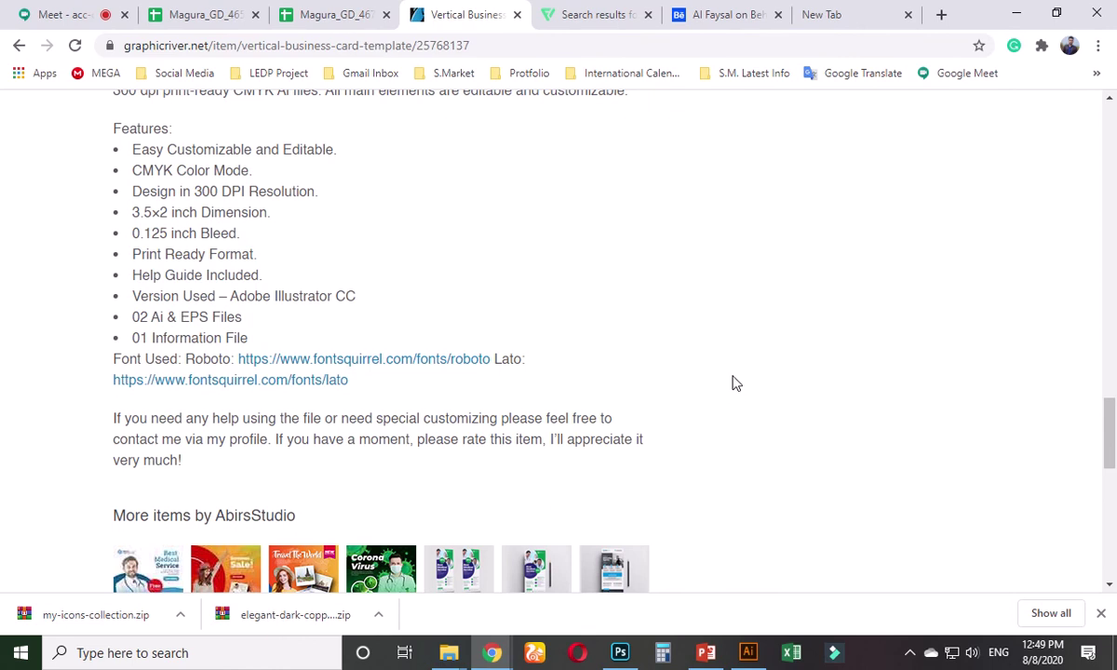
- Highlight the 0.125 inch bleed and EPS files lines in the features list
drag(137, 234, 259, 253)
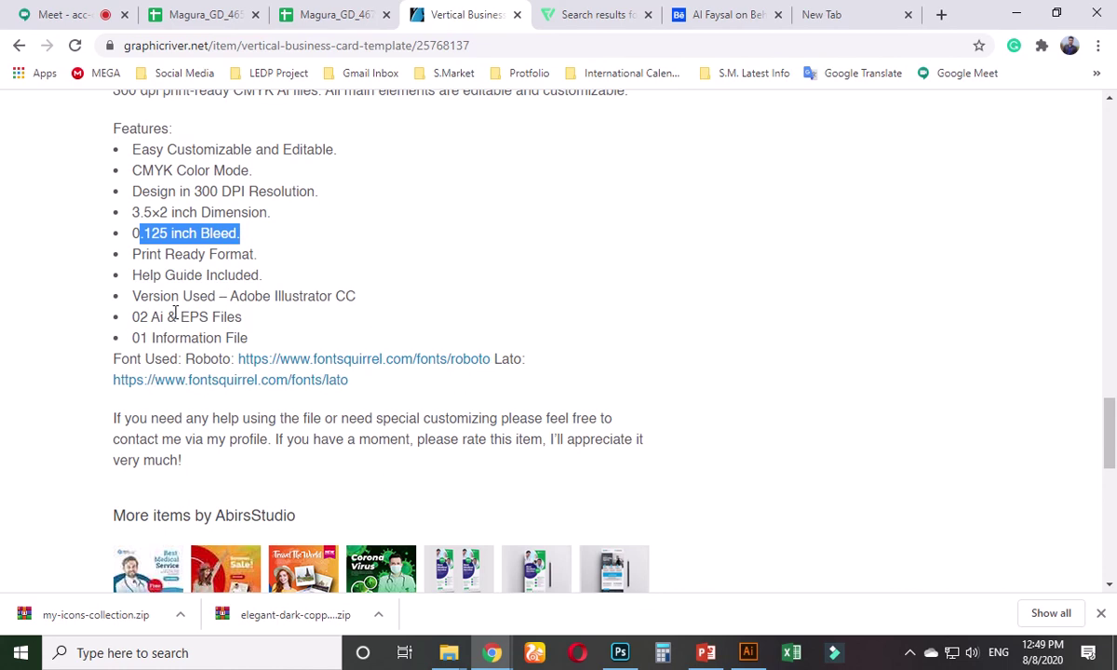
drag(175, 315, 239, 315)
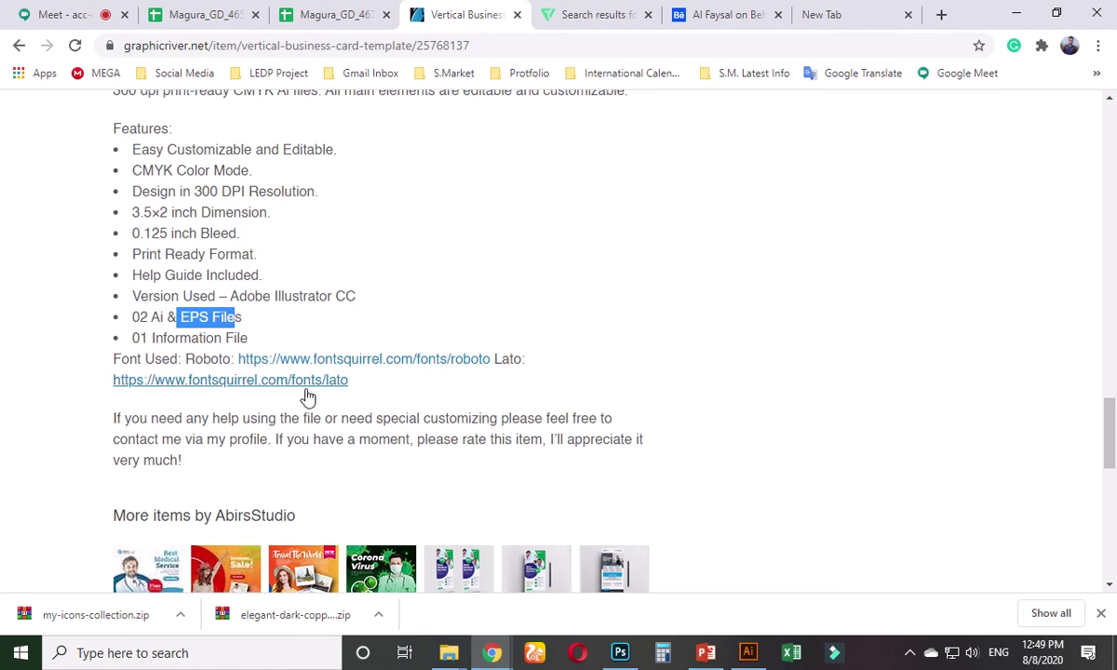
click(1018, 12)
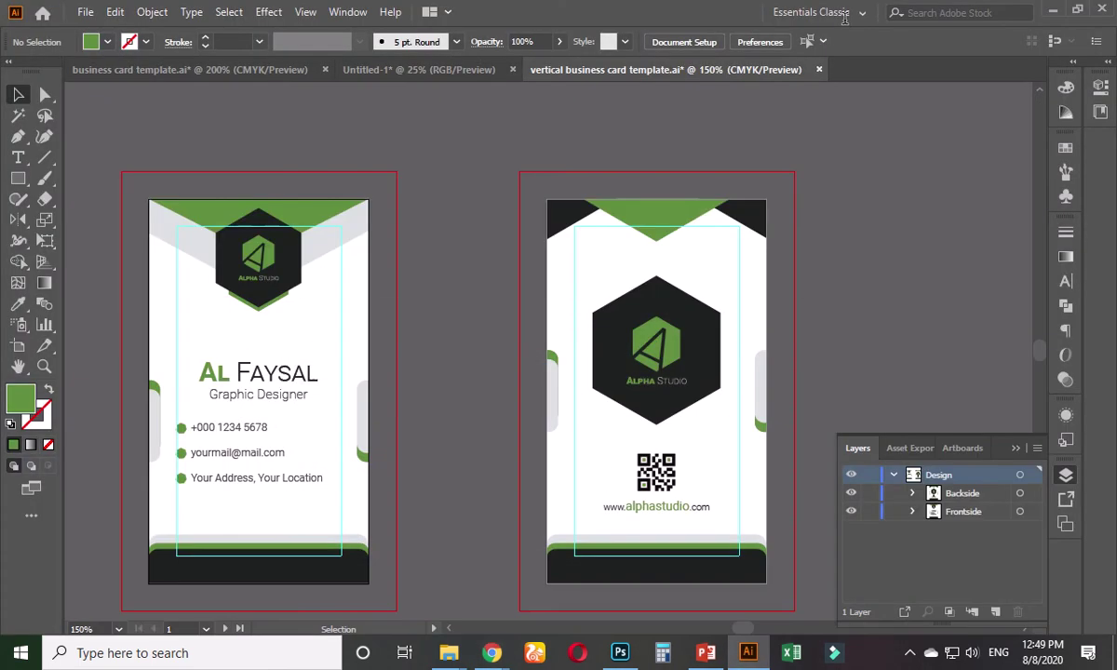
scroll(434, 287, down, 3)
scroll(503, 405, right, 3)
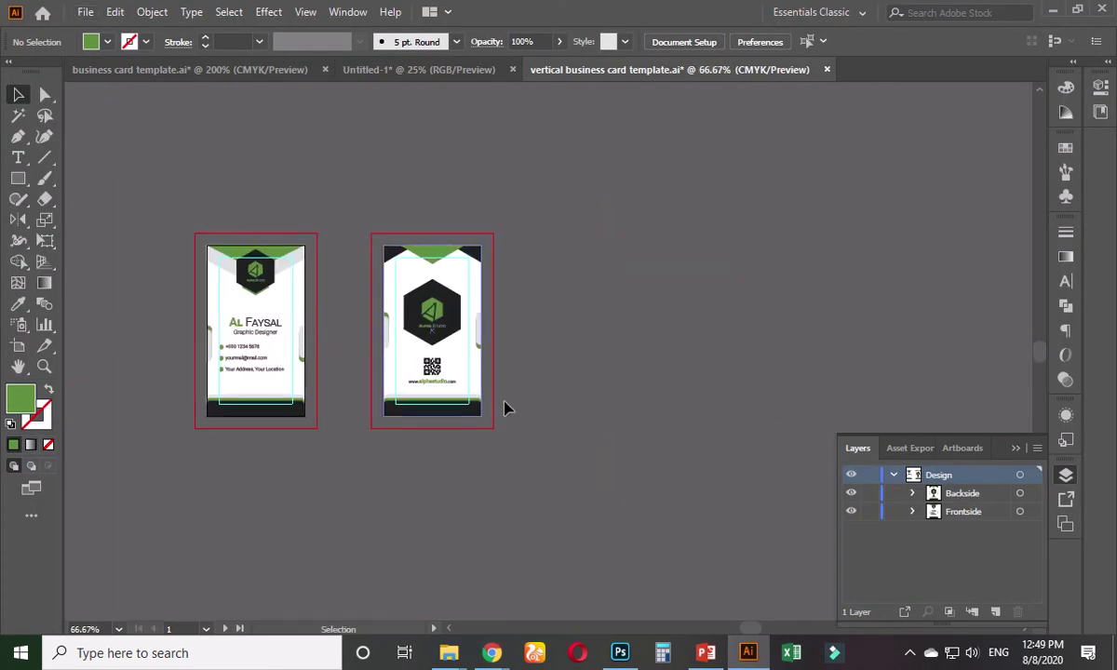
- Return to the top of the GraphicRiver page and type 's' in the search box
mouse_move(491, 652)
click(437, 579)
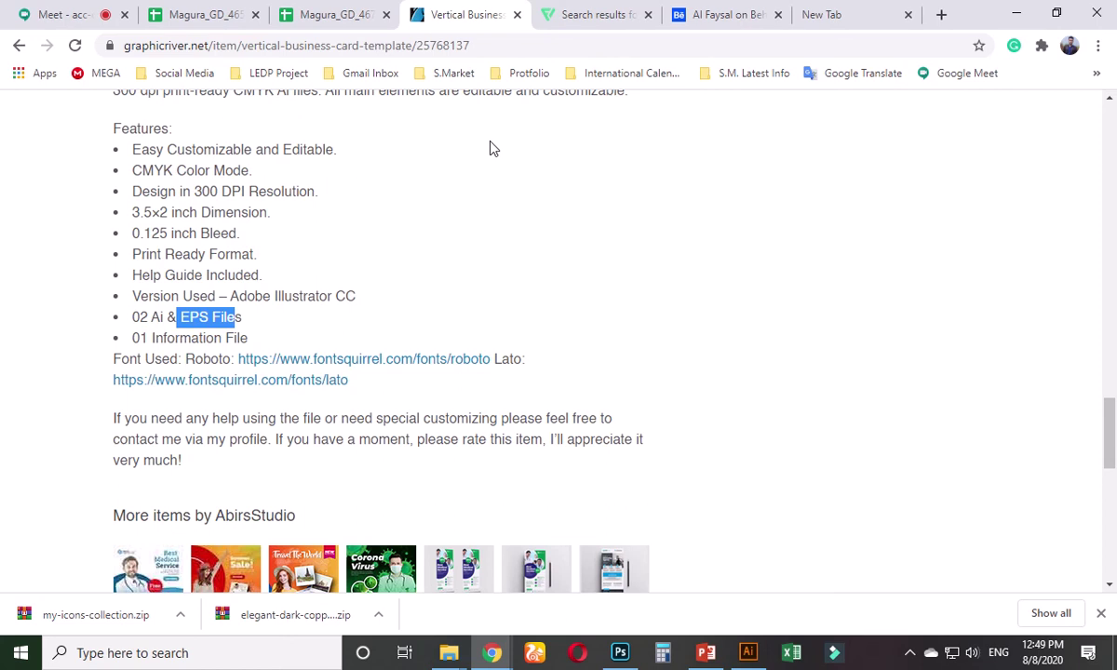
scroll(424, 291, up, 20)
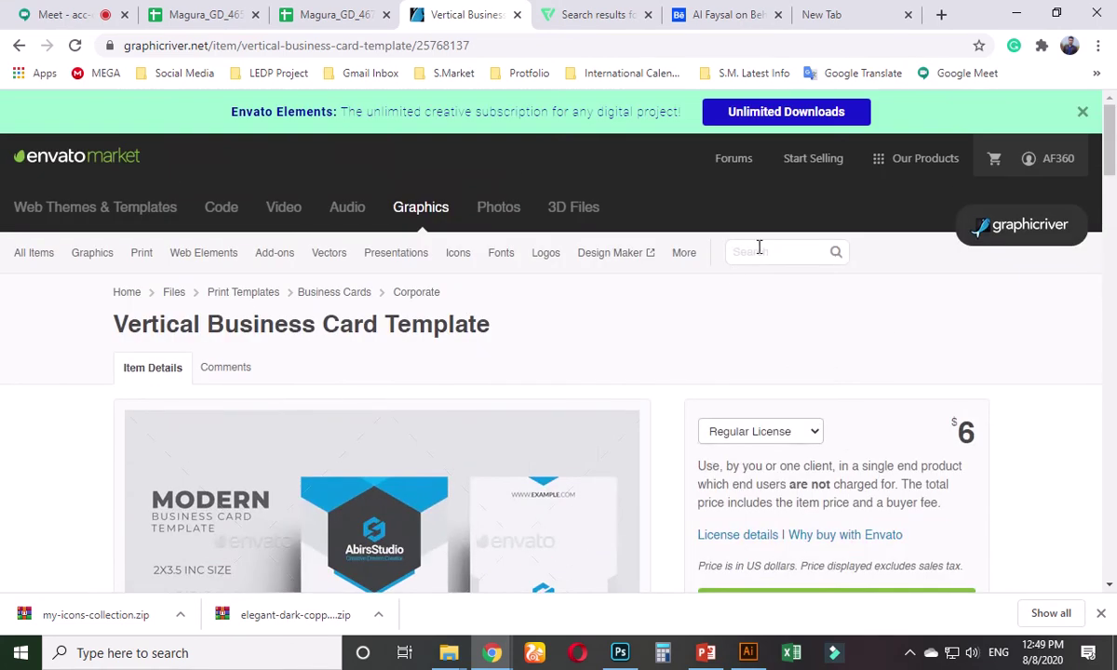
click(760, 249)
text(siness card)
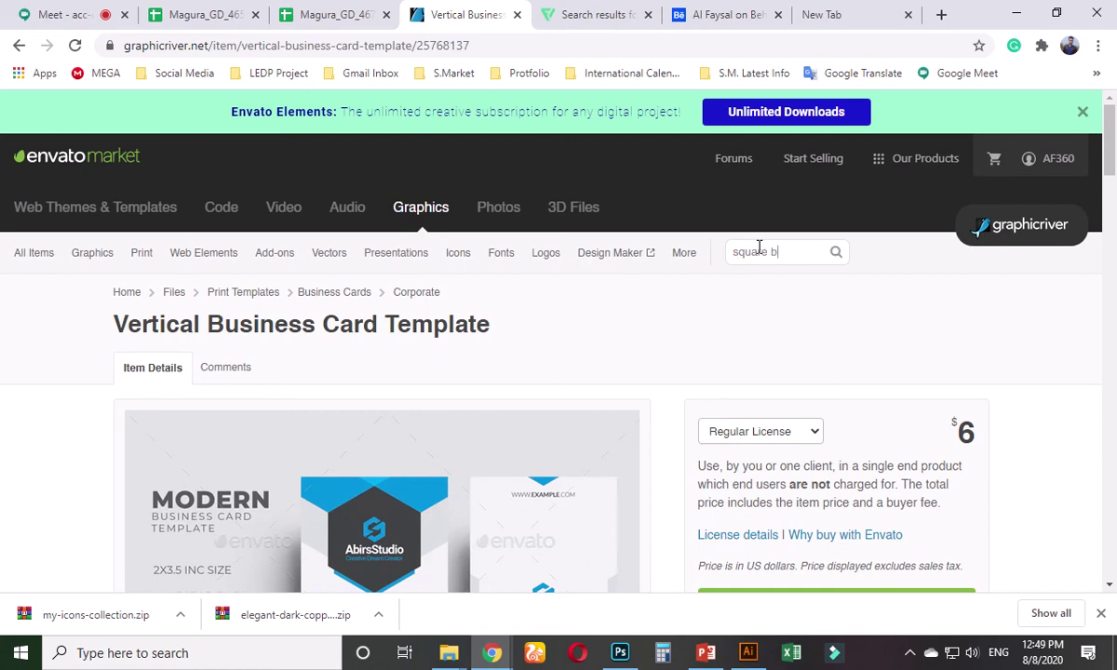
- Search GraphicRiver for 'square business card', browse the results, and open the $6 Square Business Card item
text(quare business card)
key(Return)
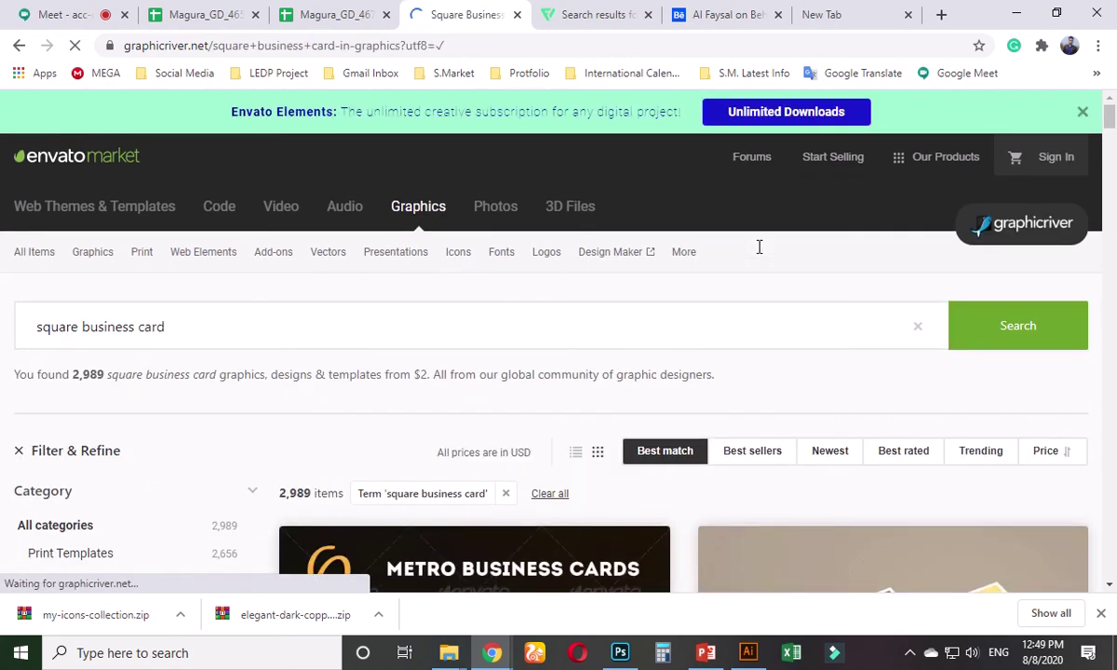
scroll(678, 466, down, 7)
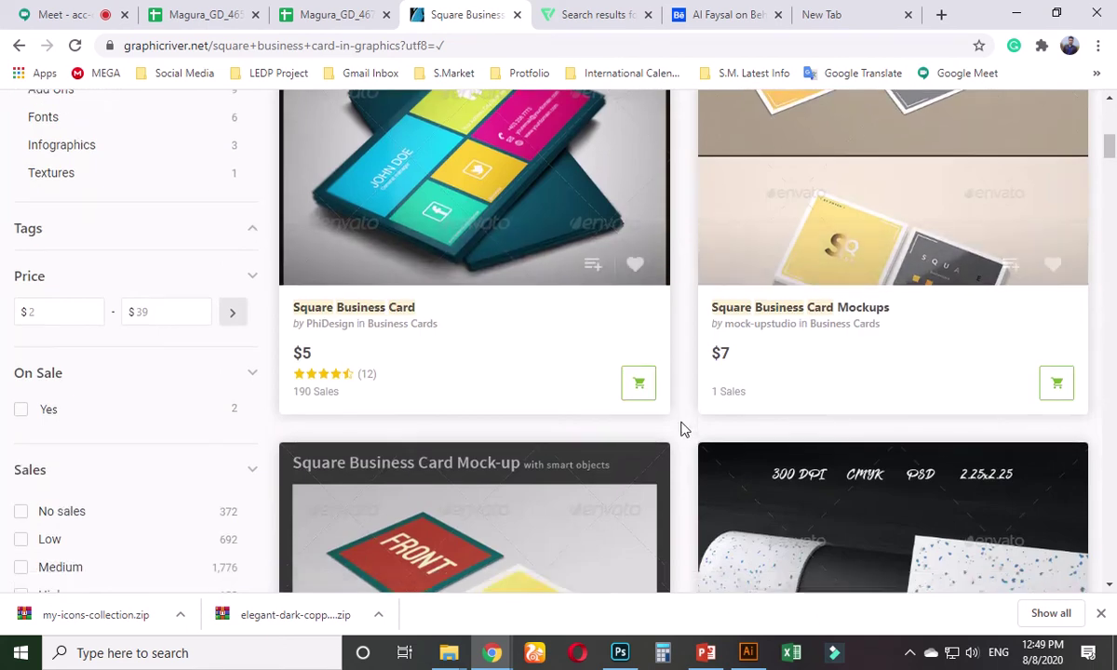
scroll(681, 428, down, 3)
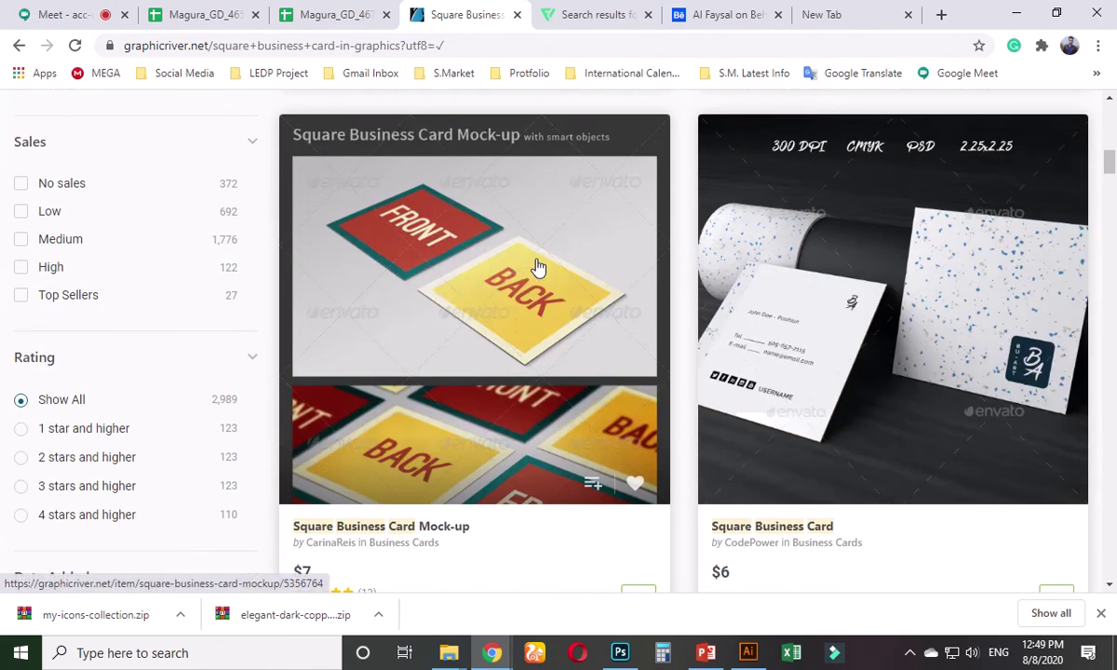
scroll(807, 337, down, 3)
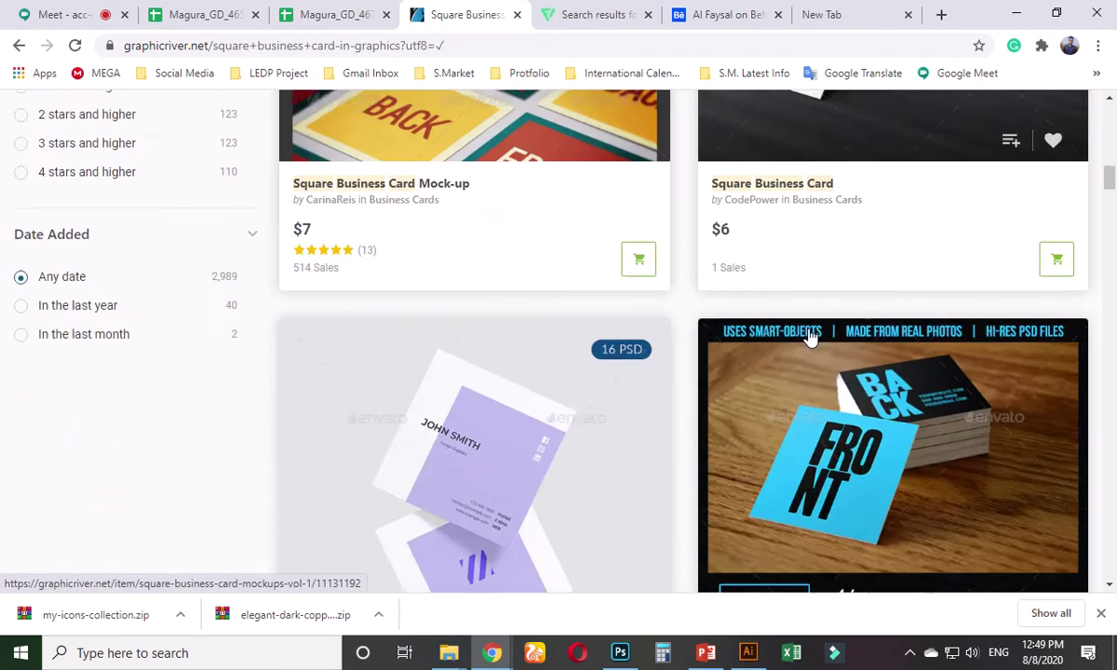
scroll(810, 337, down, 3)
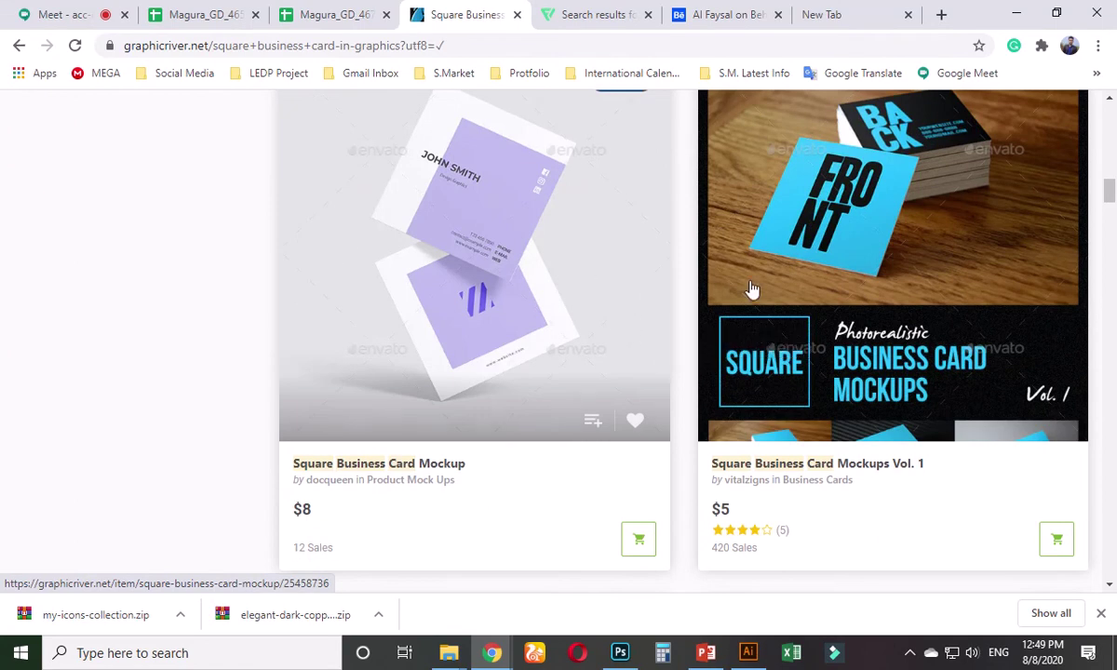
scroll(811, 354, up, 5)
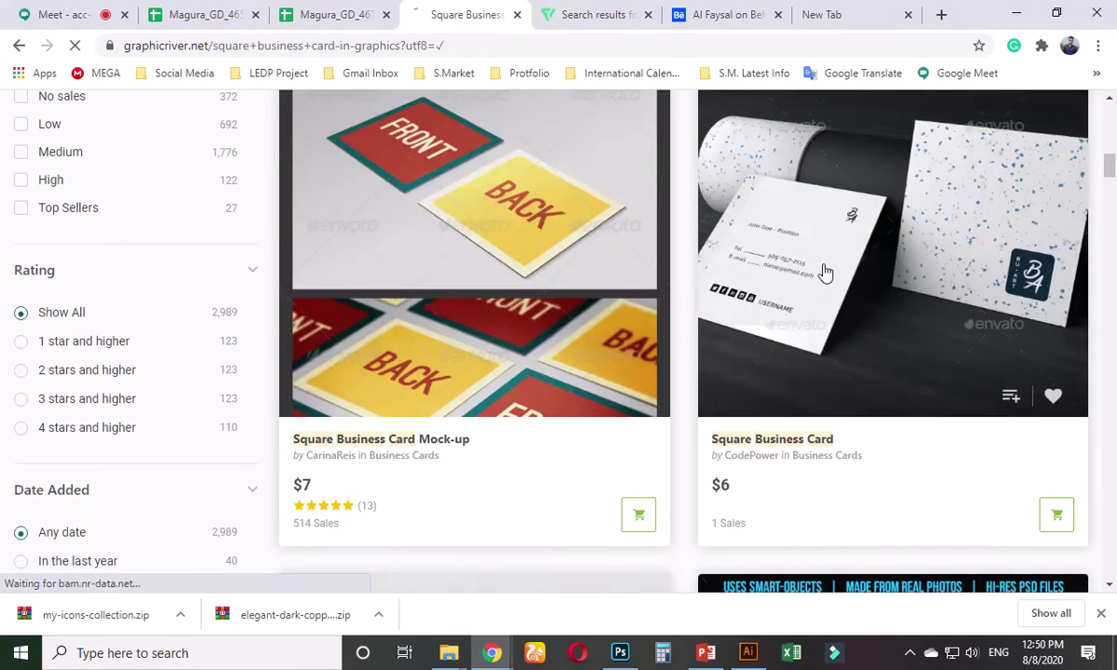
click(825, 271)
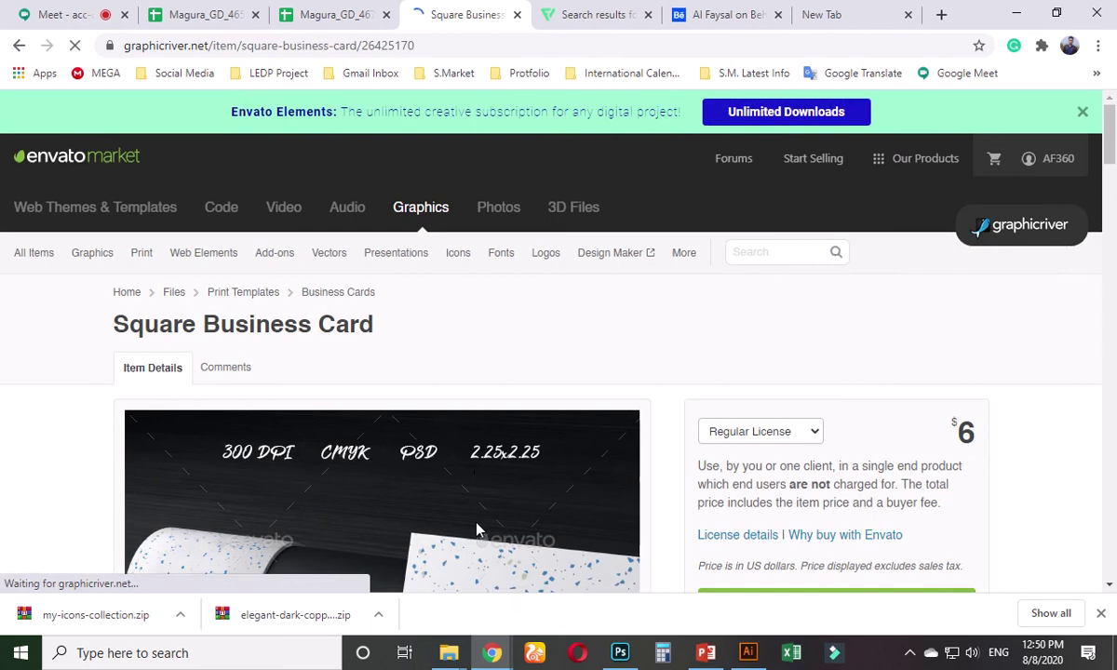
- Scroll through the $6 Square Business Card item's details and features
scroll(477, 517, down, 3)
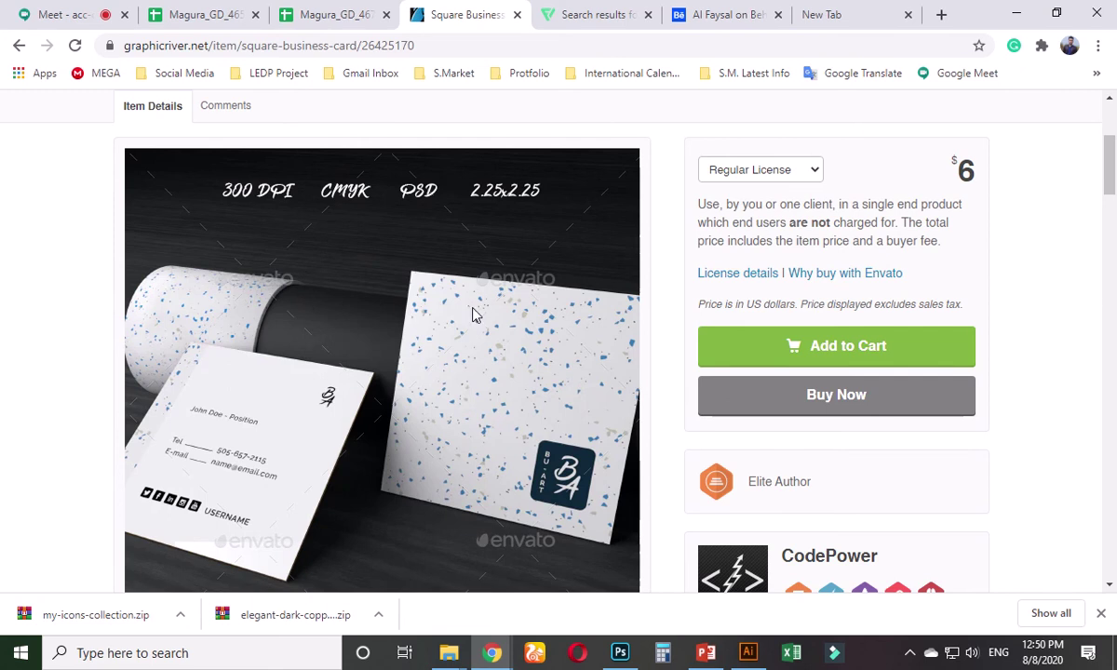
scroll(469, 322, down, 7)
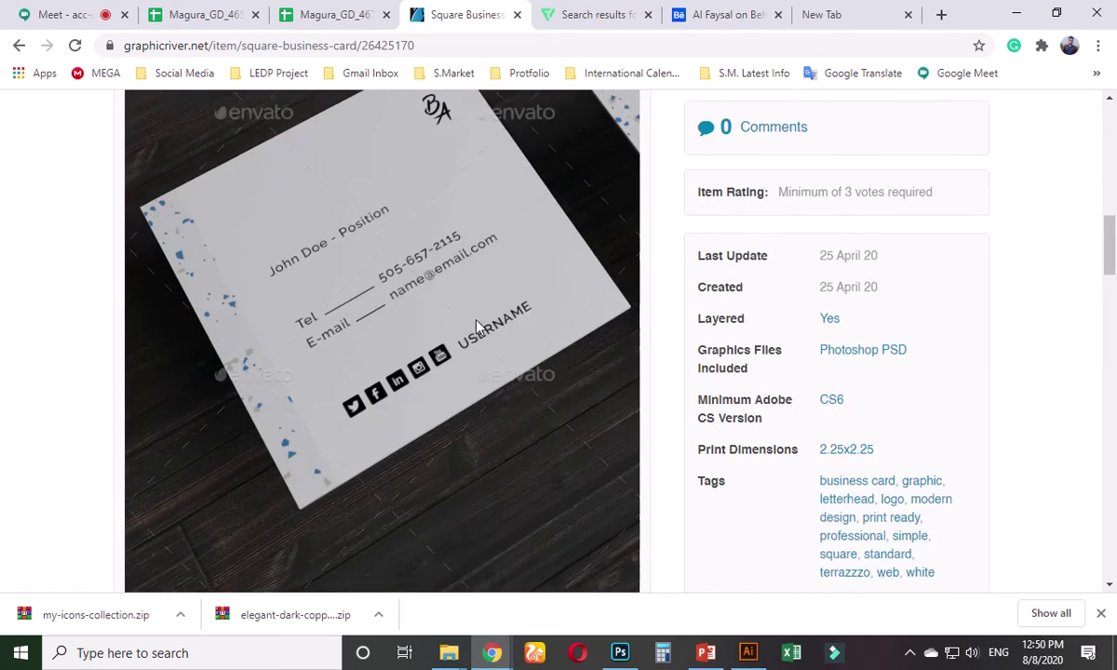
scroll(476, 322, down, 15)
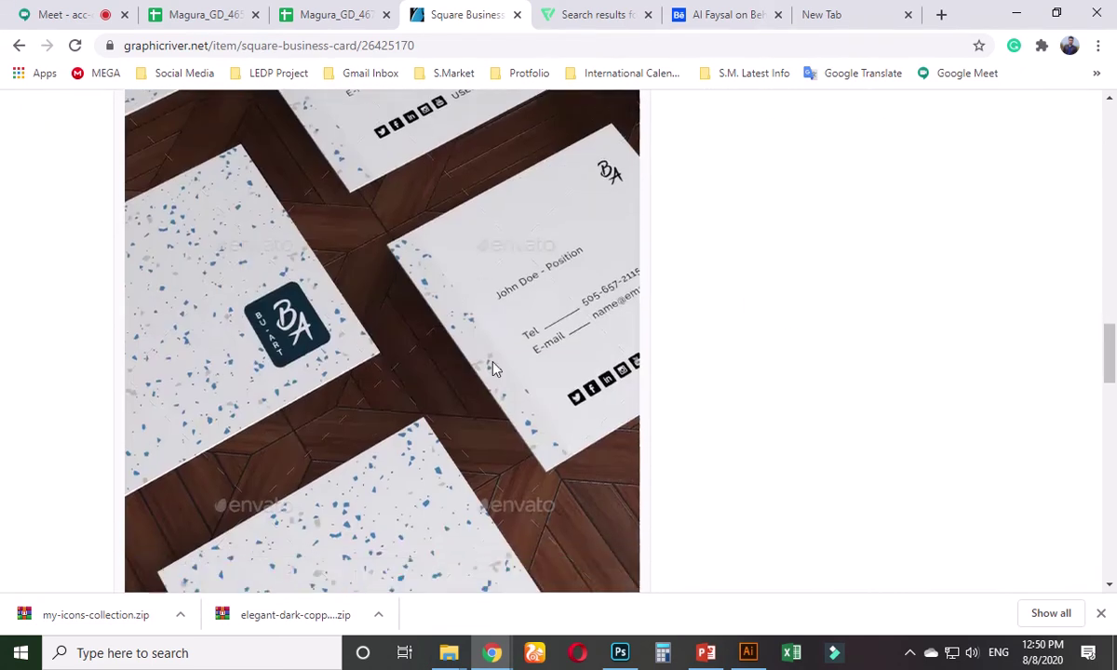
scroll(505, 375, down, 4)
scroll(493, 361, up, 4)
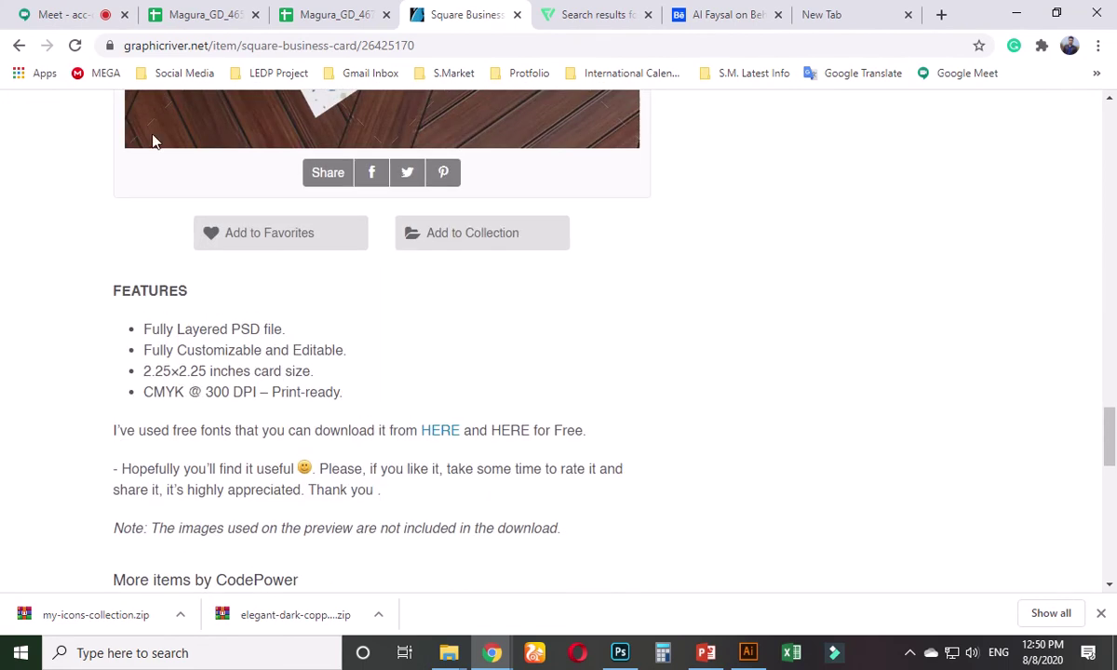
- Go back to the square business card results and scroll further down the grid
click(18, 45)
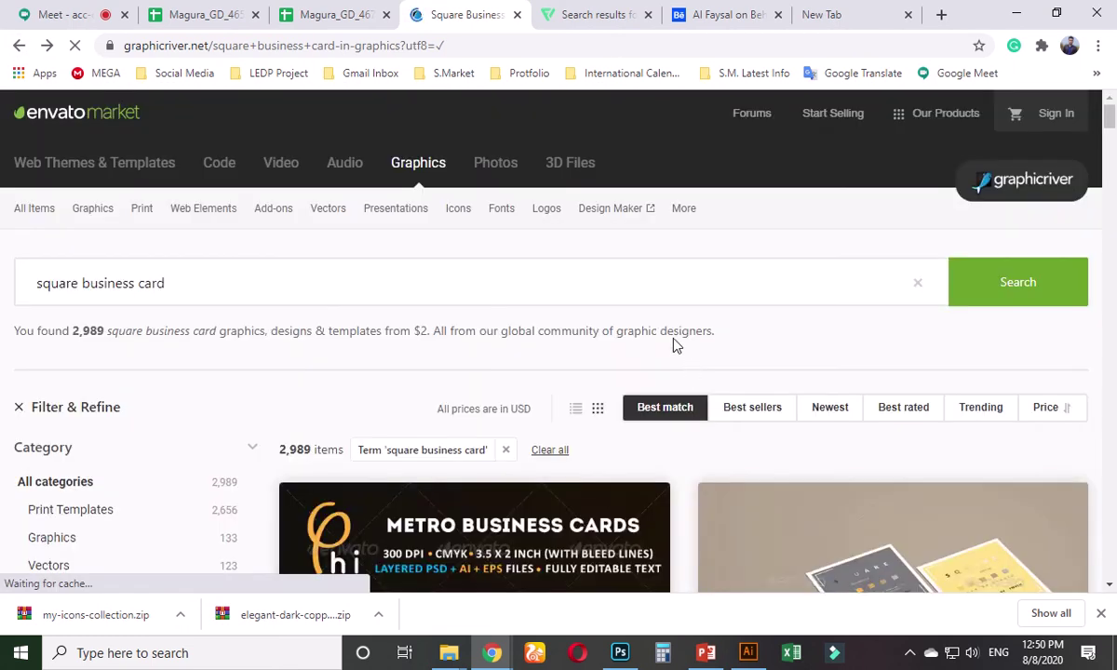
scroll(643, 382, down, 10)
scroll(620, 382, down, 6)
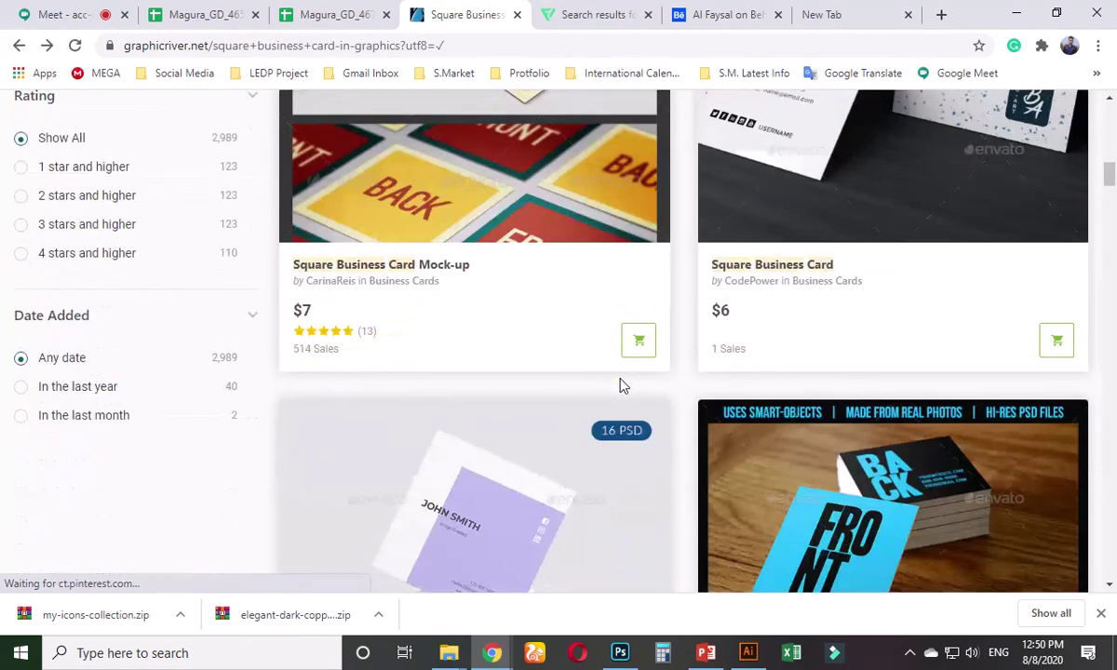
scroll(623, 397, down, 4)
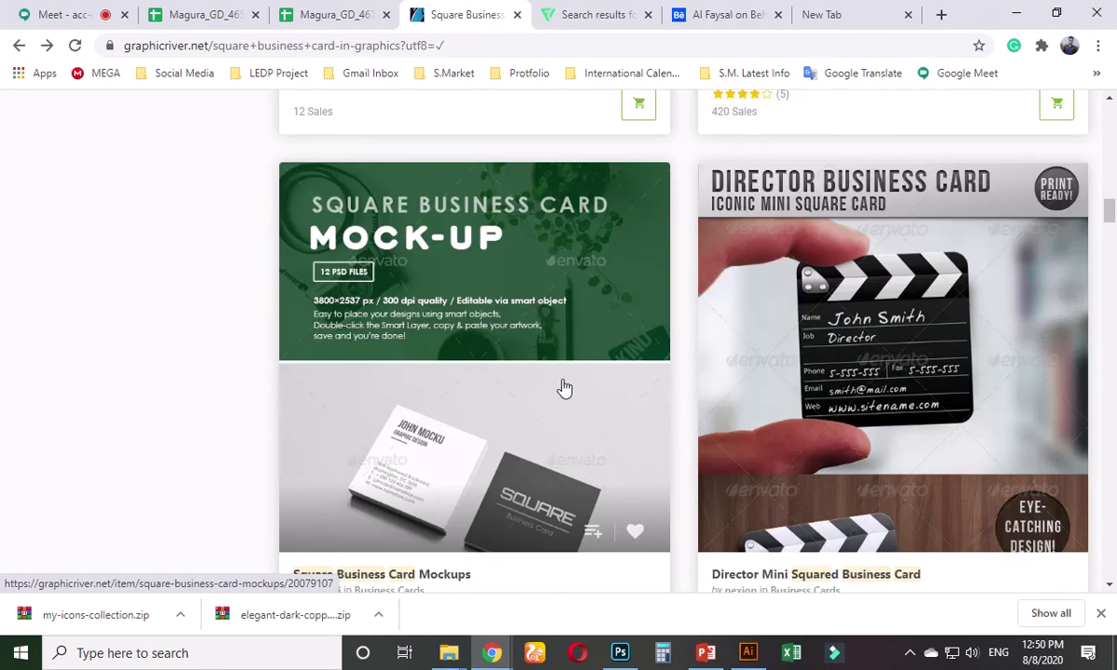
scroll(563, 383, down, 3)
- Open the $8 Square Business Card Mockups item and scroll through its previews to the description
click(503, 226)
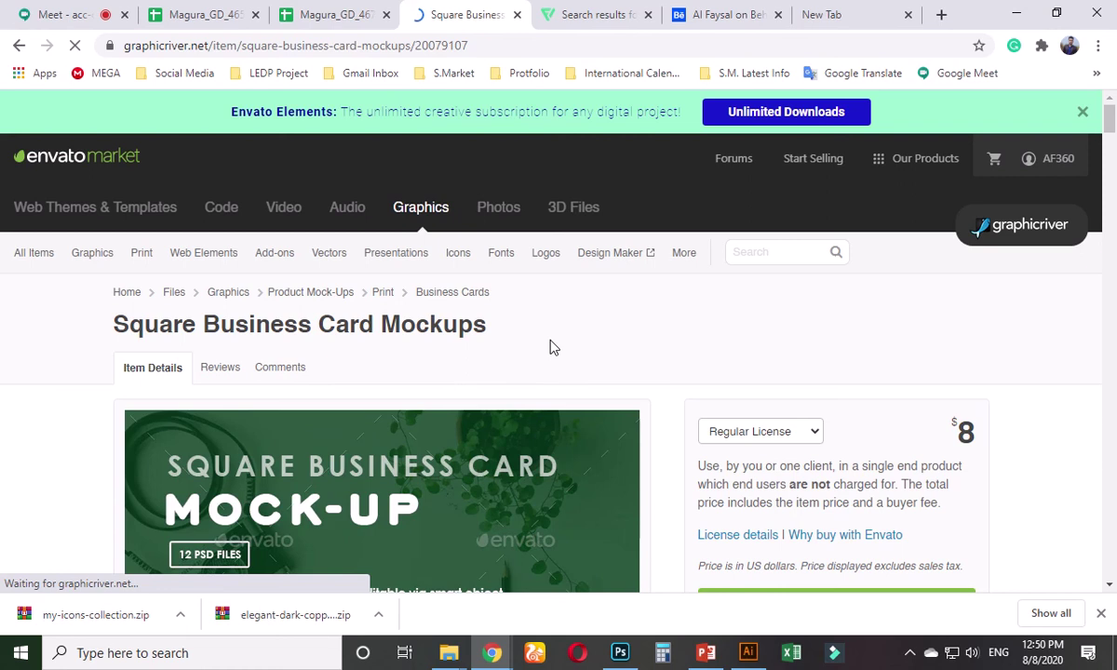
scroll(479, 372, down, 5)
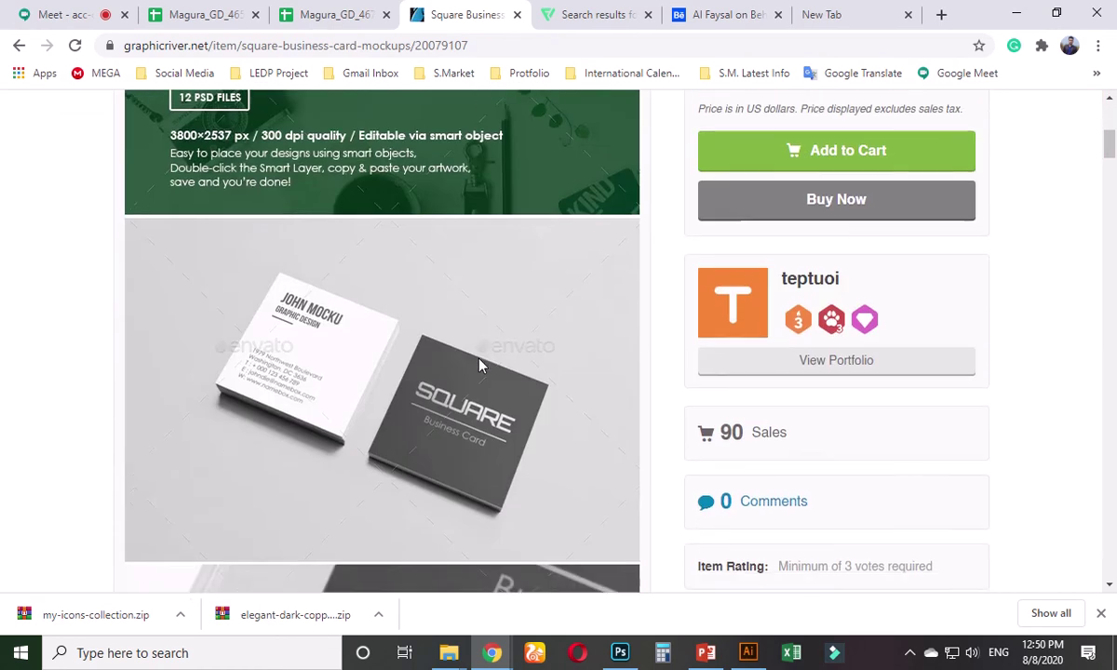
scroll(479, 366, down, 15)
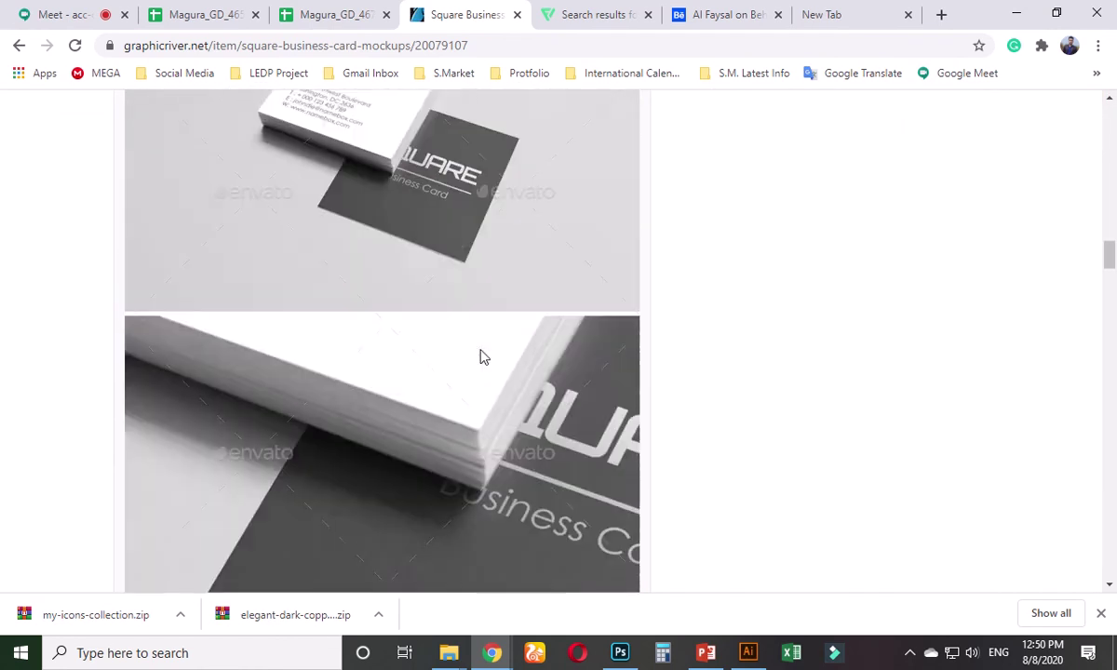
scroll(483, 356, down, 15)
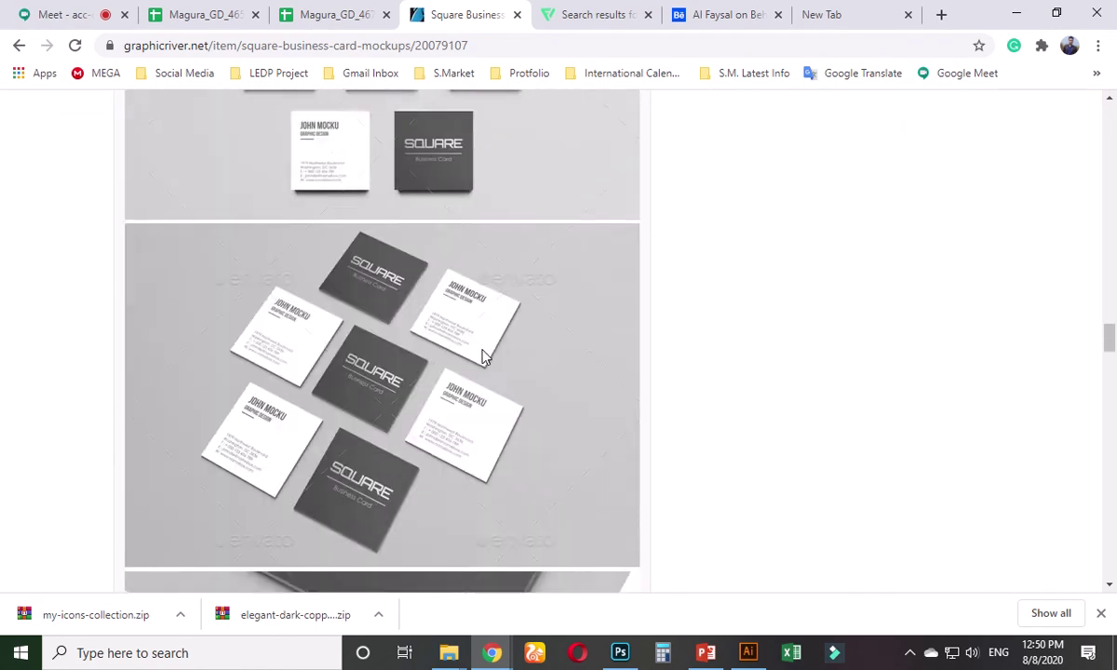
scroll(484, 356, down, 15)
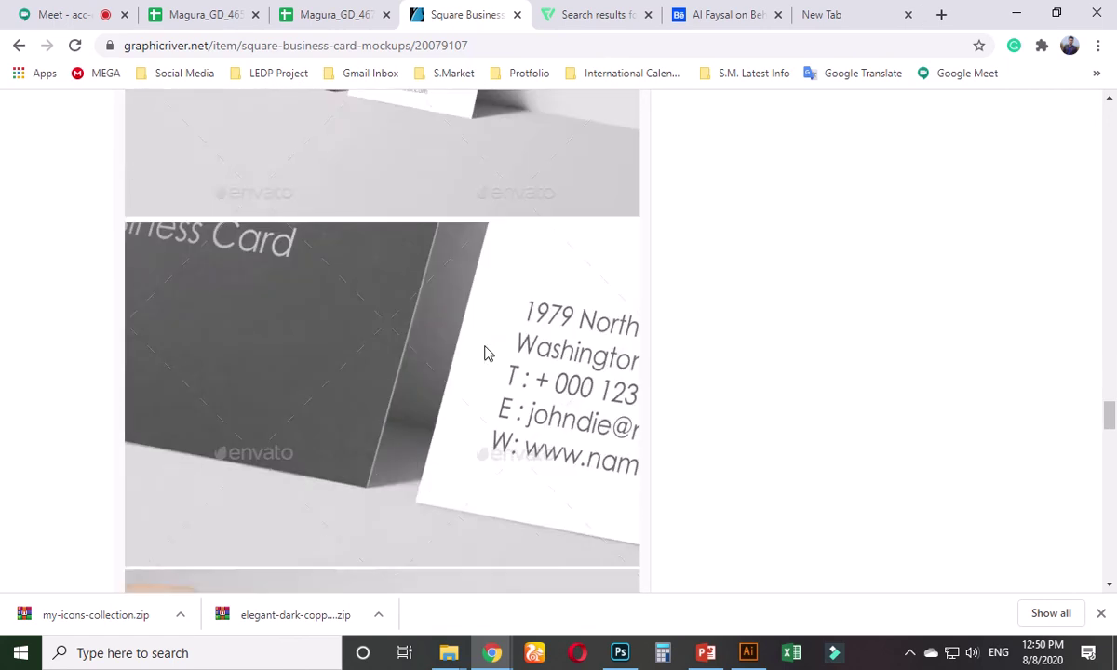
scroll(484, 354, down, 15)
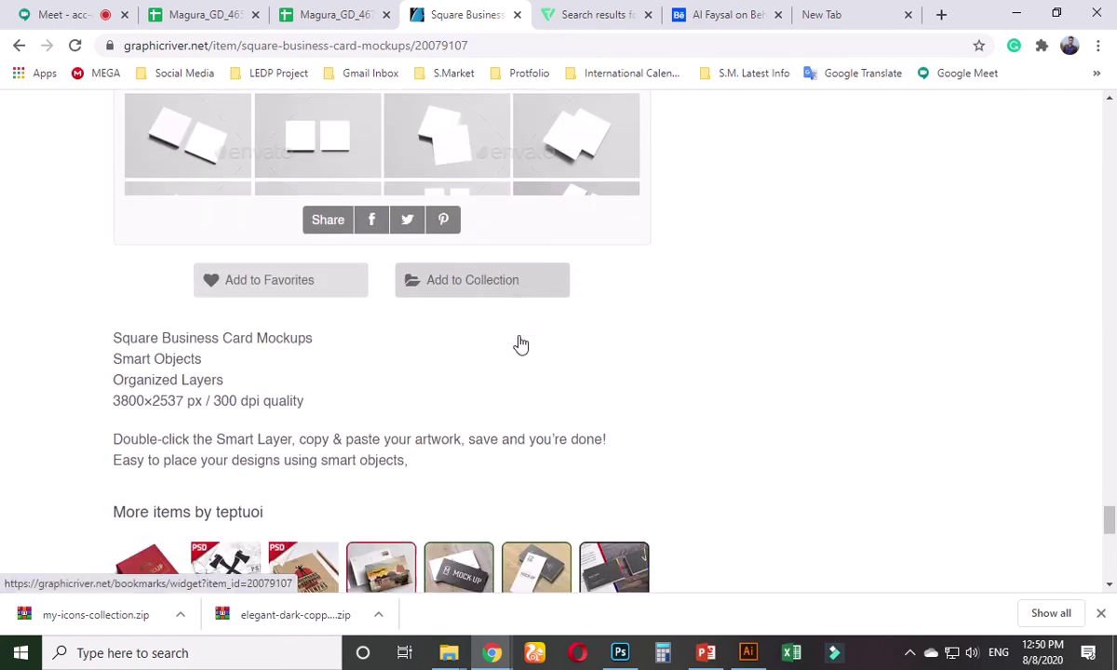
scroll(522, 345, down, 3)
scroll(247, 334, up, 2)
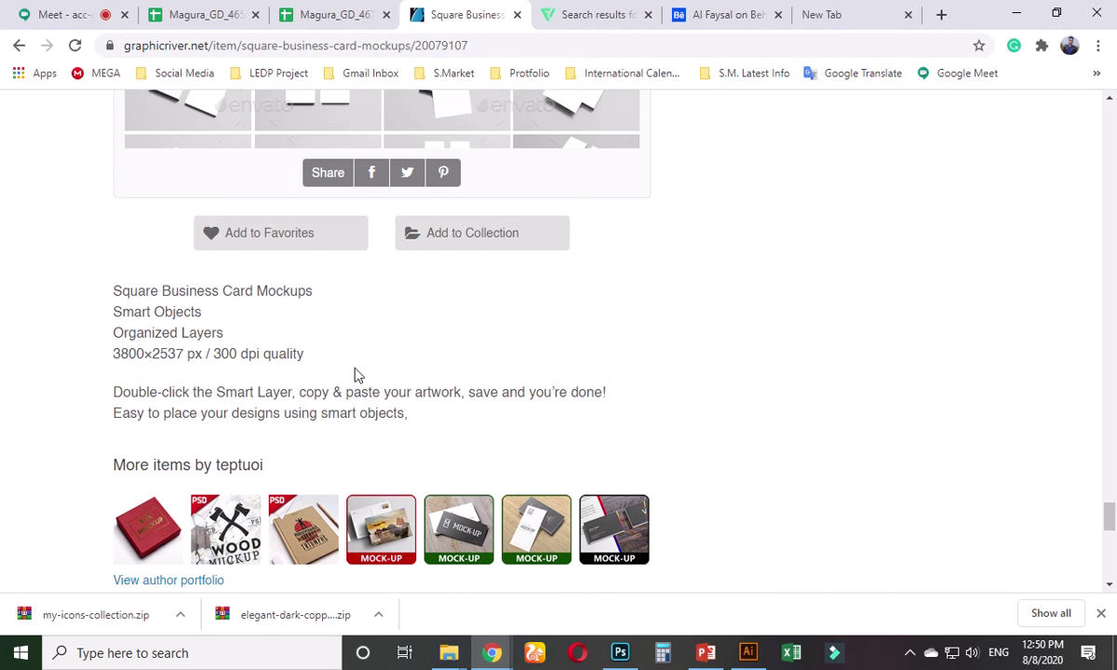
- Return to Illustrator and open the New Document setup, then cancel it
key(alt+Tab)
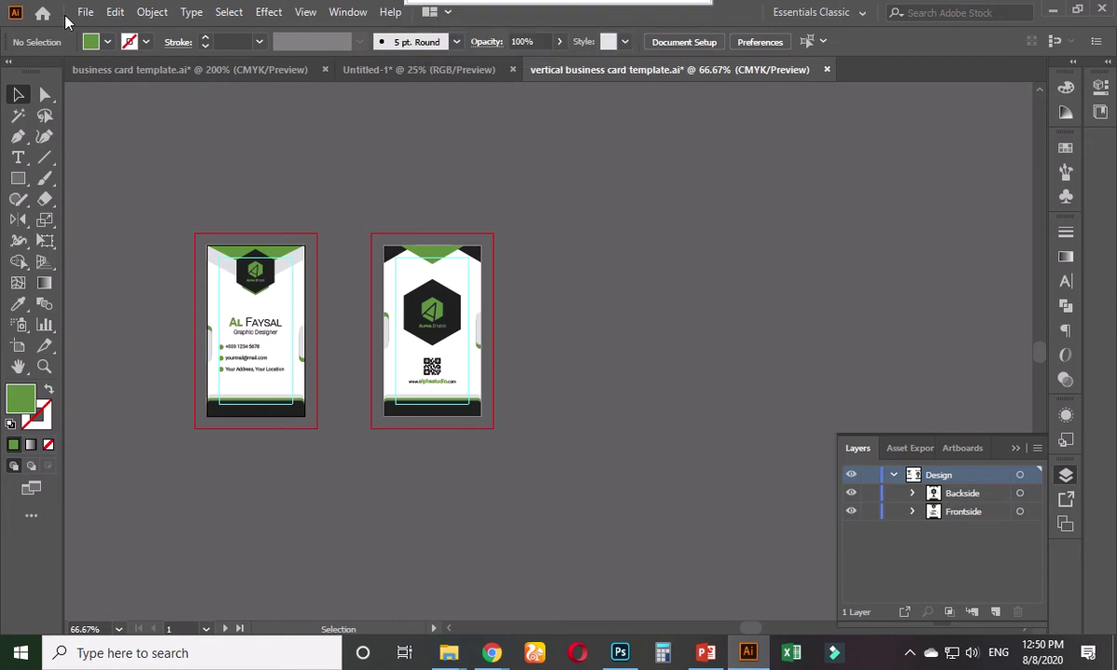
click(84, 12)
click(107, 30)
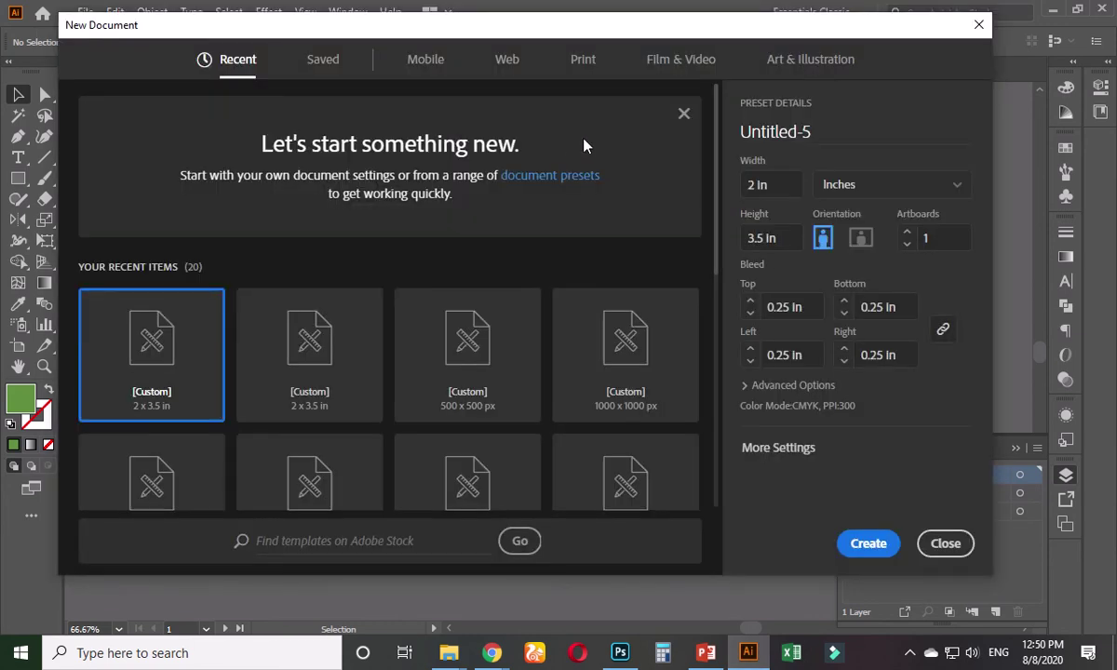
click(951, 547)
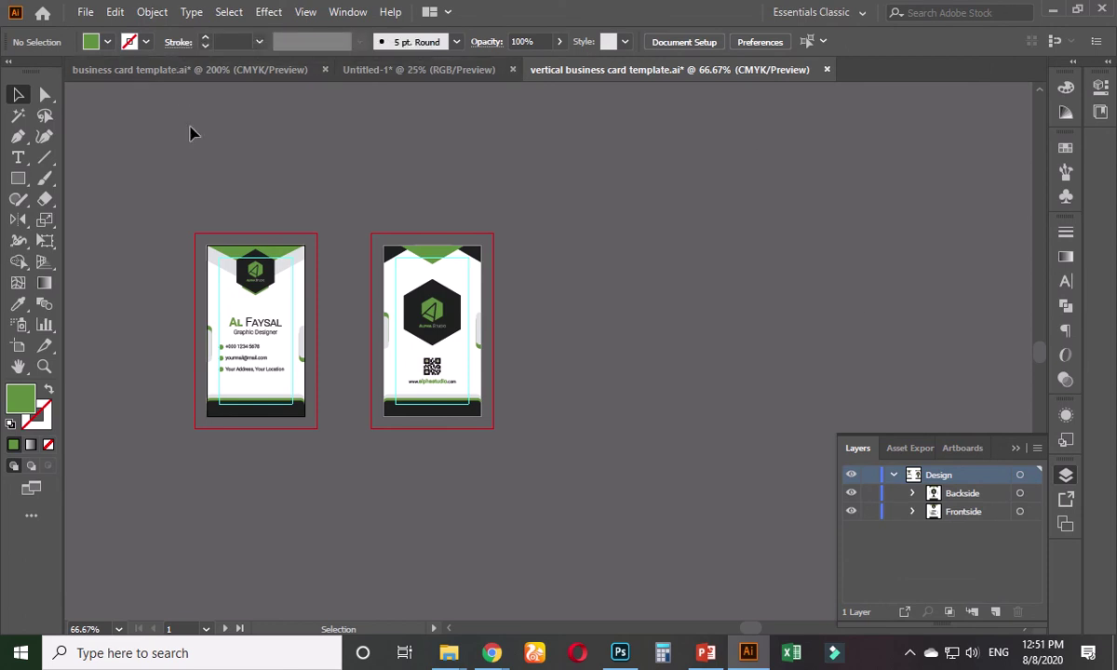
- Show the rulers in pixel units and open the Rectangle Tool's size dialog on the canvas
key(ctrl+r)
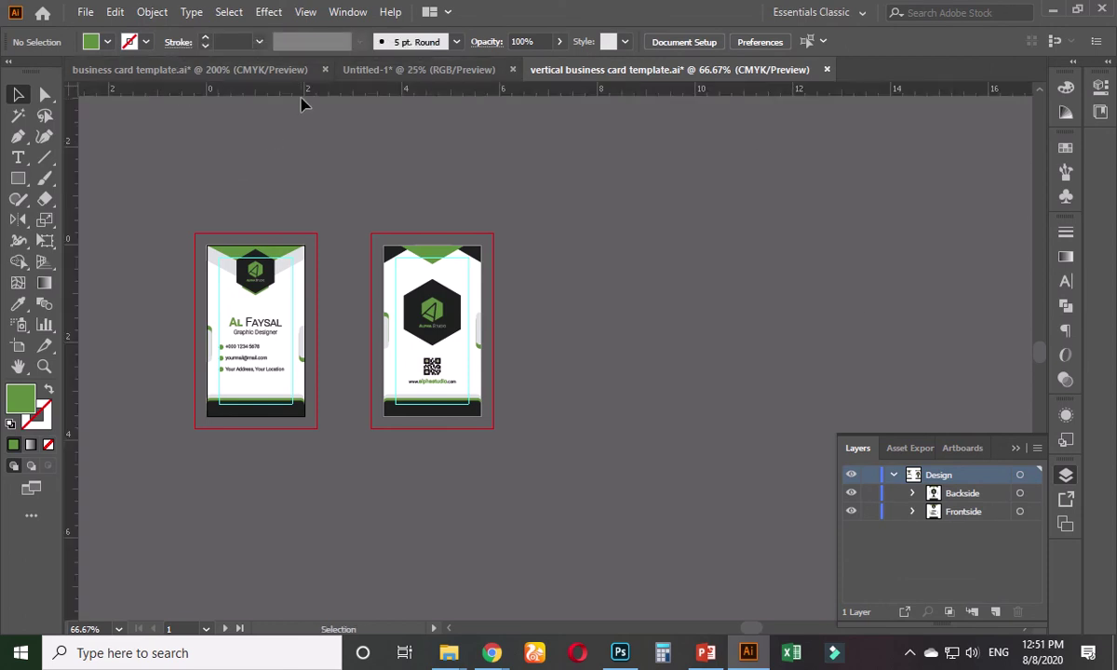
right_click(304, 93)
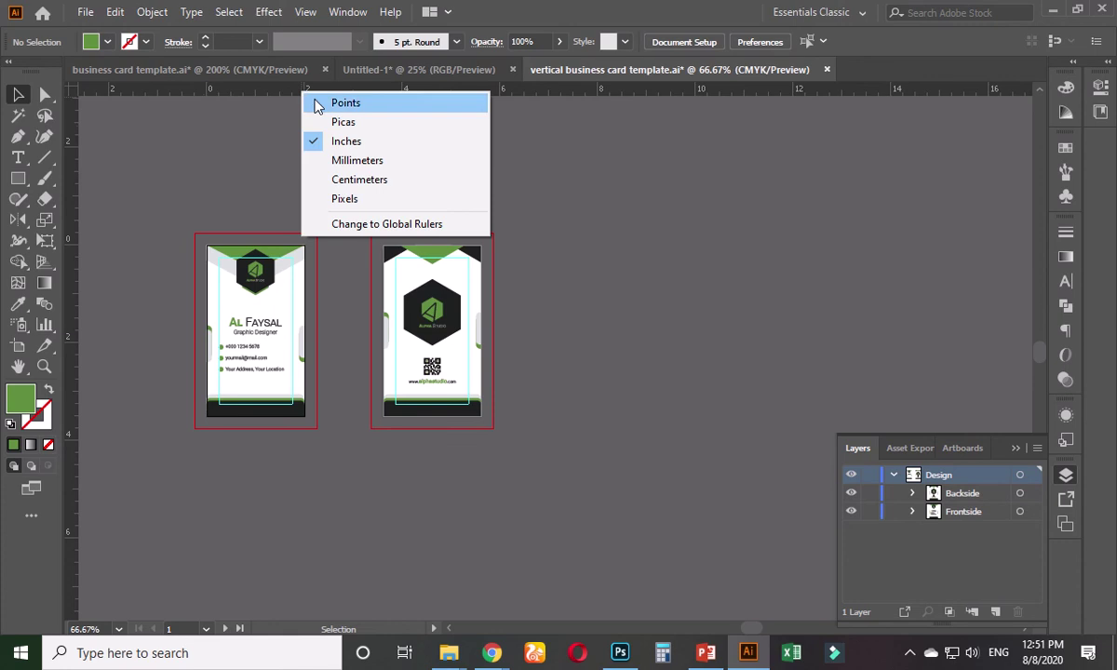
click(347, 198)
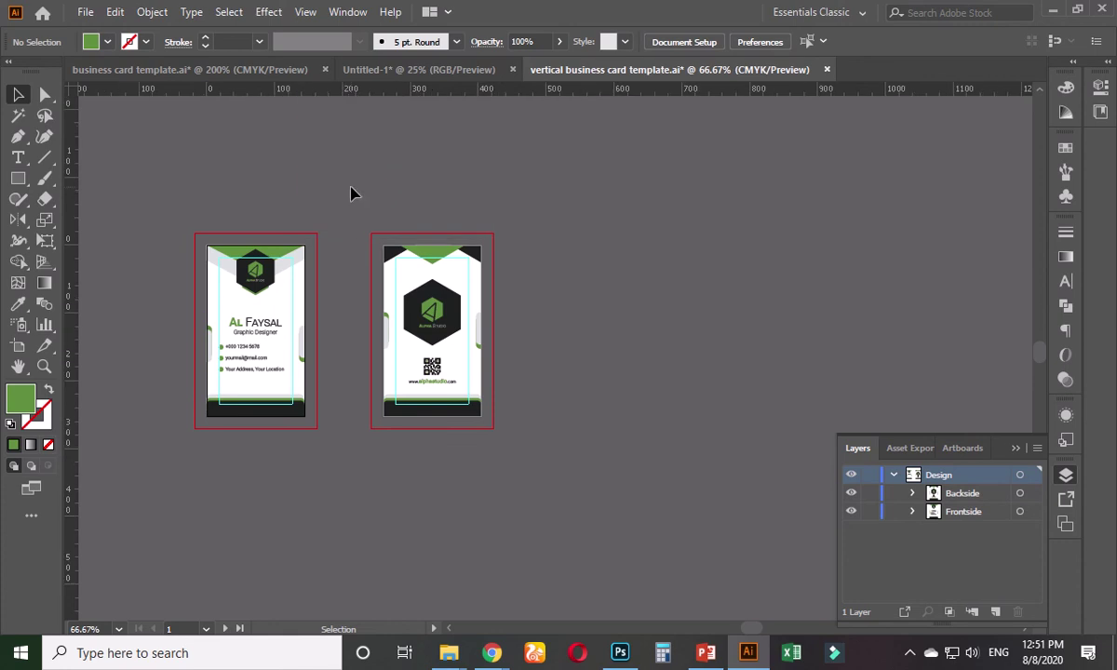
click(17, 177)
click(582, 226)
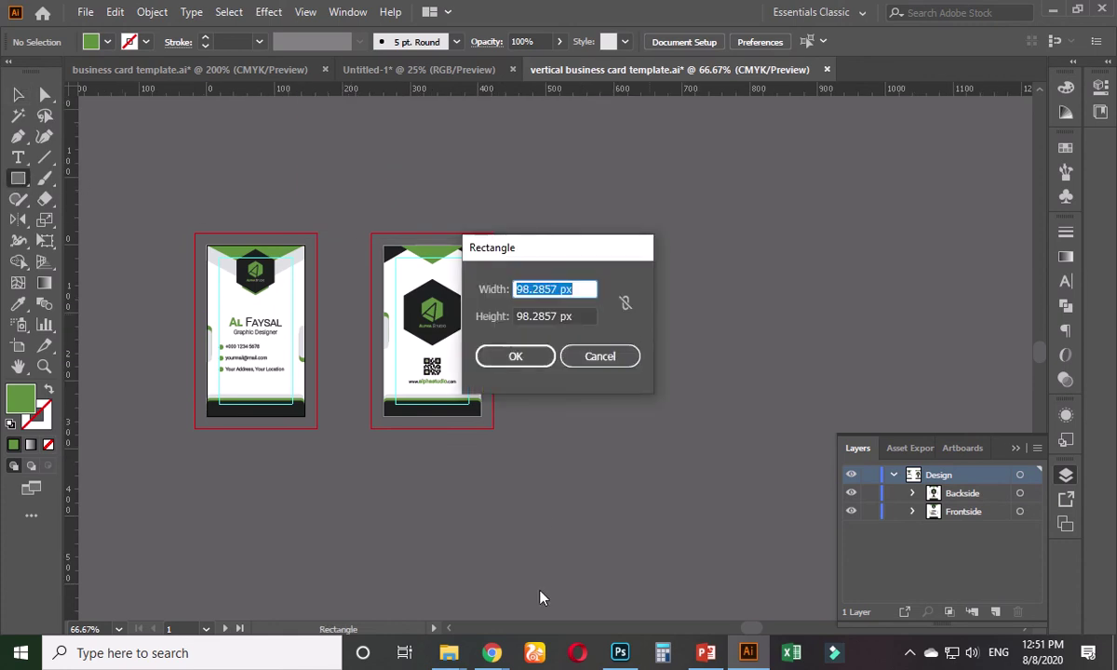
- Look up the mockup's 3800 × 2537 px dimensions on the GraphicRiver page
mouse_move(492, 652)
click(444, 630)
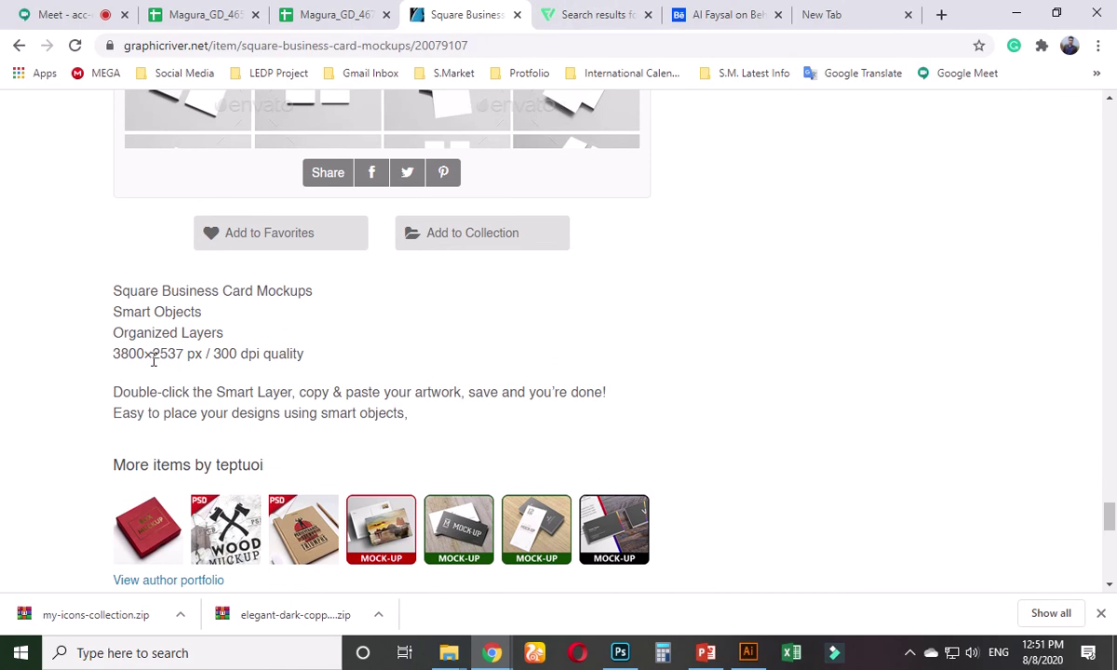
drag(154, 360, 202, 356)
drag(115, 353, 133, 355)
click(1015, 15)
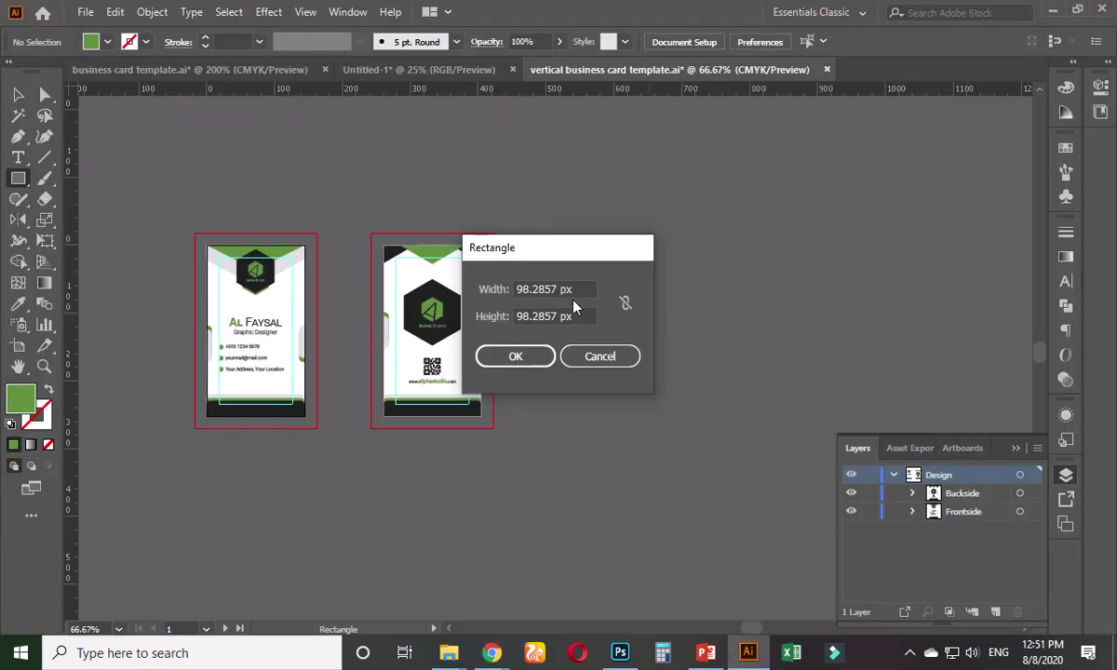
- Create a 3800 px wide by 2537 px high rectangle and zoom out to see it whole
click(573, 287)
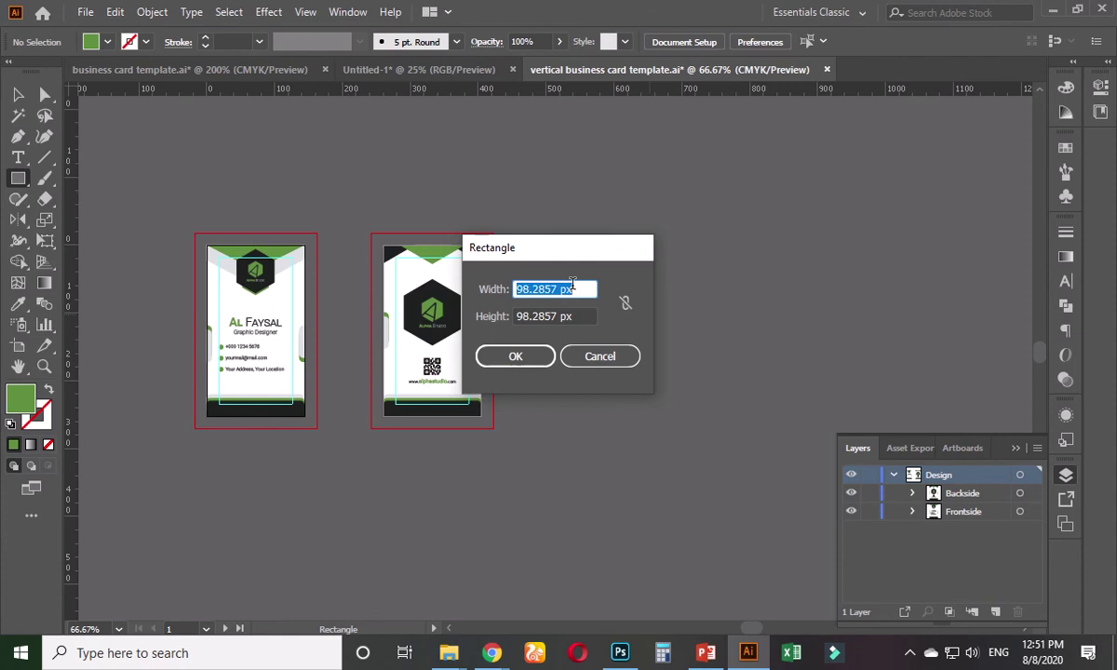
text(3800)
key(Tab)
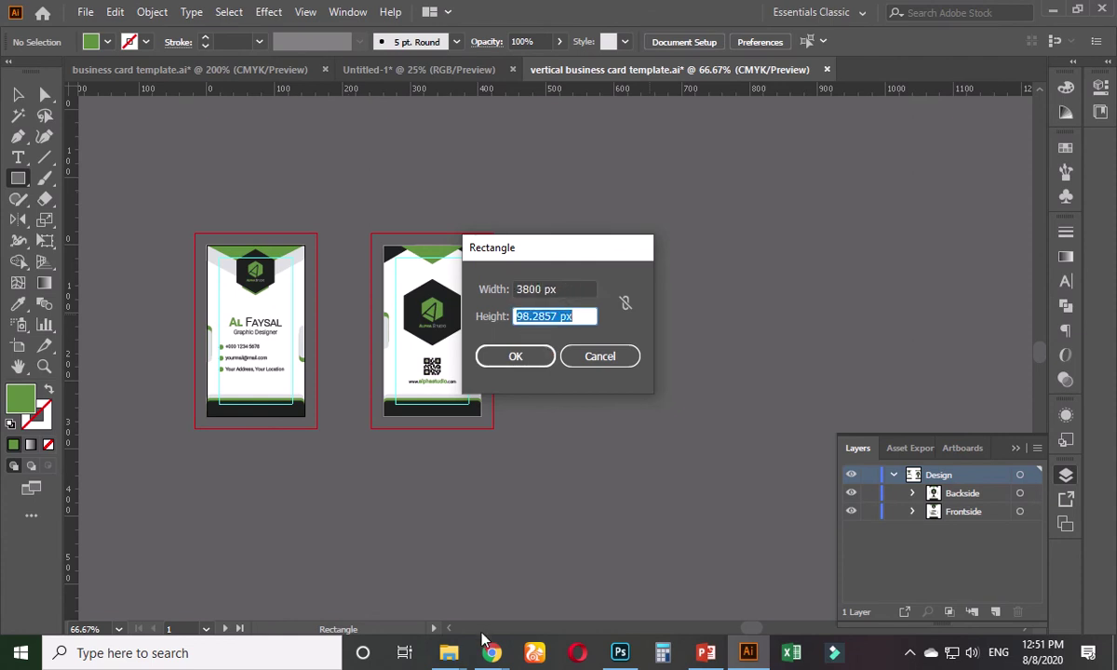
text(2537)
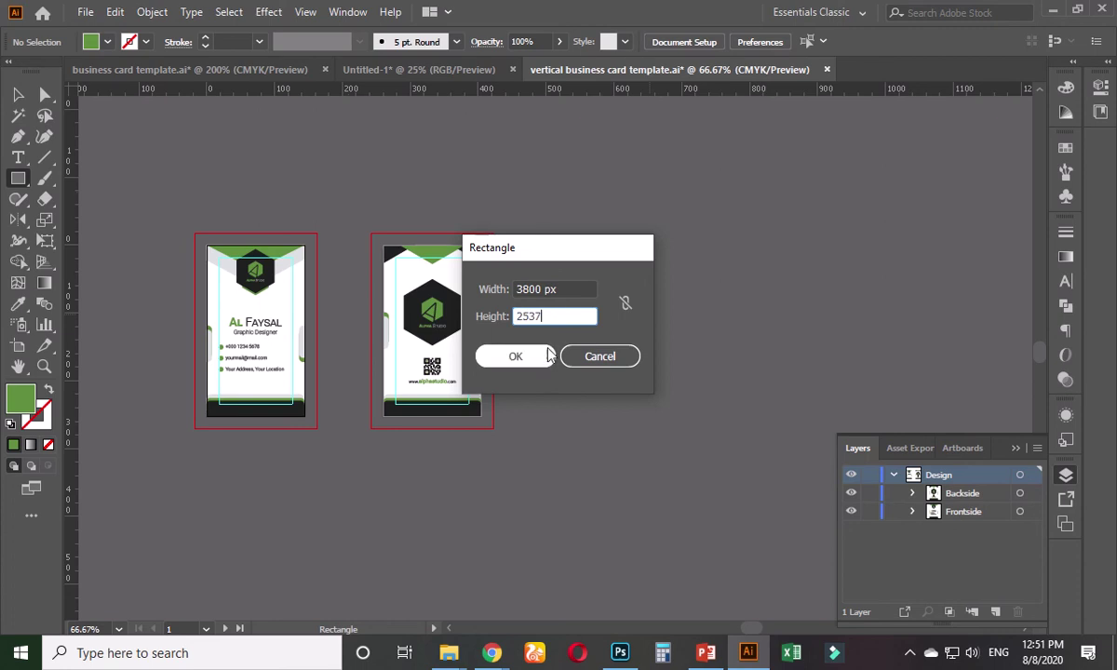
click(515, 358)
key(ctrl+minus)
key(ctrl+minus)
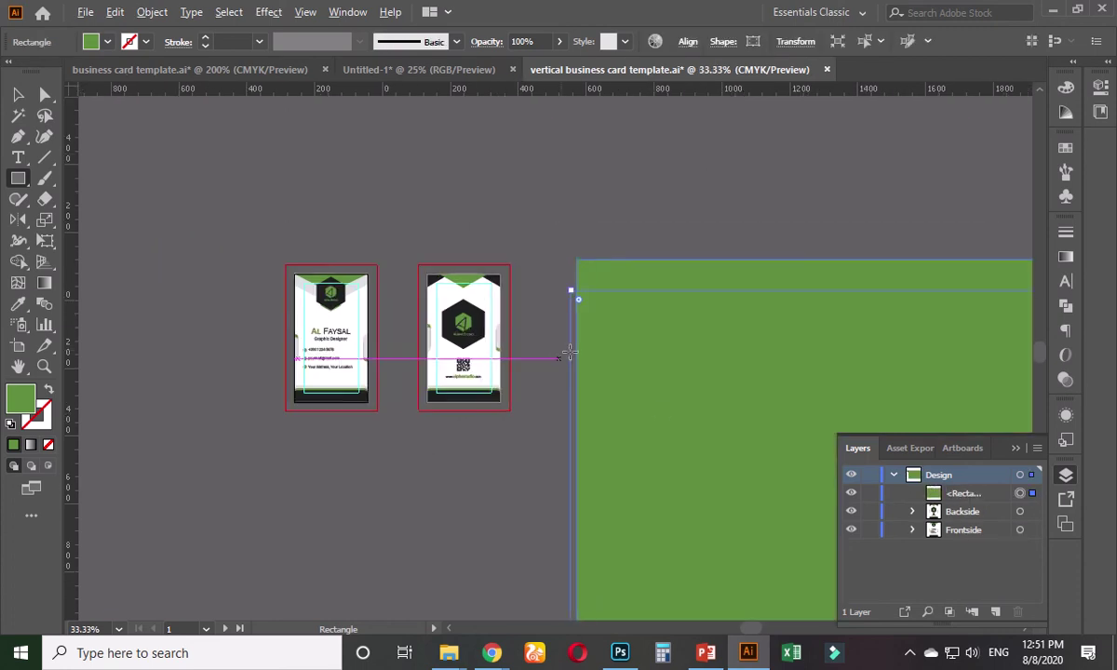
key(ctrl+minus)
key(ctrl+minus)
key(ctrl+minus)
drag(719, 455, 267, 249)
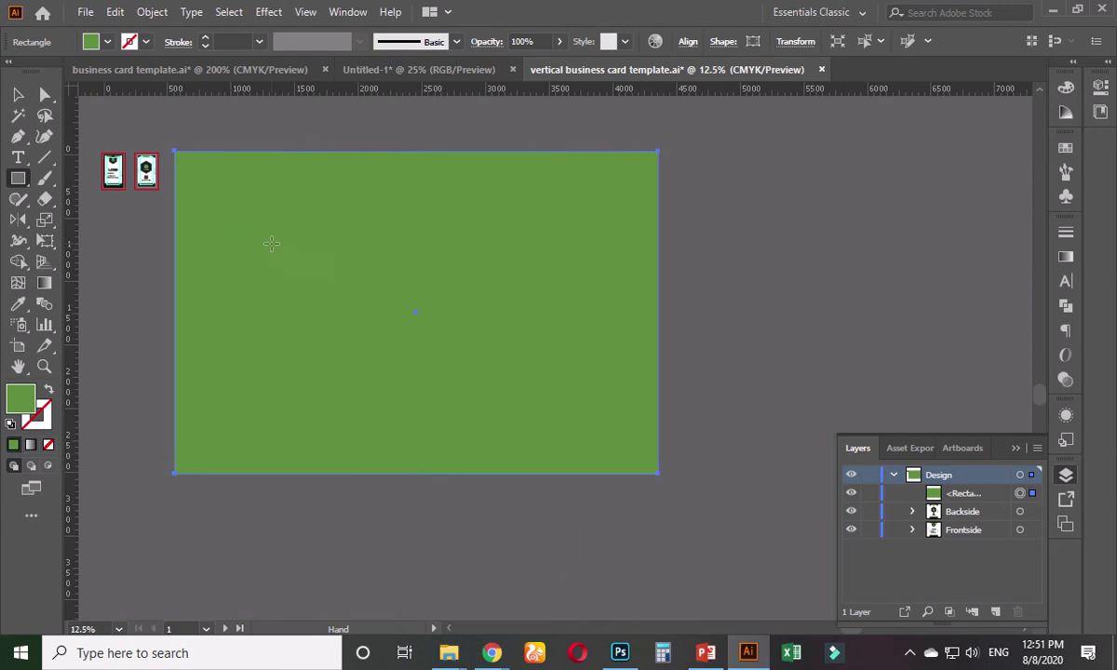
right_click(361, 94)
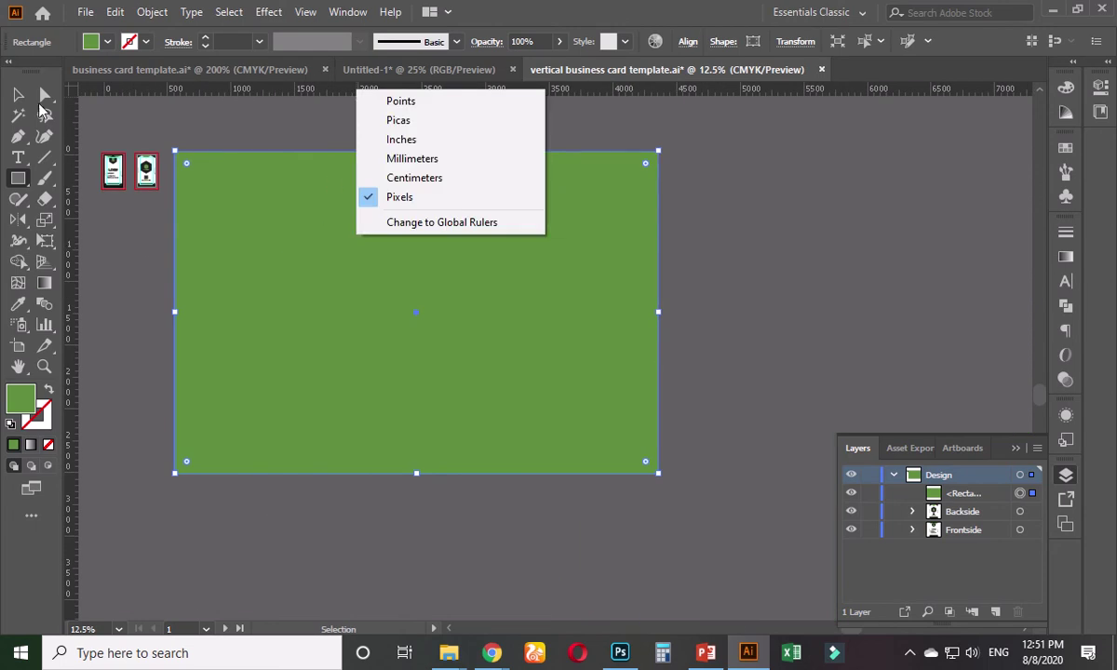
key(Escape)
key(v)
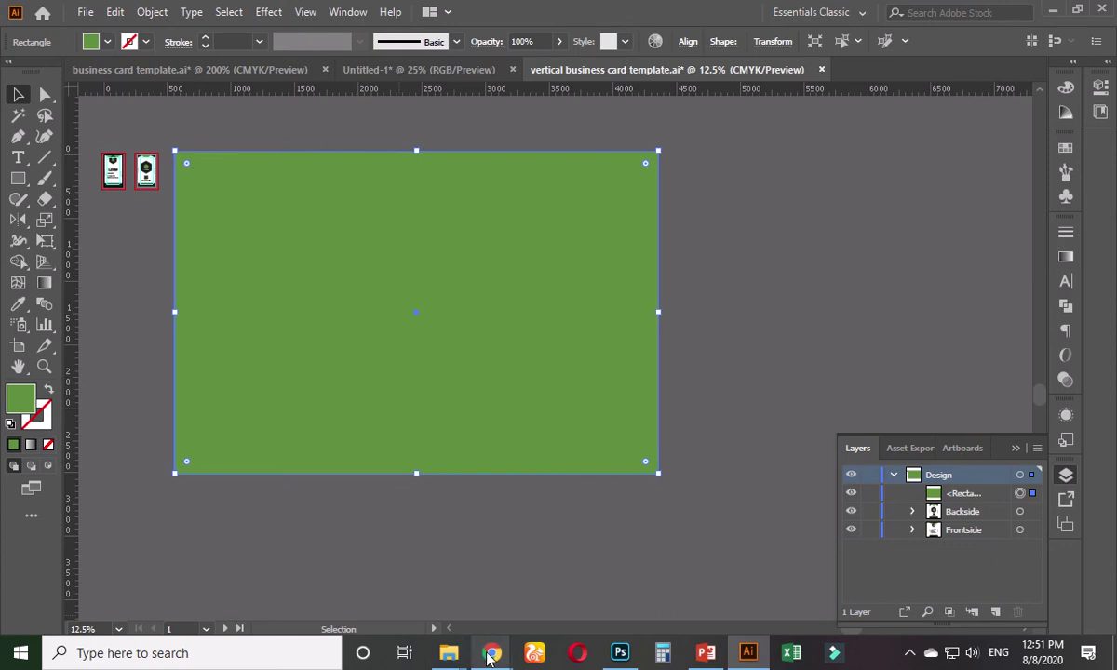
- Return to the square business card results and open the Square Business Card item page
click(394, 555)
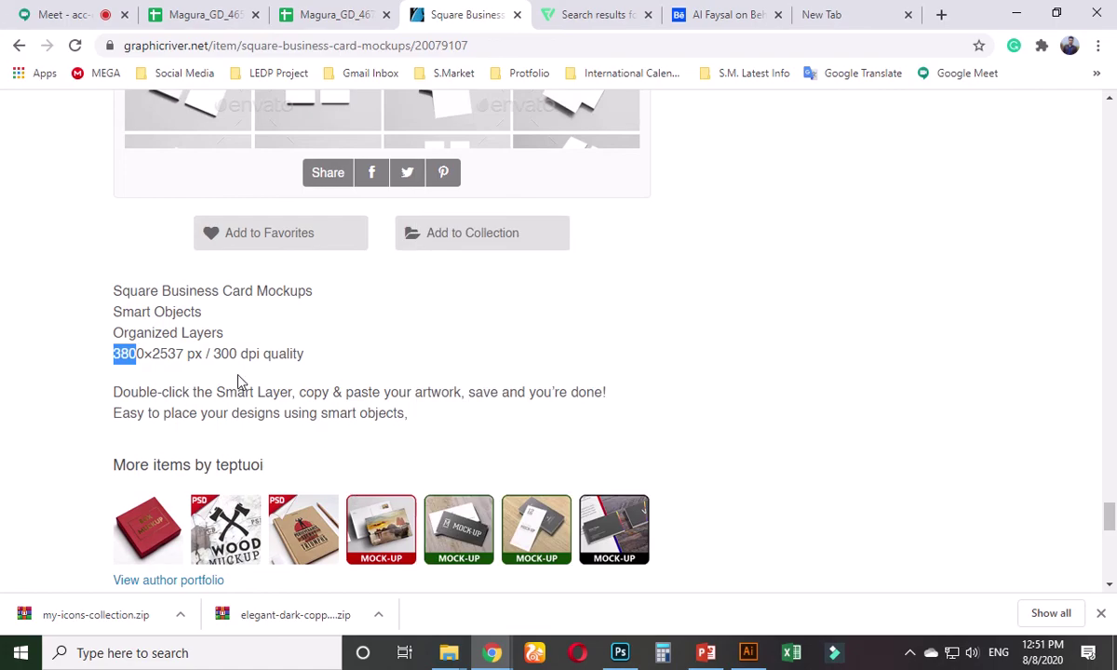
scroll(242, 391, up, 3)
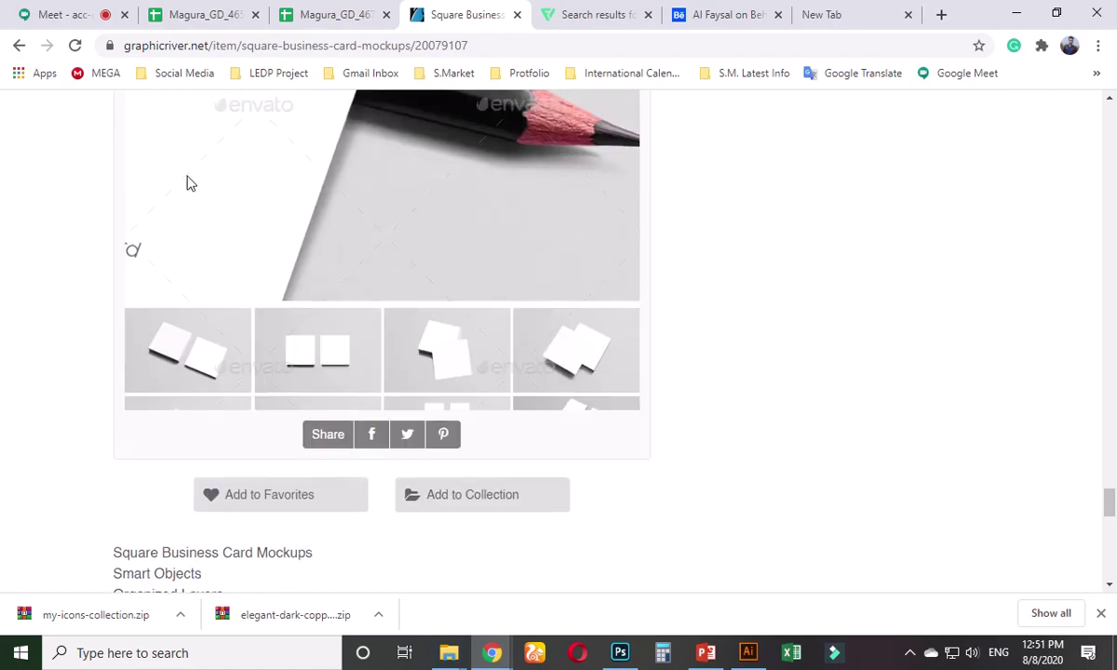
click(18, 46)
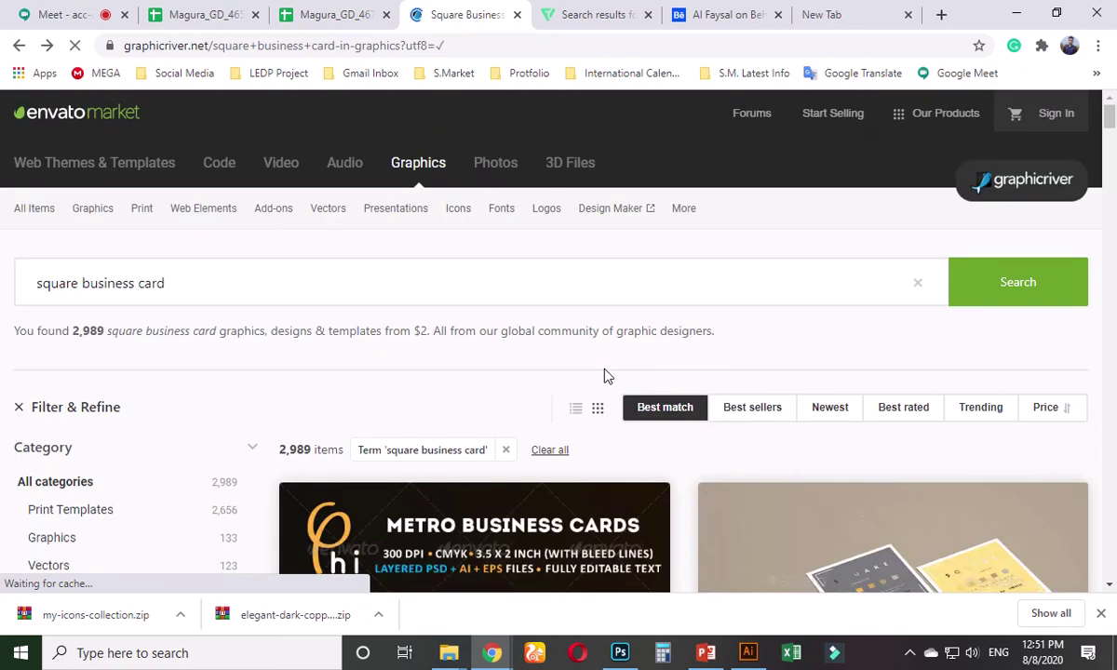
scroll(570, 454, down, 7)
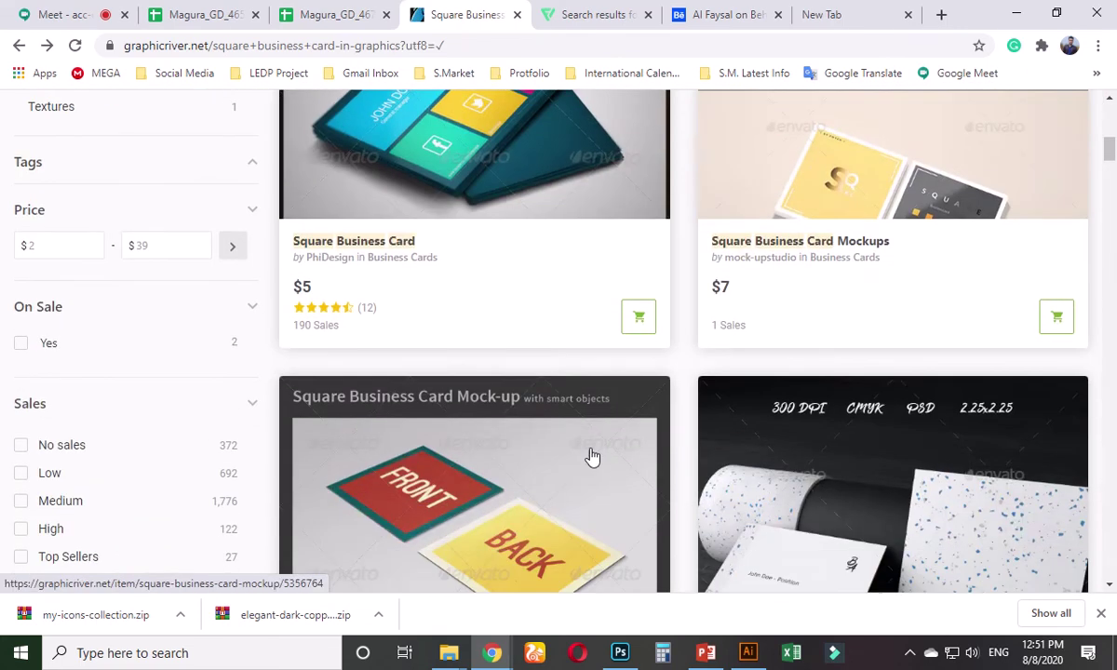
click(476, 200)
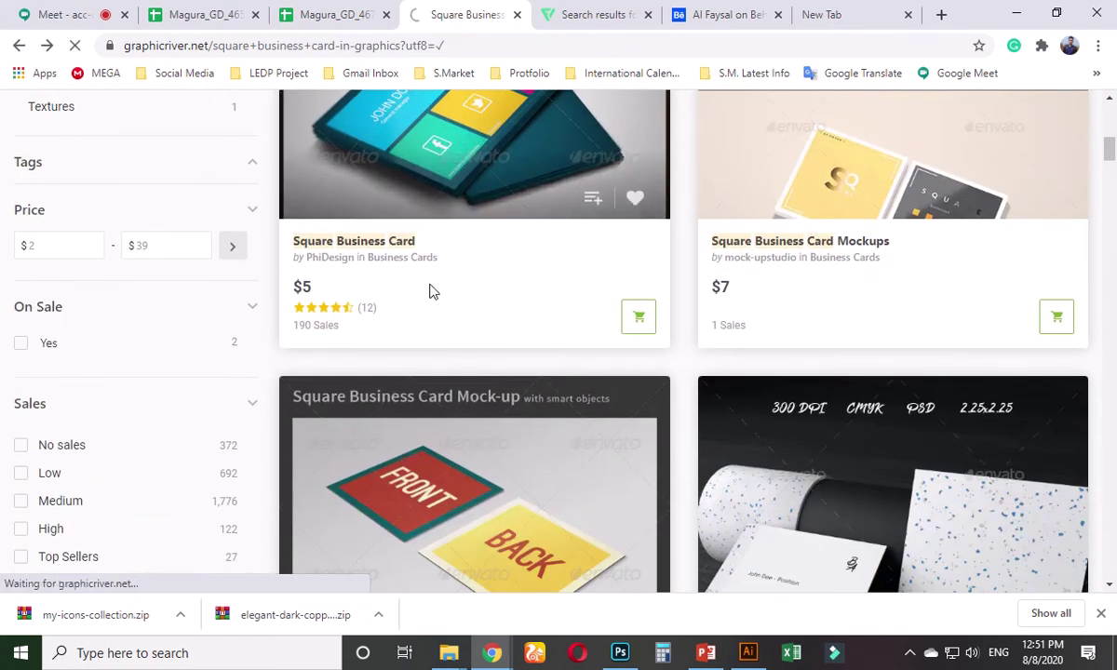
- Scroll up and down through the Square Business Card listing to review it
scroll(416, 343, down, 3)
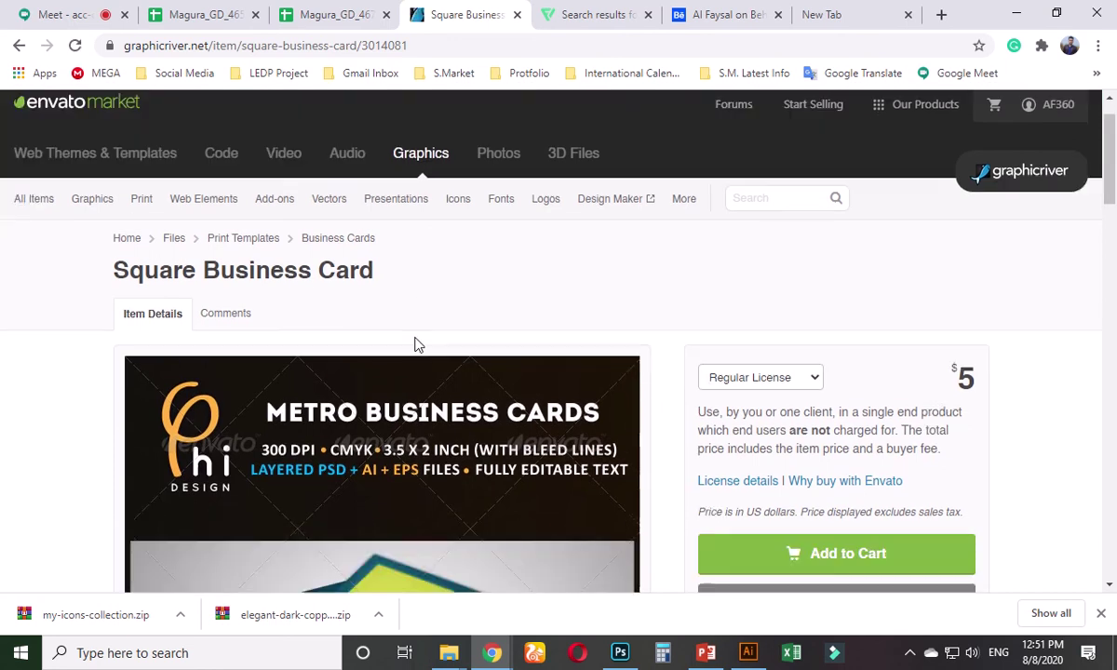
scroll(417, 344, down, 3)
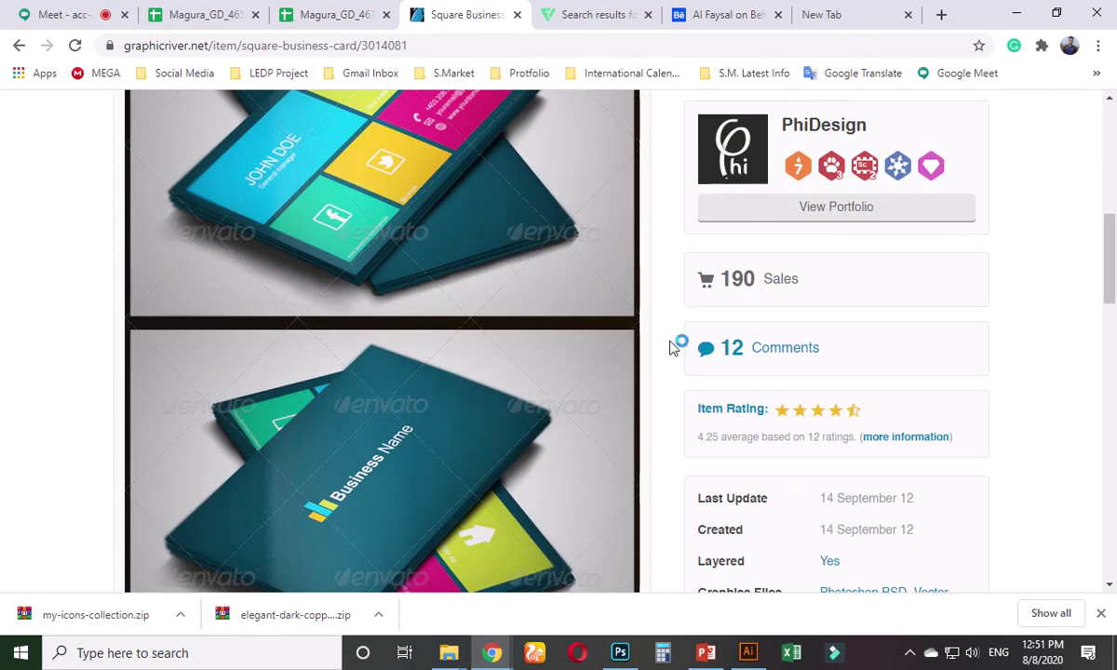
scroll(775, 357, down, 1)
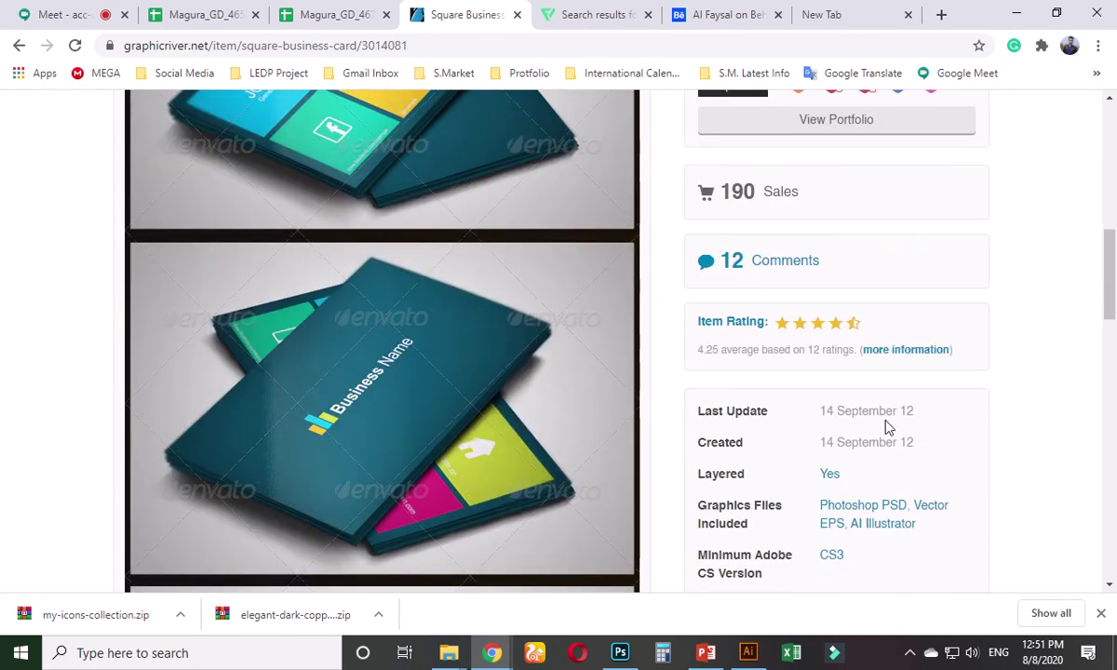
scroll(880, 406, up, 5)
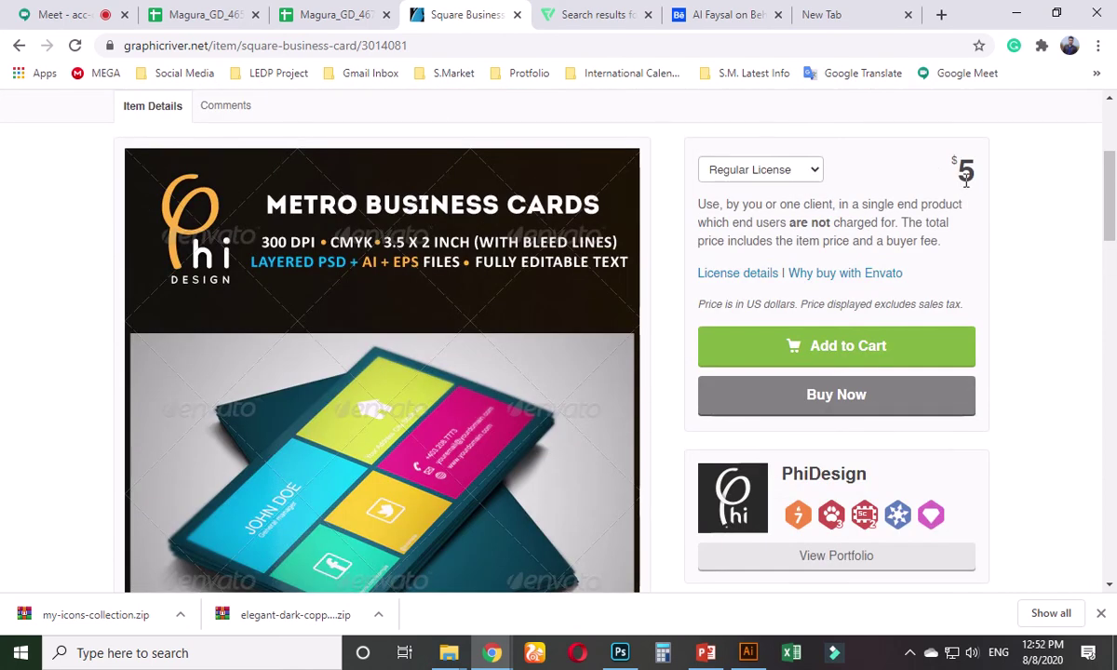
scroll(765, 466, down, 2)
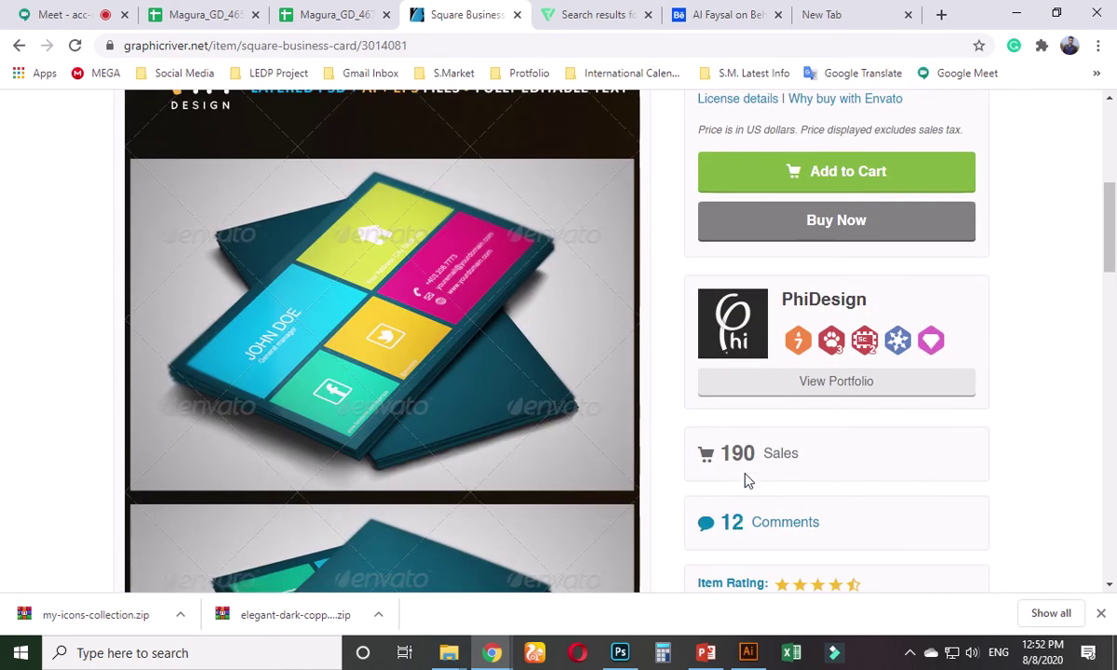
scroll(745, 481, up, 3)
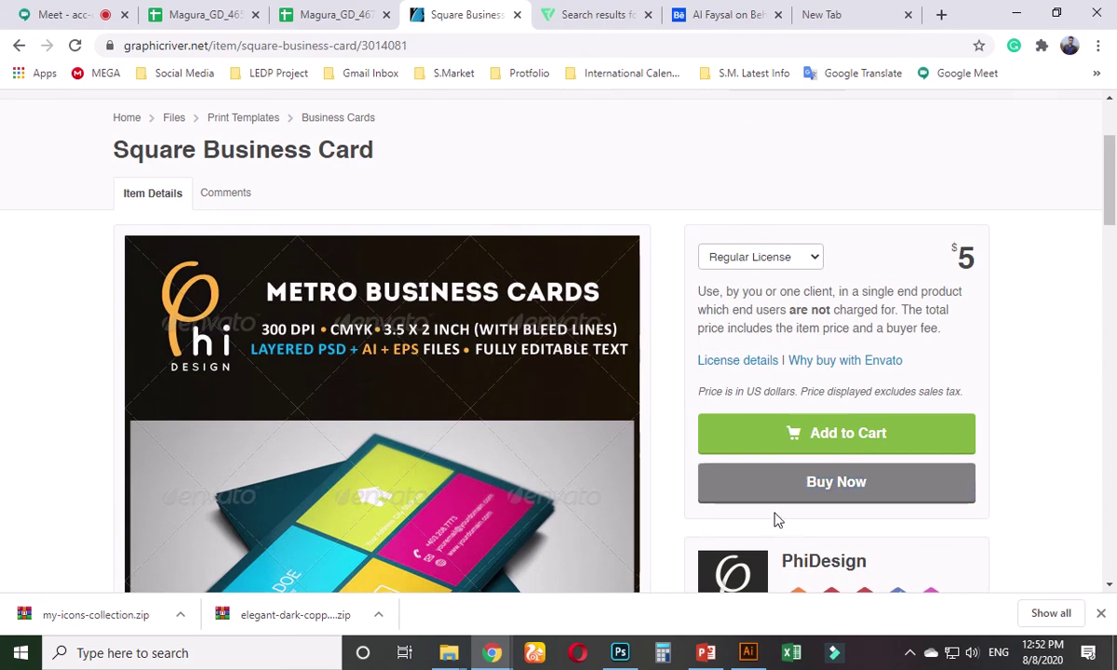
scroll(783, 500, down, 3)
scroll(791, 486, up, 3)
scroll(790, 485, down, 7)
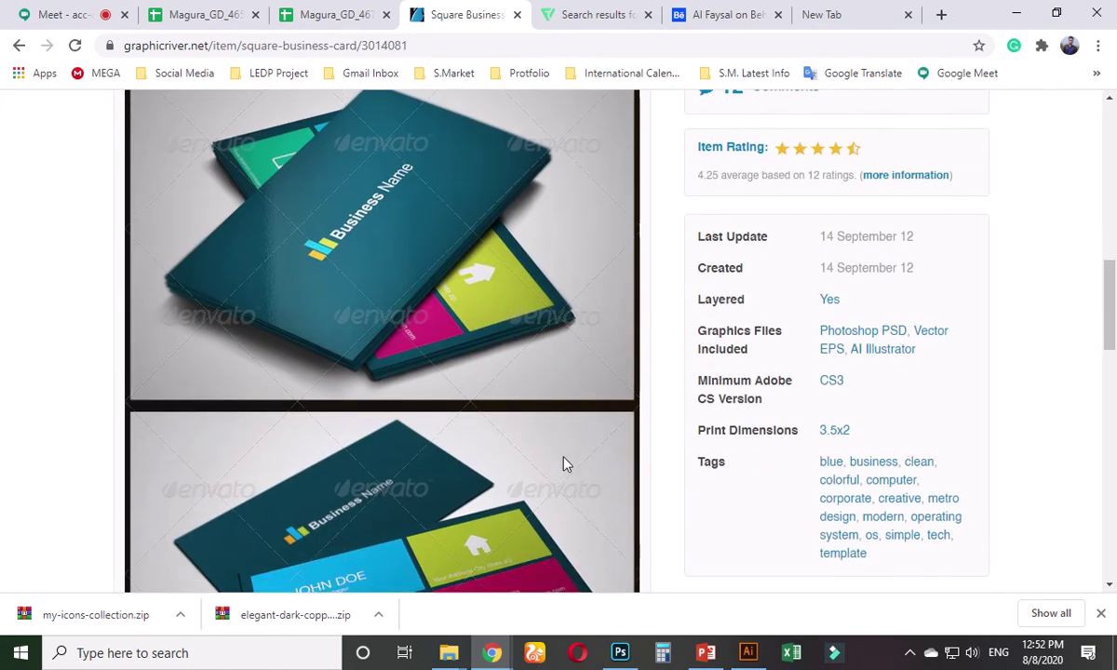
scroll(566, 464, down, 1)
scroll(562, 466, down, 8)
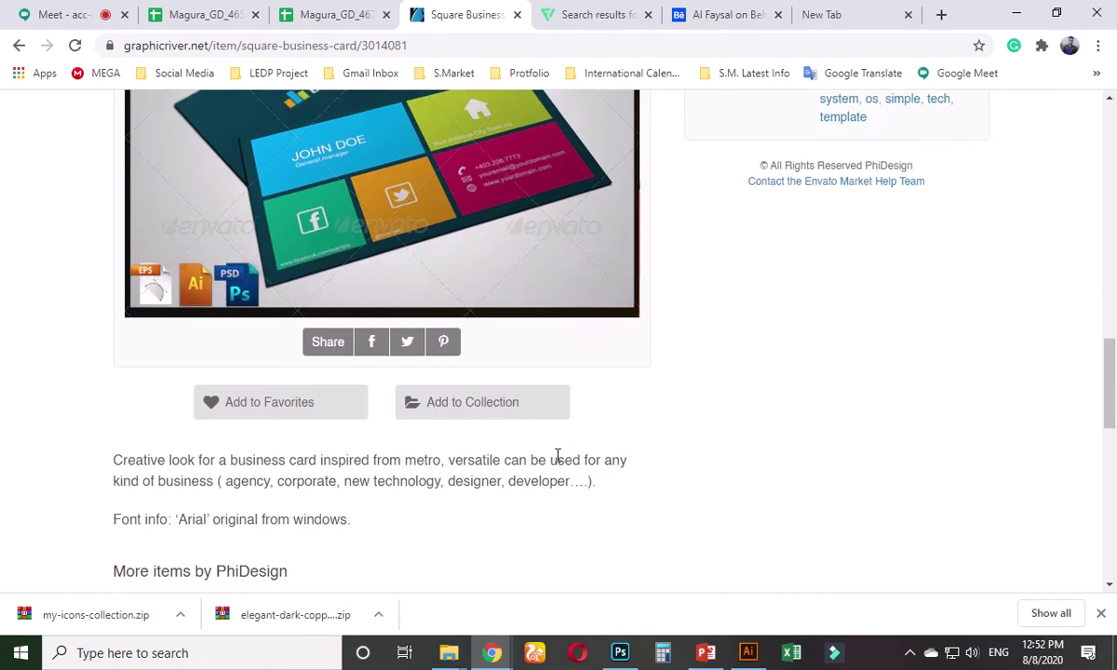
scroll(575, 481, up, 3)
scroll(587, 484, up, 3)
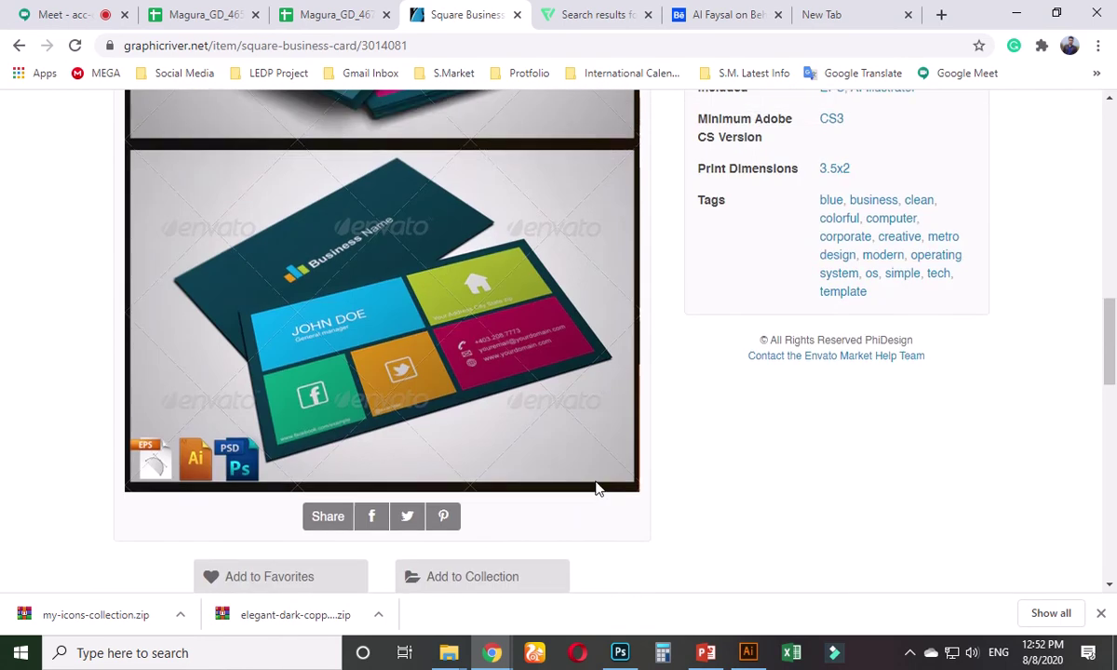
scroll(599, 489, up, 2)
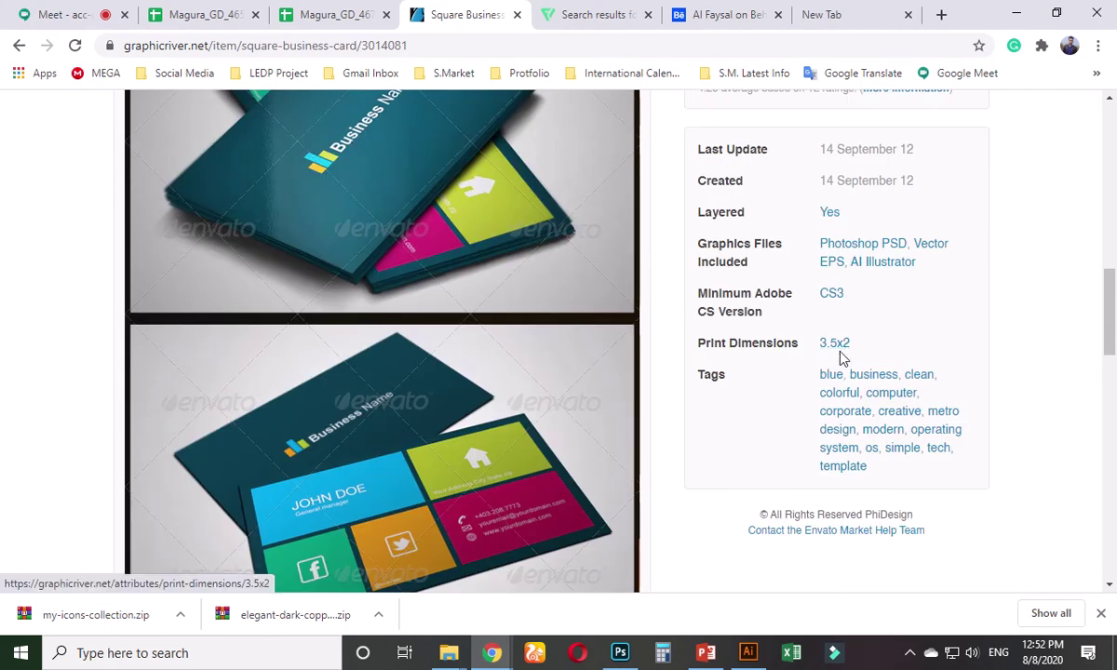
scroll(694, 468, up, 8)
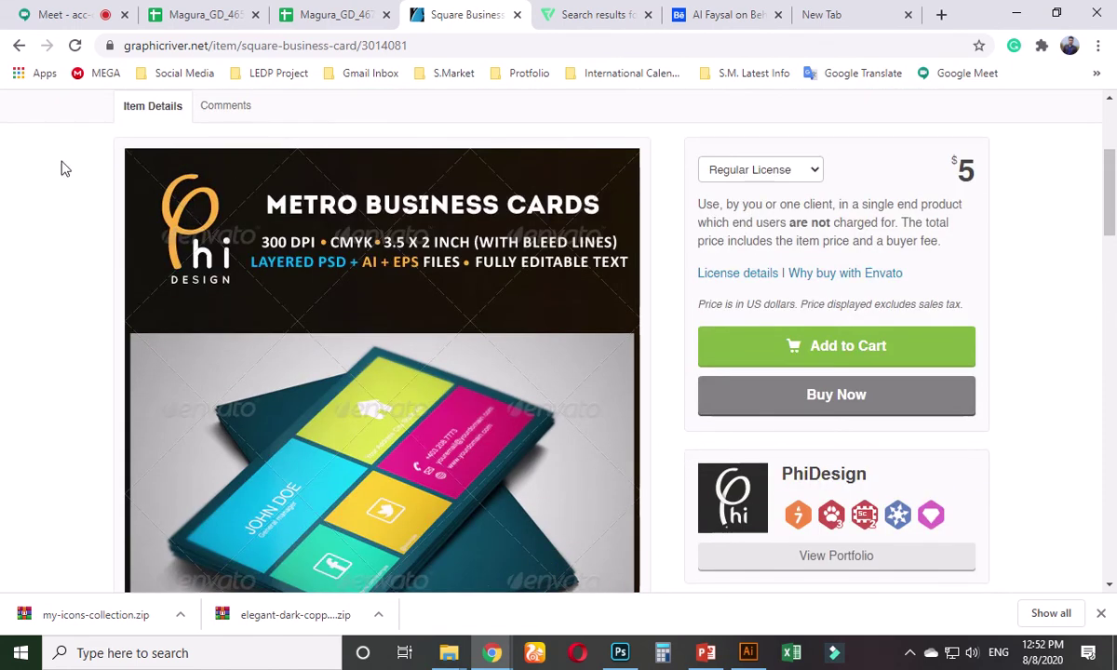
scroll(205, 479, up, 3)
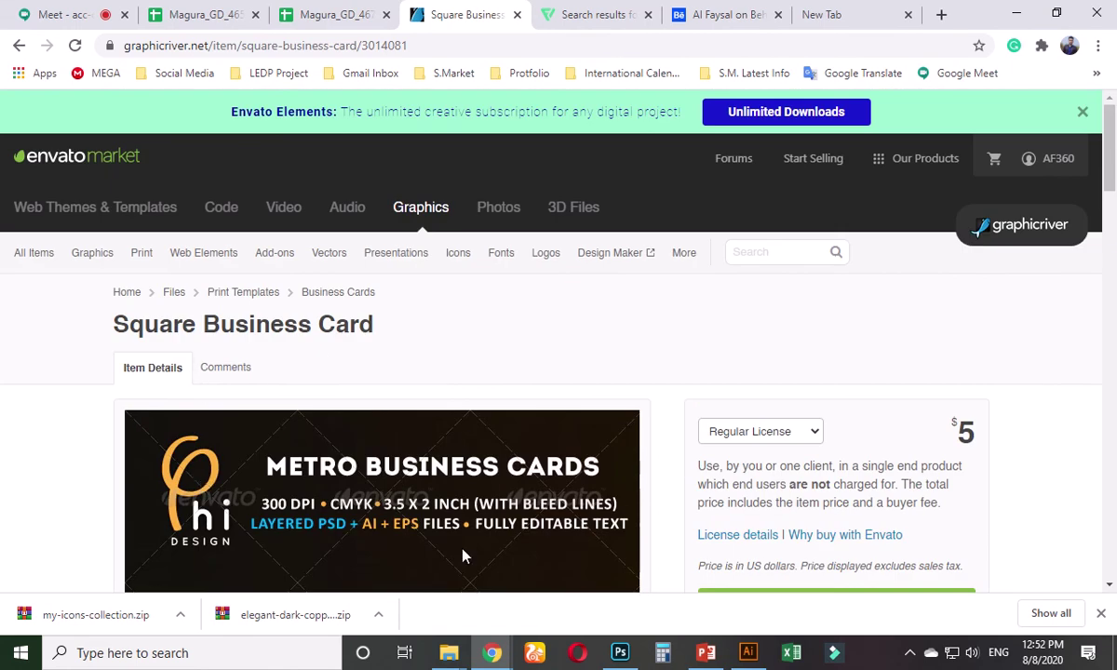
scroll(461, 552, down, 6)
scroll(461, 549, down, 7)
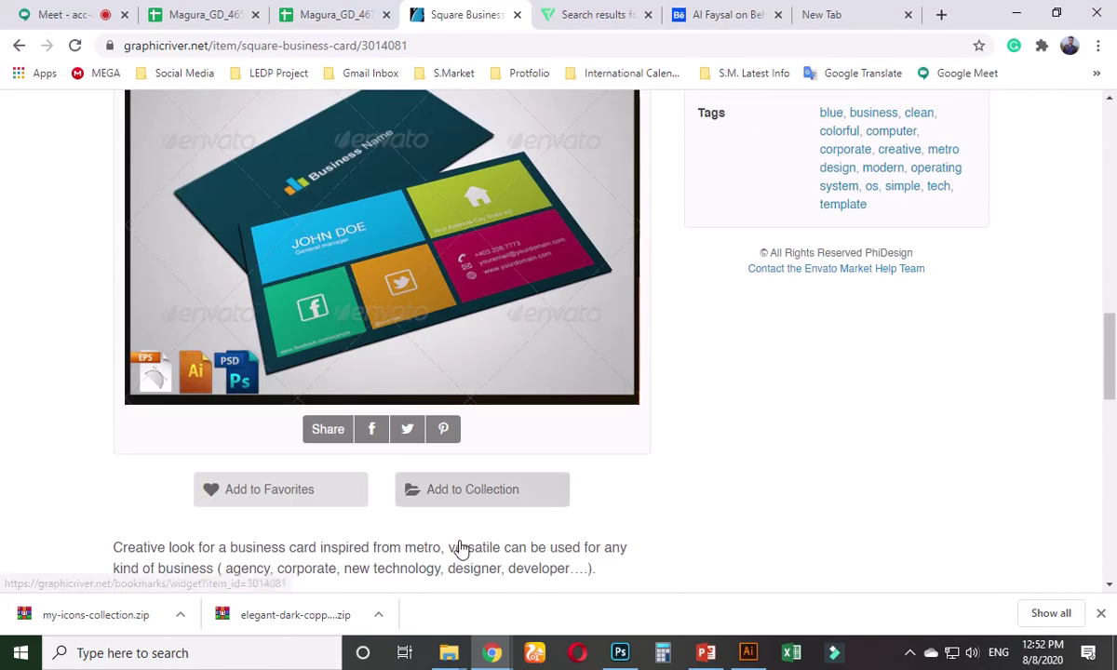
- Back in Illustrator, remove the big green rectangle and bring up the New Document settings
click(750, 653)
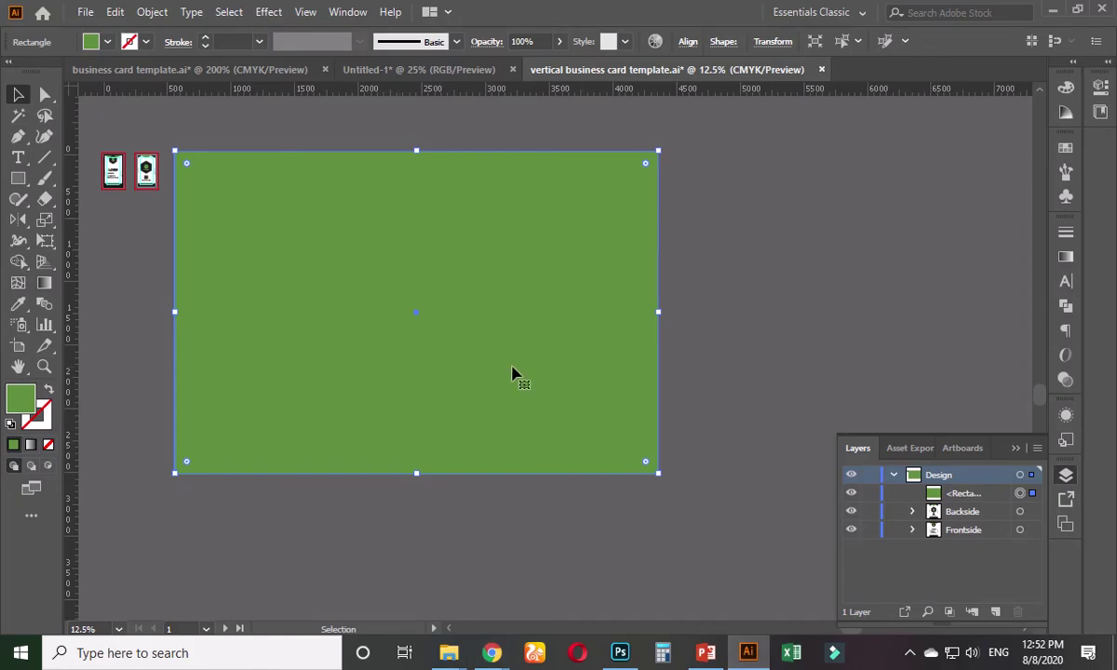
key(ctrl+z)
key(ctrl+z)
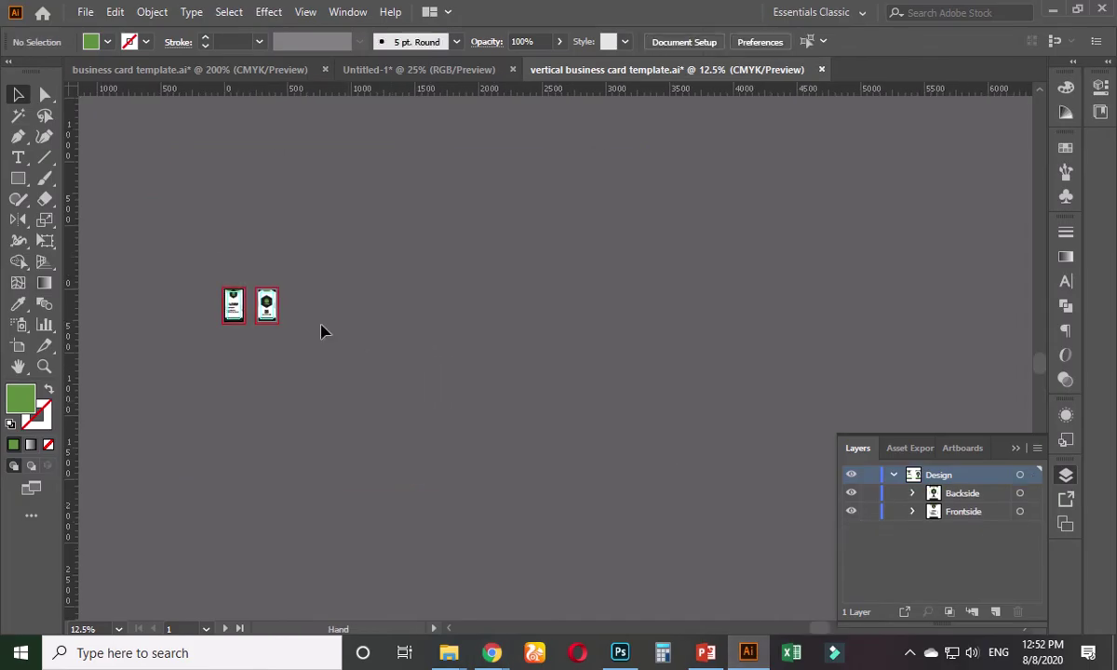
click(85, 11)
click(112, 31)
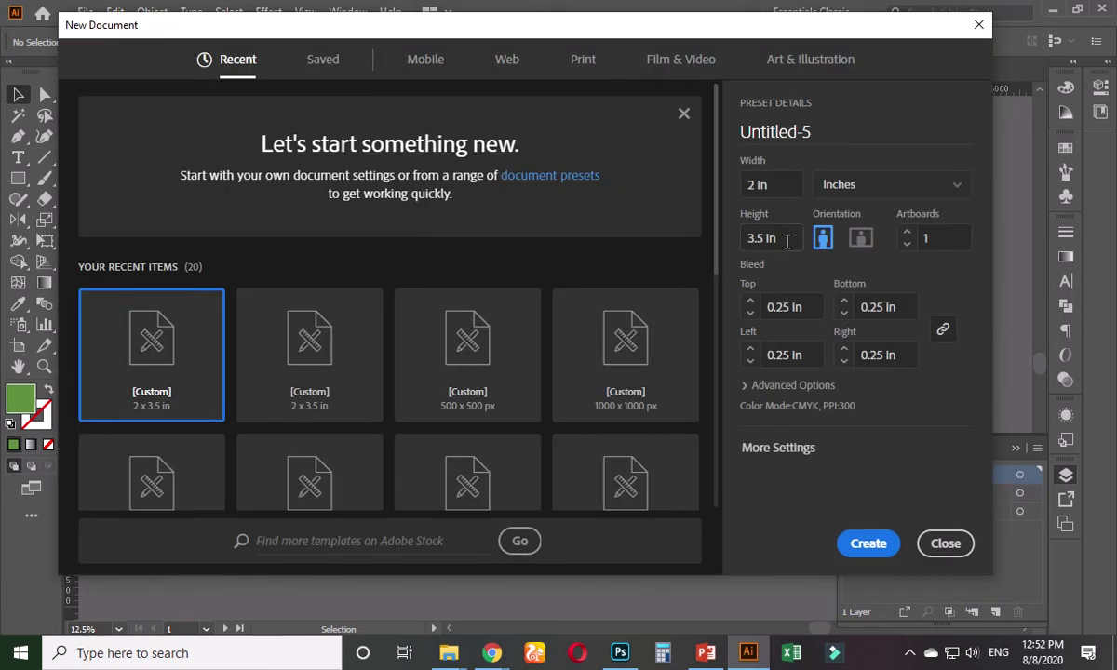
- Set width and height to 2.5 in, keep the 0.25 in bleed, and create the document
click(786, 241)
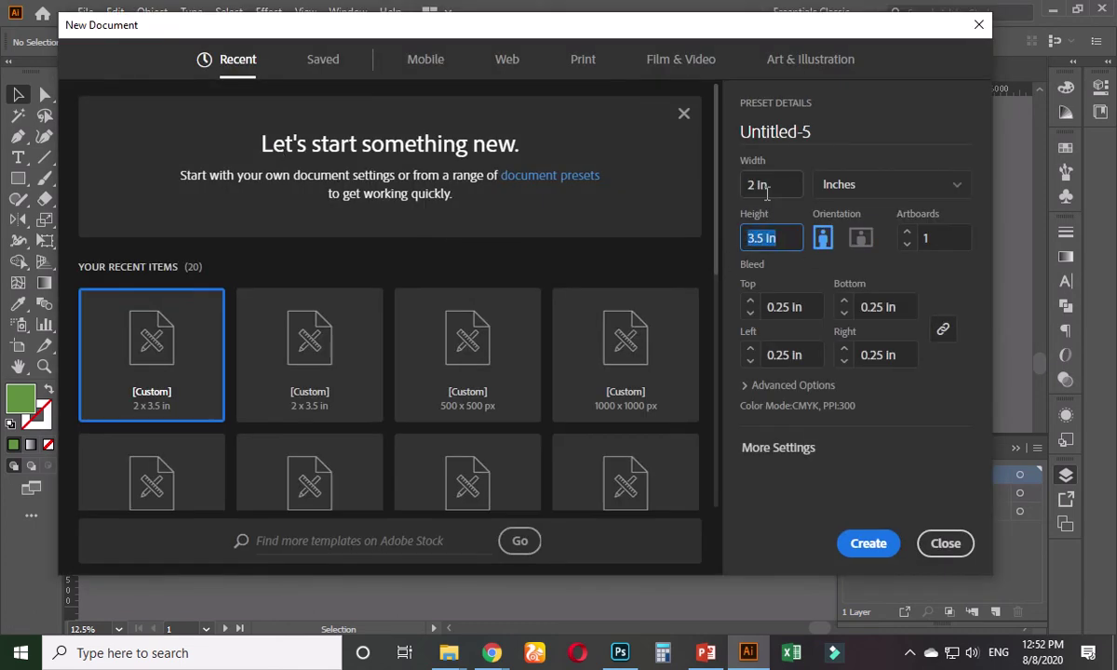
drag(777, 191, 745, 189)
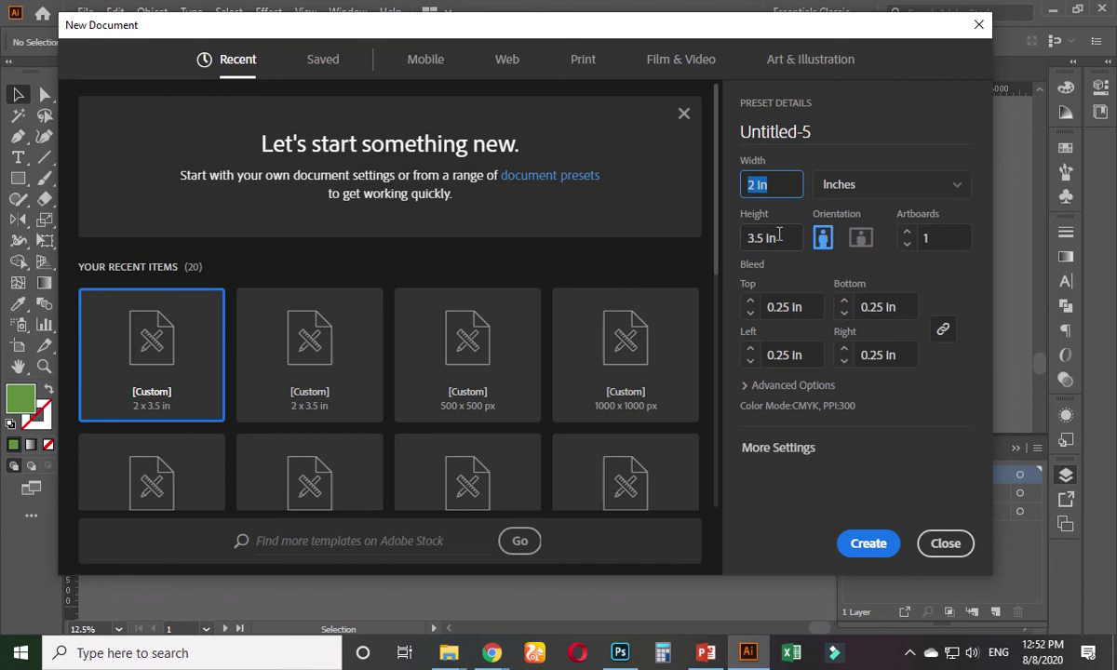
click(779, 238)
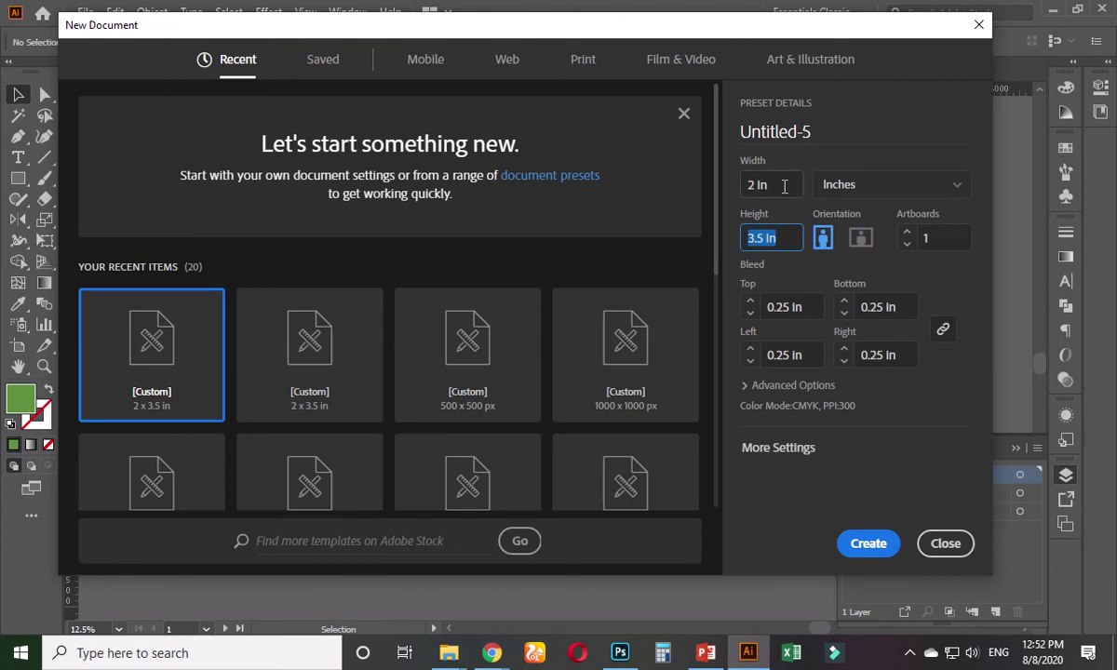
drag(784, 186, 745, 185)
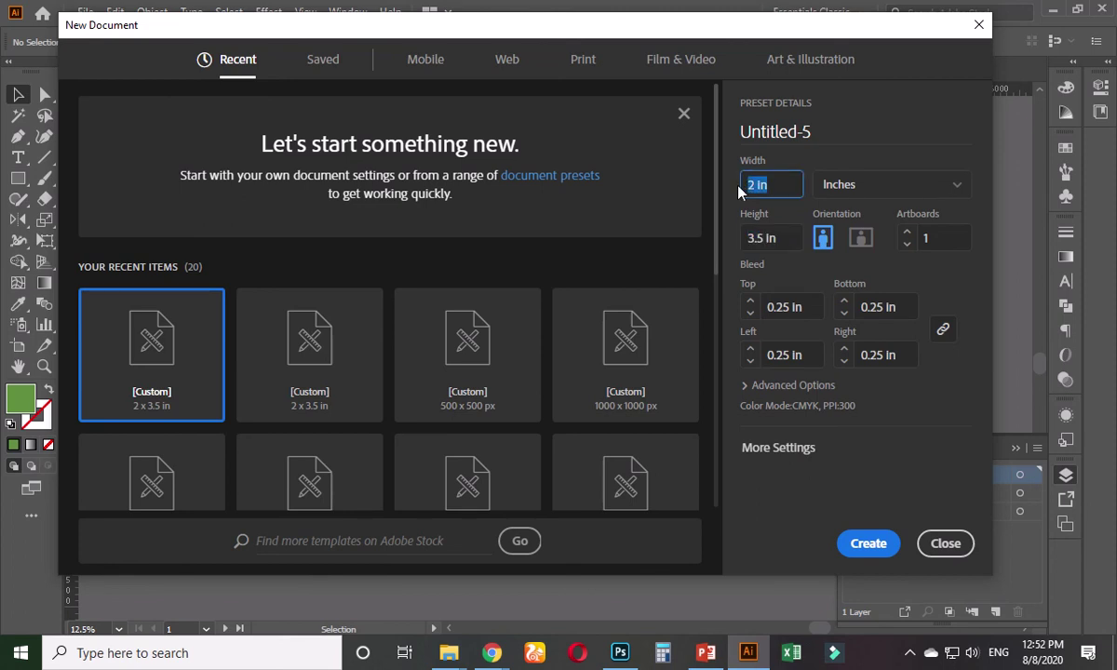
text(2.5)
key(Tab)
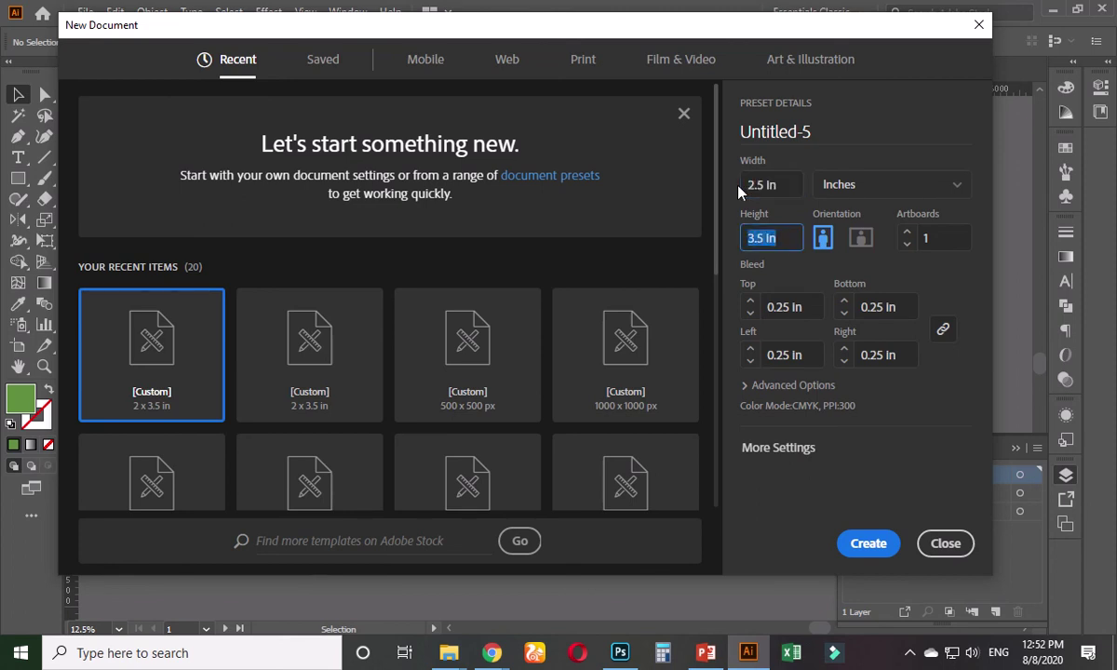
text(2.5)
click(793, 318)
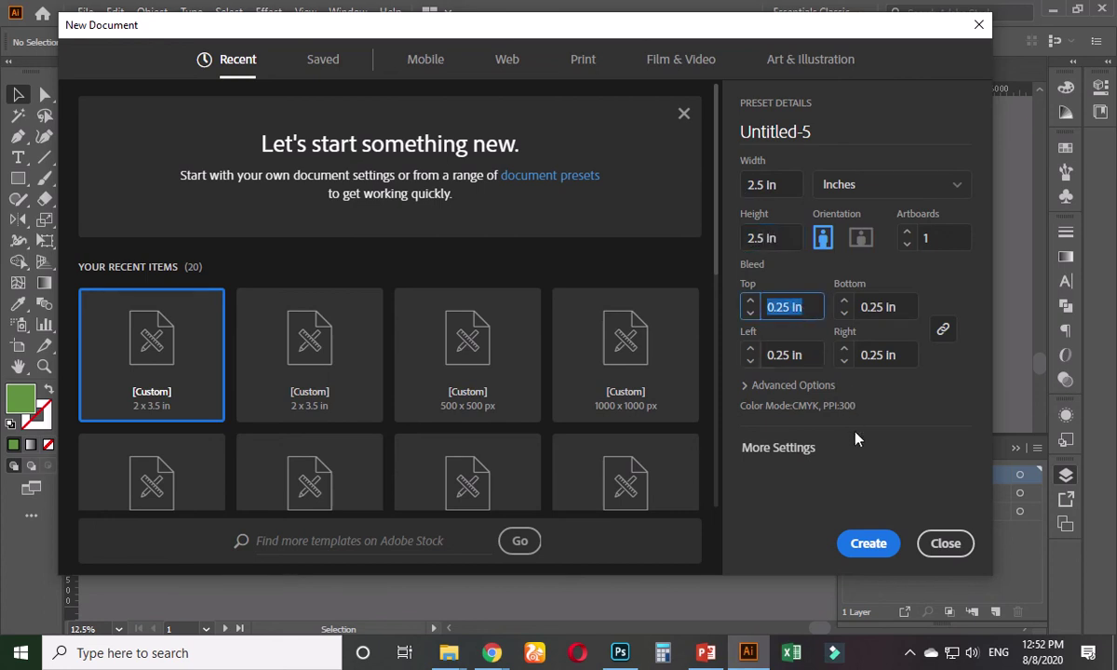
click(874, 545)
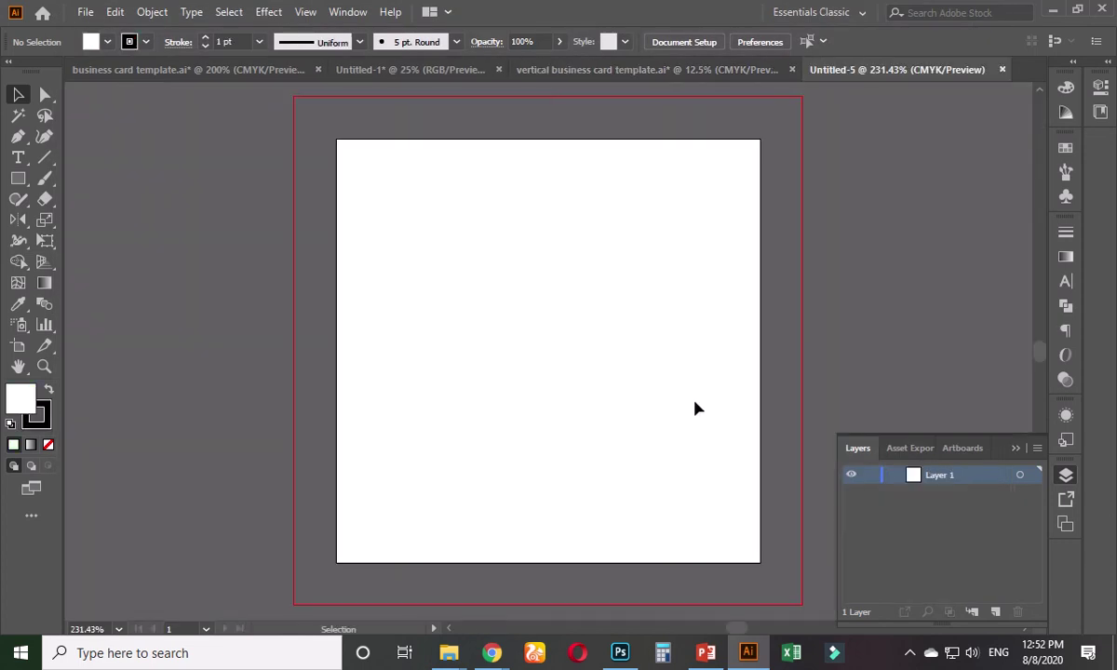
- Alt-drag Artboard 1 with the Artboard tool to duplicate a second square artboard on its right
scroll(665, 389, down, 2)
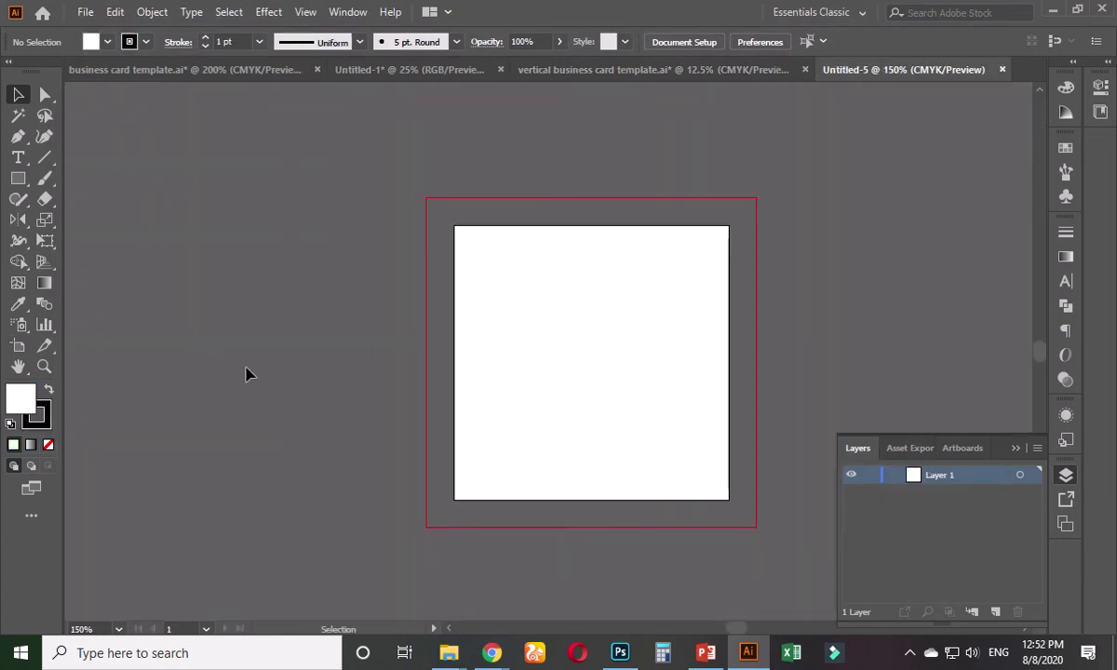
scroll(377, 359, down, 3)
scroll(377, 359, up, 2)
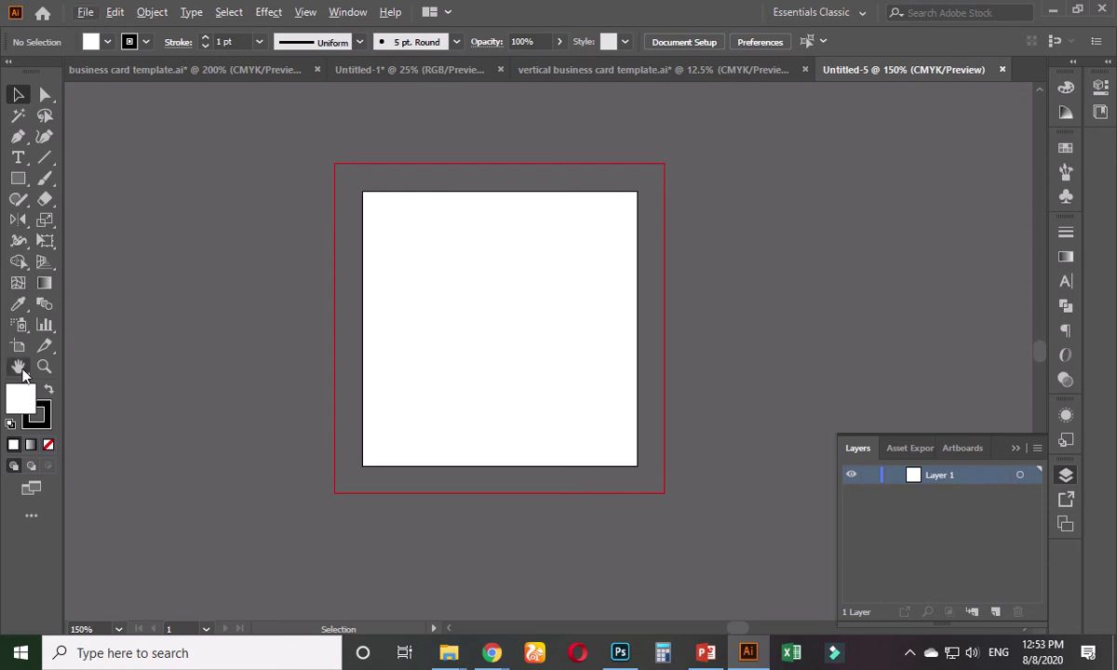
scroll(235, 373, down, 1)
scroll(235, 370, down, 2)
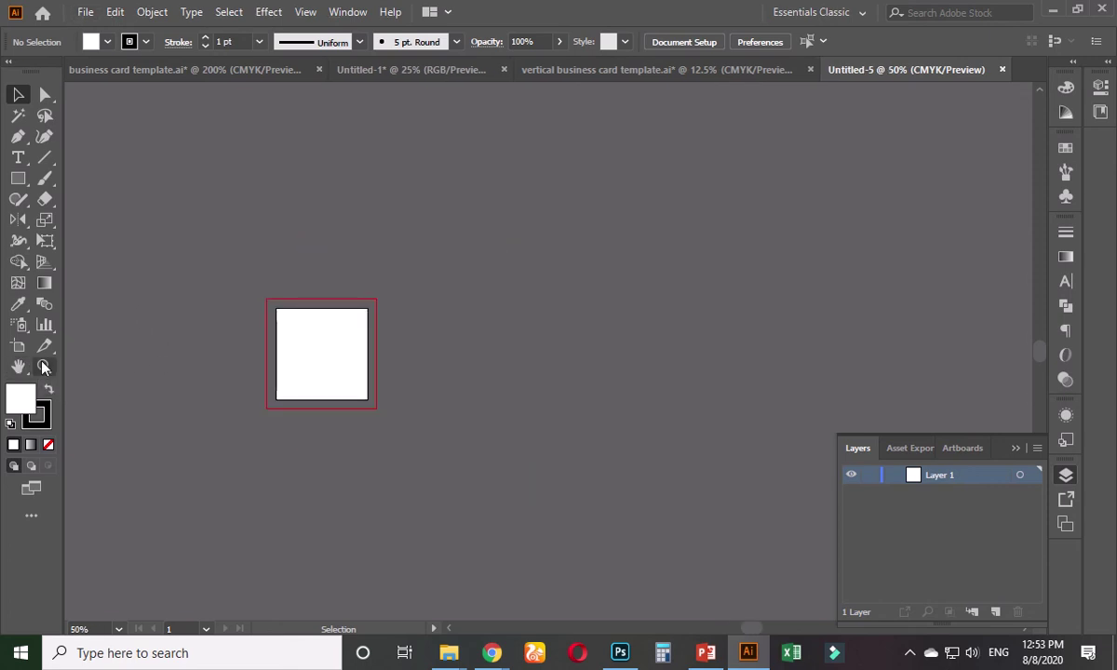
click(19, 349)
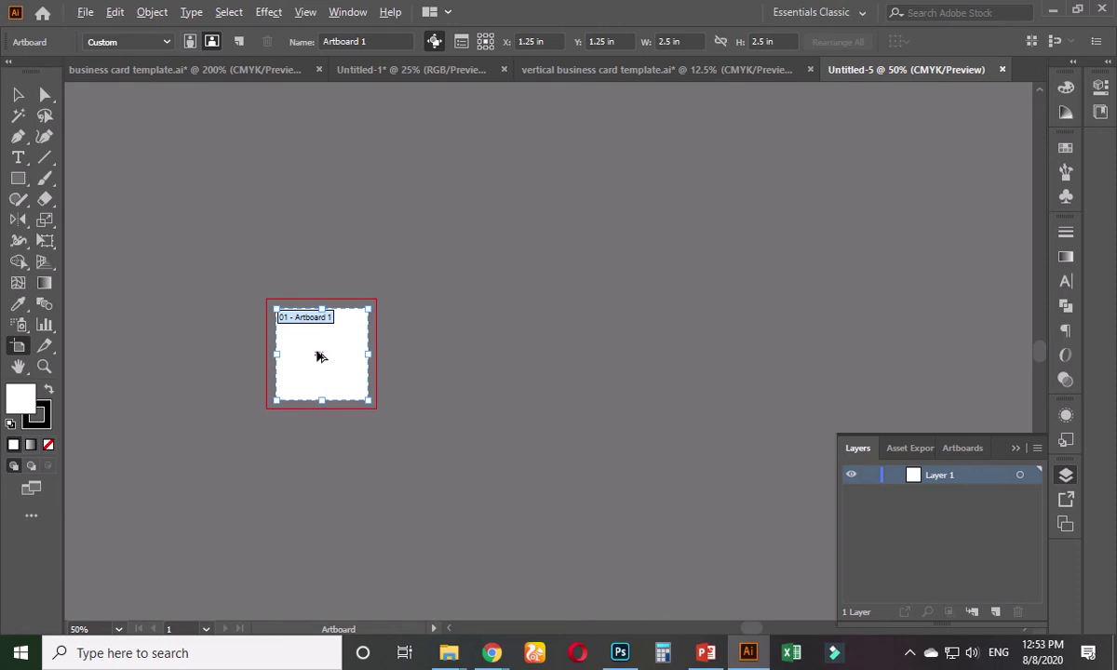
alt+drag(319, 356, 477, 357)
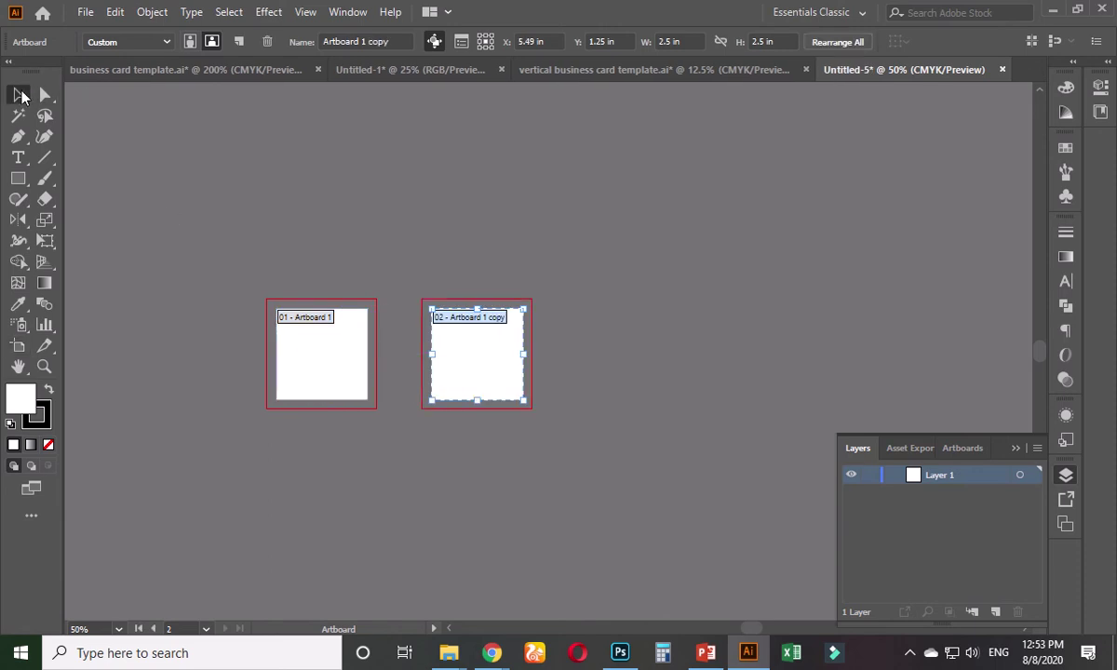
- Switch back to the Selection tool and close the Untitled-5 document tab
click(19, 94)
scroll(392, 363, up, 2)
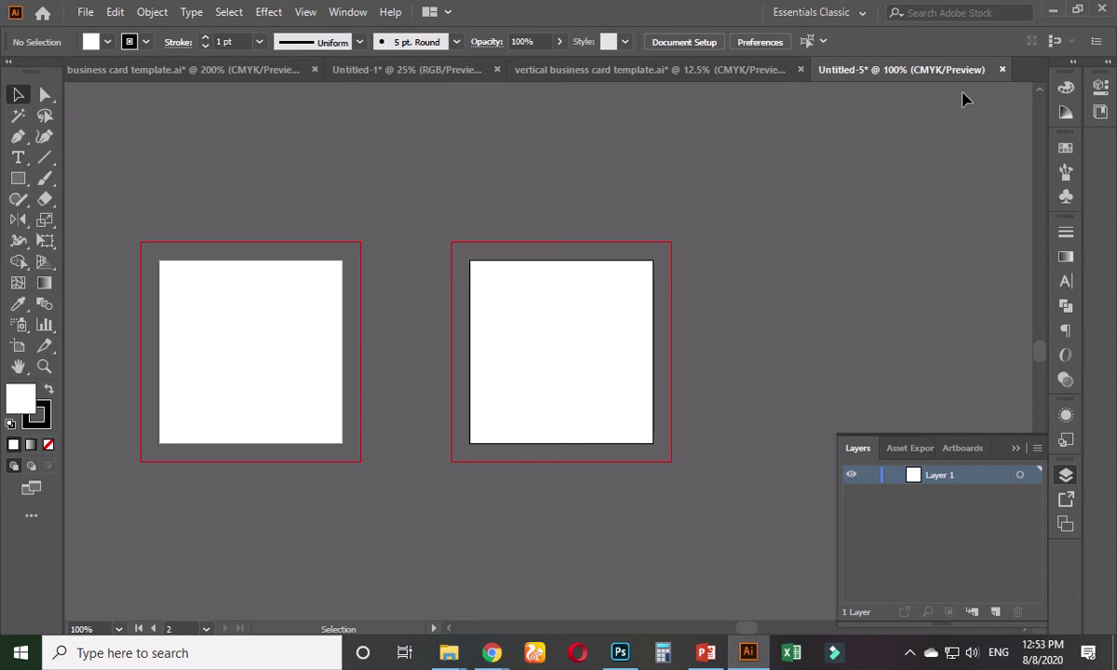
click(1003, 70)
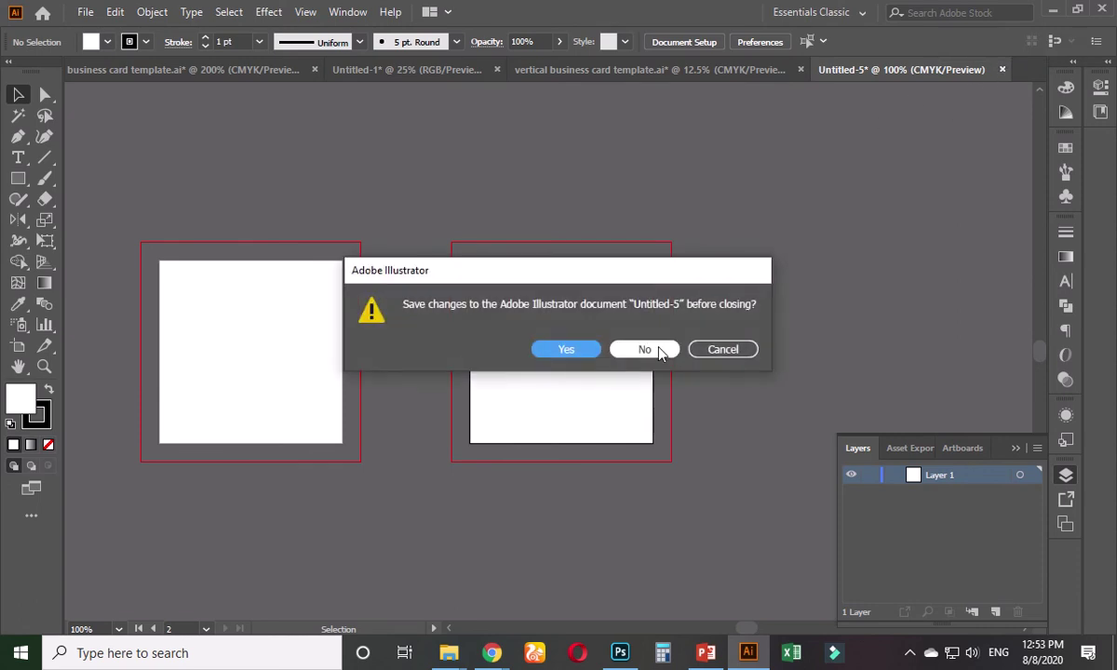
- Discard Untitled-5 without saving, check the Meet tab, minimize Chrome, and zoom the template to 25%
click(651, 350)
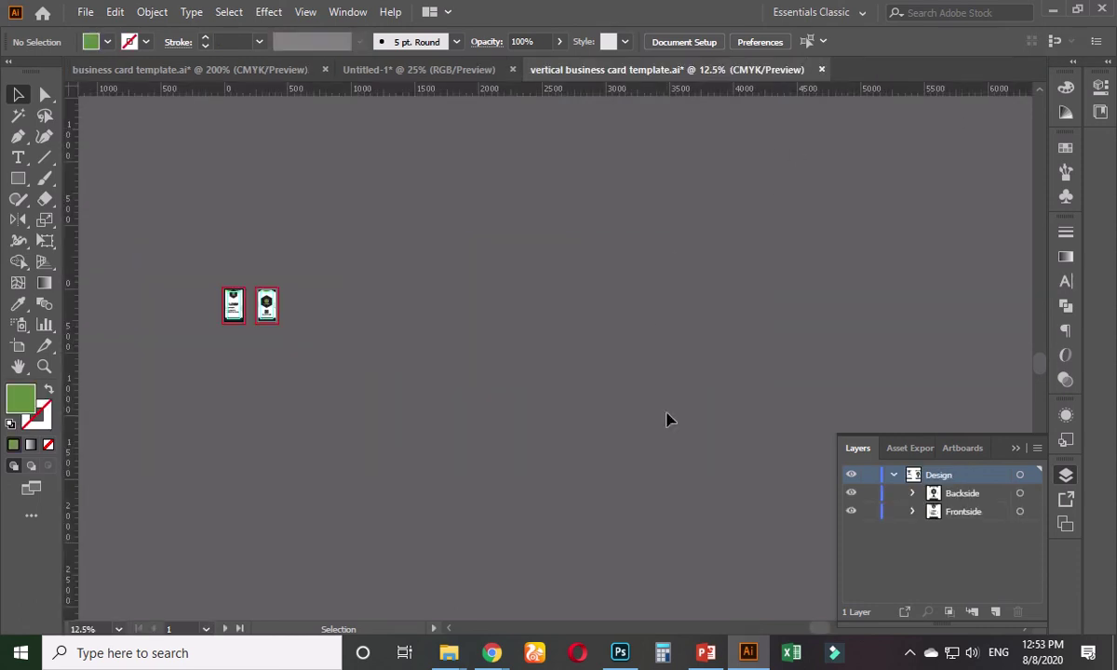
mouse_move(491, 652)
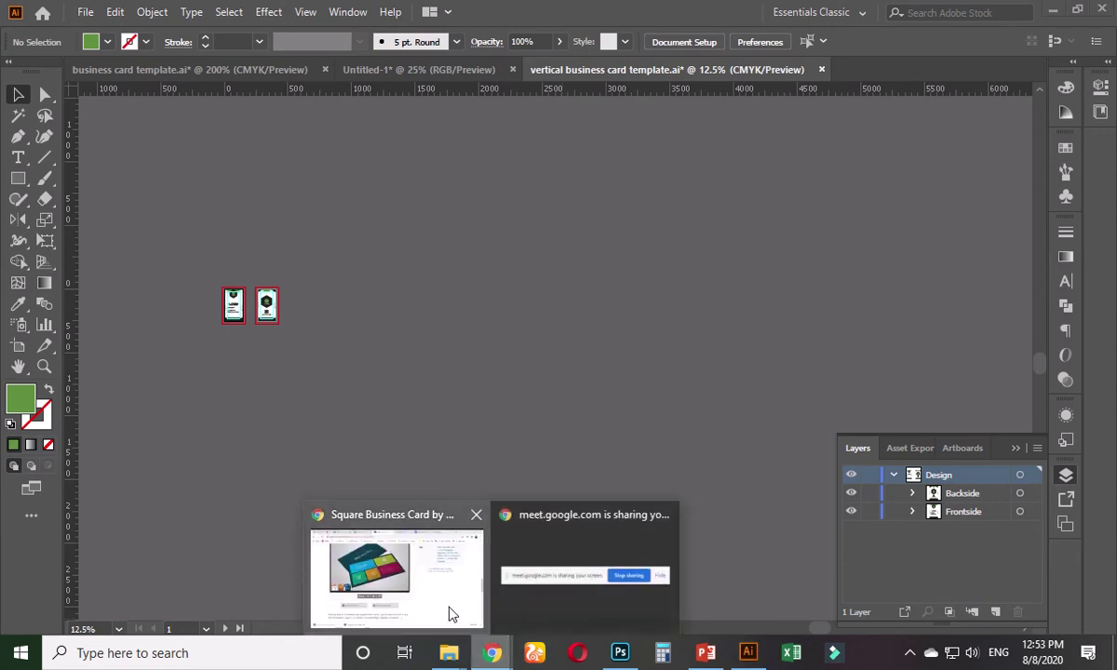
click(452, 605)
click(89, 13)
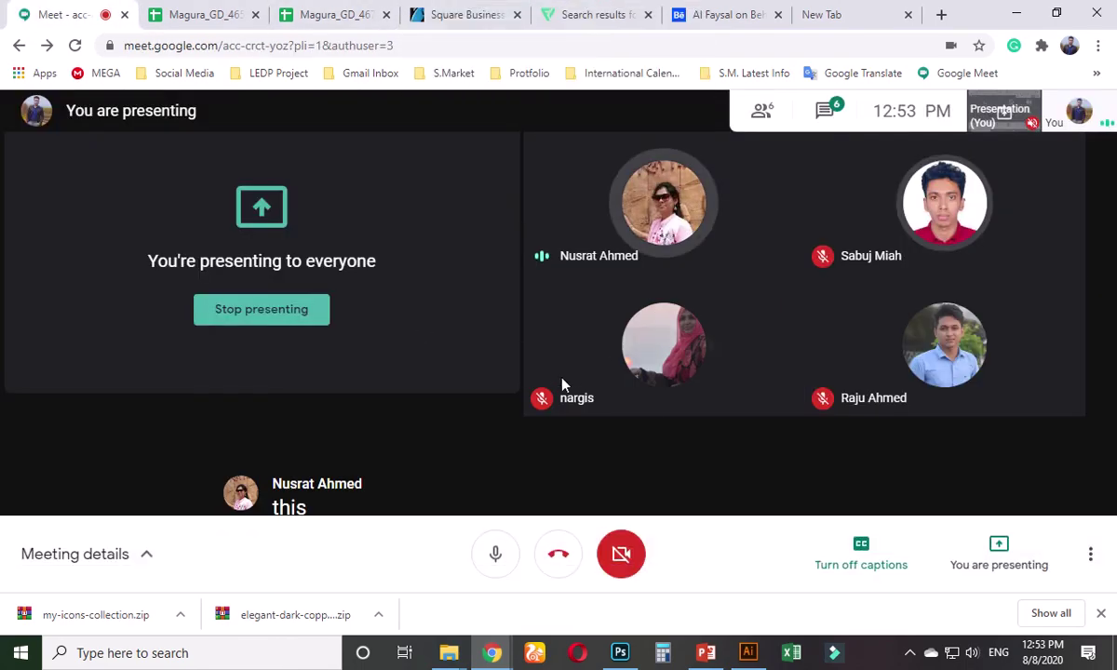
click(1016, 14)
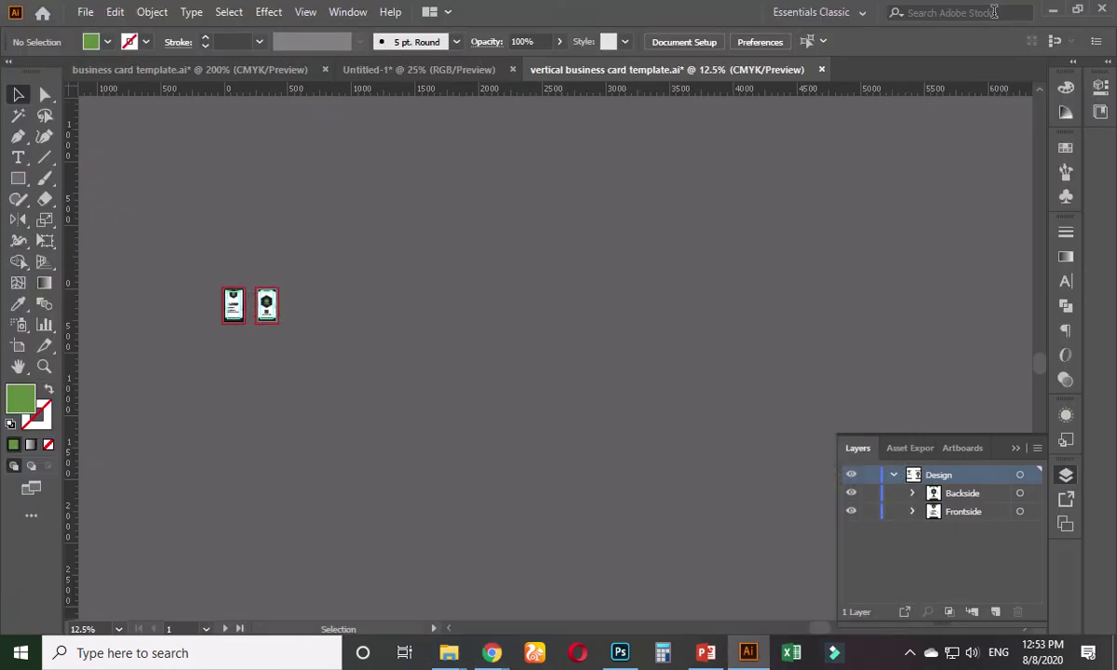
scroll(514, 233, up, 2)
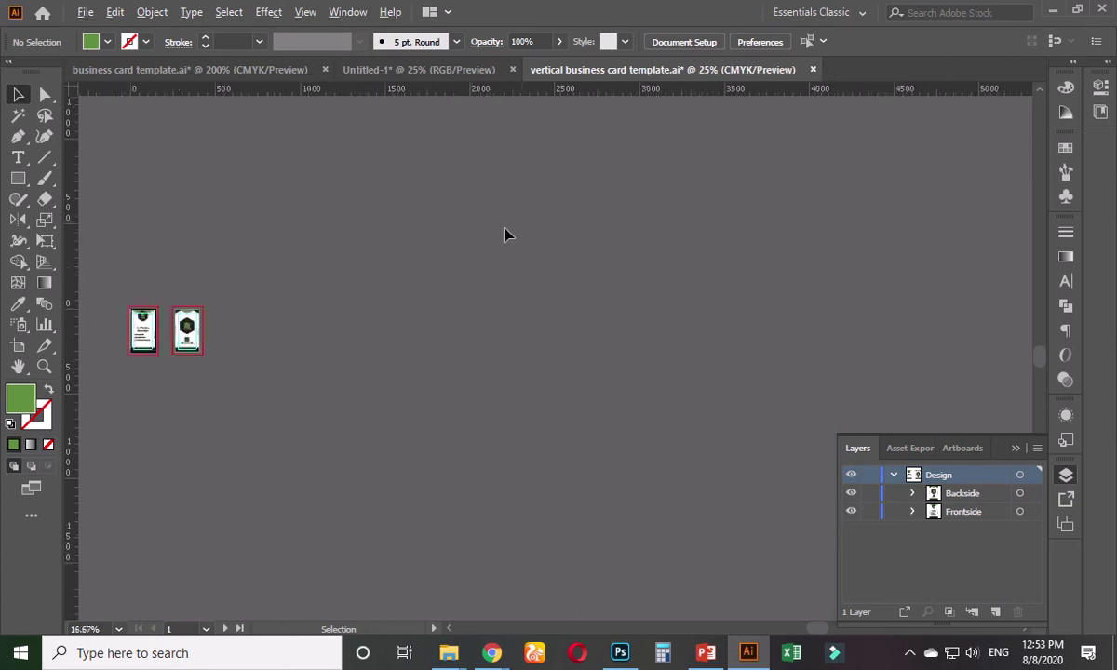
mouse_move(491, 643)
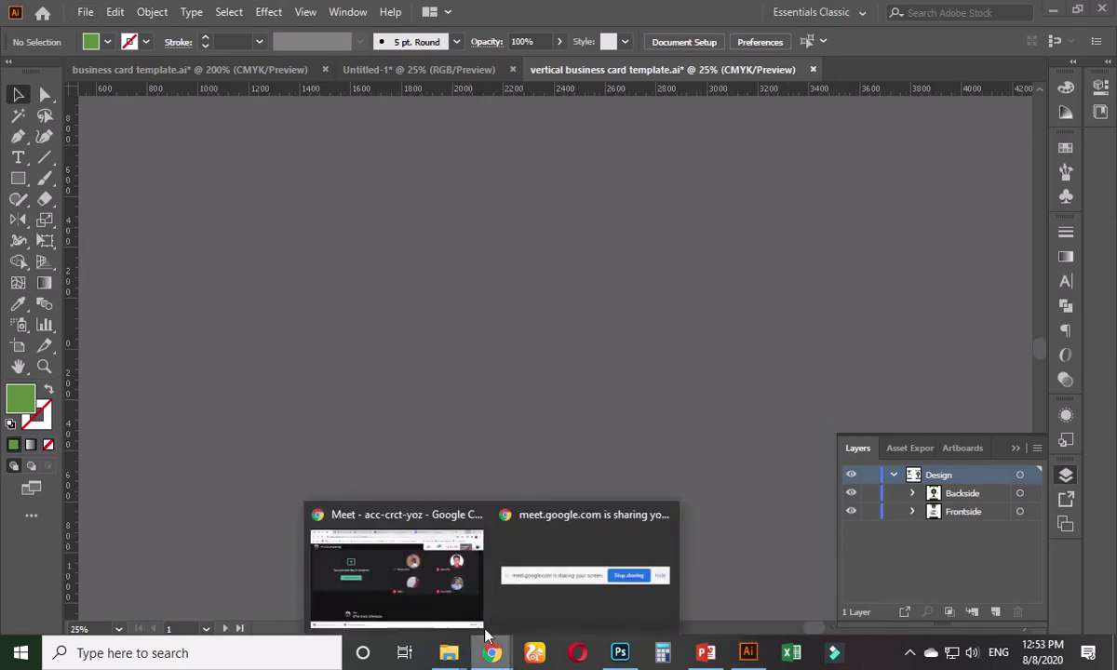
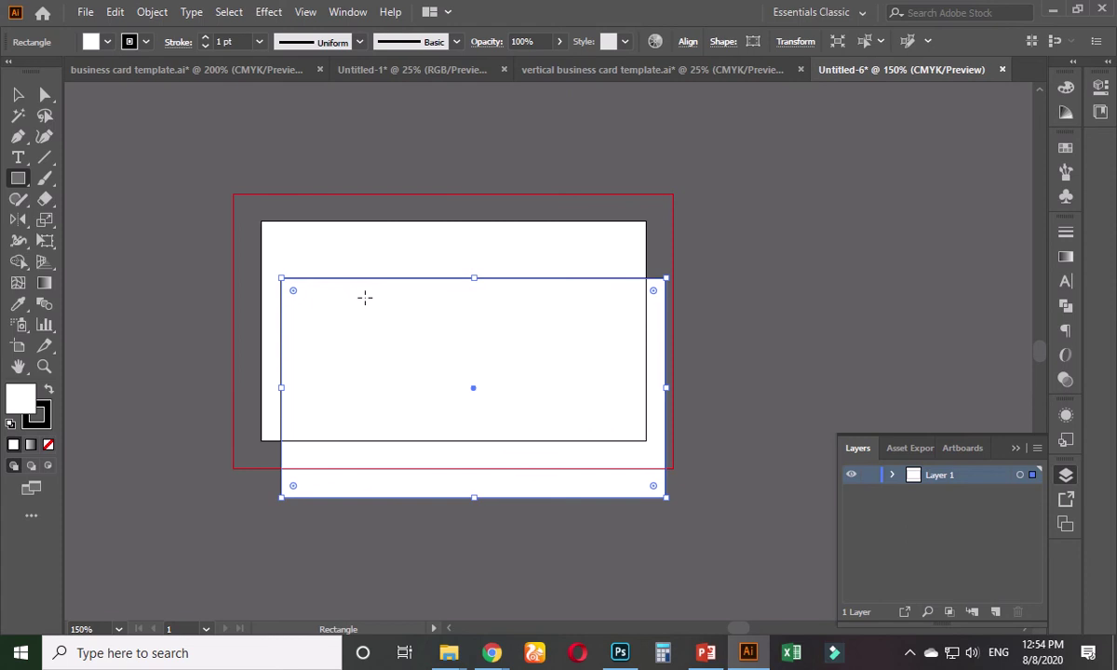
- Zoom in to 200% on the drawn rectangle and return to the Selection tool
scroll(363, 288, up, 1)
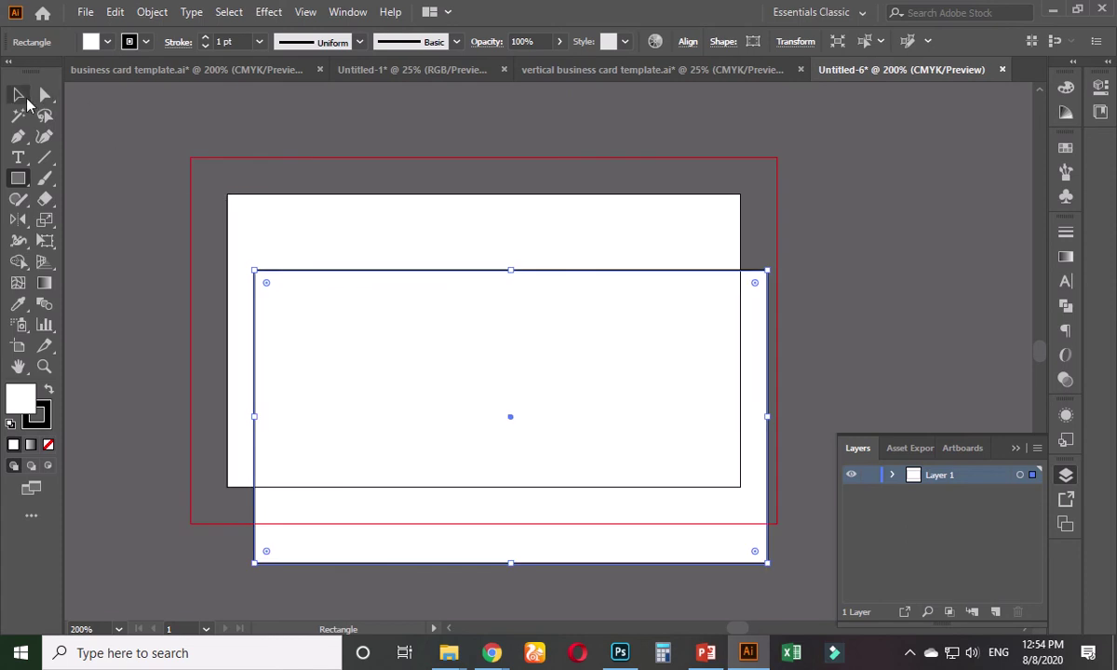
click(18, 94)
- Drag the live-corner widget to round all four corners to 0.2 in
drag(268, 284, 270, 287)
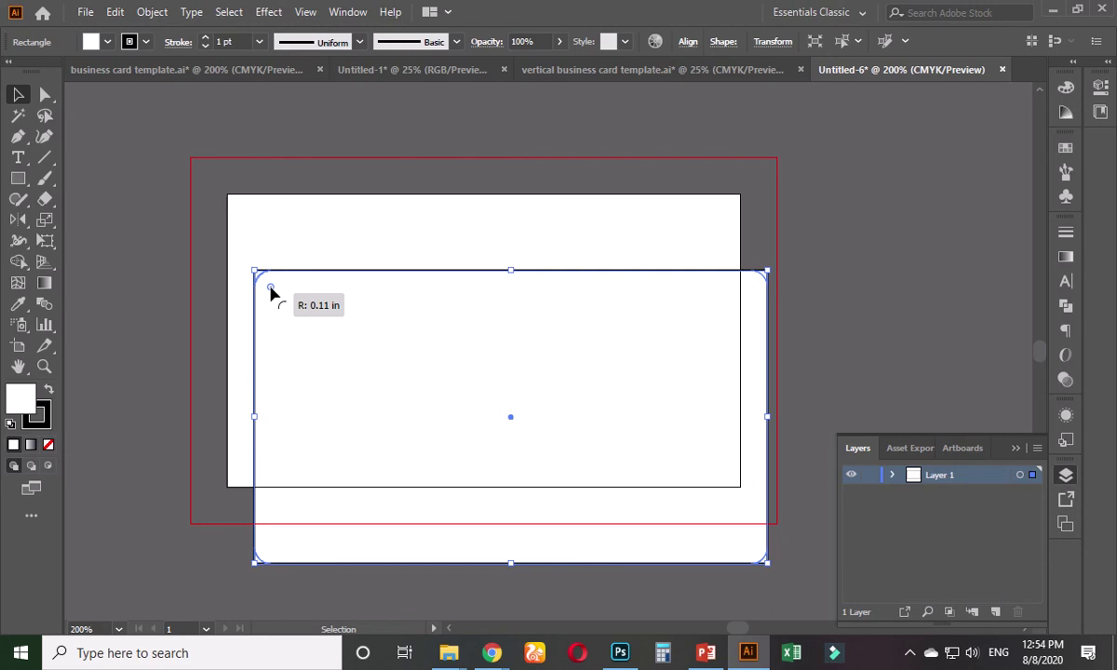
drag(270, 287, 278, 292)
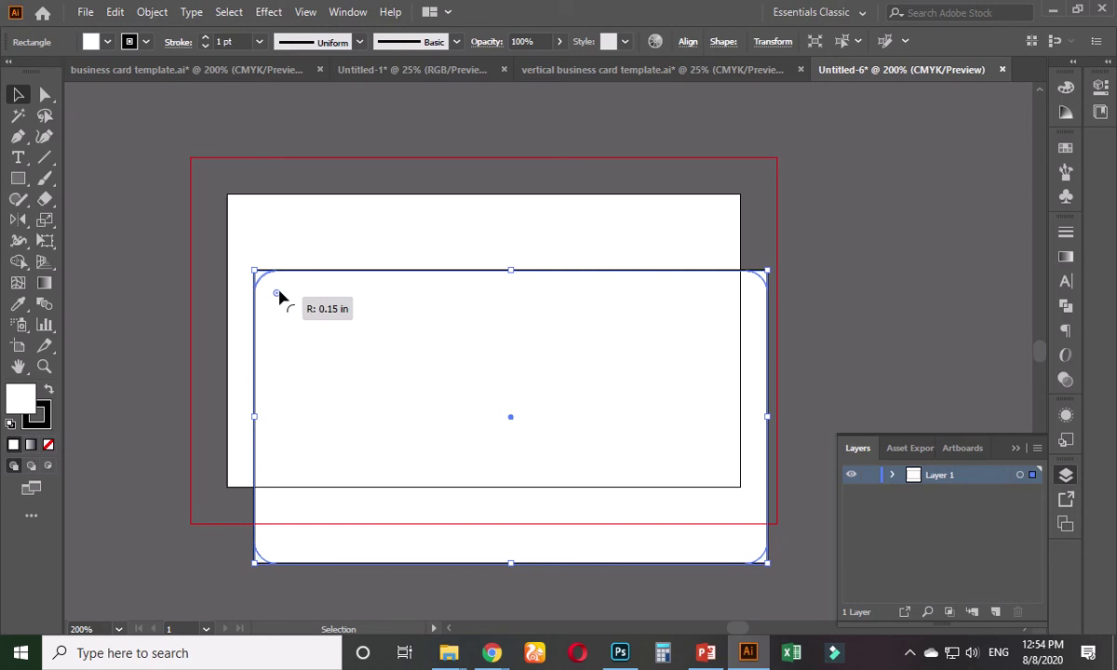
drag(278, 293, 289, 299)
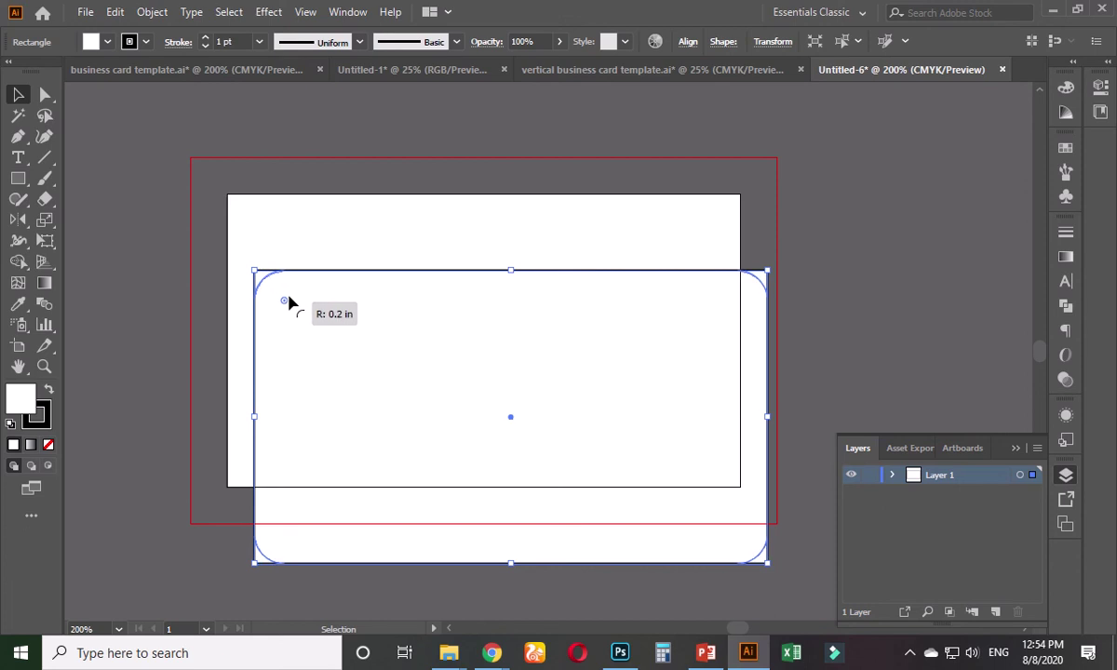
drag(289, 302, 289, 303)
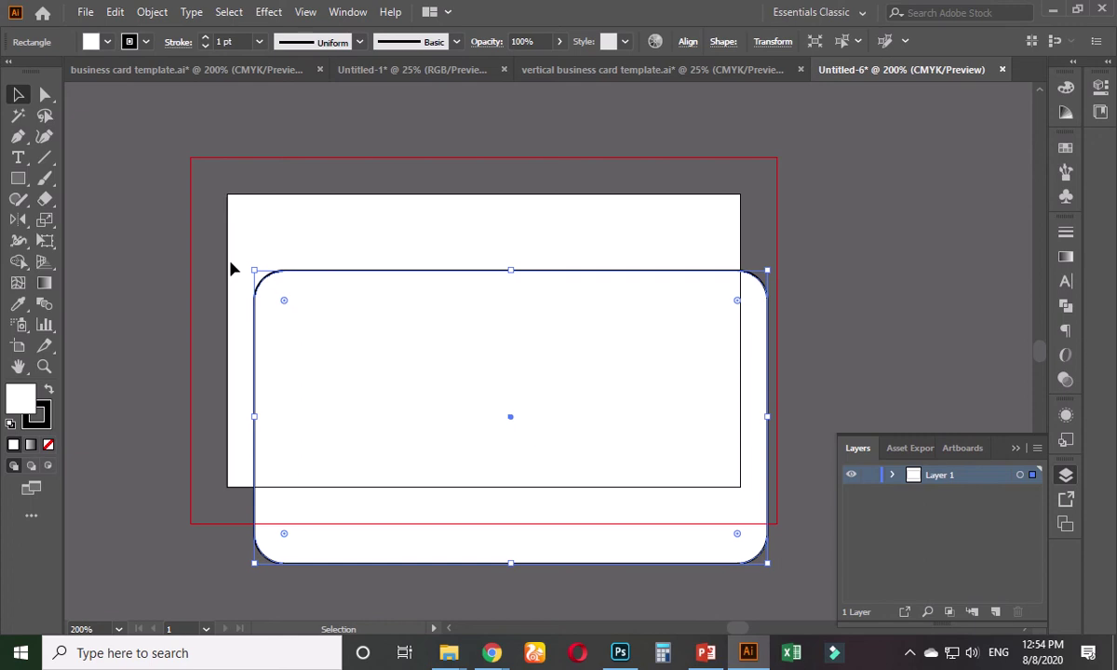
- Centre the rounded rectangle horizontally and vertically on the artboard
click(687, 42)
click(650, 90)
click(541, 90)
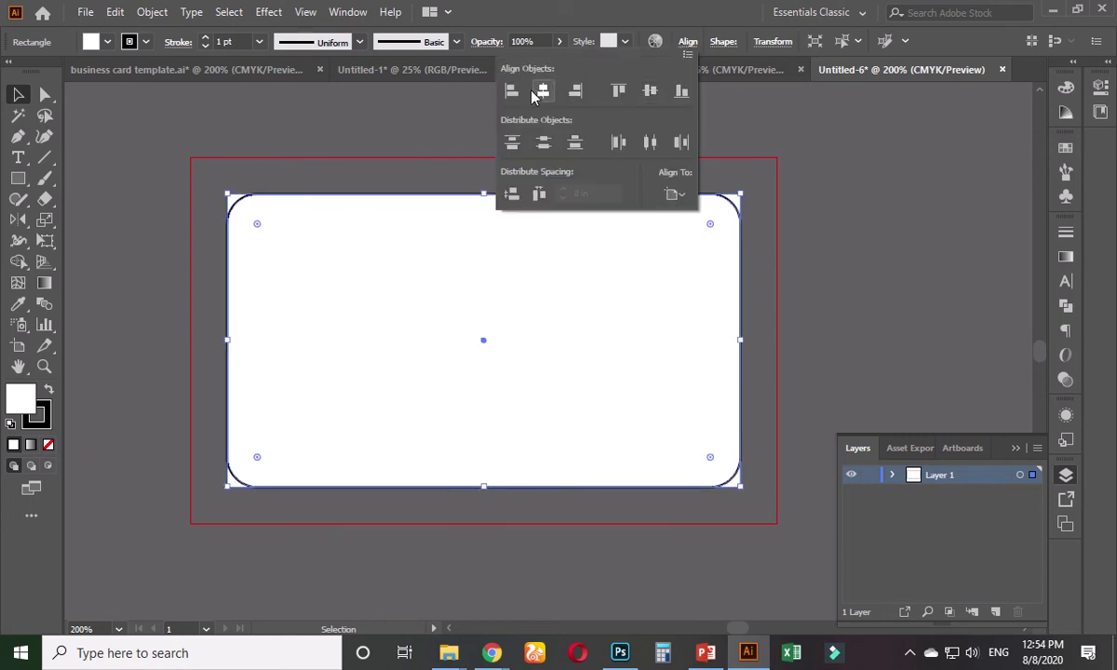
click(384, 118)
click(384, 118)
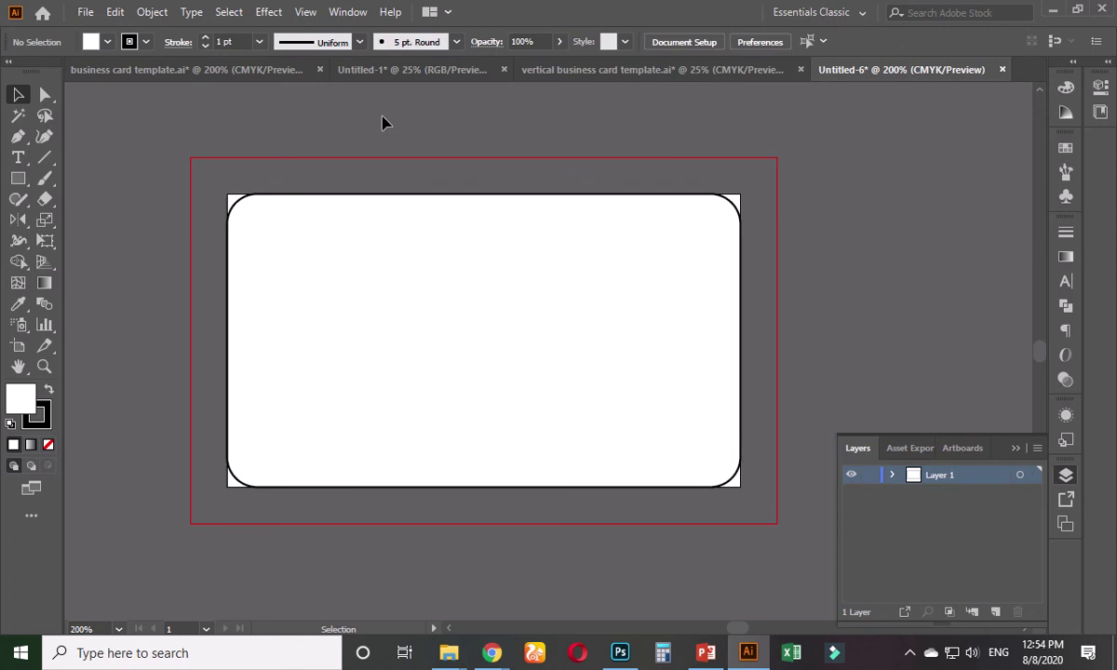
key(space)
drag(363, 142, 349, 184)
- Remove the rounded rectangle's outline and fill it green
click(329, 250)
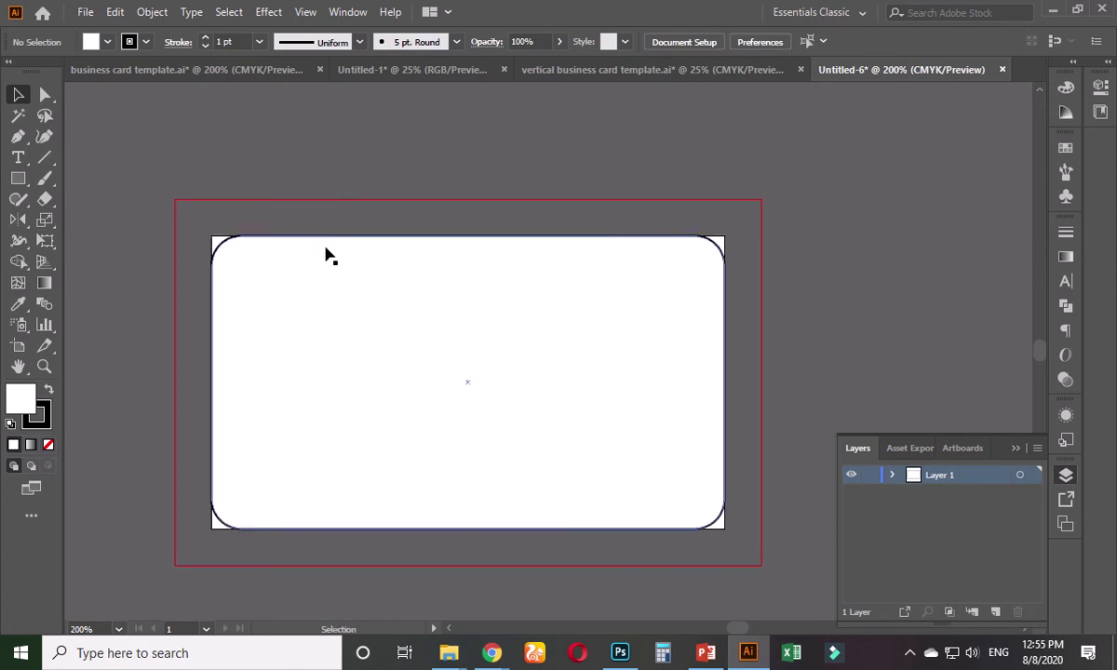
click(325, 251)
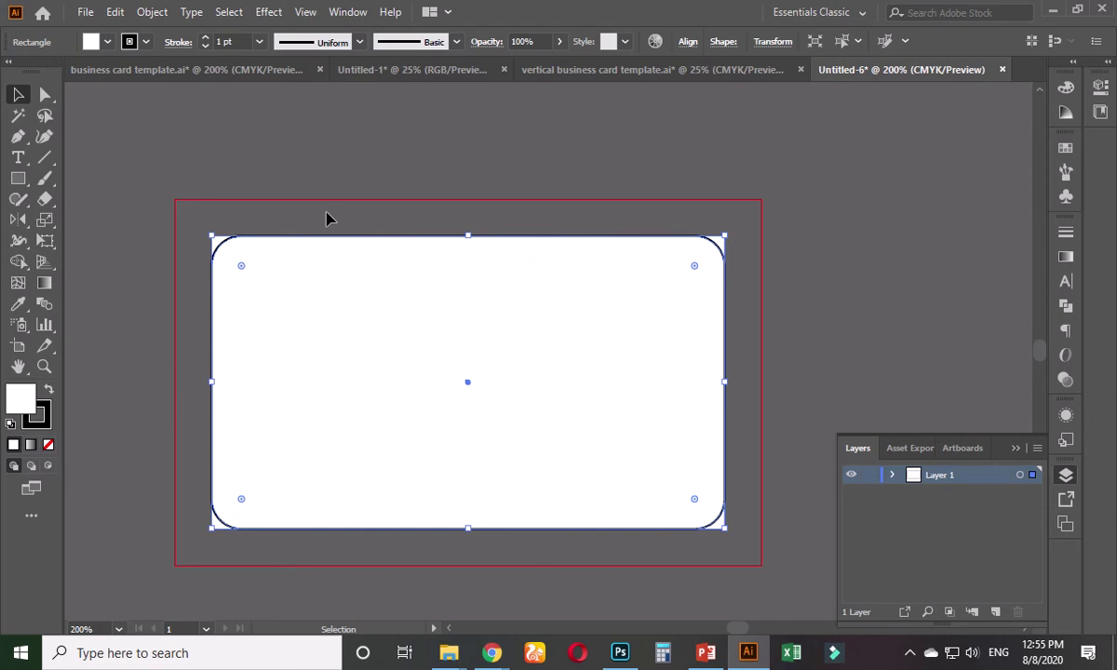
click(280, 229)
click(257, 266)
scroll(259, 268, up, 1)
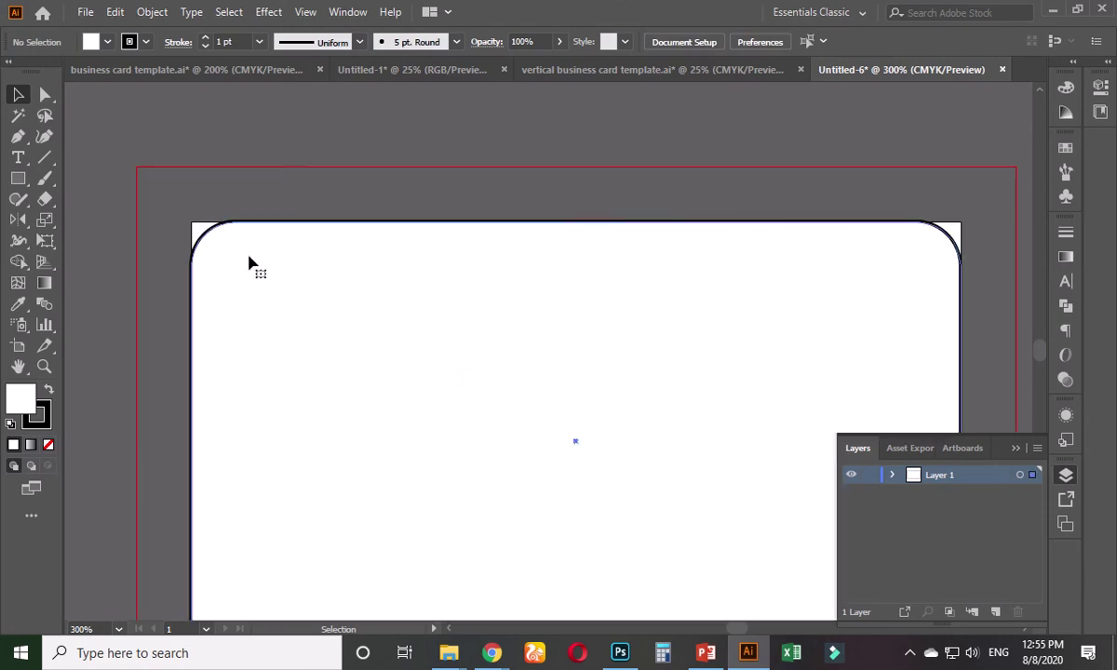
click(39, 414)
key(slash)
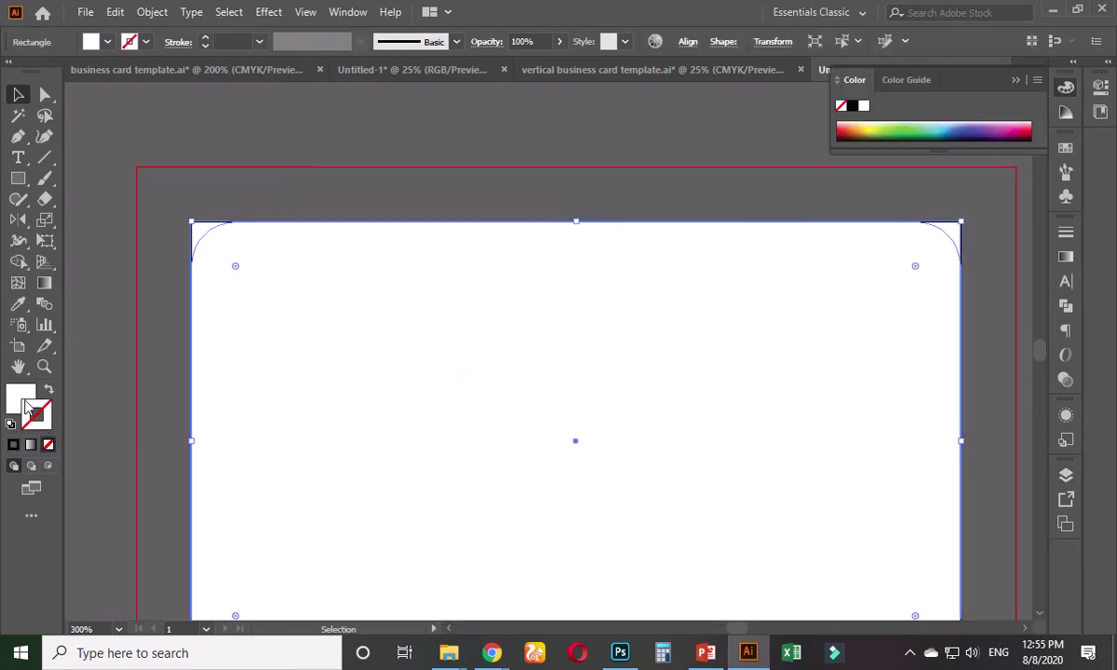
click(913, 119)
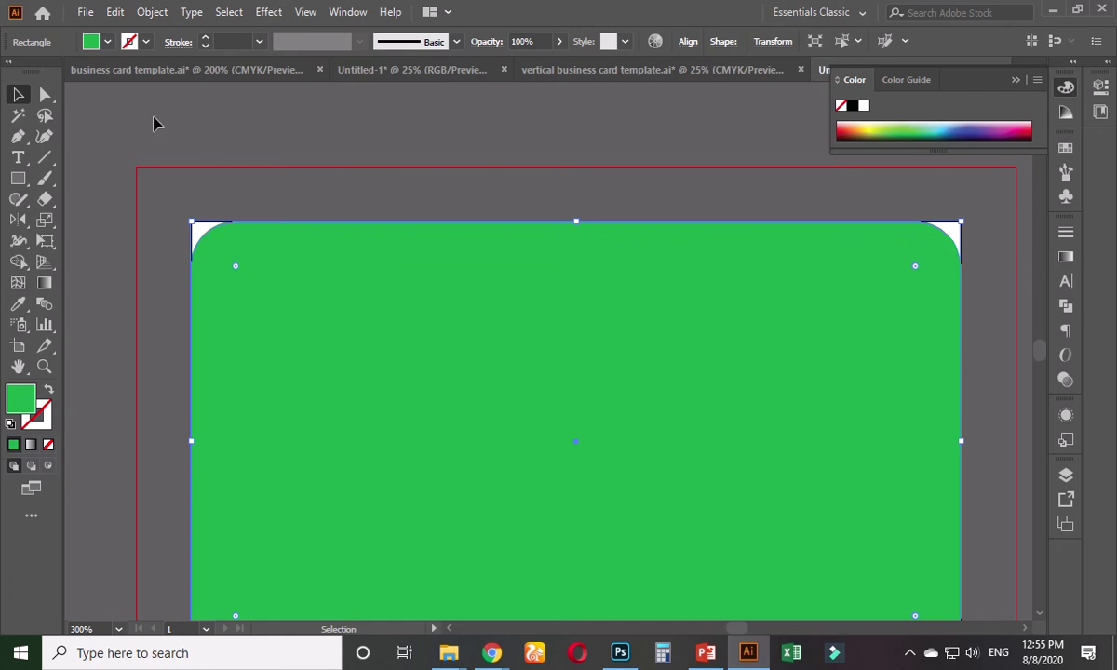
click(213, 139)
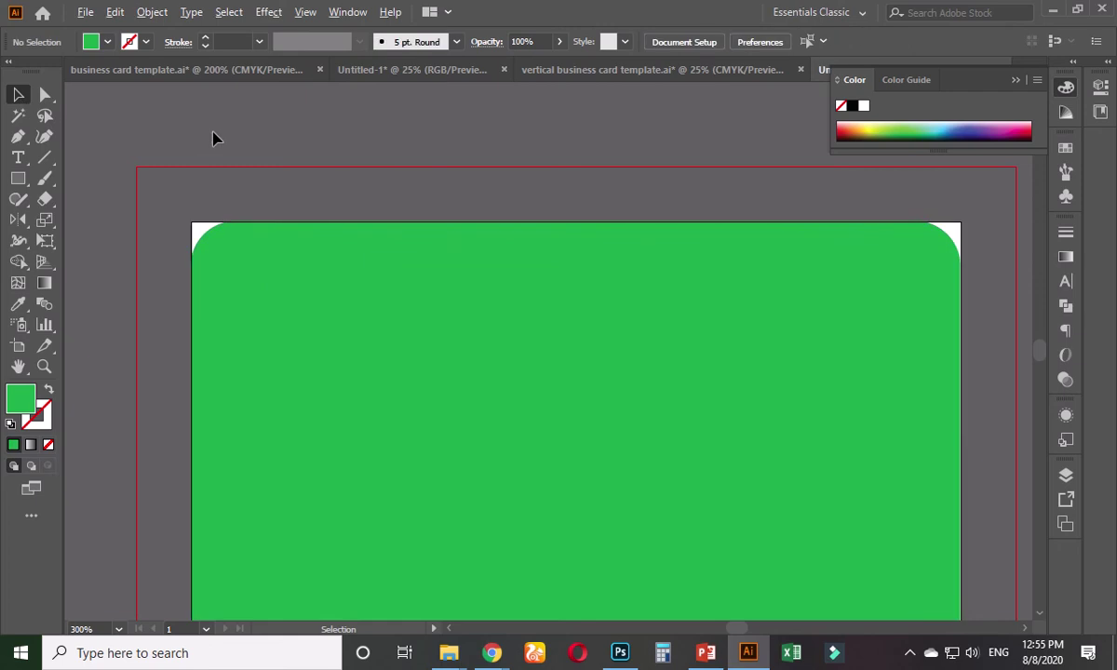
scroll(212, 139, down, 2)
drag(644, 249, 651, 307)
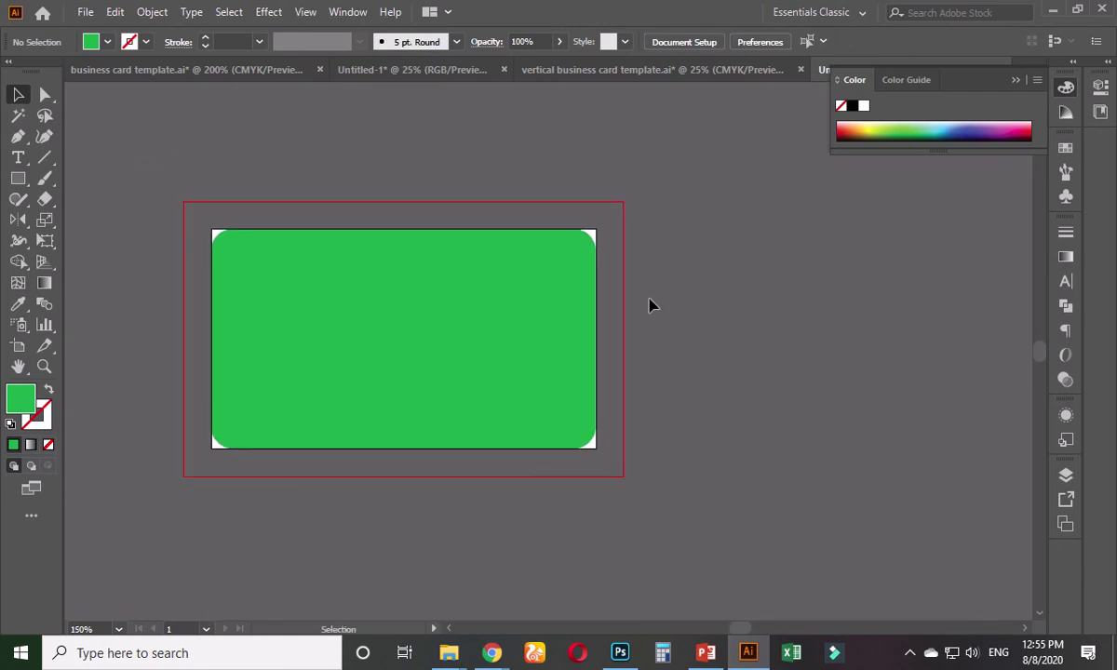
click(410, 307)
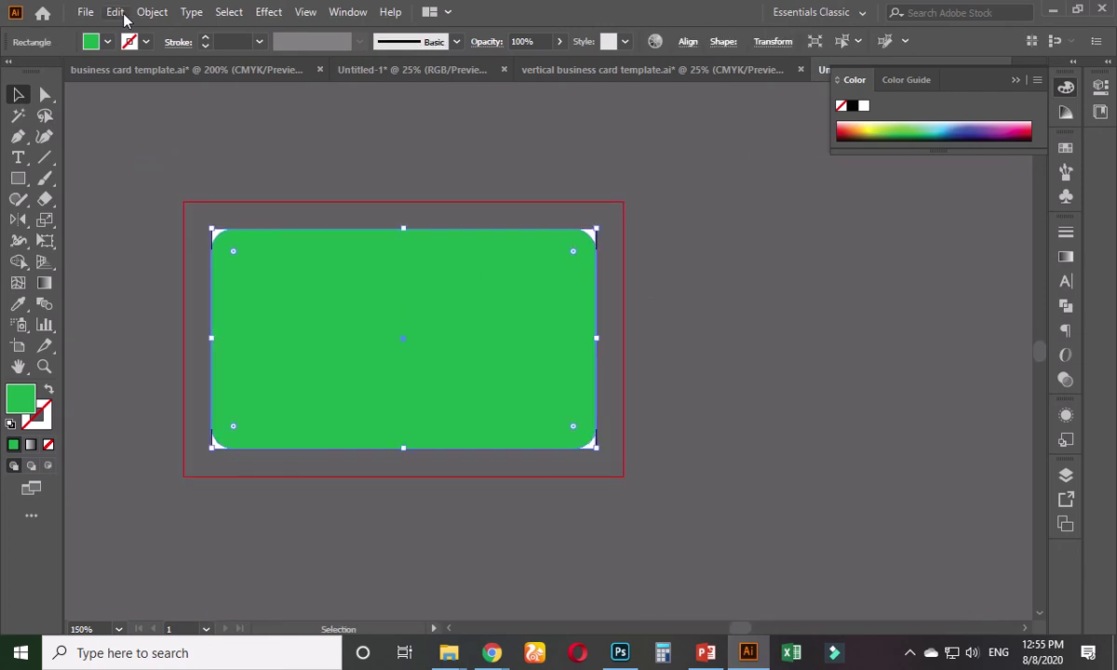
- Add a -0.25 in offset path inside the green card, undoing an accidental drag
click(152, 12)
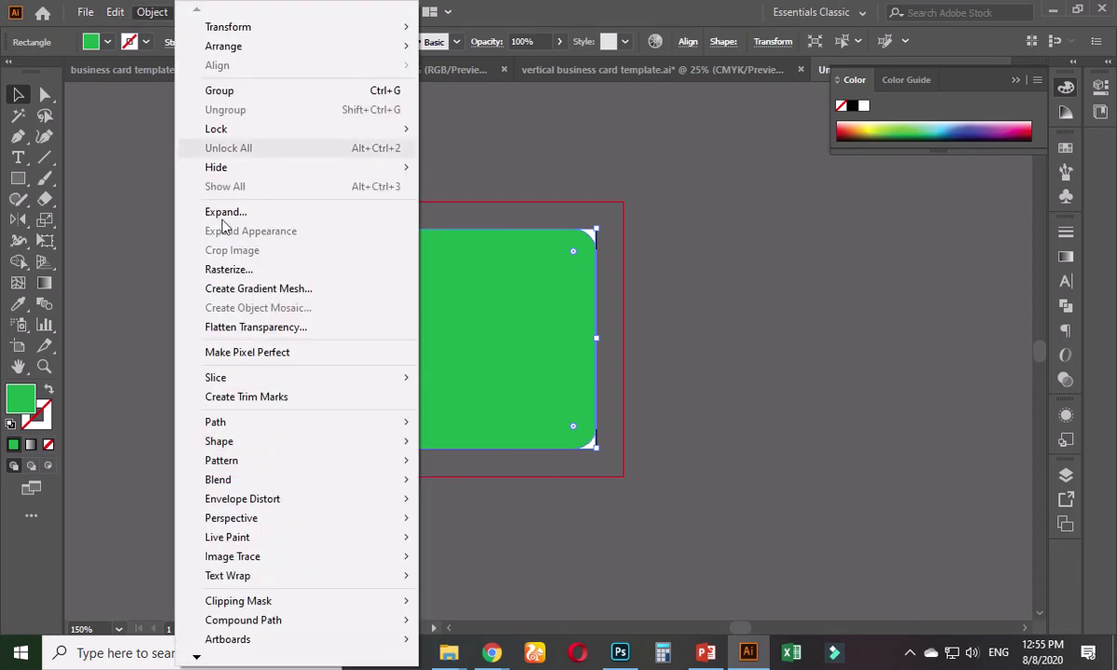
mouse_move(410, 424)
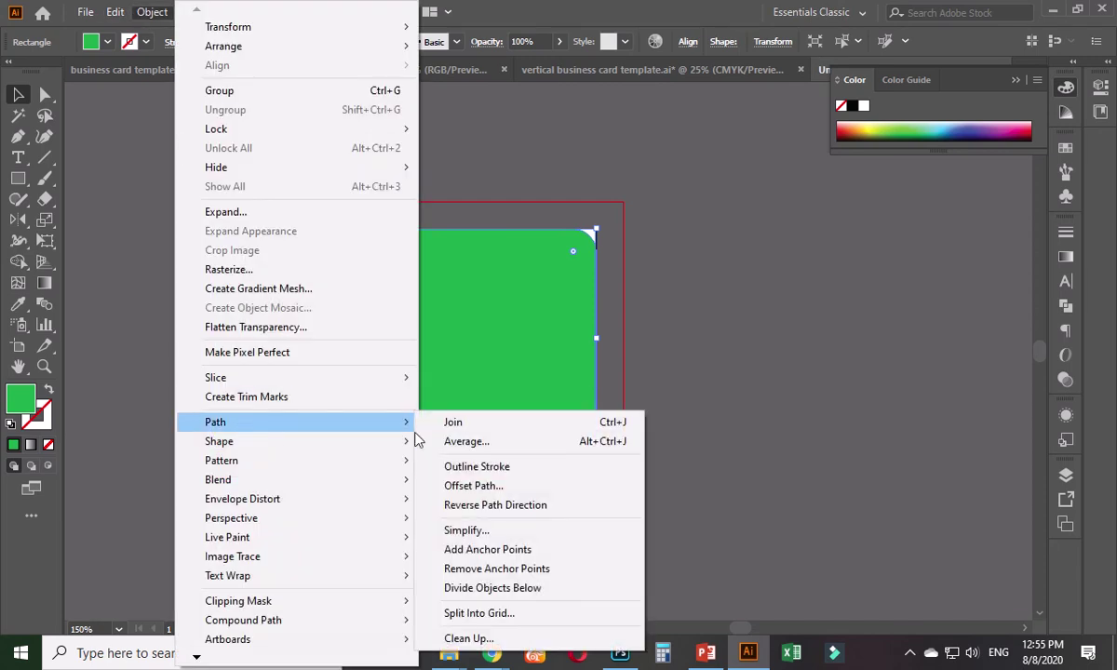
click(479, 486)
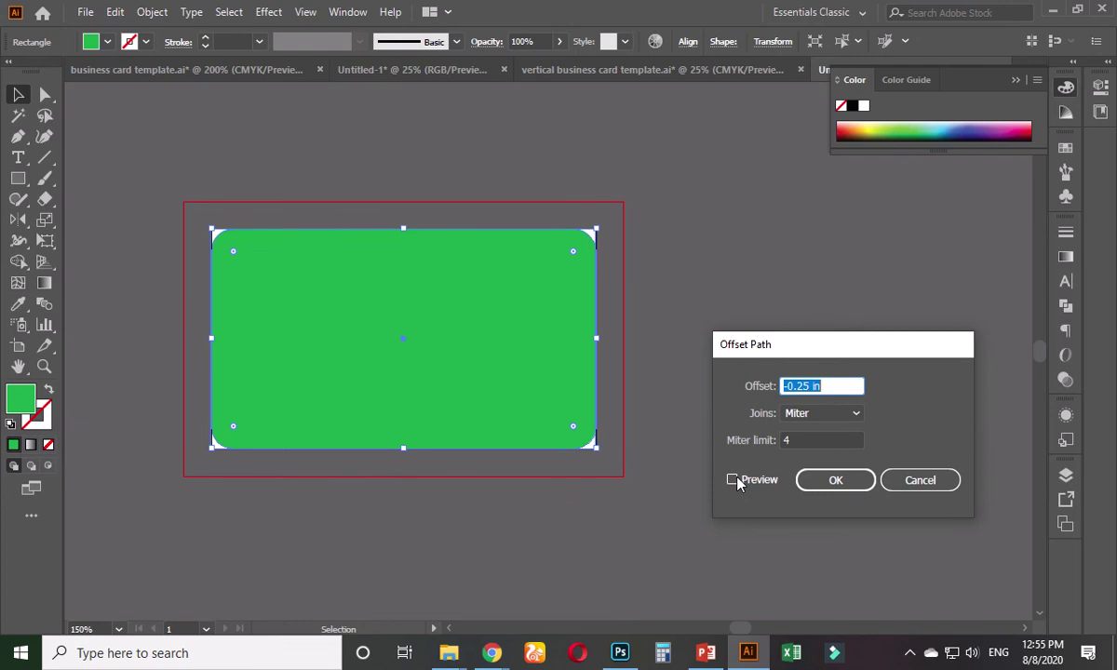
click(733, 480)
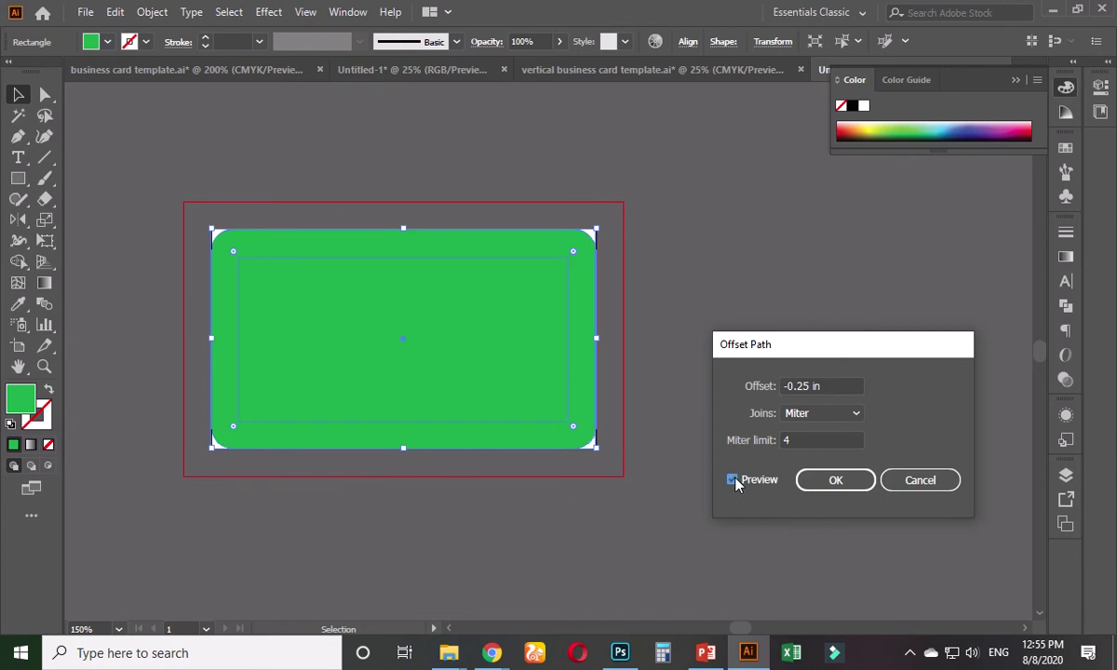
click(838, 482)
click(293, 170)
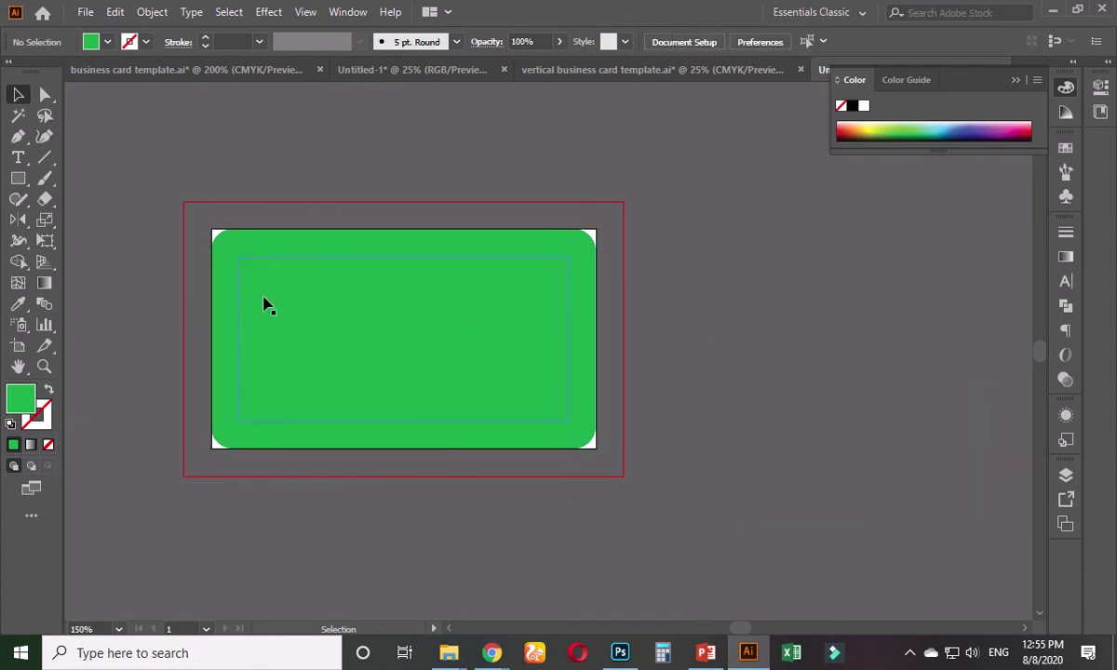
scroll(265, 305, up, 1)
drag(270, 222, 279, 317)
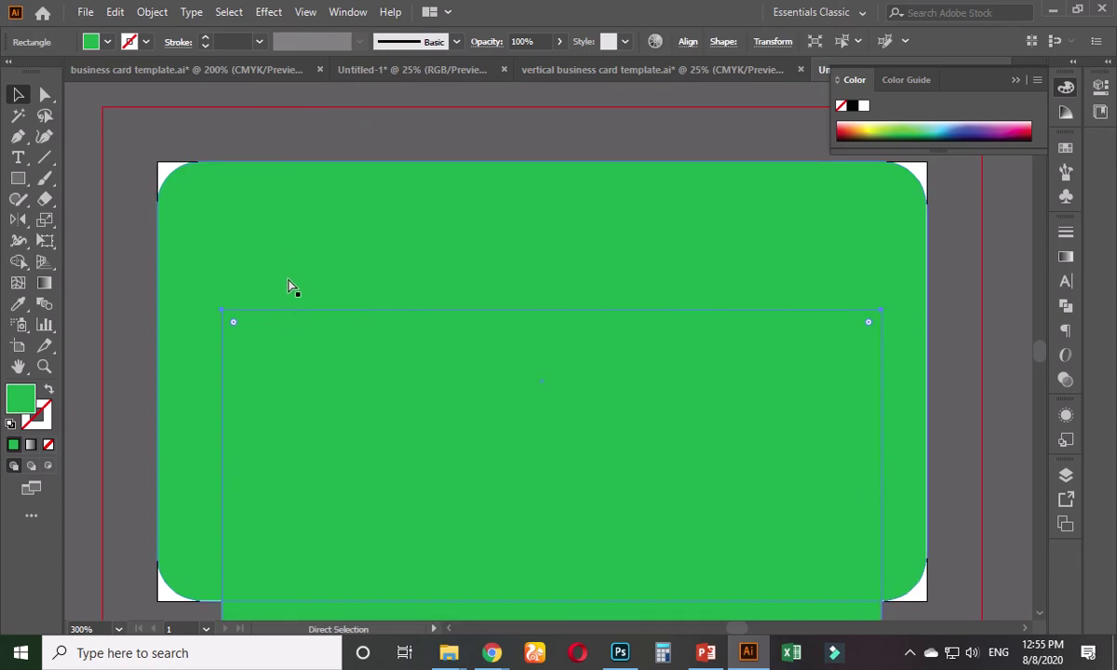
key(ctrl+z)
click(354, 114)
- In the business card template, draw a 3.5 × 2 in rectangle over the Backside card
click(354, 73)
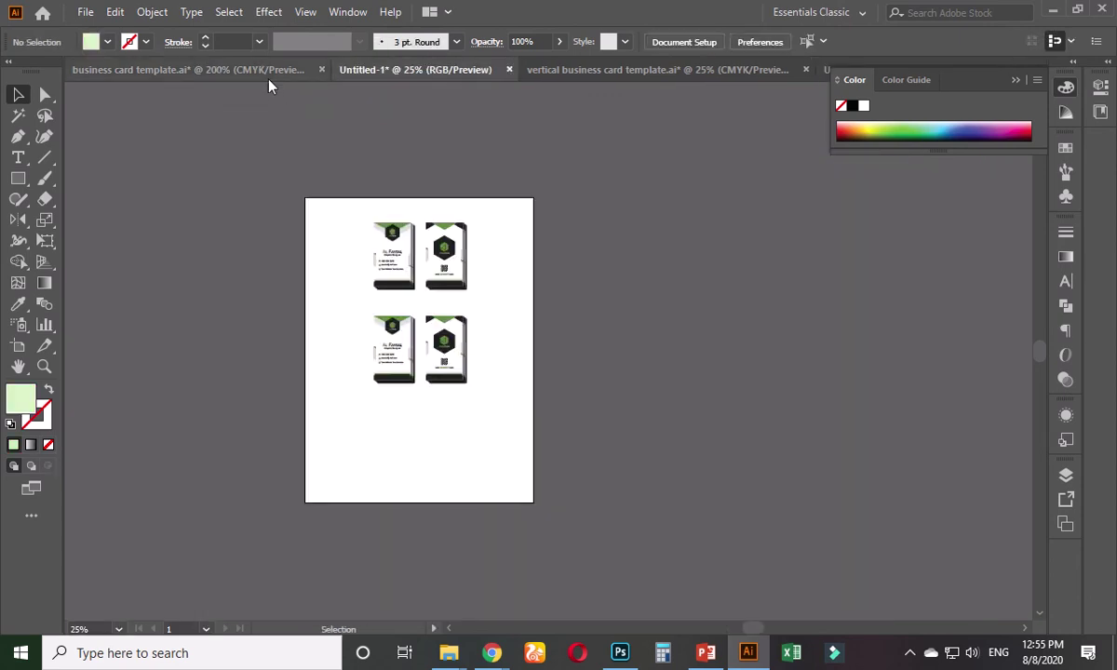
click(248, 69)
drag(676, 249, 694, 342)
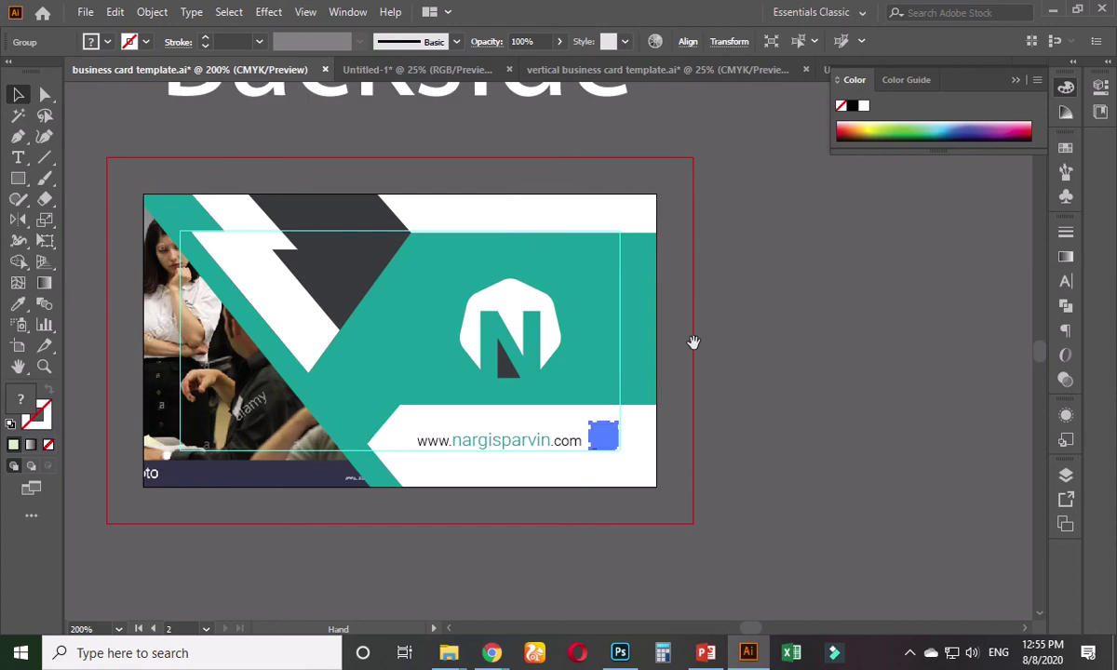
click(761, 272)
click(18, 179)
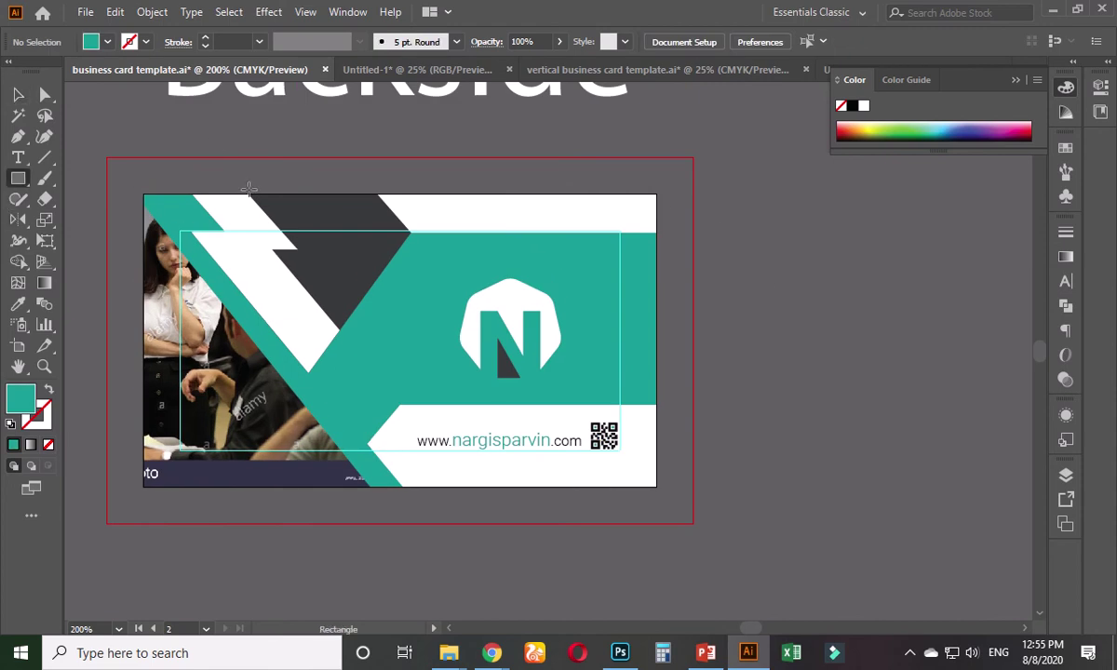
click(298, 173)
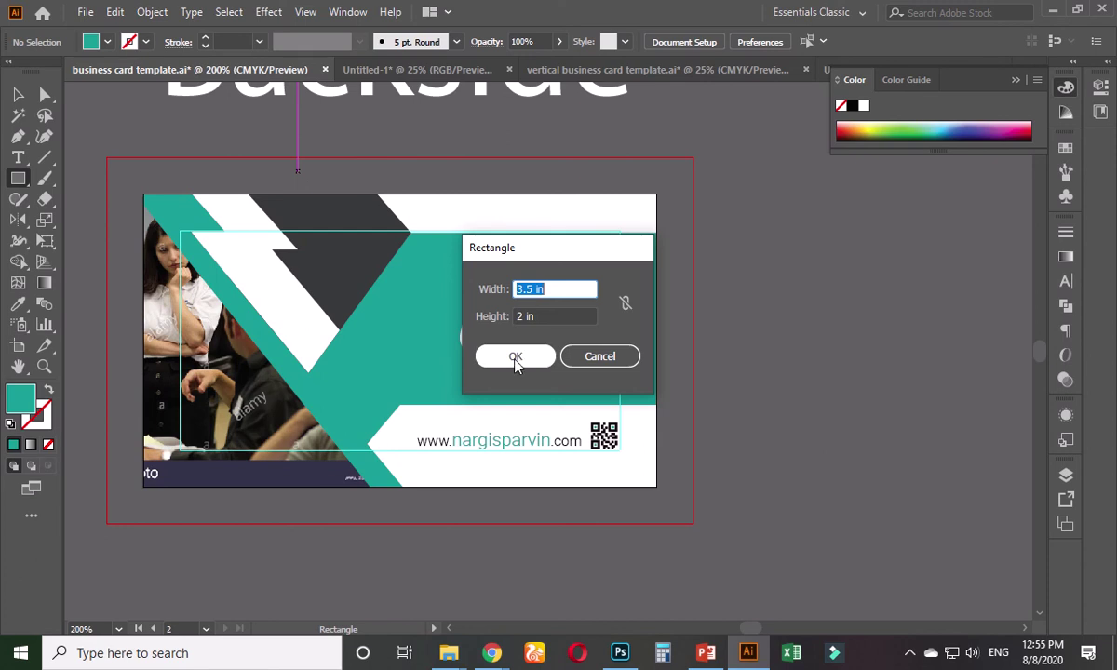
click(516, 361)
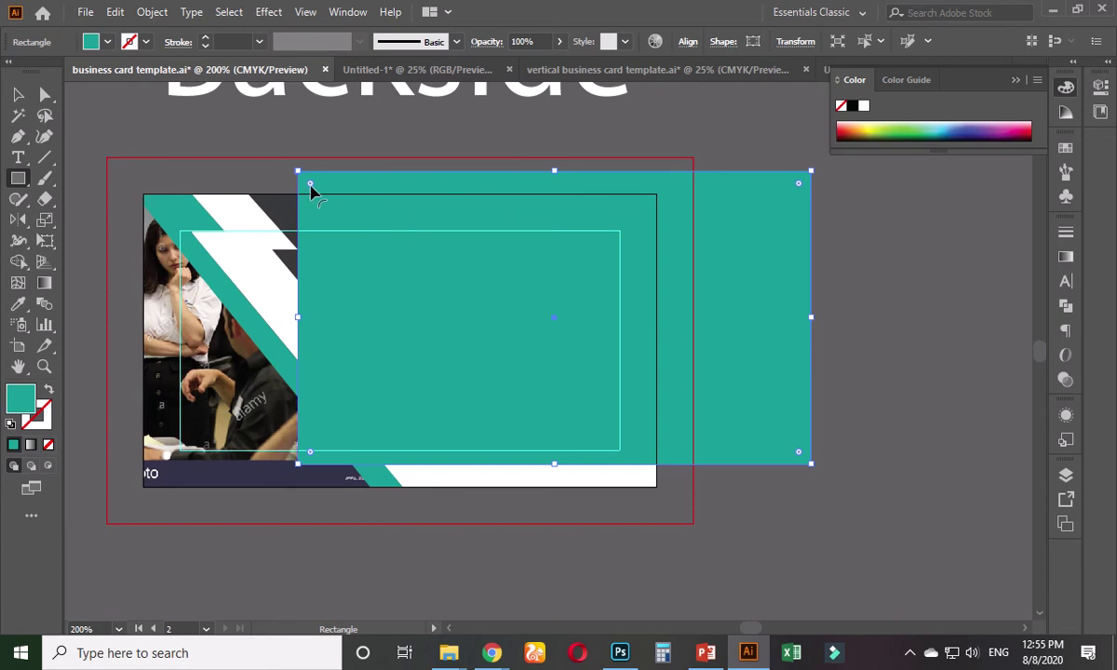
- Round all corners to 0.25 in and centre the rectangle vertically on the artboard
click(722, 42)
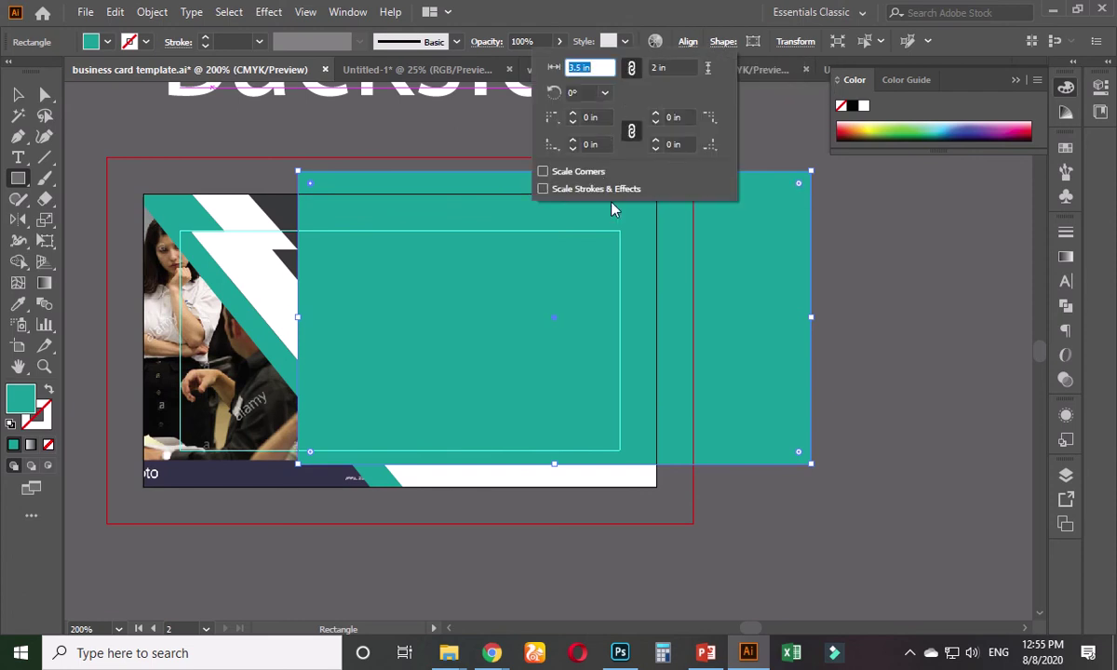
click(582, 117)
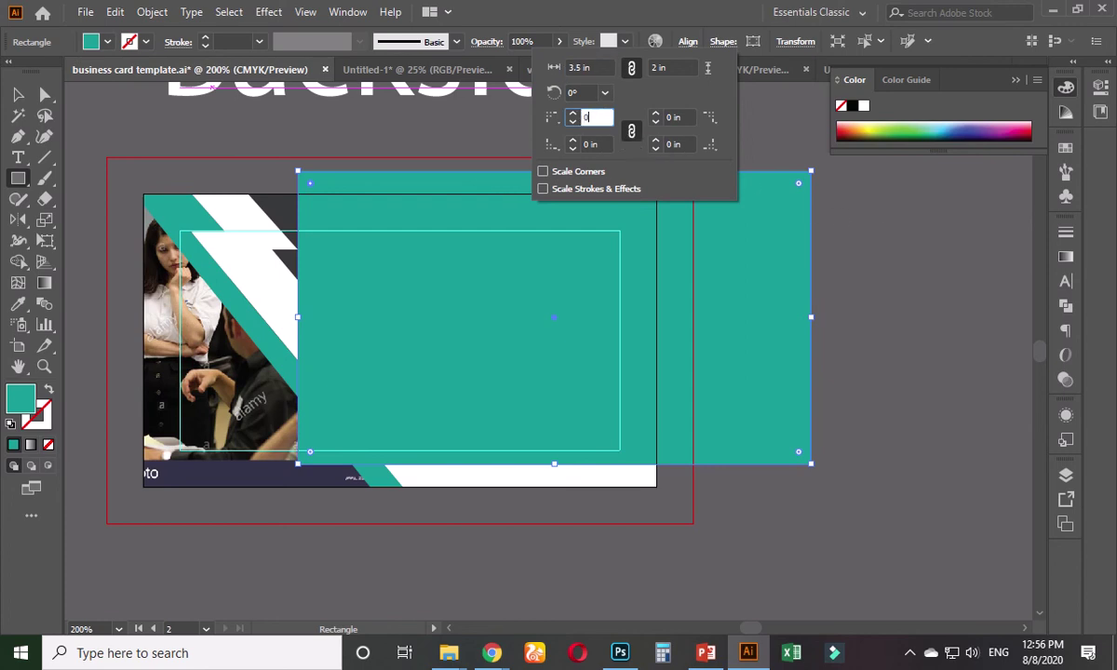
text(0.25)
click(687, 145)
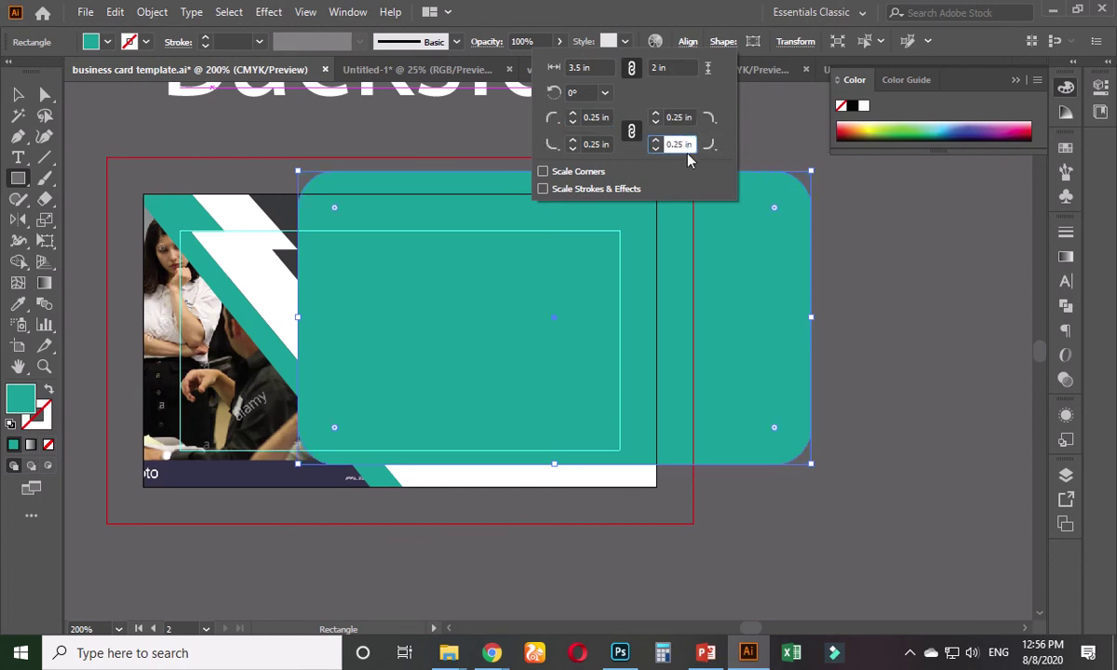
click(21, 95)
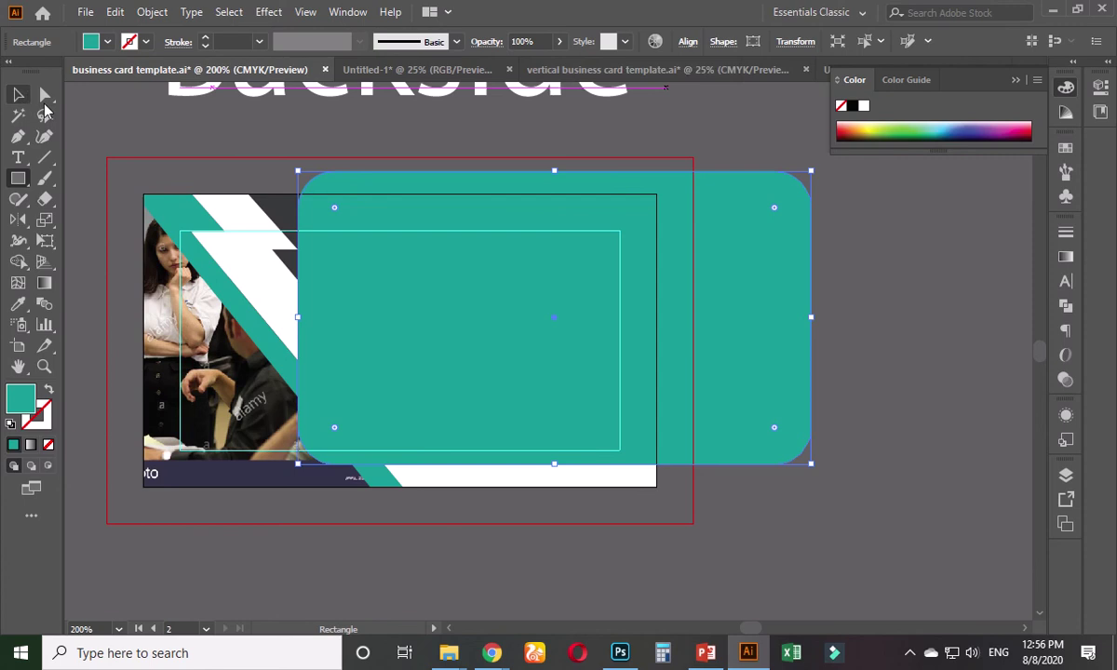
click(689, 41)
click(650, 91)
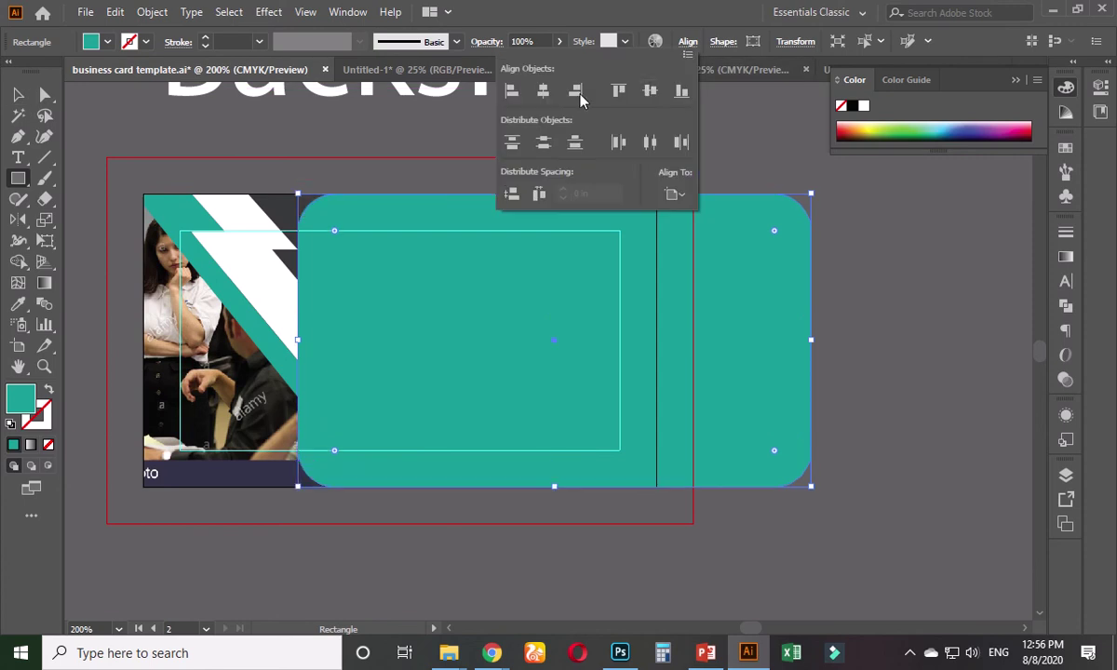
- Align the rectangle to the artboard's left edge and fill it white, keeping it in front
click(511, 90)
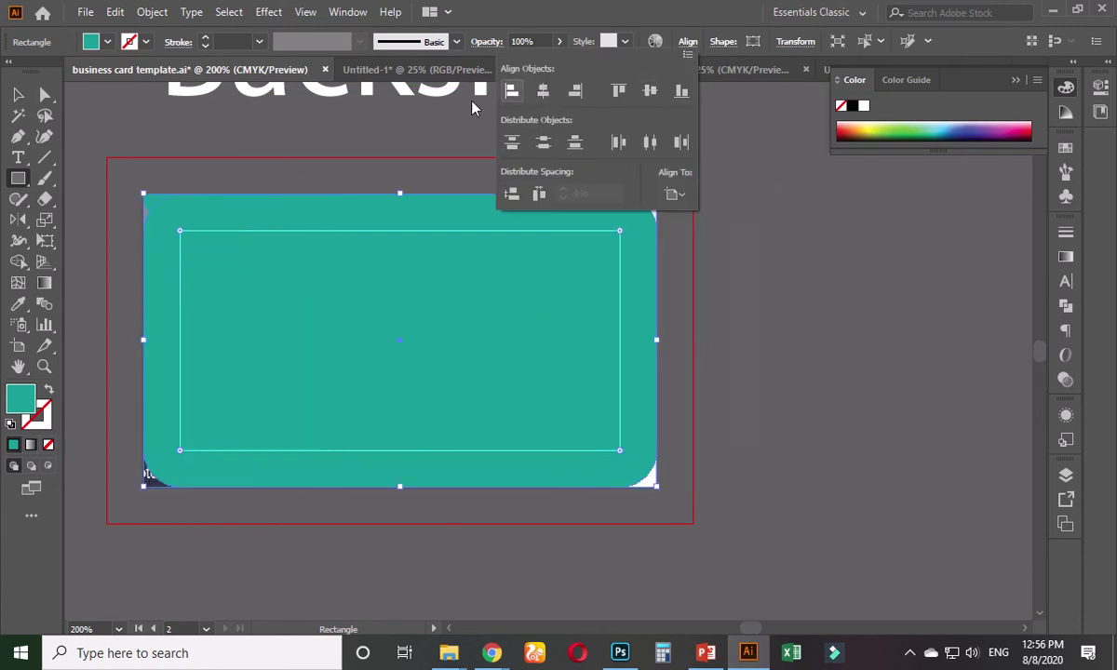
click(260, 137)
click(601, 352)
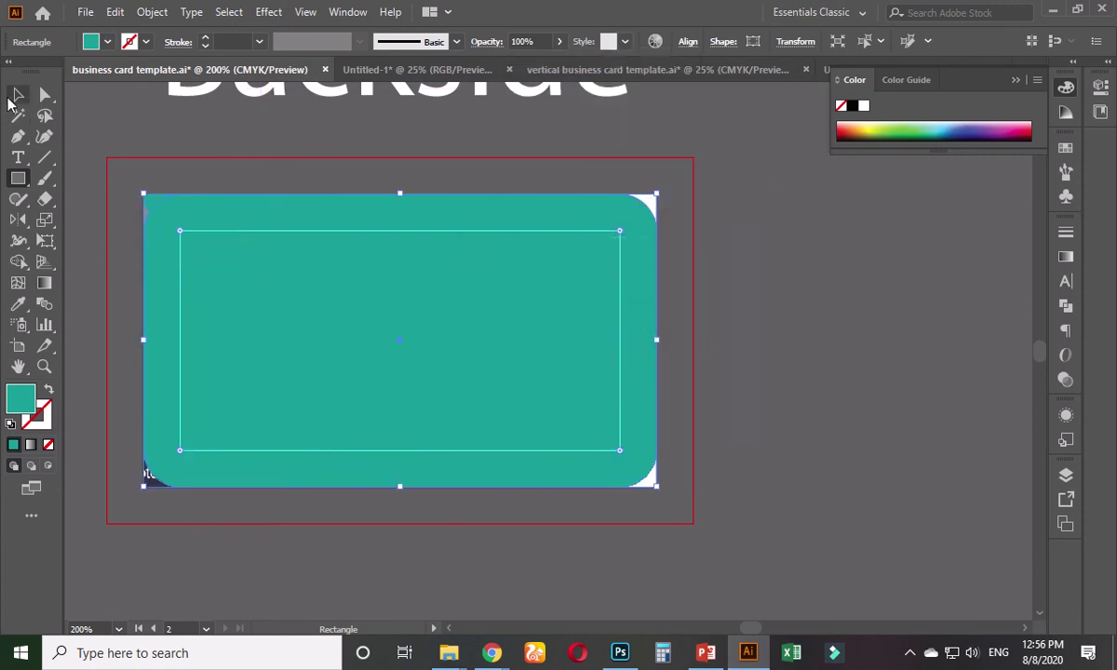
click(18, 94)
click(198, 150)
click(198, 258)
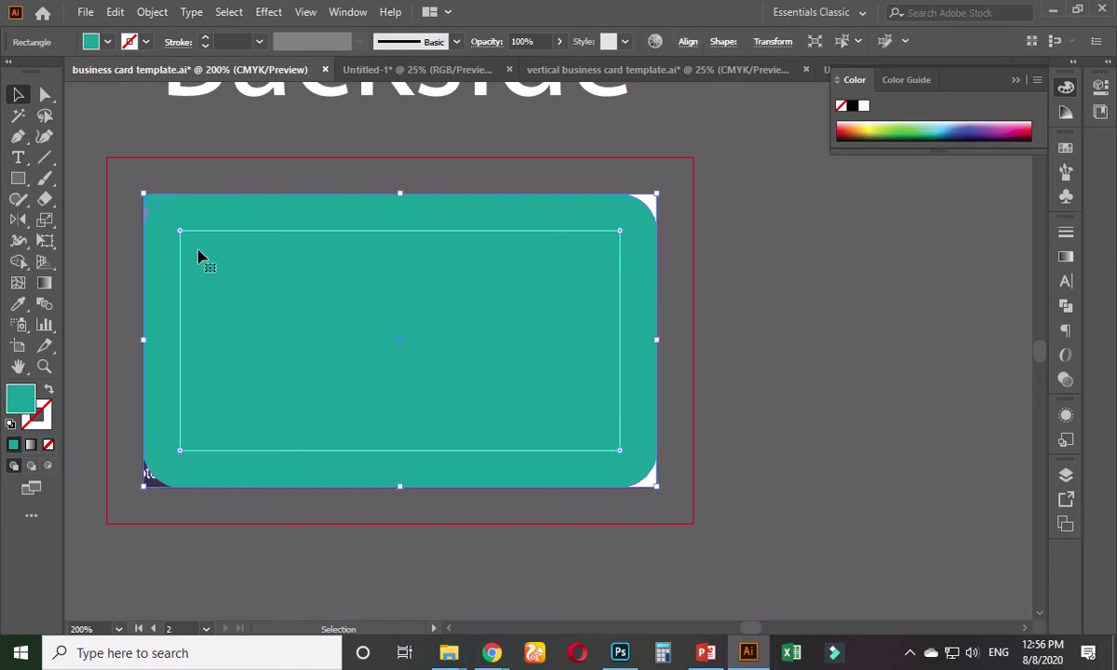
key(ctrl+shift+bracketleft)
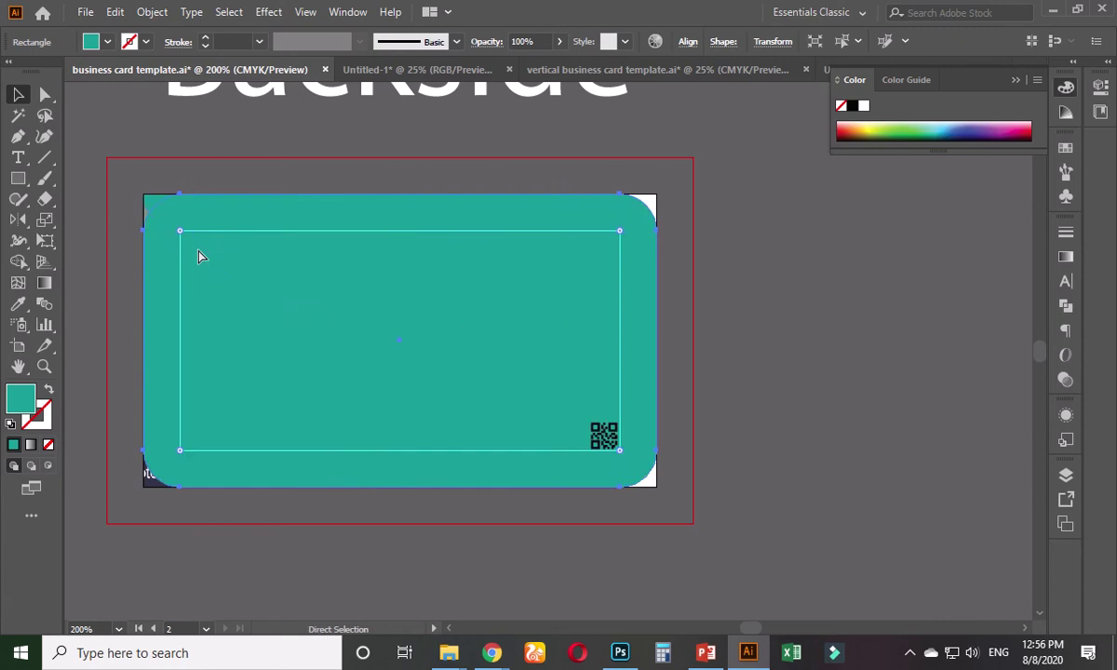
key(ctrl+z)
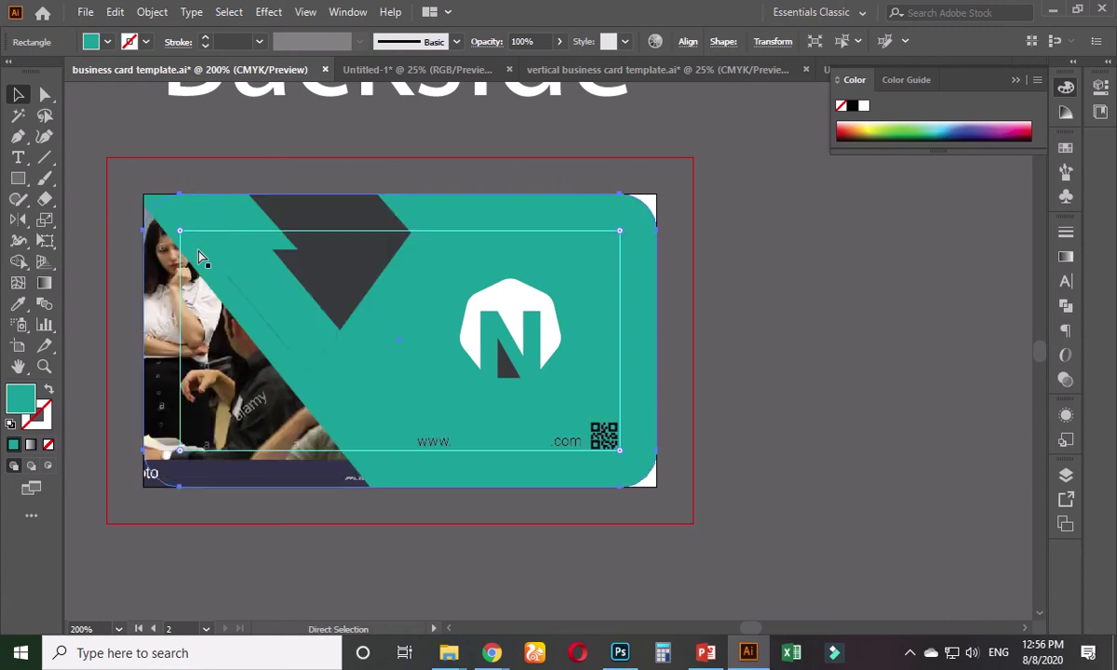
key(v)
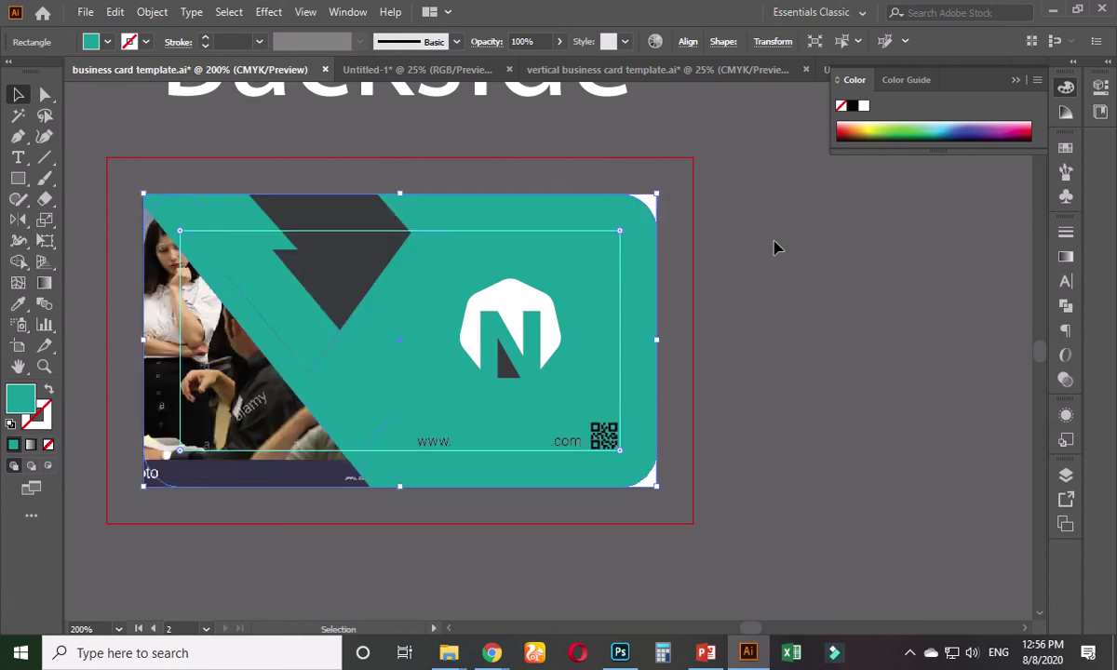
click(852, 127)
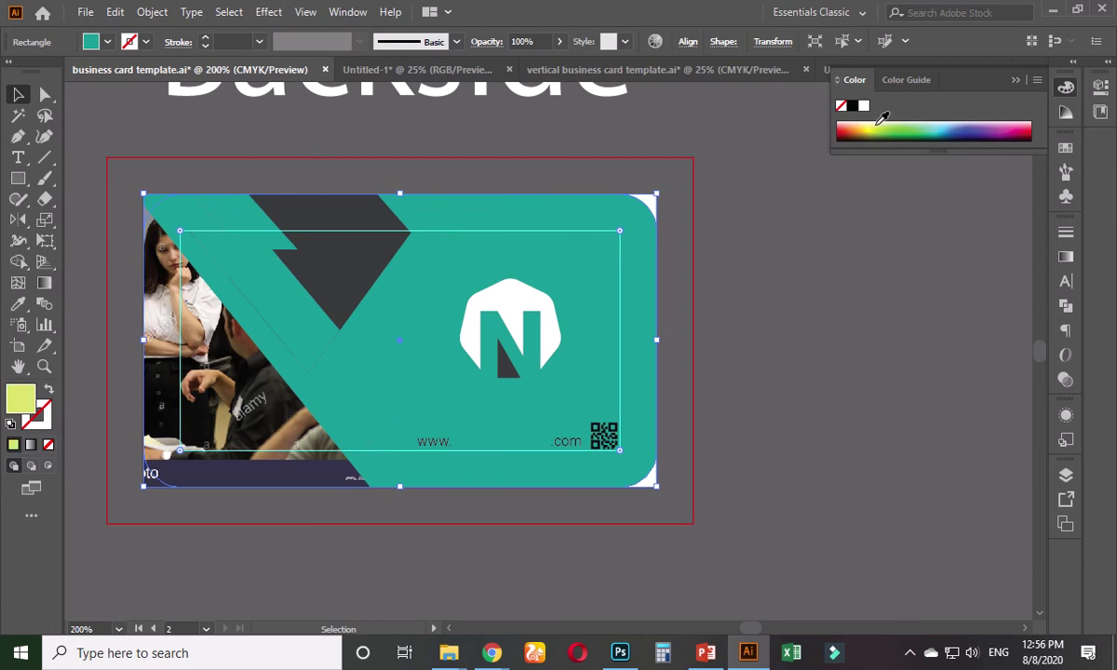
click(865, 107)
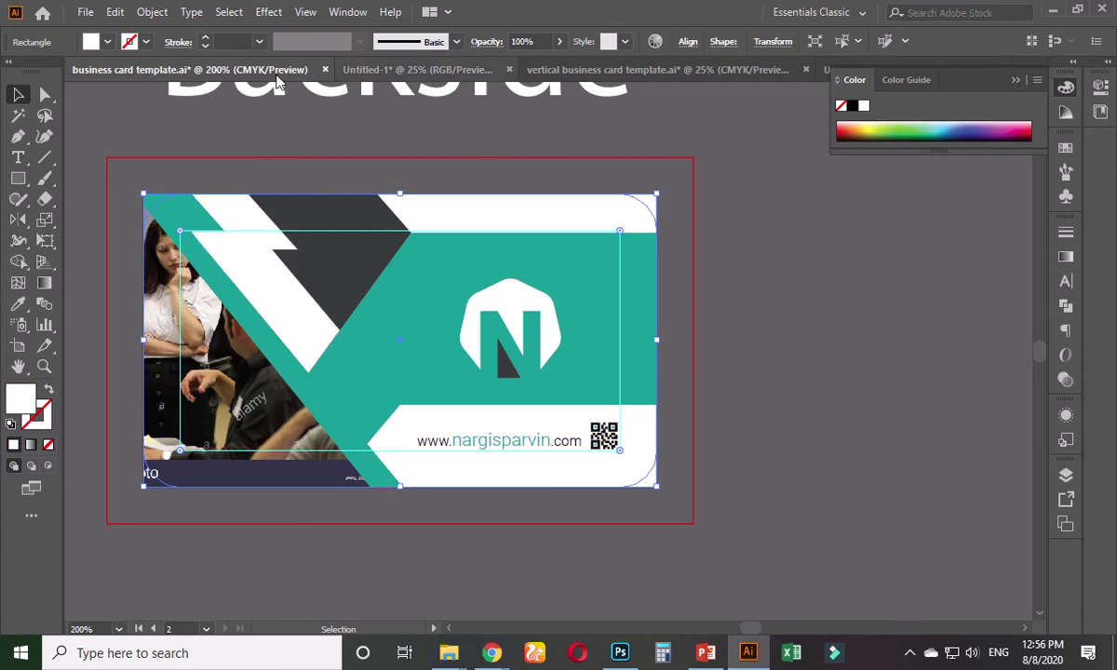
click(174, 144)
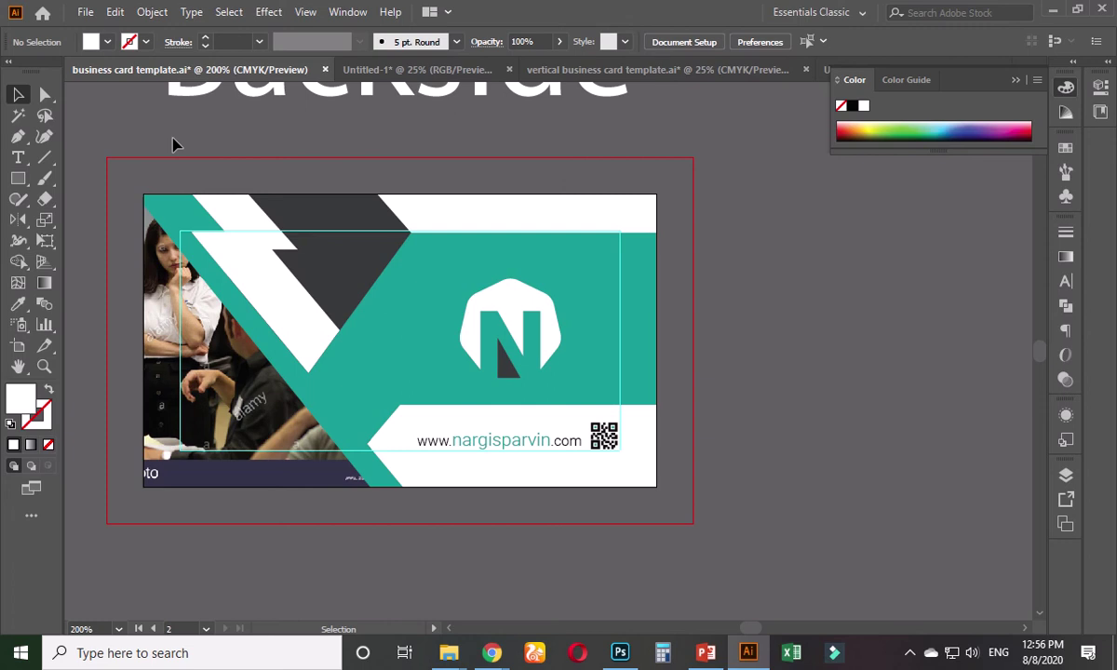
- Group all Backside card objects and Alt+Shift-drag a copy straight below the artboard
click(499, 224)
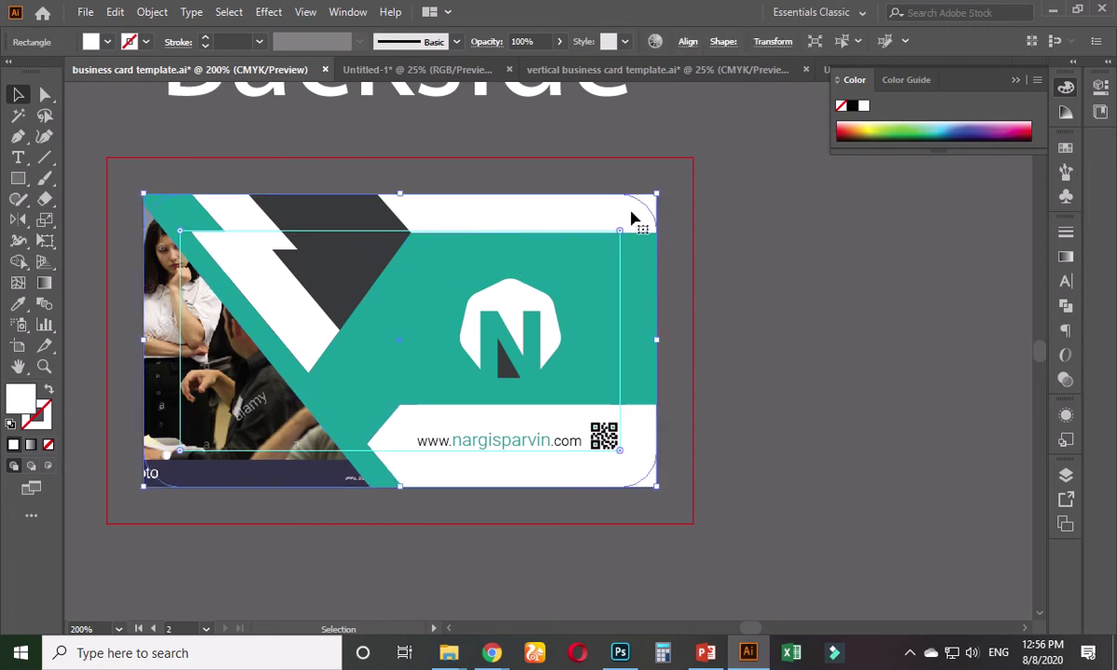
drag(630, 219, 799, 220)
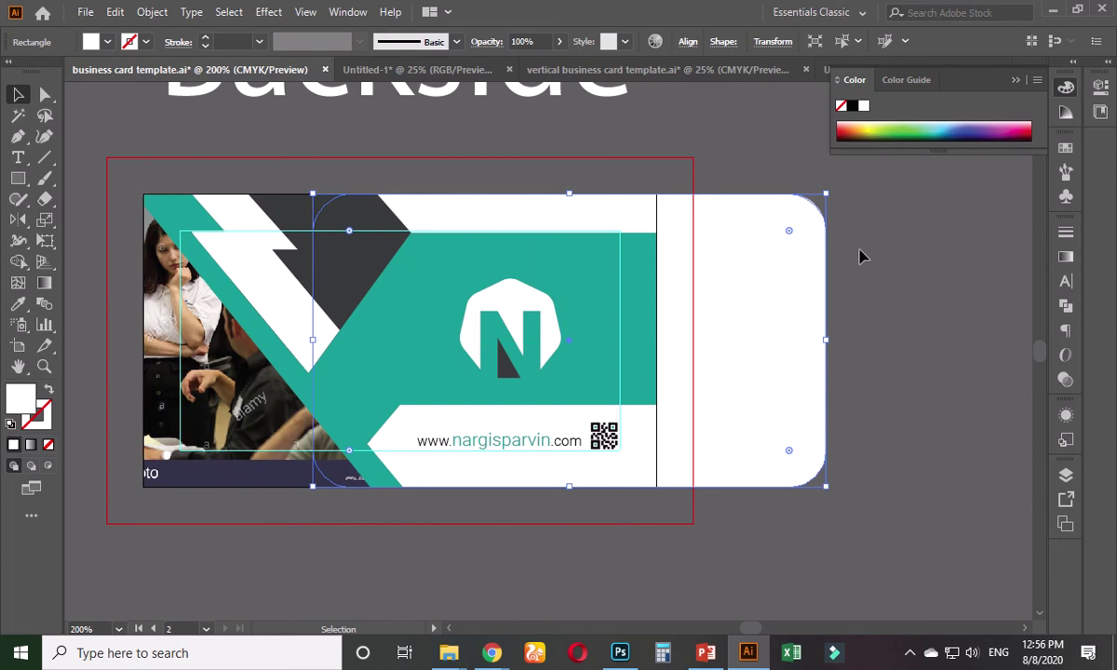
key(a)
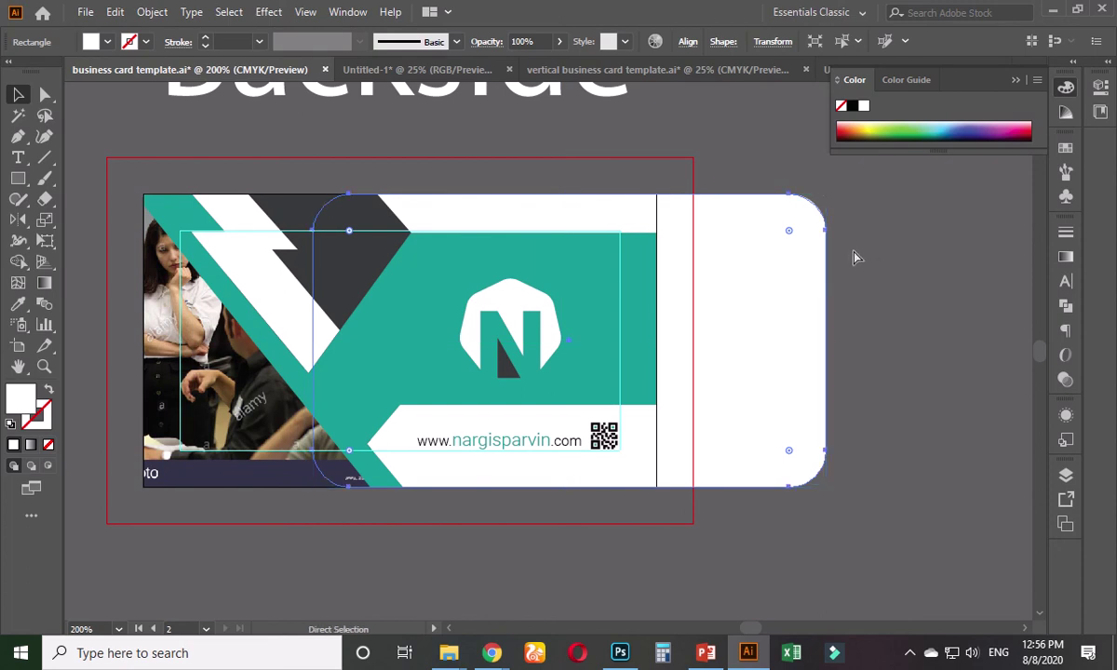
key(ctrl+z)
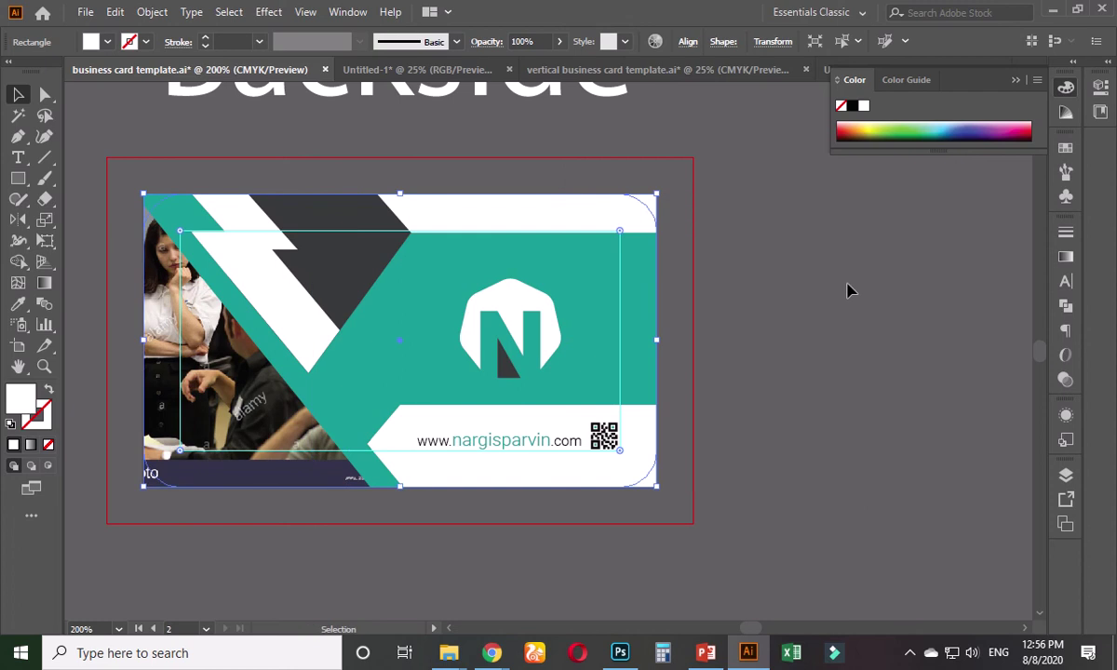
click(752, 292)
key(ctrl+1)
drag(731, 296, 443, 446)
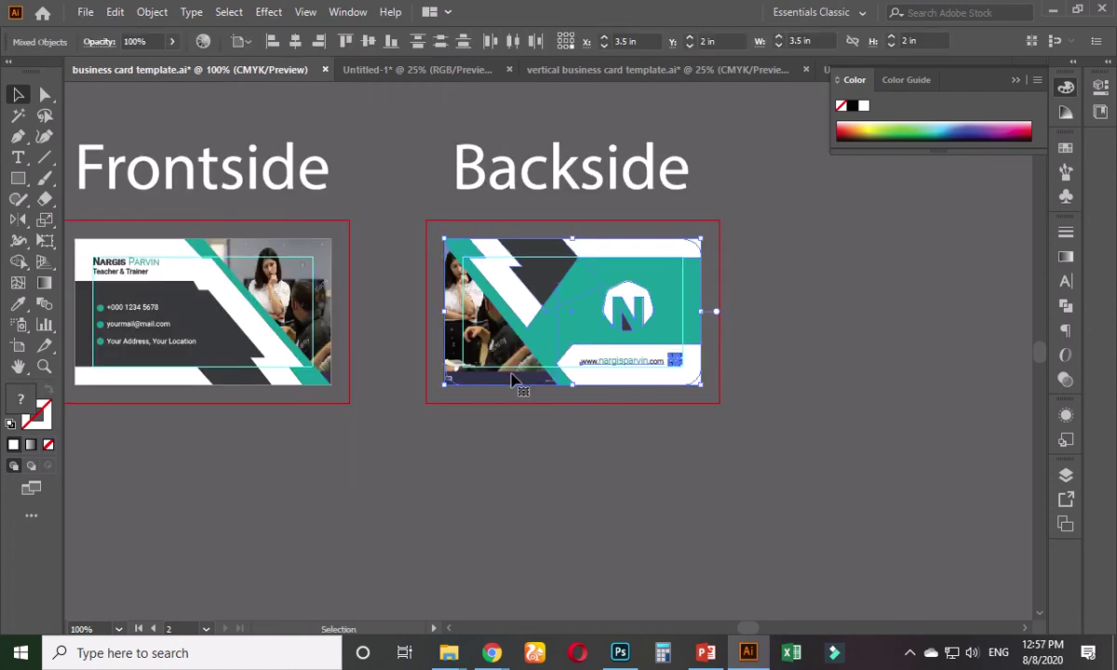
key(ctrl+g)
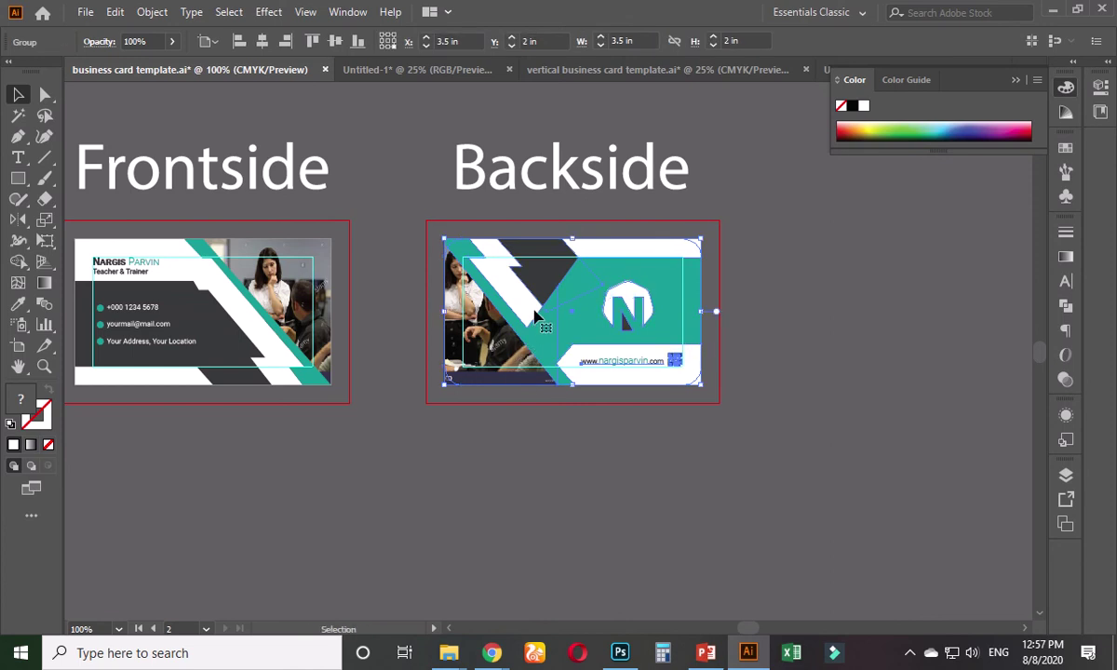
alt+shift+drag(498, 312, 494, 507)
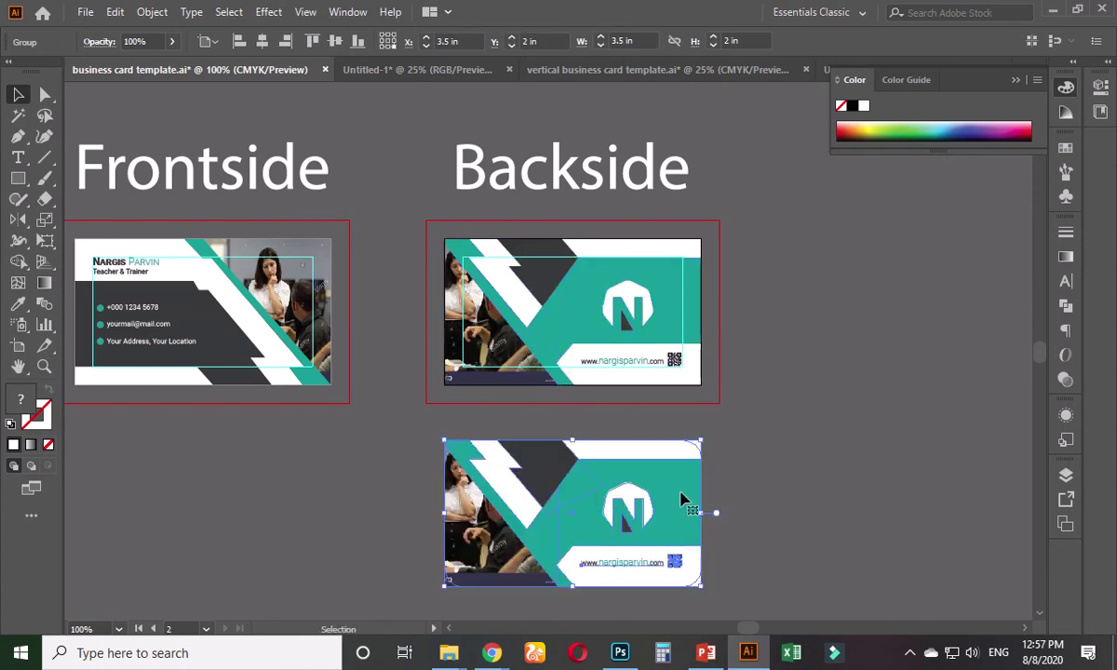
- On the copied card, round the white shape's top-right corner with Direct Selection
click(745, 503)
scroll(729, 502, up, 2)
scroll(713, 449, up, 2)
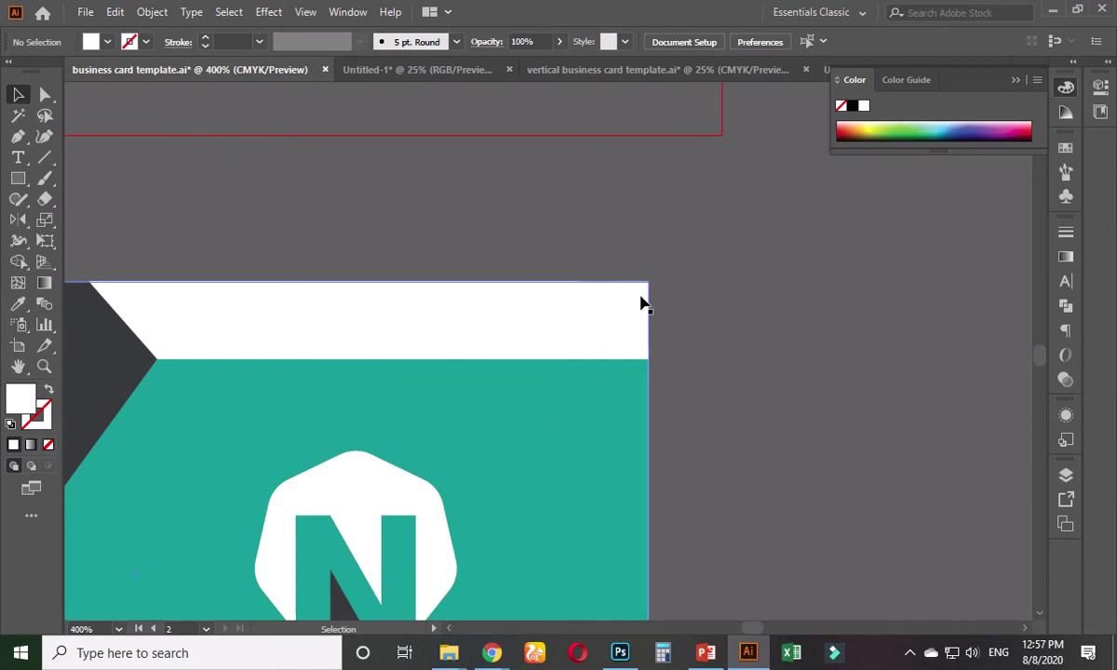
click(640, 297)
click(45, 94)
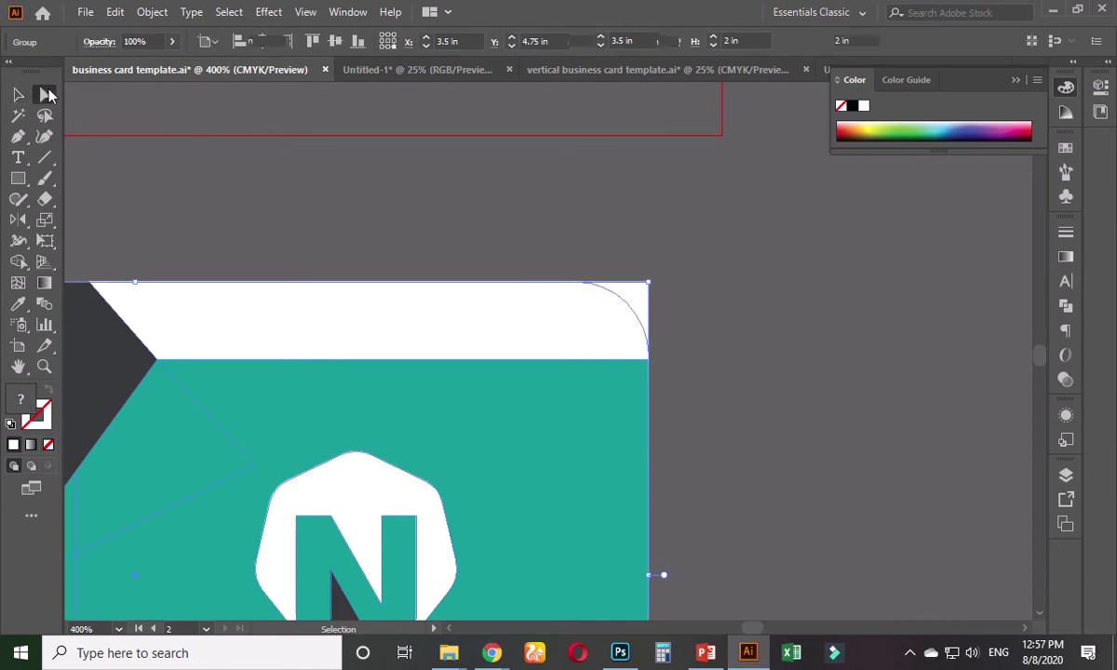
click(405, 192)
click(650, 303)
drag(636, 299, 641, 302)
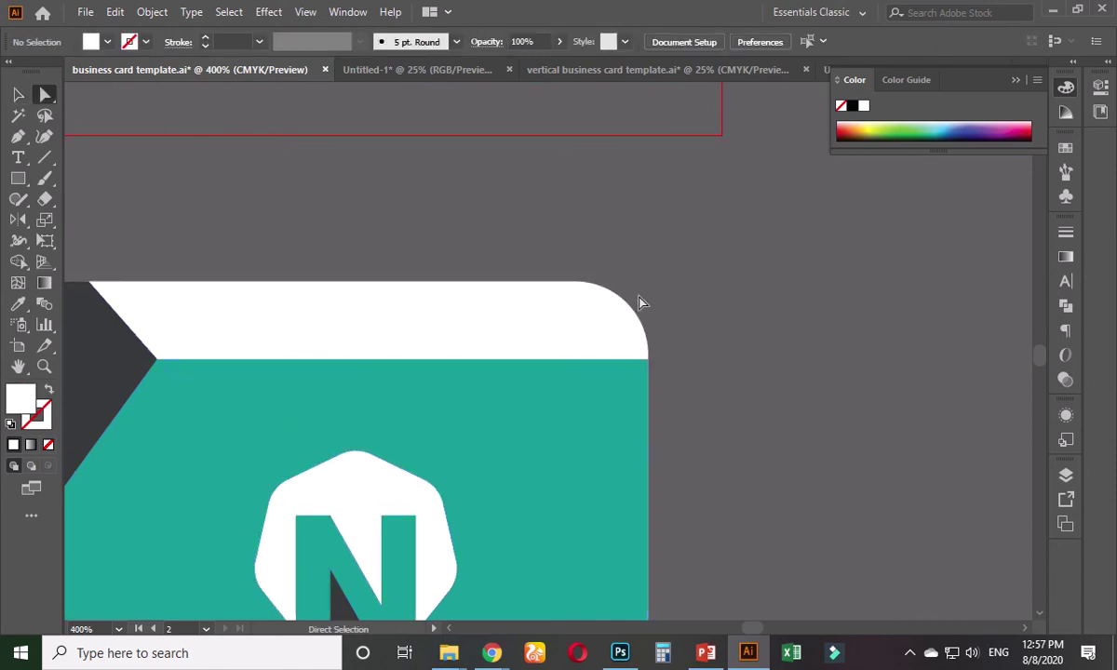
scroll(656, 290, down, 3)
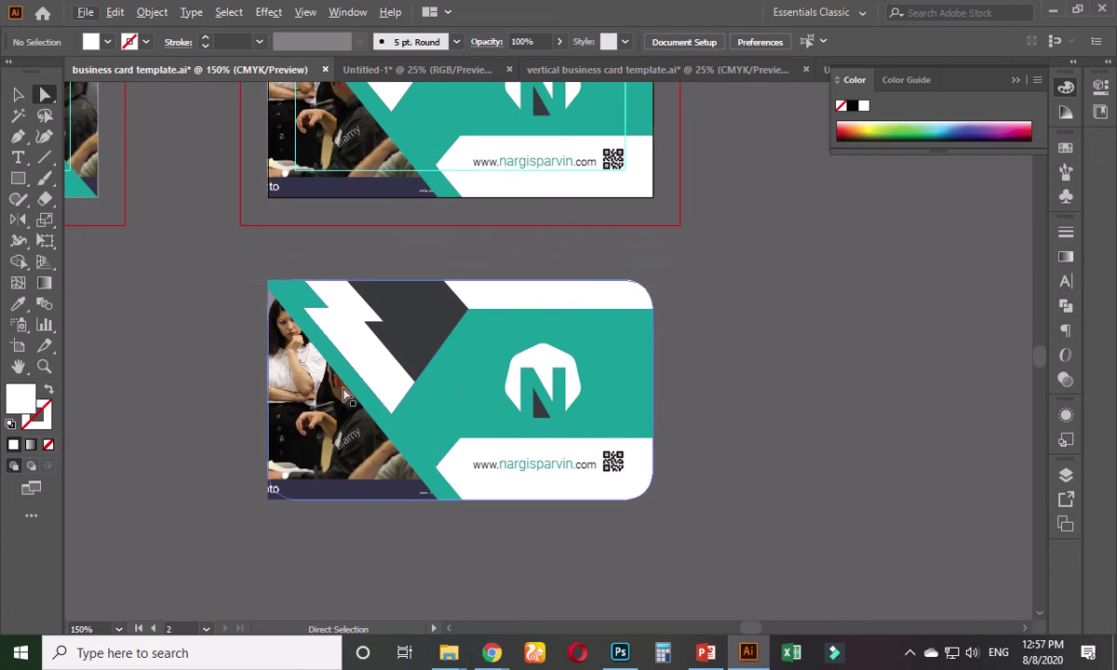
scroll(269, 347, up, 2)
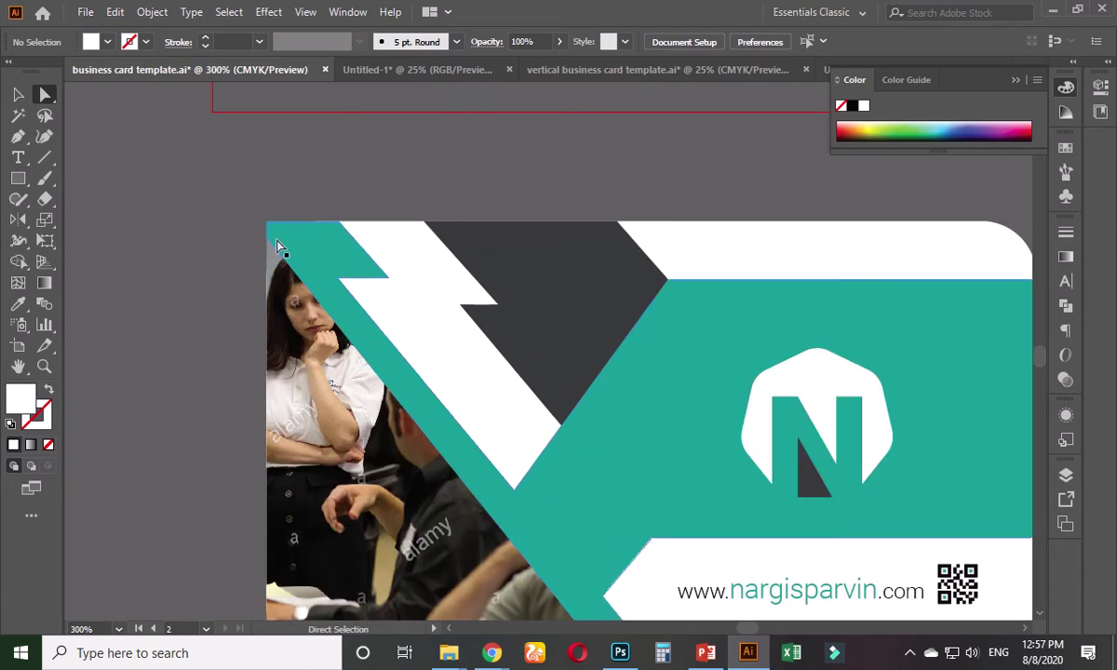
- Delete the photo from the lower Backside copy
click(269, 250)
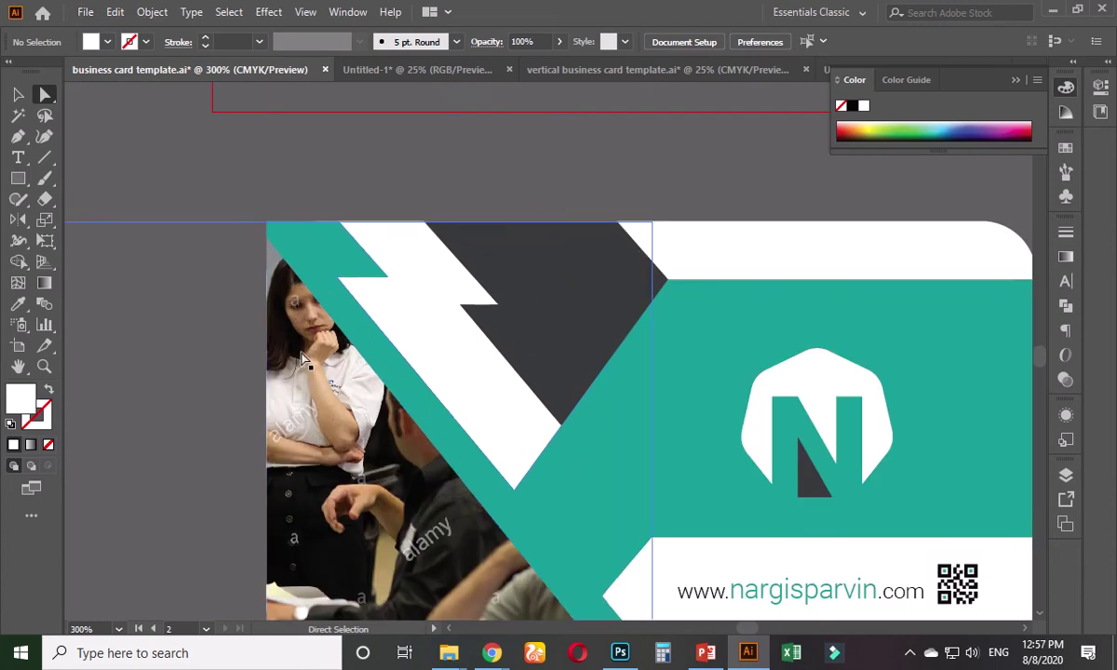
scroll(206, 329, up, 1)
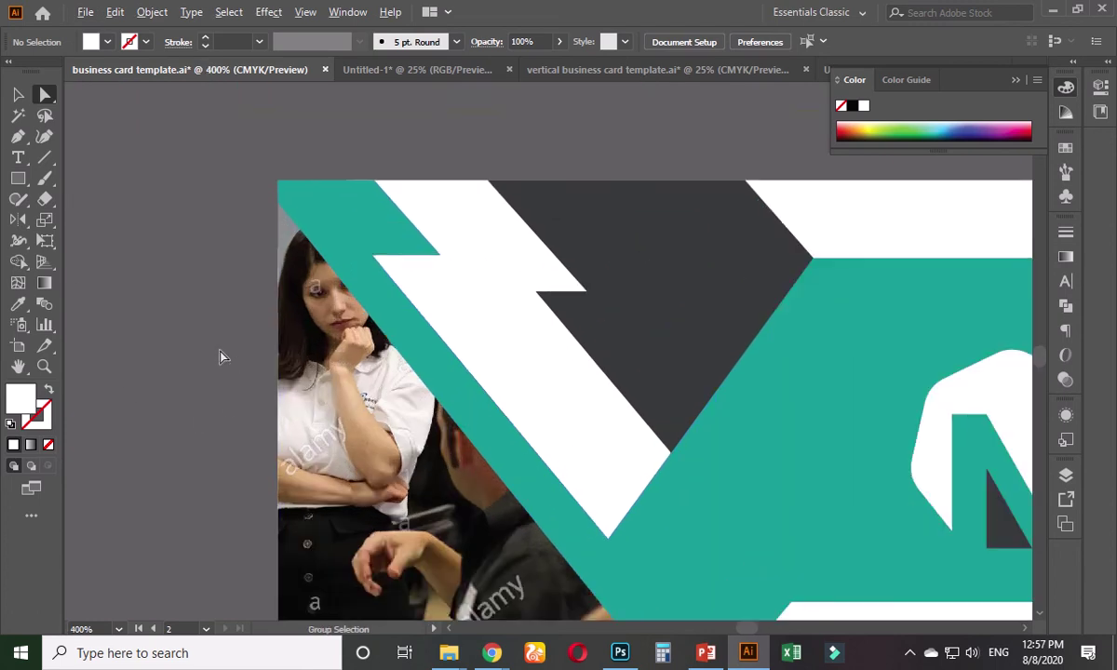
drag(204, 330, 188, 386)
click(314, 410)
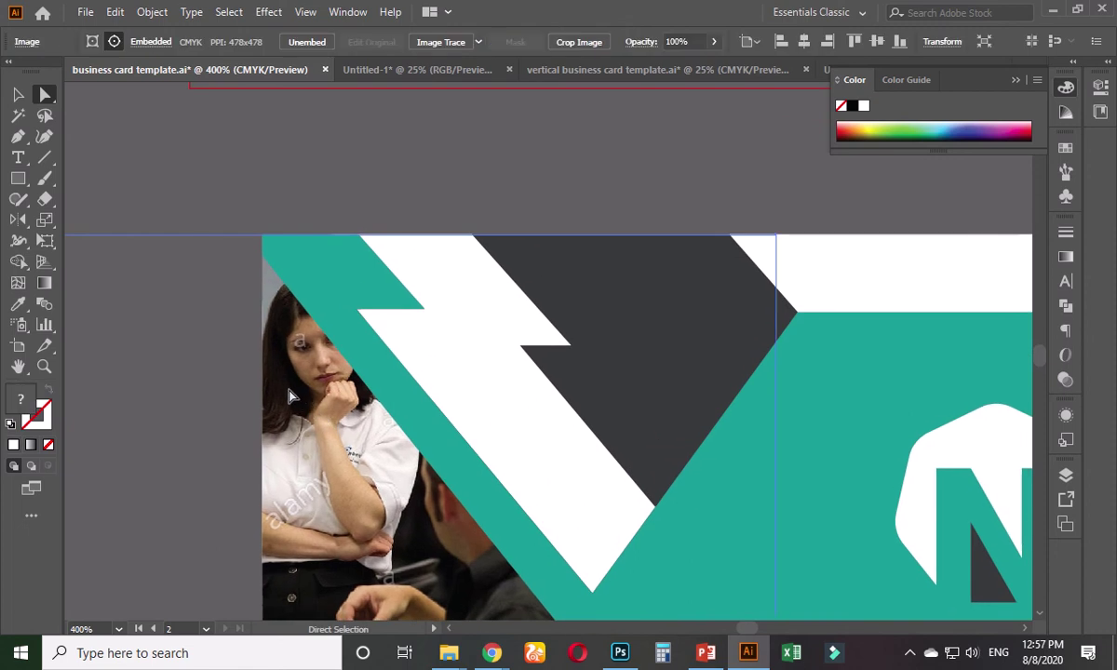
scroll(308, 394, down, 4)
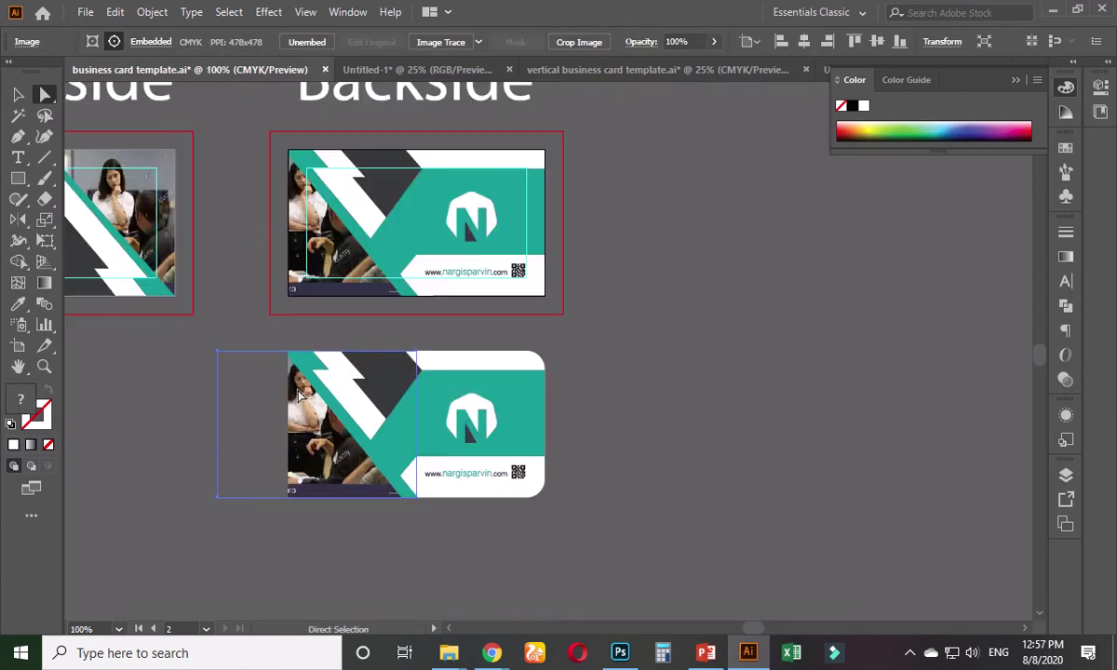
key(Delete)
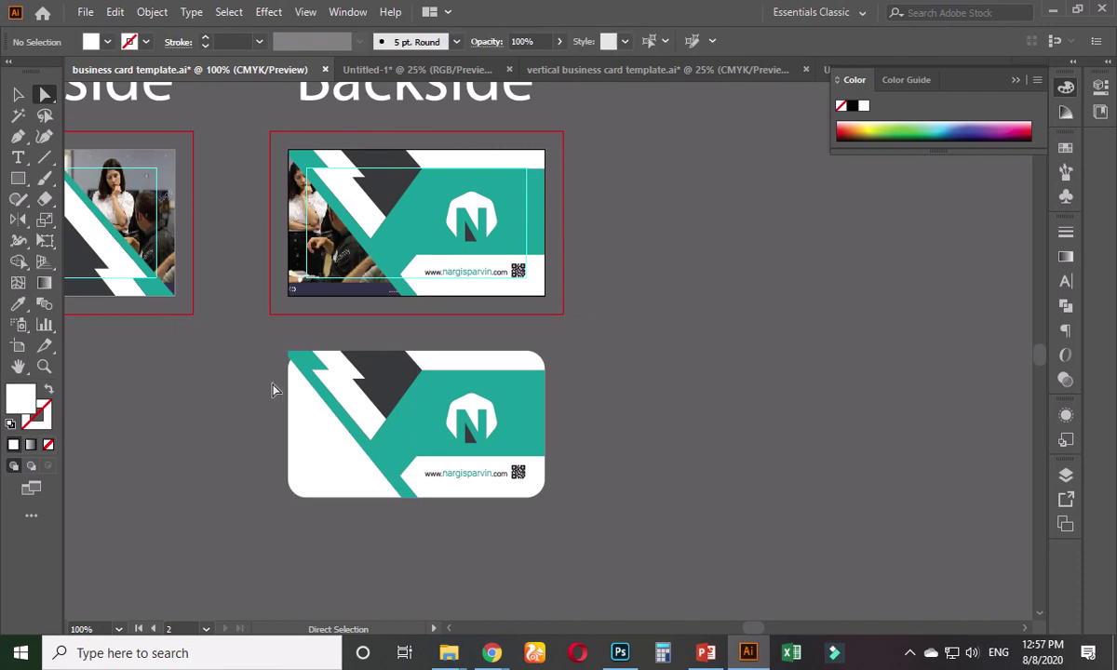
- Trim the square teal corner with Shape Builder so the stripe follows the rounded corner
scroll(291, 396, up, 3)
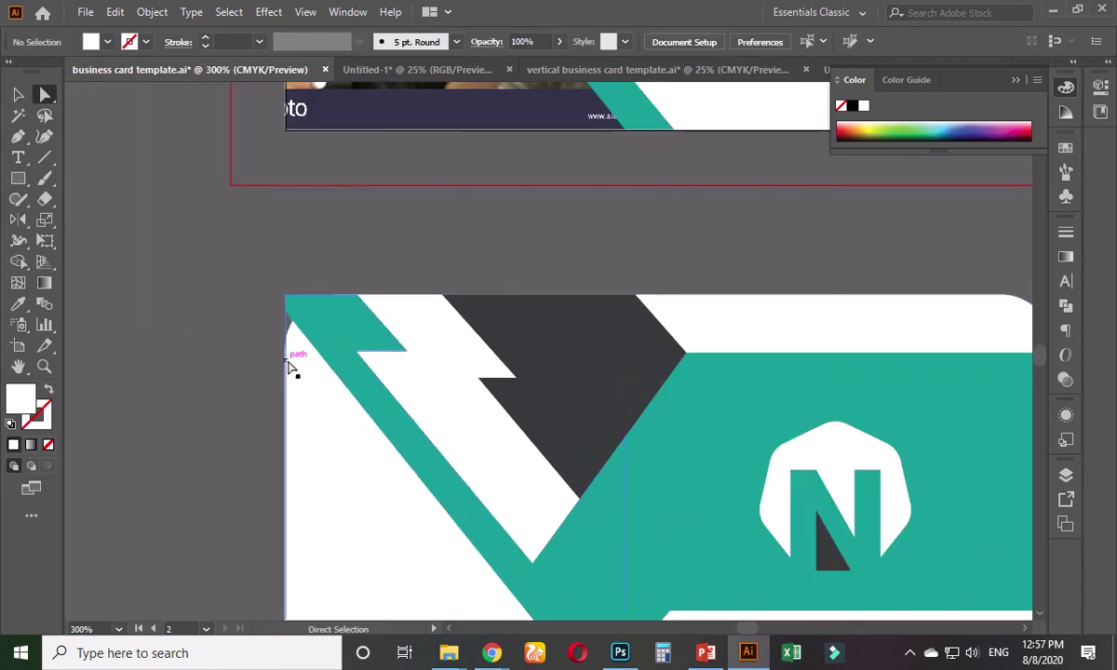
scroll(300, 384, up, 1)
drag(238, 232, 483, 432)
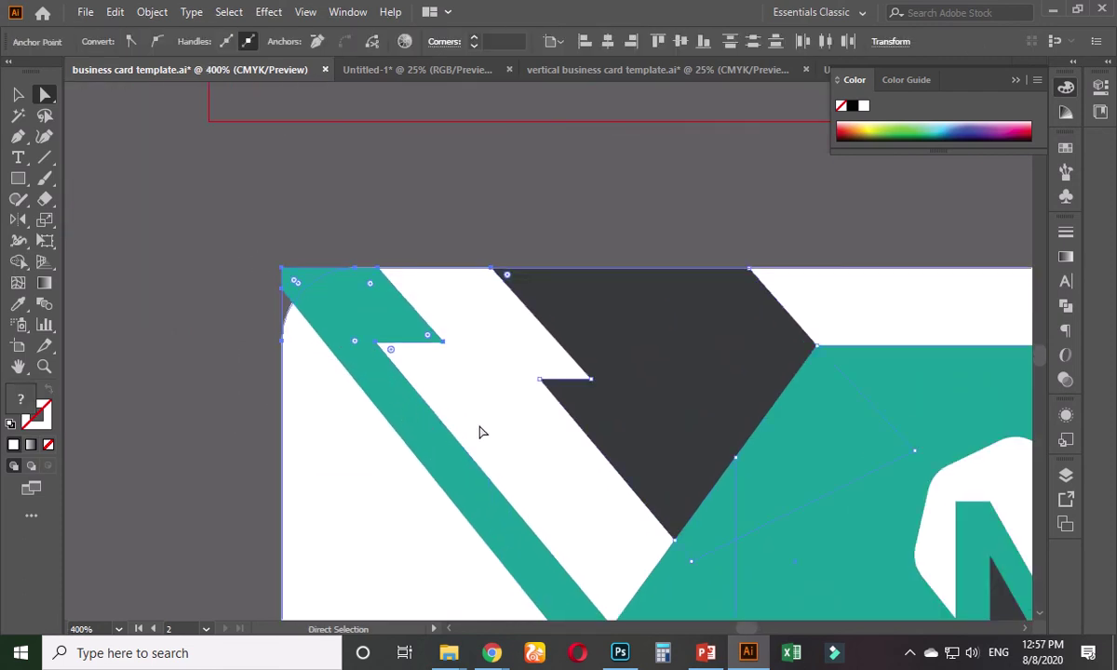
scroll(380, 380, up, 3)
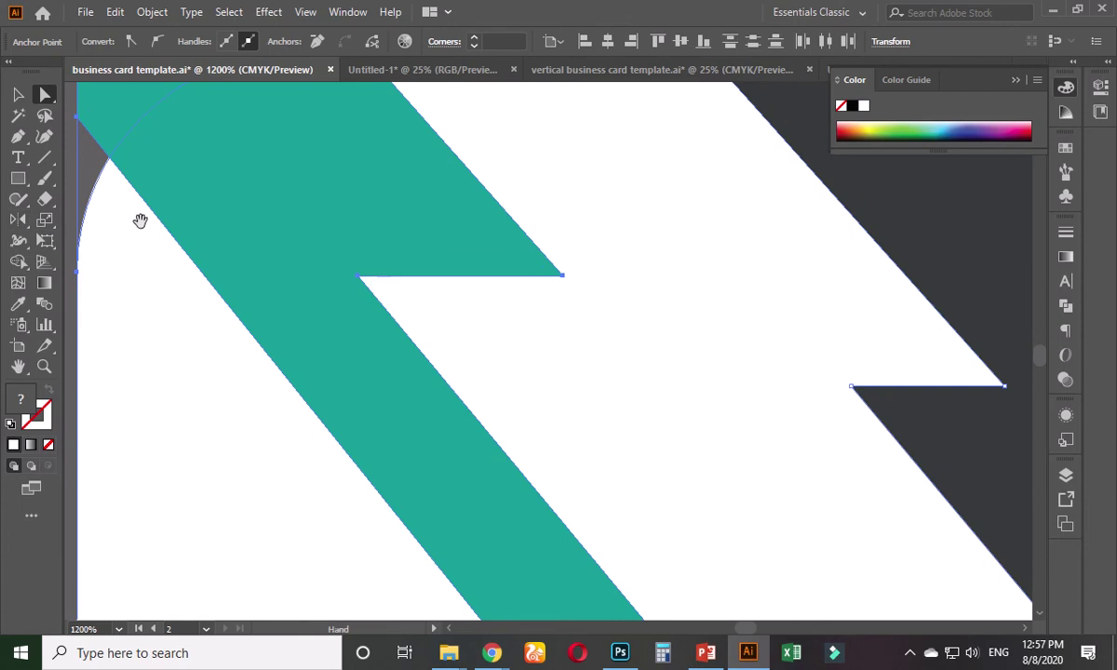
drag(140, 220, 244, 484)
click(18, 261)
alt+click(248, 347)
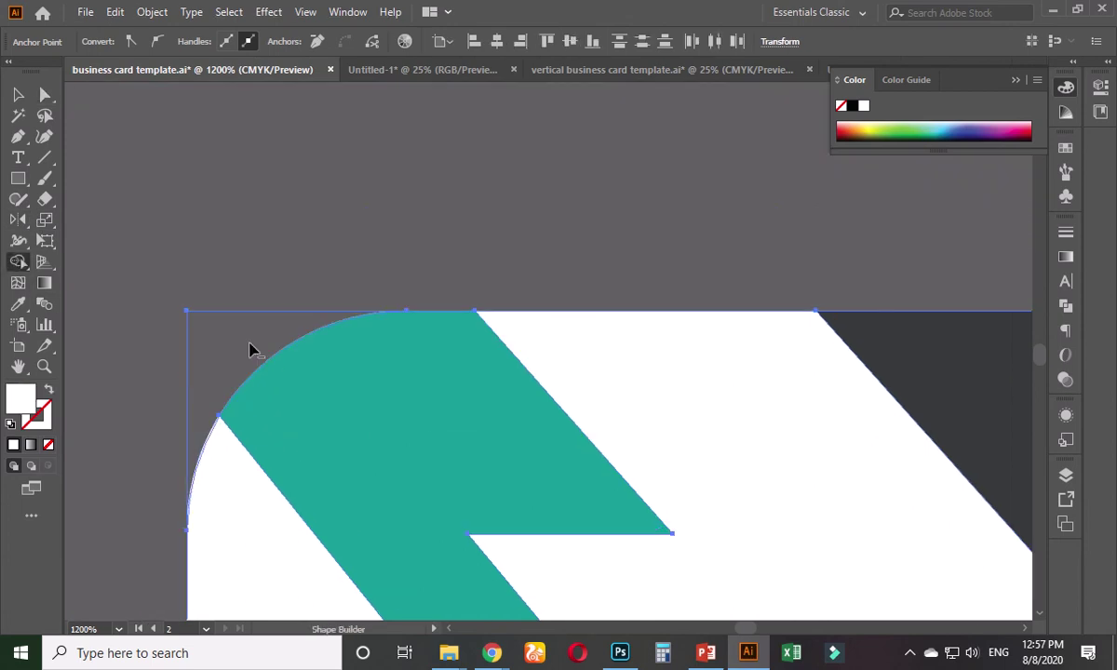
click(17, 96)
click(199, 189)
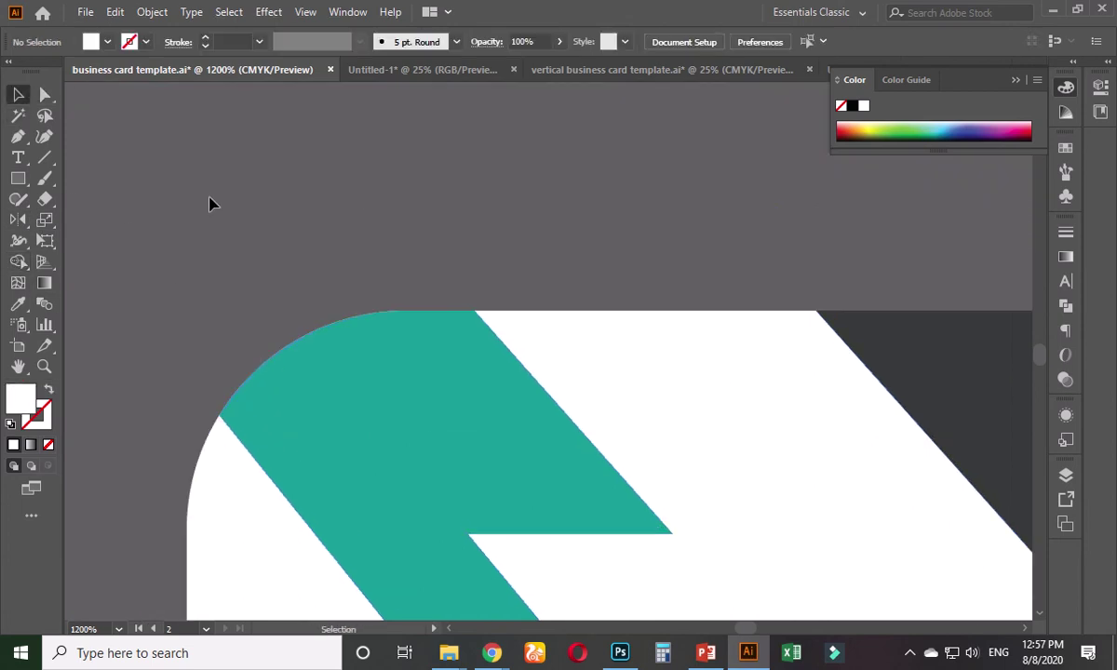
alt+scroll(220, 247, down, 9)
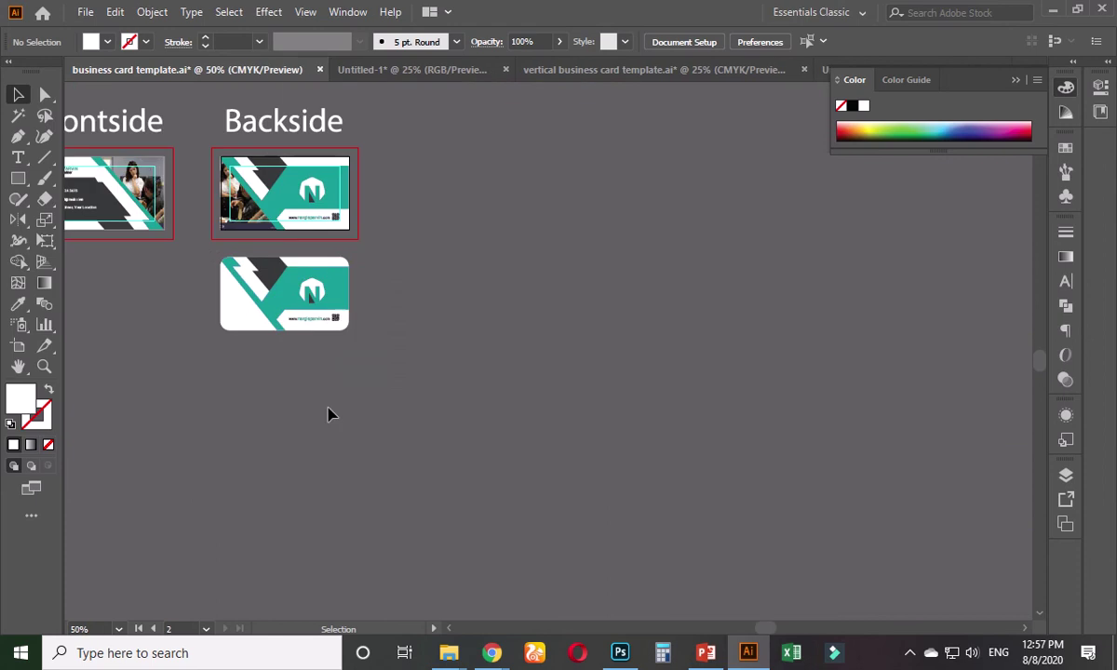
- Draw a narrow white rectangle just left of the Frontside card's edge
alt+scroll(239, 368, up, 6)
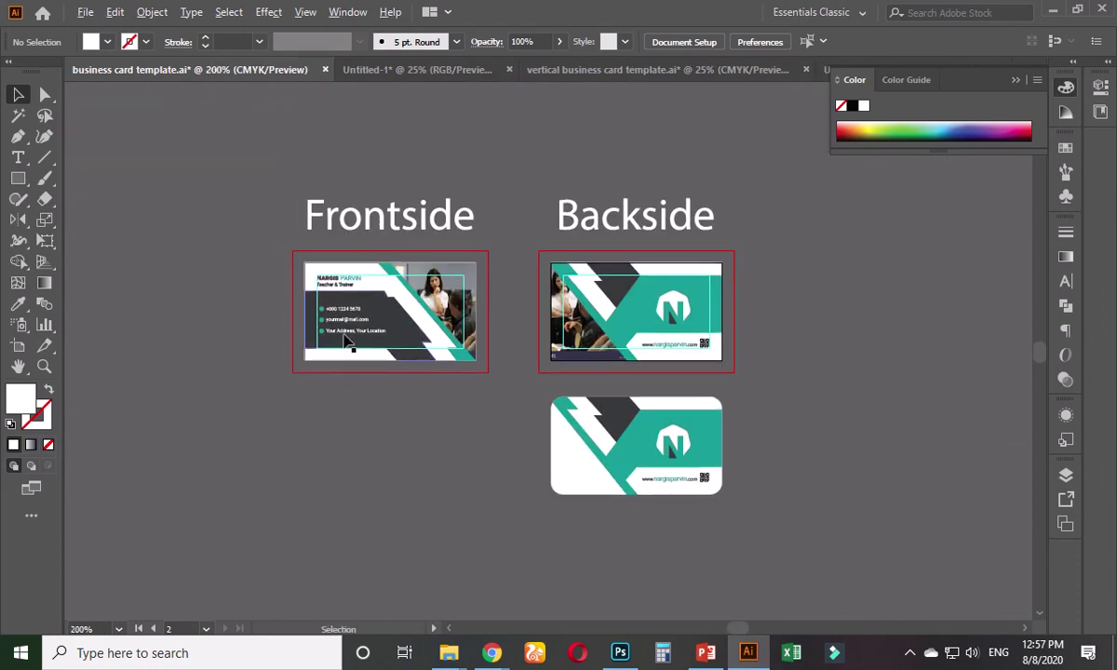
scroll(242, 387, left, 3)
scroll(242, 386, up, 1)
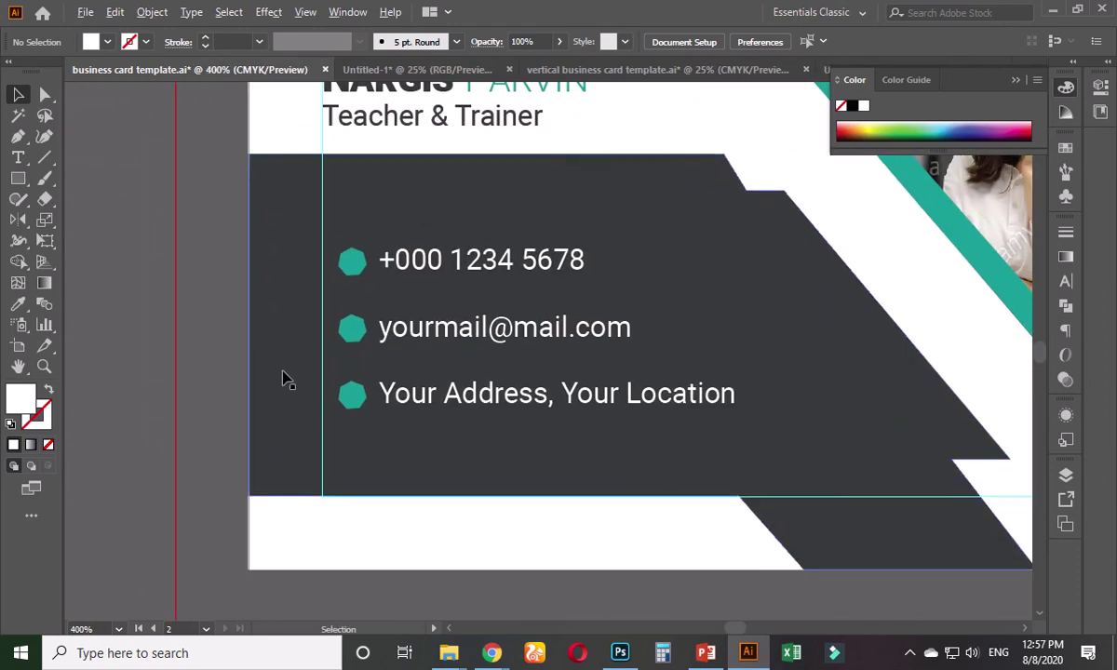
click(18, 178)
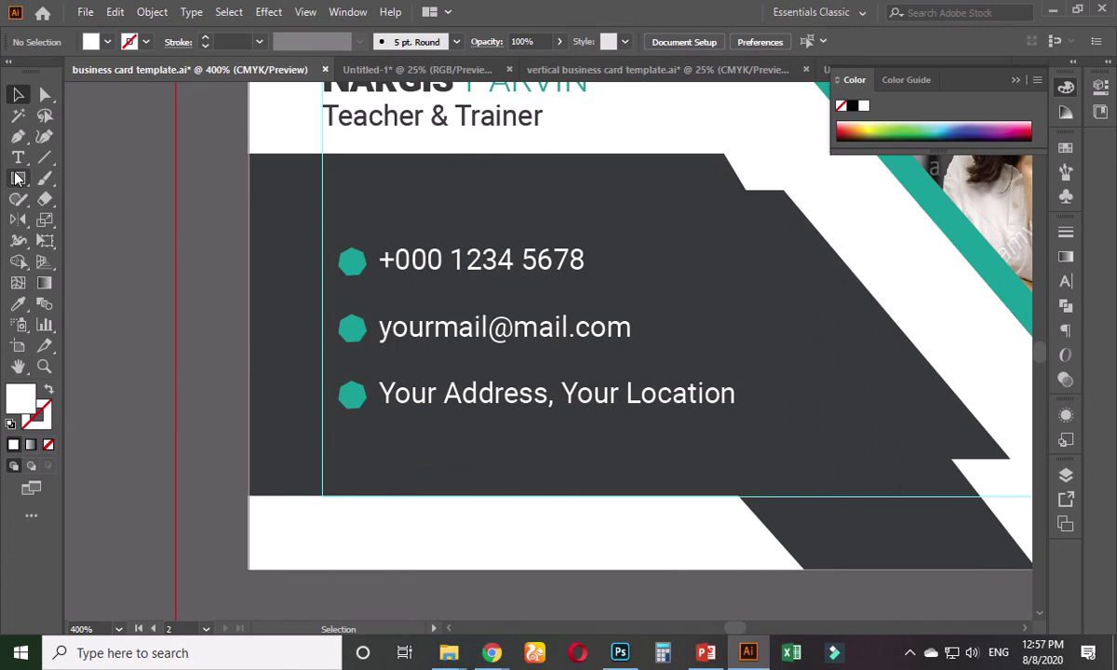
drag(212, 196, 244, 362)
drag(247, 373, 249, 372)
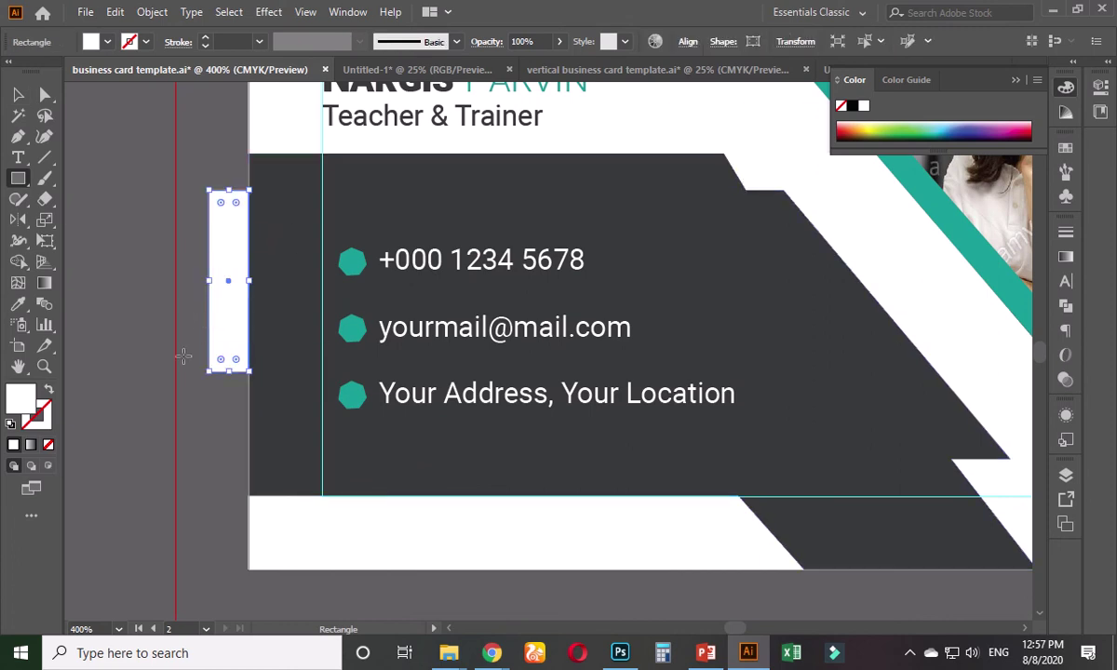
click(19, 95)
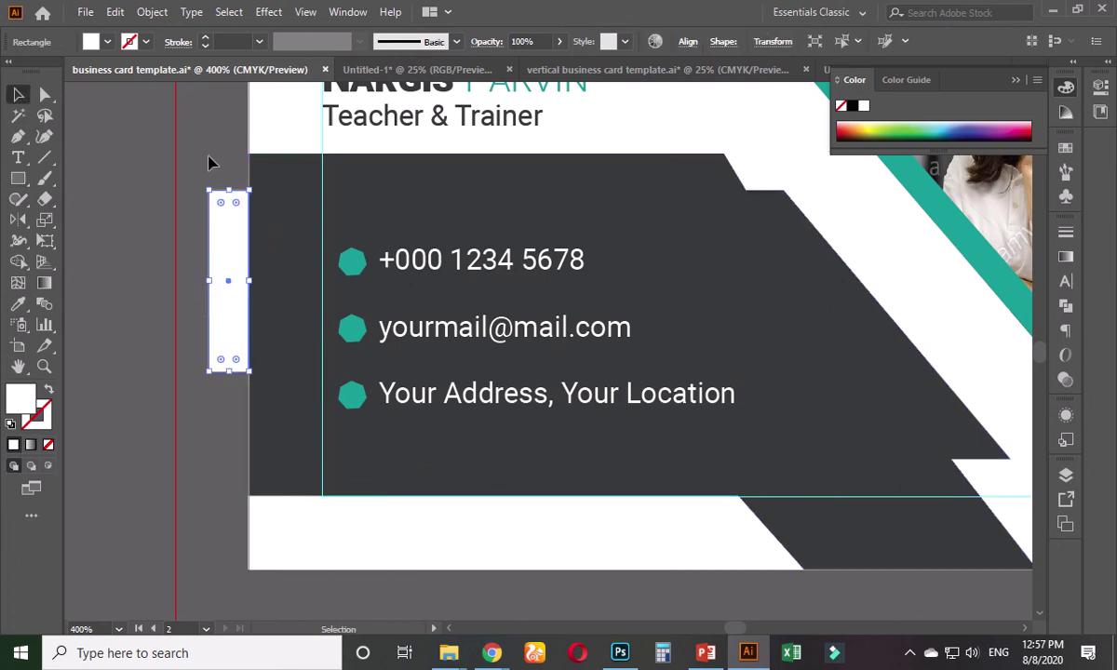
scroll(219, 173, down, 2)
click(199, 158)
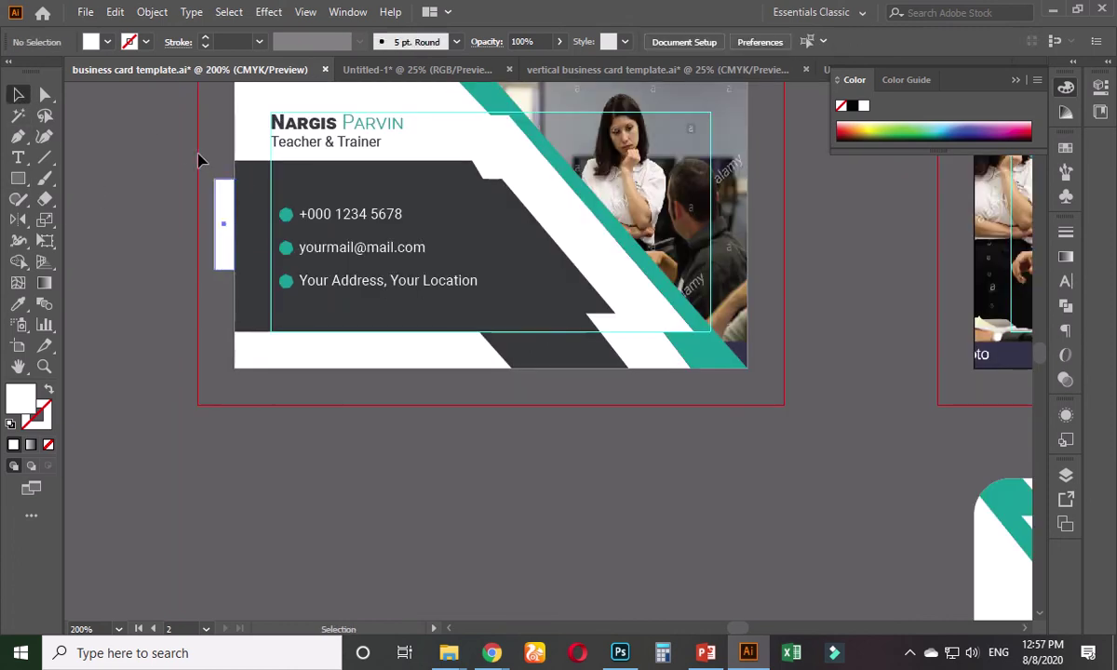
- Check the photo-free lower Backside copy by selecting and then deselecting it
scroll(229, 305, up, 2)
scroll(641, 424, down, 2)
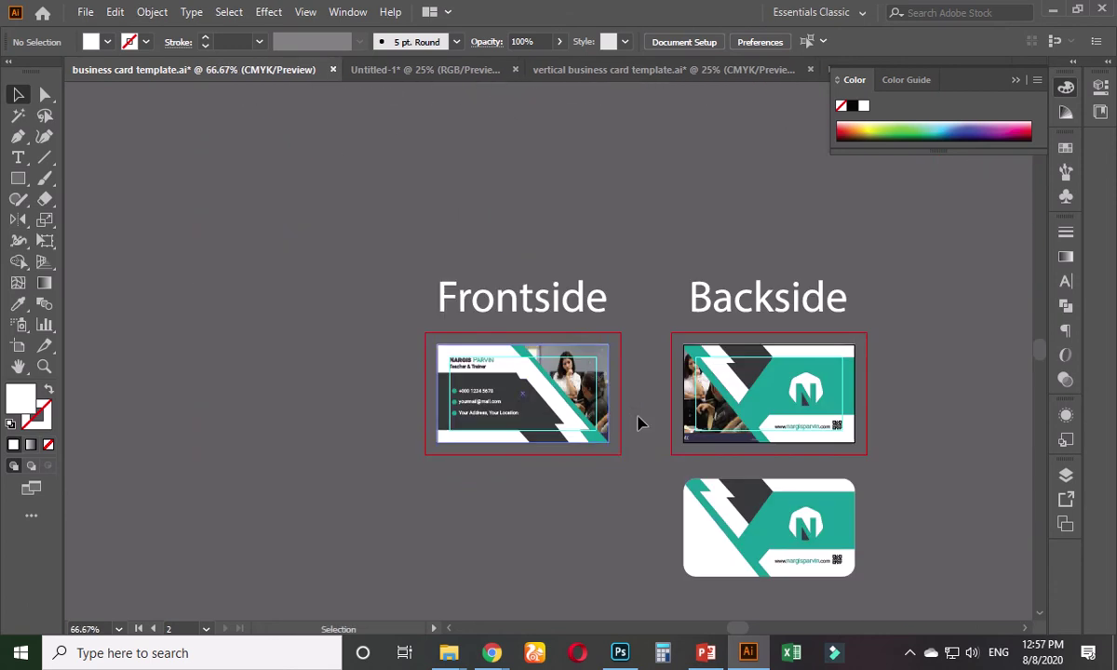
scroll(456, 404, right, 2)
scroll(540, 456, up, 2)
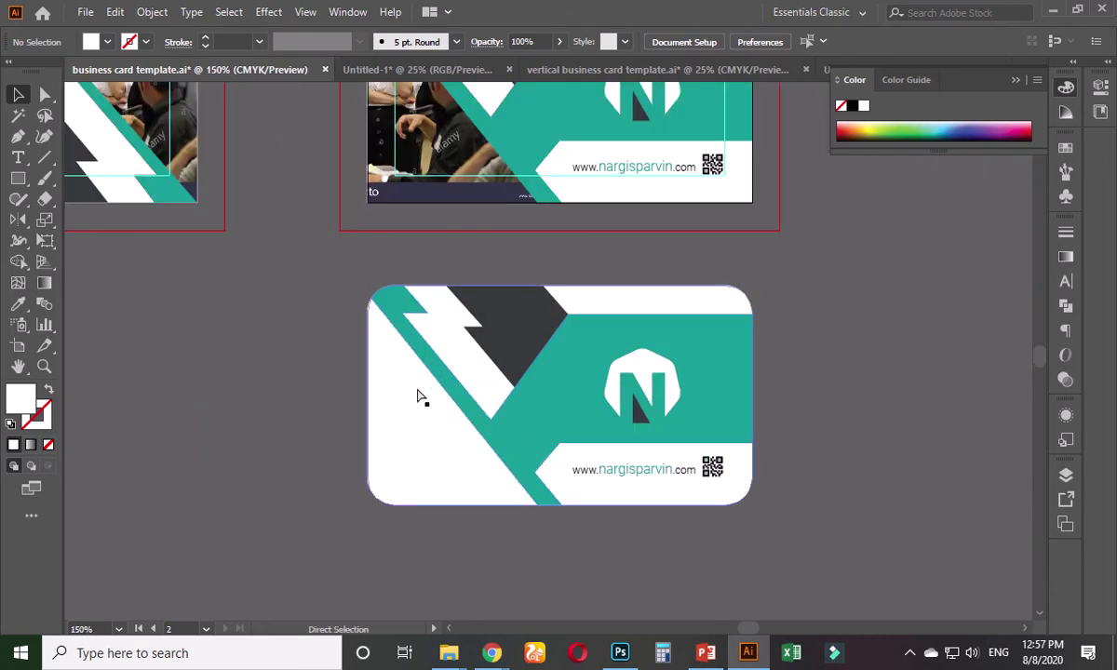
click(386, 392)
click(326, 374)
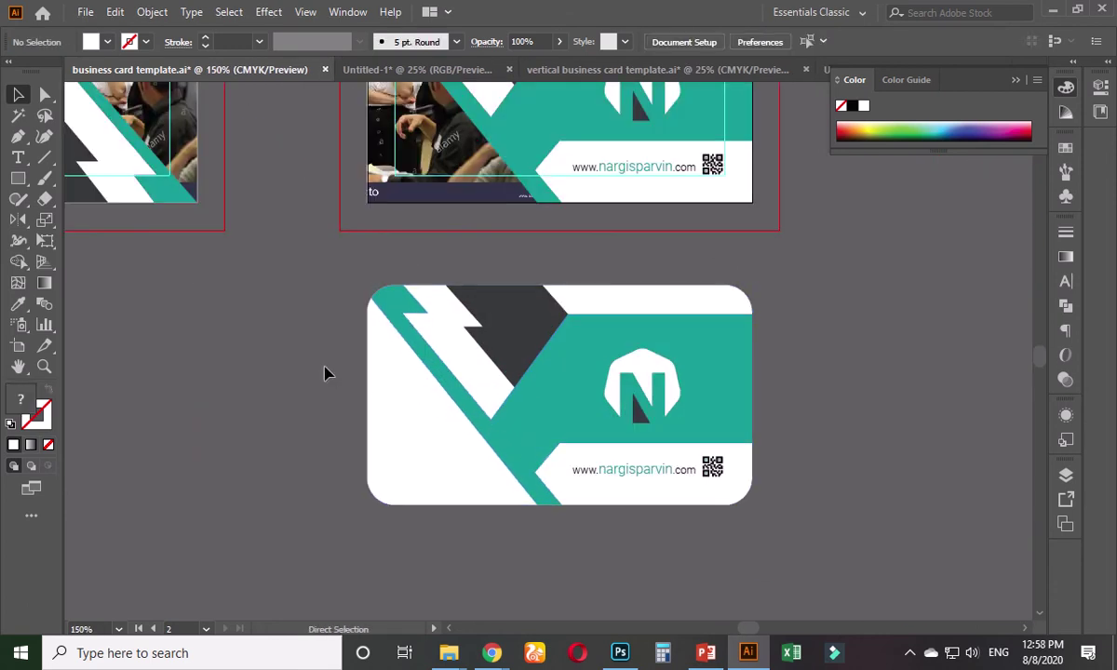
scroll(391, 336, up, 3)
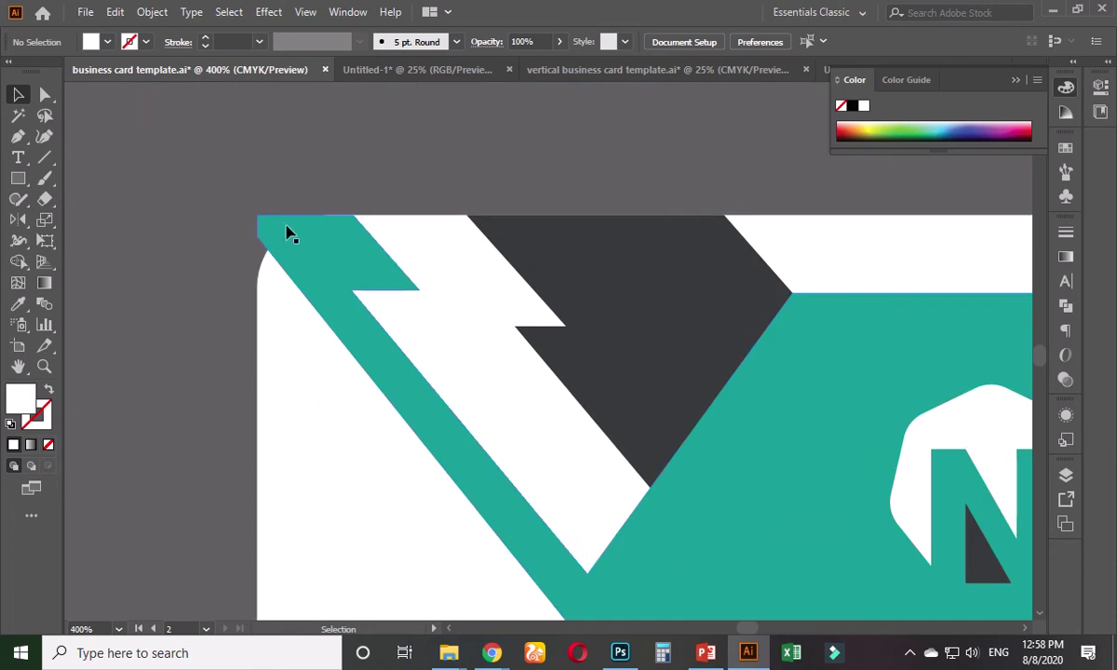
- Ungroup the lower backside card's artwork
click(268, 339)
right_click(269, 338)
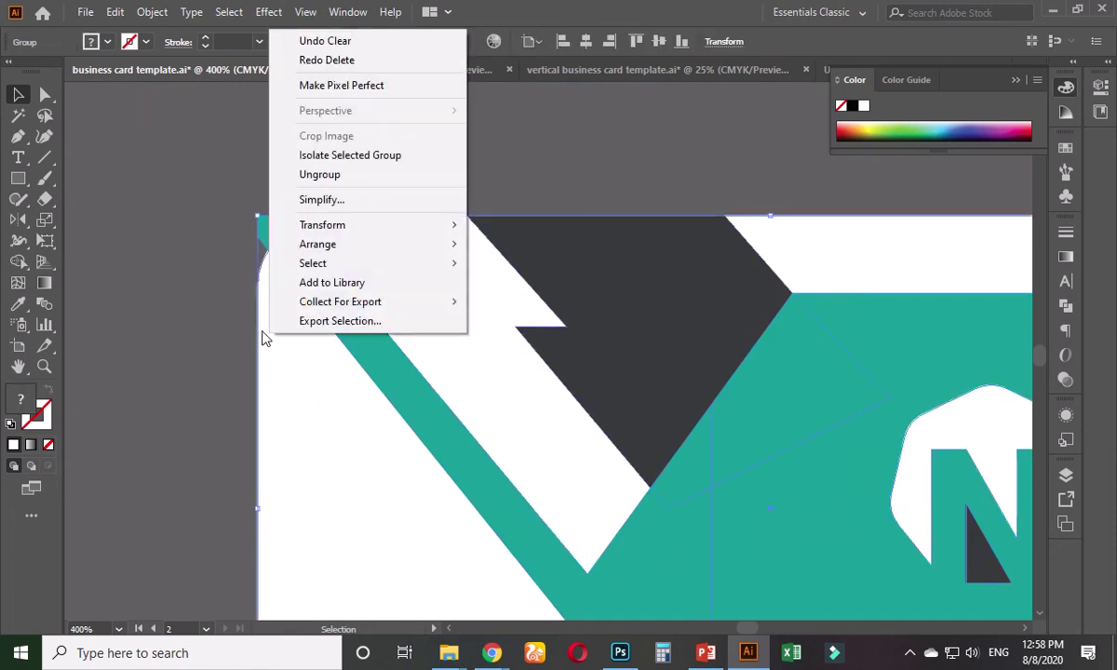
click(240, 270)
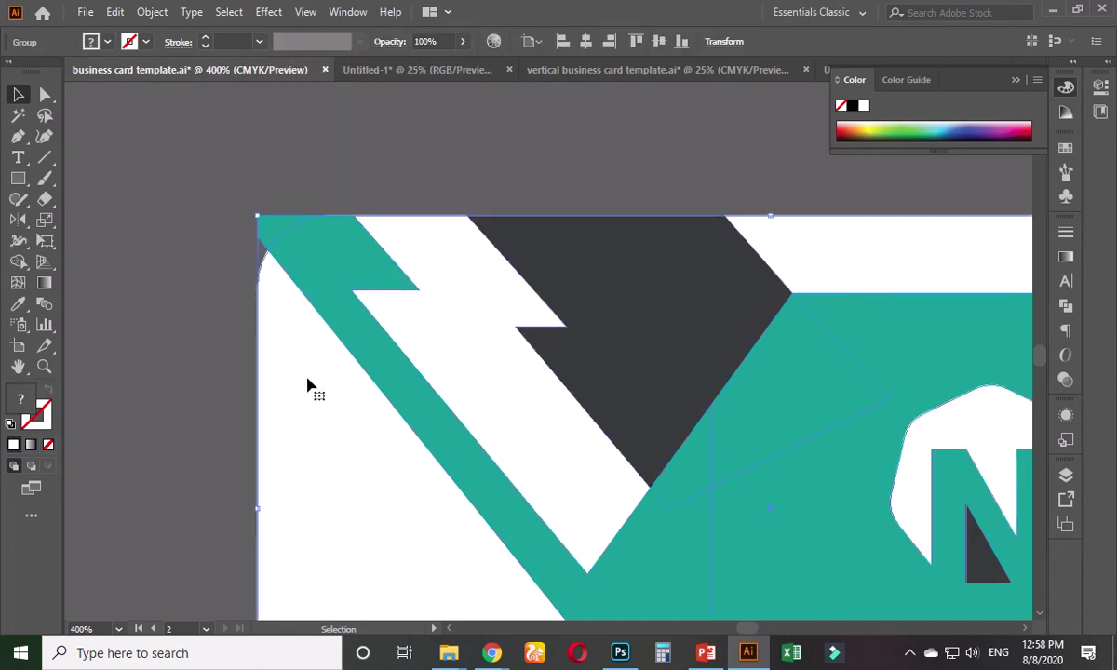
right_click(293, 365)
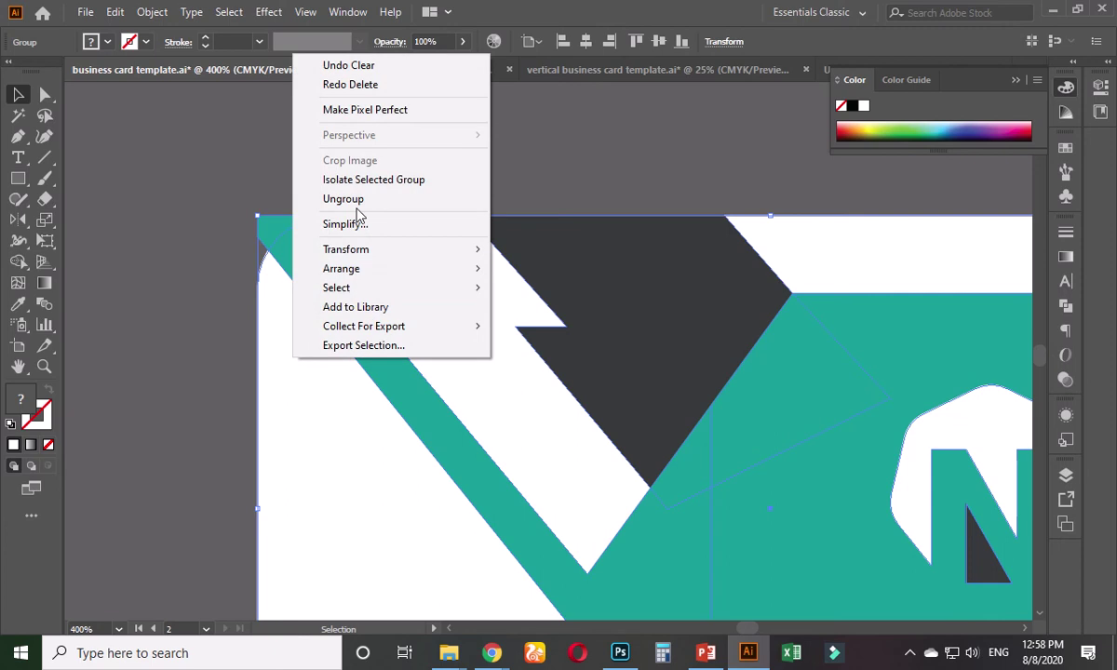
click(354, 203)
click(187, 165)
- Copy the card's white background rectangle, paste it in front, and fill the copy yellow-green
click(293, 386)
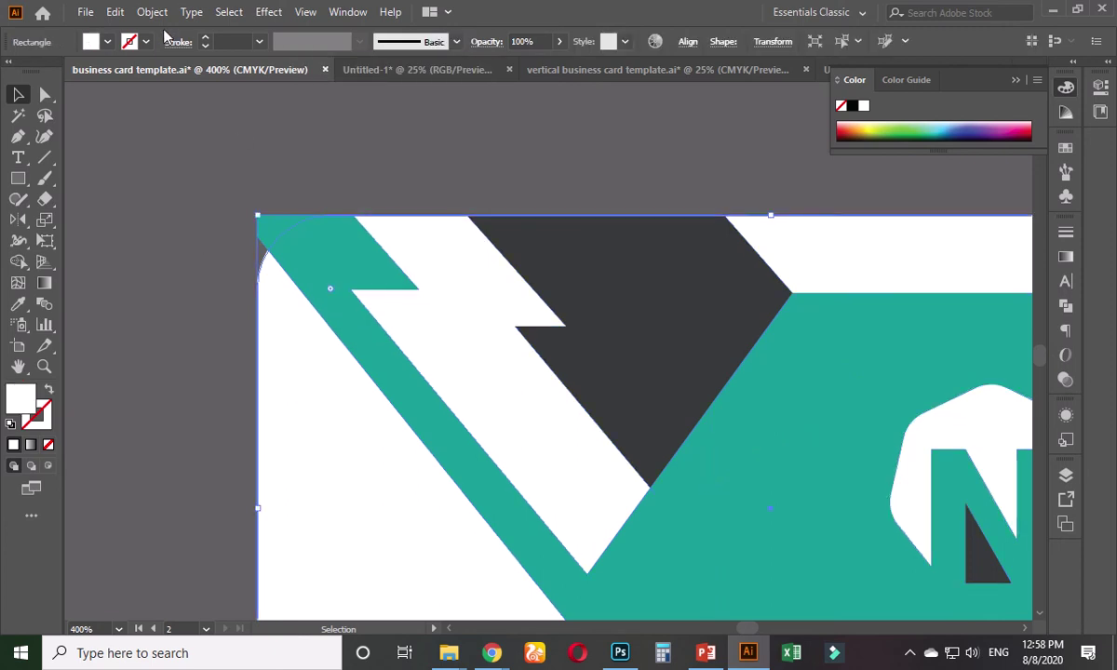
click(115, 12)
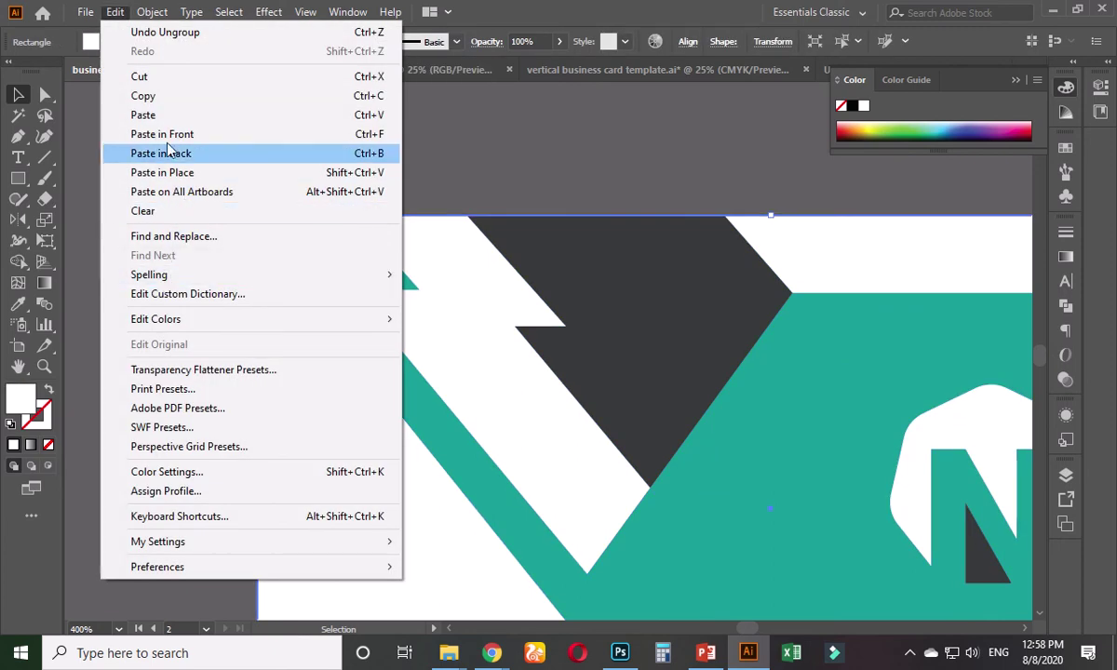
click(143, 96)
click(116, 13)
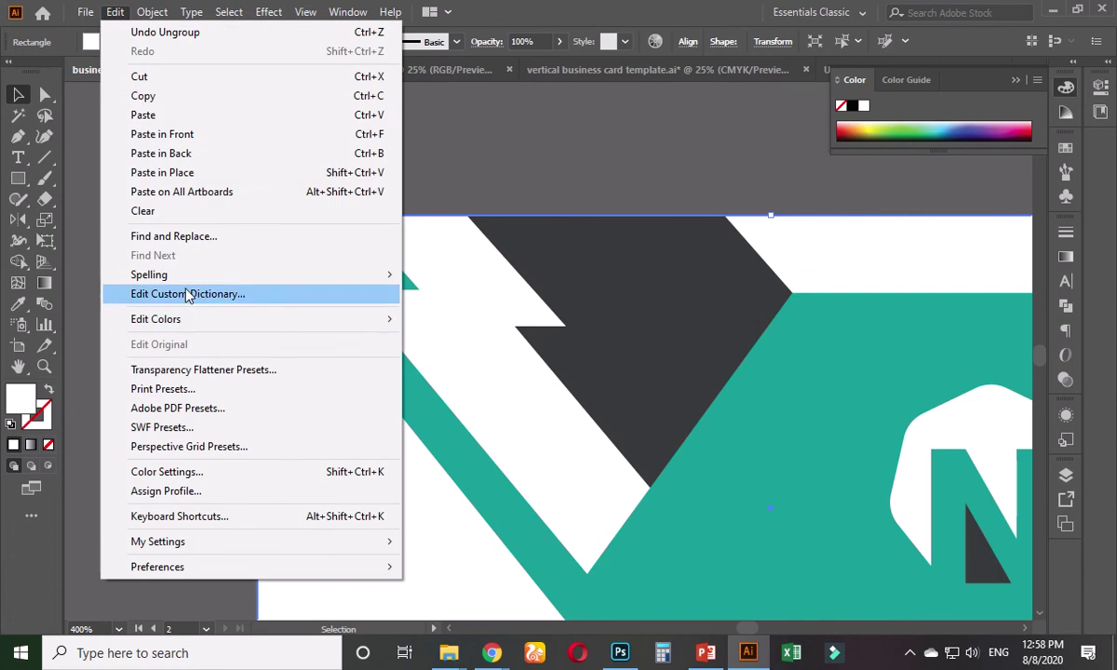
click(170, 140)
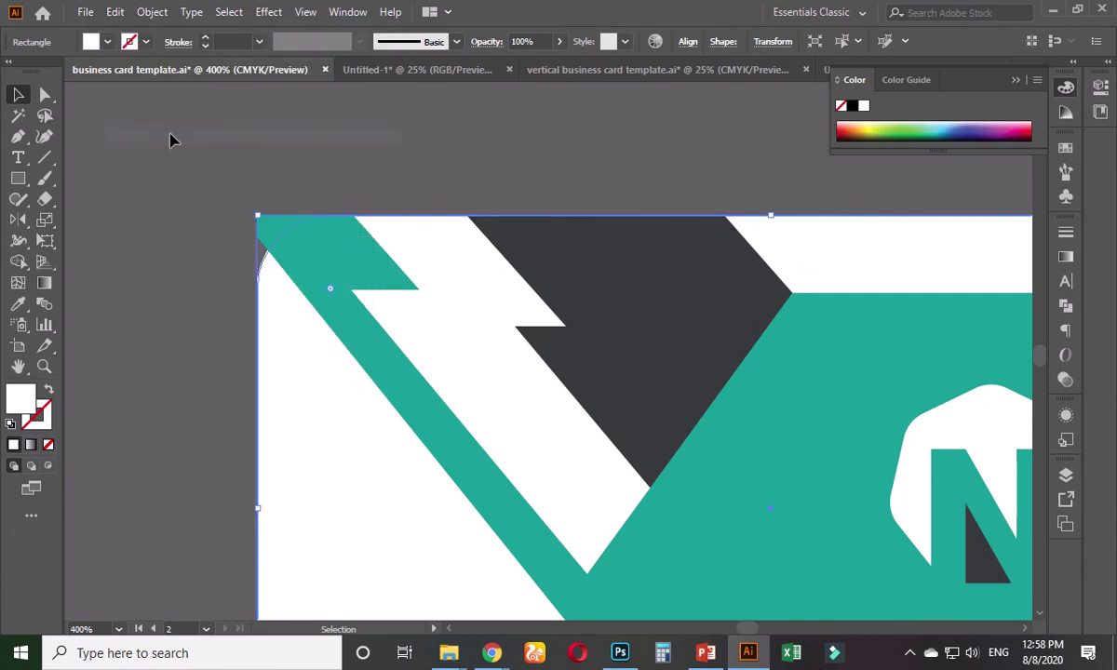
click(272, 142)
click(269, 309)
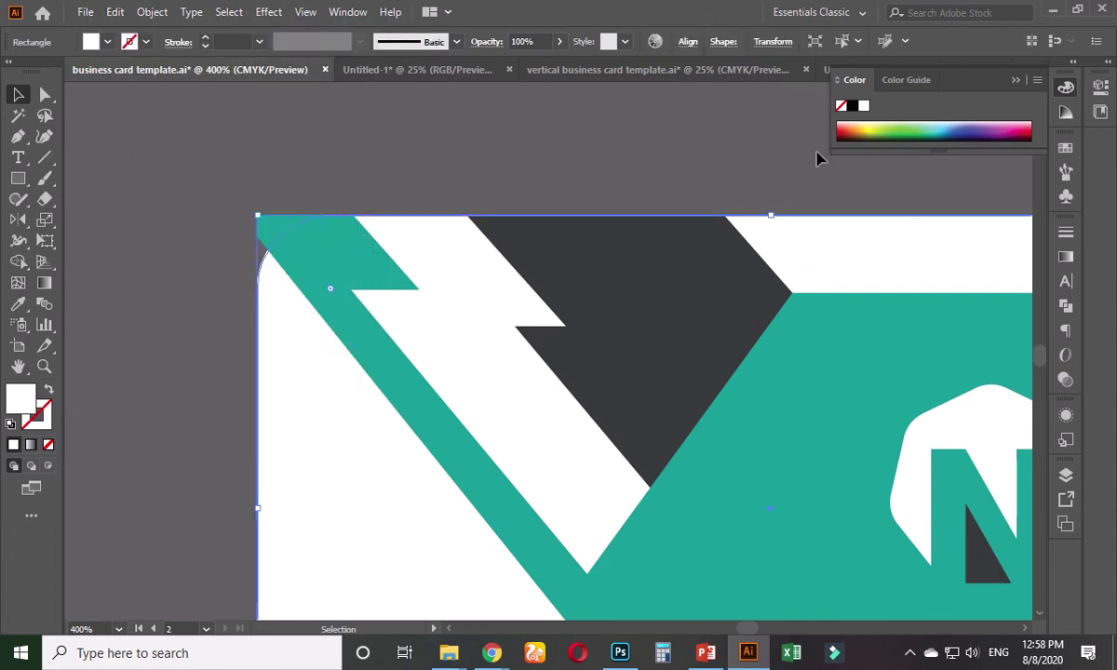
click(876, 132)
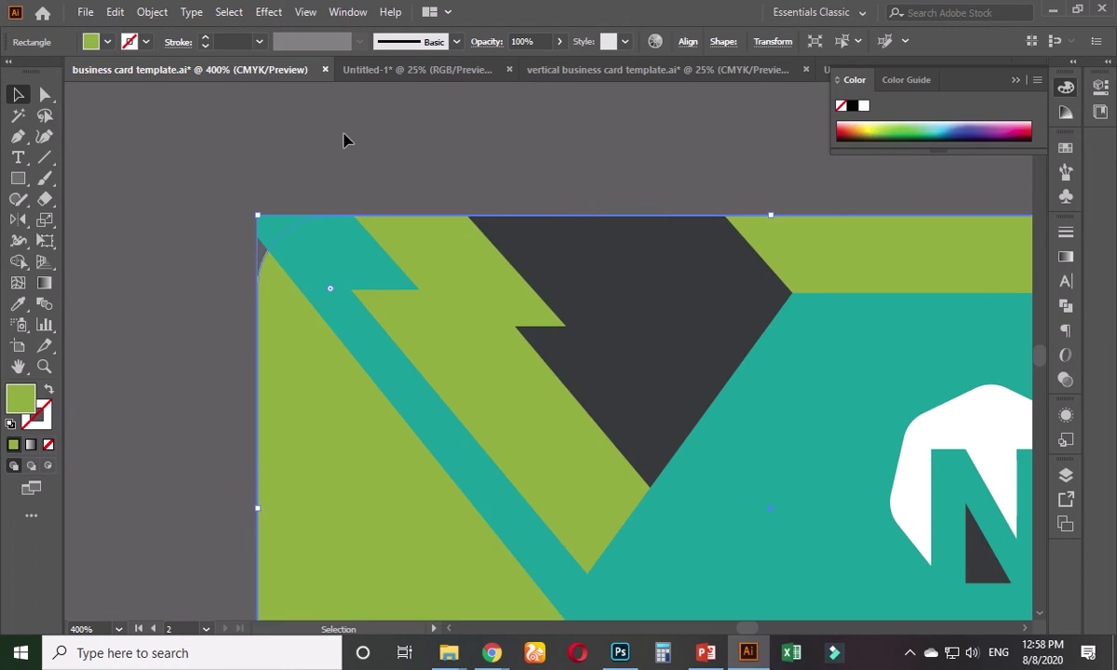
- Merge the teal band into the rounded corner with the Shape Builder
shift+click(271, 236)
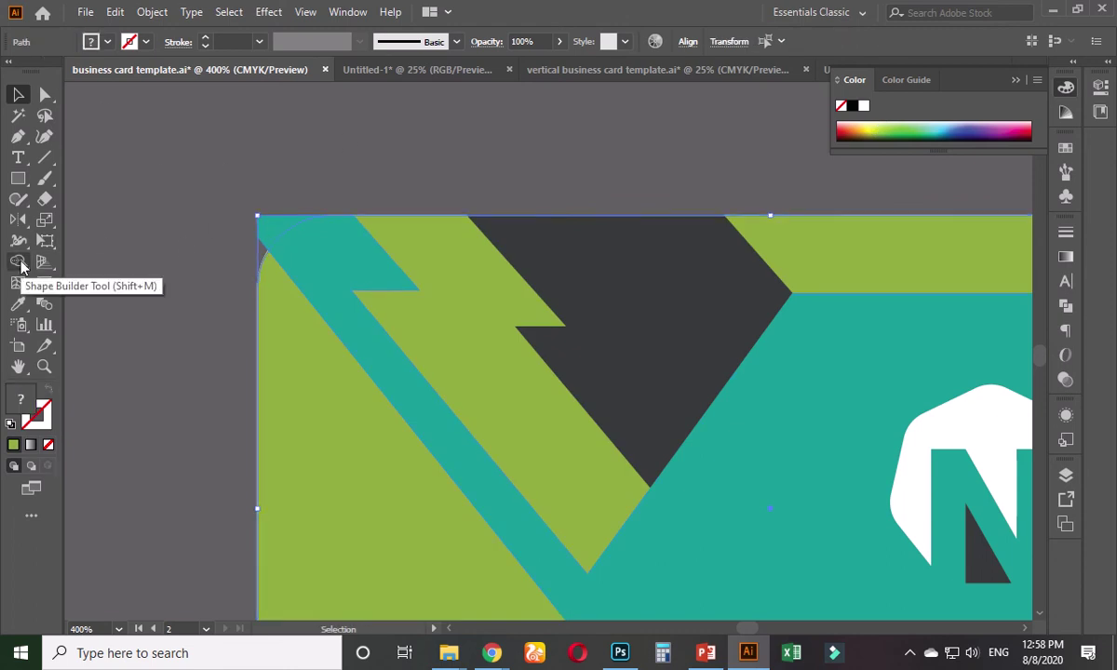
click(20, 263)
click(276, 230)
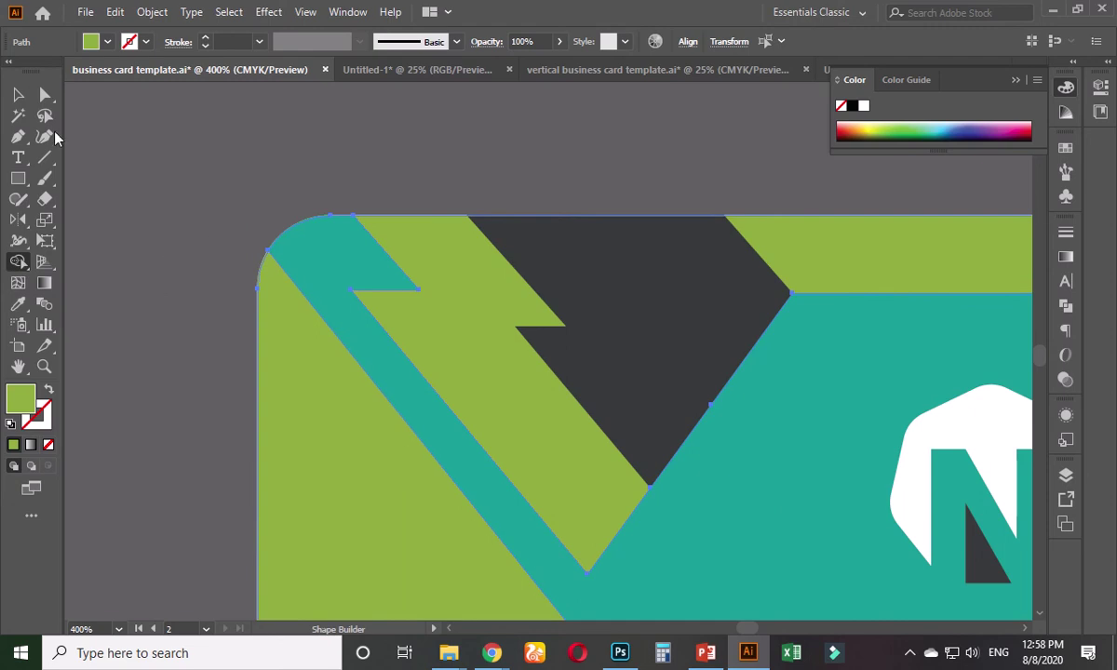
click(18, 94)
- Delete the green background shape from the backside card
click(302, 370)
key(Delete)
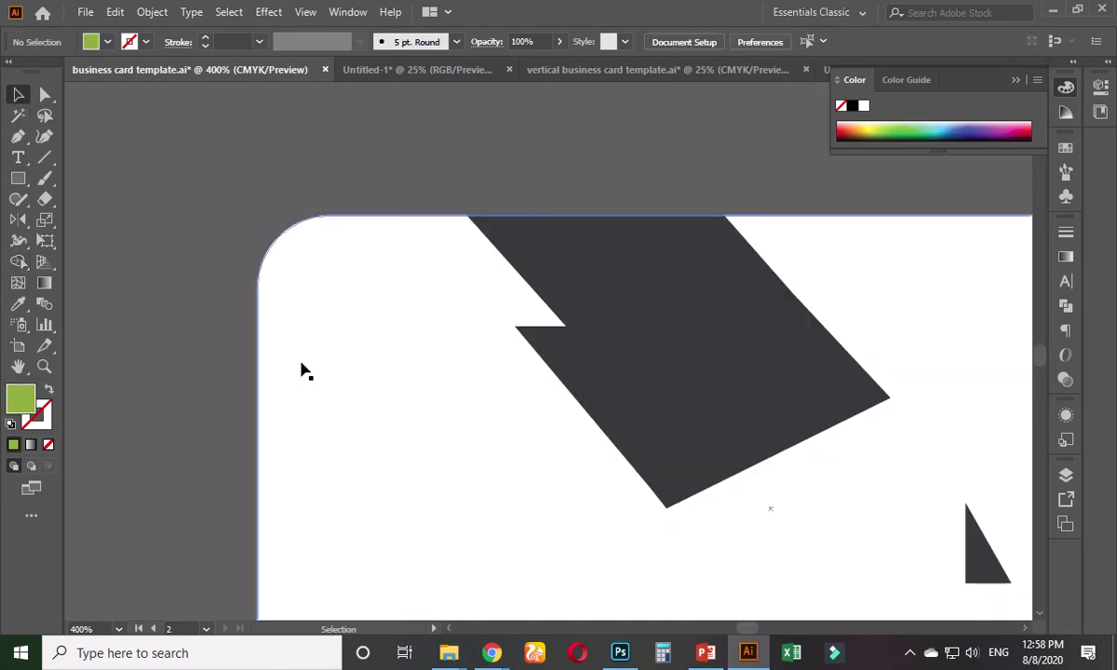
key(ctrl+z)
click(179, 279)
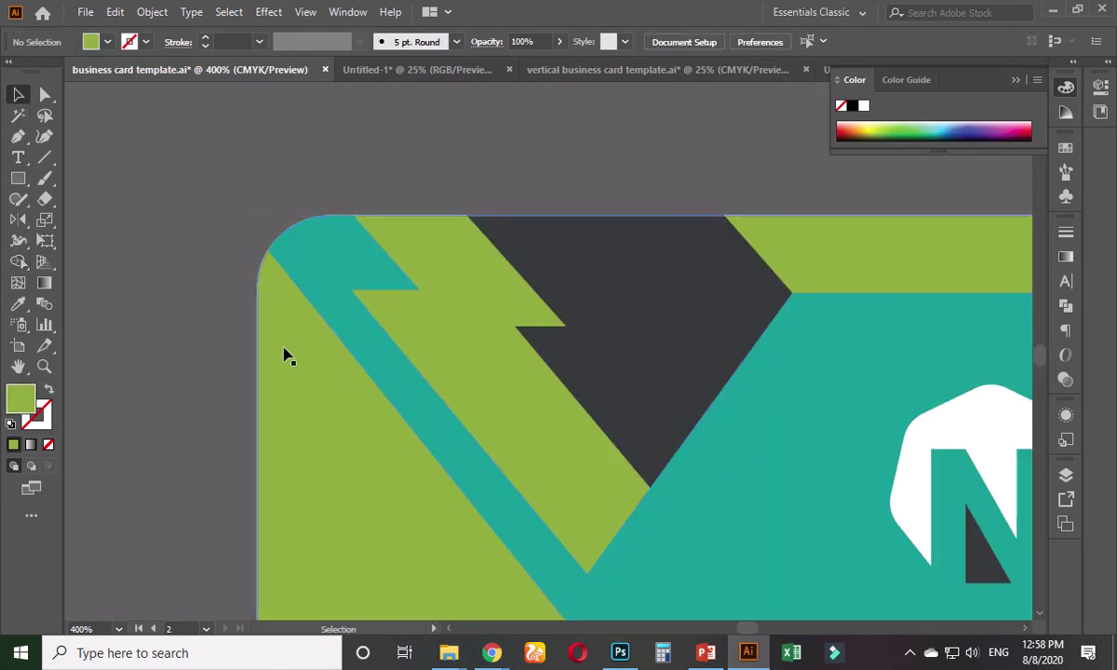
click(268, 331)
key(Delete)
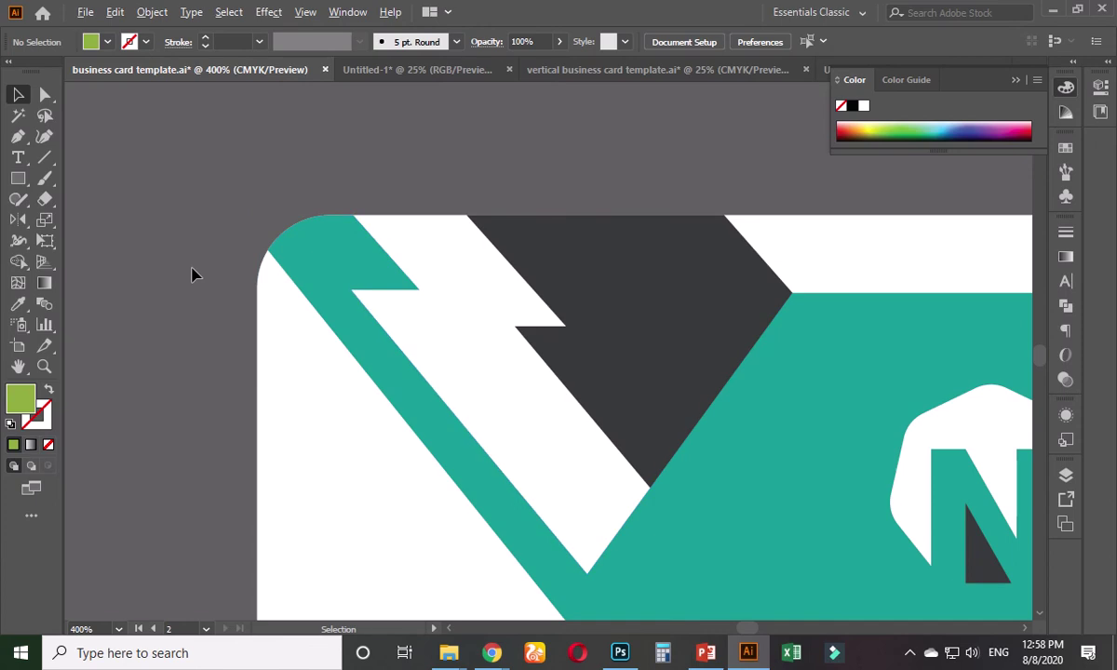
scroll(193, 274, down, 2)
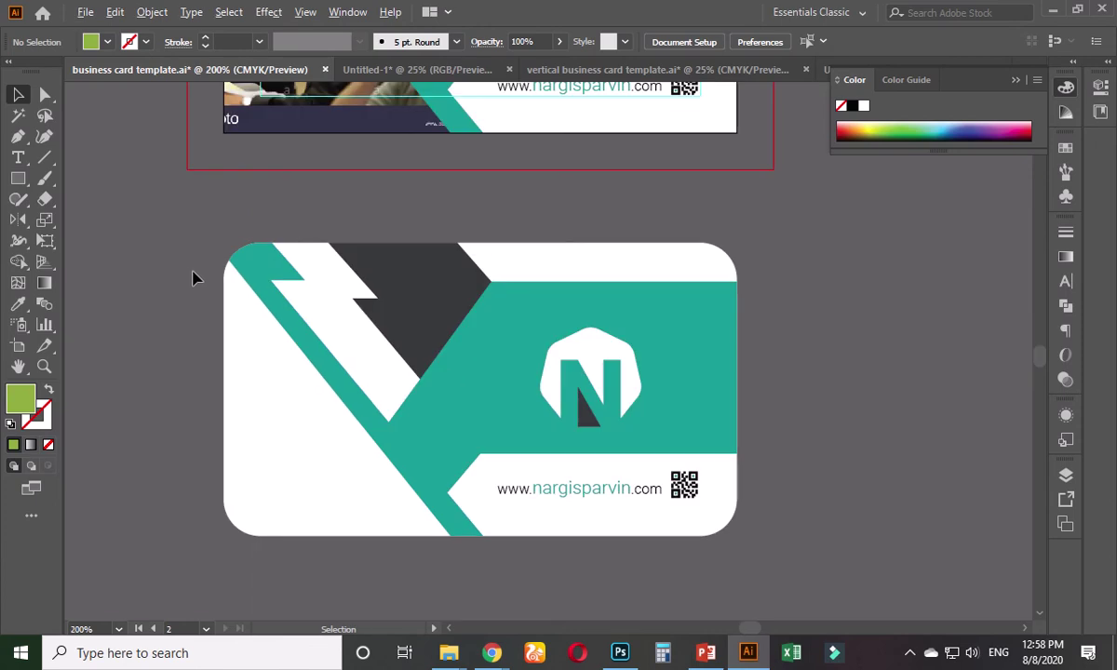
scroll(192, 277, up, 2)
key(ctrl+z)
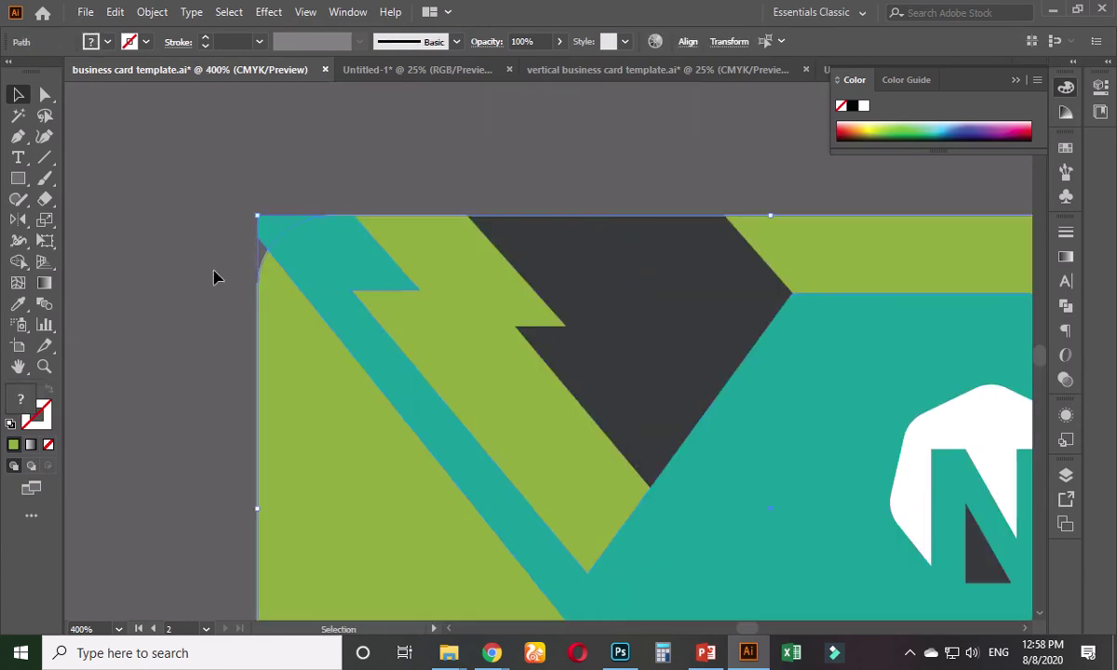
click(214, 277)
click(291, 344)
key(Delete)
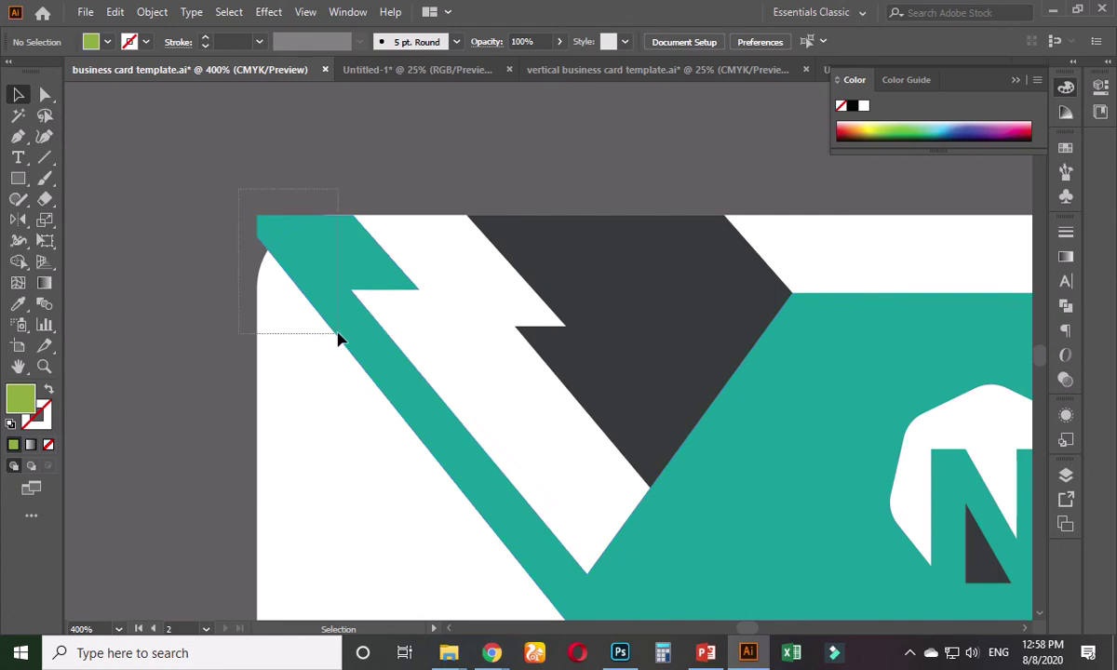
- Select all and Shape Builder-remove the square teal piece outside the rounded corner
key(ctrl+a)
click(18, 262)
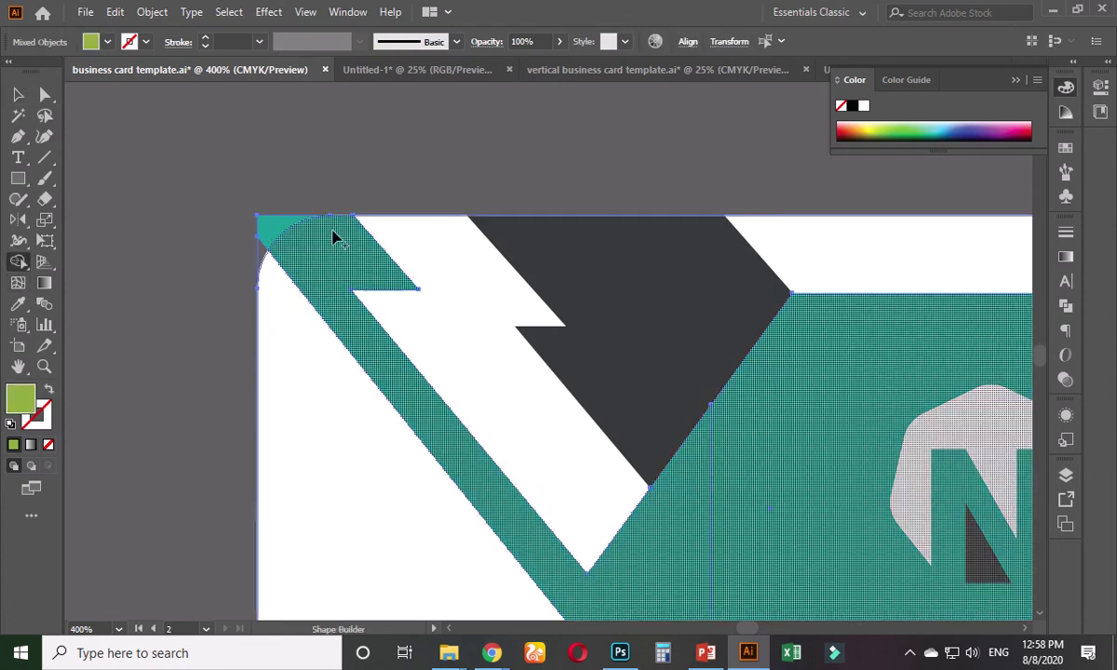
alt+click(264, 227)
click(17, 95)
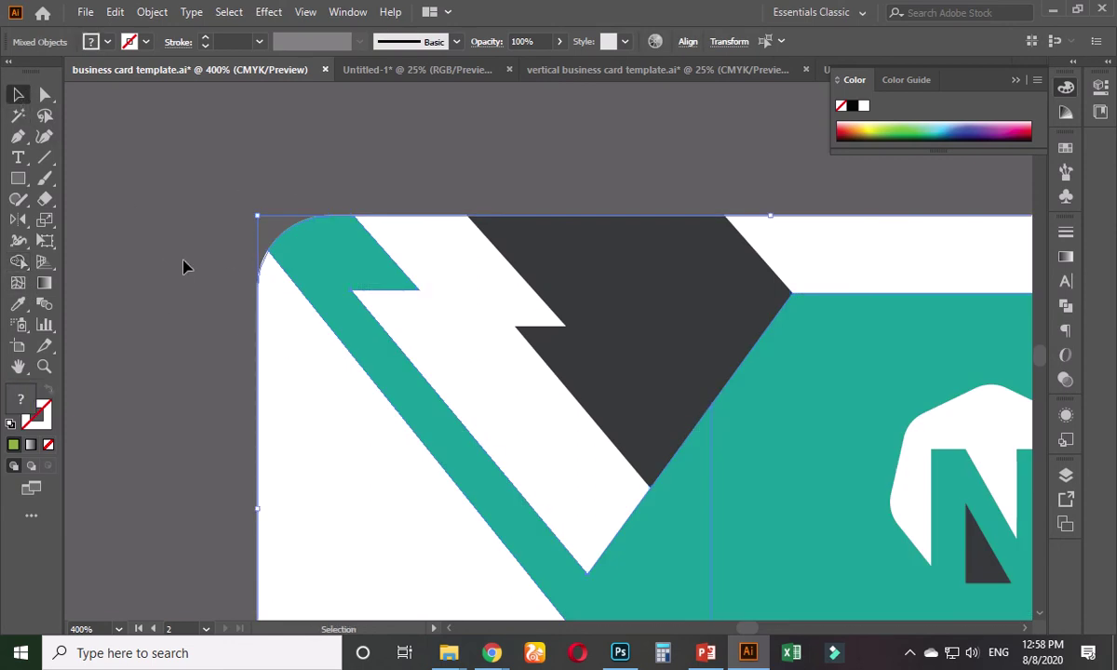
click(182, 267)
scroll(184, 267, down, 2)
- On the frontside card, drag the dark band's left anchors out past the card edge
drag(170, 211, 652, 429)
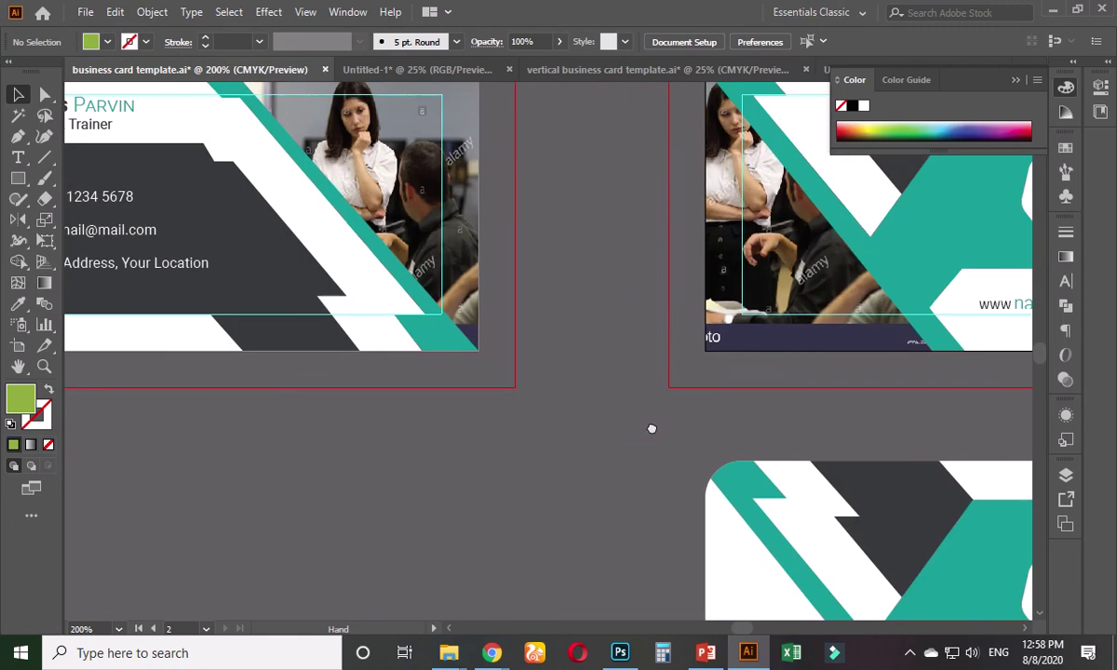
drag(405, 408, 605, 504)
scroll(532, 493, up, 1)
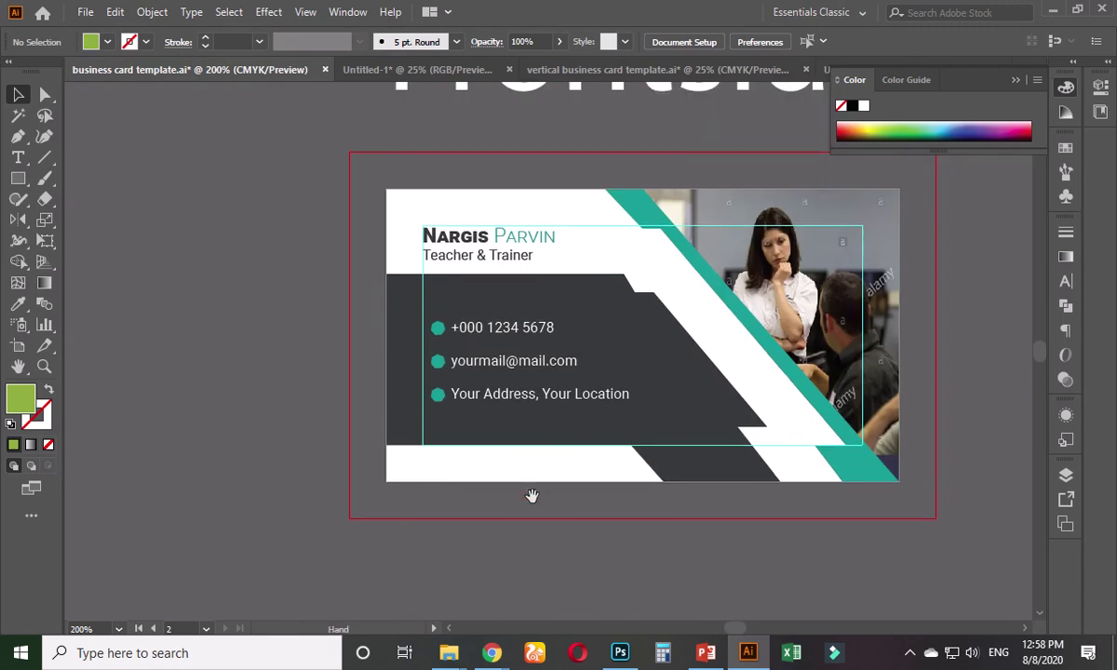
scroll(442, 478, up, 2)
click(384, 322)
drag(384, 322, 398, 471)
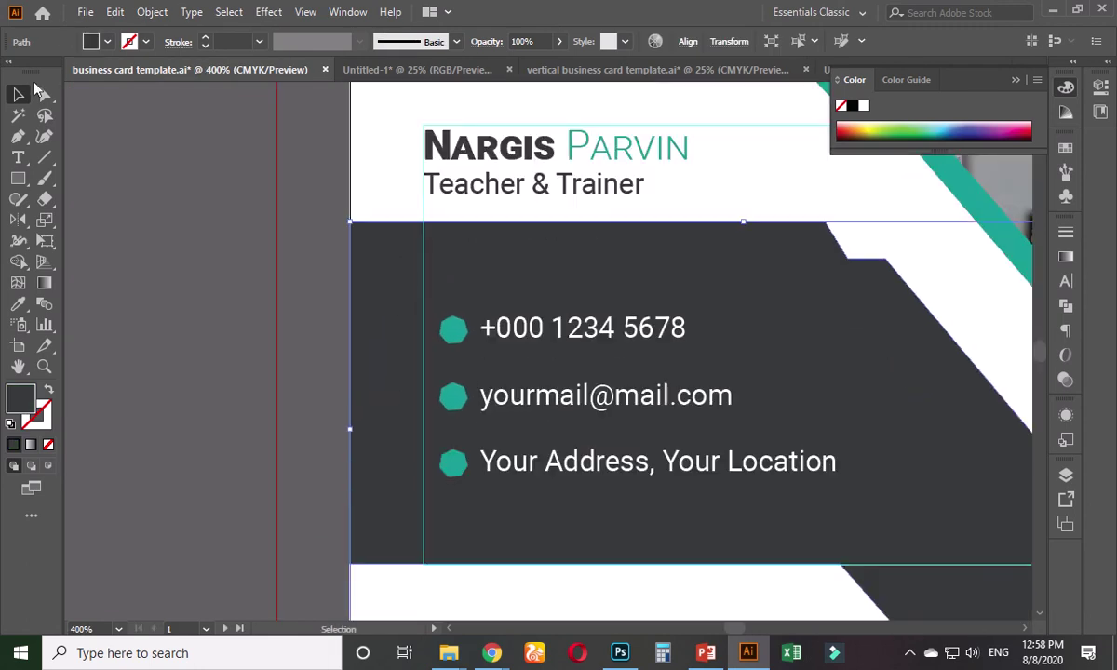
key(a)
click(326, 235)
click(365, 242)
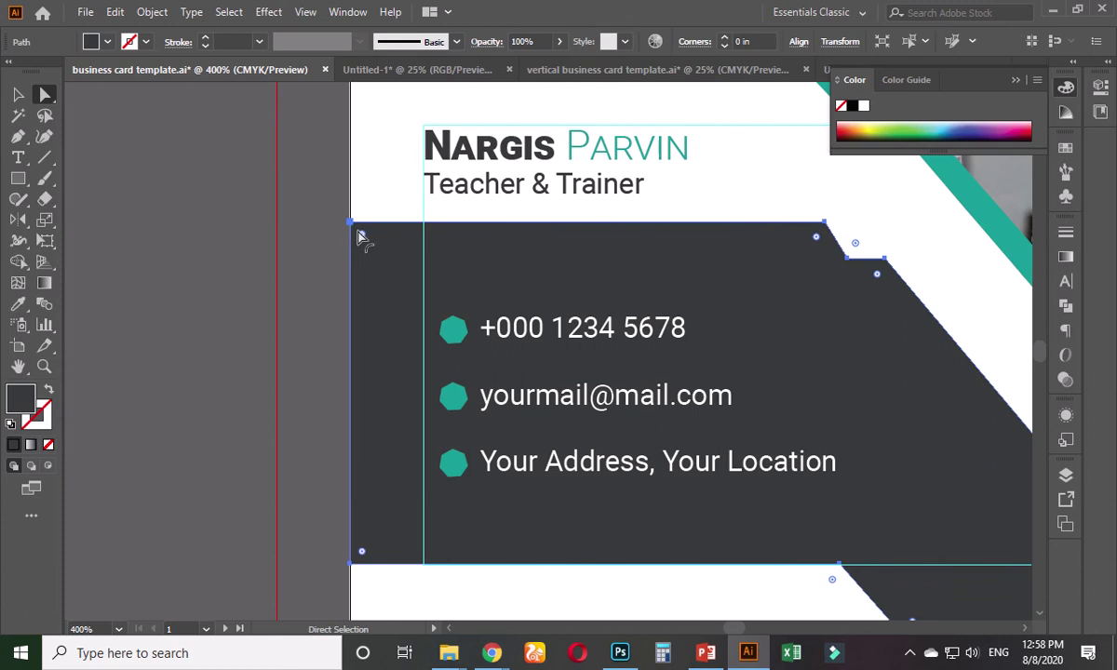
click(353, 224)
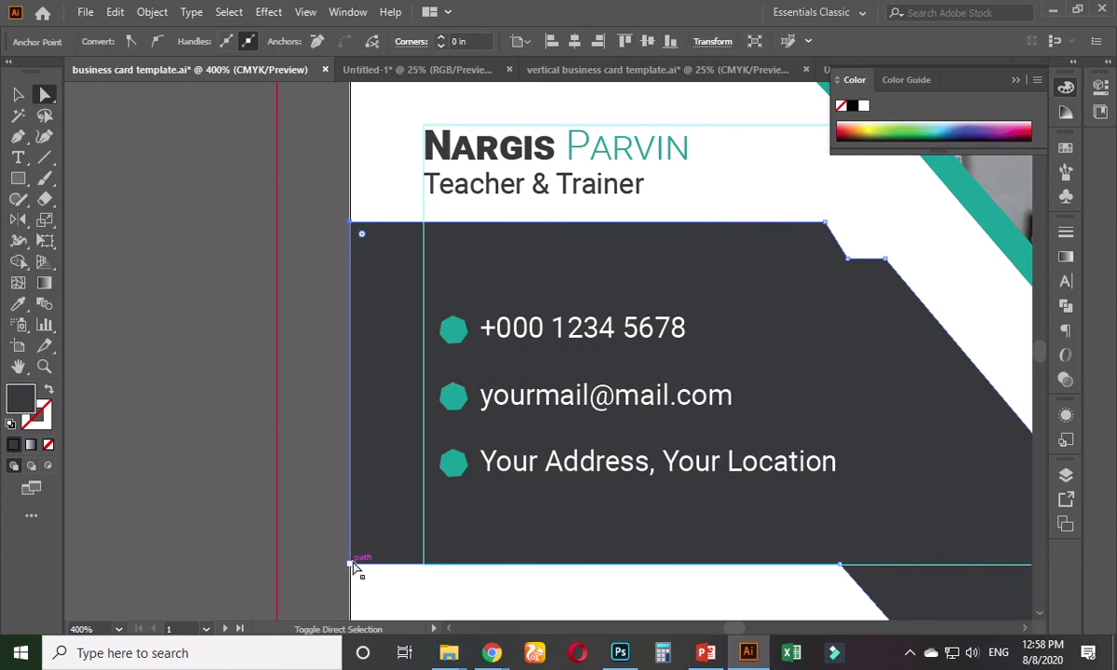
drag(353, 565, 276, 564)
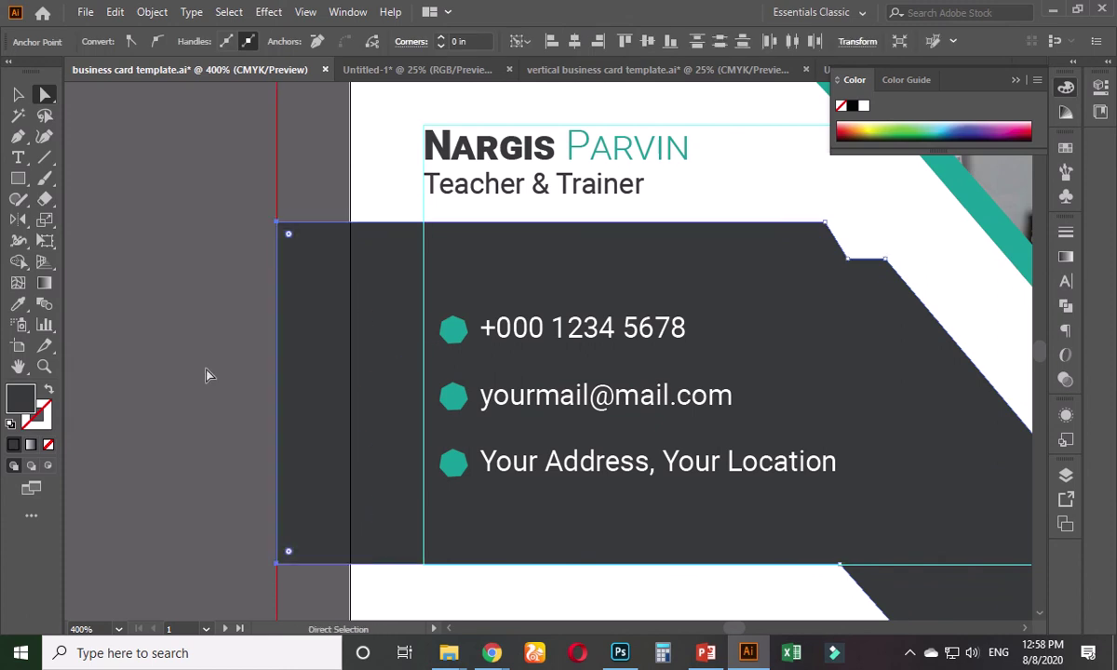
- Draw a tall rectangle over the card's left edge, then delete it
click(198, 370)
click(18, 178)
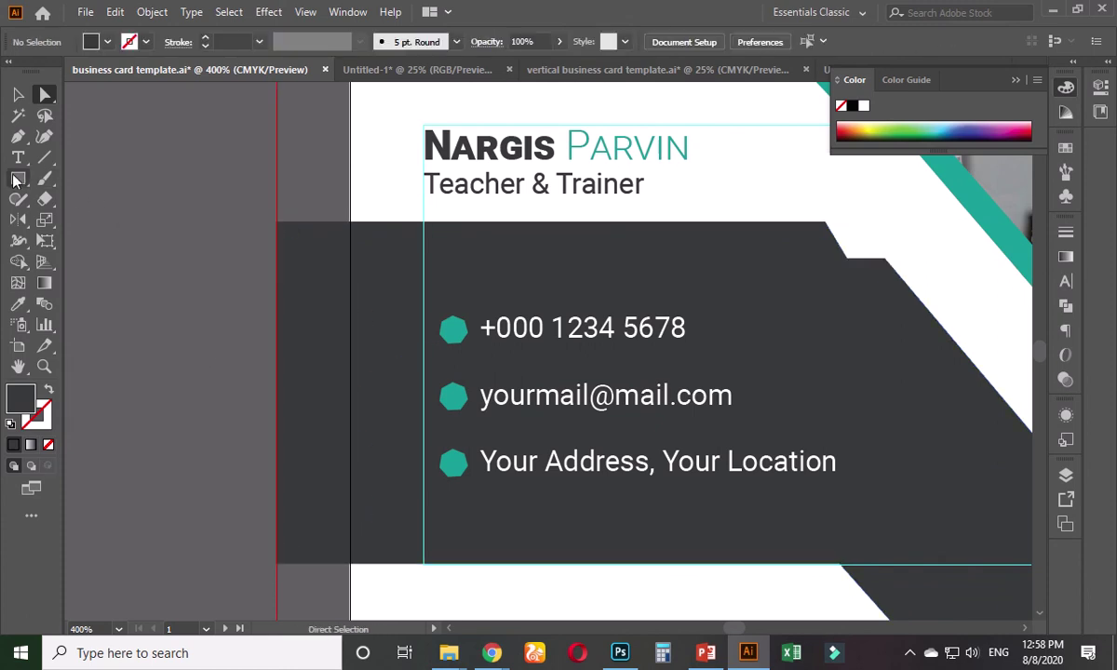
drag(177, 168, 350, 582)
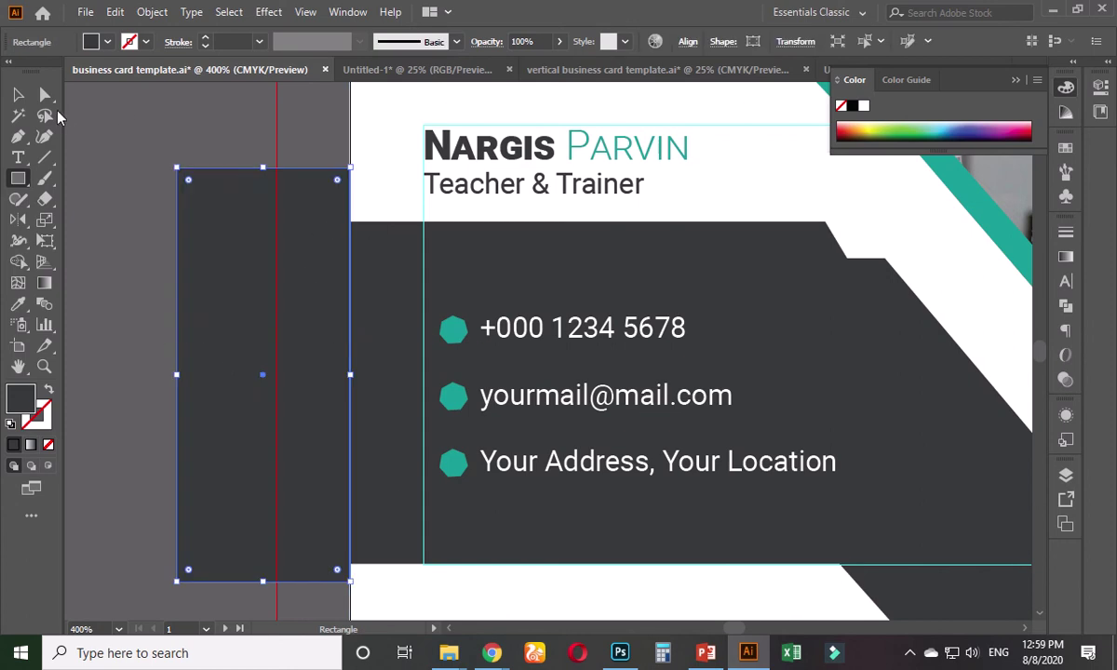
click(20, 95)
key(Delete)
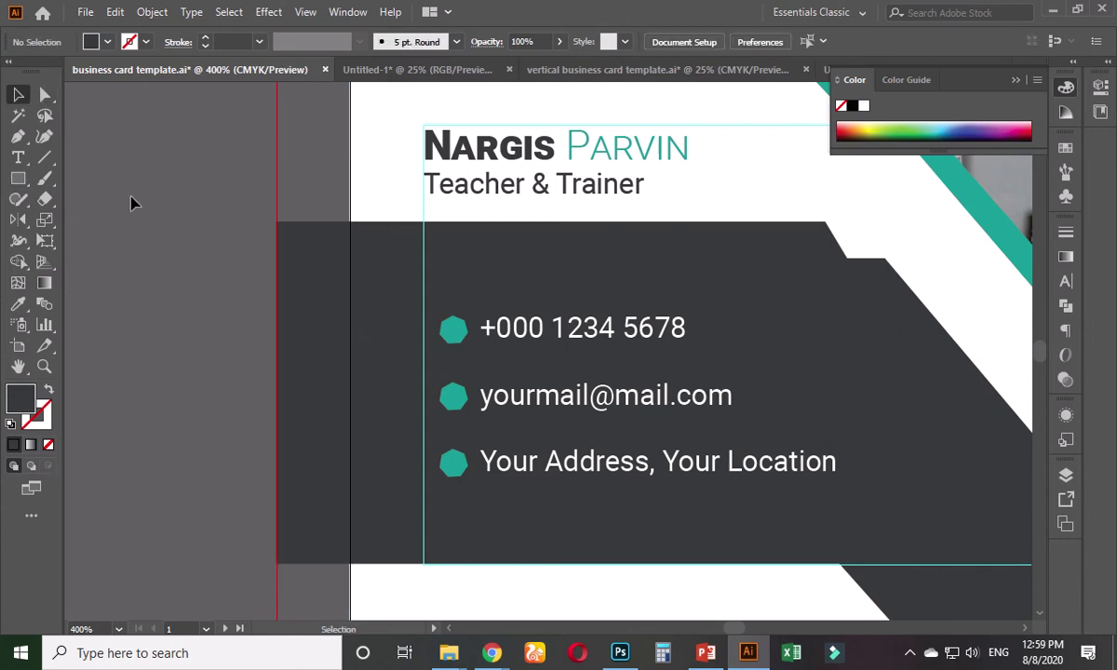
scroll(233, 238, down, 1)
scroll(330, 243, up, 1)
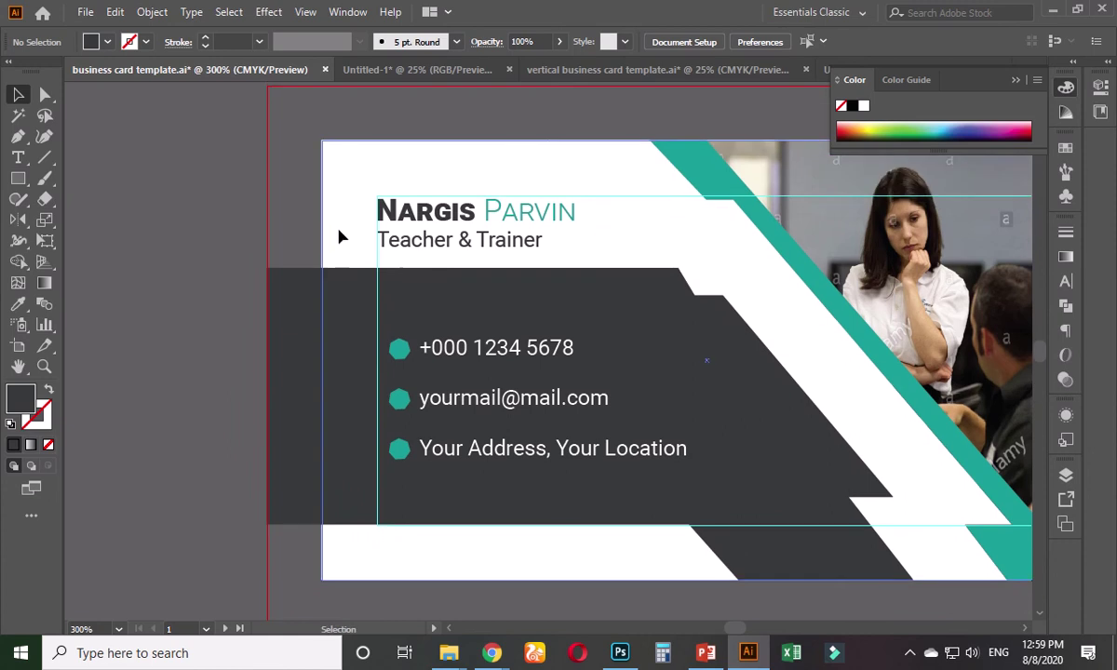
- With the card background and dark band selected, Shape Builder-remove the overhanging dark strip
click(342, 218)
scroll(336, 231, up, 1)
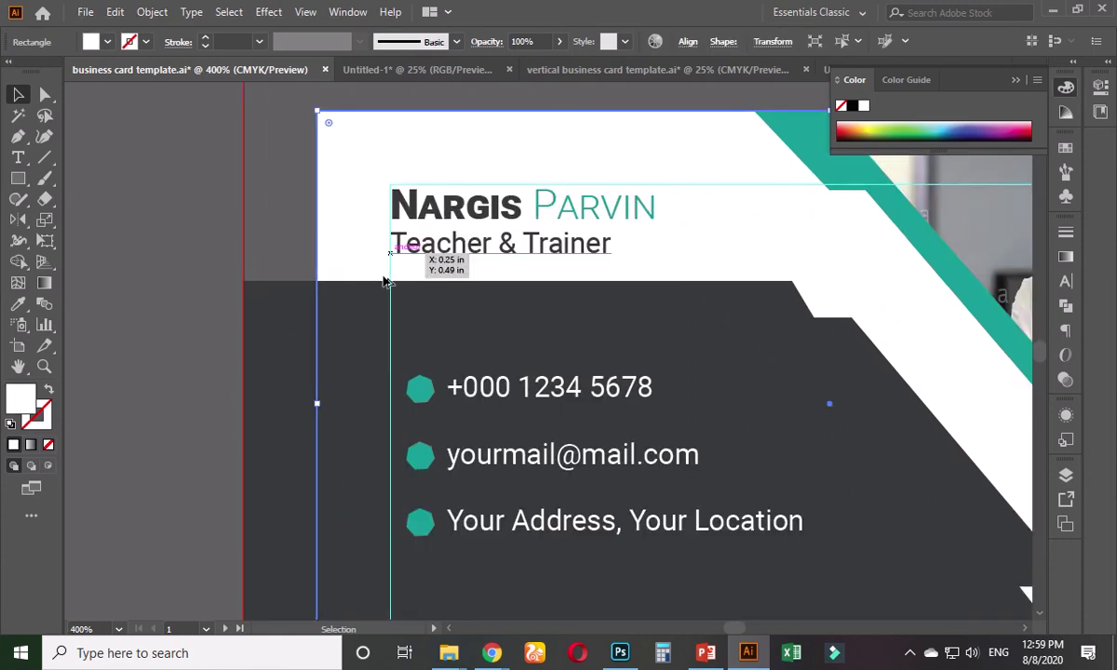
key(ctrl+1)
scroll(332, 282, up, 3)
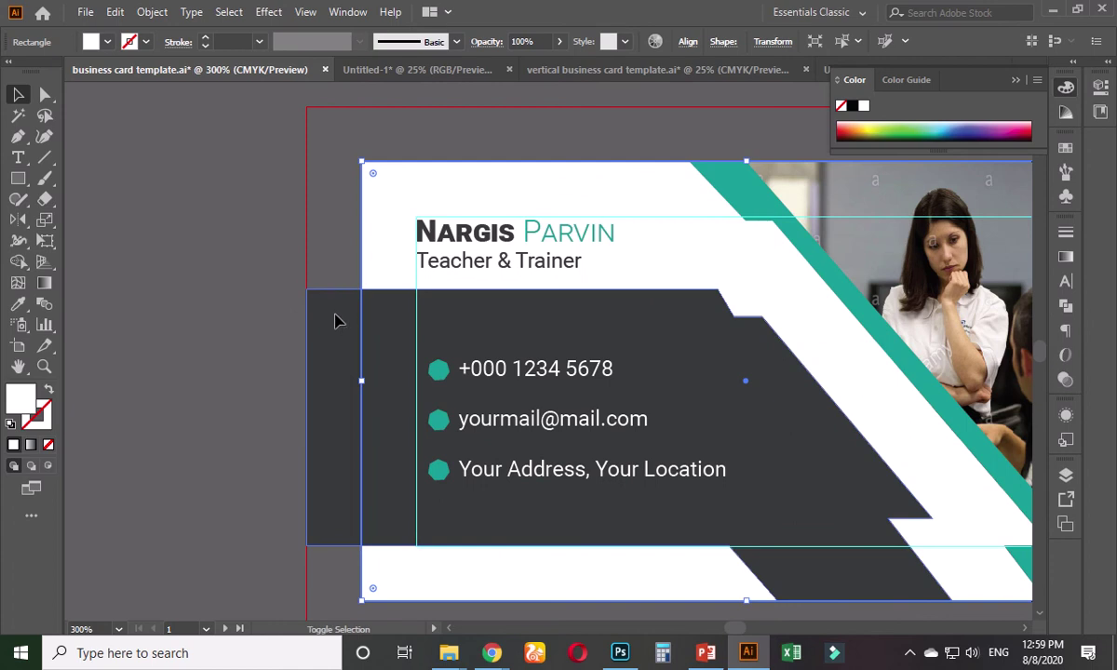
shift+click(337, 315)
click(18, 262)
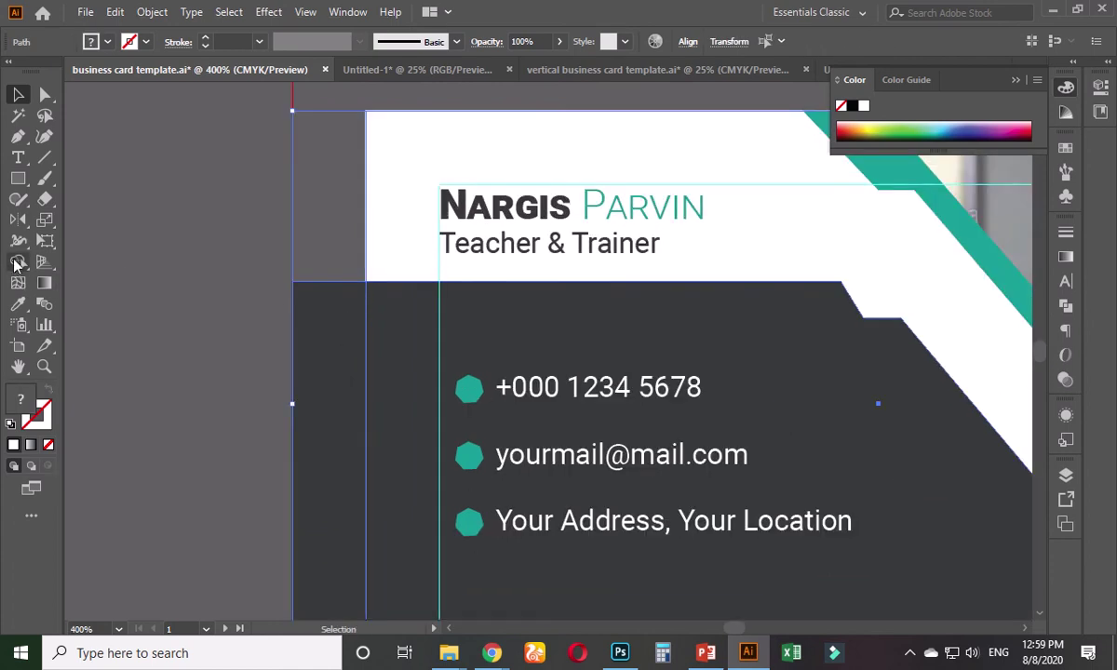
alt+click(345, 347)
click(18, 94)
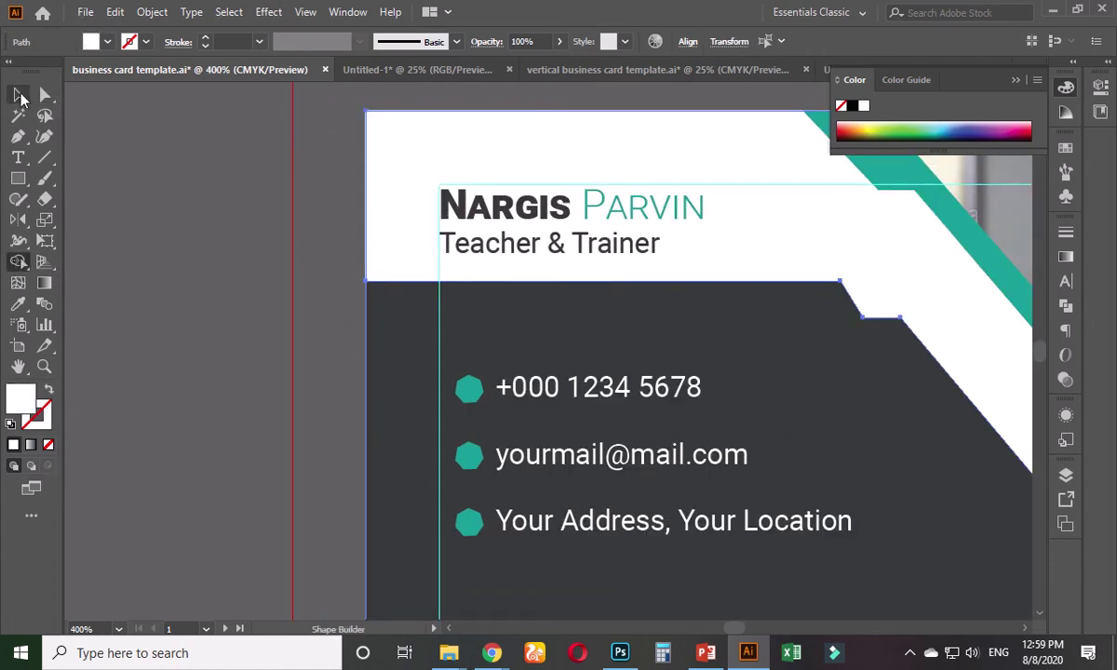
click(147, 296)
scroll(168, 307, down, 2)
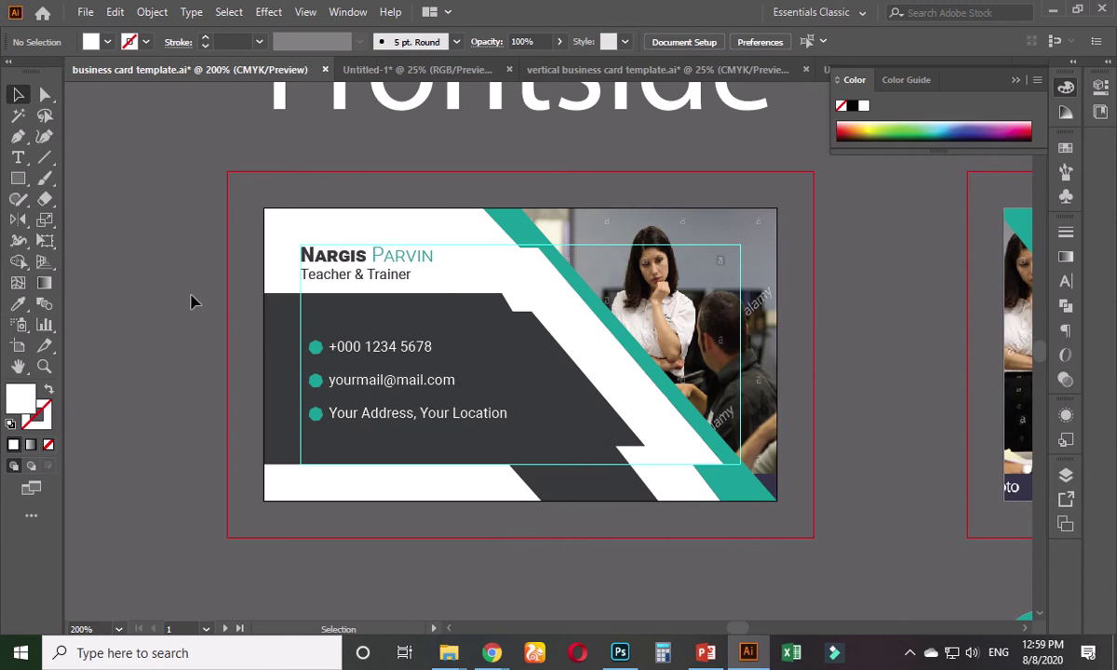
- Select every object on the backside card
scroll(523, 428, down, 3)
scroll(455, 316, up, 2)
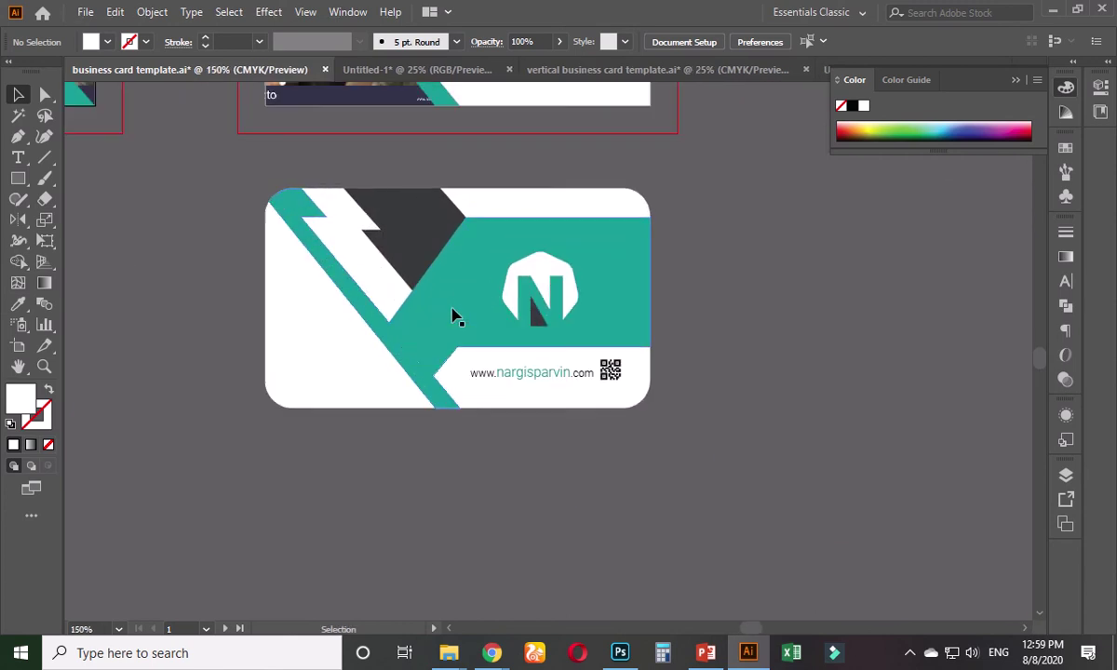
drag(259, 226, 663, 427)
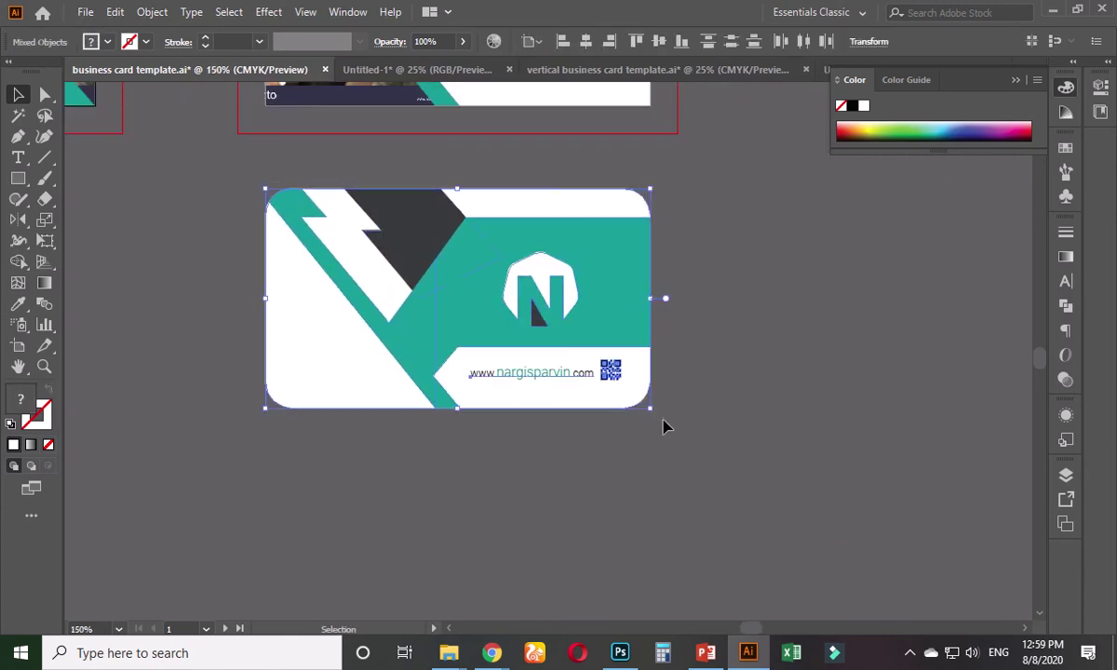
key(a)
key(v)
key(a)
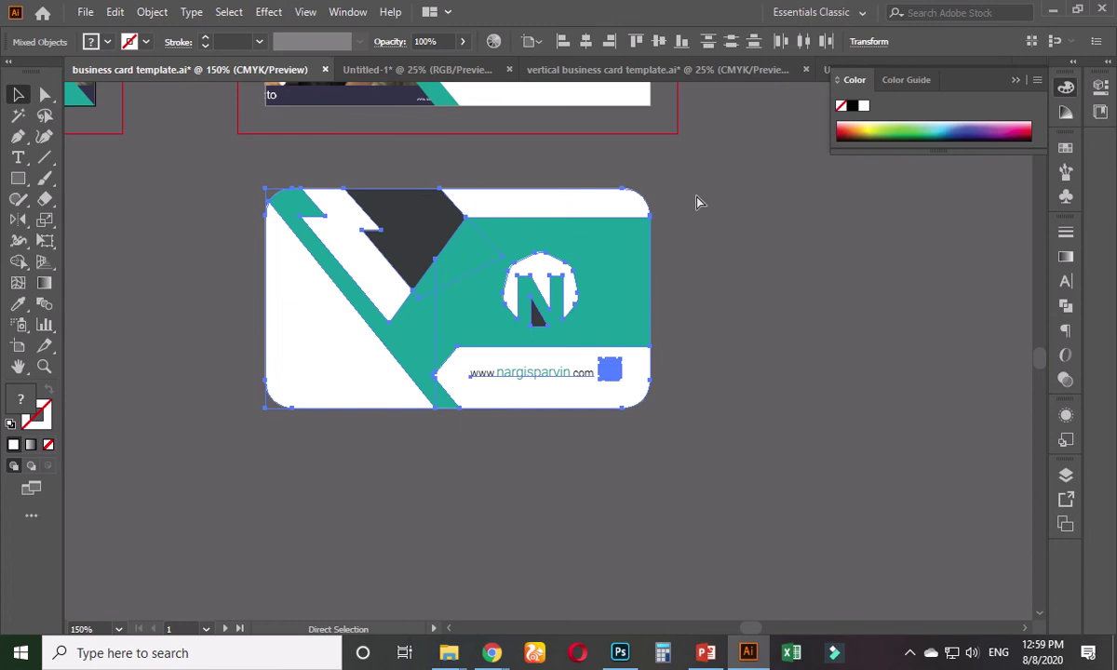
key(v)
- In Untitled-1, replace the four old cards with the pasted card artwork
click(454, 70)
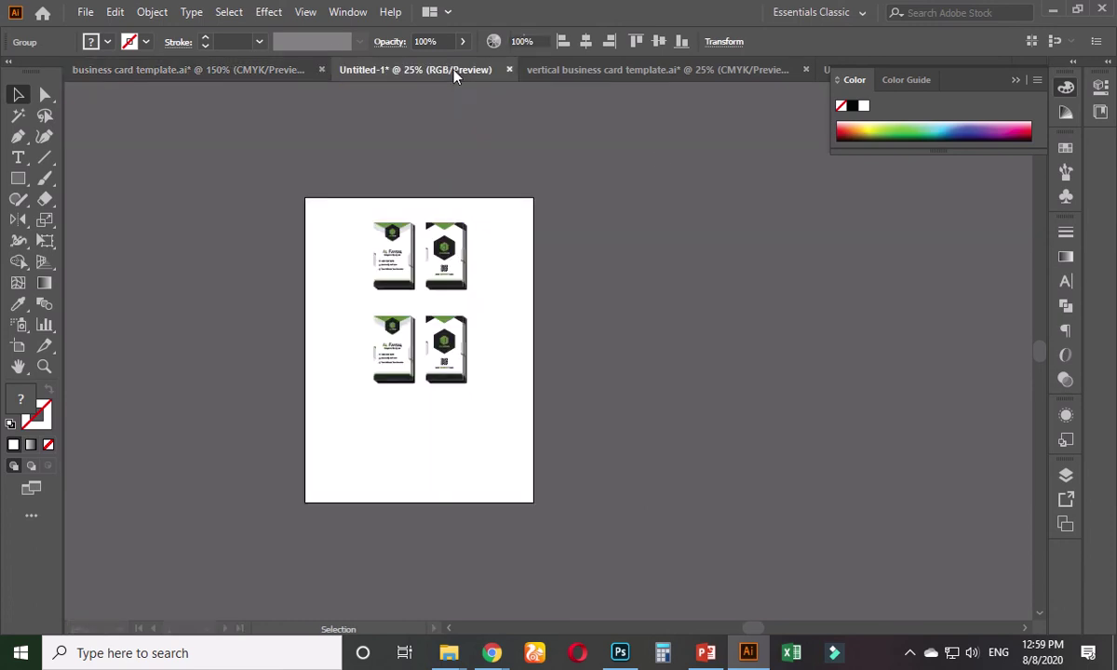
drag(499, 223, 345, 419)
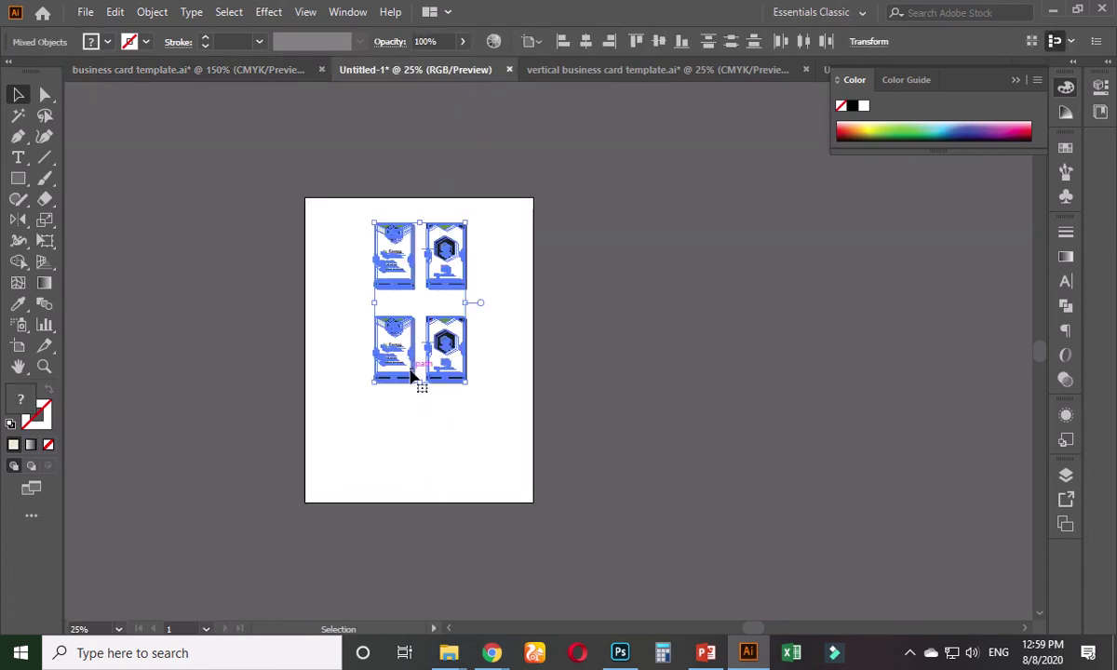
key(Delete)
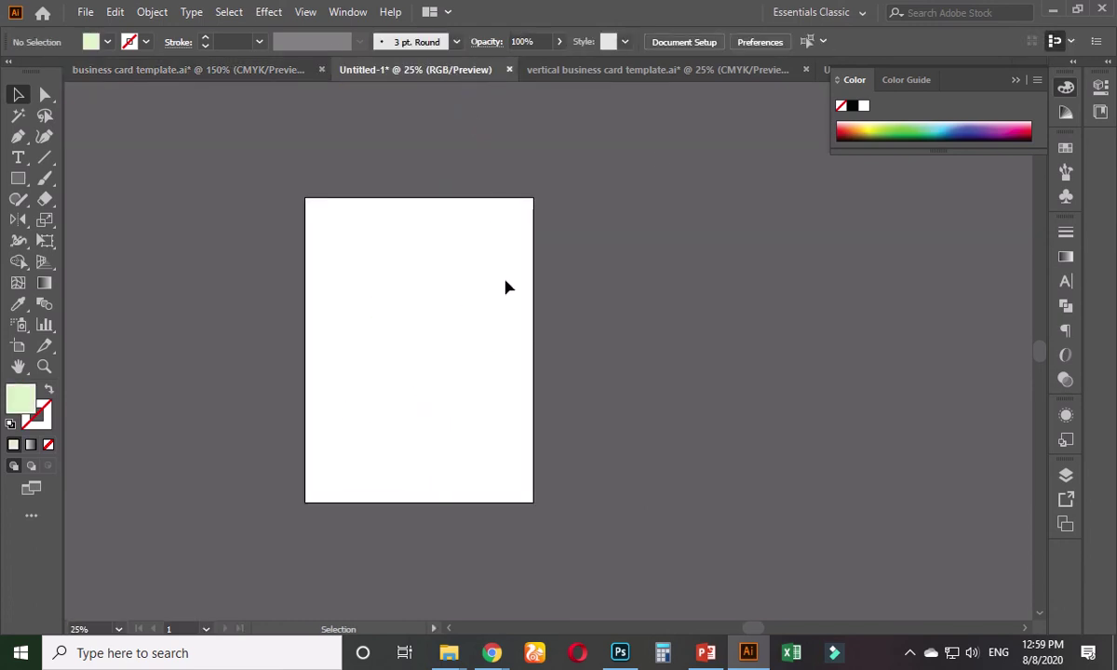
key(ctrl+v)
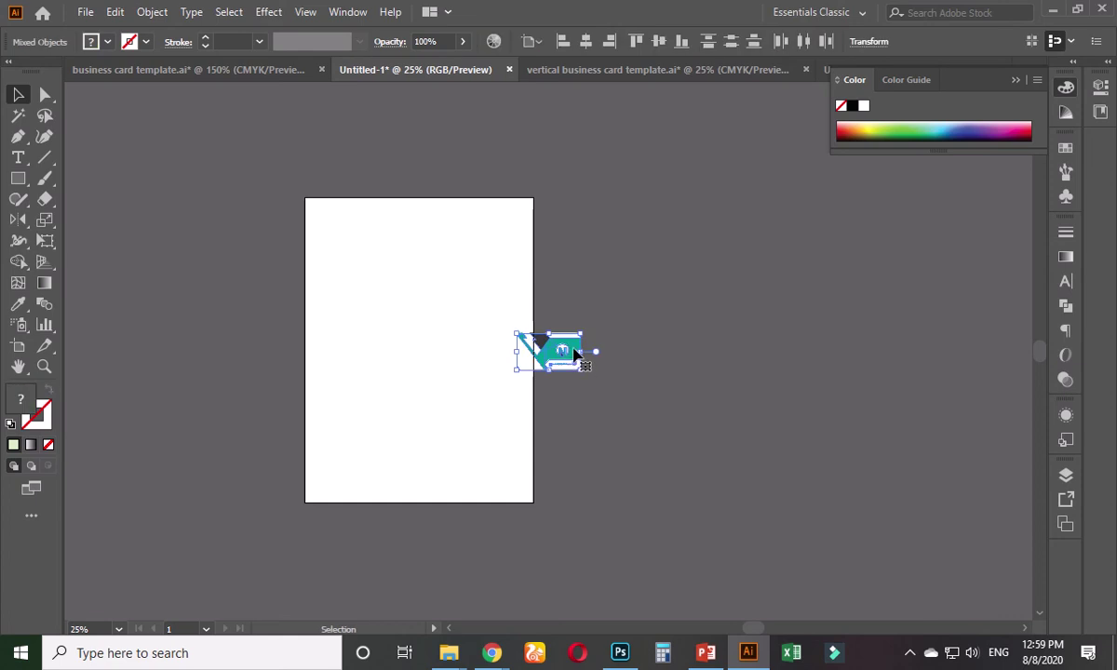
- Return to the business card template document and zoom in on the deselected card
click(242, 71)
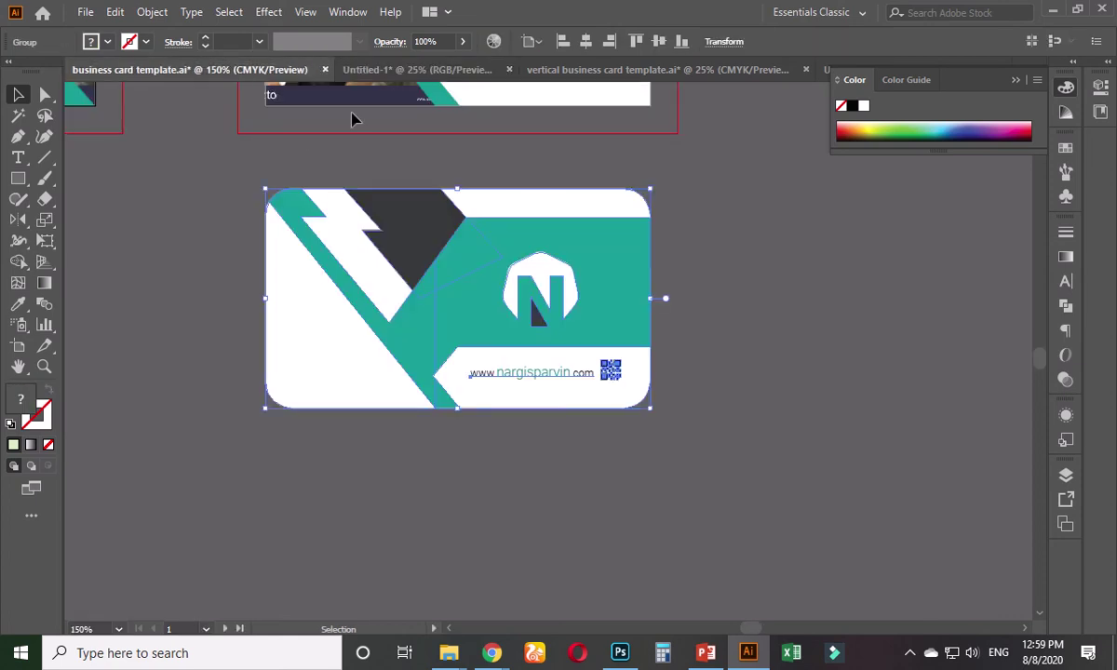
click(399, 442)
drag(398, 441, 379, 497)
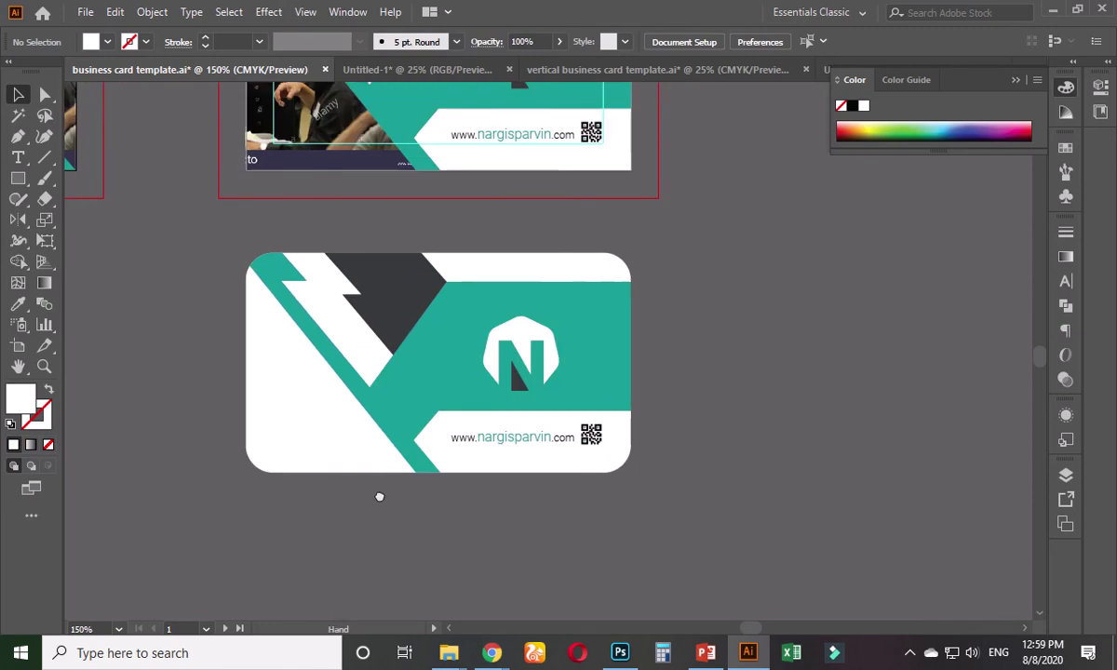
scroll(312, 506, up, 1)
scroll(312, 505, up, 1)
- Draw an orange-filled rectangle over the card's left half
click(18, 179)
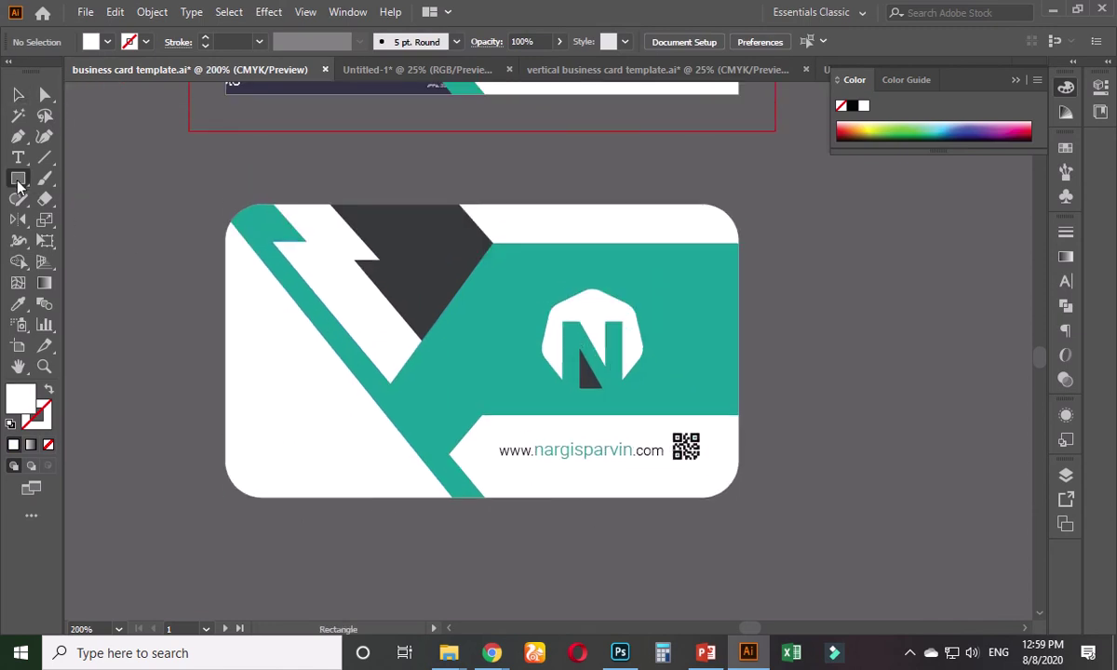
drag(167, 182, 457, 540)
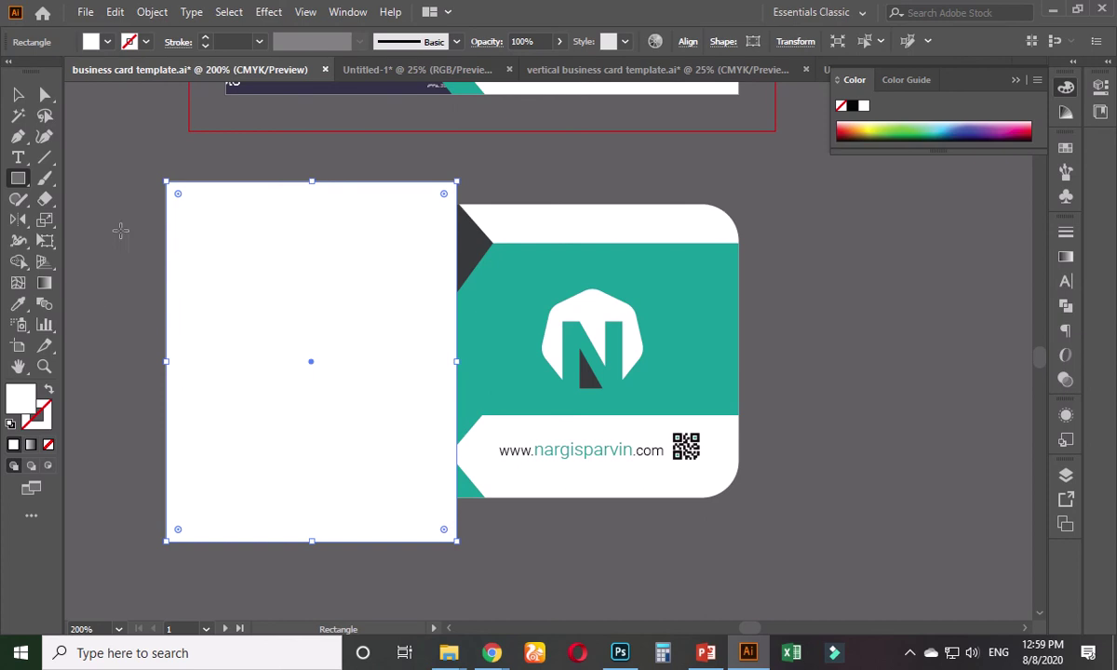
click(866, 124)
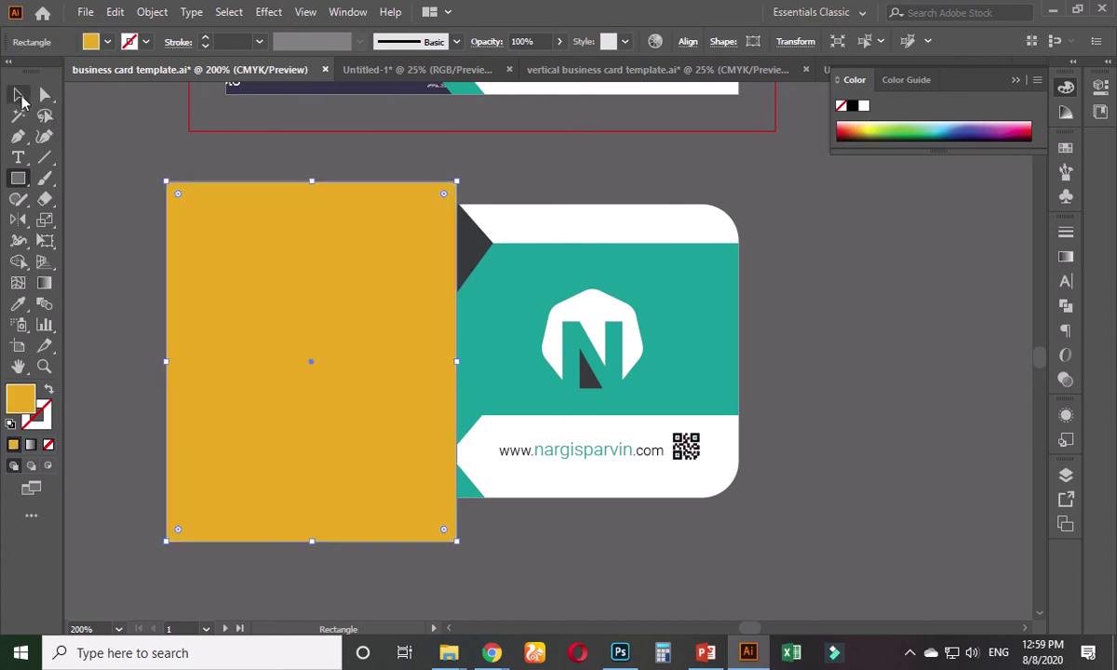
click(18, 94)
- Ungroup the card's pieces
shift+click(572, 226)
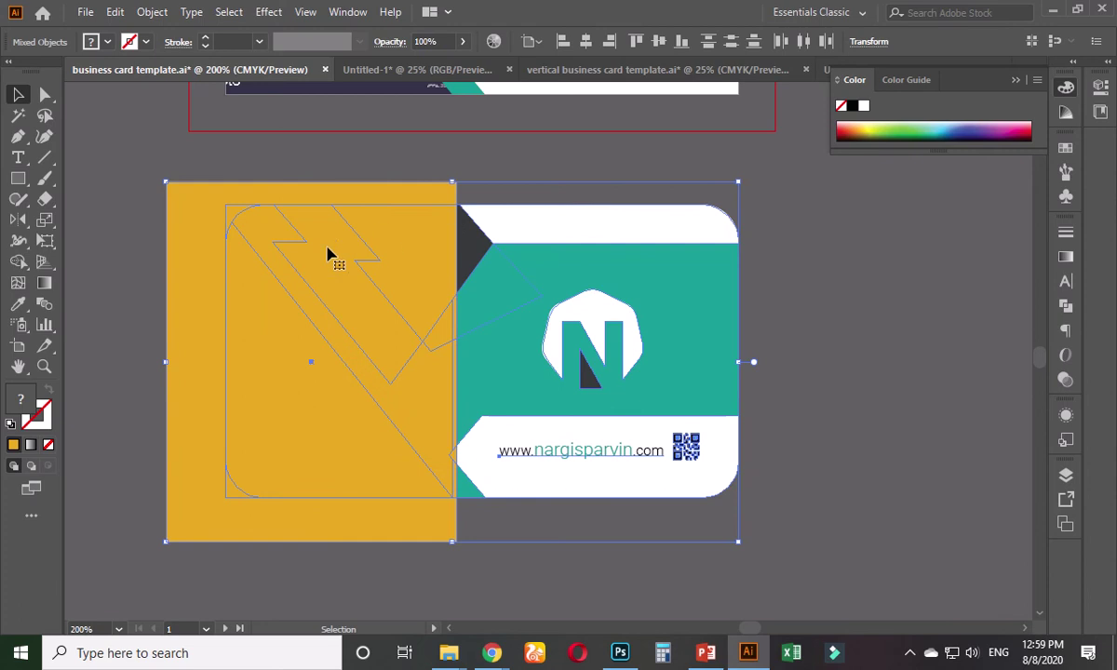
click(700, 214)
click(669, 265)
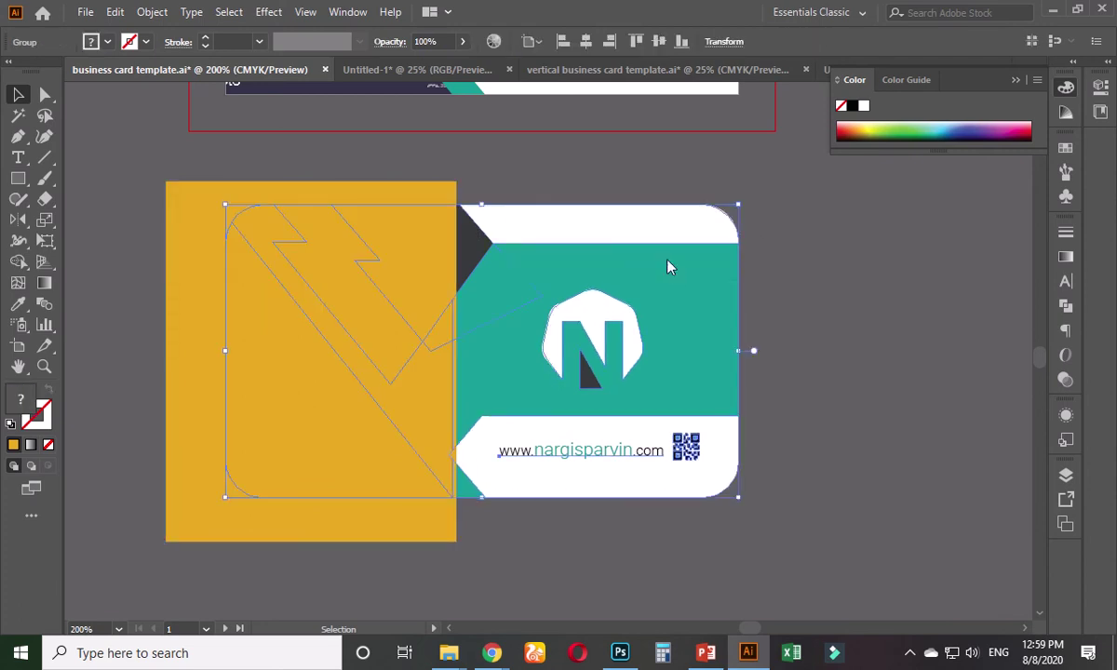
right_click(668, 265)
click(698, 401)
- Trim the rectangle's area outside the rounded card using the Shape Builder
click(718, 237)
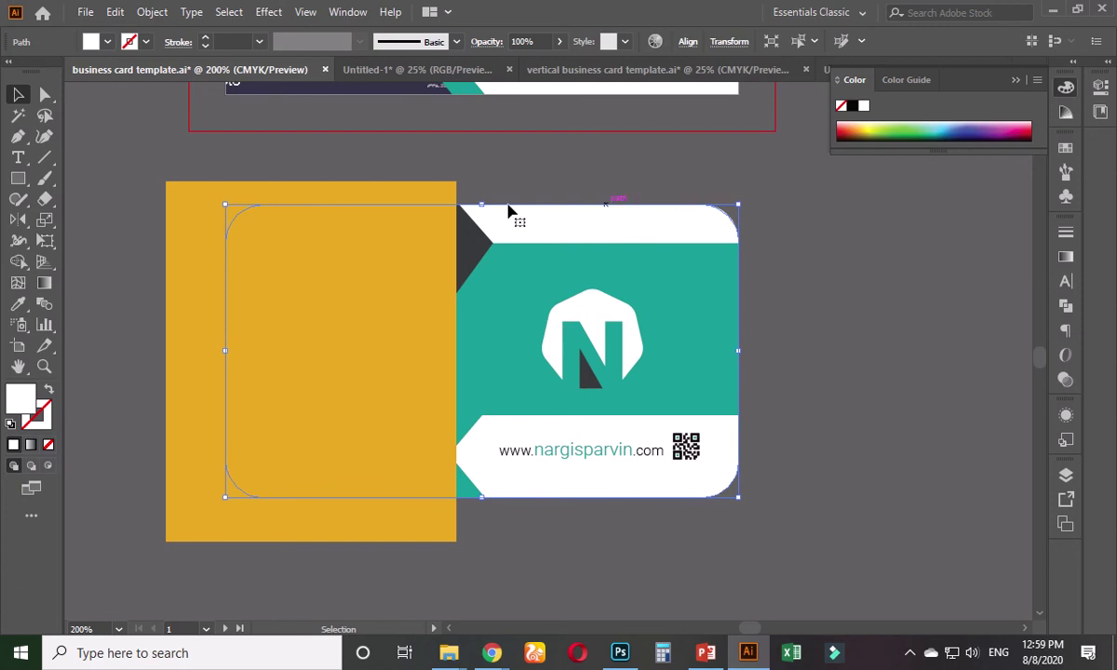
shift+click(361, 240)
click(19, 262)
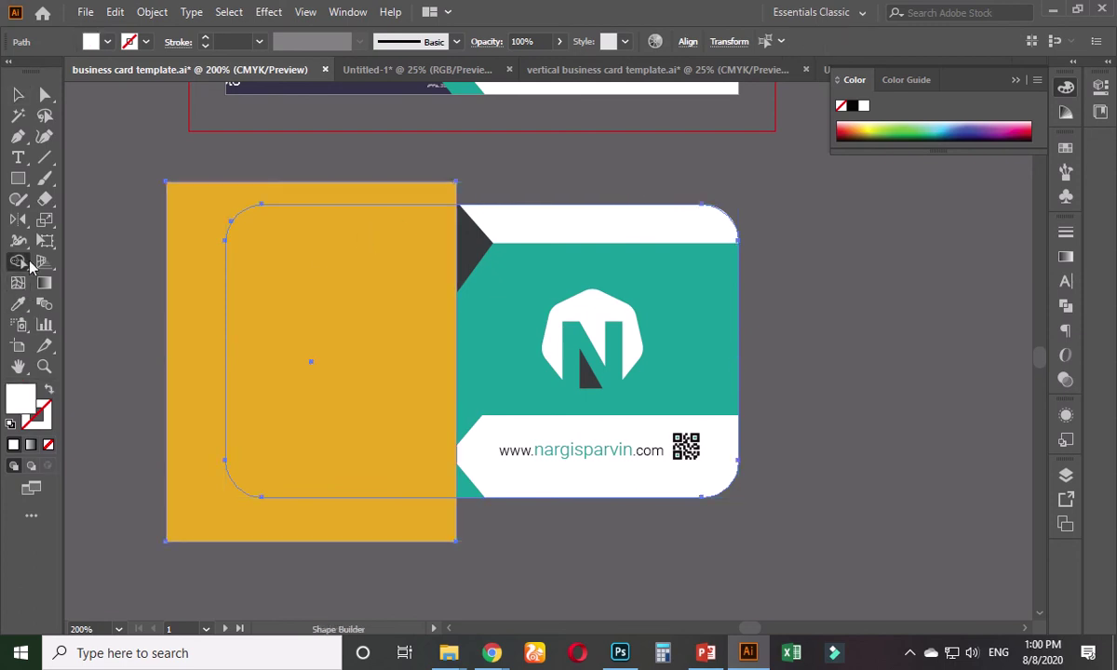
alt+click(179, 220)
click(19, 94)
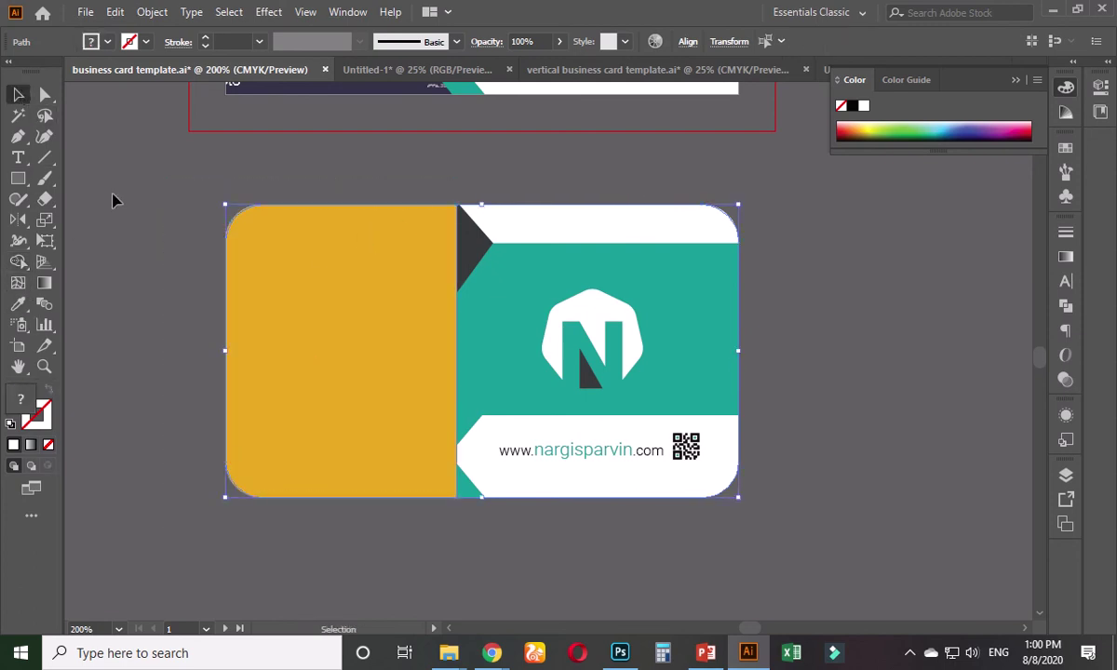
click(112, 199)
drag(297, 317, 187, 329)
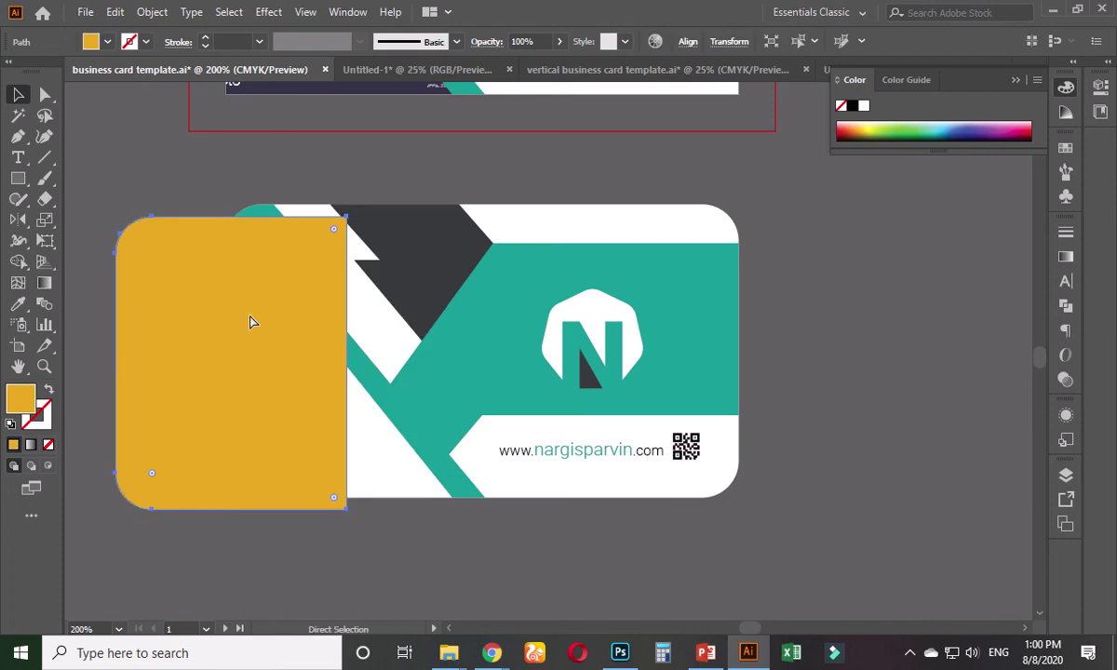
key(ctrl+z)
- Shape Builder-delete the yellow shape's top-left region and merge the remaining yellow strip
click(463, 379)
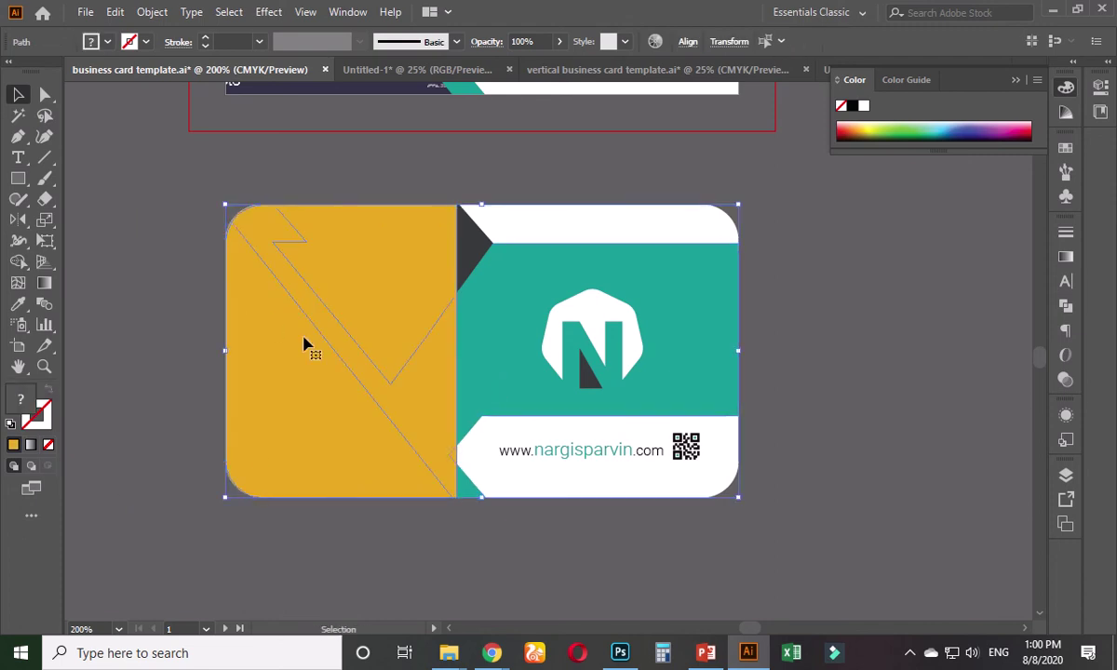
click(18, 262)
alt+click(367, 269)
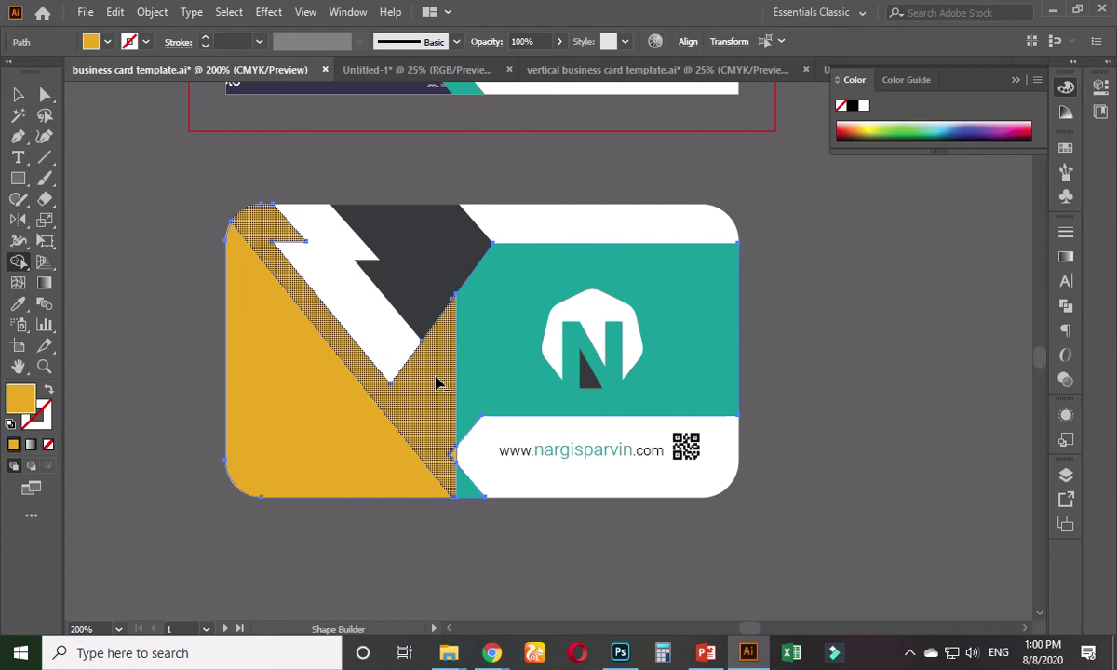
click(430, 378)
click(18, 94)
click(183, 263)
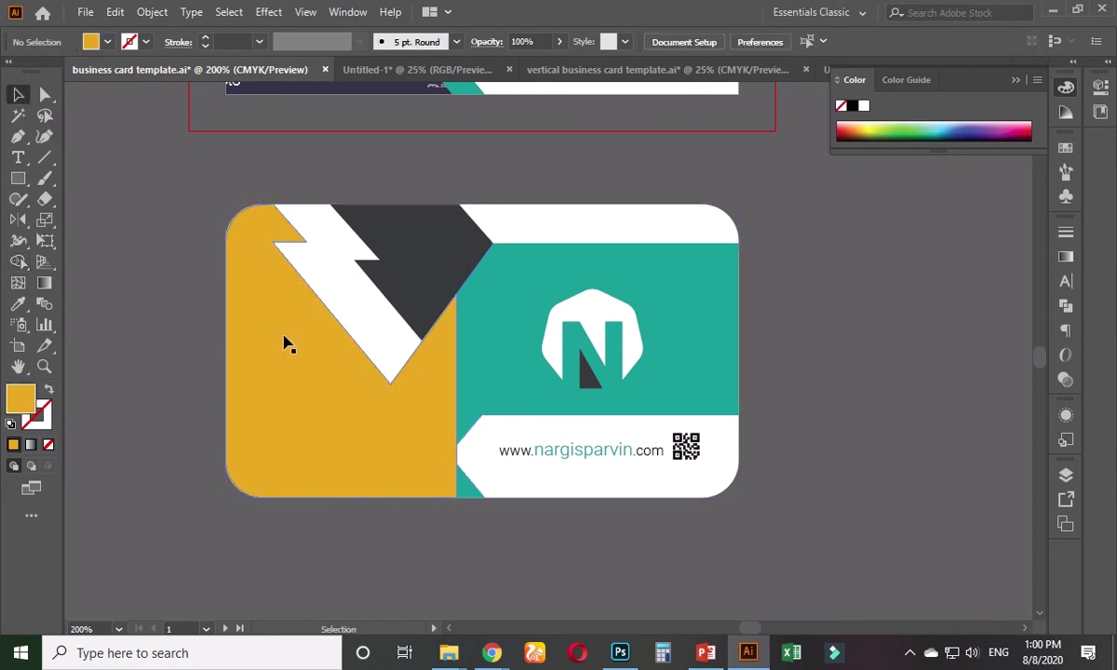
- Send the yellow shape back one level so it sits behind the teal strip
click(284, 345)
key(ctrl+shift+bracketleft)
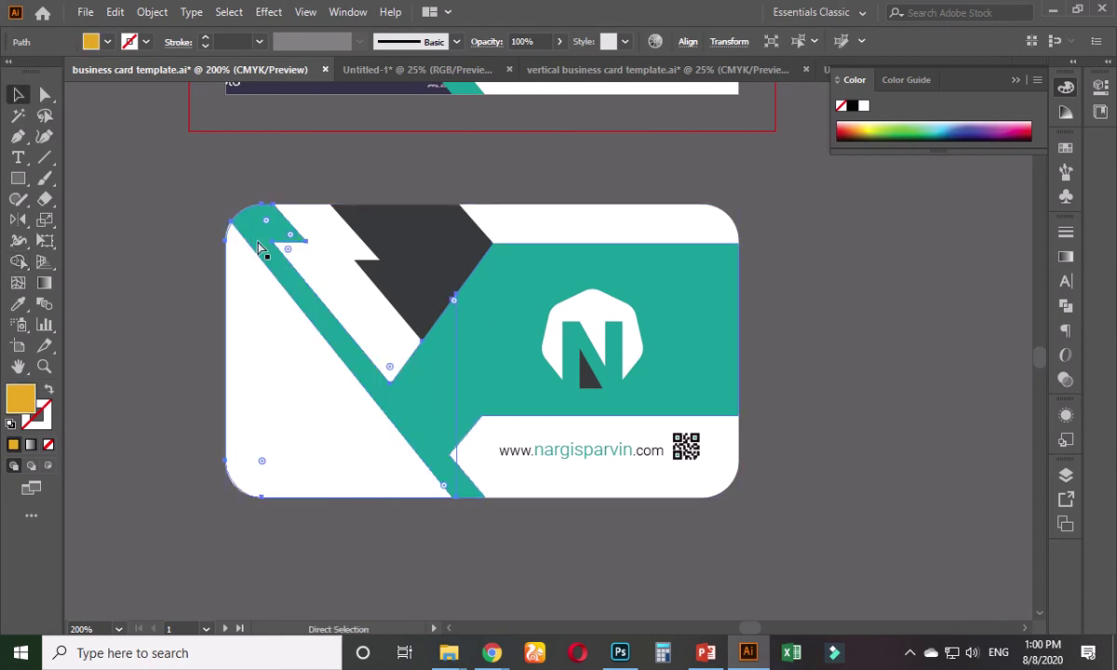
key(ctrl+z)
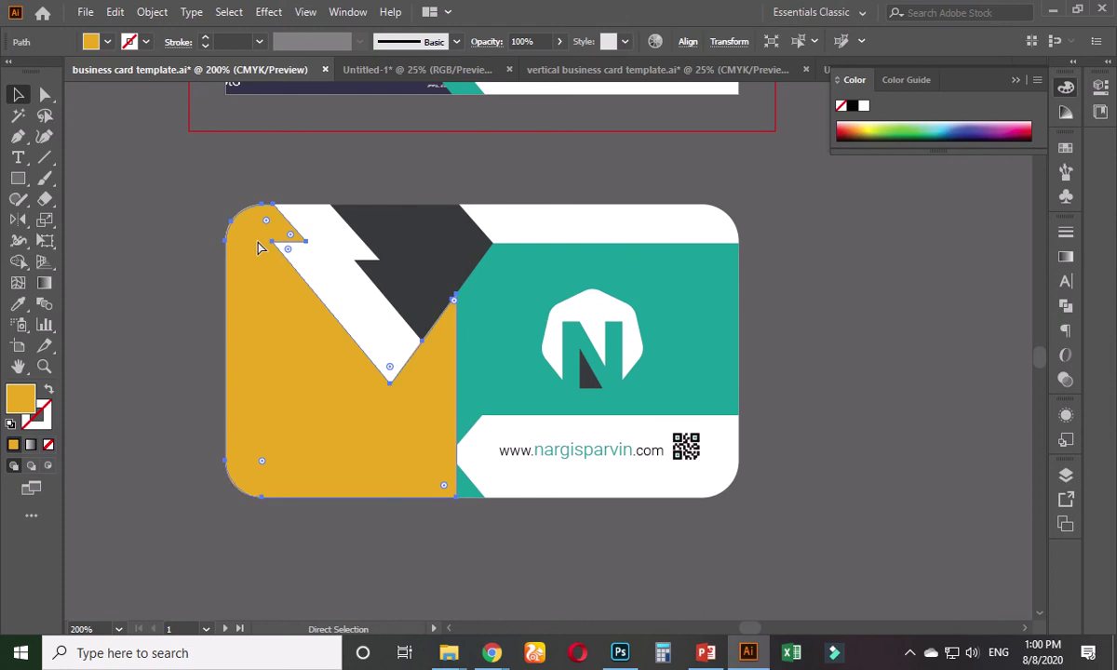
key(ctrl+bracketleft)
key(v)
click(132, 248)
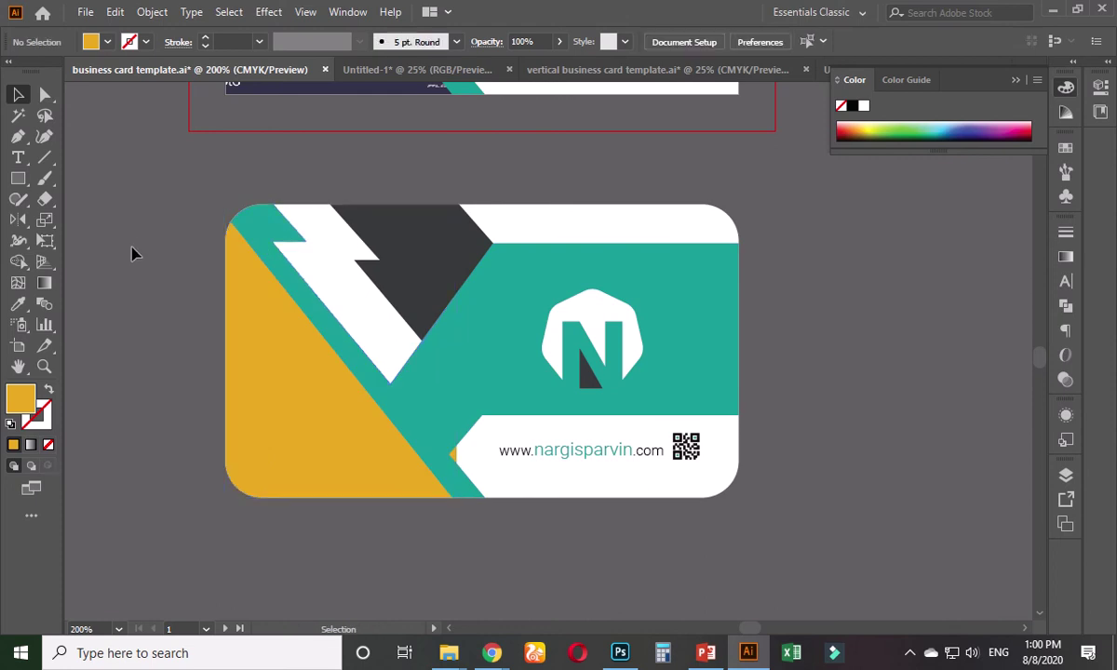
scroll(130, 218, down, 3)
drag(130, 218, 445, 332)
scroll(403, 312, down, 3)
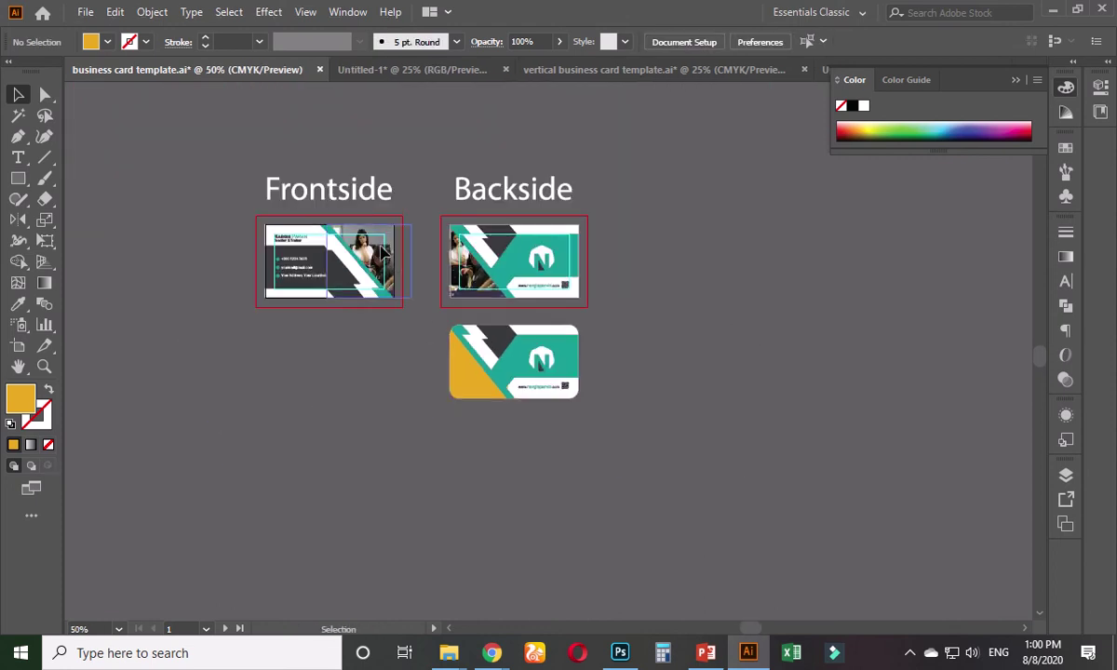
- Reposition the photo inside the Frontside card's clip group
click(382, 251)
double_click(385, 261)
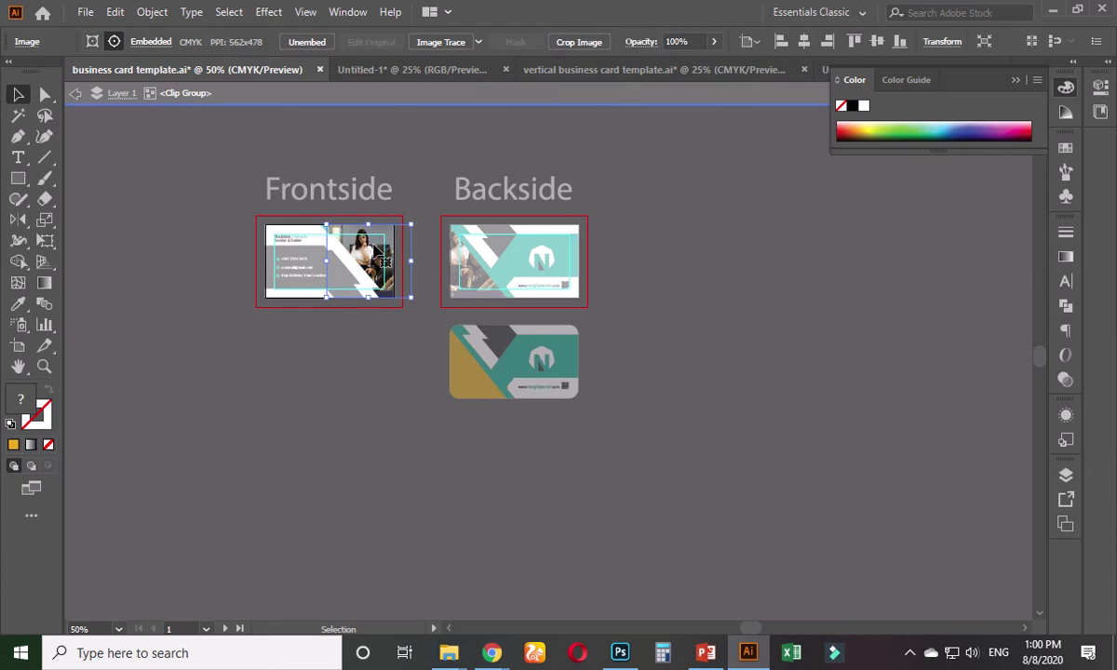
drag(385, 262, 391, 399)
click(460, 468)
double_click(415, 399)
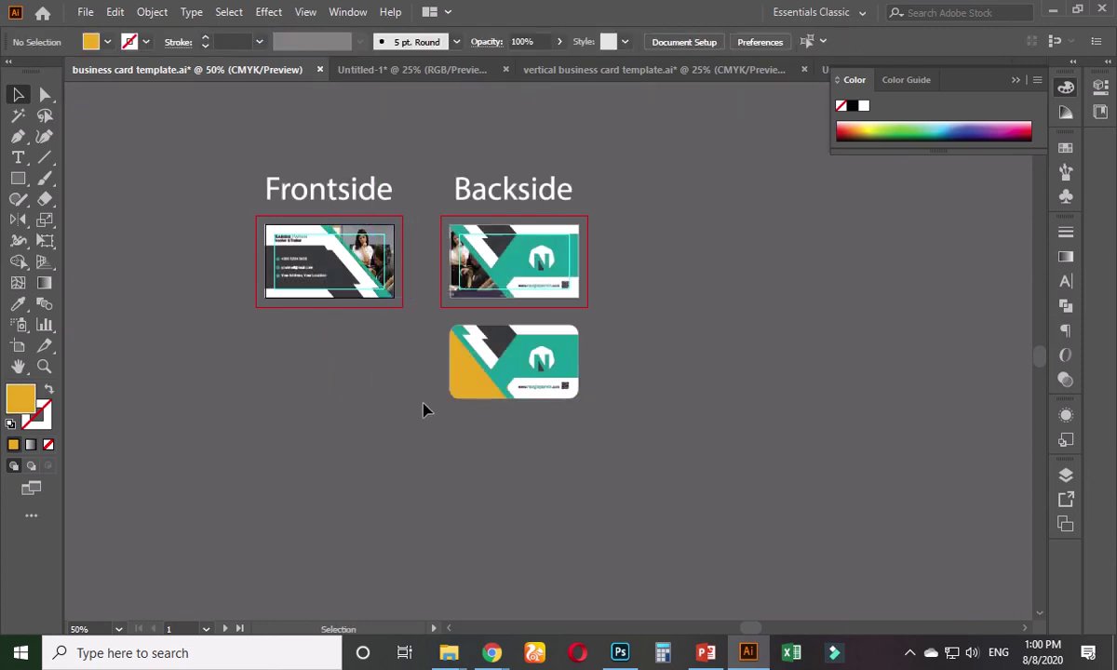
scroll(400, 373, up, 2)
double_click(354, 126)
drag(354, 126, 360, 134)
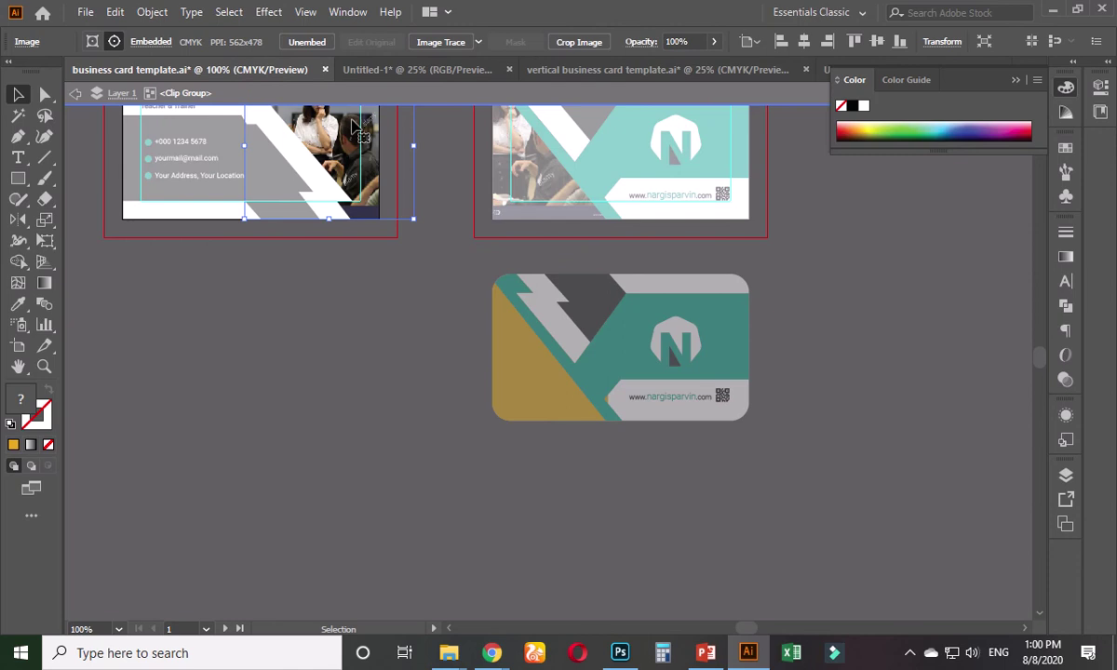
double_click(368, 321)
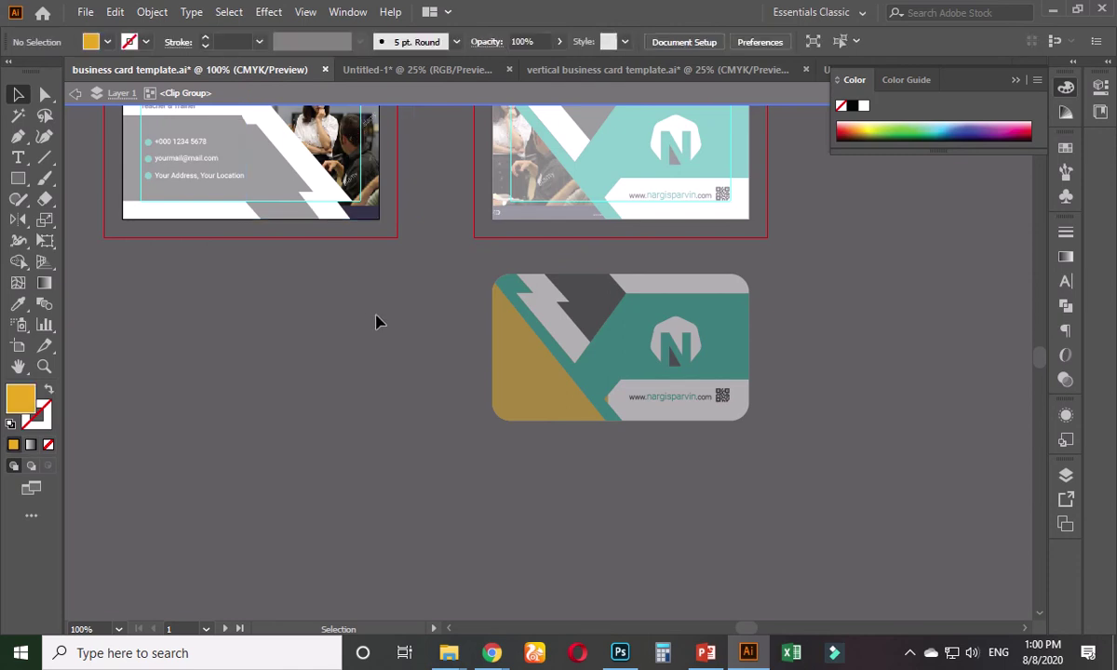
scroll(376, 319, up, 3)
- Release the clipping mask on the front card's photo
click(321, 253)
right_click(321, 253)
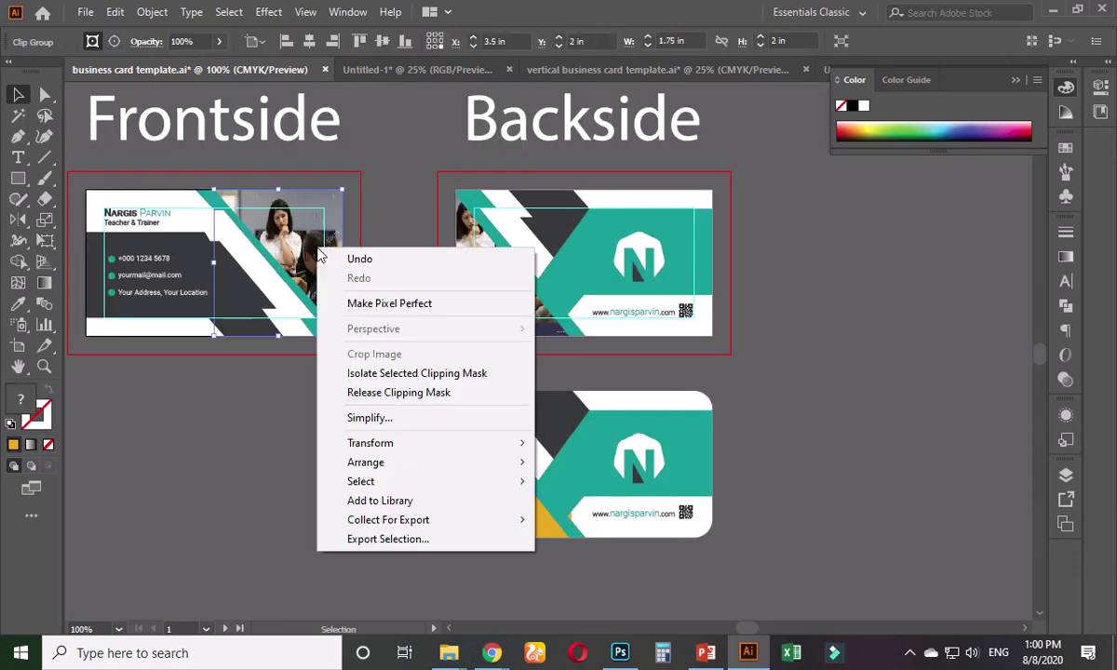
click(394, 391)
click(358, 453)
- Move the loose photo under the backside card's yellow corner and clip it into that shape
drag(359, 453, 312, 316)
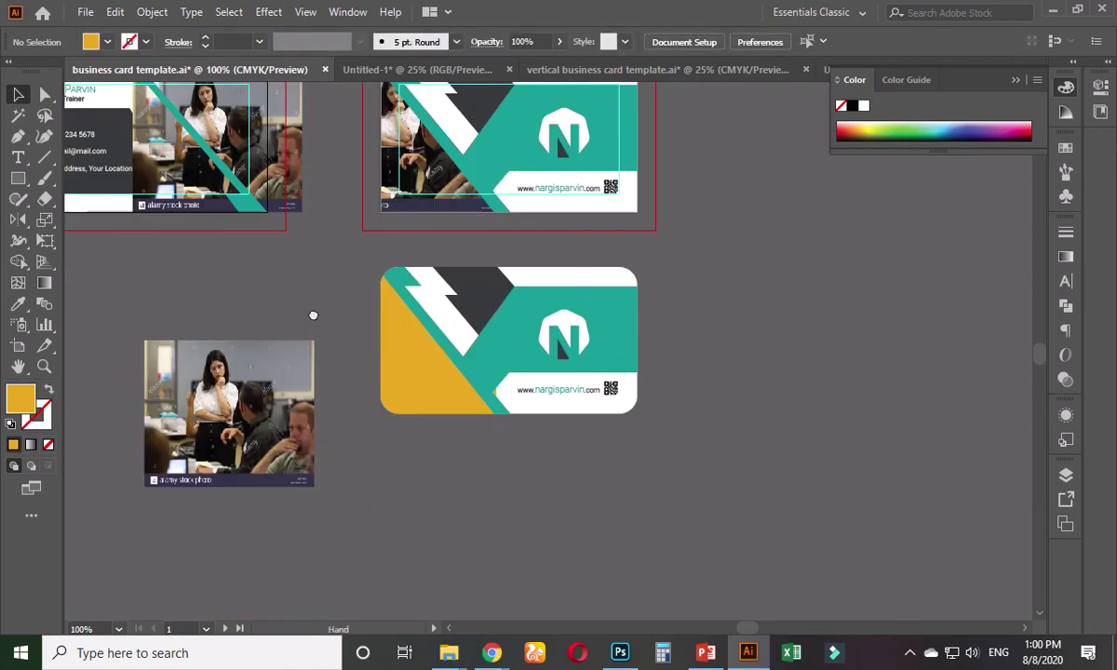
scroll(353, 428, up, 2)
click(246, 346)
drag(246, 346, 548, 242)
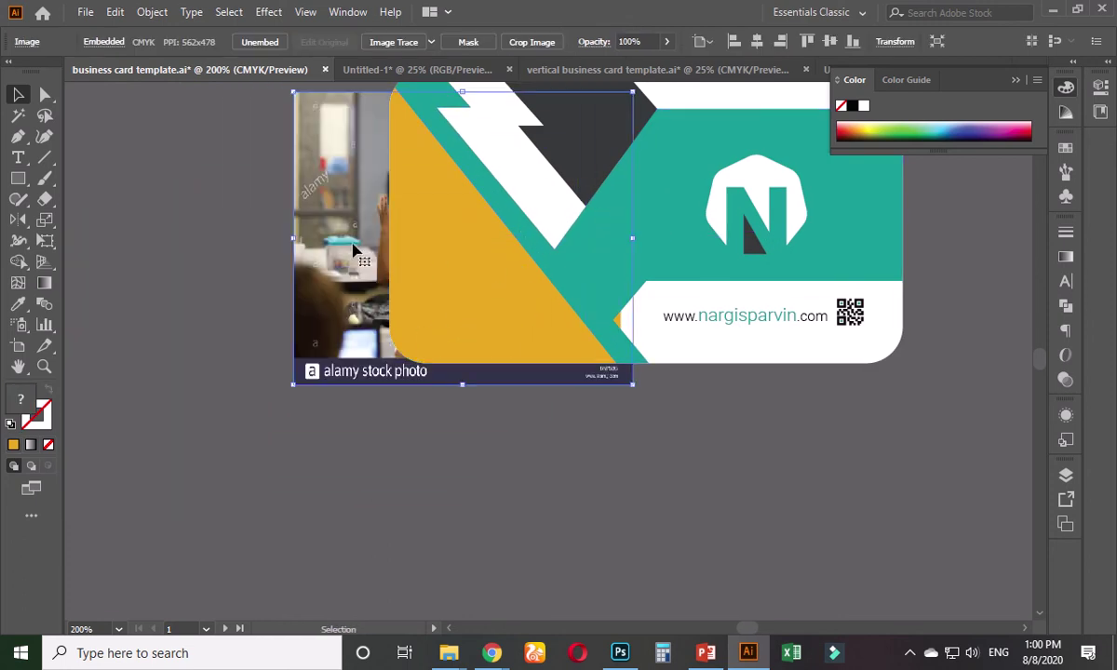
drag(361, 254, 365, 238)
shift+click(406, 290)
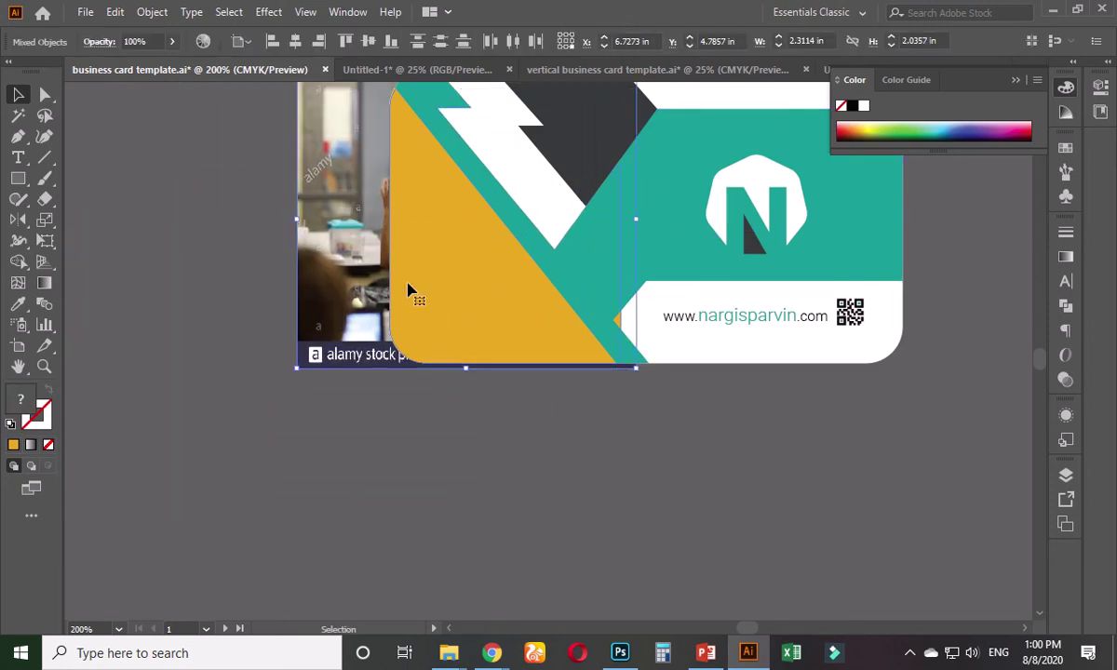
right_click(442, 275)
click(529, 435)
- Deselect the clipped artwork and zoom in and out to inspect the card
click(512, 473)
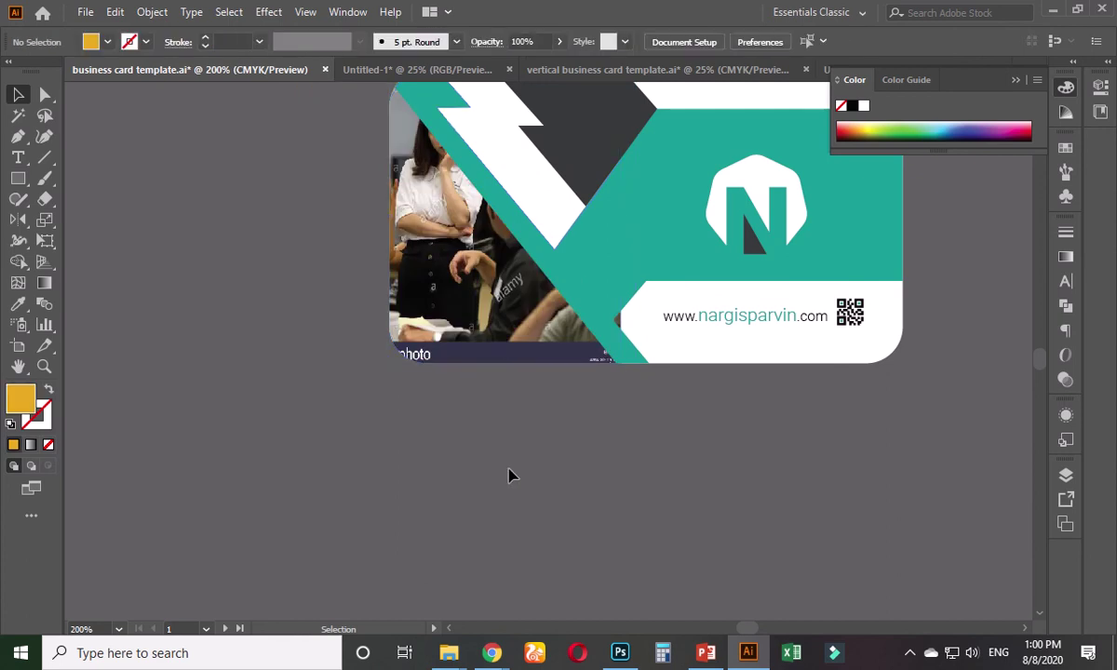
scroll(511, 465, down, 1)
drag(512, 454, 324, 471)
scroll(314, 428, up, 1)
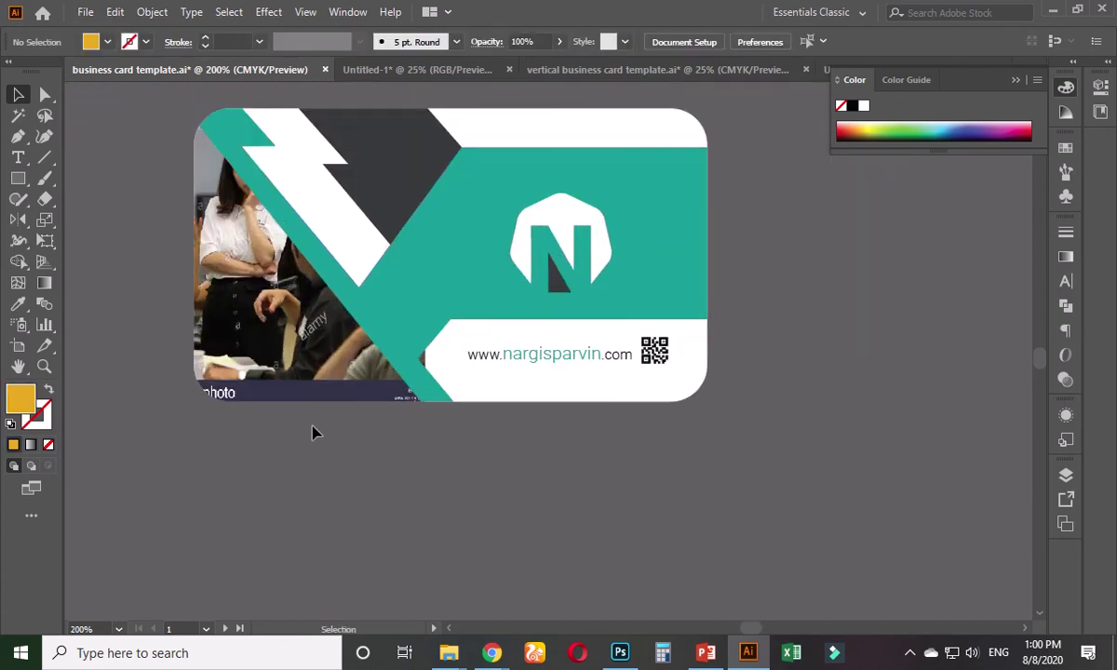
scroll(324, 491, up, 1)
scroll(324, 482, up, 2)
scroll(328, 479, down, 1)
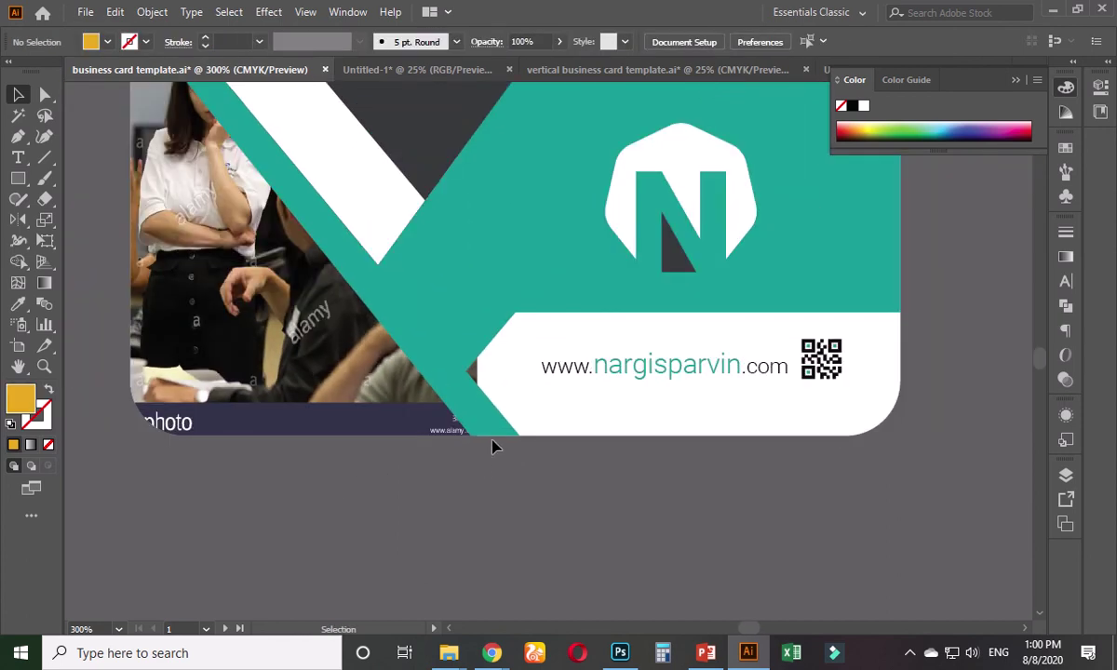
scroll(493, 447, down, 2)
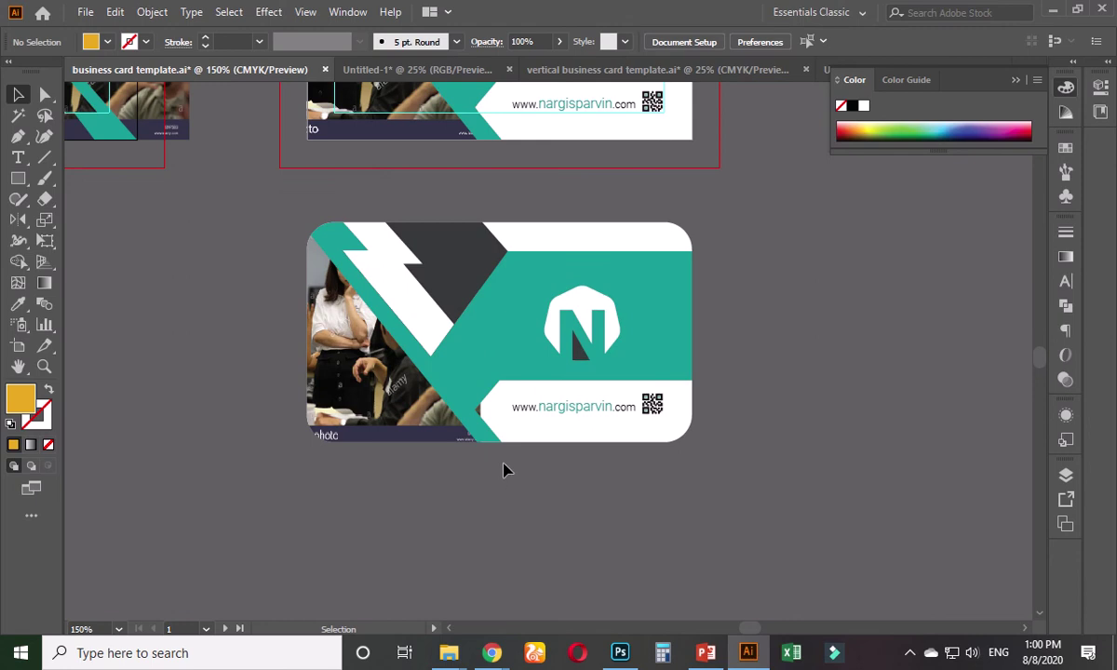
- Copy the whole card and paste it into the Untitled-1 document
key(a)
drag(267, 210, 732, 465)
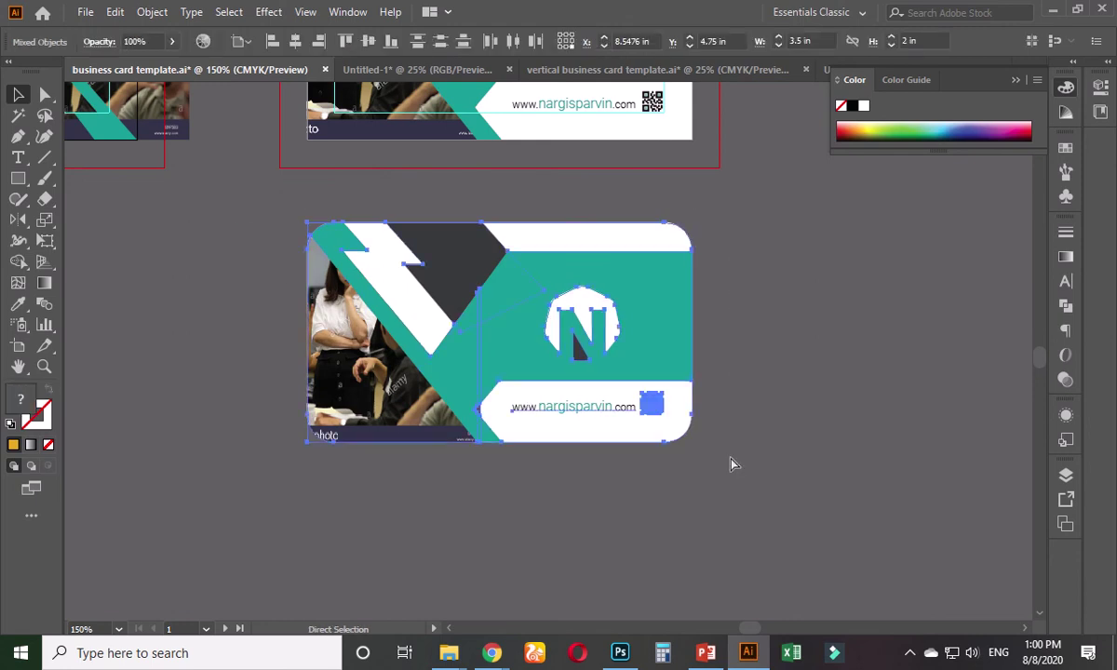
key(v)
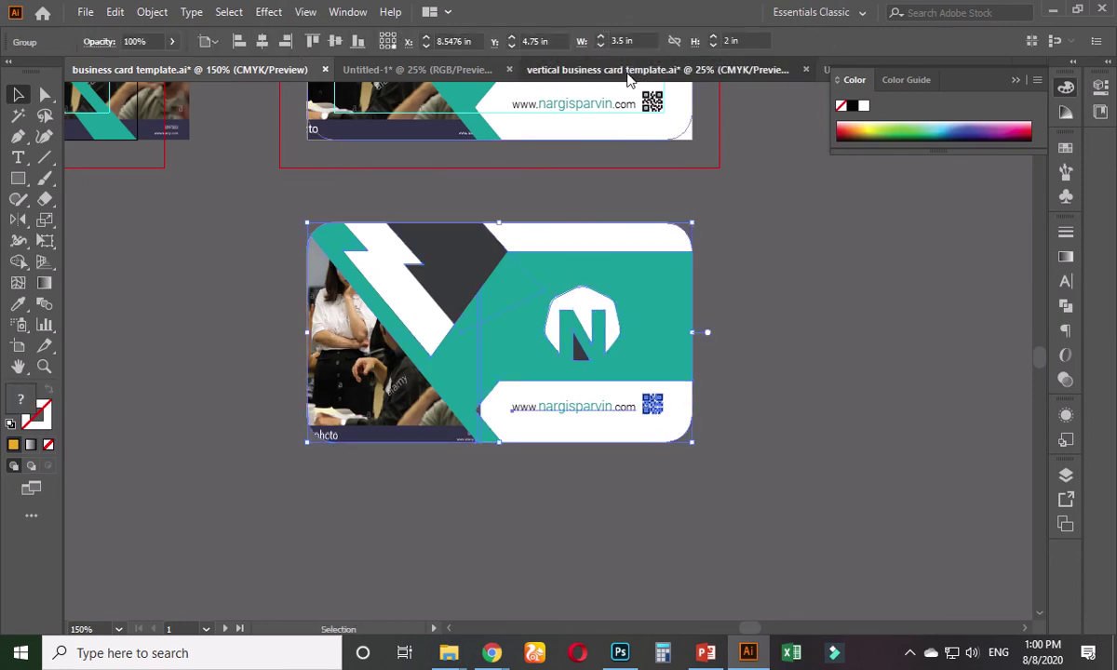
key(ctrl+c)
click(444, 69)
key(ctrl+v)
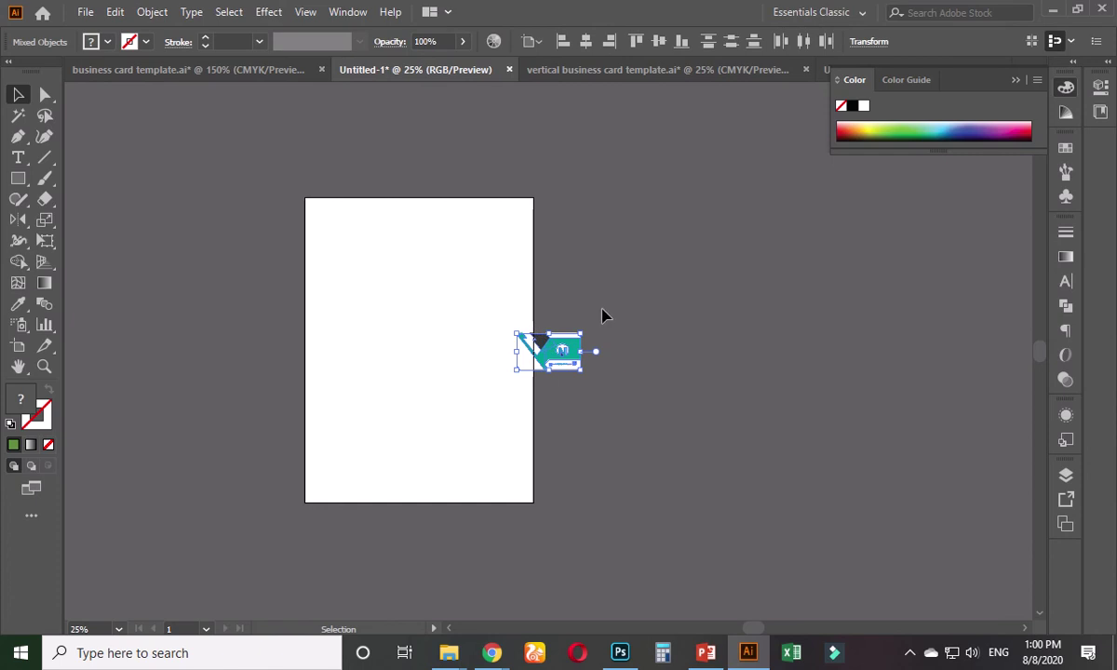
- Restore the accidentally deleted pasted card and move it to the artboard centre
click(601, 316)
drag(594, 305, 495, 449)
key(Delete)
key(a)
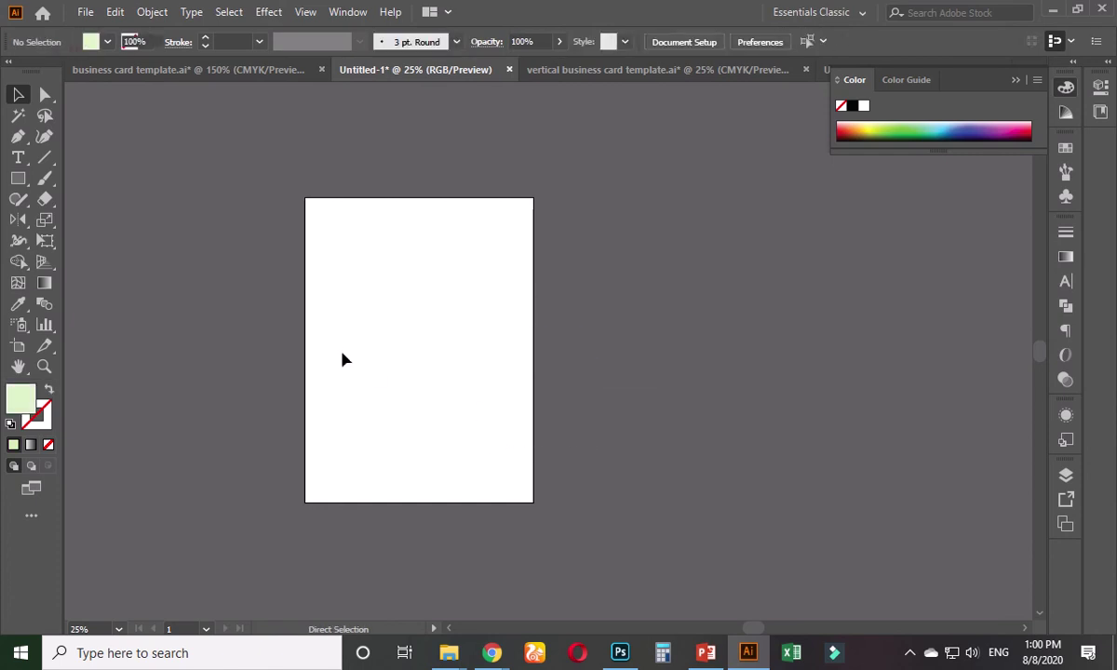
key(ctrl+z)
drag(529, 342, 447, 347)
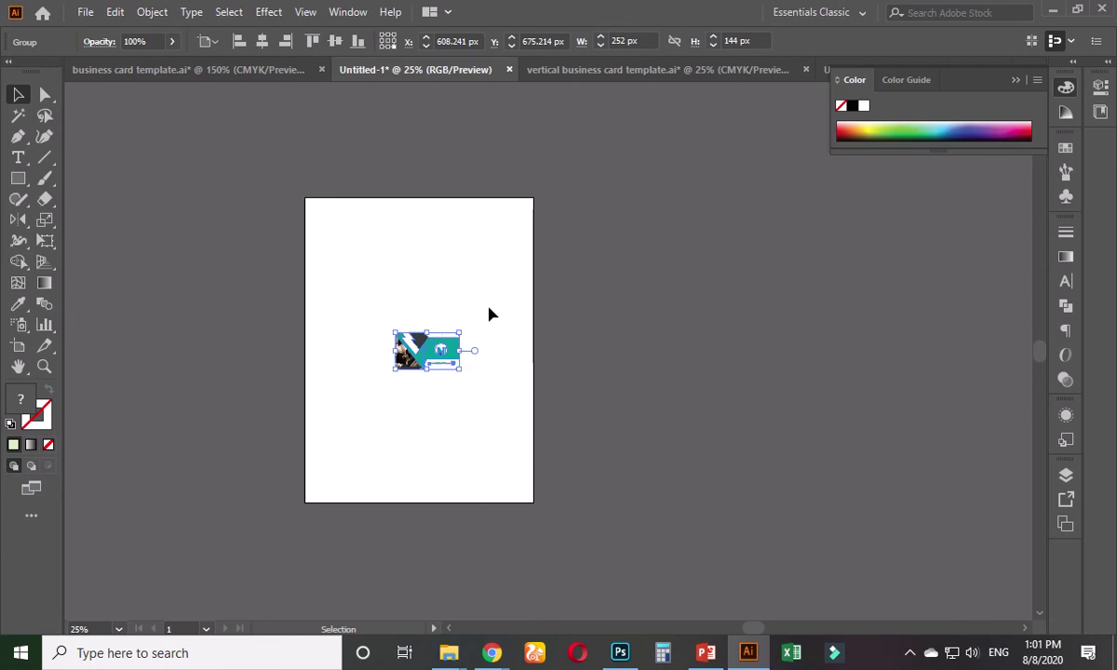
click(492, 315)
- Shrink the artboard height to 460 px for a 900 × 460 landscape, then reselect the card
click(18, 346)
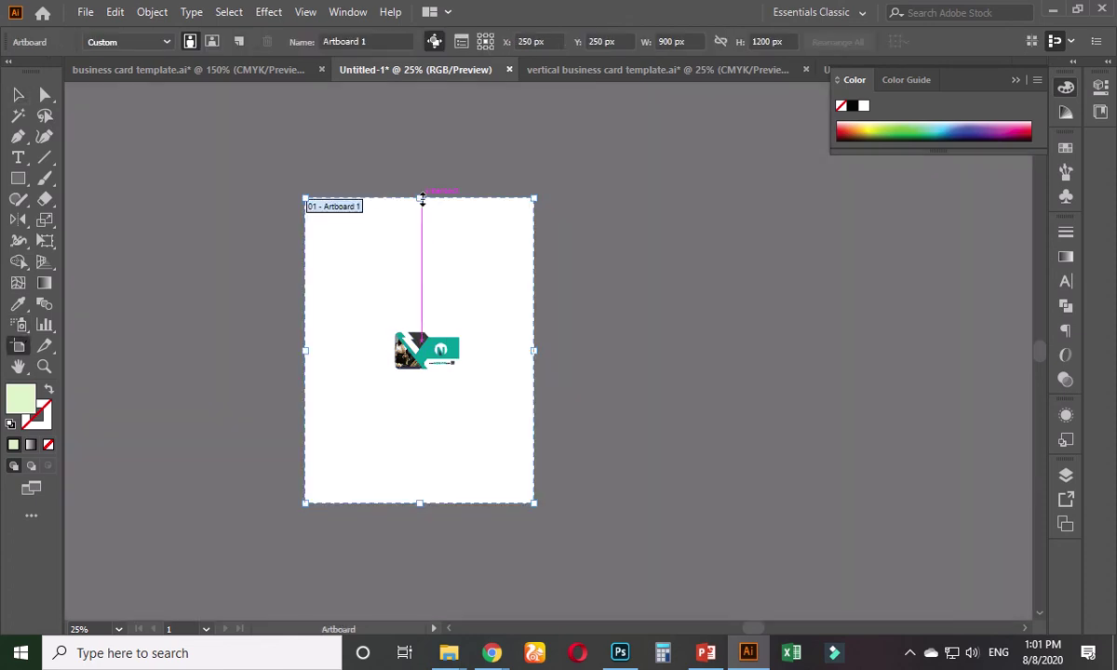
drag(422, 199, 422, 292)
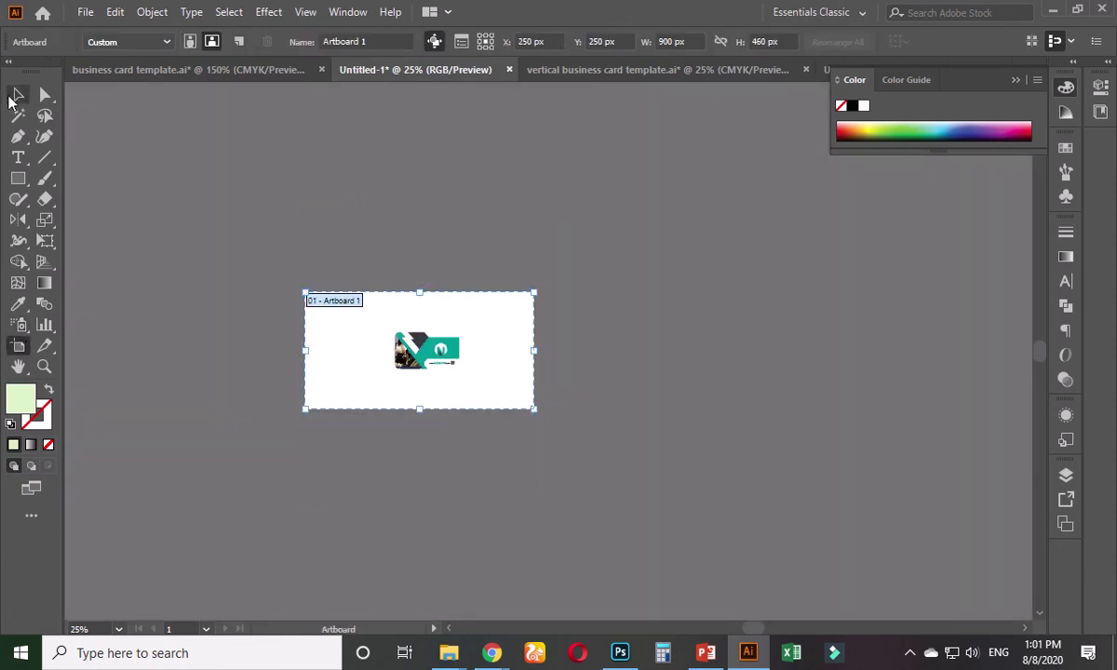
click(17, 95)
scroll(437, 317, up, 3)
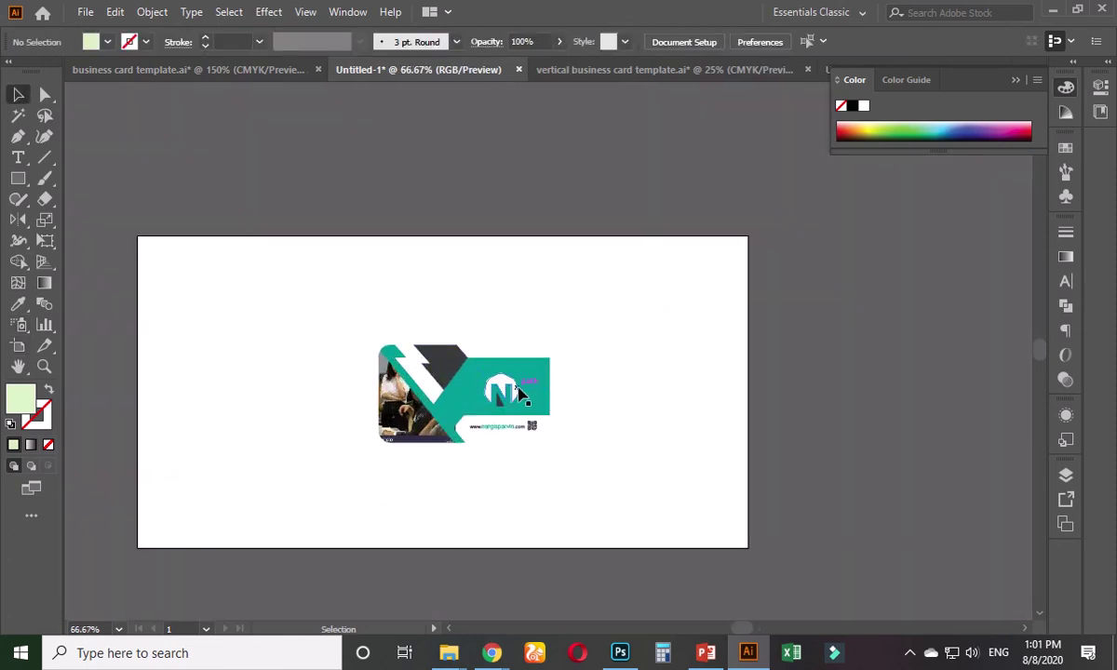
scroll(453, 442, up, 1)
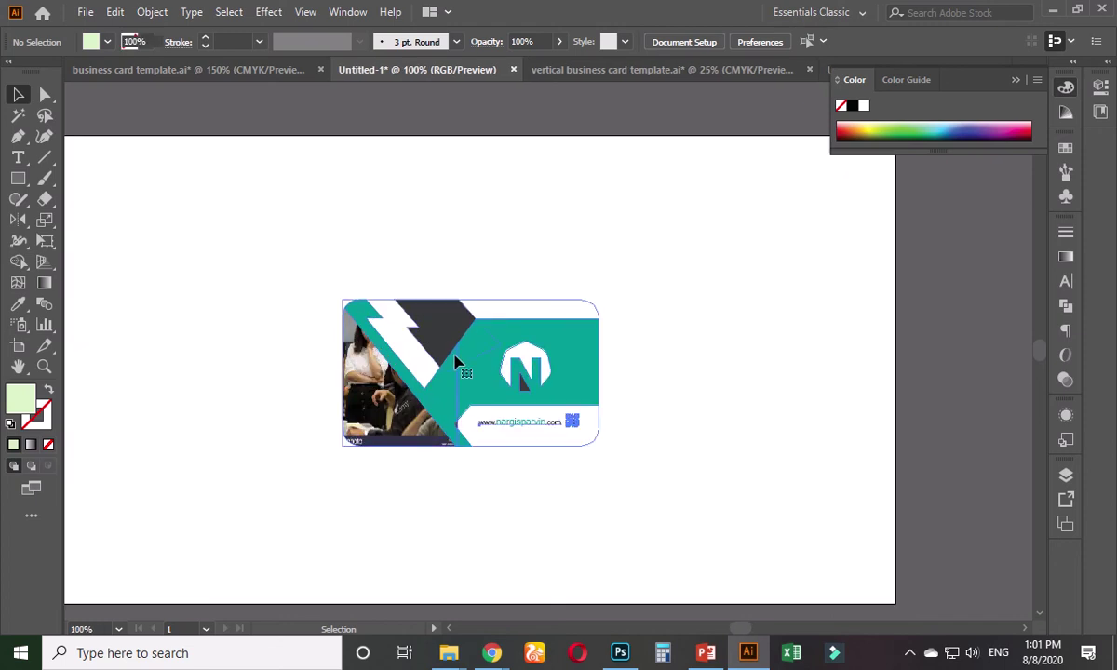
click(456, 365)
- Apply a drop shadow to the card group and shift it slightly left of centre
click(312, 30)
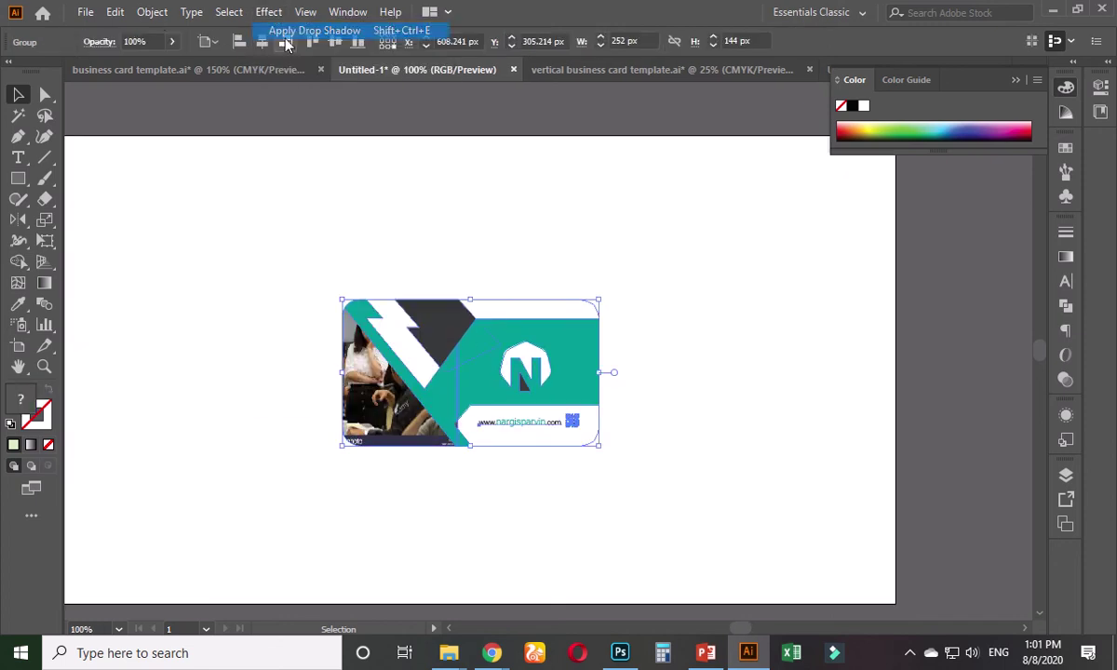
click(578, 201)
scroll(577, 478, up, 1)
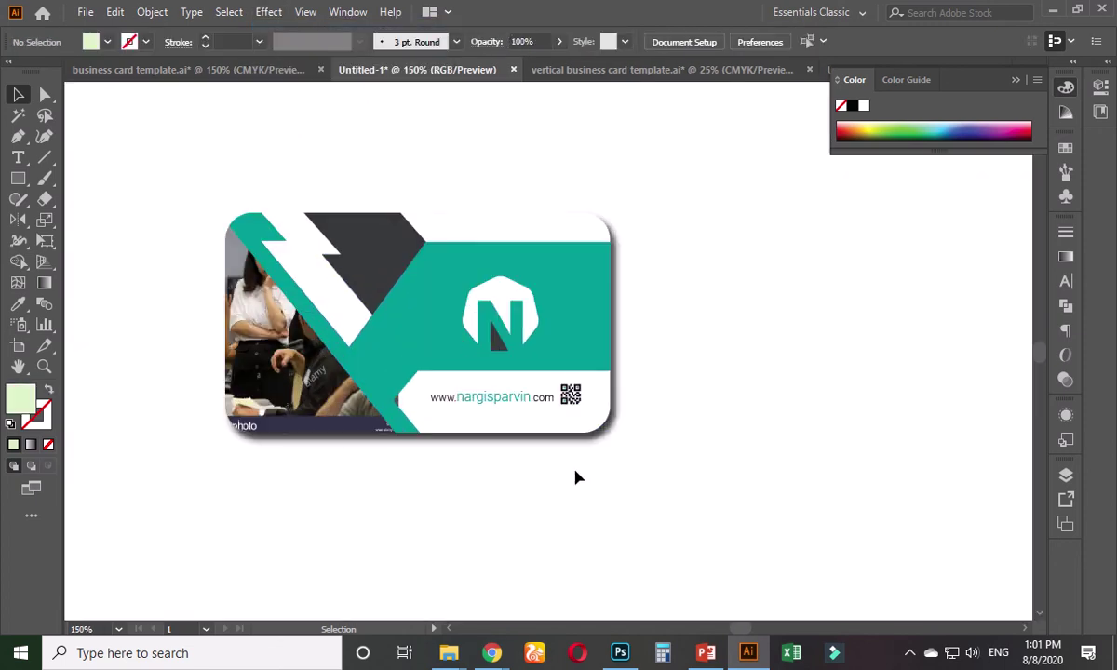
drag(499, 411, 392, 402)
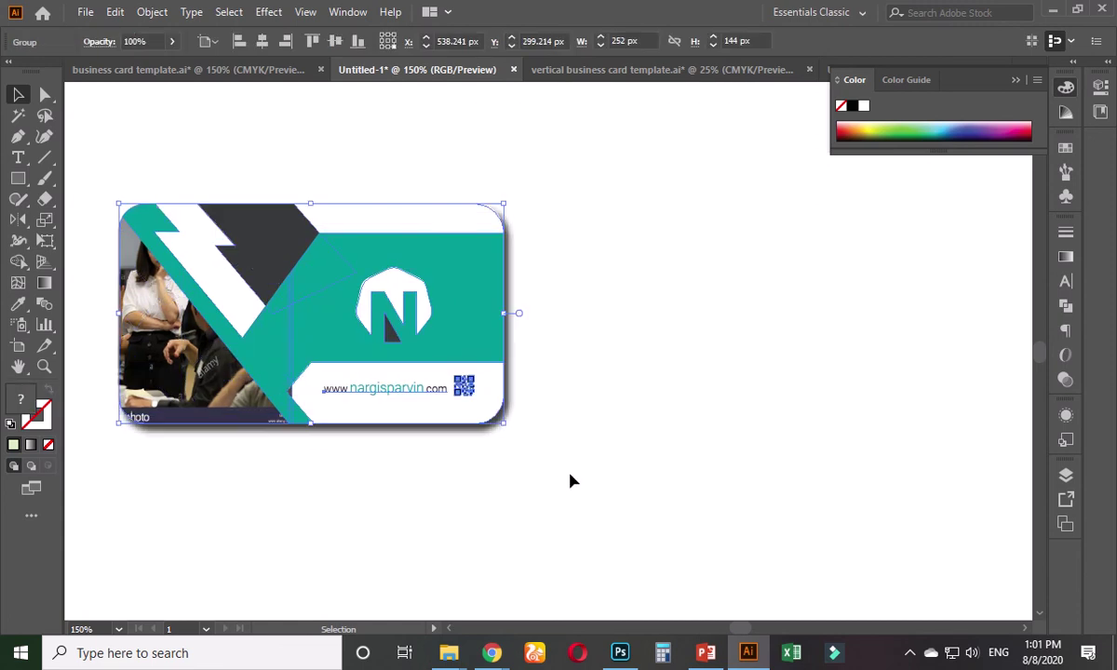
click(570, 480)
scroll(561, 469, down, 1)
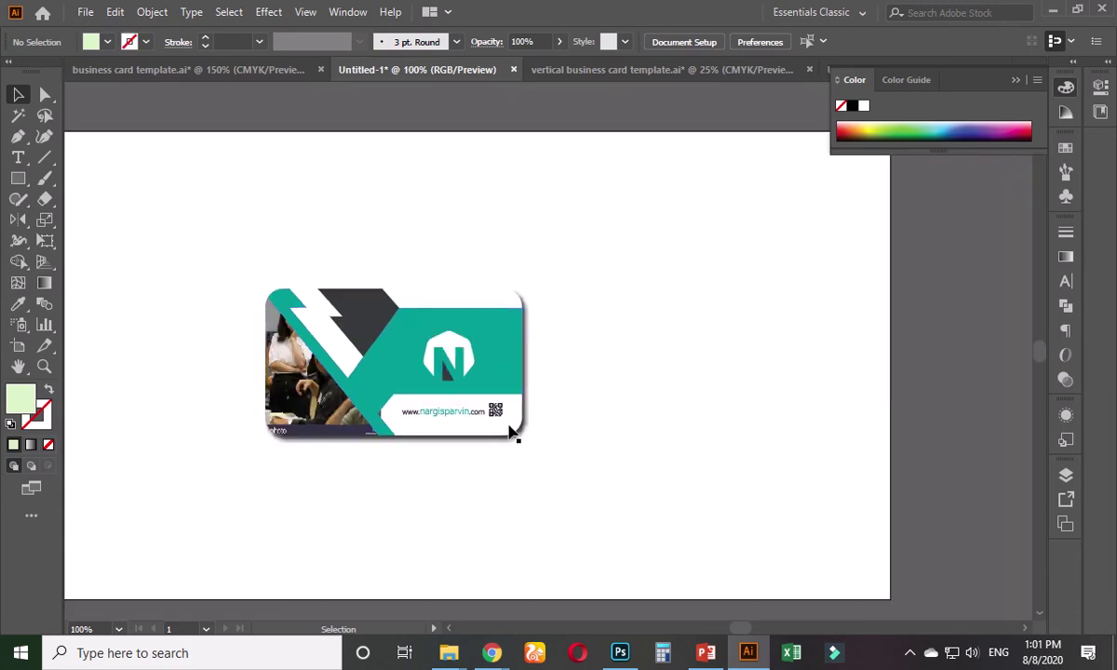
click(465, 363)
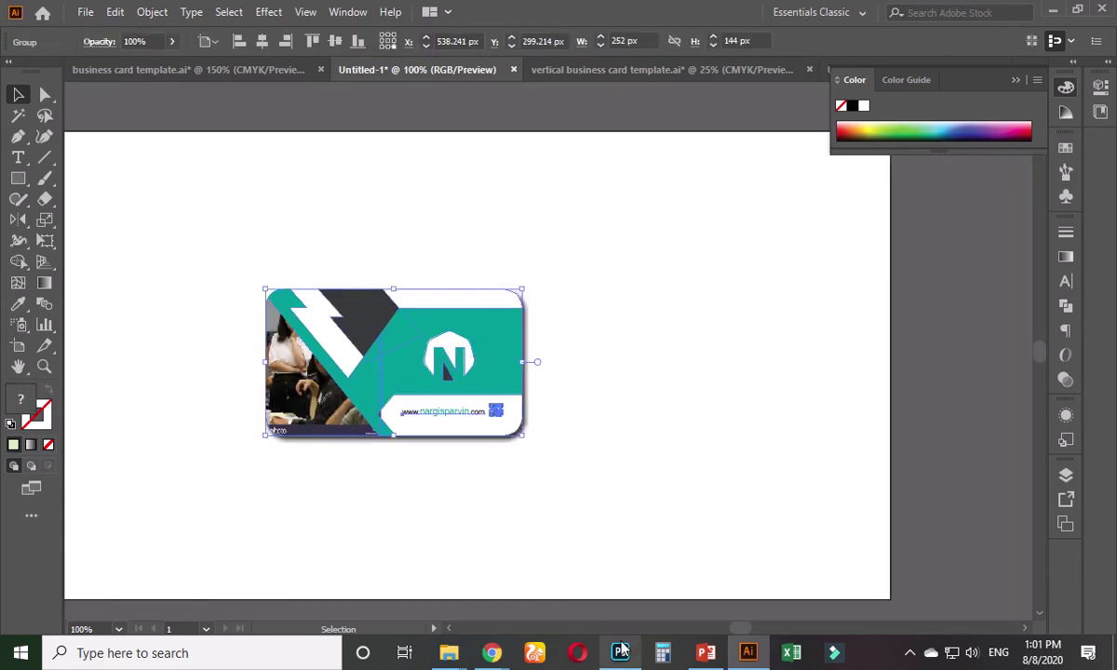
mouse_move(622, 651)
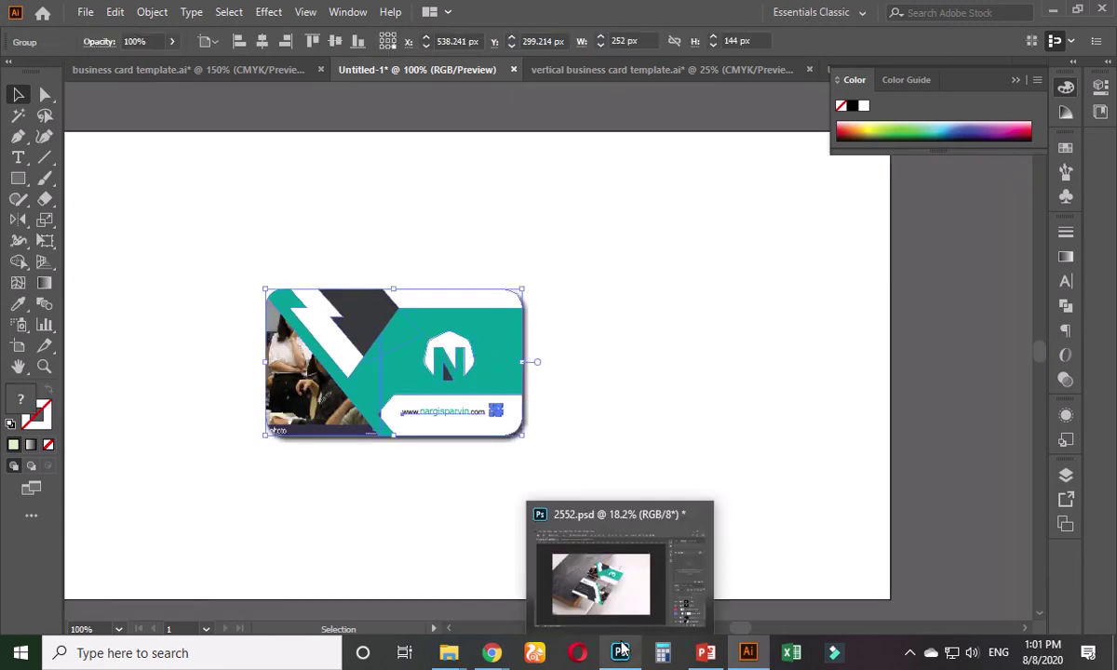
click(599, 449)
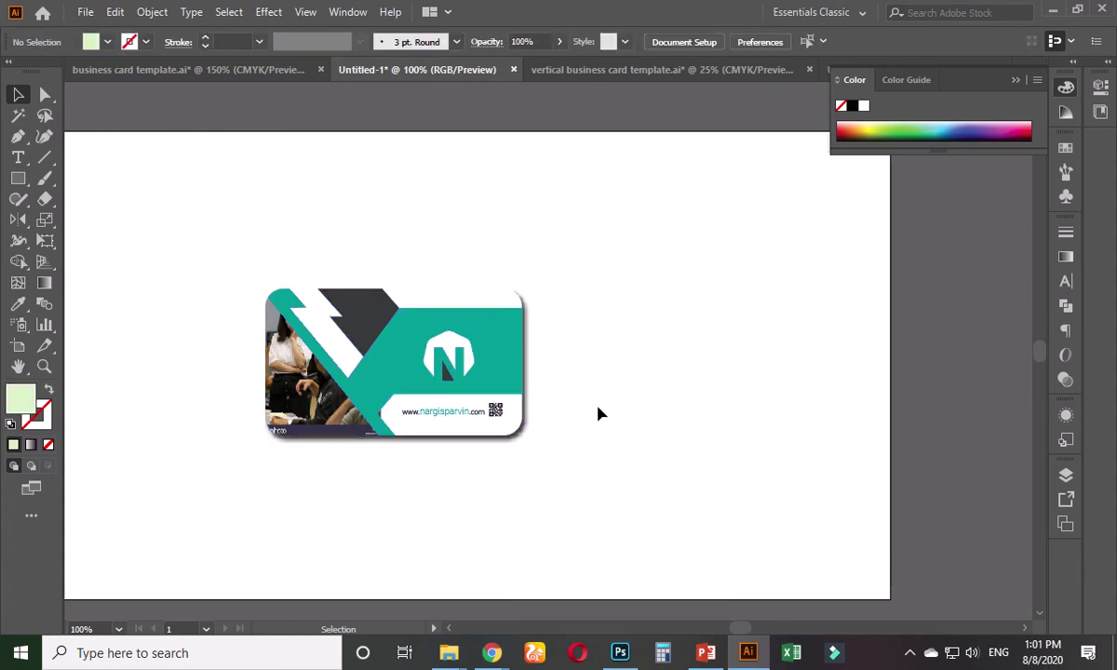
- Nudge the card, check its framing on the artboard, and switch to the browser window
mouse_move(450, 352)
mouse_down()
mouse_move(456, 333)
mouse_move(441, 338)
mouse_up()
scroll(435, 464, up, 1)
drag(451, 459, 494, 502)
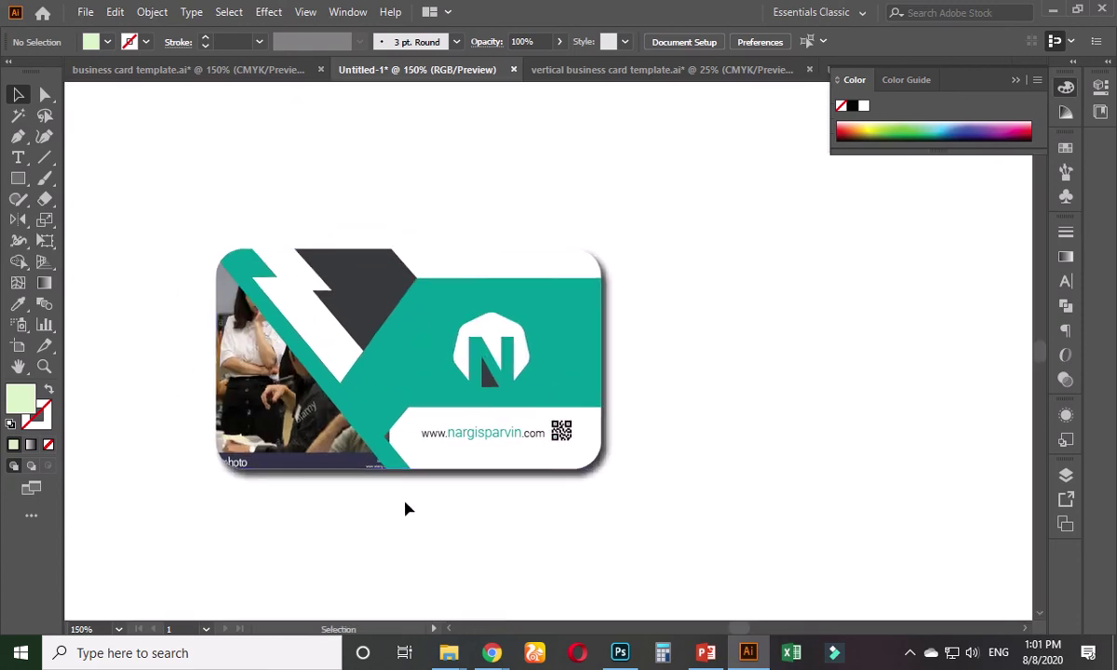
scroll(407, 509, down, 1)
scroll(413, 510, up, 1)
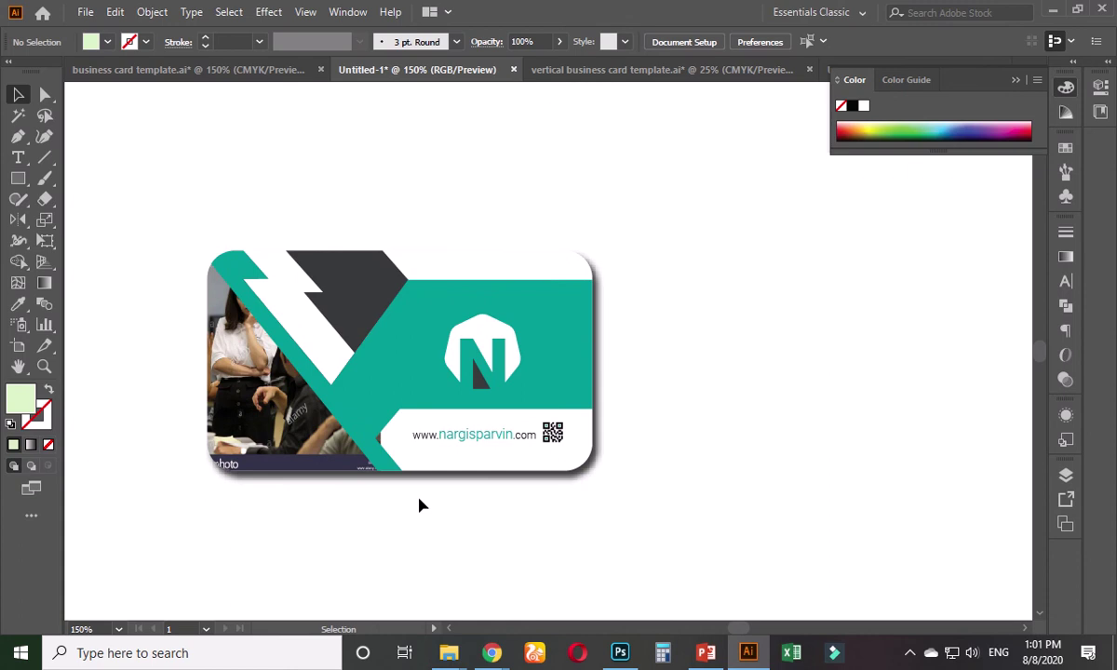
click(489, 439)
click(672, 367)
mouse_move(492, 652)
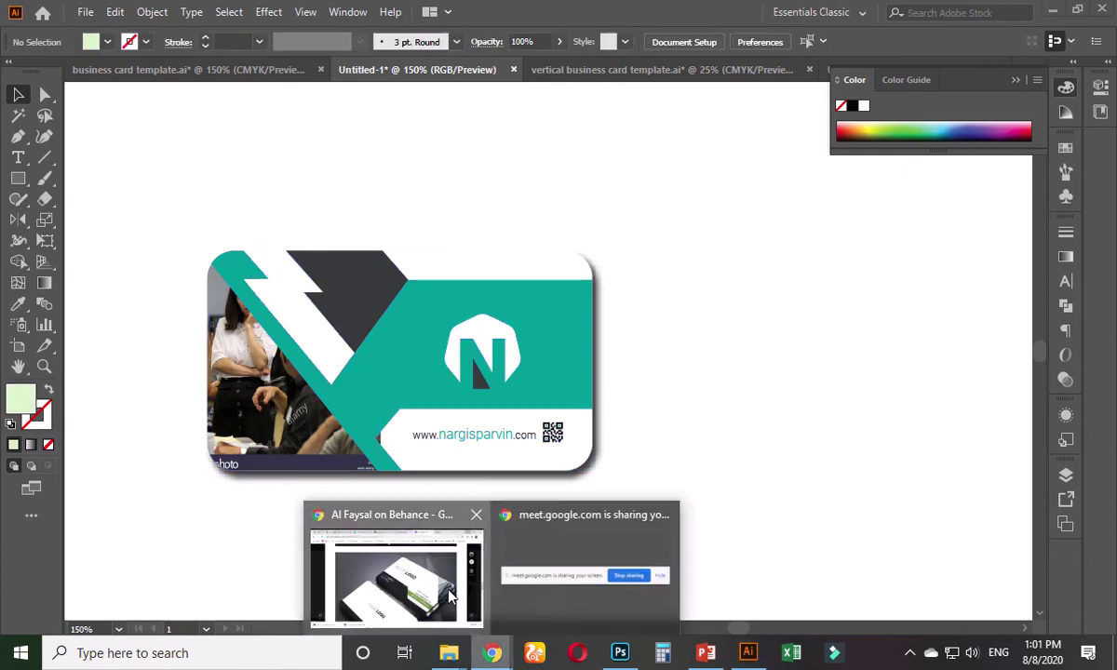
click(450, 597)
- Return to the Google Meet tab and stop presenting the screen
click(88, 13)
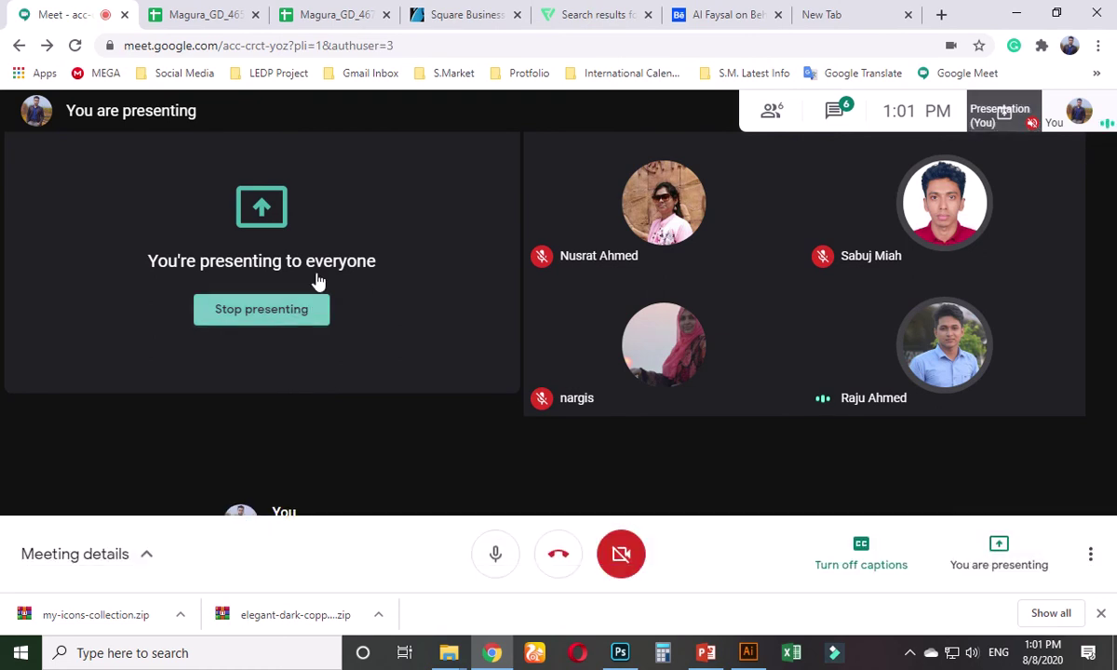
click(307, 307)
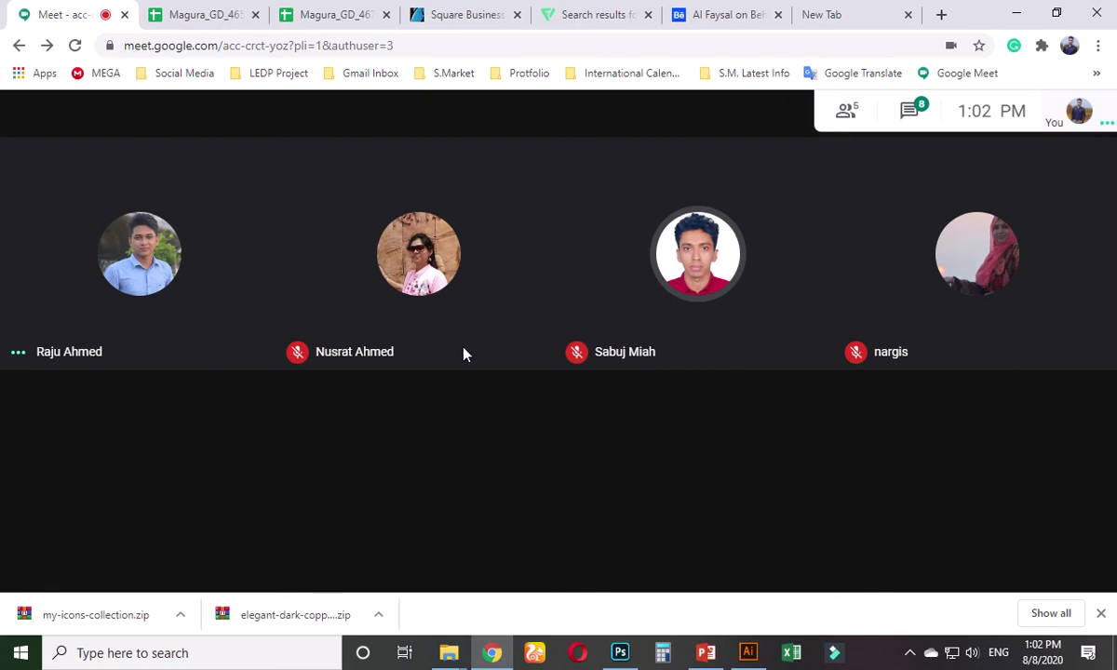
mouse_move(547, 9)
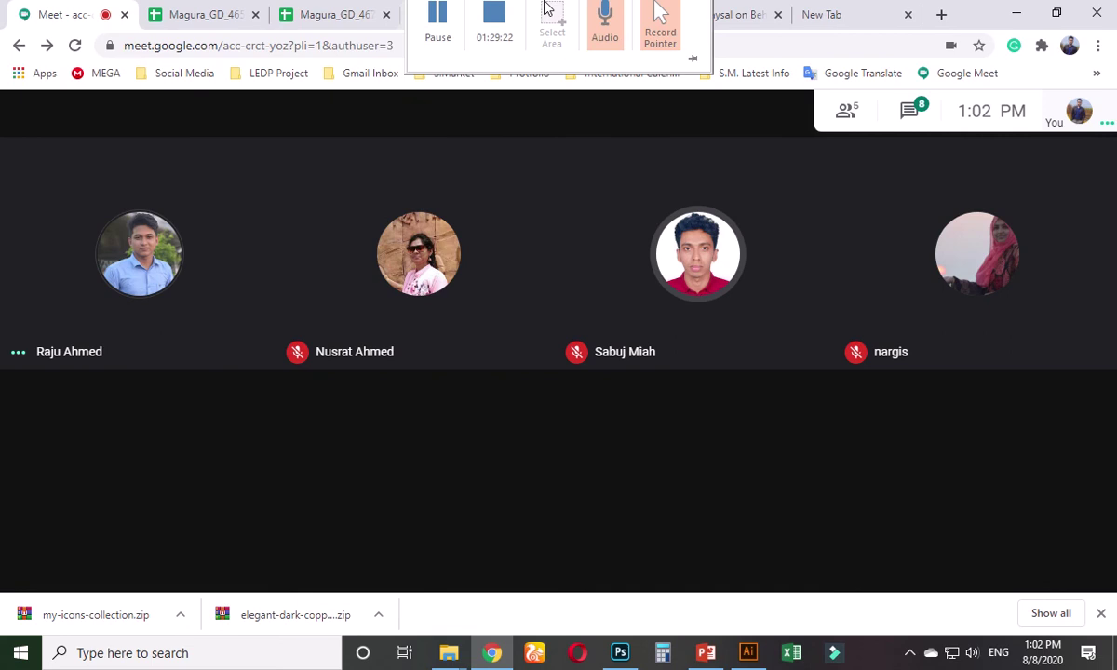
click(438, 42)
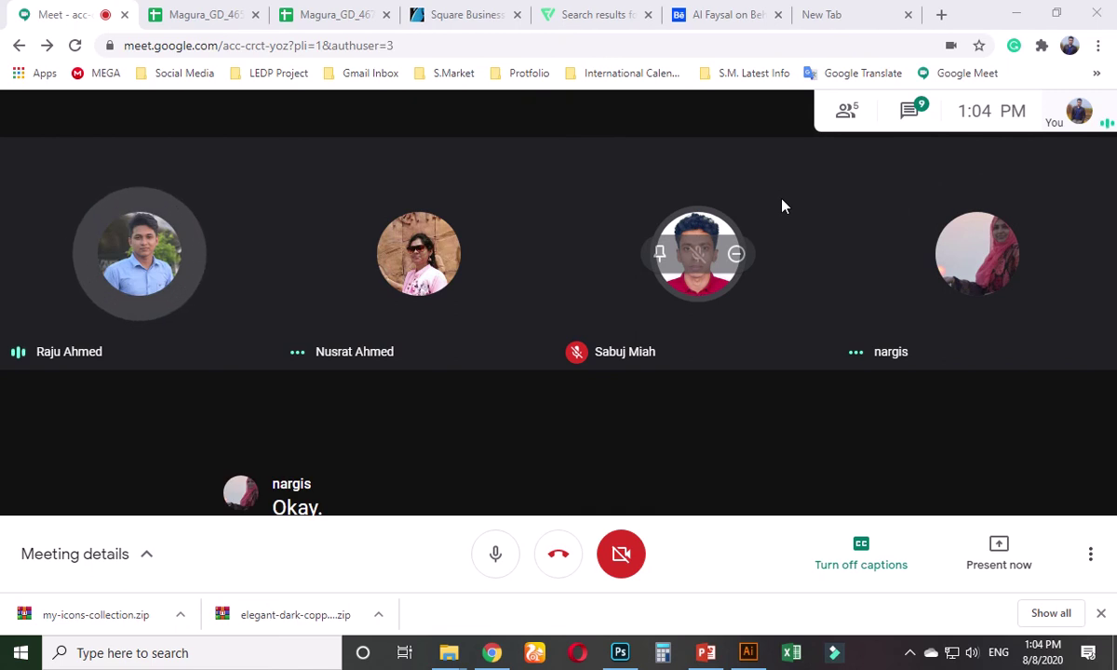
mouse_move(438, 30)
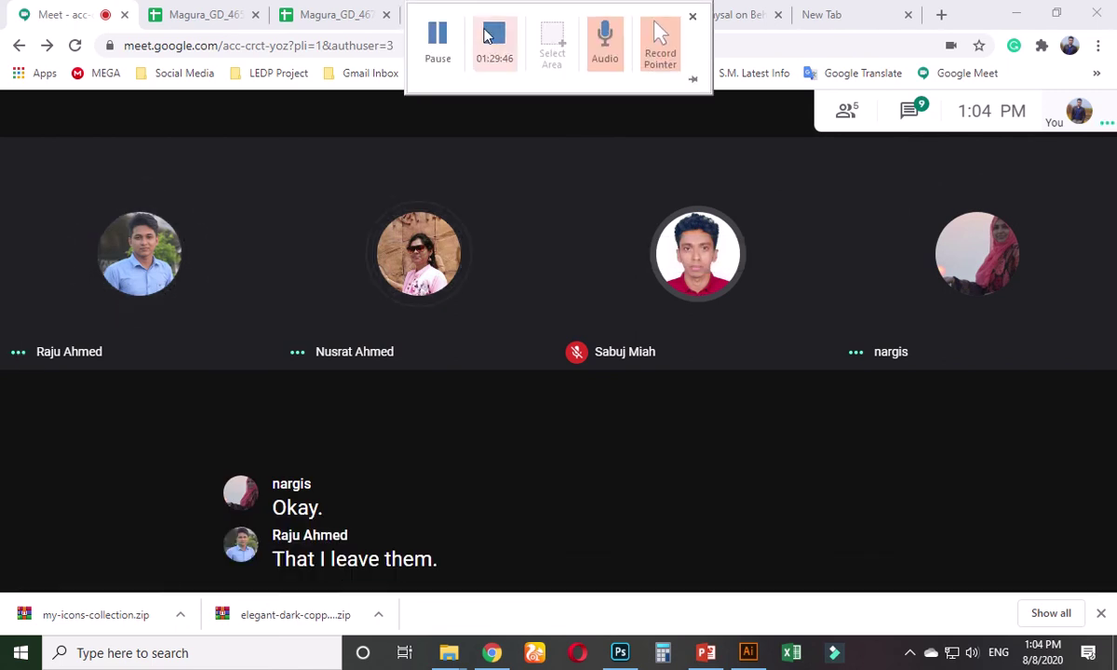